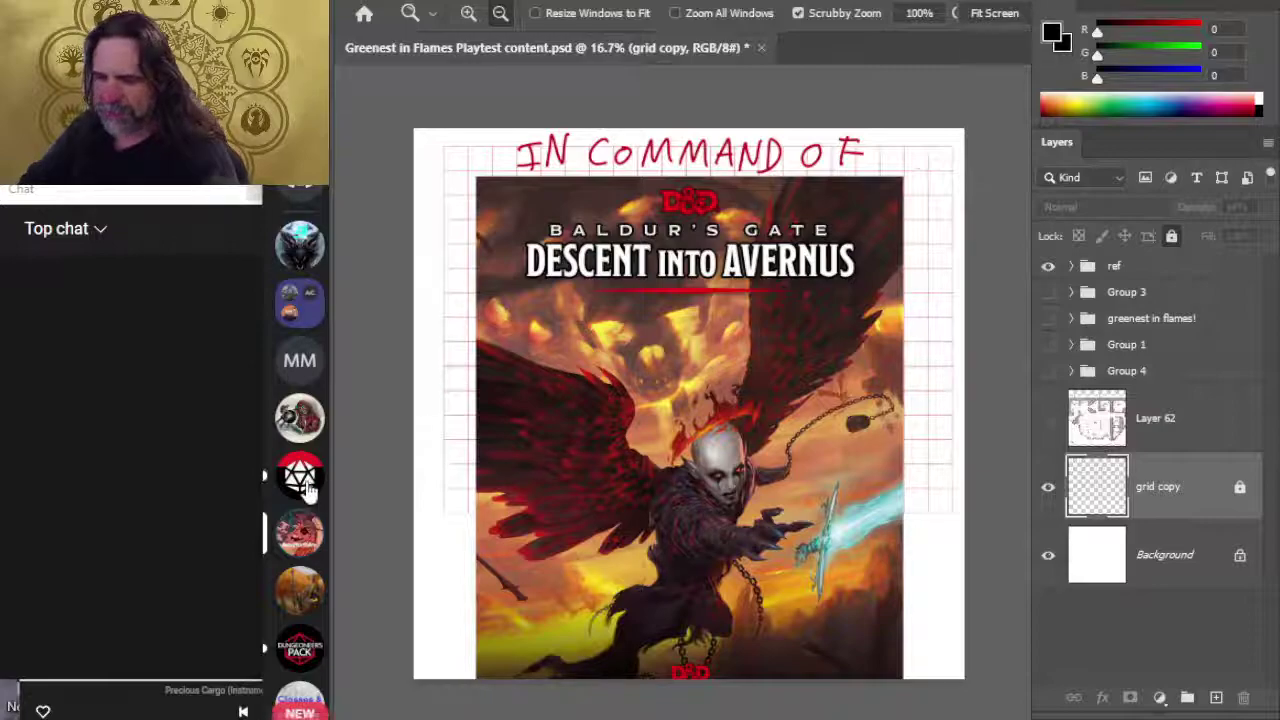
Step: Switch to the Fry Minis Discord server and scroll through its channel
left_click(293, 598)
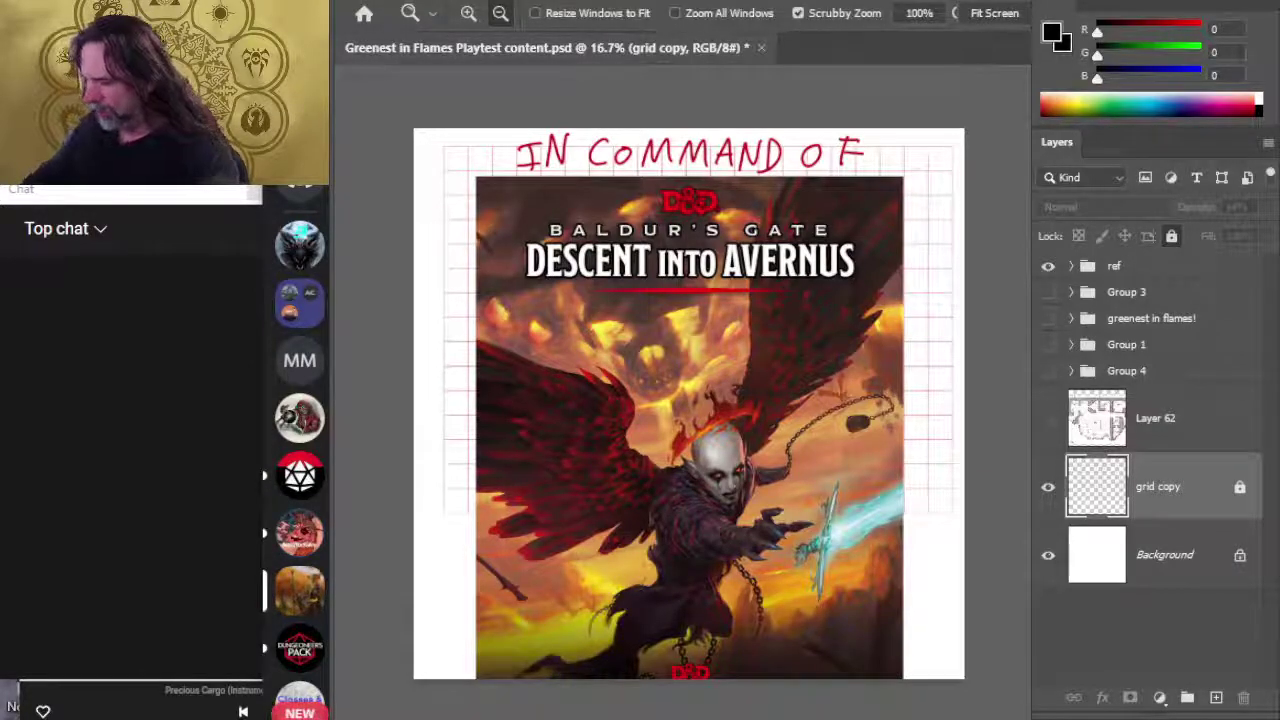
scroll(315, 458, "down", 3)
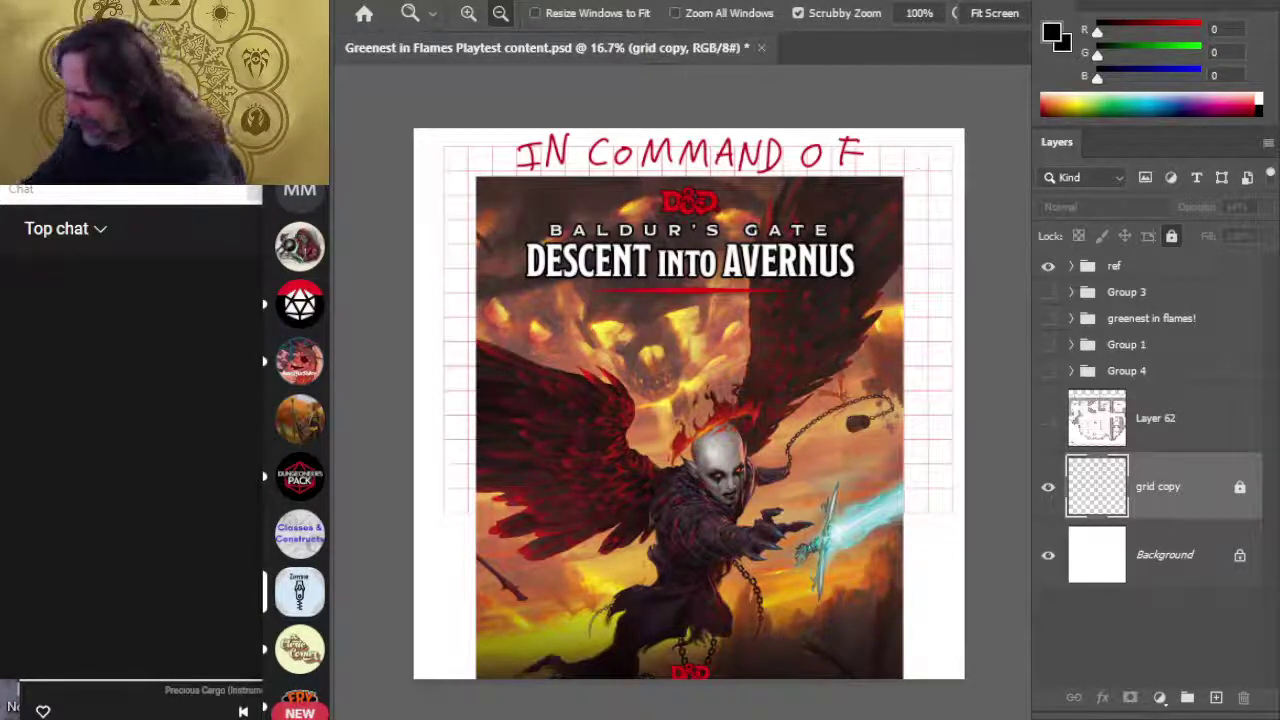
scroll(300, 545, "down", 3)
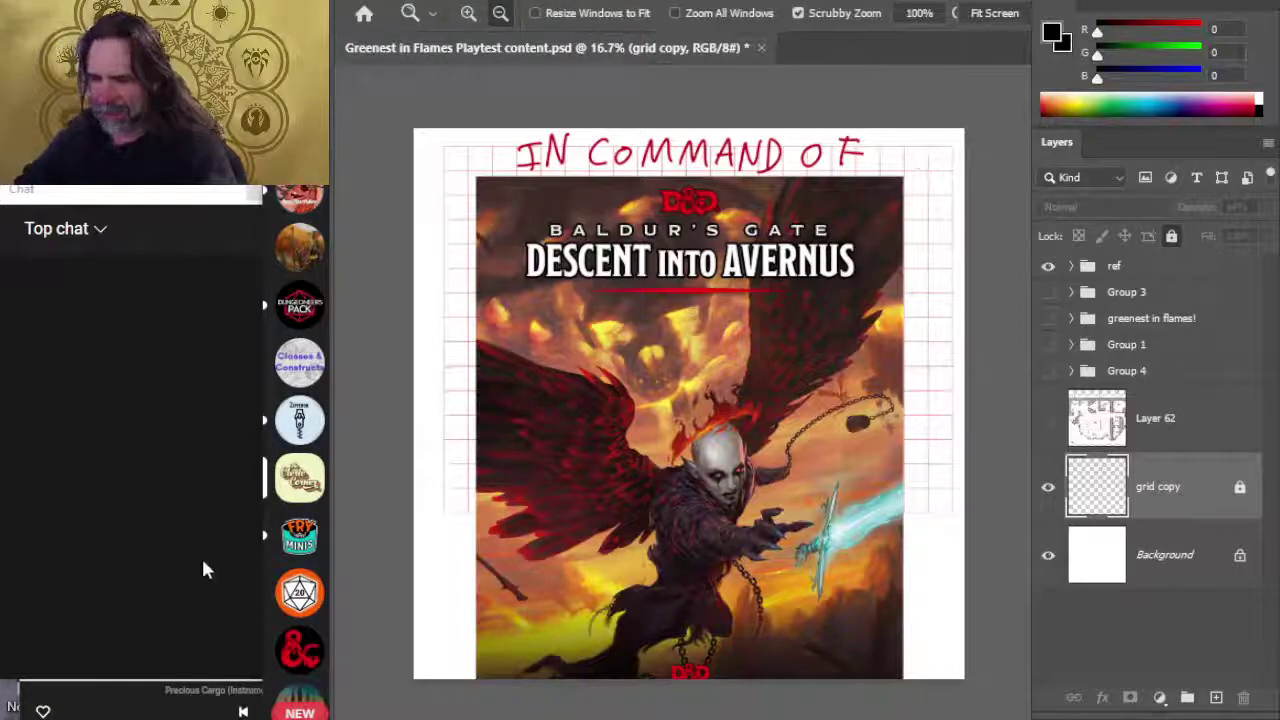
left_click(300, 535)
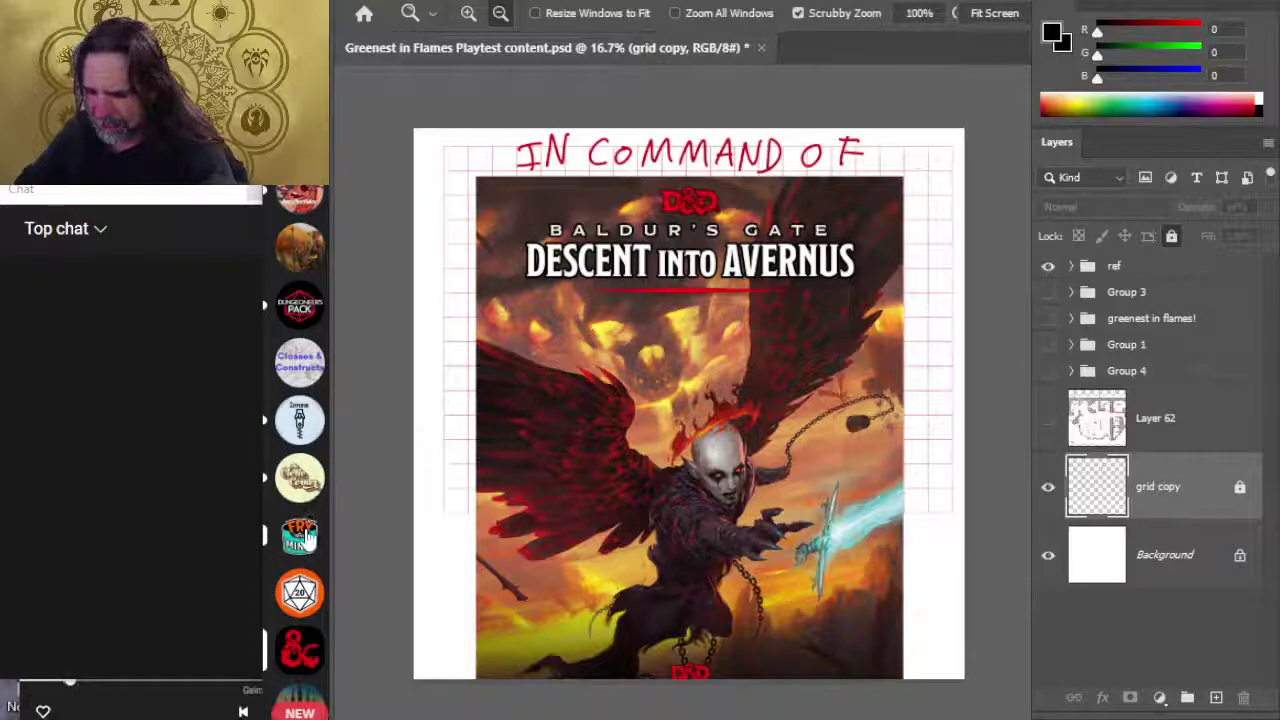
scroll(300, 450, "down", 2)
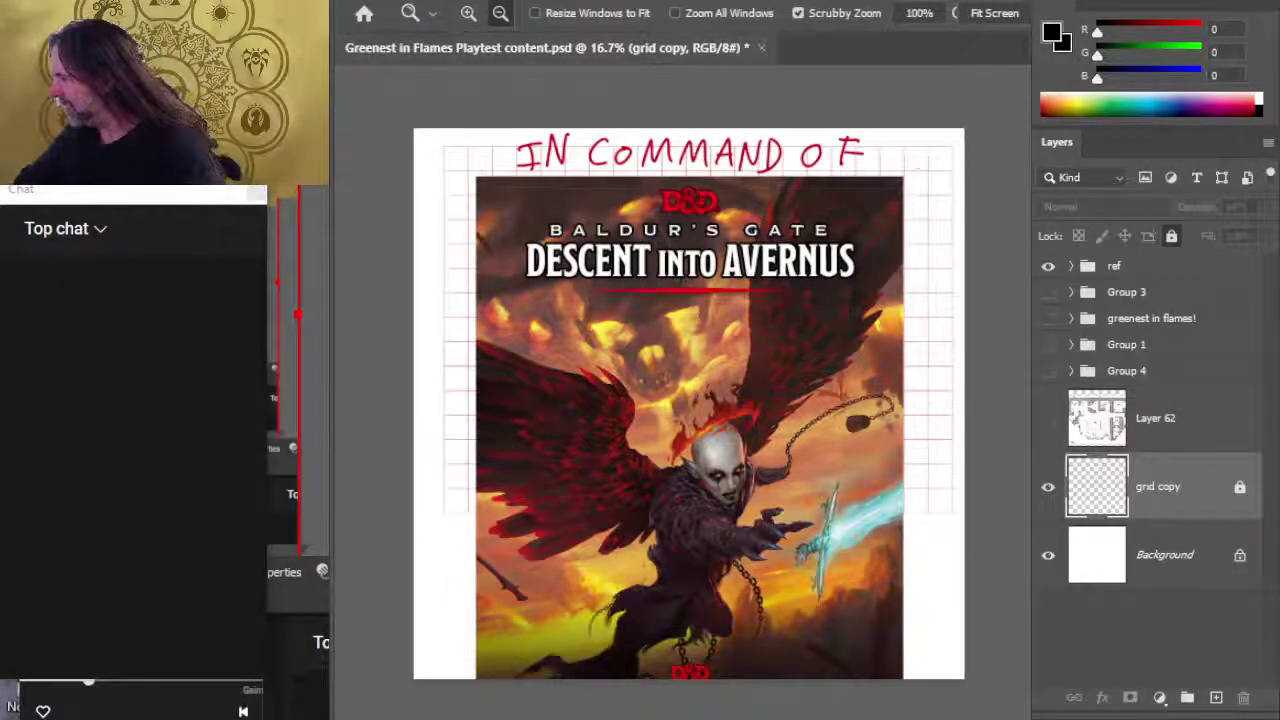
Step: Cycle through the OBS and playtest windows and settle back on the YouTube stream page
key("alt+Tab")
key("alt+Tab")
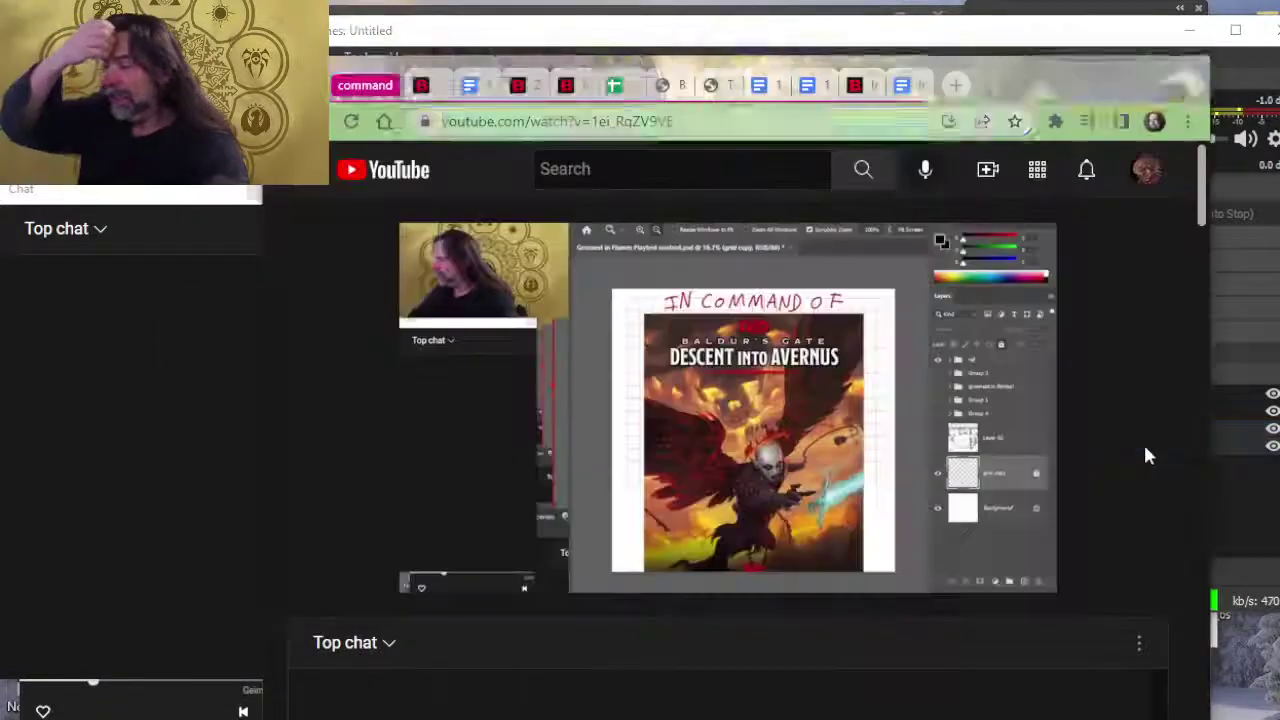
key("alt+Tab")
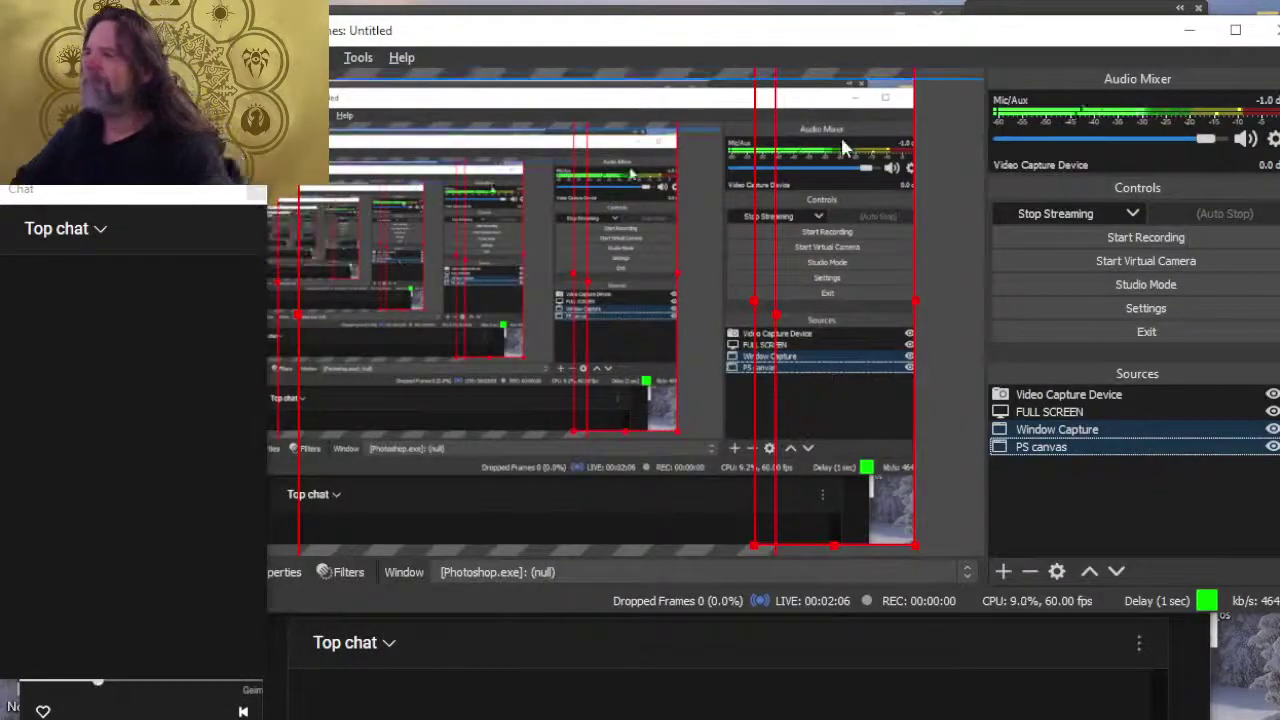
key("alt+Tab")
key("alt+Tab")
key("alt+shift+Tab")
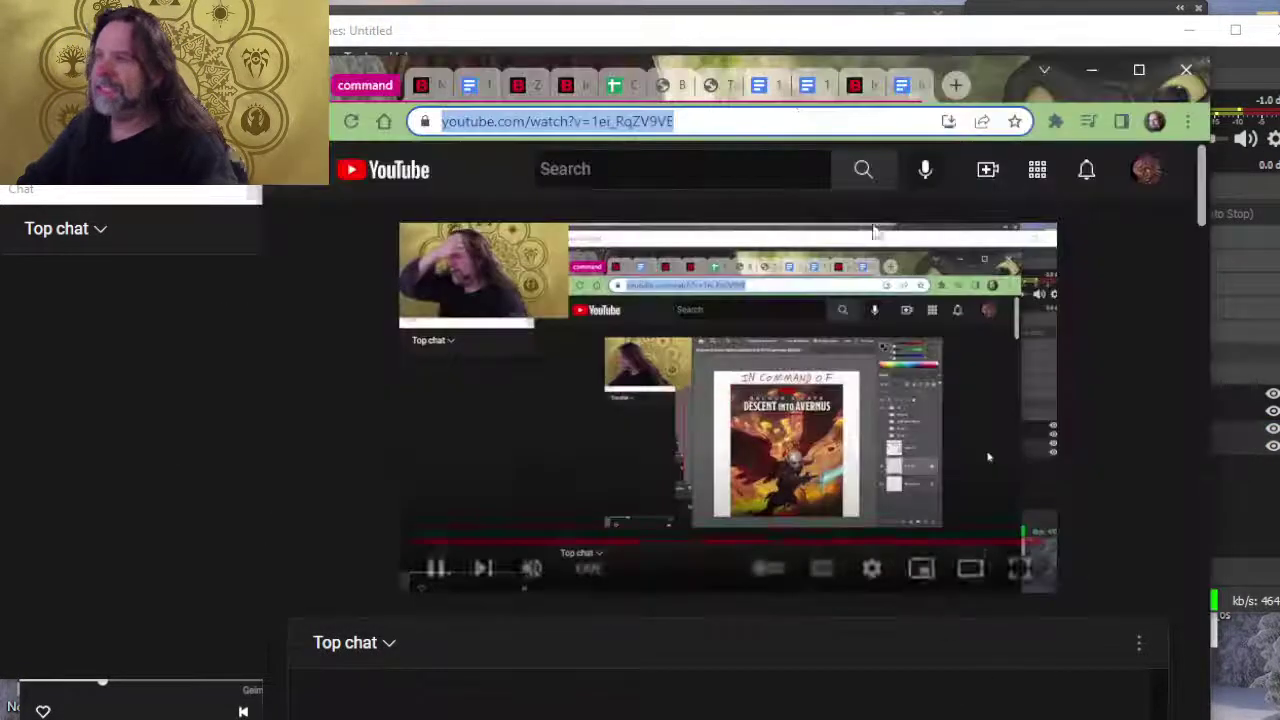
left_click(901, 84)
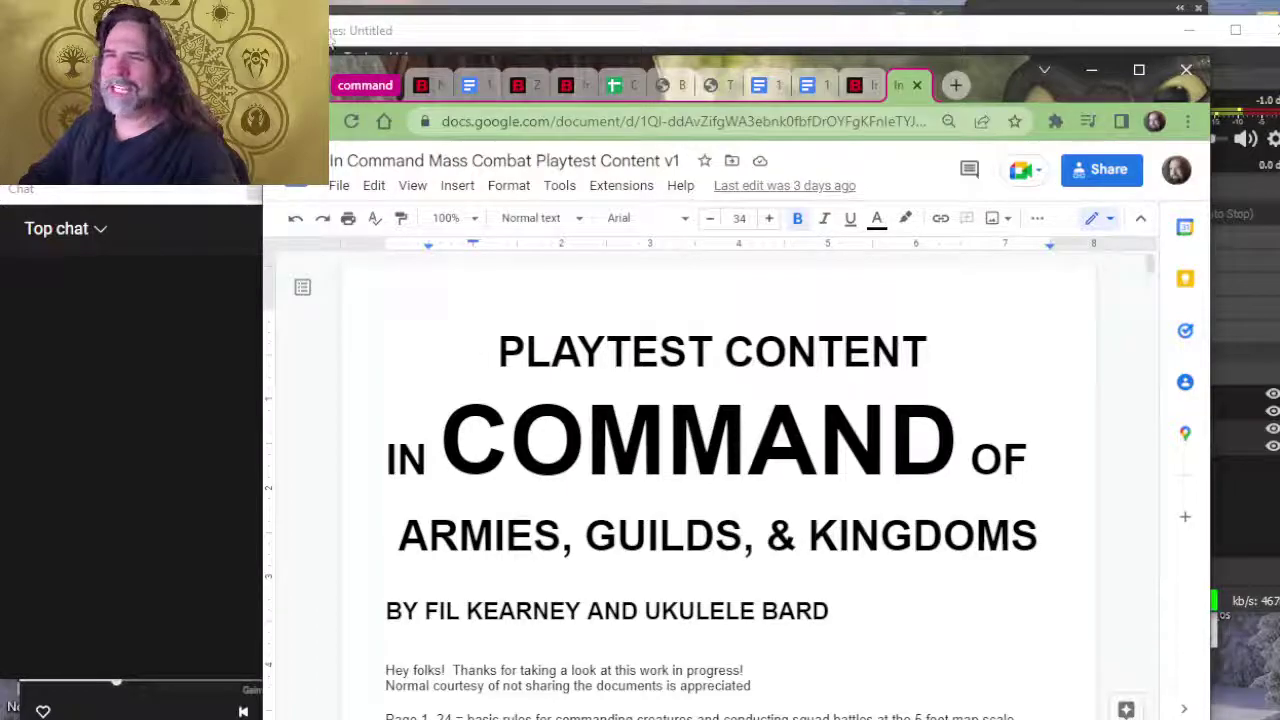
key("ctrl+shift+Tab")
Step: Zoom the YouTube page to 90% and scroll down to the stream description
scroll(463, 343, "down", 2)
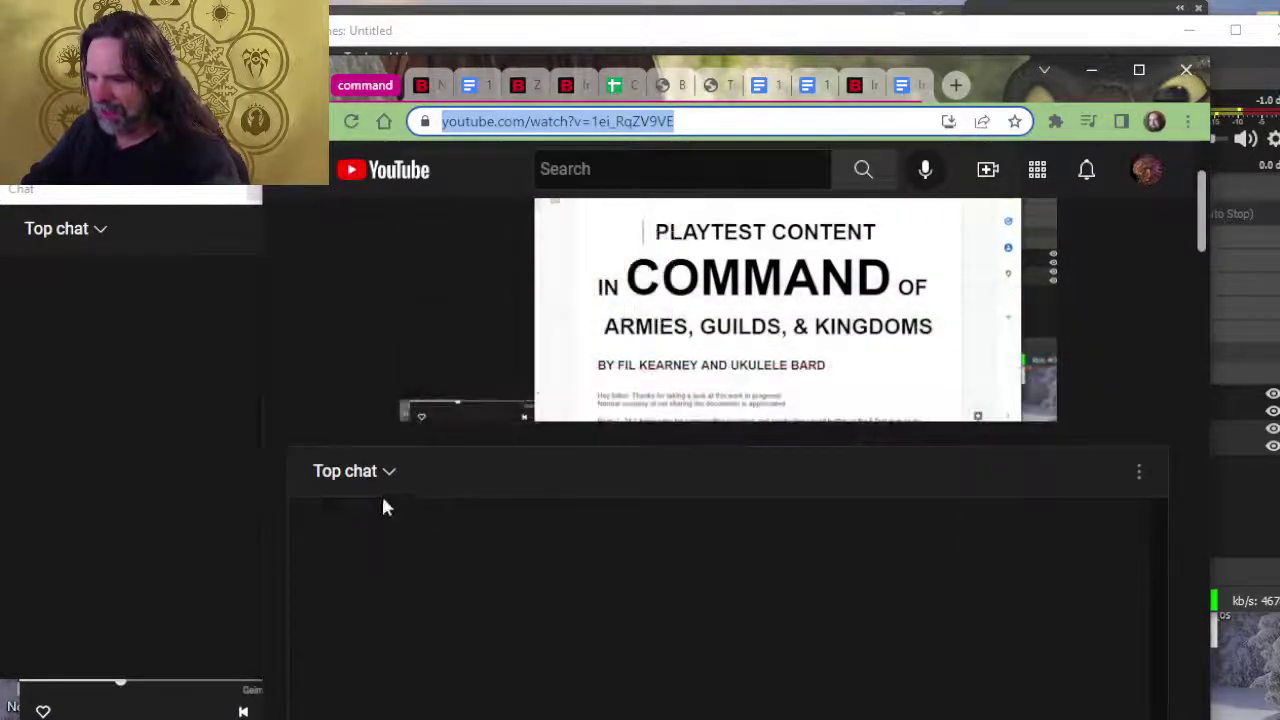
left_click(390, 472)
scroll(460, 440, "down", 2)
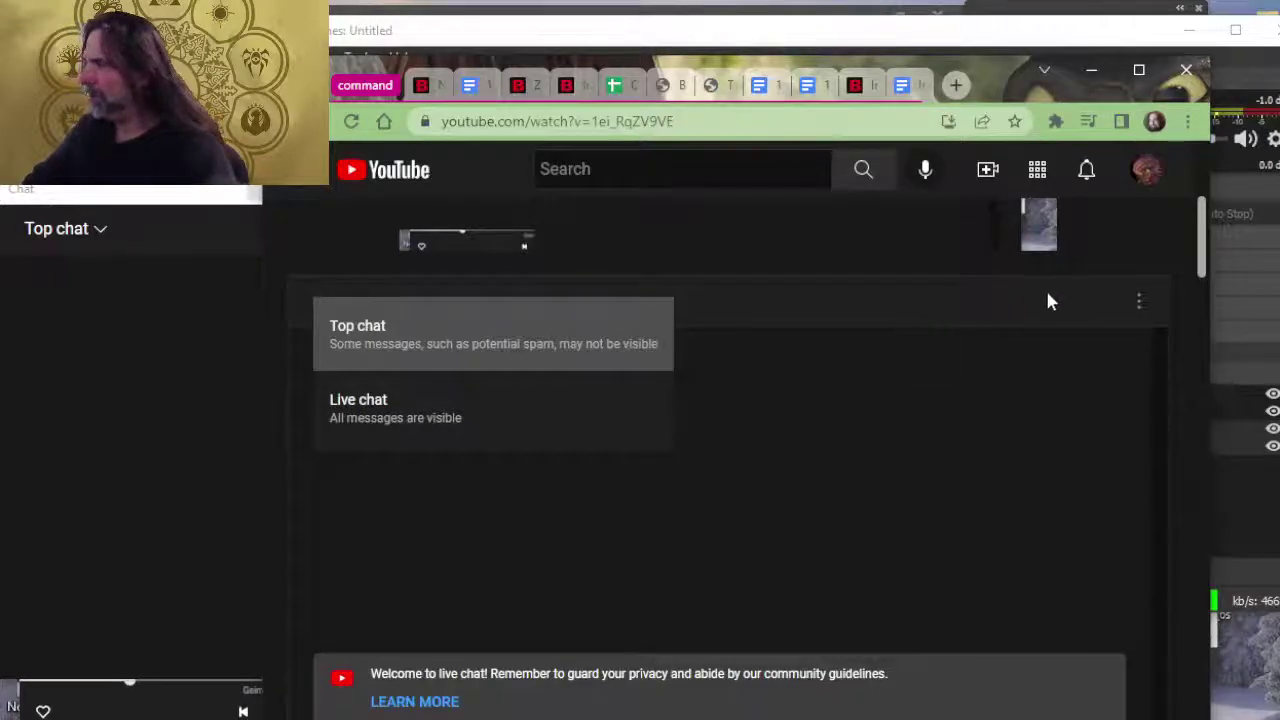
key("ctrl+minus")
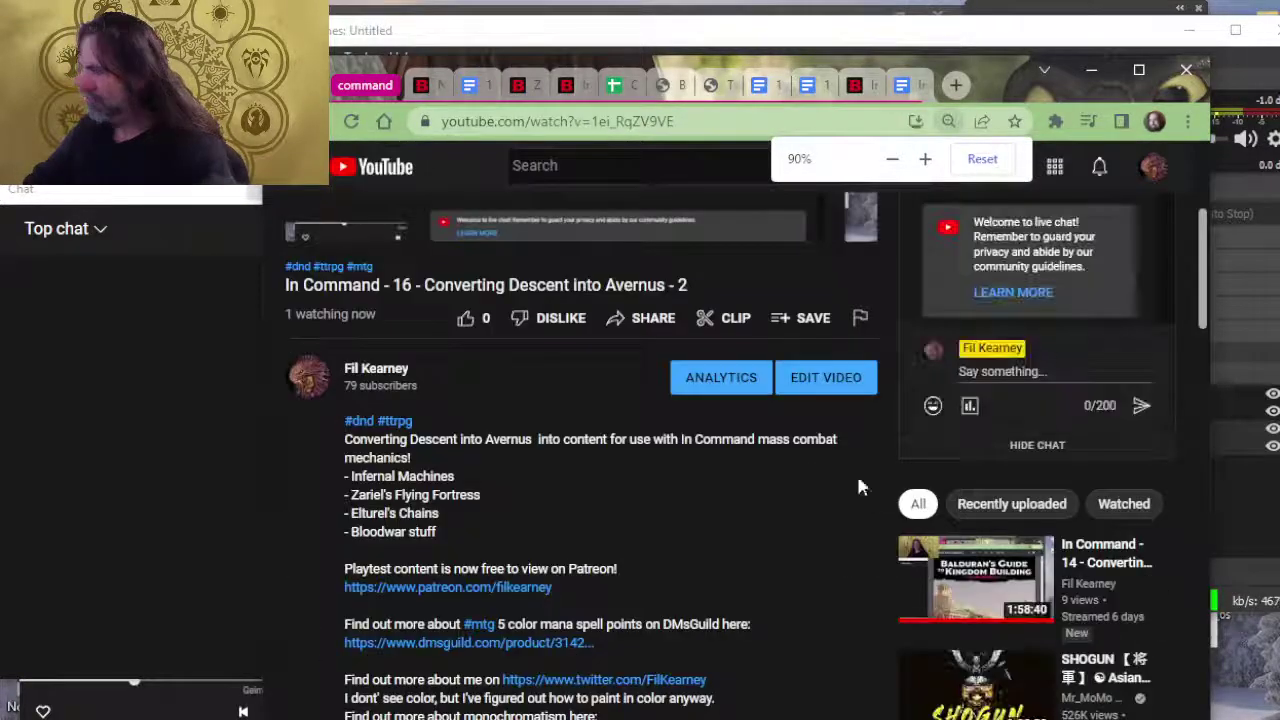
scroll(700, 475, "down", 3)
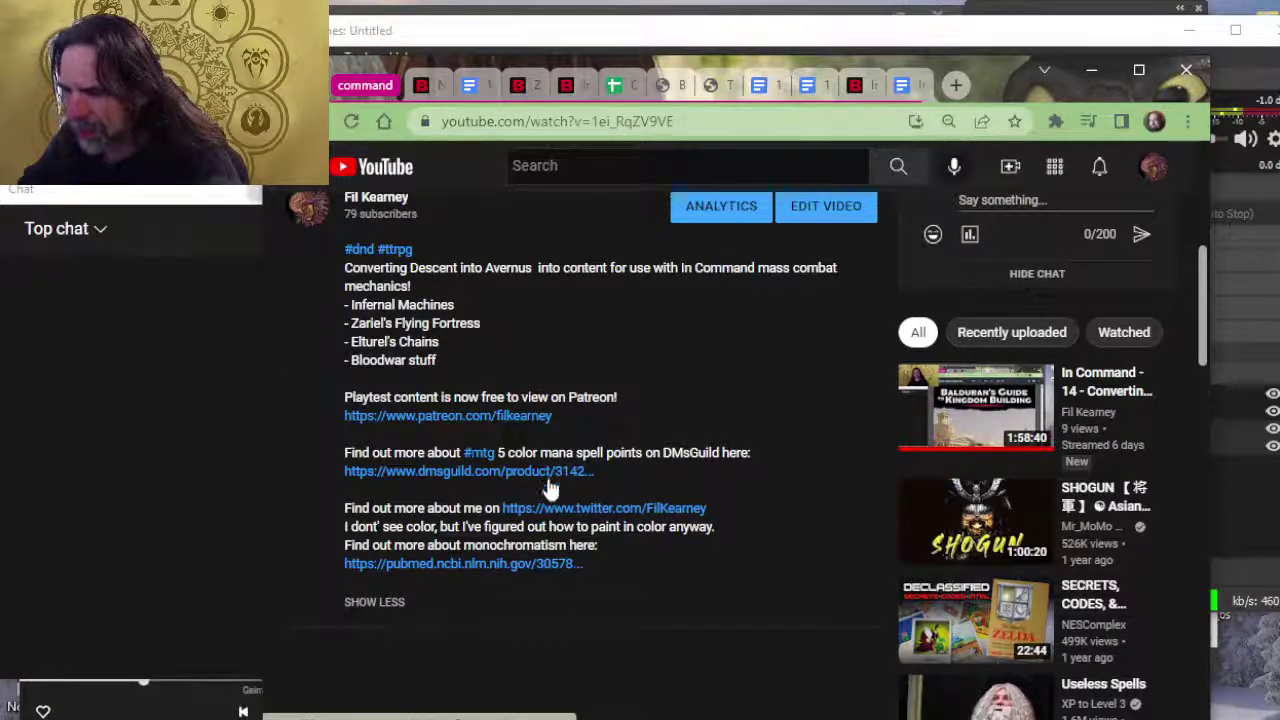
left_click(438, 476)
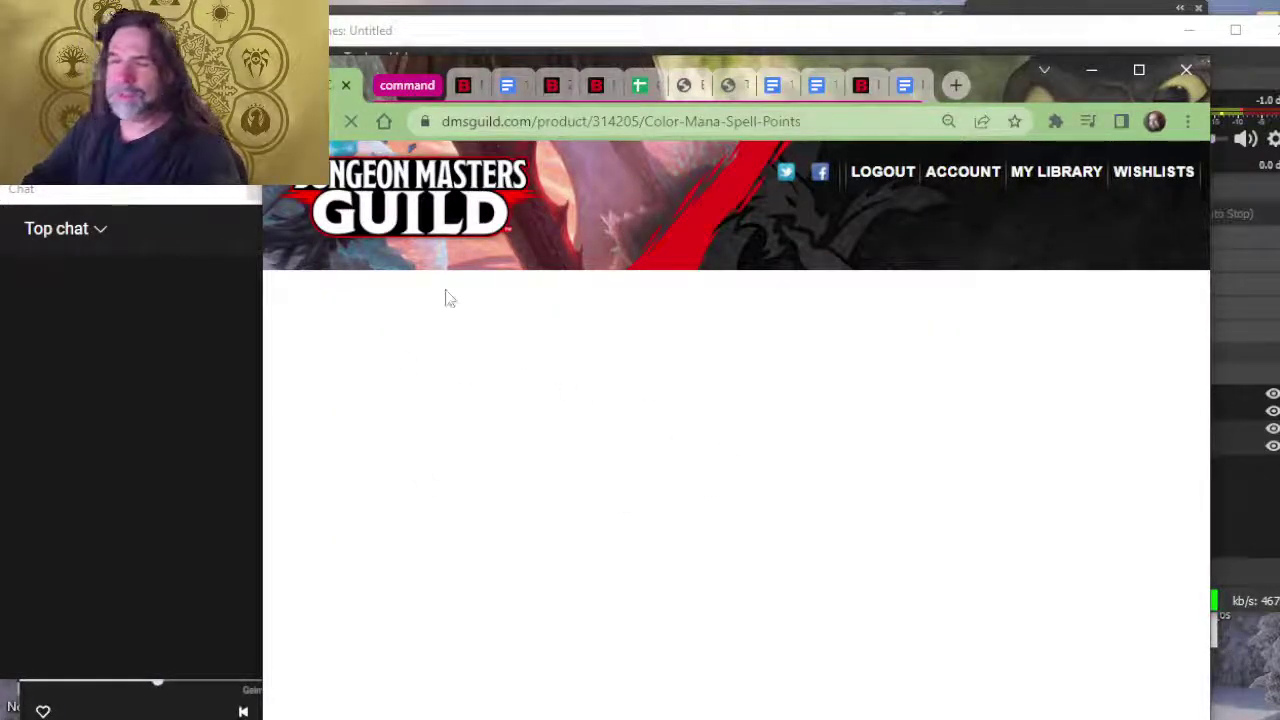
scroll(729, 527, "down", 9)
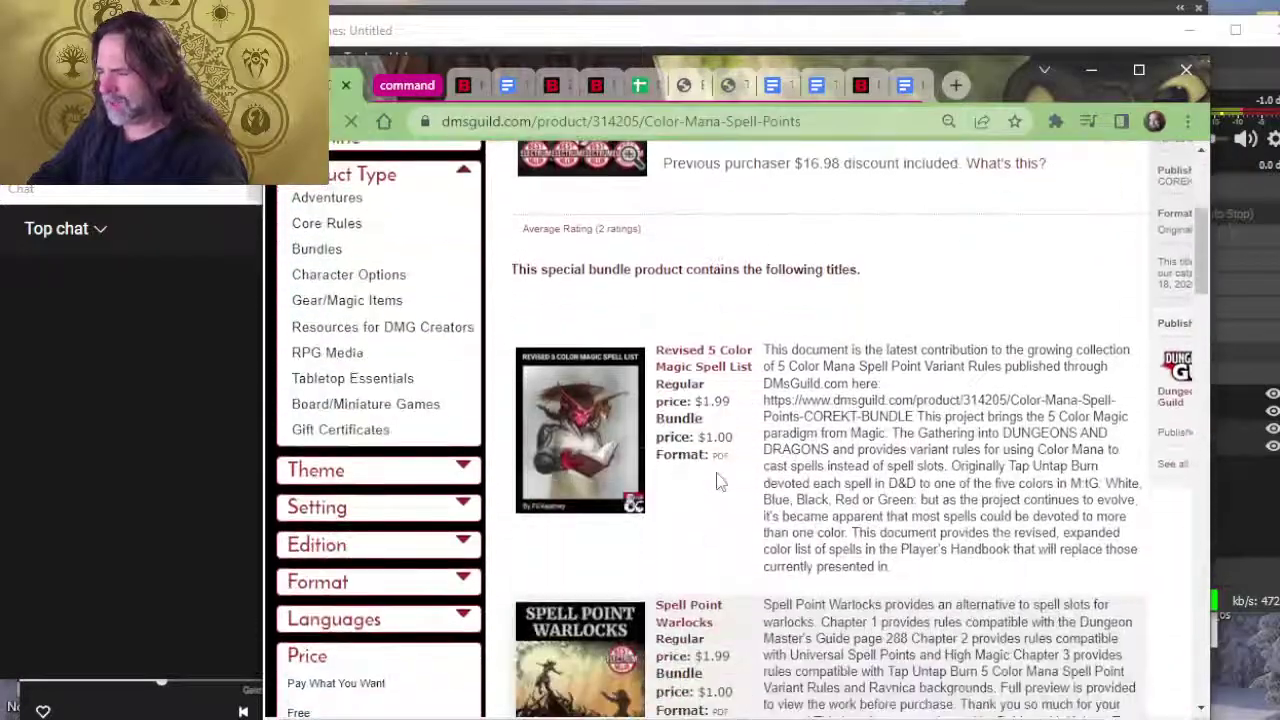
scroll(673, 428, "down", 10)
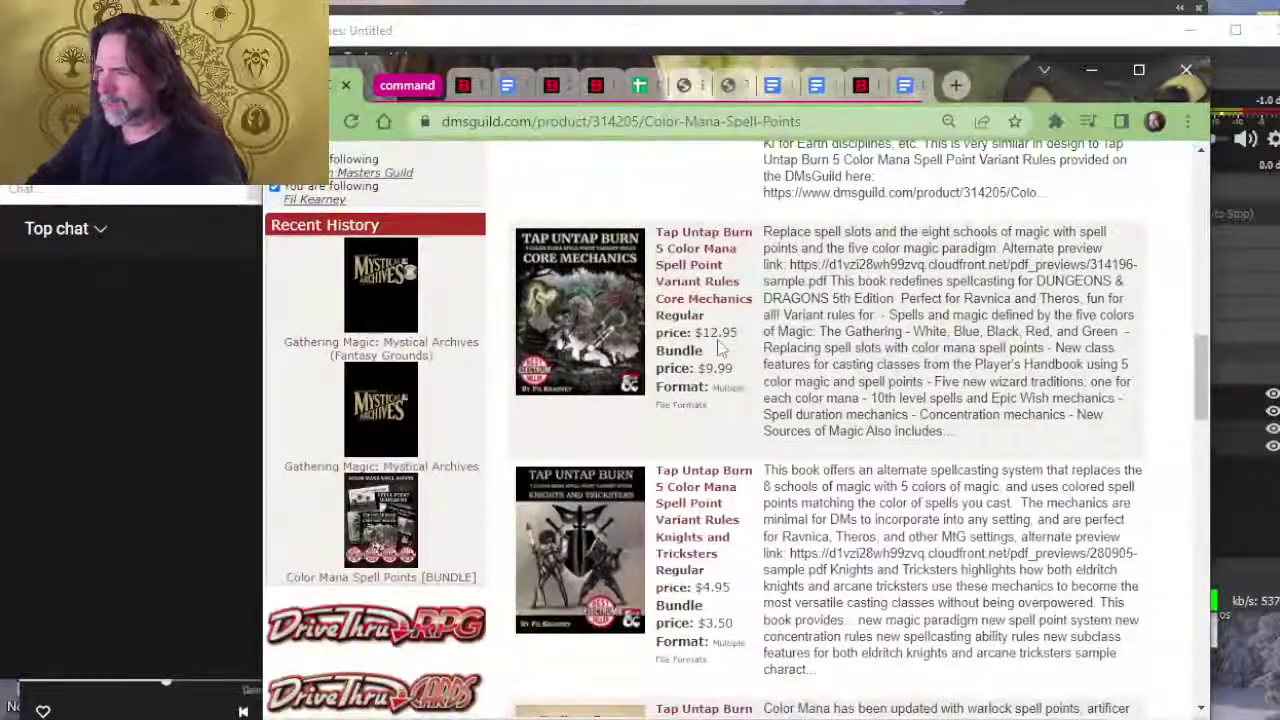
scroll(770, 422, "up", 20)
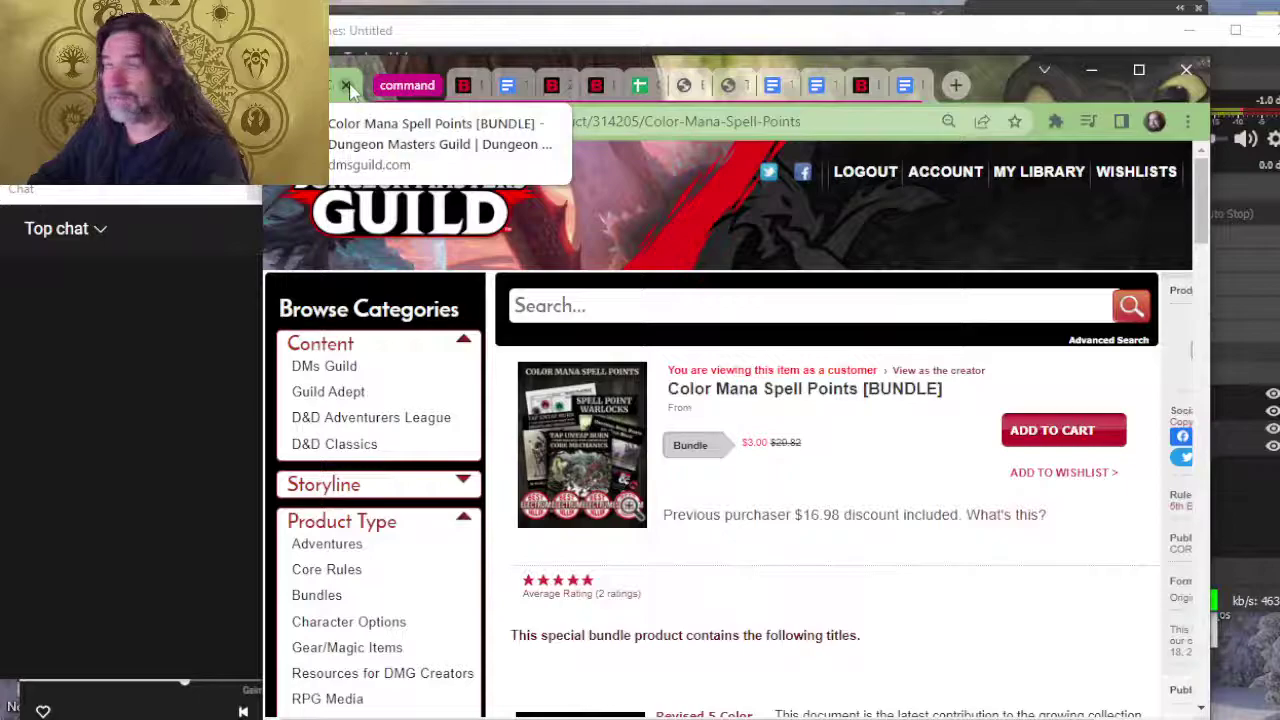
left_click(346, 86)
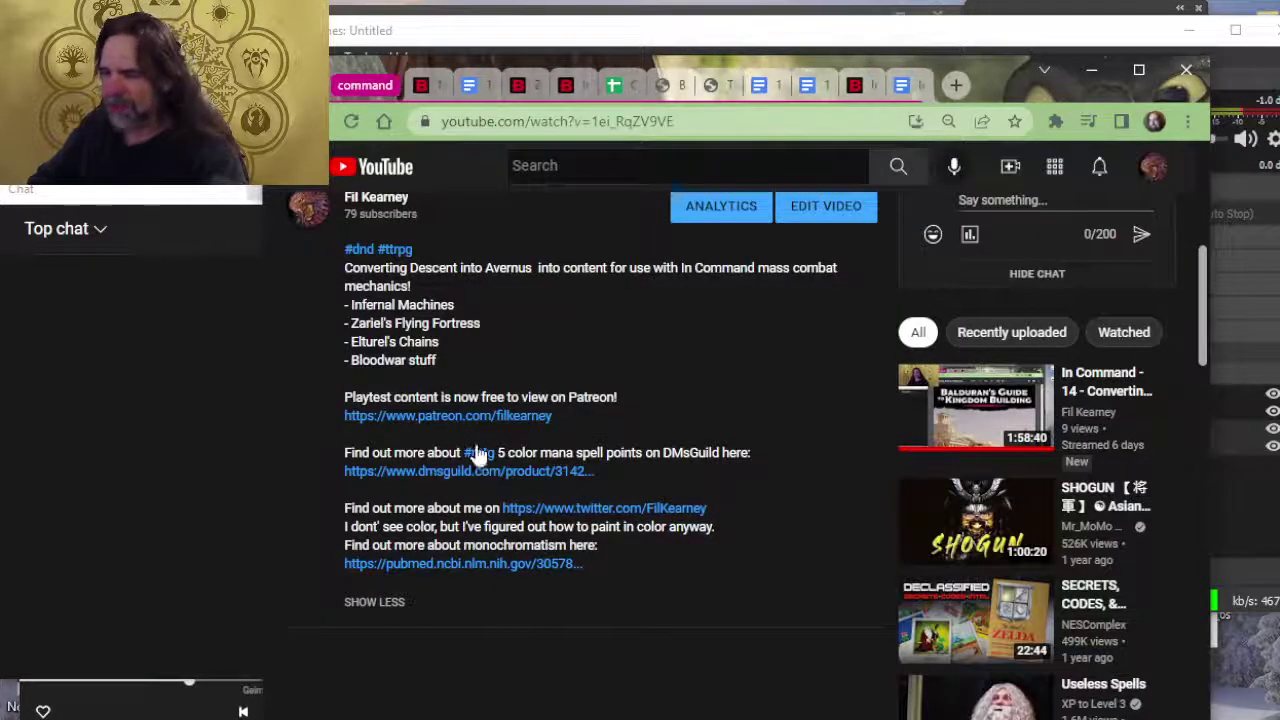
left_click(485, 420)
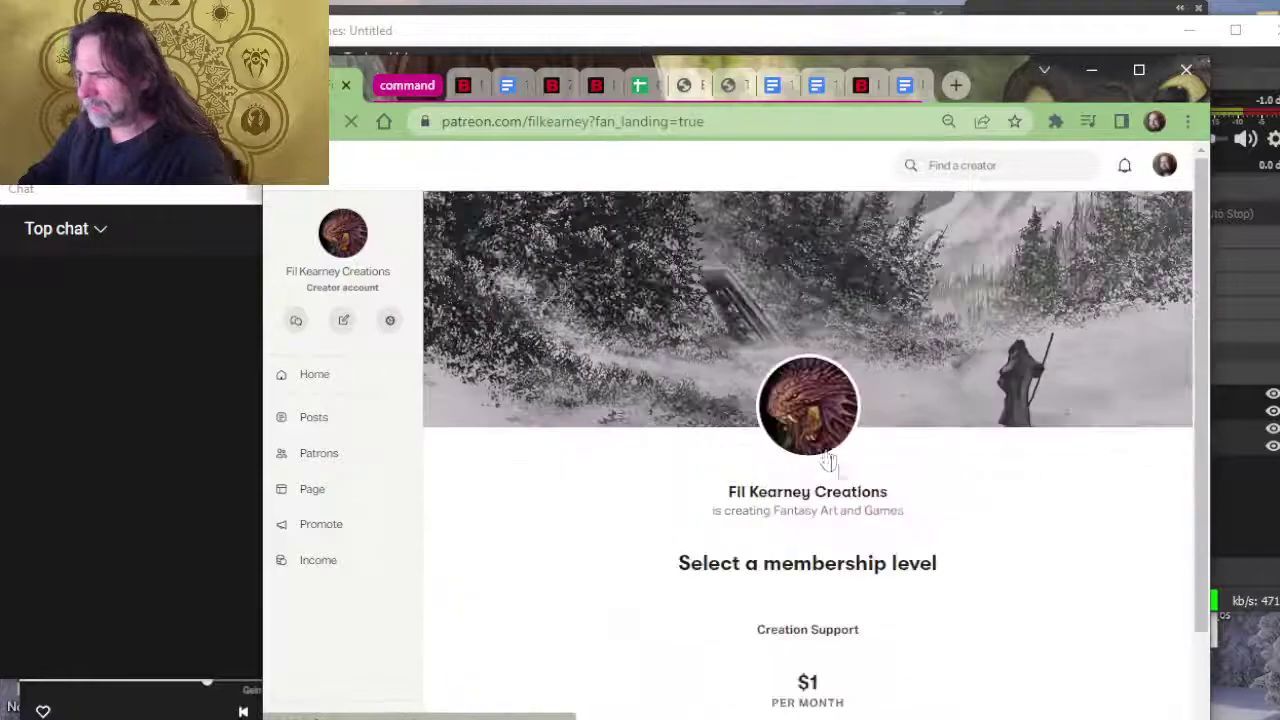
scroll(823, 543, "down", 3)
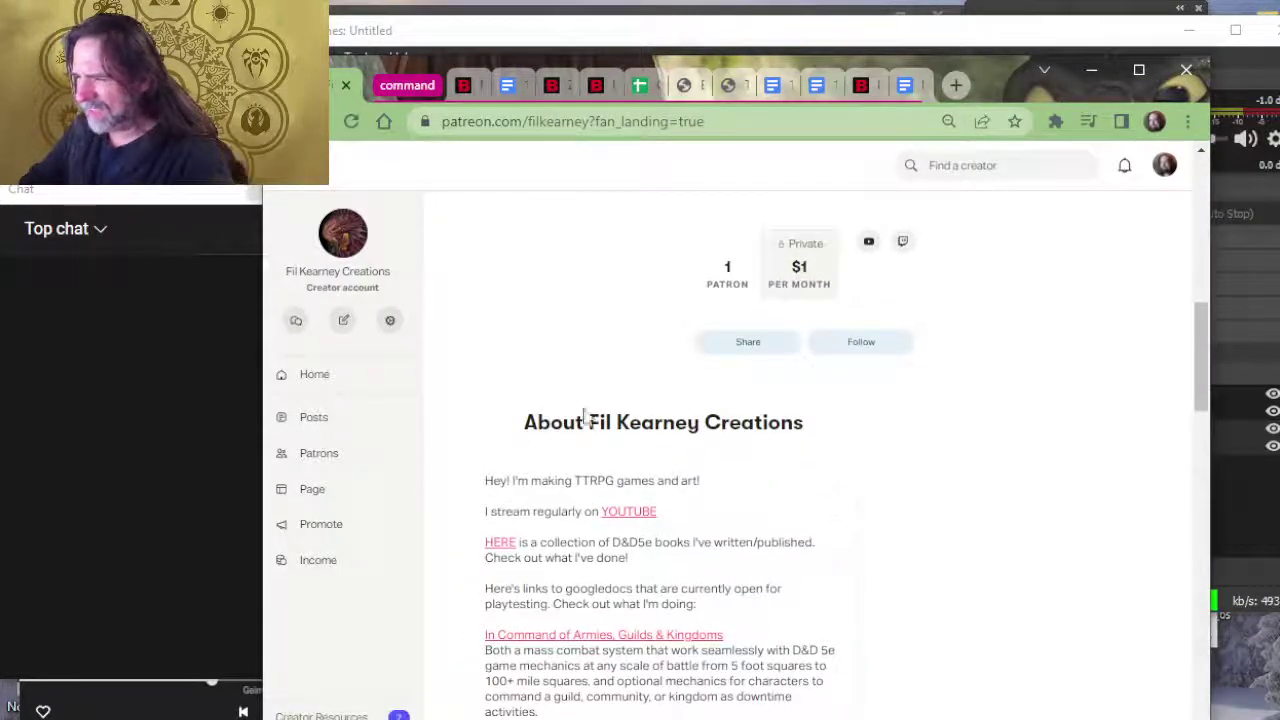
scroll(766, 449, "down", 2)
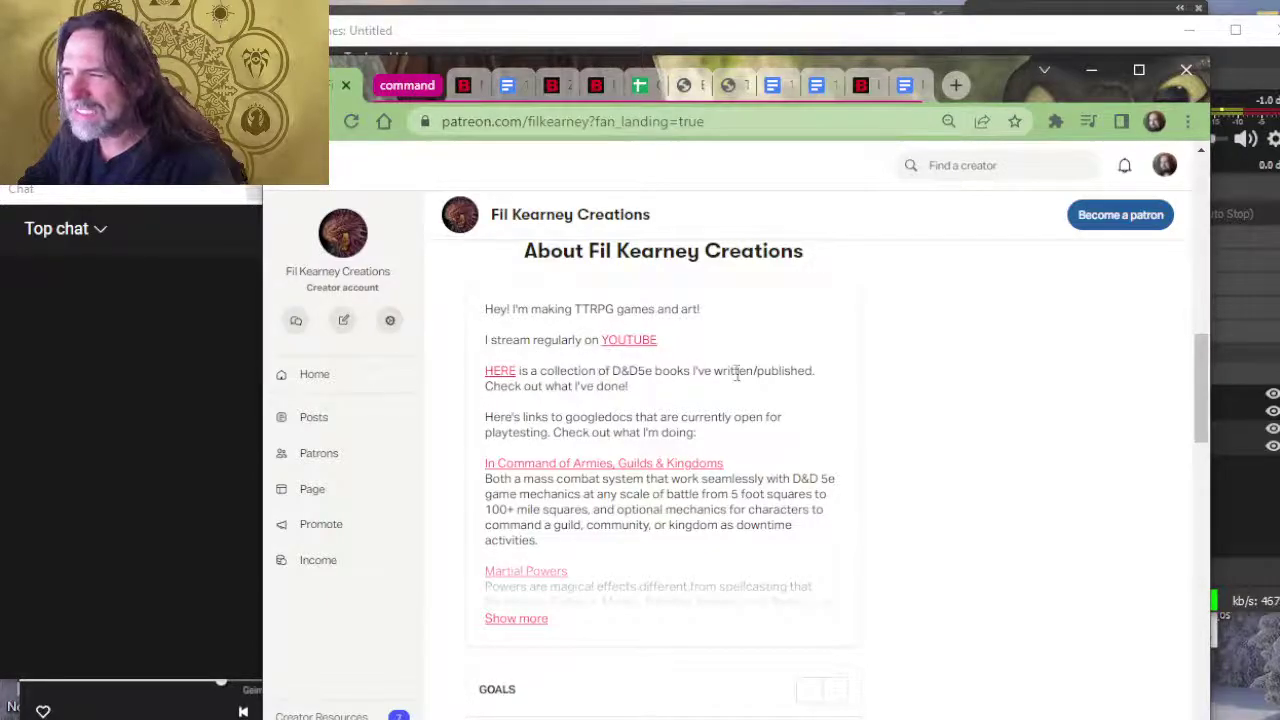
scroll(737, 371, "up", 2)
scroll(643, 528, "down", 2)
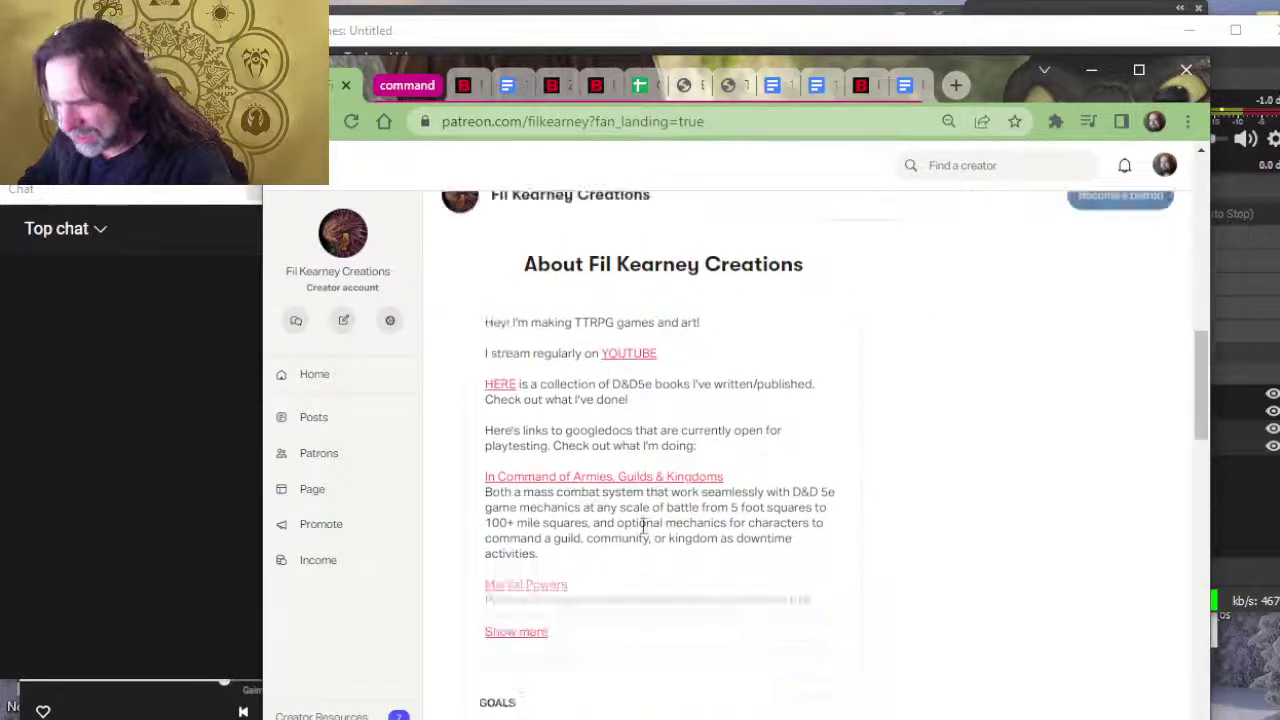
left_click(574, 463)
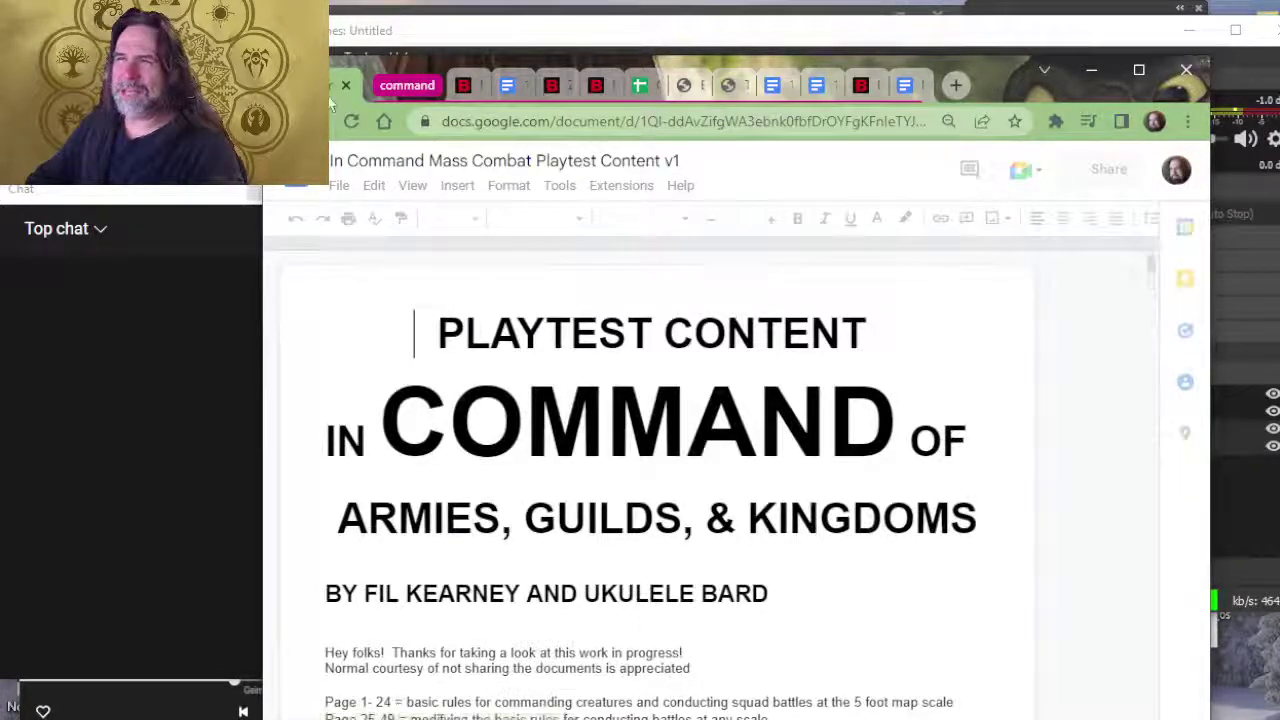
scroll(720, 440, "down", 3)
scroll(708, 398, "up", 3)
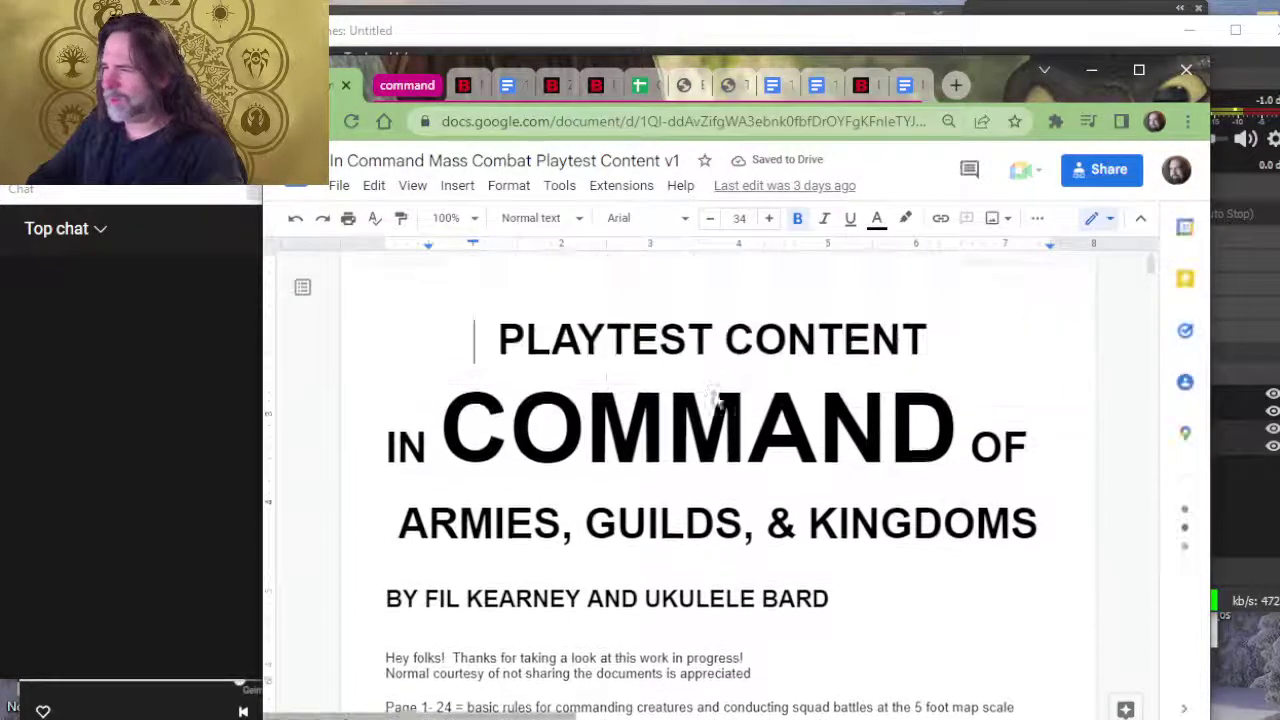
key("alt+Left")
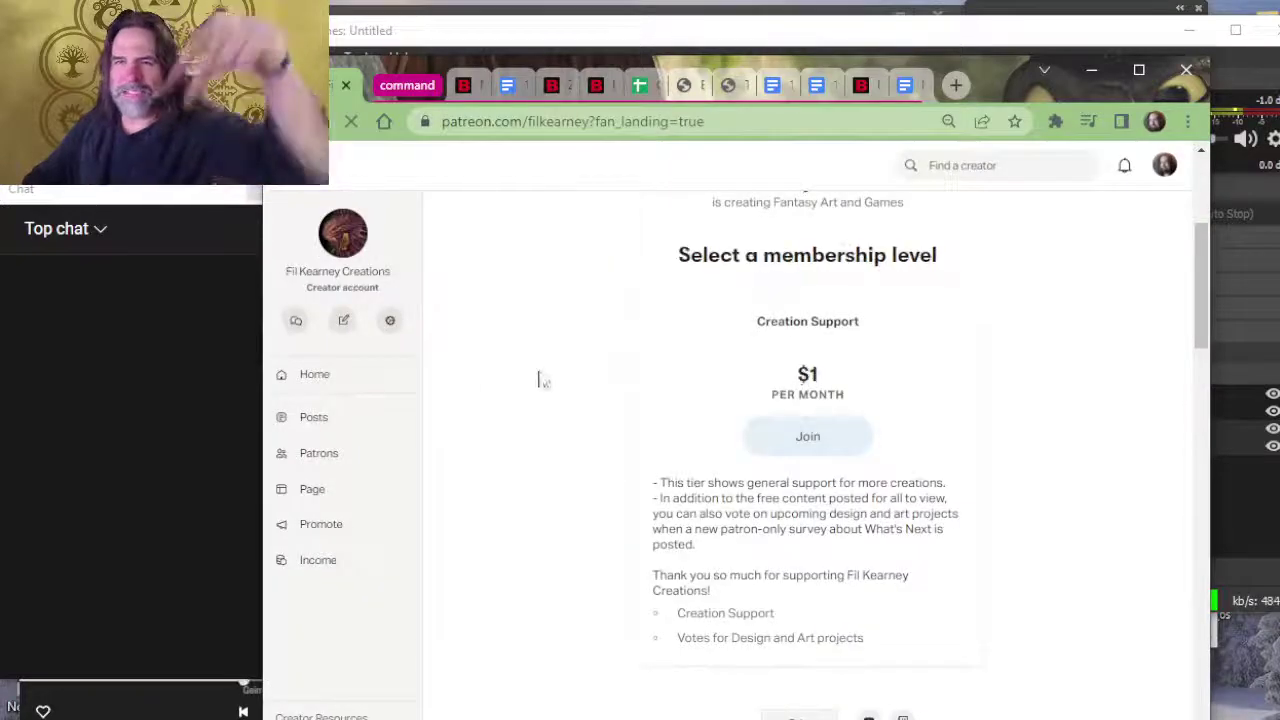
key("alt+Left")
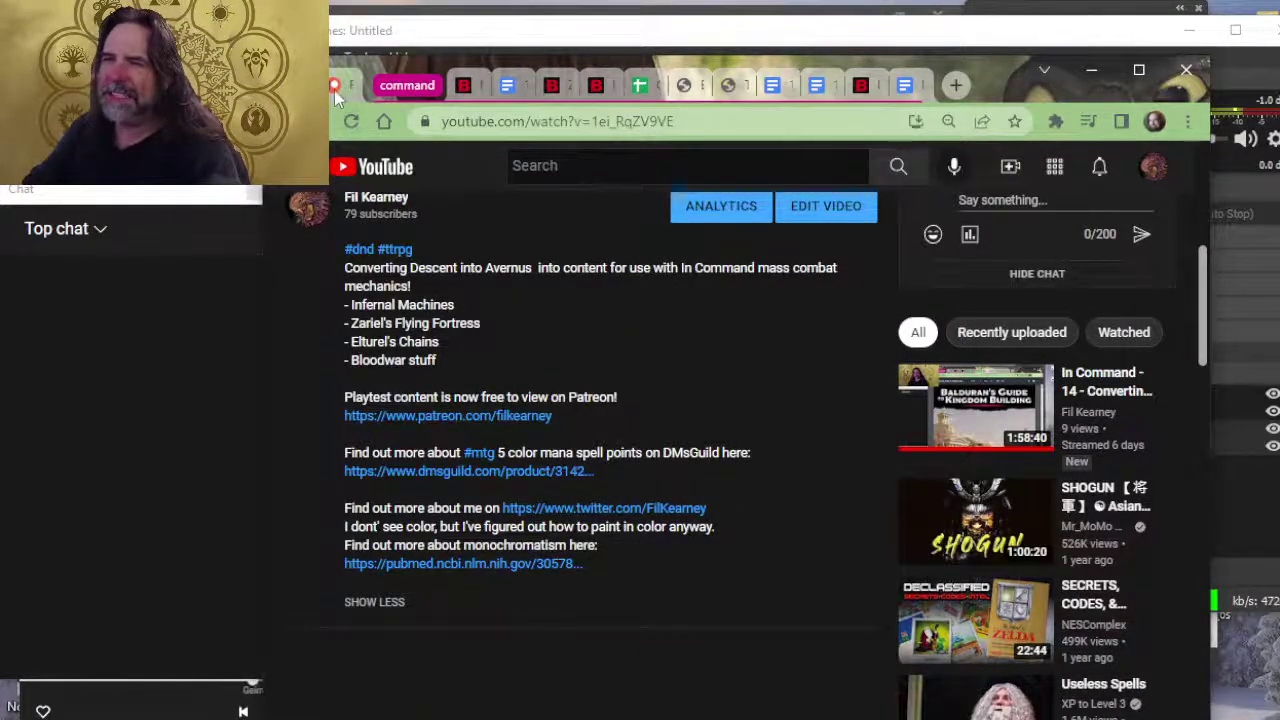
key("alt+Right")
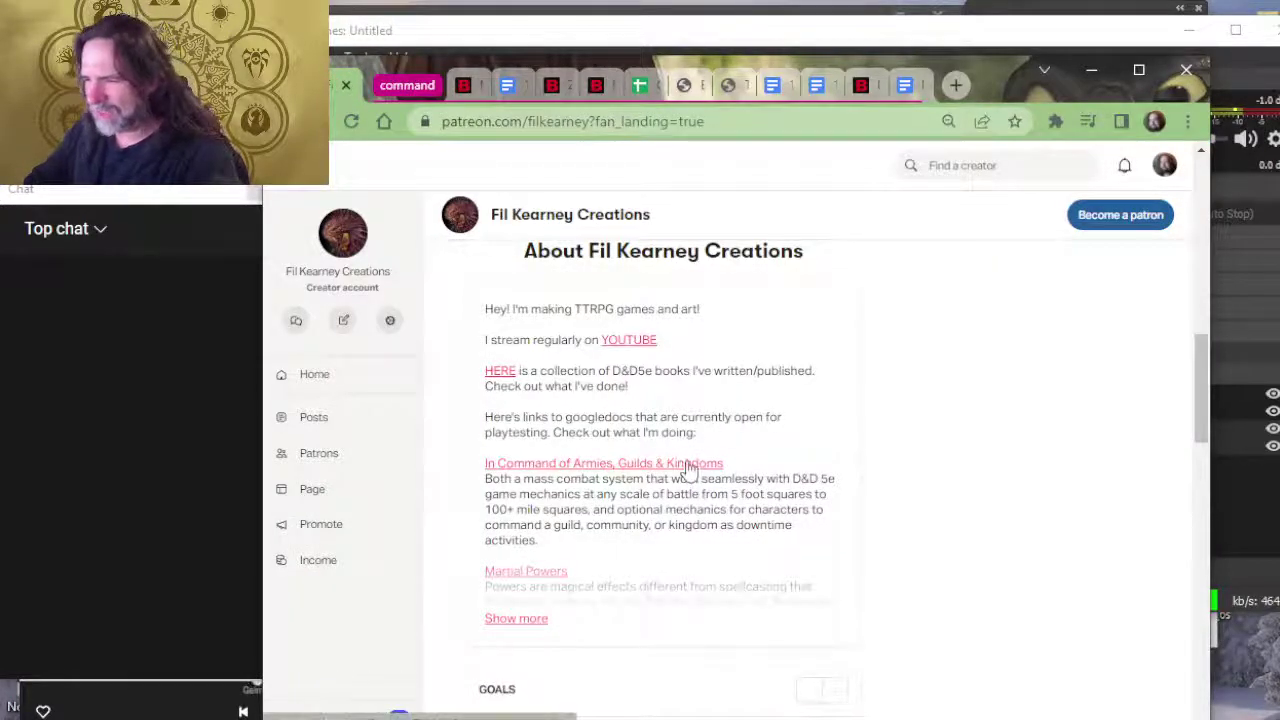
Step: Open the In Command Mass Combat Playtest Content v1 doc, then the D&D Beyond Infernal War Machines tab
left_click(687, 466)
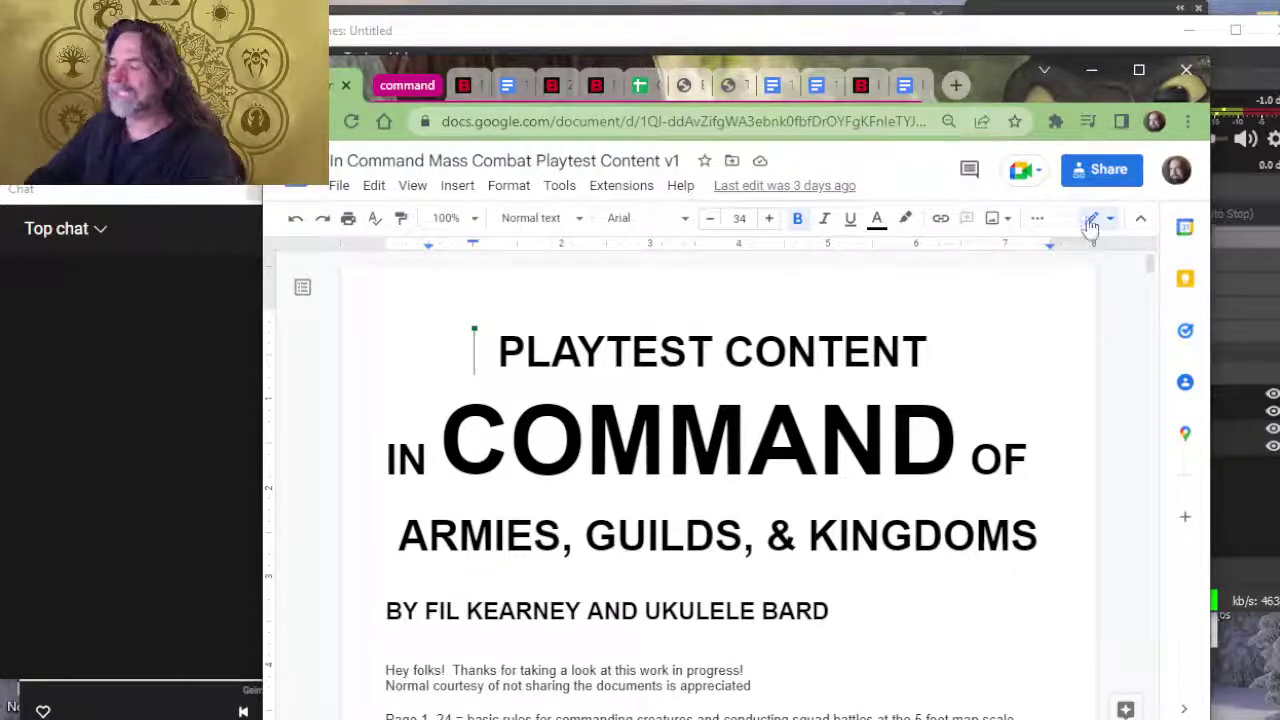
left_click(862, 86)
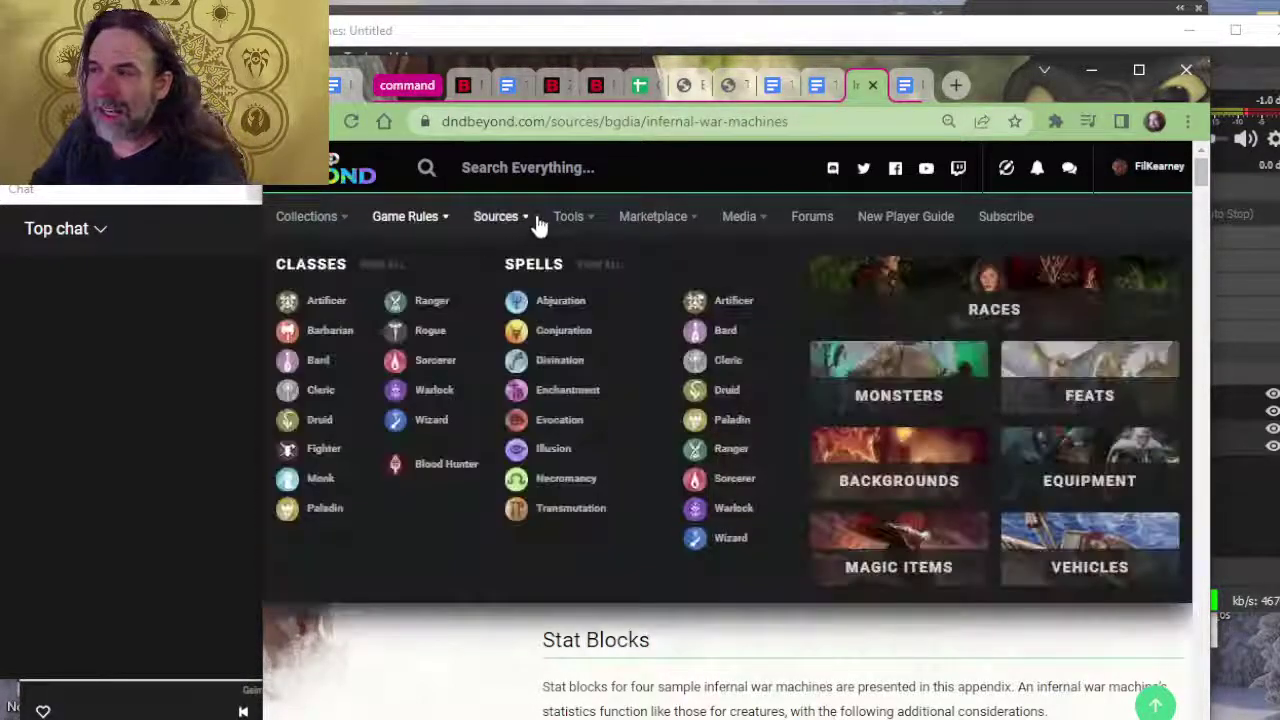
Step: Look up the Infernal Machine Rebuild adventure under Sources, then return to the Infernal War Machines appendix
mouse_move(514, 222)
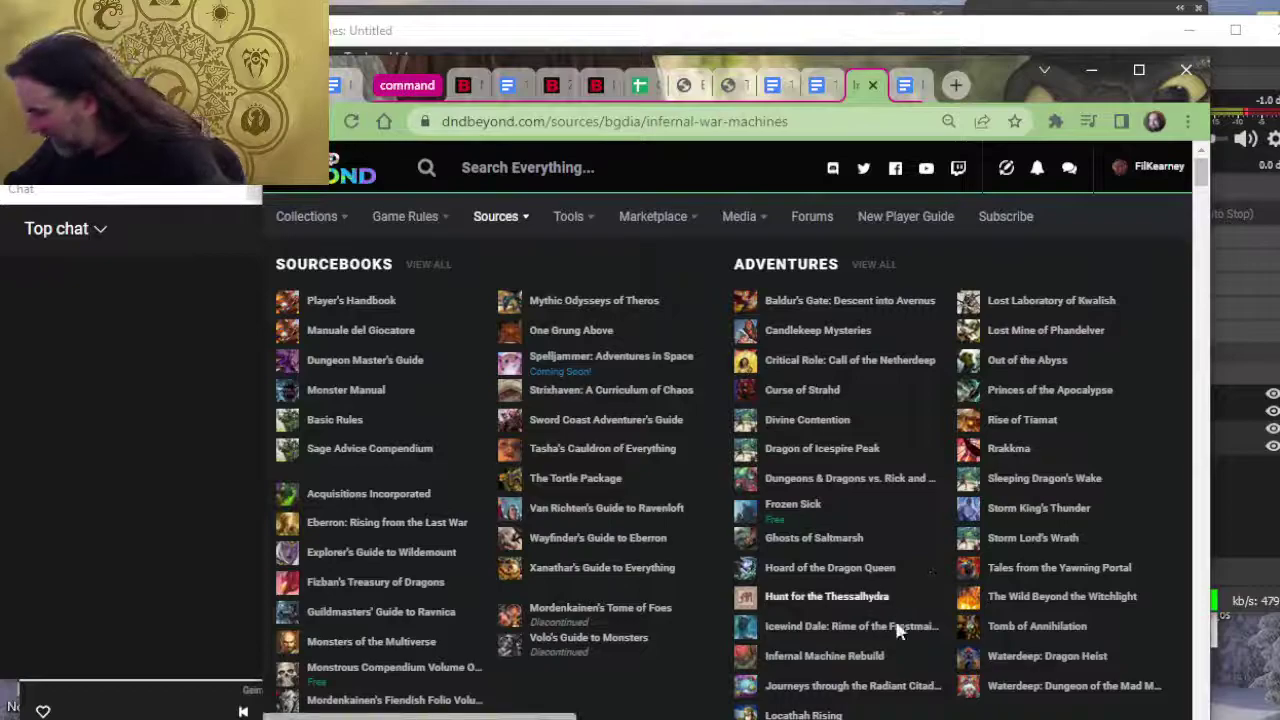
left_click(812, 668)
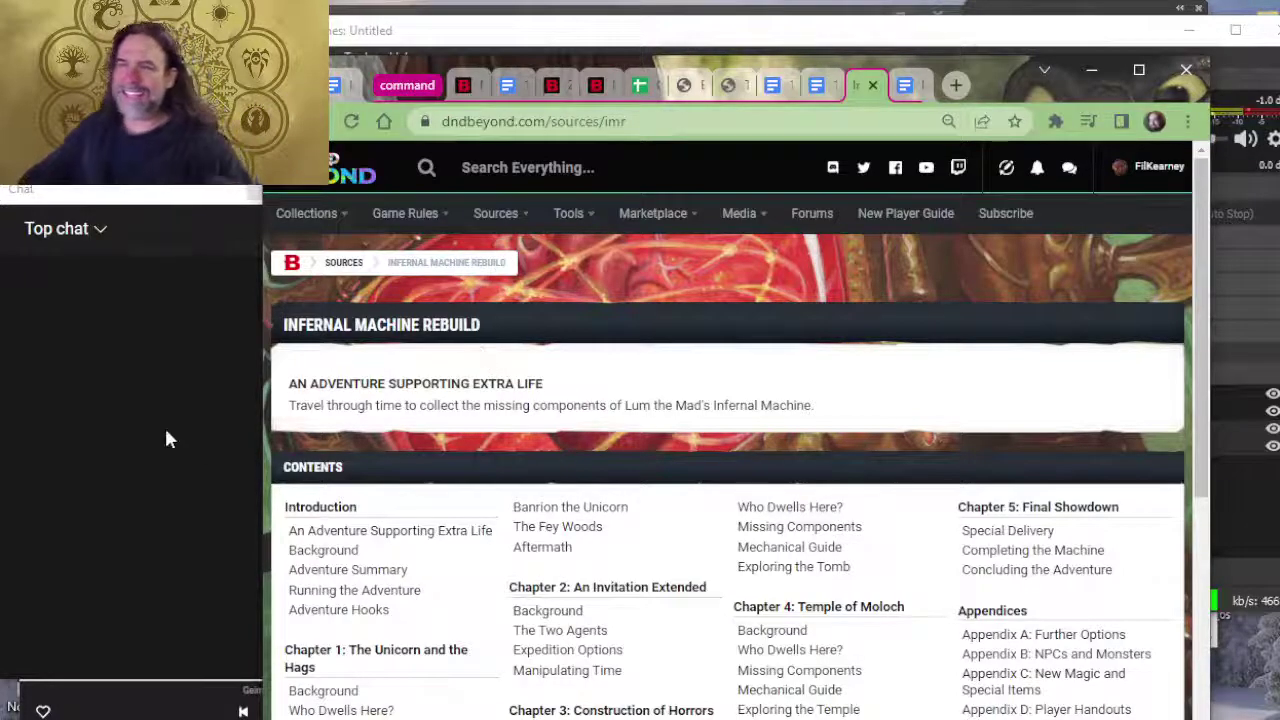
left_click(505, 405)
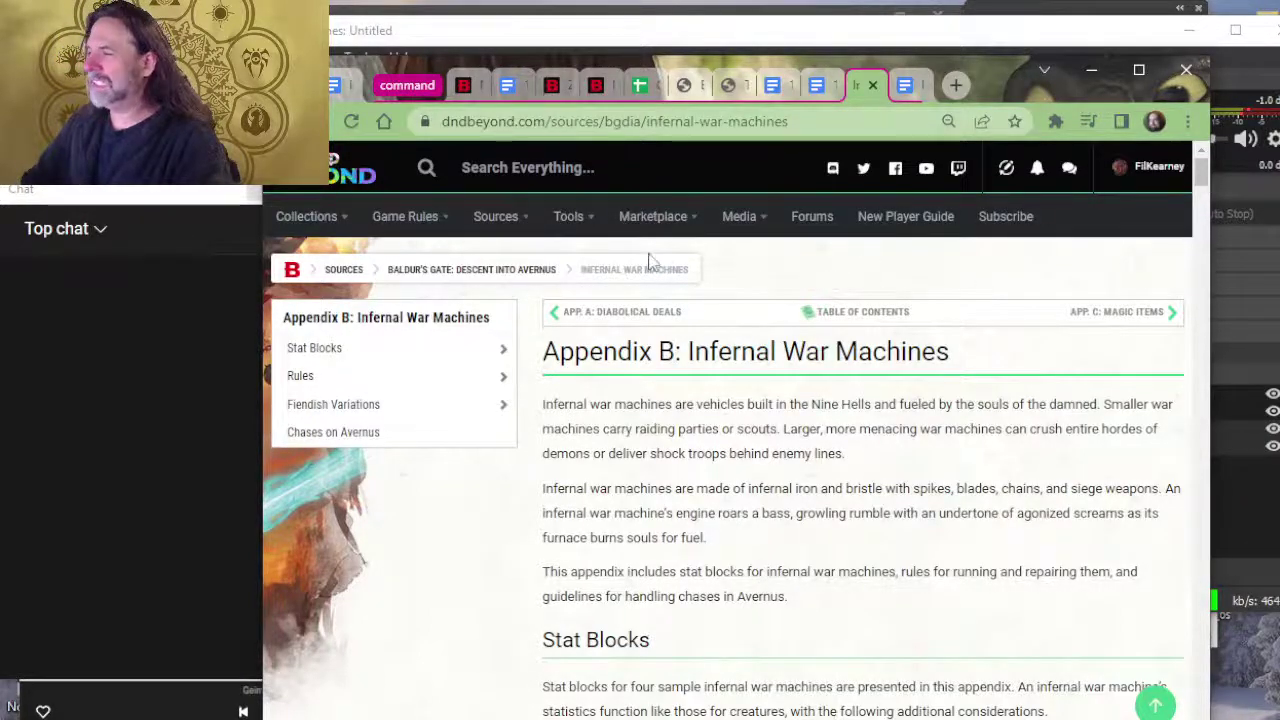
Step: Flip between the browser and Photoshop, and nudge the browser window slightly upward
key("alt+Tab")
key("Tab")
key("alt+Tab")
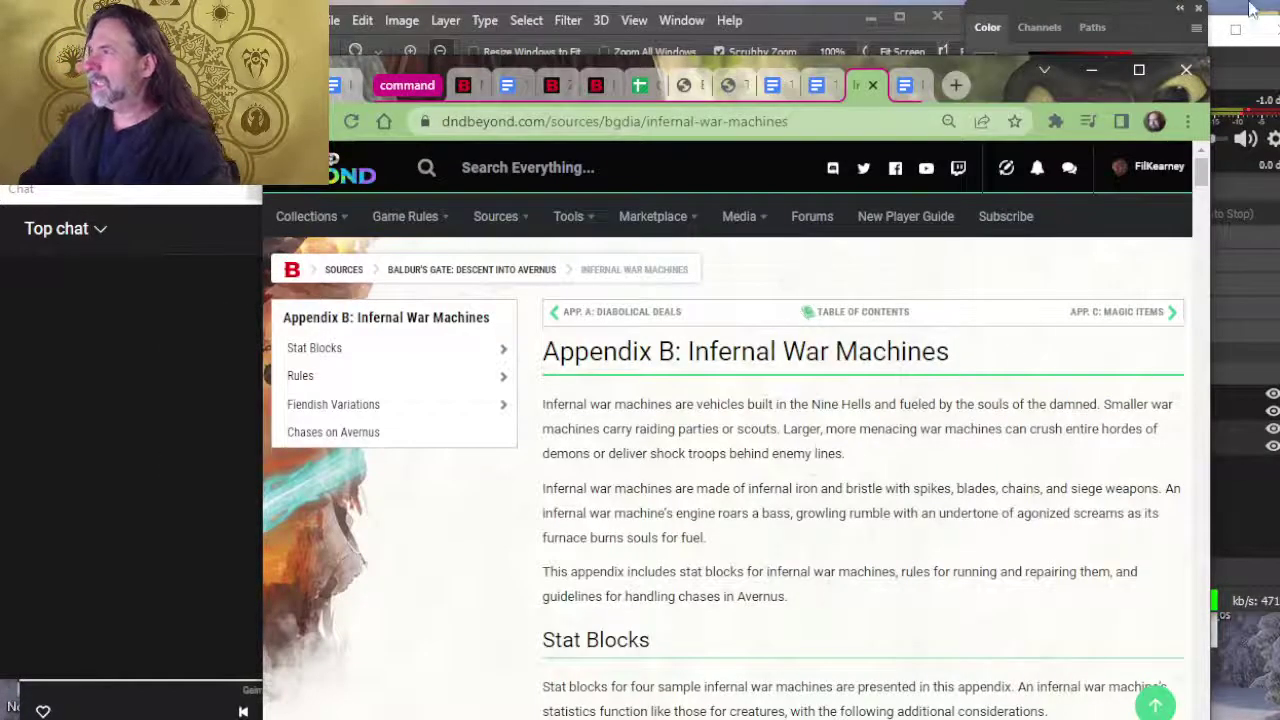
mouse_move(995, 95)
left_mouse_down()
mouse_move(979, 75)
mouse_move(979, 91)
left_mouse_up()
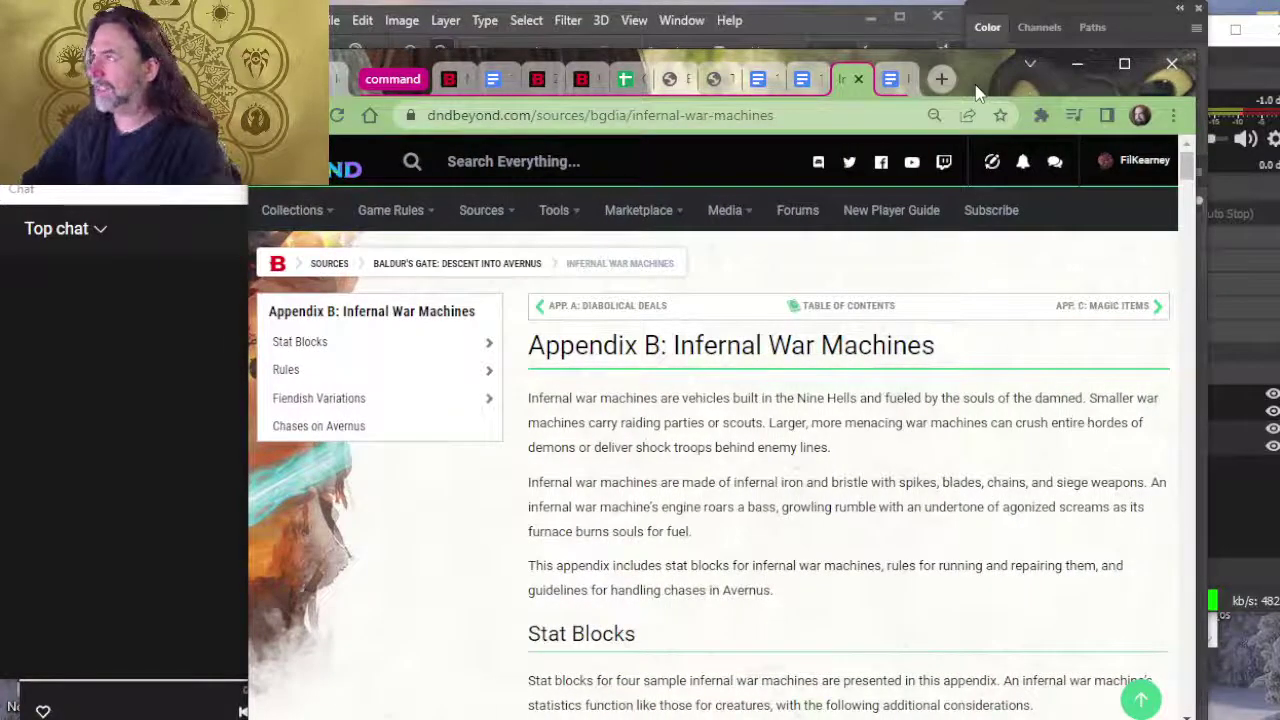
Step: Switch from Photoshop back to the D&D Beyond Infernal War Machines page
key("alt+Tab")
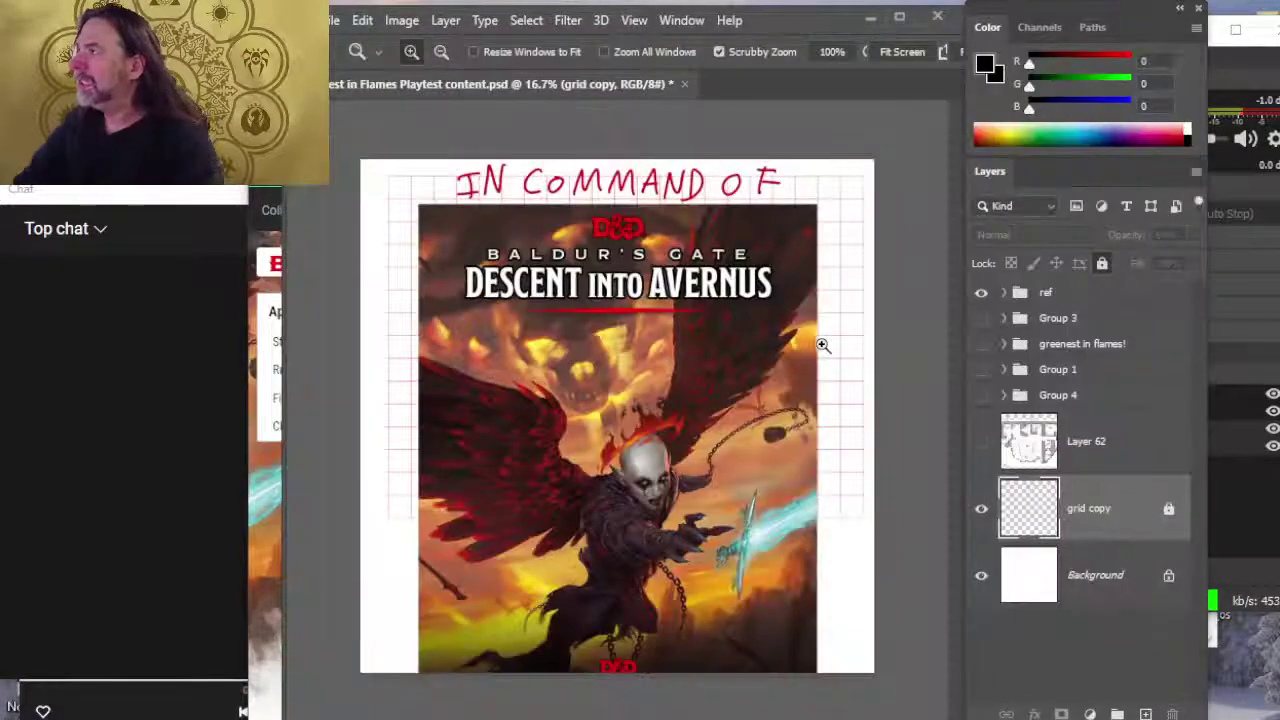
key("alt+Tab")
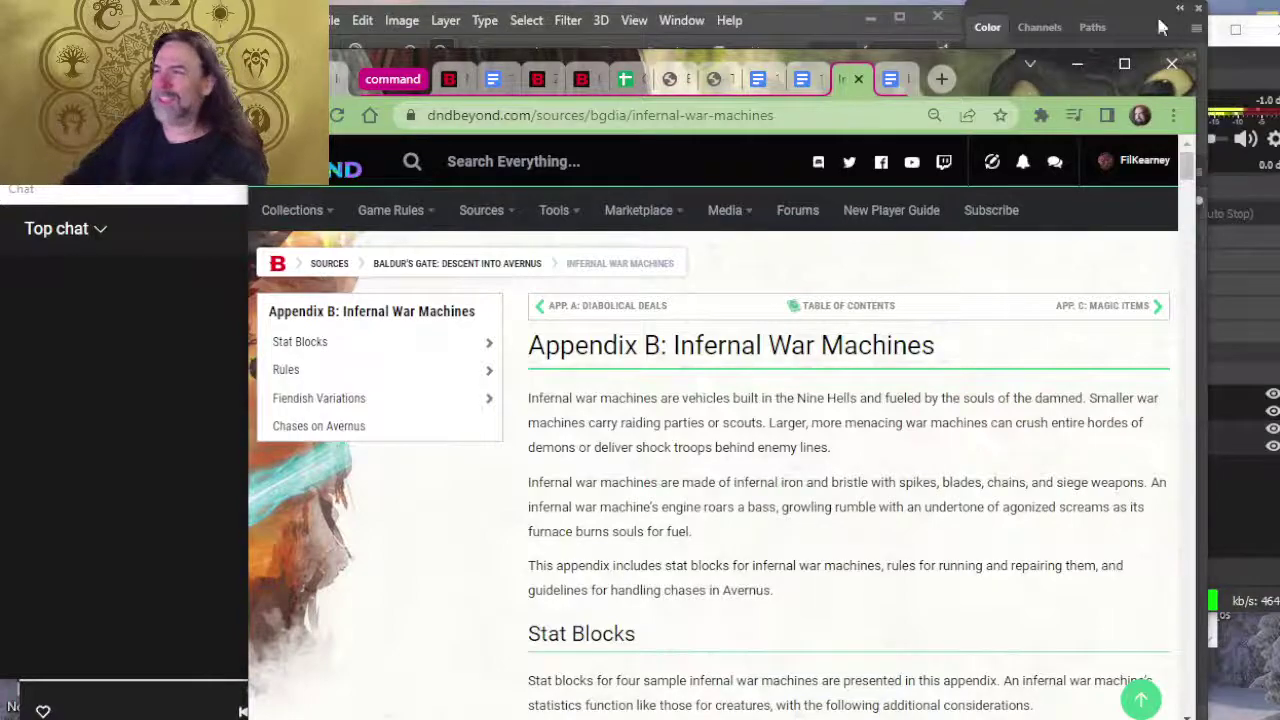
Step: Show the playtest doc and scroll down to its Allies section and CR-to-rank table
key("ctrl+1")
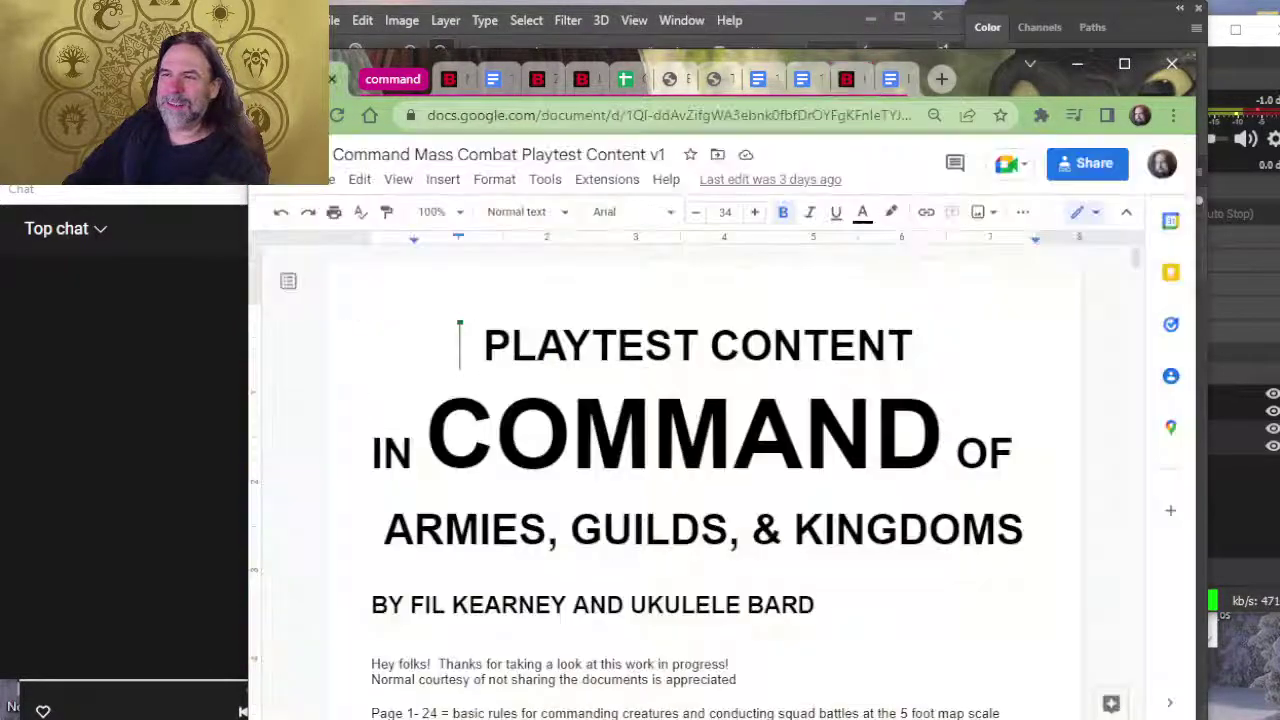
scroll(652, 553, "down", 15)
scroll(652, 553, "down", 4)
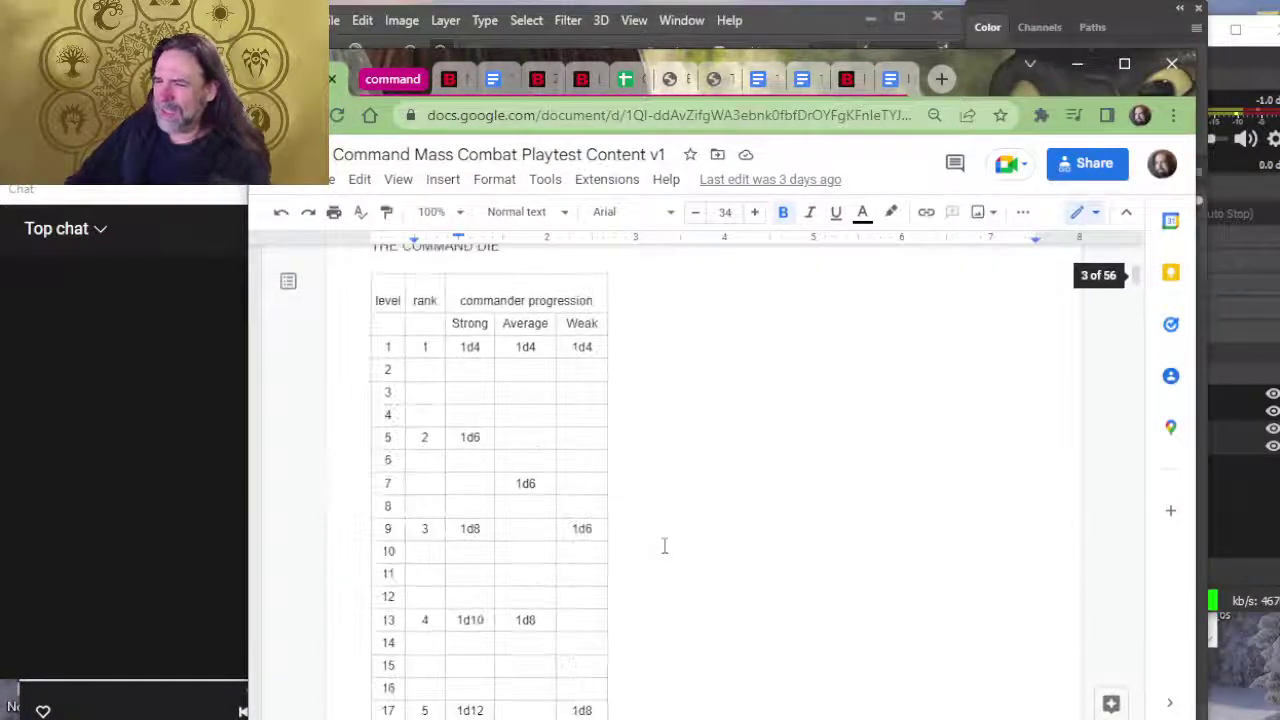
scroll(660, 545, "down", 5)
scroll(643, 557, "down", 15)
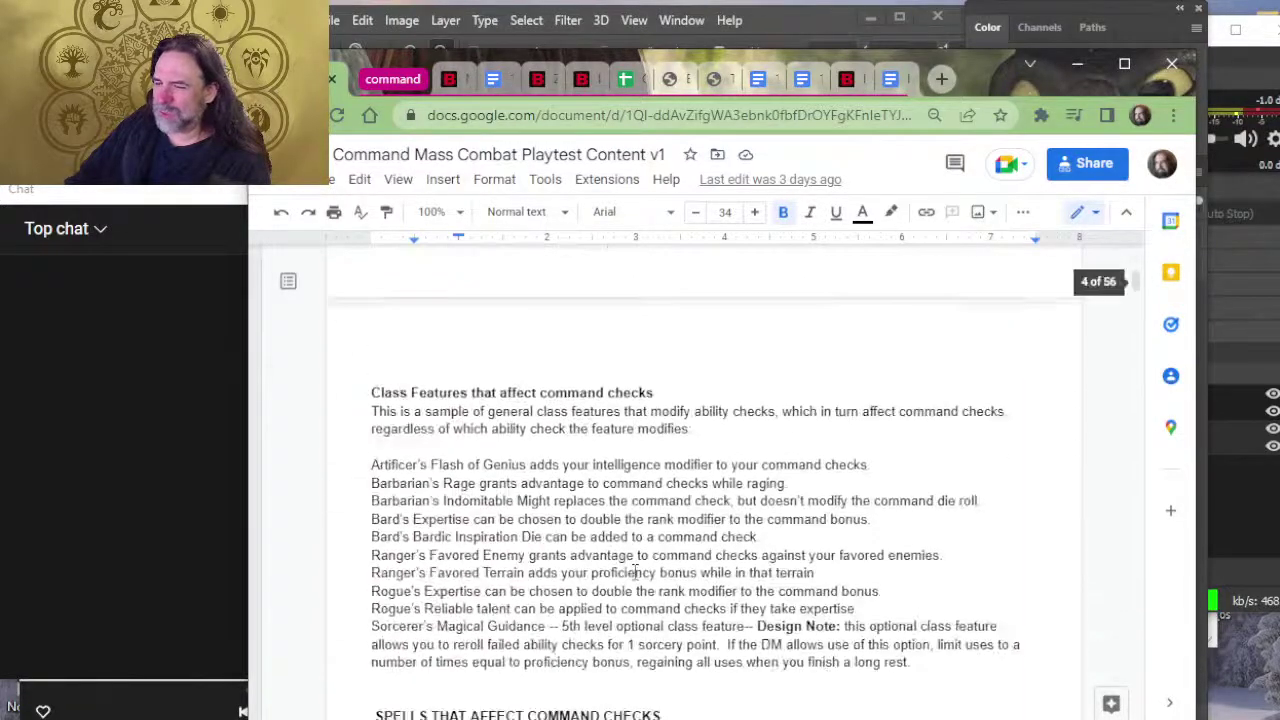
scroll(675, 552, "down", 10)
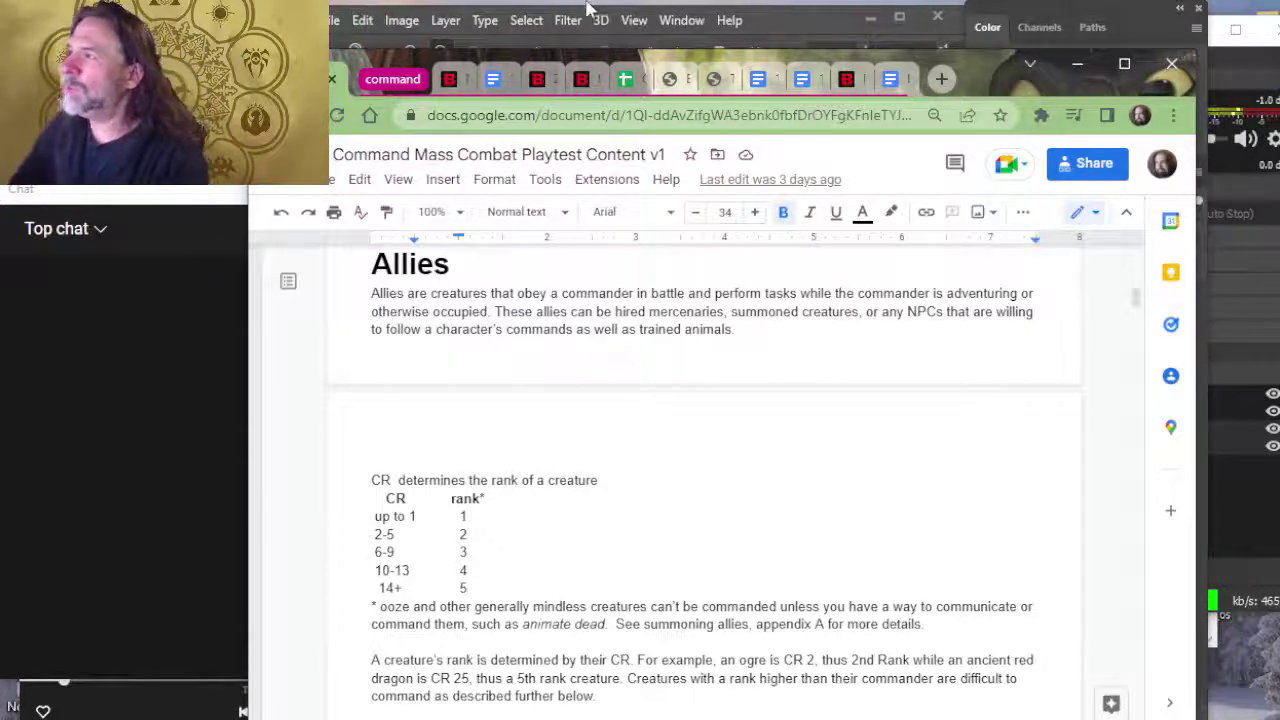
Step: Check the Avernus notes at the Demon Grinder row, then reopen the Infernal War Machines page
key("alt+Tab")
key("alt+Tab")
key("alt+Tab")
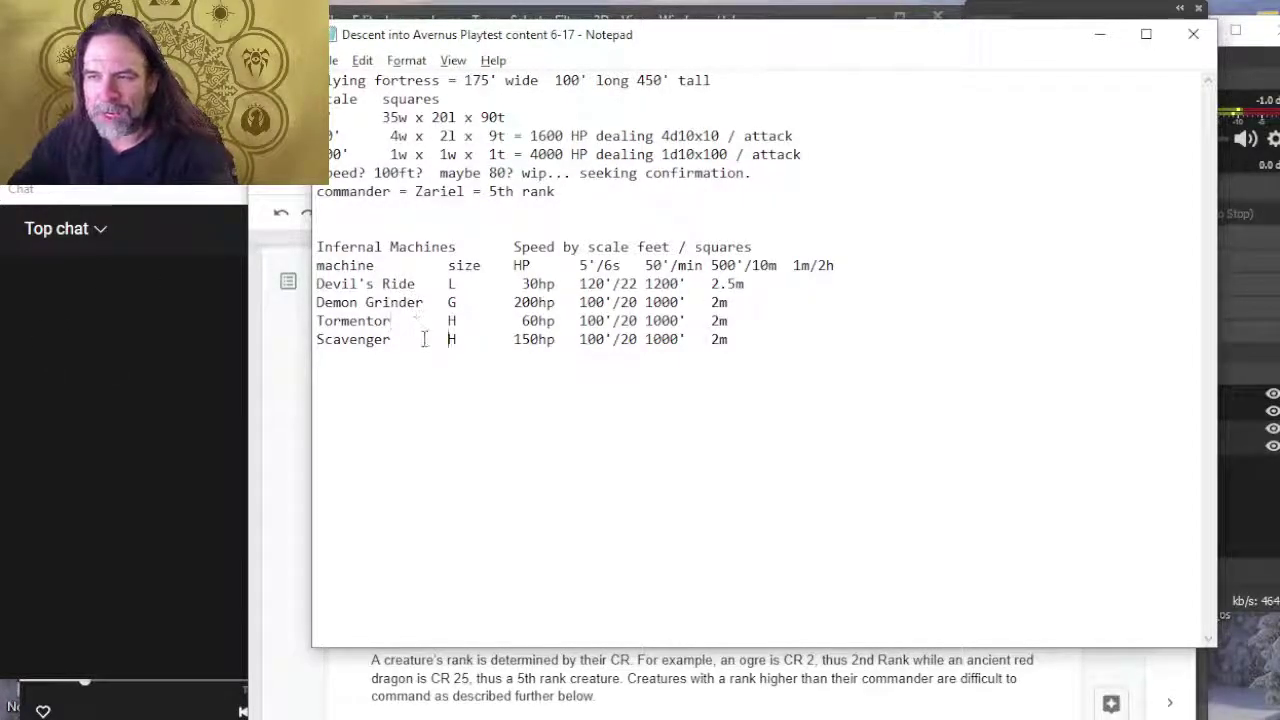
left_click(447, 302)
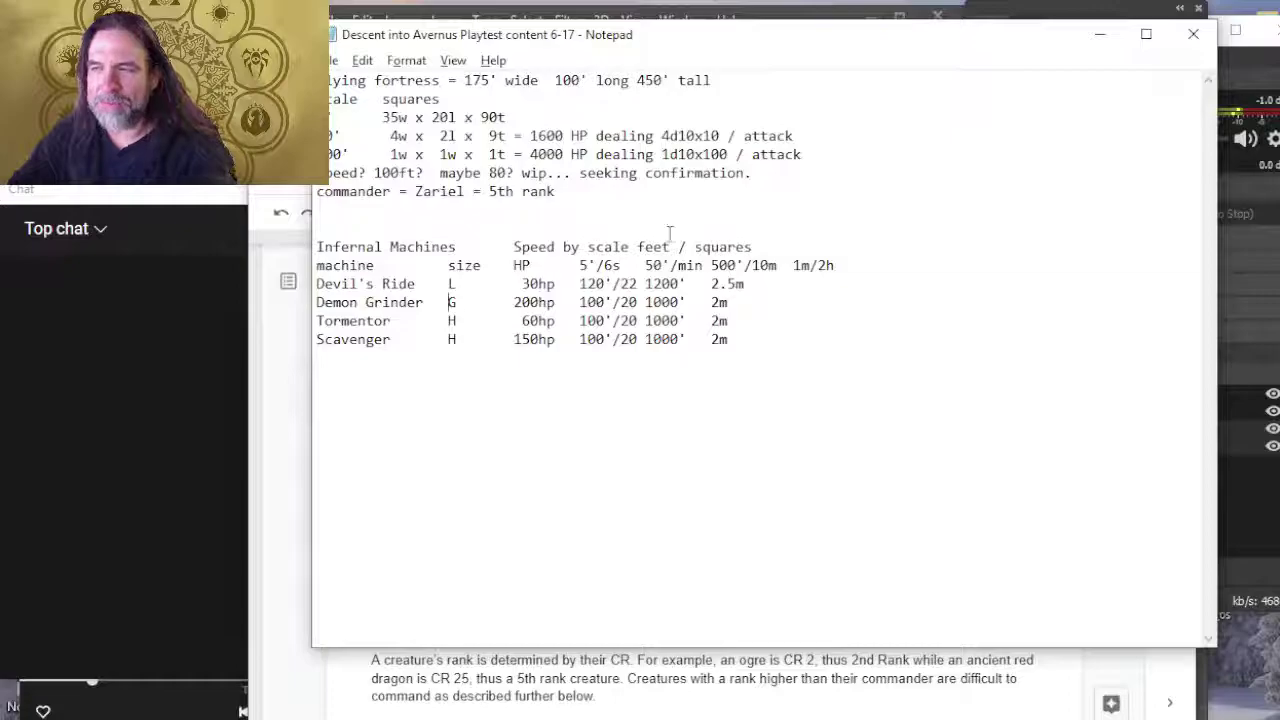
key("alt+Tab")
left_click(846, 82)
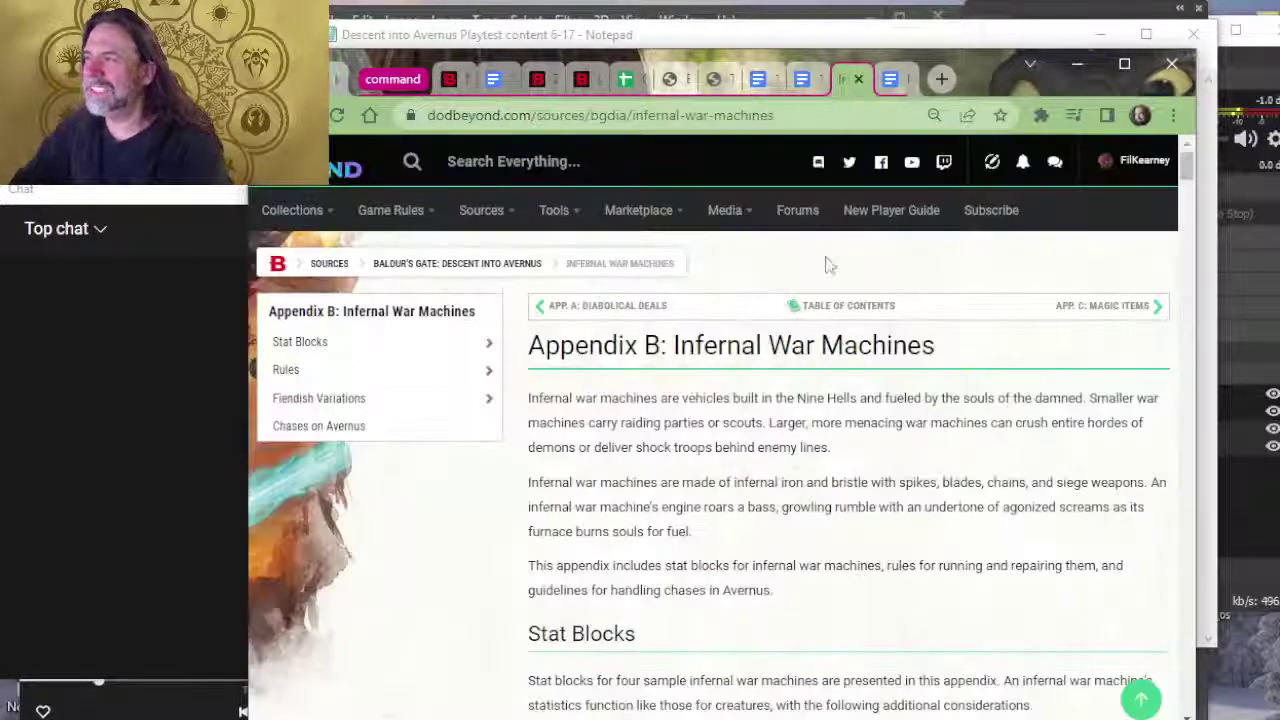
Step: Scroll through the Scavenger's stat block, then return to the Notepad Infernal Machines table
scroll(825, 265, "down", 20)
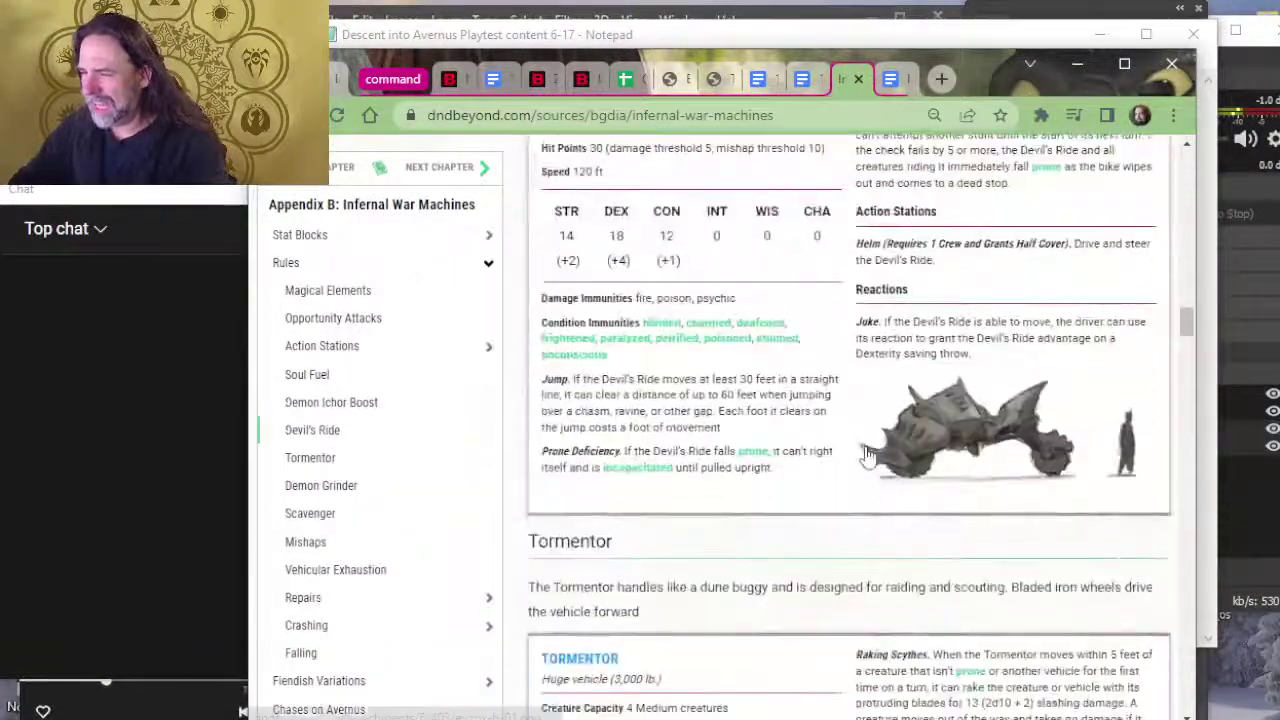
scroll(757, 485, "up", 2)
scroll(760, 480, "up", 2)
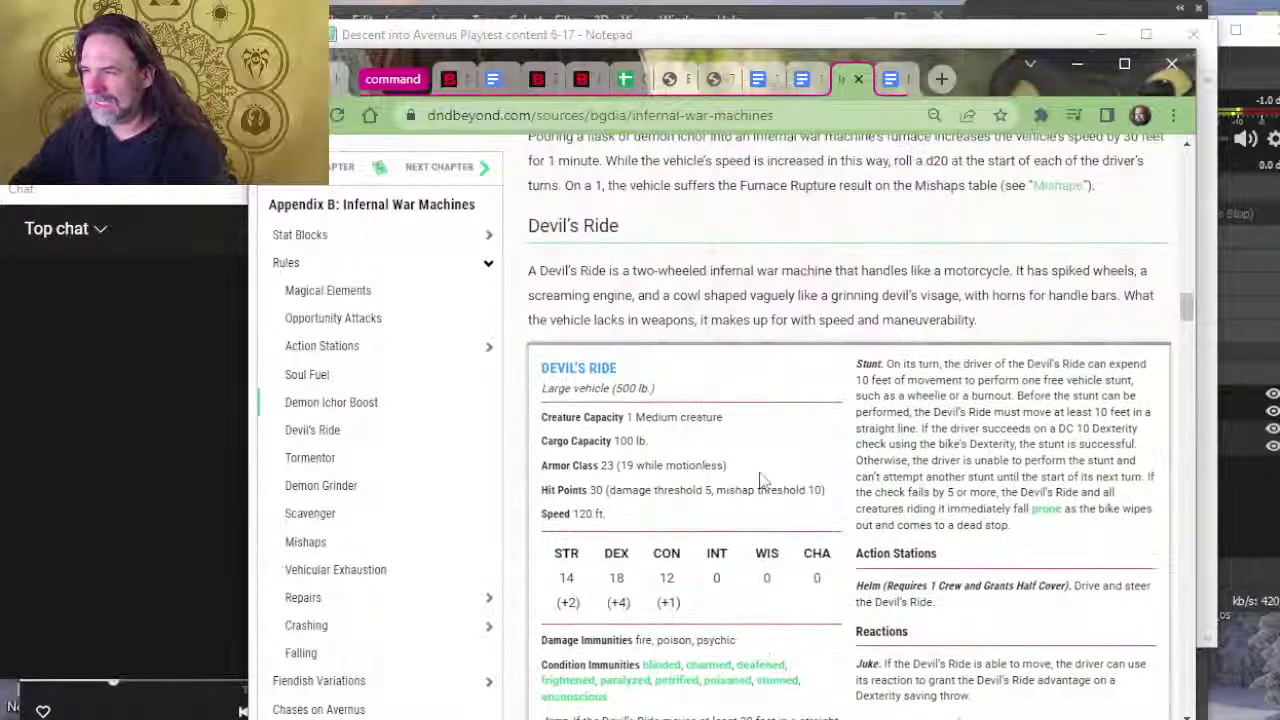
scroll(760, 482, "down", 3)
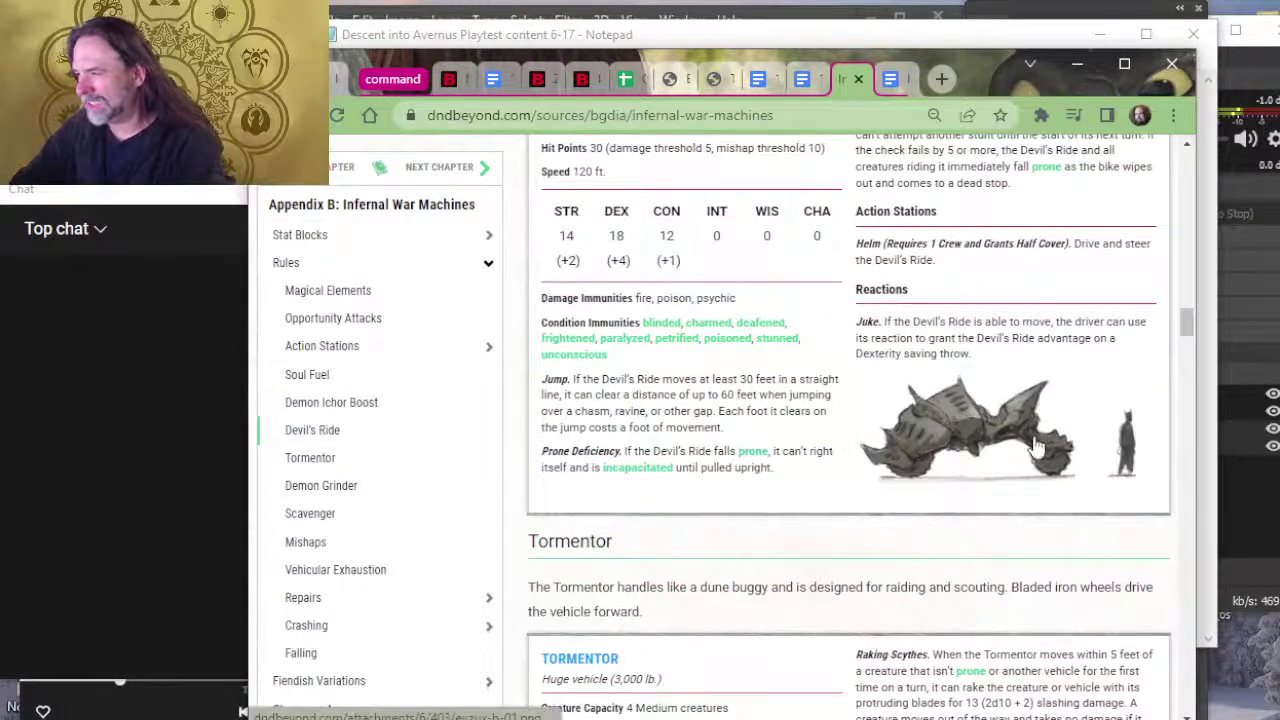
scroll(712, 296, "down", 3)
scroll(822, 395, "up", 3)
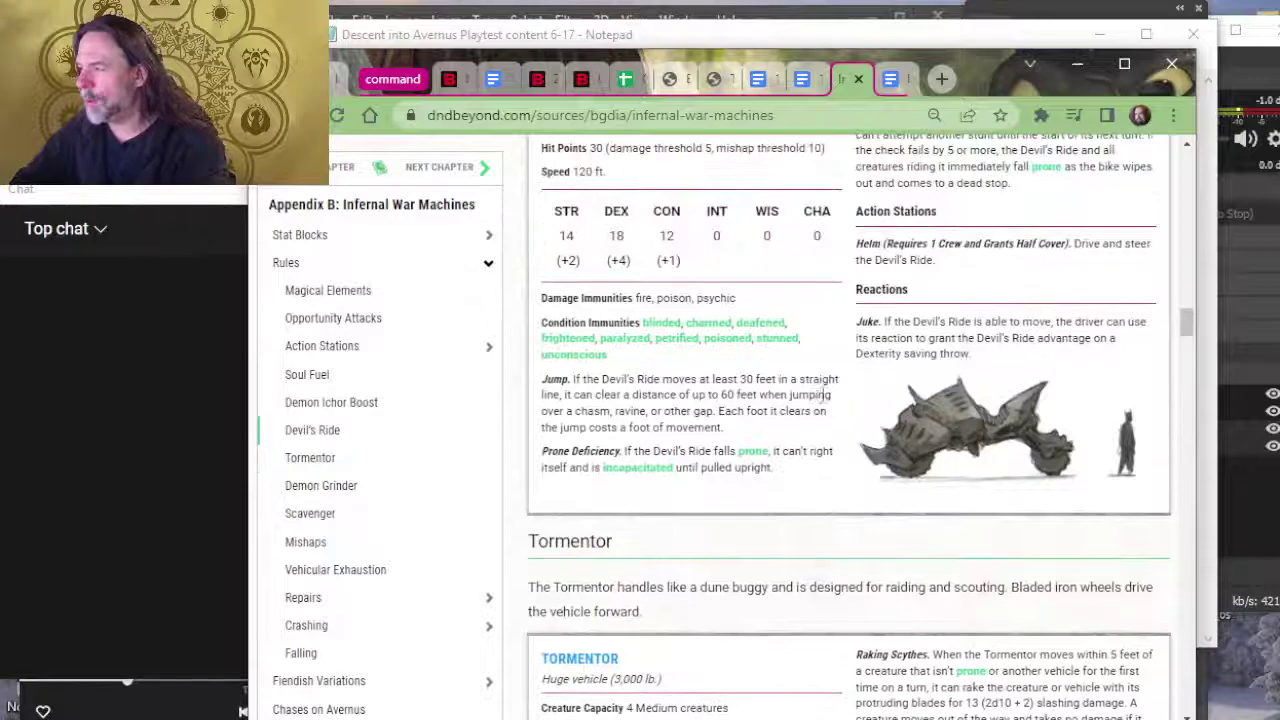
scroll(826, 400, "down", 7)
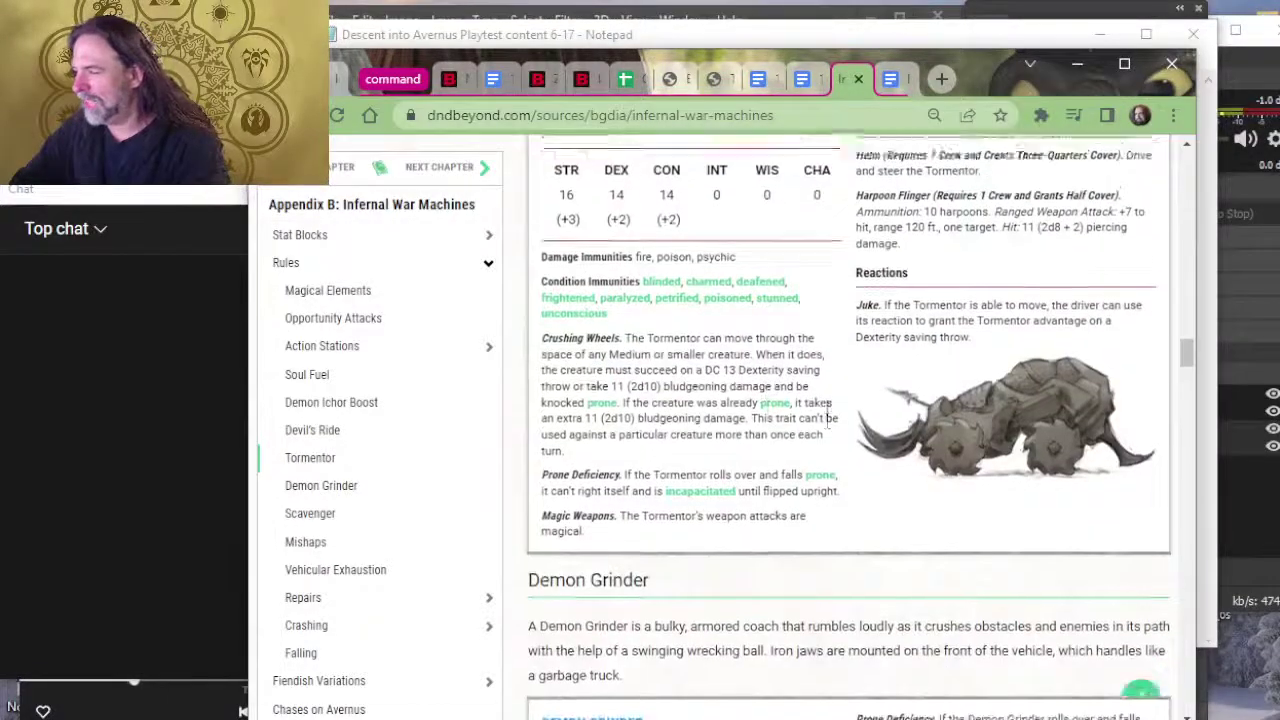
scroll(828, 419, "up", 3)
scroll(1120, 500, "down", 1)
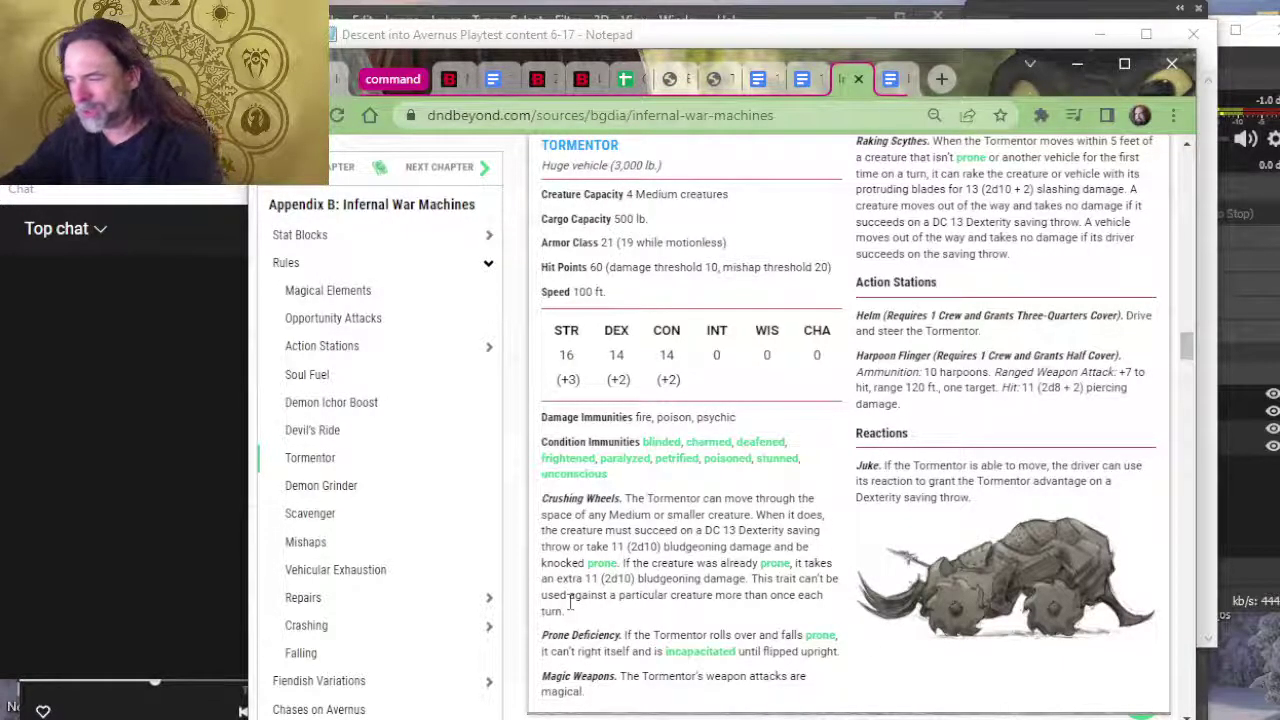
scroll(565, 590, "down", 5)
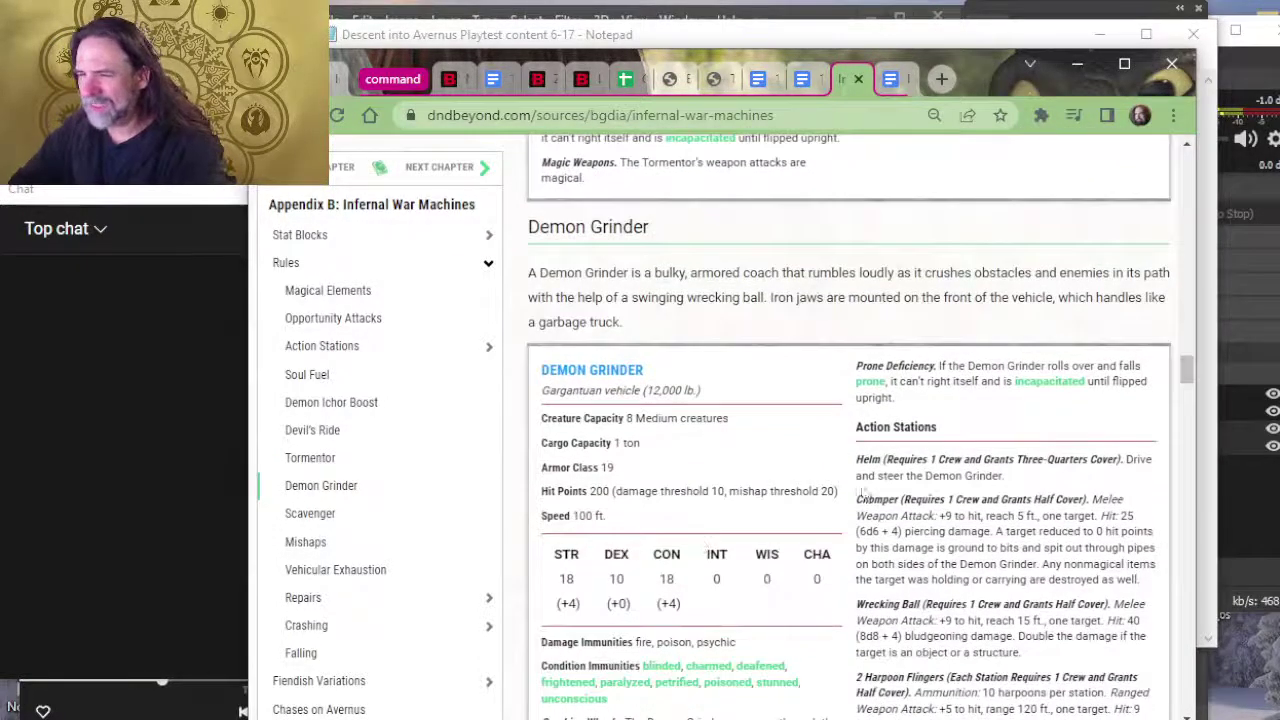
scroll(862, 480, "down", 3)
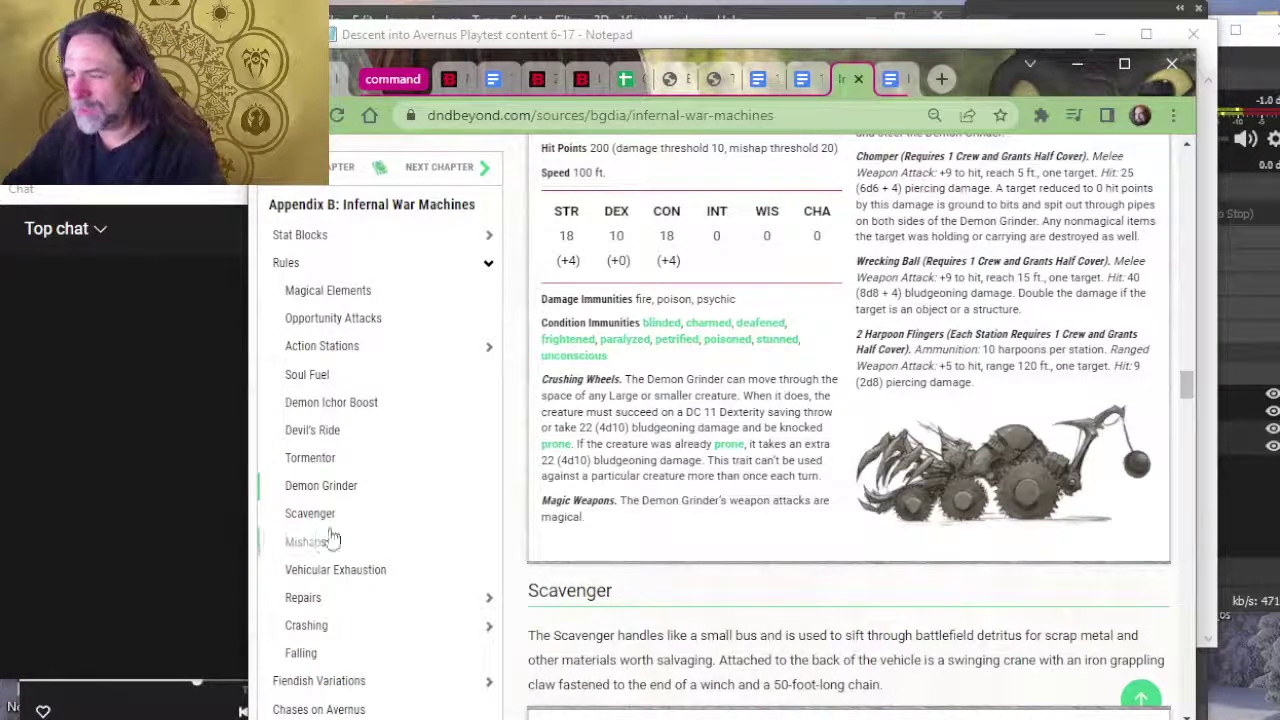
scroll(755, 530, "down", 8)
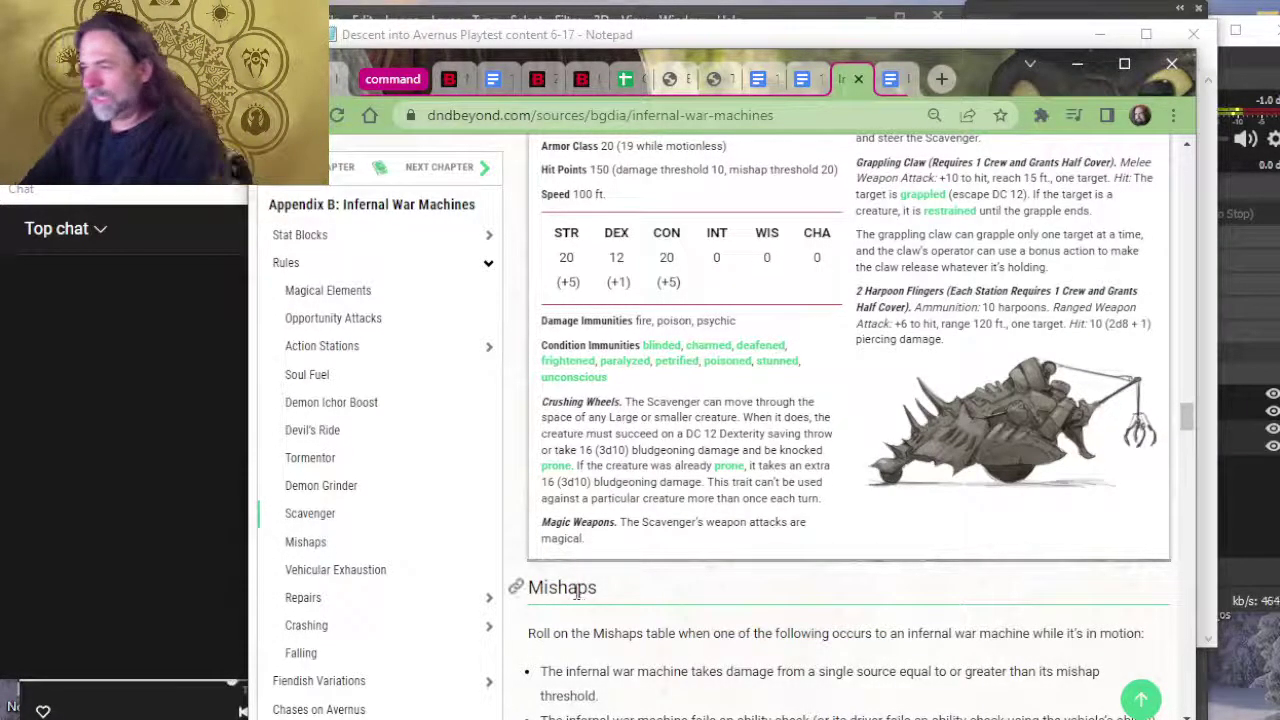
key("alt+Tab")
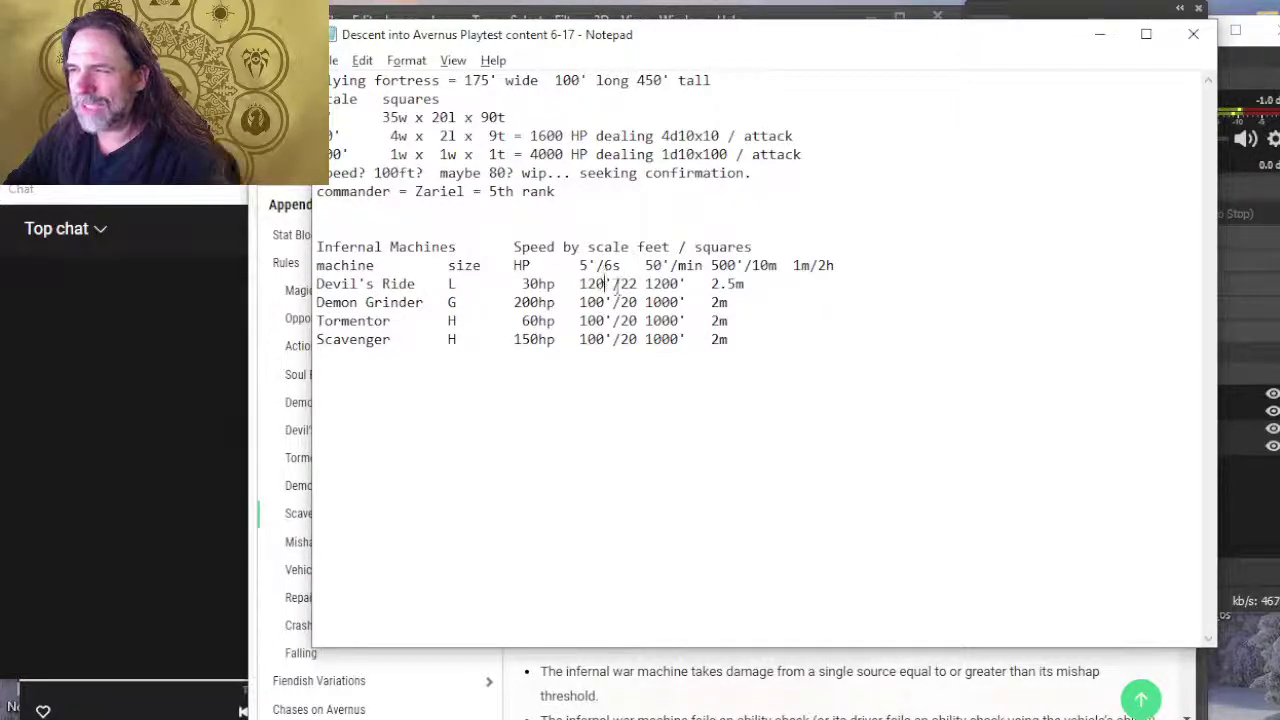
Step: Extend the speed header to 5'/6sec and push 50'/min into its own column
left_click(620, 266)
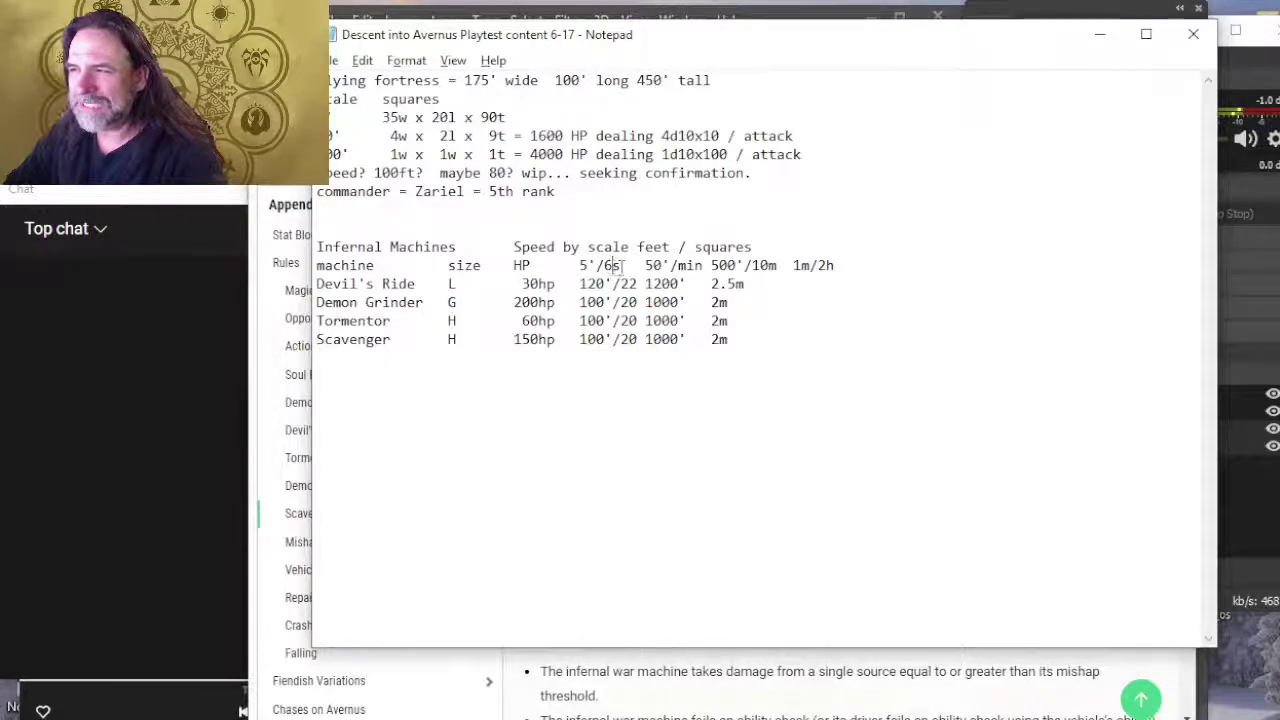
type("ec")
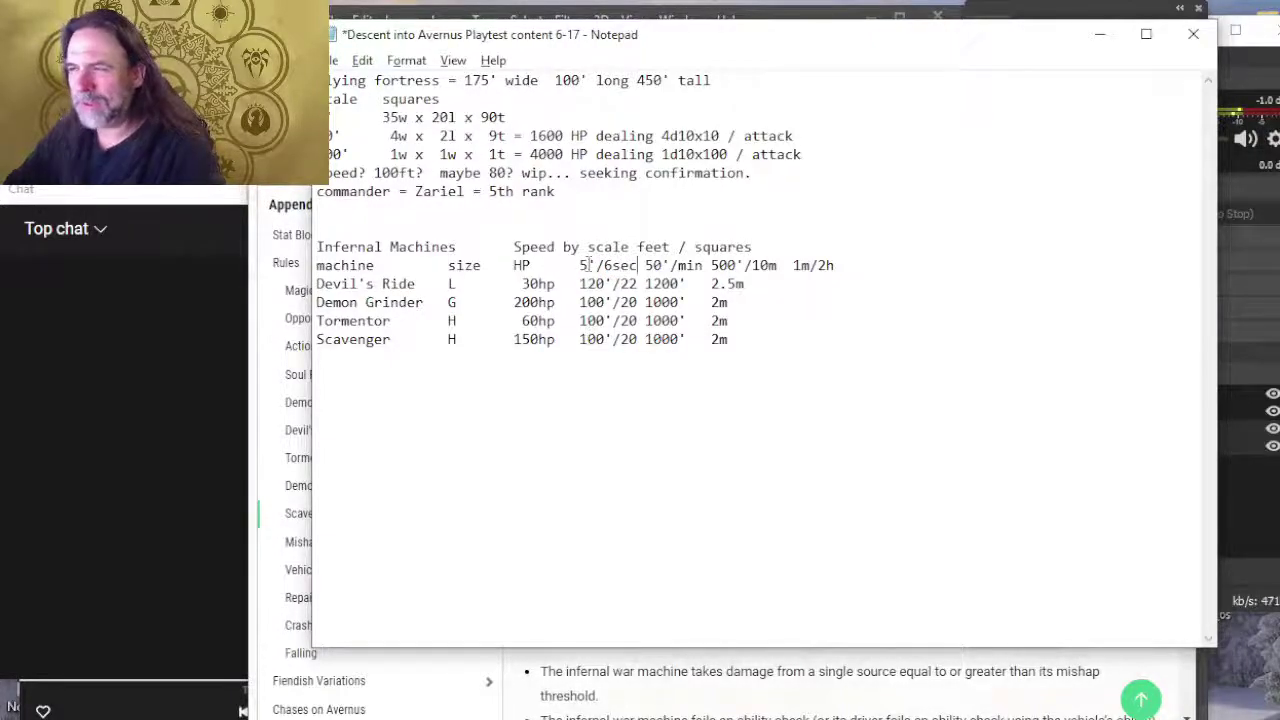
key("Right")
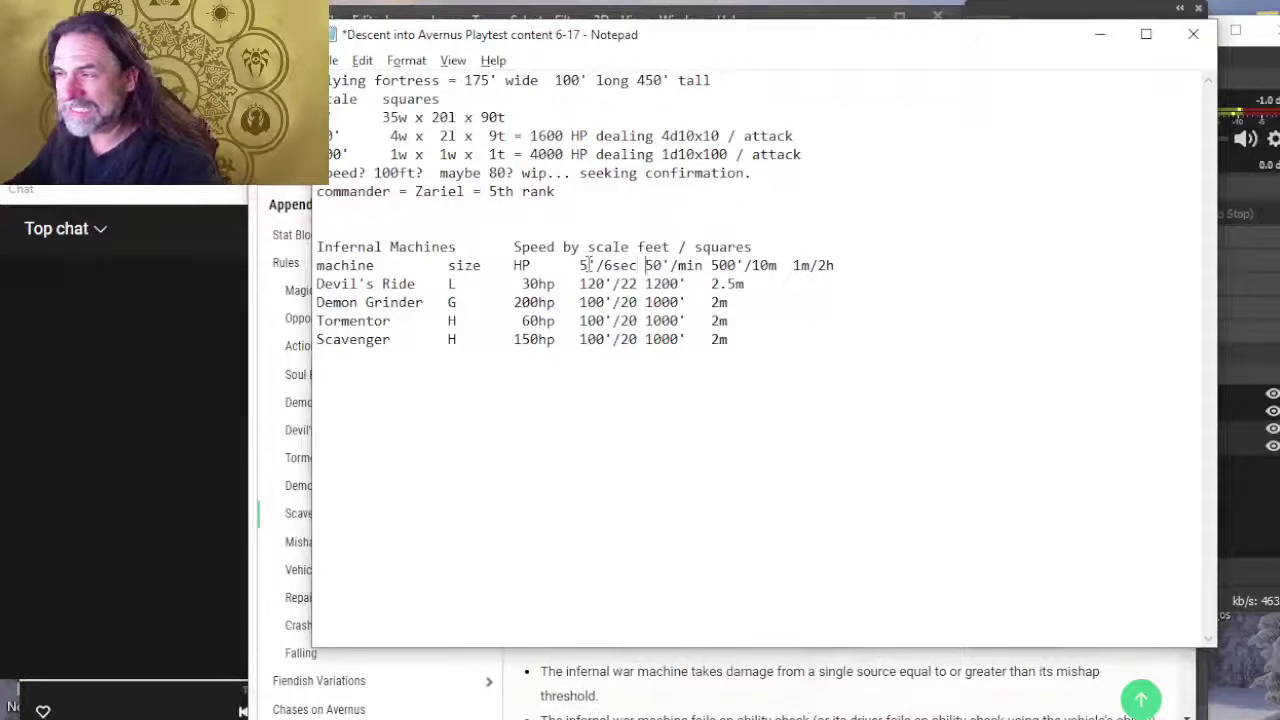
key("Tab")
Step: Align Devil's Ride's 1200' and the Demon Grinder, Tormentor and Scavenger 1000' values in that column
key("Left")
key("Down")
key("Tab")
key("Left")
key("Down")
key("Tab")
key("Left")
key("Down")
key("Tab")
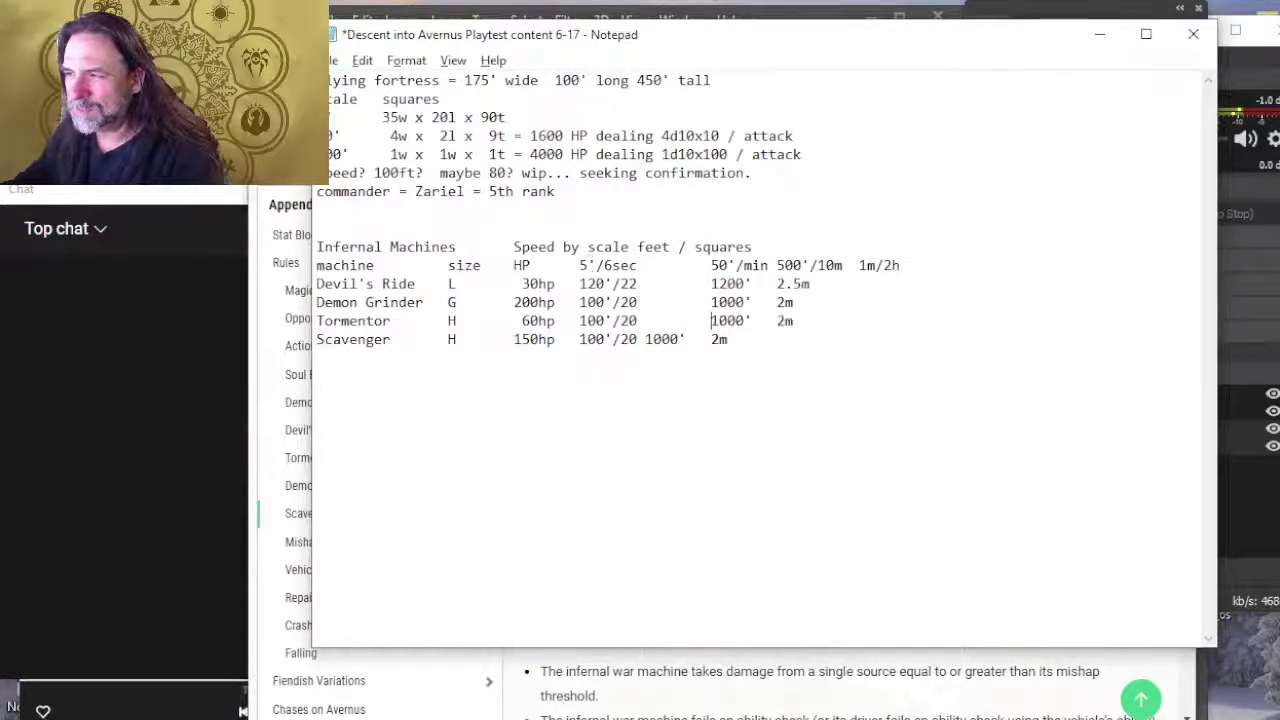
key("Left")
key("Down")
key("Tab")
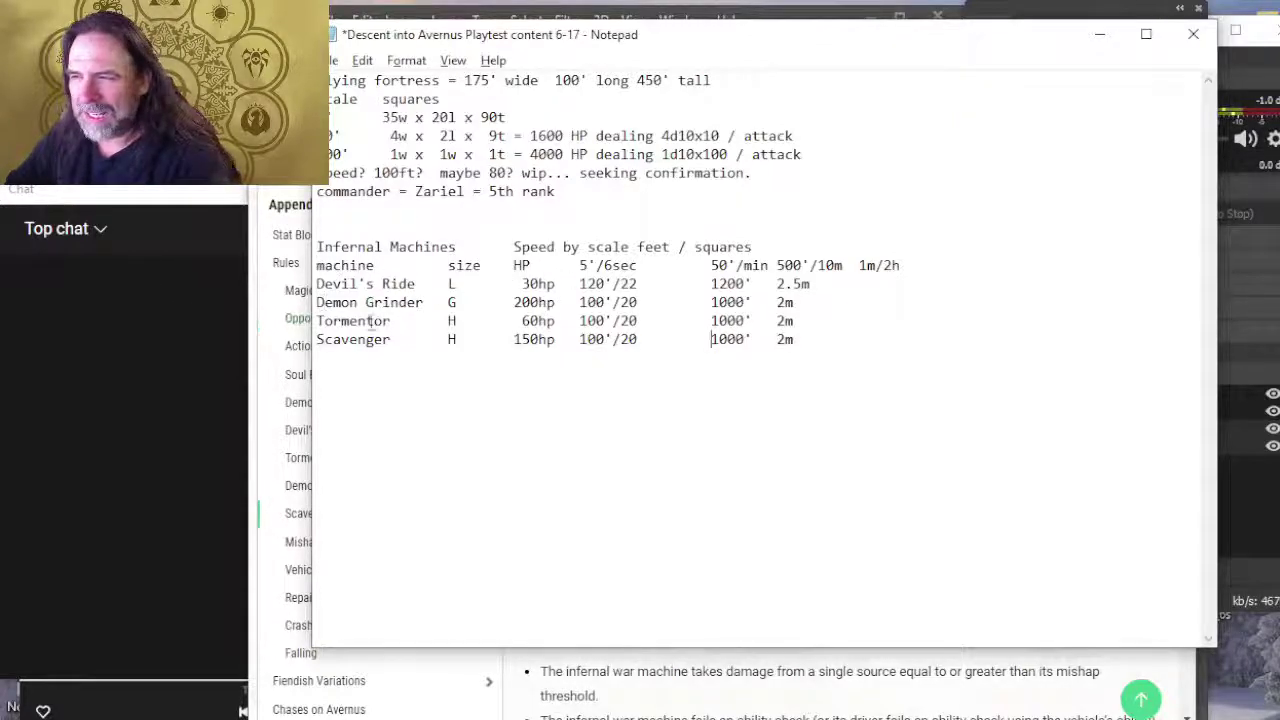
Step: Recheck the D&D Beyond machine rules, then return to the speed table notes
key("alt+Tab")
scroll(753, 423, "up", 5)
scroll(753, 423, "up", 10)
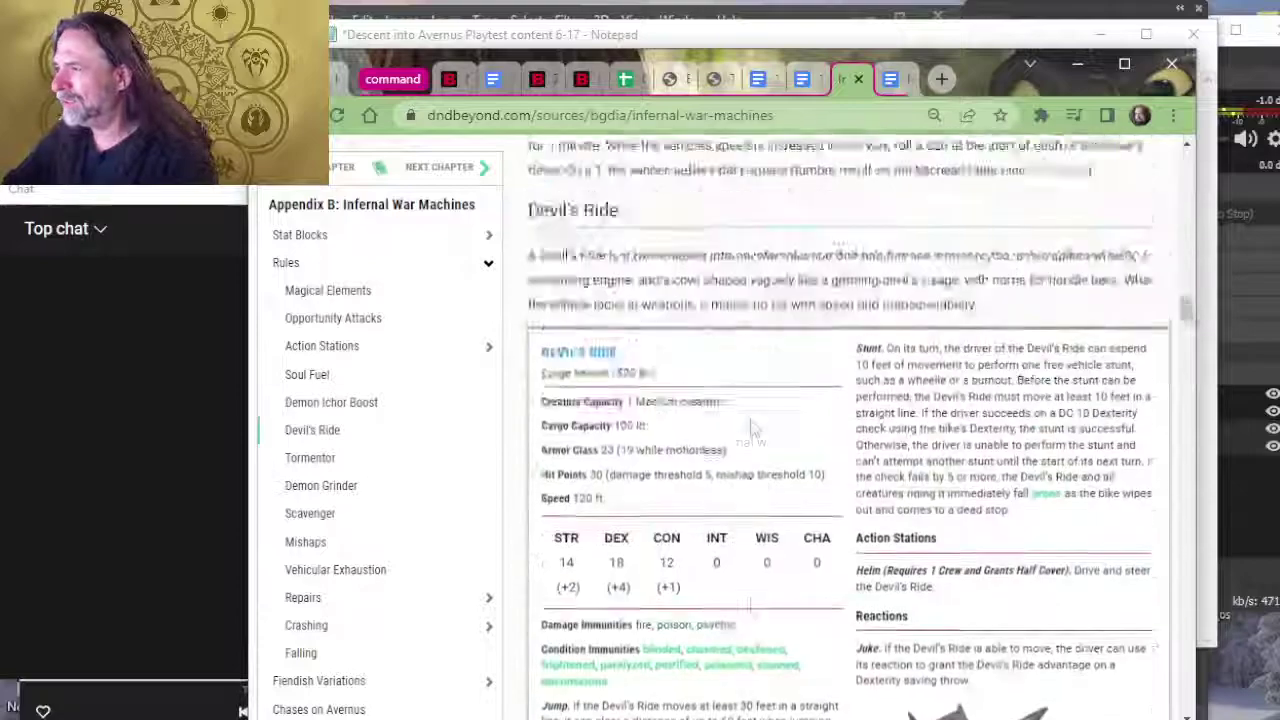
scroll(764, 416, "down", 2)
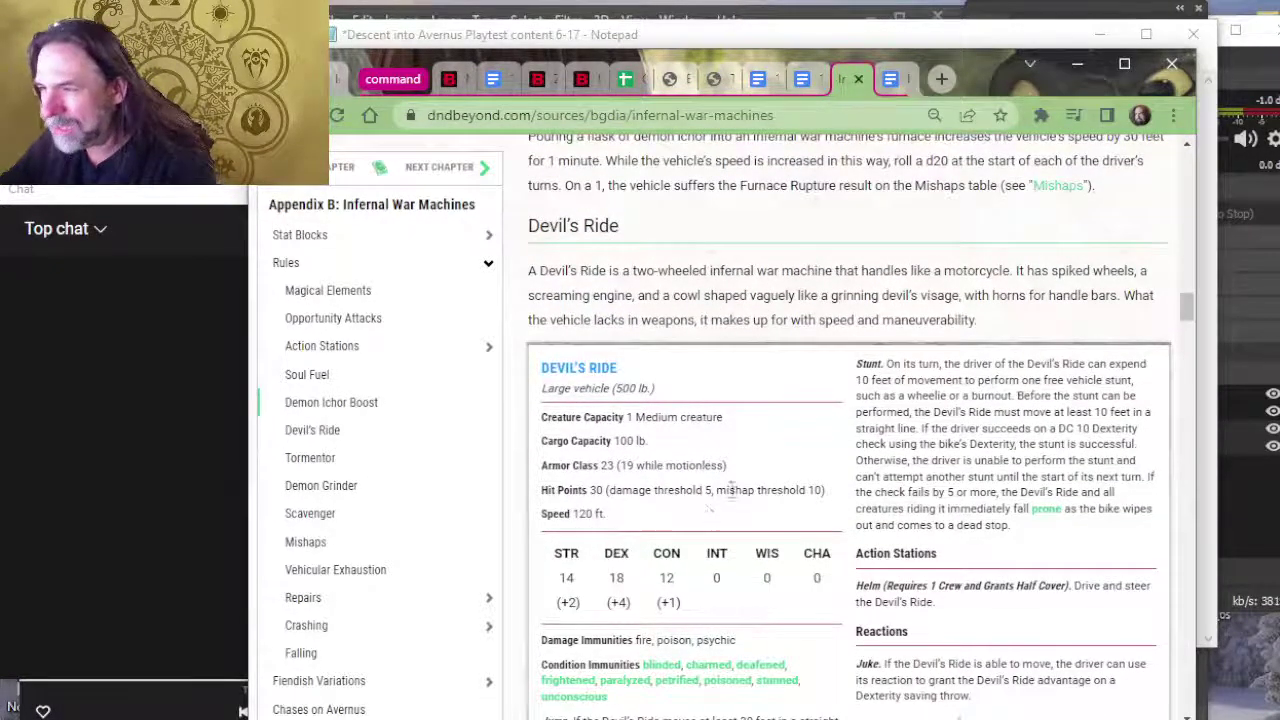
scroll(730, 490, "down", 2)
key("alt+Tab")
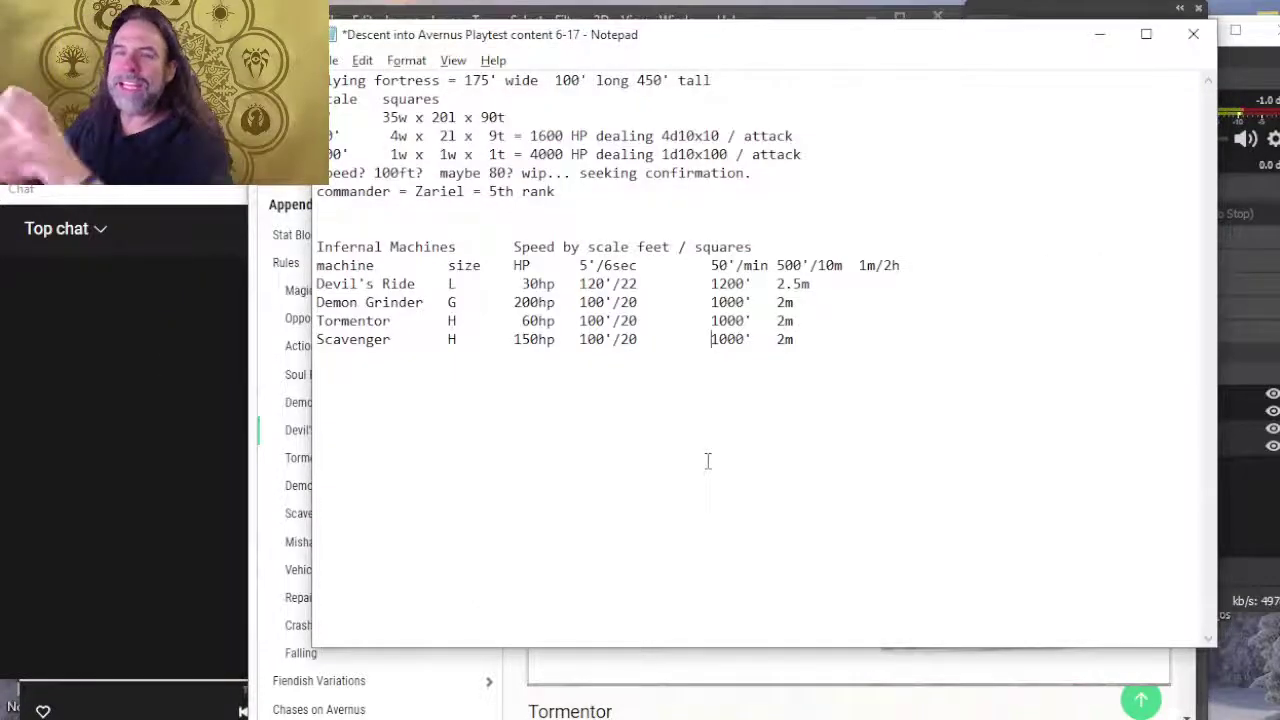
Step: In Photoshop, hide the cover art group, add a new layer above Layer 62, and fit the page
key("alt+Tab")
key("alt+Tab")
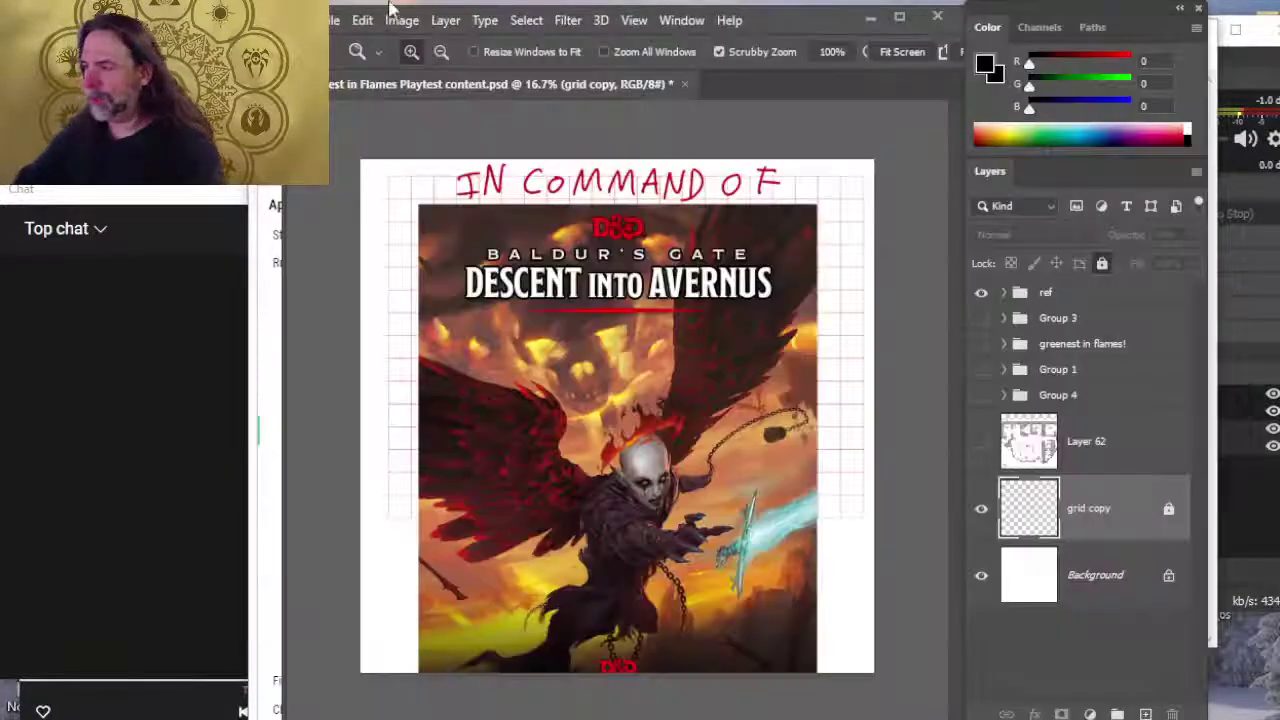
left_click(981, 292)
left_click(1146, 449)
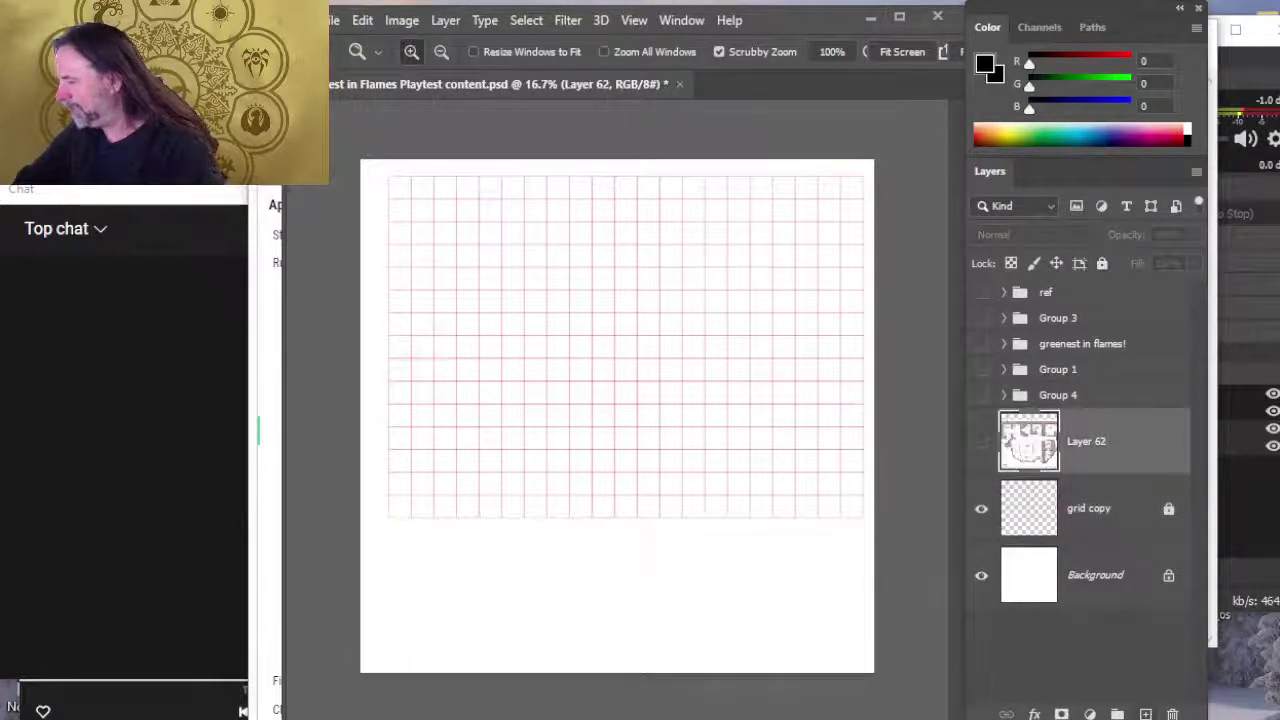
left_click(1145, 713)
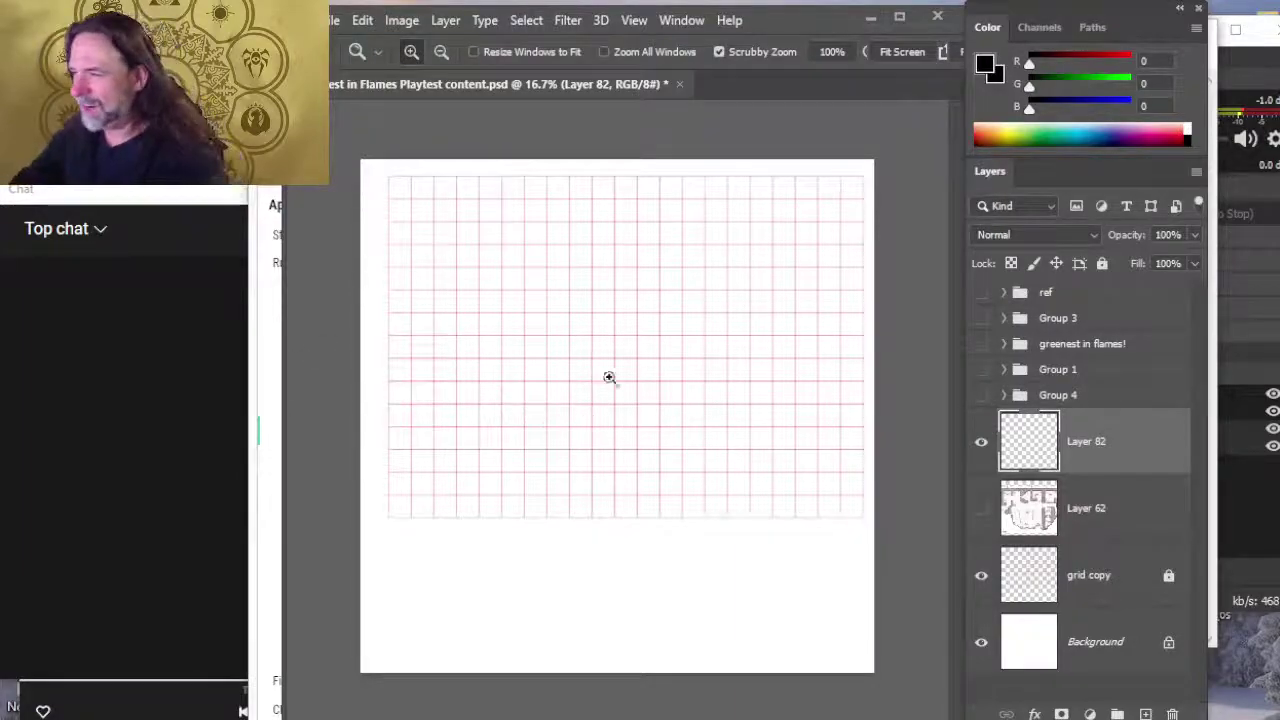
left_click(653, 390)
key("ctrl+0")
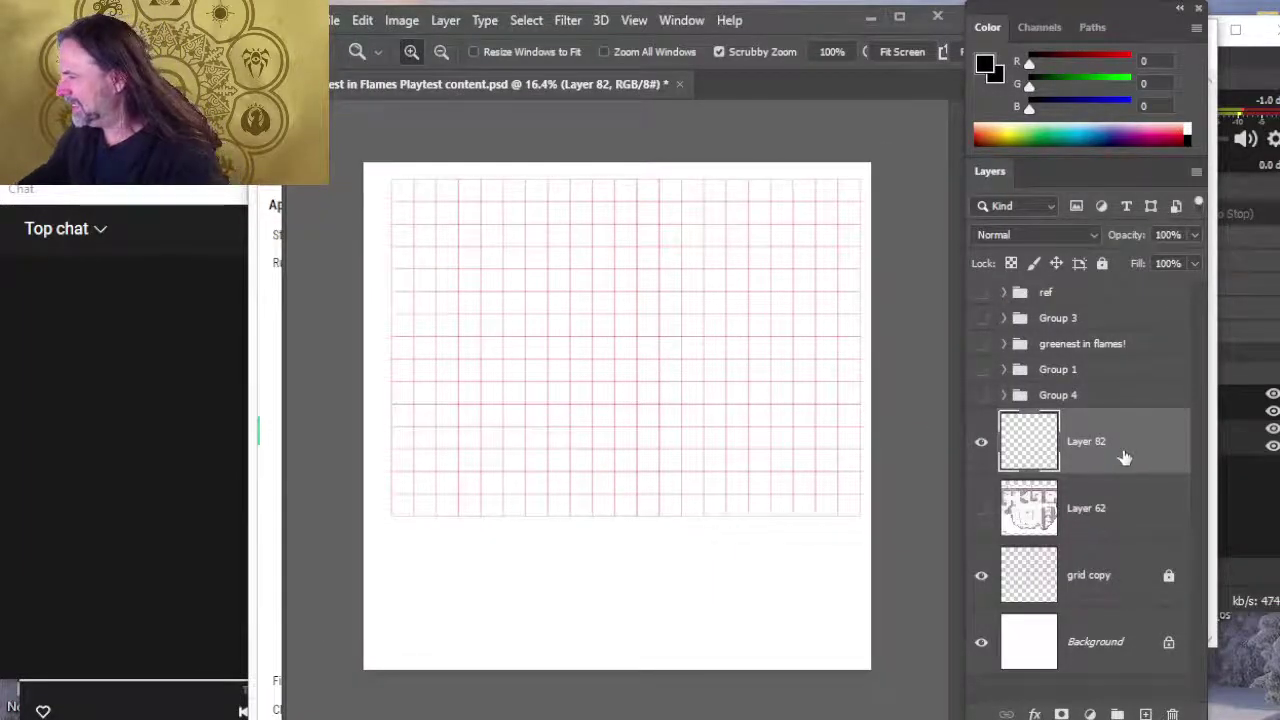
Step: Sketch a small rounded square with a C near the grid centre using a fine brush, erasing the numbers
key("b")
left_click_drag(634, 406, 578, 364)
key("ctrl+z")
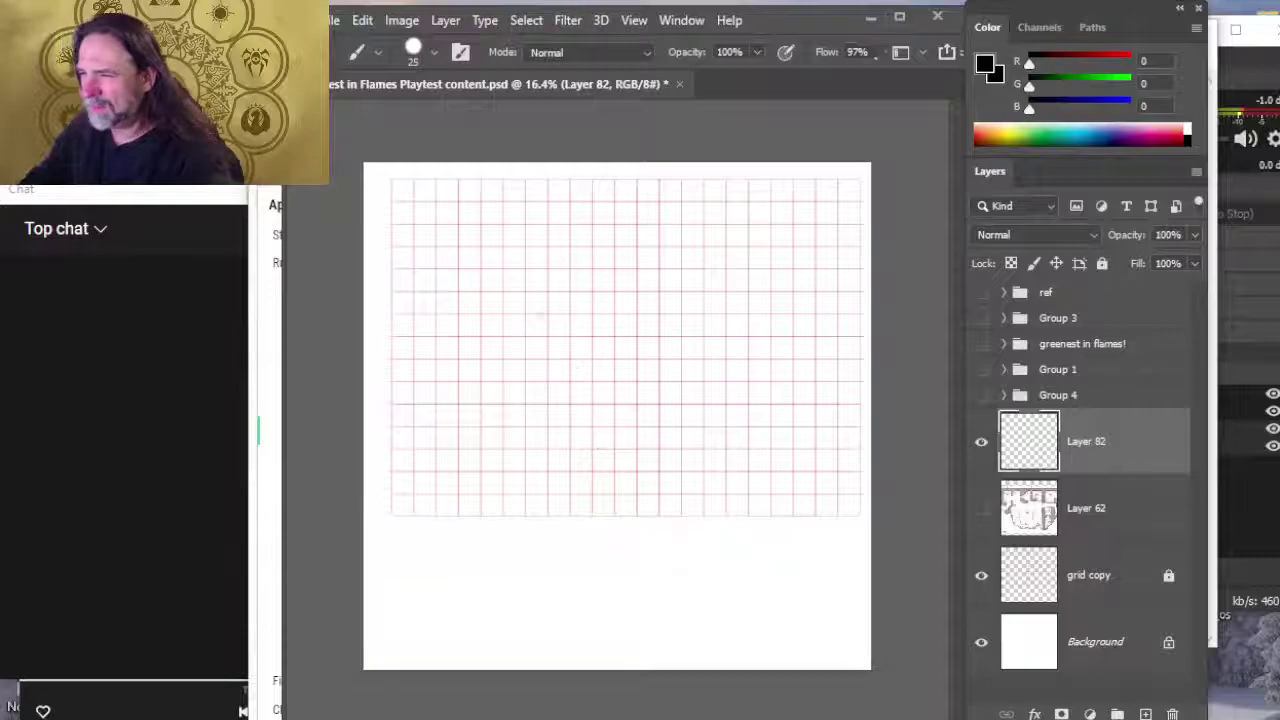
key("bracketleft")
key("bracketleft")
key("bracketleft")
key("bracketleft")
key("bracketleft")
key("bracketleft")
key("bracketleft")
key("bracketleft")
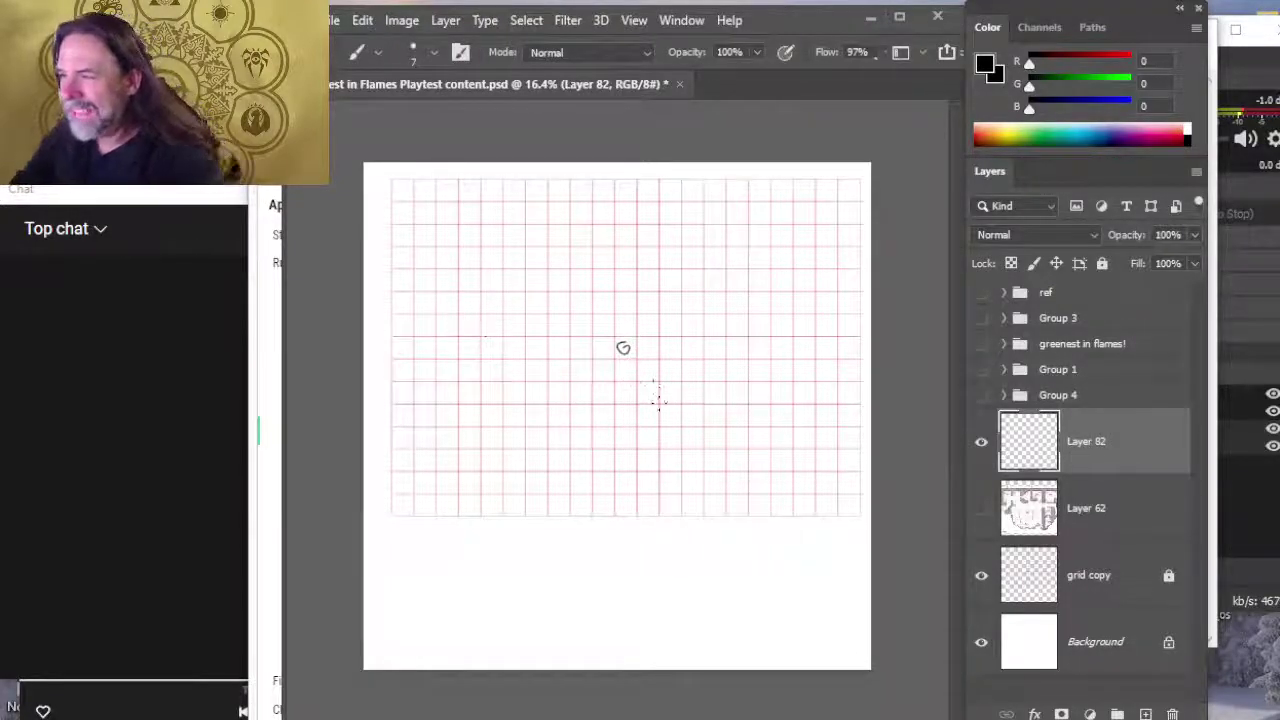
mouse_move(640, 377)
left_mouse_down()
mouse_move(666, 374)
mouse_move(638, 337)
mouse_move(646, 354)
mouse_move(708, 324)
left_mouse_up()
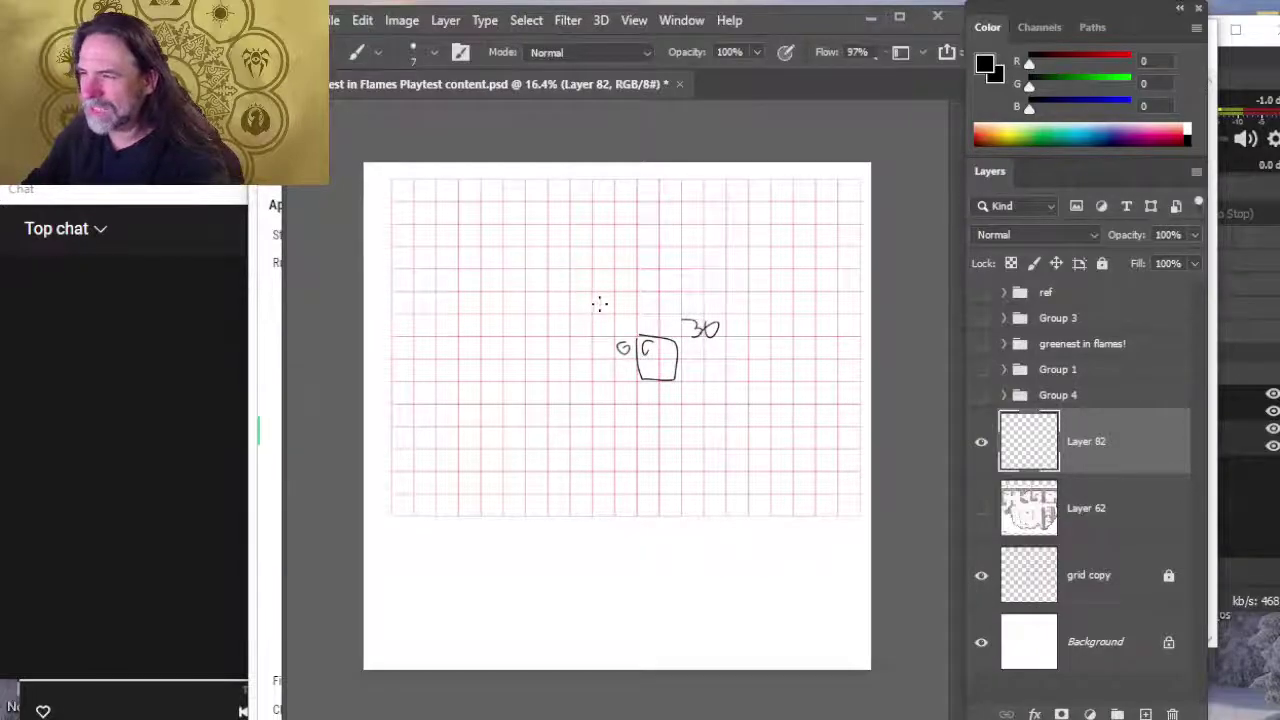
mouse_move(586, 310)
left_mouse_down()
mouse_move(588, 328)
mouse_move(609, 314)
mouse_move(590, 316)
mouse_move(598, 293)
left_mouse_up()
key("e")
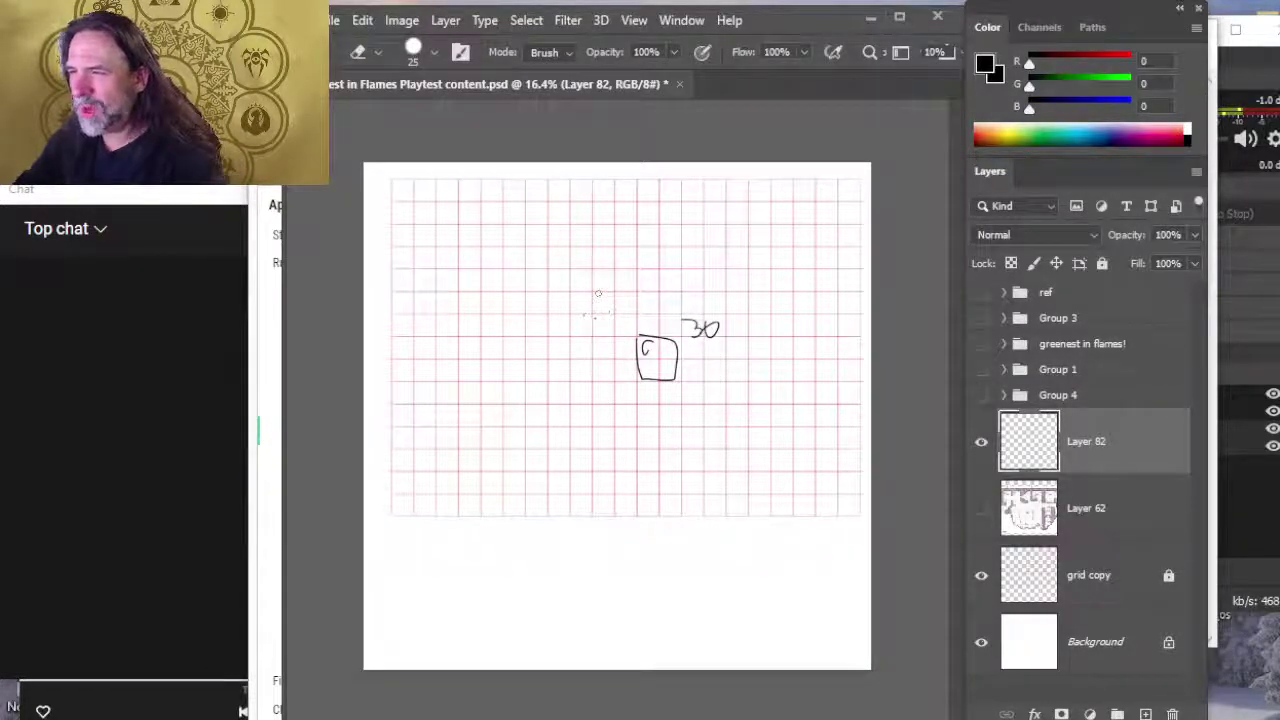
left_click_drag(690, 328, 716, 334)
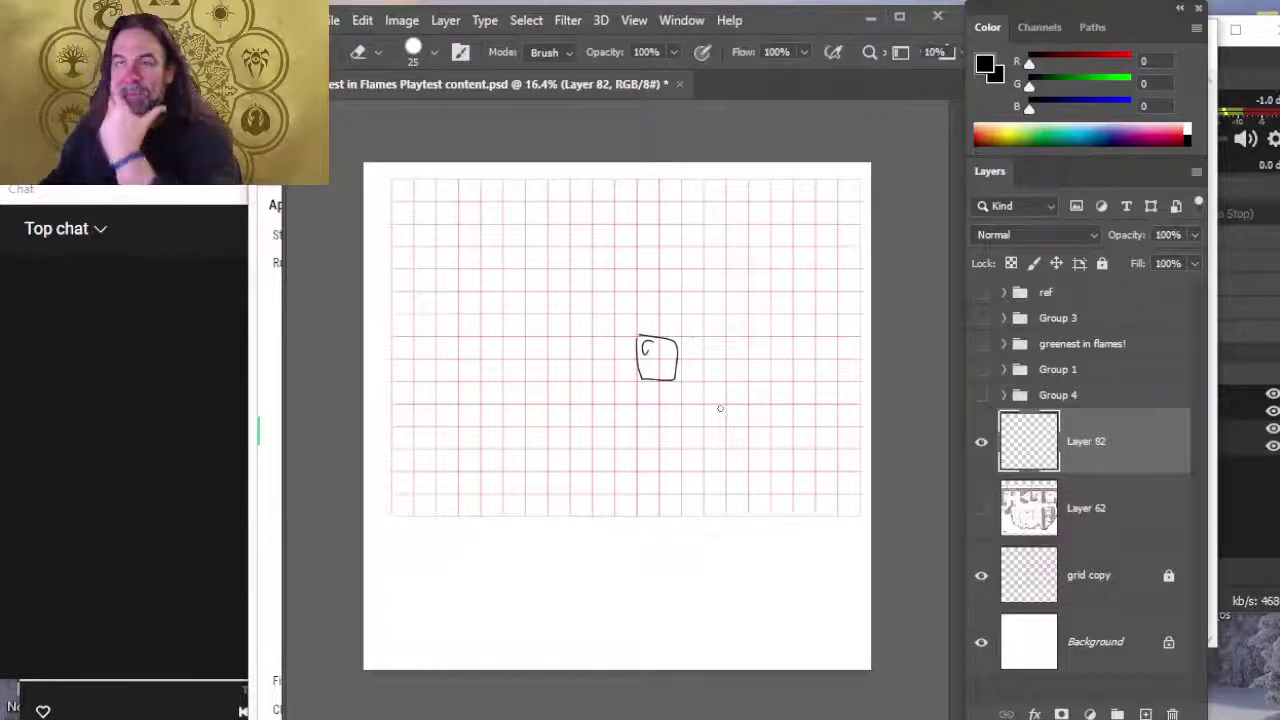
key("alt+Tab")
key("alt+Tab")
key("alt+Tab")
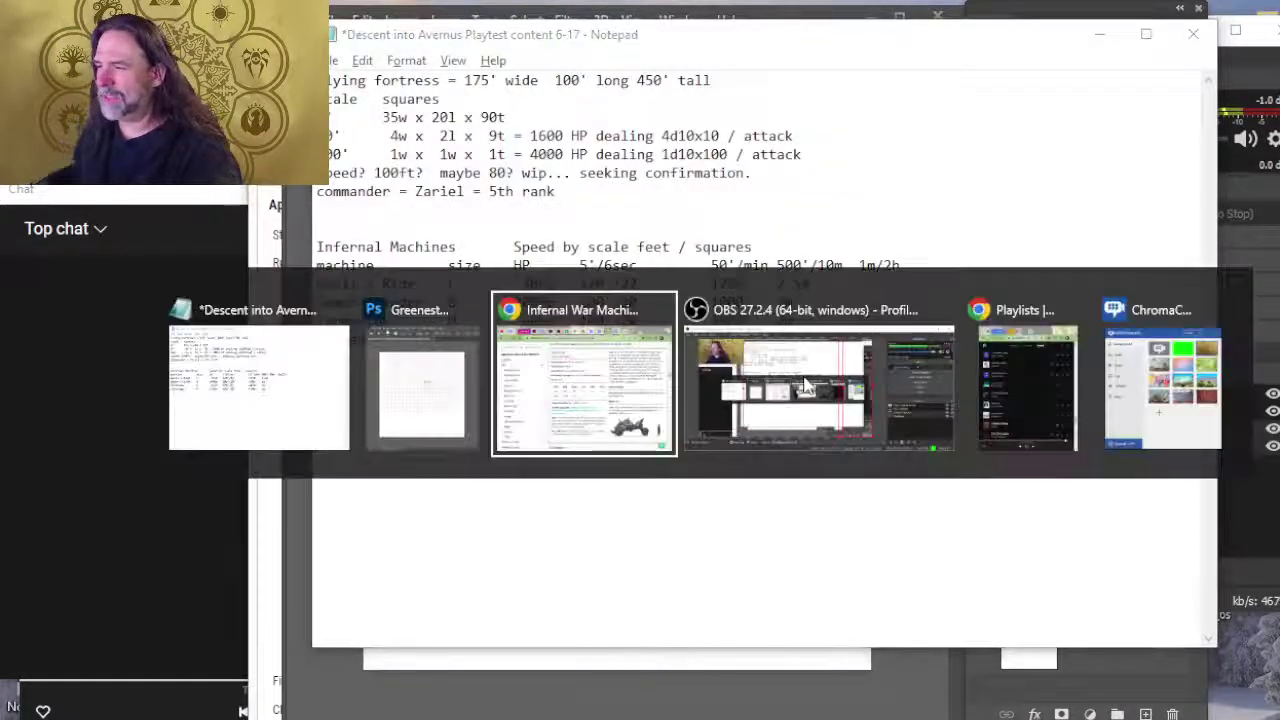
scroll(502, 403, "up", 2)
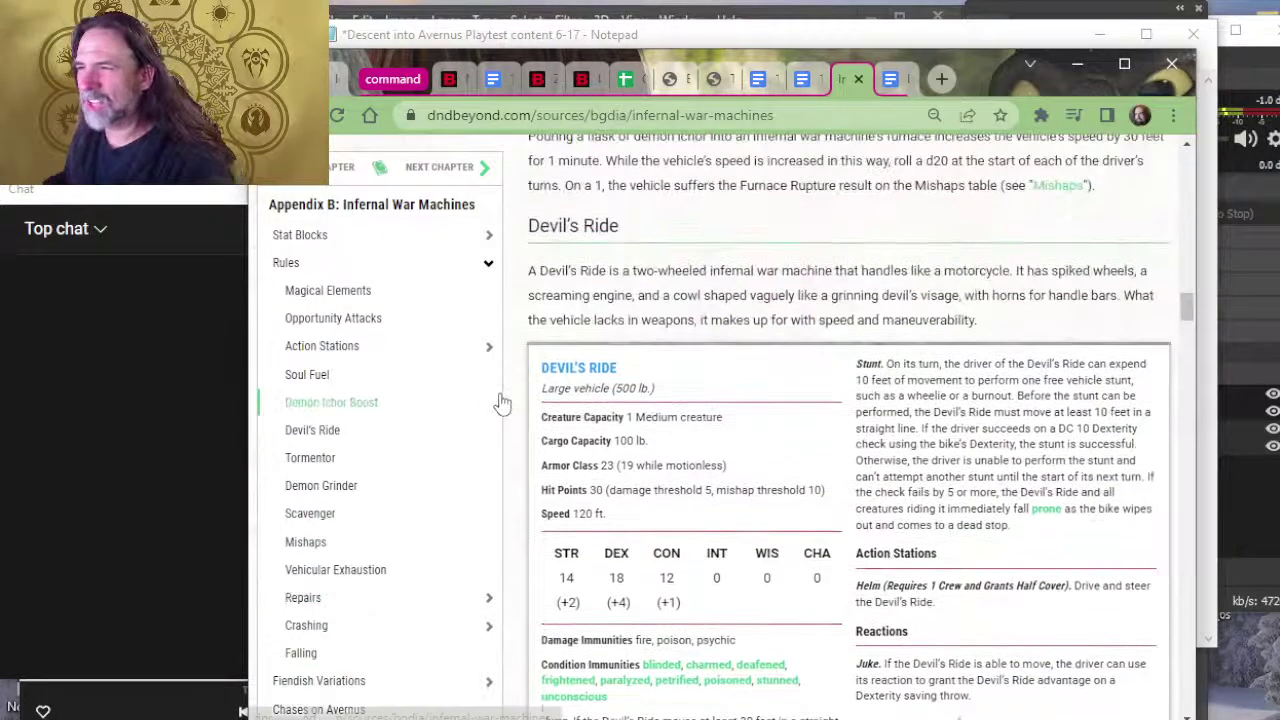
key("alt+Tab")
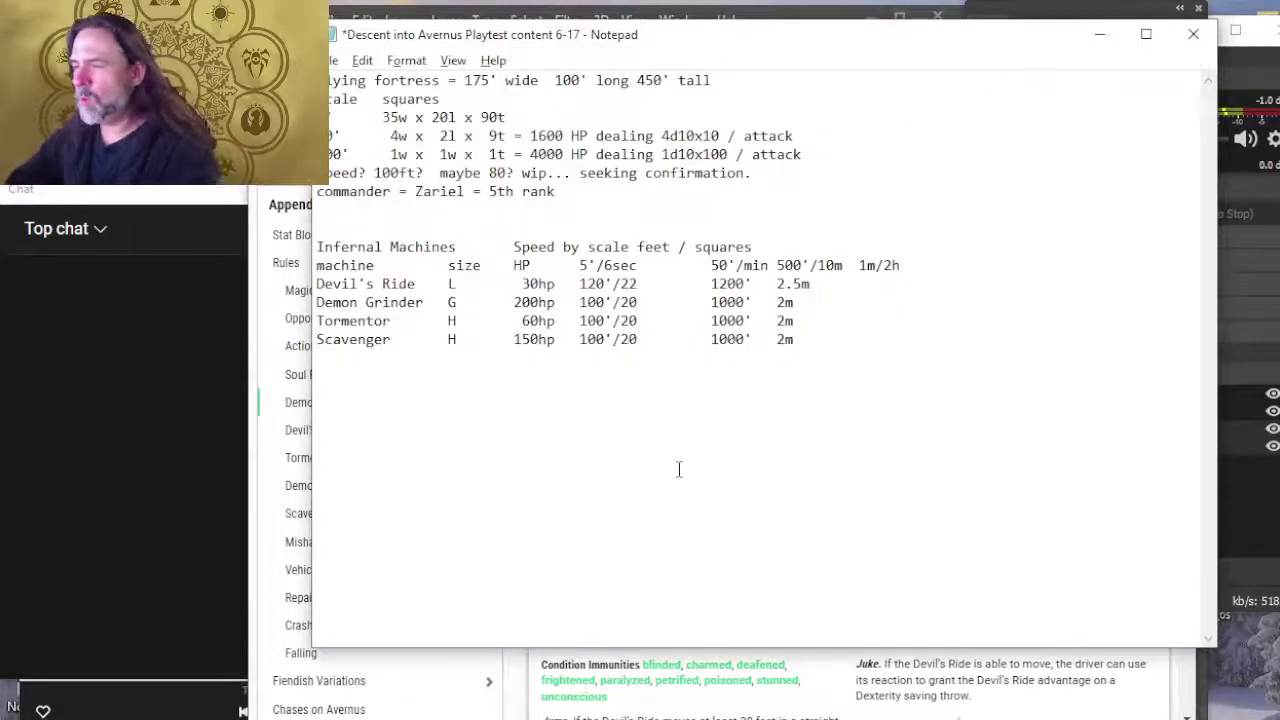
key("alt+Tab")
key("alt+Tab")
key("alt+Tab")
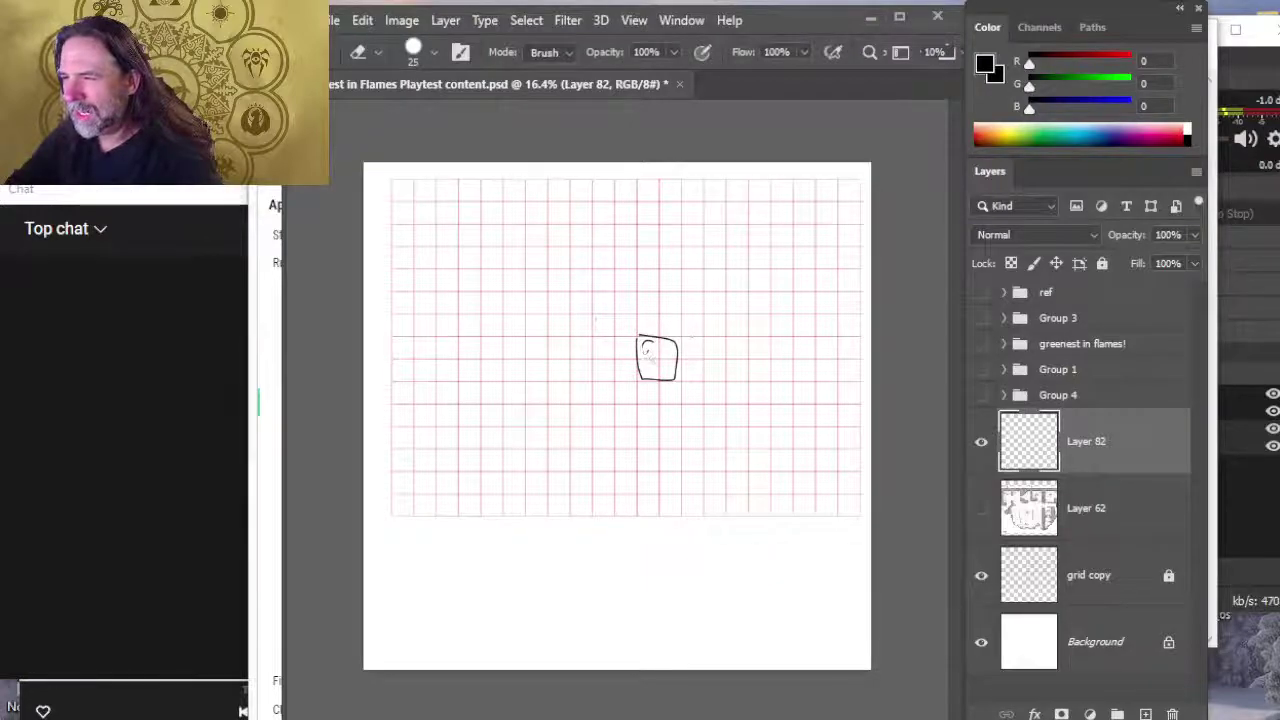
Step: Redraw the square's top edge and mark two Xs inside it
key("b")
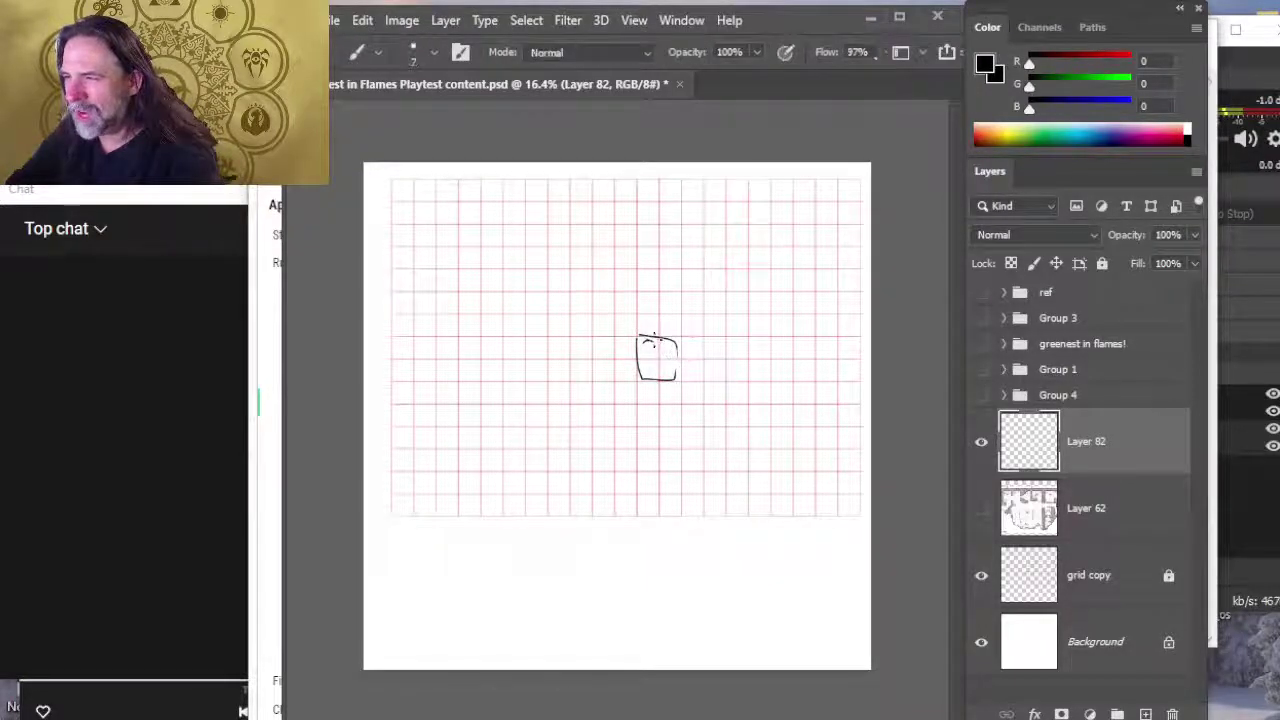
mouse_move(646, 337)
left_mouse_down()
mouse_move(682, 346)
mouse_move(670, 376)
mouse_move(641, 353)
left_mouse_up()
mouse_move(661, 341)
left_mouse_down()
mouse_move(675, 353)
mouse_move(661, 353)
left_mouse_up()
mouse_move(642, 362)
left_mouse_down()
mouse_move(656, 377)
mouse_move(642, 377)
mouse_move(700, 385)
mouse_move(663, 369)
mouse_move(623, 377)
mouse_move(615, 355)
left_mouse_up()
key("e")
key("v")
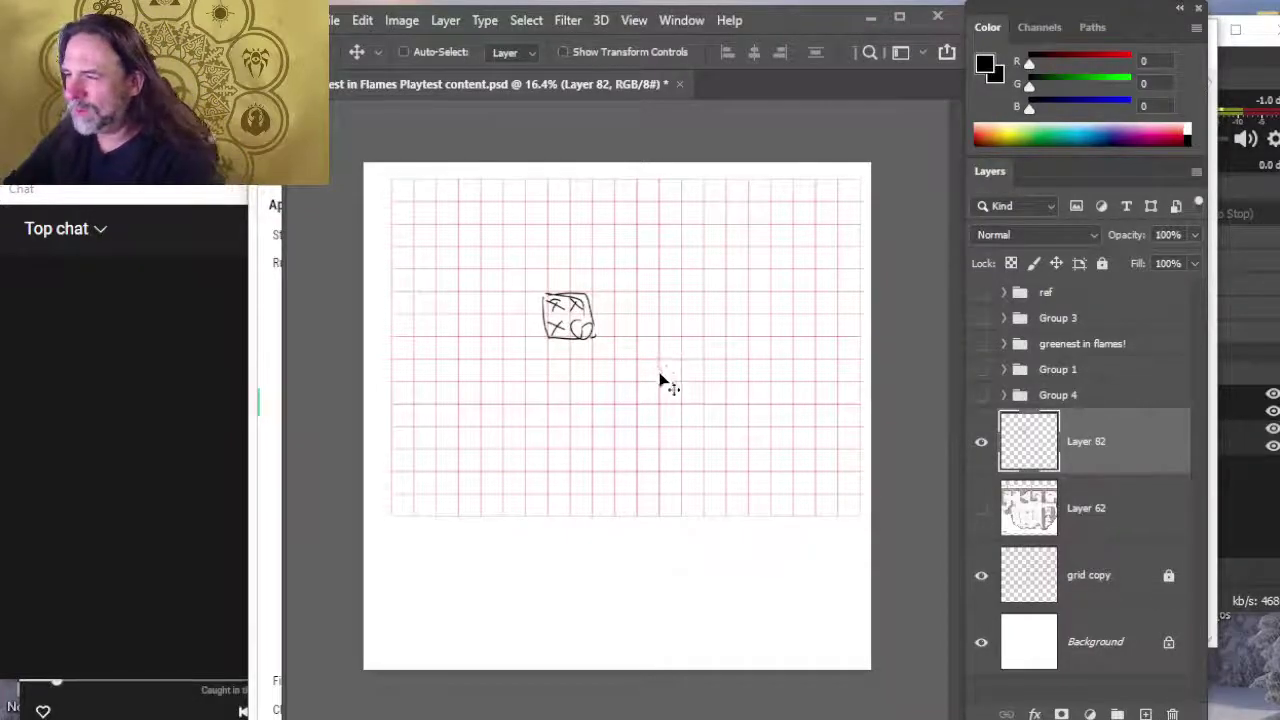
Step: Sketch a second box below-right with a small circle and dots inside and a corner stroke
key("b")
mouse_move(658, 360)
left_mouse_down()
mouse_move(659, 395)
mouse_move(656, 358)
left_mouse_up()
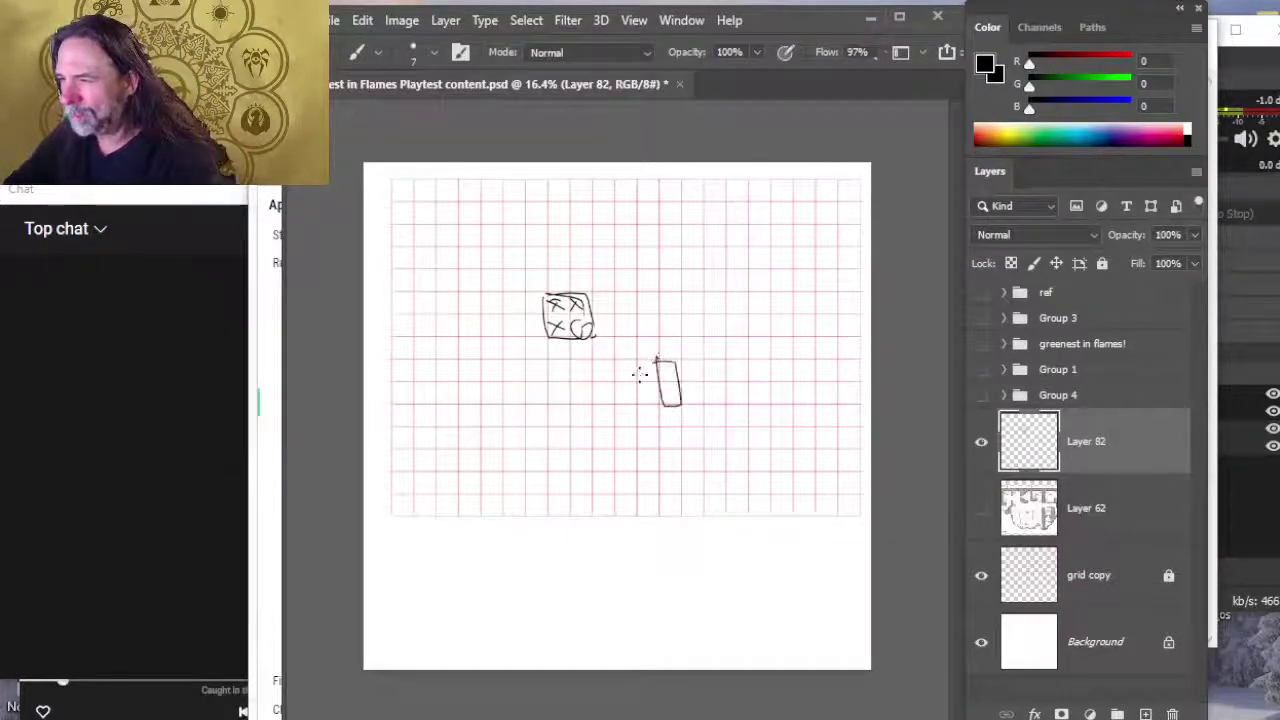
key("e")
mouse_move(675, 408)
left_mouse_down()
mouse_move(676, 362)
mouse_move(660, 406)
mouse_move(704, 406)
mouse_move(658, 358)
left_mouse_up()
key("b")
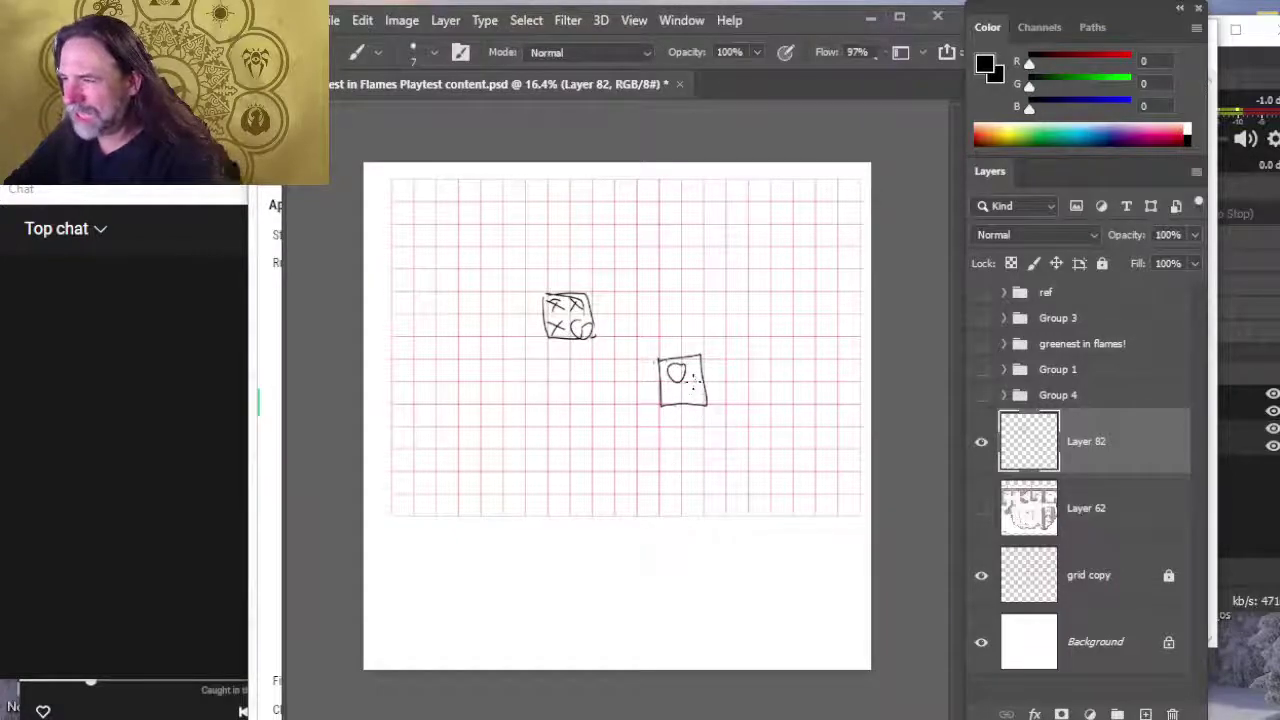
left_click_drag(700, 385, 698, 388)
right_click(757, 541)
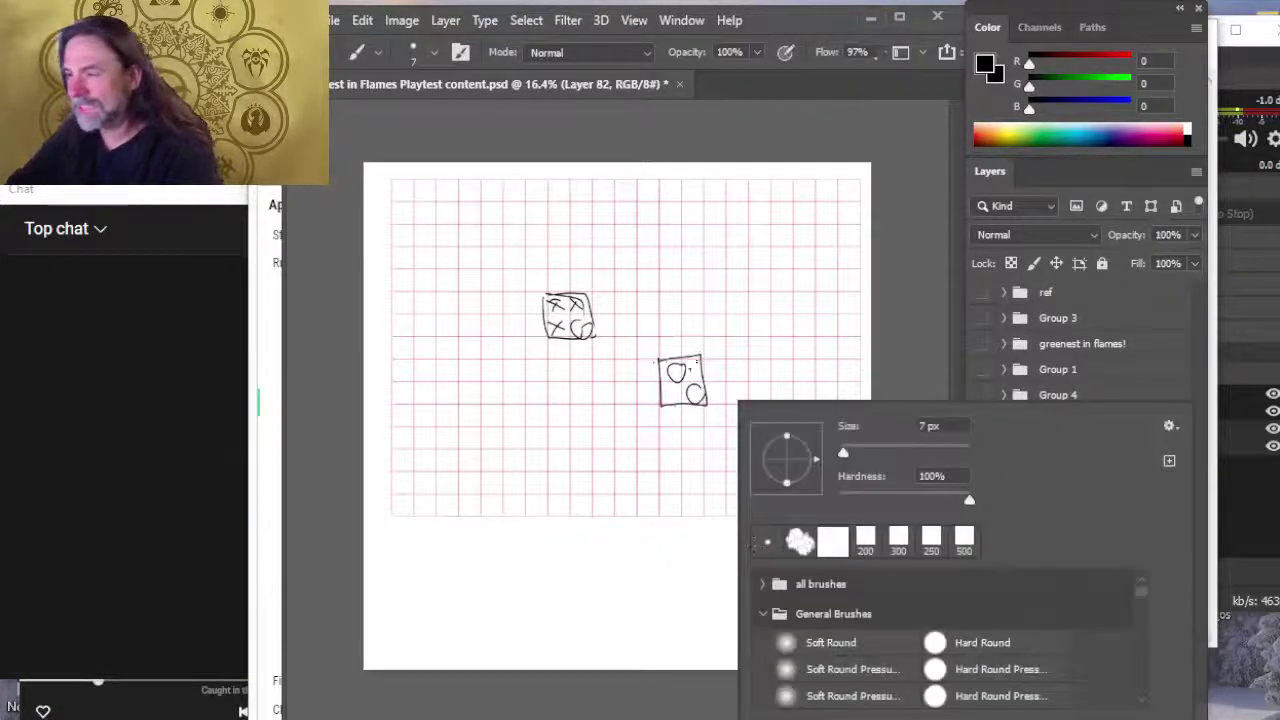
key("Escape")
left_click(693, 363)
left_click(693, 370)
left_click_drag(686, 378, 655, 420)
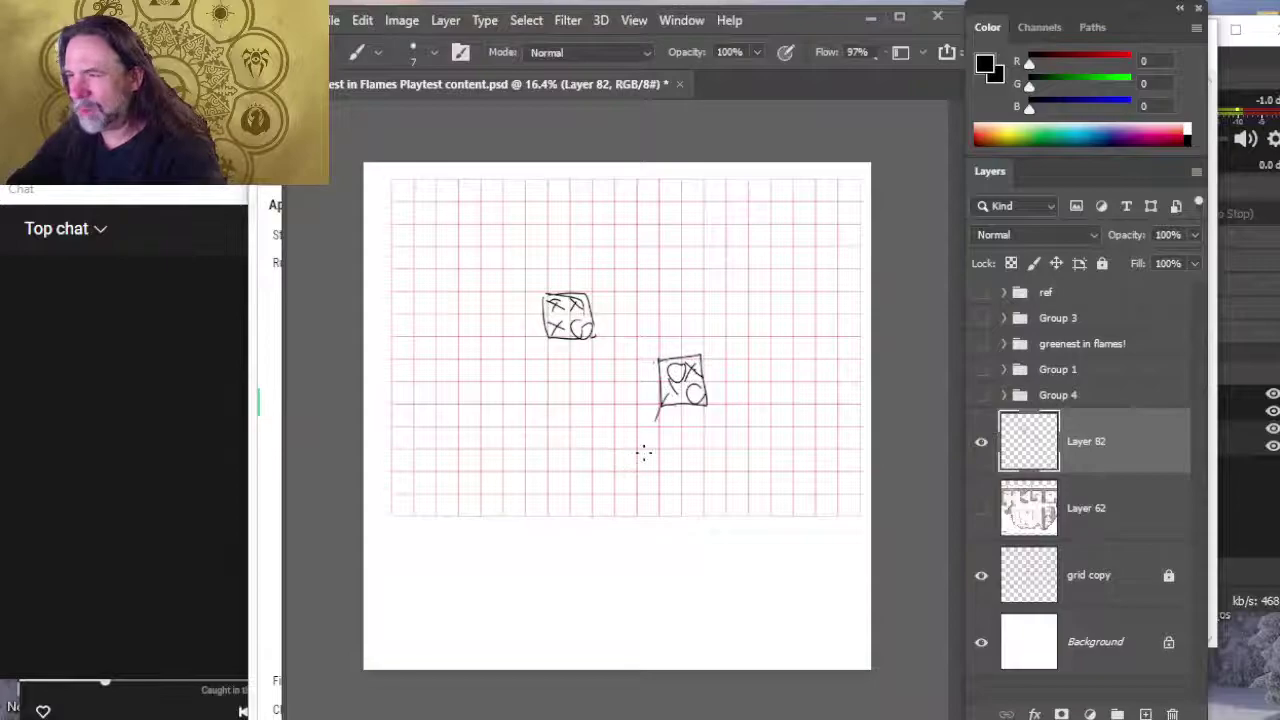
Step: Erase the second box with a smaller eraser, then bring up the D&D Beyond Devil's Ride page
key("e")
key("bracketleft")
key("bracketleft")
key("bracketleft")
mouse_move(658, 360)
left_mouse_down()
mouse_move(656, 420)
mouse_move(676, 395)
left_mouse_up()
mouse_move(596, 316)
left_mouse_down()
mouse_move(548, 316)
mouse_move(589, 345)
mouse_move(631, 291)
left_mouse_up()
key("b")
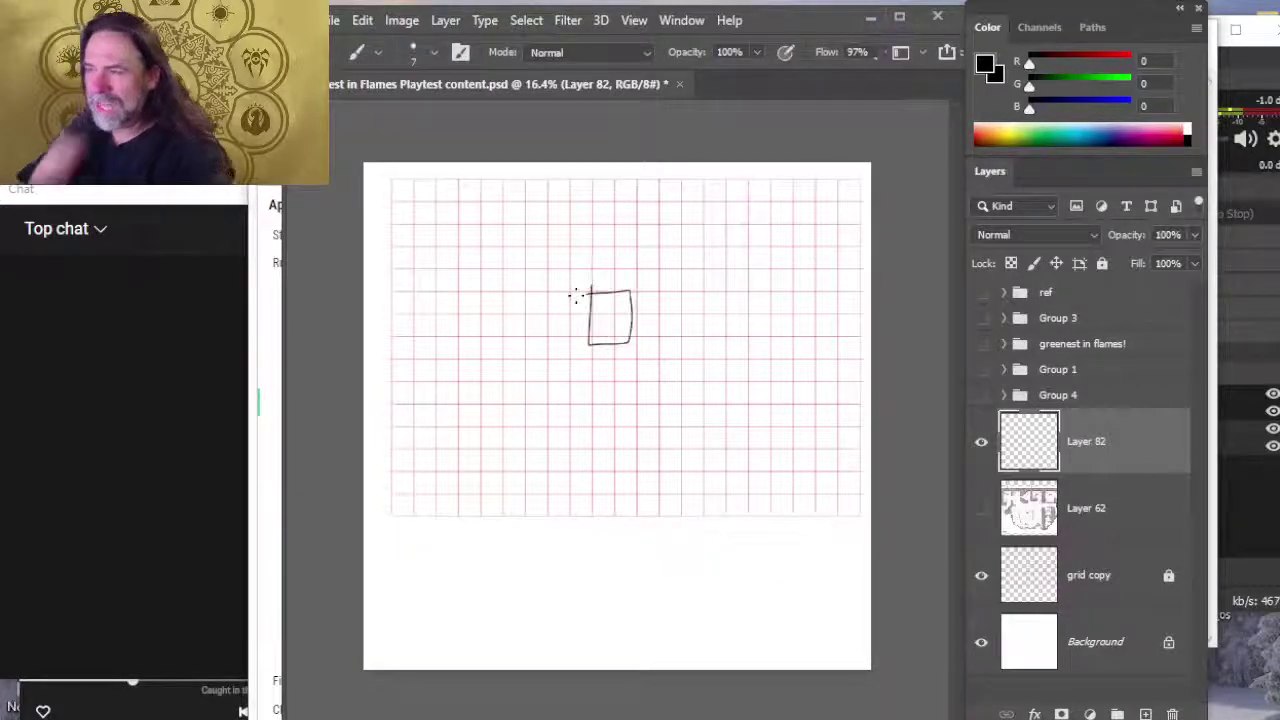
key("alt+Tab")
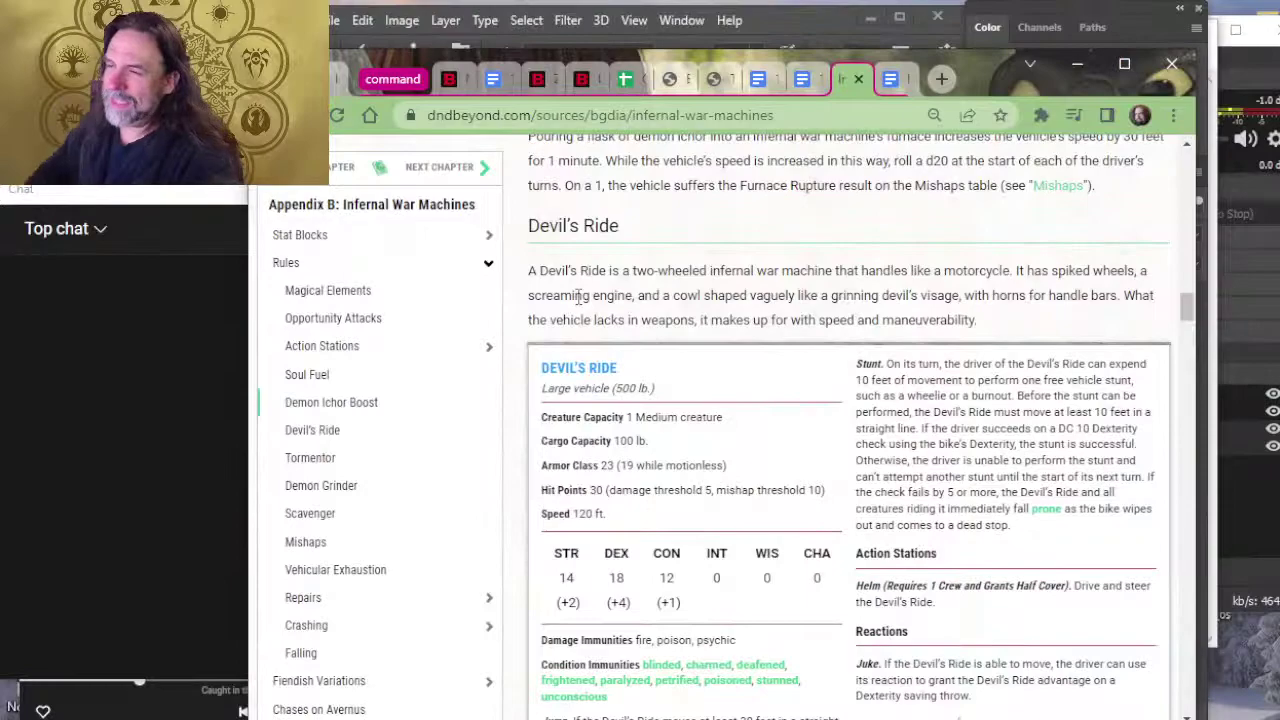
key("alt+Tab")
key("alt+Tab")
key("Tab")
key("alt+shift+Tab")
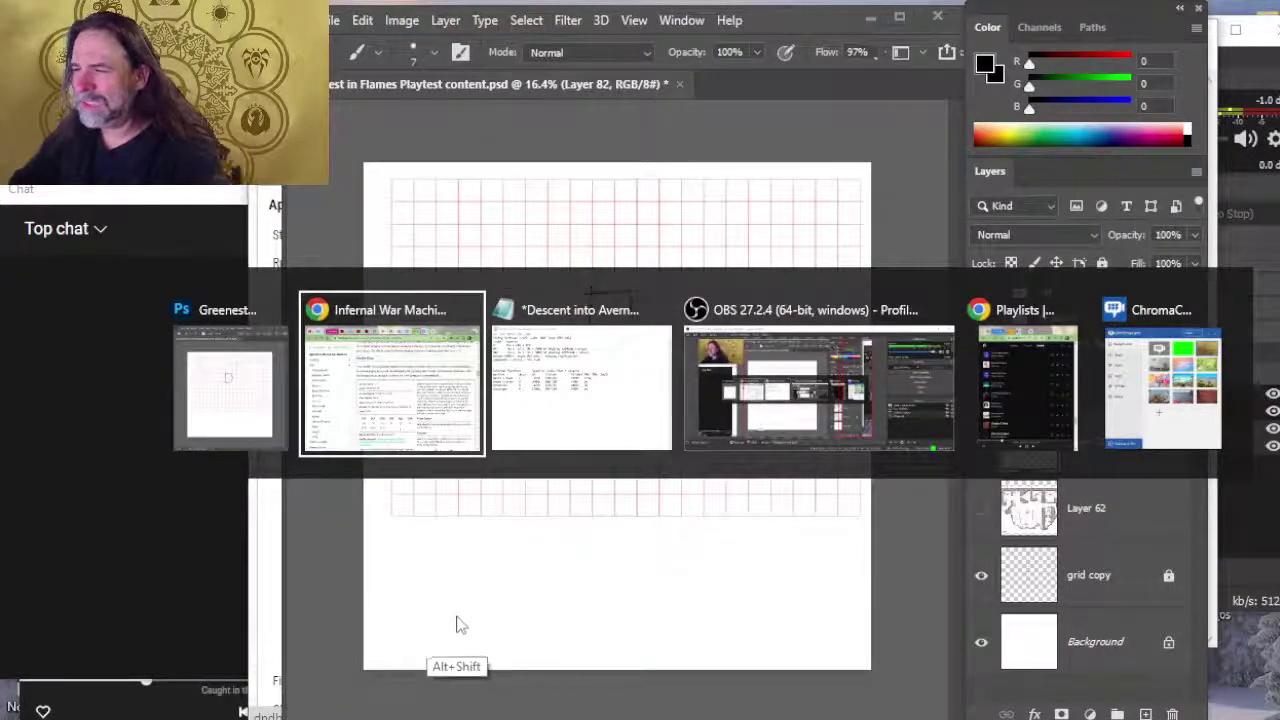
key("alt+shift+Tab")
key("alt+Tab")
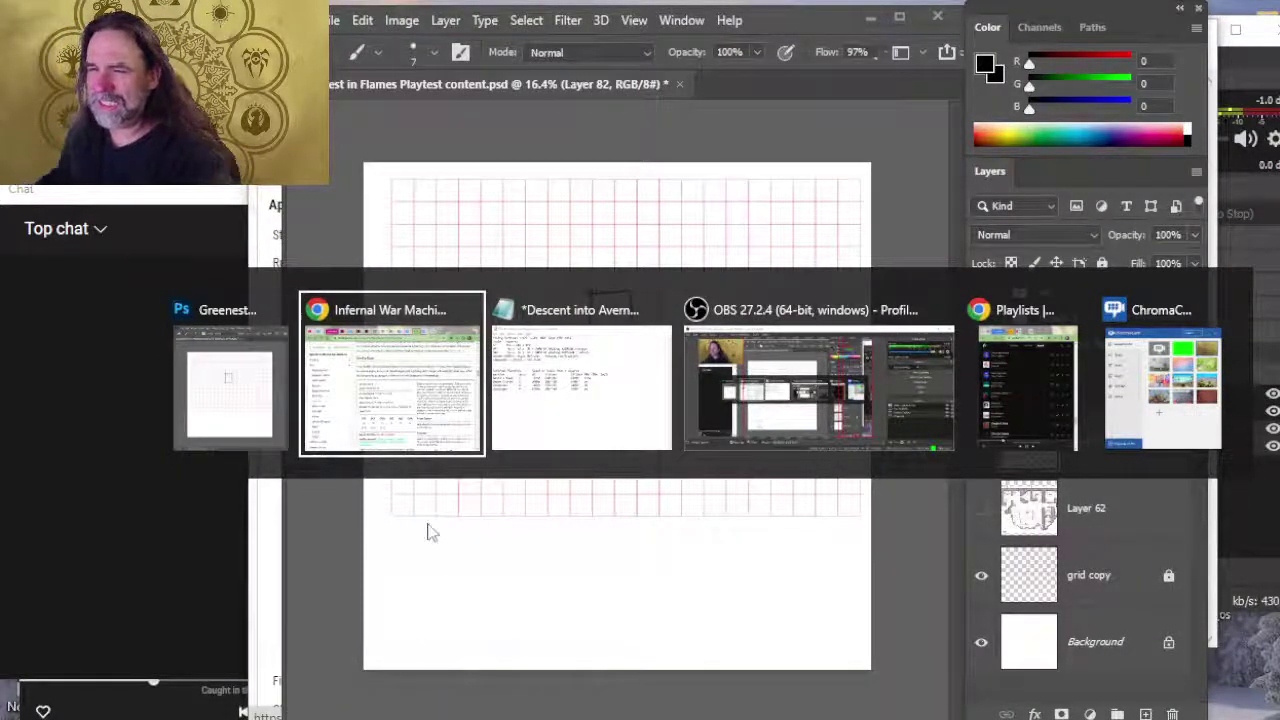
key("alt+Tab")
right_click(191, 471)
key("alt+Tab")
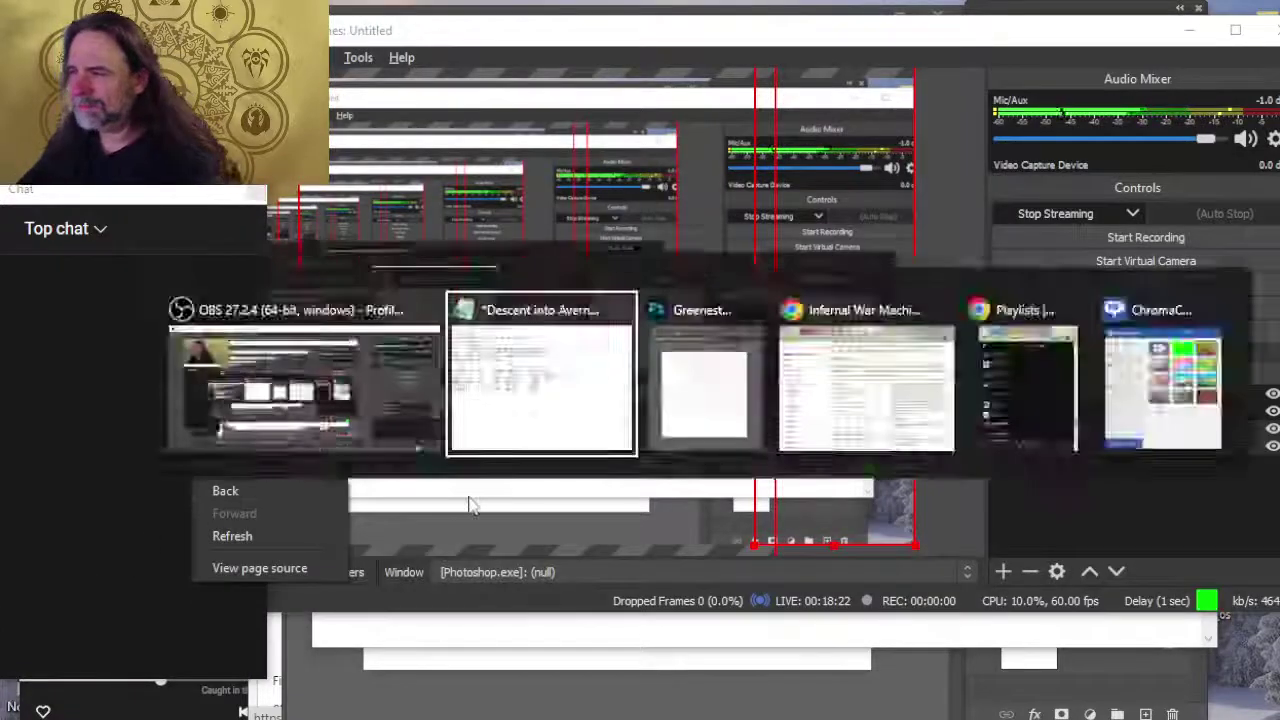
key("alt+Tab")
key("alt+Tab")
key("alt+Tab")
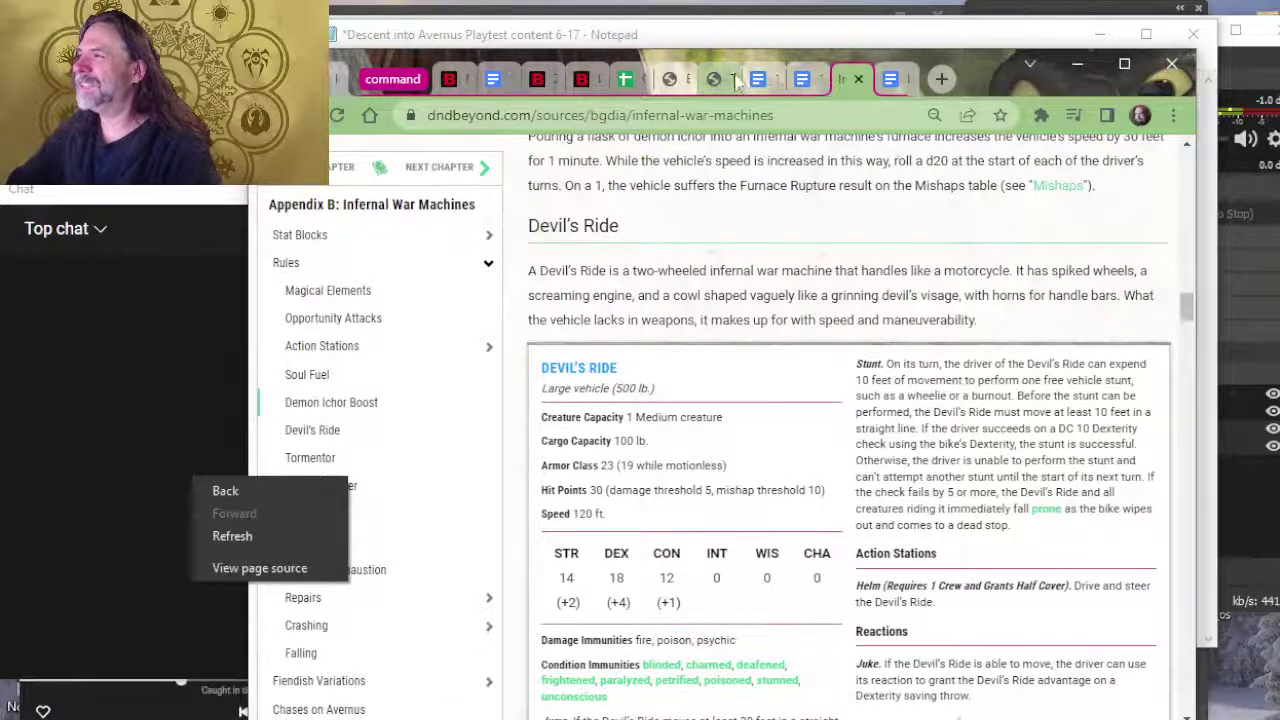
Step: Switch to the Command Mass Combat Playtest Content doc, briefly flipping to the streaming window and notes
left_click(880, 82)
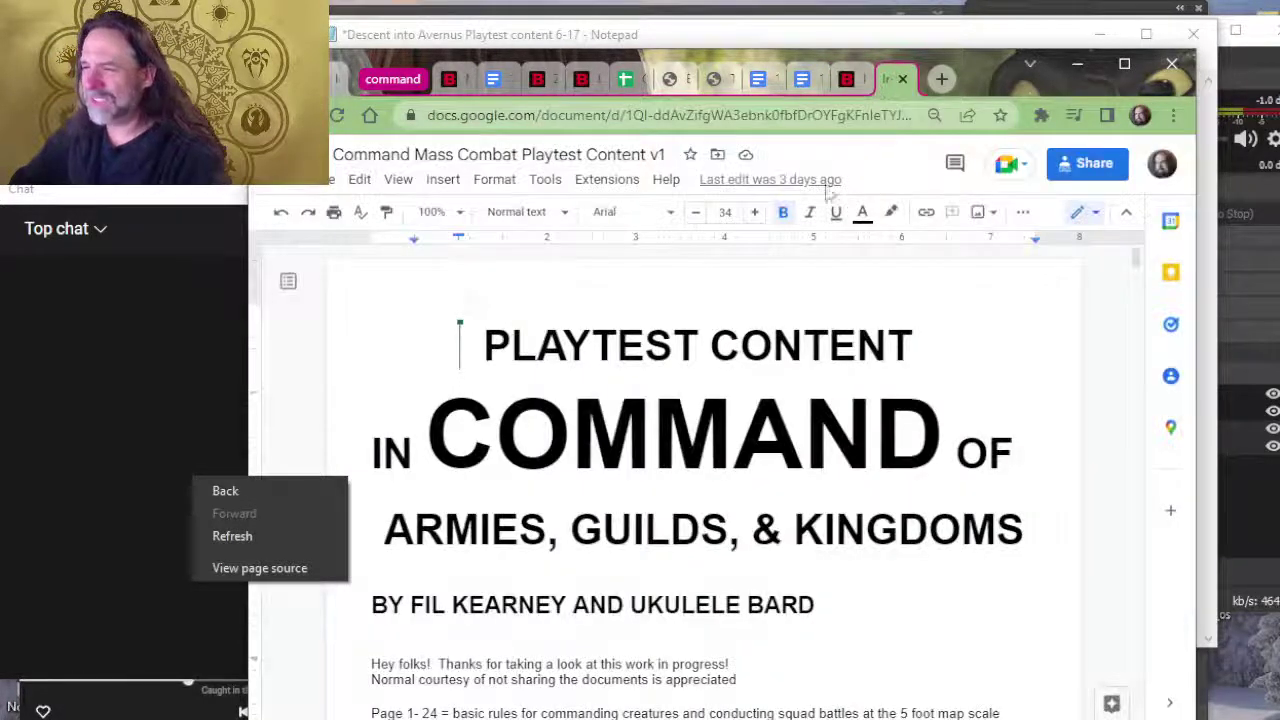
scroll(760, 355, "down", 5)
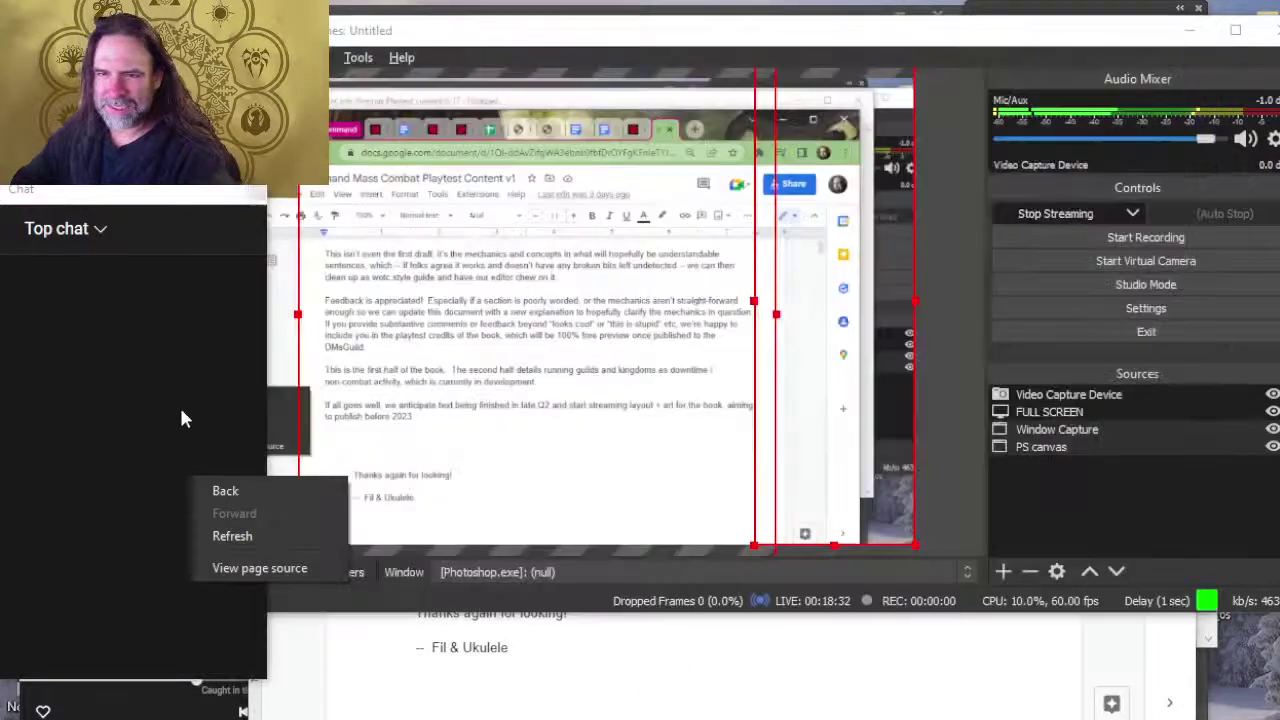
left_click(179, 405)
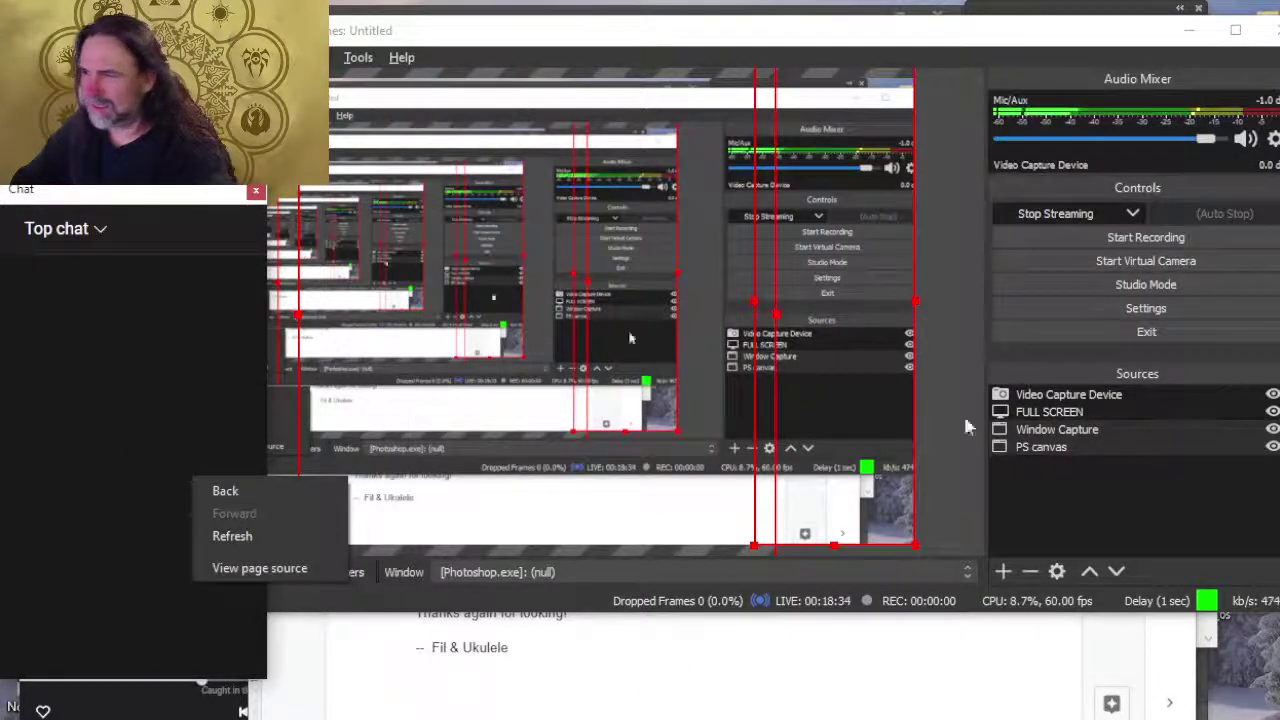
key("alt+Tab")
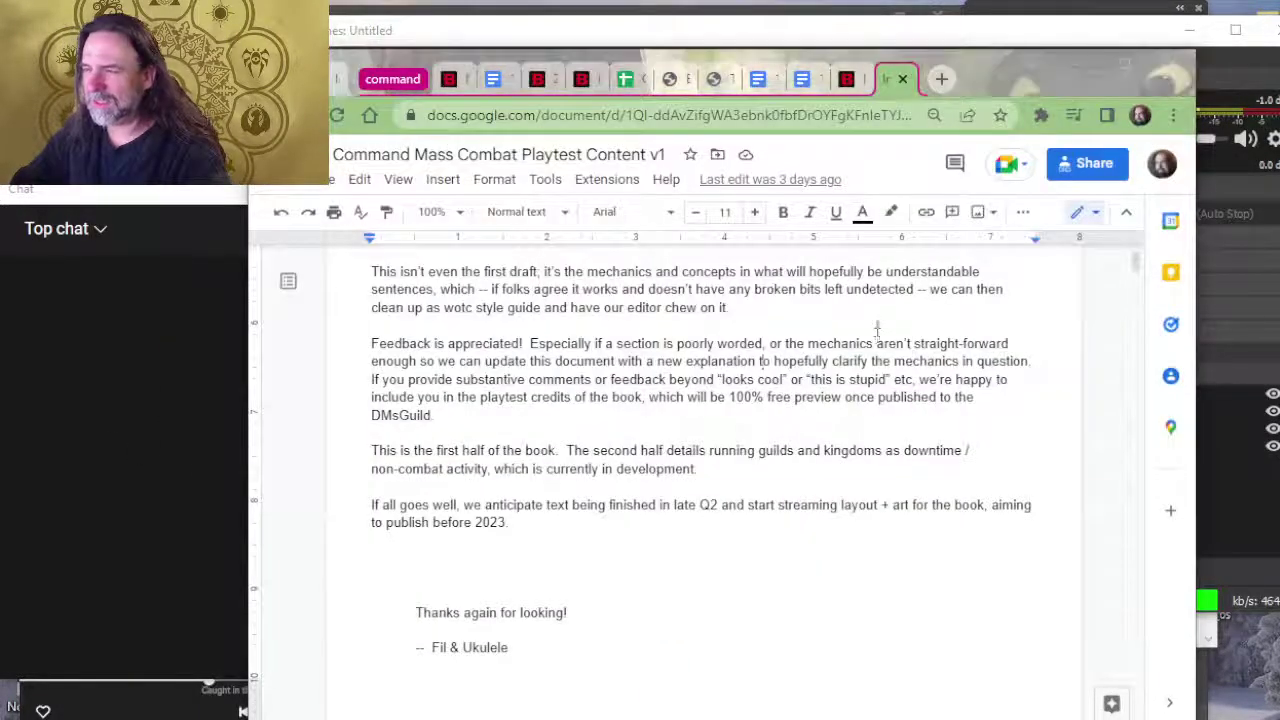
key("alt+Tab")
key("alt+Tab")
Step: Scroll down the playtest doc to the Basic Ally Combat Statistics table
scroll(779, 375, "down", 5)
scroll(779, 375, "down", 20)
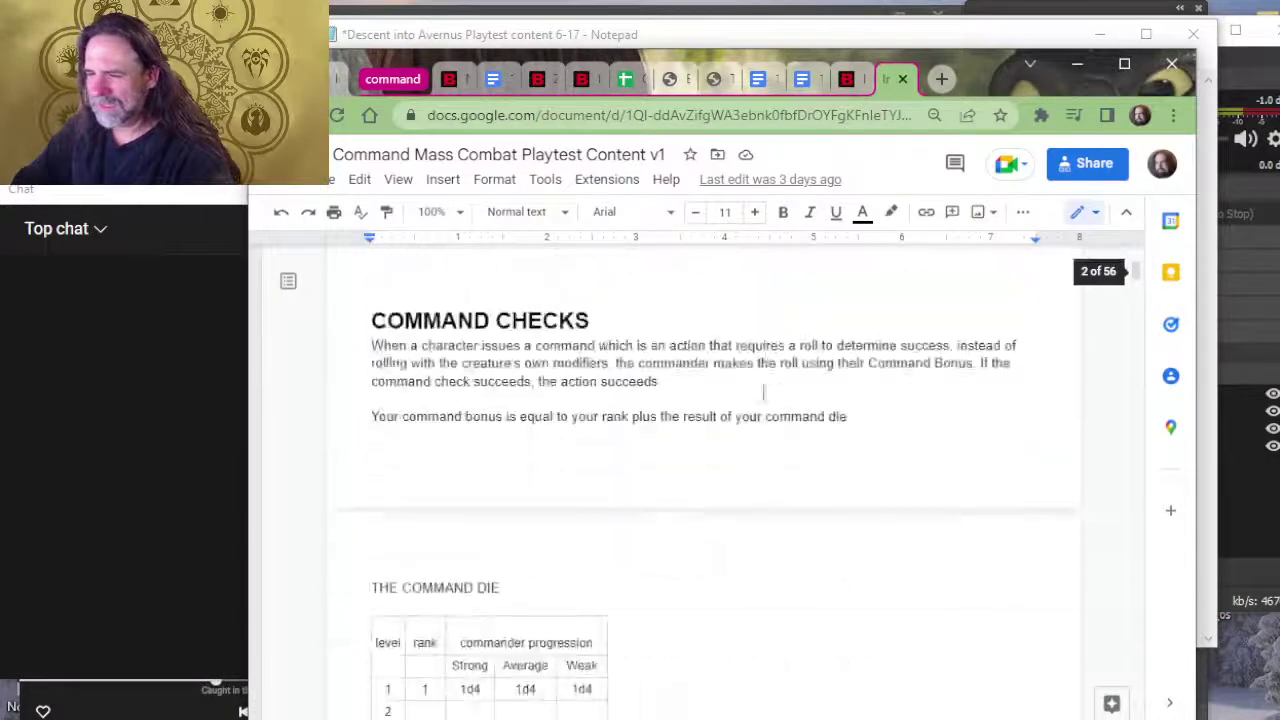
scroll(528, 497, "down", 5)
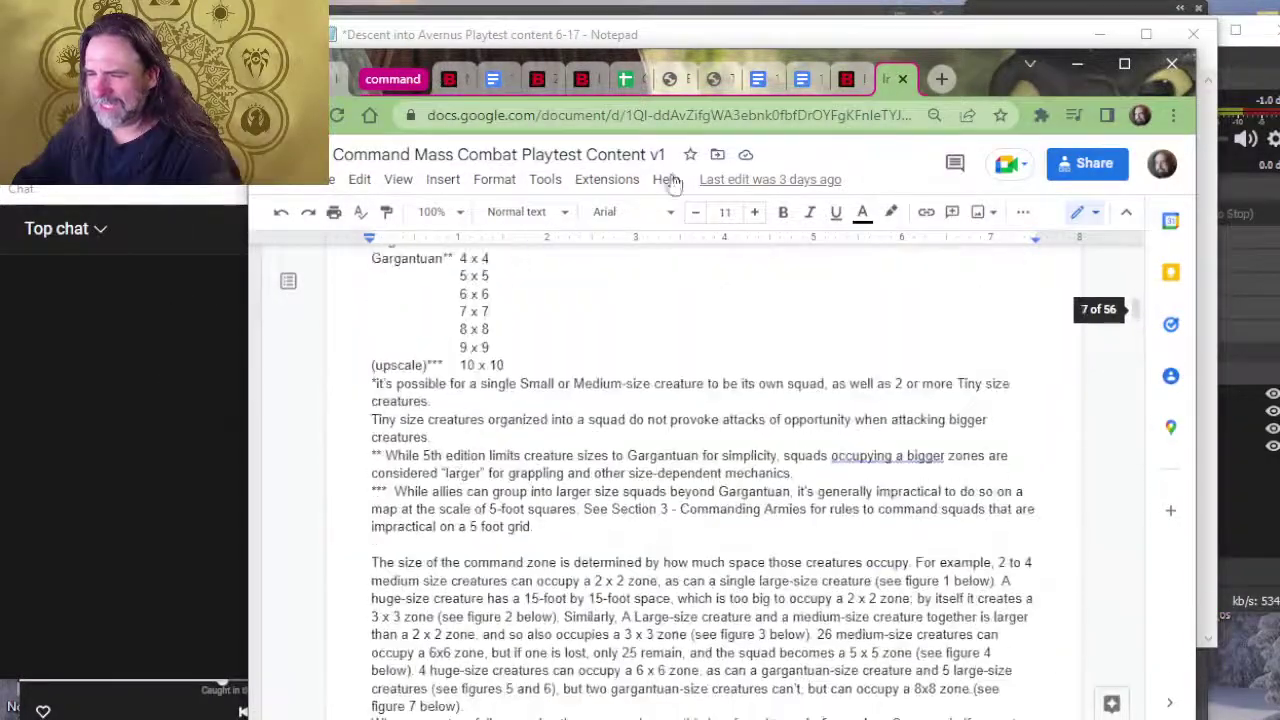
scroll(589, 597, "down", 10)
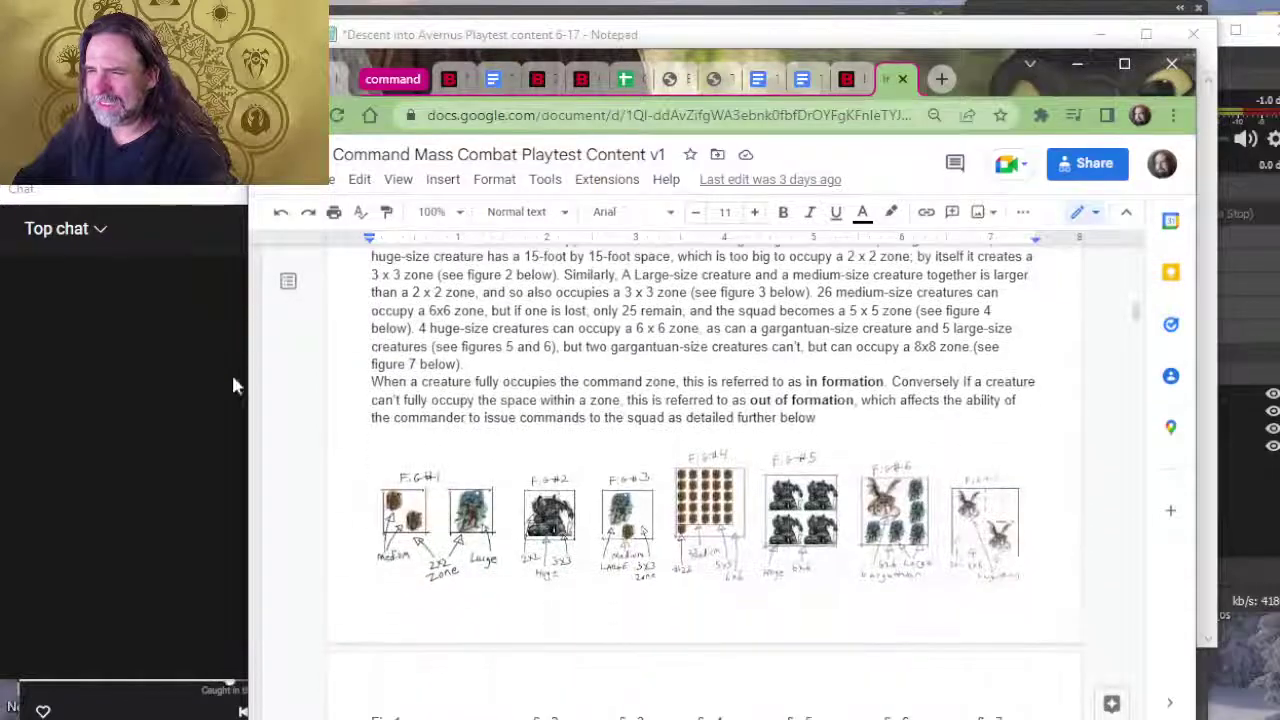
scroll(645, 307, "up", 2)
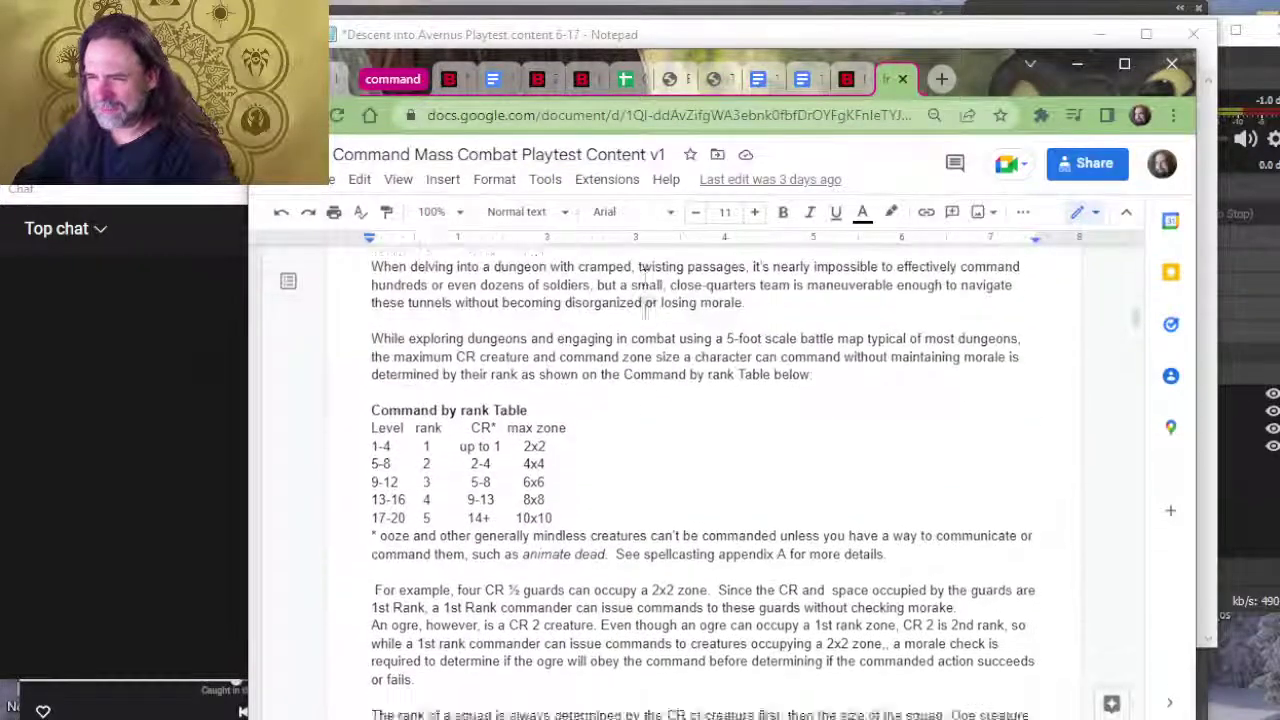
scroll(645, 307, "down", 10)
scroll(645, 307, "down", 4)
scroll(645, 310, "down", 15)
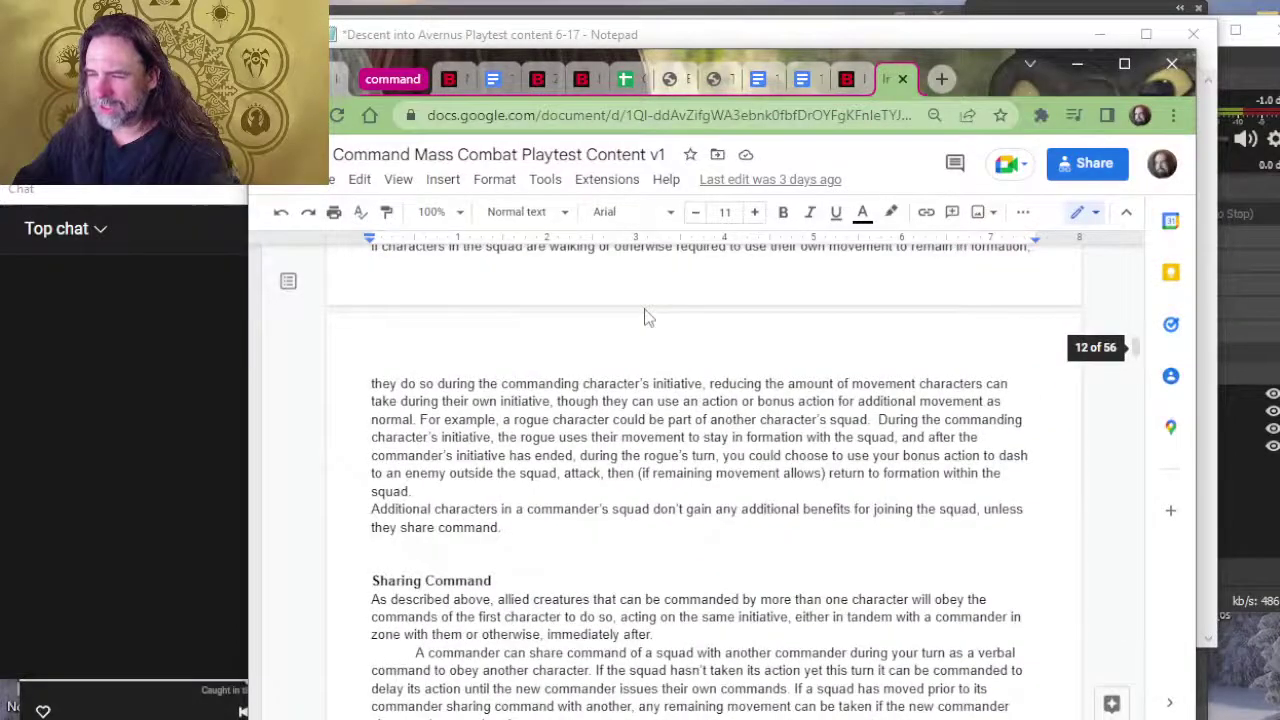
scroll(645, 317, "down", 10)
scroll(670, 309, "down", 12)
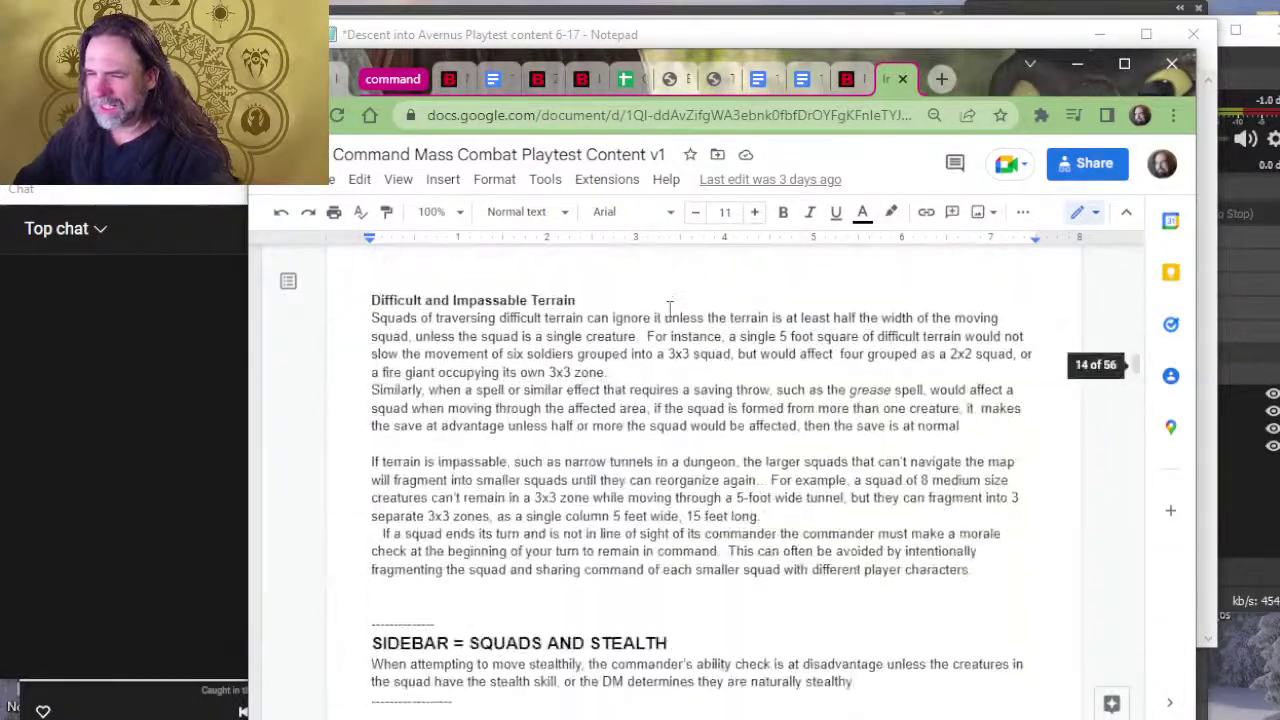
scroll(493, 340, "down", 3)
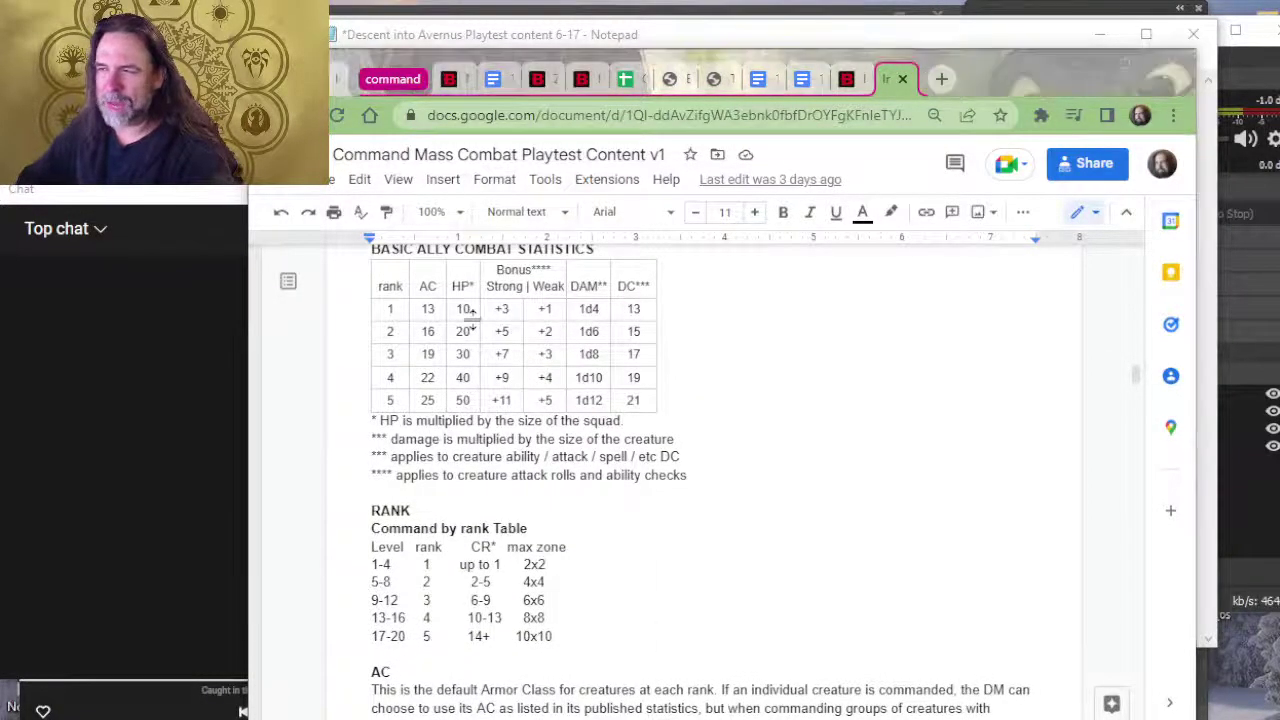
Step: Glance at the Notepad notes, then return to the Photoshop grid sketch
key("alt+Tab")
key("alt+Tab")
key("alt+Tab")
key("Tab")
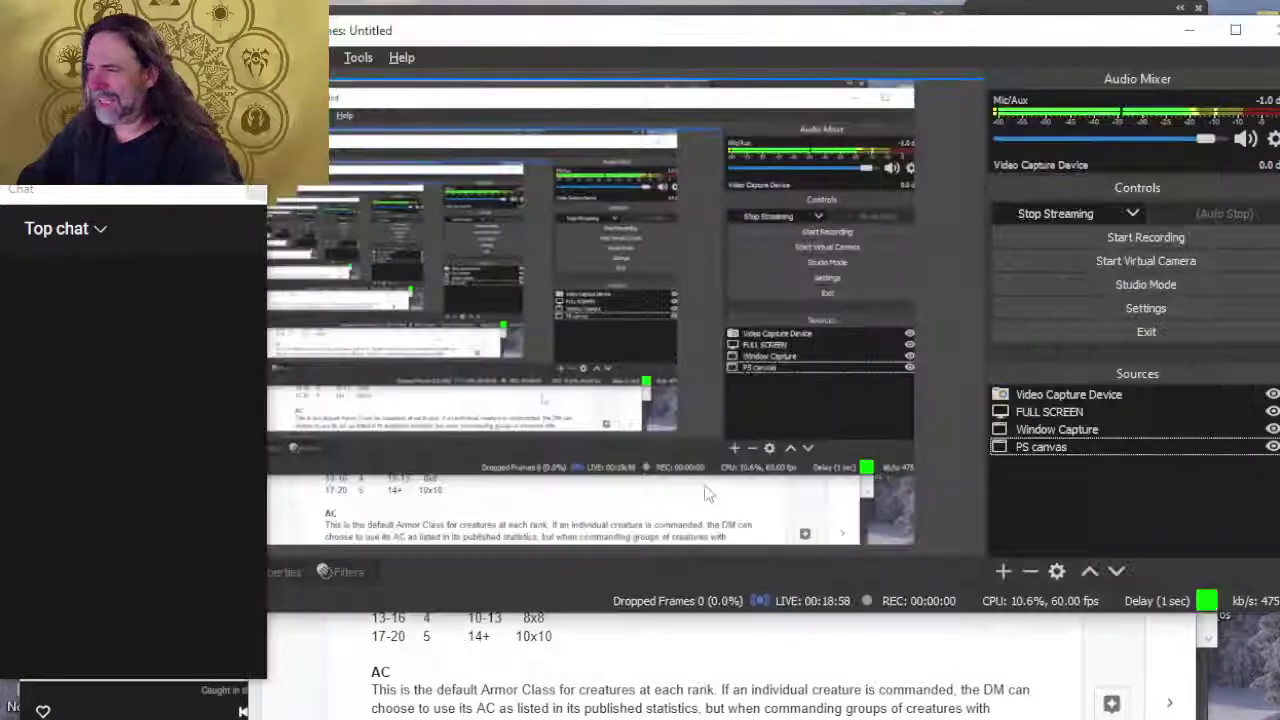
key("alt+Tab")
key("alt+Tab")
key("Tab")
key("Tab")
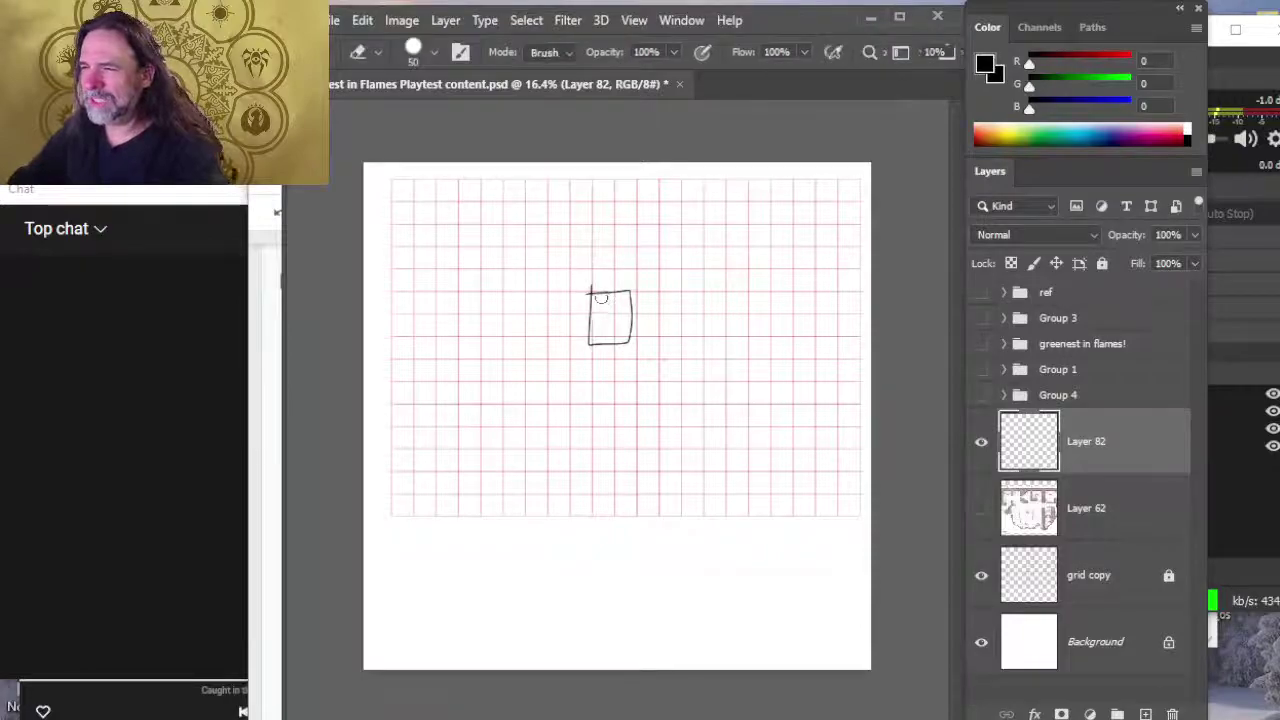
Step: Replace the old square with a small new square and two motion lines to its left
key("ctrl+z")
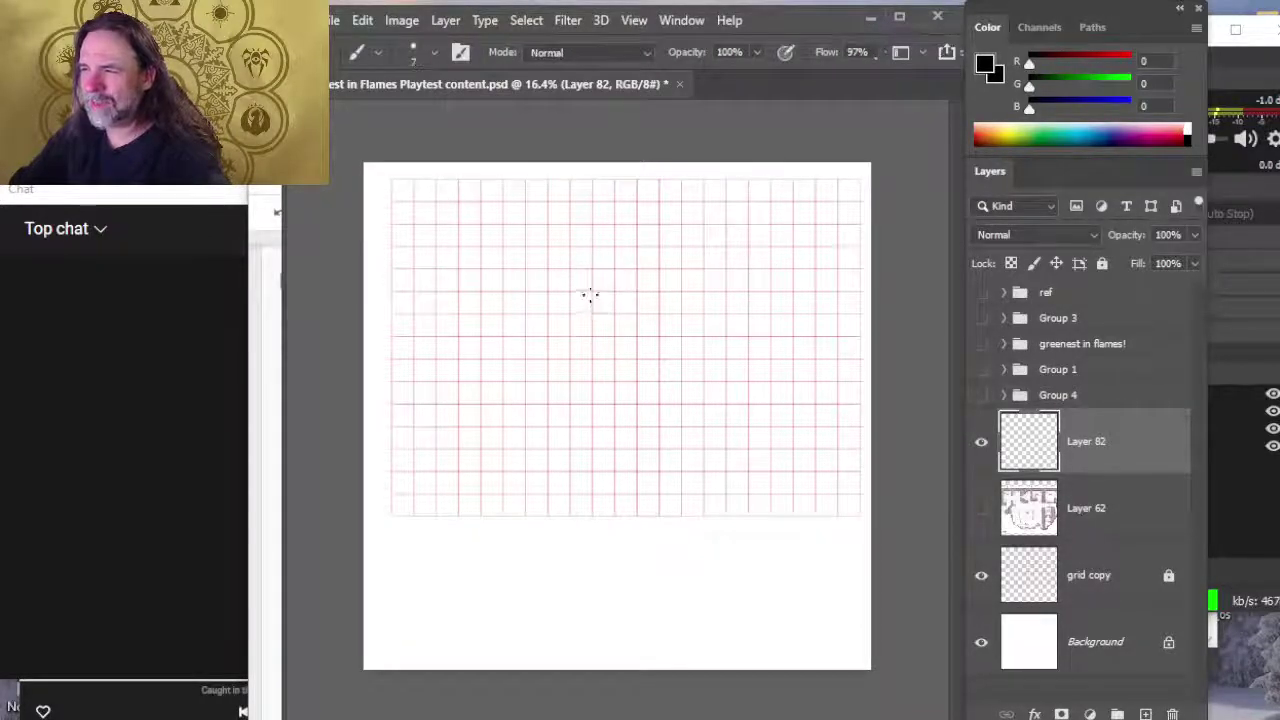
mouse_move(589, 294)
left_mouse_down()
mouse_move(609, 312)
mouse_move(590, 297)
mouse_move(640, 295)
mouse_move(589, 296)
left_mouse_up()
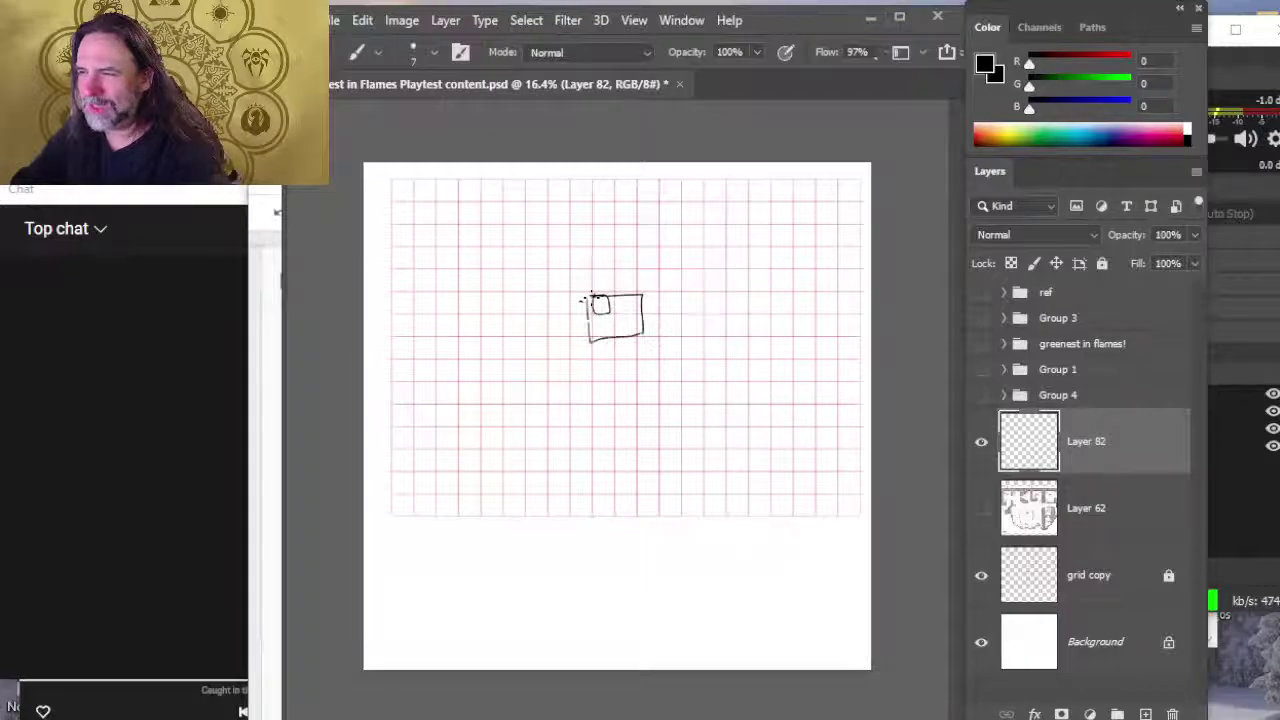
key("e")
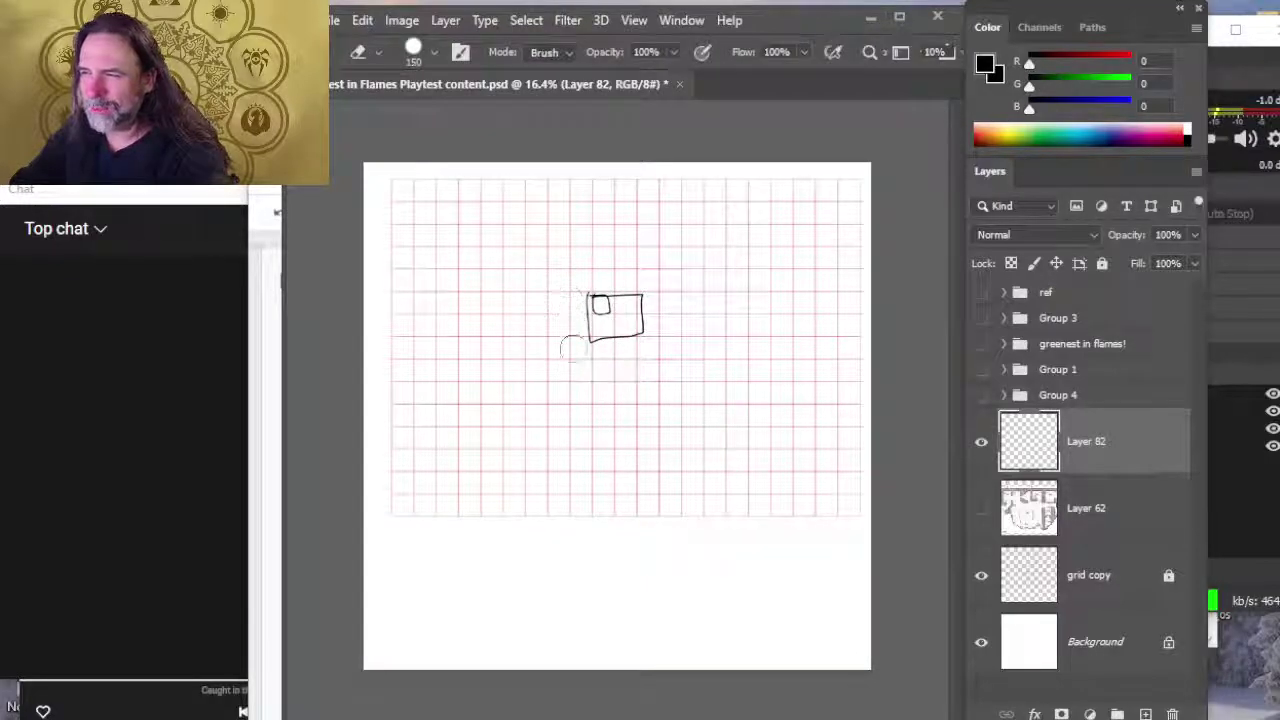
key("b")
left_click_drag(559, 305, 573, 304)
left_click_drag(560, 322, 650, 285)
key("e")
key("b")
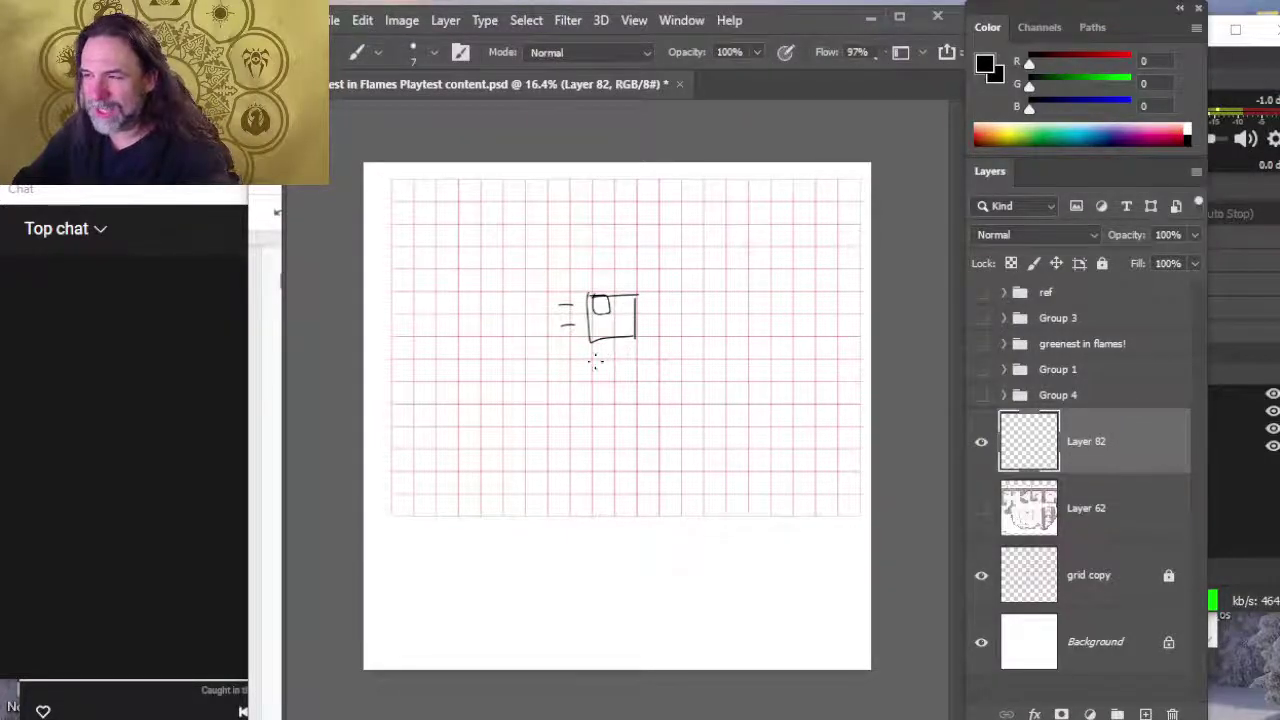
Step: Write a range number below the box, add its right side, and write 30 beside it
left_click_drag(595, 370, 607, 383)
left_click_drag(612, 369, 624, 378)
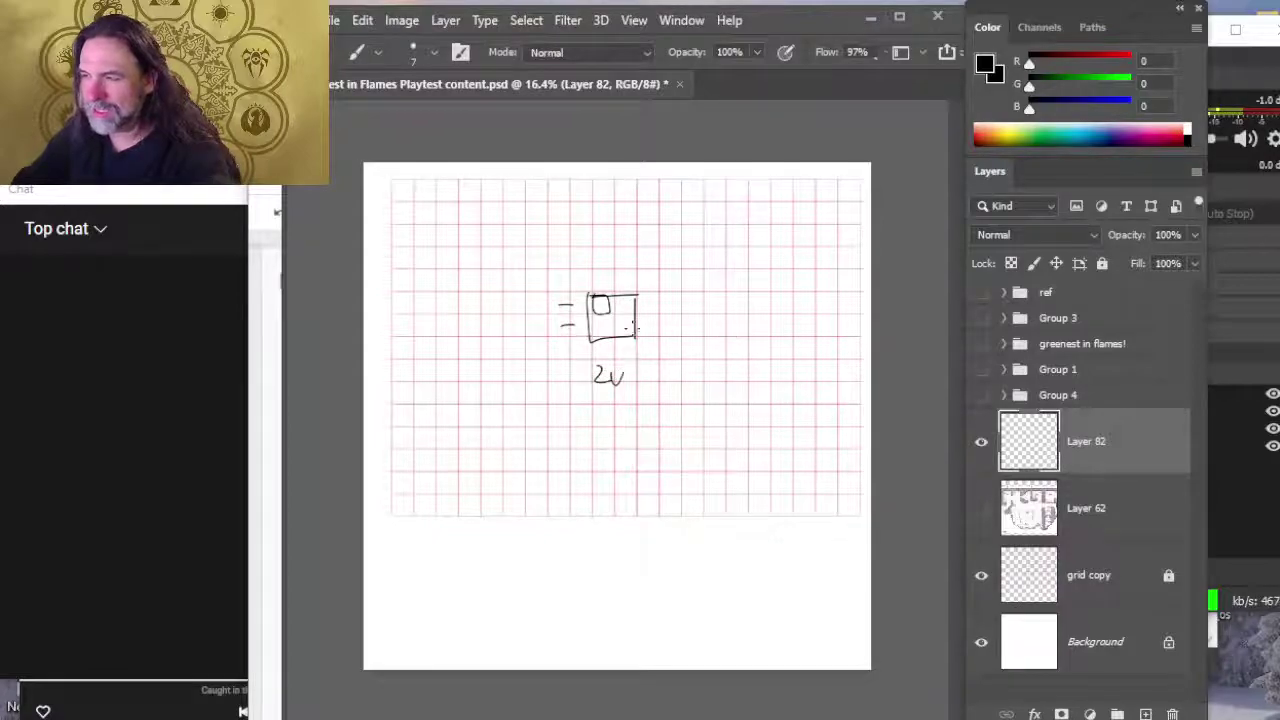
mouse_move(651, 336)
left_mouse_down()
mouse_move(656, 274)
mouse_move(598, 267)
left_mouse_up()
key("e")
key("b")
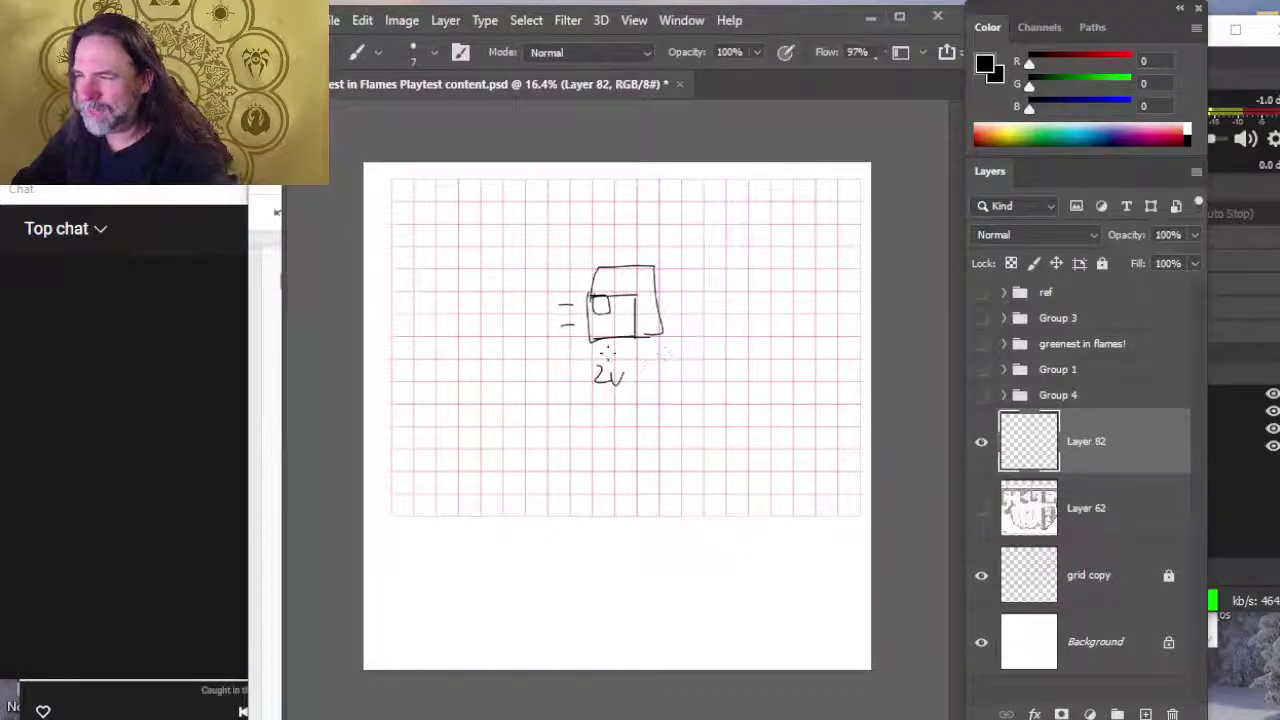
left_click_drag(688, 343, 687, 368)
left_click_drag(712, 348, 711, 350)
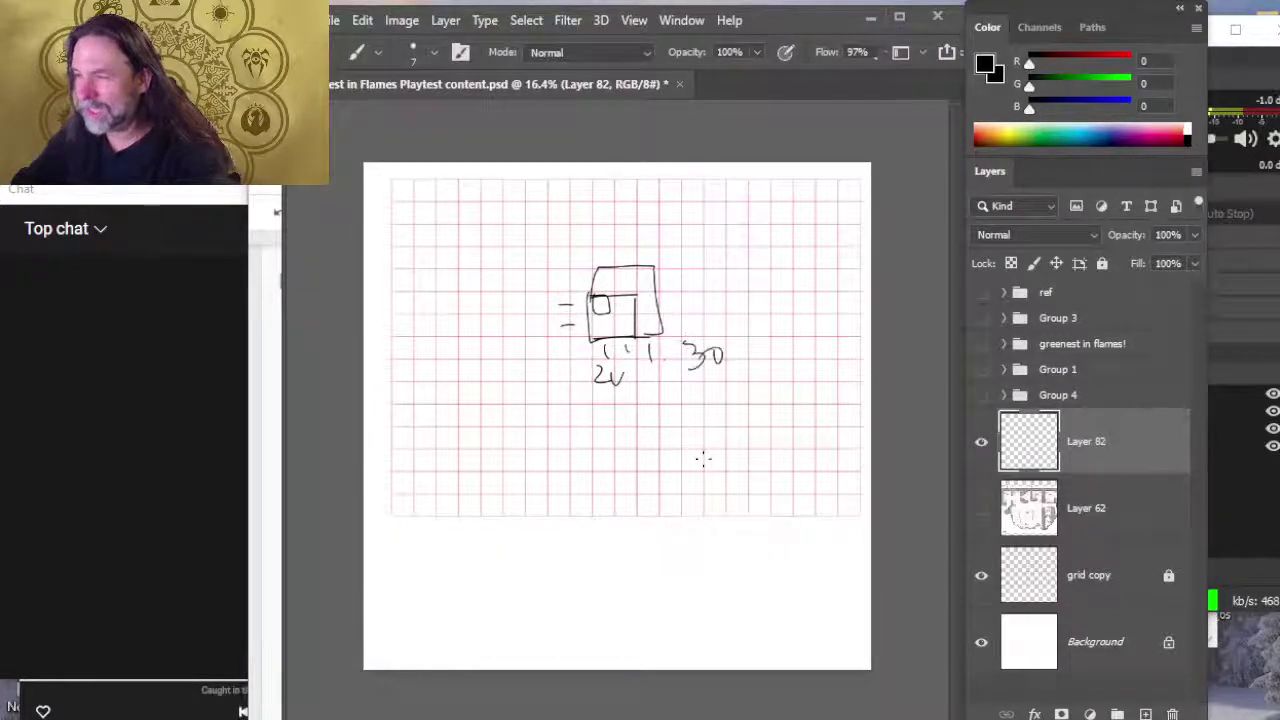
Step: Check the ally statistics table, then write 20 and 40 left of the box and another 30 below
key("alt+Tab")
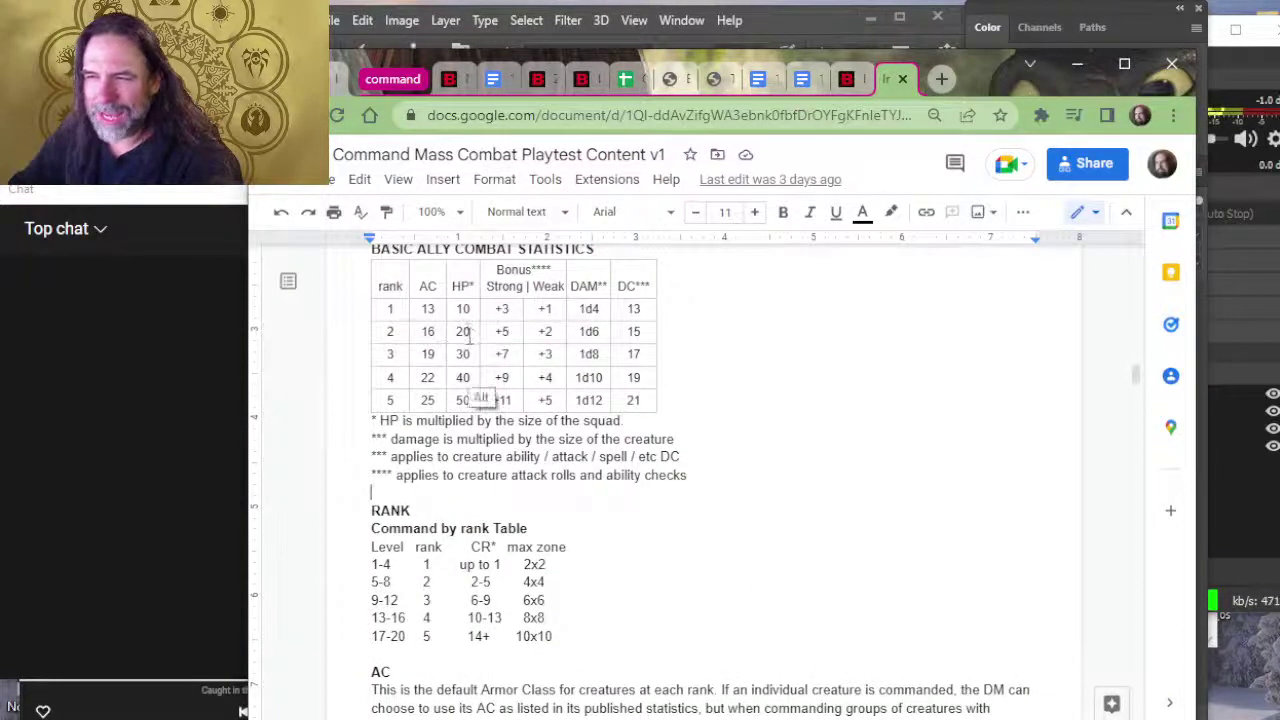
key("alt+Tab")
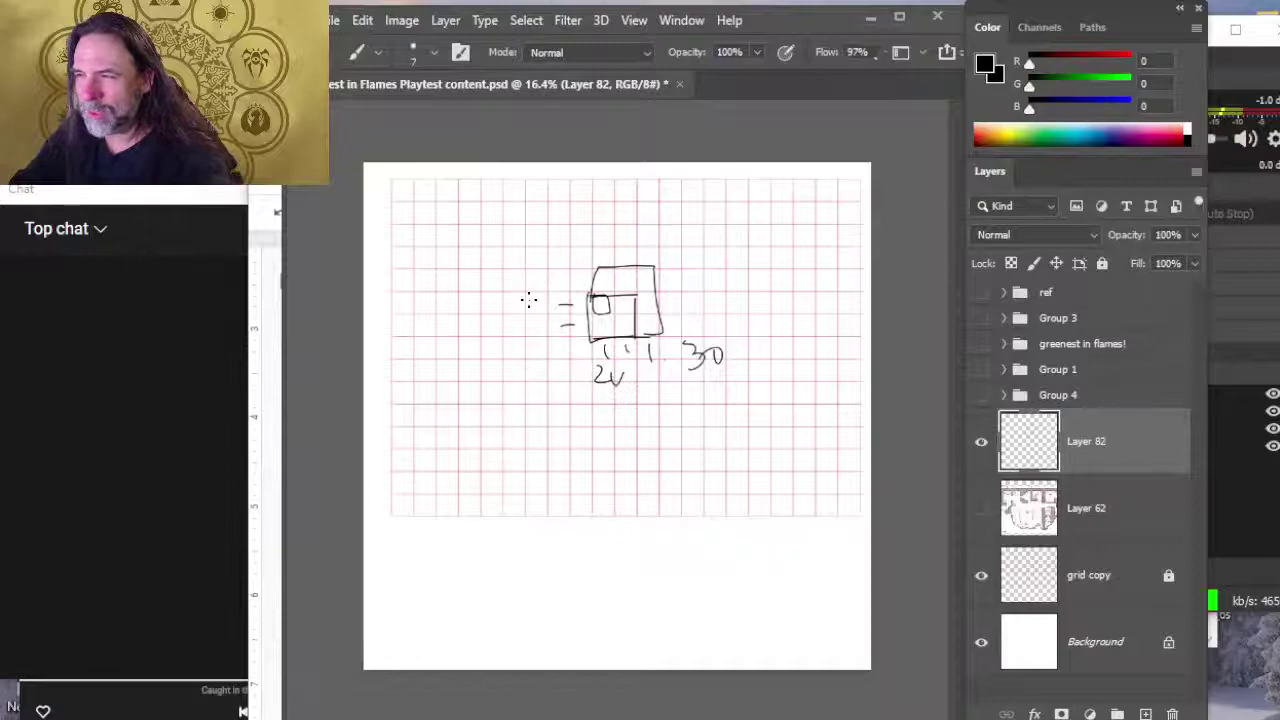
left_click_drag(529, 300, 542, 314)
left_click_drag(556, 302, 530, 346)
left_click_drag(542, 328, 541, 330)
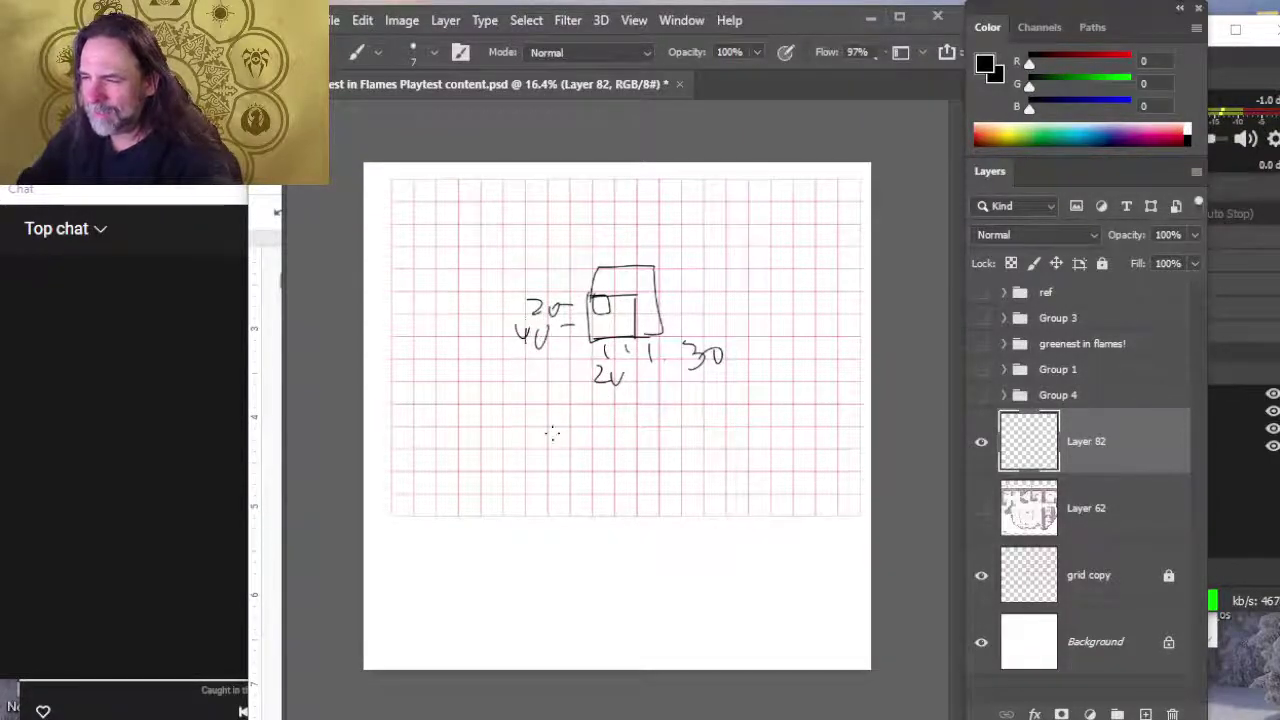
mouse_move(528, 413)
left_mouse_down()
mouse_move(526, 432)
mouse_move(596, 410)
left_mouse_up()
Step: Erase the sketched box and its 20, 40 and 30 range numbers with the Eraser
key("e")
left_click_drag(535, 305, 530, 335)
mouse_move(560, 415)
left_mouse_down()
mouse_move(594, 417)
mouse_move(595, 305)
mouse_move(705, 355)
left_mouse_up()
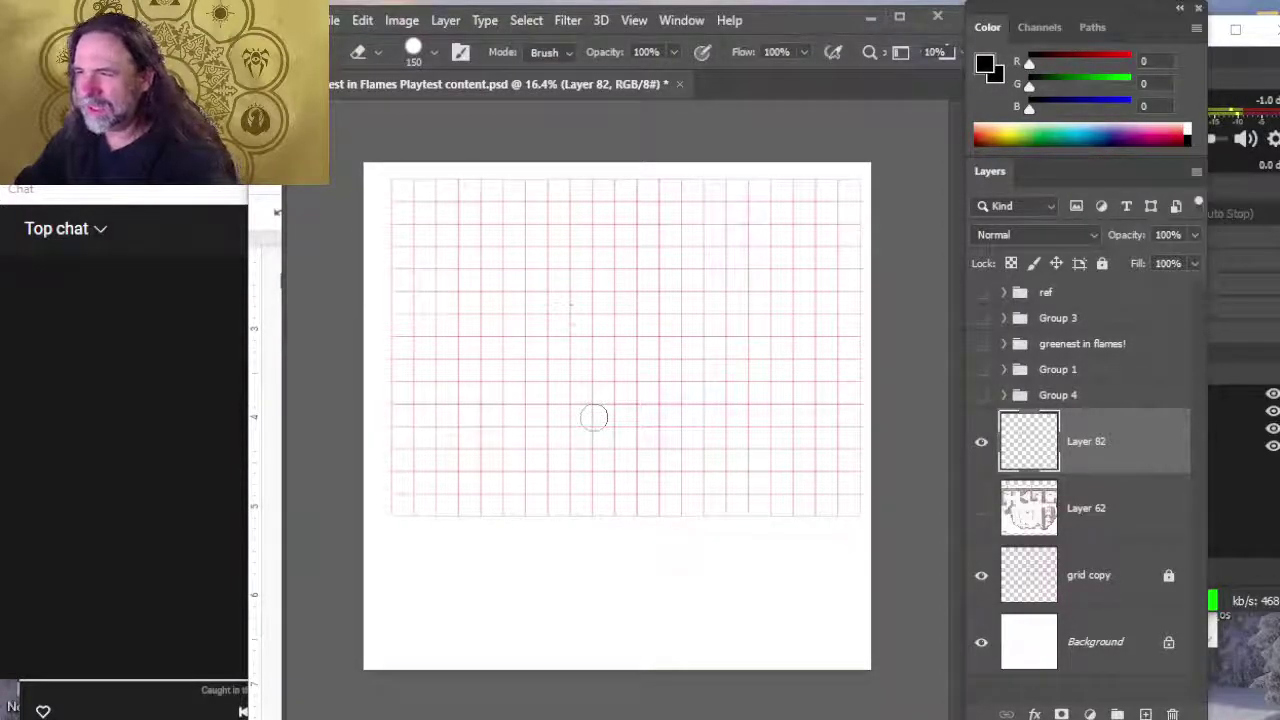
key("alt+Tab")
key("alt+Tab")
key("alt+Tab")
key("alt+Tab")
key("alt+Tab")
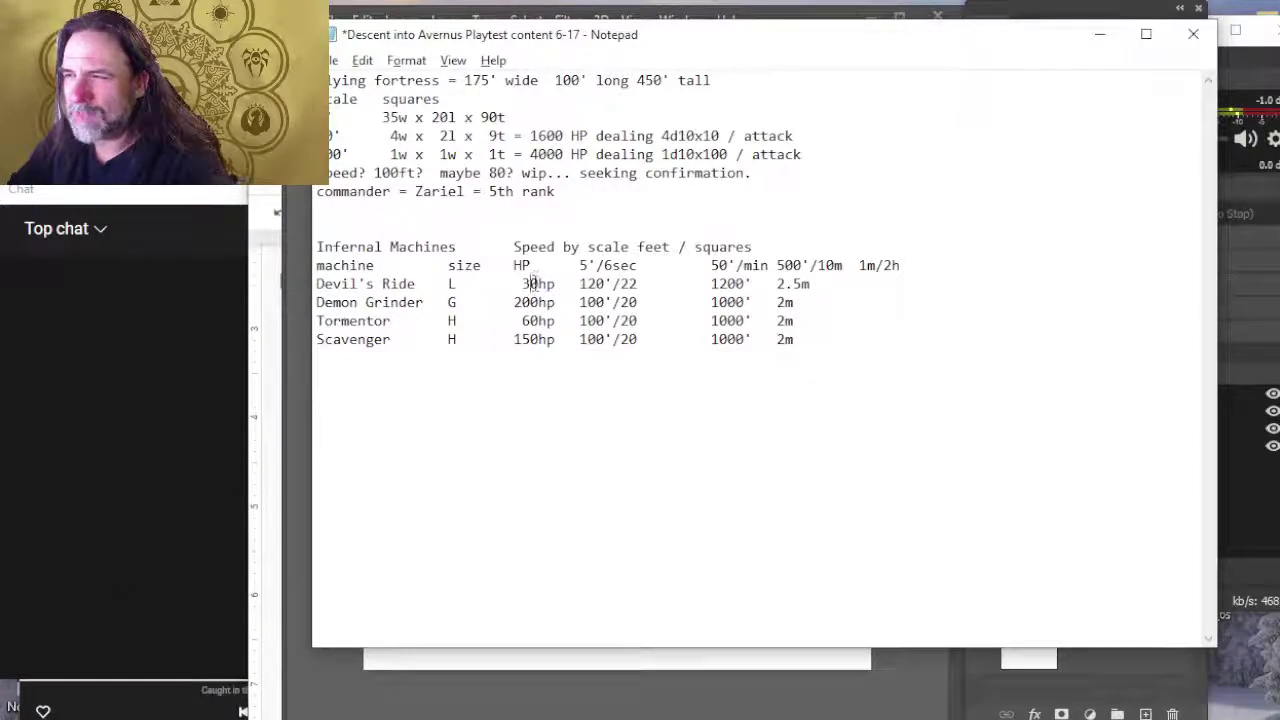
Step: Change Devil's Ride to 40hp and shift the HP and Speed headings right one column
left_click_drag(530, 284, 522, 284)
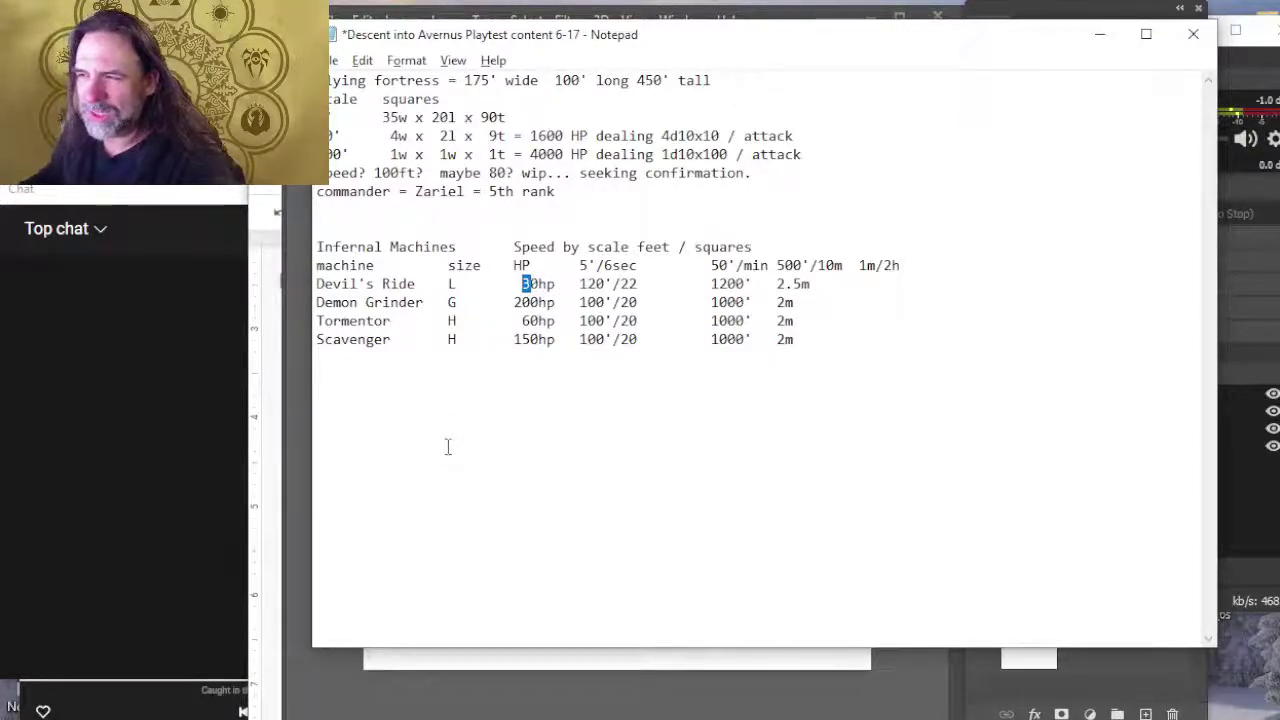
type("4")
key("Left")
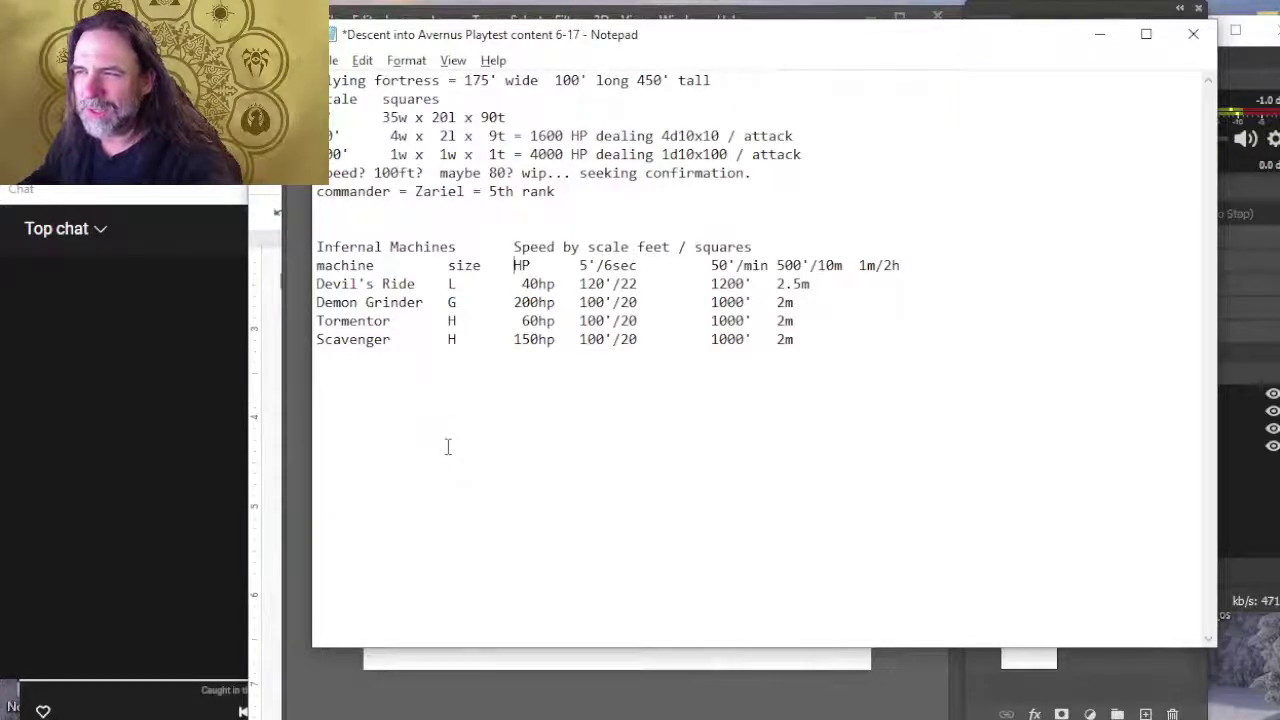
key("Tab")
key("Tab")
key("Left")
key("Down")
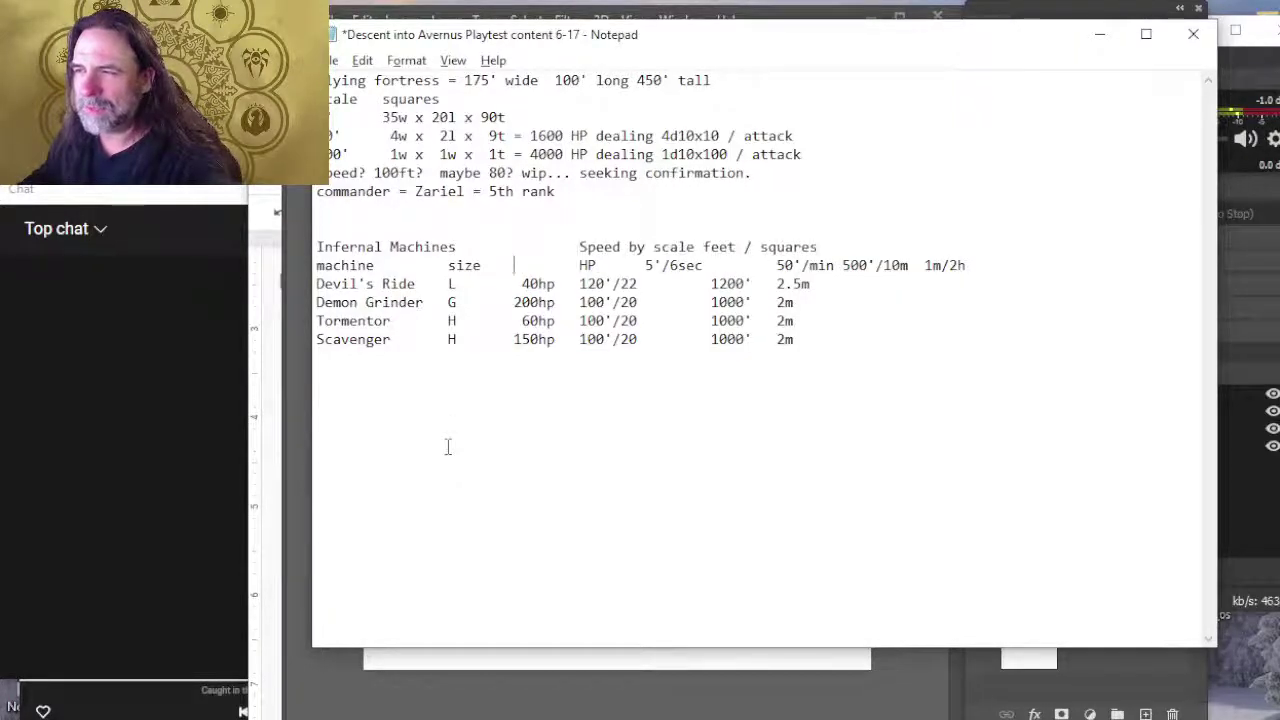
Step: Realign the machines' HP values under the shifted HP heading
key("Tab")
key("Left")
key("Down")
key("Tab")
key("Left")
key("Down")
key("Tab")
key("Left")
key("Down")
key("Tab")
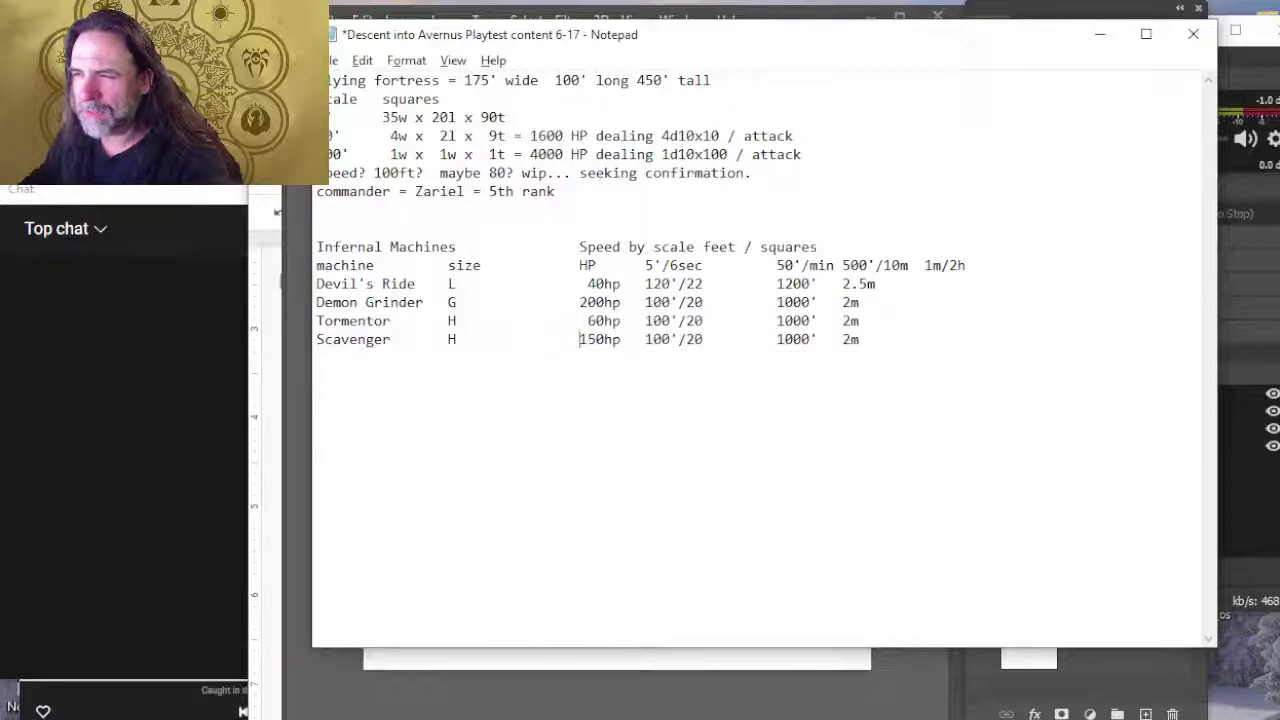
key("Up")
key("Up")
key("Up")
key("Up")
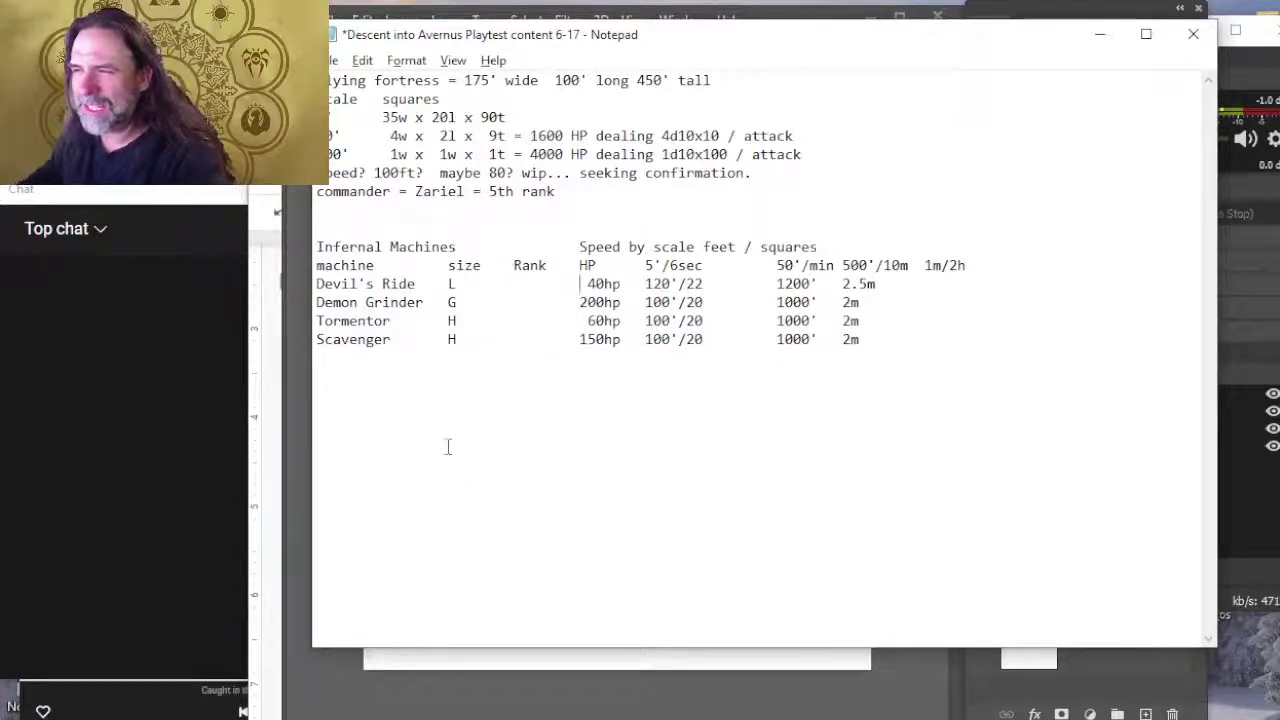
Step: Enter rank 2 for Devil's Ride in the new Rank column
key("Left")
type("2")
key("Down")
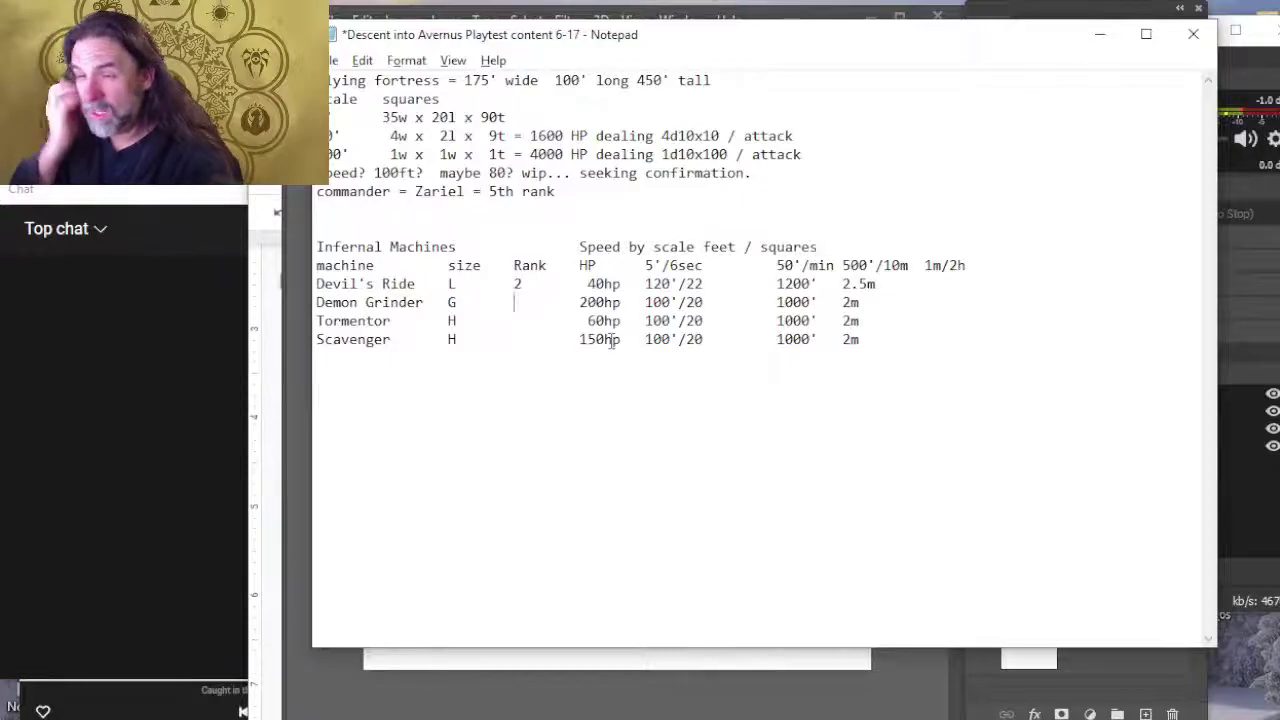
key("alt+Tab")
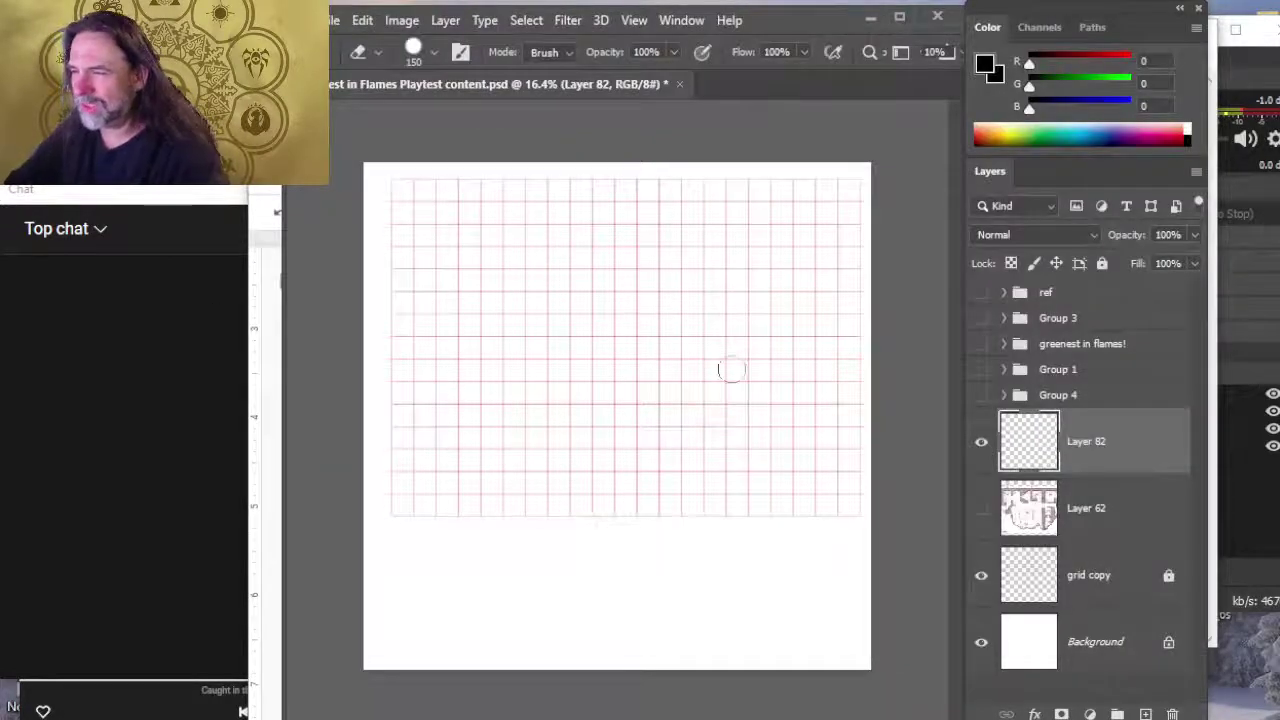
Step: Scroll the D&D Beyond Infernal War Machines page to the Demon Grinder stat block for reference
key("alt+Tab")
key("alt+Tab")
key("alt+Tab")
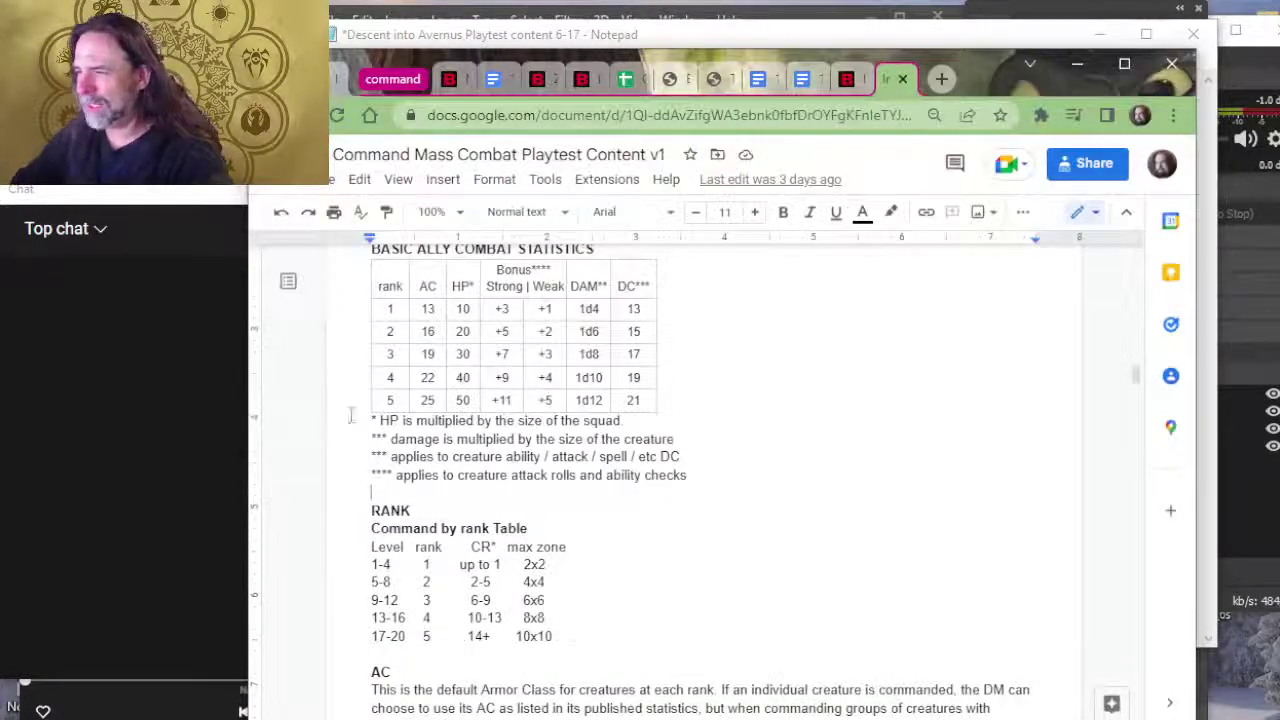
left_click(840, 82)
scroll(805, 318, "down", 10)
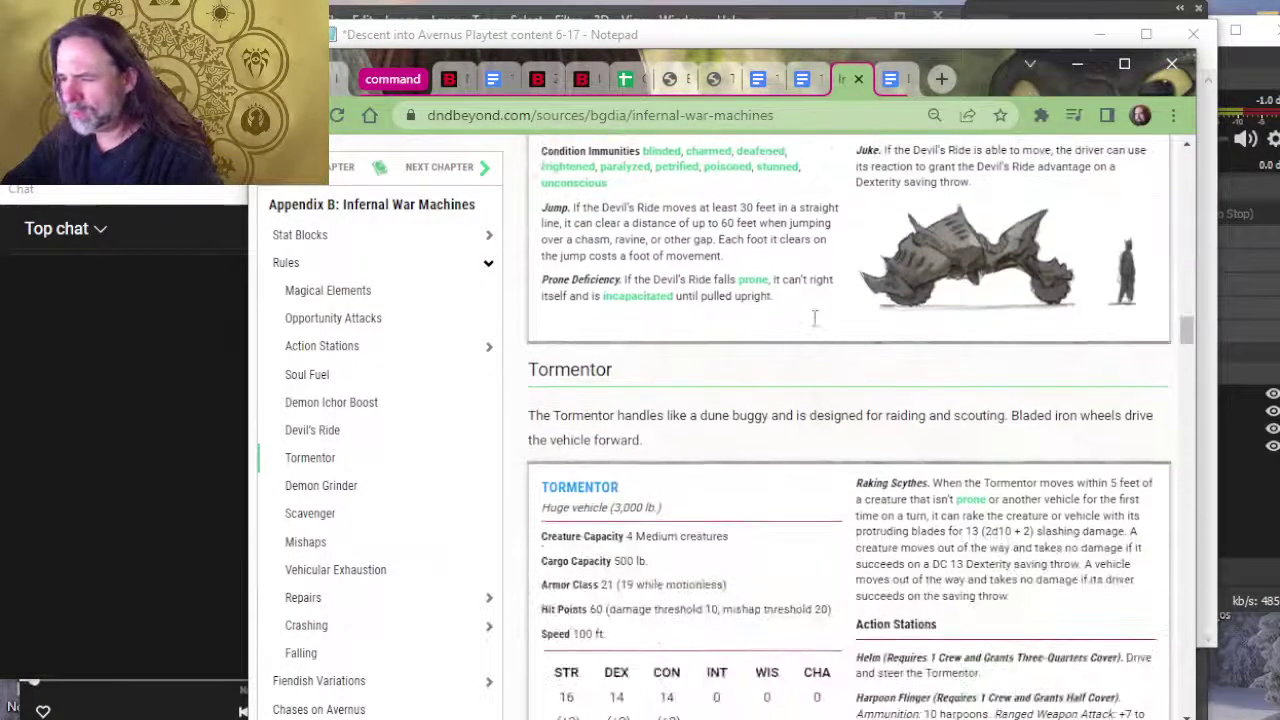
scroll(816, 327, "down", 3)
scroll(816, 327, "down", 2)
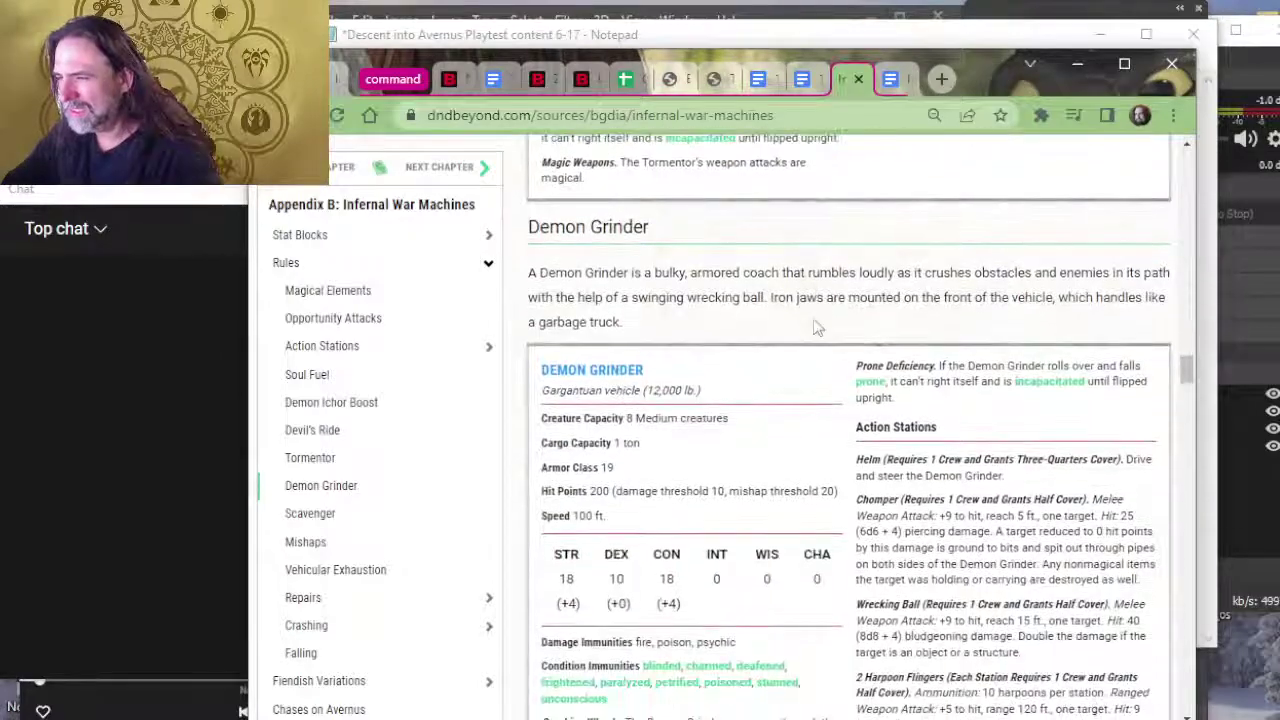
key("alt+Tab")
key("alt+Tab")
key("Tab")
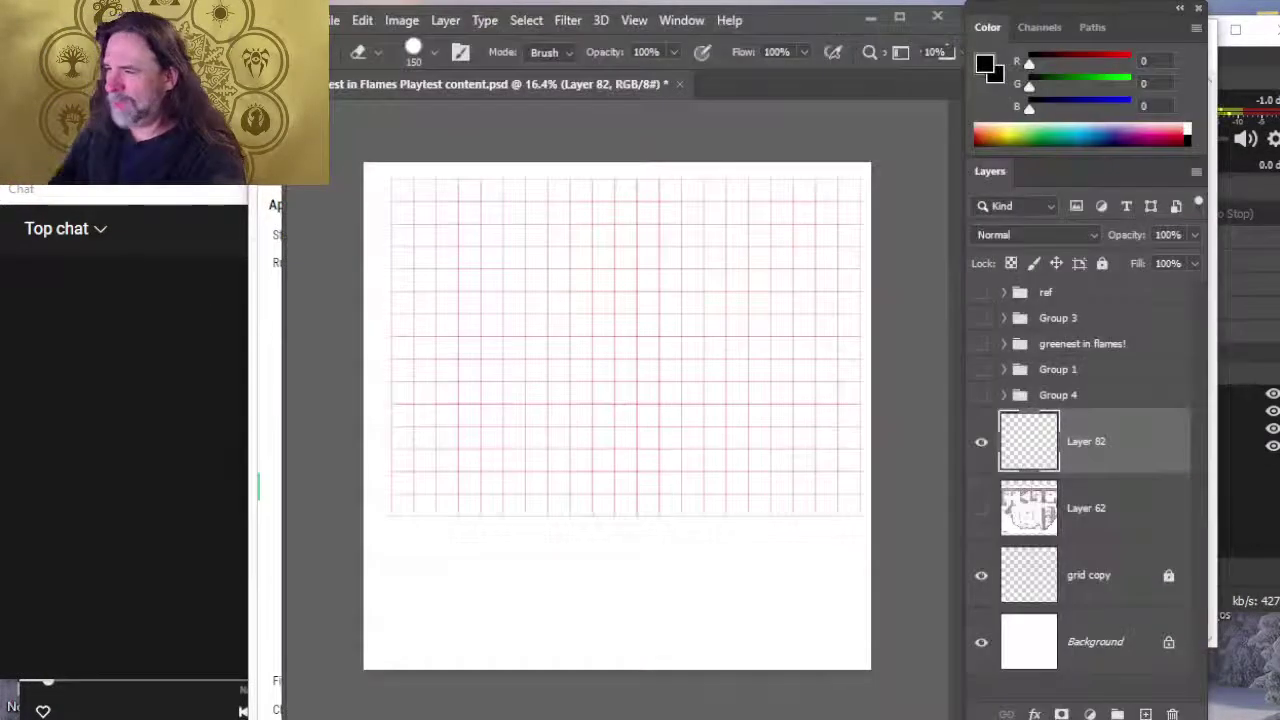
Step: Draw a square on the grid with the size-7 brush, undoing a stray stroke
right_click(1165, 378)
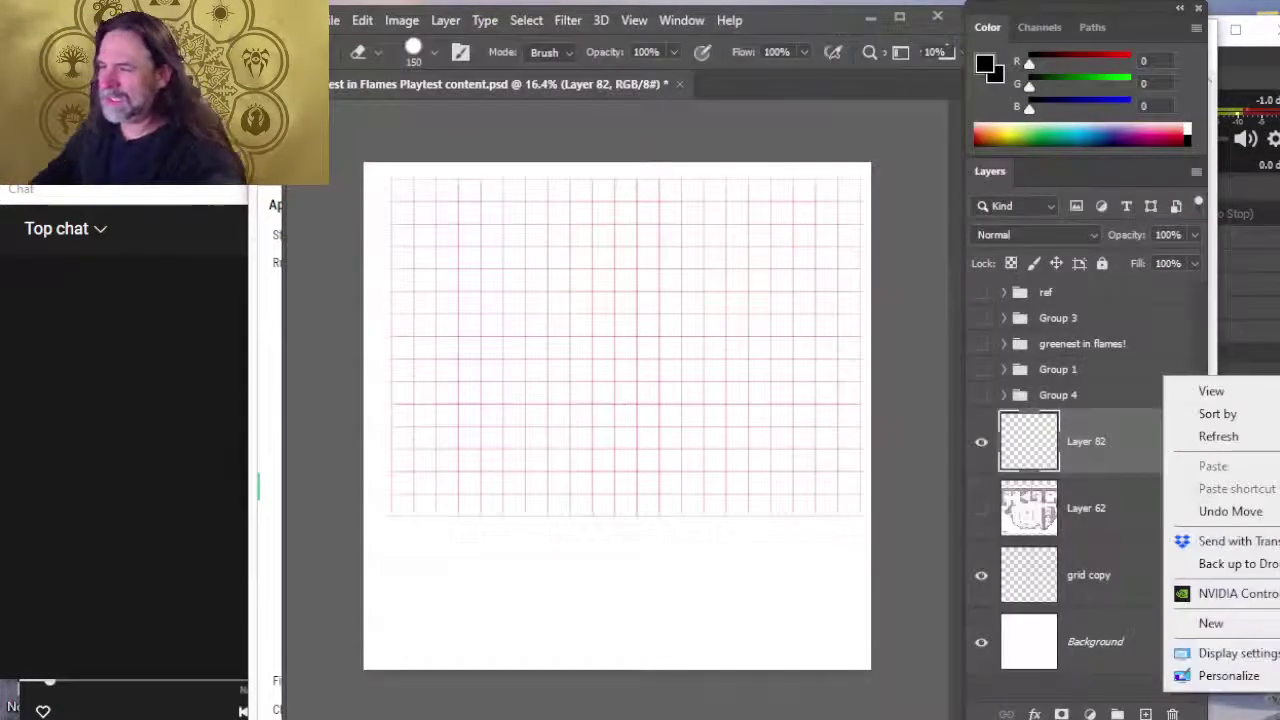
right_click(551, 434)
key("alt+Tab")
key("alt+Tab")
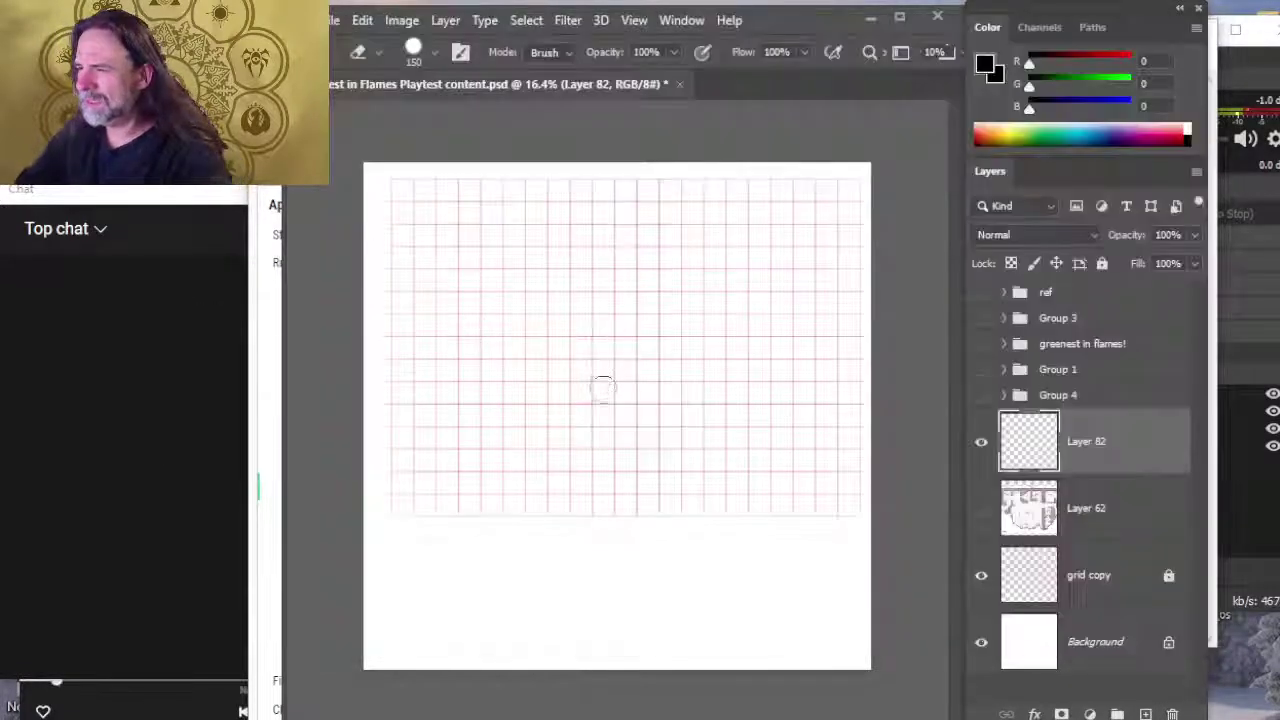
key("alt+Tab")
key("alt+Tab")
key("b")
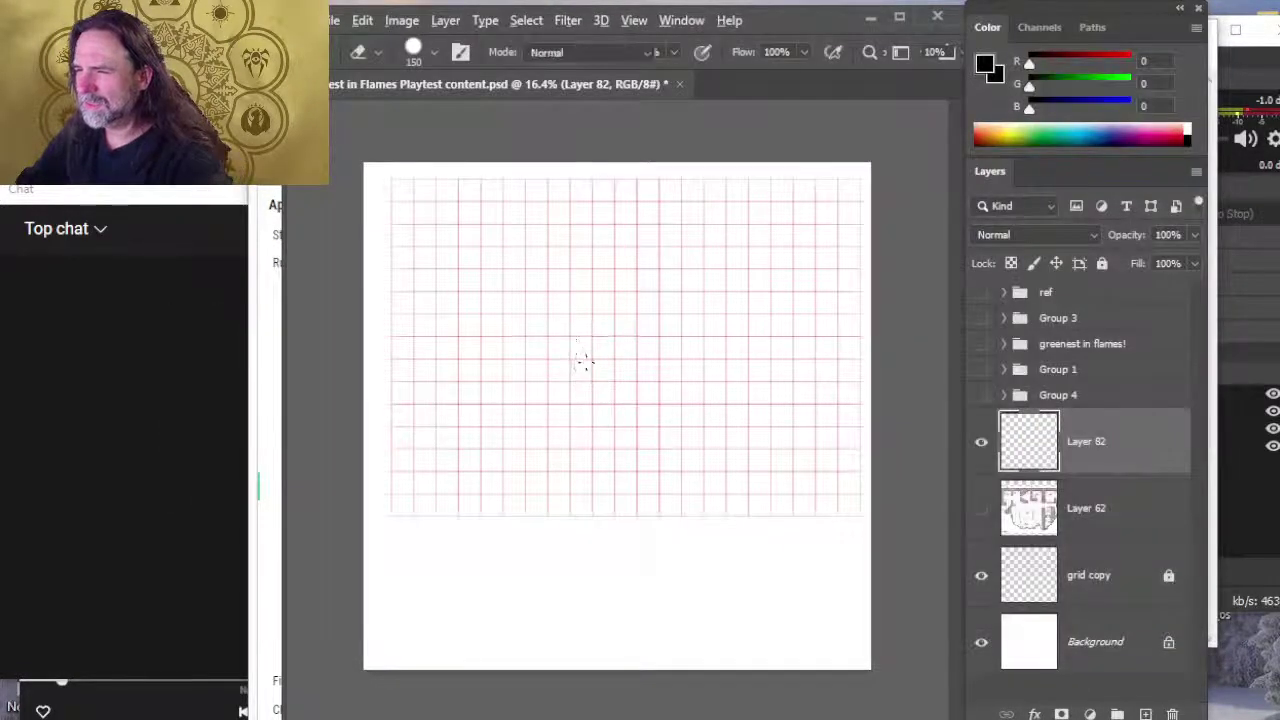
left_click(590, 312, "shift")
mouse_move(592, 400)
left_mouse_down()
mouse_move(680, 402)
mouse_move(680, 330)
mouse_move(592, 314)
mouse_move(631, 321)
mouse_move(617, 400)
left_mouse_up()
key("ctrl+z")
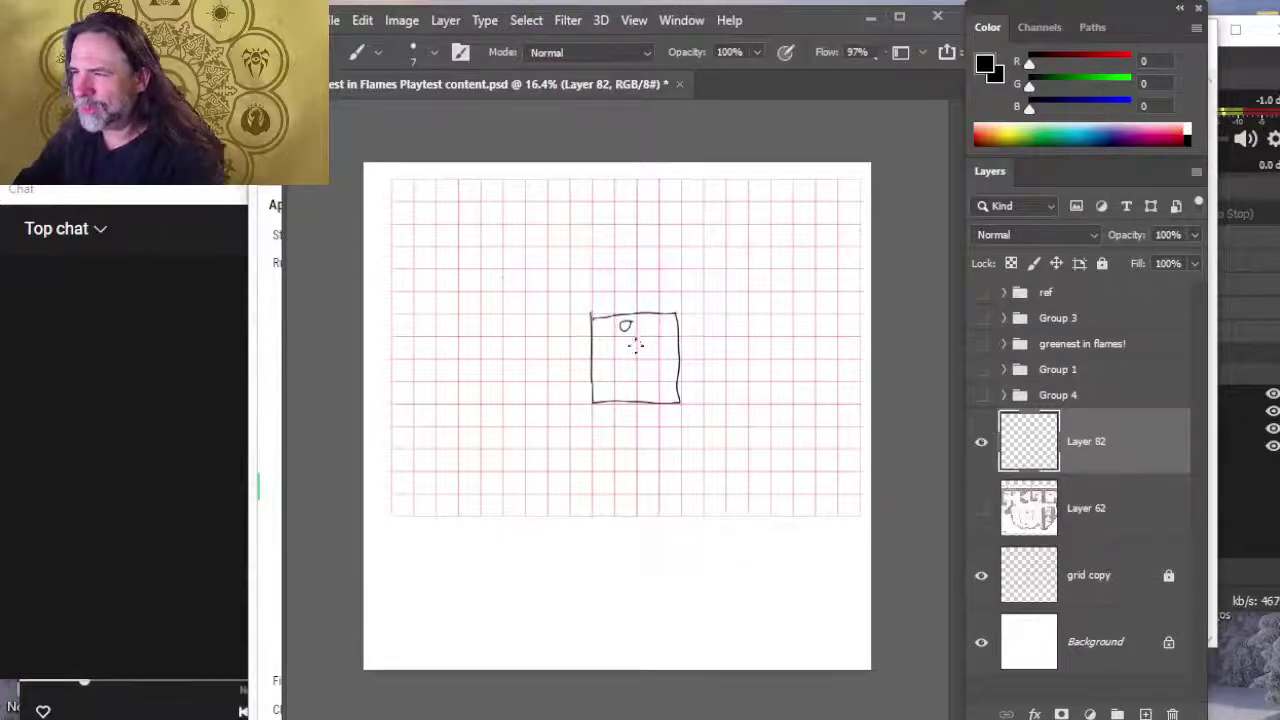
Step: Trim the loop mark, add movement dashes left of the square, and write a circled 'So'
key("e")
mouse_move(621, 329)
left_mouse_down()
mouse_move(578, 325)
mouse_move(582, 345)
left_mouse_up()
key("b")
left_click_drag(570, 364, 579, 363)
left_click_drag(574, 386, 582, 386)
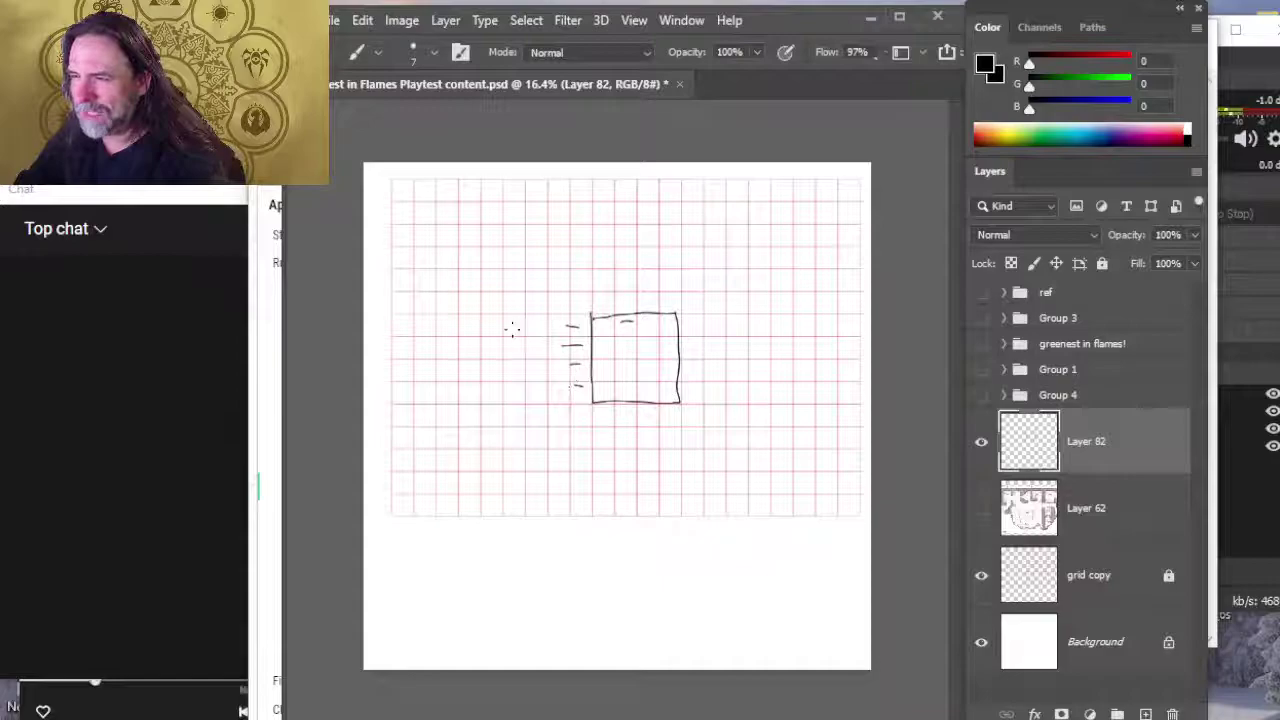
mouse_move(527, 327)
left_mouse_down()
mouse_move(513, 348)
mouse_move(540, 336)
mouse_move(500, 350)
mouse_move(551, 318)
left_mouse_up()
Step: Consult the notes and the Command Mass Combat Playtest Content doc, ending in the Avernus notes
key("alt+Tab")
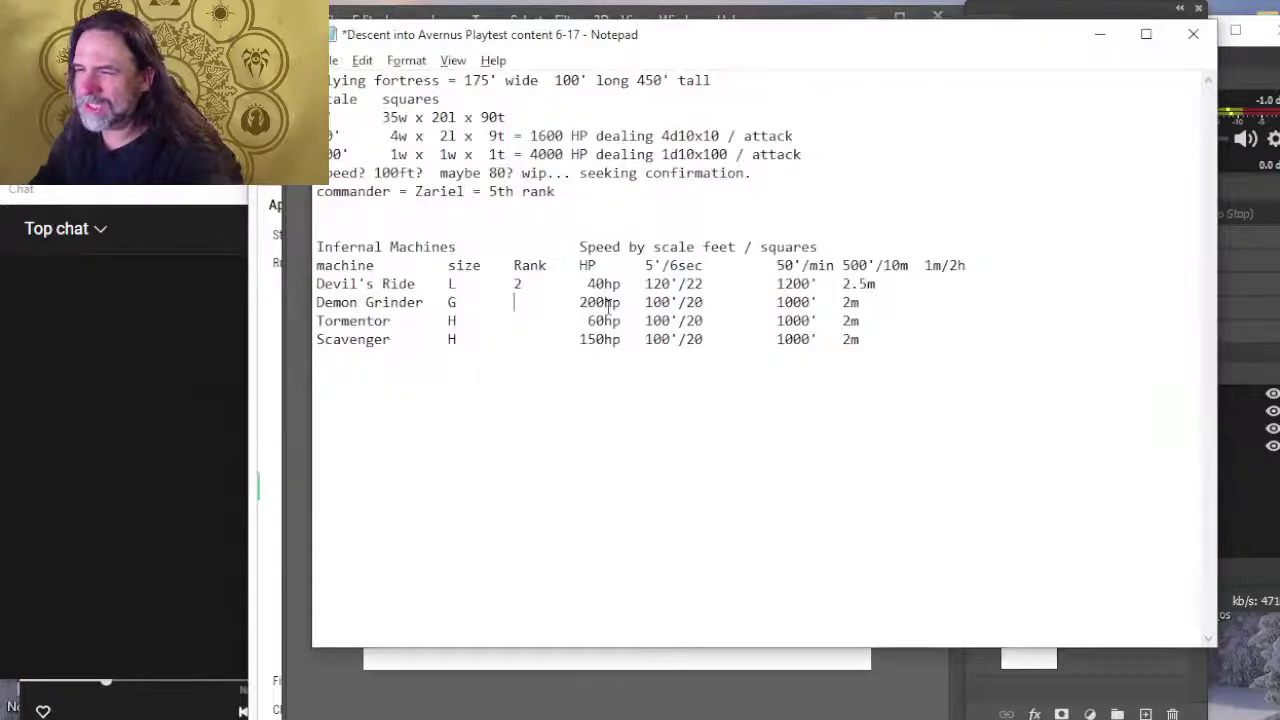
key("alt+Tab")
key("alt+Tab")
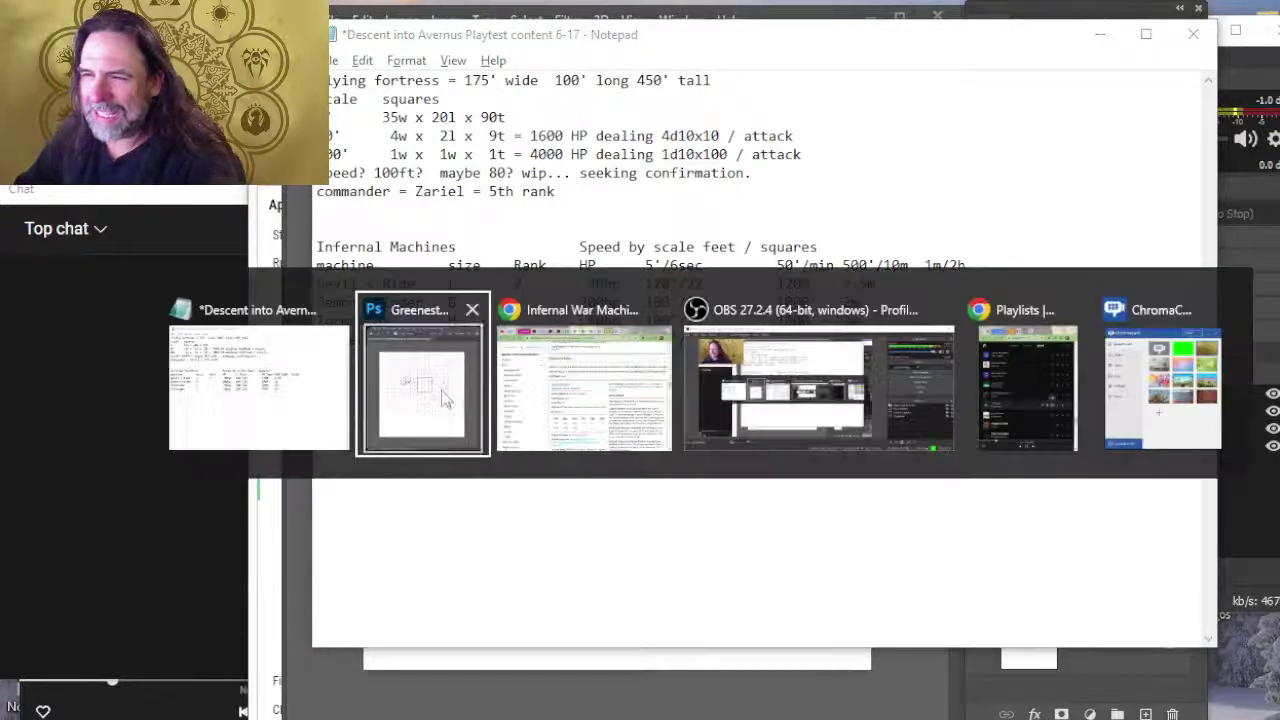
key("alt+Tab")
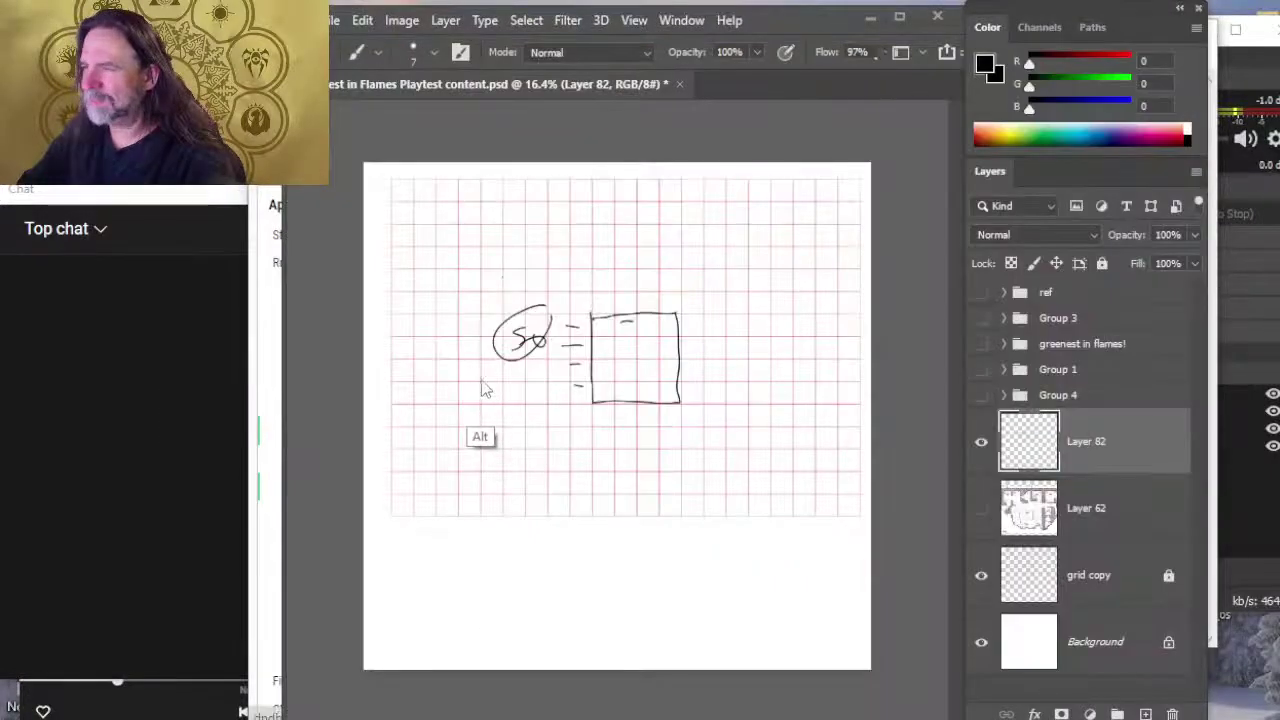
key("alt+Tab")
left_click(888, 79)
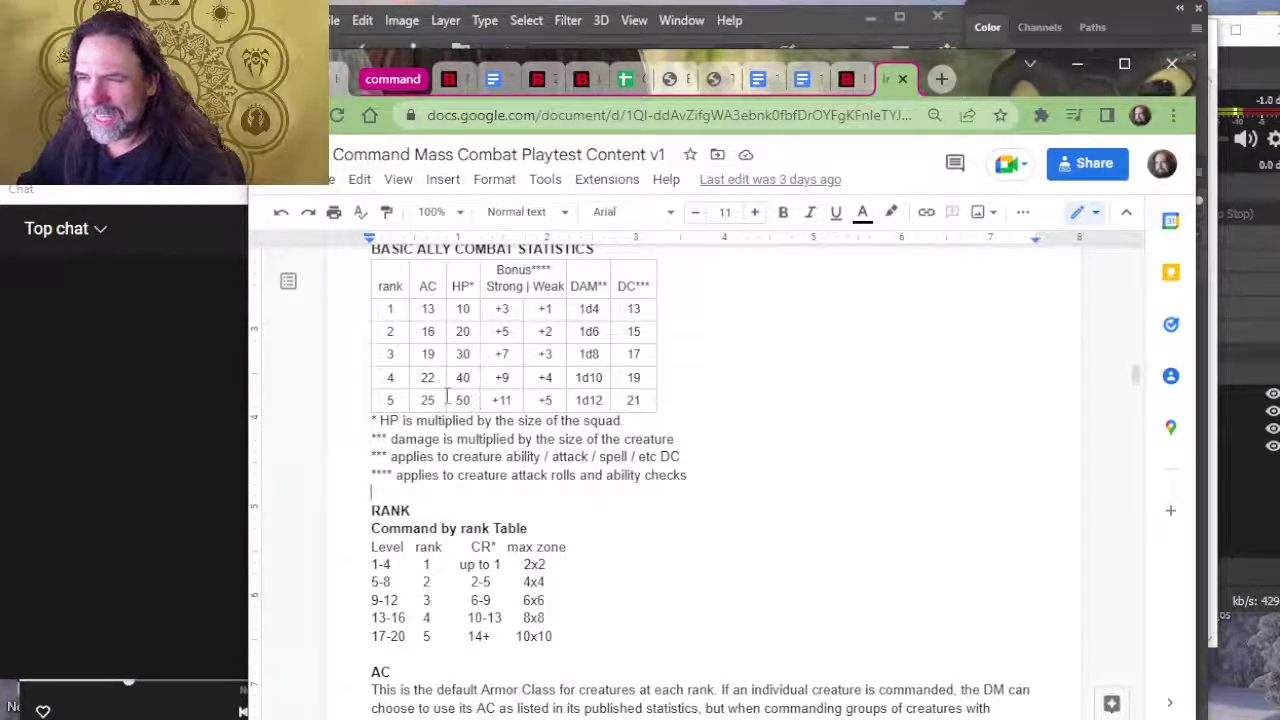
key("alt+Tab")
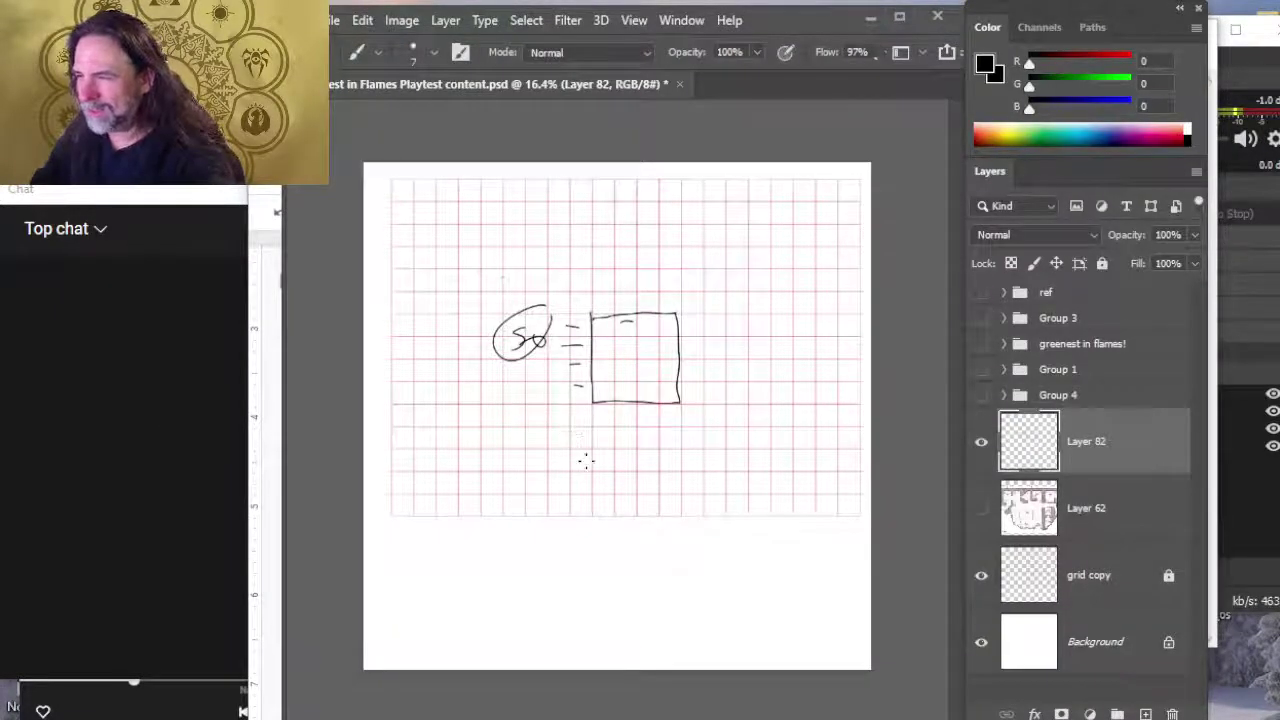
key("alt+Tab")
key("alt+Tab")
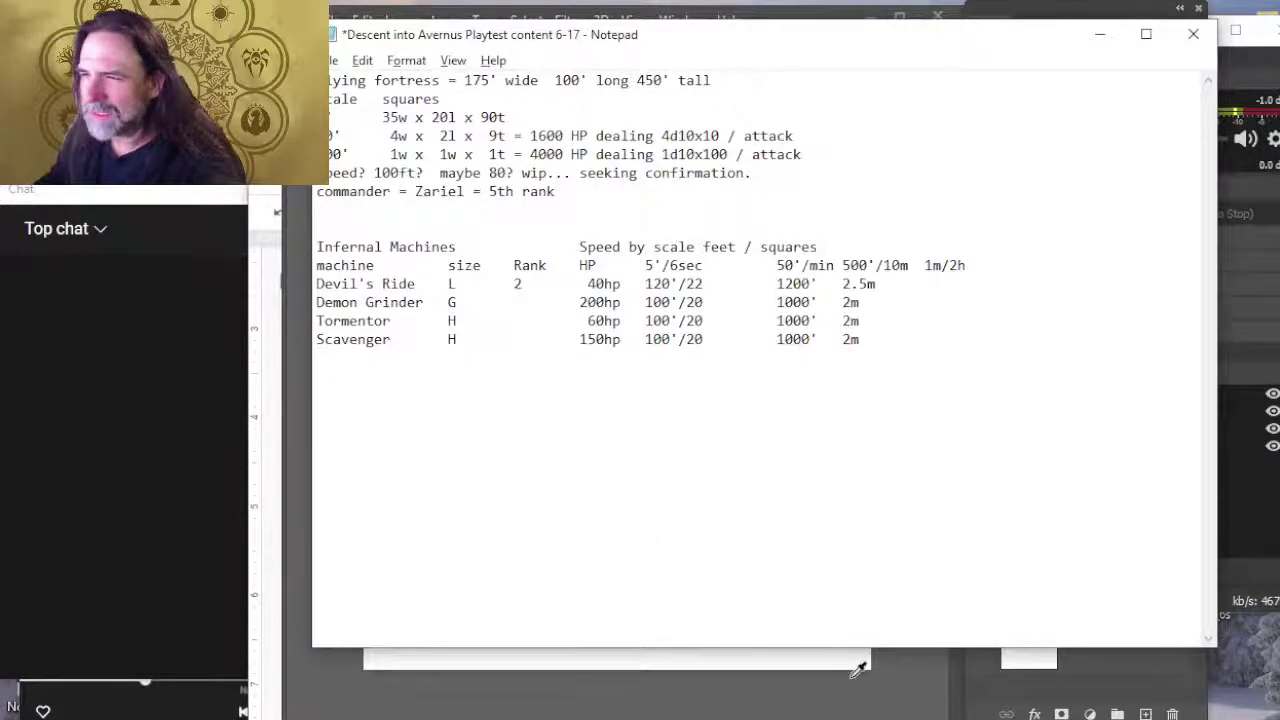
Step: Give Demon Grinder rank 5, then erase the square's right and top edges in Photoshop
type("5")
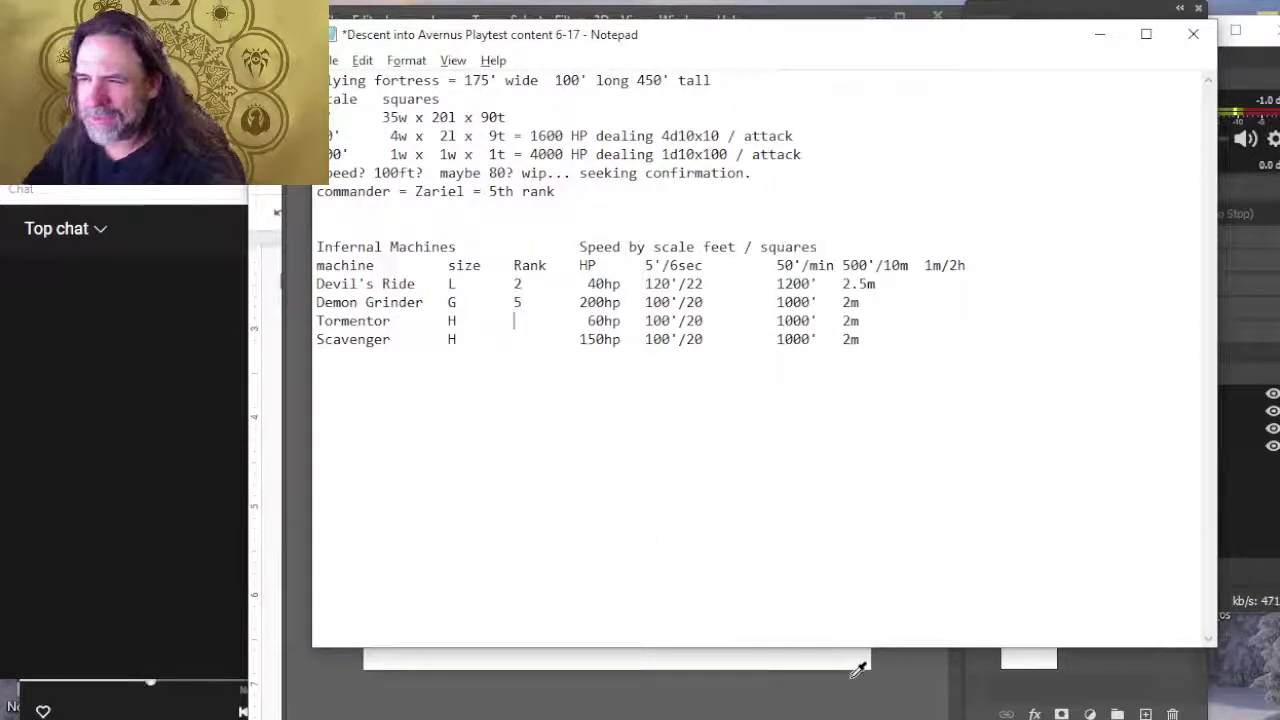
key("alt+Tab")
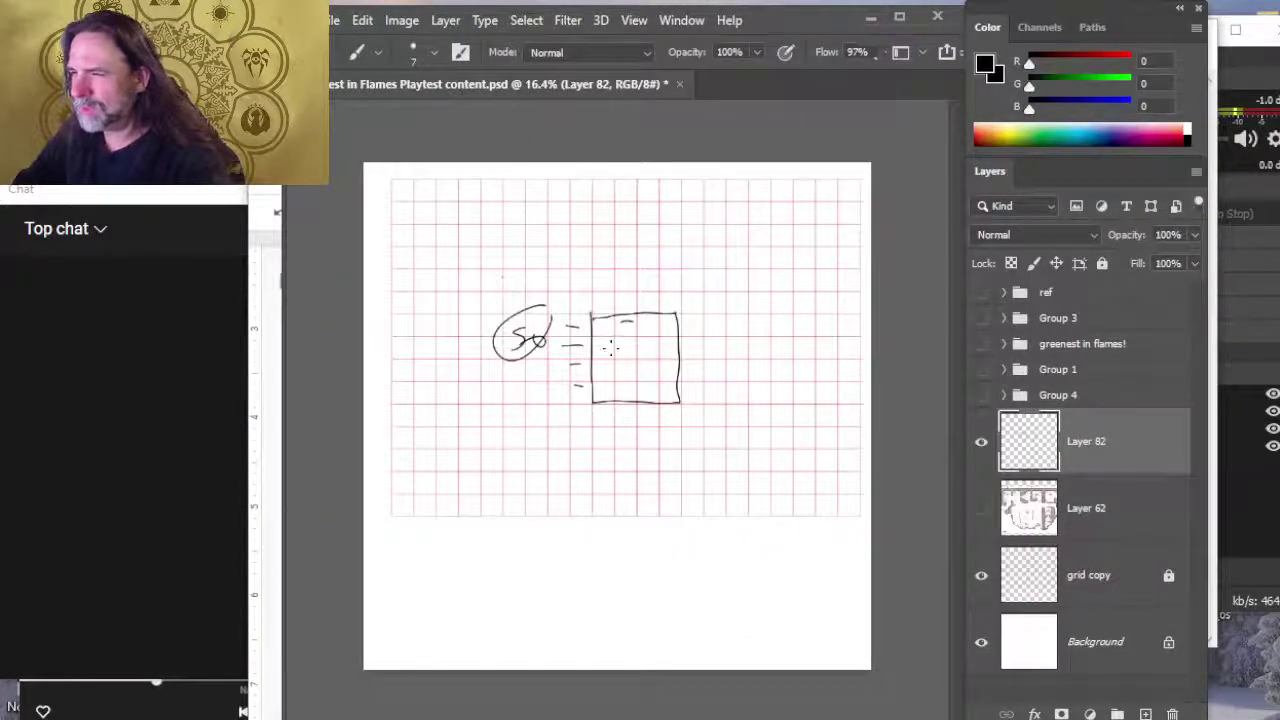
key("e")
mouse_move(678, 300)
left_mouse_down()
mouse_move(672, 400)
mouse_move(674, 314)
mouse_move(600, 380)
left_mouse_up()
key("alt+Tab")
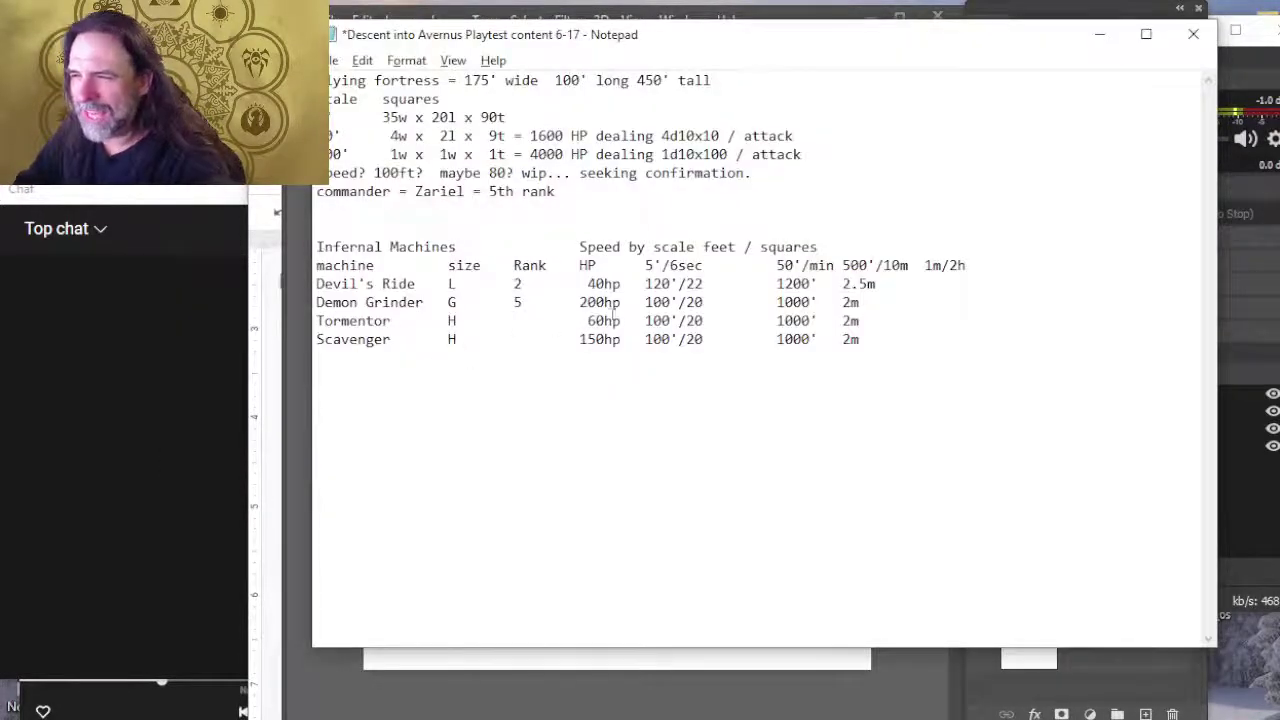
key("alt+Tab")
Step: Clear the old square and sketch a new one with tick dashes, a 60 and a circled 20
left_click_drag(590, 318, 636, 401)
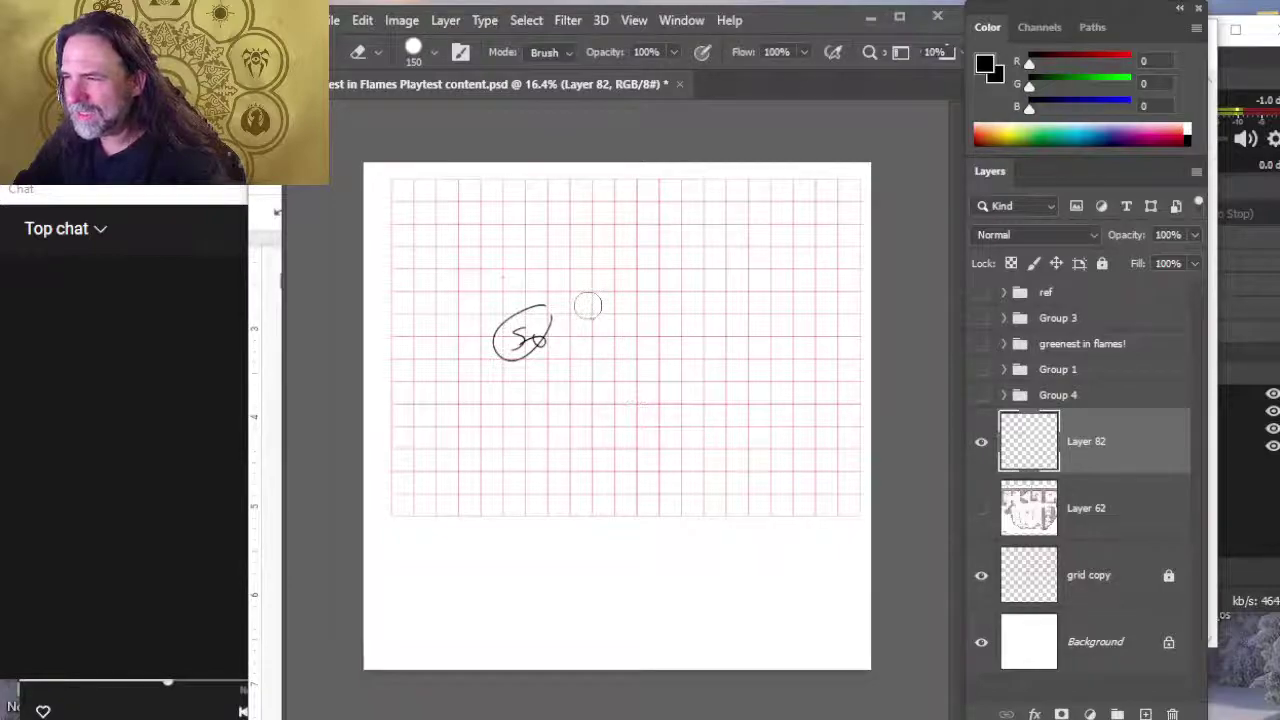
key("b")
mouse_move(596, 360)
left_mouse_down()
mouse_move(594, 289)
mouse_move(668, 362)
mouse_move(668, 290)
mouse_move(690, 320)
left_mouse_up()
left_click_drag(684, 350, 693, 350)
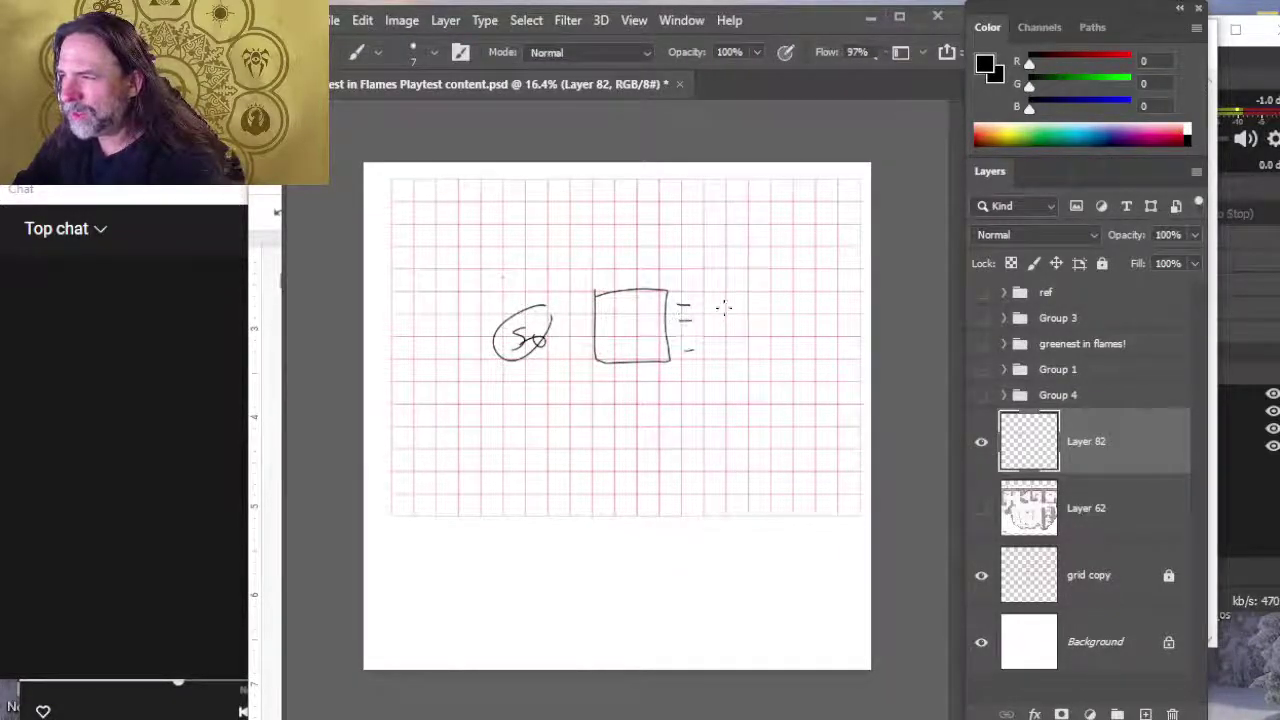
left_click_drag(712, 278, 706, 290)
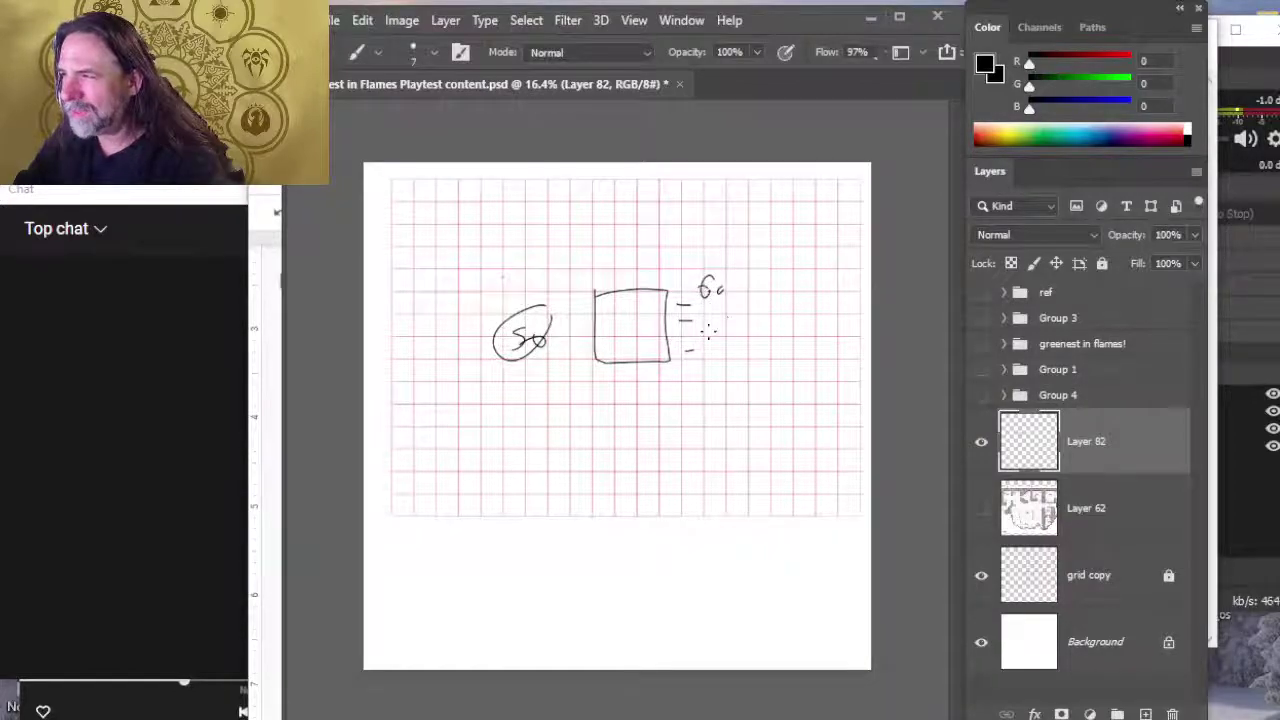
left_click_drag(701, 364, 727, 384)
mouse_move(705, 350)
left_mouse_down()
mouse_move(735, 404)
mouse_move(745, 352)
left_mouse_up()
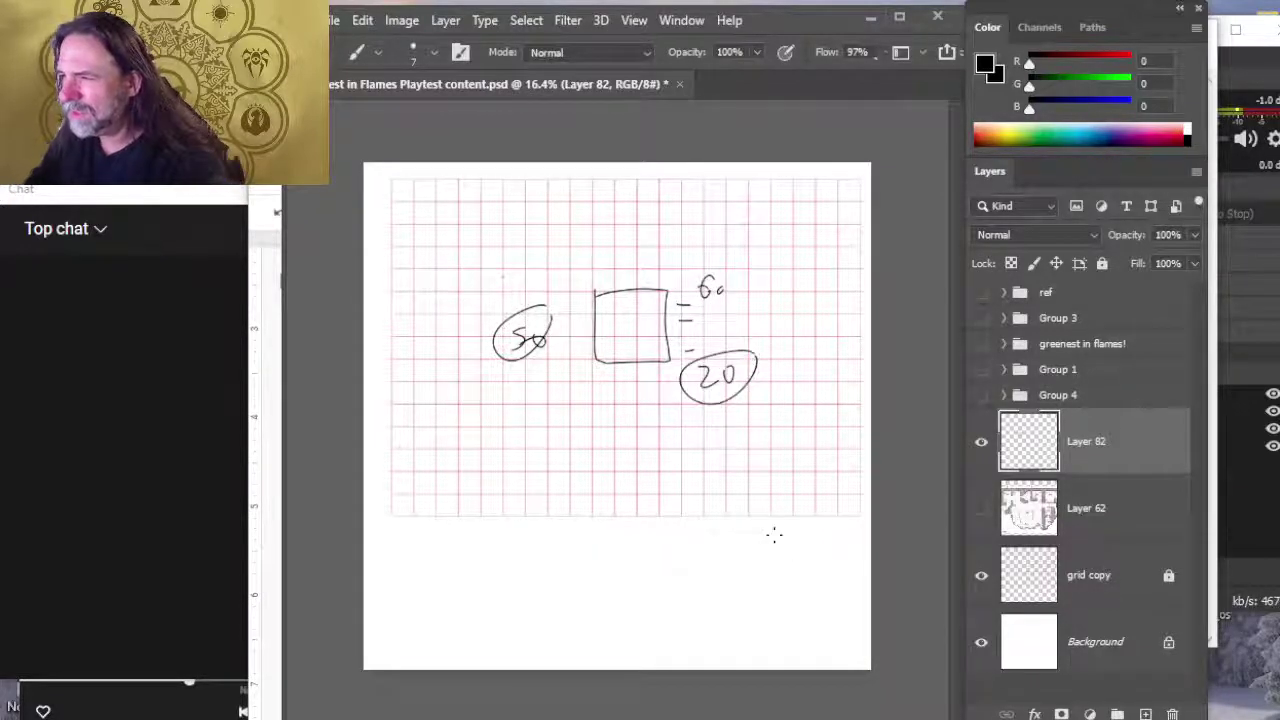
Step: Check the Mass Combat doc and give Tormentor rank 2 in the Notepad table
key("alt+Tab")
key("alt+Tab")
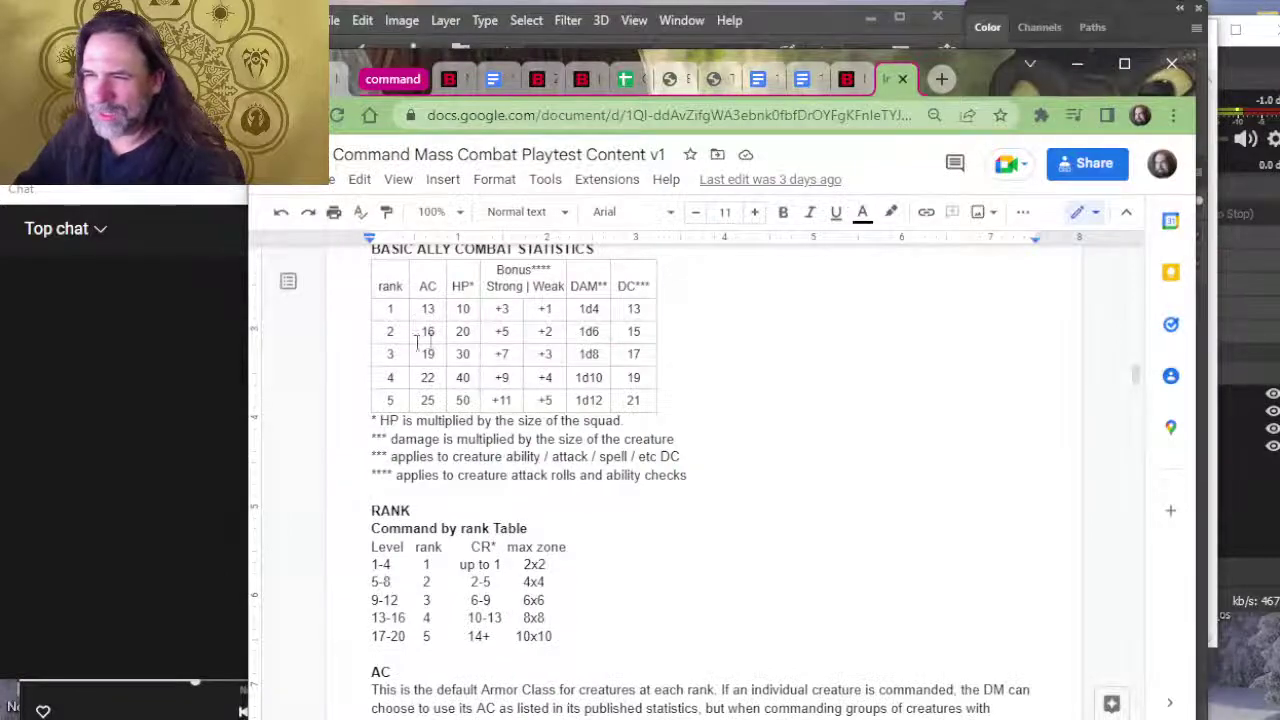
key("alt+Tab")
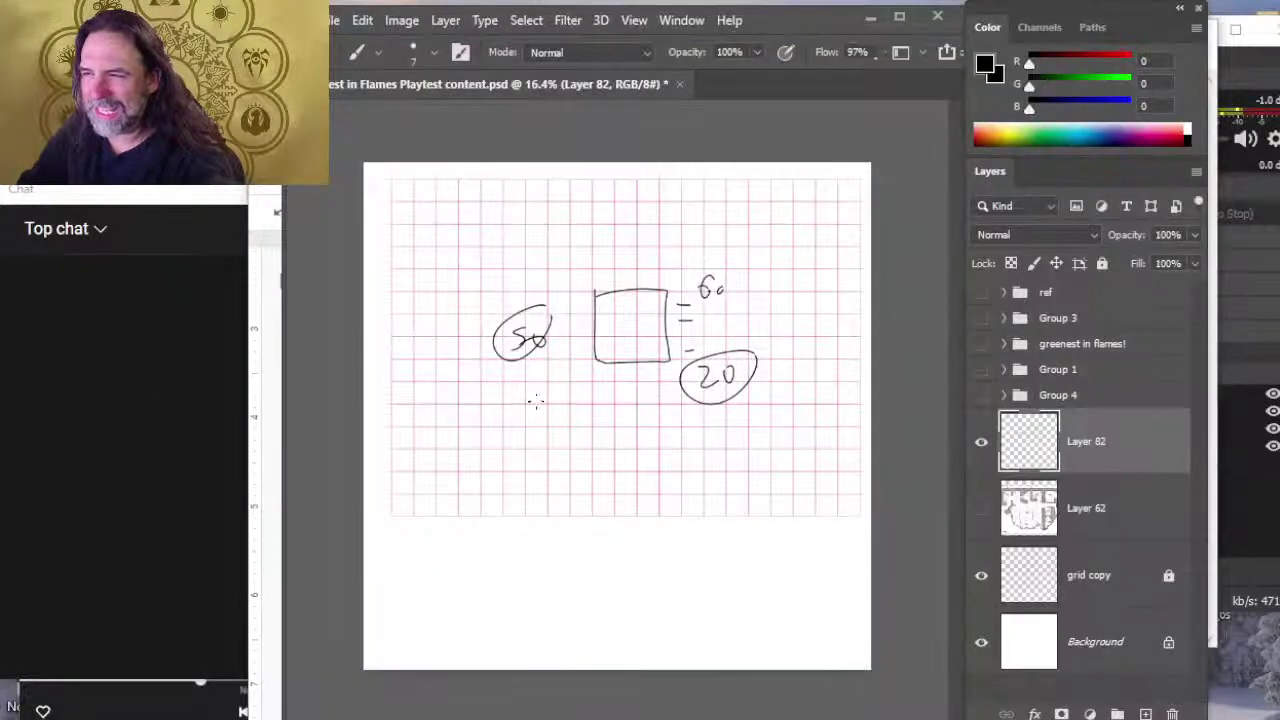
key("alt+Tab")
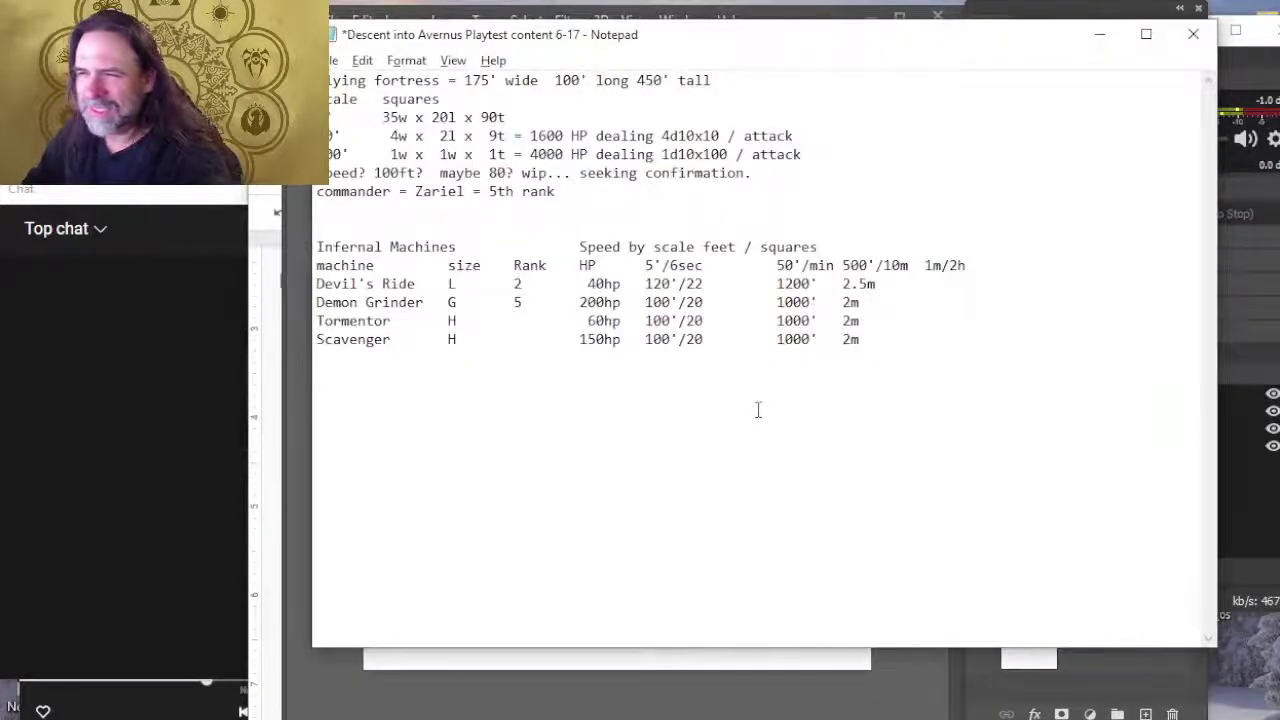
type("2")
key("Down")
key("Left")
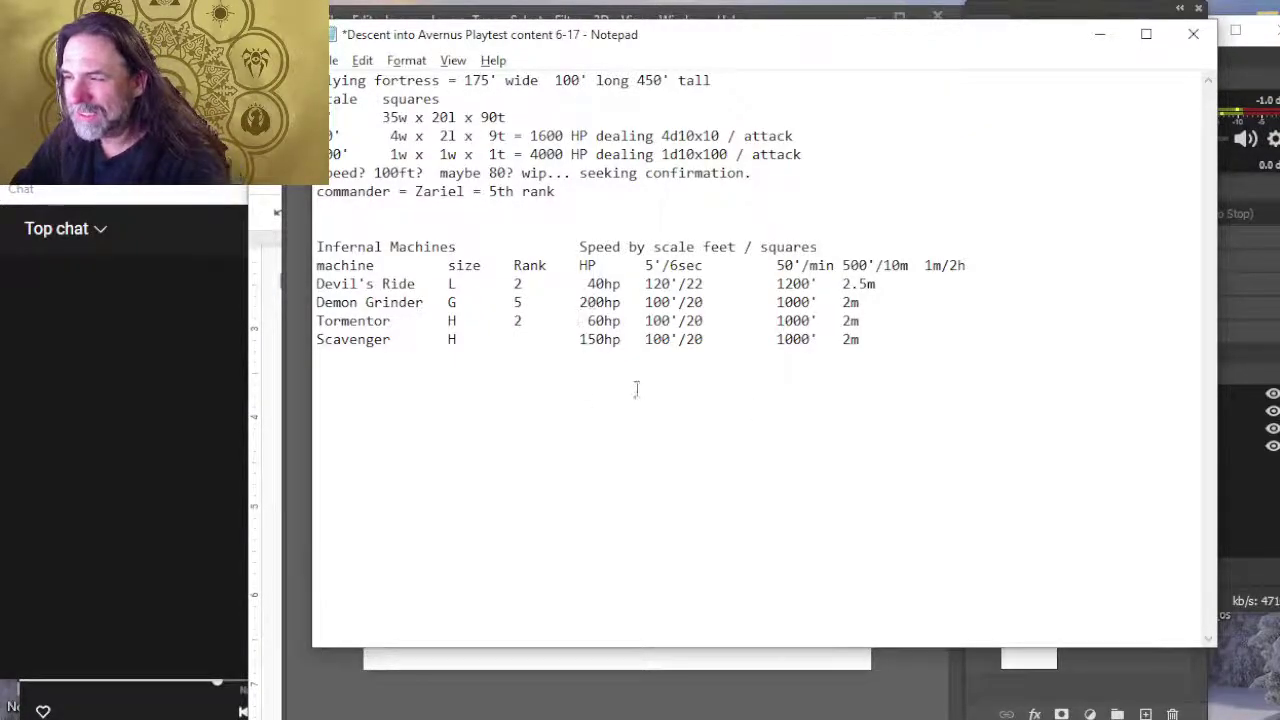
key("alt+Tab")
Step: Replace the 60 and ticks with a redrawn right edge, a 150, tick dashes and 50
key("e")
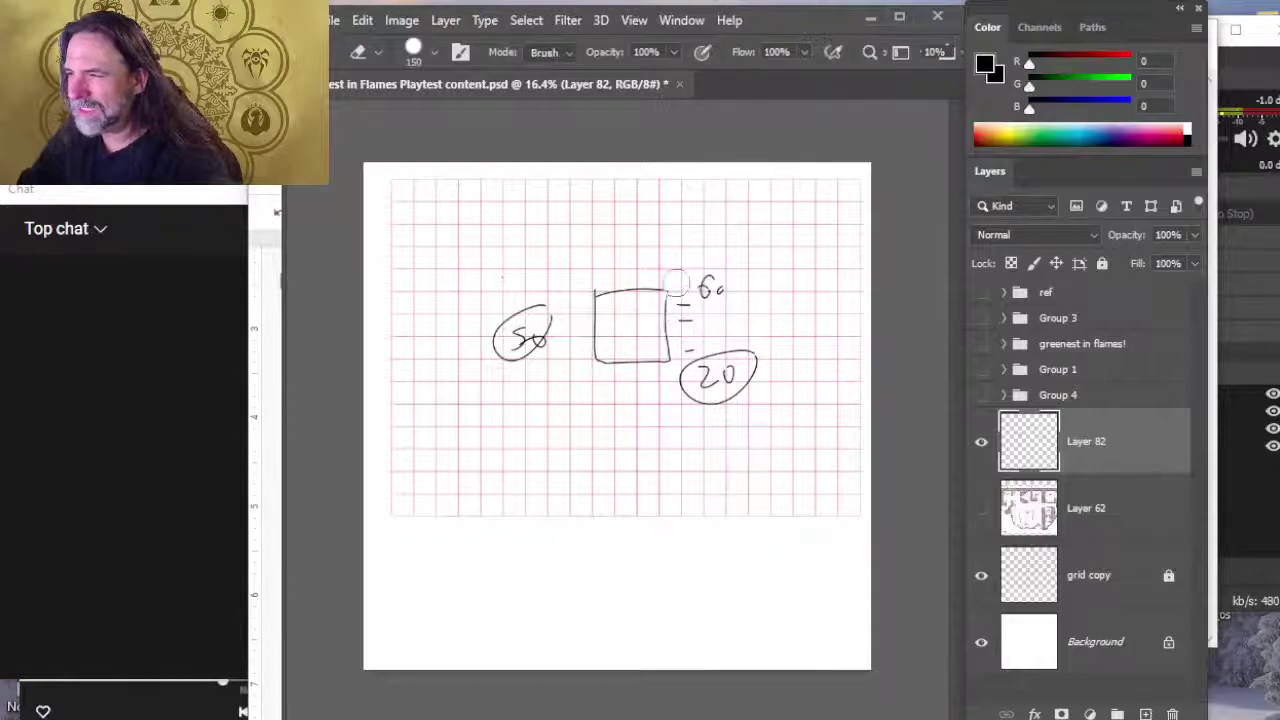
left_click_drag(674, 290, 740, 372)
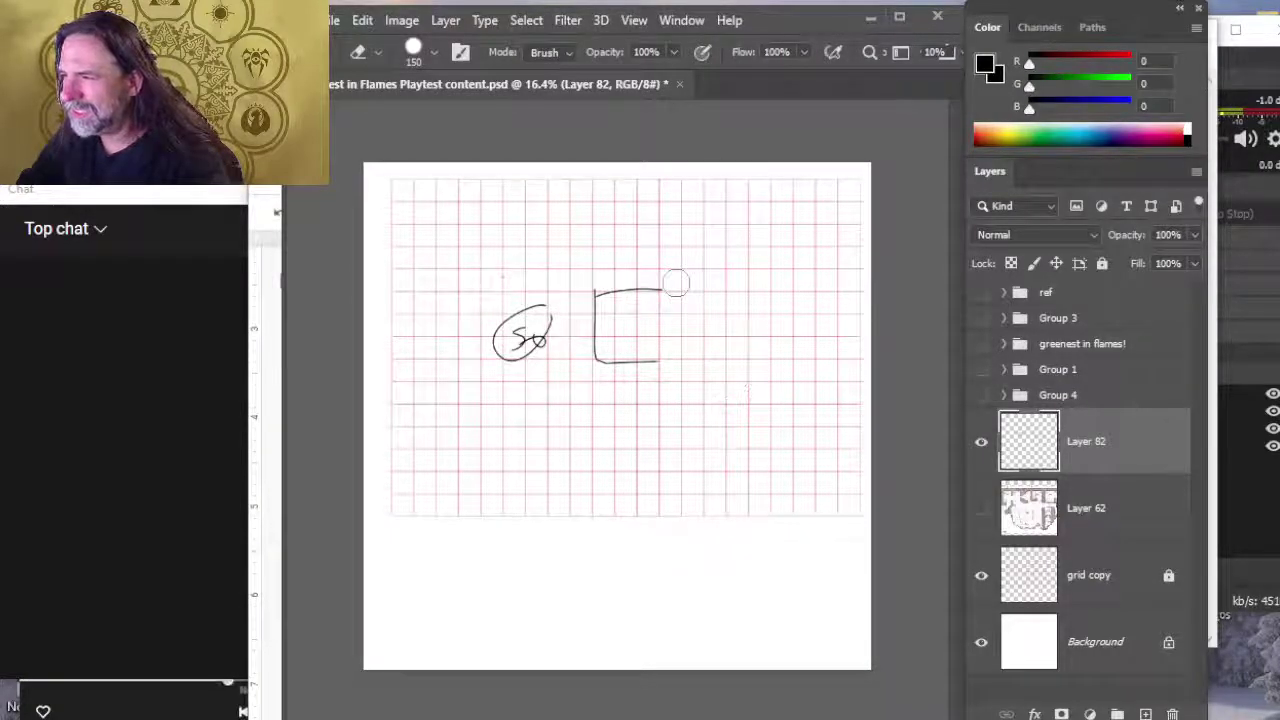
key("b")
left_click_drag(660, 290, 658, 376)
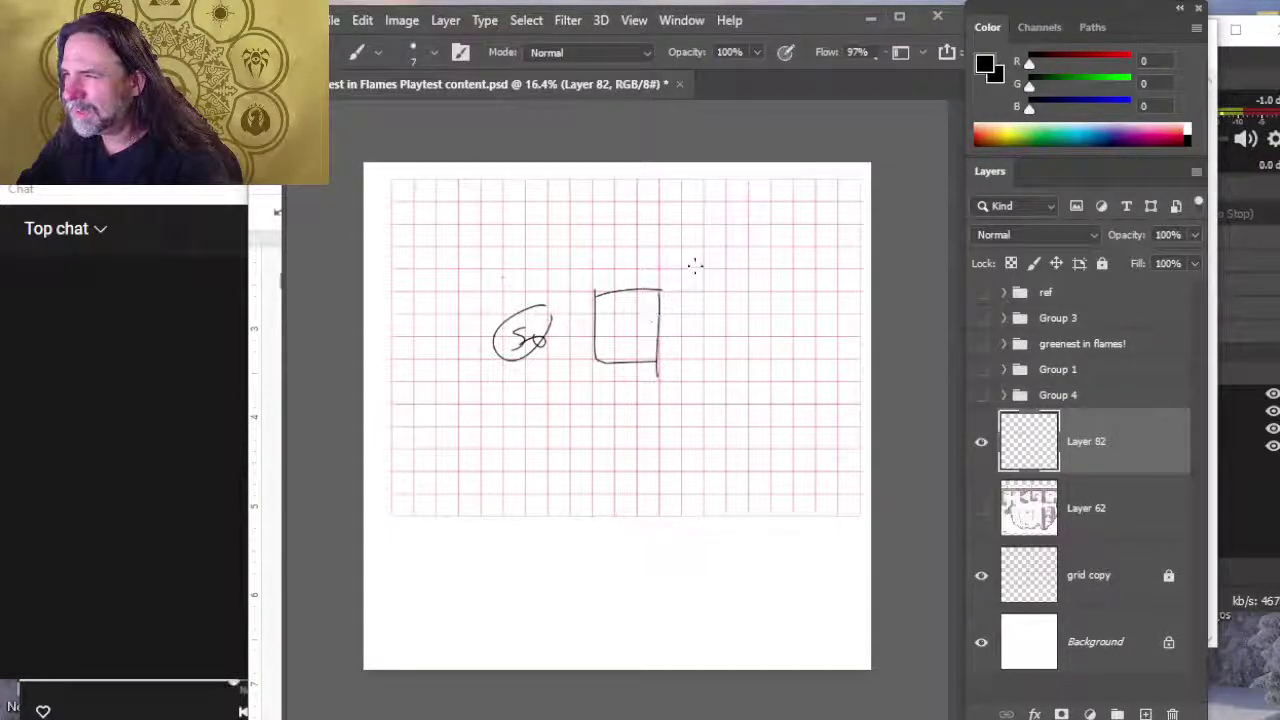
left_click_drag(685, 256, 686, 274)
mouse_move(708, 258)
left_mouse_down()
mouse_move(701, 273)
mouse_move(719, 262)
mouse_move(686, 296)
left_mouse_up()
mouse_move(674, 327)
left_mouse_down()
mouse_move(688, 329)
mouse_move(714, 396)
left_mouse_up()
left_click_drag(740, 376, 739, 378)
Step: Update the notes, then wipe the whole sketch off the grid with a very large eraser
key("alt+Tab")
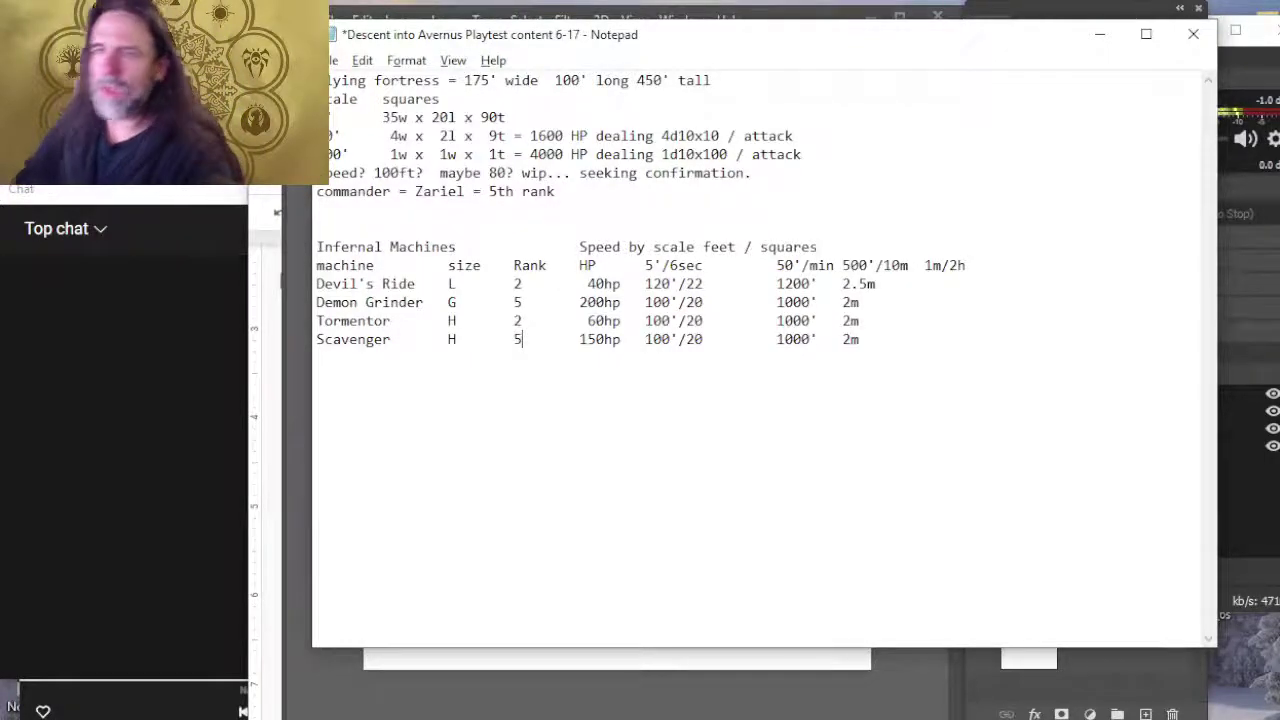
key("alt+Tab")
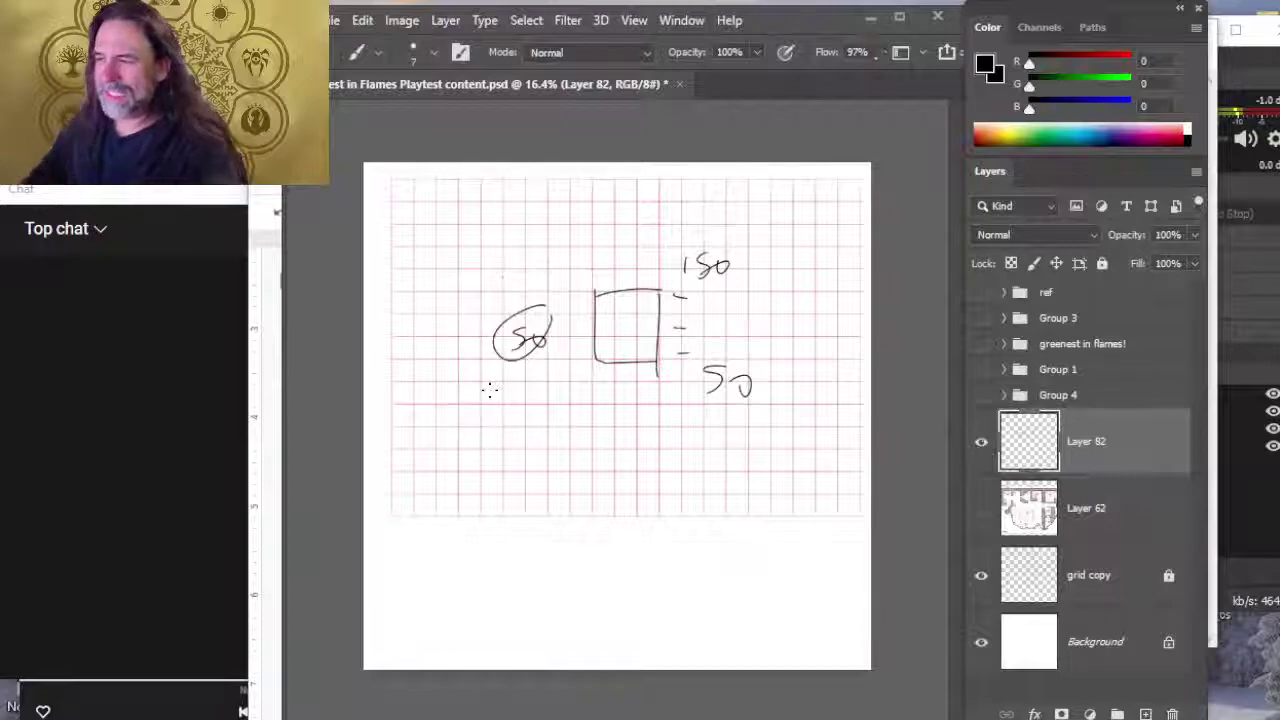
key("e")
left_click_drag(688, 331, 713, 264)
left_click_drag(598, 292, 500, 338)
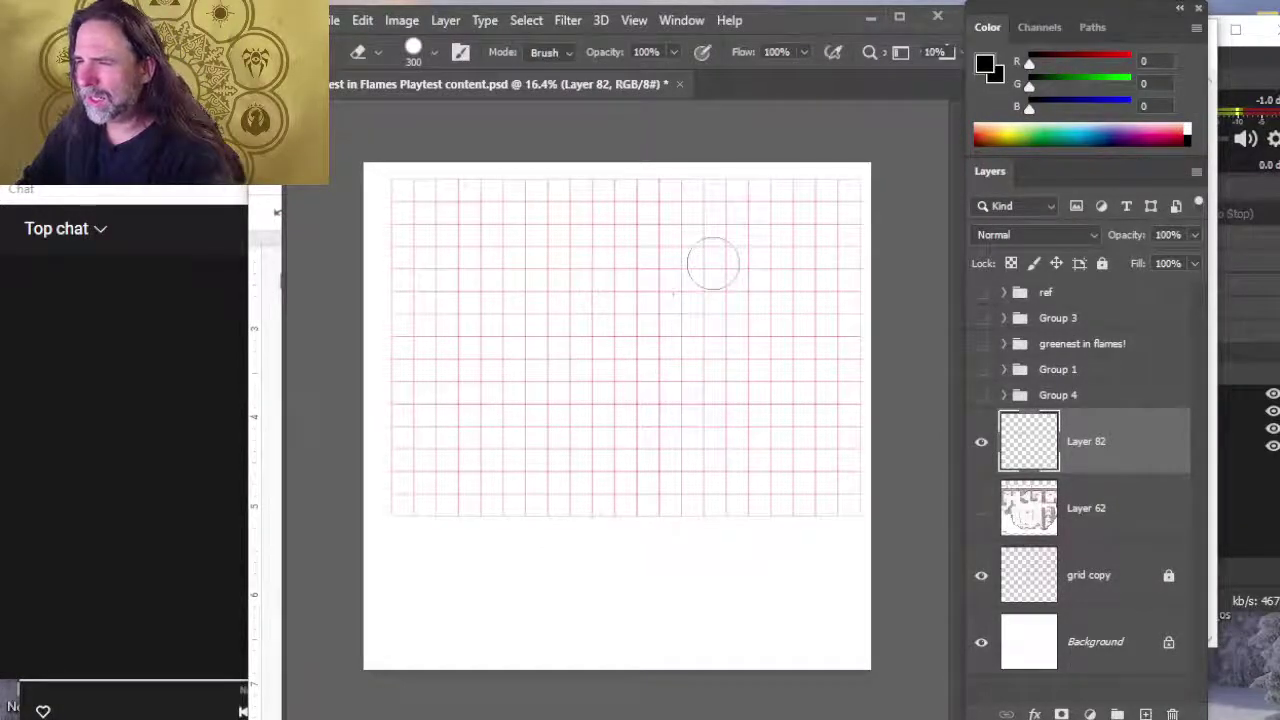
Step: Close the line into a rectangle and mark a diagonal and an X in its cells
key("alt+Tab")
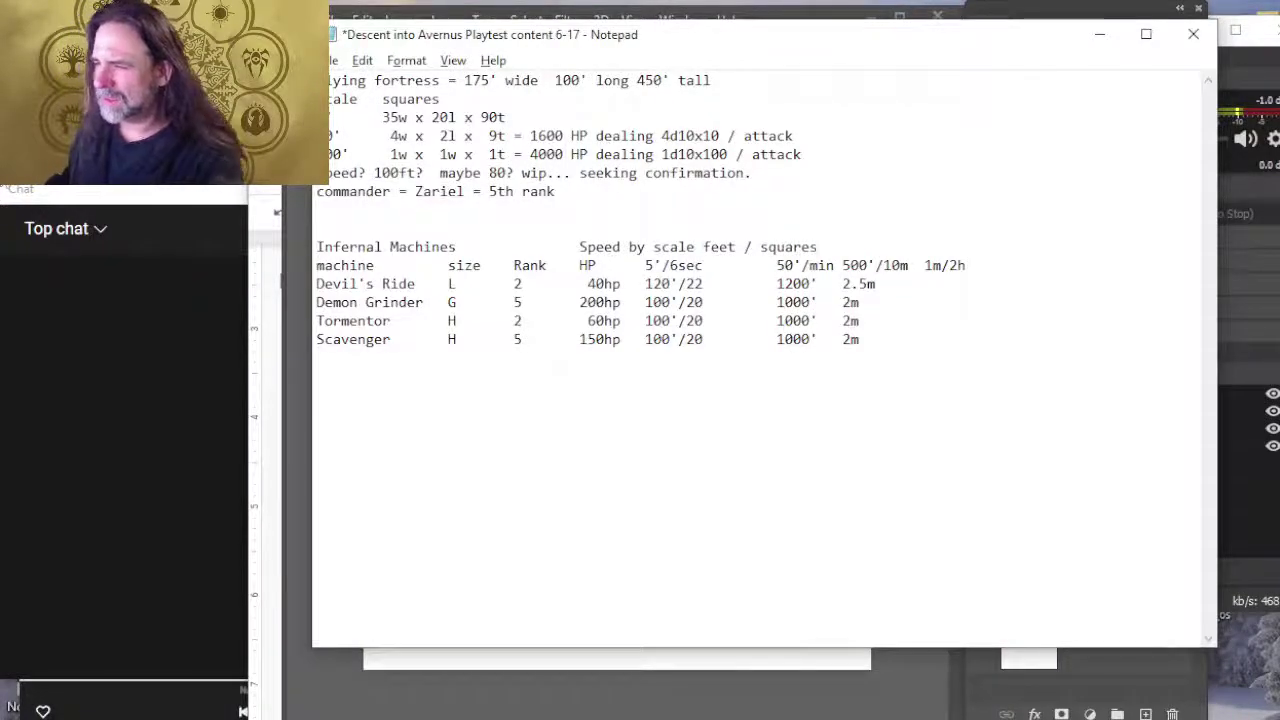
key("alt+Tab")
key("alt+Tab")
key("alt+Tab")
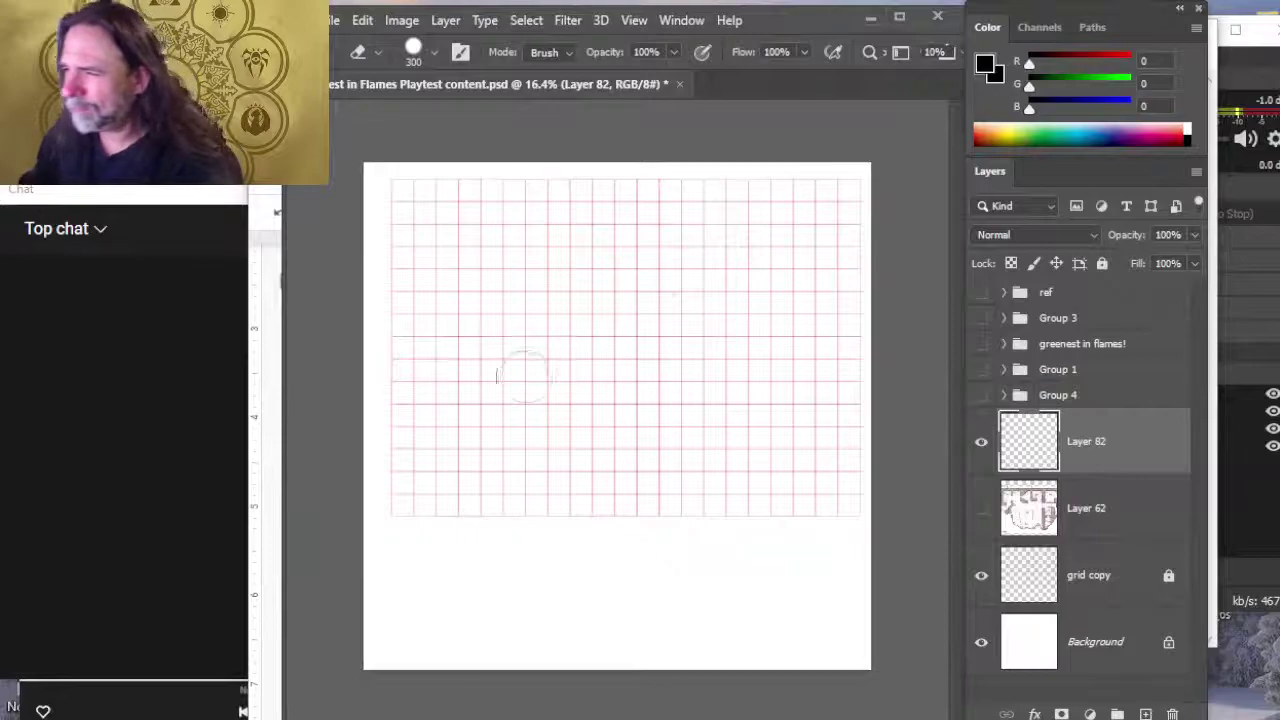
key("b")
mouse_move(568, 405)
left_mouse_down()
mouse_move(642, 404)
mouse_move(634, 340)
mouse_move(565, 340)
left_mouse_up()
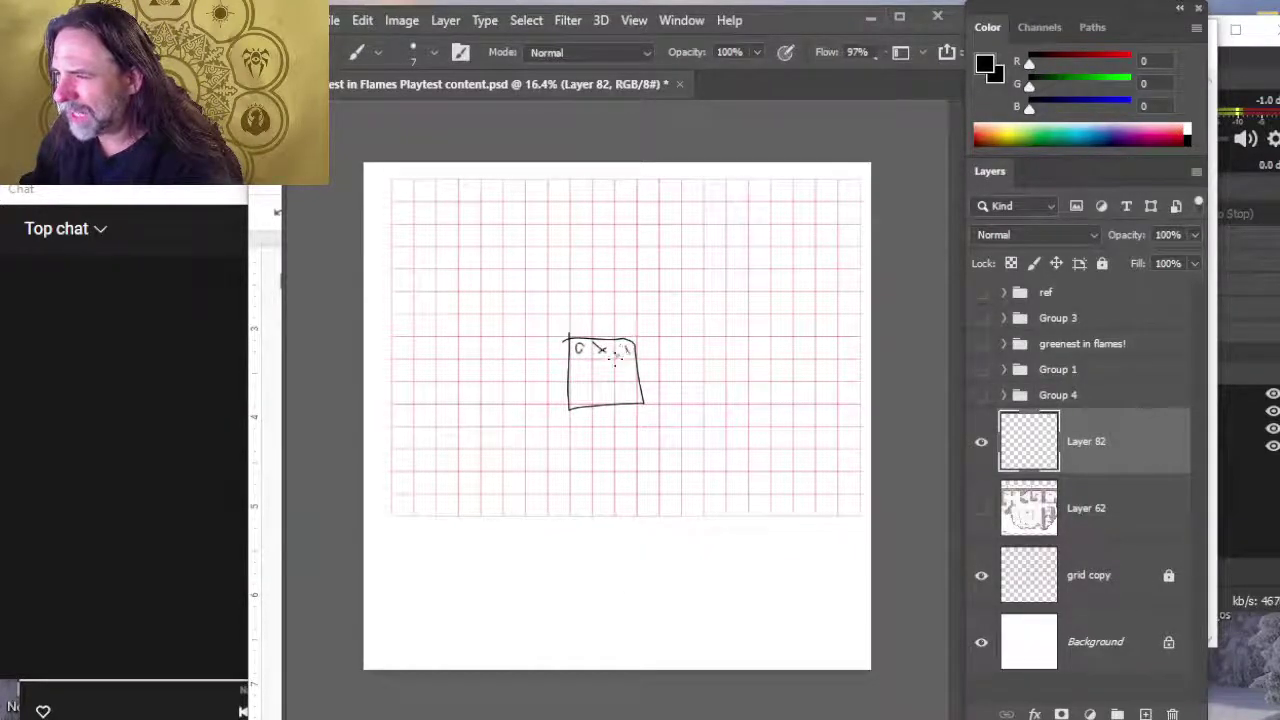
left_click_drag(631, 343, 588, 398)
mouse_move(588, 382)
left_mouse_down()
mouse_move(575, 398)
mouse_move(590, 377)
left_mouse_up()
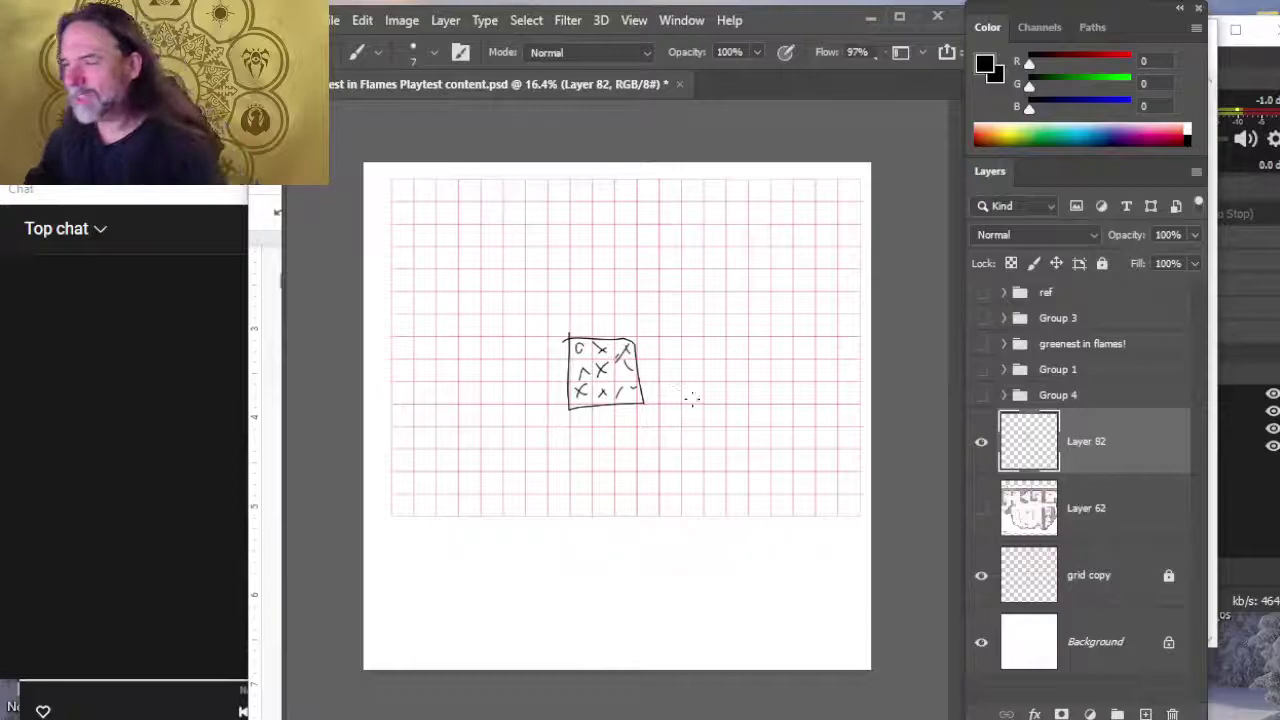
Step: Redo the box's right edge, add a second box to its right, and erase a misdrawn lower box
key("e")
left_click_drag(657, 349, 663, 409)
key("b")
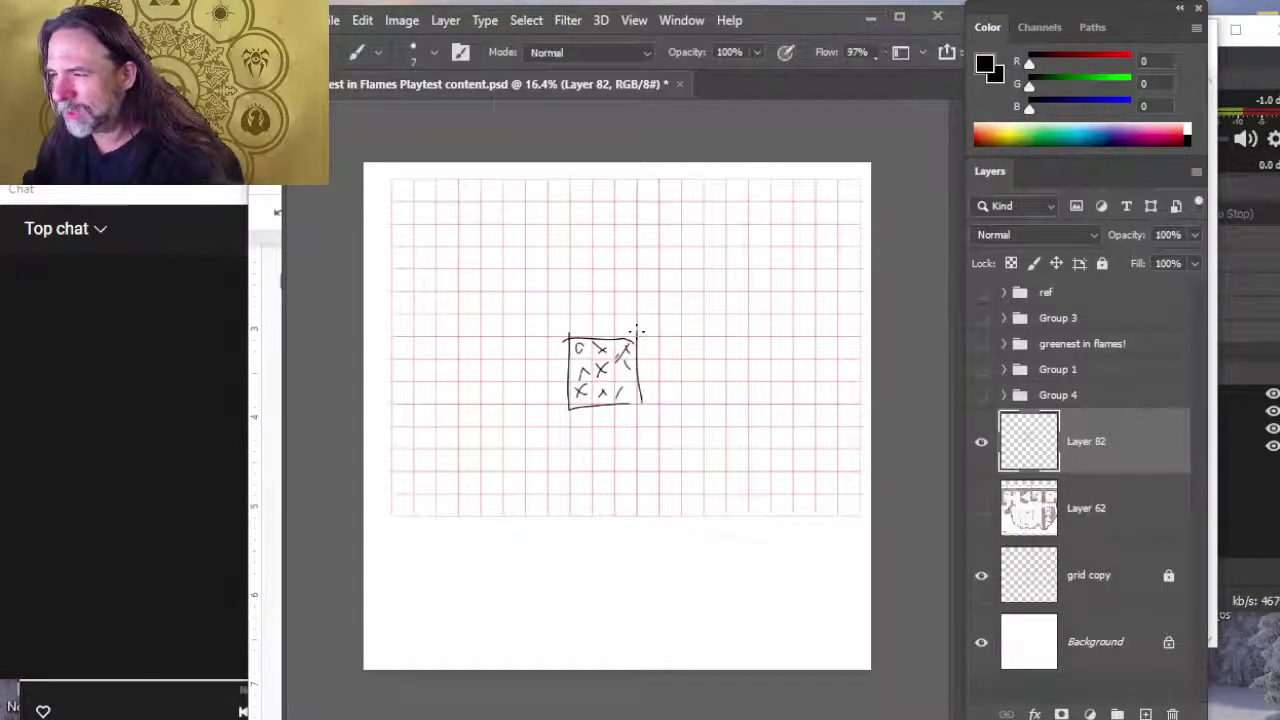
mouse_move(680, 292)
left_mouse_down()
mouse_move(697, 336)
mouse_move(731, 292)
mouse_move(690, 292)
left_mouse_up()
left_click_drag(733, 370, 774, 378)
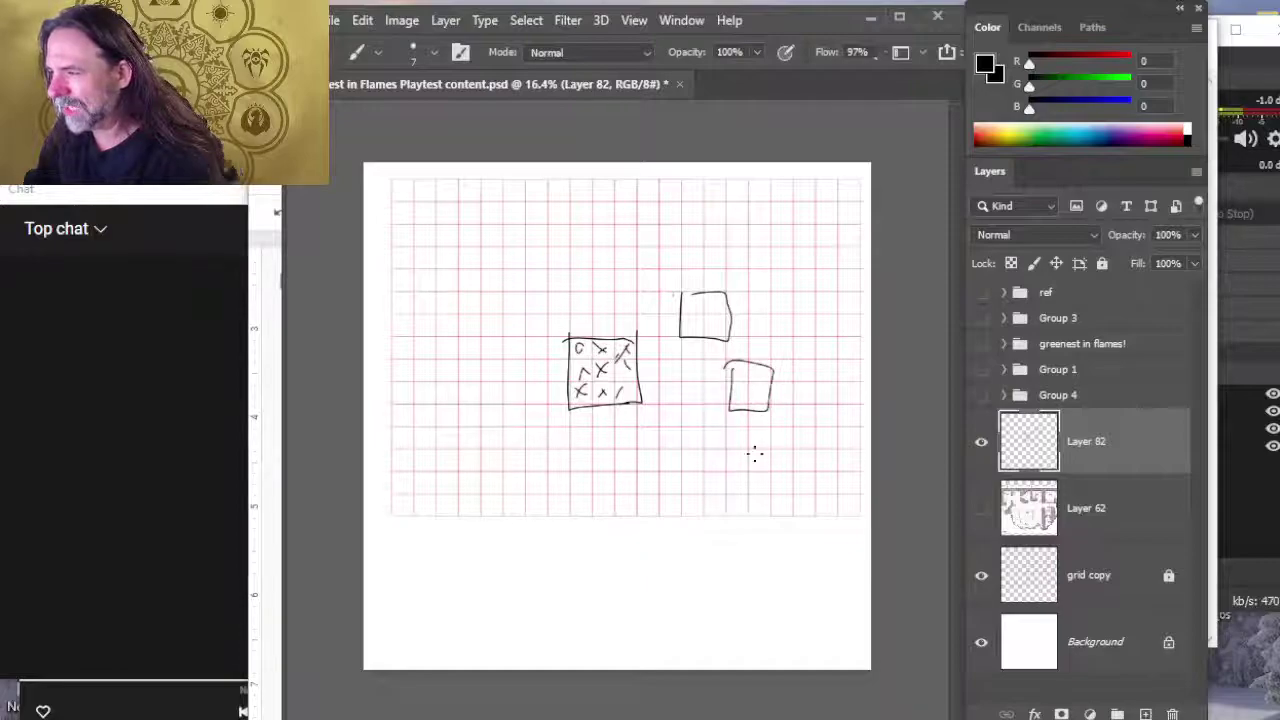
left_click_drag(707, 425, 720, 472)
key("e")
mouse_move(738, 400)
left_mouse_down()
mouse_move(729, 380)
mouse_move(771, 405)
left_mouse_up()
key("b")
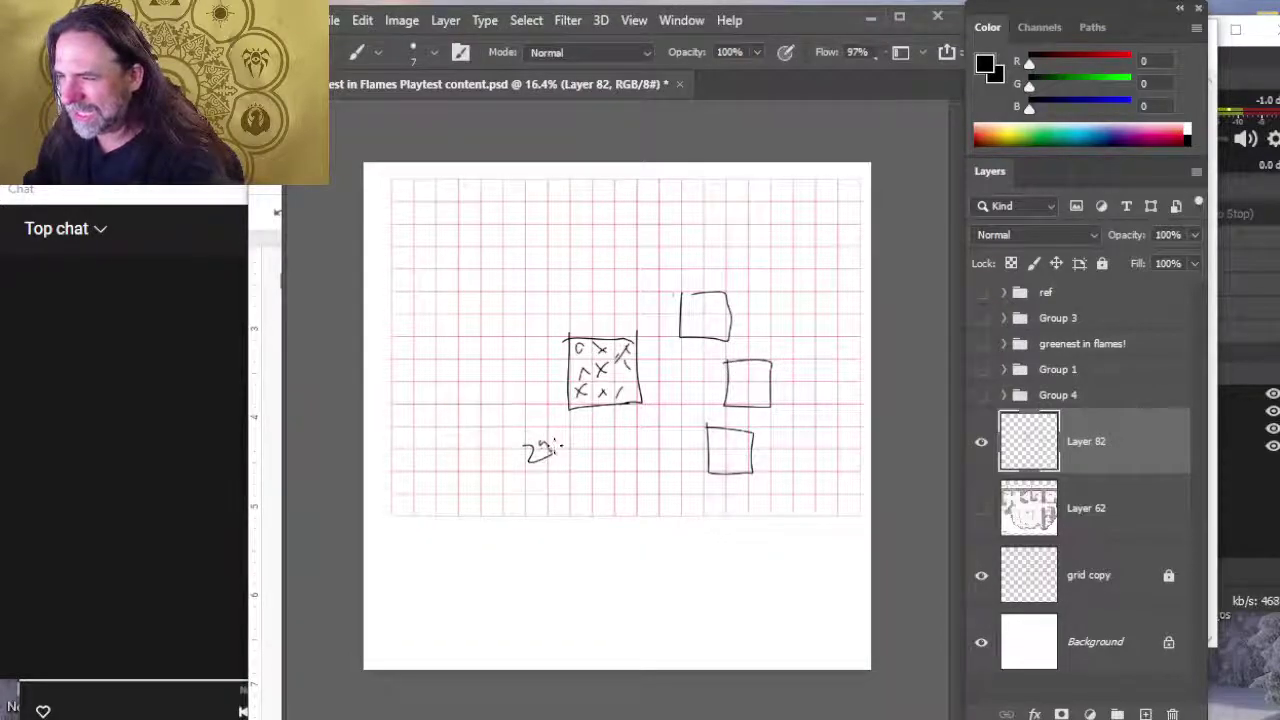
Step: Write two 6s below the boxed grid and a dash and number to its left
left_click_drag(591, 414, 592, 423)
mouse_move(613, 424)
left_mouse_down()
mouse_move(625, 440)
mouse_move(606, 478)
left_mouse_up()
mouse_move(642, 461)
left_mouse_down()
mouse_move(637, 478)
mouse_move(601, 477)
mouse_move(628, 516)
mouse_move(647, 500)
left_mouse_up()
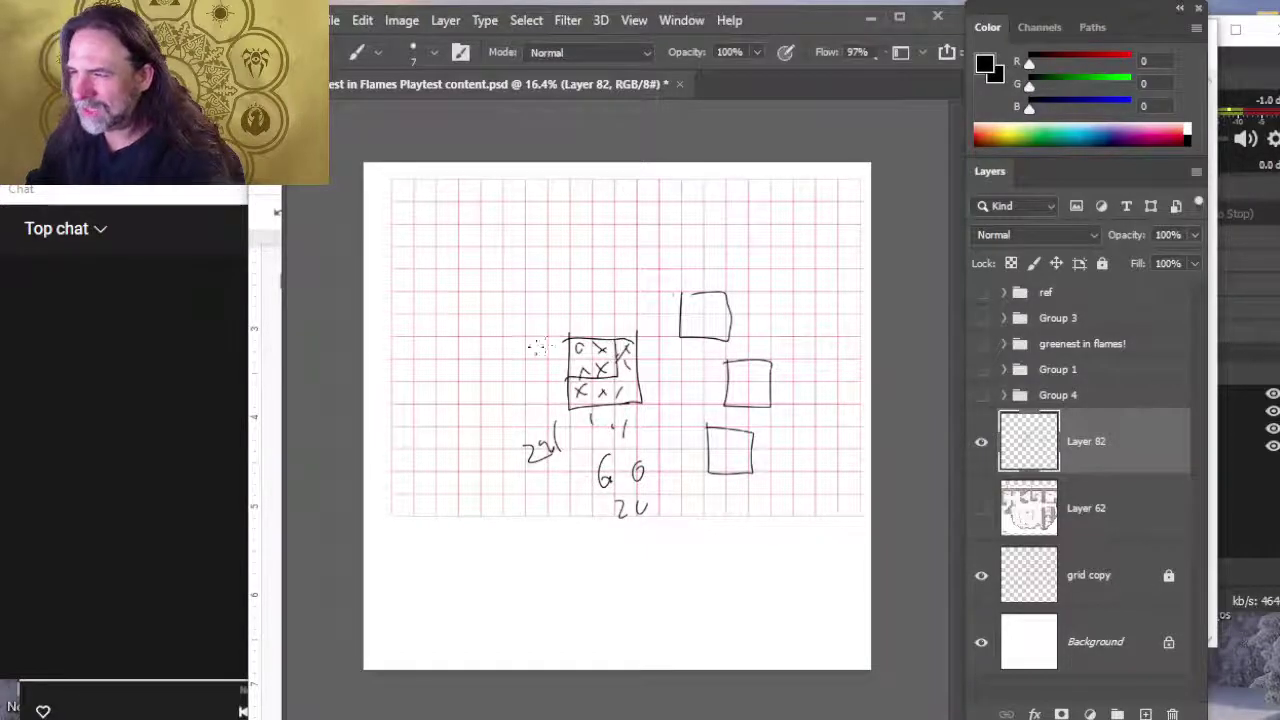
mouse_move(541, 349)
left_mouse_down()
mouse_move(556, 348)
mouse_move(518, 356)
left_mouse_up()
left_click_drag(531, 341, 526, 352)
left_click_drag(572, 392, 642, 391)
left_click_drag(630, 316, 627, 426)
key("ctrl+z")
key("ctrl+z")
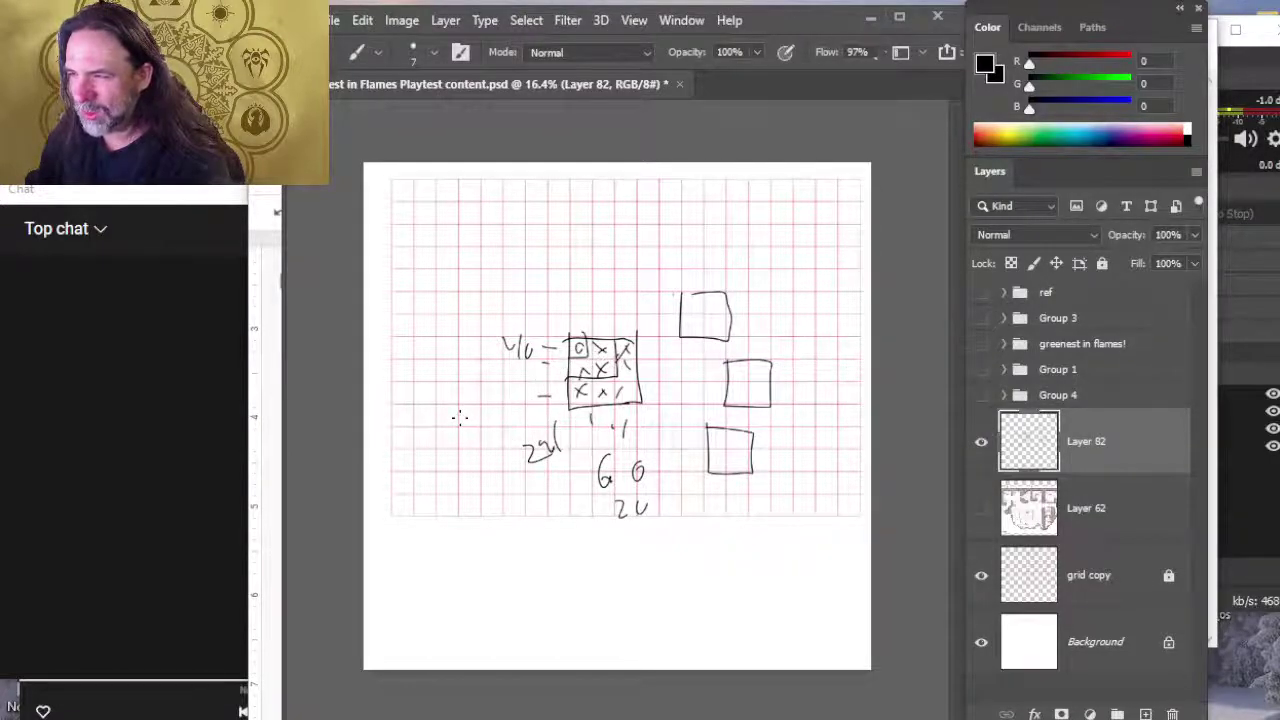
Step: Write a circled 20 left of the grid, a 40 beside it, and extend the box outline
left_click_drag(461, 414, 486, 437)
mouse_move(494, 410)
left_mouse_down()
mouse_move(512, 413)
mouse_move(462, 438)
mouse_move(508, 398)
left_mouse_up()
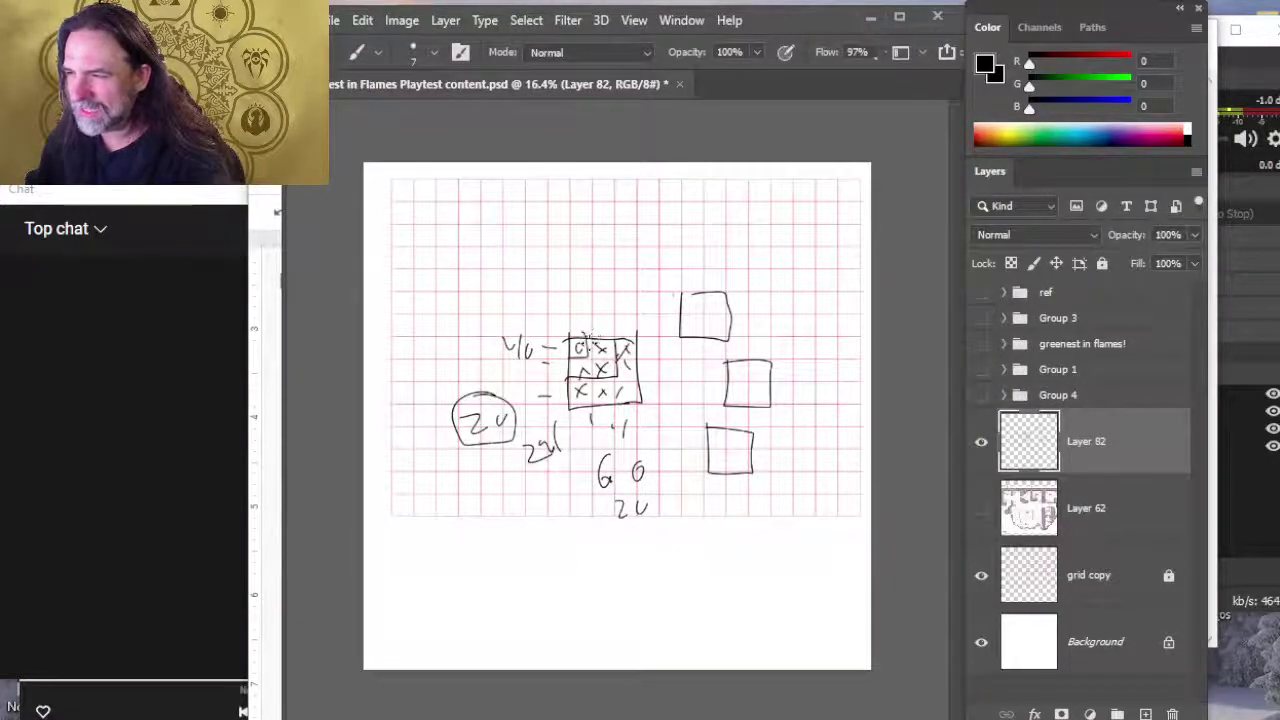
key("e")
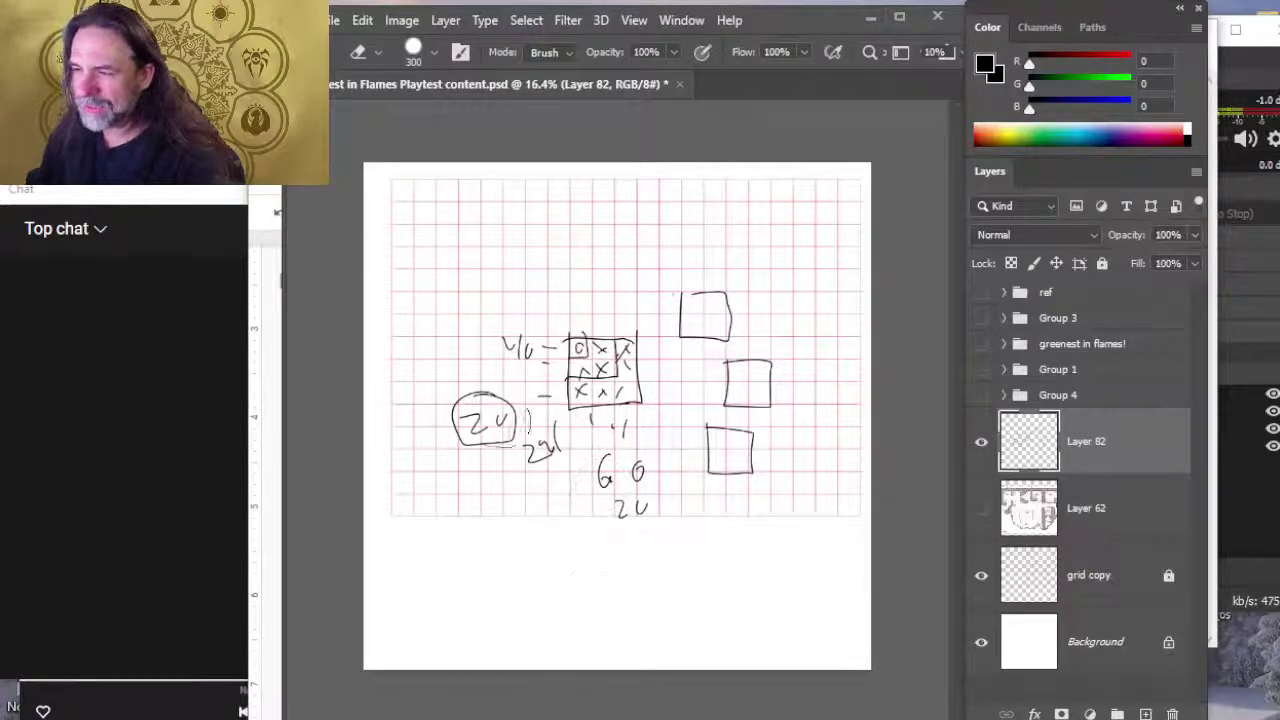
key("b")
left_click_drag(598, 306, 604, 324)
left_click_drag(614, 308, 570, 378)
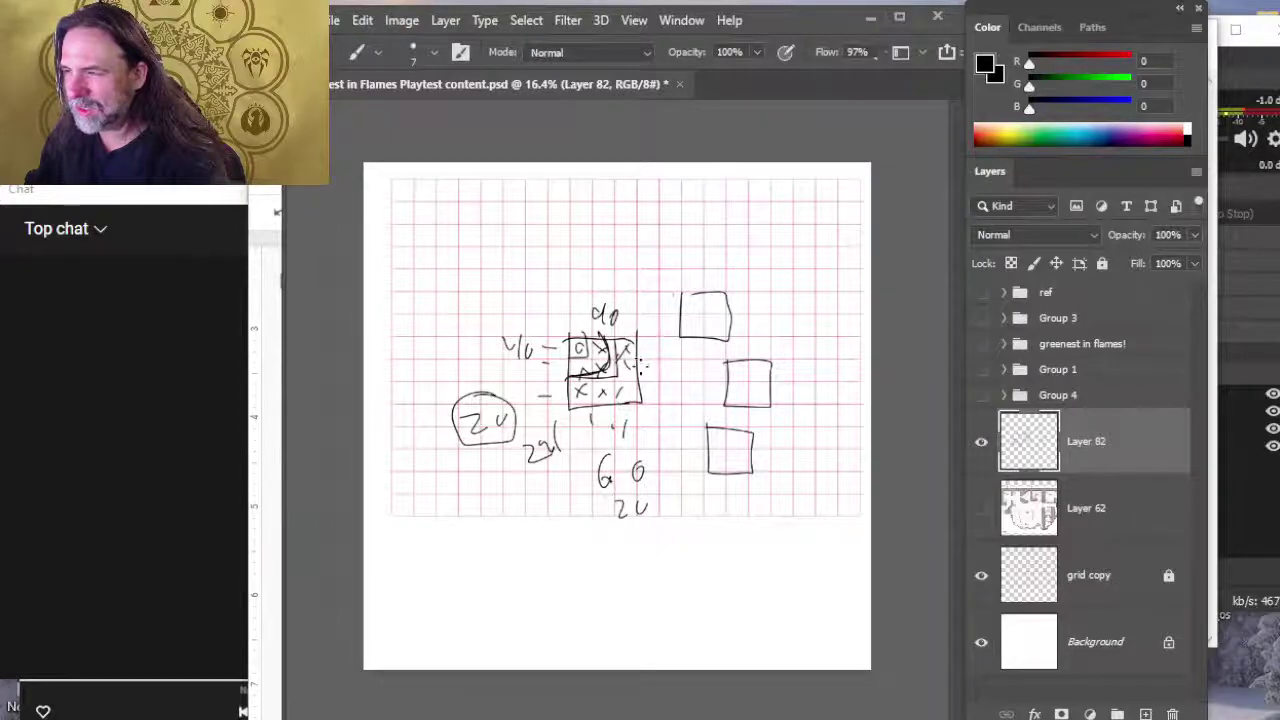
mouse_move(632, 328)
left_mouse_down()
mouse_move(628, 392)
mouse_move(560, 412)
left_mouse_up()
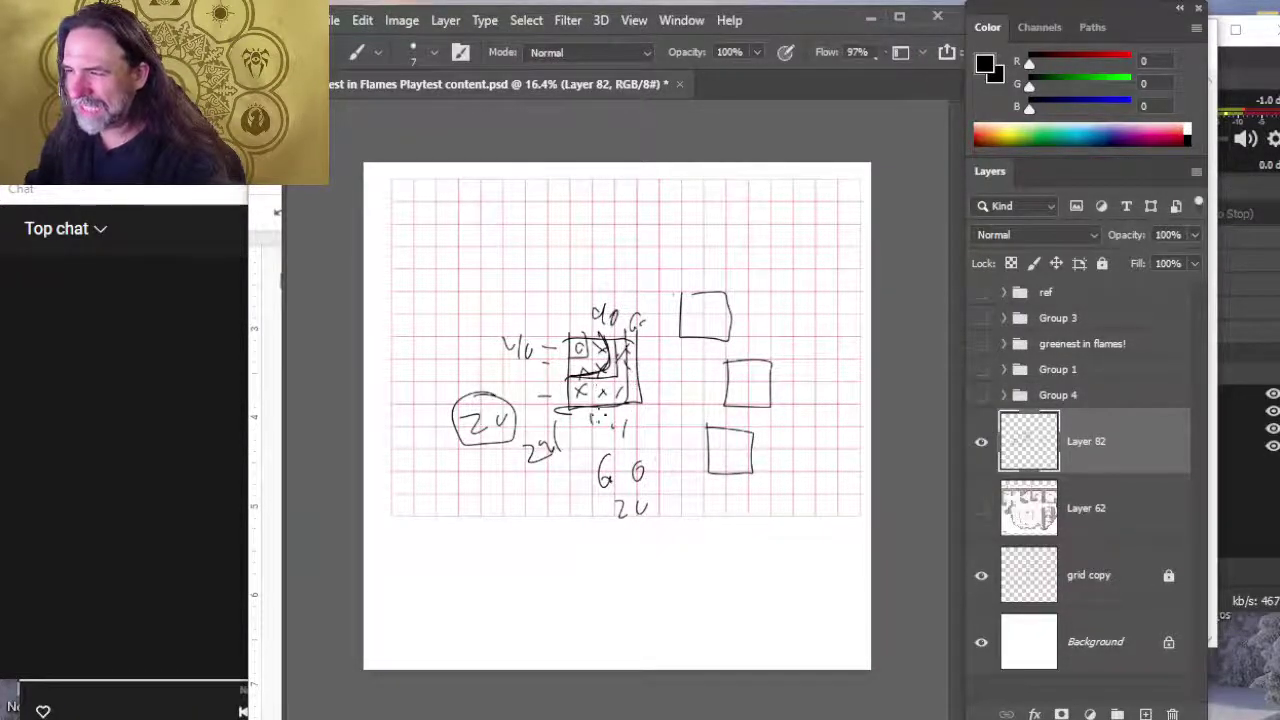
Step: After checking the notes, erase the central boxed sketch and its numbers
key("alt+Tab")
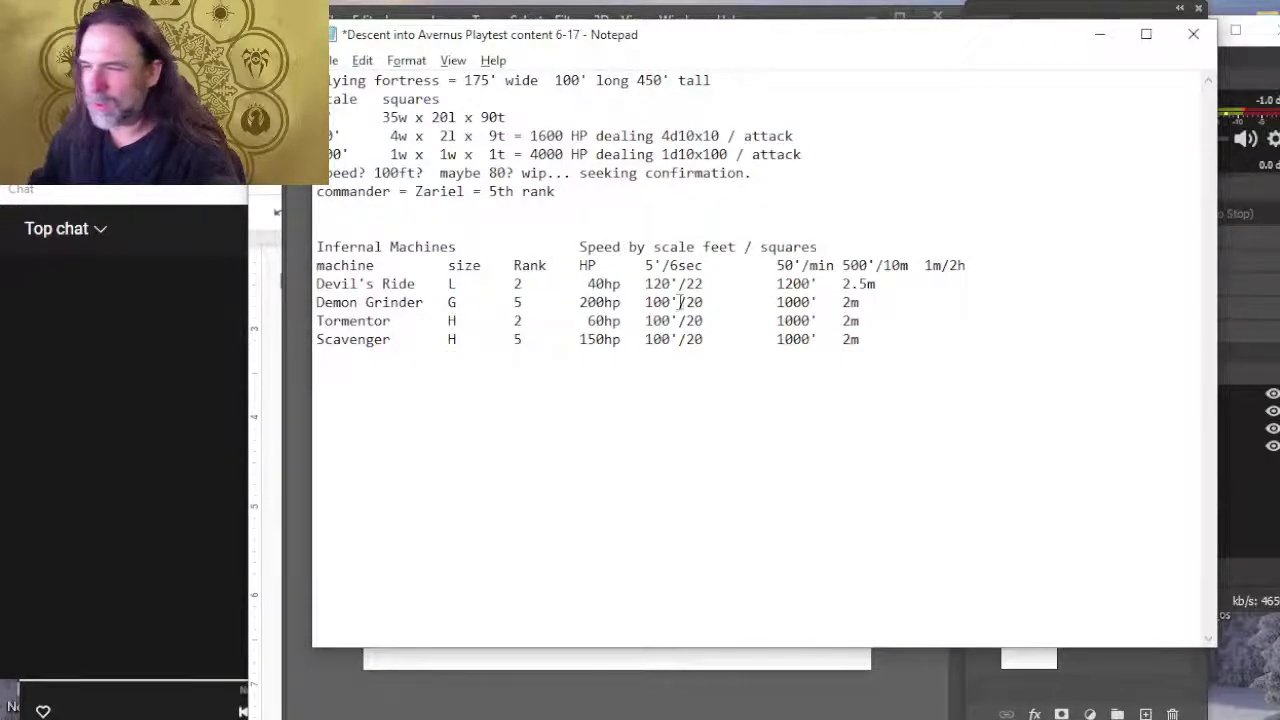
key("alt+Tab")
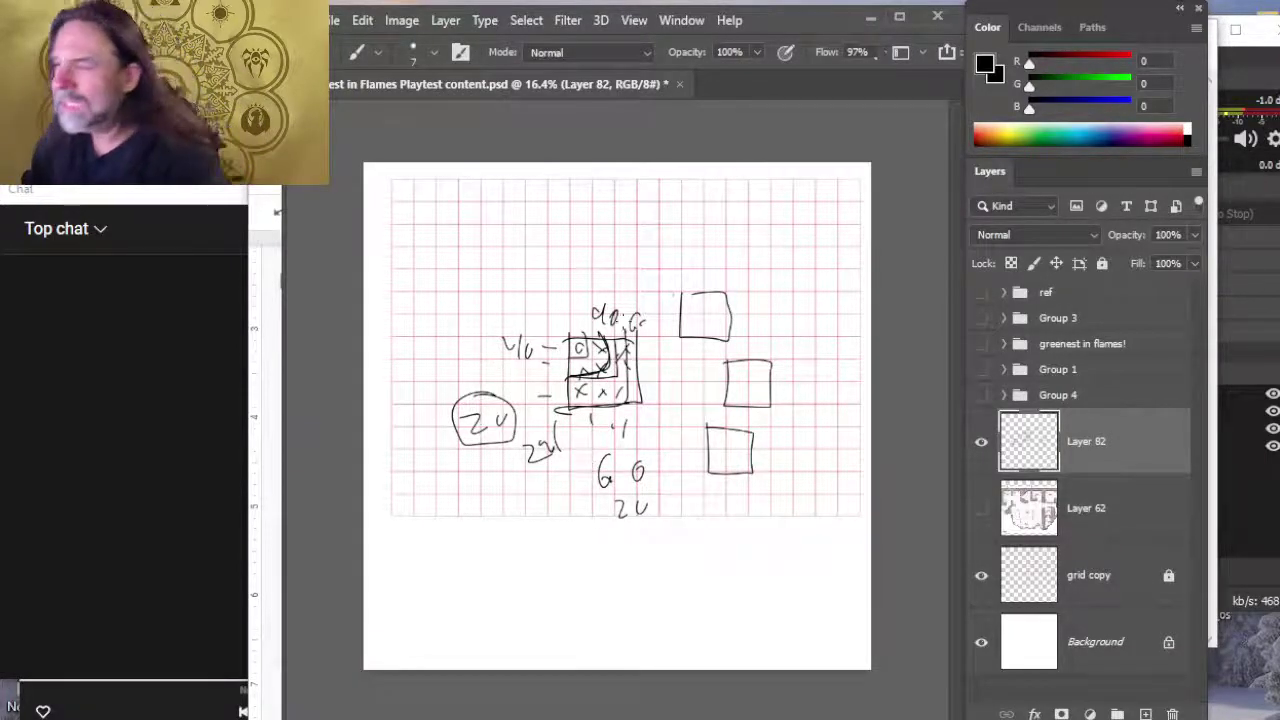
key("e")
mouse_move(626, 318)
left_mouse_down()
mouse_move(630, 510)
mouse_move(640, 320)
left_mouse_up()
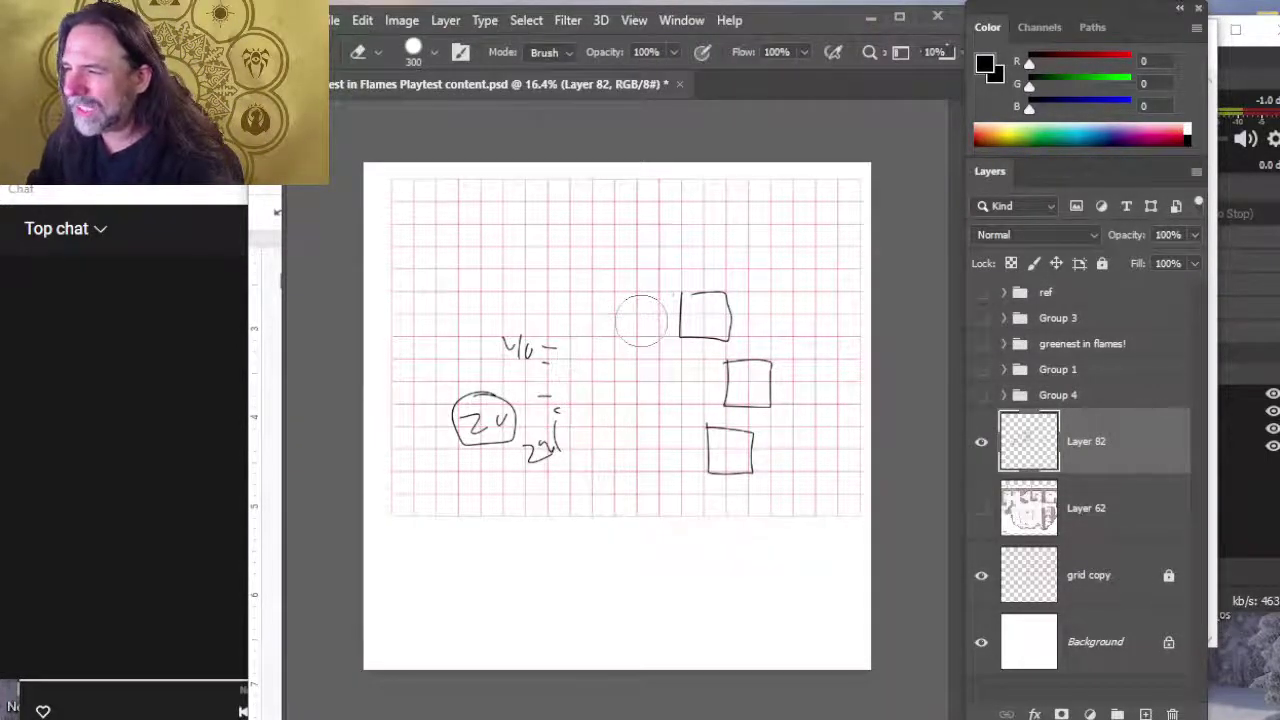
Step: Erase the leftover handwritten numbers and draw a new rectangle for the footprint
left_click_drag(530, 345, 545, 455)
left_click_drag(505, 400, 460, 430)
key("b")
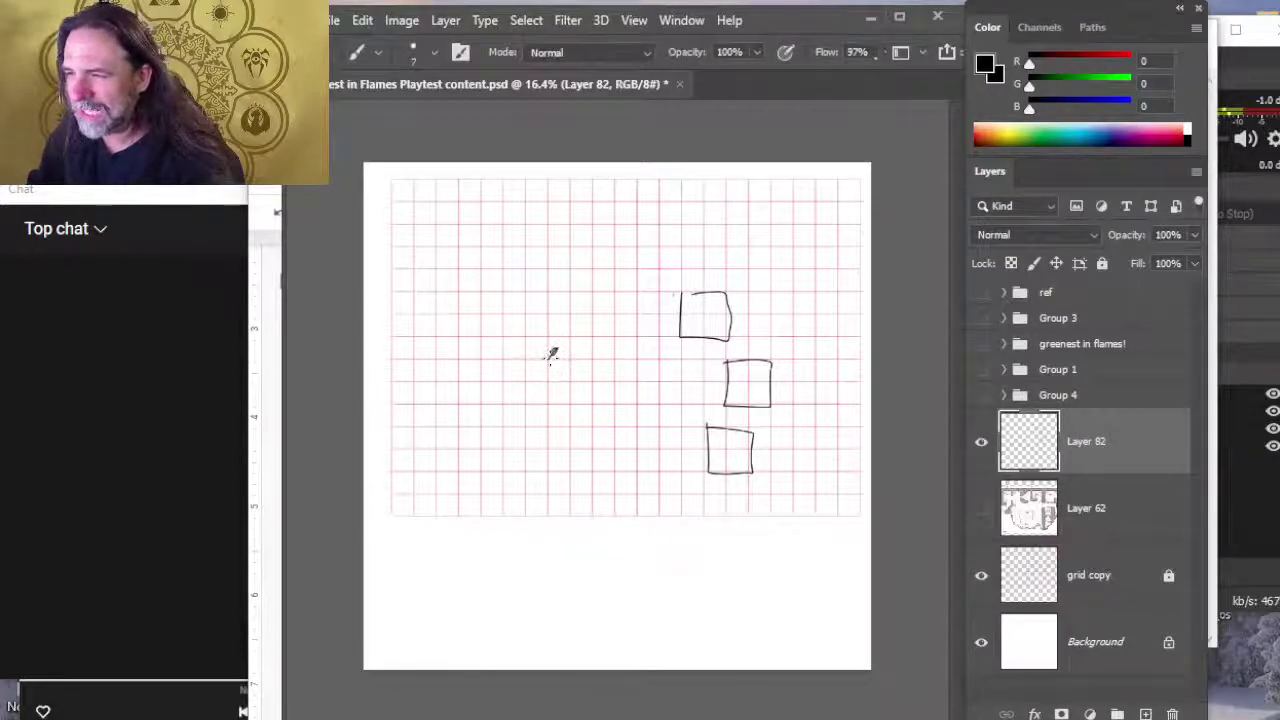
mouse_move(546, 331)
left_mouse_down()
mouse_move(540, 405)
mouse_move(612, 404)
mouse_move(546, 333)
mouse_move(558, 385)
mouse_move(537, 400)
mouse_move(580, 334)
left_mouse_up()
key("e")
key("b")
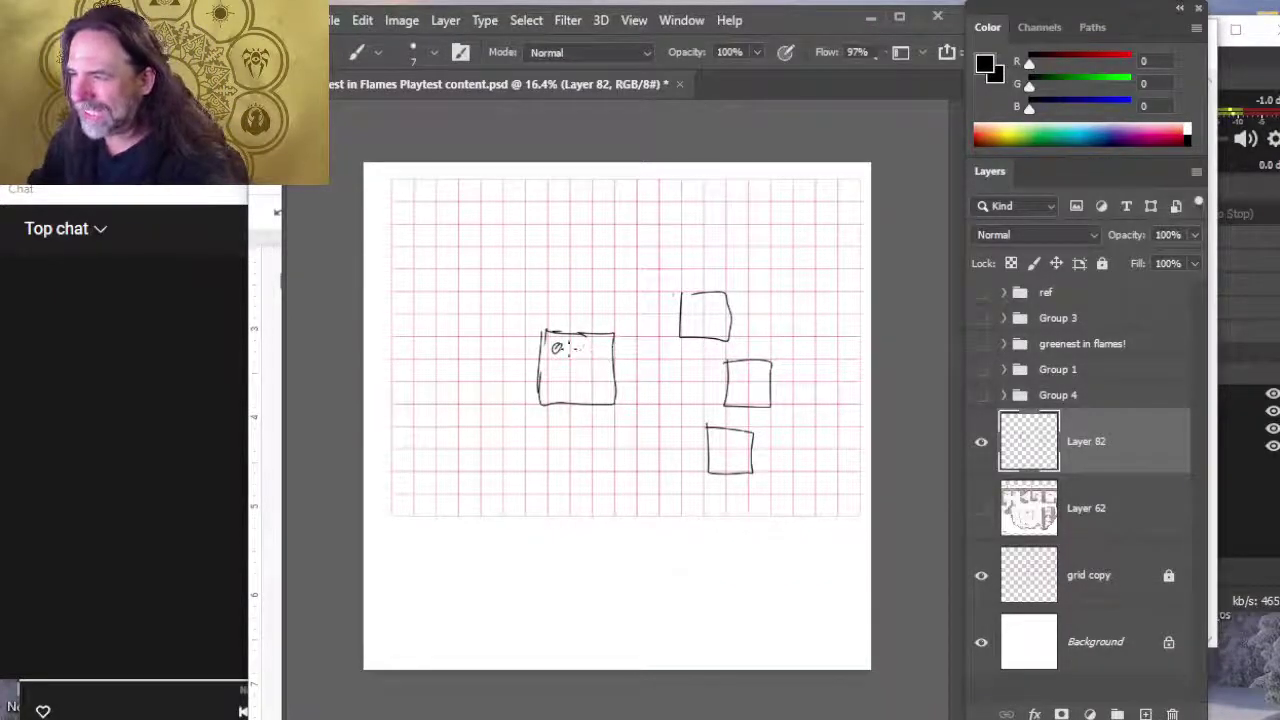
mouse_move(566, 350)
left_mouse_down()
mouse_move(590, 350)
mouse_move(545, 445)
mouse_move(650, 358)
mouse_move(658, 366)
left_mouse_up()
Step: Lasso the boxes and move them into a cluster, with the bottom box under the left one
key("l")
key("v")
key("l")
key("ctrl+d")
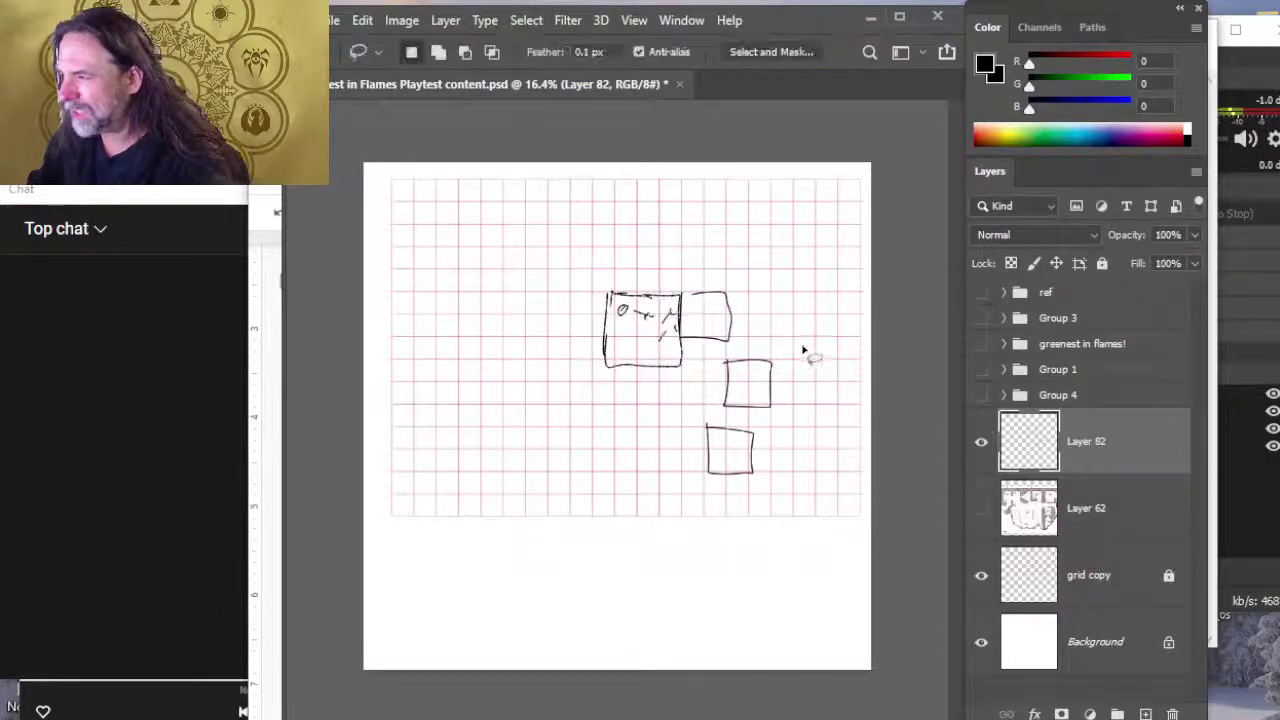
mouse_move(803, 351)
left_mouse_down()
mouse_move(811, 360)
mouse_move(728, 372)
left_mouse_up()
key("v")
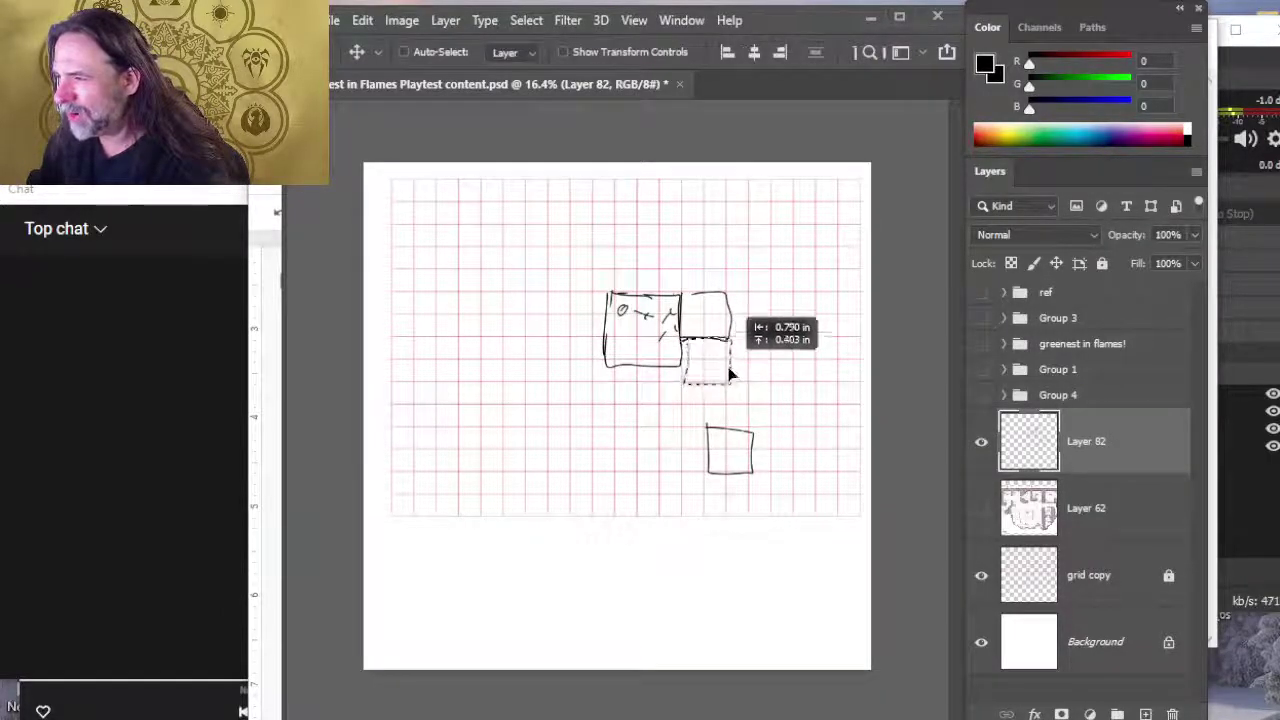
key("l")
key("ctrl+d")
left_click_drag(771, 434, 785, 418)
key("v")
left_click_drag(729, 457, 663, 397)
key("l")
key("ctrl+d")
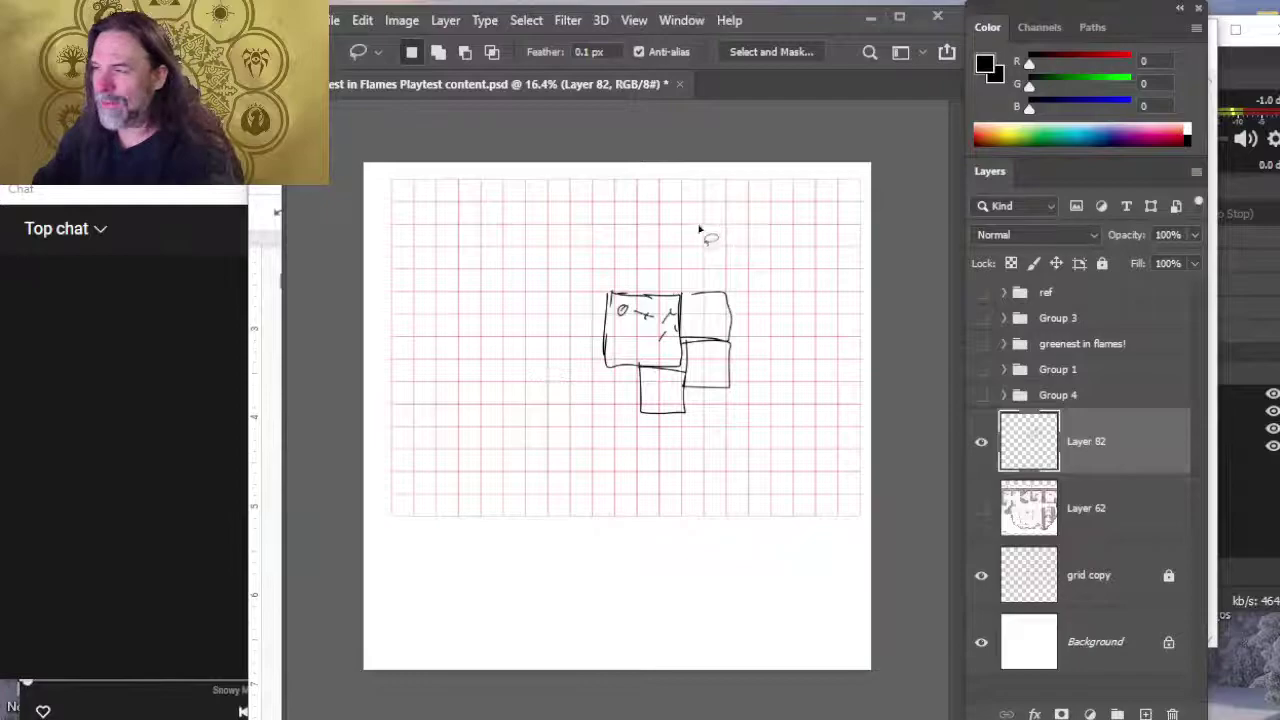
Step: Draw a small arc above the boxes and write trial numbers 2, 8 and 12
key("b")
left_click_drag(712, 276, 673, 263)
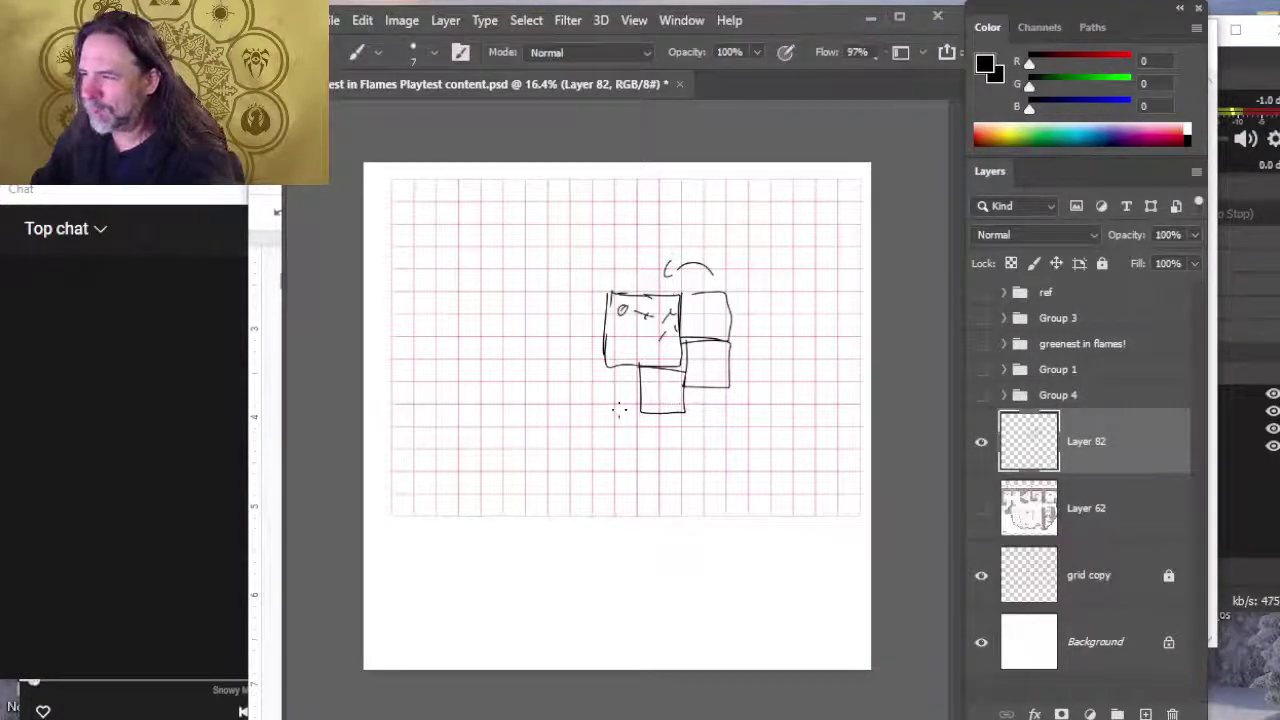
left_click_drag(607, 386, 662, 449)
left_click_drag(761, 367, 765, 364)
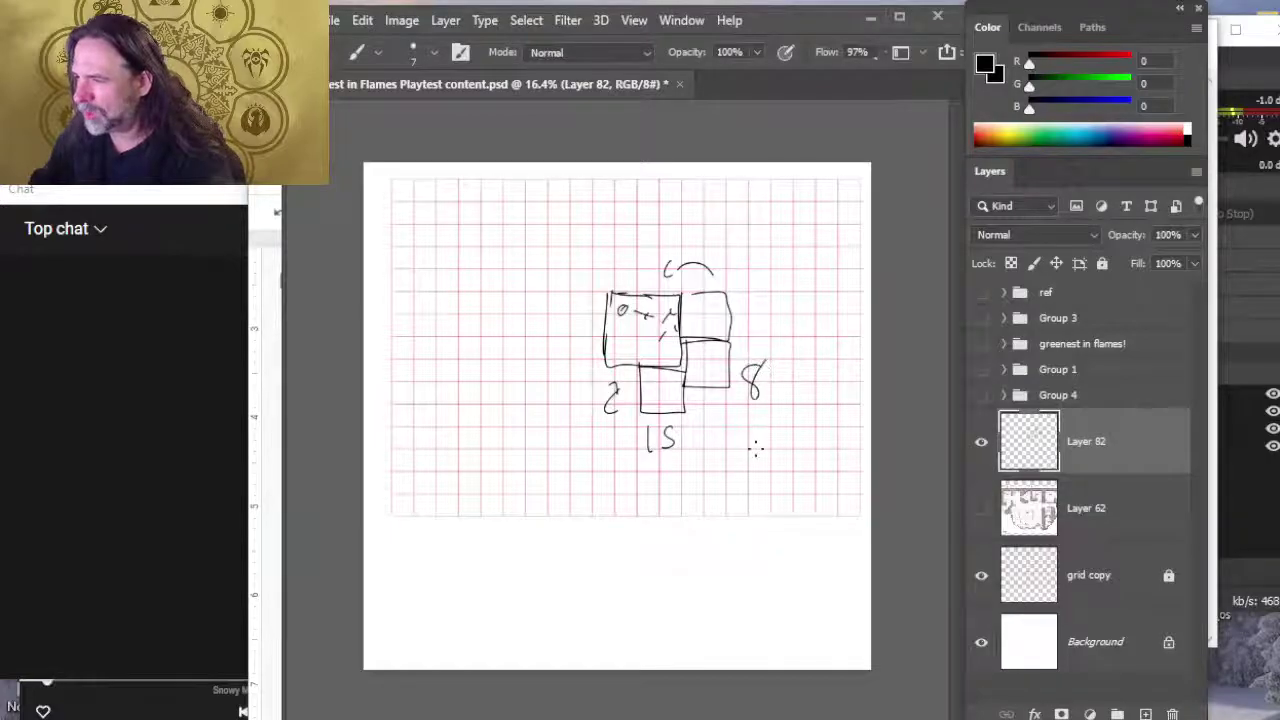
left_click_drag(752, 280, 752, 311)
left_click_drag(769, 285, 792, 309)
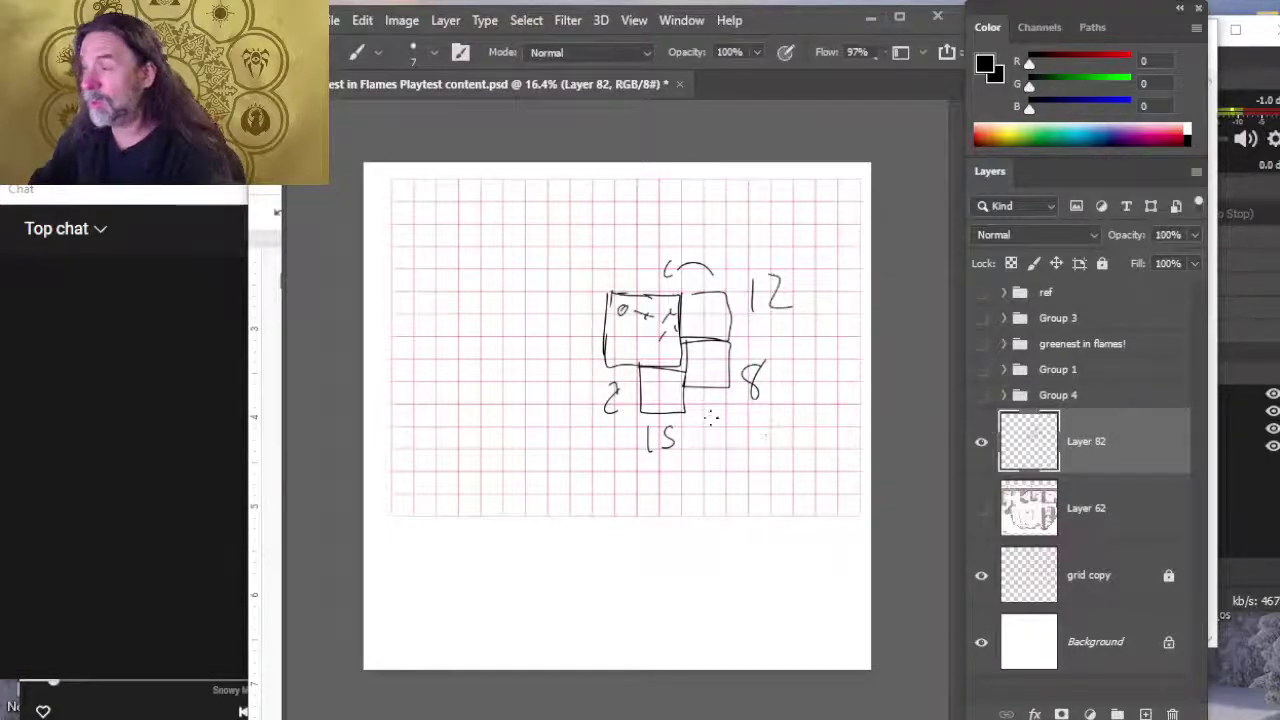
Step: Write range numbers 35 and 25 and add guide lines near the box
mouse_move(558, 308)
left_mouse_down()
mouse_move(550, 342)
mouse_move(566, 340)
left_mouse_up()
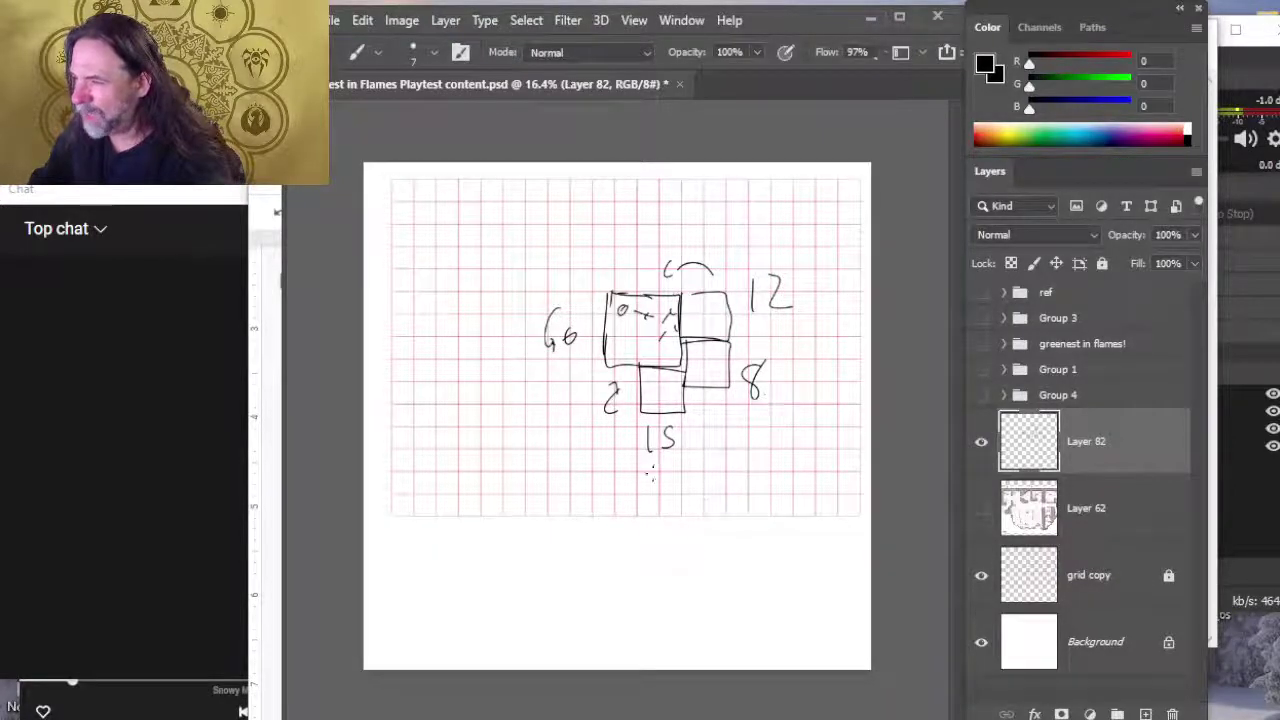
left_click_drag(742, 448, 740, 480)
left_click_drag(773, 443, 764, 483)
left_click_drag(773, 443, 789, 446)
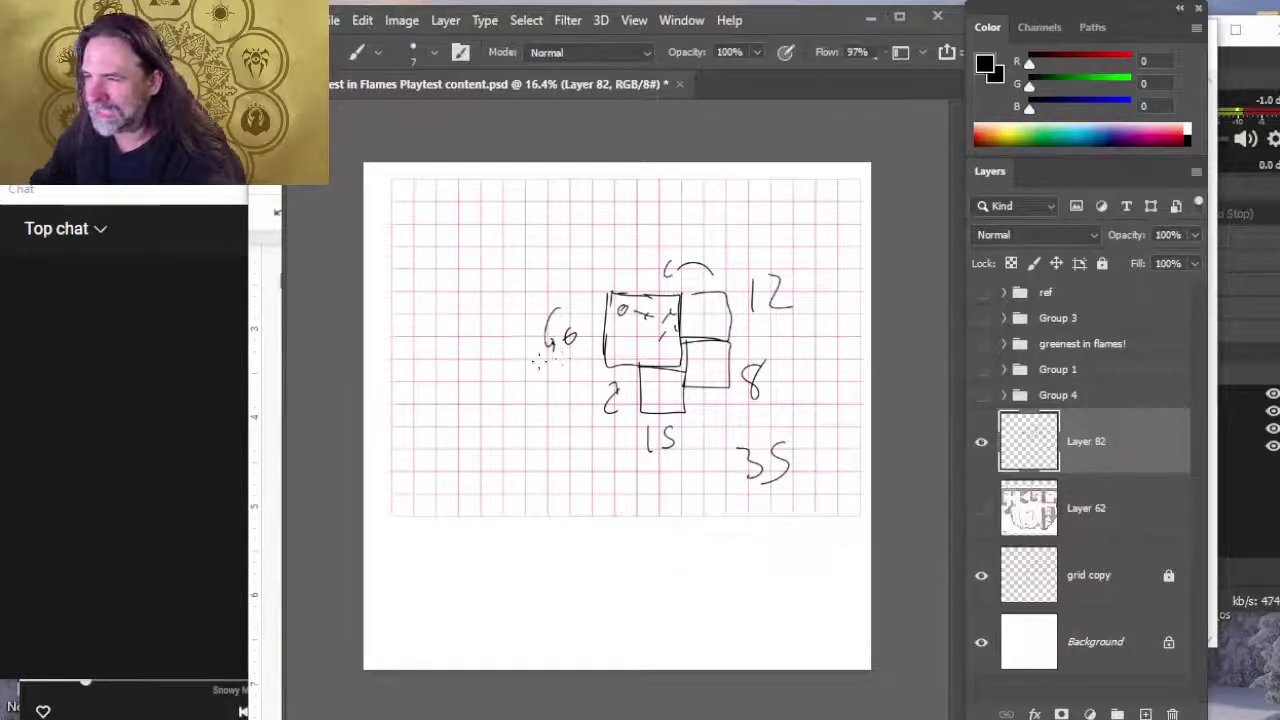
left_click_drag(546, 368, 565, 384)
left_click_drag(570, 362, 582, 361)
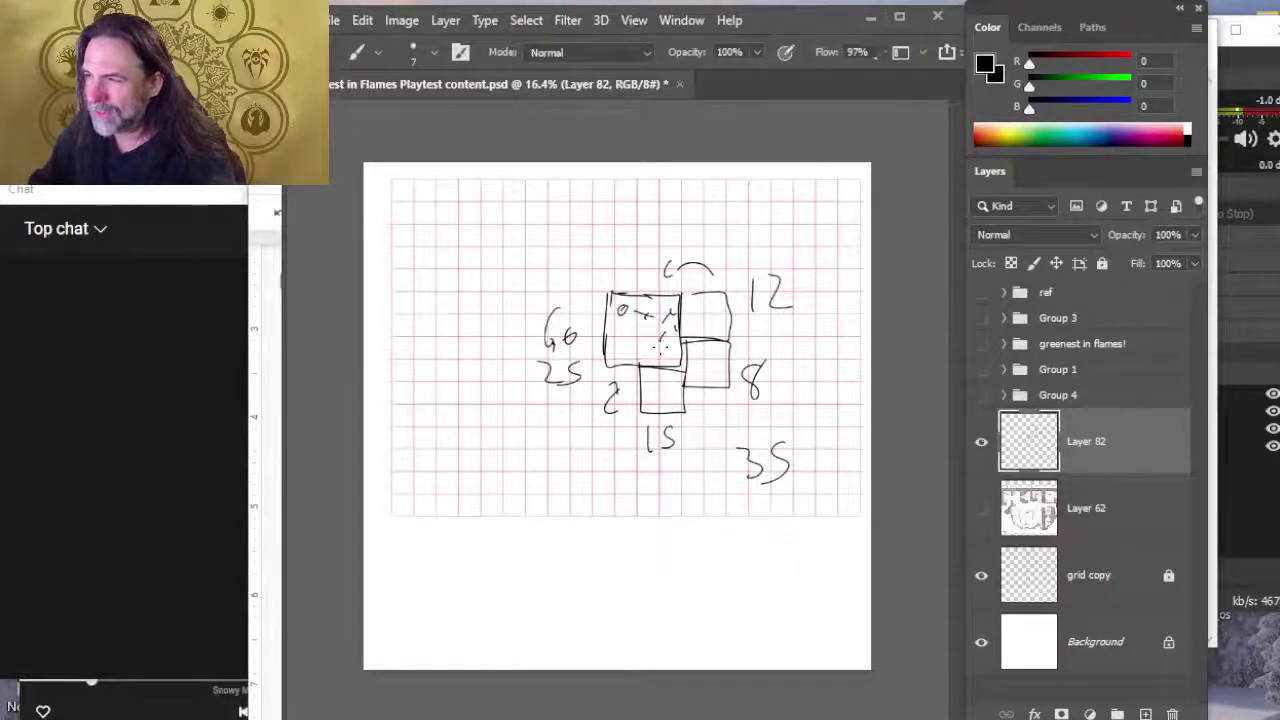
mouse_move(640, 268)
left_mouse_down()
mouse_move(620, 332)
mouse_move(592, 328)
mouse_move(668, 346)
left_mouse_up()
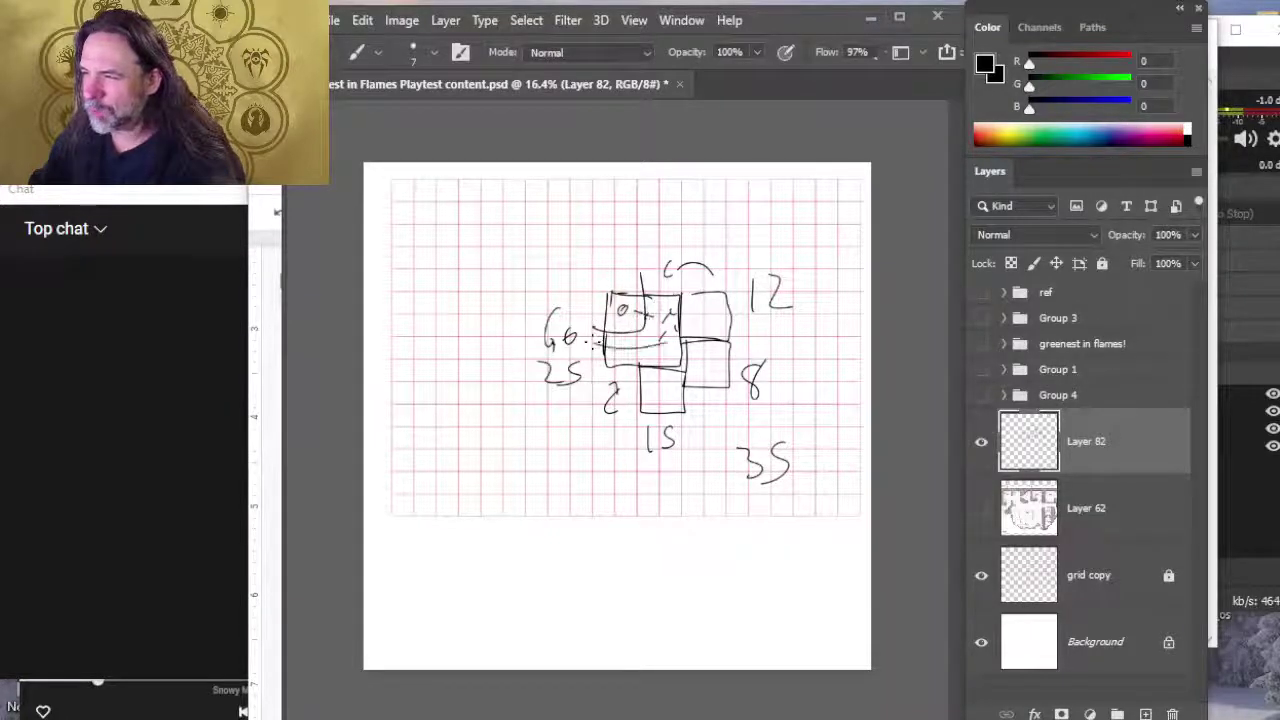
left_click_drag(658, 236, 660, 346)
left_click_drag(556, 246, 555, 248)
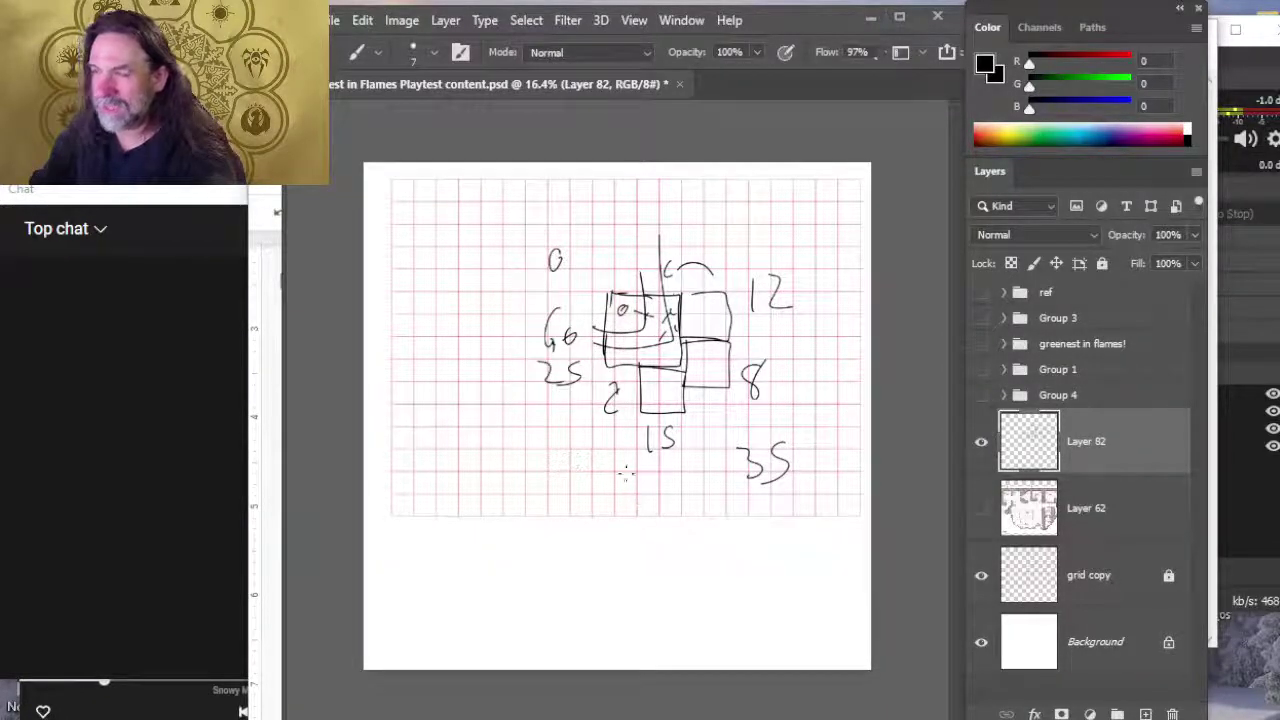
Step: Undo the latest strokes and erase the trial numbers, leaving only the 2
key("ctrl+z")
key("ctrl+z")
key("ctrl+z")
key("ctrl+z")
key("ctrl+z")
key("ctrl+z")
key("ctrl+z")
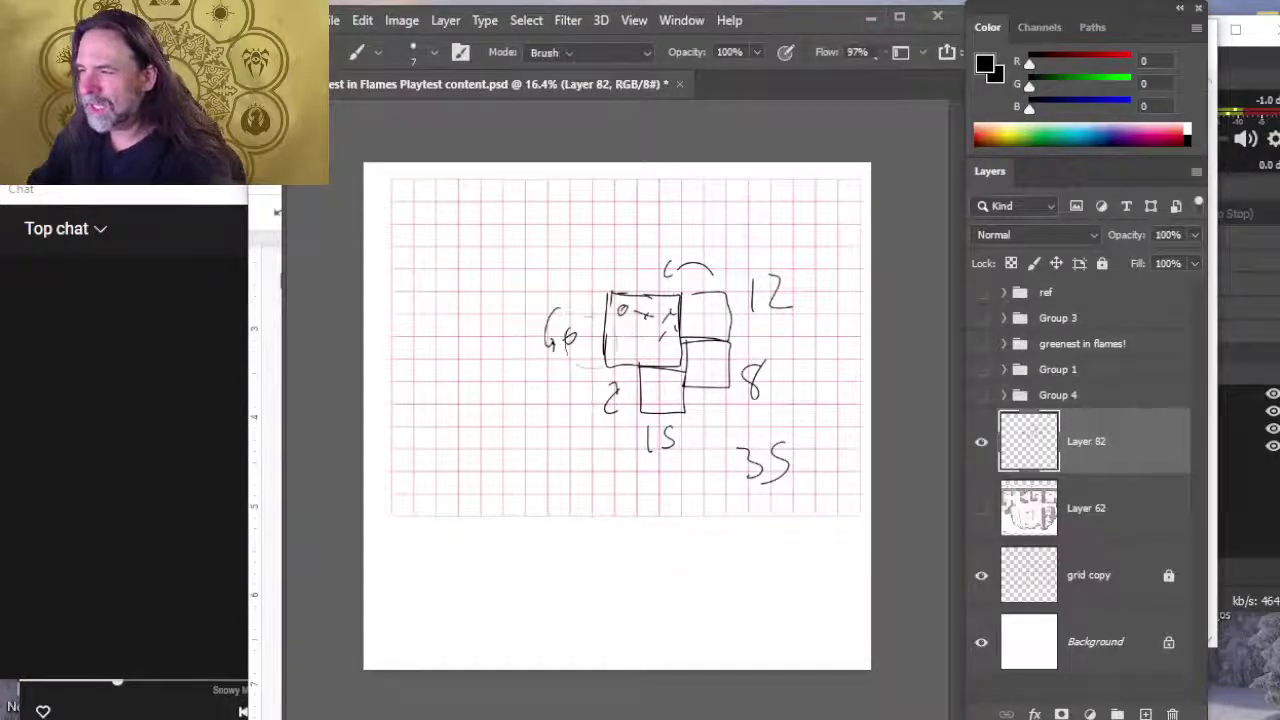
key("e")
left_click_drag(571, 300, 560, 338)
mouse_move(640, 445)
left_mouse_down()
mouse_move(765, 478)
mouse_move(750, 375)
mouse_move(775, 290)
mouse_move(630, 450)
left_mouse_up()
Step: Mark an x inside the left box and draw a diagonal arrow toward it
key("b")
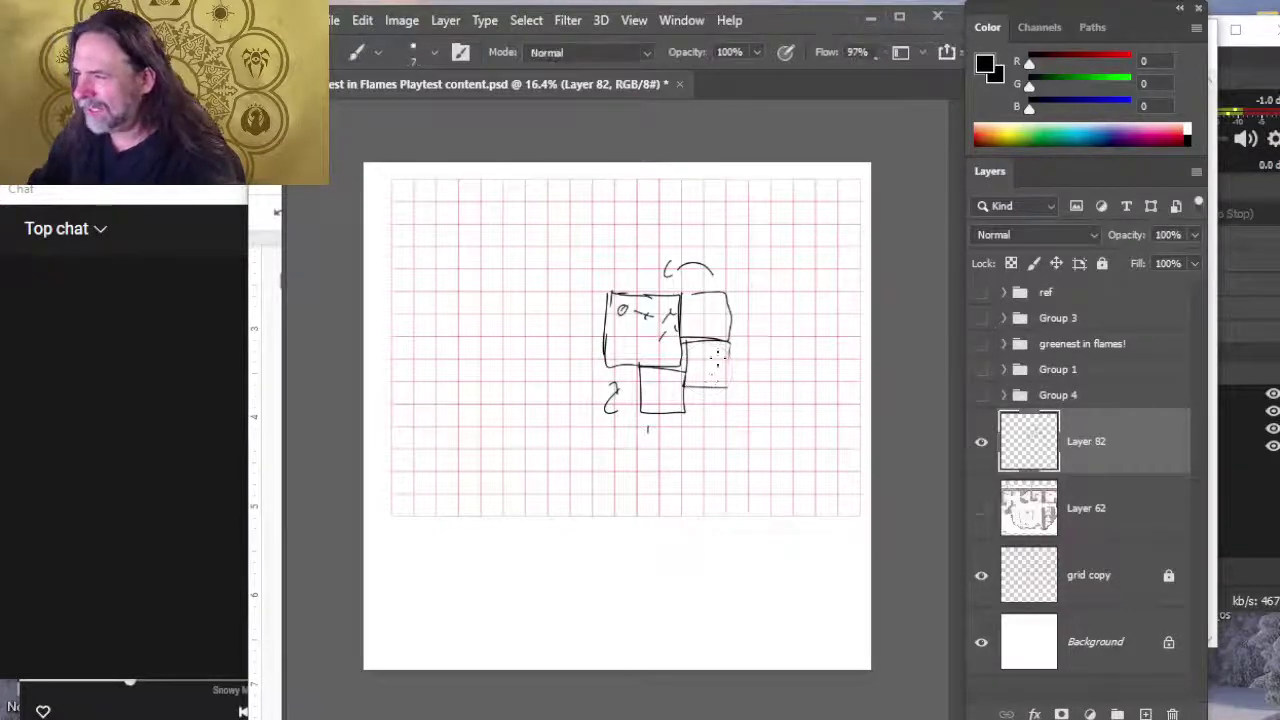
left_click_drag(718, 348, 718, 390)
key("e")
mouse_move(620, 340)
left_mouse_down()
mouse_move(645, 330)
mouse_move(615, 312)
mouse_move(668, 314)
mouse_move(656, 318)
left_mouse_up()
key("b")
key("e")
key("b")
left_click_drag(656, 300, 642, 318)
left_click_drag(666, 304, 666, 318)
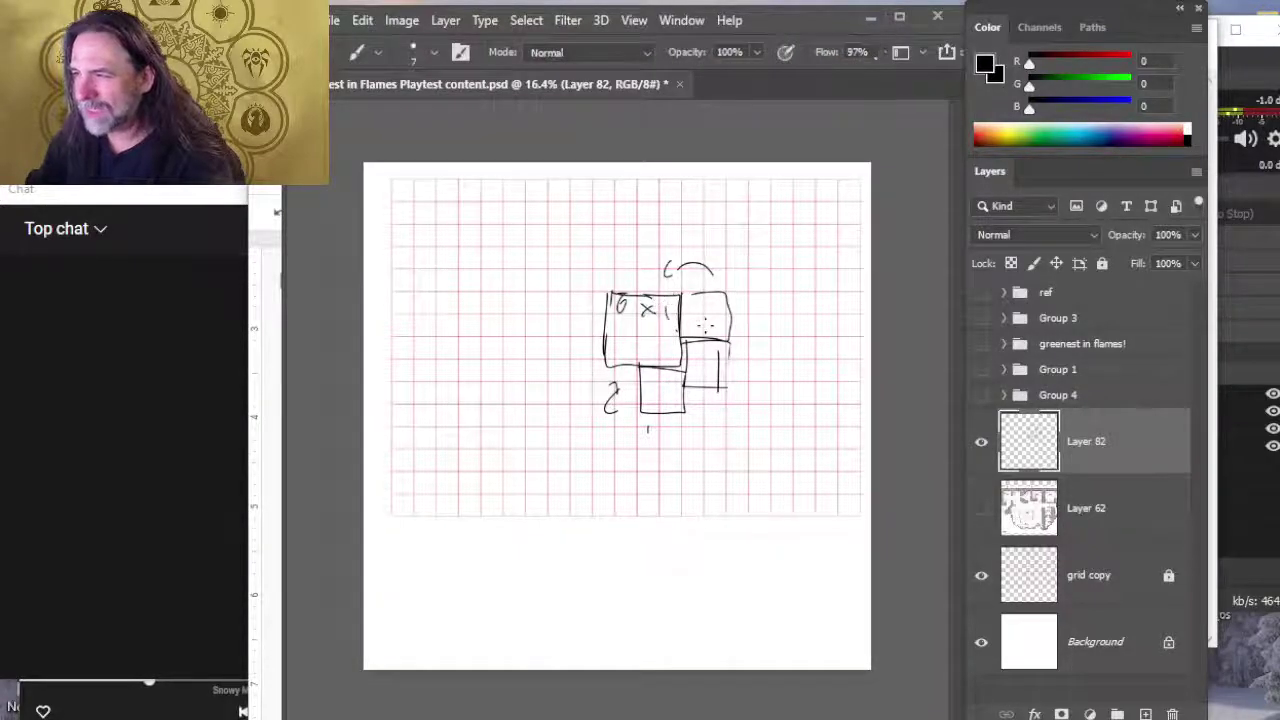
left_click_drag(580, 262, 608, 290)
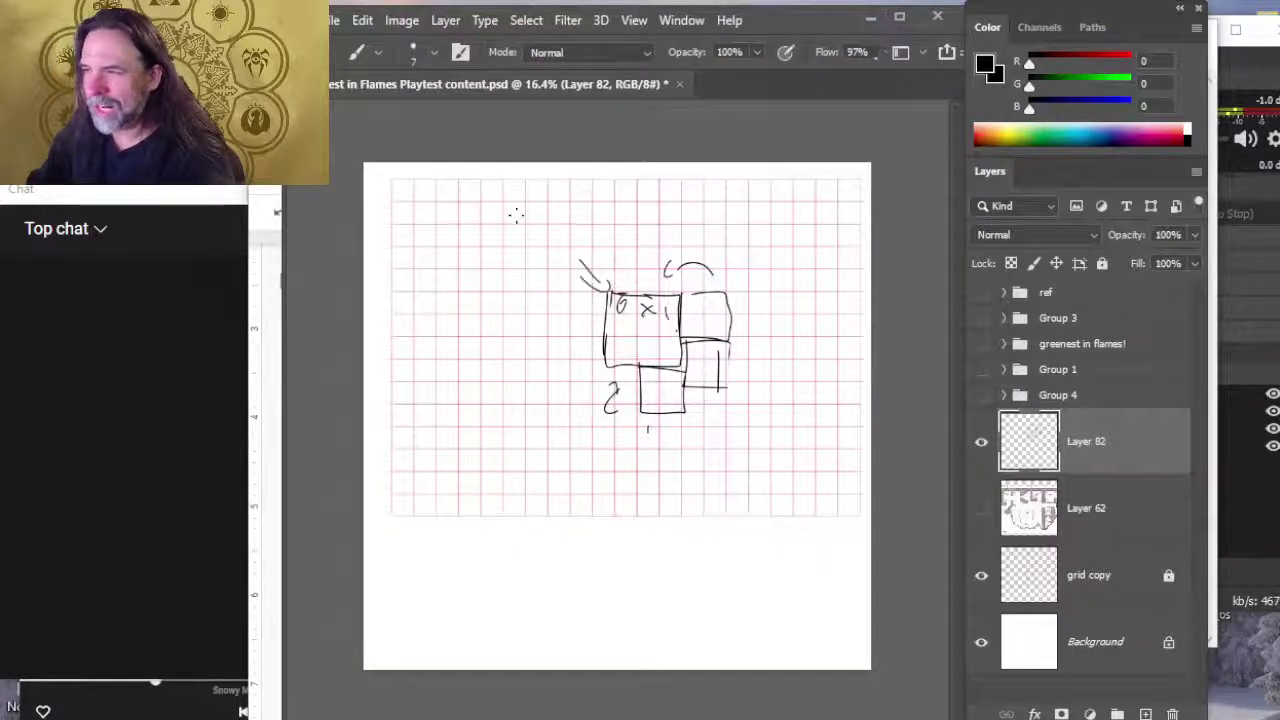
Step: Write an underlined label with 50 near the top of the grid
left_click_drag(518, 206, 492, 228)
mouse_move(520, 200)
left_mouse_down()
mouse_move(522, 222)
mouse_move(552, 206)
left_mouse_up()
mouse_move(490, 238)
left_mouse_down()
mouse_move(614, 206)
mouse_move(630, 222)
left_mouse_up()
left_click_drag(650, 190, 648, 222)
left_click_drag(642, 200, 662, 196)
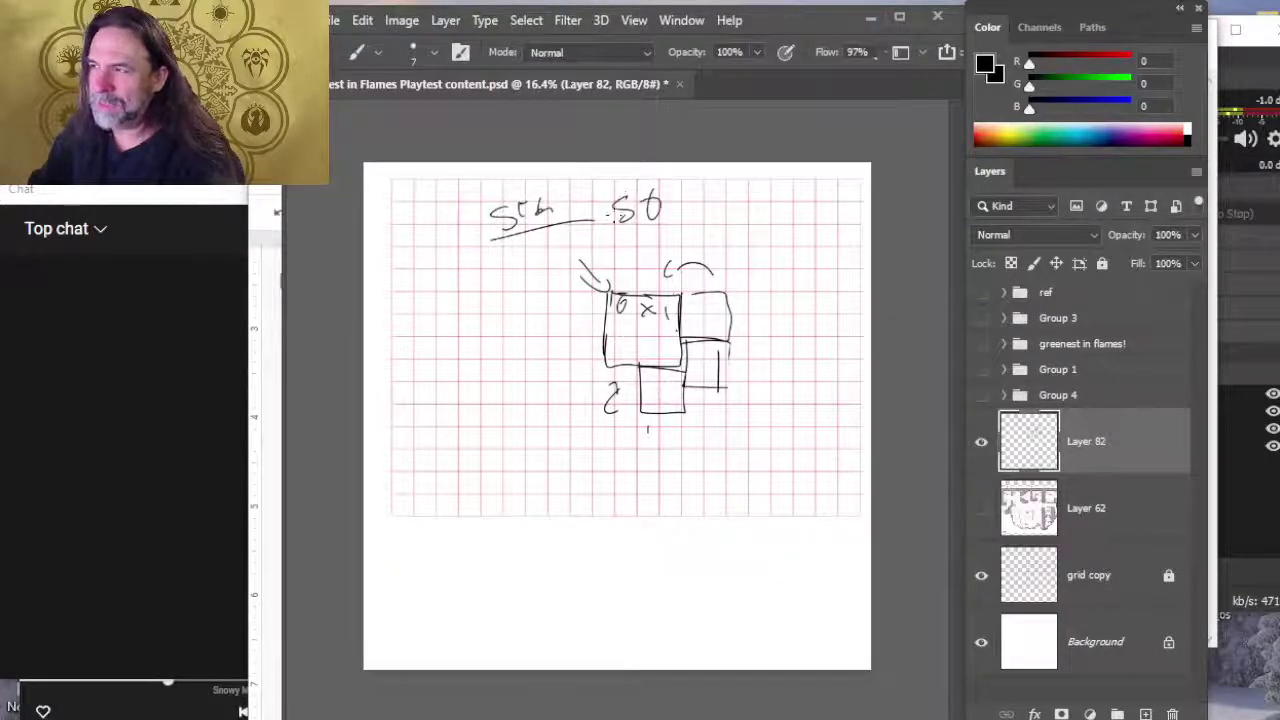
Step: Write the left-side range number with an arrow into the box, plus ticks and a small curve
left_click_drag(506, 330, 486, 362)
mouse_move(527, 350)
left_mouse_down()
mouse_move(524, 368)
mouse_move(514, 362)
left_mouse_up()
left_click_drag(537, 364, 590, 340)
left_click_drag(566, 336, 588, 342)
left_click_drag(582, 298, 592, 297)
left_click_drag(580, 321, 597, 372)
left_click_drag(648, 434, 650, 466)
mouse_move(672, 438)
left_mouse_down()
mouse_move(684, 428)
mouse_move(670, 457)
mouse_move(543, 405)
left_mouse_up()
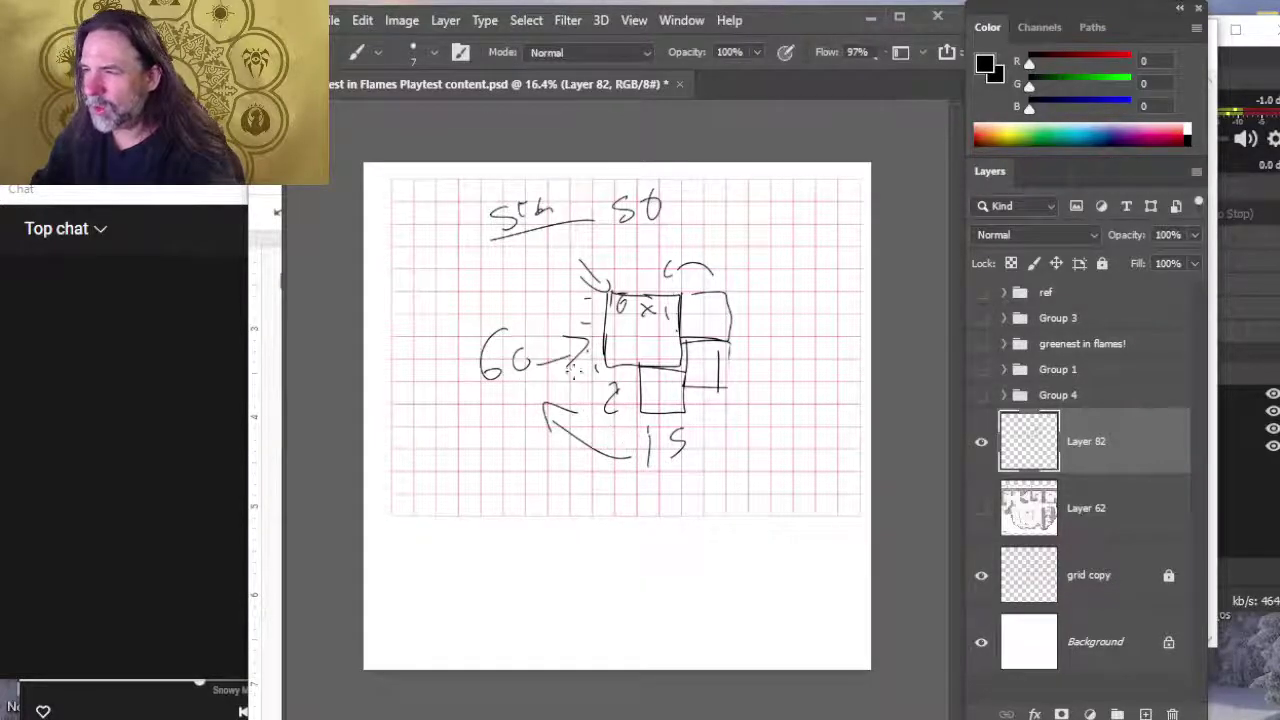
Step: Draw a sweeping curved arrow, then erase and rewrite the top 50 with a box beside it
mouse_move(630, 478)
left_mouse_down()
mouse_move(420, 350)
mouse_move(445, 255)
mouse_move(456, 290)
left_mouse_up()
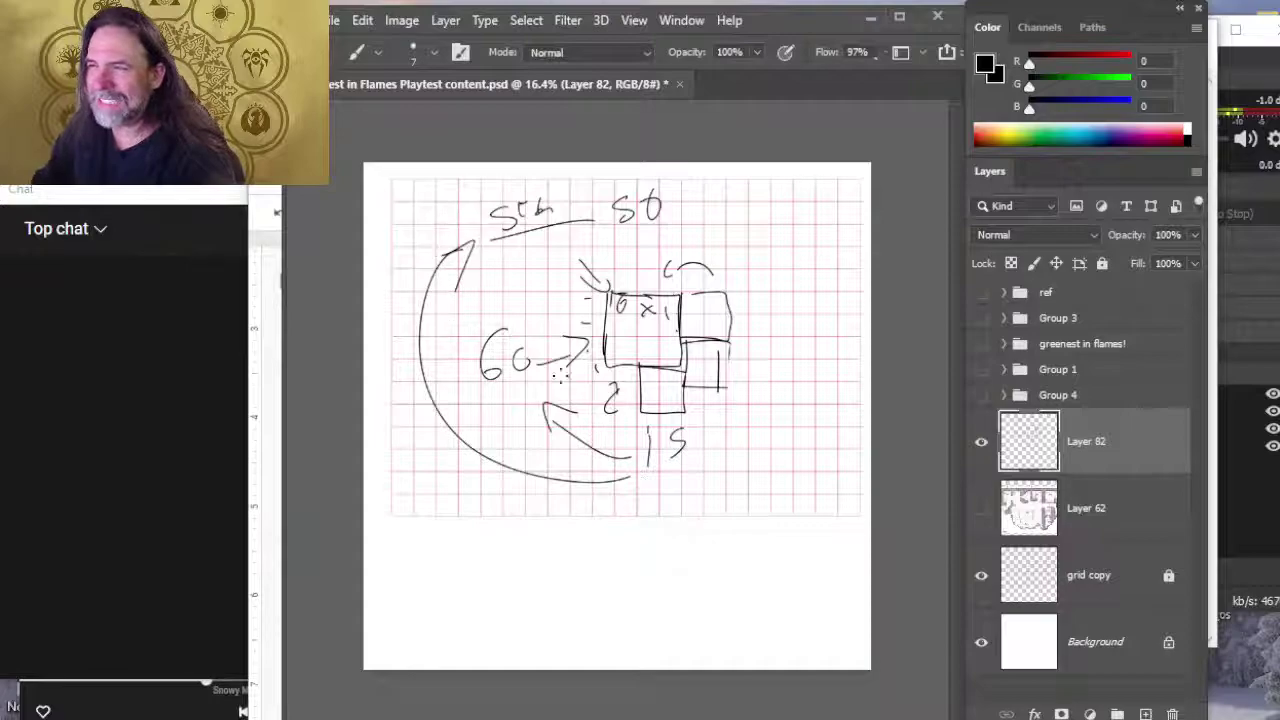
key("e")
mouse_move(585, 215)
left_mouse_down()
mouse_move(655, 205)
mouse_move(505, 232)
left_mouse_up()
mouse_move(625, 201)
left_mouse_down()
mouse_move(500, 218)
mouse_move(585, 218)
mouse_move(520, 230)
mouse_move(490, 214)
mouse_move(492, 228)
left_mouse_up()
key("b")
left_click_drag(526, 204, 568, 185)
mouse_move(565, 240)
left_mouse_down()
mouse_move(638, 205)
mouse_move(560, 178)
mouse_move(638, 200)
mouse_move(595, 246)
left_mouse_up()
key("e")
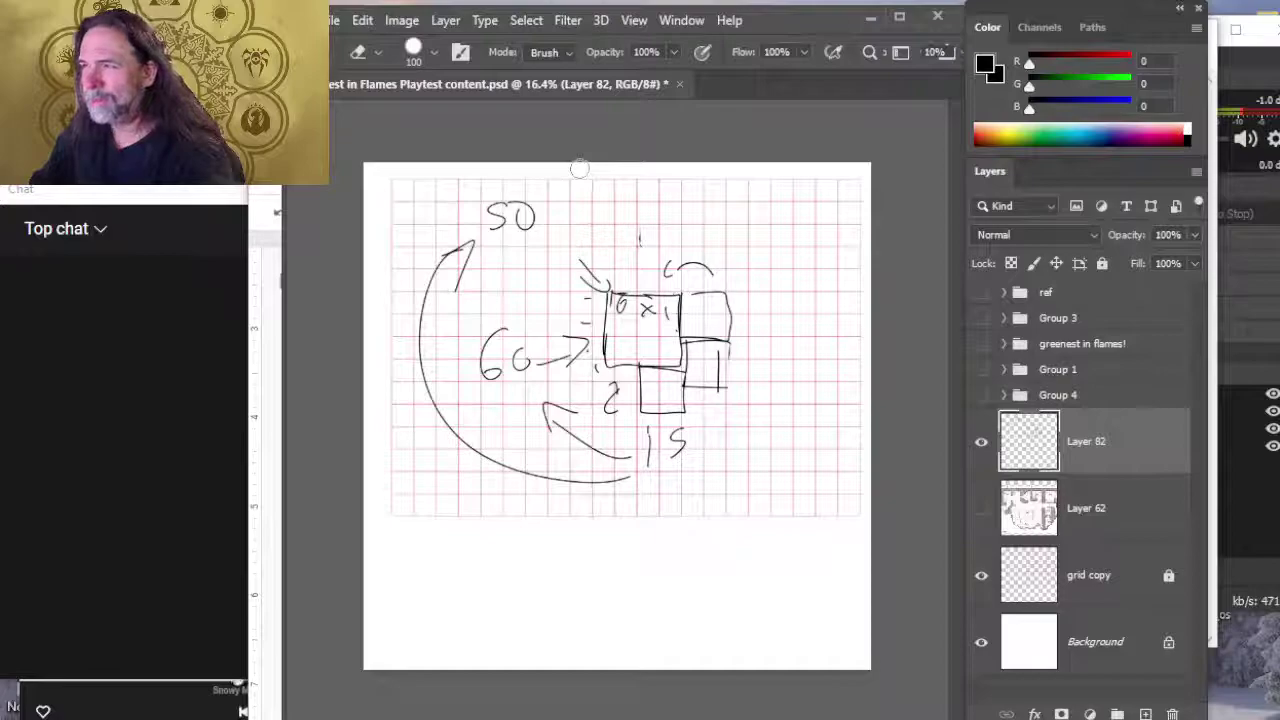
Step: Write a 0 in the new box and add dashes beside the top box, removing a stray 3
key("b")
mouse_move(575, 184)
left_mouse_down()
mouse_move(563, 240)
mouse_move(641, 243)
mouse_move(567, 183)
left_mouse_up()
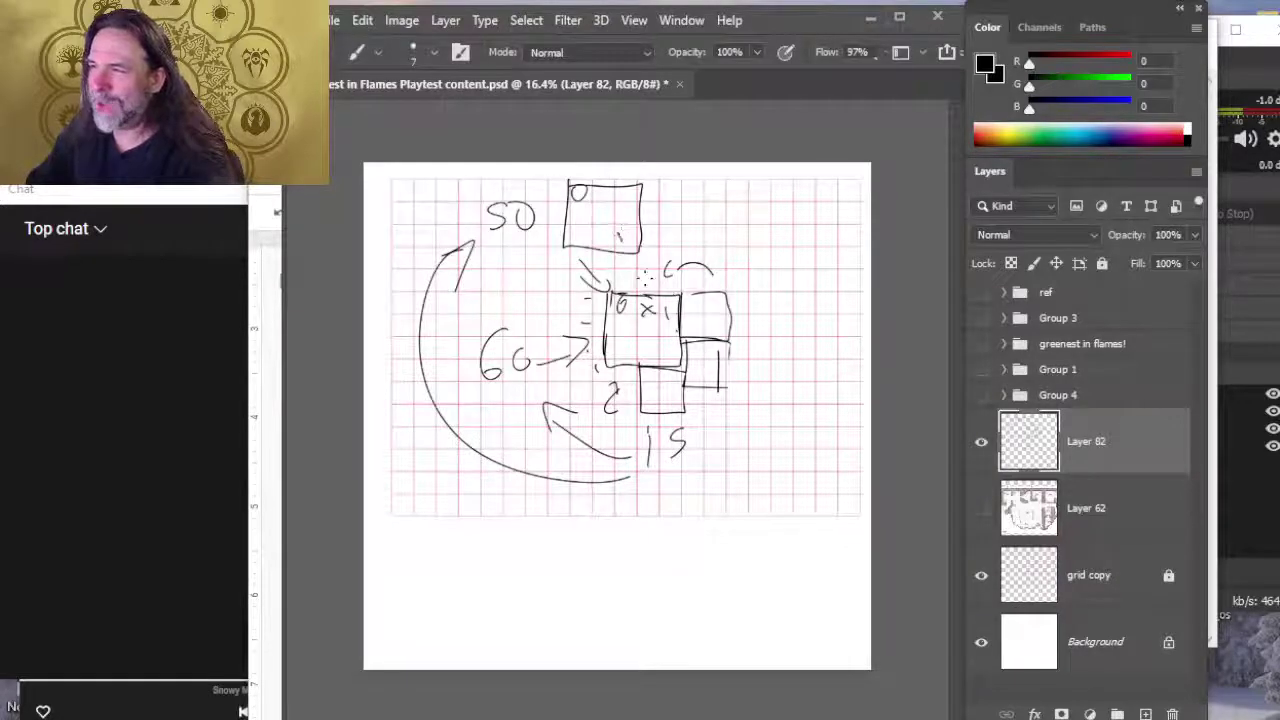
key("e")
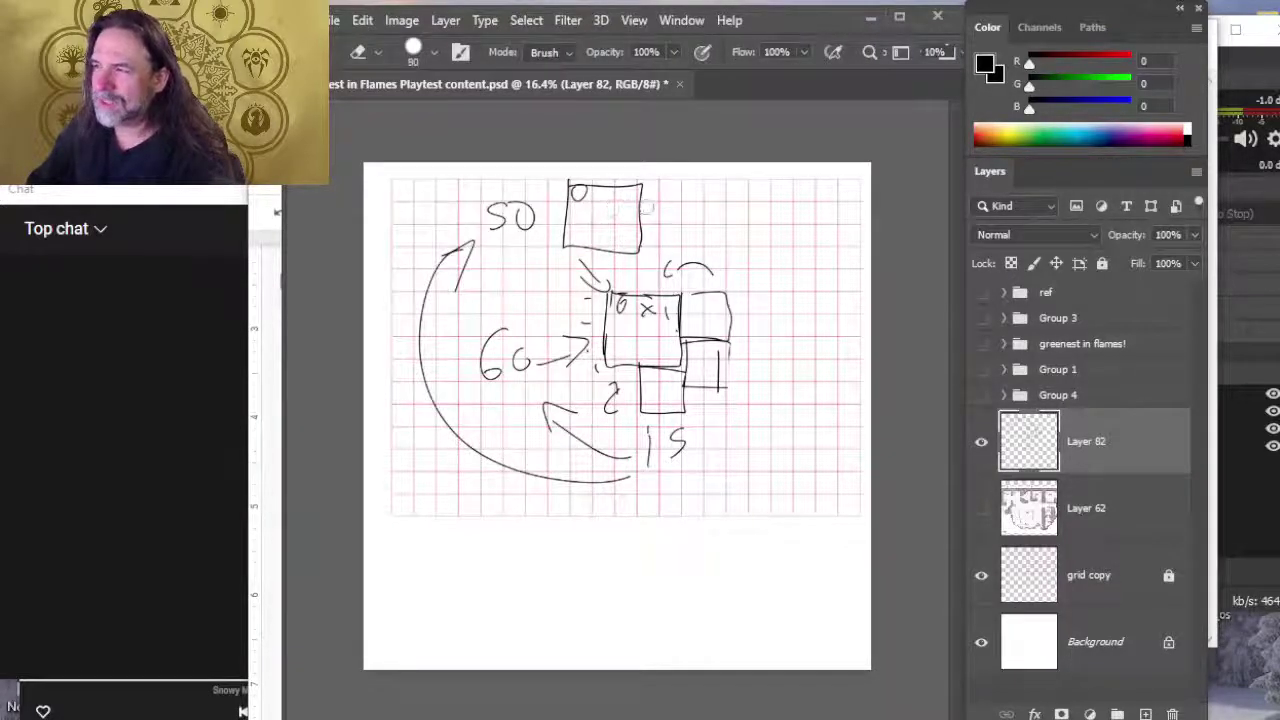
key("b")
left_click_drag(658, 191, 670, 191)
left_click_drag(657, 213, 672, 236)
mouse_move(725, 177)
left_mouse_down()
mouse_move(729, 196)
mouse_move(740, 194)
mouse_move(717, 190)
mouse_move(760, 176)
left_mouse_up()
key("e")
key("b")
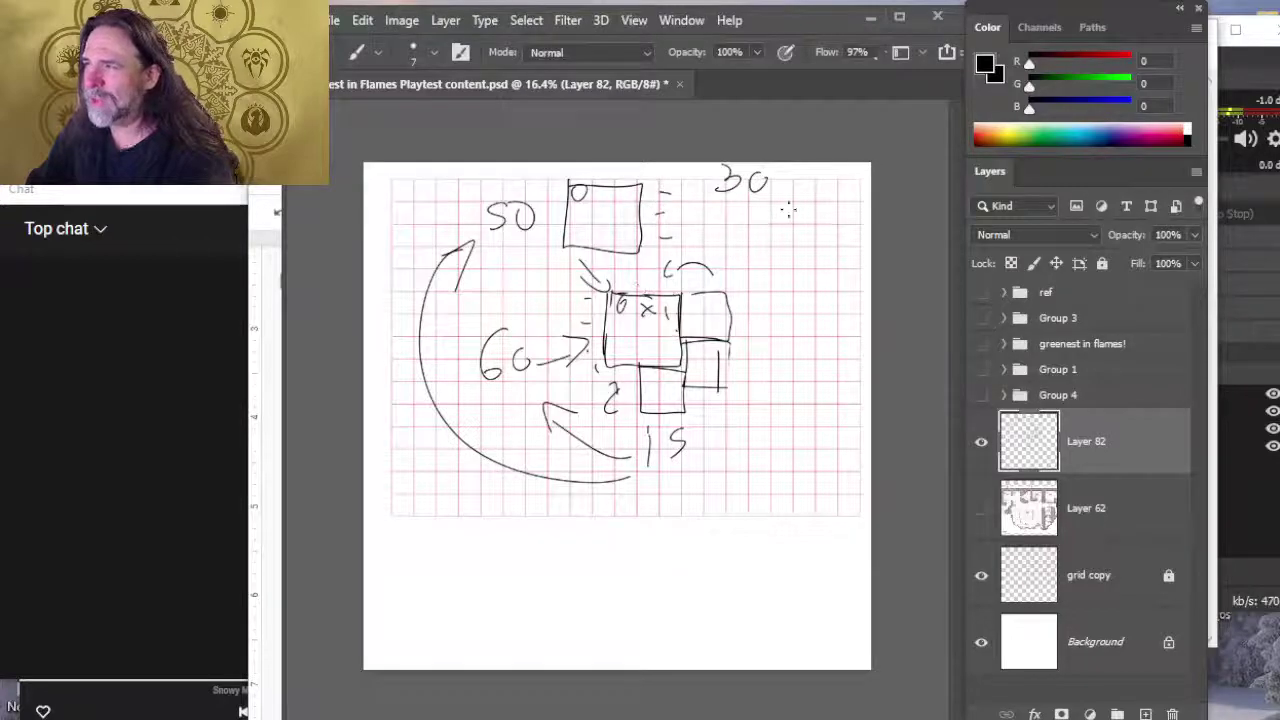
Step: Write 90 below the 30 and draw dividing lines inside the top box
mouse_move(792, 222)
left_mouse_down()
mouse_move(770, 246)
mouse_move(810, 224)
left_mouse_up()
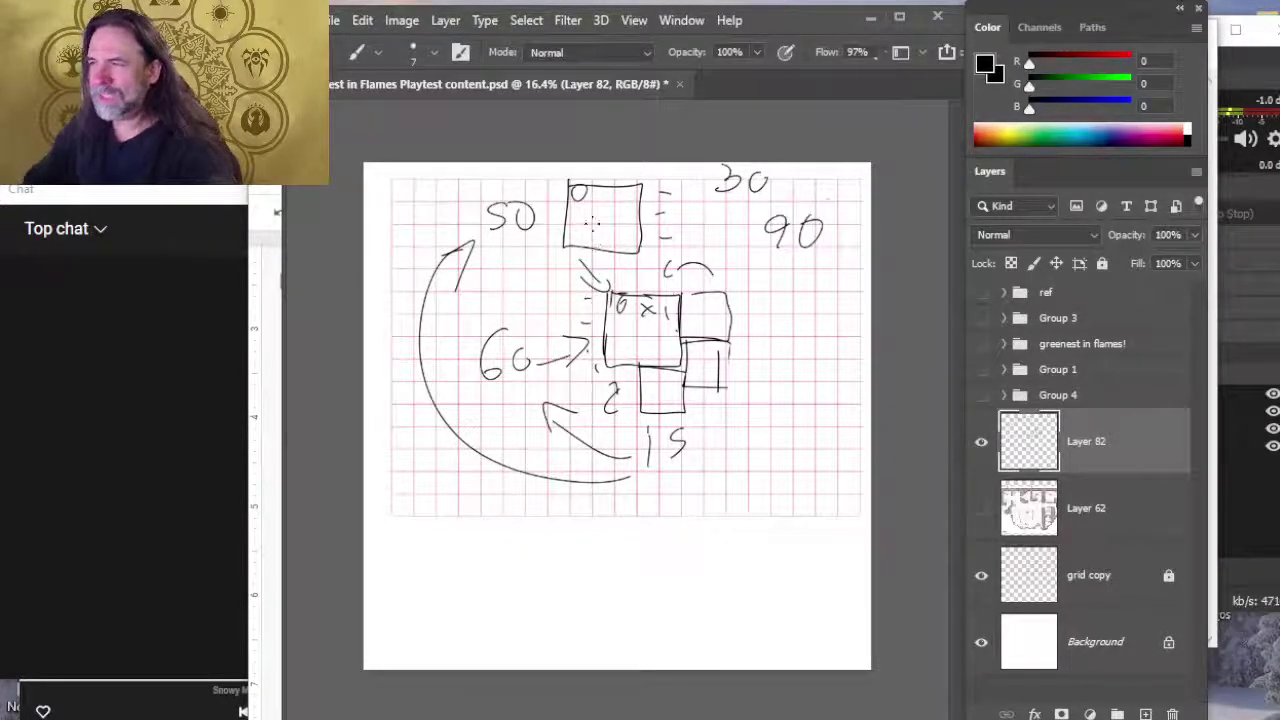
mouse_move(572, 222)
left_mouse_down()
mouse_move(618, 222)
mouse_move(568, 228)
mouse_move(590, 242)
left_mouse_up()
left_click_drag(614, 222, 628, 234)
left_click_drag(625, 178, 625, 250)
left_click_drag(626, 236, 562, 236)
Step: Add a circled 90 at the right, replace the central box's x with small marks, then go to Google Docs
mouse_move(812, 332)
left_mouse_down()
mouse_move(808, 376)
mouse_move(852, 298)
left_mouse_up()
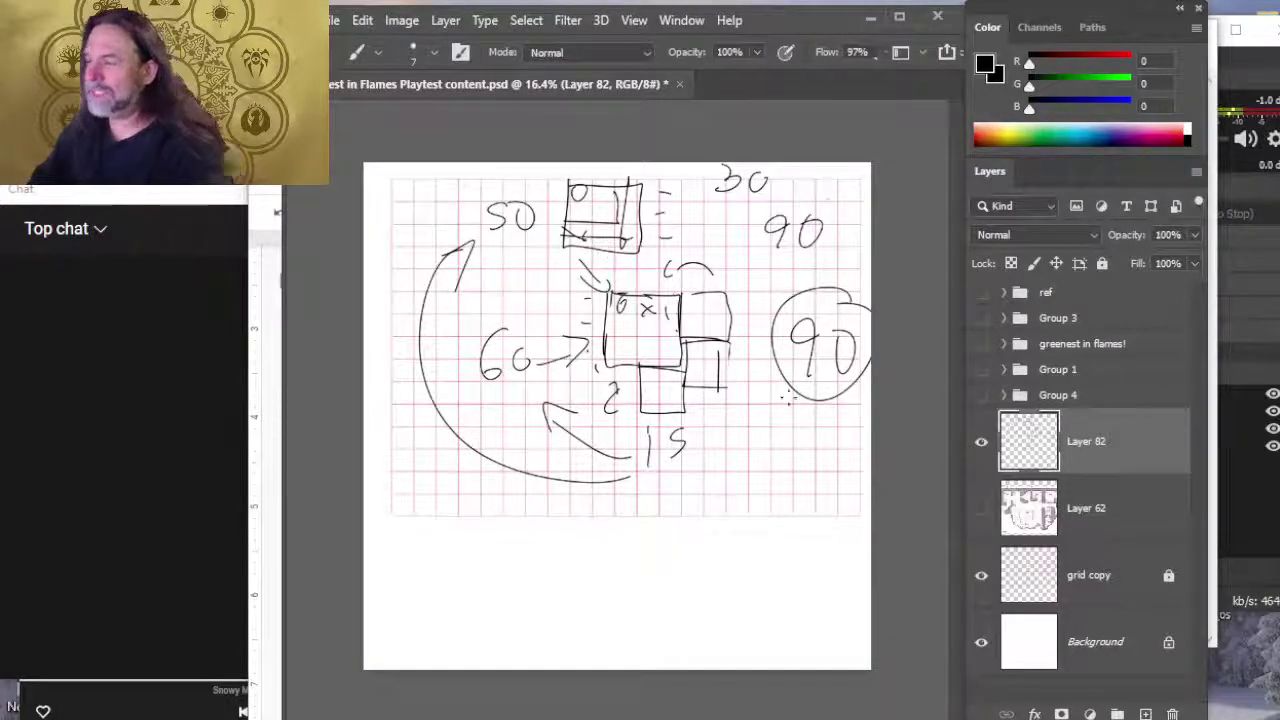
left_click_drag(754, 421, 776, 420)
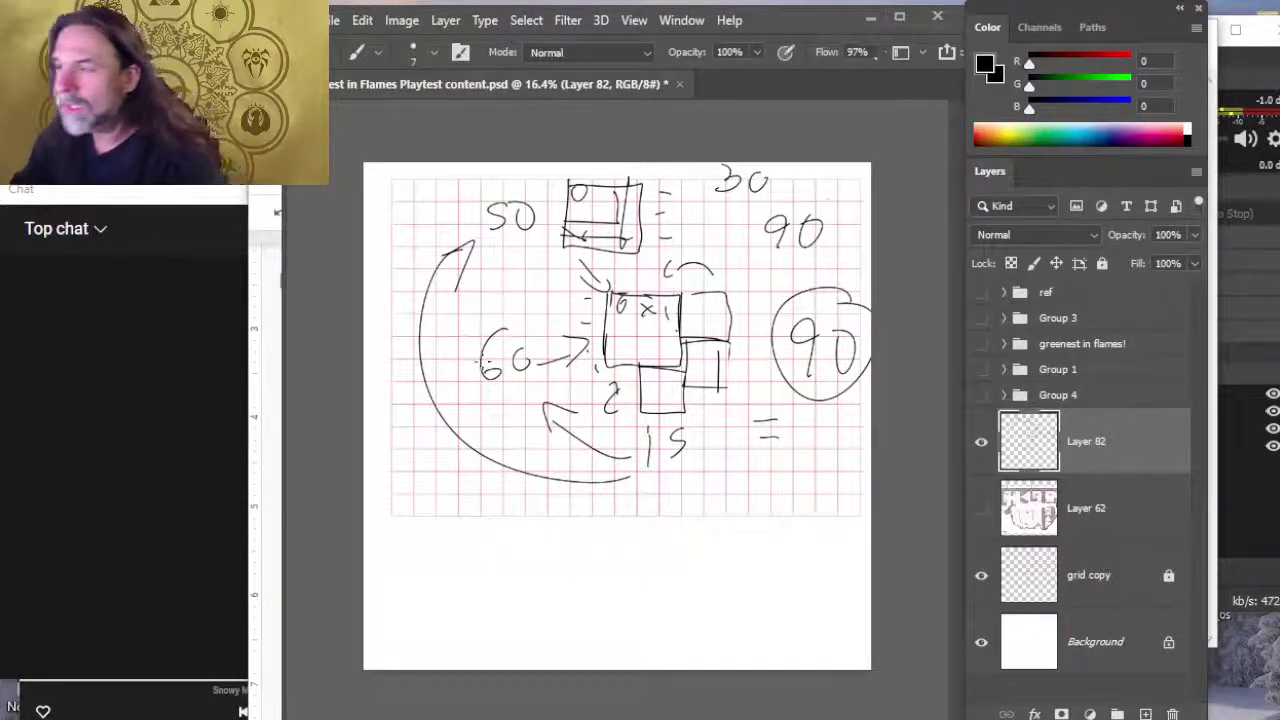
key("e")
mouse_move(640, 345)
left_mouse_down()
mouse_move(636, 312)
mouse_move(658, 312)
mouse_move(685, 352)
left_mouse_up()
key("b")
left_click_drag(605, 300, 672, 294)
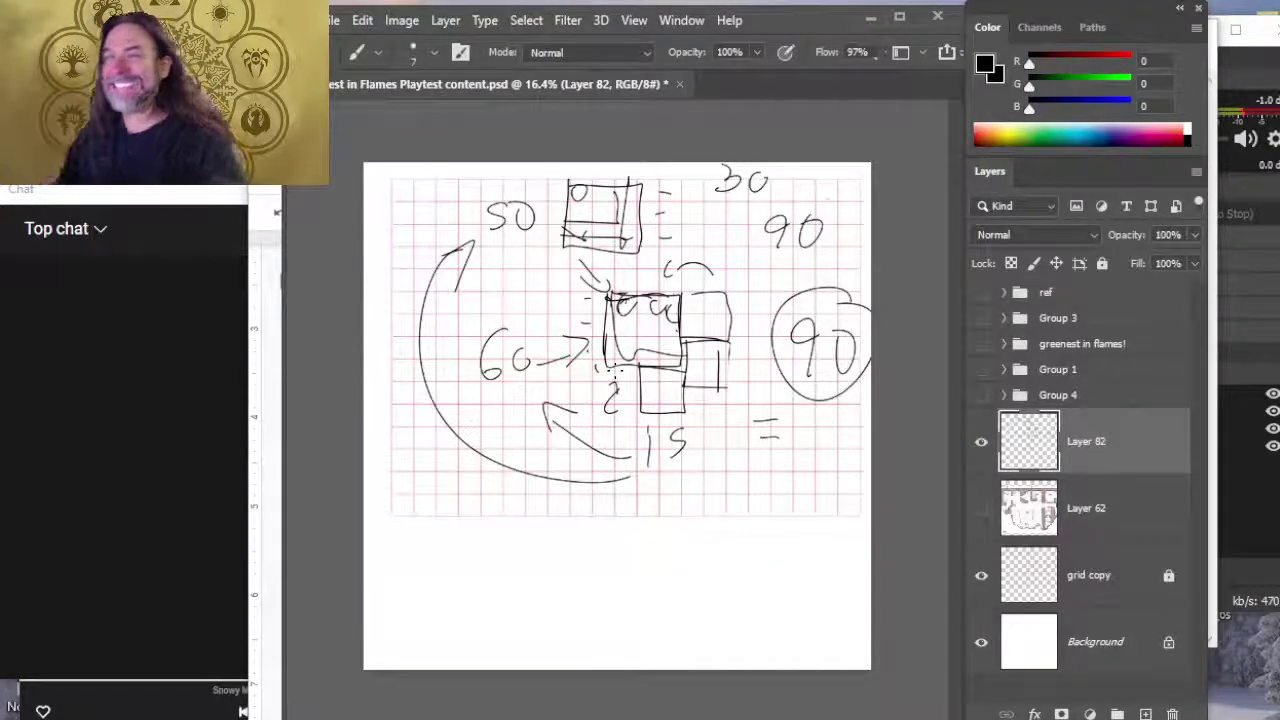
key("alt+Tab")
key("alt+Tab")
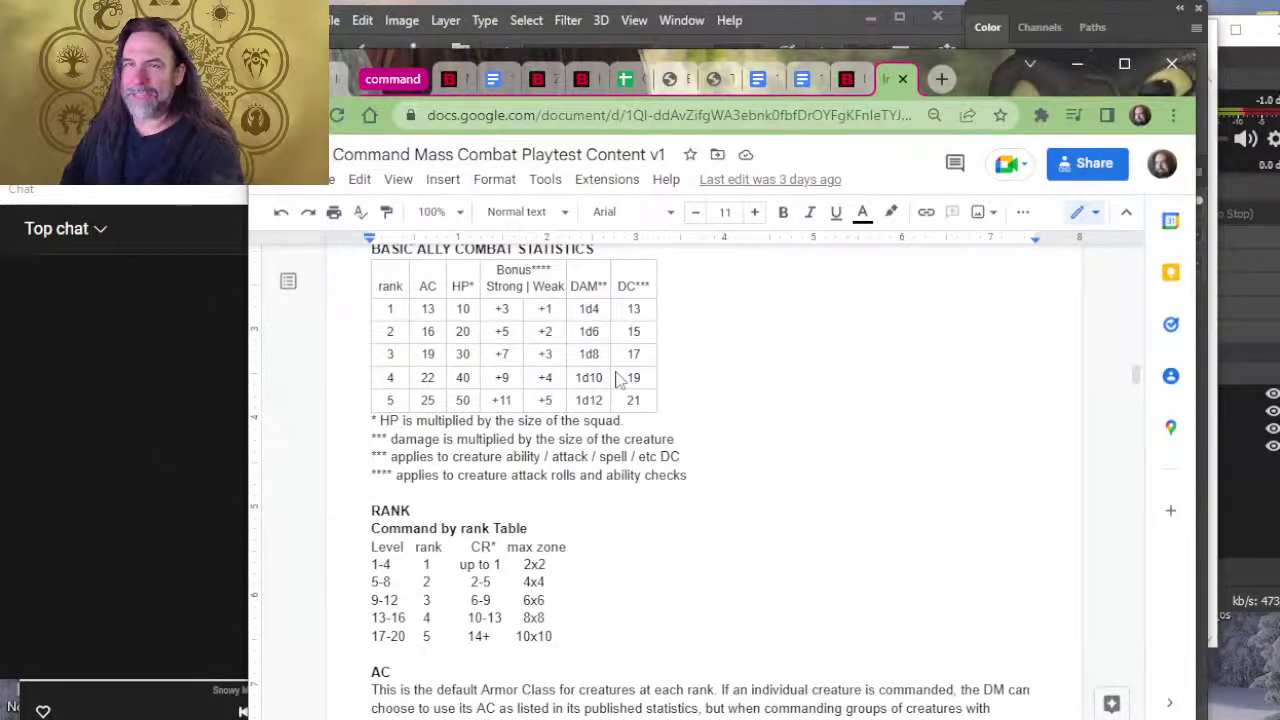
Step: Leave the Google Docs combat statistics table and return to the Photoshop footprint sketch
key("alt+Tab")
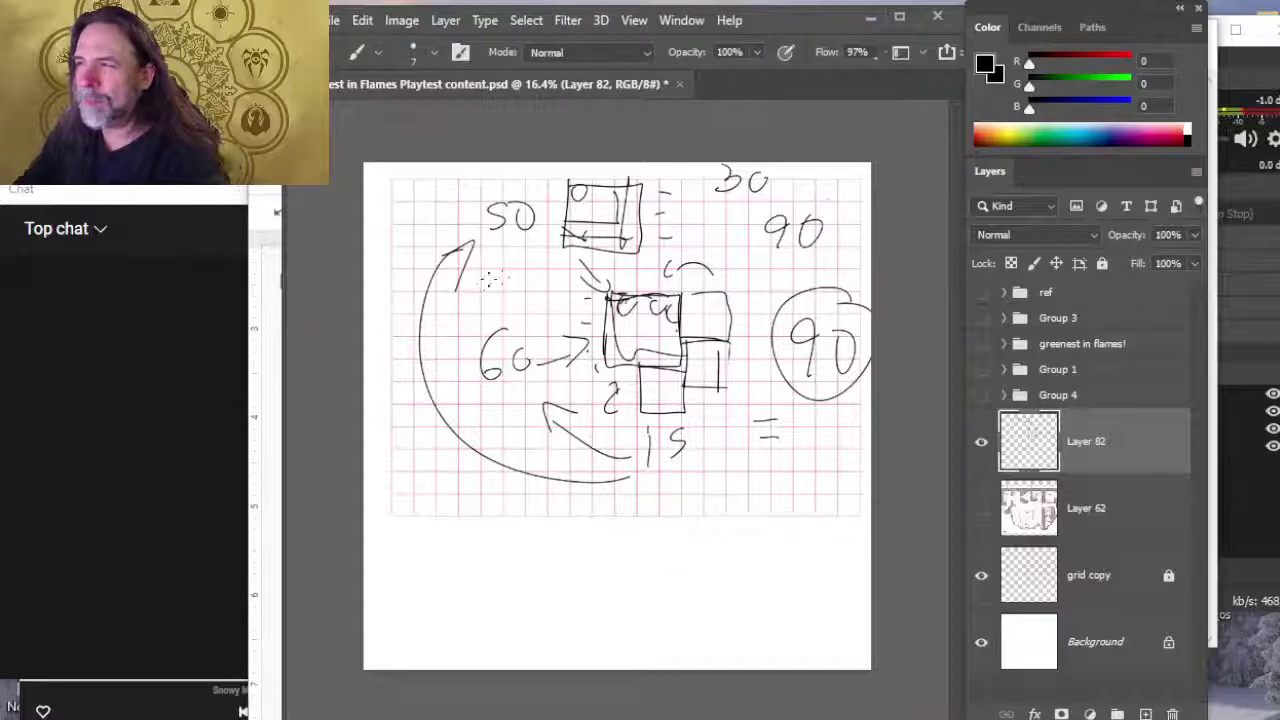
Step: Line the top box's bottom and right edges and erase the old marks inside it
left_click_drag(552, 230, 636, 238)
left_click_drag(618, 164, 634, 298)
left_click_drag(650, 254, 624, 290)
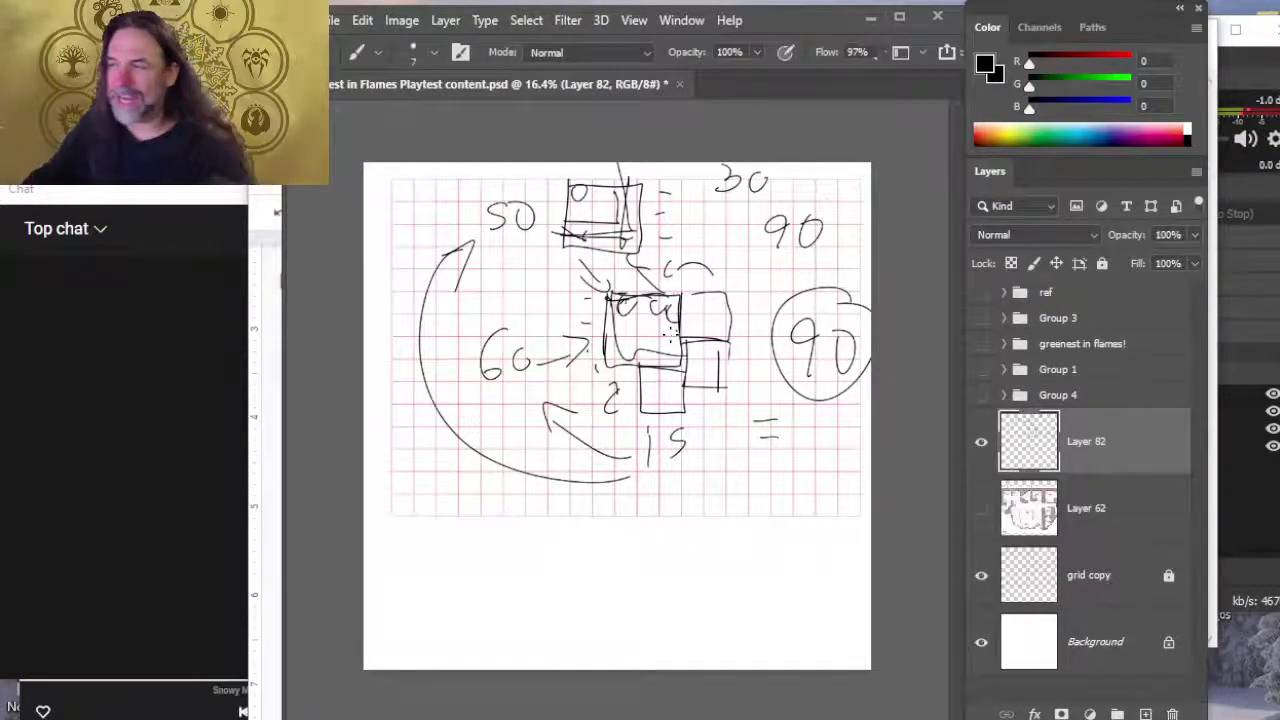
key("e")
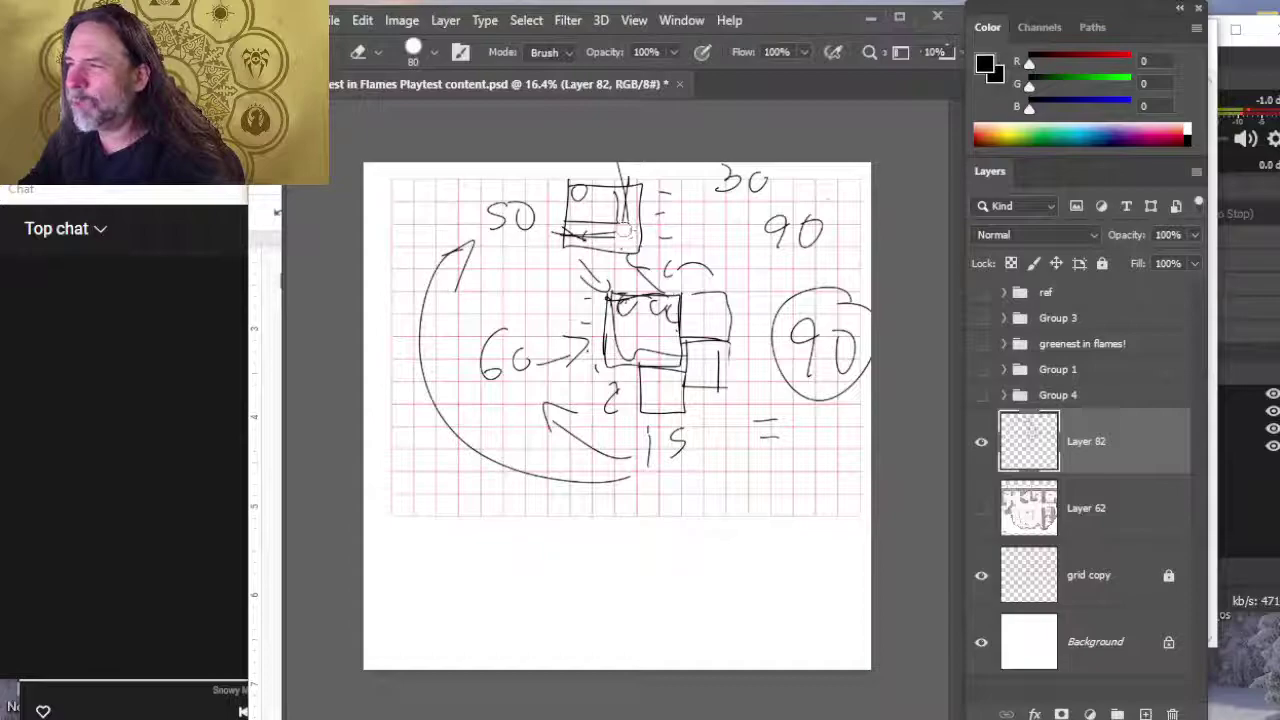
key("b")
key("e")
mouse_move(612, 248)
left_mouse_down()
mouse_move(570, 236)
mouse_move(626, 198)
mouse_move(599, 199)
left_mouse_up()
key("b")
Step: Fill the top box with rows of x marks, undo the 15, and loop around the 50
mouse_move(599, 204)
left_mouse_down()
mouse_move(610, 216)
mouse_move(591, 220)
left_mouse_up()
left_click(578, 208)
left_click(586, 210)
mouse_move(591, 208)
left_mouse_down()
mouse_move(579, 220)
mouse_move(596, 244)
mouse_move(586, 240)
left_mouse_up()
mouse_move(586, 226)
left_mouse_down()
mouse_move(574, 240)
mouse_move(612, 242)
left_mouse_up()
mouse_move(612, 226)
left_mouse_down()
mouse_move(600, 242)
mouse_move(630, 242)
left_mouse_up()
mouse_move(630, 228)
left_mouse_down()
mouse_move(616, 242)
mouse_move(636, 220)
left_mouse_up()
left_click_drag(624, 186, 642, 206)
left_click_drag(632, 192, 620, 210)
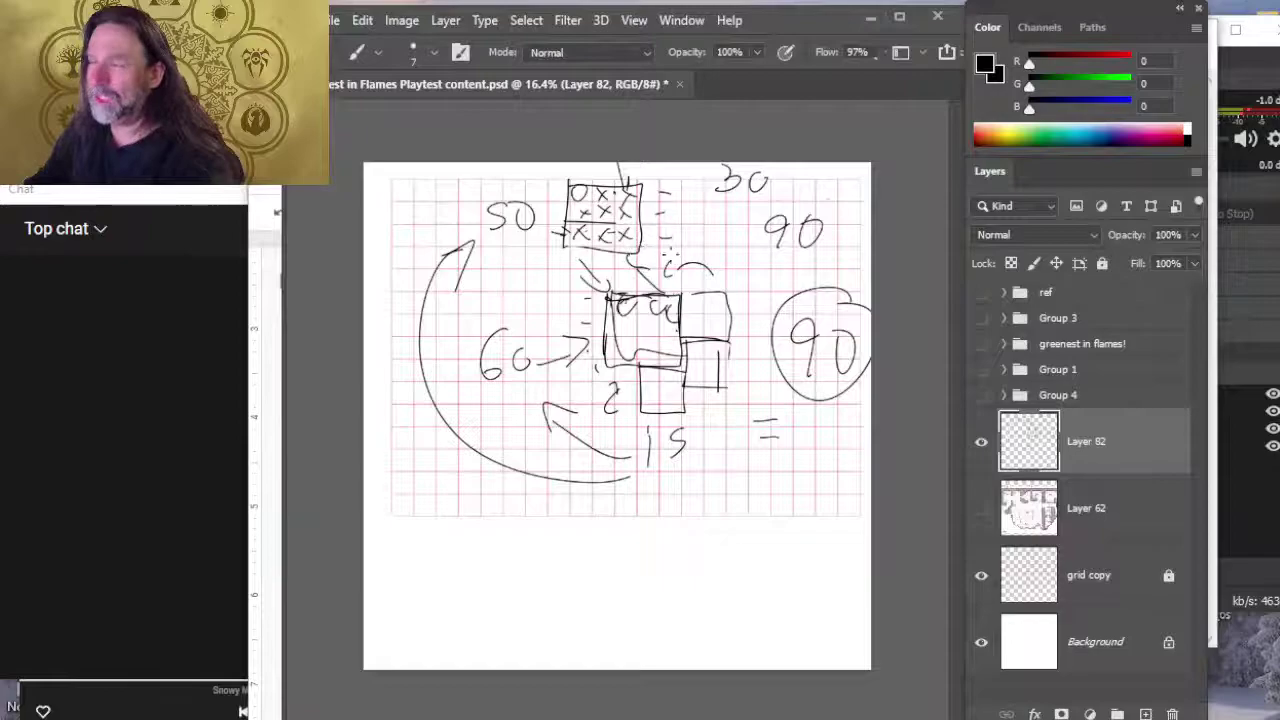
mouse_move(710, 313)
left_mouse_down()
mouse_move(704, 370)
mouse_move(656, 402)
left_mouse_up()
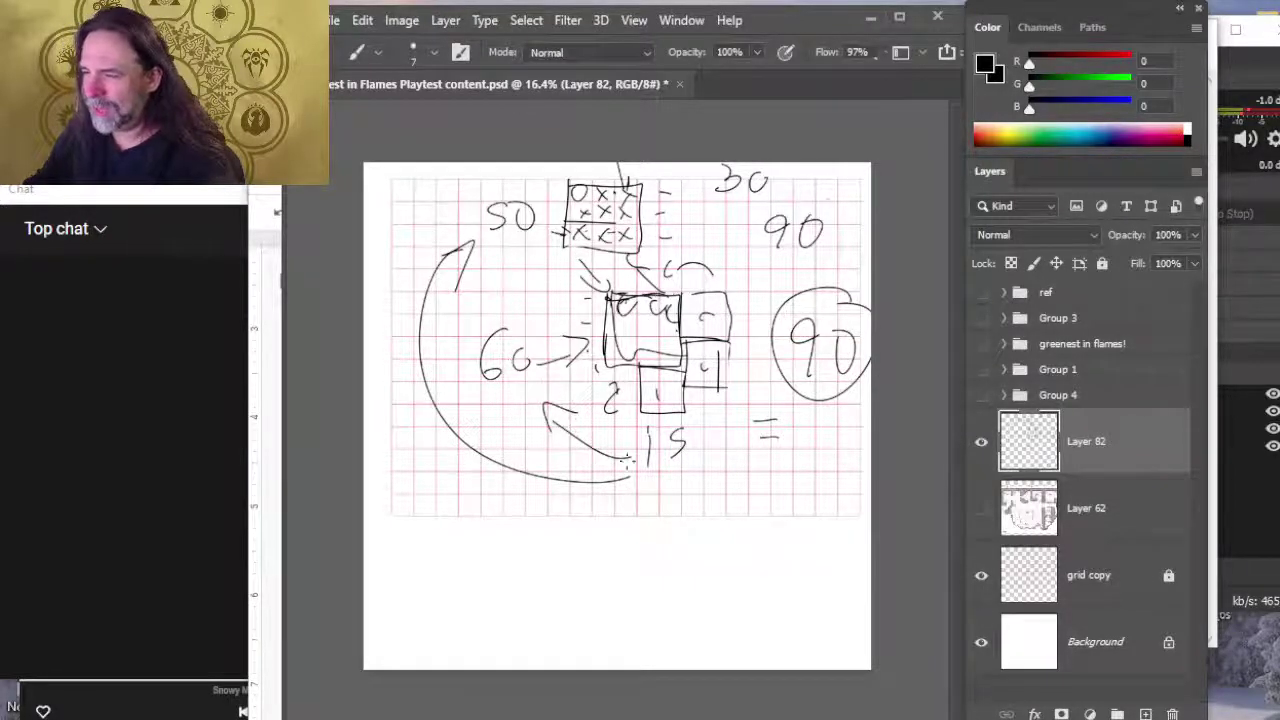
key("ctrl+z")
key("ctrl+z")
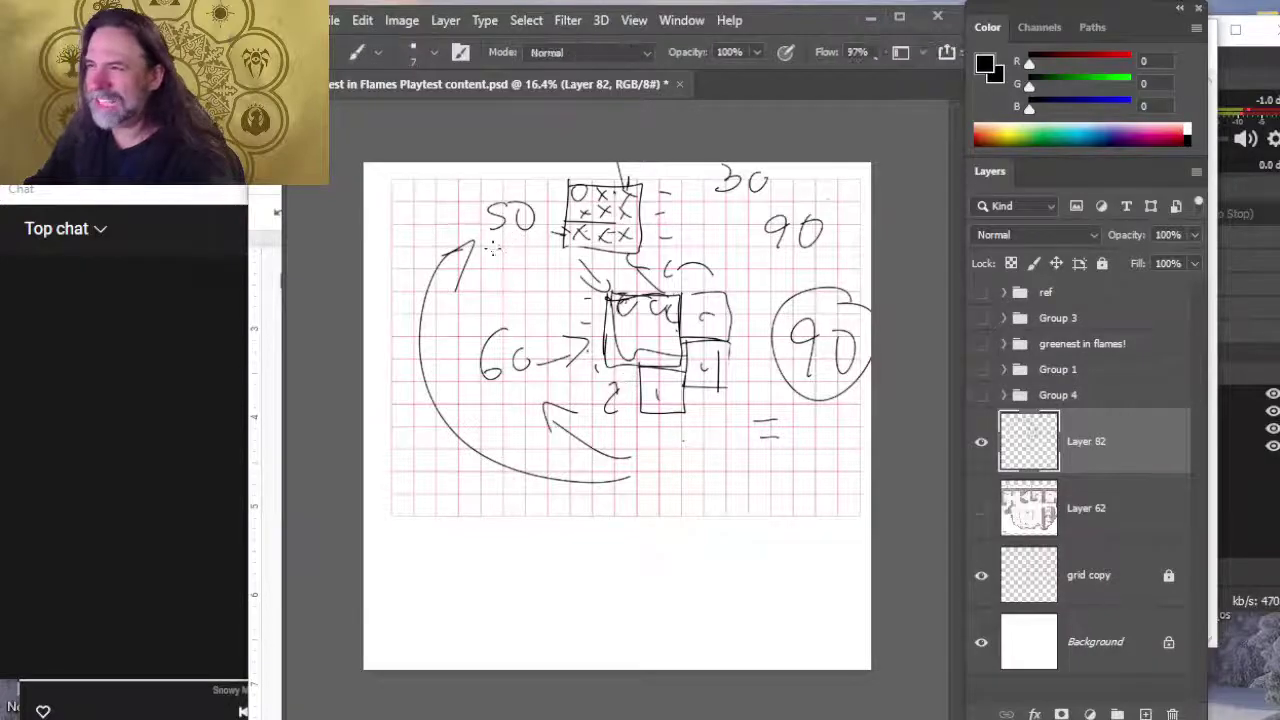
left_click_drag(492, 248, 462, 246)
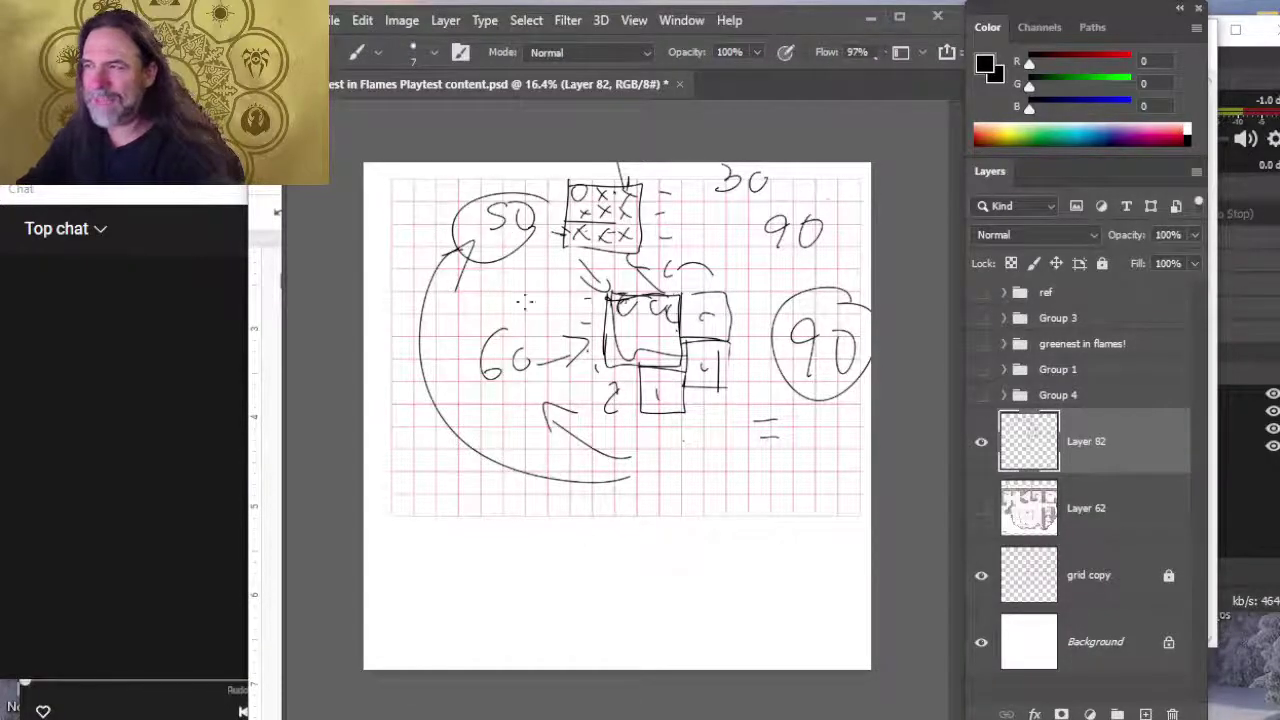
Step: Draw a diagonal arrow toward the top box and erase the lower row of x marks
left_click_drag(536, 286, 568, 252)
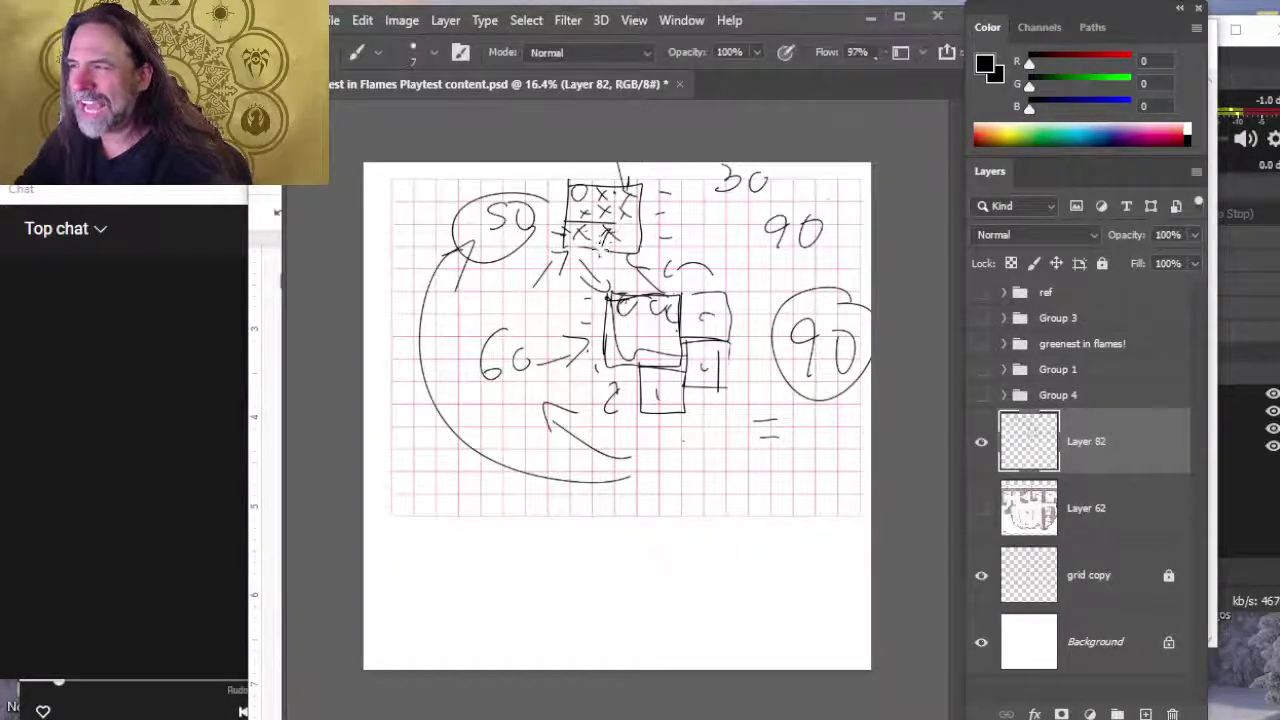
key("e")
mouse_move(605, 265)
left_mouse_down()
mouse_move(612, 236)
mouse_move(590, 262)
mouse_move(586, 240)
mouse_move(640, 212)
mouse_move(630, 196)
mouse_move(597, 244)
mouse_move(630, 233)
left_mouse_up()
key("b")
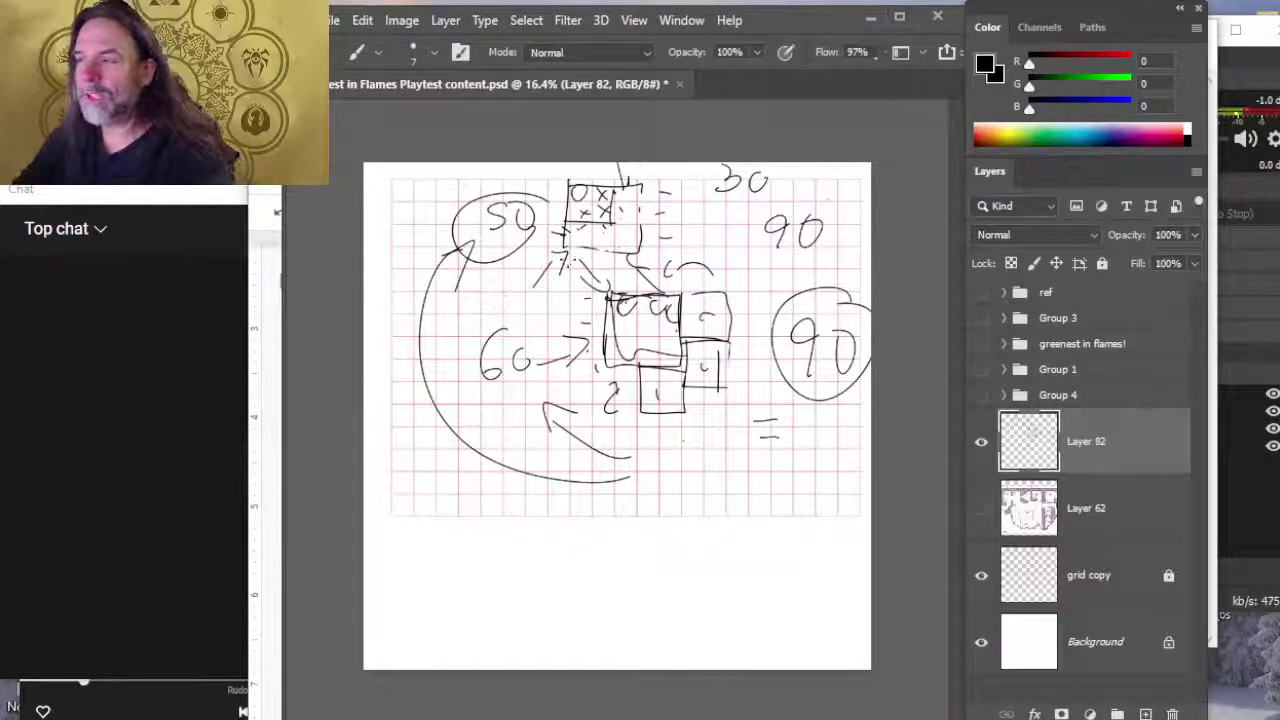
left_click_drag(566, 242, 572, 256)
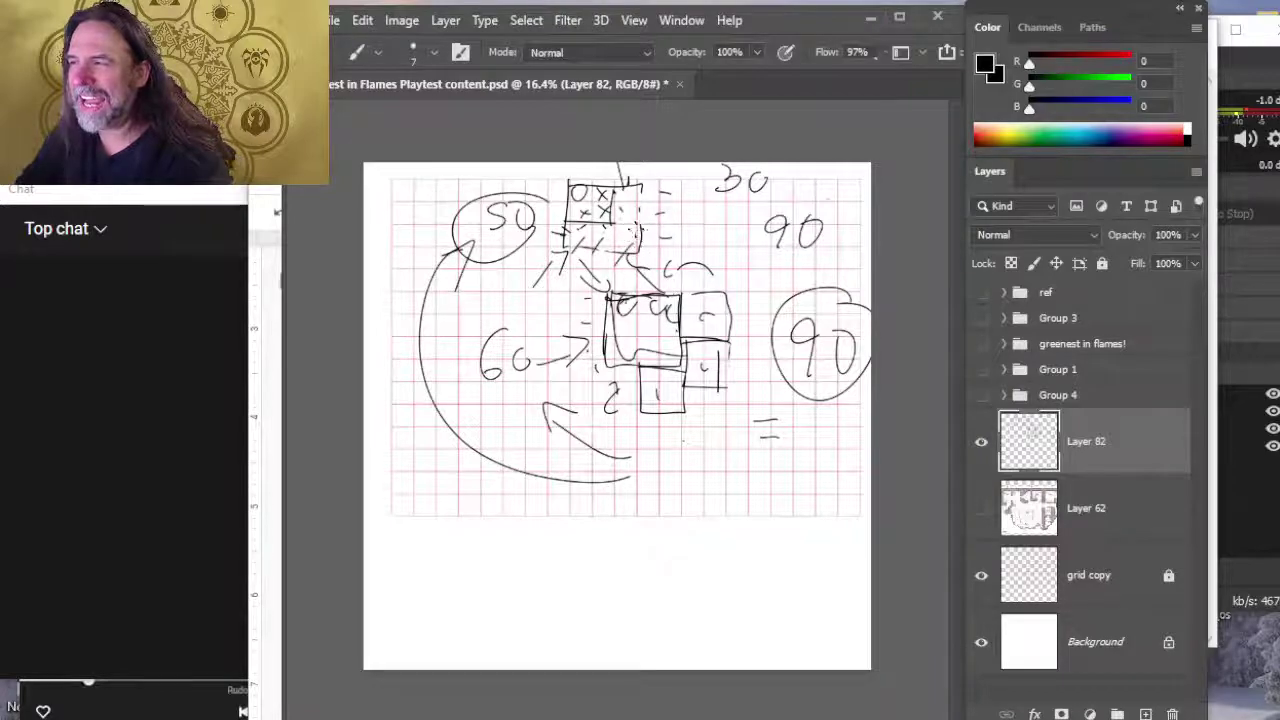
left_click_drag(622, 198, 630, 213)
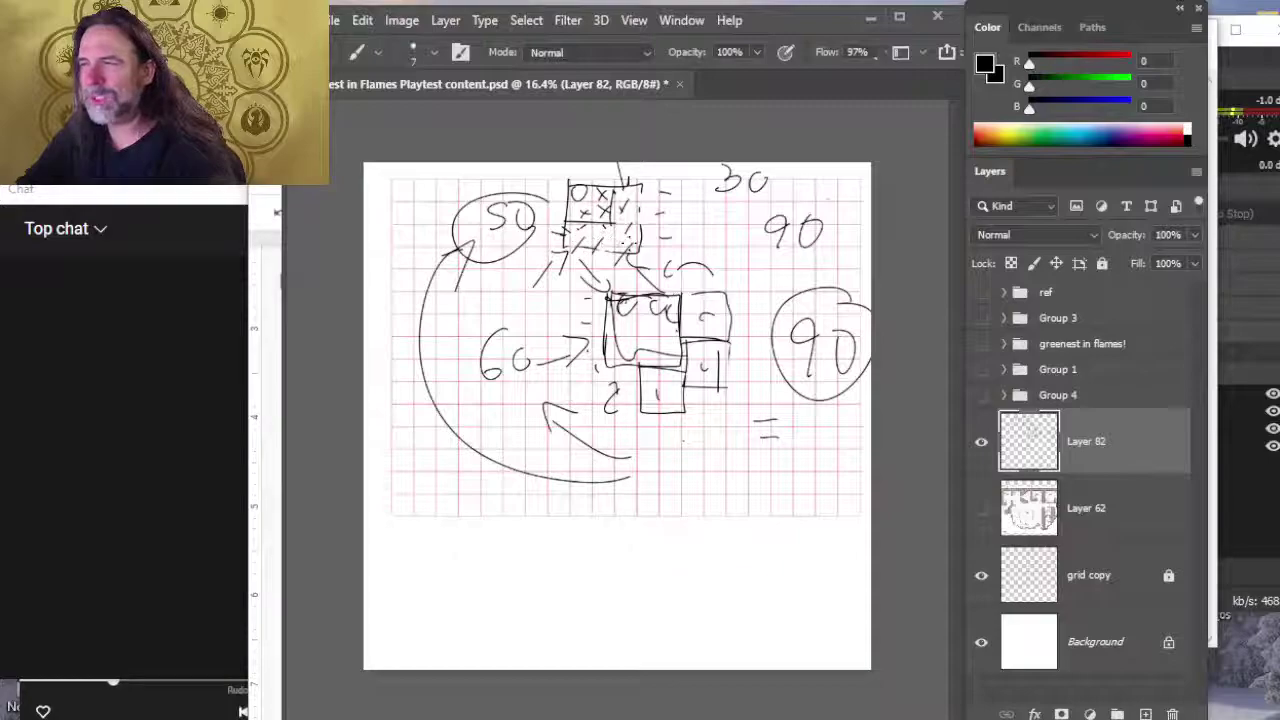
Step: Erase stray strokes around the x grid box and change the 60 to 40
key("e")
left_click_drag(640, 240, 636, 183)
left_click_drag(600, 252, 562, 232)
key("b")
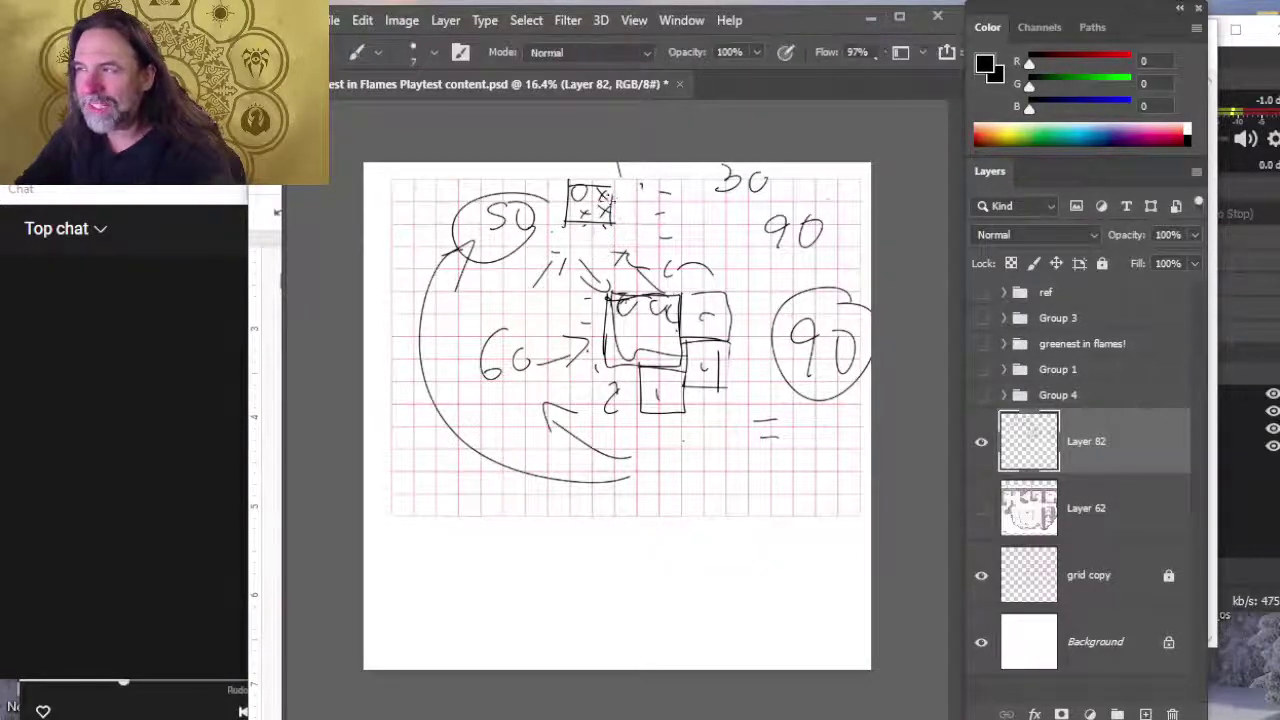
key("e")
mouse_move(520, 345)
left_mouse_down()
mouse_move(490, 370)
mouse_move(500, 333)
mouse_move(495, 372)
left_mouse_up()
key("b")
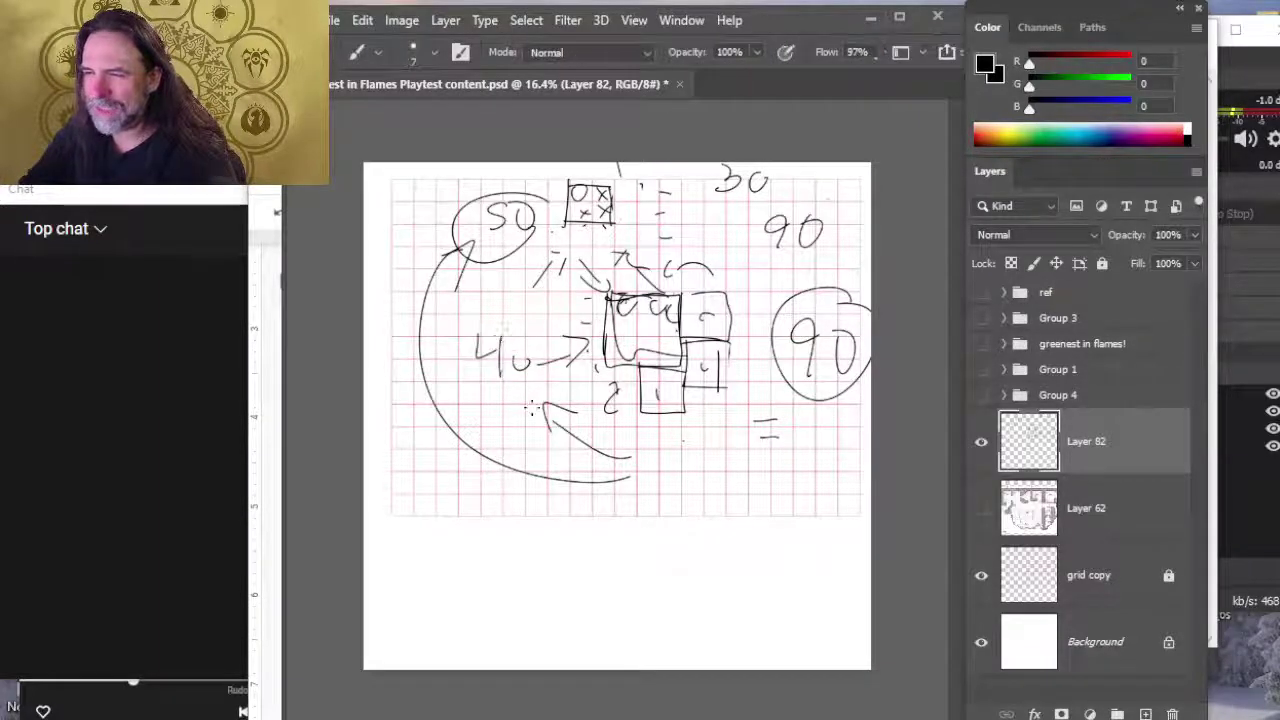
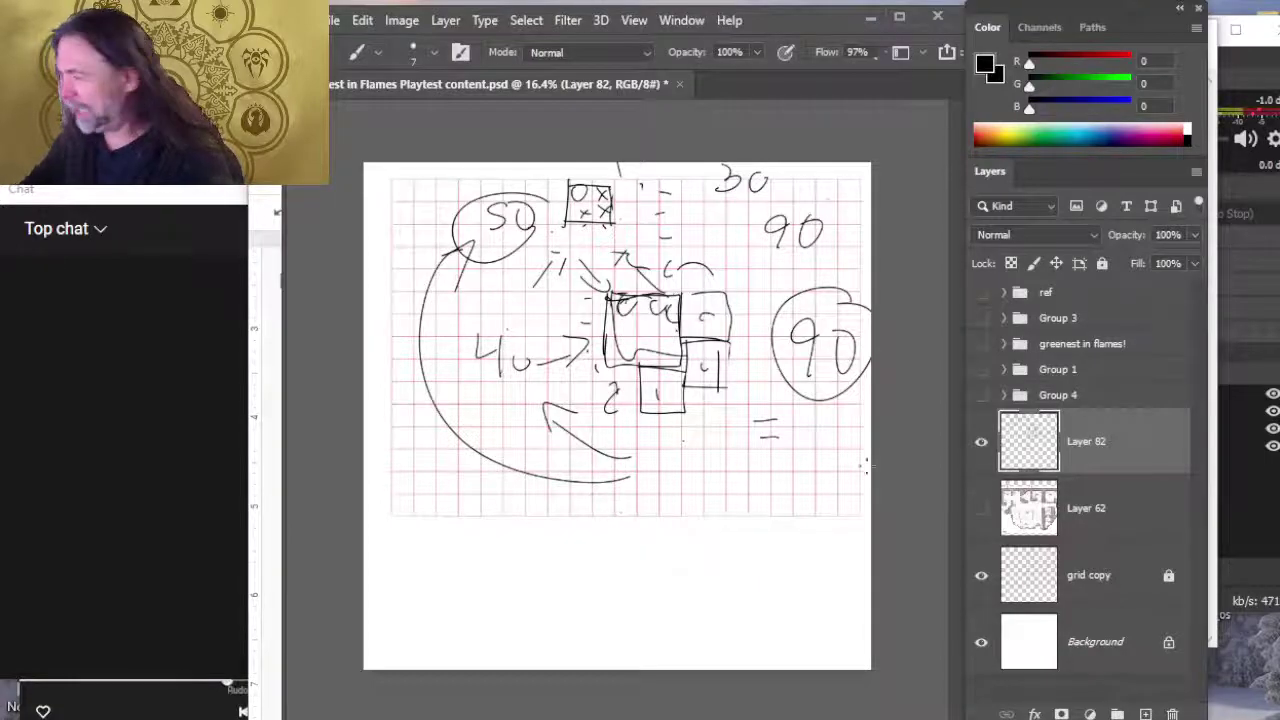
Step: Hide Layer 82 and, on a new layer, sketch a box with handwritten marks
left_click(981, 441)
left_click(1143, 713)
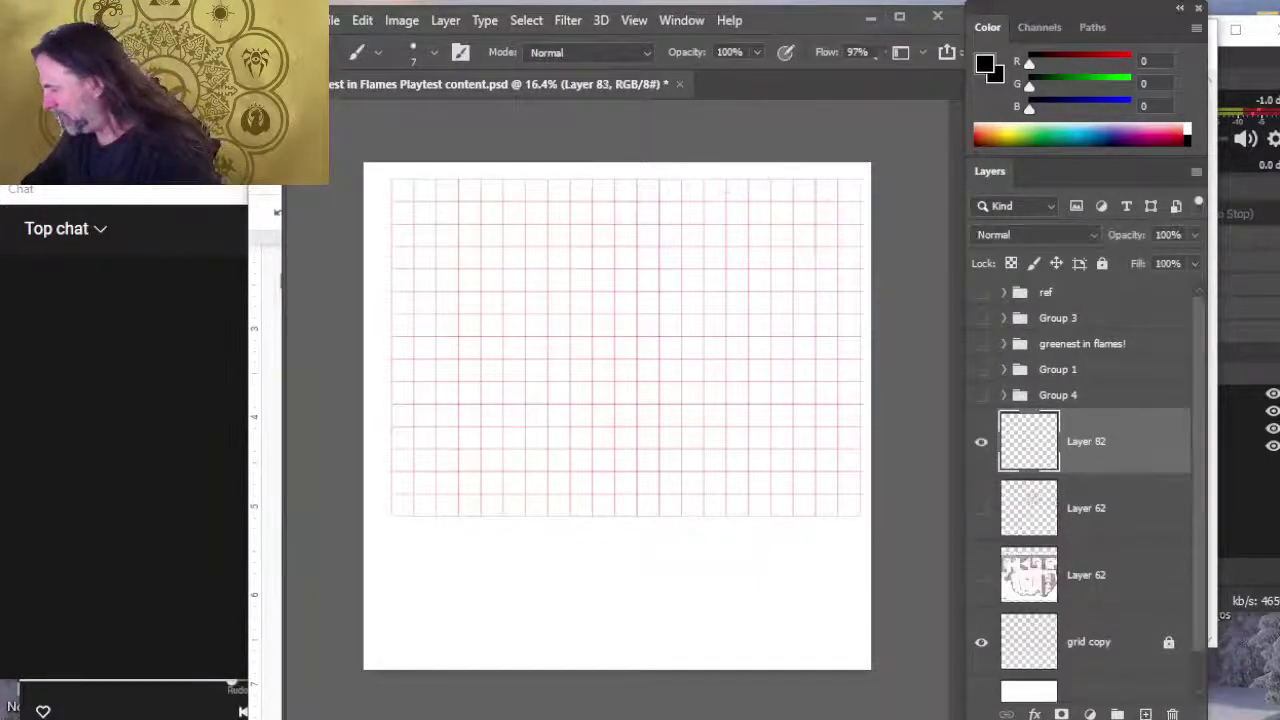
mouse_move(573, 292)
left_mouse_down()
mouse_move(630, 362)
mouse_move(634, 294)
mouse_move(575, 289)
left_mouse_up()
mouse_move(528, 367)
left_mouse_down()
mouse_move(532, 400)
mouse_move(566, 396)
left_mouse_up()
left_click_drag(545, 336, 557, 336)
left_click_drag(549, 325, 572, 311)
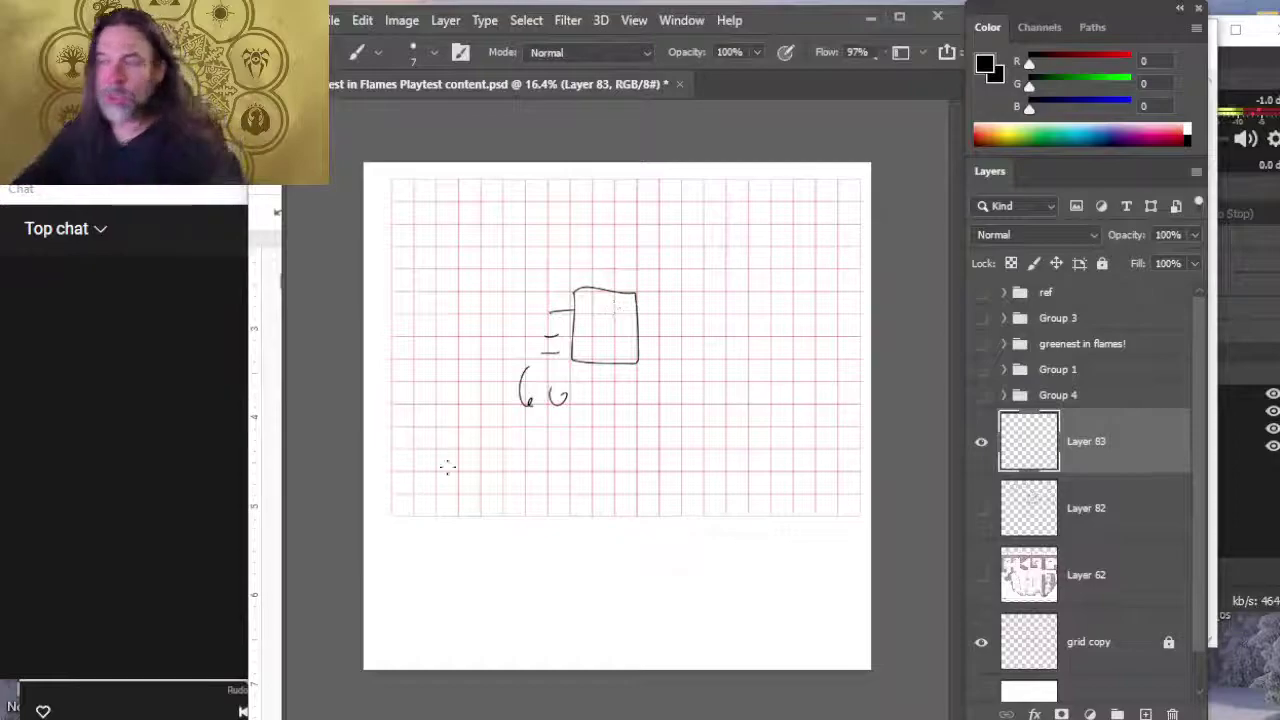
mouse_move(561, 408)
left_mouse_down()
mouse_move(586, 407)
mouse_move(591, 421)
left_mouse_up()
left_click_drag(615, 389, 618, 425)
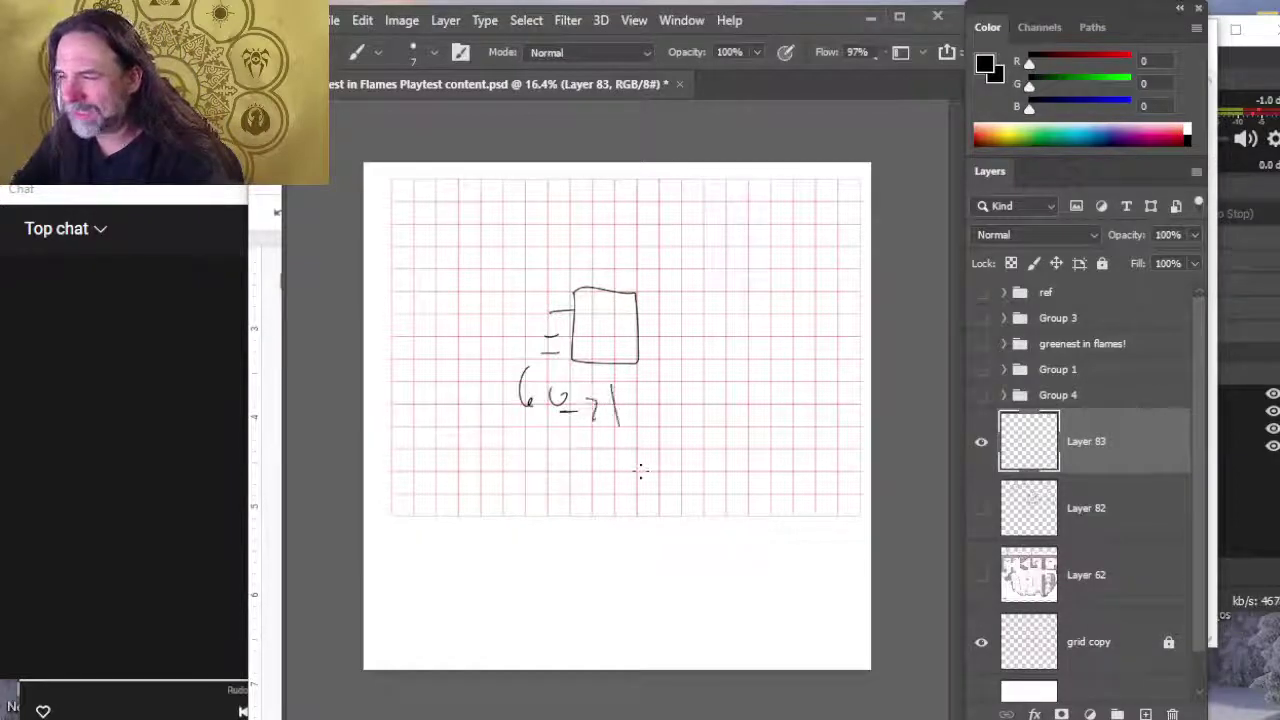
Step: Undo the diagonals crossing the box, then write a 0 inside and an up arrow beside it
left_click_drag(538, 273, 685, 395)
mouse_move(685, 283)
left_mouse_down()
mouse_move(620, 330)
mouse_move(540, 442)
left_mouse_up()
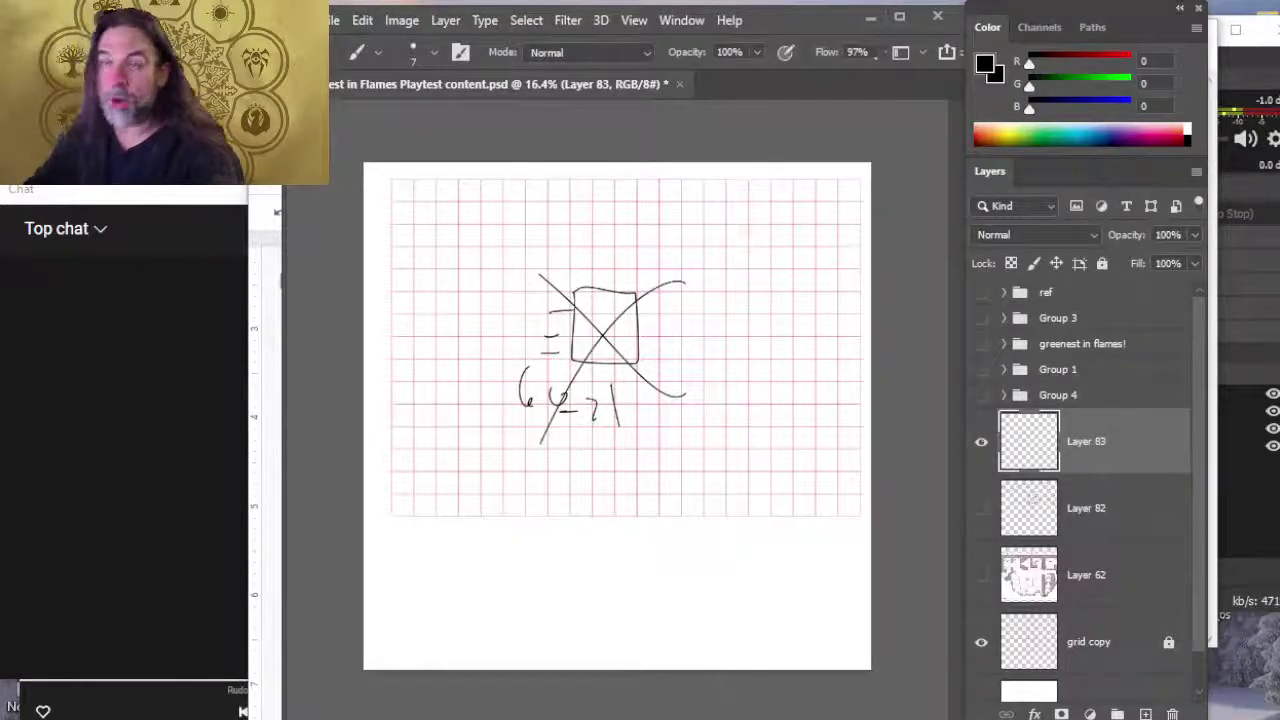
key("ctrl+z")
key("ctrl+z")
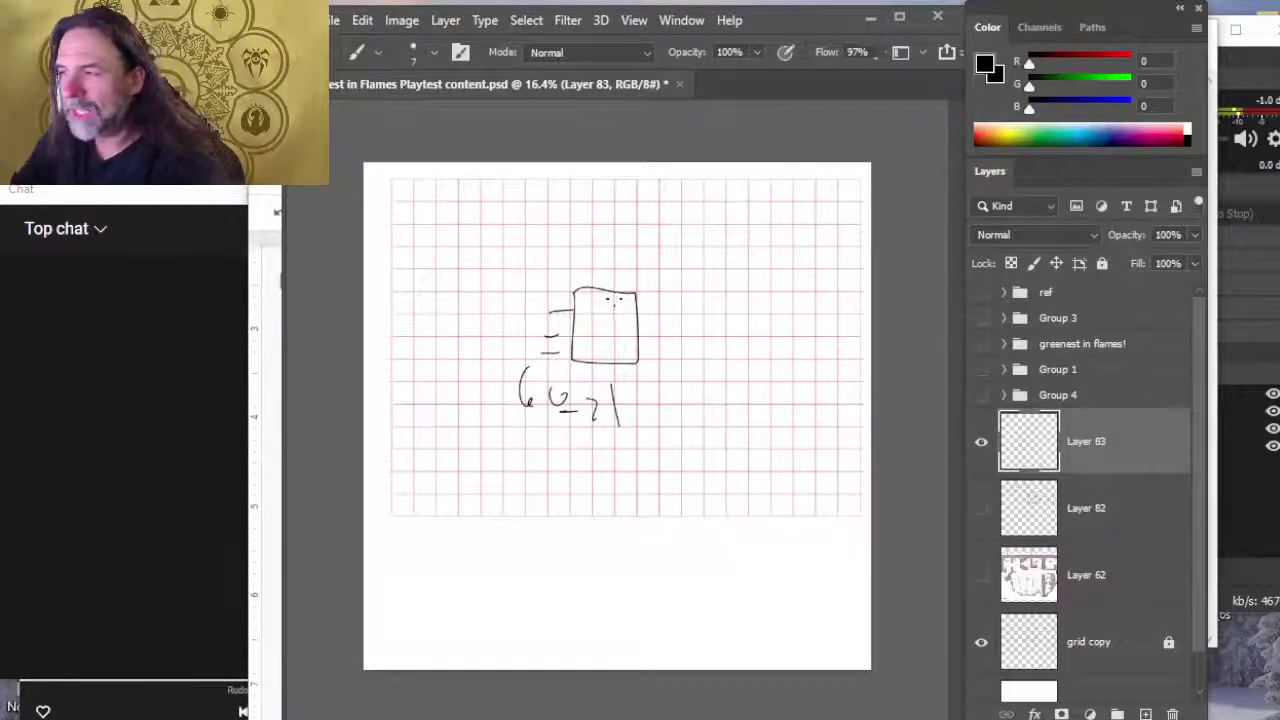
mouse_move(604, 314)
left_mouse_down()
mouse_move(595, 326)
mouse_move(603, 313)
mouse_move(671, 354)
left_mouse_up()
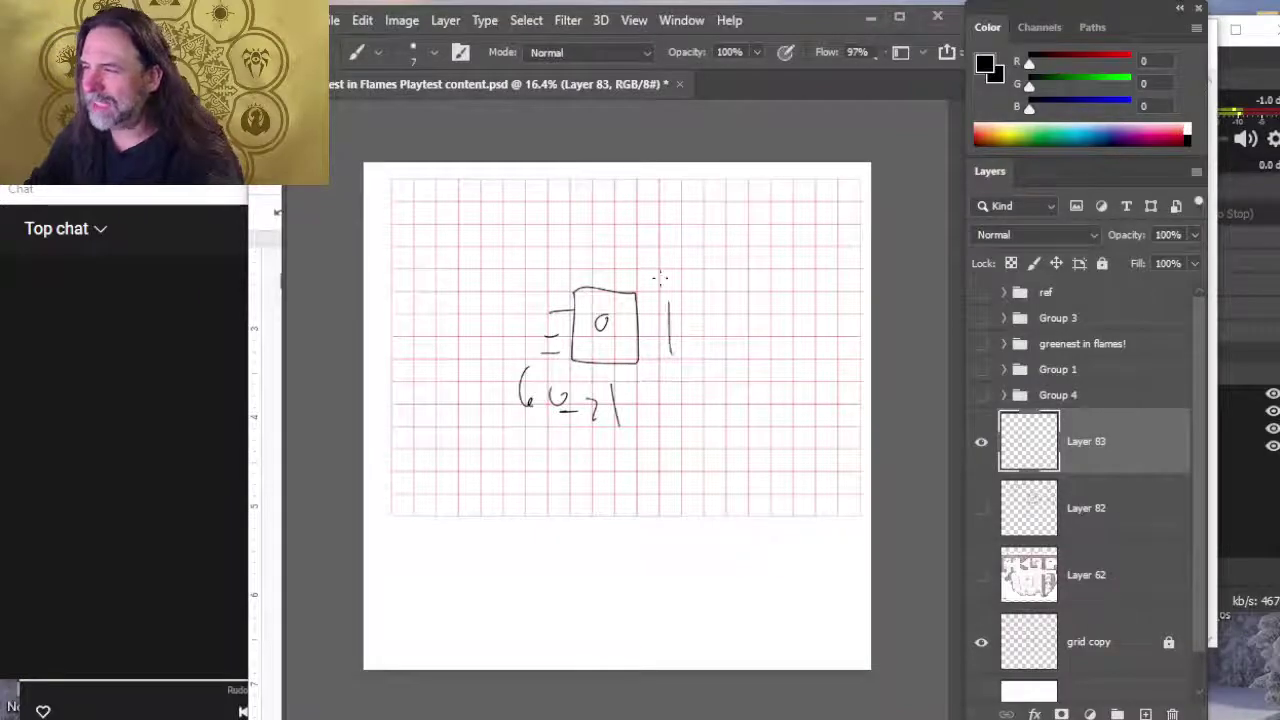
left_click_drag(650, 297, 682, 292)
Step: Shift the sketch down, erase the numbers below the box, and write 66 under the arrow
key("v")
left_click_drag(665, 455, 670, 479)
key("e")
left_click_drag(532, 428, 522, 394)
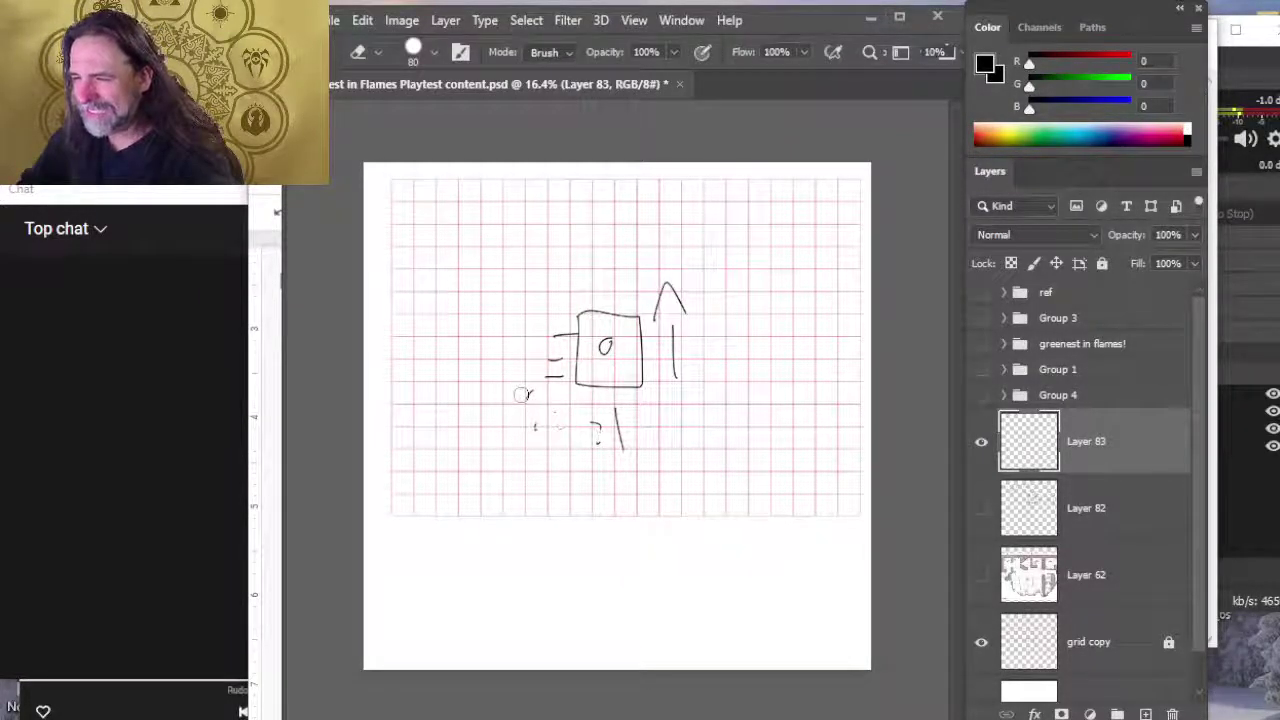
left_click_drag(594, 424, 622, 448)
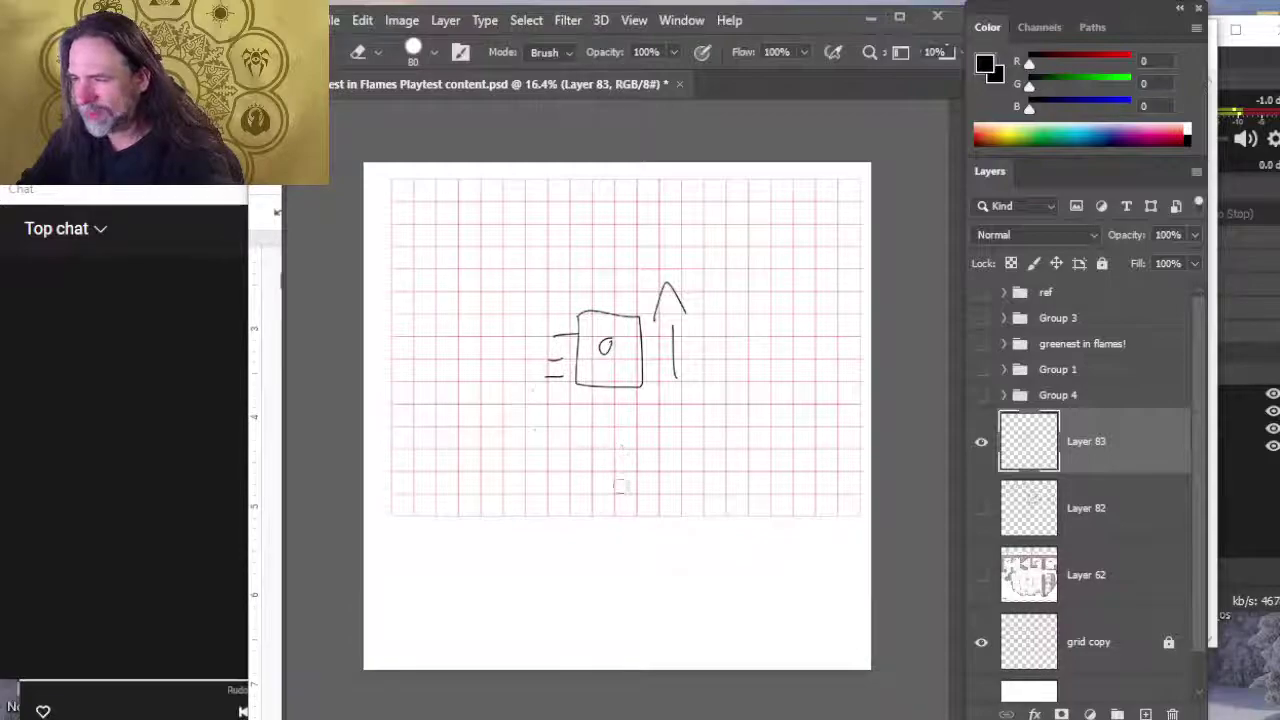
key("b")
left_click_drag(658, 404, 652, 430)
mouse_move(680, 408)
left_mouse_down()
mouse_move(672, 432)
mouse_move(684, 428)
left_mouse_up()
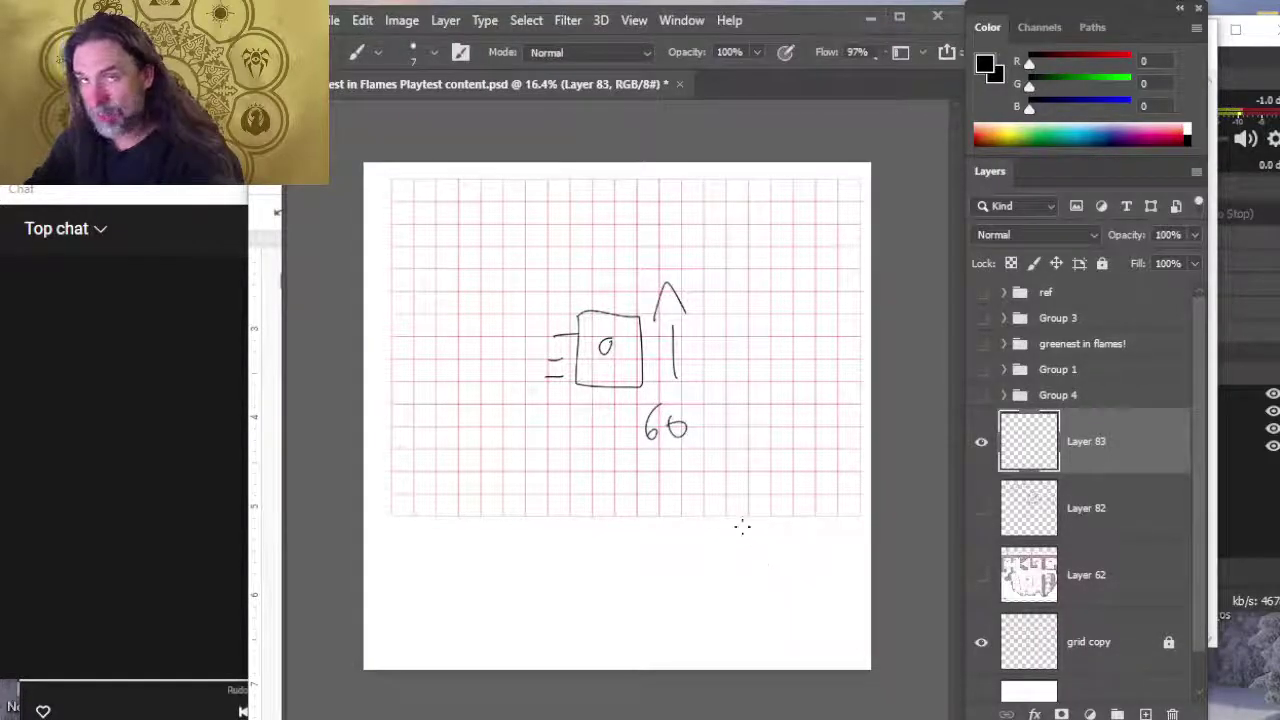
Step: Add 50 with a curved arrow running down from it, and a circled 16 at right
mouse_move(628, 280)
left_mouse_down()
mouse_move(604, 318)
mouse_move(638, 320)
left_mouse_up()
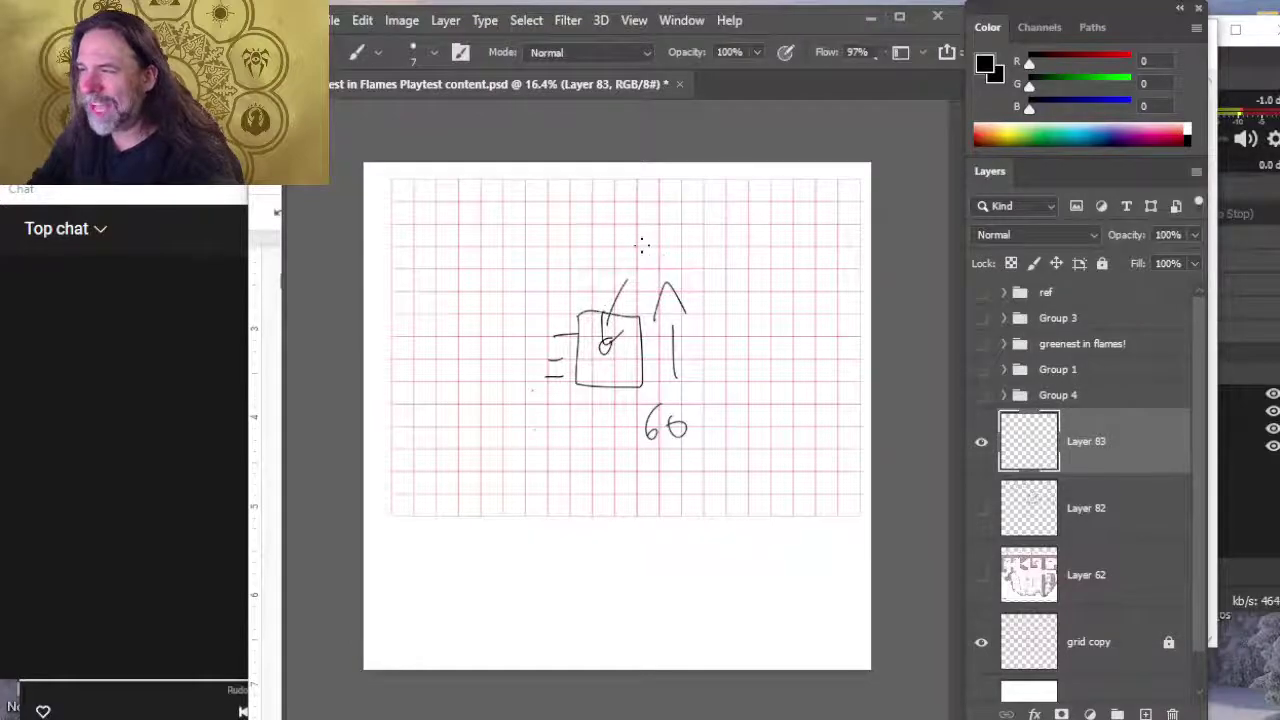
left_click_drag(648, 216, 646, 248)
left_click_drag(650, 214, 668, 214)
mouse_move(694, 224)
left_mouse_down()
mouse_move(758, 378)
mouse_move(720, 368)
left_mouse_up()
left_click_drag(737, 415, 755, 400)
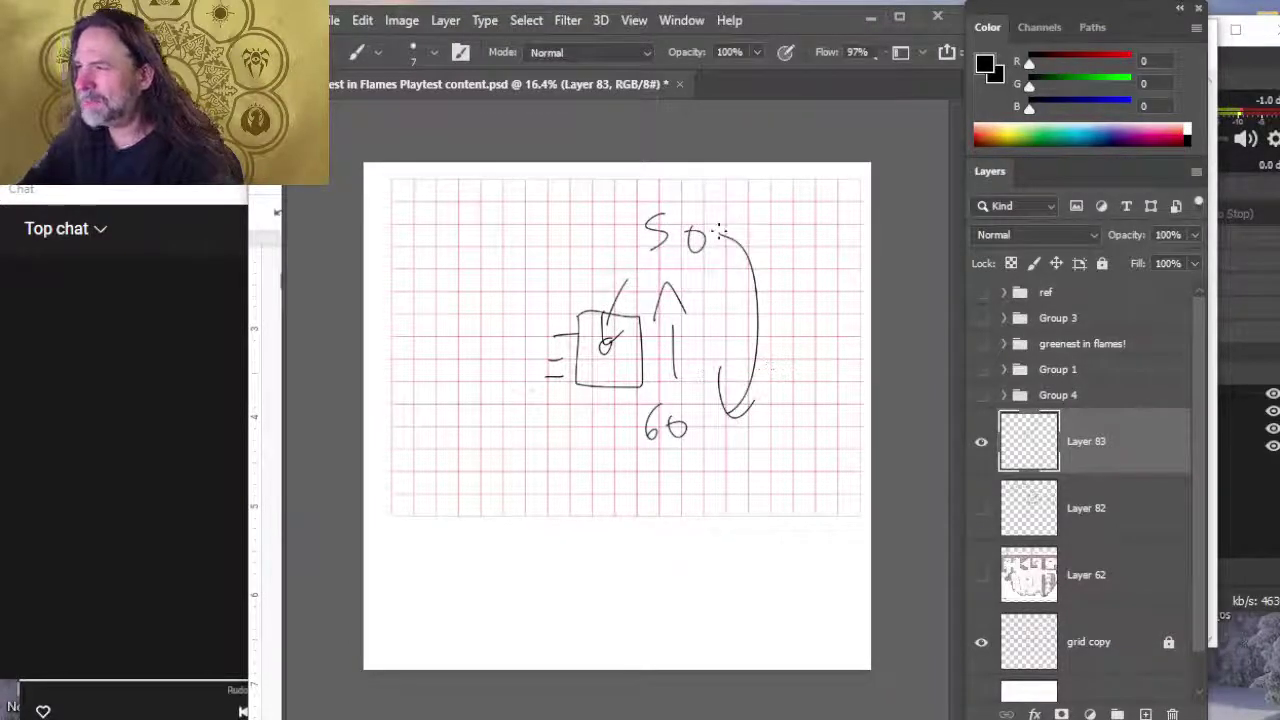
left_click_drag(714, 250, 751, 246)
mouse_move(806, 296)
left_mouse_down()
mouse_move(808, 344)
mouse_move(828, 340)
left_mouse_up()
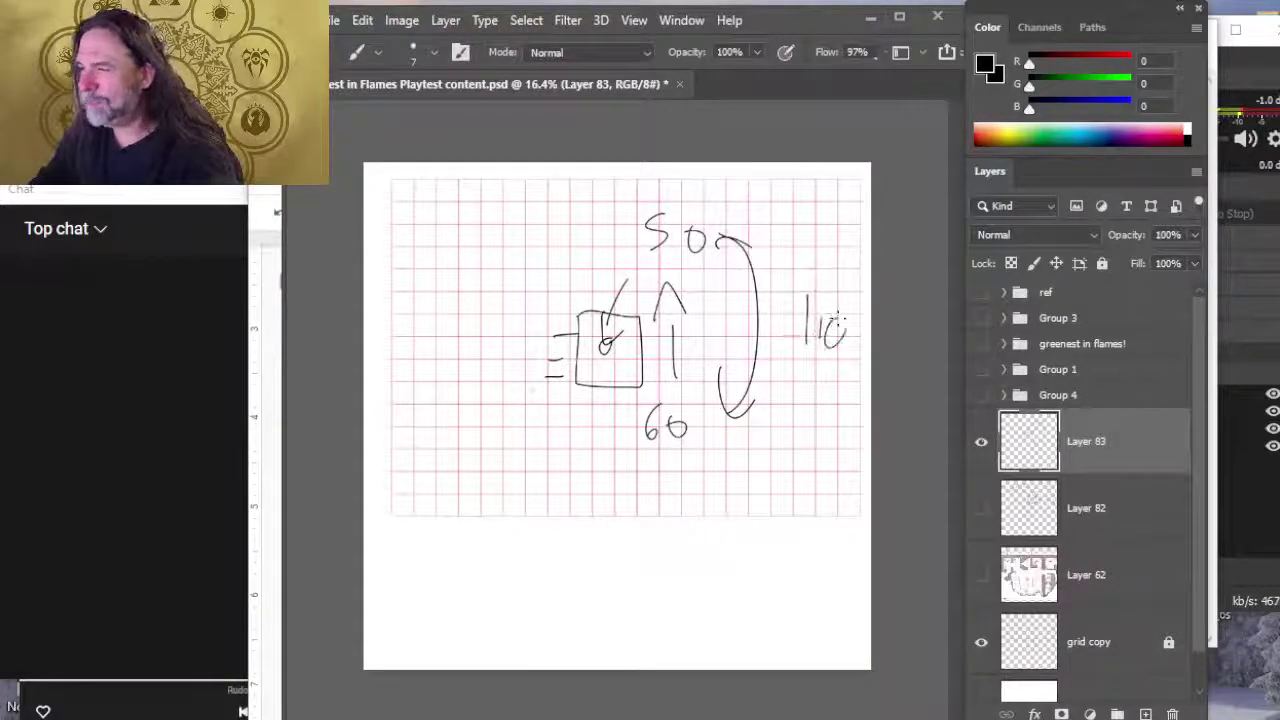
mouse_move(840, 276)
left_mouse_down()
mouse_move(805, 360)
mouse_move(860, 285)
left_mouse_up()
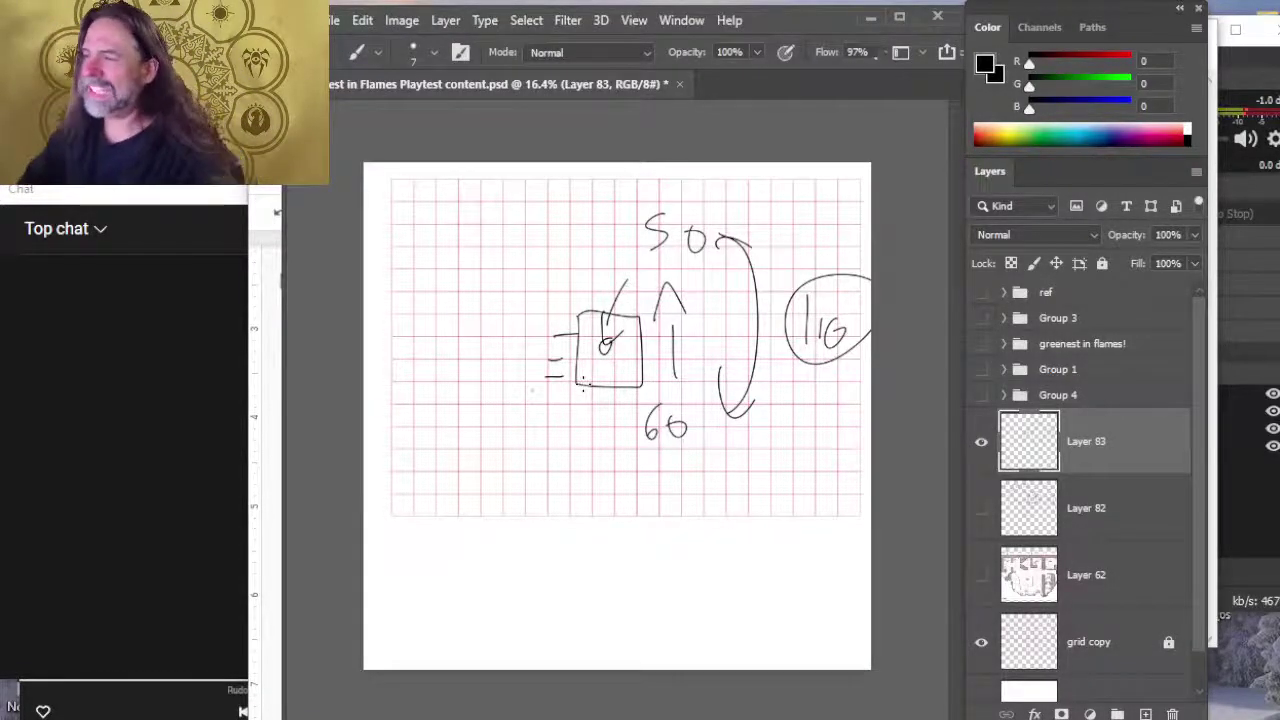
key("alt+Tab")
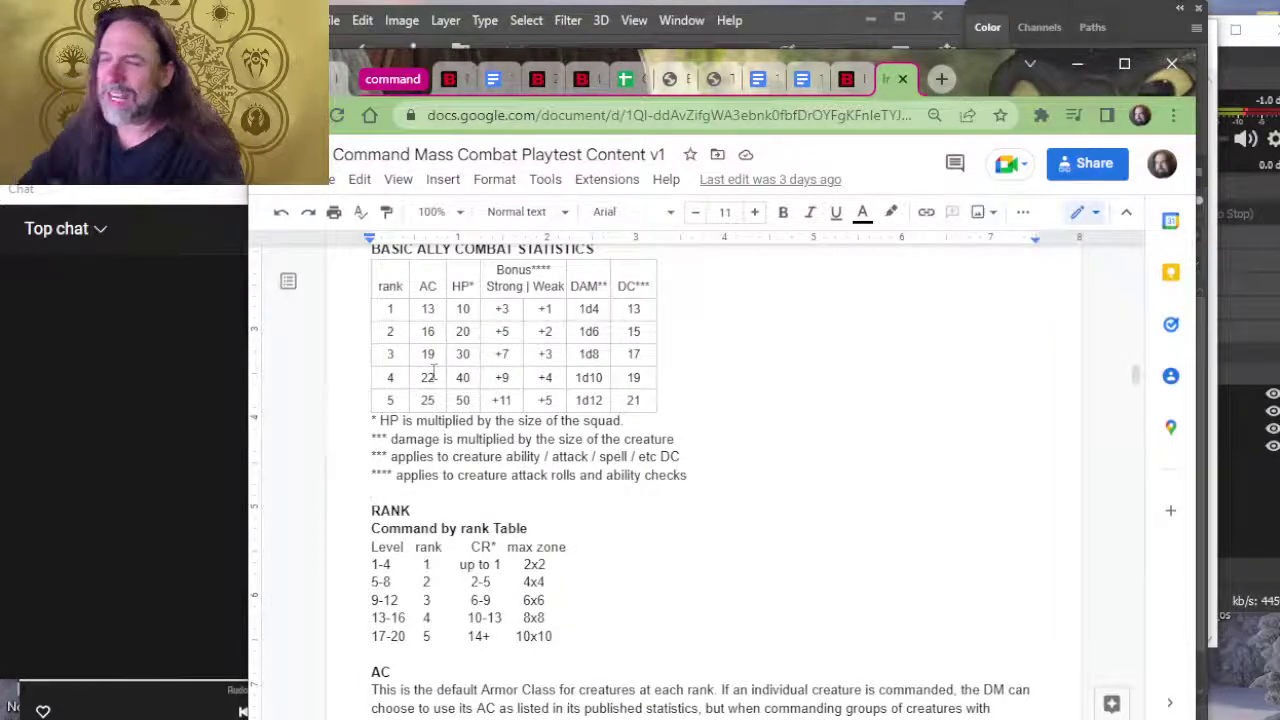
Step: Switch from the Docs playtest document to the Notepad Infernal Machines notes
key("alt+Tab")
key("alt+Tab")
key("Tab")
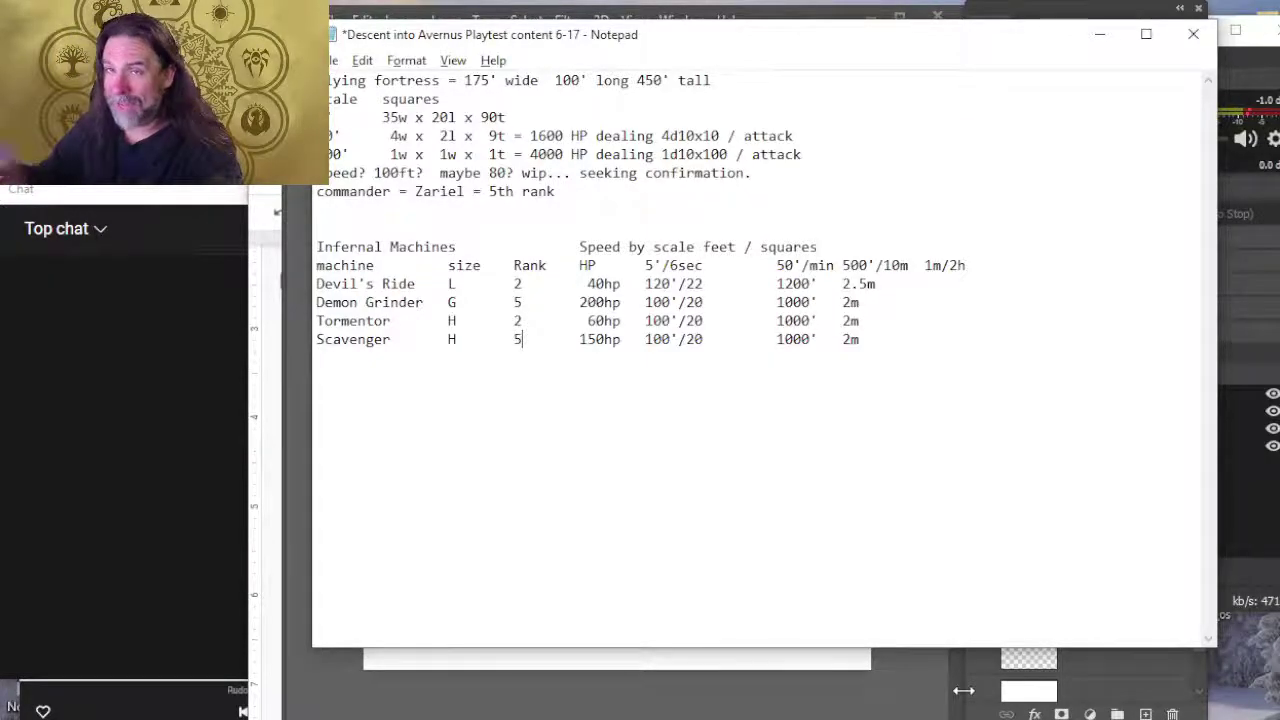
Step: Cycle past Photoshop and Notepad back to the Chrome Google Docs playtest document
key("alt+Tab")
key("alt+Tab")
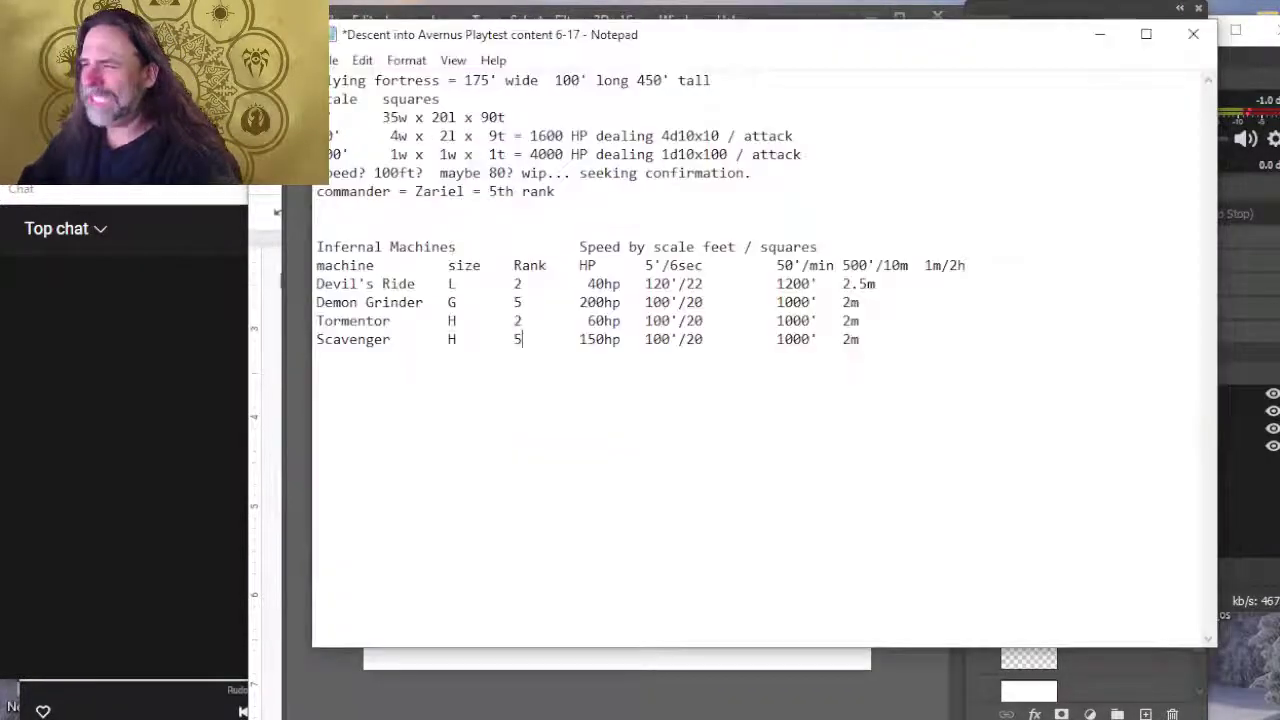
key("alt+Tab")
key("Tab")
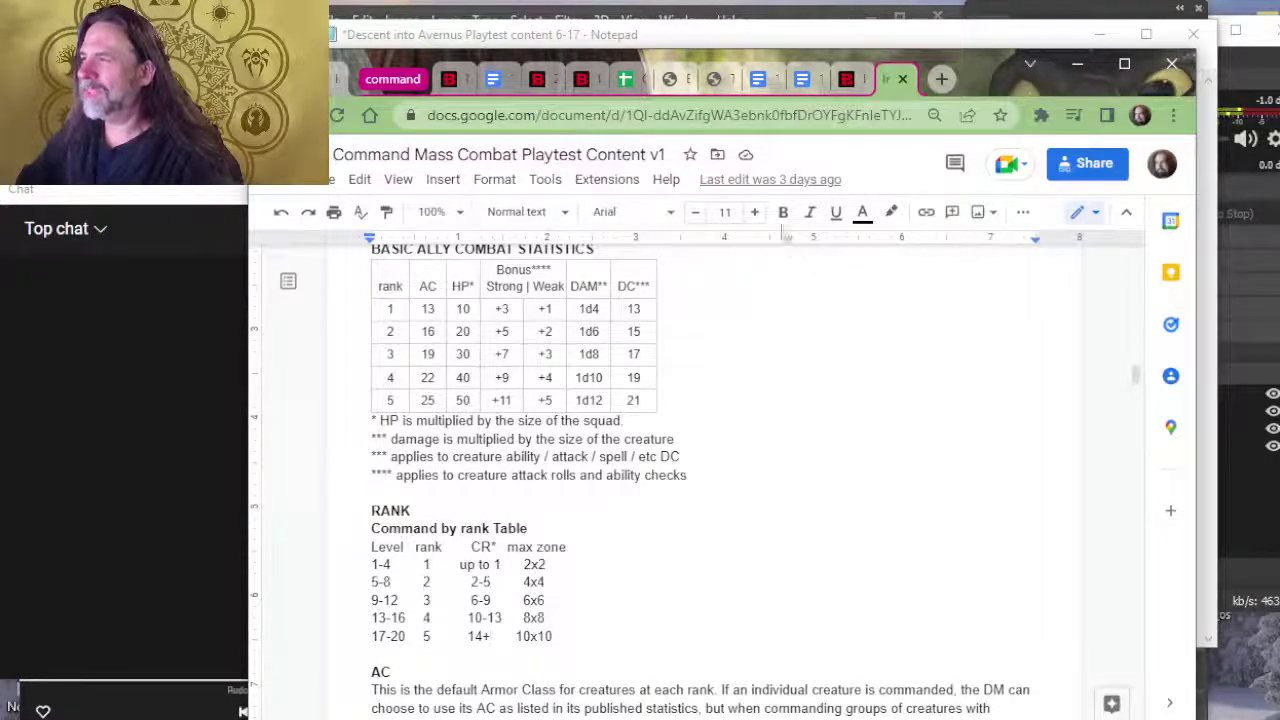
Step: Go to the D&D Beyond Infernal War Machines tab and scroll to the Demon Grinder stat block
left_click(848, 86)
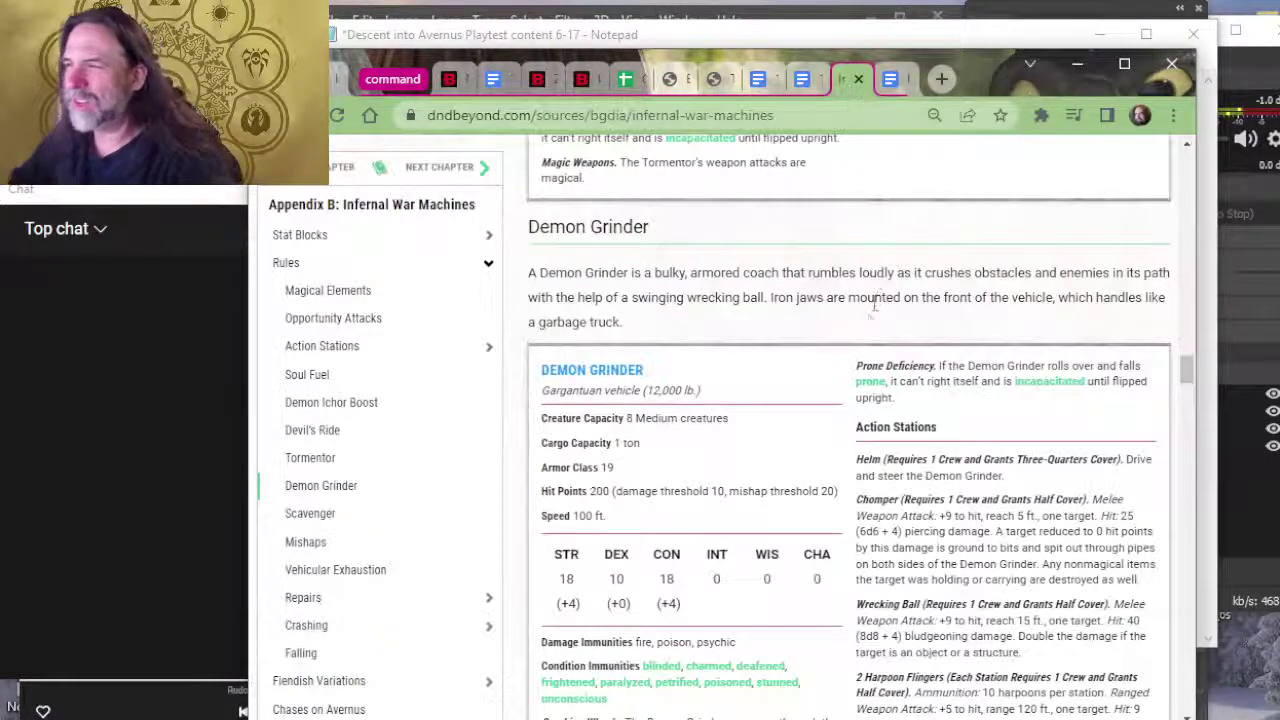
scroll(862, 340, "down", 3)
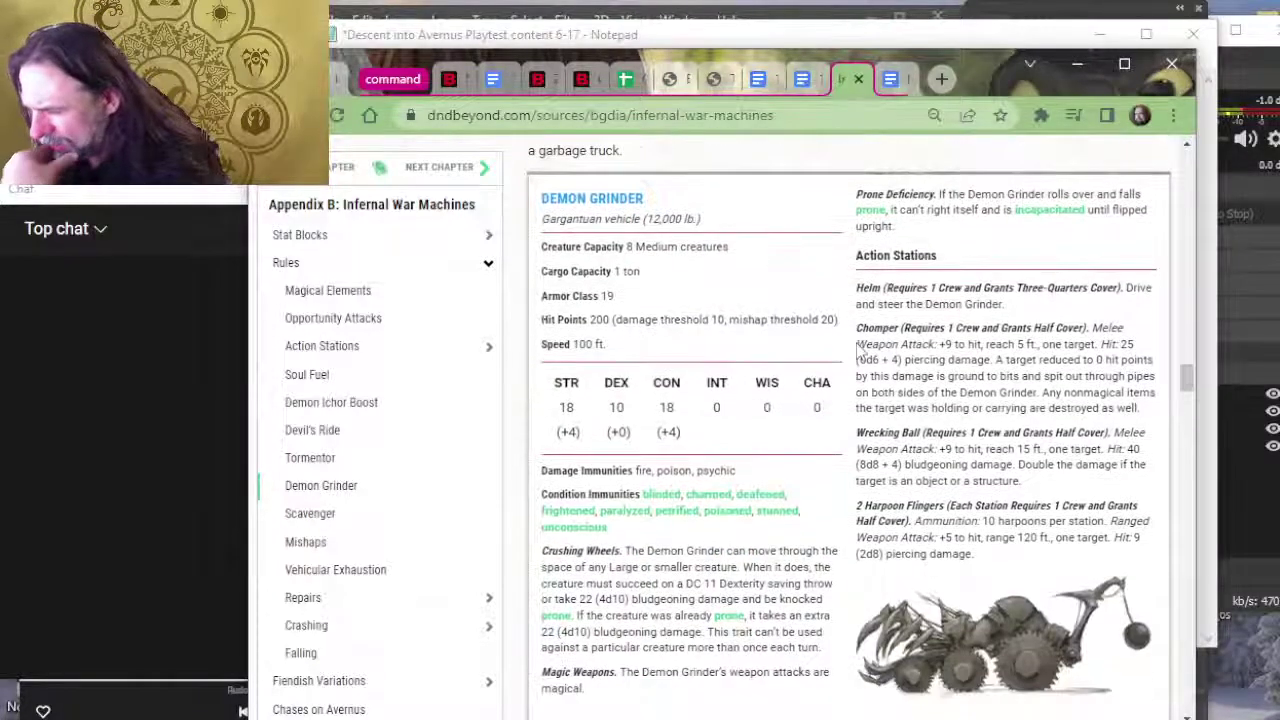
scroll(1090, 460, "up", 3)
scroll(1060, 400, "down", 3)
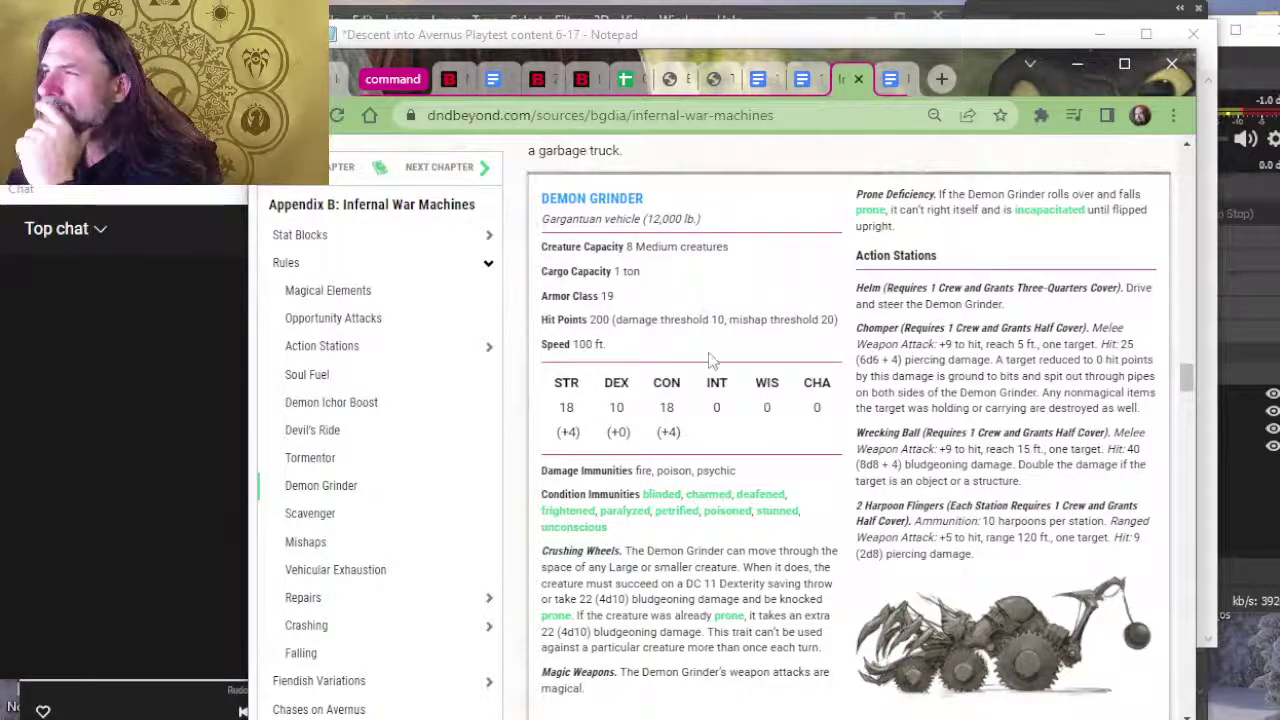
scroll(825, 603, "down", 3)
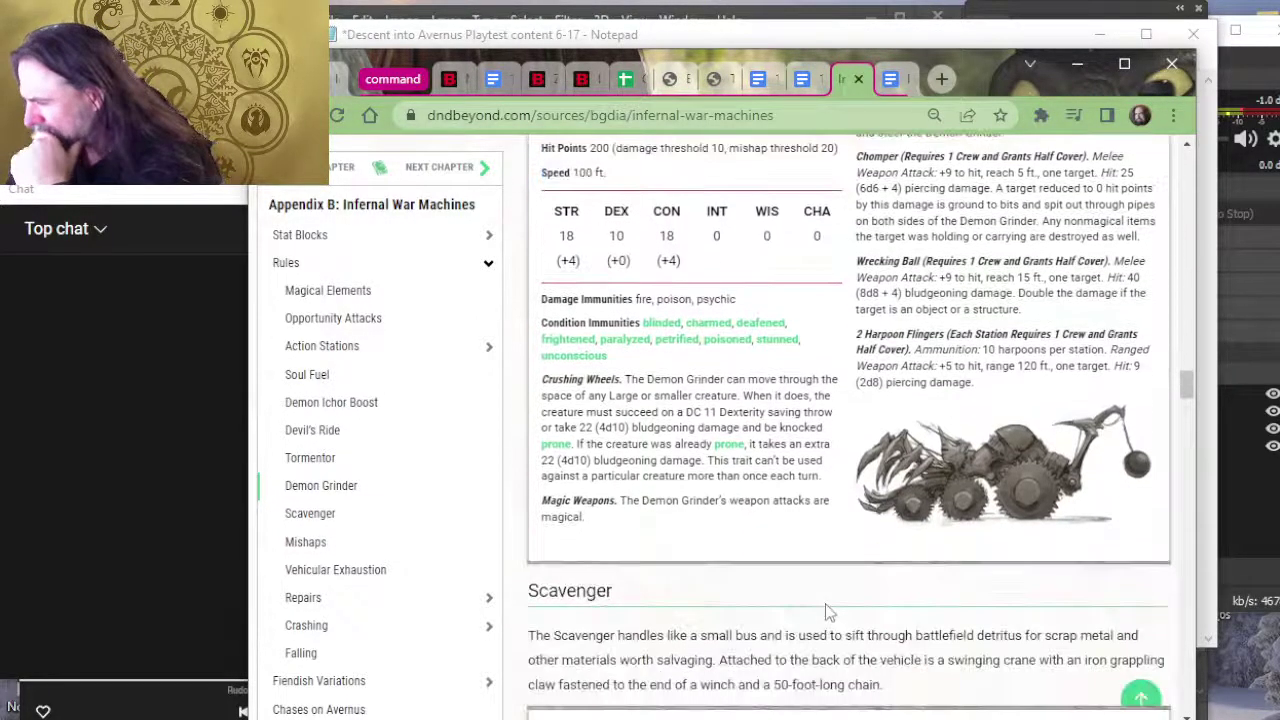
scroll(1053, 513, "up", 3)
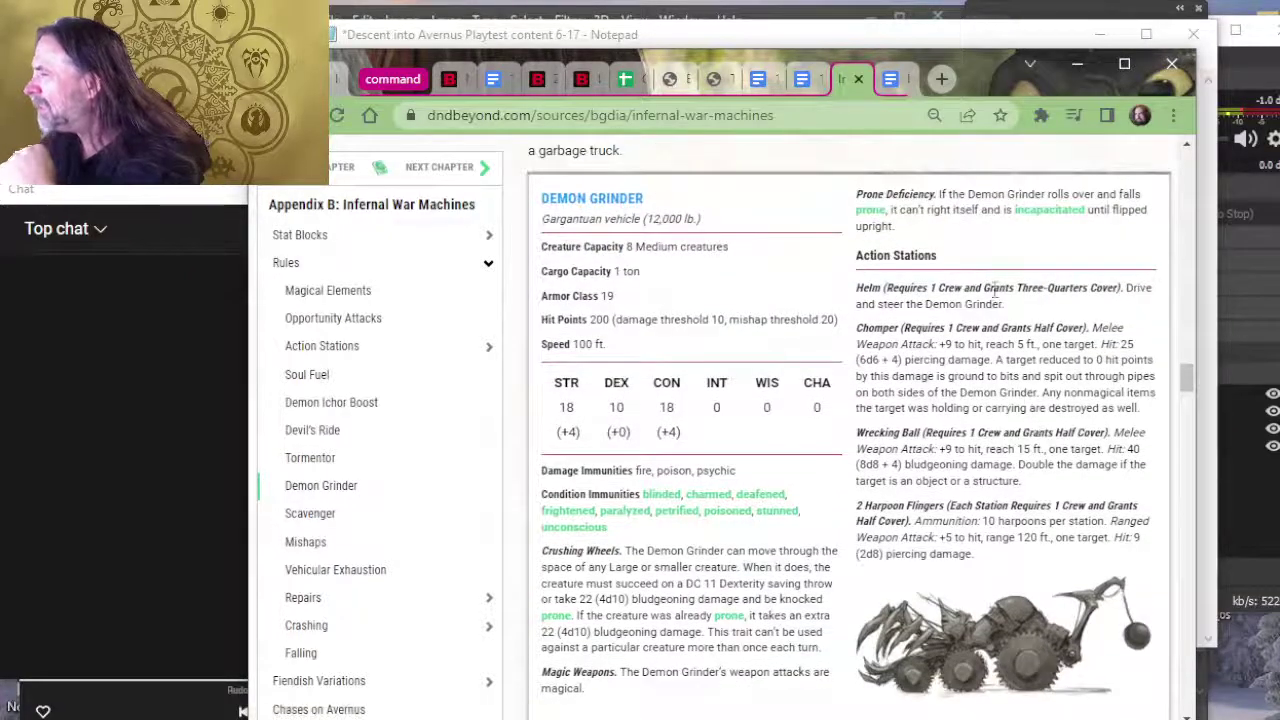
scroll(947, 378, "up", 3)
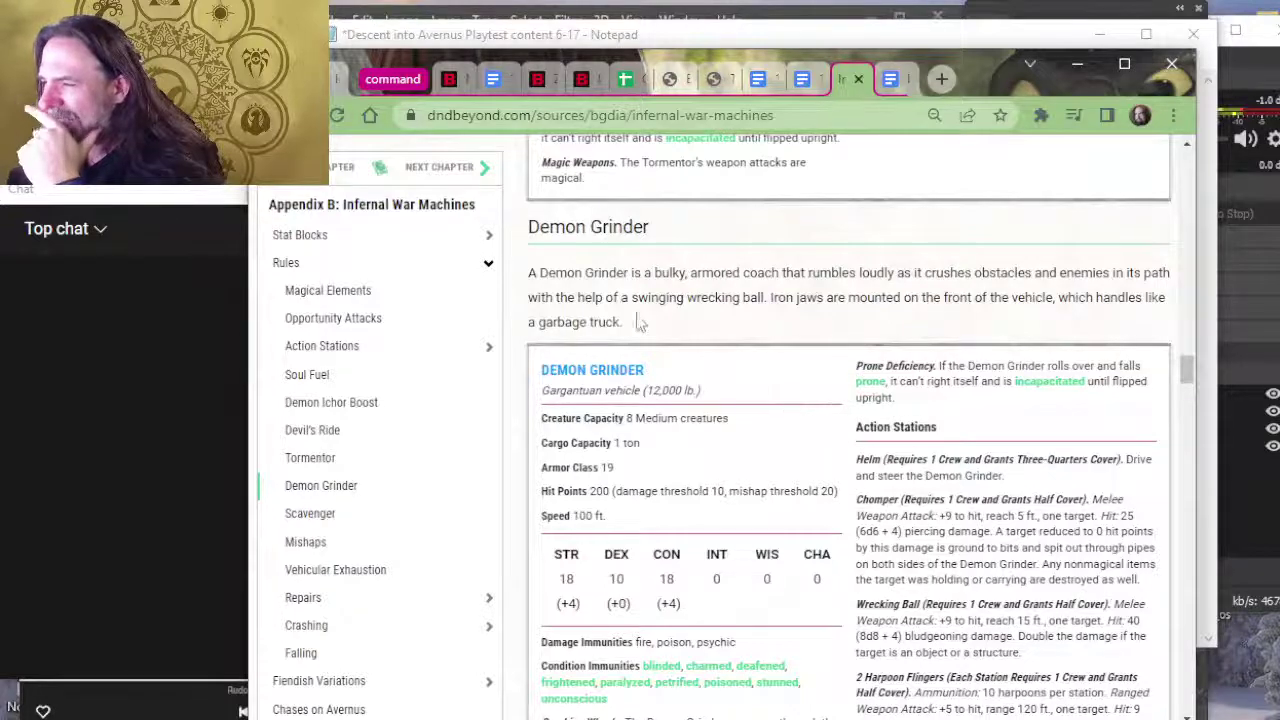
Step: Highlight the Demon Grinder's vehicle weight and damage threshold, then return to Notepad
left_click_drag(603, 391, 655, 391)
left_click(652, 393)
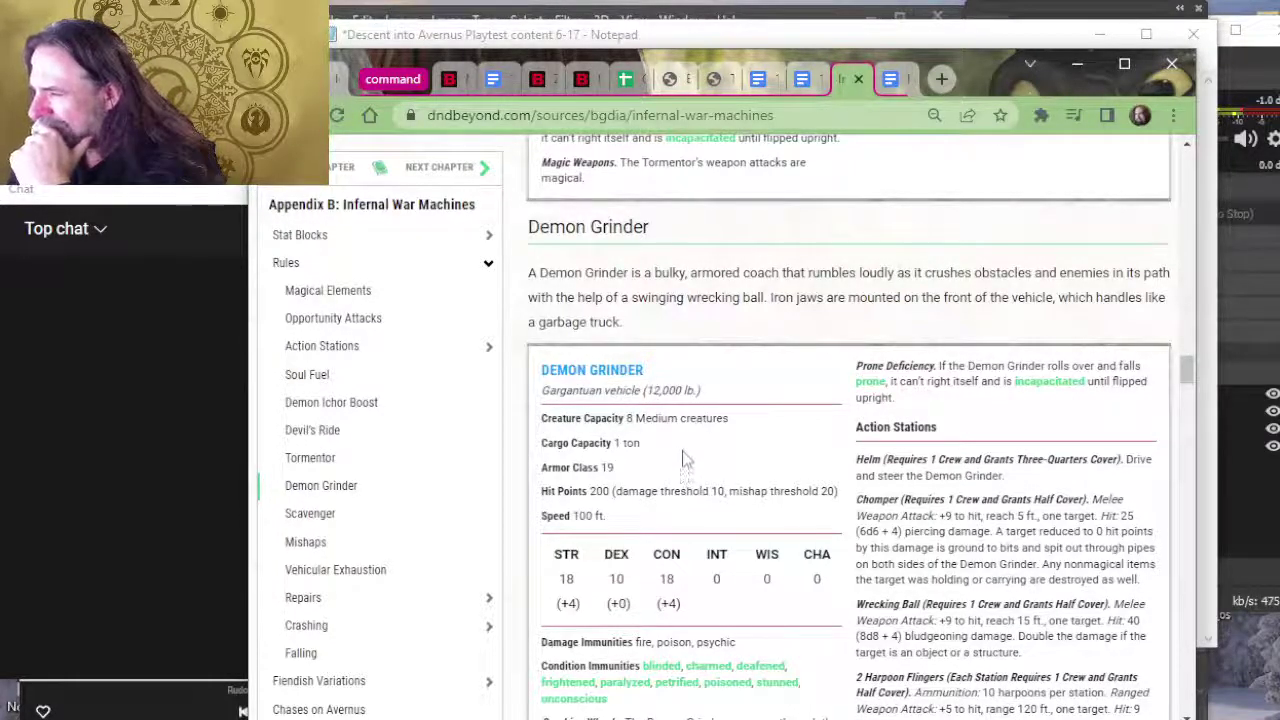
left_click_drag(728, 490, 660, 491)
left_click(655, 491)
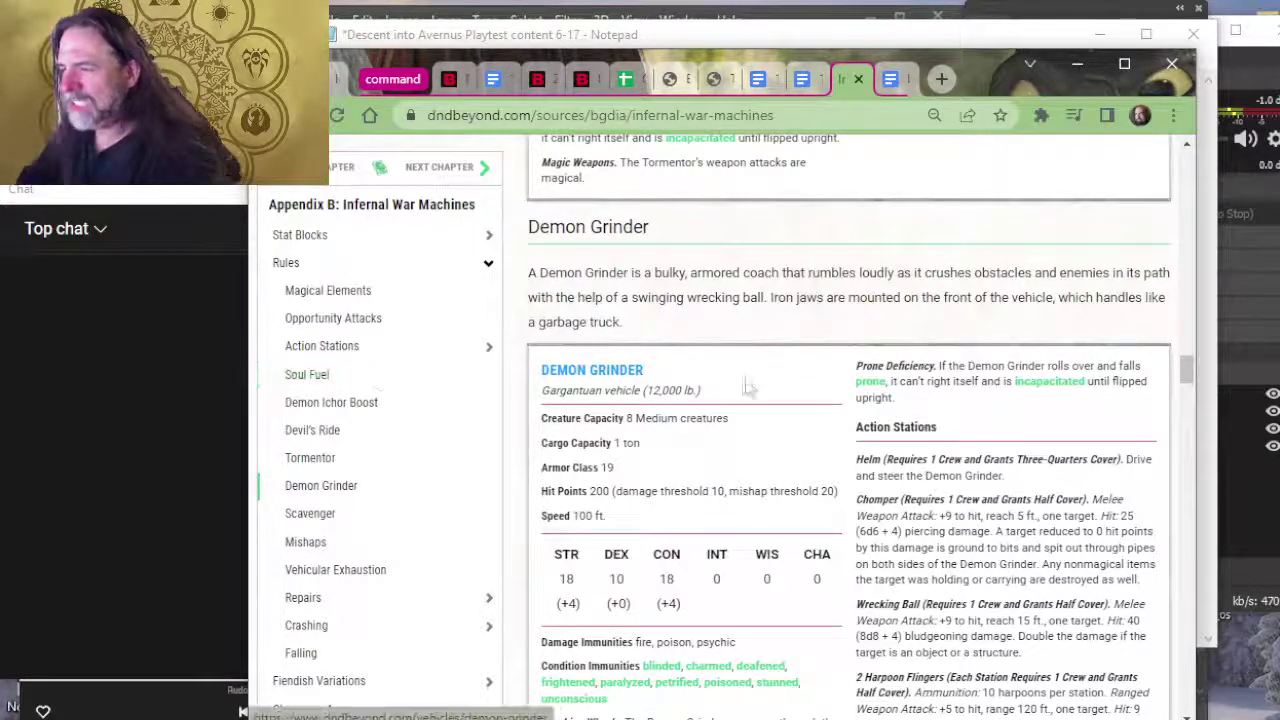
key("alt+Tab")
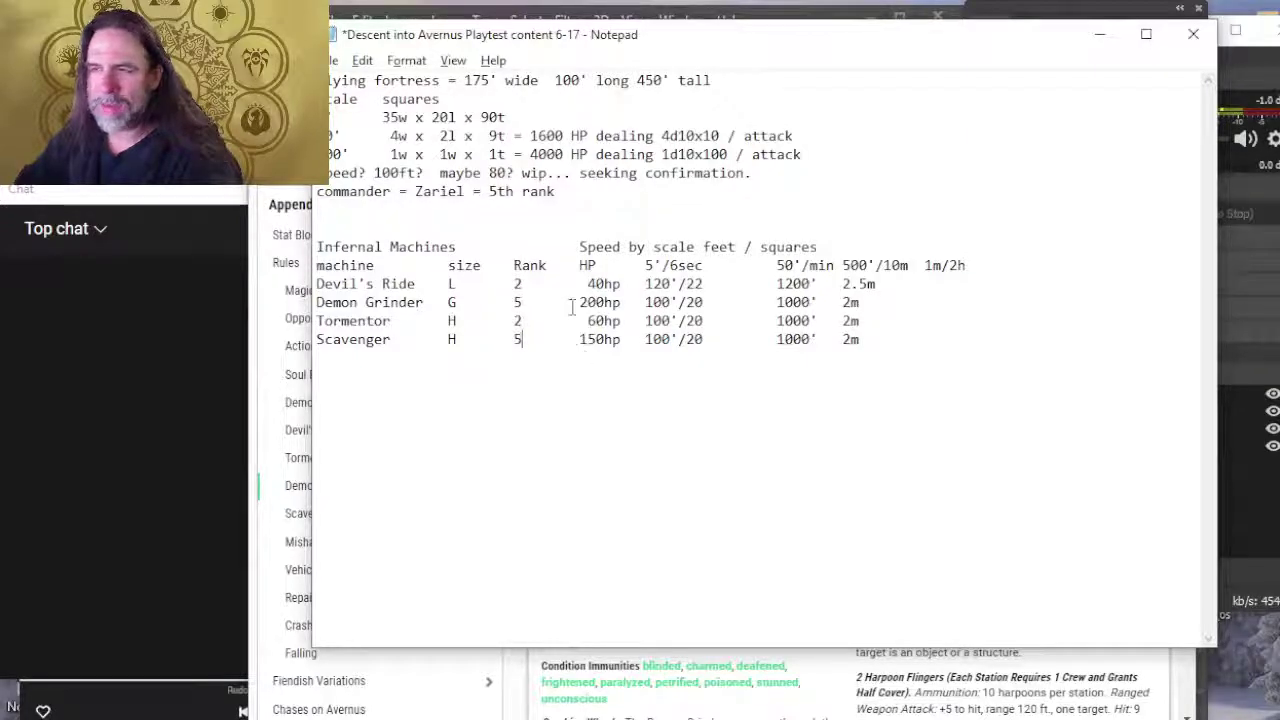
Step: Return from Notepad to the D&D Beyond Demon Grinder stat block
key("alt+Tab")
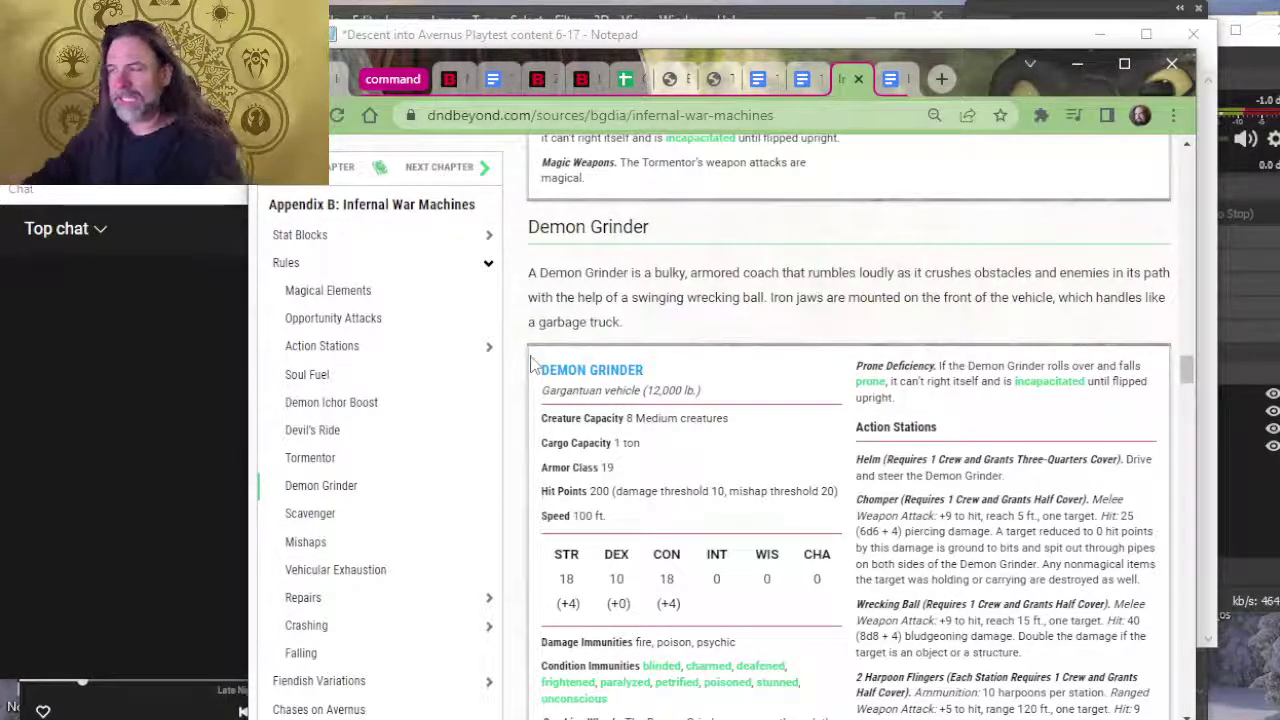
Step: Compare the Demon Grinder and Scavenger (AC 20, 150 HP) stat blocks against the Notepad notes
scroll(590, 370, "down", 3)
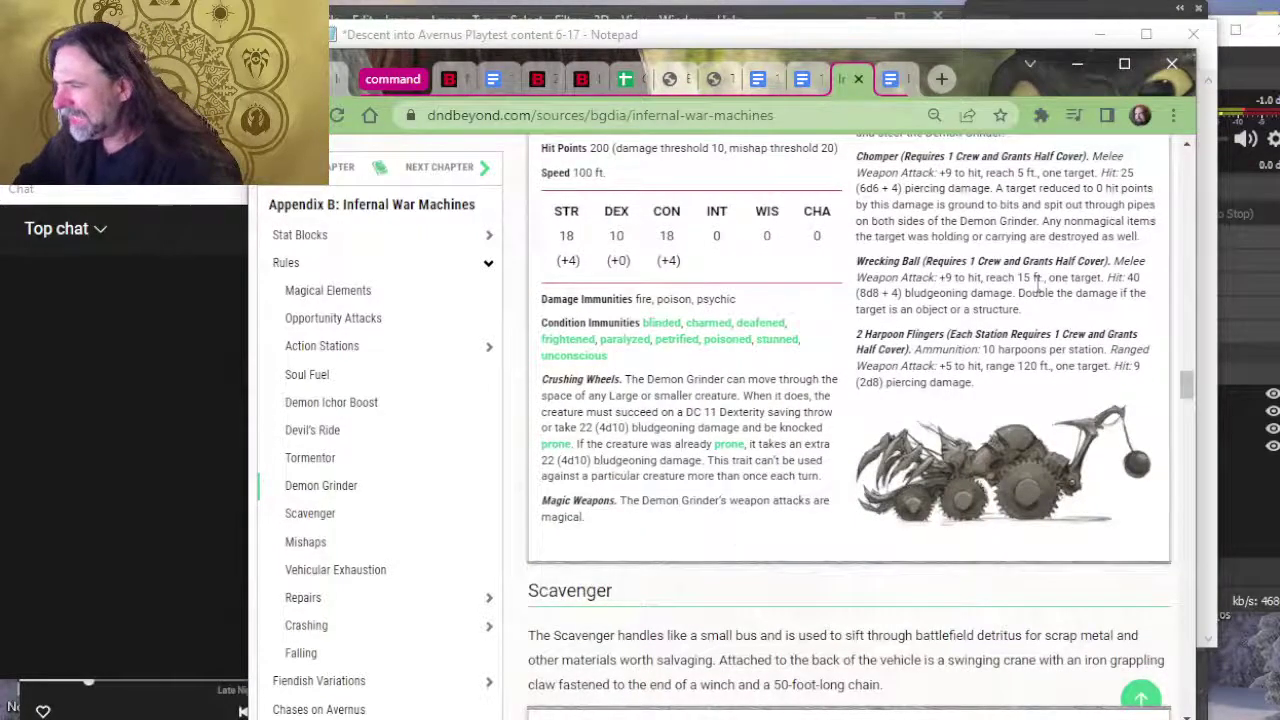
scroll(1036, 282, "down", 3)
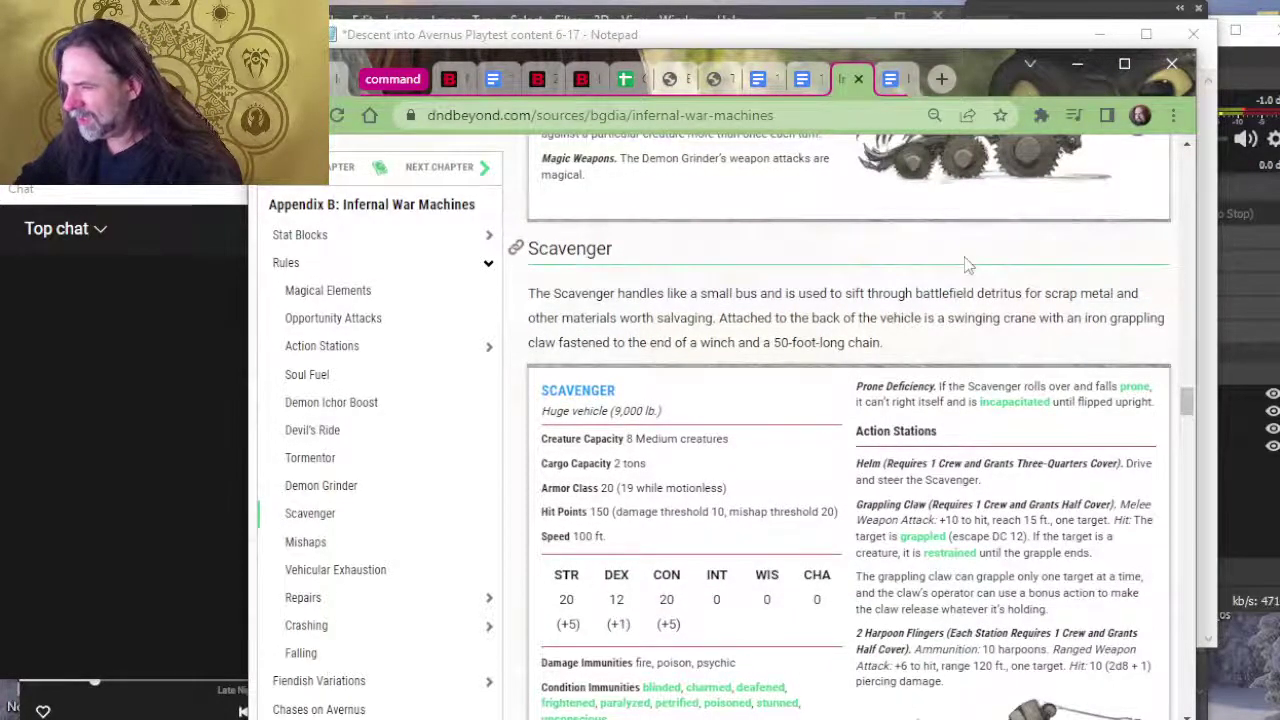
scroll(943, 243, "up", 5)
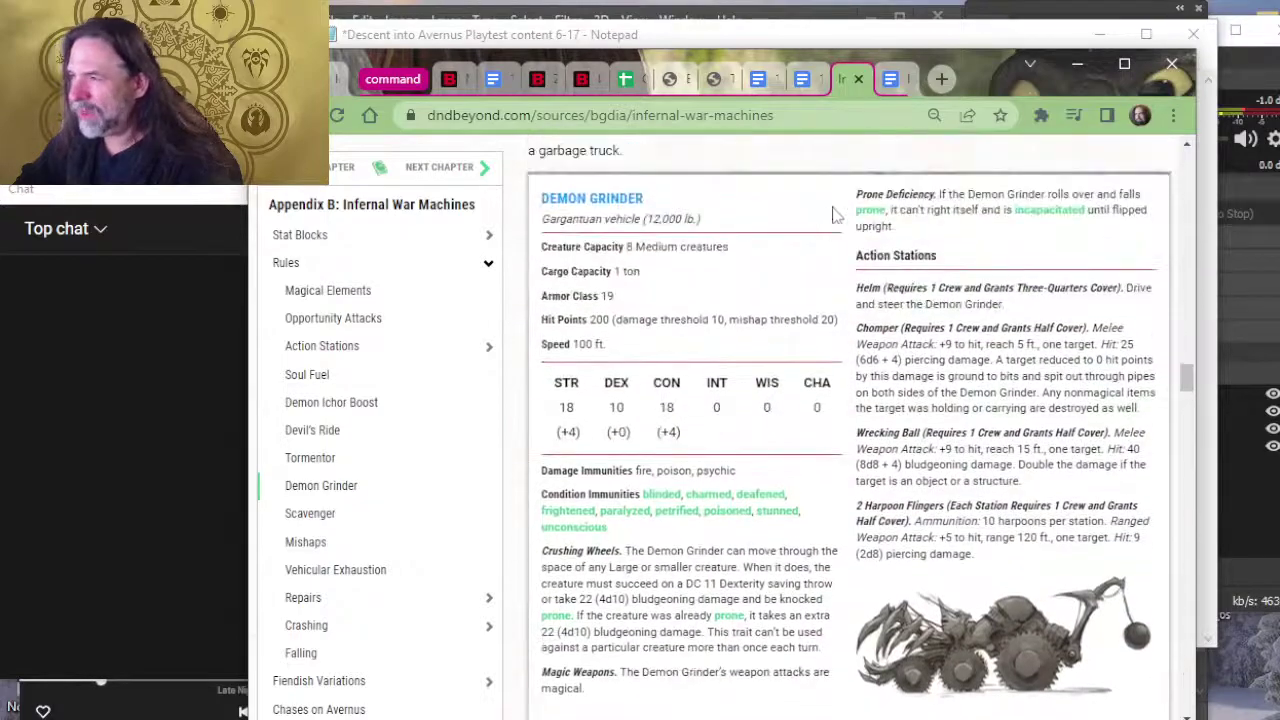
scroll(848, 410, "up", 2)
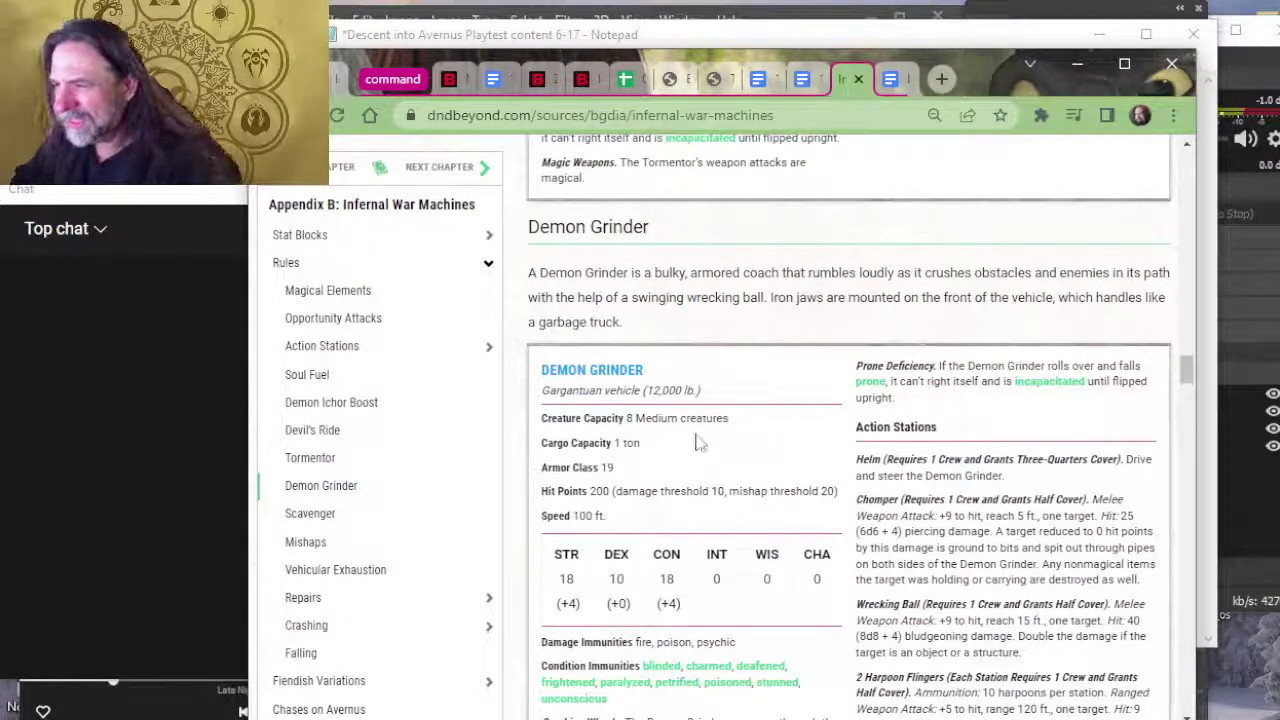
key("alt+Tab")
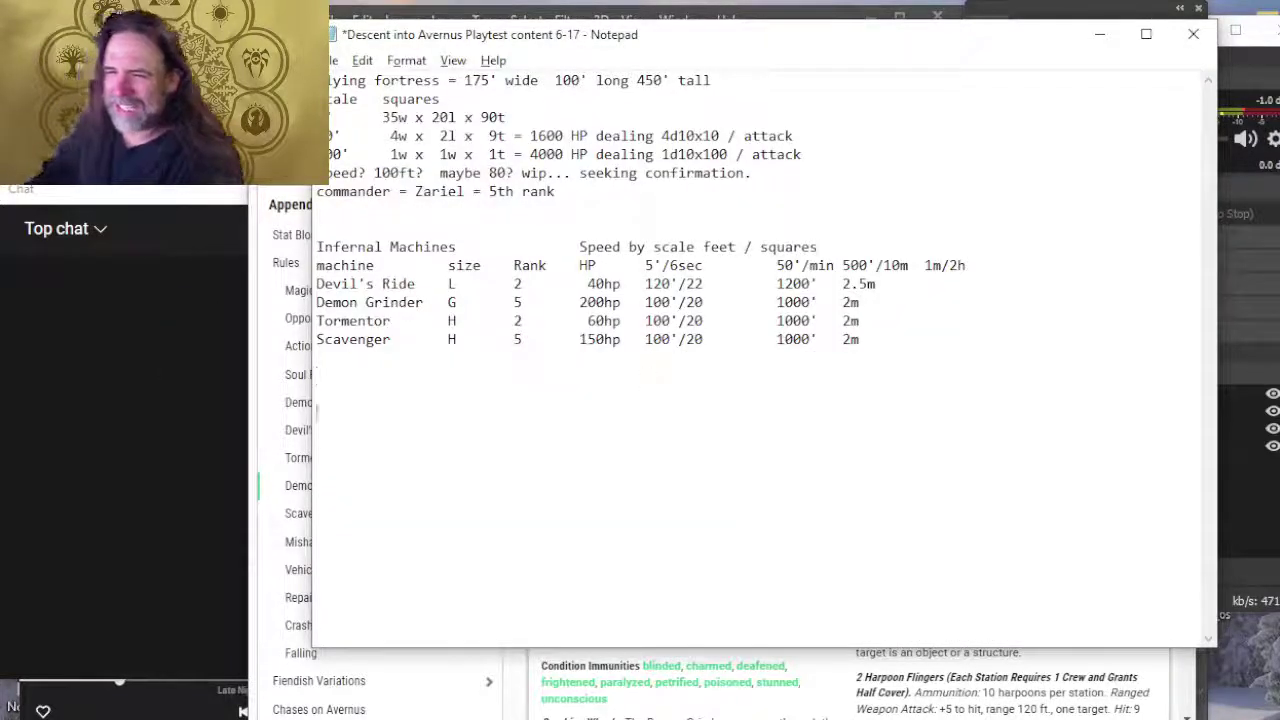
key("alt+Tab")
scroll(660, 420, "down", 5)
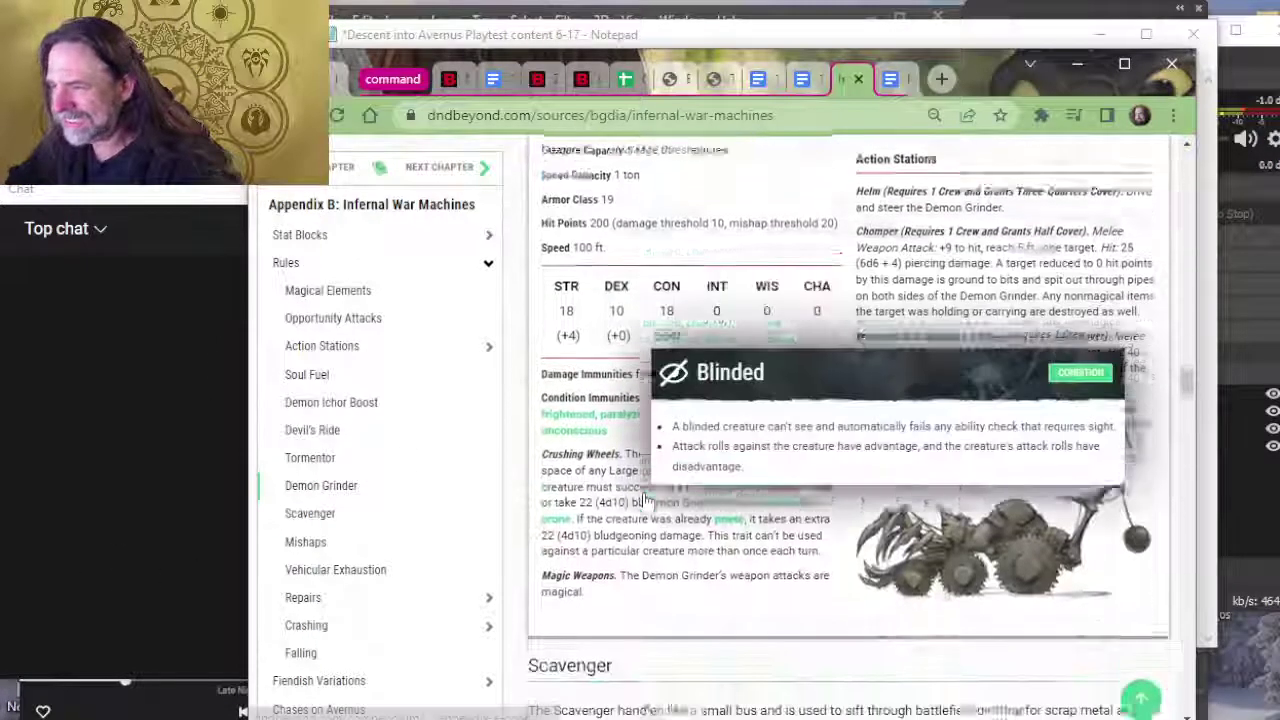
scroll(770, 489, "down", 2)
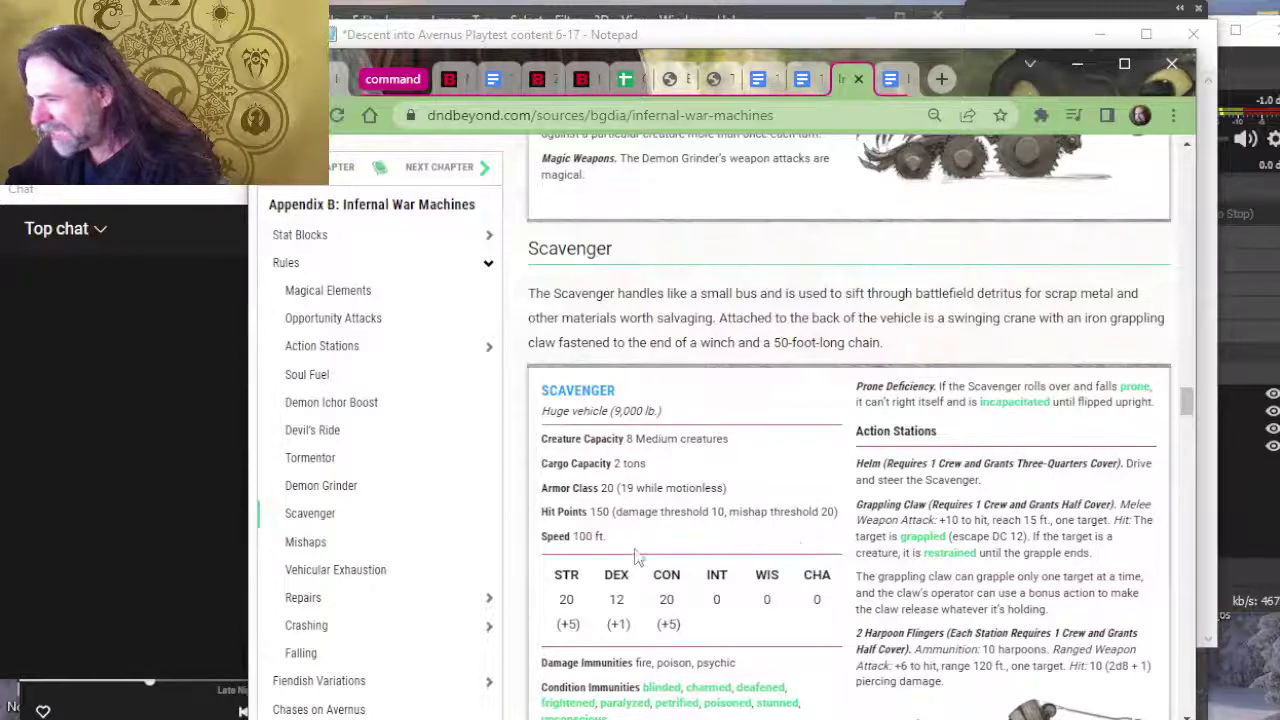
key("alt+Tab")
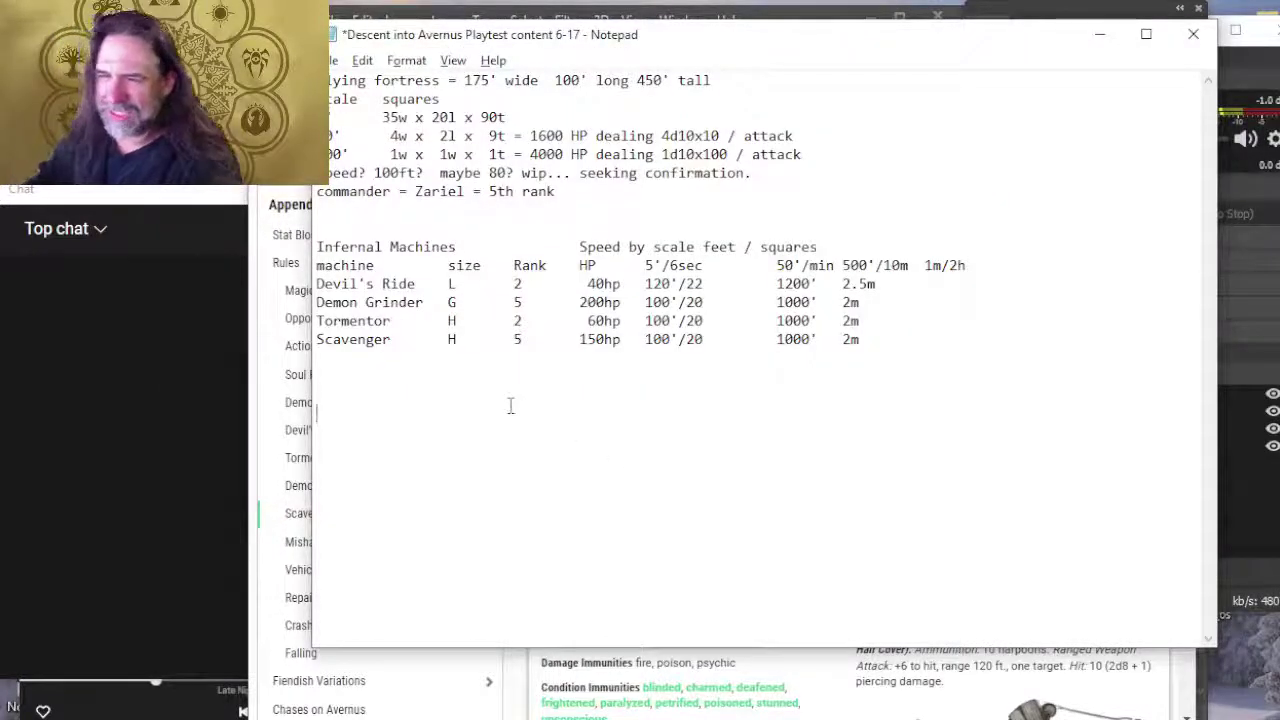
Step: List the vehicle abbreviations dr, dg, to and sc on separate lines below the table
key("Up")
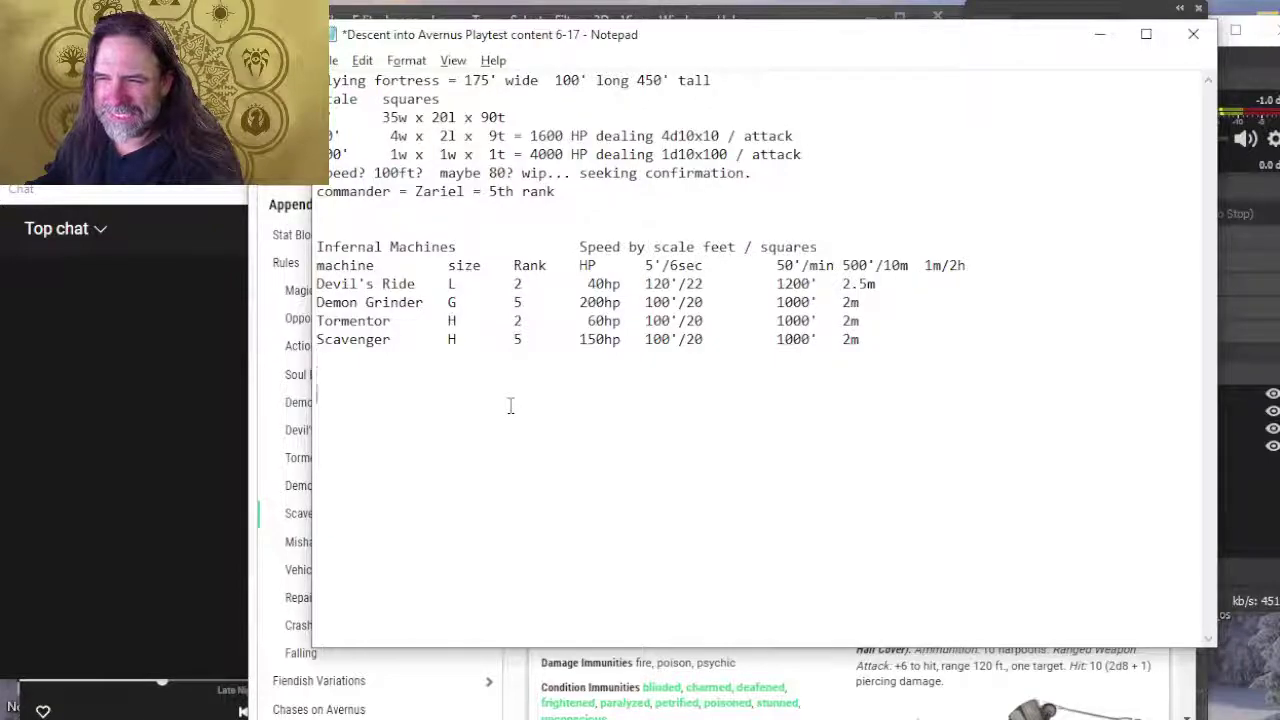
type("dr")
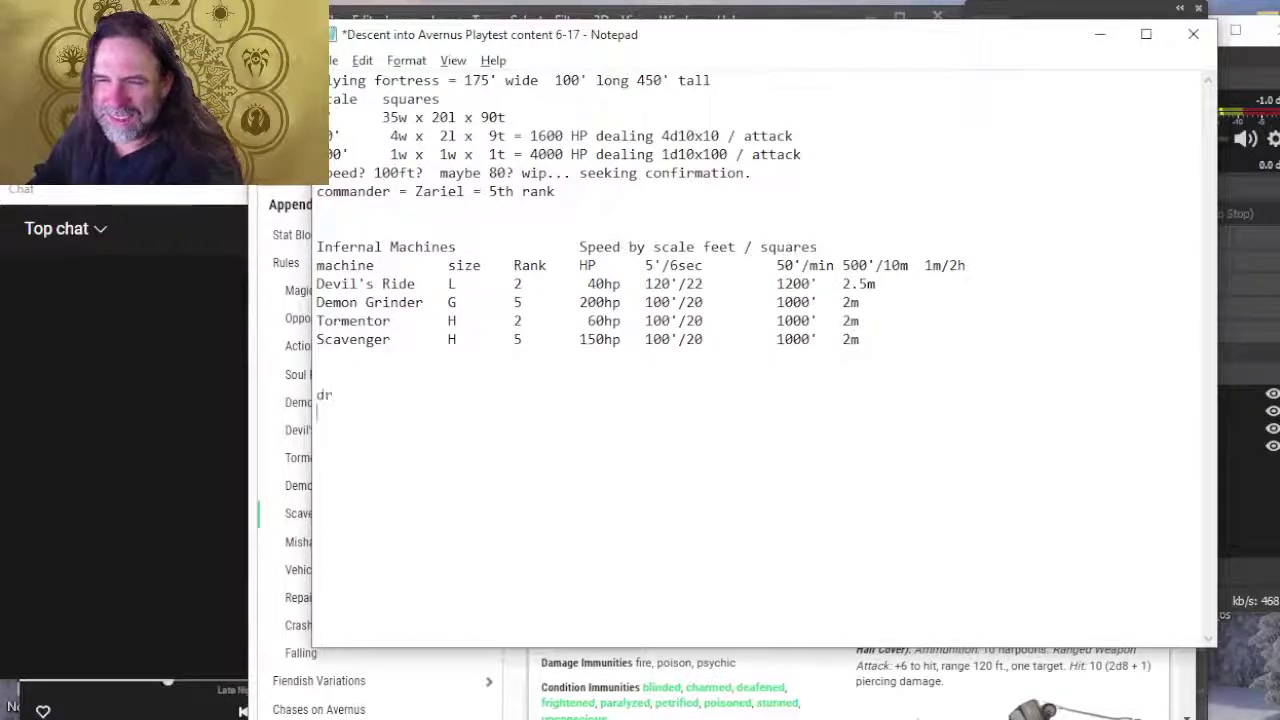
key("Return")
type("dg")
type("sc")
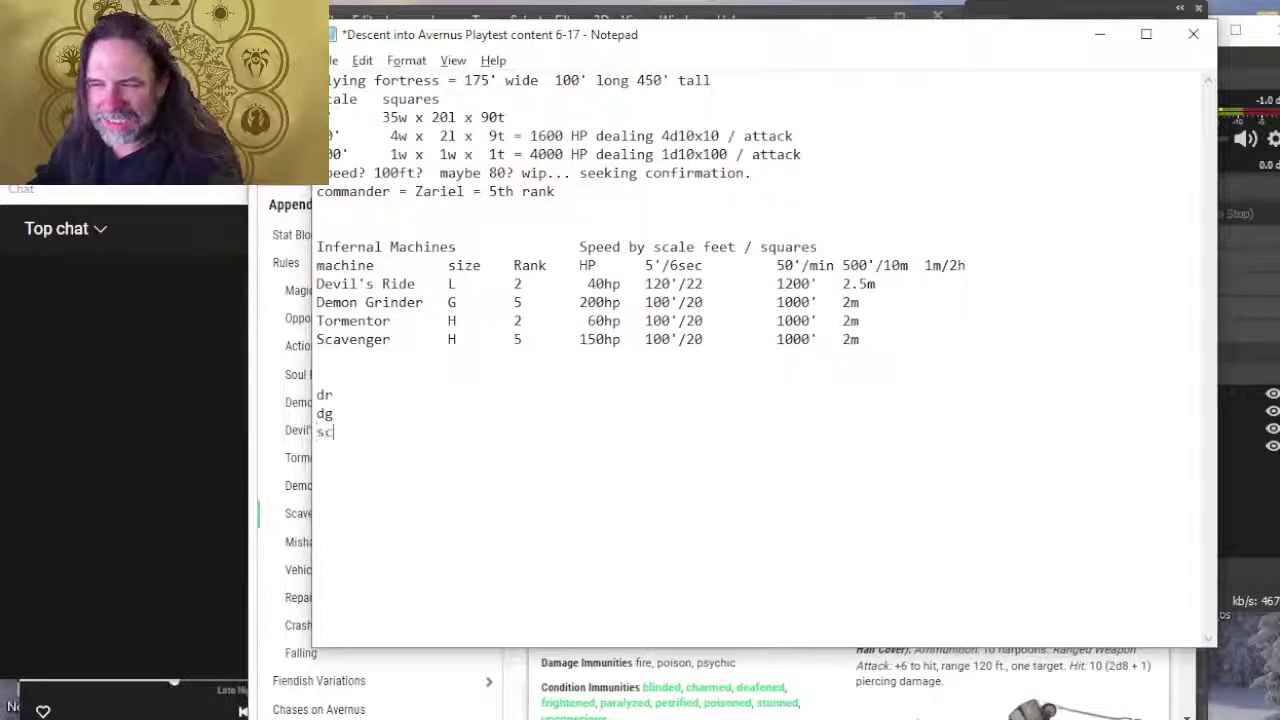
key("BackSpace")
key("BackSpace")
type("to")
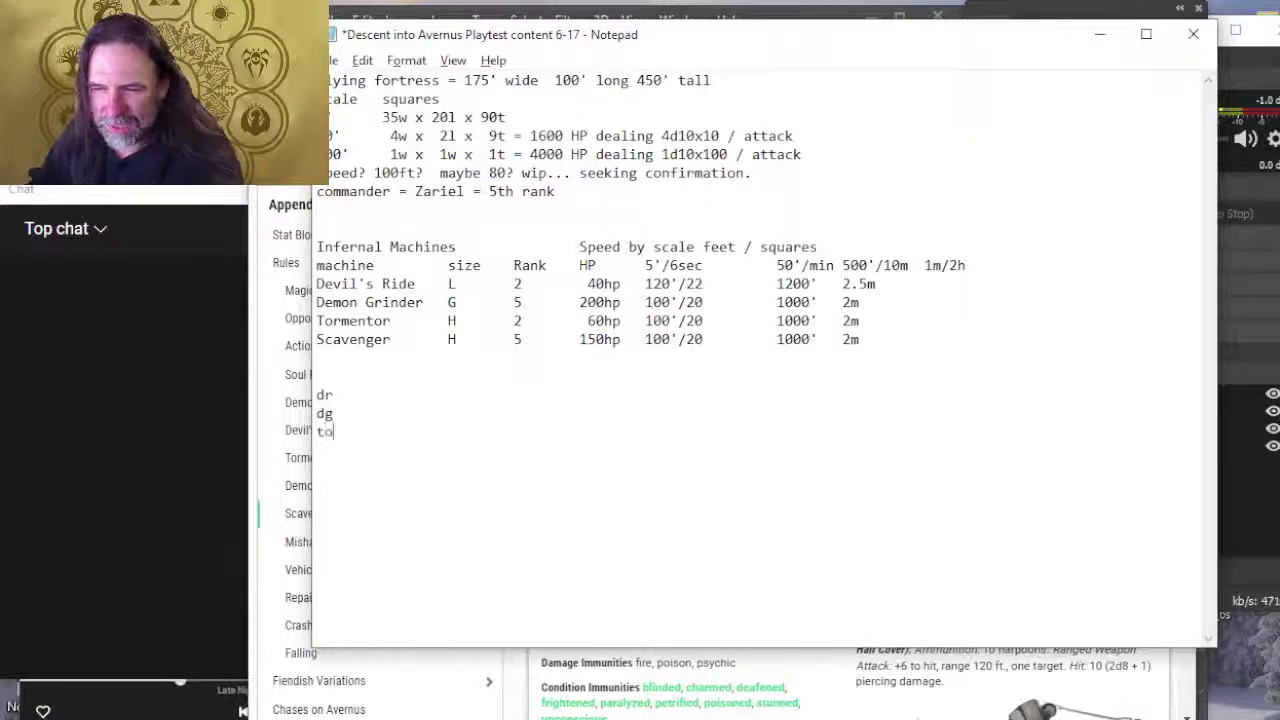
key("Return")
type("sc")
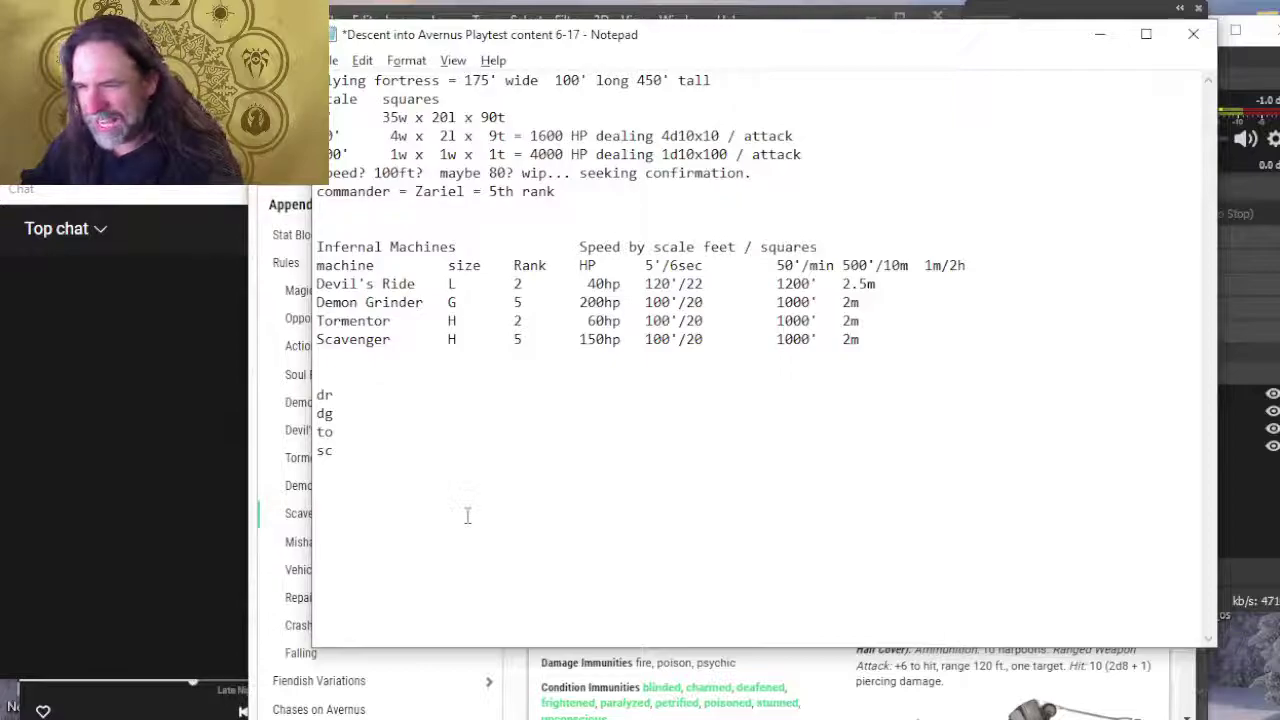
Step: Add a Tab-separated size column: l for dr, g for dg, h for to and sc
key("Up")
key("Up")
key("Up")
key("Tab")
type("1")
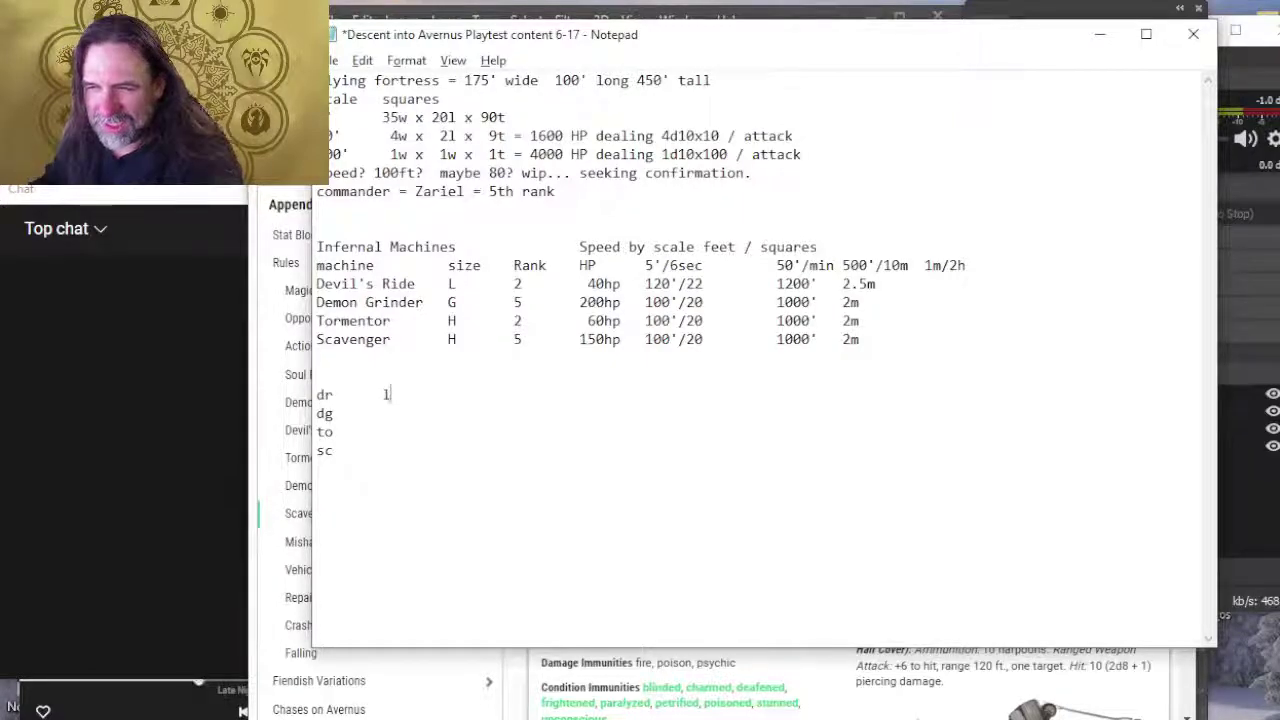
type("g")
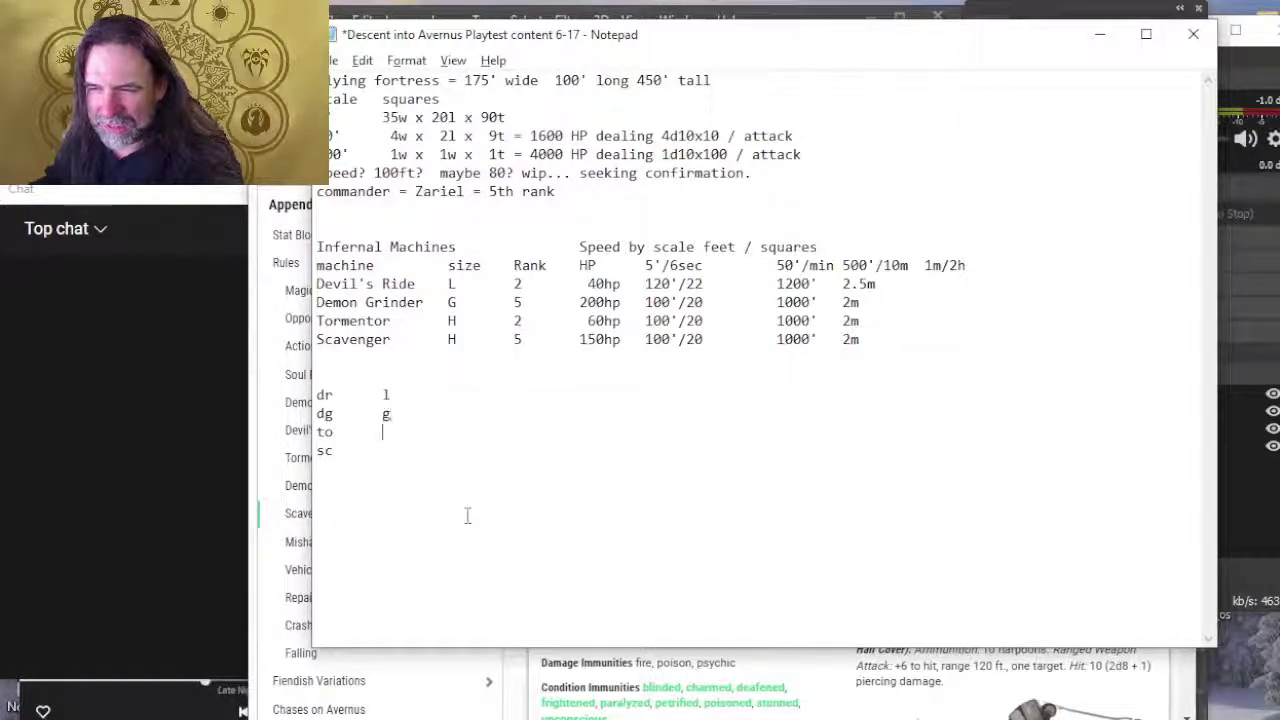
key("Down")
key("Tab")
type("h")
key("Down")
key("Tab")
type("h")
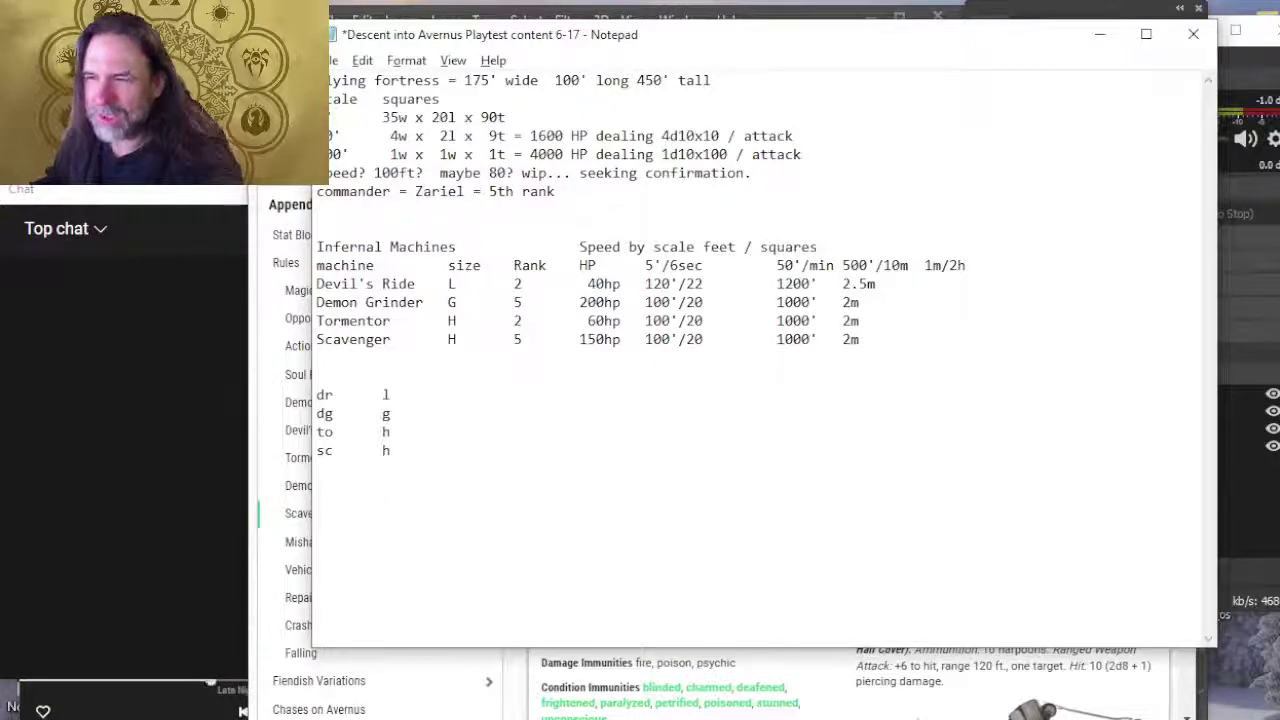
Step: Add the HP column: 30 for dr, 200 for dg, 60 for to, 150 for sc
left_click(514, 414)
key("Tab")
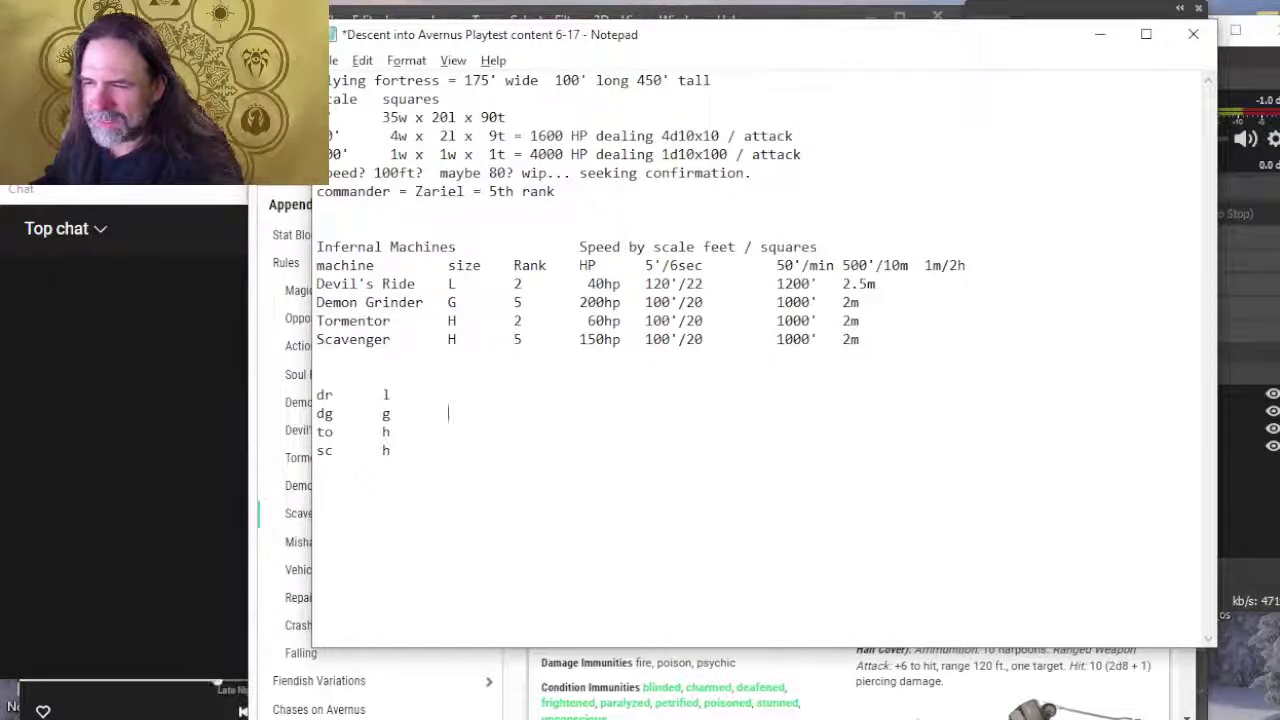
key("Up")
key("Tab")
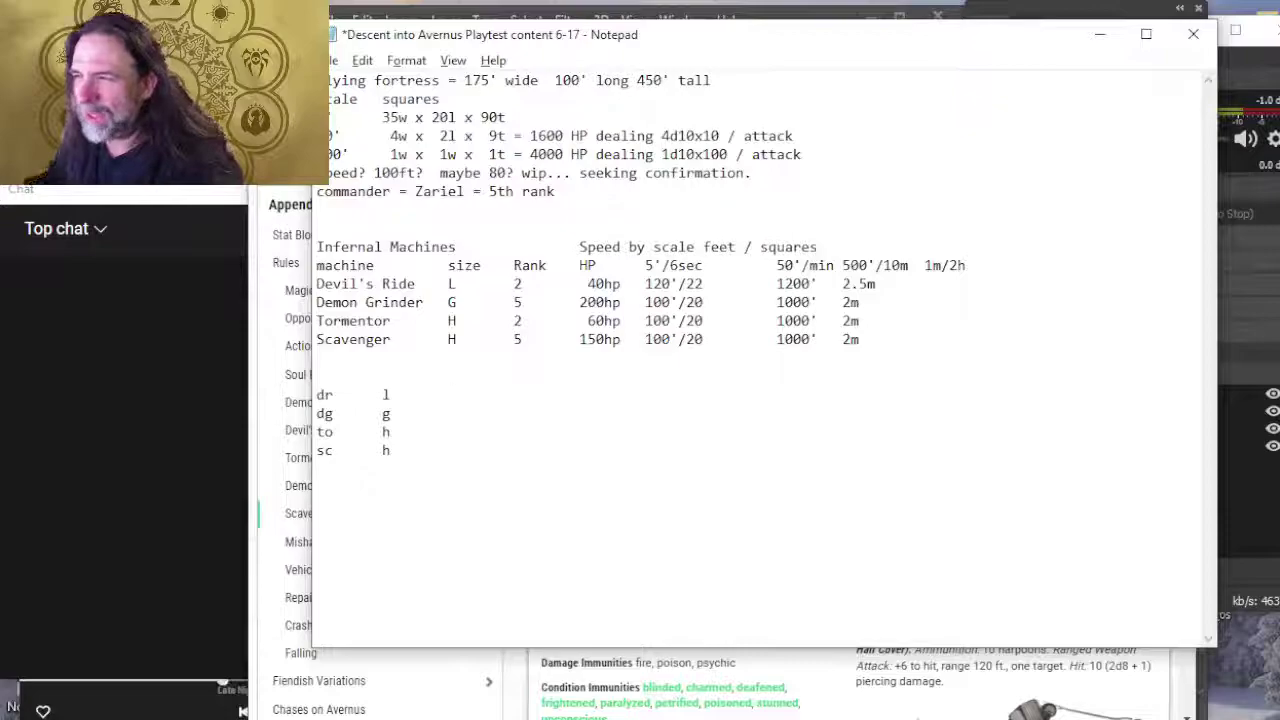
type("30")
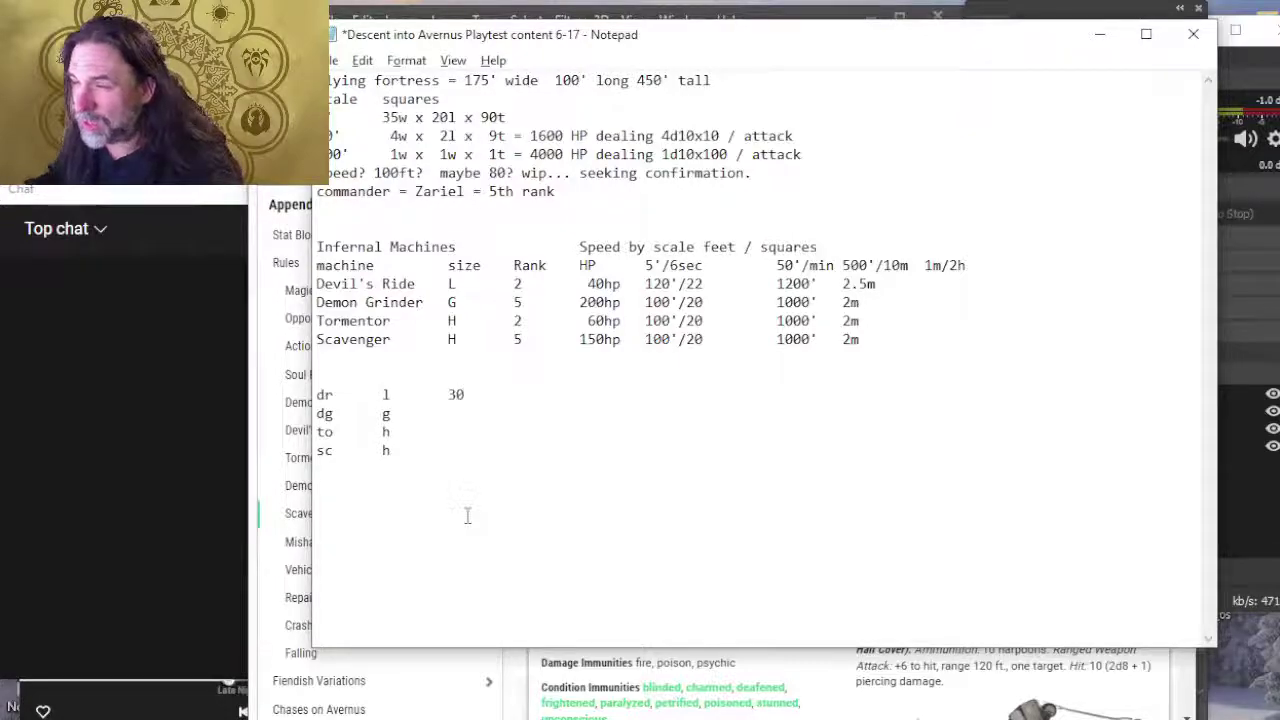
key("Down")
type("200")
type("60")
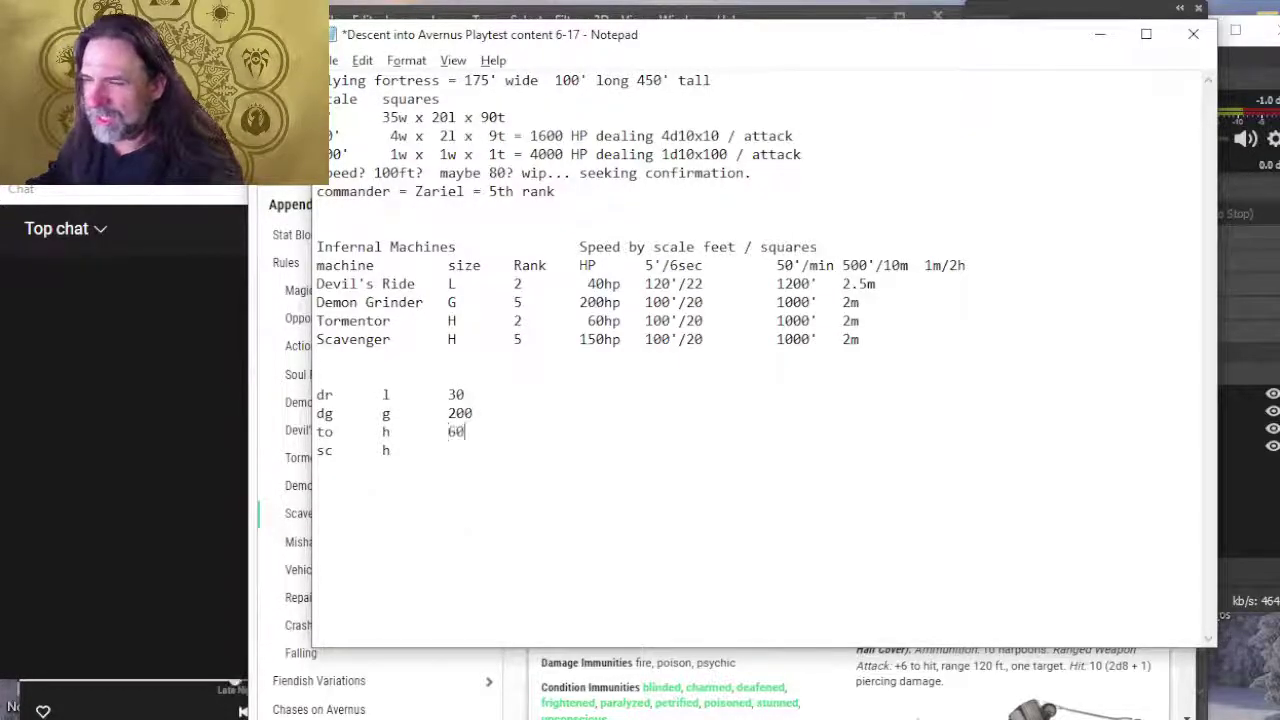
key("Down")
type("150")
Step: Add a header row reading vehi, size, HP above the vehicle list
key("Up")
key("Up")
key("Up")
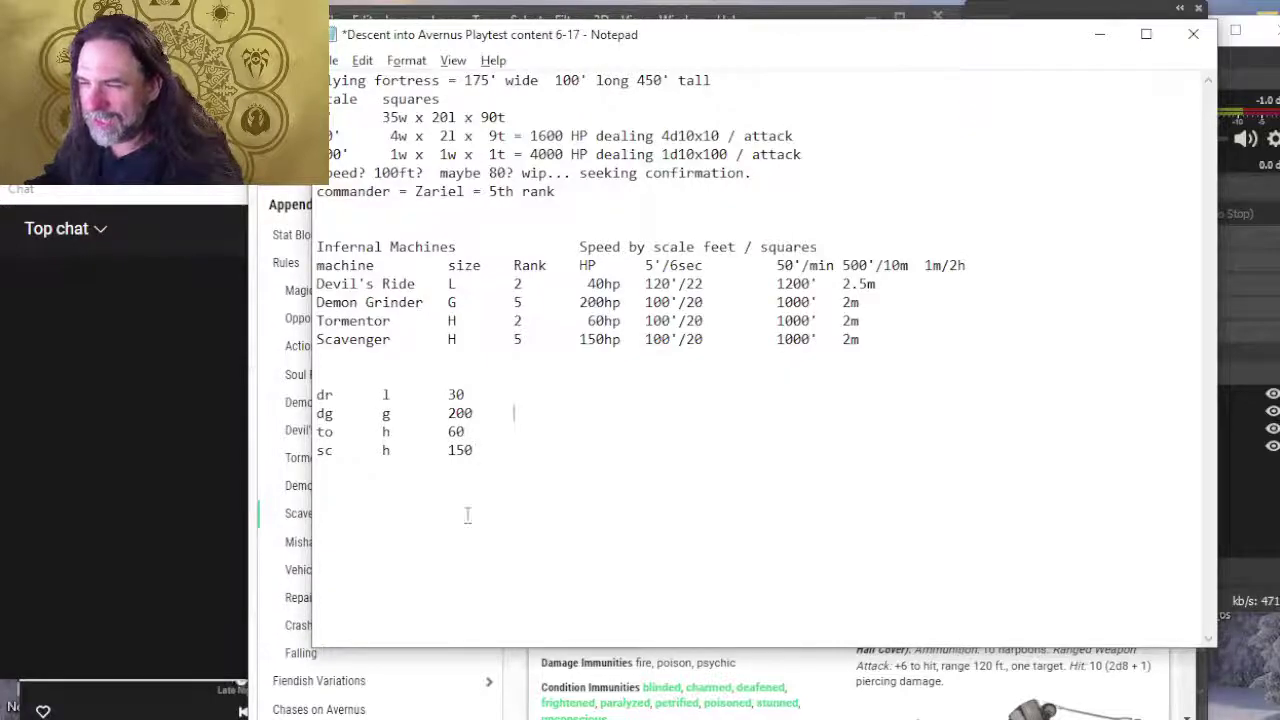
key("Tab")
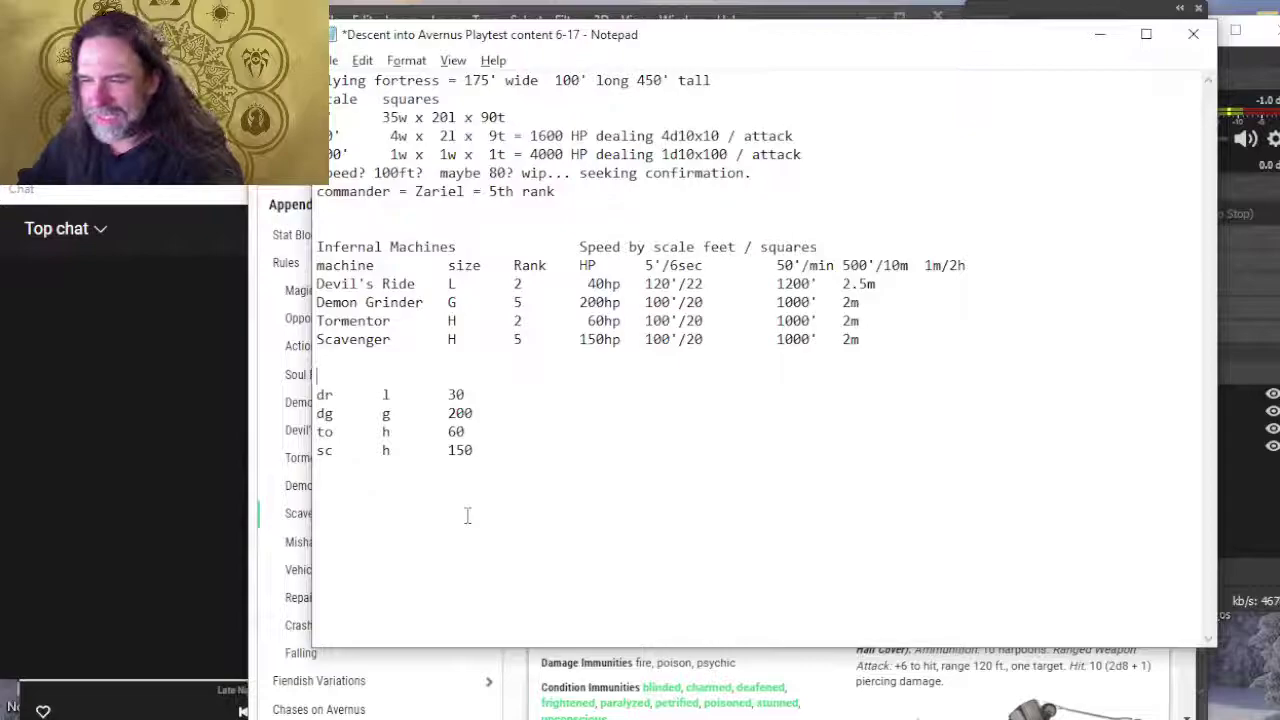
type("vehi")
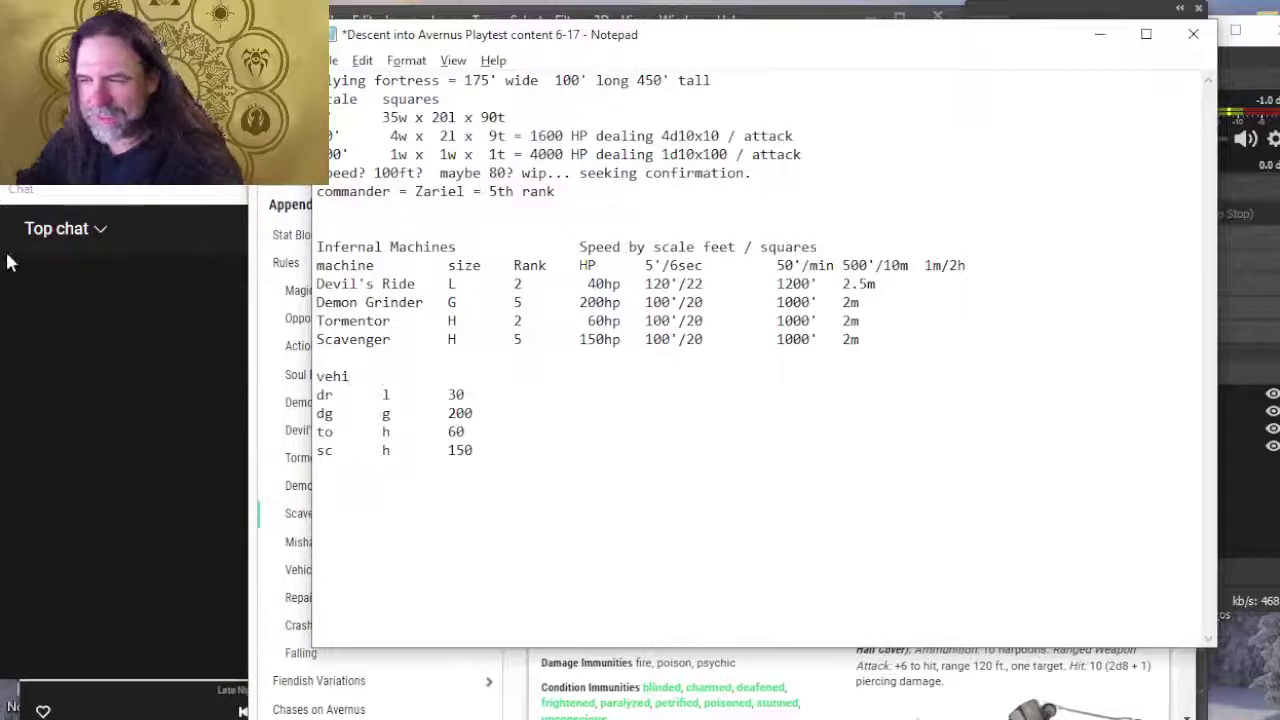
key("Tab")
type("size")
key("Tab")
type("HP")
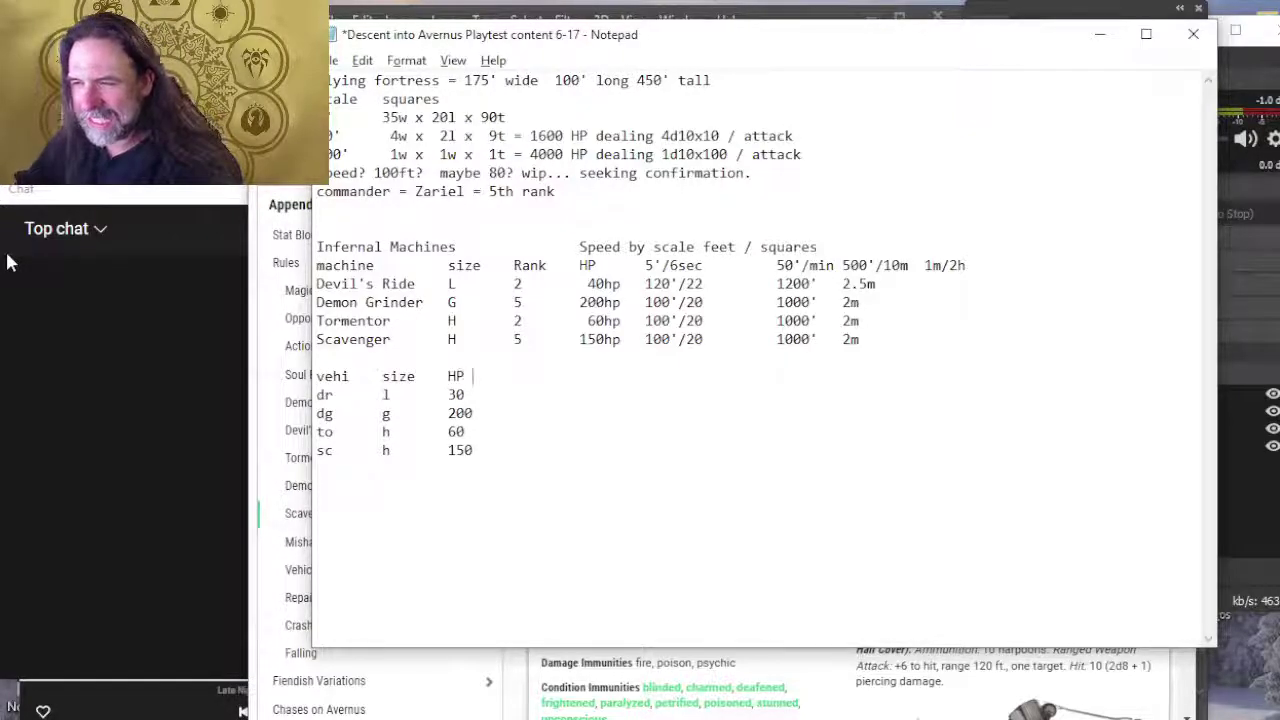
key("alt+Tab")
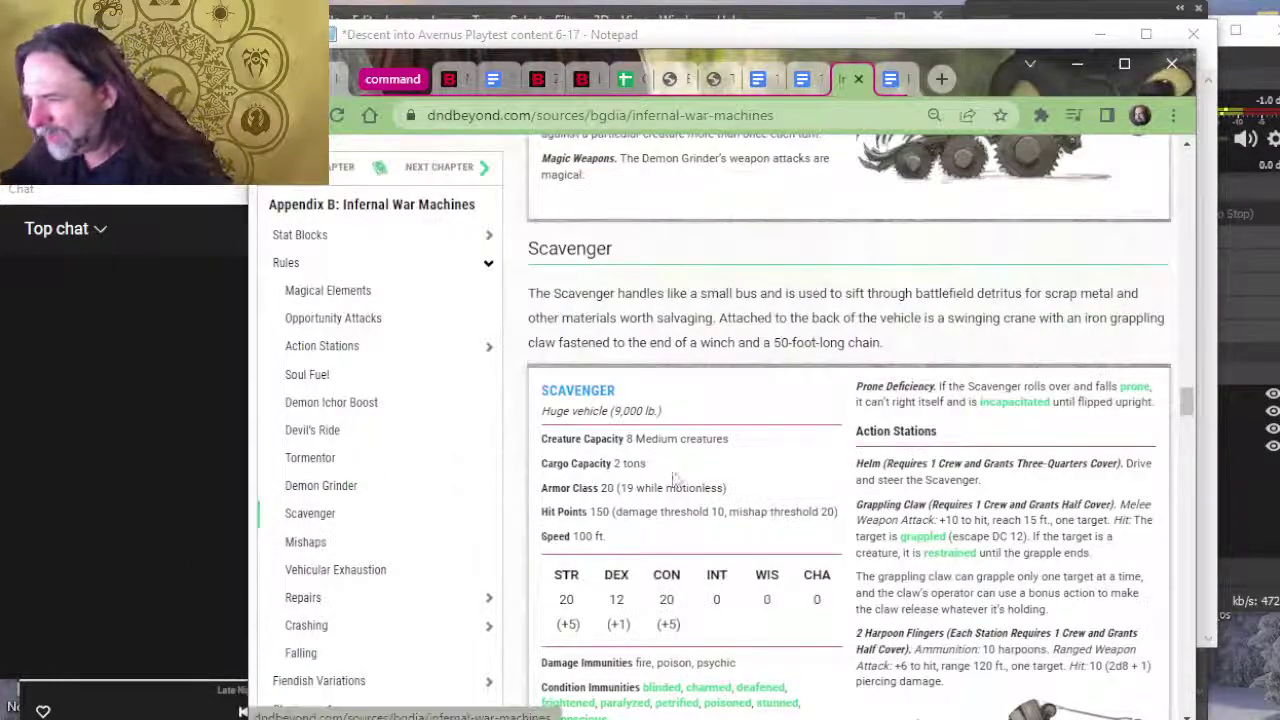
Step: Add a th heading column to the vehicle table and enter a first threshold of 10
key("alt+Tab")
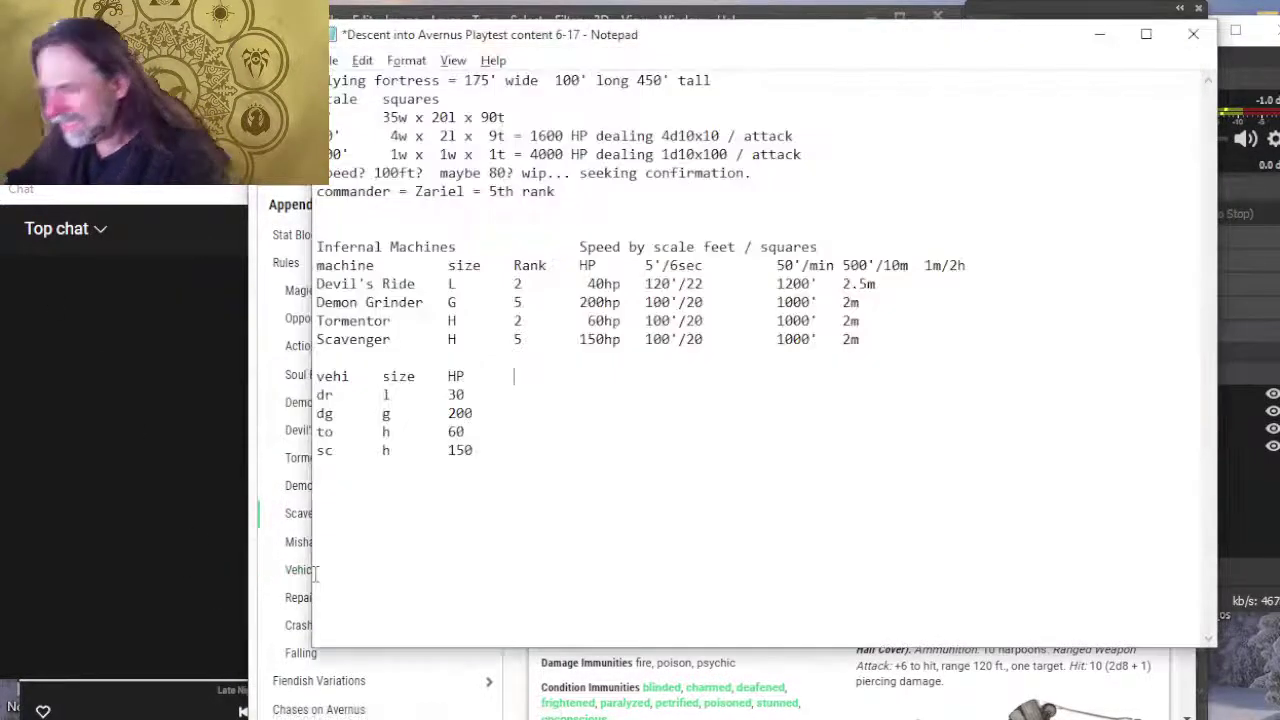
key("Tab")
type("th")
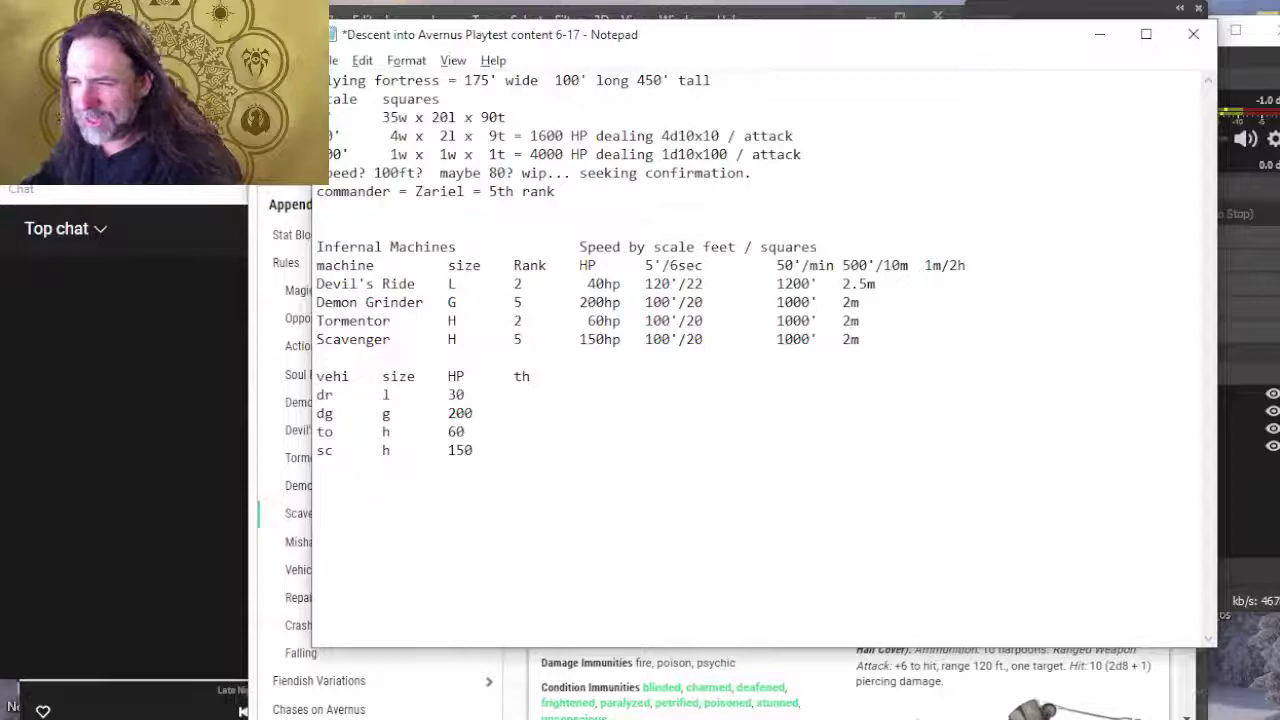
left_click(580, 395)
type("10")
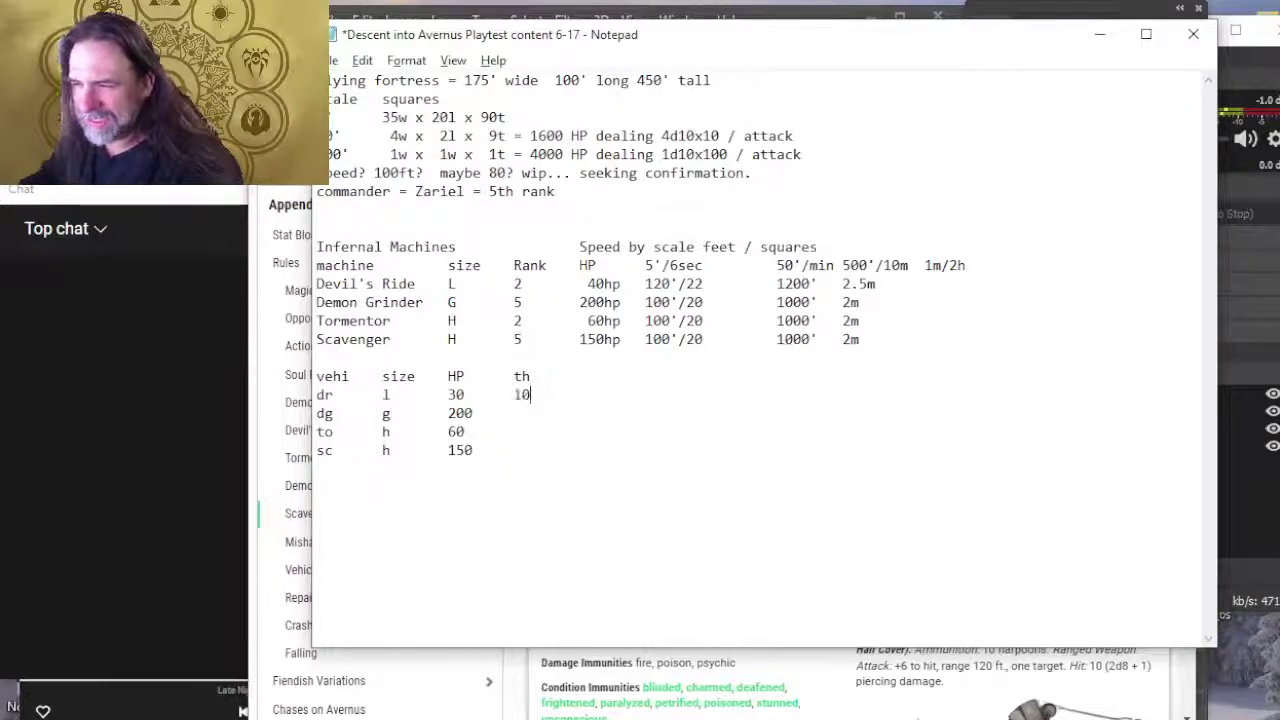
Step: Check the Scavenger stat block, enter a threshold of 10, and delete the wrong dr value
key("alt+Tab")
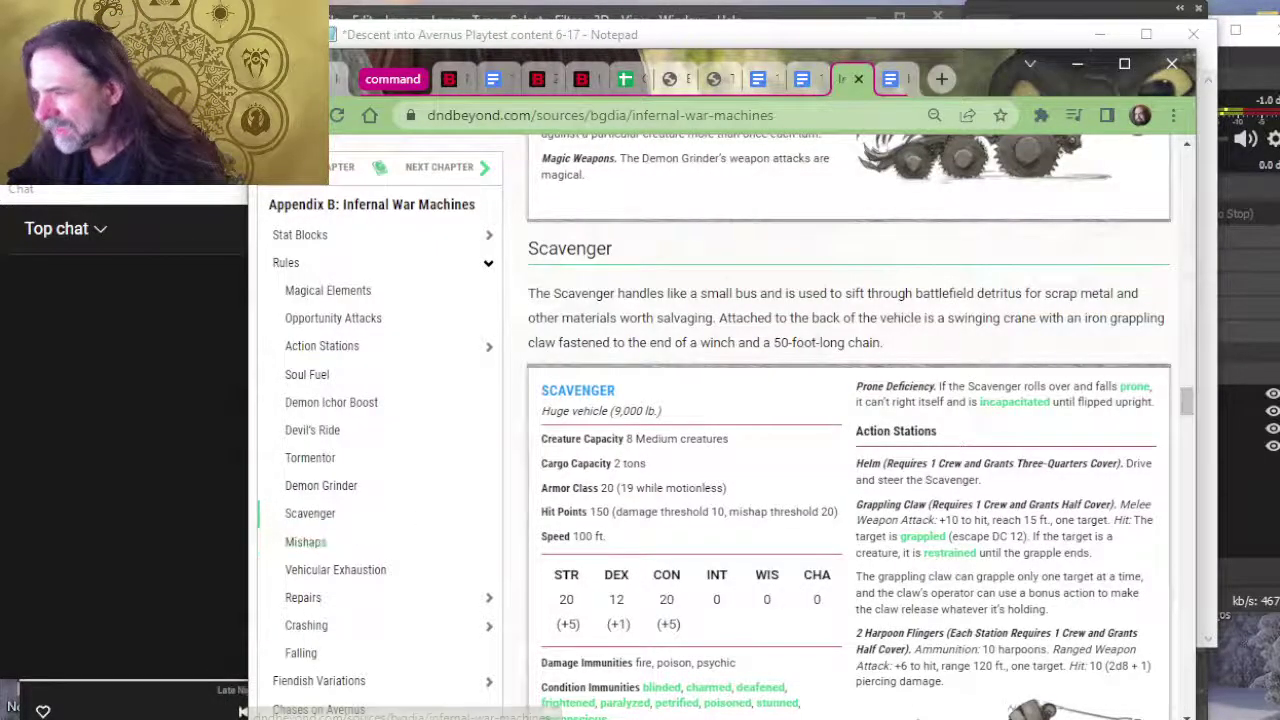
scroll(900, 600, "down", 2)
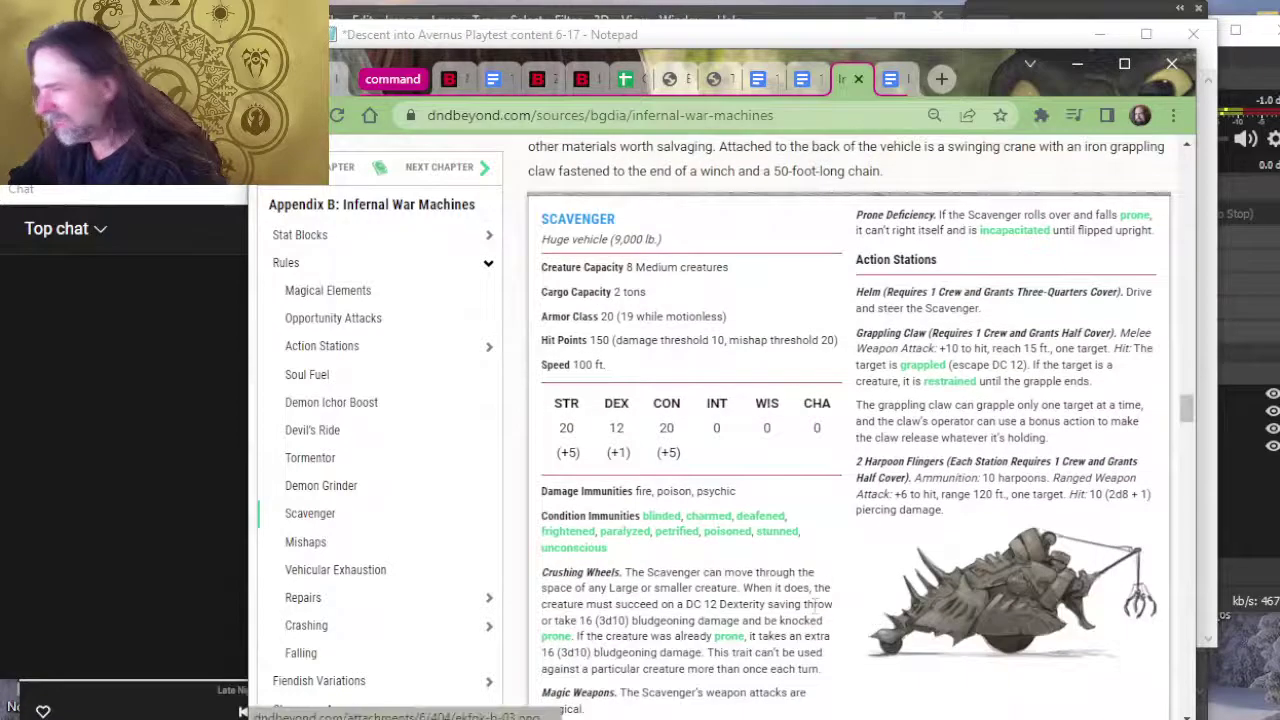
scroll(818, 534, "up", 2)
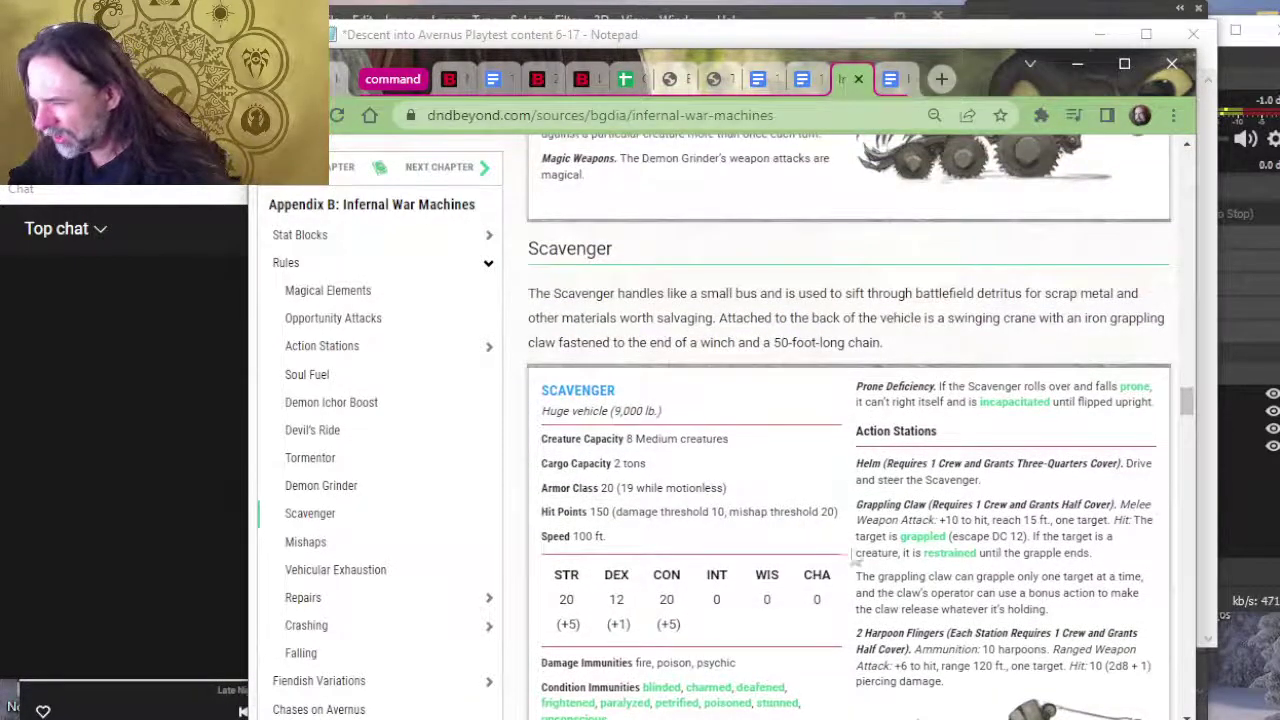
key("alt+Tab")
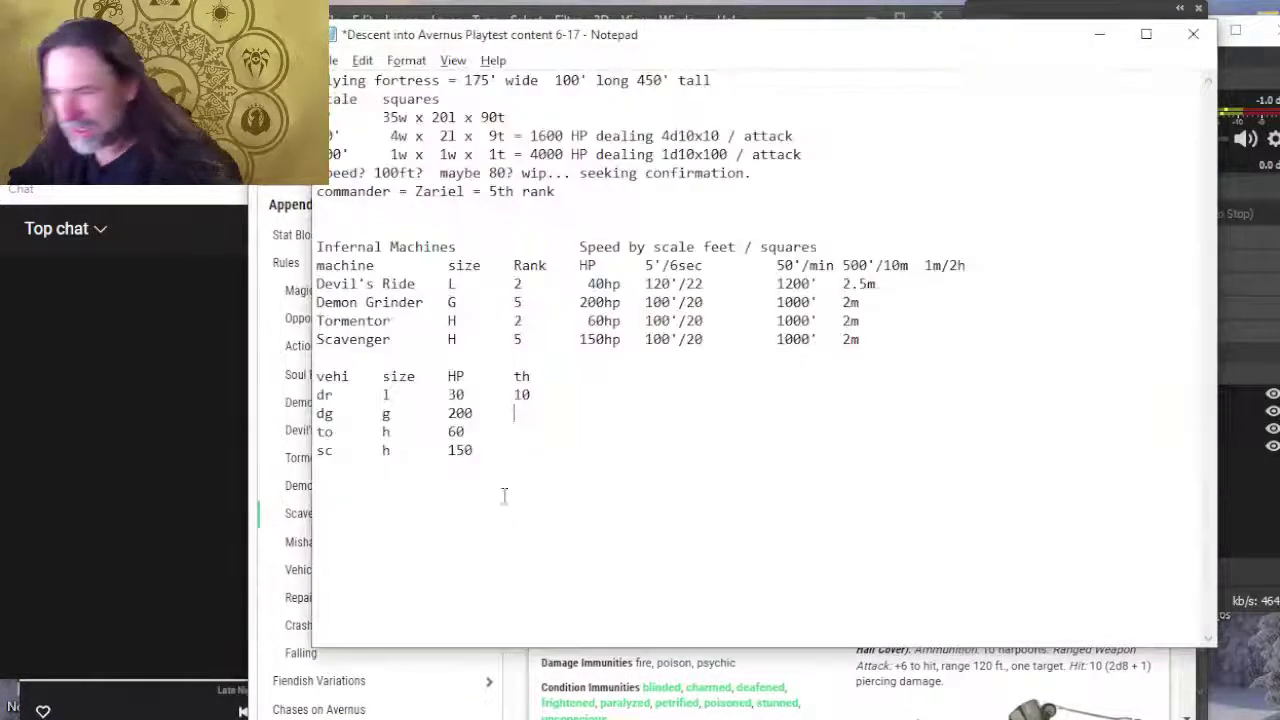
type("10")
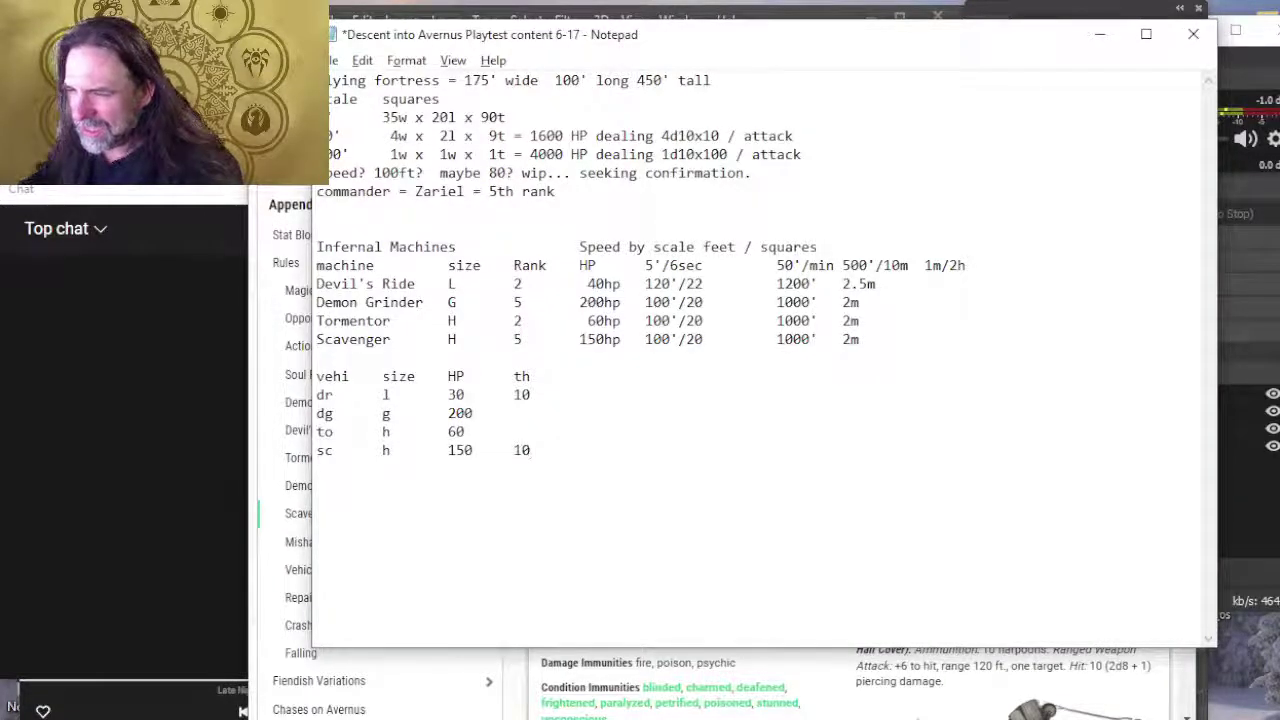
key("Up")
key("Up")
key("Up")
key("Delete")
Step: Look up the next stat block and enter a threshold of 10 in the dg row
key("alt+Tab")
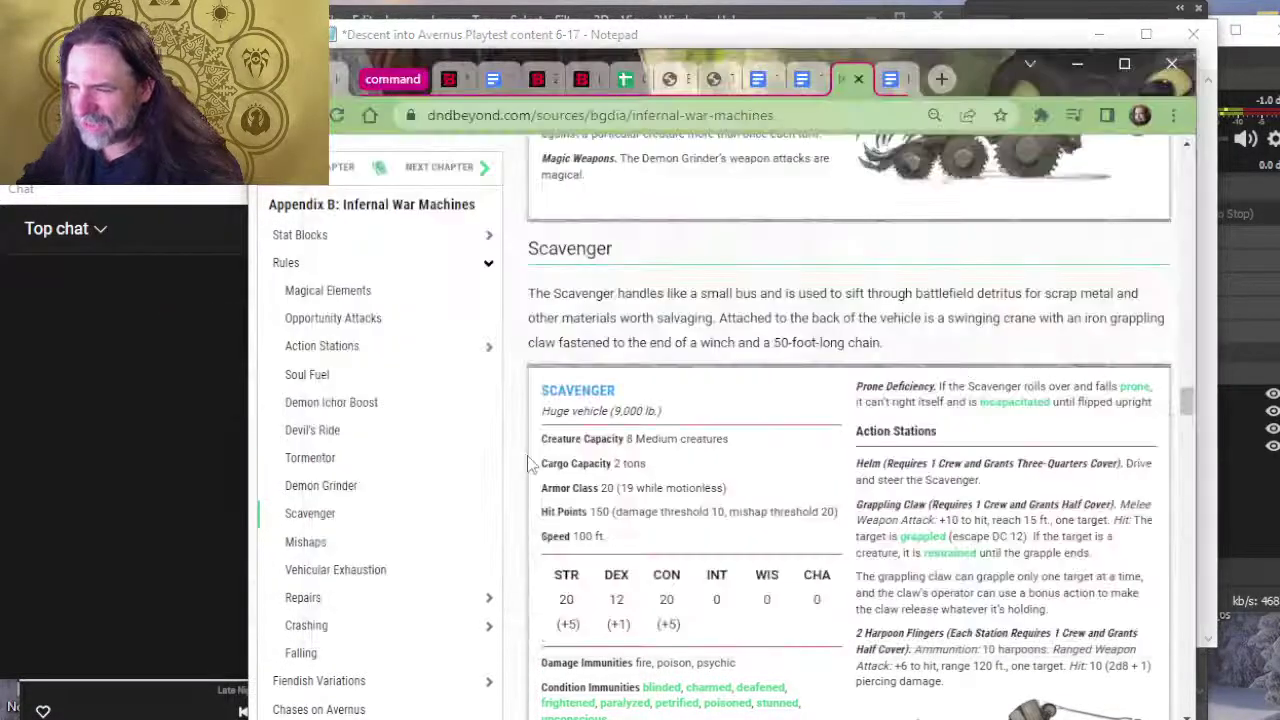
scroll(722, 375, "up", 3)
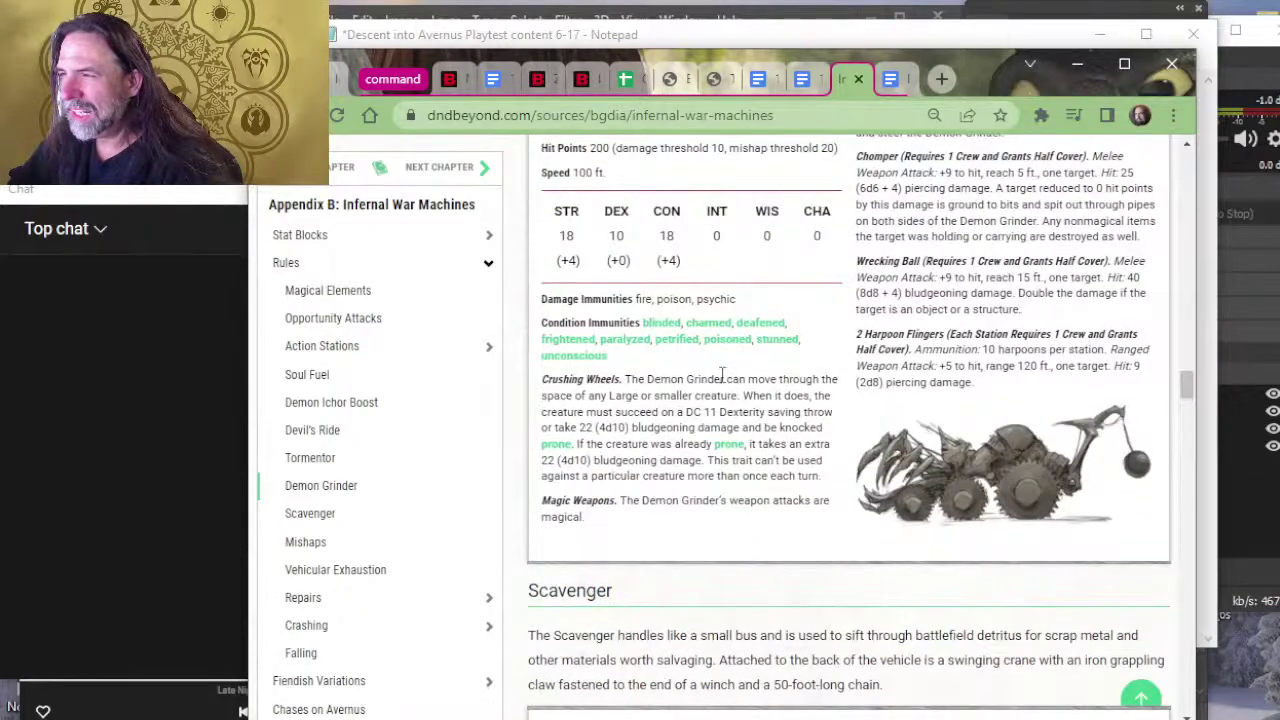
scroll(722, 375, "up", 2)
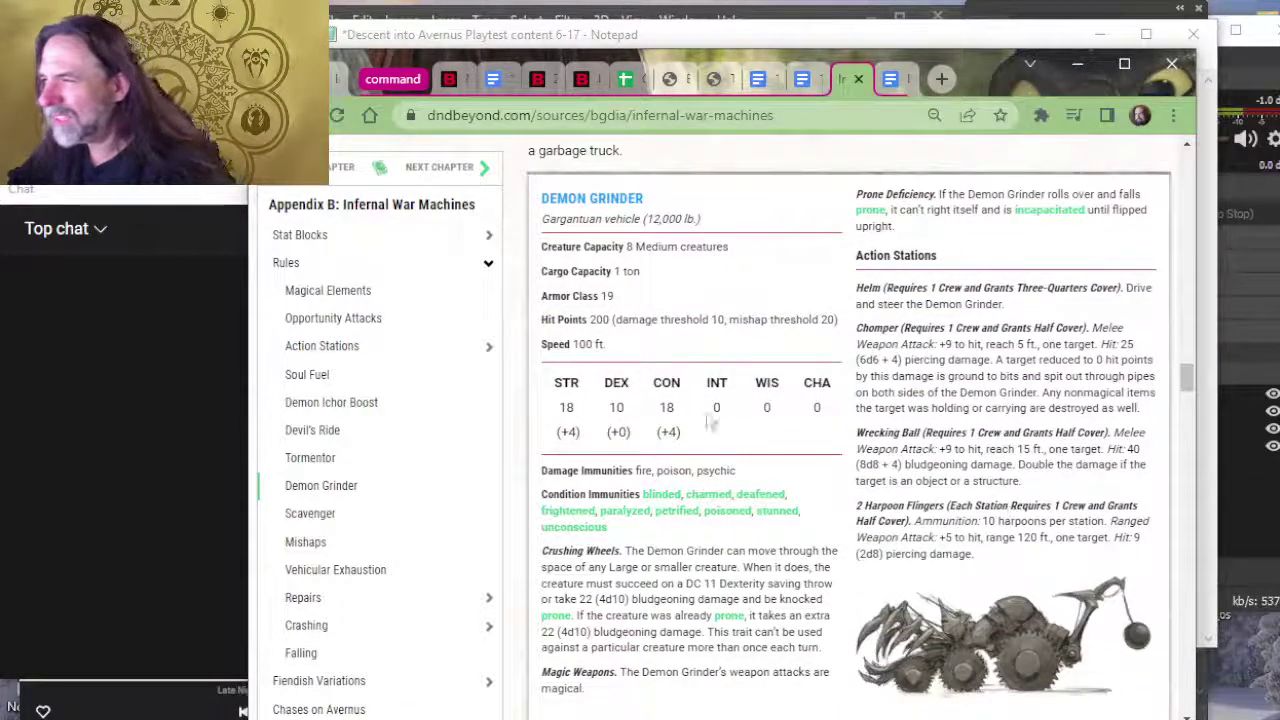
key("alt+Tab")
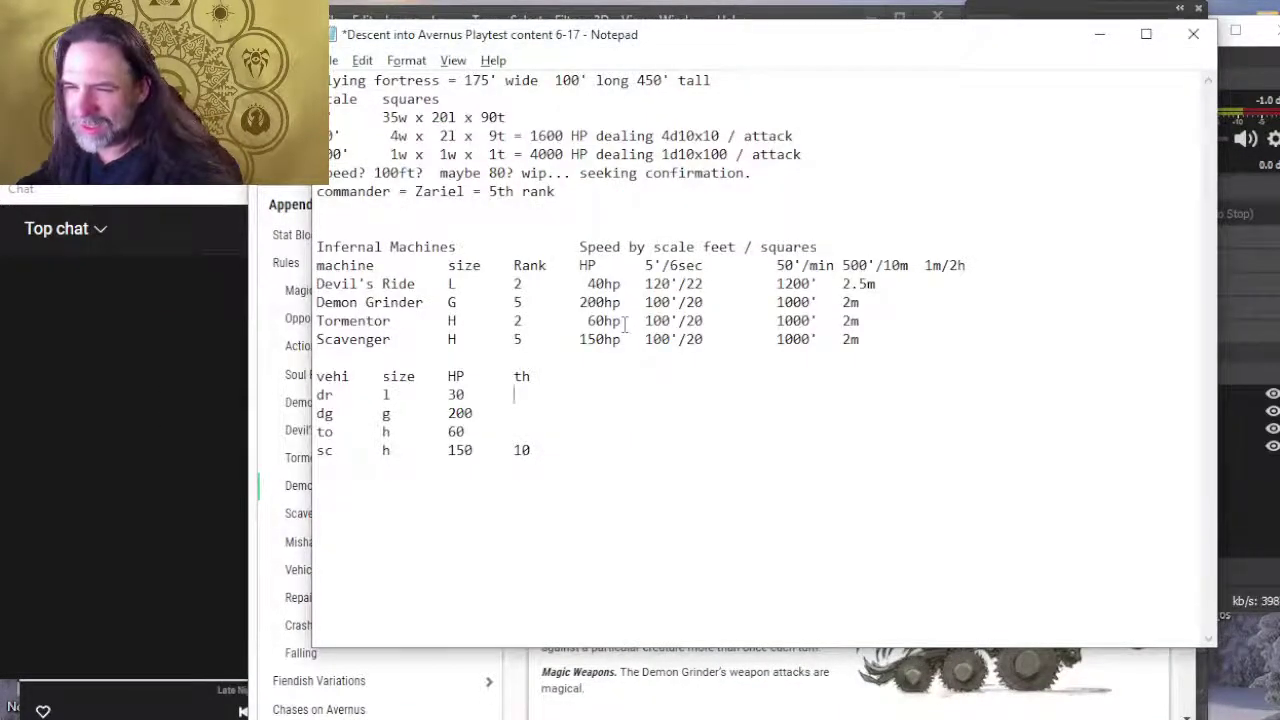
key("Down")
type("10")
Step: Consult the D&D Beyond page again and enter another threshold of 10
key("alt+Tab")
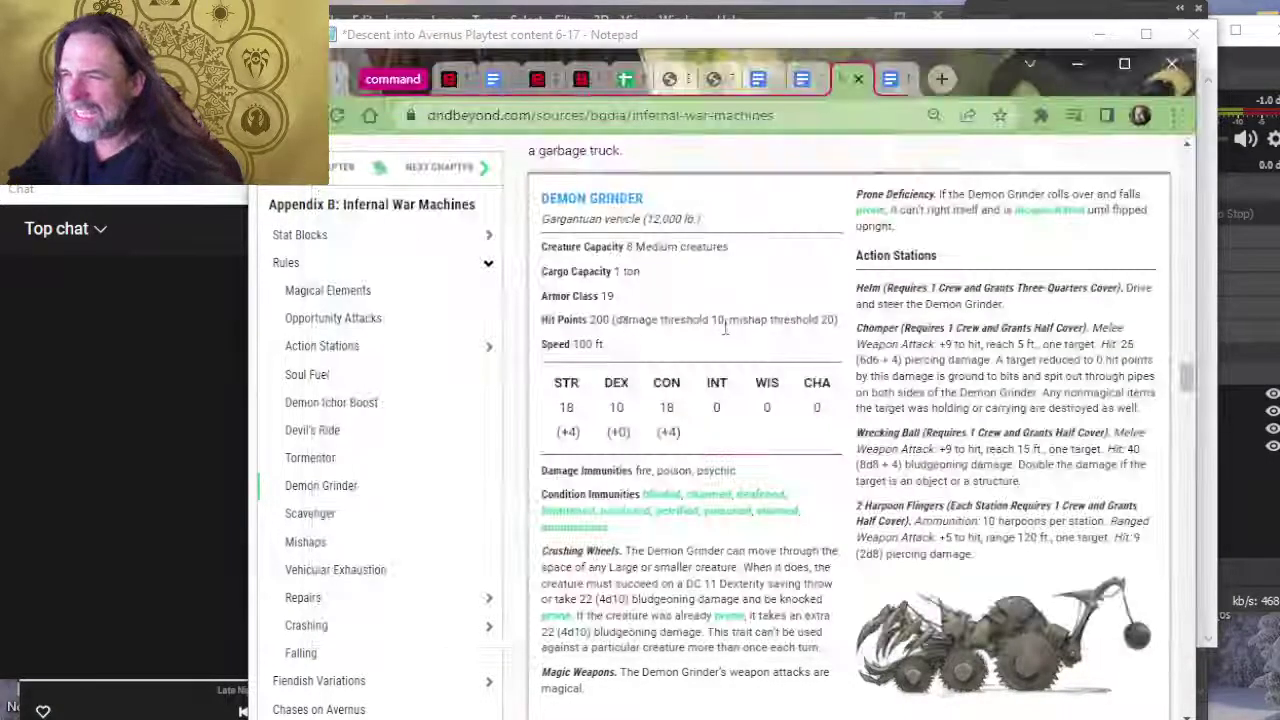
scroll(725, 335, "up", 4)
scroll(731, 358, "up", 3)
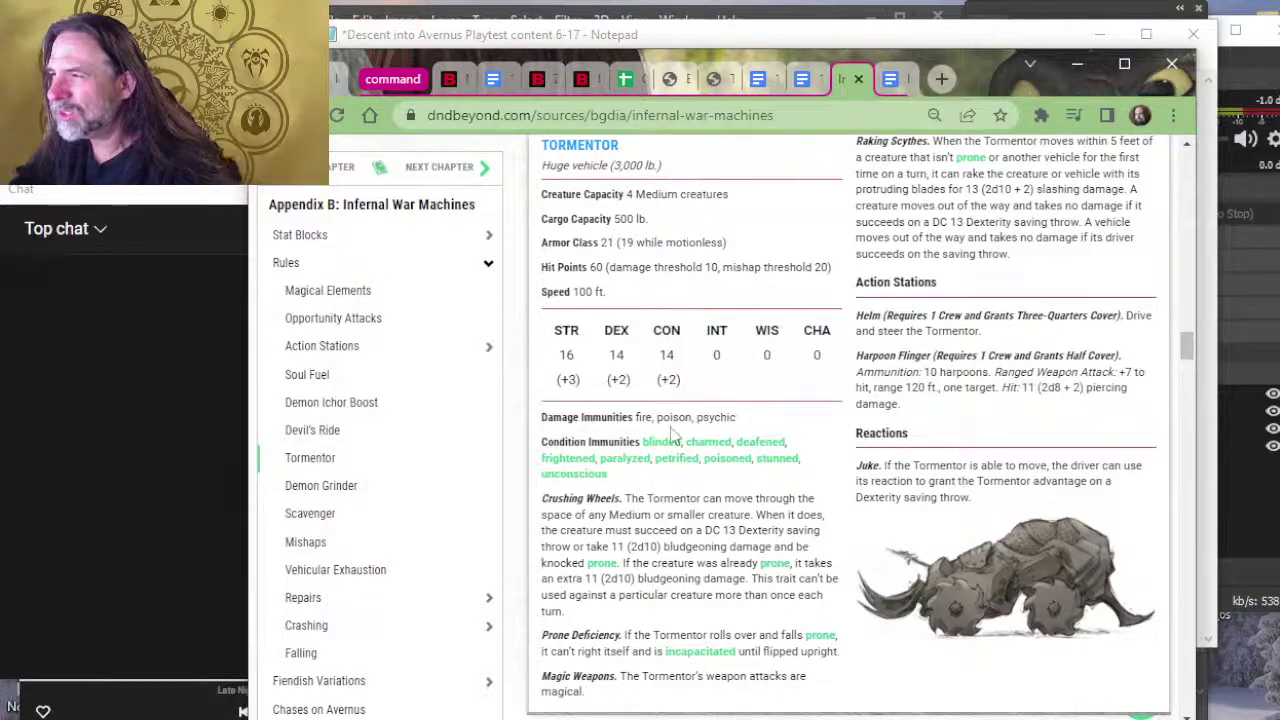
key("alt+Tab")
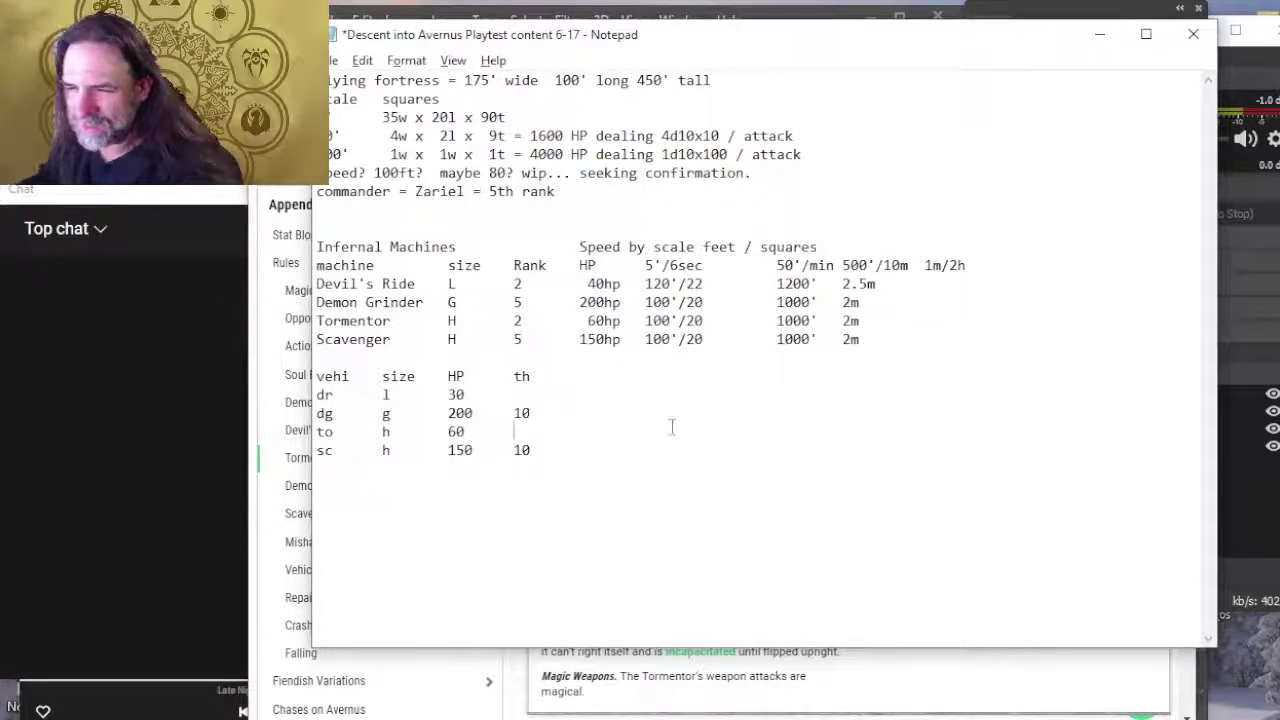
type("10")
Step: Look up the Devil's Ride stat block and enter its threshold 5 in the dr row
key("alt+Tab")
scroll(686, 425, "up", 2)
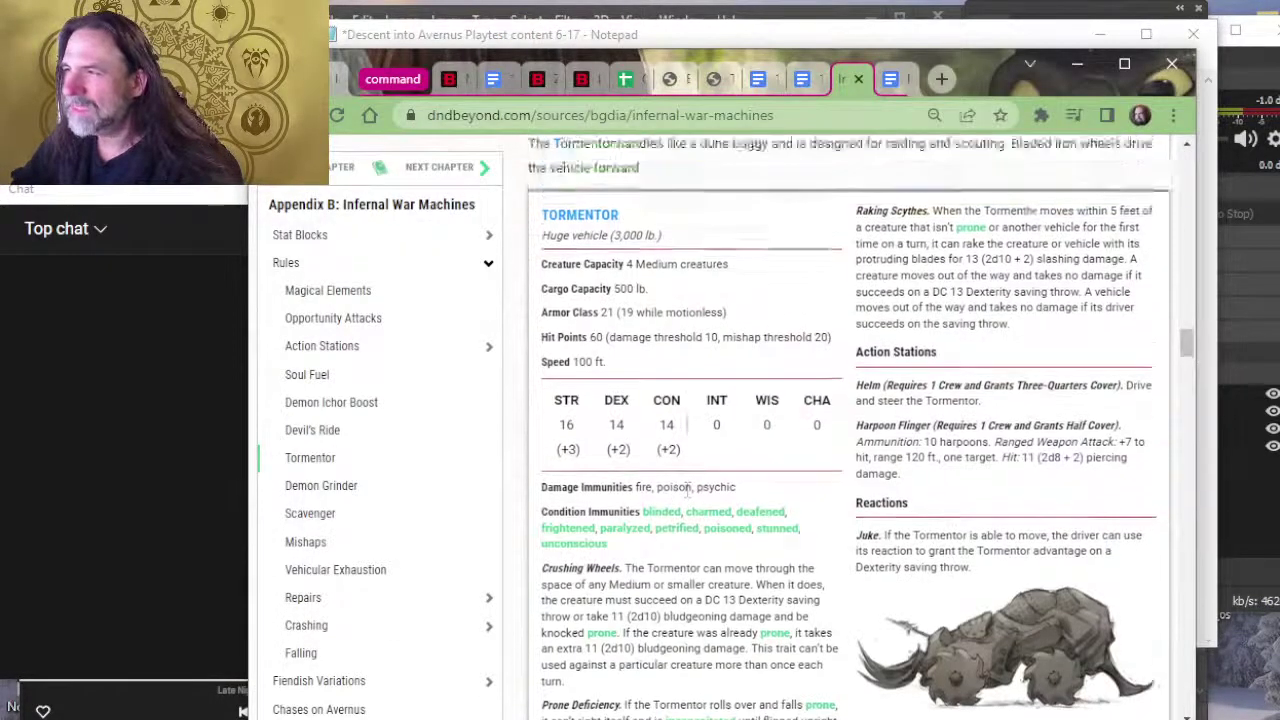
scroll(688, 490, "up", 8)
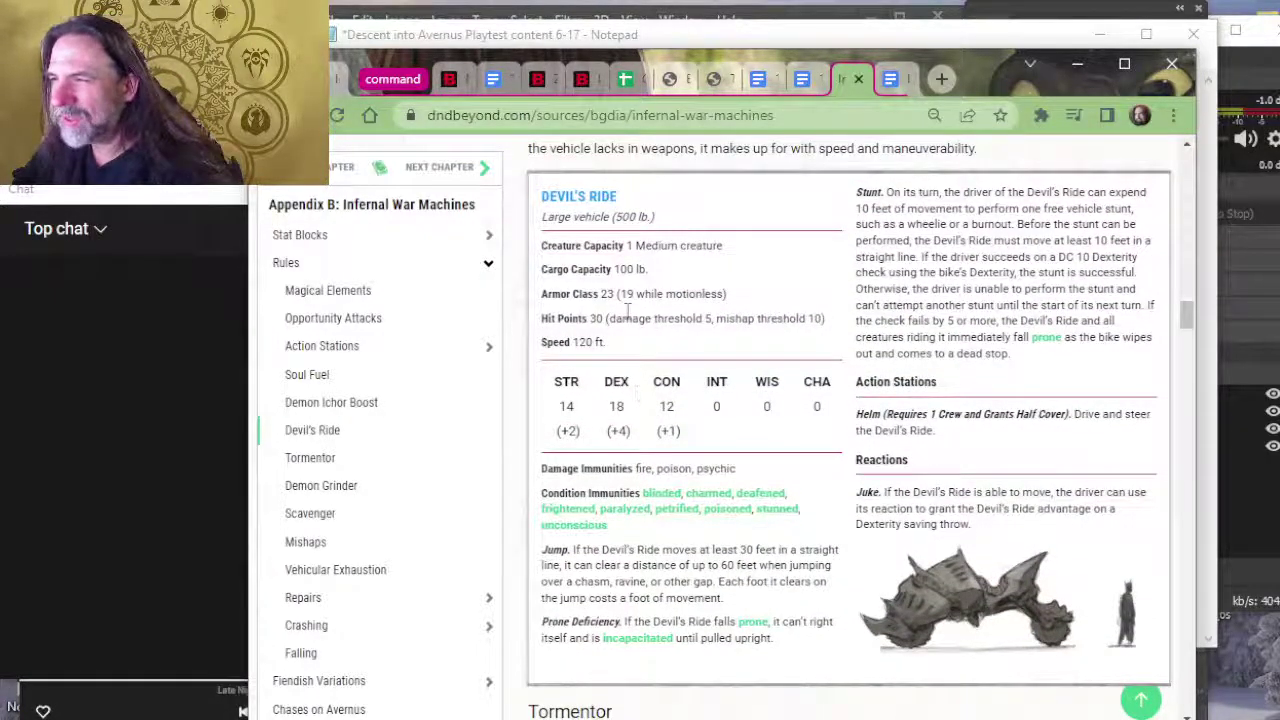
key("alt+Tab")
type("5")
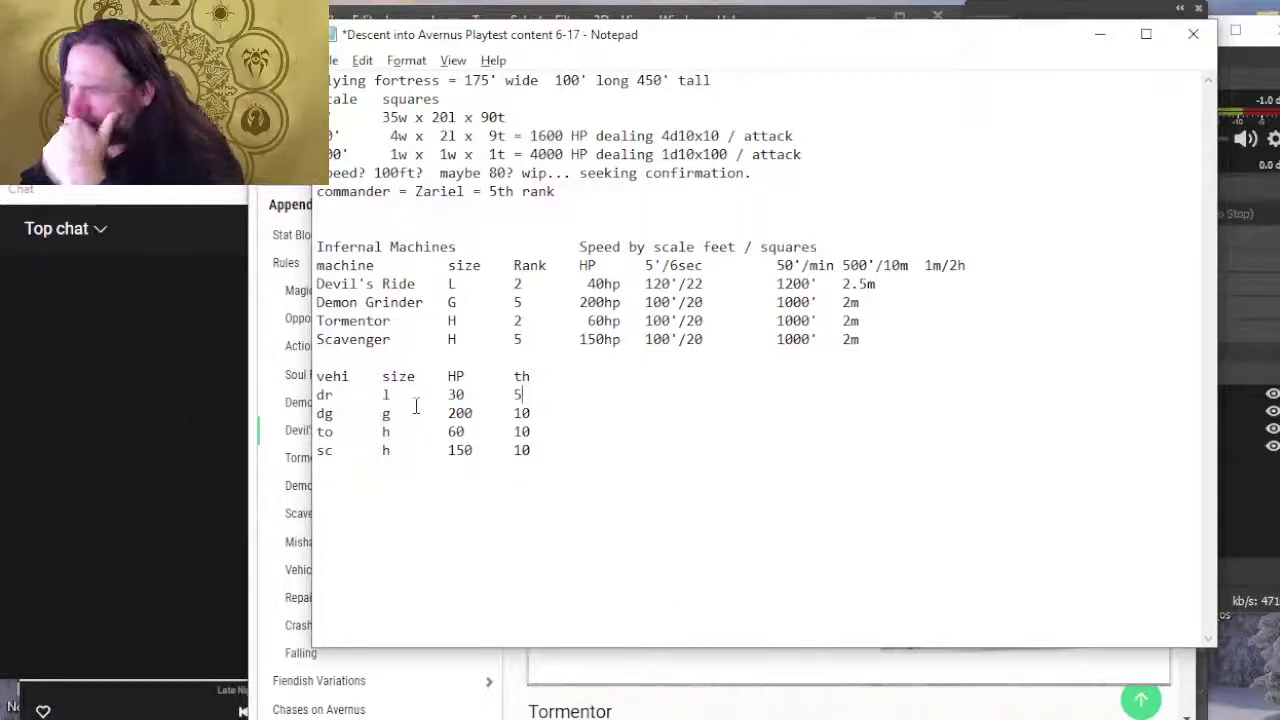
key("alt+Tab")
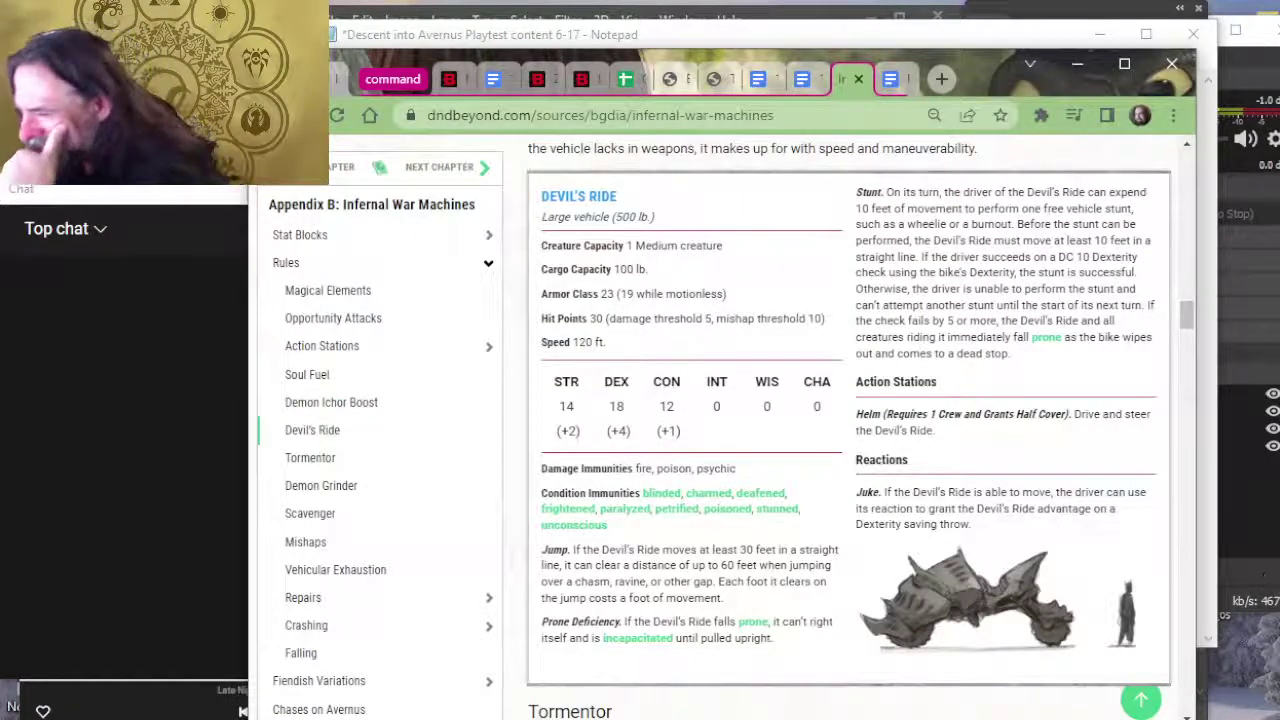
Step: Scroll past Devil's Ride to the Tormentor stat block (AC 21, 60 HP, threshold 10)
scroll(909, 410, "down", 10)
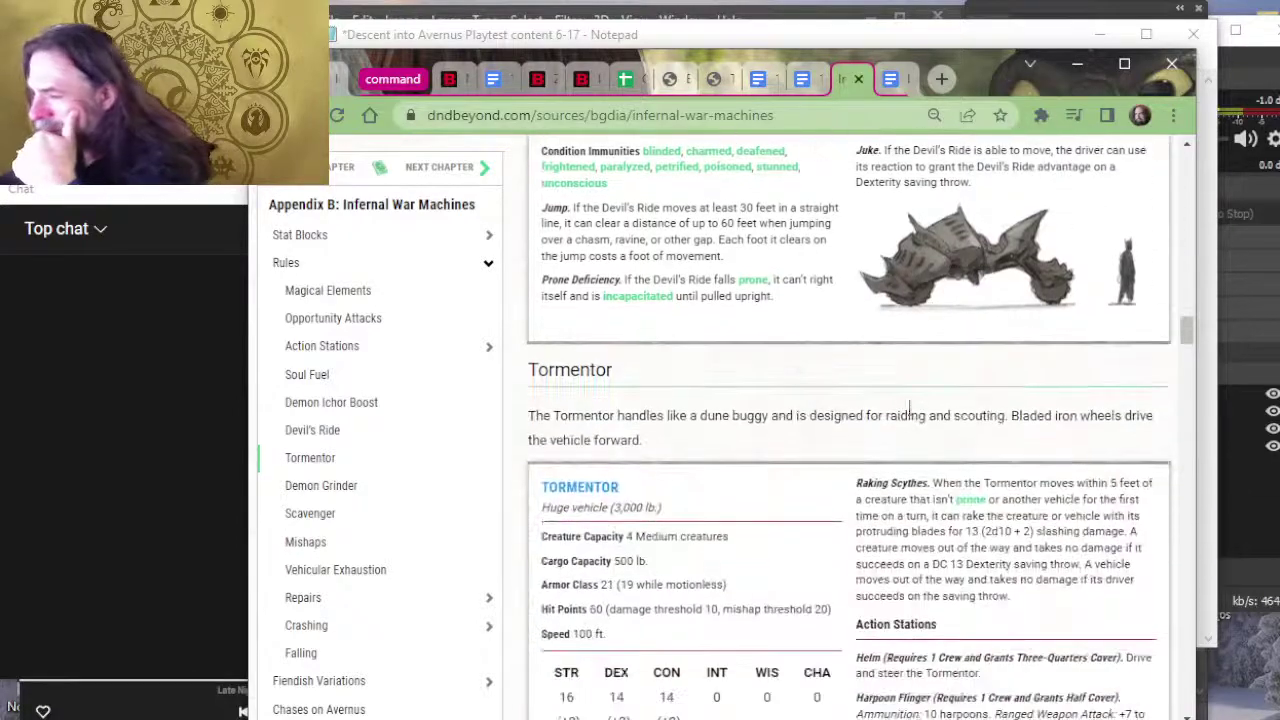
scroll(797, 450, "up", 1)
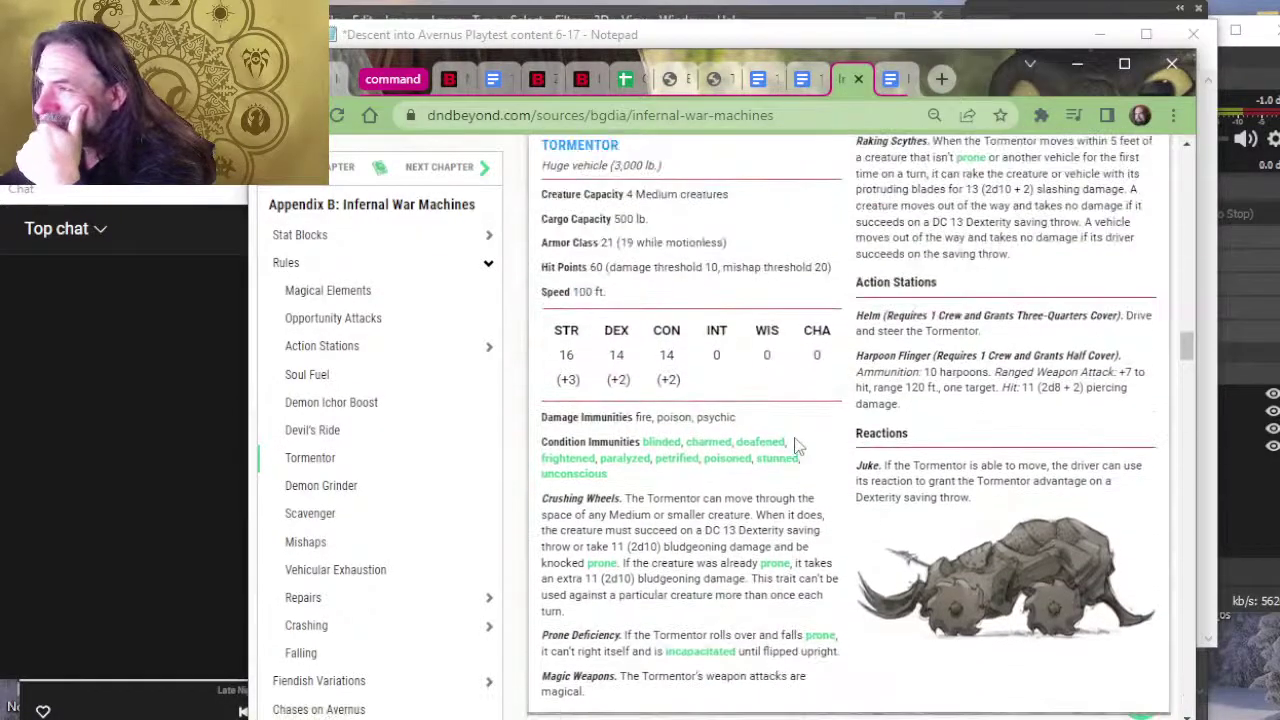
scroll(765, 320, "up", 3)
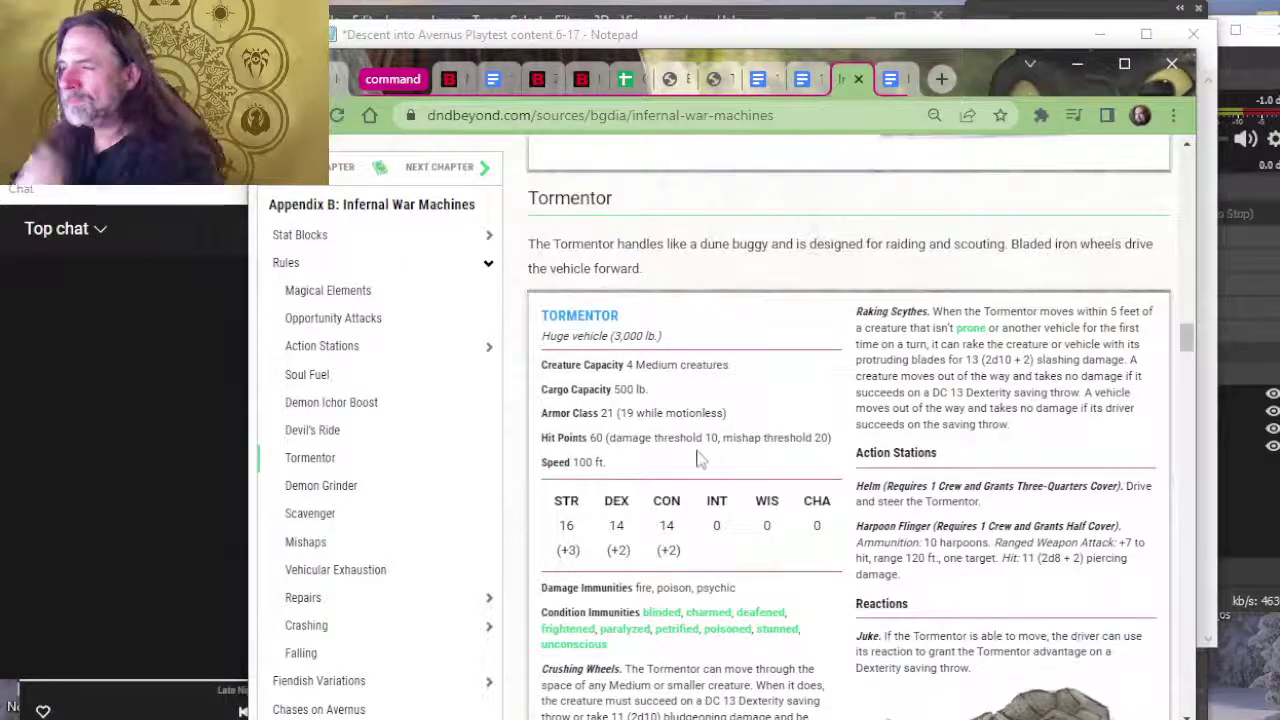
scroll(735, 430, "down", 3)
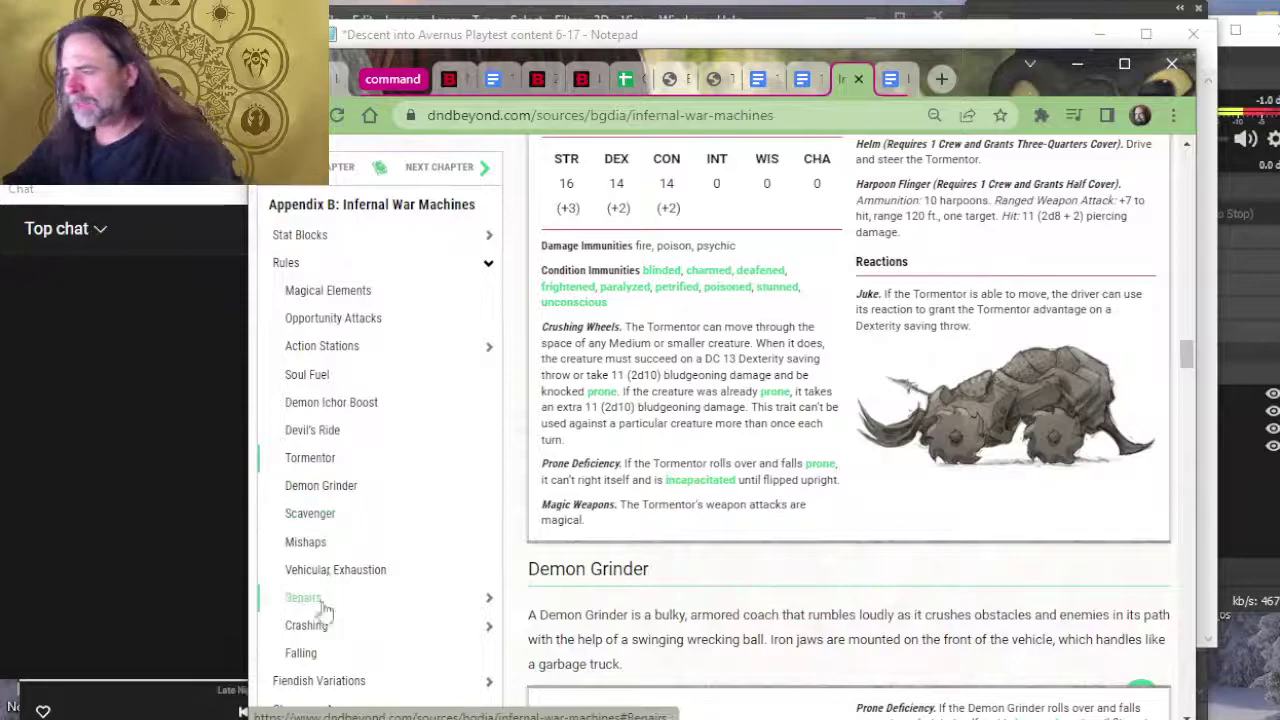
mouse_move(230, 716)
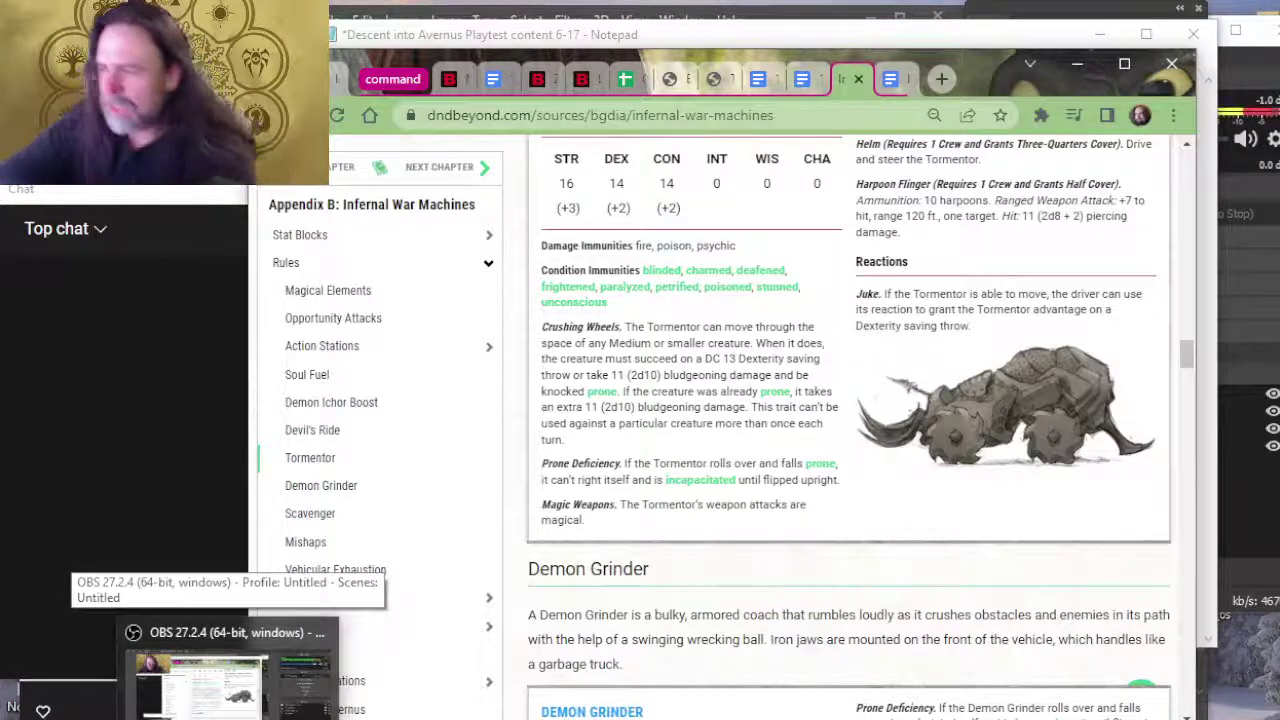
Step: Glance at the OBS Studio stream status, then return to the Notepad vehicle table
key("alt+Tab")
key("alt+Tab")
key("alt+Tab")
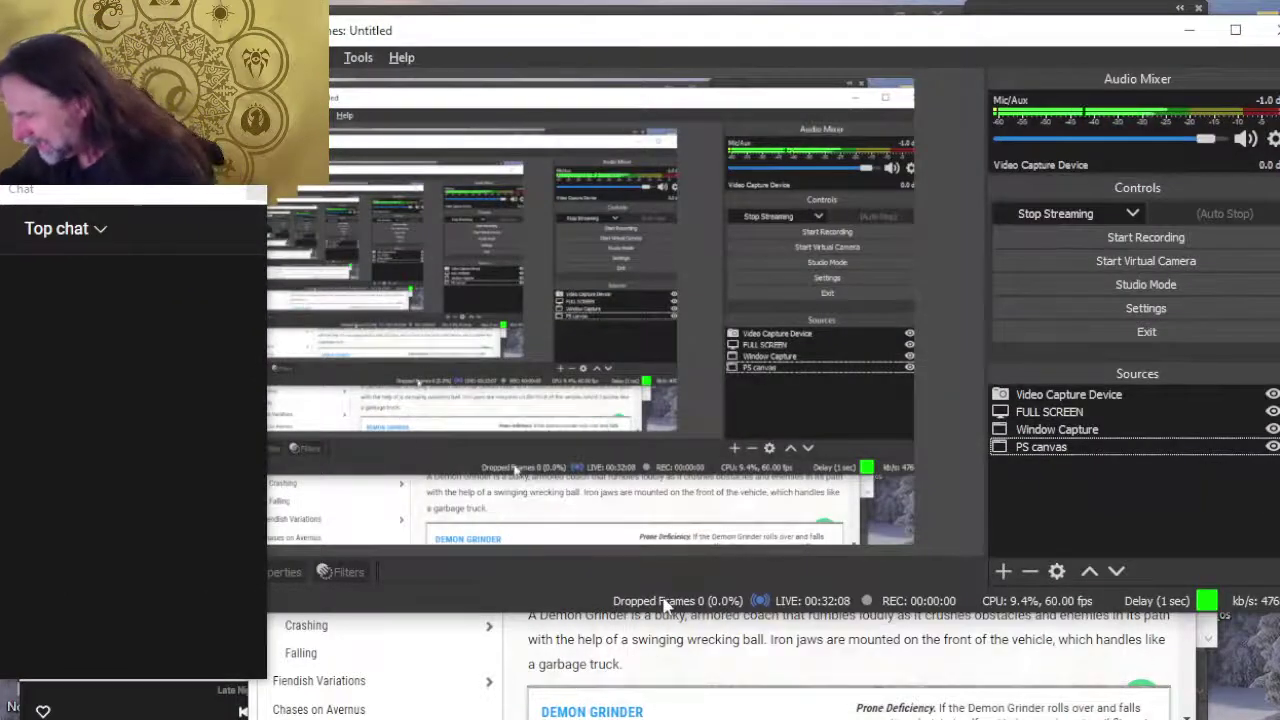
key("alt+Tab")
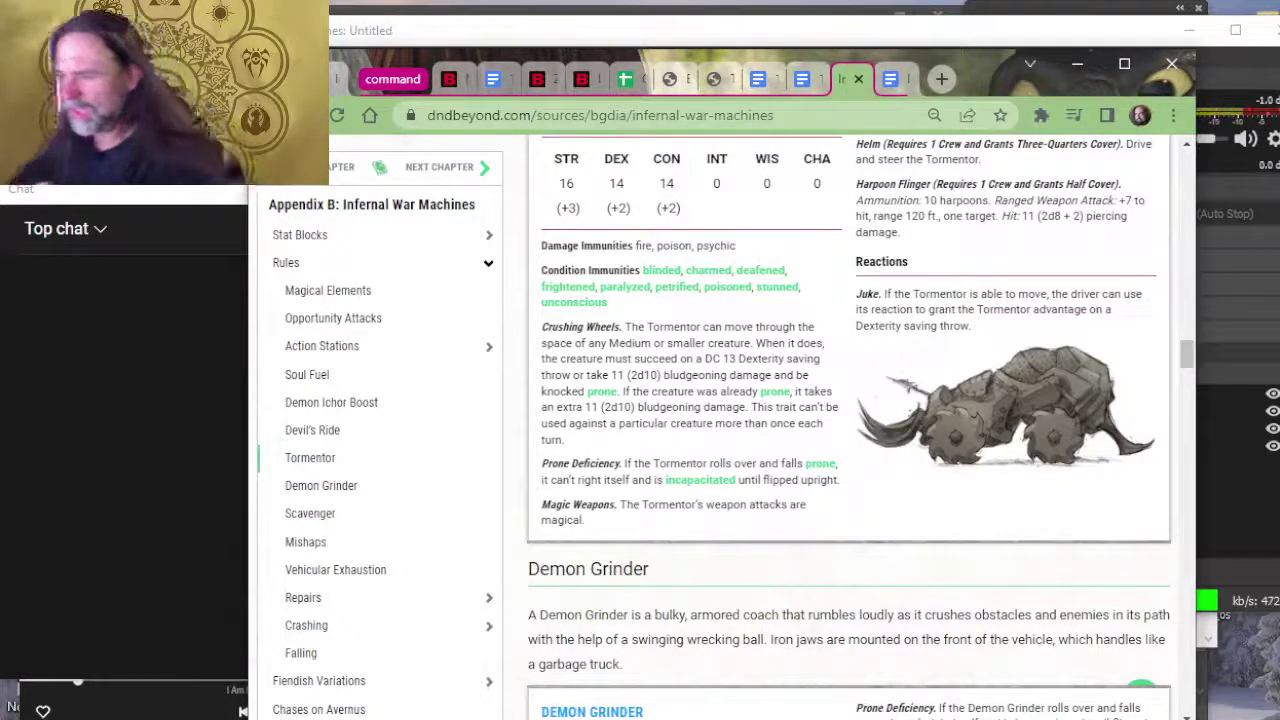
key("alt+Tab")
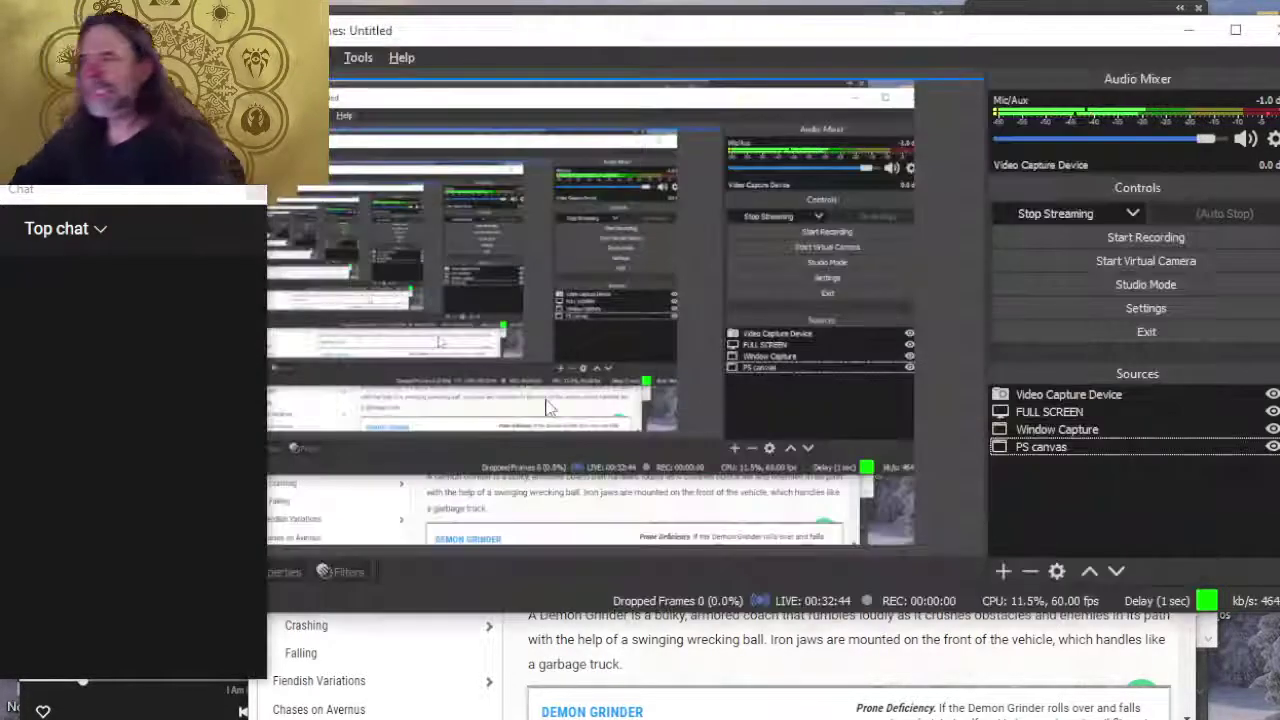
key("alt+Tab")
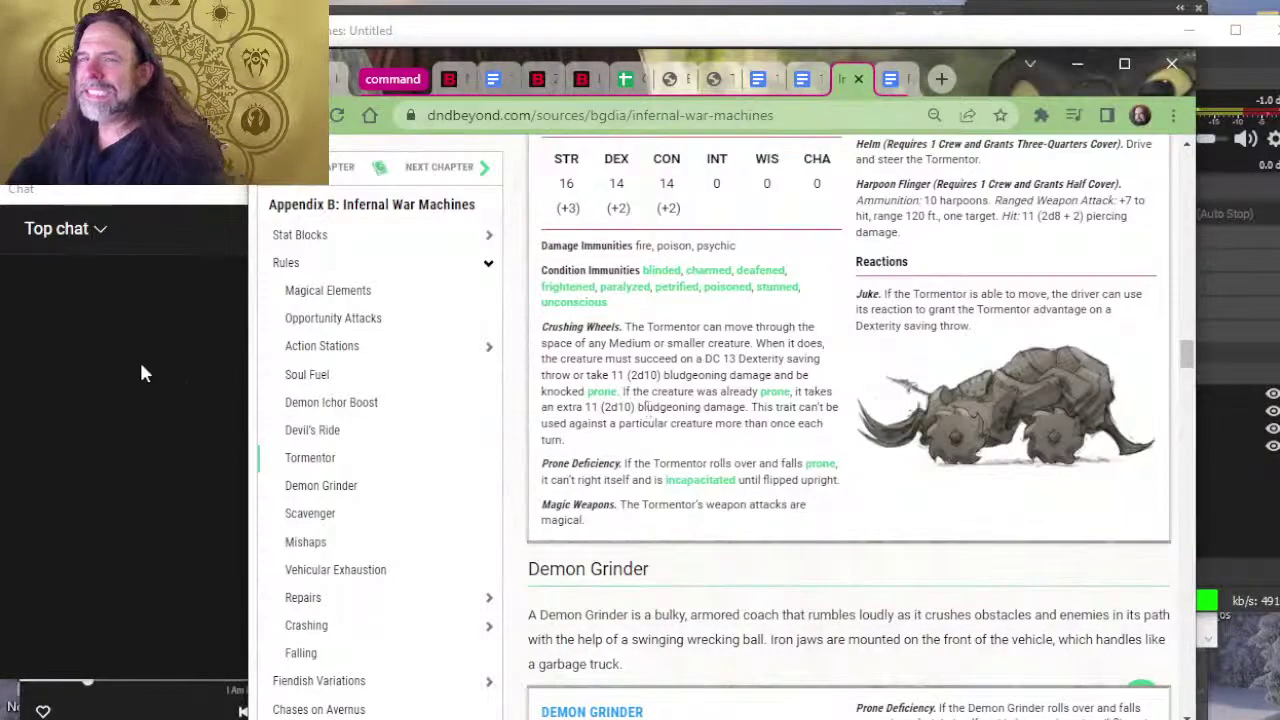
key("alt+Tab")
key("alt+Tab")
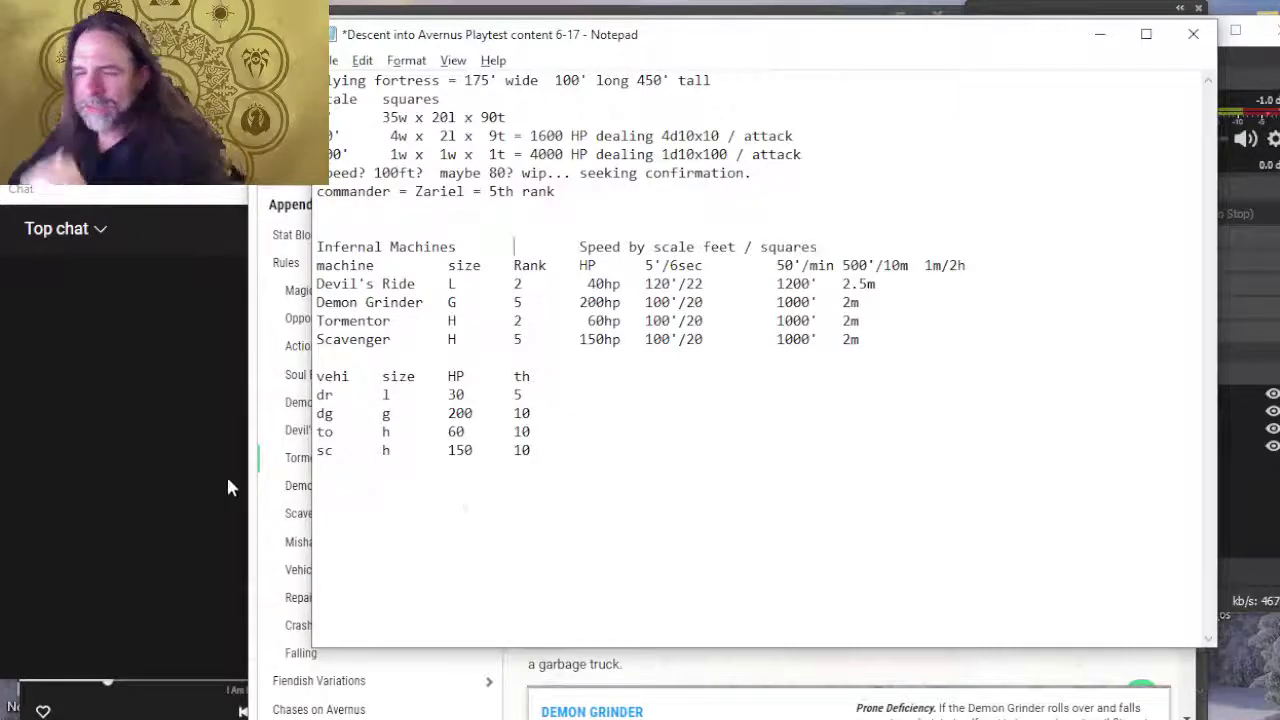
Step: Add the line 'Vehicles DOn't have rank' under the sc row of the Notepad vehicle table
left_click(452, 501)
type("Ve")
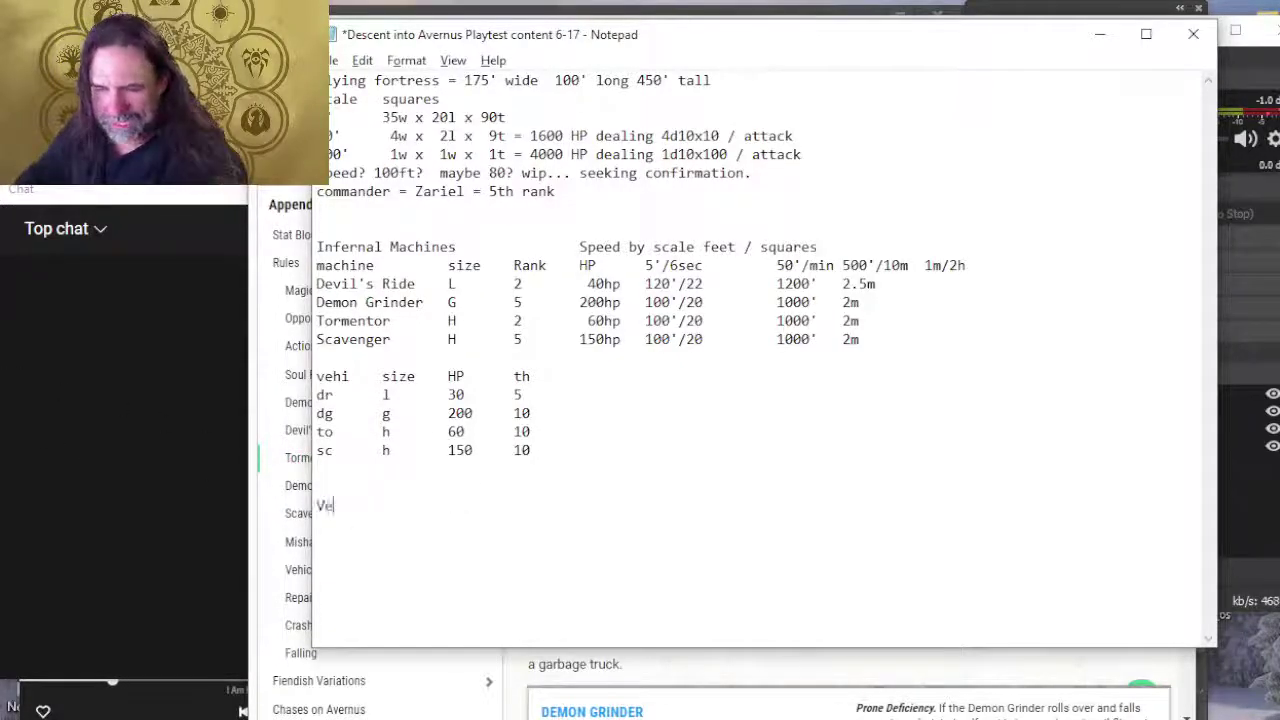
type("hicles DOn")
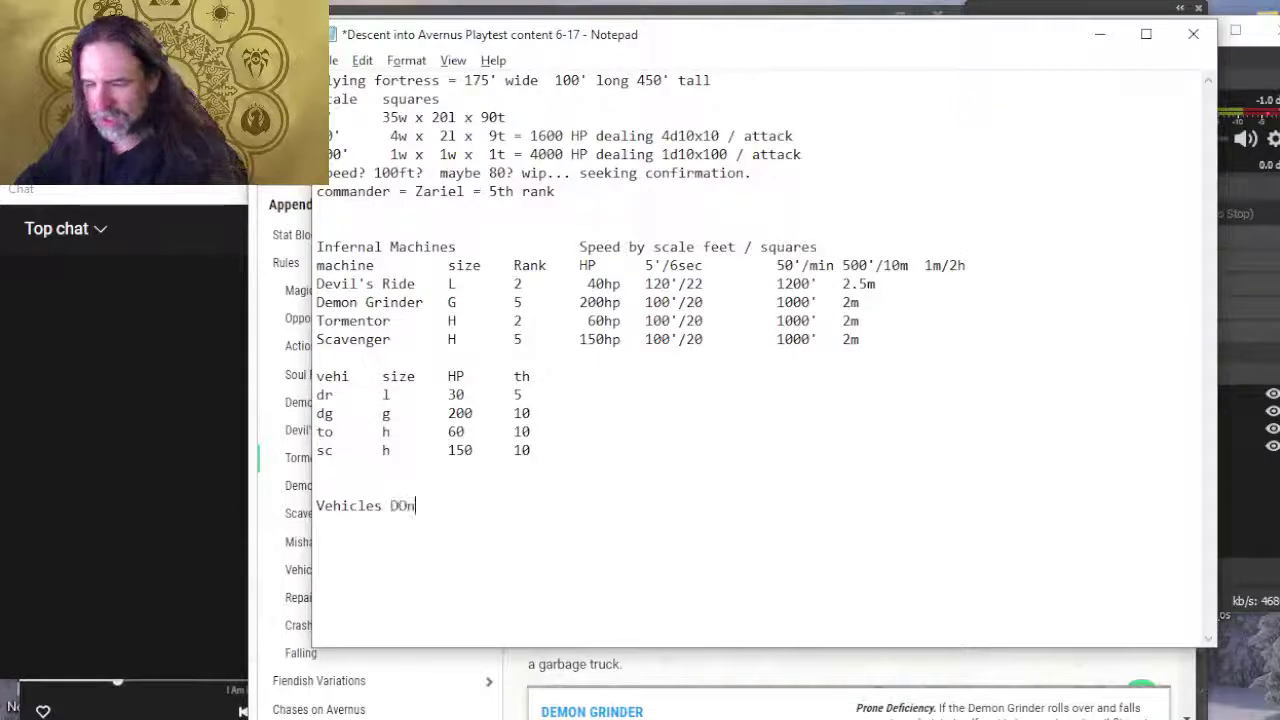
type("'t have rank")
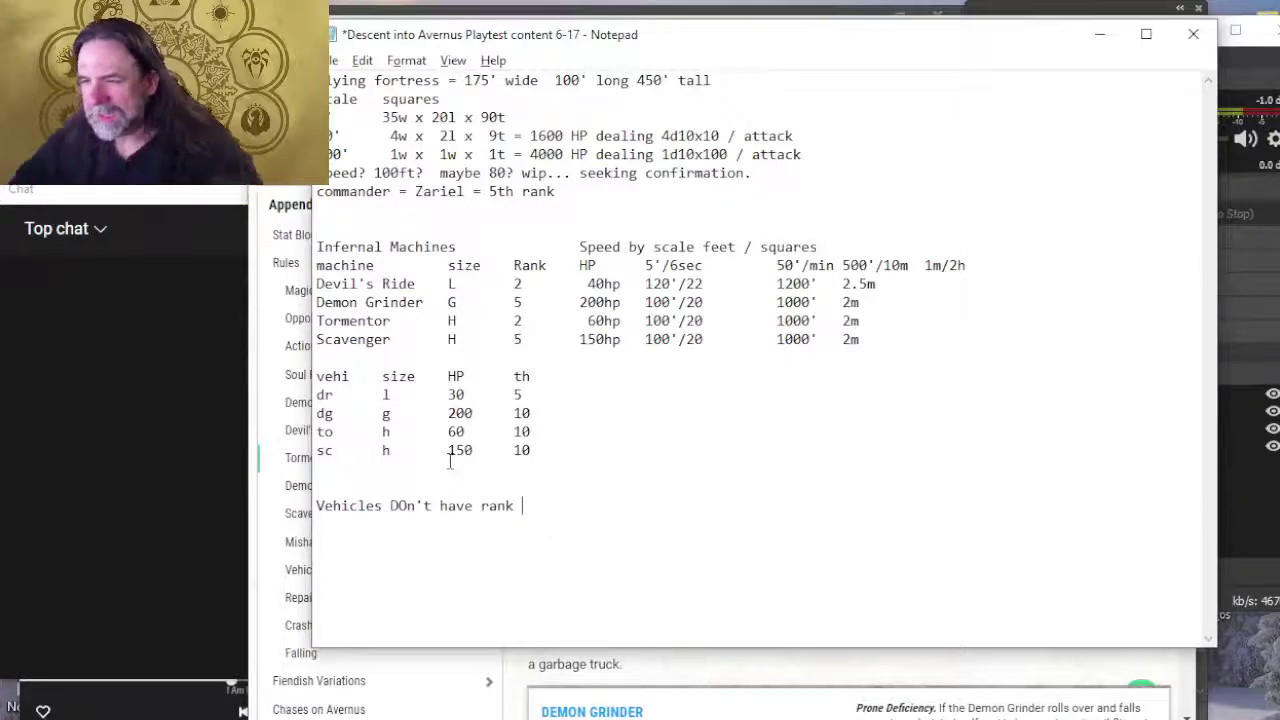
left_click(562, 395)
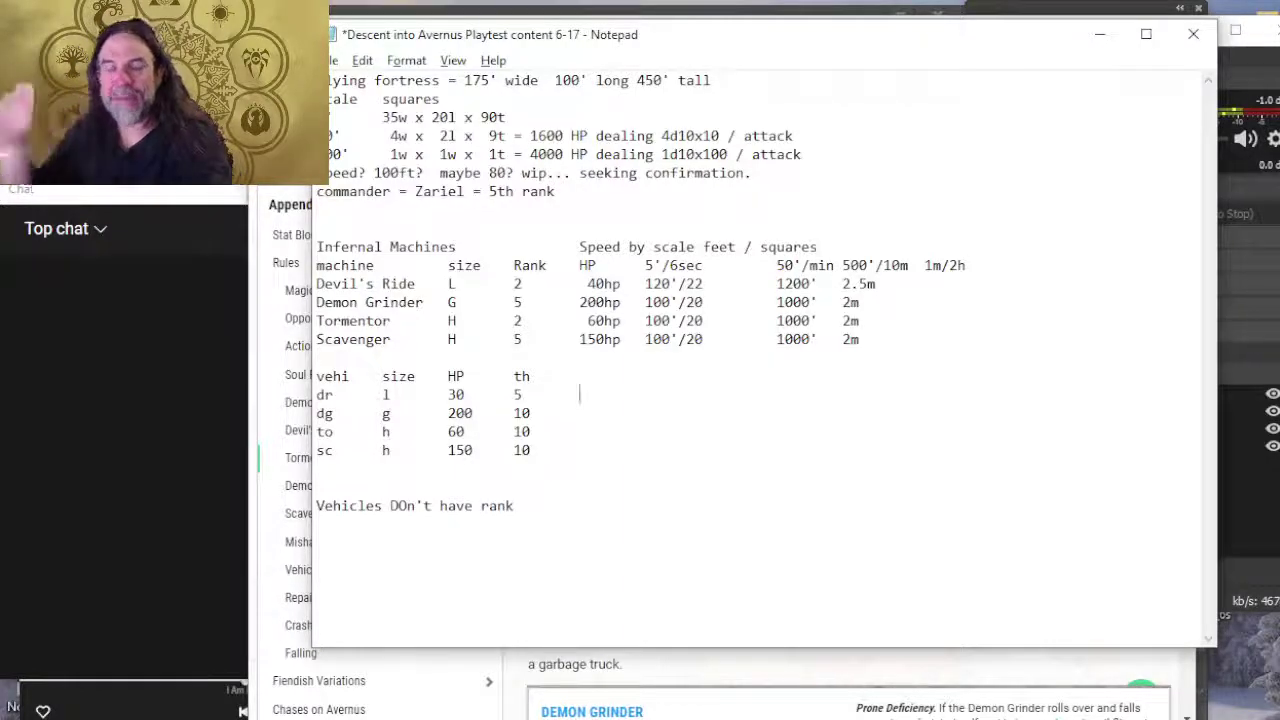
key("alt+Tab")
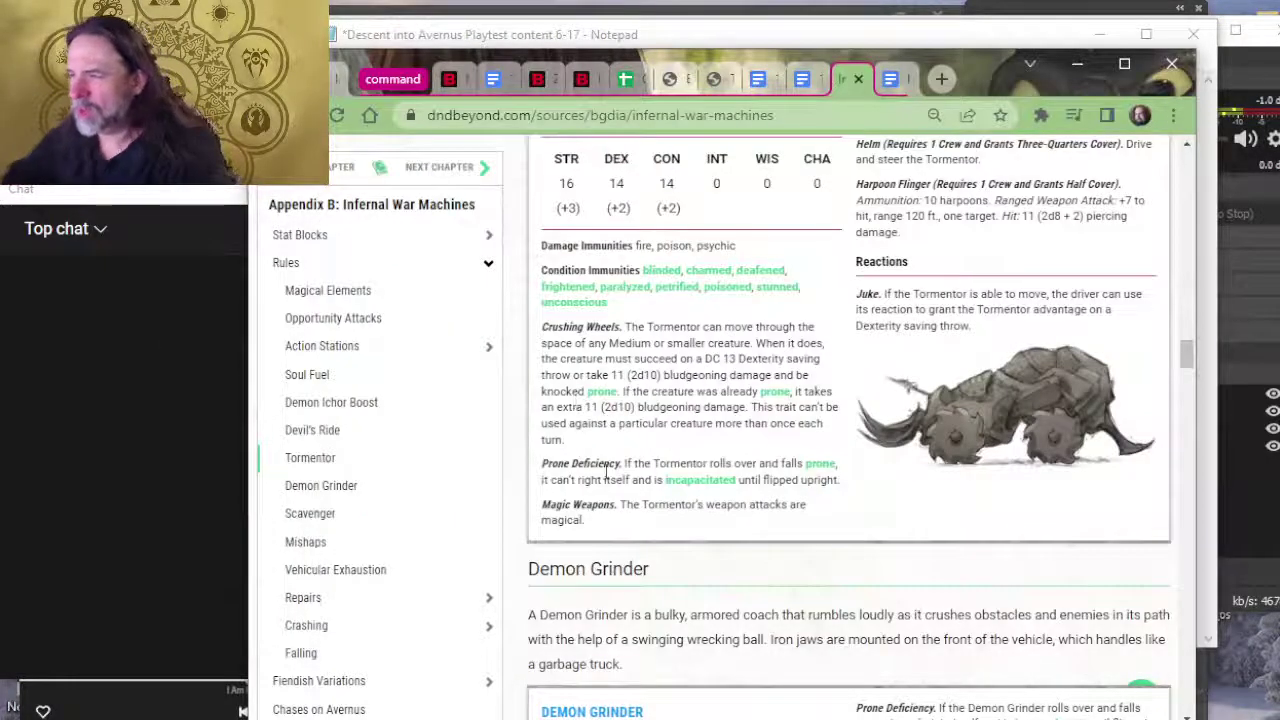
Step: Scroll the Infernal War Machines page up to read the Hit Points and Damage Threshold rules
mouse_move(724, 484)
scroll(724, 484, "up", 20)
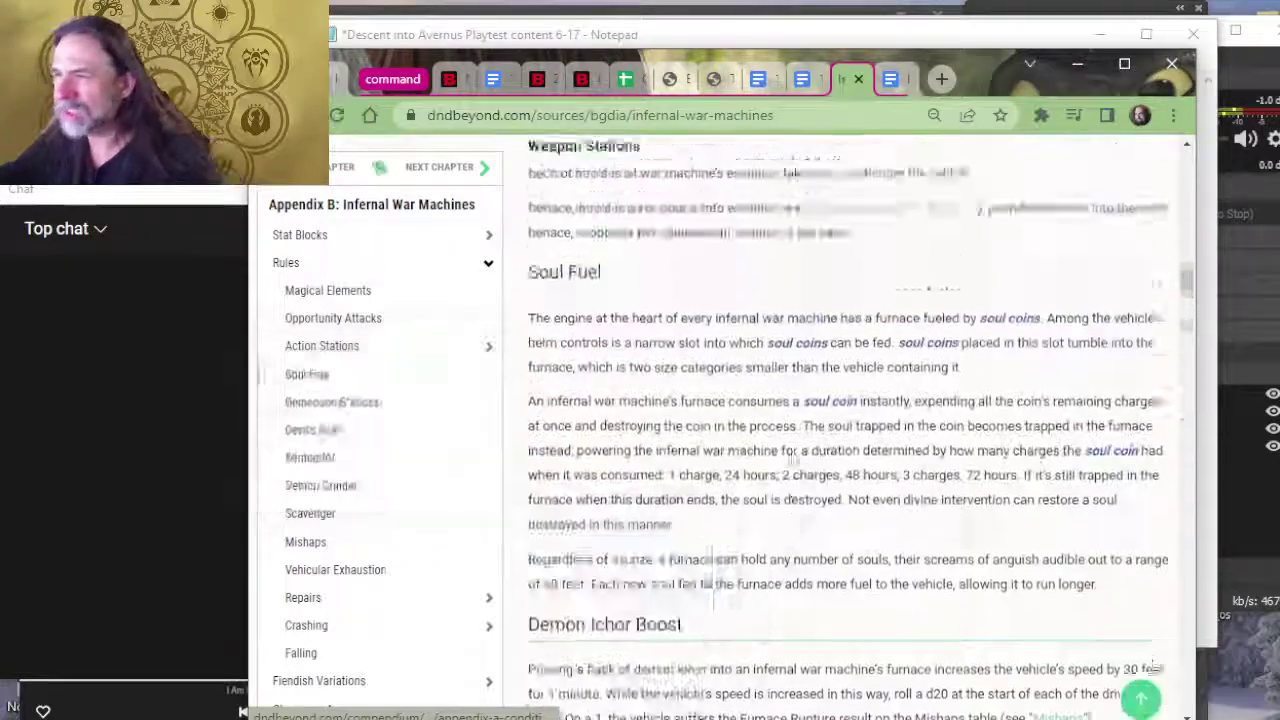
scroll(825, 500, "up", 2)
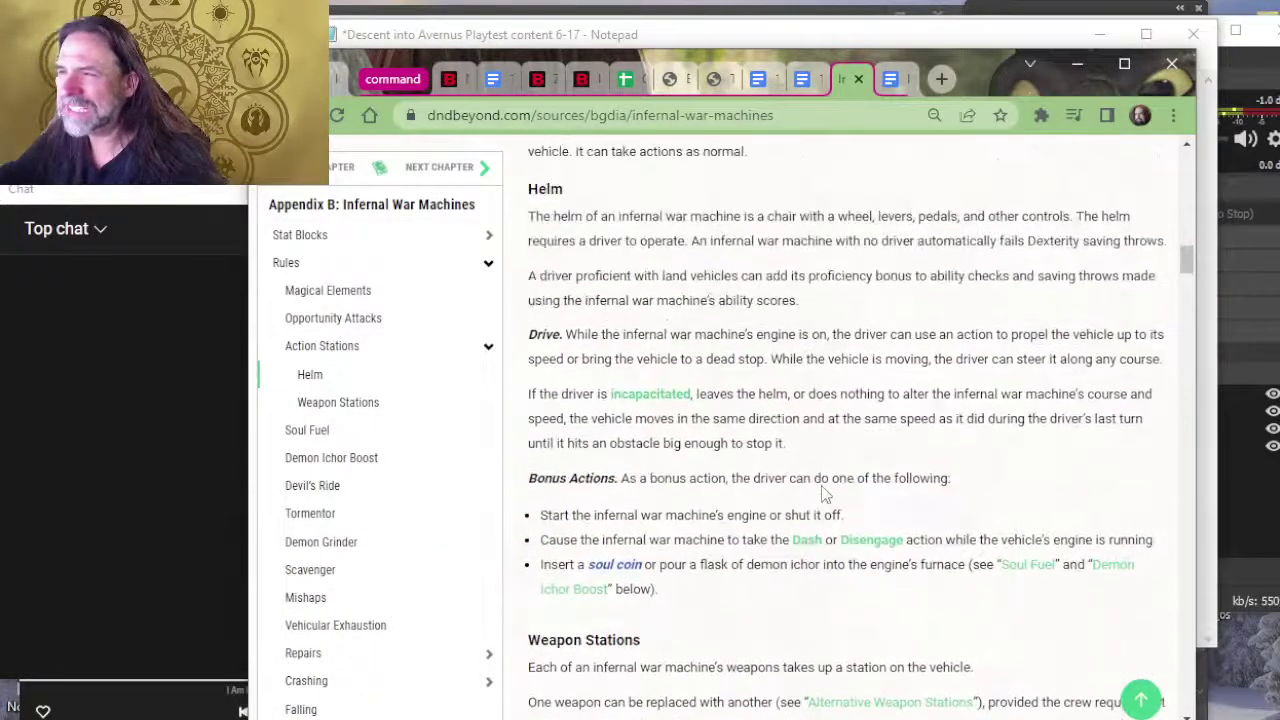
mouse_move(810, 545)
scroll(820, 478, "up", 5)
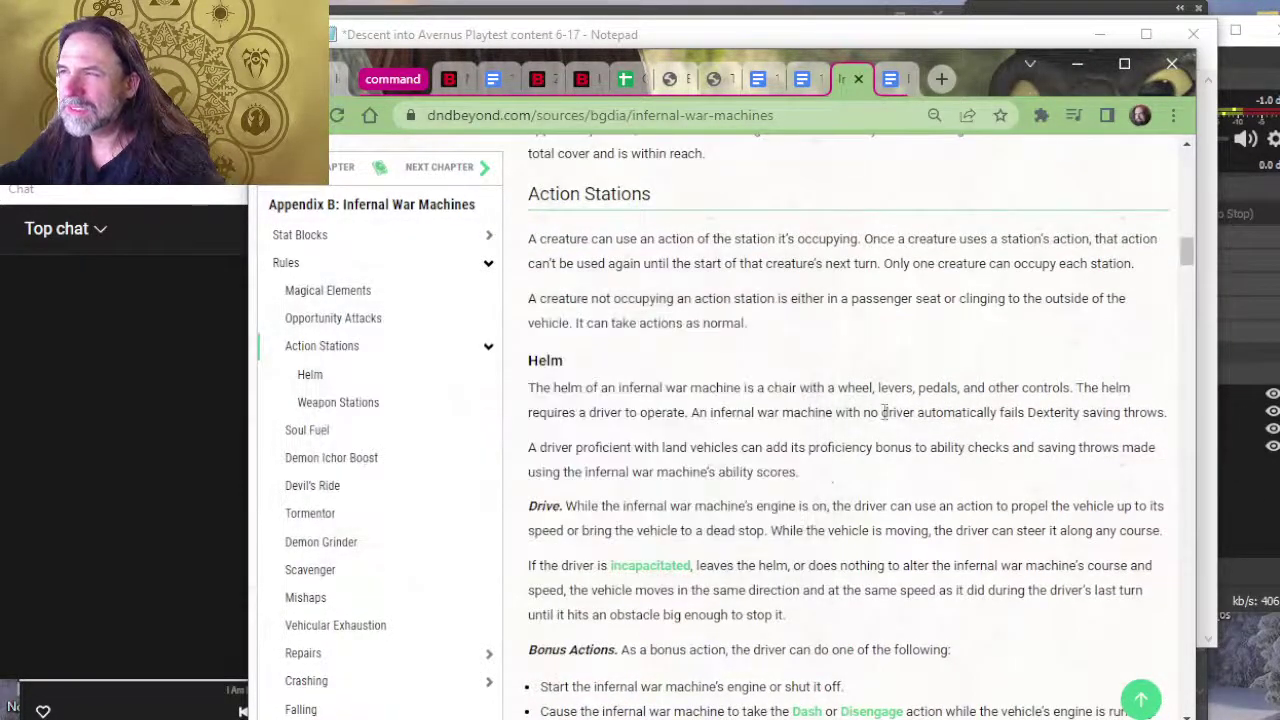
scroll(885, 458, "up", 4)
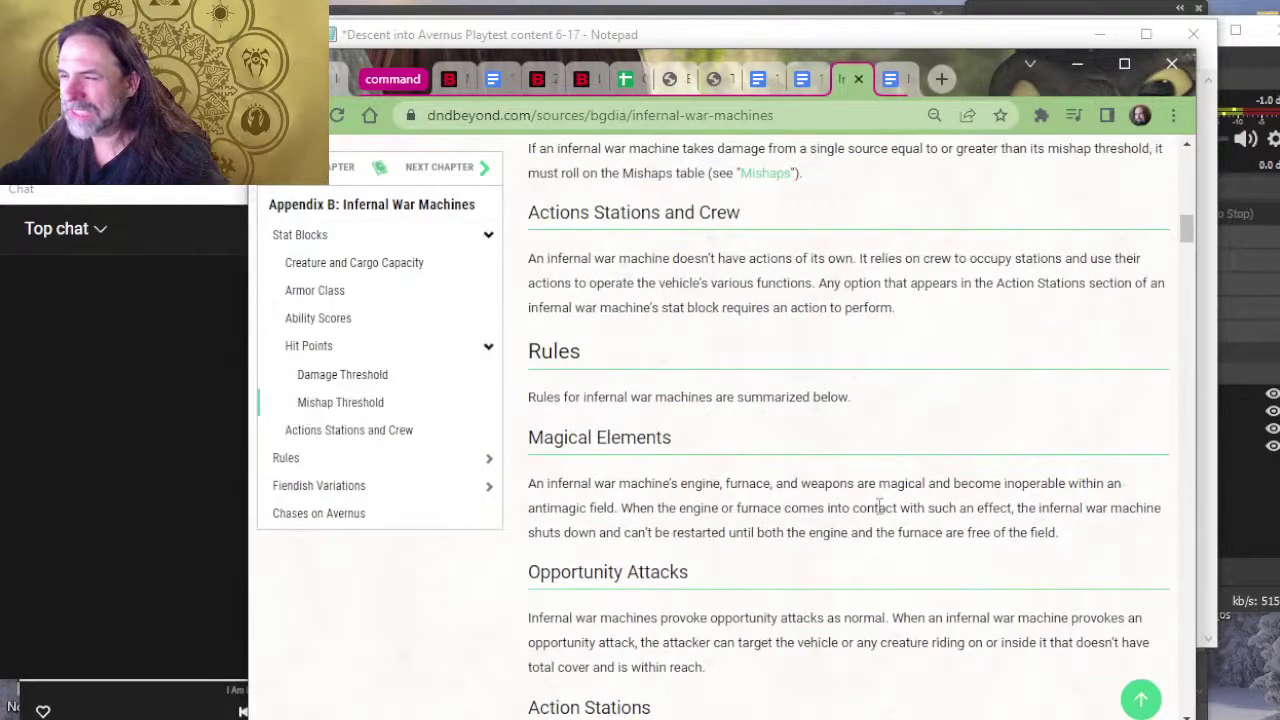
scroll(880, 460, "up", 2)
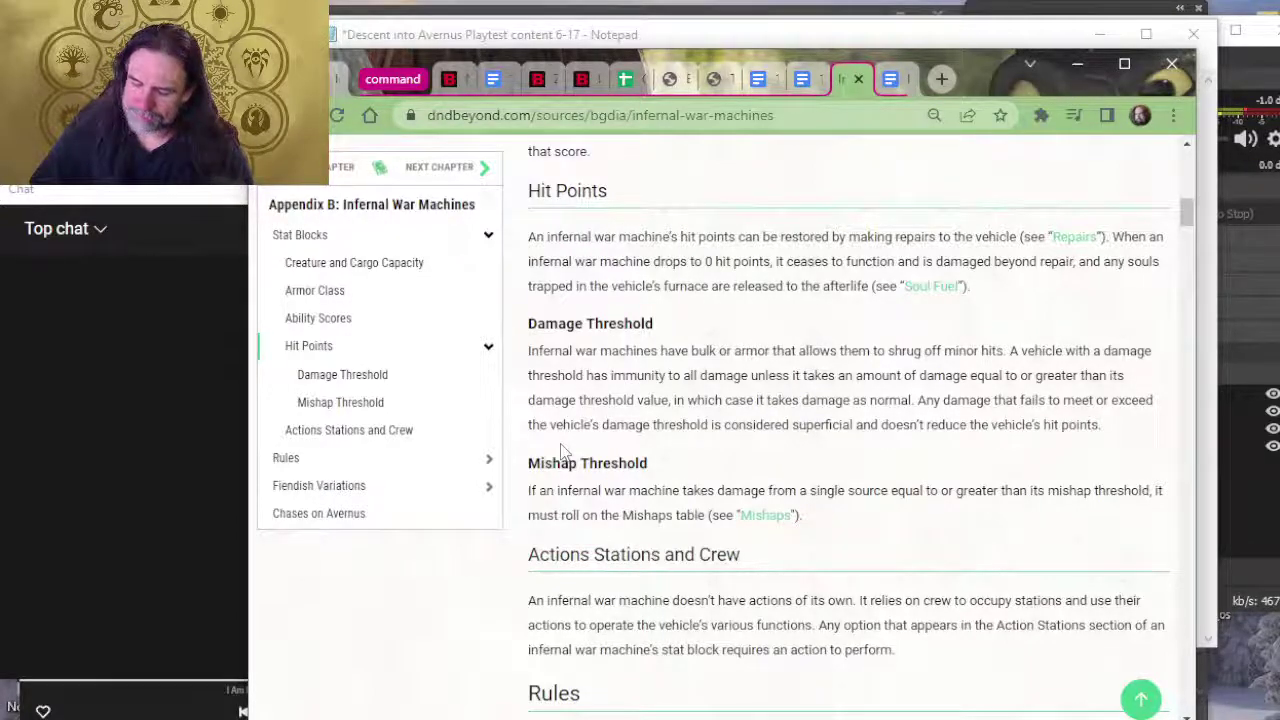
key("alt+Tab")
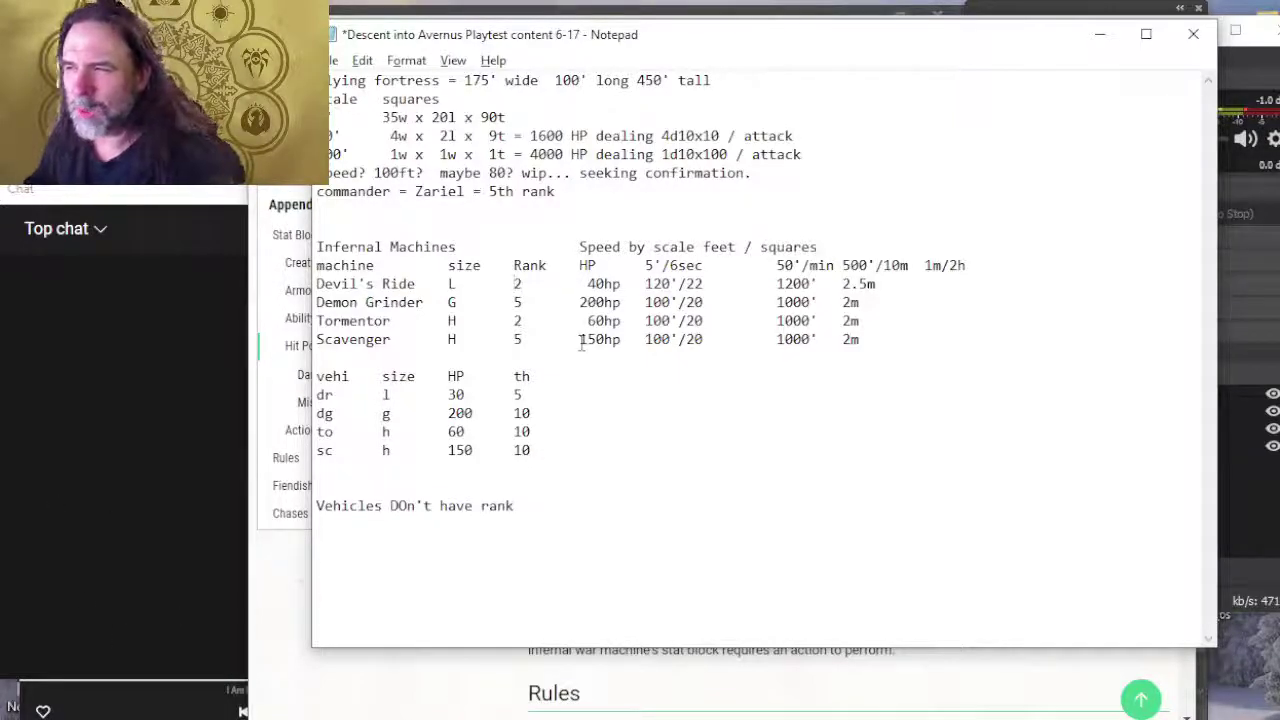
Step: Make a blank line above the 'Vehicles DOn't have rank' note, discarding the 'can be piloted by anyone' attempt
left_click(558, 512)
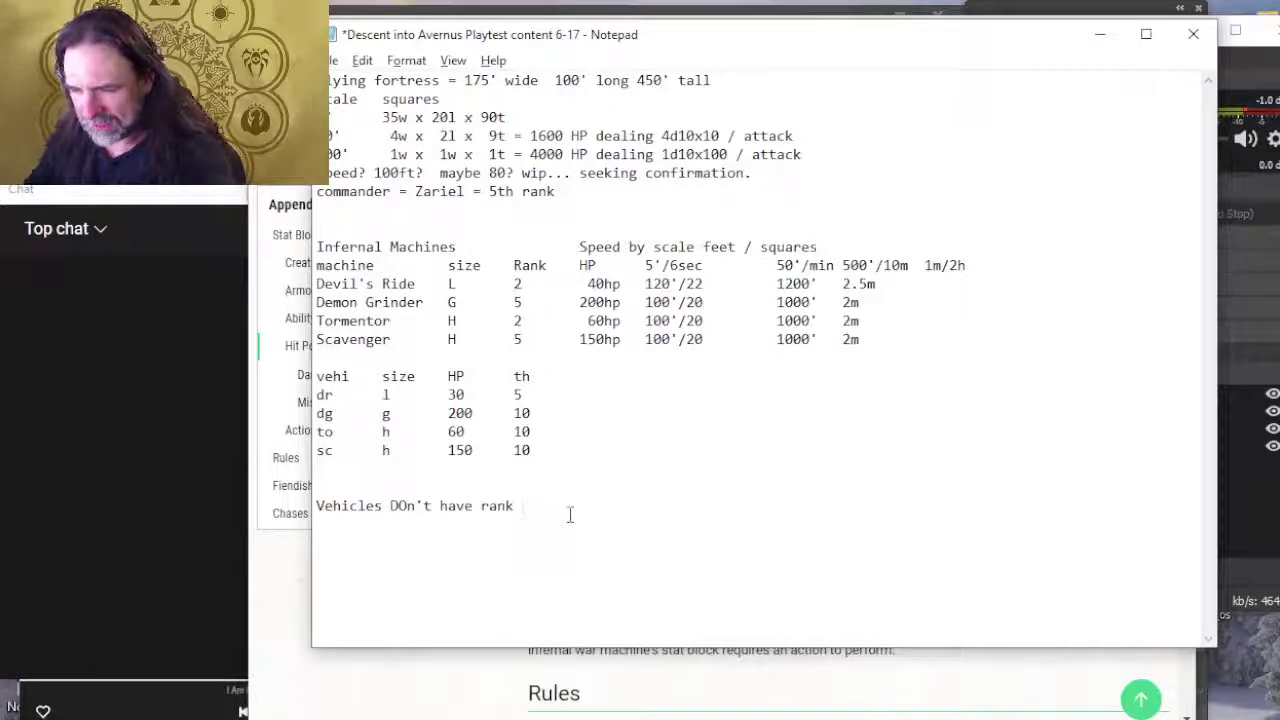
key("Return")
key("BackSpace")
type("=")
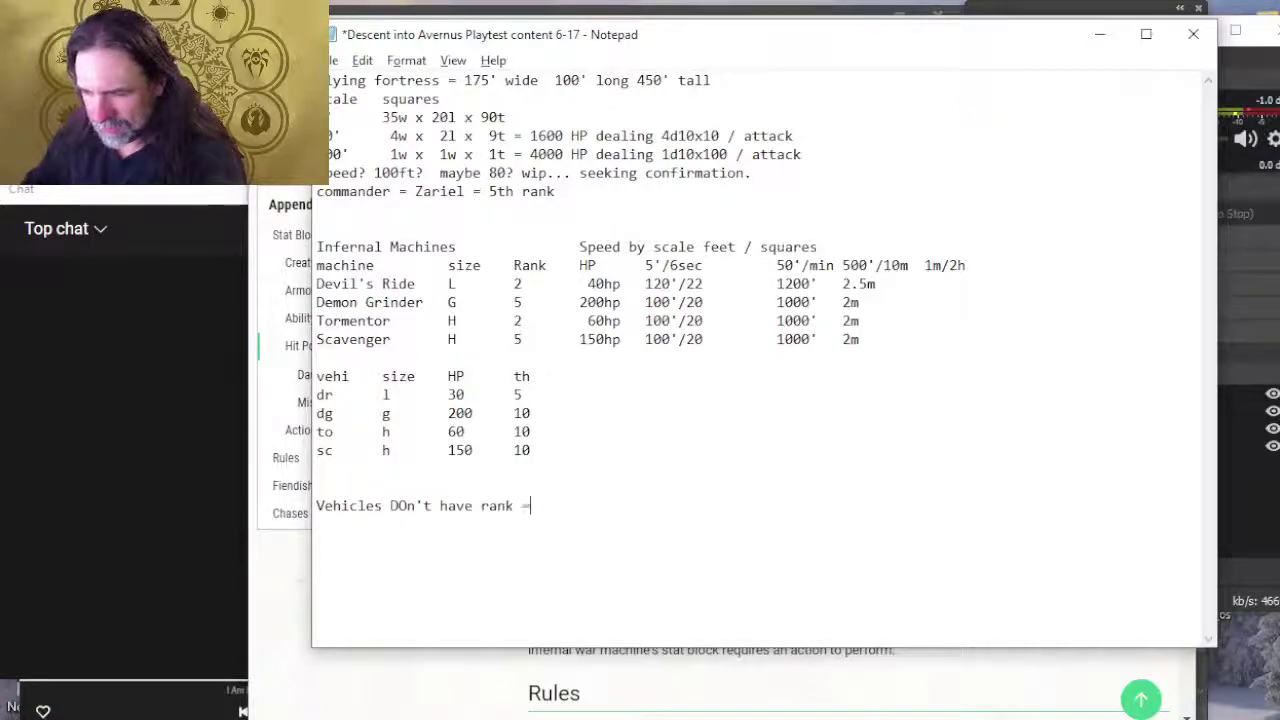
type(" can be ")
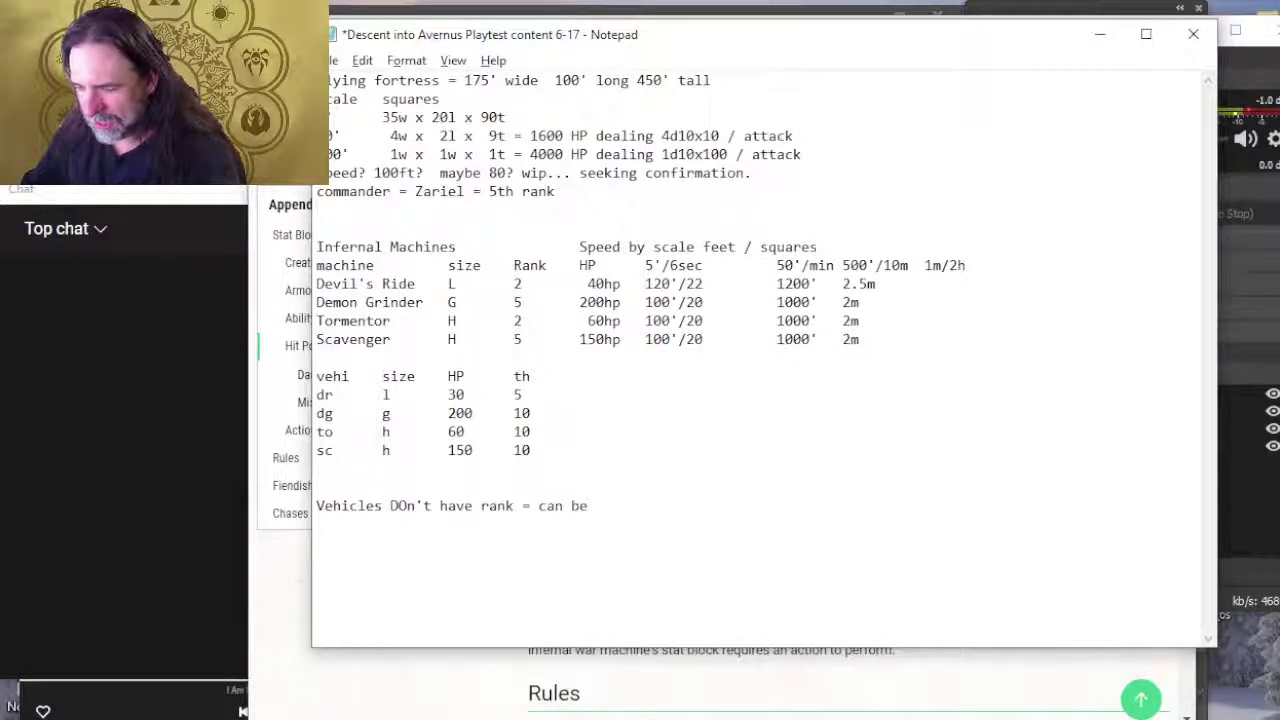
type("piloted by any")
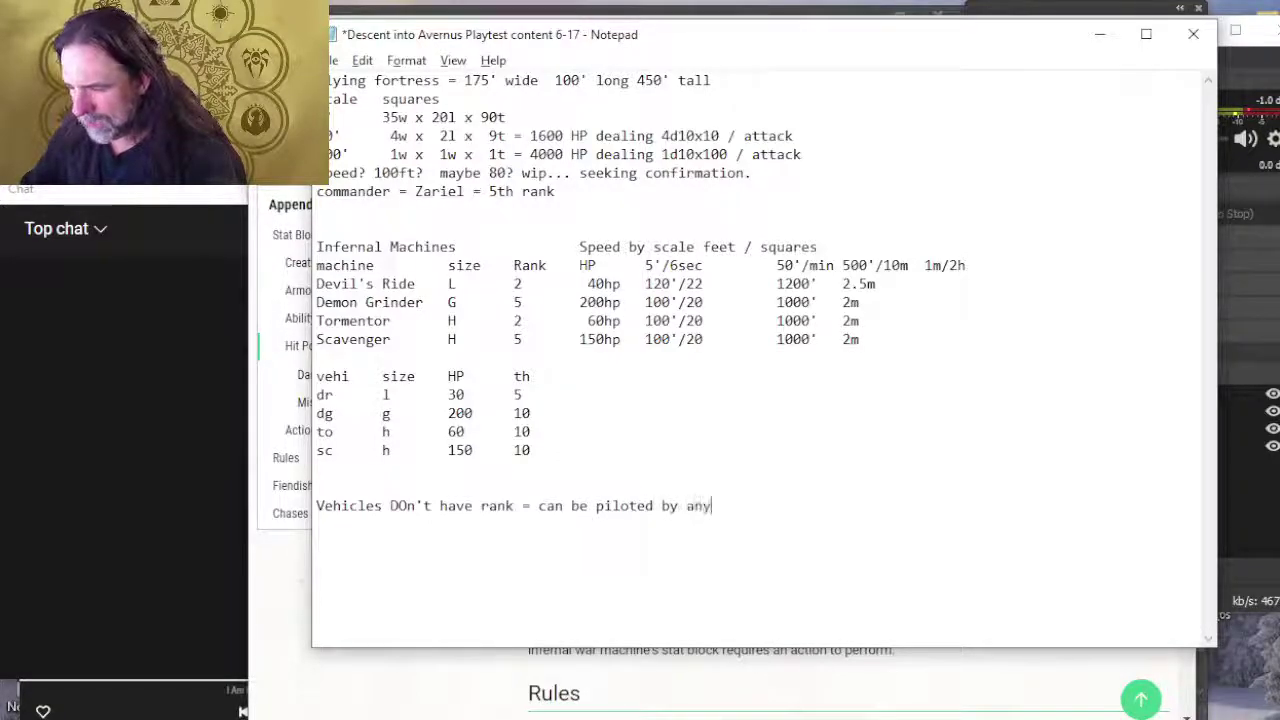
type("one.")
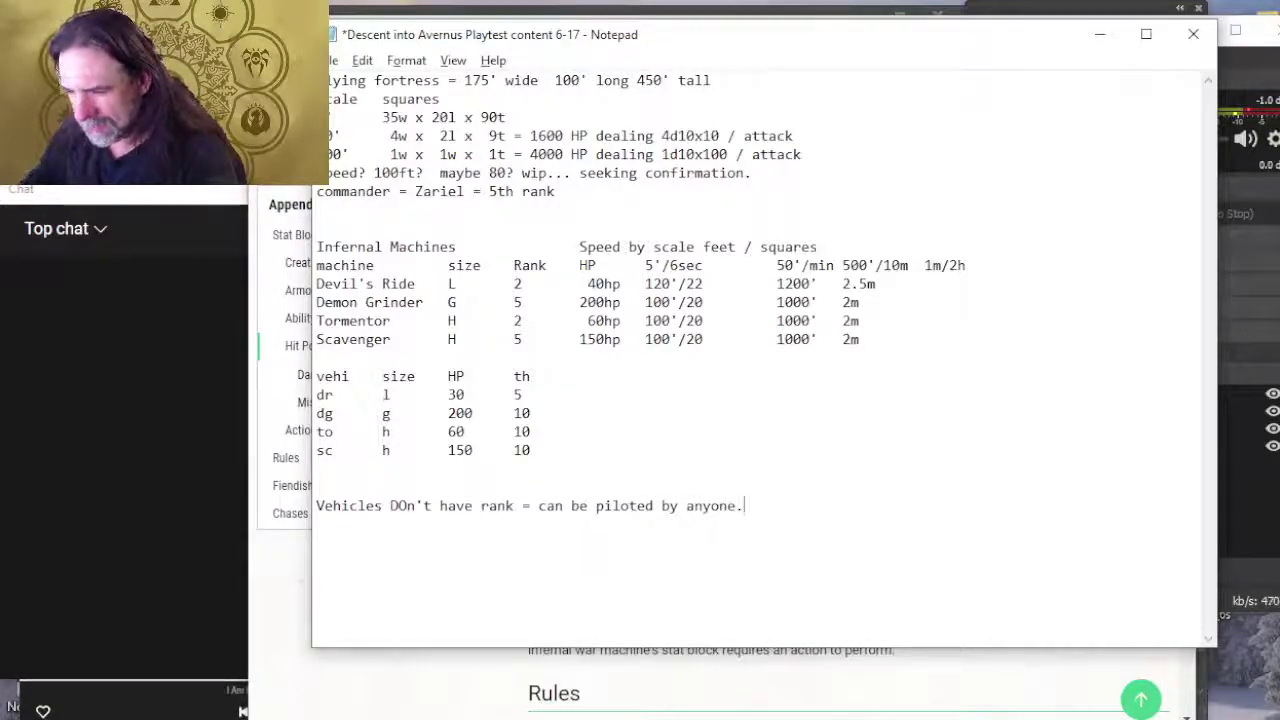
key("BackSpace")
key("BackSpace")
key("BackSpace")
key("BackSpace")
key("BackSpace")
key("BackSpace")
key("BackSpace")
key("BackSpace")
key("BackSpace")
key("BackSpace")
key("BackSpace")
key("BackSpace")
key("BackSpace")
key("BackSpace")
key("BackSpace")
key("BackSpace")
key("BackSpace")
key("BackSpace")
key("BackSpace")
key("BackSpace")
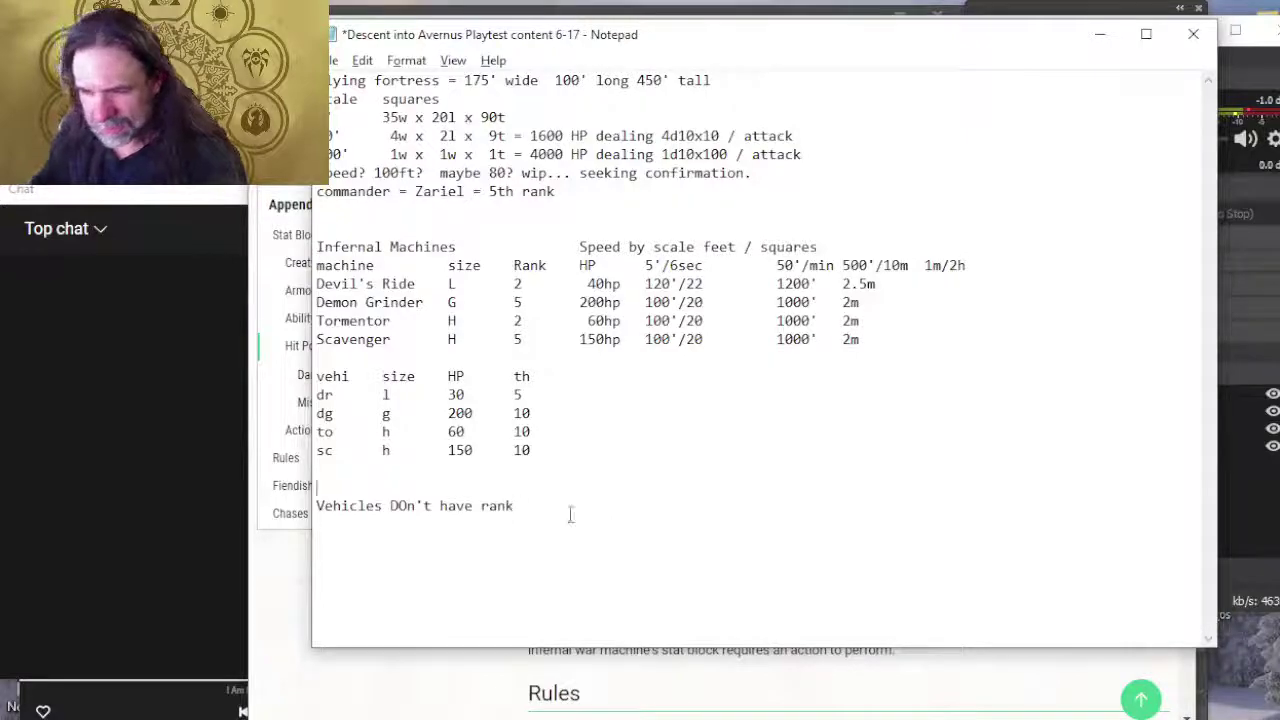
key("Up")
key("Return")
Step: Write 'Commander can be pilot or otherwise occupying the vehicle' on that new line
type("com")
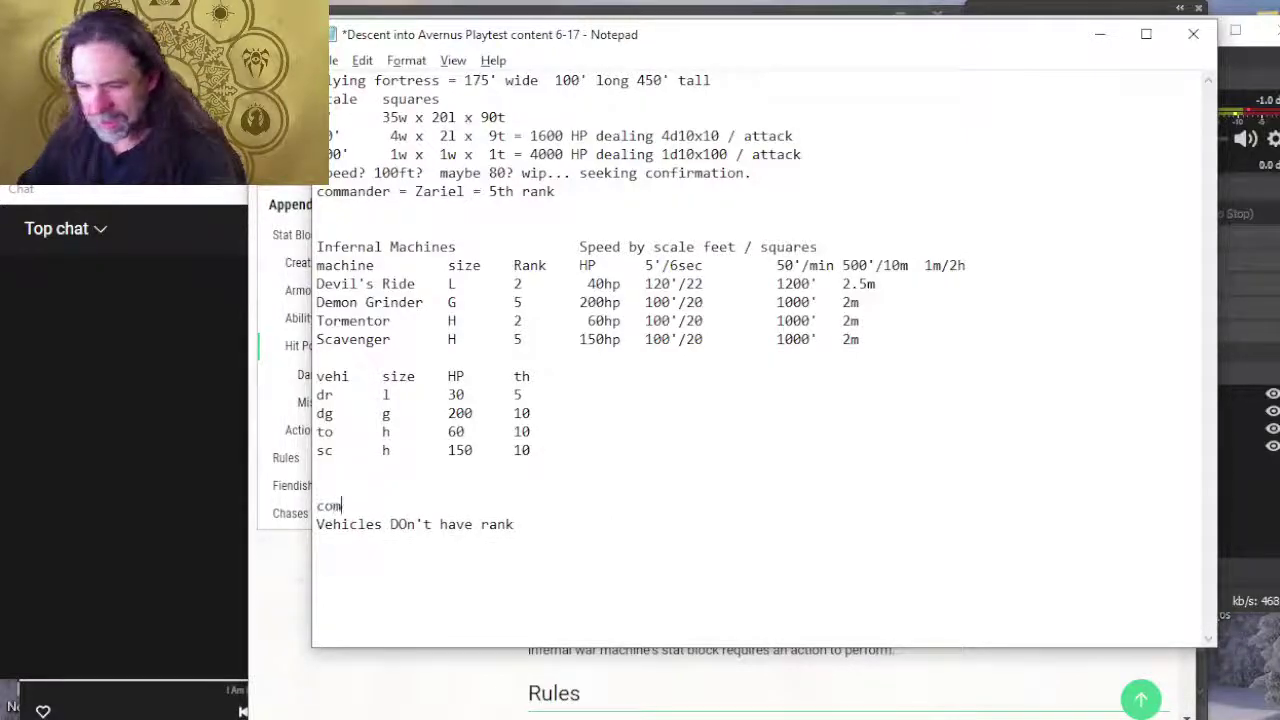
type("mander i")
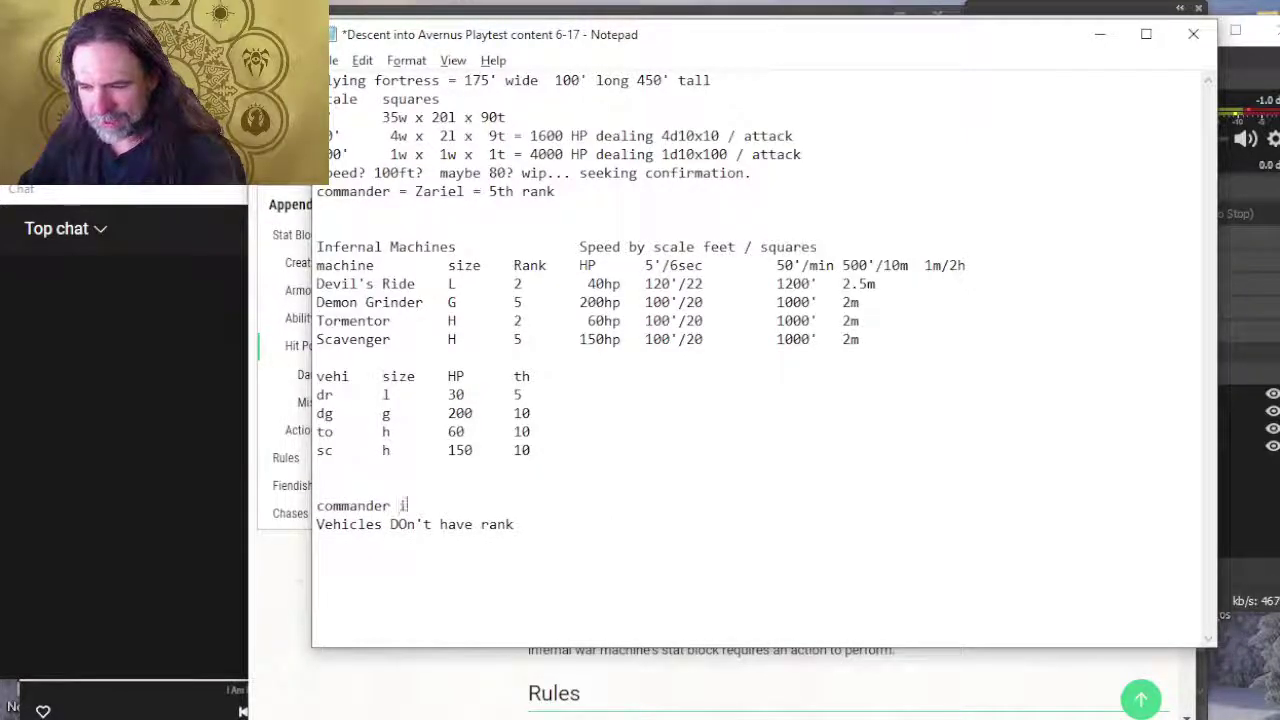
type("s pilot")
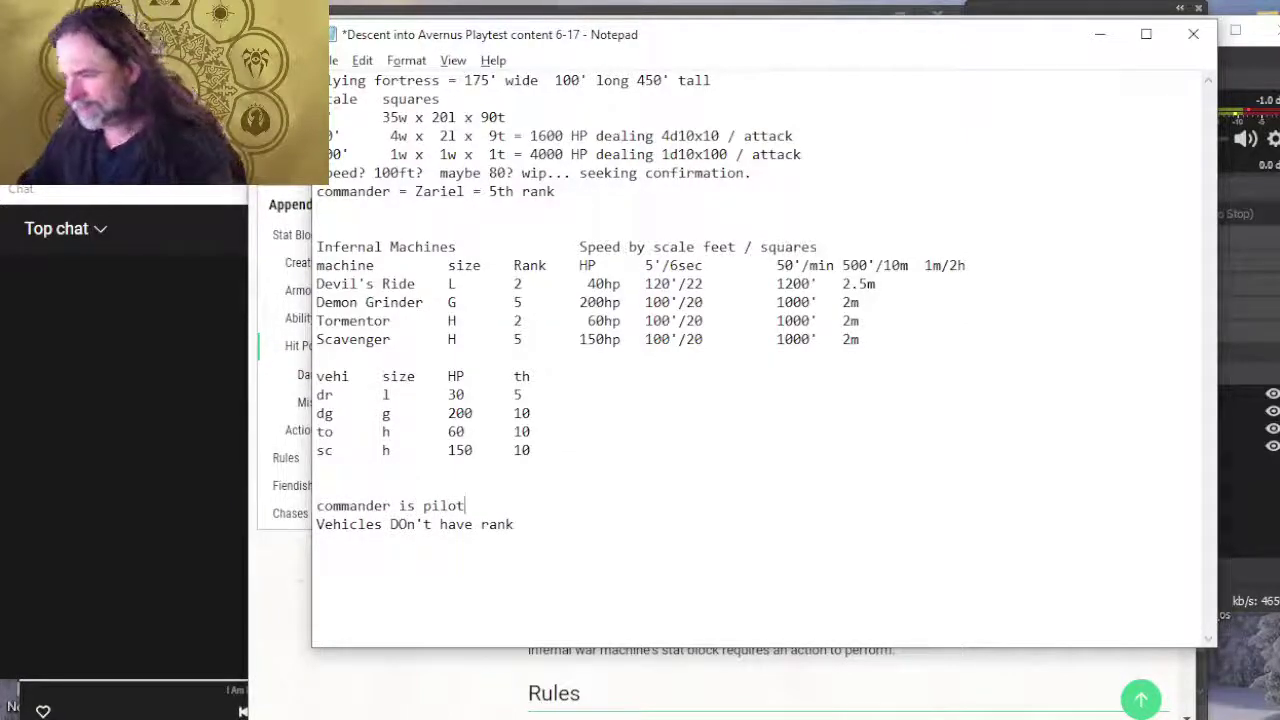
key("BackSpace")
key("BackSpace")
key("BackSpace")
key("BackSpace")
key("BackSpace")
key("BackSpace")
key("BackSpace")
key("BackSpace")
key("BackSpace")
key("BackSpace")
key("BackSpace")
key("BackSpace")
key("BackSpace")
key("BackSpace")
key("BackSpace")
key("BackSpace")
key("BackSpace")
key("BackSpace")
type("Commander ")
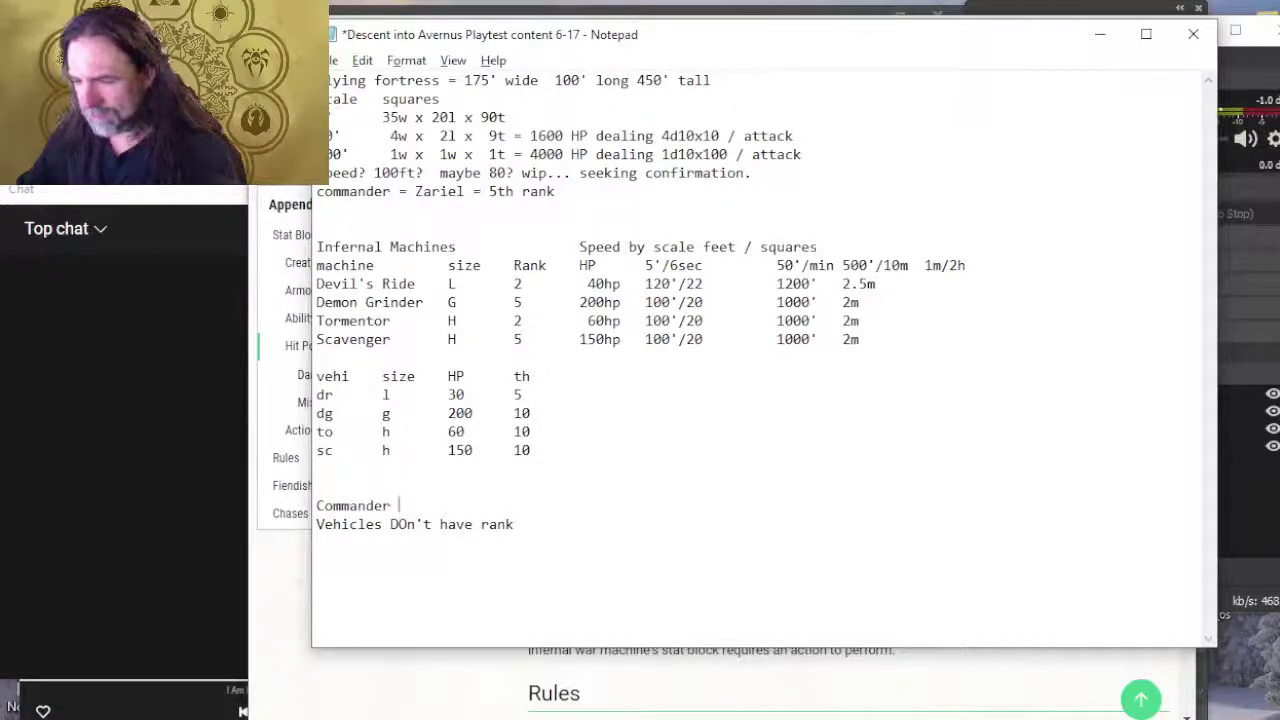
type("can be ")
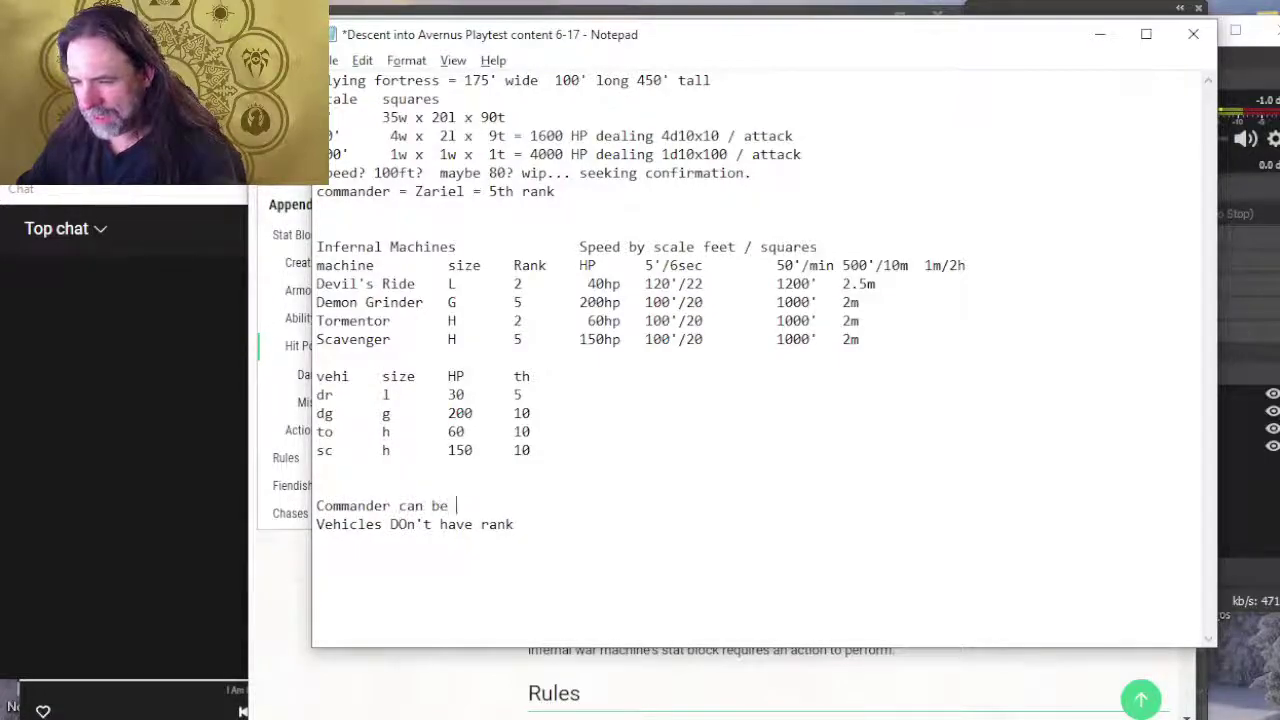
type("pilot")
key("BackSpace")
key("BackSpace")
key("BackSpace")
key("BackSpace")
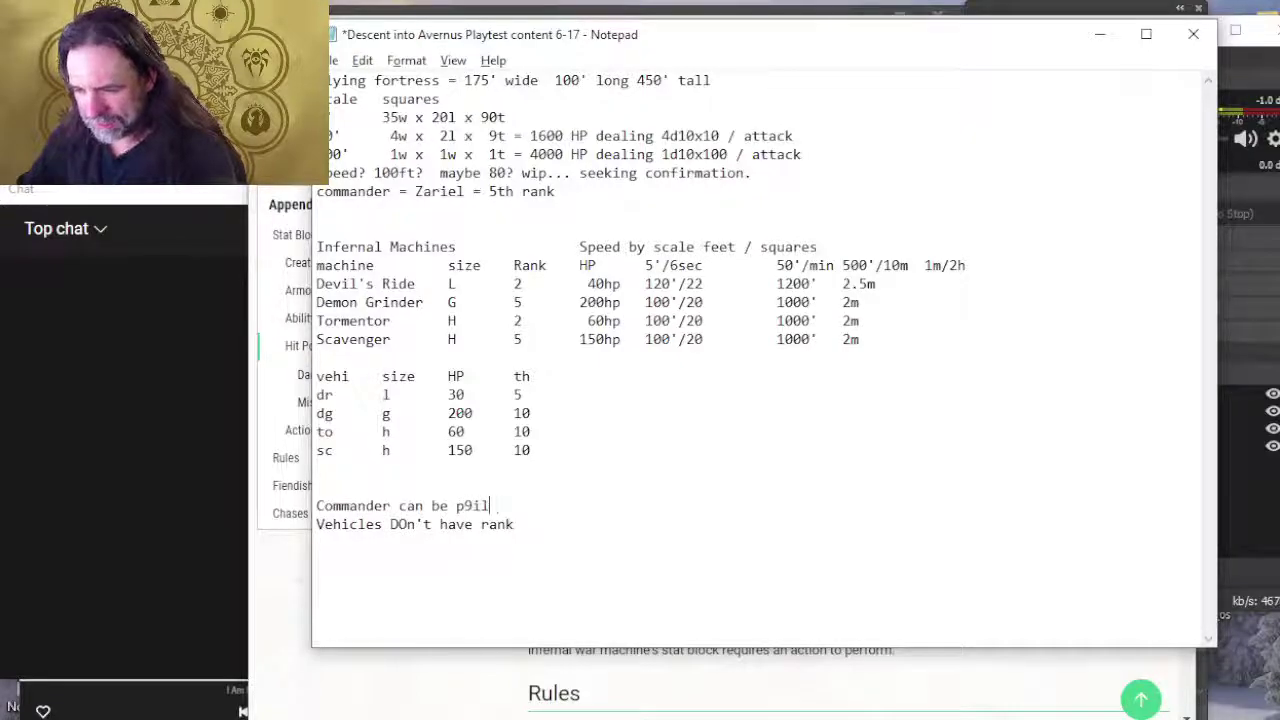
type("ilot or")
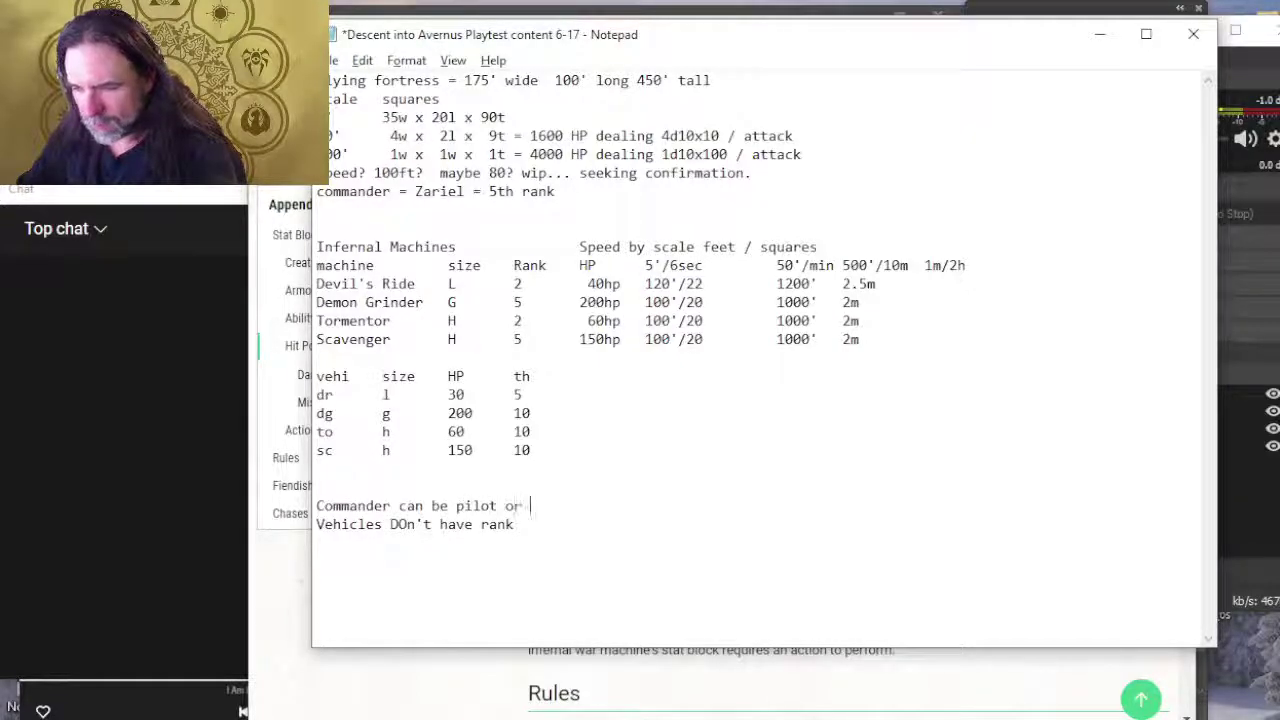
type(" ot")
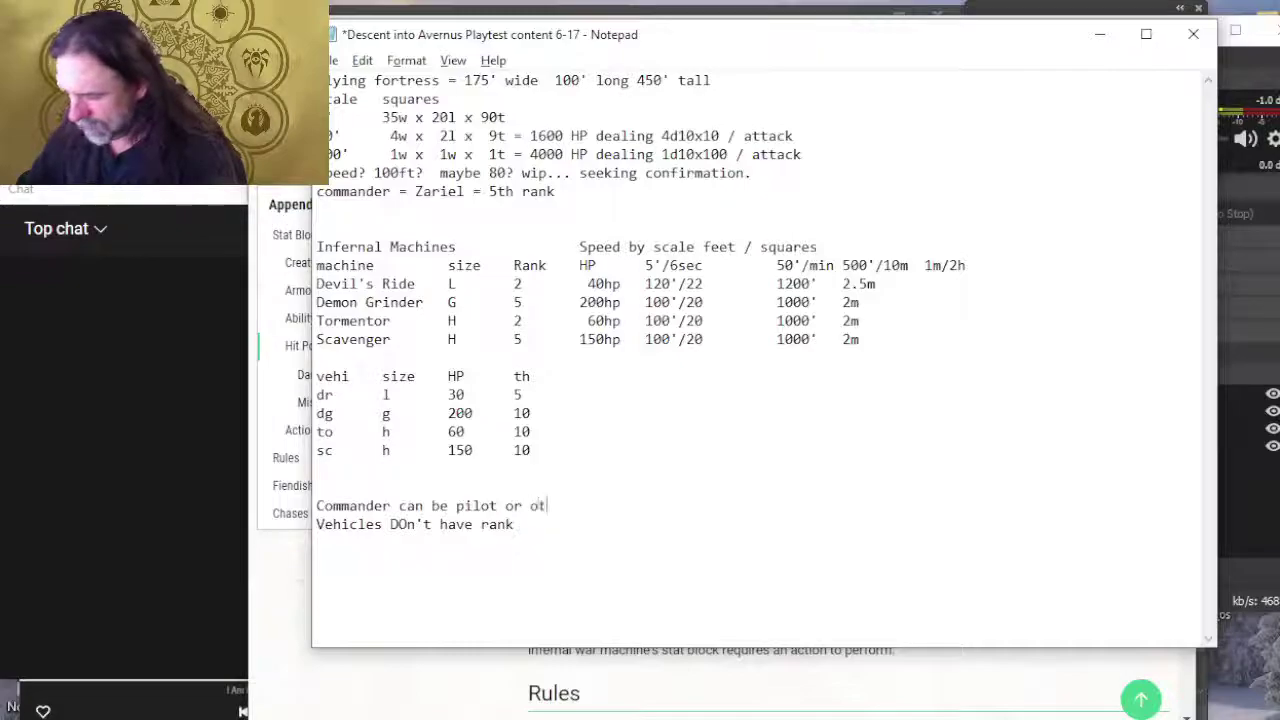
type("herwise in")
key("BackSpace")
key("BackSpace")
key("BackSpace")
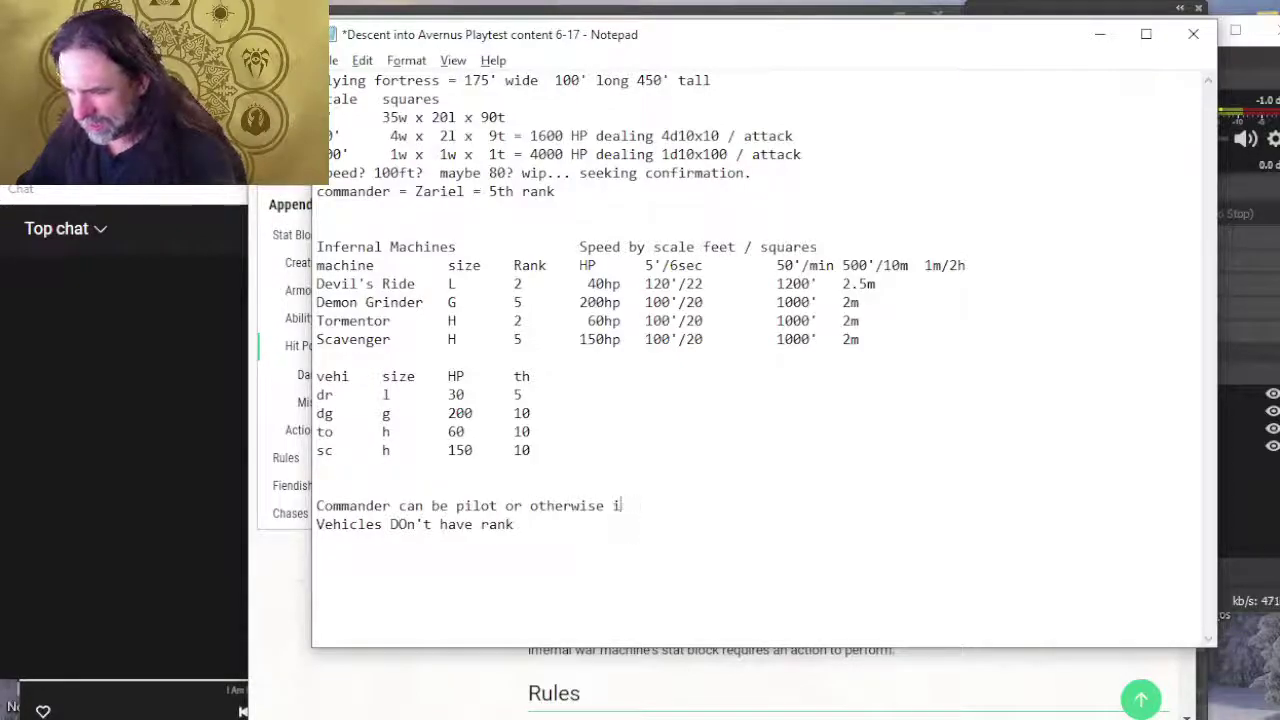
type("occup")
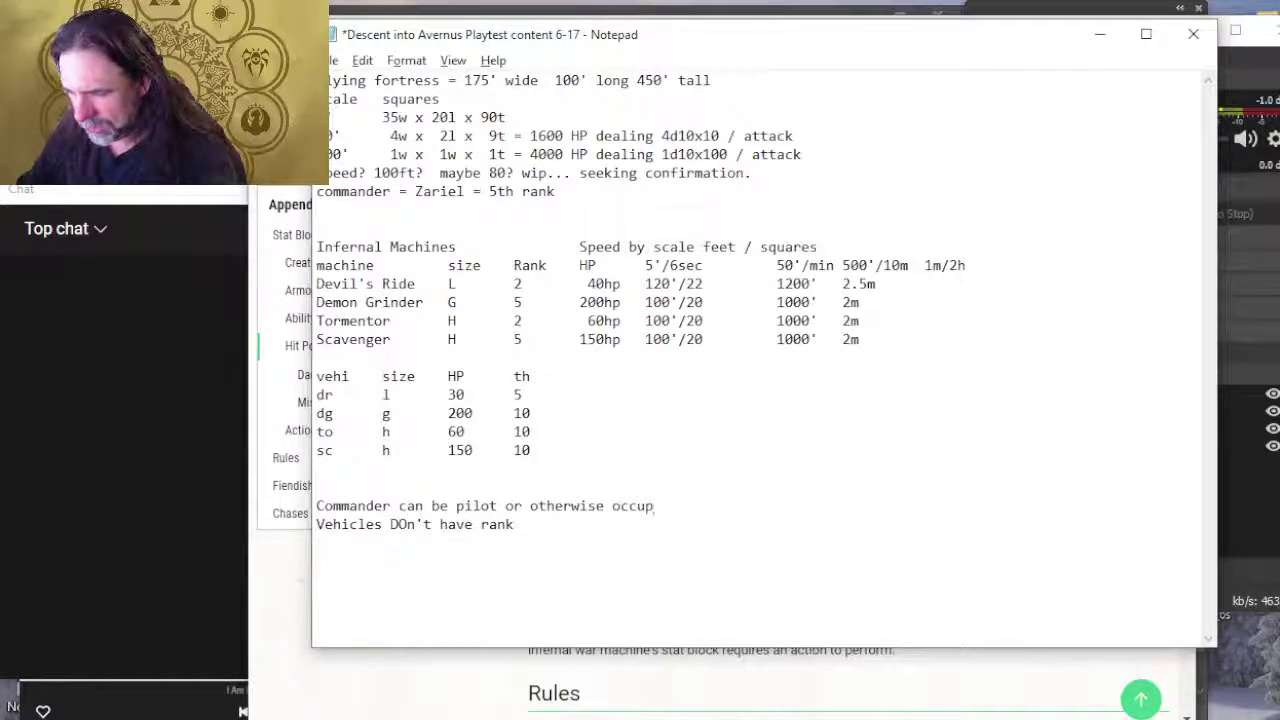
type("ying the vehicle")
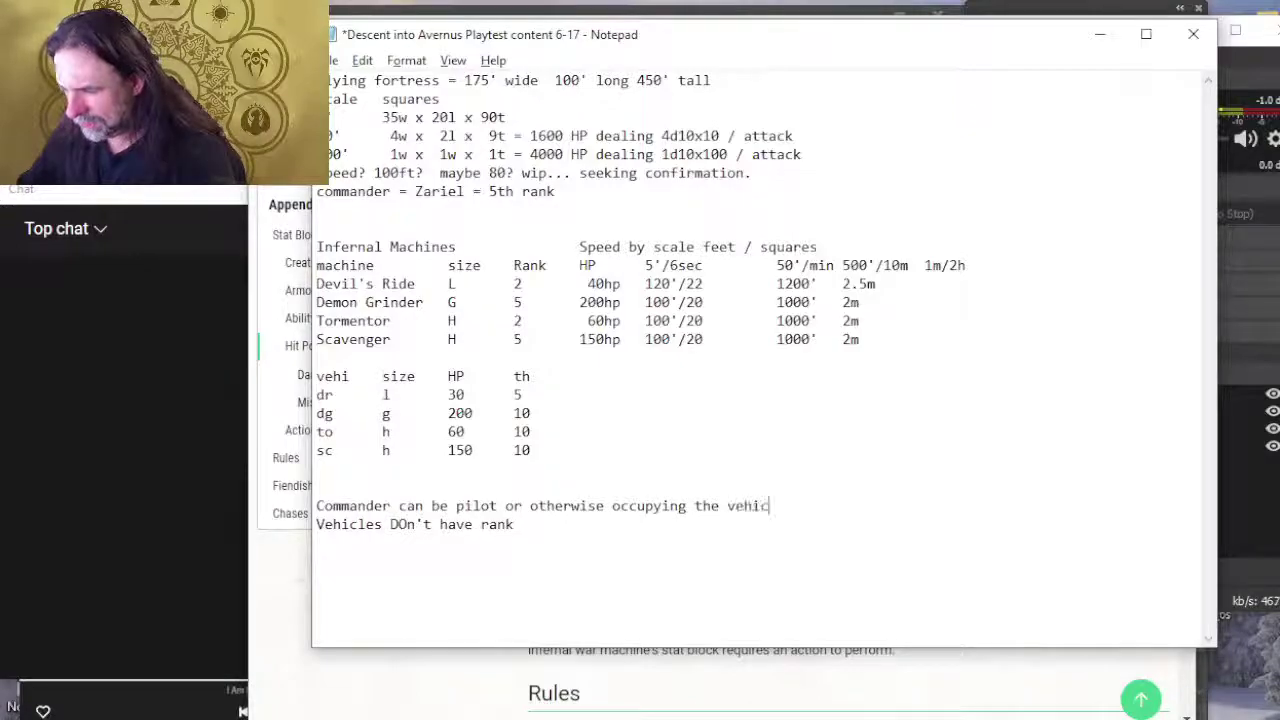
left_click(568, 520)
key("Return")
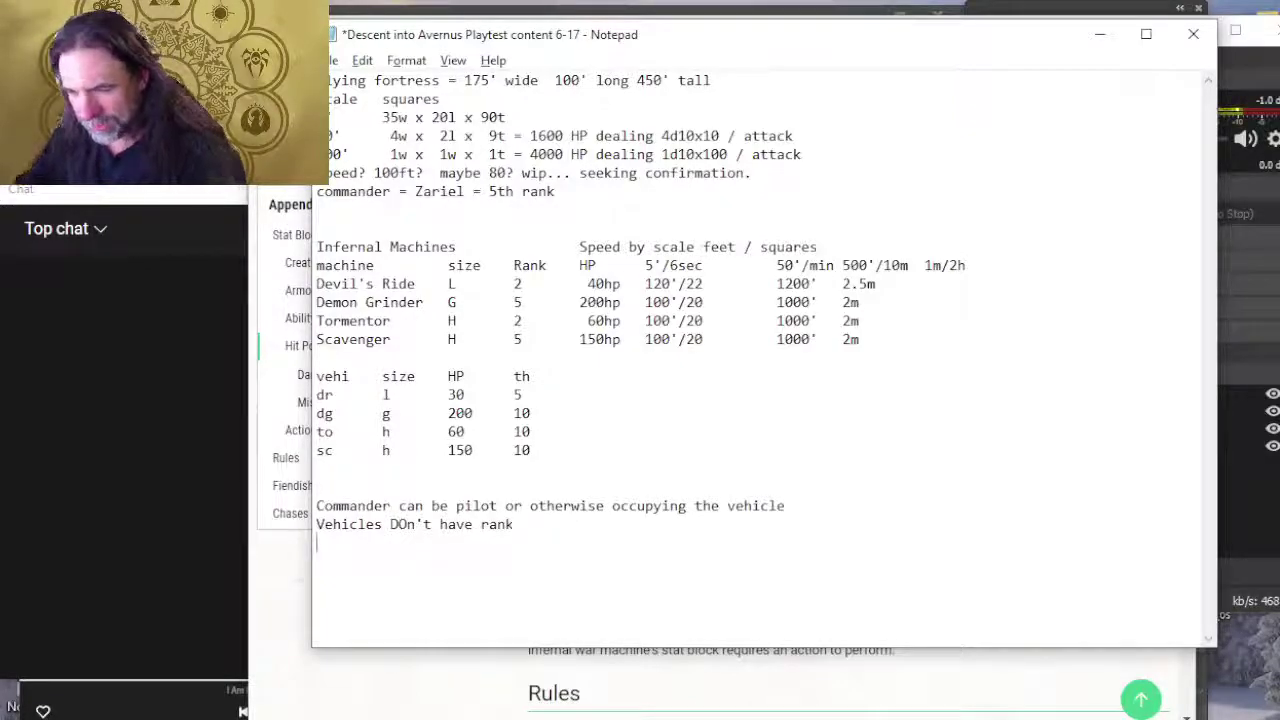
Step: Note that any rank commander can command a vehicle, and a non-commander pilot must occupy the vehicle space
type("any commander")
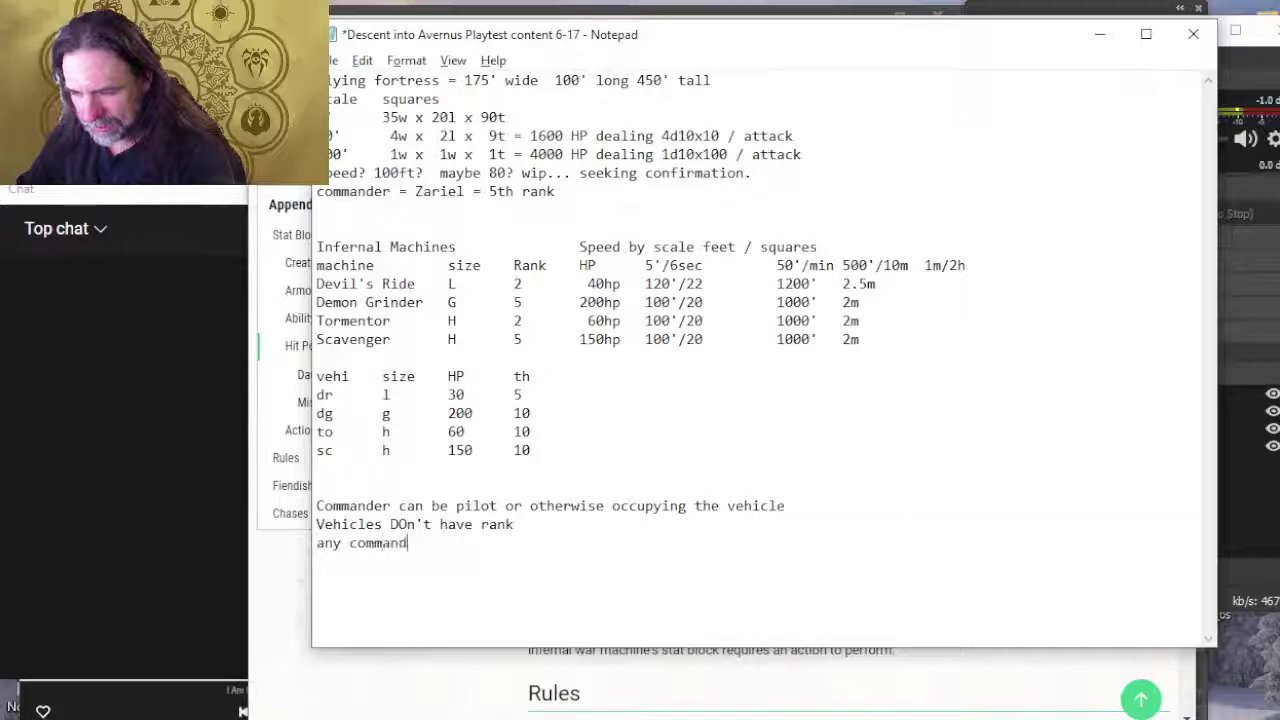
key("BackSpace")
key("BackSpace")
key("BackSpace")
key("BackSpace")
key("BackSpace")
key("BackSpace")
key("BackSpace")
key("BackSpace")
key("BackSpace")
type("r")
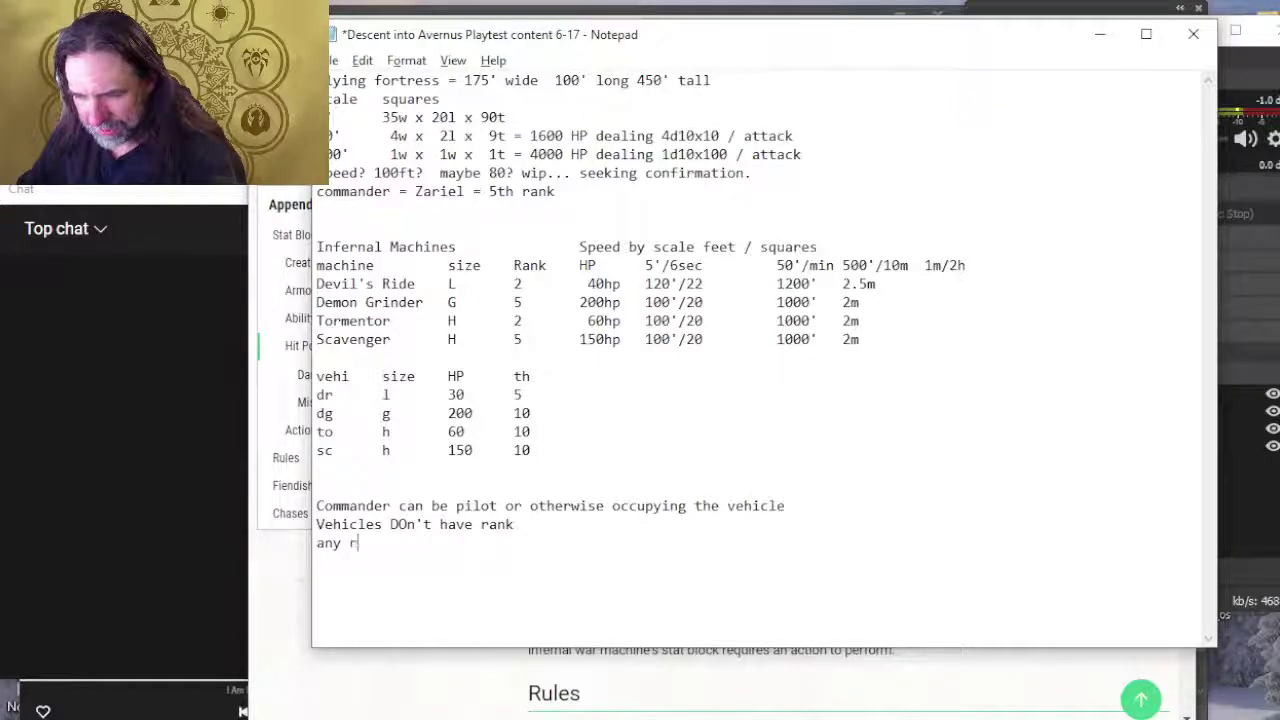
type("ank commander c")
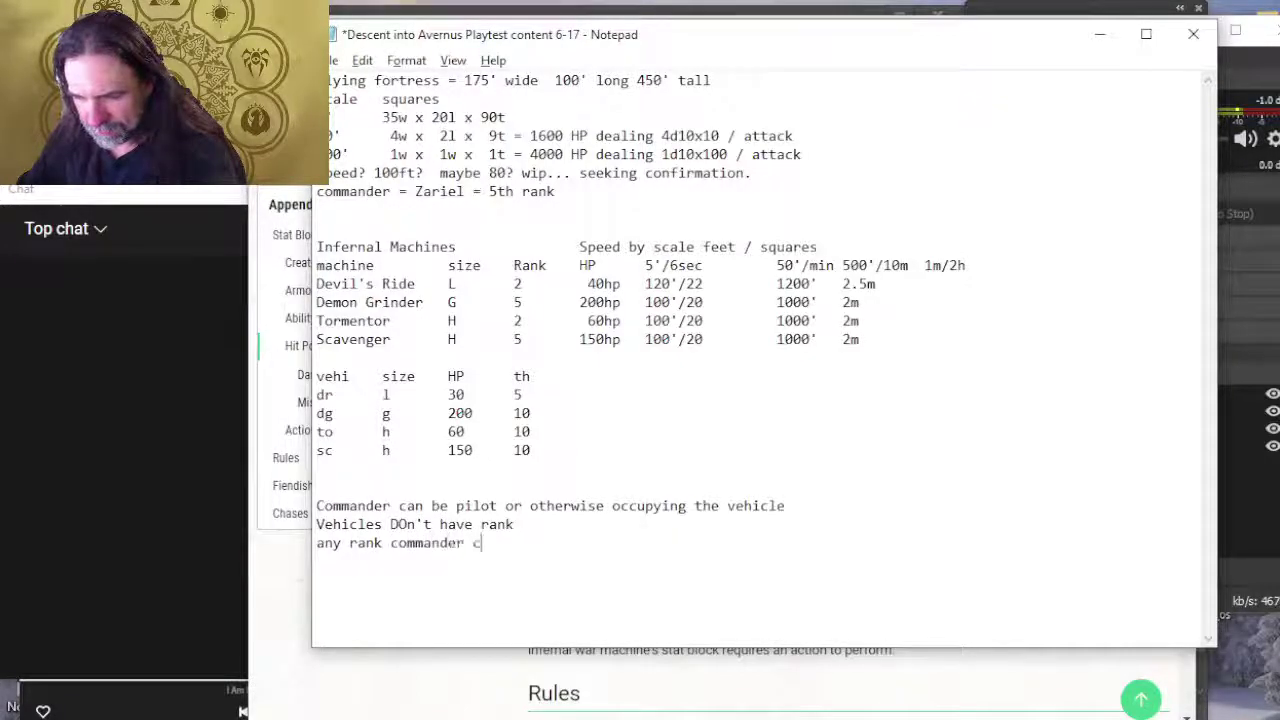
type("an command a vehicle ")
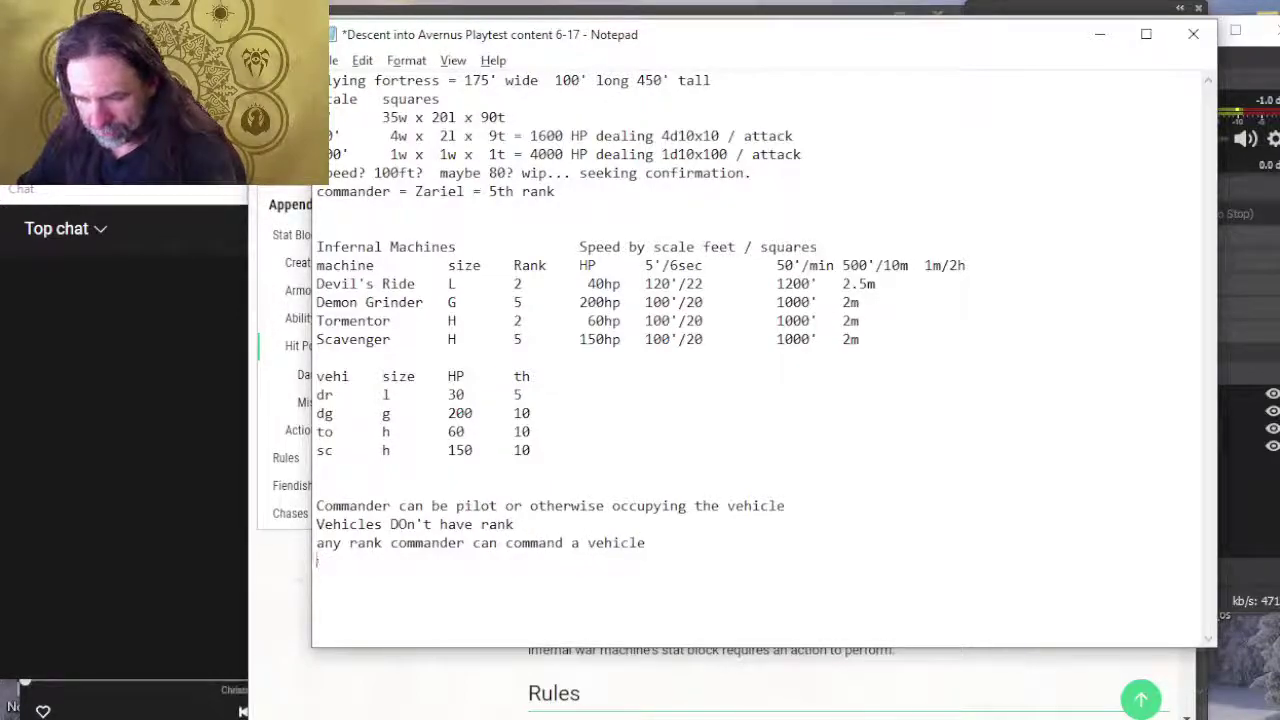
type("if the commander i")
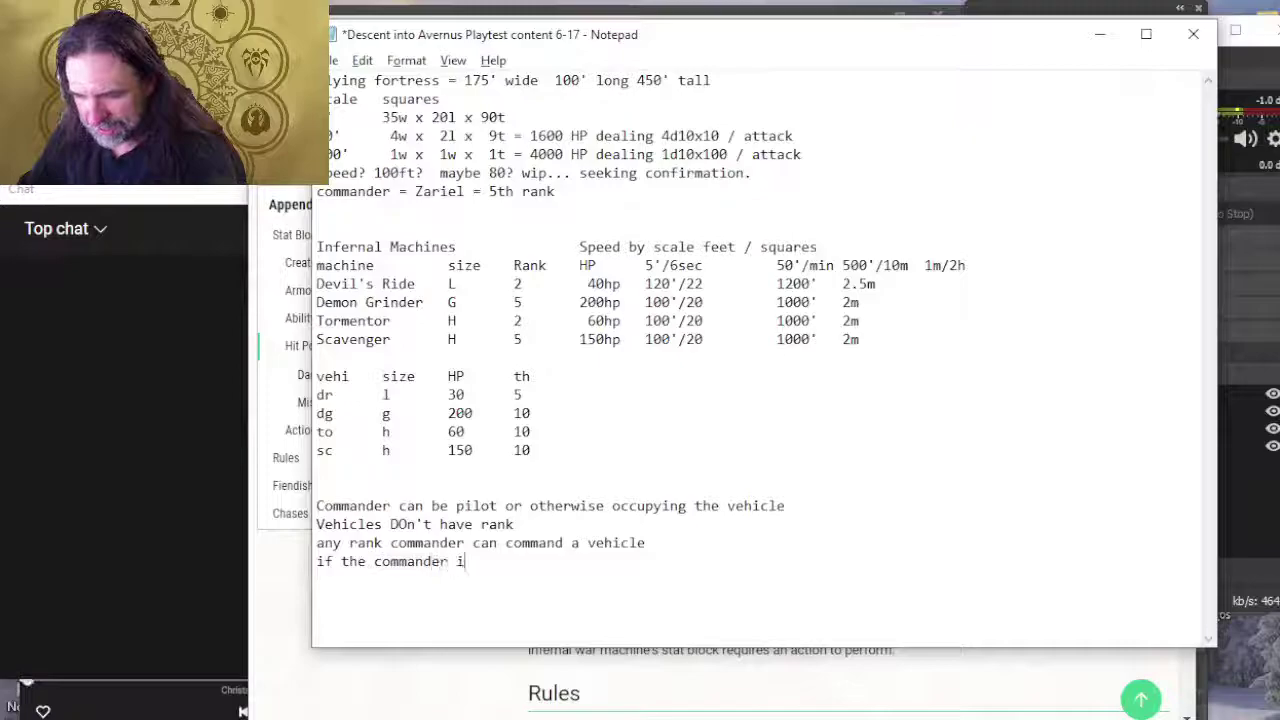
type("s not the pilot")
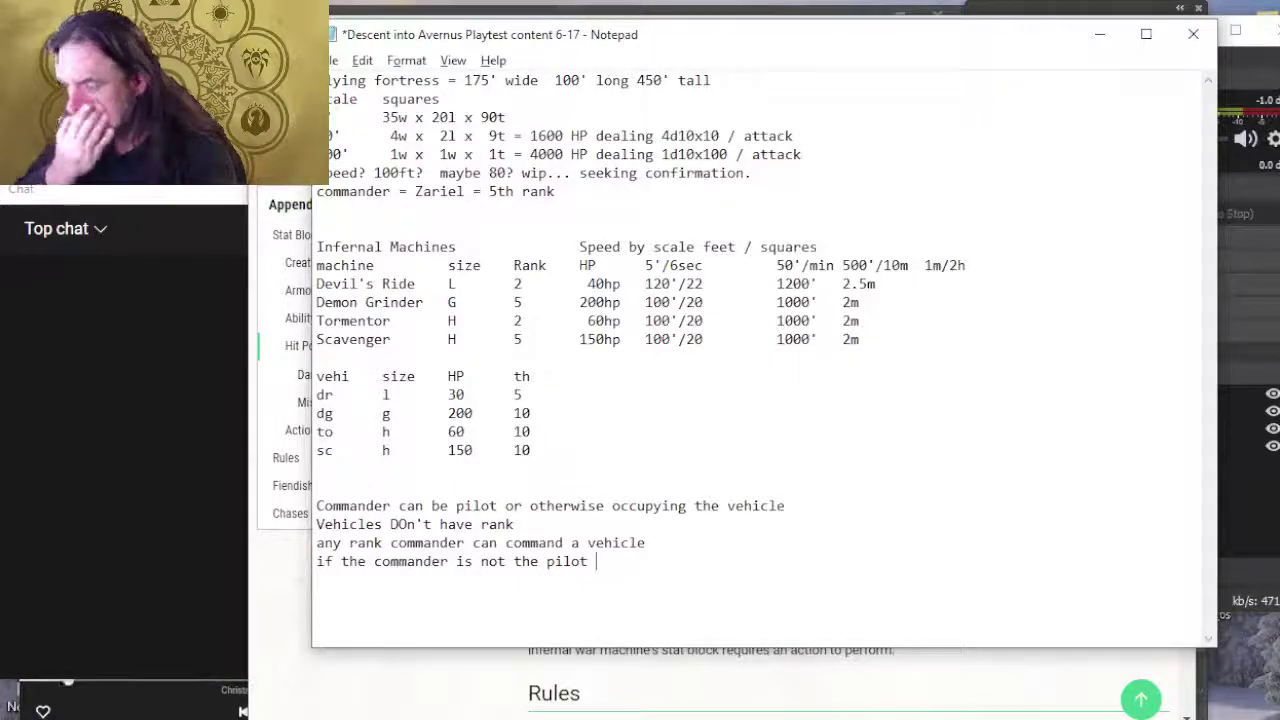
type("the")
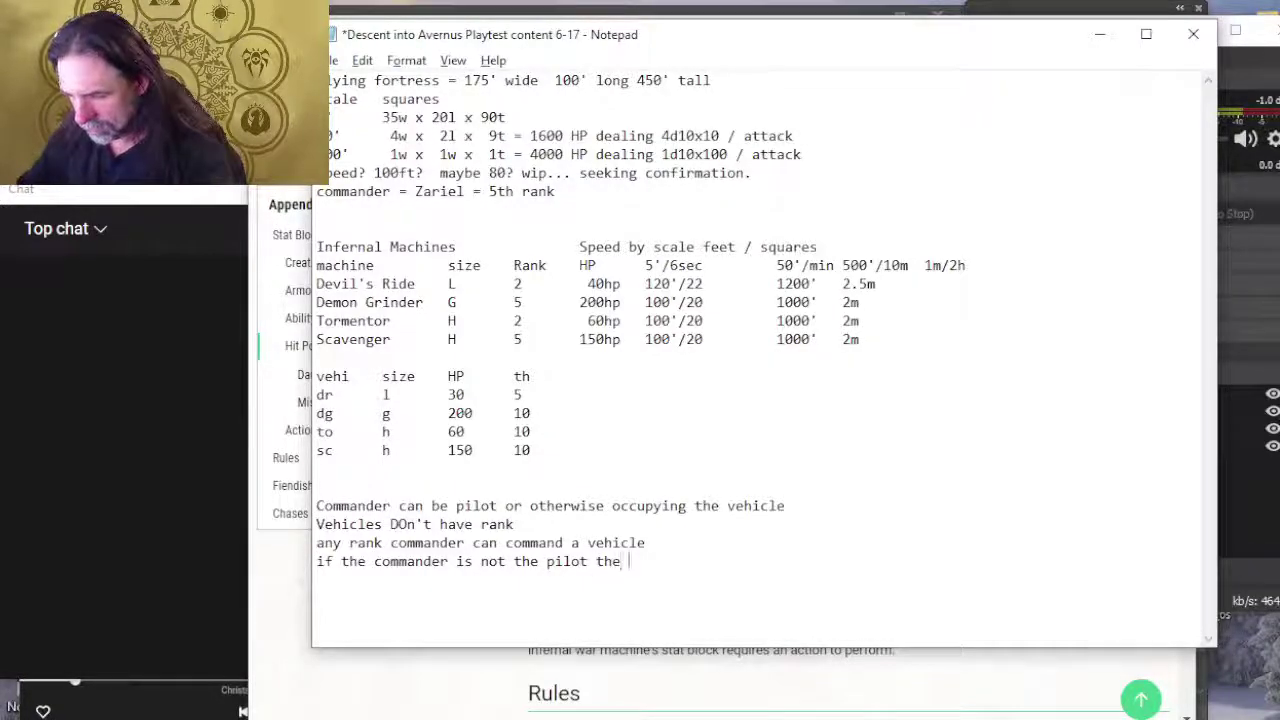
type(" pilot must be ")
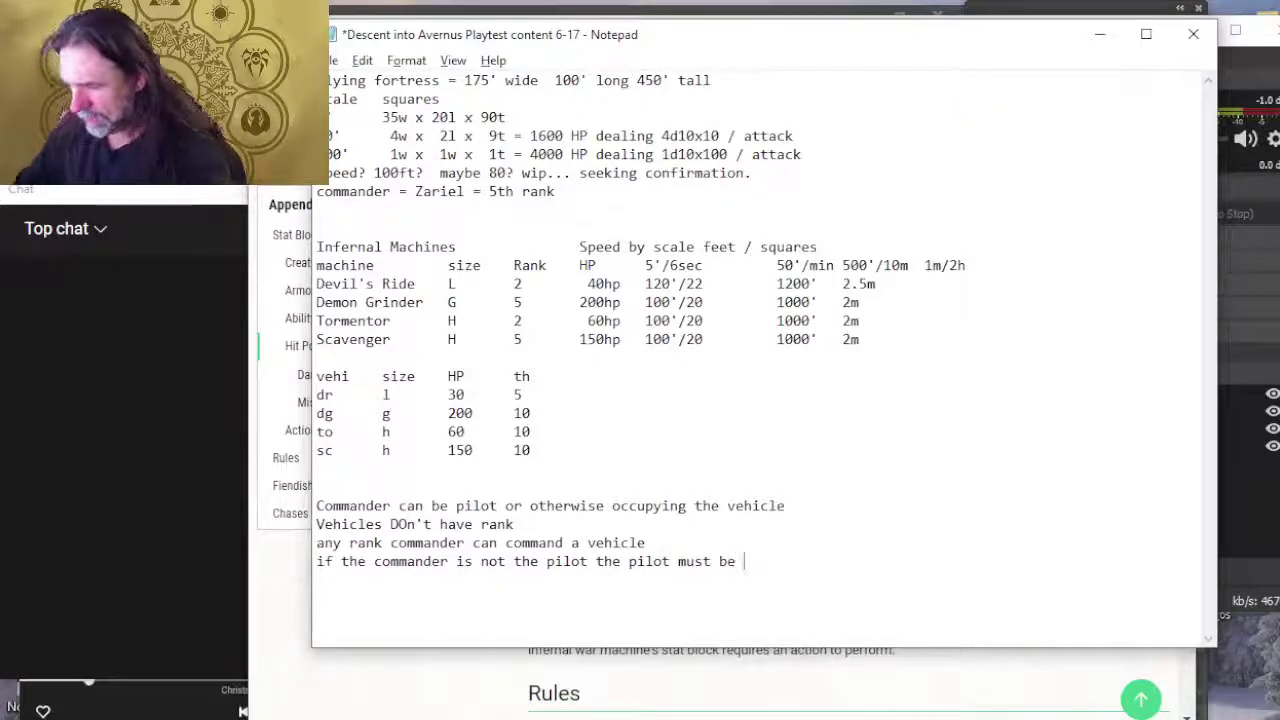
type("abo")
key("BackSpace")
key("BackSpace")
key("BackSpace")
type("o")
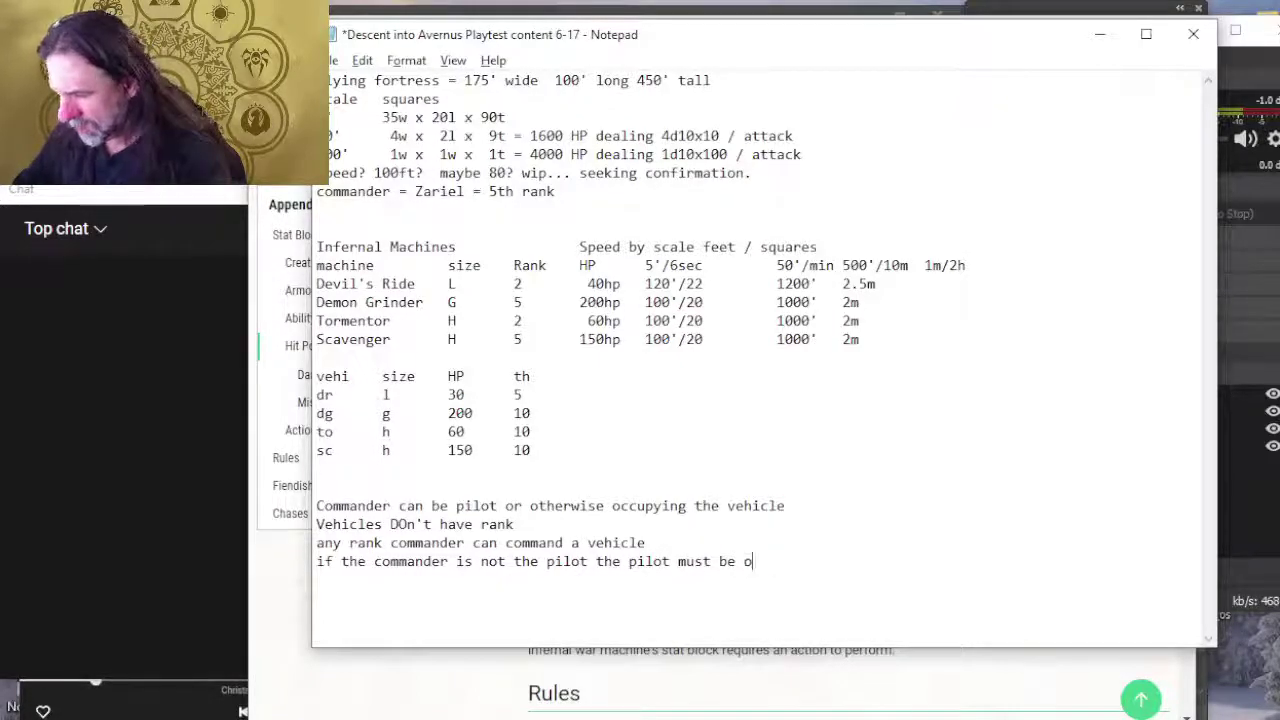
type("ccupy the")
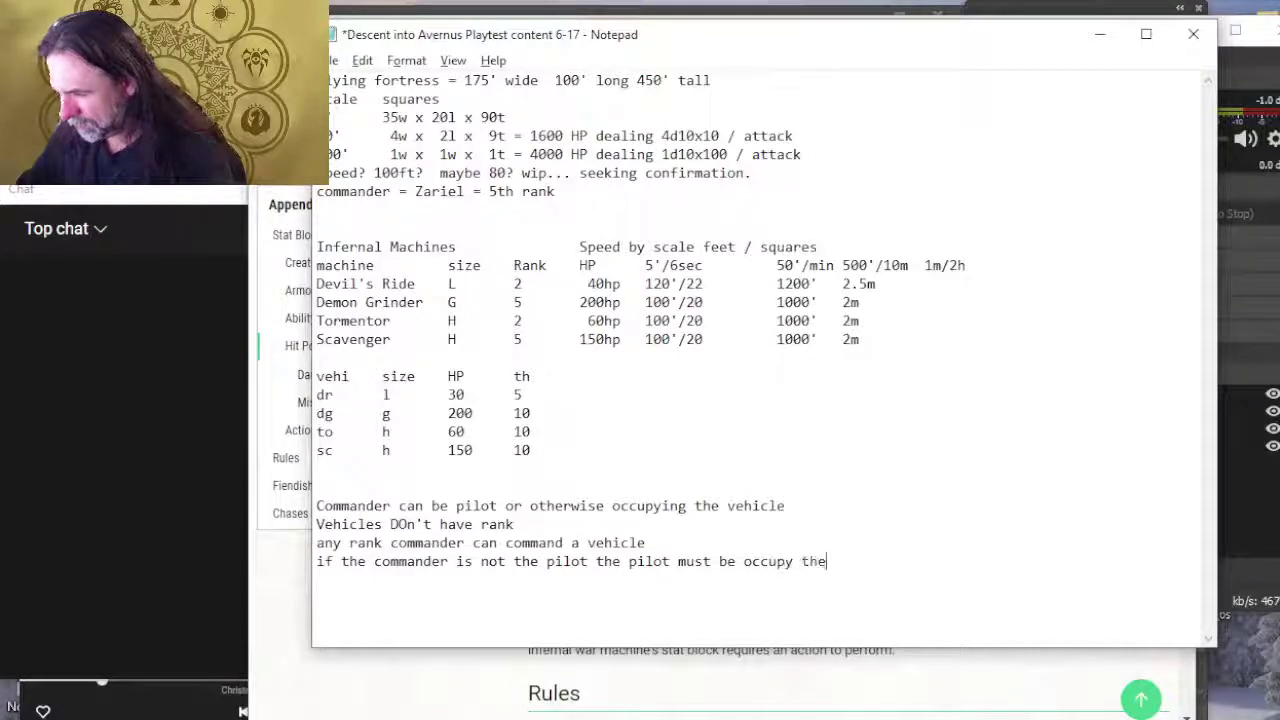
type(" vehile spa")
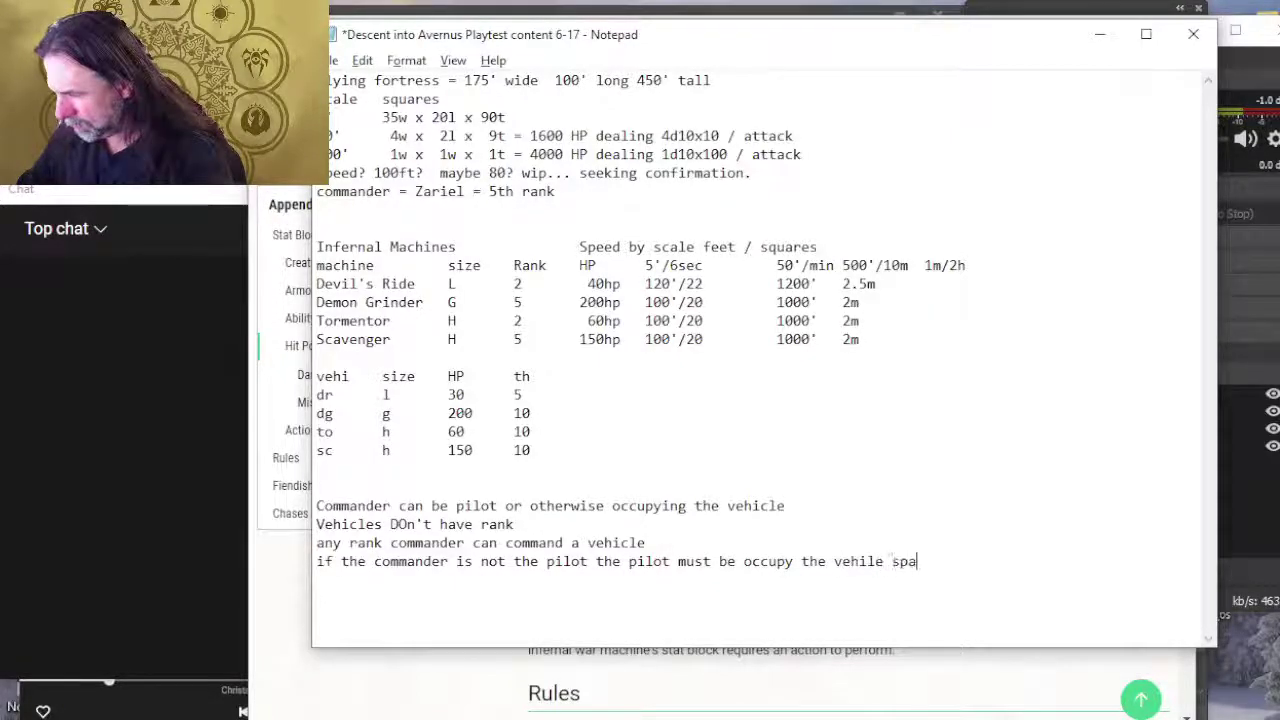
key("BackSpace")
key("BackSpace")
key("BackSpace")
key("BackSpace")
key("BackSpace")
key("BackSpace")
type("cle space")
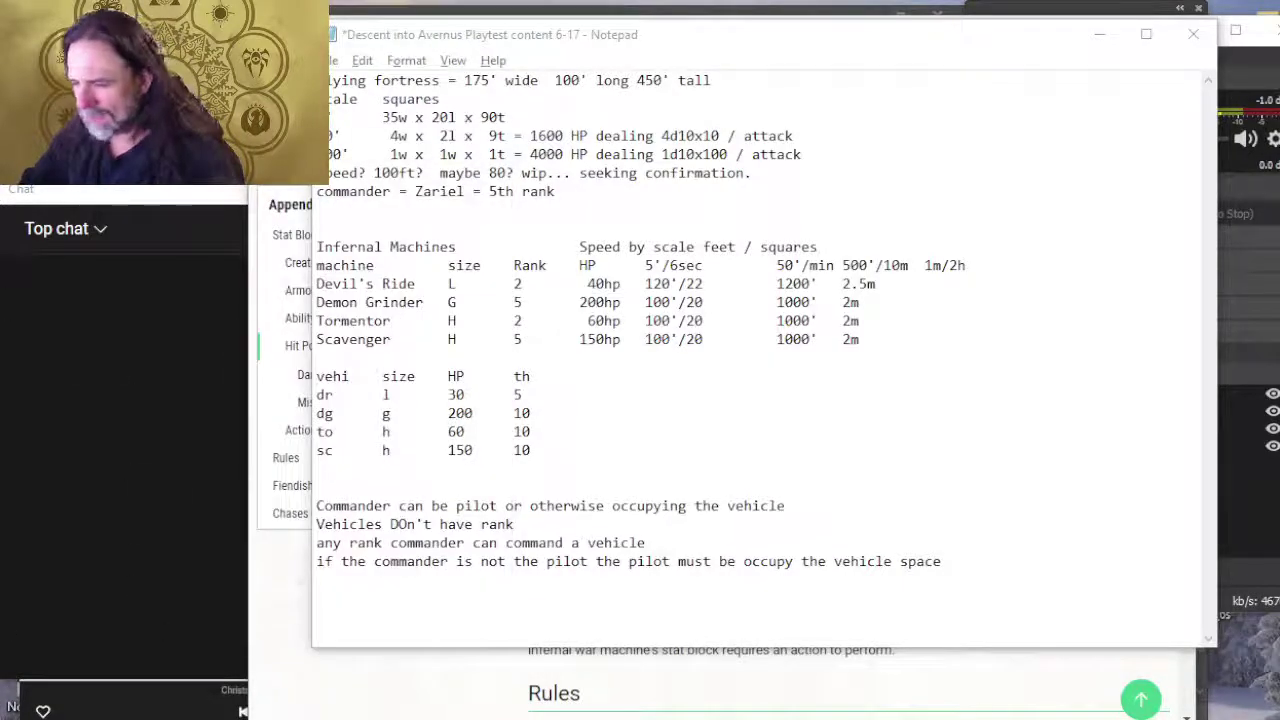
left_click(691, 588)
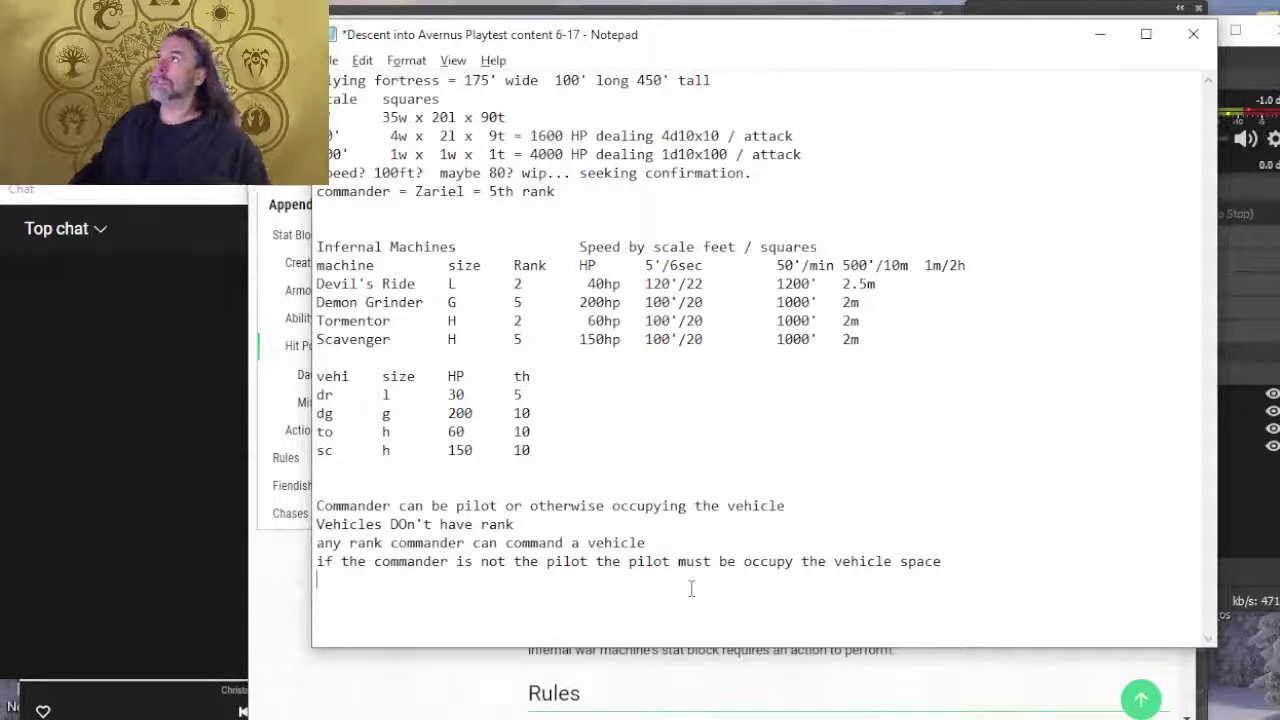
Step: Add 'vehicles require a pilot': the pilot can be the commander but isn't required if both occupy the vehicle's space
key("Return")
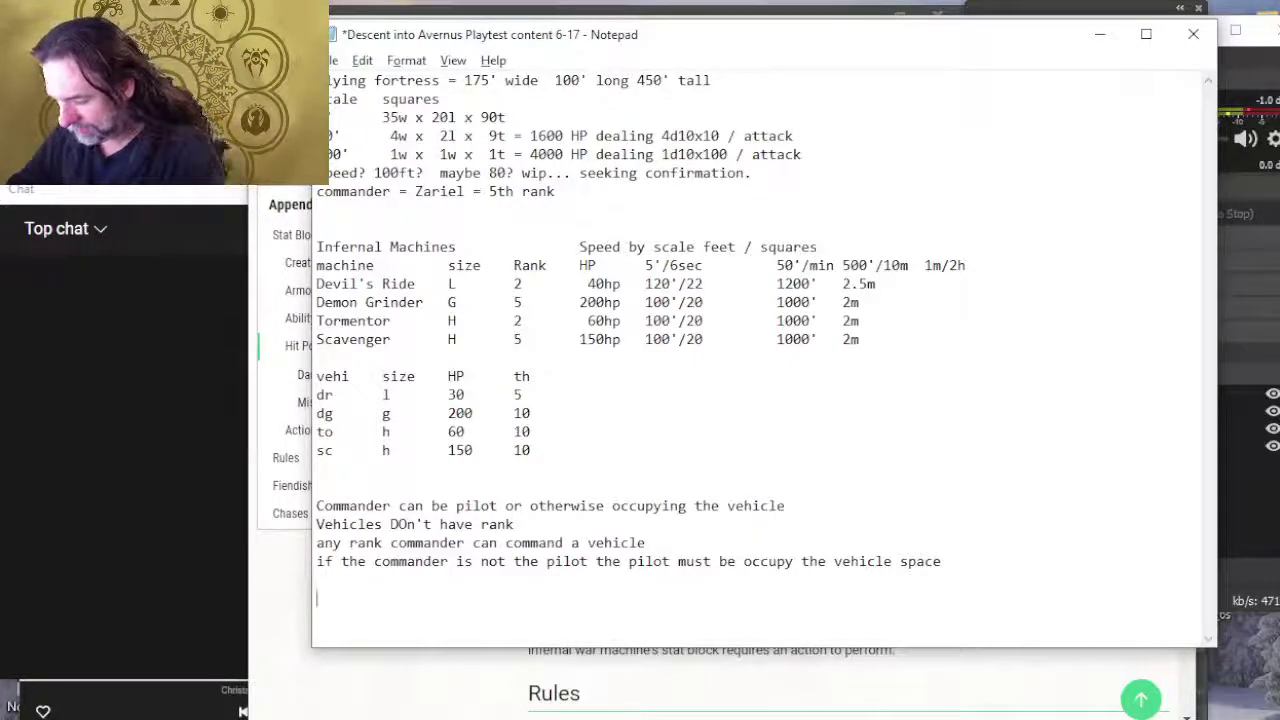
type("vehicles require a pi")
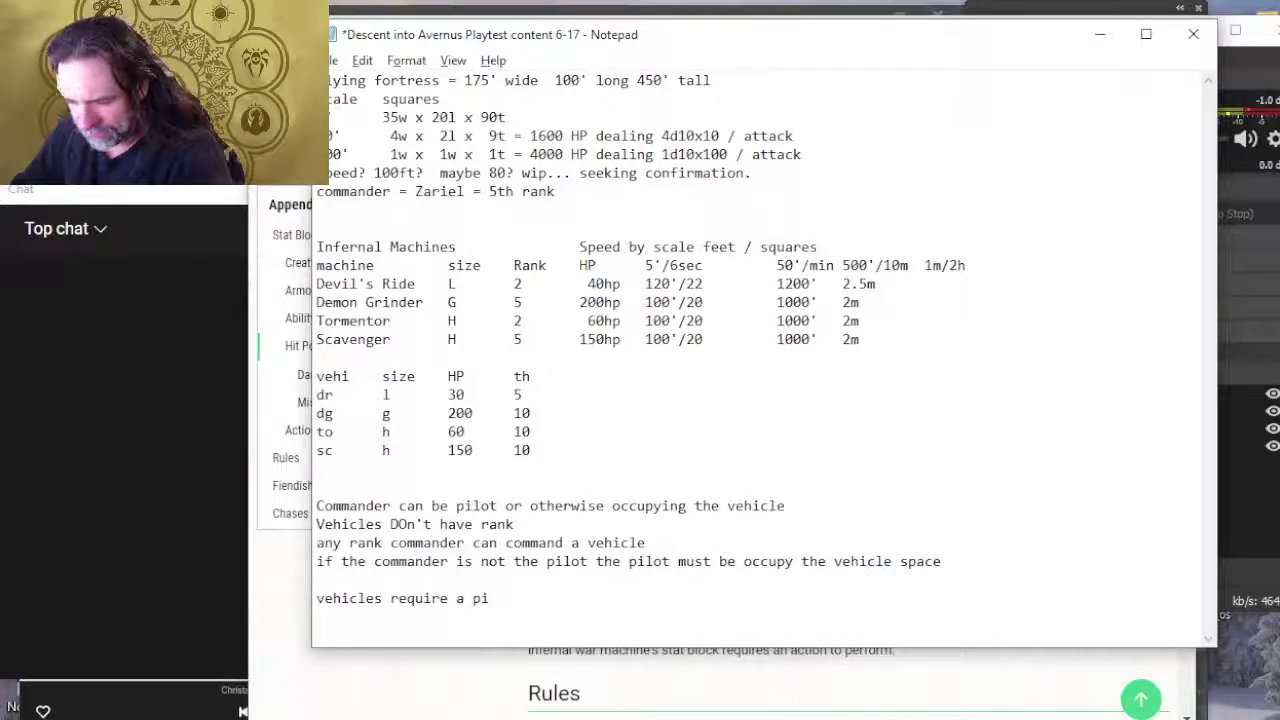
type("lot. ")
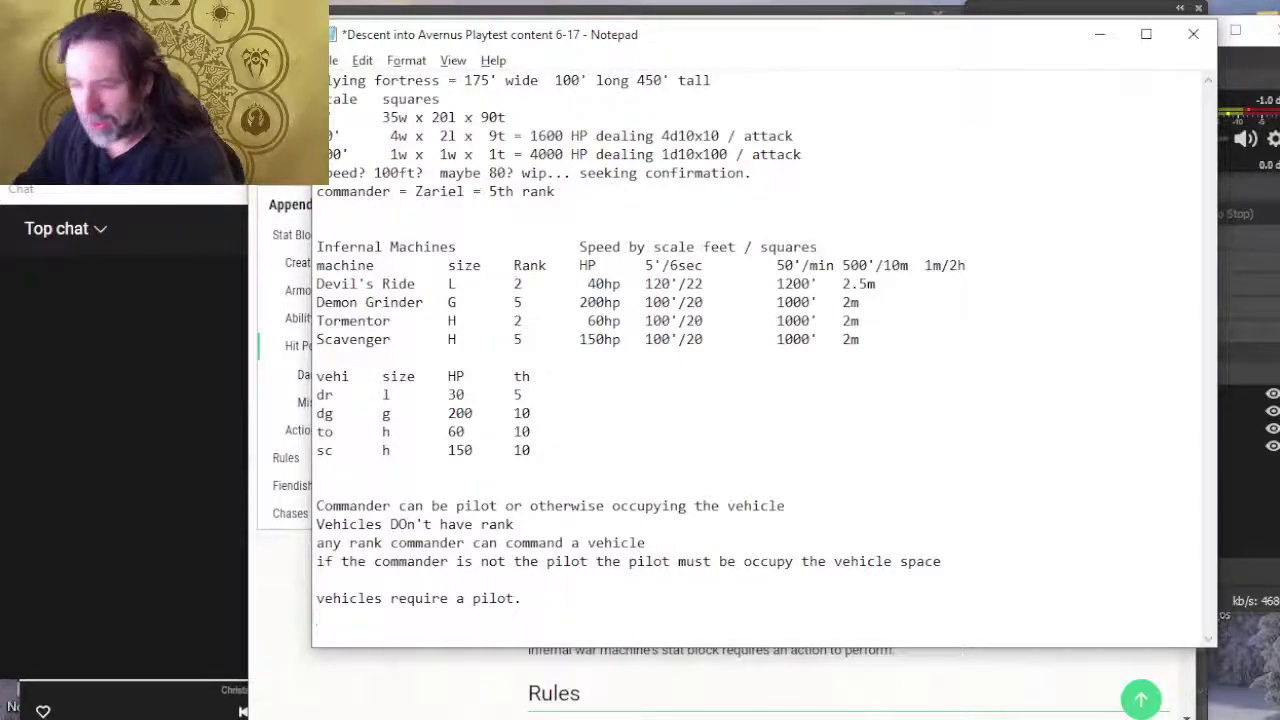
type("the pilot ")
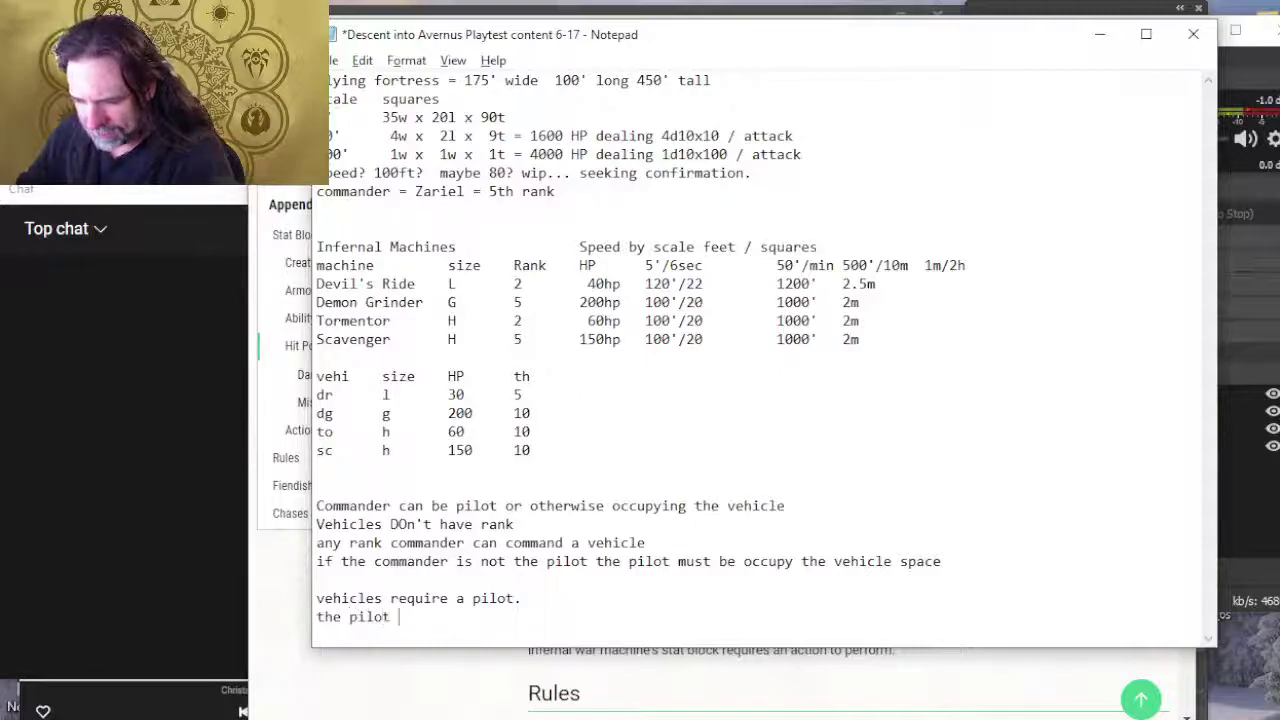
type("can be the comm")
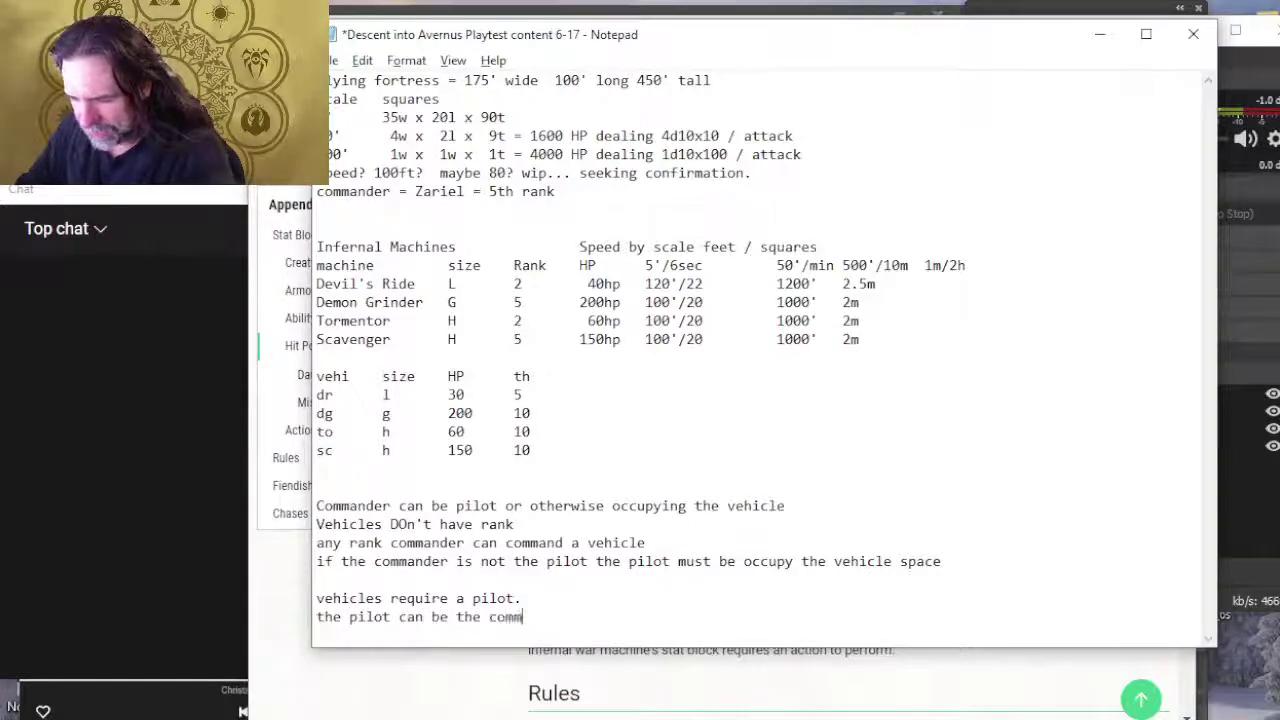
type("ander but")
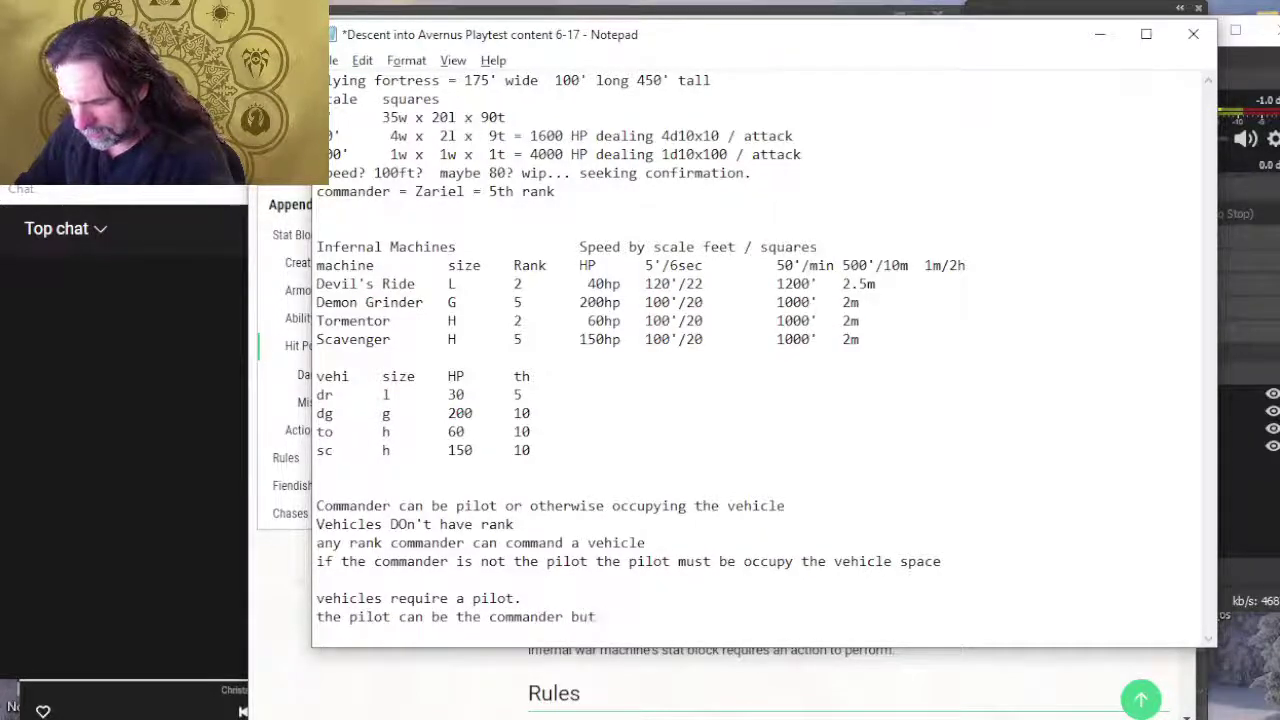
type(" doesn't ha")
key("BackSpace")
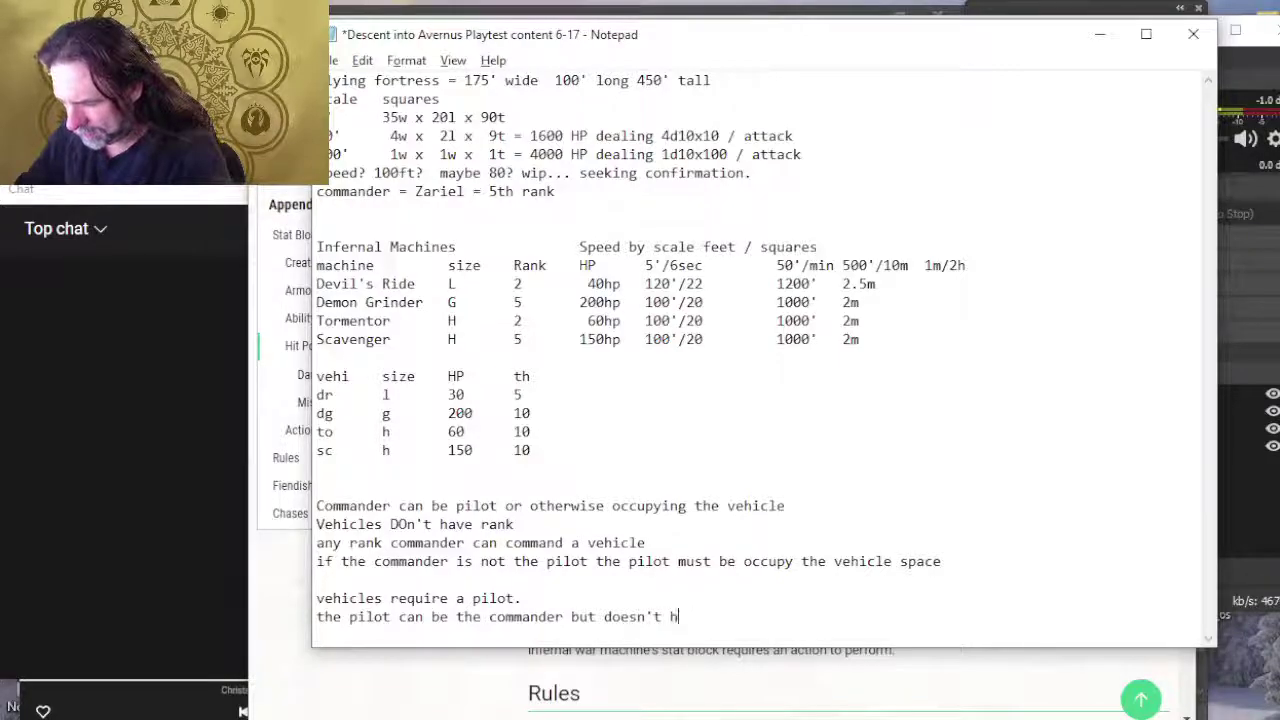
key("BackSpace")
key("BackSpace")
key("BackSpace")
key("BackSpace")
key("BackSpace")
key("BackSpace")
key("BackSpace")
key("BackSpace")
key("BackSpace")
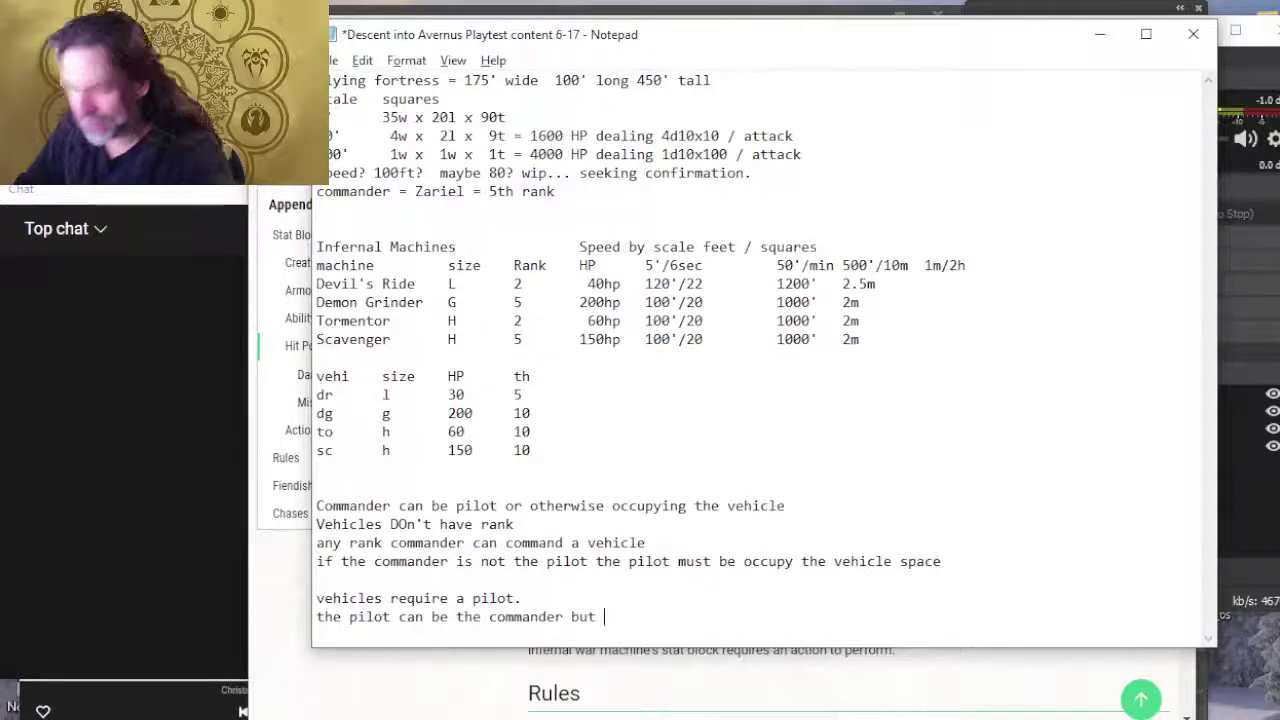
type("isn't")
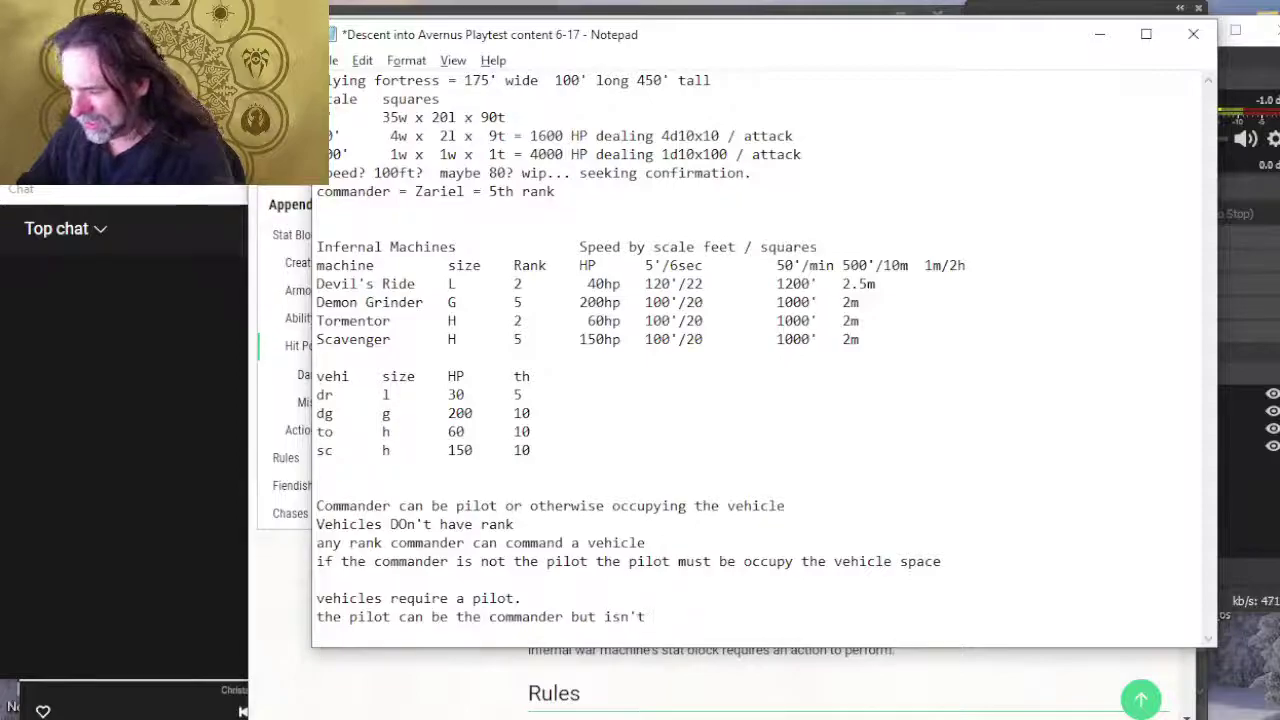
type(" required ")
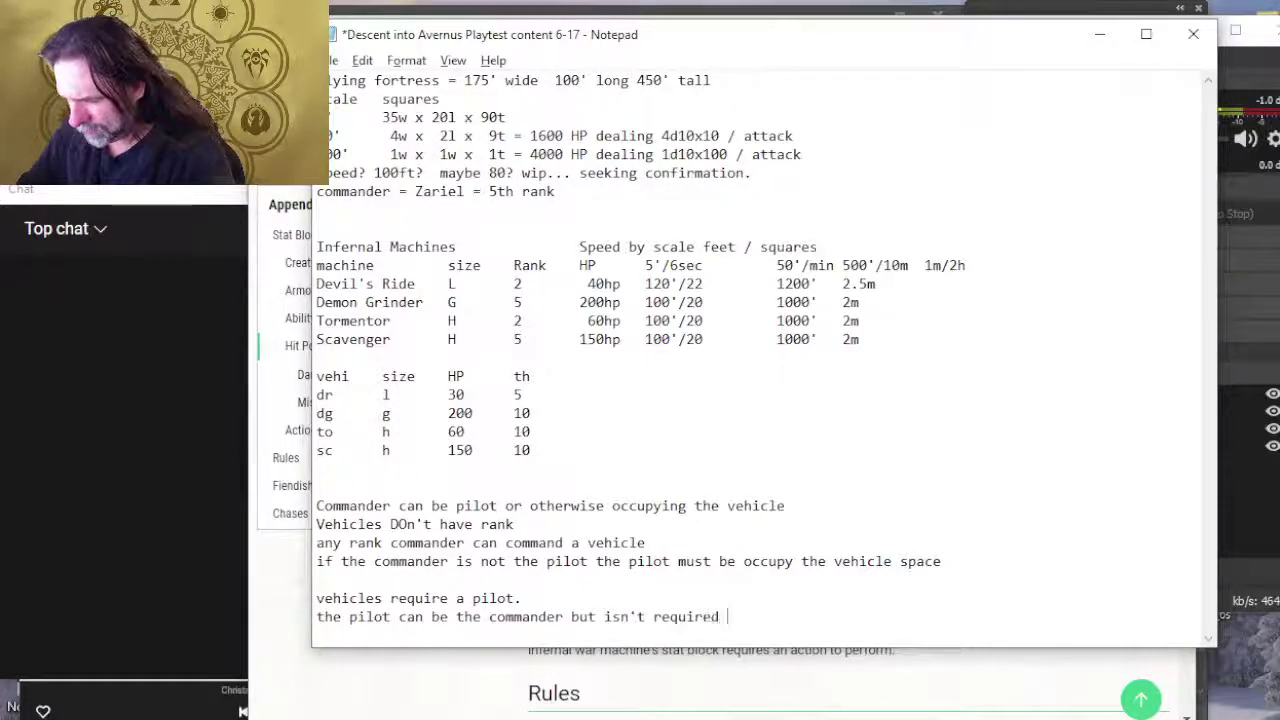
type("as long as the com")
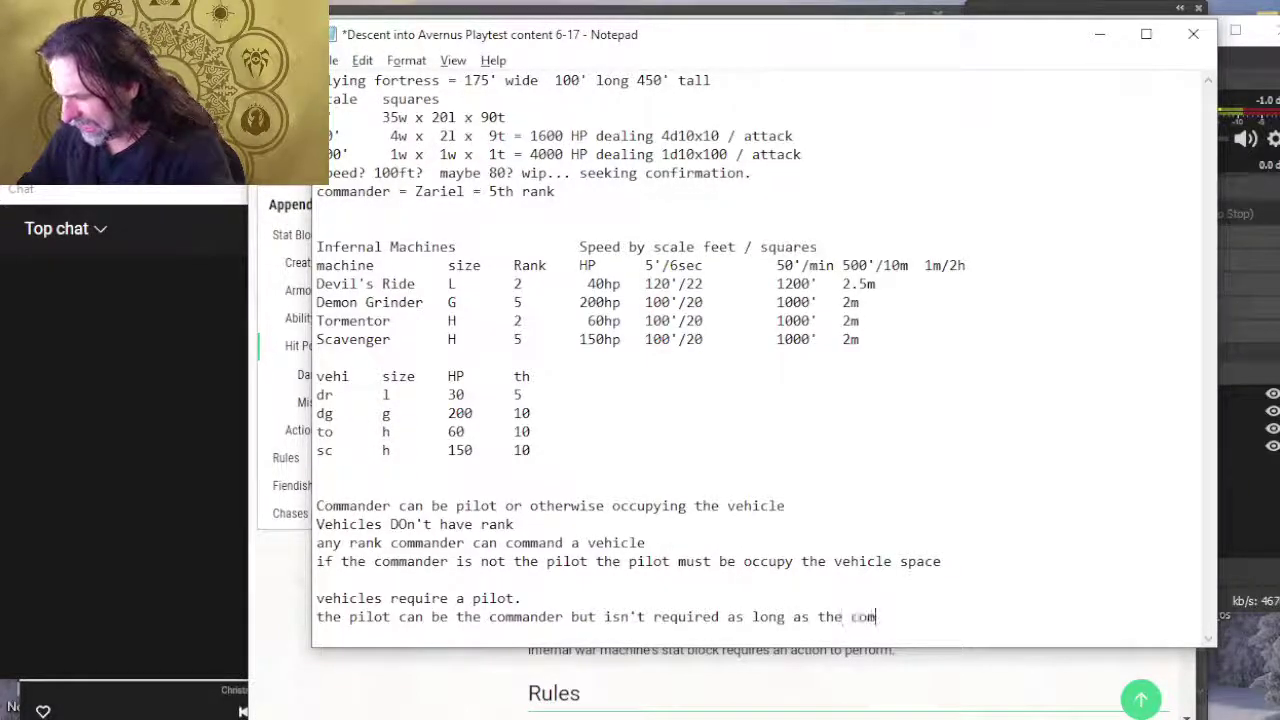
type("mander and p")
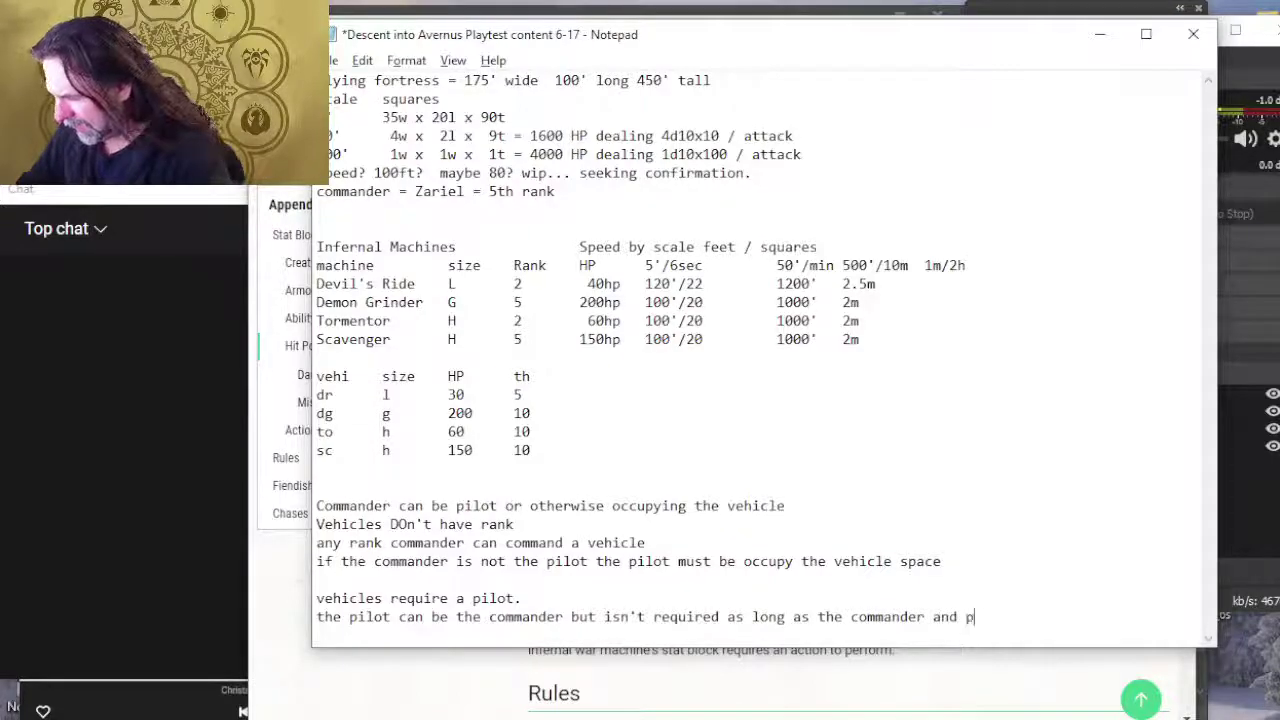
type("ilot both occur")
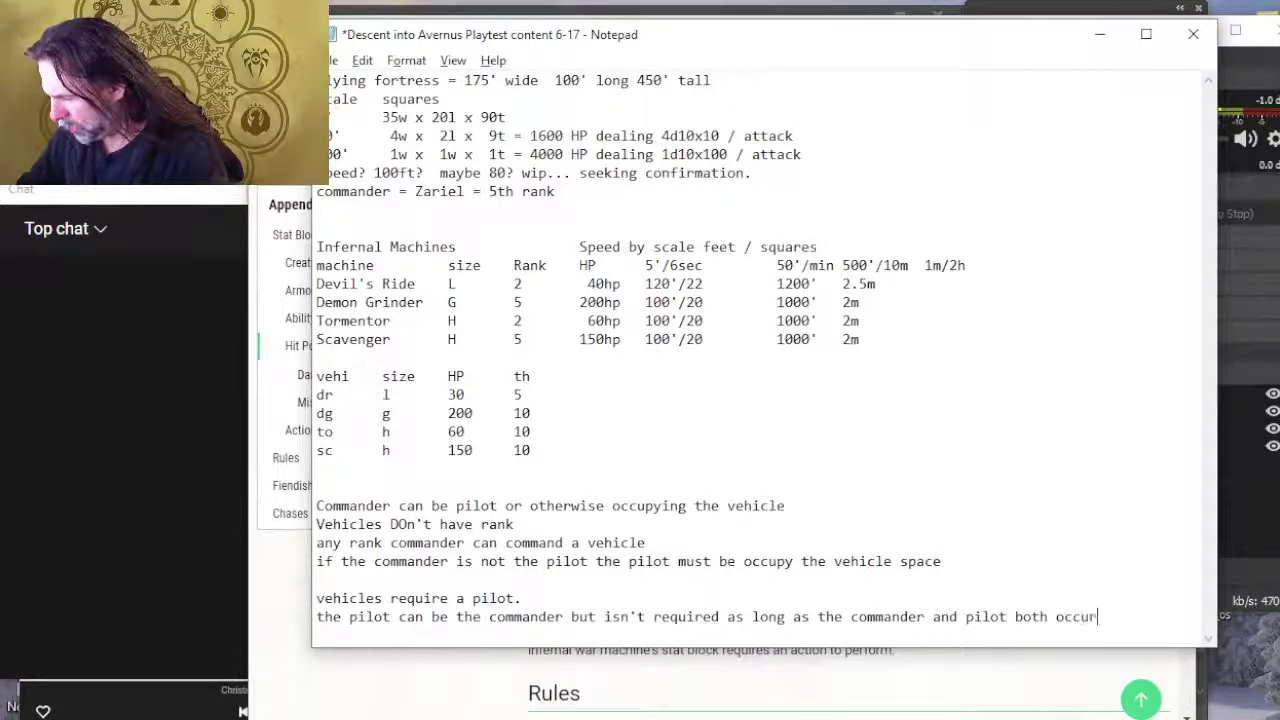
key("BackSpace")
type("py spa")
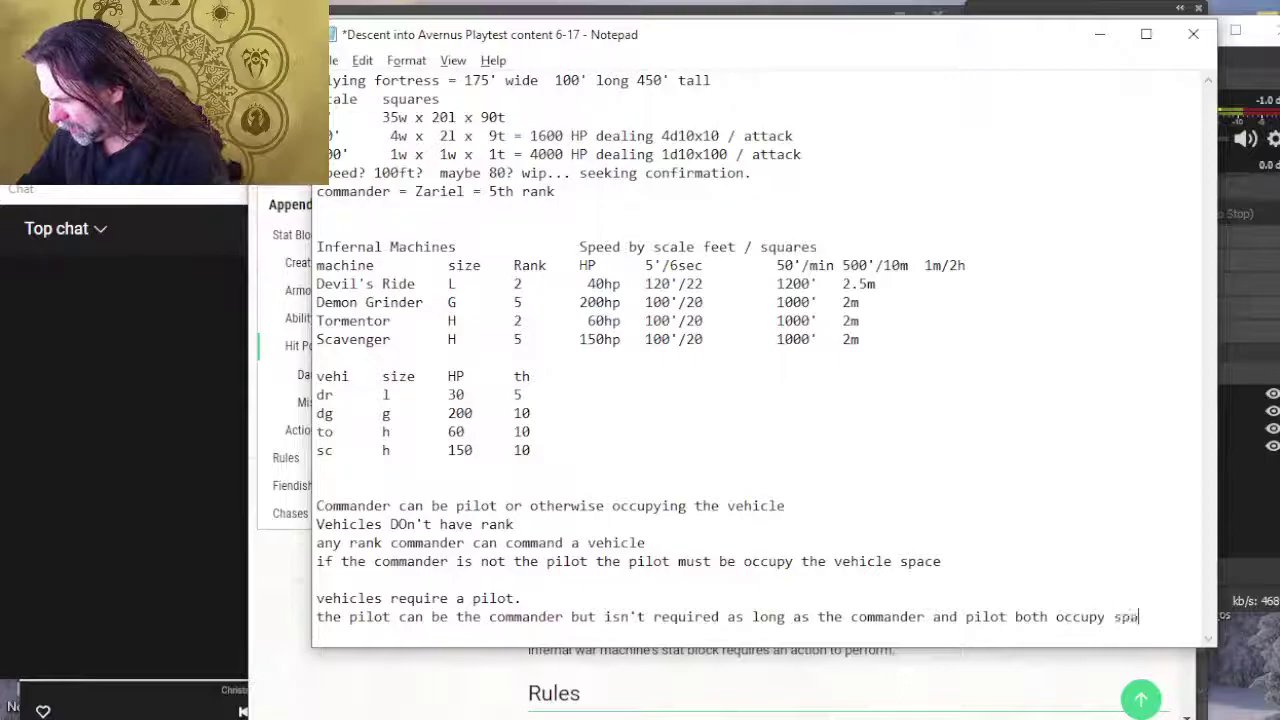
type("ce on the ve")
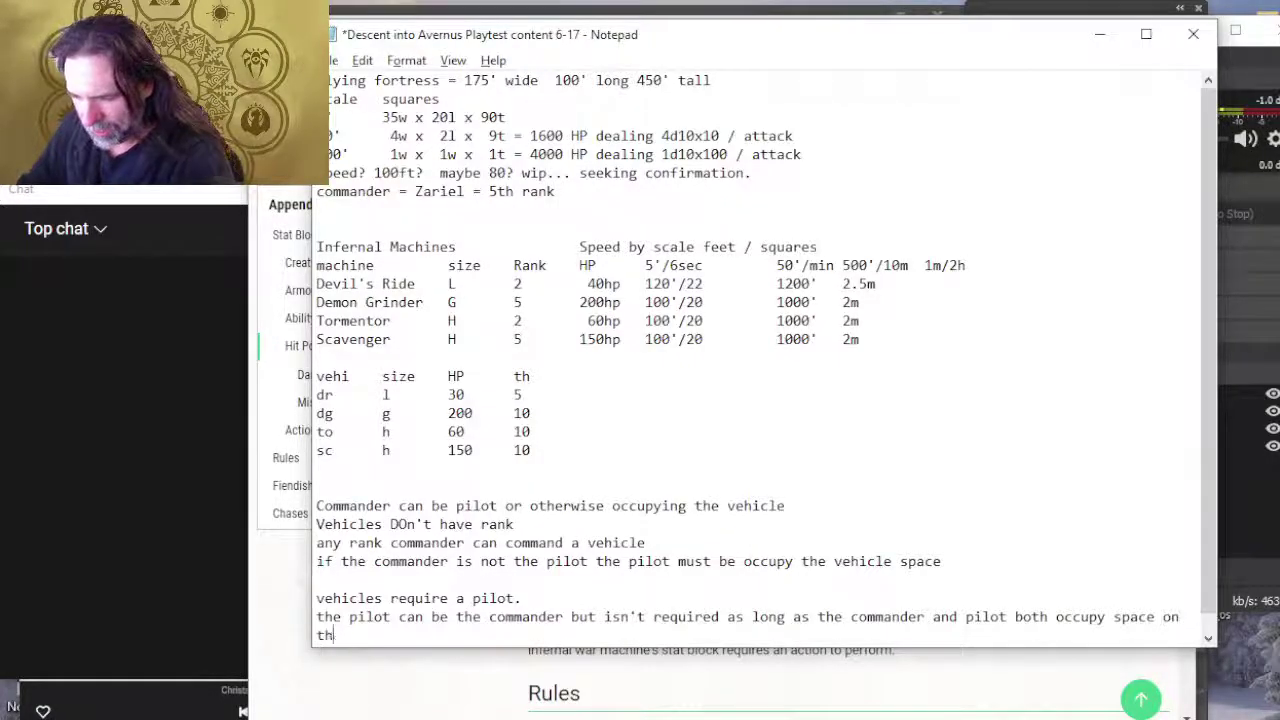
key("BackSpace")
key("BackSpace")
key("BackSpace")
key("BackSpace")
key("BackSpace")
key("BackSpace")
key("BackSpace")
key("BackSpace")
key("BackSpace")
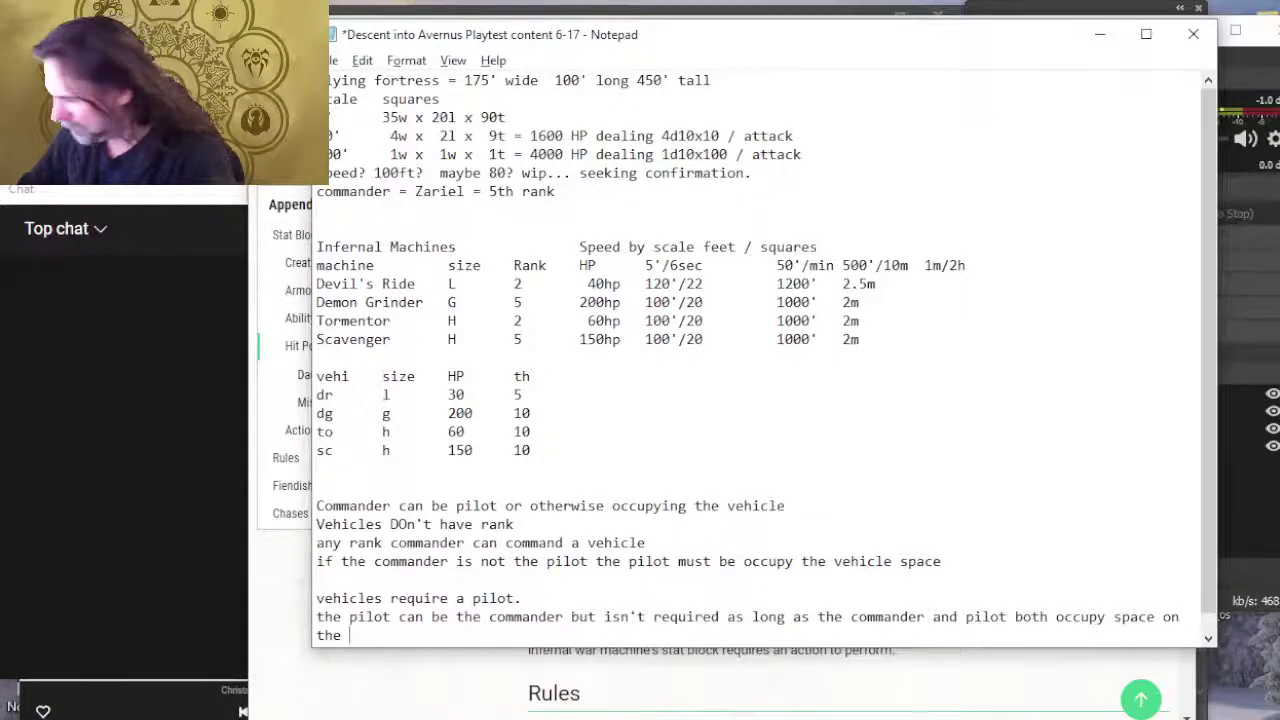
type("in the")
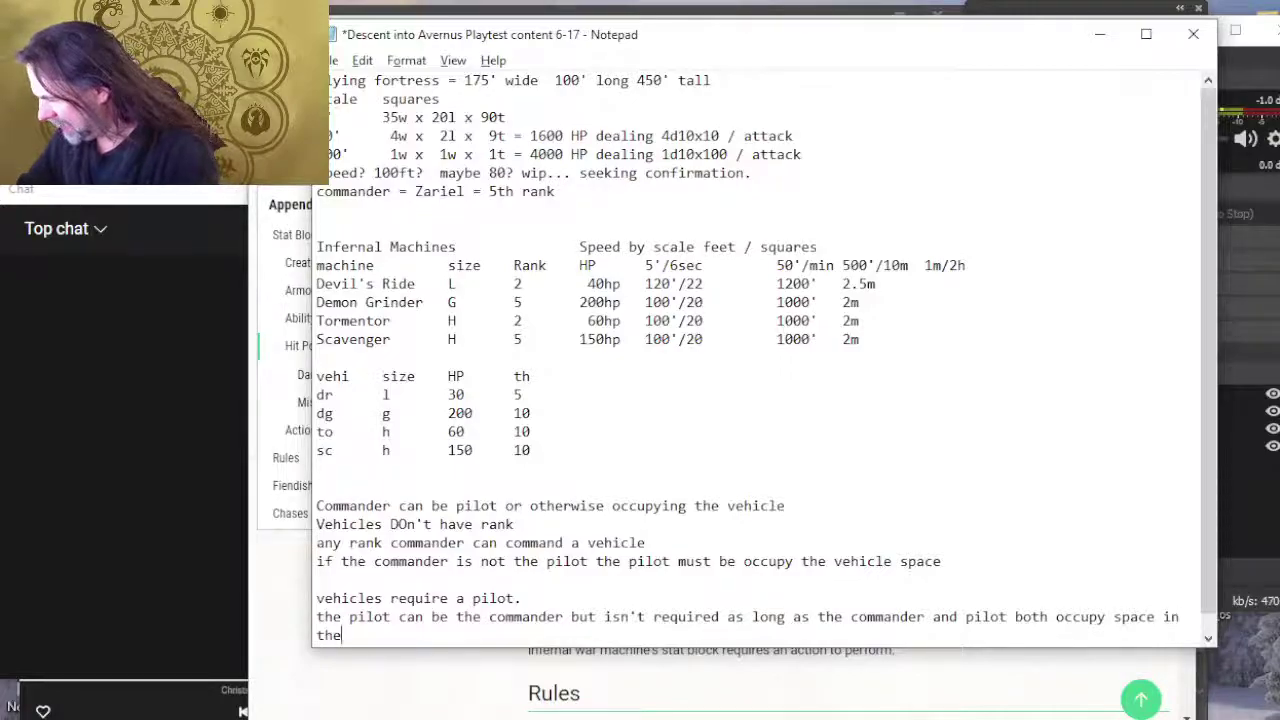
type(" vehicle's")
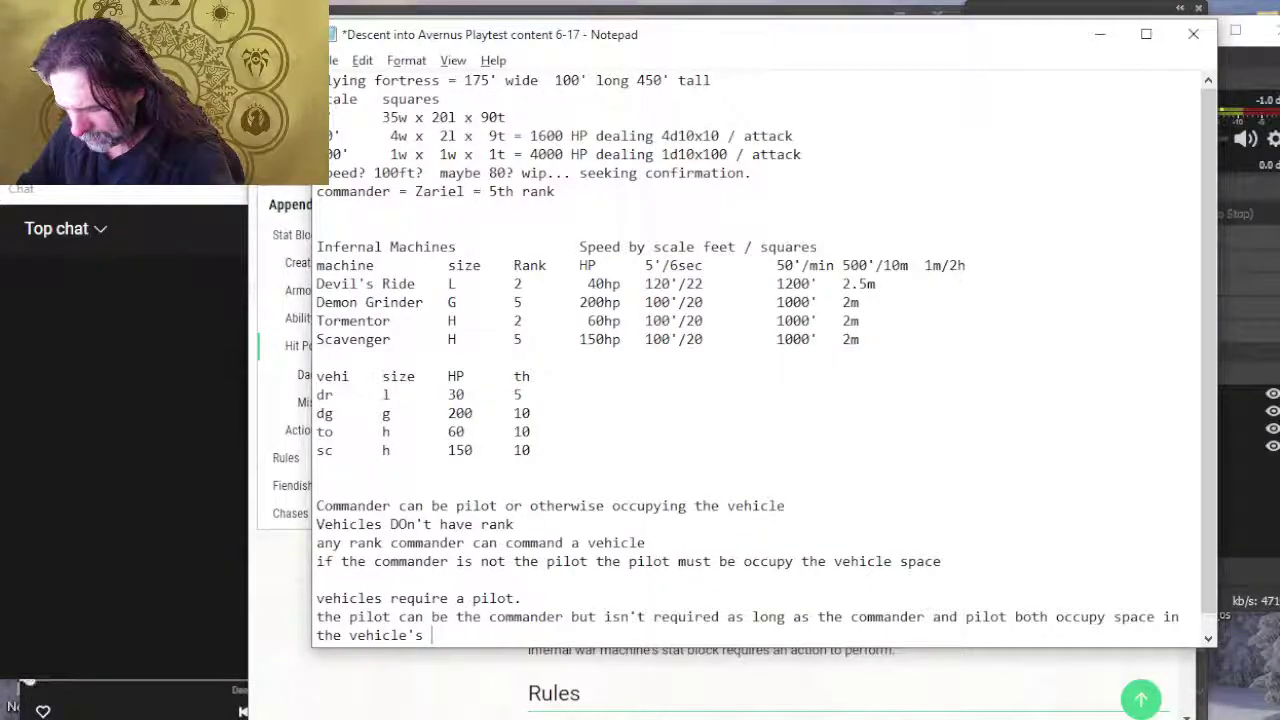
type("space.")
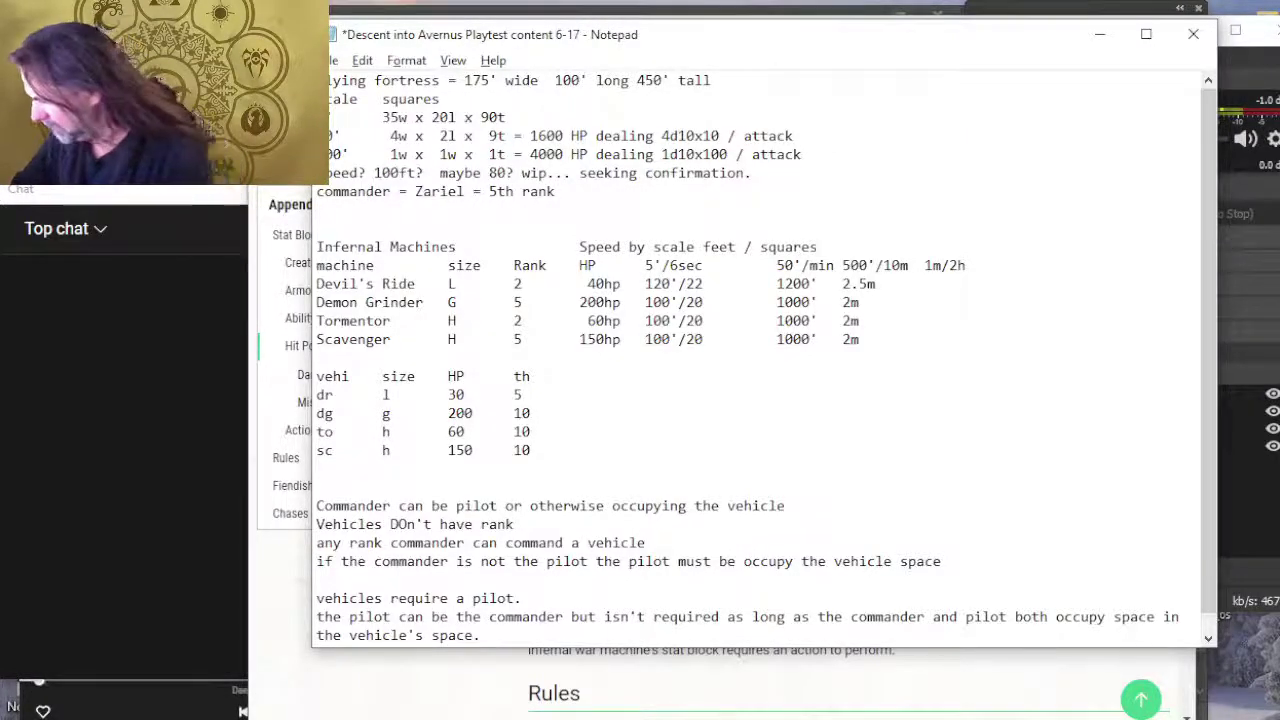
key("Return")
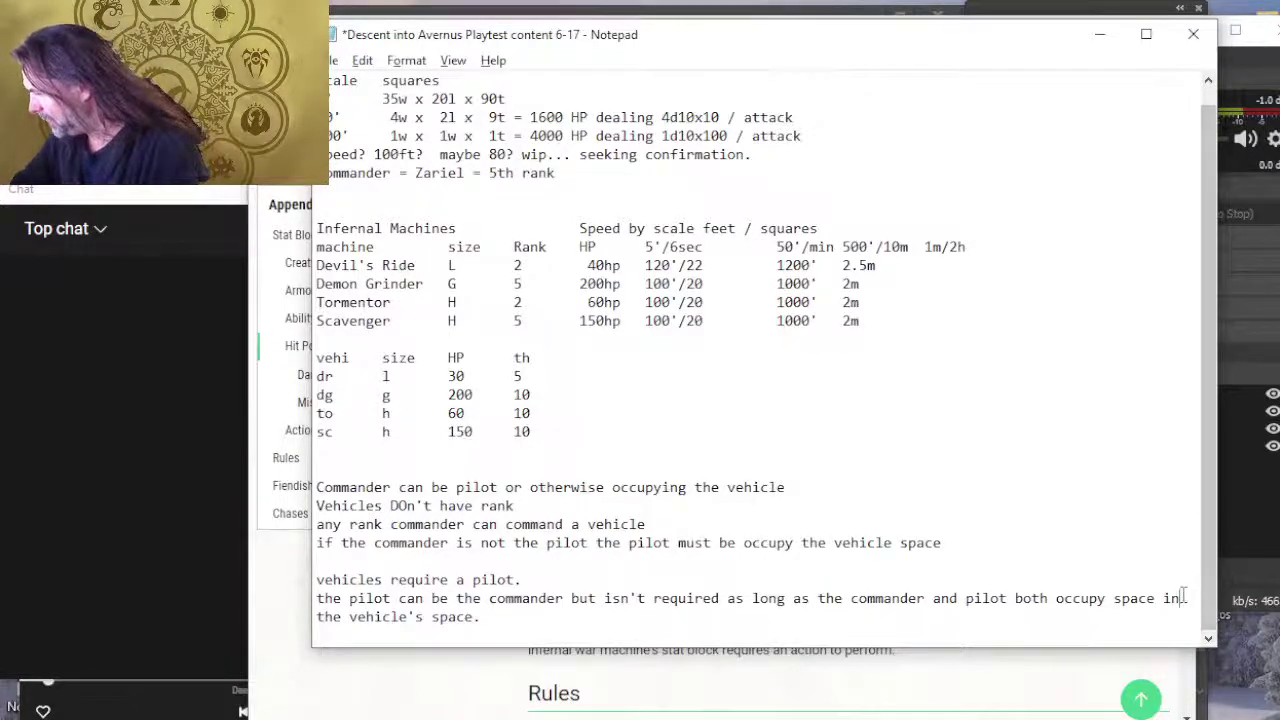
Step: Tighten the pilot sentence by deleting 'space in' and rewording 'as long as the' to start with 'if'
left_click_drag(1186, 598, 1106, 598)
key("BackSpace")
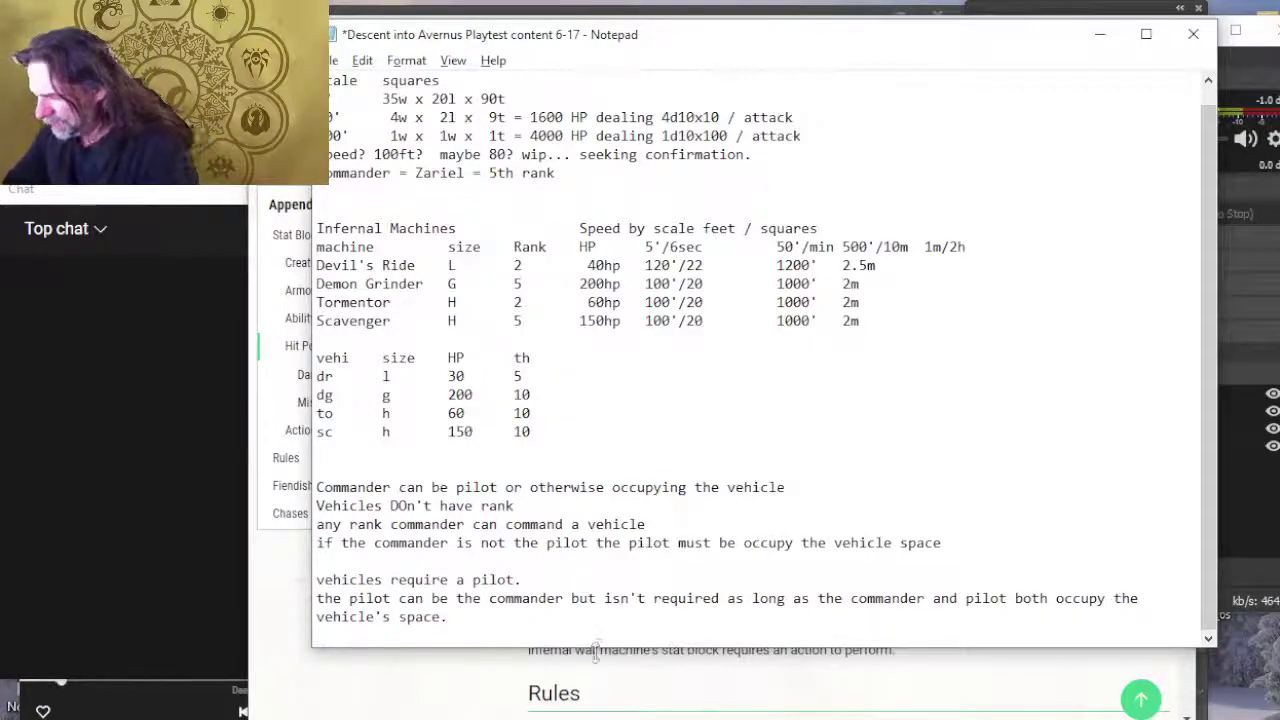
left_click_drag(853, 600, 723, 599)
type("if th")
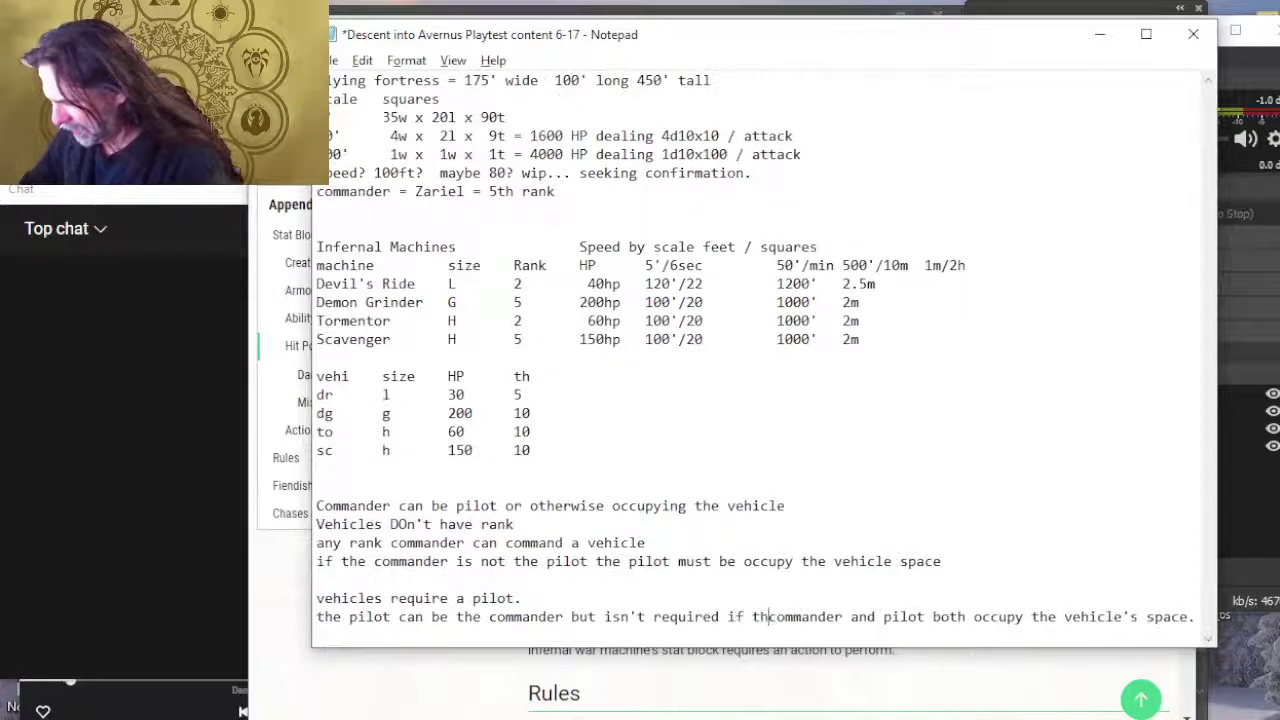
key("ctrl+End")
key("Return")
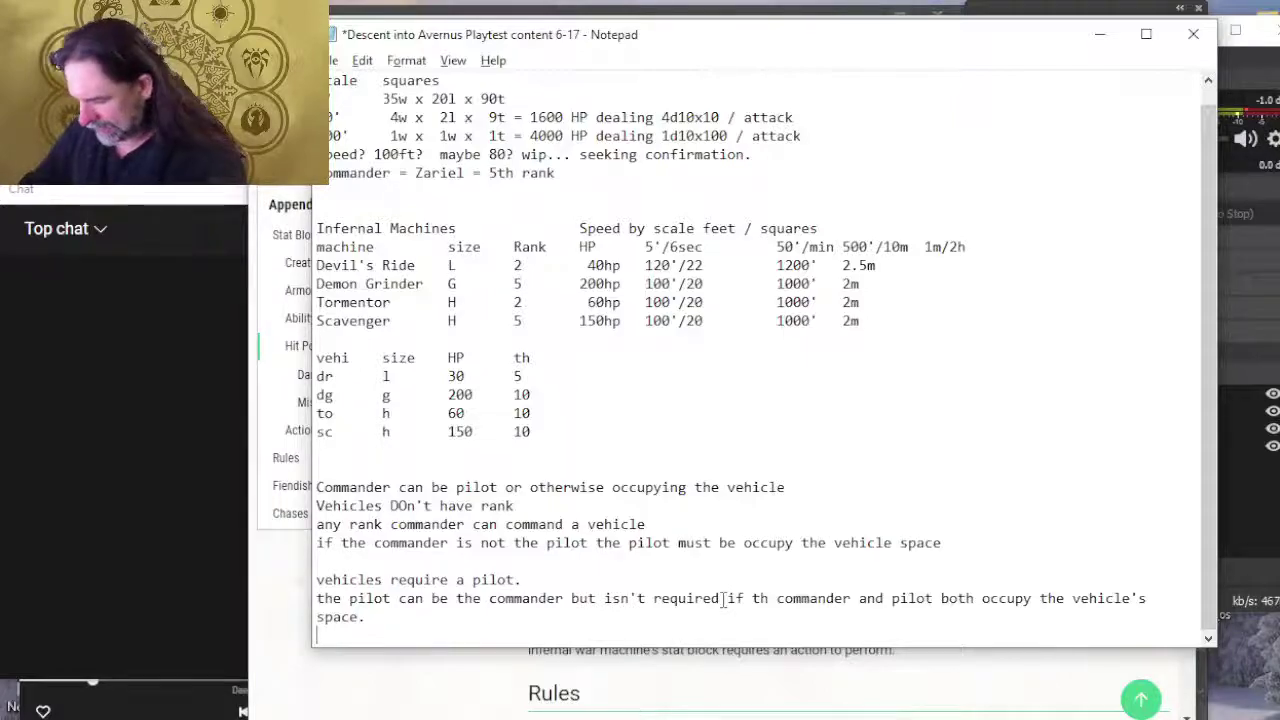
Step: Note that commanding the vehicle is an object interaction, not verbal command, and begin 'The vehicle shares its reaction with'
type("comma")
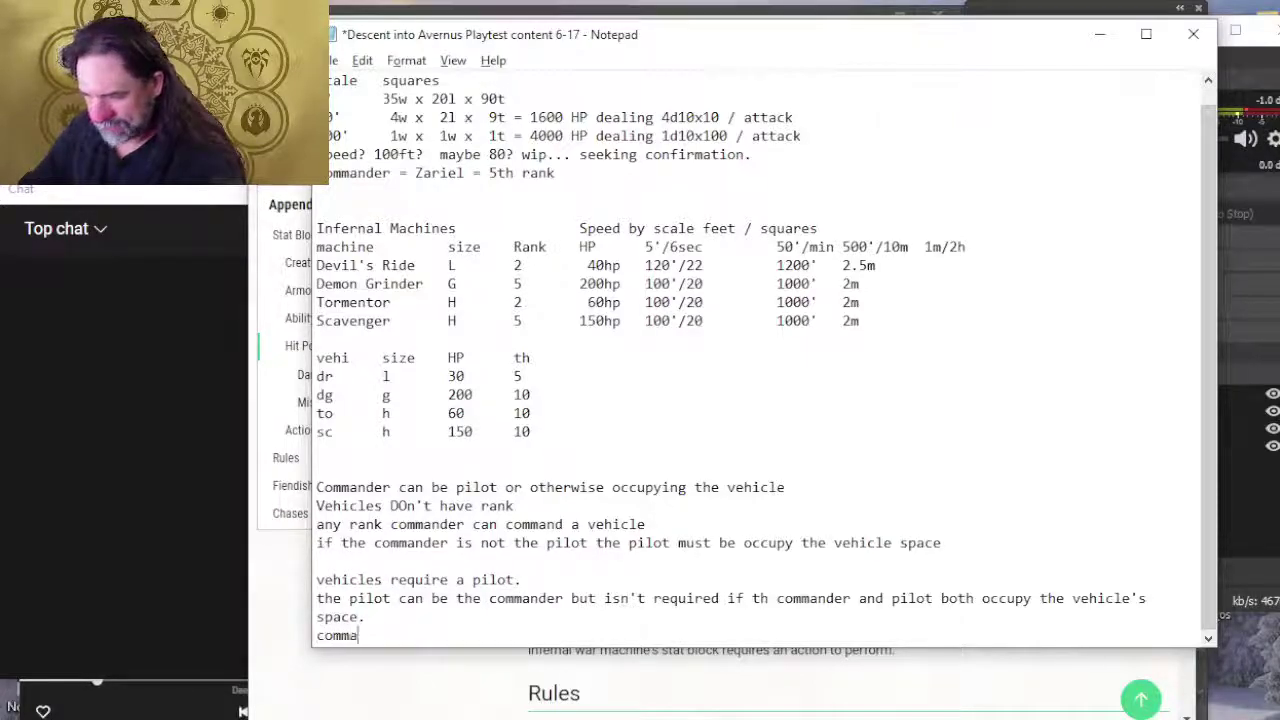
type("nding the vehic")
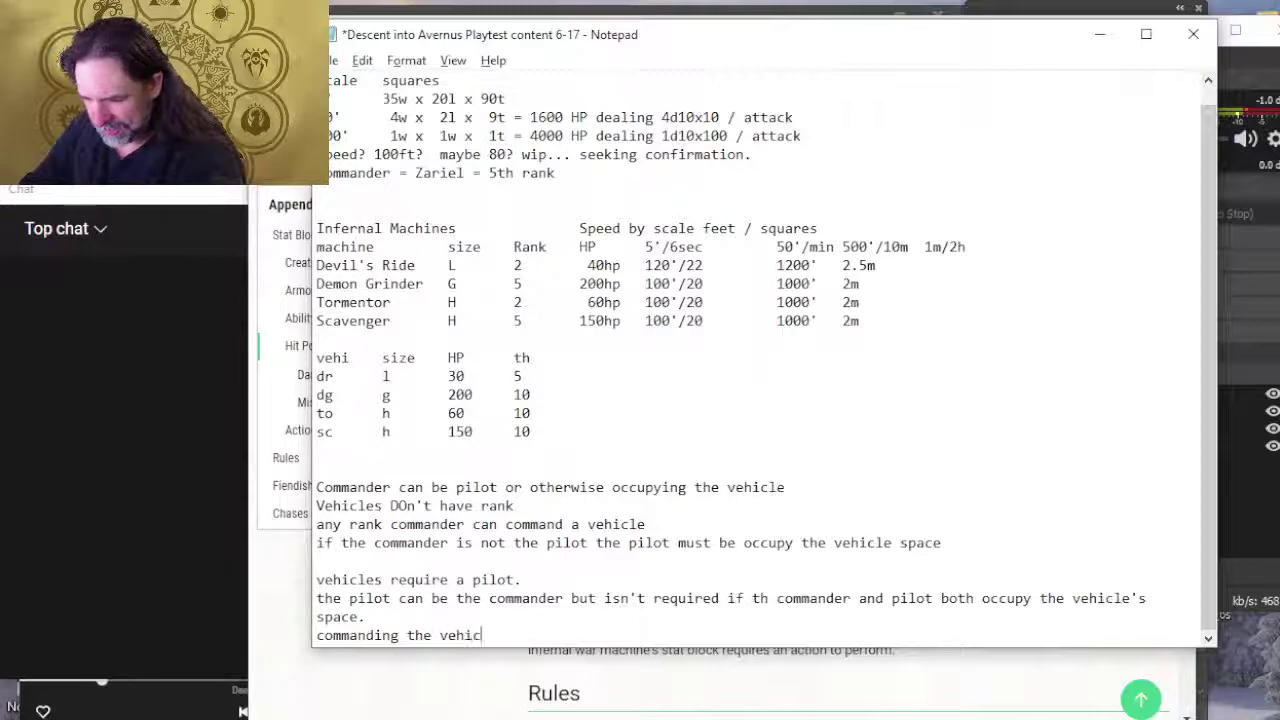
type("le is ")
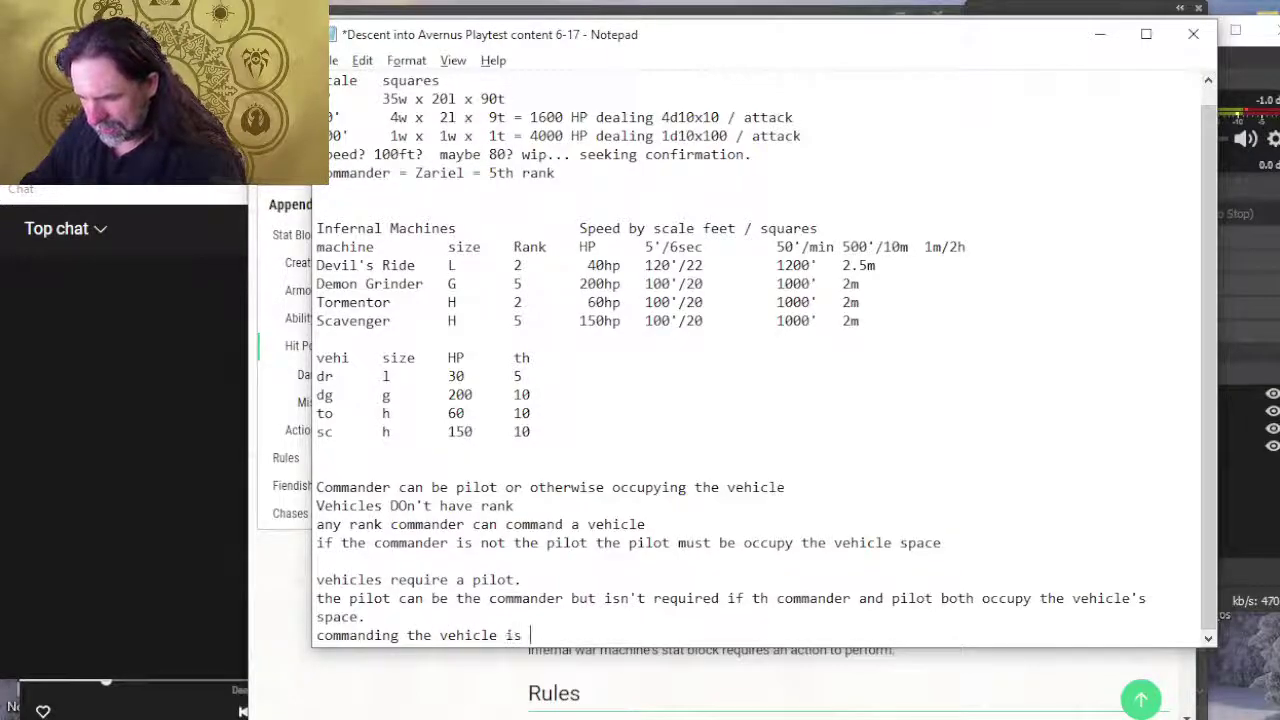
type("an object interaction")
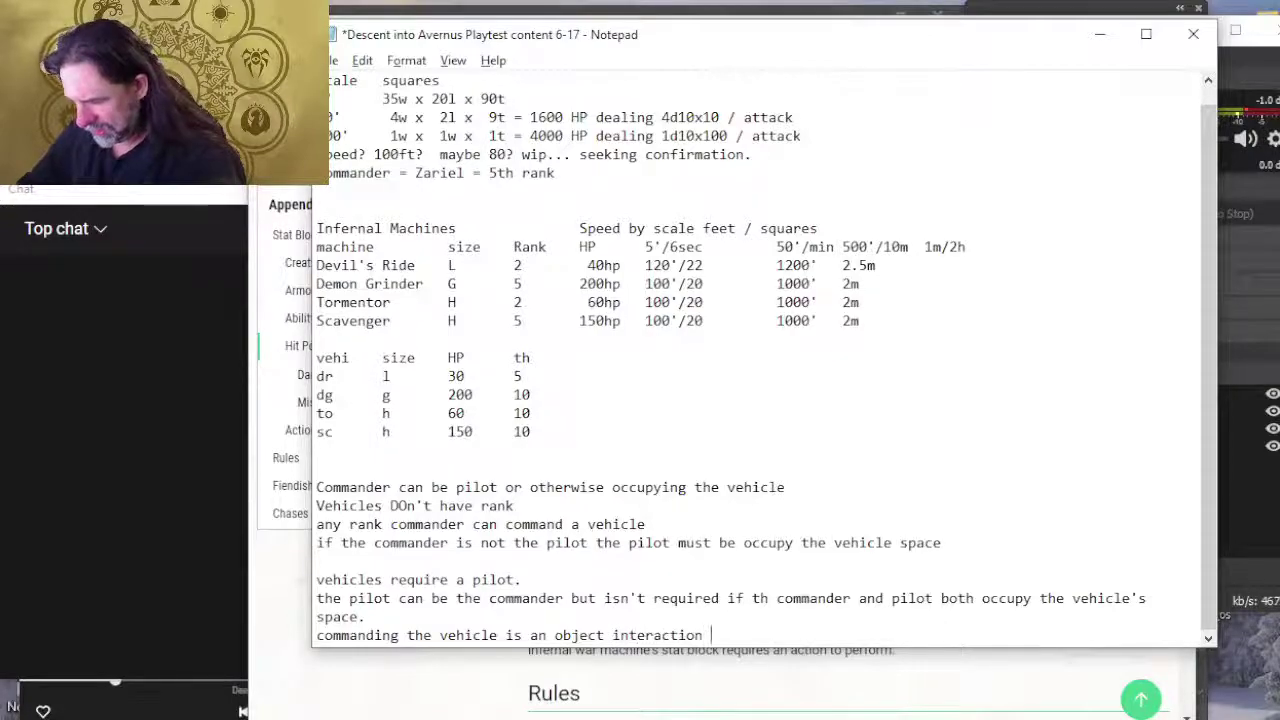
type(" not verbal co")
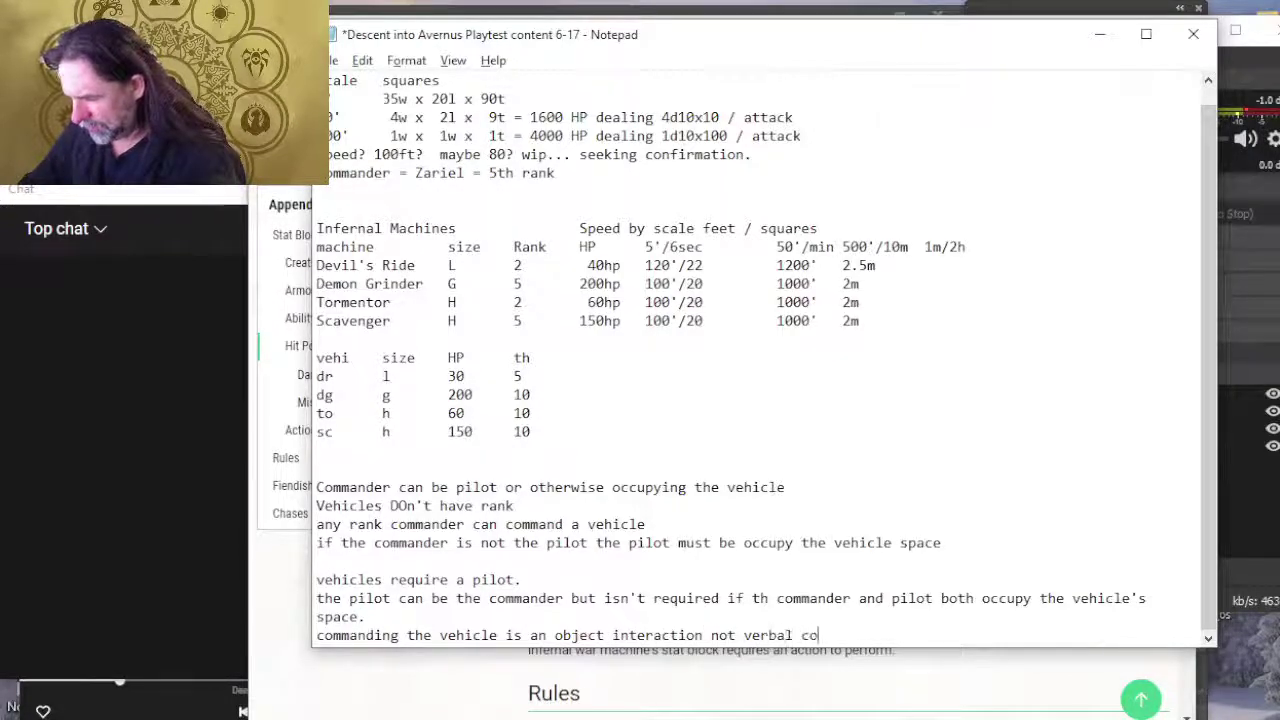
type("mmand unless t")
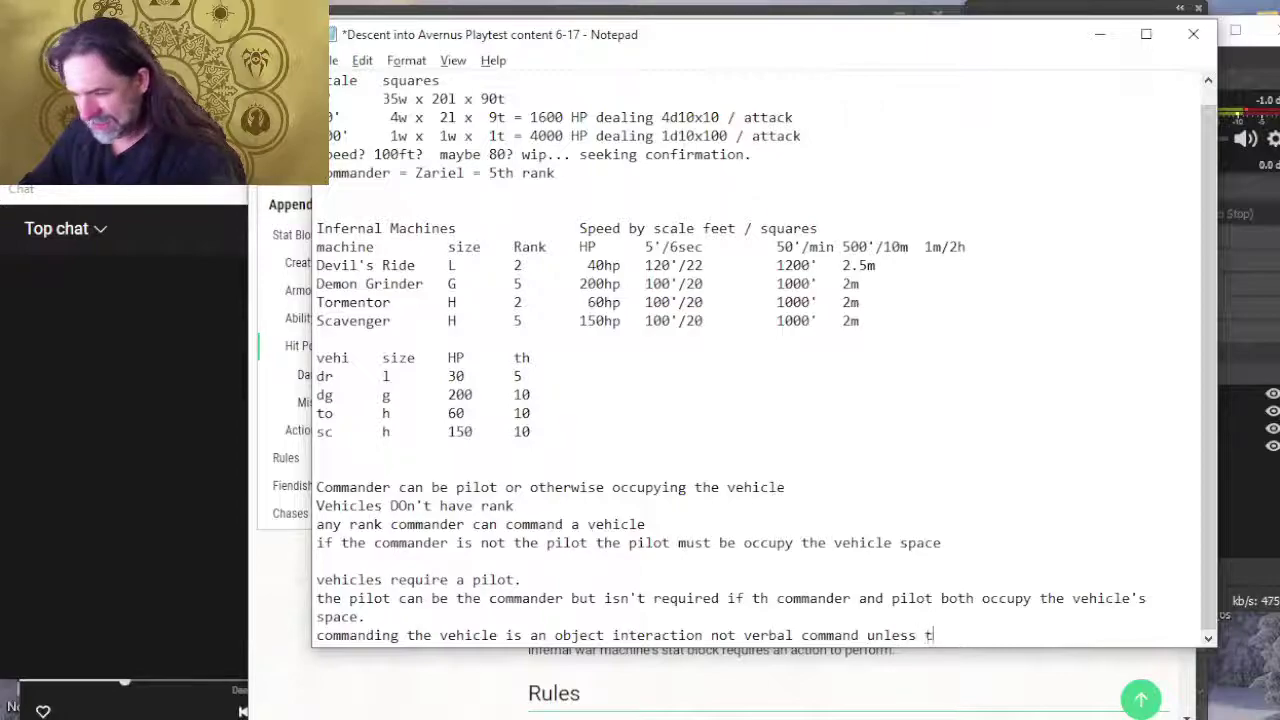
type("he vehicle spe")
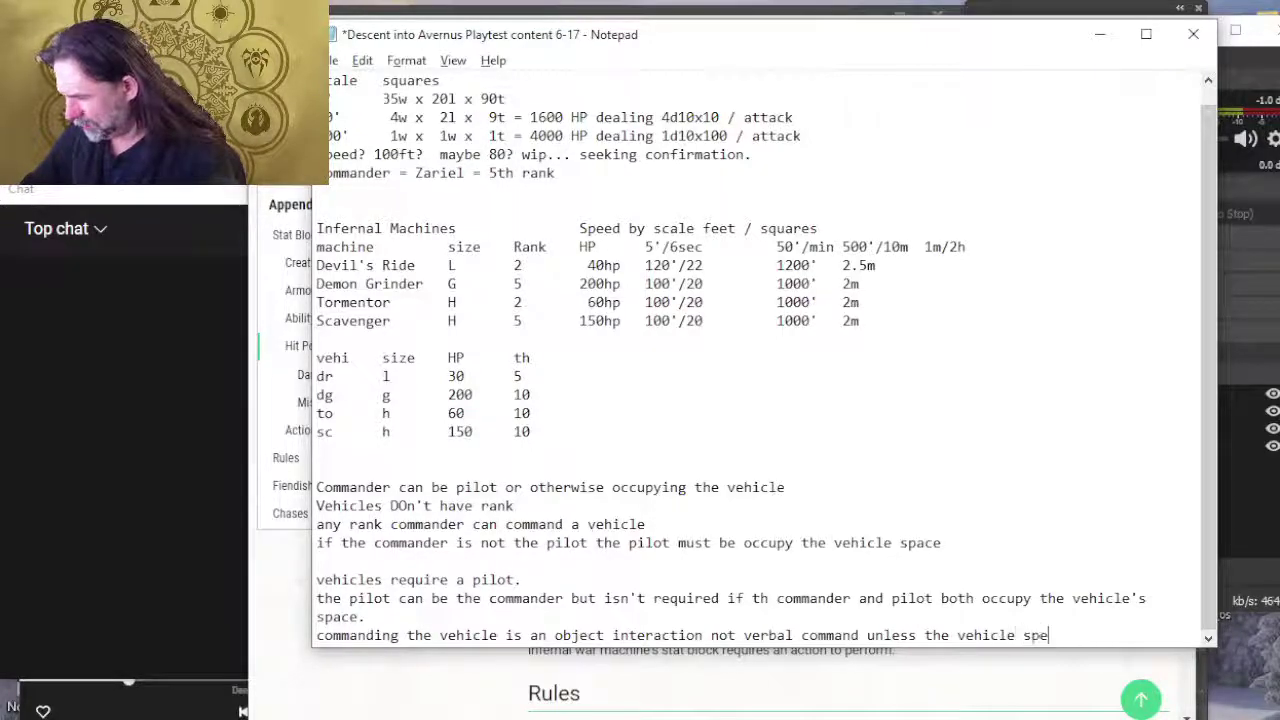
type("cifically can fo")
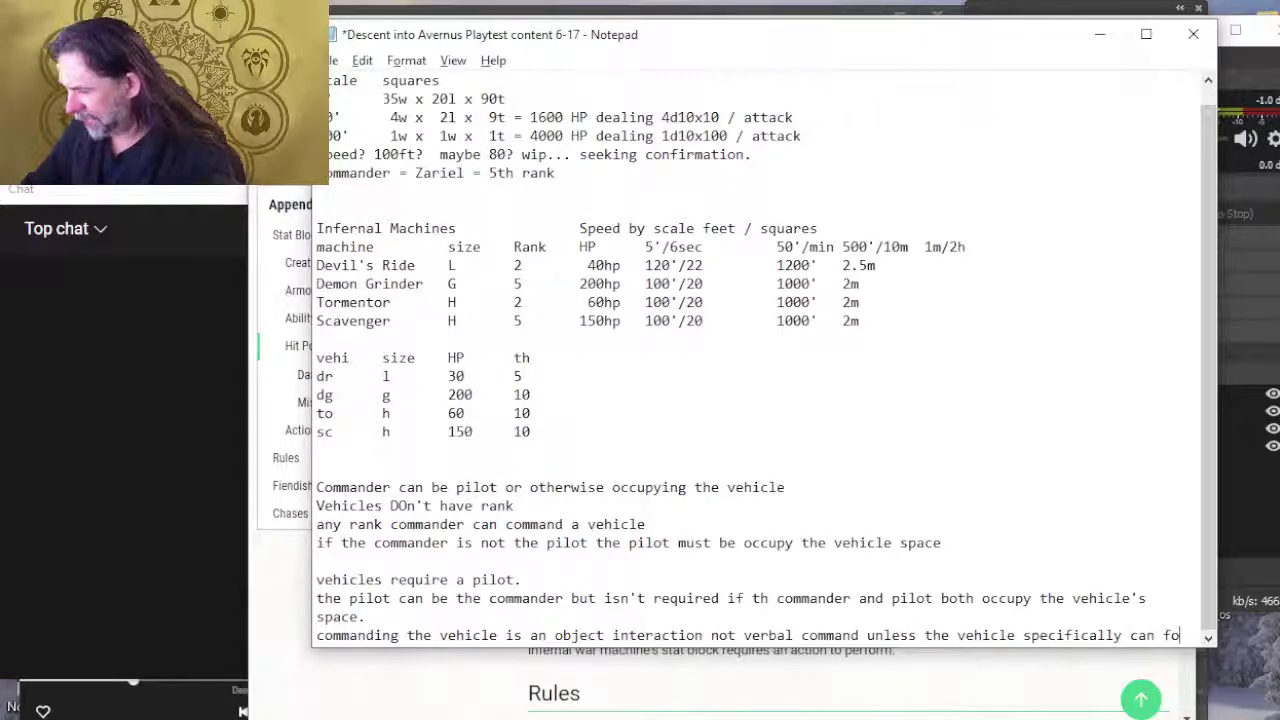
type("llow verb")
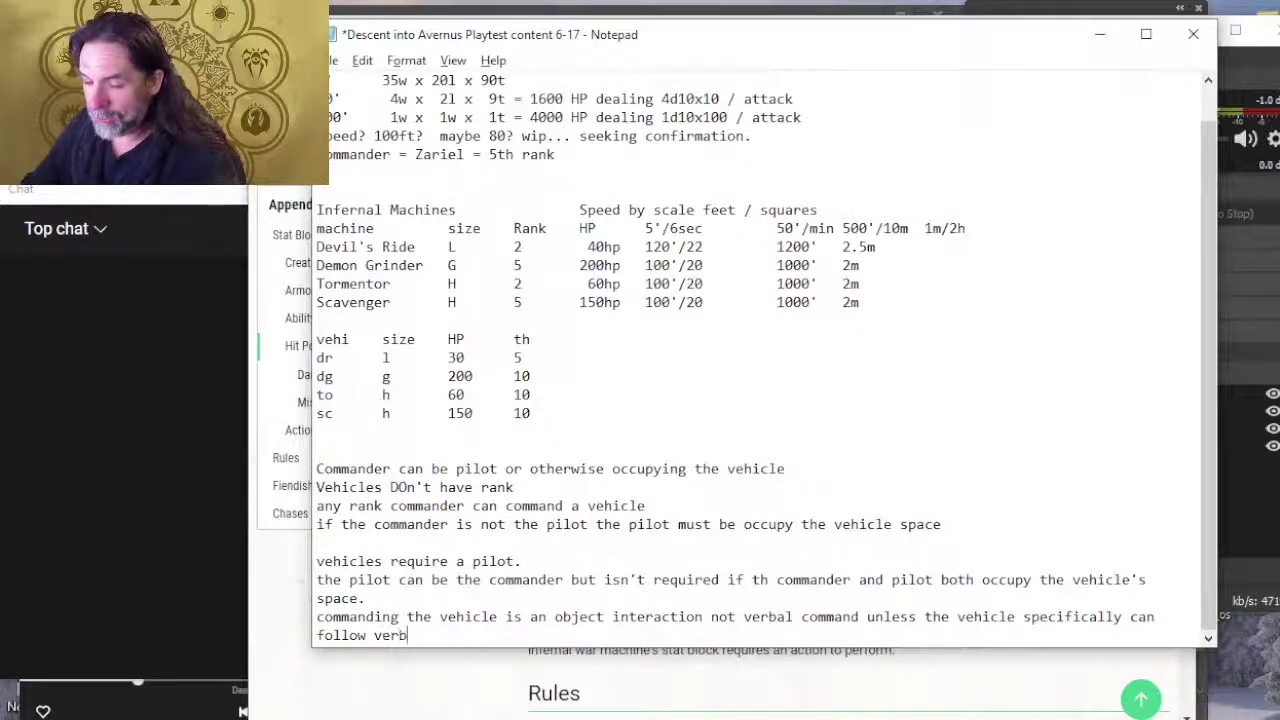
type("al commands.")
key("Return")
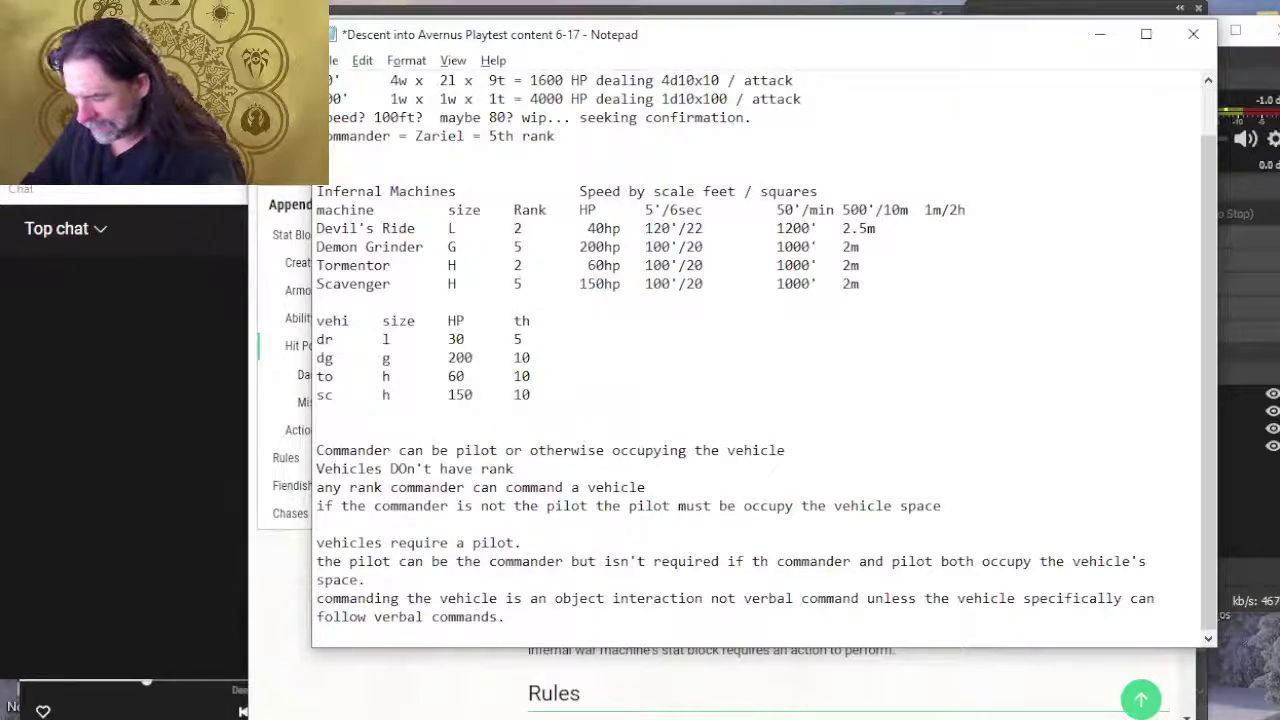
type("The vehicle ")
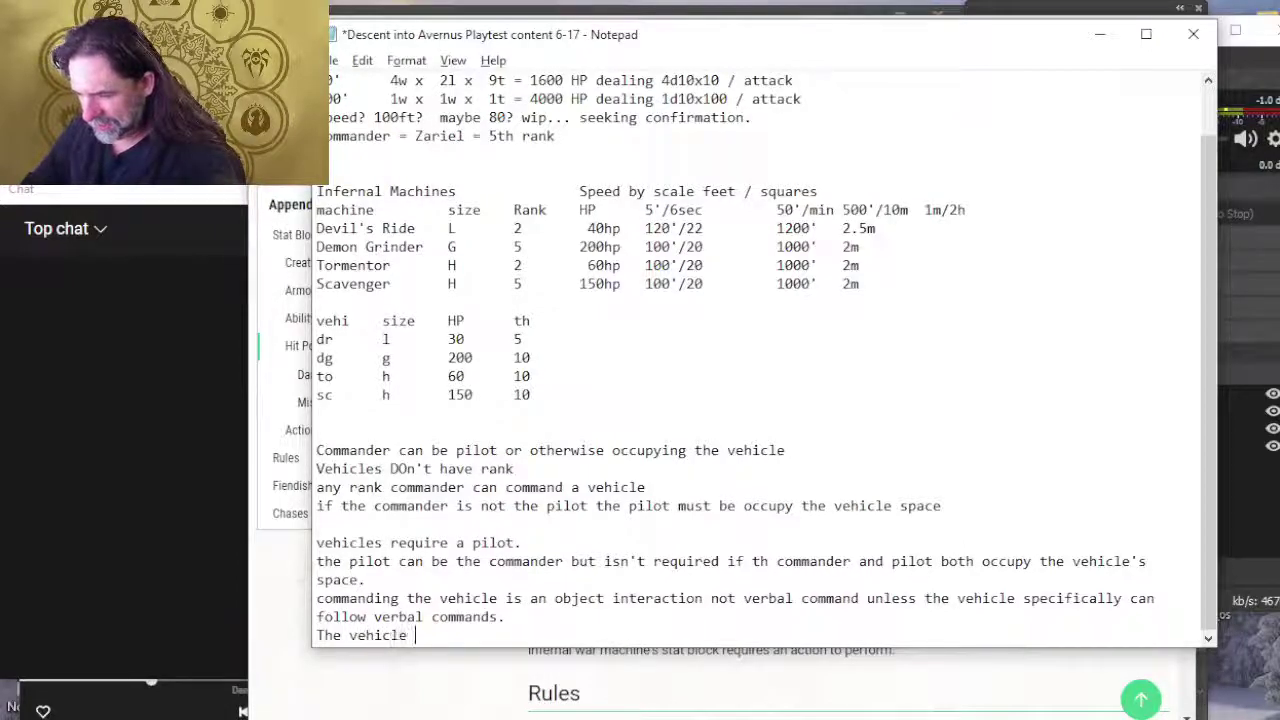
type("has one reaction")
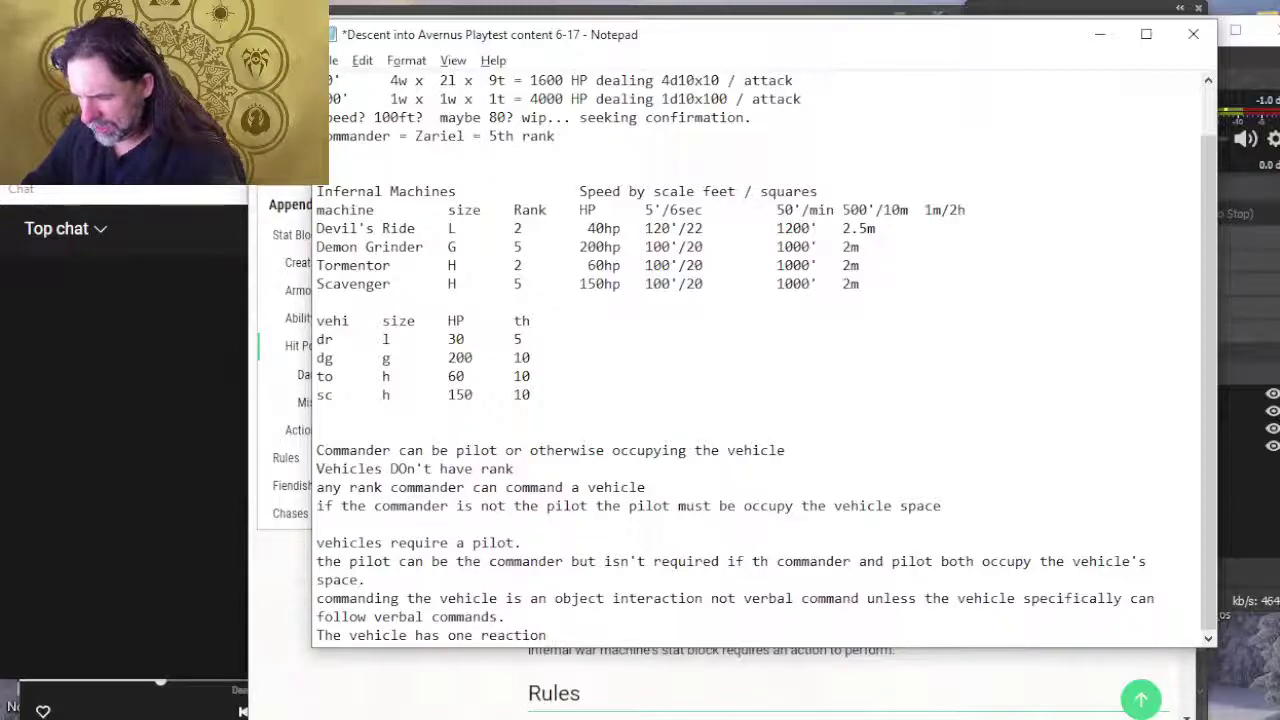
key("BackSpace")
key("BackSpace")
key("BackSpace")
key("BackSpace")
key("BackSpace")
key("BackSpace")
key("BackSpace")
key("BackSpace")
key("BackSpace")
key("BackSpace")
key("BackSpace")
key("BackSpace")
key("BackSpace")
key("BackSpace")
key("BackSpace")
key("BackSpace")
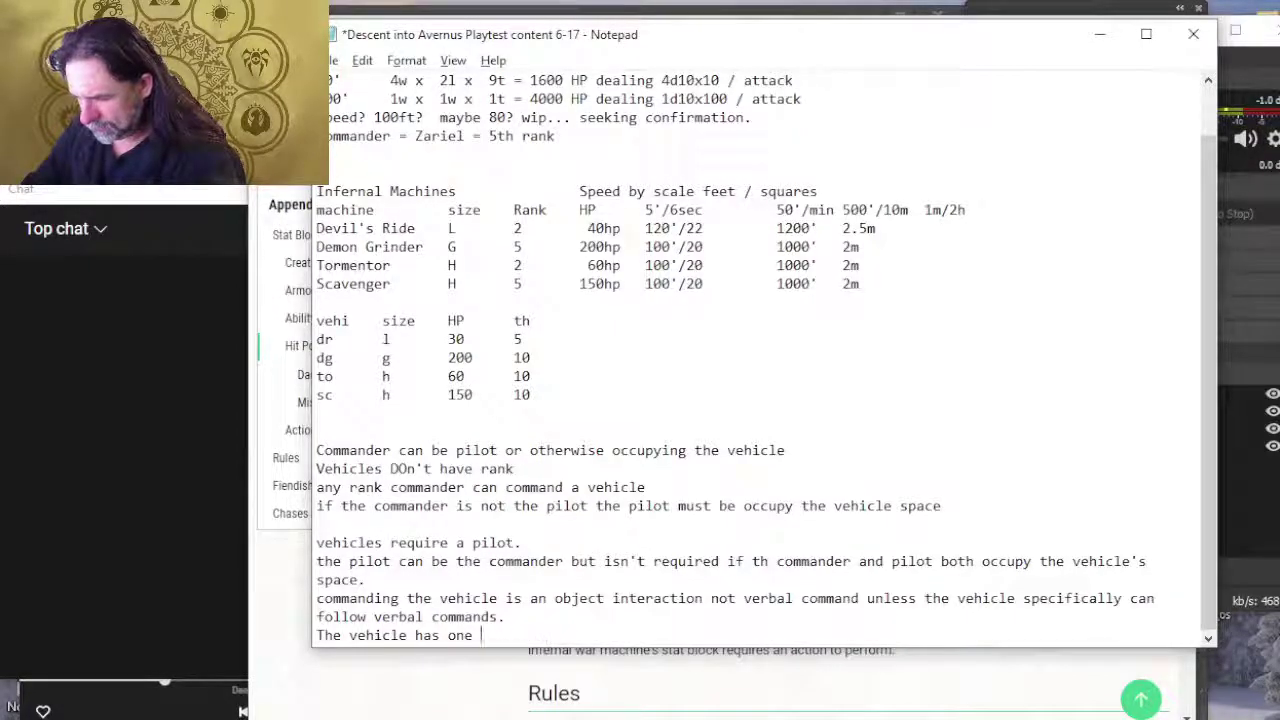
type("shares the rea")
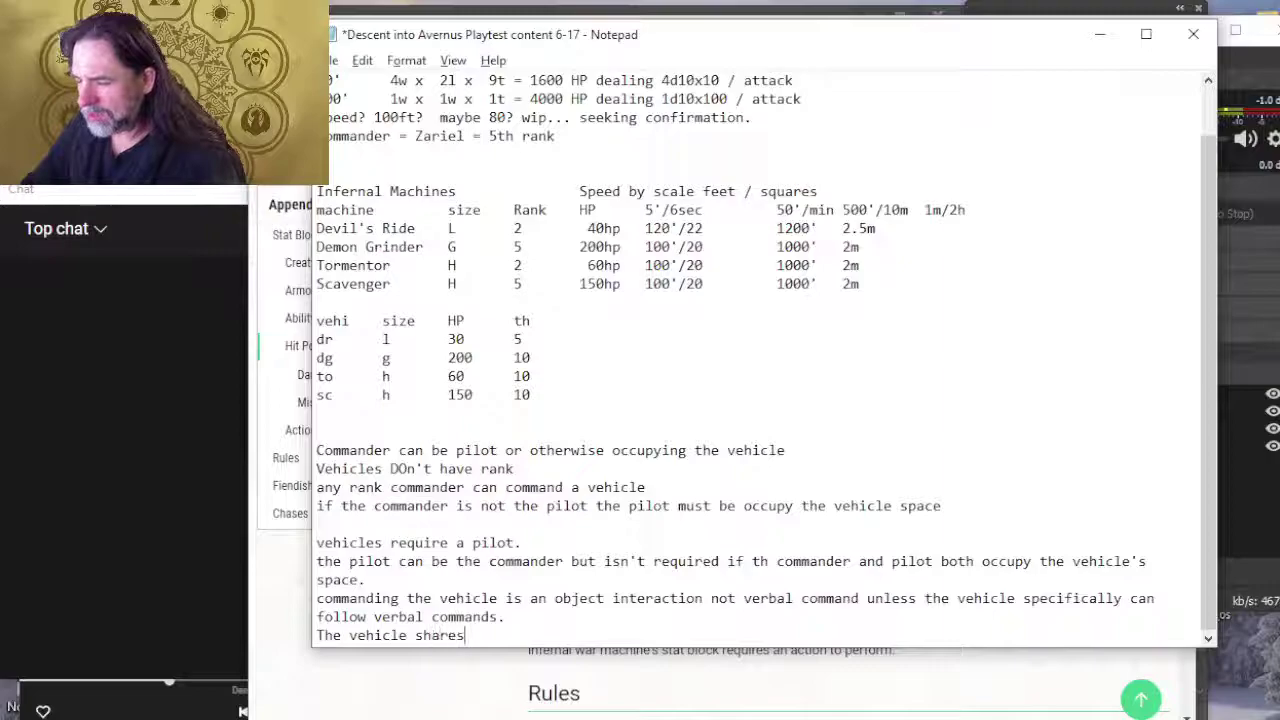
key("BackSpace")
key("BackSpace")
key("BackSpace")
key("BackSpace")
key("BackSpace")
key("BackSpace")
key("BackSpace")
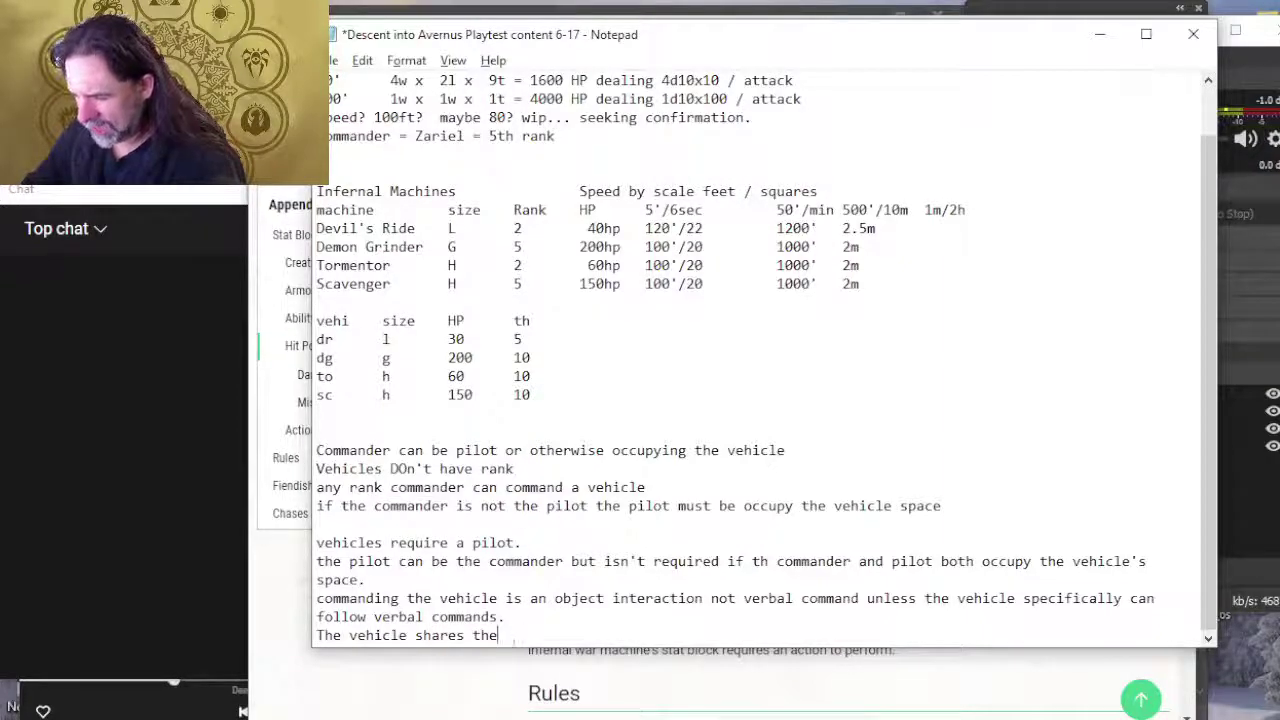
type("its reaction with")
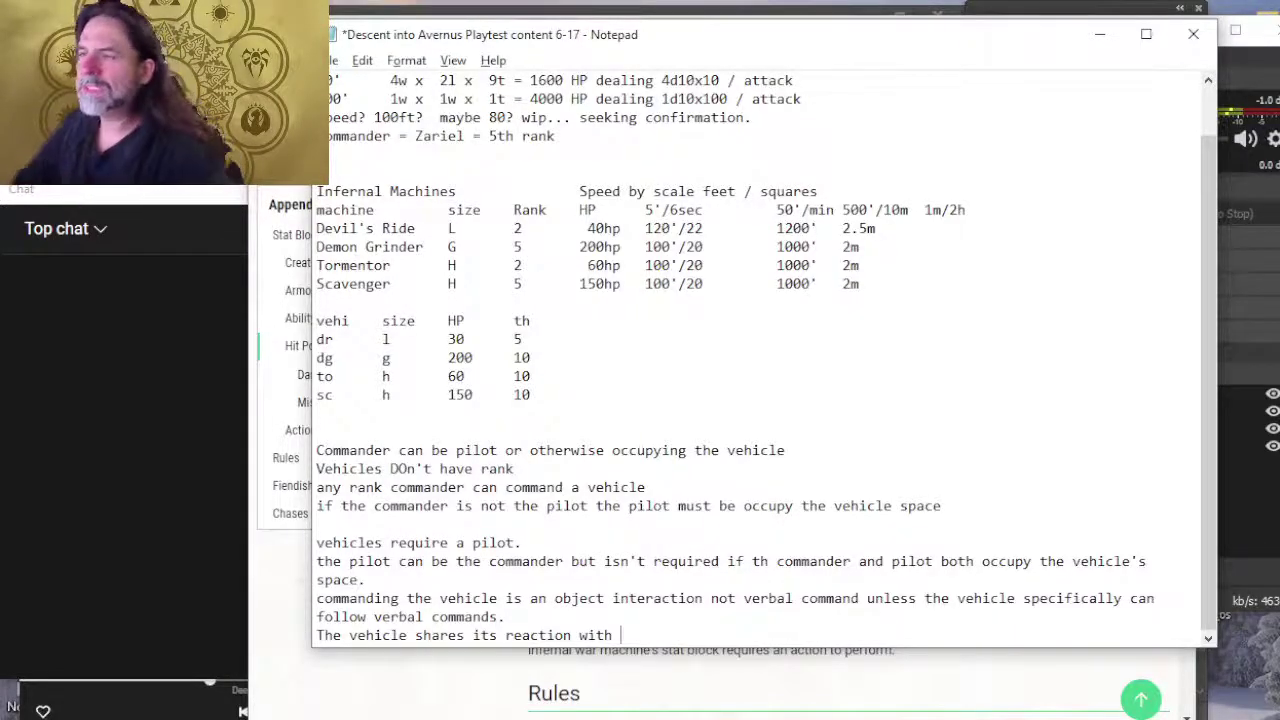
key("alt+Tab")
key("alt+Tab")
Step: Switch to the Mass Combat playtest document and scroll to the Commanding Squads 'Command by rank' table
key("alt+shift+Tab")
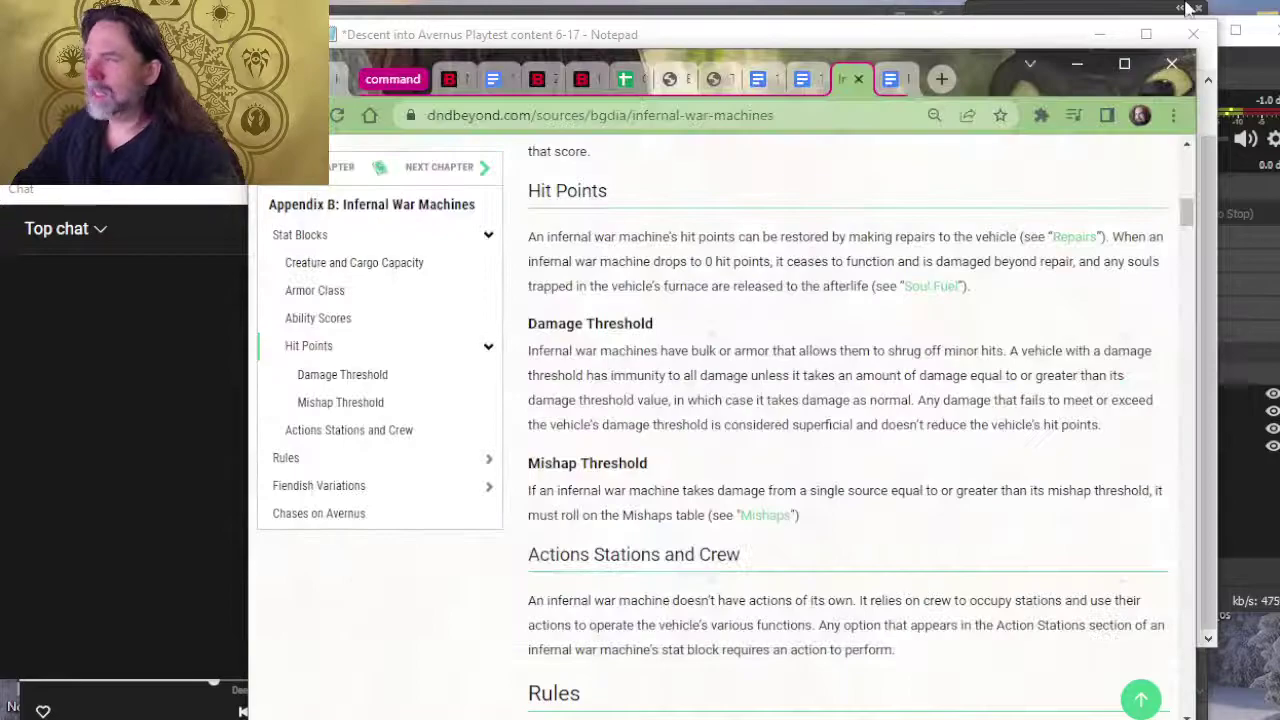
left_click(890, 80)
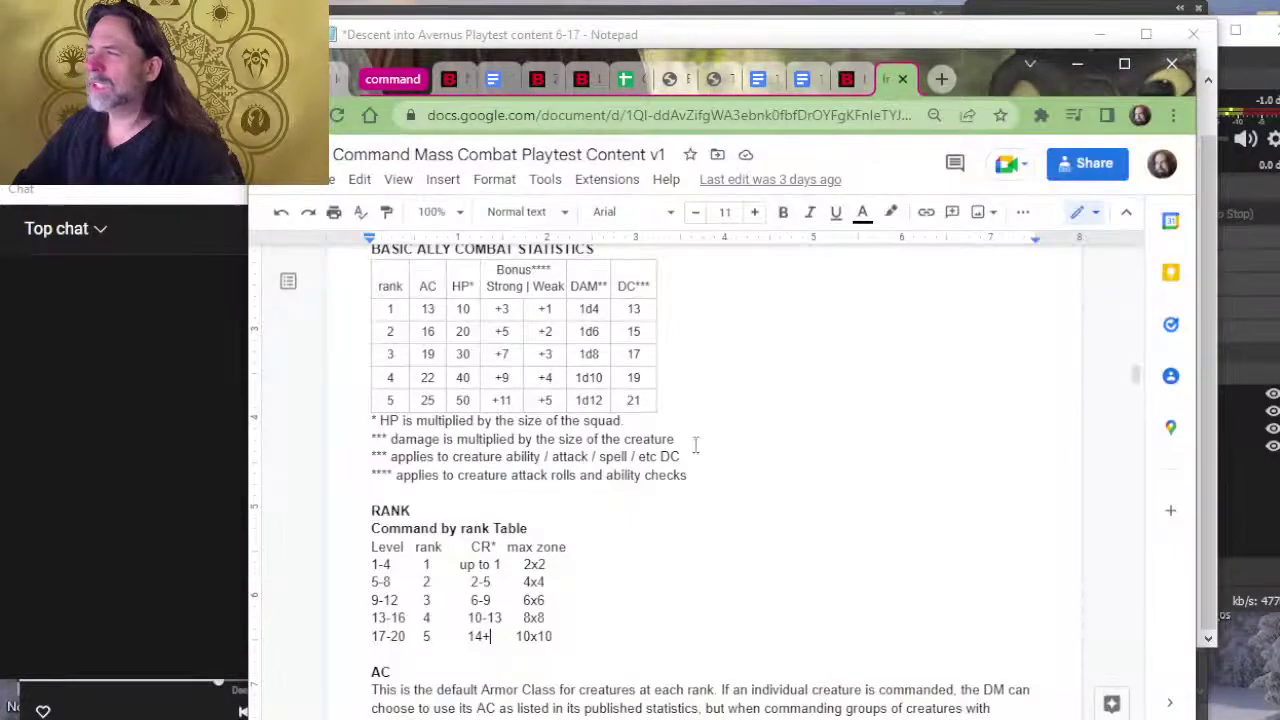
scroll(700, 440, "down", 15)
scroll(707, 440, "up", 3)
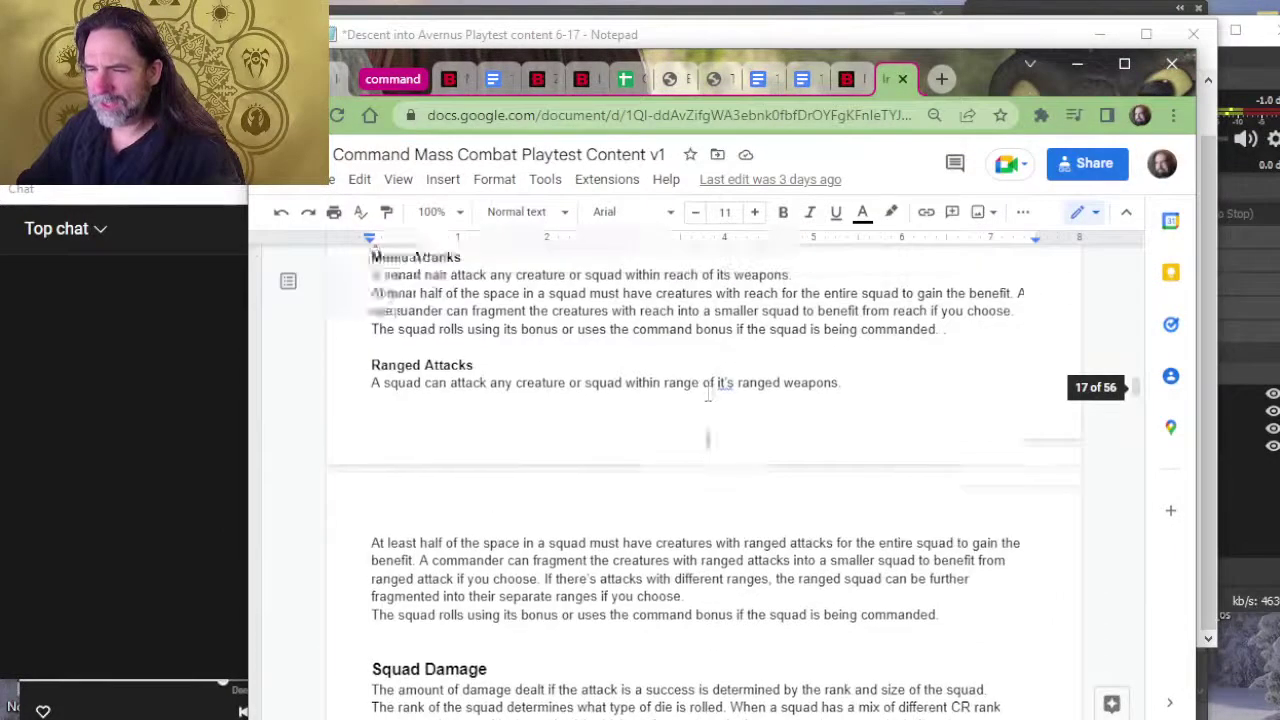
scroll(716, 470, "down", 2)
scroll(716, 472, "down", 10)
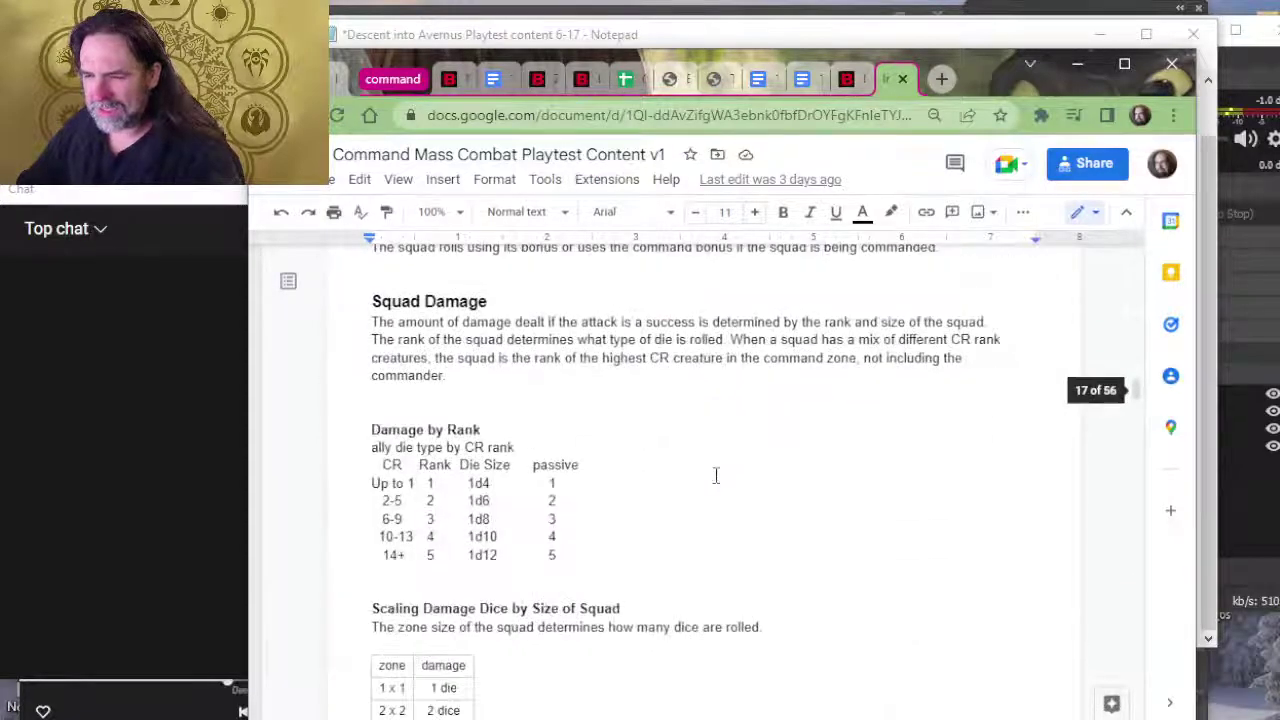
scroll(714, 470, "down", 4)
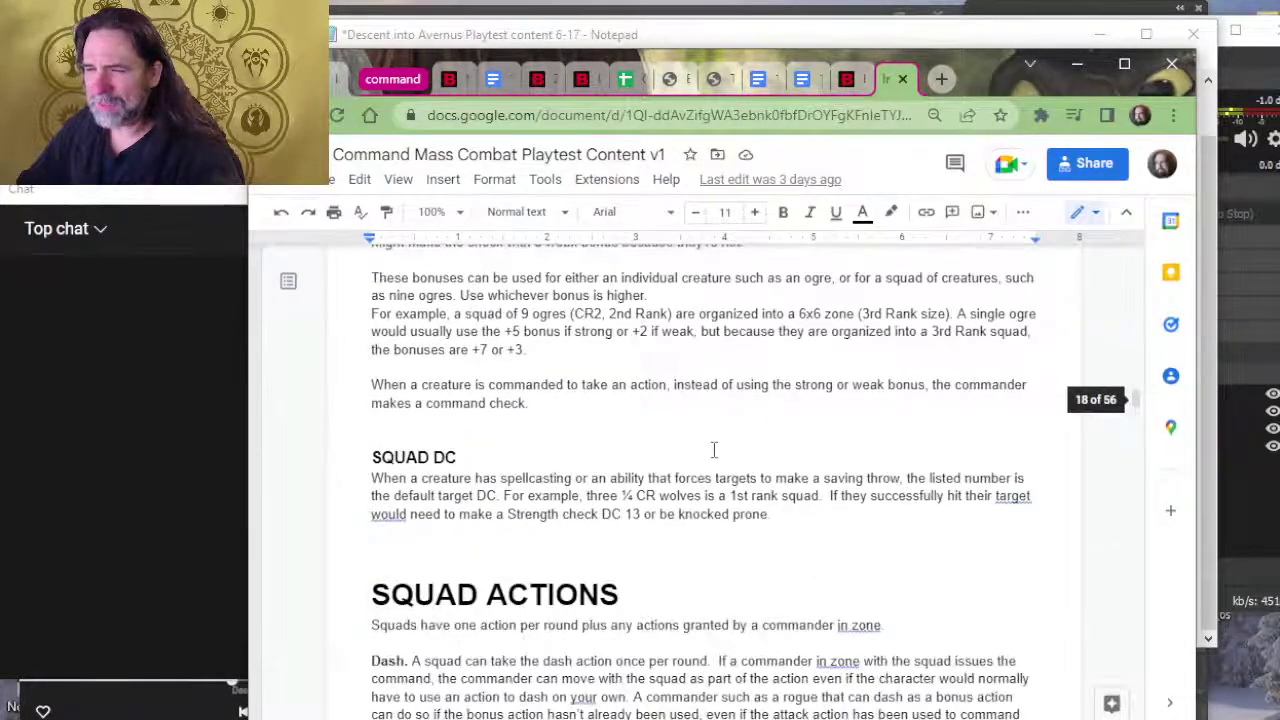
scroll(714, 449, "up", 4)
scroll(500, 445, "down", 2)
scroll(499, 441, "down", 4)
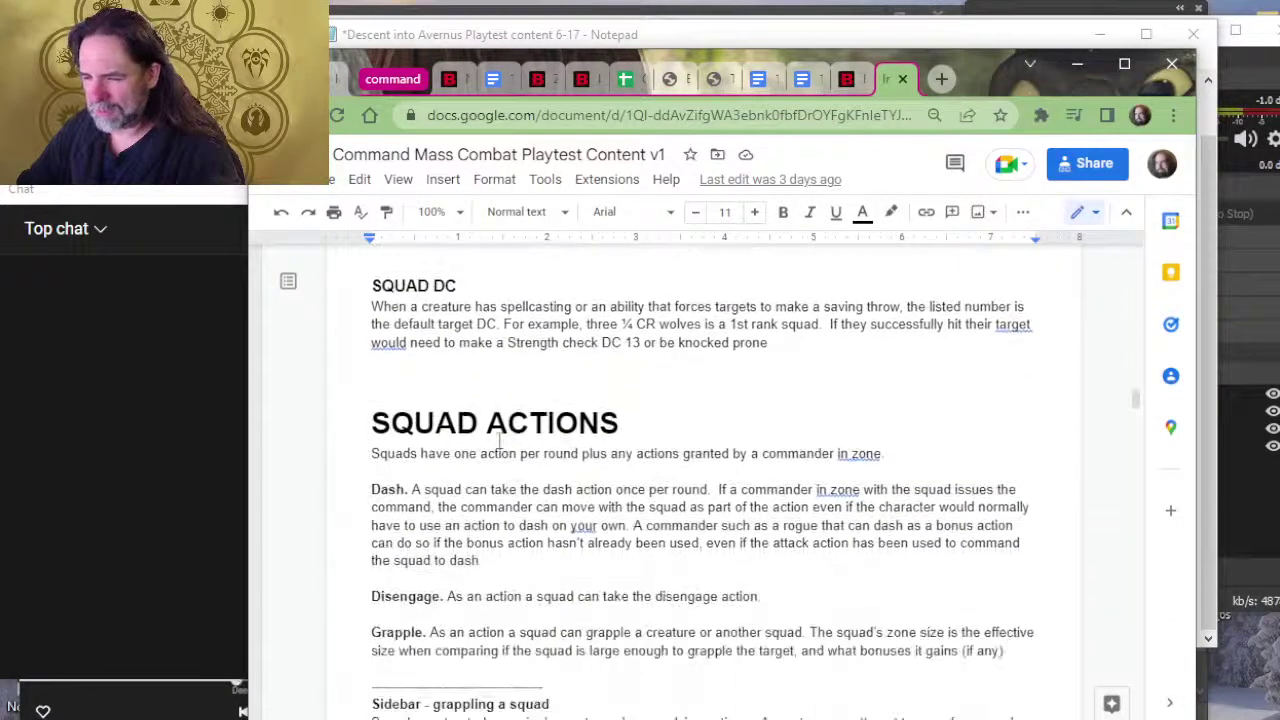
scroll(629, 441, "up", 8)
scroll(629, 441, "up", 15)
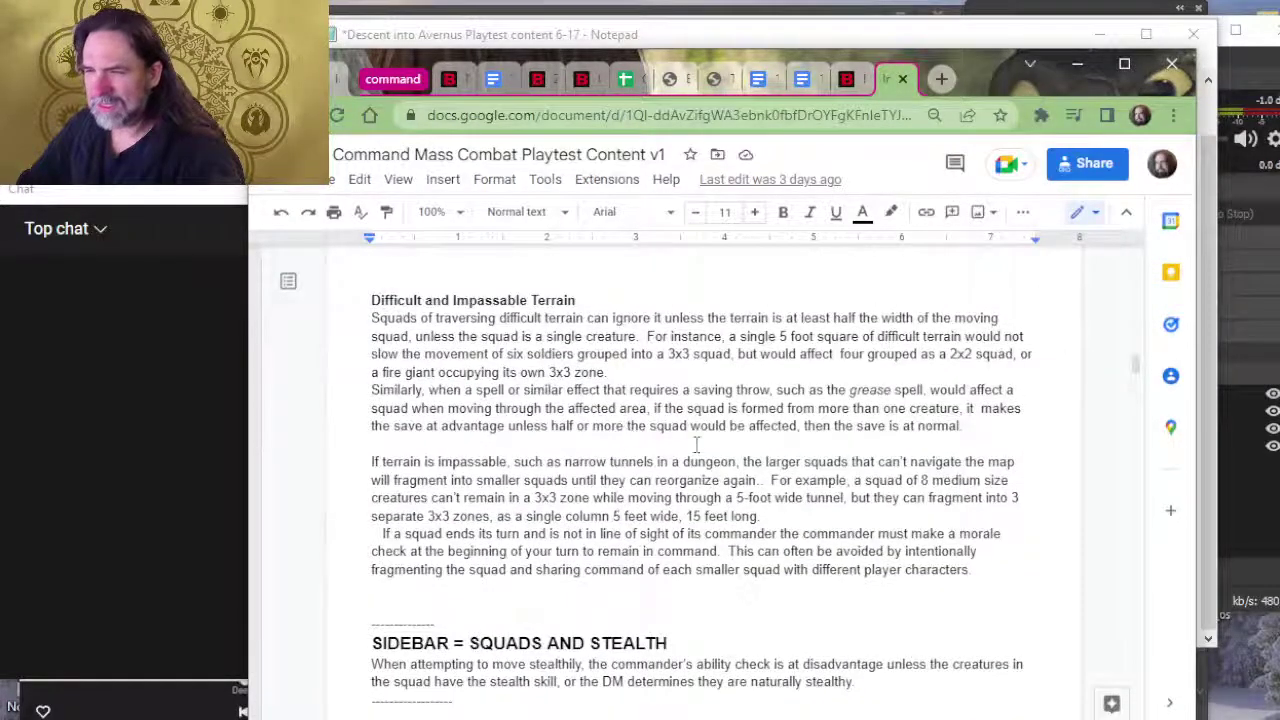
scroll(697, 444, "up", 15)
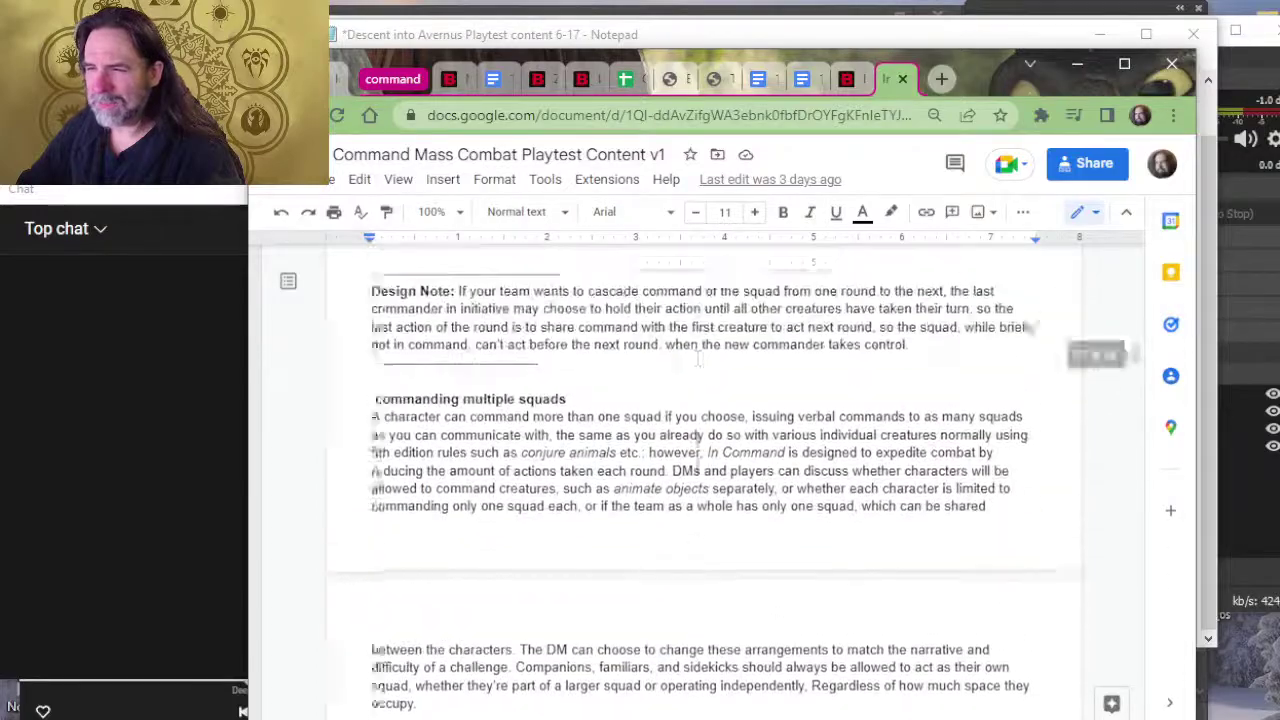
scroll(698, 360, "up", 15)
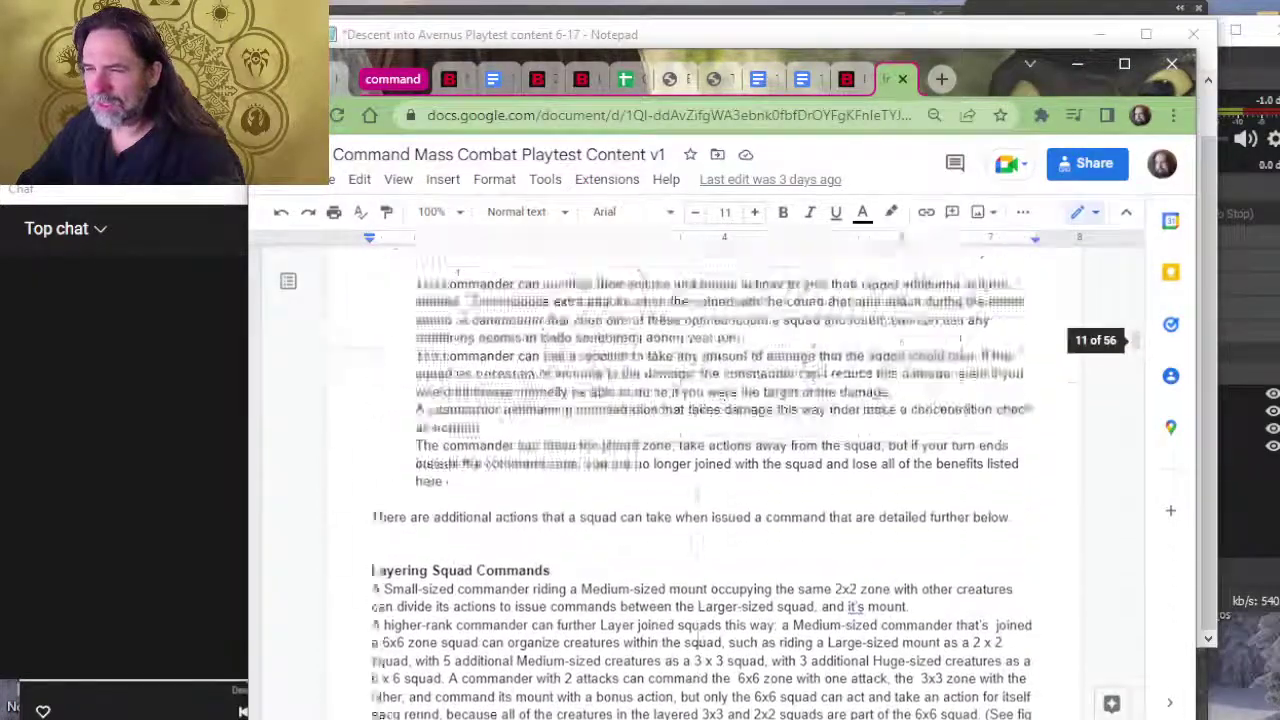
scroll(697, 440, "up", 15)
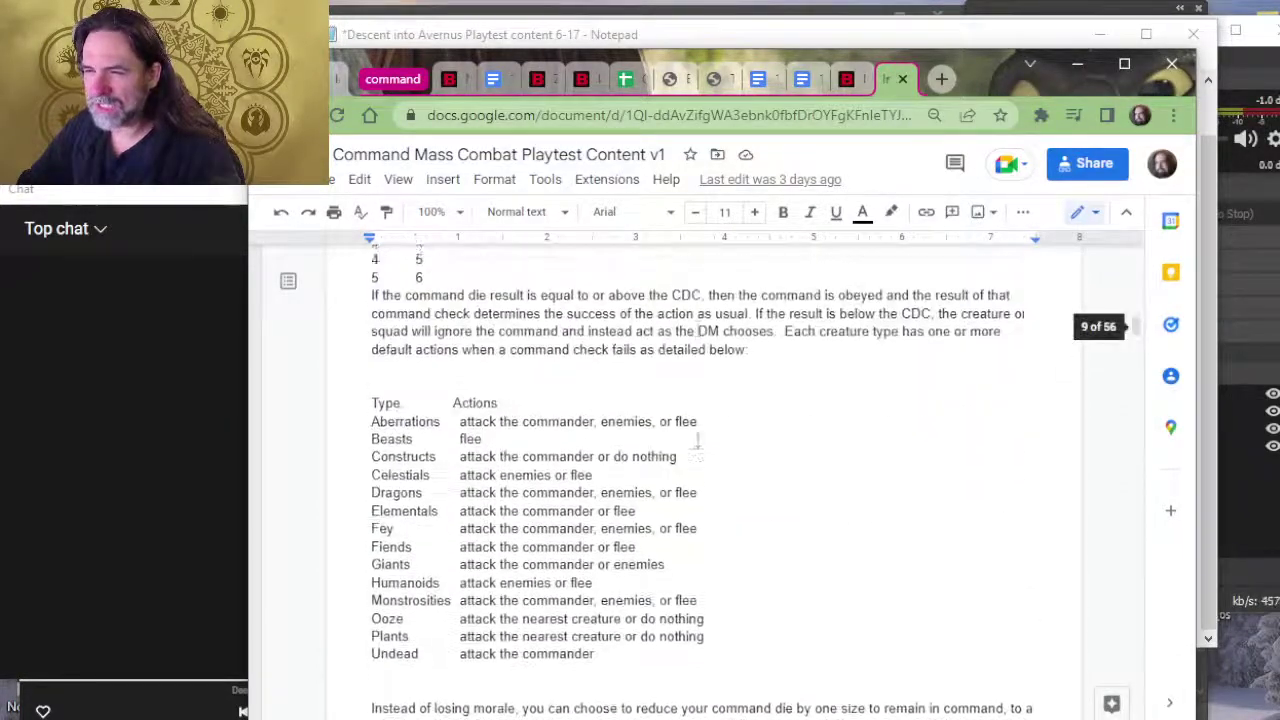
scroll(697, 440, "up", 15)
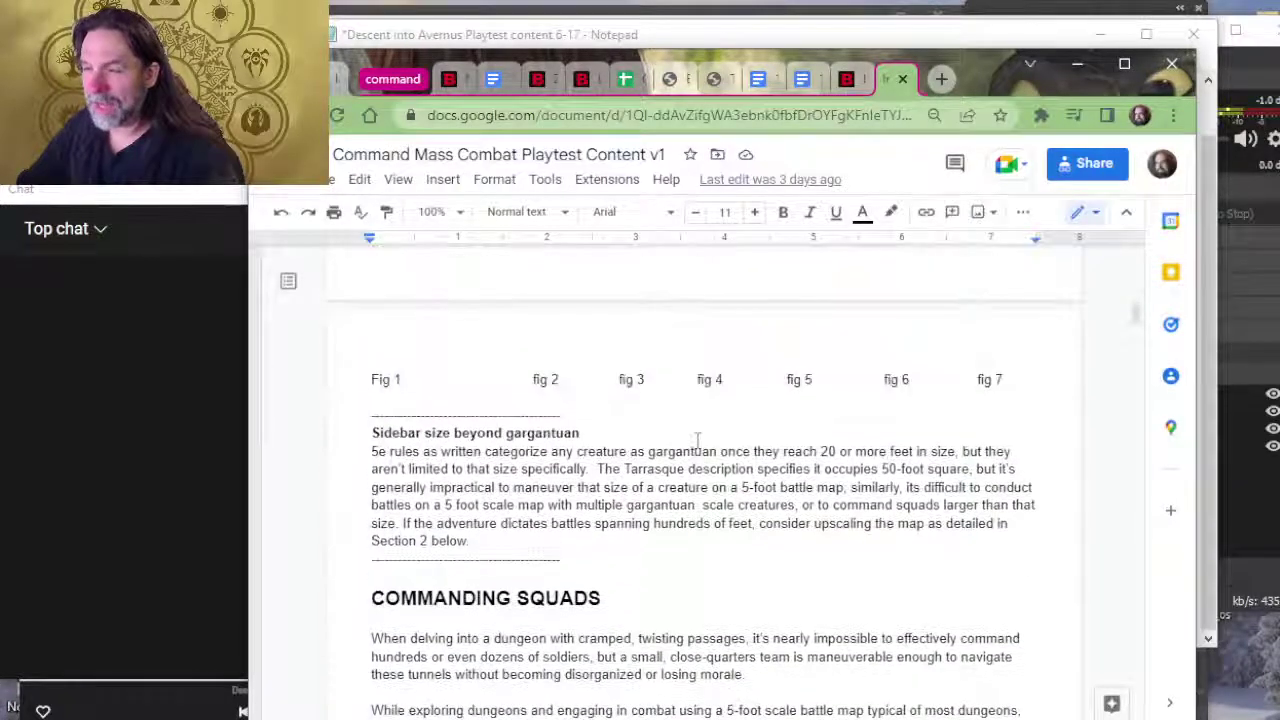
scroll(698, 440, "up", 3)
scroll(758, 432, "down", 3)
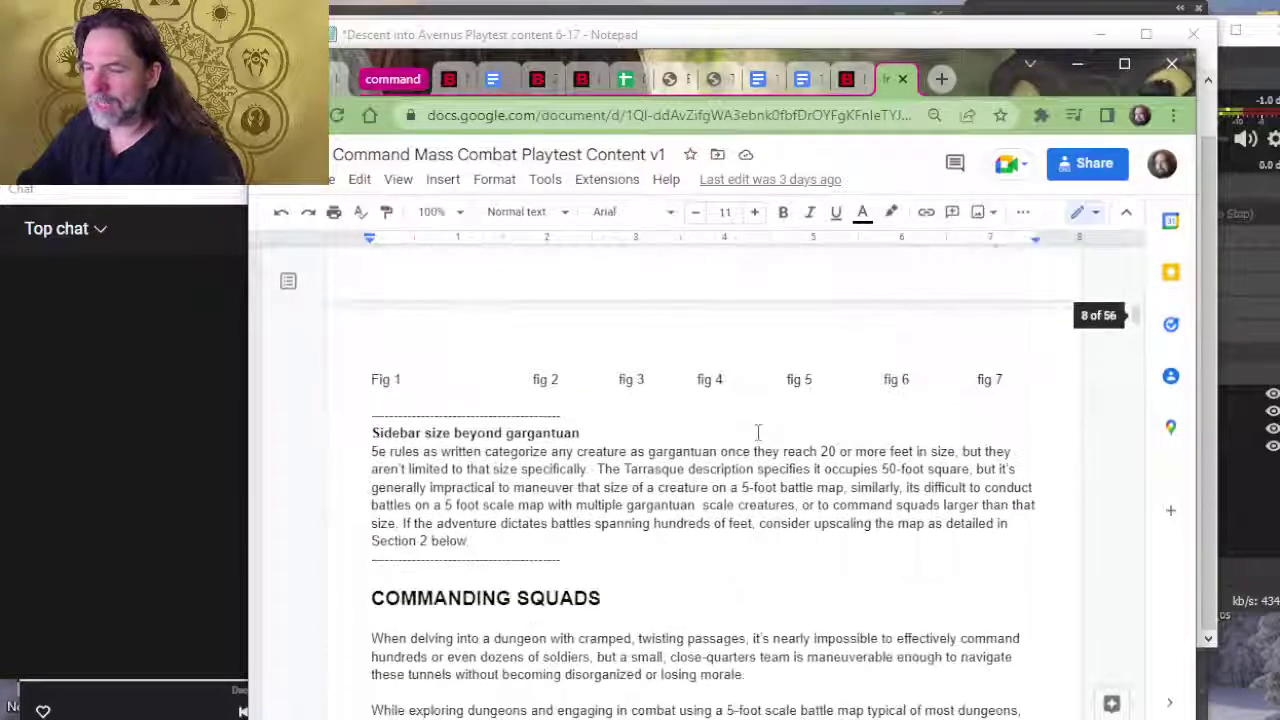
scroll(758, 432, "down", 3)
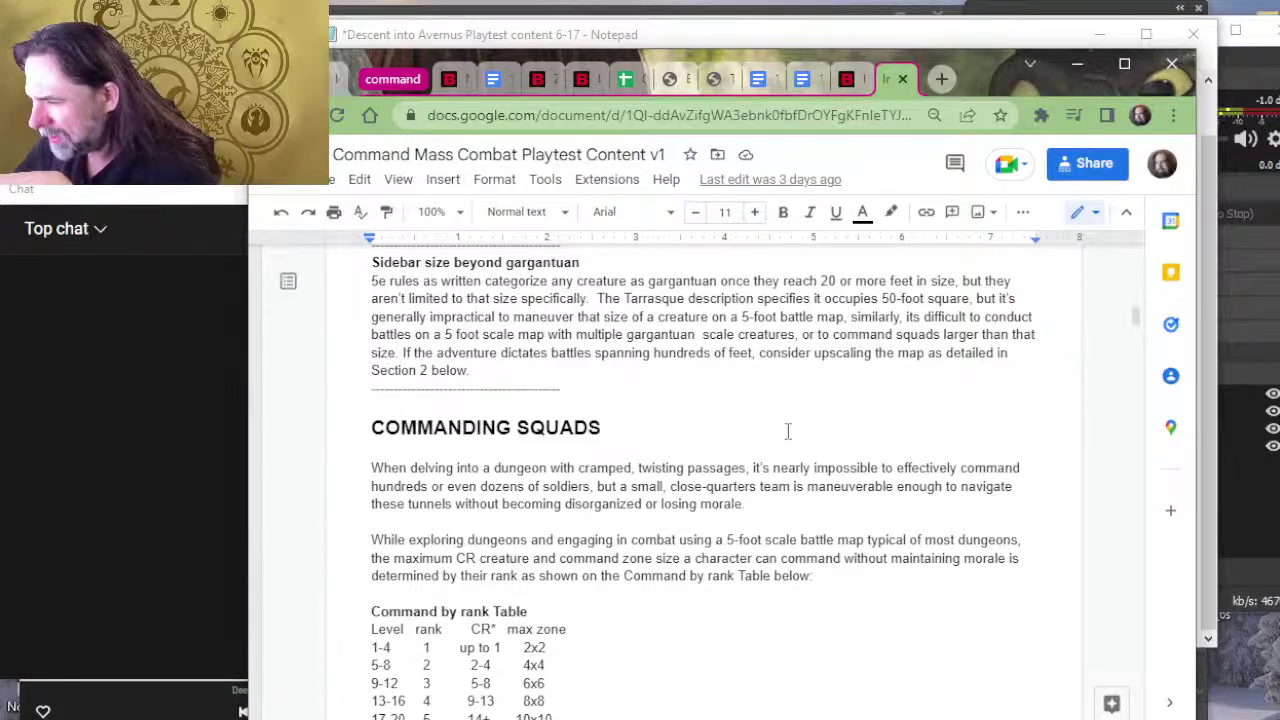
scroll(788, 431, "down", 3)
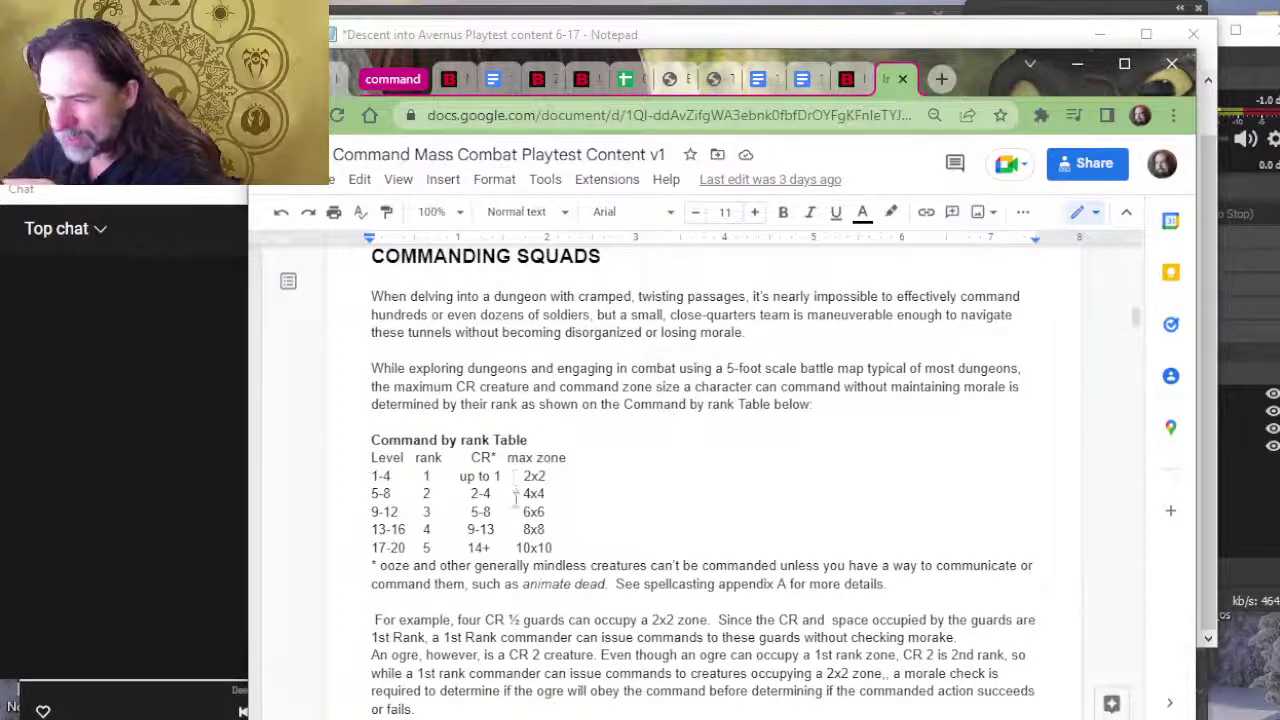
Step: Inspect the Command by rank table's max zone entries, from 2x2 through 8x8 and 10x10
left_click(578, 472)
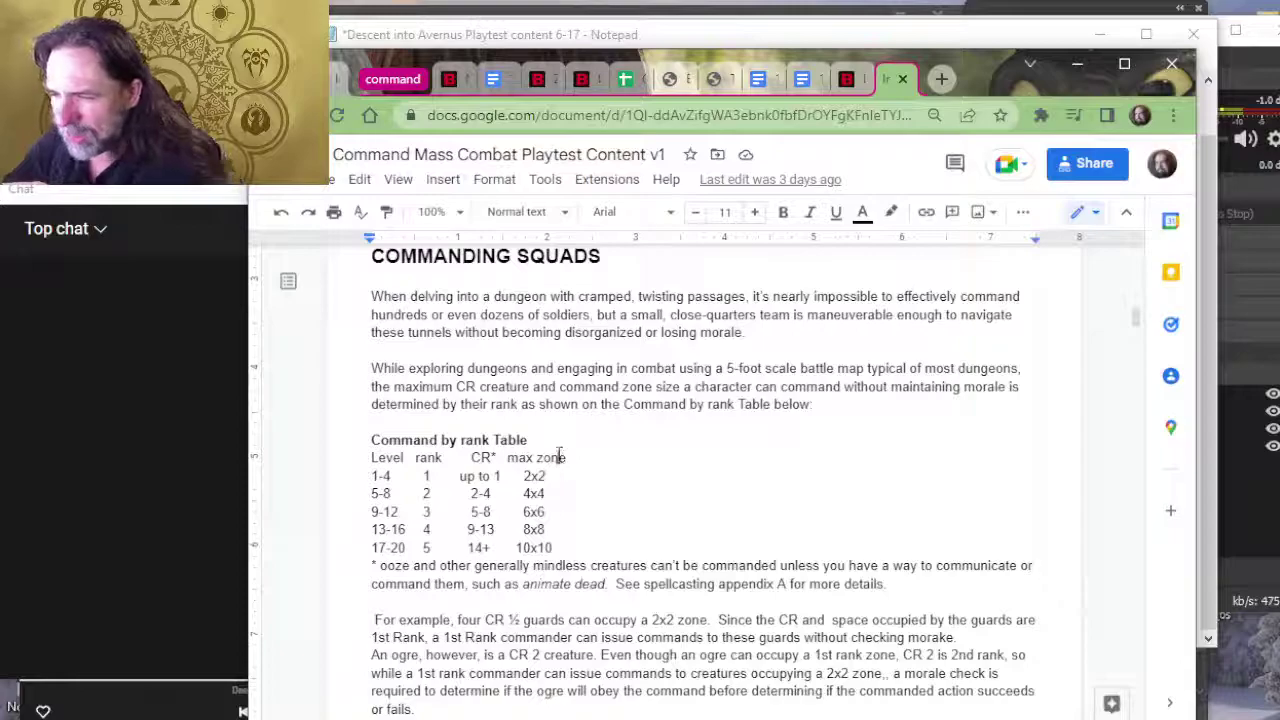
mouse_move(560, 457)
left_mouse_down()
mouse_move(600, 512)
mouse_move(560, 463)
left_mouse_up()
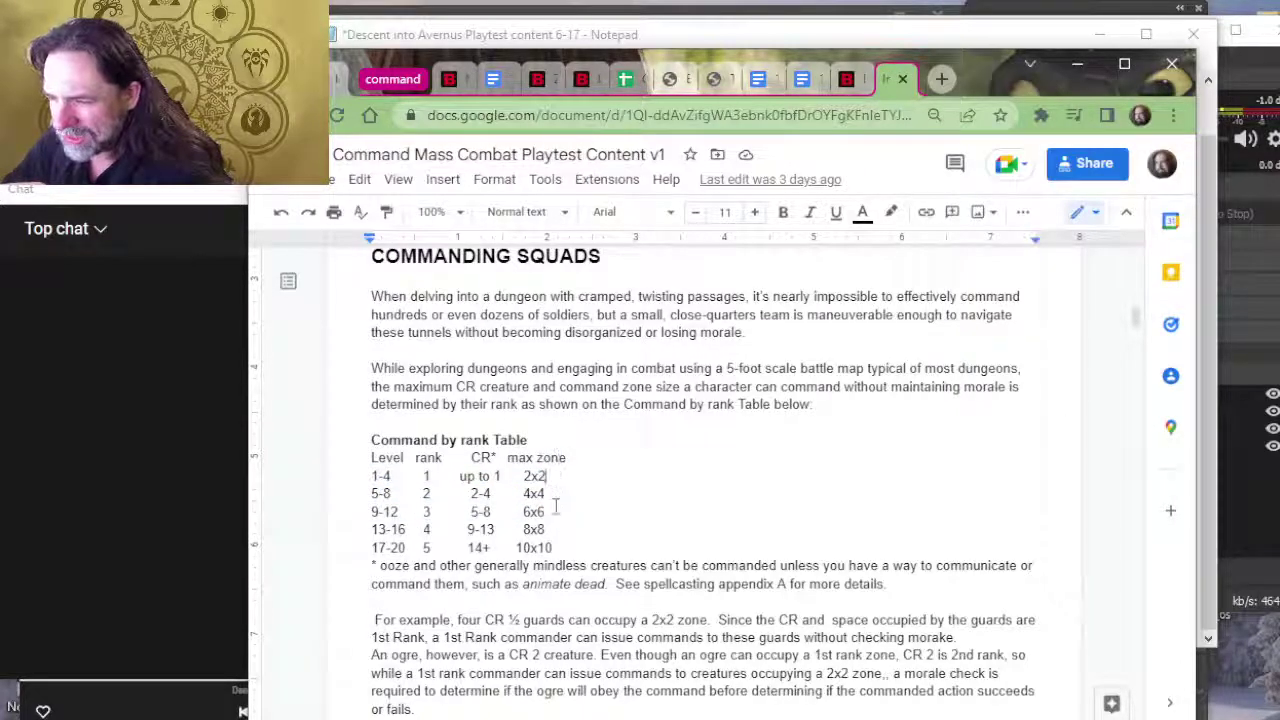
left_click(562, 541)
left_click(566, 464)
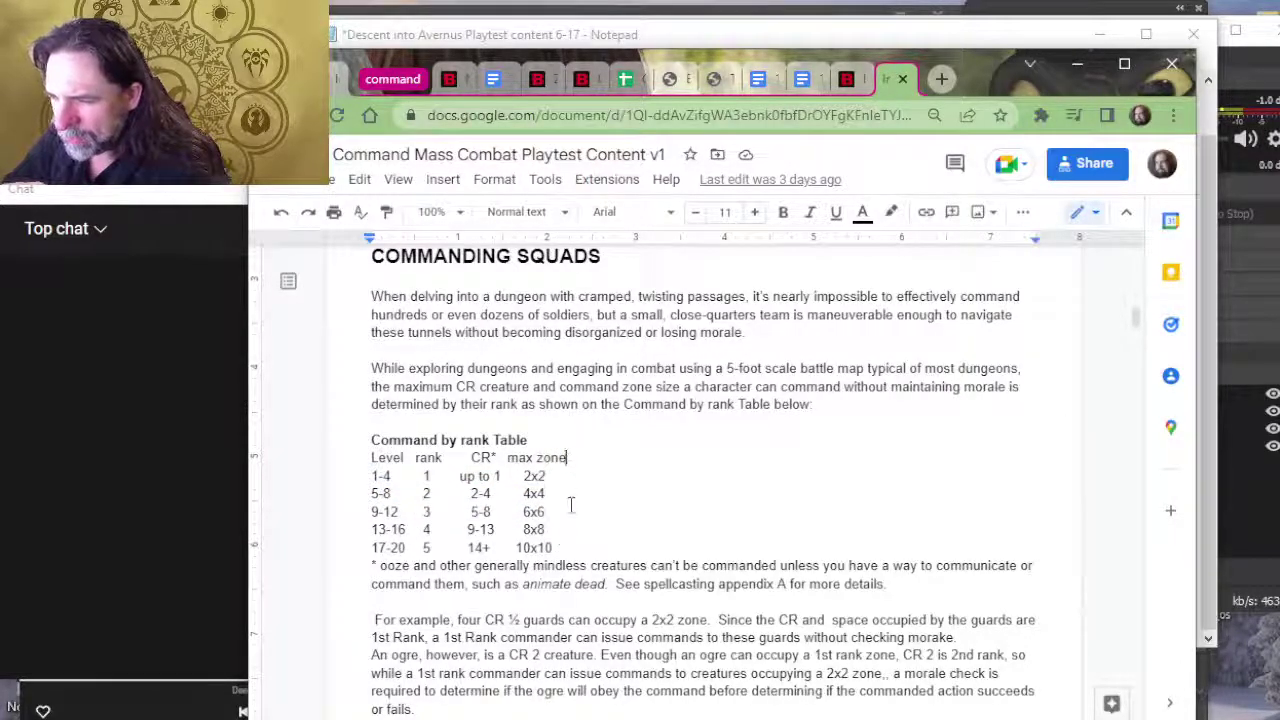
left_click(563, 529)
Step: Scroll down the playtest document to the JOINING A SQUAD IN COMMAND heading and the Tiny and Small Creatures sidebar
scroll(563, 520, "down", 3)
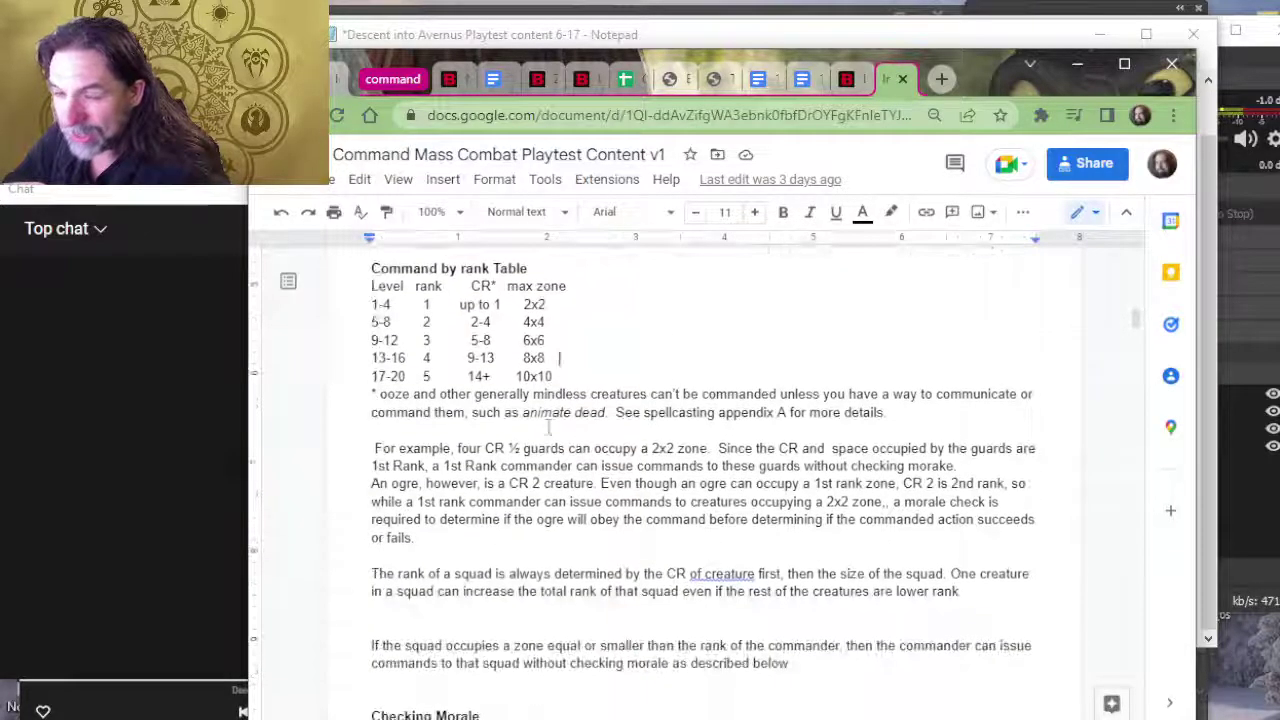
scroll(428, 468, "down", 10)
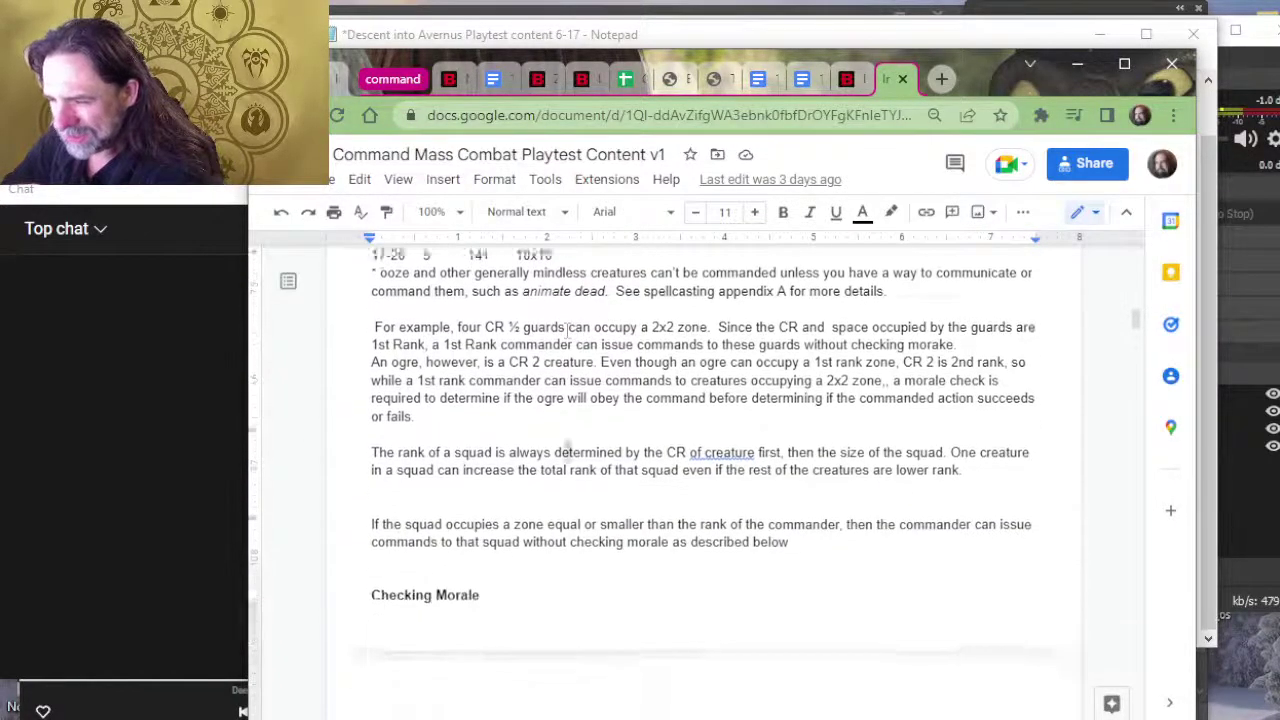
scroll(378, 270, "down", 3)
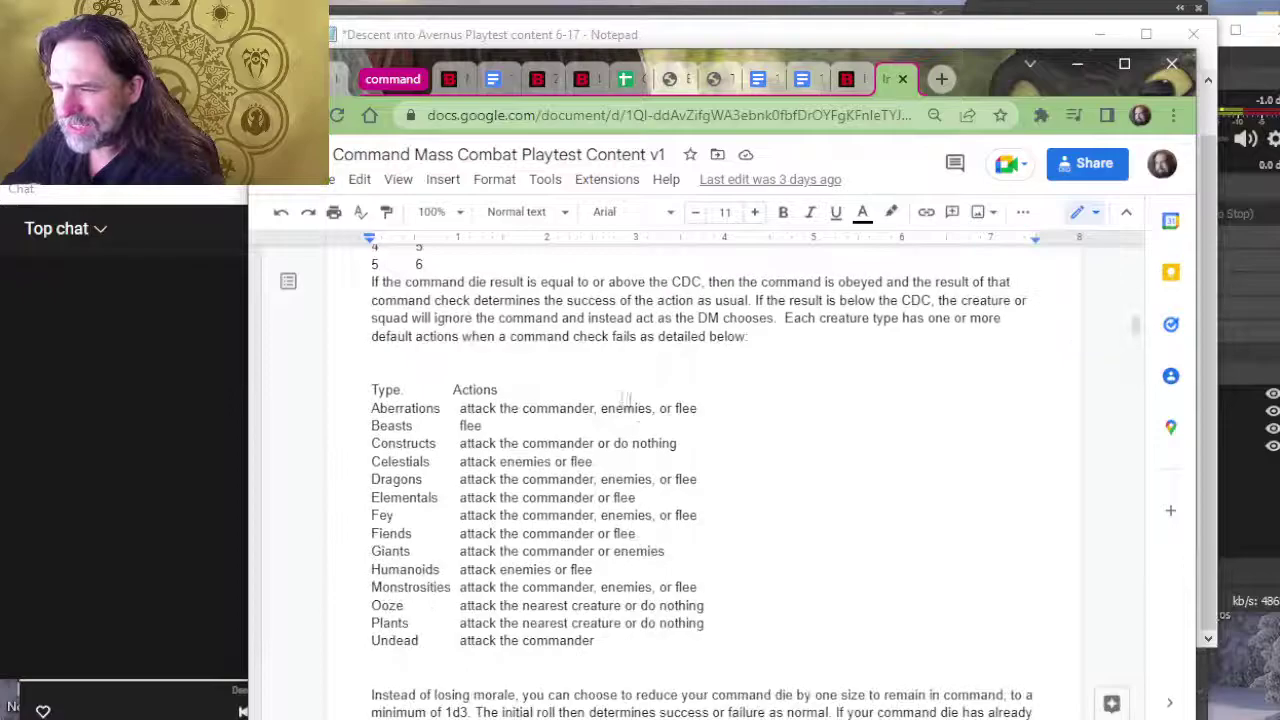
scroll(666, 420, "up", 15)
scroll(675, 422, "up", 5)
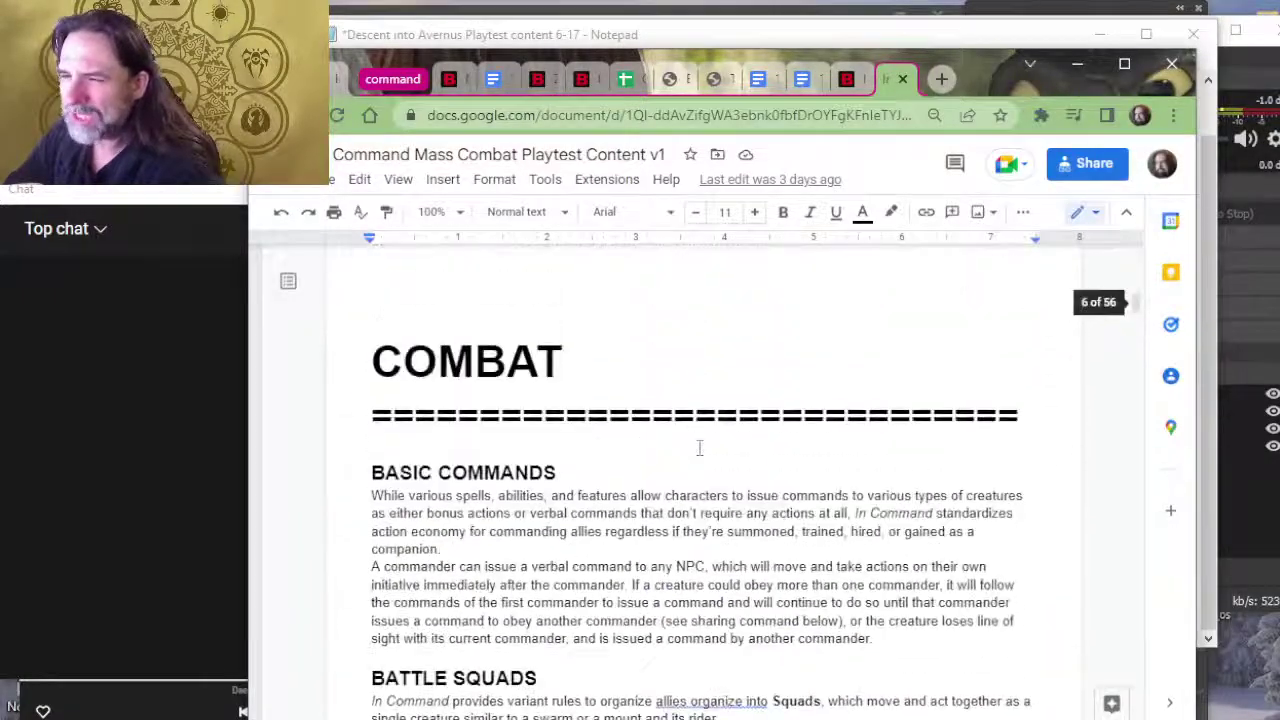
scroll(700, 448, "down", 2)
scroll(700, 448, "up", 15)
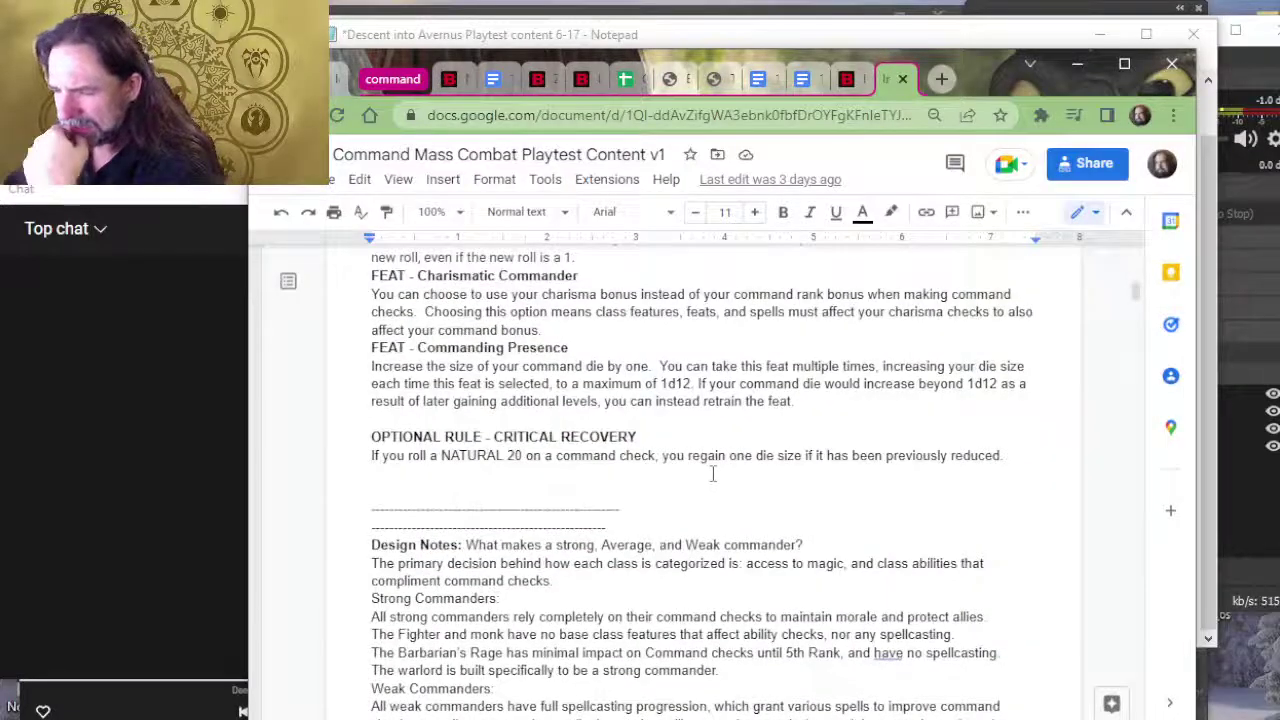
scroll(712, 470, "up", 2)
scroll(712, 468, "up", 10)
scroll(712, 468, "down", 20)
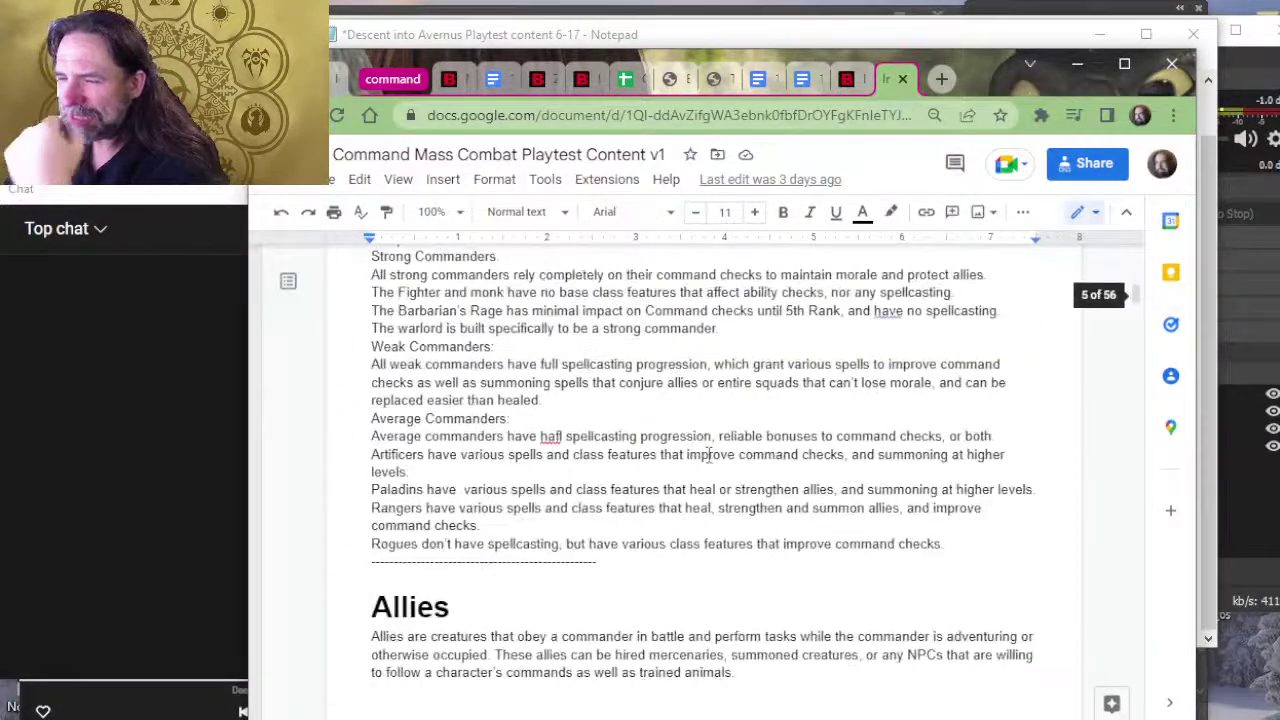
scroll(707, 451, "down", 15)
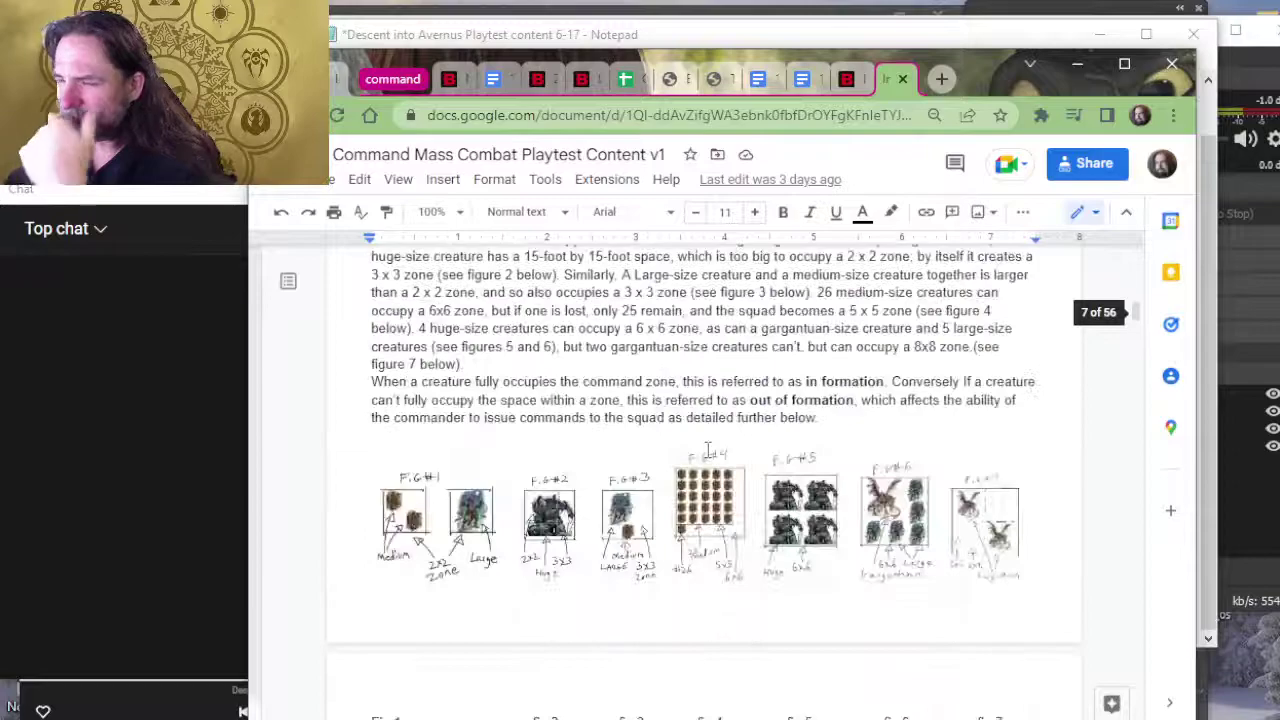
scroll(707, 474, "down", 15)
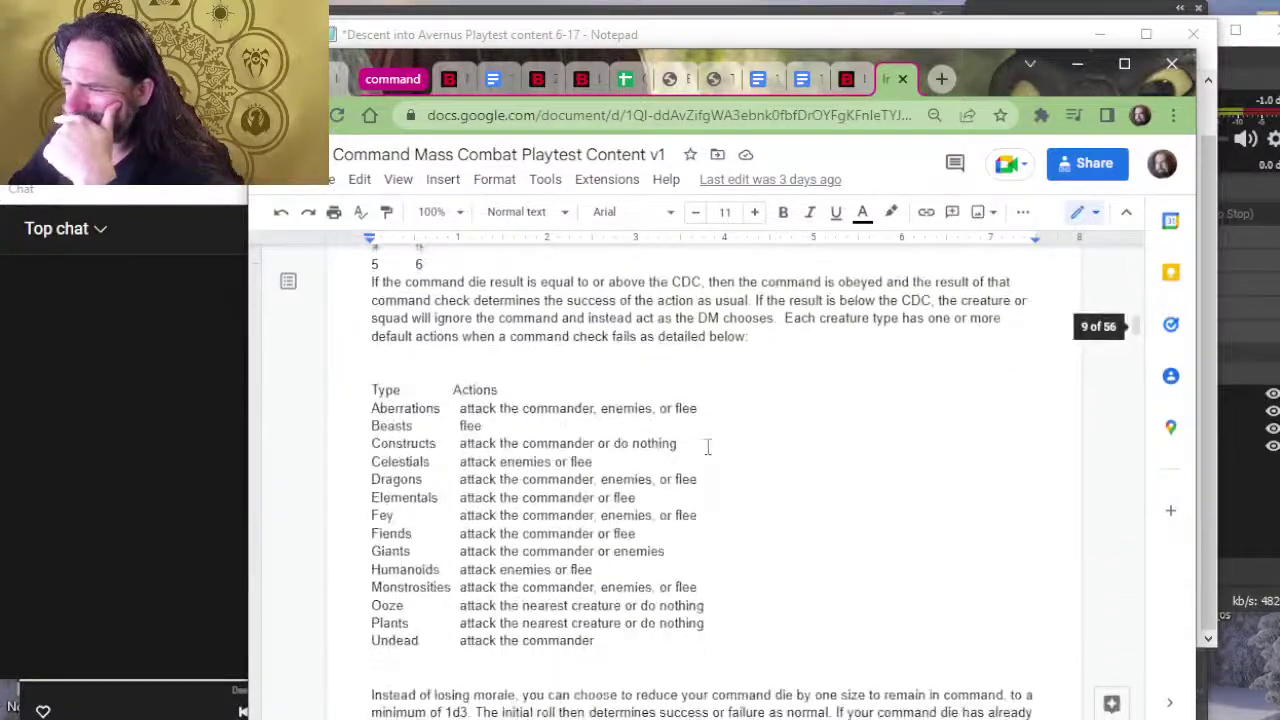
scroll(868, 350, "down", 15)
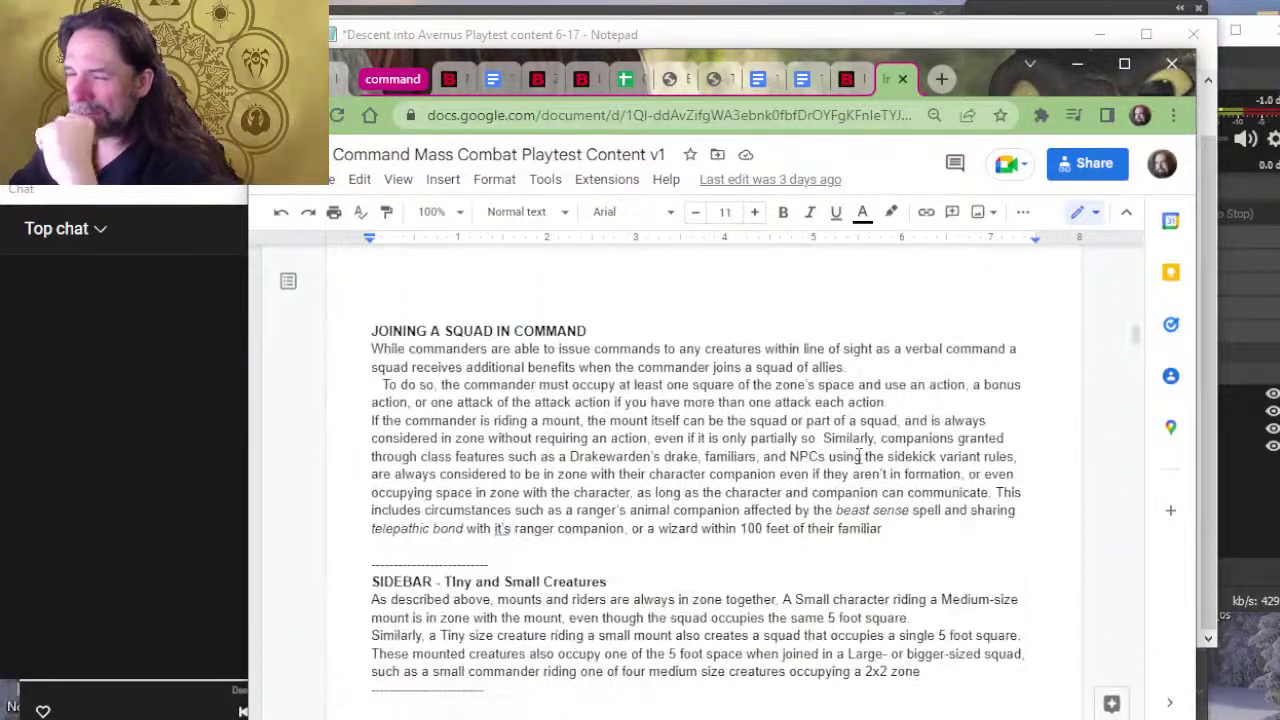
scroll(716, 447, "down", 7)
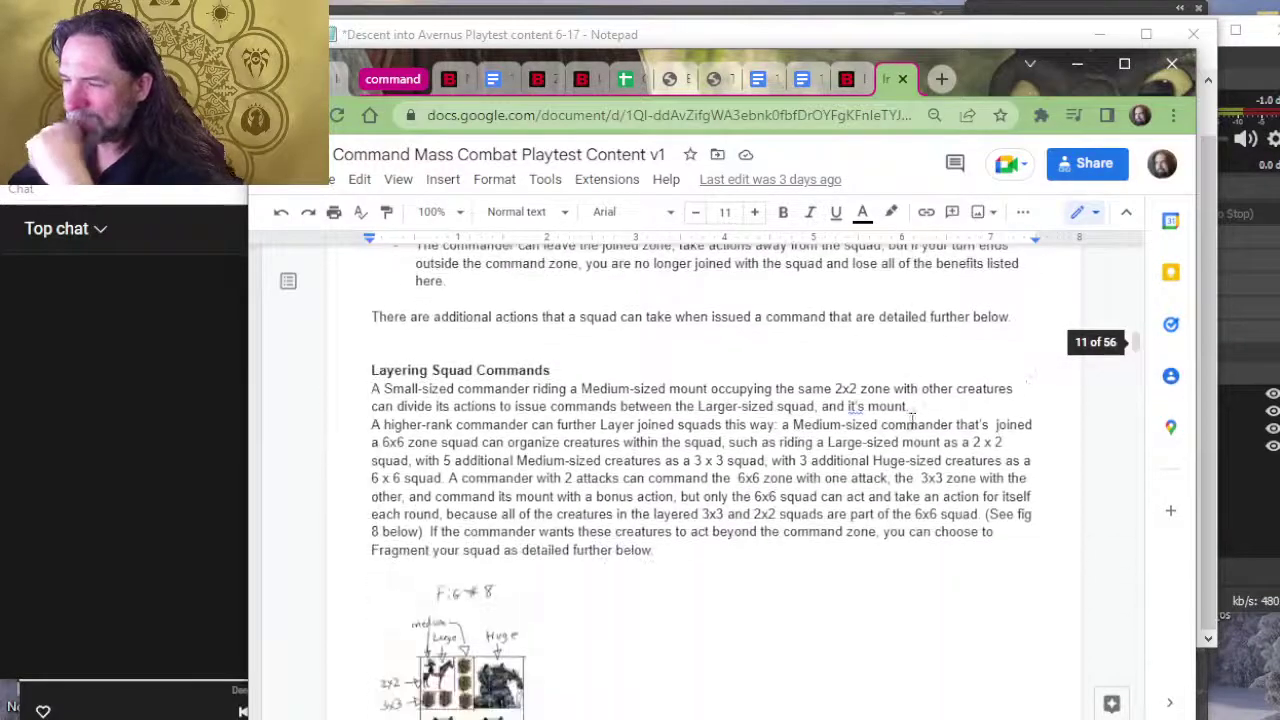
scroll(716, 447, "down", 15)
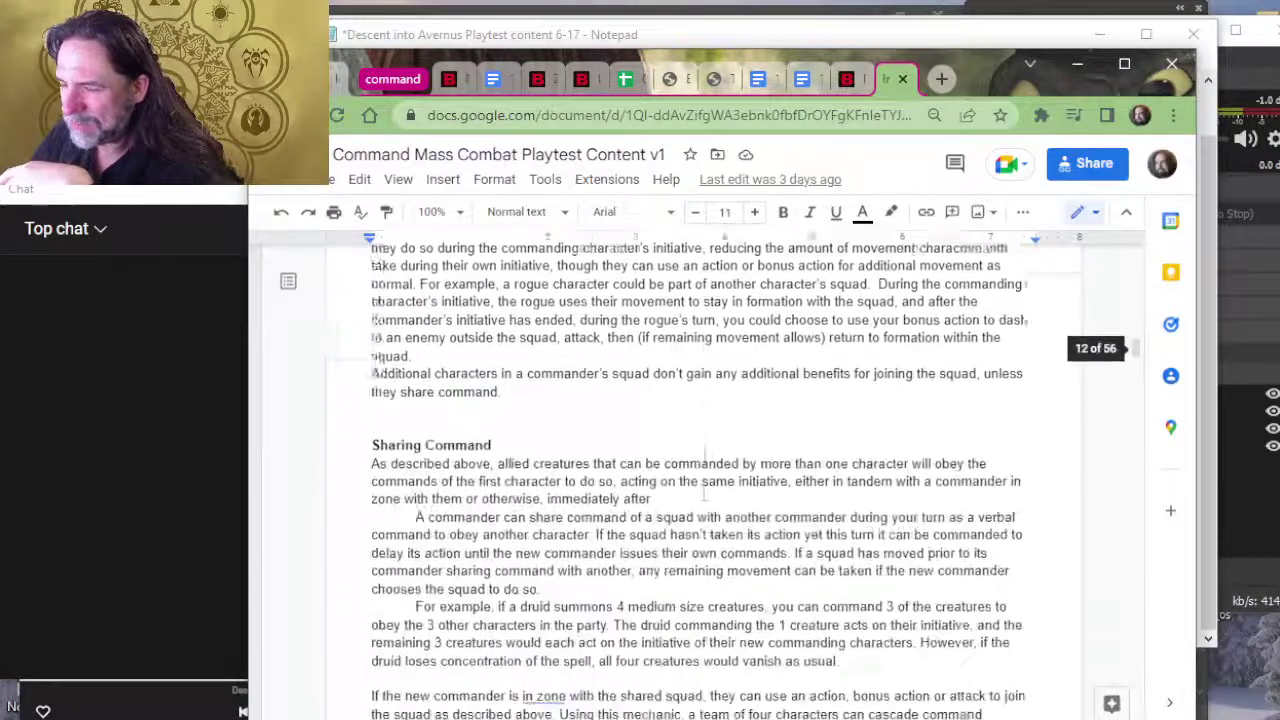
scroll(733, 387, "down", 20)
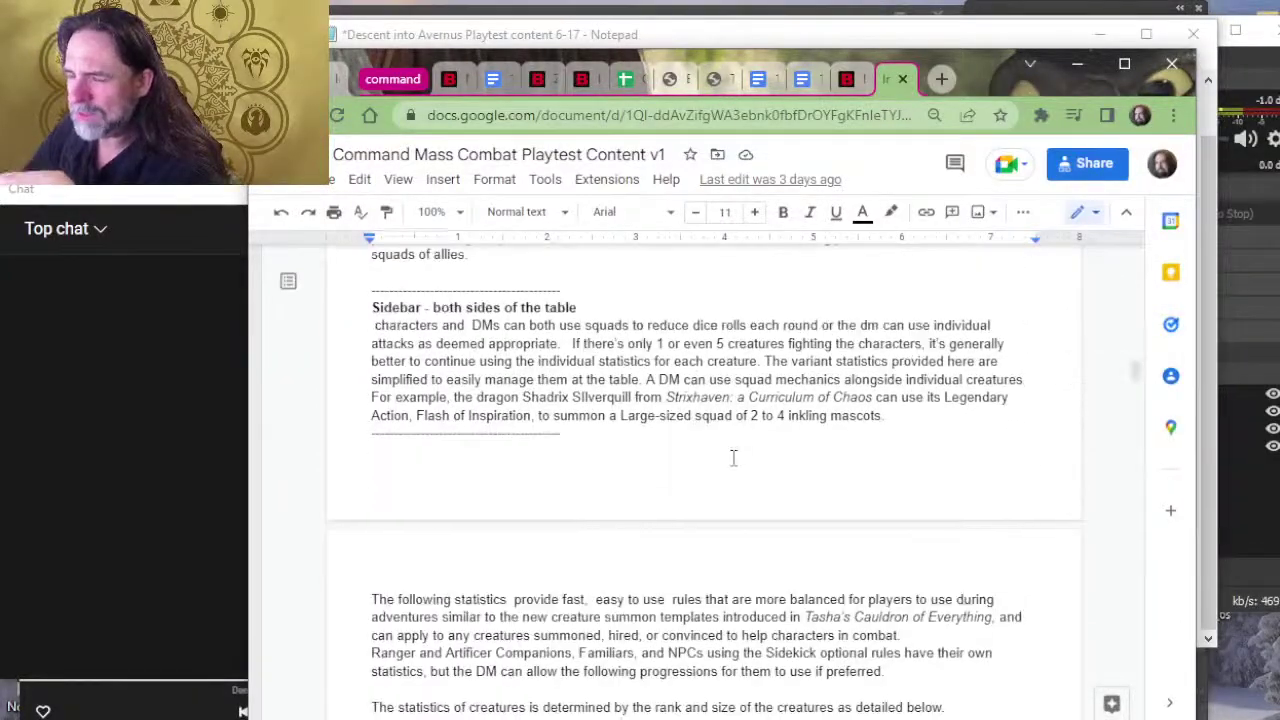
scroll(733, 457, "down", 20)
scroll(733, 459, "down", 9)
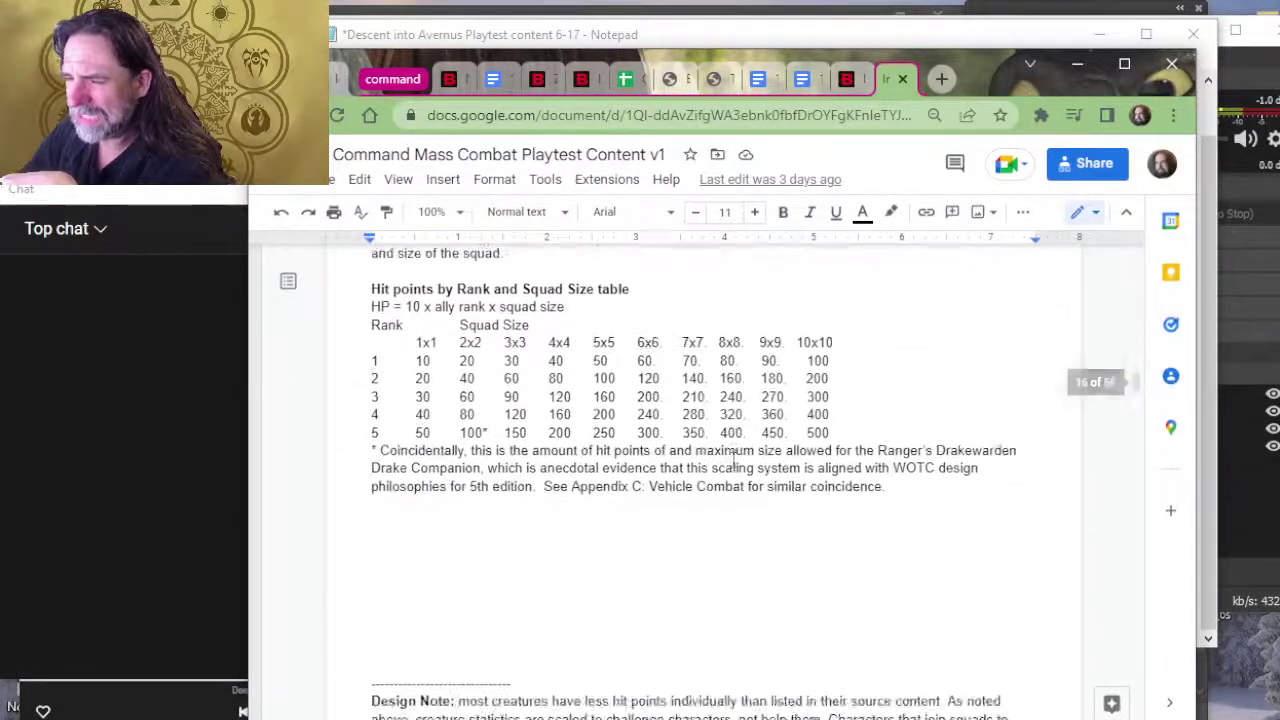
scroll(697, 483, "down", 20)
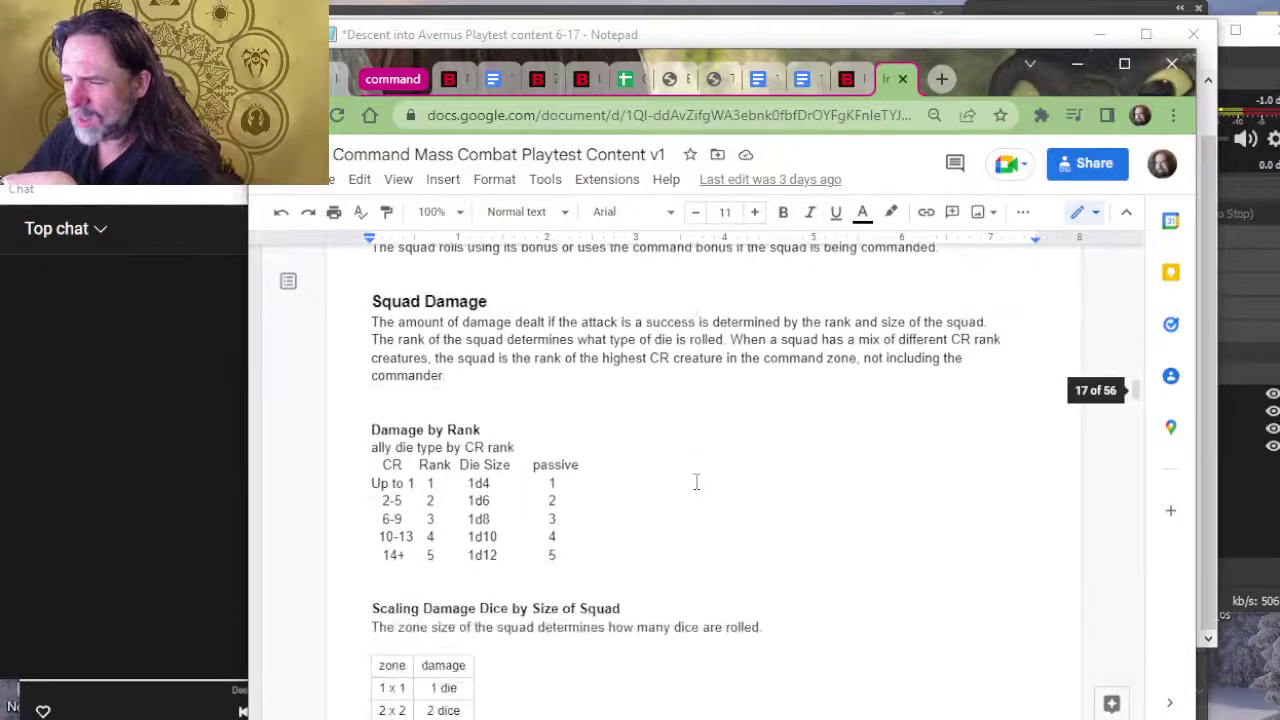
scroll(659, 458, "down", 3)
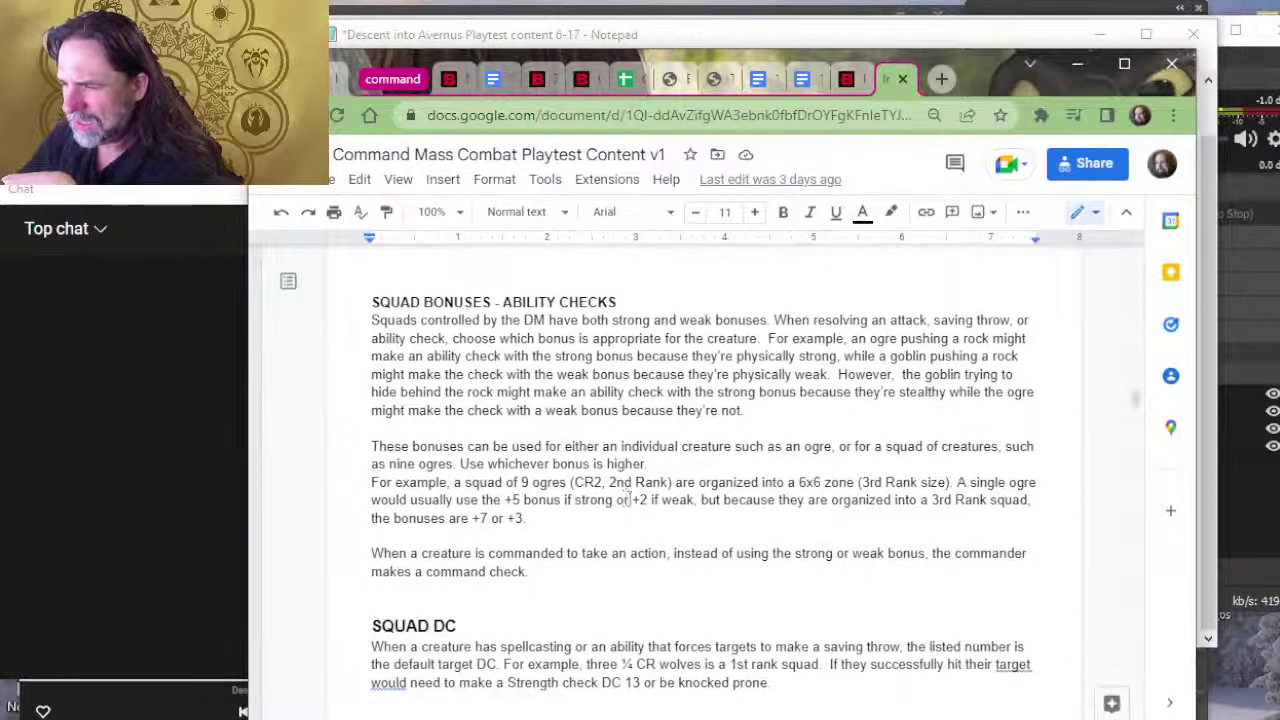
scroll(722, 452, "down", 15)
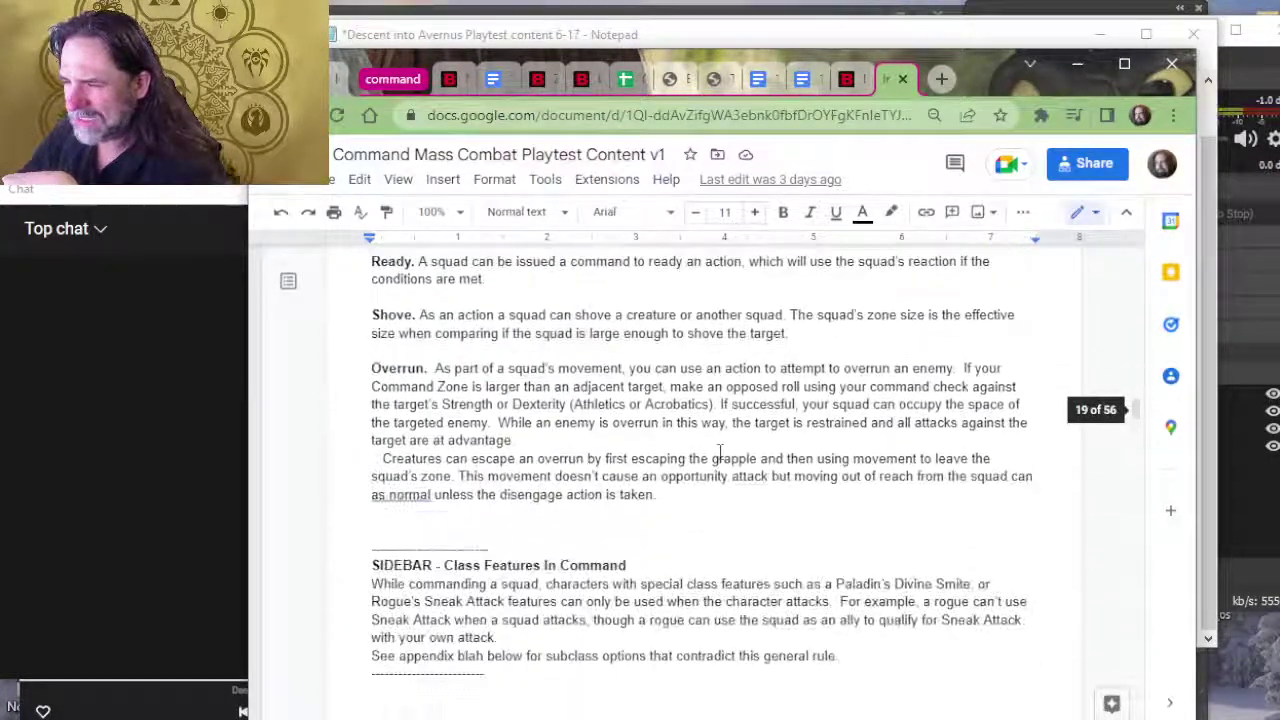
scroll(705, 460, "down", 7)
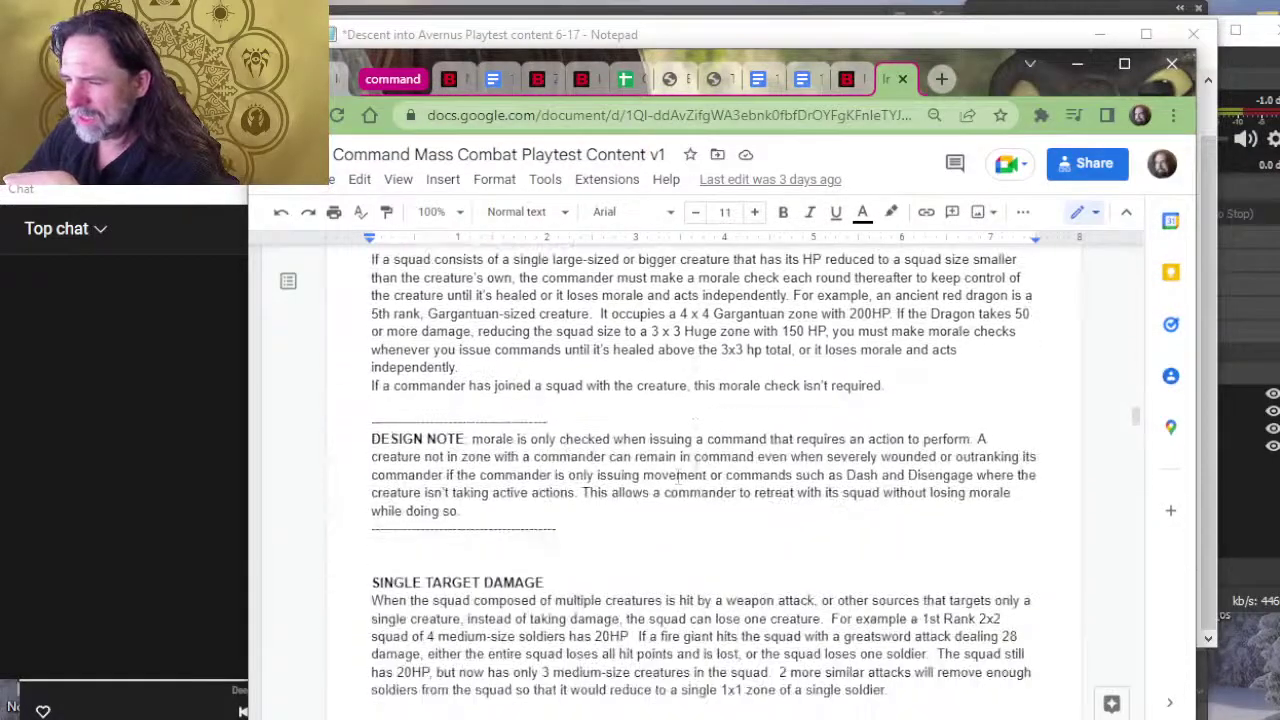
scroll(636, 512, "down", 20)
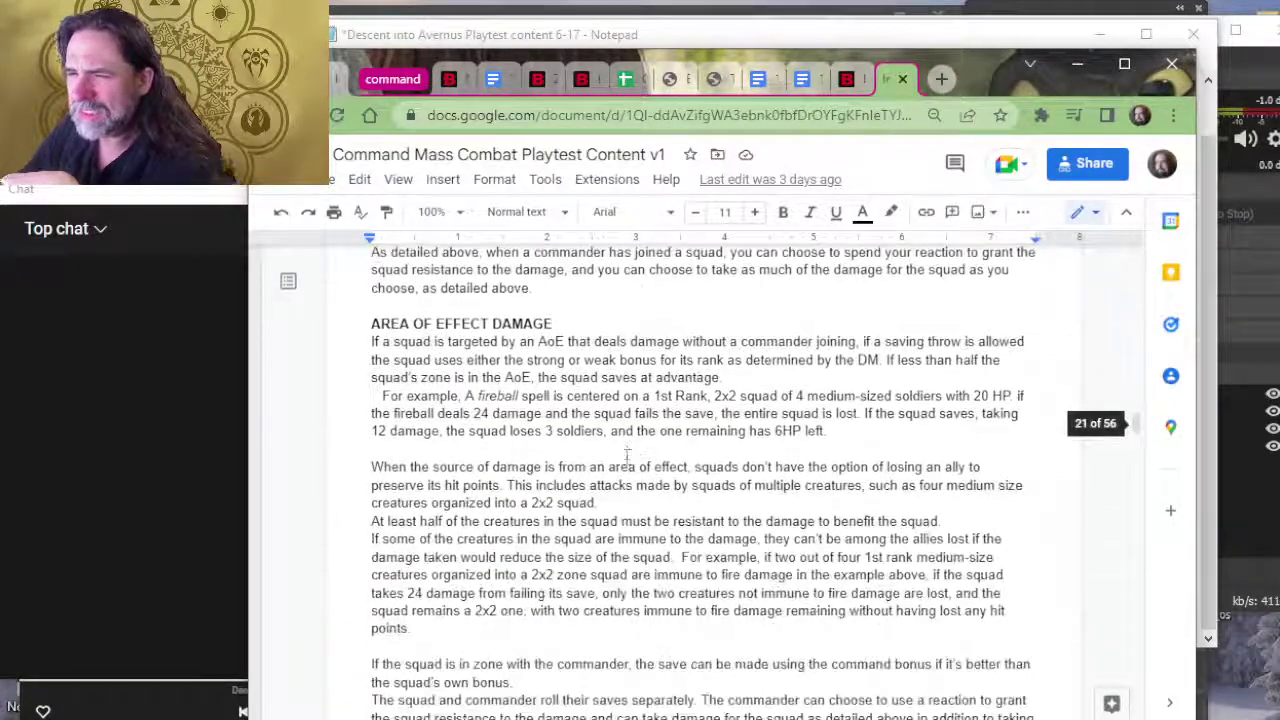
scroll(630, 452, "down", 20)
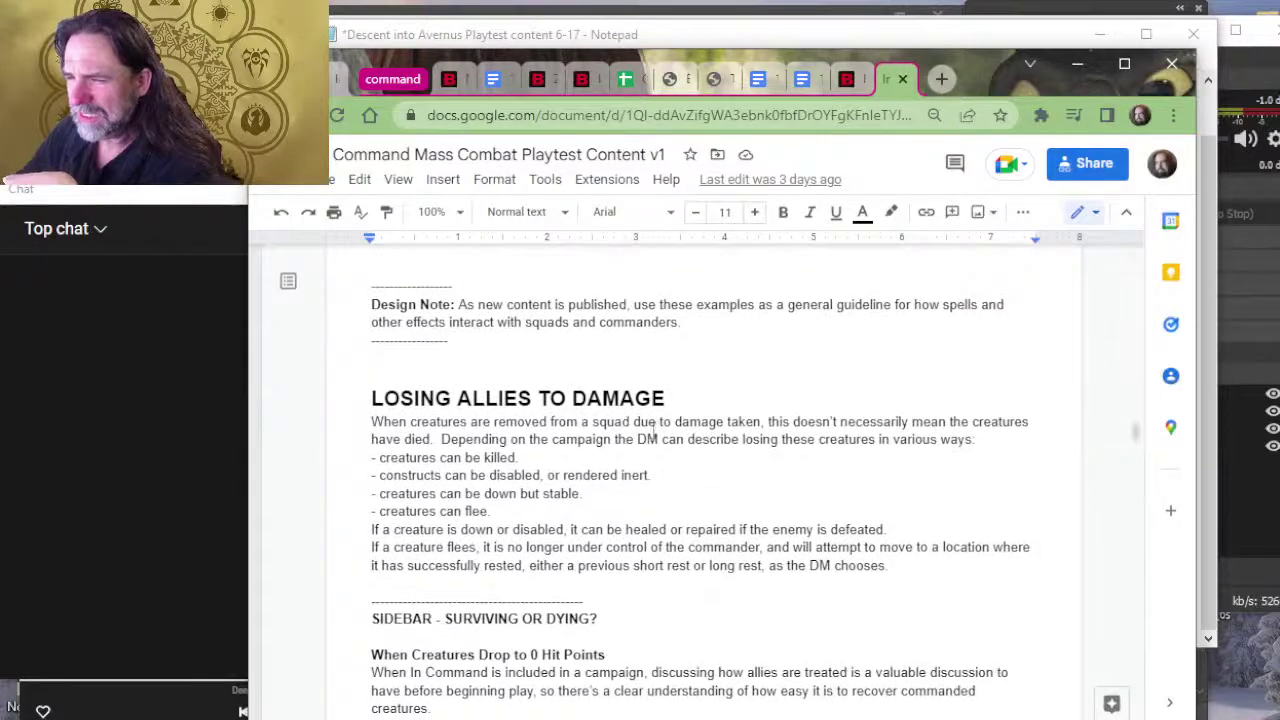
scroll(650, 447, "down", 7)
scroll(670, 435, "down", 7)
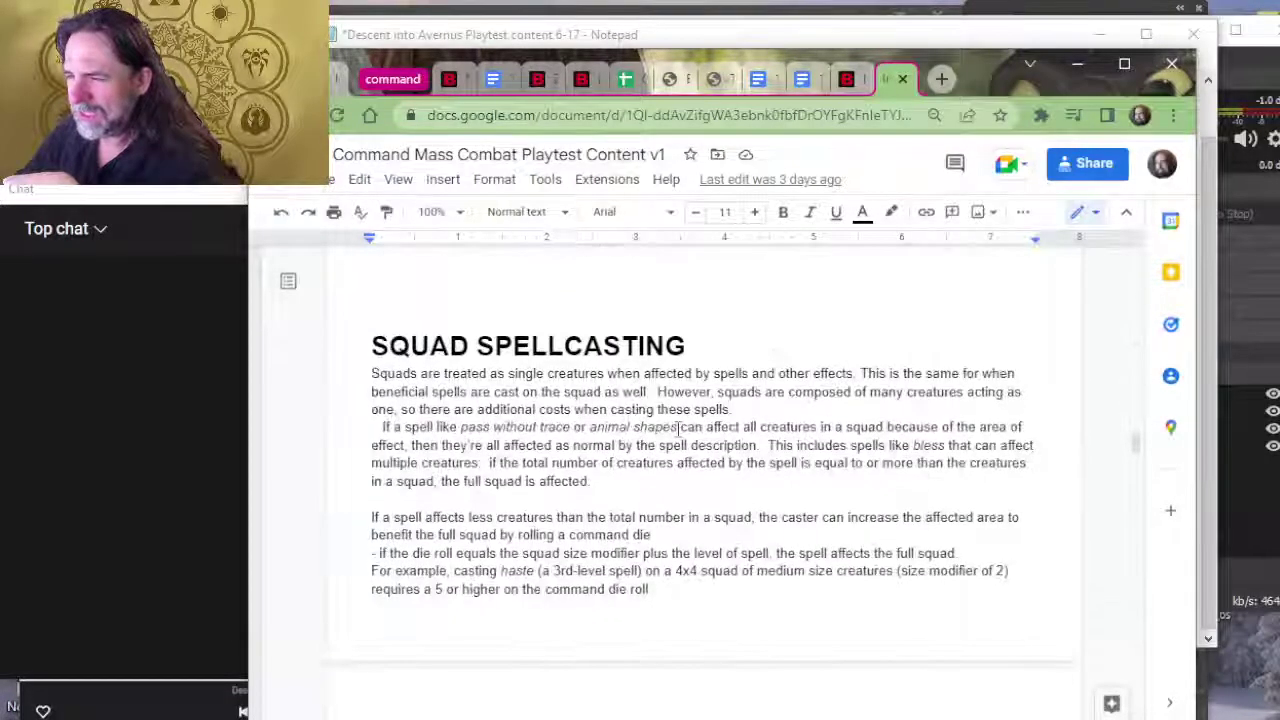
scroll(678, 427, "down", 10)
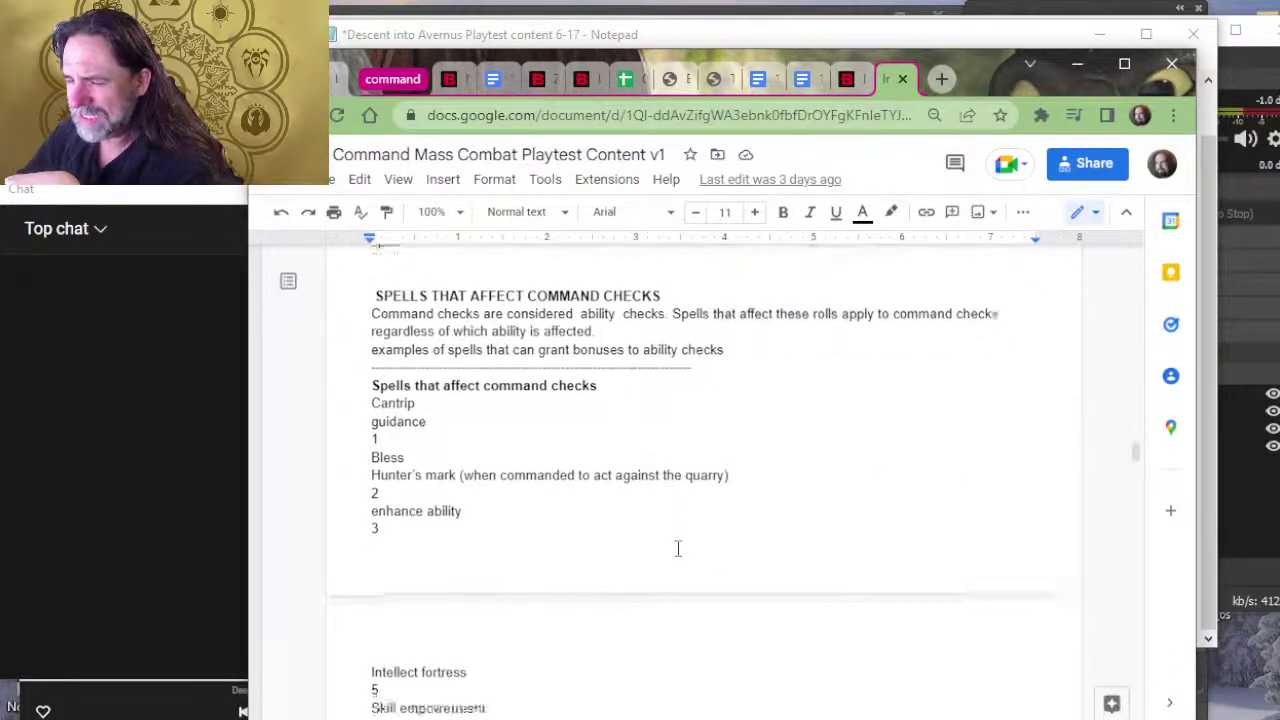
scroll(650, 459, "down", 10)
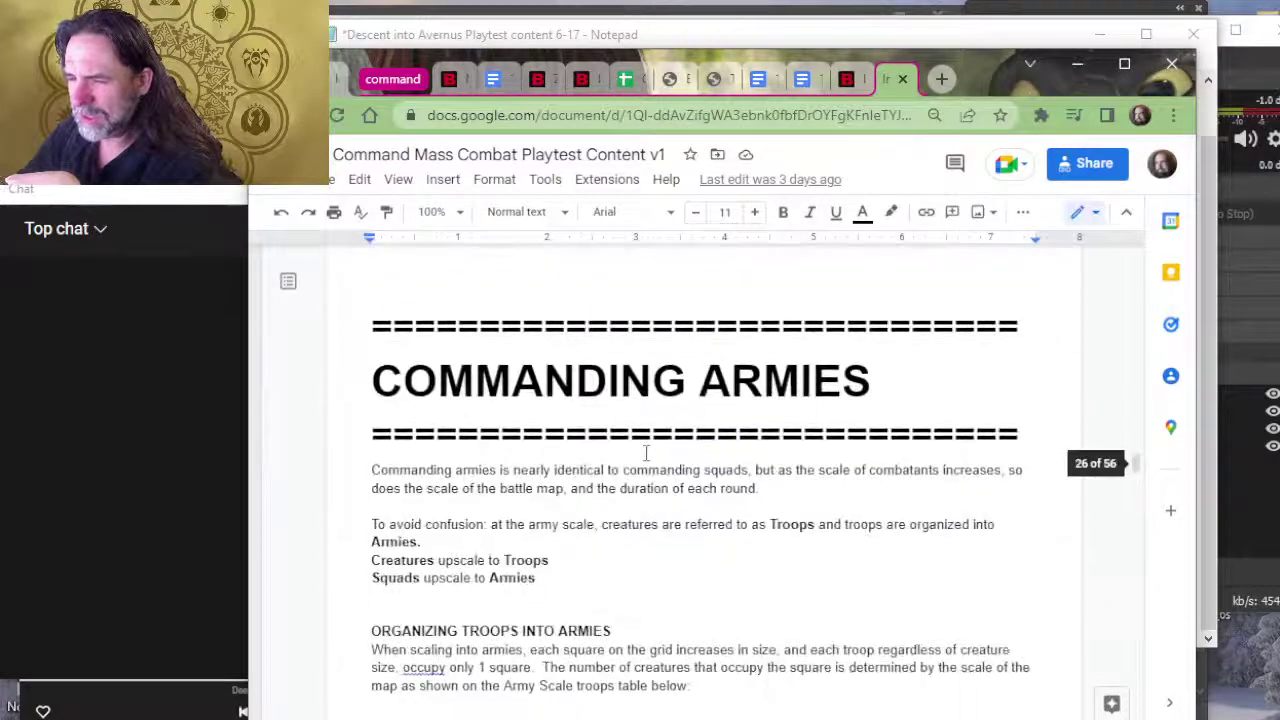
scroll(692, 462, "up", 20)
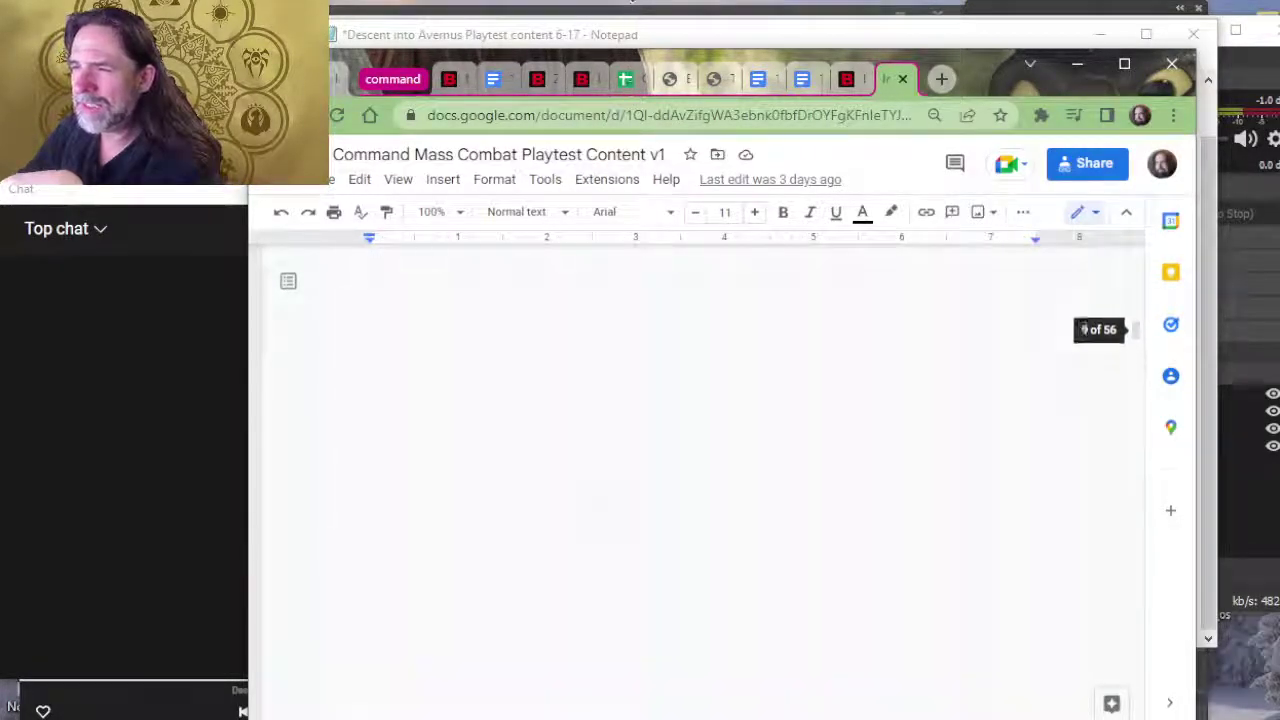
scroll(679, 306, "down", 8)
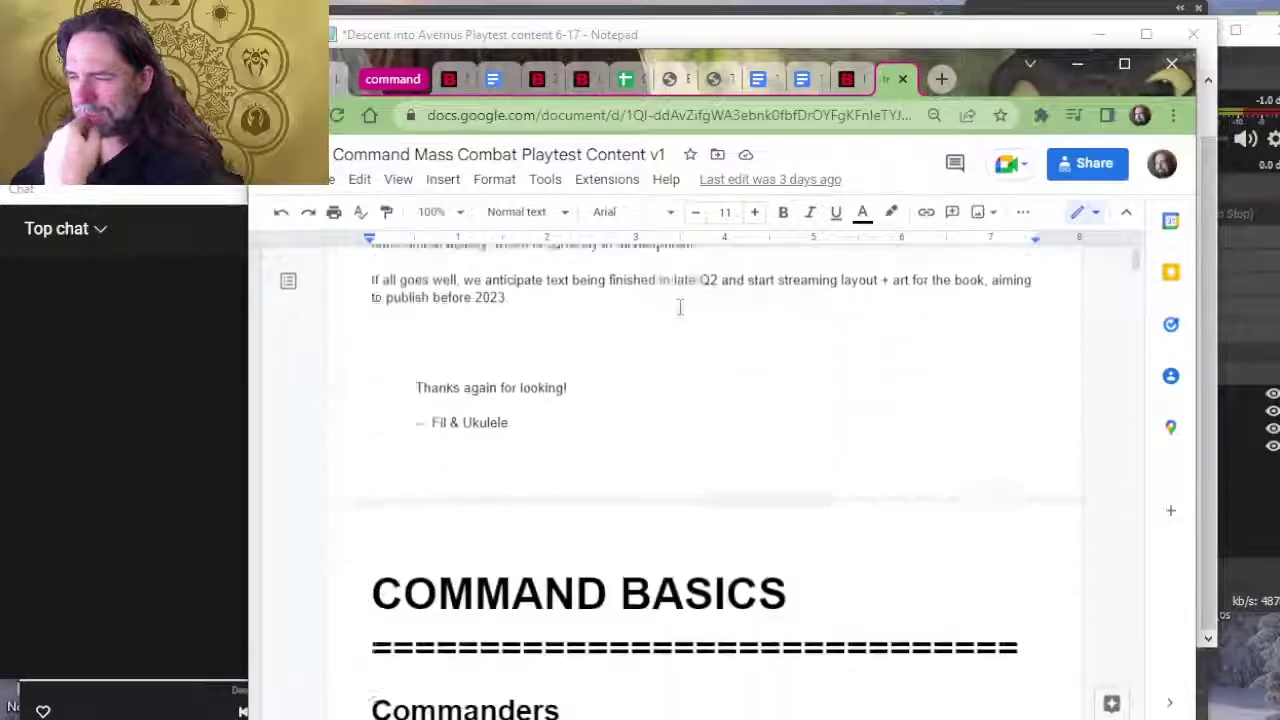
scroll(679, 306, "down", 10)
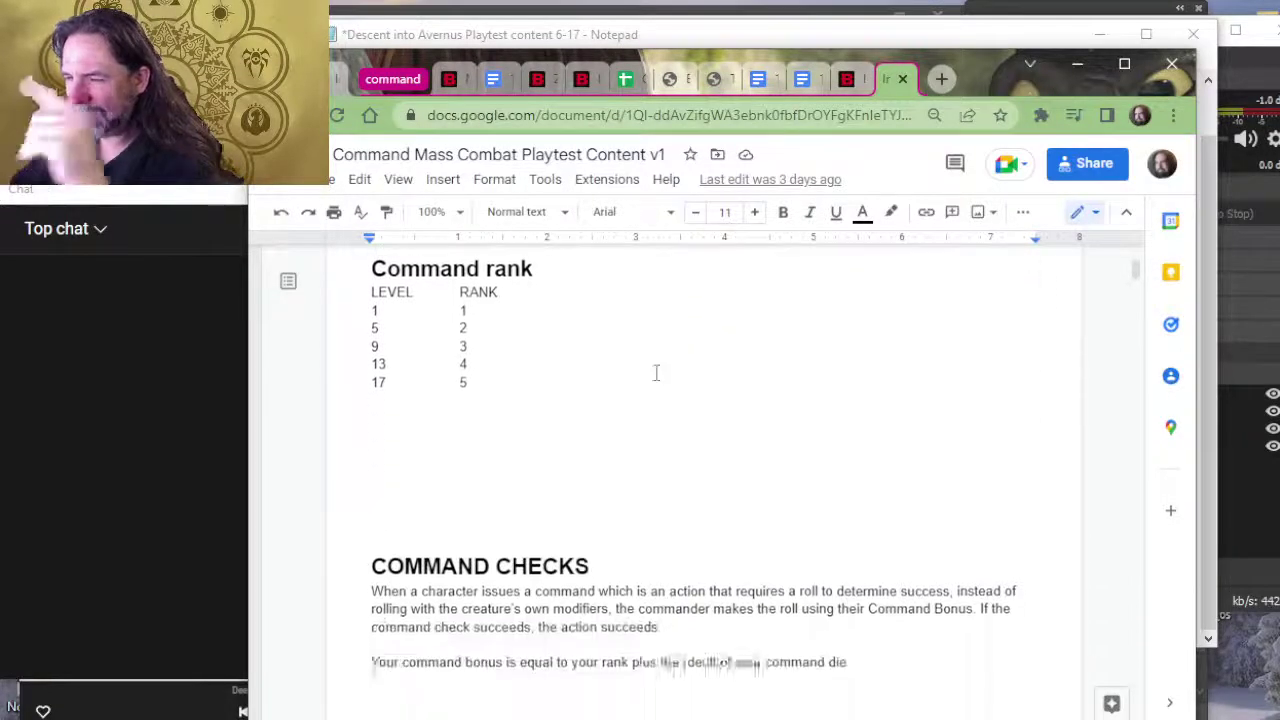
scroll(708, 375, "down", 7)
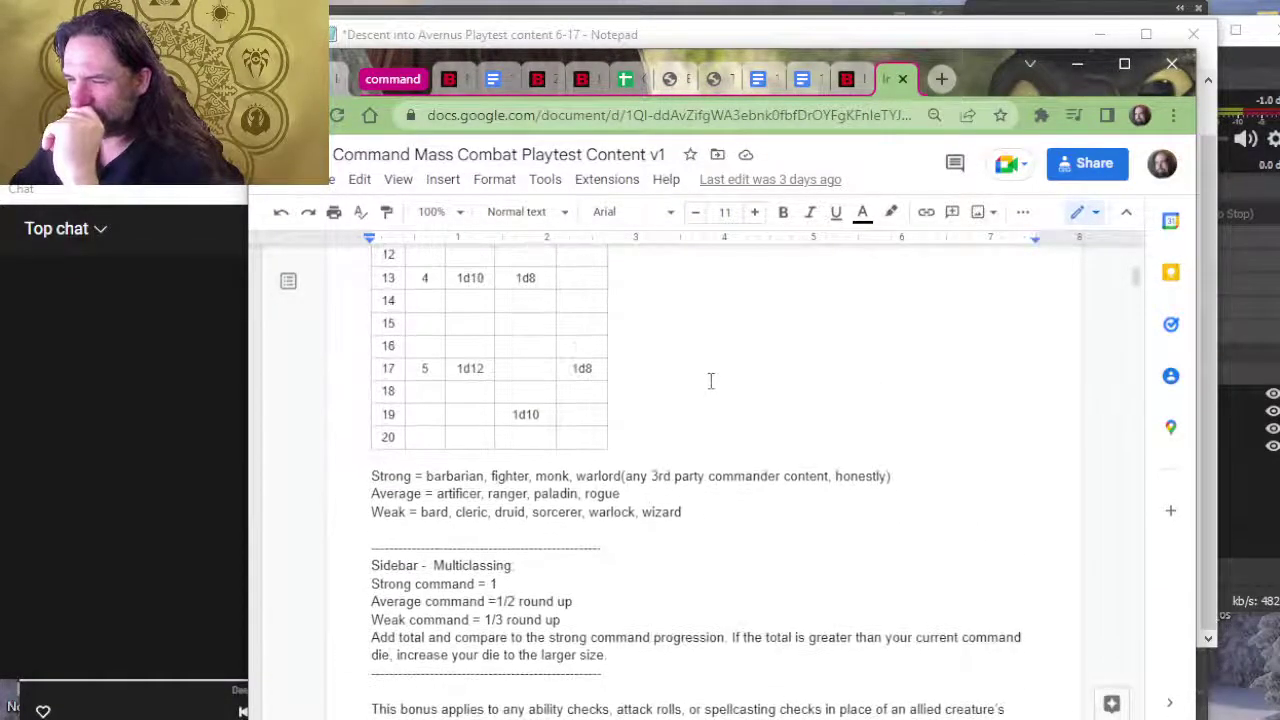
scroll(710, 404, "down", 7)
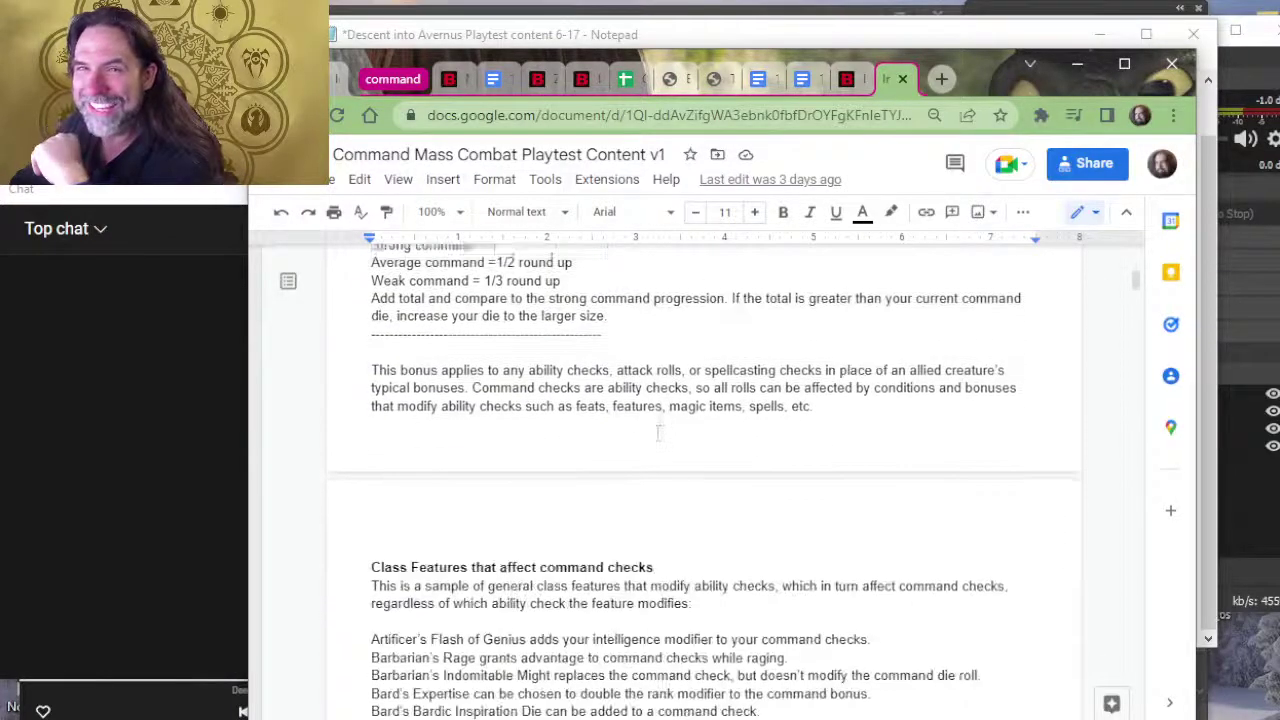
scroll(661, 418, "down", 1)
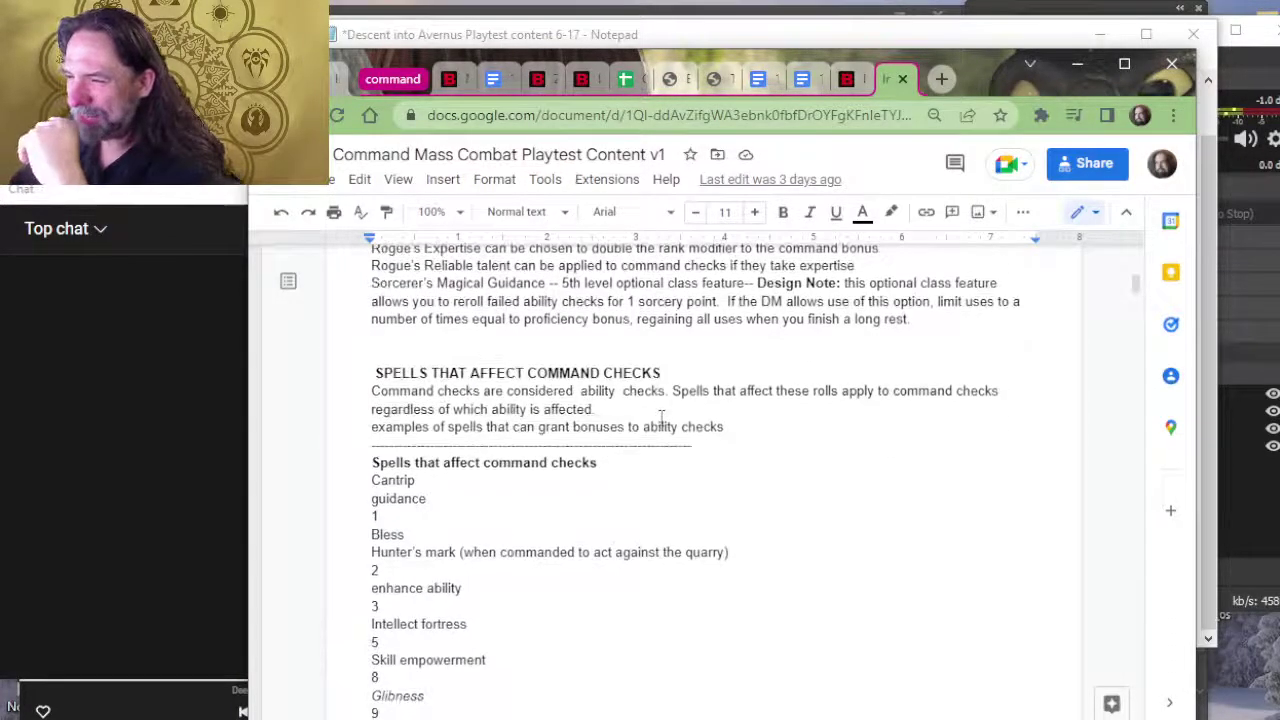
scroll(661, 418, "down", 10)
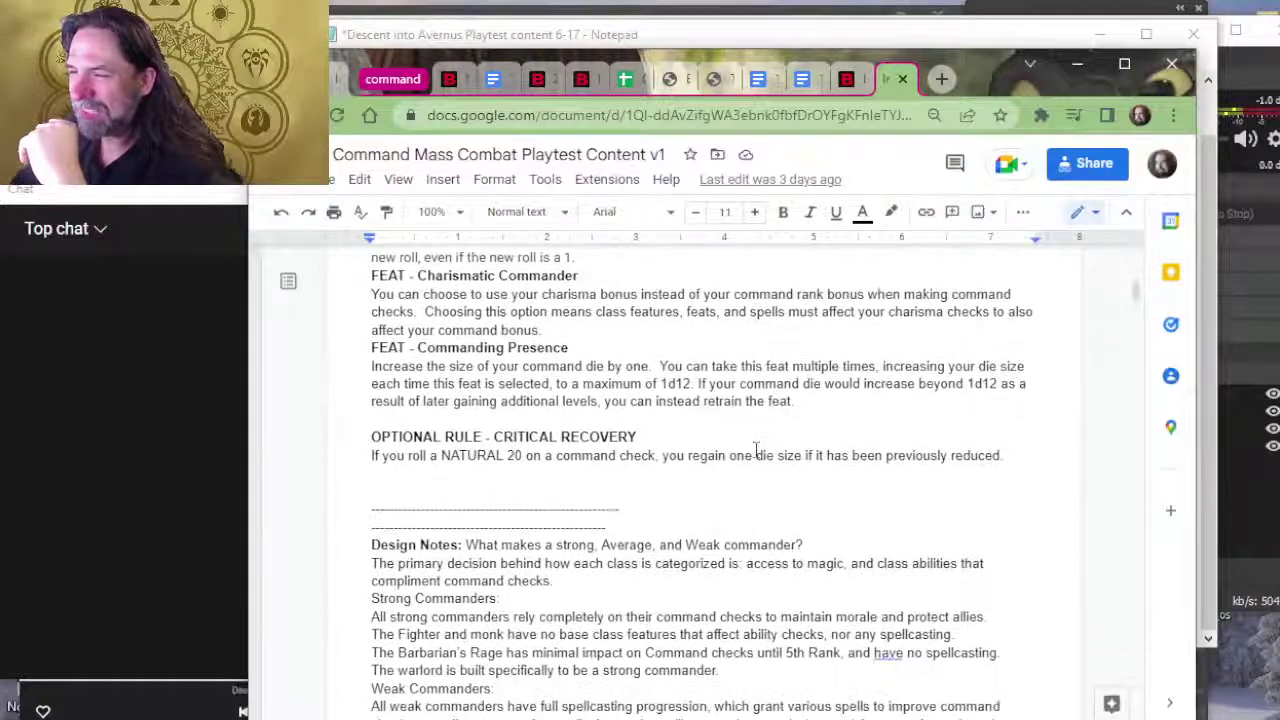
scroll(745, 449, "down", 10)
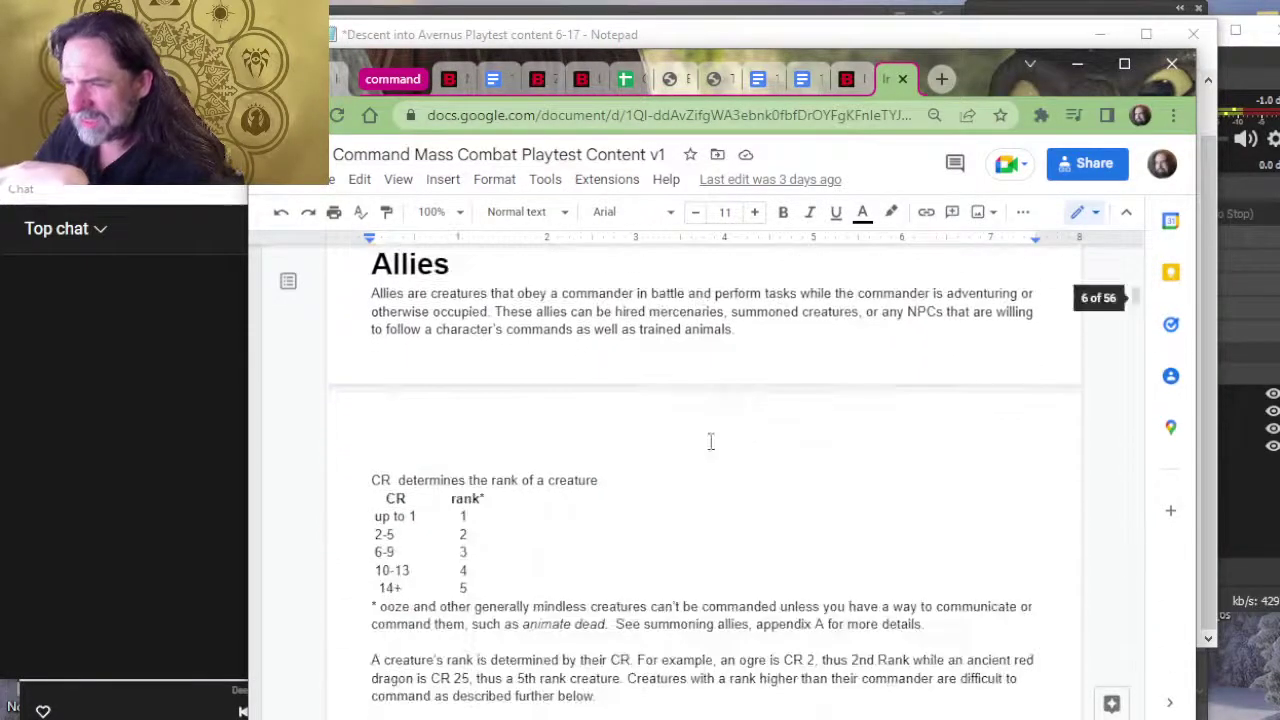
scroll(707, 443, "down", 10)
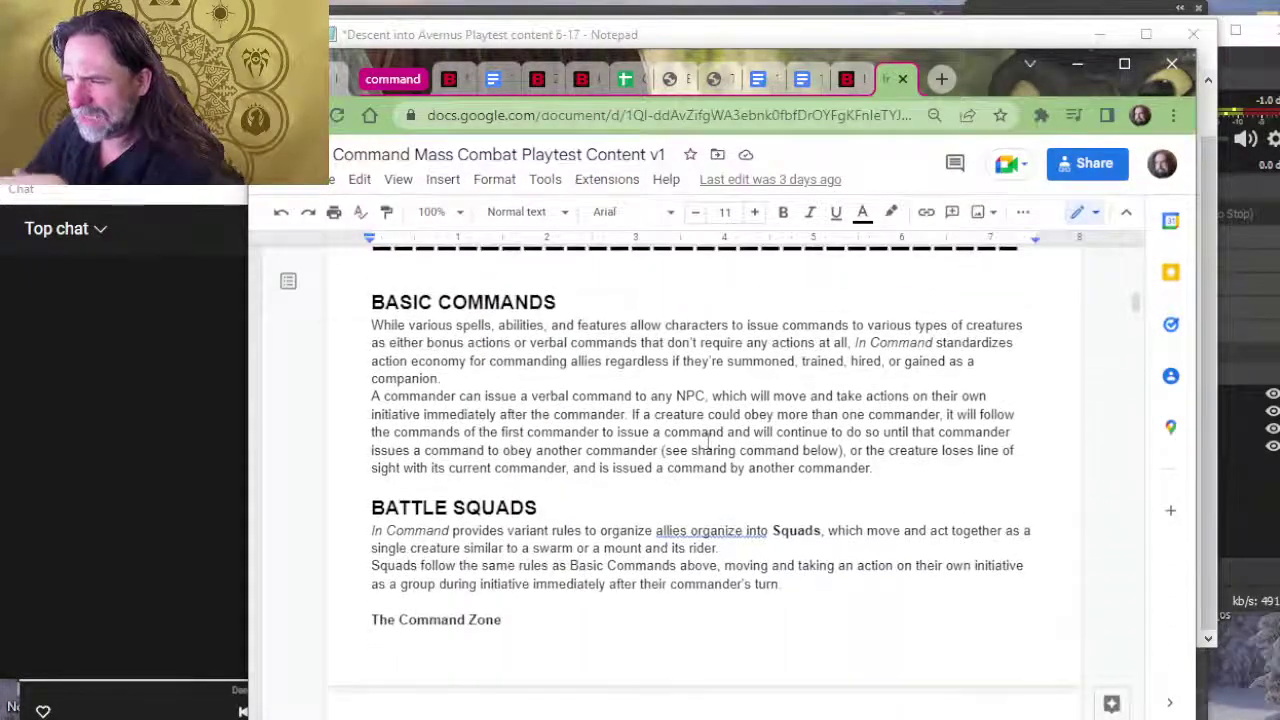
scroll(707, 443, "down", 15)
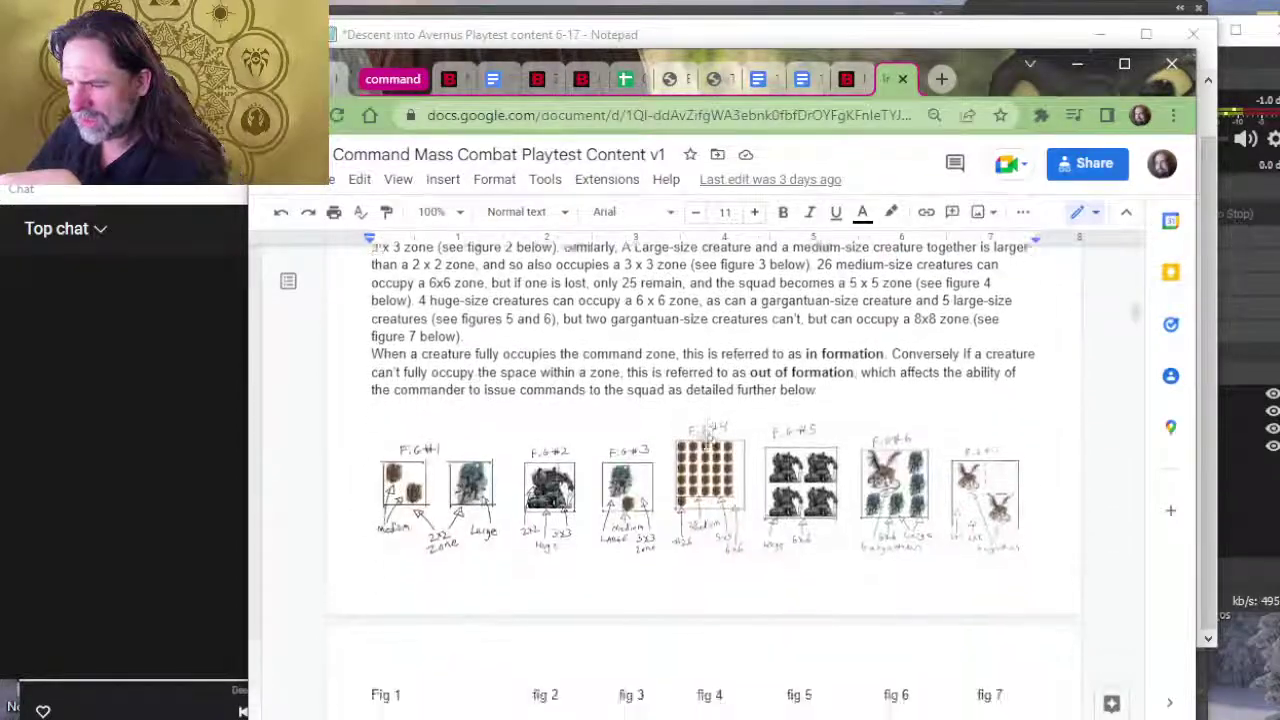
scroll(707, 441, "down", 8)
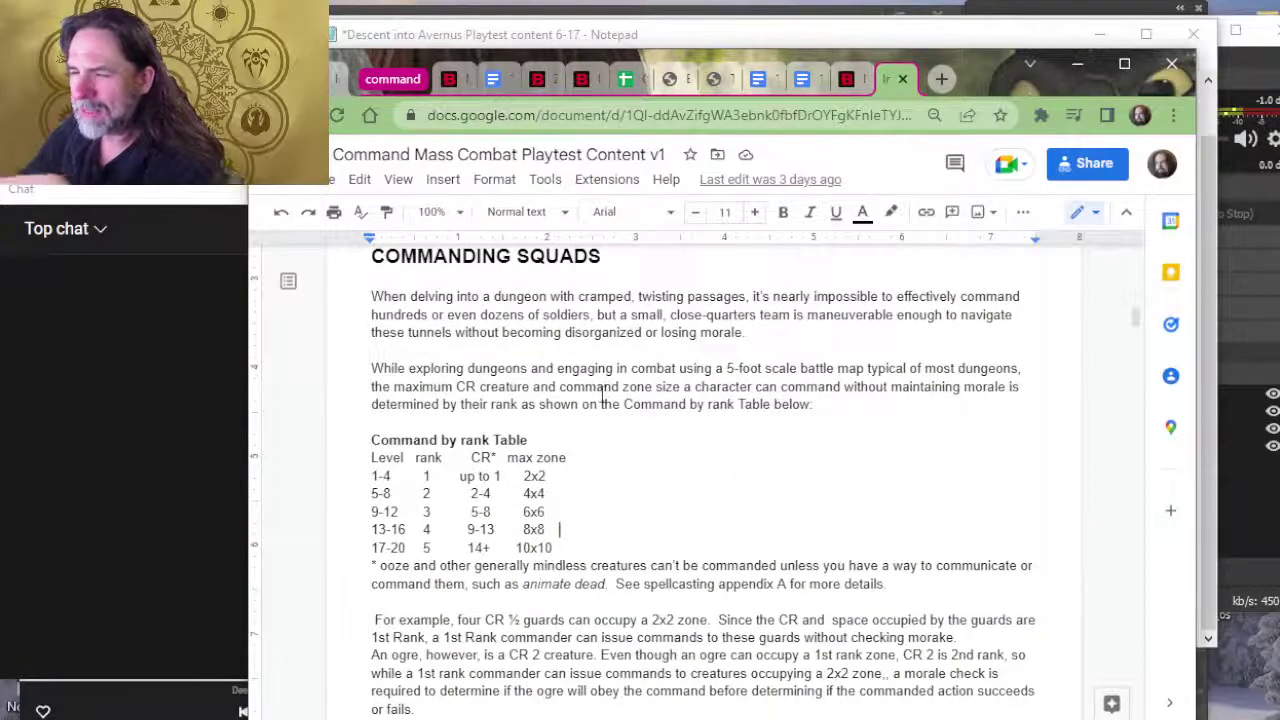
scroll(607, 398, "down", 10)
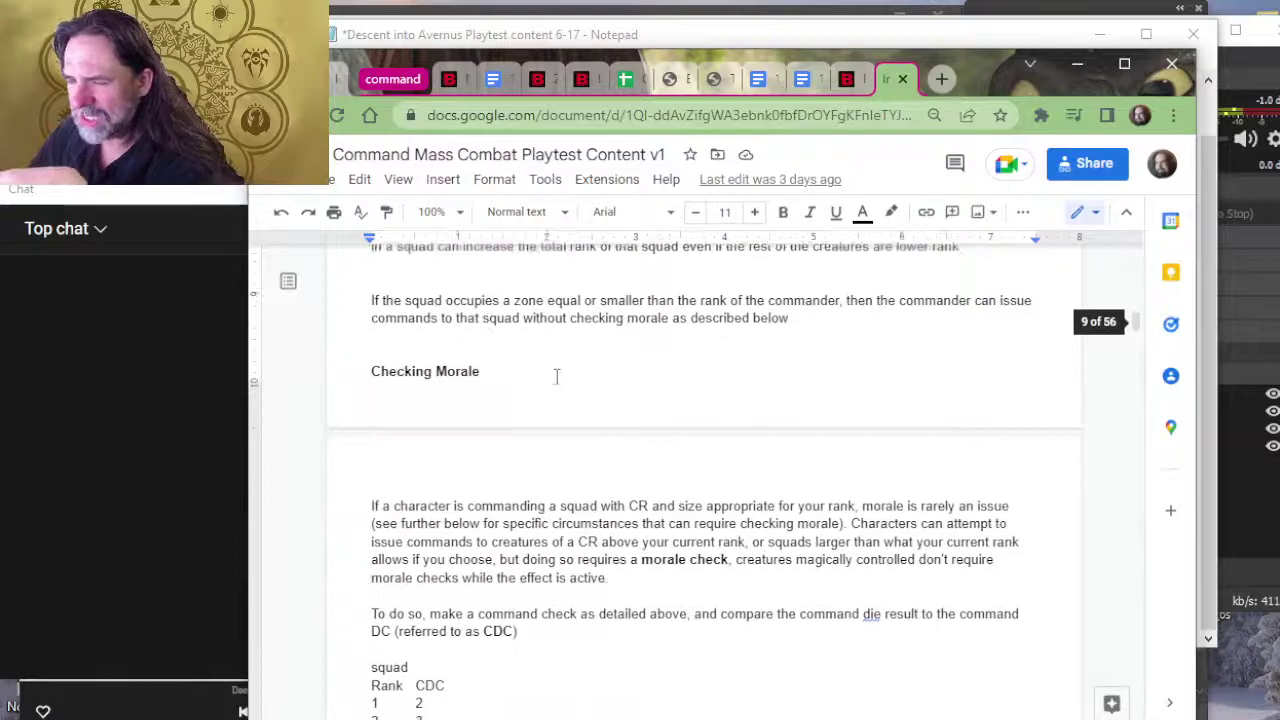
scroll(557, 380, "down", 10)
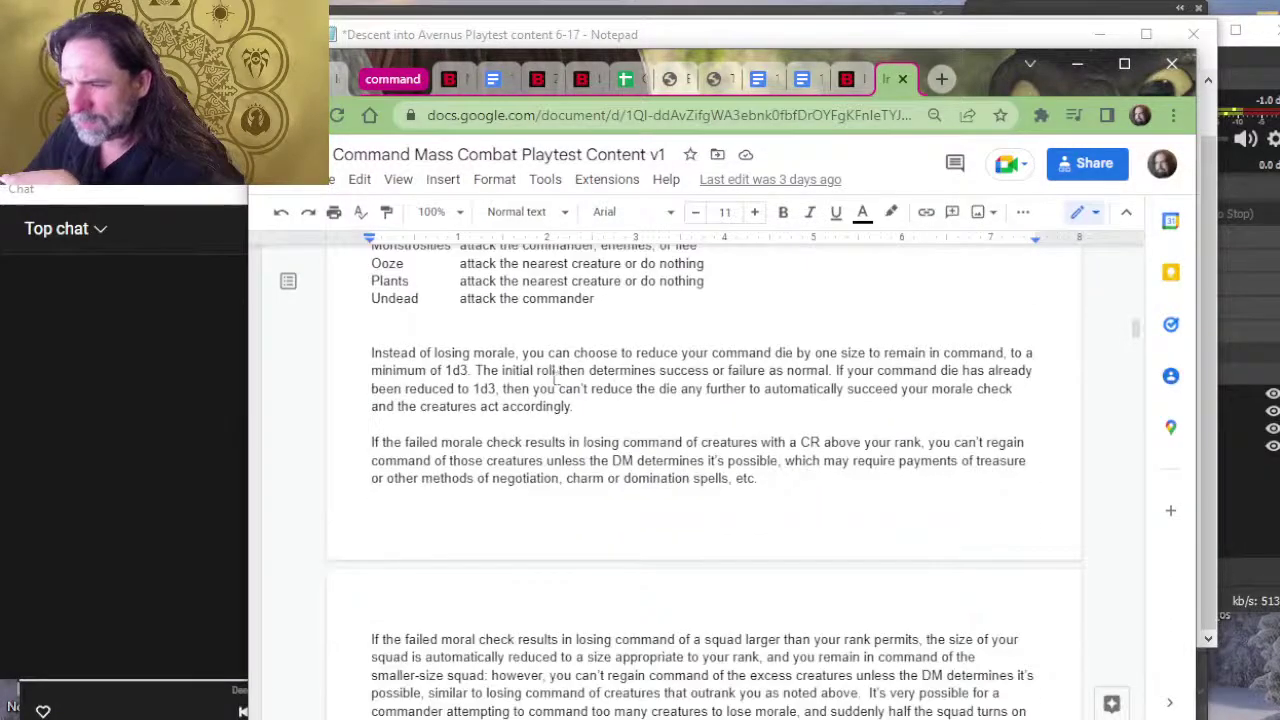
scroll(525, 406, "down", 4)
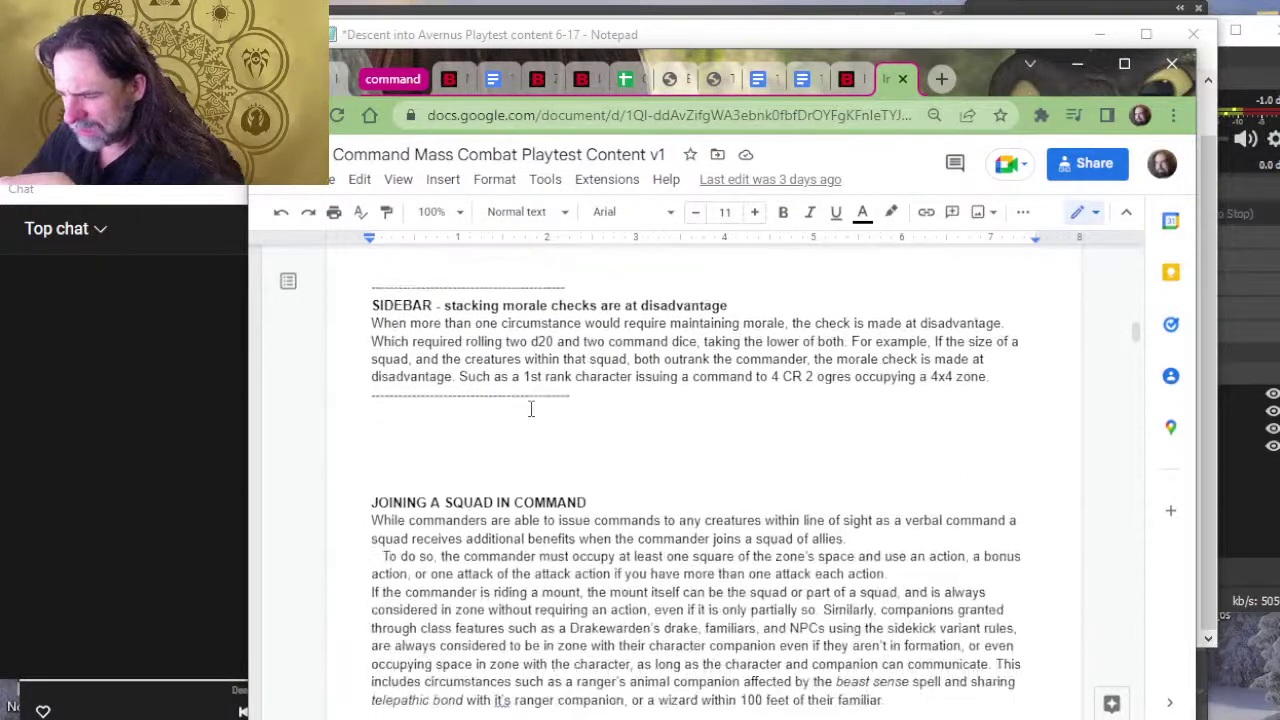
scroll(531, 409, "down", 3)
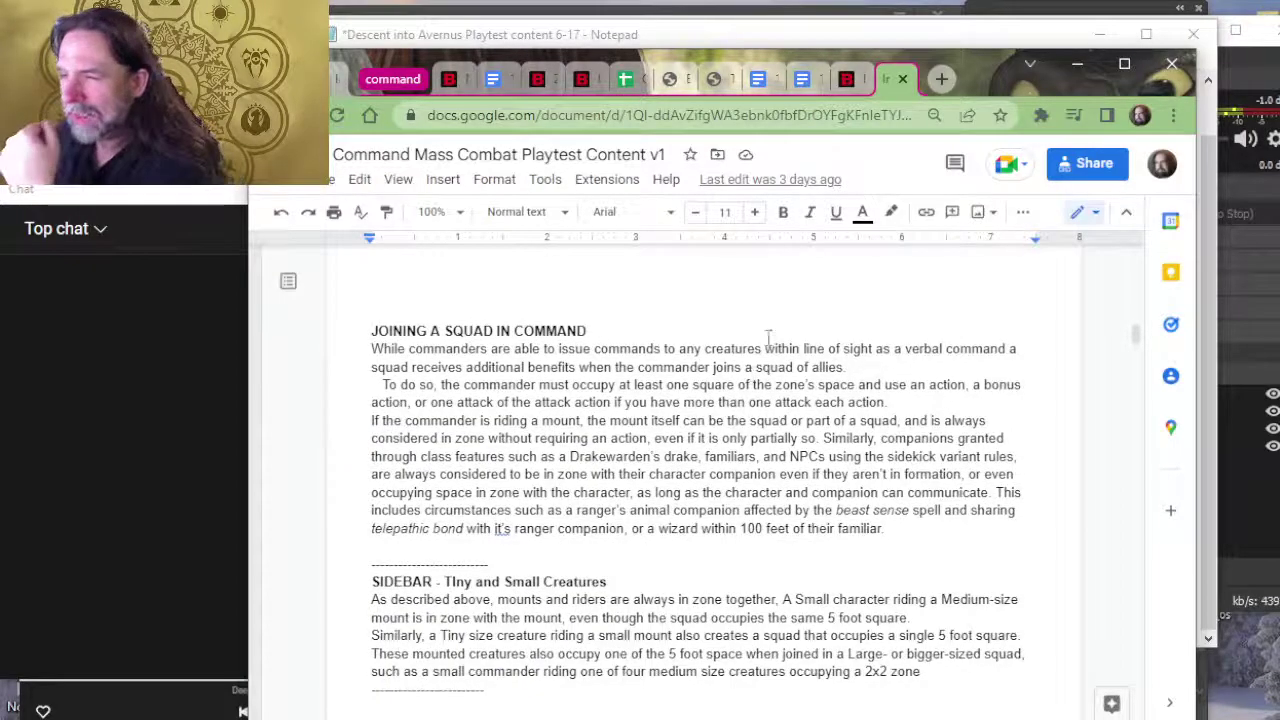
Step: Make the 'JOINING A SQUAD IN COMMAND' heading bold
left_click_drag(606, 330, 417, 330)
key("ctrl+b")
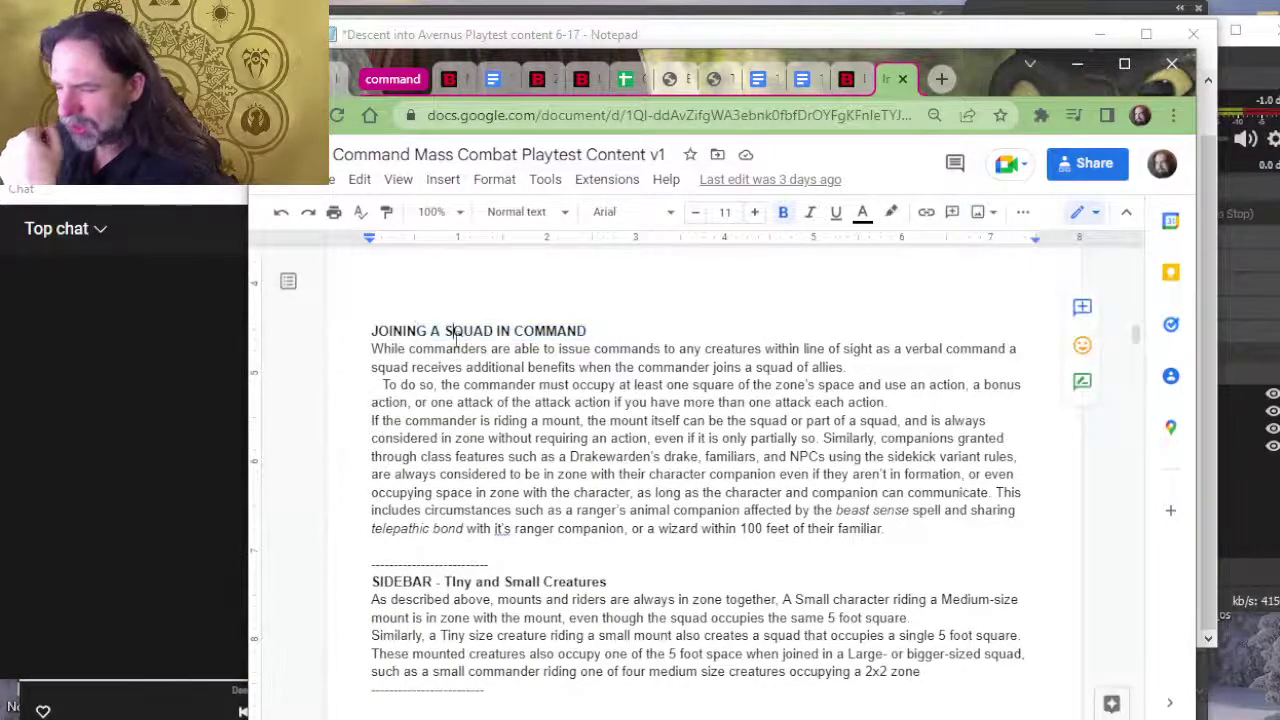
key("Right")
Step: Review the shared-benefits bullets: same initiative, the slower speed, and repositioning
scroll(775, 415, "down", 3)
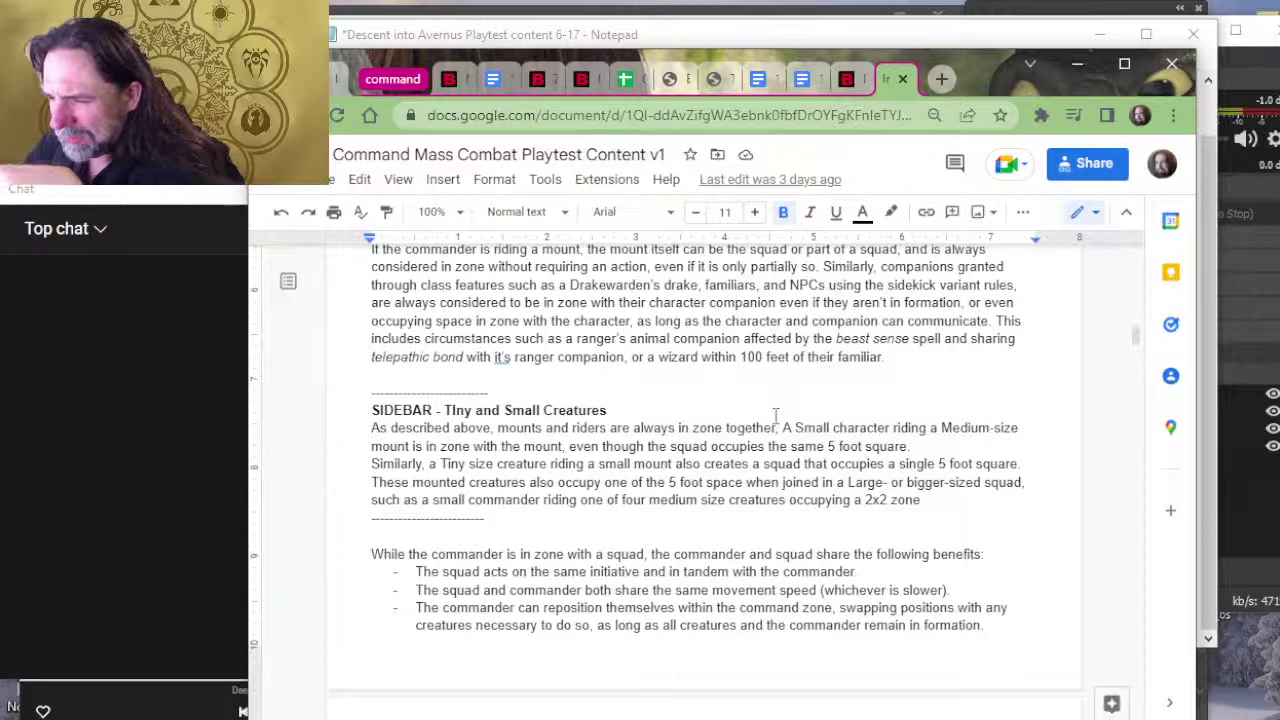
scroll(775, 415, "down", 3)
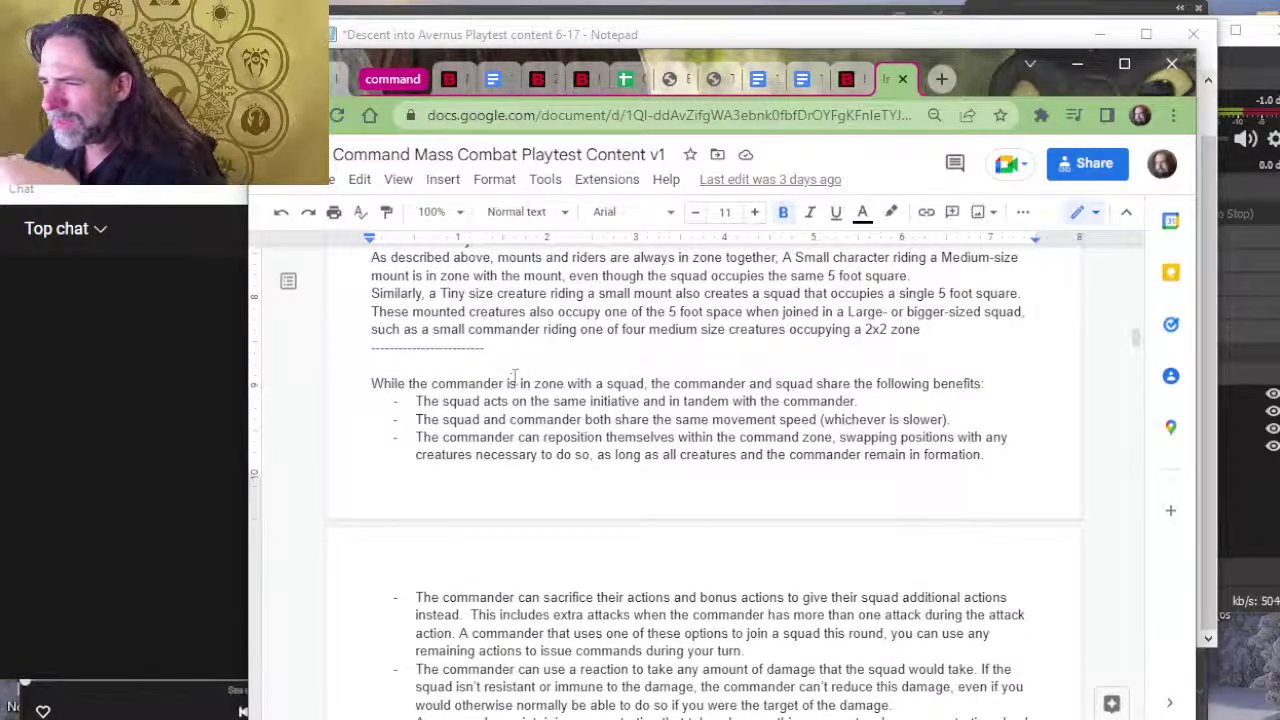
left_click(746, 355)
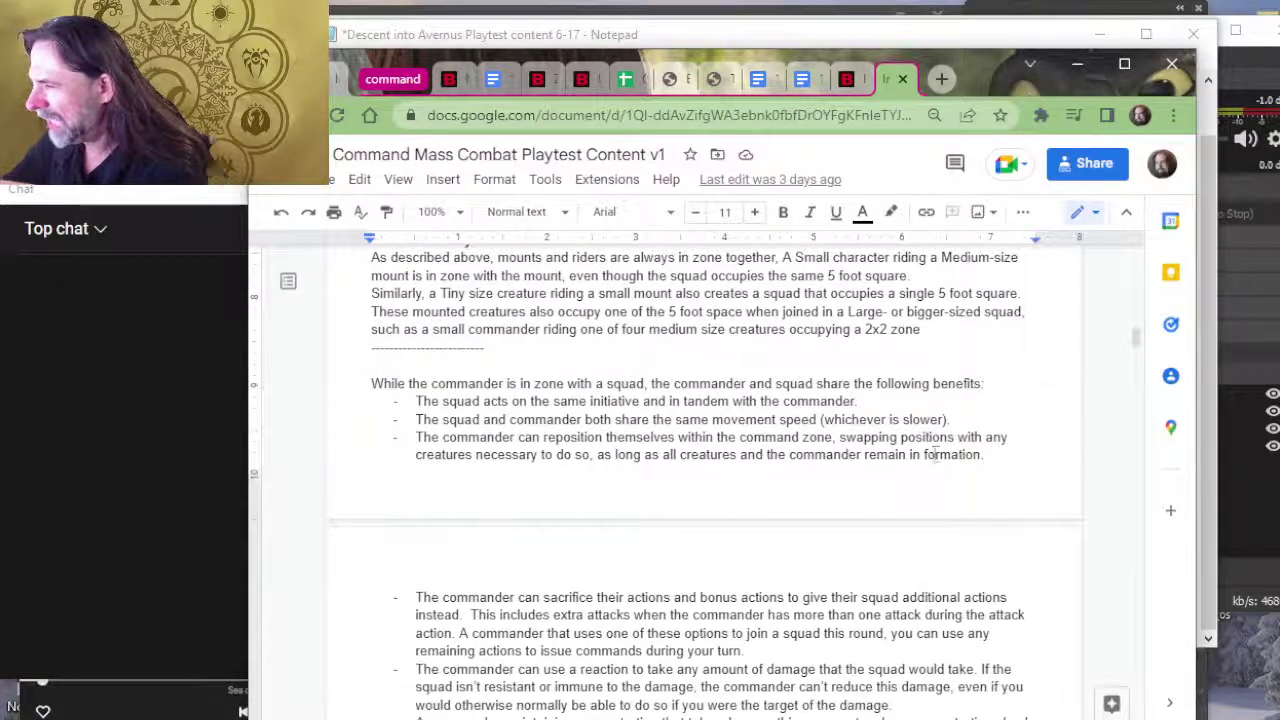
left_click_drag(946, 420, 835, 420)
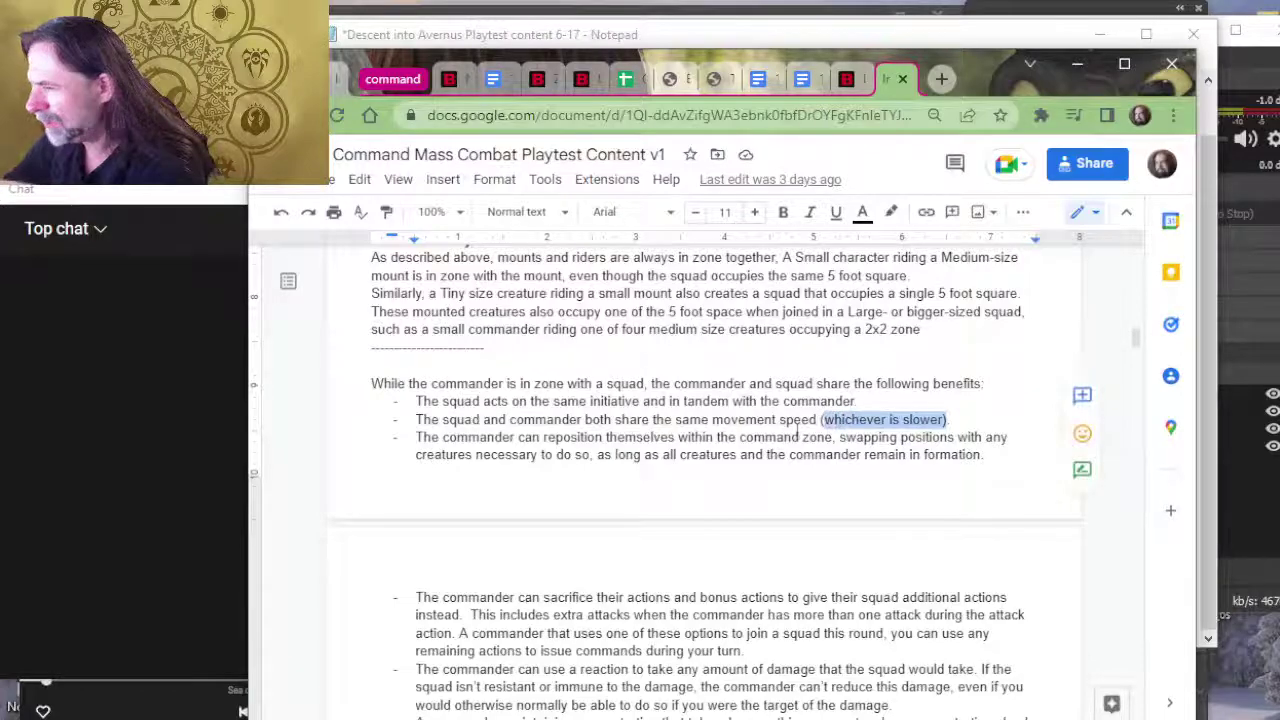
left_click(630, 420)
left_click(472, 366)
left_click_drag(472, 366, 510, 400)
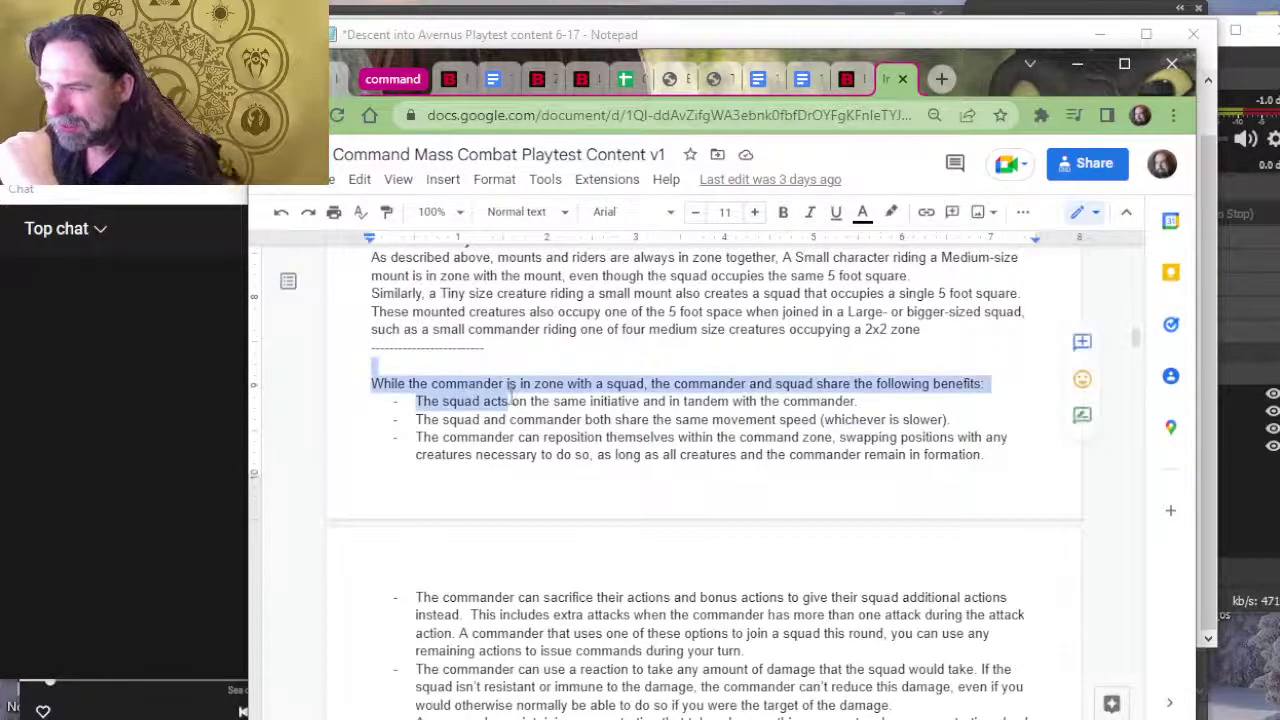
left_click(531, 420)
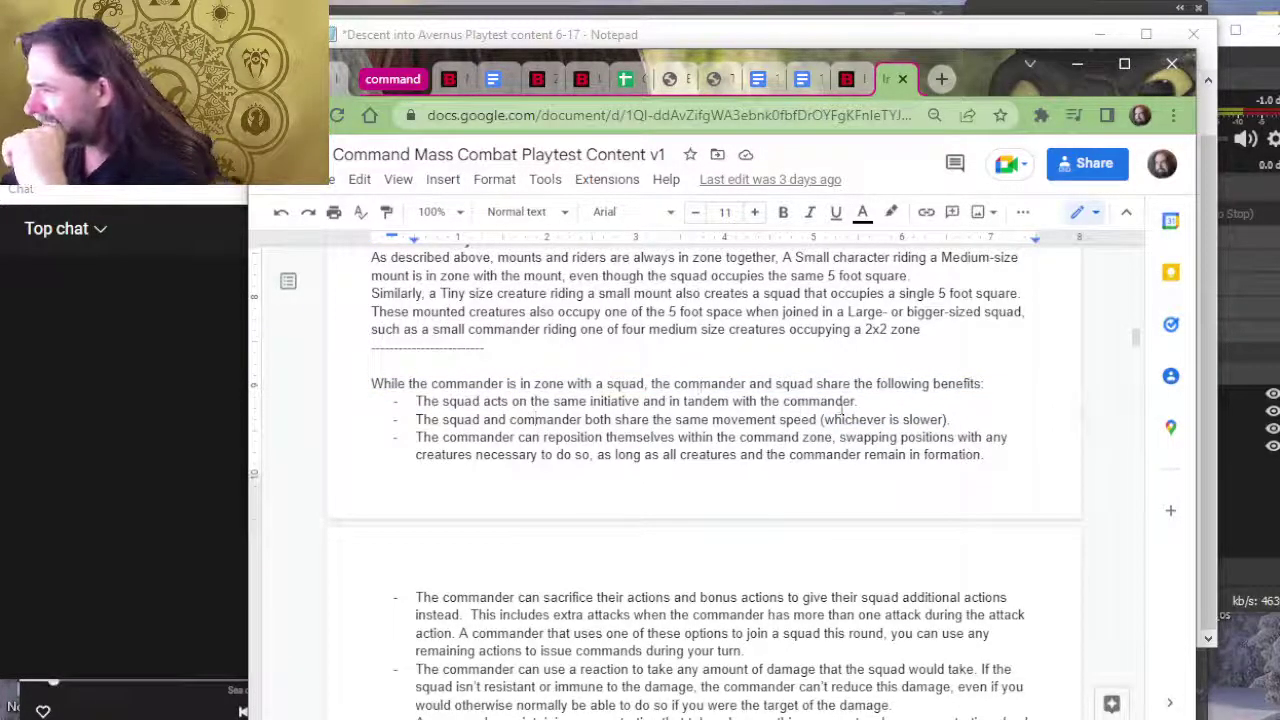
left_click_drag(866, 420, 916, 422)
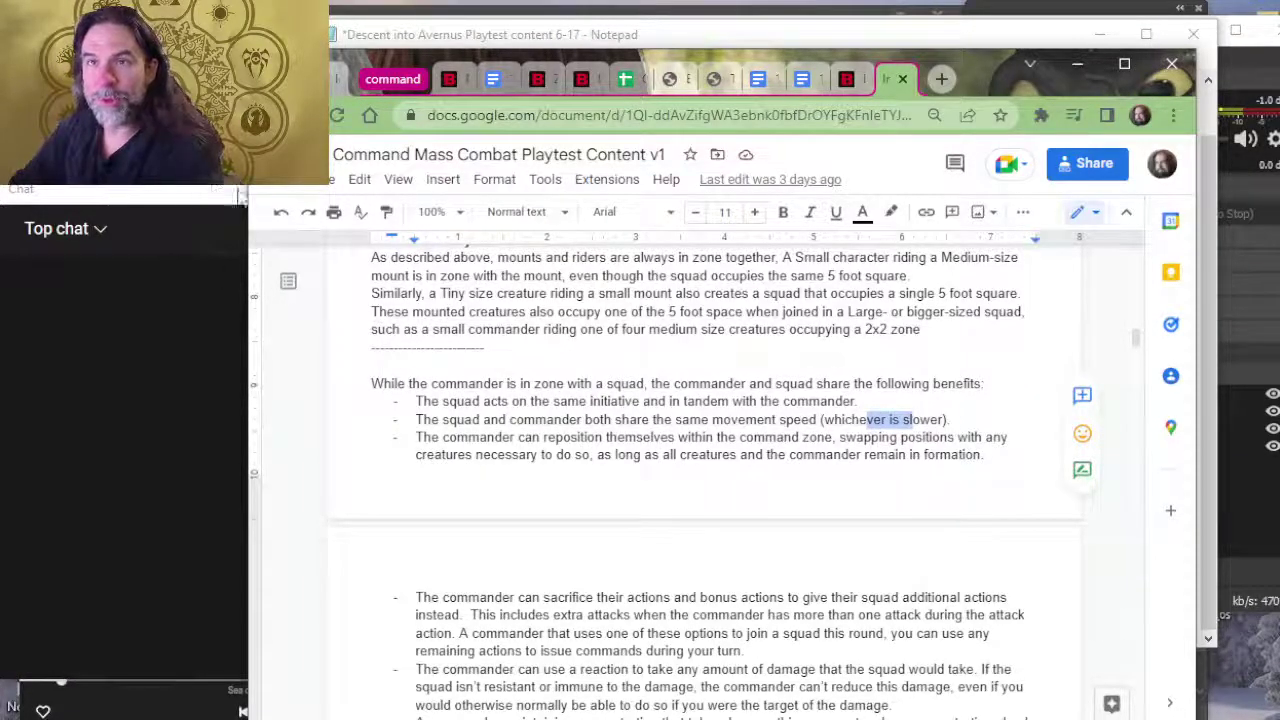
left_click(773, 342)
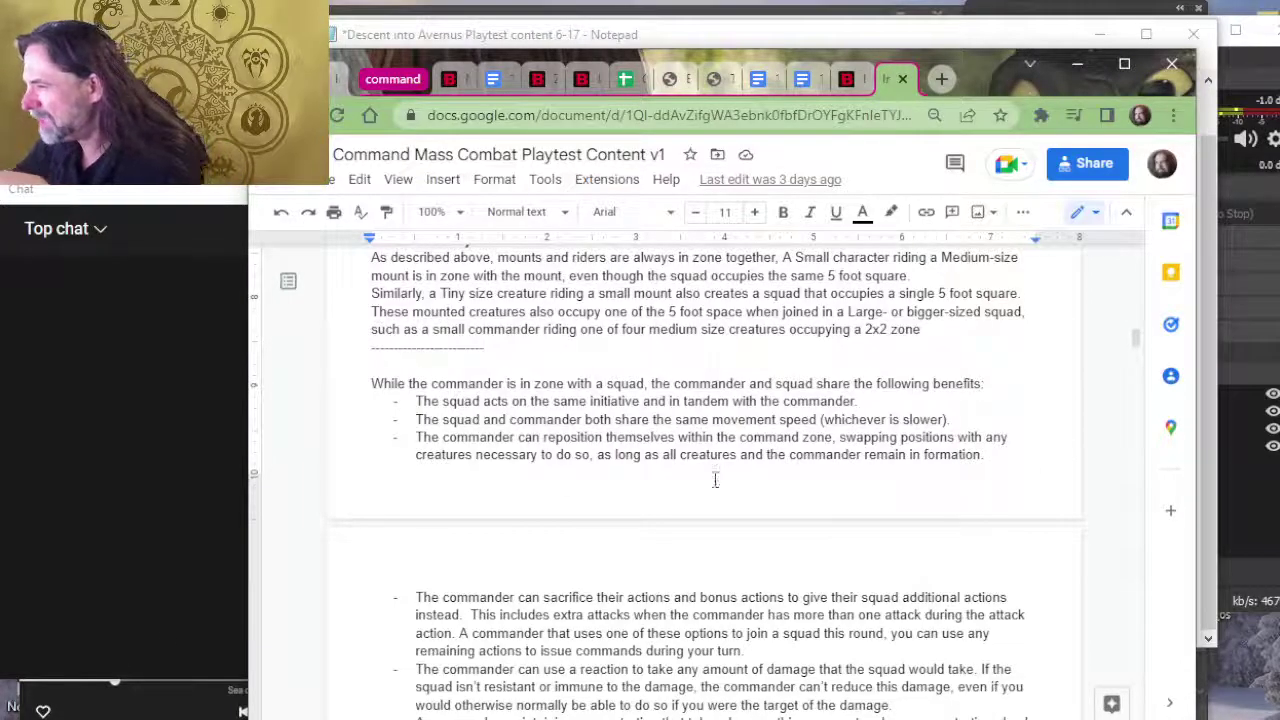
left_click_drag(790, 456, 688, 454)
left_click(822, 438)
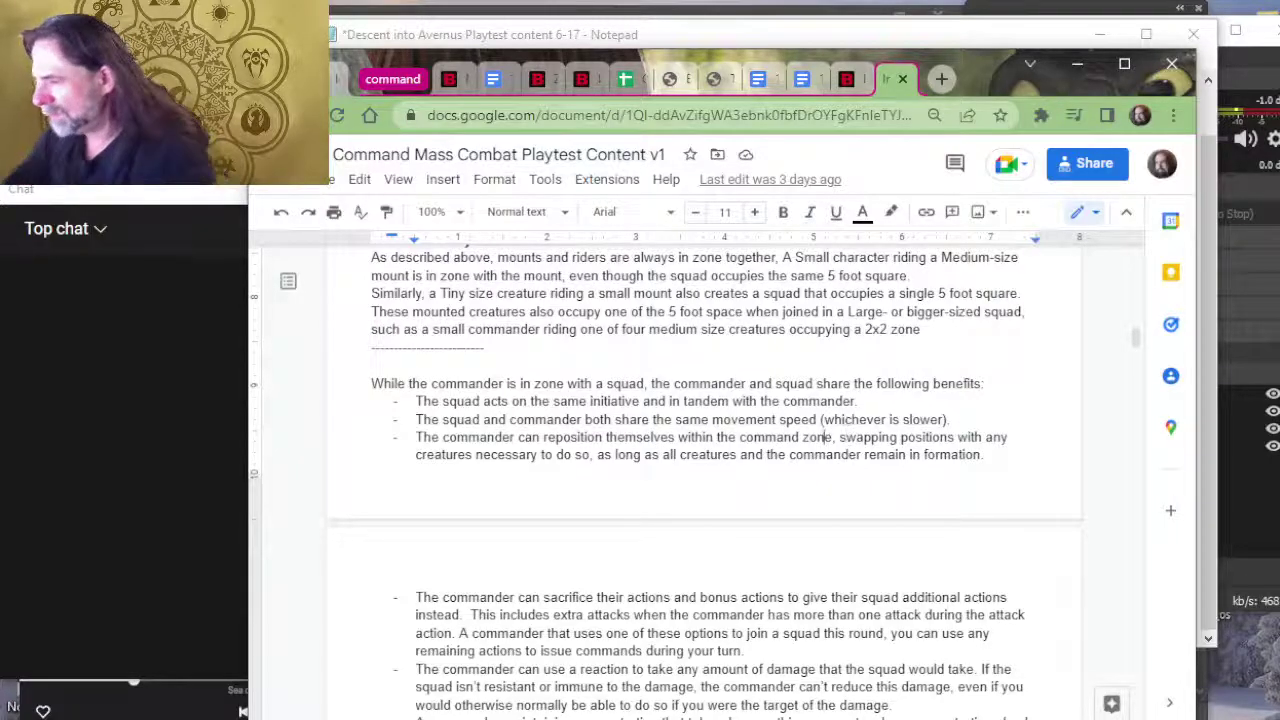
Step: Replace 'during movement' in the repositioning bullet with 'as part of movement' after 'command zone'
type("during moveme")
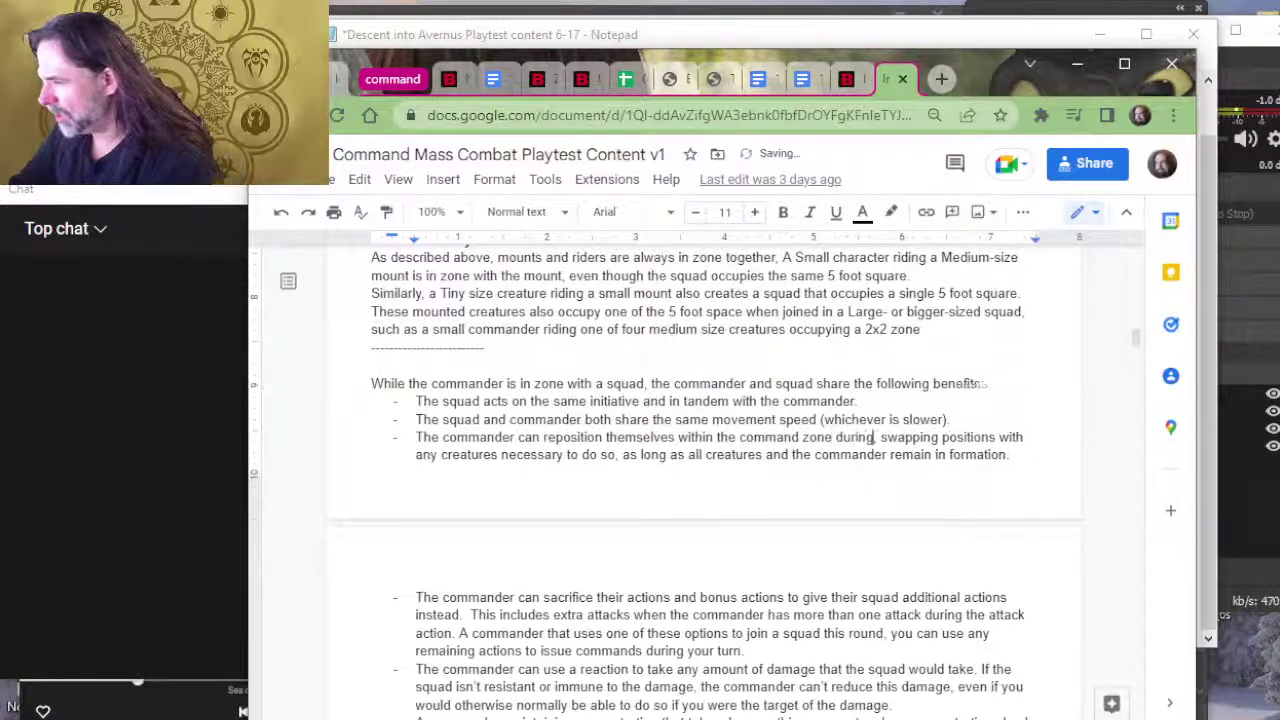
type("nt,")
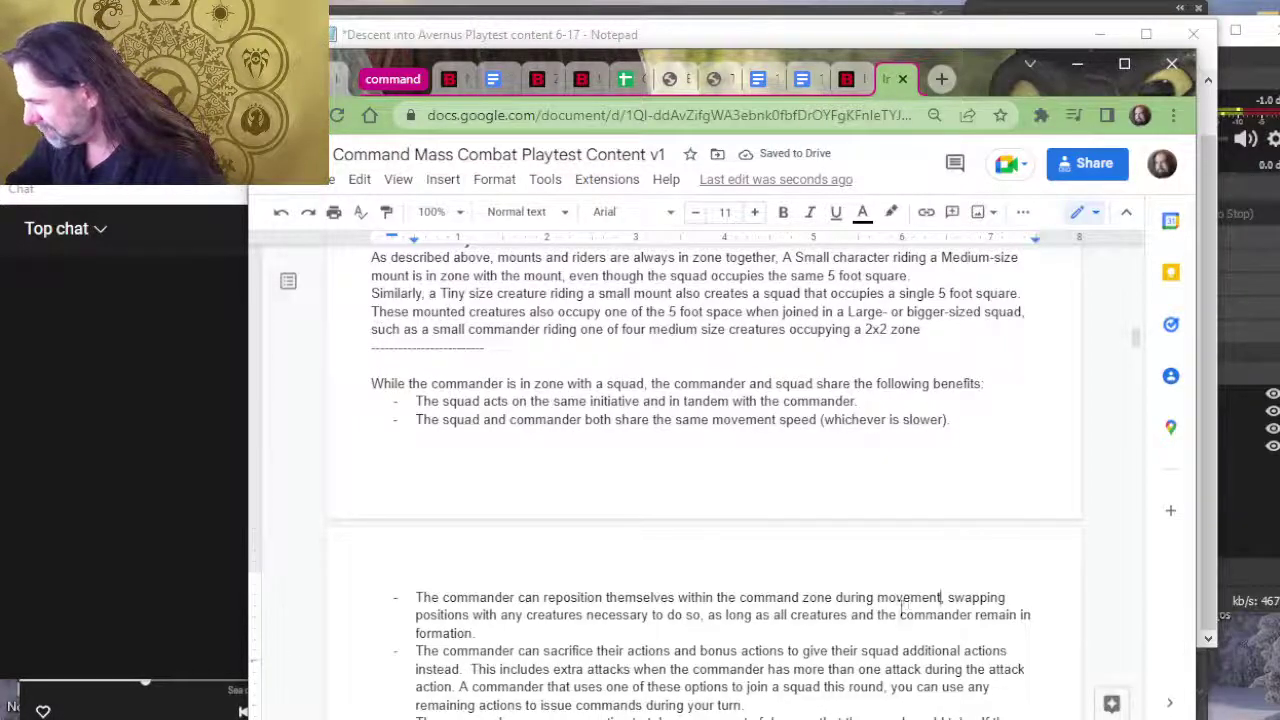
left_click_drag(944, 597, 841, 597)
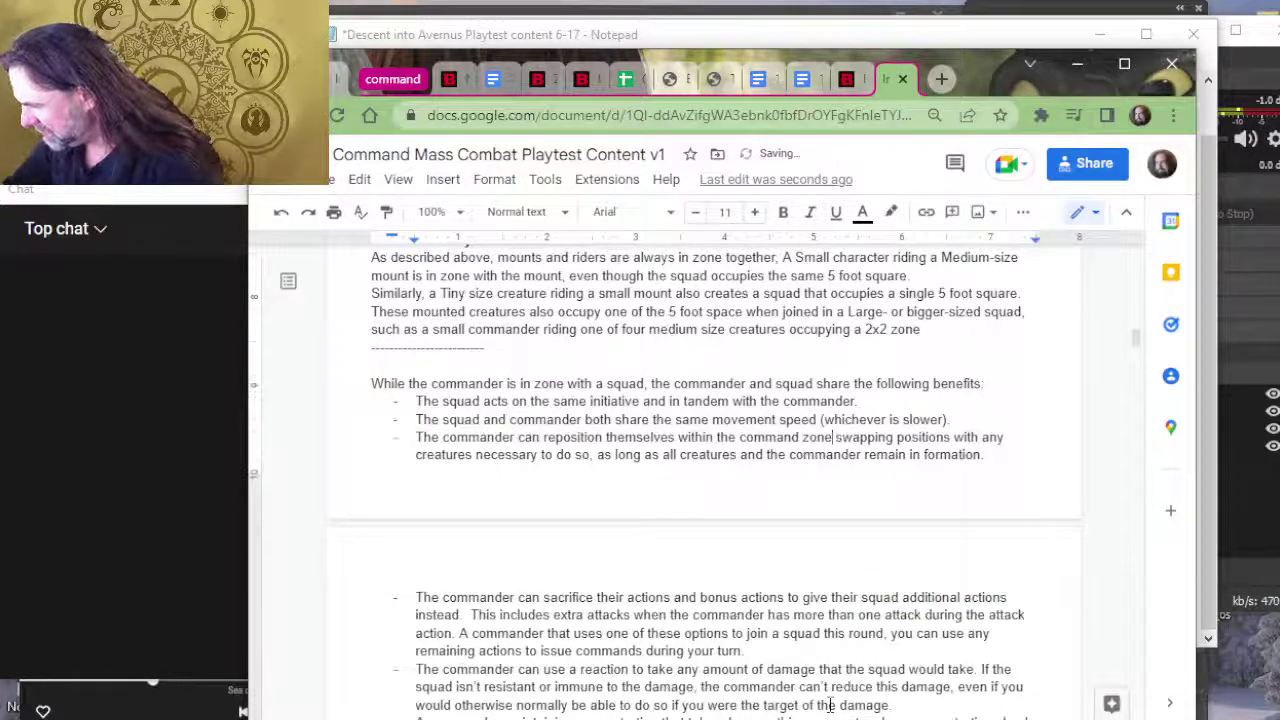
type("a s p")
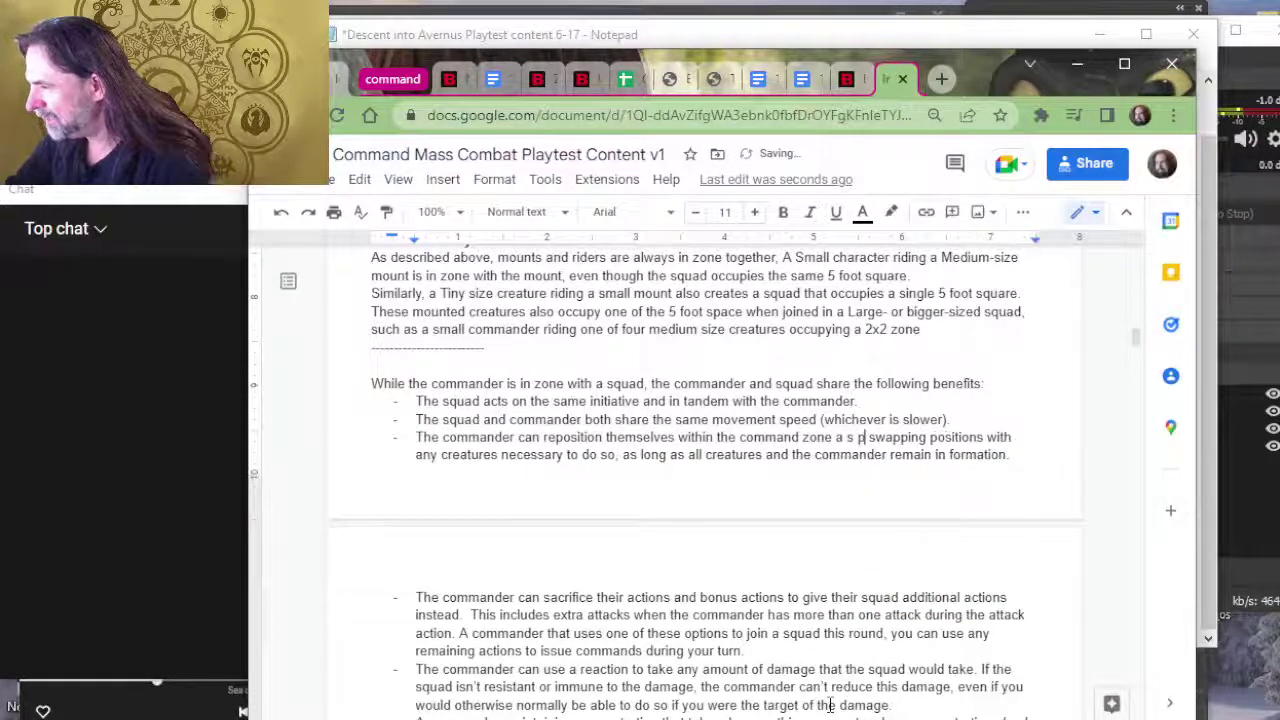
key("BackSpace")
key("BackSpace")
type("s")
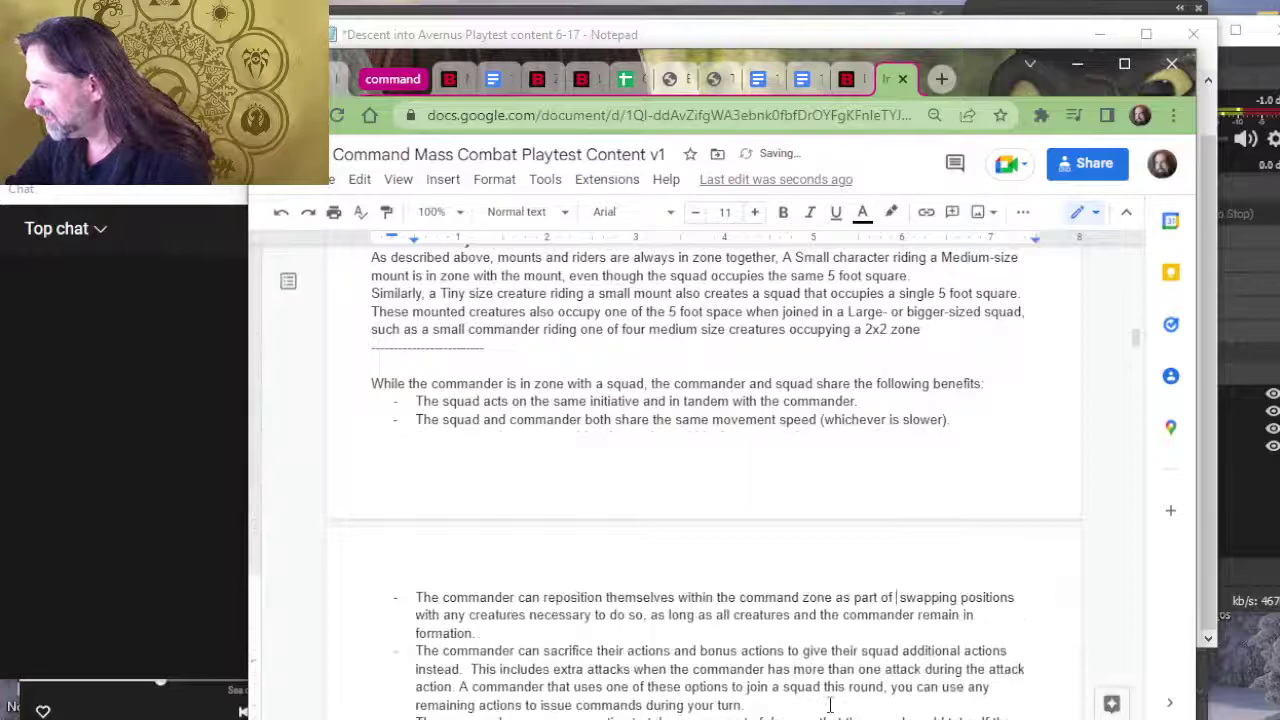
type(" part of movement")
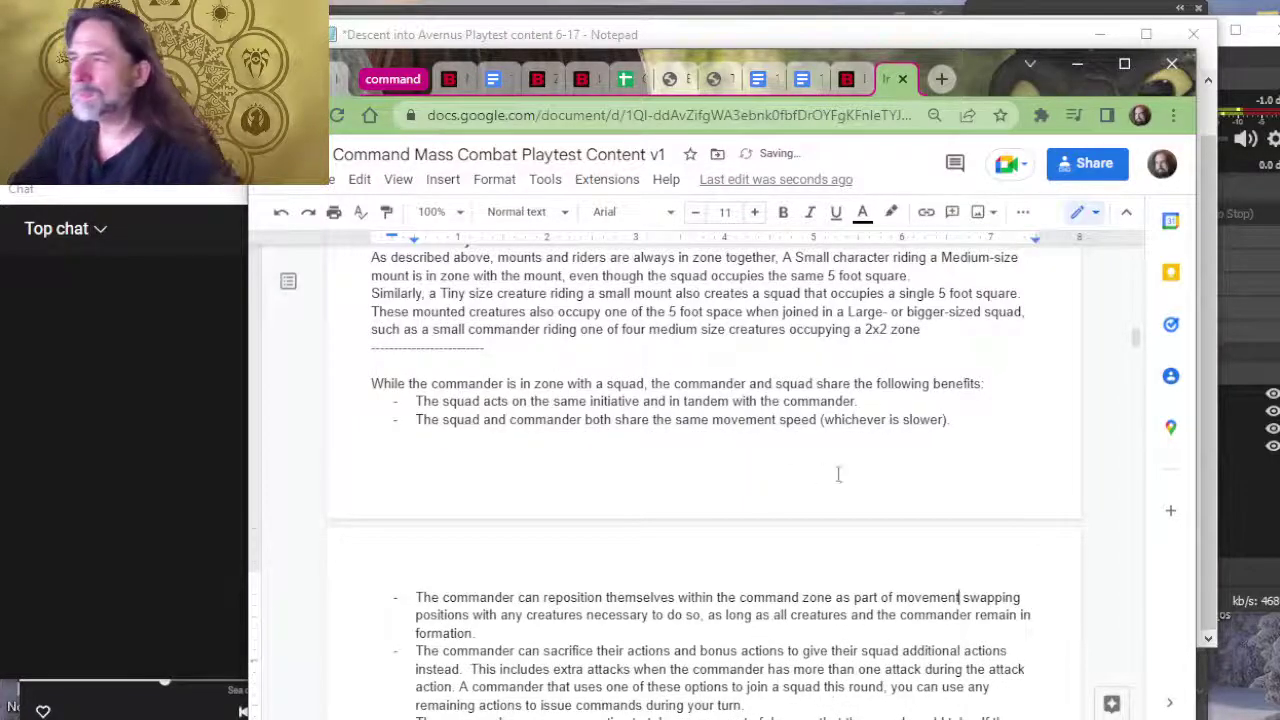
scroll(985, 404, "down", 3)
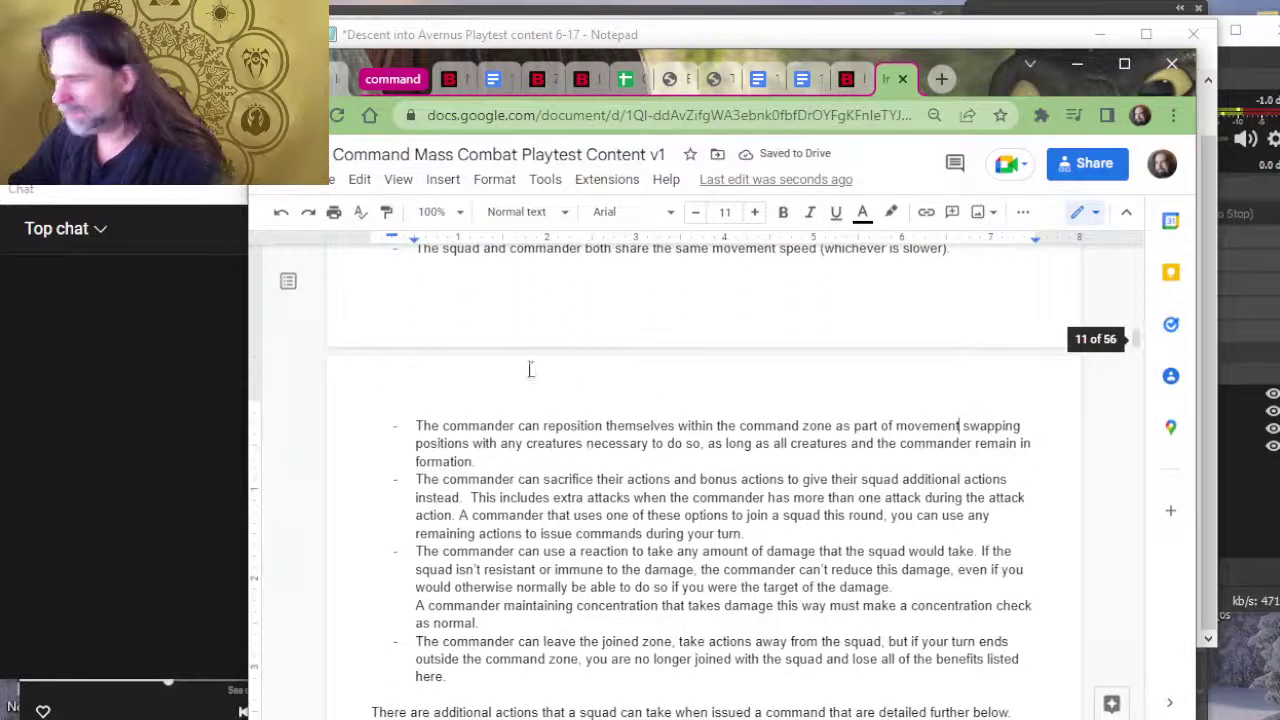
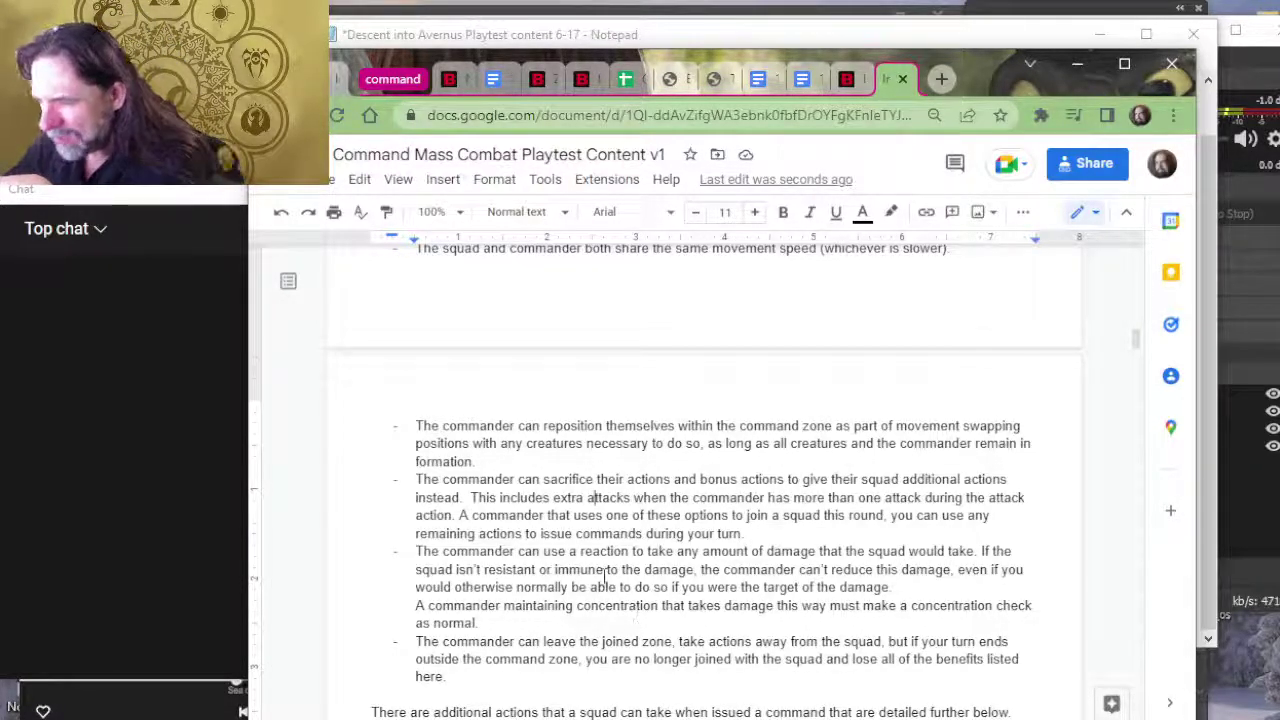
Step: Reread the commander bullets, selecting 'immune' through 'damage' in the reaction bullet and checking the last bullet
scroll(641, 620, "down", 2)
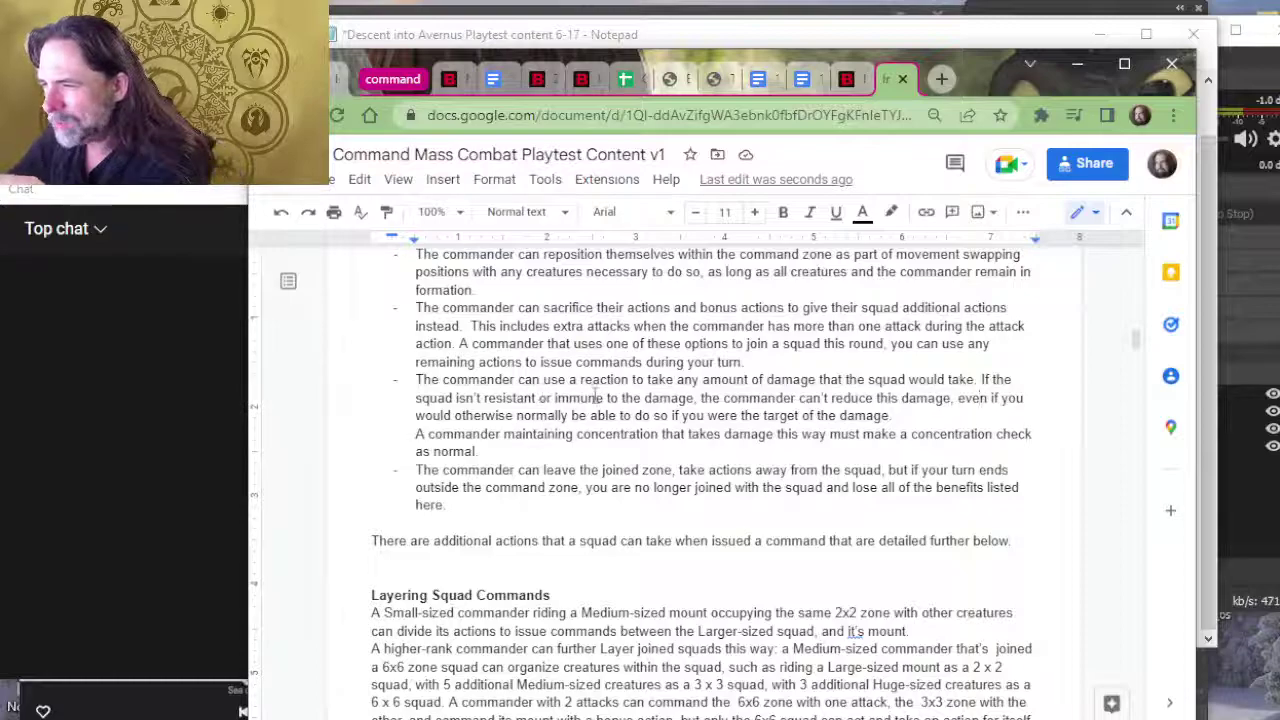
double_click(563, 397)
left_click_drag(596, 398, 692, 400)
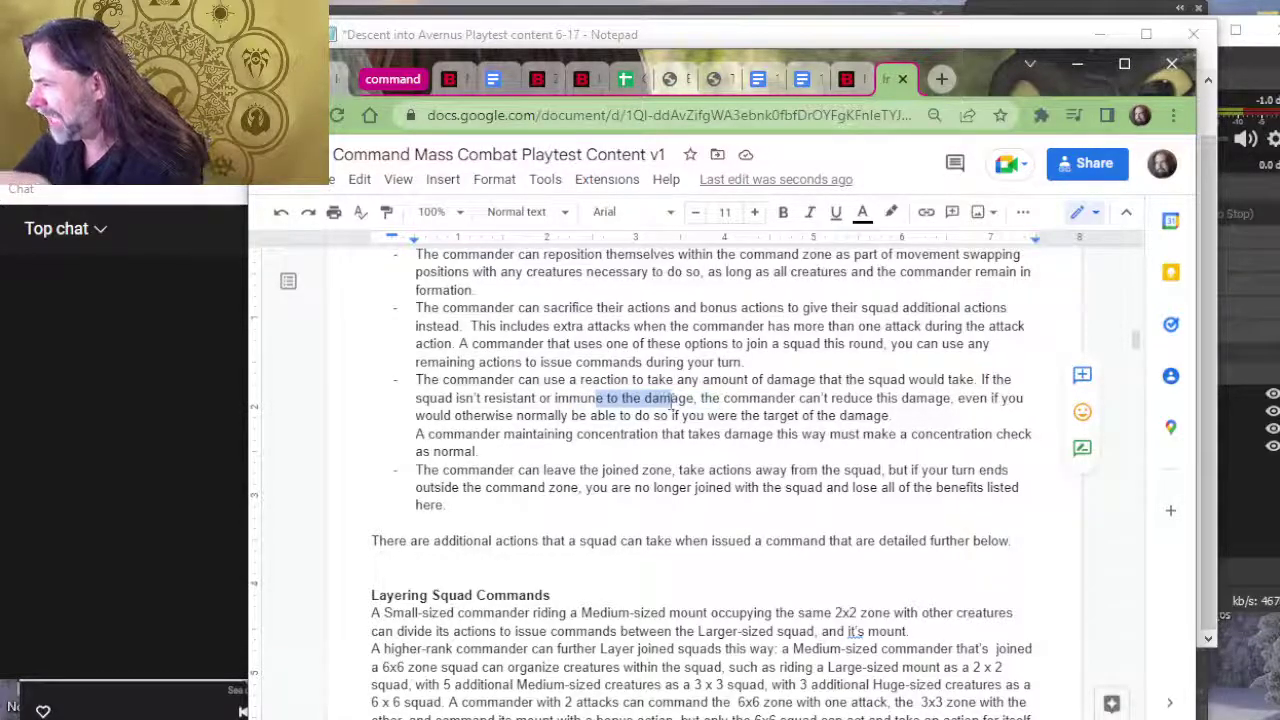
left_click(669, 399)
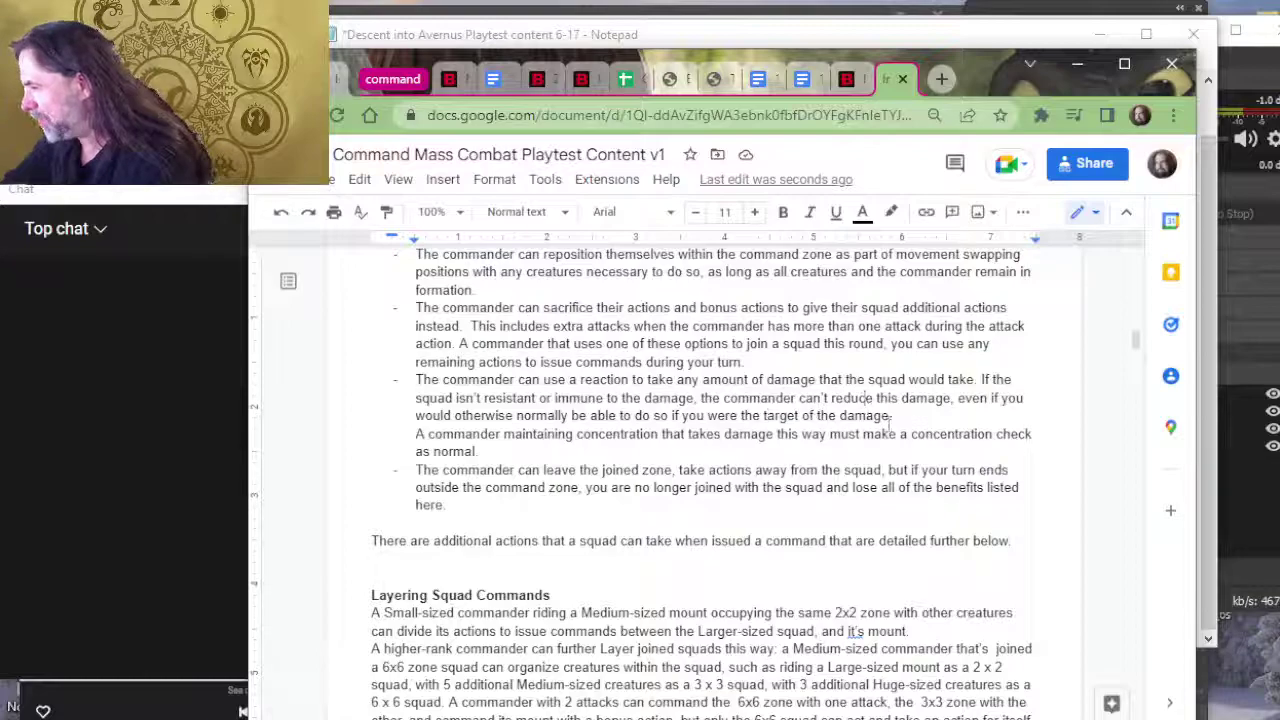
left_click(586, 489)
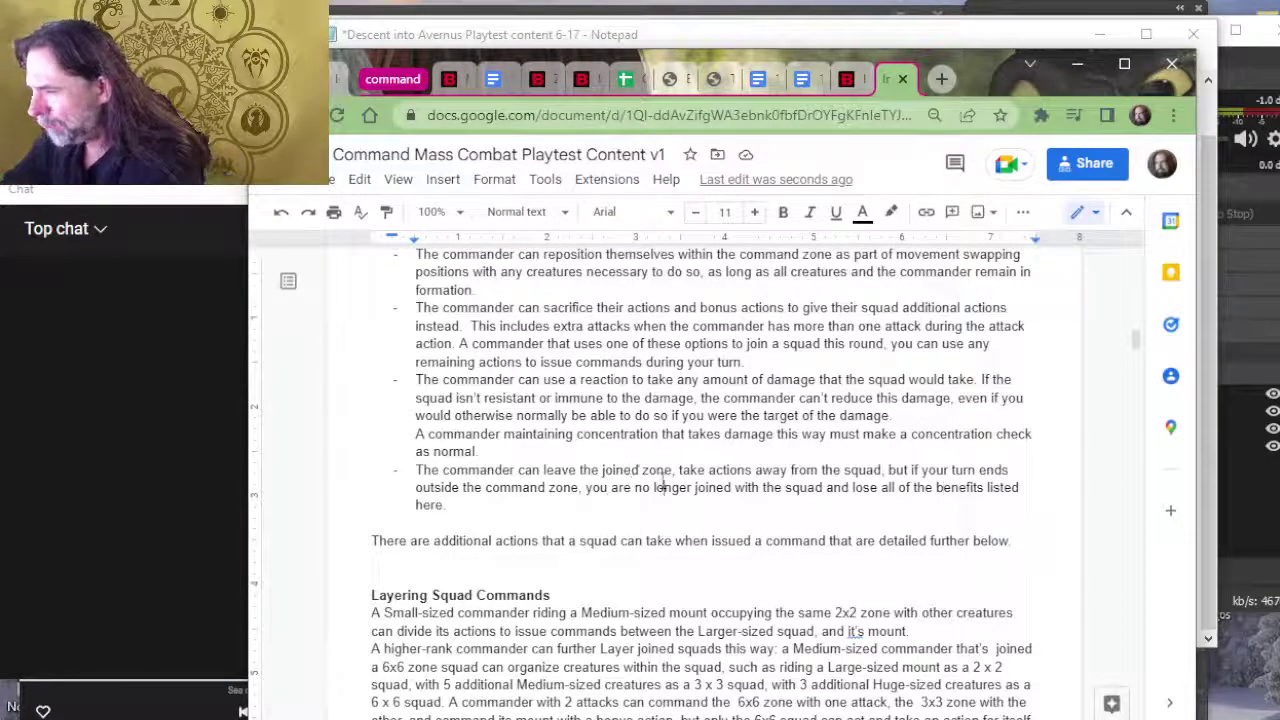
left_click(791, 469)
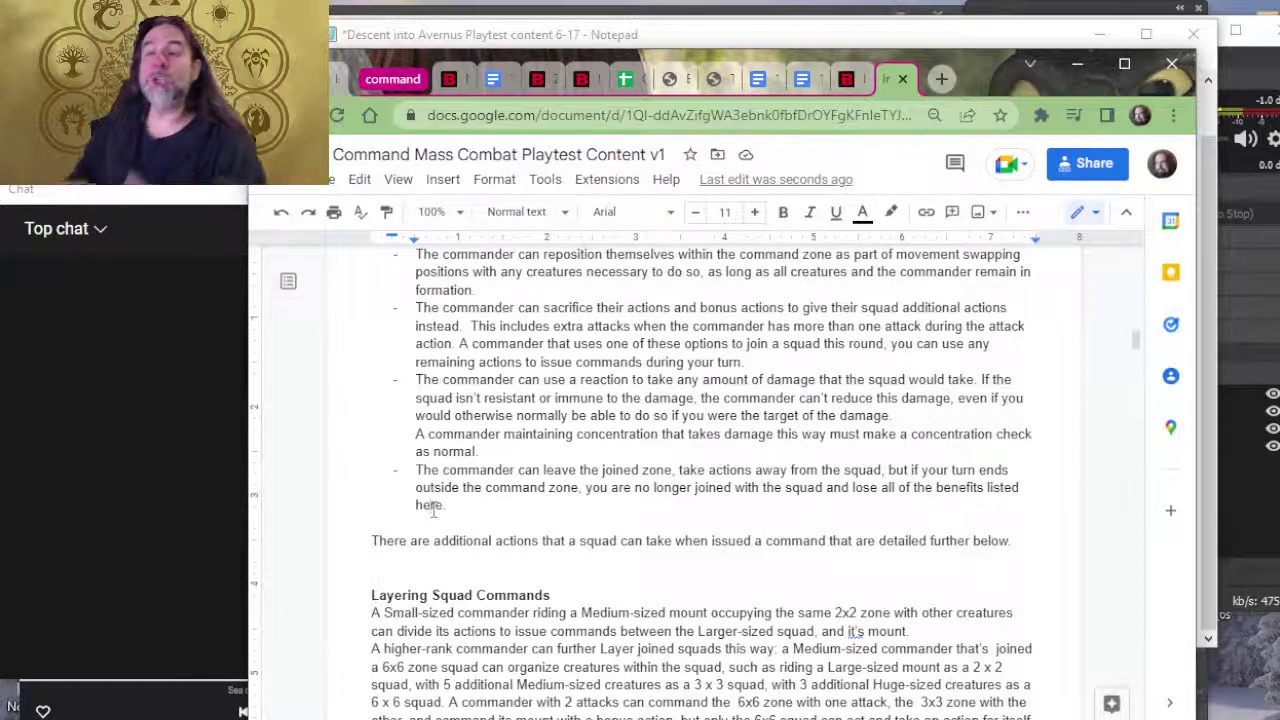
Step: Show the Infernal War Machines page at its Hit Points rules, then return to the Notepad notes
left_click(535, 30)
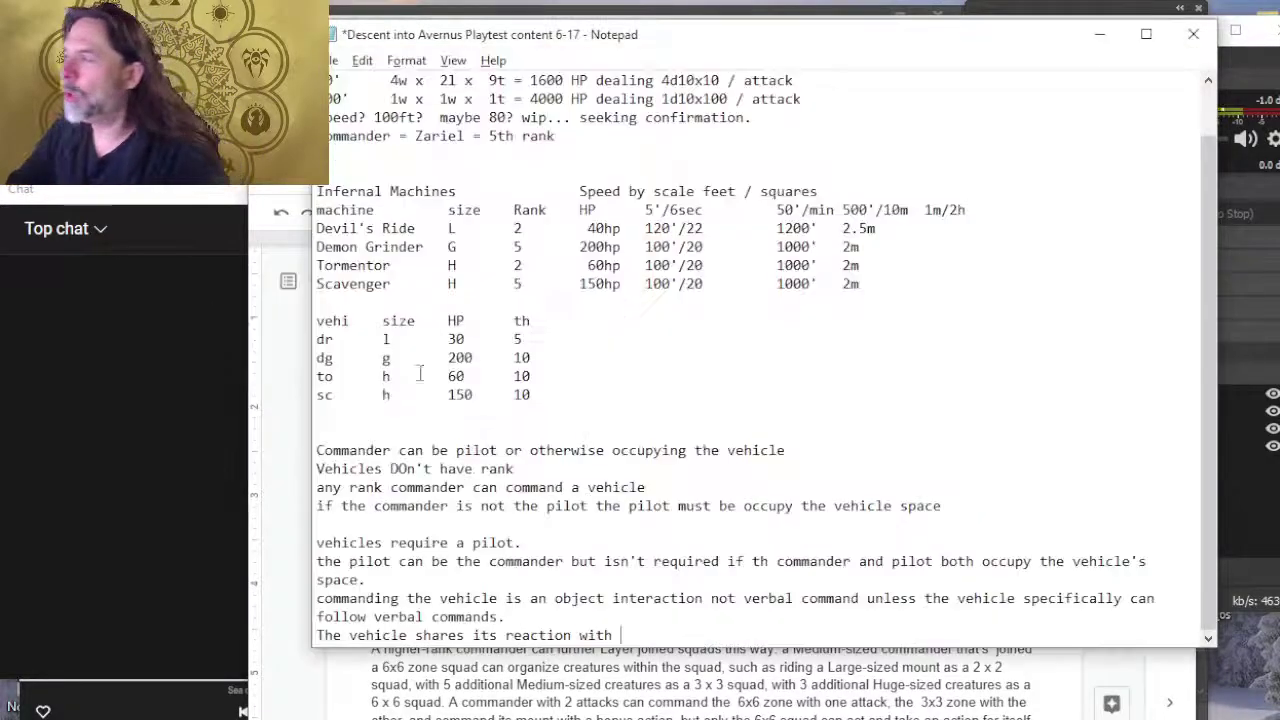
key("alt+Tab")
key("Tab")
key("shift+Tab")
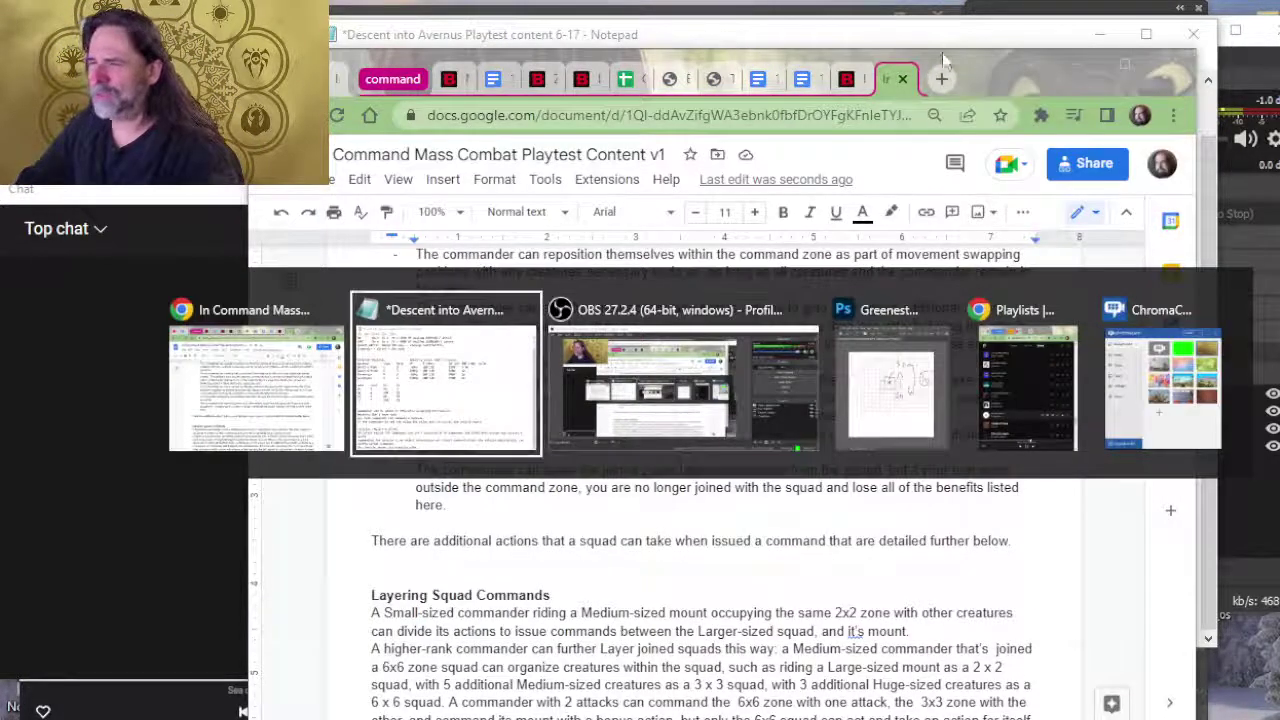
key("shift+Tab")
left_click(836, 79)
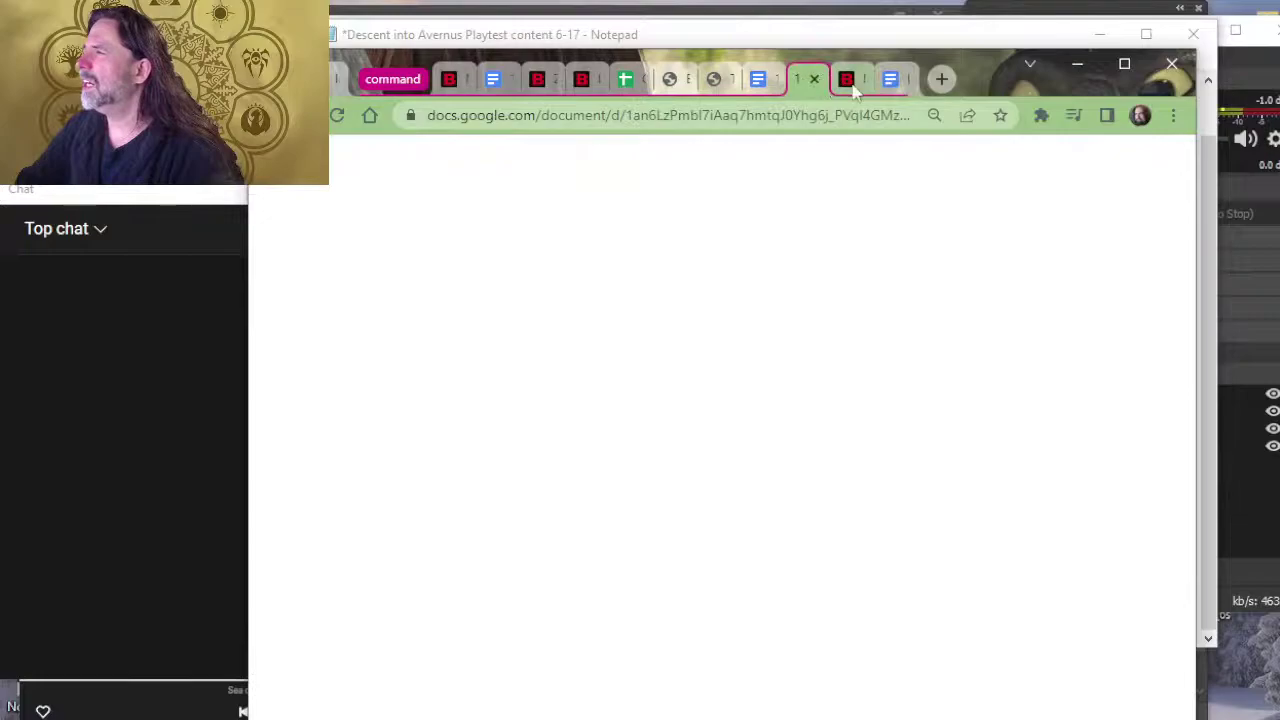
scroll(818, 347, "up", 5)
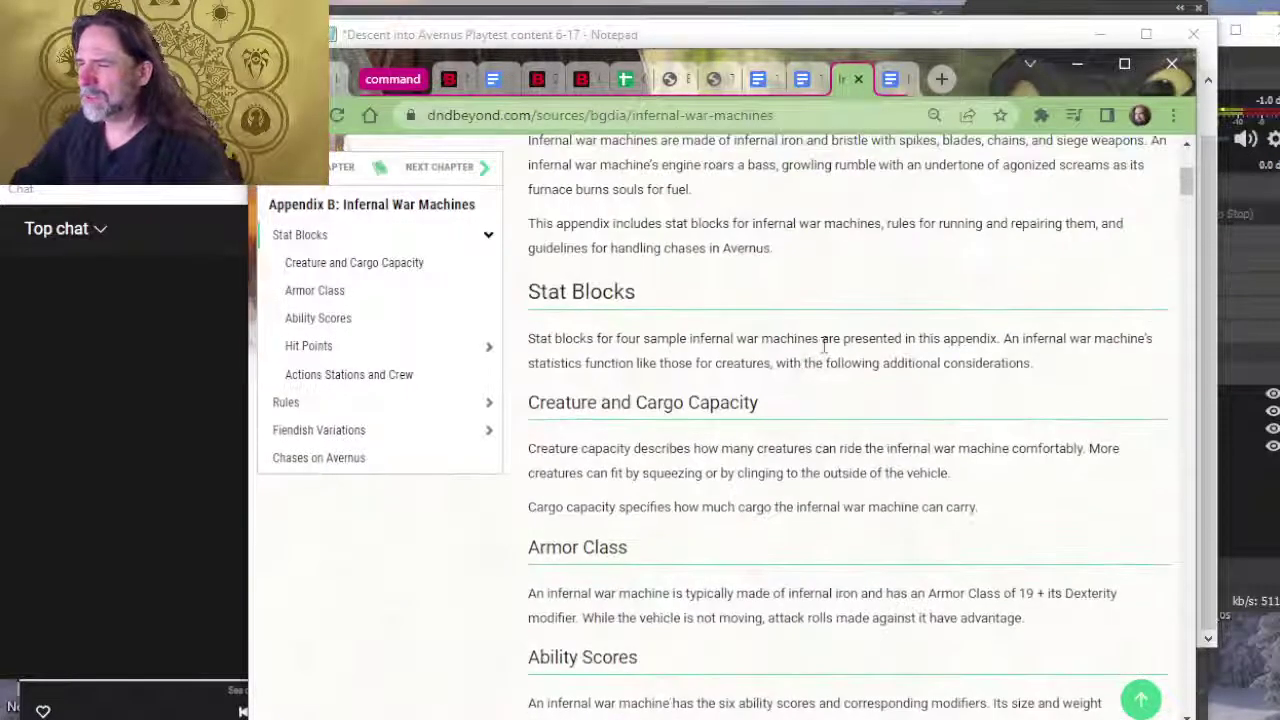
scroll(822, 344, "down", 3)
scroll(824, 344, "down", 2)
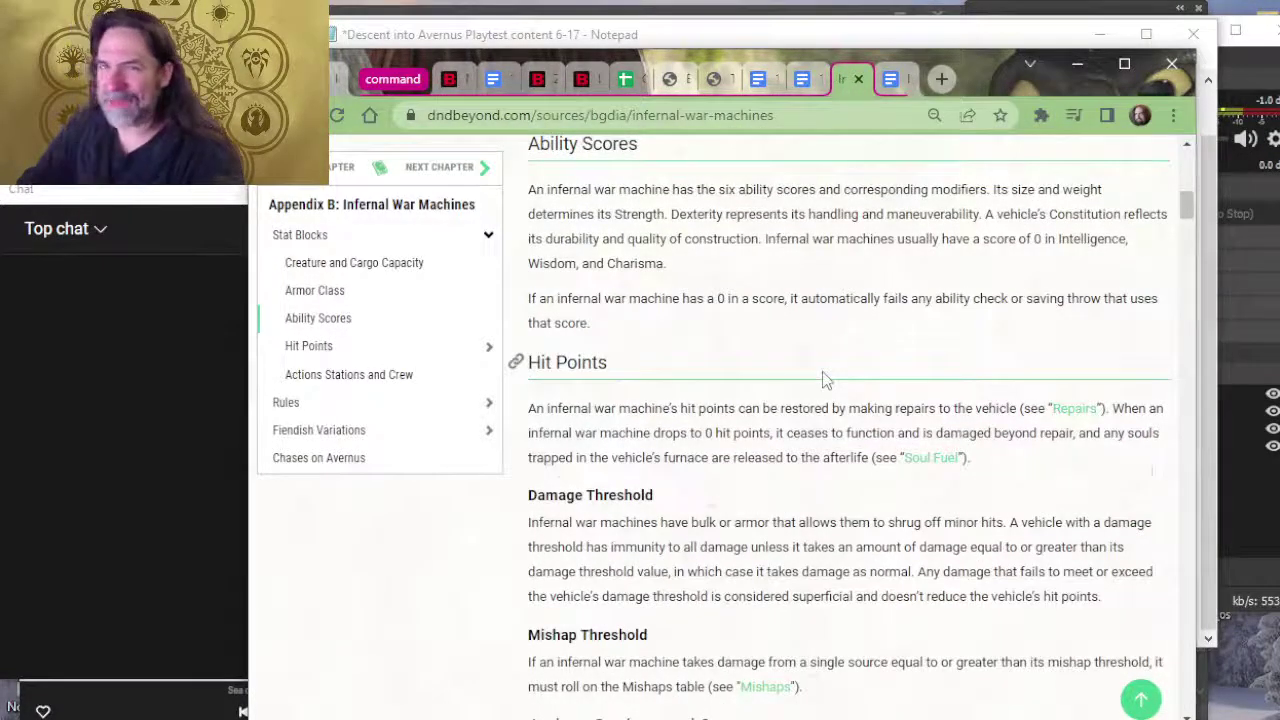
key("alt+Tab")
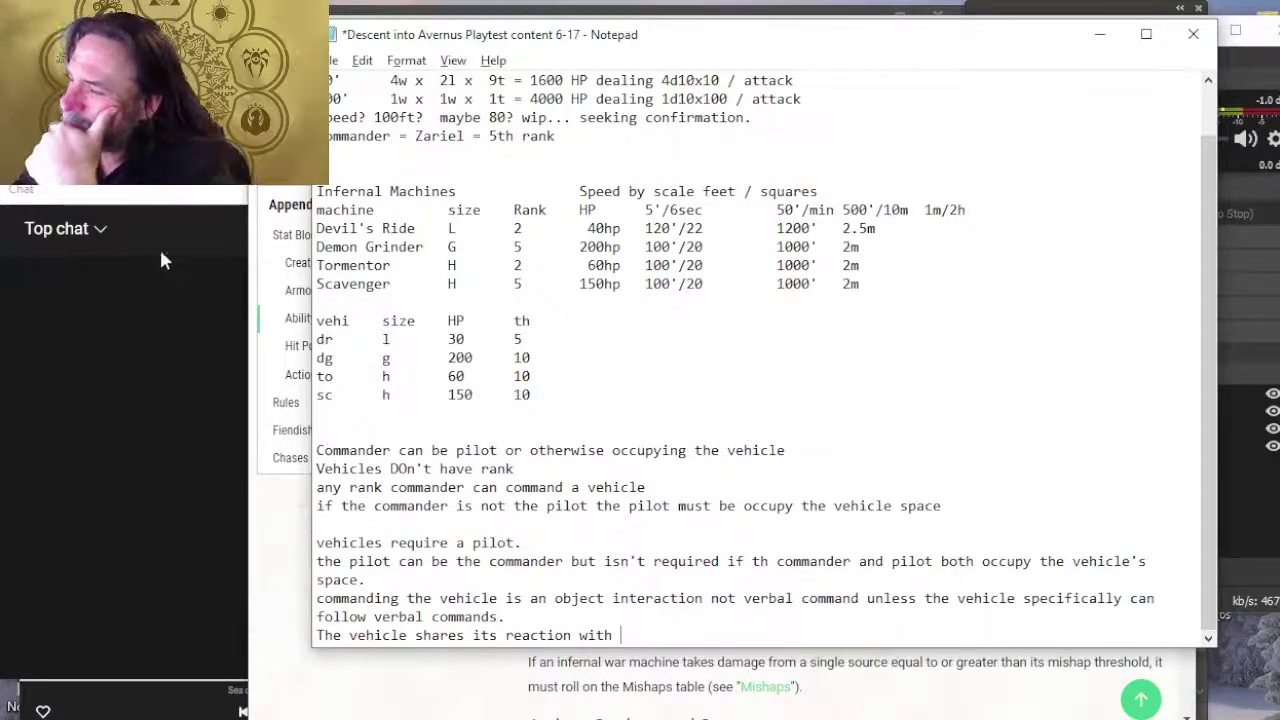
Step: Cut the unfinished last Notepad line back to 'The vehicle ' and move on to Photoshop
scroll(600, 680, "down", 2)
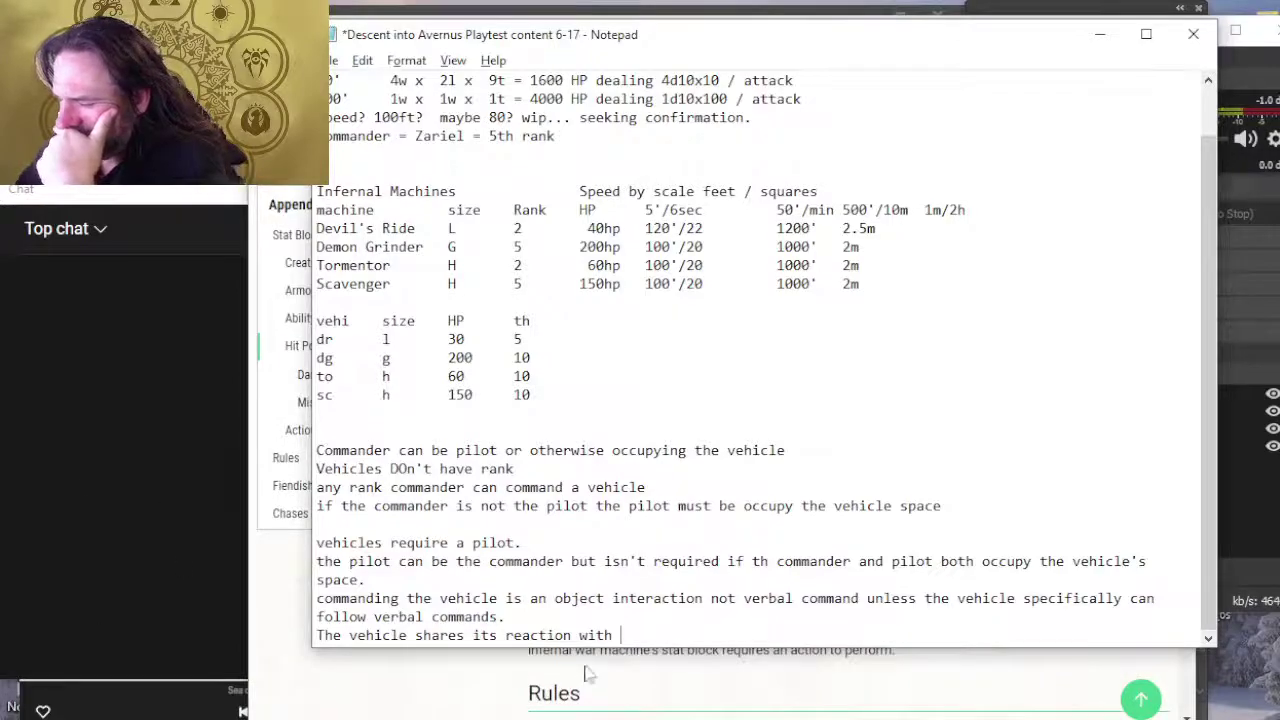
scroll(663, 680, "down", 2)
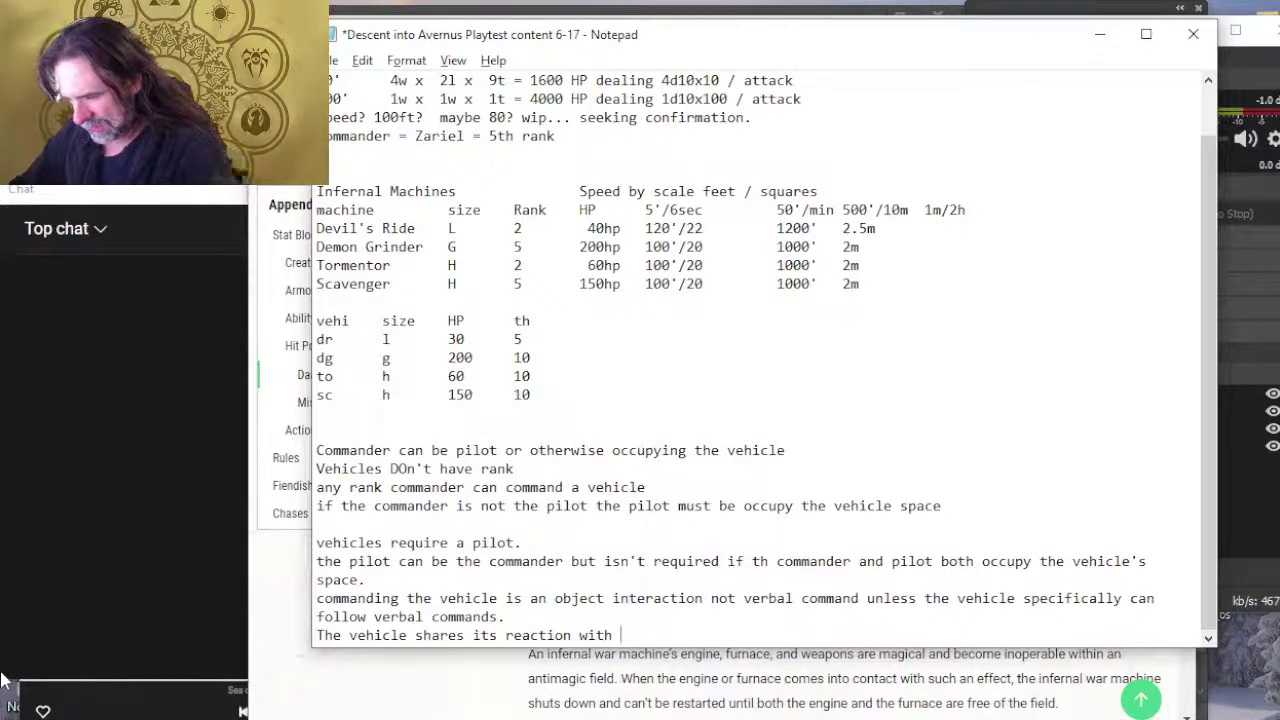
type("the pilot")
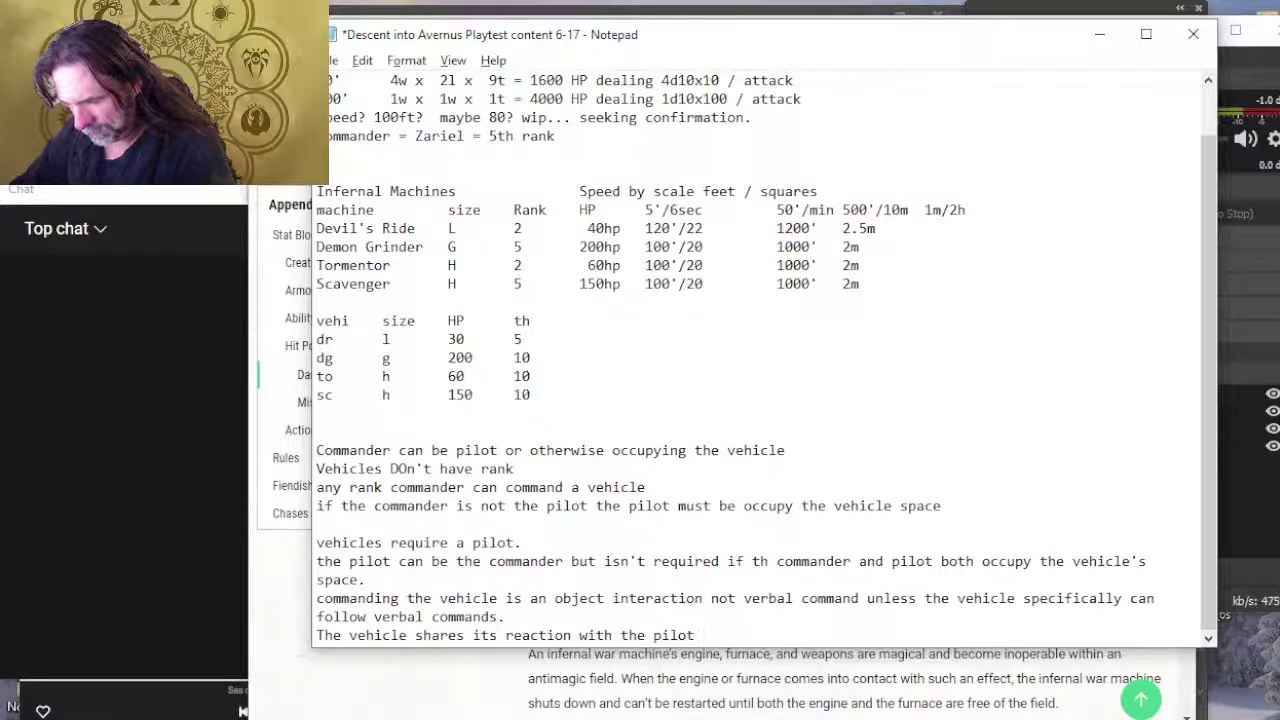
type("(wh")
key("BackSpace")
key("BackSpace")
key("BackSpace")
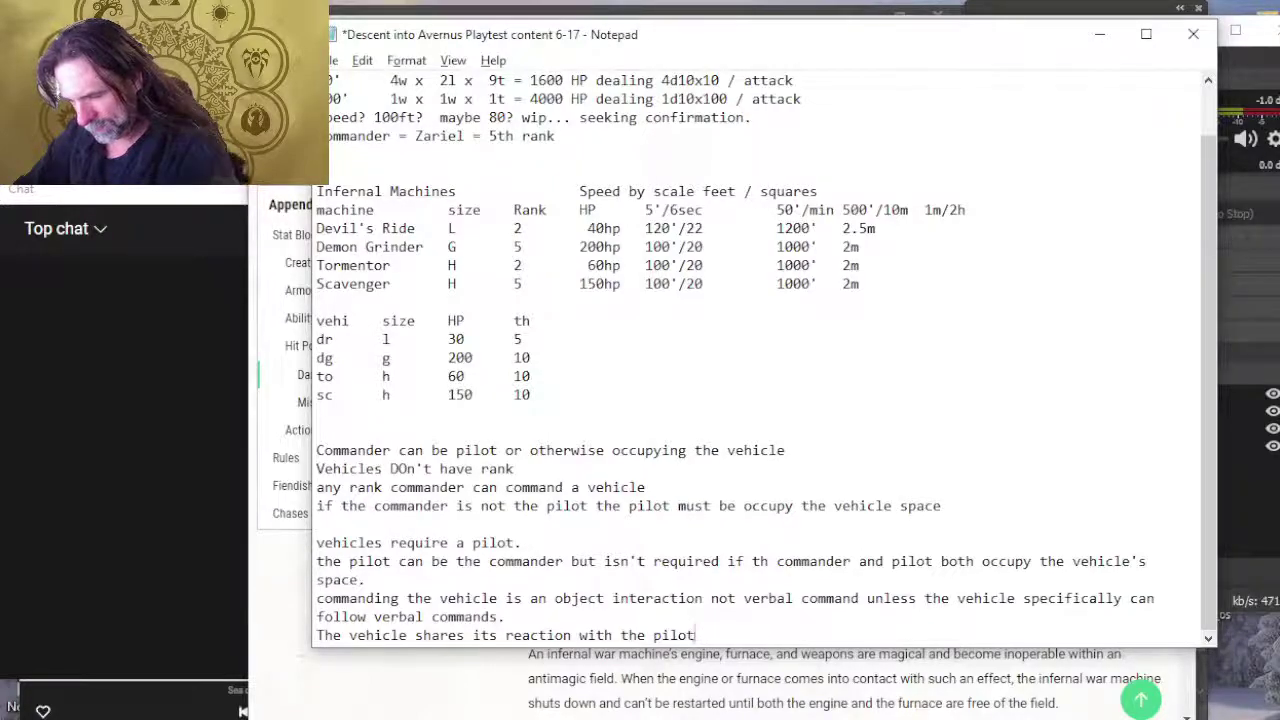
key("BackSpace")
key("BackSpace")
key("BackSpace")
key("BackSpace")
key("BackSpace")
key("BackSpace")
key("BackSpace")
key("BackSpace")
key("BackSpace")
key("BackSpace")
key("BackSpace")
key("BackSpace")
key("BackSpace")
key("BackSpace")
key("BackSpace")
key("BackSpace")
key("BackSpace")
key("BackSpace")
key("BackSpace")
key("BackSpace")
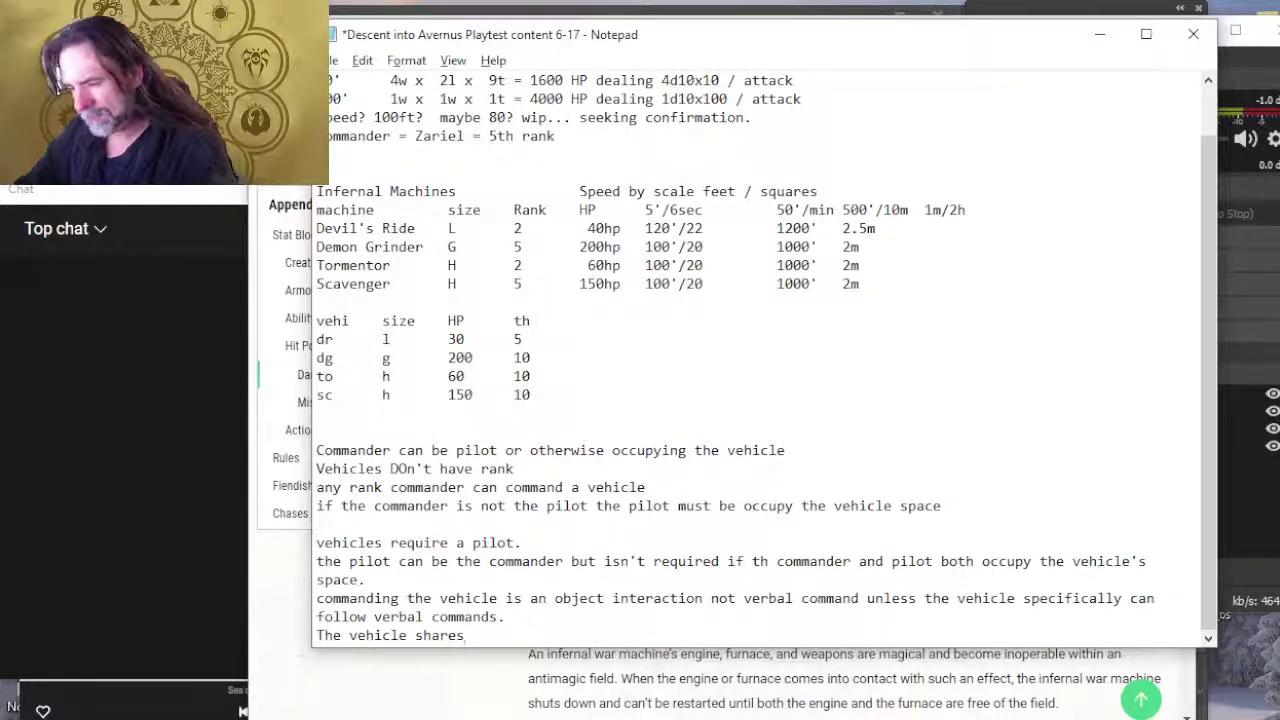
key("BackSpace")
key("BackSpace")
key("BackSpace")
key("BackSpace")
key("BackSpace")
key("BackSpace")
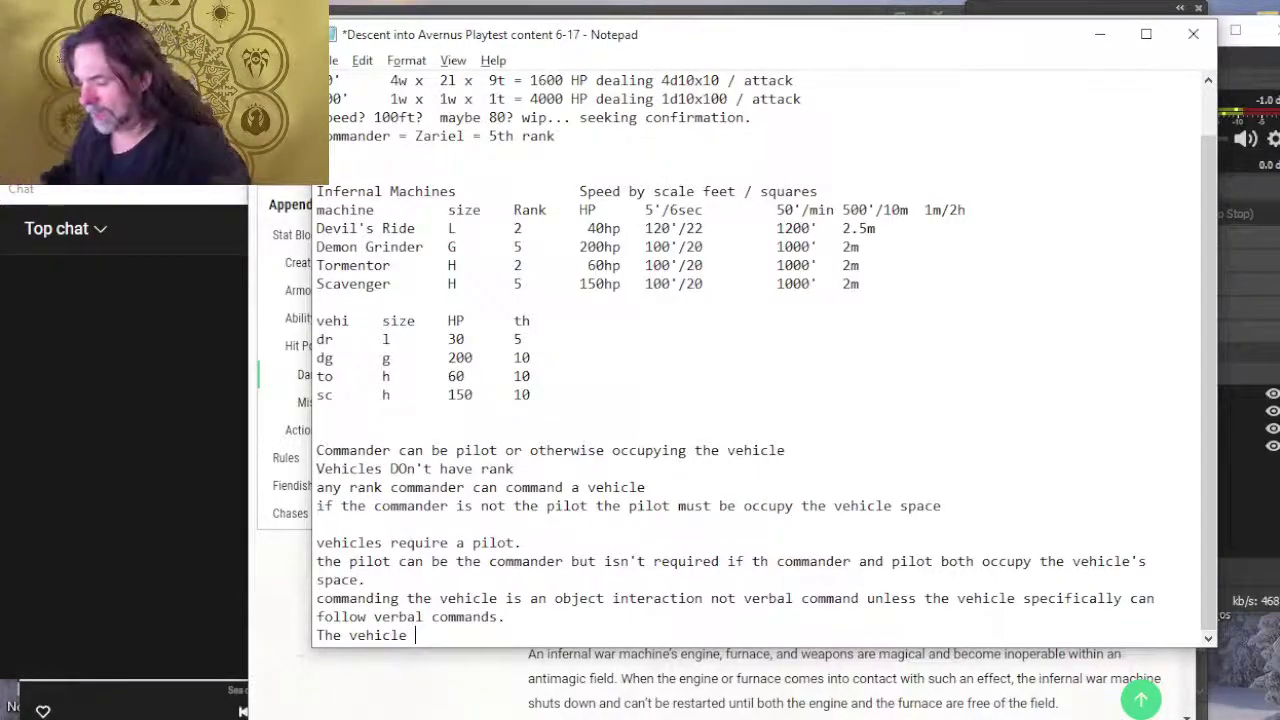
key("alt+Tab")
key("alt+Tab")
key("alt+Tab")
key("alt+Tab")
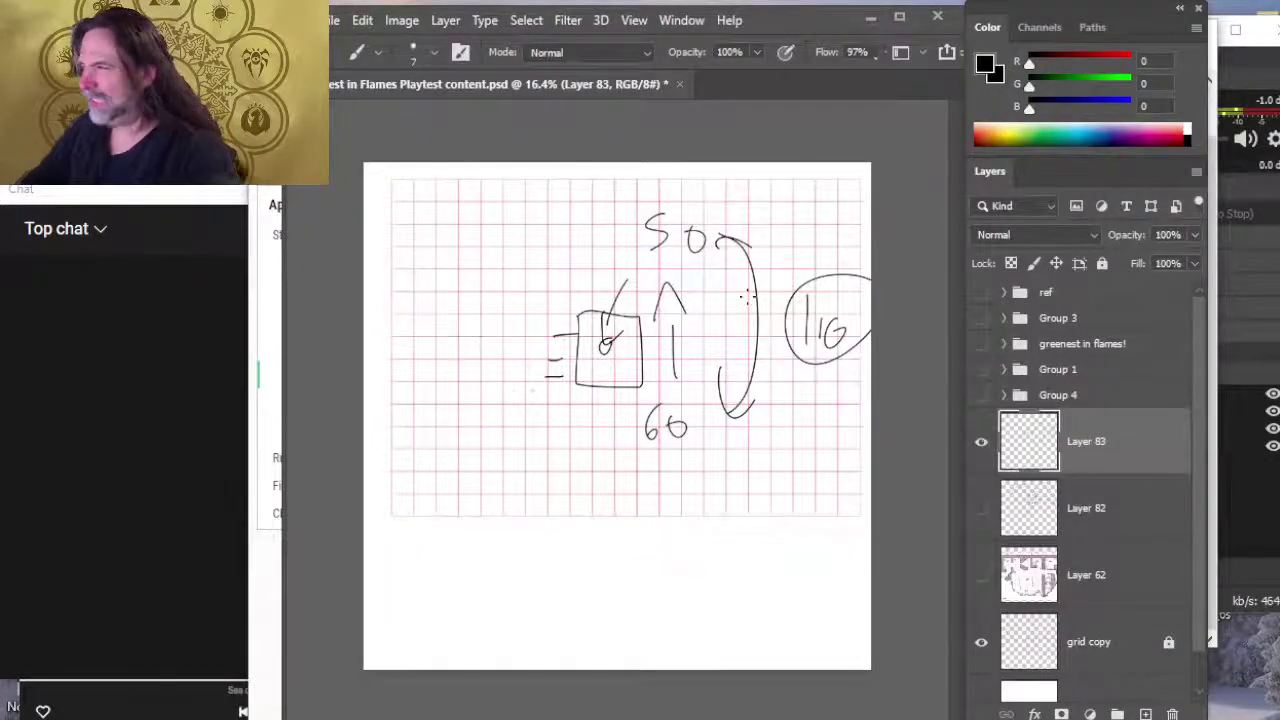
Step: Delete sketch layers 83 and 82, add a new layer and draw a square near the grid's top
key("Delete")
left_click(981, 460)
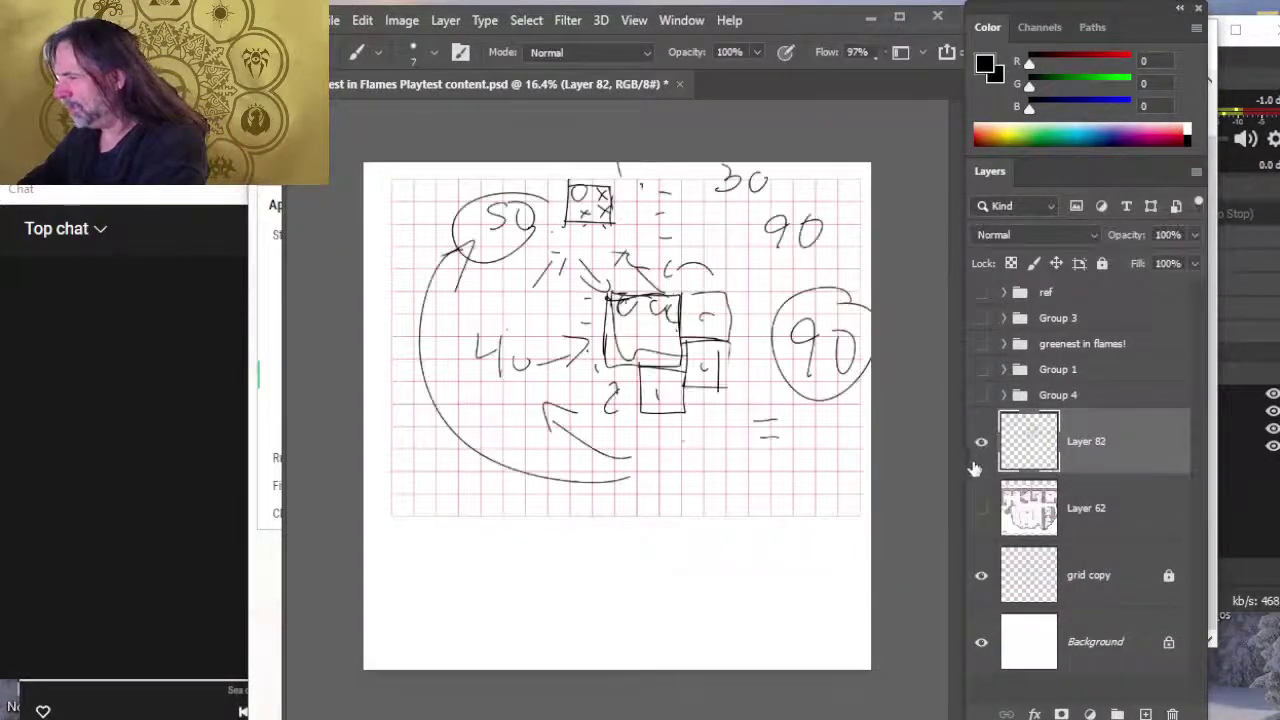
key("Delete")
left_click(1146, 713)
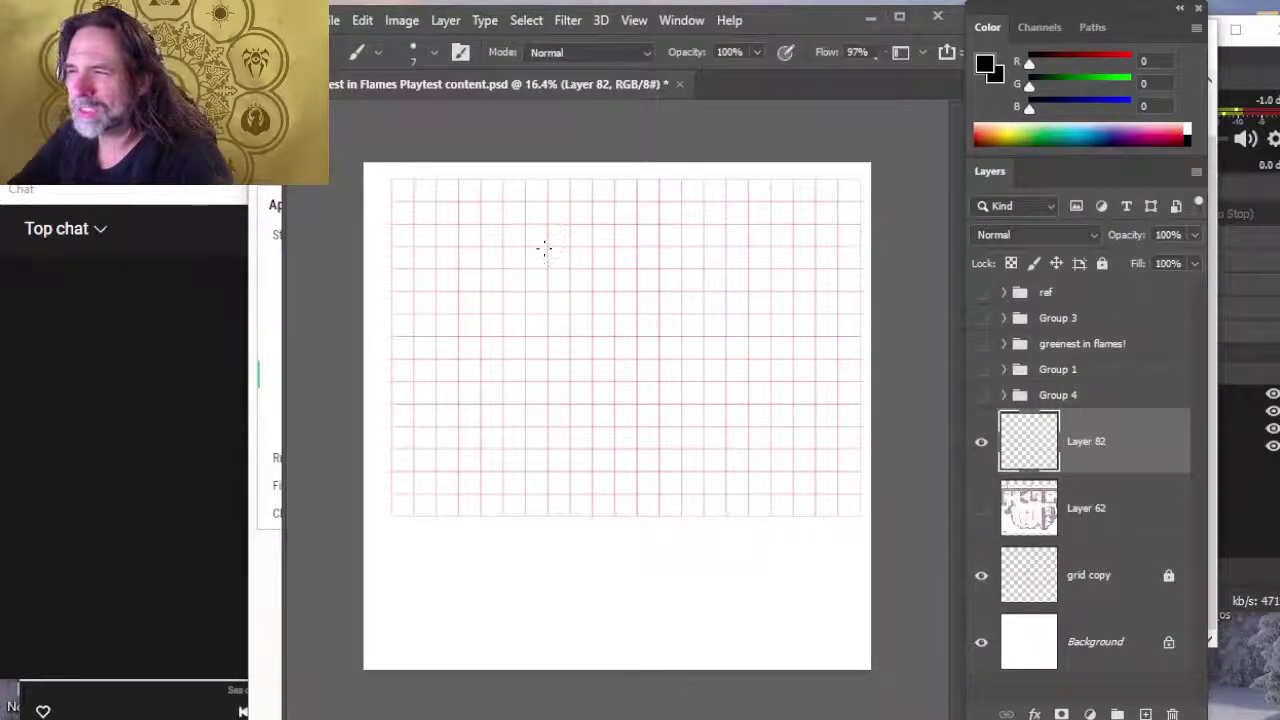
mouse_move(544, 248)
left_mouse_down()
mouse_move(544, 314)
mouse_move(606, 316)
mouse_move(609, 251)
mouse_move(545, 268)
left_mouse_up()
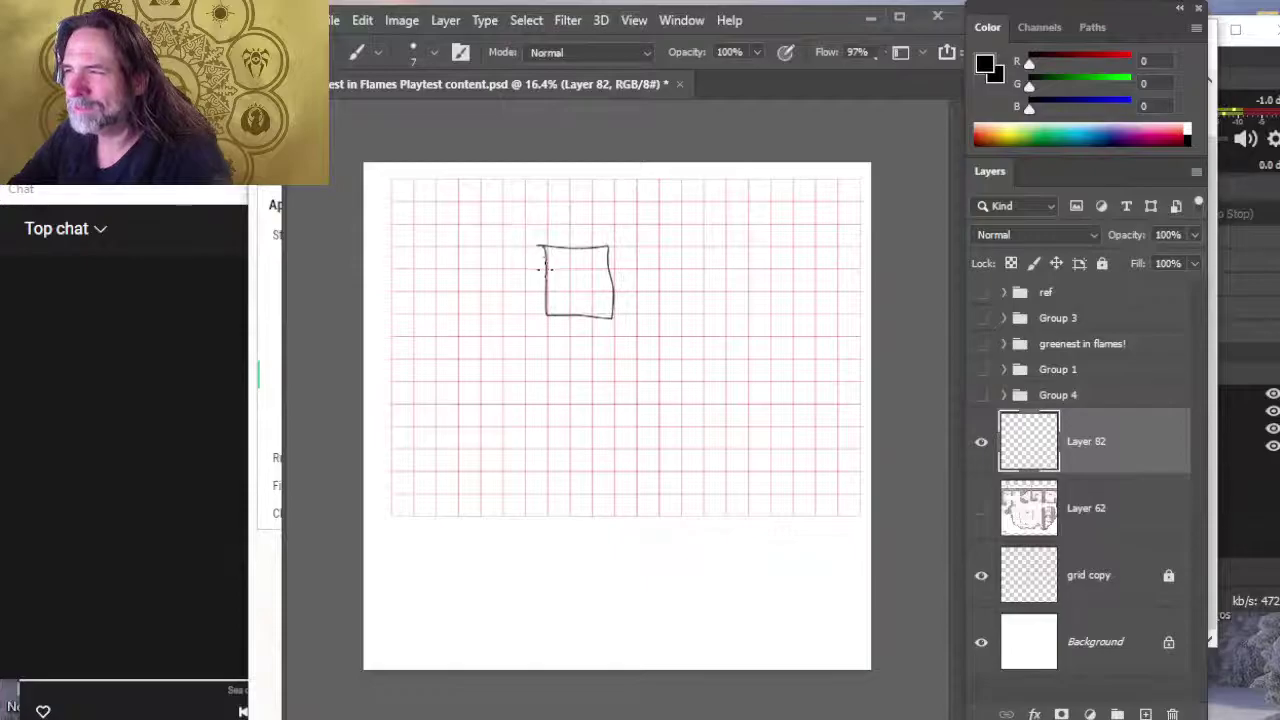
key("alt+Tab")
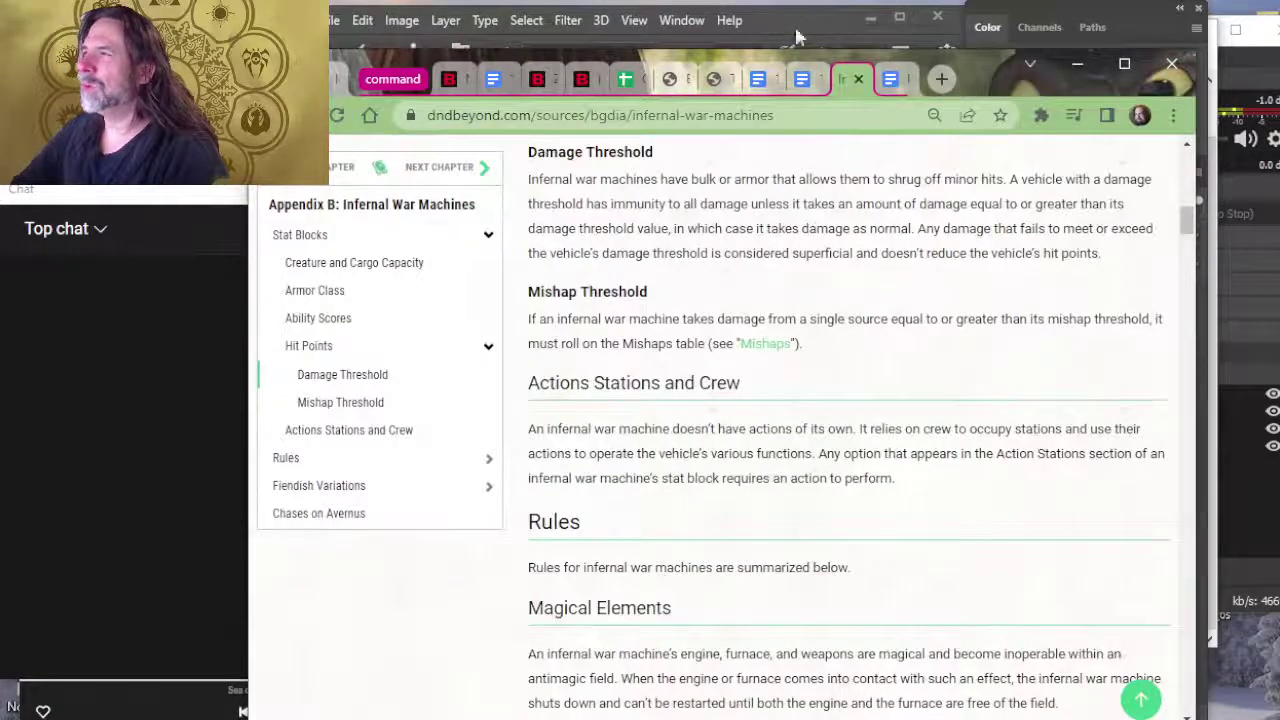
Step: Scroll the Infernal War Machines page through Hit Points, damage and mishap thresholds, and Helm rules
scroll(785, 305, "down", 10)
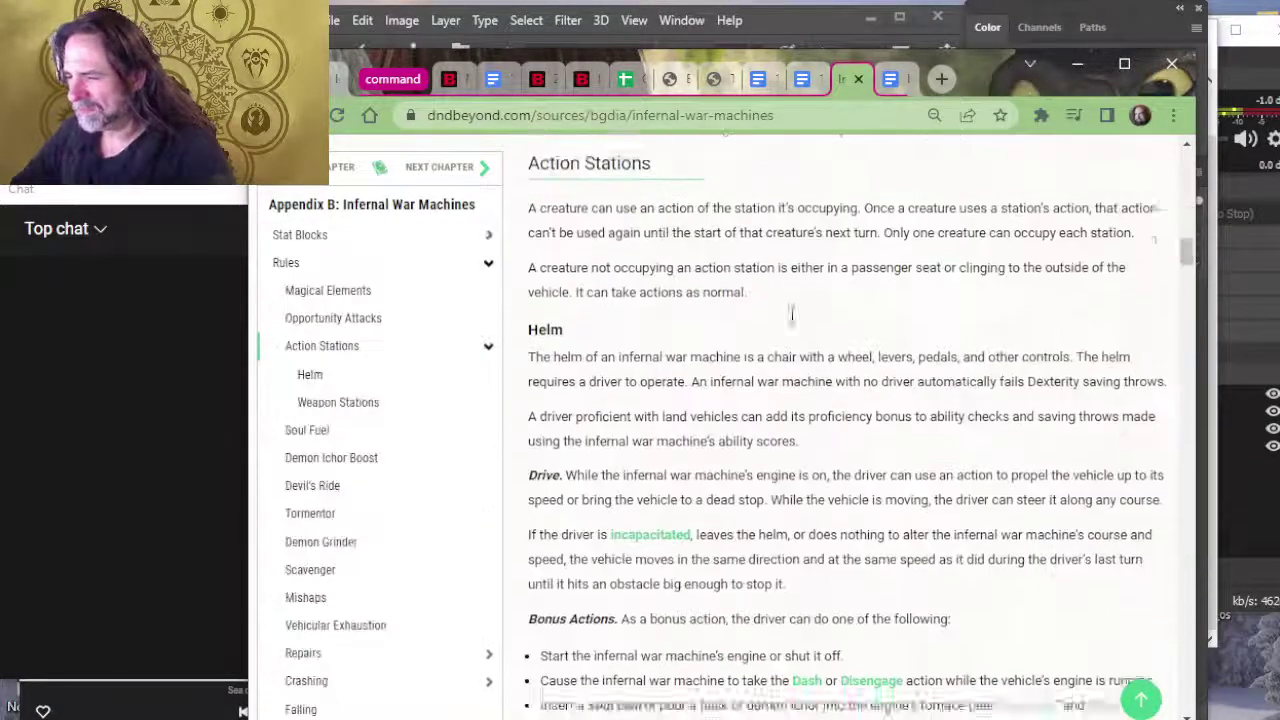
scroll(886, 357, "down", 15)
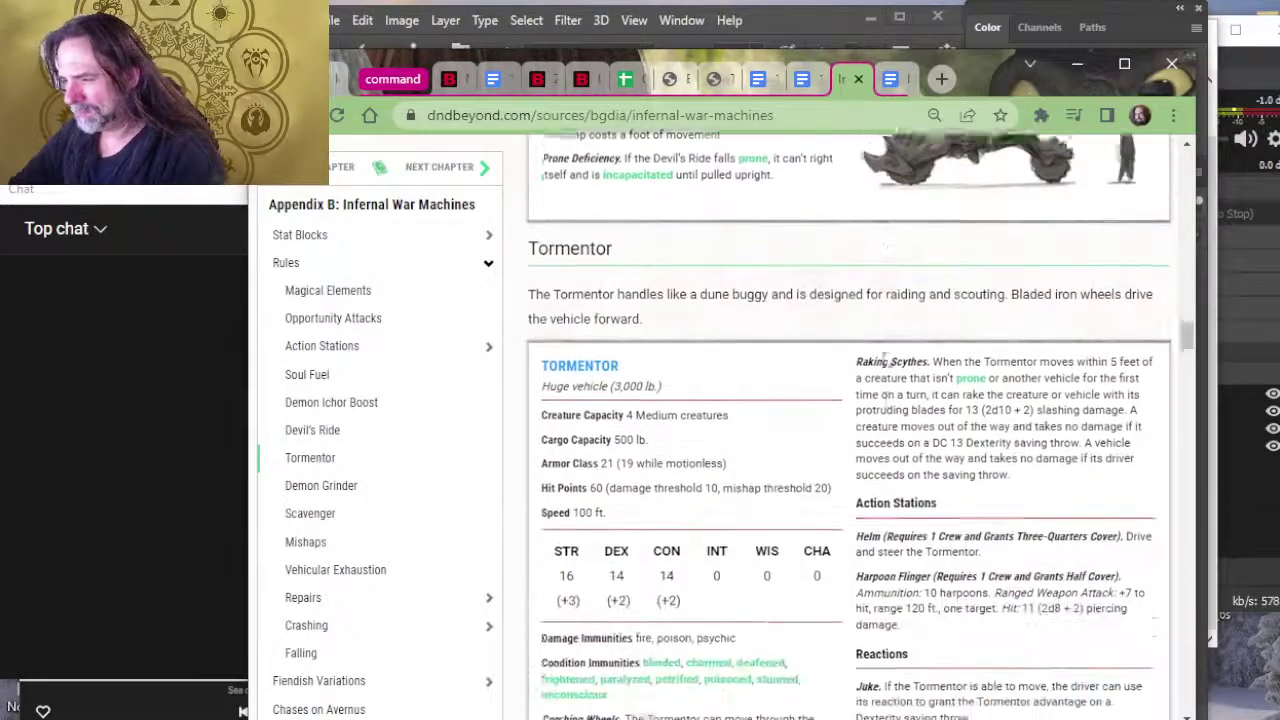
key("alt+Tab")
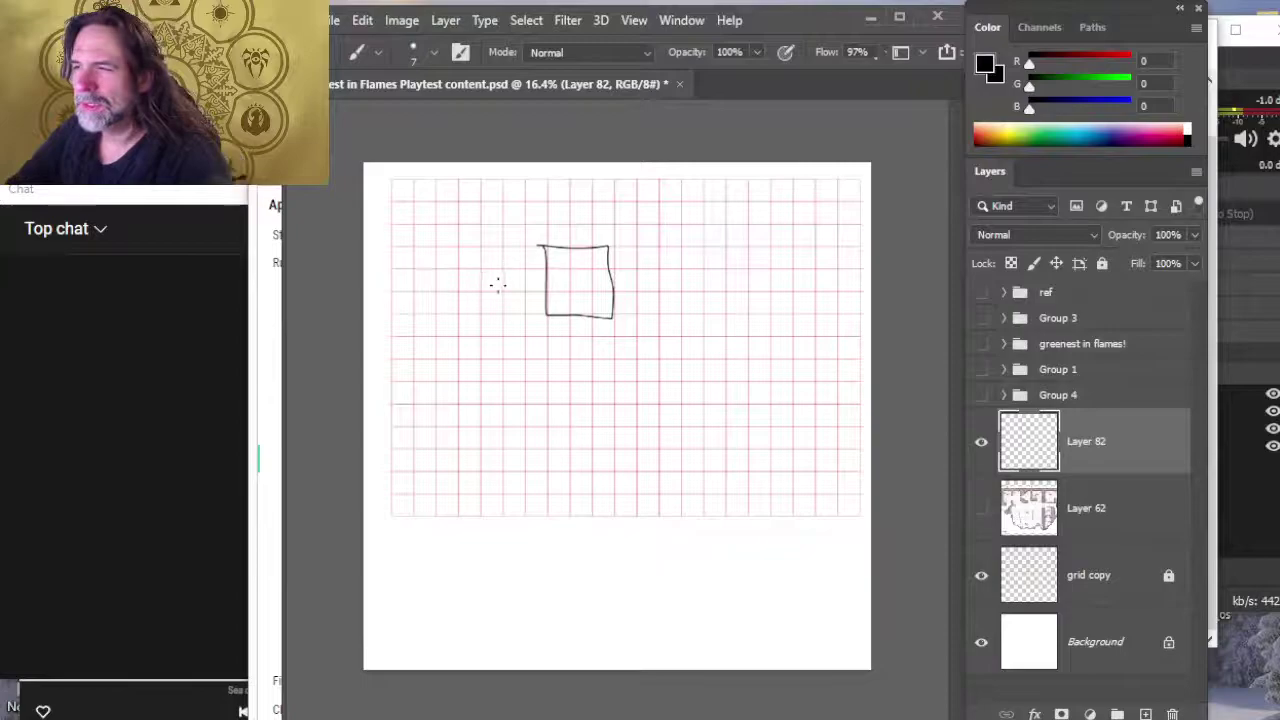
key("alt+Tab")
scroll(1008, 475, "up", 1)
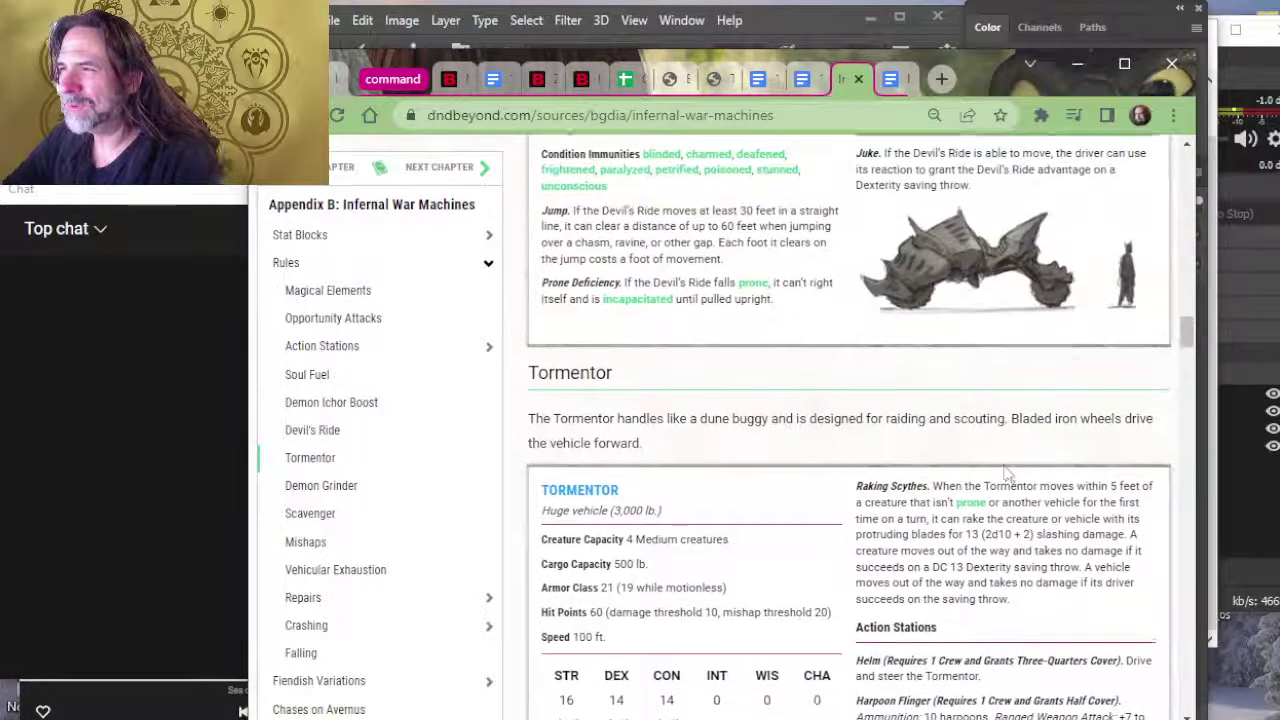
scroll(1094, 491, "up", 2)
scroll(1094, 470, "up", 2)
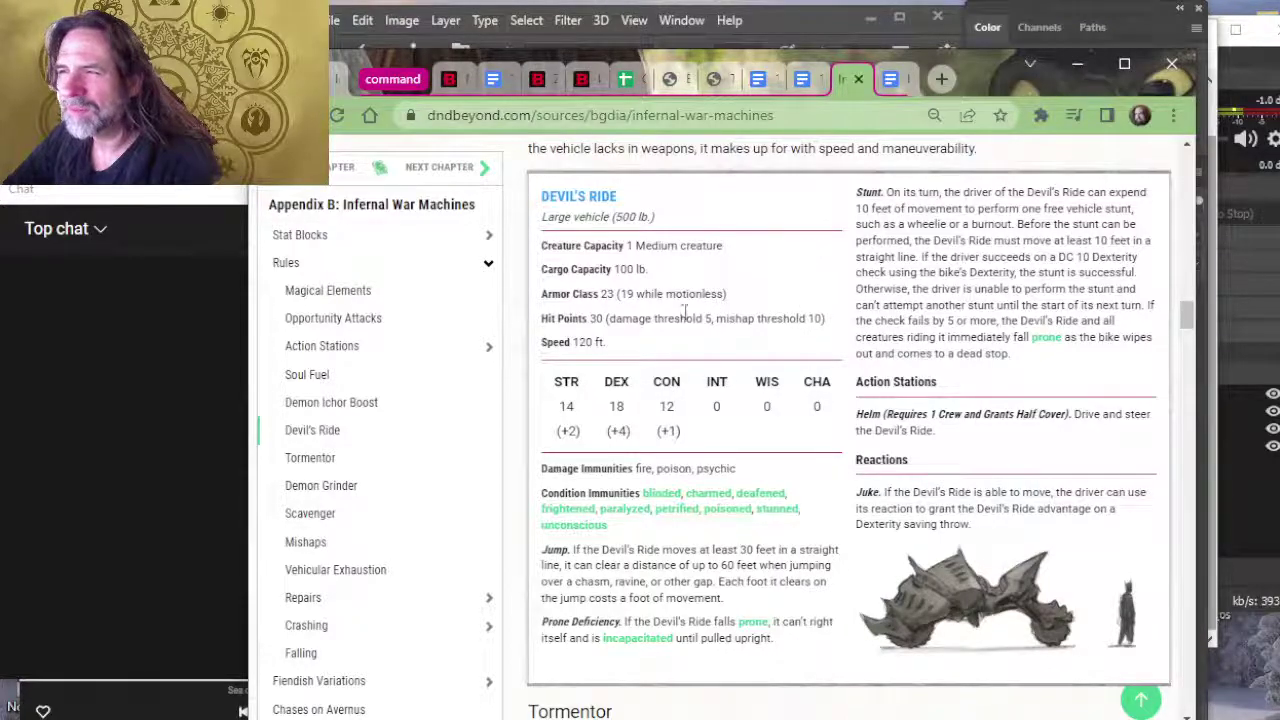
scroll(808, 400, "up", 3)
scroll(808, 400, "up", 8)
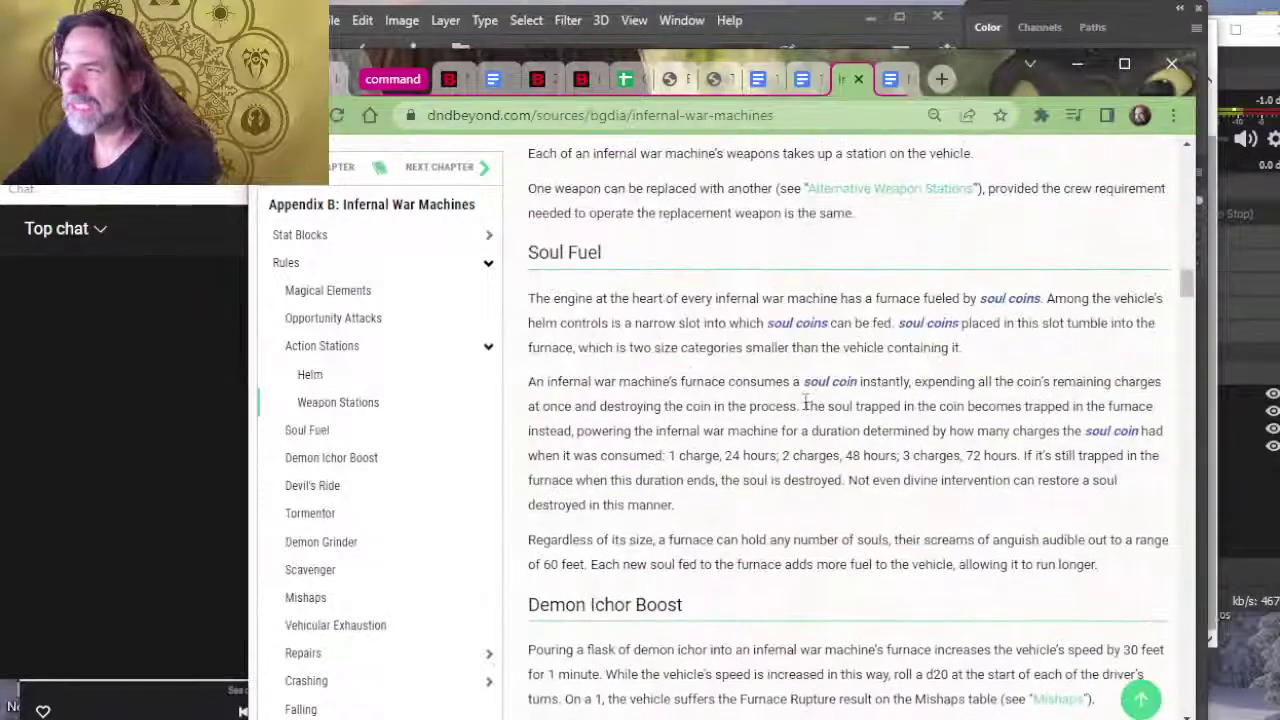
scroll(808, 457, "up", 5)
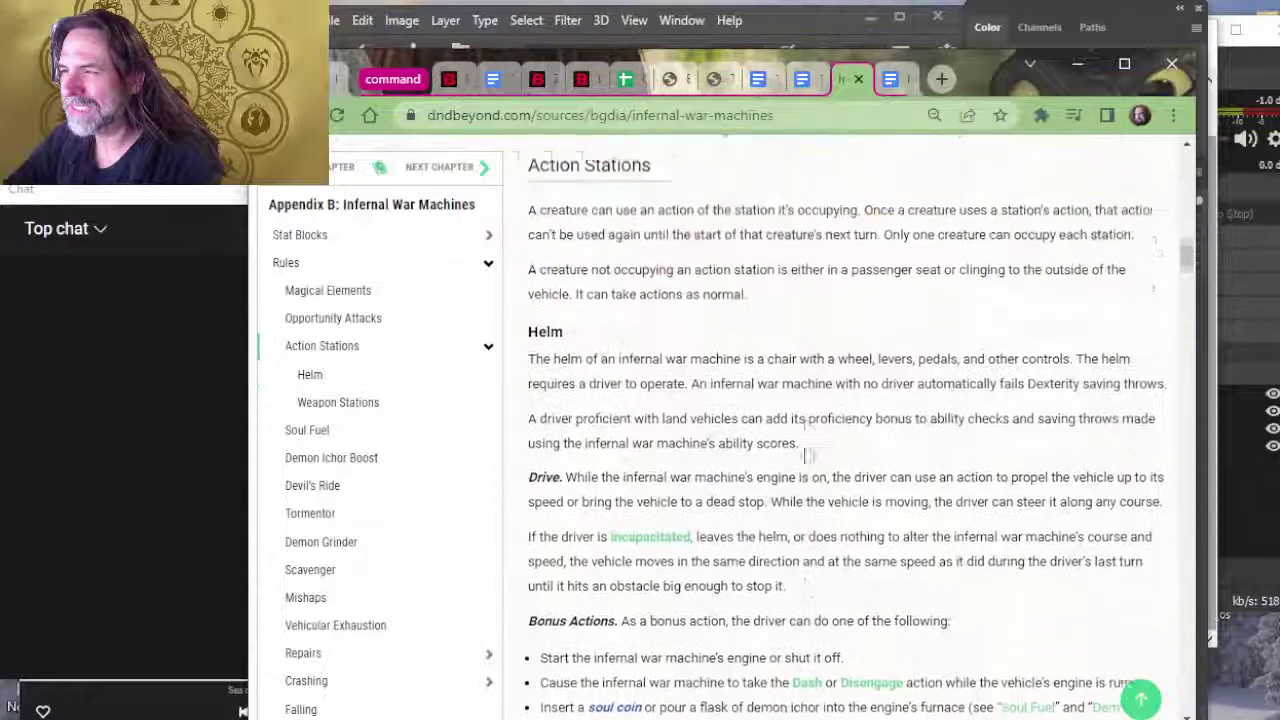
scroll(825, 433, "up", 2)
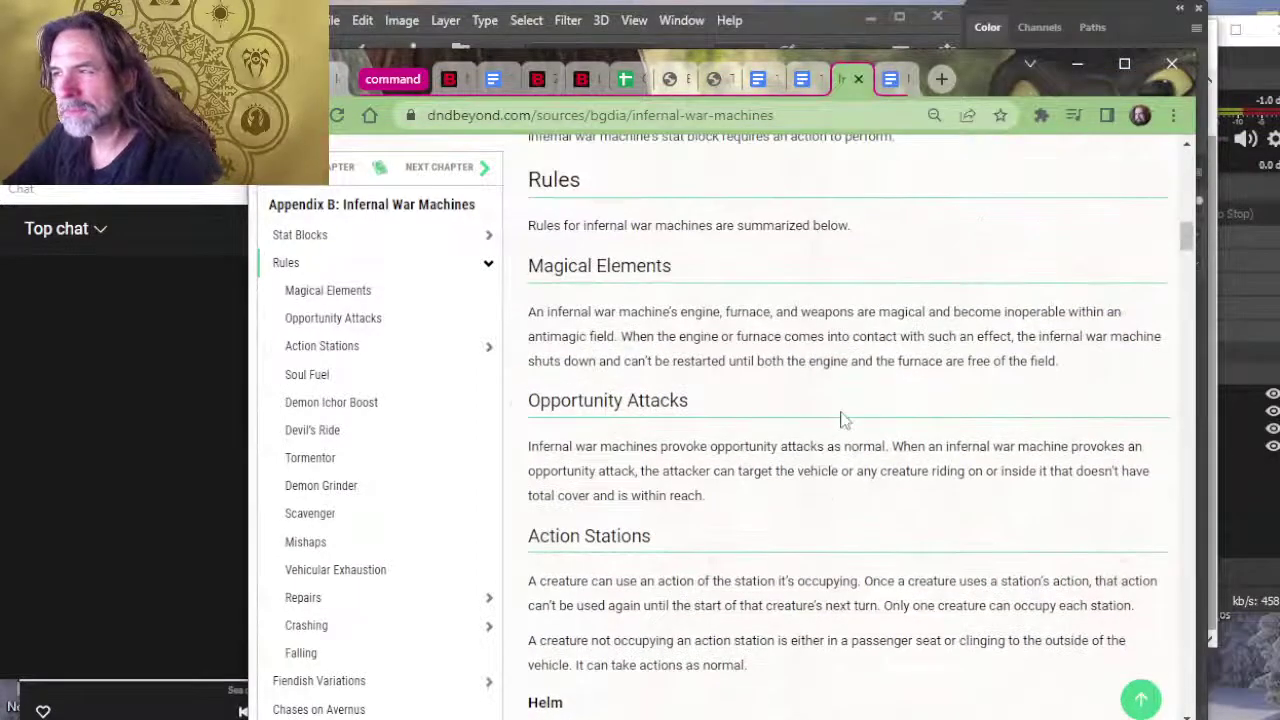
scroll(781, 421, "down", 5)
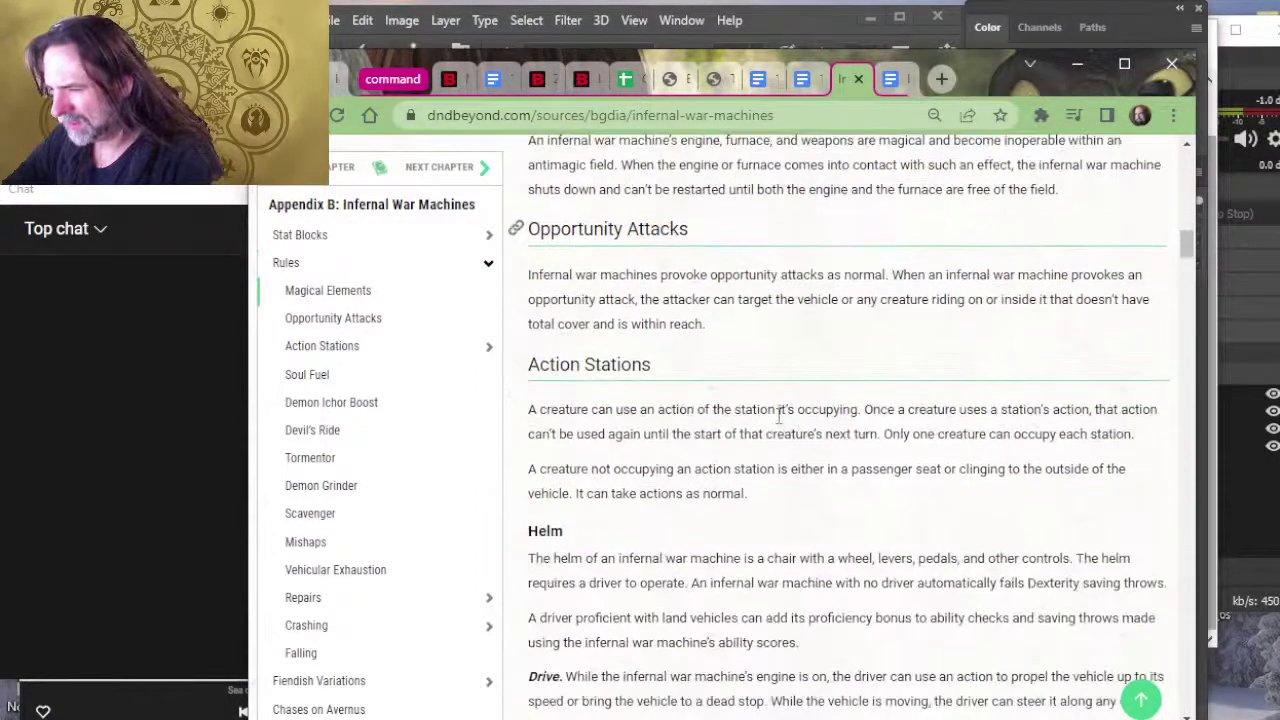
scroll(778, 447, "down", 3)
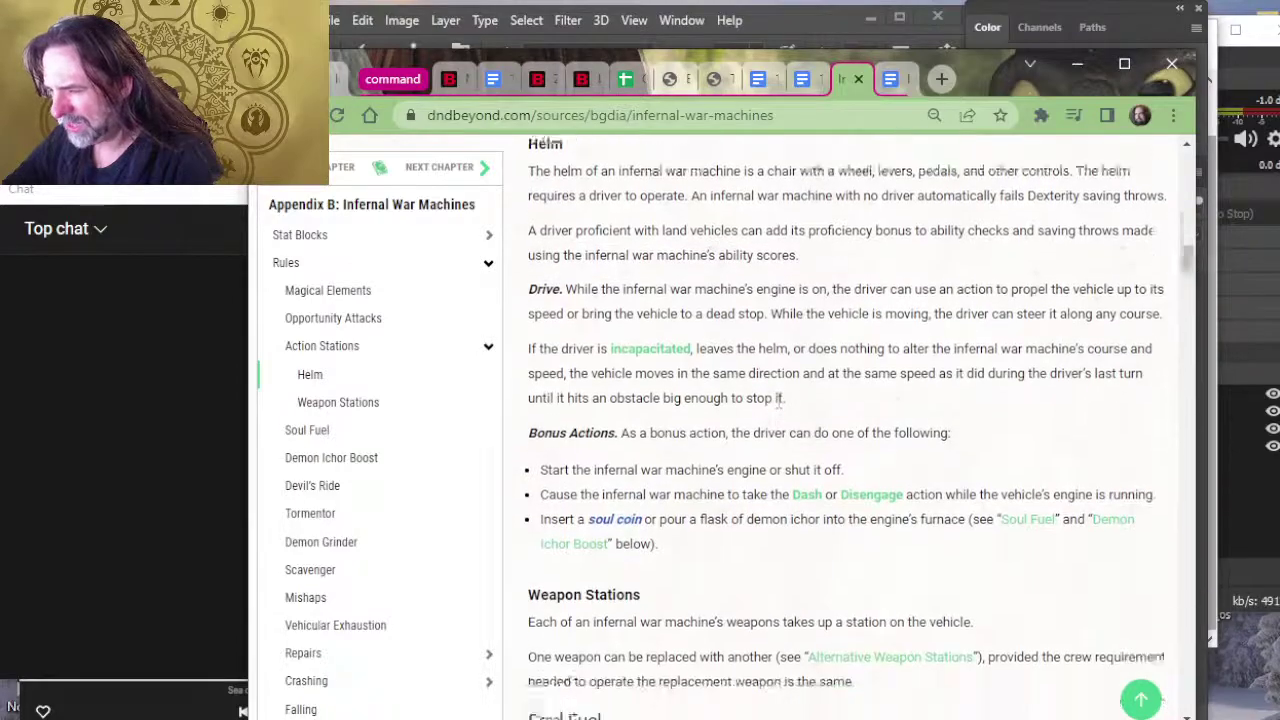
scroll(768, 460, "up", 6)
scroll(765, 460, "up", 5)
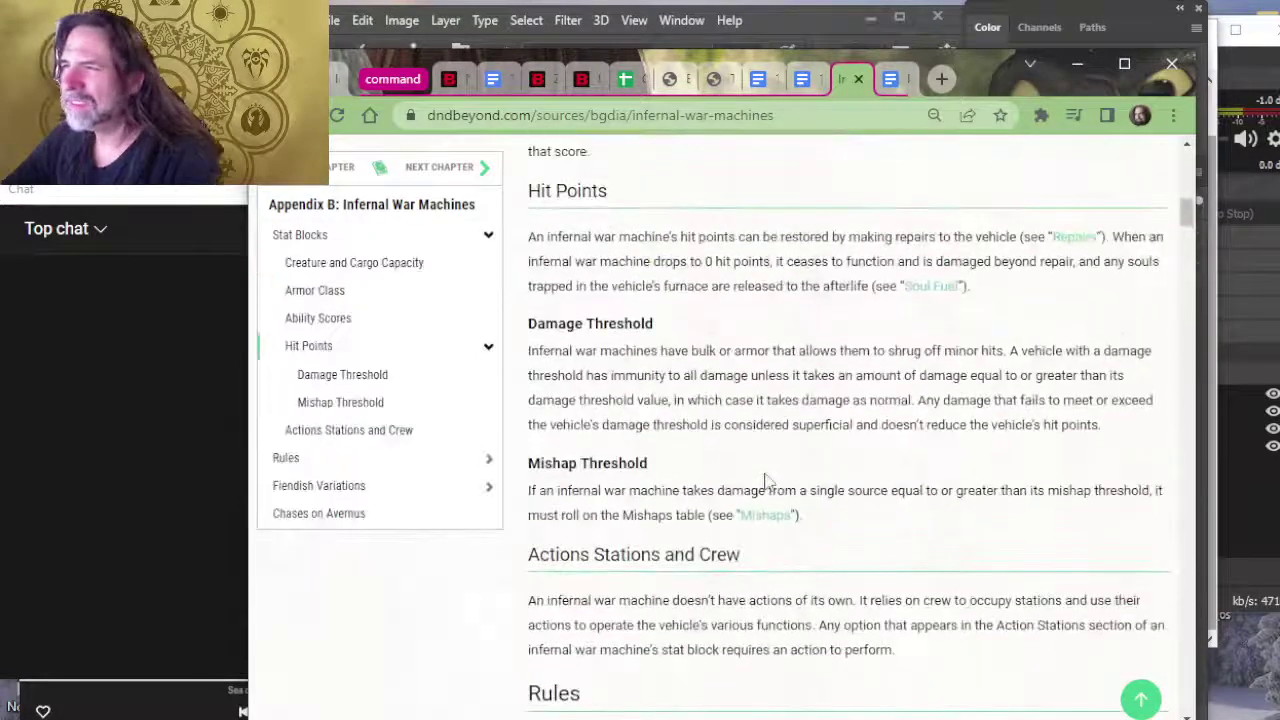
scroll(765, 482, "up", 7)
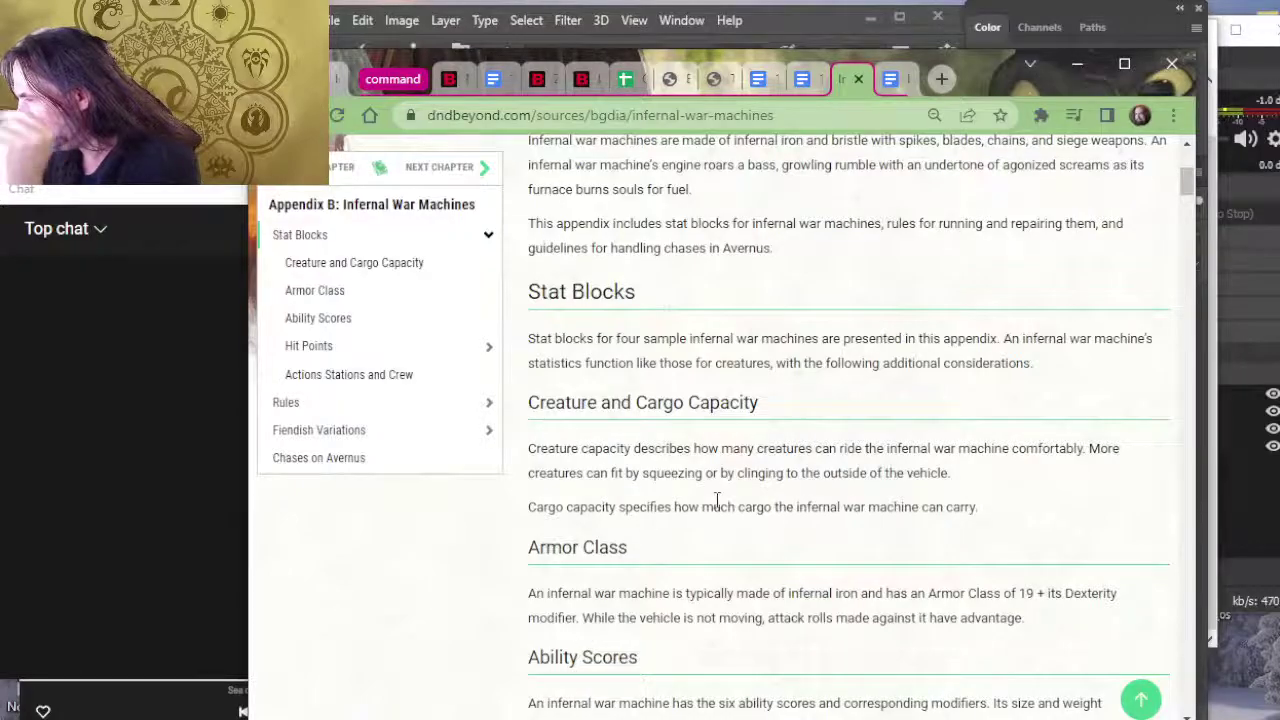
scroll(720, 510, "down", 12)
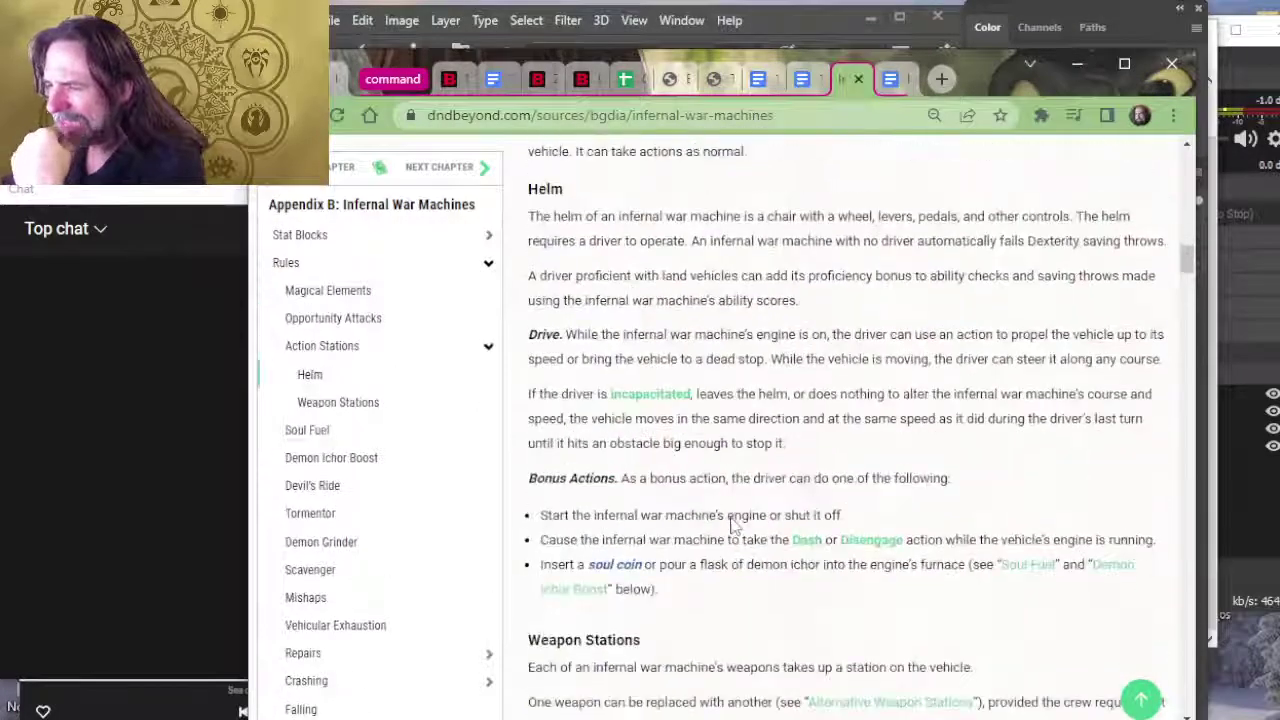
scroll(732, 519, "down", 3)
key("alt+Tab")
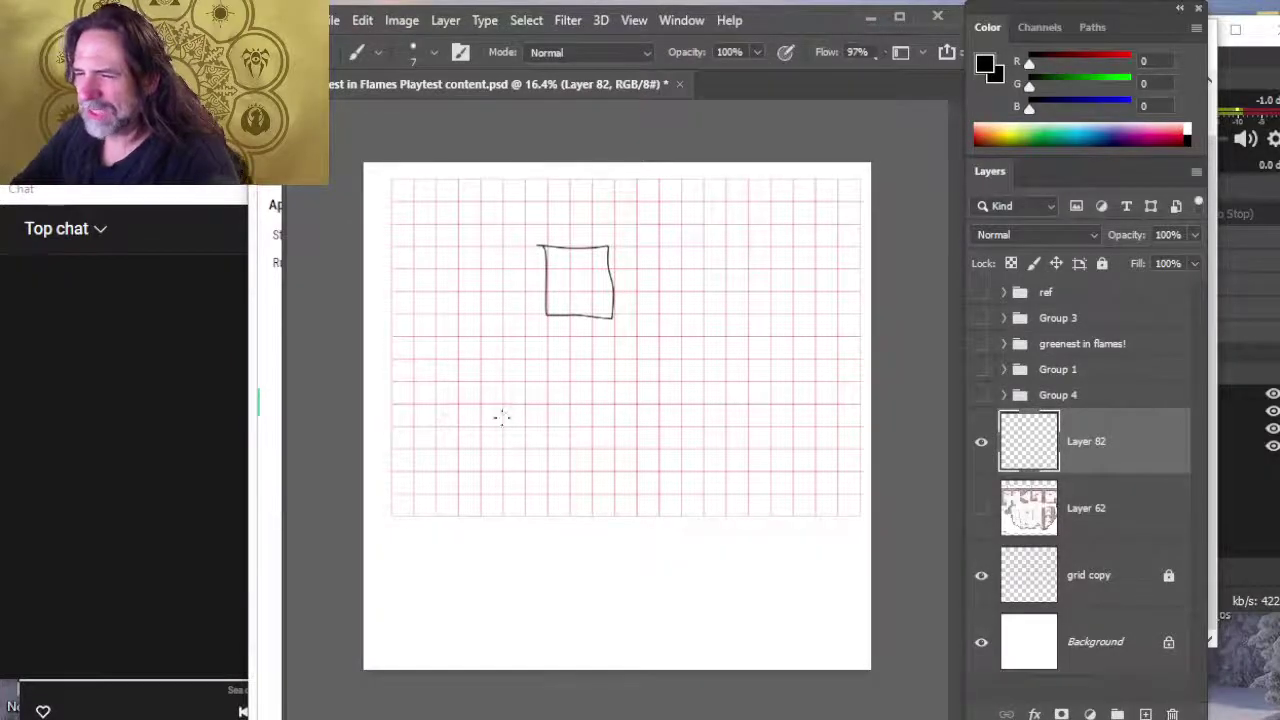
Step: Draw a small box with a circle, an inner corner in the large box, and two more boxes with a smaller inner box
left_click_drag(481, 392, 481, 360)
mouse_move(480, 360)
left_mouse_down()
mouse_move(526, 399)
mouse_move(493, 379)
mouse_move(494, 365)
left_mouse_up()
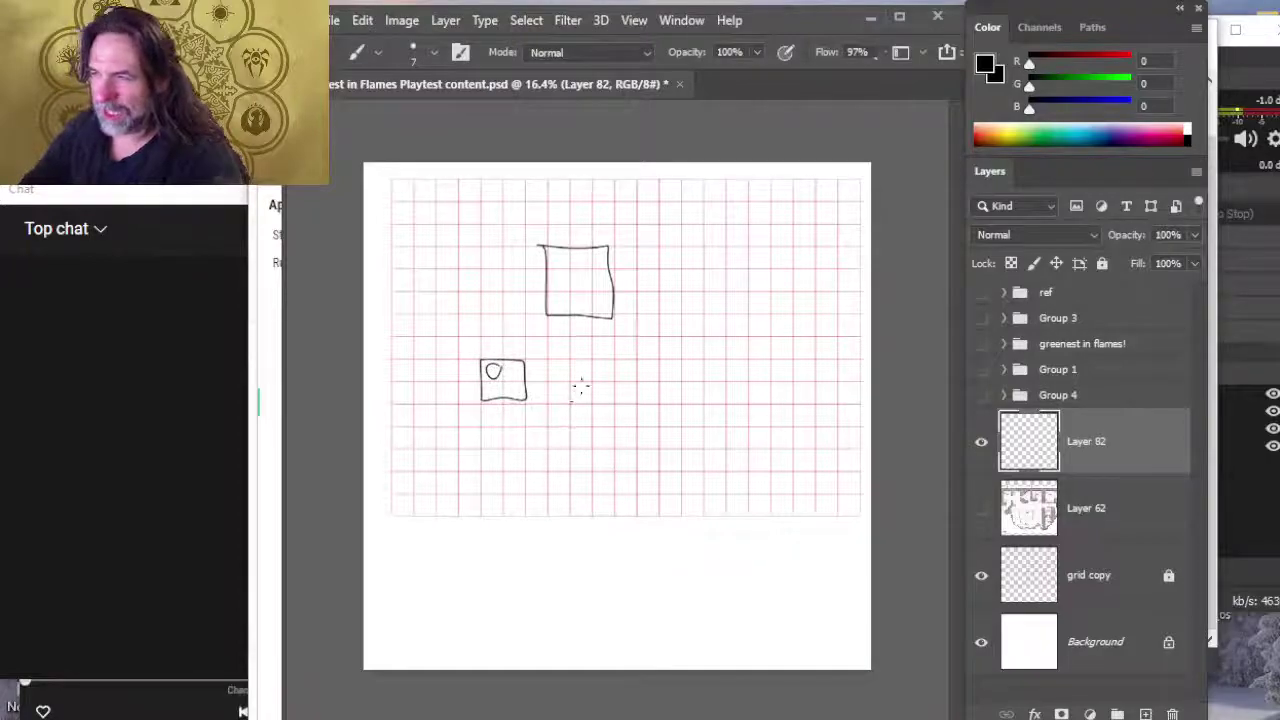
left_click_drag(547, 289, 590, 287)
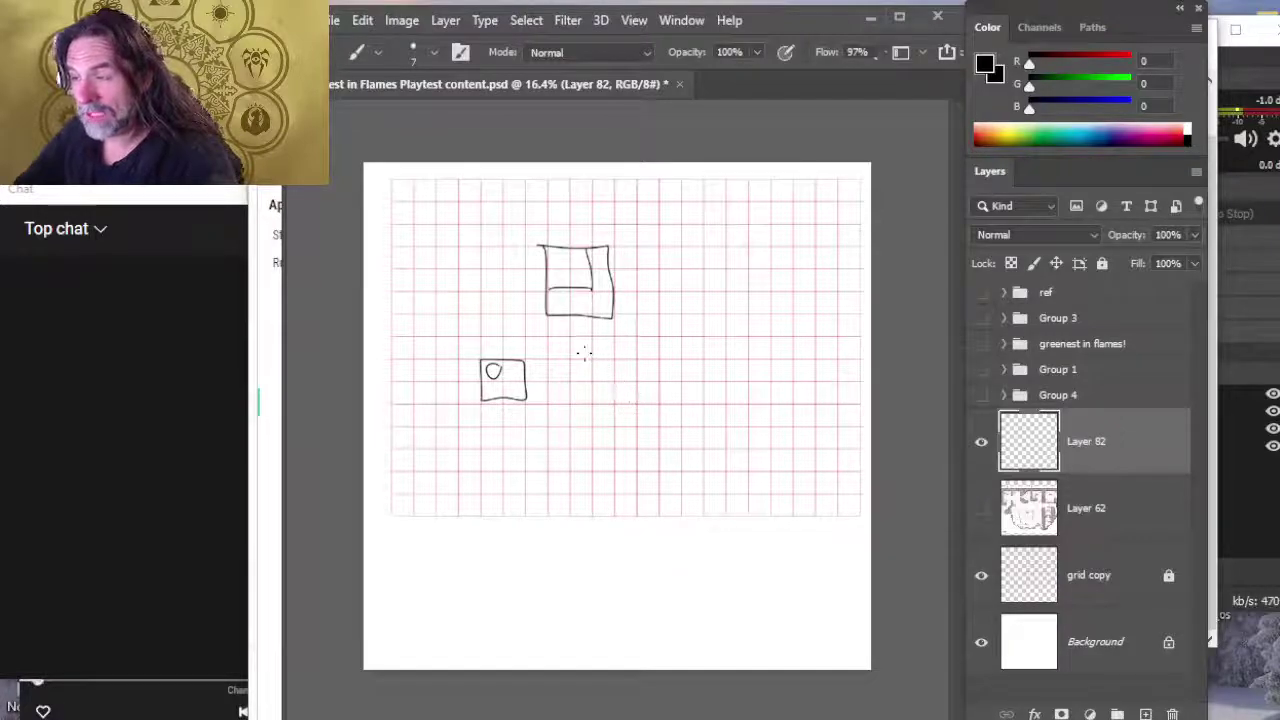
mouse_move(592, 337)
left_mouse_down()
mouse_move(596, 402)
mouse_move(657, 352)
mouse_move(638, 336)
left_mouse_up()
mouse_move(600, 378)
left_mouse_down()
mouse_move(640, 378)
mouse_move(638, 334)
left_mouse_up()
mouse_move(684, 375)
left_mouse_down()
mouse_move(684, 338)
mouse_move(686, 420)
mouse_move(750, 425)
mouse_move(772, 334)
mouse_move(720, 333)
mouse_move(703, 378)
mouse_move(750, 403)
mouse_move(751, 338)
left_mouse_up()
Step: Scroll down to the Demon Grinder stat block and highlight its creature capacity
key("alt+Tab")
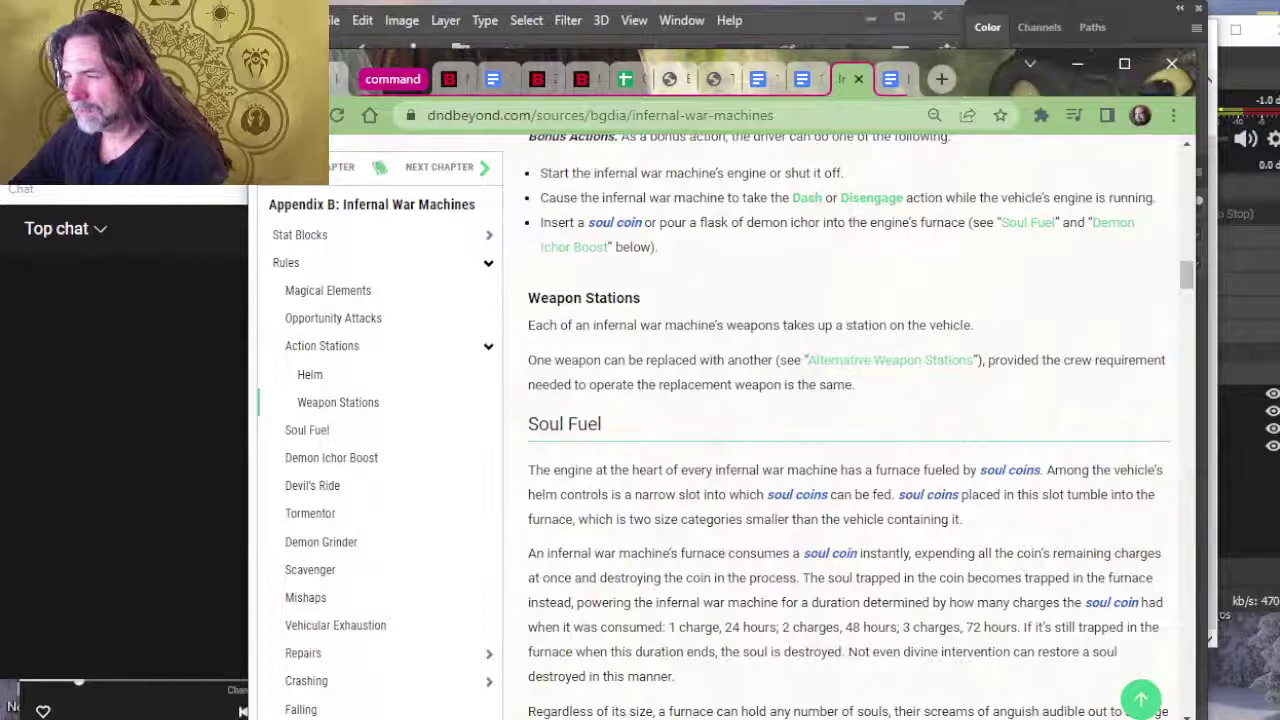
scroll(1012, 492, "down", 6)
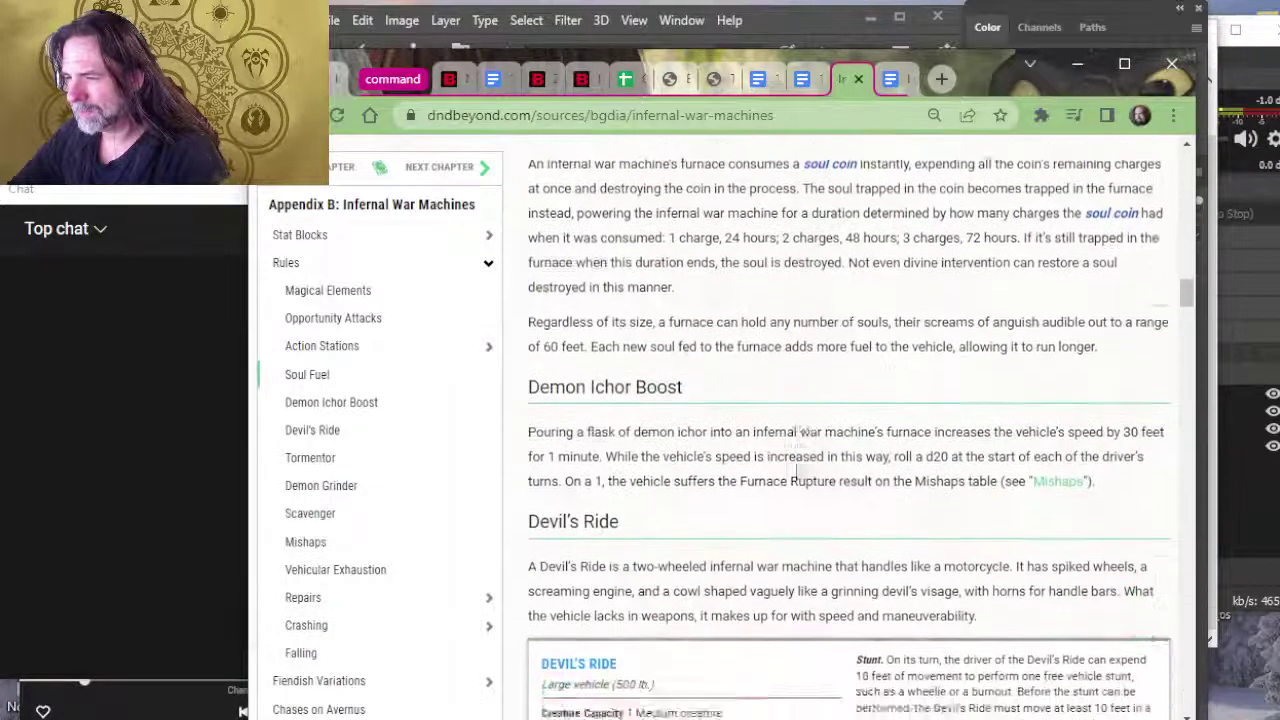
scroll(745, 470, "down", 3)
scroll(745, 470, "down", 3)
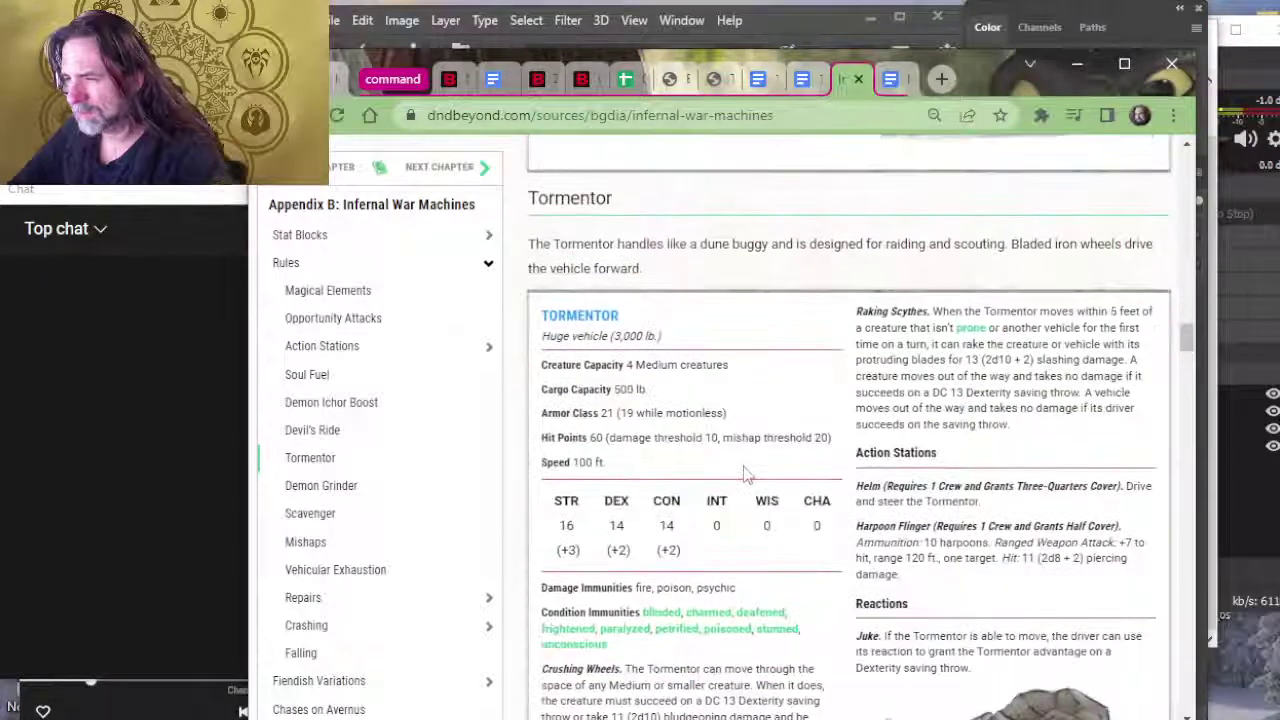
scroll(723, 406, "down", 4)
scroll(728, 405, "down", 3)
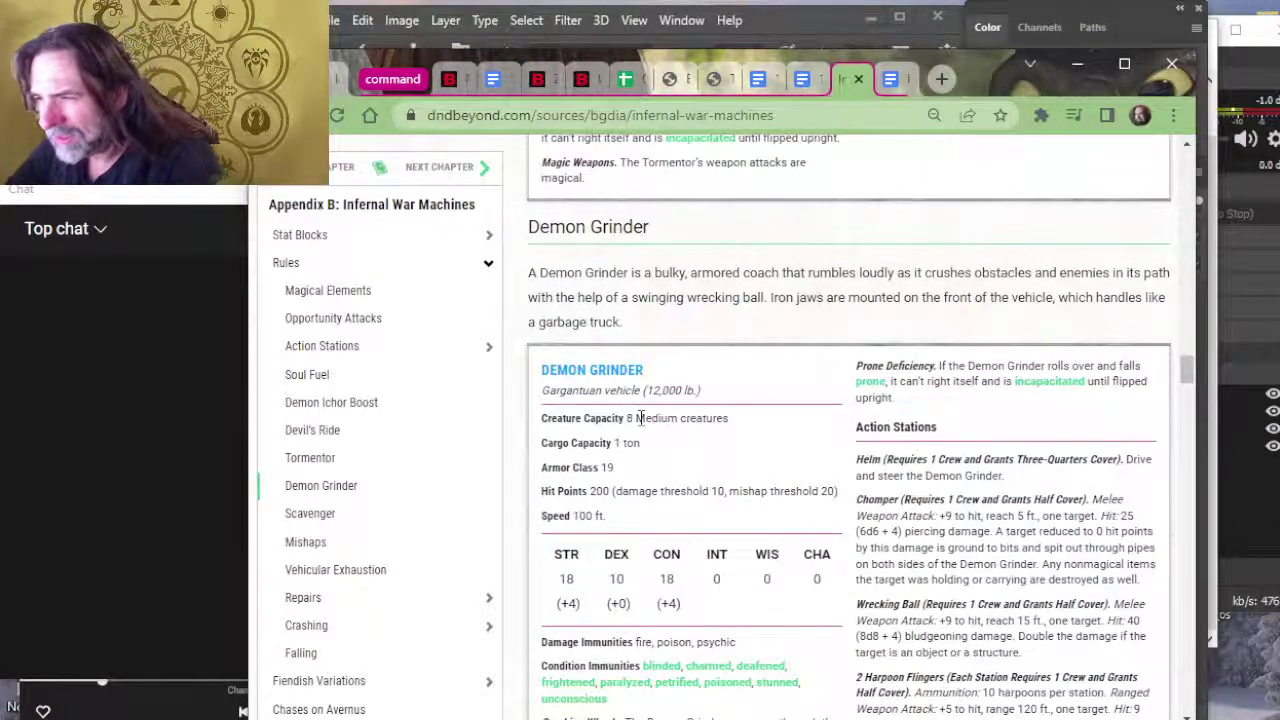
left_click_drag(640, 418, 618, 418)
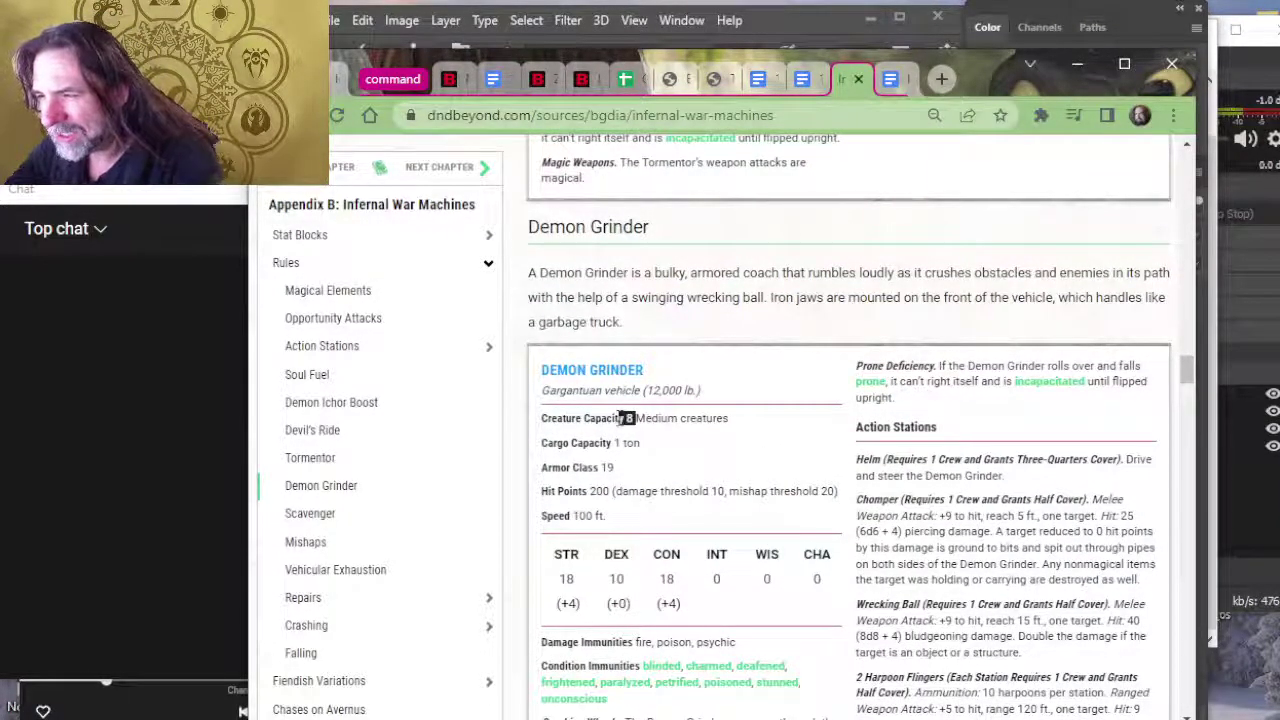
left_click(697, 418)
Step: Highlight the Scavenger's 8 Medium creature capacity, then return to Photoshop
scroll(716, 415, "down", 5)
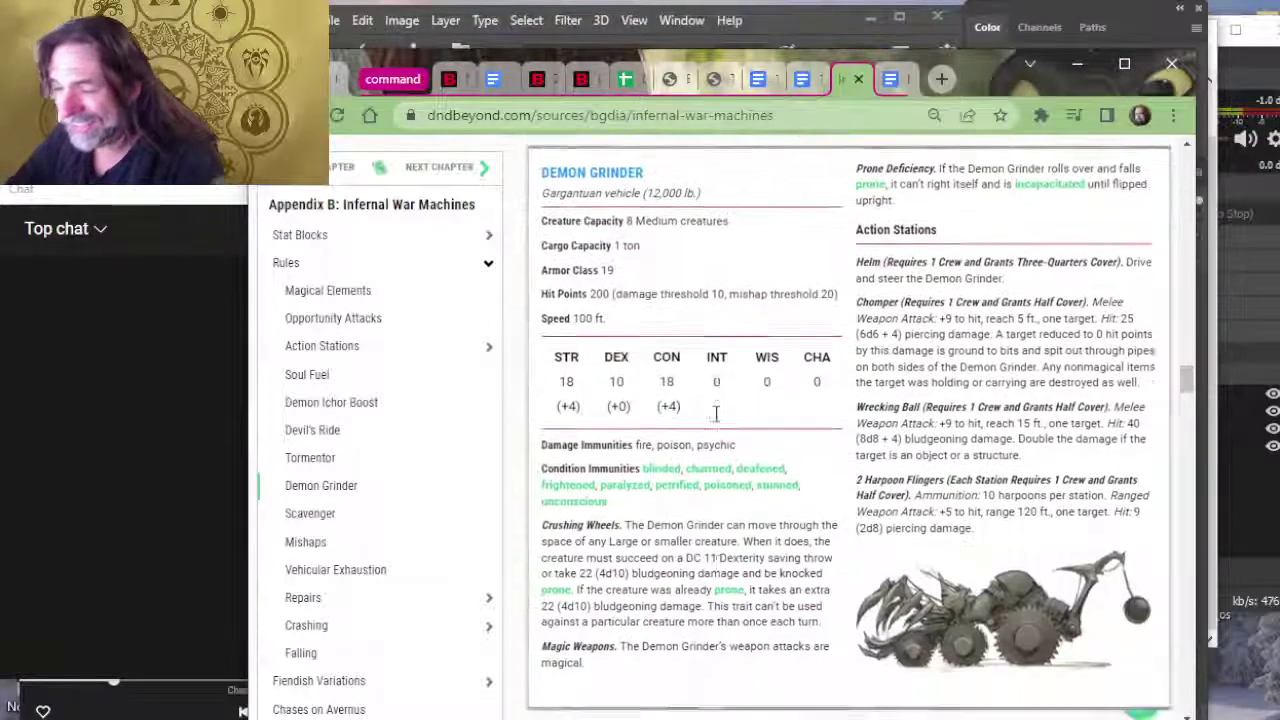
scroll(716, 428, "down", 2)
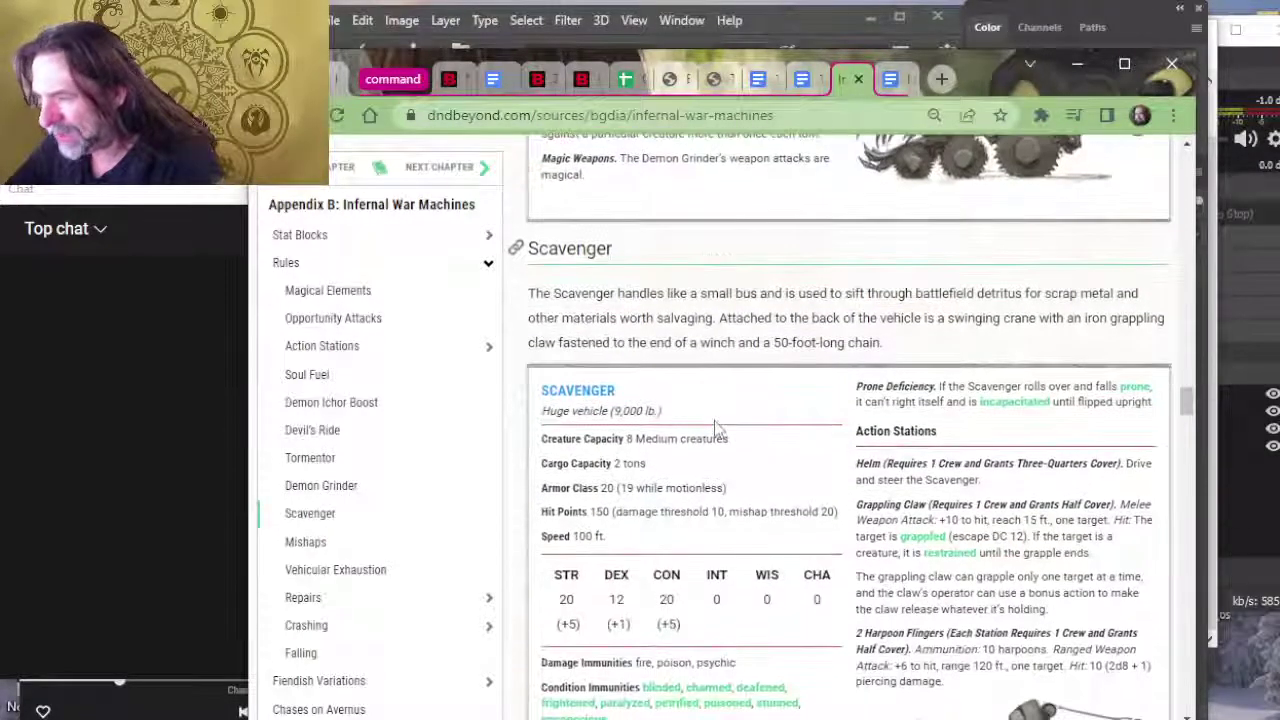
left_click_drag(672, 438, 636, 444)
left_click(636, 441)
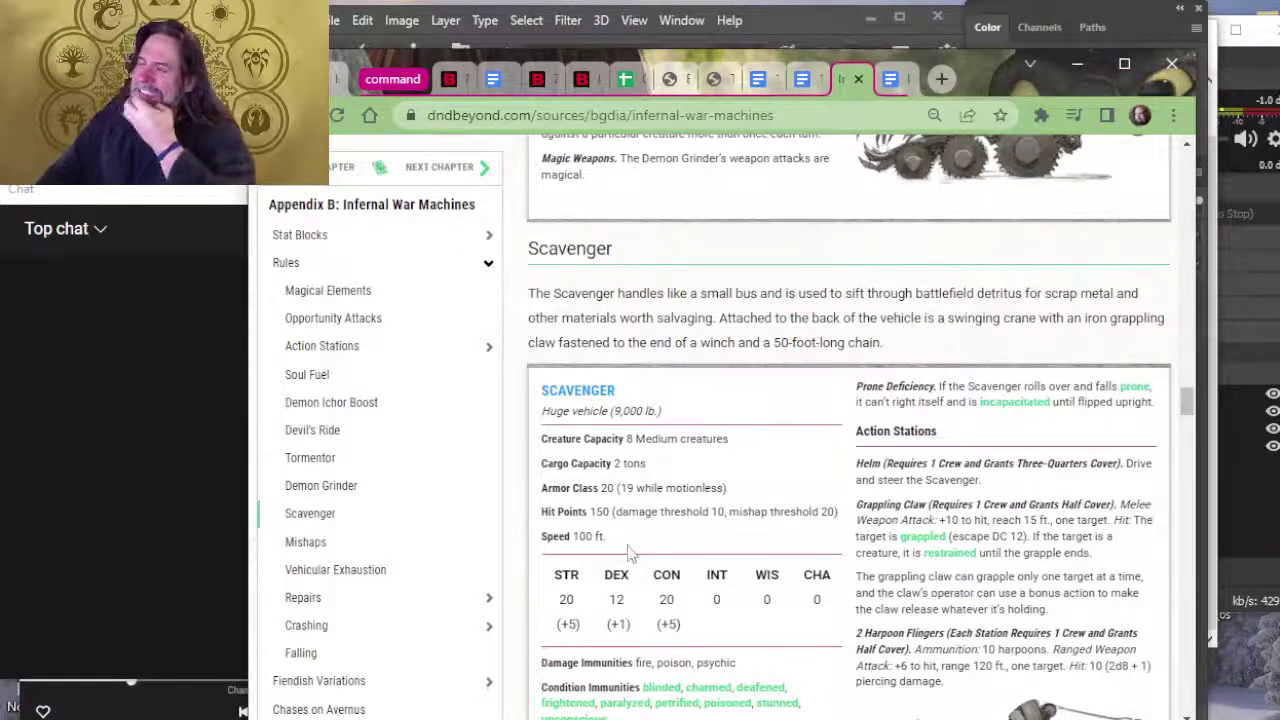
key("alt+Tab")
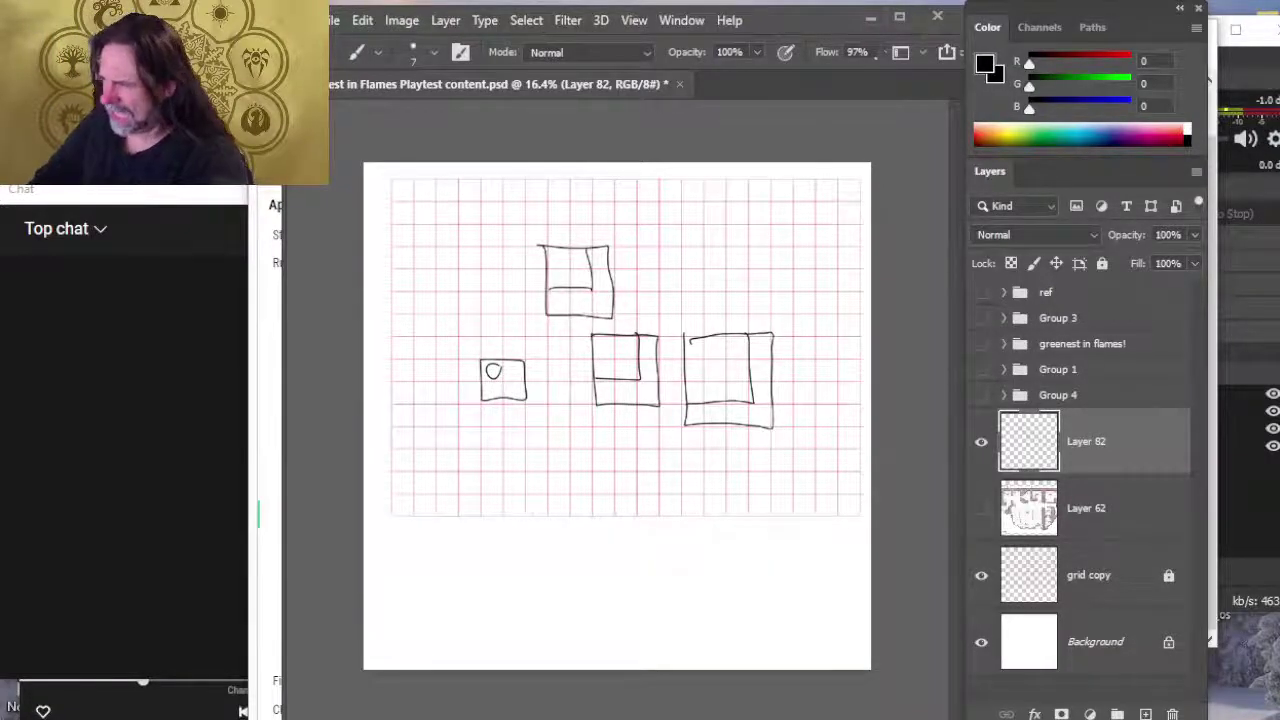
Step: Erase the inner box's right and bottom lines and tidy the right rectangle's top-left corner
mouse_move(230, 715)
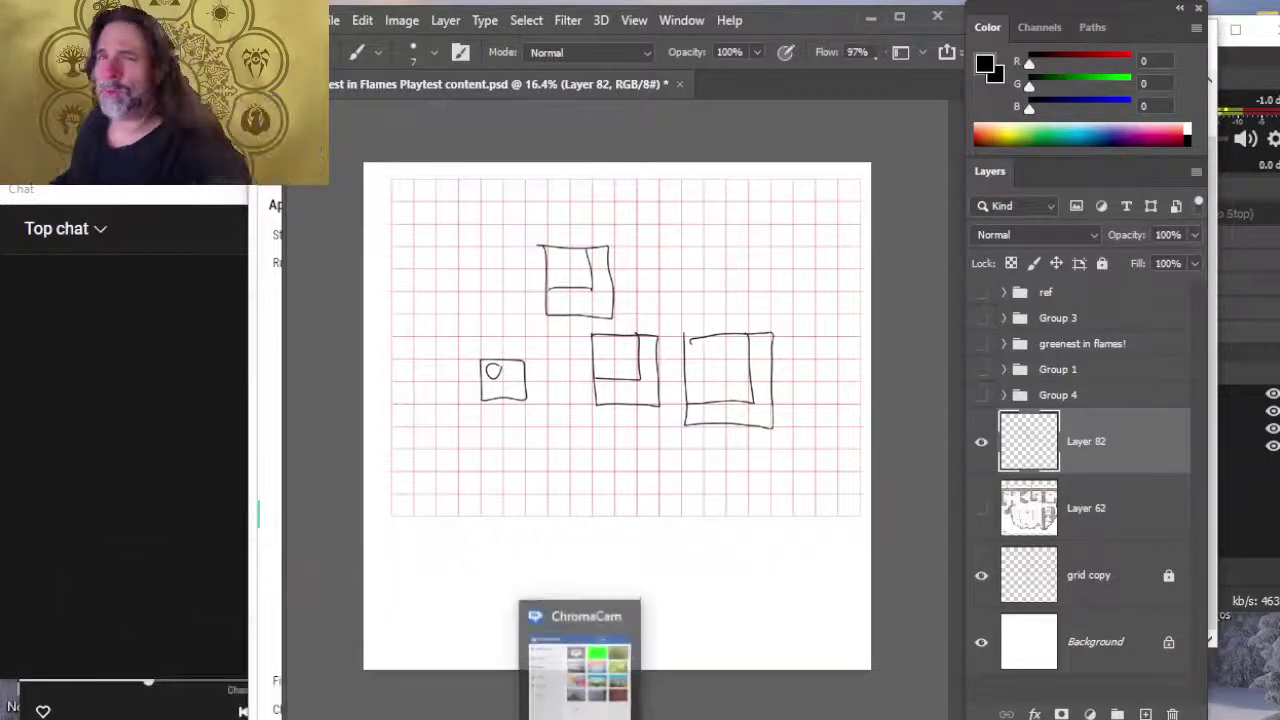
key("e")
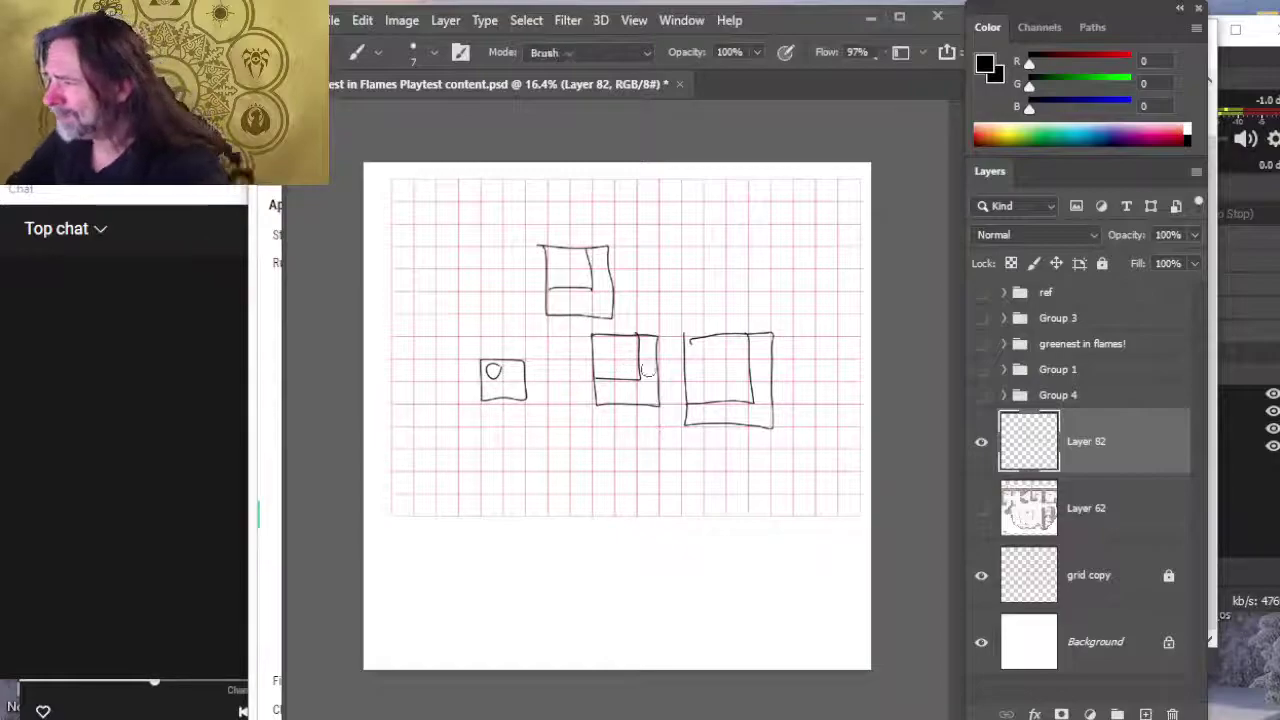
mouse_move(745, 355)
left_mouse_down()
mouse_move(750, 385)
mouse_move(745, 357)
left_mouse_up()
left_click_drag(745, 402, 695, 402)
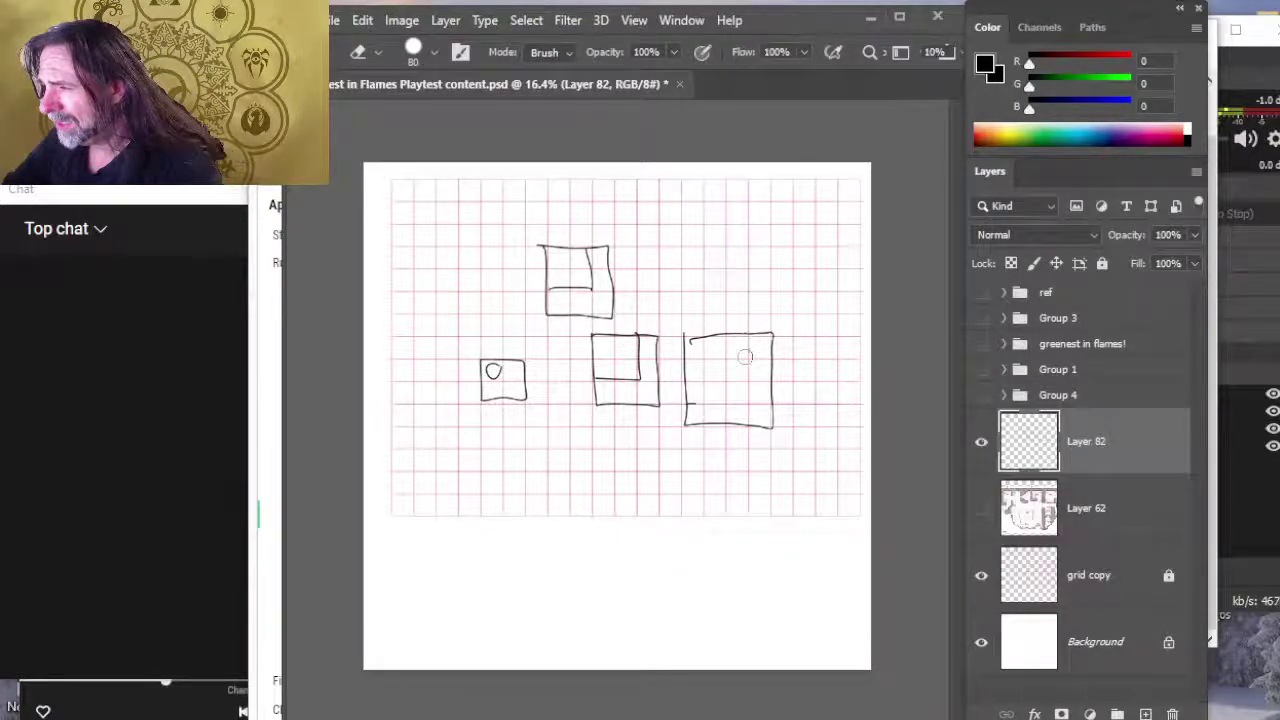
left_click_drag(712, 350, 672, 336)
Step: Switch back to the Brush, then bring the Notepad vehicle notes forward
key("b")
key("alt+Tab")
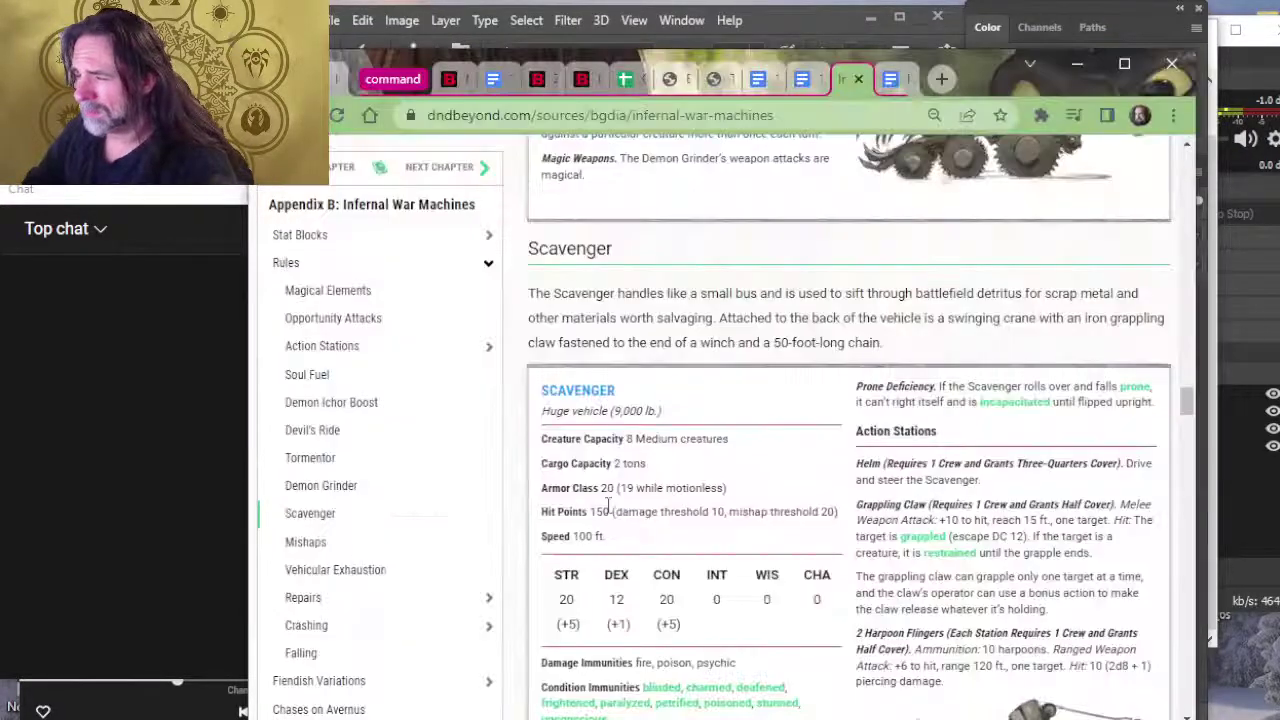
key("alt+Tab")
key("Tab")
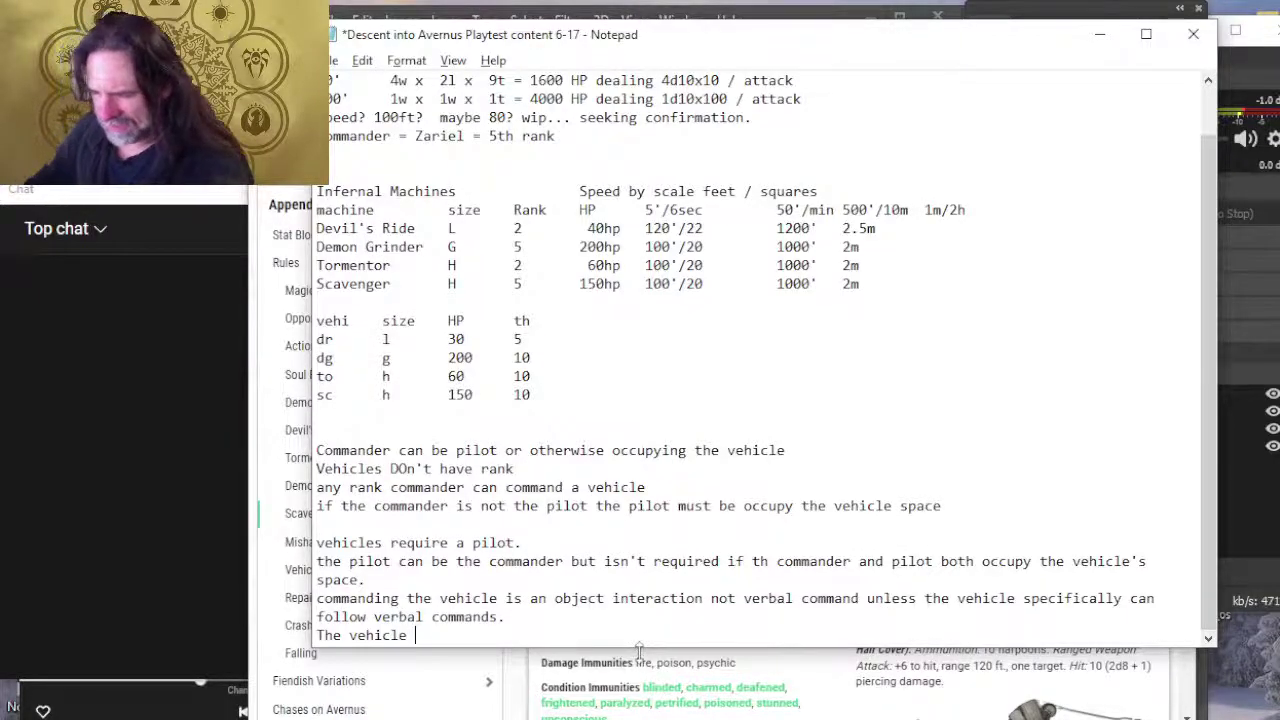
Step: Under 'size', list large = 1 medium, huge = 4 medium and garg = 9 medium
scroll(638, 640, "down", 1)
type("size")
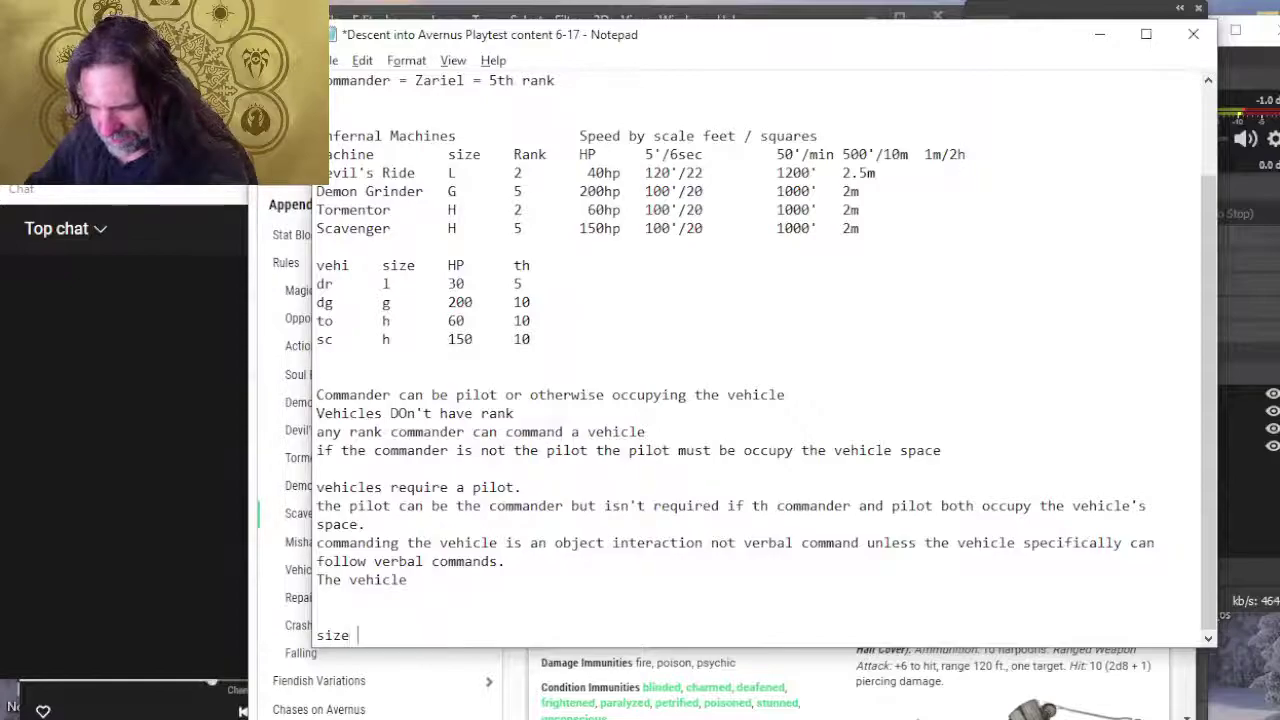
type(" =")
key("BackSpace")
key("BackSpace")
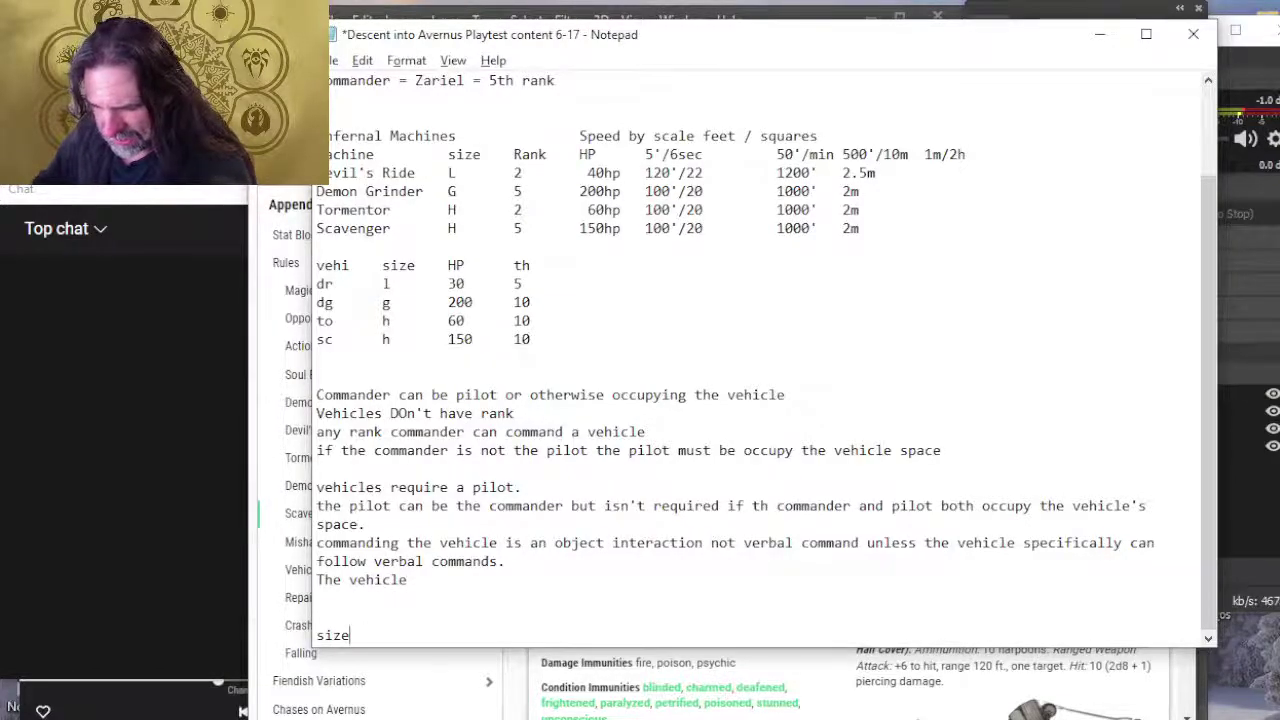
key("Return")
type("large ")
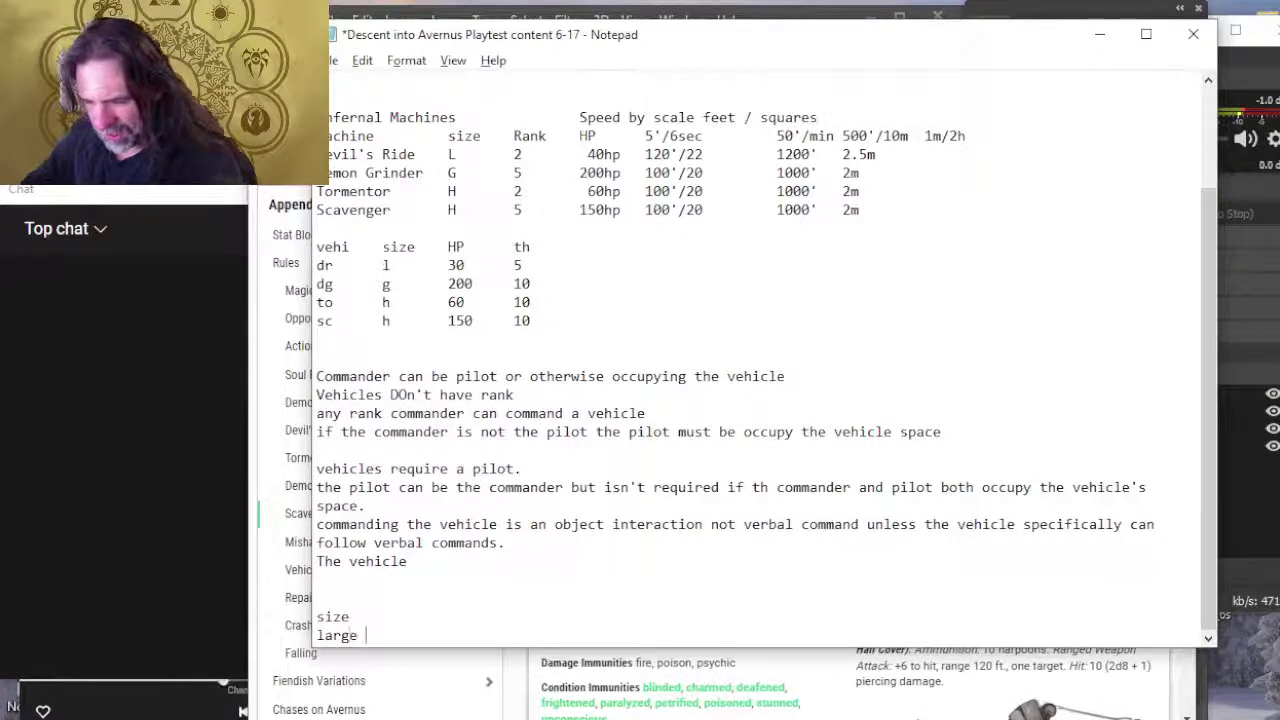
type("= 1 medium")
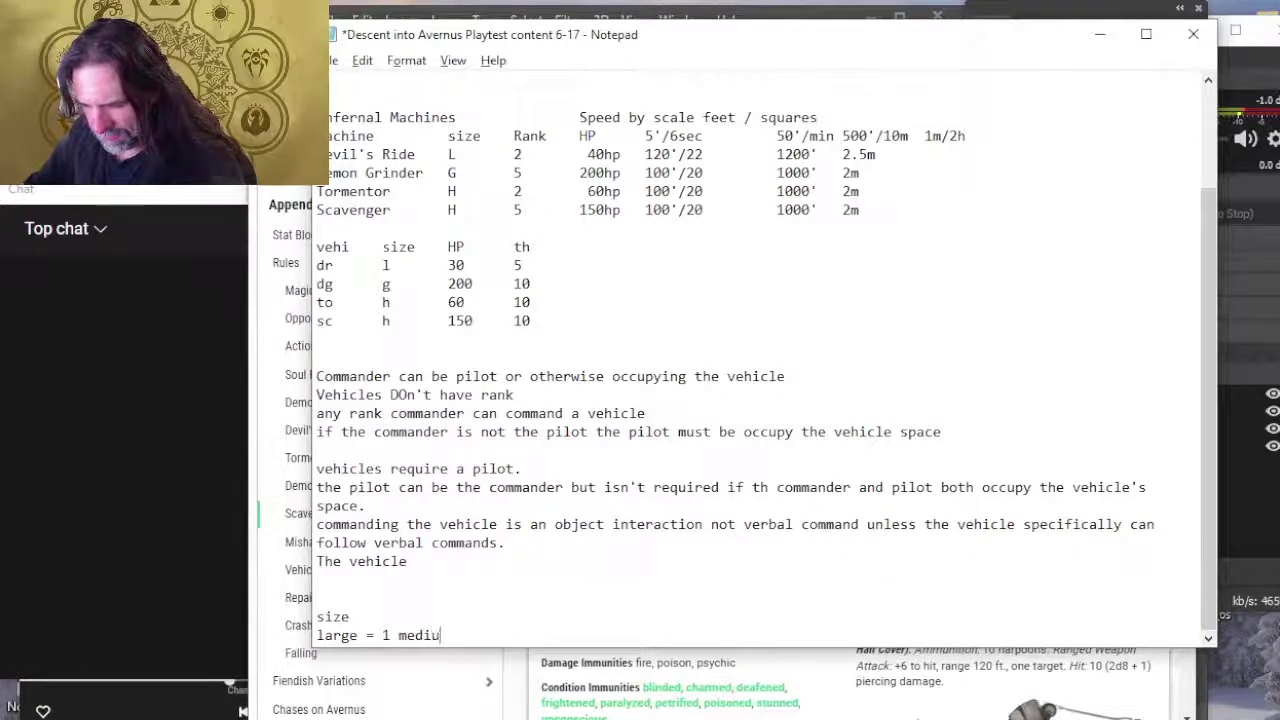
key("Return")
type("huge = ")
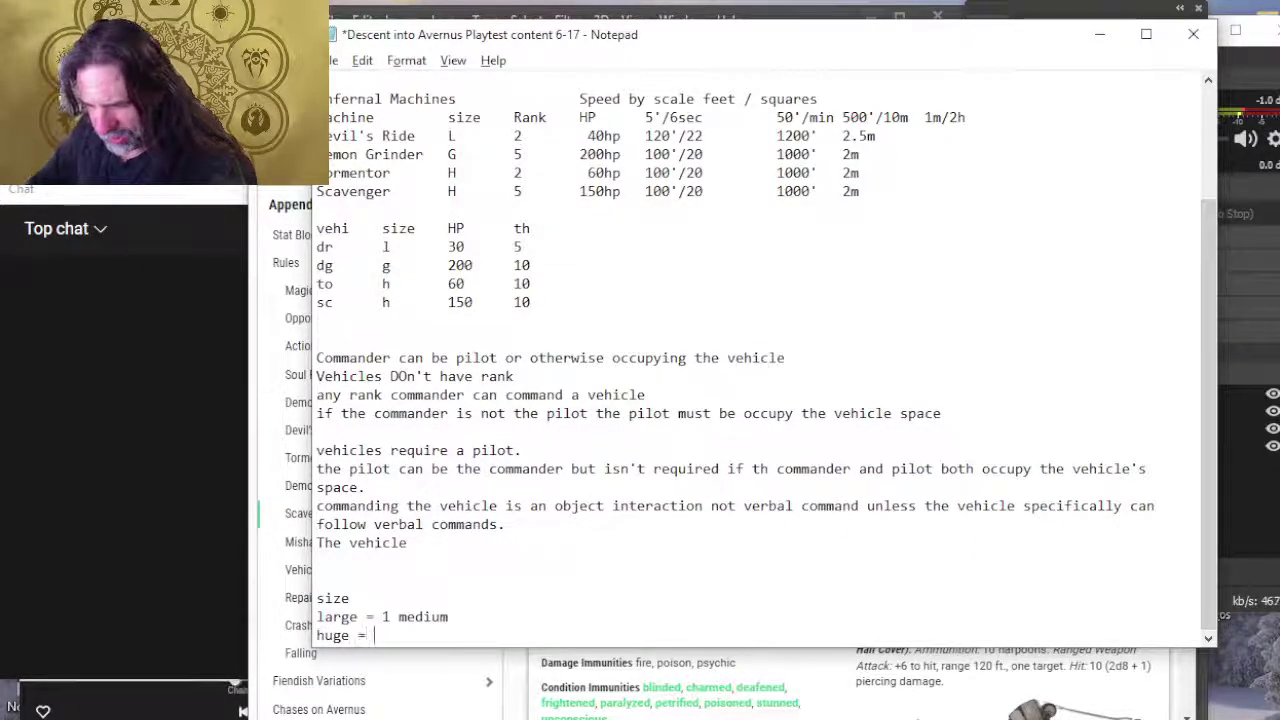
type("4 medium")
key("Return")
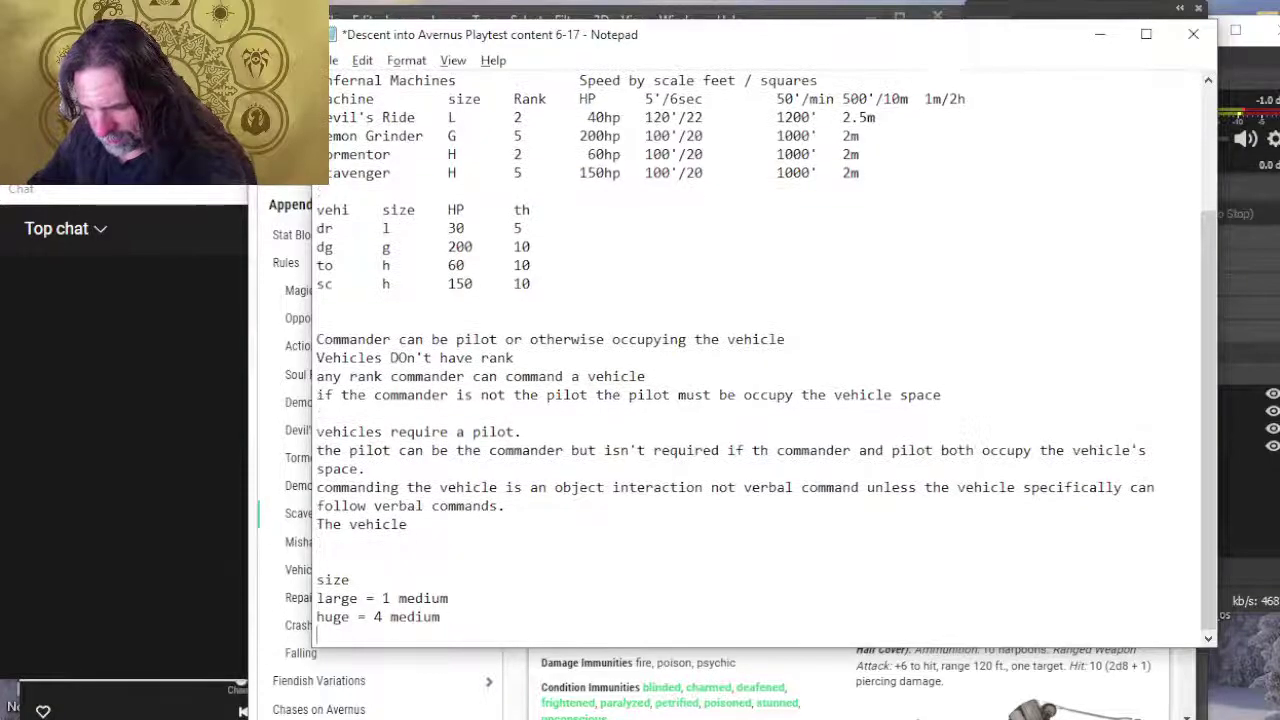
type("gargant")
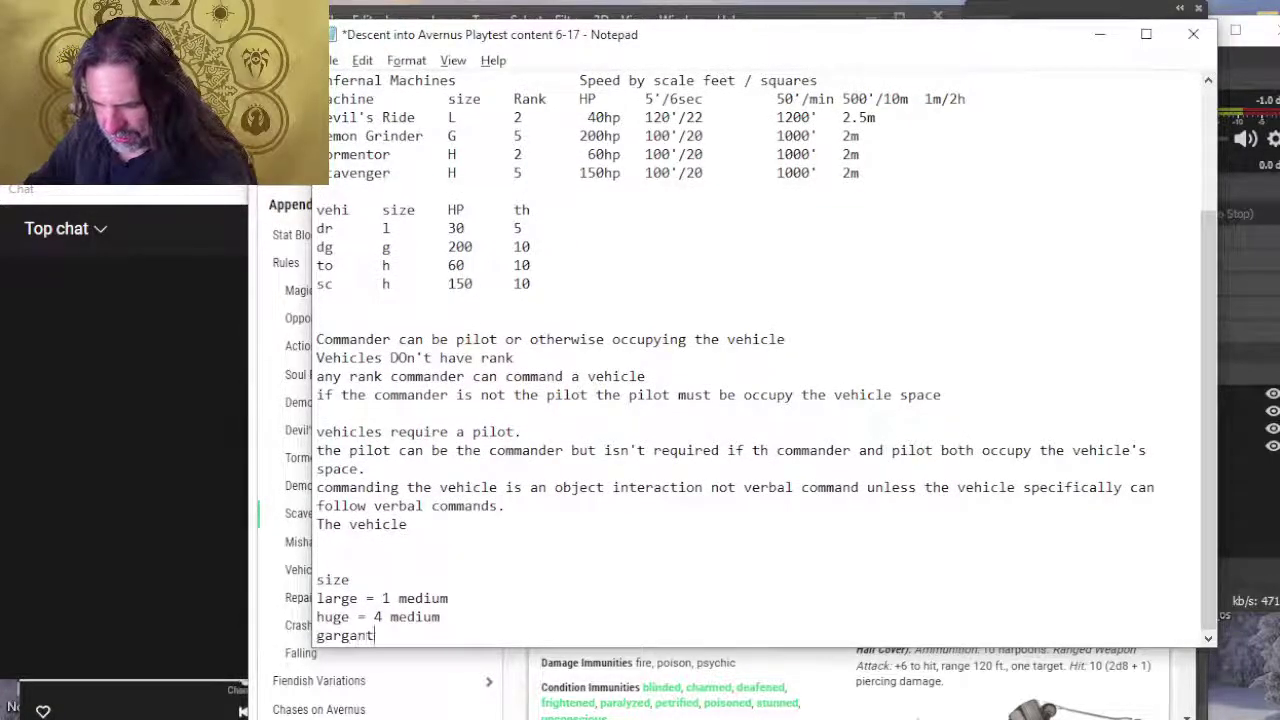
key("BackSpace")
key("BackSpace")
key("BackSpace")
type("= ")
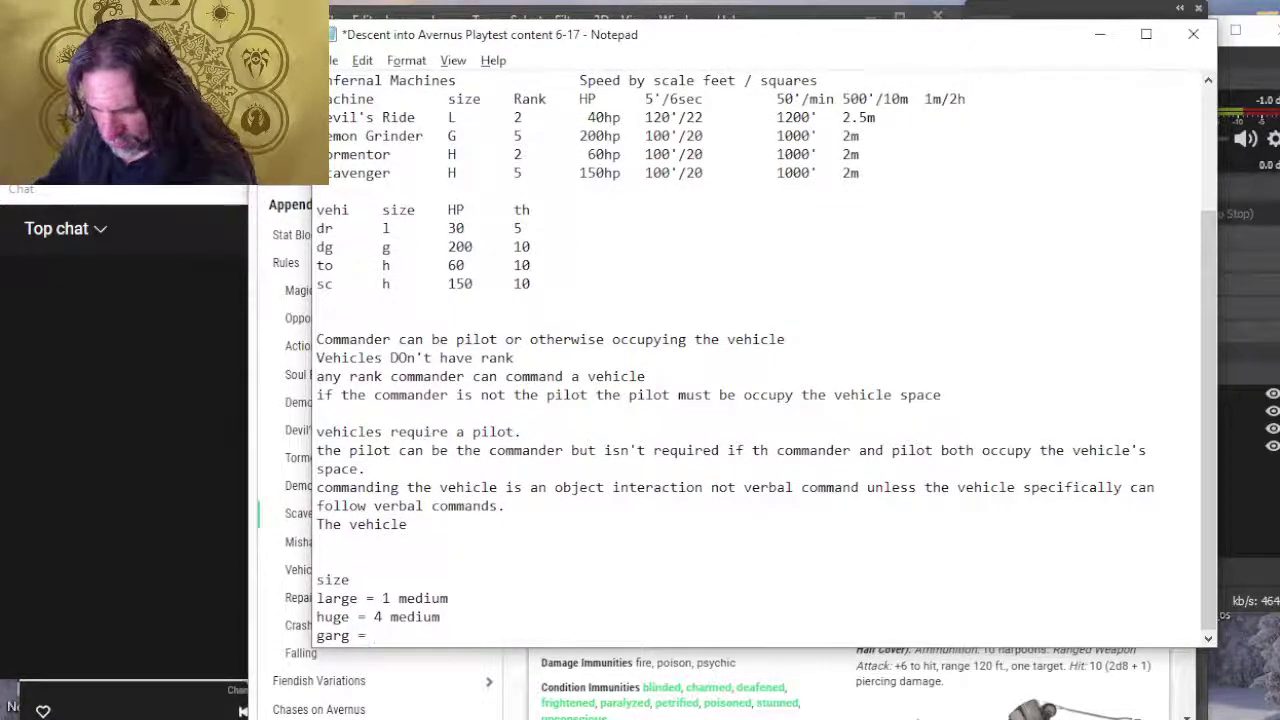
type("9 medium")
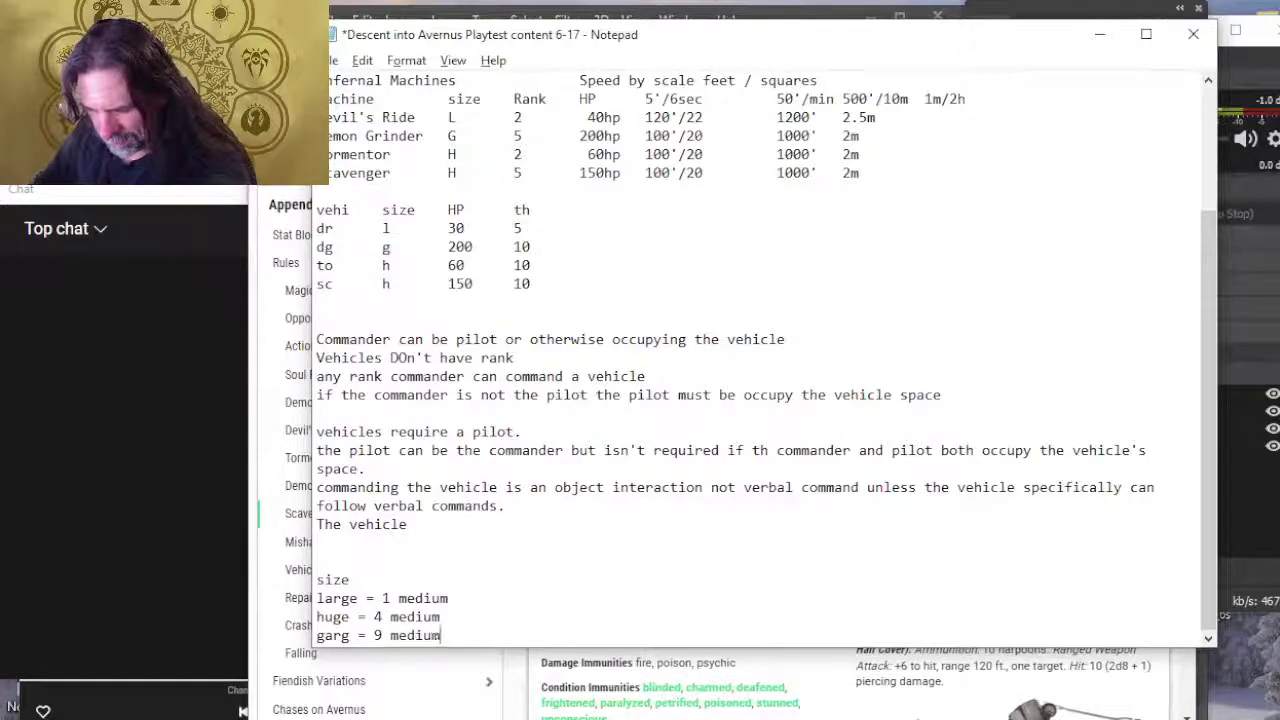
Step: Insert 'medium = 1 small' and then 'small = 1 tiny' at the top of the size list
key("Up")
key("Return")
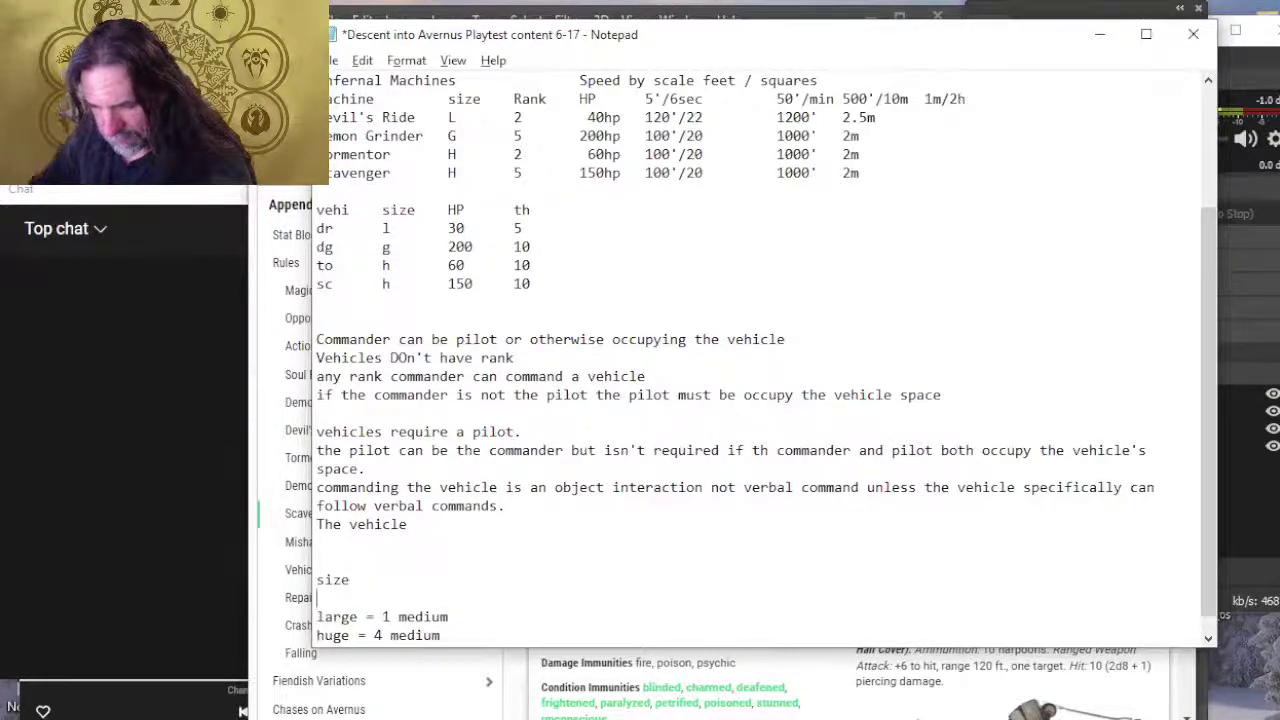
type("medium = 1 small")
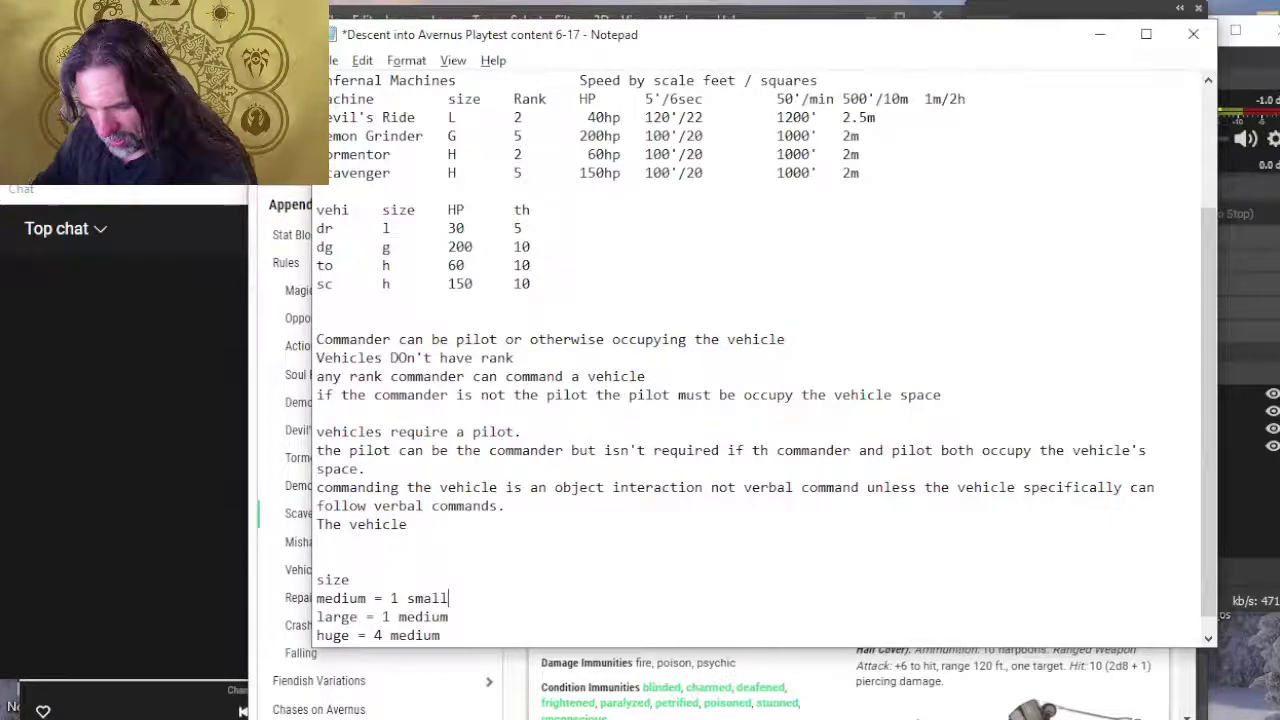
key("Return")
key("BackSpace")
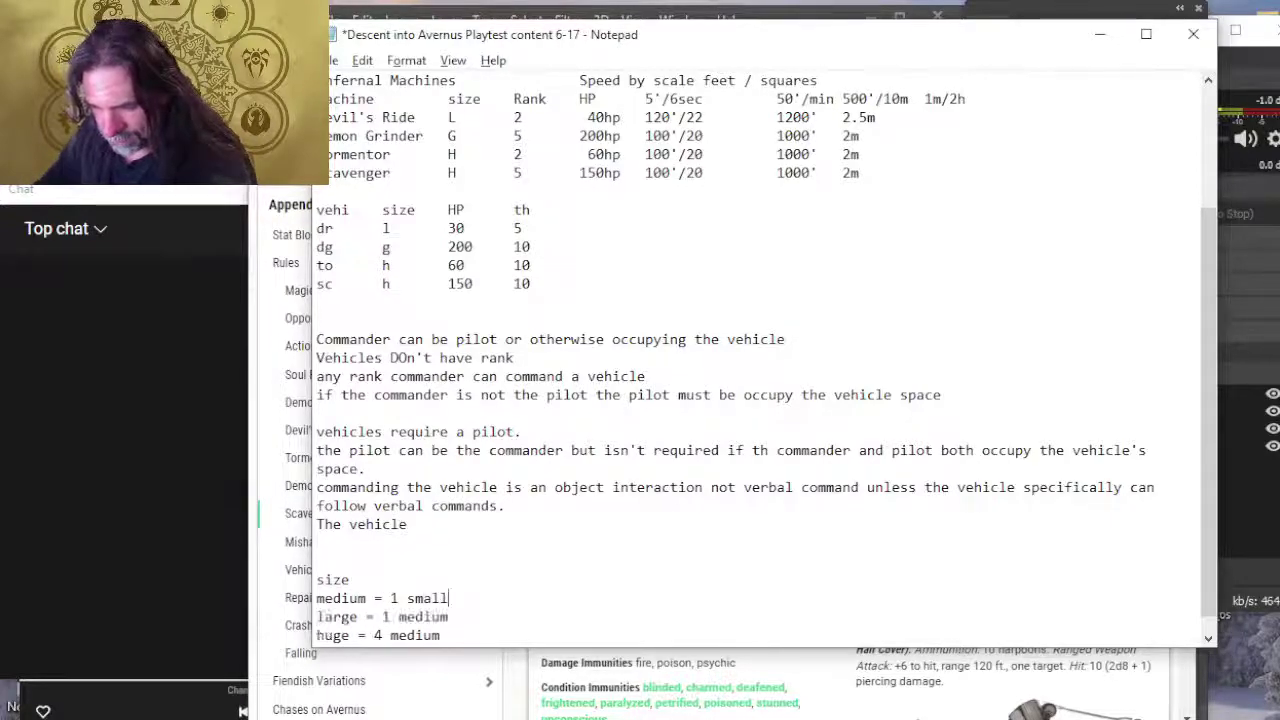
key("Up")
key("Return")
type("smal")
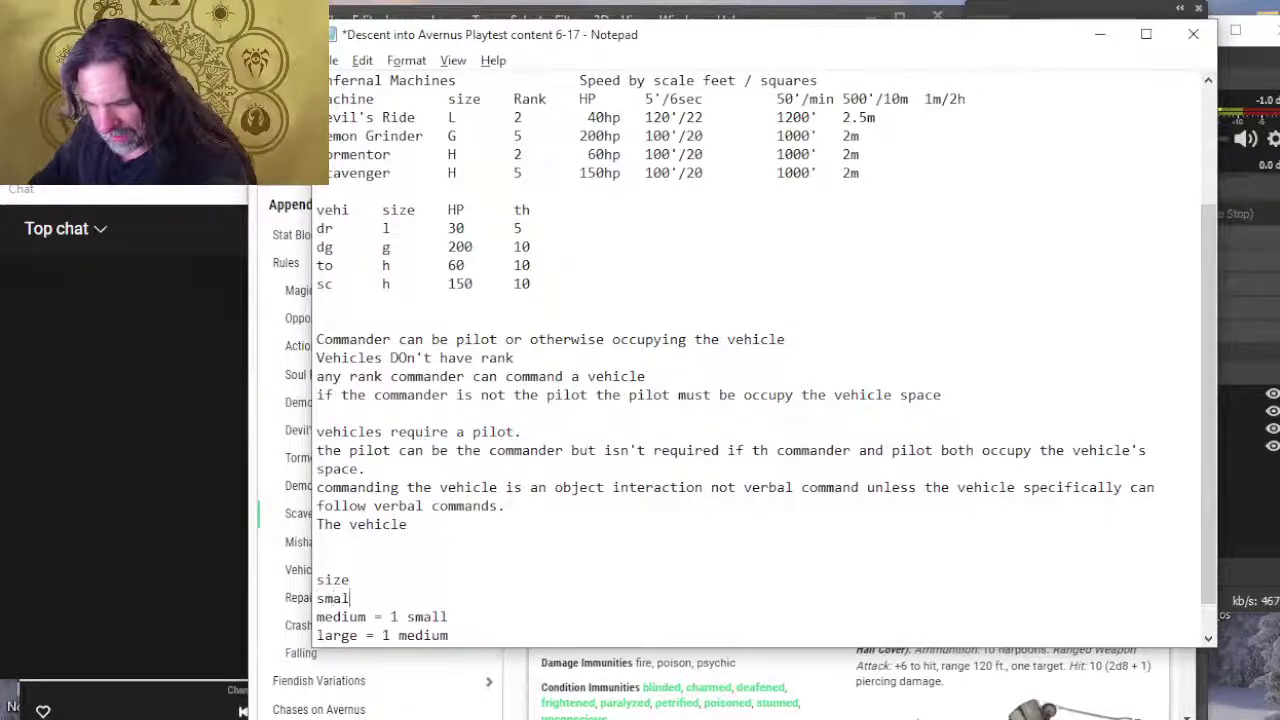
type("l = 1 tiny")
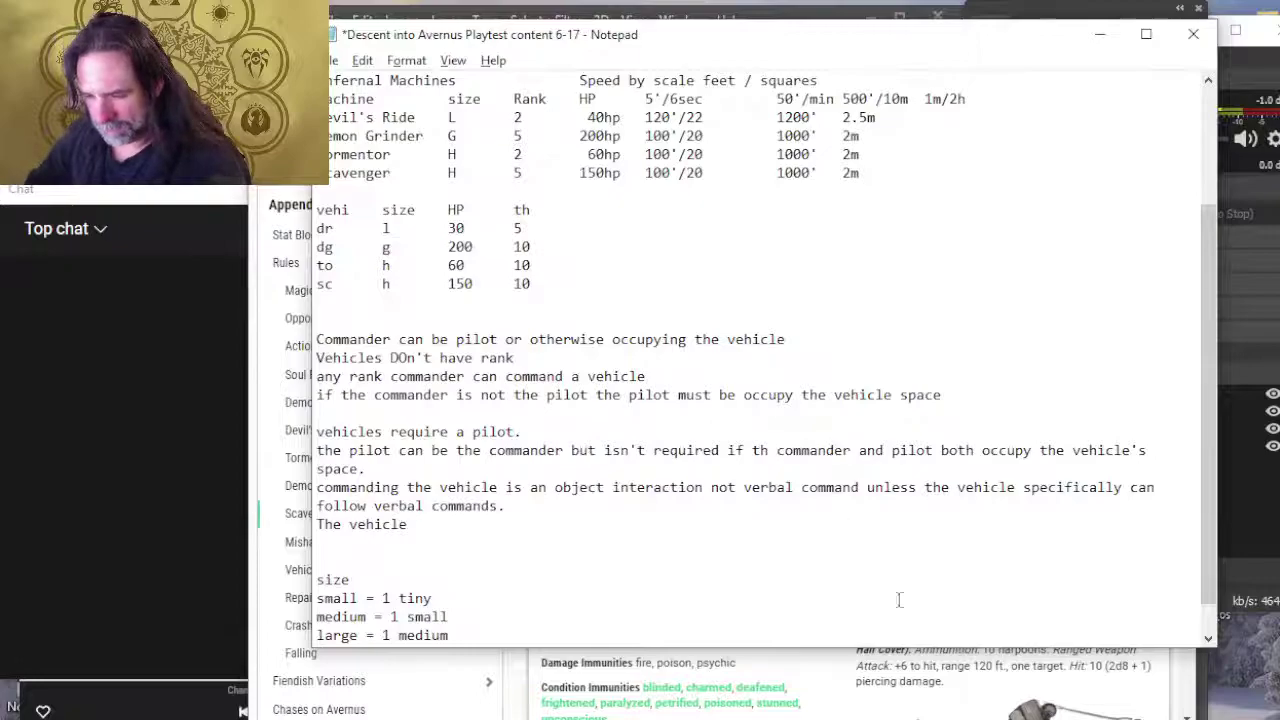
scroll(875, 490, "down", 1)
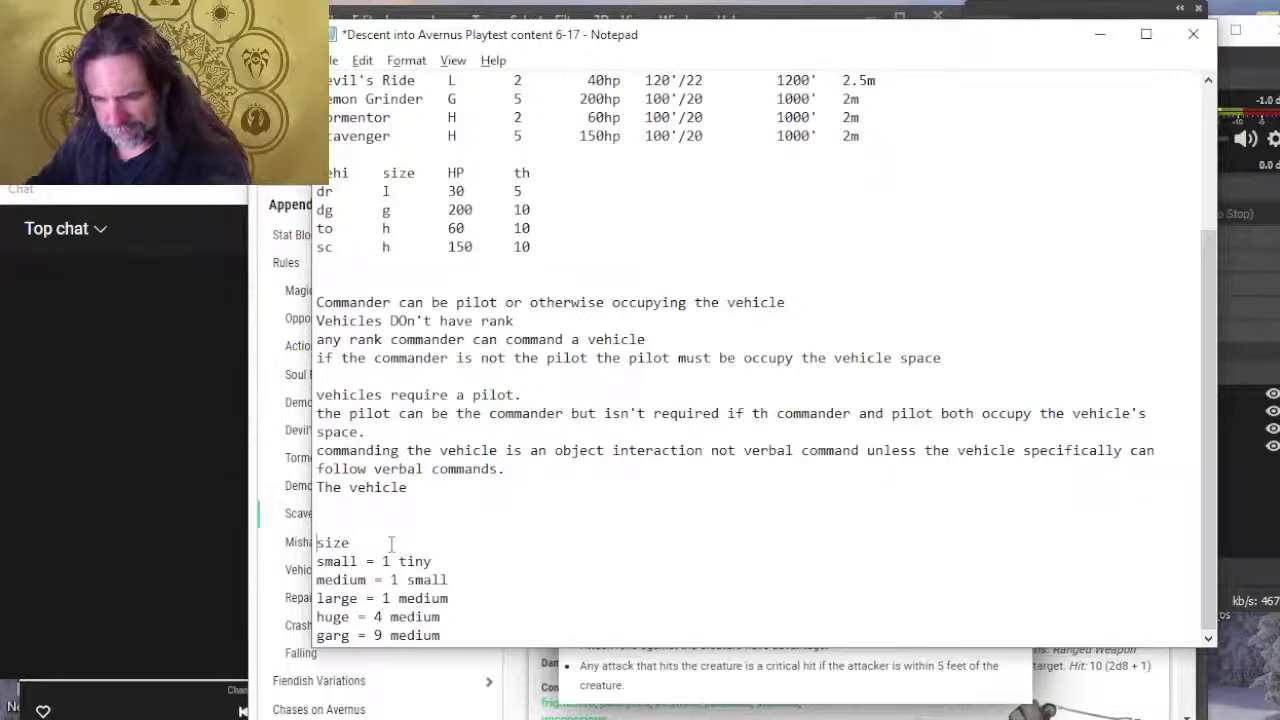
Step: Retitle the size heading as 'Vehicle pass'
left_click(313, 542)
type("Vehicle size")
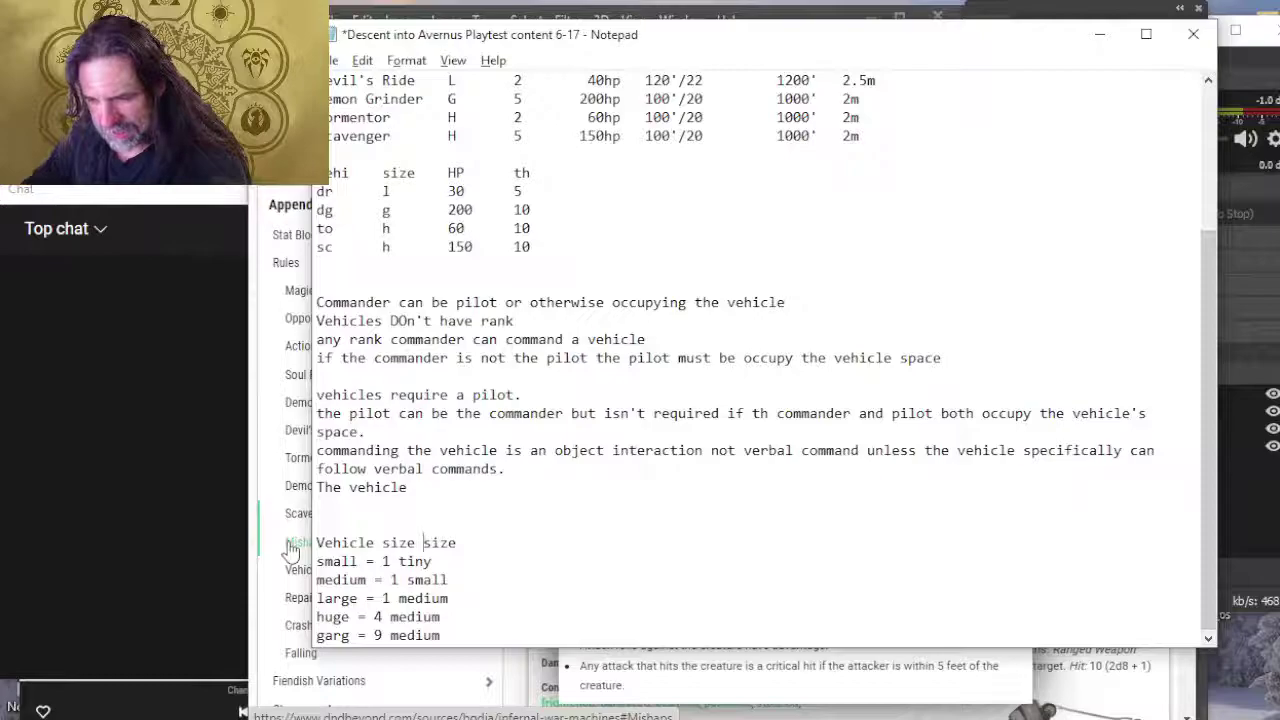
key("Tab")
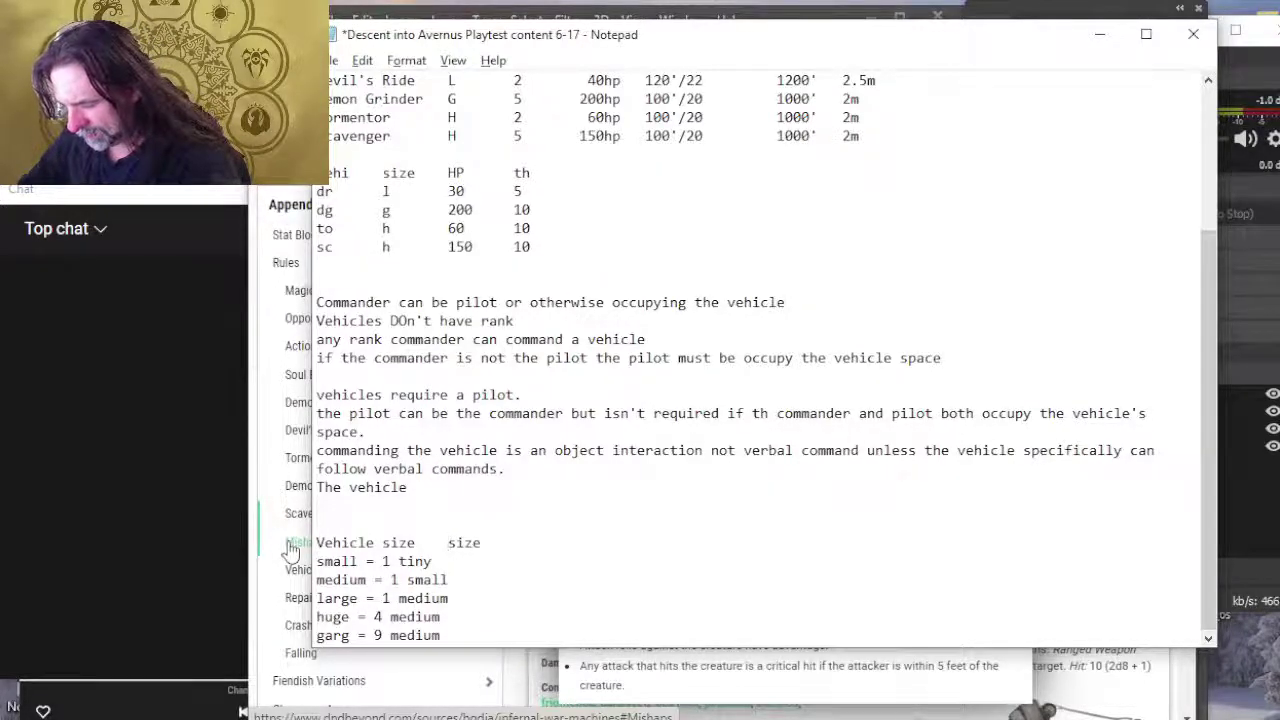
type("pass")
key("Delete")
key("Delete")
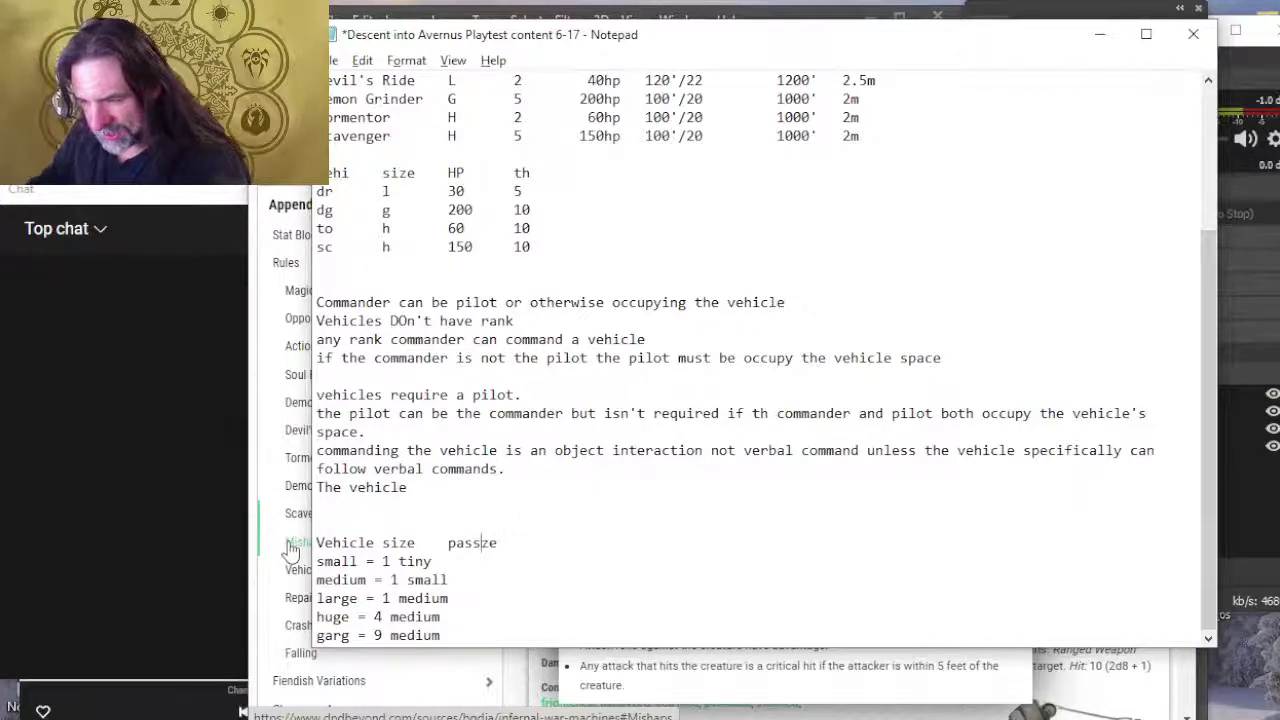
key("Home")
key("Down")
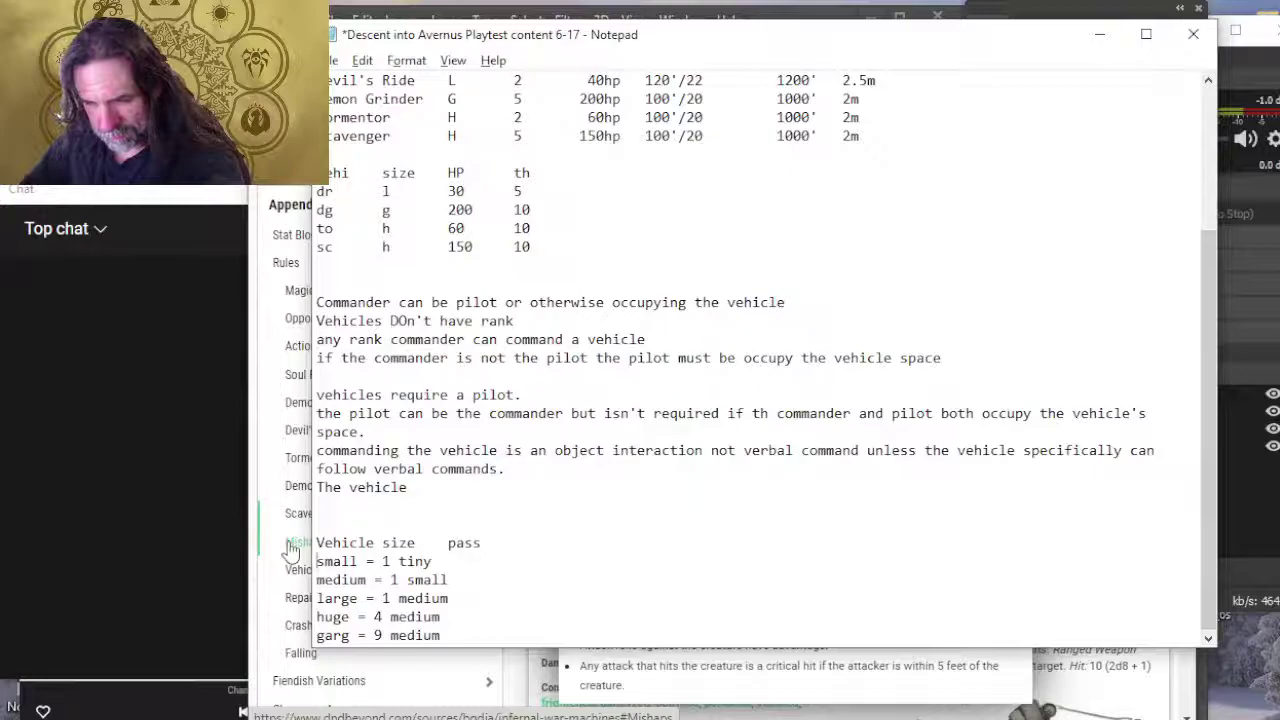
Step: Replace the small and medium lines with a tab-aligned '1x1 = 1 (sm/ti)' row
type("1x1")
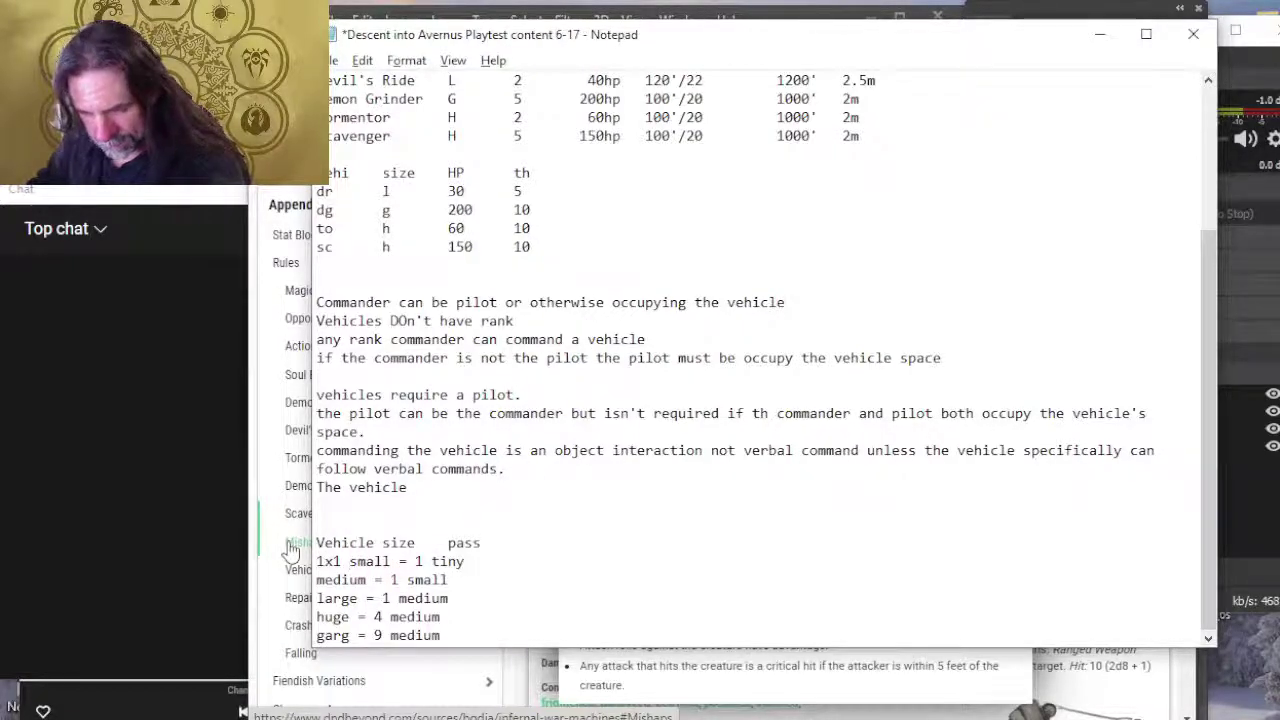
key("Delete")
key("Delete")
key("Delete")
key("Delete")
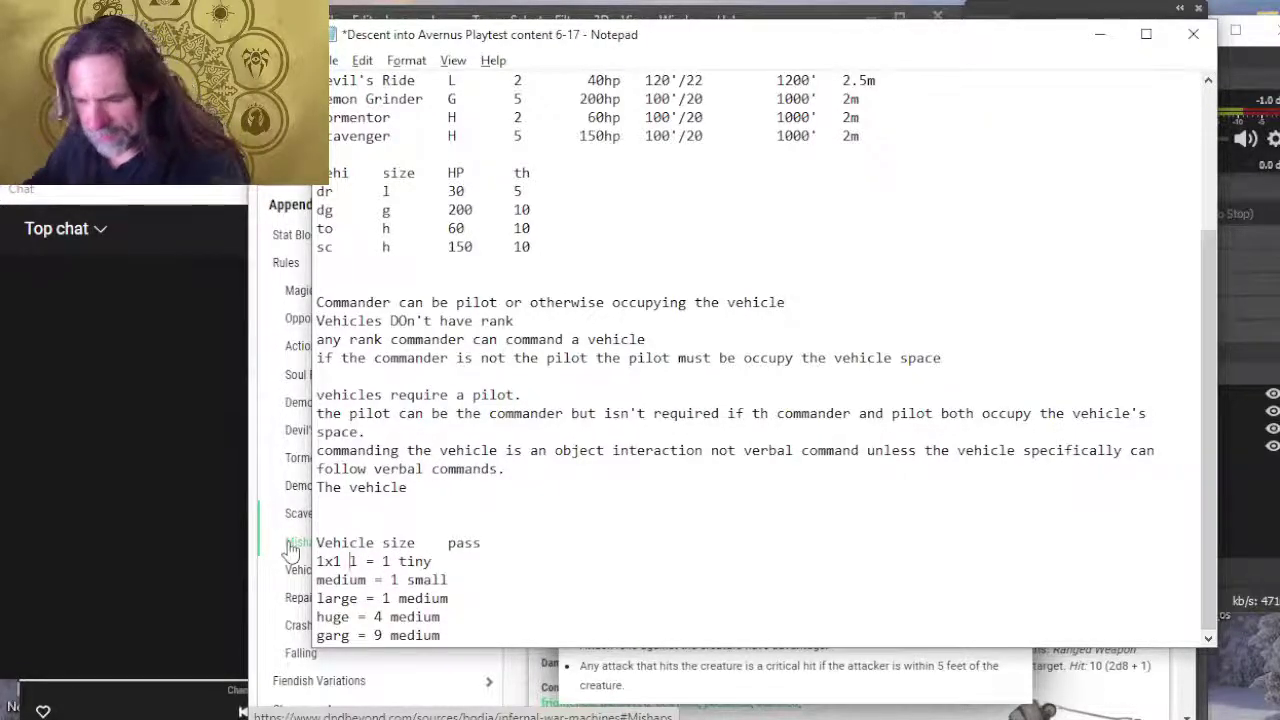
key("Delete")
key("Delete")
key("Delete")
key("Delete")
key("Delete")
key("Delete")
key("Delete")
key("Delete")
key("Delete")
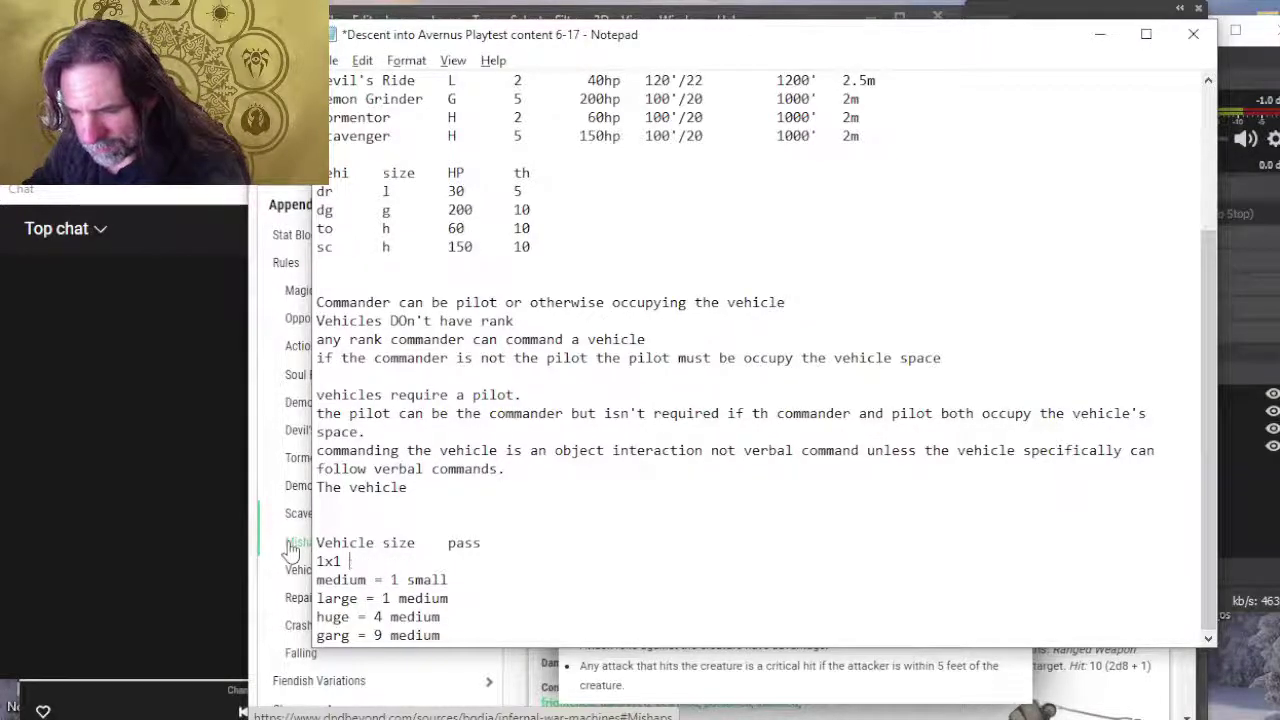
key("Delete")
key("BackSpace")
key("Right")
key("shift+End")
key("Delete")
key("Delete")
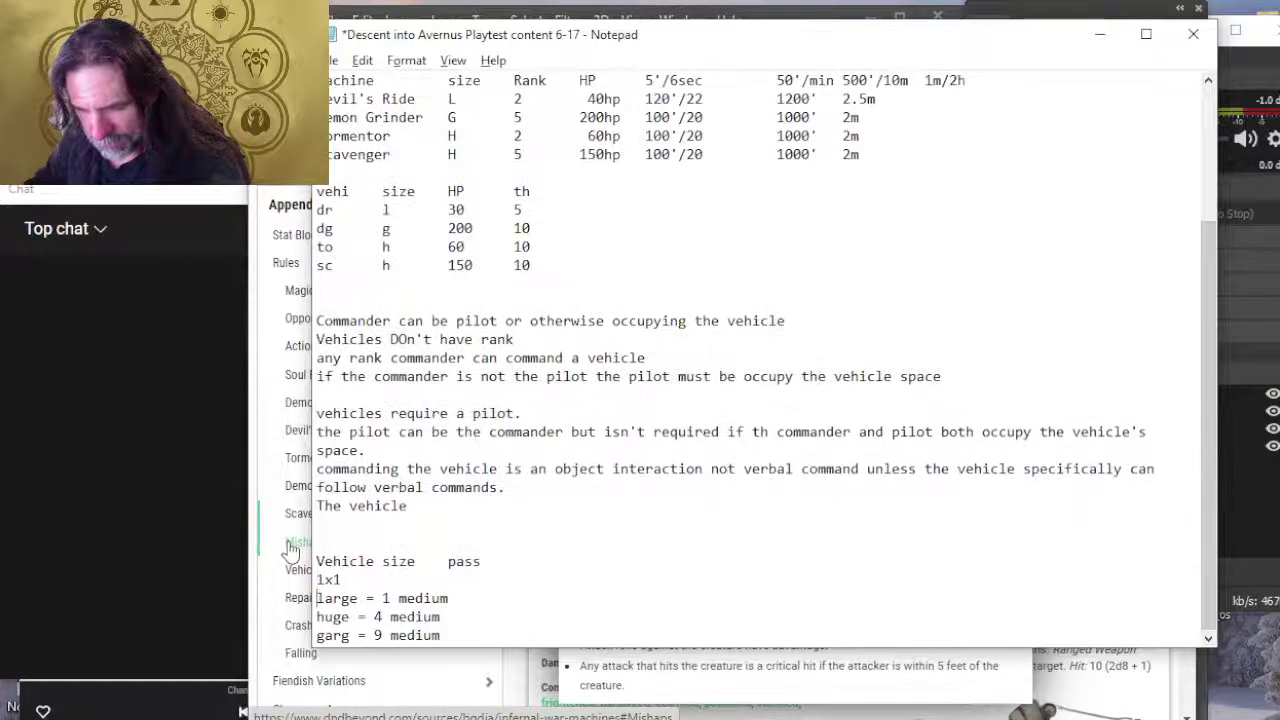
key("Return")
key("Up")
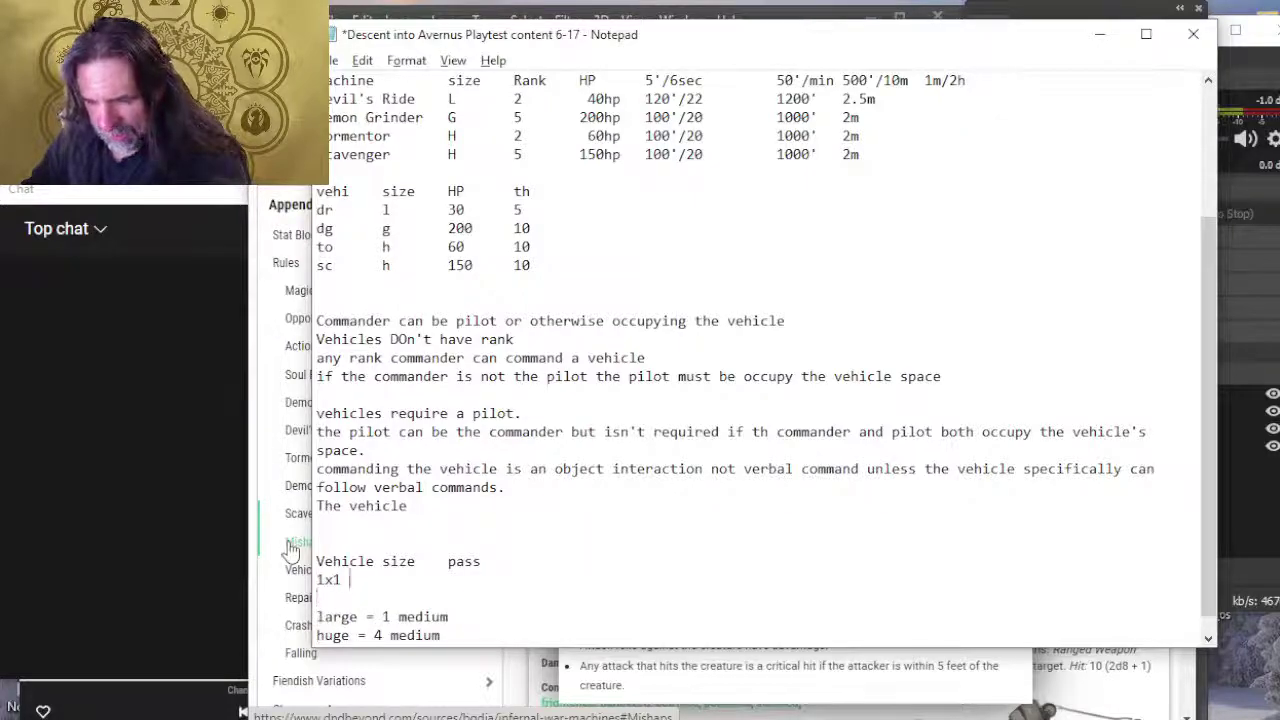
type("=")
key("Tab")
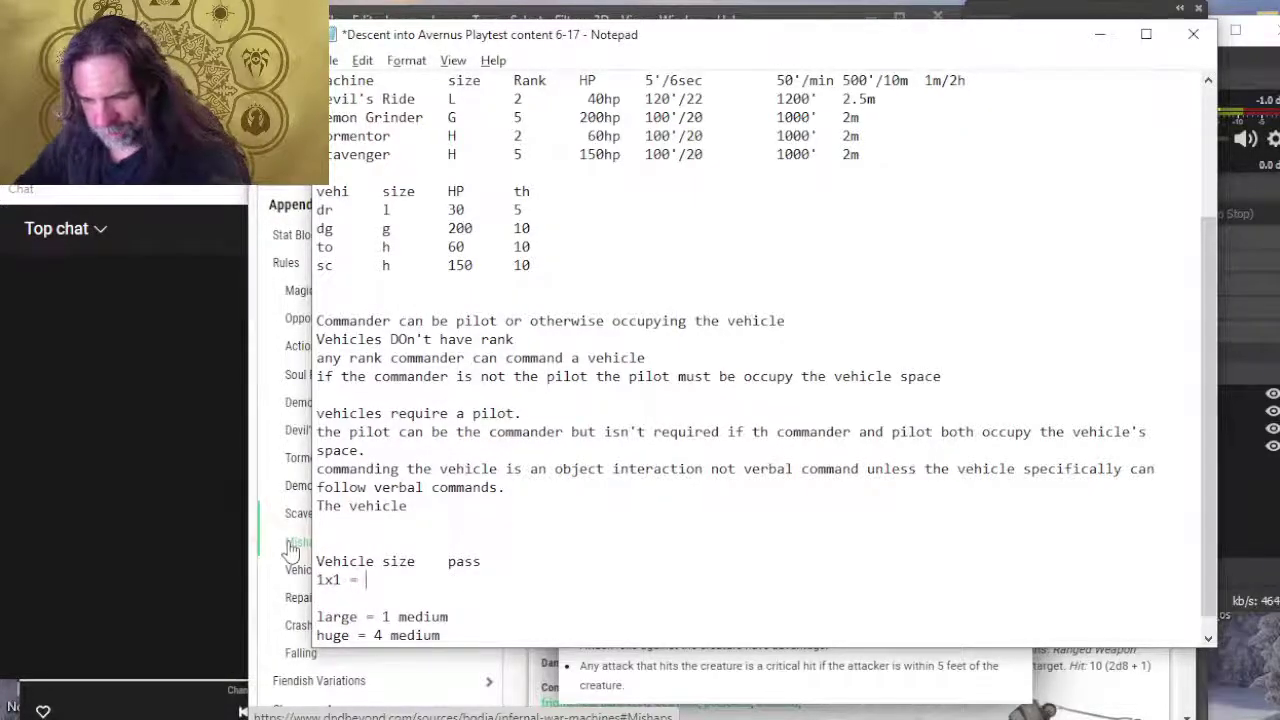
key("Tab")
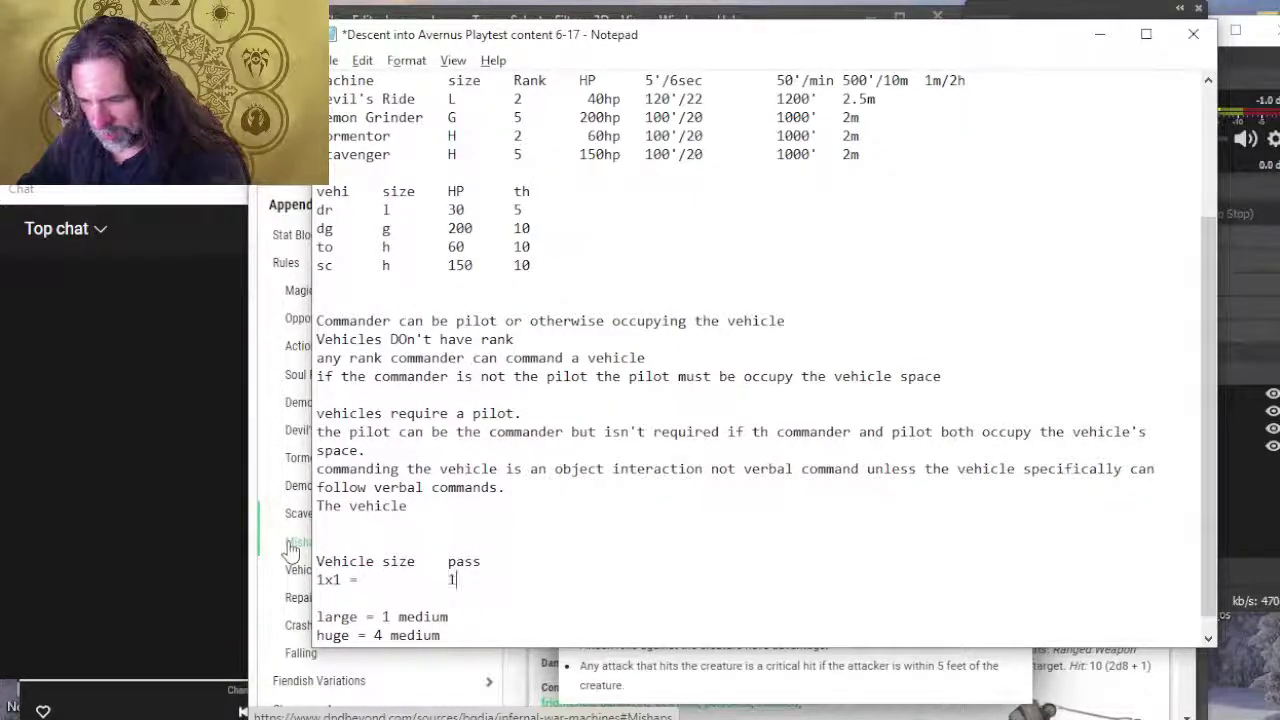
type("1 (sm/ti)")
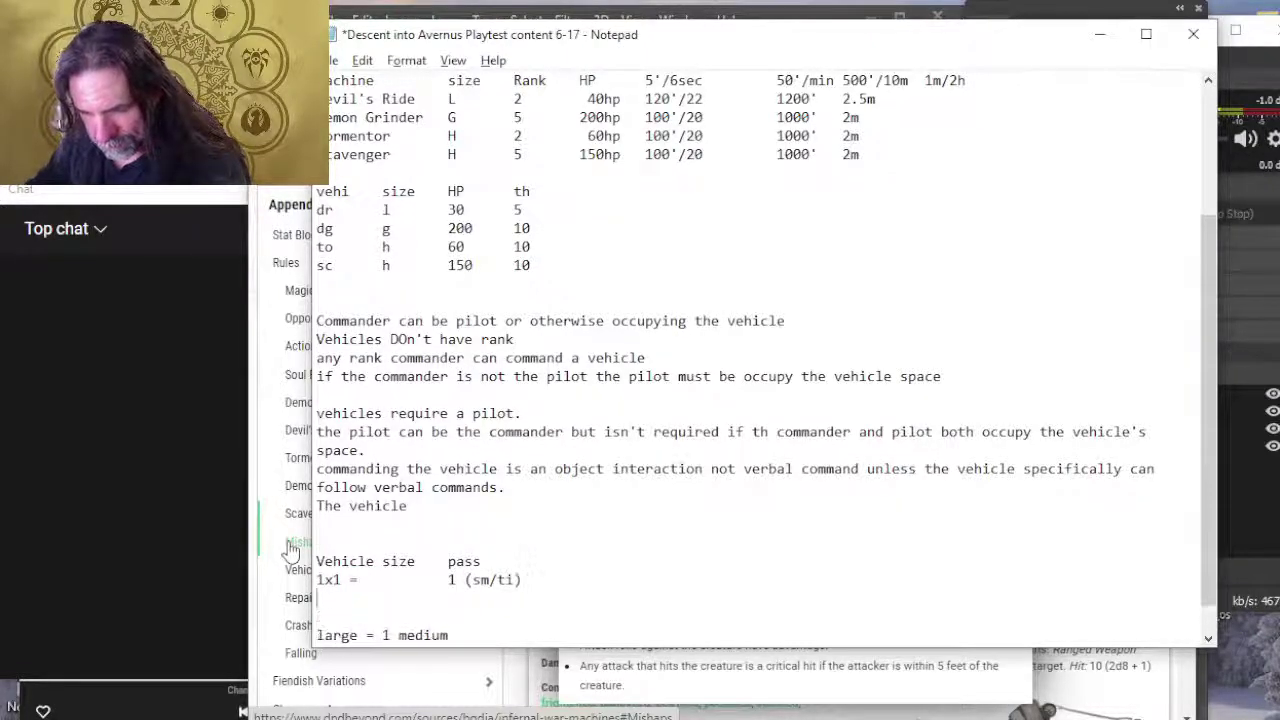
Step: Add rows '2x2 = 1 med' and '3x3 = 4 med', and start a '4x4 =' row
key("Return")
type("2x2 =")
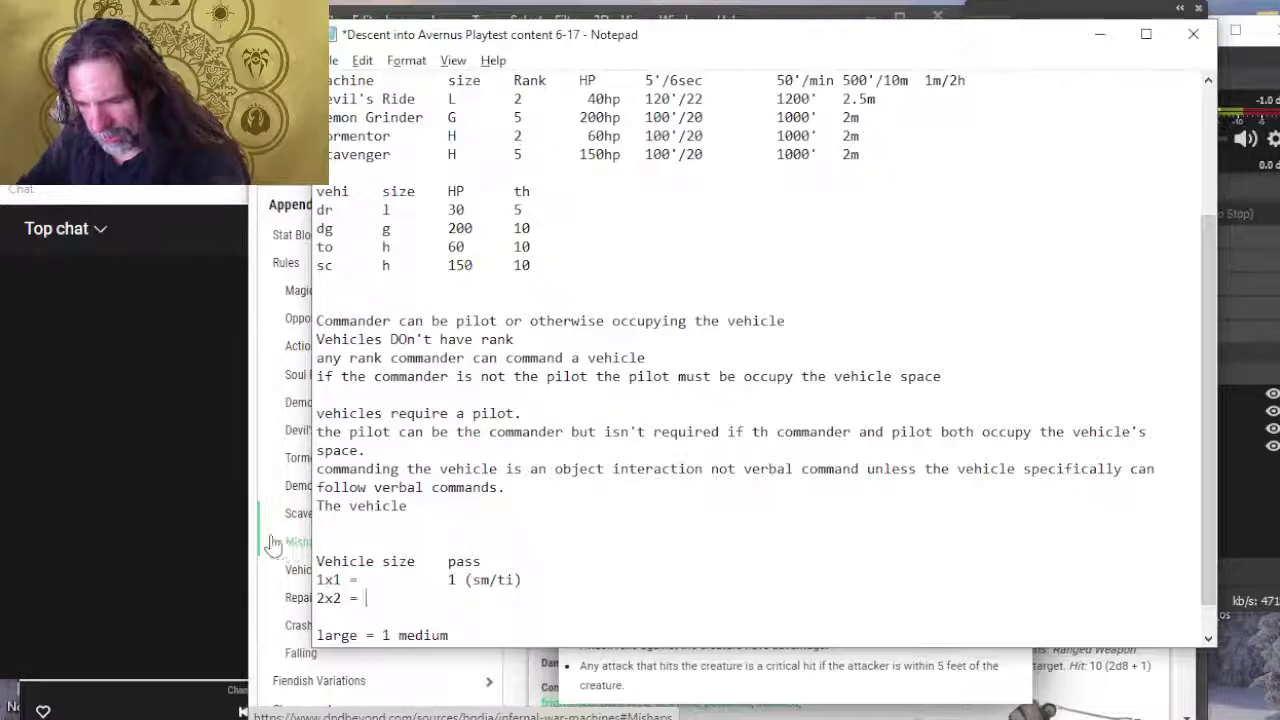
type("1 med")
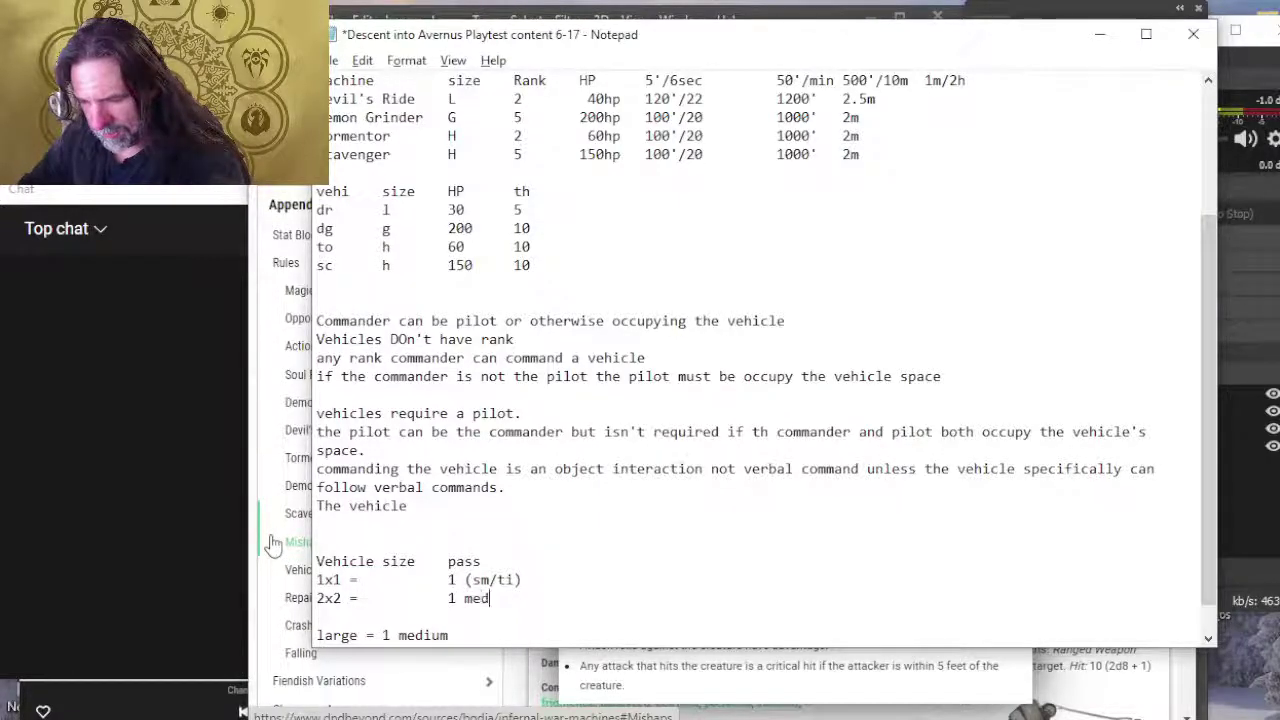
key("Return")
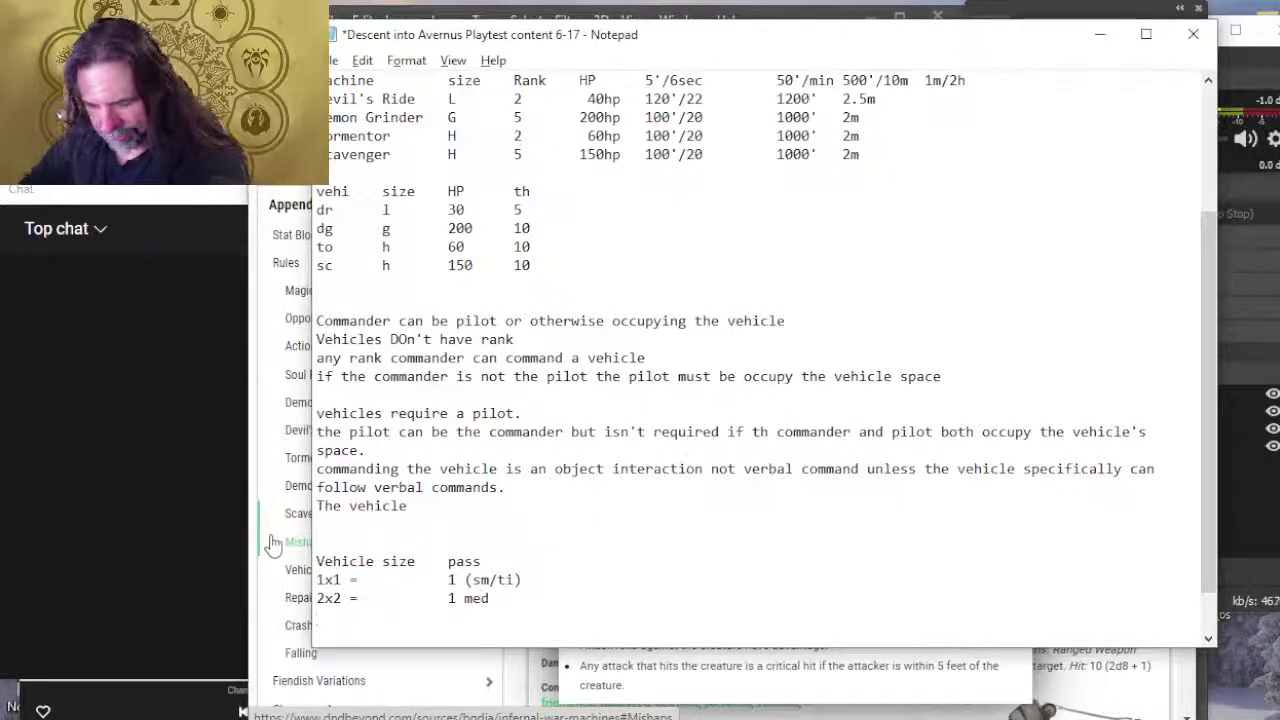
type("3x3 ")
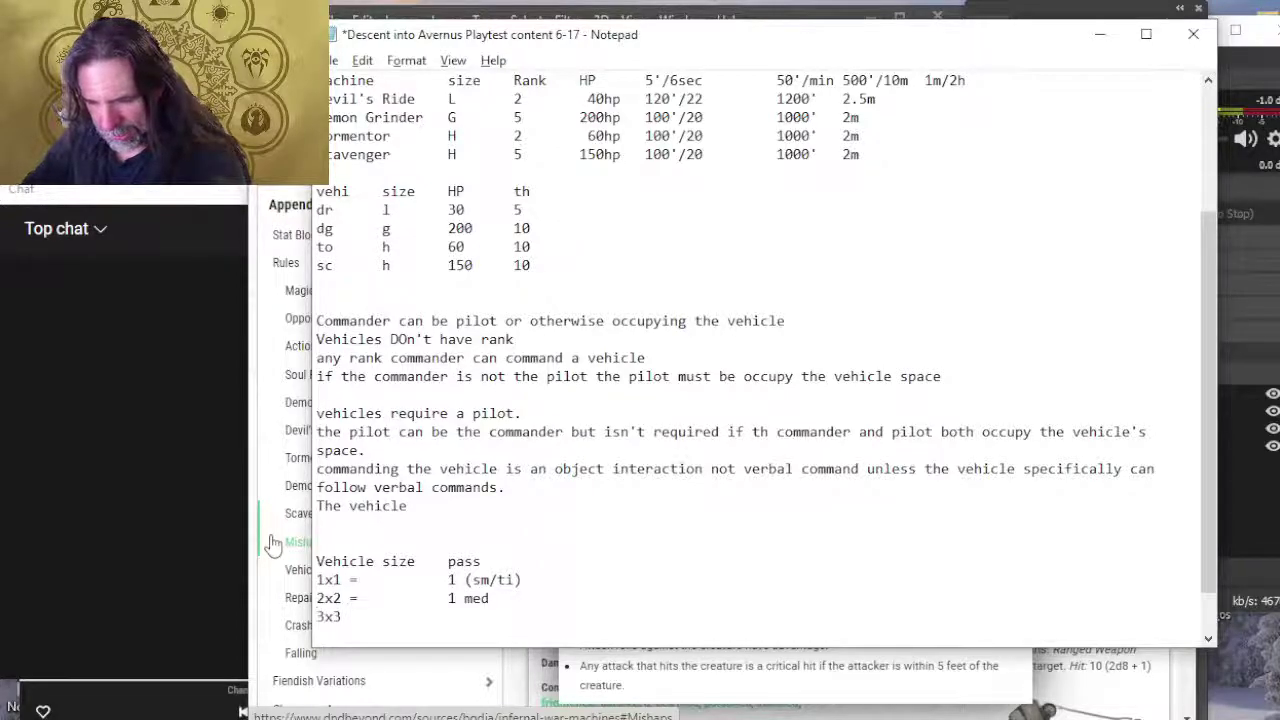
type("=\t\t4 med")
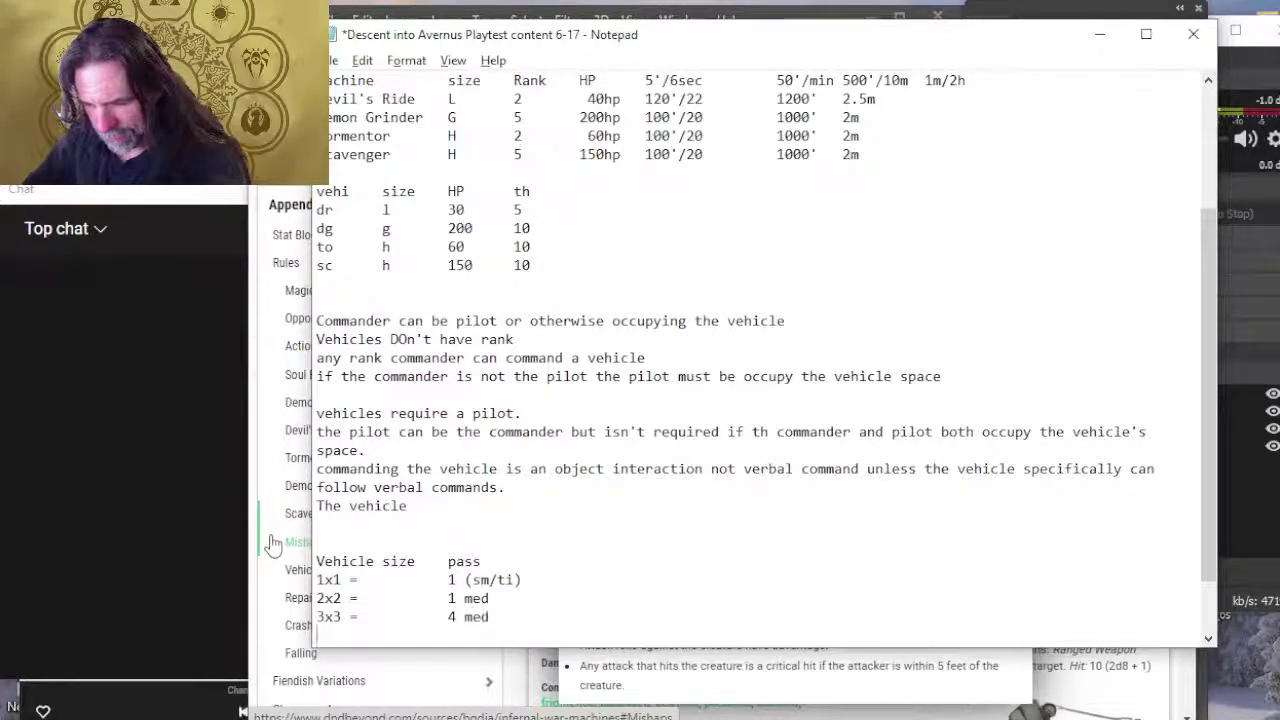
key("Return")
type("4x4 =")
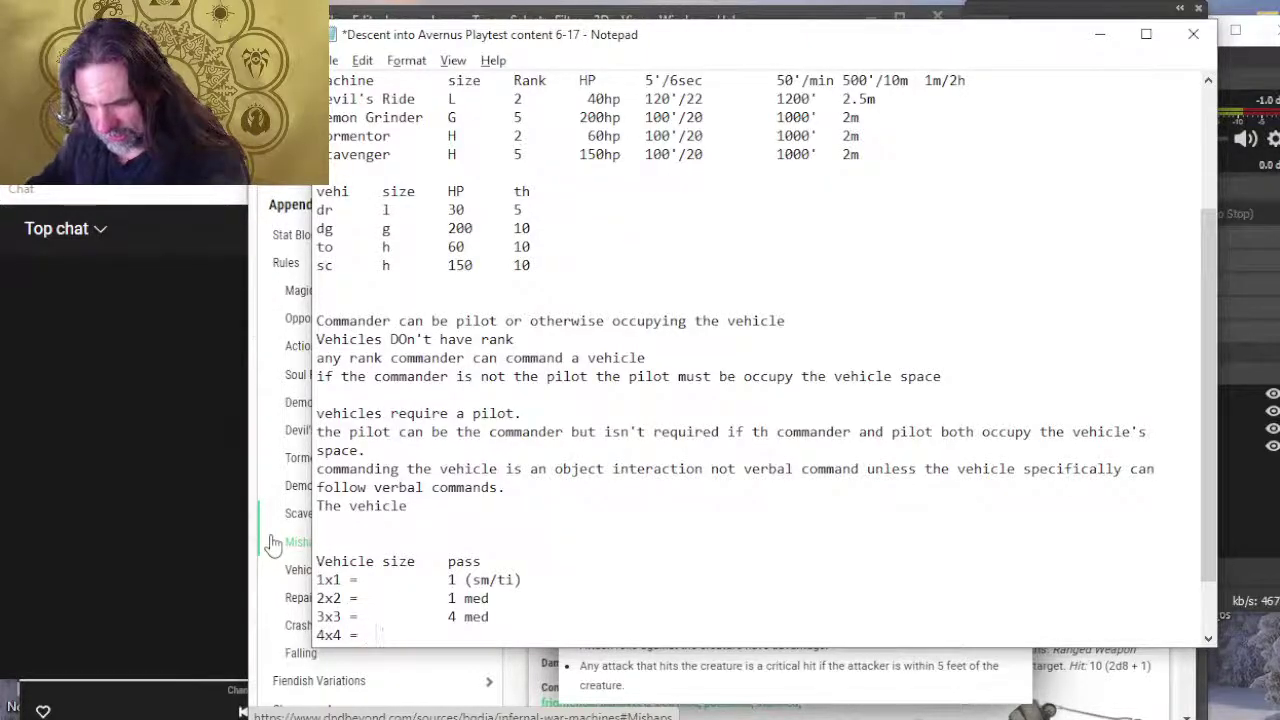
Step: Remove leftover 'size' text and wide gaps, finish 4x4 = 9 med, and start '5x5 ='
key("Up")
key("Up")
key("Up")
key("Up")
key("Delete")
key("Delete")
key("Delete")
key("Delete")
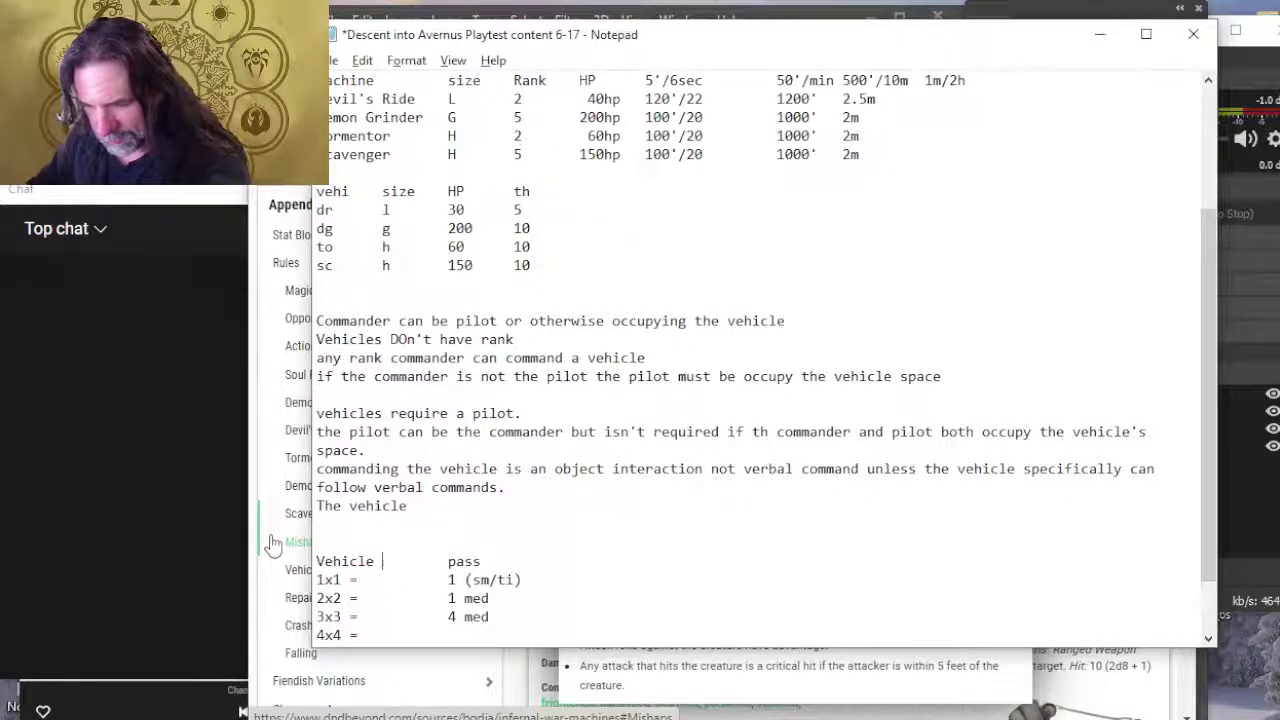
key("Delete")
key("Delete")
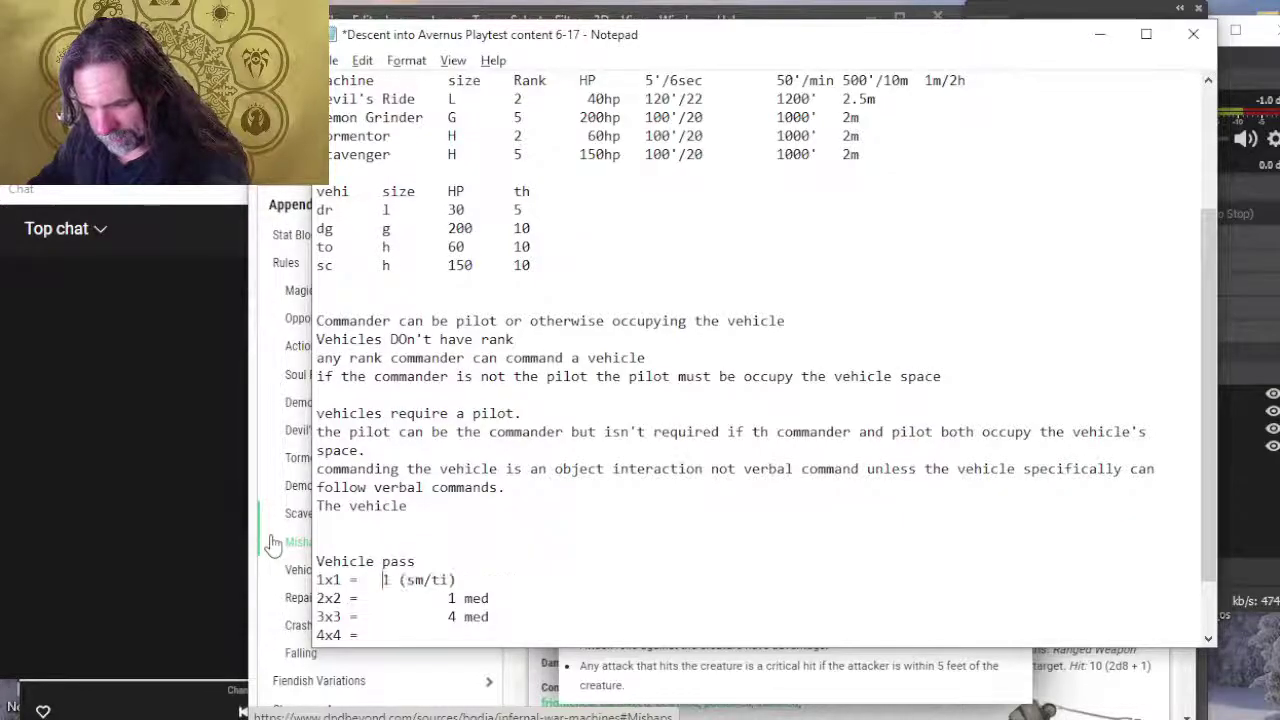
key("Down")
key("Delete")
key("Down")
key("Delete")
key("Down")
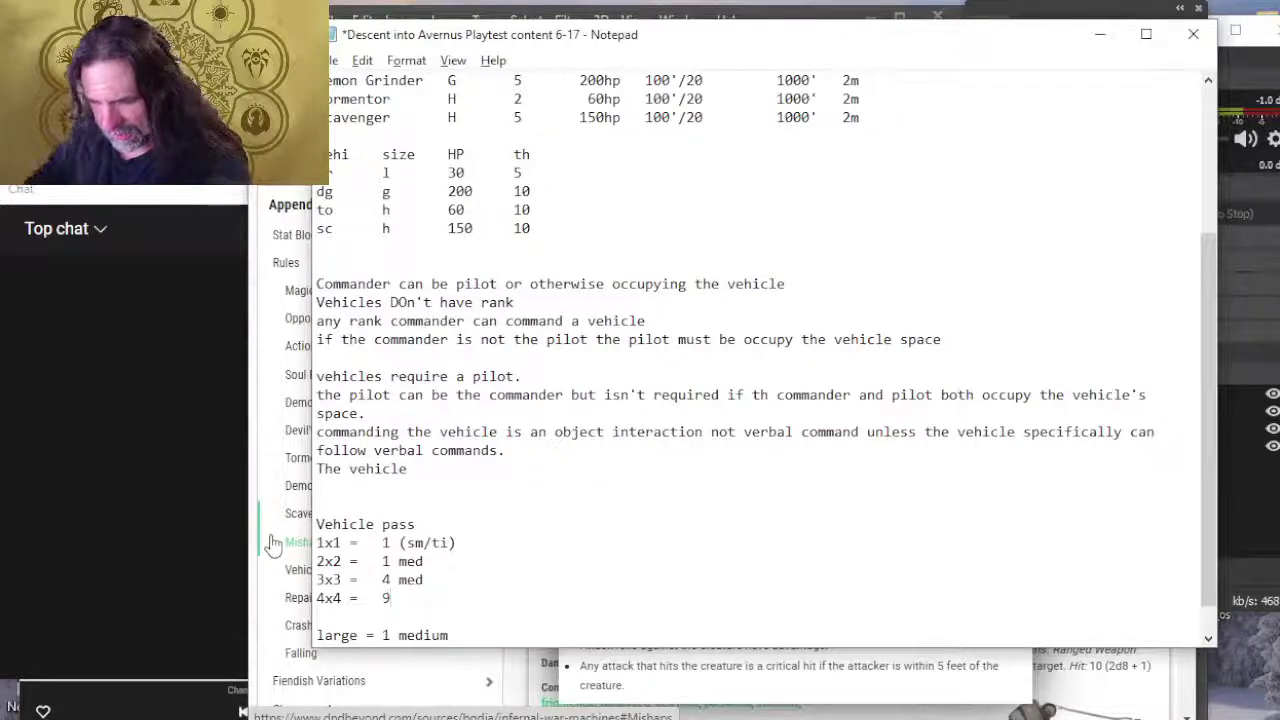
type("med")
key("Return")
type("5x5 =")
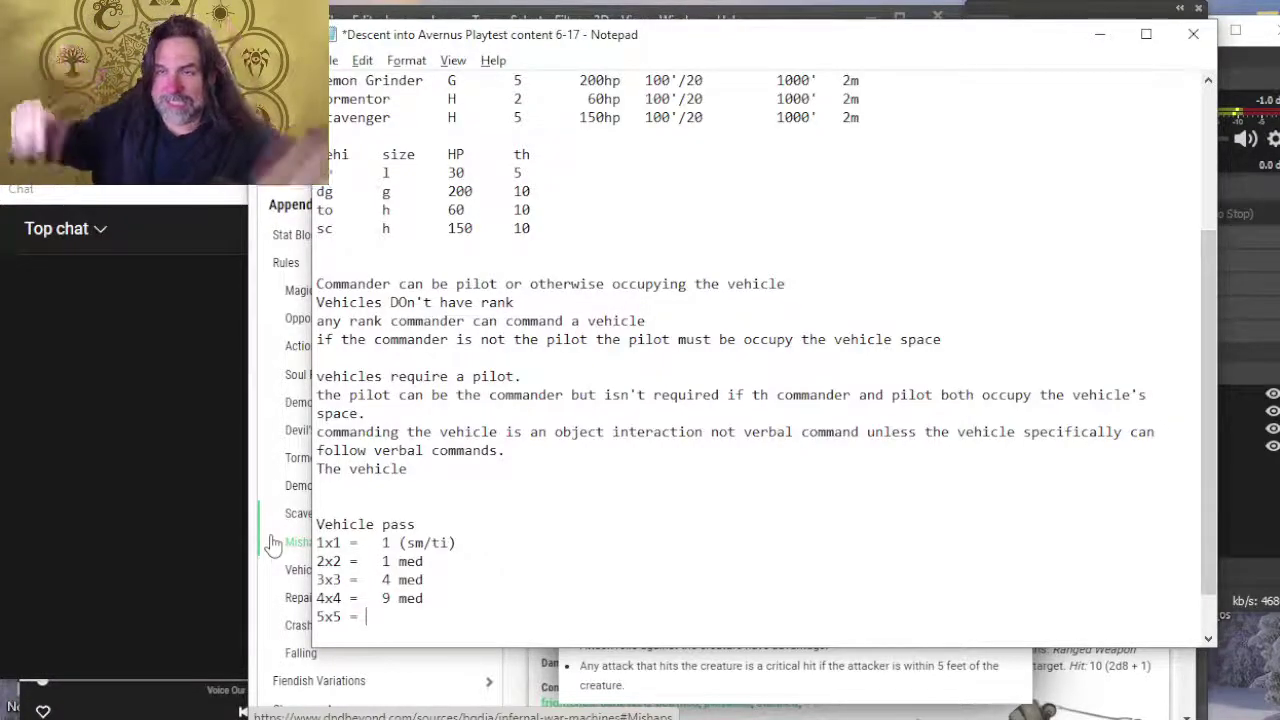
Step: Select the 4x4 and 5x5 rows to check their layout
scroll(272, 544, "up", 3)
scroll(370, 534, "down", 1)
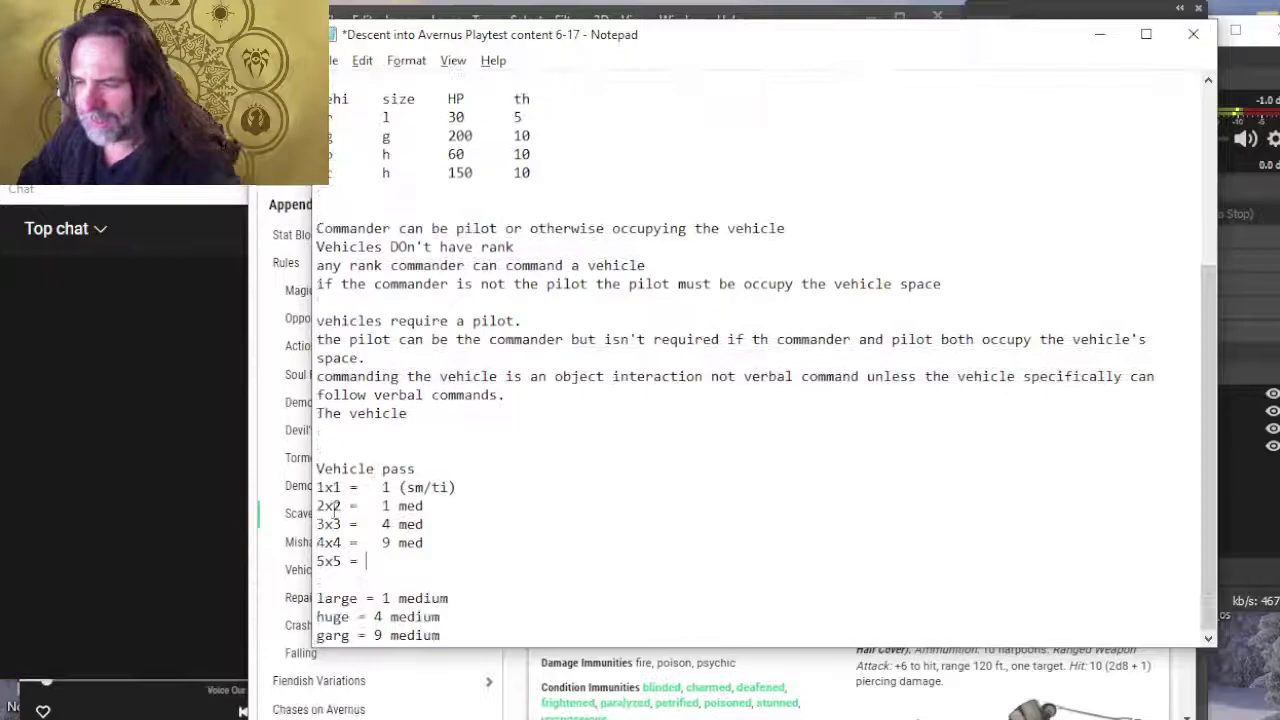
left_click_drag(452, 540, 293, 540)
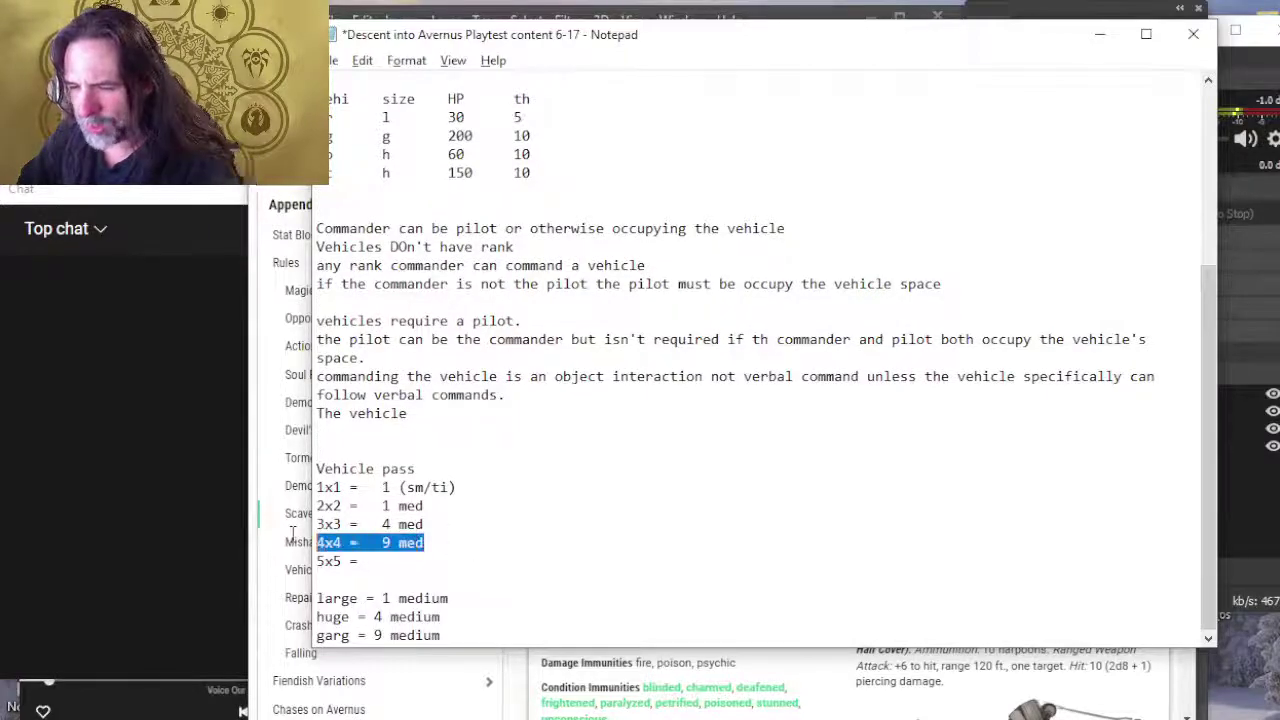
left_click(380, 557)
left_click_drag(430, 560, 266, 563)
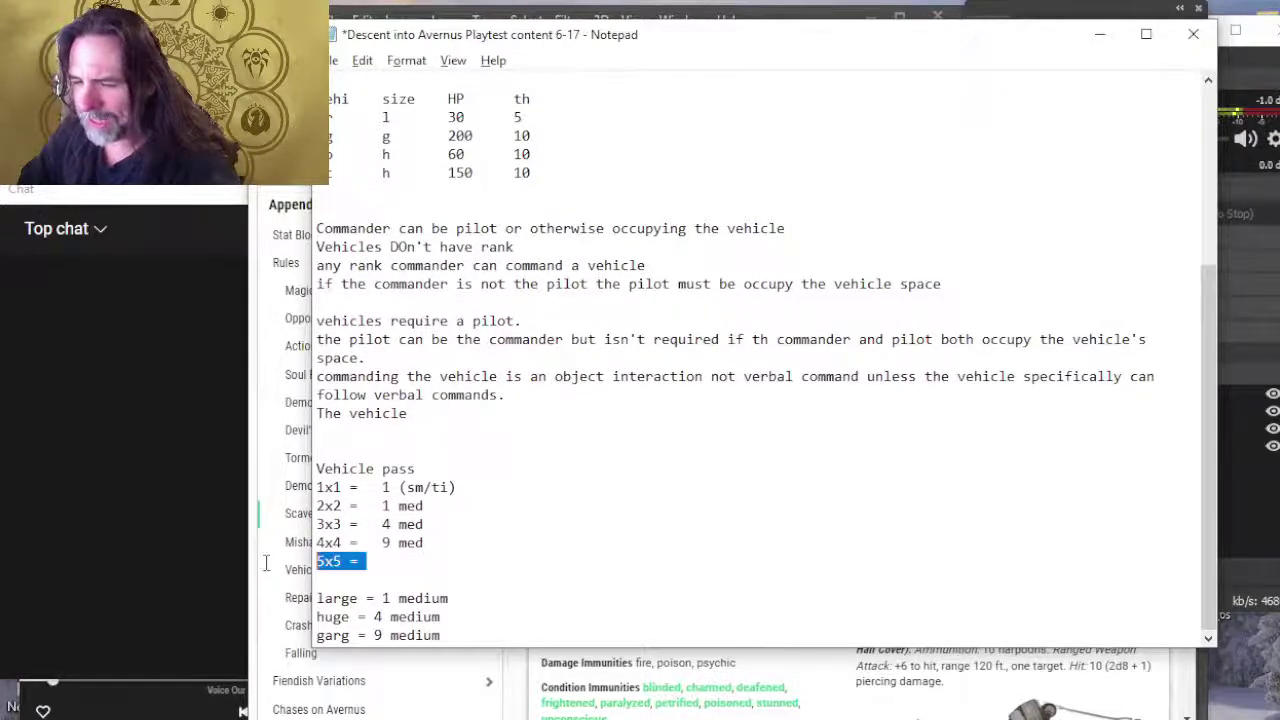
left_click(441, 561)
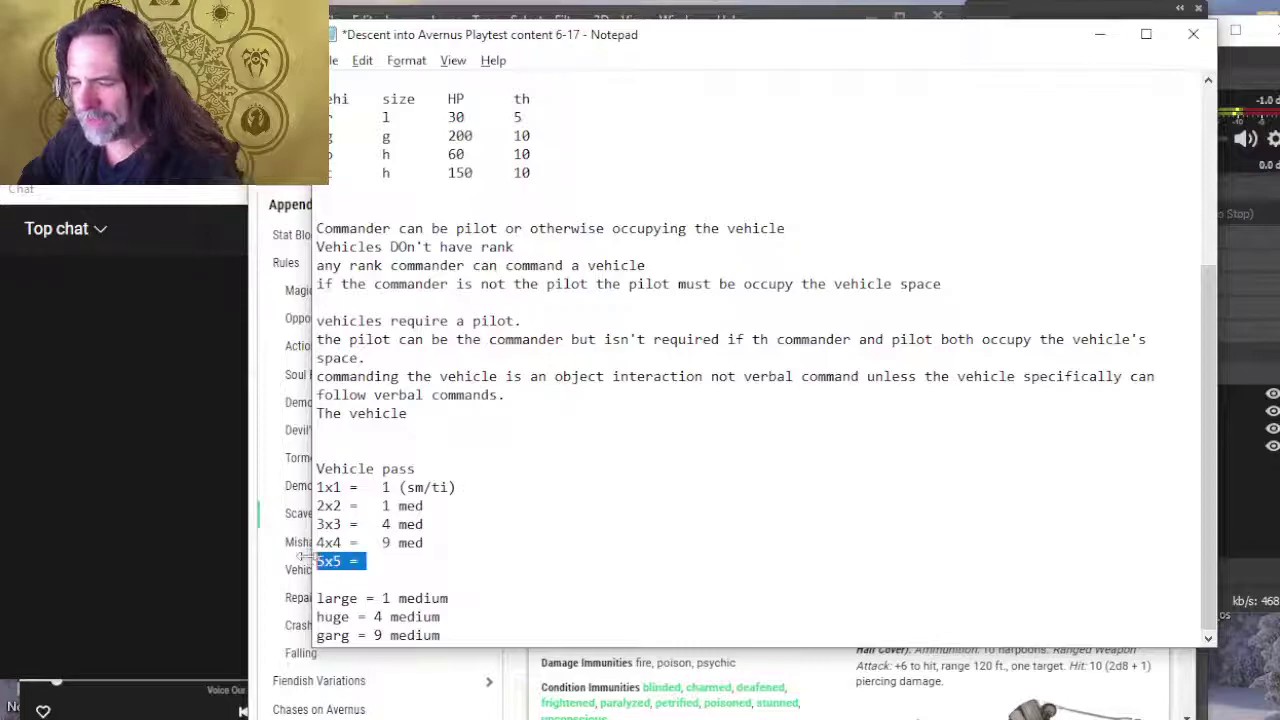
left_click(484, 540)
key("shift+Home")
left_click(436, 560)
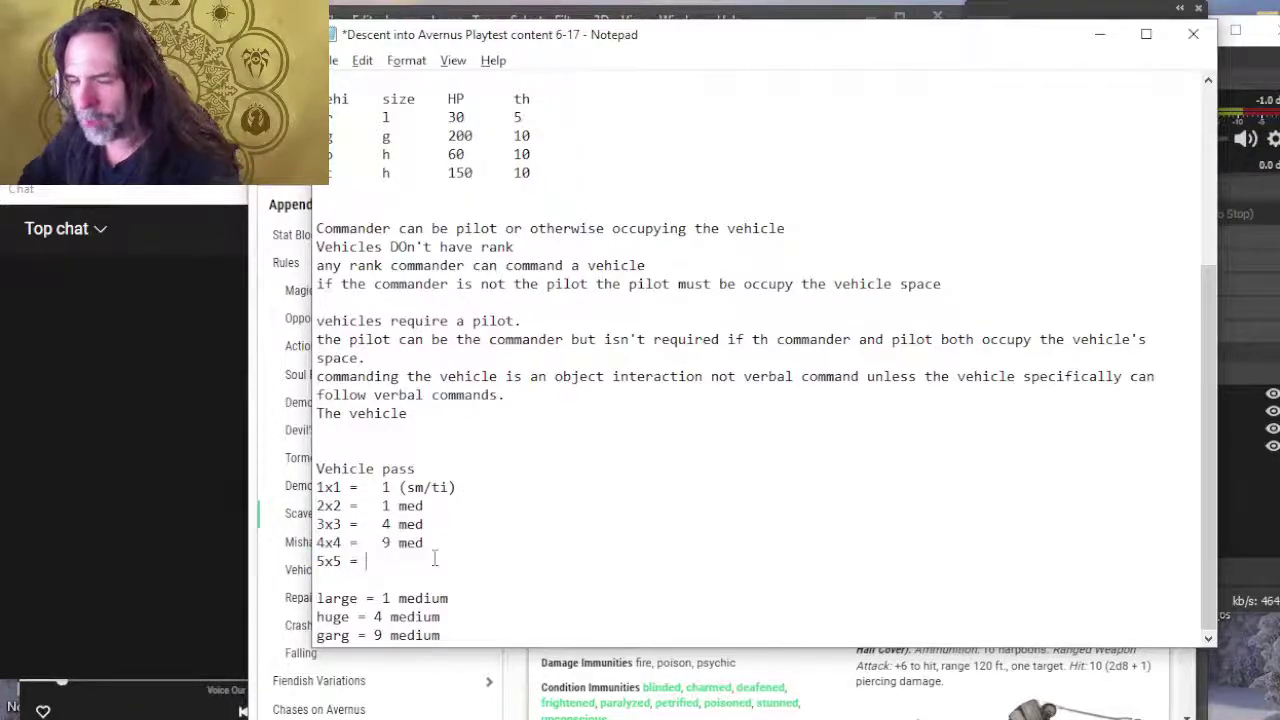
key("shift+Home")
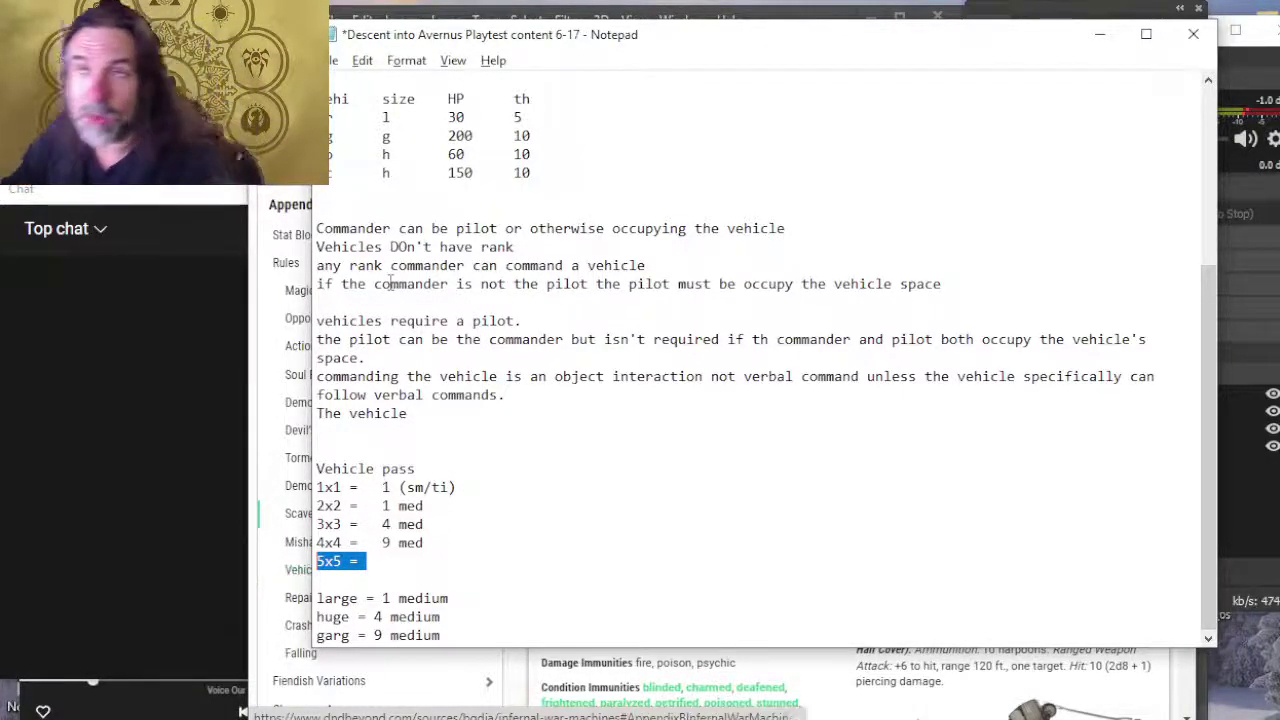
Step: Add a 6x6 row and fill values: 5x5 = 16 med, 6x6 = 25 med
left_click(317, 581)
key("Return")
key("Return")
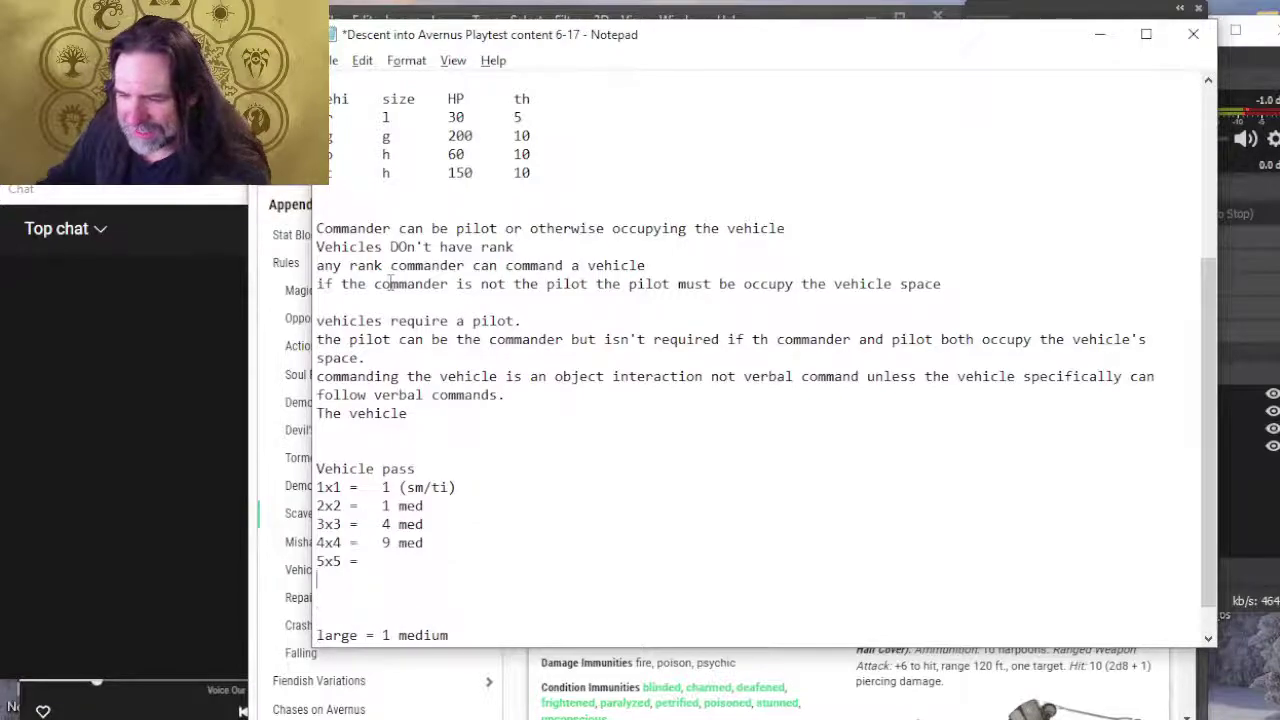
type("6x6 =")
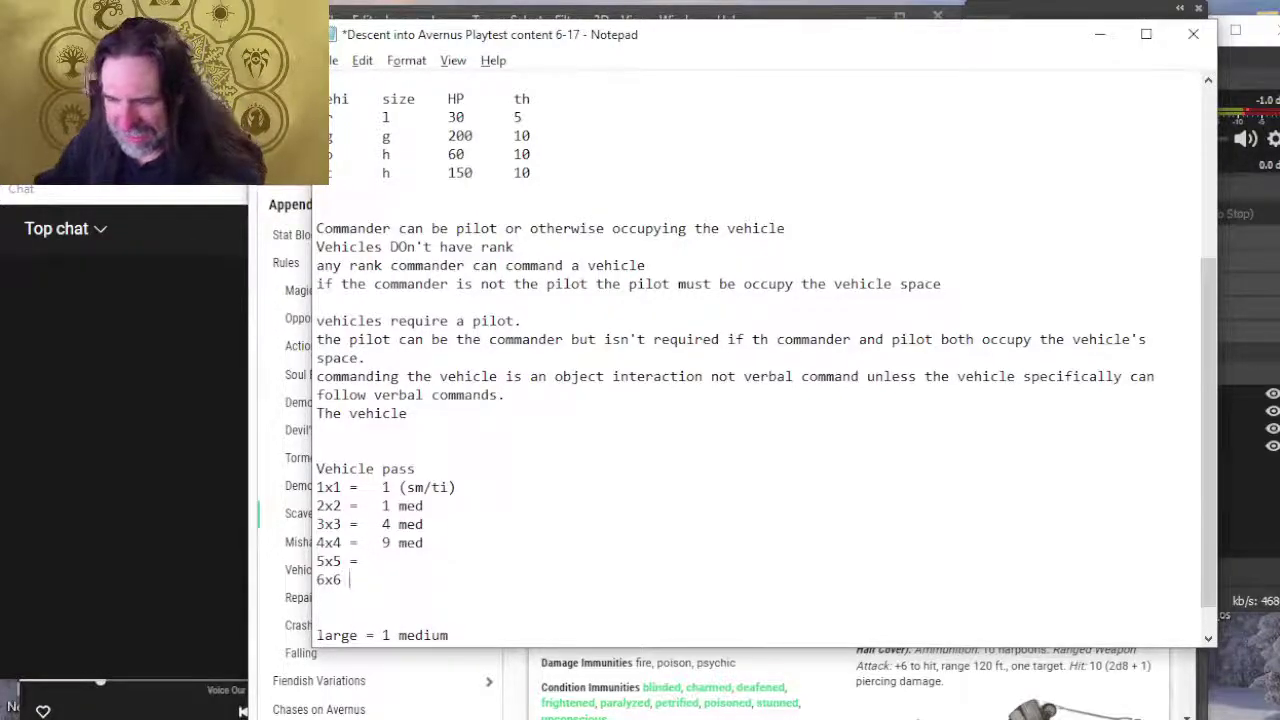
key("Up")
key("Tab")
type("1")
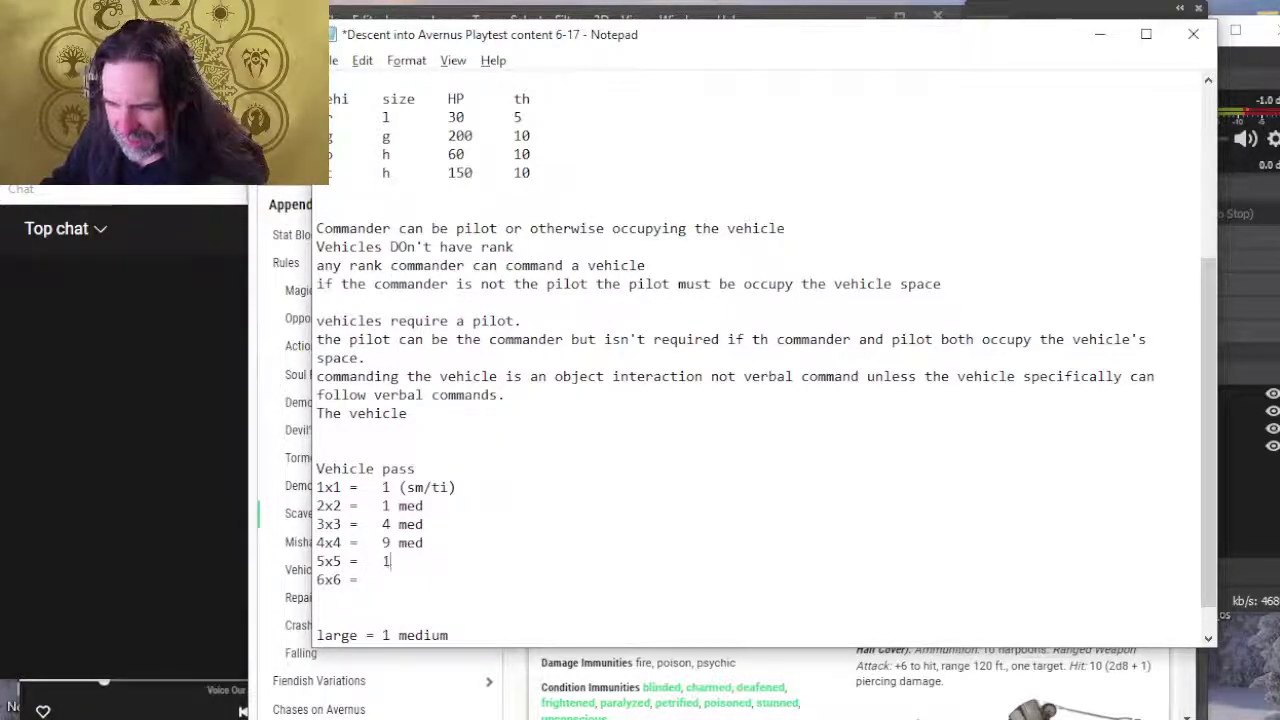
type("6 med")
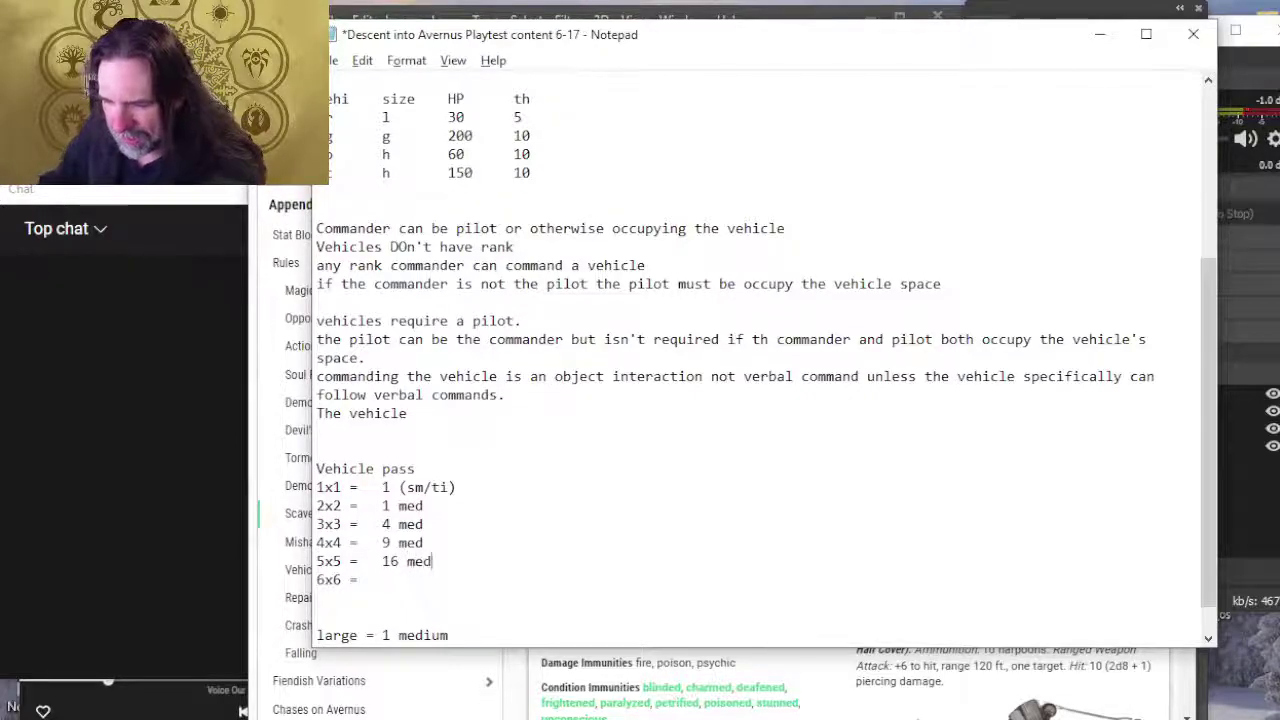
key("Down")
key("Tab")
type("25 med")
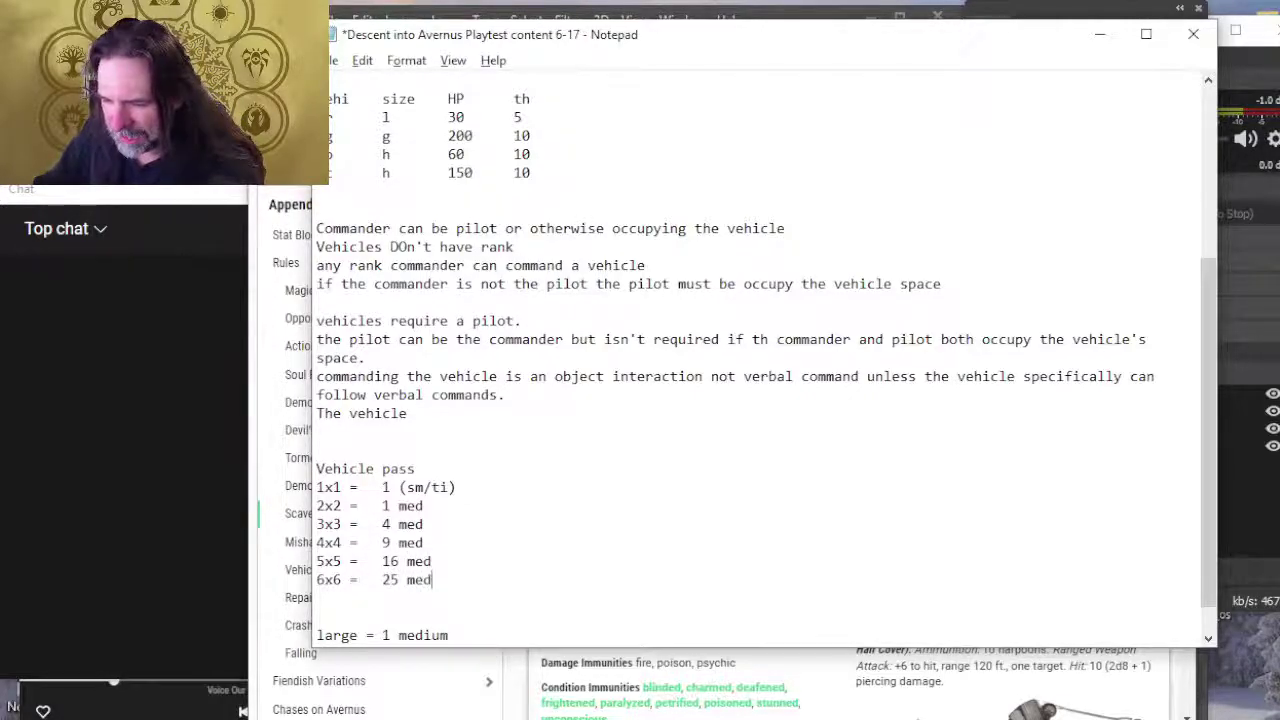
Step: Add a '10x10 = 81 med' row below 6x6
key("Return")
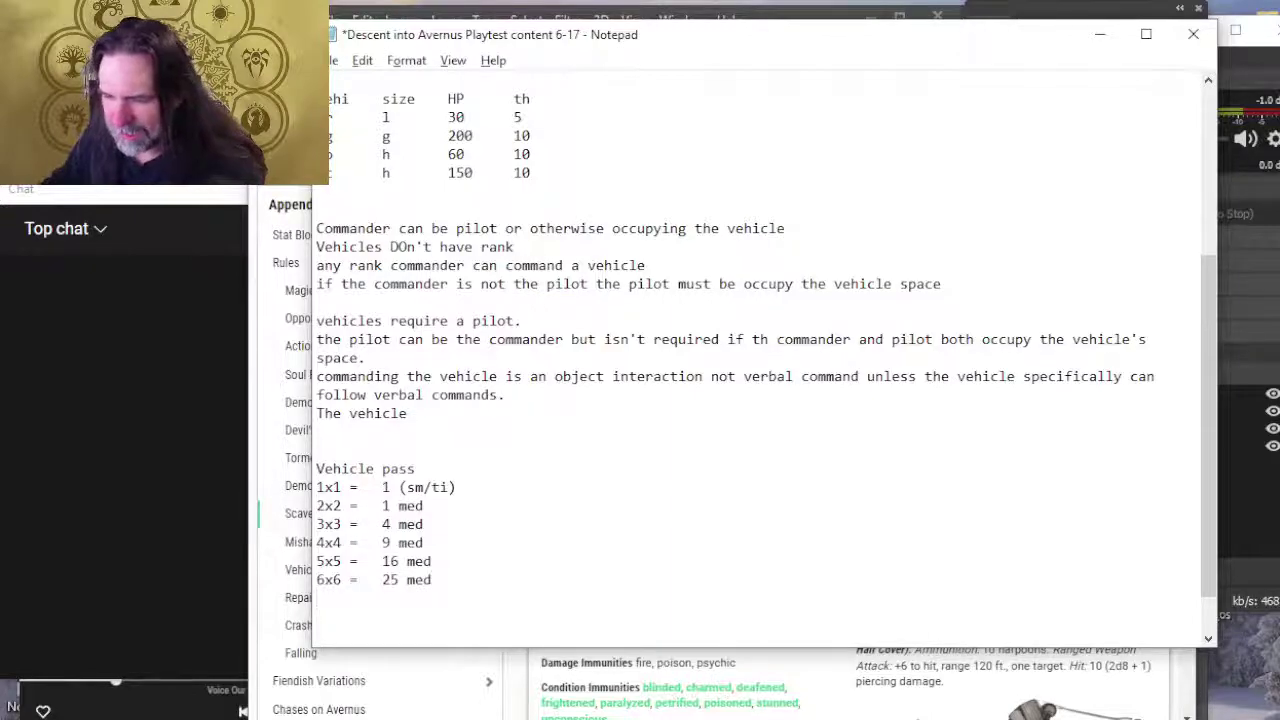
type("10 x 10")
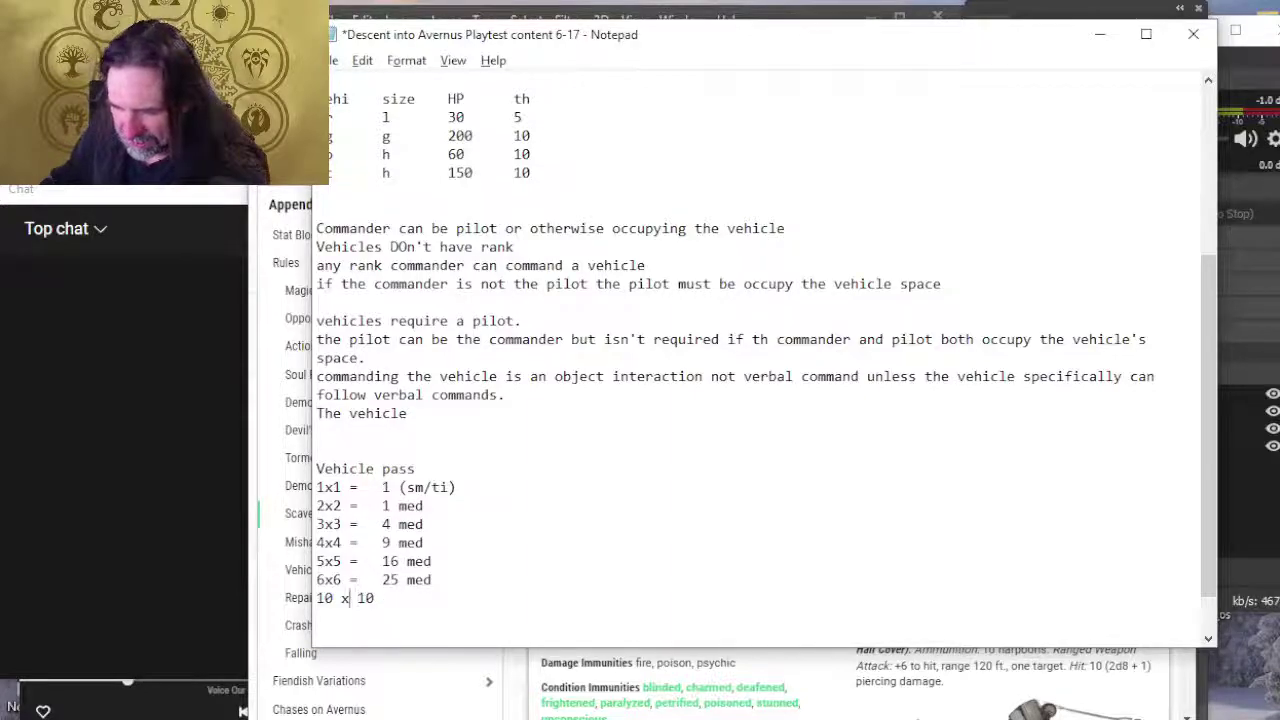
key("BackSpace")
key("Left")
key("BackSpace")
key("BackSpace")
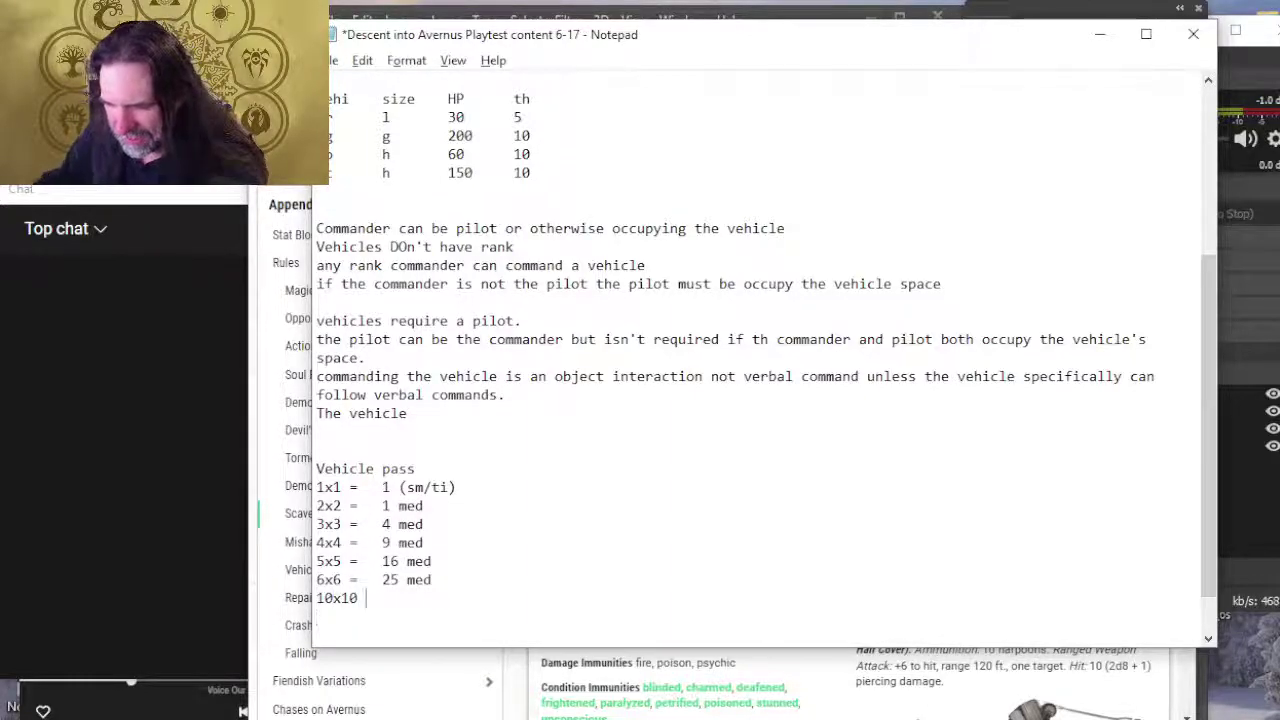
type("= ")
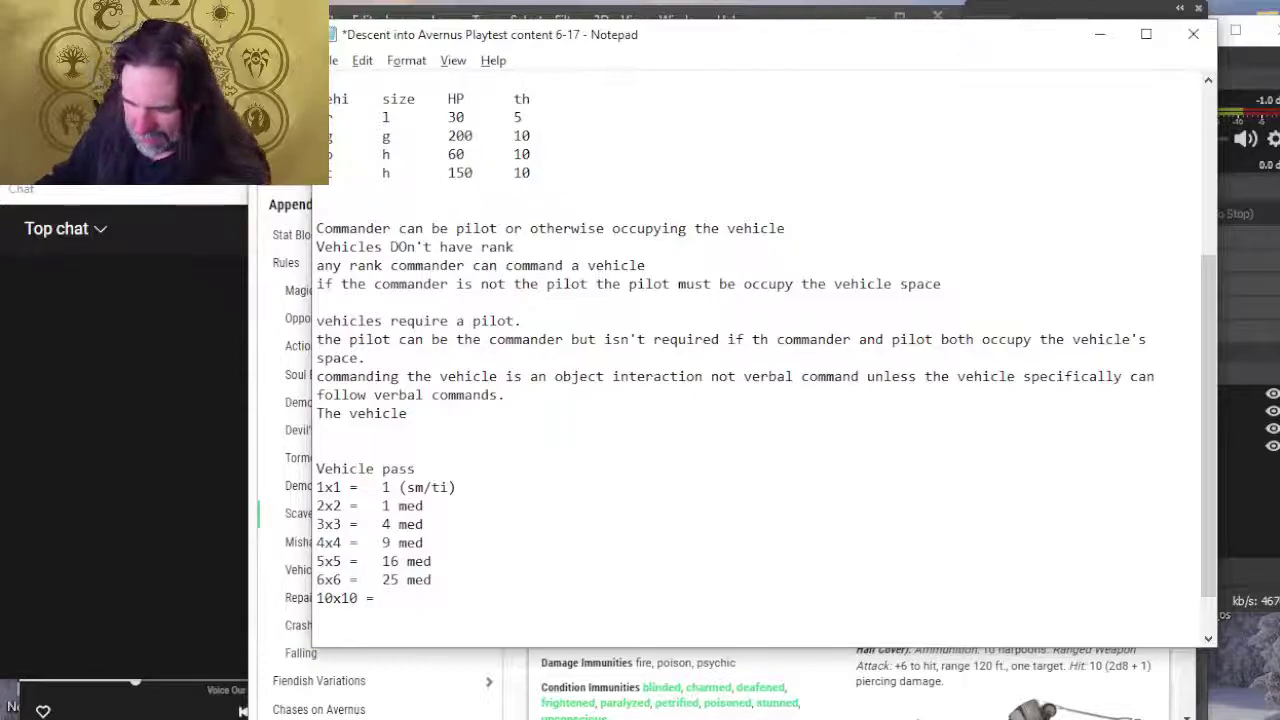
type("81 med")
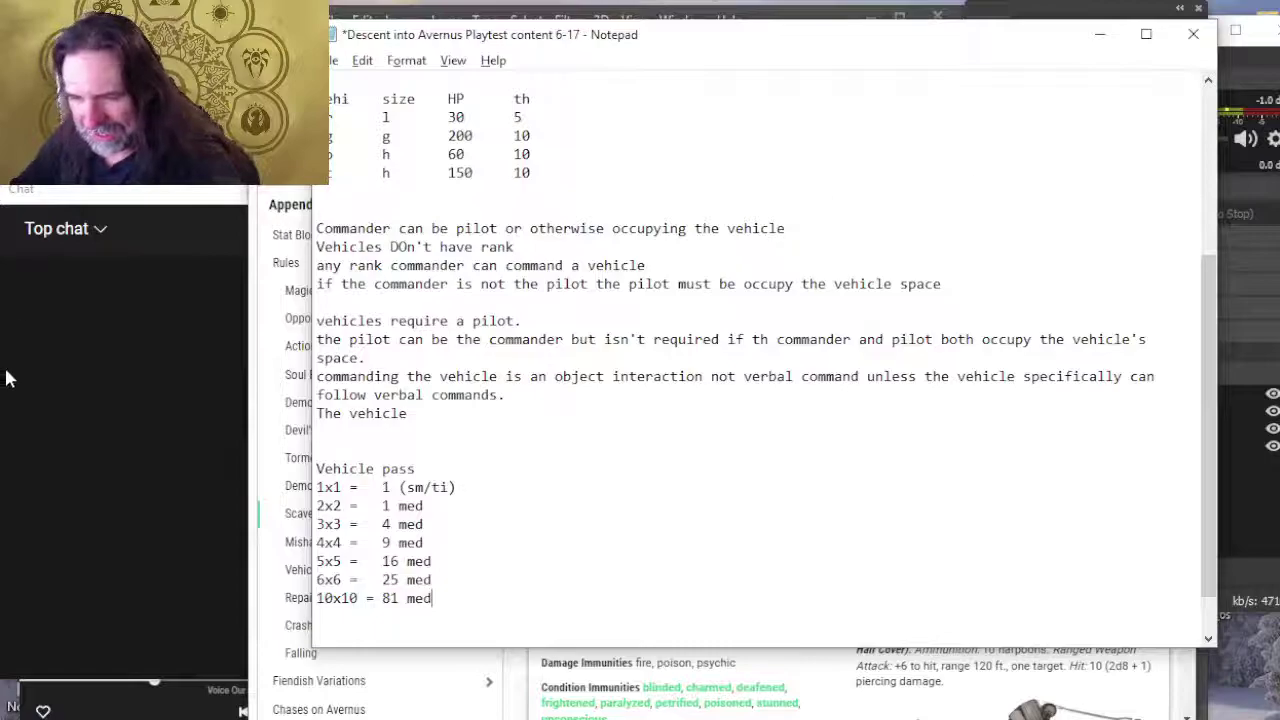
Step: Paste the large, huge and garg size lines at the end, then delete them
left_click(516, 488)
key("ctrl+End")
type("large = 1 medium huge = 4 medium garg = 9 medium")
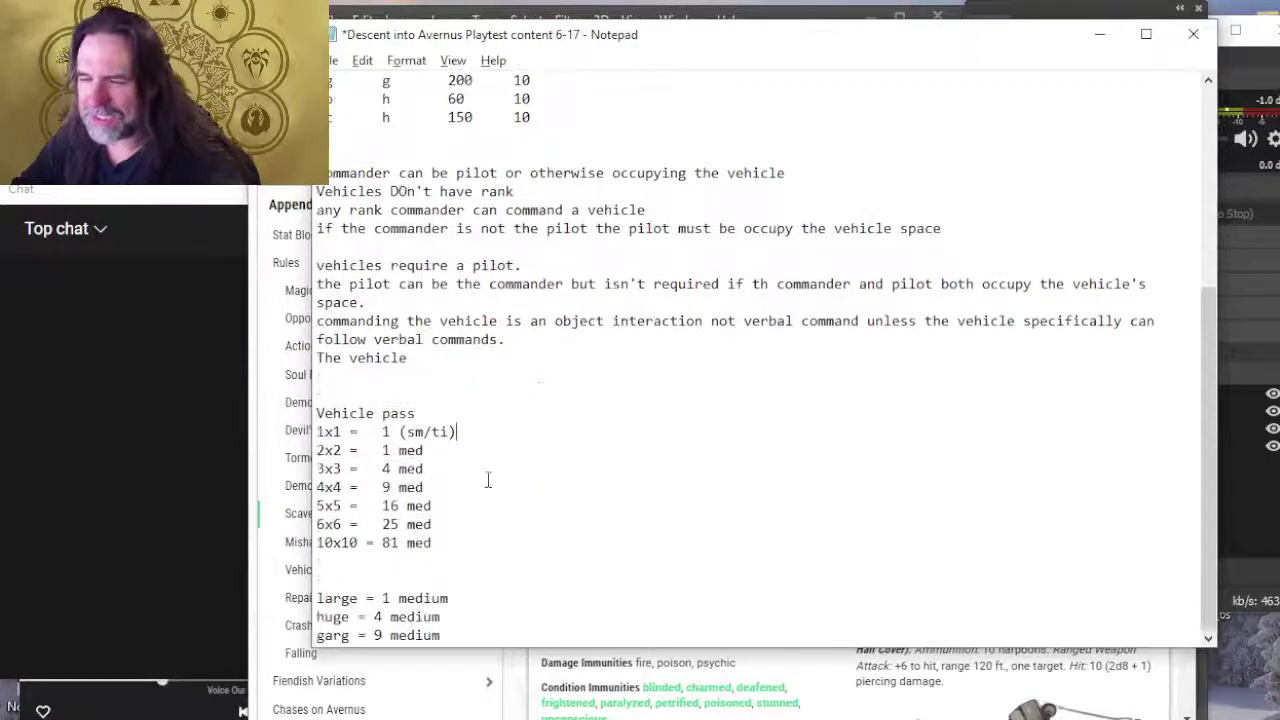
key("shift+Up")
key("shift+Up")
key("shift+Home")
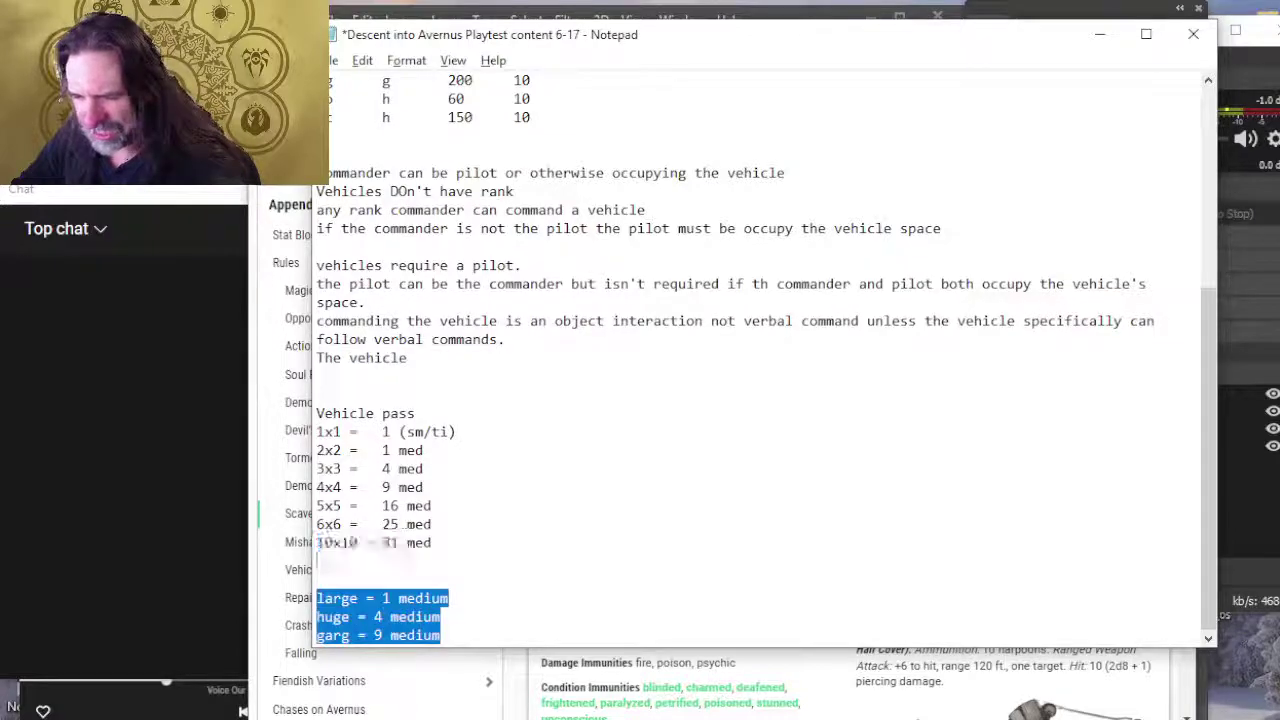
key("Delete")
Step: Add blank lines below the vehicle table and switch to the D&D Beyond Scavenger page
scroll(506, 551, "up", 3)
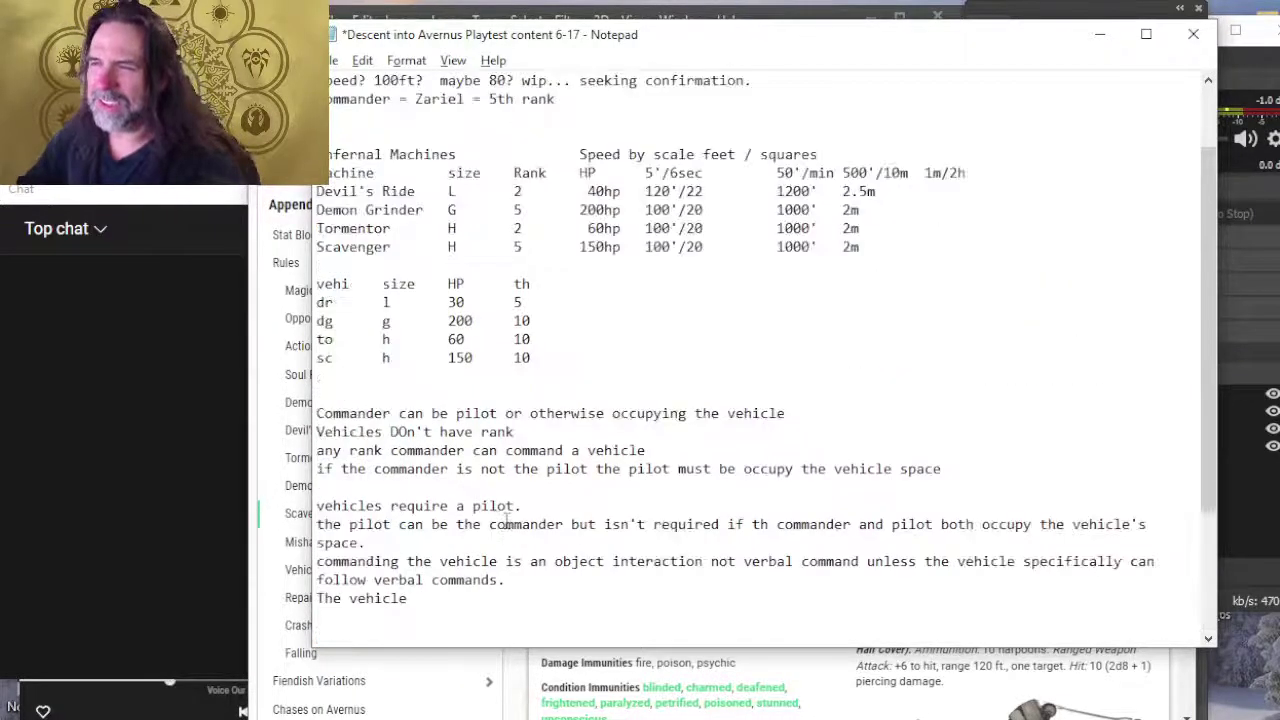
key("Return")
key("Return")
key("Return")
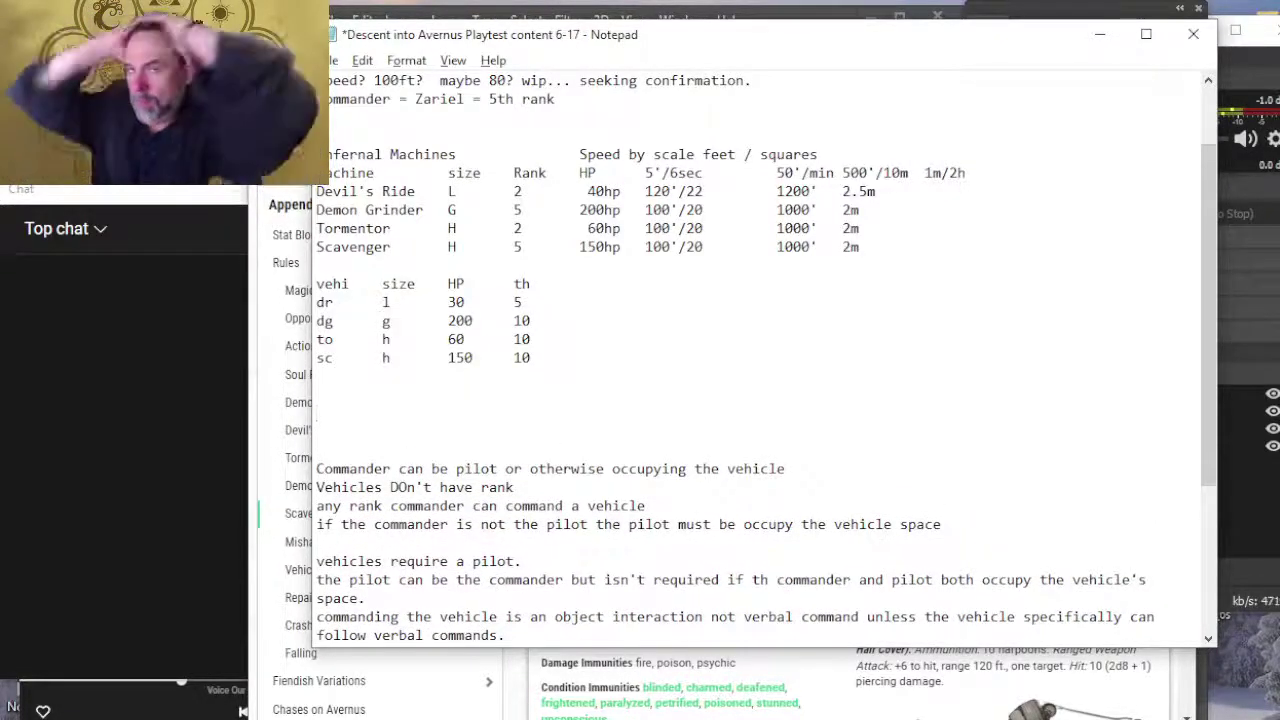
key("alt+Tab")
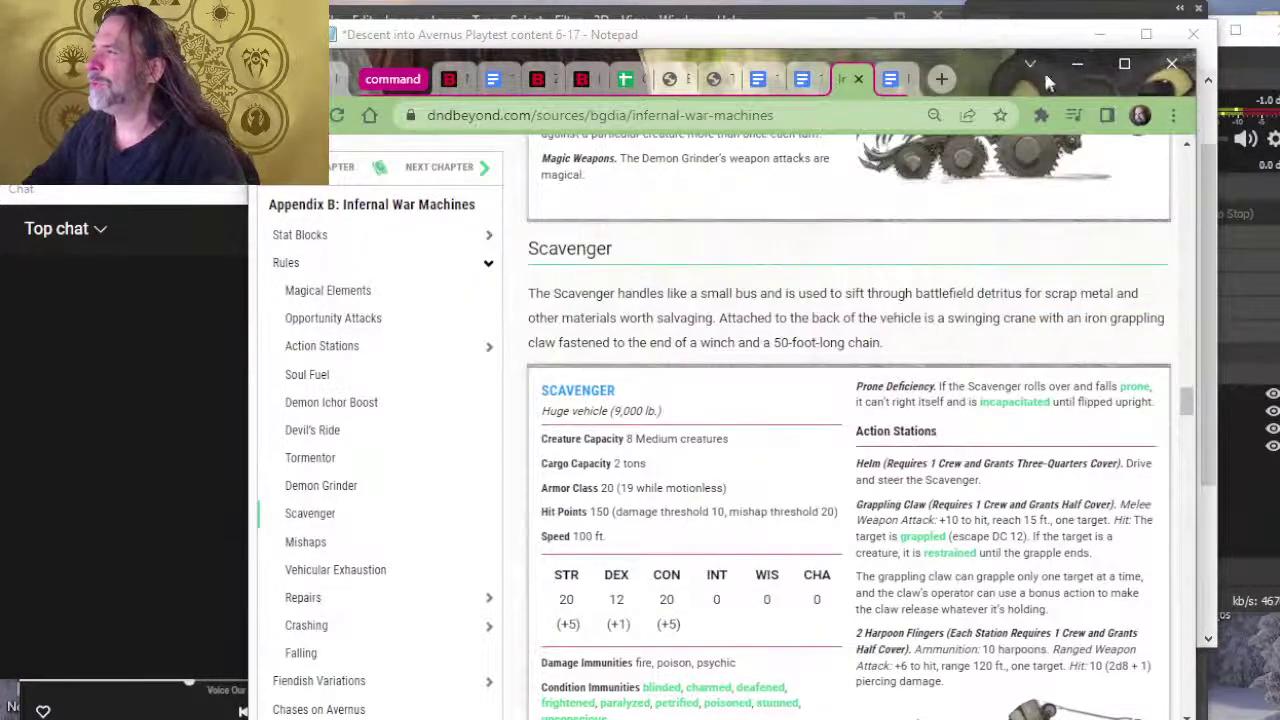
Step: Read the Vehicles and Siege Weapons rules in the Command Mass Combat playtest doc, then return to Notepad
left_click(878, 80)
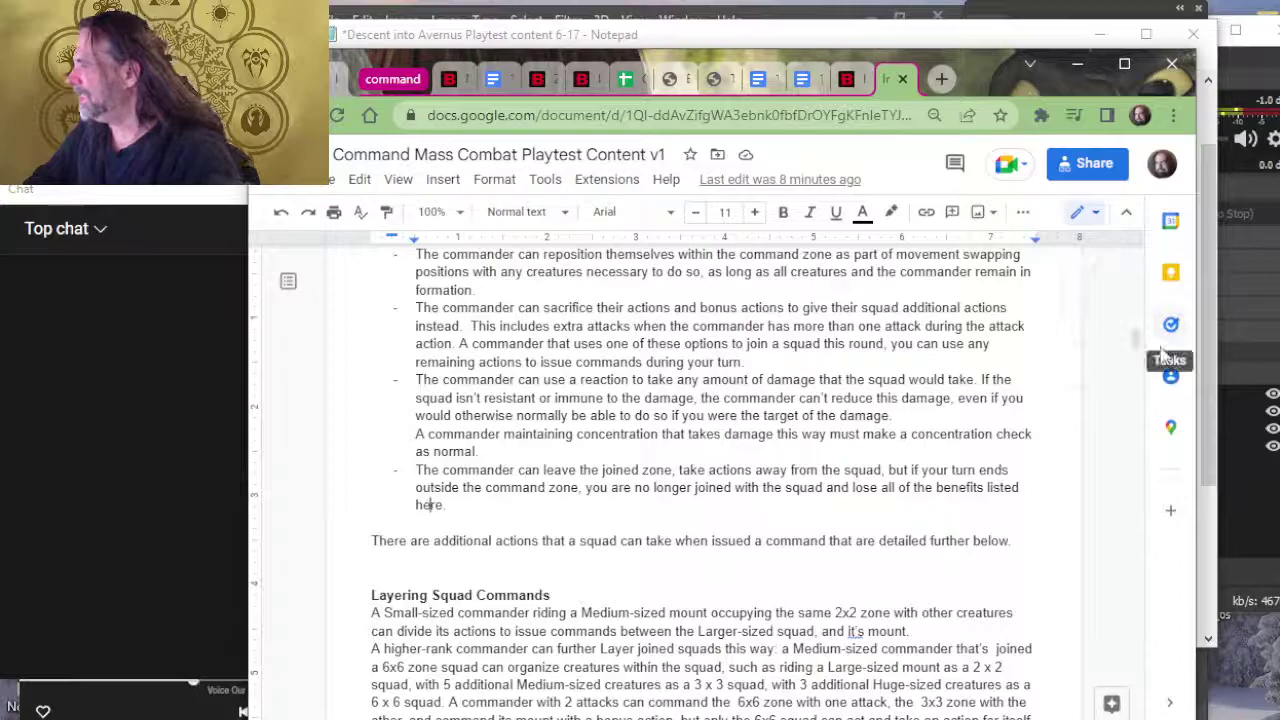
left_click_drag(1134, 343, 1135, 693)
scroll(1135, 693, "down", 3)
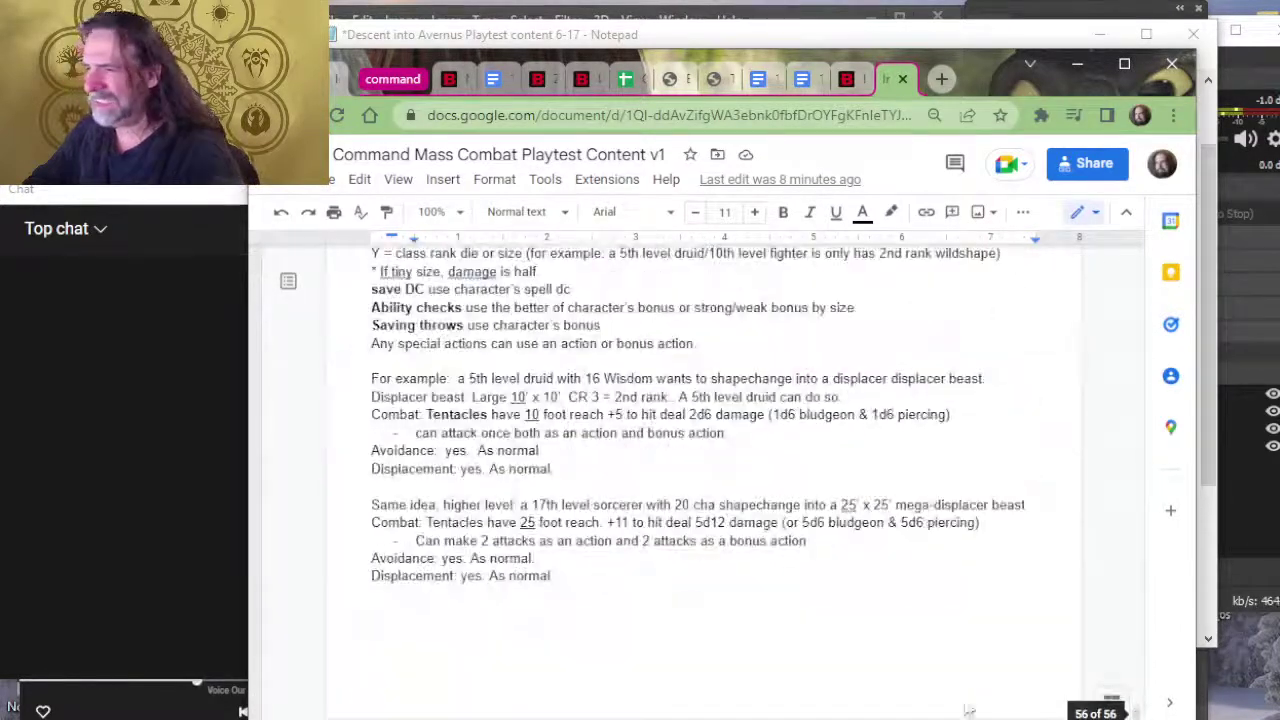
scroll(848, 520, "up", 5)
scroll(648, 500, "up", 1)
scroll(648, 500, "up", 15)
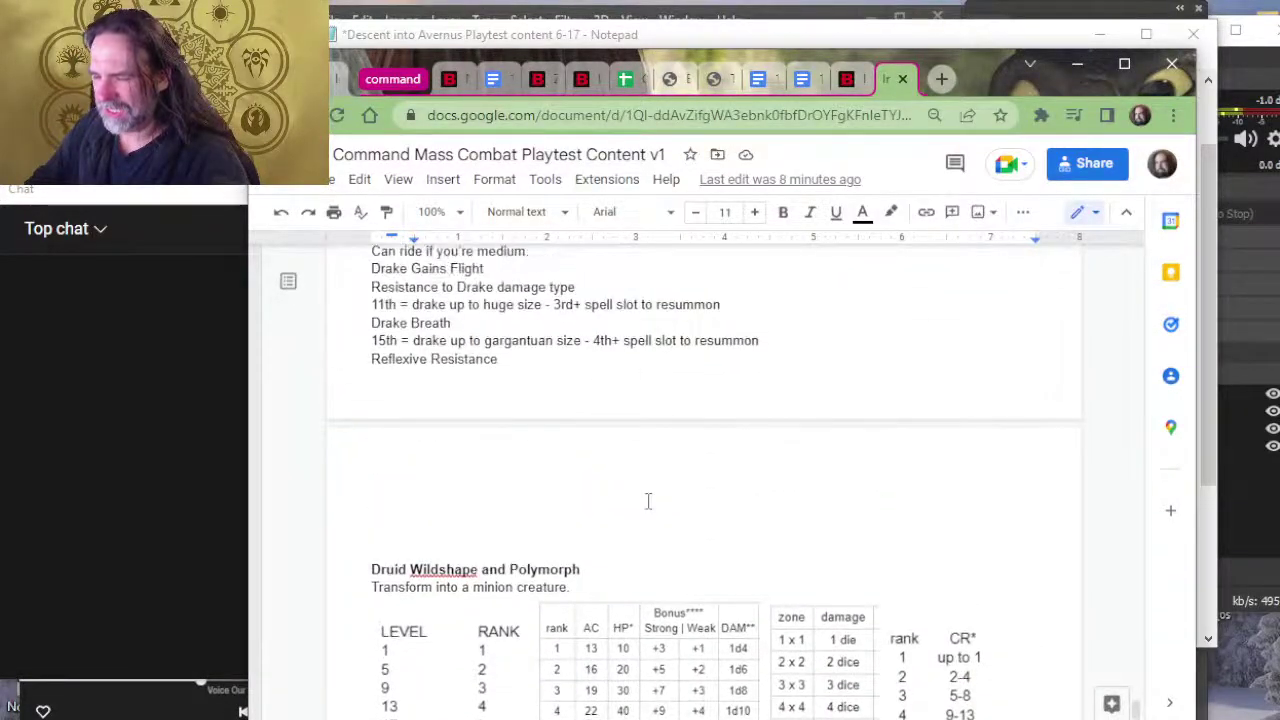
scroll(648, 500, "down", 10)
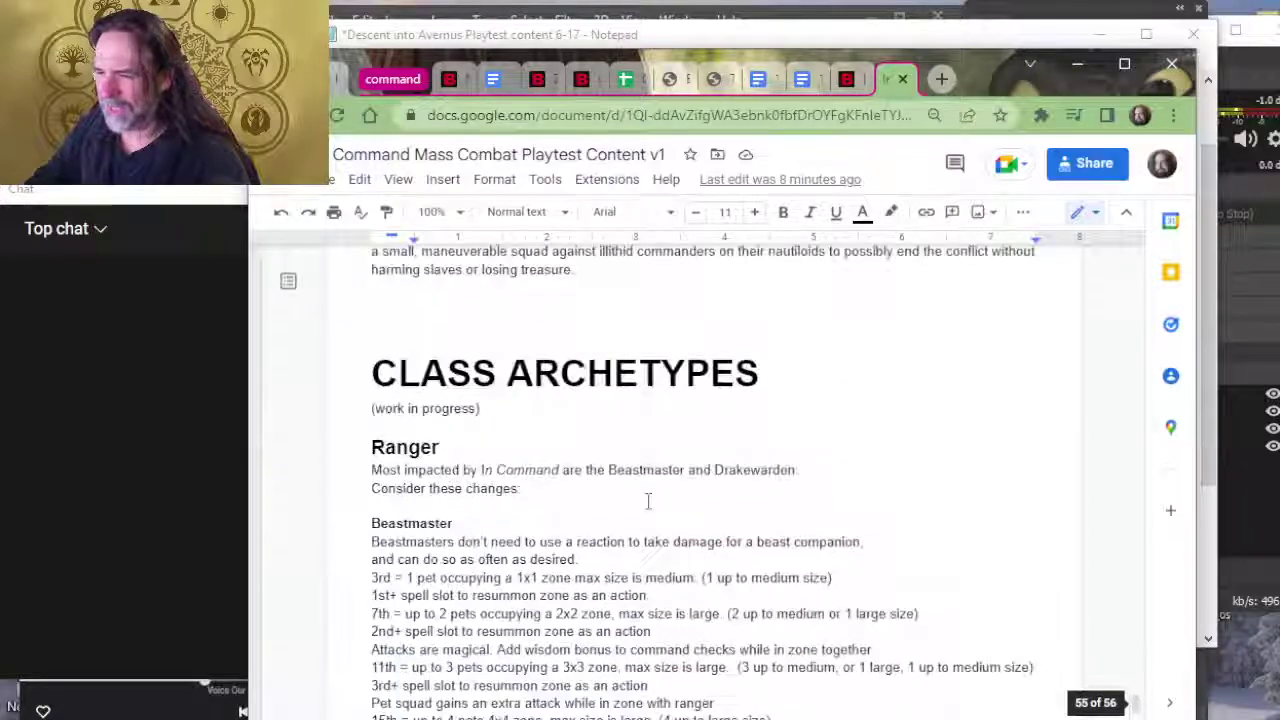
scroll(648, 500, "down", 3)
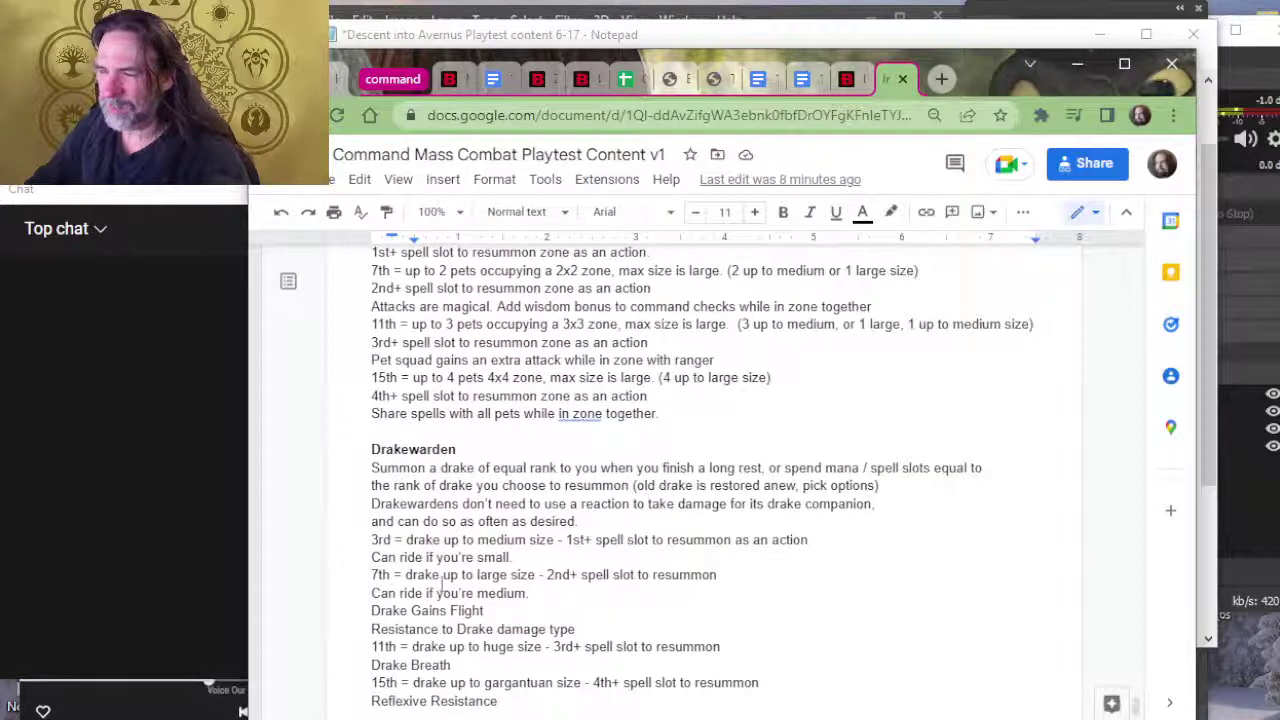
scroll(520, 470, "up", 3)
scroll(572, 398, "down", 12)
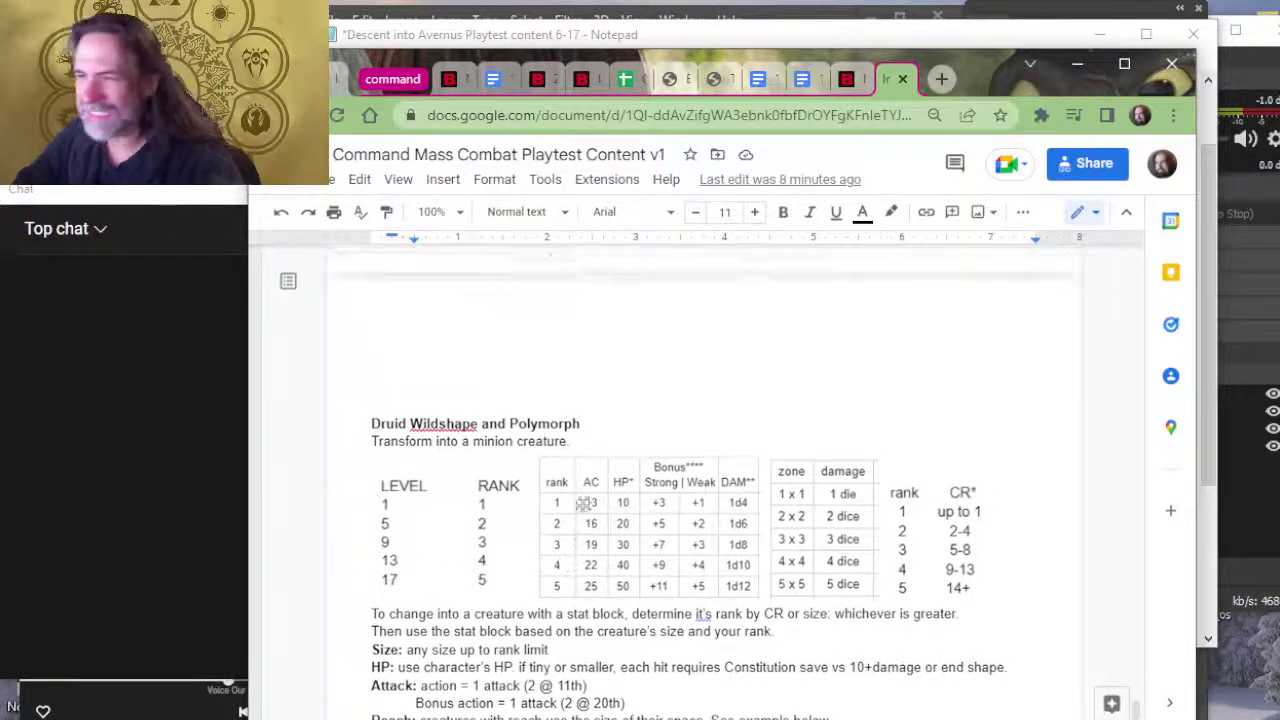
scroll(600, 464, "up", 6)
scroll(600, 464, "up", 15)
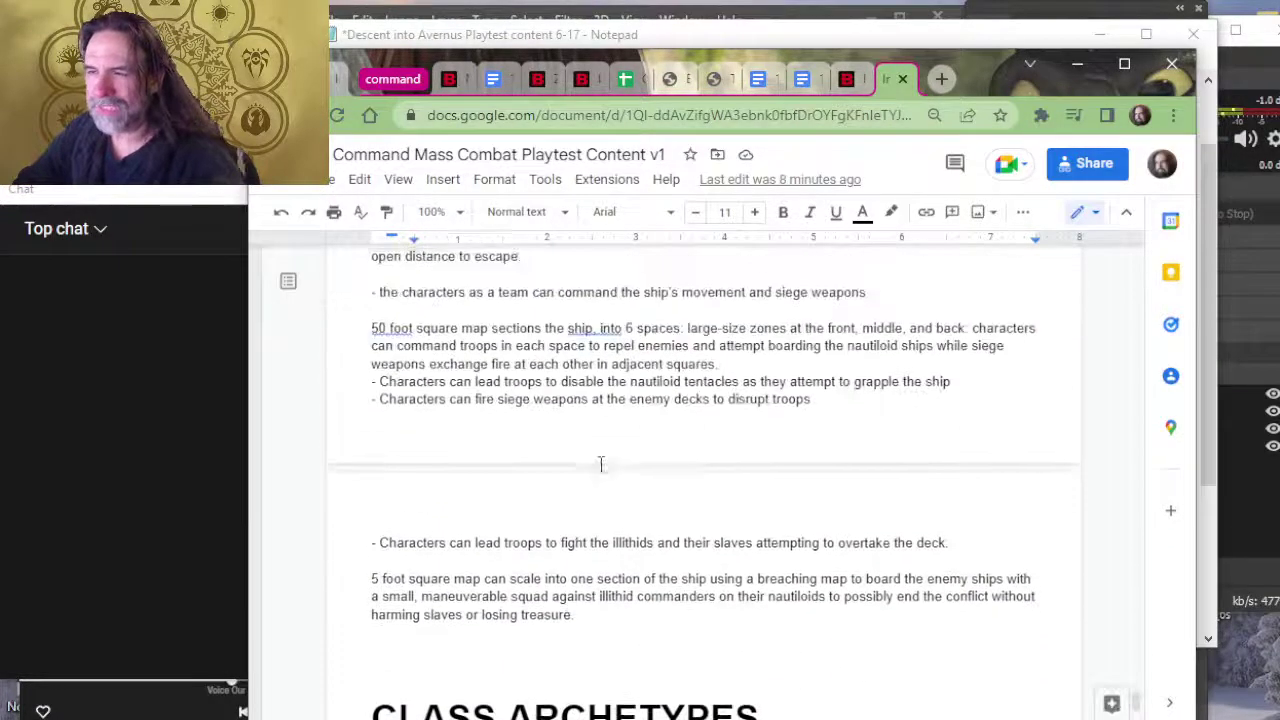
scroll(600, 464, "up", 15)
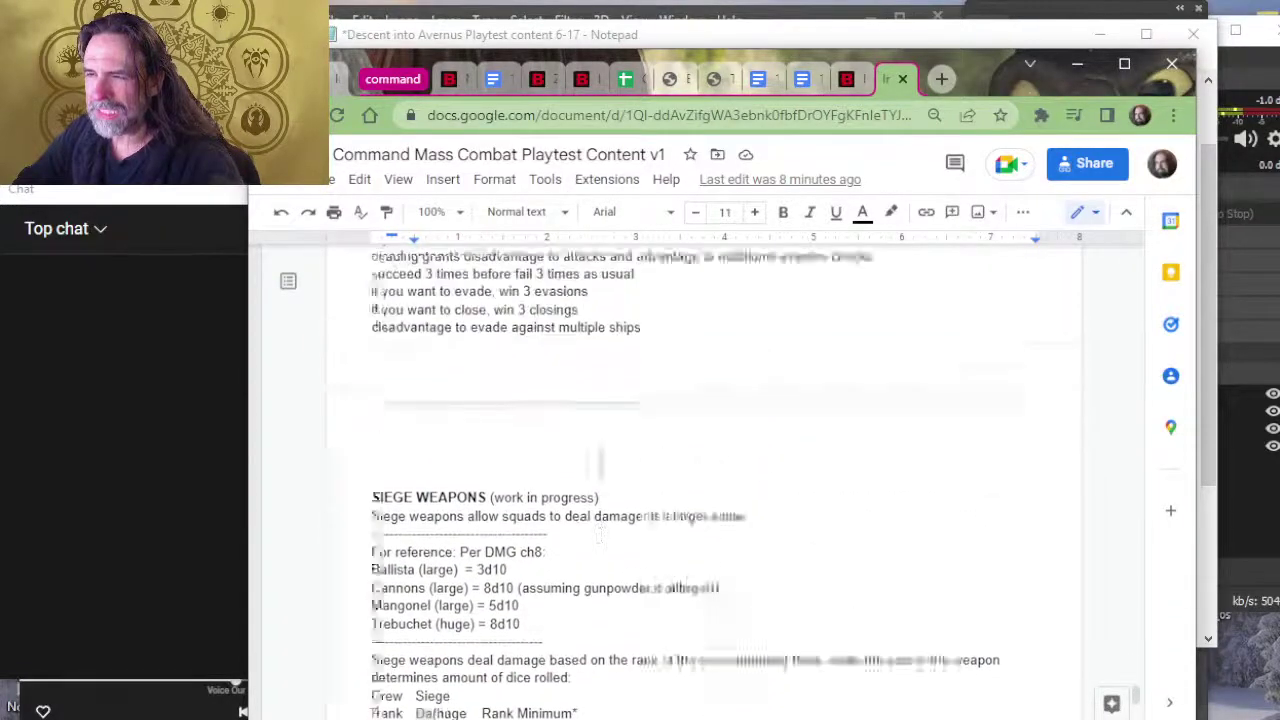
scroll(601, 547, "up", 1)
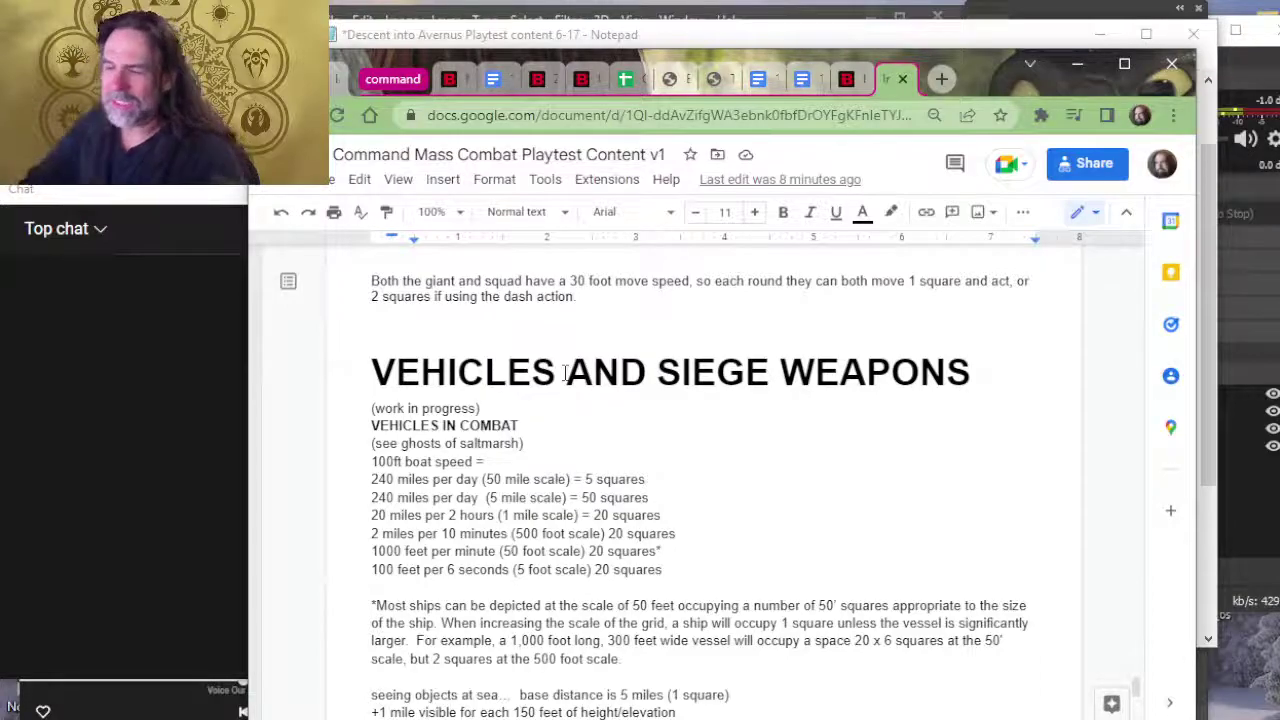
scroll(591, 400, "down", 4)
scroll(591, 400, "down", 2)
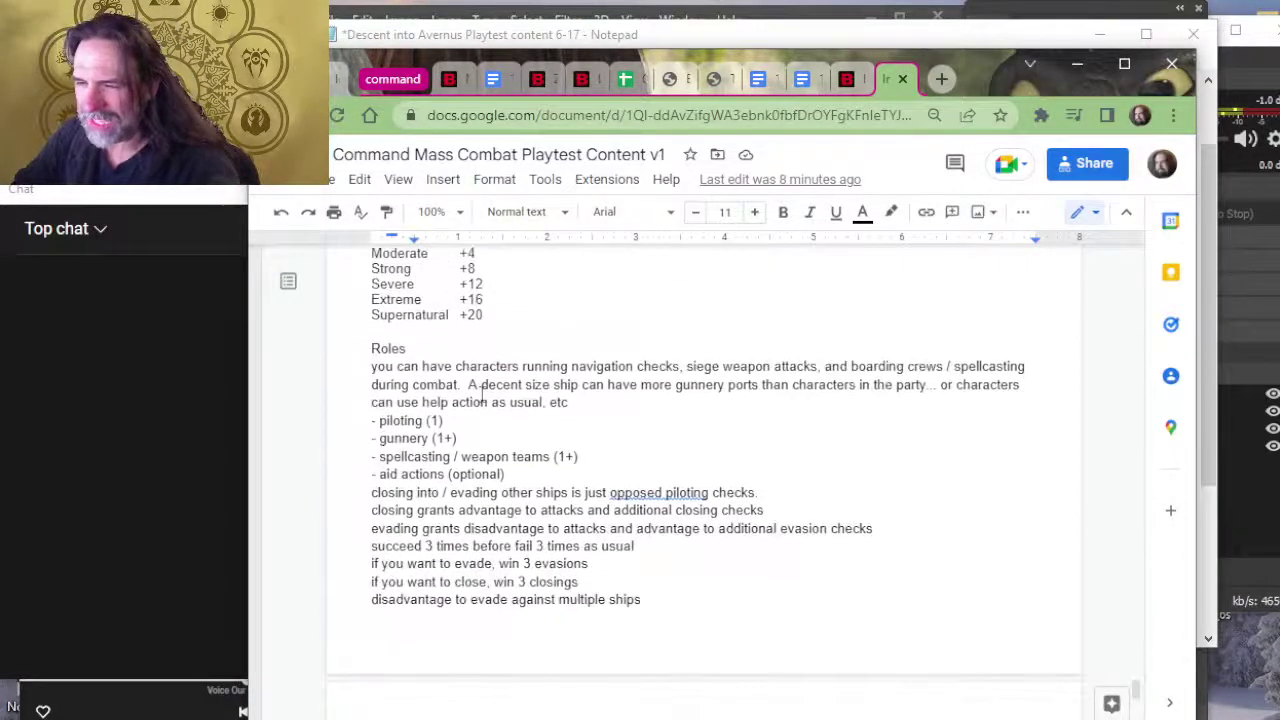
scroll(507, 437, "up", 2)
scroll(529, 460, "down", 6)
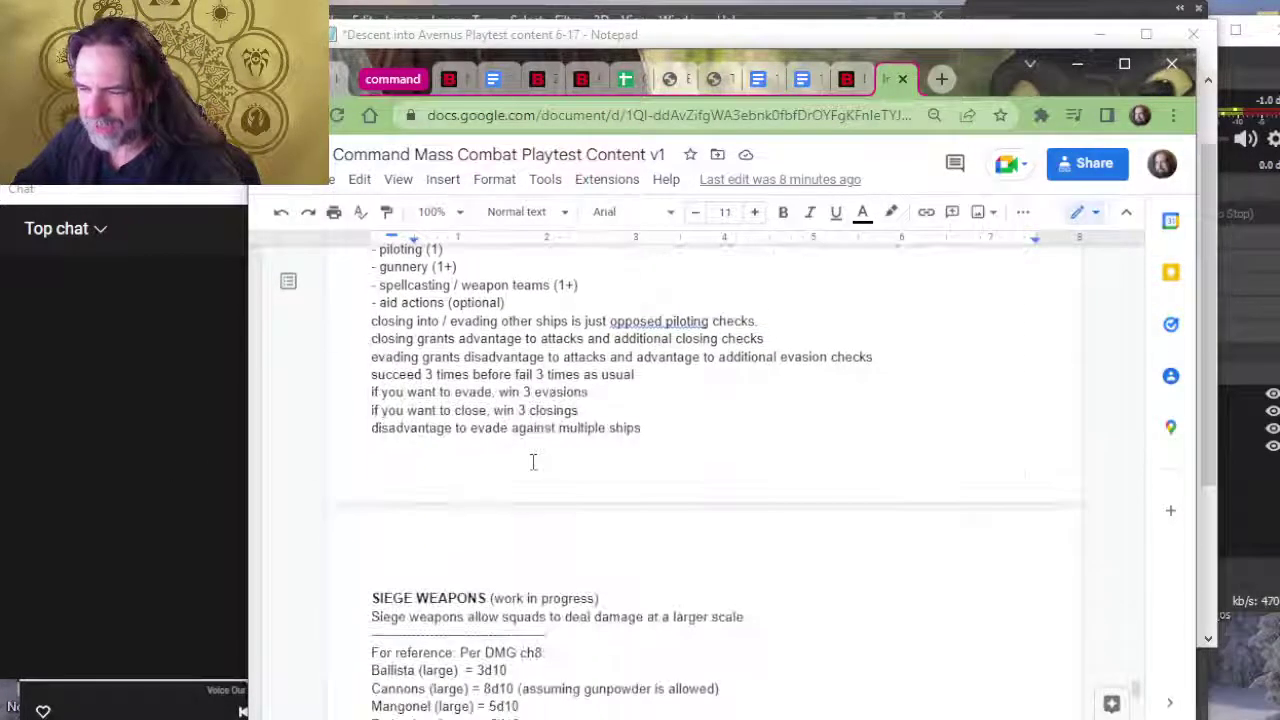
scroll(395, 475, "down", 2)
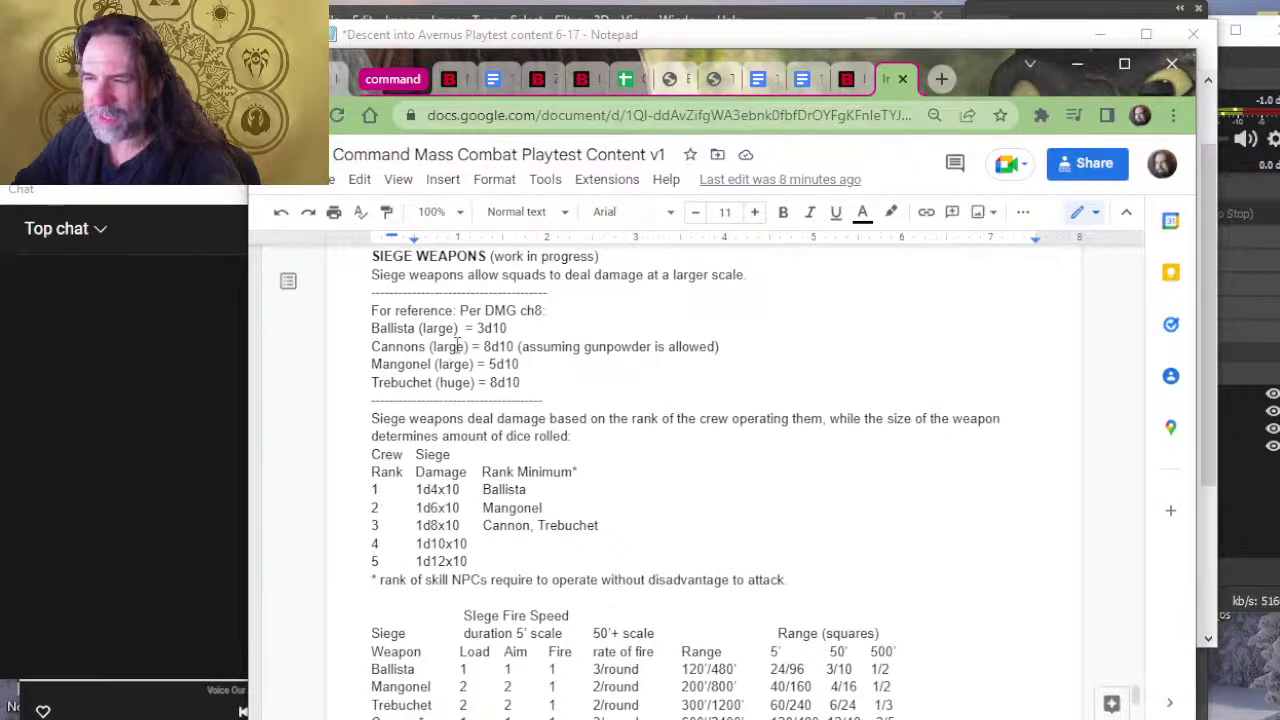
scroll(400, 350, "down", 3)
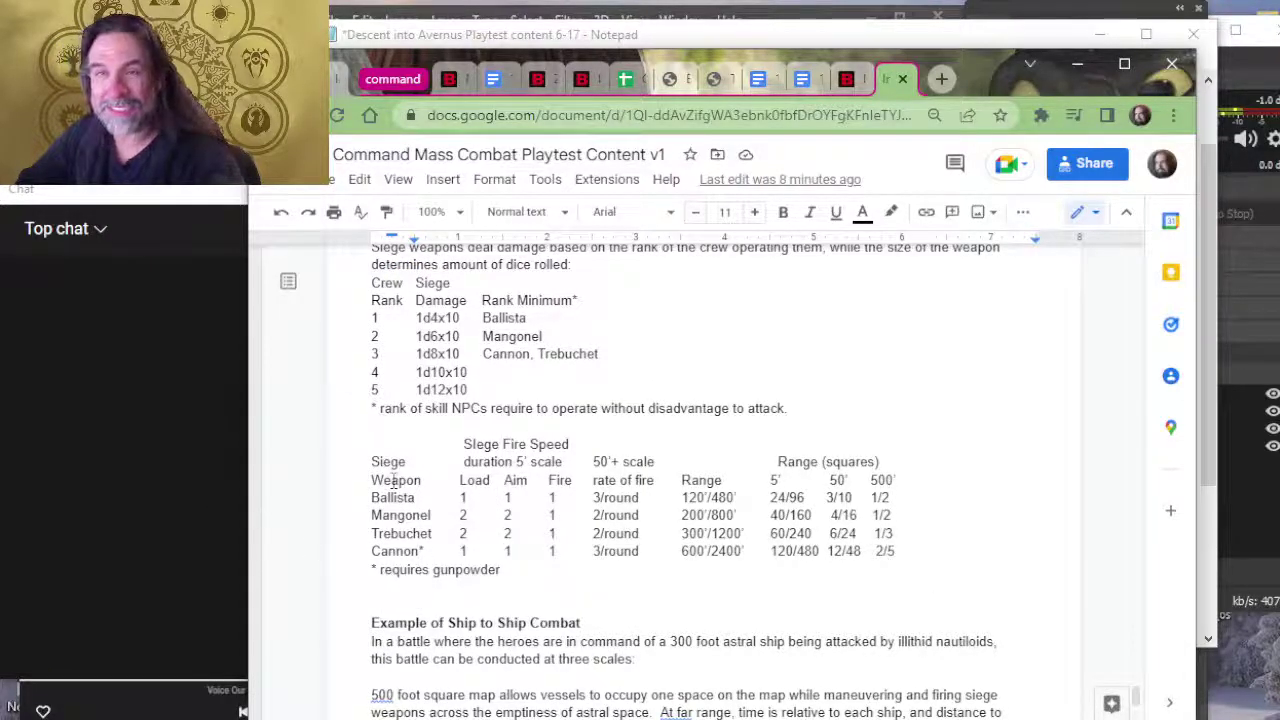
key("alt+Tab")
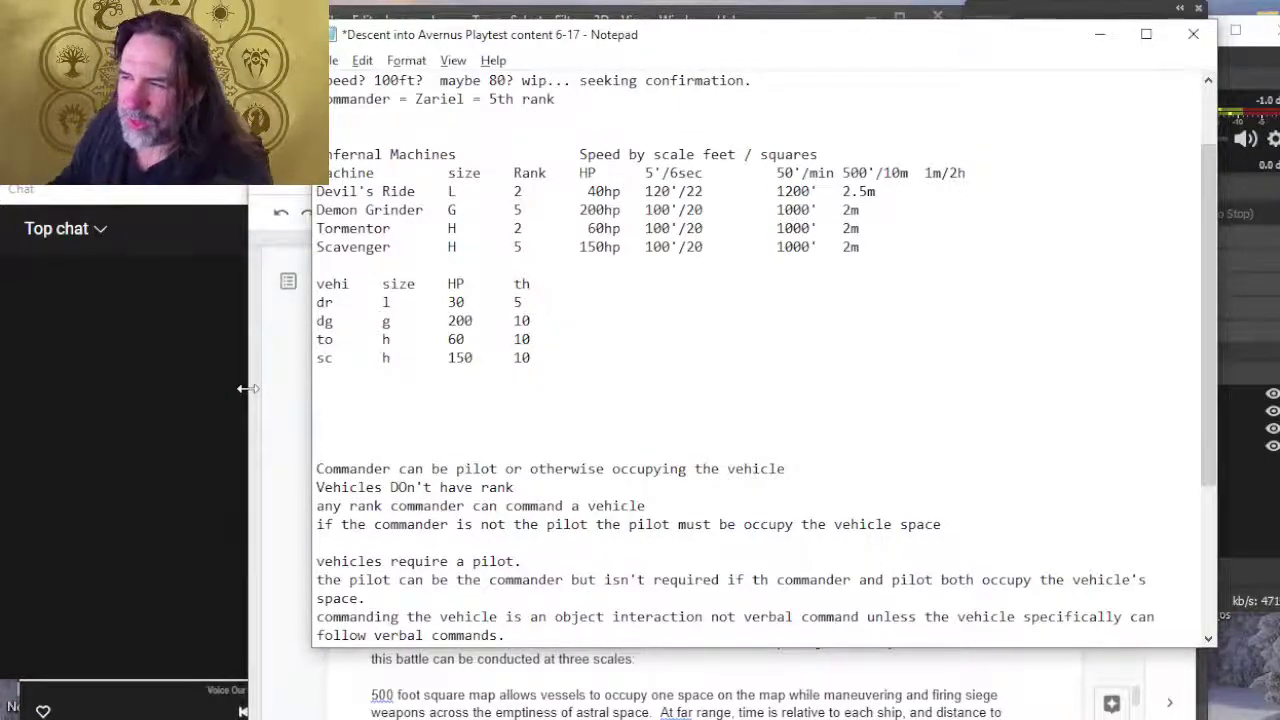
Step: Enter 40 on the dr row and write 'Threshold = 5 x side' below the table
key("Up")
key("Up")
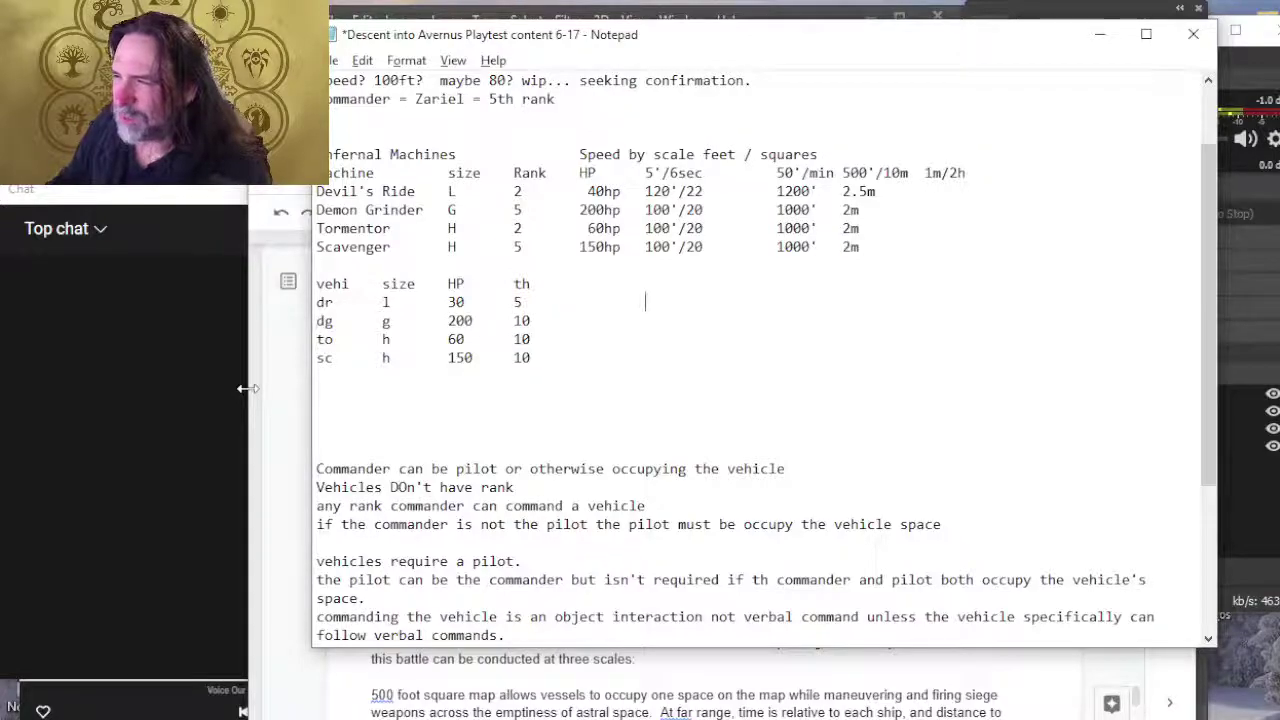
type("40")
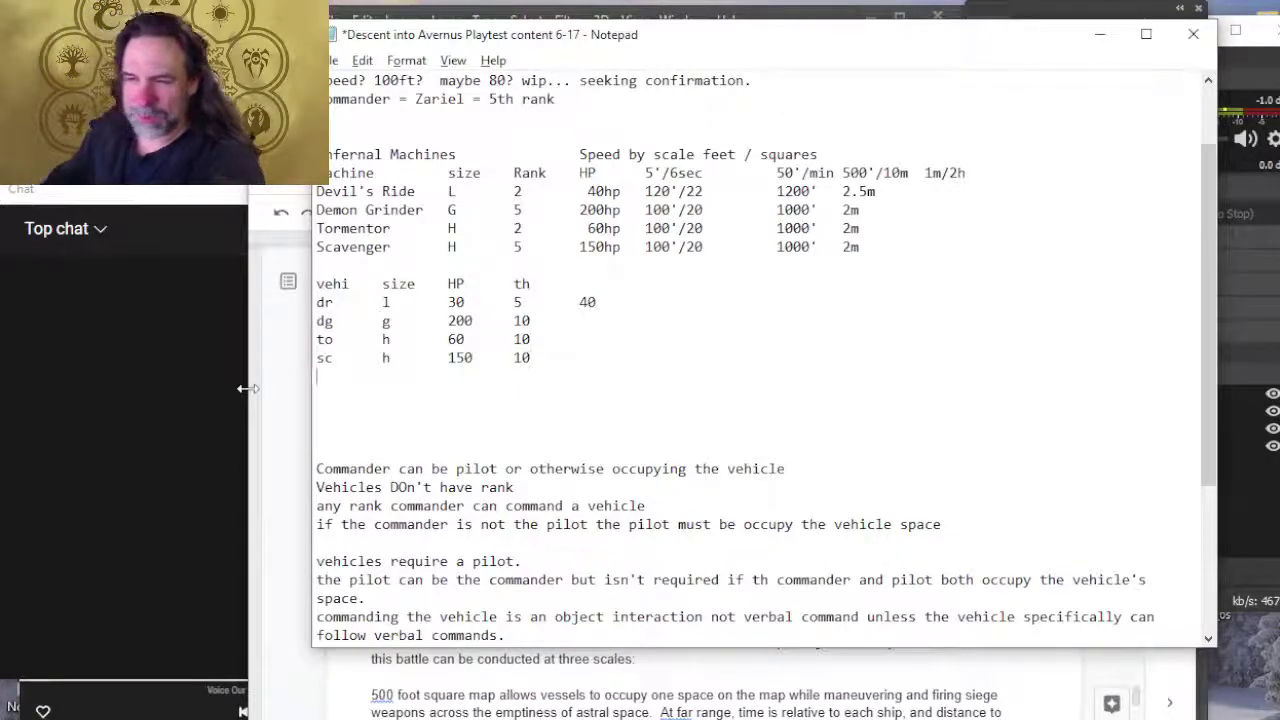
key("Return")
key("Return")
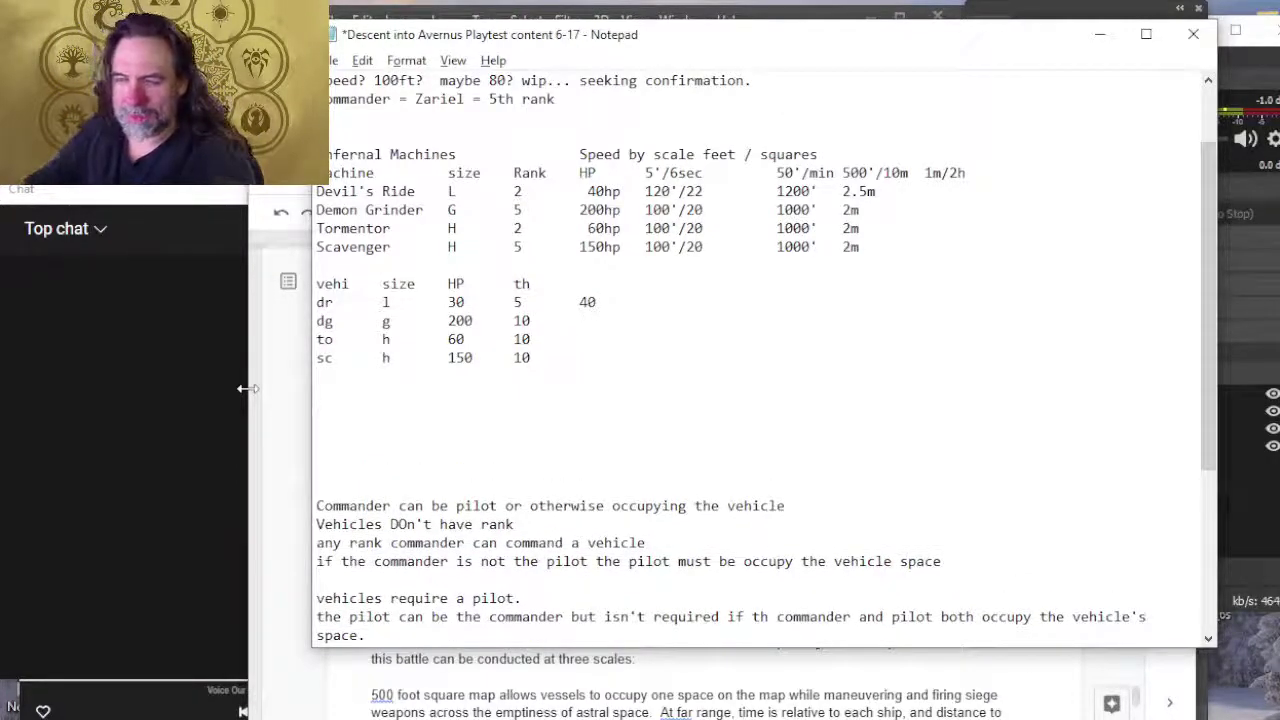
type("Thre")
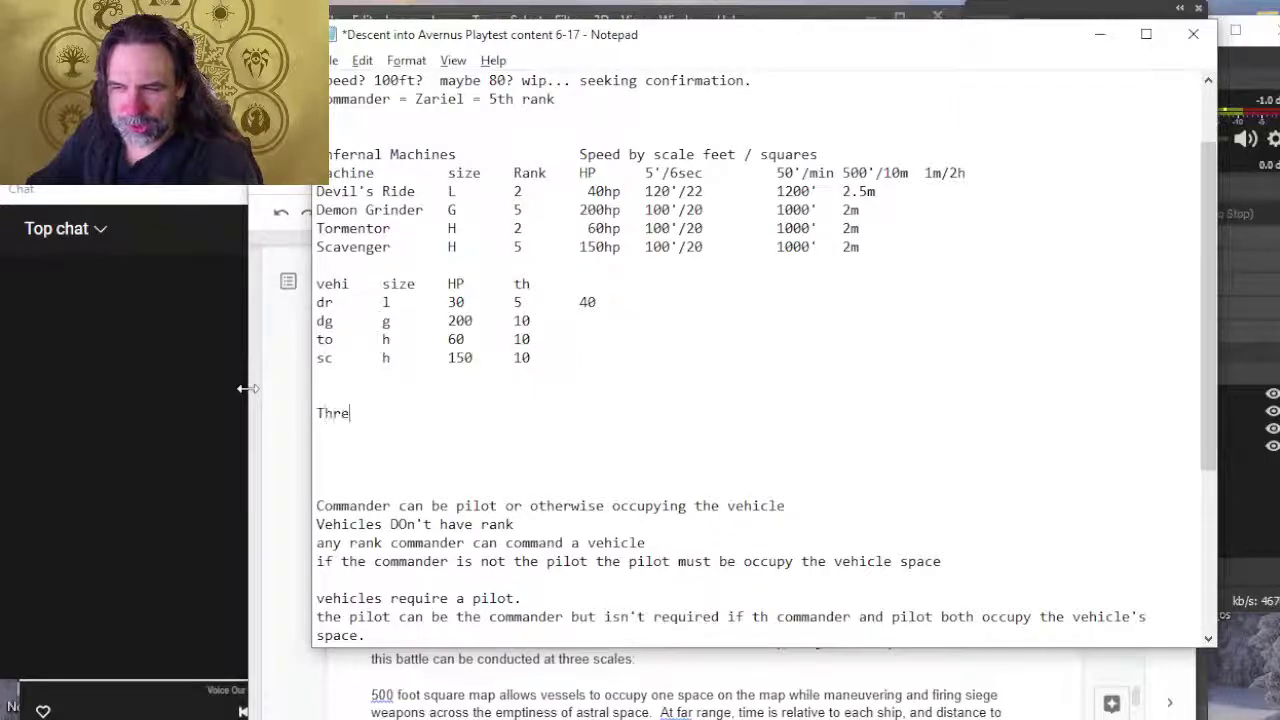
type("shold ")
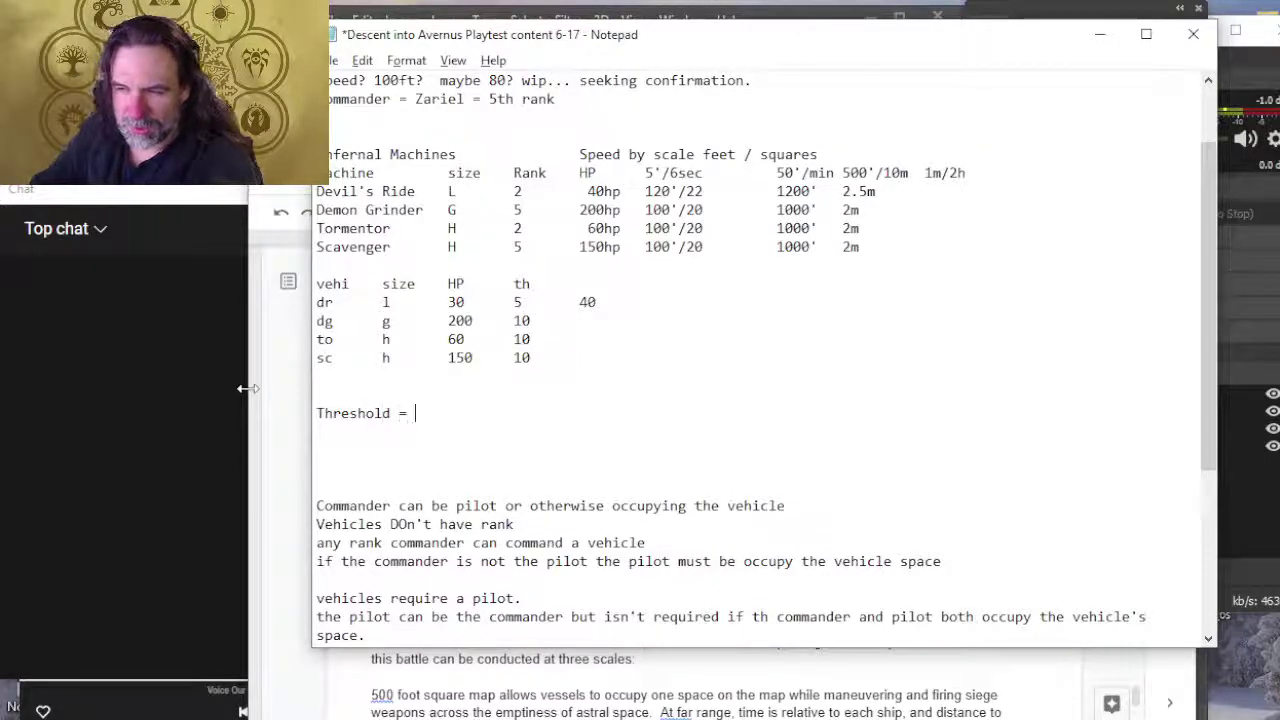
type("= 4")
key("BackSpace")
type("5 ")
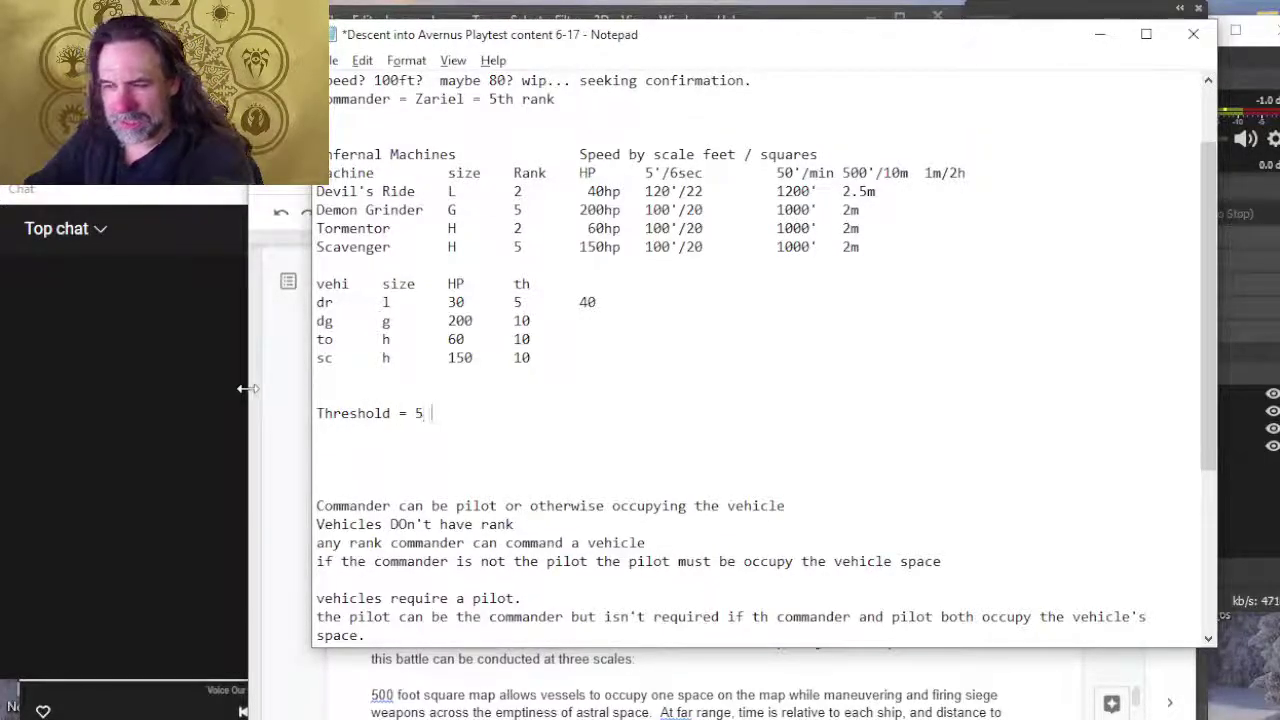
type("x side?")
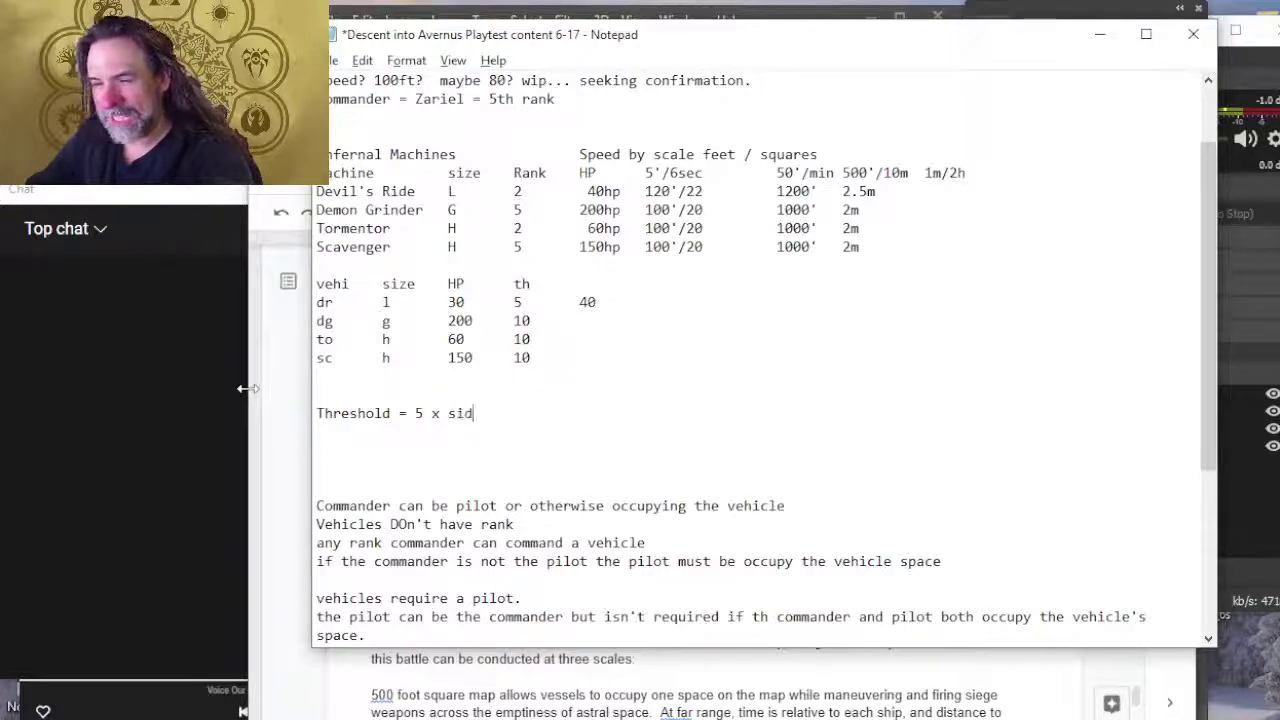
key("BackSpace")
key("BackSpace")
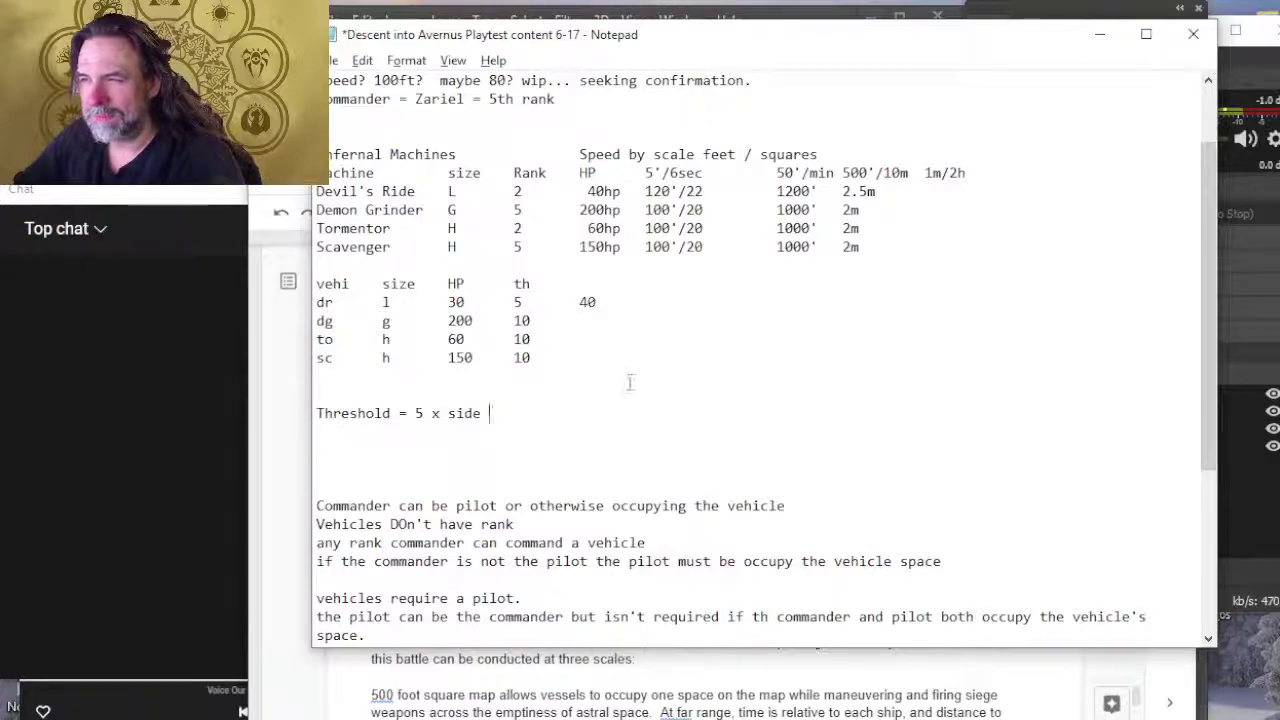
Step: Remove the stray 40 from the dr row and start a 'Damage =' line
left_click(627, 297)
key("BackSpace")
key("BackSpace")
key("Down")
key("Down")
key("Down")
key("Down")
key("Down")
key("Down")
key("Down")
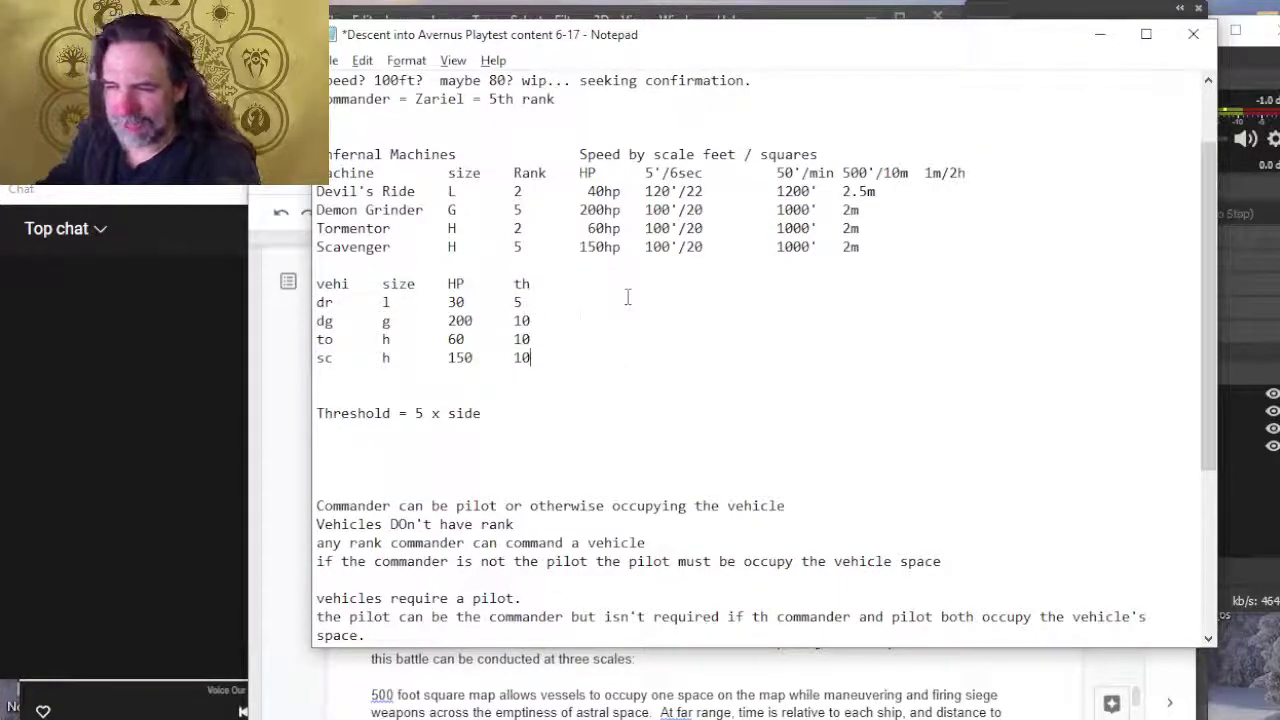
type("Damage =")
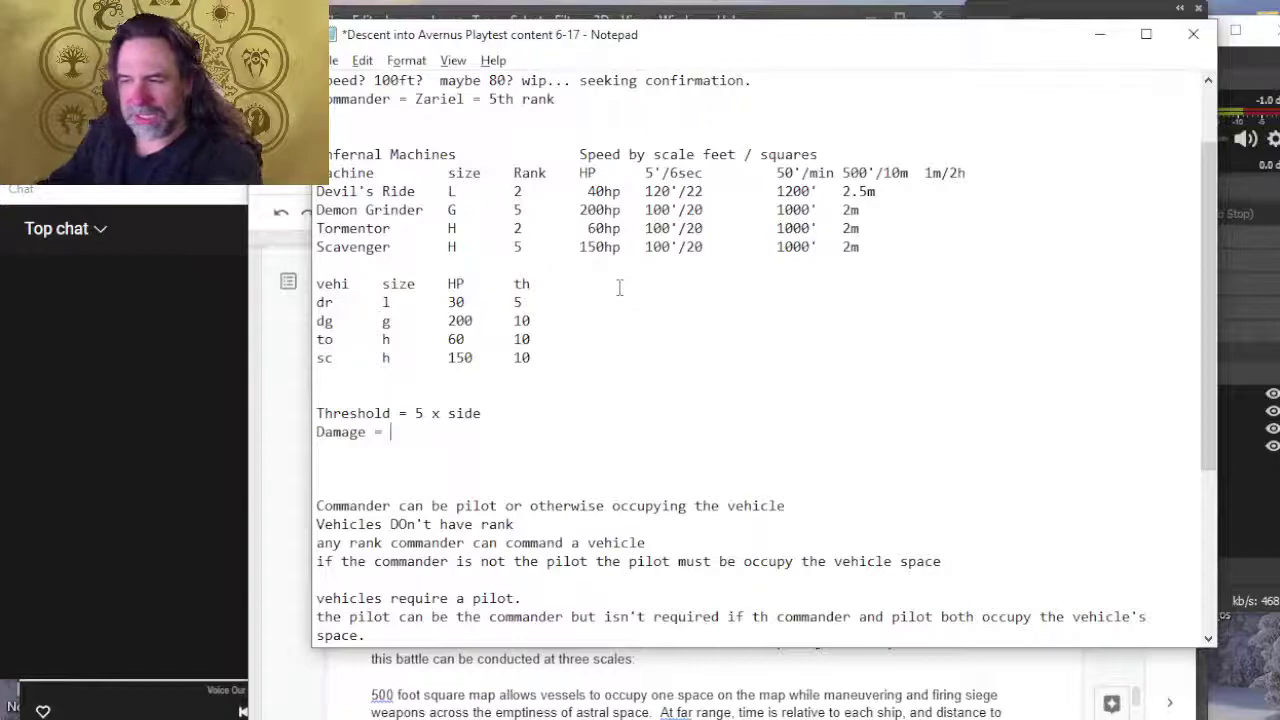
Step: Complete the rule as 'Damage = 20 x side'
key("Down")
key("Down")
key("Down")
key("Down")
key("Down")
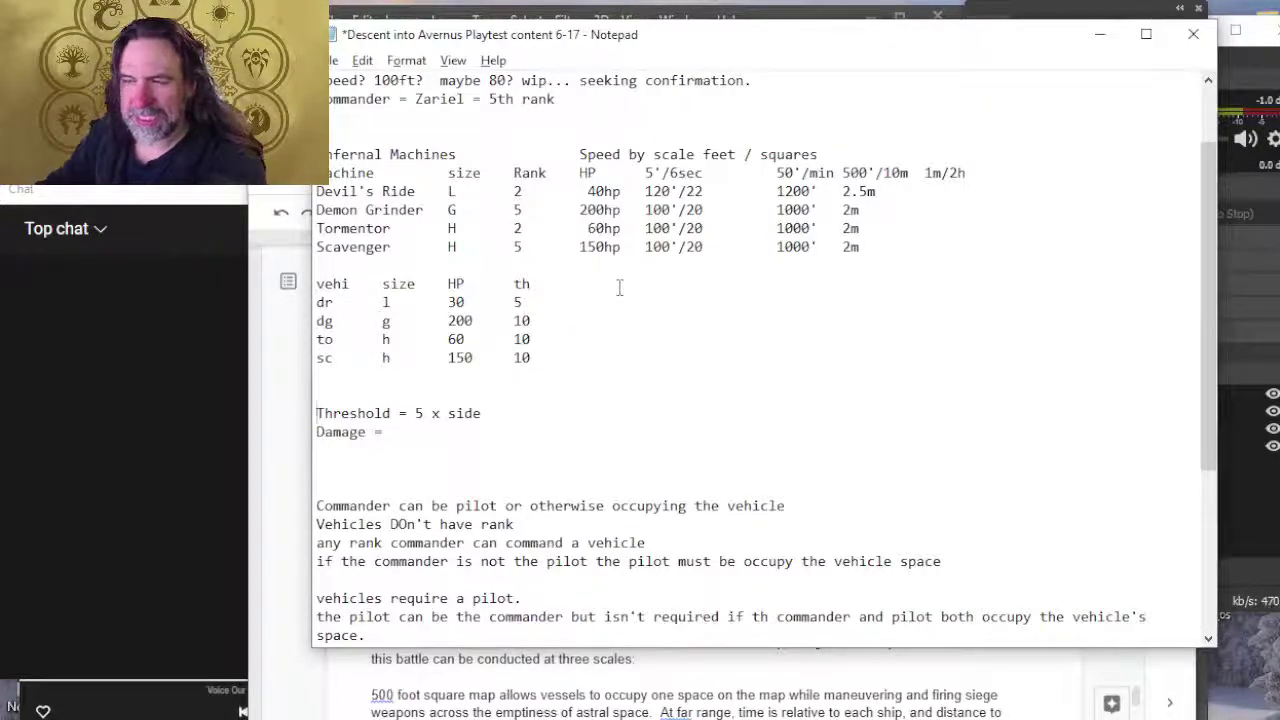
key("Return")
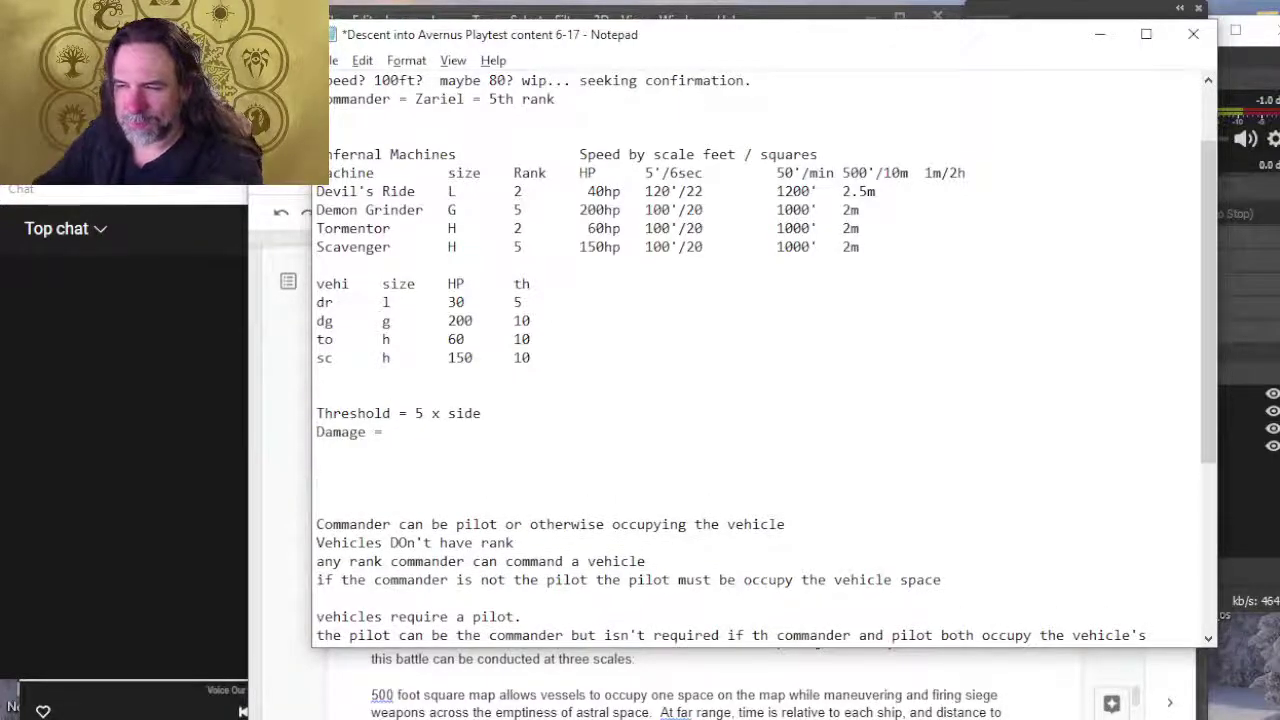
key("Up")
key("Up")
key("Up")
key("End")
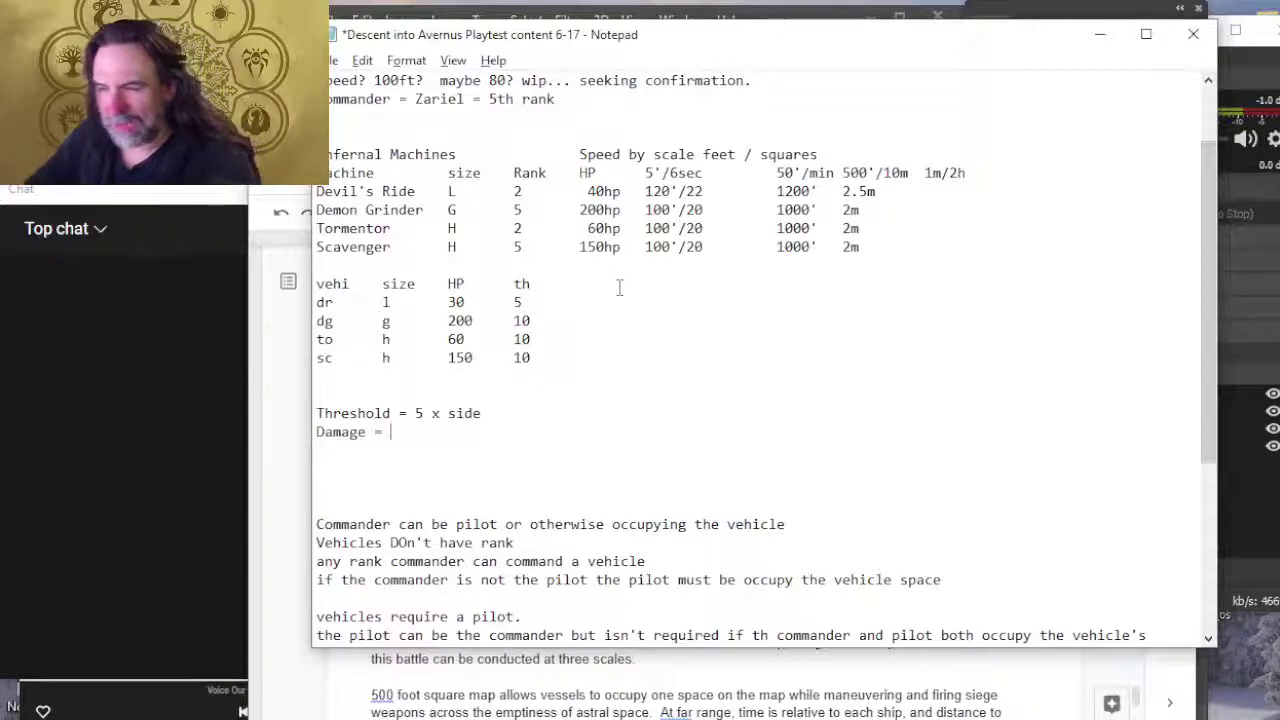
type("20 x side")
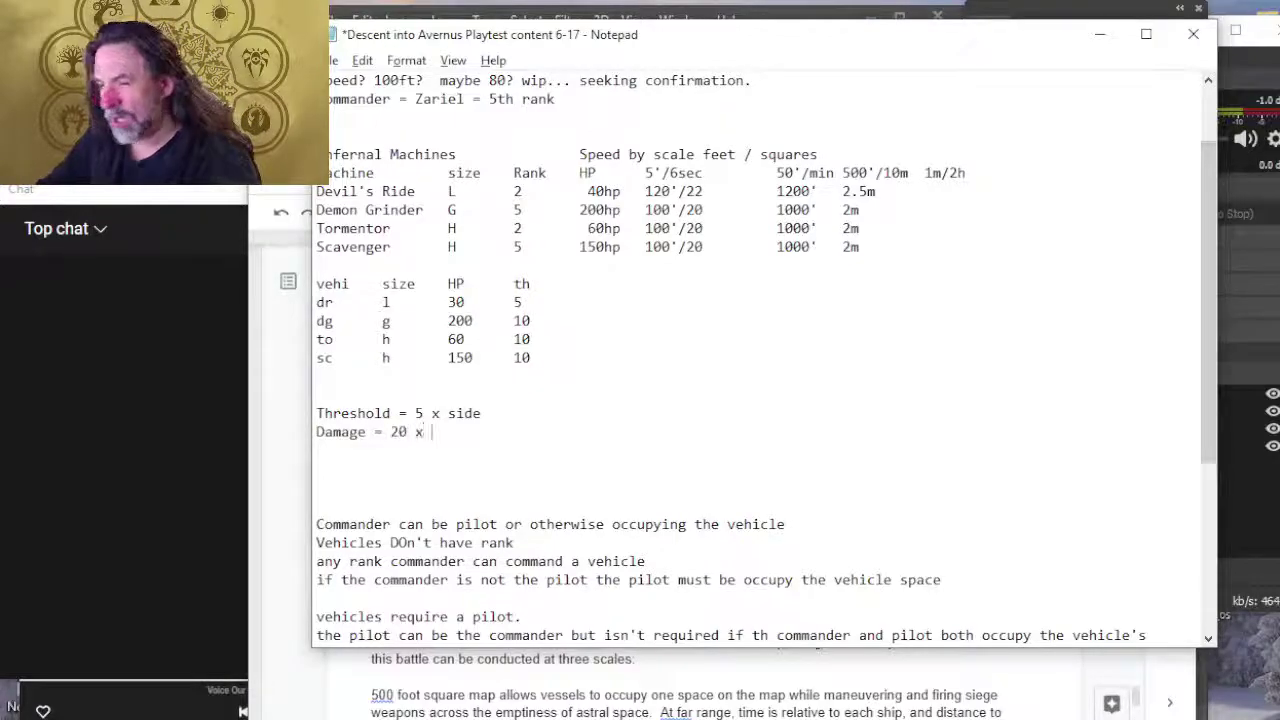
Step: List sizes 1x1 = 5t 20hp and 2x2 = 10t 40hp with tab-aligned hp values
key("Return")
key("Return")
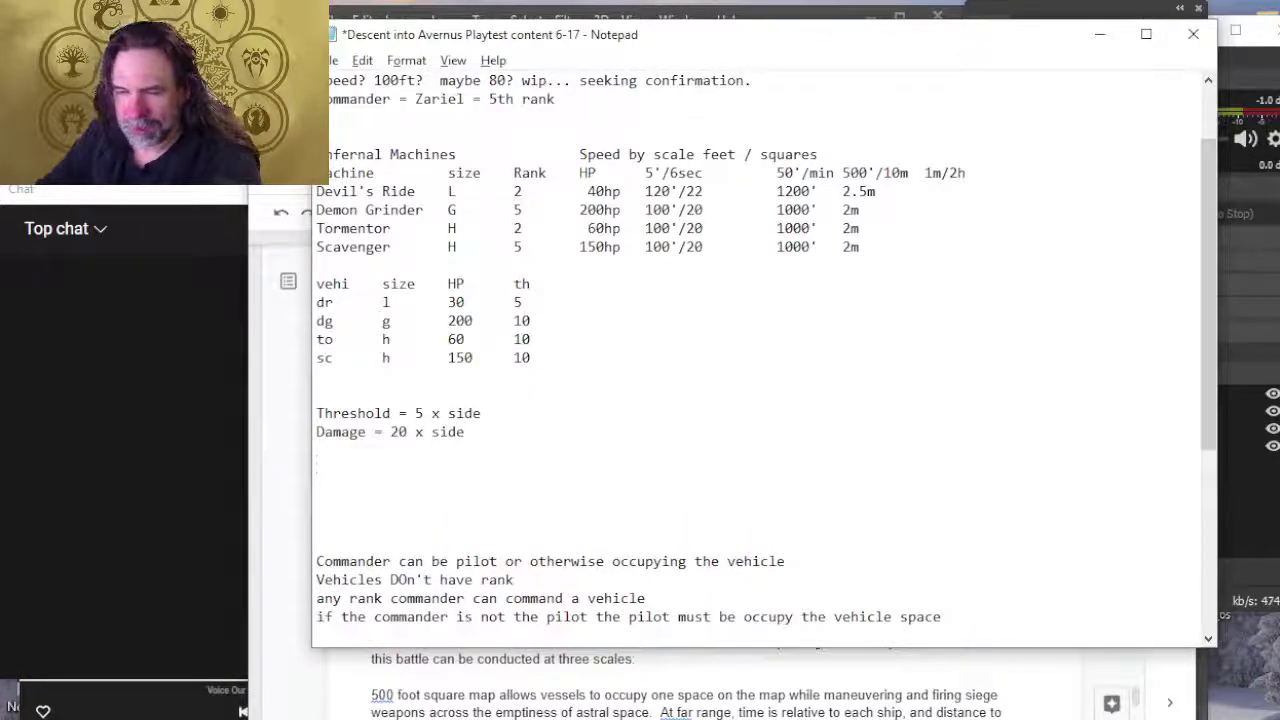
type("1x1 = 54")
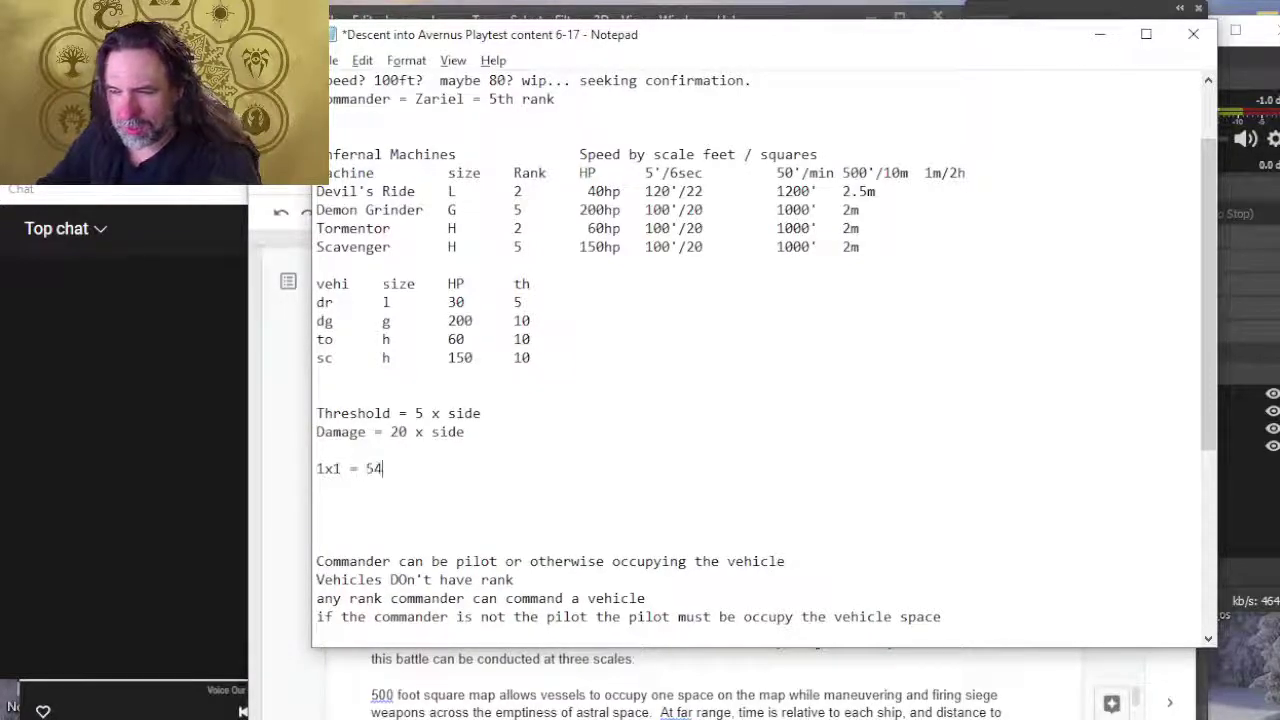
key("BackSpace")
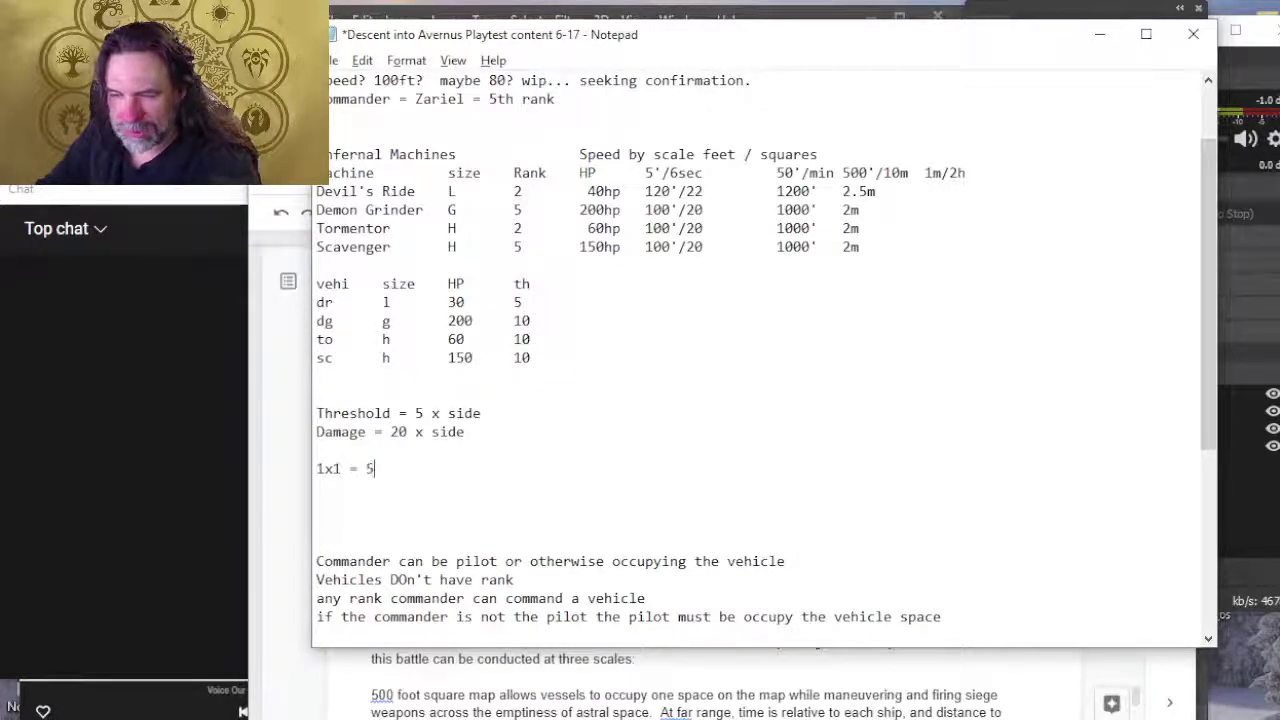
type("t ")
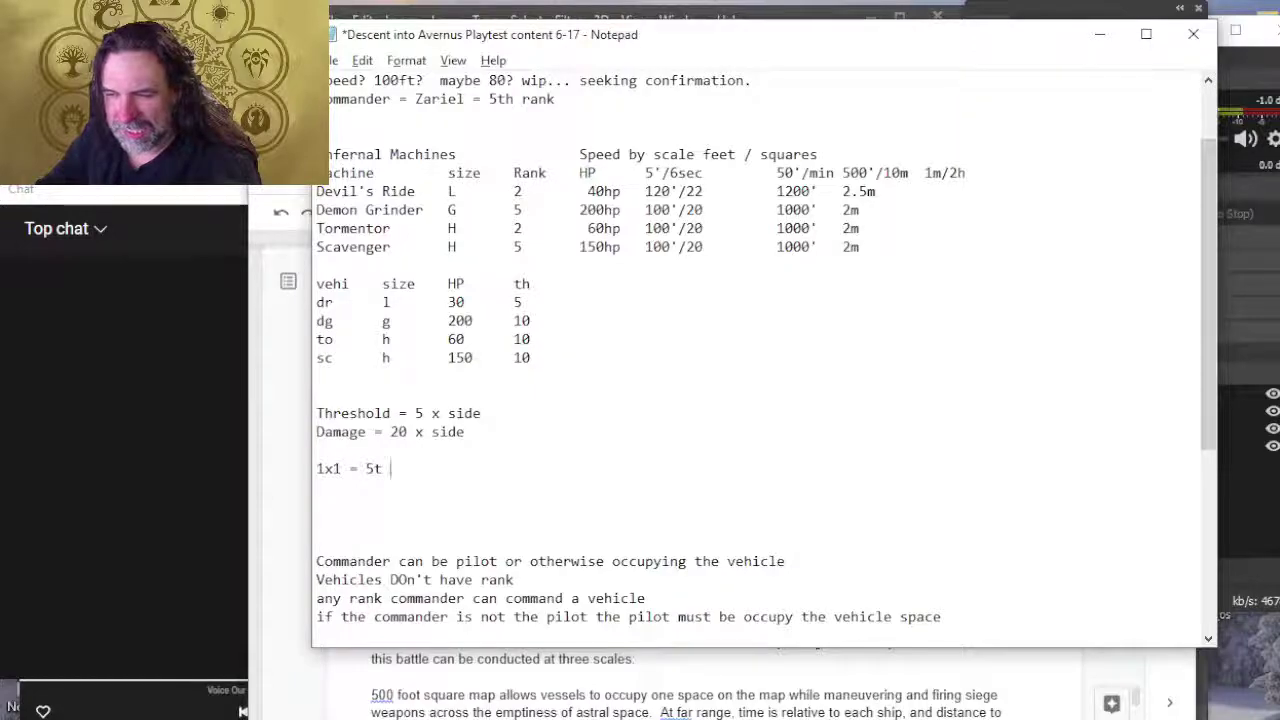
type("30")
key("BackSpace")
key("BackSpace")
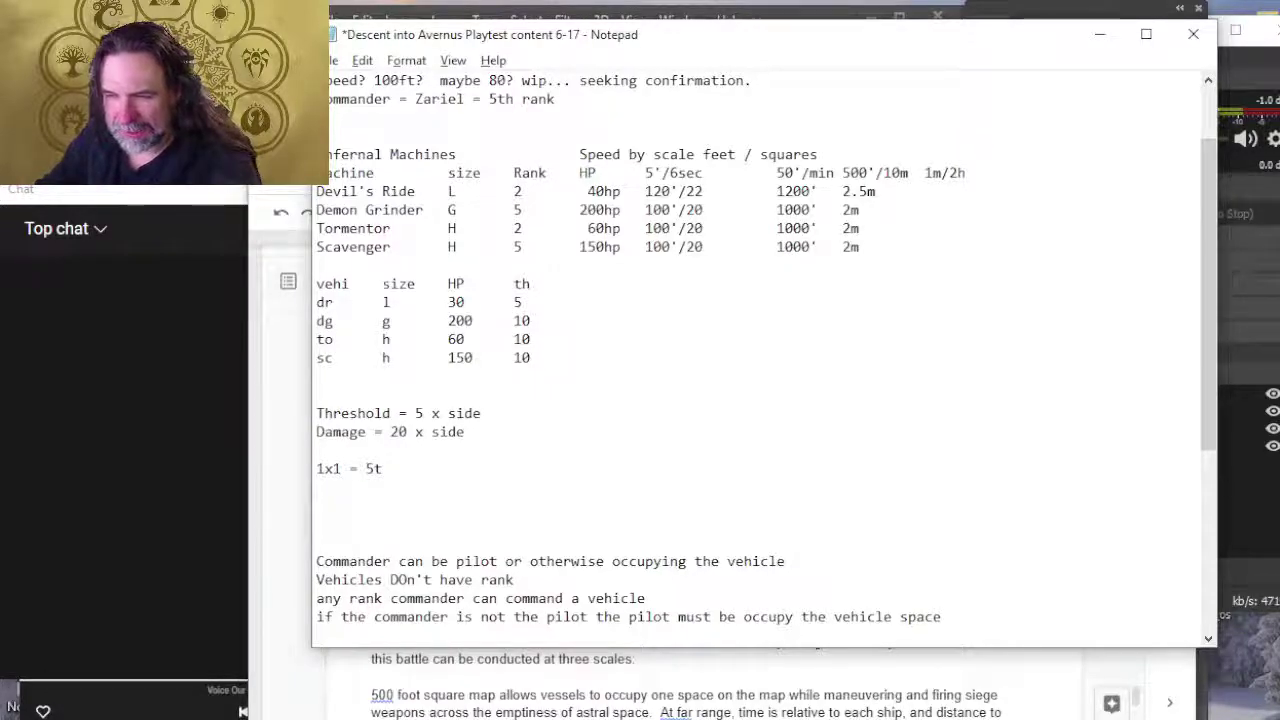
type("20hp")
key("Return")
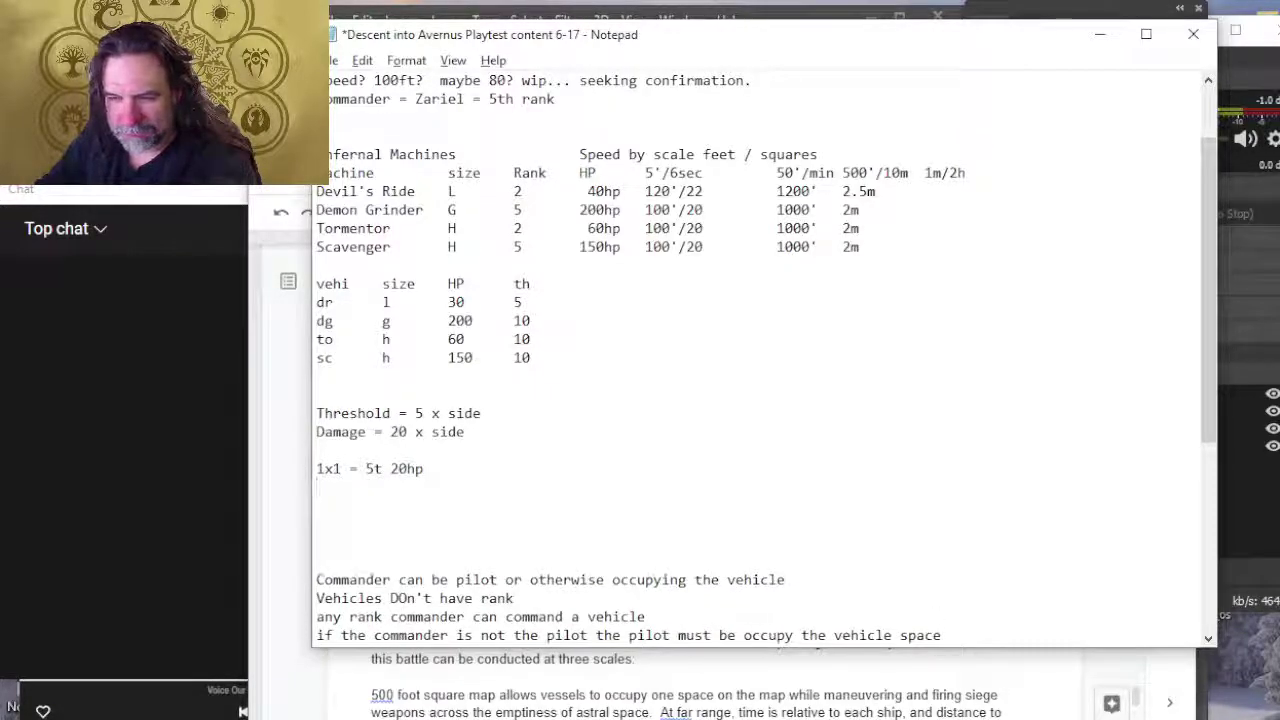
type("2x2 = 10t")
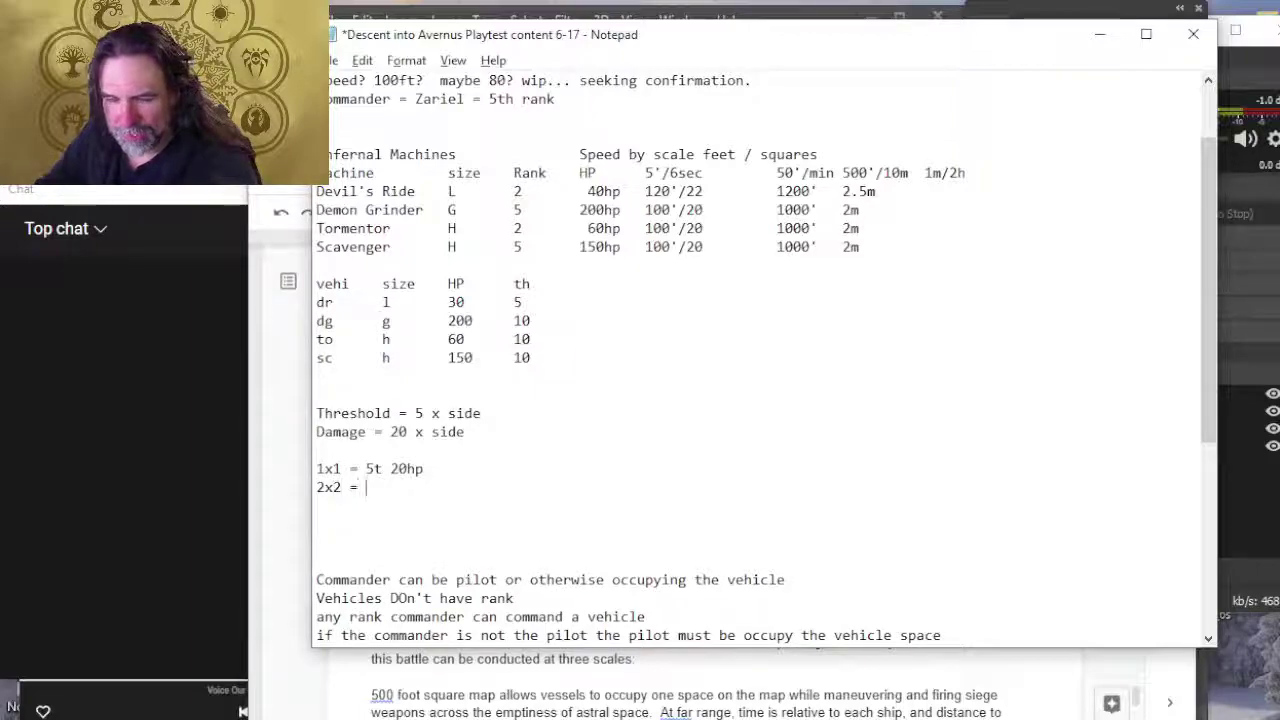
key("Up")
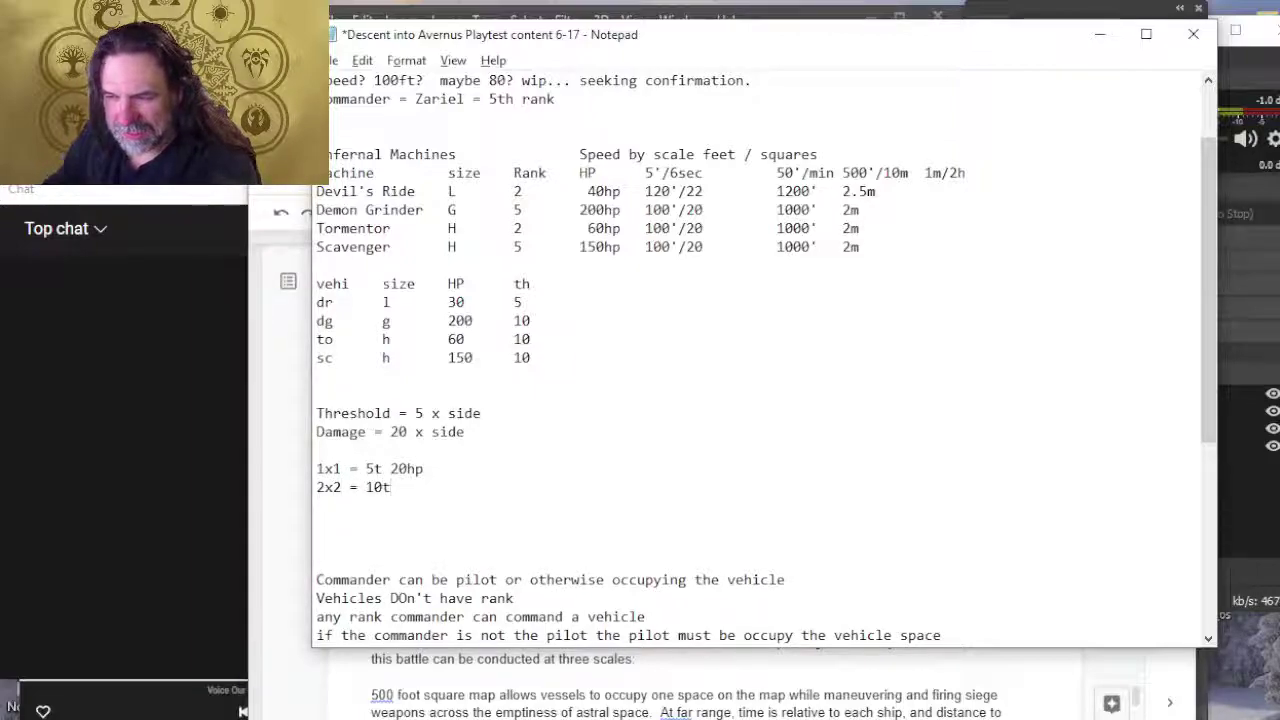
key("Tab")
key("Tab")
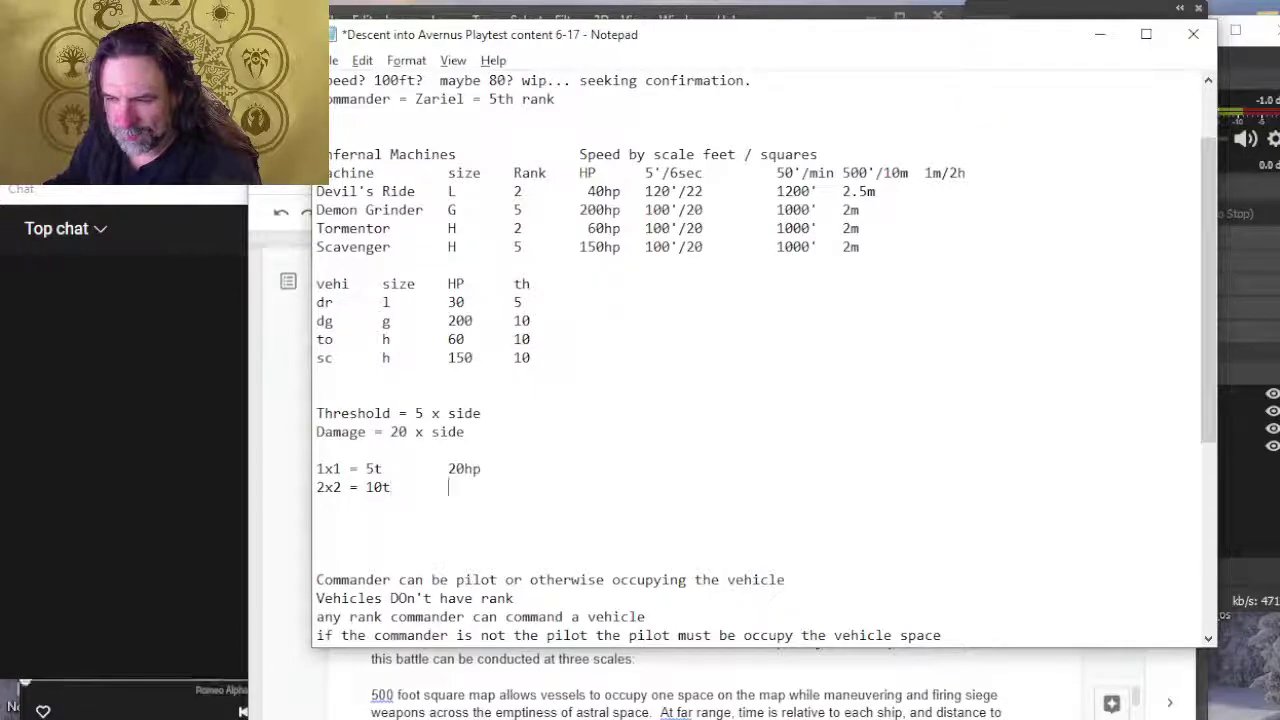
type("40hp")
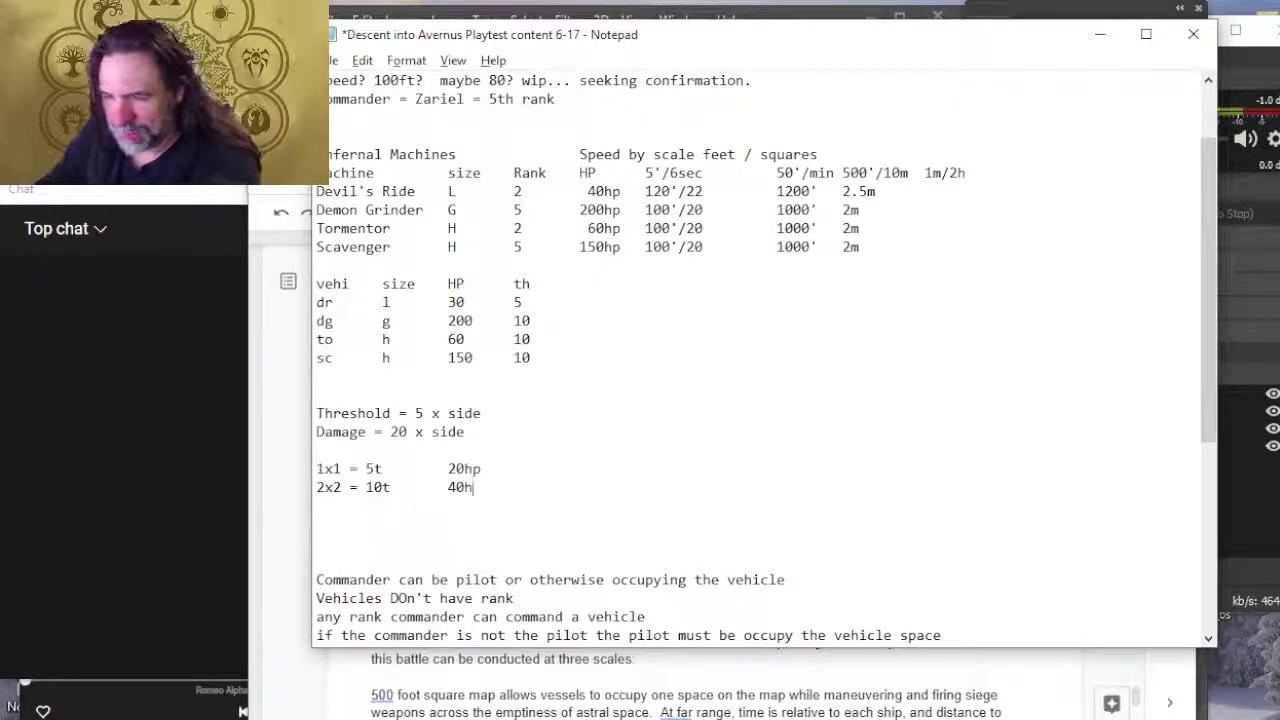
Step: Add rows 3x3 = 15t 60hp and 4x4 = 20t 80hp
key("Return")
type("3x3 = 15t")
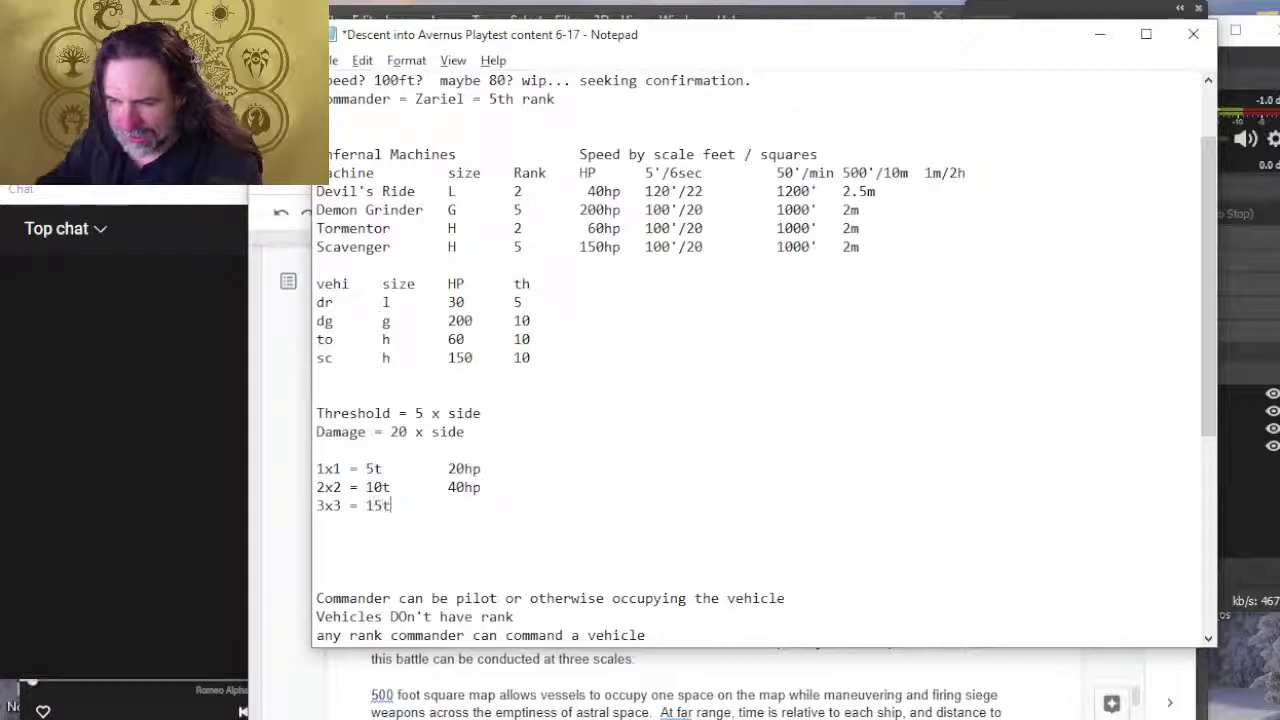
key("Tab")
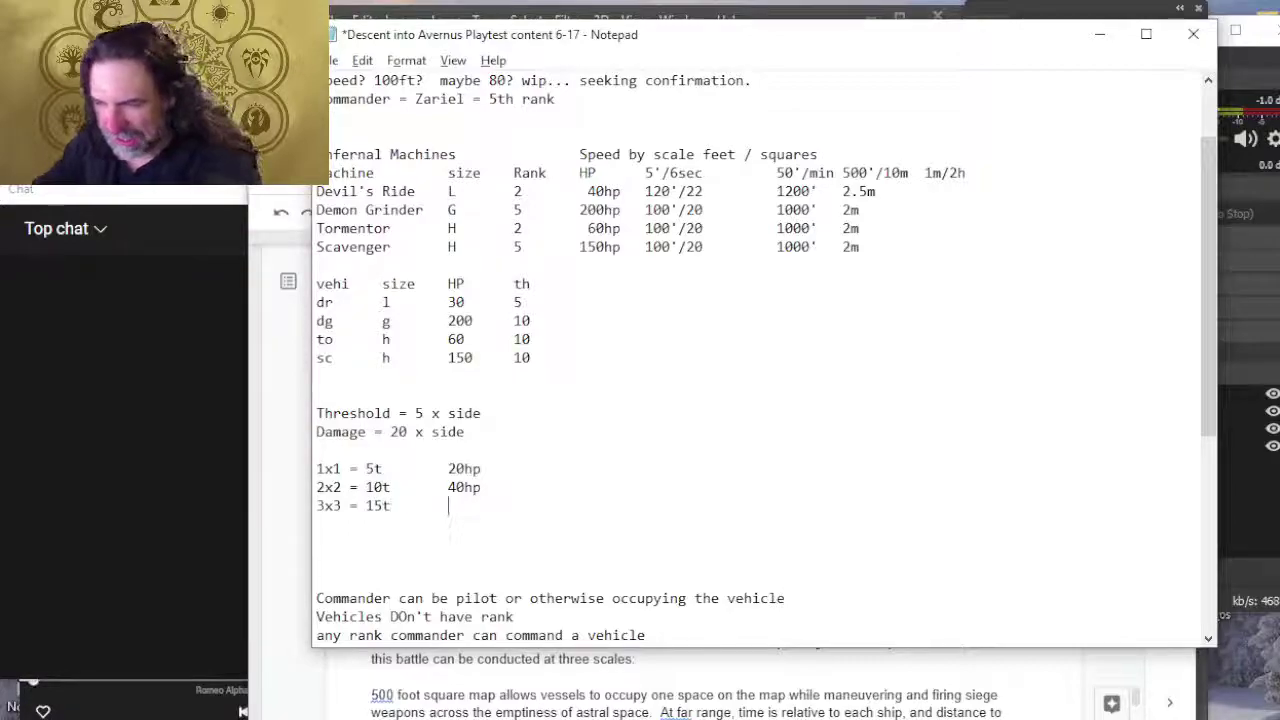
type("60")
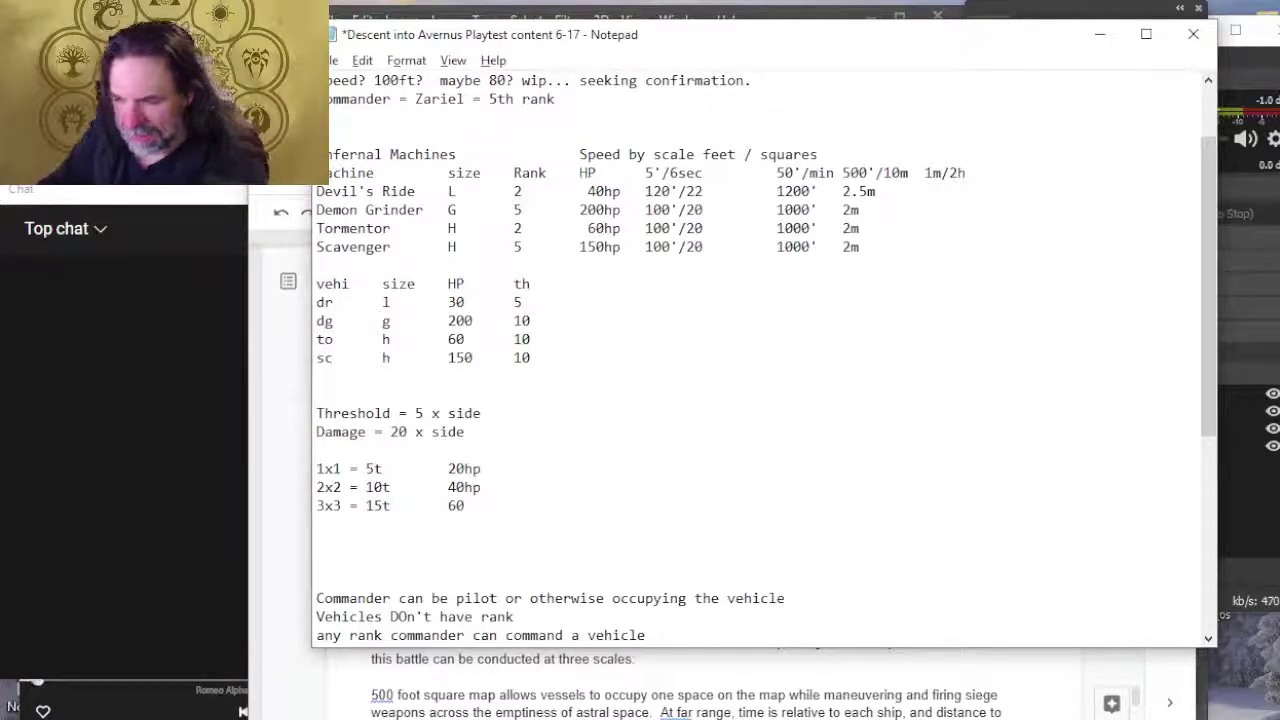
type("hp")
key("Return")
type("4x")
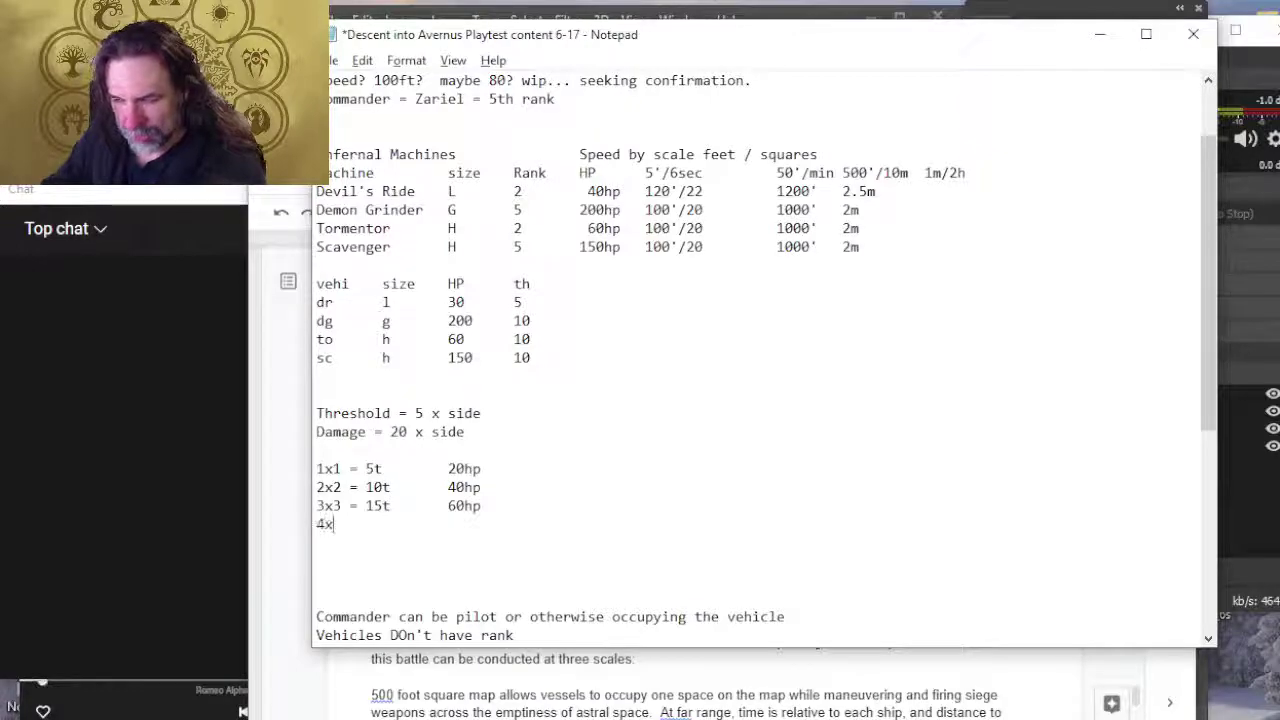
type("4 = 20t\t")
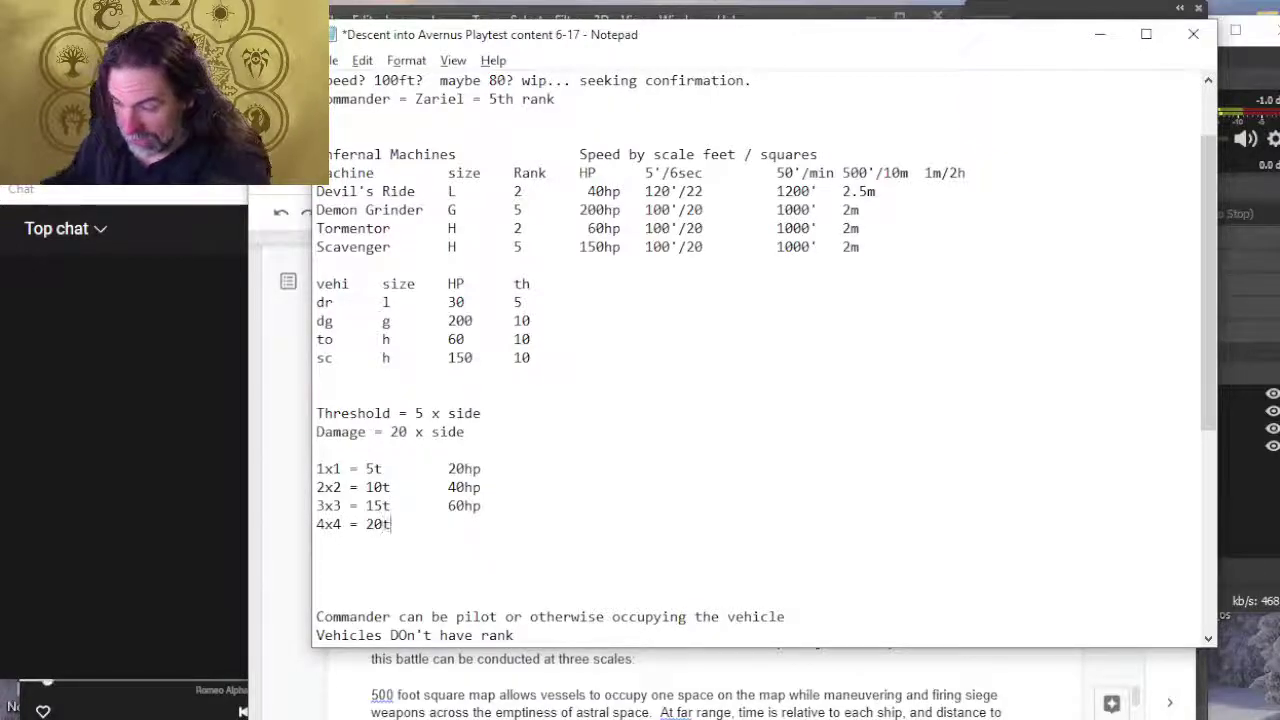
type("80hp")
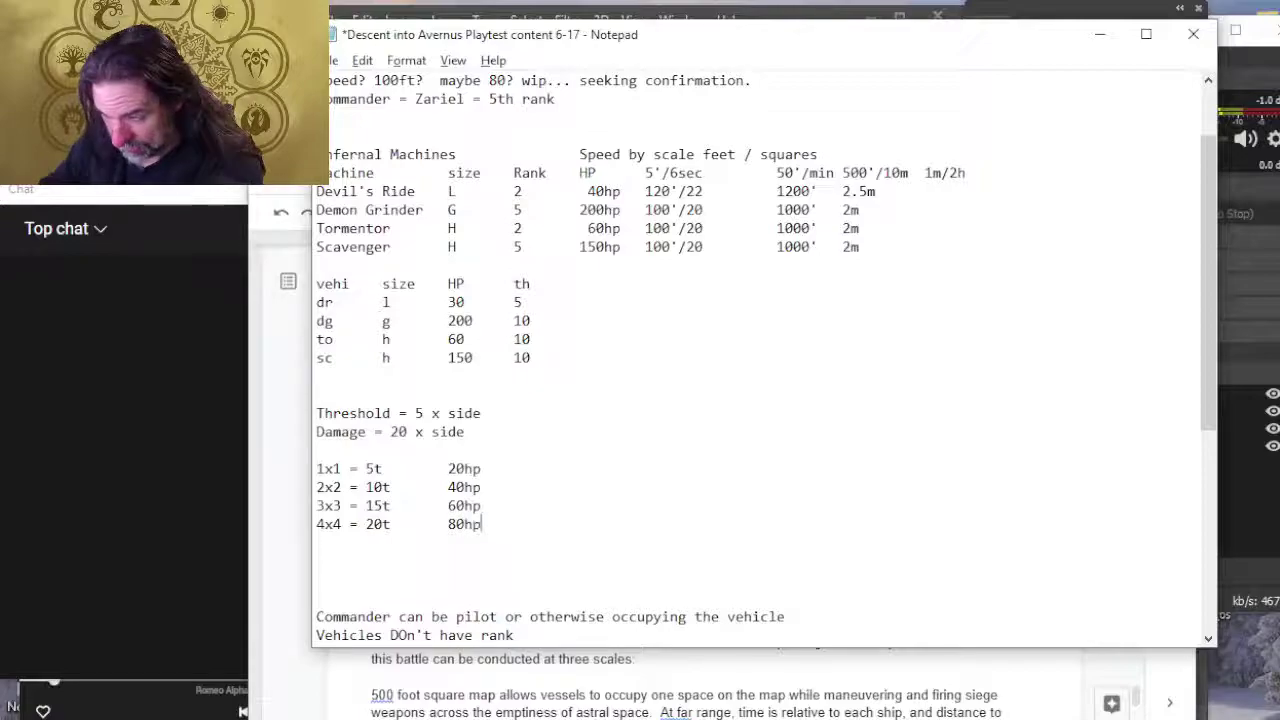
key("Return")
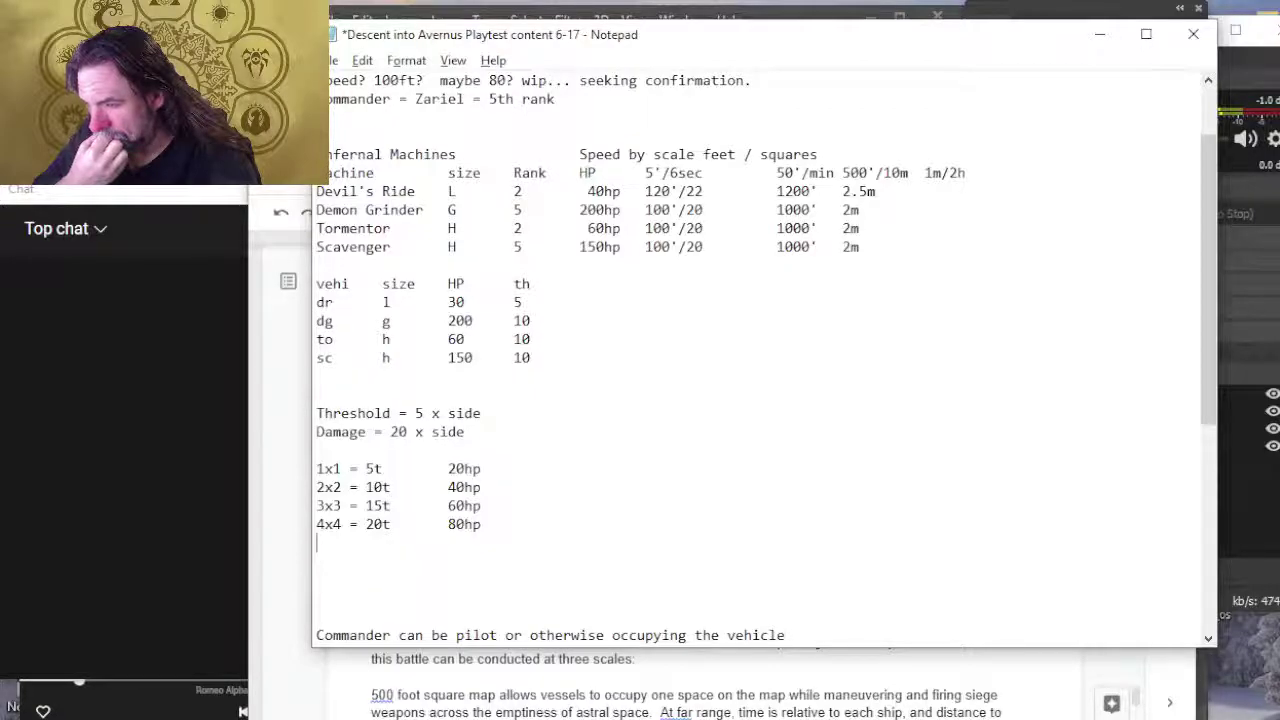
Step: Insert dashed separator lines below the 2x2 row and below the 4x4 row
key("Up")
key("Up")
key("Return")
key("Up")
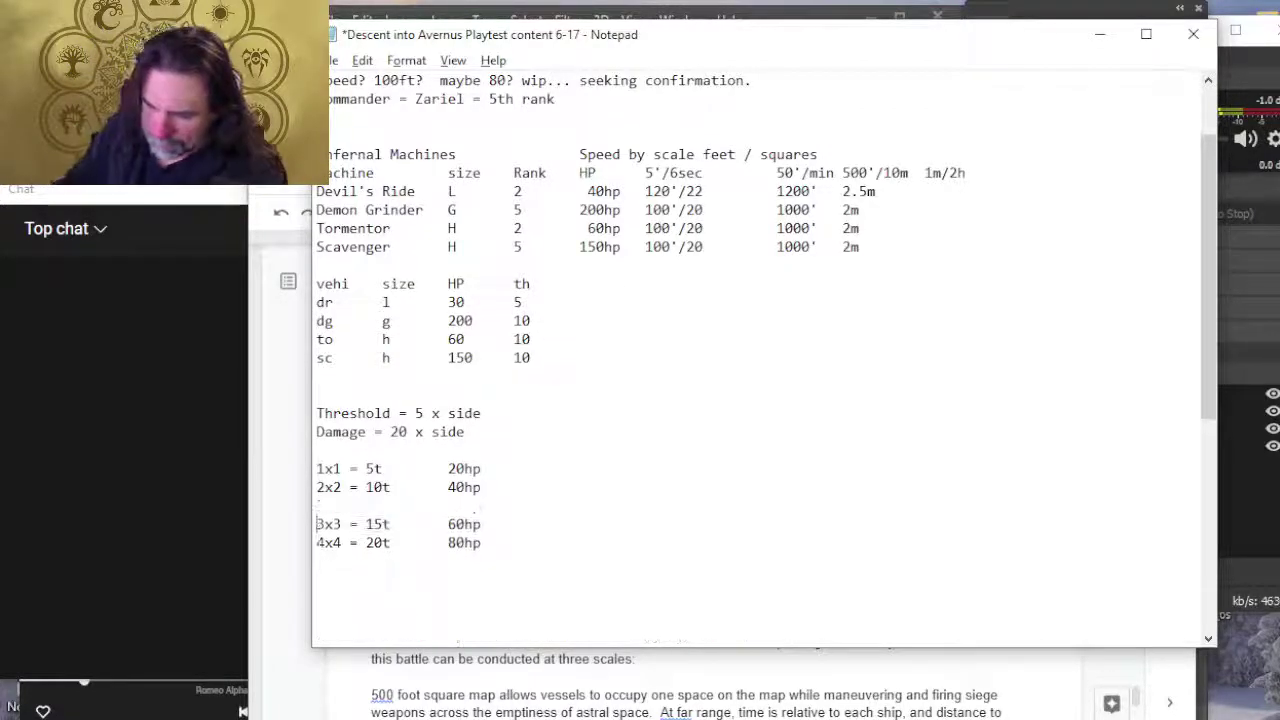
type("-------------")
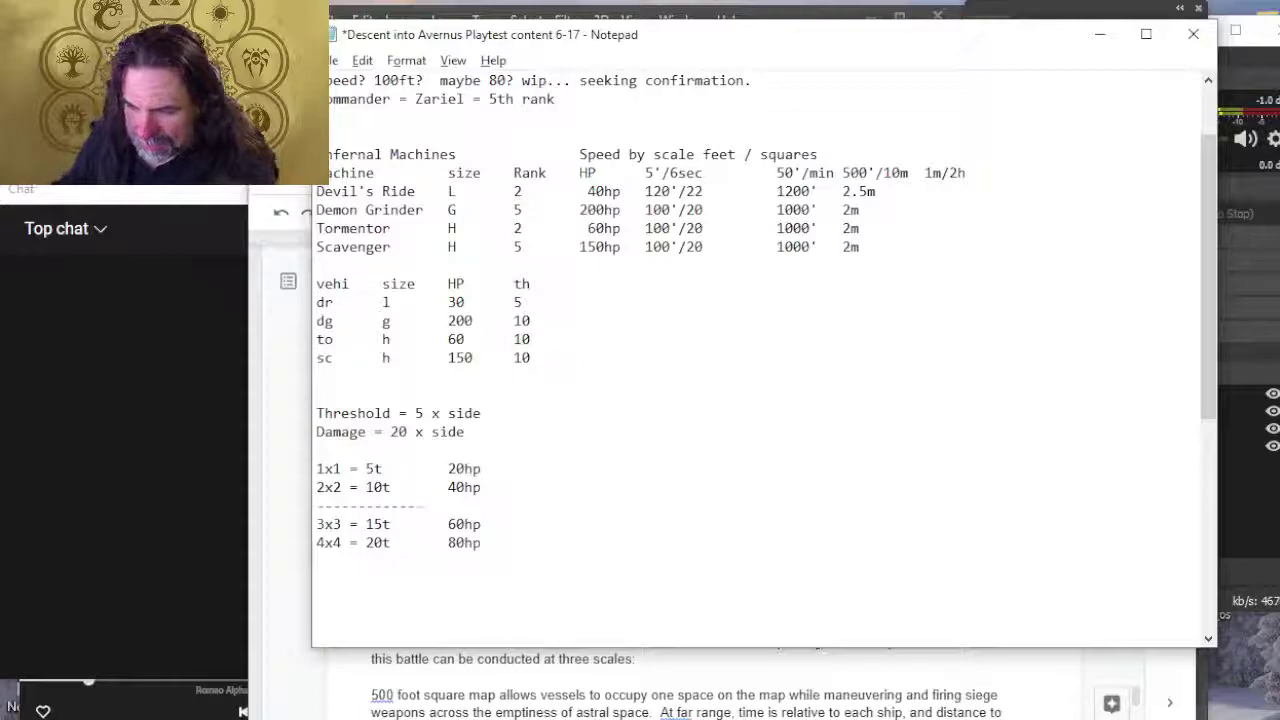
key("Down")
key("Down")
key("Down")
type("-------------")
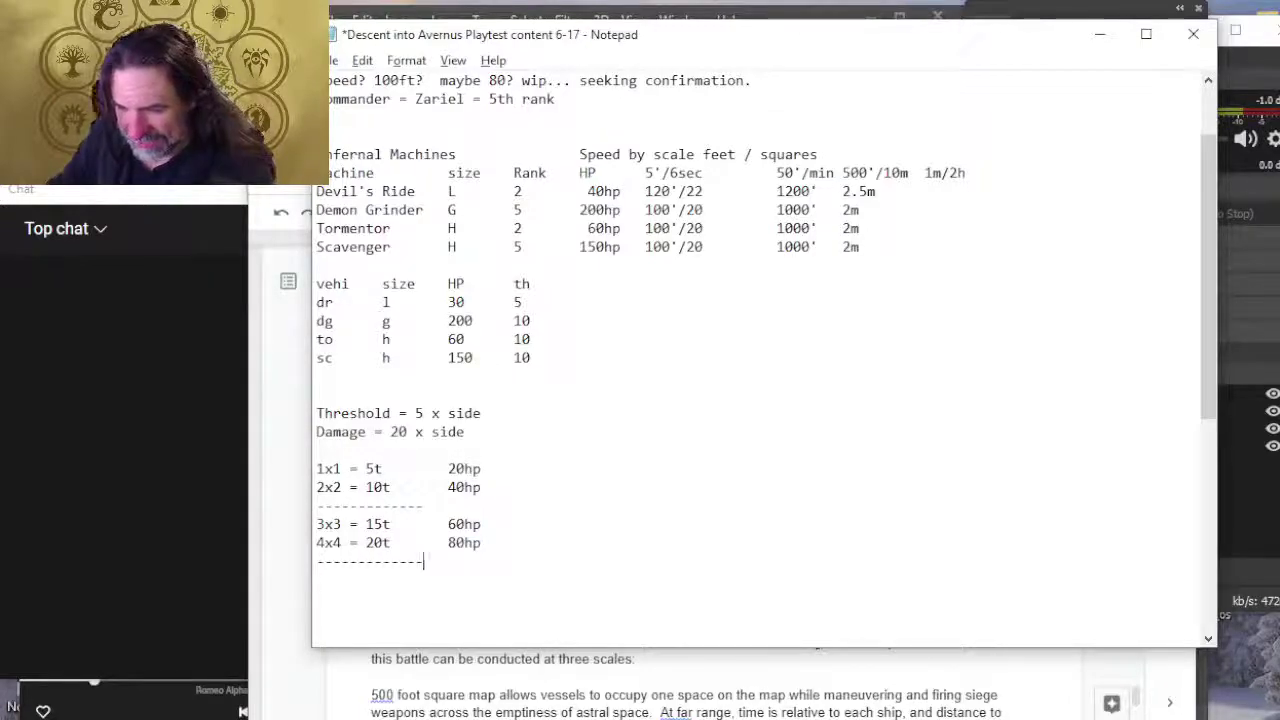
key("Return")
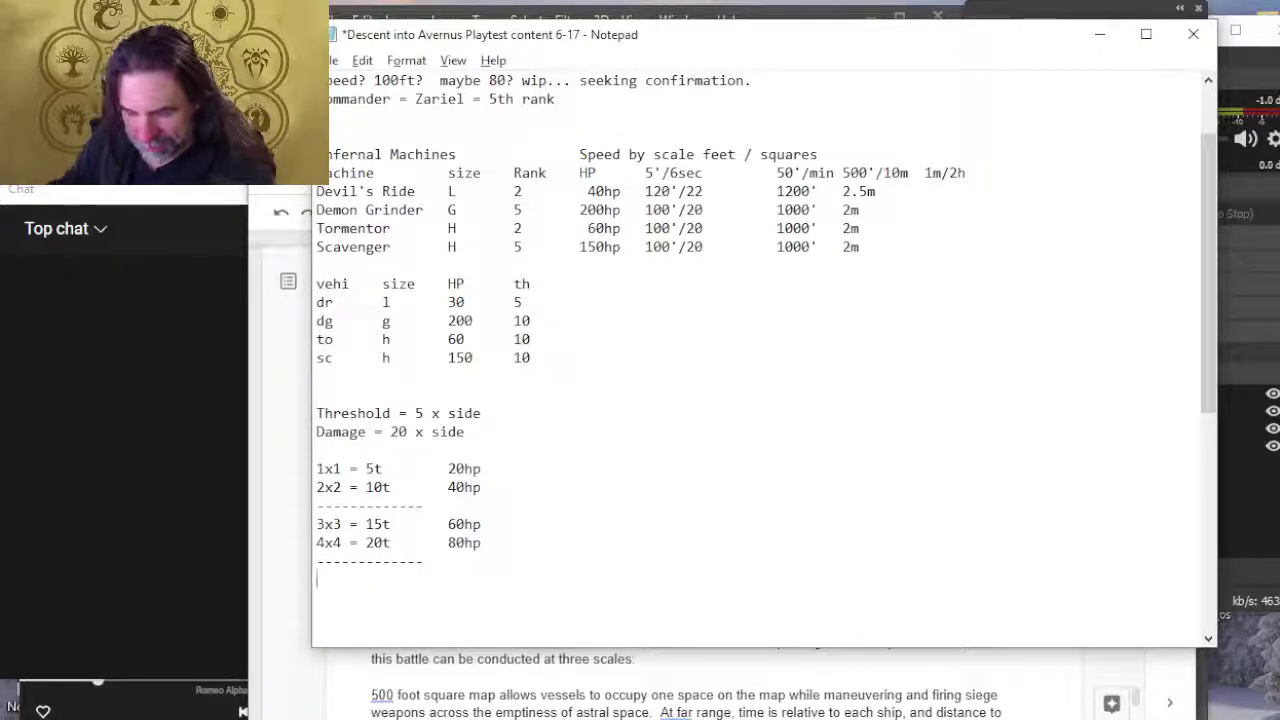
Step: Add 5x5 and 6x6 rows followed by a dashed separator, fixing the duplicated entries
type("5x5")
key("Return")
type("5x5")
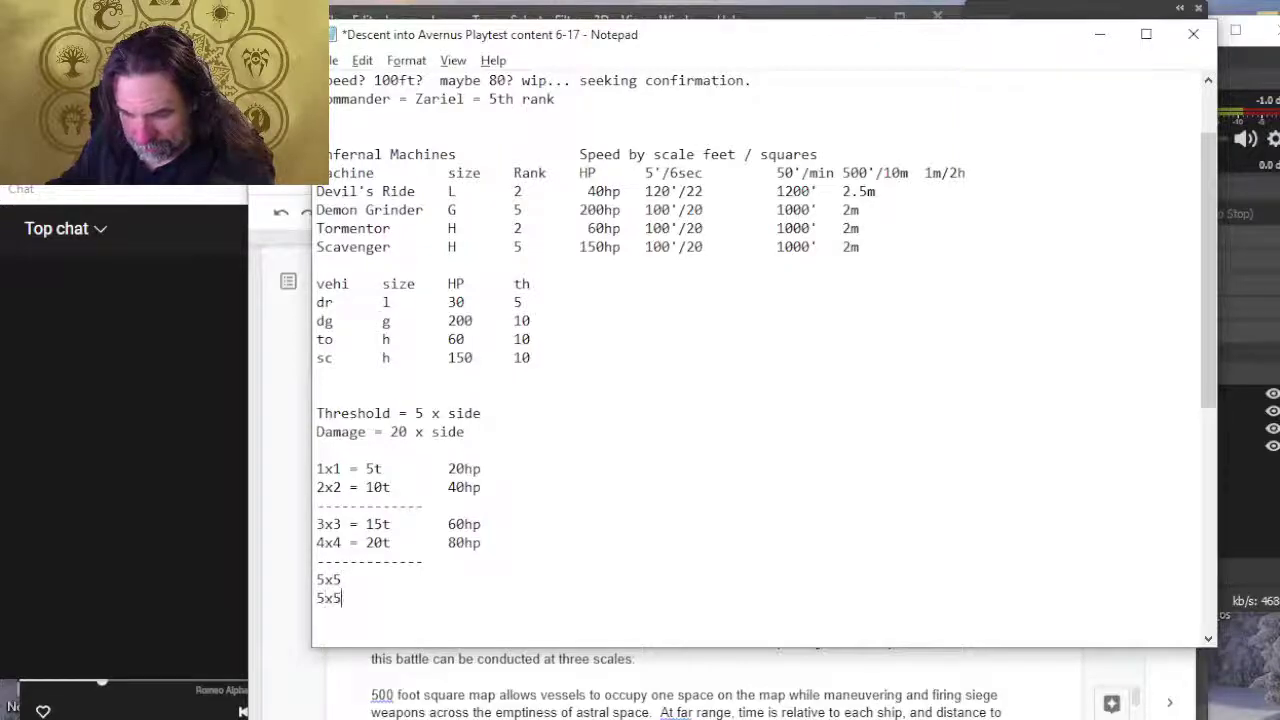
key("Return")
type("-------------")
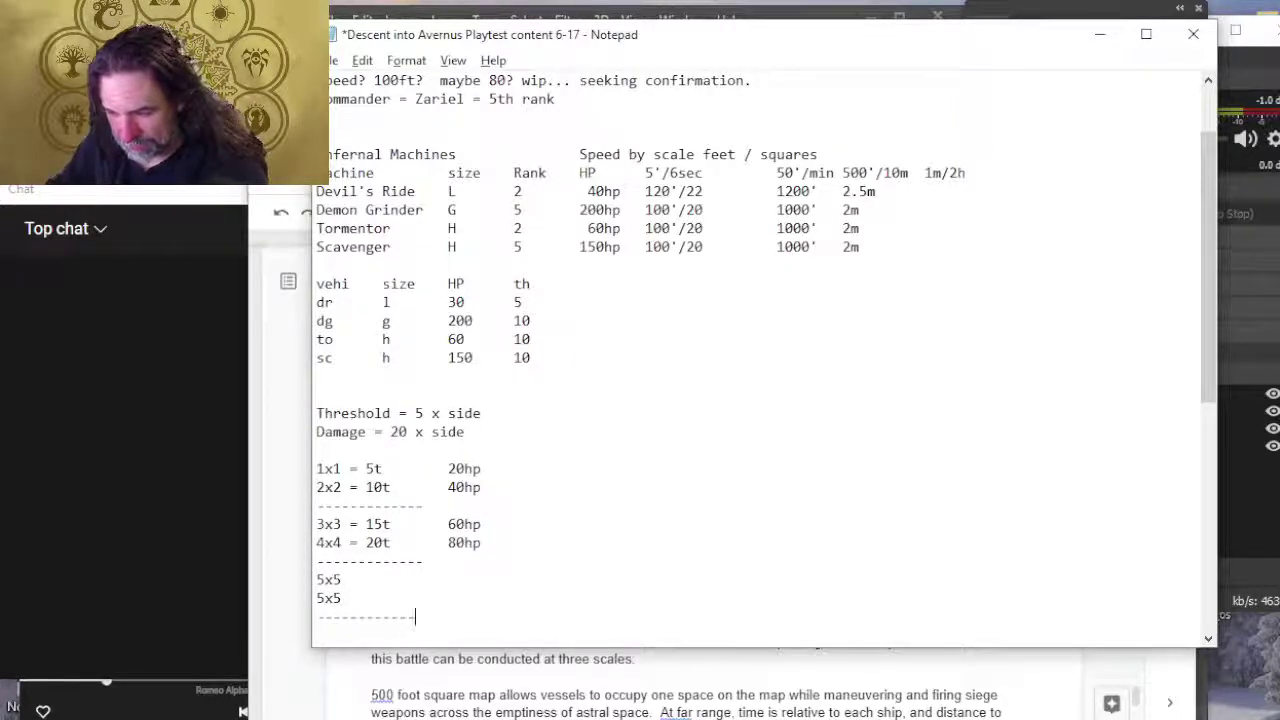
key("Return")
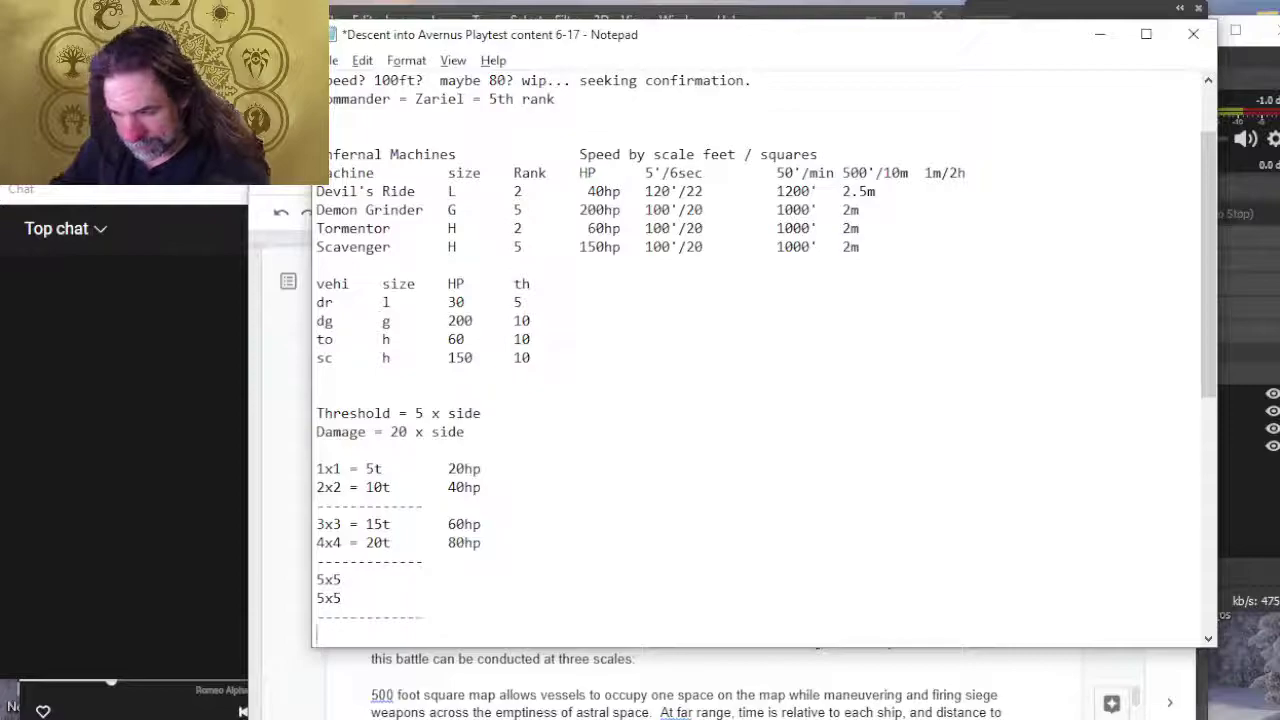
type("6x6")
left_click(341, 598)
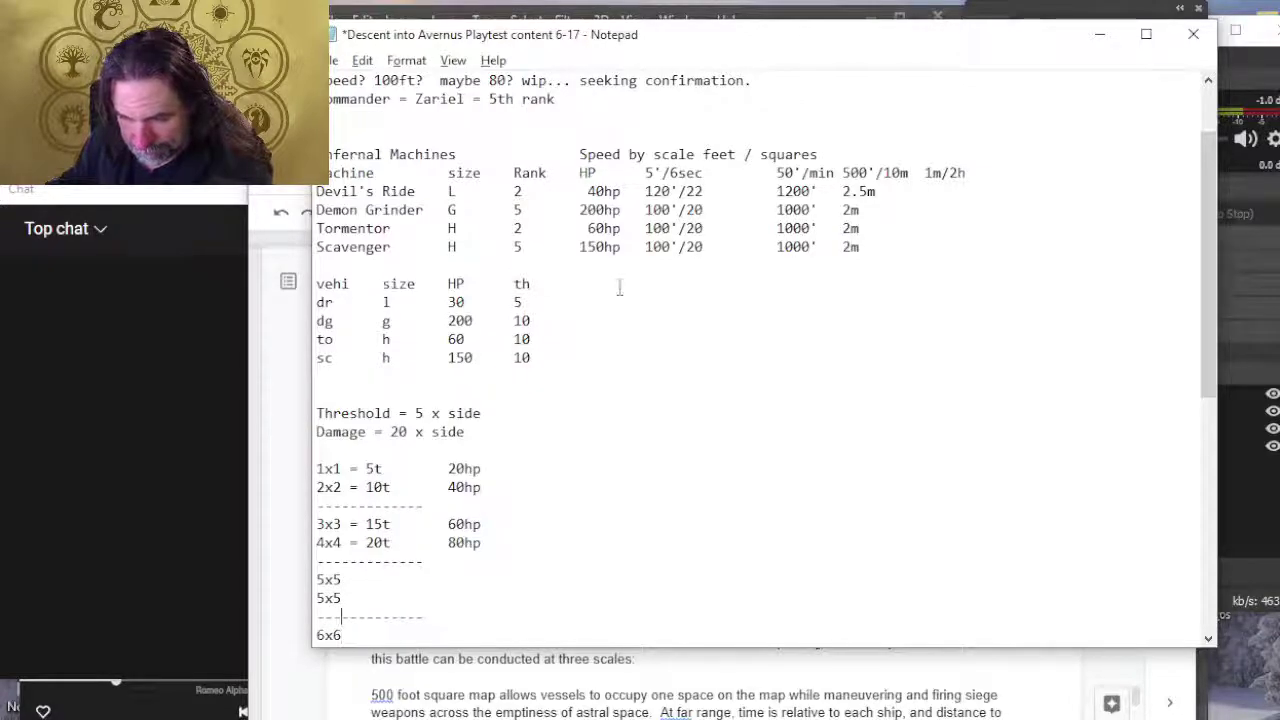
key("BackSpace")
key("BackSpace")
key("BackSpace")
type("6x6")
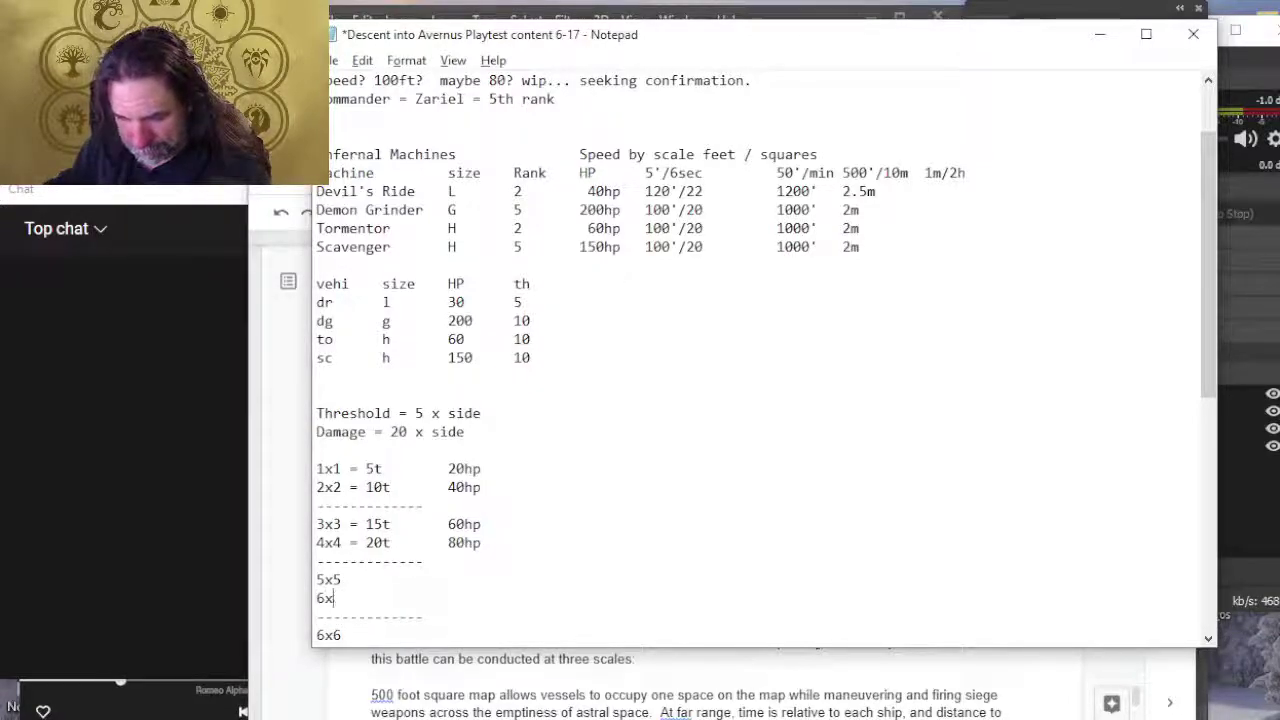
key("Down")
key("Down")
key("BackSpace")
key("BackSpace")
key("BackSpace")
Step: Add 7x7 and 8x8 rows, a matching dashed separator, then 9x9 and 10x10 rows
type("7x7")
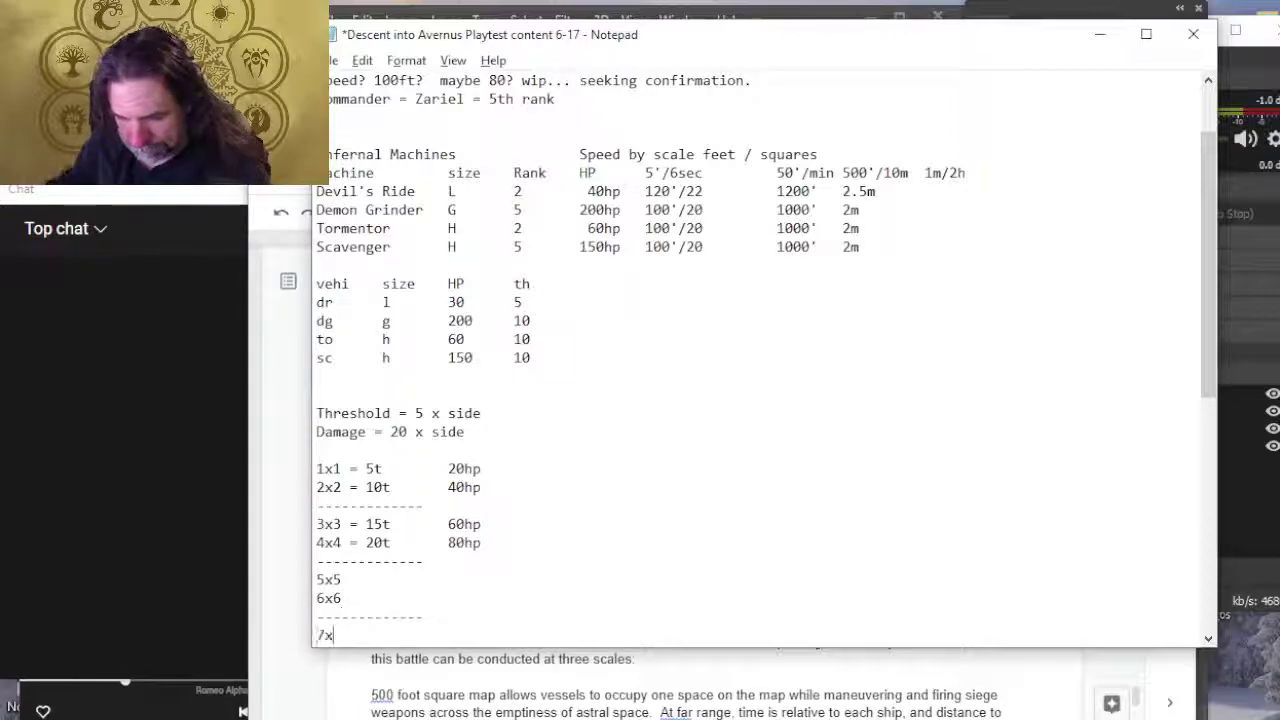
key("Return")
type("8x8")
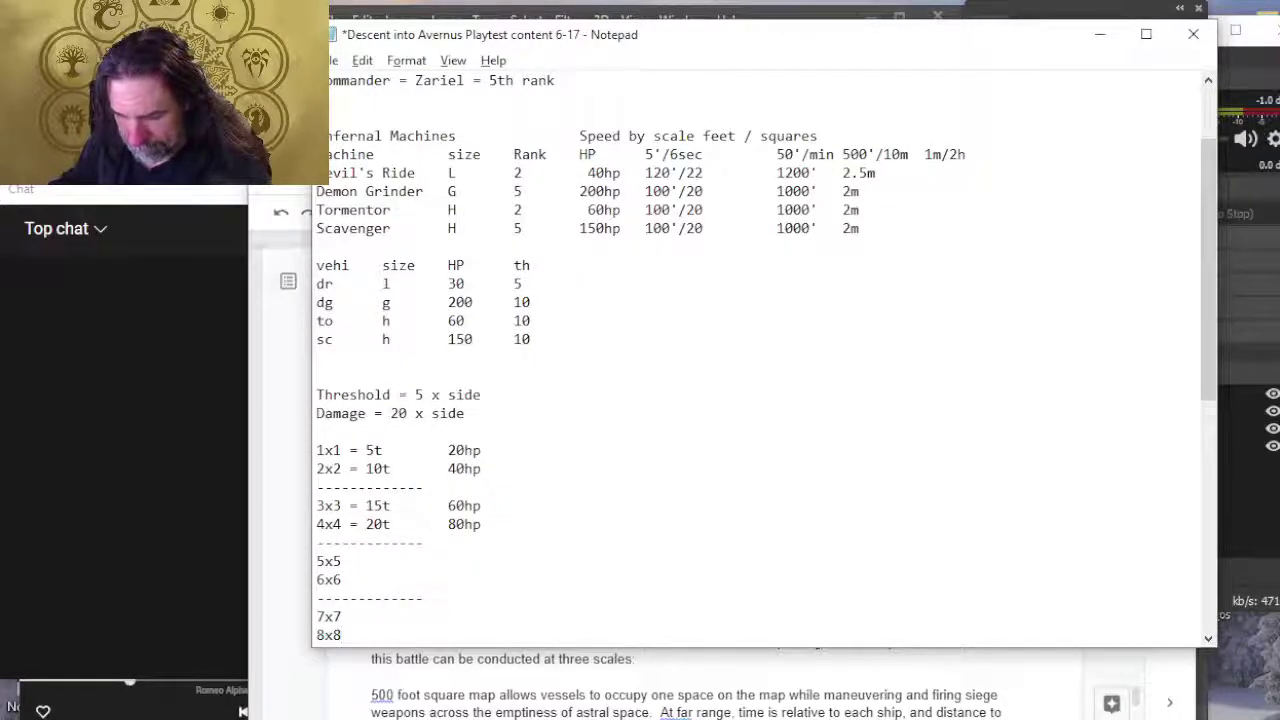
key("Return")
type("---------------")
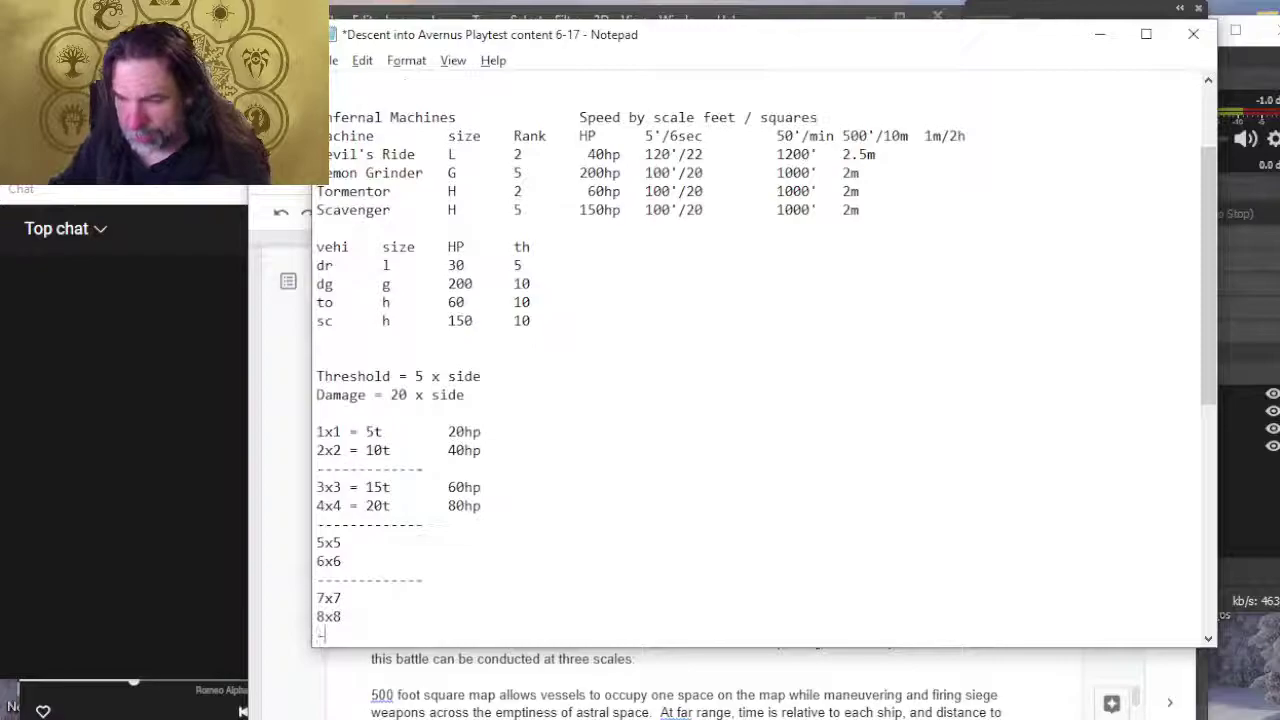
key("BackSpace")
key("BackSpace")
key("Return")
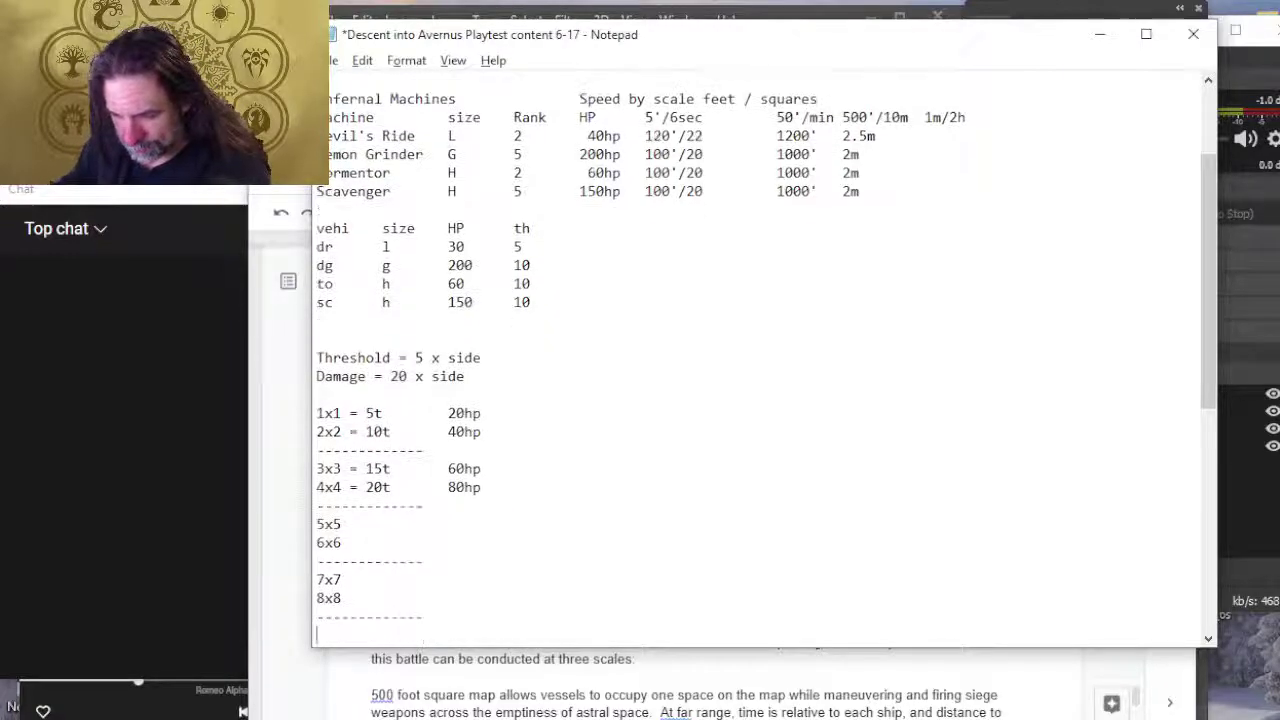
type("9x9")
key("Return")
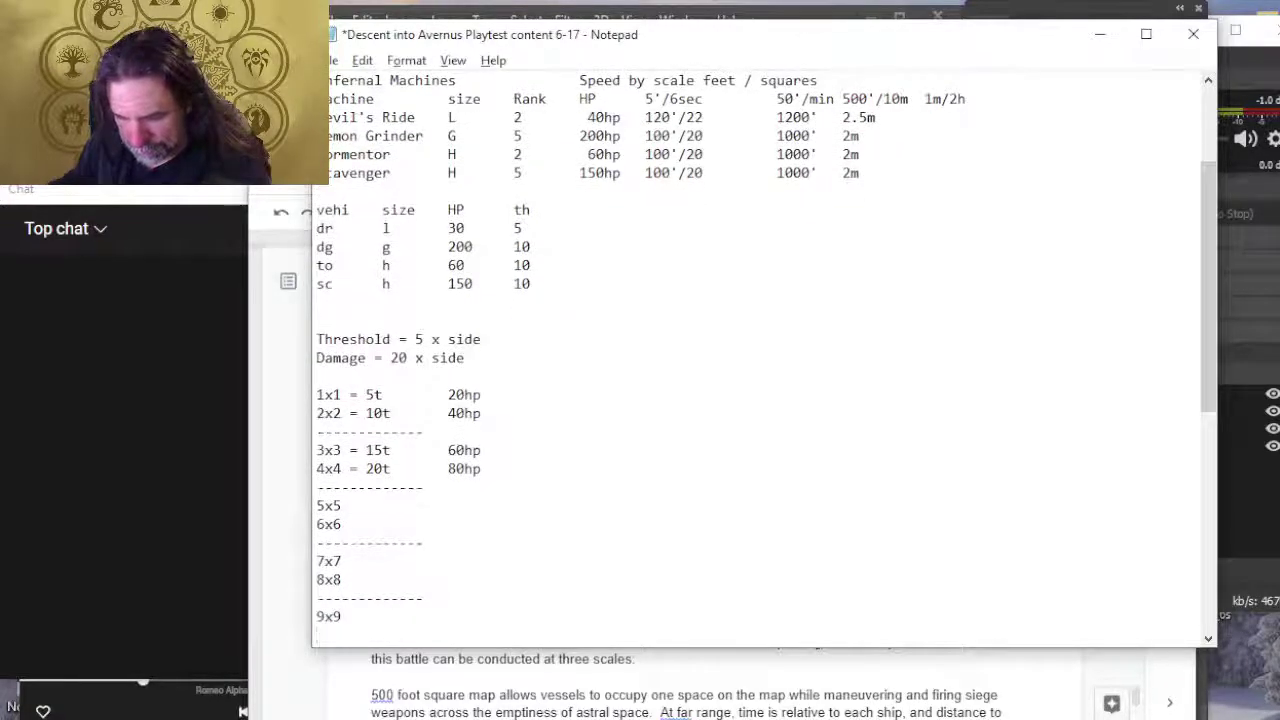
type("10x10")
key("Return")
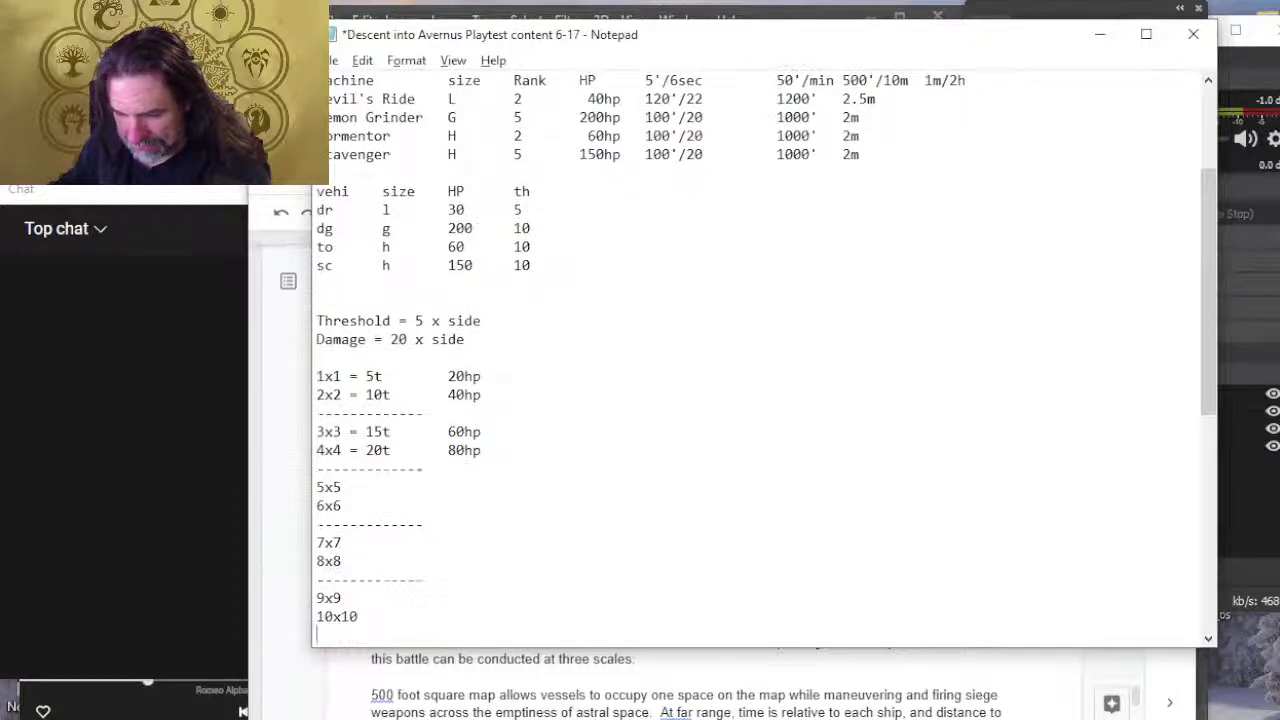
key("Up")
key("Up")
key("Up")
key("Up")
key("Up")
key("Up")
key("Up")
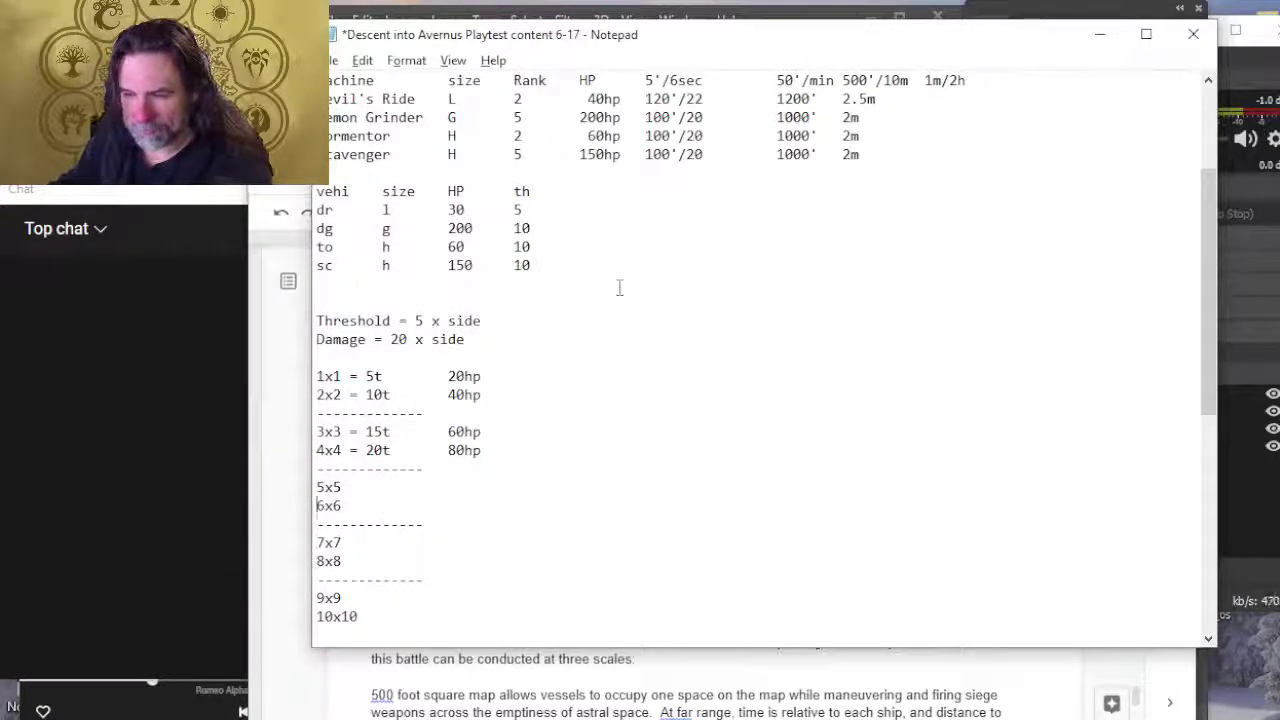
key("Up")
key("Up")
key("Up")
key("Up")
key("Up")
key("Up")
key("Left")
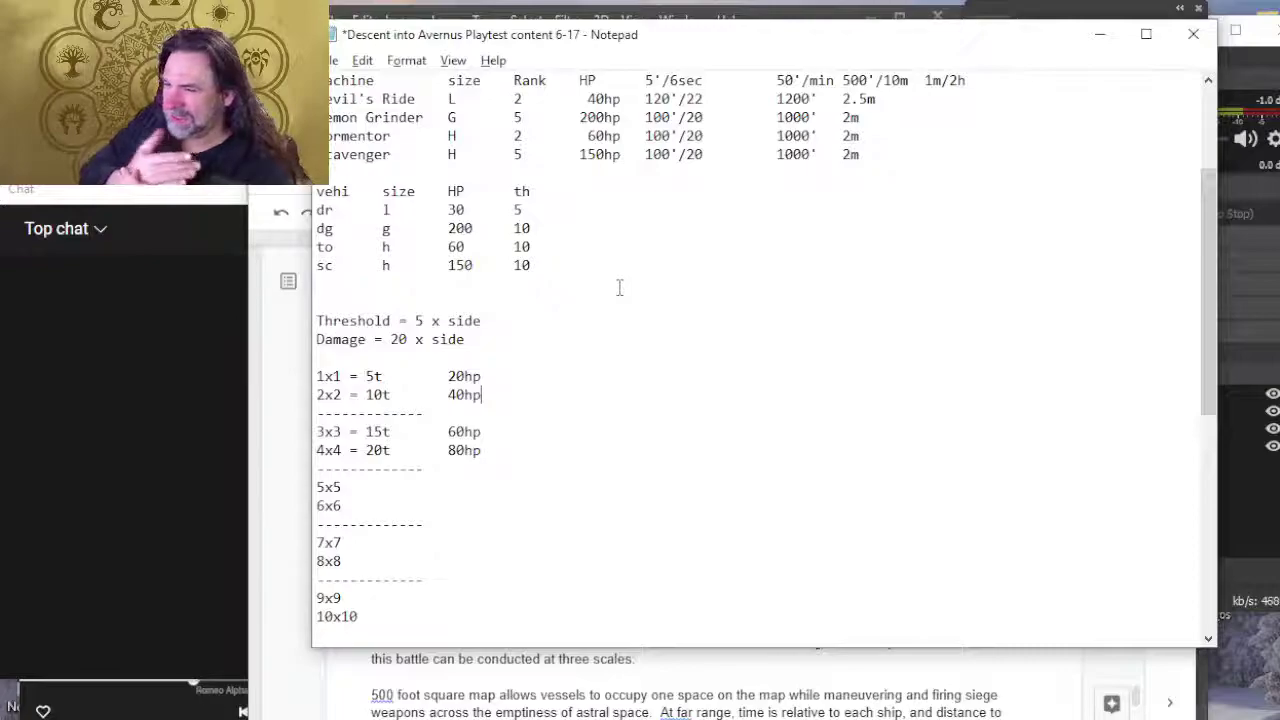
Step: Change the 1x1 threshold from 5t to 1t
key("Up")
key("Left")
key("Left")
key("Left")
key("Left")
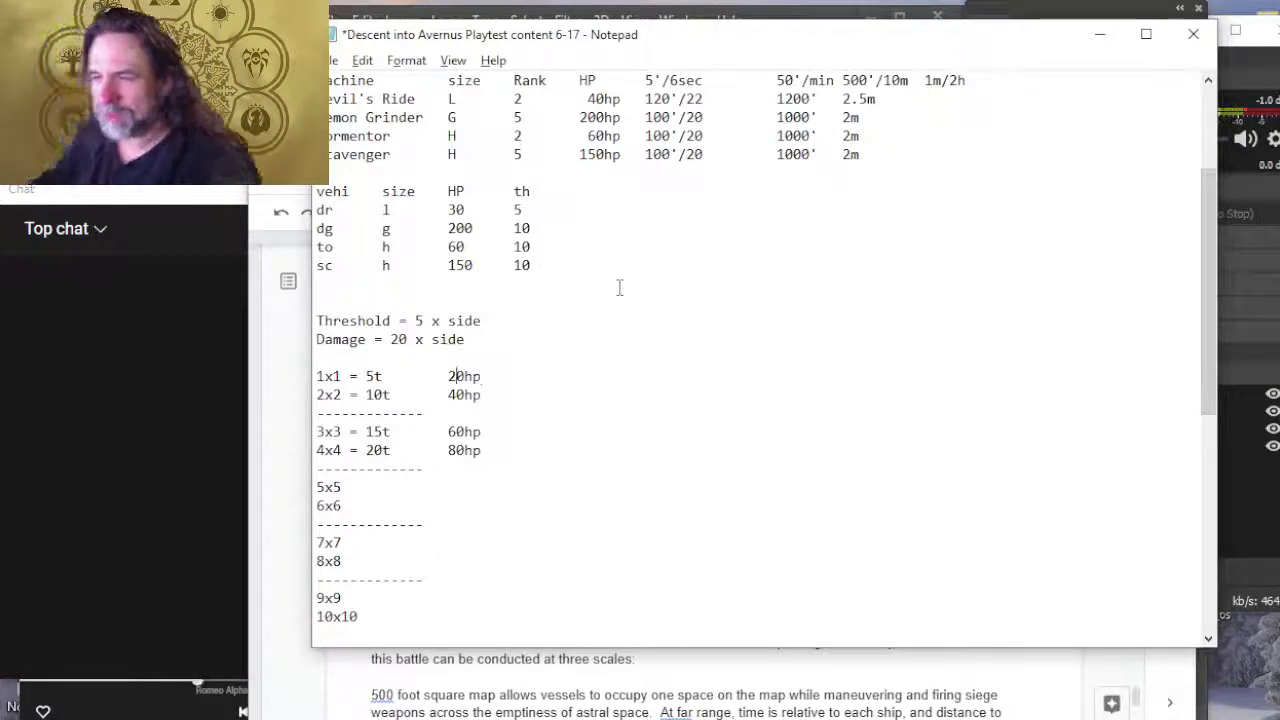
key("Left")
key("Left")
key("Delete")
type("1")
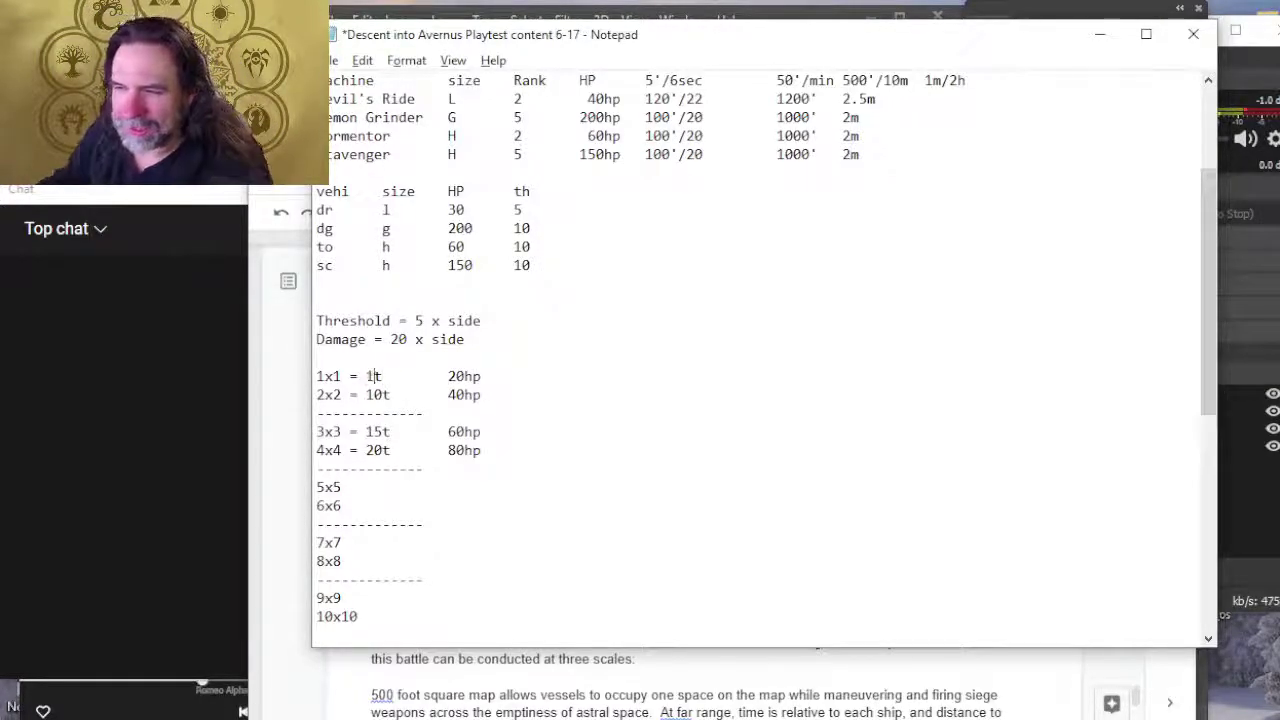
Step: Rewrite the threshold formula to 'Threshold = 10 x zone rank'
key("Up")
key("Up")
key("Up")
key("End")
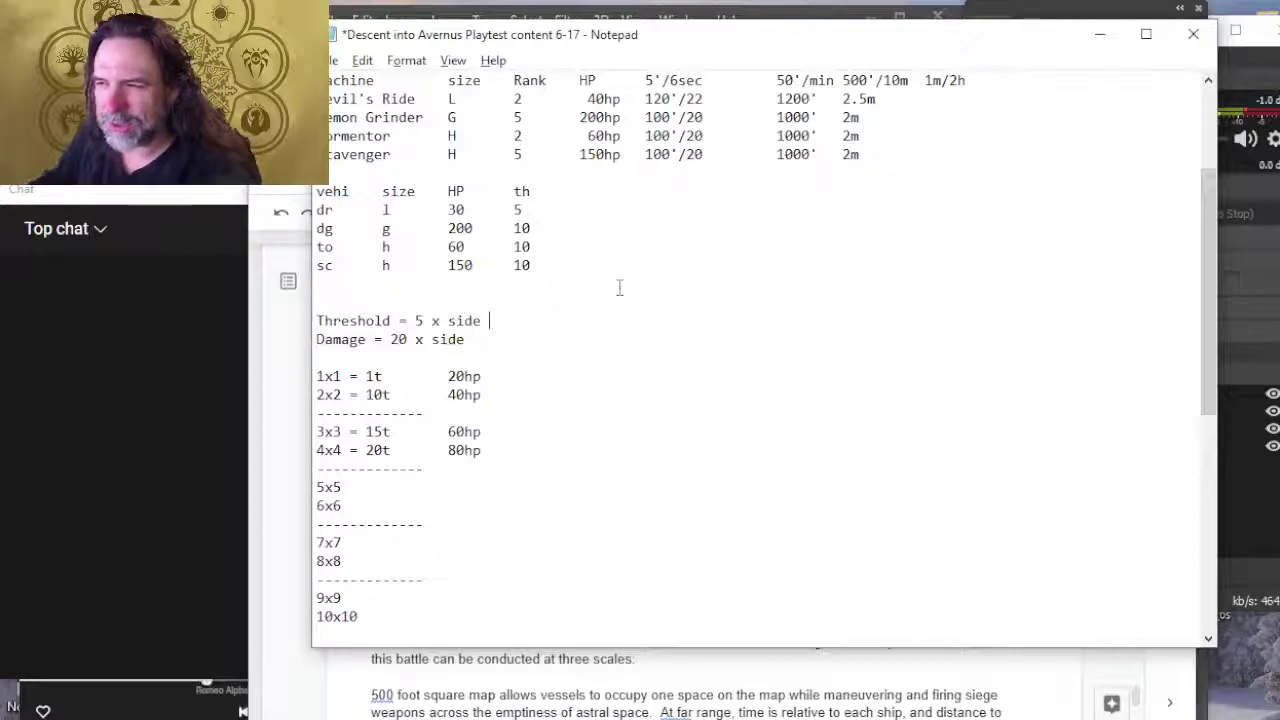
key("Left")
key("Left")
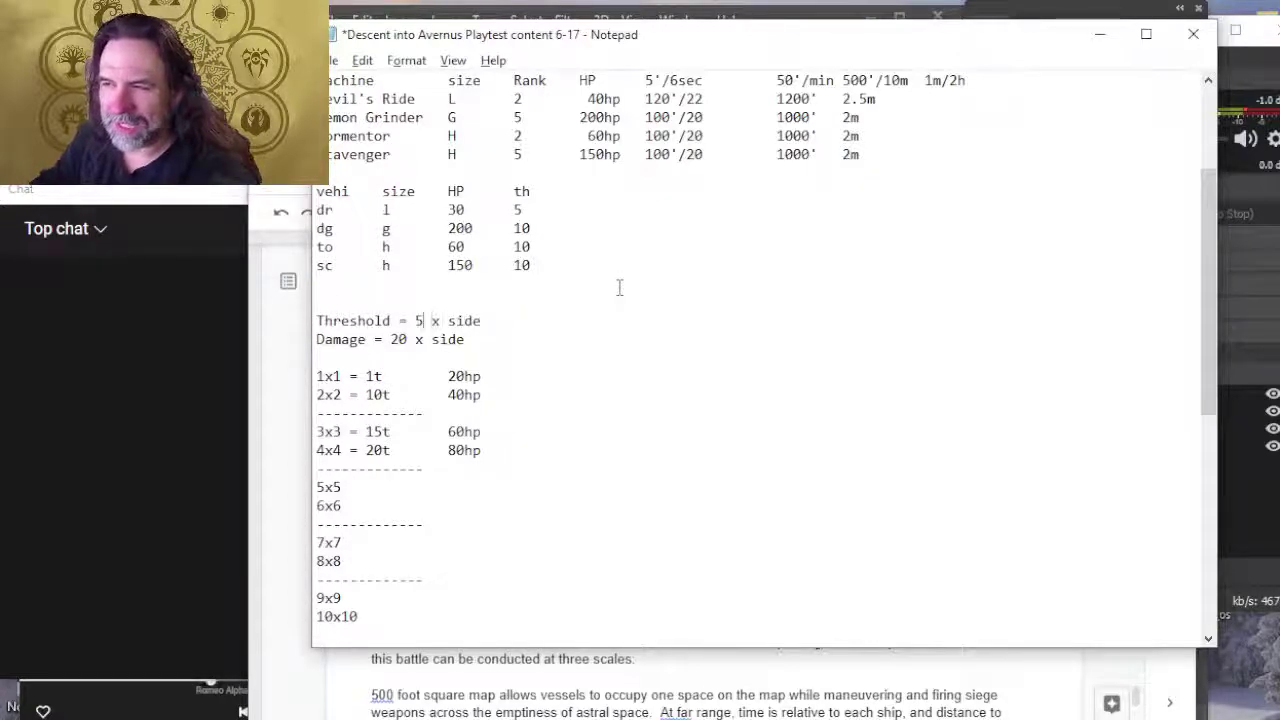
key("BackSpace")
key("BackSpace")
type("10")
key("Right")
key("Right")
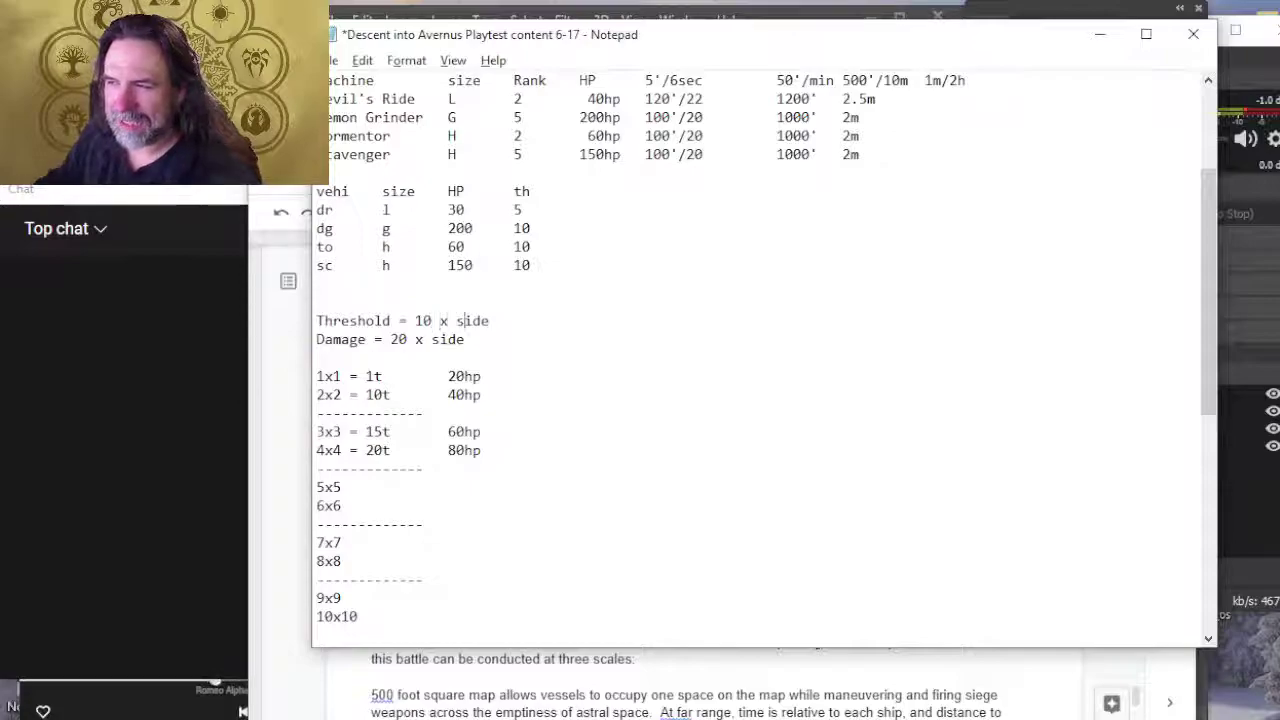
key("Delete")
key("Delete")
key("Delete")
key("Delete")
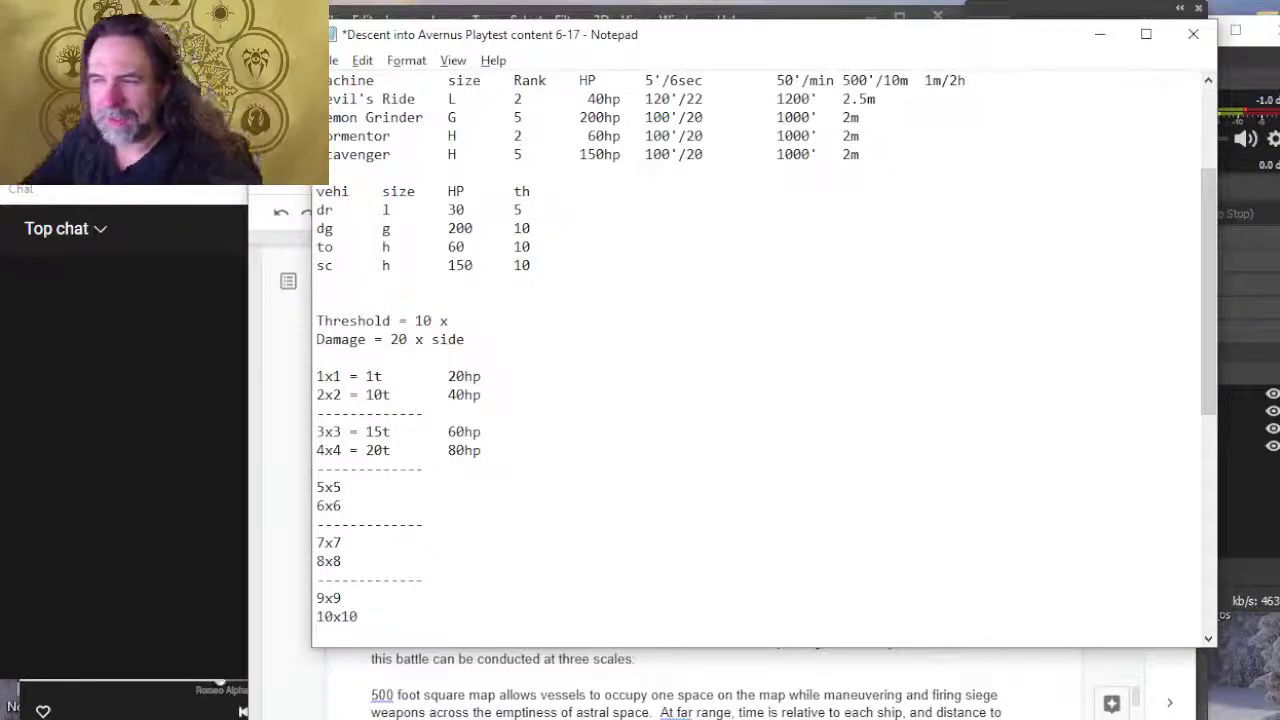
type("rank")
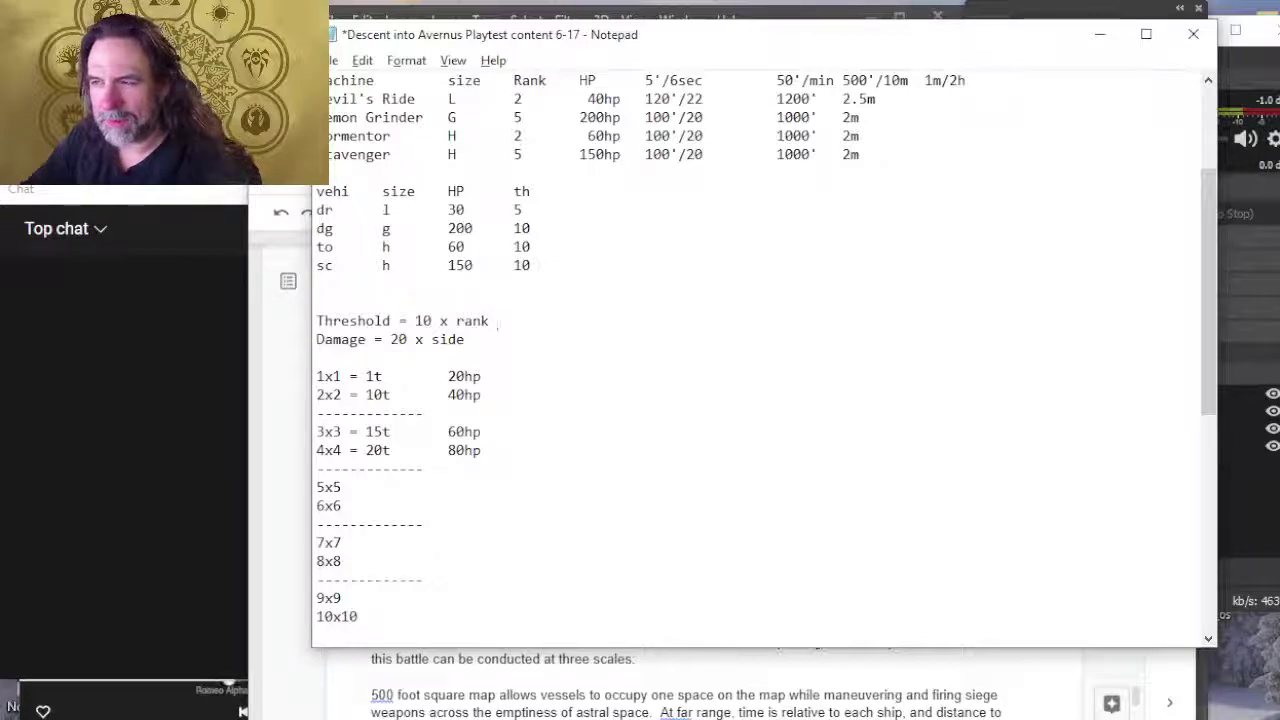
key("BackSpace")
key("BackSpace")
key("BackSpace")
key("BackSpace")
key("BackSpace")
type("zone ")
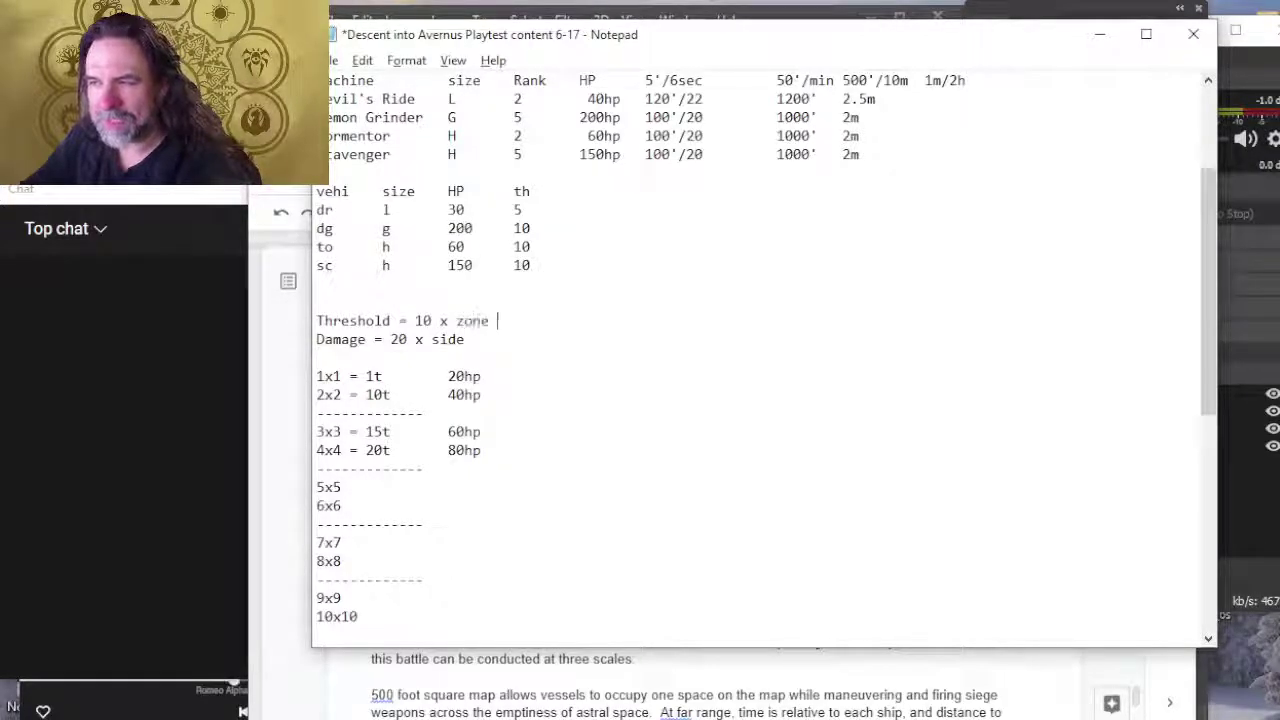
type("rank")
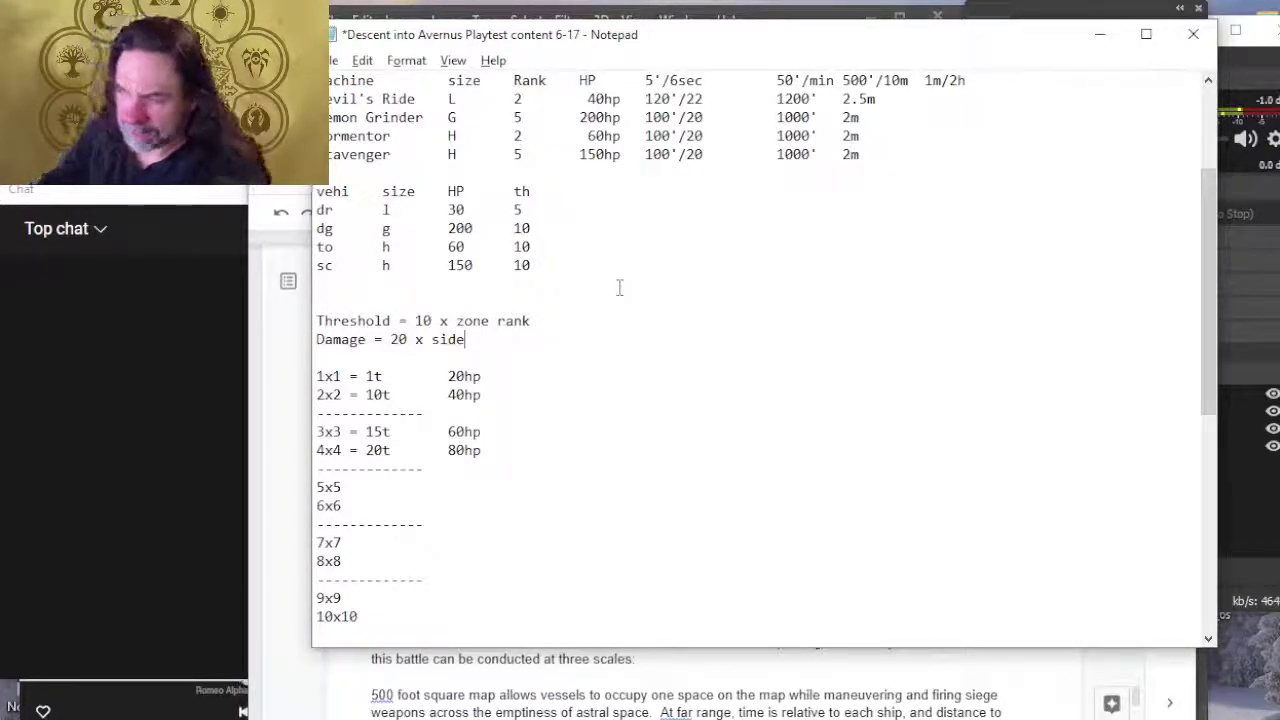
key("Down")
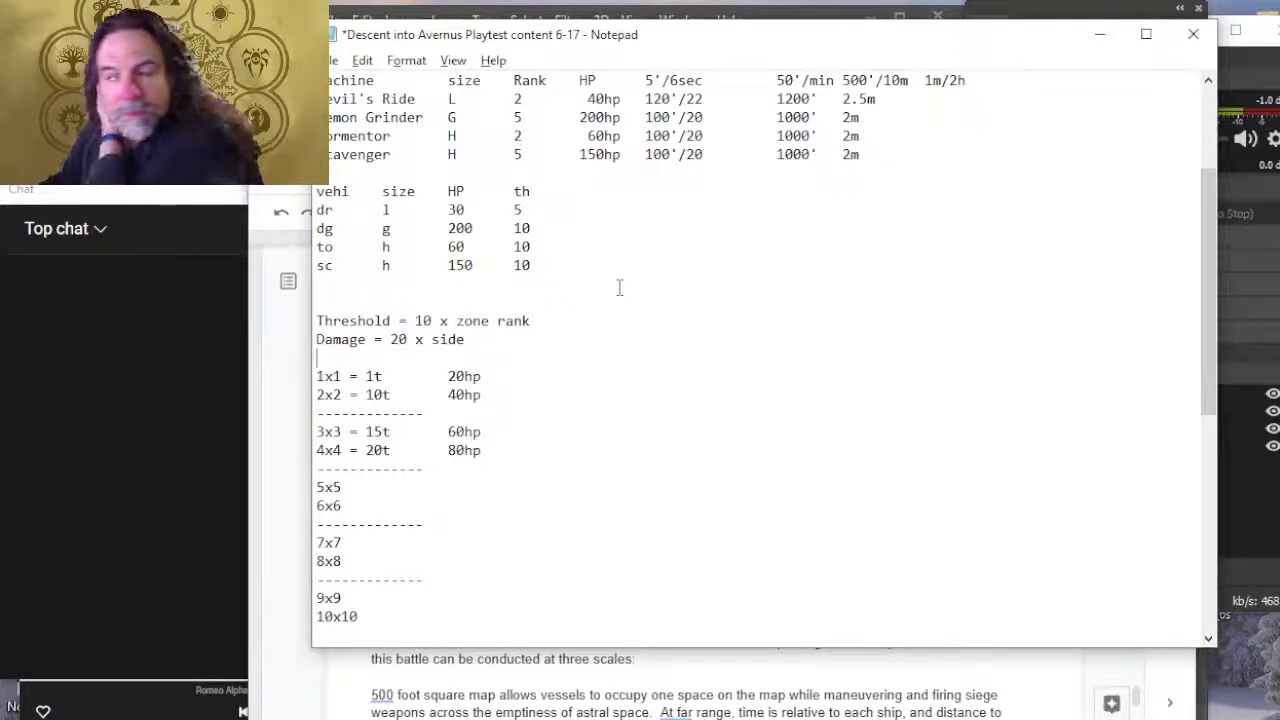
key("Down")
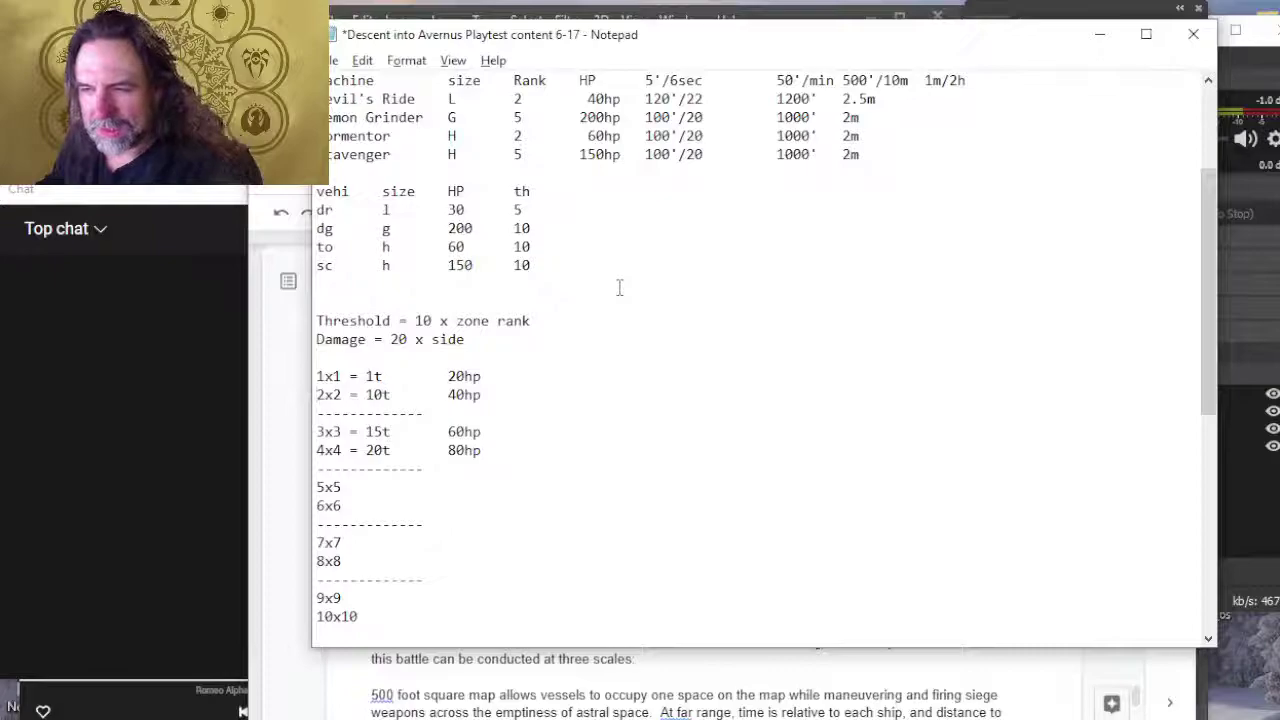
Step: Make the 1x1 threshold 10t and the 3x3 threshold 20t
key("Right")
key("Right")
key("Right")
key("Right")
key("Right")
key("Right")
key("Right")
type("0")
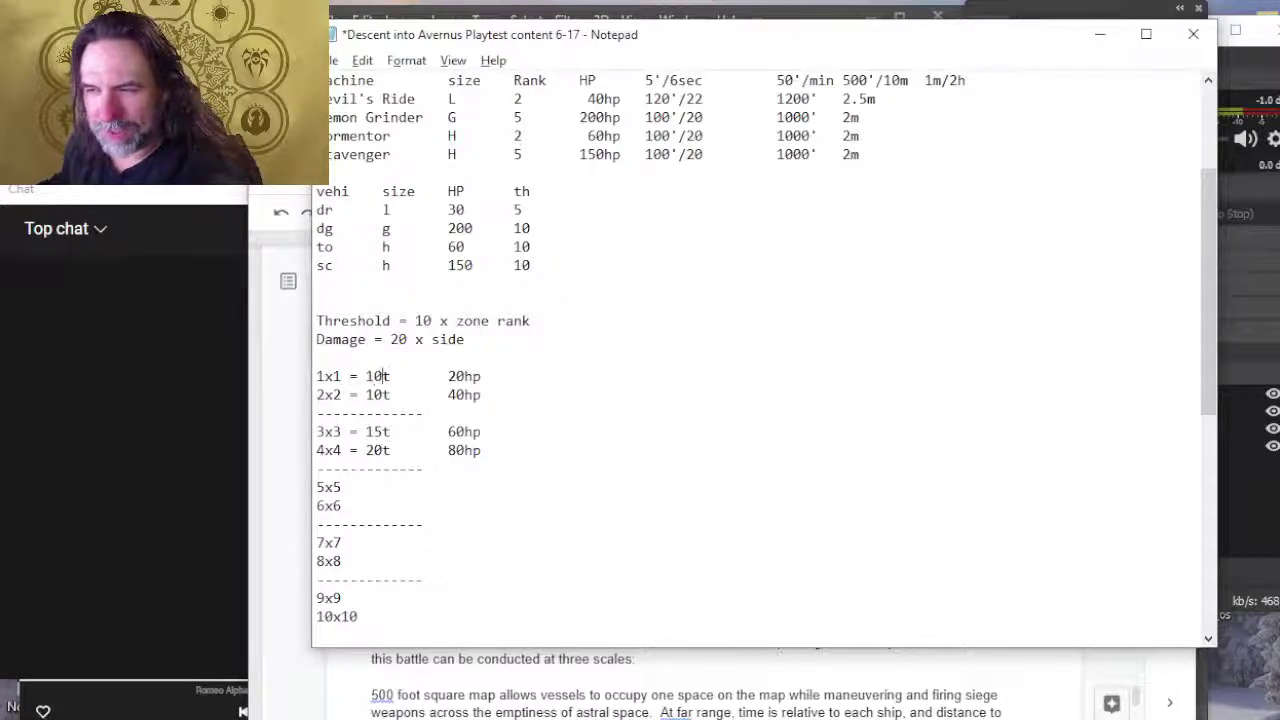
key("Down")
key("Down")
key("Down")
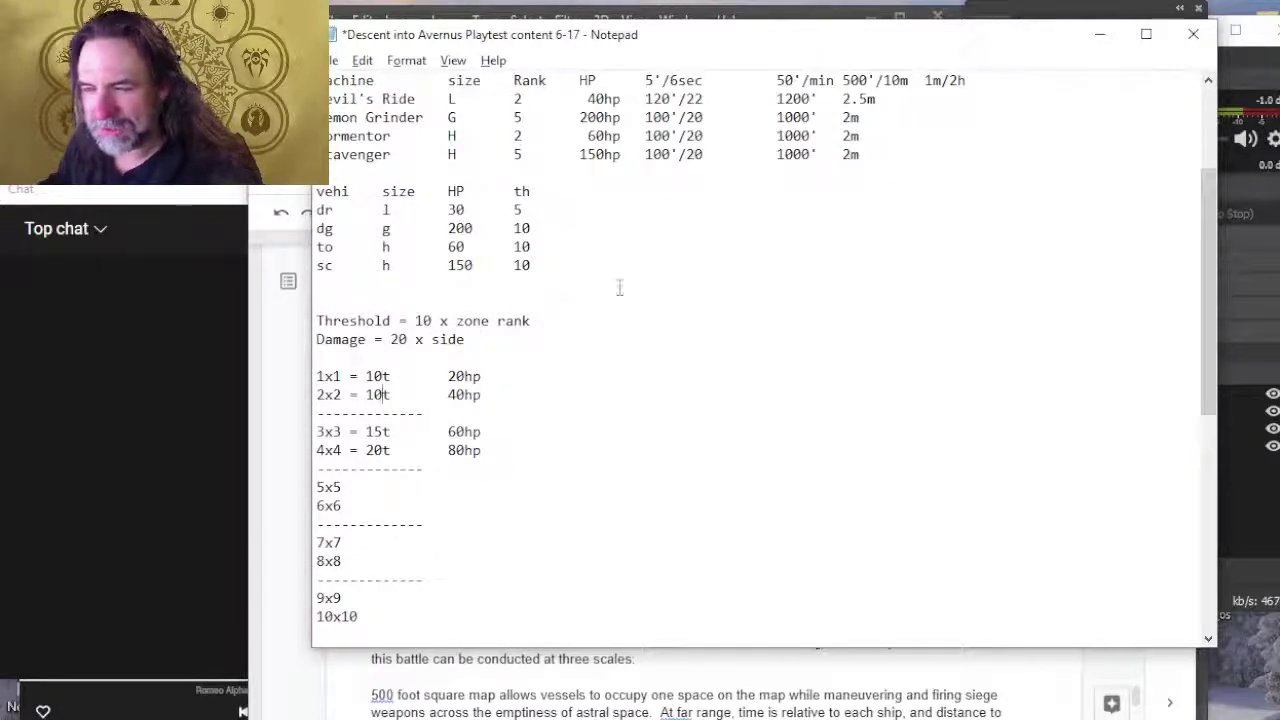
key("BackSpace")
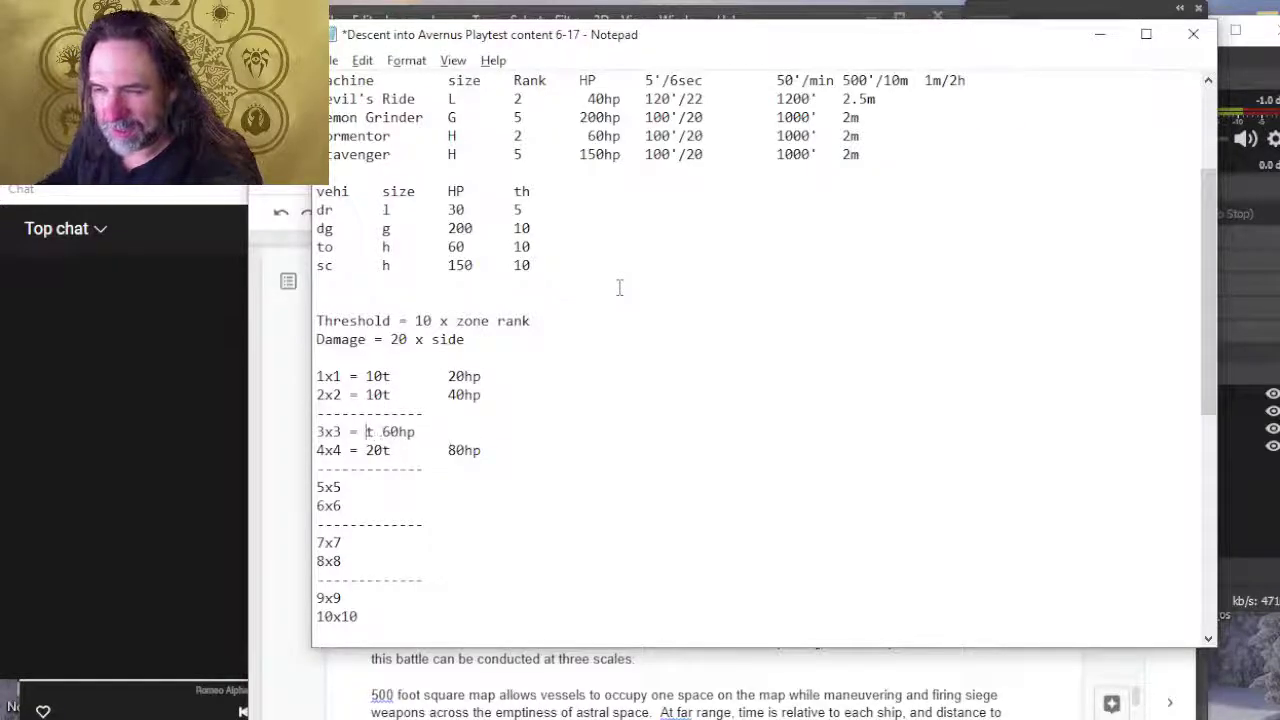
type("0")
key("Down")
key("BackSpace")
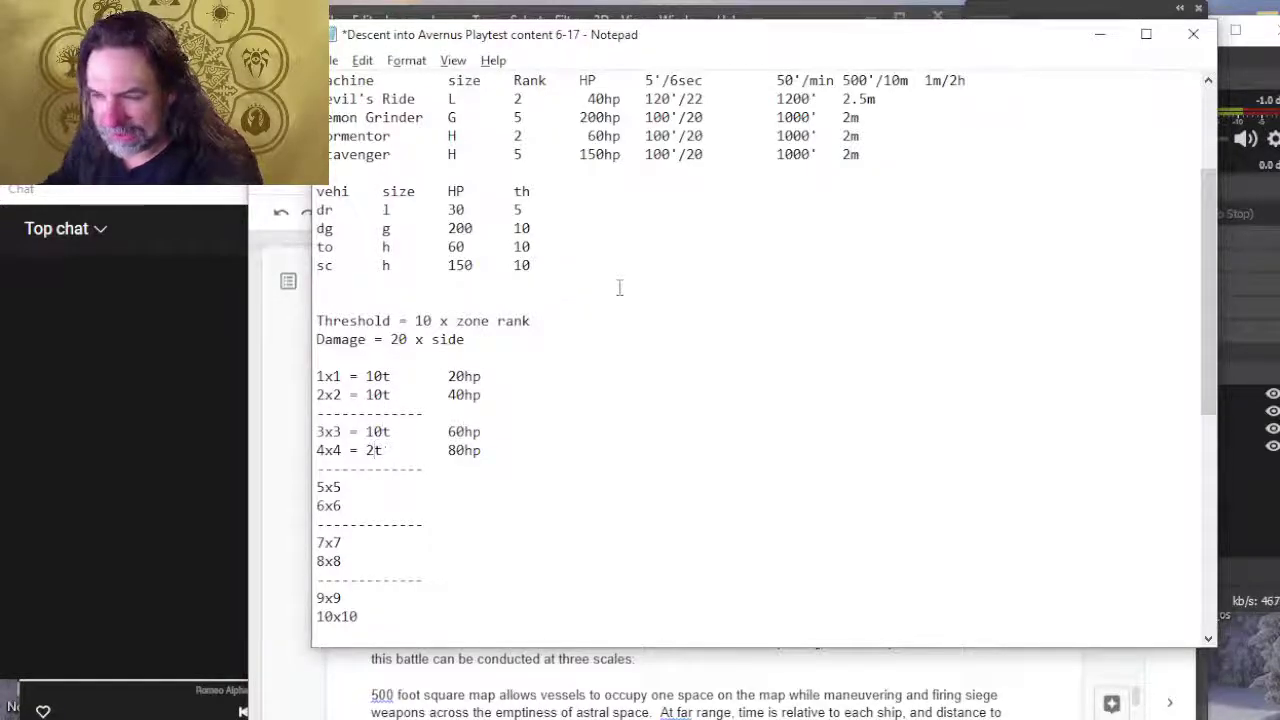
type("00")
key("BackSpace")
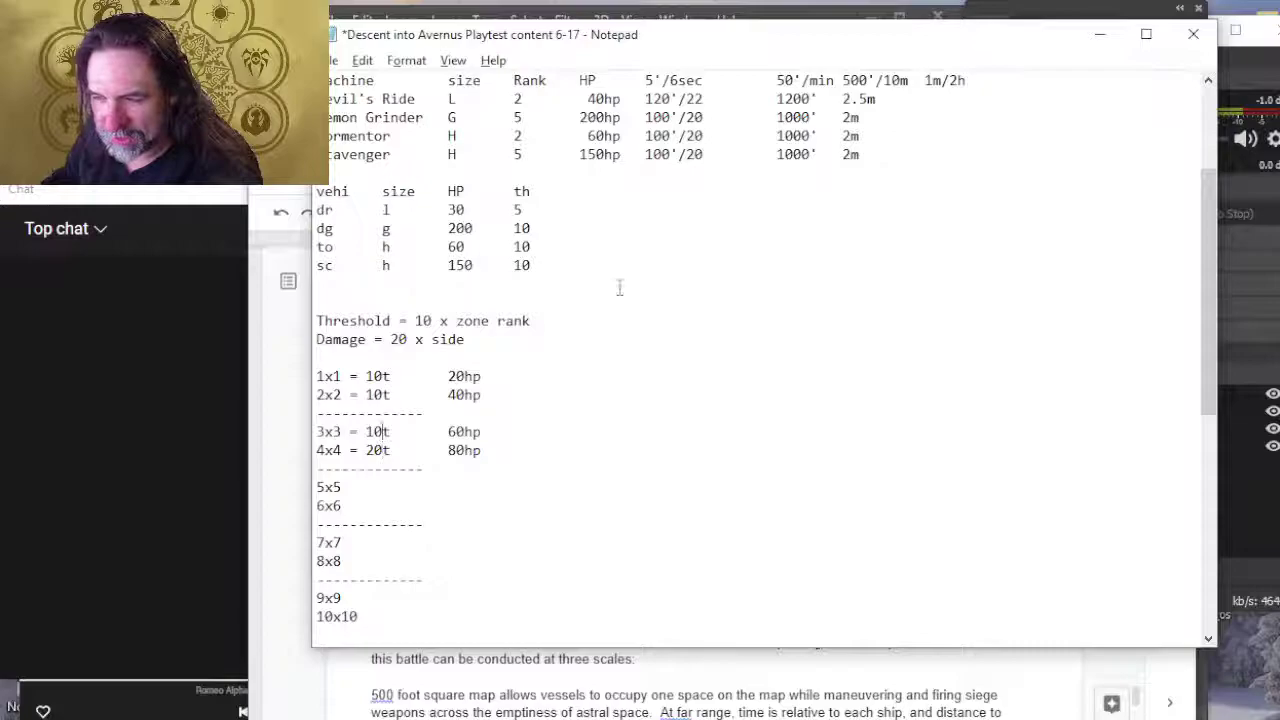
key("Up")
key("BackSpace")
key("BackSpace")
type("20")
Step: Give the 5x5 and 6x6 rows a threshold of 30
key("Down")
key("Down")
key("Down")
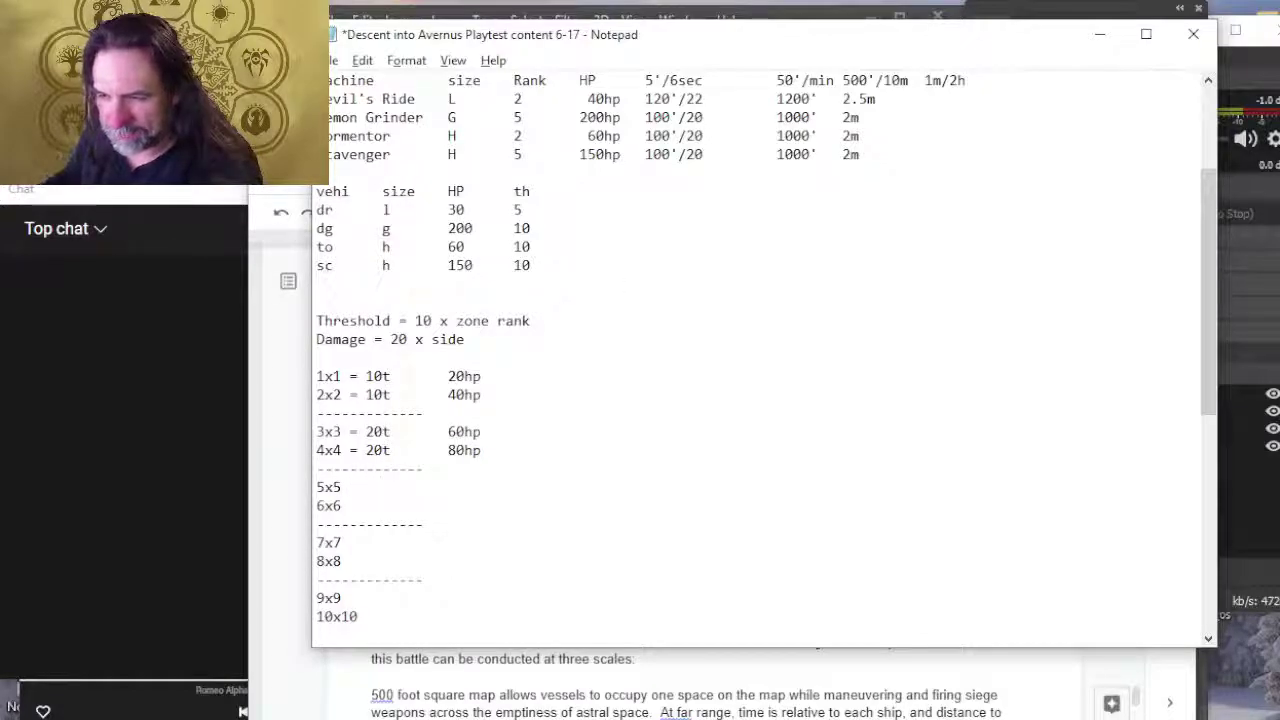
type("30")
key("Down")
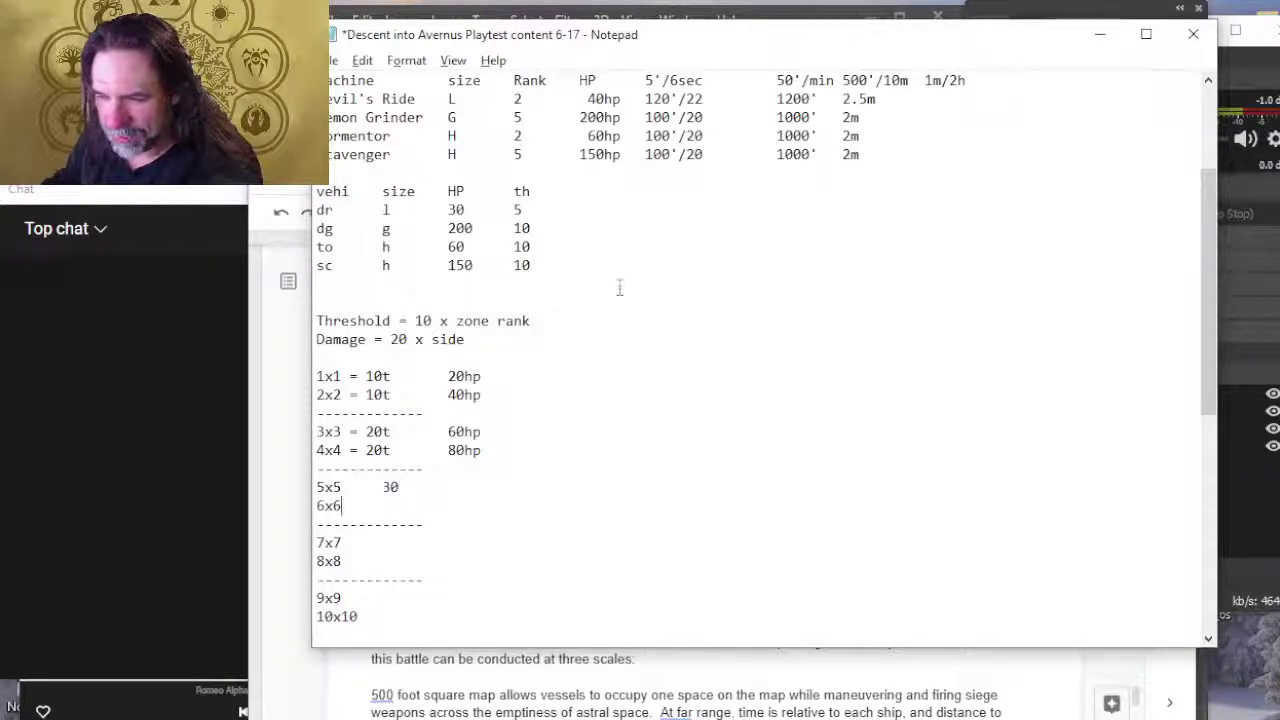
type("30")
key("Down")
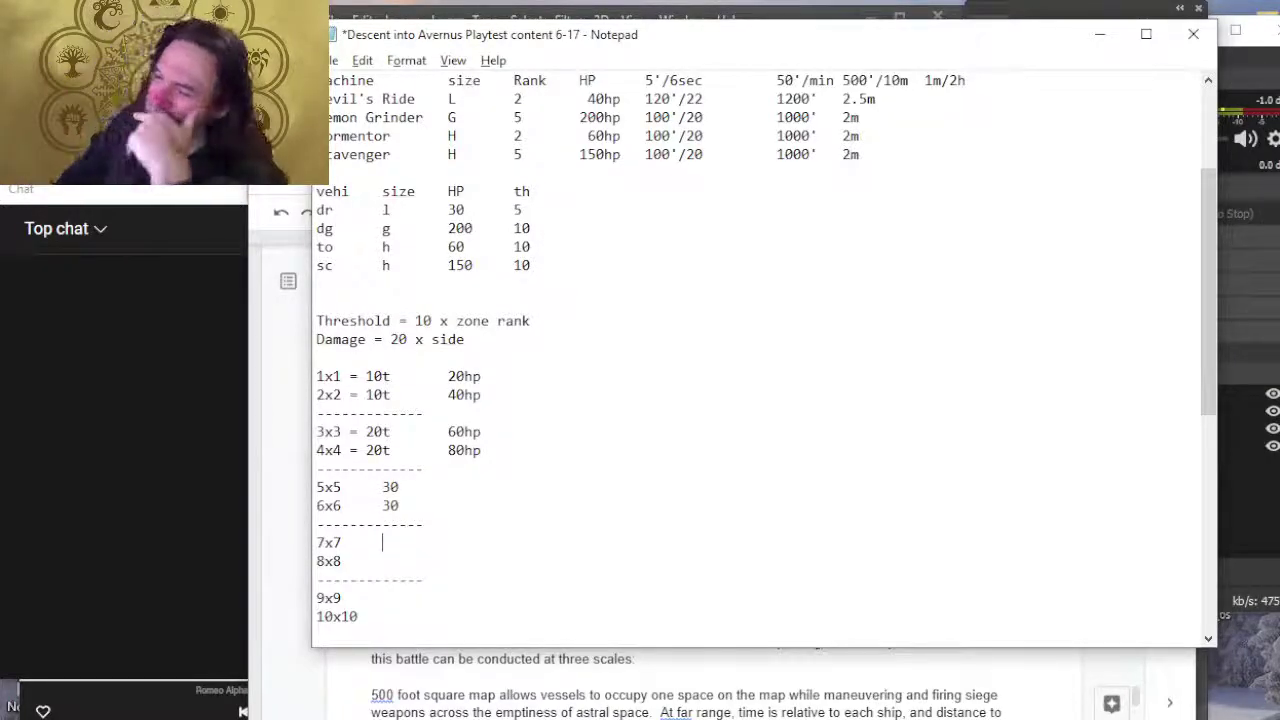
Step: Retype the 1x1–6x6 thresholds as 5t, 5t, 10t, 10t, 15 and 15
key("Up")
key("Delete")
key("Delete")
type("15")
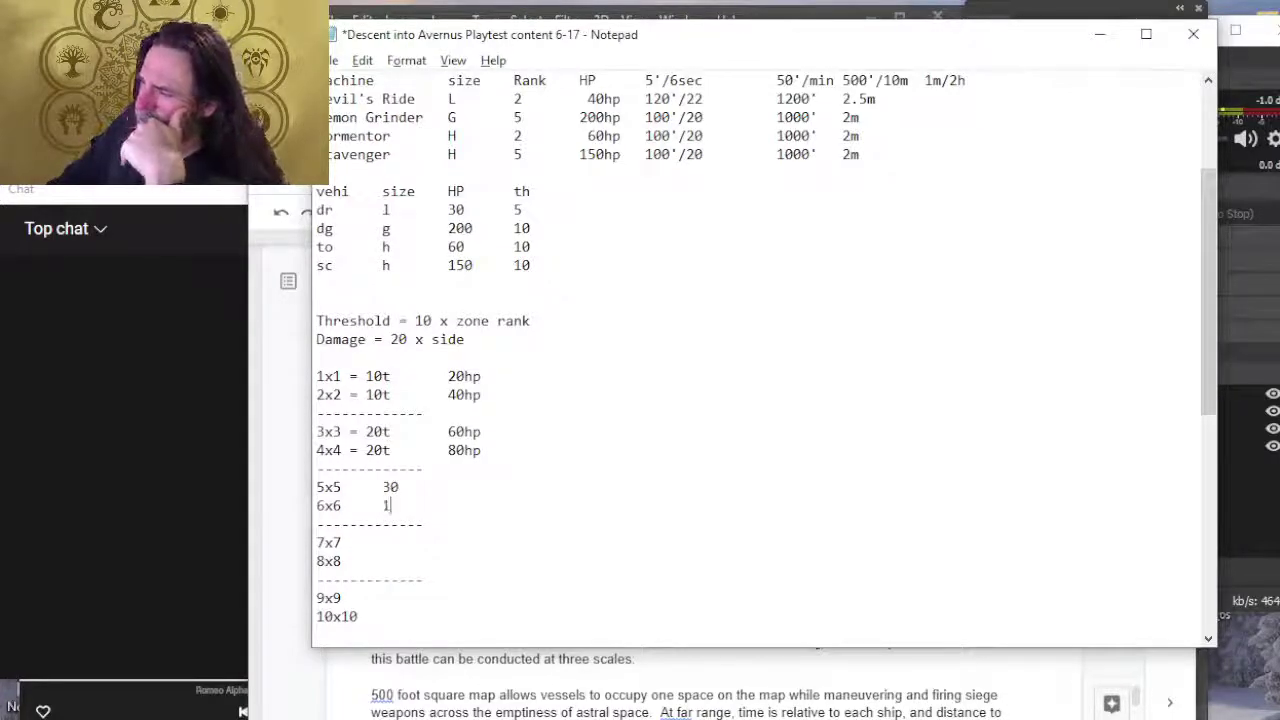
key("Up")
key("BackSpace")
key("BackSpace")
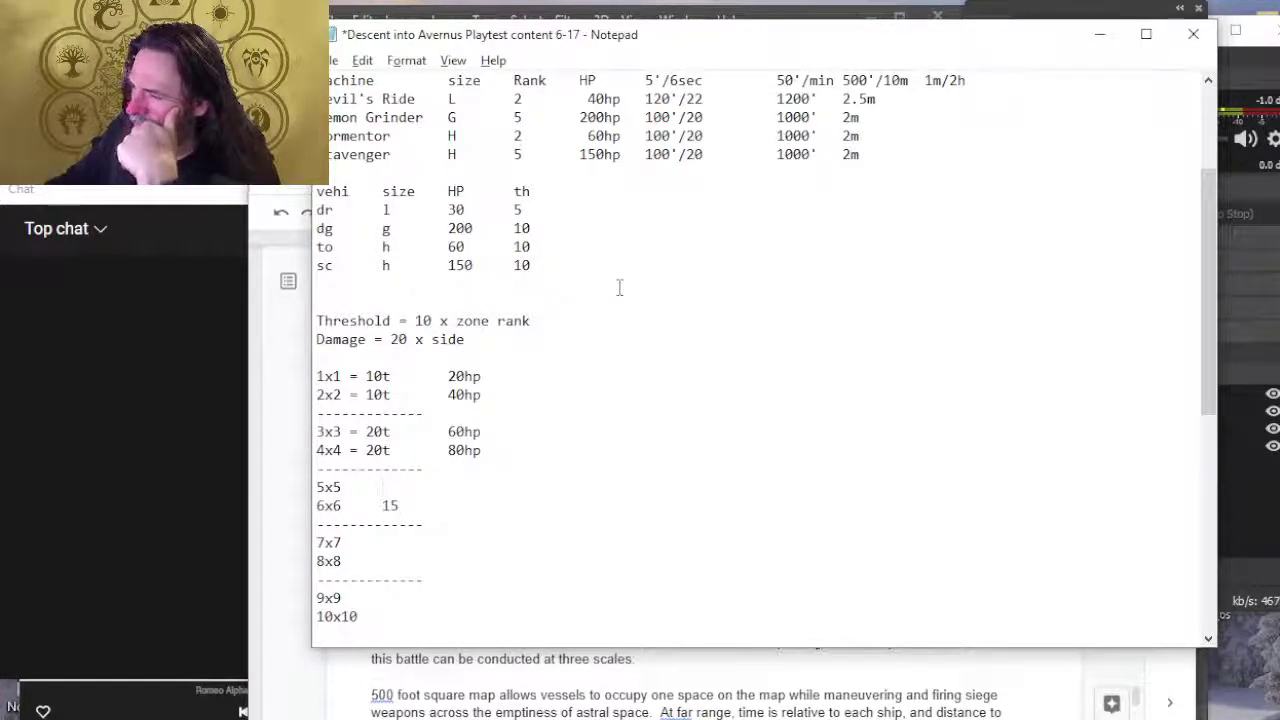
type("15")
key("Up")
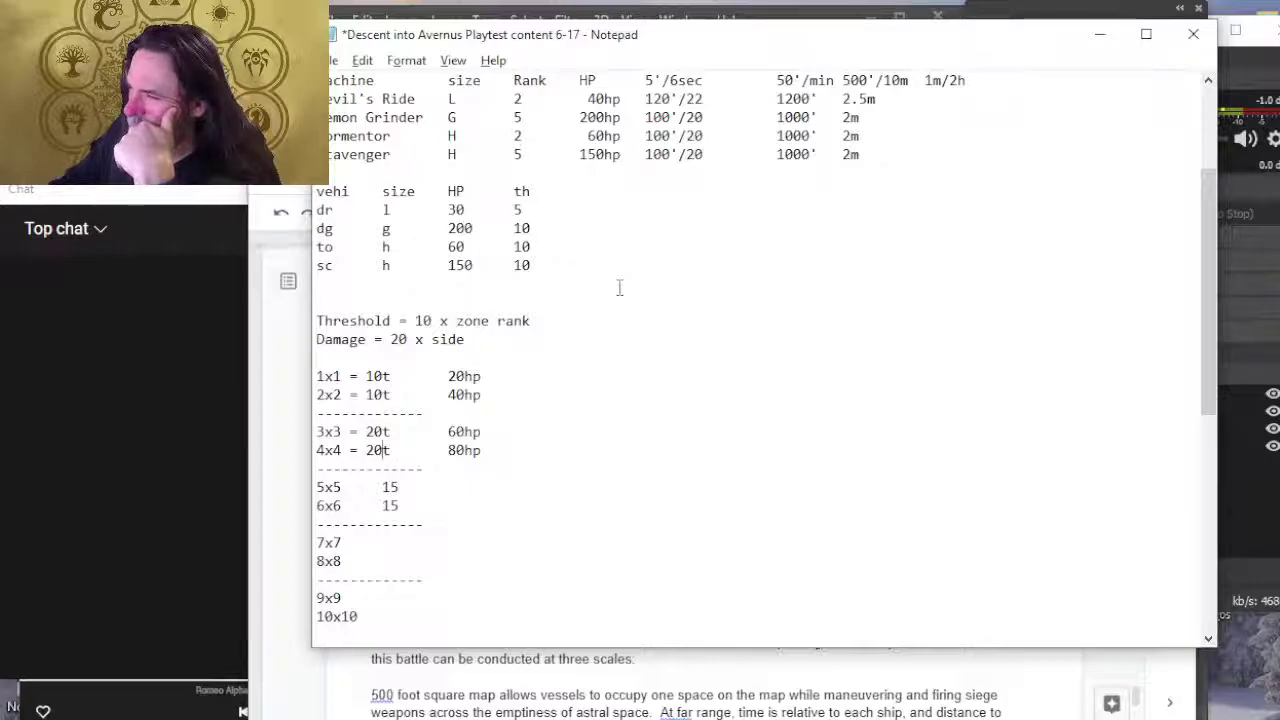
key("Up")
key("BackSpace")
type("1")
key("Up")
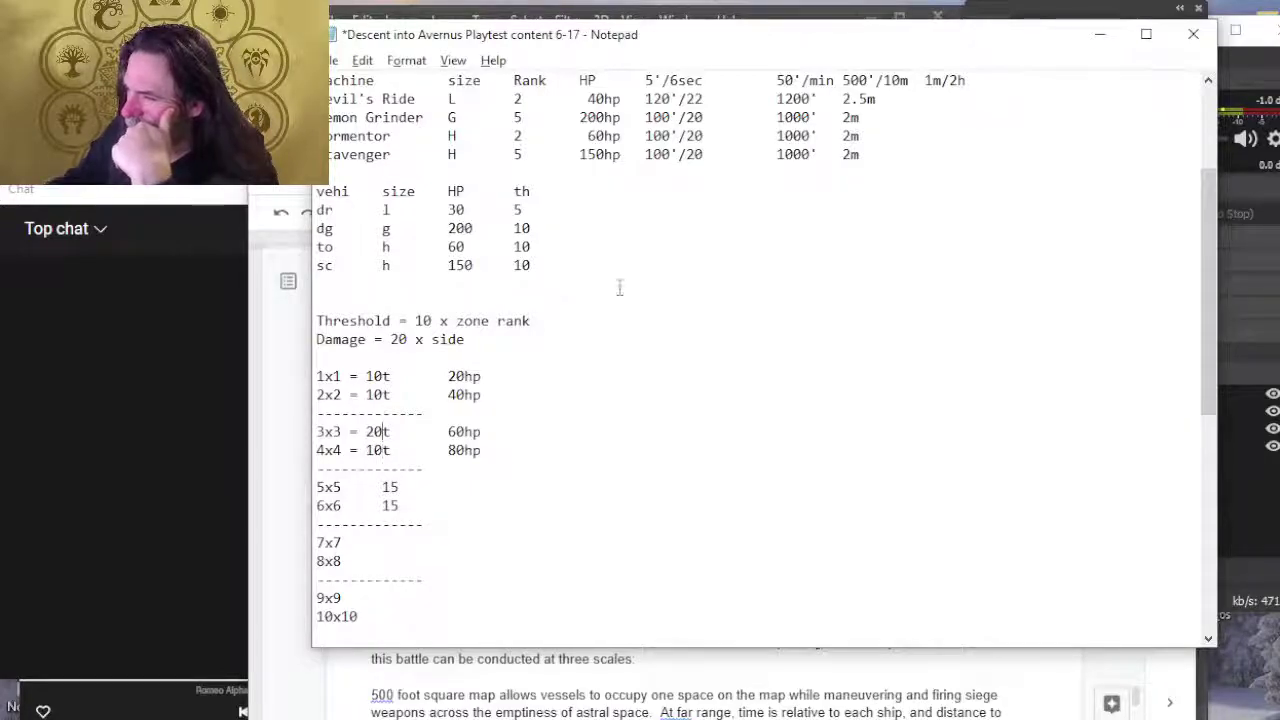
key("BackSpace")
key("BackSpace")
type("10")
key("Up")
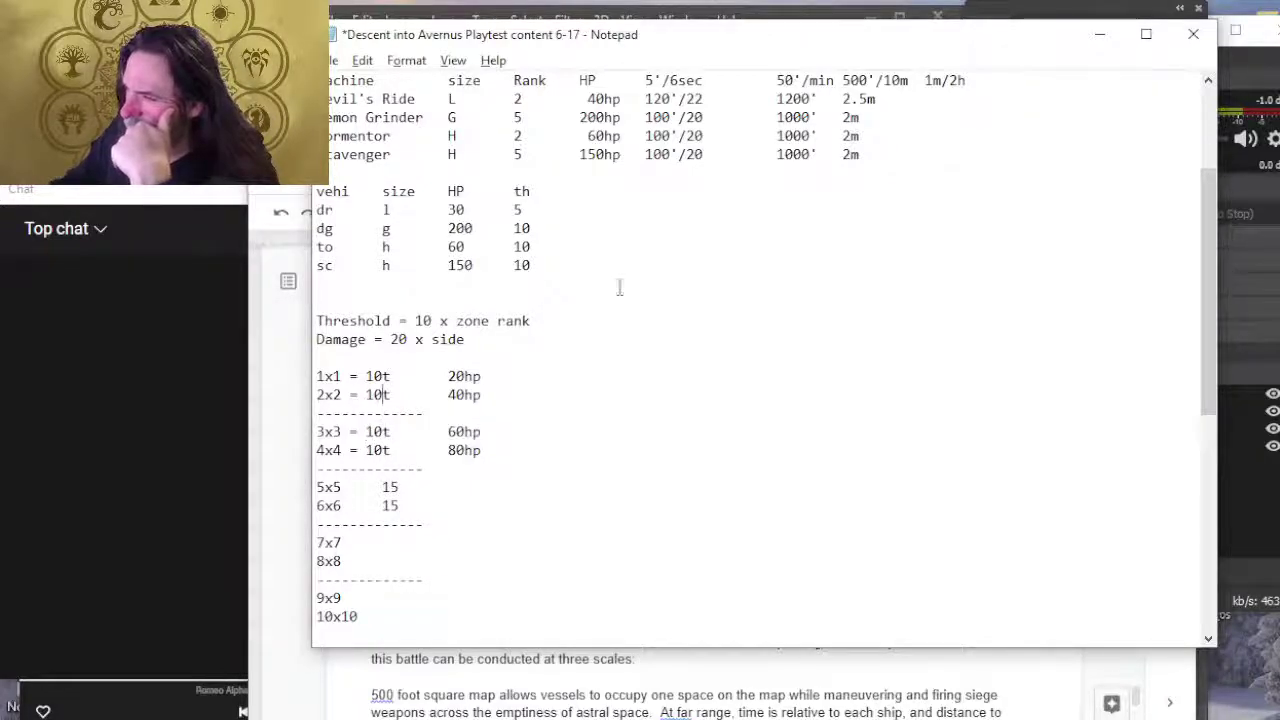
key("BackSpace")
key("BackSpace")
type("5")
key("Up")
key("BackSpace")
key("Delete")
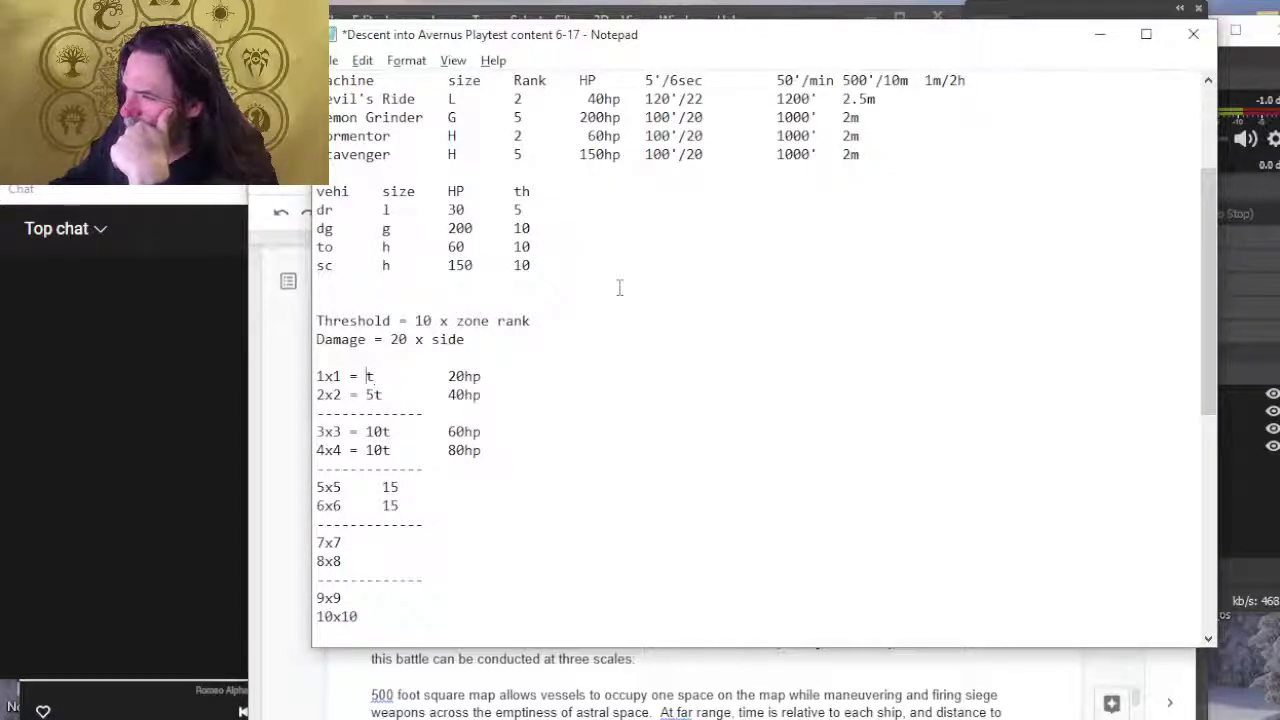
type("5")
Step: Delete the equals signs before the thresholds on the 1x1–4x4 rows
key("Down")
key("Down")
key("Down")
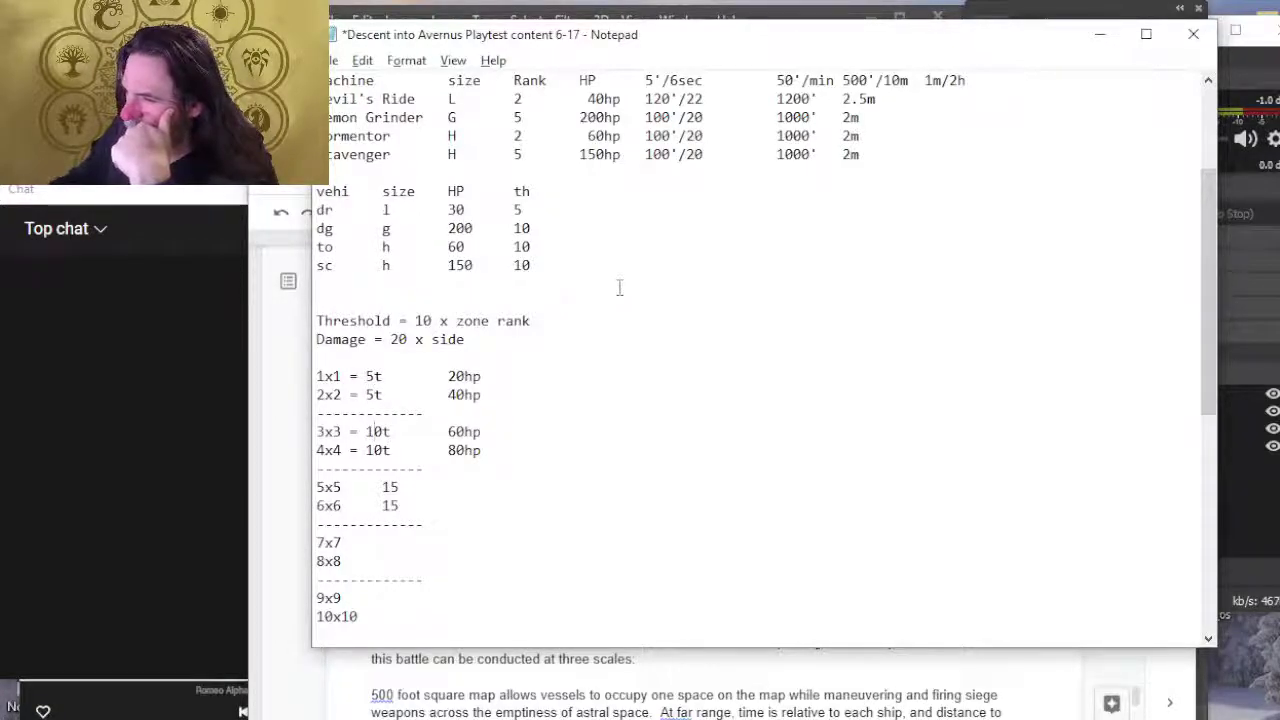
key("Down")
key("Left")
key("Left")
key("Delete")
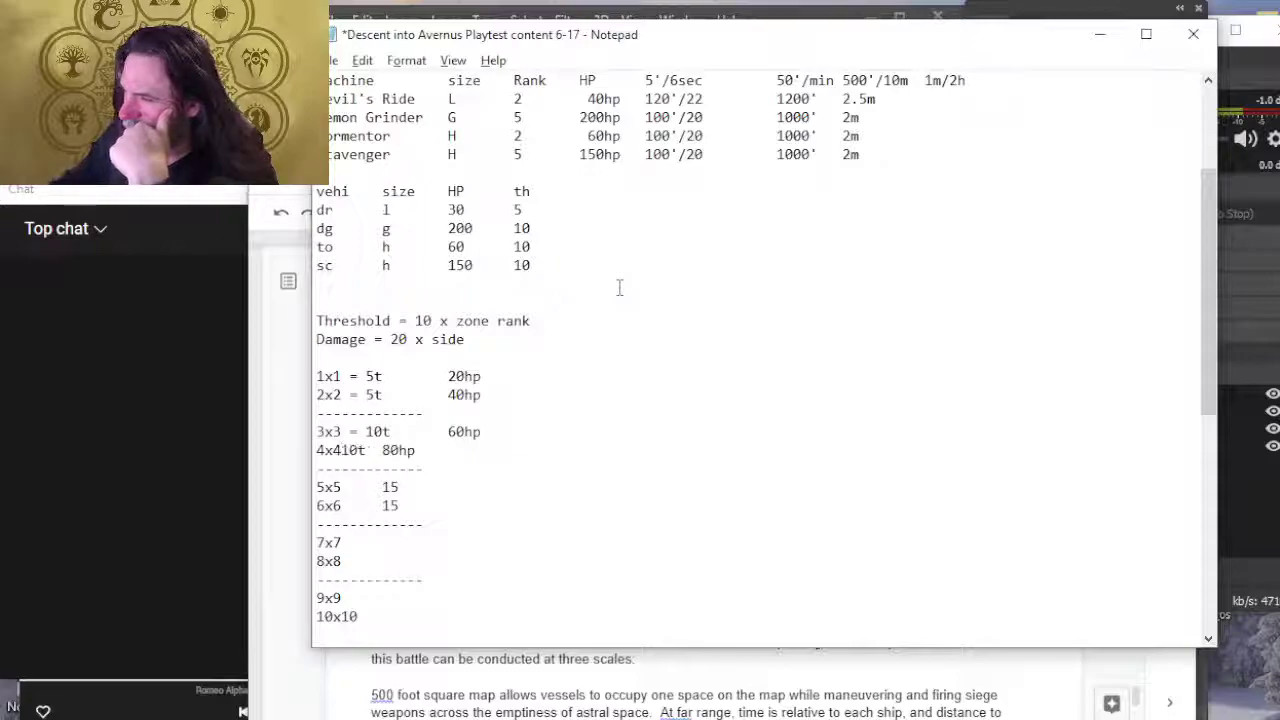
key("Up")
key("Delete")
key("Delete")
key("Delete")
key("Up")
key("Delete")
key("Delete")
key("Delete")
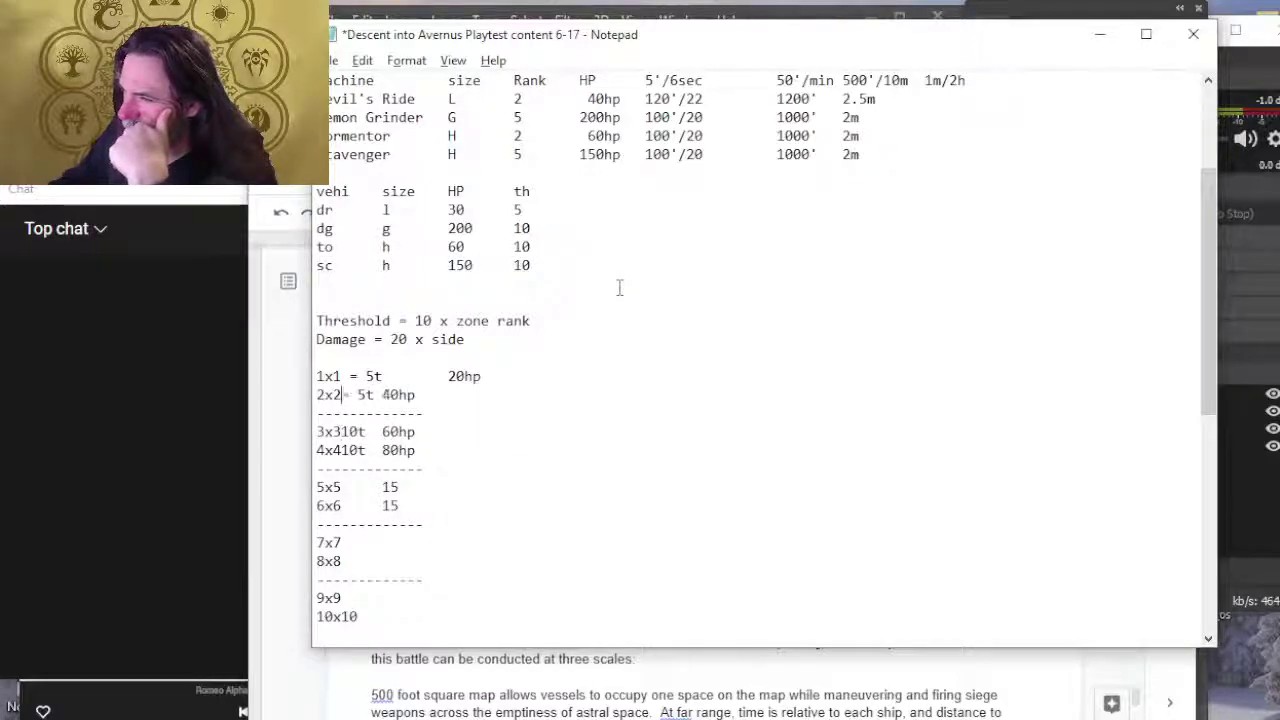
key("Up")
key("Delete")
key("Delete")
key("Delete")
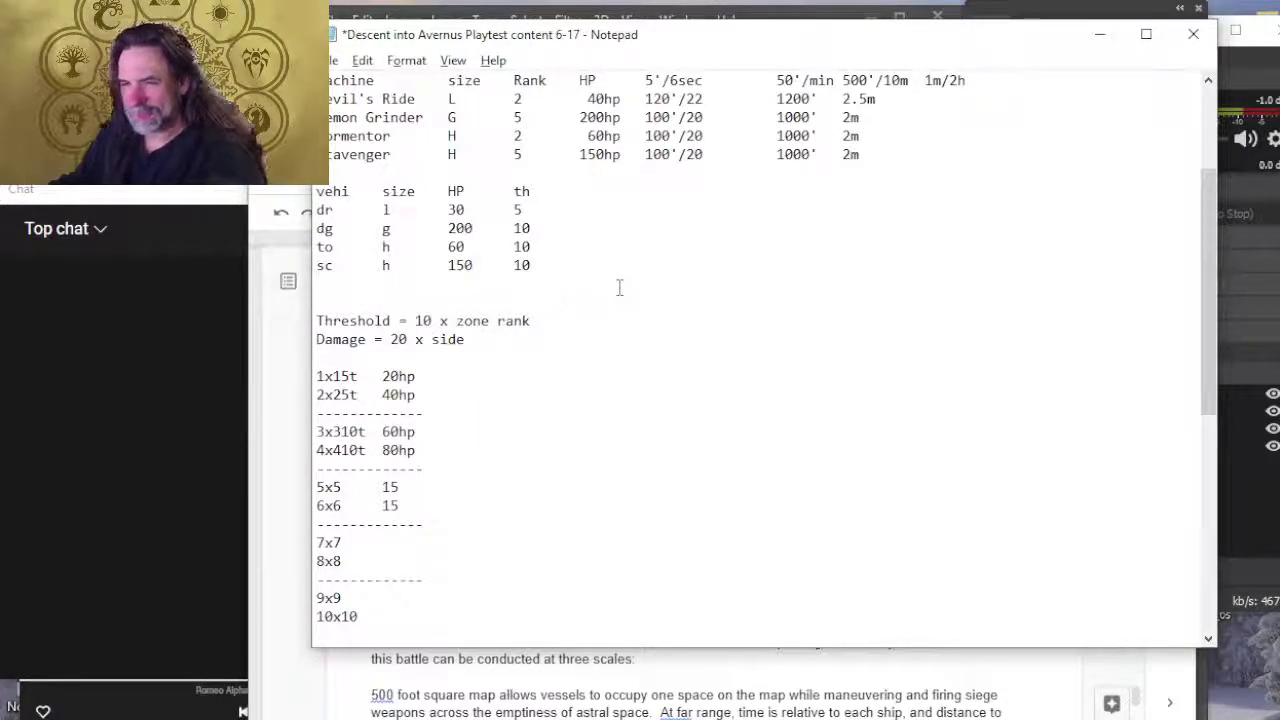
Step: Tab-align the thresholds into their own column down through the 7x7 row
key("Tab")
key("Down")
key("Tab")
key("Down")
key("Down")
key("Tab")
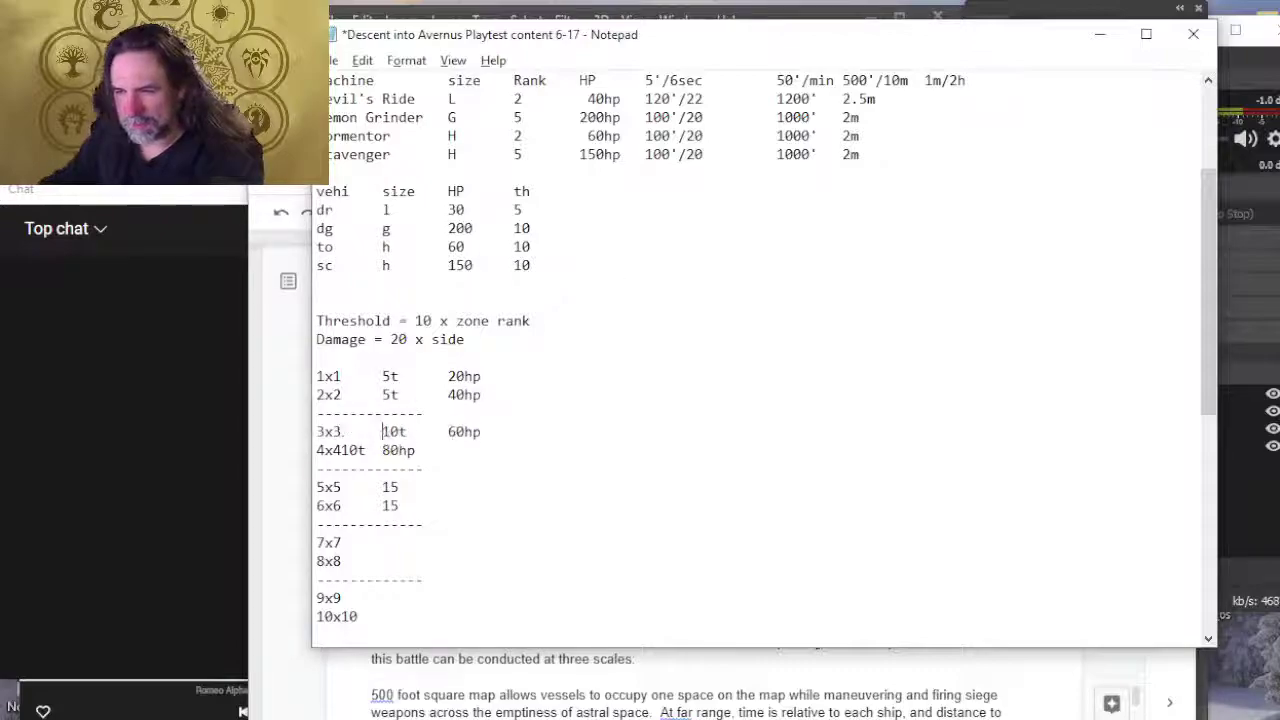
key("Down")
key("Tab")
key("Down")
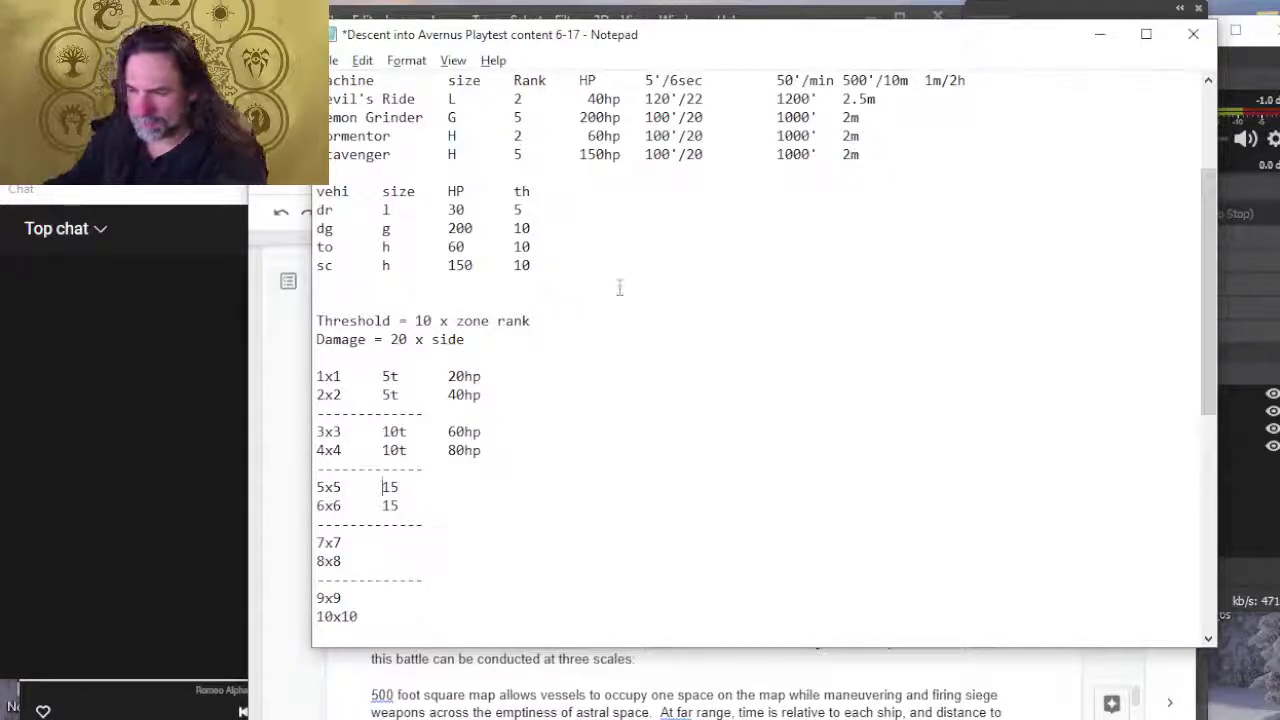
key("Down")
key("Down")
key("Tab")
Step: Enter tabbed thresholds 20 for 7x7 and 8x8, 30 for 9x9 and 10x10, then add a 50x50 row
type("20")
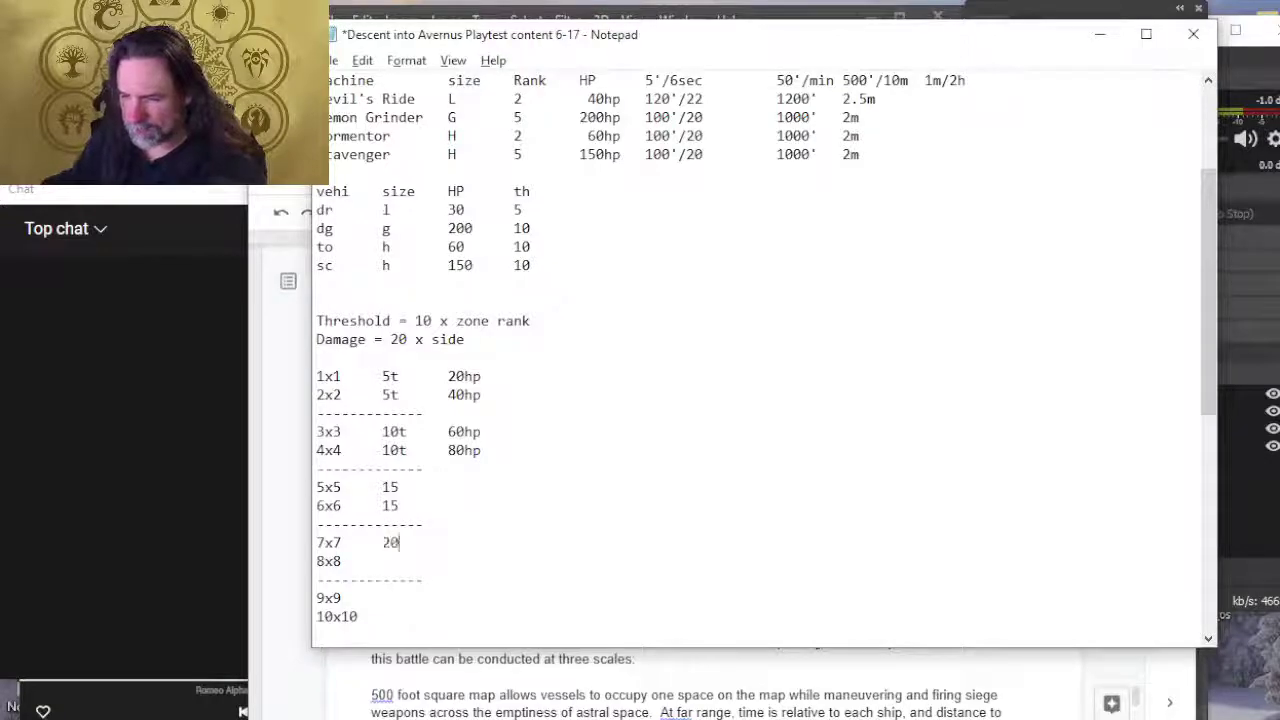
key("Down")
key("Tab")
type("20")
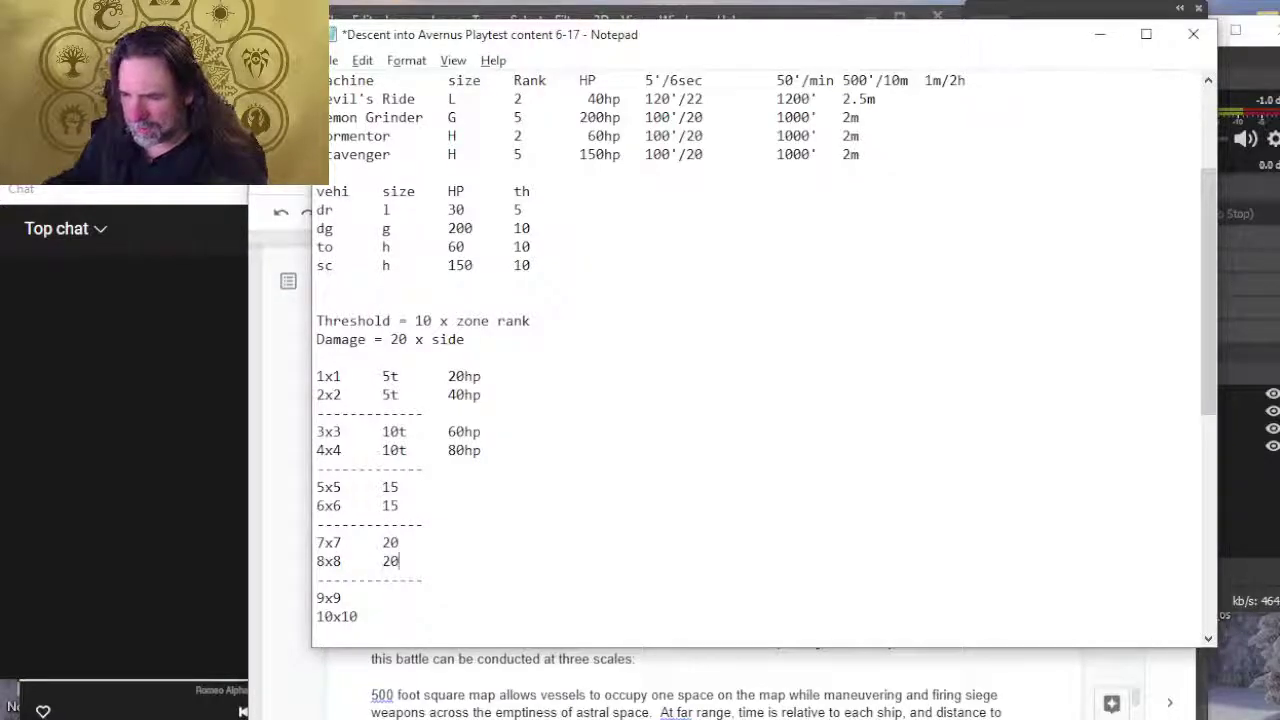
key("Down")
key("Down")
key("Tab")
type("30")
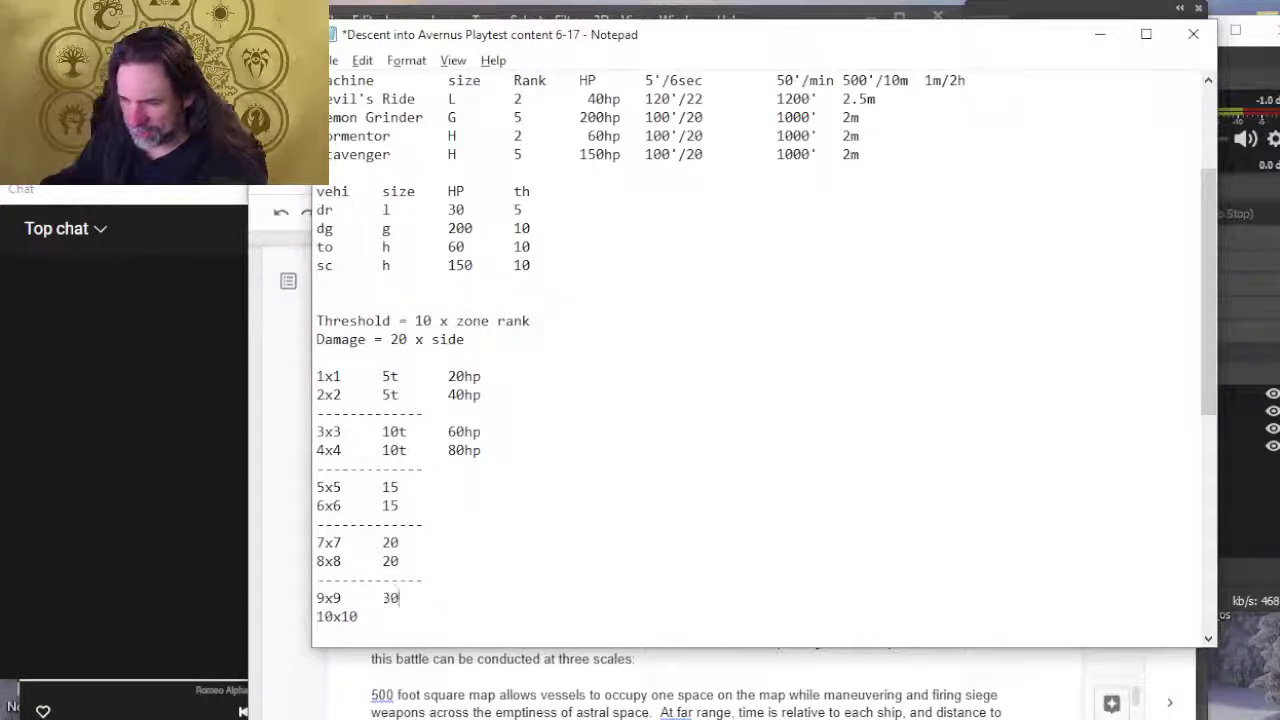
key("Down")
key("Tab")
type("30")
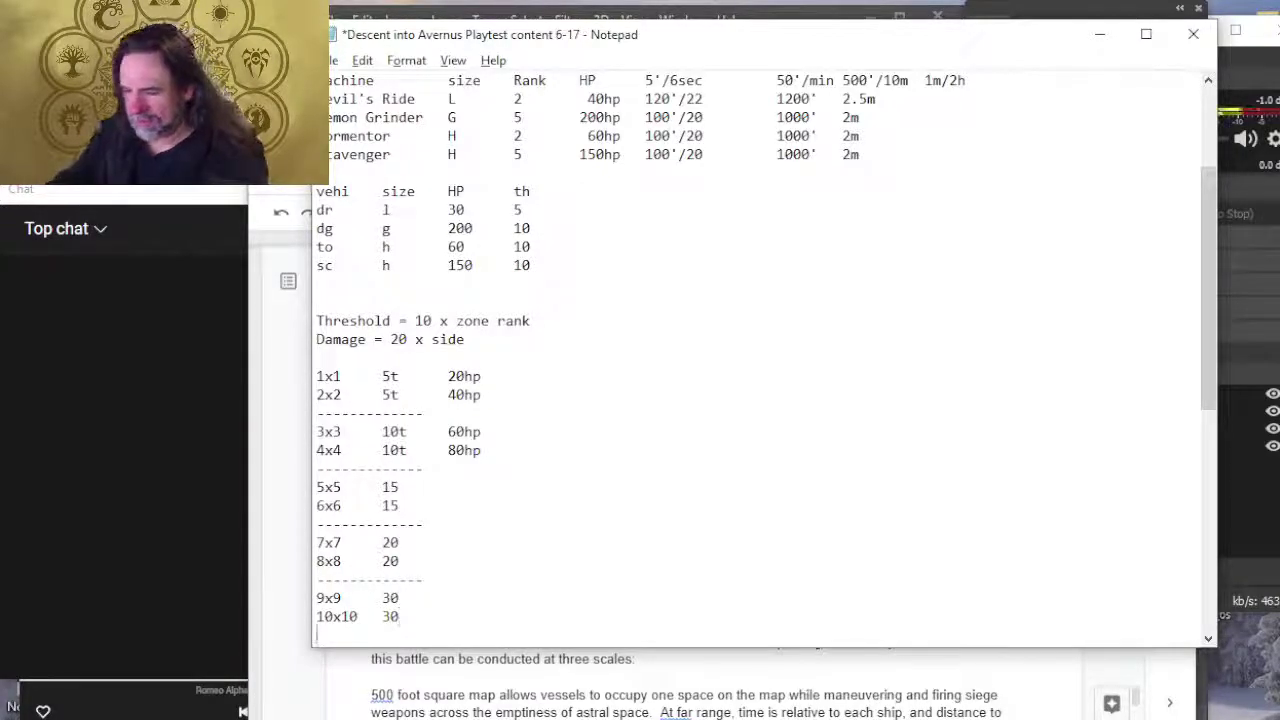
key("Return")
key("Return")
key("Return")
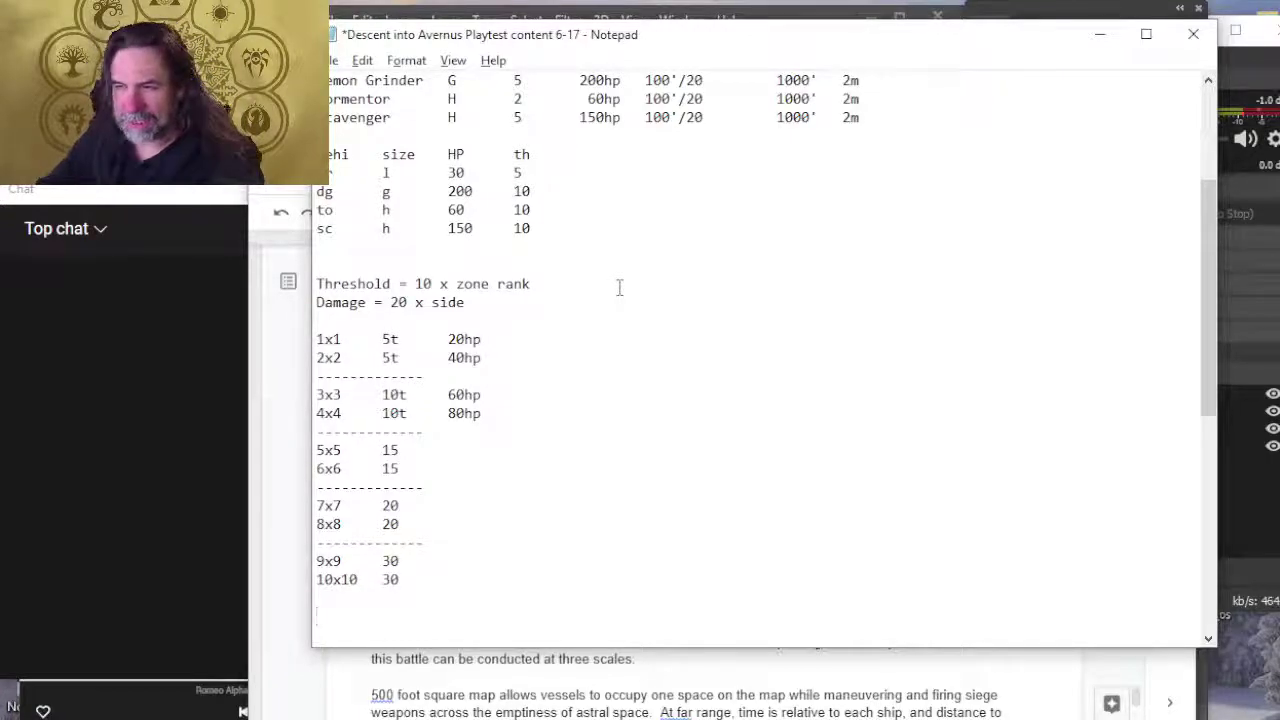
type("50")
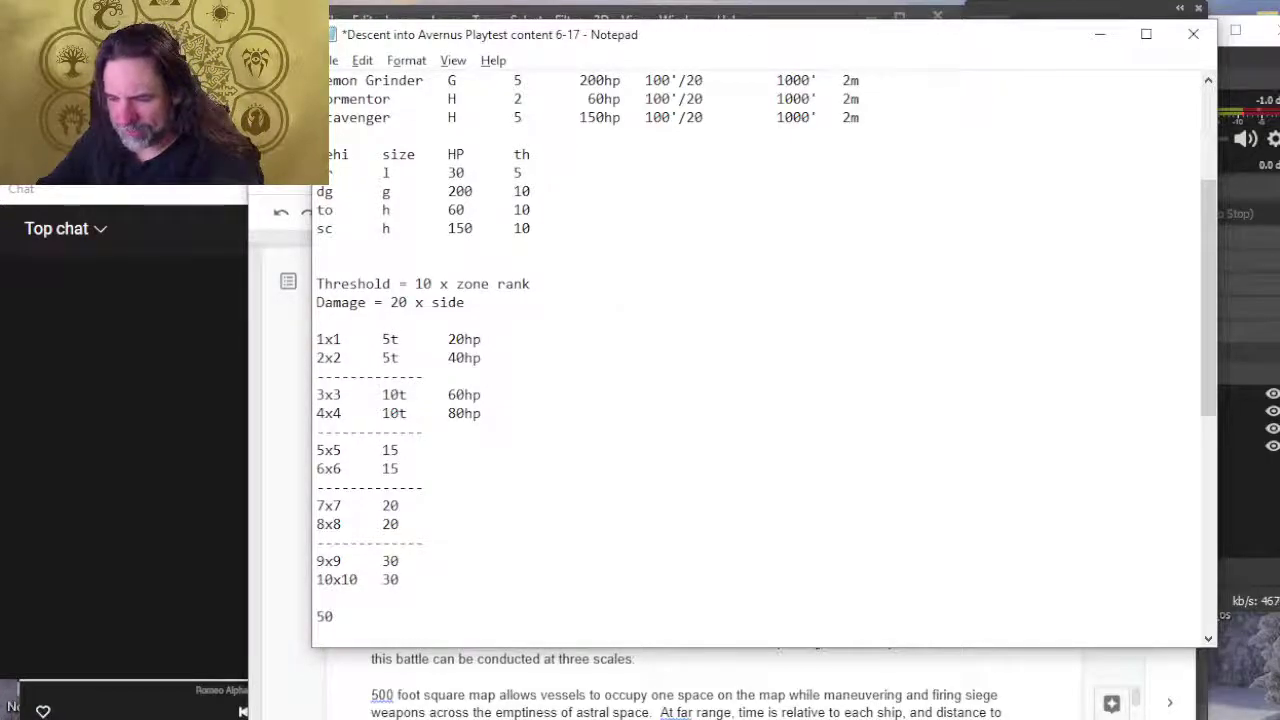
type("x50")
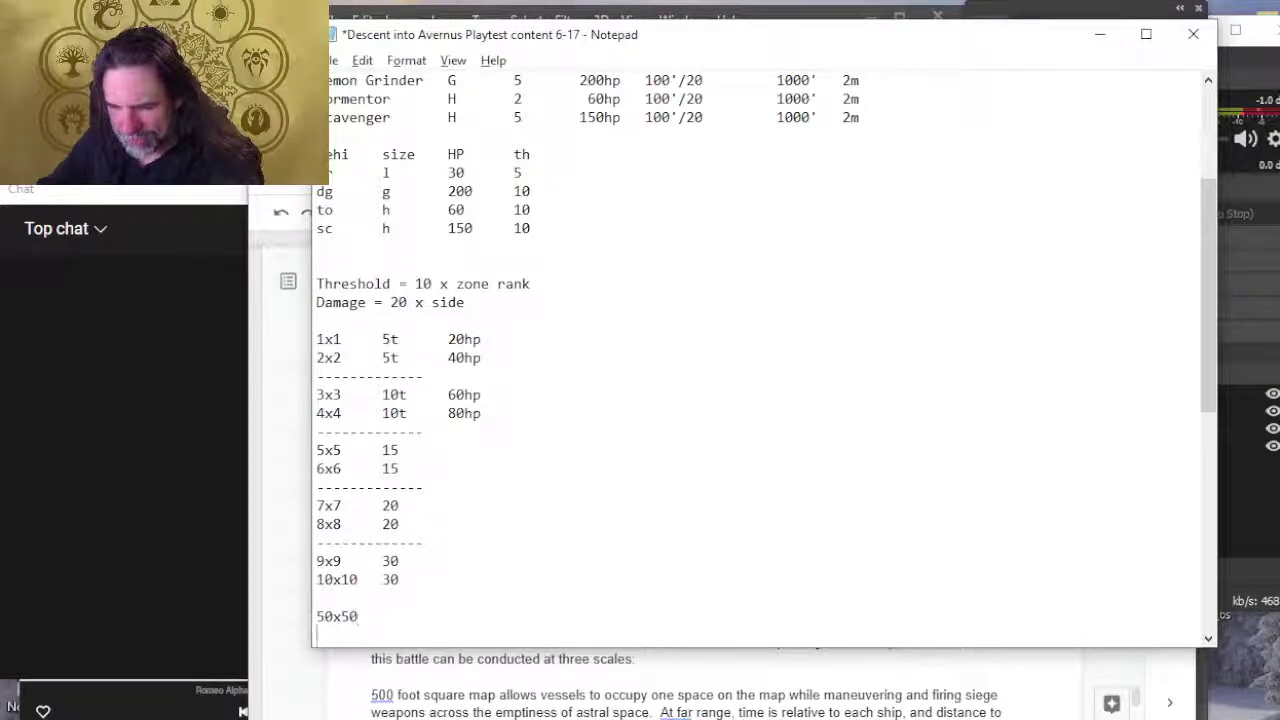
Step: Add a 100x100 row with a dashed separator and an '==========' divider line
scroll(934, 443, "down", 2)
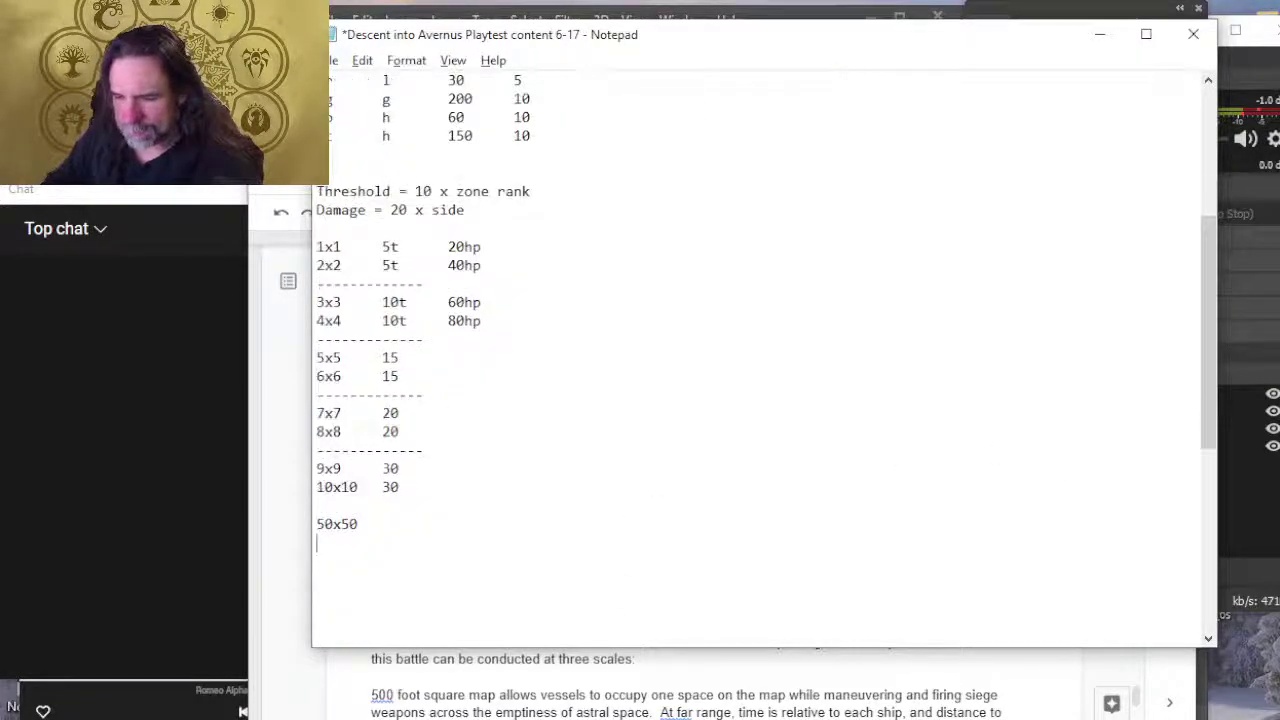
type("100x 100")
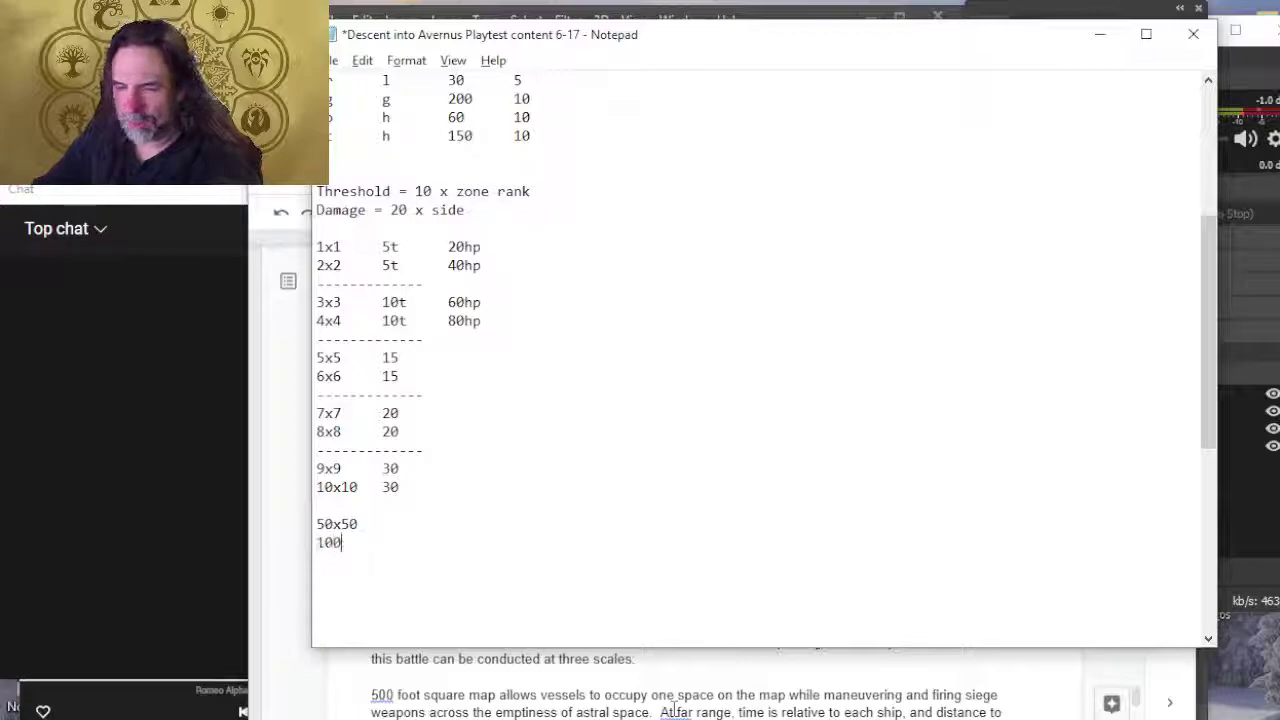
key("BackSpace")
key("BackSpace")
key("BackSpace")
key("BackSpace")
key("BackSpace")
key("BackSpace")
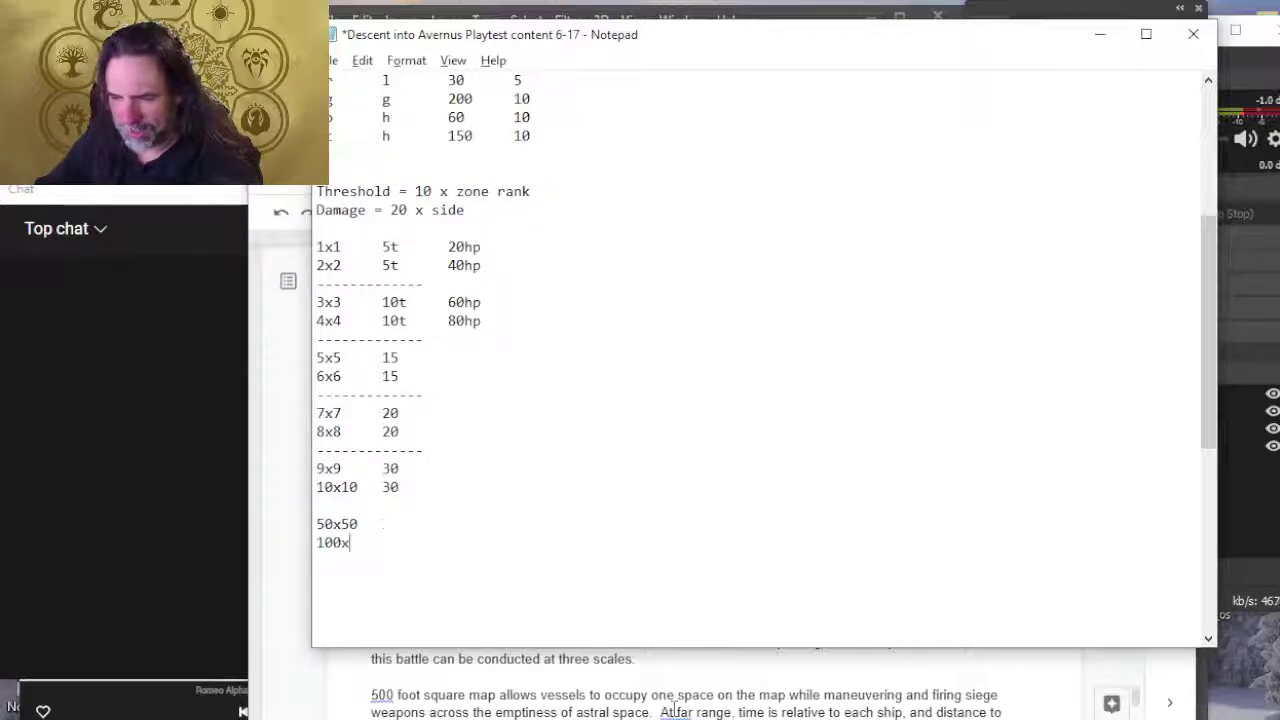
type("0x100 ")
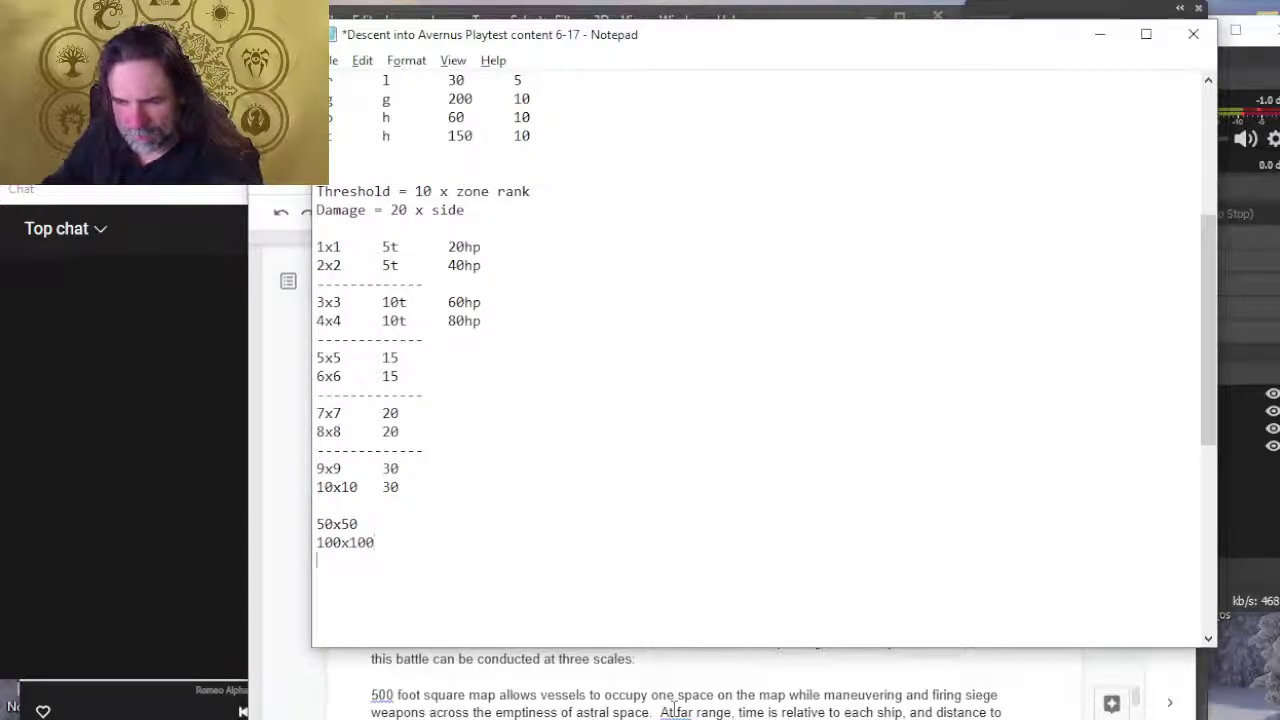
type("-------------")
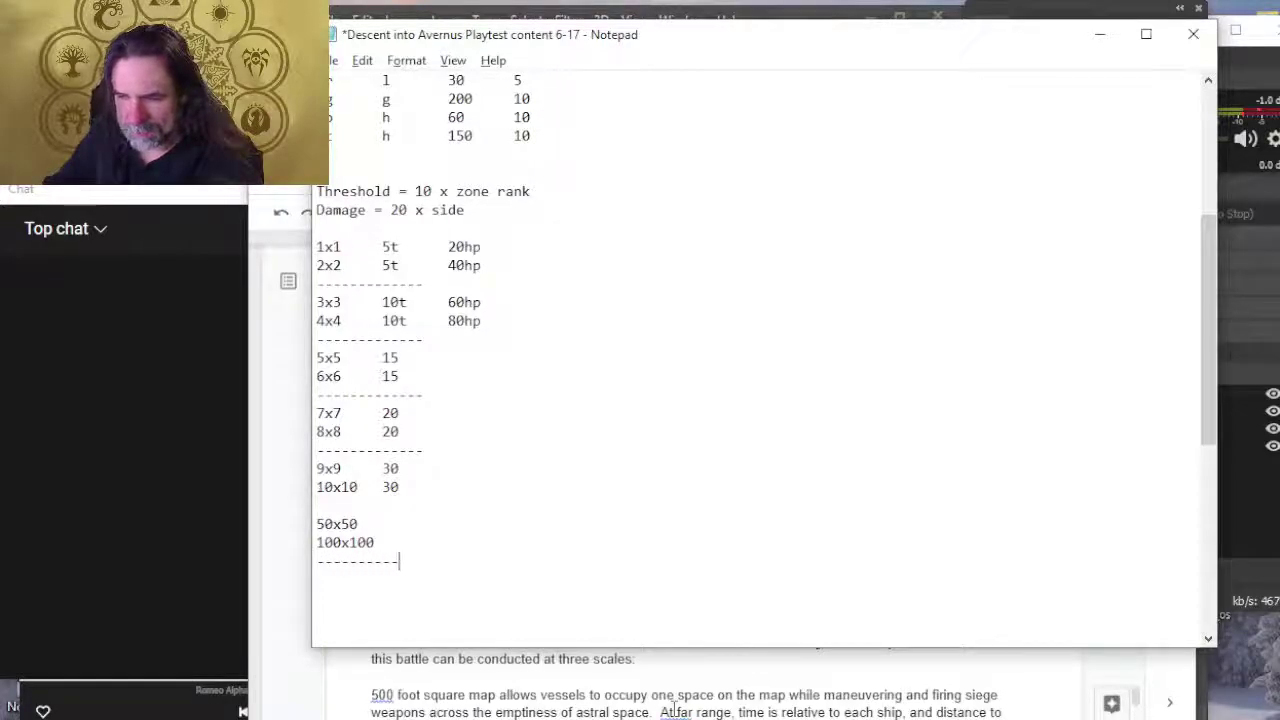
key("Up")
key("Up")
key("Up")
key("Return")
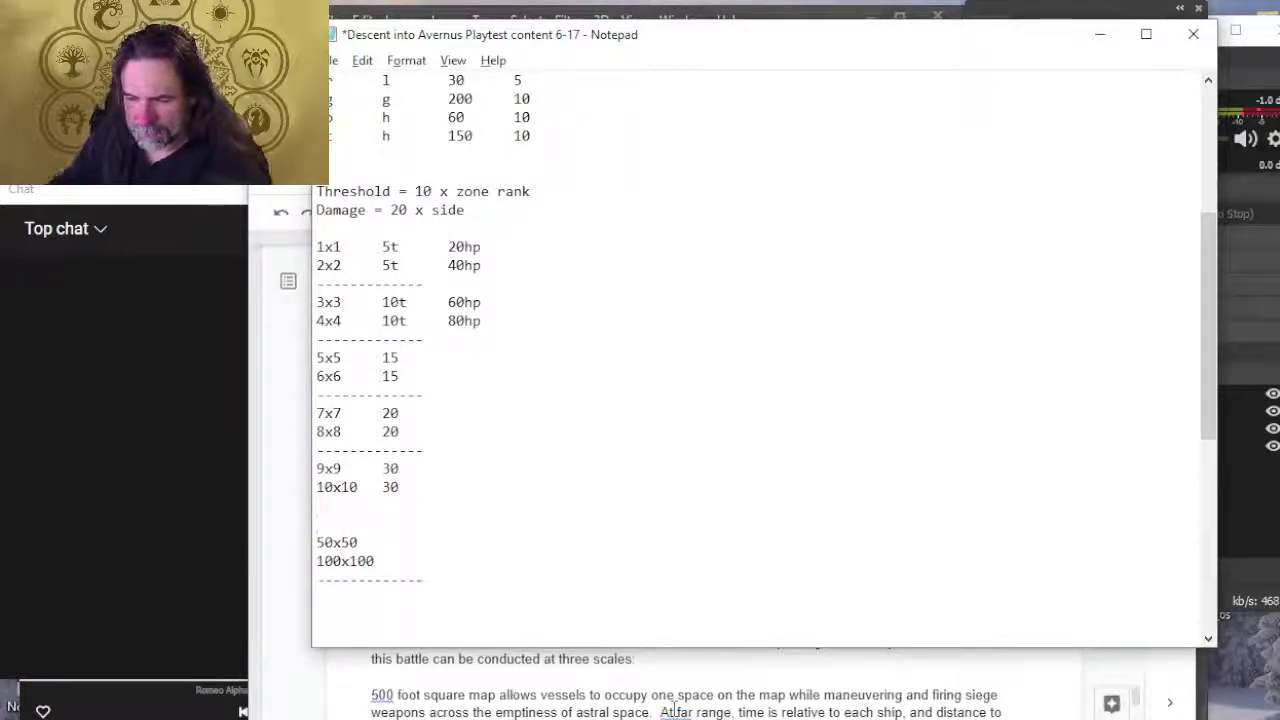
type("============")
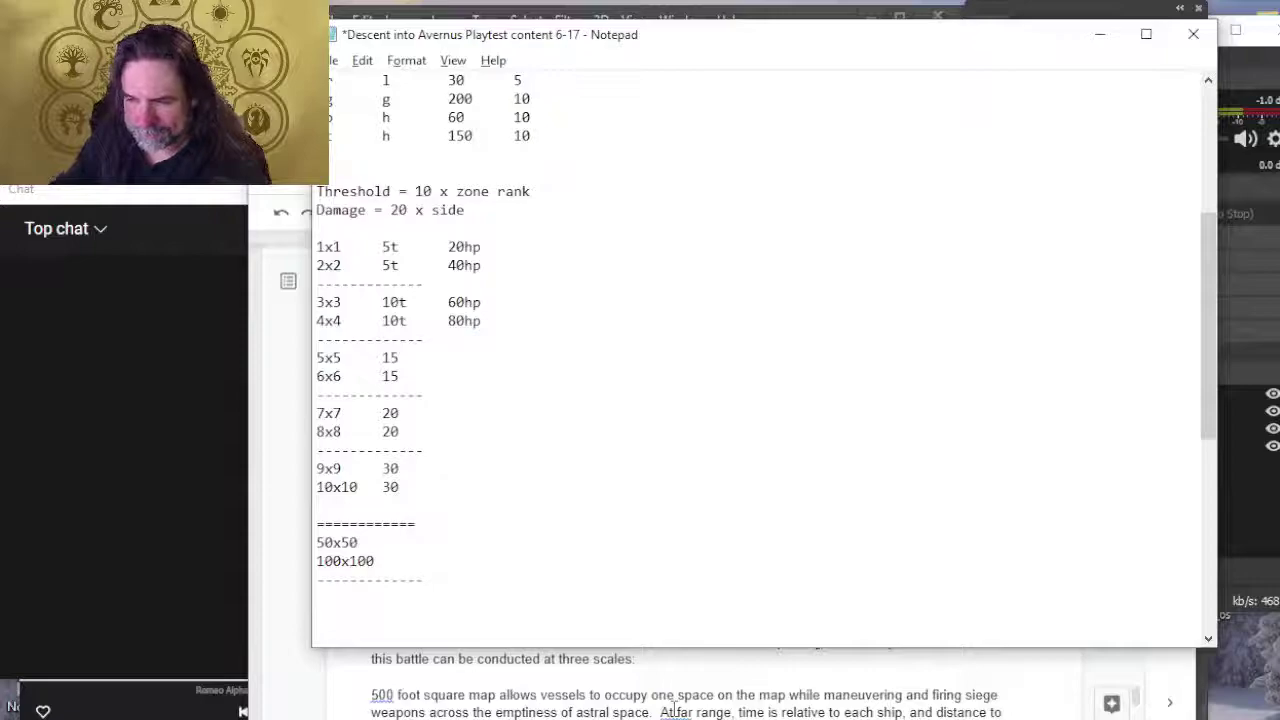
key("Return")
key("Return")
key("BackSpace")
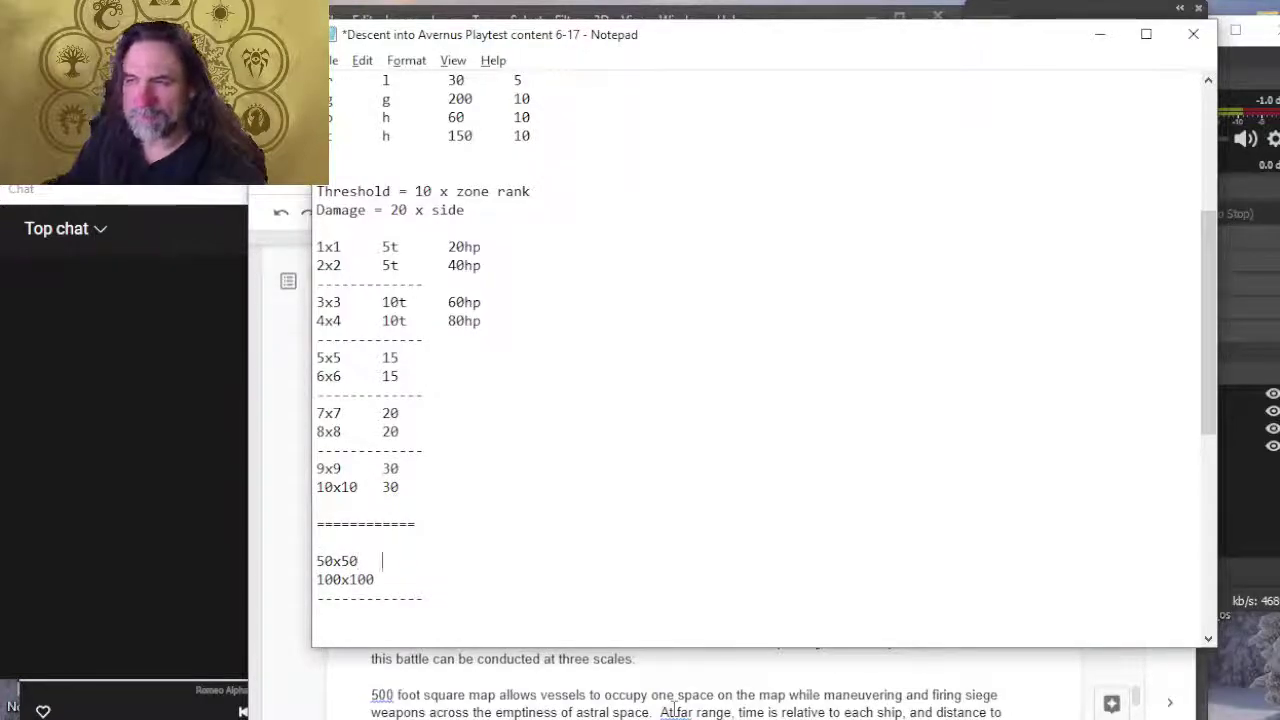
Step: Set 50x50 and 100x100 to 50, and add 150x150 and 200x200 rows at 100 plus a dashed line
type("50")
key("Down")
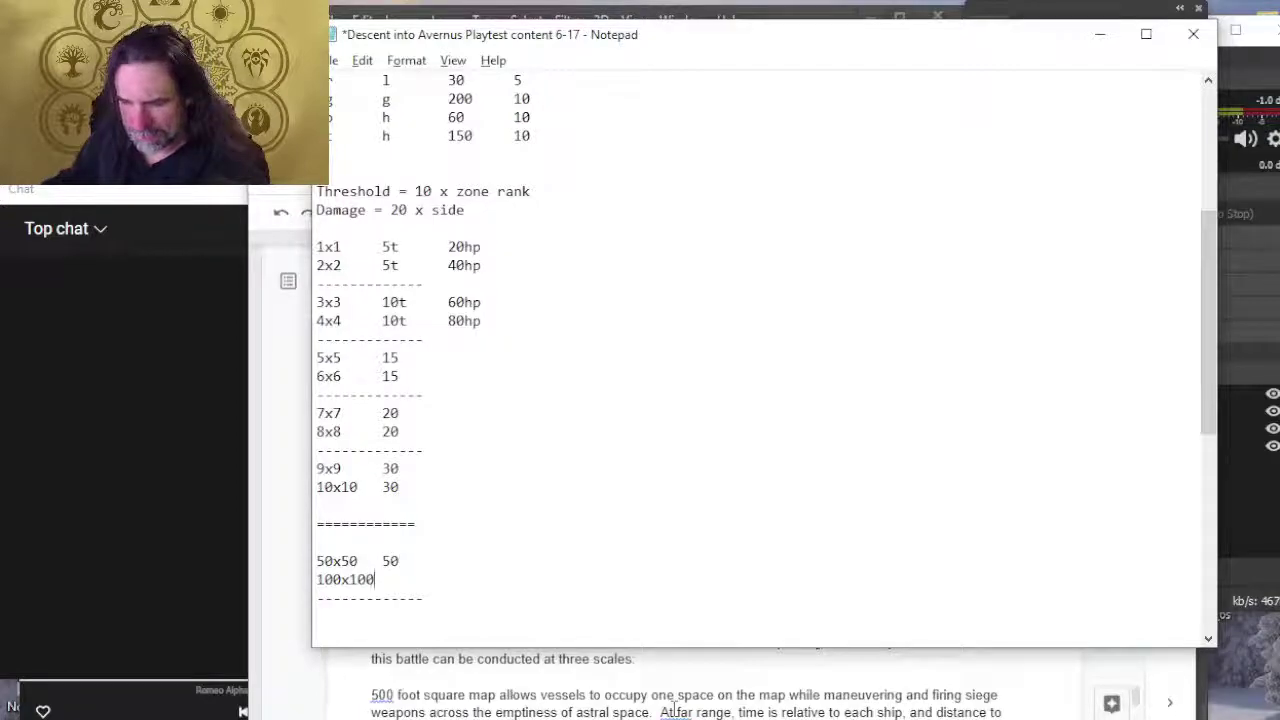
type("50")
key("Down")
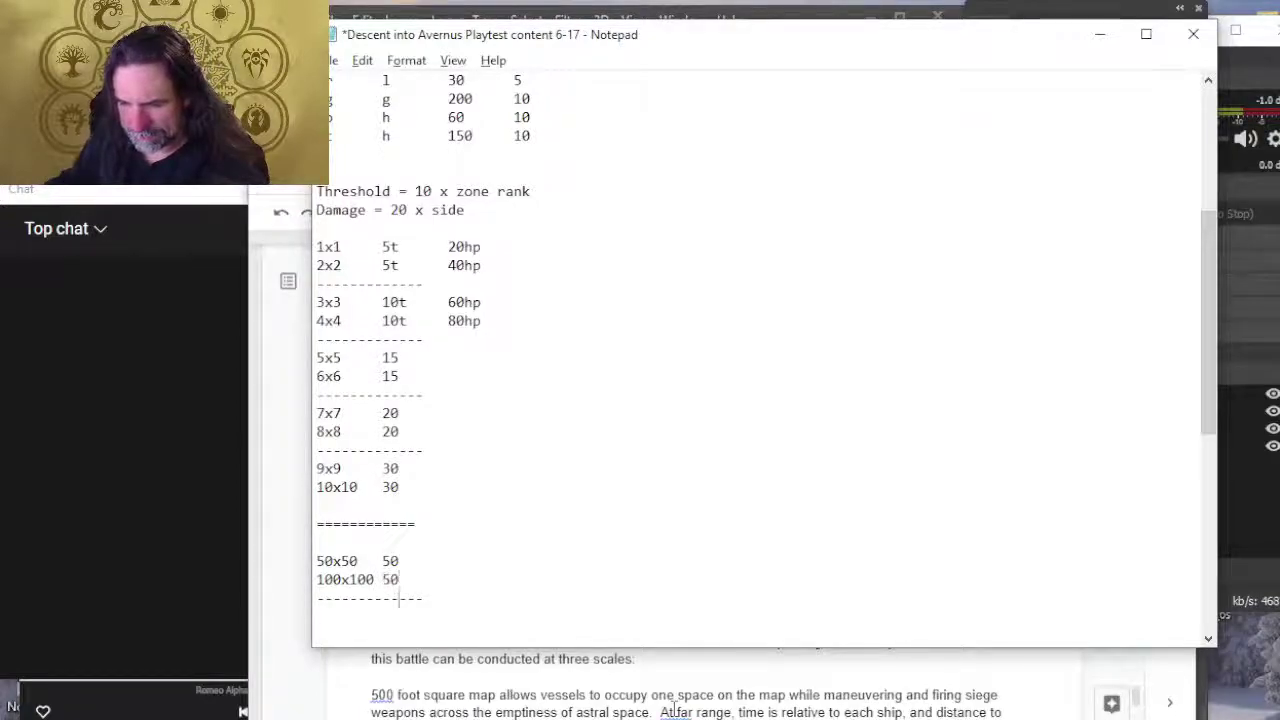
type("200")
key("BackSpace")
key("BackSpace")
key("BackSpace")
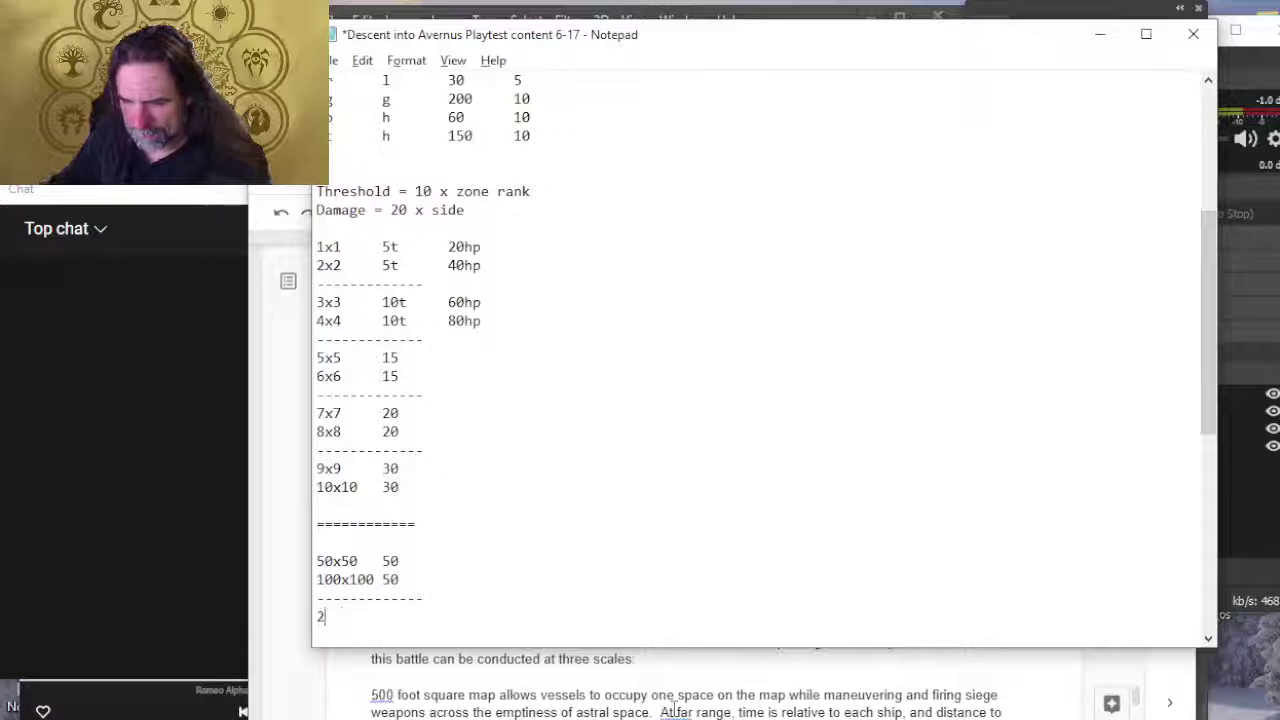
type("150x150")
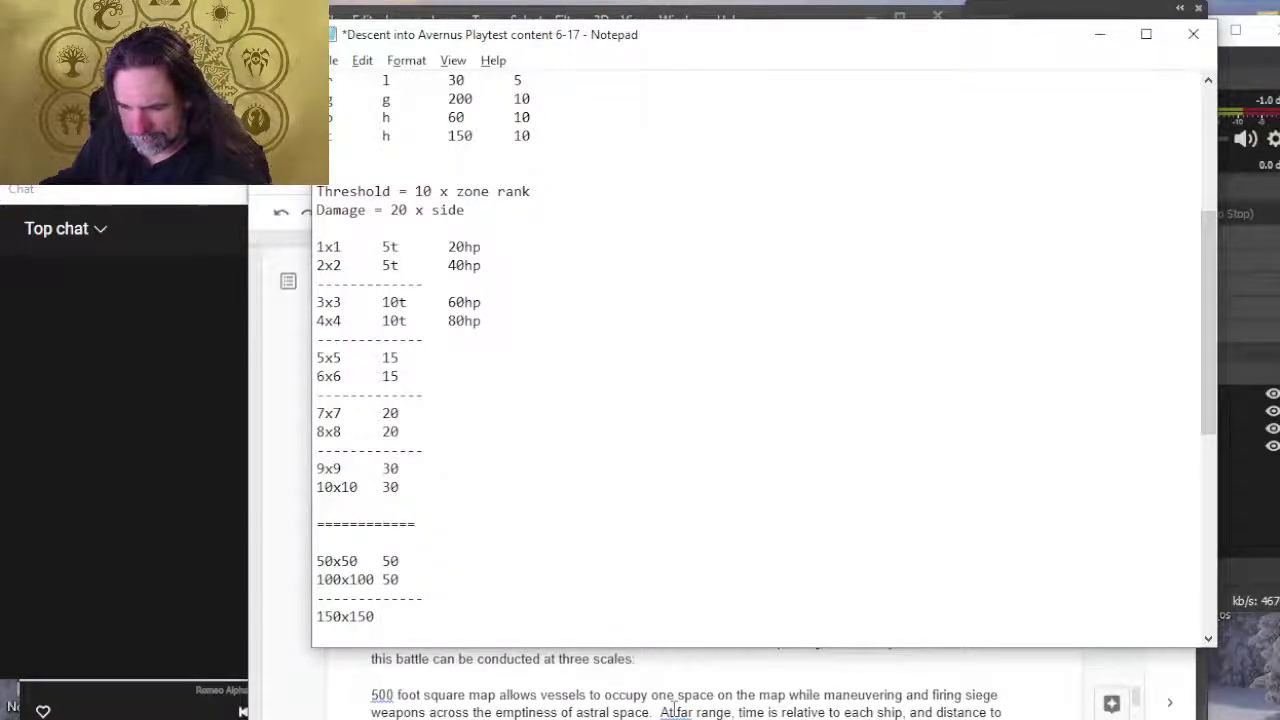
type(" 100")
type("15")
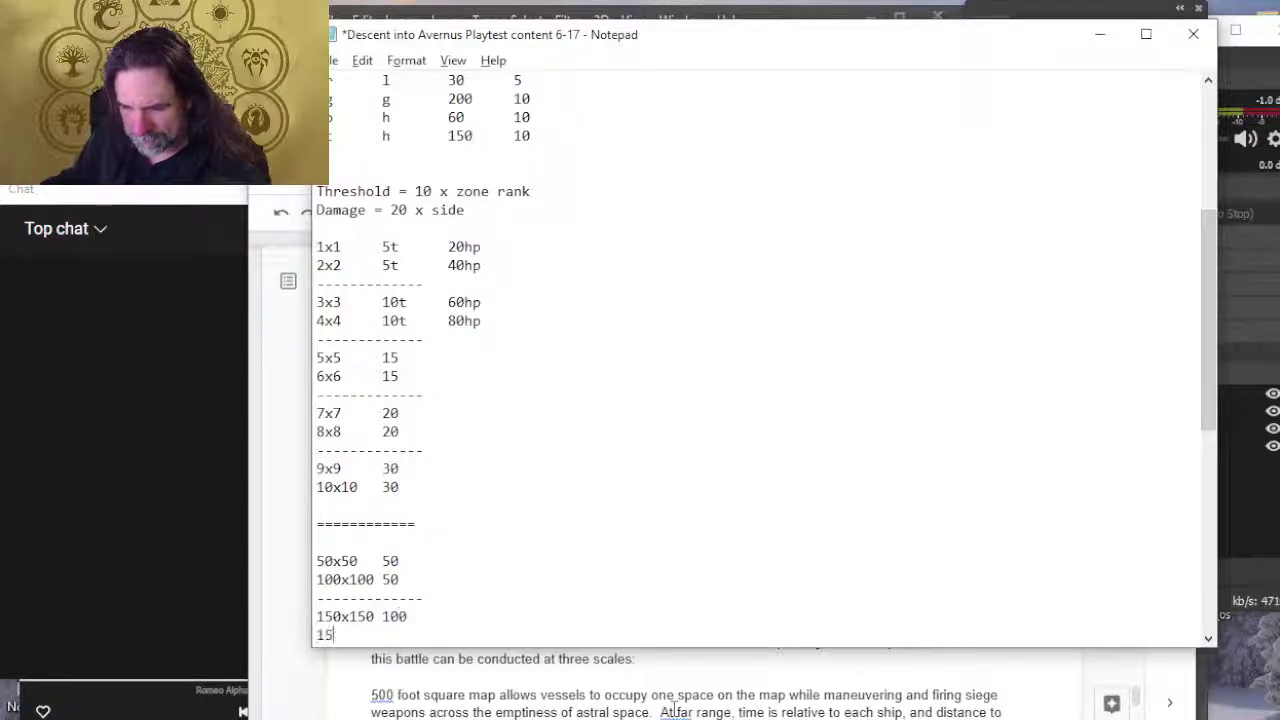
key("BackSpace")
key("BackSpace")
type("200x")
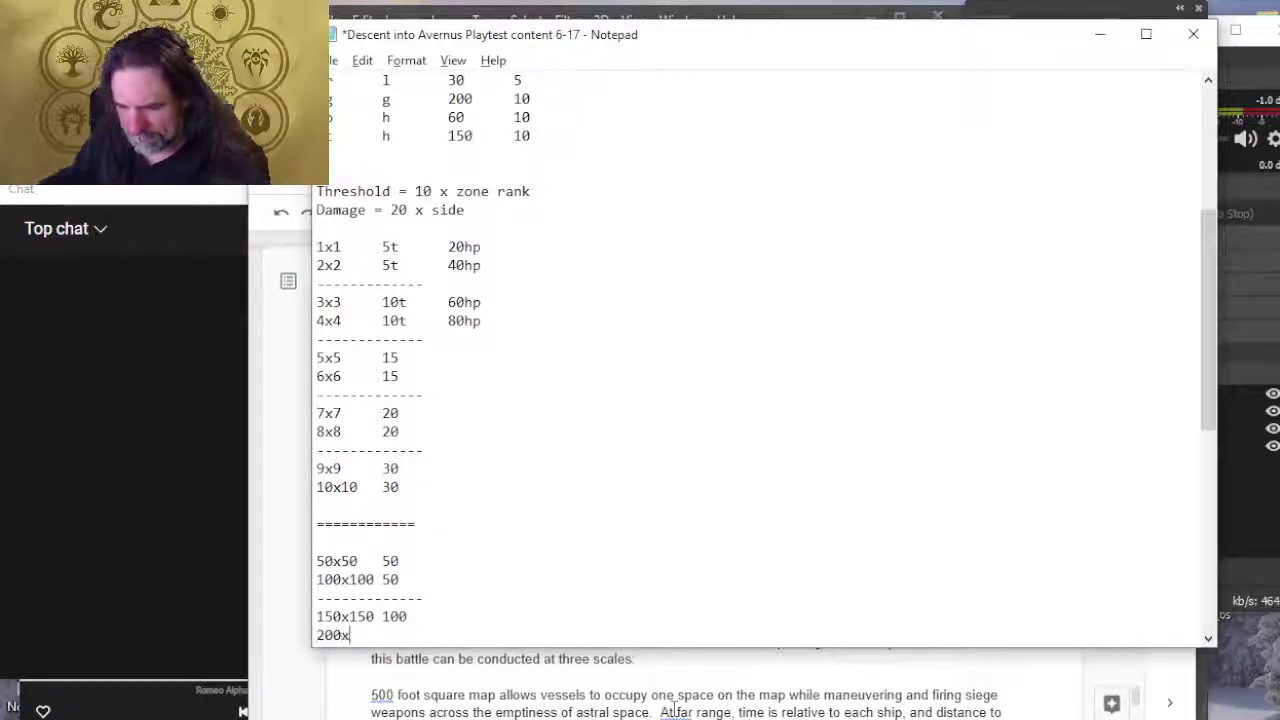
type("200 100")
key("Return")
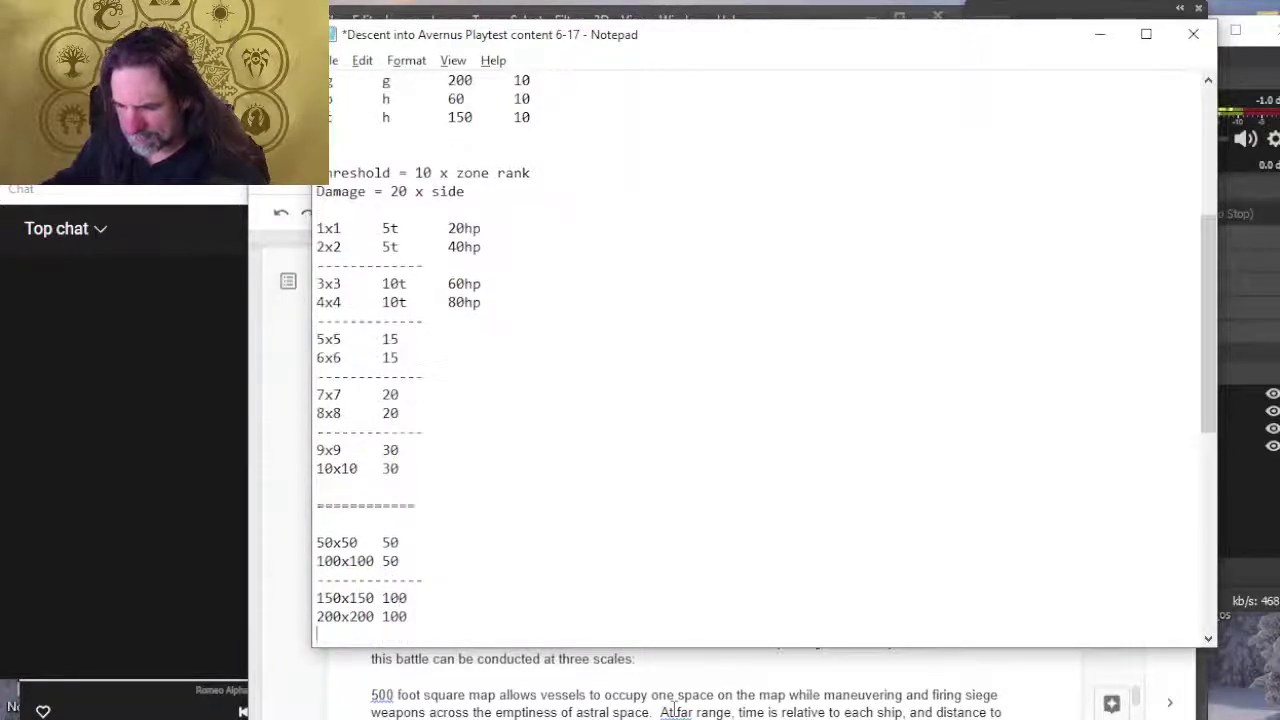
type("-------------")
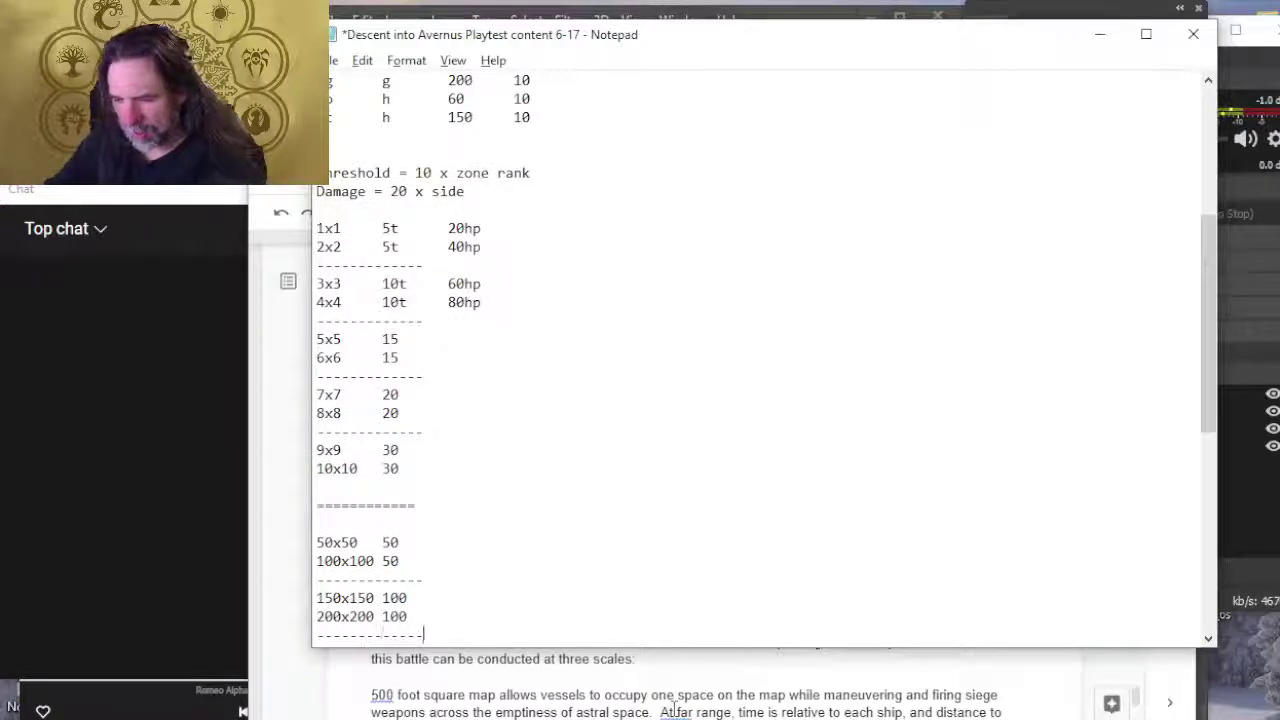
key("alt+Tab")
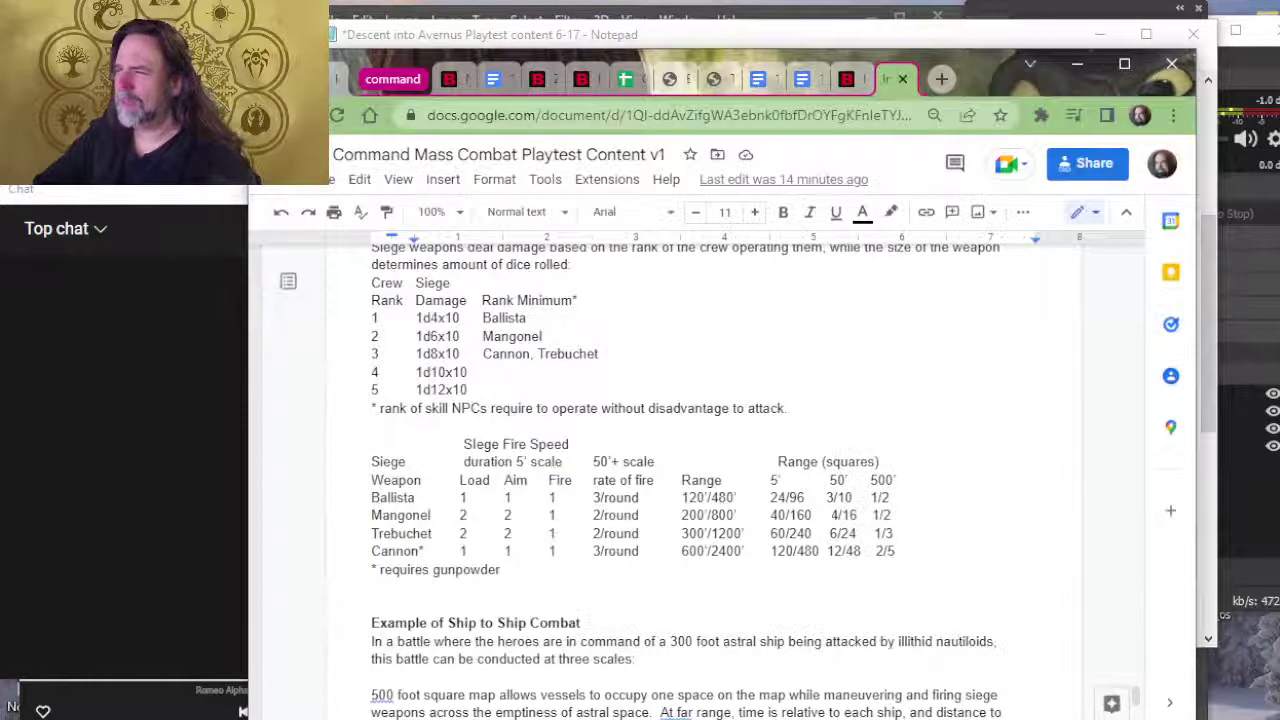
Step: Scroll the Google Doc up to the 'Army scale hit points per troop' table and compare it with the Notepad draft
scroll(1028, 652, "up", 5)
scroll(1028, 652, "up", 20)
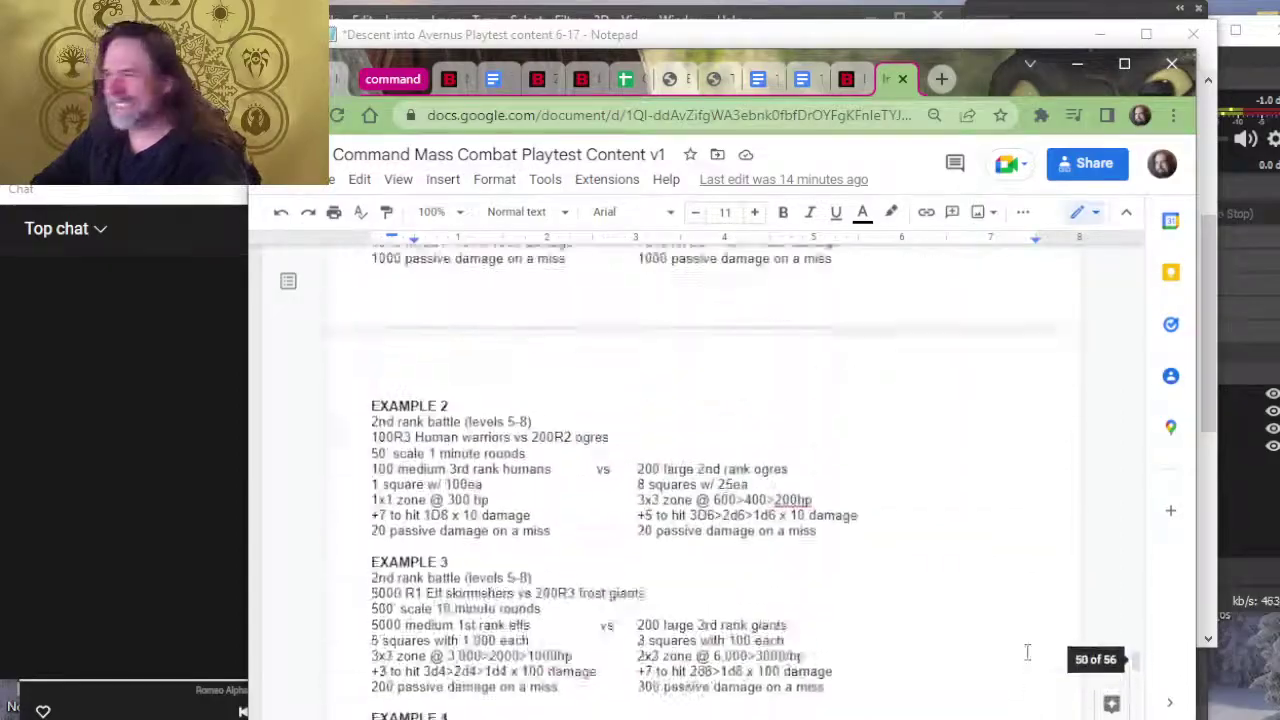
scroll(853, 563, "up", 20)
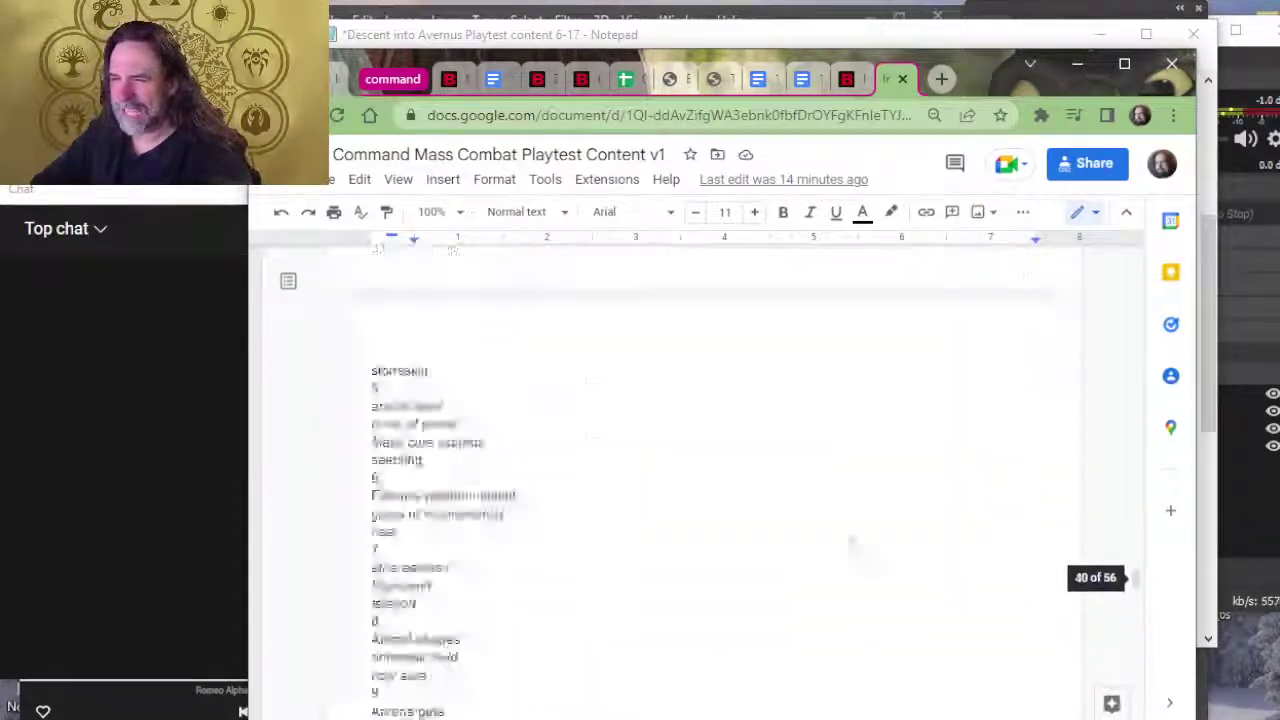
scroll(688, 497, "up", 10)
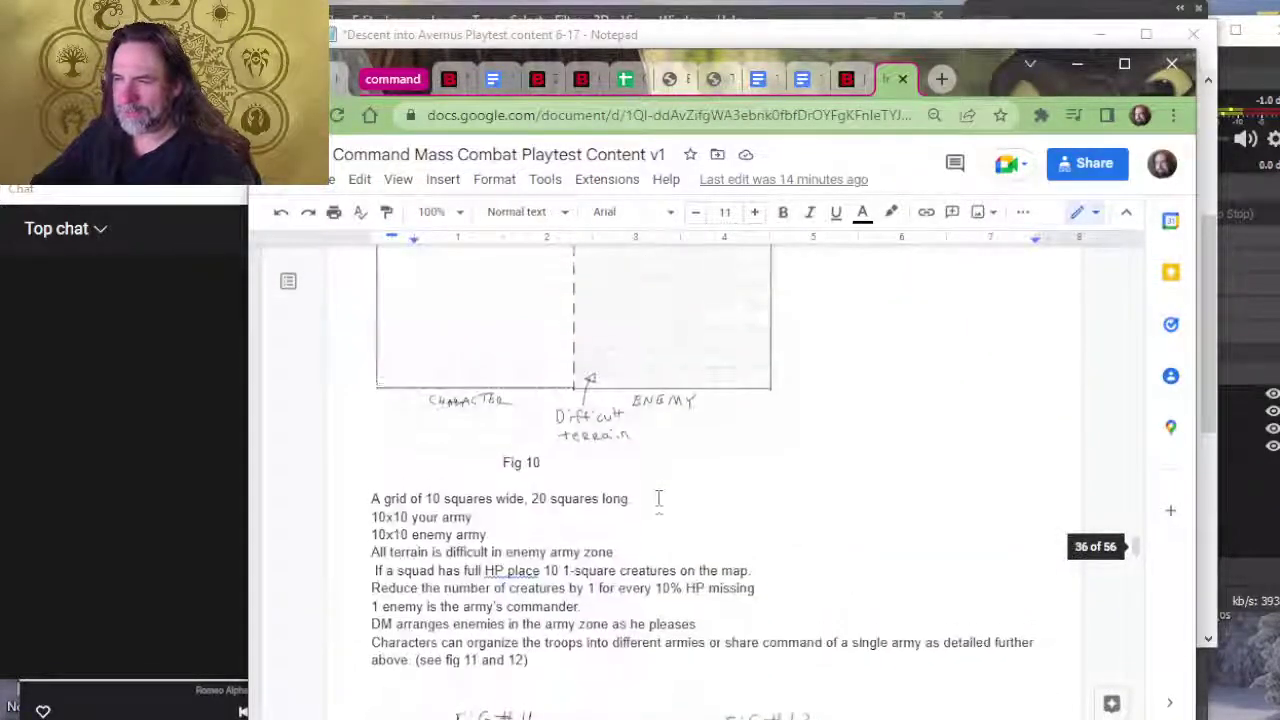
key("alt+Tab")
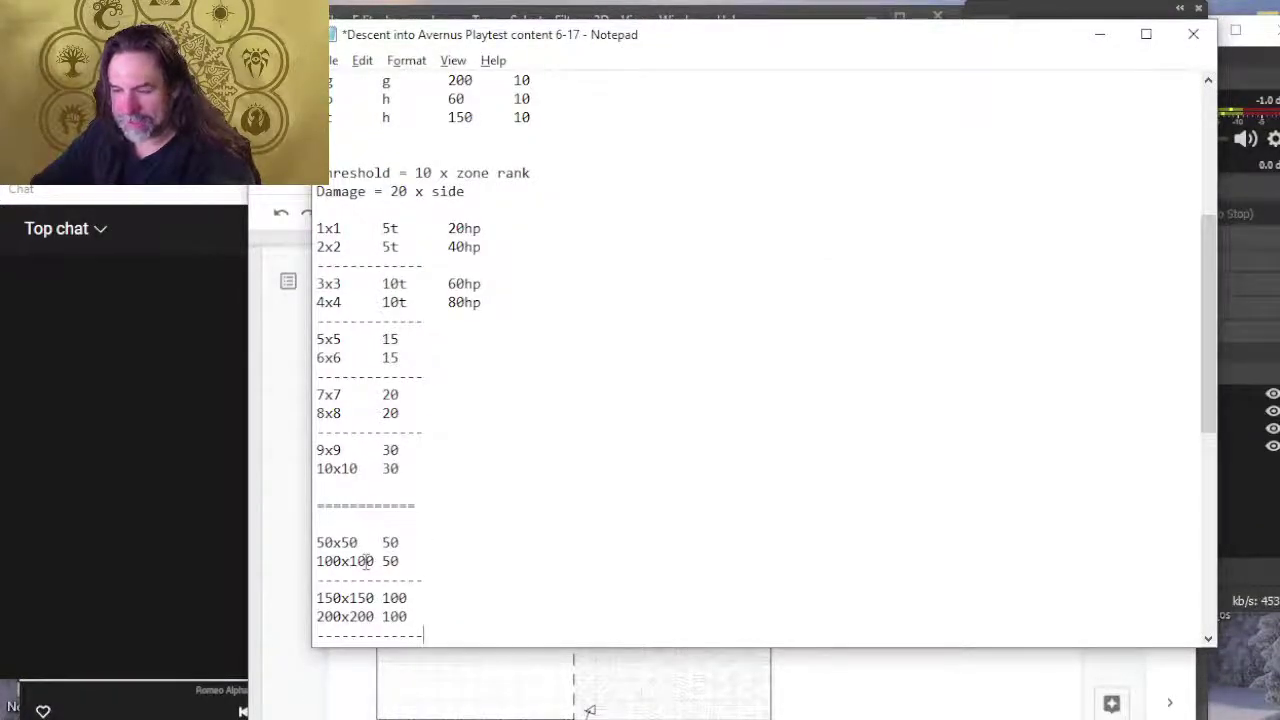
key("alt+Tab")
key("alt+Tab")
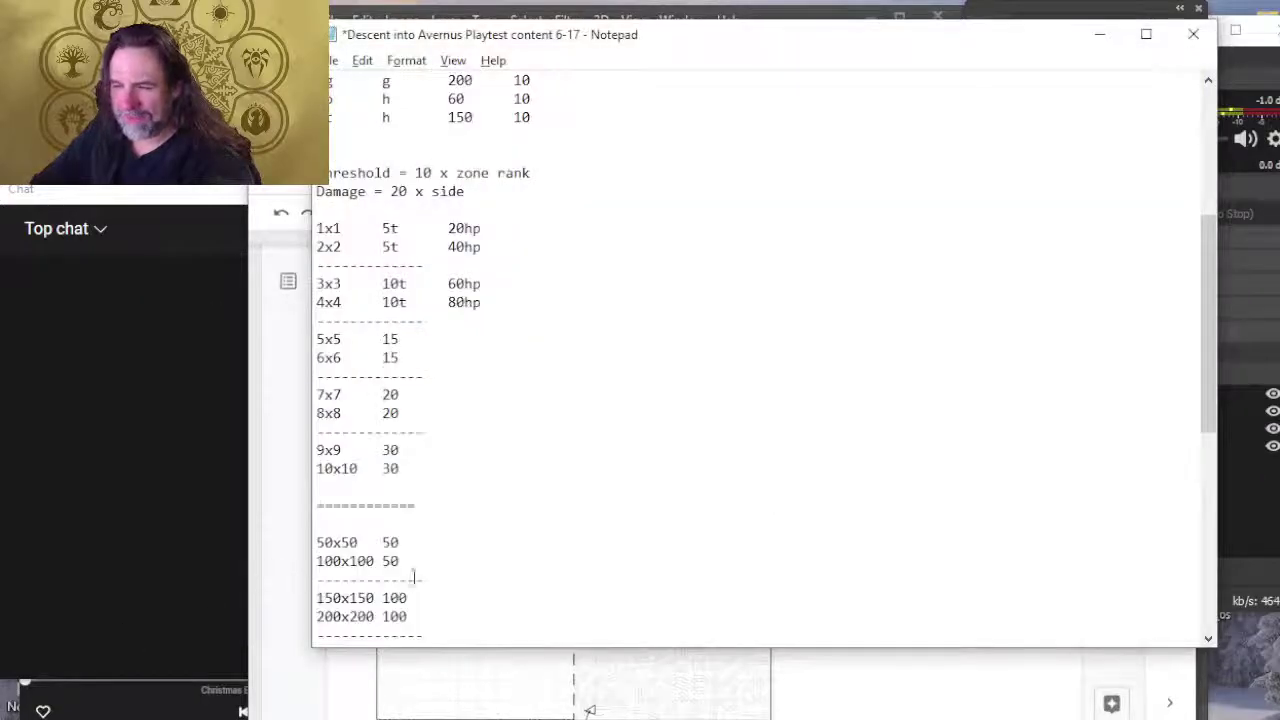
key("alt+Tab")
Step: Review the army-scale hit points values, then bring the Notepad draft to the front
scroll(577, 490, "down", 10)
scroll(577, 490, "up", 20)
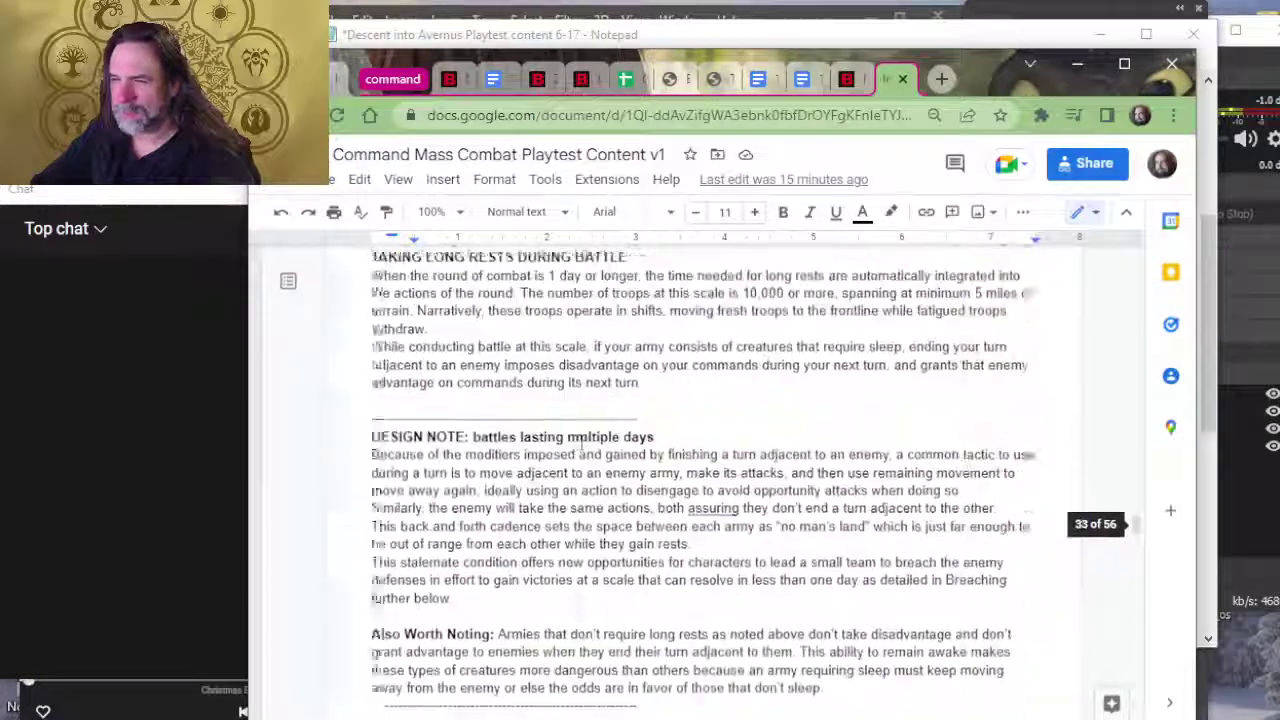
scroll(630, 519, "up", 20)
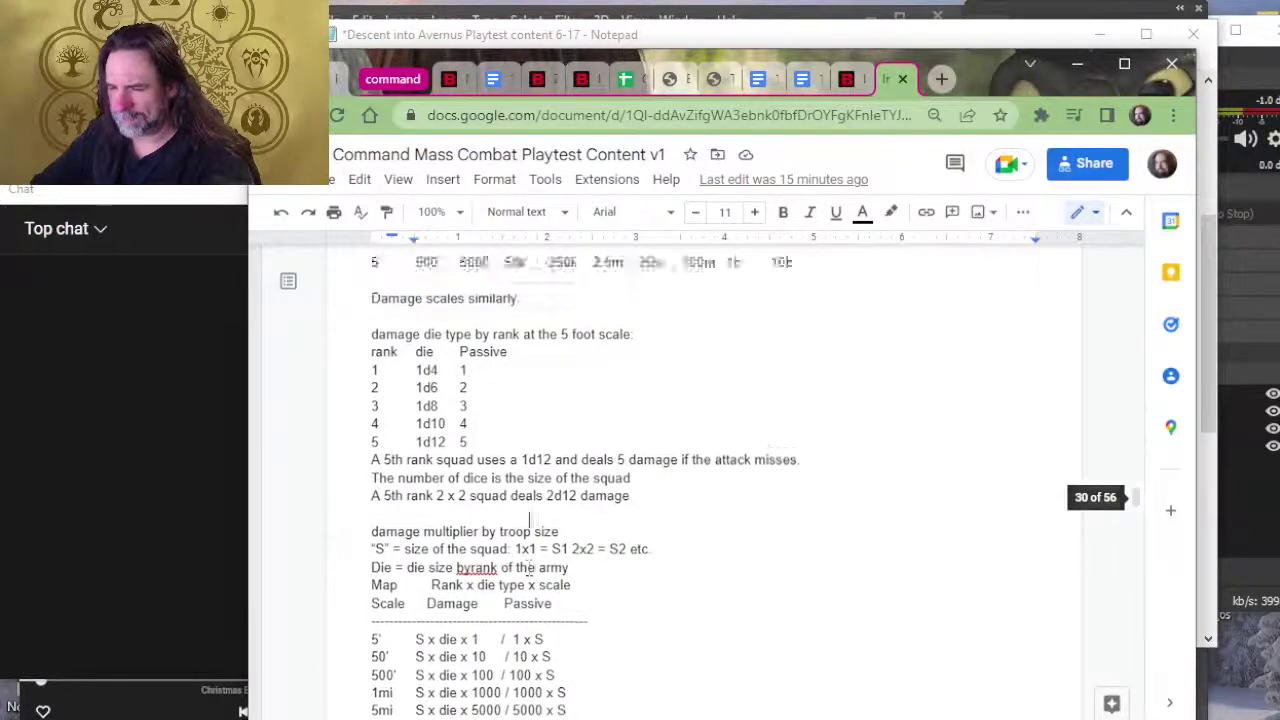
scroll(578, 500, "down", 10)
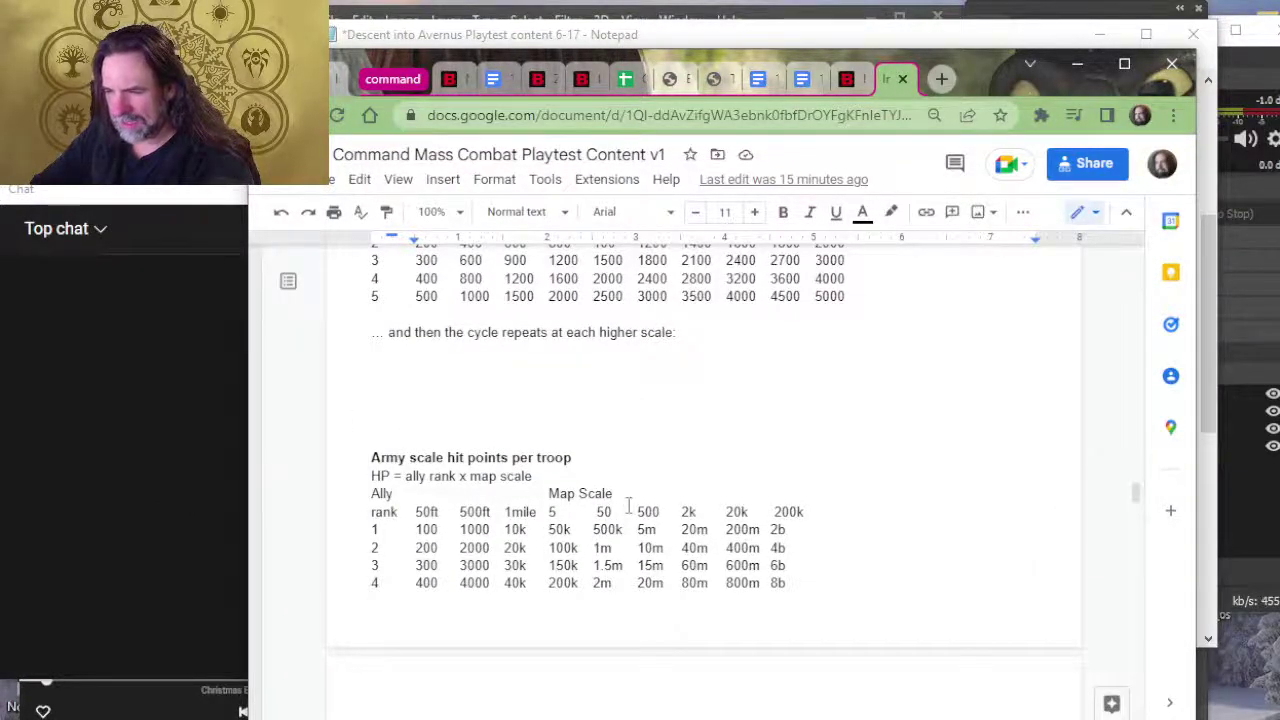
scroll(600, 515, "up", 4)
scroll(409, 574, "down", 2)
scroll(409, 574, "down", 3)
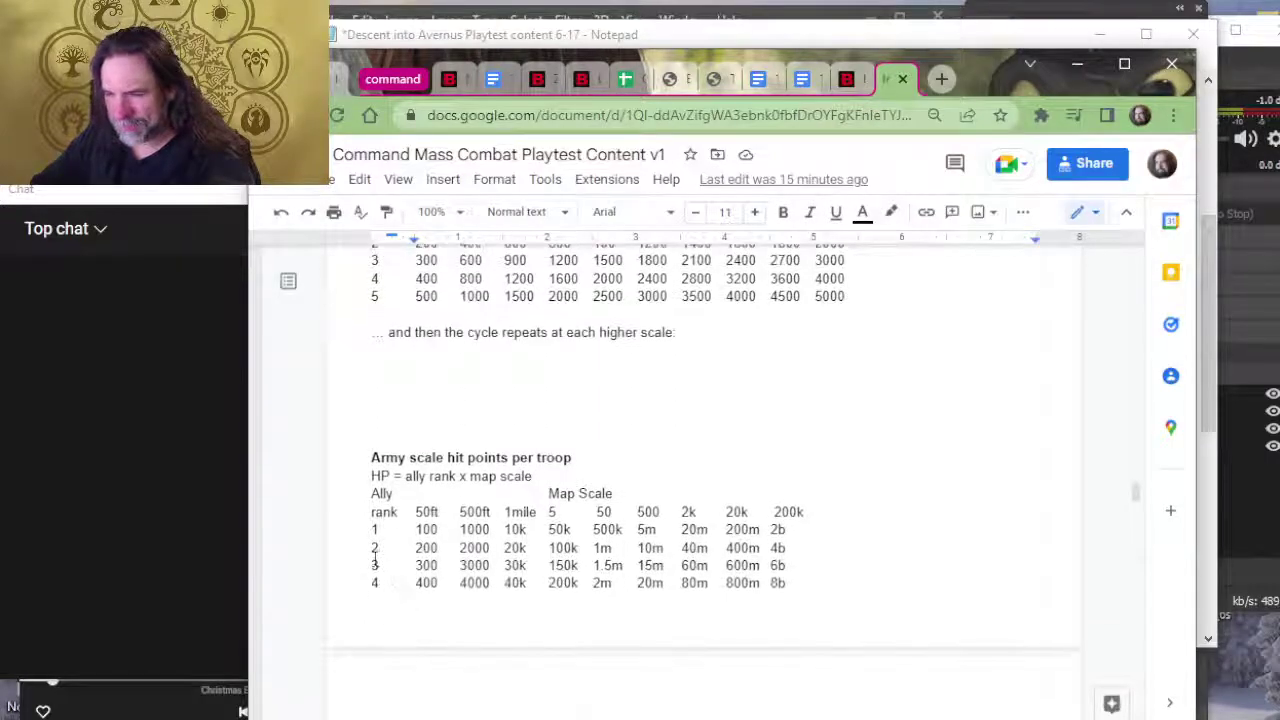
scroll(382, 443, "down", 3)
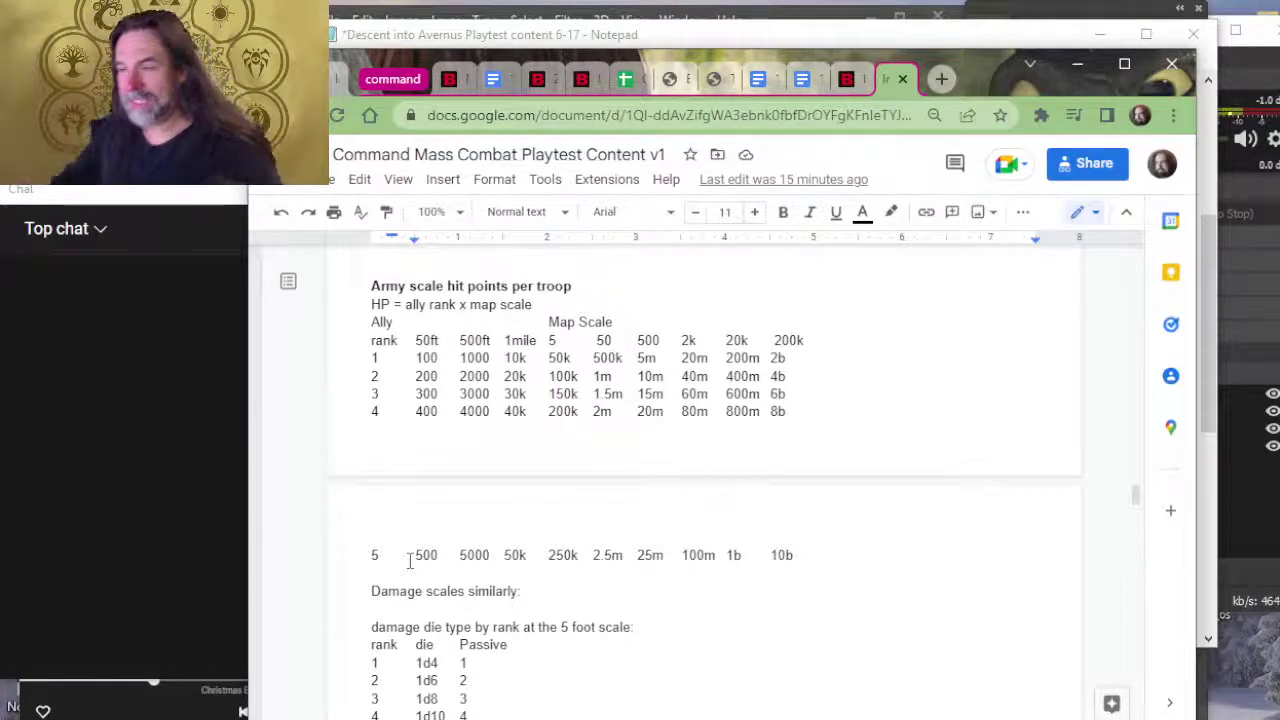
left_click(1208, 551)
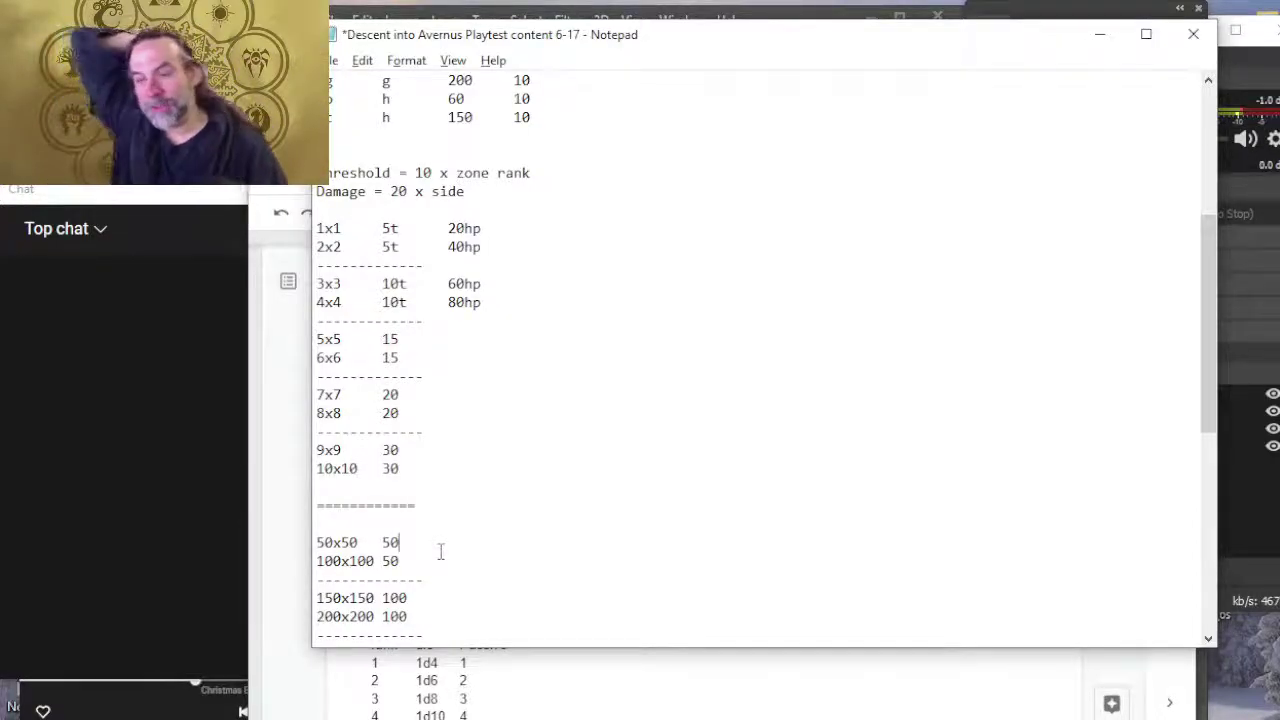
Step: Add '250x250 150' and '300x300 150' rows to the Notepad table, then return to the Google Doc
scroll(420, 570, "down", 2)
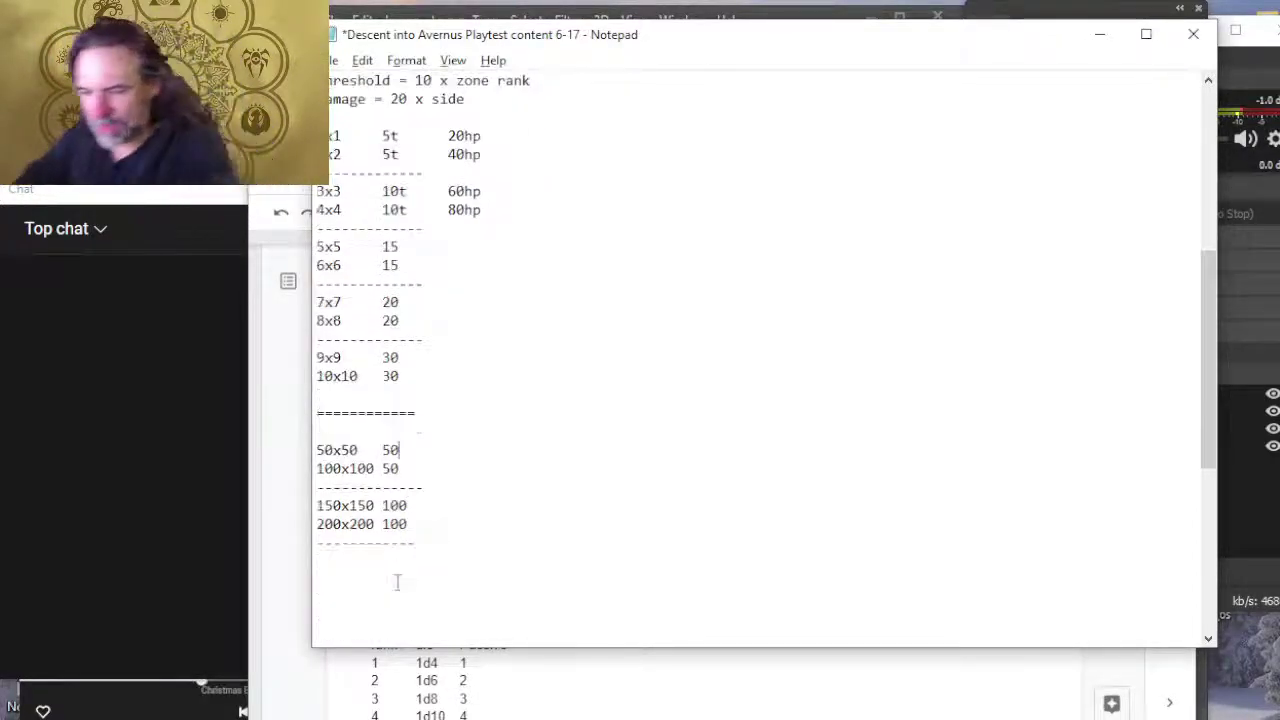
type("250x250")
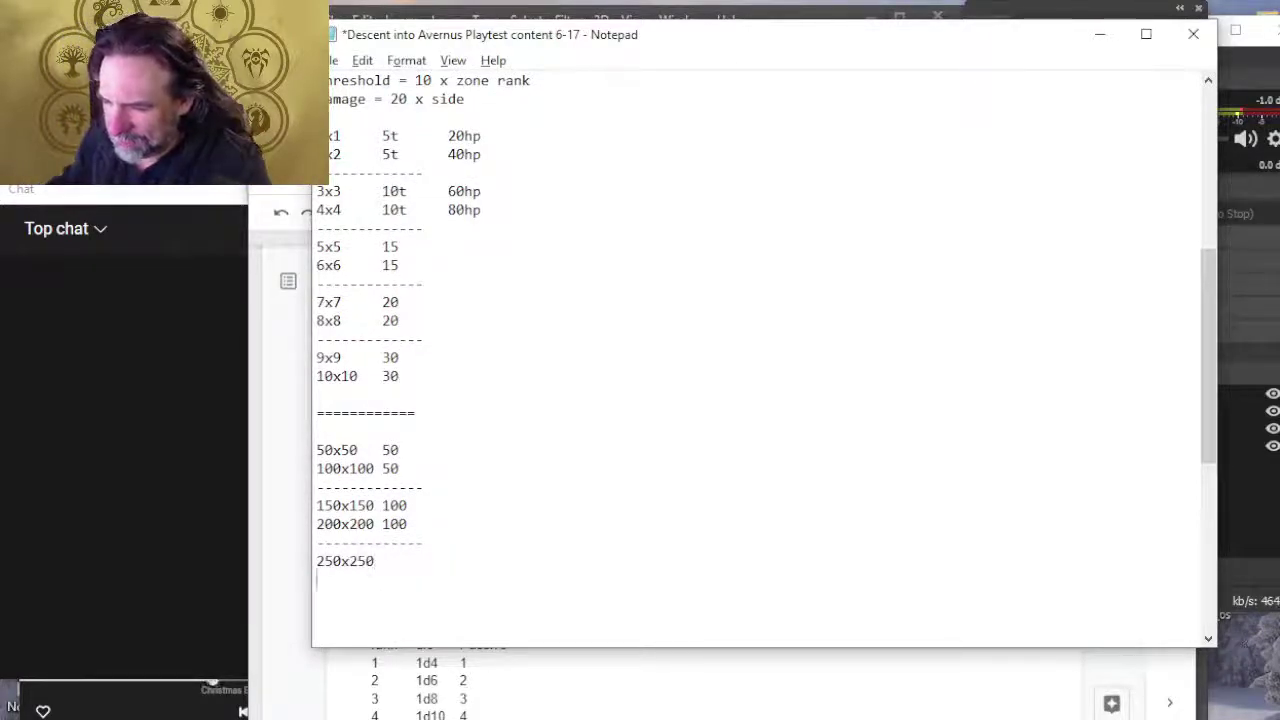
key("Return")
type("300x2")
key("BackSpace")
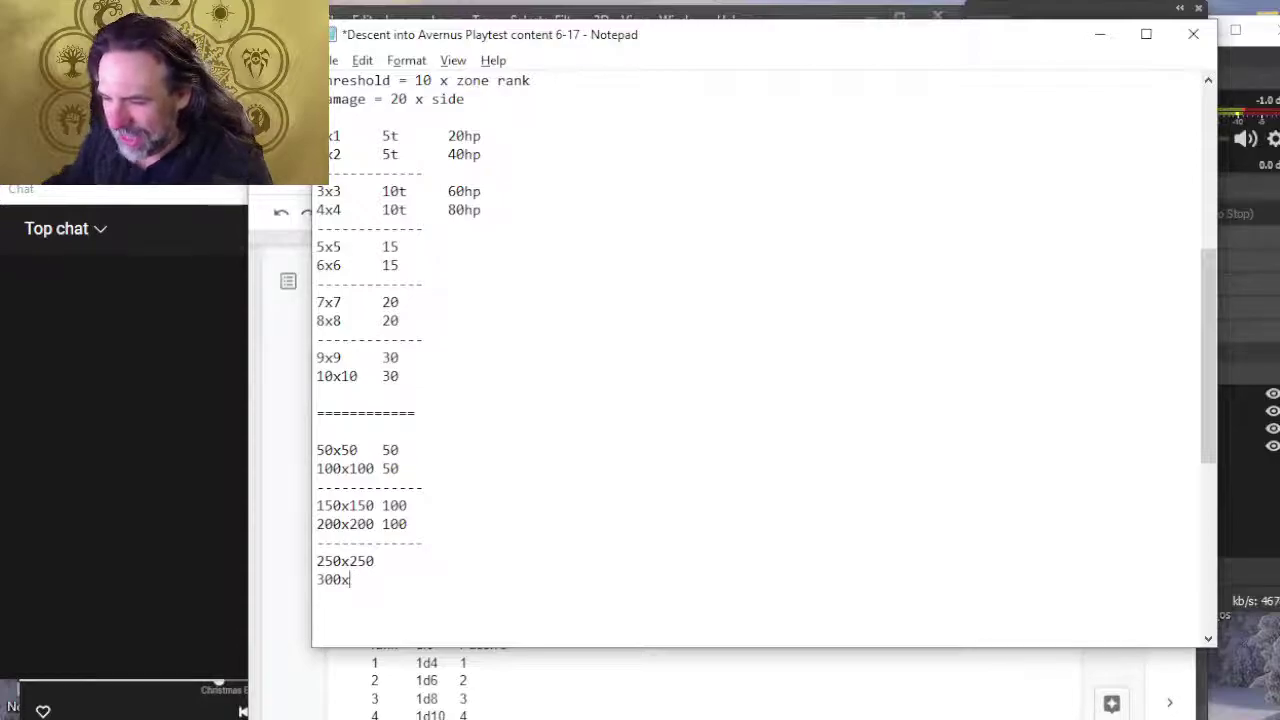
type("300")
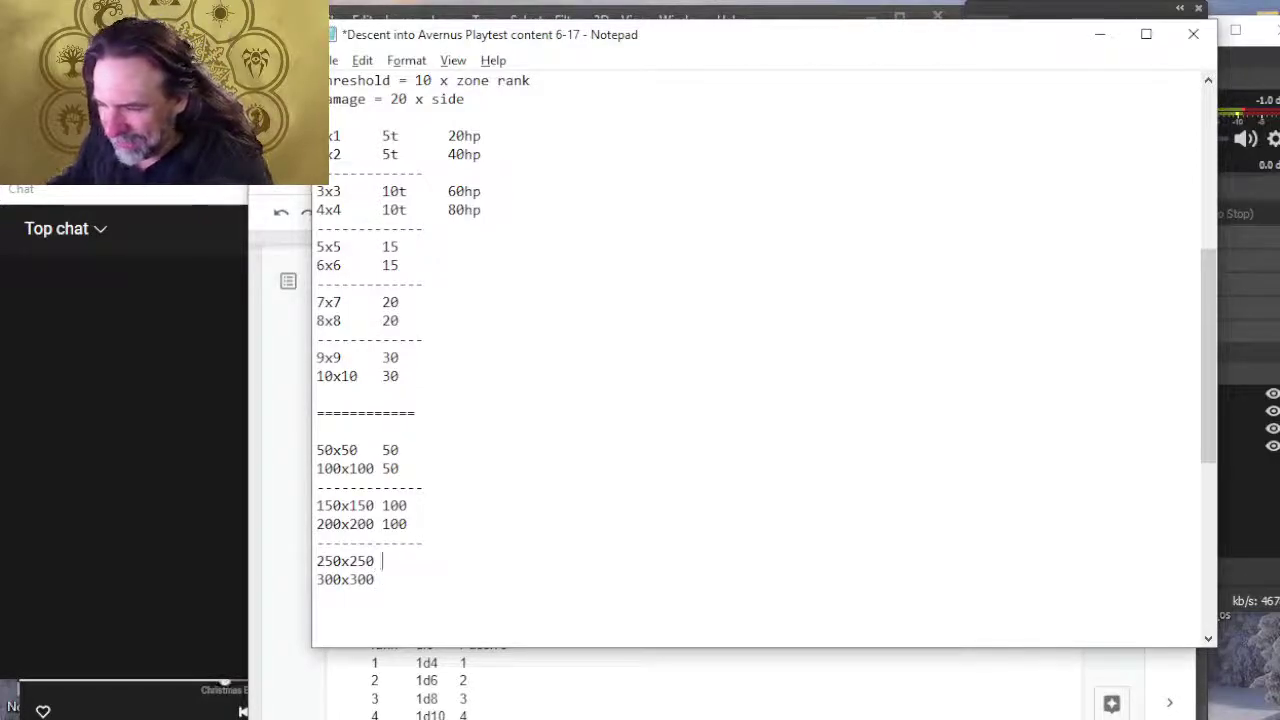
type("150")
key("Down")
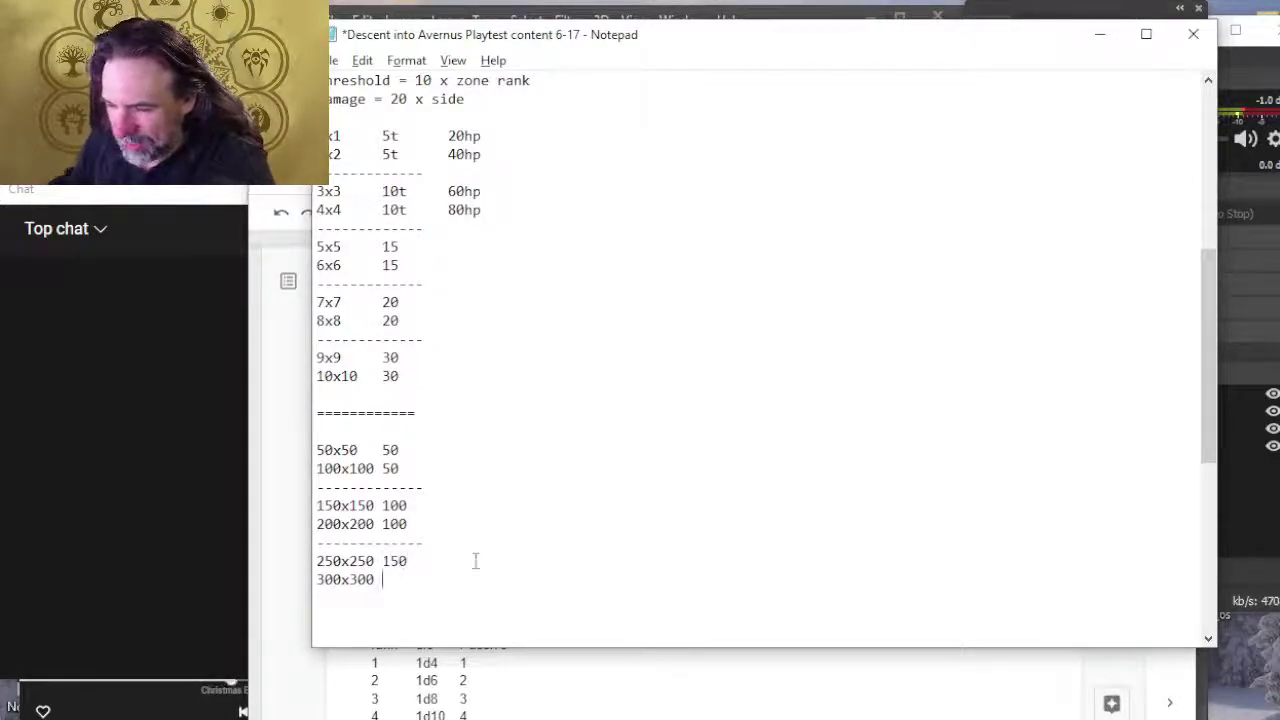
type("150")
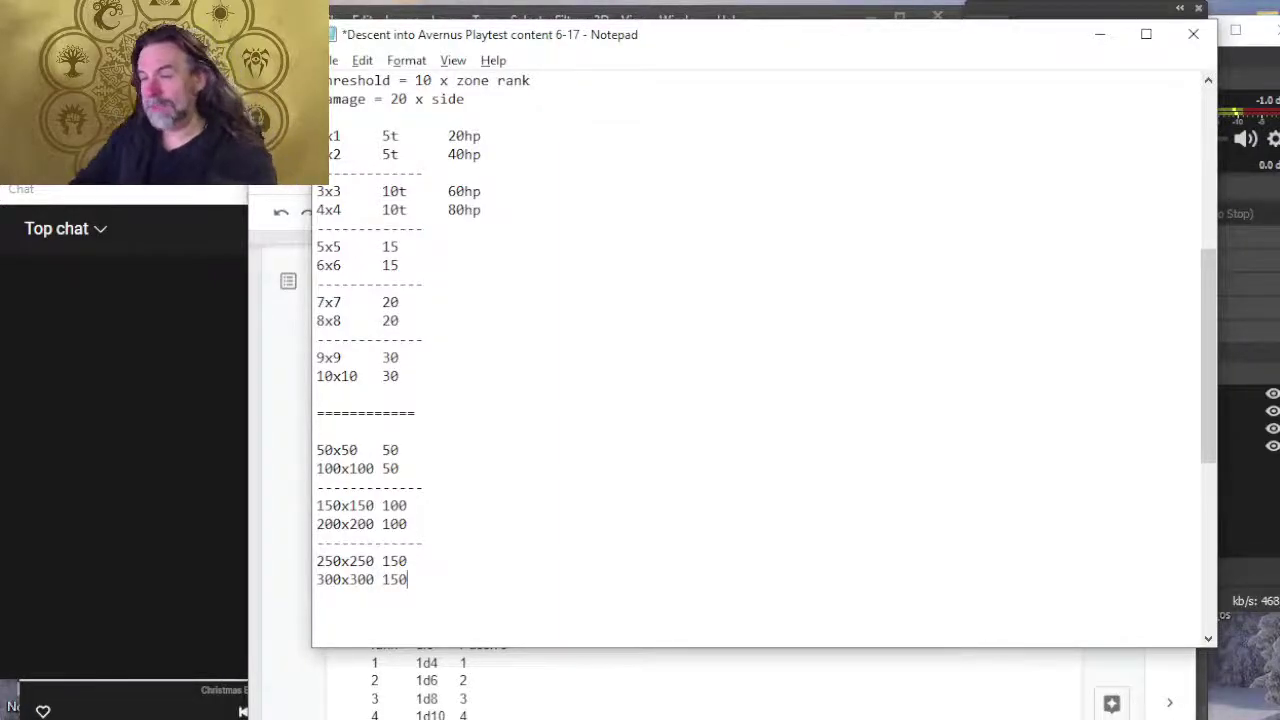
key("alt+Tab")
scroll(400, 440, "down", 2)
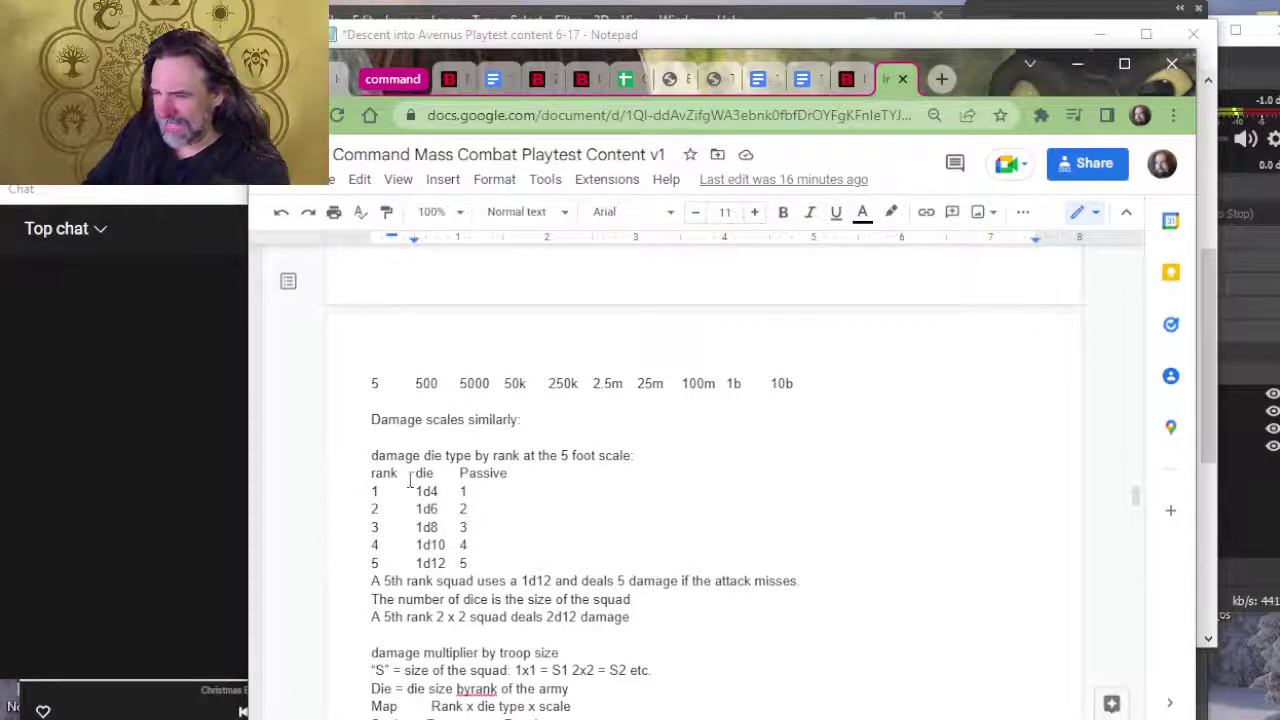
Step: Select the rank-3 '1d8' damage die in the Google Doc, then switch back to the Notepad draft
left_click_drag(442, 527, 416, 527)
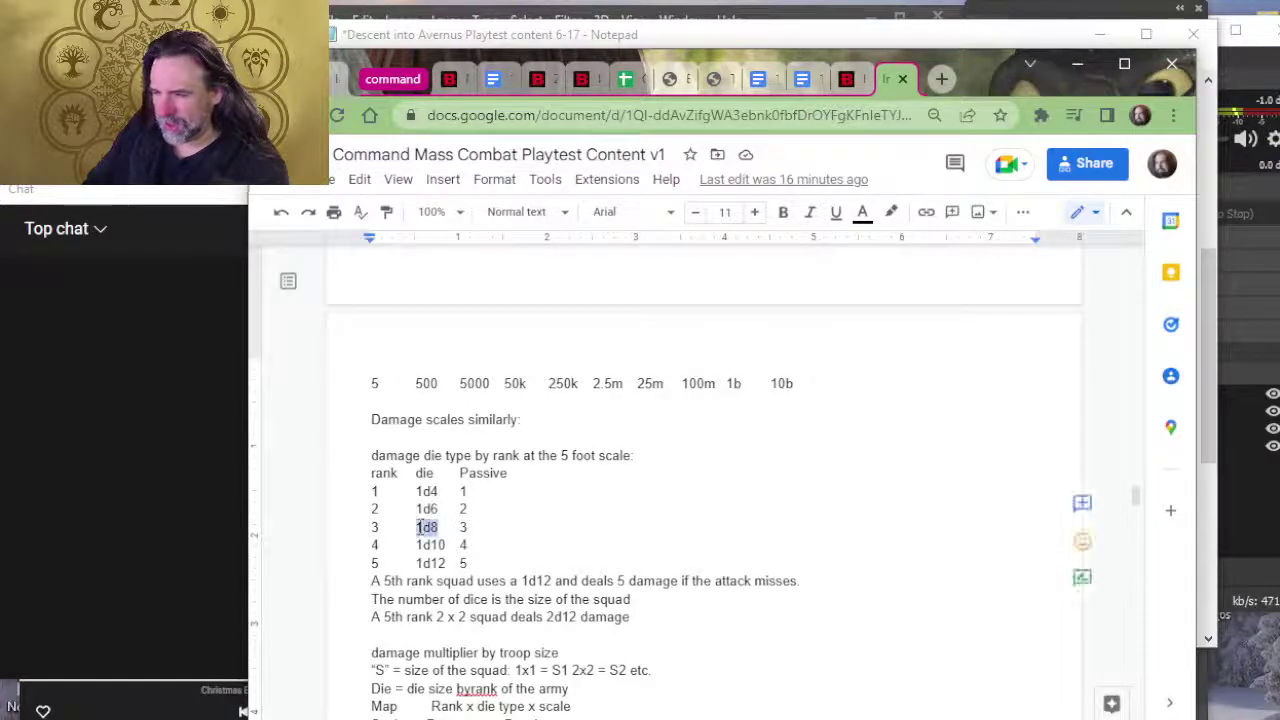
scroll(497, 557, "down", 2)
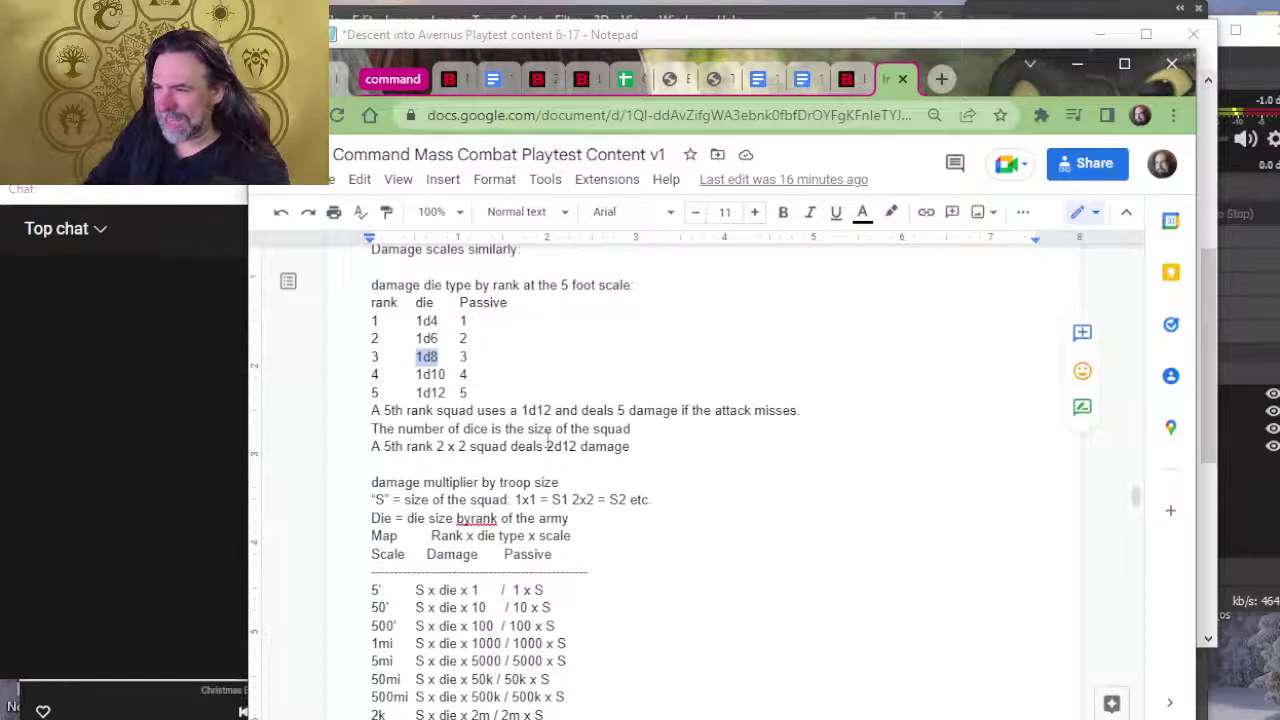
key("alt+Tab")
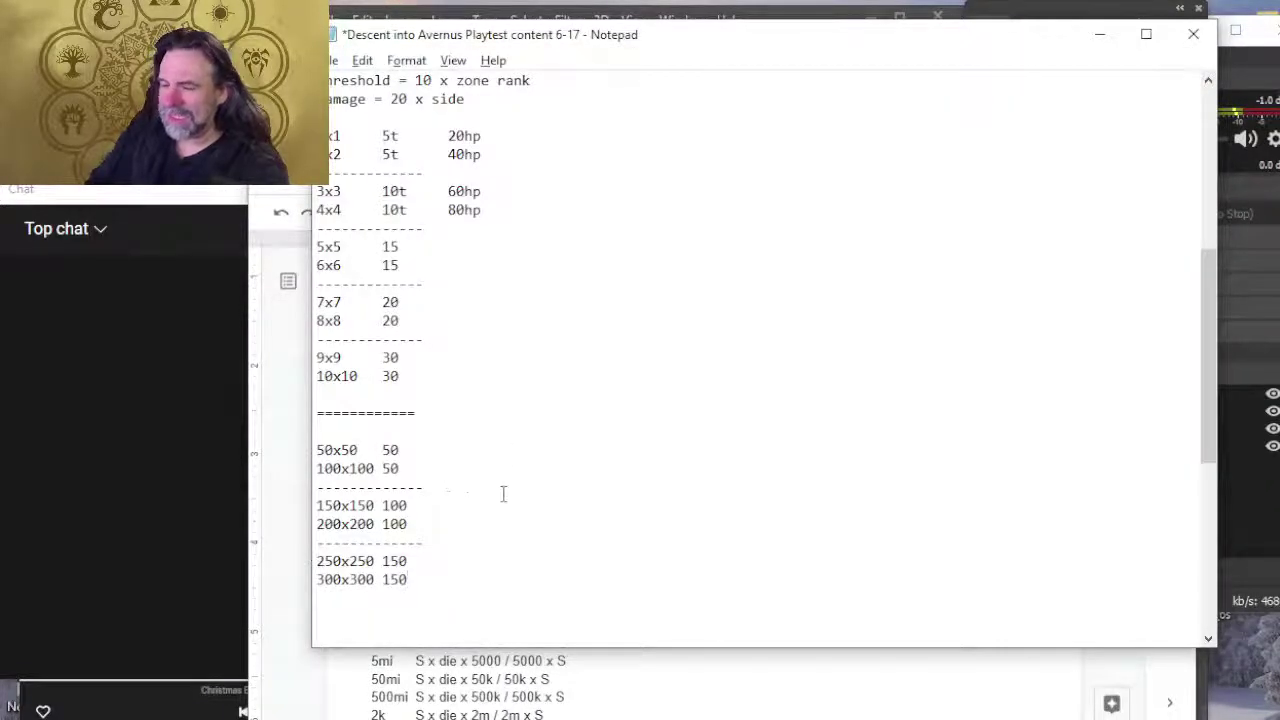
left_click(674, 706)
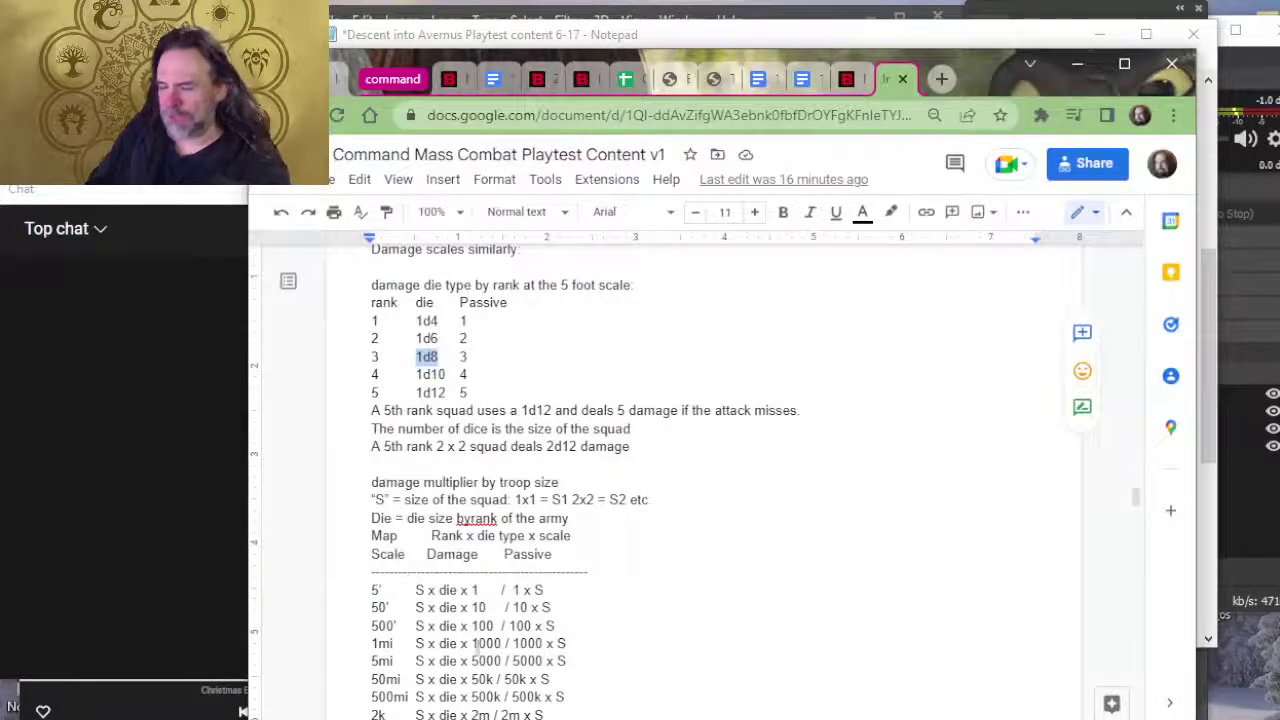
key("alt+Tab")
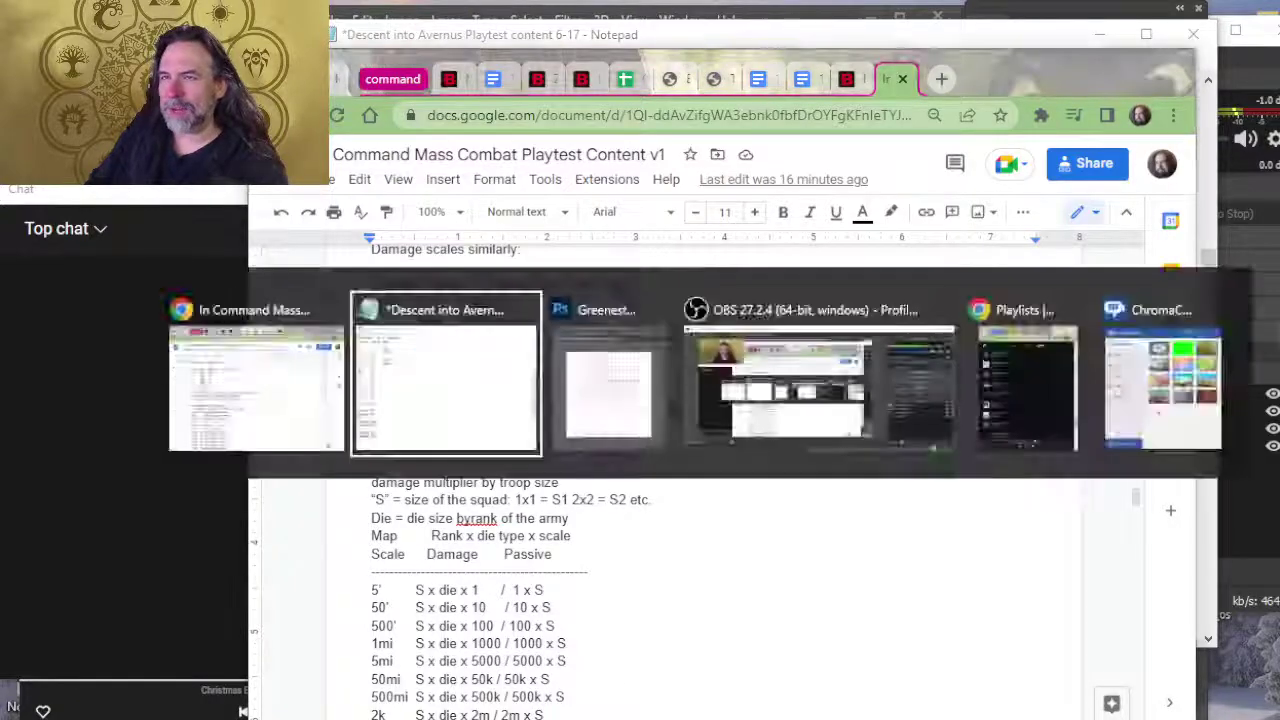
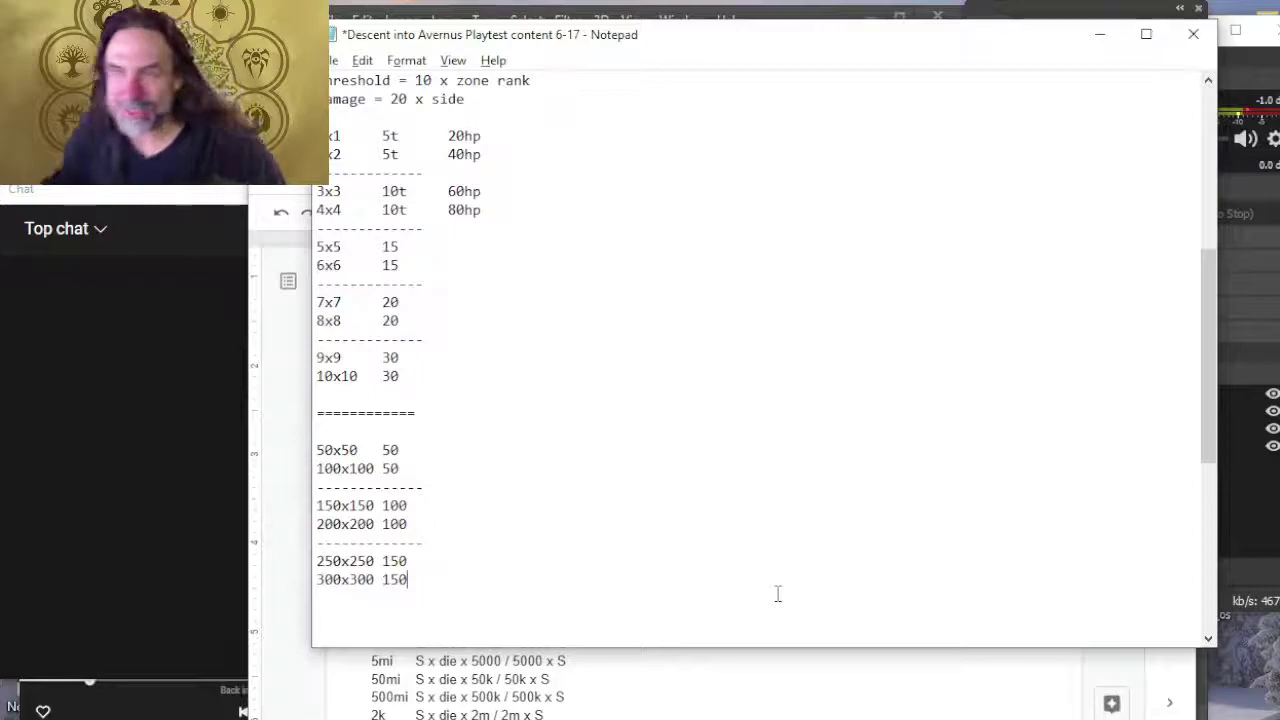
Step: In Google Docs, end the NPC rank footnote after 'attack' under the siege damage table with a period
key("alt+Tab")
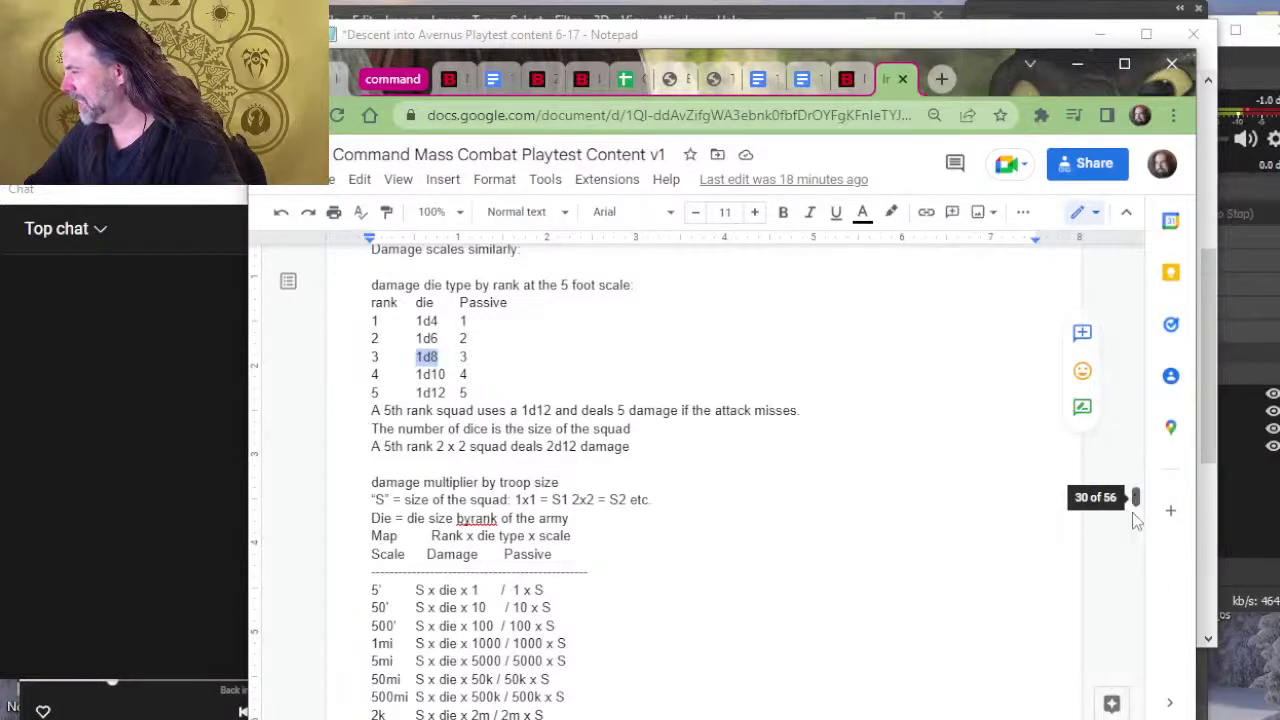
left_click_drag(1132, 512, 990, 675)
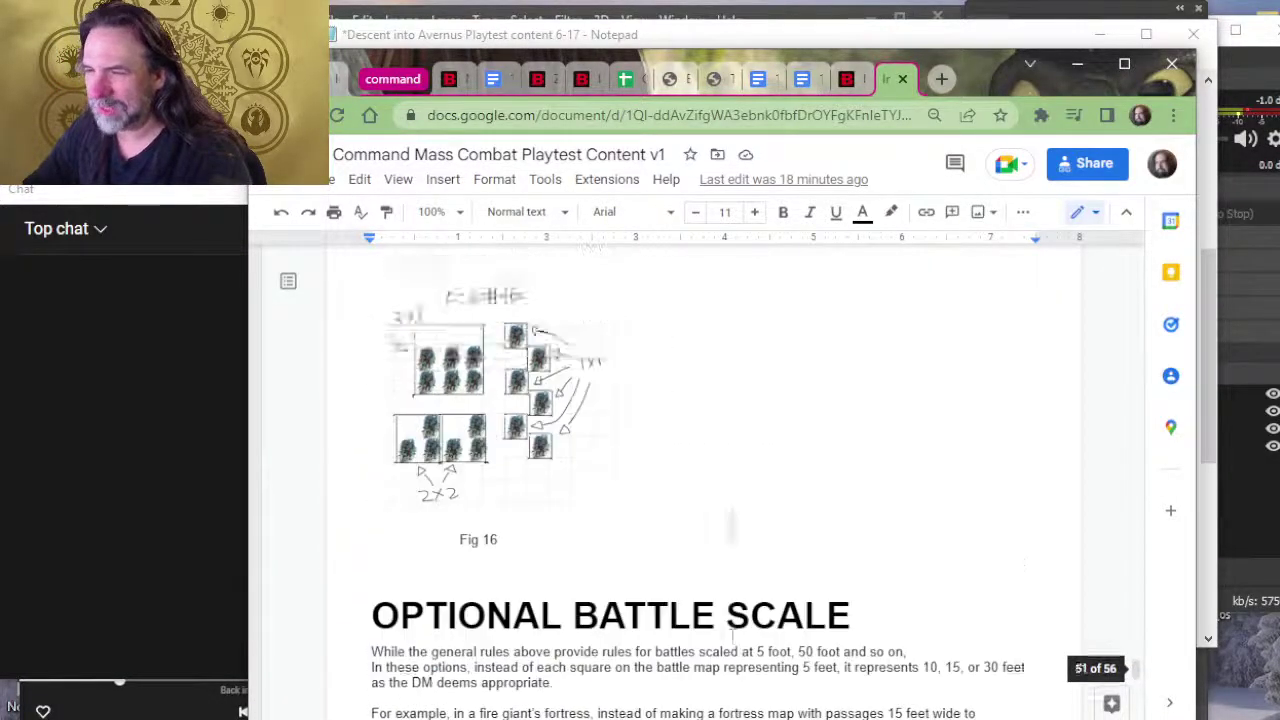
scroll(751, 534, "down", 5)
scroll(761, 545, "down", 15)
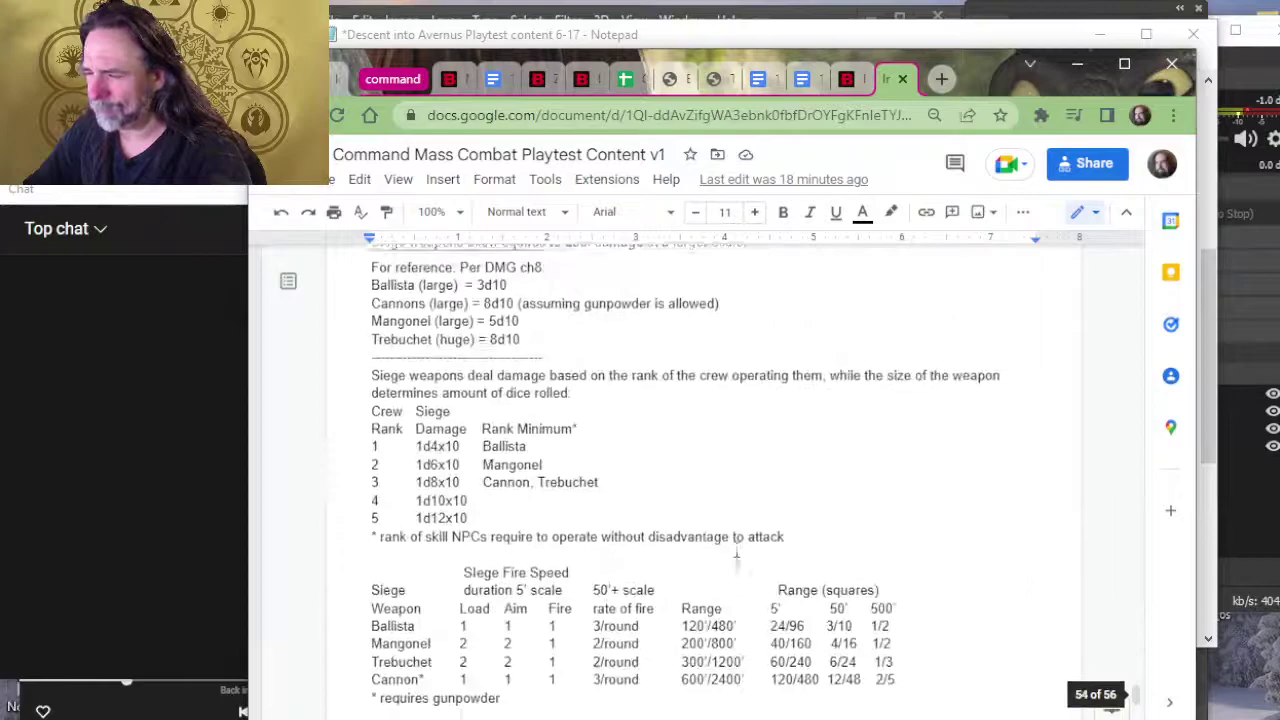
scroll(700, 535, "up", 8)
type(".")
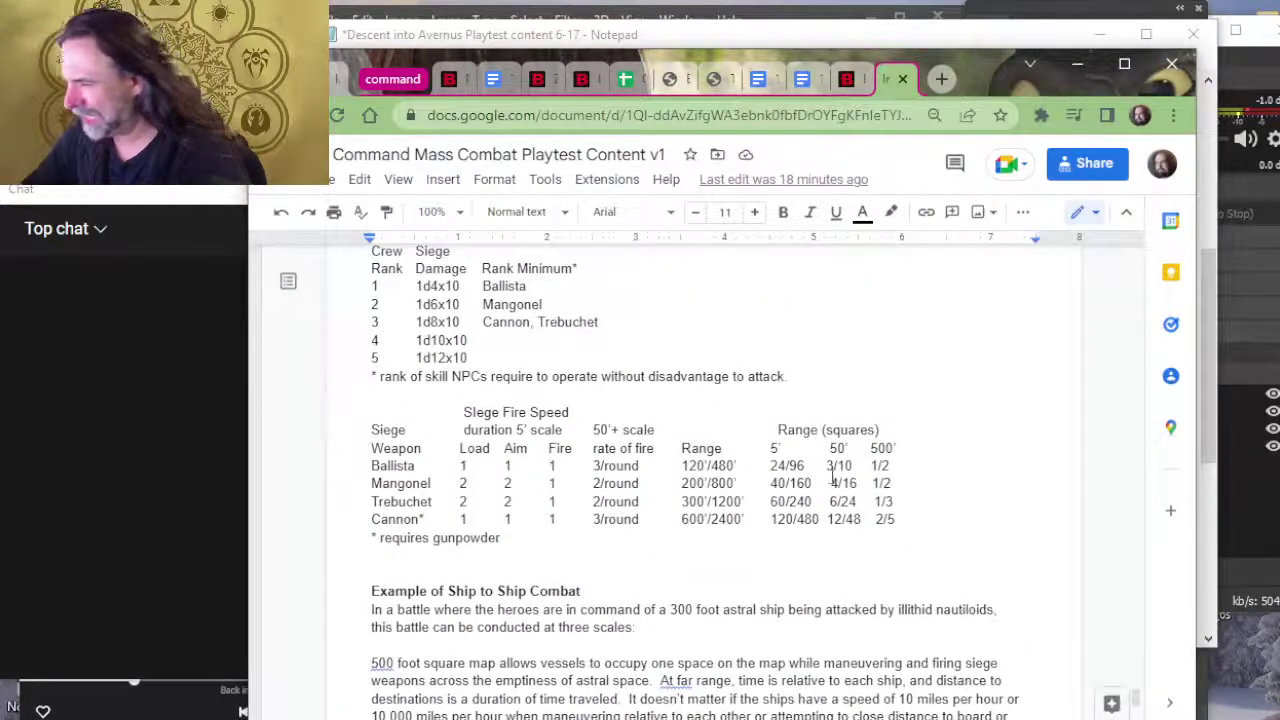
scroll(557, 383, "up", 2)
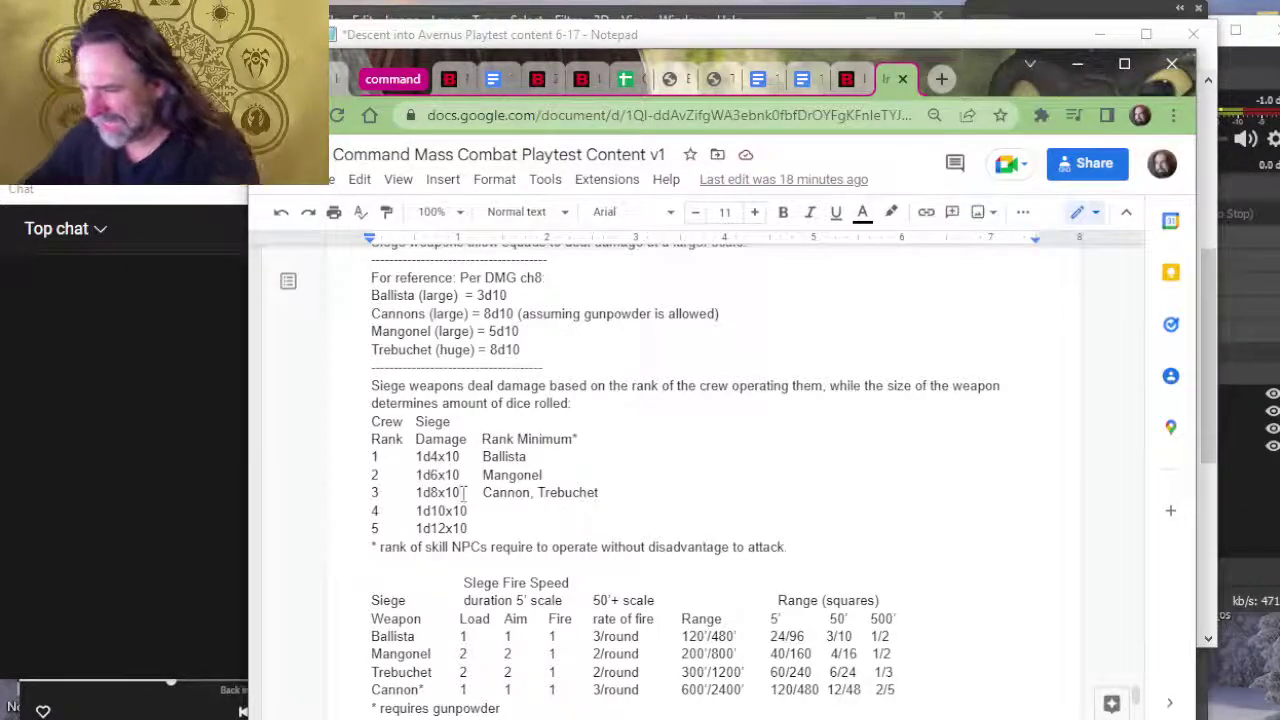
key("alt+Tab")
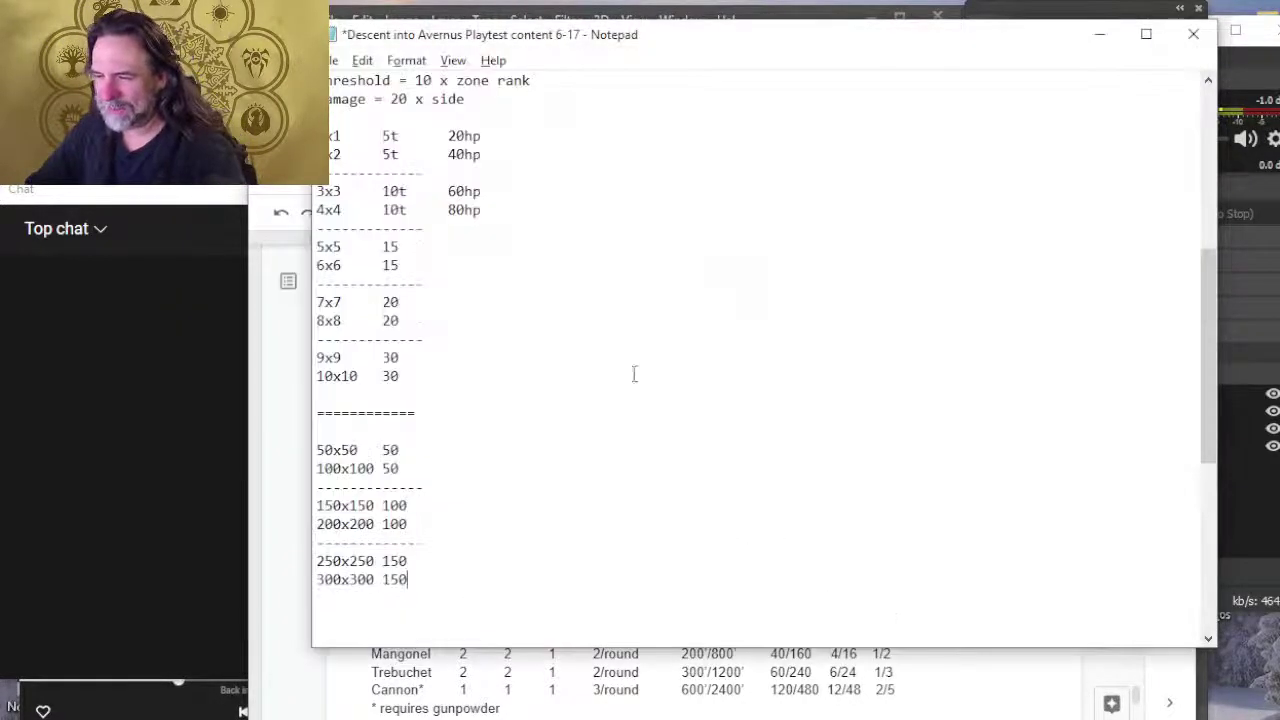
left_click(445, 562)
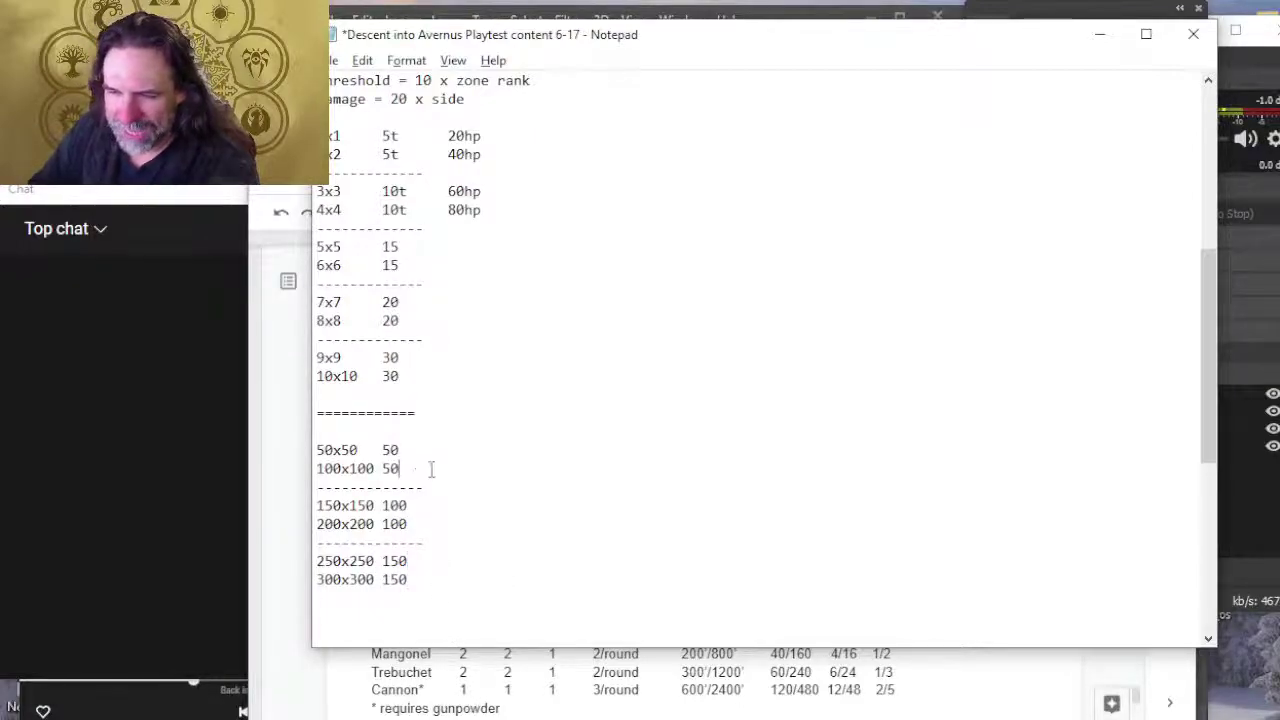
left_click(401, 446)
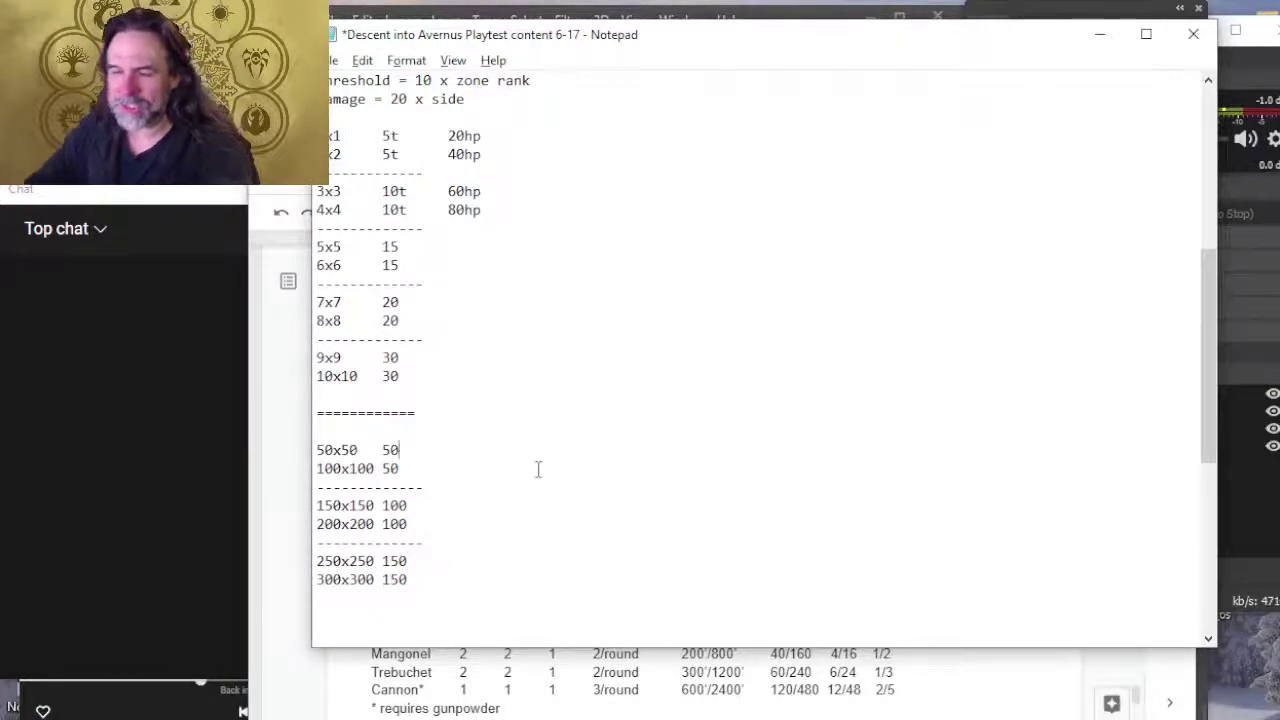
left_click(420, 522)
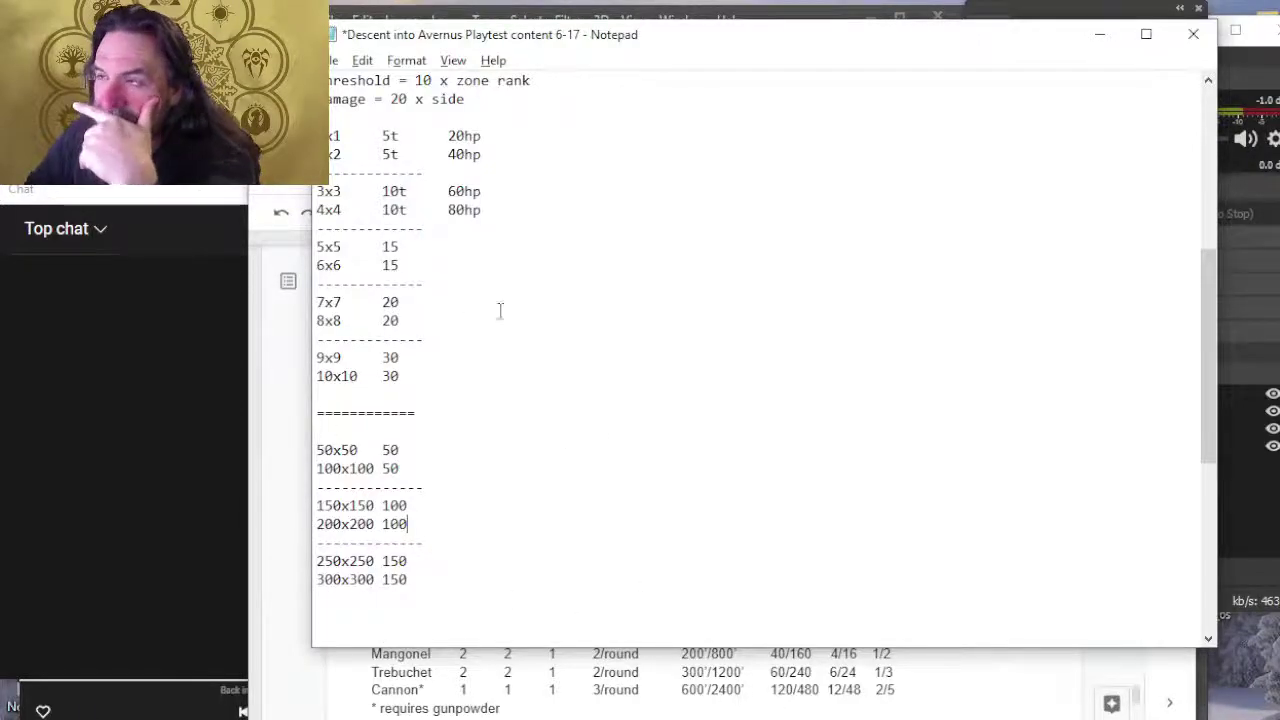
Step: Replace 30 with 25 on both the 9x9 and 10x10 rows
scroll(539, 330, "up", 2)
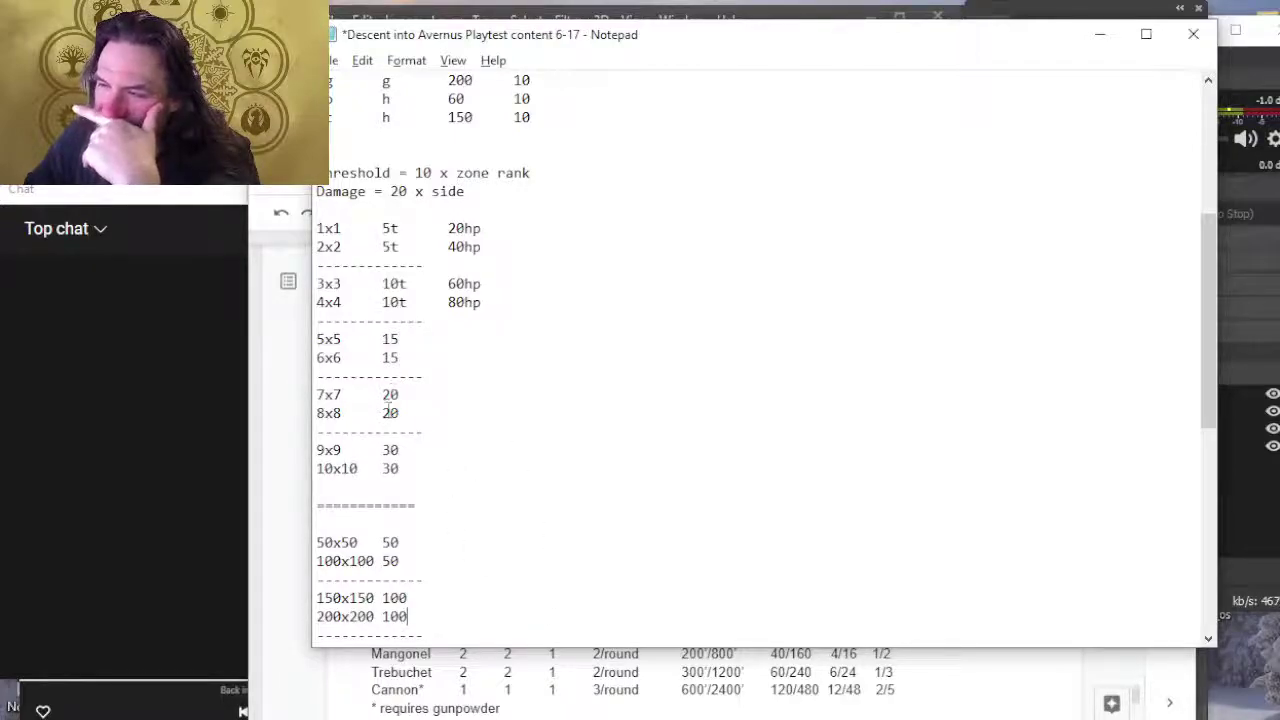
double_click(397, 450)
key("BackSpace")
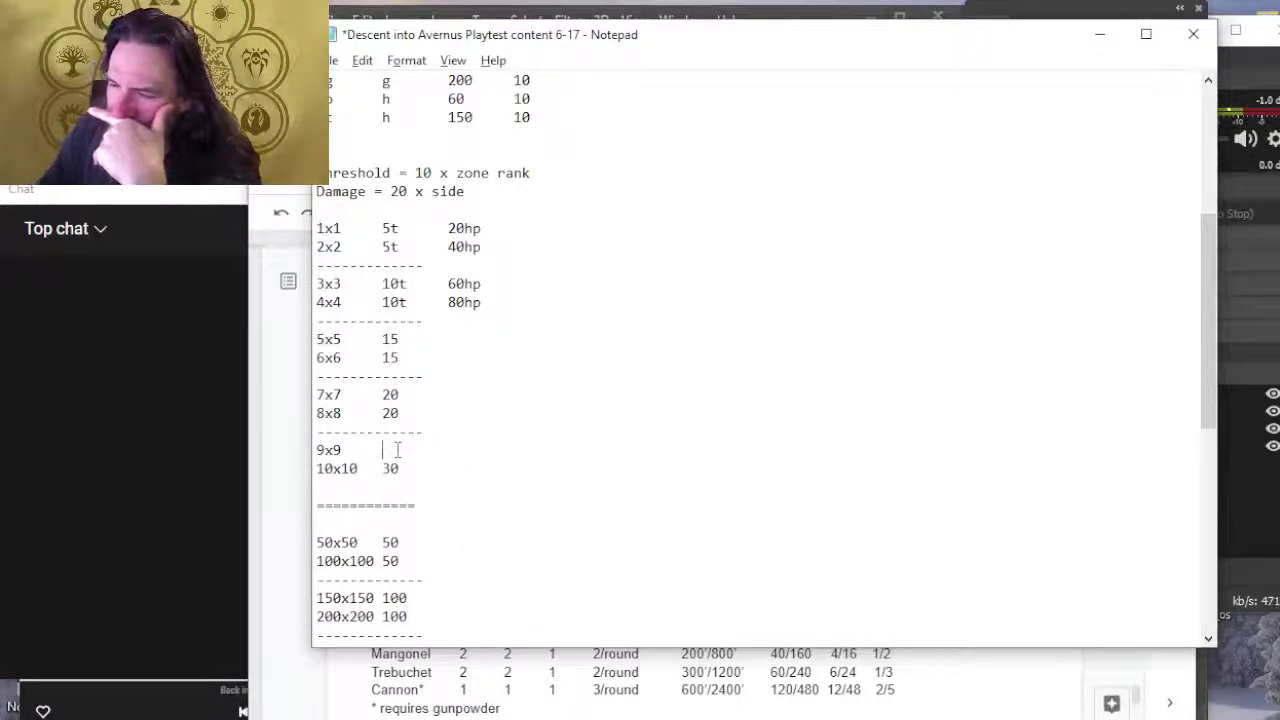
type("25")
key("Down")
key("BackSpace")
key("BackSpace")
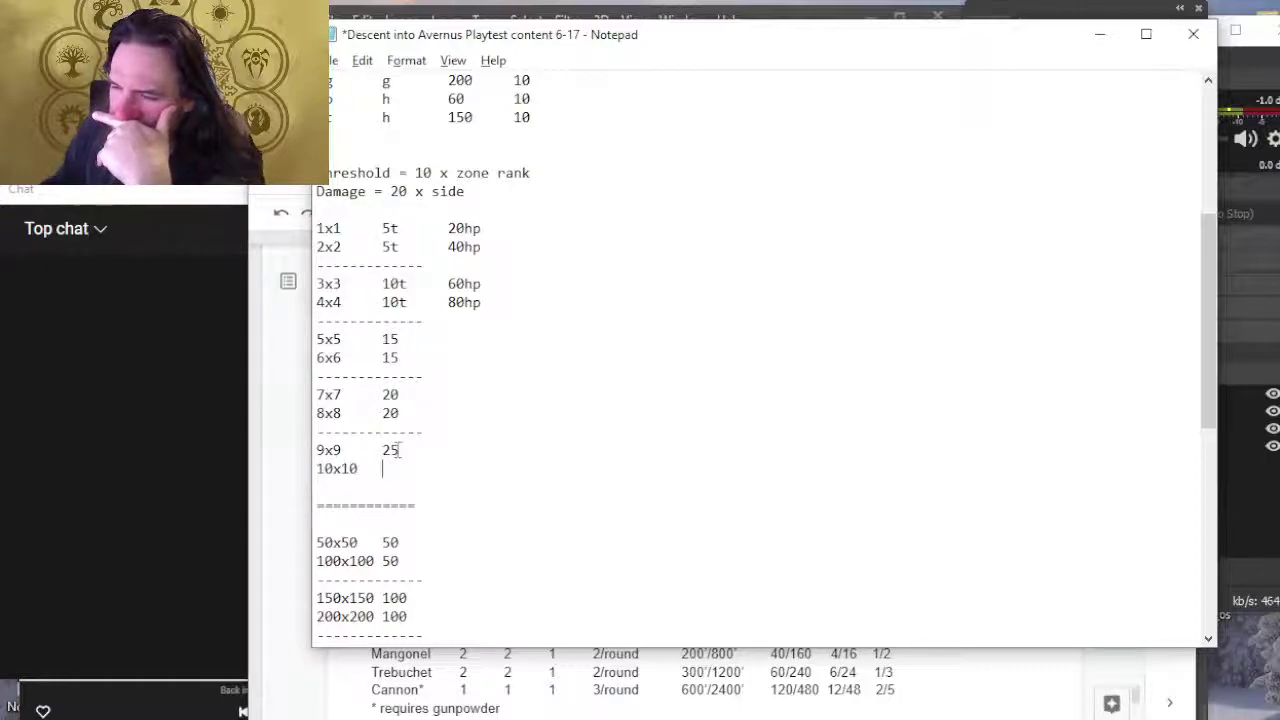
type("25")
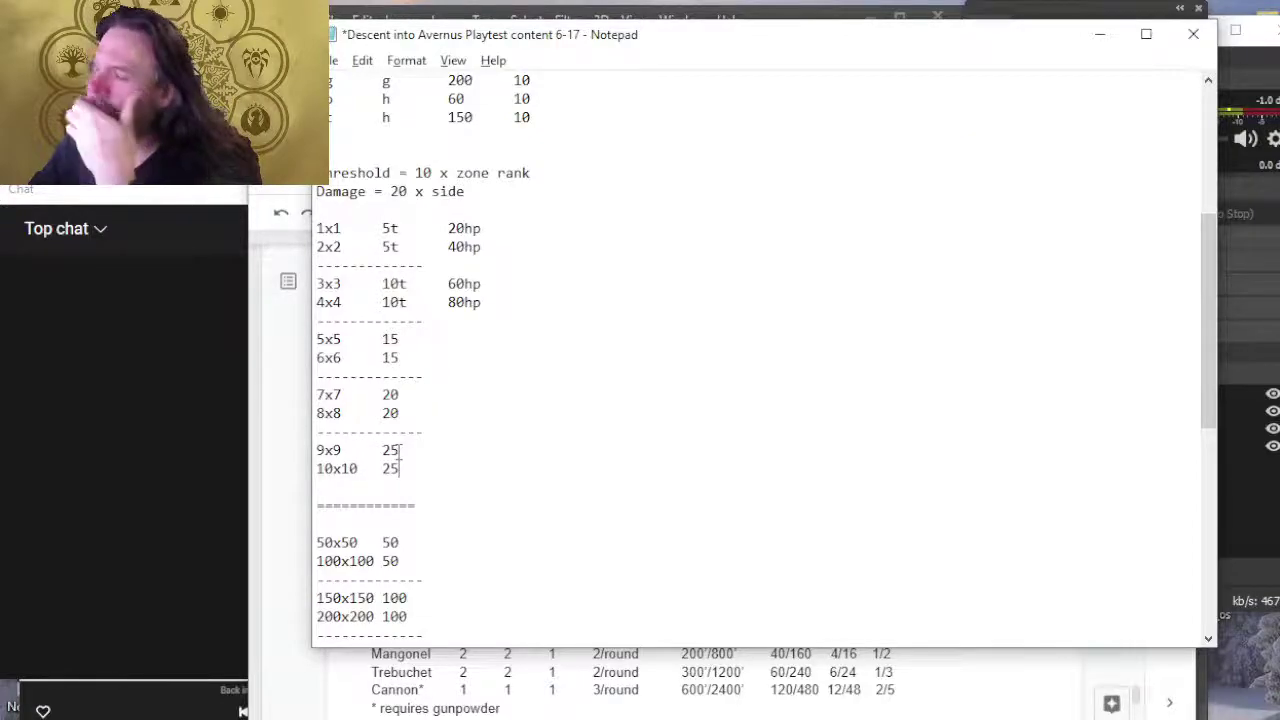
double_click(340, 469)
left_click(360, 472)
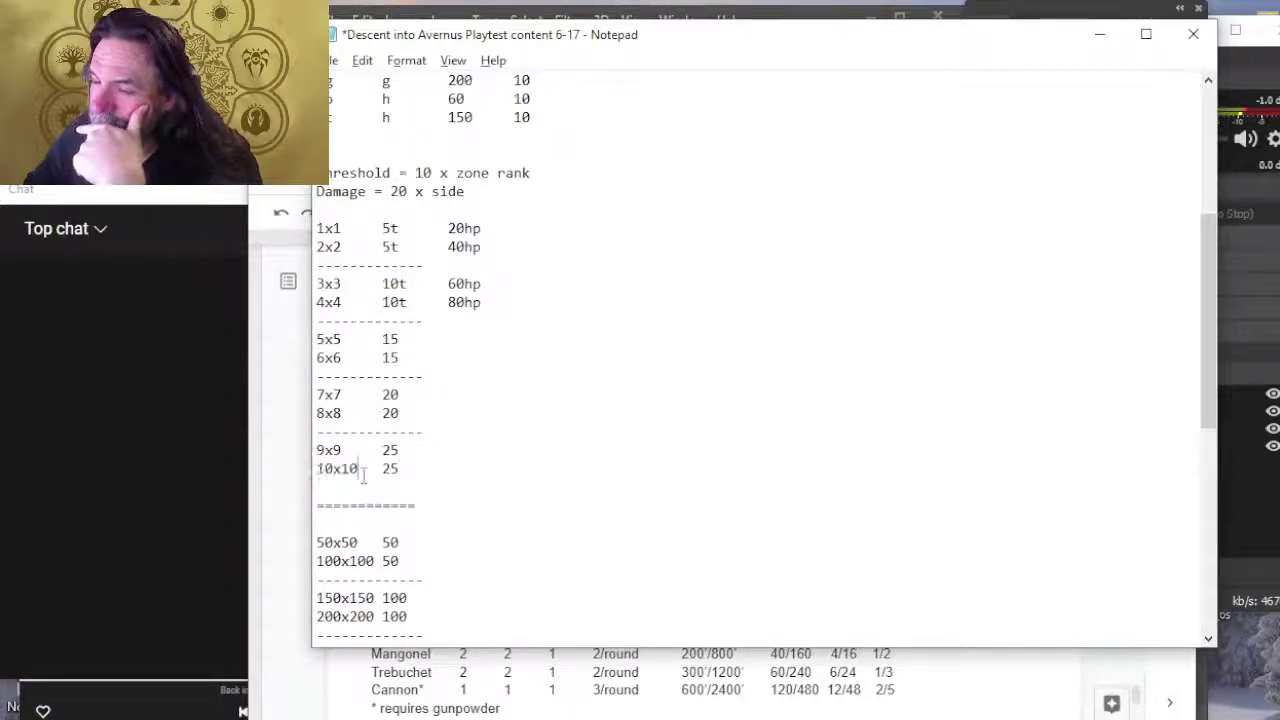
left_click_drag(360, 472, 317, 470)
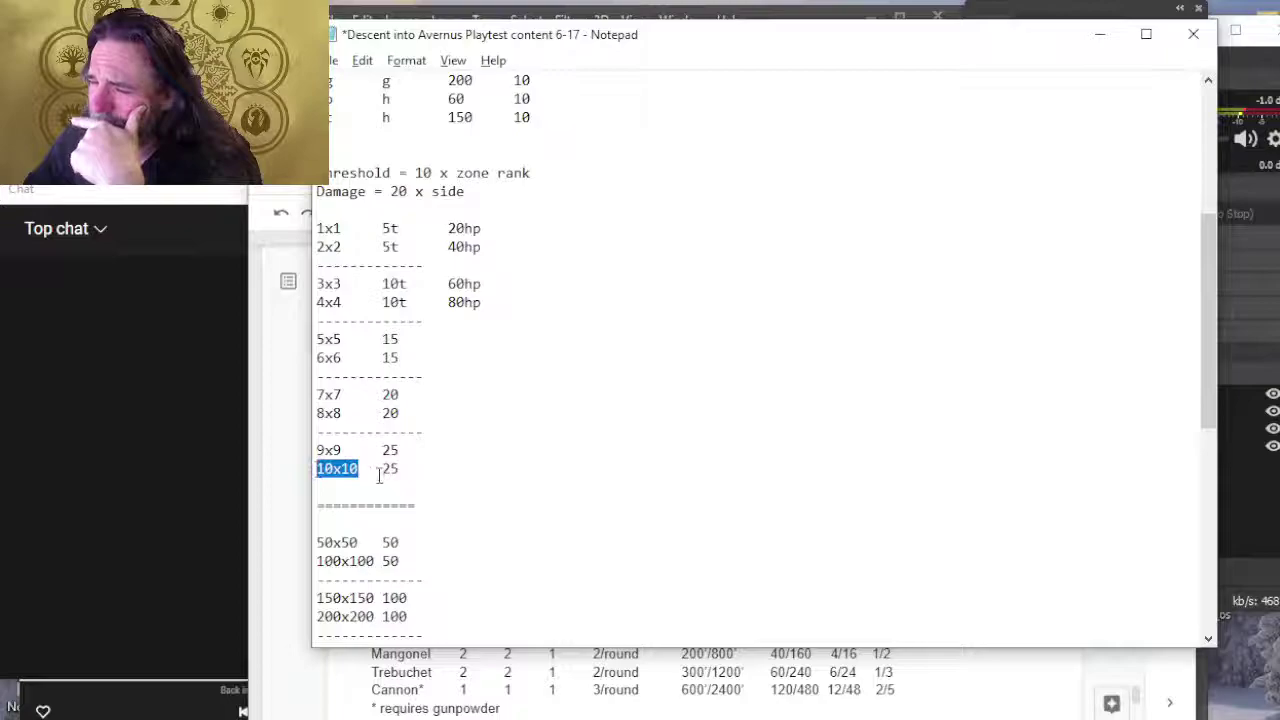
left_click(360, 542)
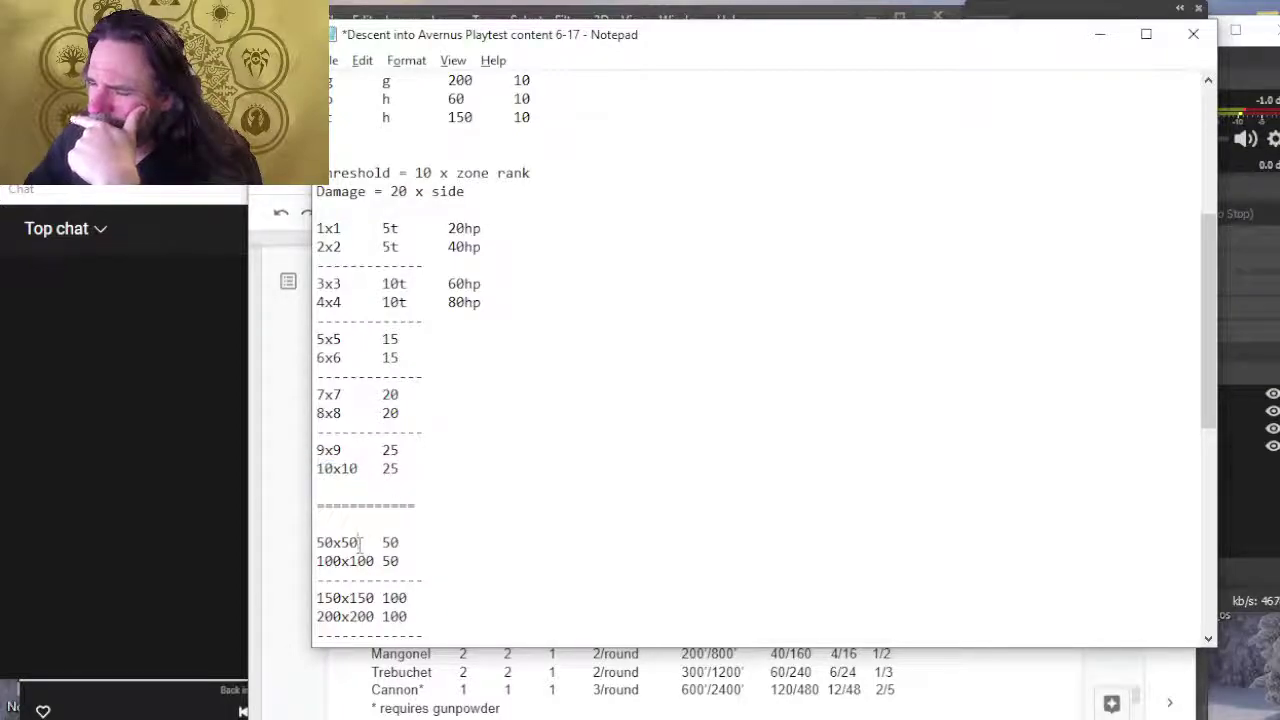
left_click_drag(360, 542, 317, 542)
left_click(369, 543)
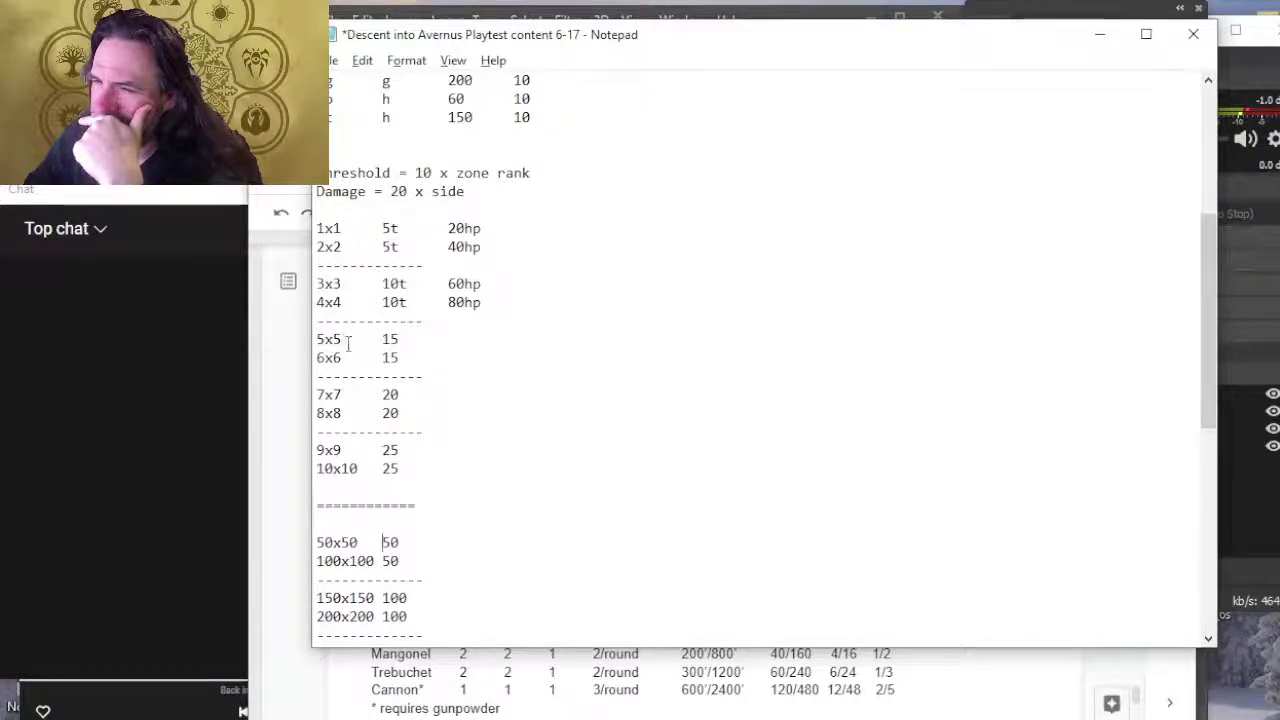
left_click_drag(362, 468, 300, 470)
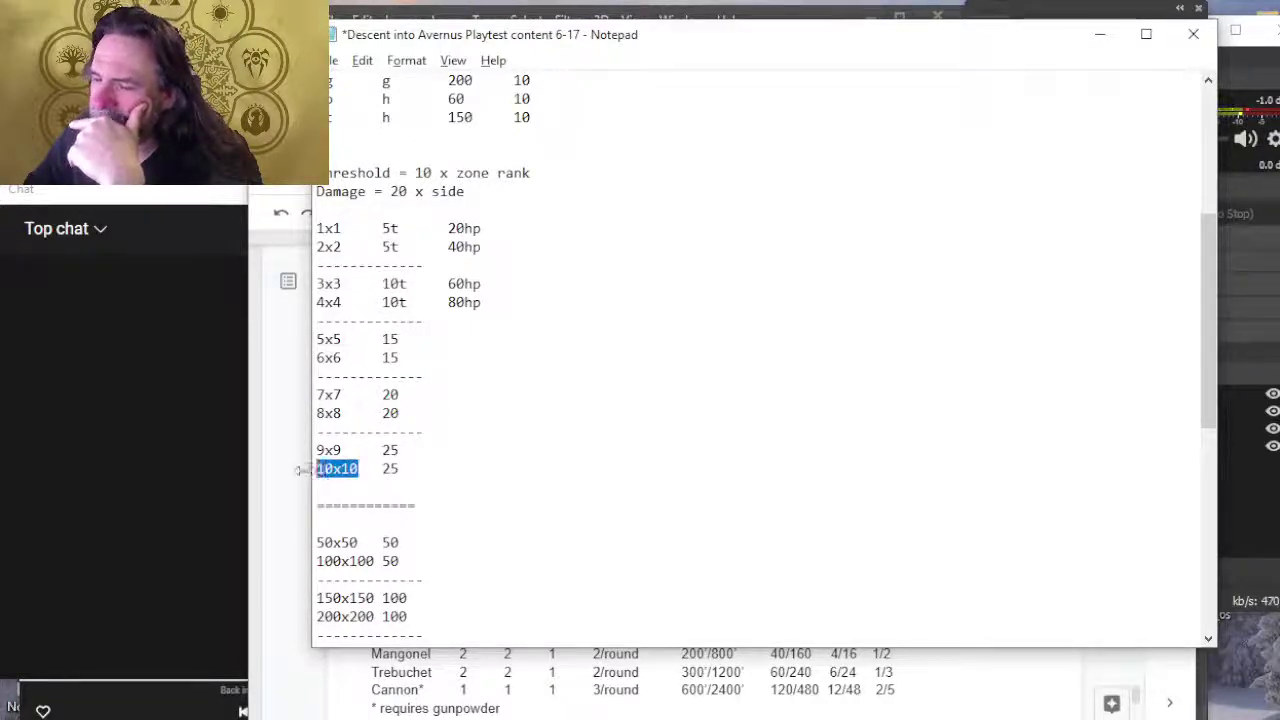
key("End")
key("shift+Home")
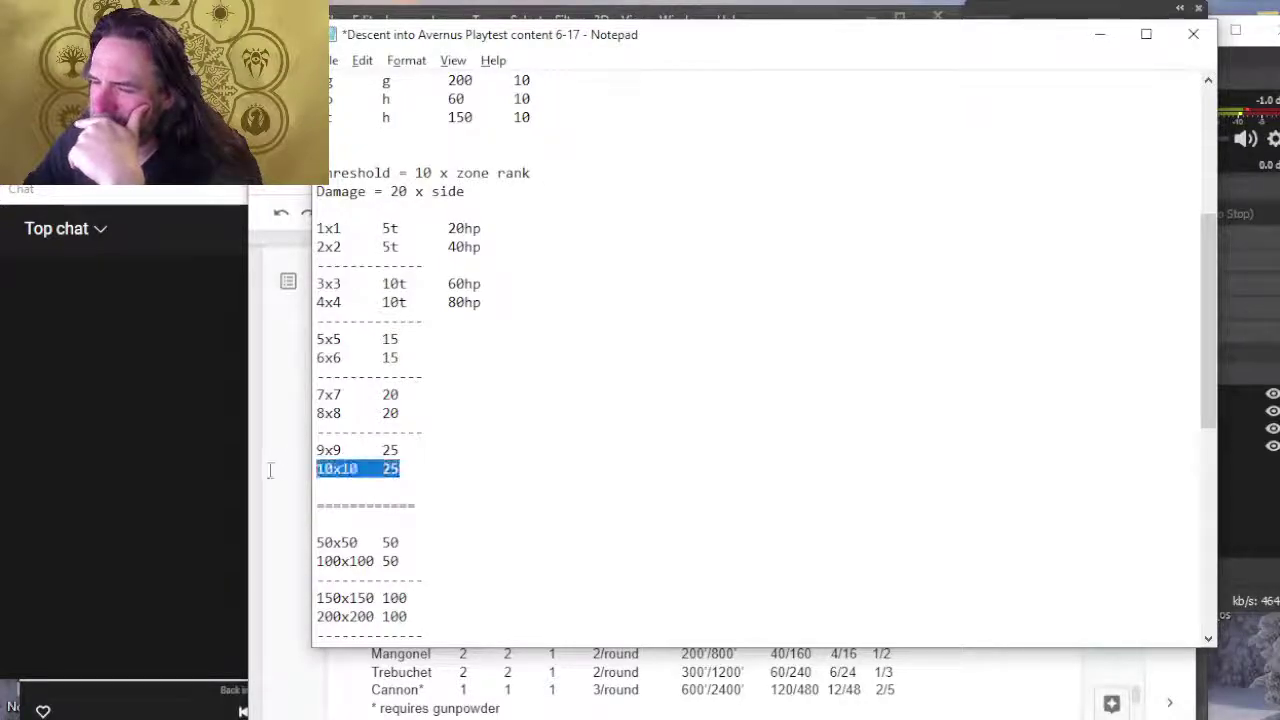
left_click_drag(420, 537, 314, 546)
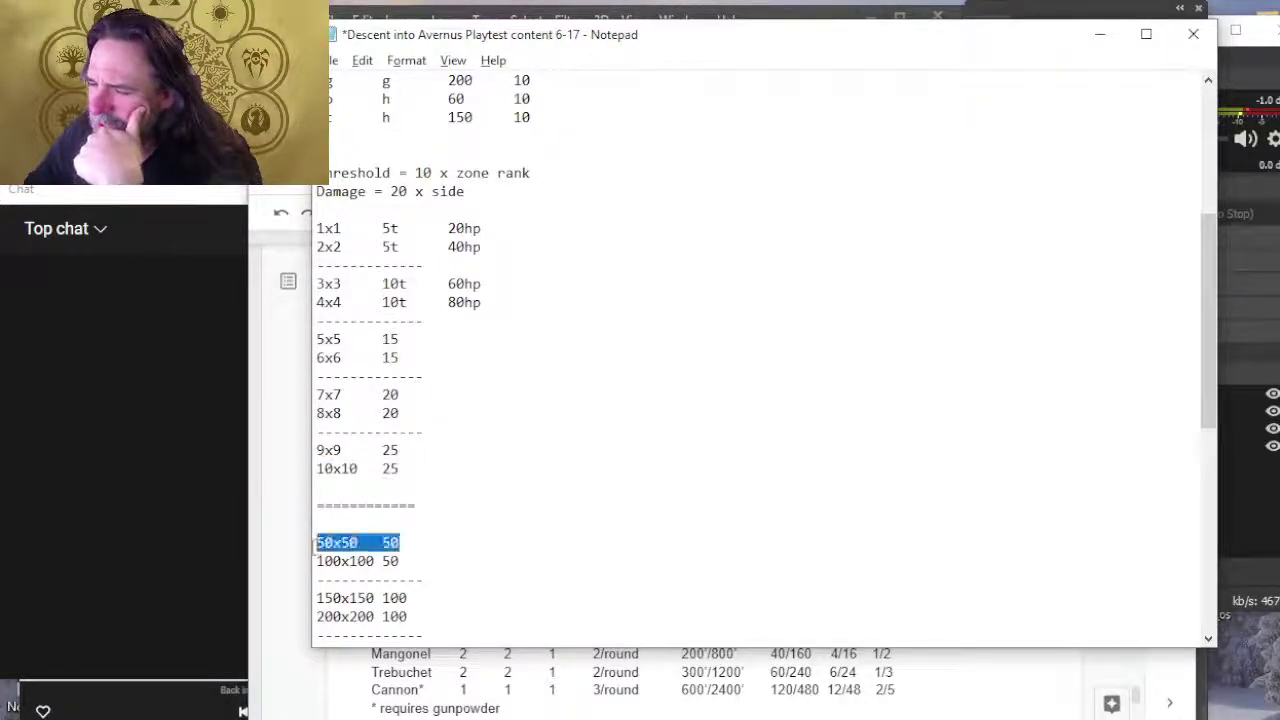
left_click_drag(400, 470, 386, 472)
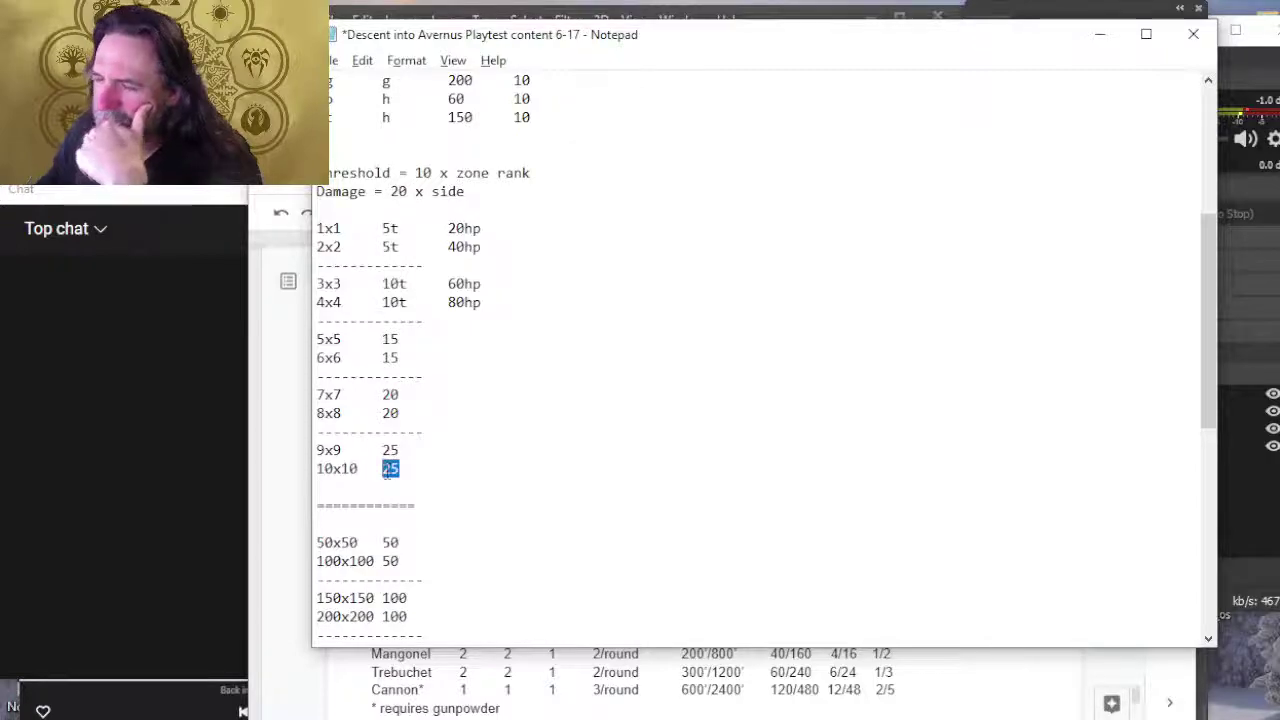
type("50")
key("Up")
key("BackSpace")
key("BackSpace")
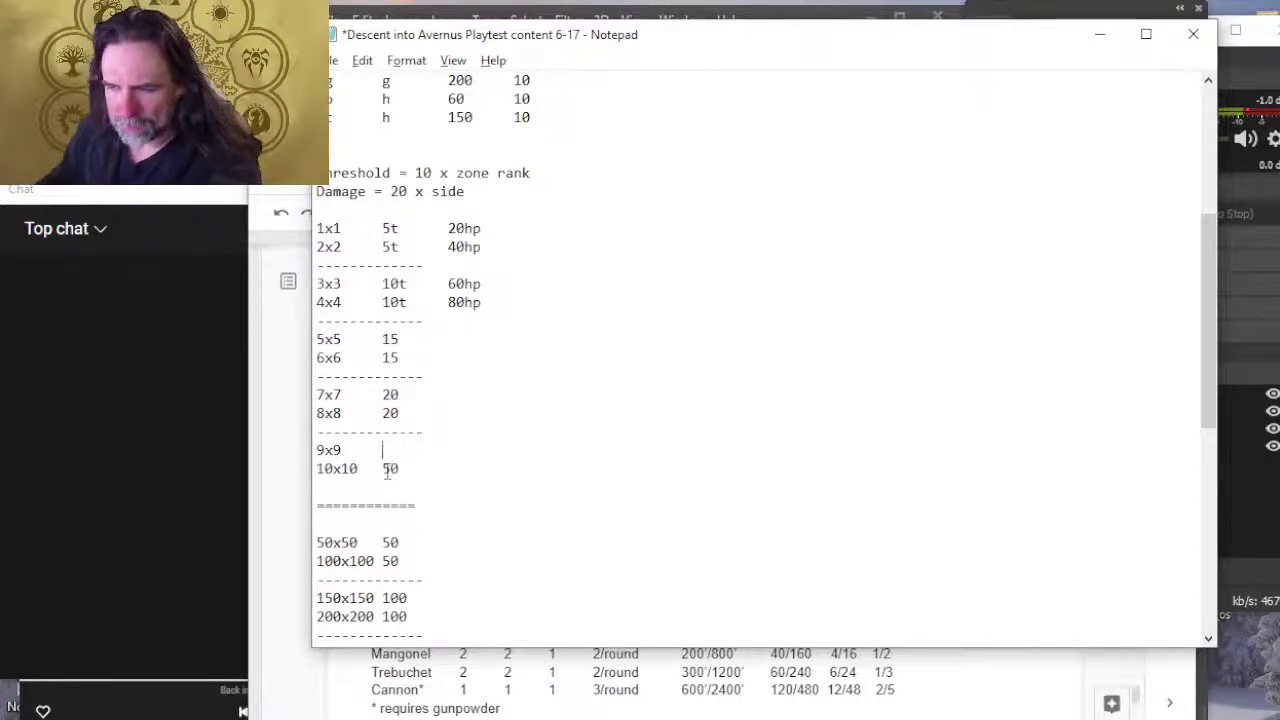
type("50")
key("Up")
key("BackSpace")
key("BackSpace")
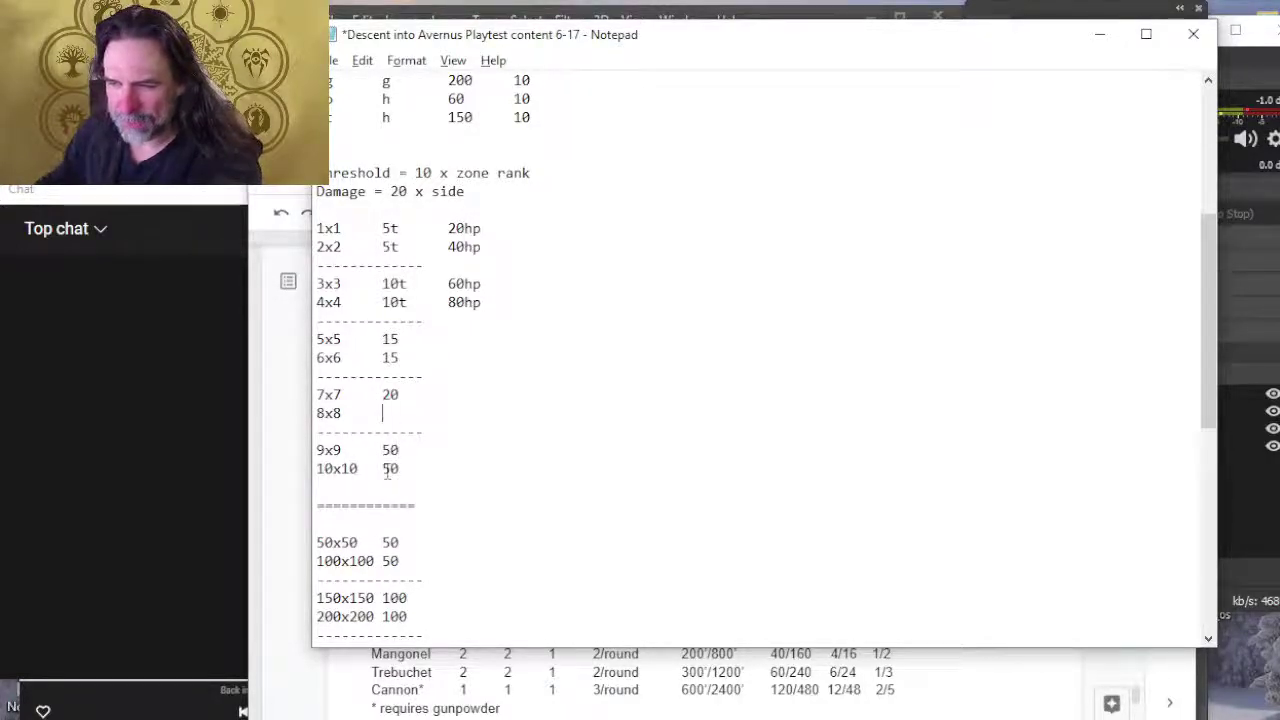
type("40")
key("Up")
key("BackSpace")
key("BackSpace")
type("1")
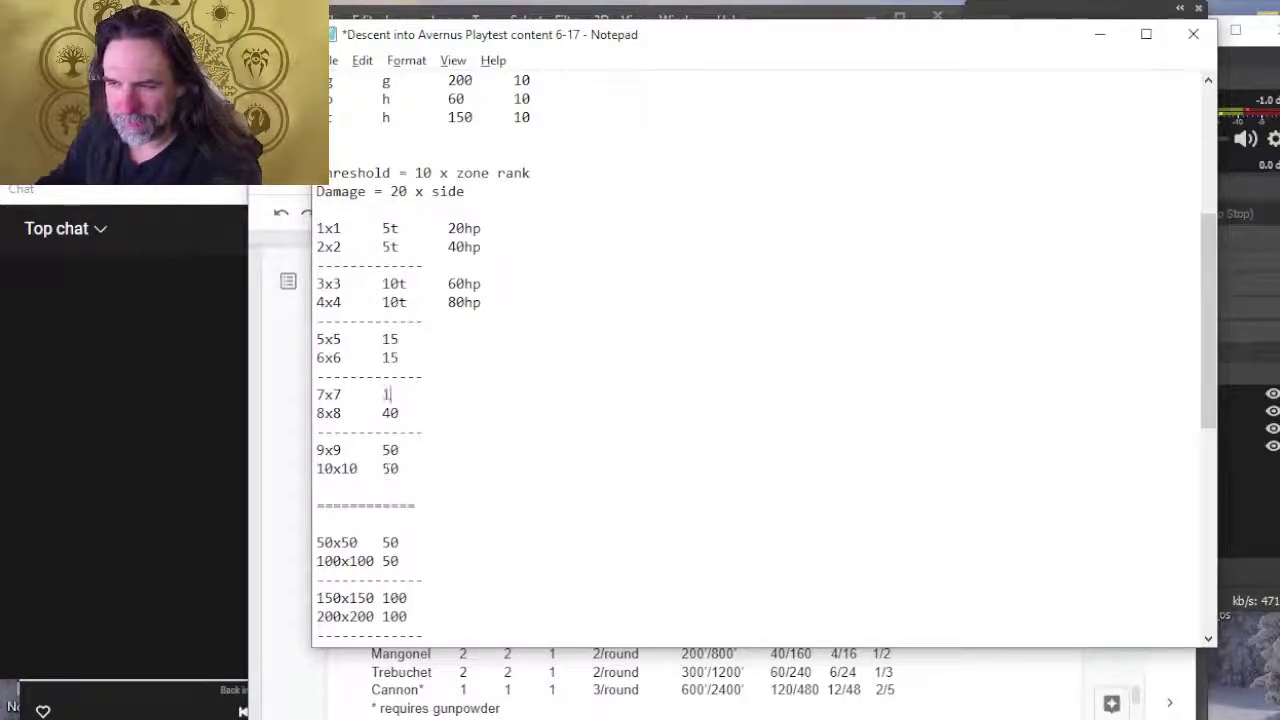
key("BackSpace")
type("40")
key("Up")
key("BackSpace")
key("BackSpace")
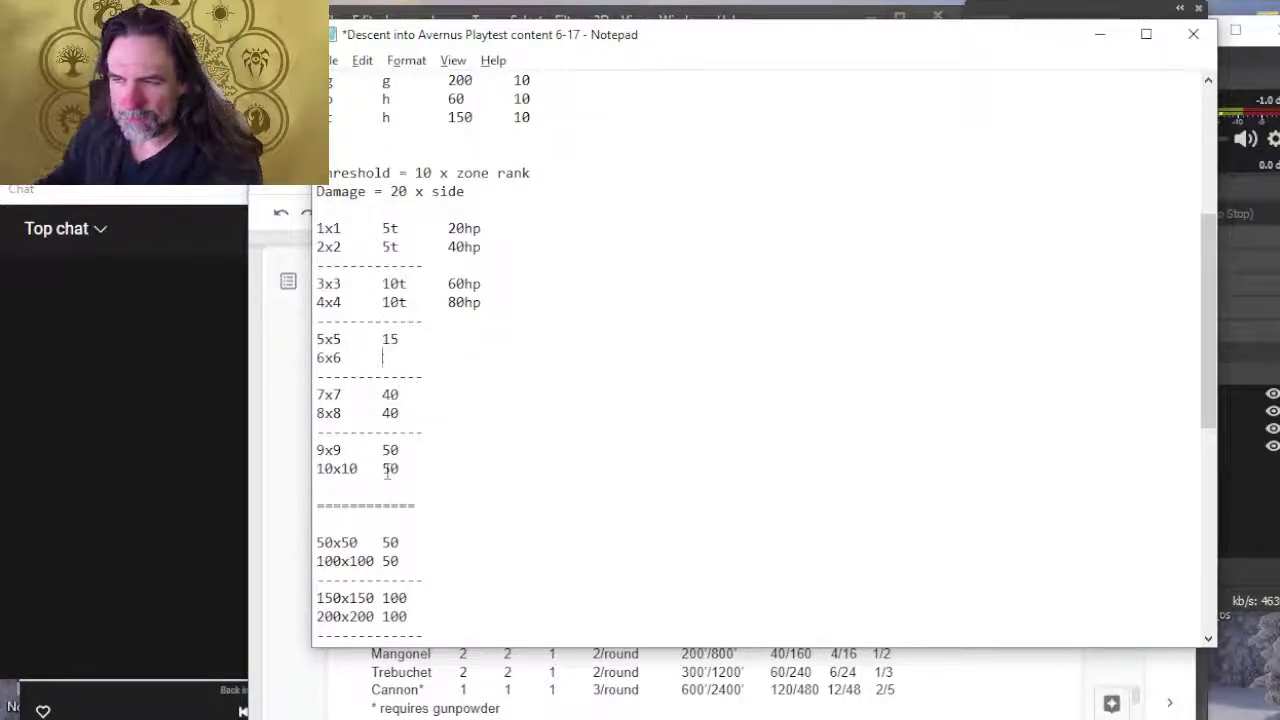
type("30")
key("Up")
key("BackSpace")
key("BackSpace")
type("30")
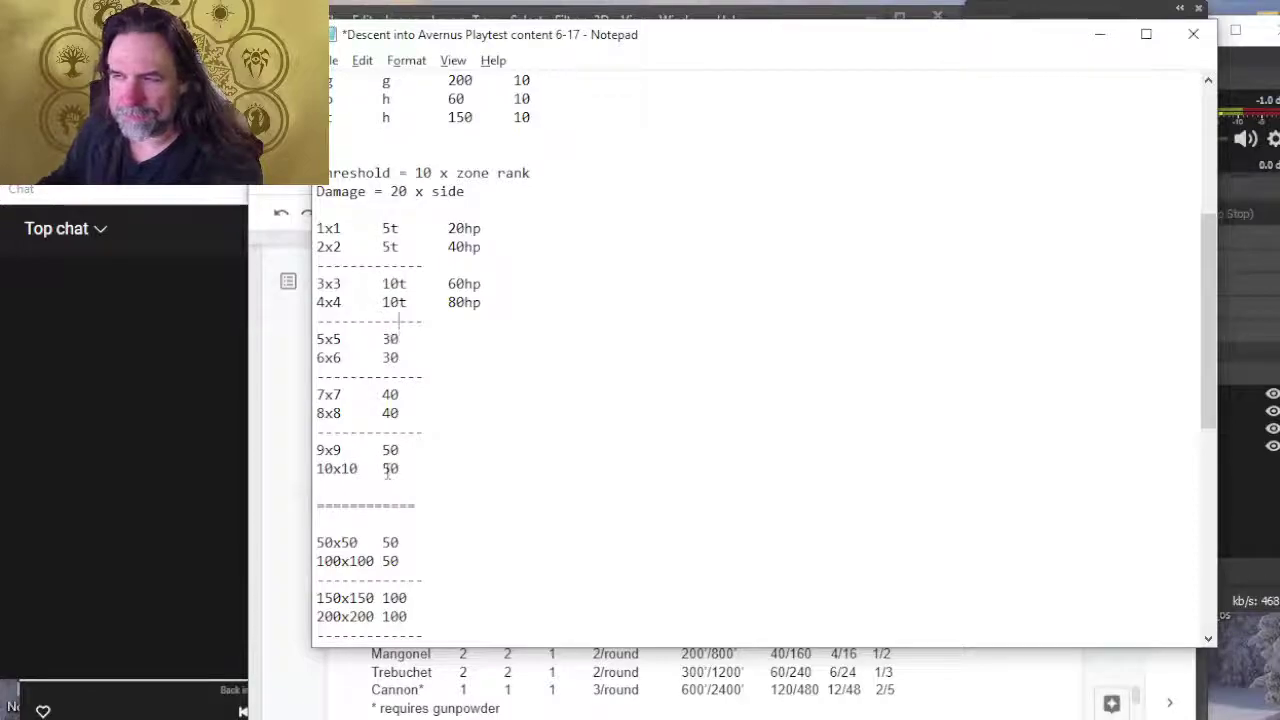
key("Up")
key("BackSpace")
key("BackSpace")
type("20")
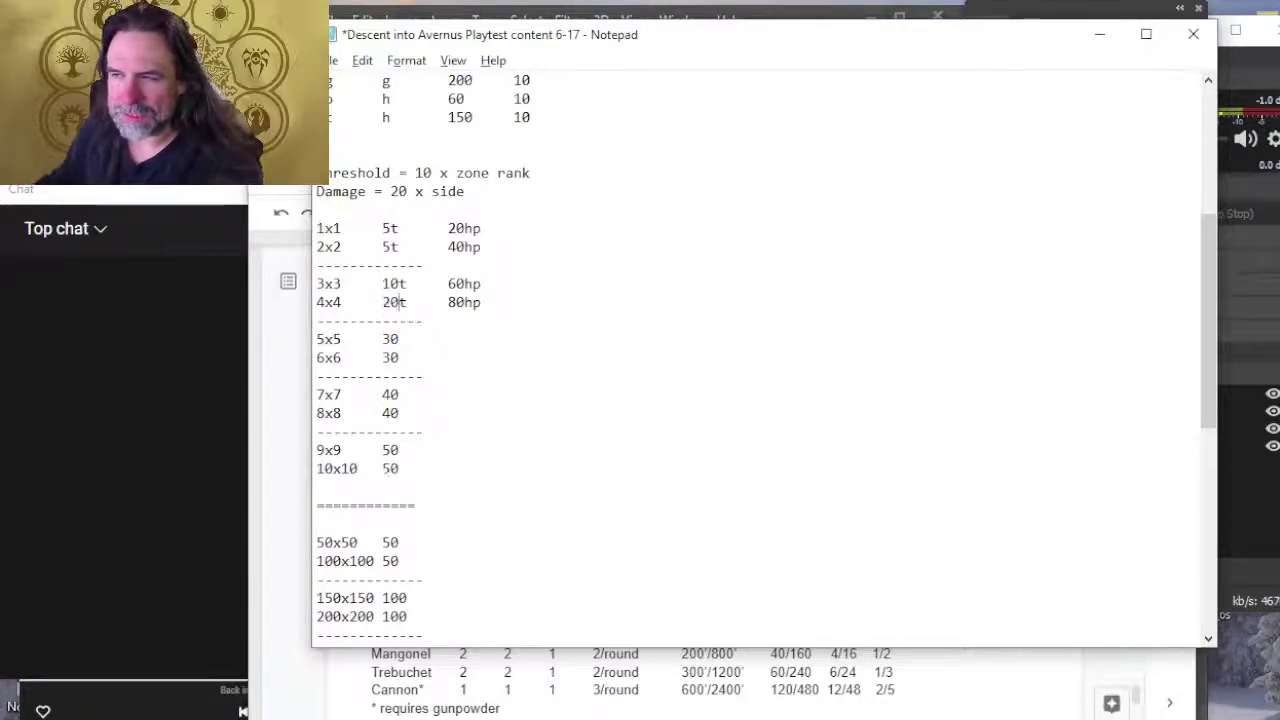
key("Up")
key("BackSpace")
key("BackSpace")
type("20")
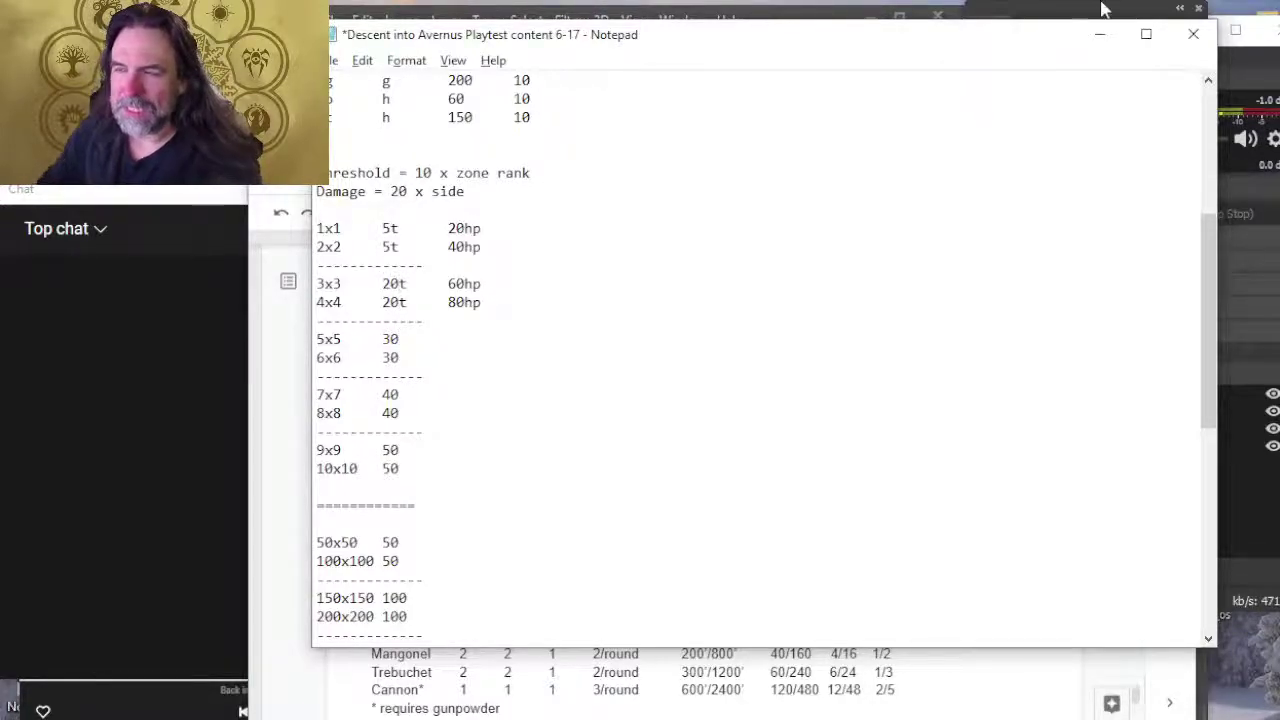
key("Delete")
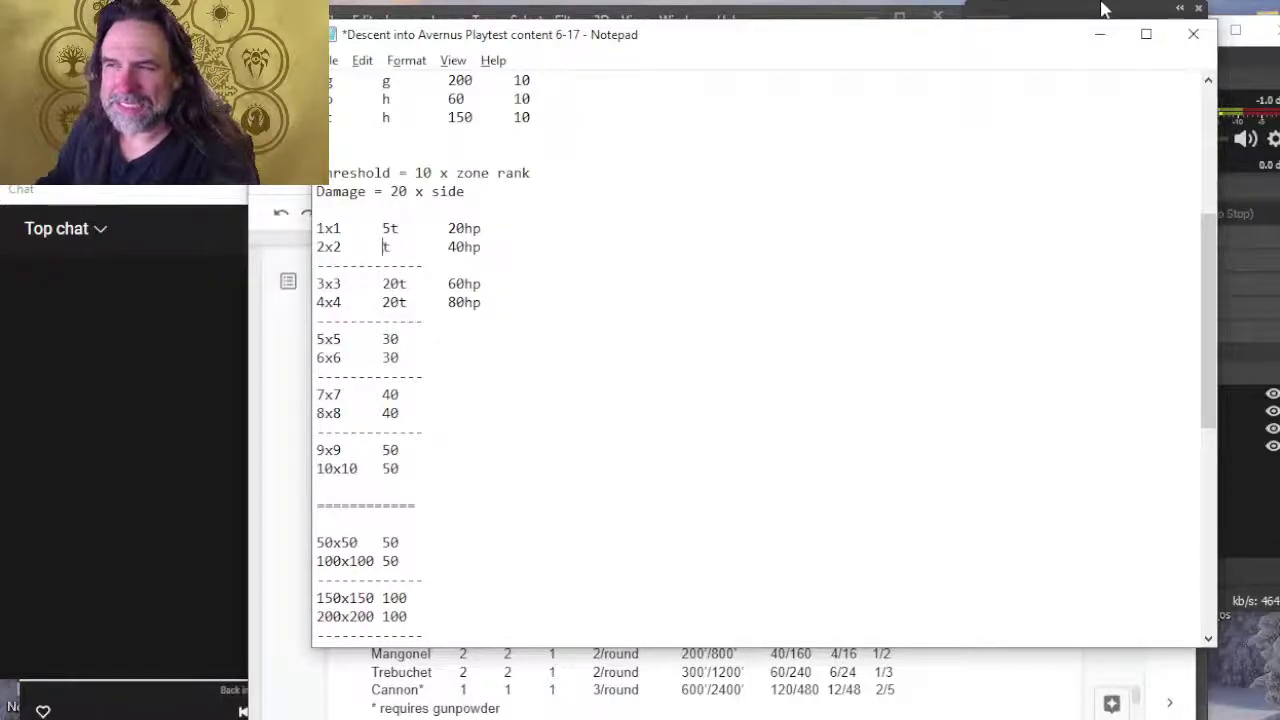
type("10")
key("BackSpace")
type("10")
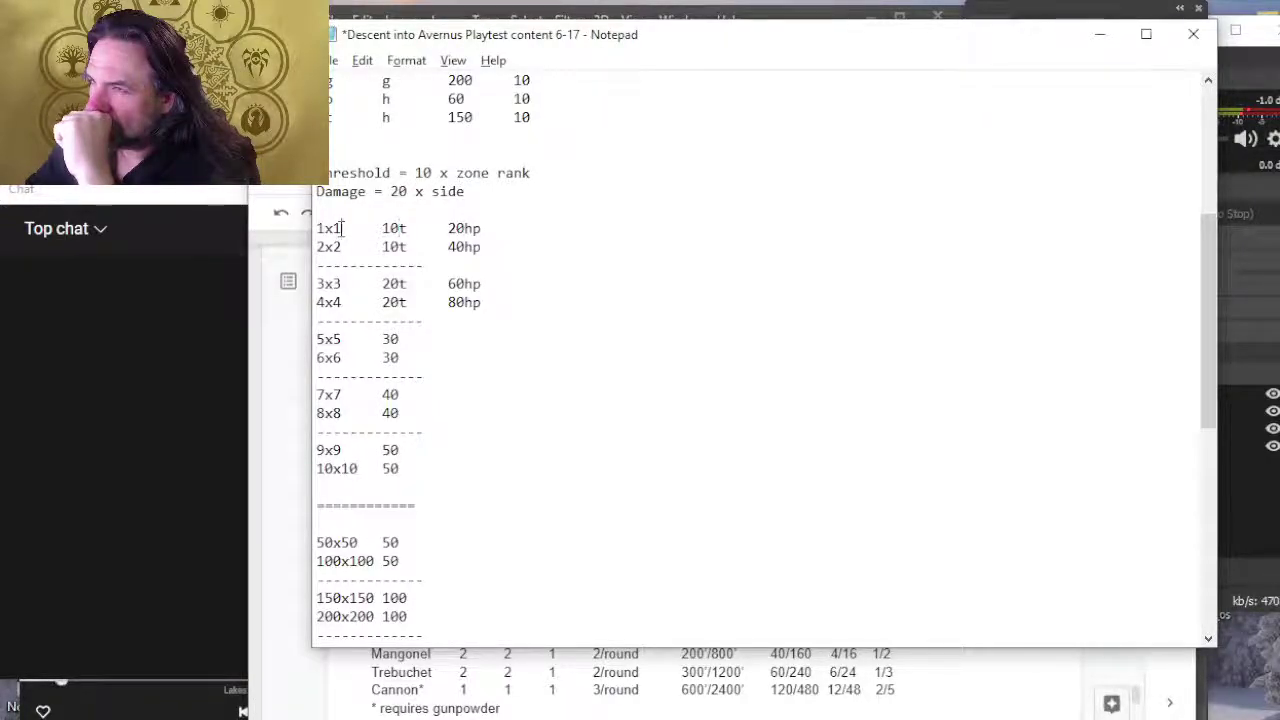
key("Right")
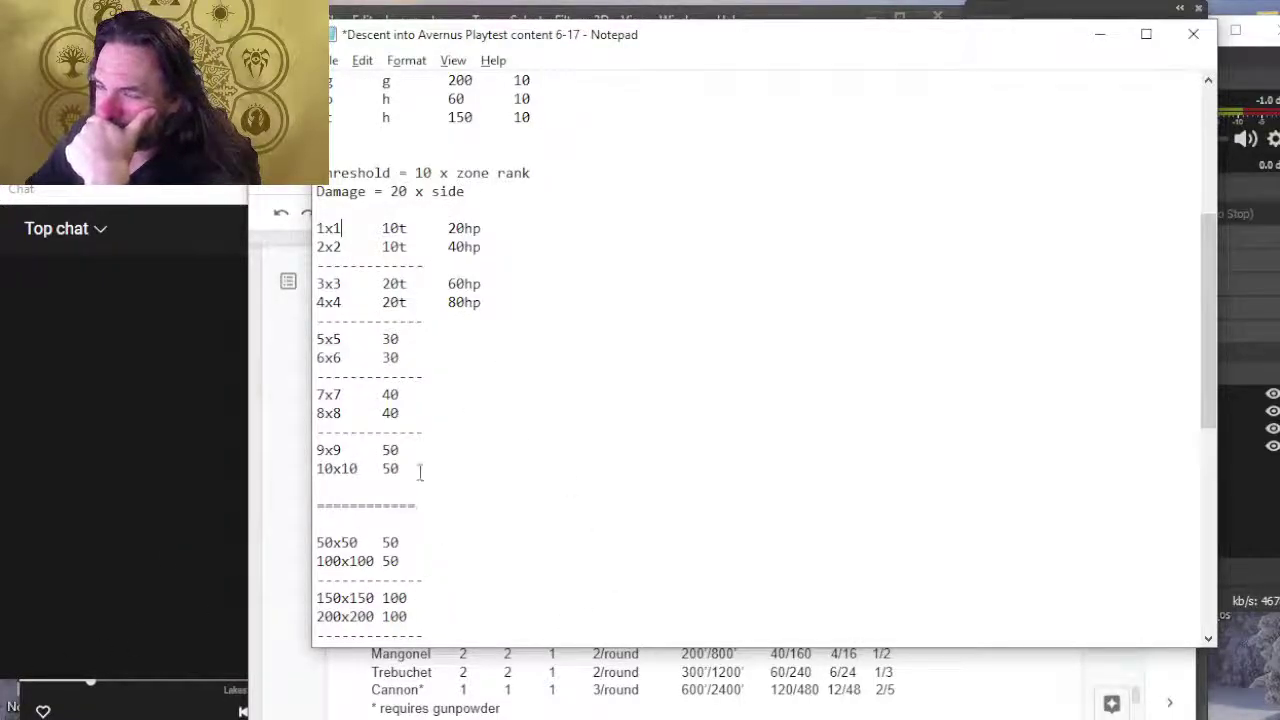
left_click_drag(420, 470, 305, 470)
left_click_drag(418, 545, 341, 543)
left_click_drag(416, 229, 296, 232)
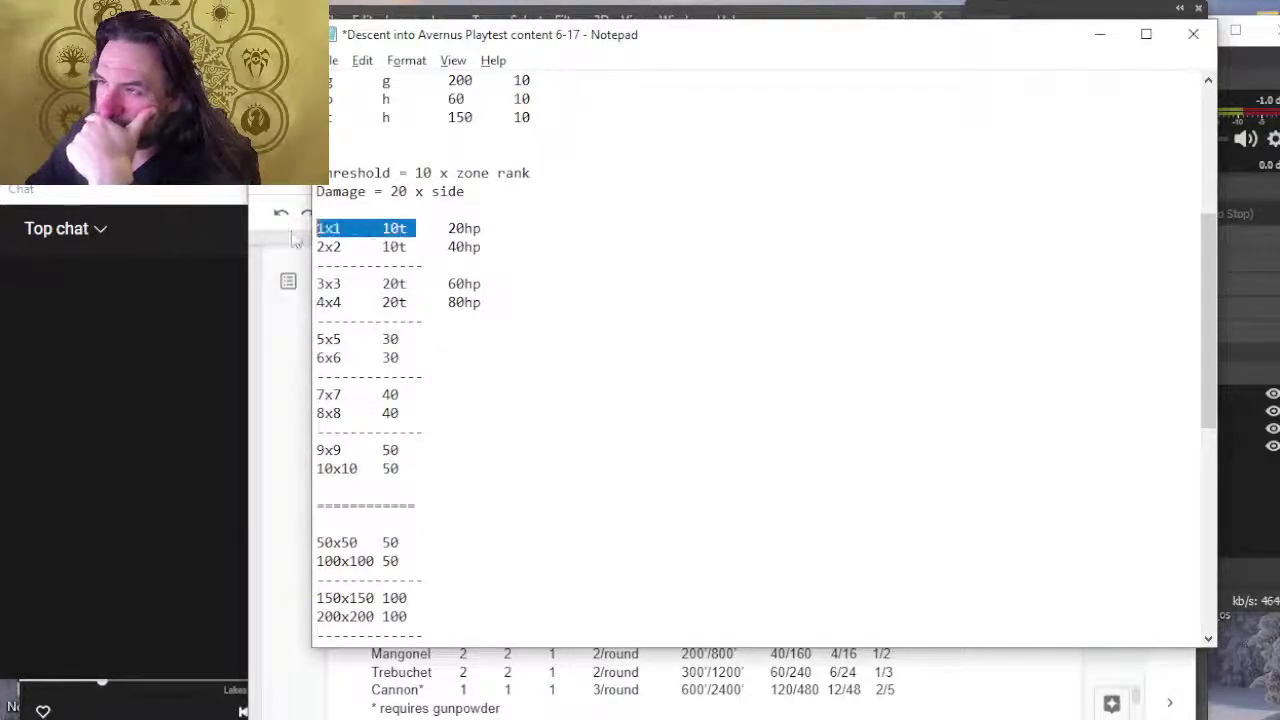
left_click(552, 270)
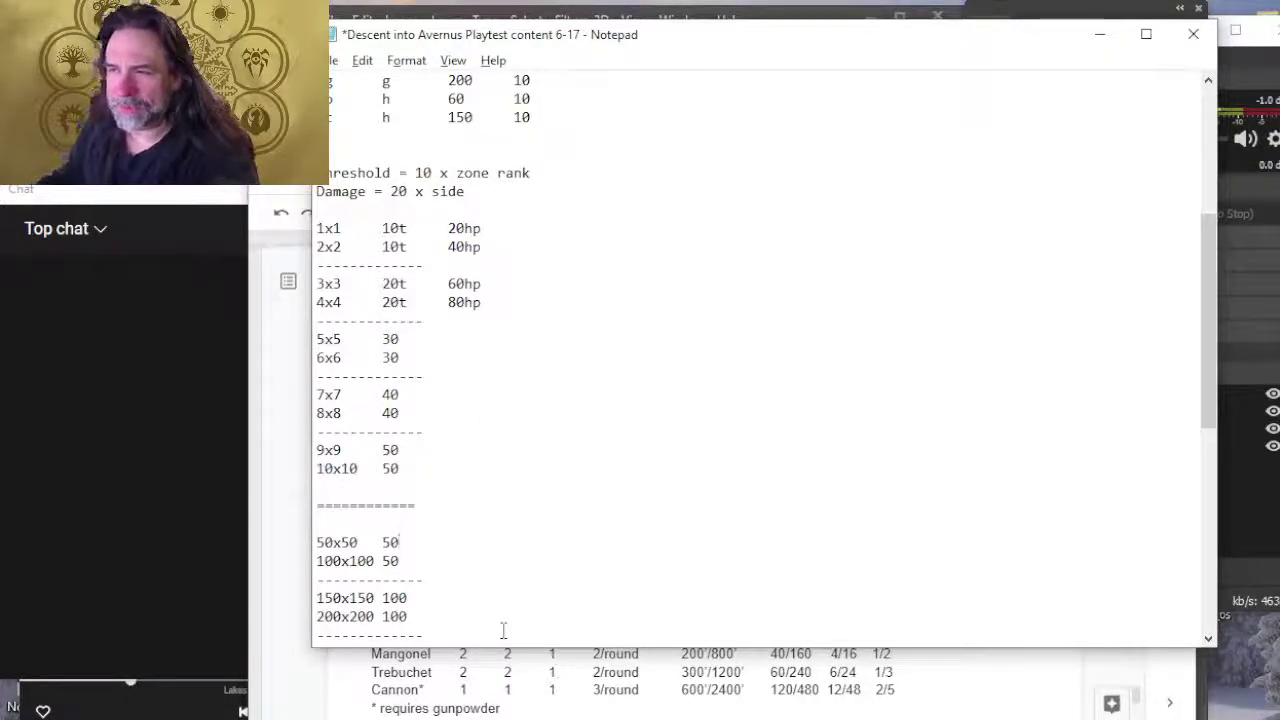
Step: Enter 200hp in the HP column of the 50x50 row
key("Tab")
type("200hp")
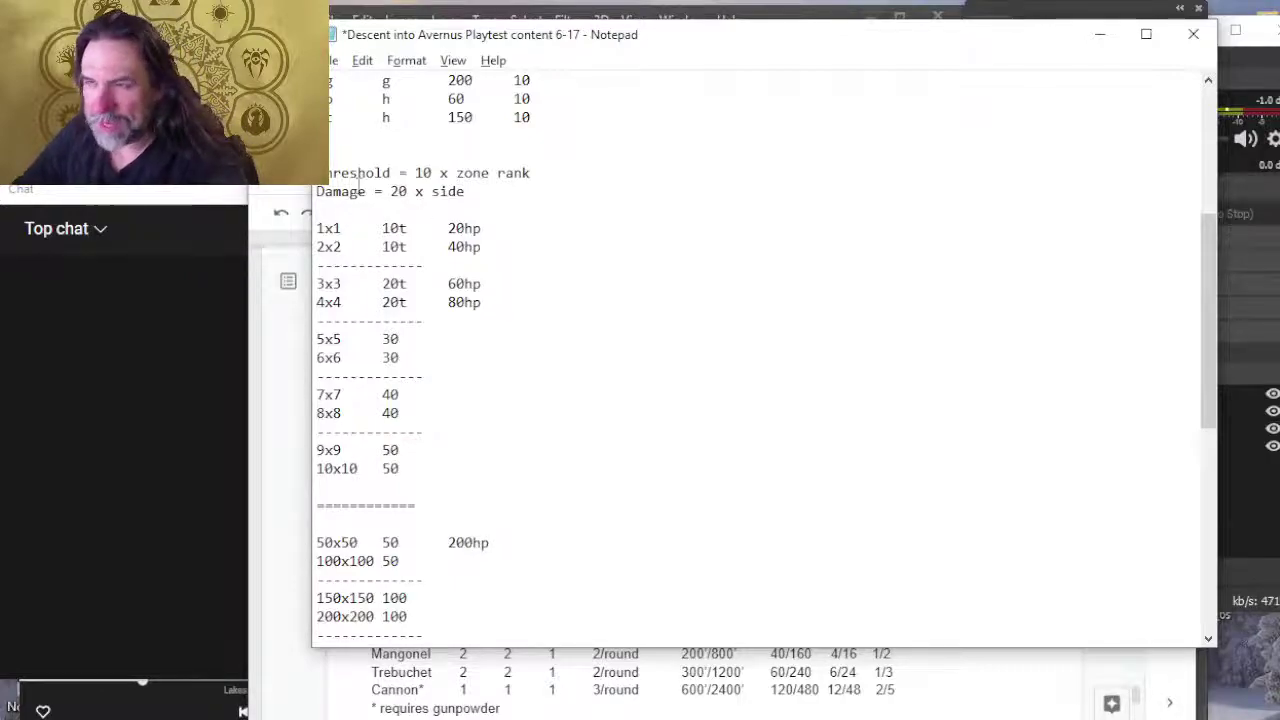
left_click(493, 229)
double_click(493, 229)
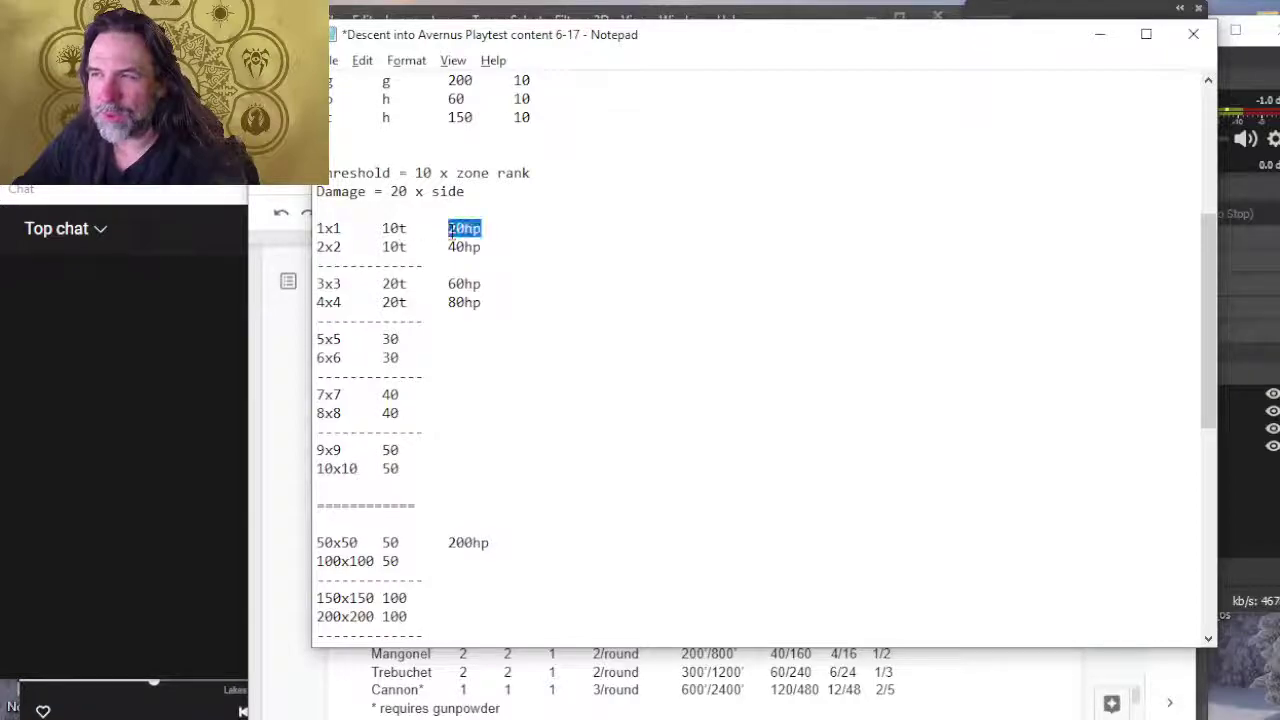
left_click_drag(505, 545, 431, 551)
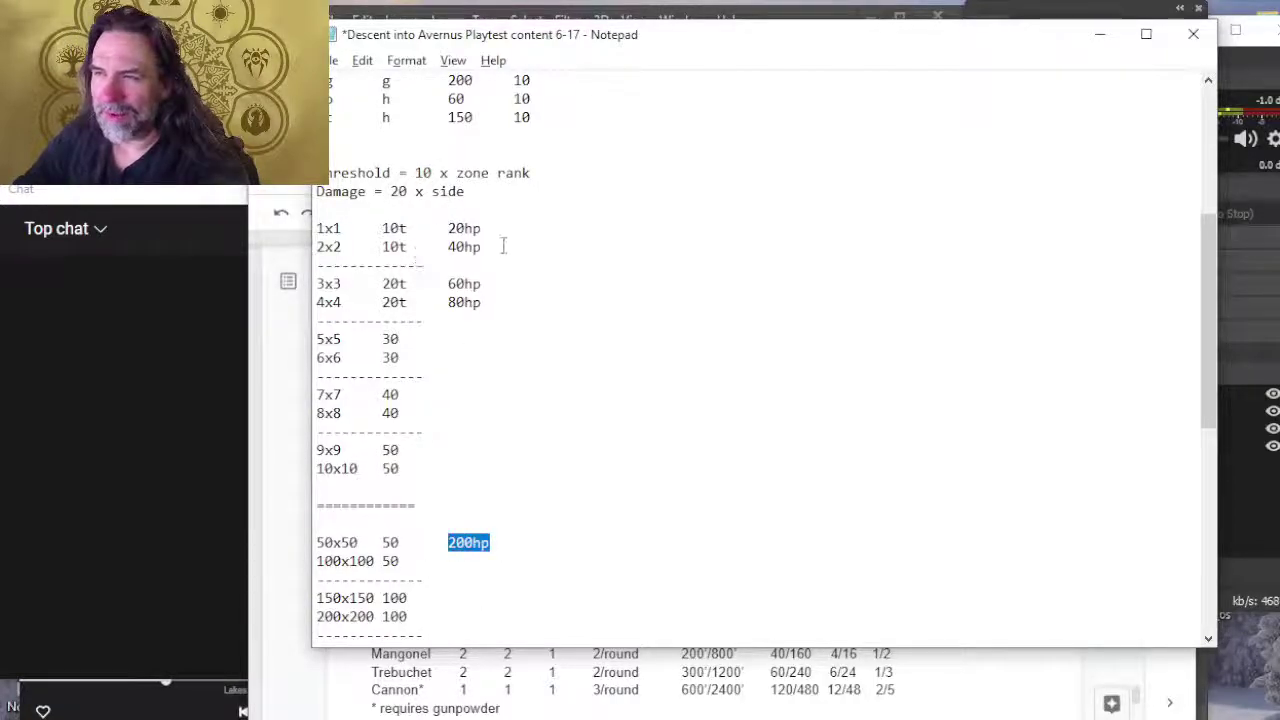
left_click(460, 326)
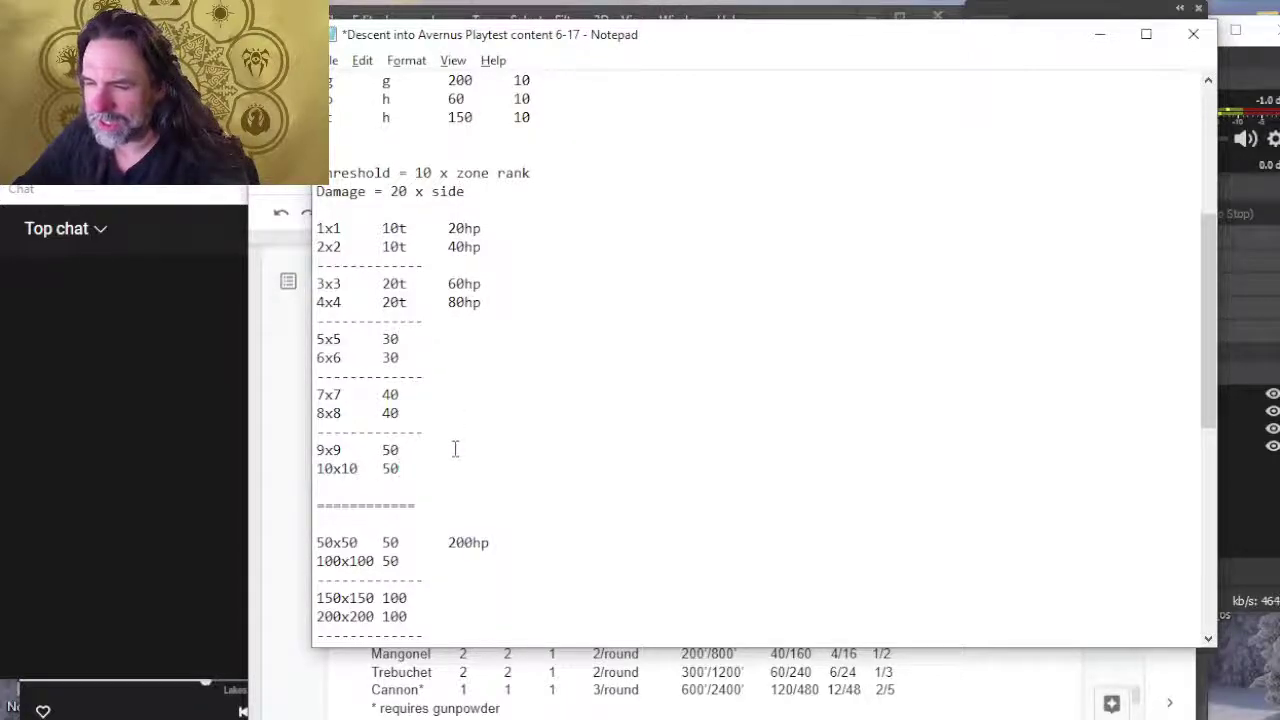
Step: Enter 200hp in the HP column of the 10x10 row
key("Tab")
type("200hp")
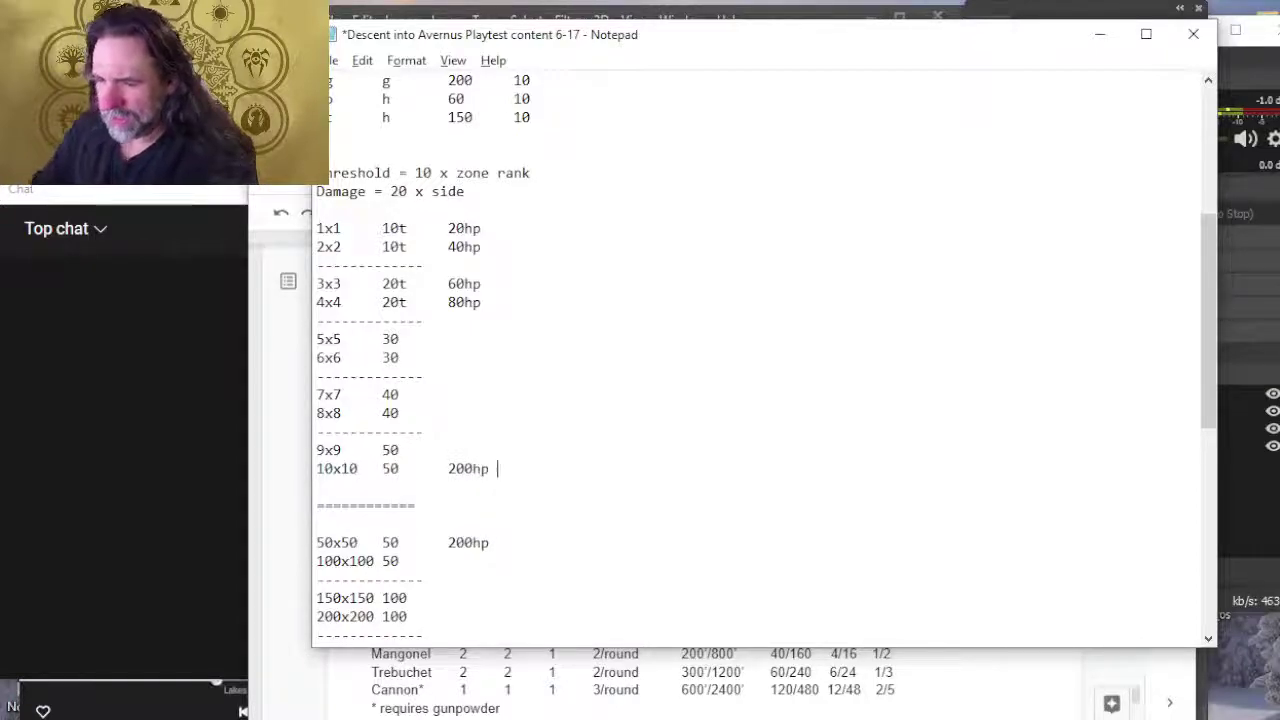
left_click(474, 227)
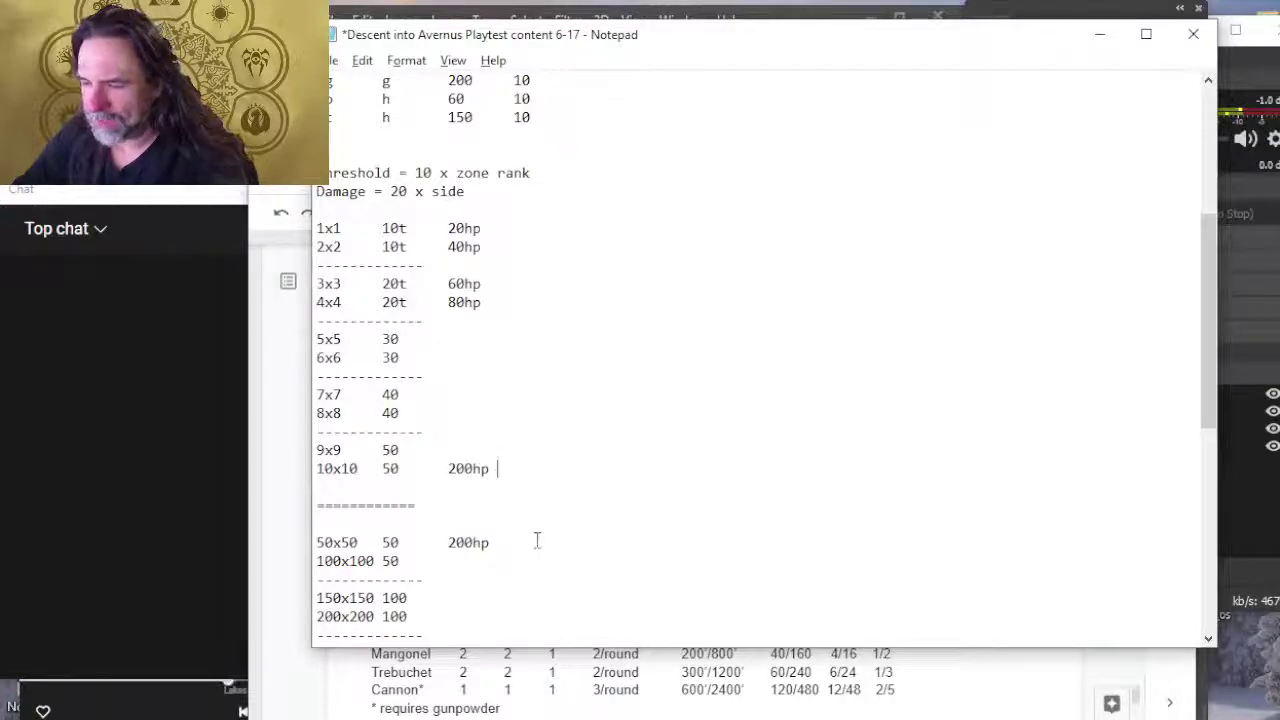
left_click(497, 542)
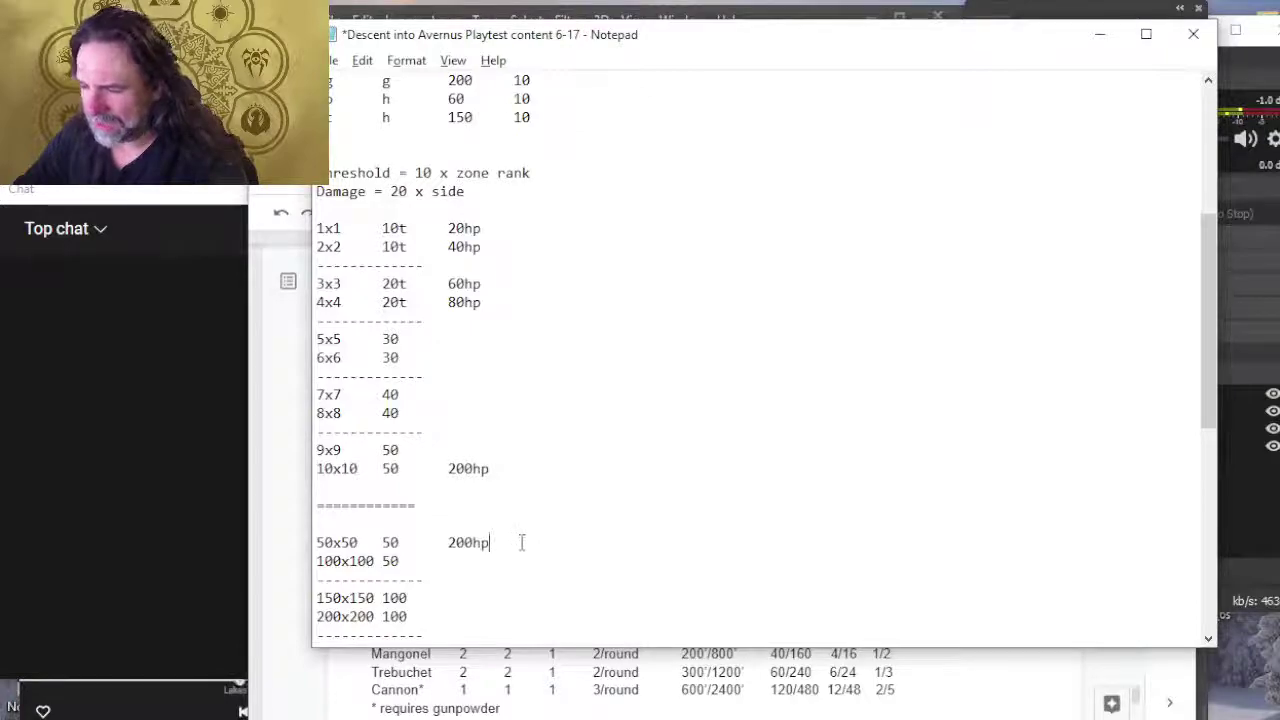
left_click(418, 228)
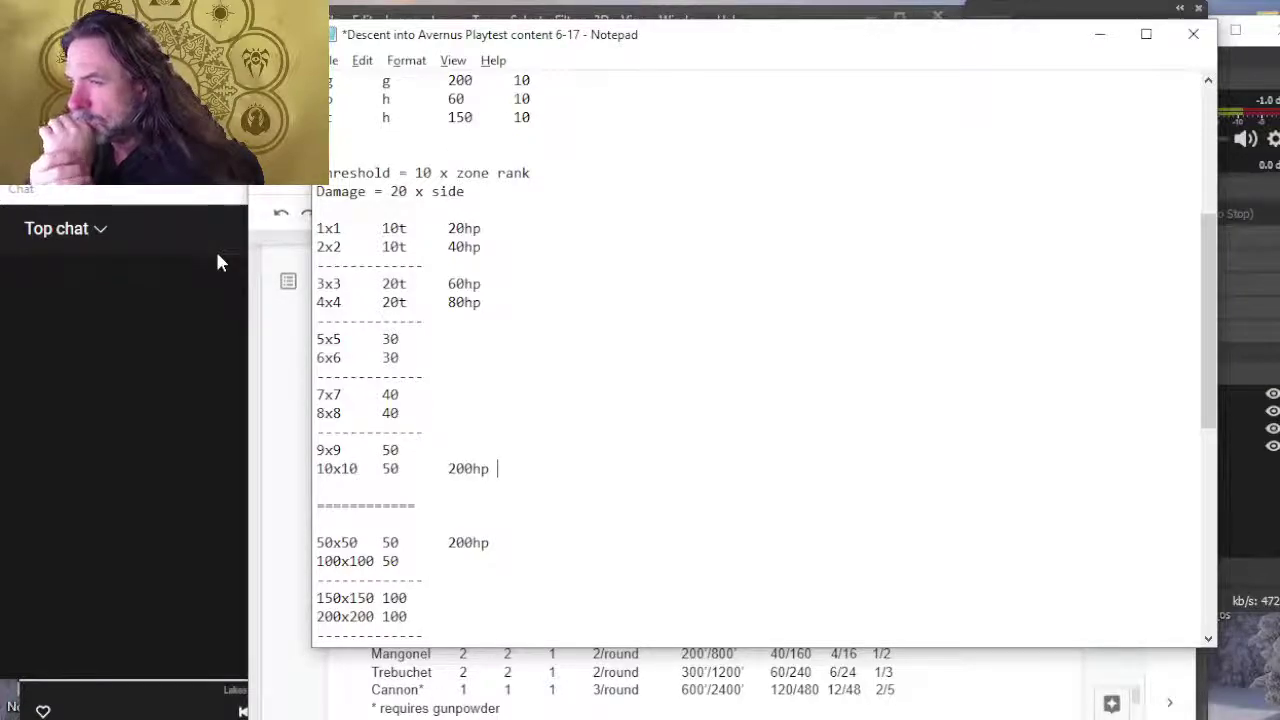
Step: Insert the lines large = 2x2, huge = 3x3 and garg = 4x4 200 above Threshold
scroll(691, 605, "up", 3)
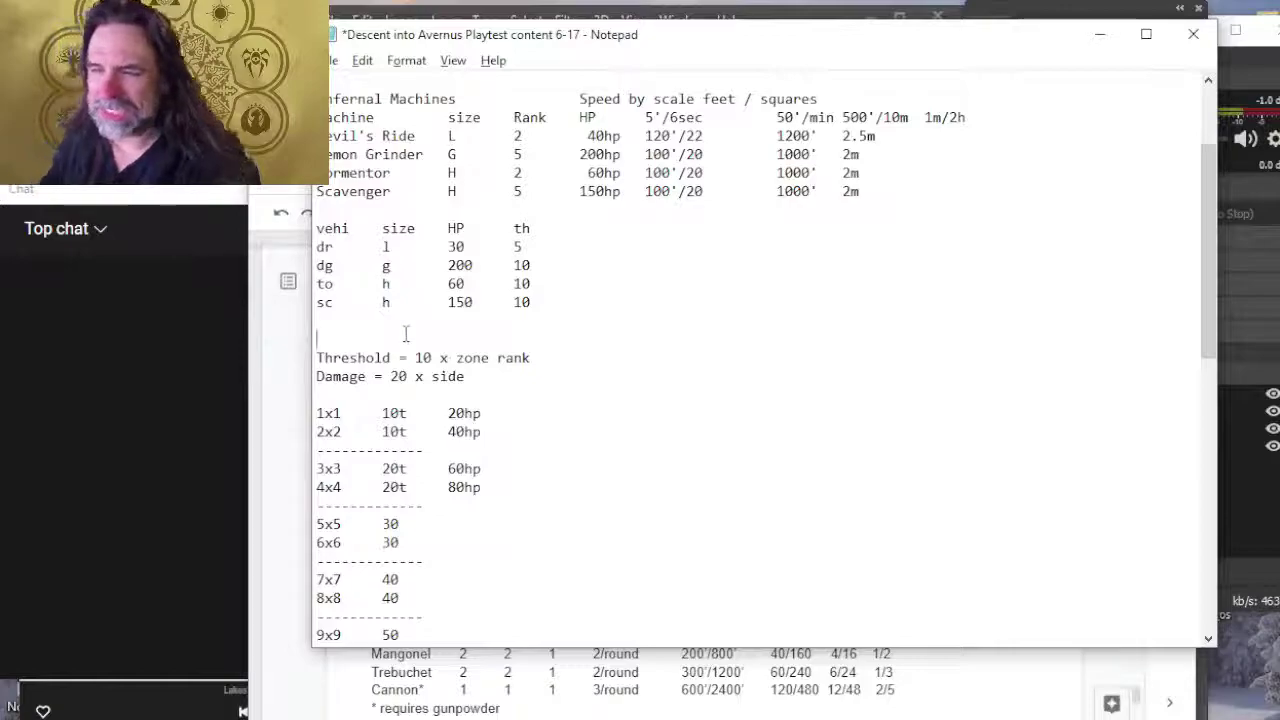
key("Return")
key("Return")
key("Return")
type("large =")
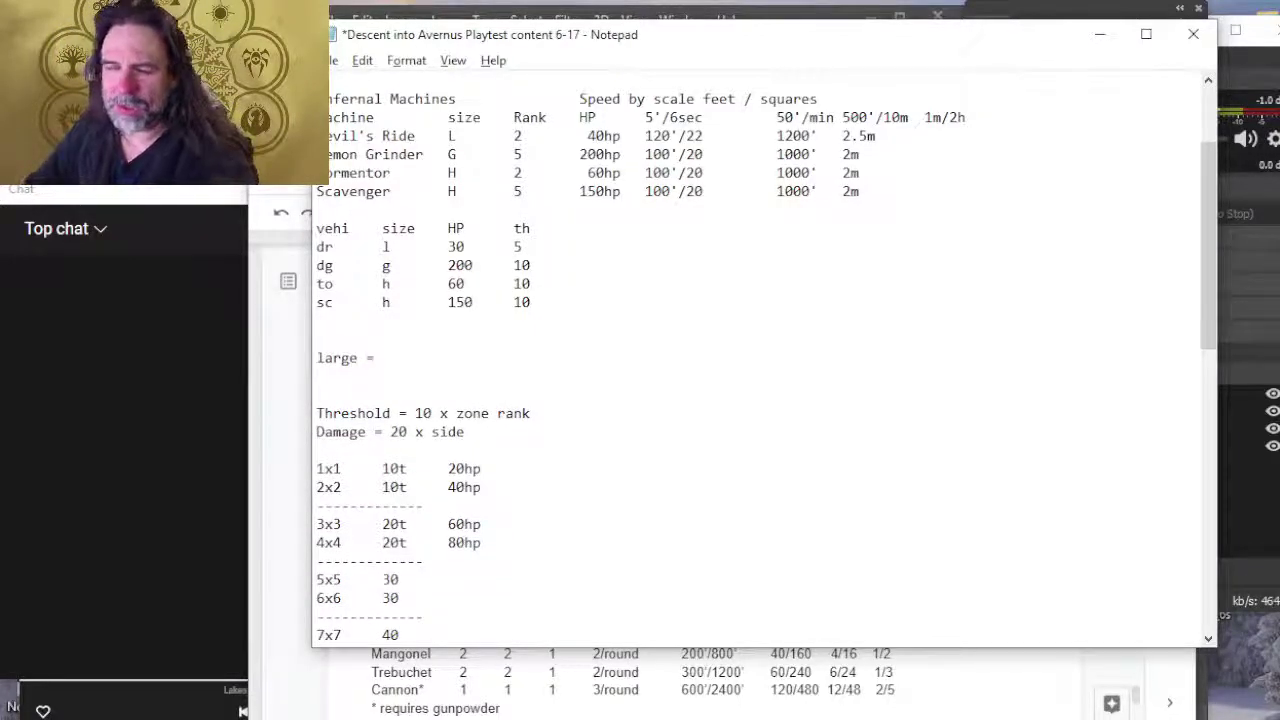
type(" x2x")
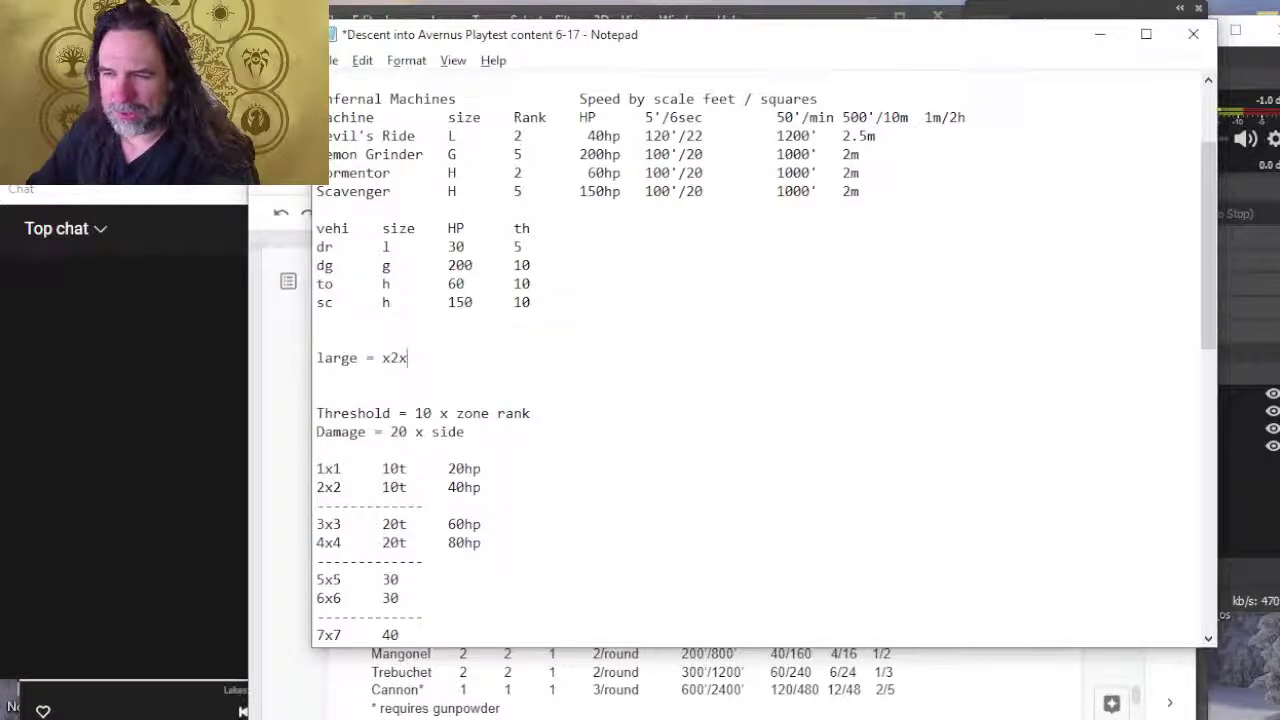
key("BackSpace")
key("BackSpace")
key("BackSpace")
key("BackSpace")
type("2x2")
key("Return")
type("gar")
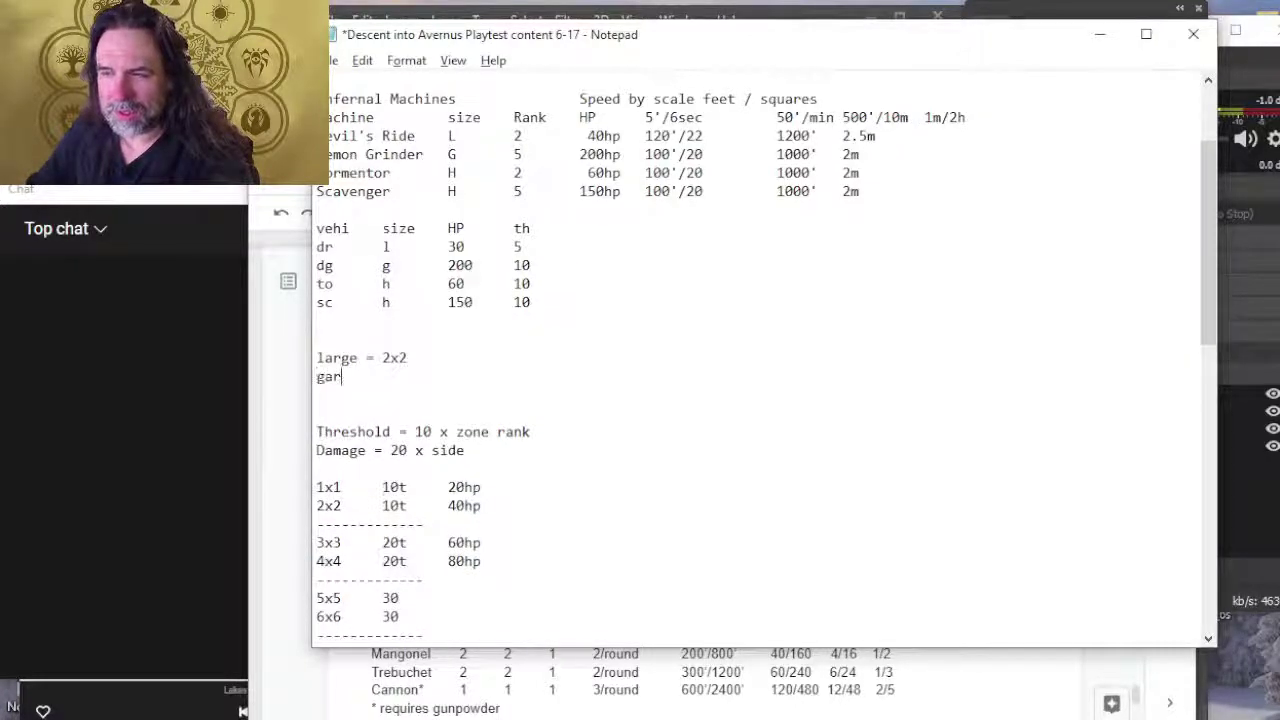
type("g = 4x4 ")
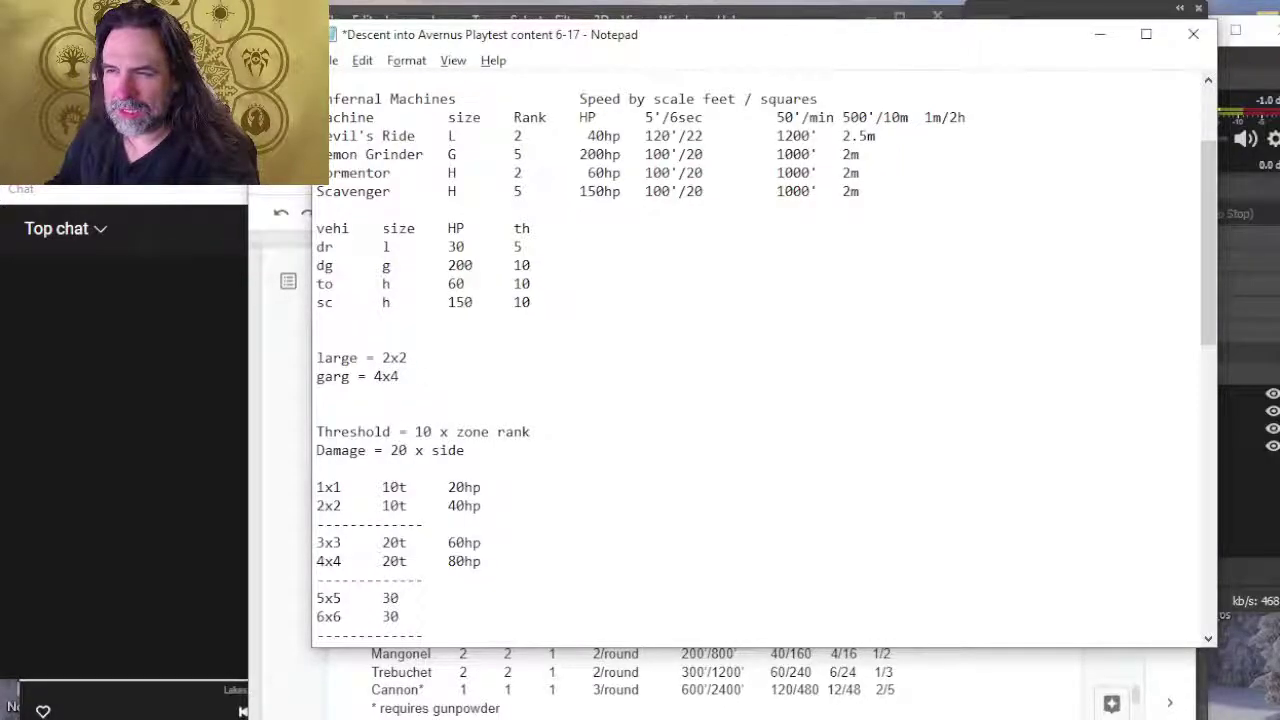
type("  200")
key("Up")
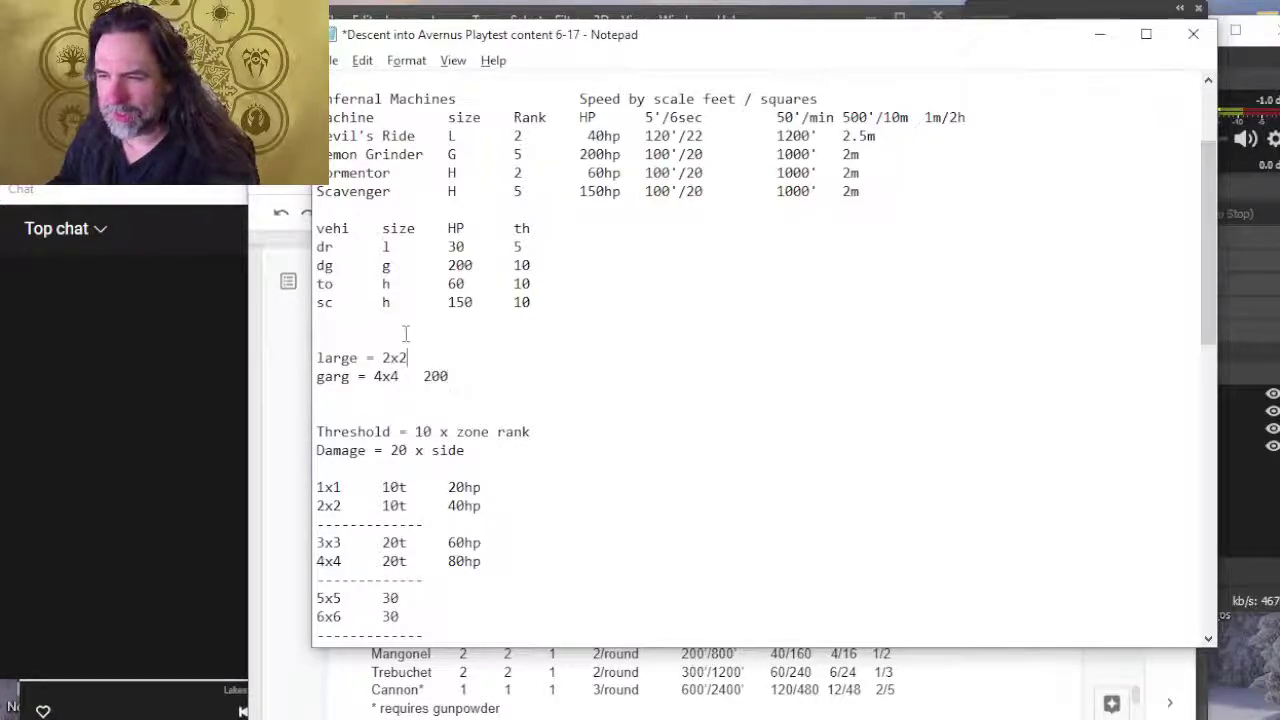
key("Return")
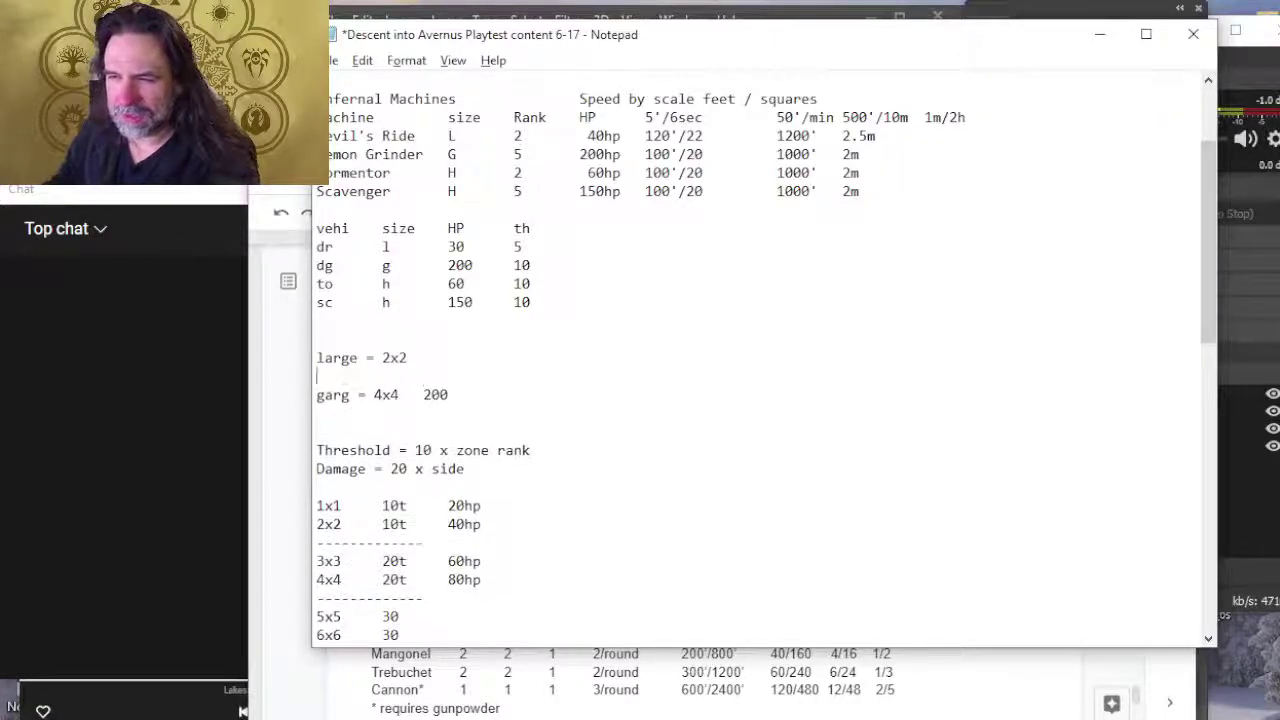
type("huge")
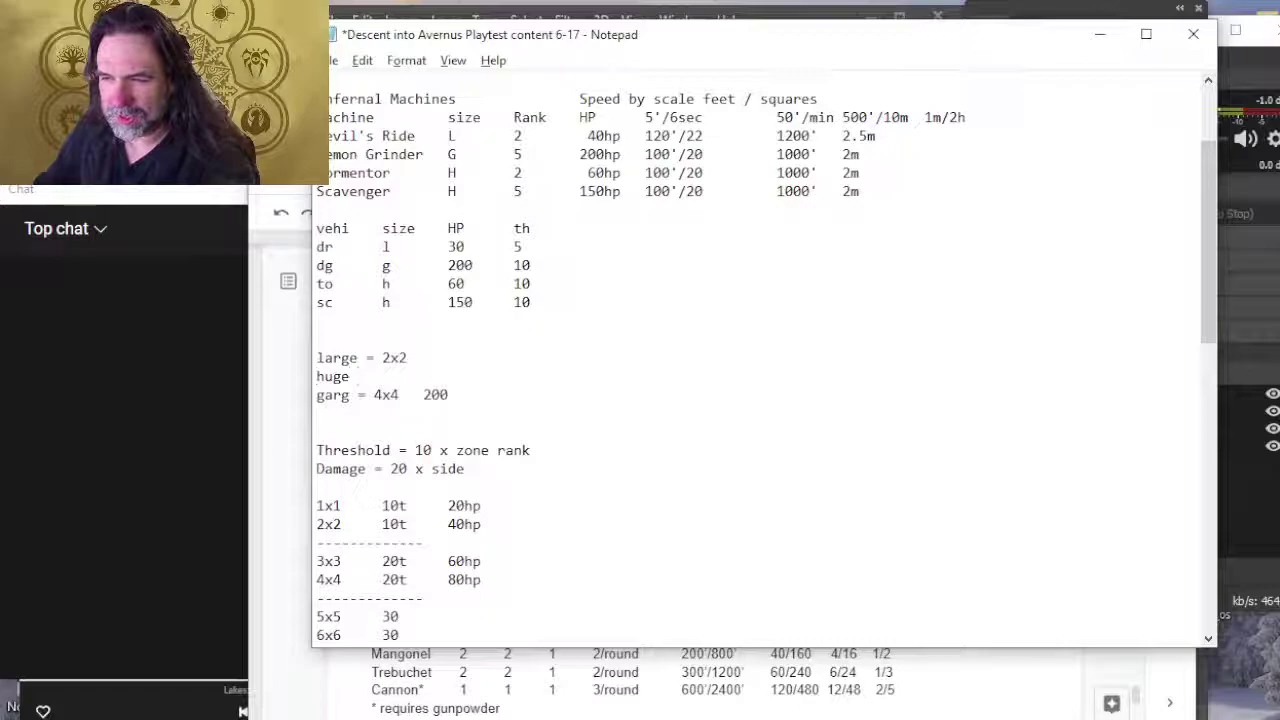
type(" = 3x3")
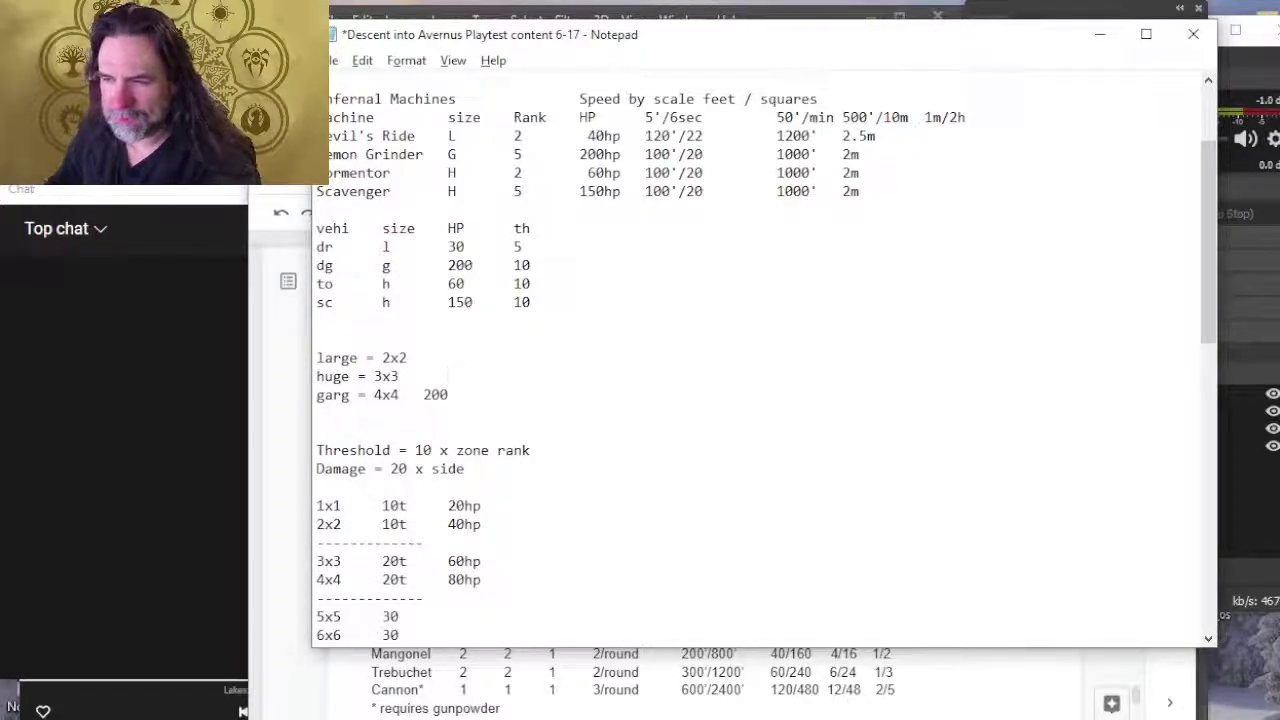
Step: Tab-align the HP column, giving large 30 and huge 60 beside garg's 200
left_click(424, 394)
key("Tab")
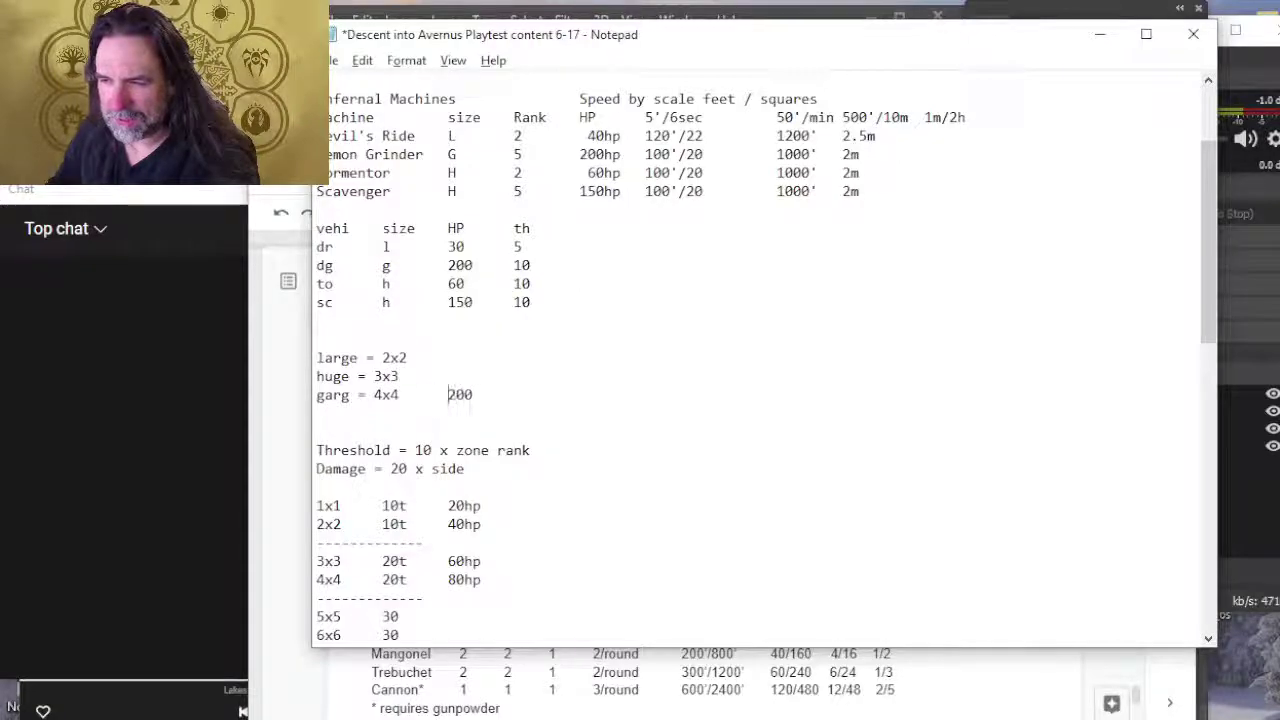
key("Up")
key("Up")
key("Tab")
key("Down")
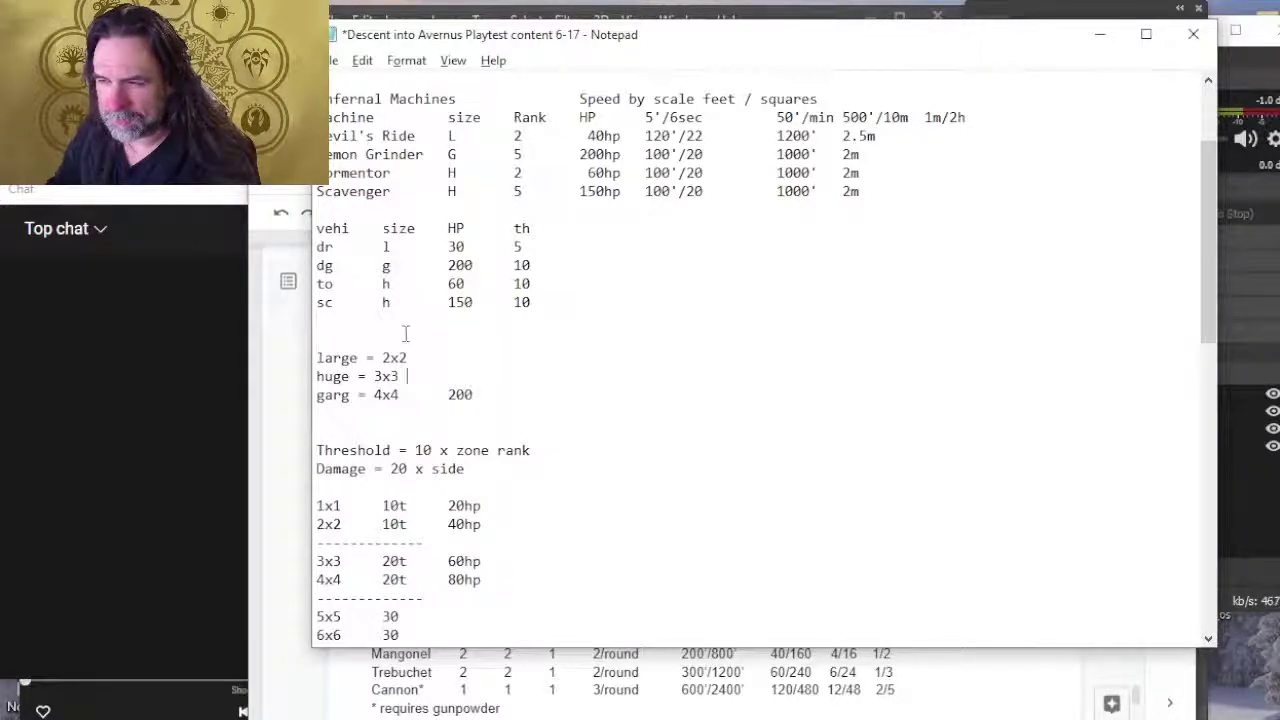
key("Tab")
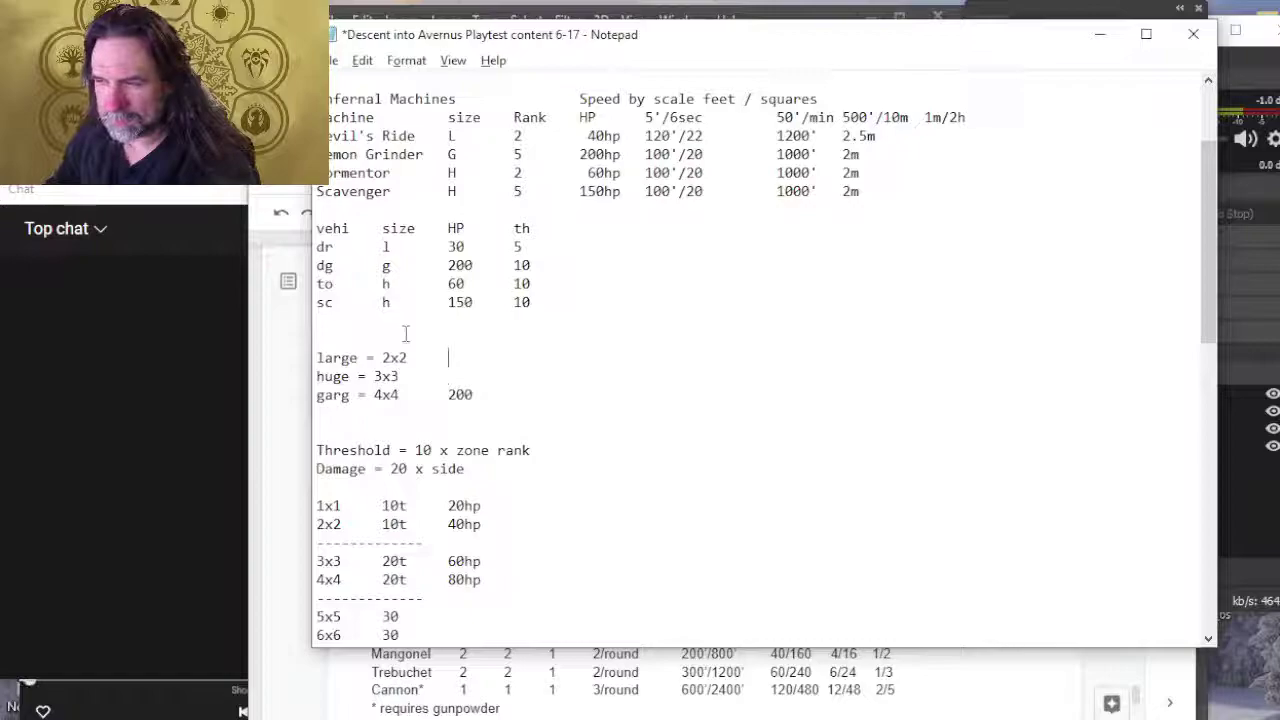
key("Up")
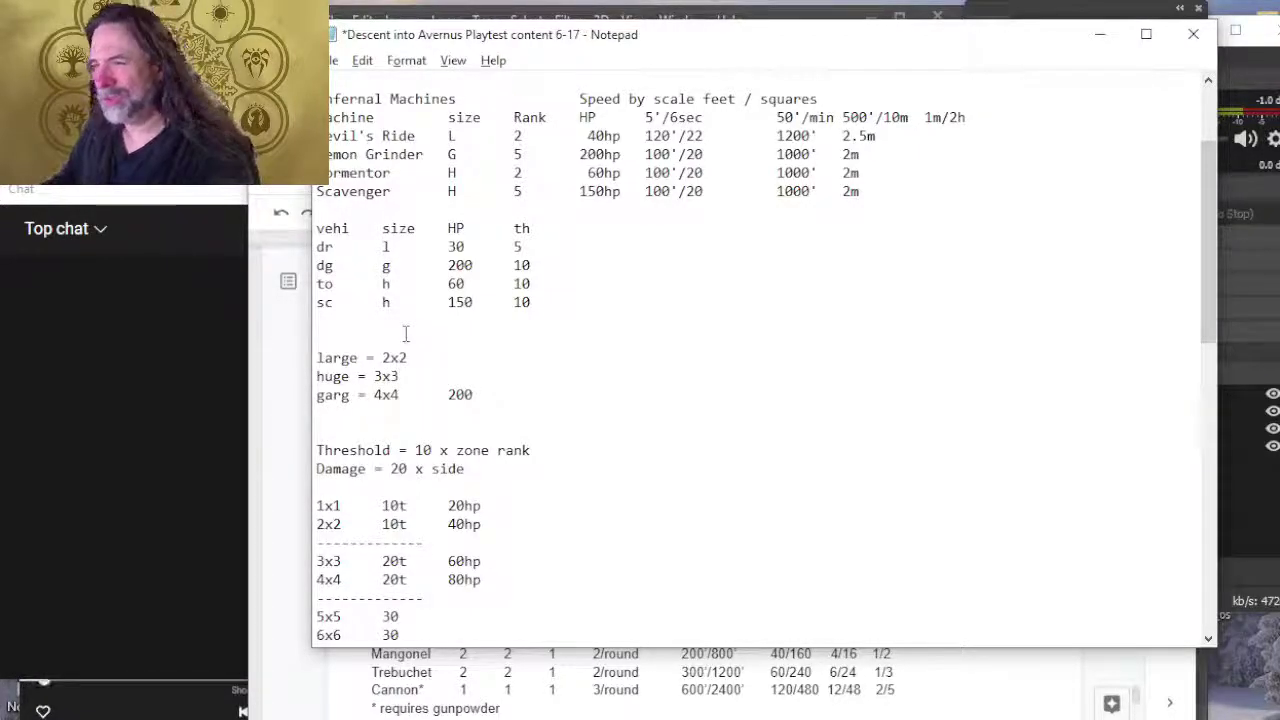
type("30")
key("Down")
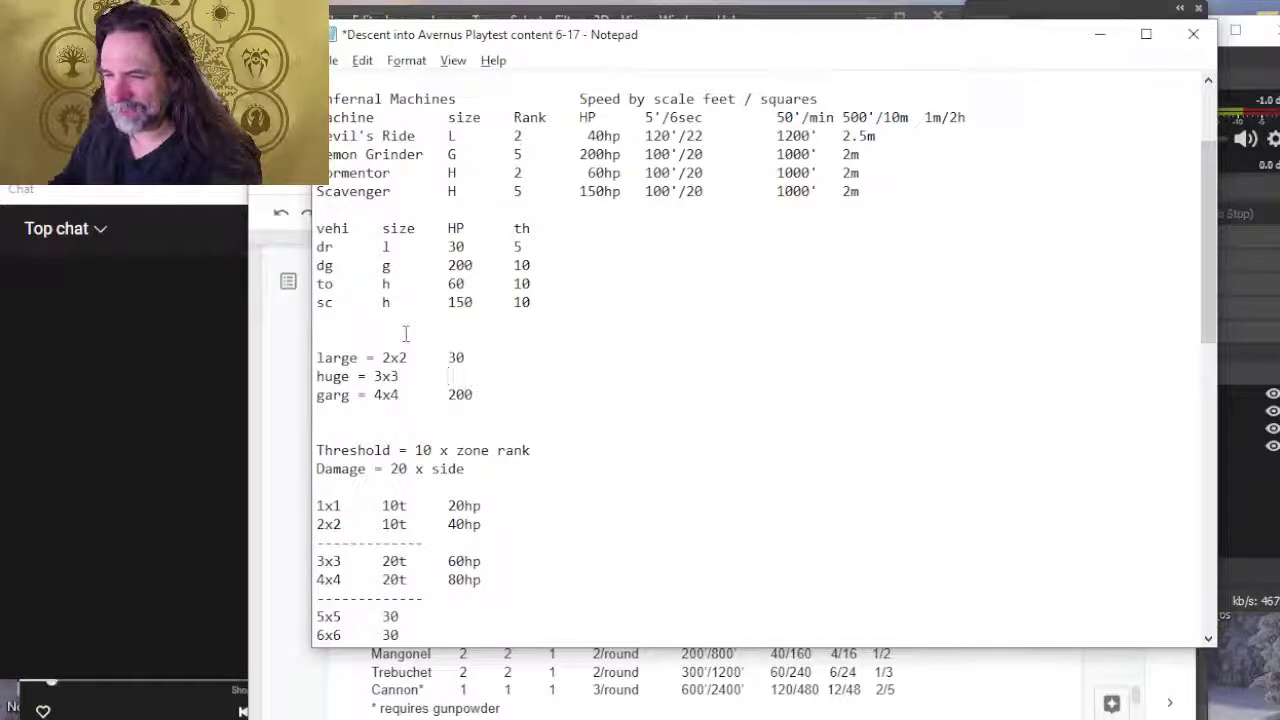
type("60 ")
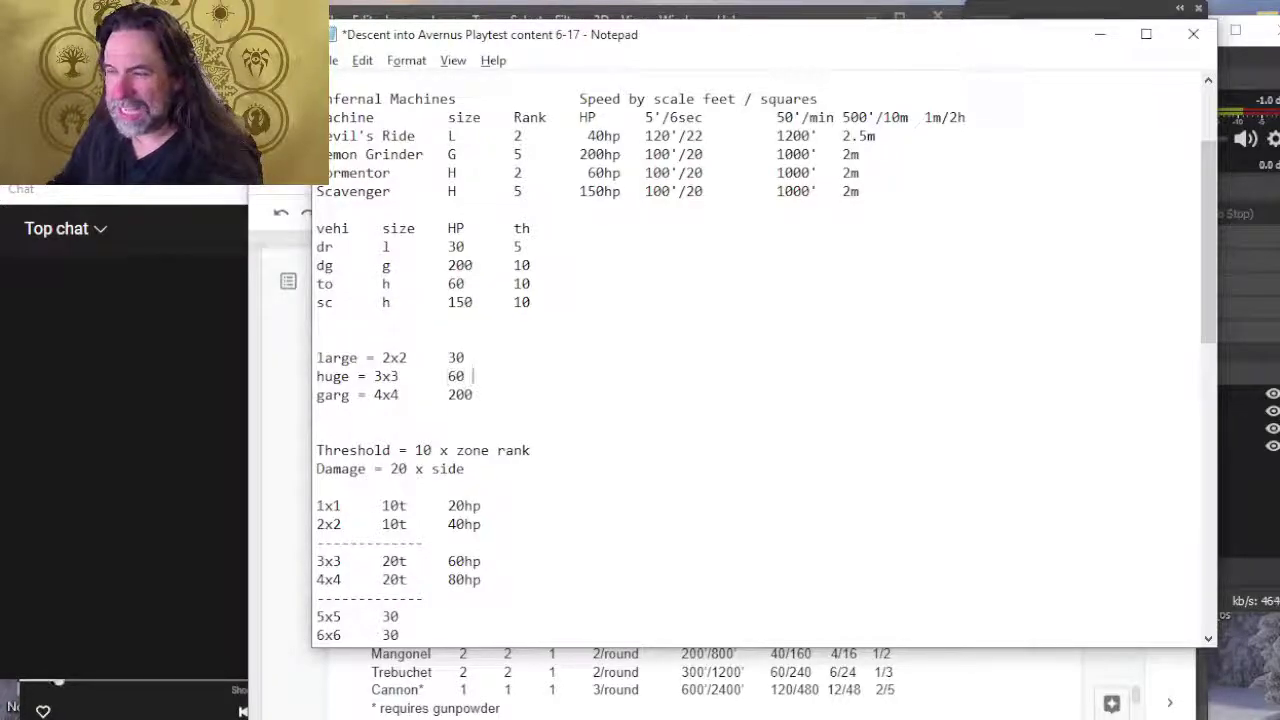
type("150")
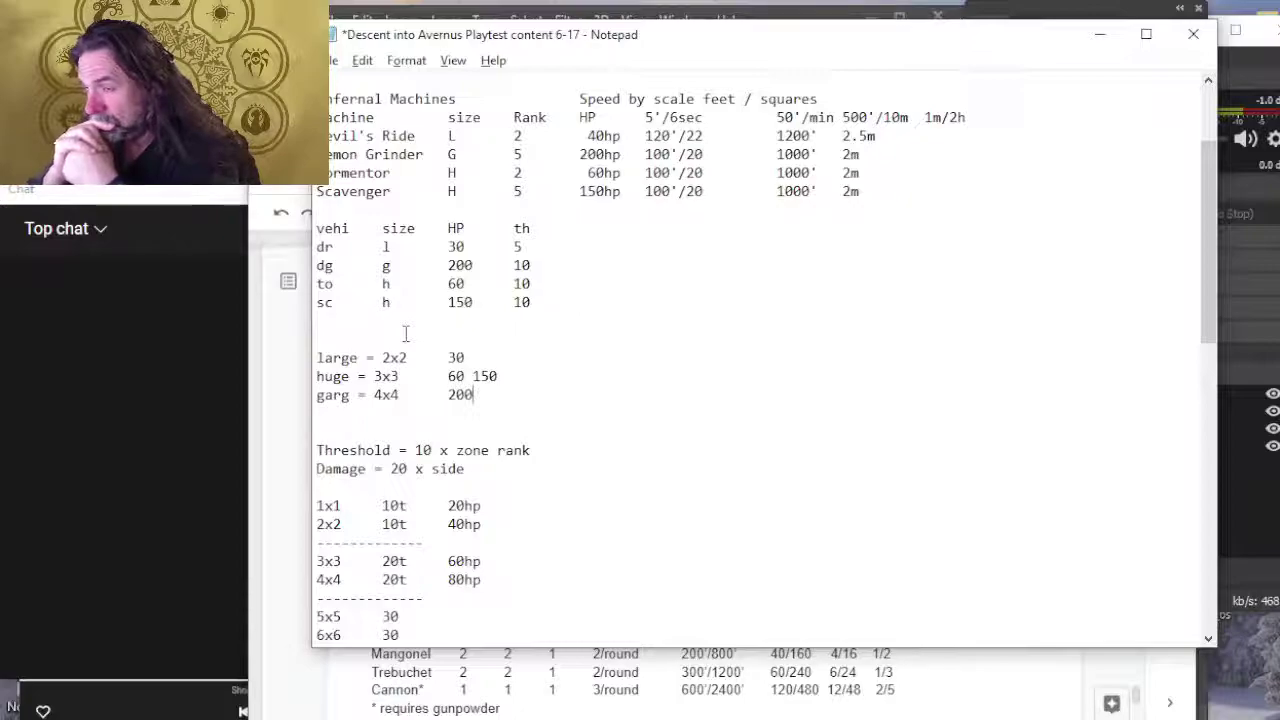
Step: Set the 1x1 and 2x2 values to 5t and the 3x3 and 4x4 values to 10t
scroll(405, 333, "down", 2)
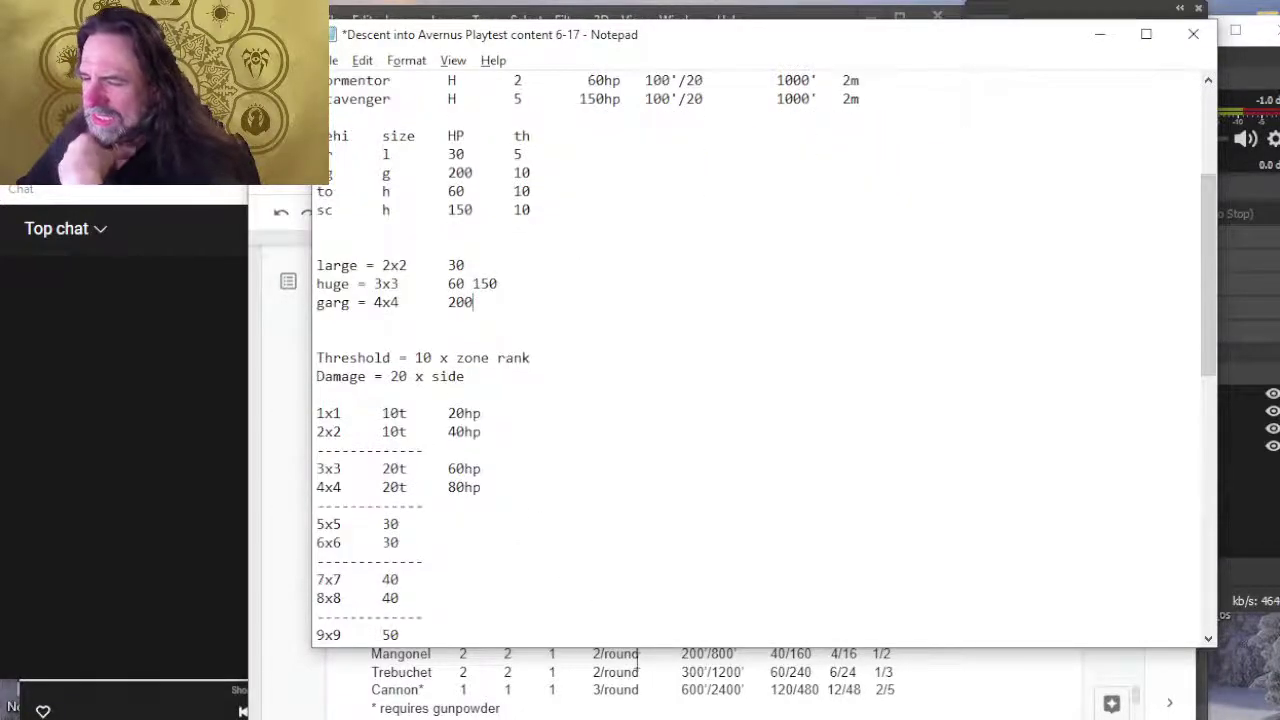
scroll(568, 700, "down", 3)
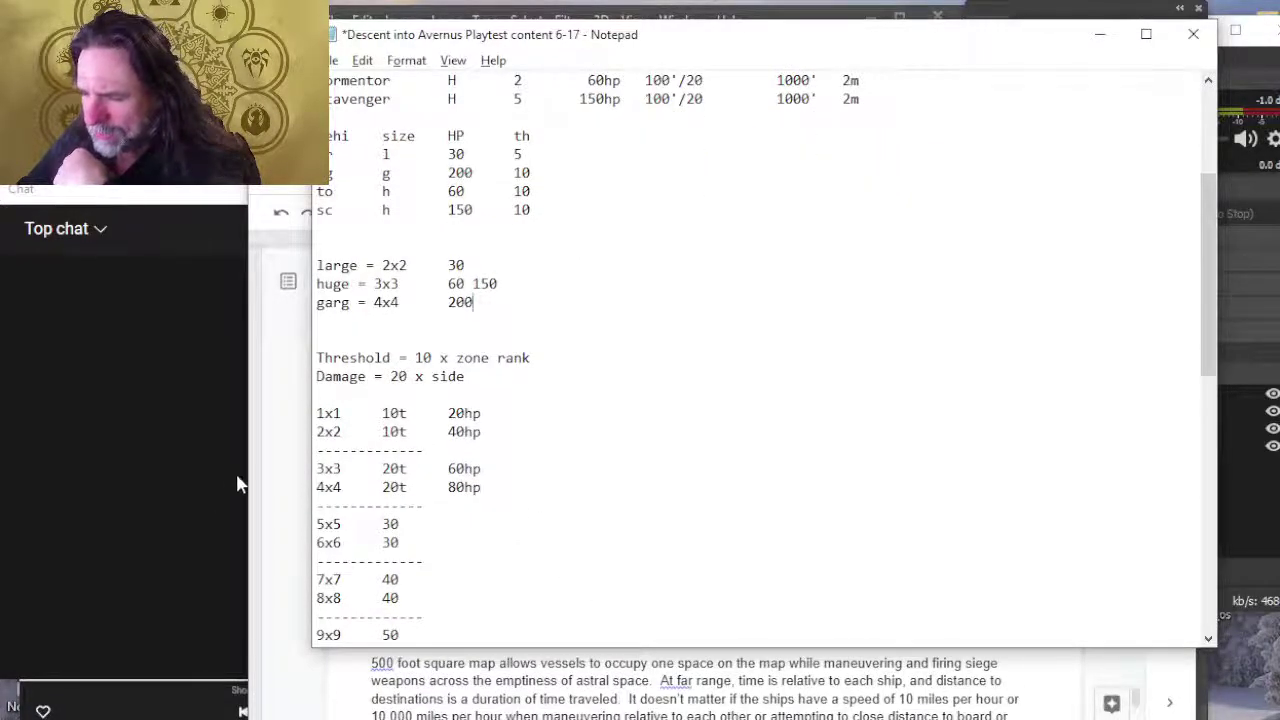
scroll(743, 466, "down", 5)
scroll(450, 328, "up", 2)
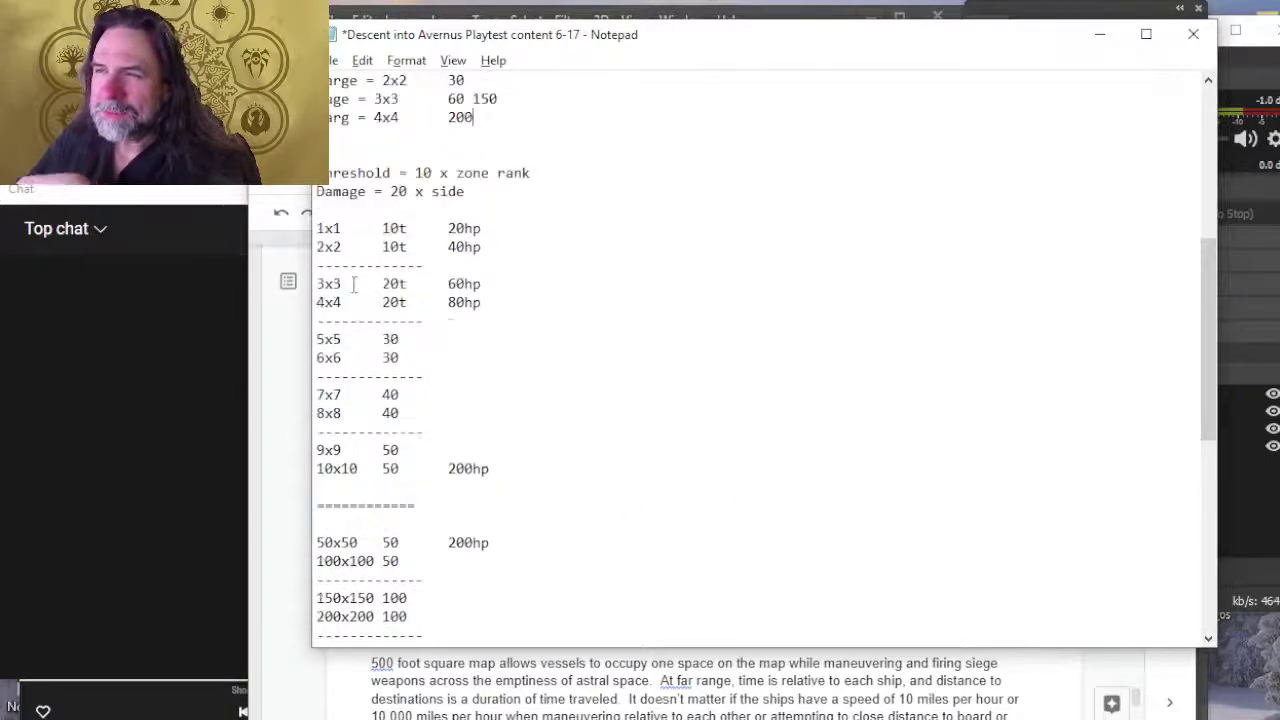
key("BackSpace")
key("BackSpace")
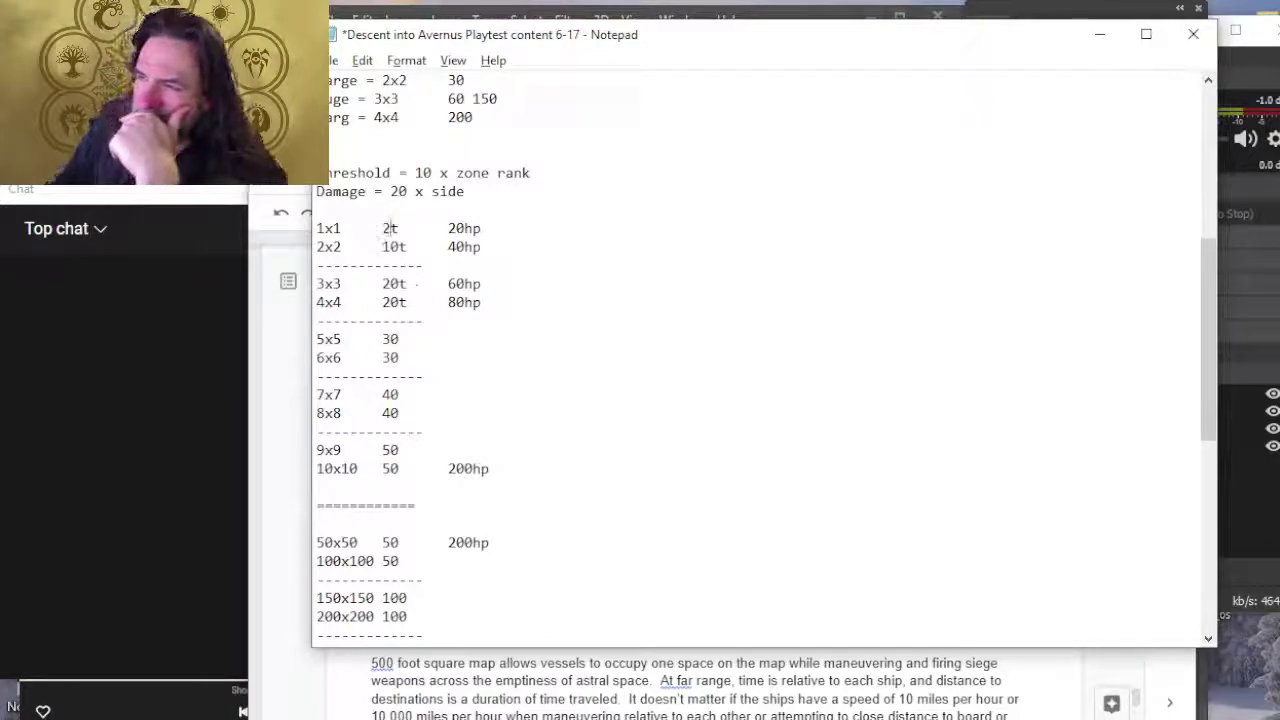
key("Down")
key("Delete")
key("Delete")
key("Delete")
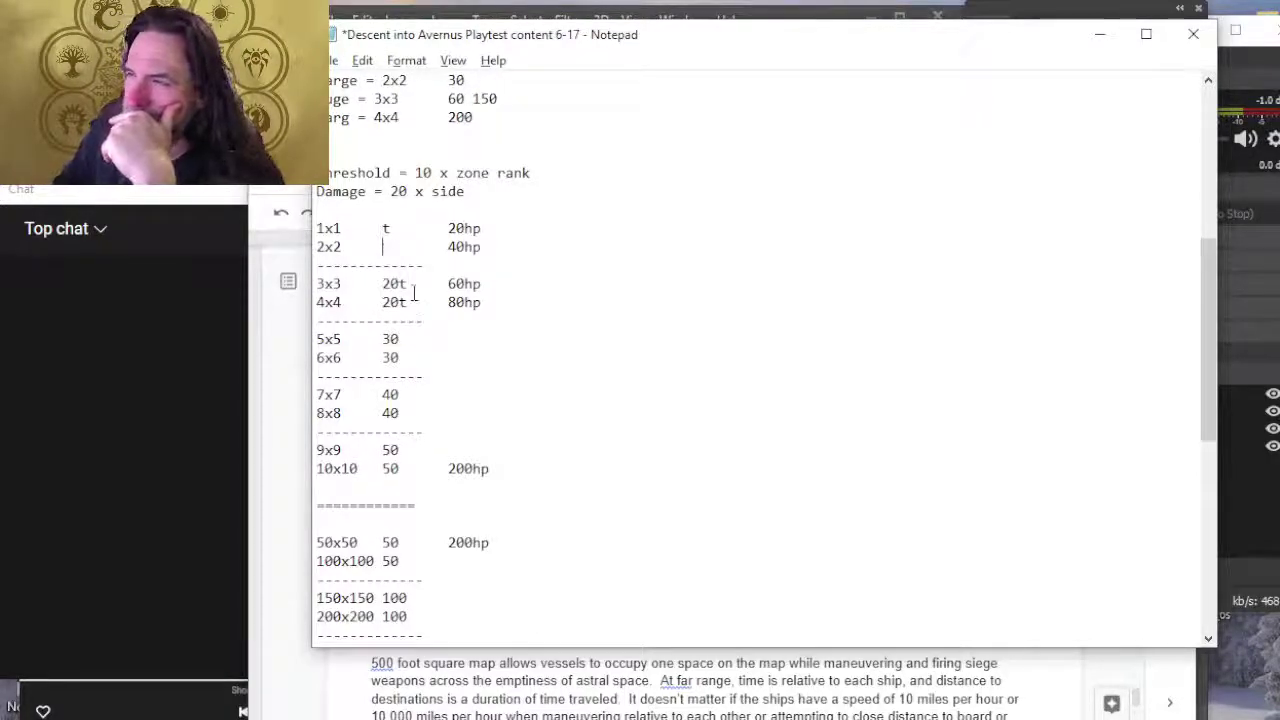
right_click(333, 387)
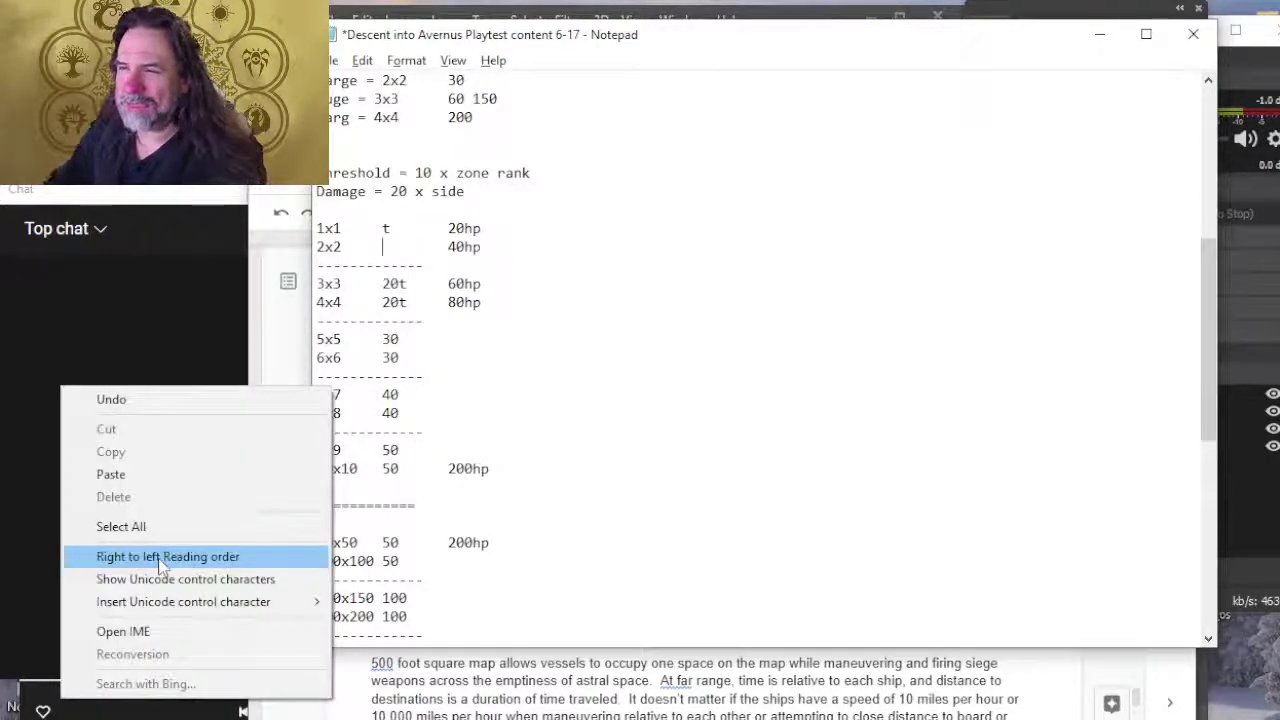
left_click(577, 306)
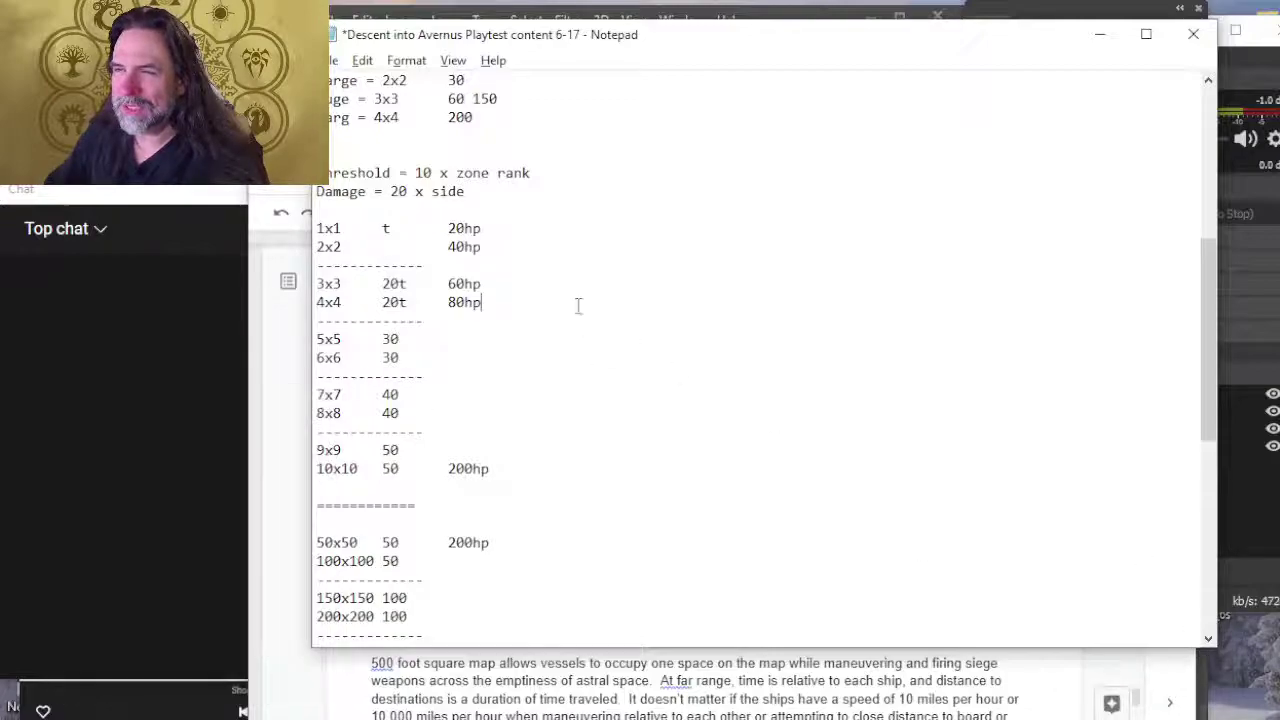
type("t")
key("Left")
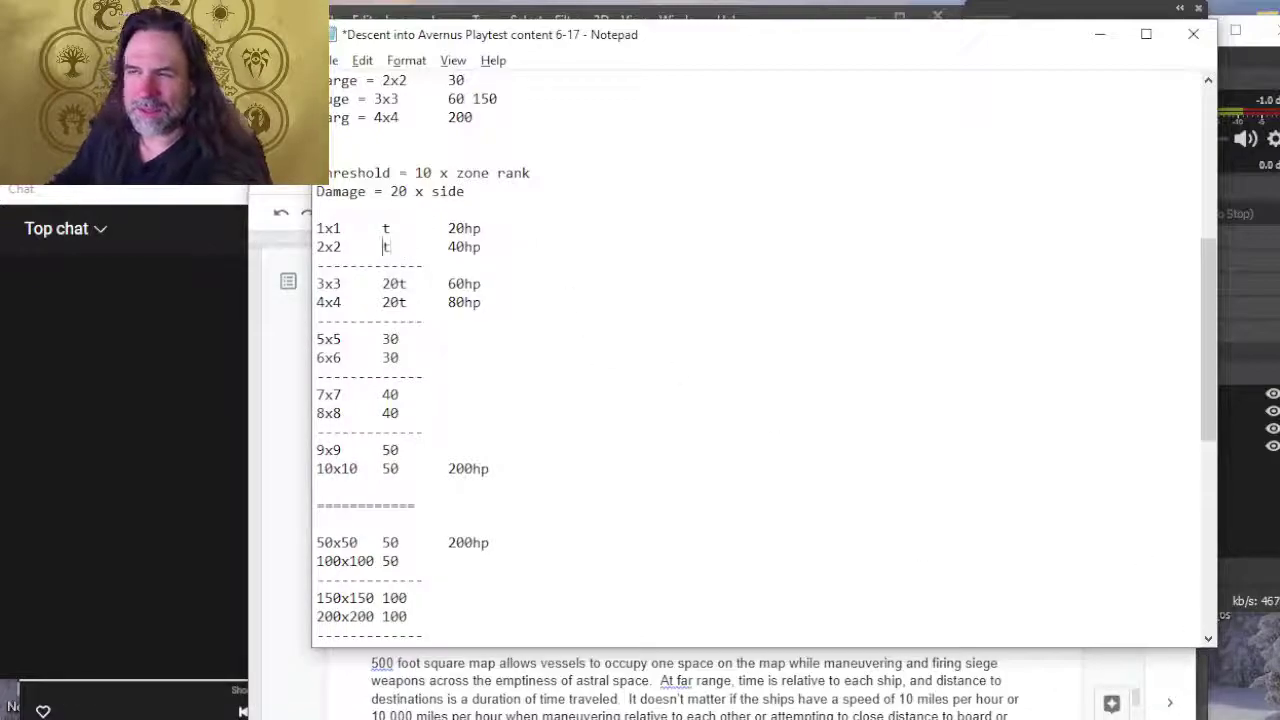
type("5")
key("Up")
key("Left")
type("5")
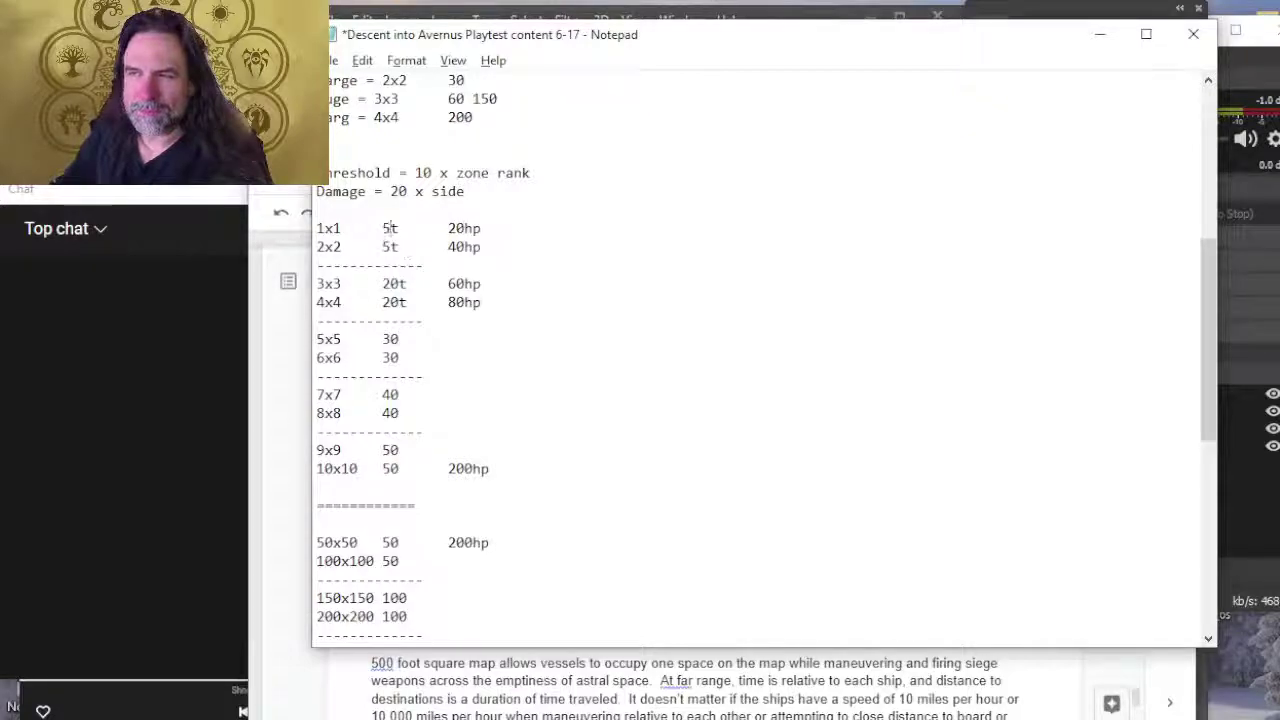
key("Down")
key("Down")
key("Down")
key("BackSpace")
type("1")
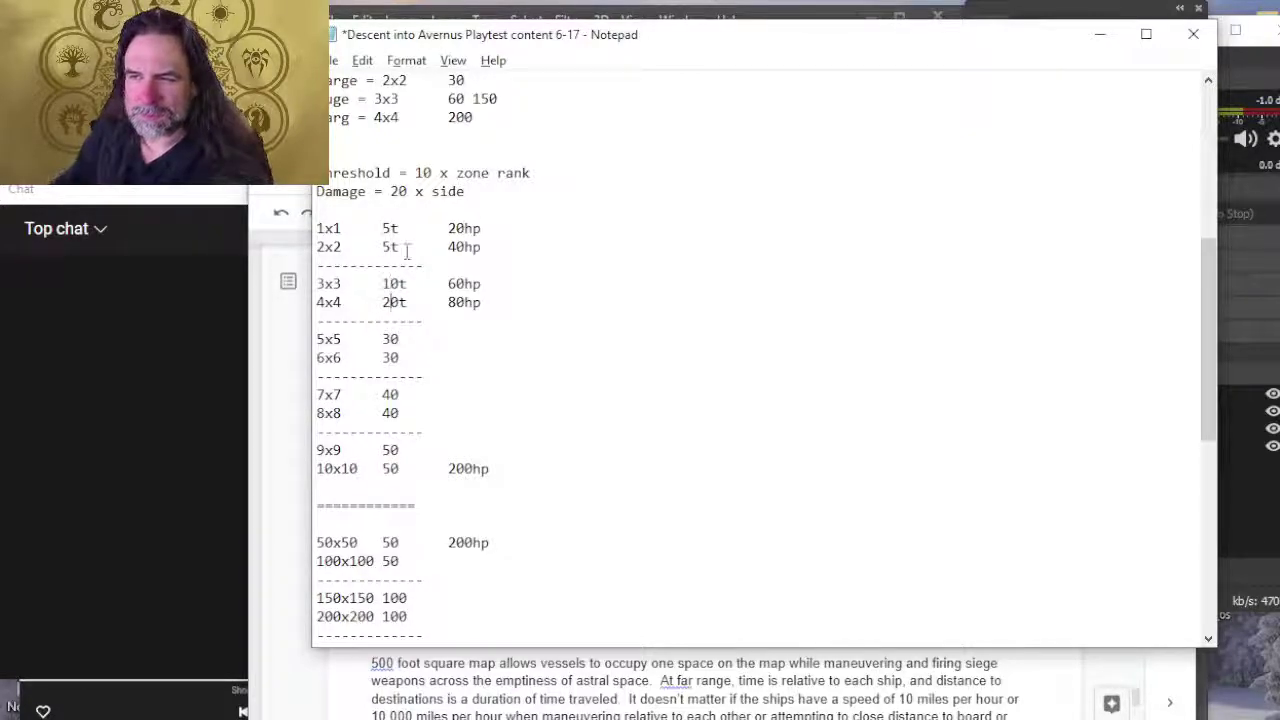
key("Down")
key("BackSpace")
type("1")
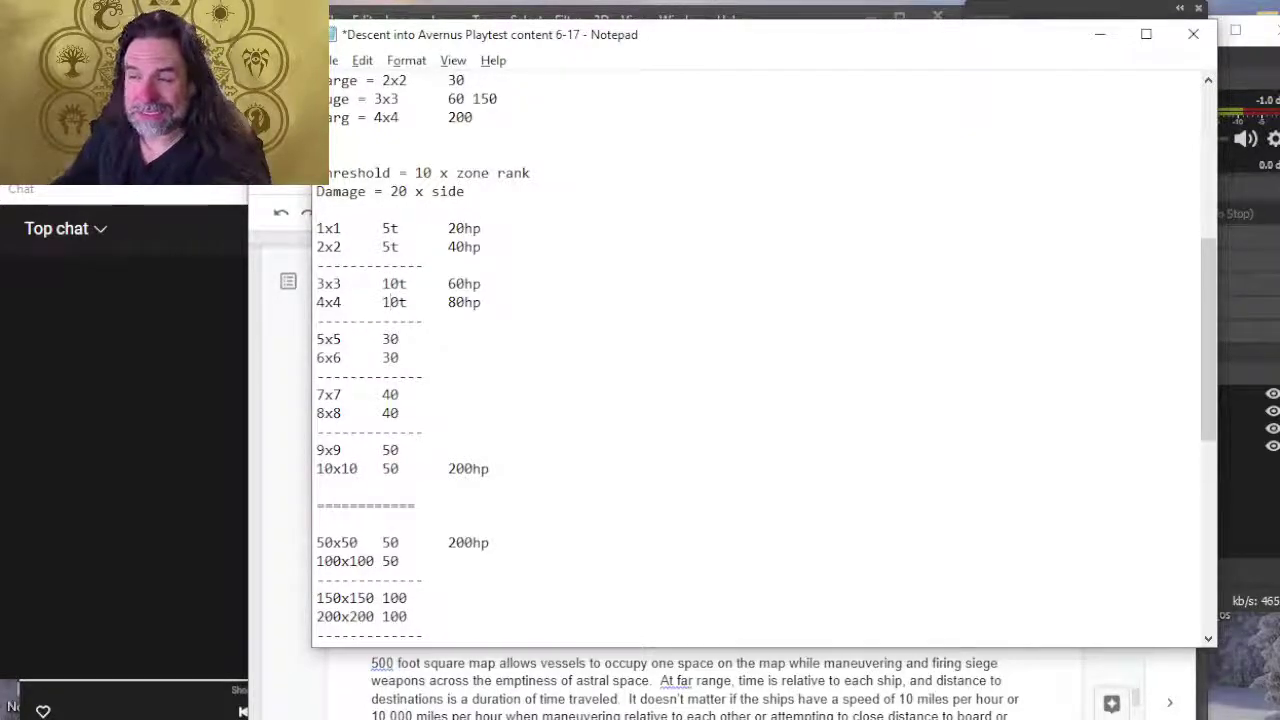
Step: Revise the 2x2, 3x3 and 4x4 values to 10t, 15t and 20t
key("Up")
key("Up")
key("Up")
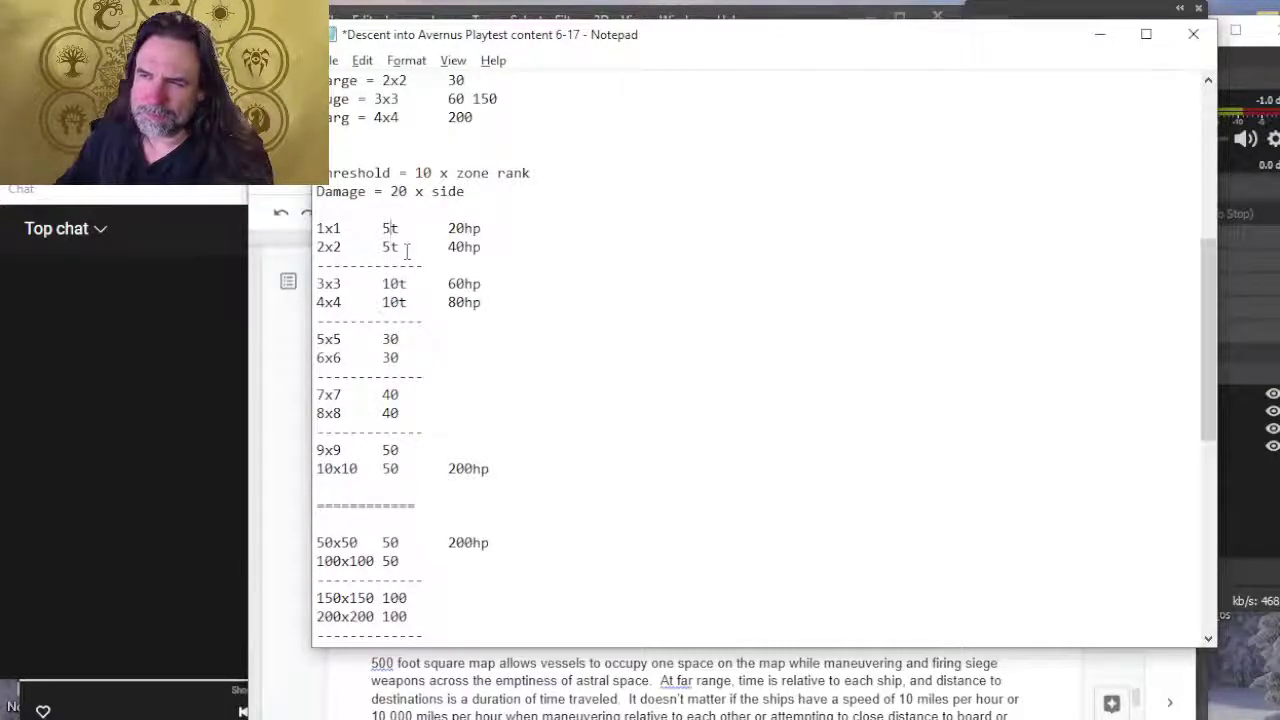
key("Up")
key("Down")
key("Down")
key("Down")
key("Down")
key("Down")
key("Down")
key("Down")
key("Down")
key("Down")
key("Down")
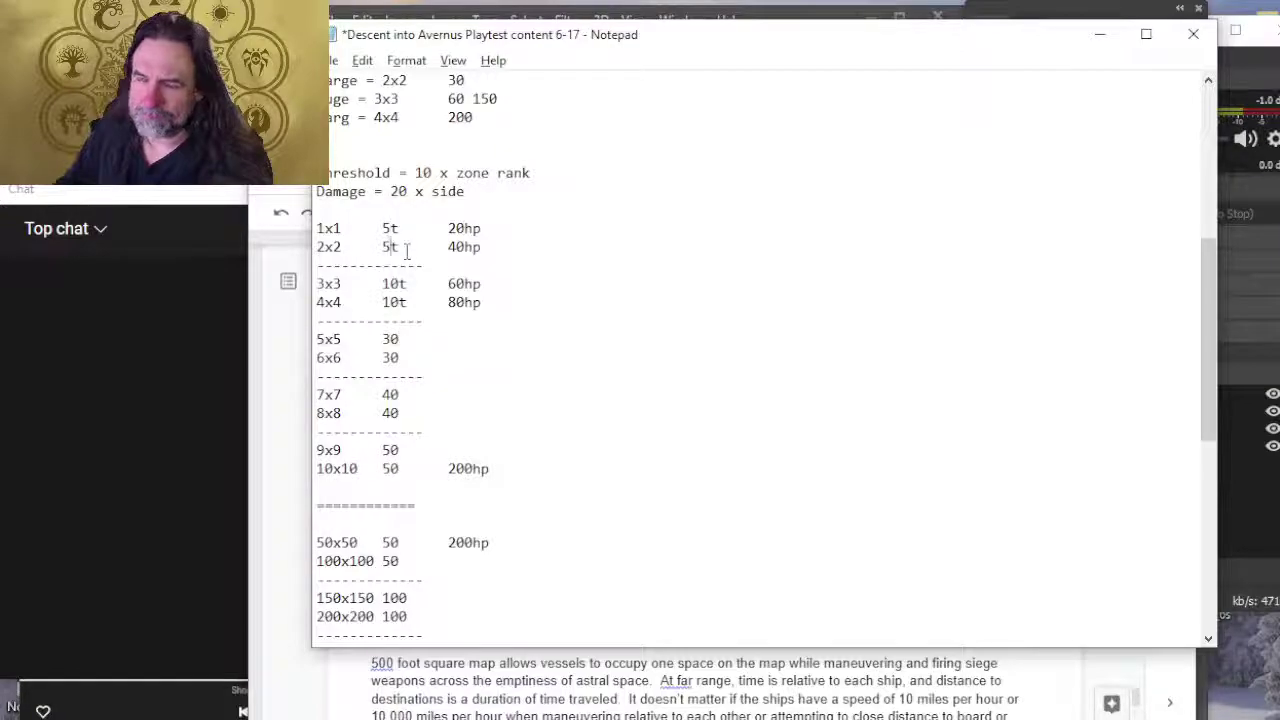
key("Up")
key("Up")
key("Up")
key("Up")
key("Up")
key("Up")
key("Up")
key("Up")
key("Up")
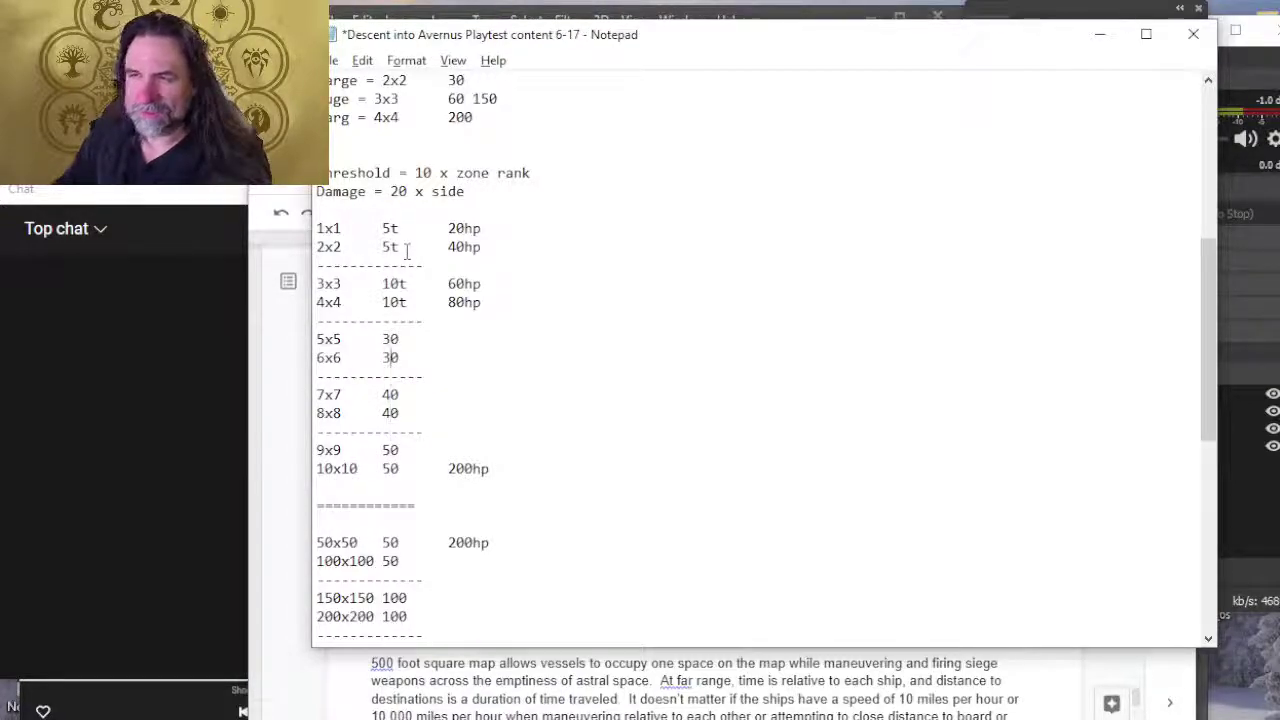
key("BackSpace")
type("10")
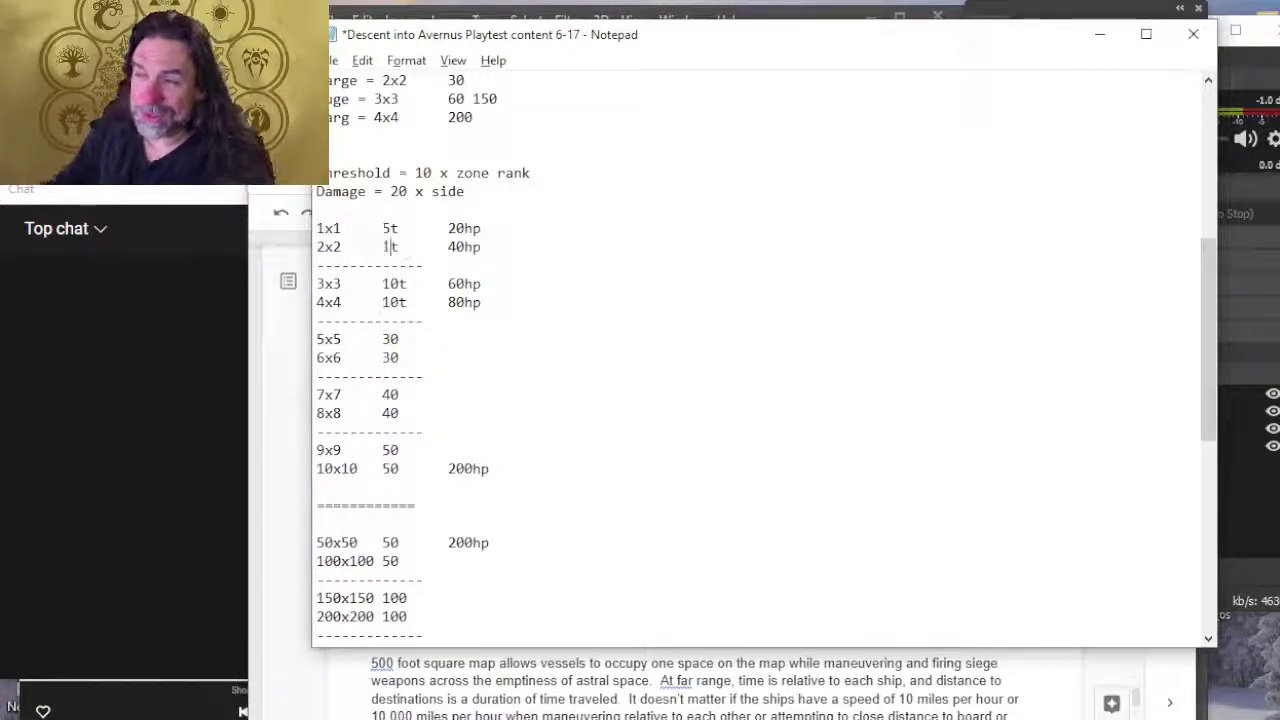
key("Down")
key("BackSpace")
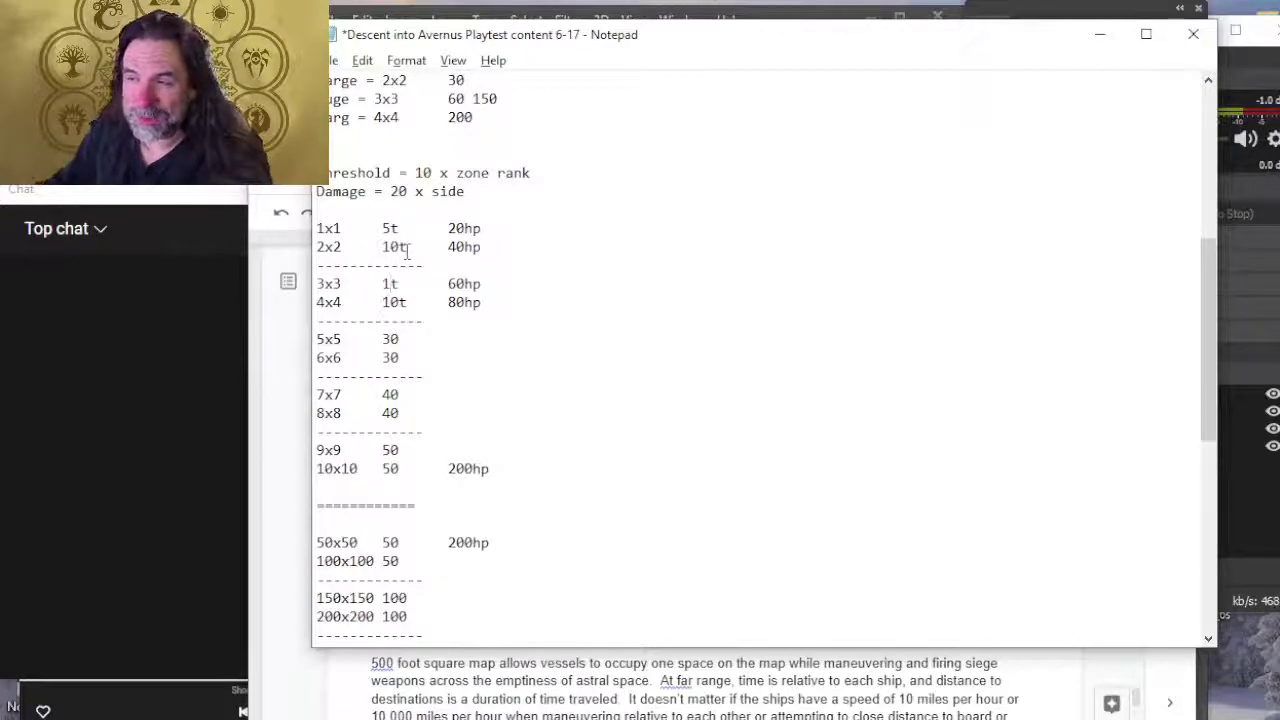
type("5")
key("Down")
key("BackSpace")
key("BackSpace")
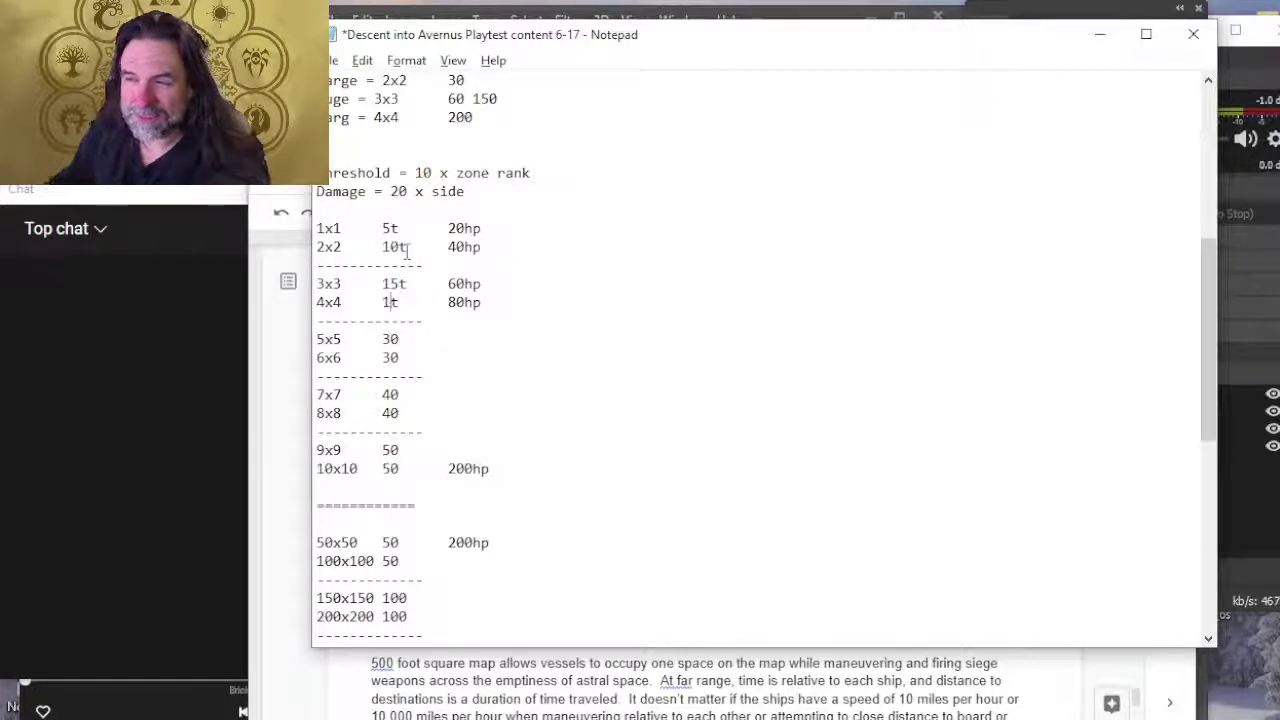
type("20")
Step: Change the 5x5, 6x6, 7x7 and 9x9 values to 25, 30, 35 and 45
key("Down")
key("BackSpace")
key("BackSpace")
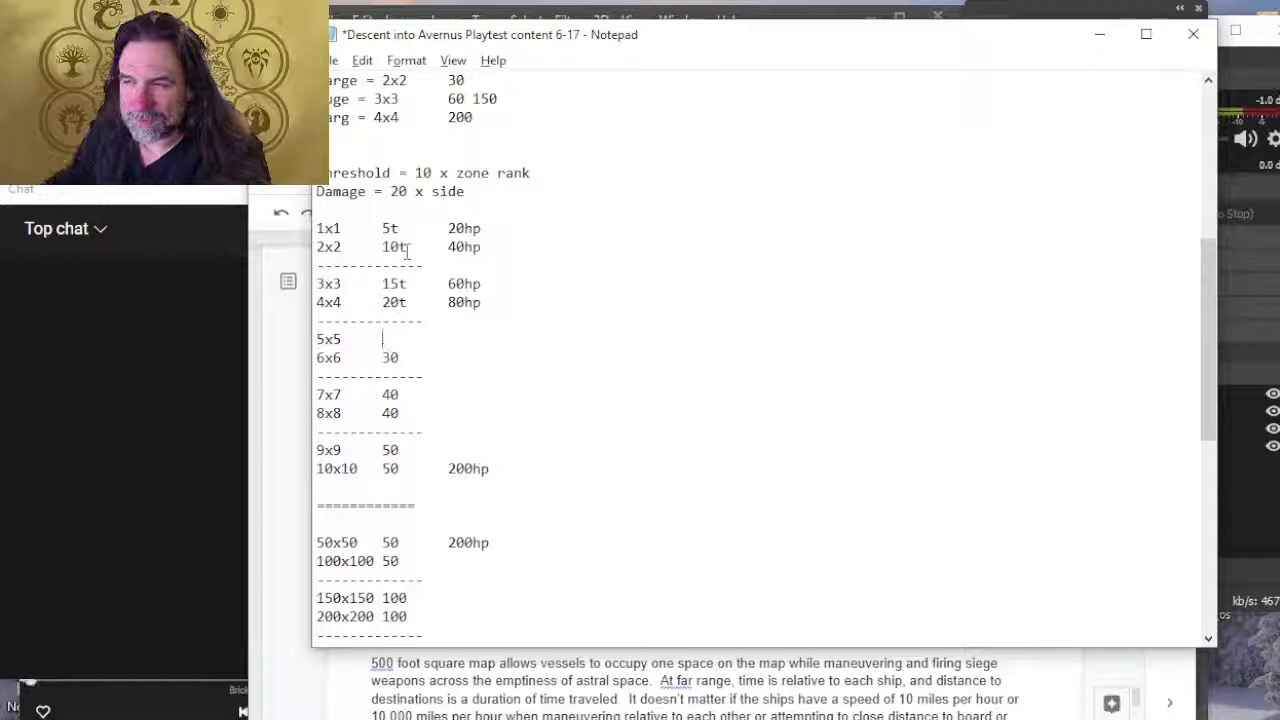
type("25")
key("Down")
key("BackSpace")
key("BackSpace")
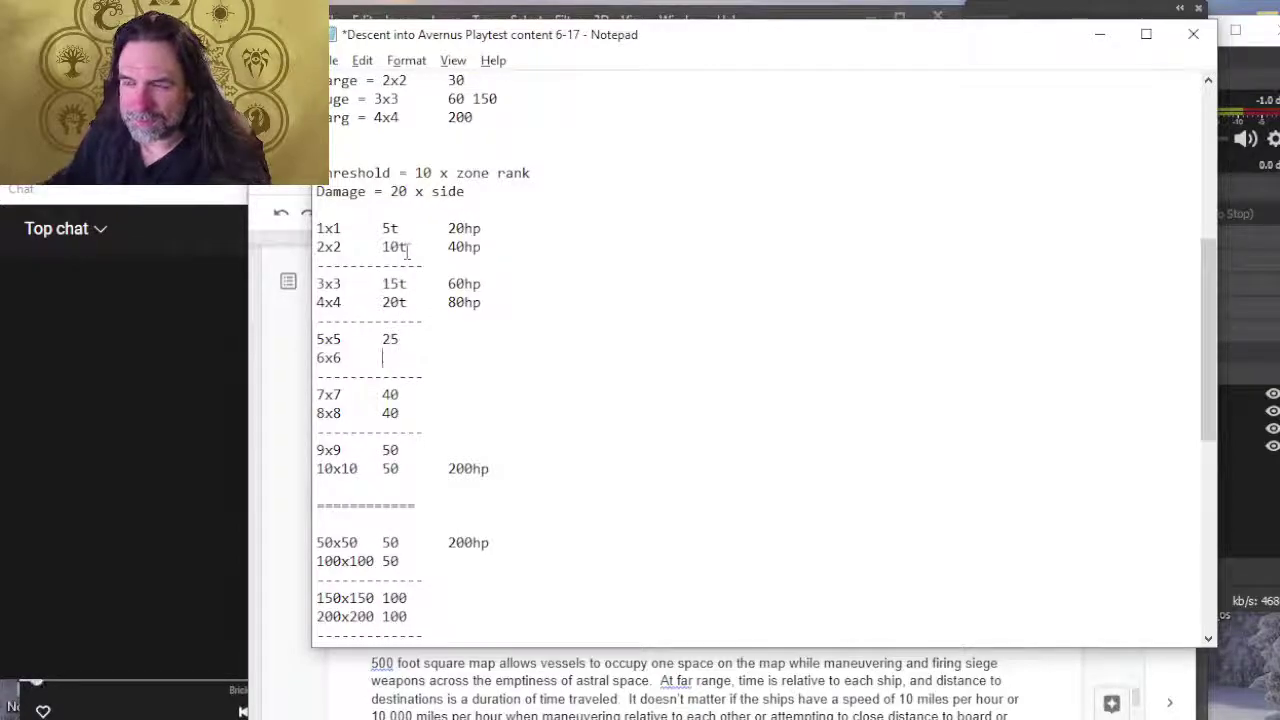
type("30")
key("Down")
key("Down")
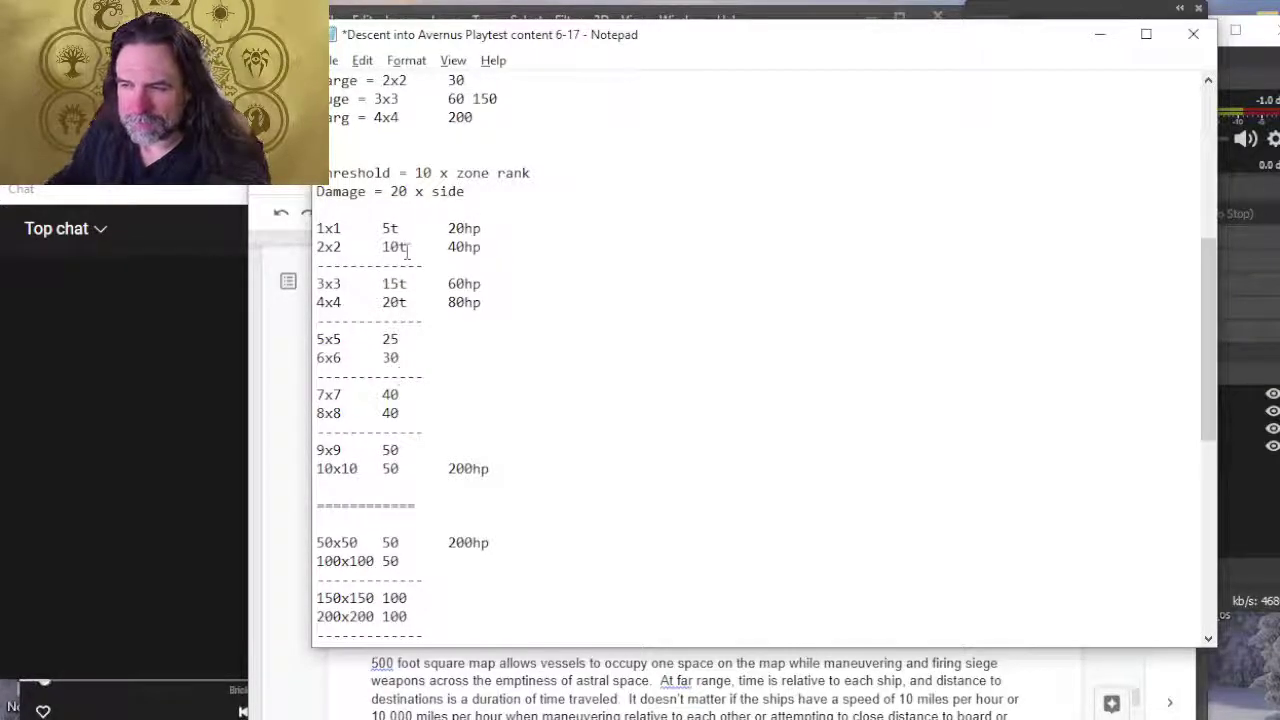
key("BackSpace")
key("BackSpace")
type("35")
key("Down")
key("Down")
key("Down")
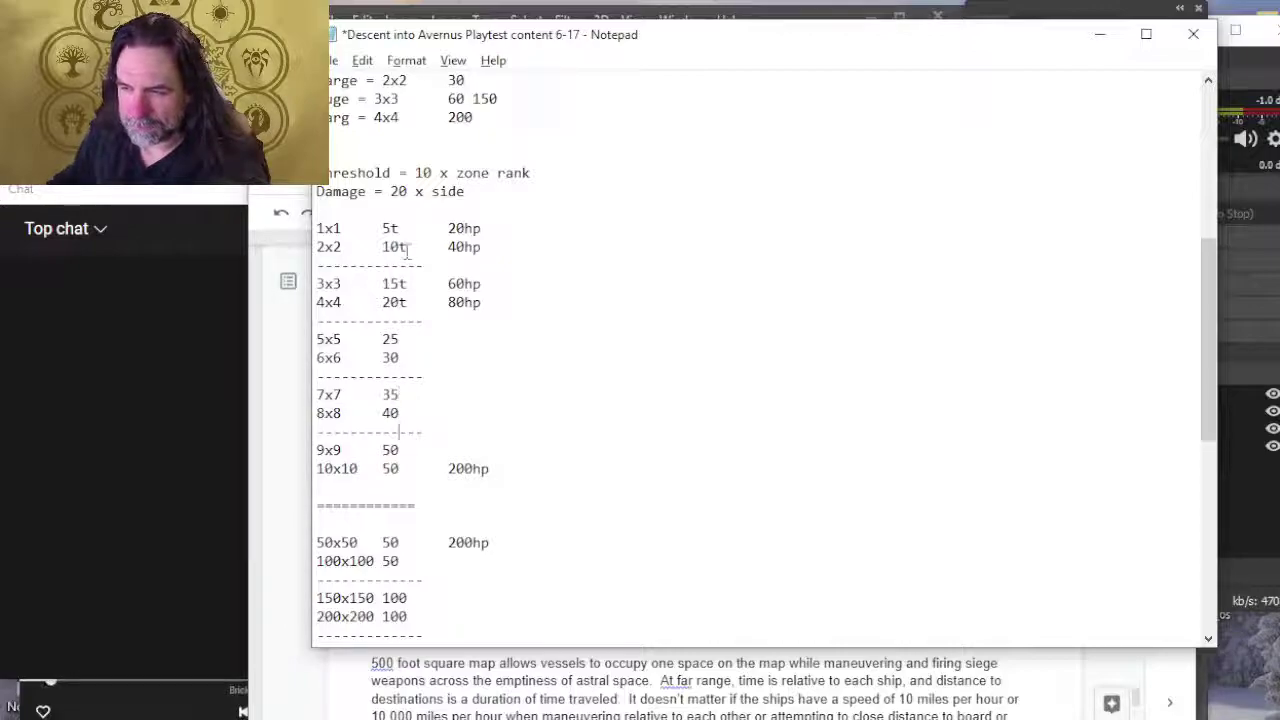
key("BackSpace")
key("BackSpace")
type("45")
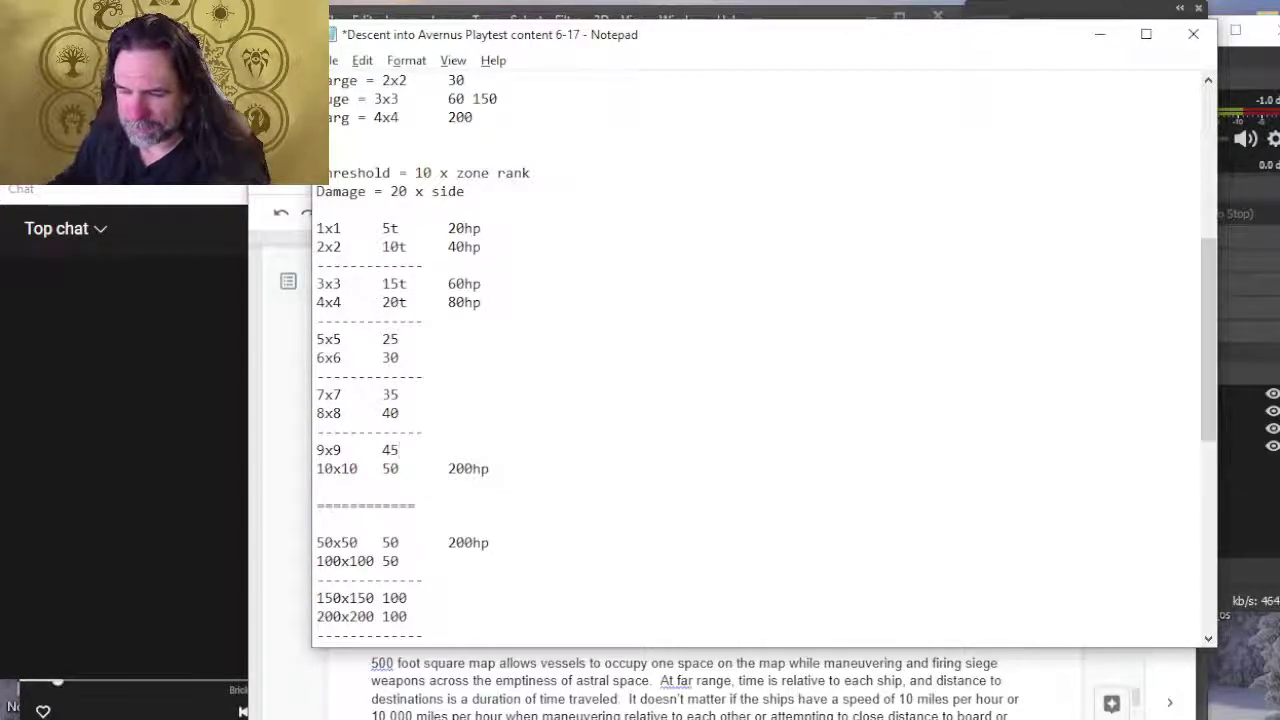
Step: Set the 100x100, 150x150 and 200x200 values to 100, 150 and 200
key("Down")
key("Down")
key("Down")
key("Down")
key("Down")
key("Down")
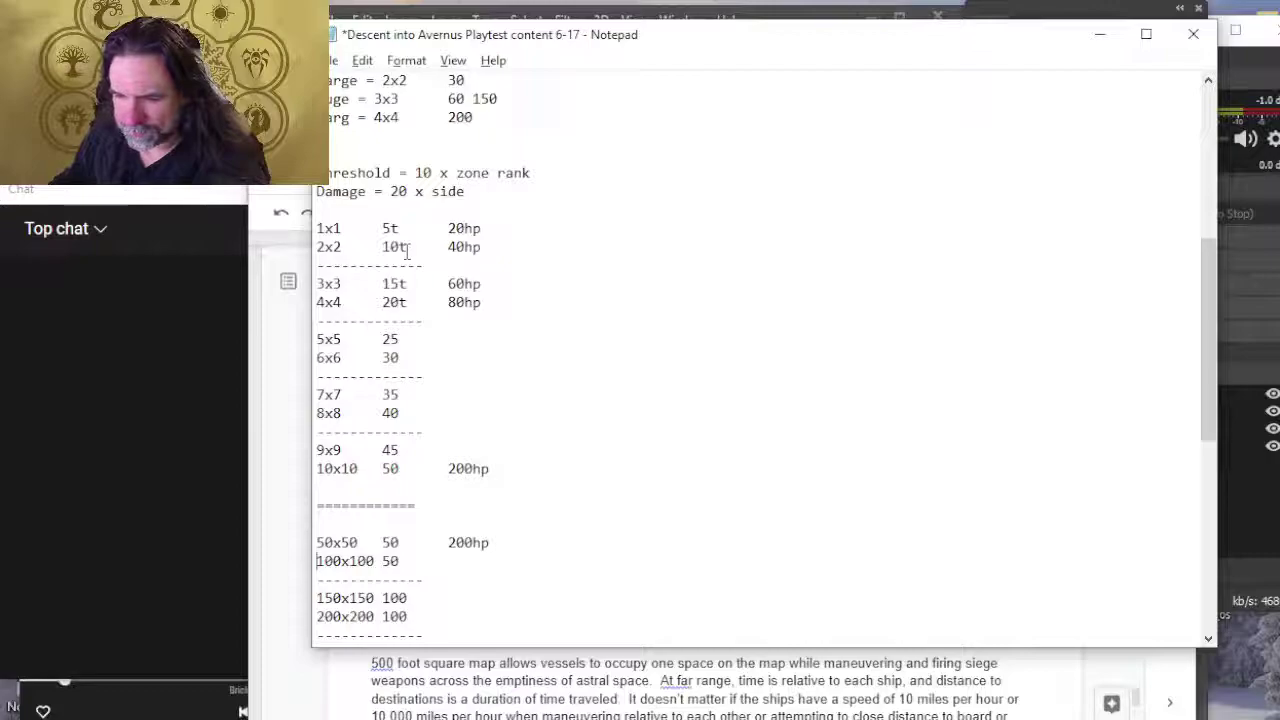
key("End")
key("BackSpace")
key("BackSpace")
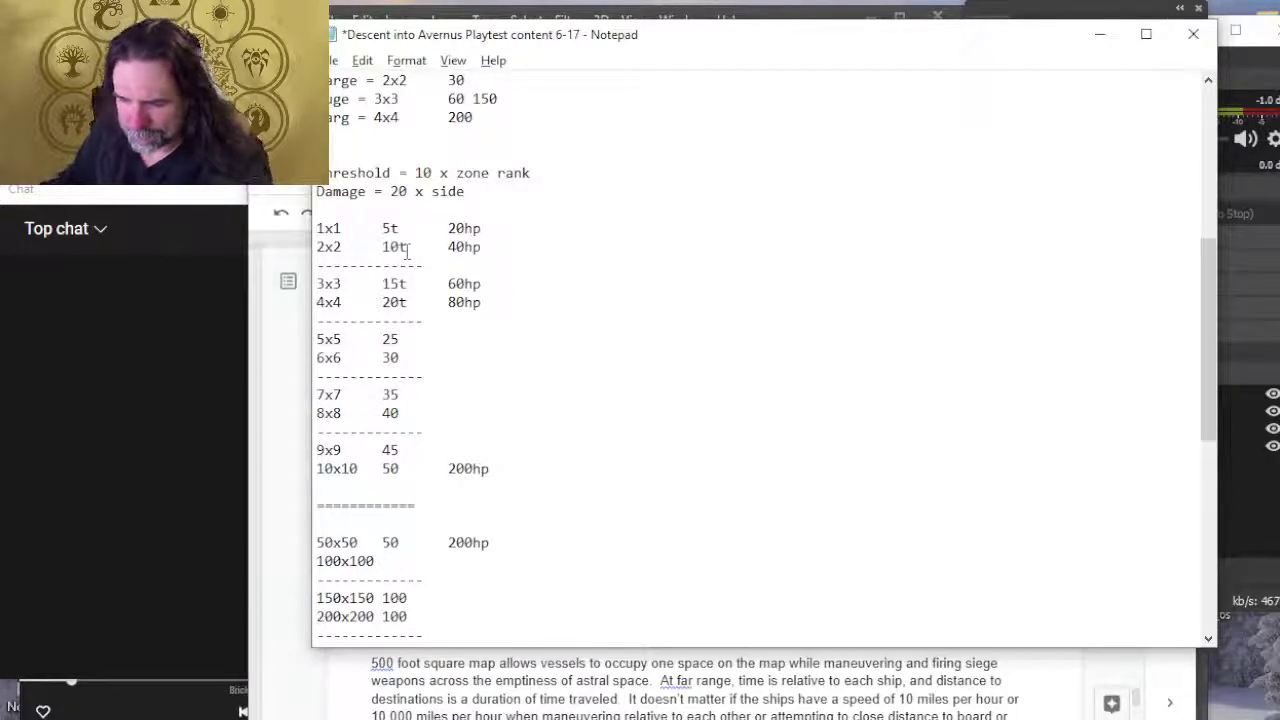
type("100")
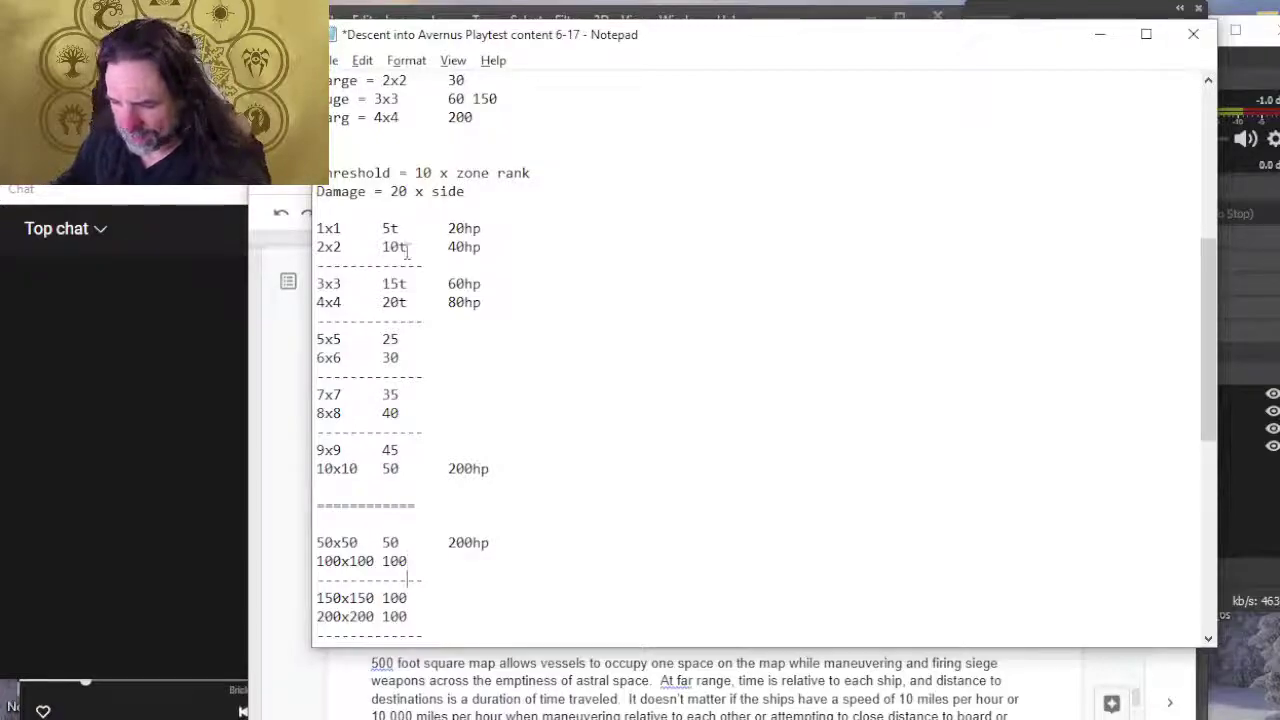
key("Down")
key("Down")
key("Left")
key("BackSpace")
type("5")
key("Down")
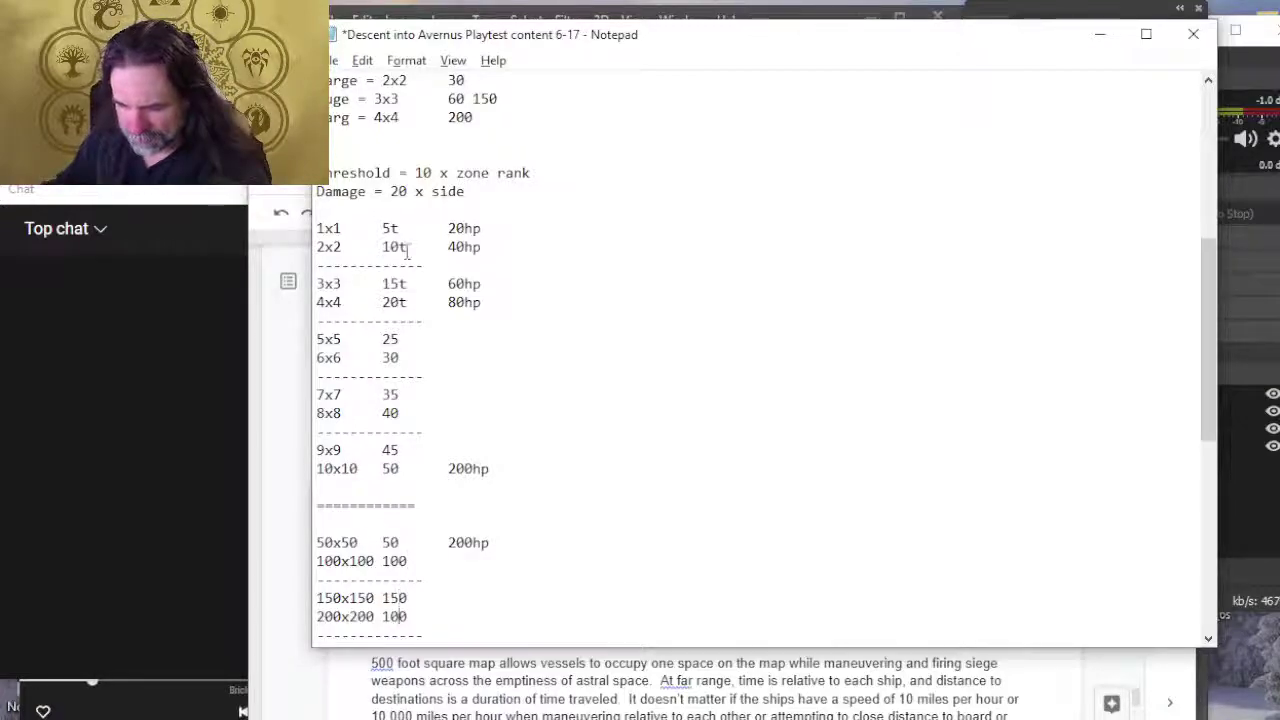
key("Left")
key("BackSpace")
type("2")
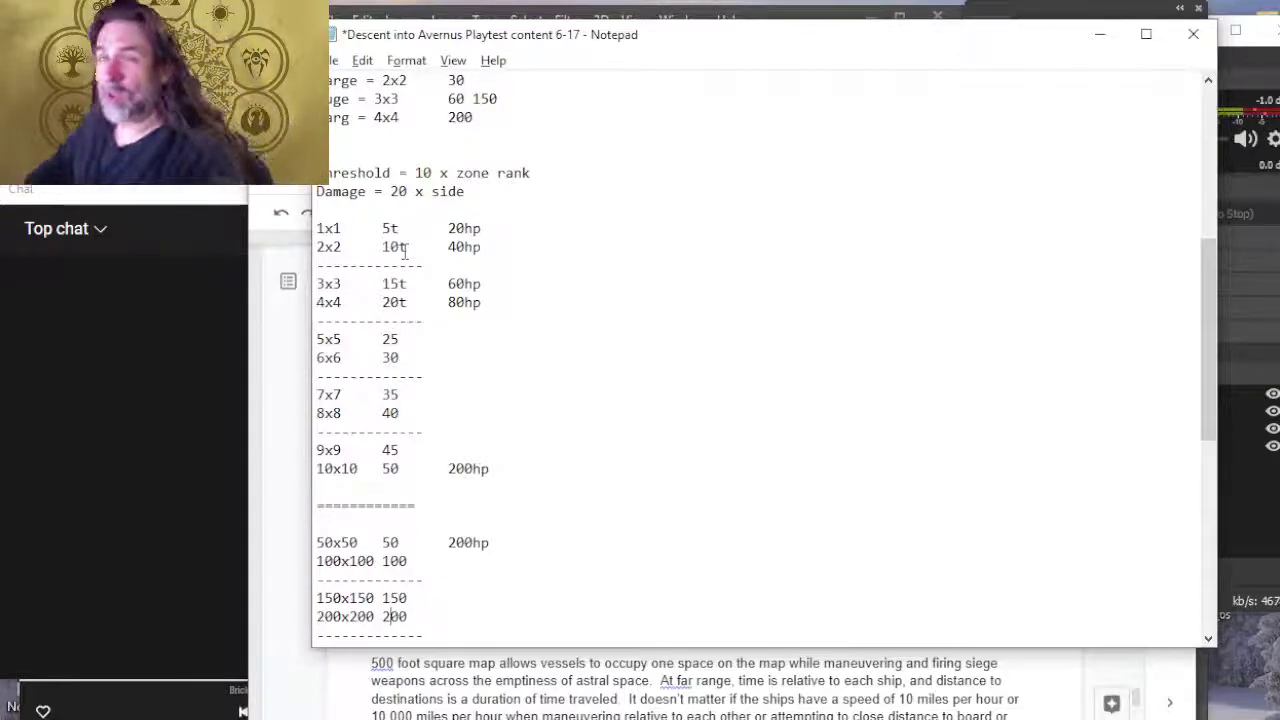
Step: Add a 'Damaging vehicles' heading below the Vehicle pass list
scroll(947, 648, "down", 3)
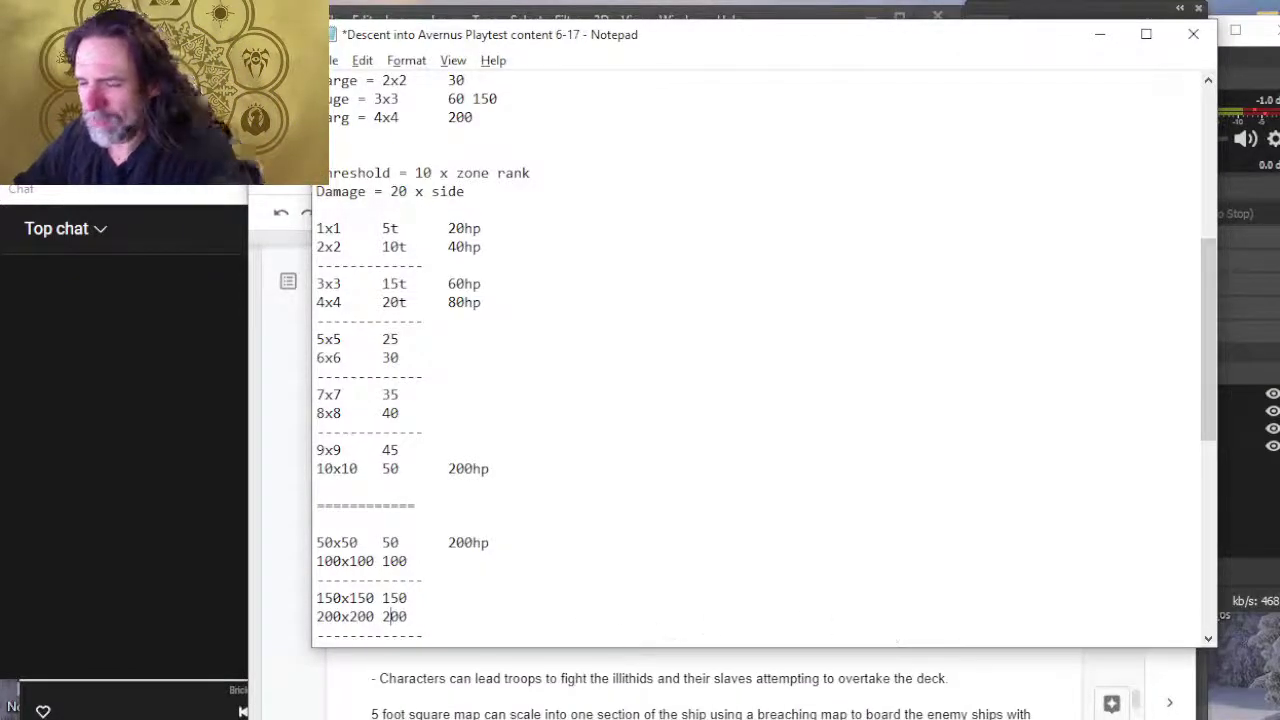
scroll(757, 314, "down", 10)
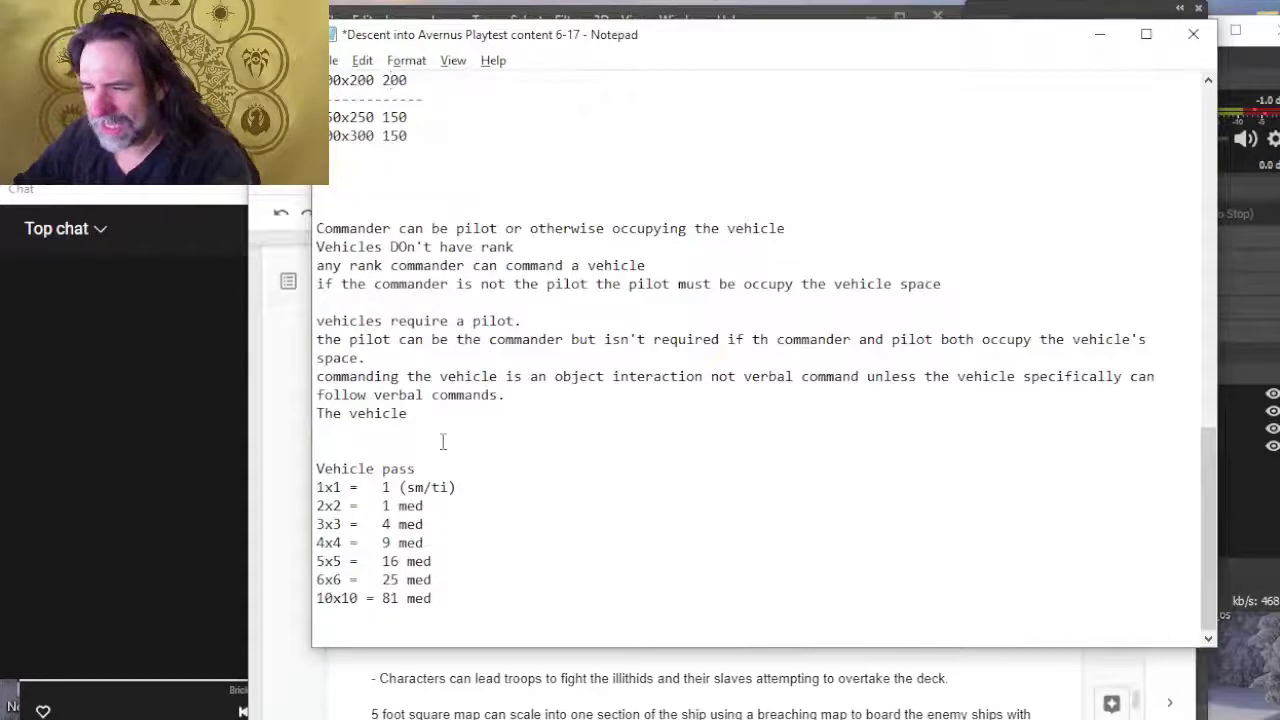
left_click(433, 620)
type("vehicles ")
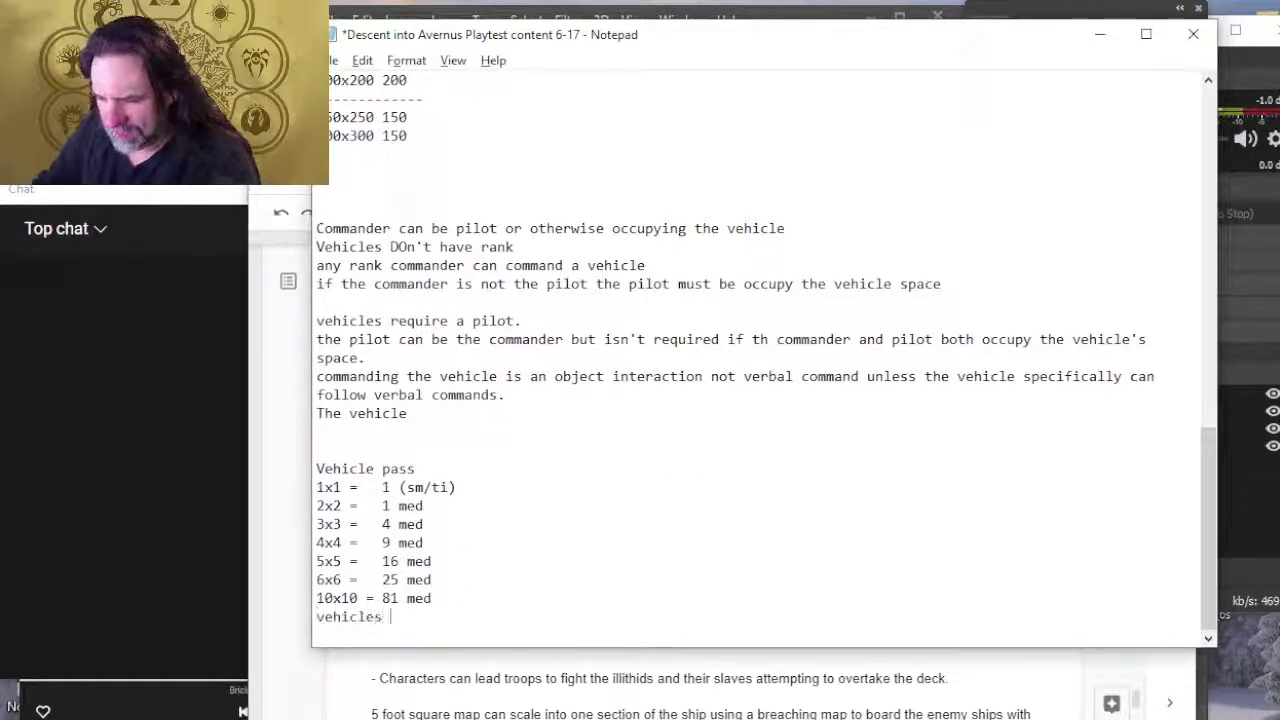
type("= 4R")
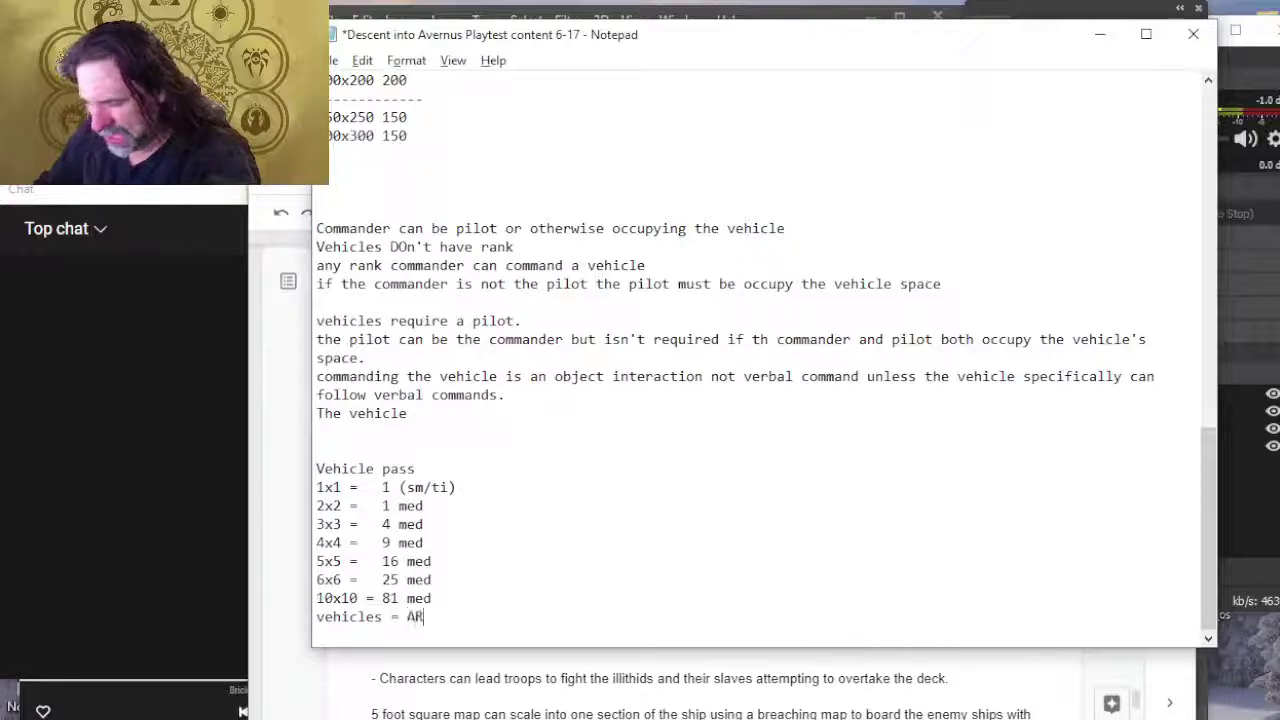
key("BackSpace")
key("BackSpace")
key("BackSpace")
key("BackSpace")
key("BackSpace")
key("BackSpace")
key("BackSpace")
key("BackSpace")
key("BackSpace")
key("BackSpace")
key("BackSpace")
key("BackSpace")
key("BackSpace")
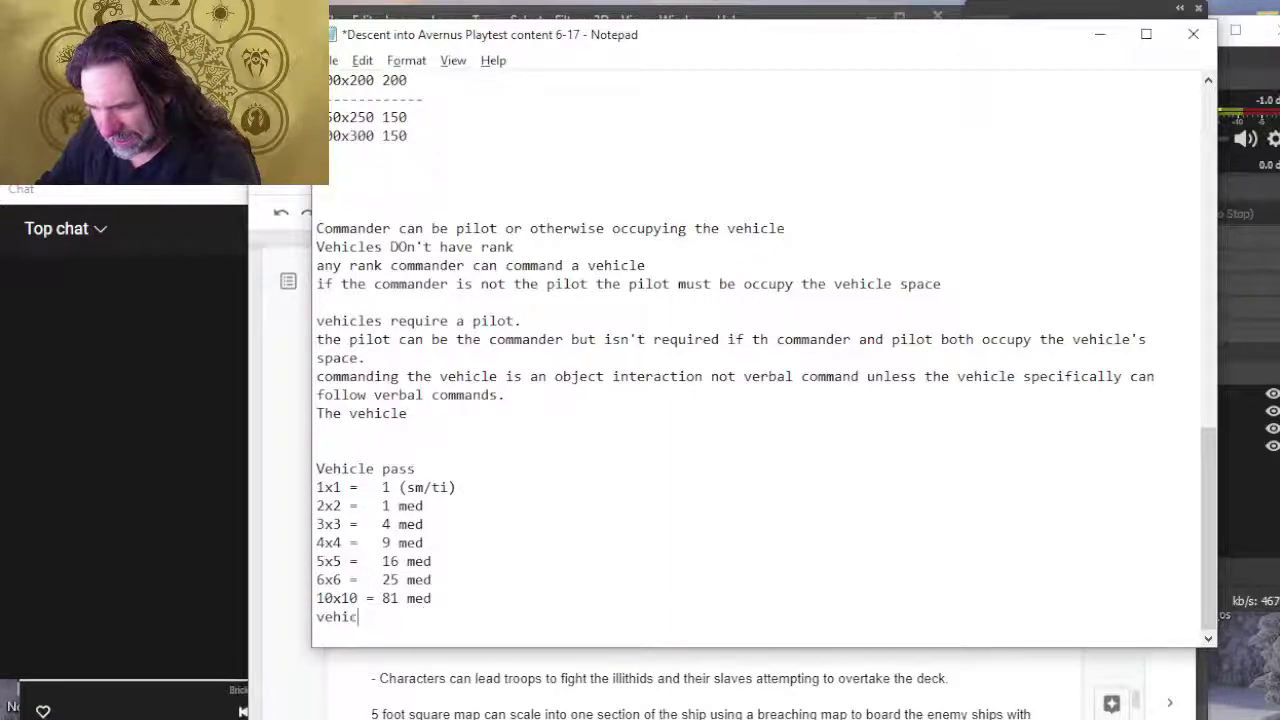
key("Return")
type("Damagi")
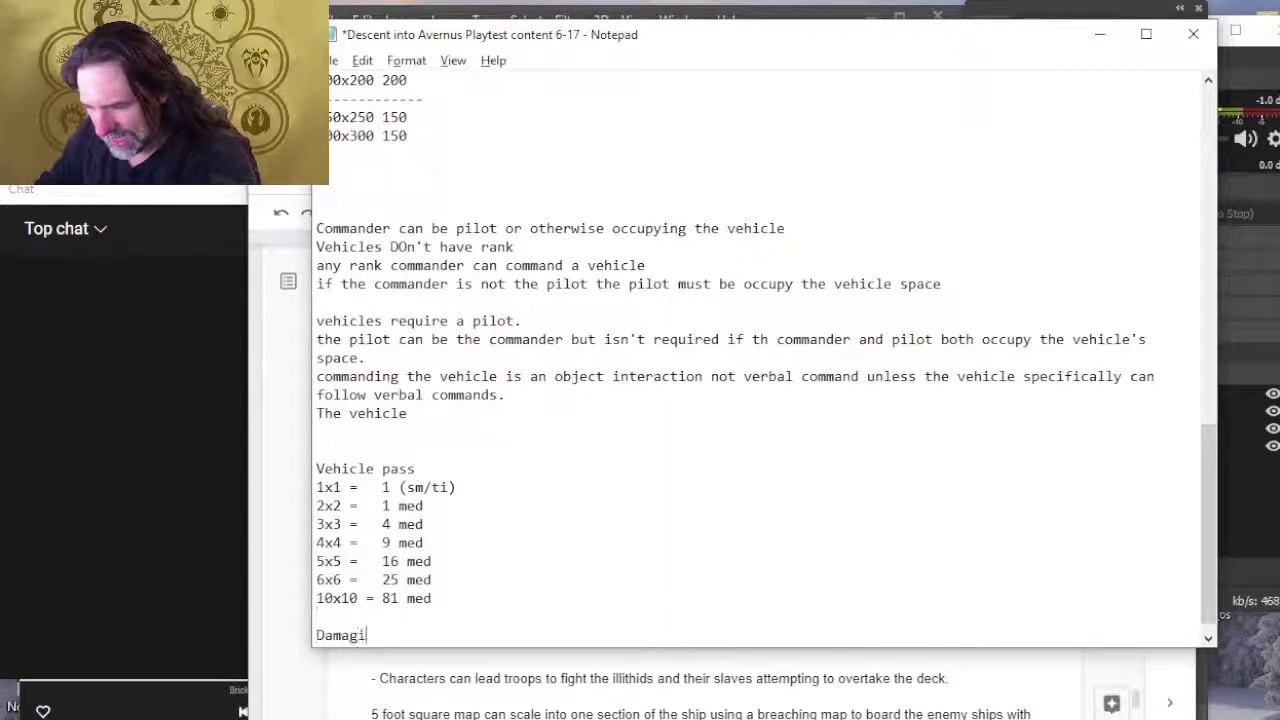
type("ng vehicles")
key("Return")
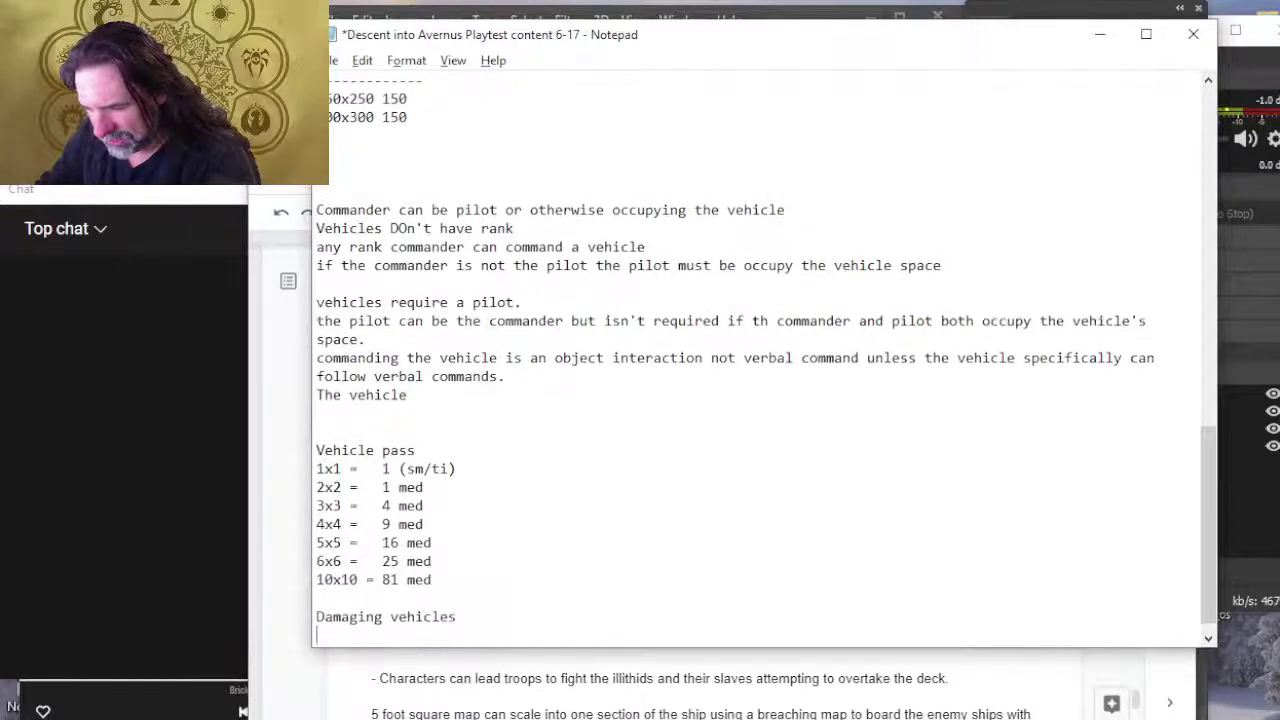
Step: Write the rule 'single-target damage = resistant' under the heading
type("1/2")
key("BackSpace")
key("BackSpace")
key("BackSpace")
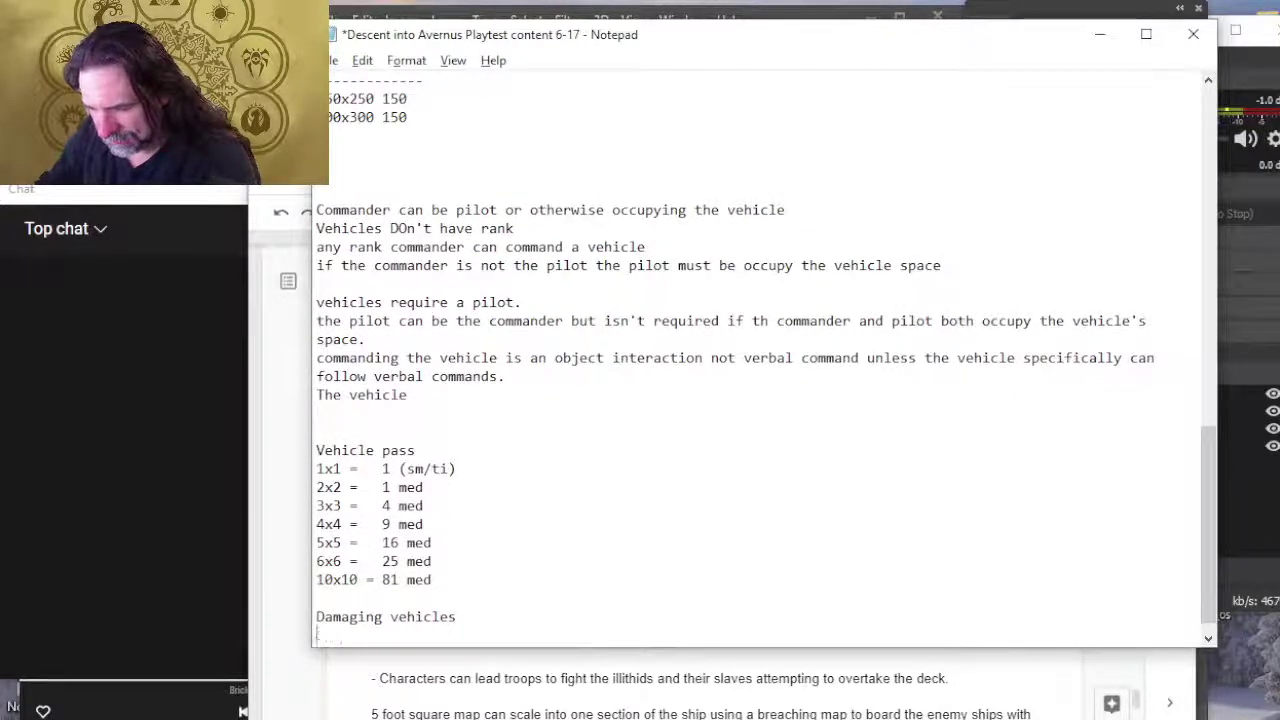
type("single-ta")
type("rget")
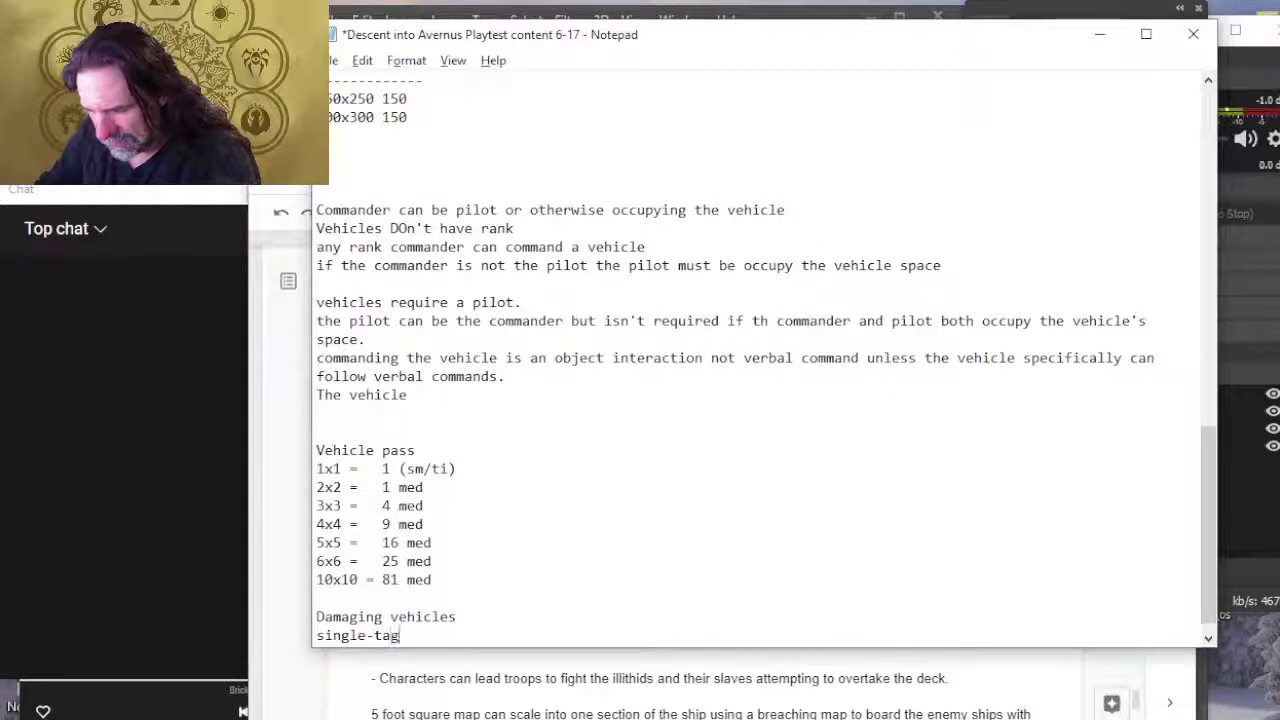
key("BackSpace")
key("BackSpace")
key("BackSpace")
key("BackSpace")
type("rget -")
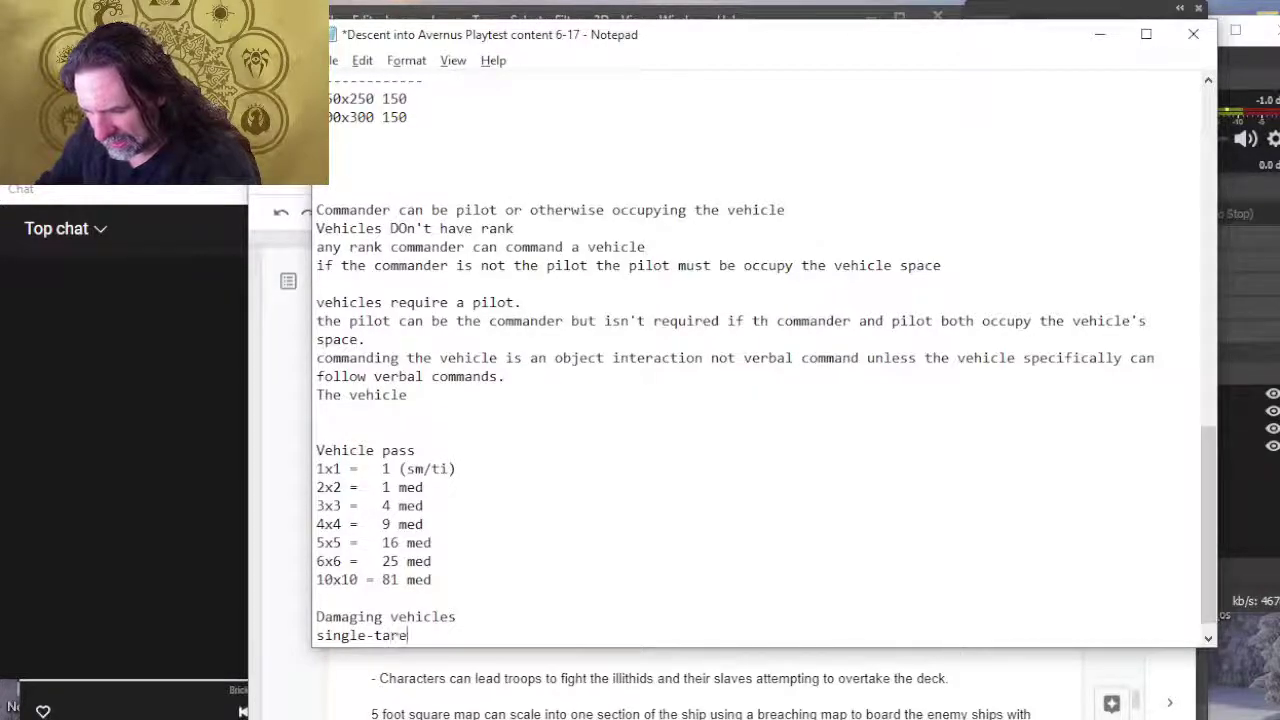
key("BackSpace")
key("BackSpace")
type("= 1/2")
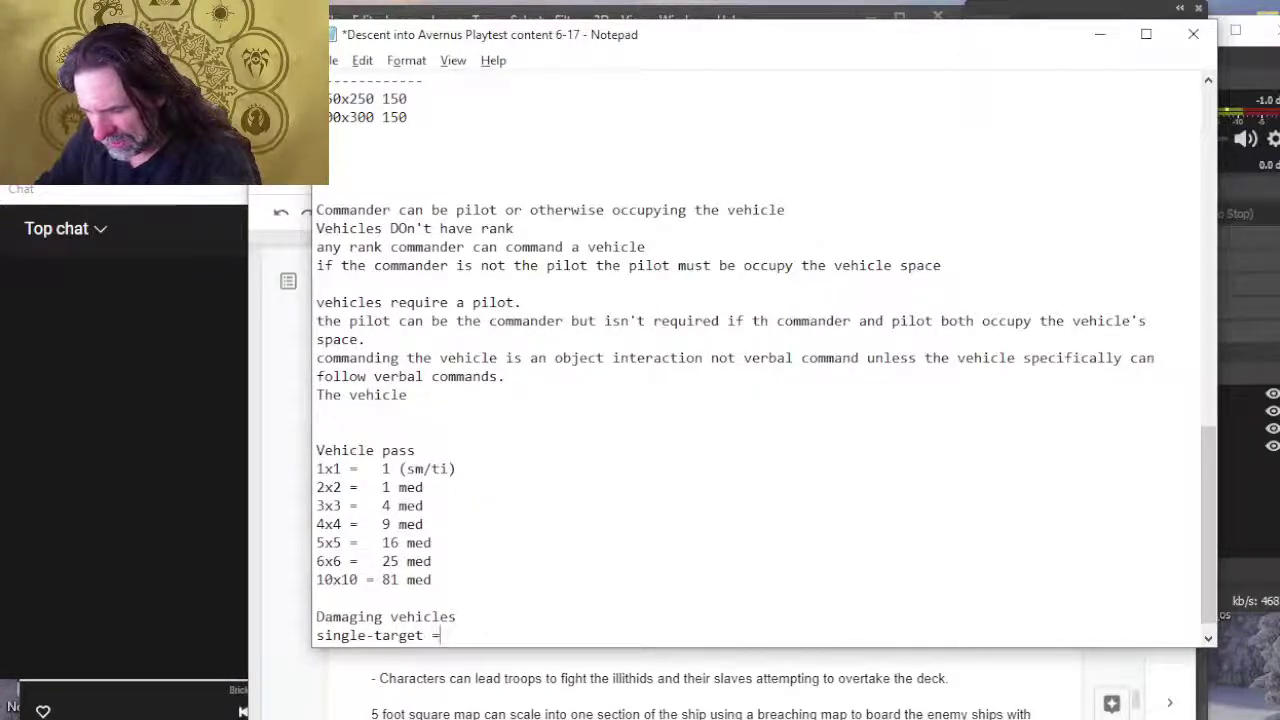
key("BackSpace")
key("BackSpace")
key("BackSpace")
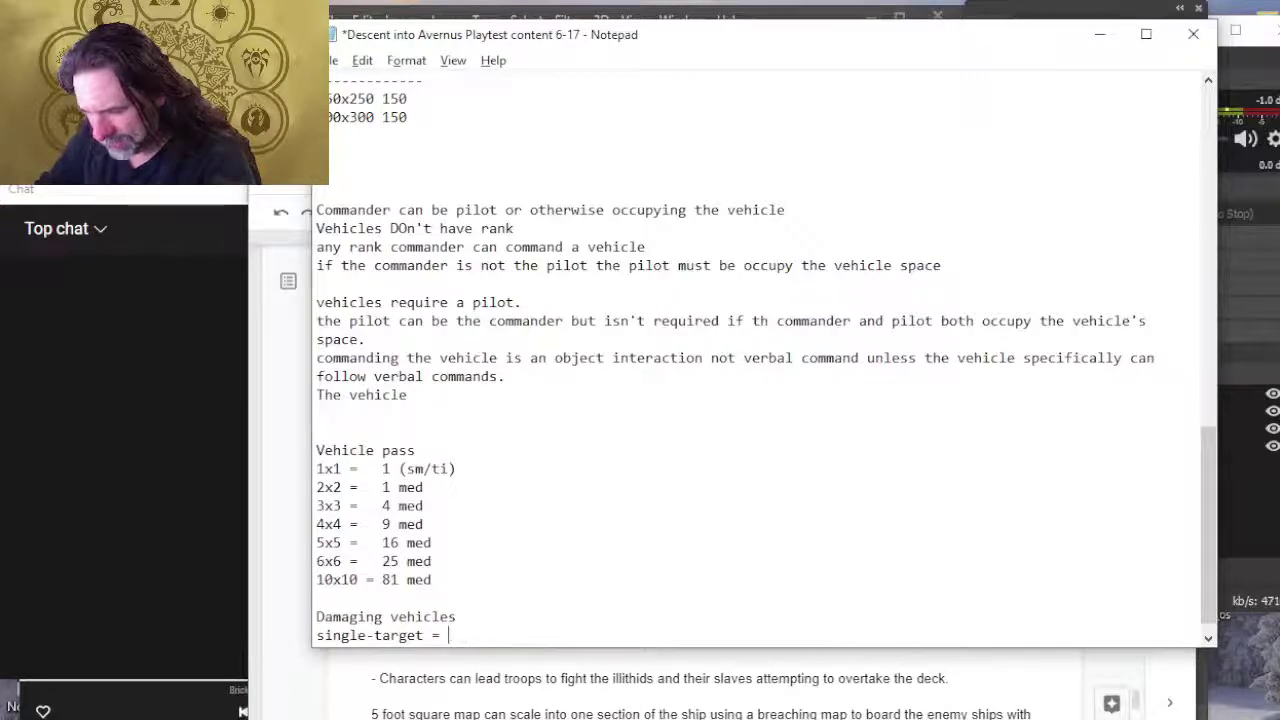
type("resistant")
key("Return")
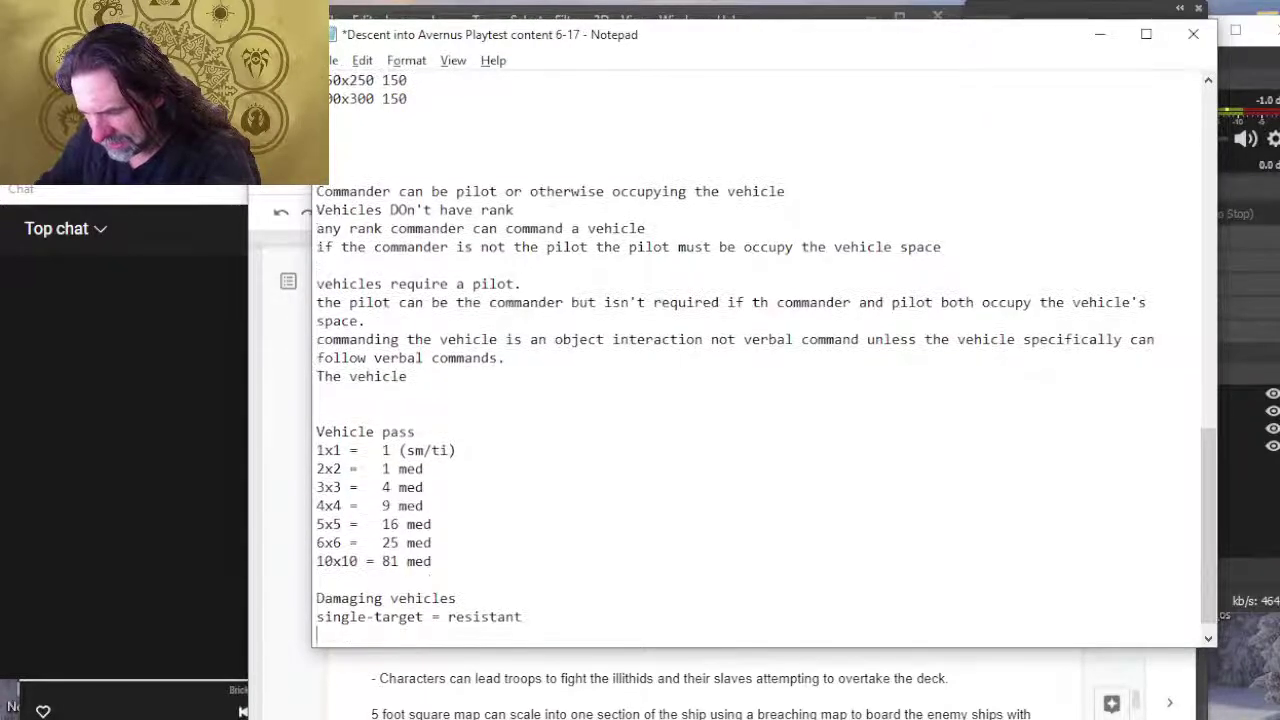
key("BackSpace")
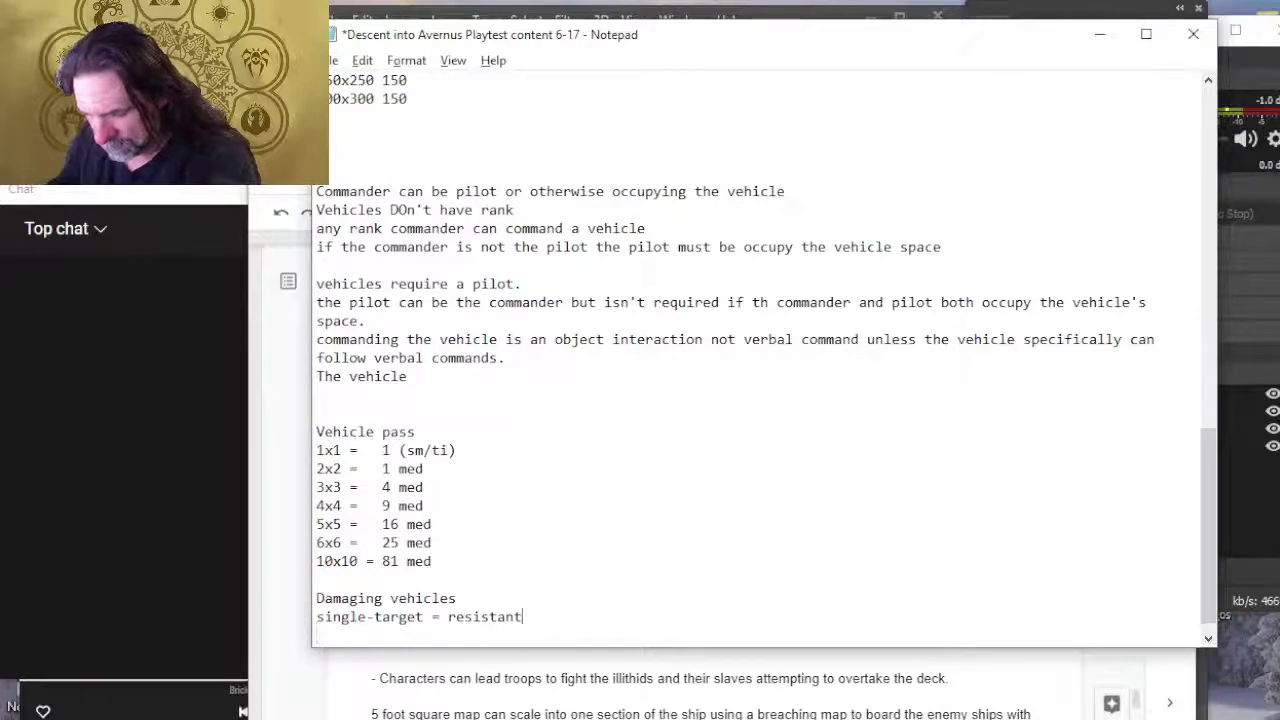
type("damage")
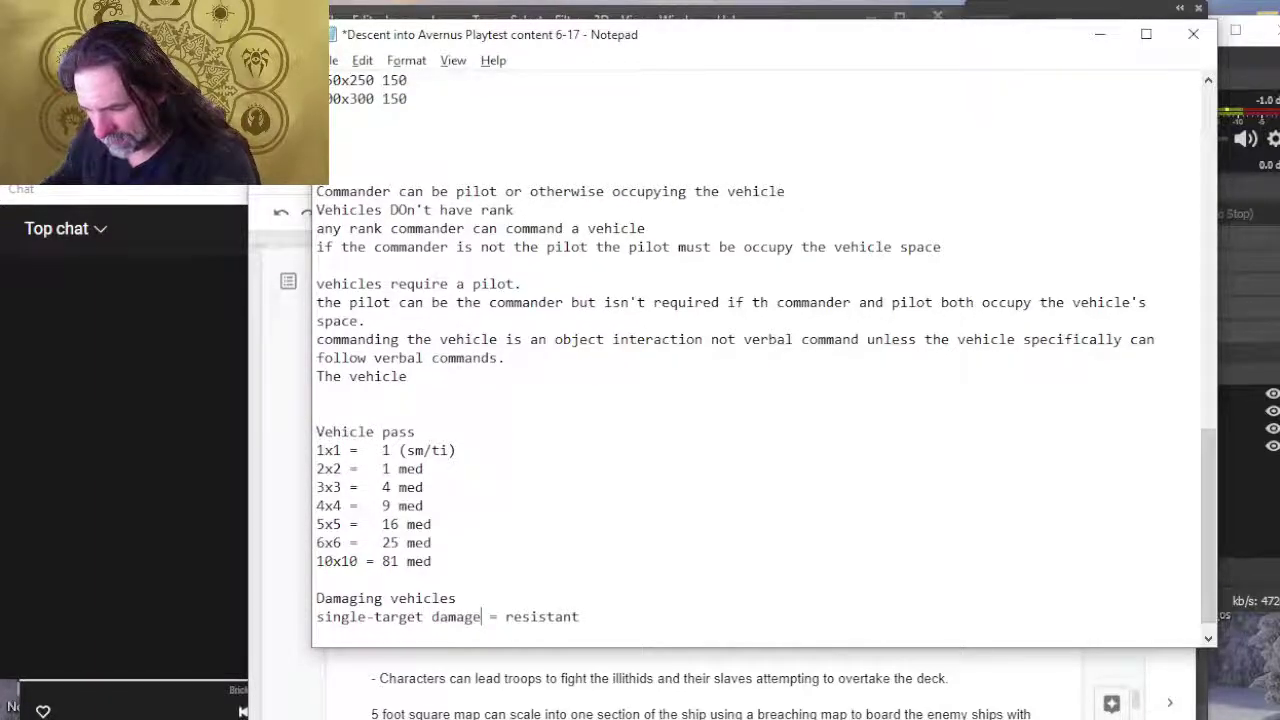
key("End")
Step: Add the rule 'aoe damage = normal' on the next line
key("Return")
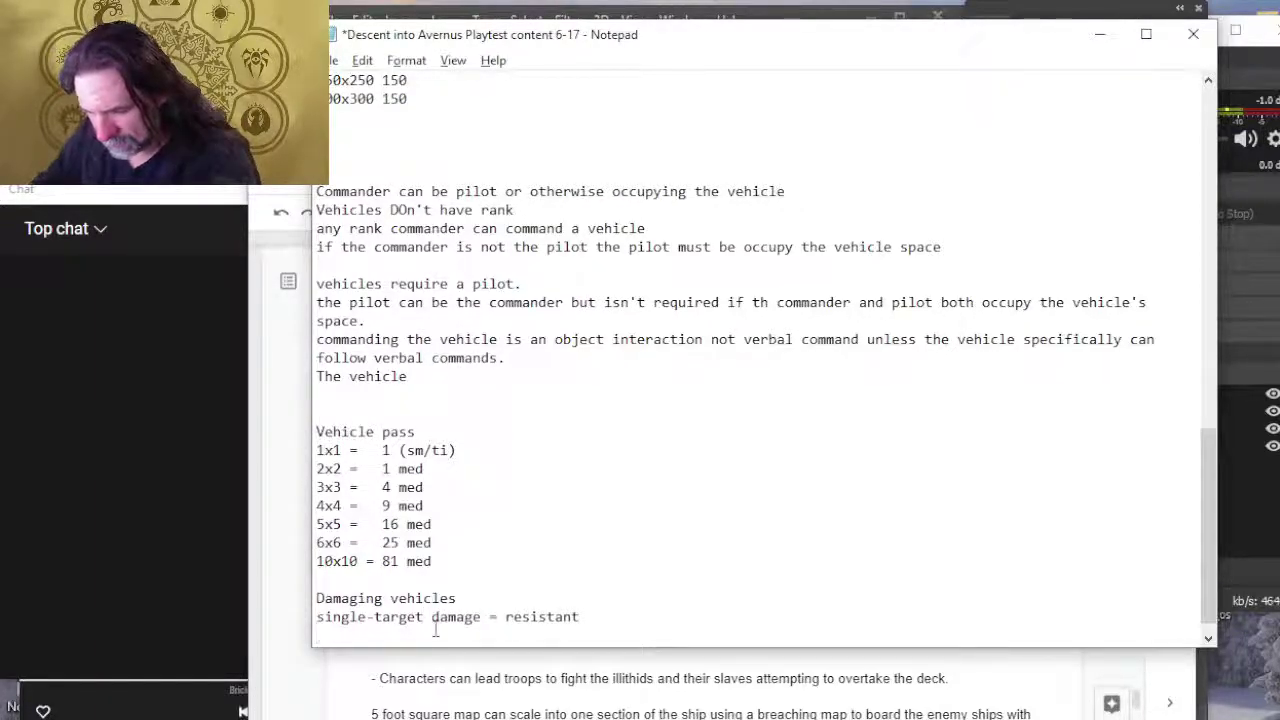
type("aoe dm")
key("BackSpace")
type("amage")
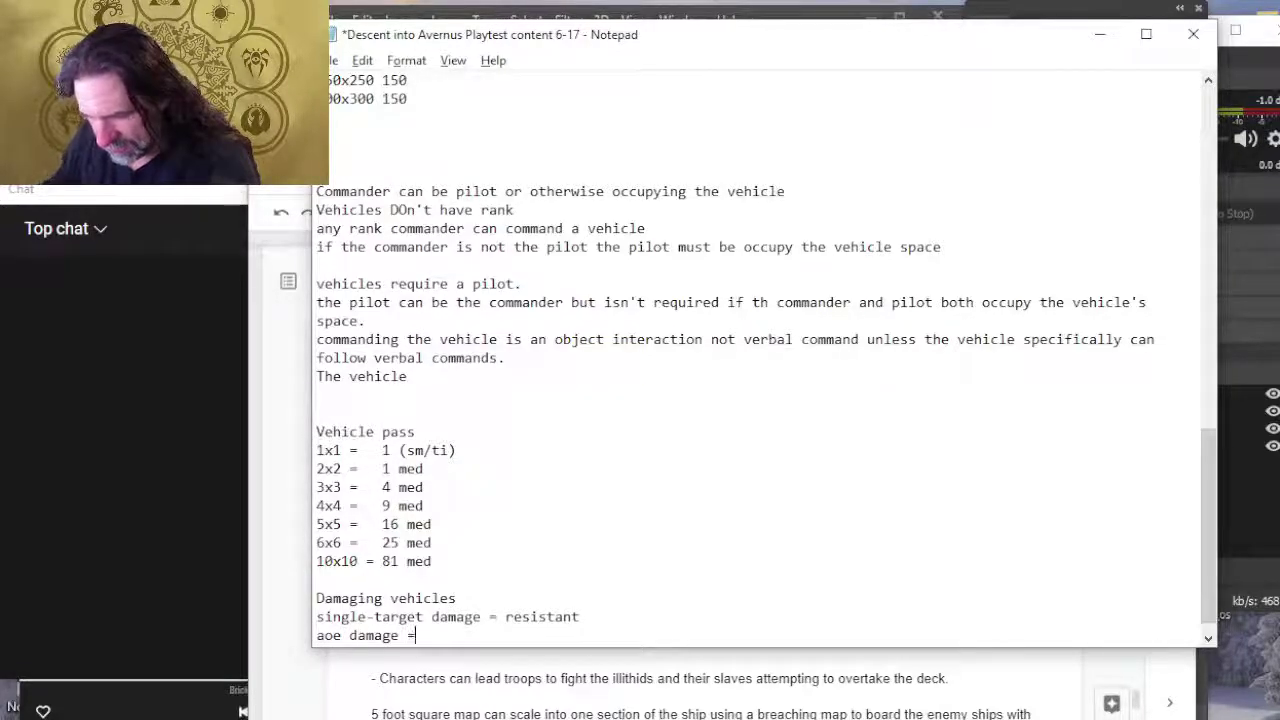
type(" =")
key("Tab")
key("Tab")
key("BackSpace")
key("BackSpace")
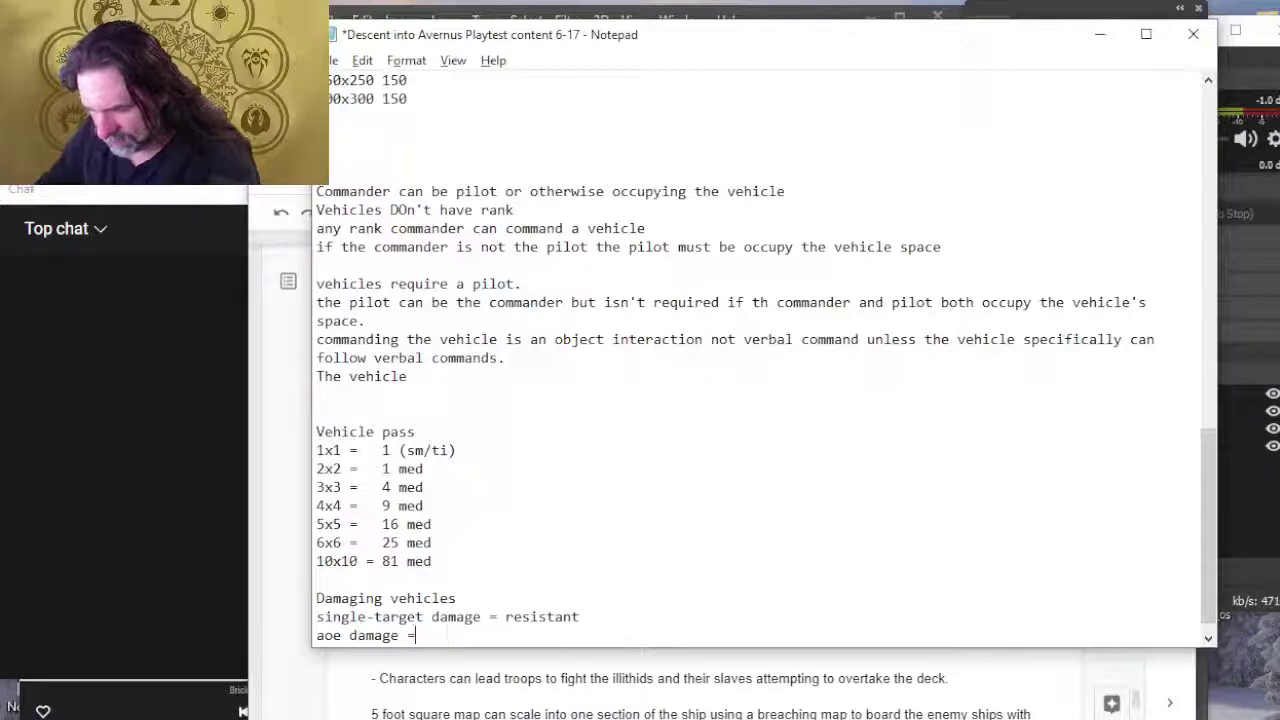
type("normal")
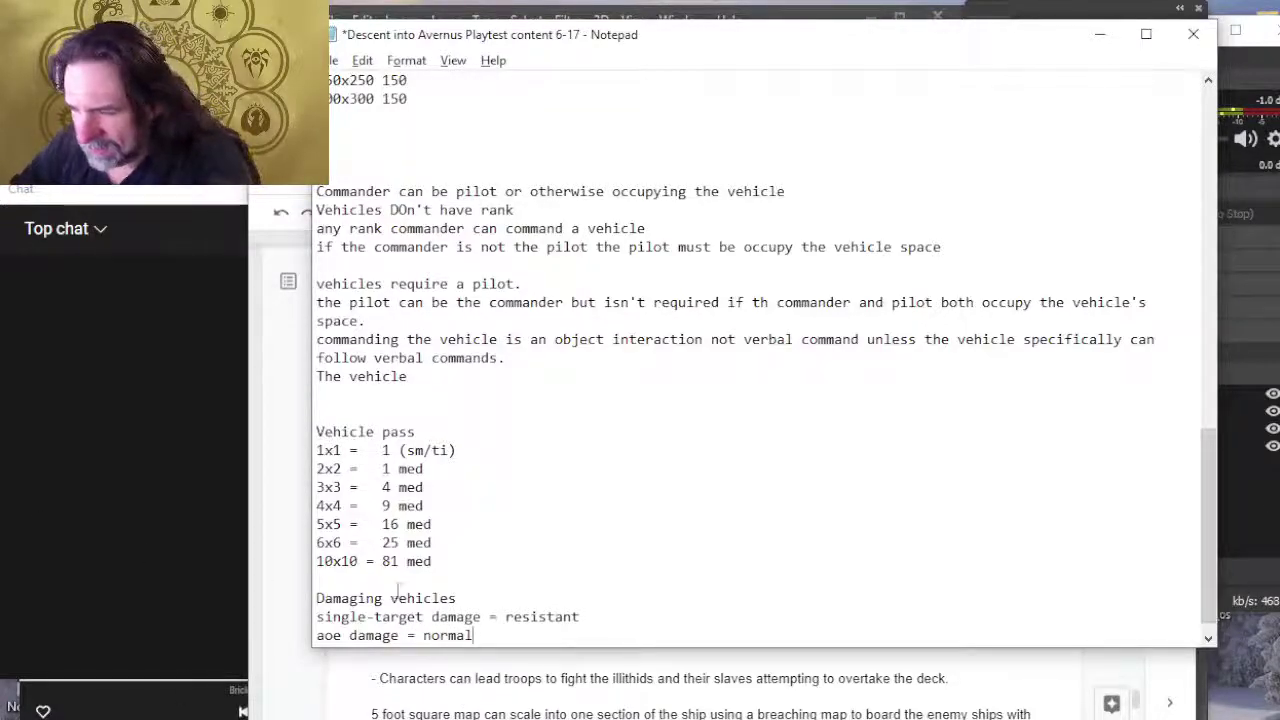
Step: Rename 'Vehicle pass' to 'Vehicle passengers by zone space' and insert a 'Vehicle HP' heading below 10x10
left_click(460, 431)
type("en")
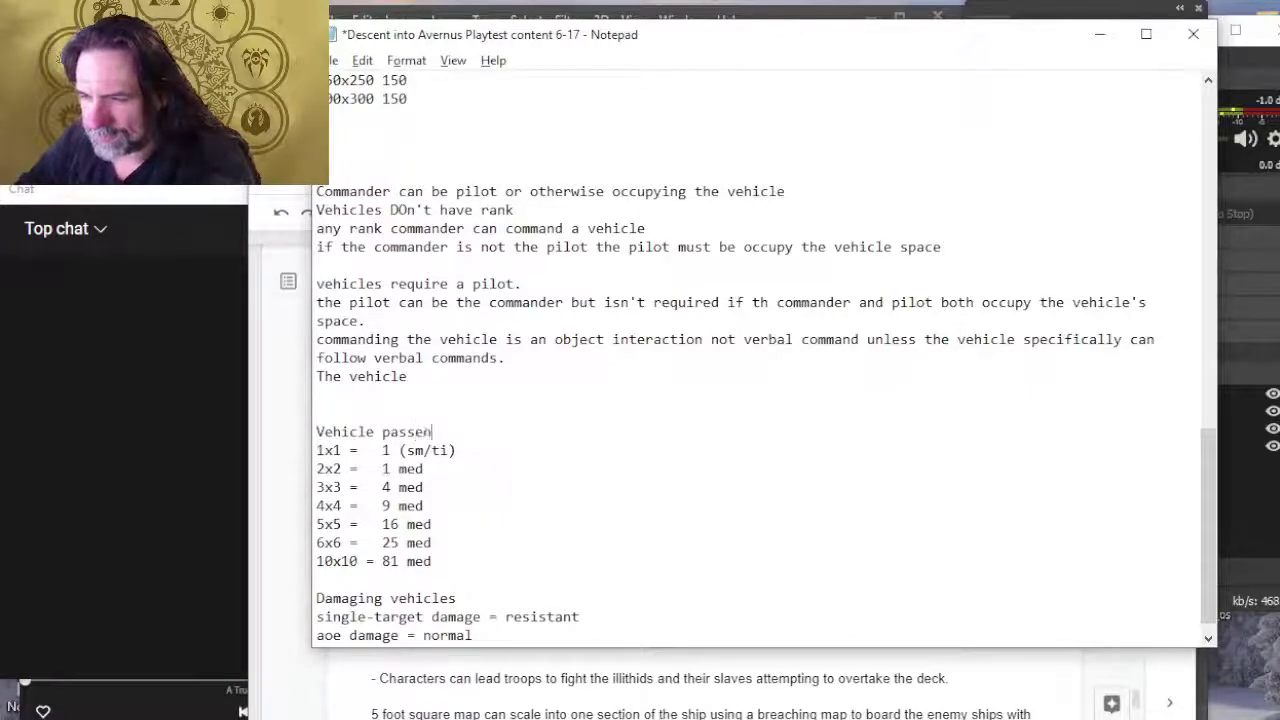
type("gers by ")
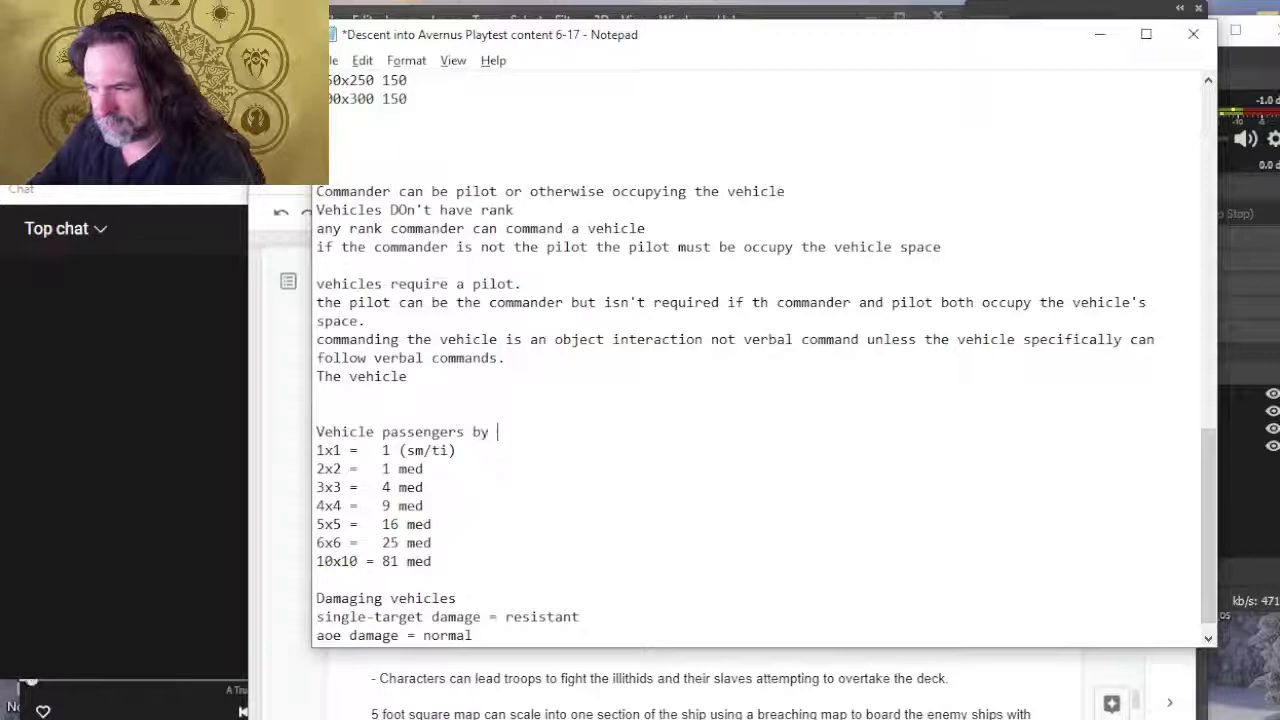
type("zone space")
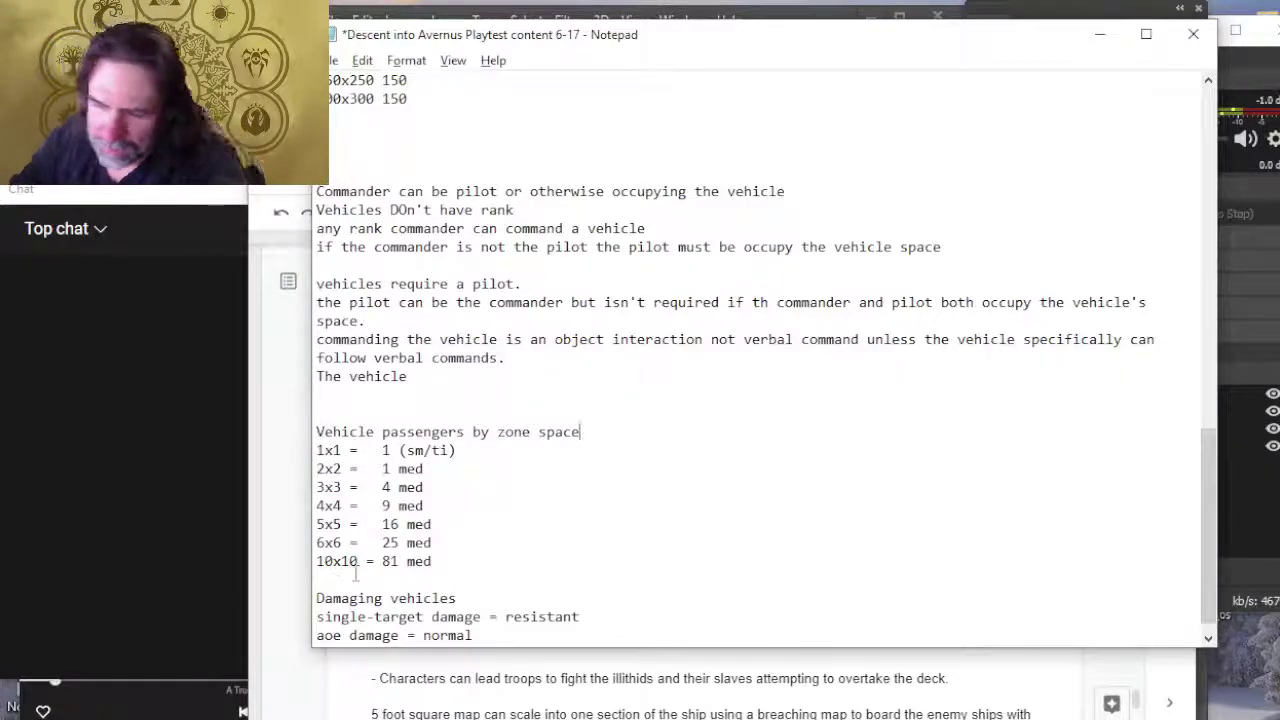
scroll(472, 490, "down", 1)
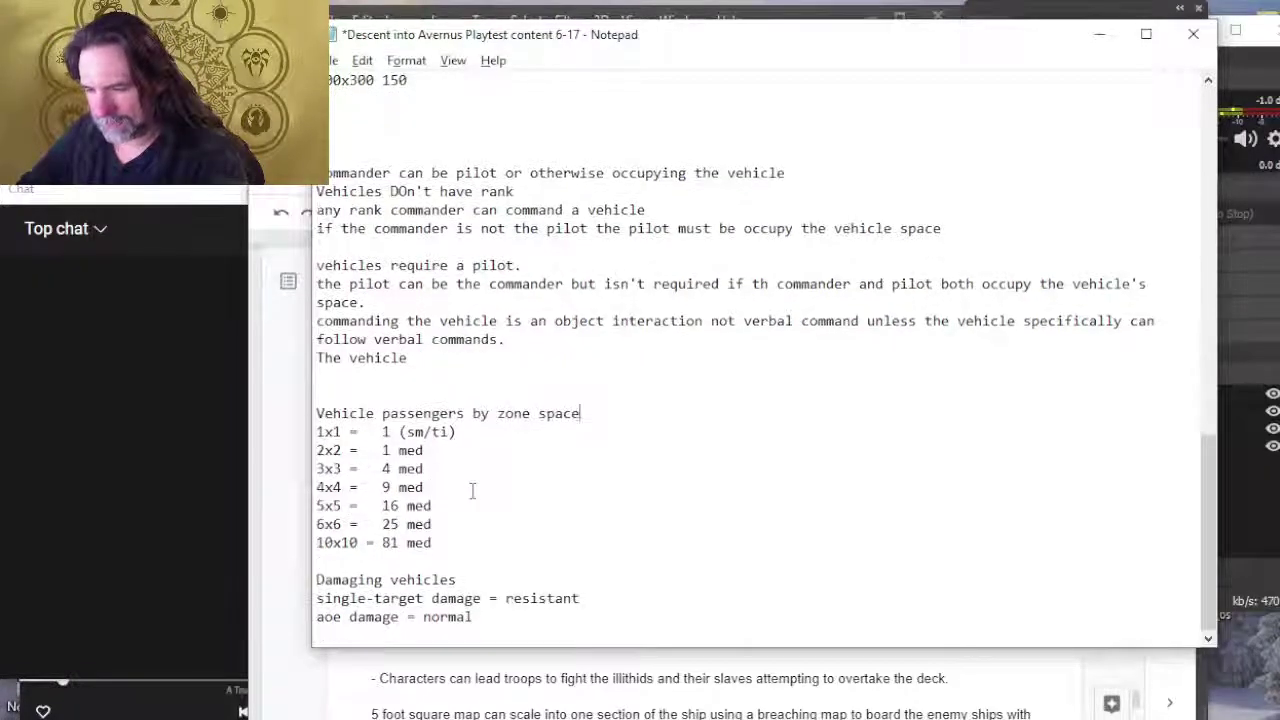
left_click(489, 553)
key("Return")
key("Return")
key("Return")
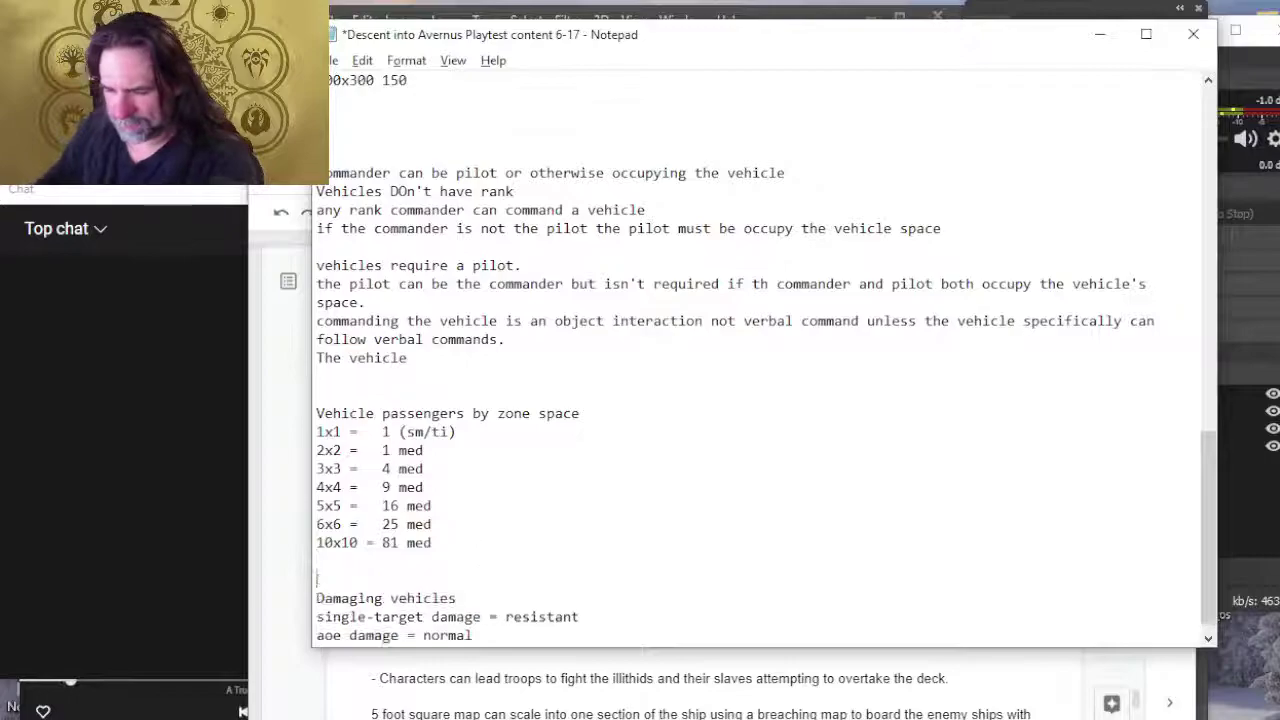
key("Up")
type("Vehicle HP")
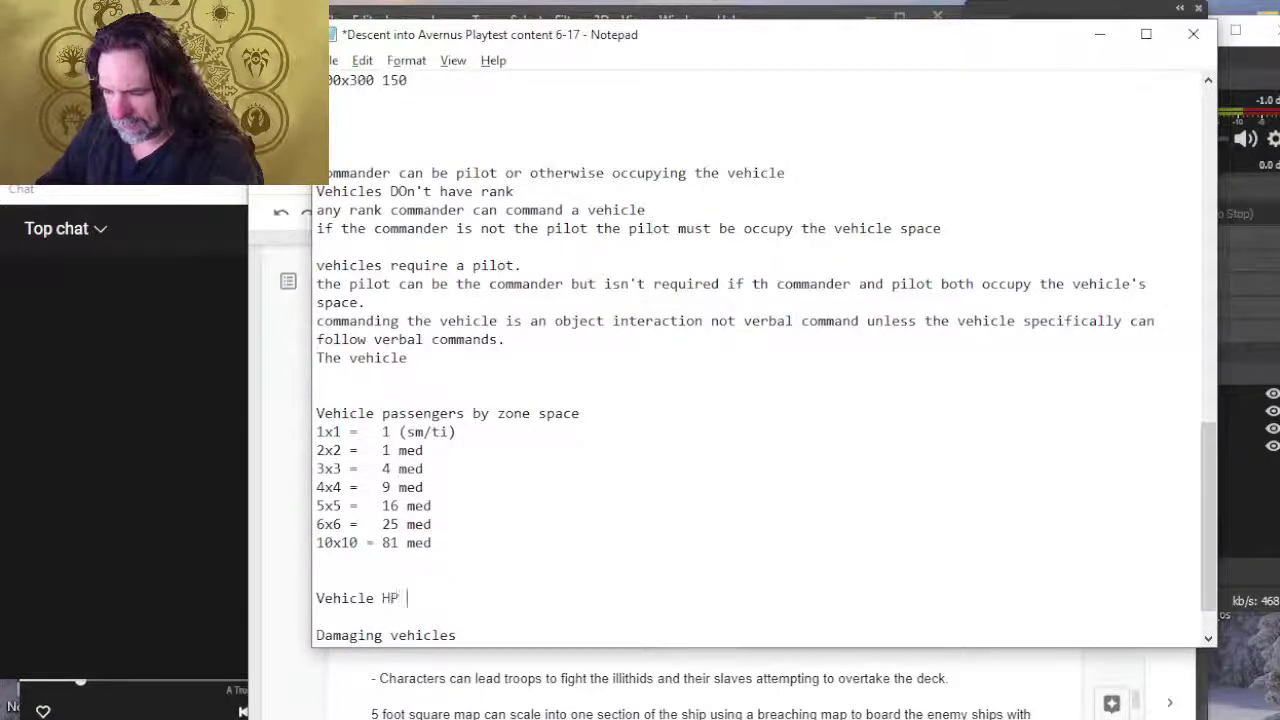
key("Return")
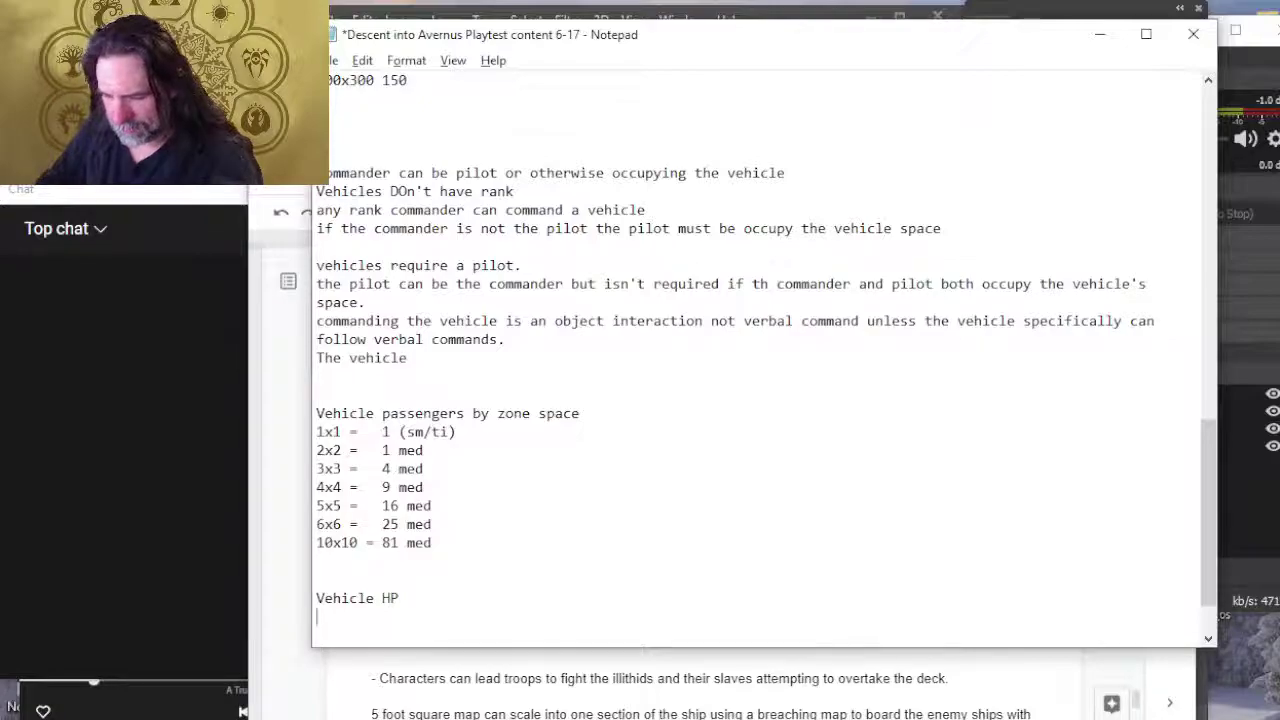
scroll(513, 538, "down", 1)
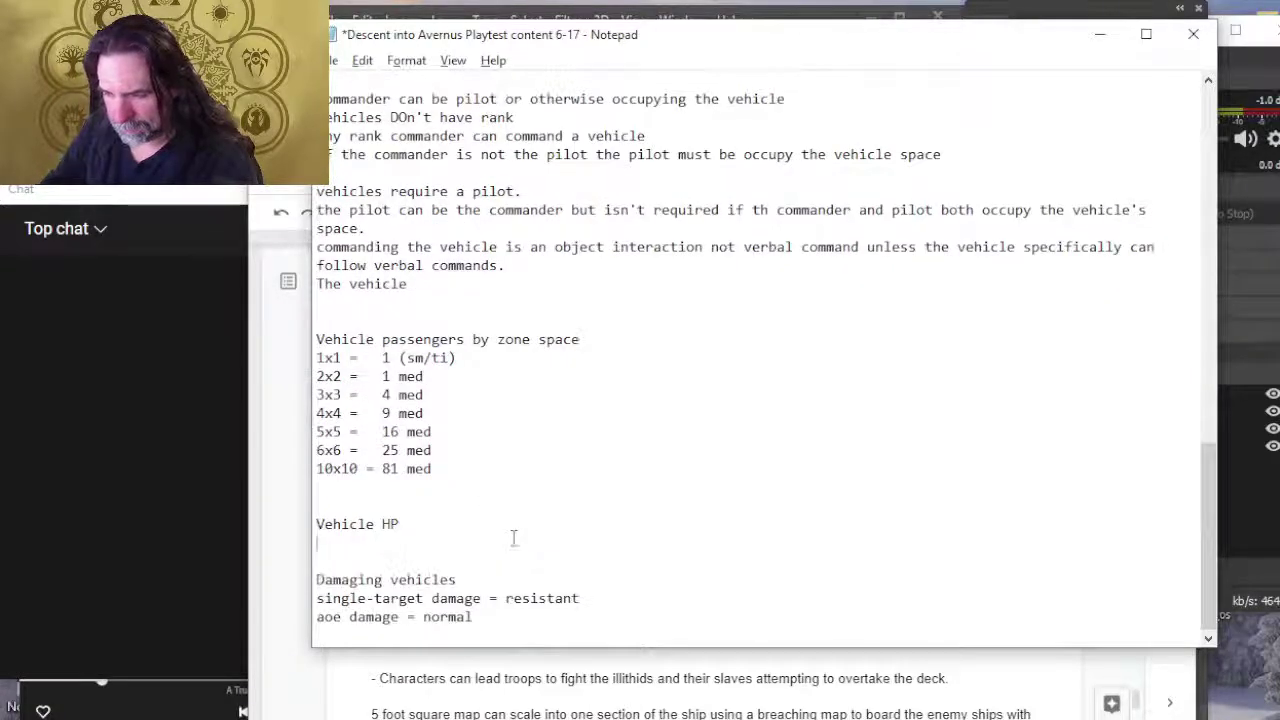
key("Return")
key("Return")
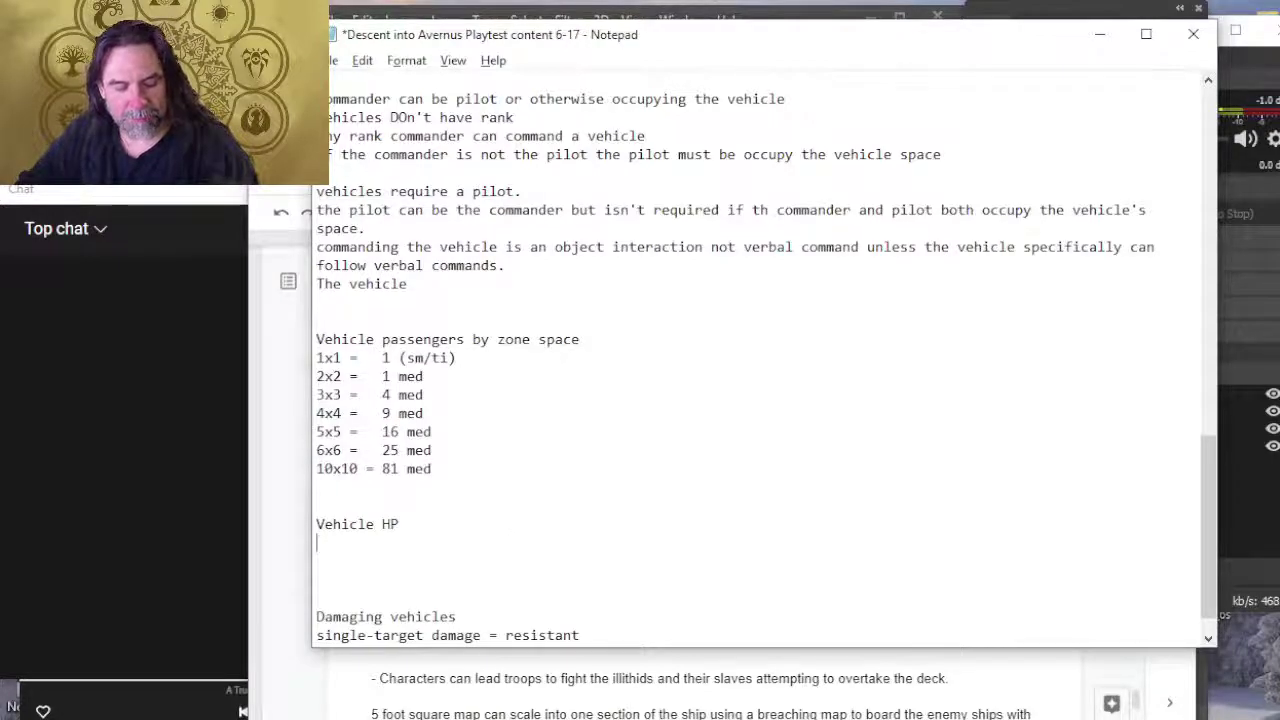
Step: Write the formula '10 x pilot rank x squad face' on the line below Vehicle HP
scroll(760, 360, "down", 1)
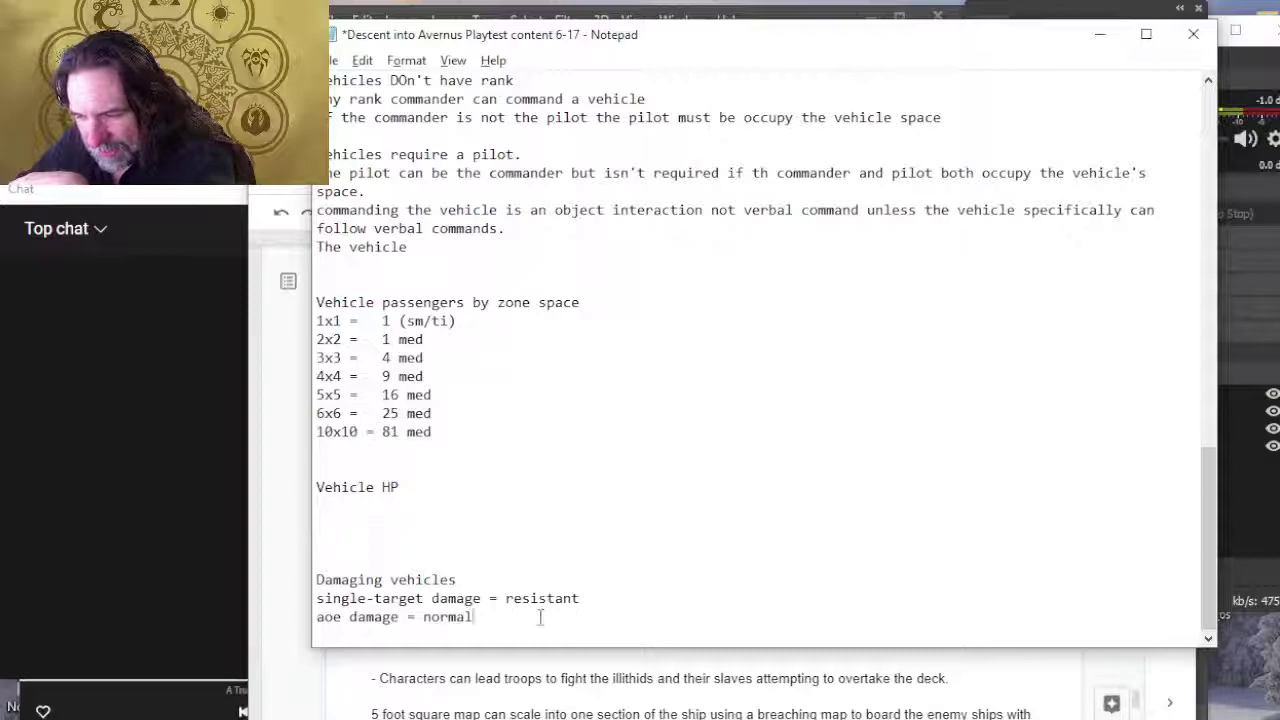
left_click(456, 524)
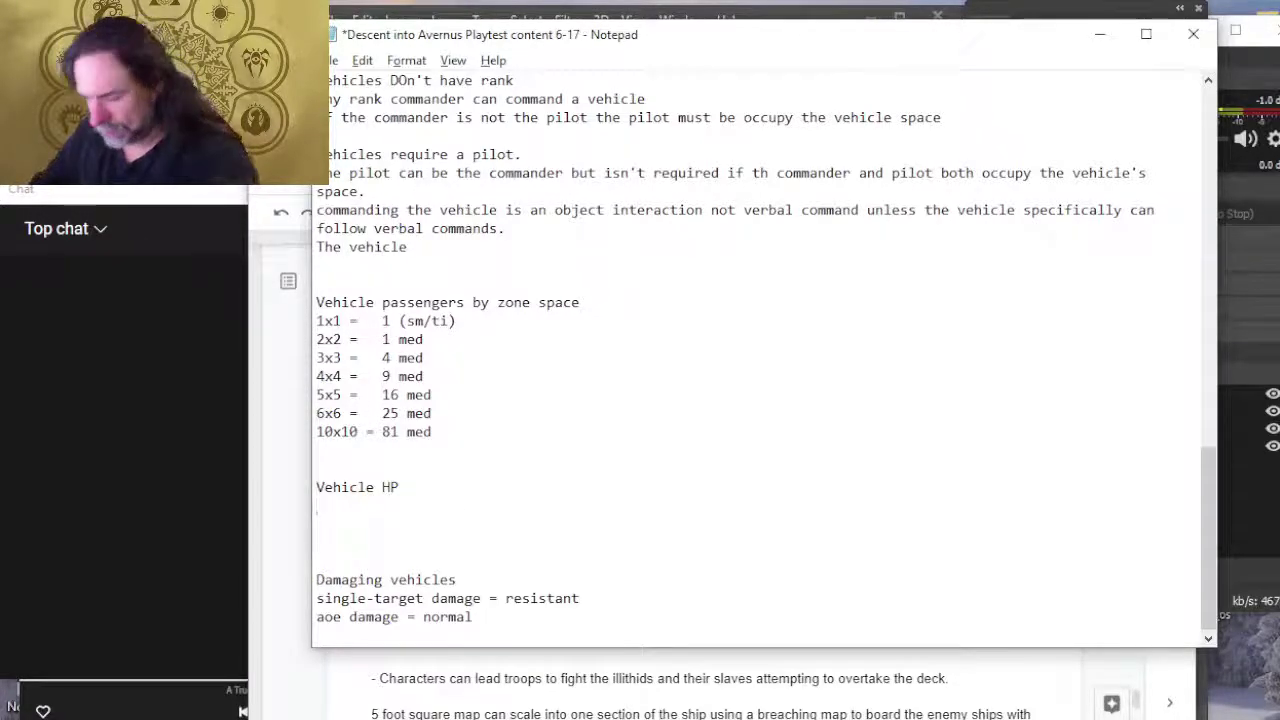
type("10 x ")
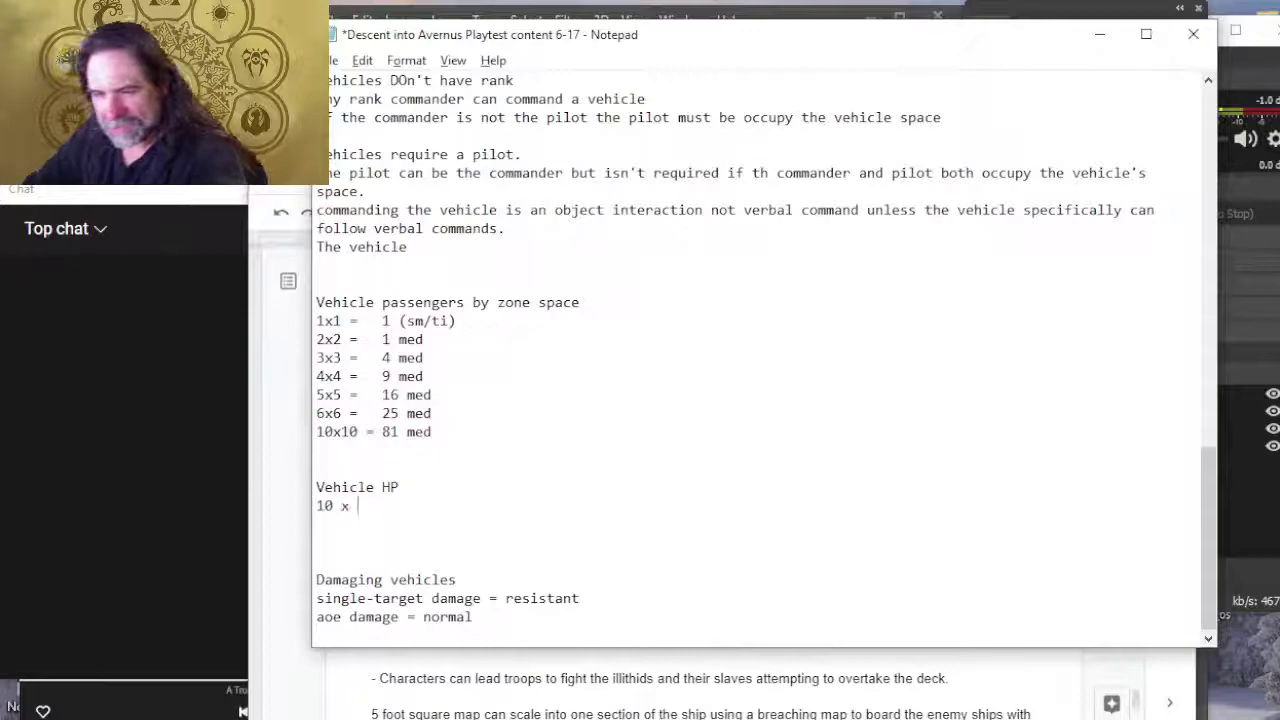
type("pill")
key("BackSpace")
key("BackSpace")
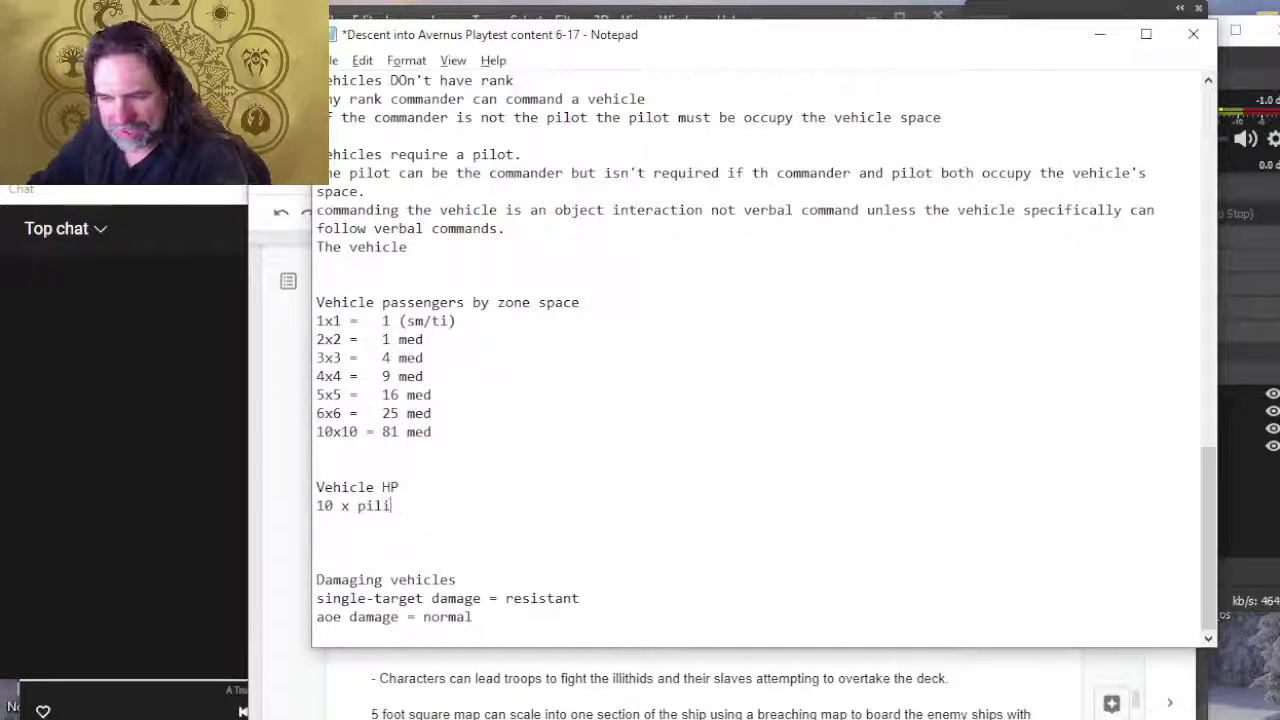
type("lot r")
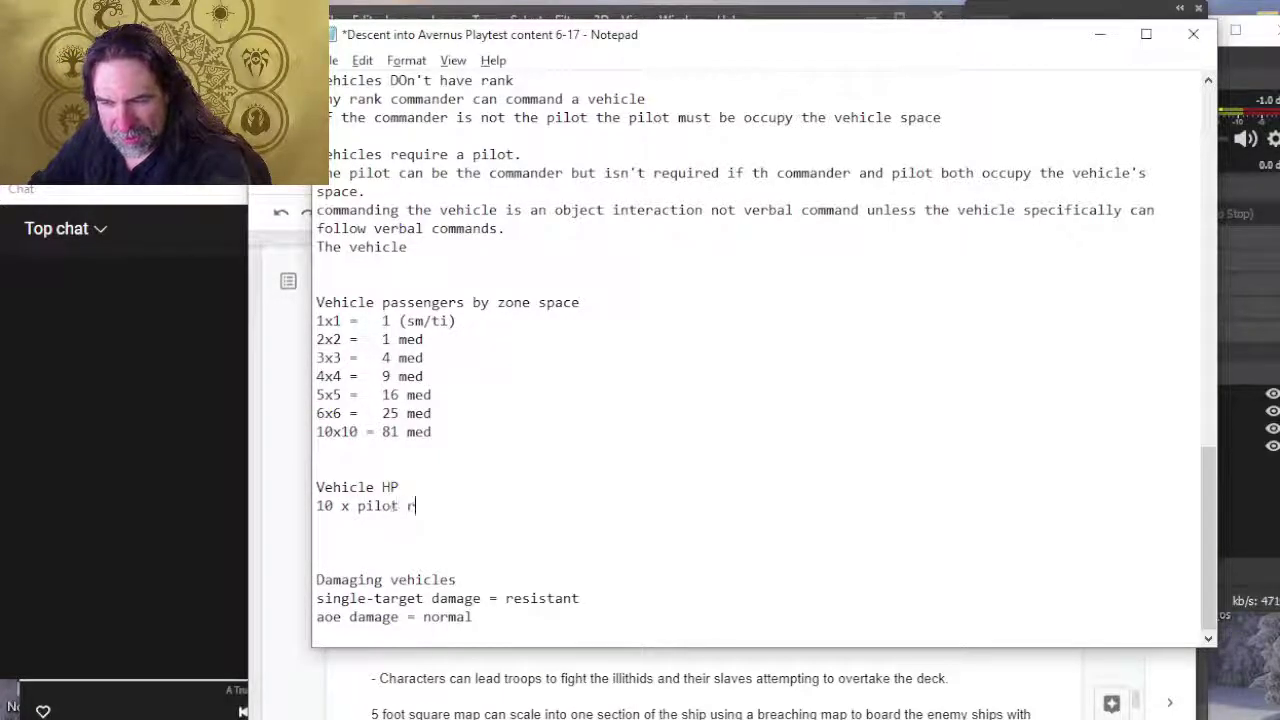
type("ank x ")
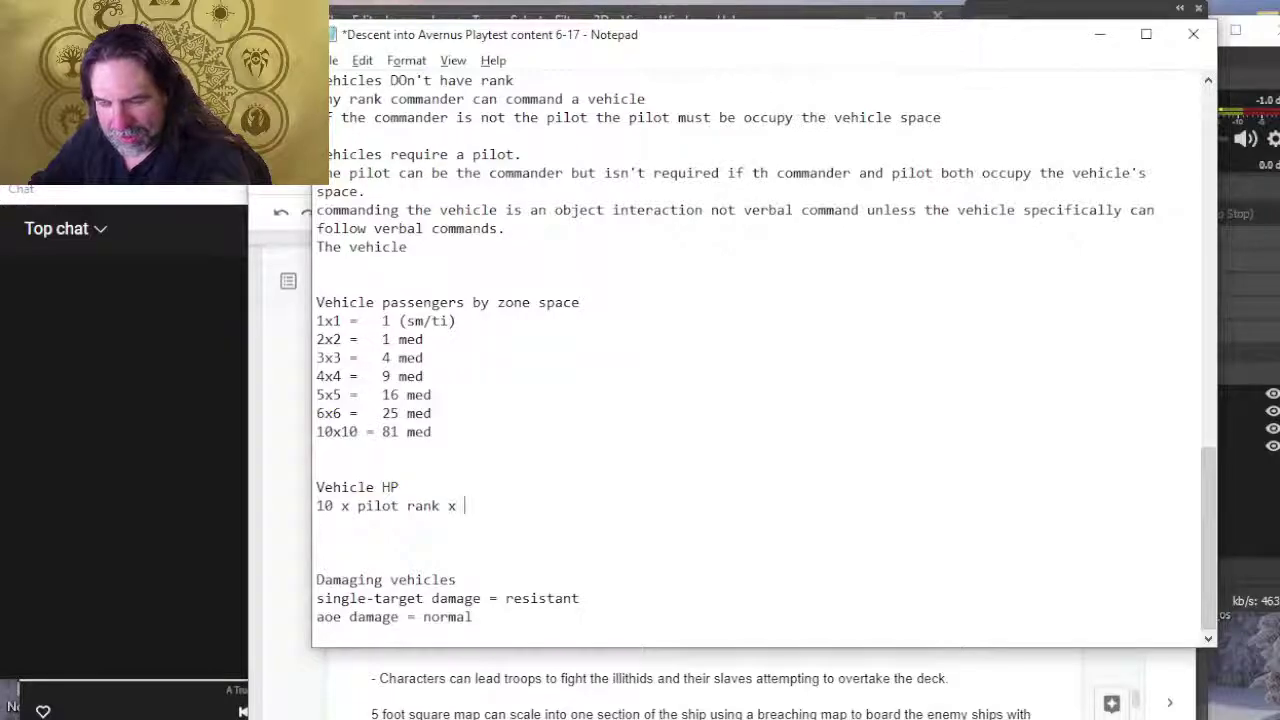
type("squad f")
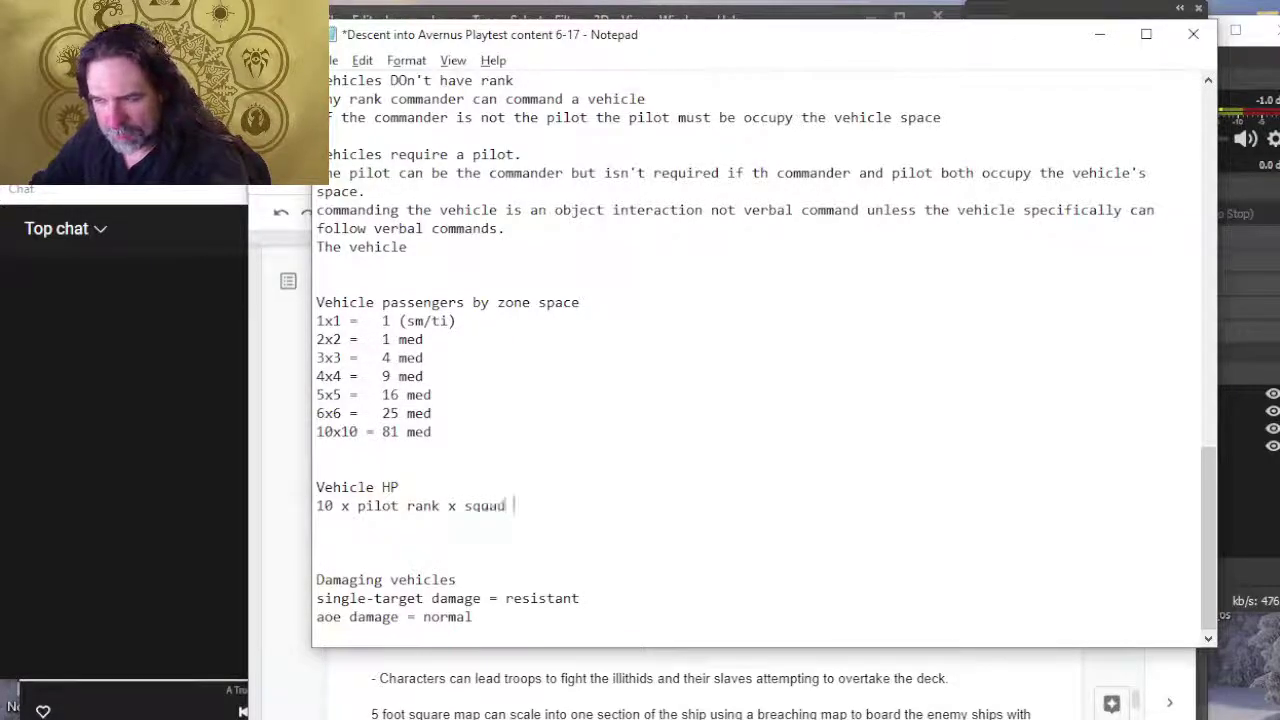
type("ace")
Step: List size rows 1x1, 2x2, 3x3 and '4x4 40 80 120' on separate lines
key("Return")
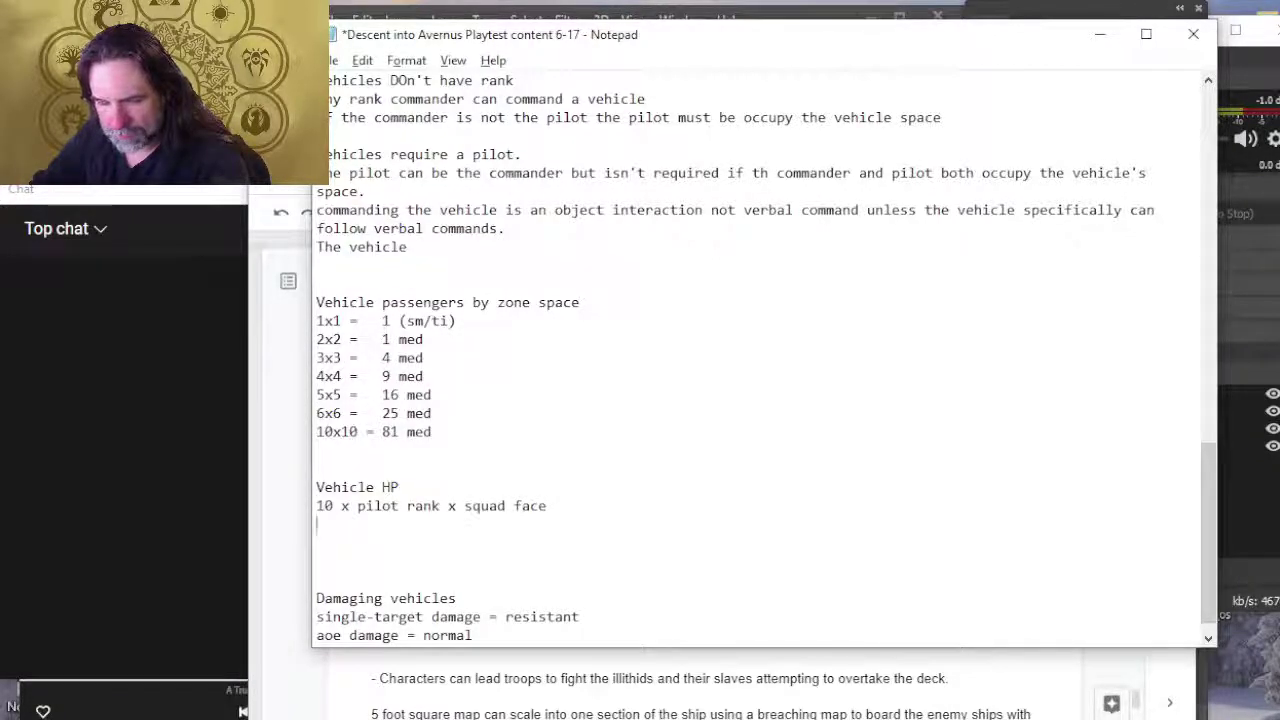
type("1x1")
key("Return")
type("2x2")
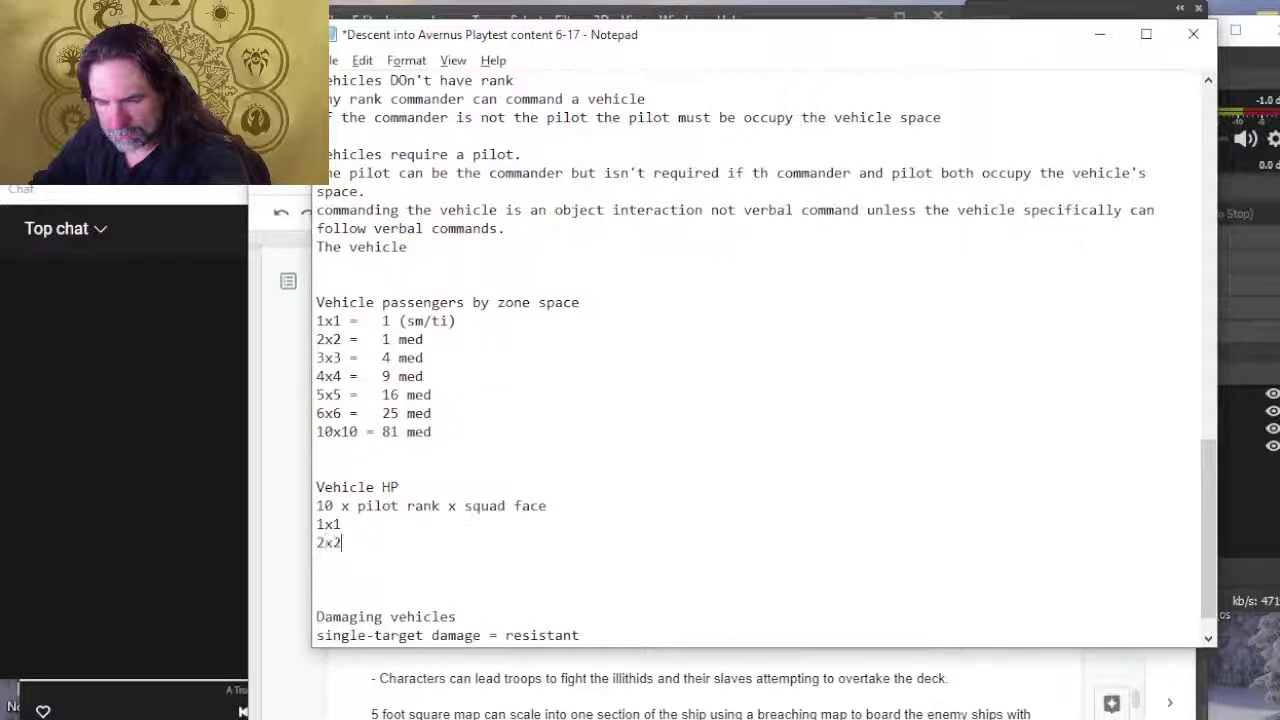
key("Return")
type("3x3")
key("Return")
type("4x4")
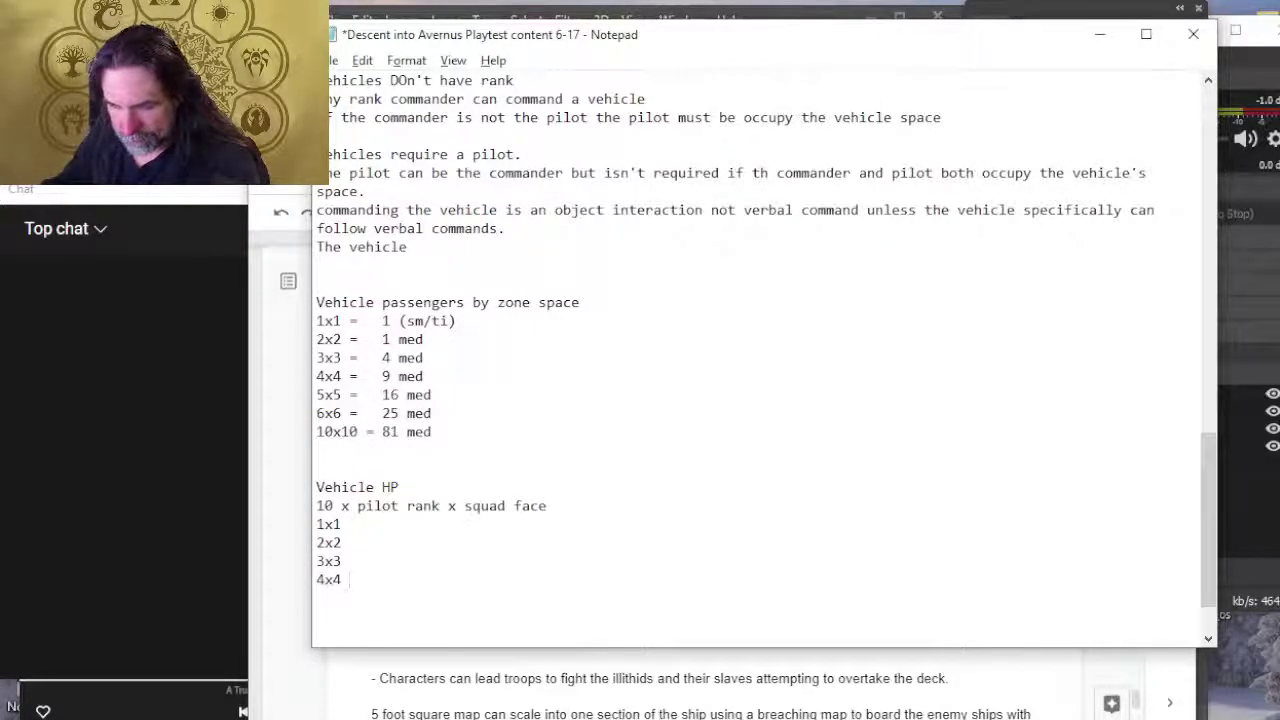
type(" 40 80 120 ")
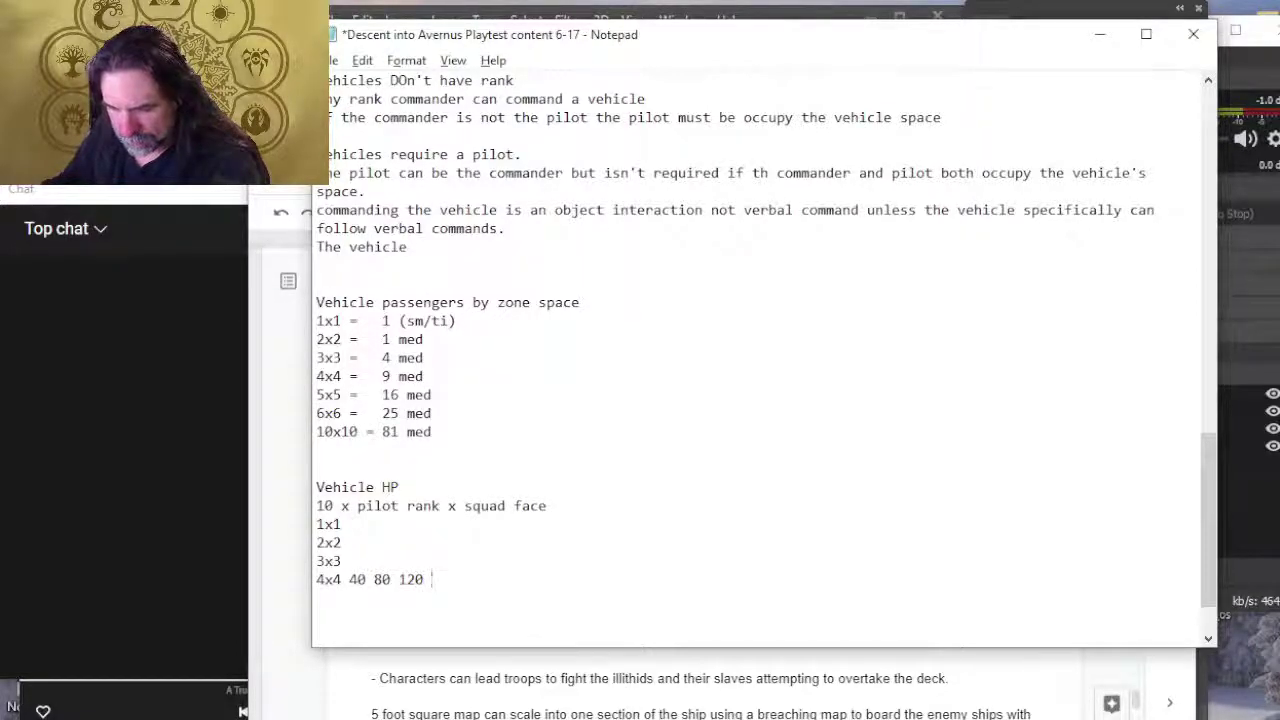
type("2")
Step: Complete the 4x4 row with 160 and 200 after 120
key("BackSpace")
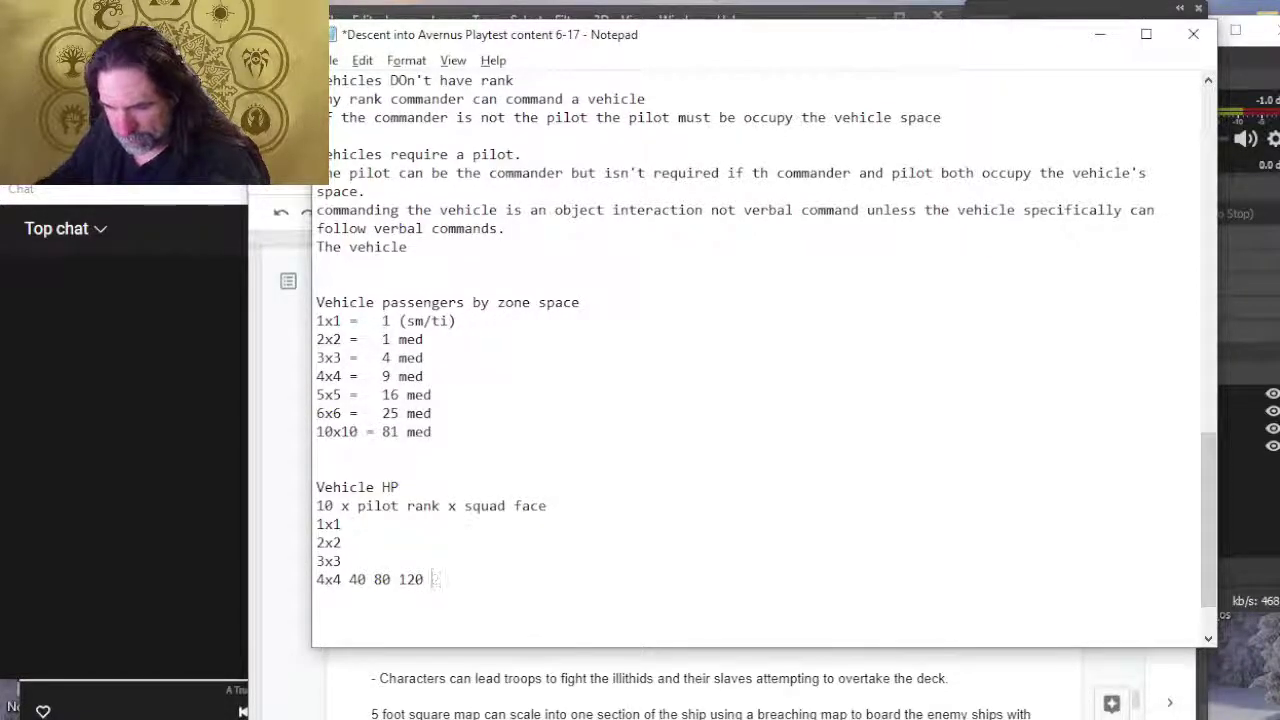
type("160")
key("BackSpace")
key("BackSpace")
type("5")
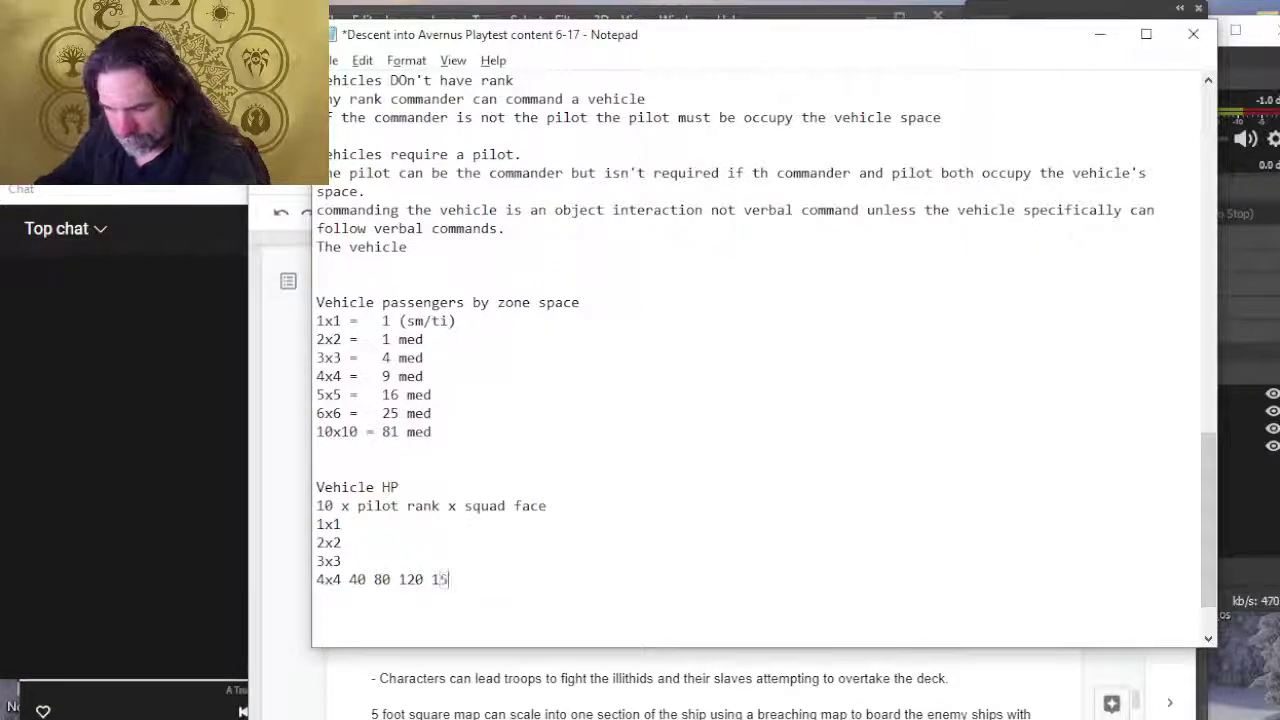
key("BackSpace")
type("60 ")
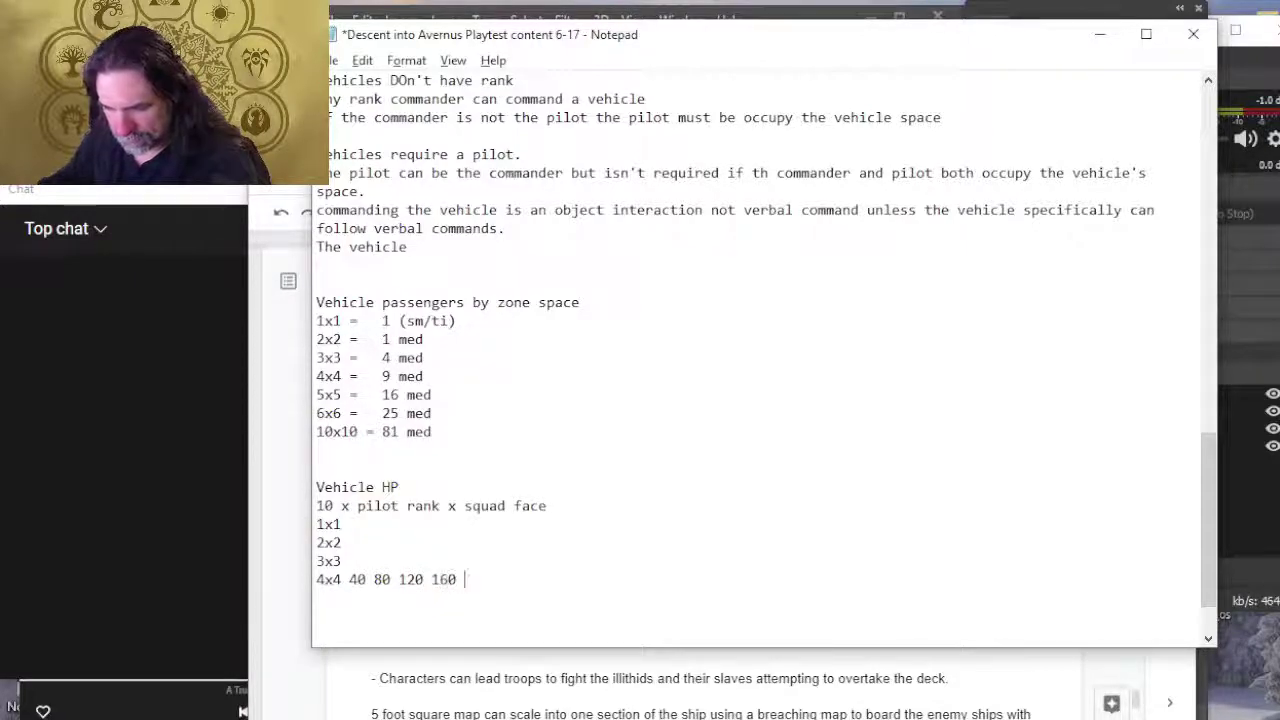
type("200")
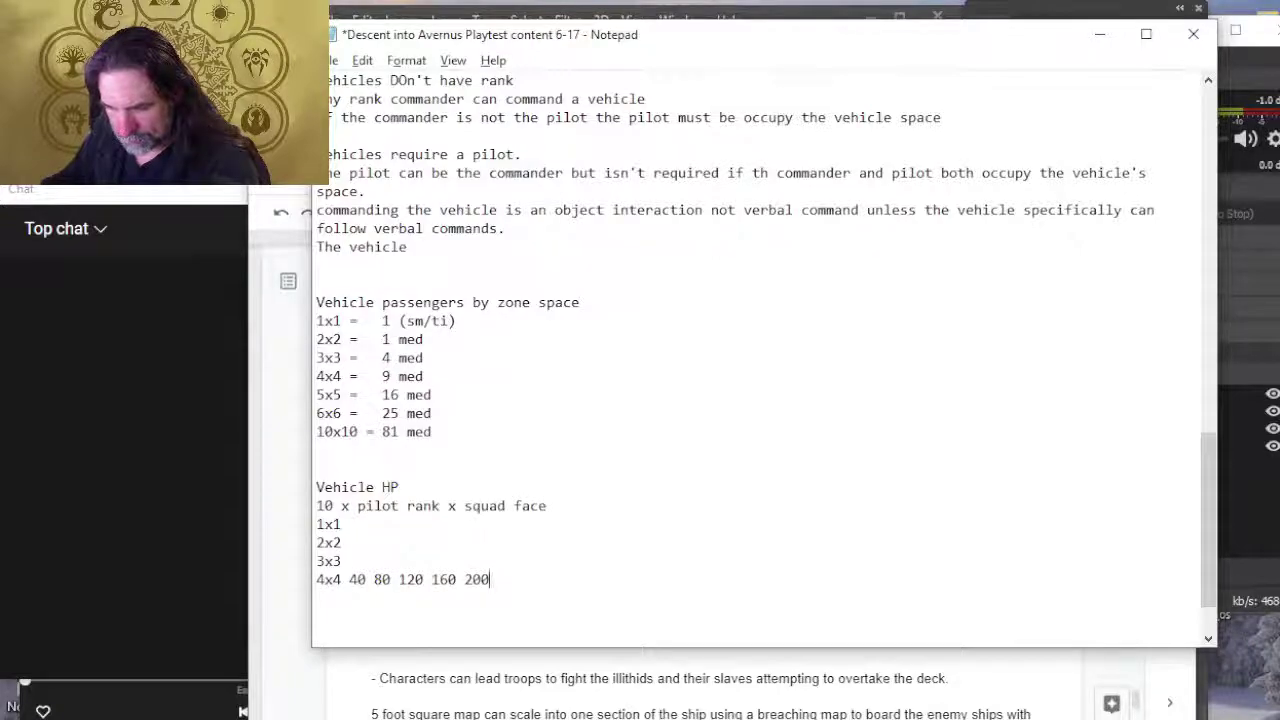
left_click(341, 561)
type("3")
type("30")
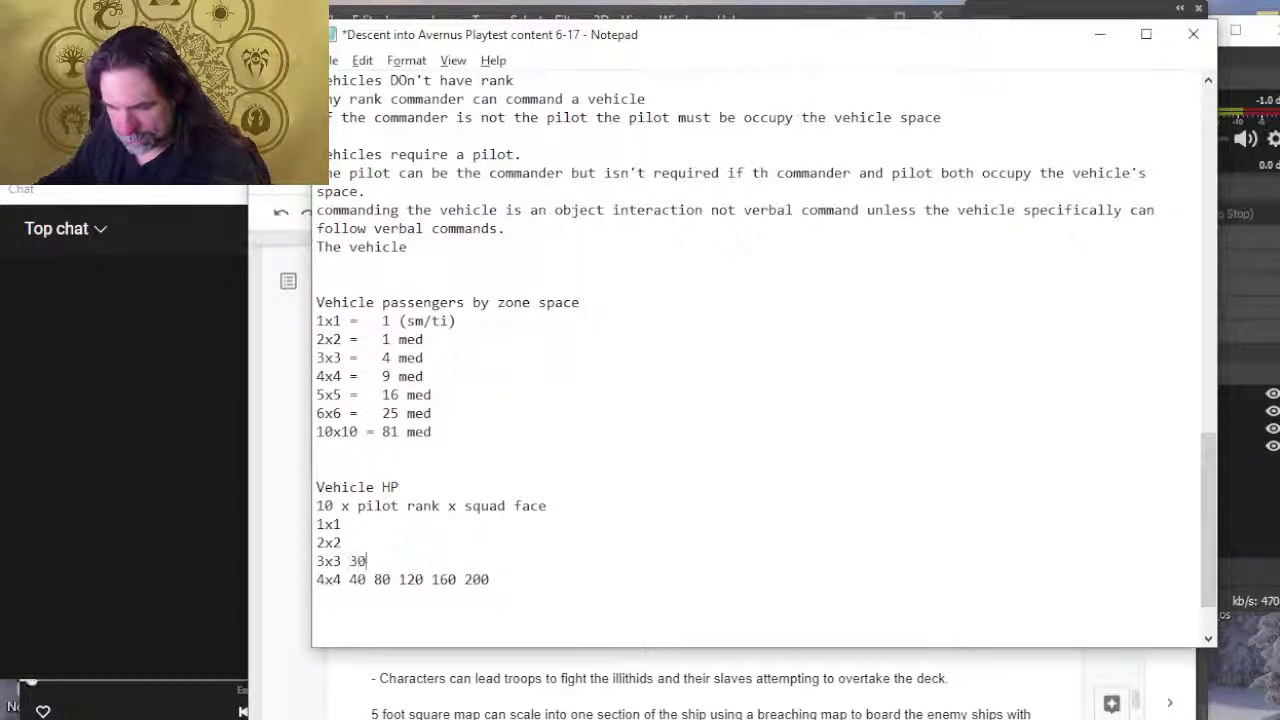
key("Up")
type("20")
key("Up")
type("10")
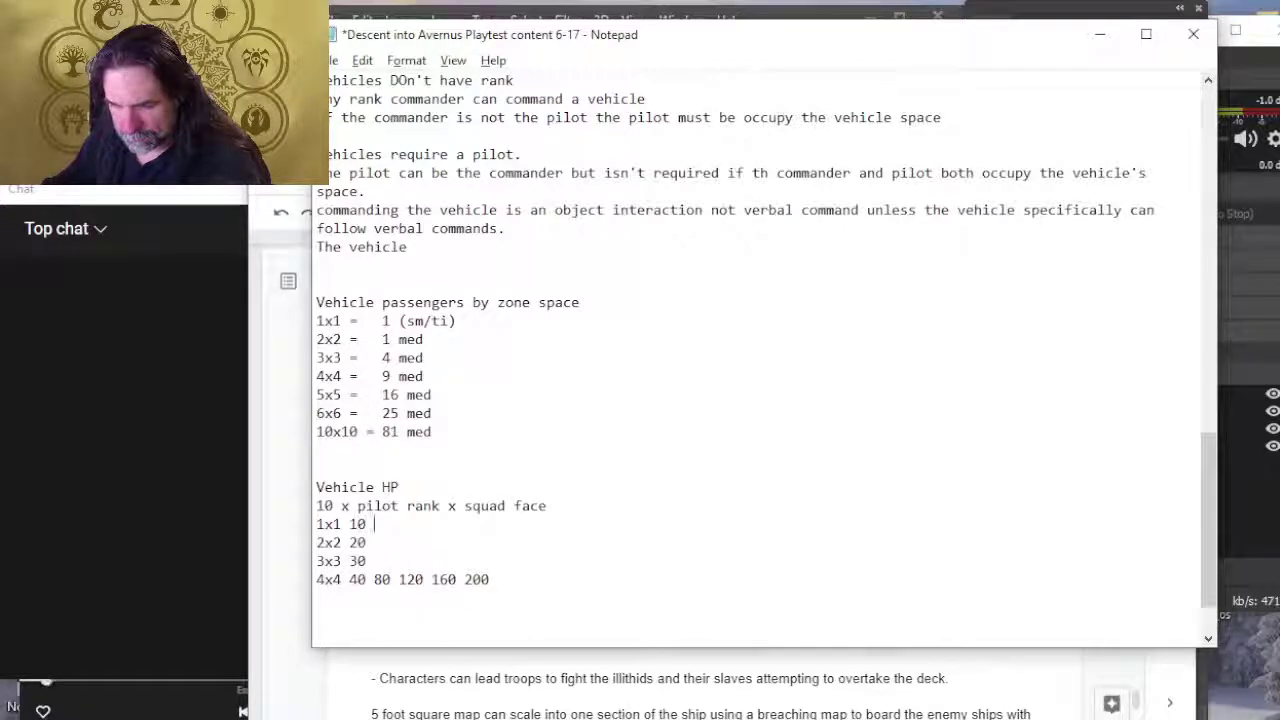
type(" 20")
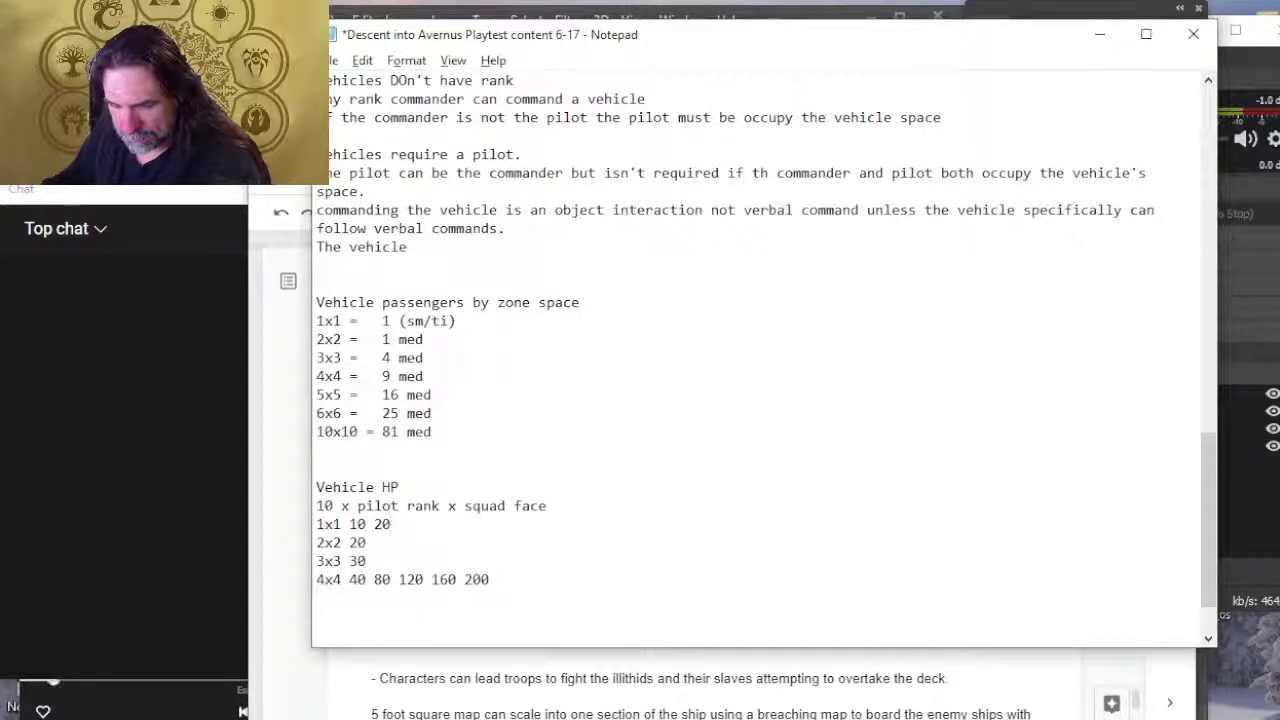
type(" 30 45")
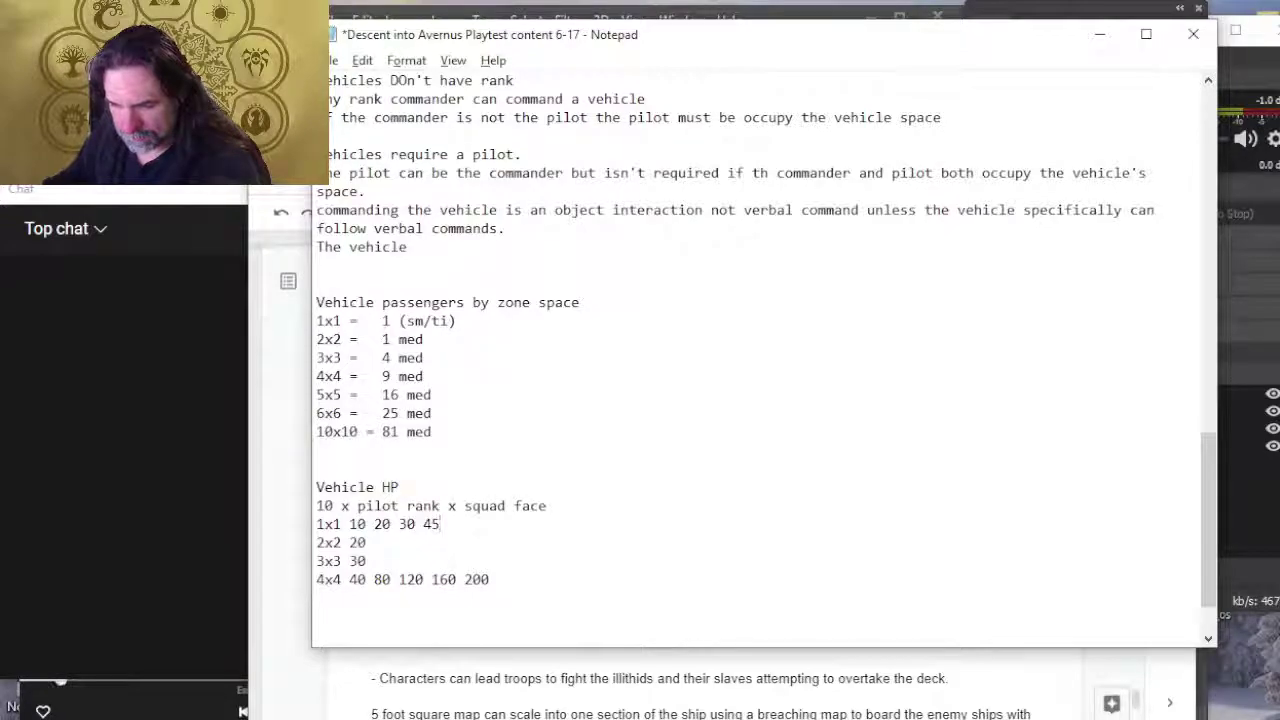
key("BackSpace")
type("0 50")
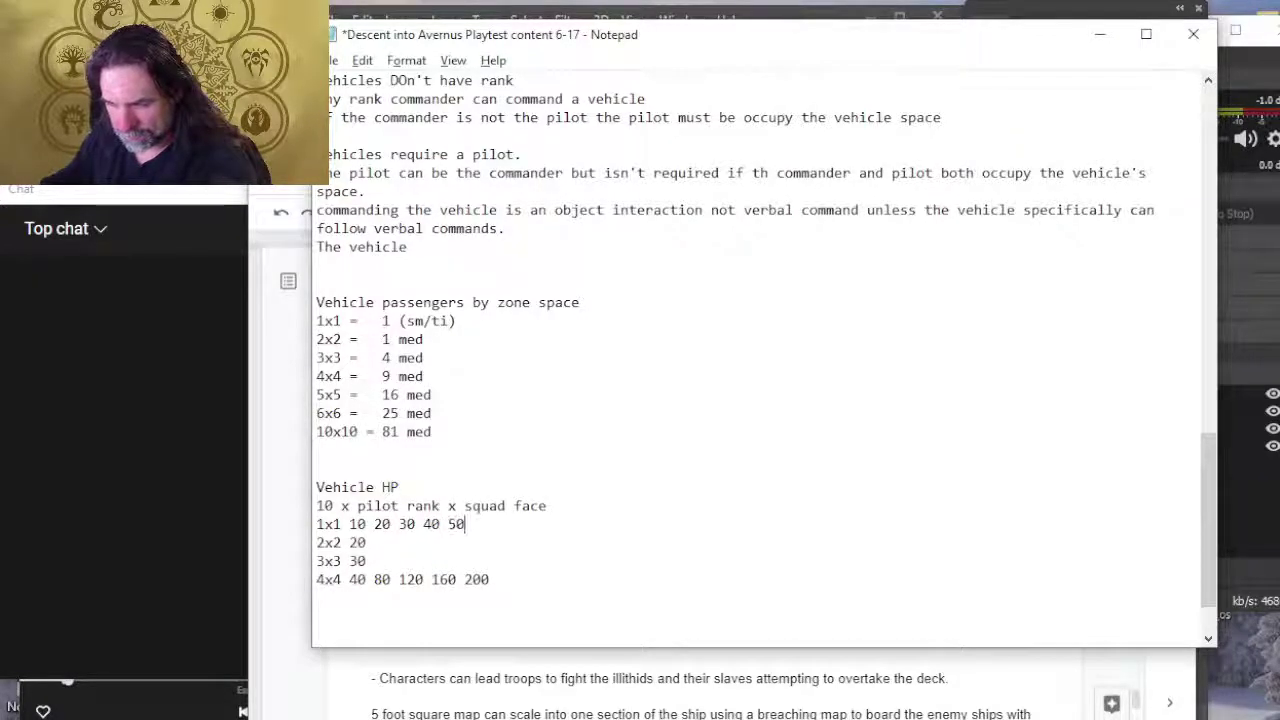
Step: Finish the 2x2 row with 40 60 80 100 and add a 5x5 row with 50
left_click(366, 542)
type("40 ")
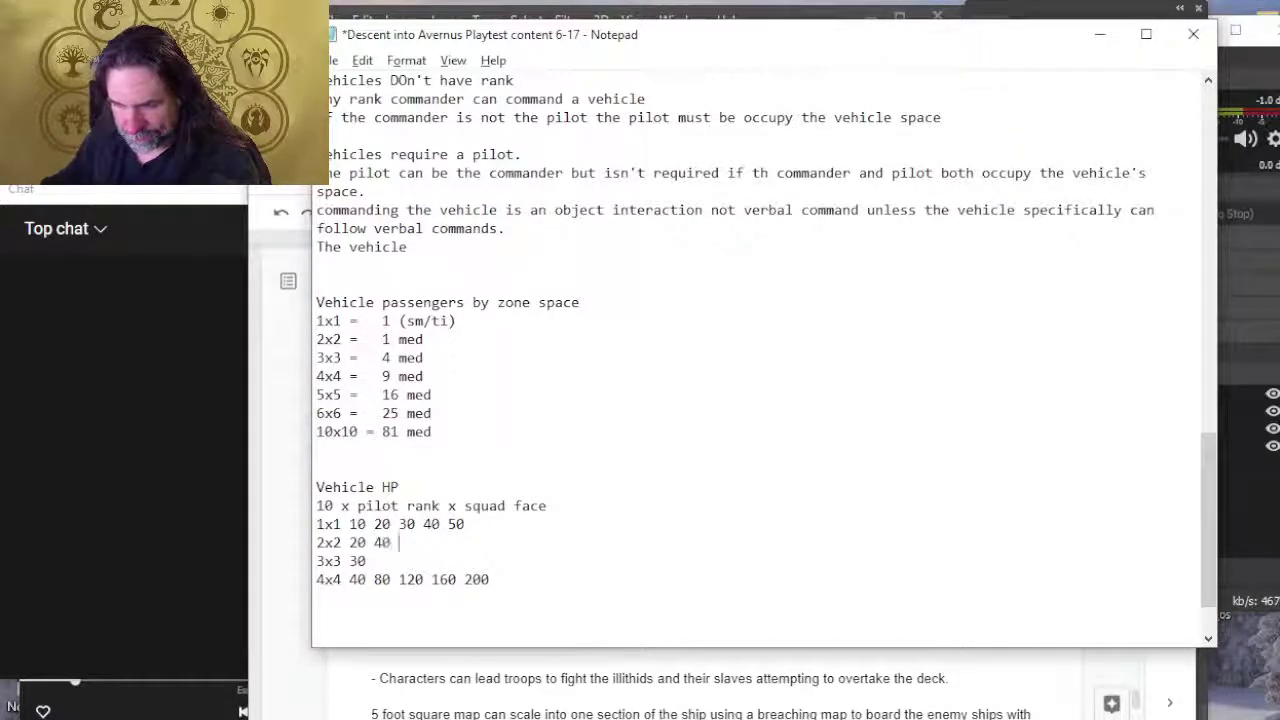
type("60 80 100 3x3")
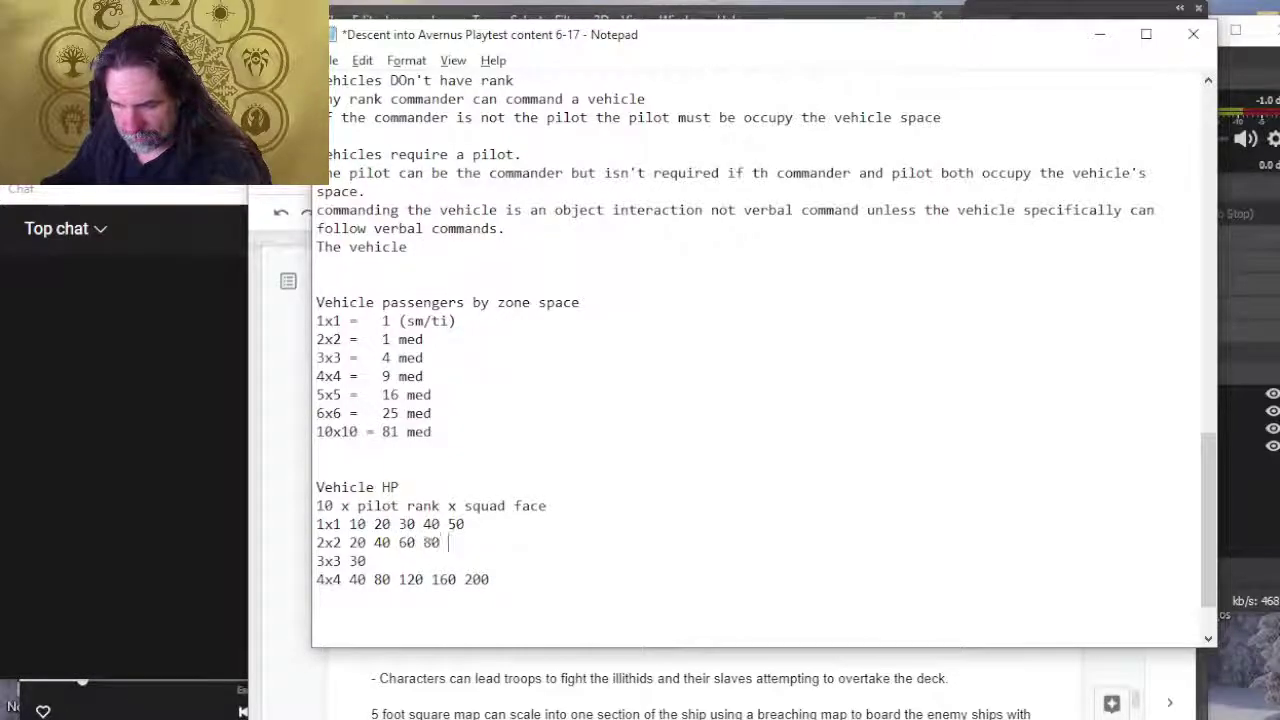
type(" 30 60 90 120")
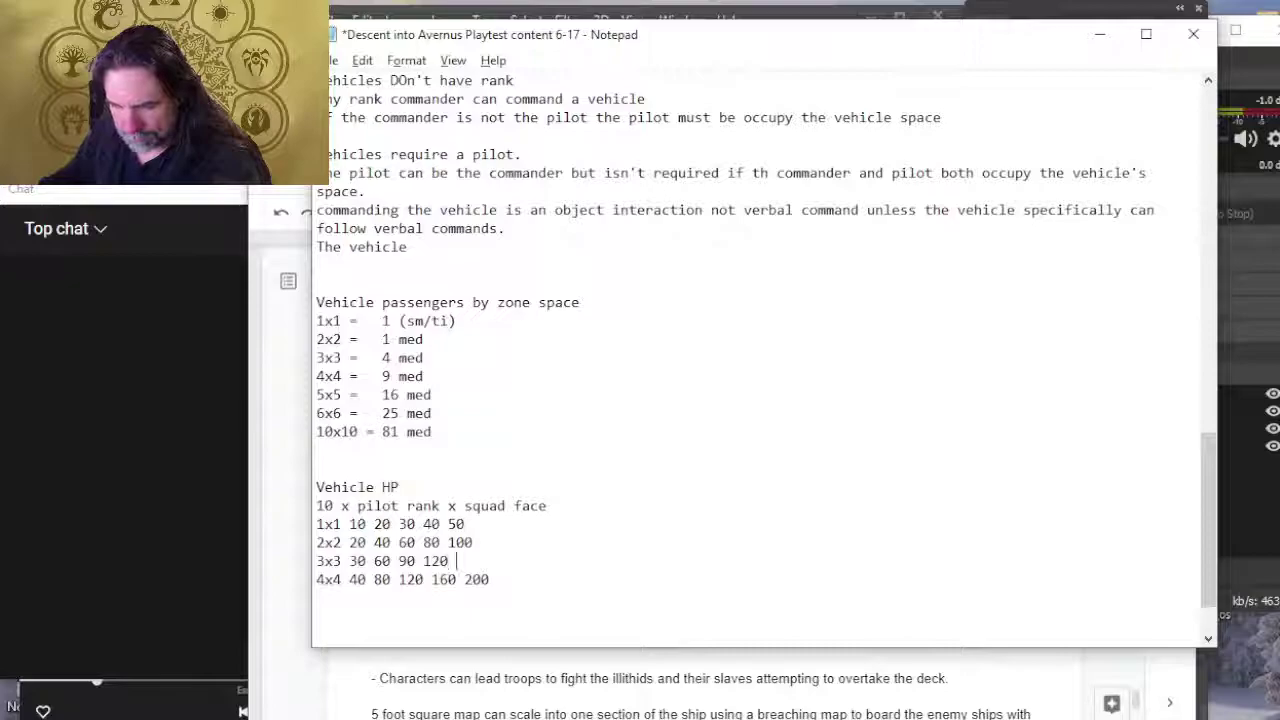
type(" 150")
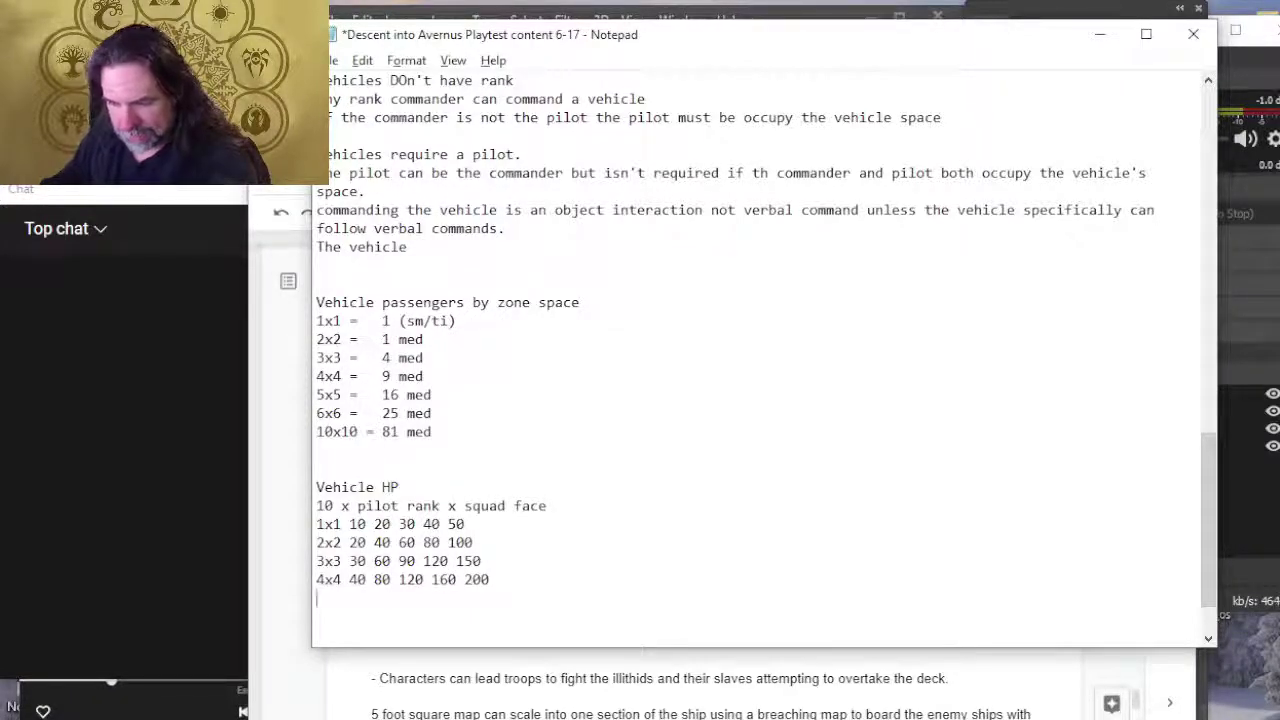
type(" 4x4 40 80 120 160 200 5x5 50")
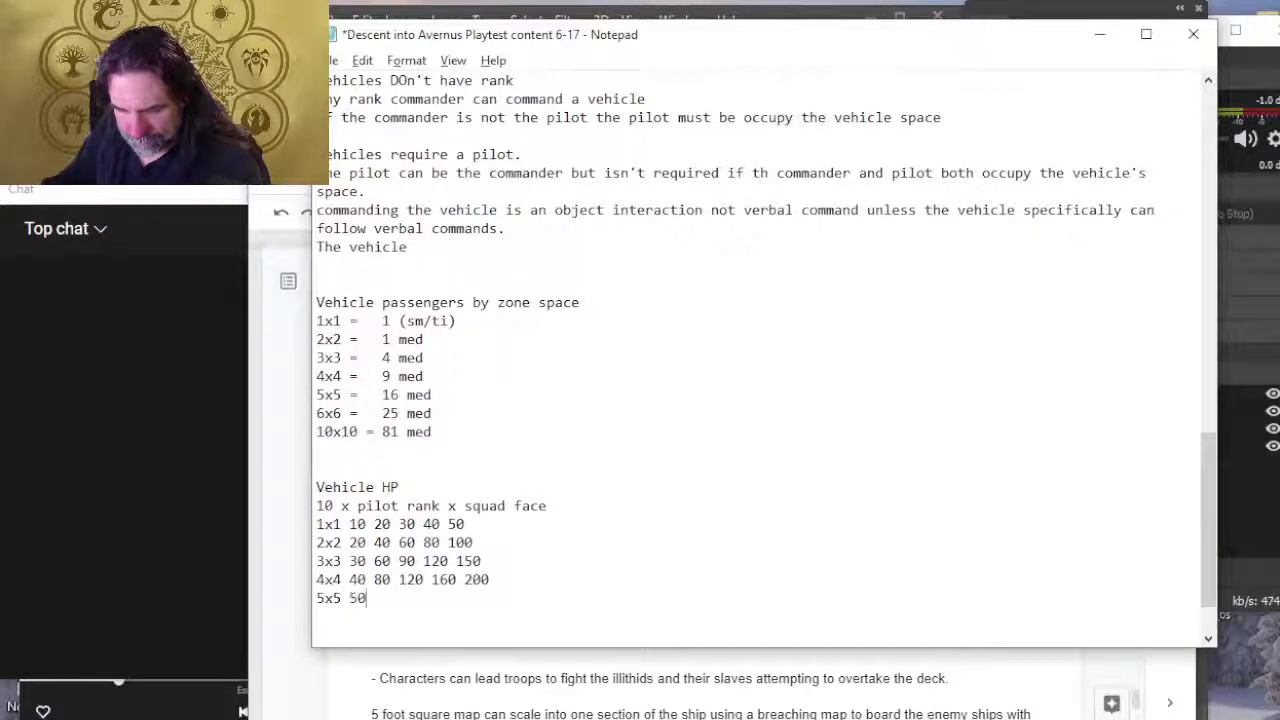
key("Return")
Step: Add size rows 6x6, 7x7, 8x8, 9x9 and 10x10, one per line
type("6x6")
key("Return")
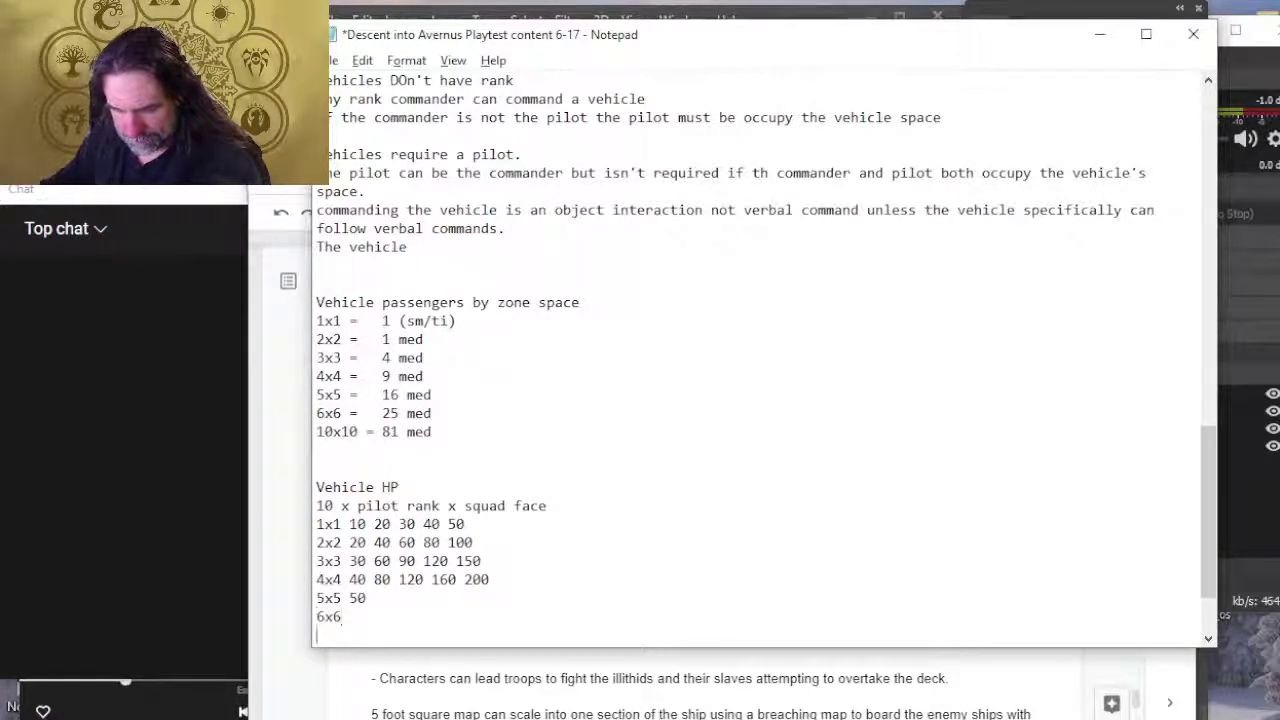
type("7x7")
key("Return")
type("8x8")
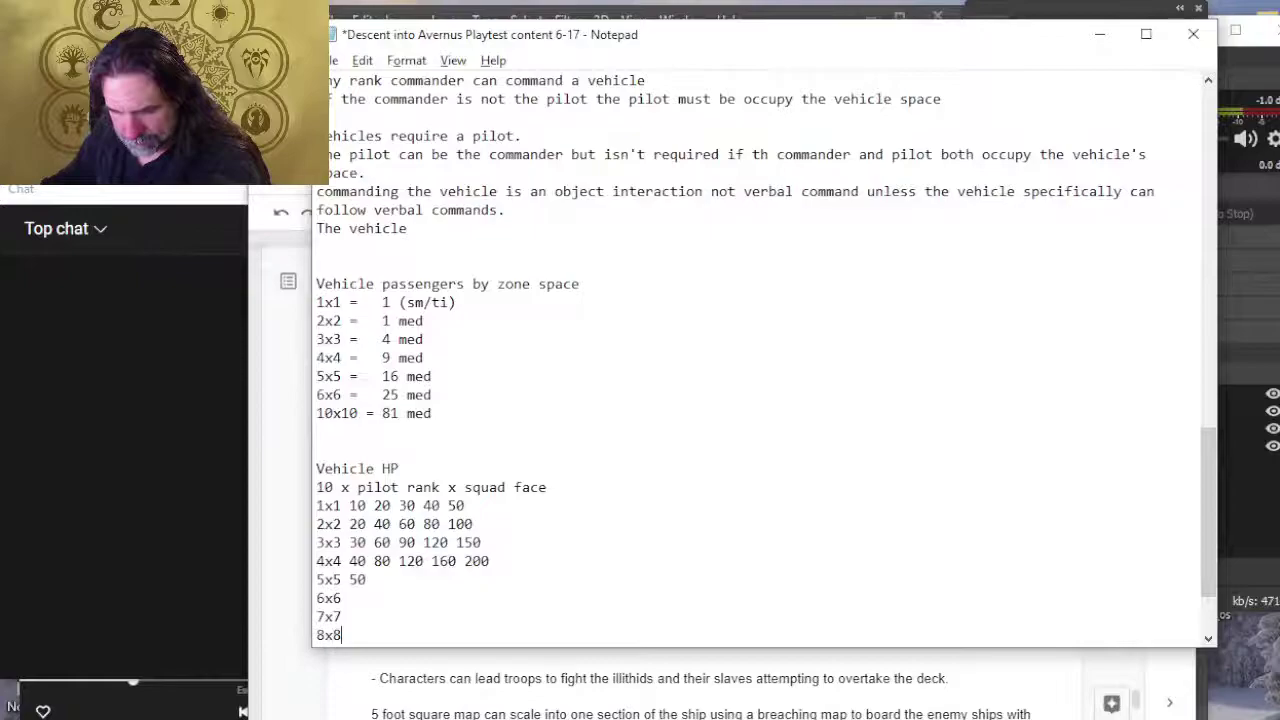
key("Return")
type("9x9")
key("Return")
type("10x10")
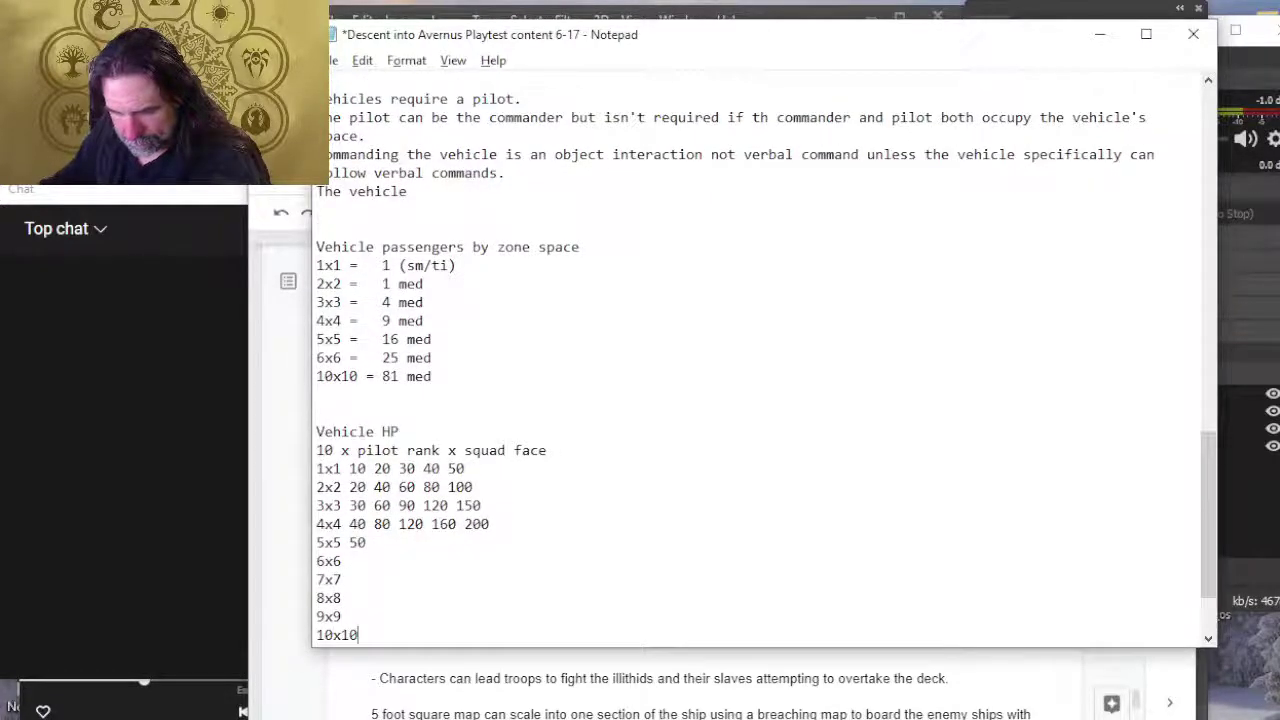
key("Return")
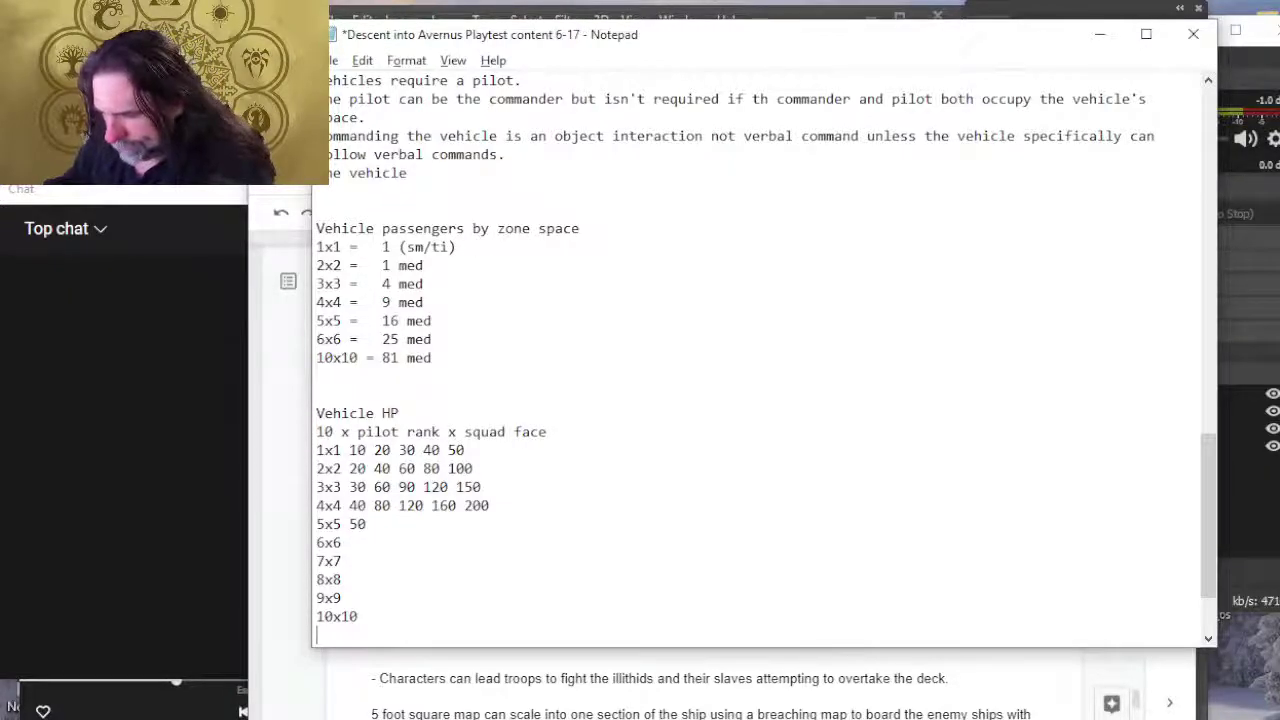
Step: Add size rows 15x15, 20x20 and 25x25 below them
type("15x15")
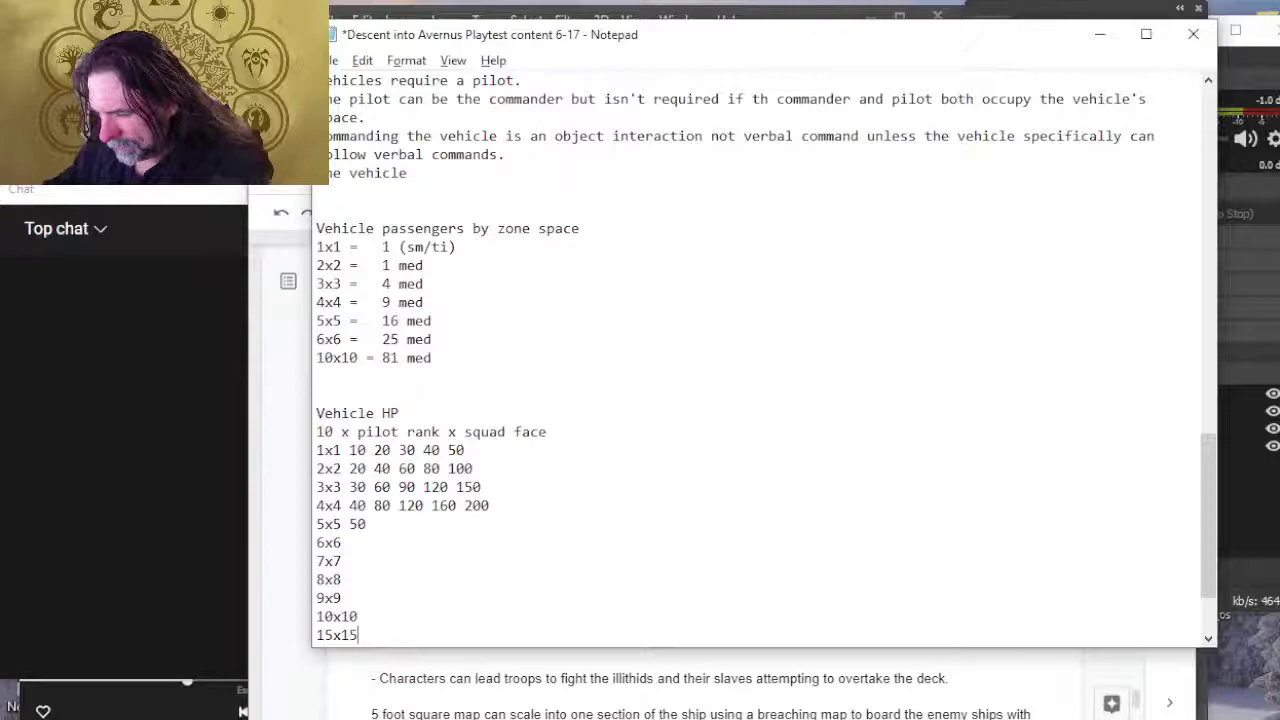
key("Return")
type("20x20")
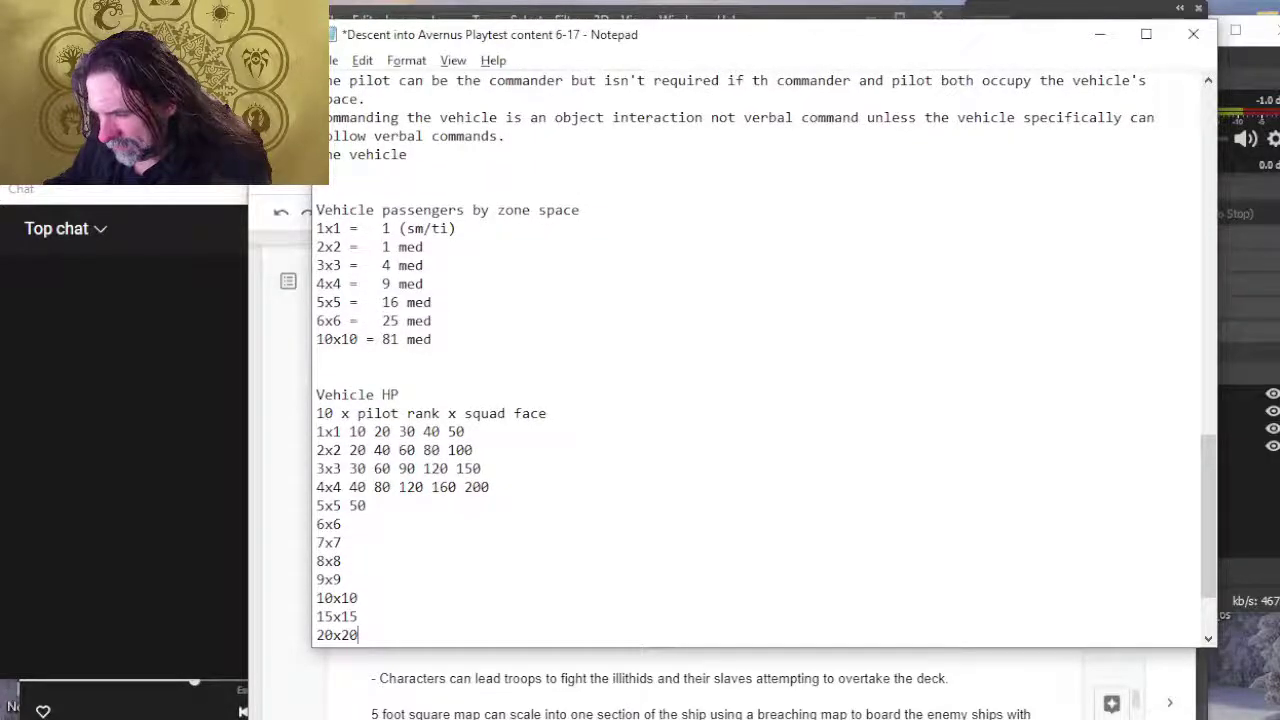
key("Return")
type("25x25")
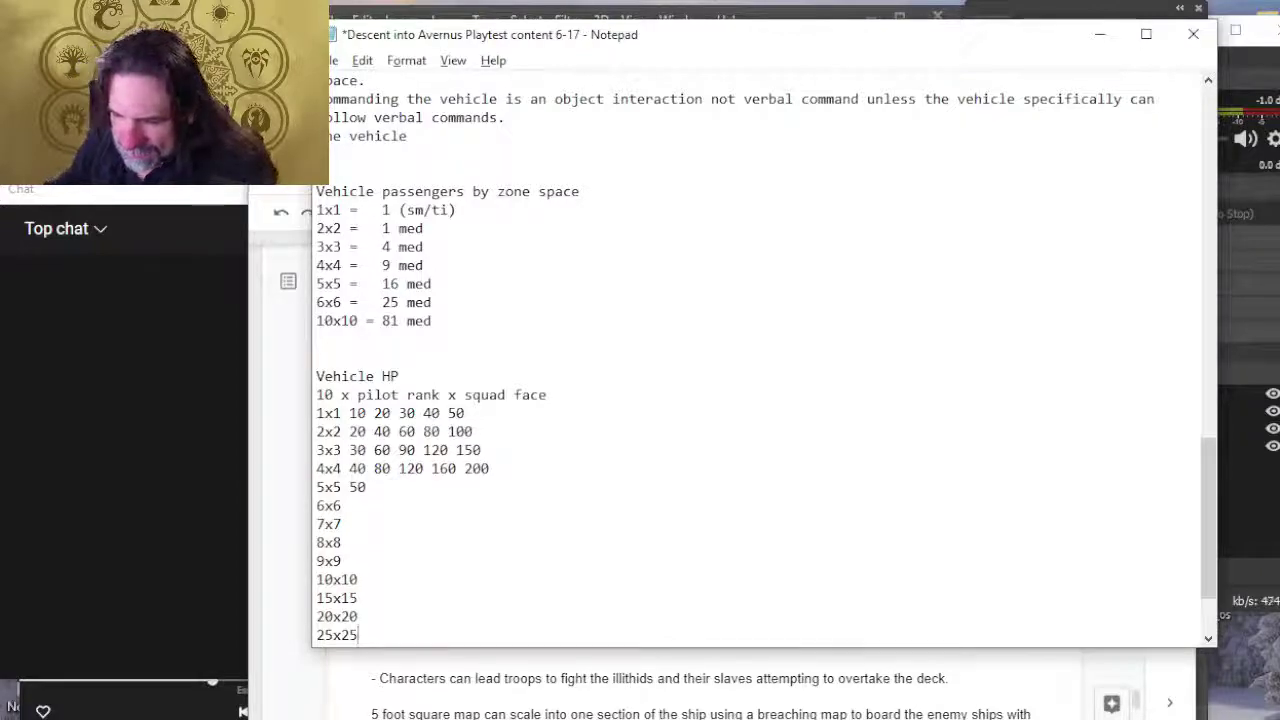
Step: Tab-align the values of rows 5x5 up through 1x1 into a column
key("Up")
key("Up")
key("Up")
key("Up")
key("Up")
key("Up")
key("Up")
key("Up")
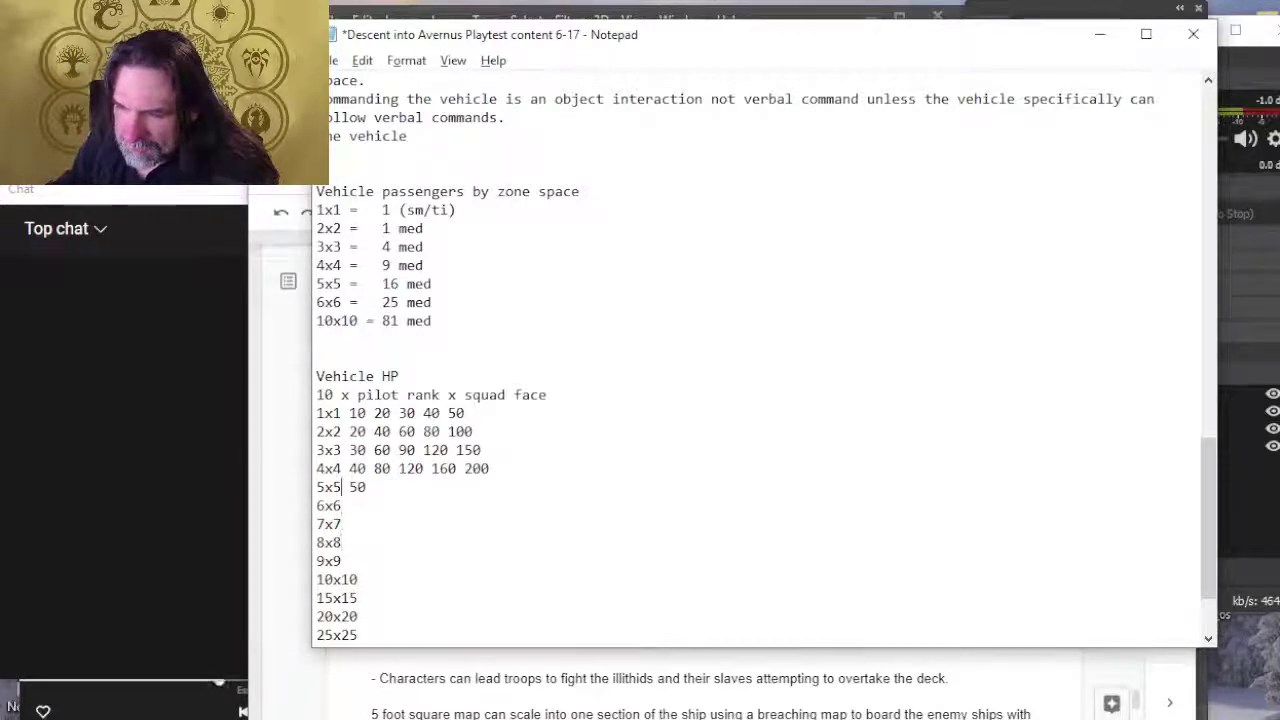
key("Right")
key("Tab")
key("Up")
key("ctrl+Left")
key("ctrl+Left")
key("Tab")
key("Up")
key("Tab")
key("Left")
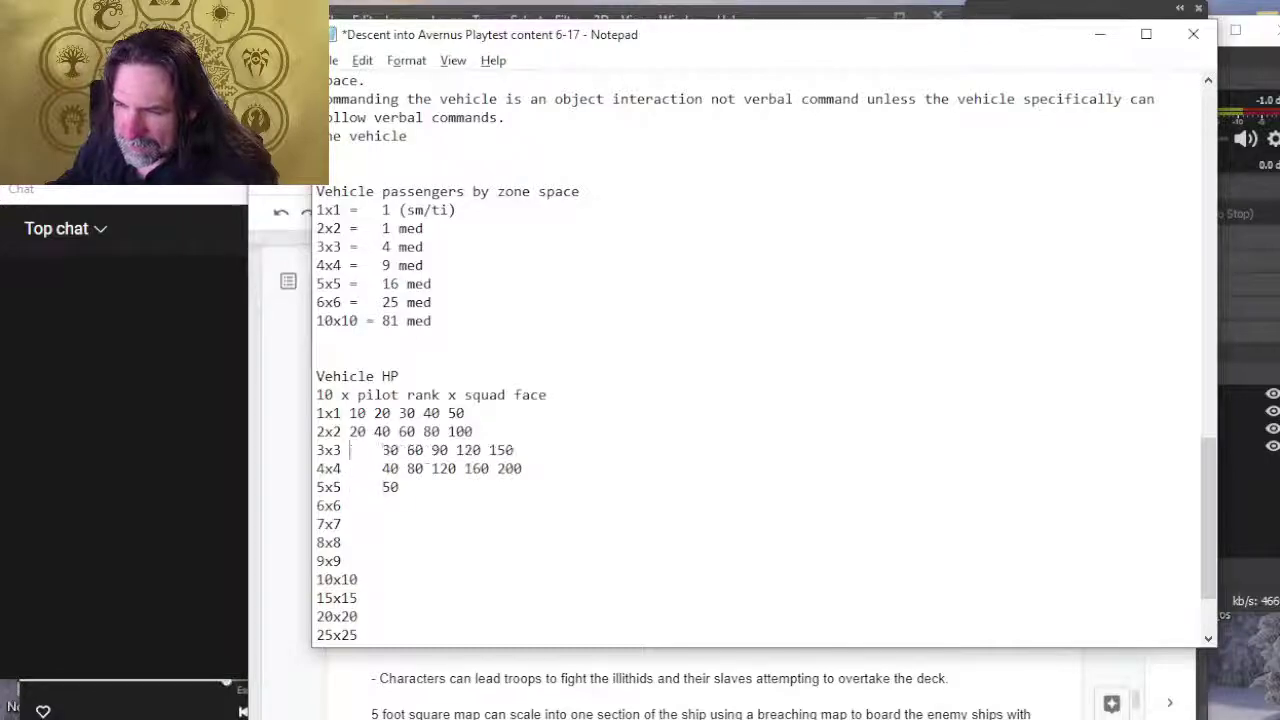
key("Up")
key("Tab")
key("Left")
key("Up")
key("Tab")
key("Left")
key("Up")
Step: Separate '10 x' from 'pilot rank x squad face' on the formula line with a tab
key("Right")
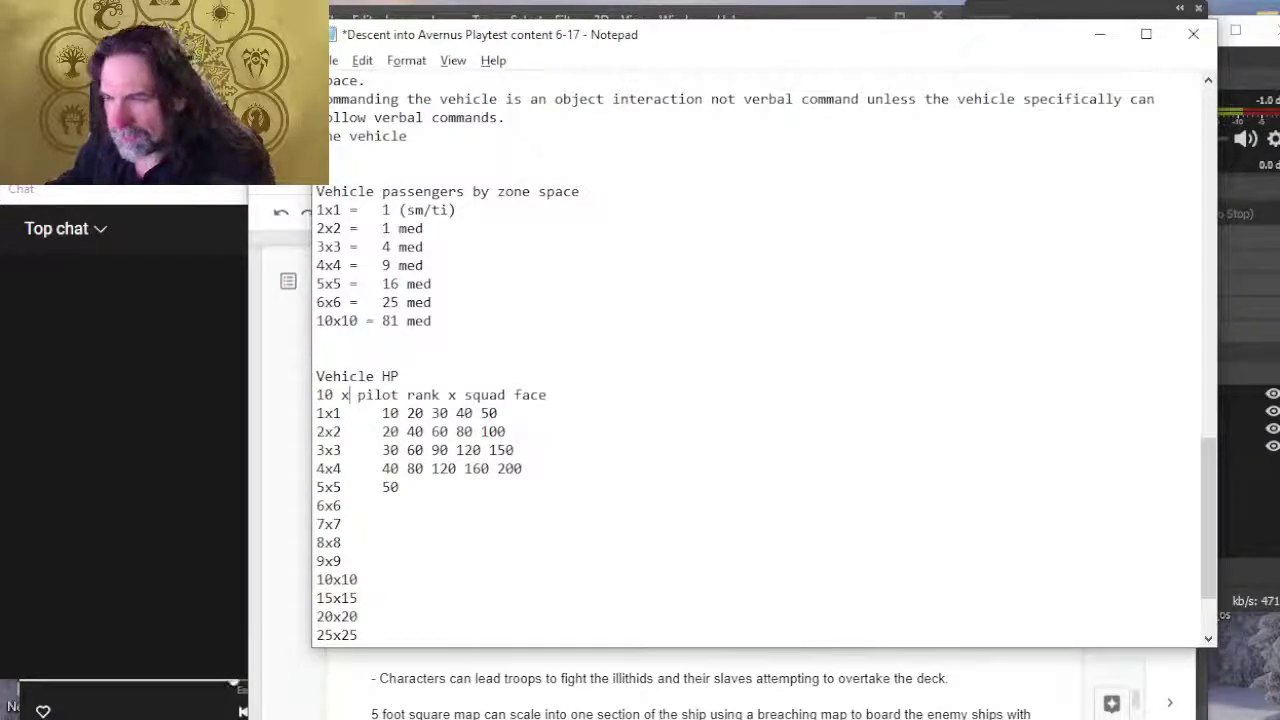
key("Tab")
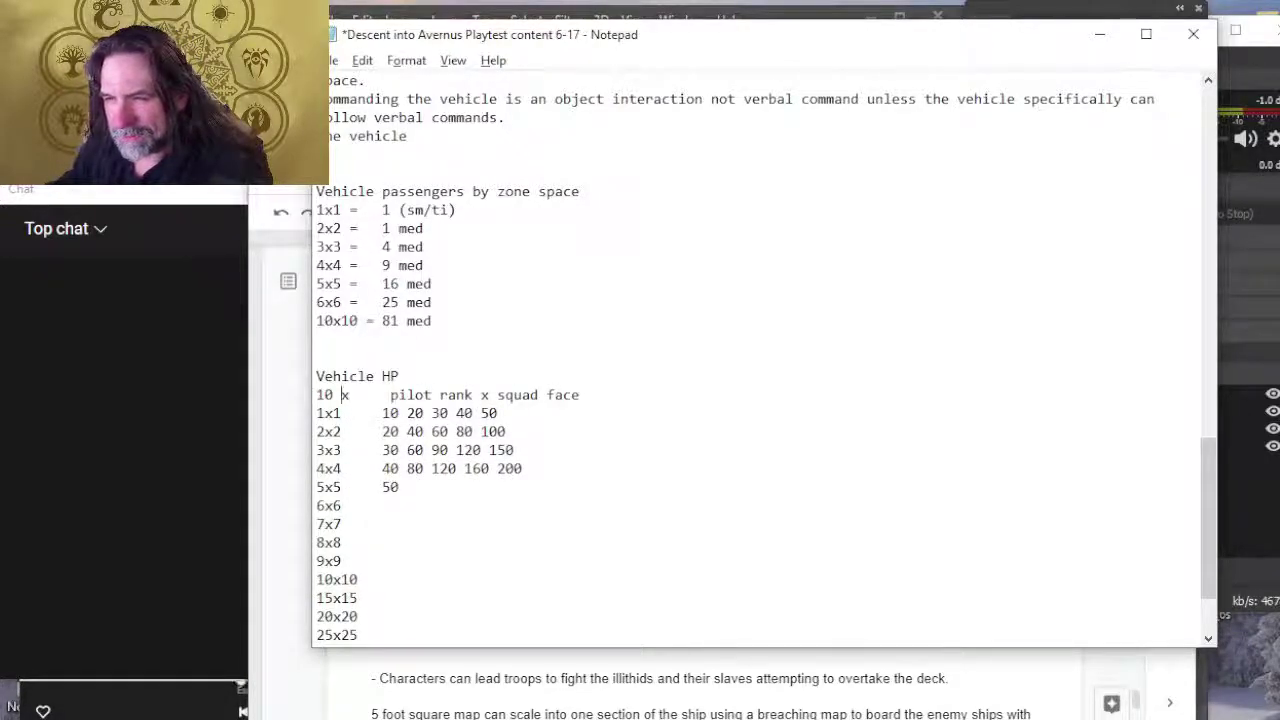
key("BackSpace")
type("x")
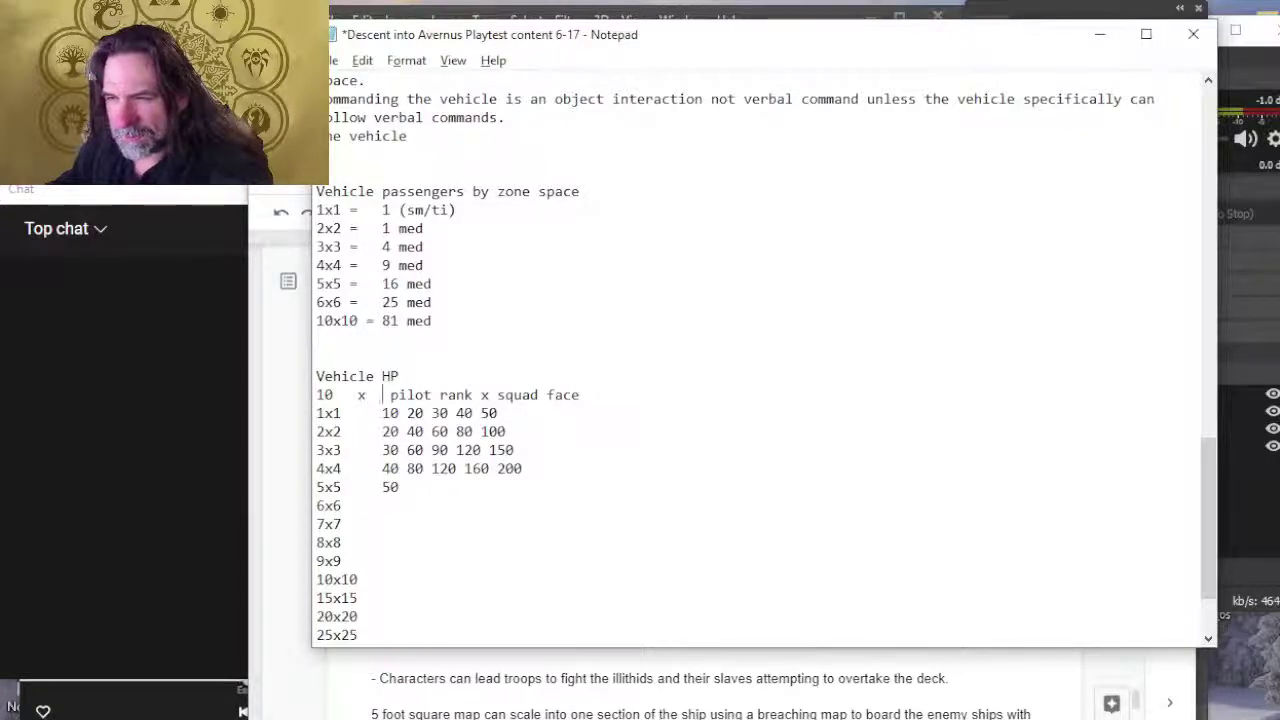
key("Delete")
Step: Enter tab-aligned values 60, 70, 80, 90, 100 and 150 for rows 6x6 through 15x15
key("Down")
key("Down")
key("Down")
key("Down")
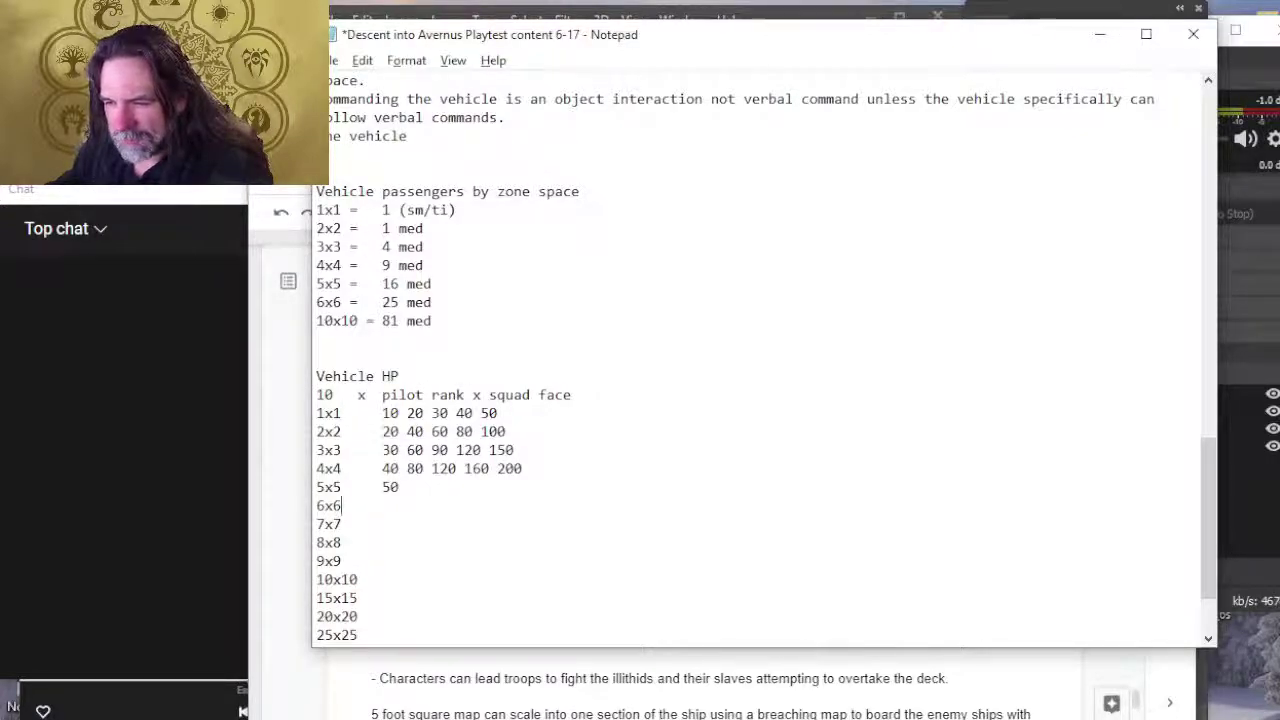
key("Tab")
type("60")
type("70")
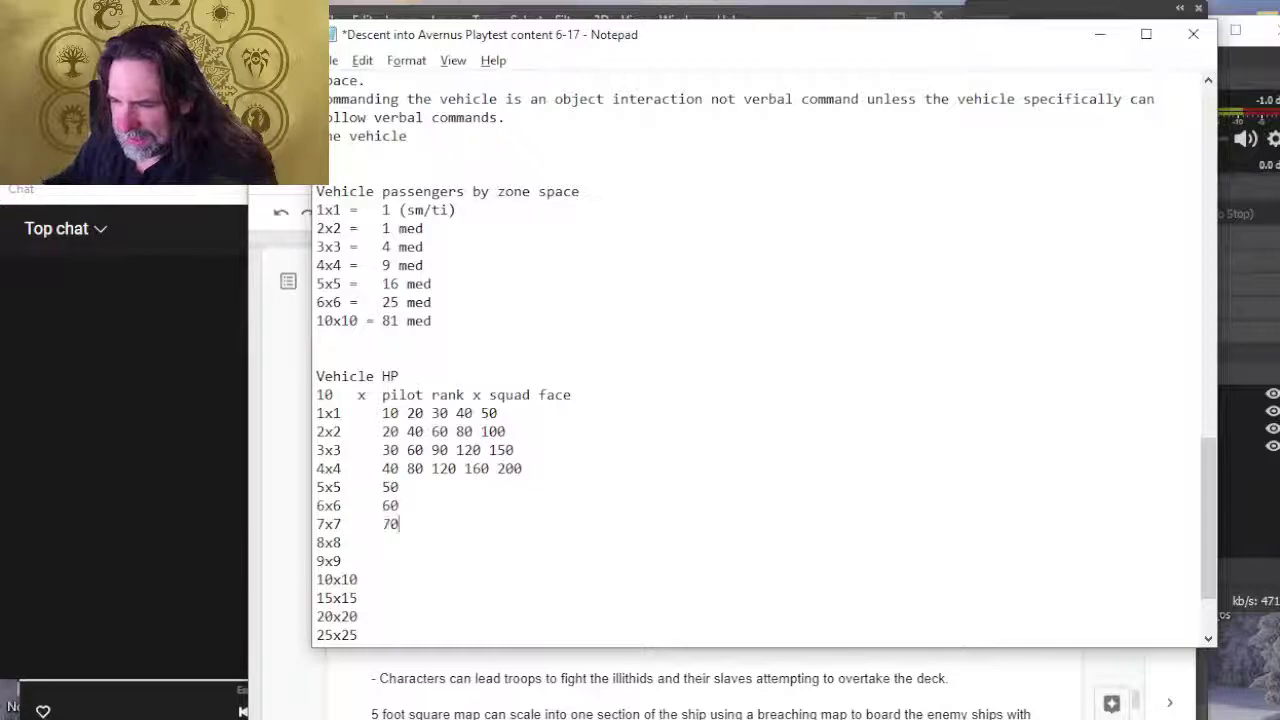
key("Down")
key("Tab")
type("80")
key("Down")
key("Tab")
type("90")
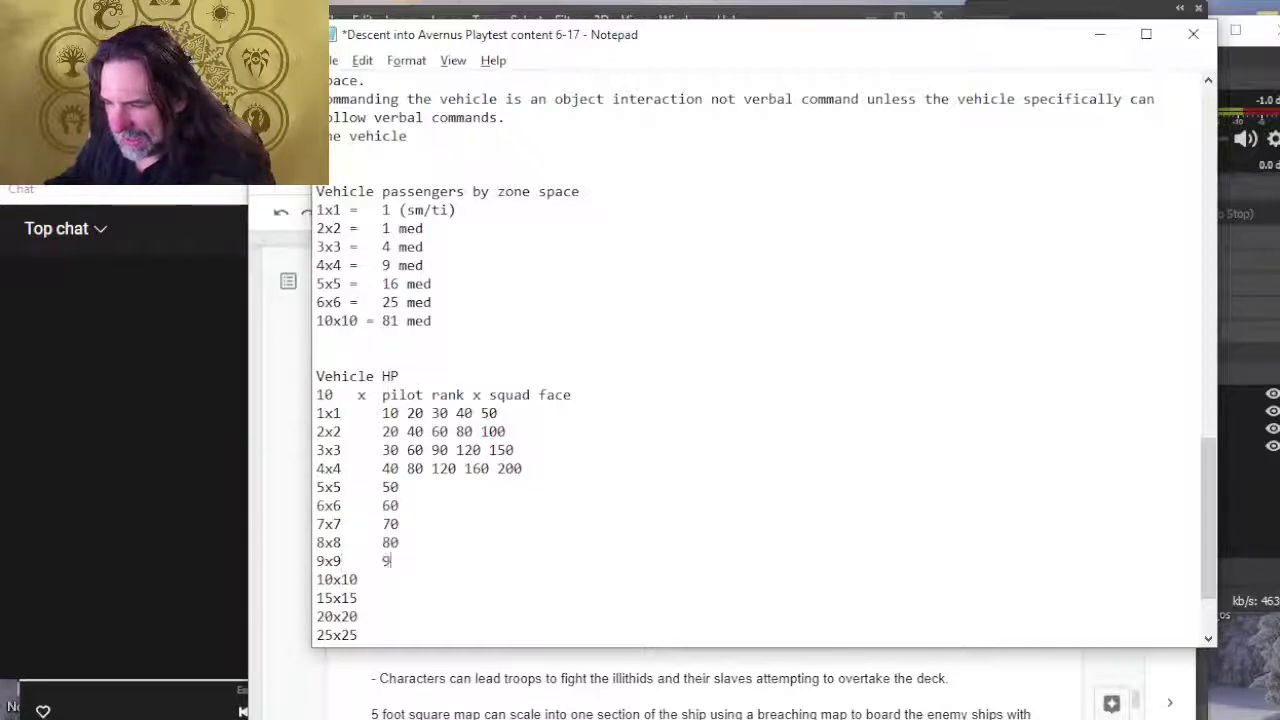
key("Down")
key("Tab")
type("100")
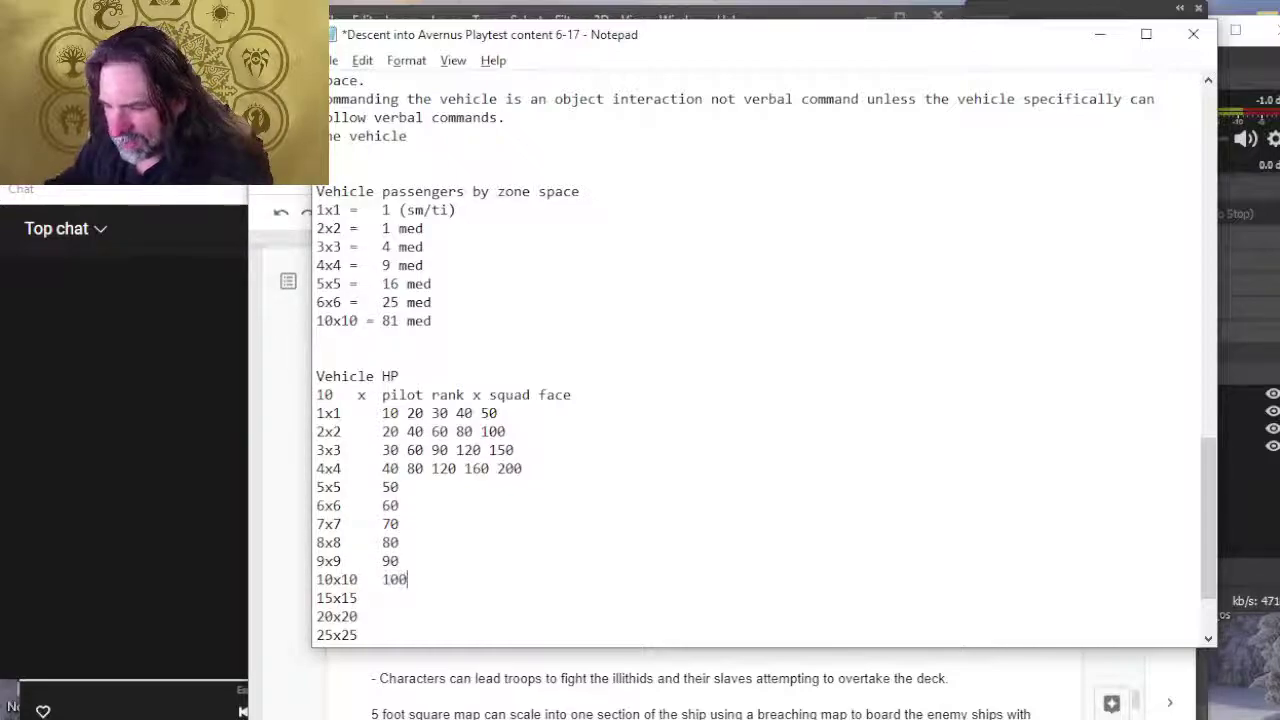
type("150")
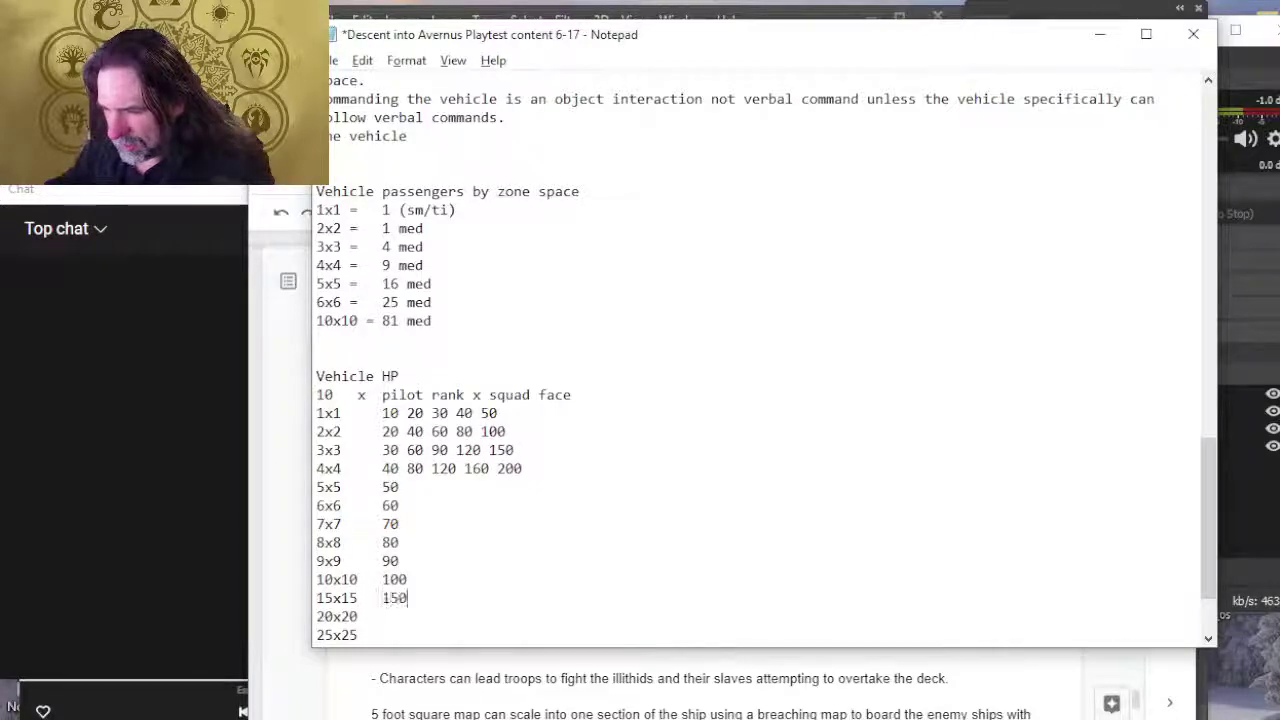
Step: Enter 200 for the 20x20 row and 250 for the 25x25 row
key("Tab")
type("200")
key("Down")
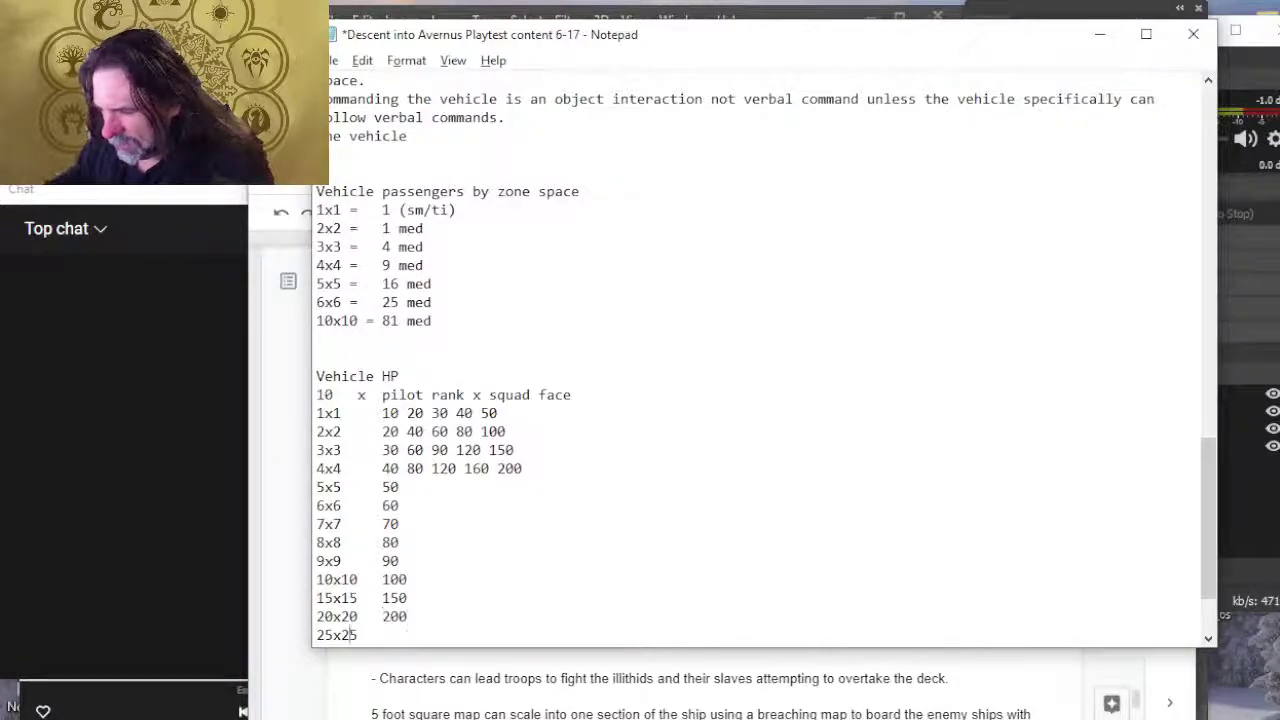
type("250")
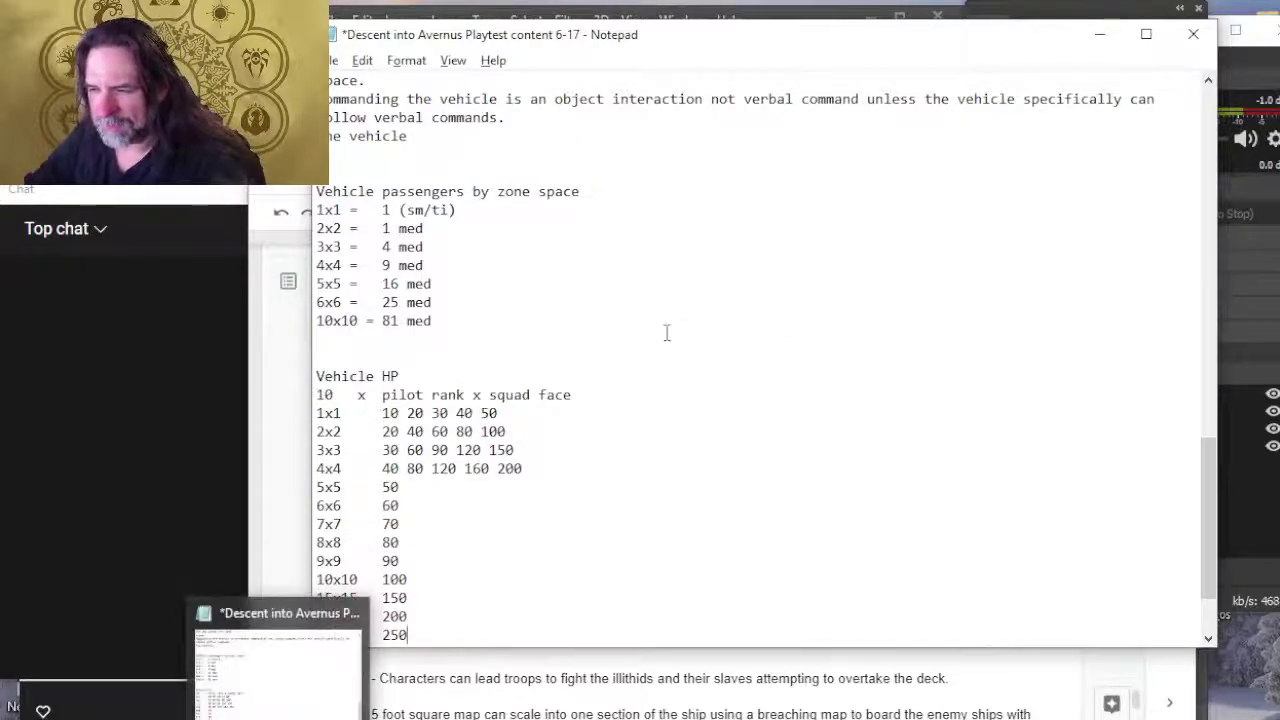
scroll(666, 331, "down", 2)
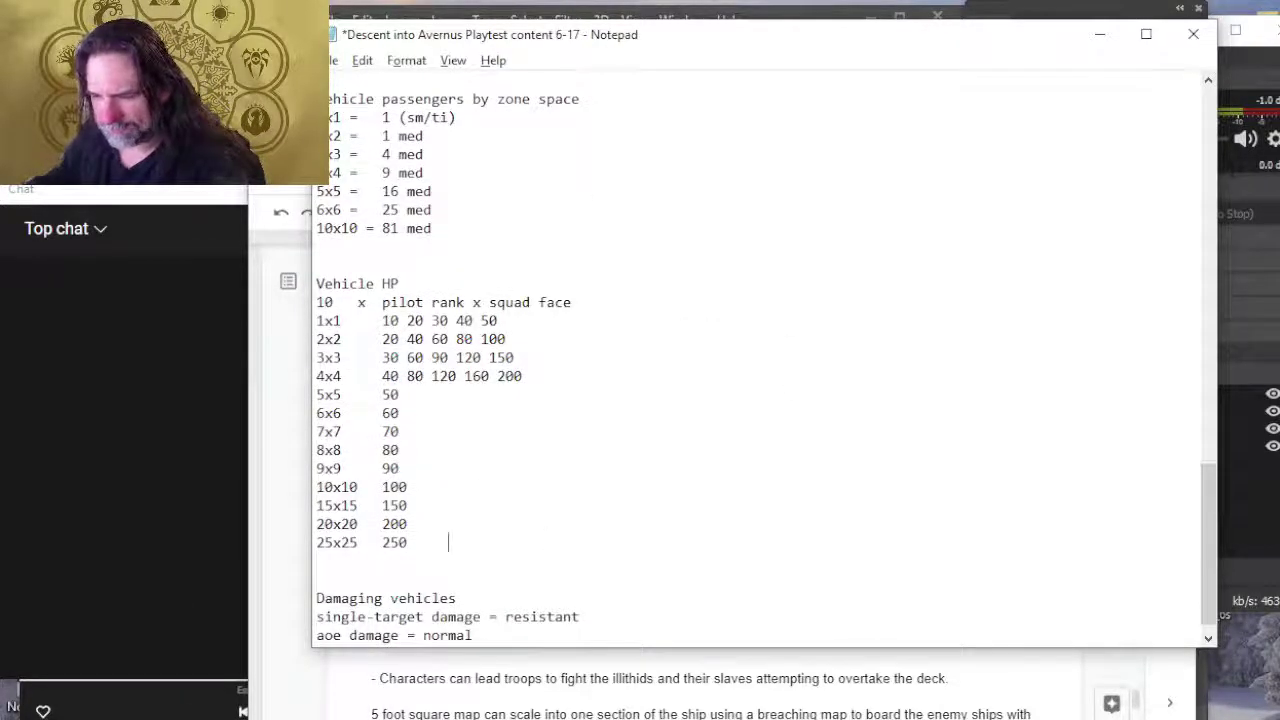
Step: Extend the 25x25 row with tab-separated 500, 750, 1000 and 1250
type("500")
key("Tab")
type("7")
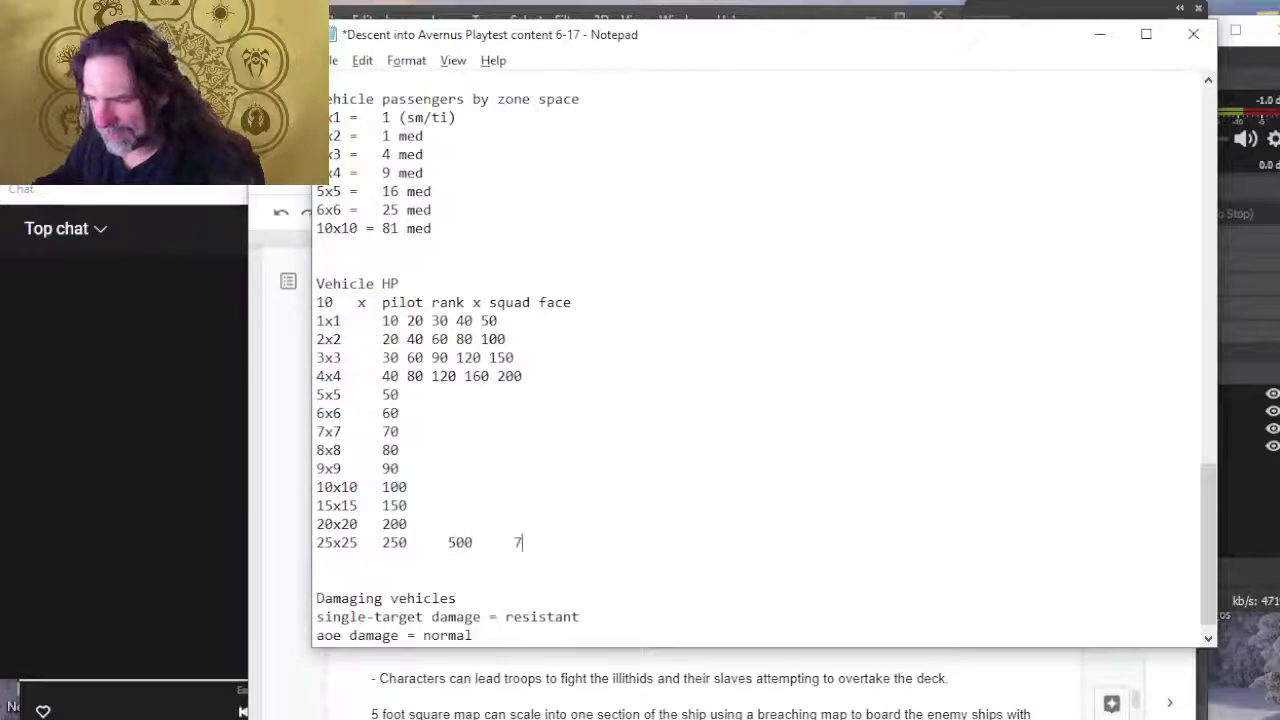
type("50")
key("Tab")
type("1000")
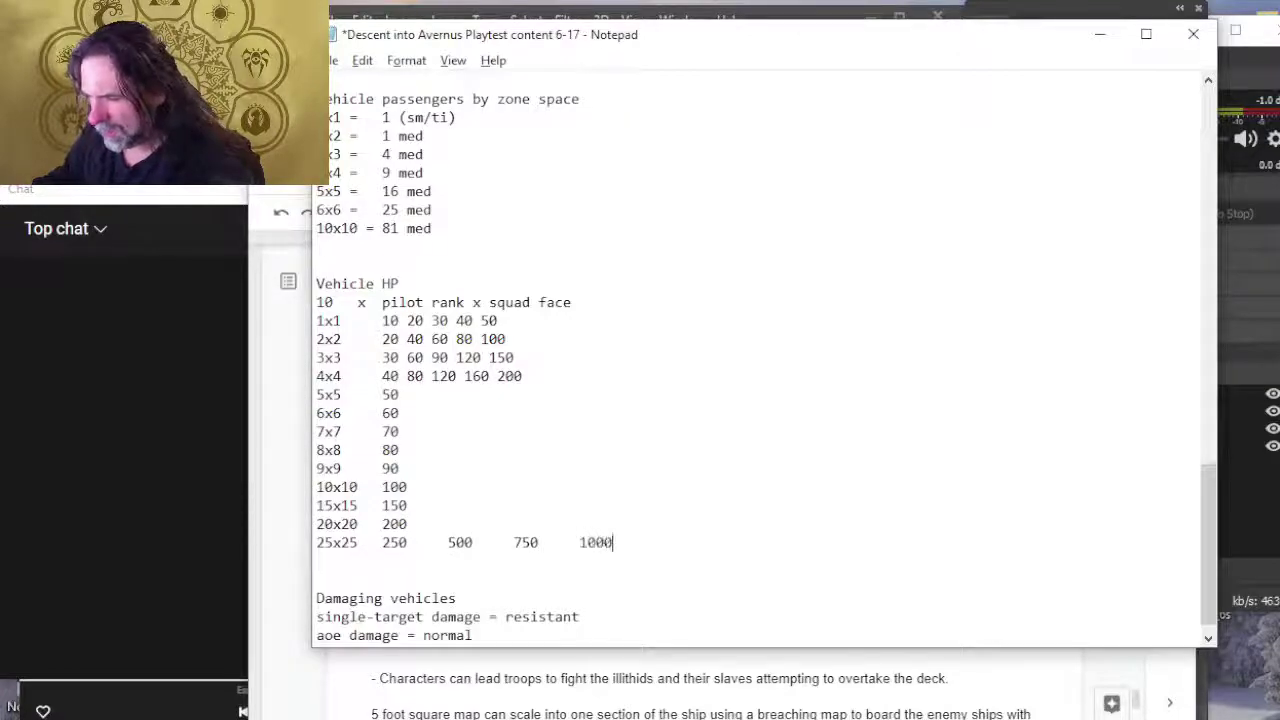
key("Tab")
type("12")
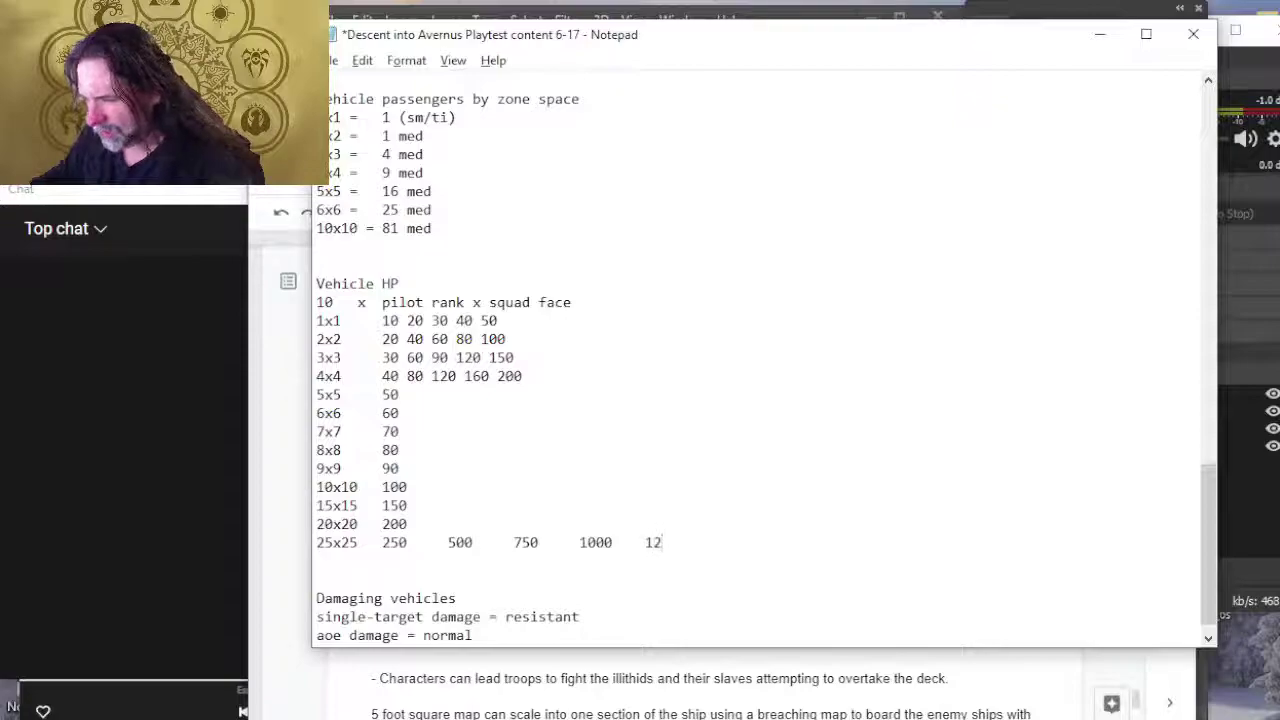
key("BackSpace")
type("500")
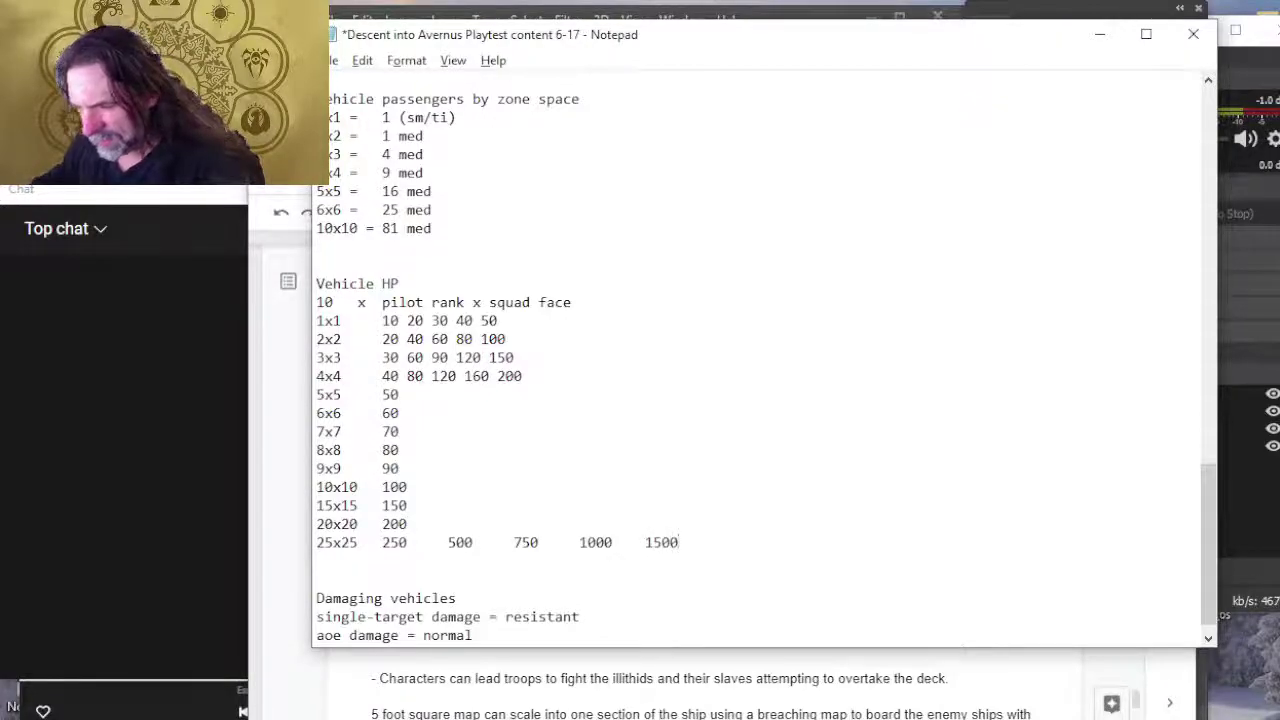
key("BackSpace")
key("BackSpace")
key("BackSpace")
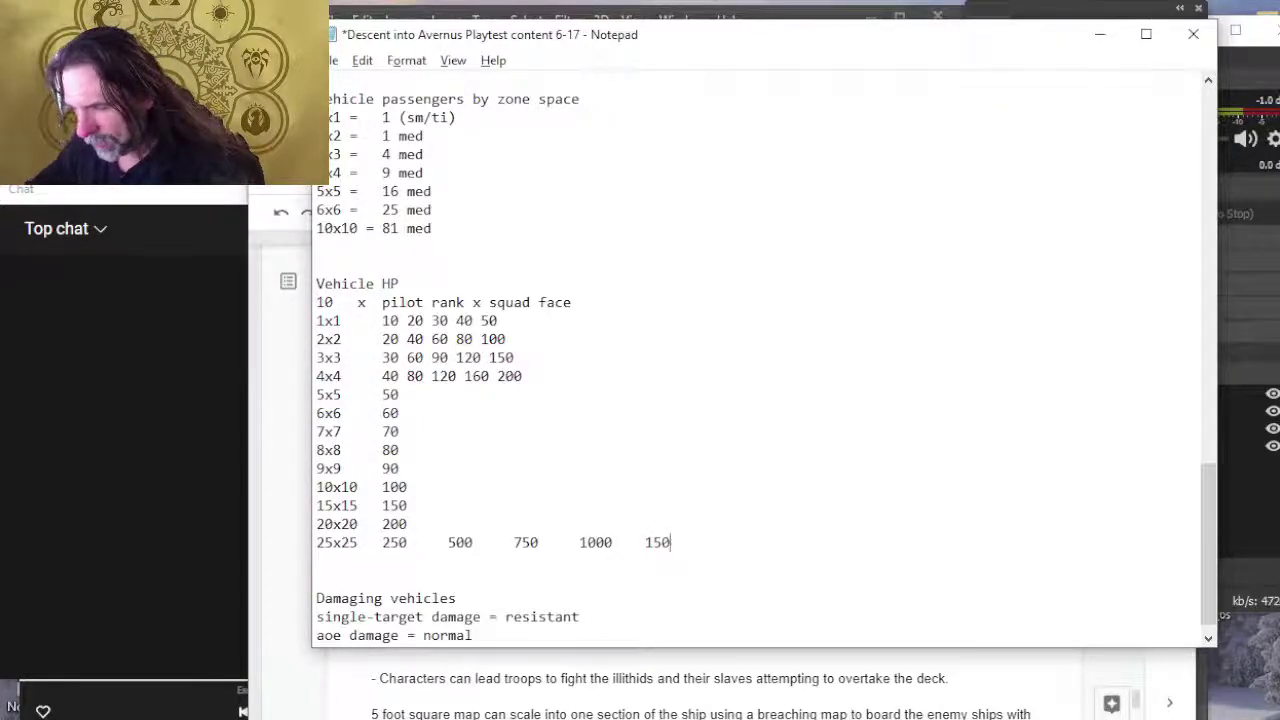
type("250")
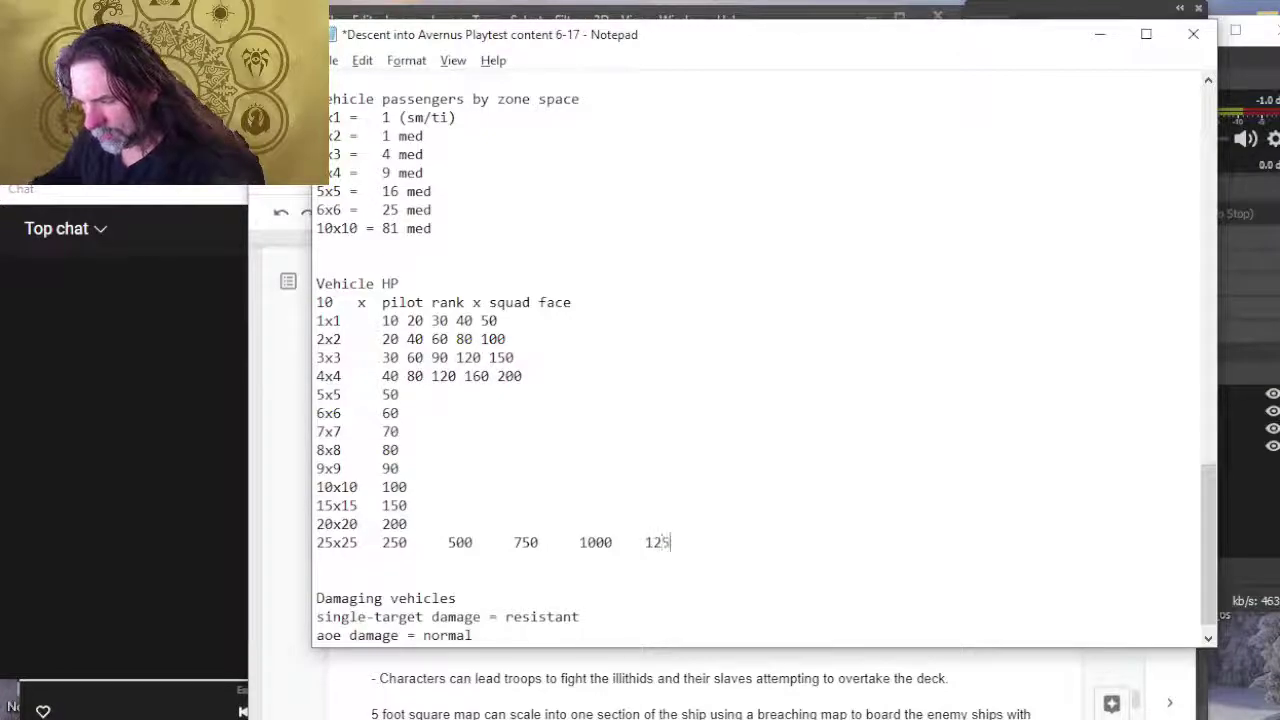
Step: Extend the 20x20 row with tab-separated 400, 600, 800 and 1000
key("Tab")
type("400")
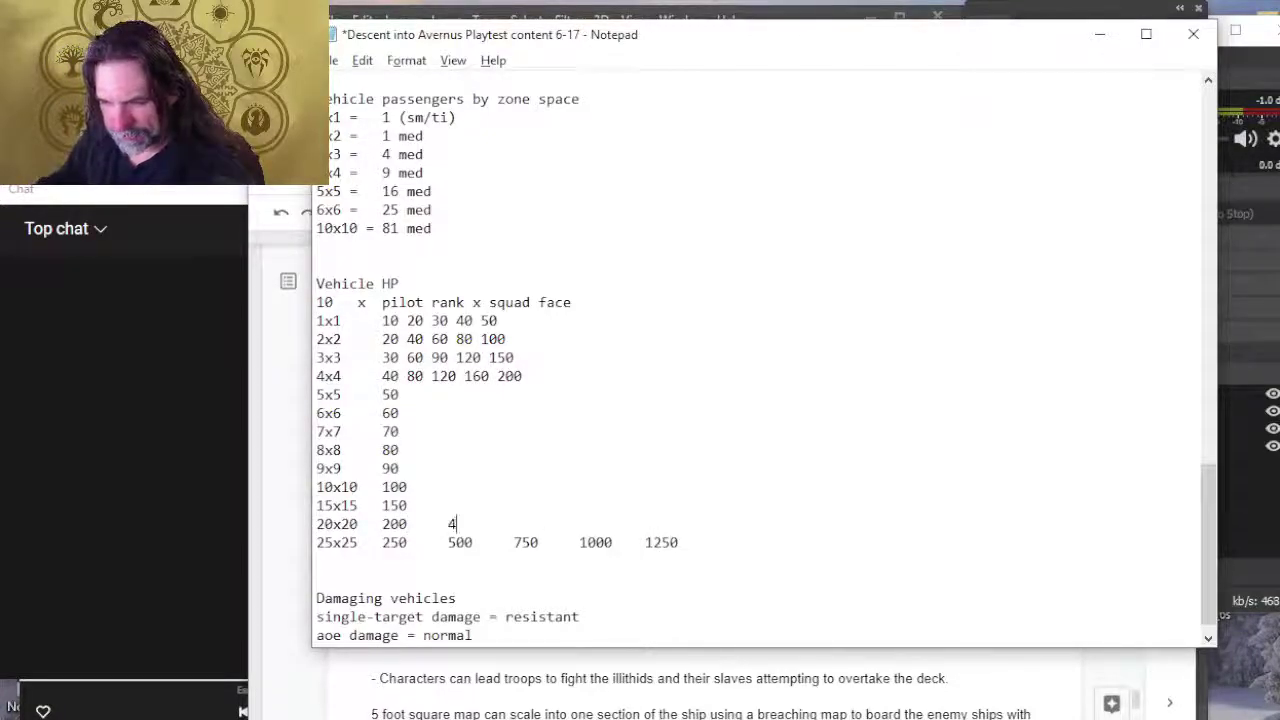
key("Tab")
type("800")
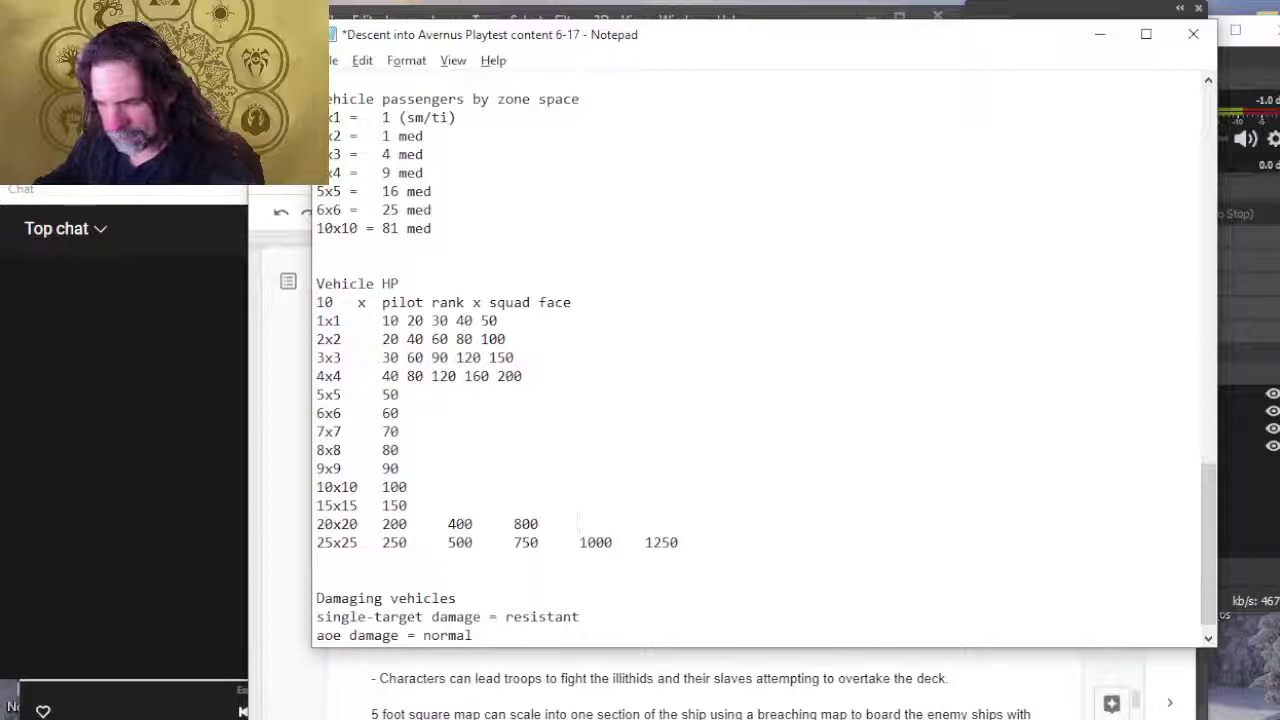
key("BackSpace")
key("BackSpace")
key("BackSpace")
type("600")
key("Tab")
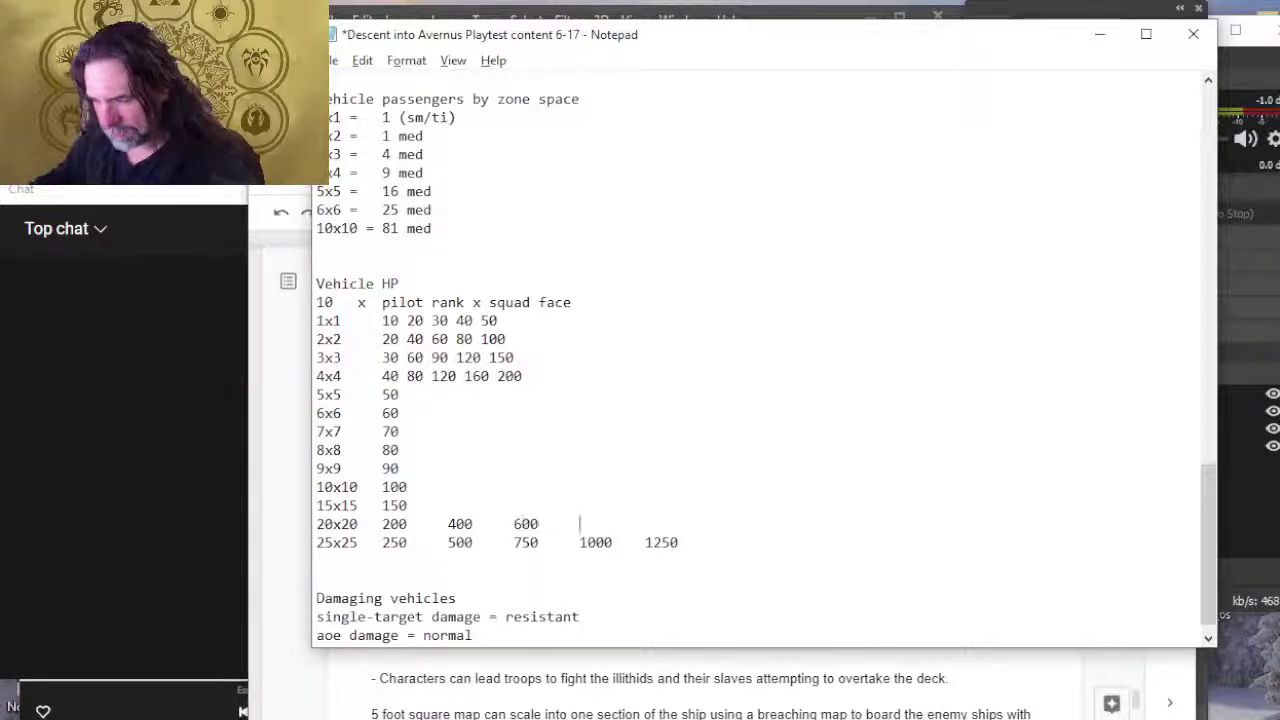
type("800")
key("Tab")
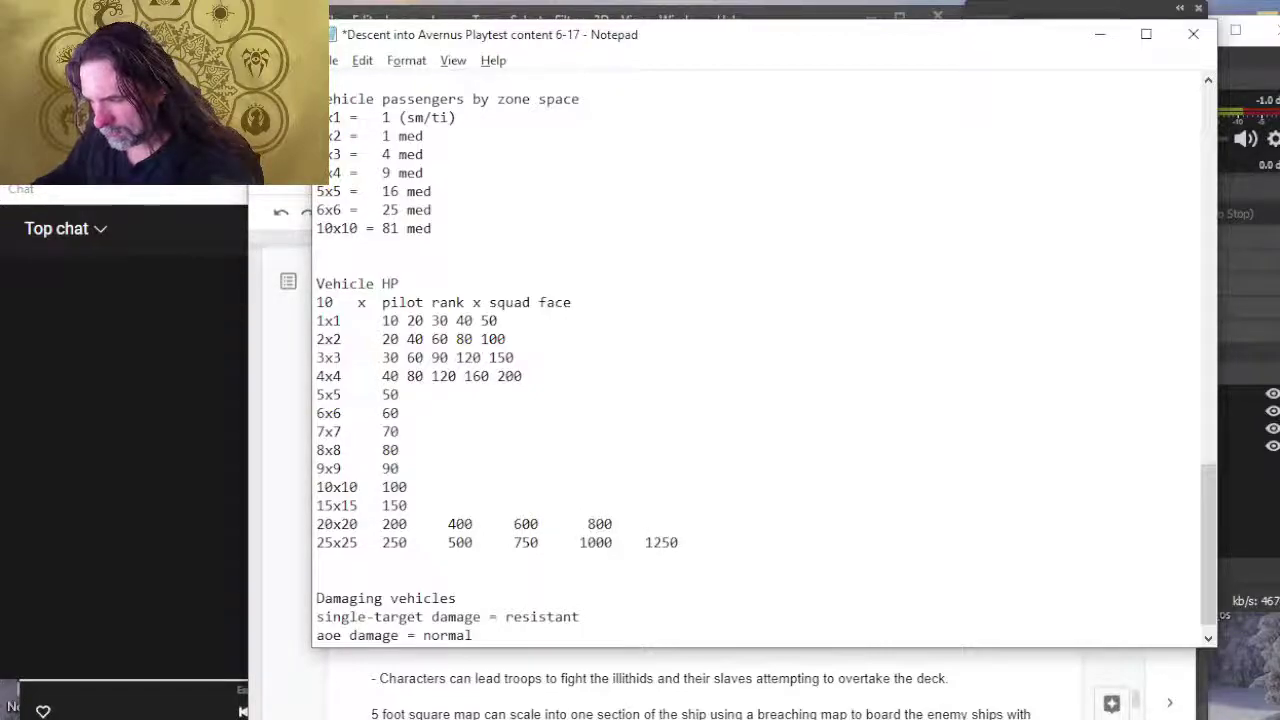
type("1000")
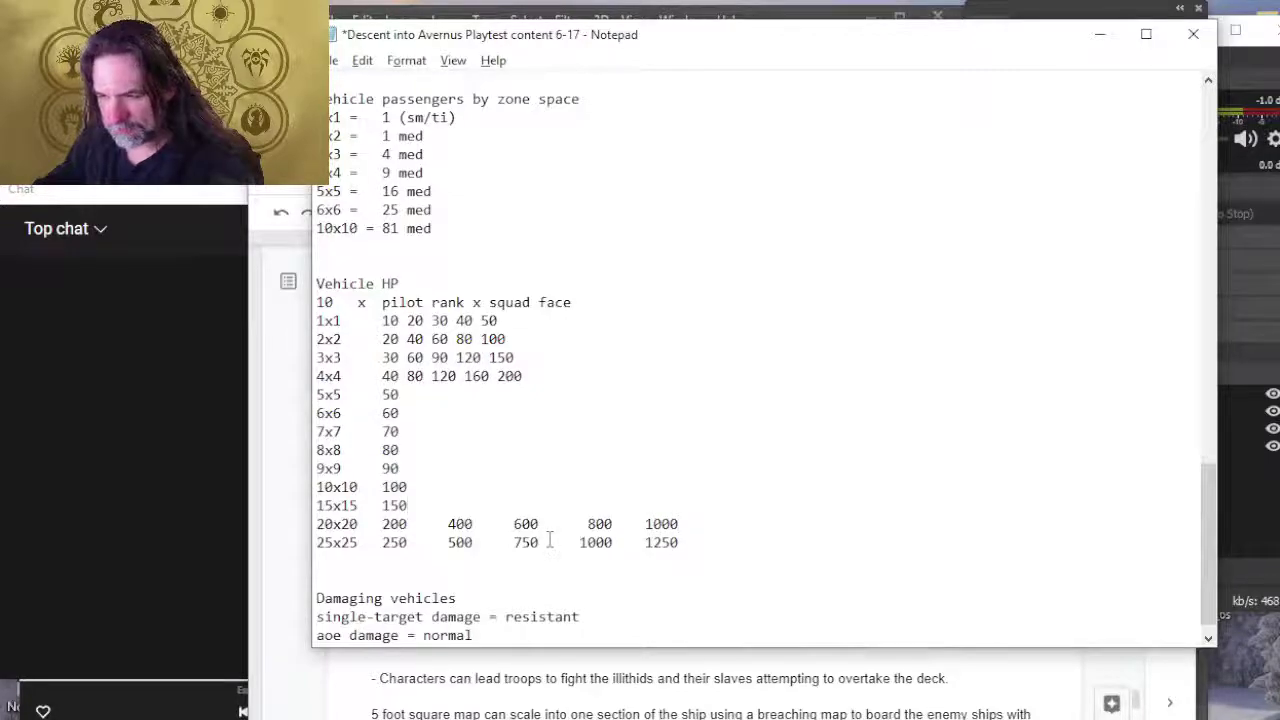
Step: Replace the spaces after 40, 30, 20 and 10 with tabs on rows 4x4 through 1x1
key("Up")
key("Up")
key("Up")
key("Up")
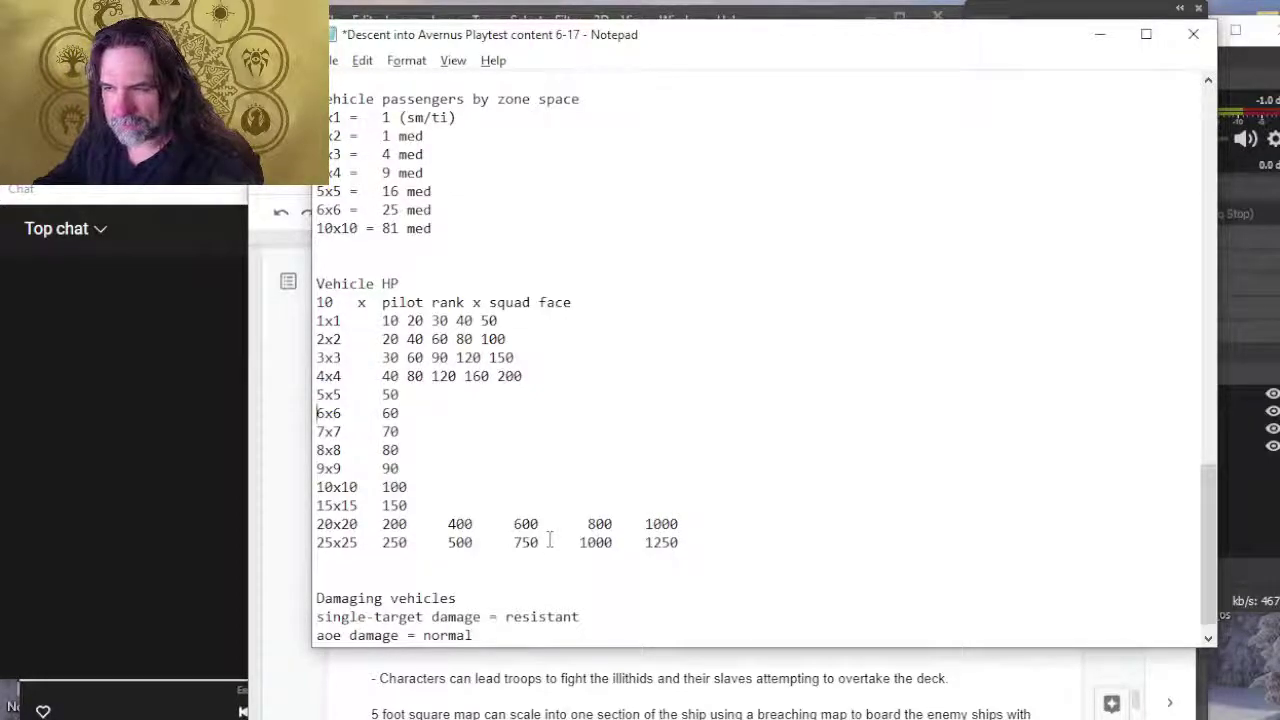
key("Up")
key("Delete")
key("Tab")
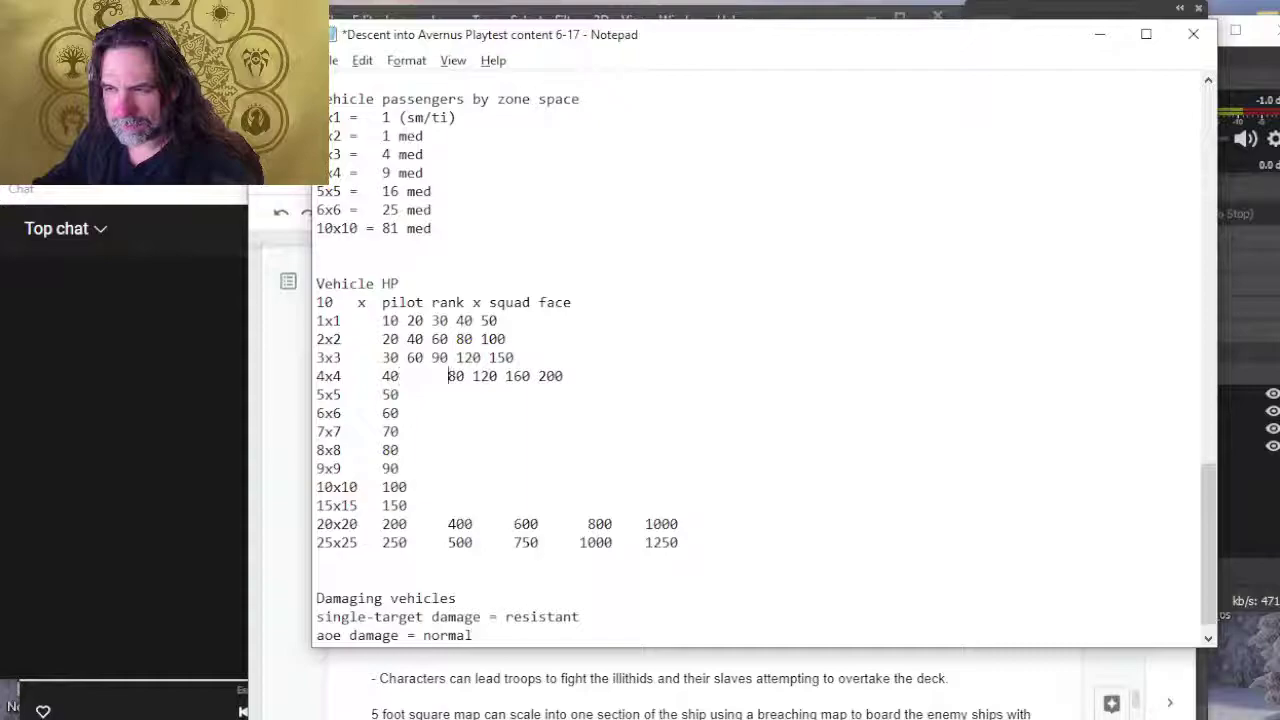
key("Up")
key("Delete")
key("Tab")
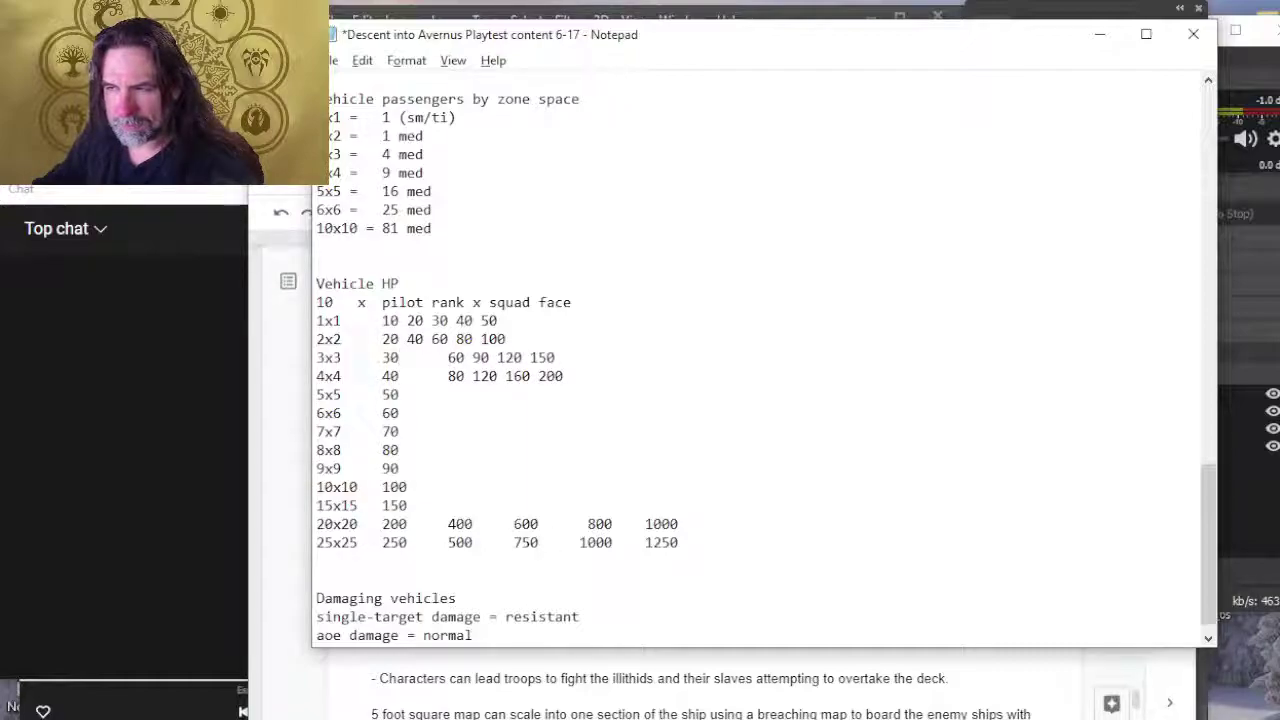
key("Up")
key("Delete")
key("Tab")
key("Up")
key("Delete")
key("Tab")
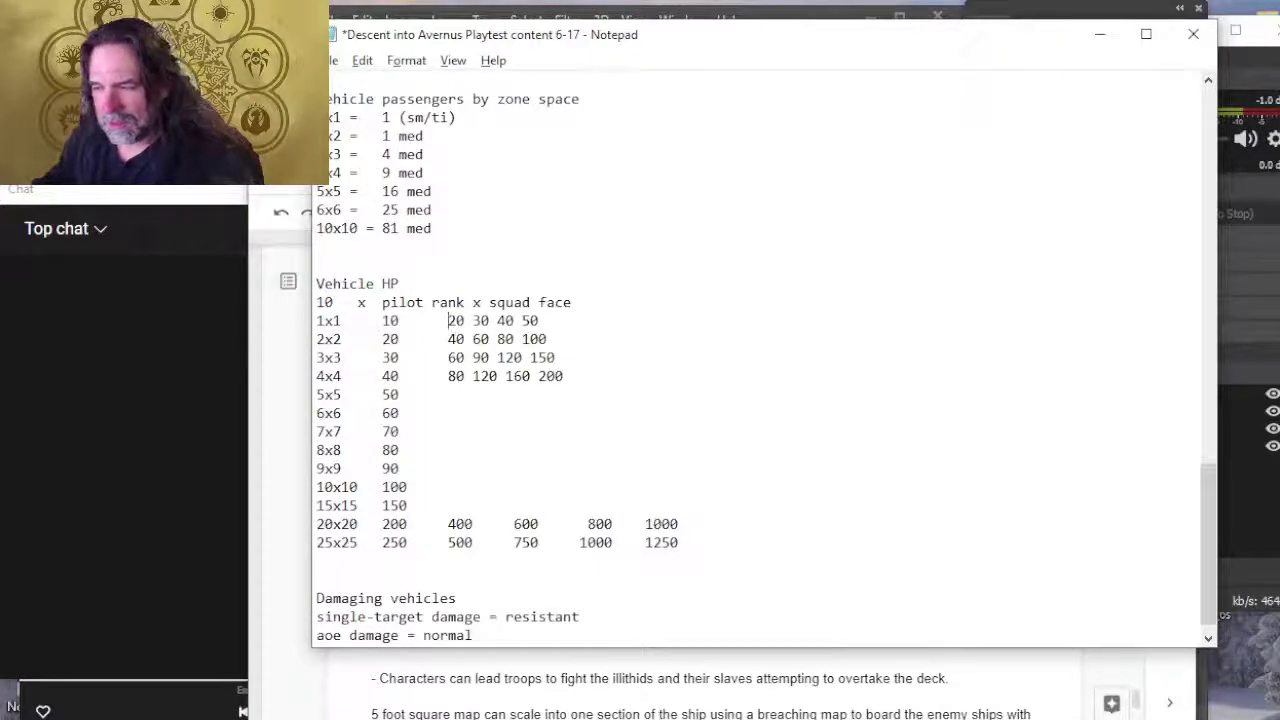
key("Right")
key("Right")
key("Down")
key("Down")
key("Down")
key("Left")
key("Left")
key("Left")
key("Left")
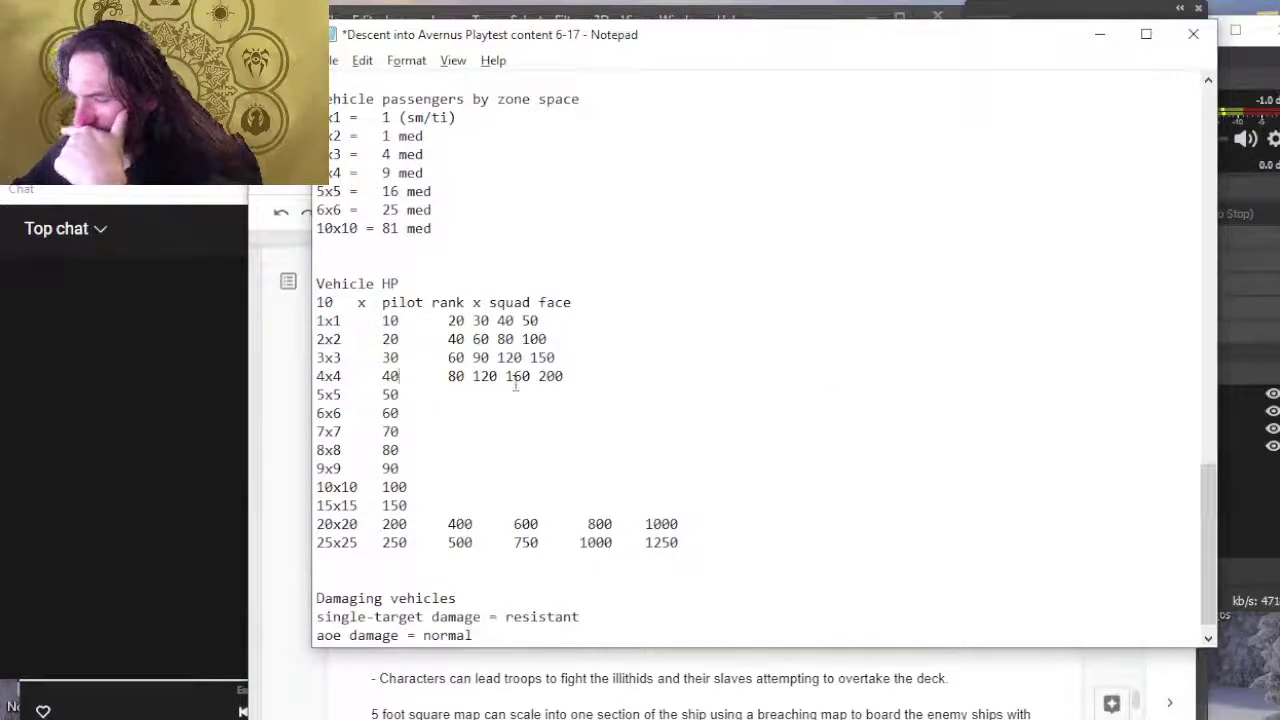
Step: Insert a dashed divider line between the 9x9 and 10x10 rows
left_click(456, 491)
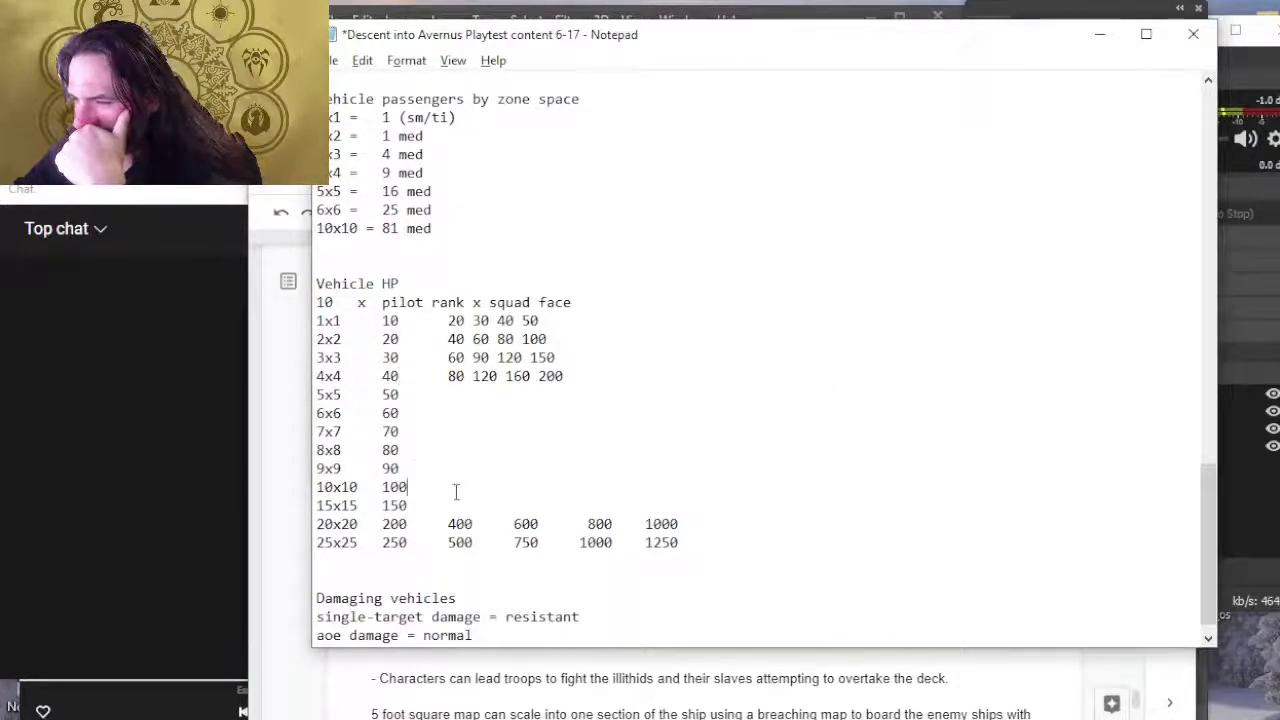
key("Up")
key("Return")
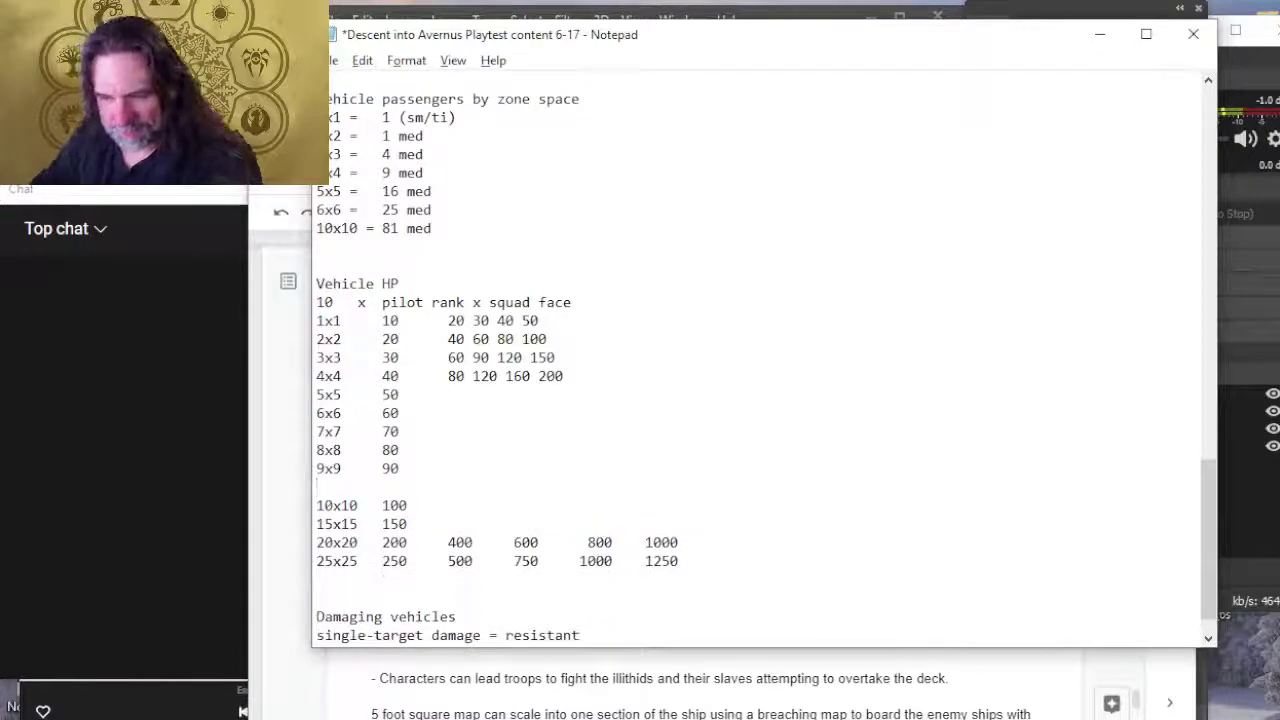
type("-------------------------------------")
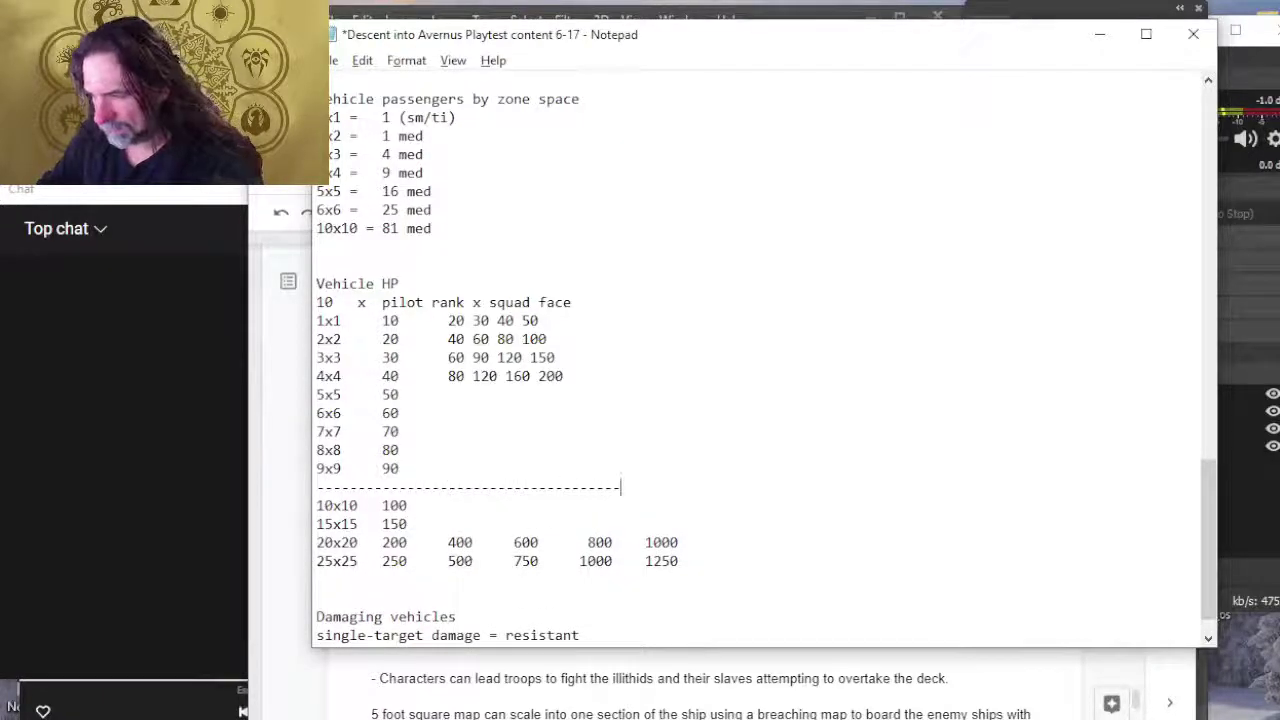
type("------")
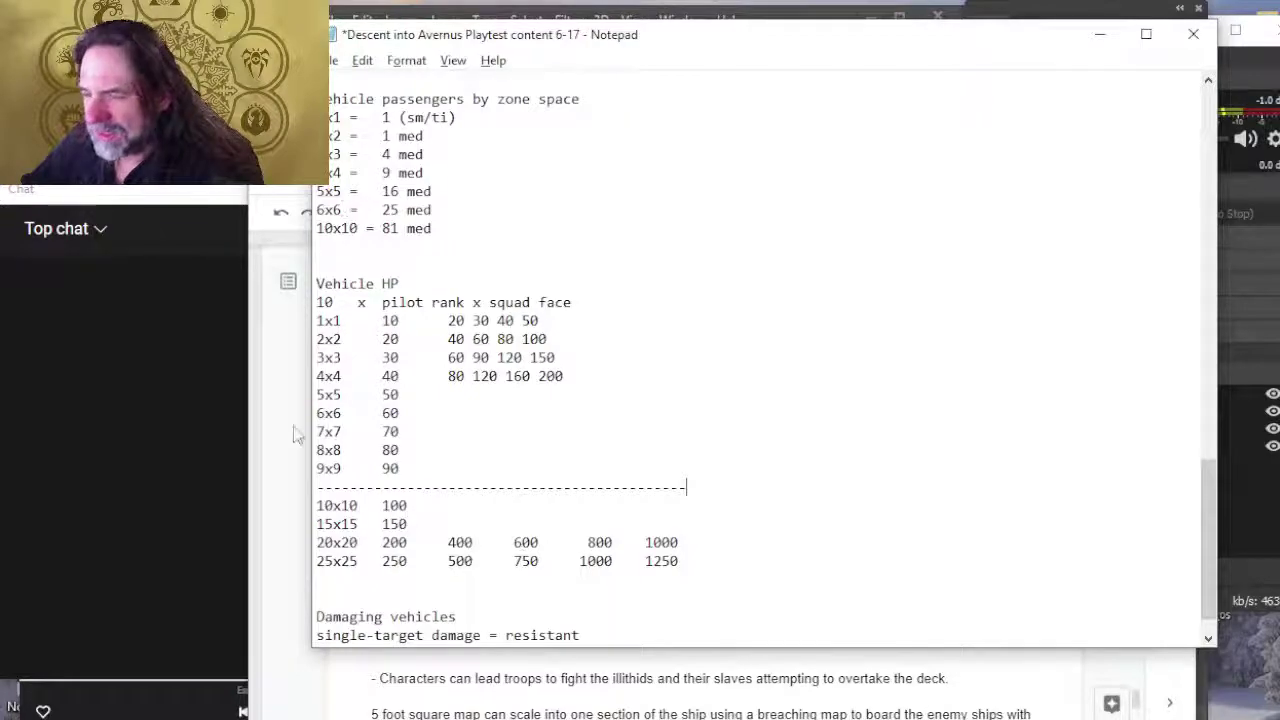
Step: Remove the stray entry from the 9x9 row and edit the 5x5 row's second value
left_click(458, 395)
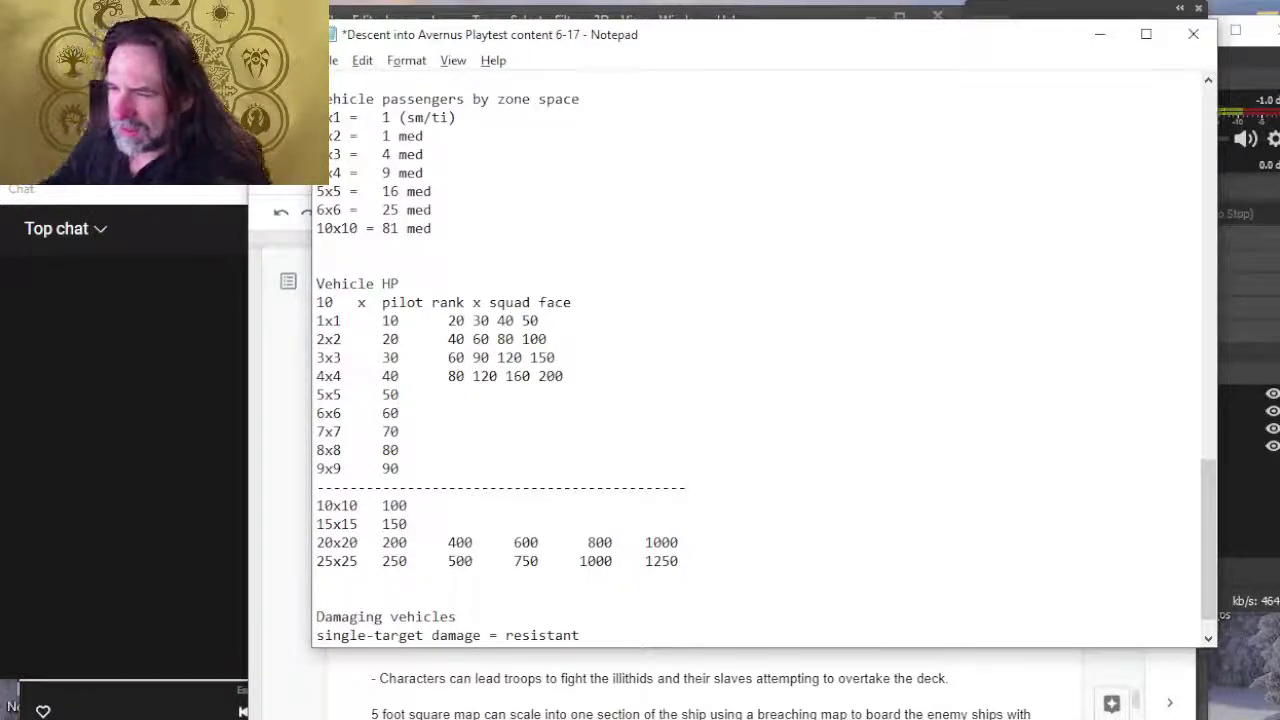
left_click(448, 468)
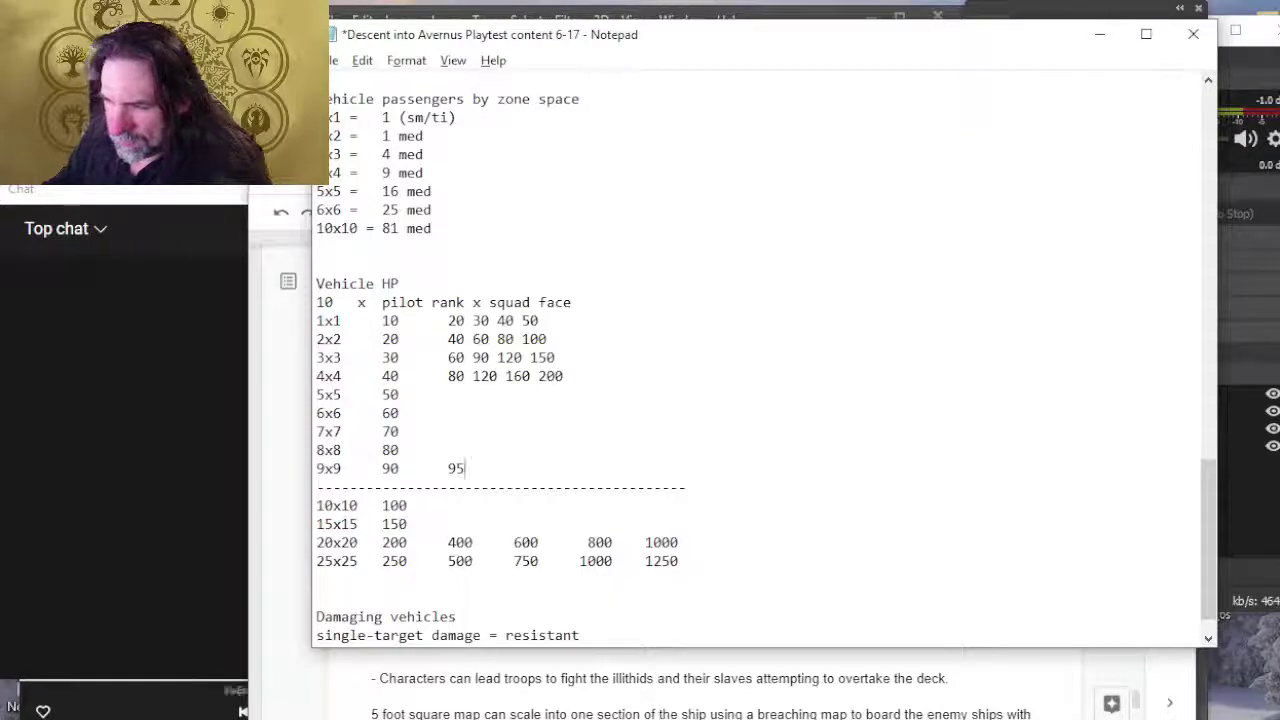
key("BackSpace")
key("BackSpace")
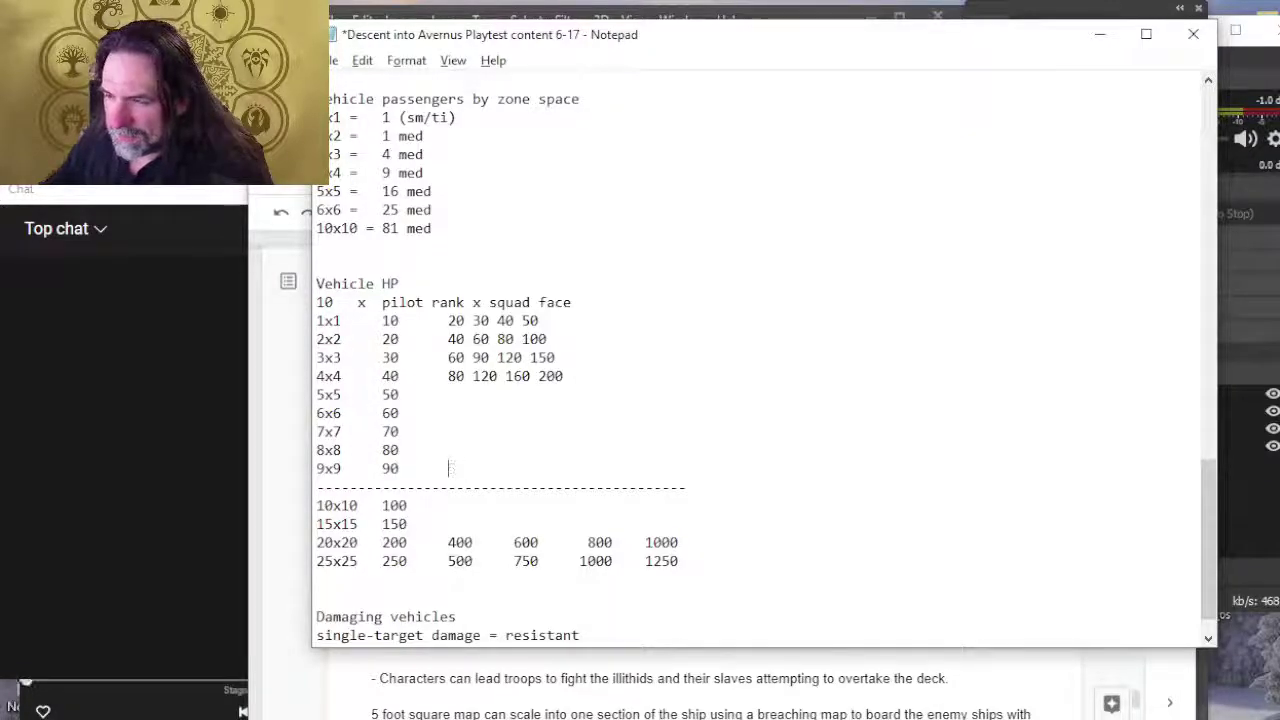
key("Up")
key("Up")
key("Up")
key("Up")
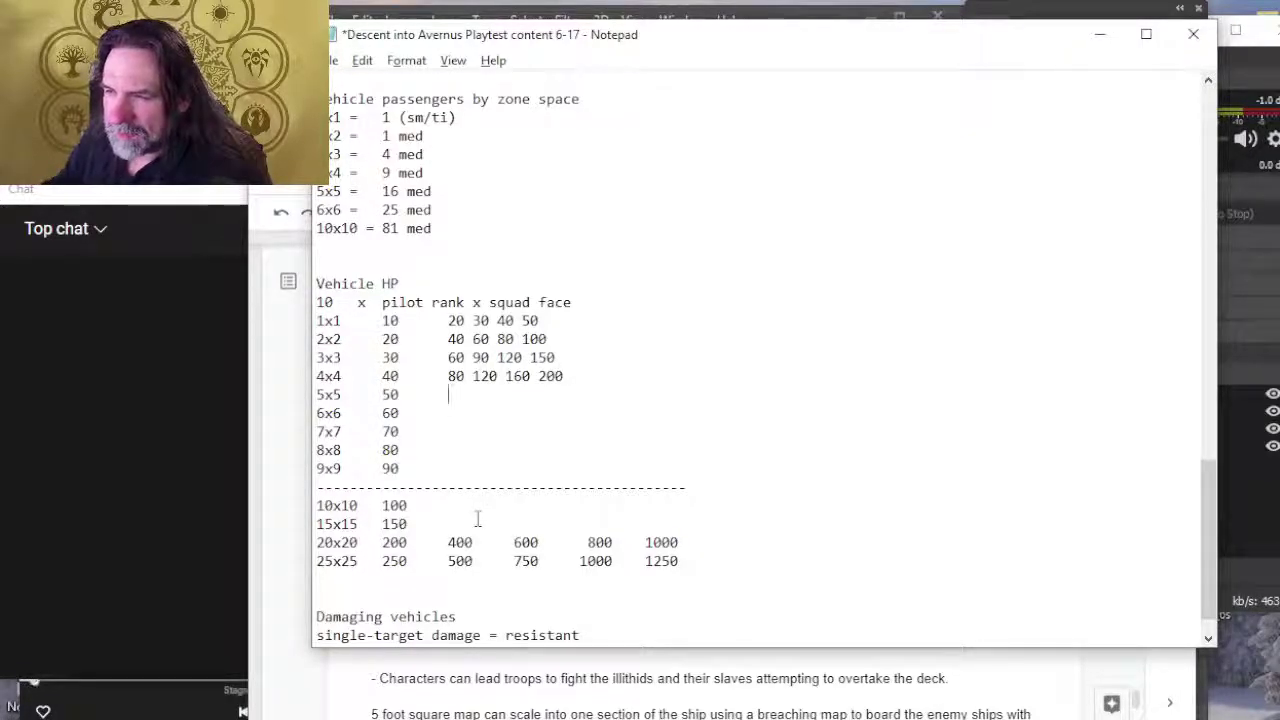
type("90")
key("BackSpace")
key("BackSpace")
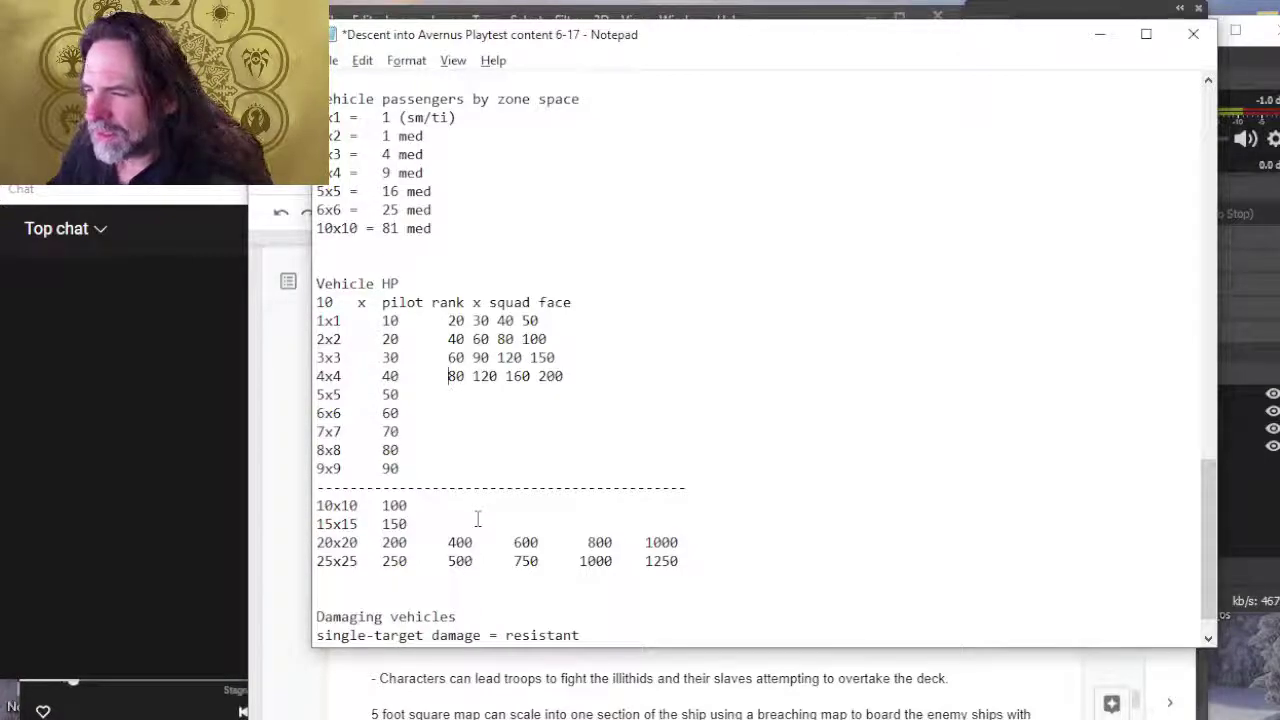
key("Down")
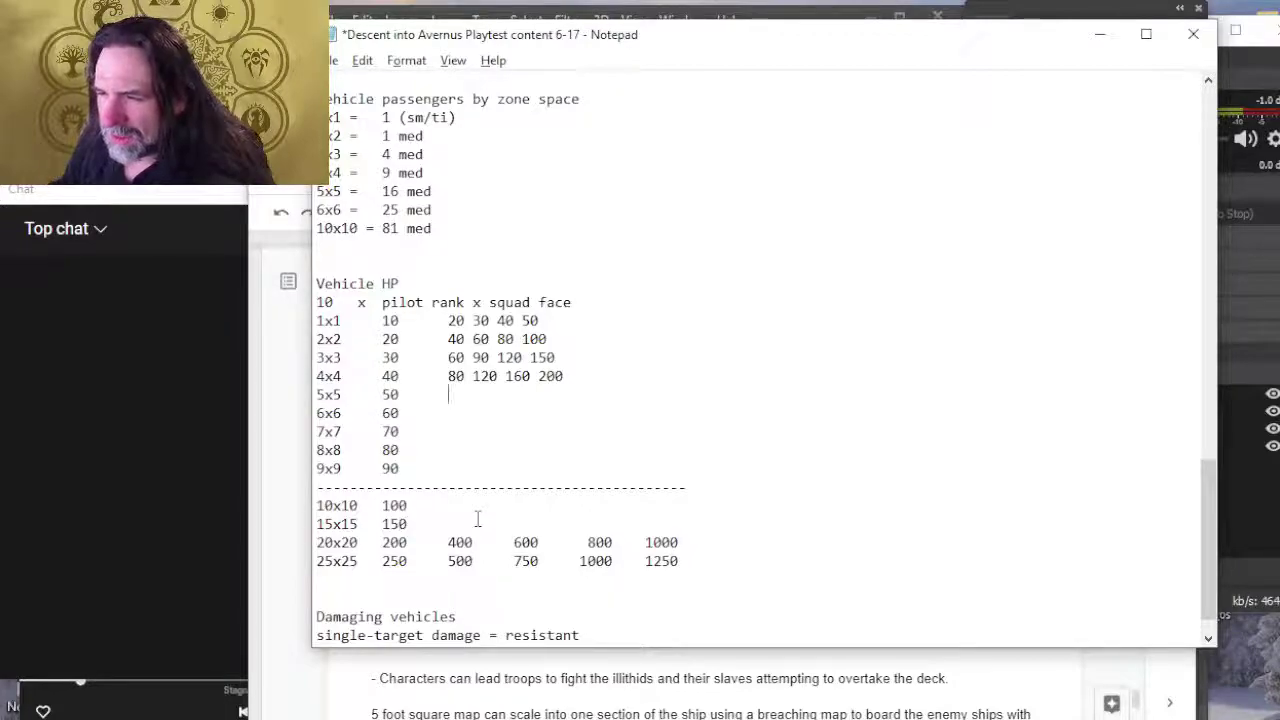
Step: Enter 100 and tab-separate the upper HP rows, splitting the 4x4 row into 120, 160, 200 columns
type("100")
key("Tab")
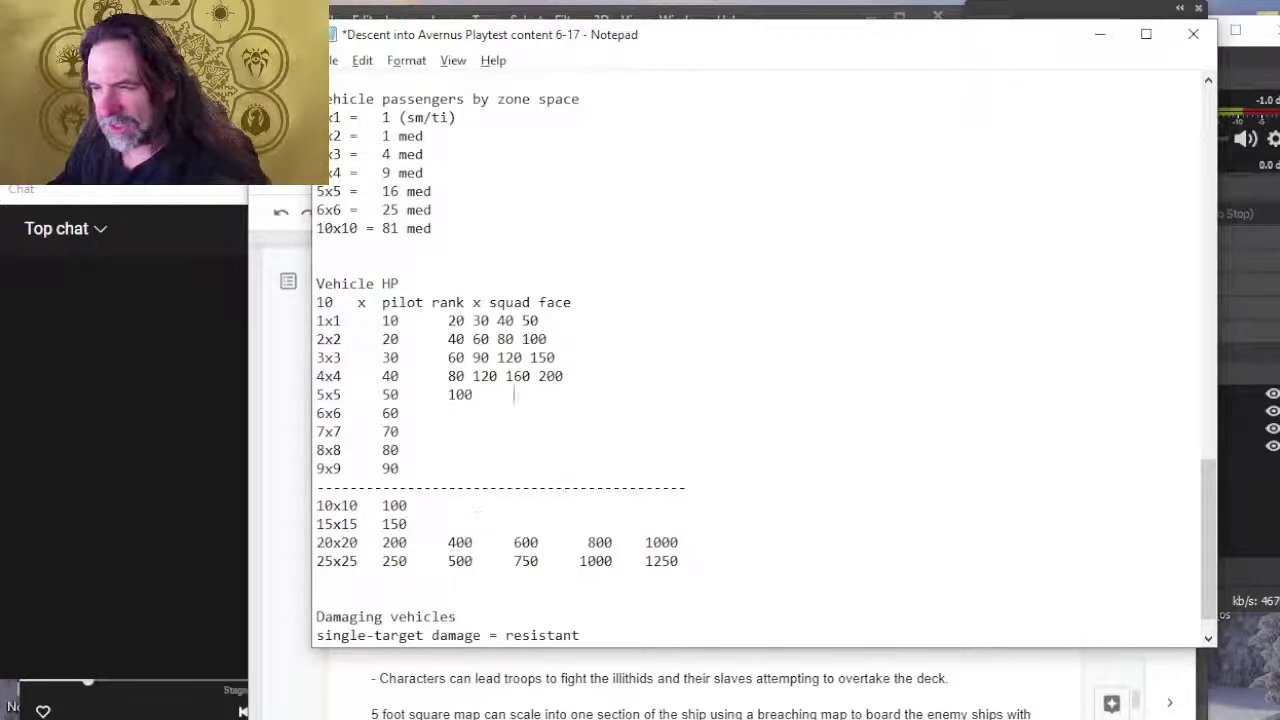
key("Left")
key("Up")
key("Left")
key("Delete")
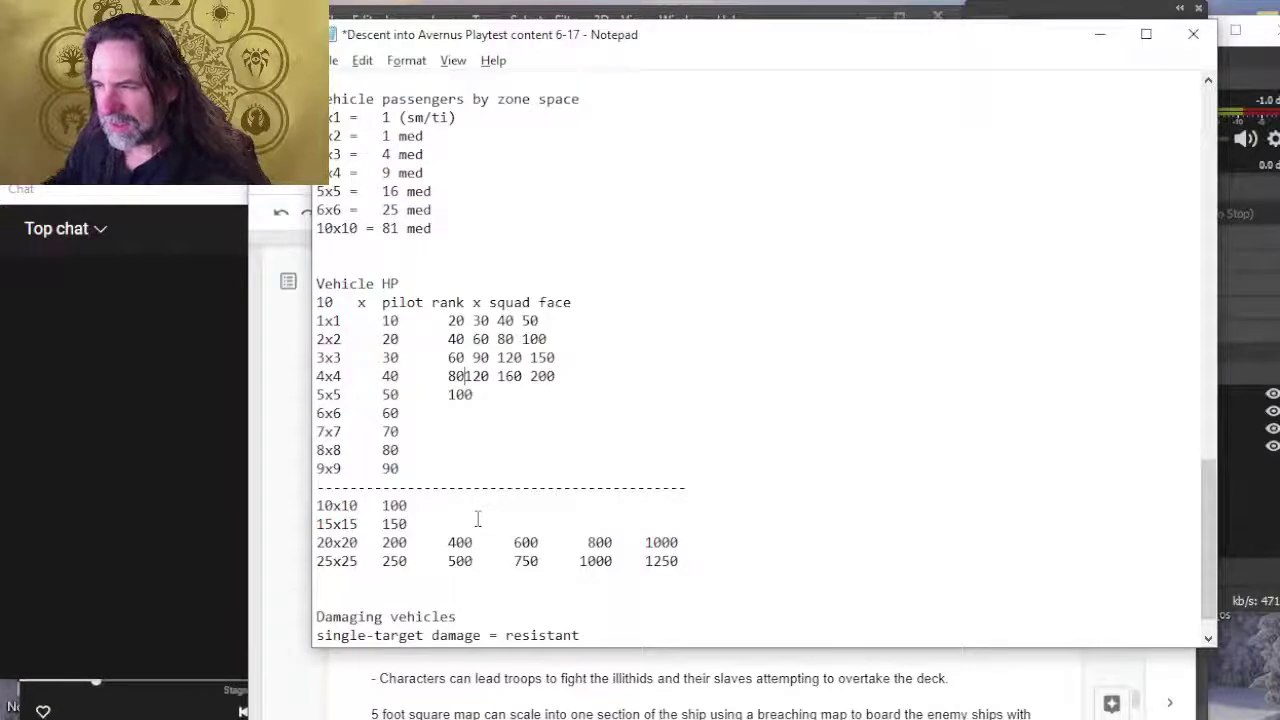
key("Up")
key("Delete")
key("Up")
key("Delete")
key("Up")
key("Tab")
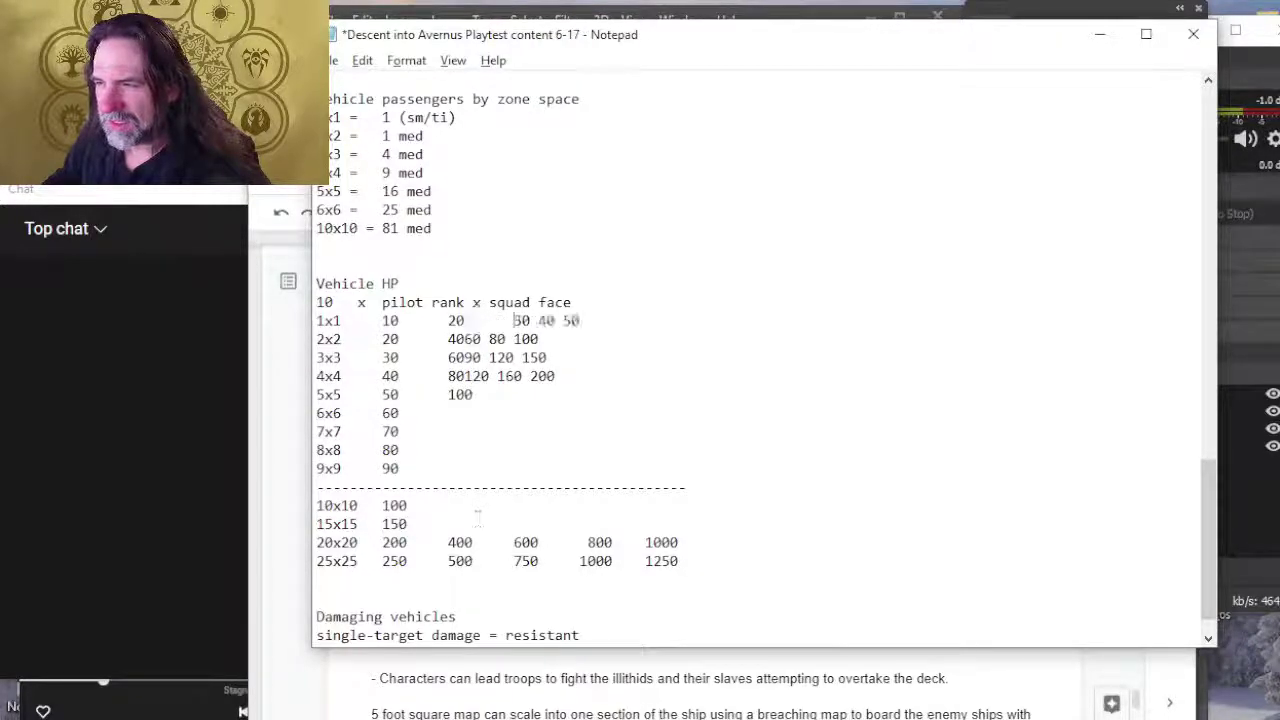
key("Down")
key("Left")
key("Left")
key("Left")
key("Left")
key("Left")
key("Left")
key("Tab")
key("Down")
key("Left")
key("Left")
key("Left")
key("Left")
key("Left")
key("Left")
key("Tab")
key("Down")
key("Left")
key("Left")
key("Left")
key("Left")
key("Left")
key("Left")
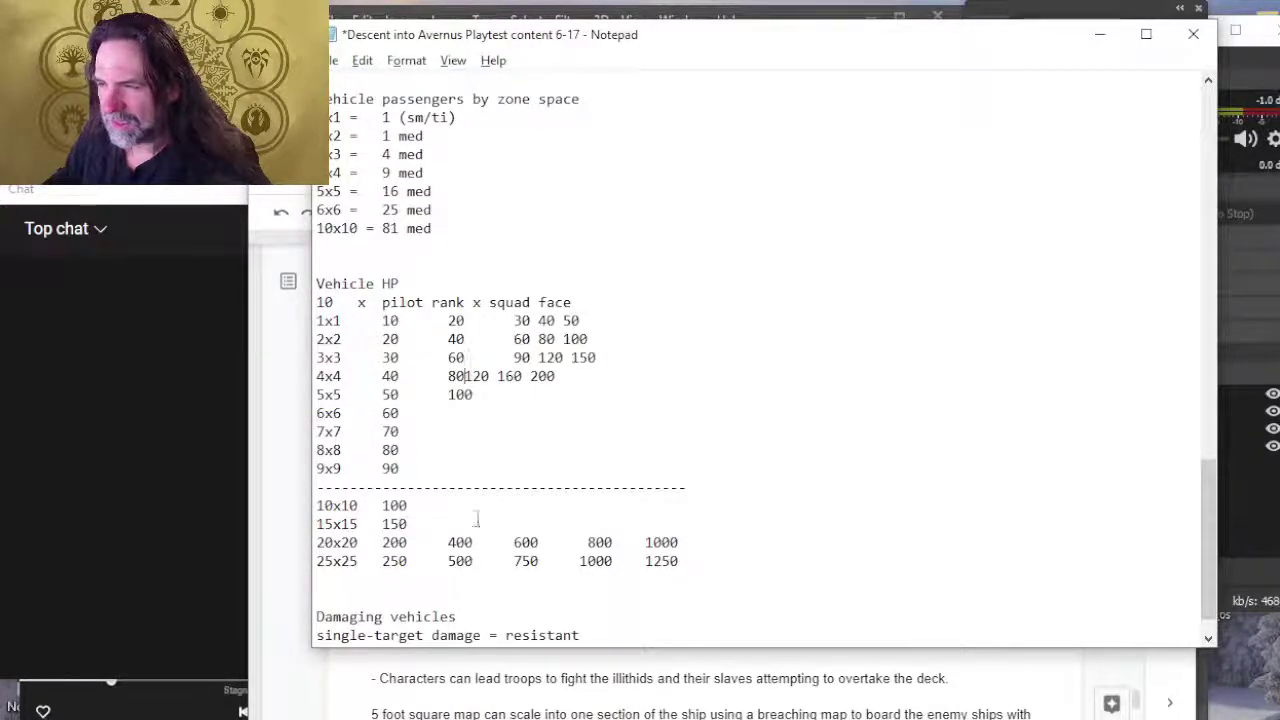
key("Tab")
key("Right")
key("Right")
key("Right")
key("Delete")
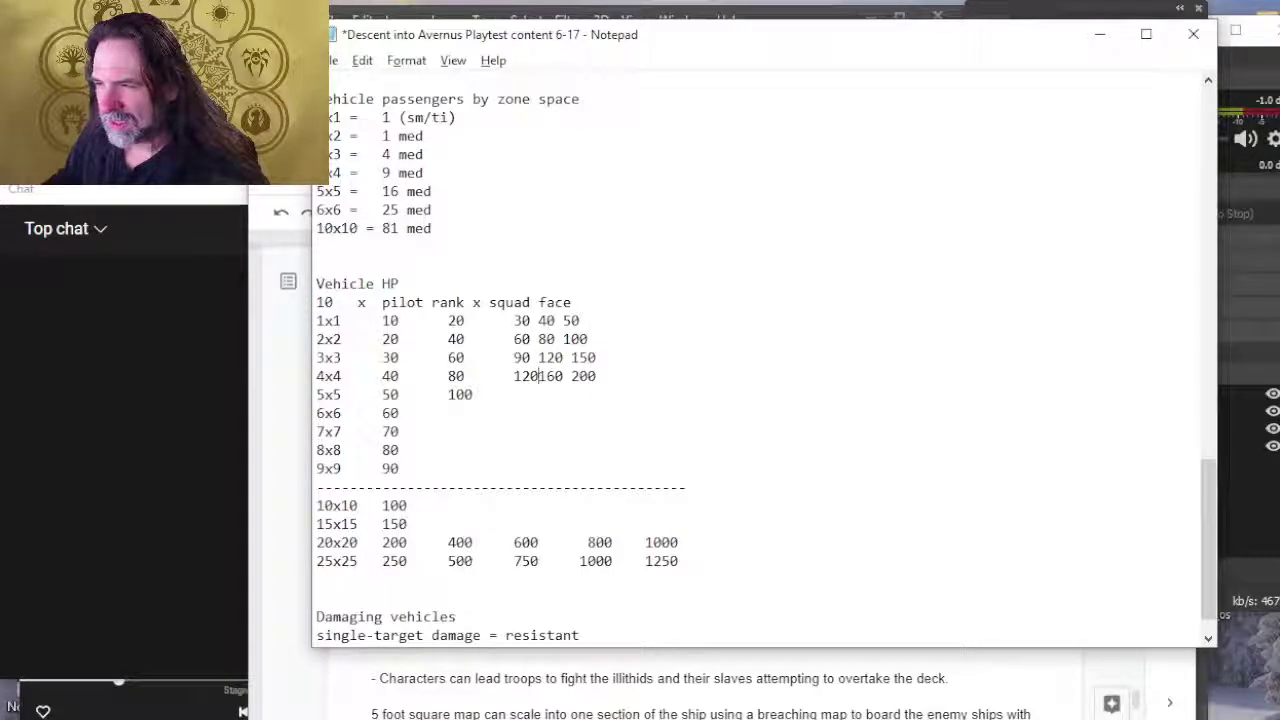
key("Tab")
key("Right")
key("Right")
key("Right")
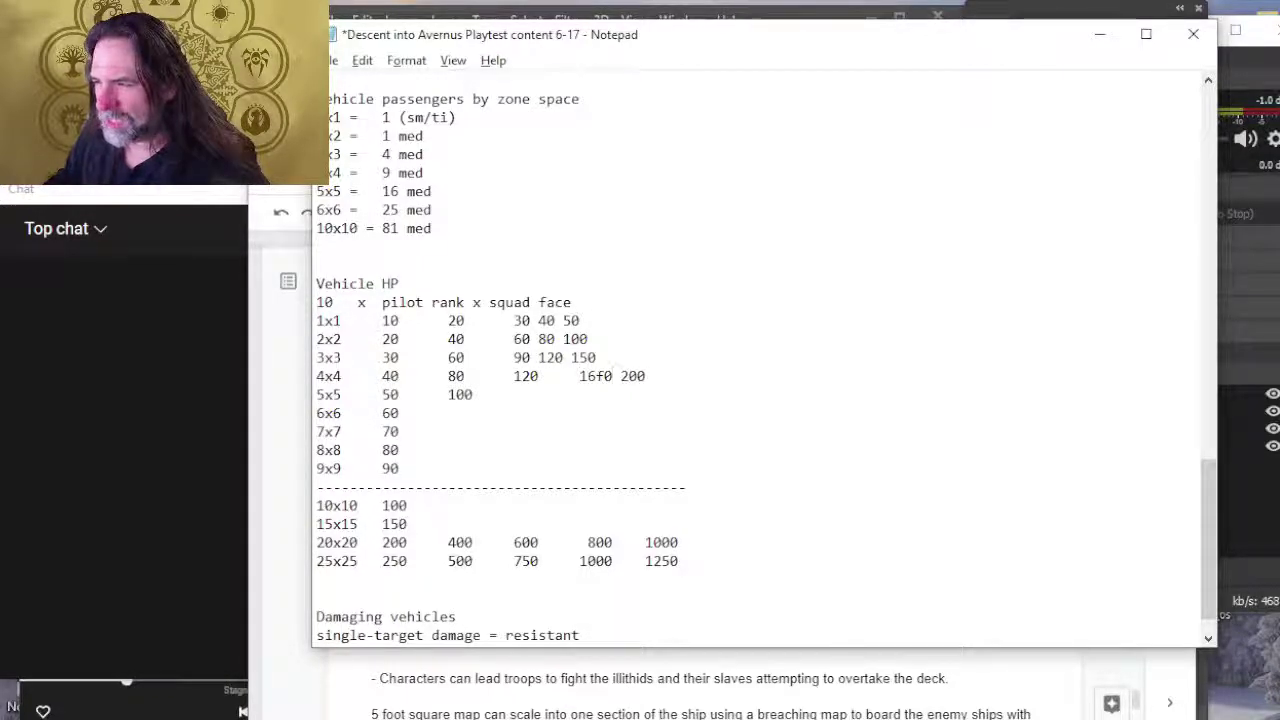
key("BackSpace")
type("0")
key("Tab")
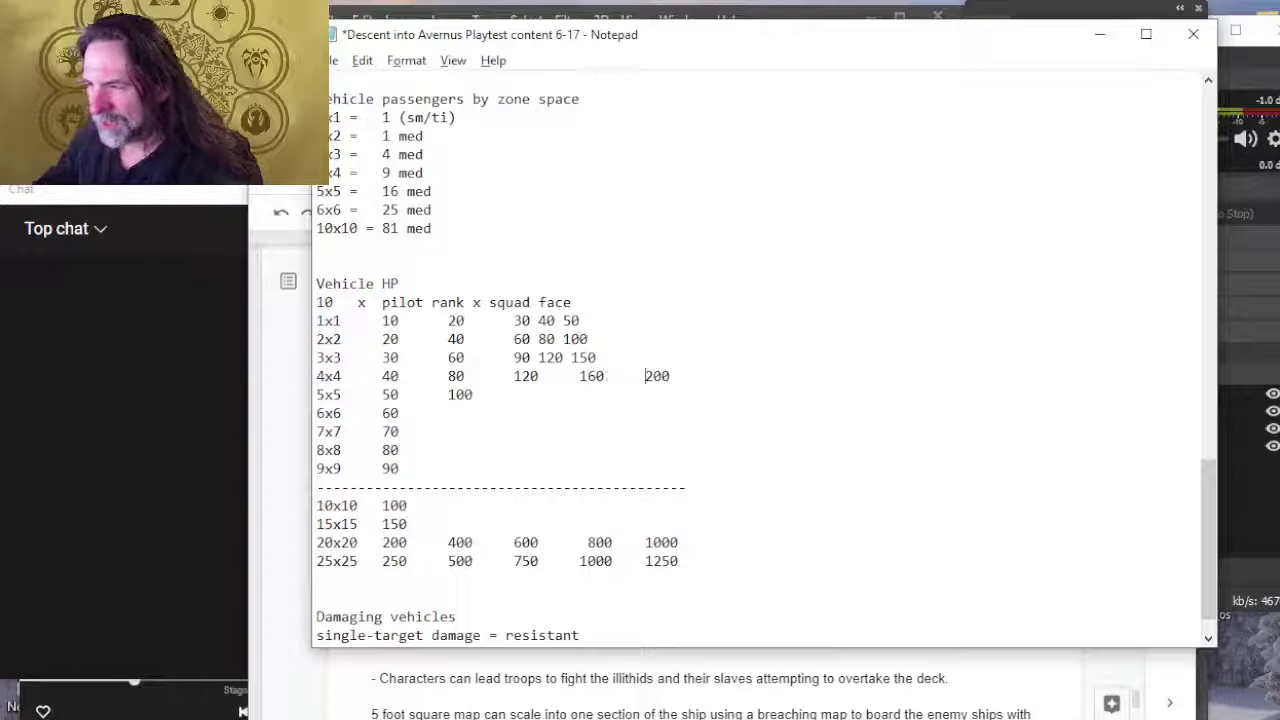
key("Delete")
key("Left")
key("Left")
key("Left")
key("Left")
key("Left")
Step: Replace spaces with tabs in the 3x3 (120, 150), 2x2 (80, 100) and 1x1 (40, 50) rows
key("Up")
key("BackSpace")
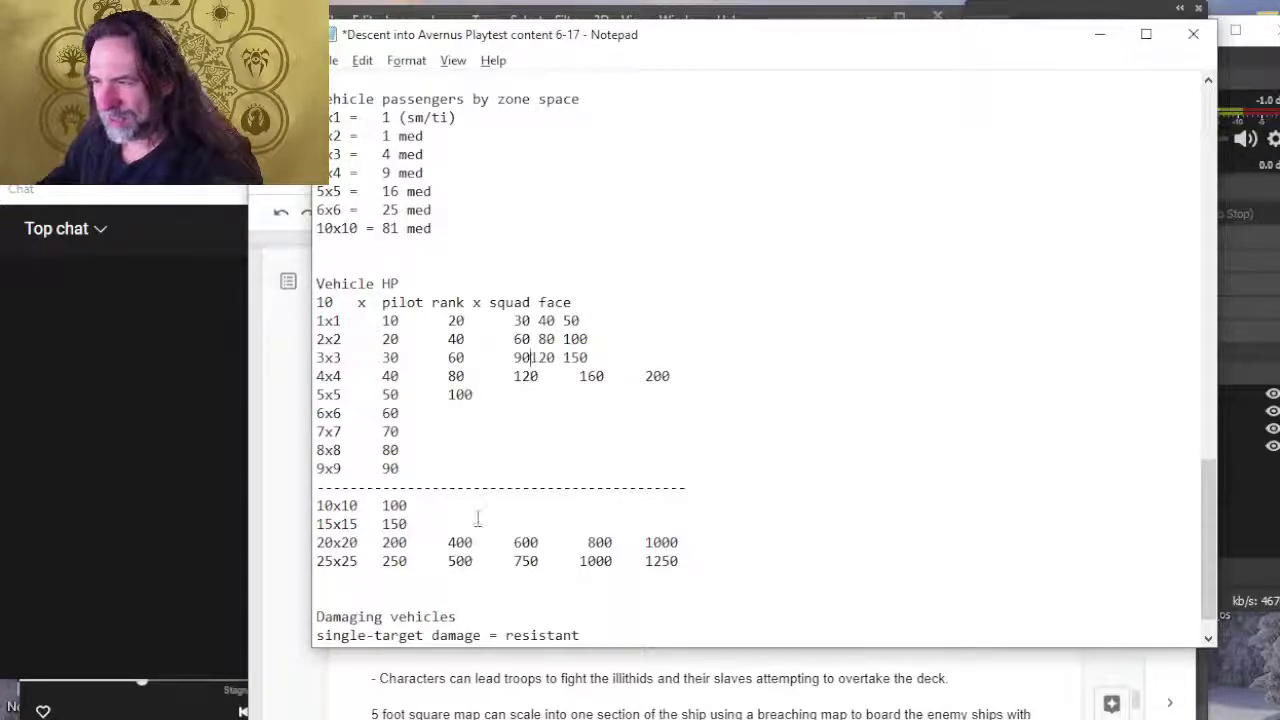
key("Tab")
key("Right")
key("Right")
key("Right")
key("Delete")
key("Tab")
key("Left")
key("Left")
key("Left")
key("Left")
key("Left")
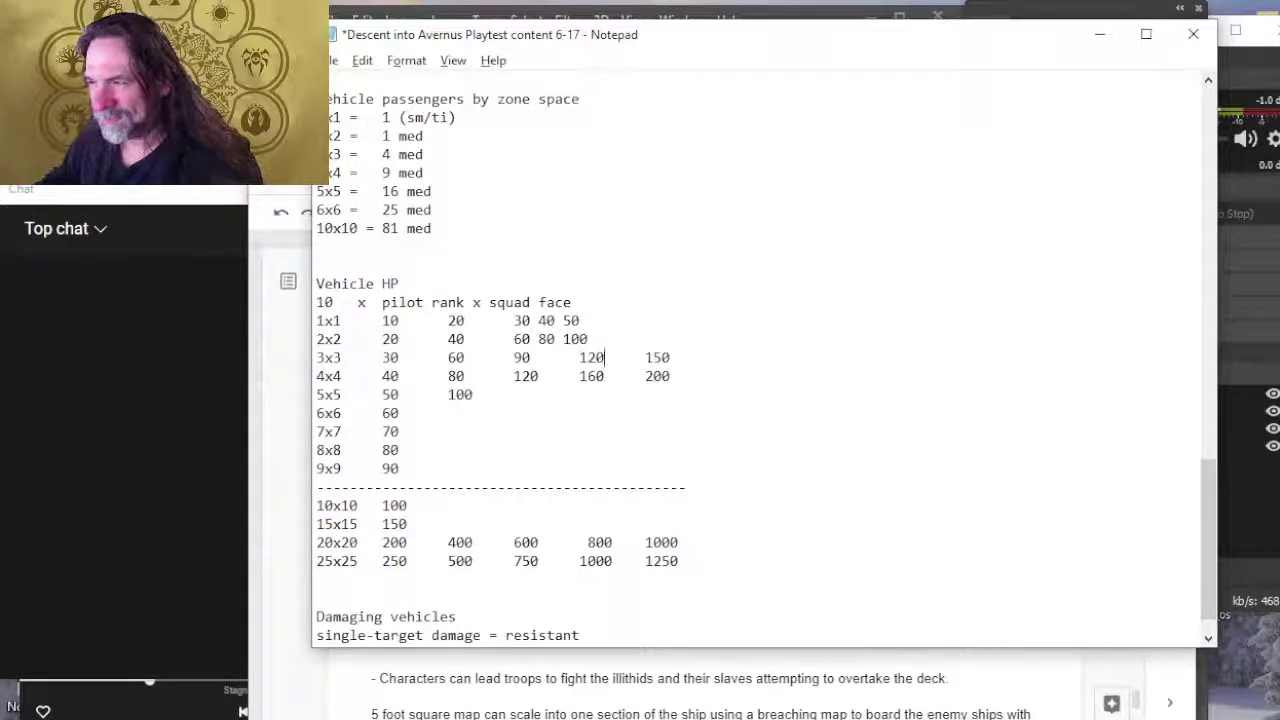
key("Up")
key("Delete")
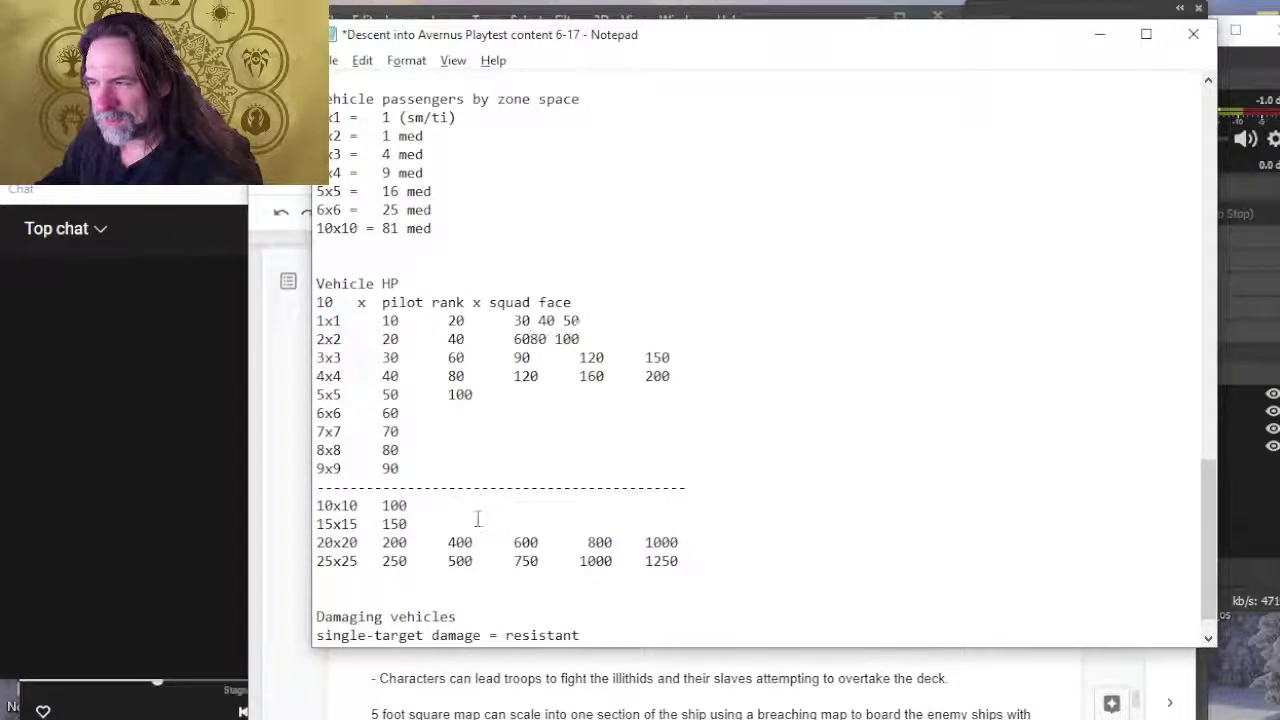
key("Tab")
key("Right")
key("Right")
key("Delete")
key("Tab")
key("Left")
key("Left")
key("Left")
key("Left")
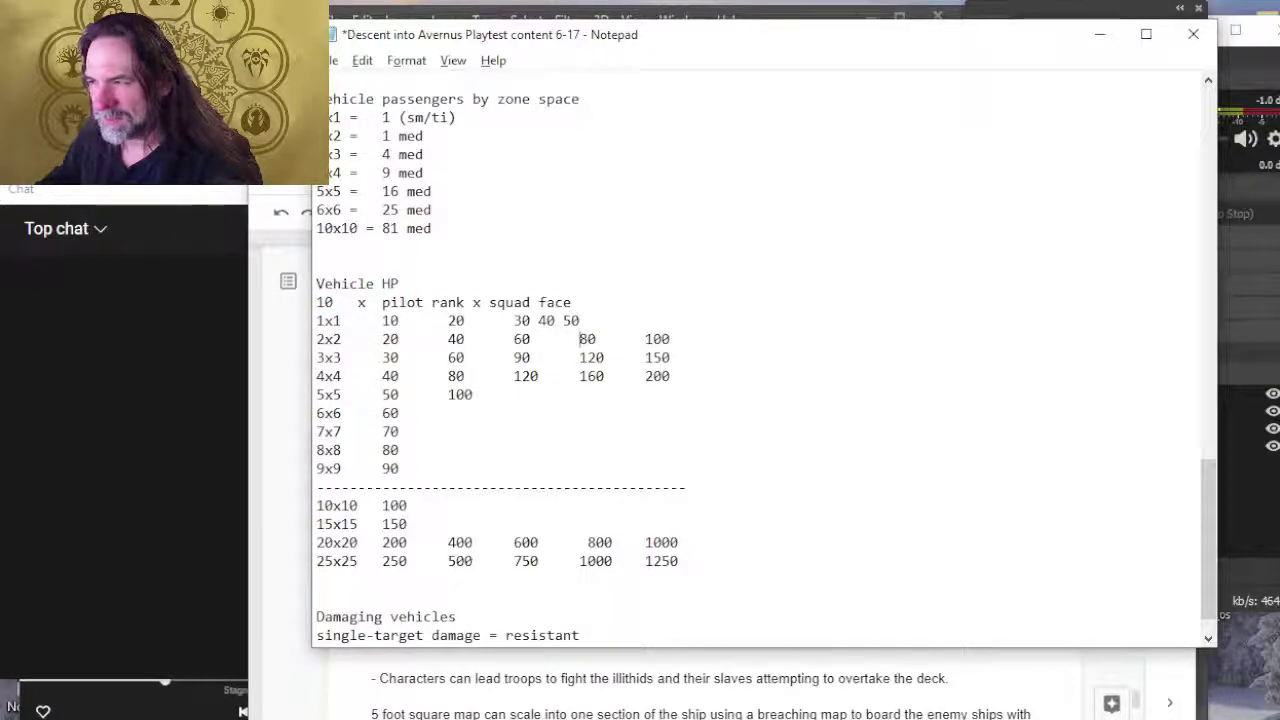
key("Up")
key("Delete")
key("Tab")
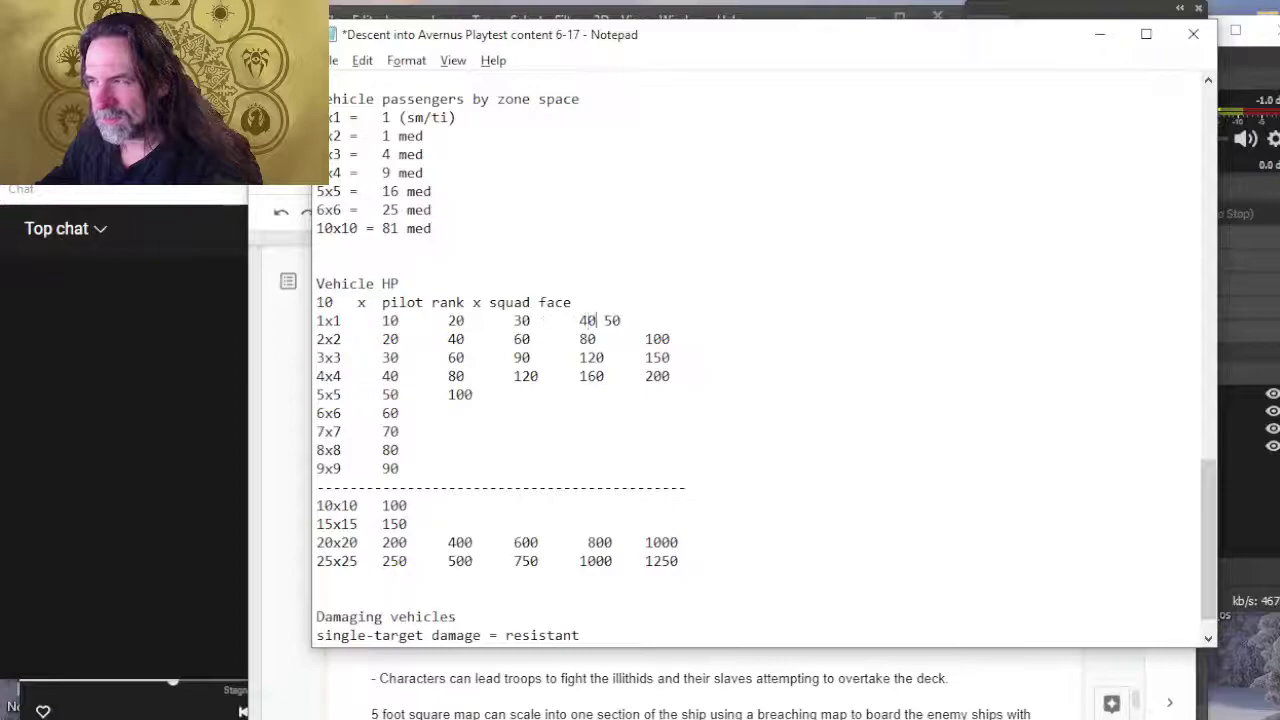
key("Right")
key("Right")
key("Delete")
key("Tab")
key("Down")
key("Down")
key("Down")
key("Down")
key("Tab")
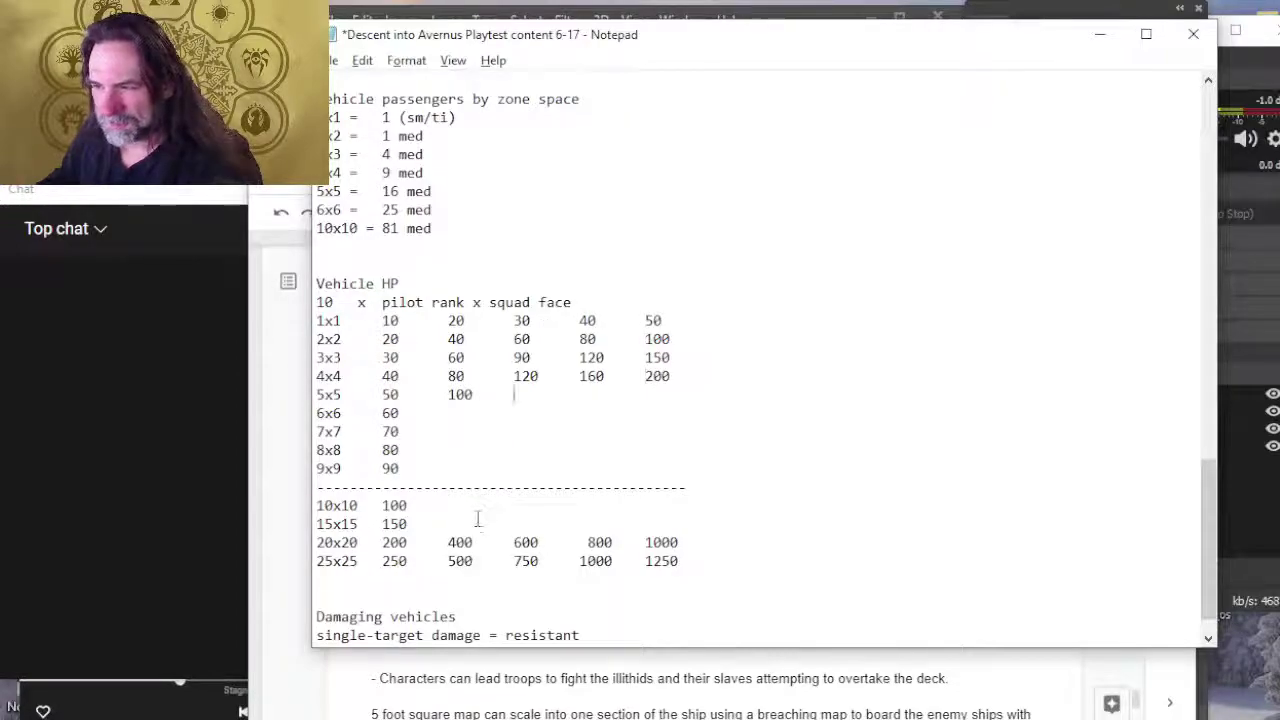
Step: Fill the 5x5 row's empty columns with 150, 200 and 250
type("150")
key("Tab")
key("Tab")
type("200")
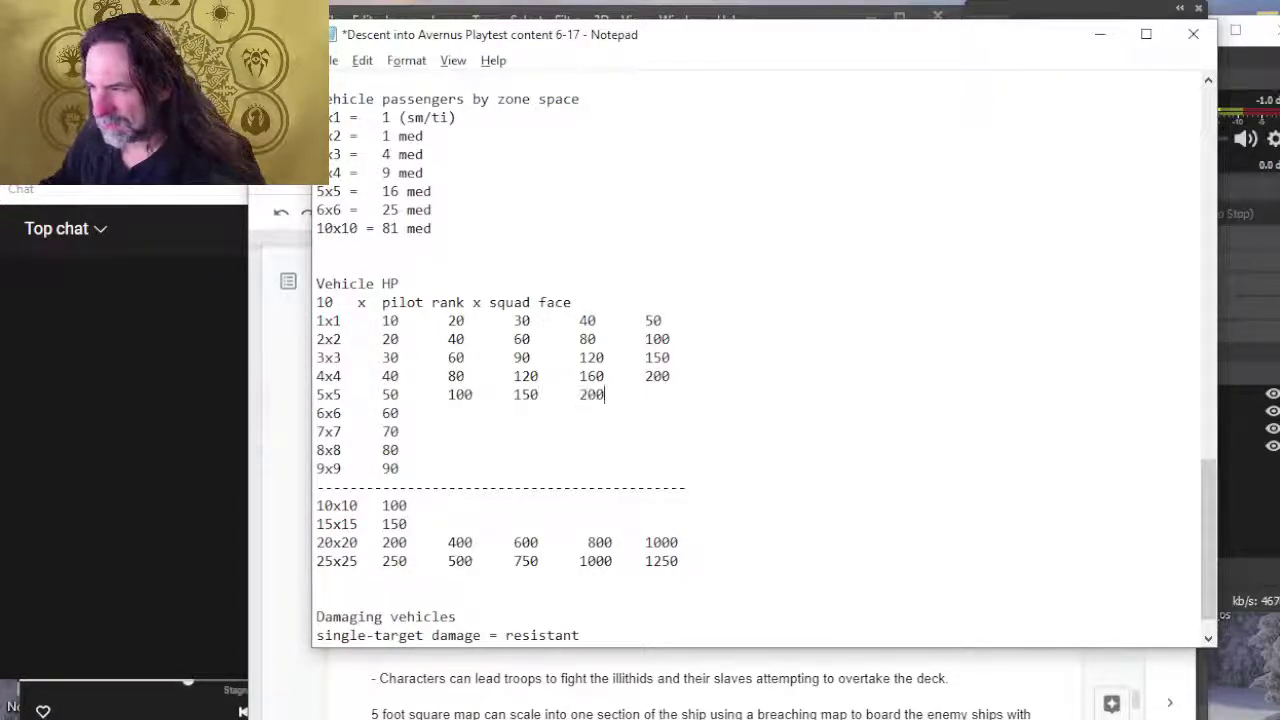
Step: Add second values 120, 140, 160, 180, 200 and 300 to rows 6x6 through 15x15
key("Tab")
type("250")
key("Down")
key("Tab")
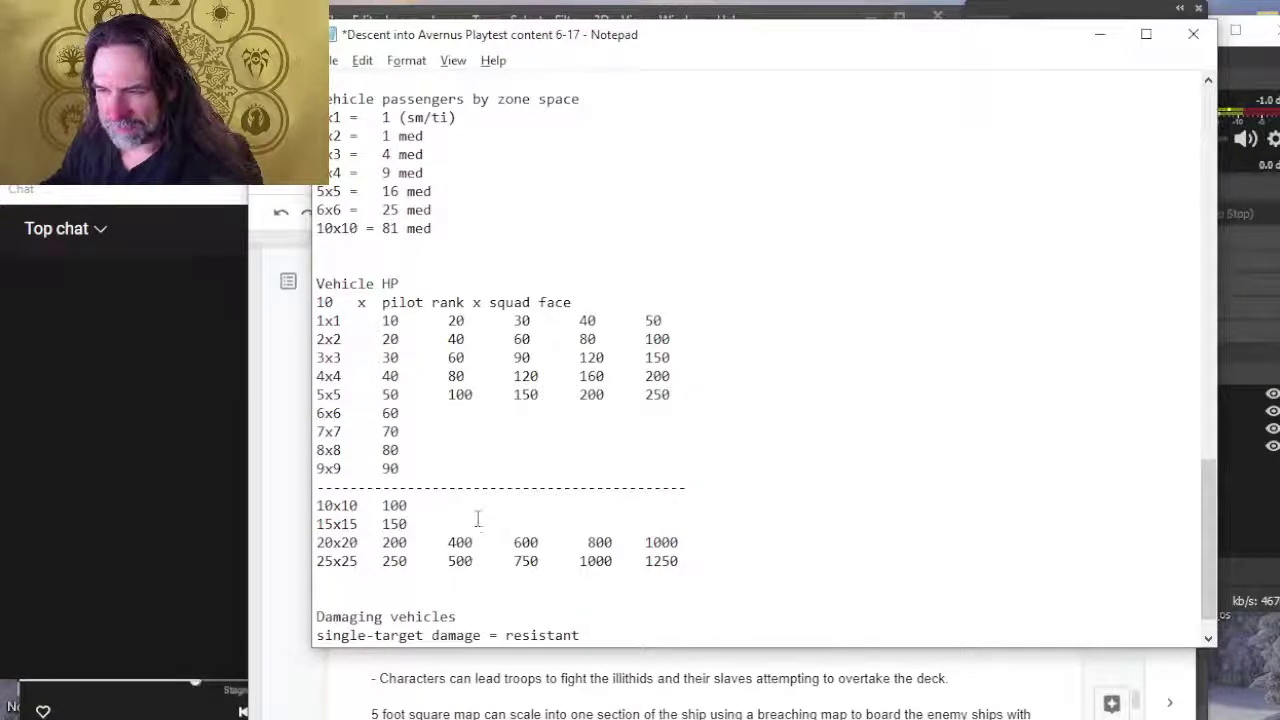
type("120")
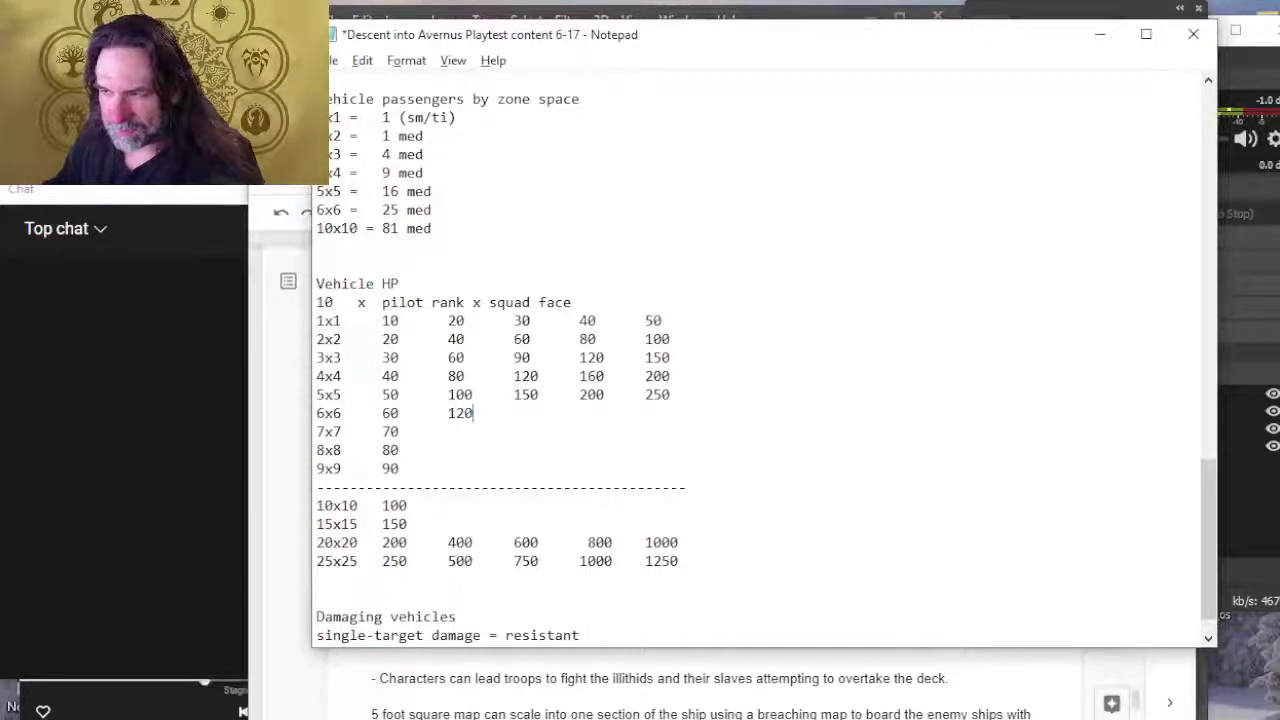
key("Down")
key("Tab")
type("140")
key("Down")
key("Tab")
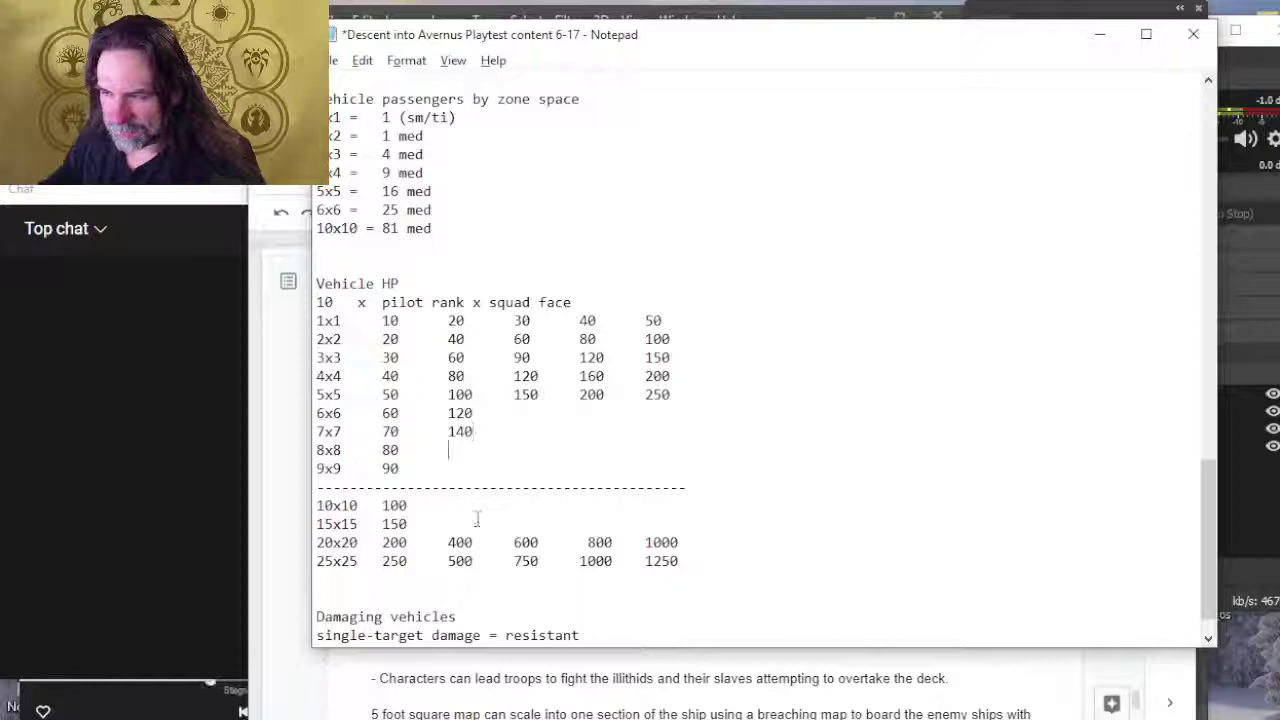
type("160")
key("Down")
key("Tab")
type("180")
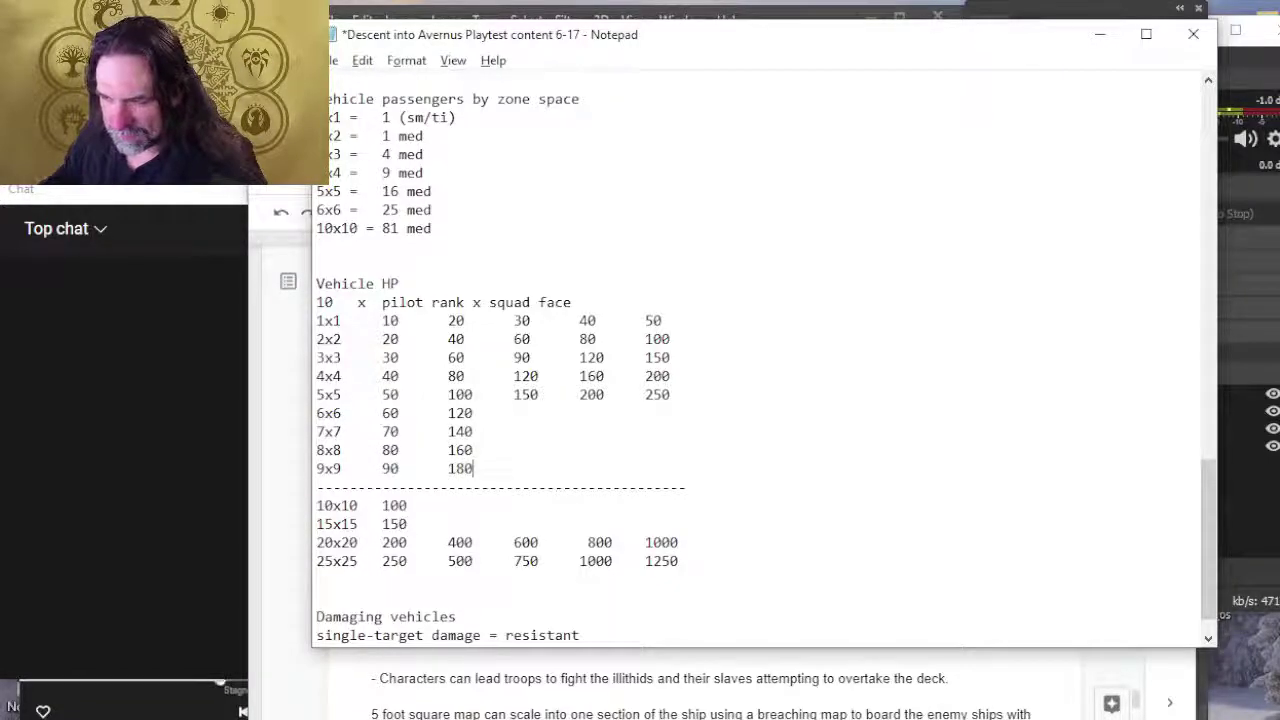
key("Down")
key("Down")
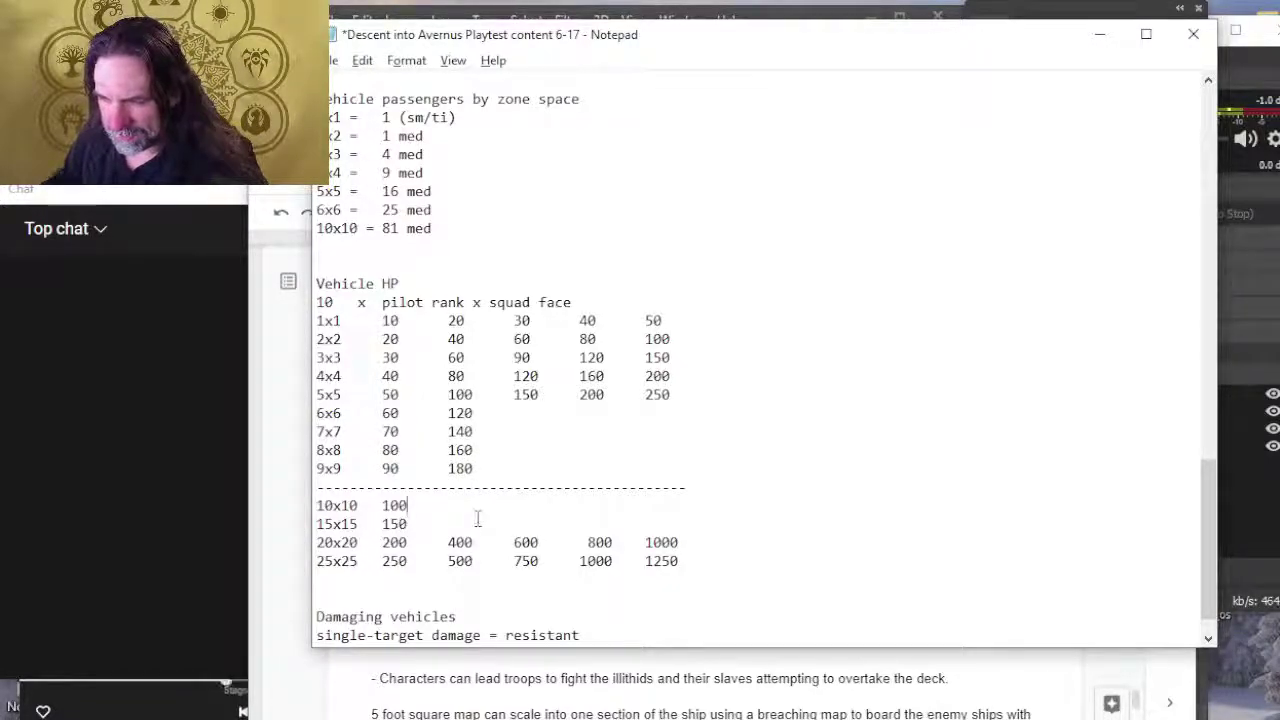
key("Tab")
type("200")
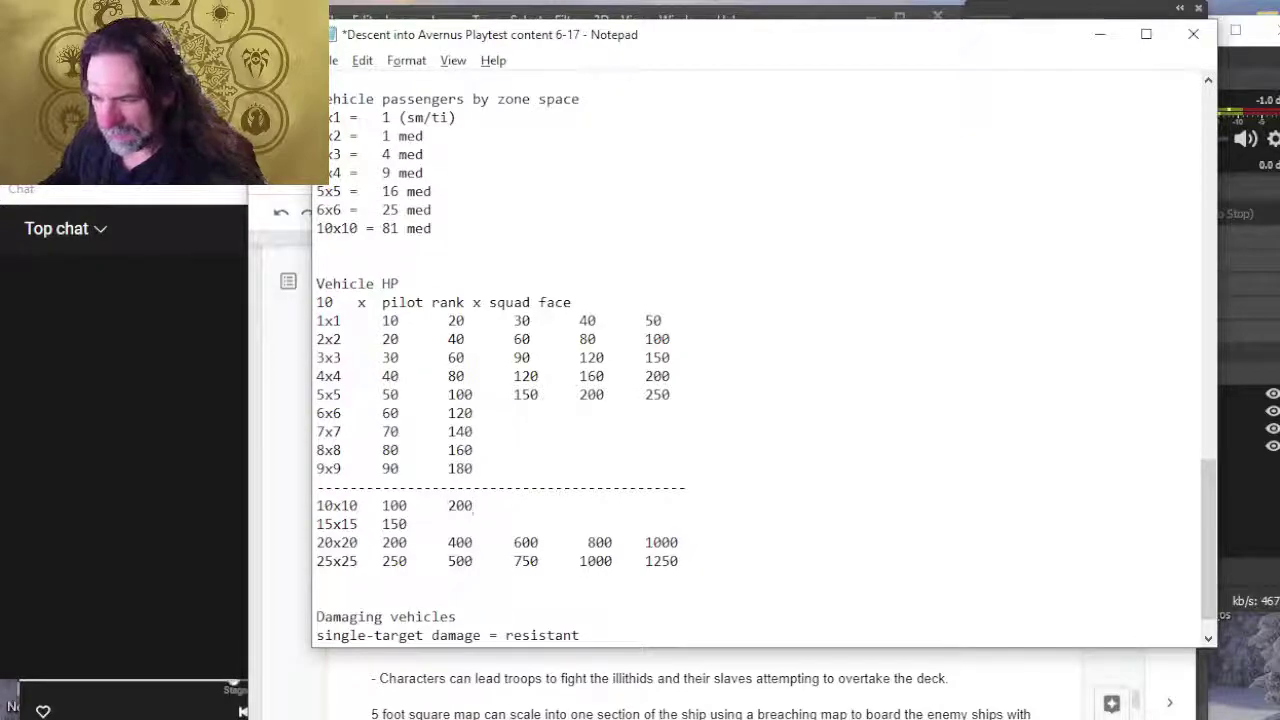
key("Down")
key("Tab")
type("300")
key("Up")
key("Up")
key("Up")
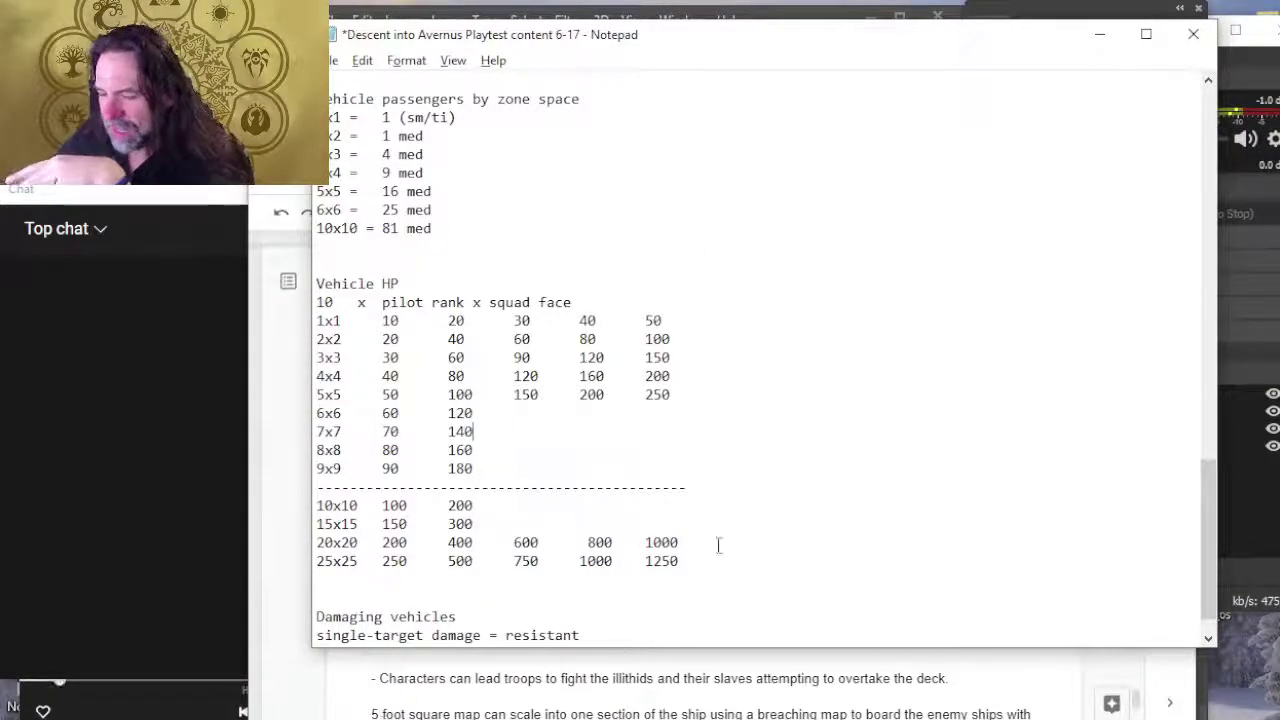
Step: Remove the extra blank line above 'Damaging vehicles' and move to the end of the notes
scroll(714, 540, "down", 1)
left_click(471, 556)
key("BackSpace")
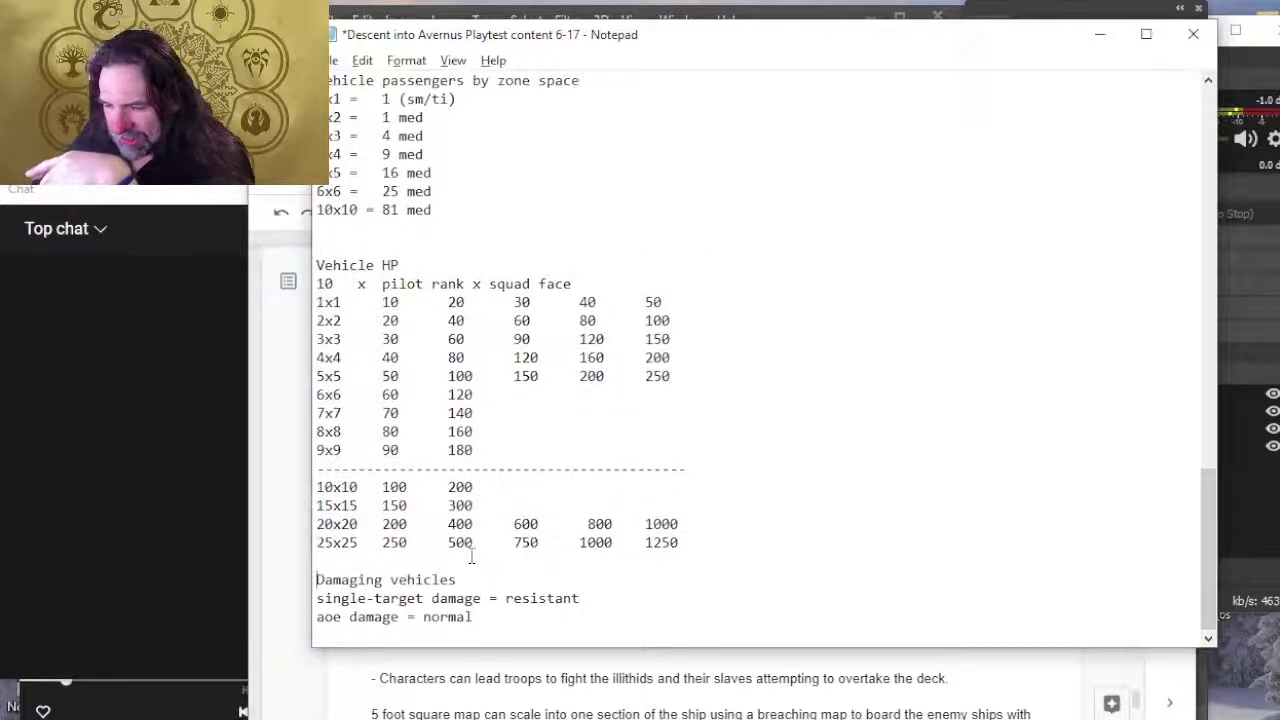
left_click(622, 579)
left_click(624, 612)
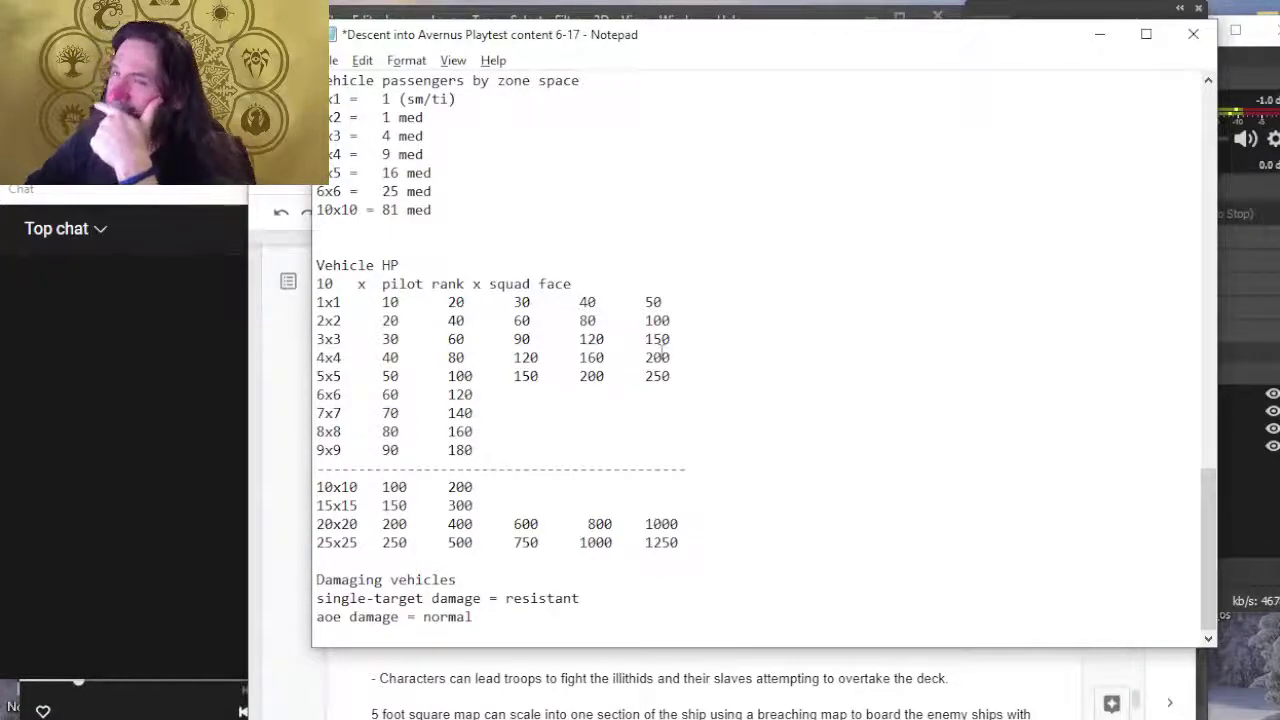
left_click(480, 561)
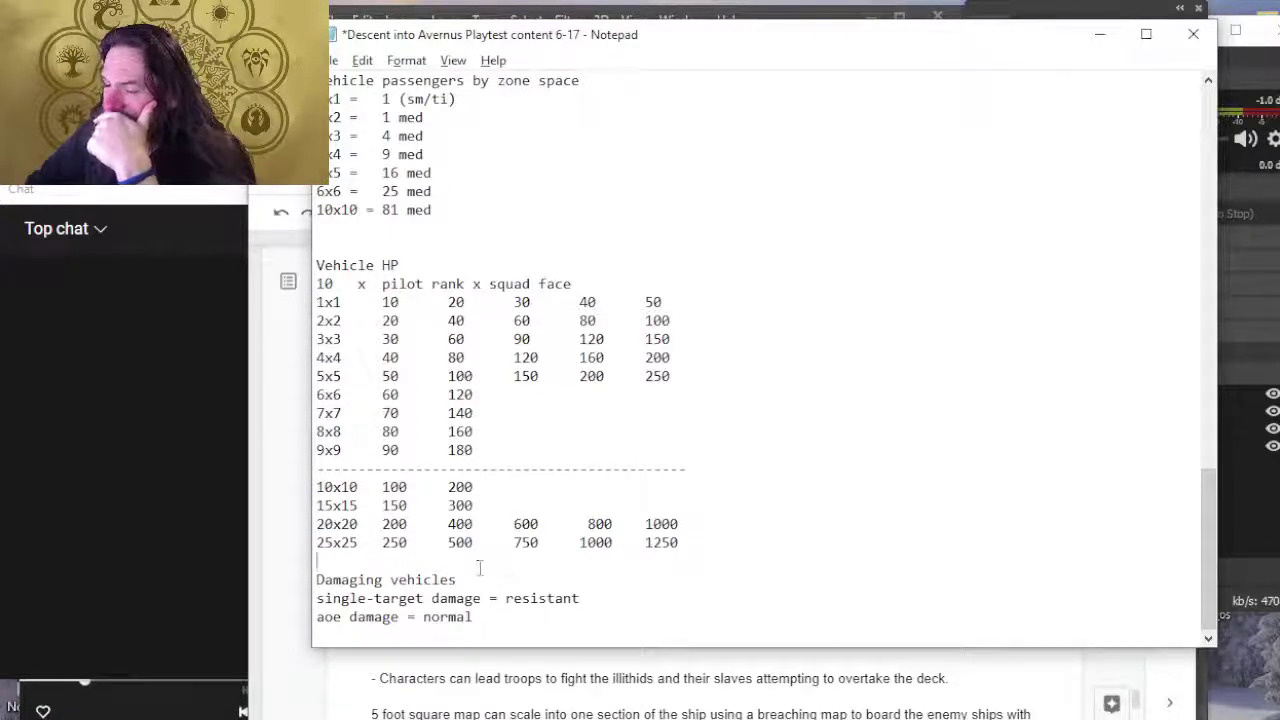
left_click(512, 632)
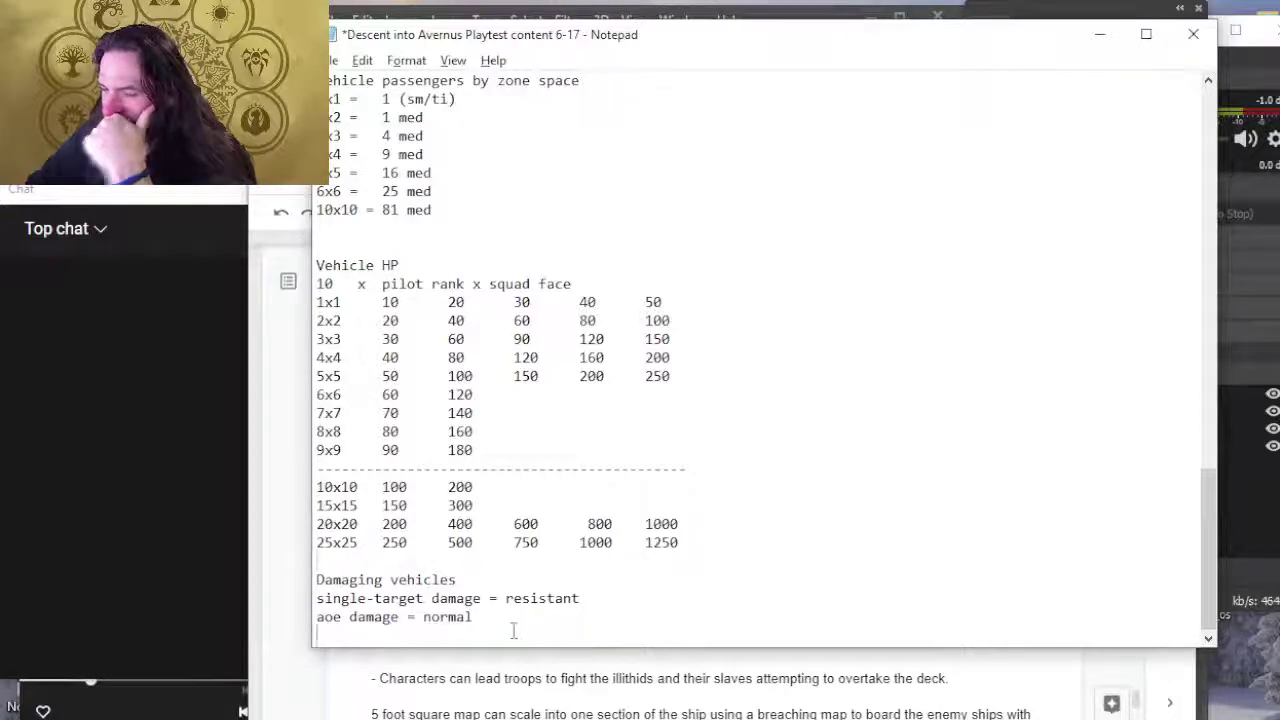
Step: Add the line 'command reaction = take damage for the vehicle'
key("Return")
type("comm")
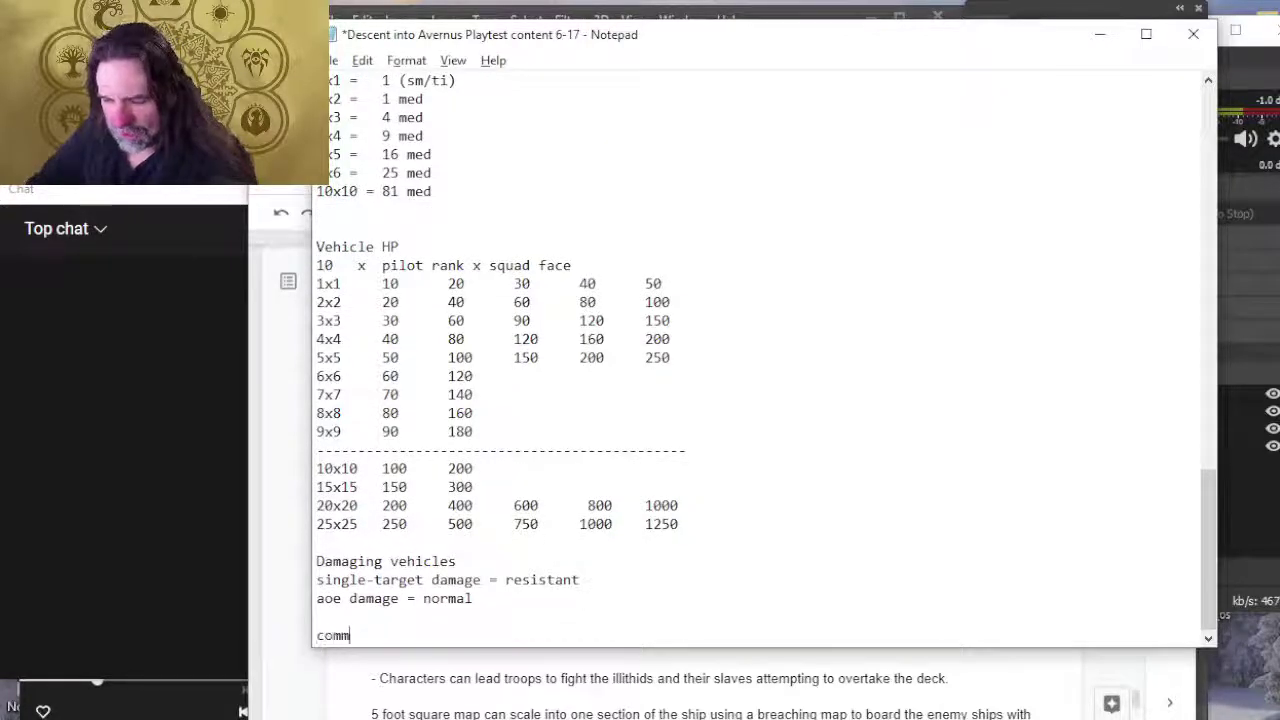
type("and reaction = takd")
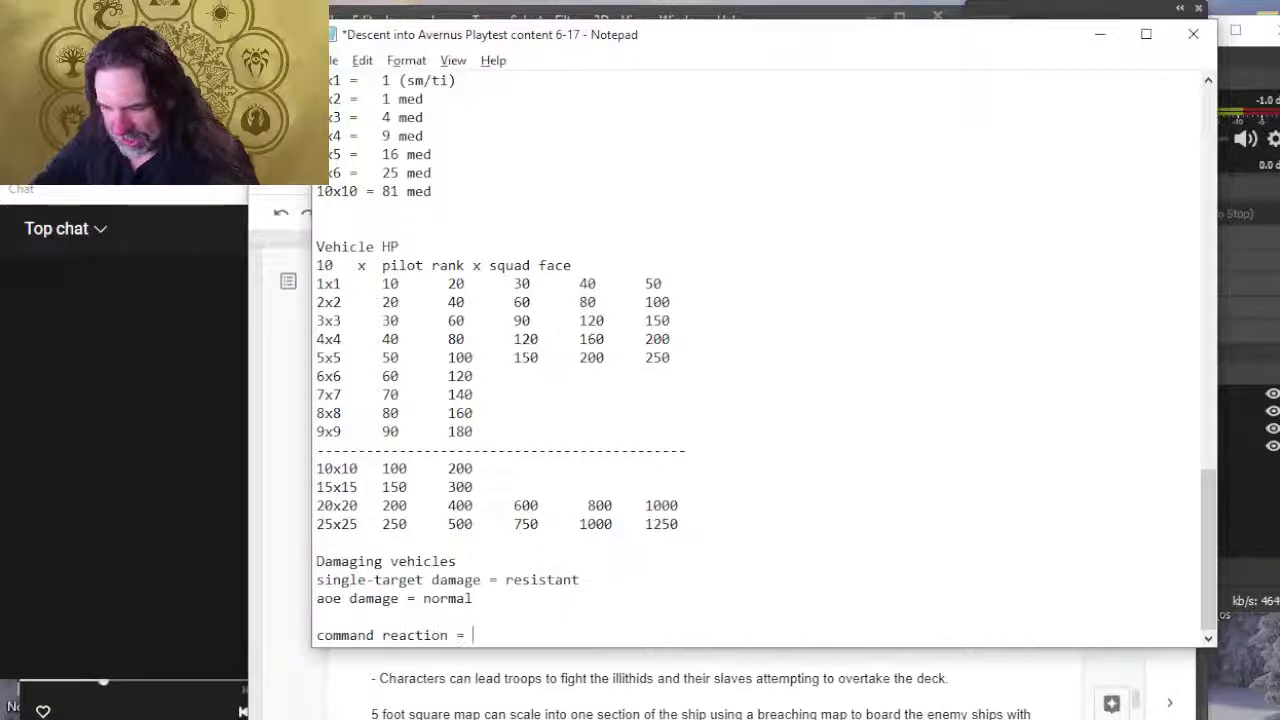
key("BackSpace")
key("BackSpace")
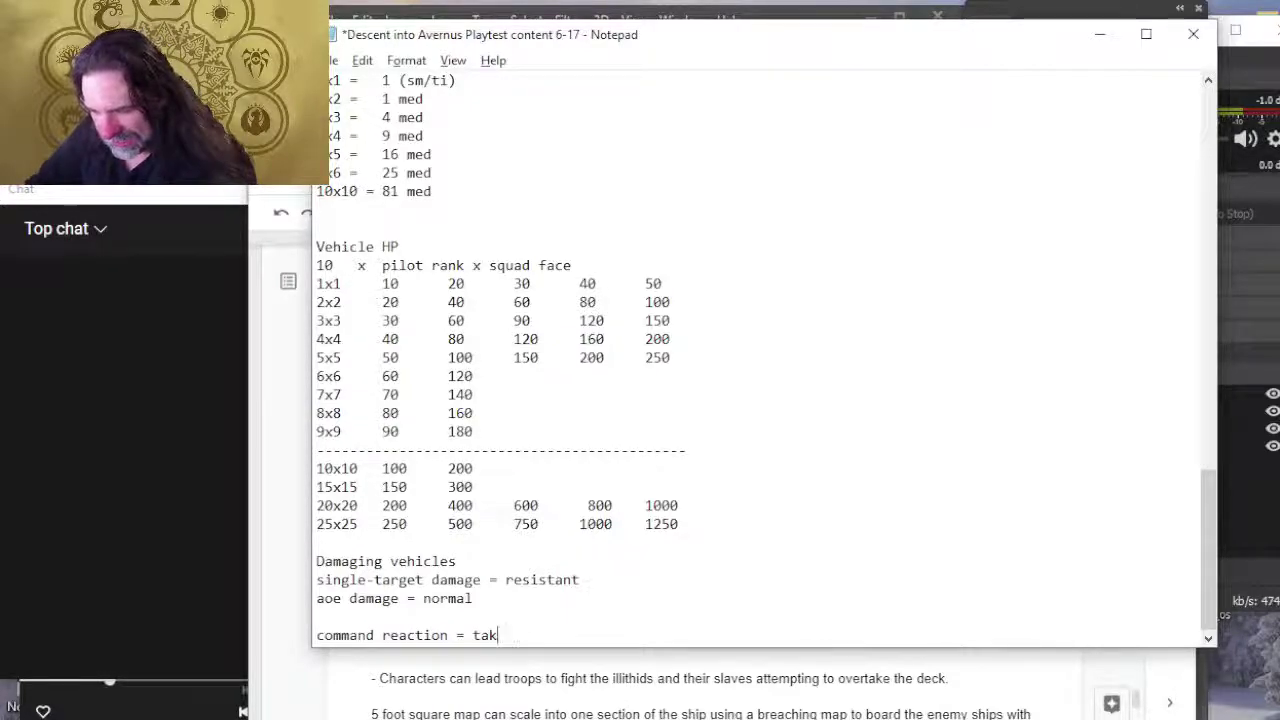
type("e damage for the vehicle.")
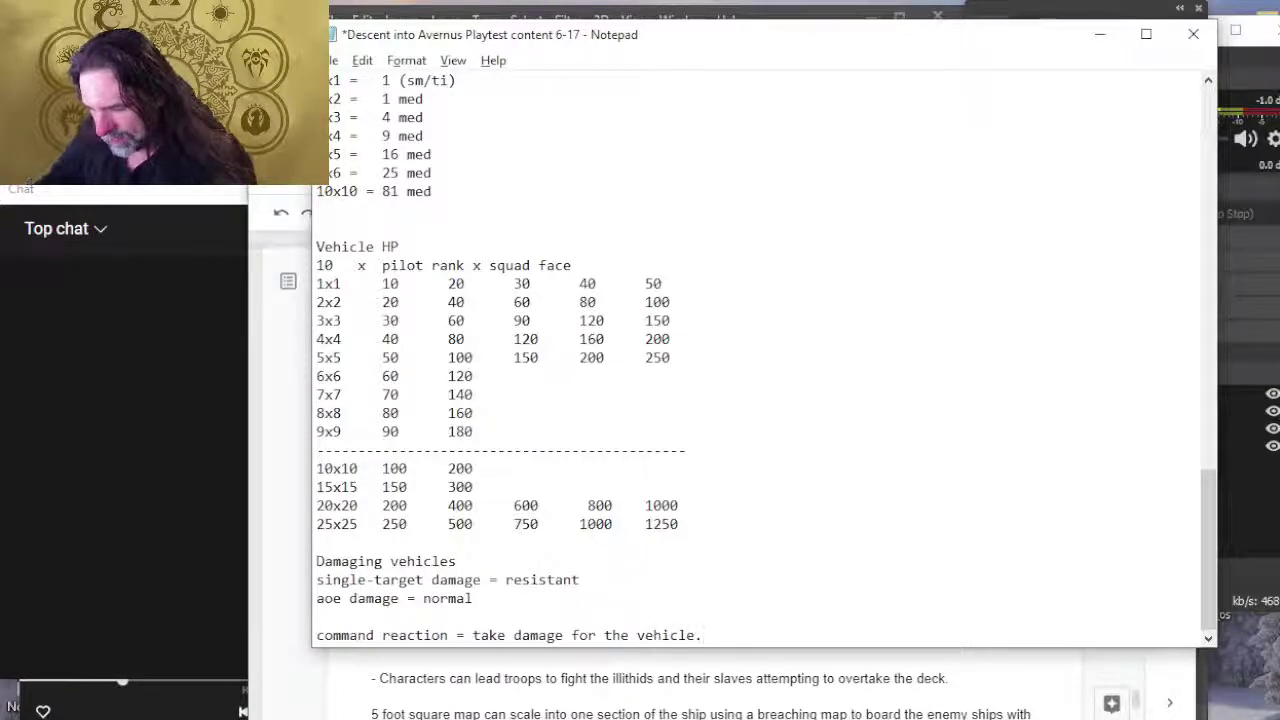
key("BackSpace")
Step: Leave blank lines, add a 'weapons' heading below the rule, and switch to another window
key("Return")
key("Return")
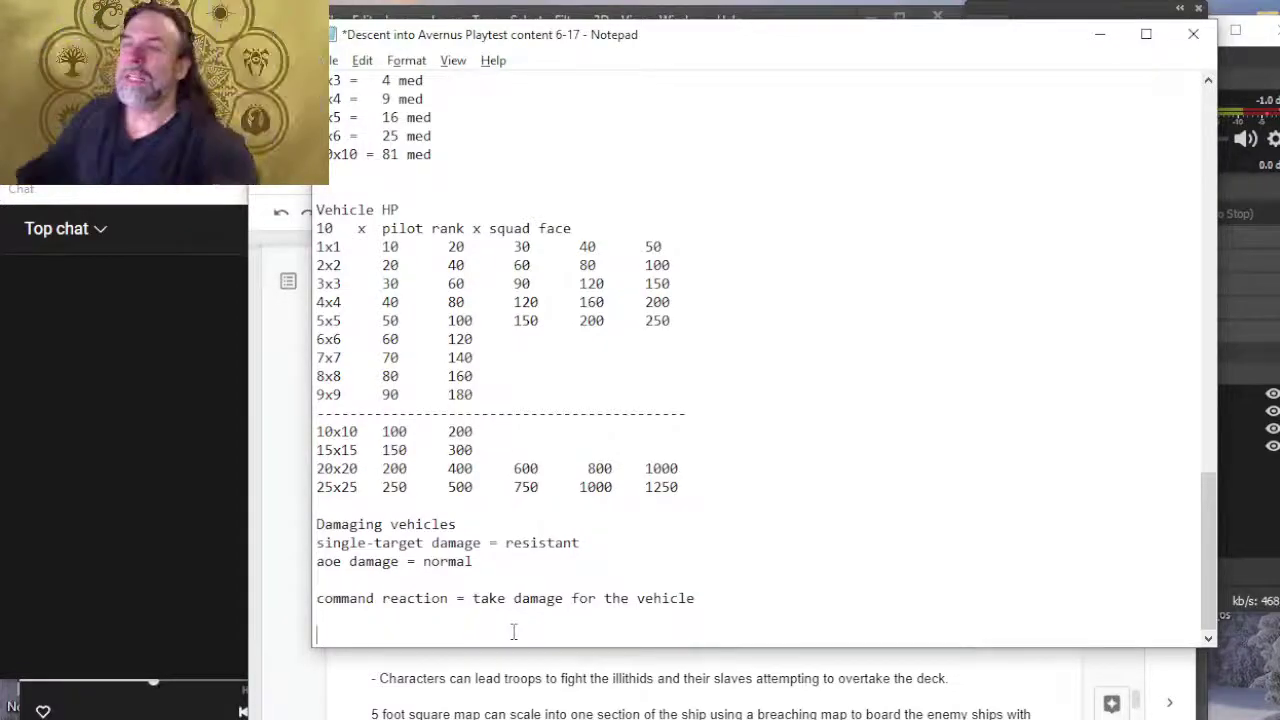
key("Return")
key("Return")
key("Return")
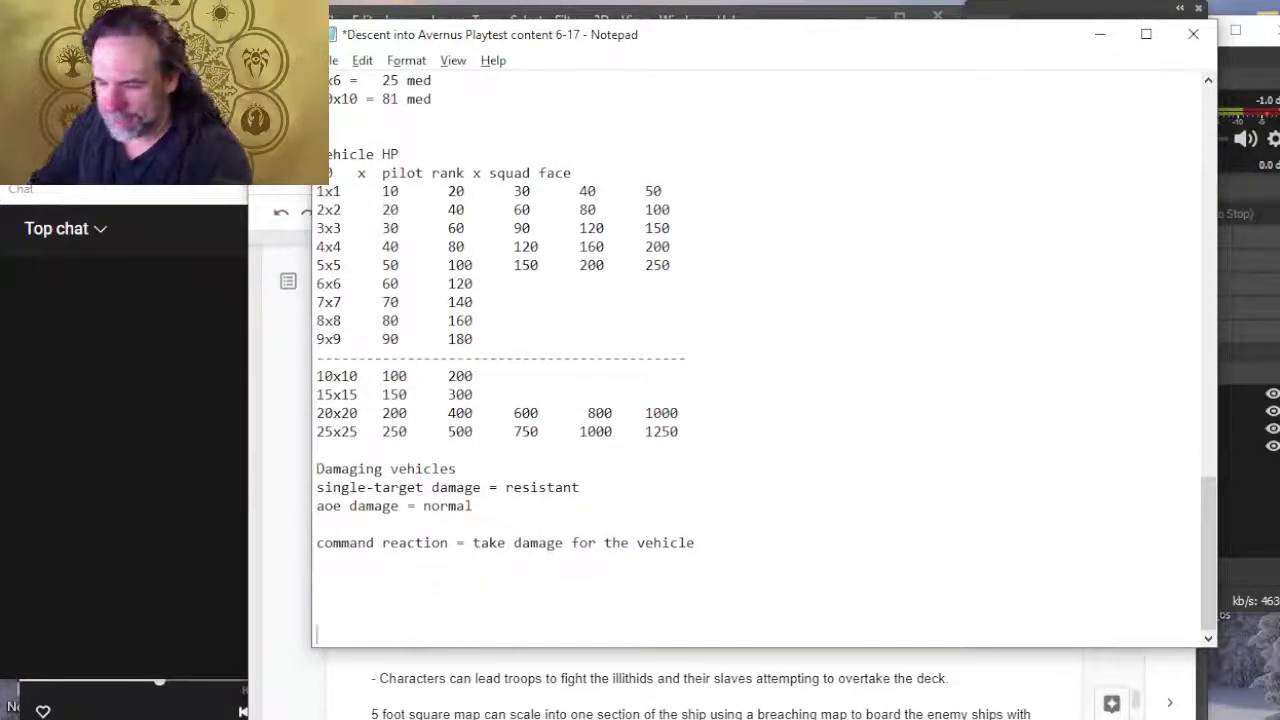
type("weapons")
key("Return")
key("alt+Tab")
key("alt+Tab")
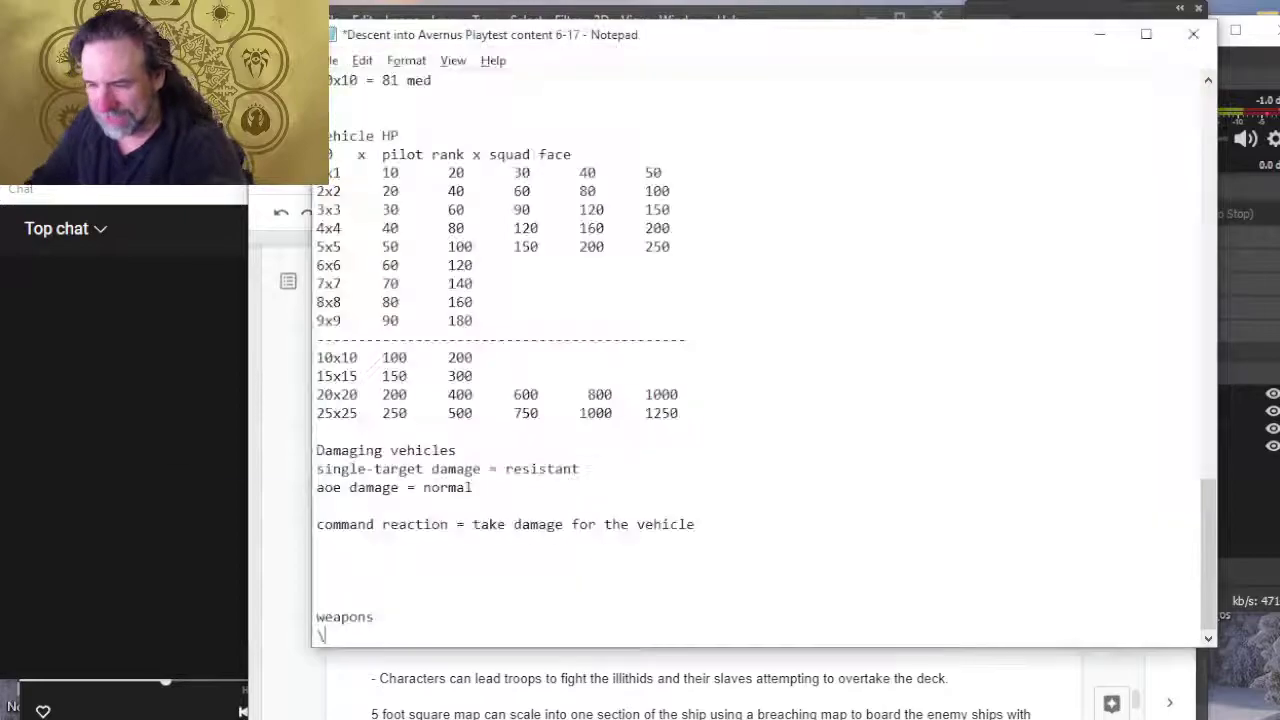
key("alt+Tab")
Step: Return to the browser's Infernal War Machines page and scroll through the Devil's Ride and Tormentor stat blocks
key("alt+Tab")
key("alt+Tab")
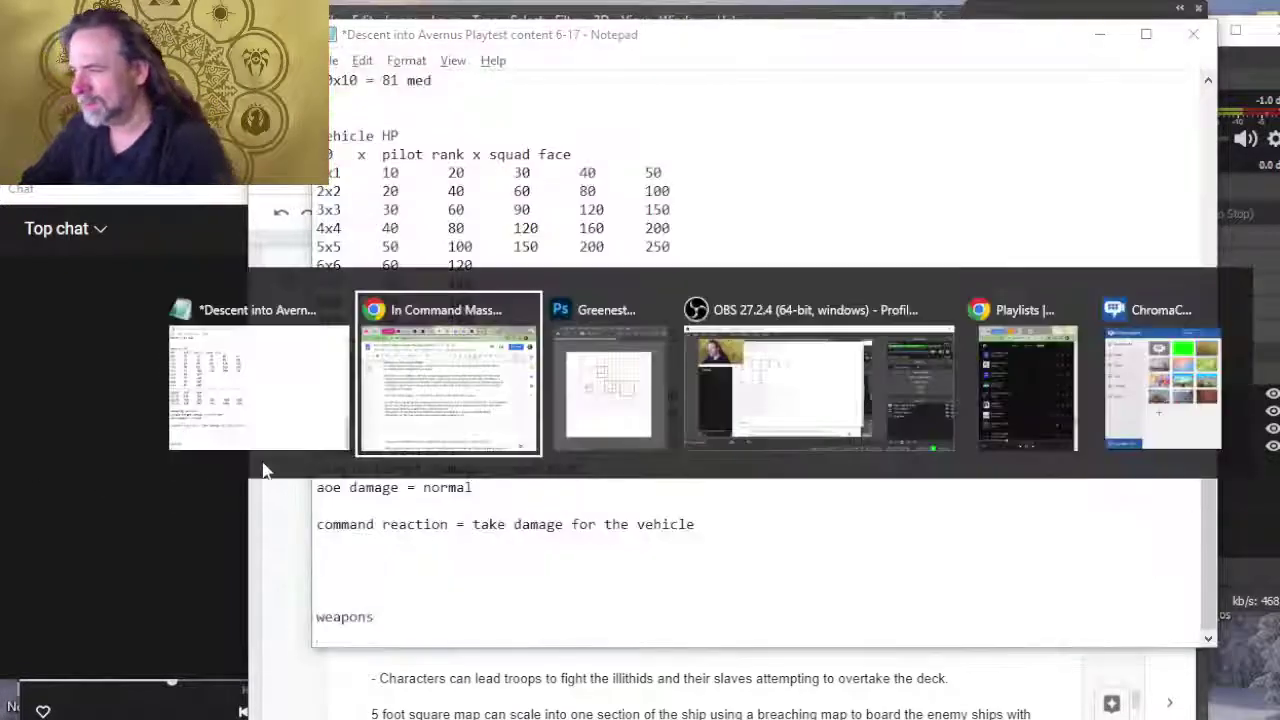
key("alt+Tab")
key("alt+shift+Tab")
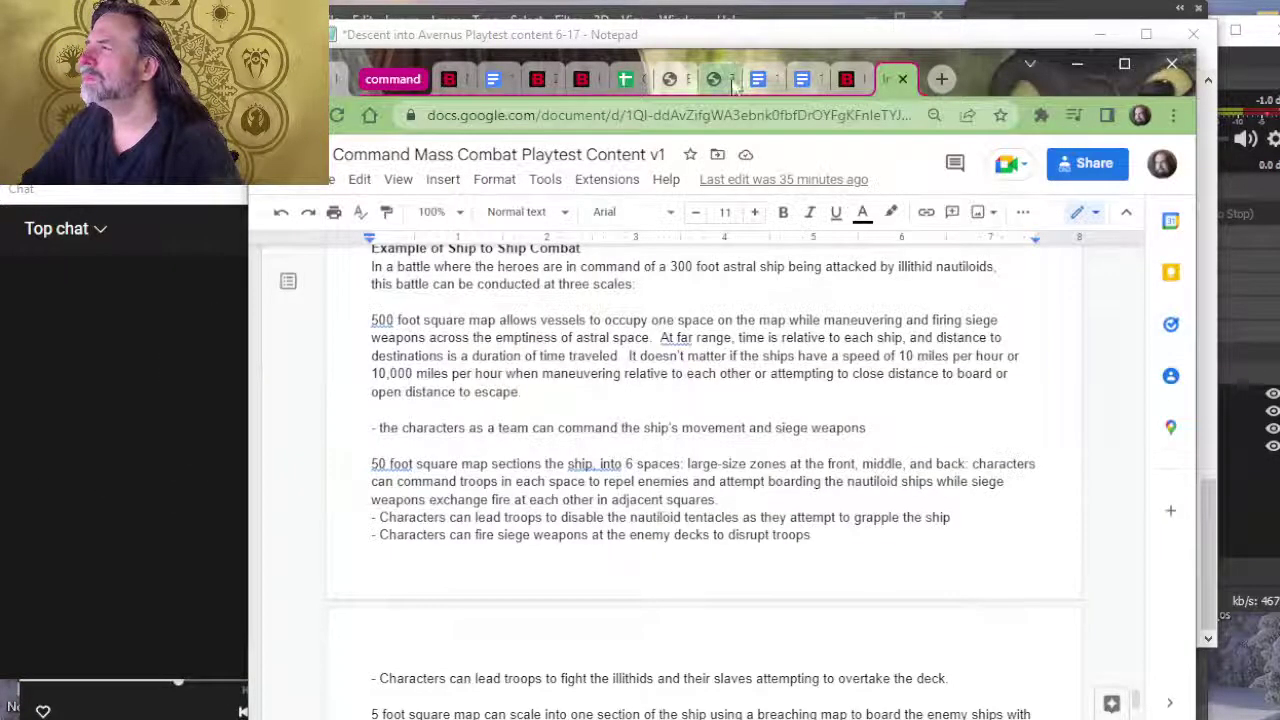
left_click(843, 88)
scroll(700, 470, "up", 10)
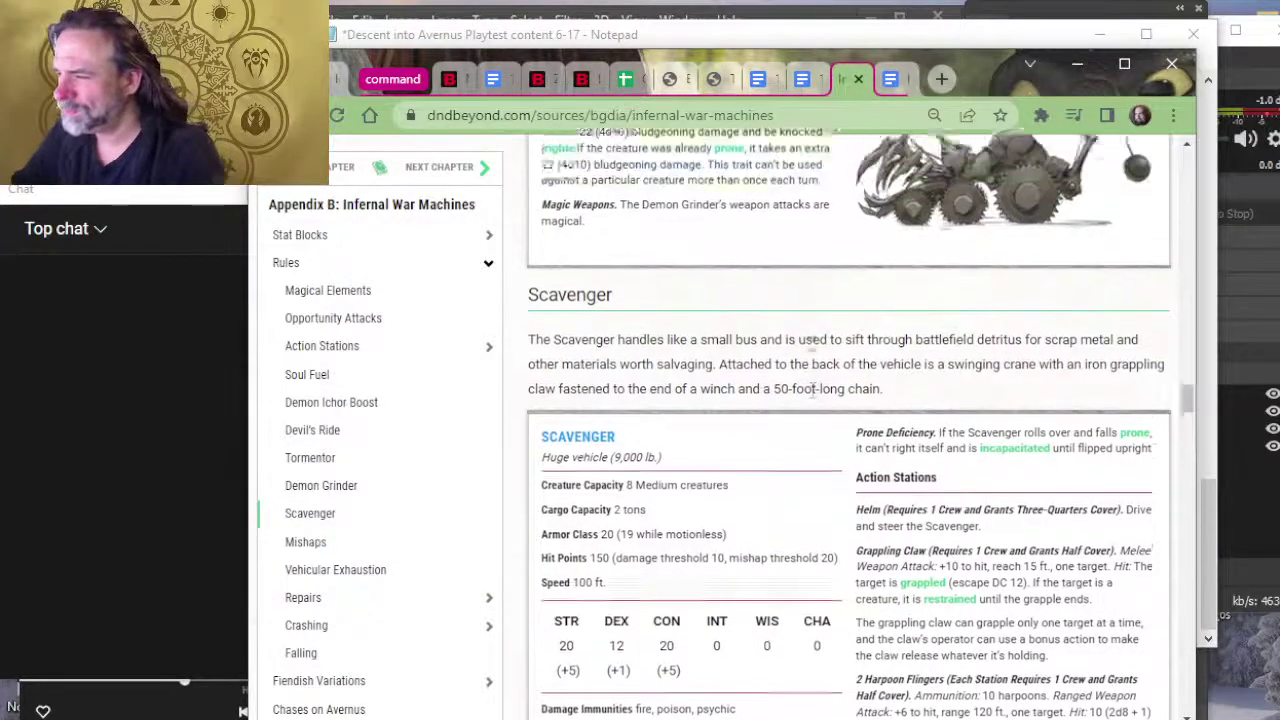
scroll(808, 346, "up", 10)
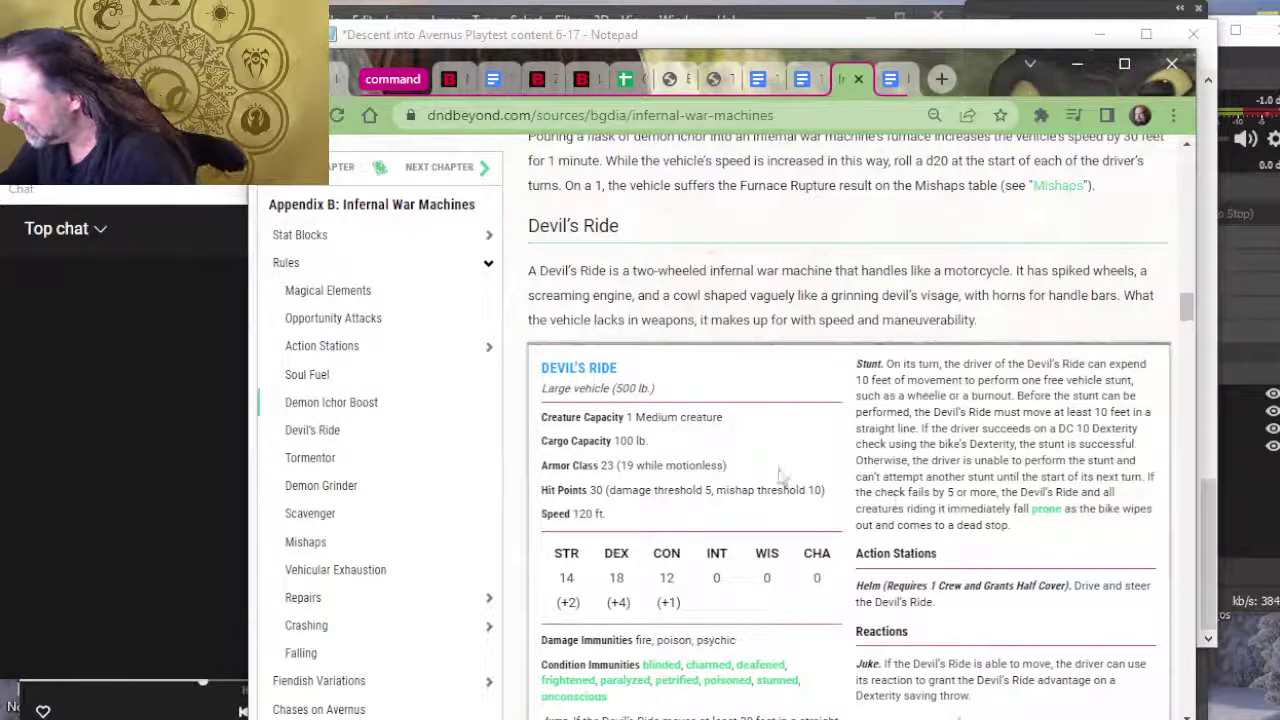
scroll(865, 495, "down", 2)
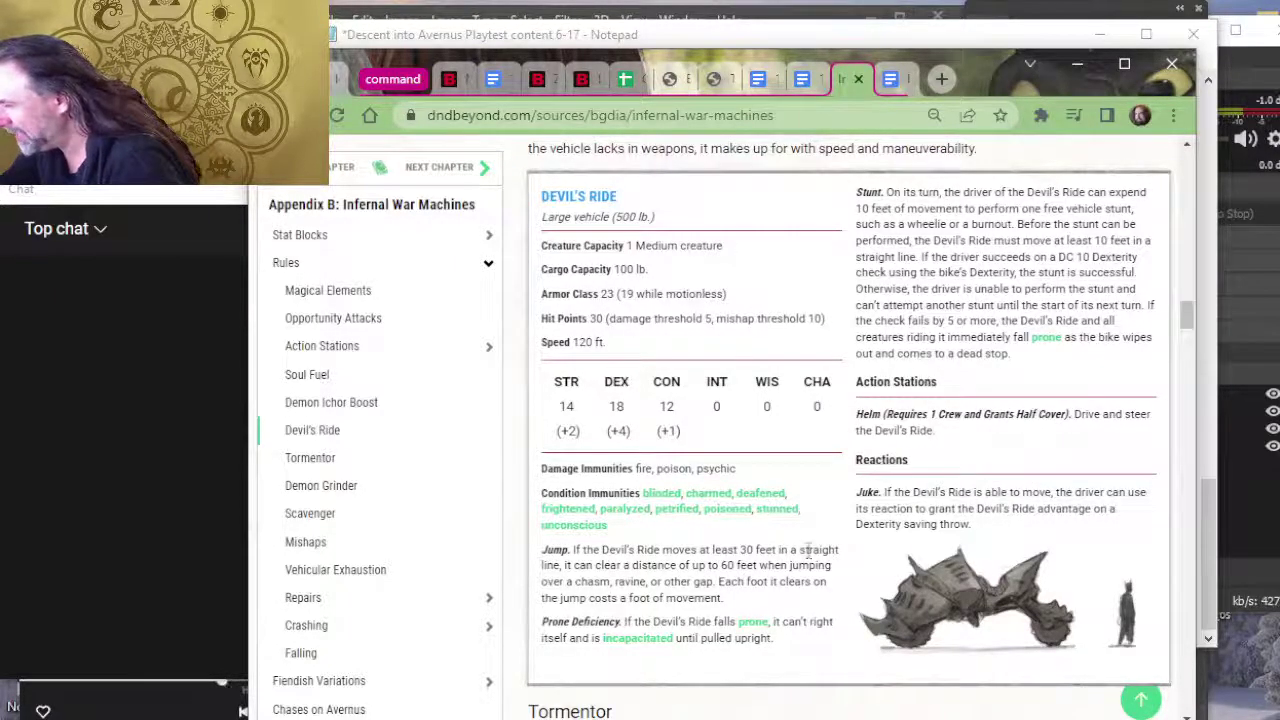
key("alt+Tab")
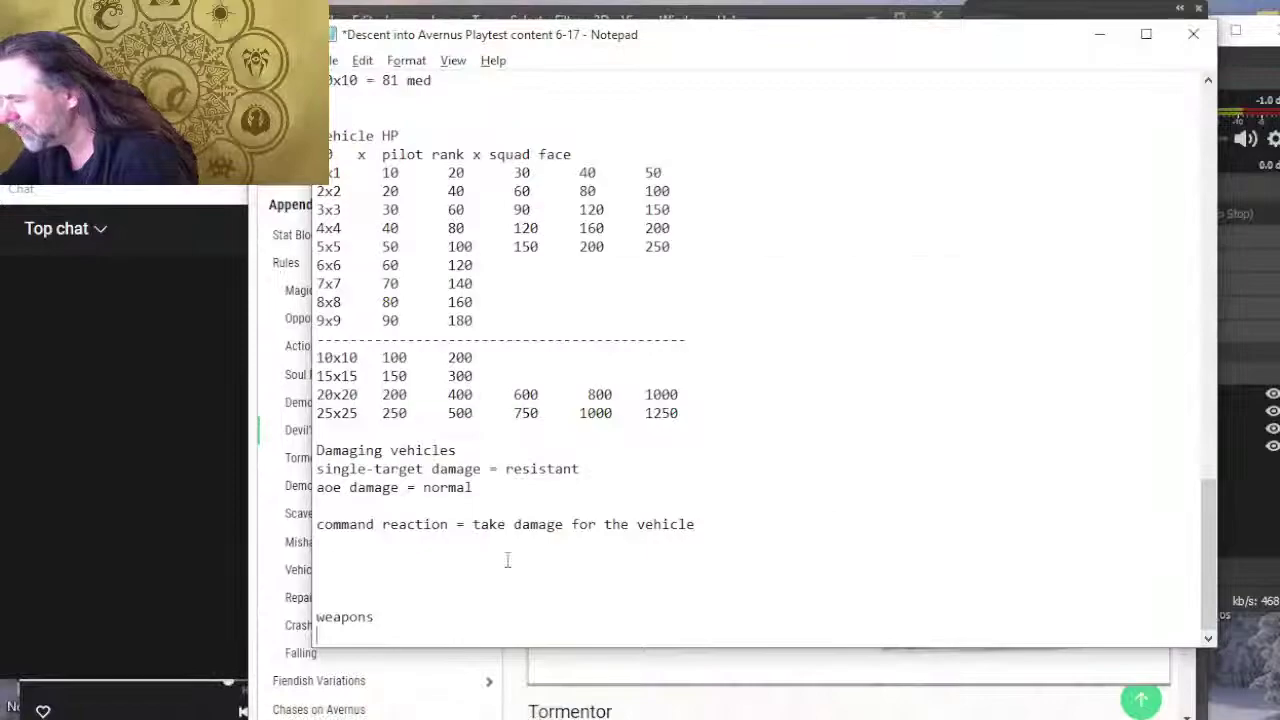
key("alt+Tab")
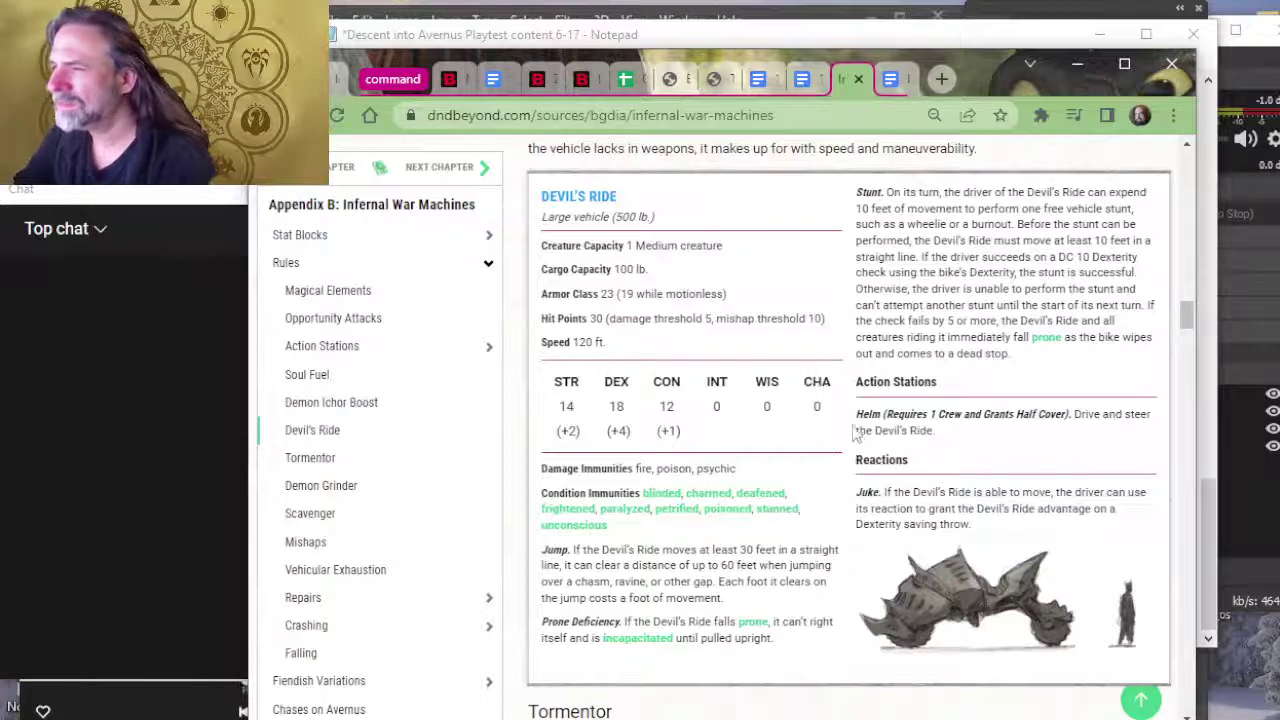
scroll(805, 440, "down", 2)
scroll(800, 440, "down", 4)
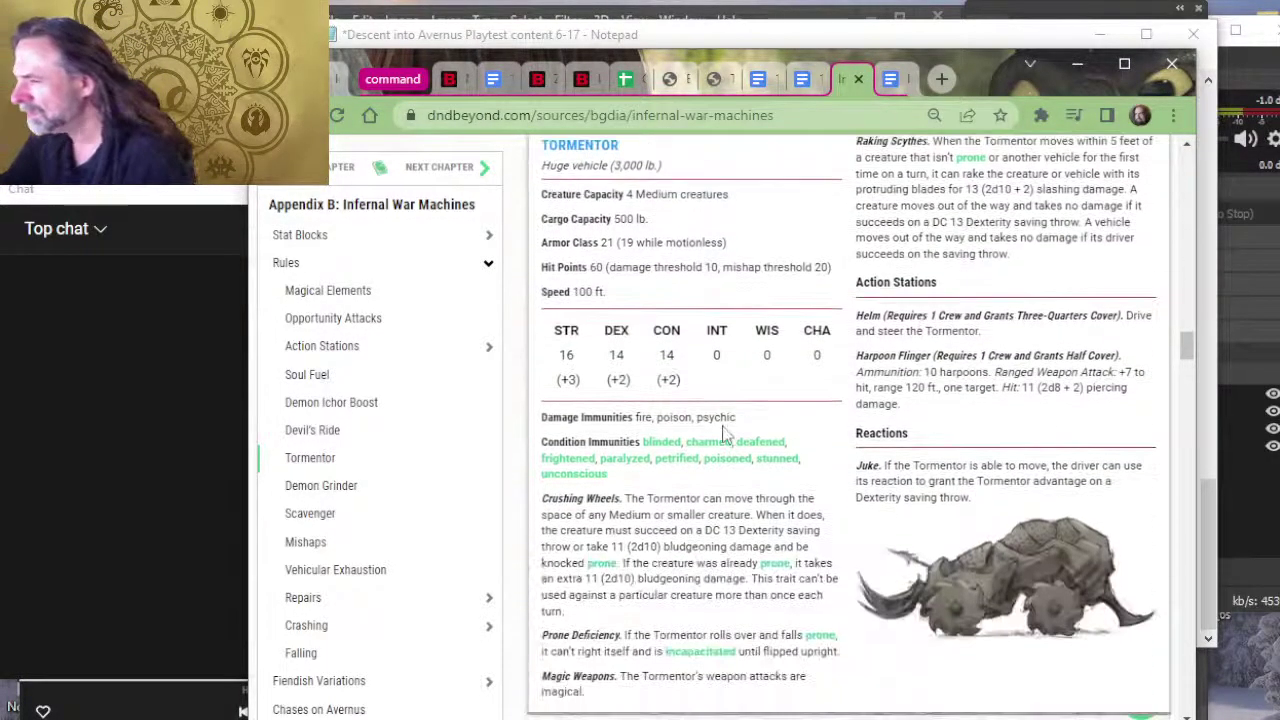
scroll(800, 425, "down", 2)
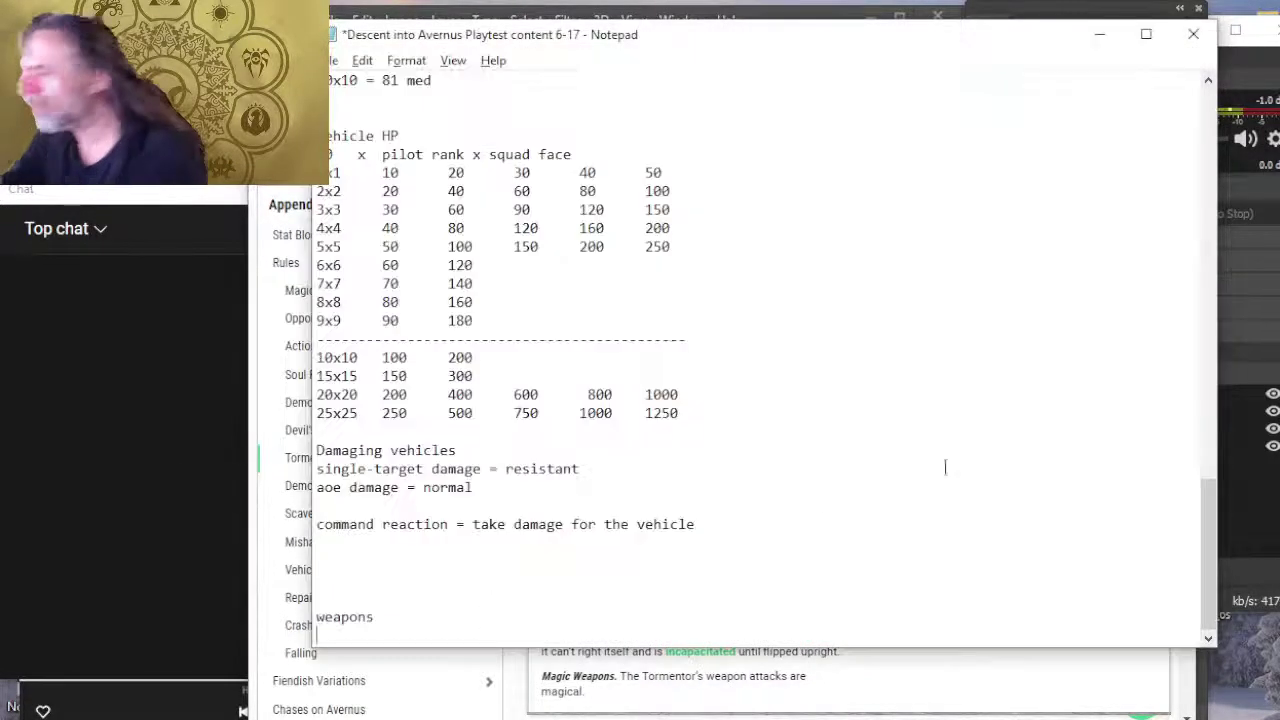
Step: Add a 'piloting action economy' heading with the line 'object interactin = command vehicle to move'
key("alt+Tab")
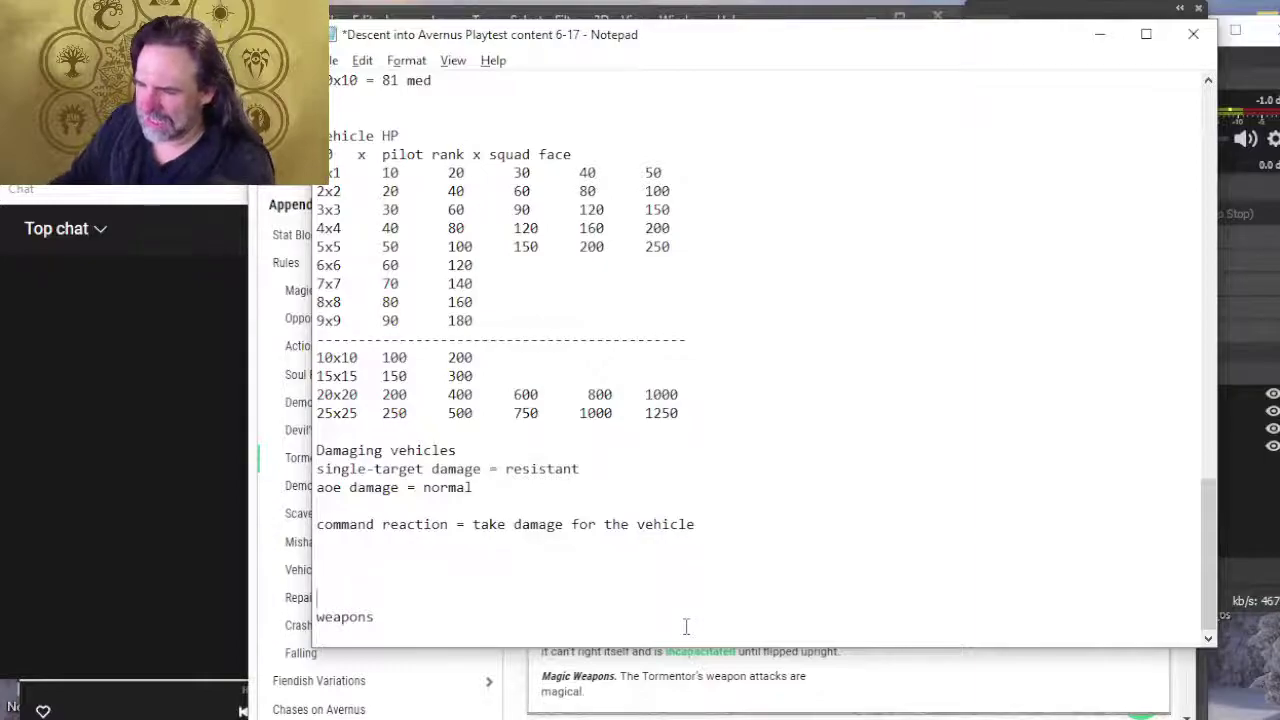
type("pi")
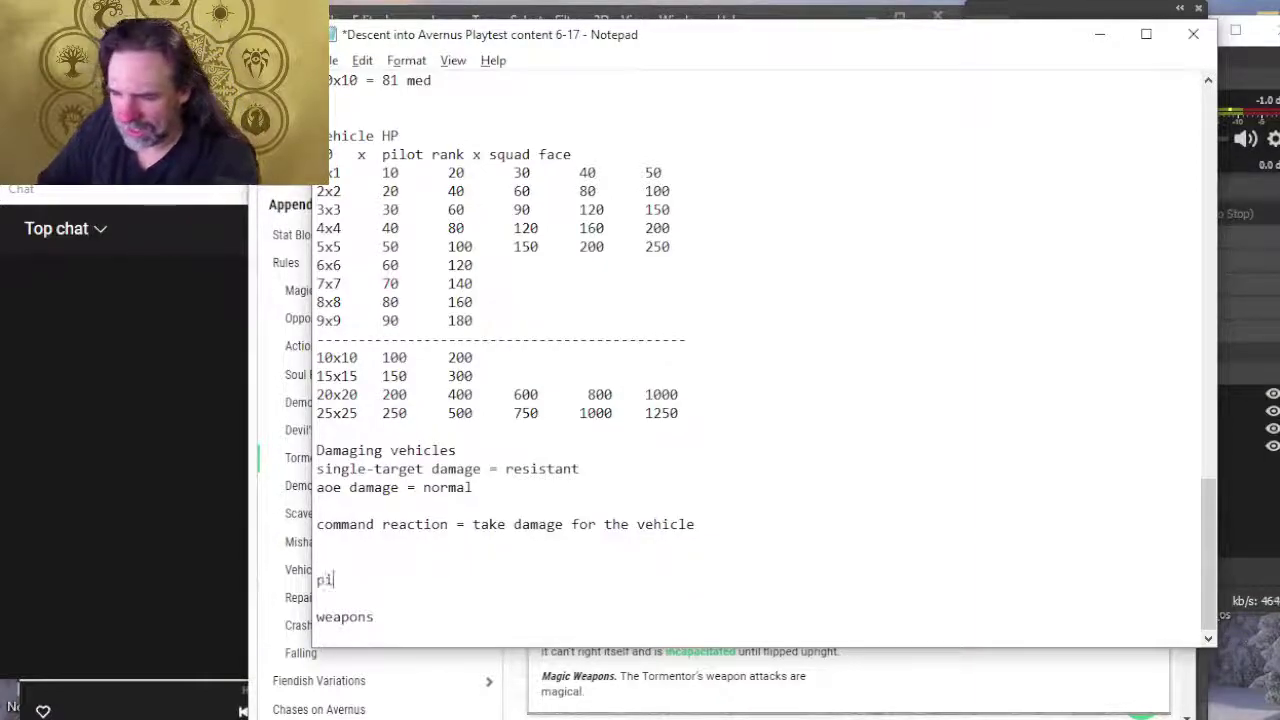
type("loting action economy")
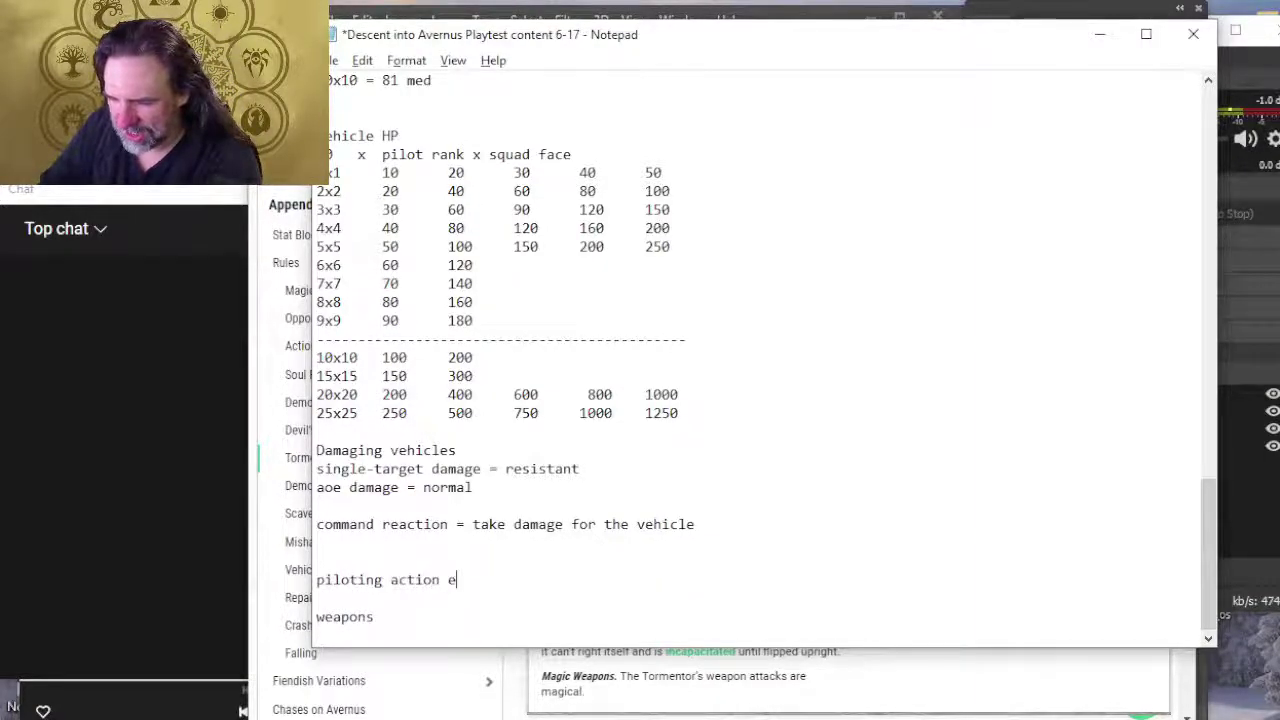
key("Return")
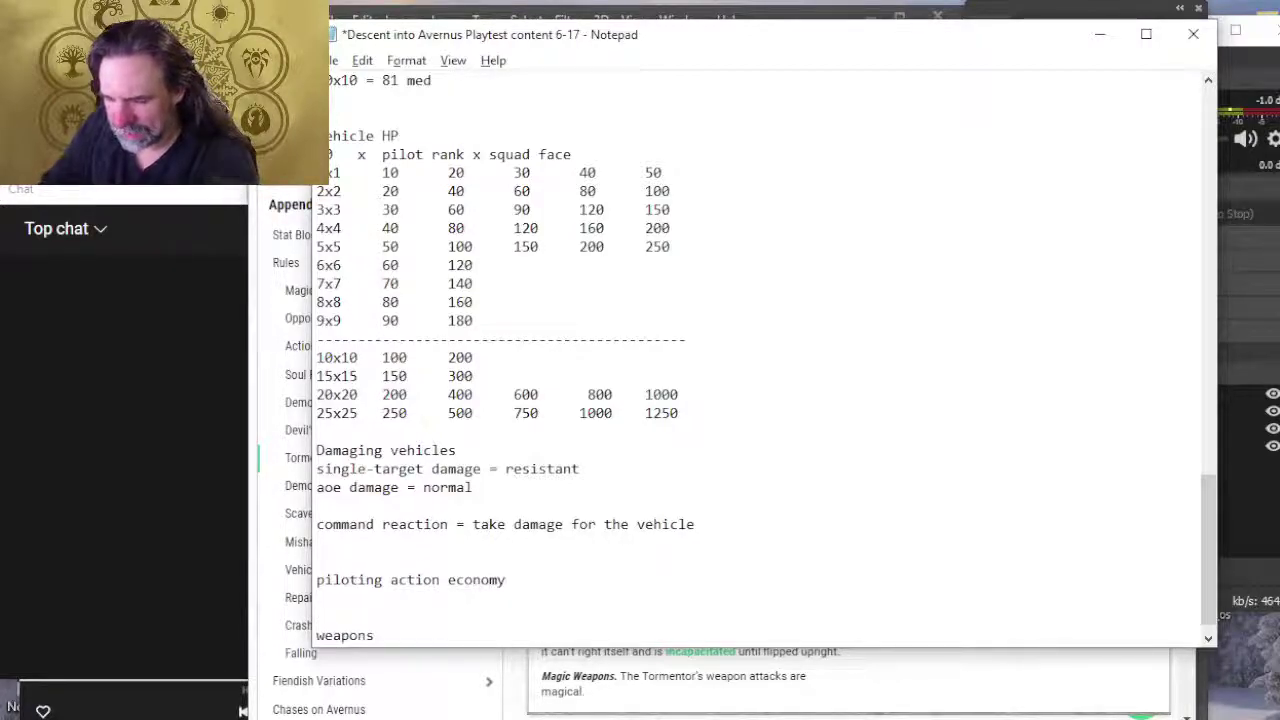
type("objec")
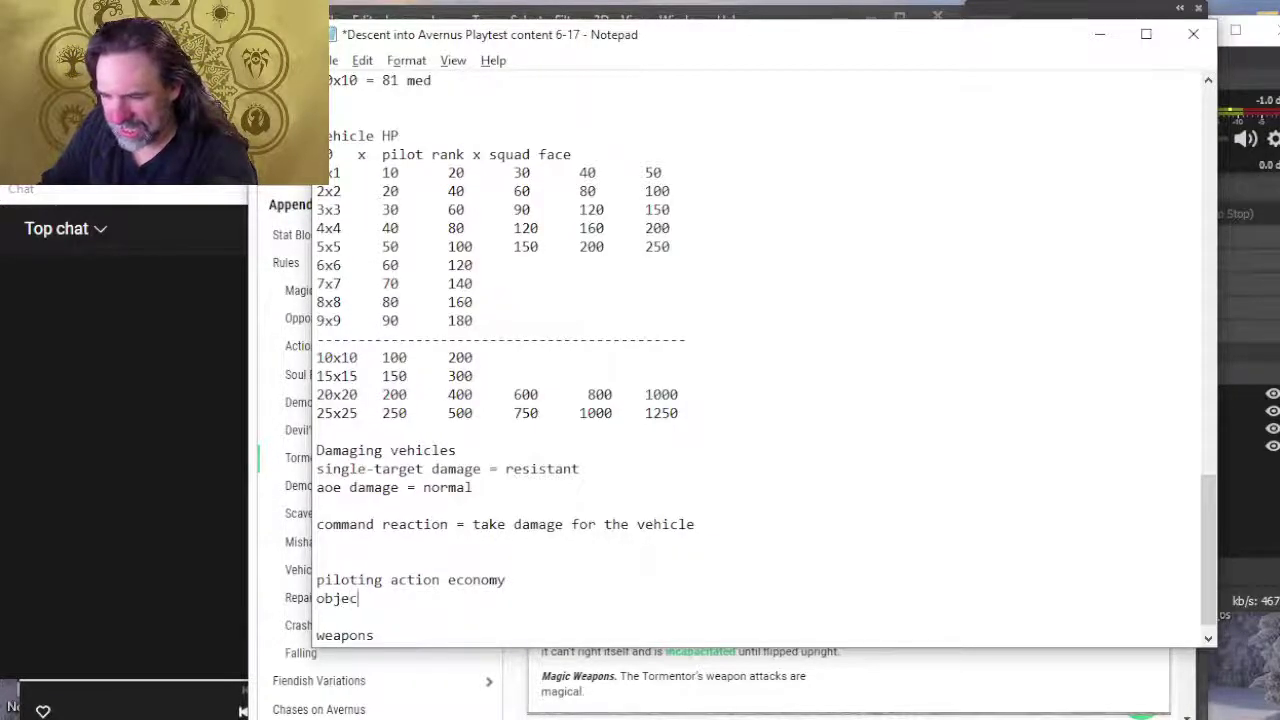
type("t interactin = ")
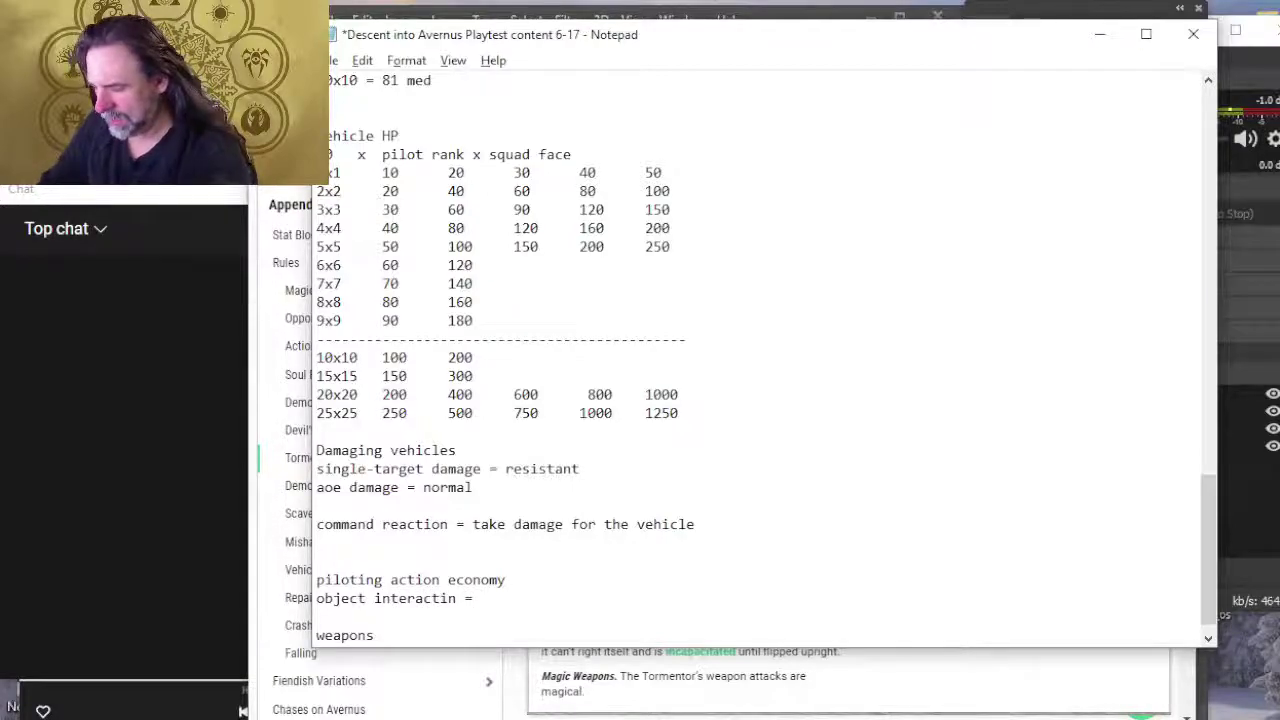
type("command ve")
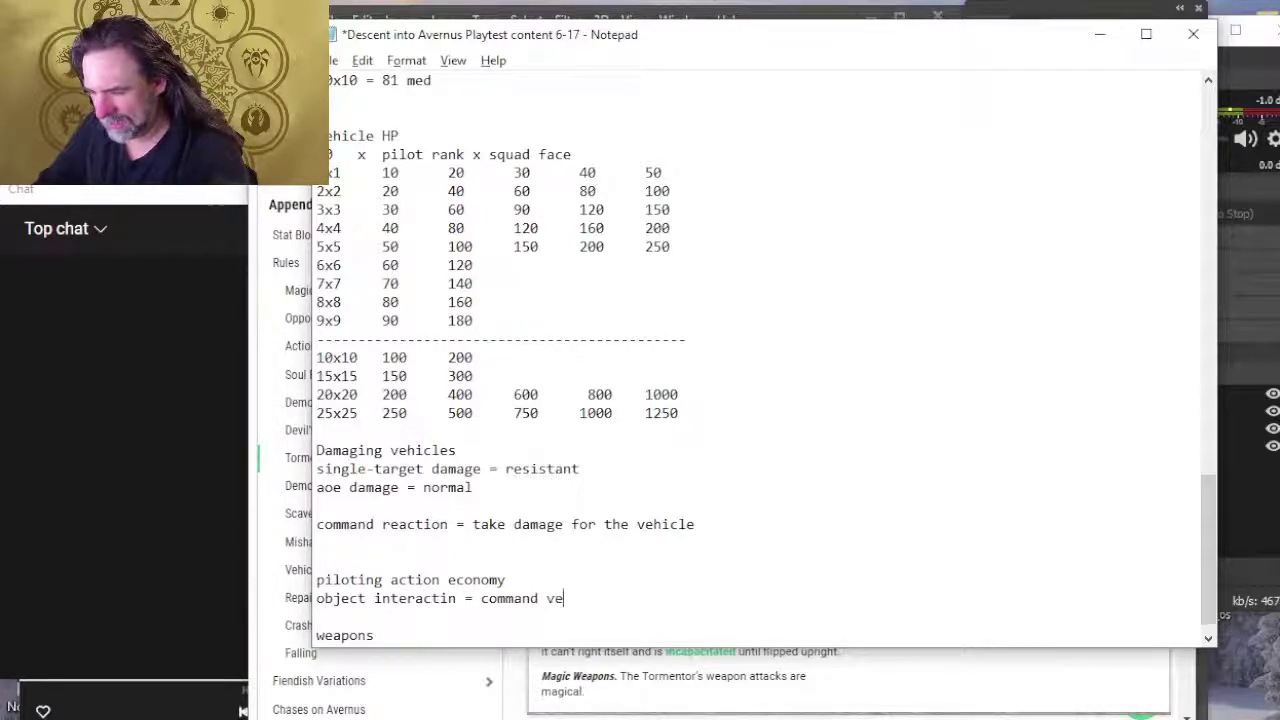
type("hicle to move")
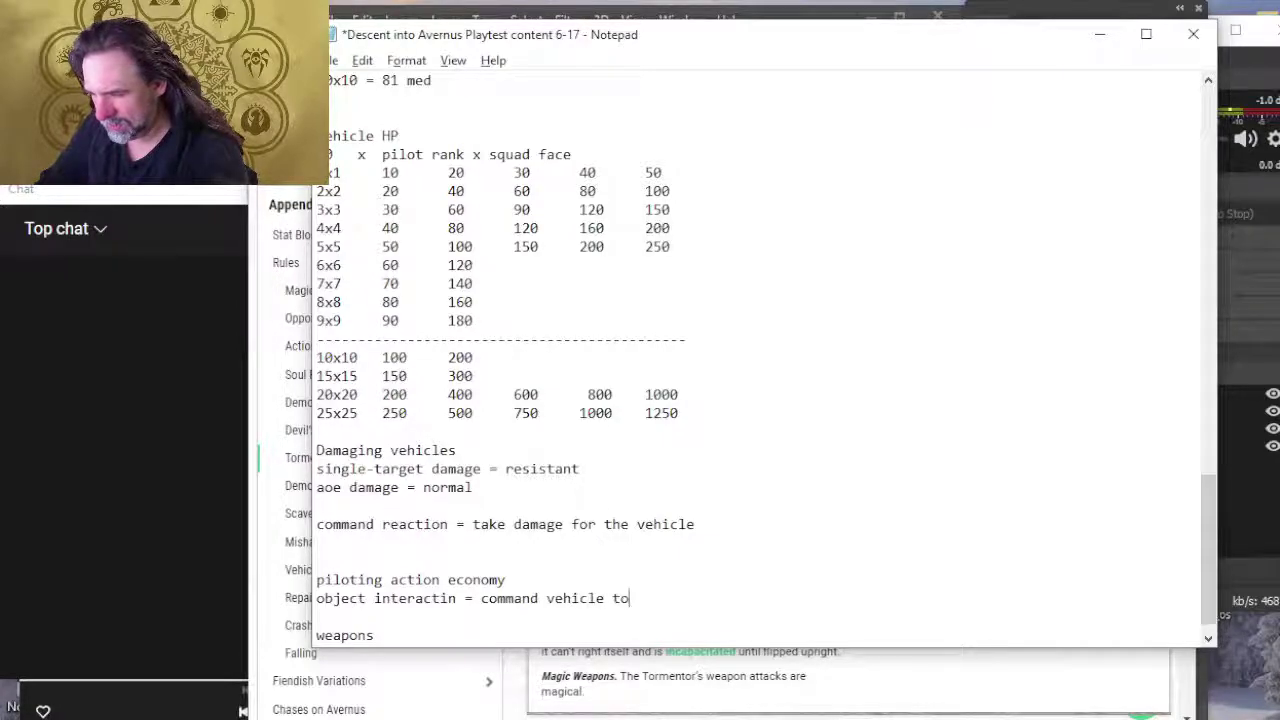
key("Return")
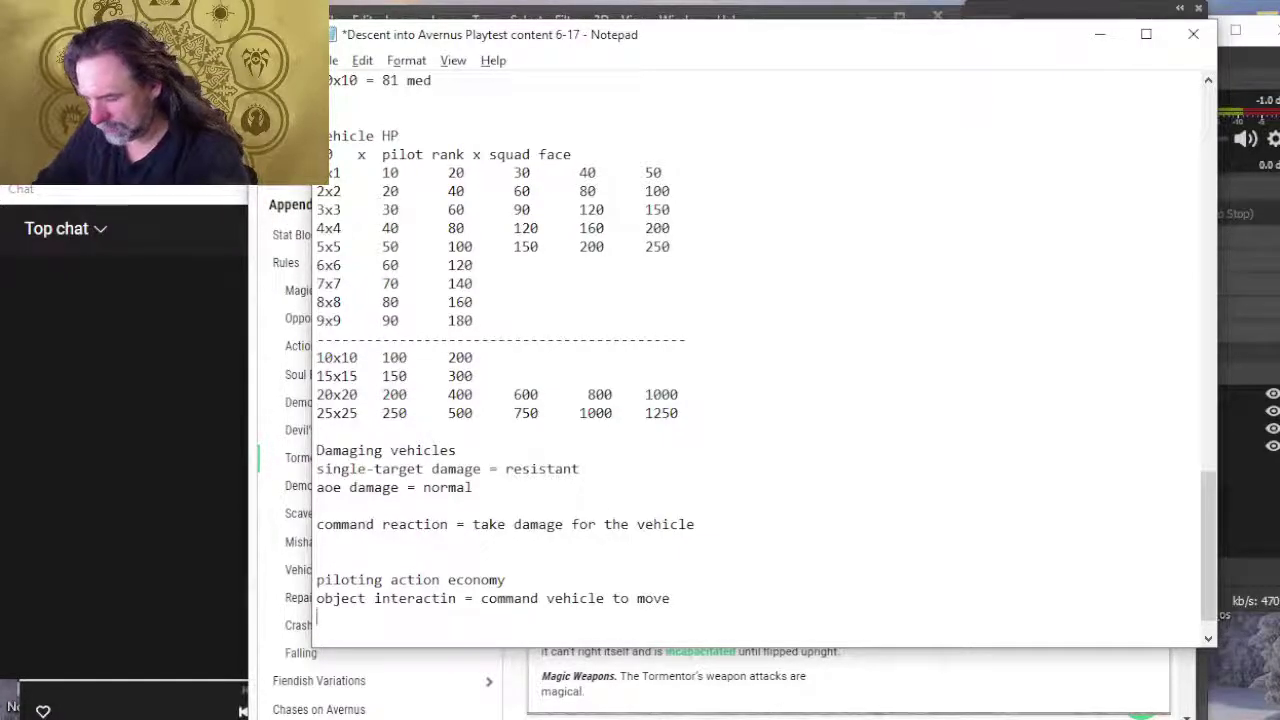
Step: Write the line 'bonus action = disengage, dodge, dash'
type("act")
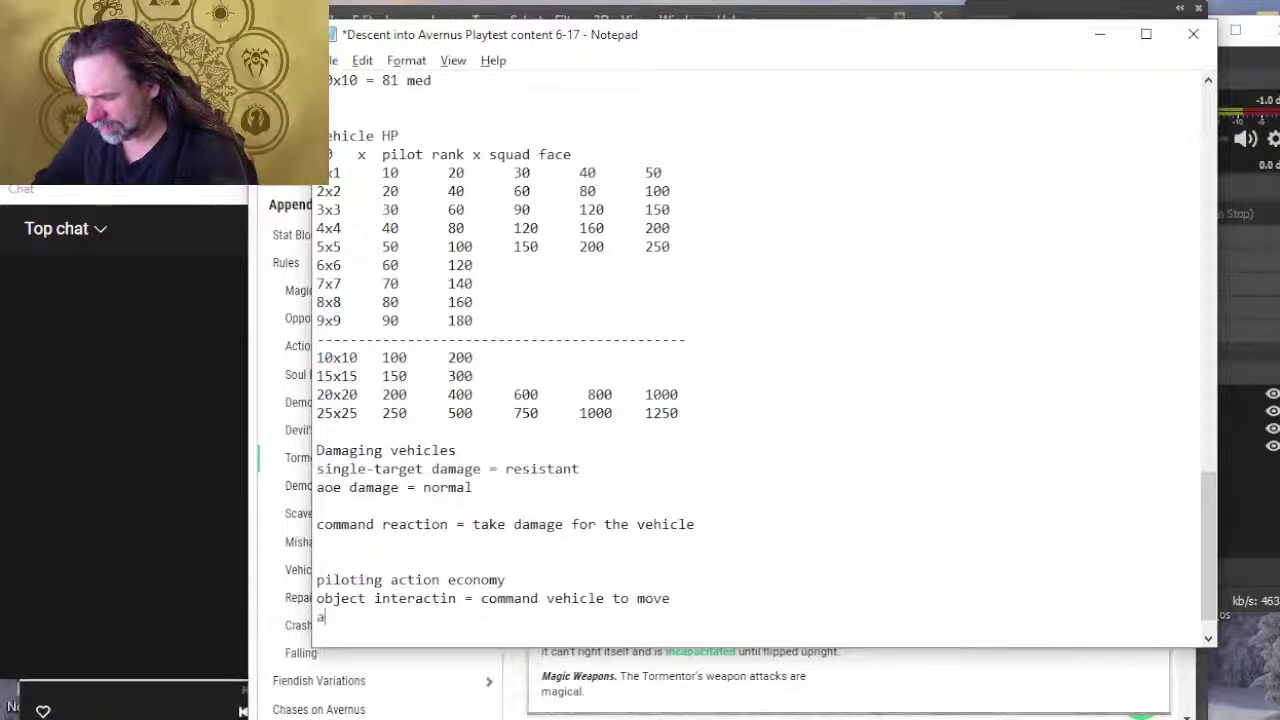
key("BackSpace")
key("BackSpace")
key("BackSpace")
type("bonus:")
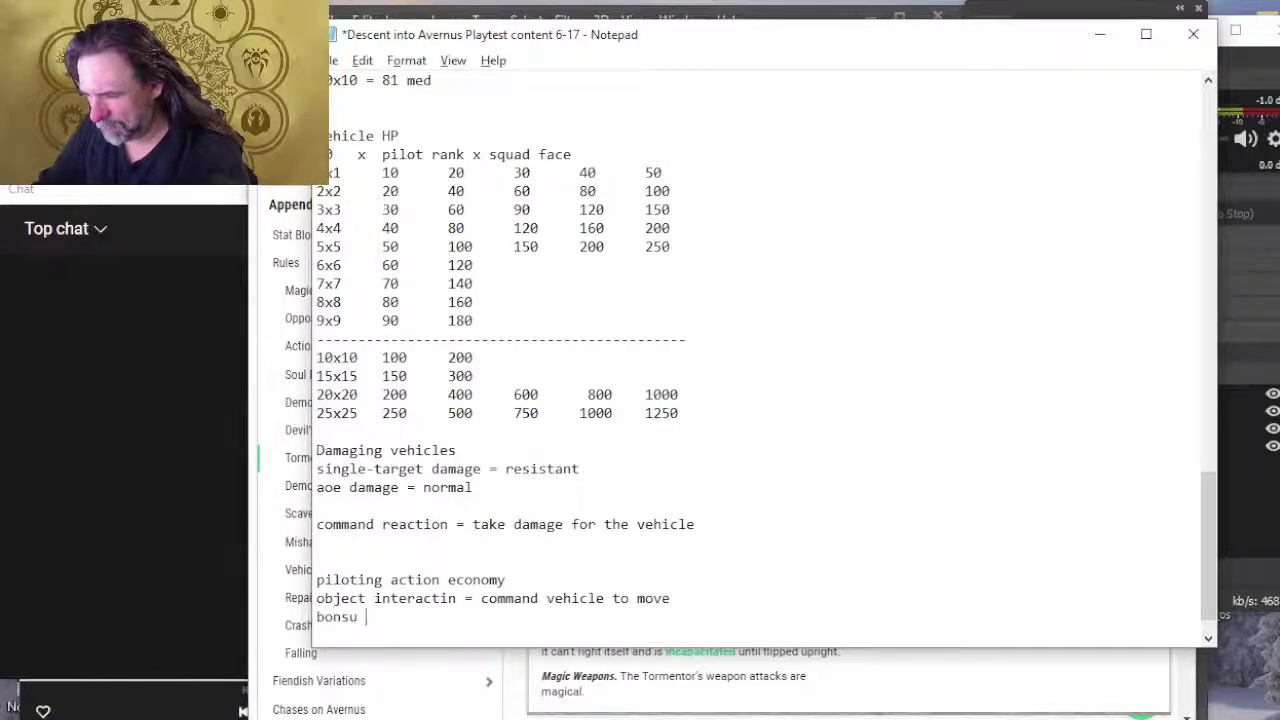
key("BackSpace")
key("BackSpace")
key("BackSpace")
key("BackSpace")
key("BackSpace")
key("BackSpace")
type("action o")
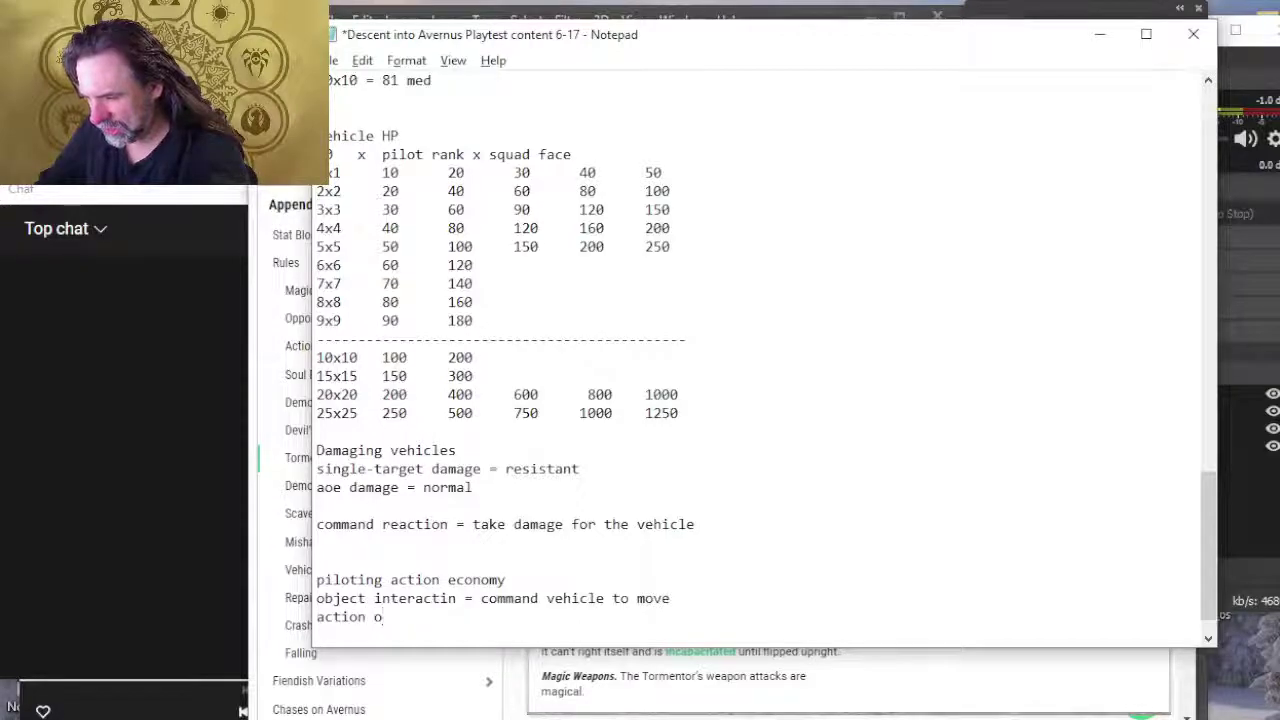
key("BackSpace")
type("and bonus ")
type("action")
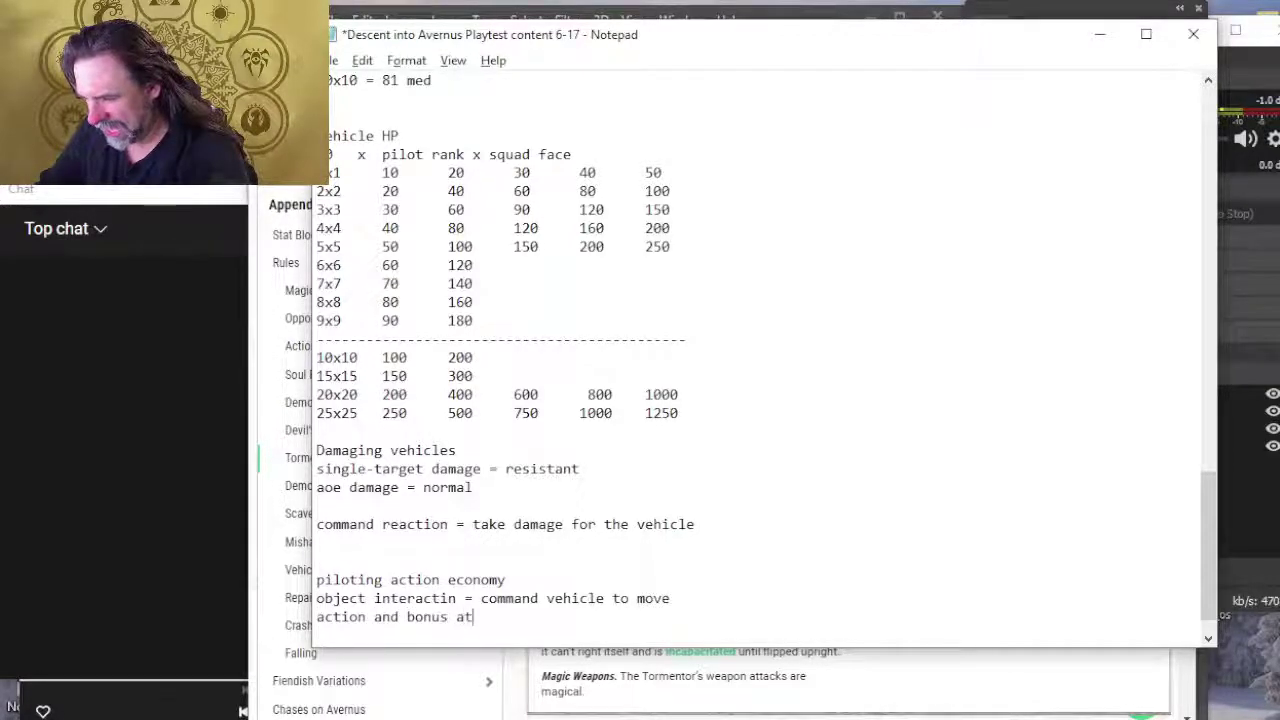
key("BackSpace")
key("BackSpace")
key("BackSpace")
key("BackSpace")
key("BackSpace")
key("BackSpace")
key("BackSpace")
key("BackSpace")
key("BackSpace")
key("BackSpace")
key("BackSpace")
key("BackSpace")
key("BackSpace")
key("BackSpace")
key("BackSpace")
key("BackSpace")
key("BackSpace")
key("BackSpace")
key("BackSpace")
key("BackSpace")
key("BackSpace")
key("BackSpace")
key("BackSpace")
key("BackSpace")
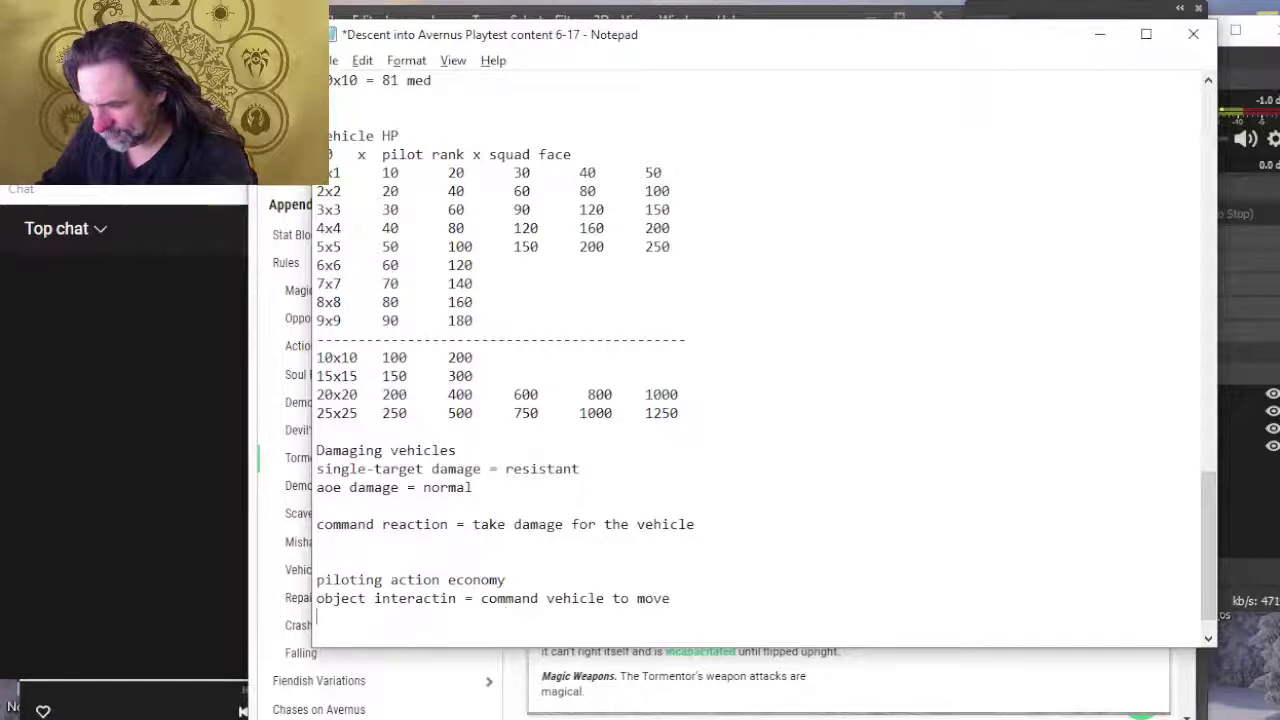
type("bonus action ")
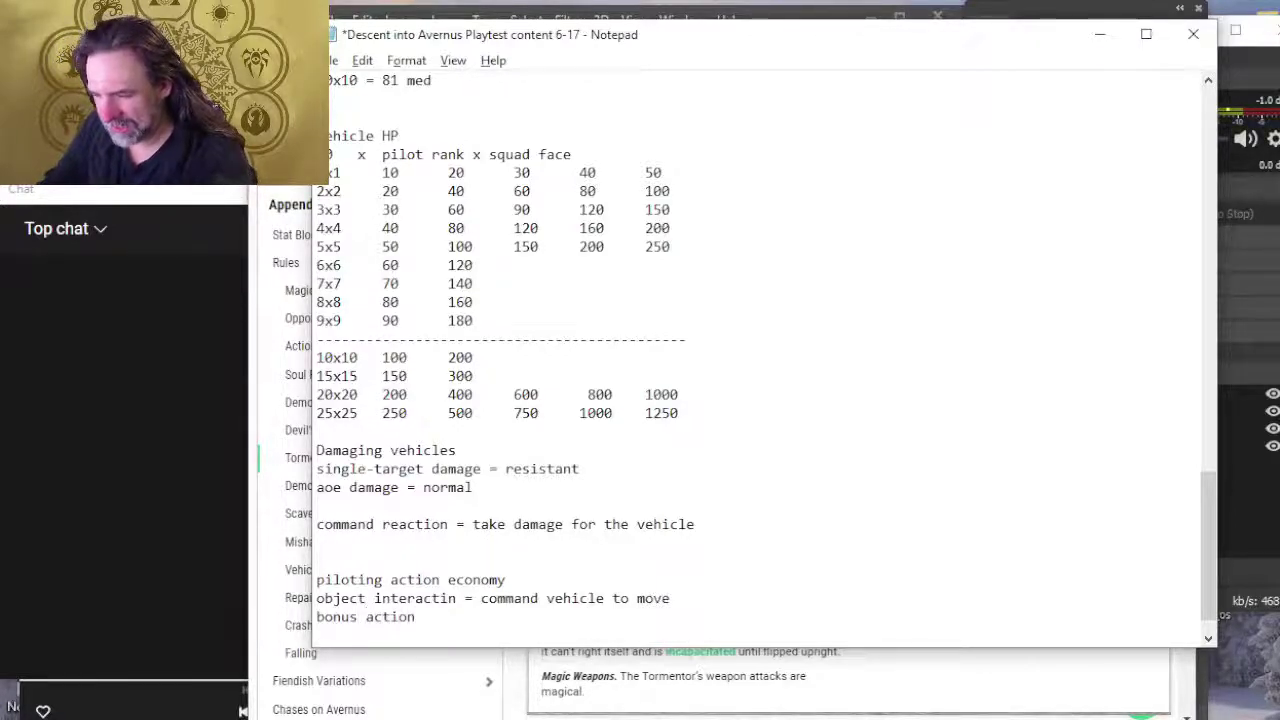
type("= ")
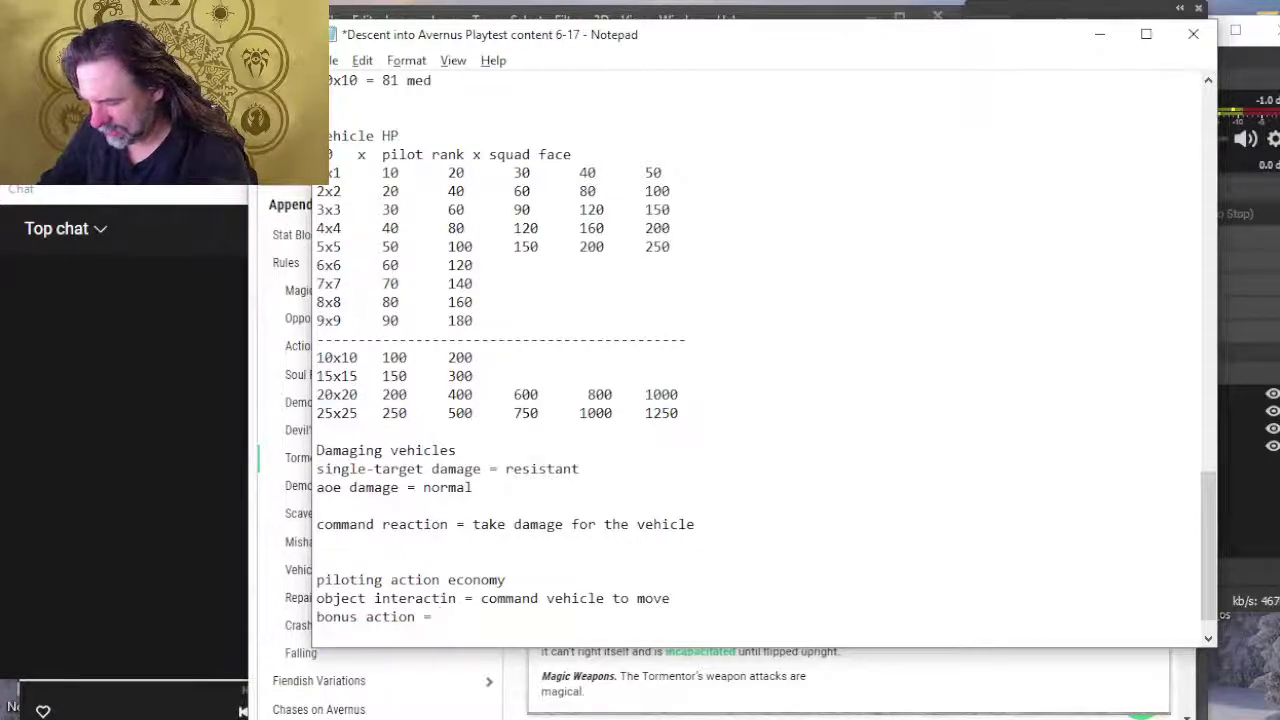
type("disengage")
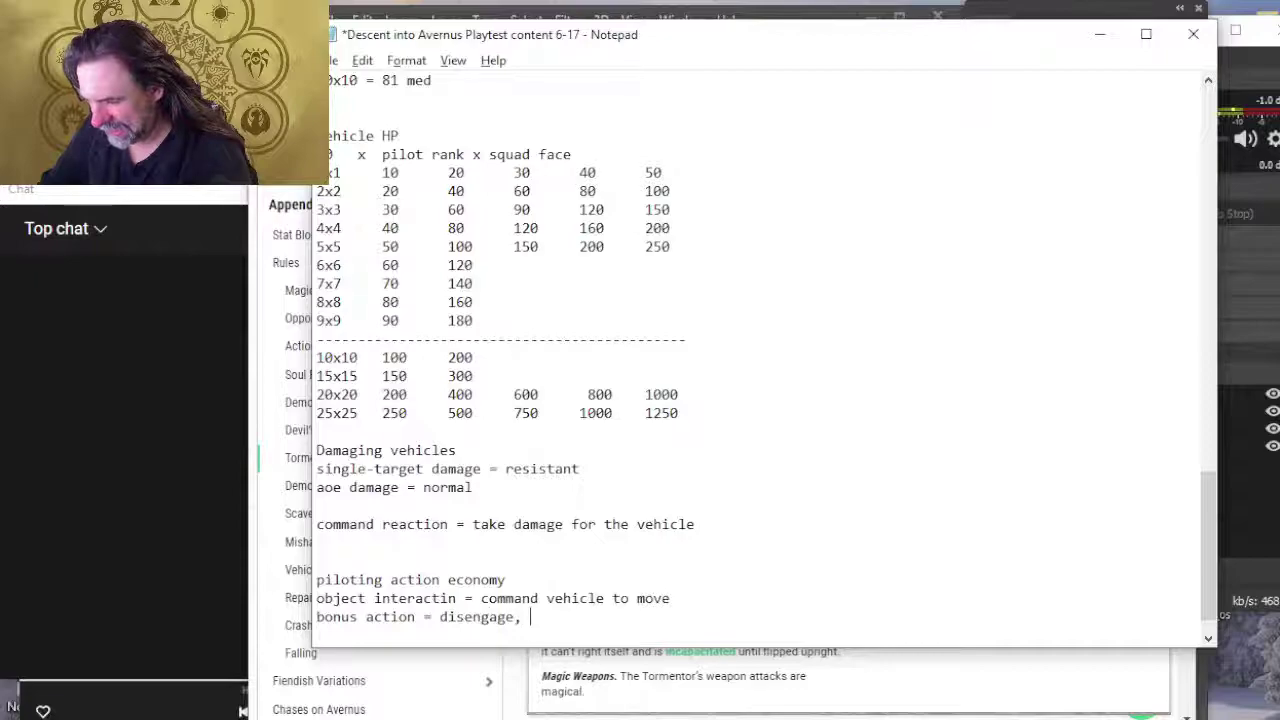
type(", dodge,")
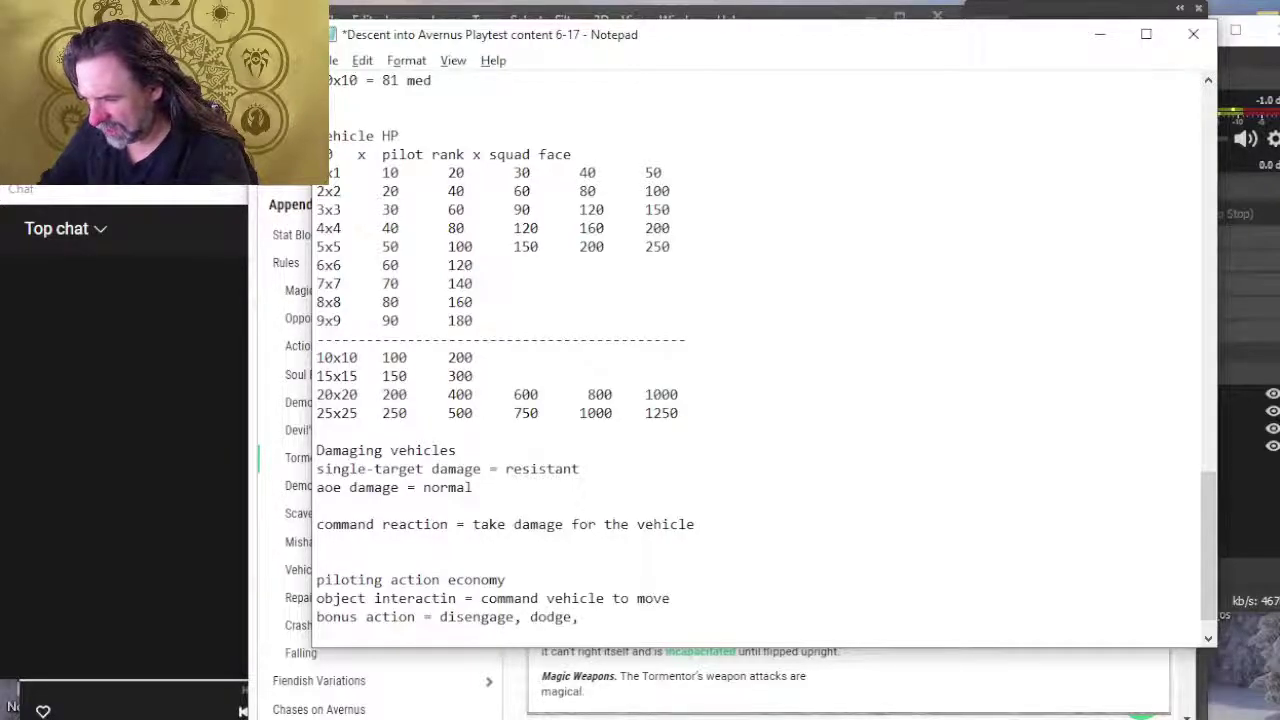
type("dash")
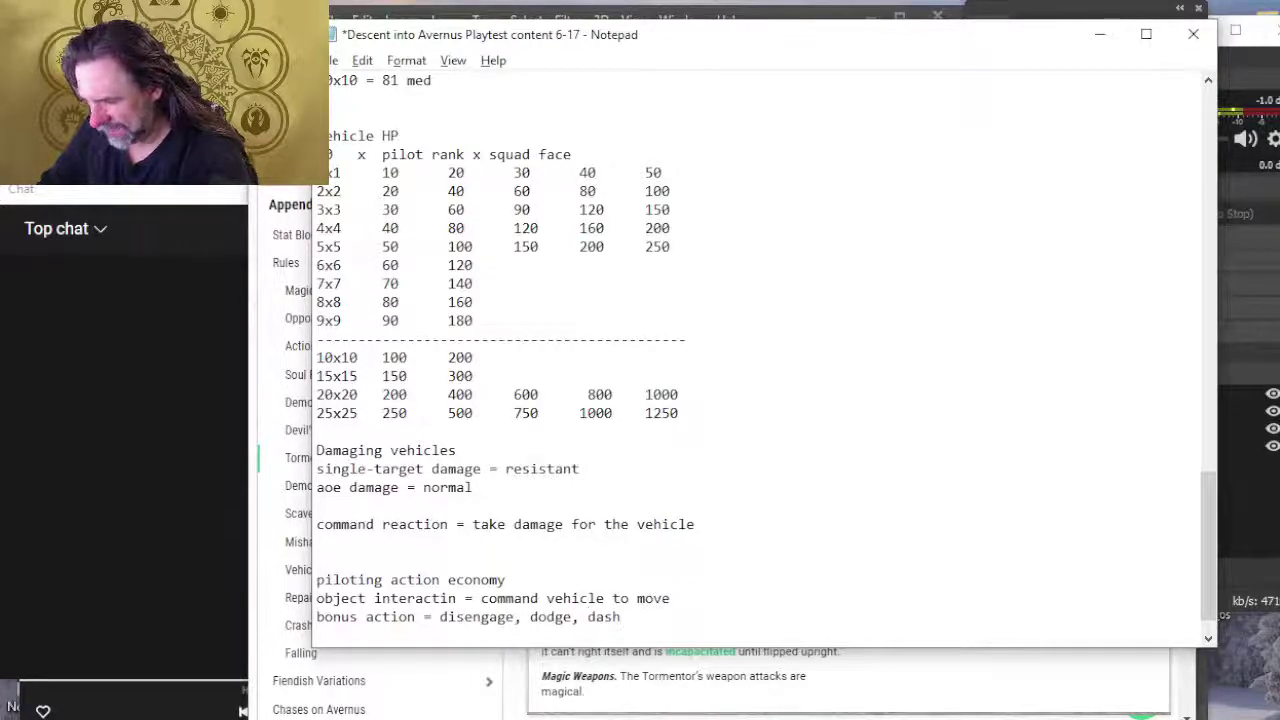
Step: Add the line 'action = disengage, dodge, dash' below it
key("Return")
type("action ")
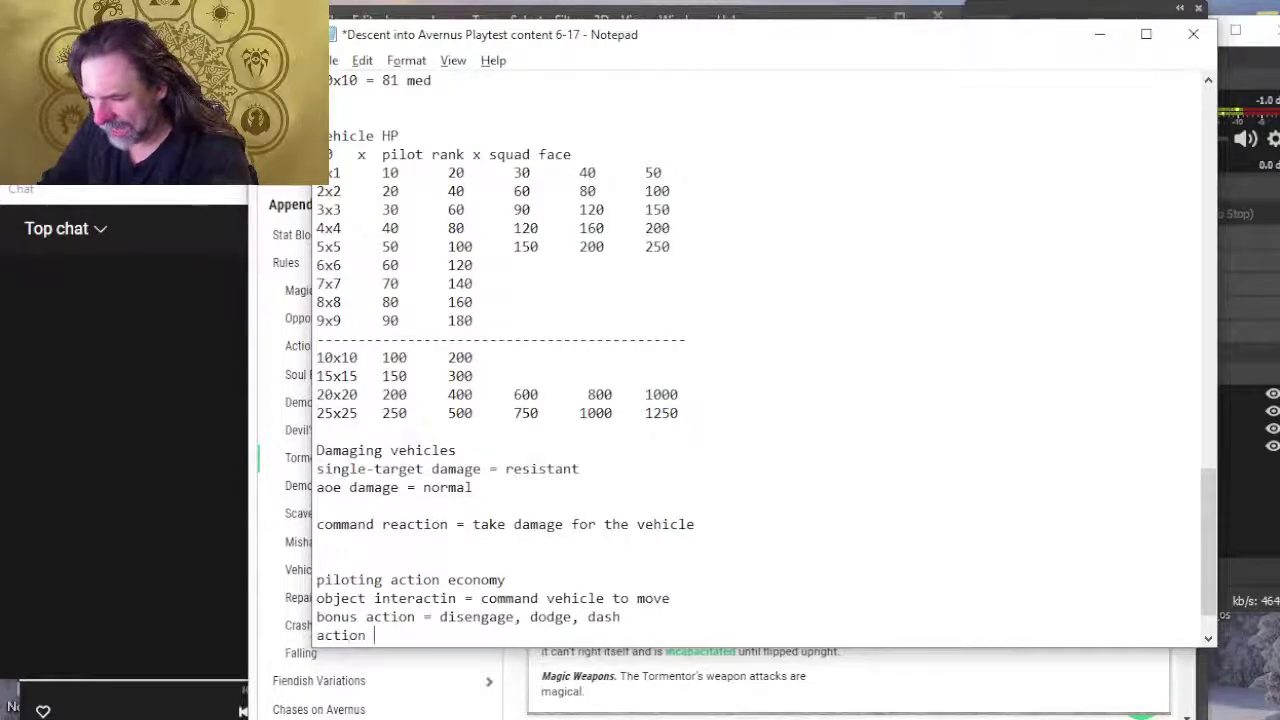
type("=")
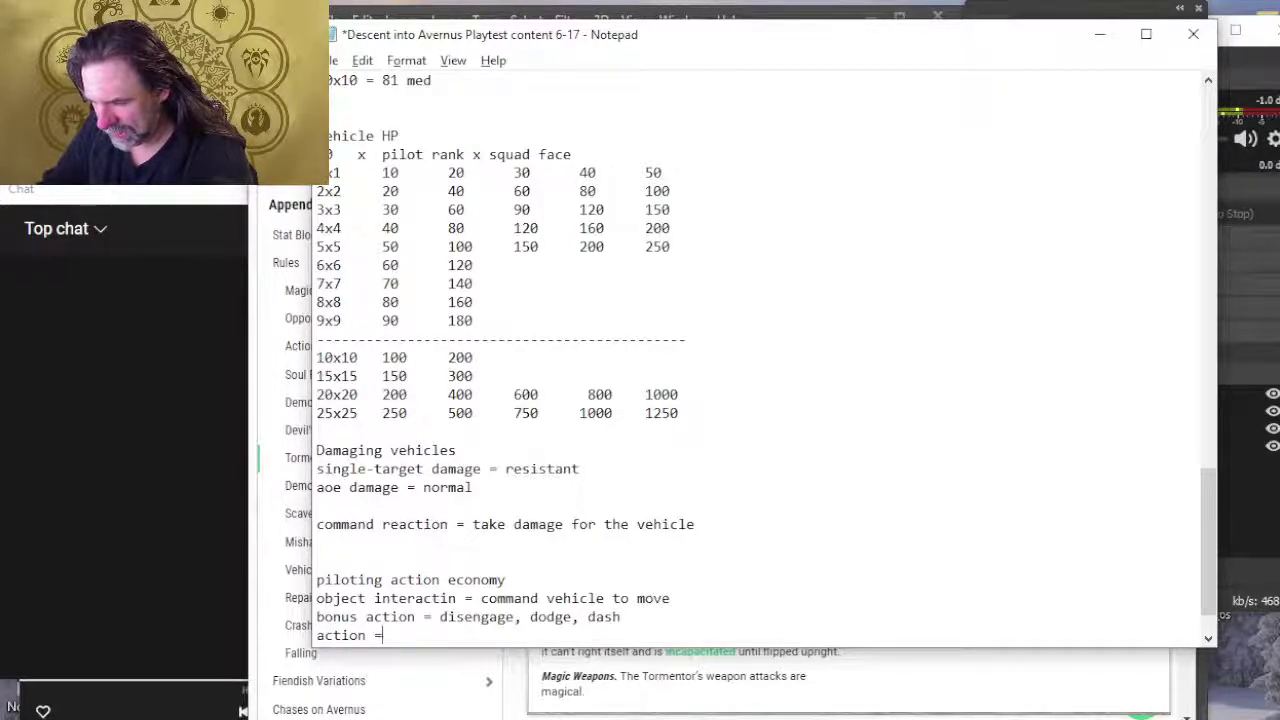
type(" disenga")
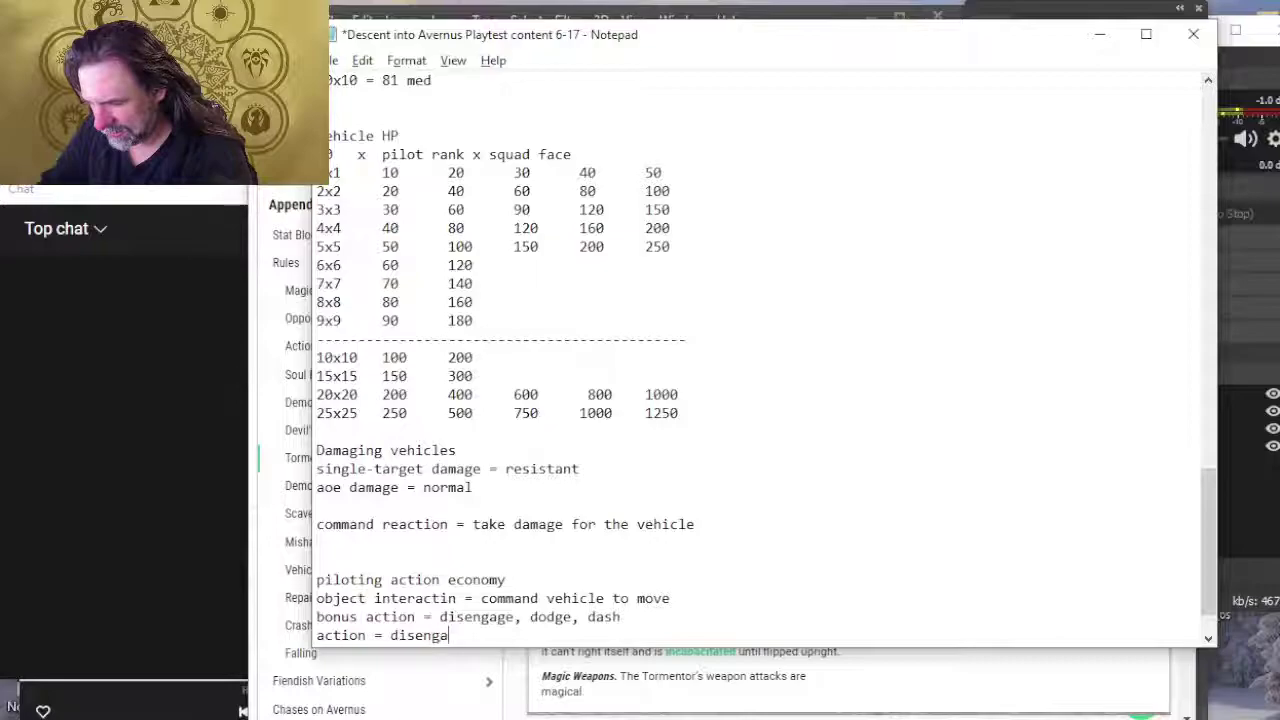
type("ge, dodge, Da")
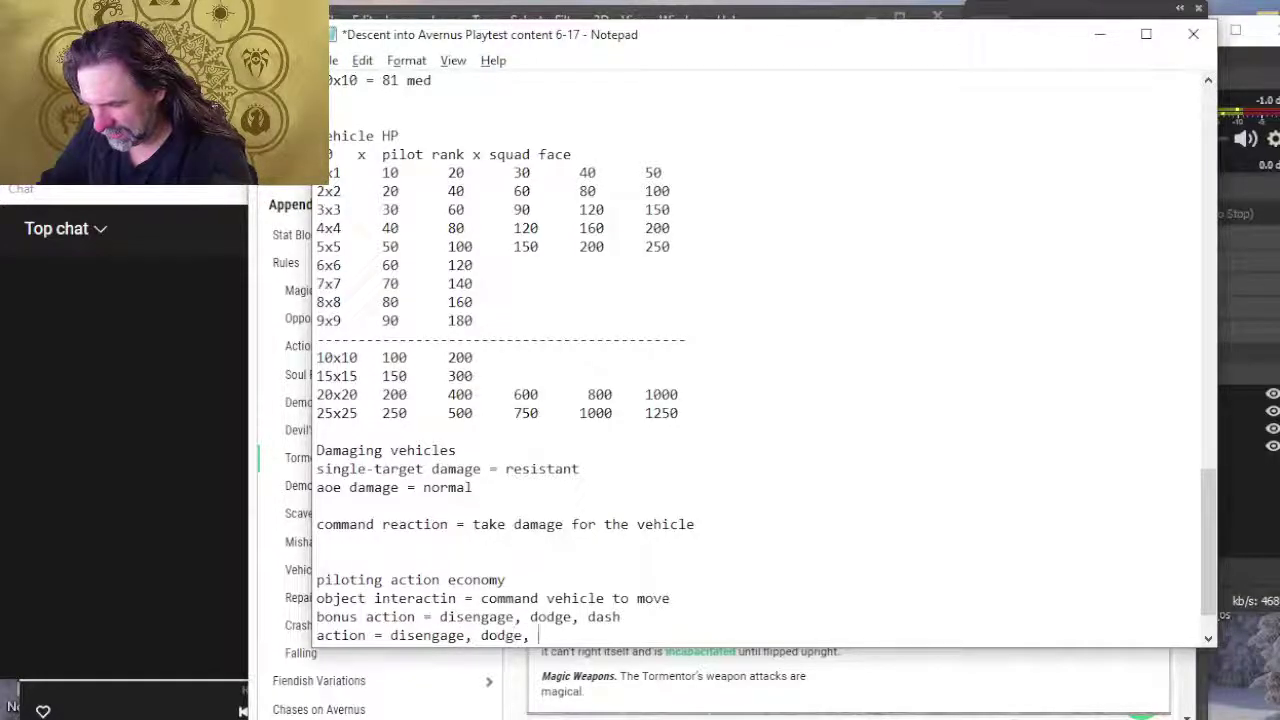
key("BackSpace")
key("BackSpace")
type("dash")
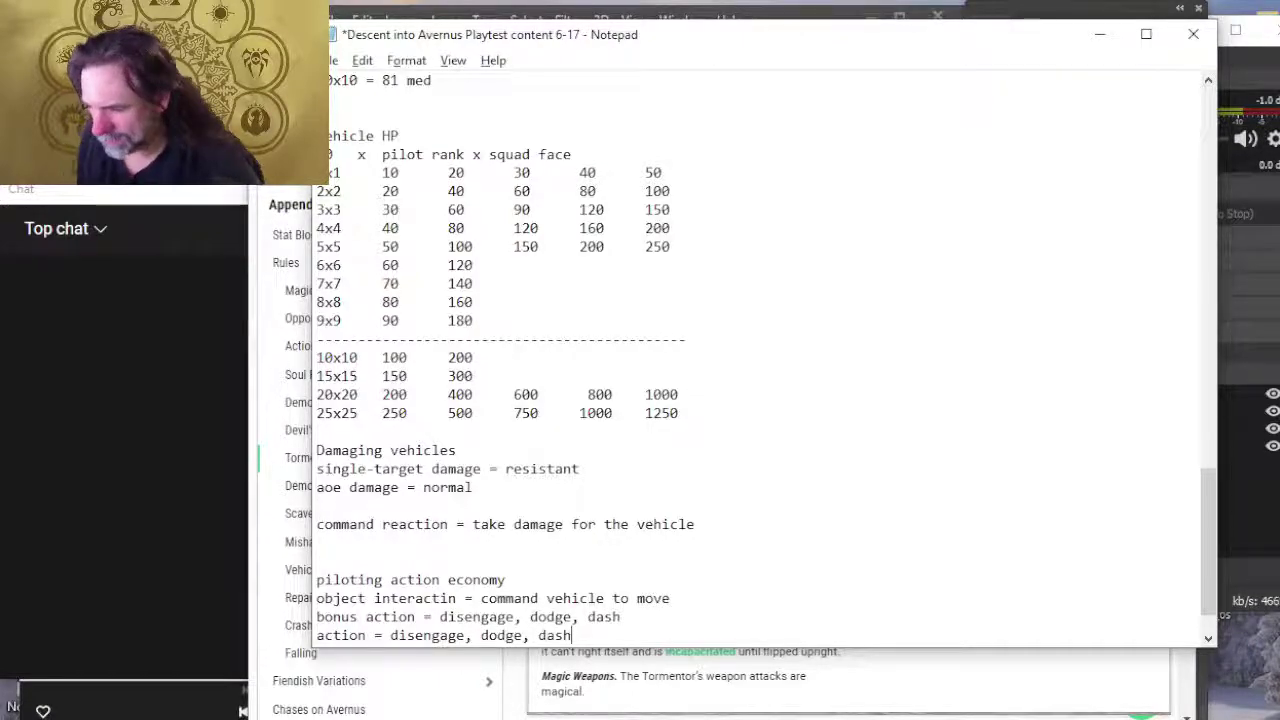
Step: Correct 'interactin' to 'interaction' in the object interaction line
key("Up")
key("Up")
key("Up")
key("Left")
key("Down")
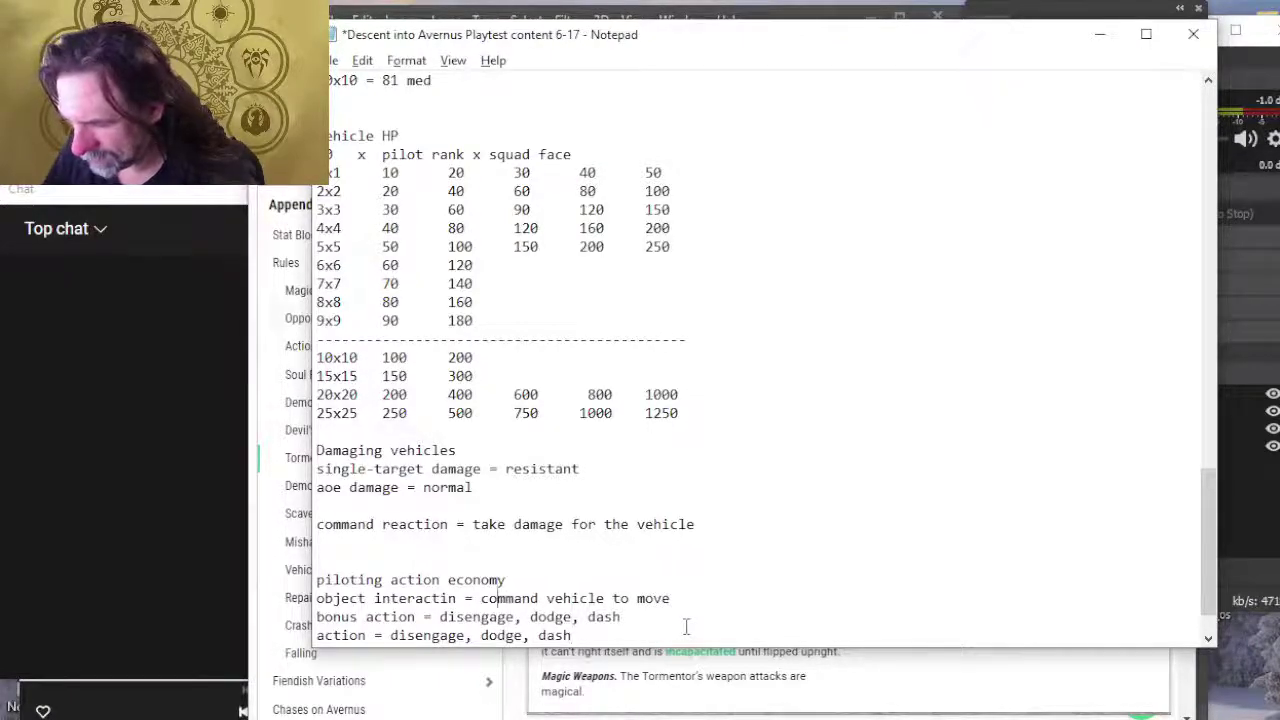
key("Left")
key("Left")
key("Left")
key("Left")
key("Left")
key("Left")
type("o")
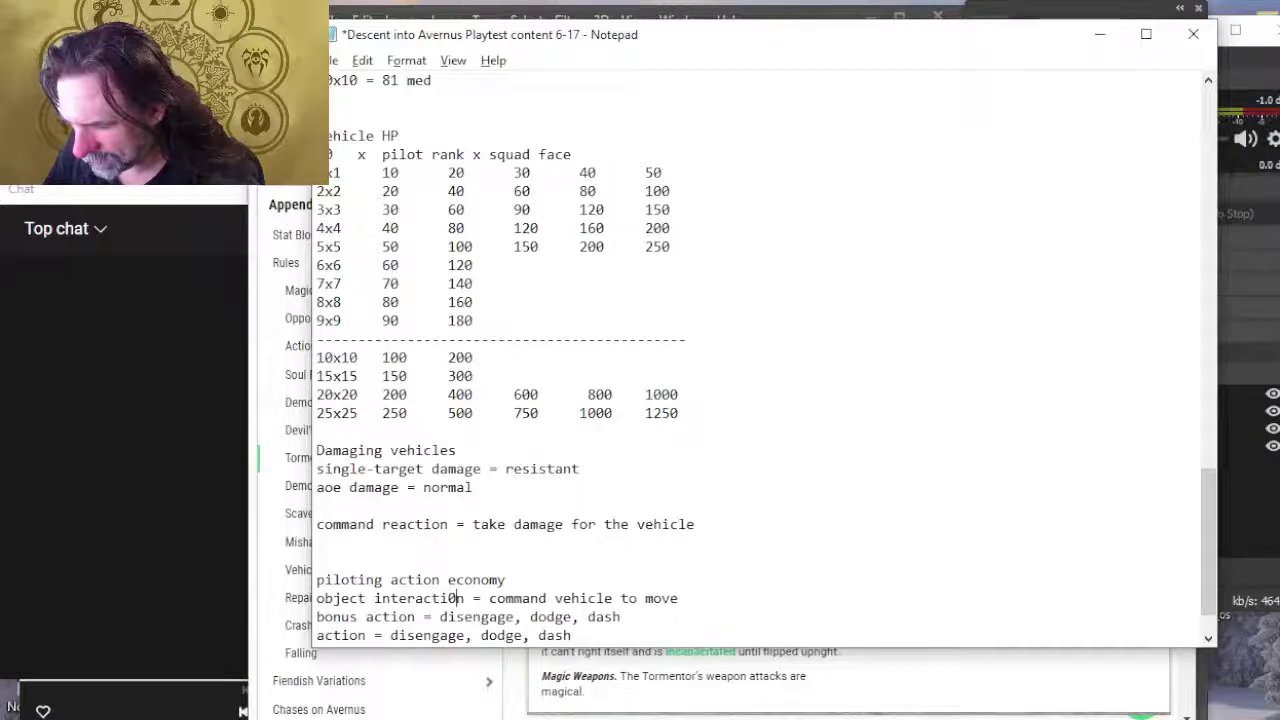
key("BackSpace")
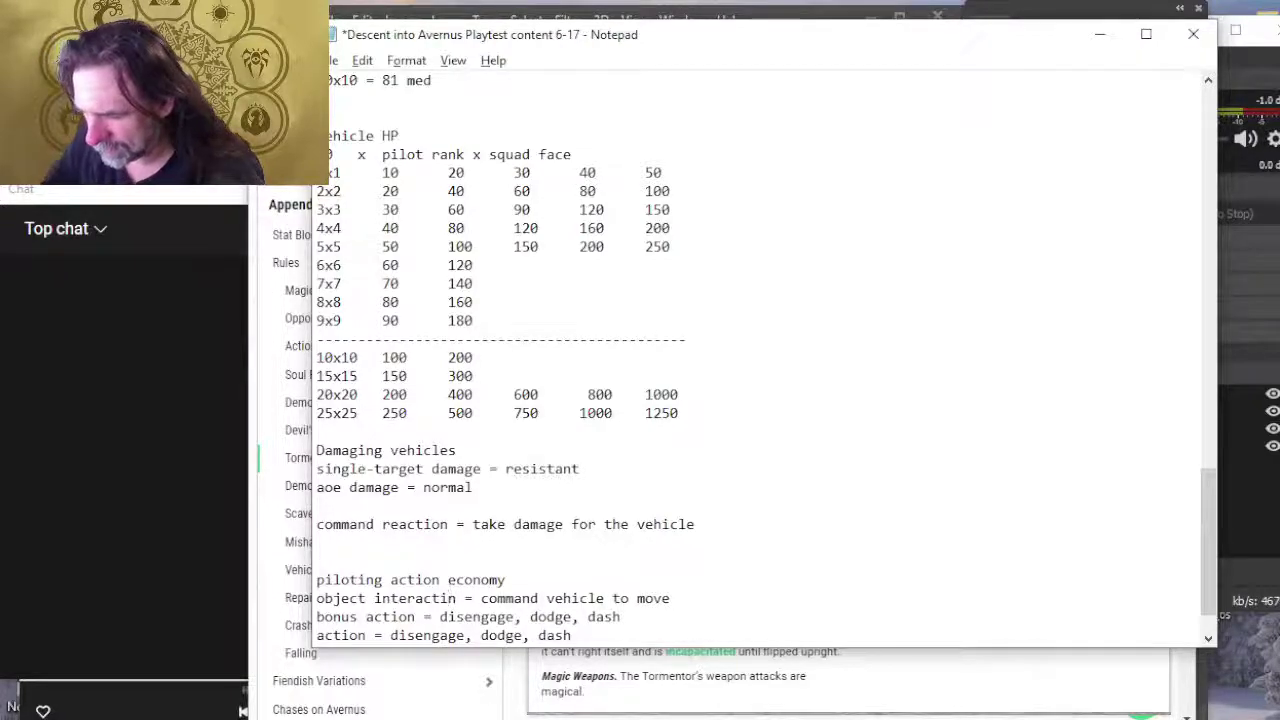
type("o")
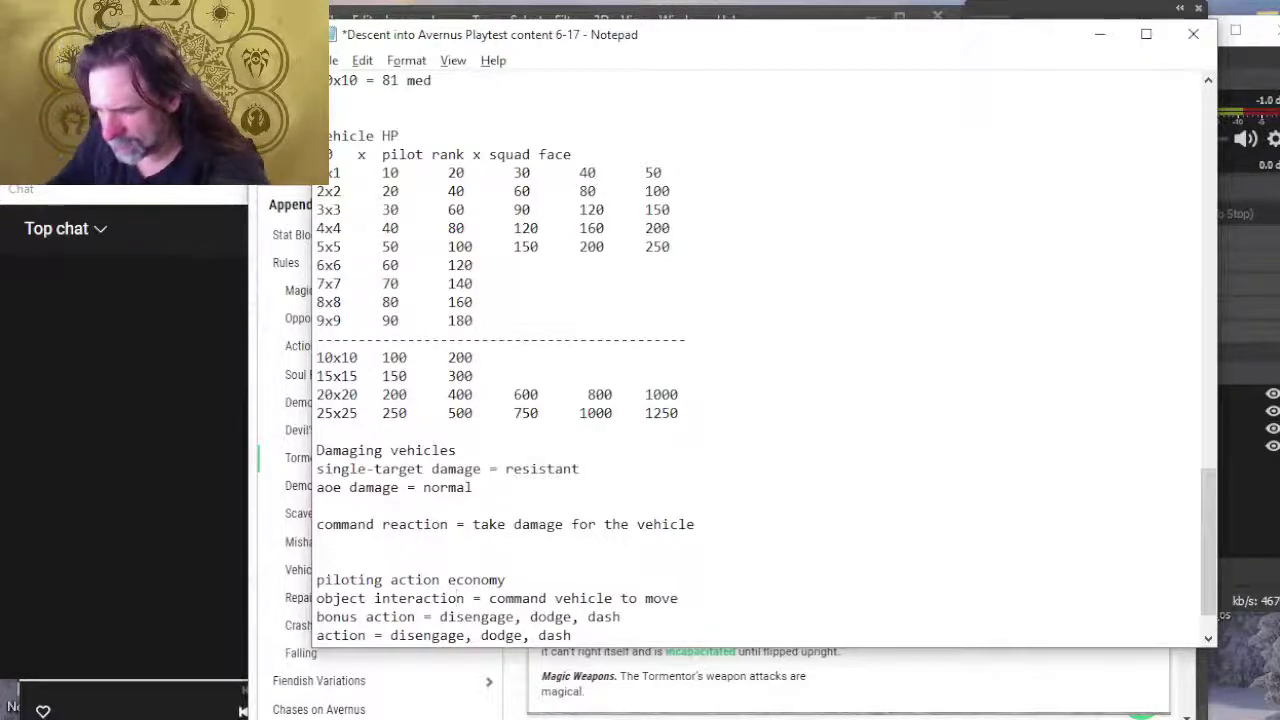
Step: Add a 'weapons' heading below the action economy list
left_click(688, 628)
key("Return")
key("Return")
type("weapons")
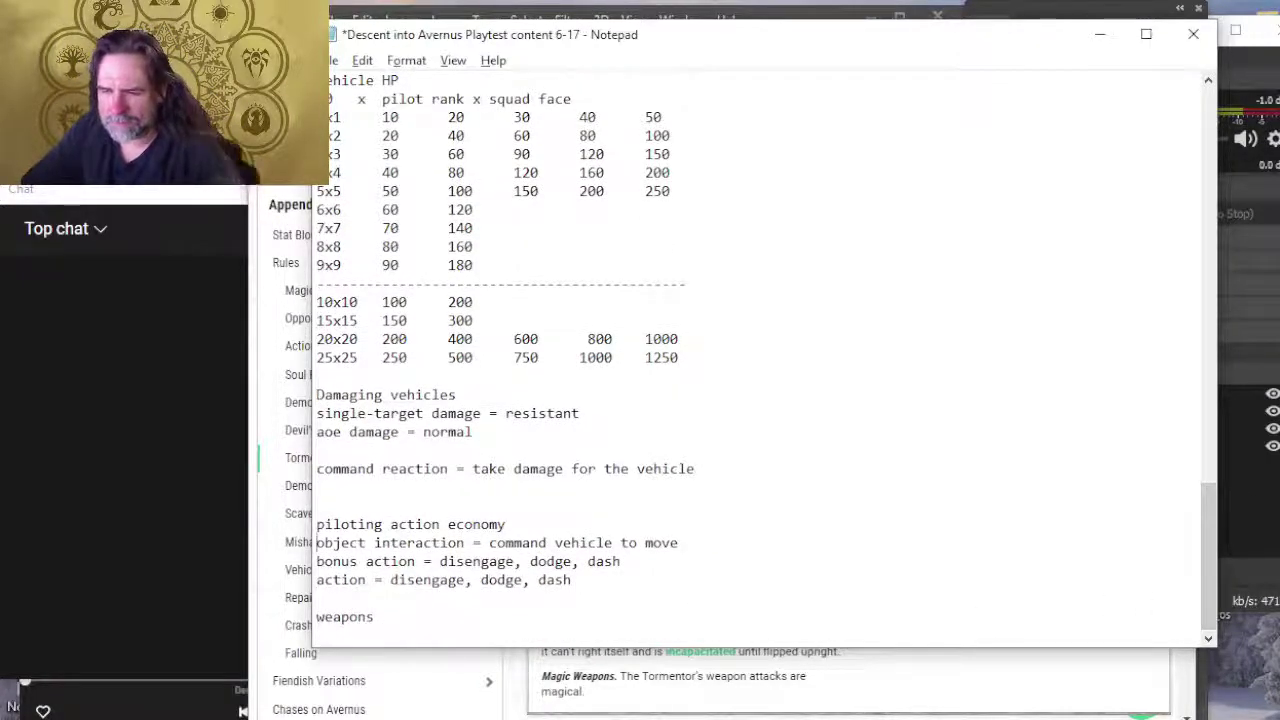
key("alt+Tab")
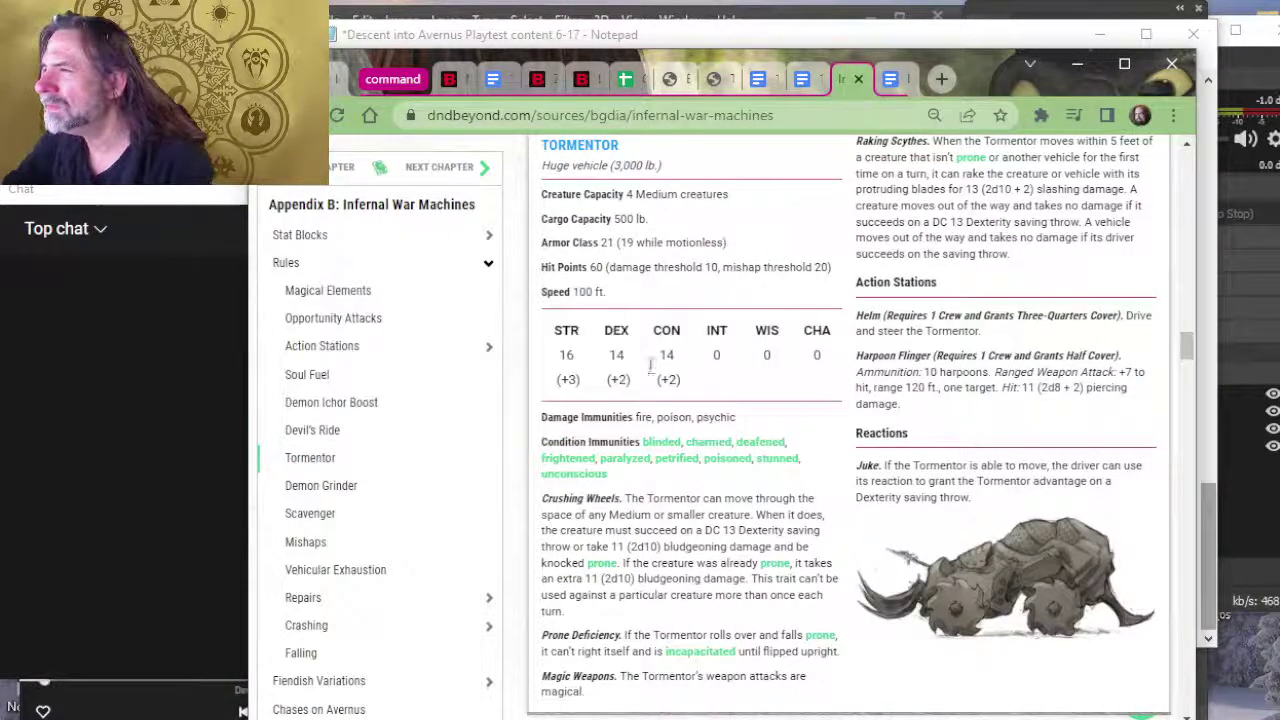
scroll(748, 410, "up", 2)
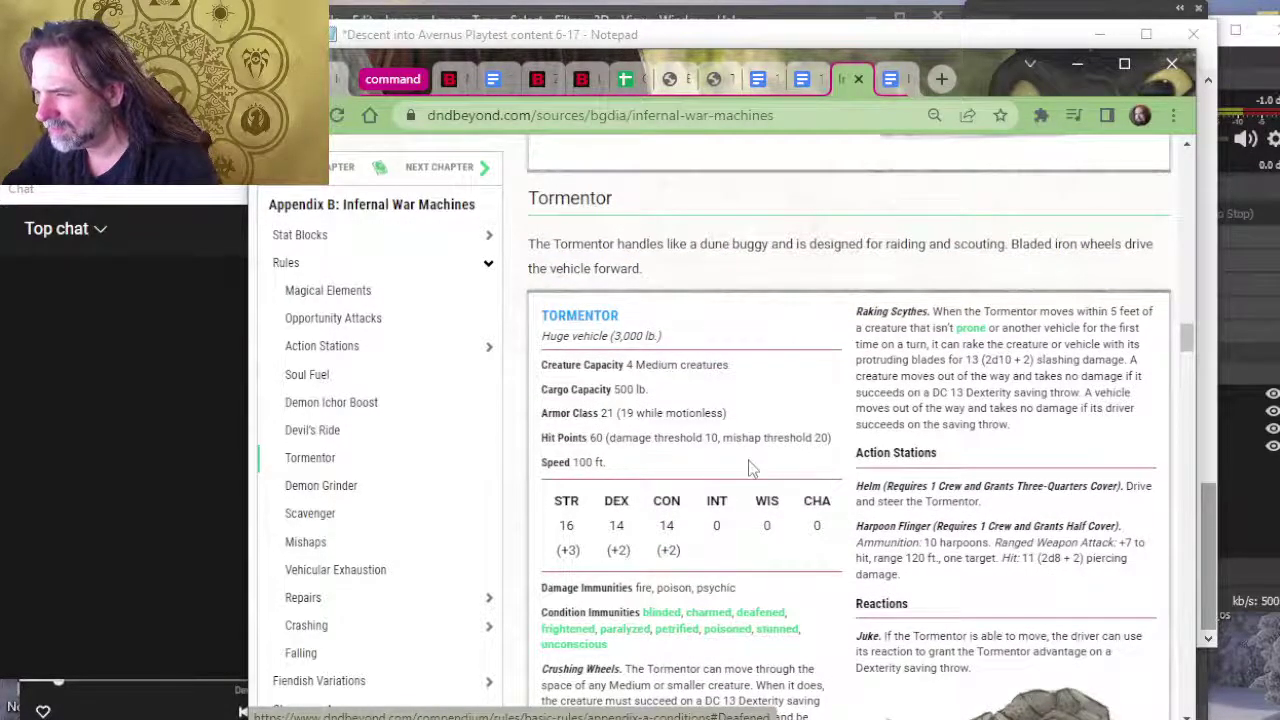
key("alt+Tab")
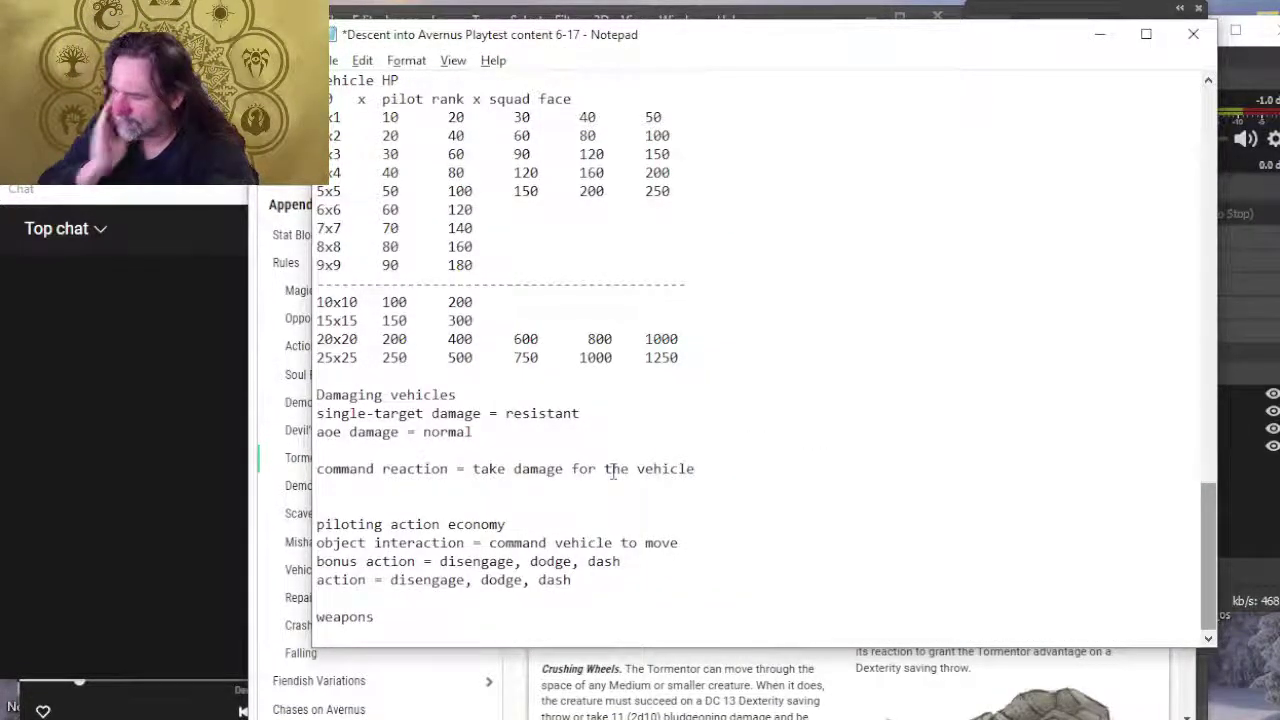
Step: Launch Calculator and compute 6 × 10 × 30
key("super")
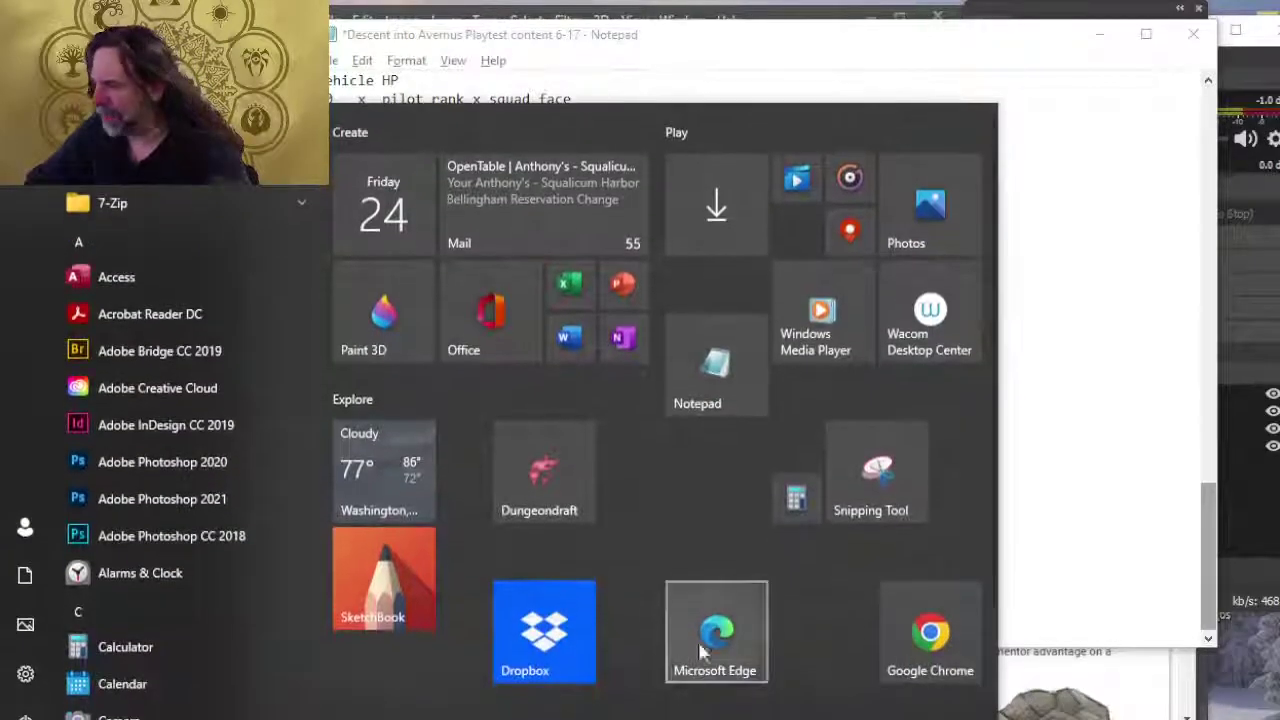
left_click(796, 497)
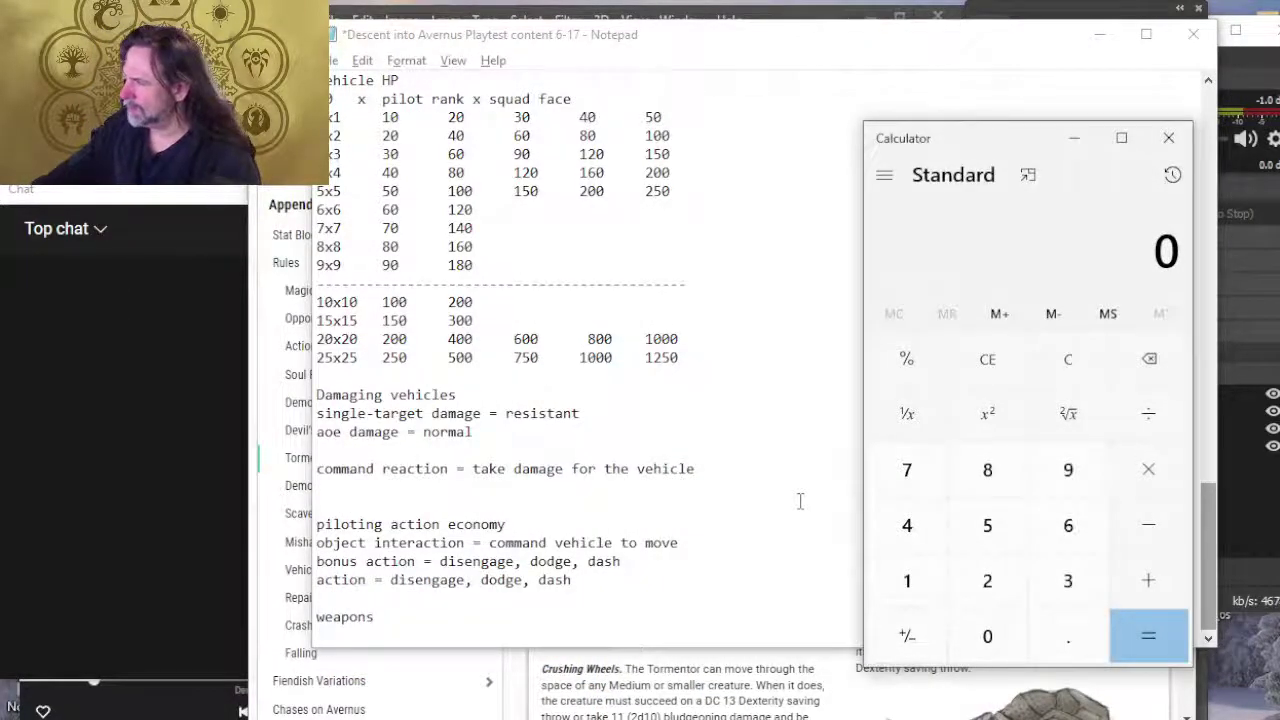
type("6*10")
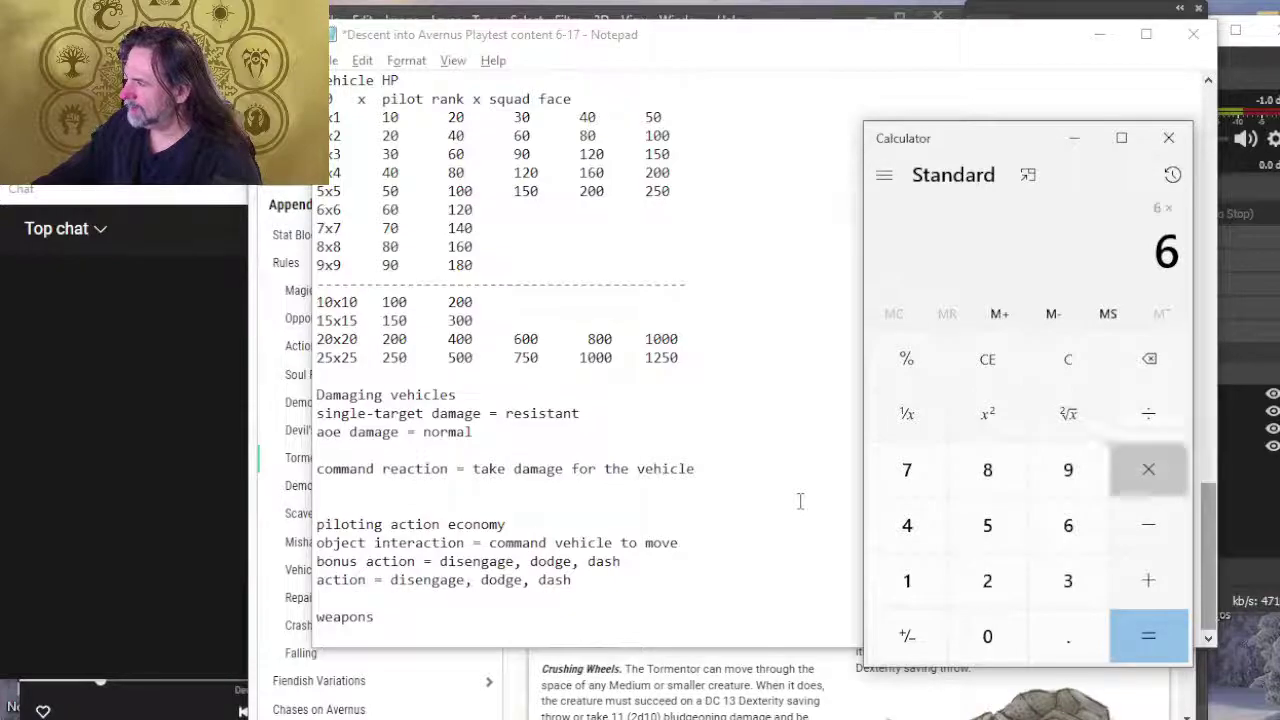
key("Return")
type("*30")
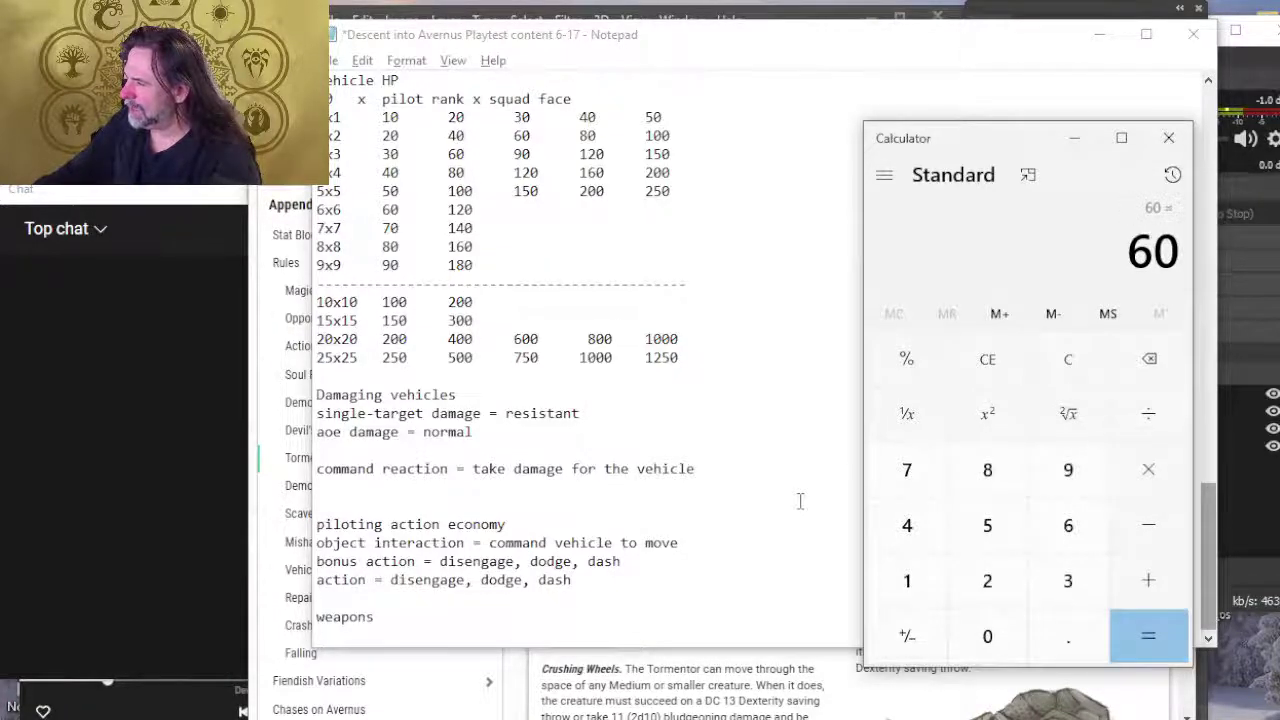
key("Return")
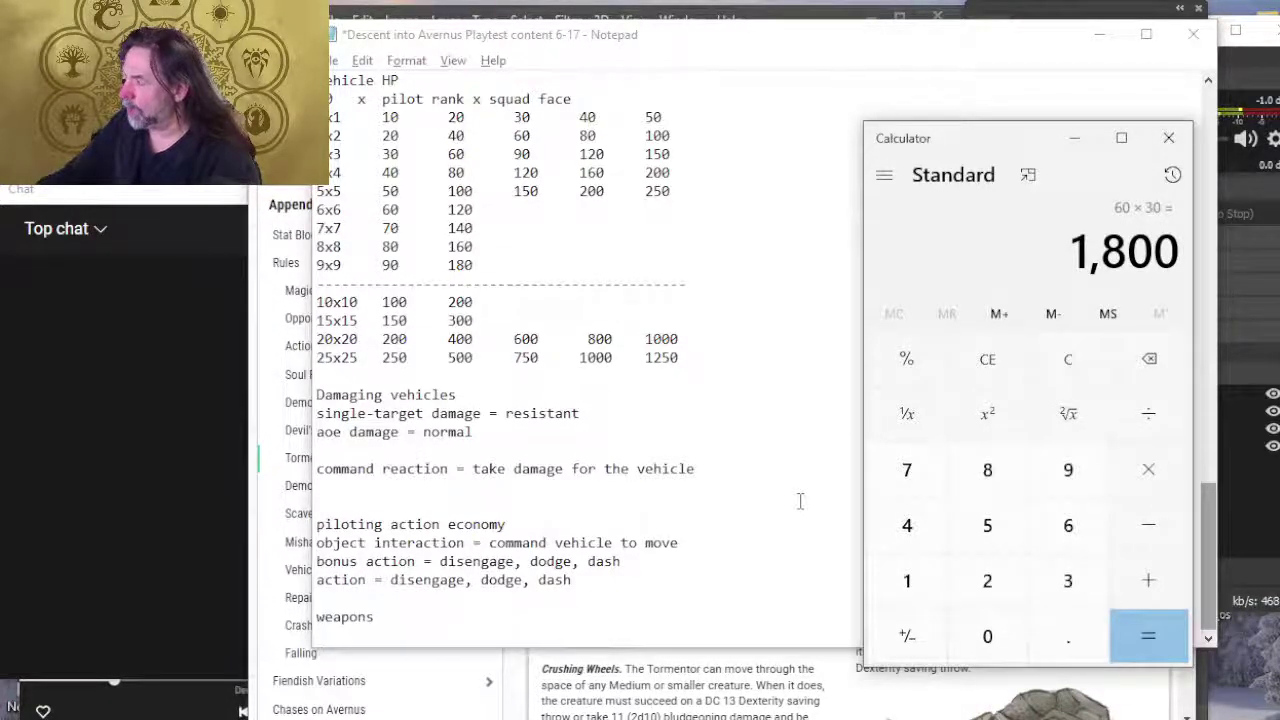
Step: Multiply by 300 to get 540,000, divide by 5280 (about 102.27), and return to Chrome
type("*")
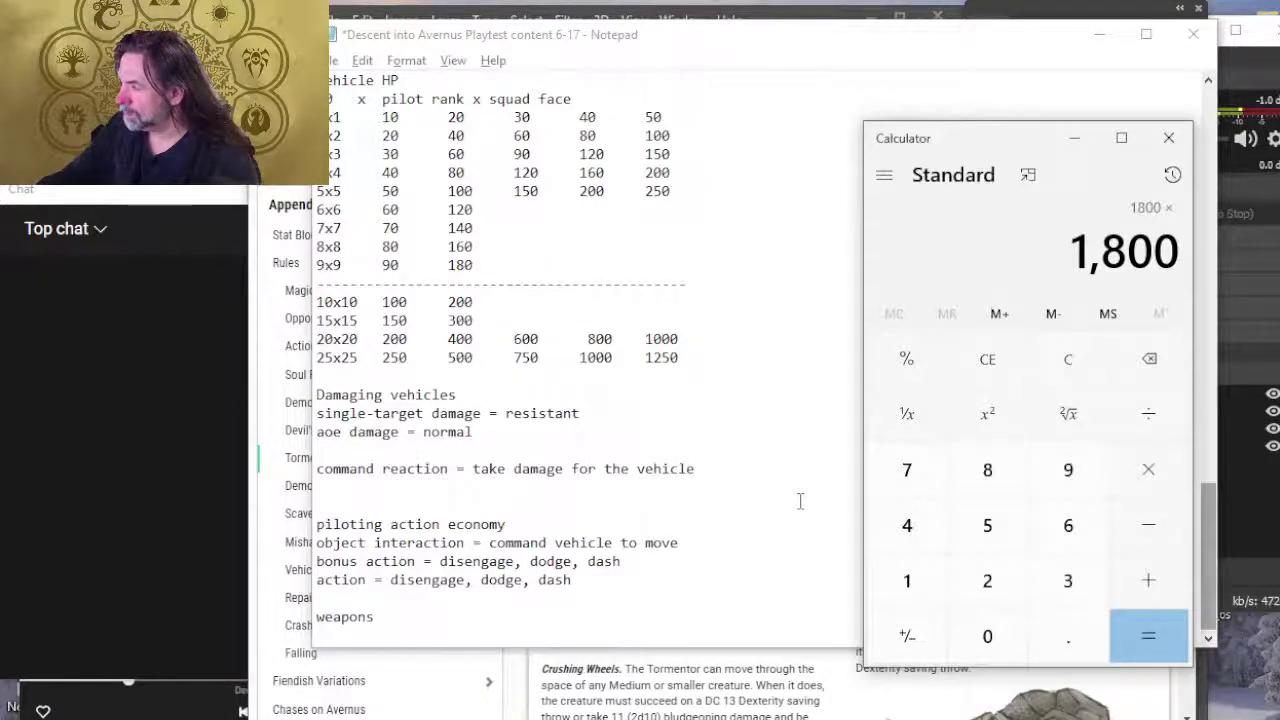
type("300")
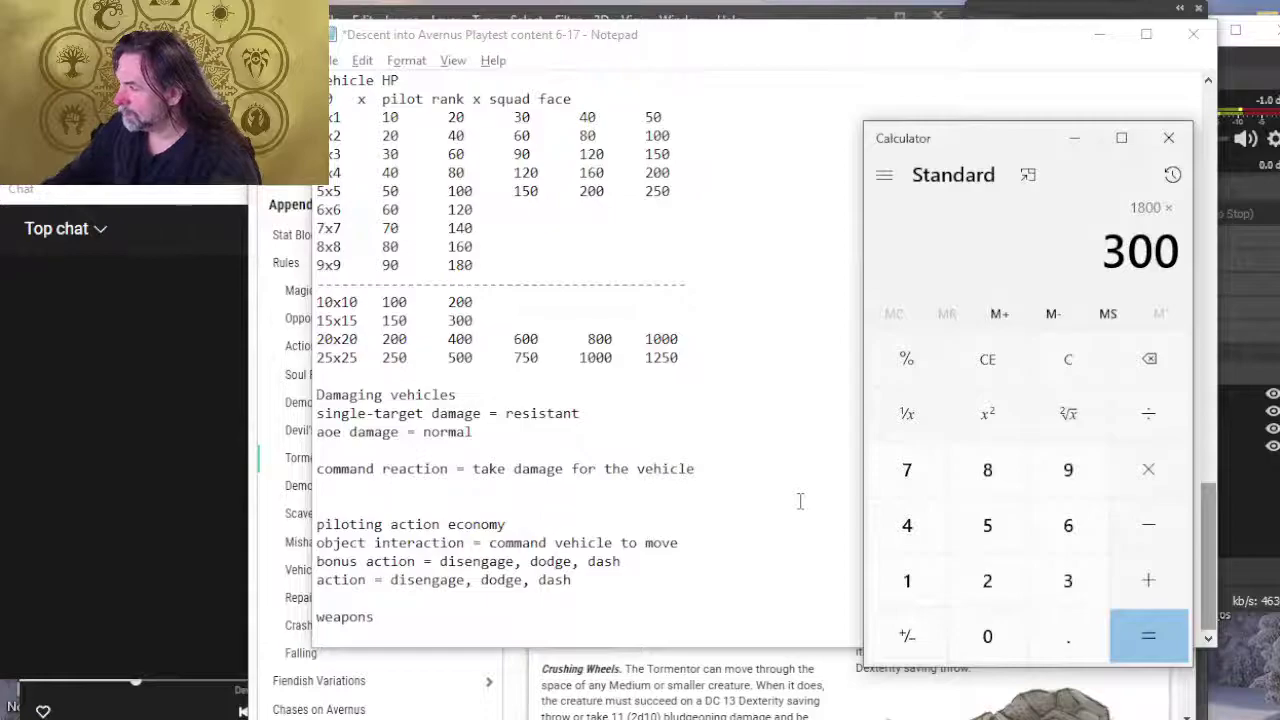
key("Return")
type("/5")
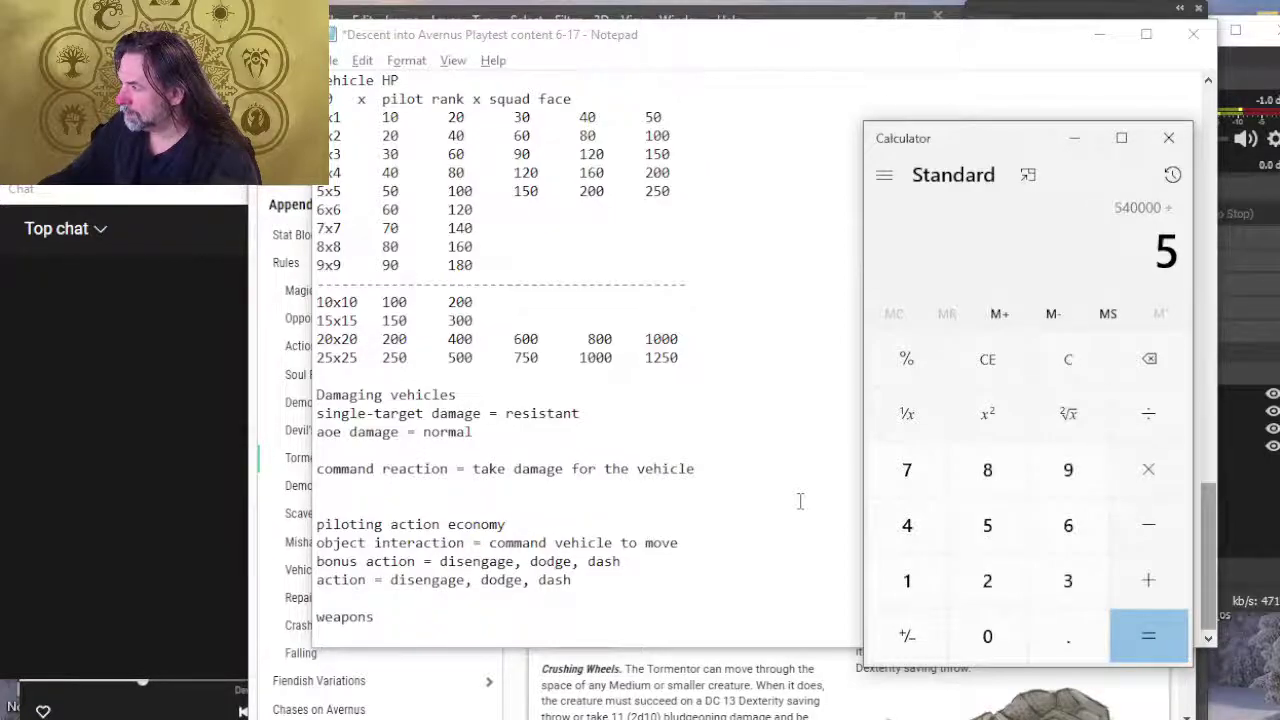
type("280")
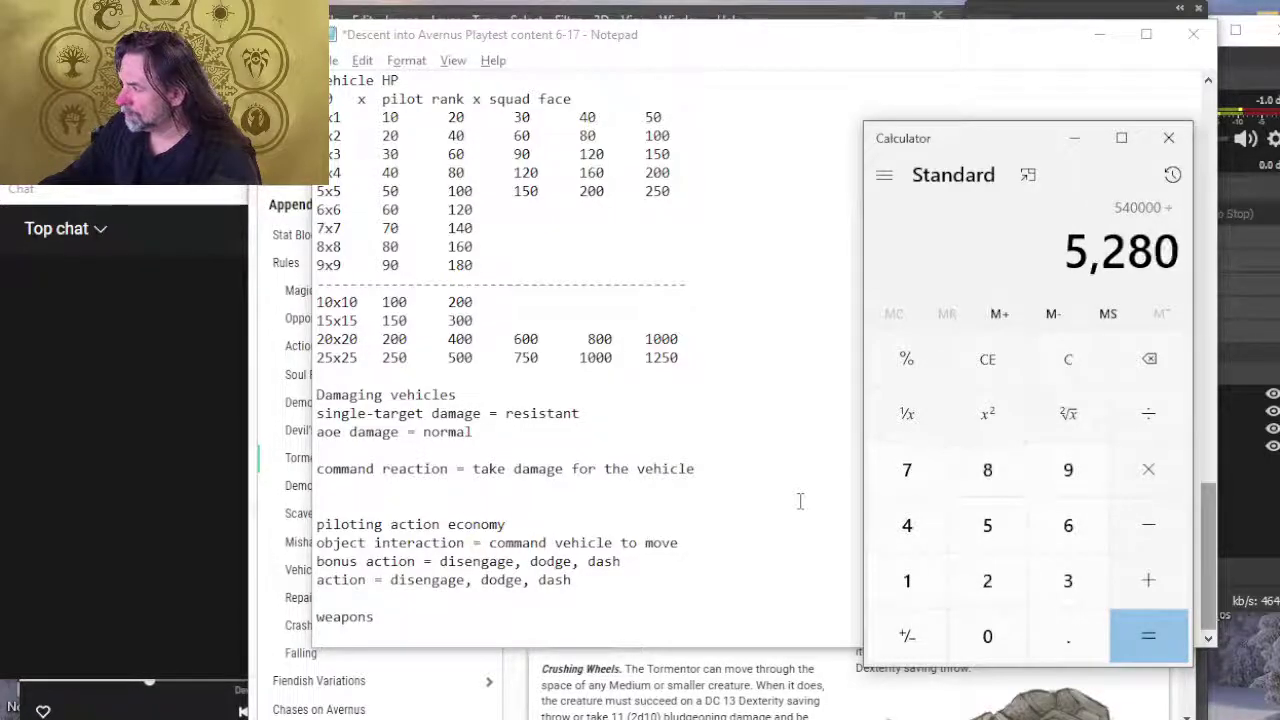
key("Return")
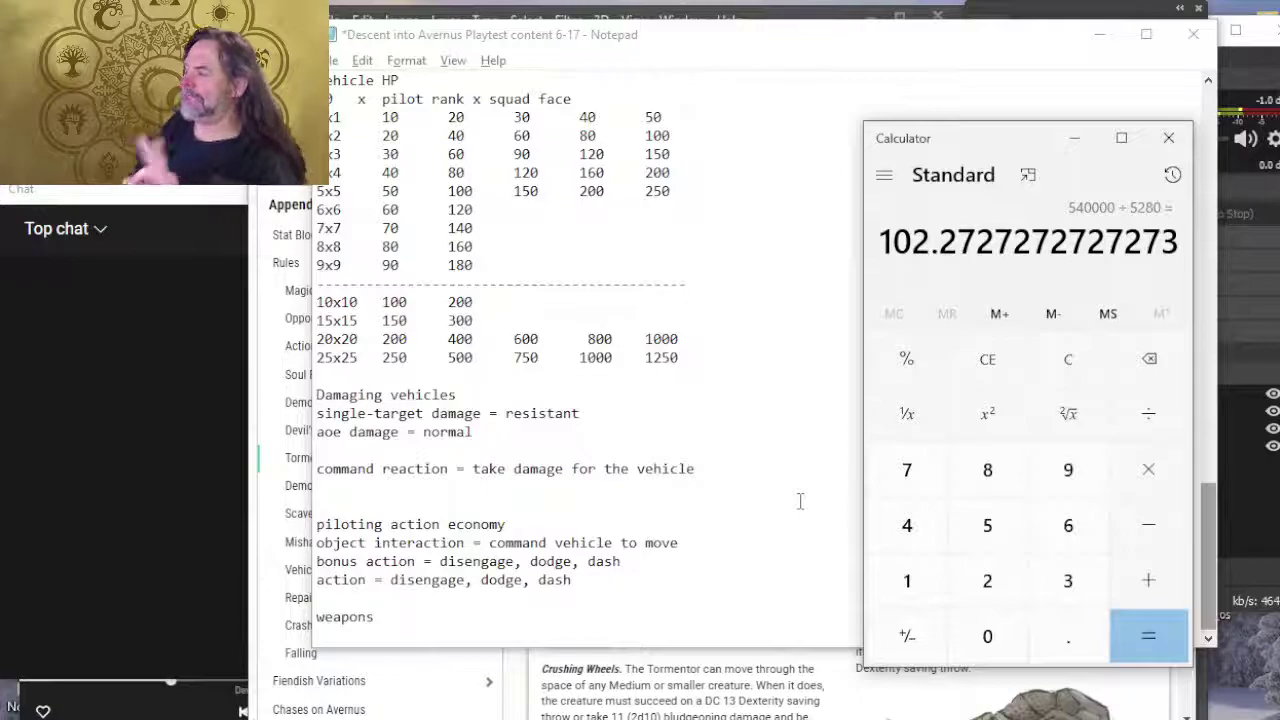
key("alt+Tab")
key("Tab")
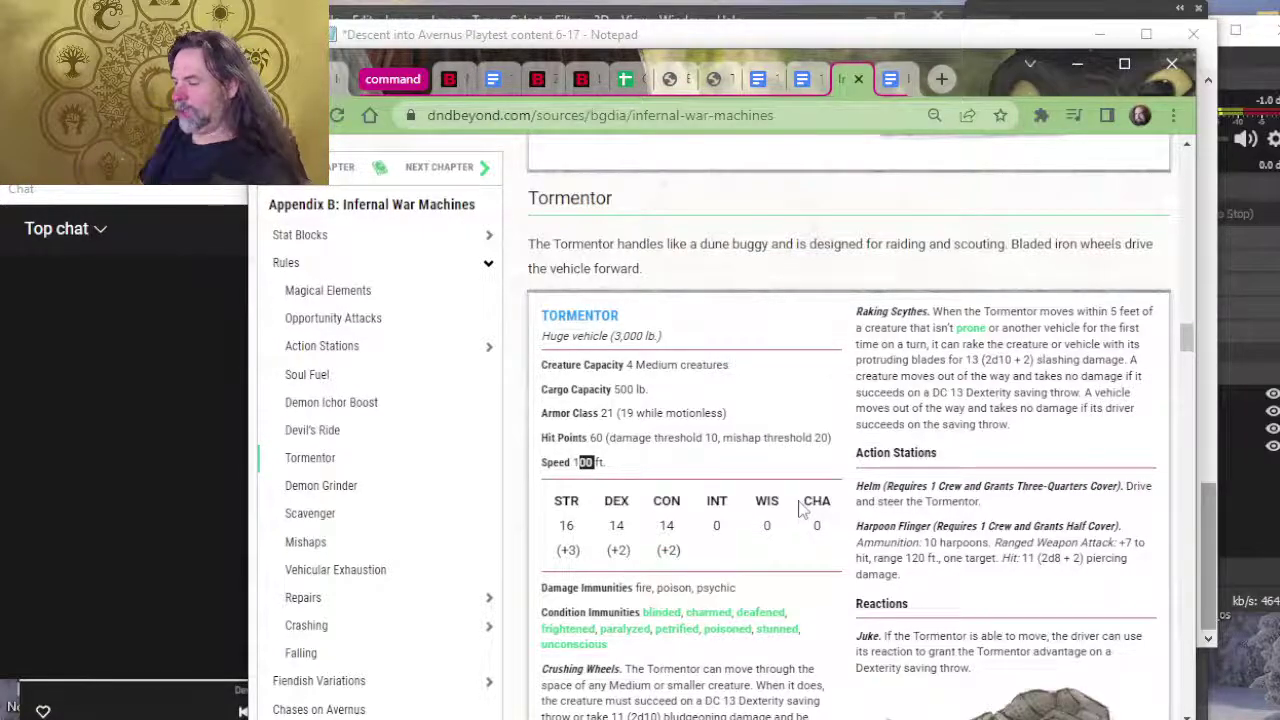
Step: Switch from the D&D Beyond Tormentor page back to the Notepad vehicle notes
key("alt+Tab")
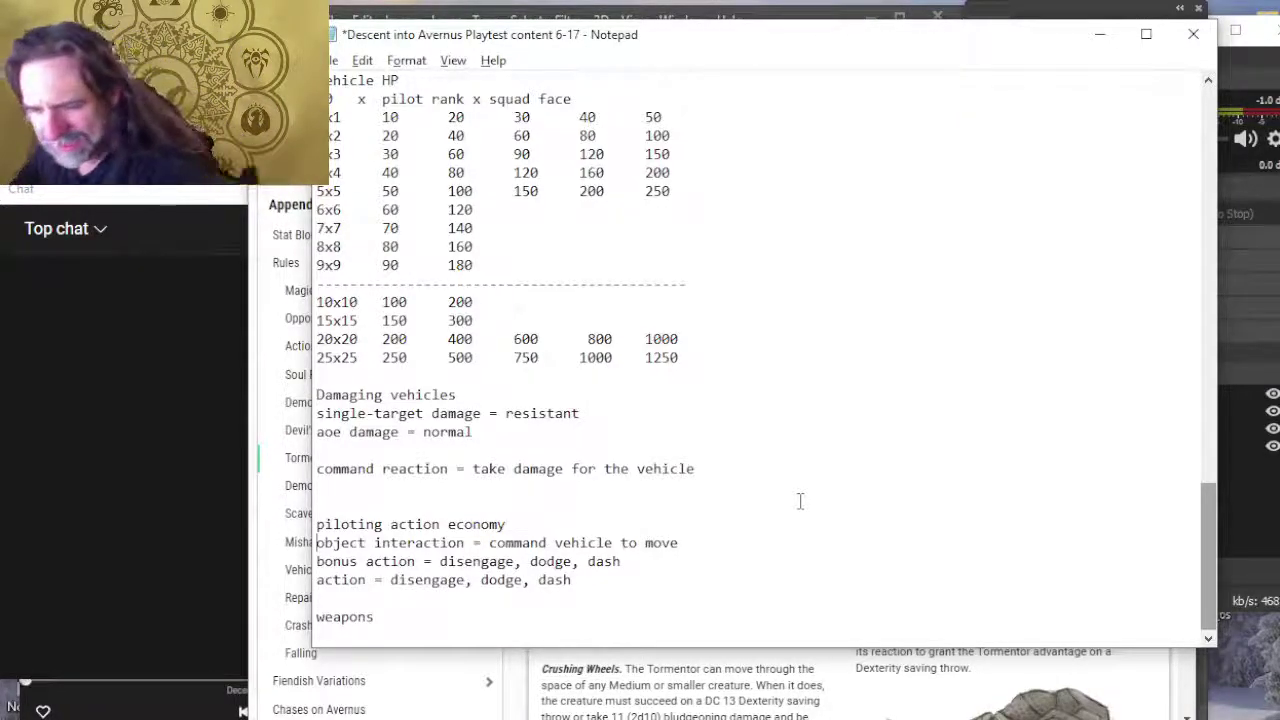
Step: Insert a blank line below 'action = disengage, dodge, dash', above the weapons heading
left_click(530, 592)
key("Return")
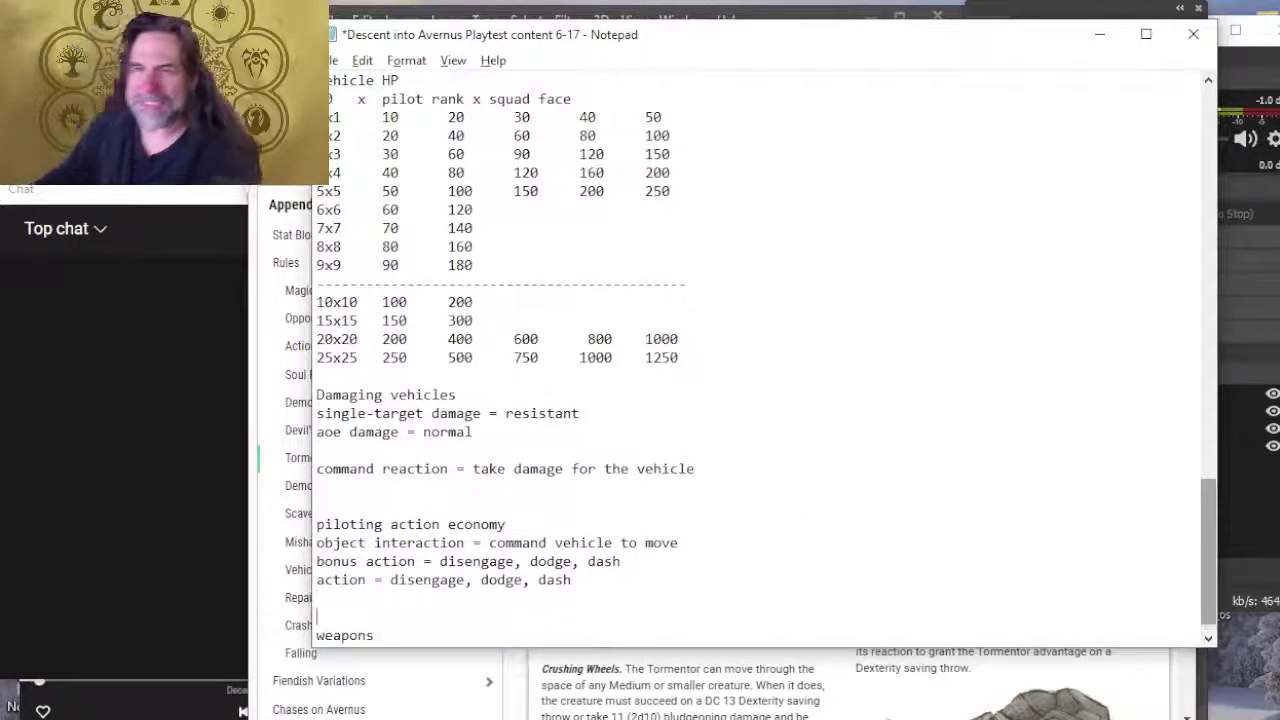
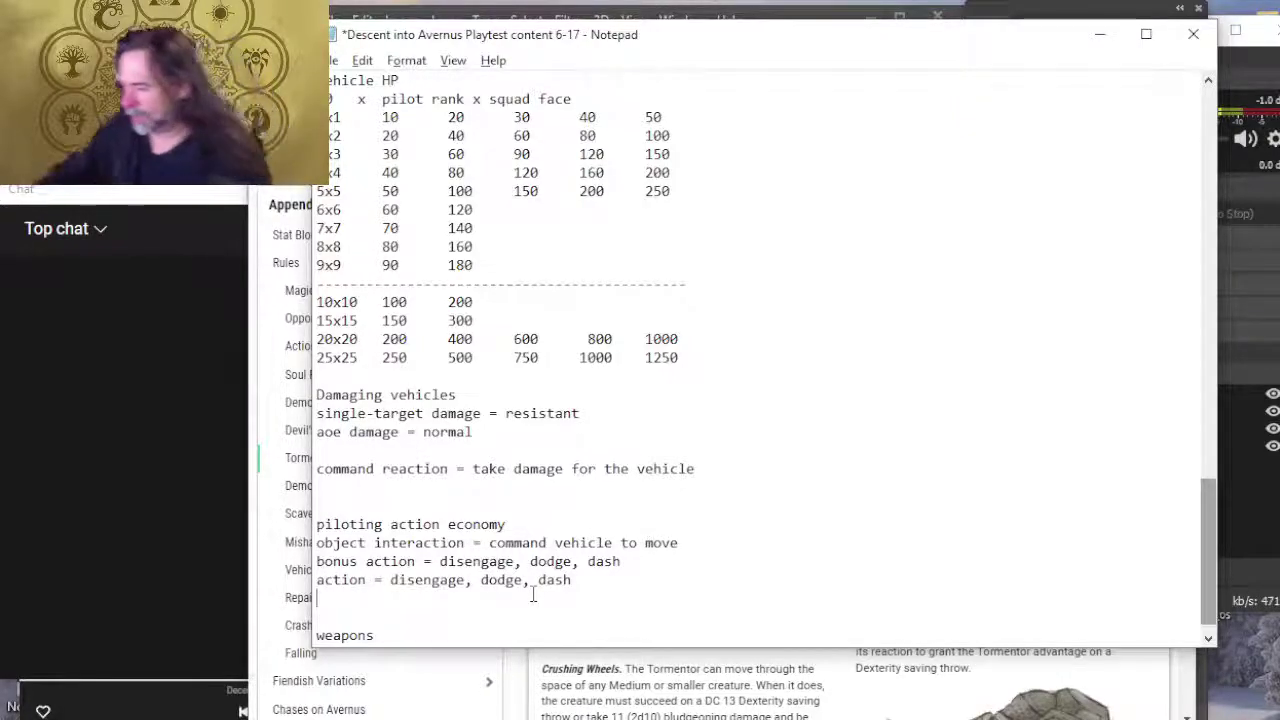
Step: Remove the old bottom 'weapons' line and place 'weapons' right after the action line, with two blank lines
key("ctrl+z")
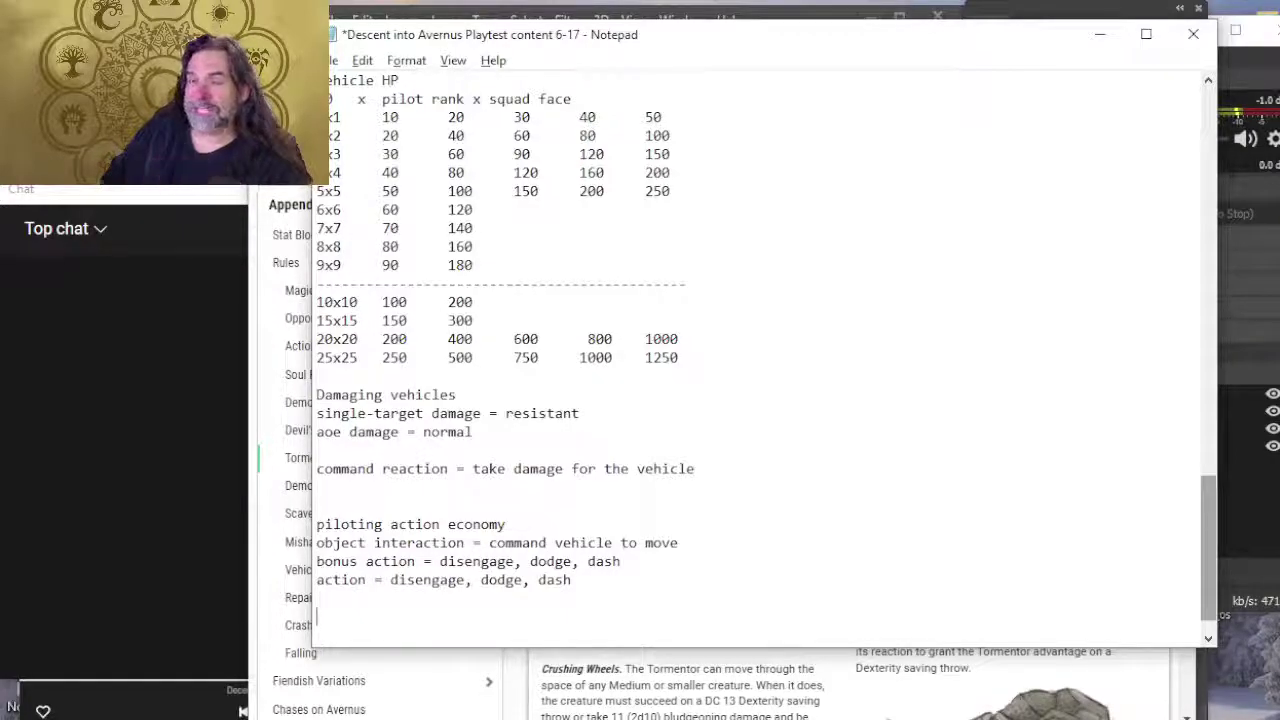
type("weapons")
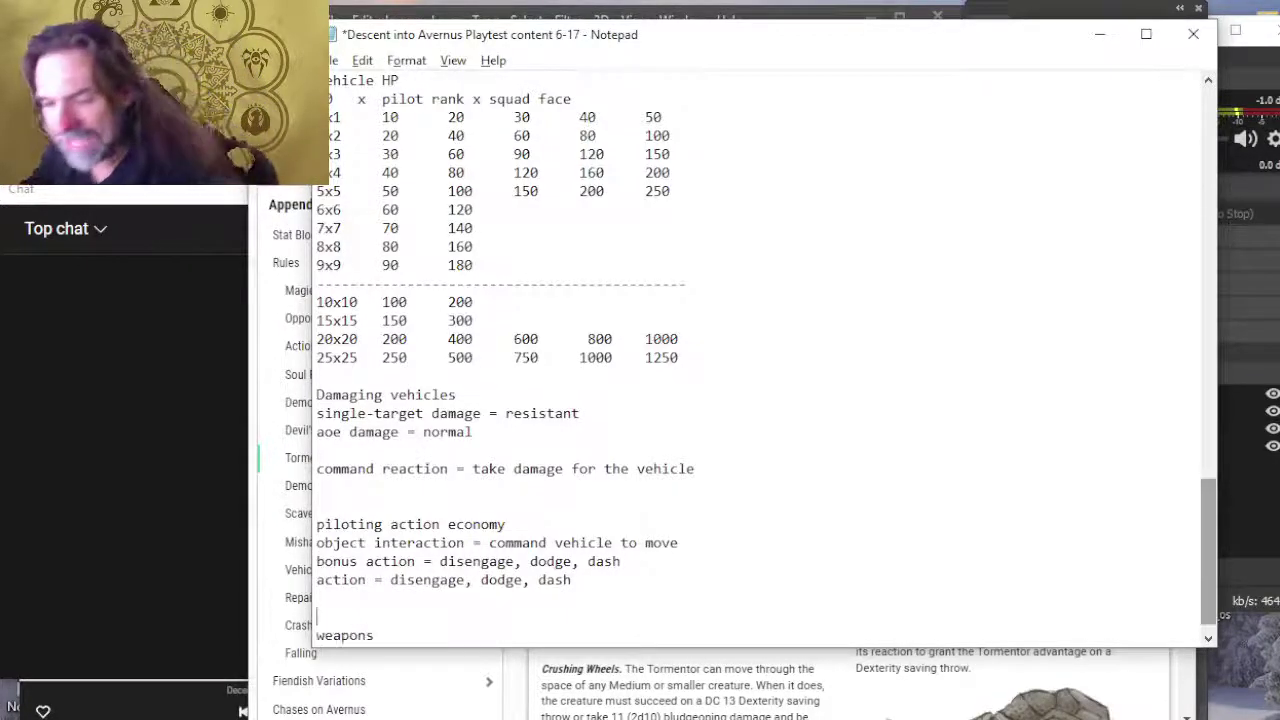
key("Return")
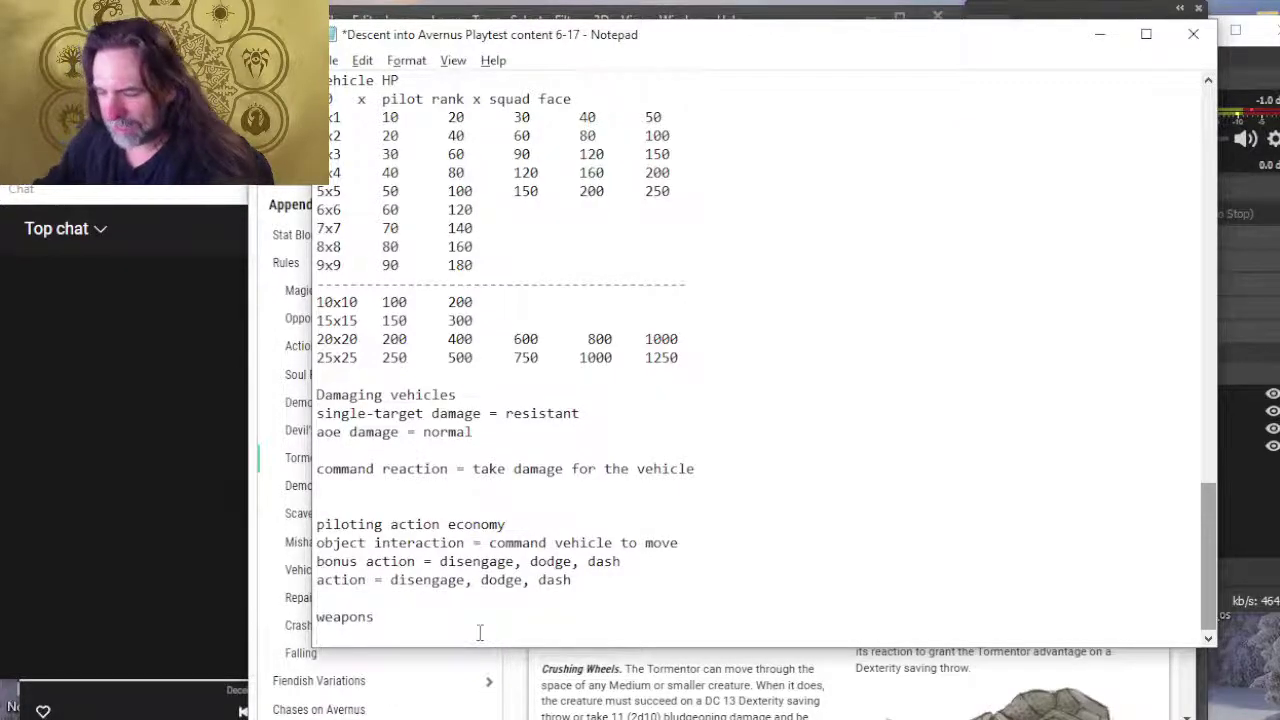
key("Return")
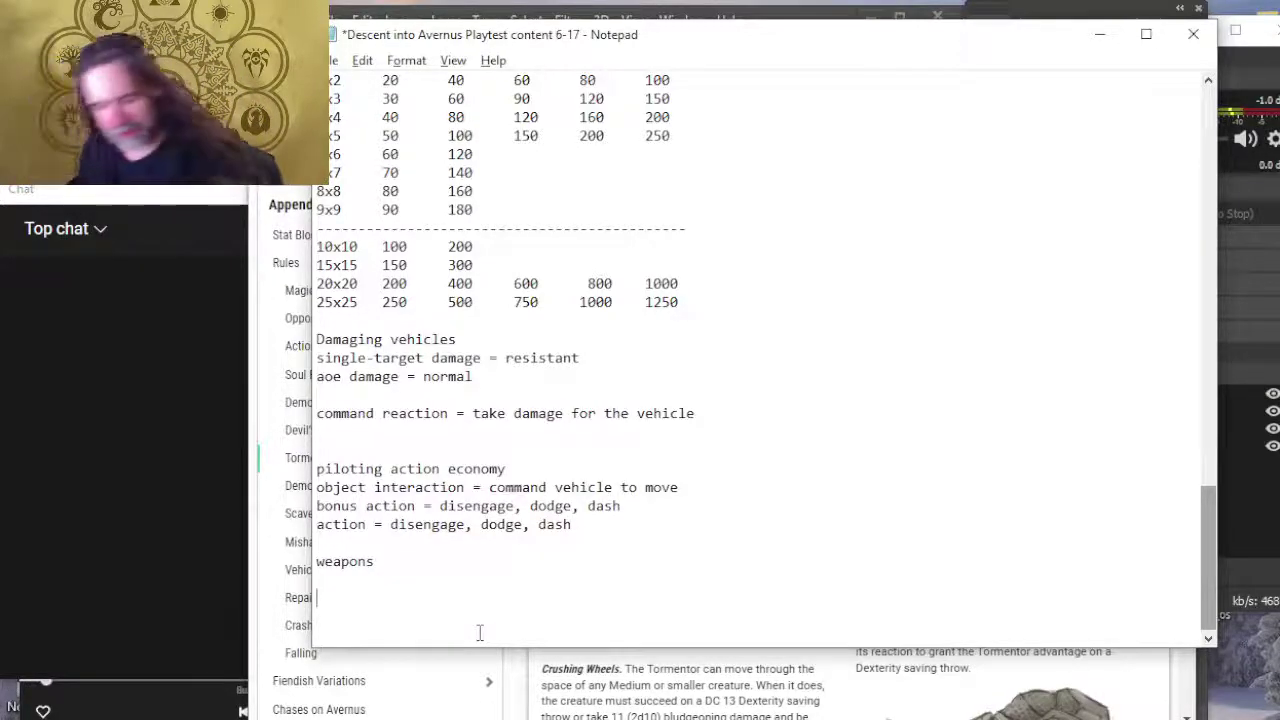
key("alt+Tab")
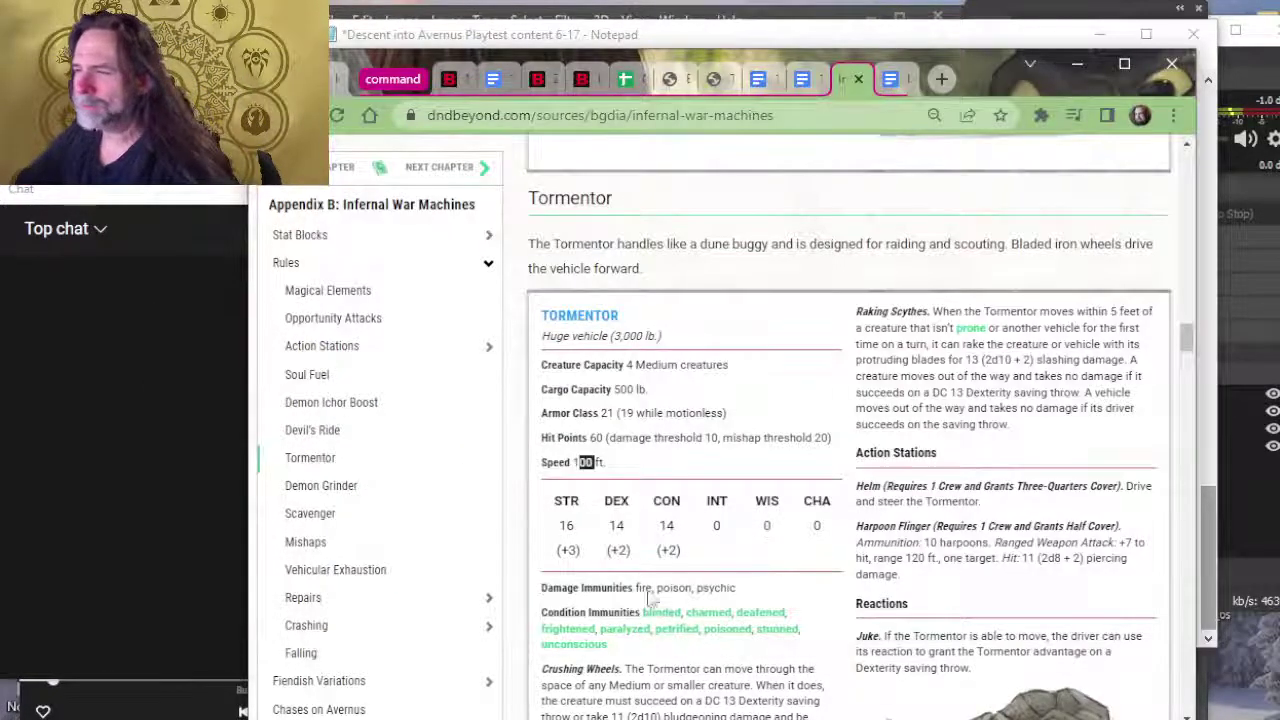
scroll(381, 680, "down", 3)
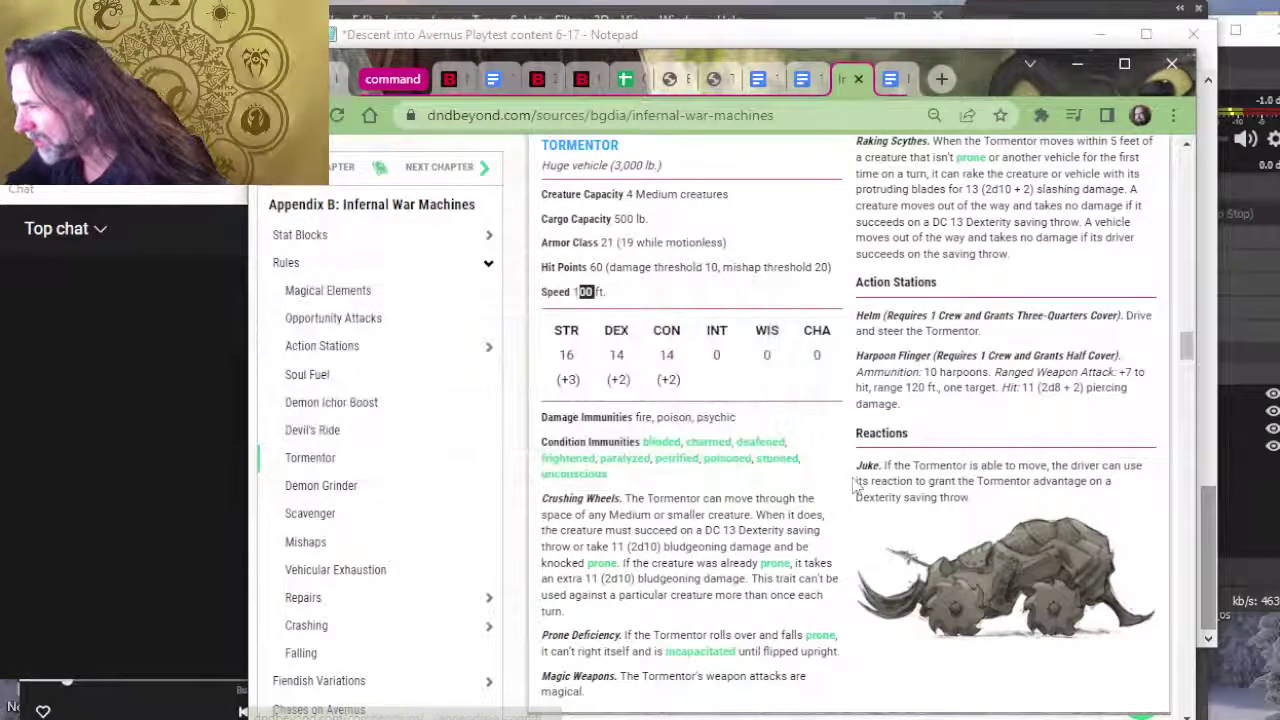
mouse_move(650, 455)
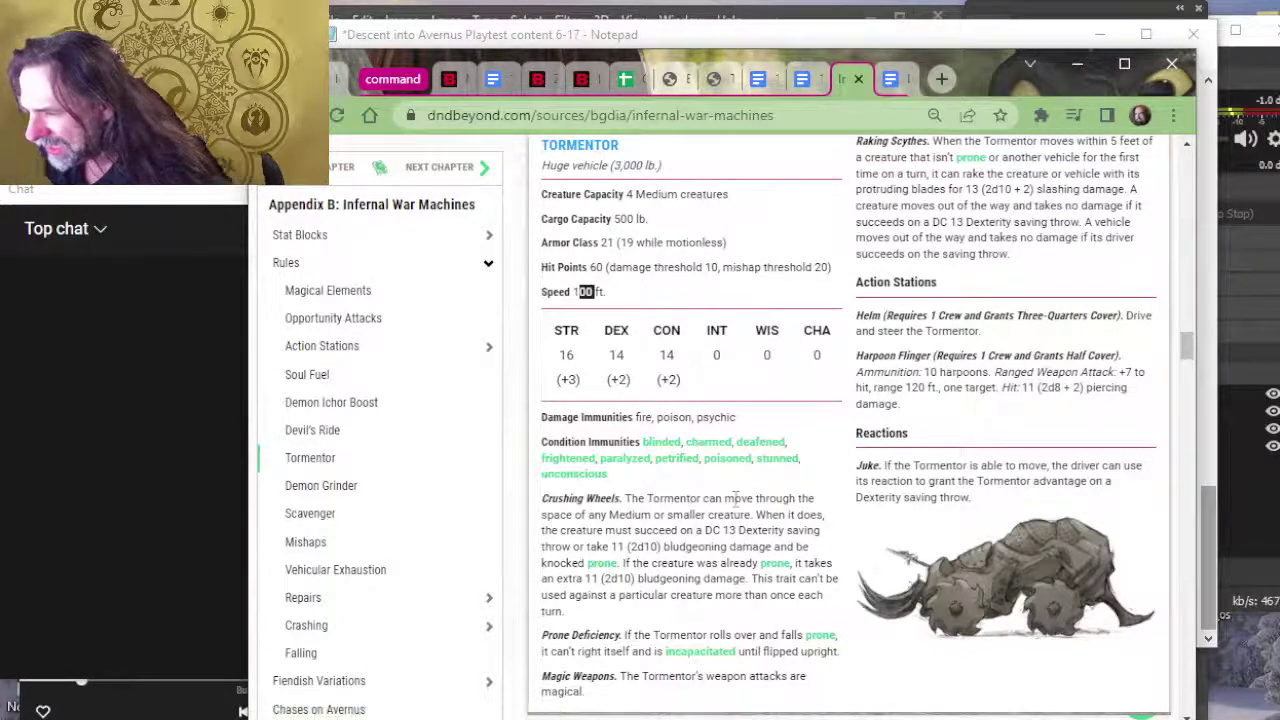
key("alt+Tab")
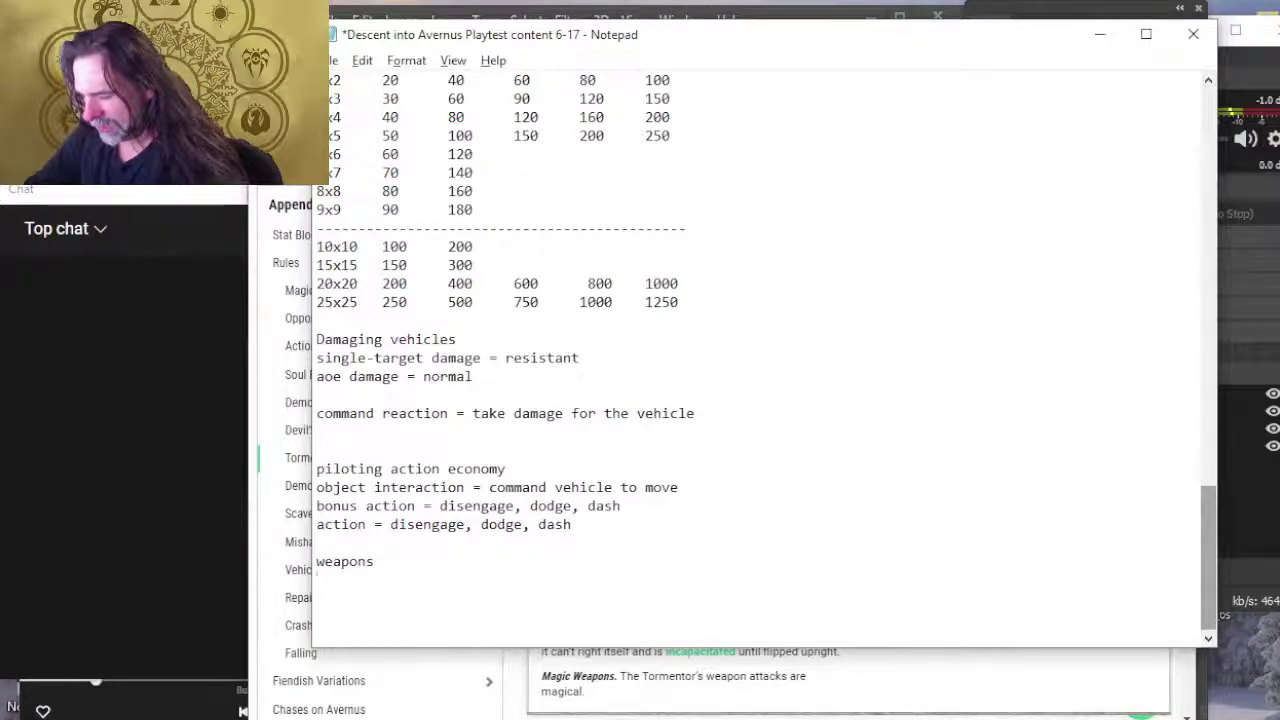
Step: Write the overrun line 'overrun / crush target 2 sizes smaller', checking the D&D Beyond rules
type("overrun ")
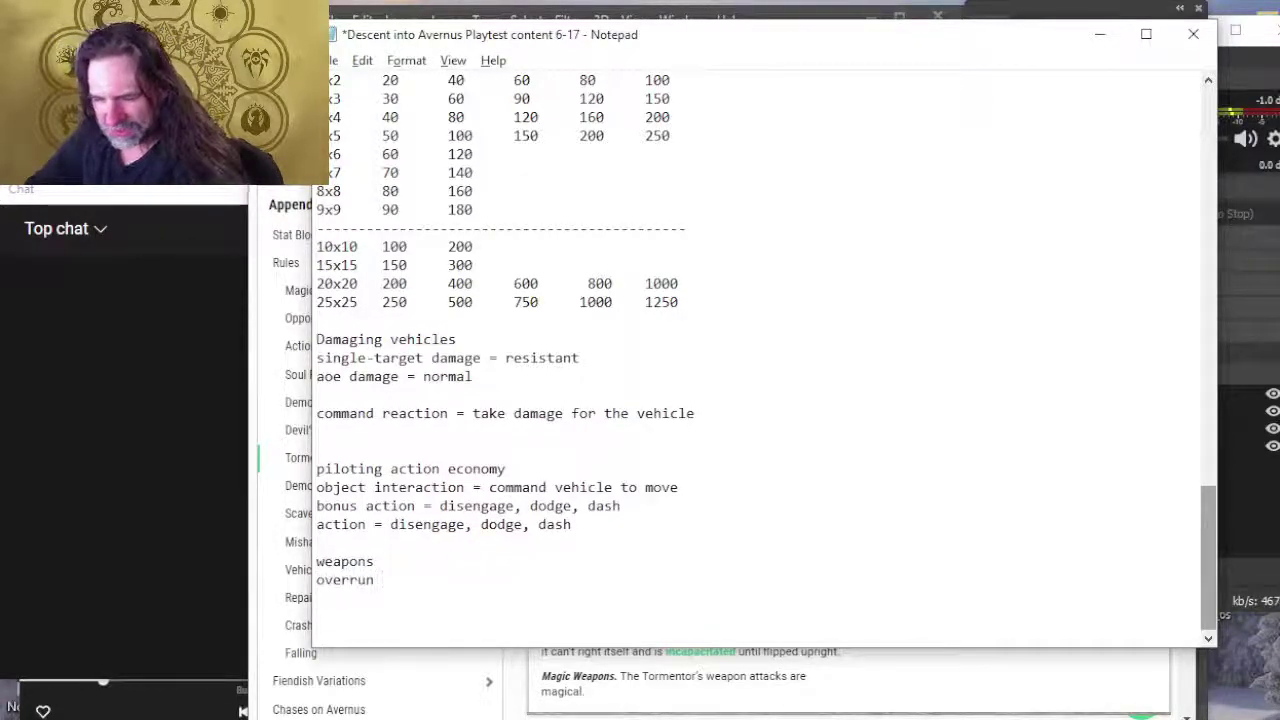
type("/ crusnh")
key("BackSpace")
key("BackSpace")
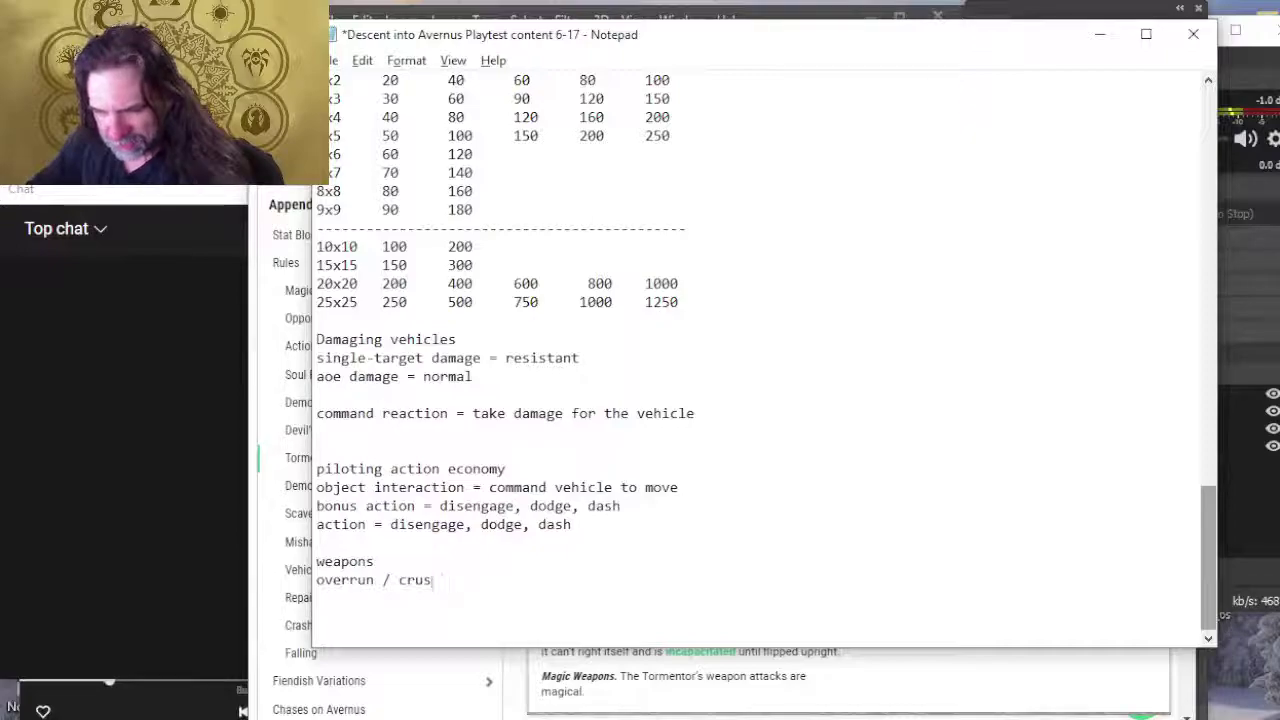
type("h target")
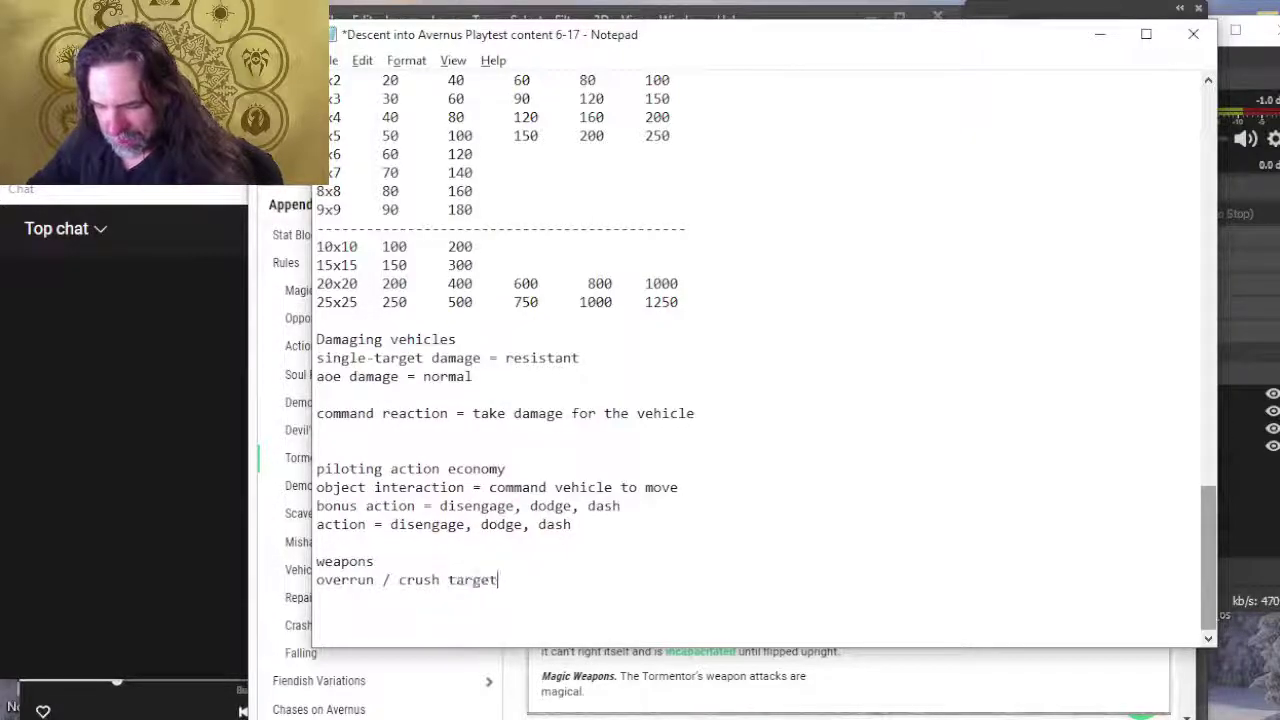
type(" 2 sizes sma")
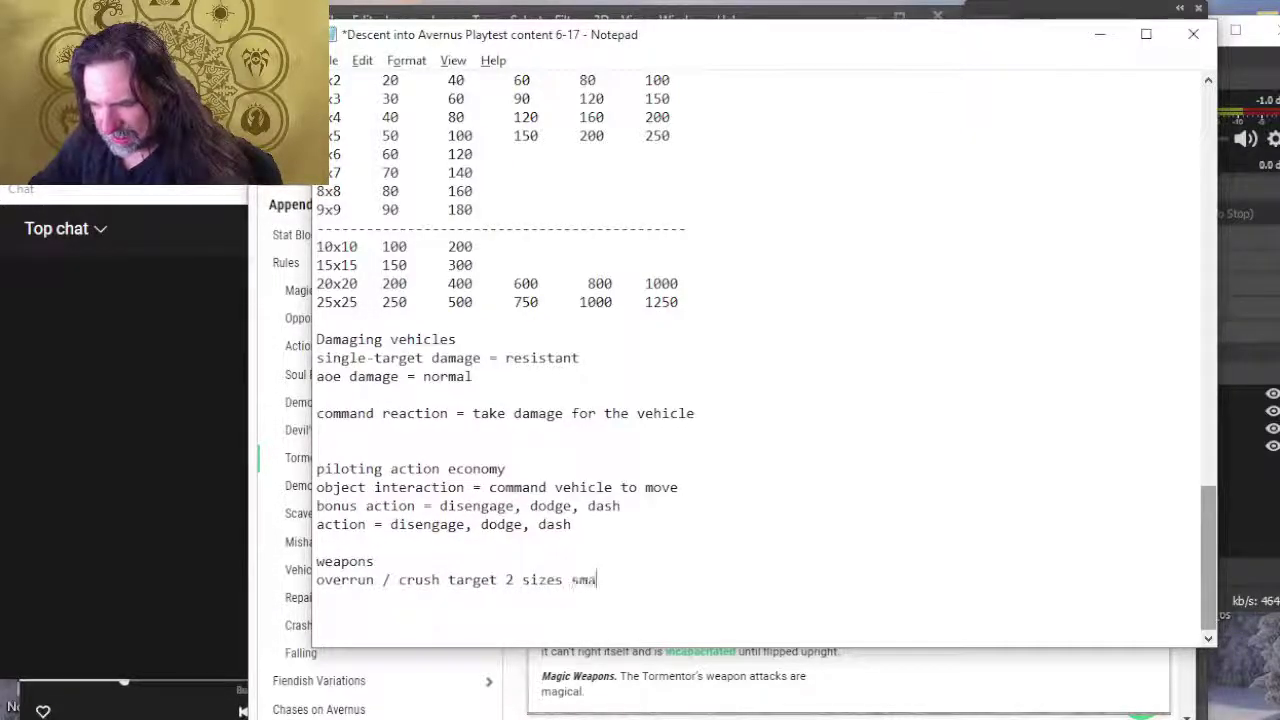
type("ller deals")
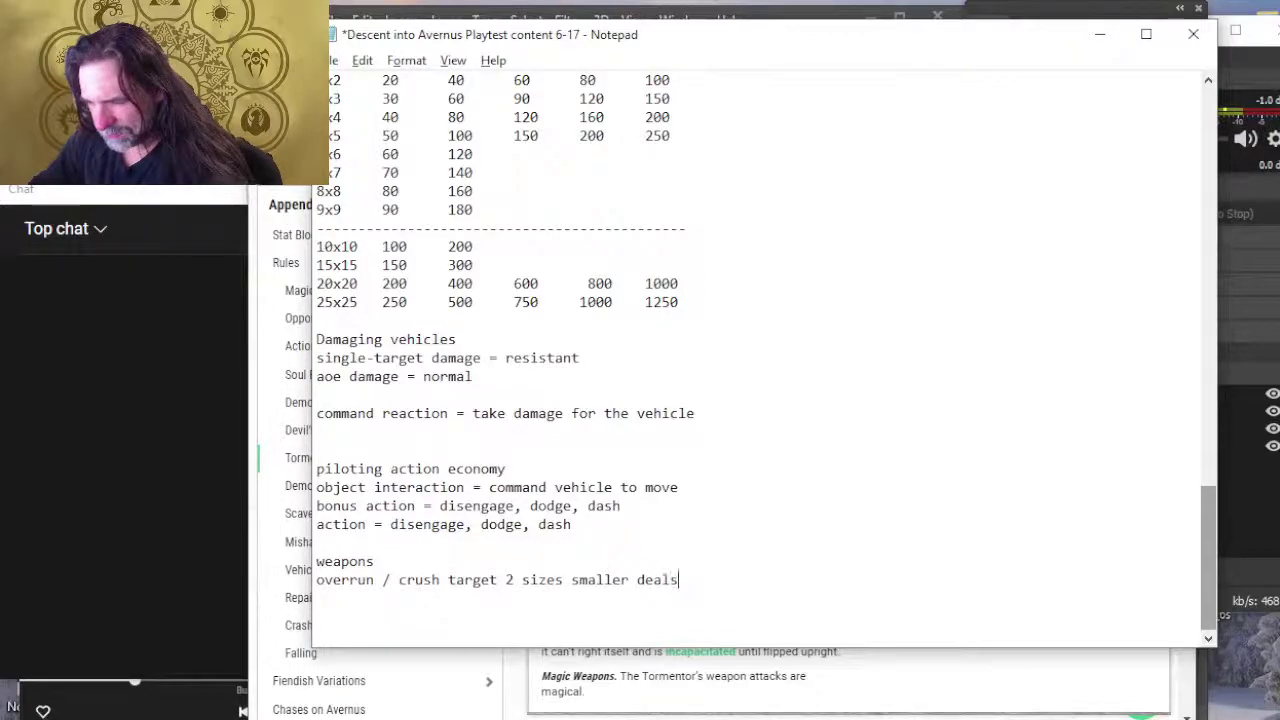
key("alt+Tab")
key("alt+Tab")
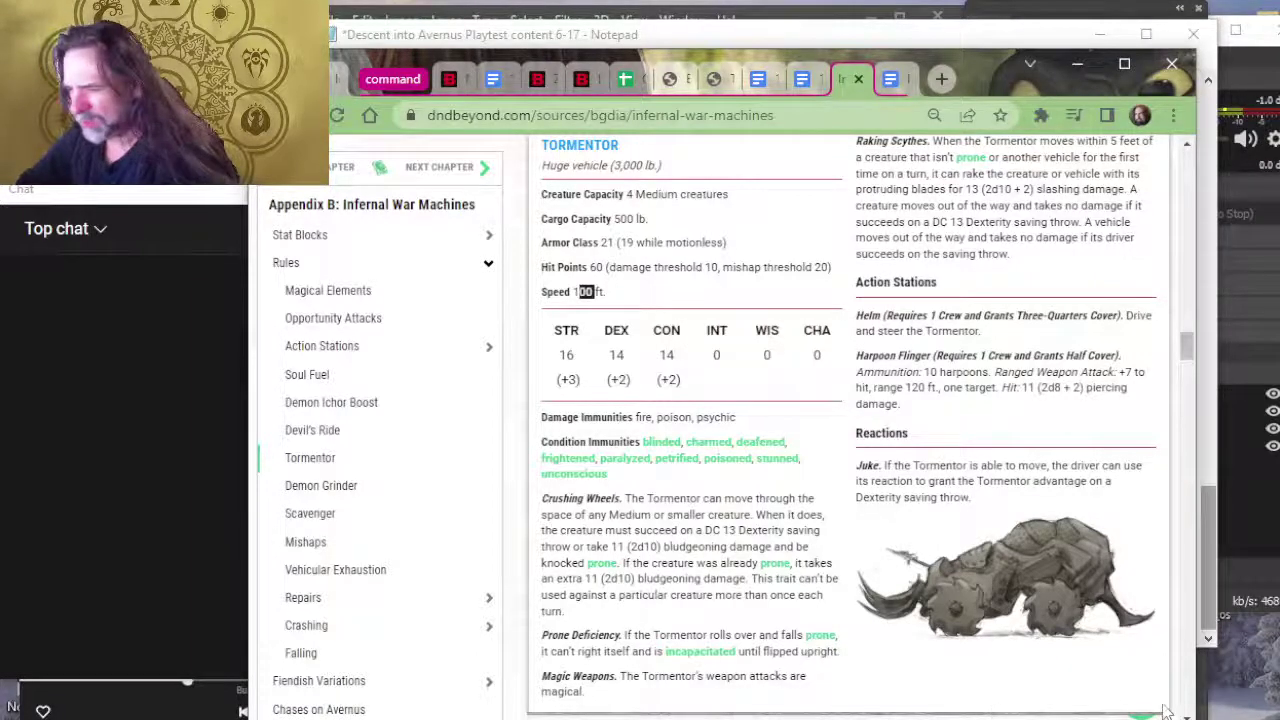
key("alt+Tab")
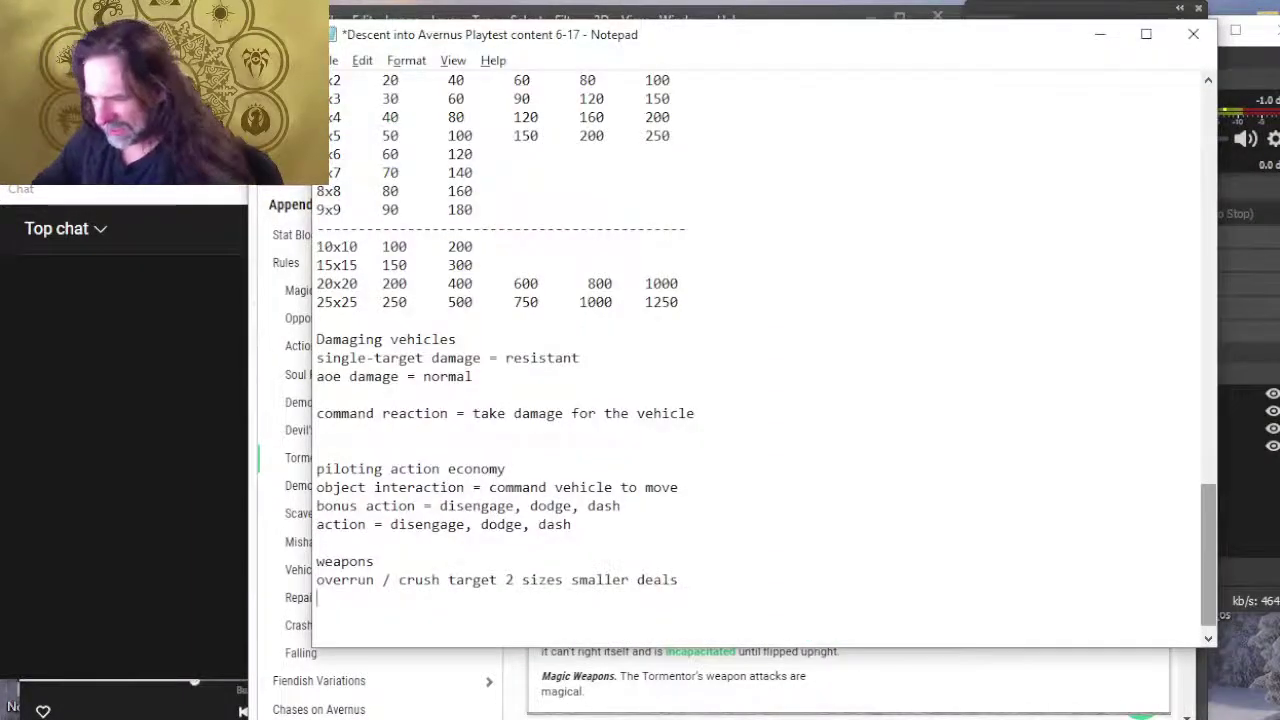
Step: Add overrun damage lines: deals 2d10 + save or prone, extra 2d10 if already prone
key("BackSpace")
key("BackSpace")
key("BackSpace")
key("BackSpace")
key("BackSpace")
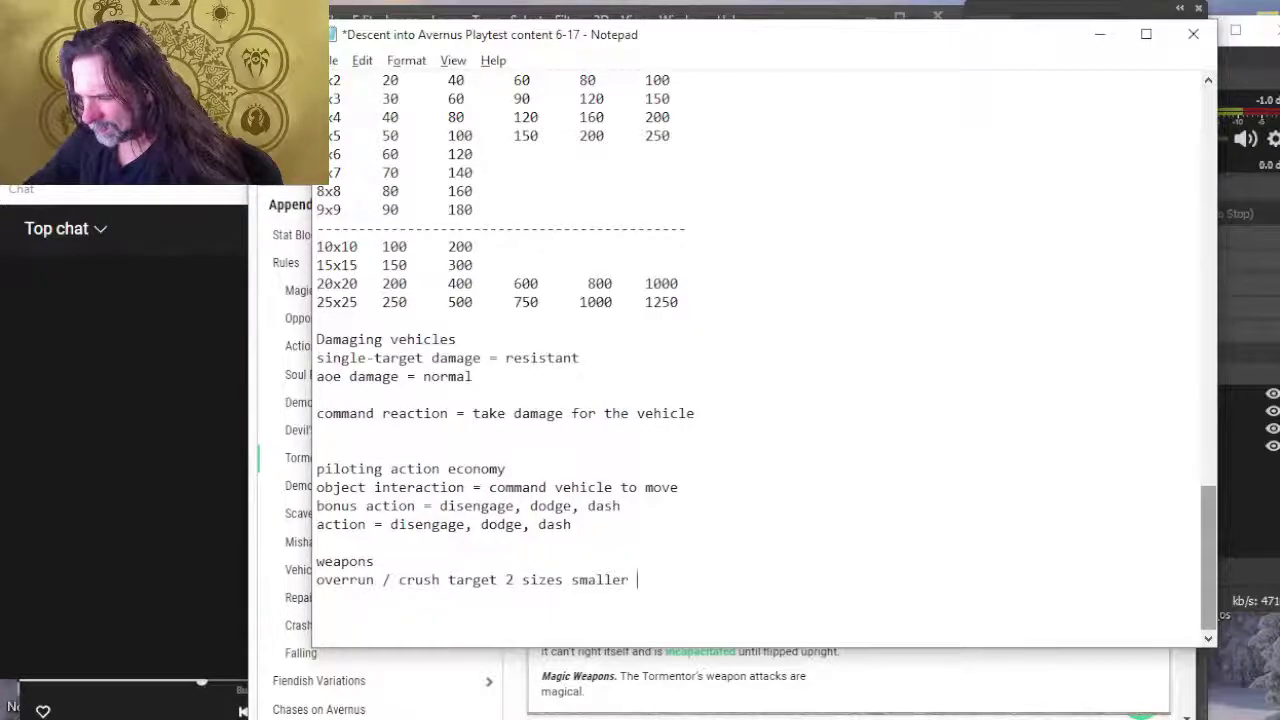
key("Return")
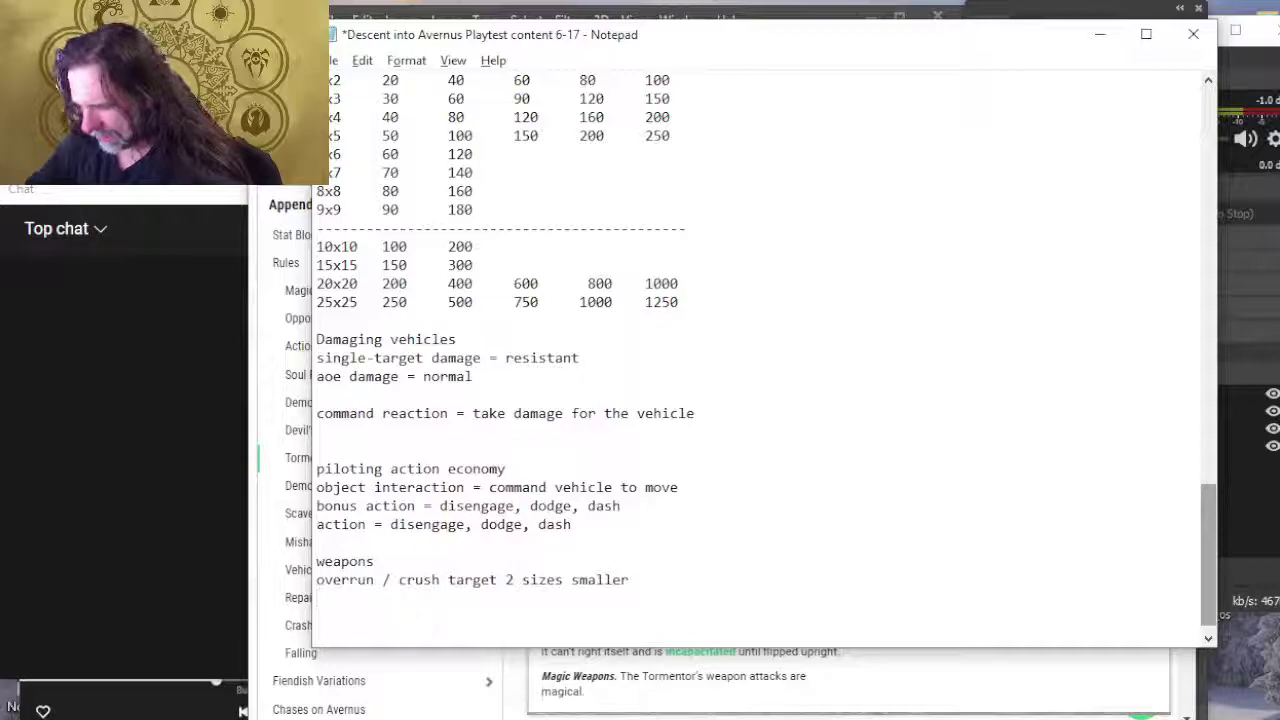
type("deals 2")
type("d10 ")
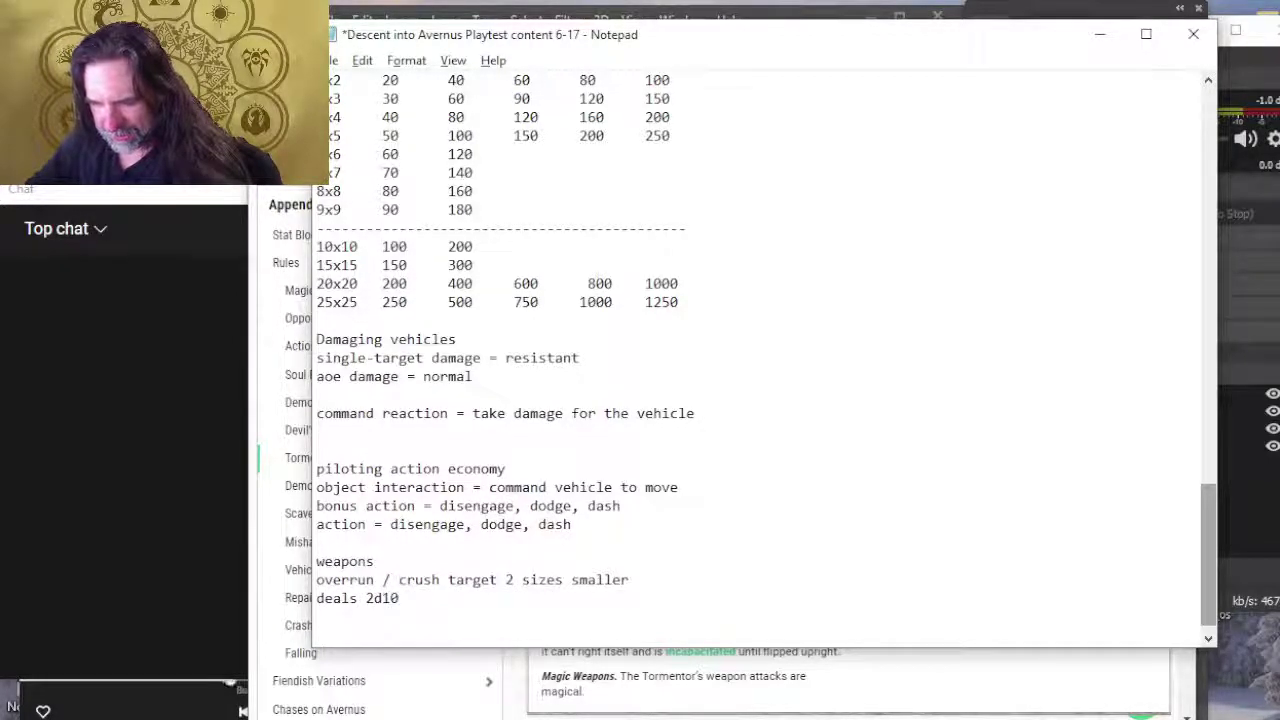
type("+ save or ")
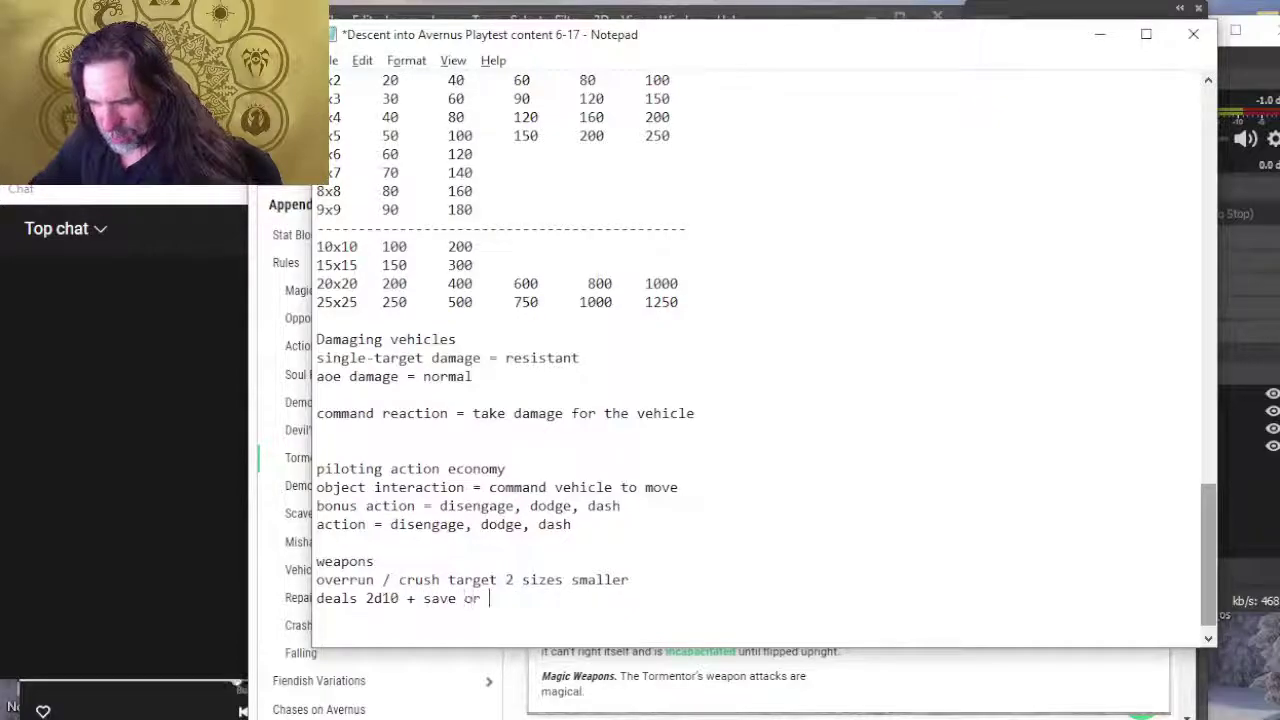
type("prone")
key("Return")
type("If ")
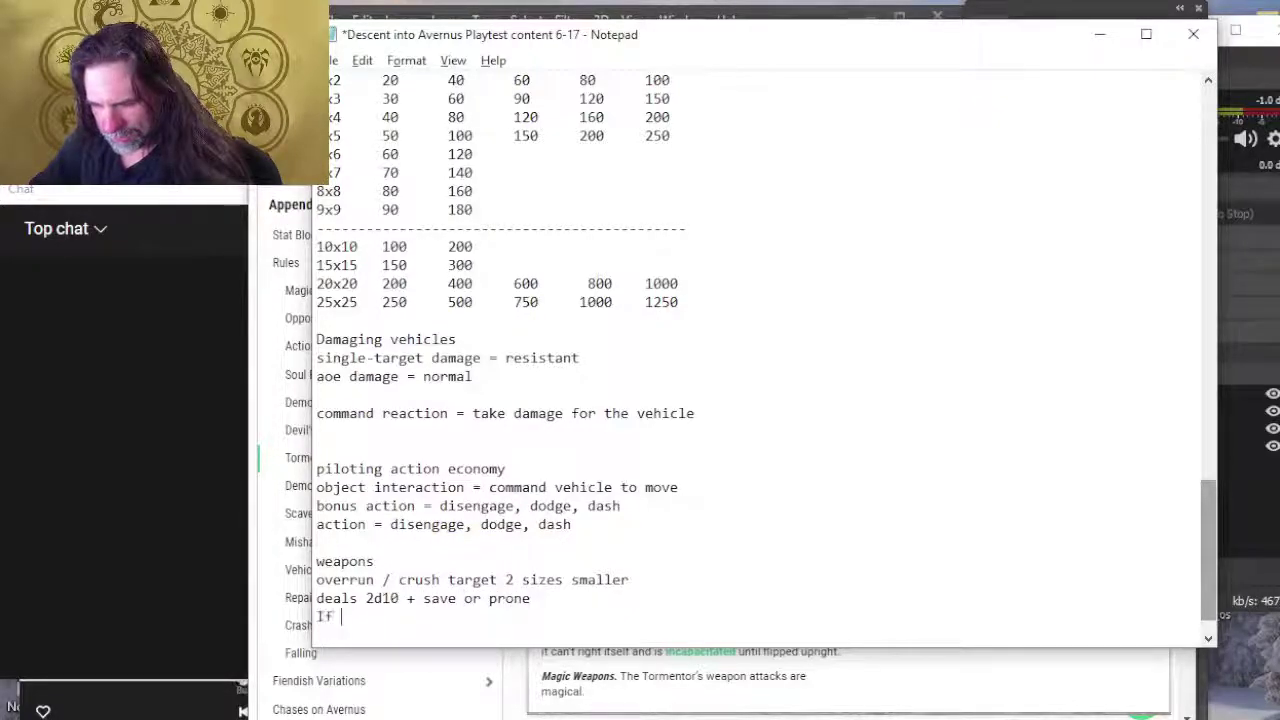
type("alreay prone")
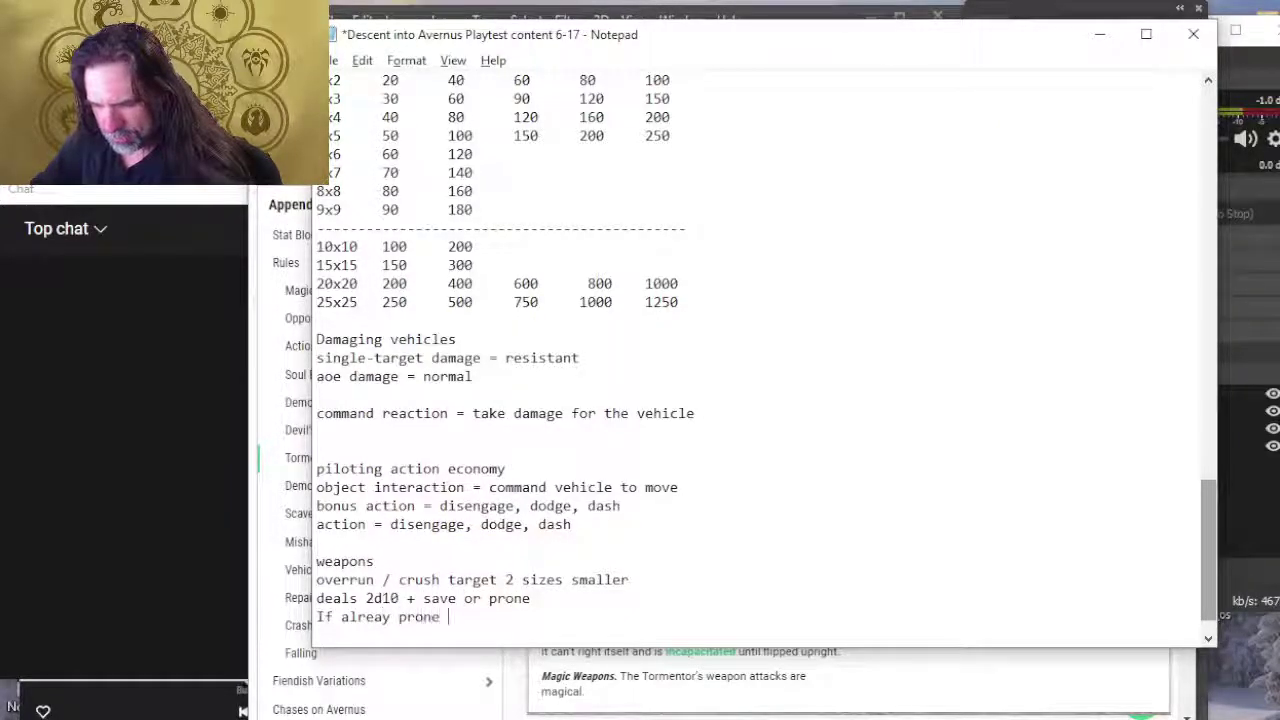
type(" extra ")
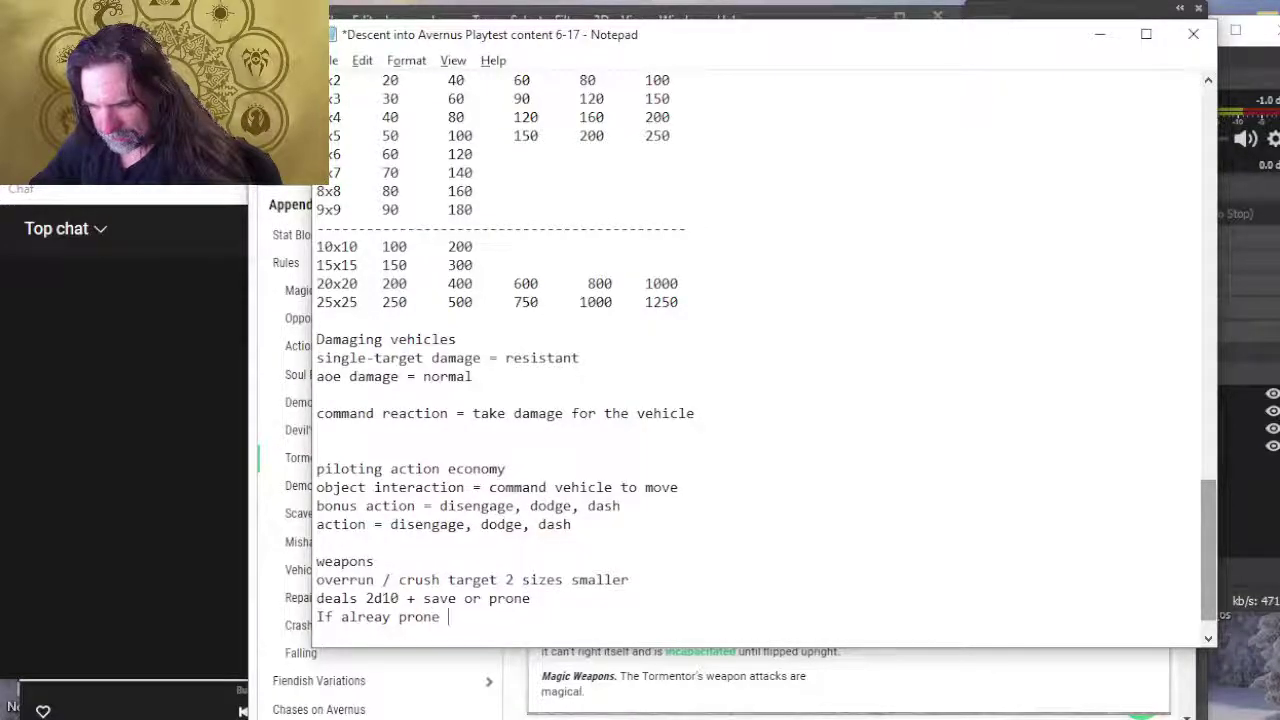
type("2d")
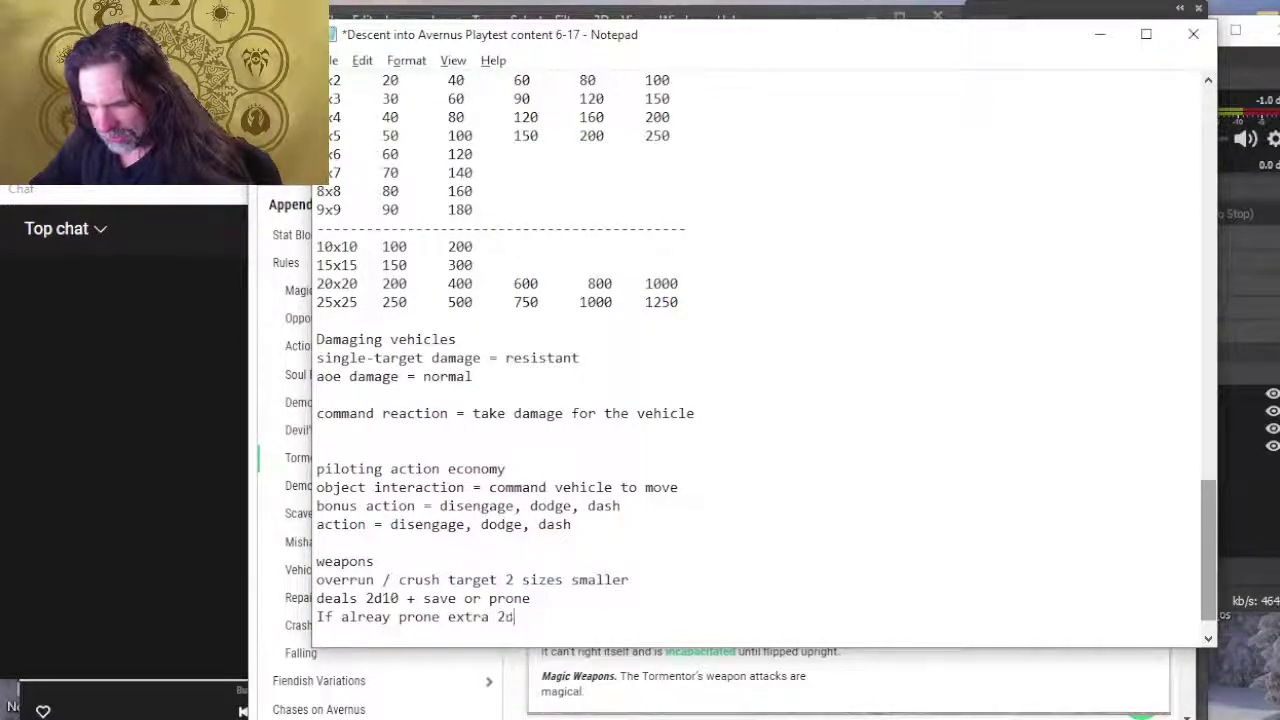
type("10")
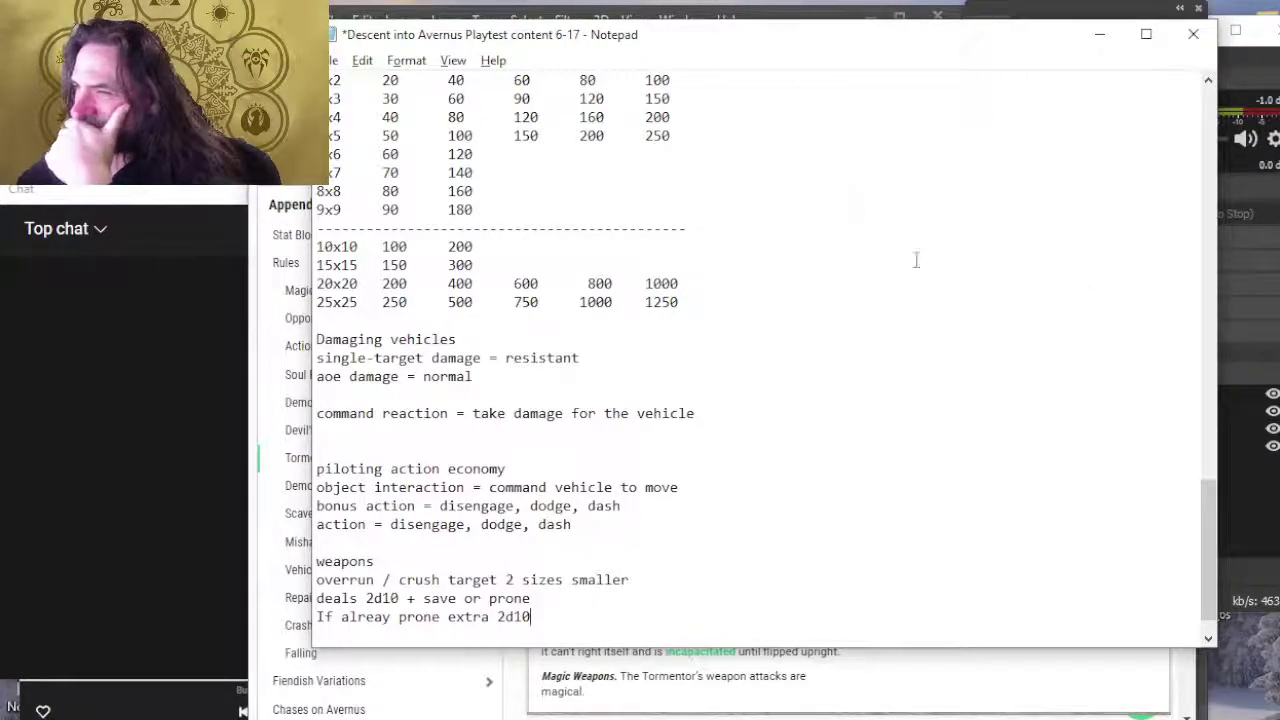
key("alt+Tab")
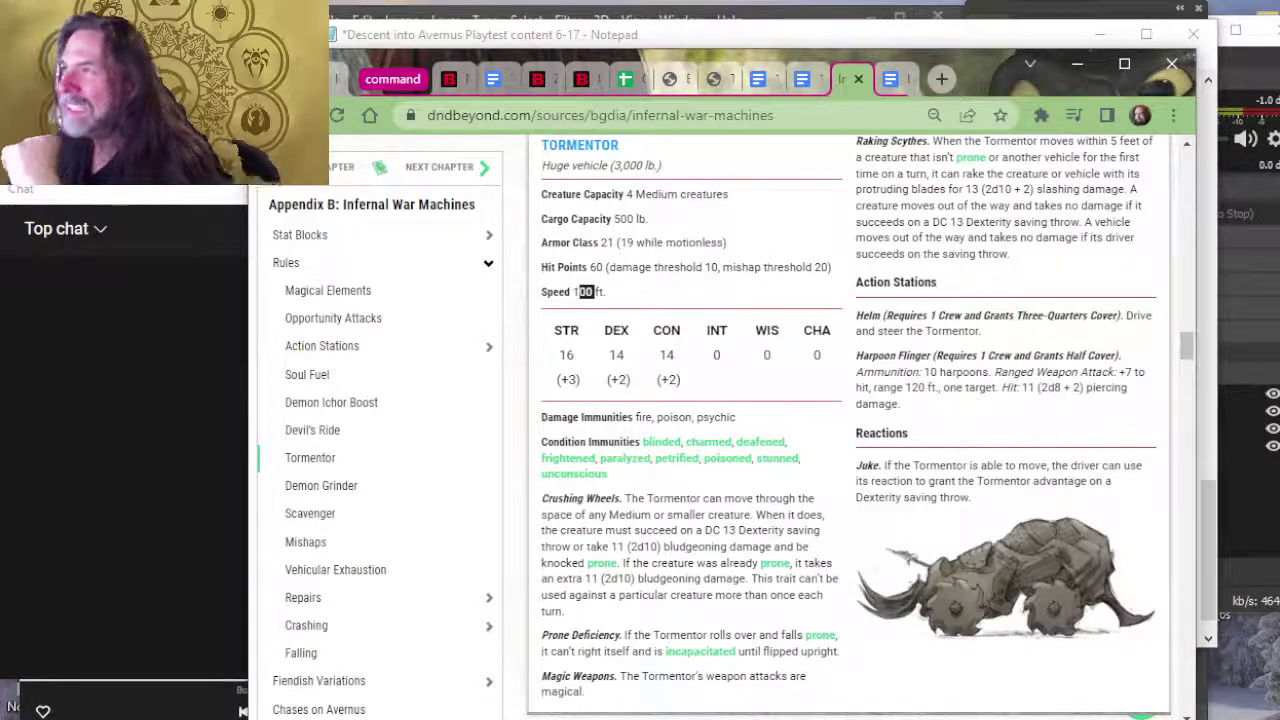
Step: Check the Demon Grinder stat block on D&D Beyond, then return to the Notepad notes
scroll(750, 405, "up", 3)
scroll(750, 405, "down", 10)
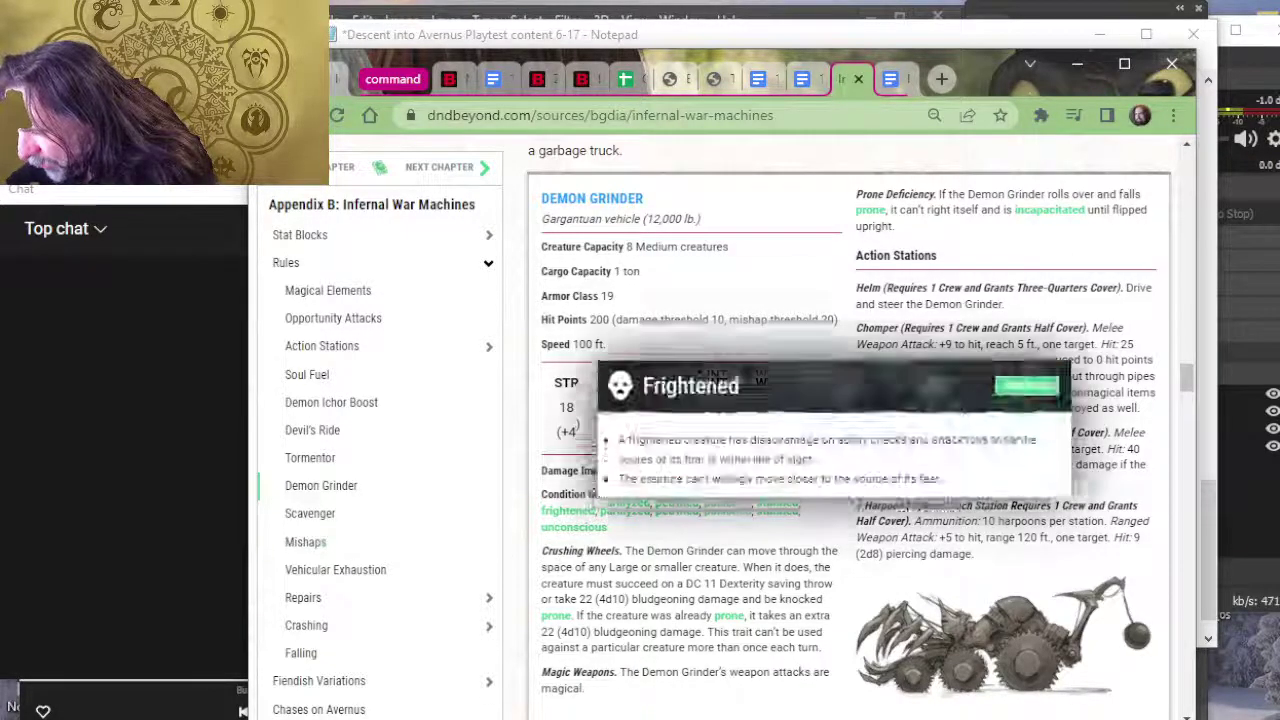
key("alt+Tab")
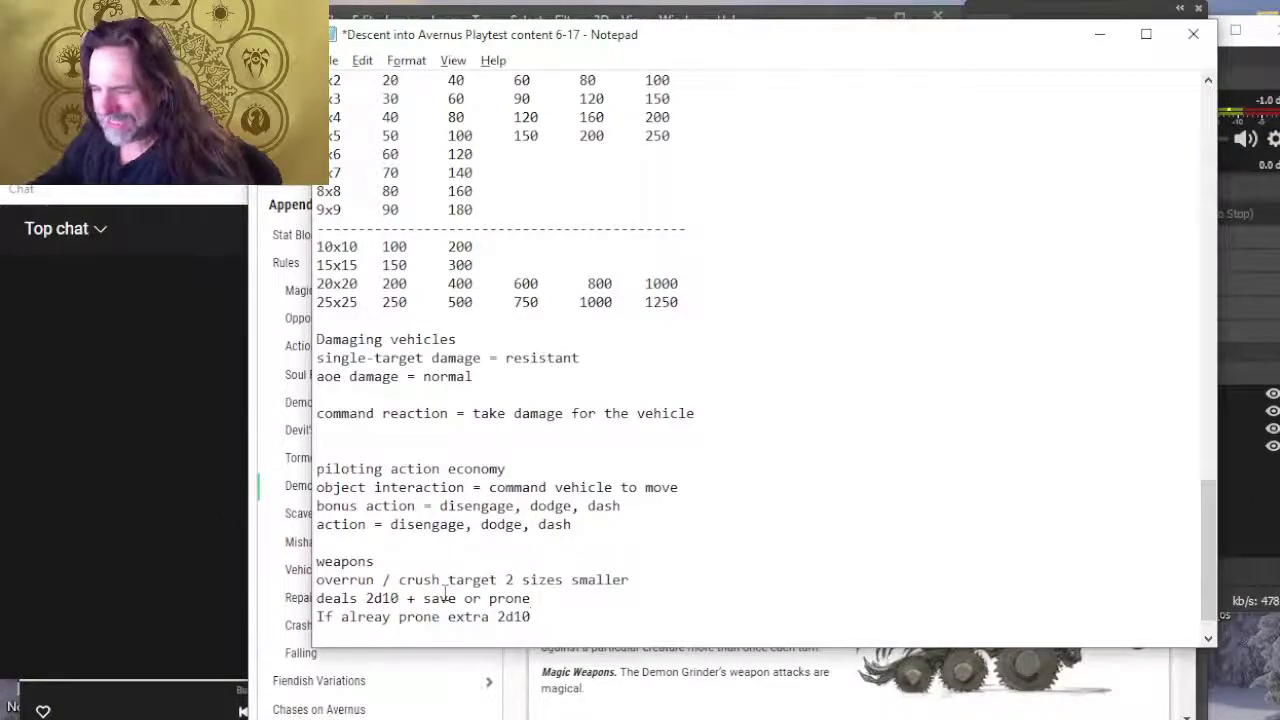
Step: Tidy the blank lines and start a new line below the already-prone rule
key("Return")
key("Return")
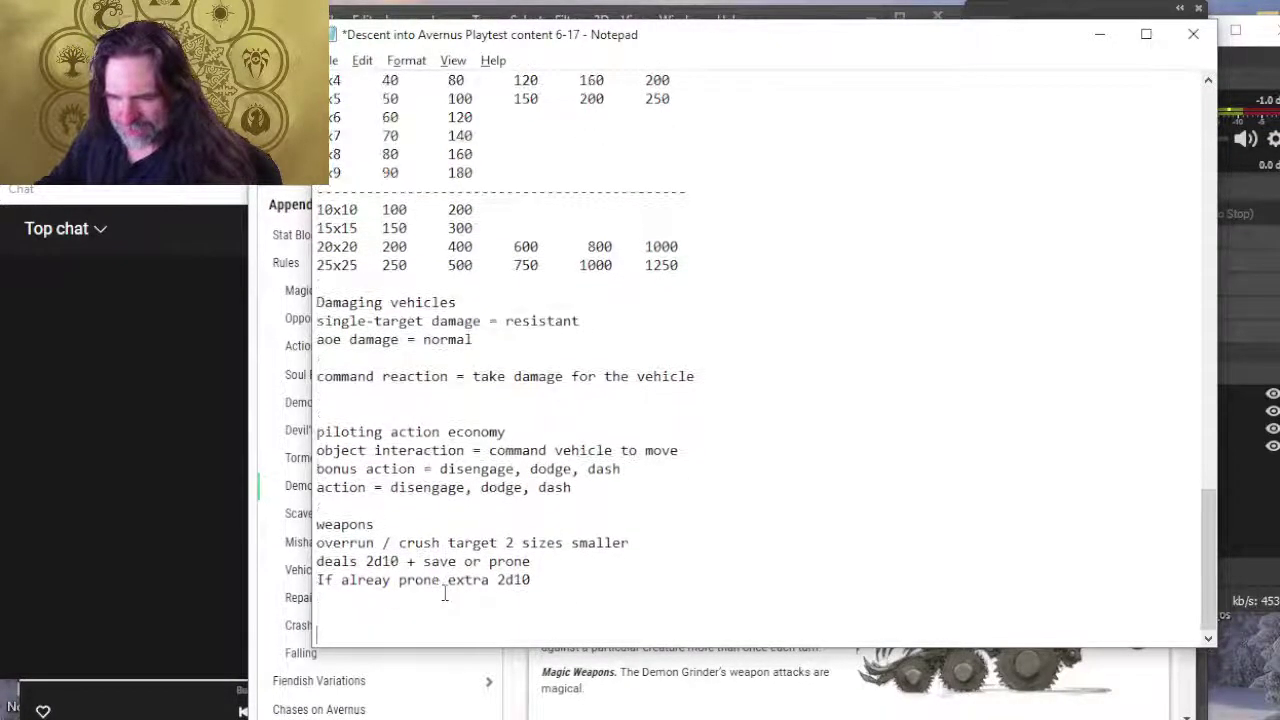
key("BackSpace")
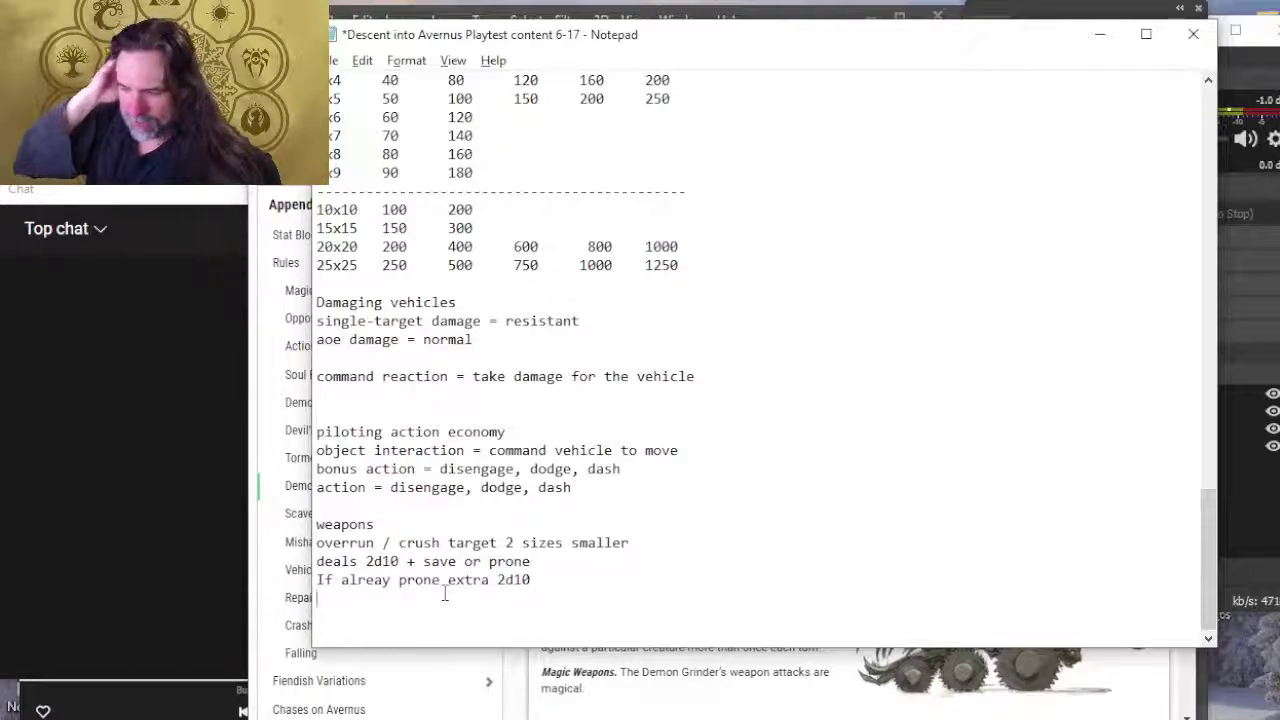
key("BackSpace")
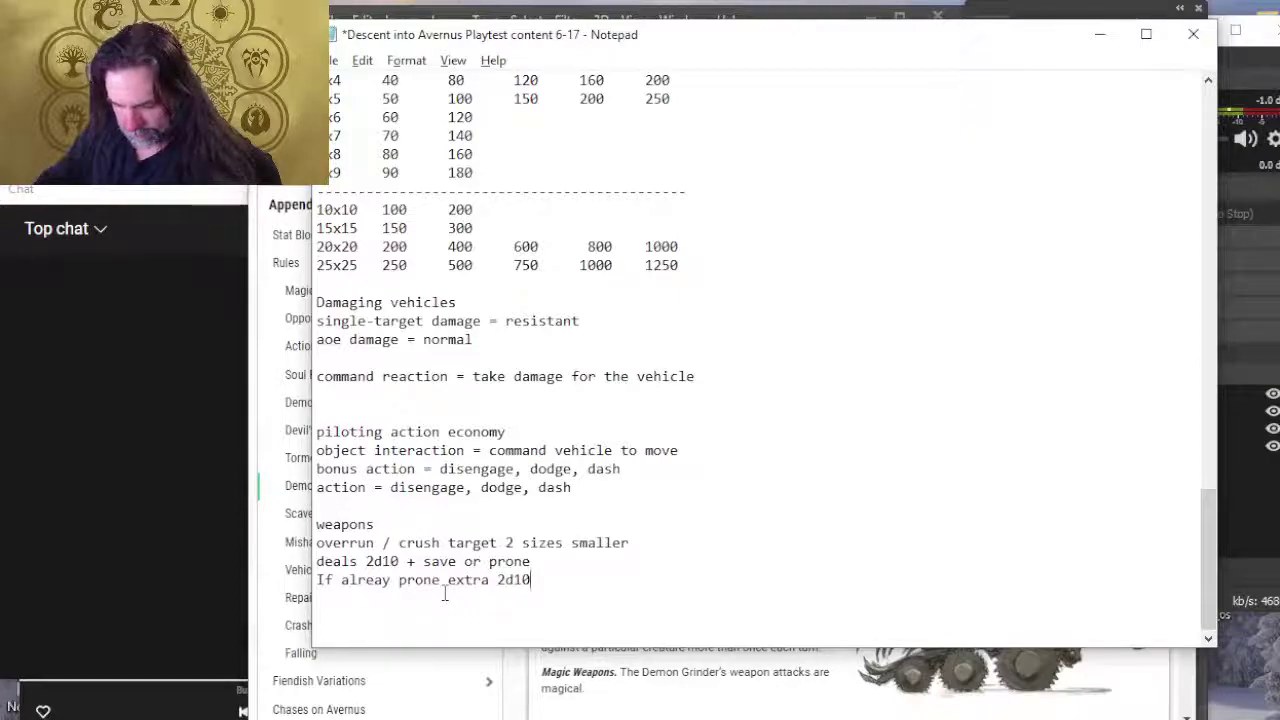
key("Return")
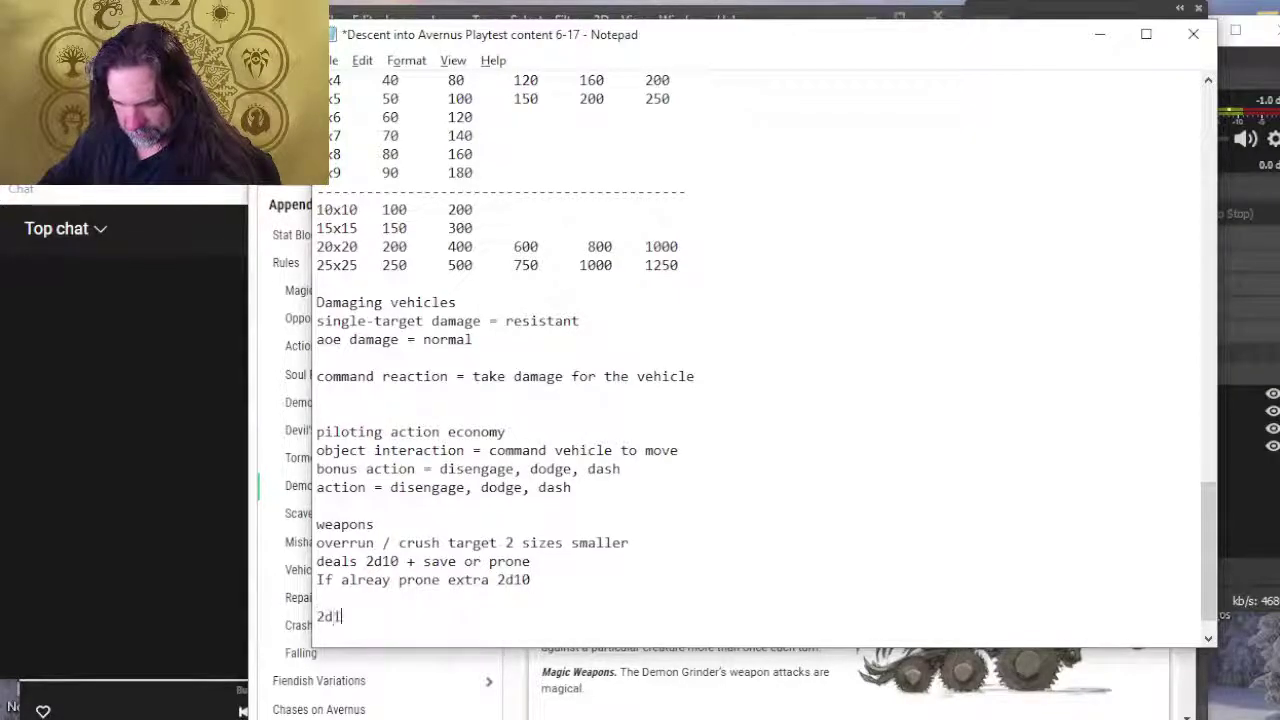
Step: Enter the dice value 4d10 on the new line, correcting the mistyped 2d110
type("2d110")
key("BackSpace")
key("BackSpace")
key("BackSpace")
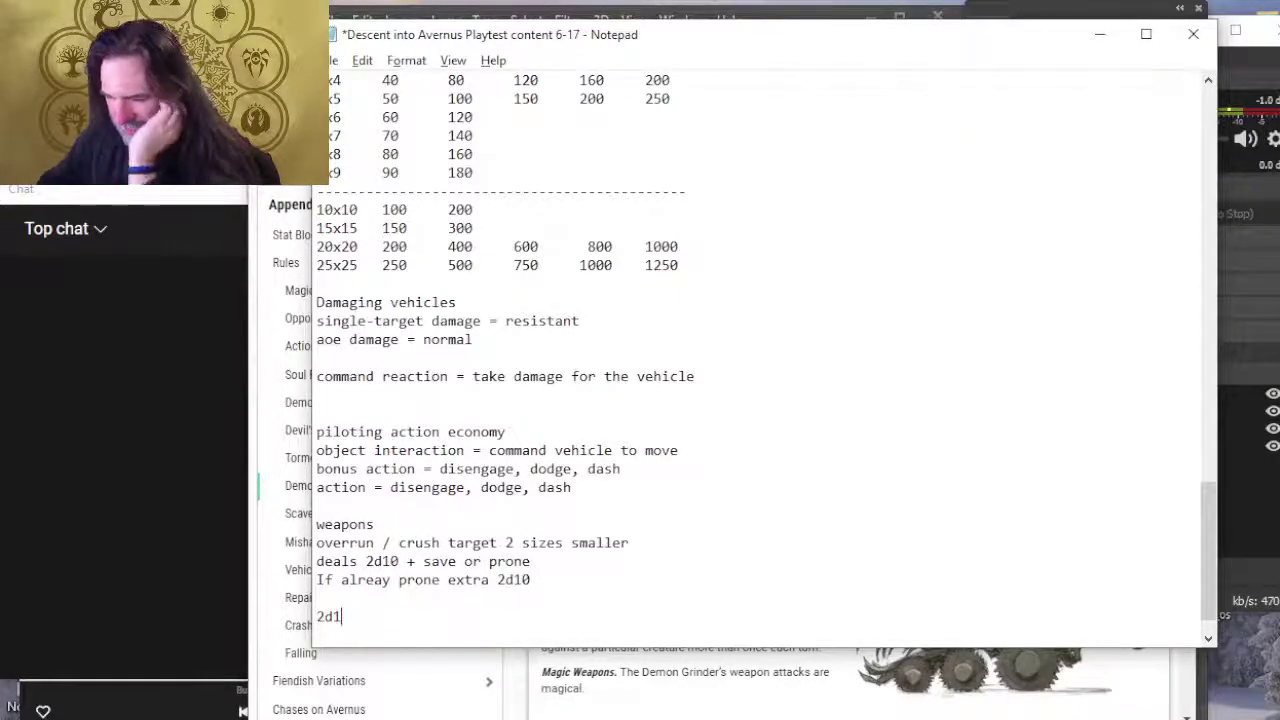
type("10")
left_click(445, 594)
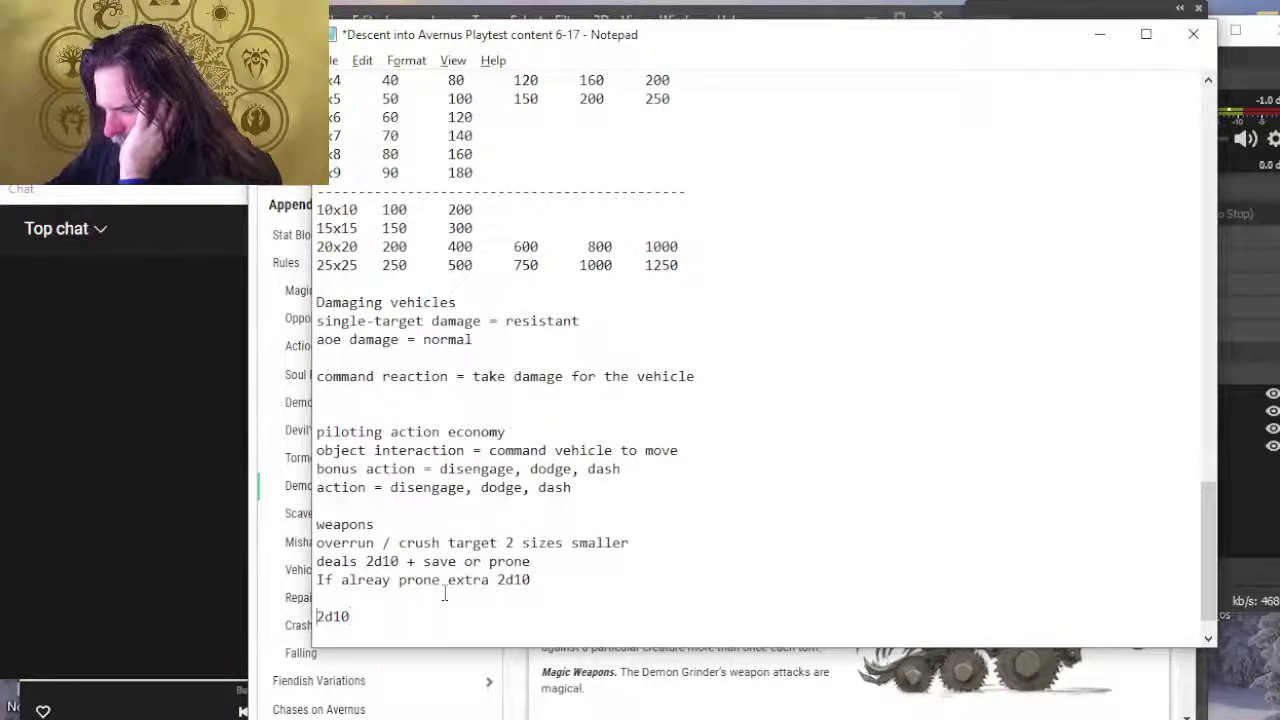
key("Down")
key("Delete")
type("4")
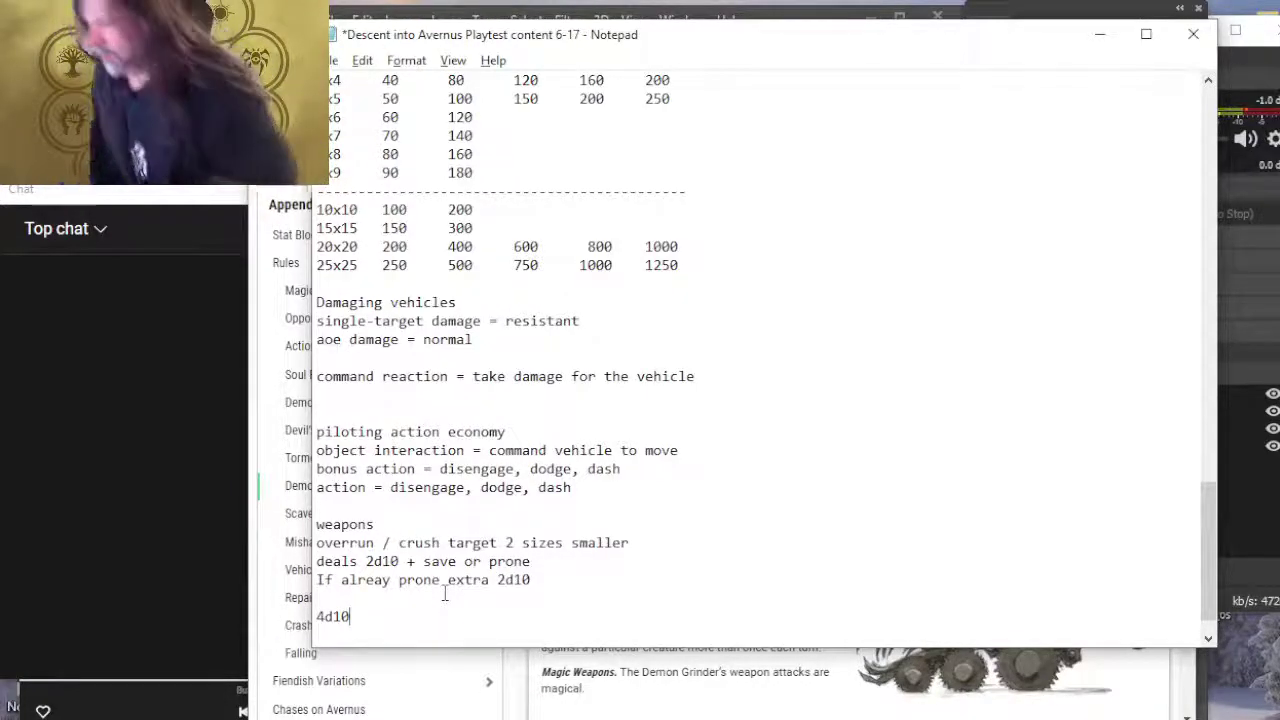
key("alt+Tab")
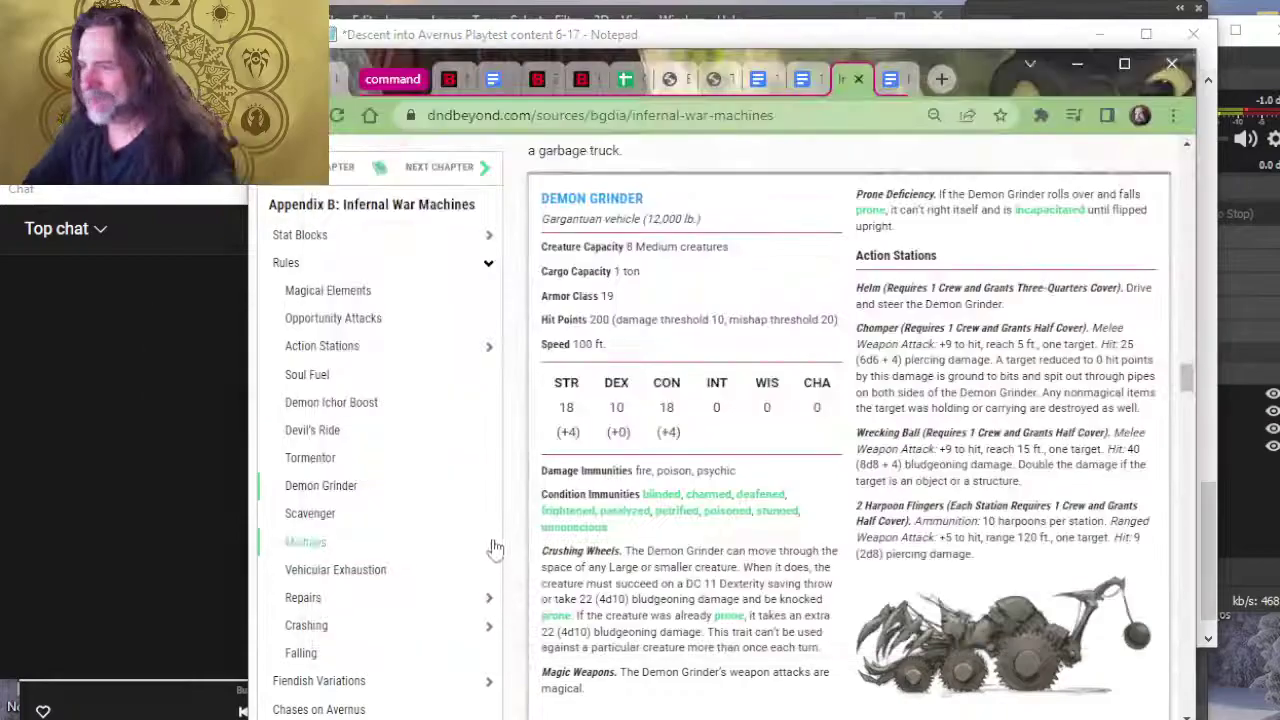
scroll(757, 470, "down", 2)
scroll(785, 472, "down", 3)
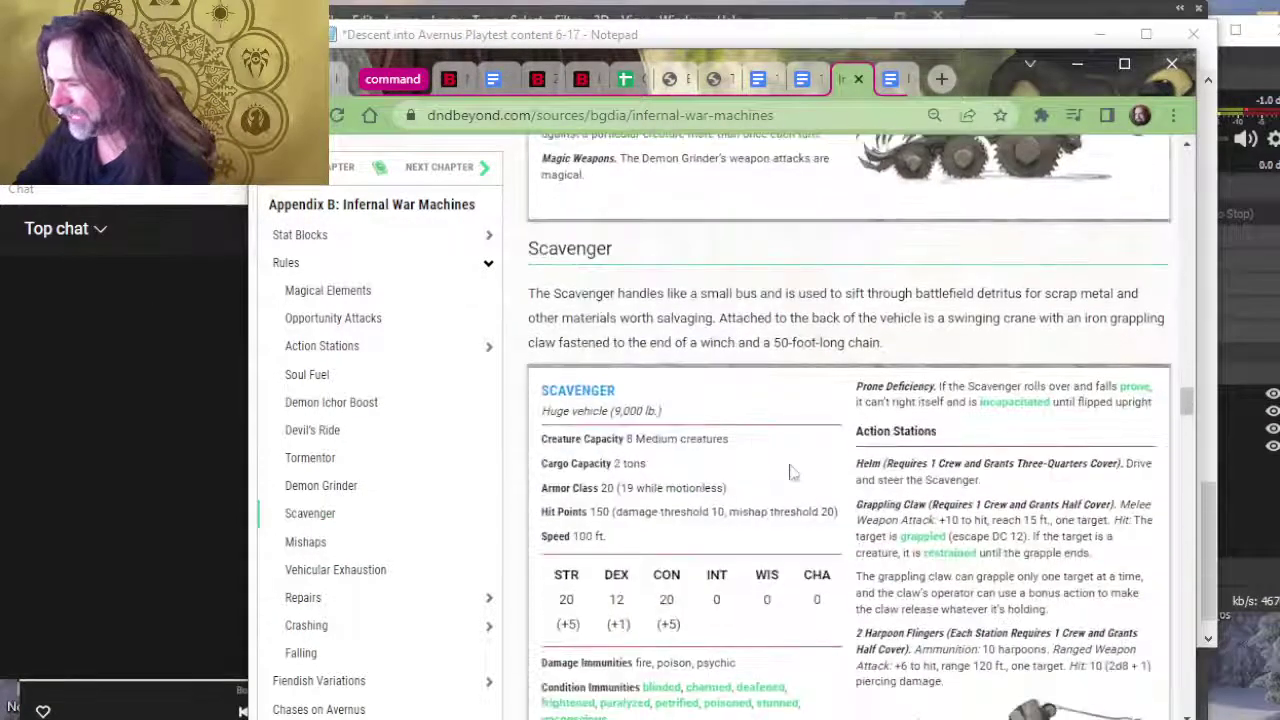
scroll(790, 475, "down", 2)
scroll(805, 503, "down", 2)
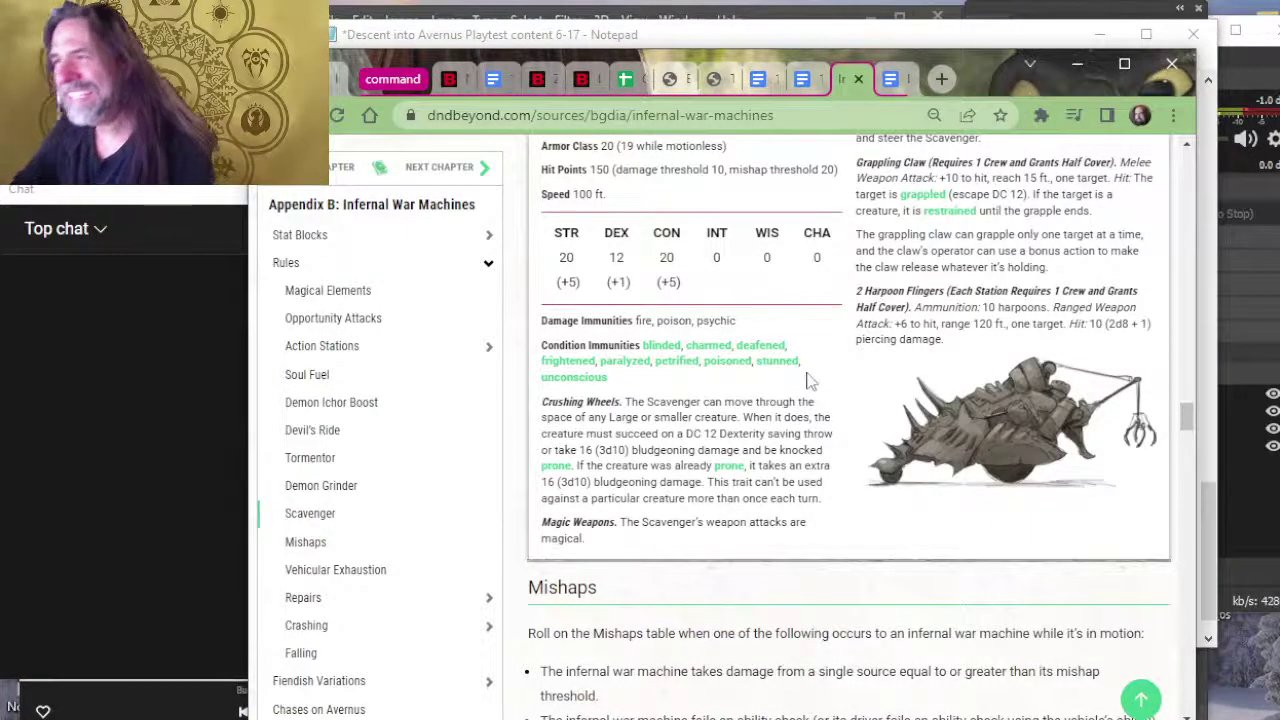
scroll(810, 380, "up", 2)
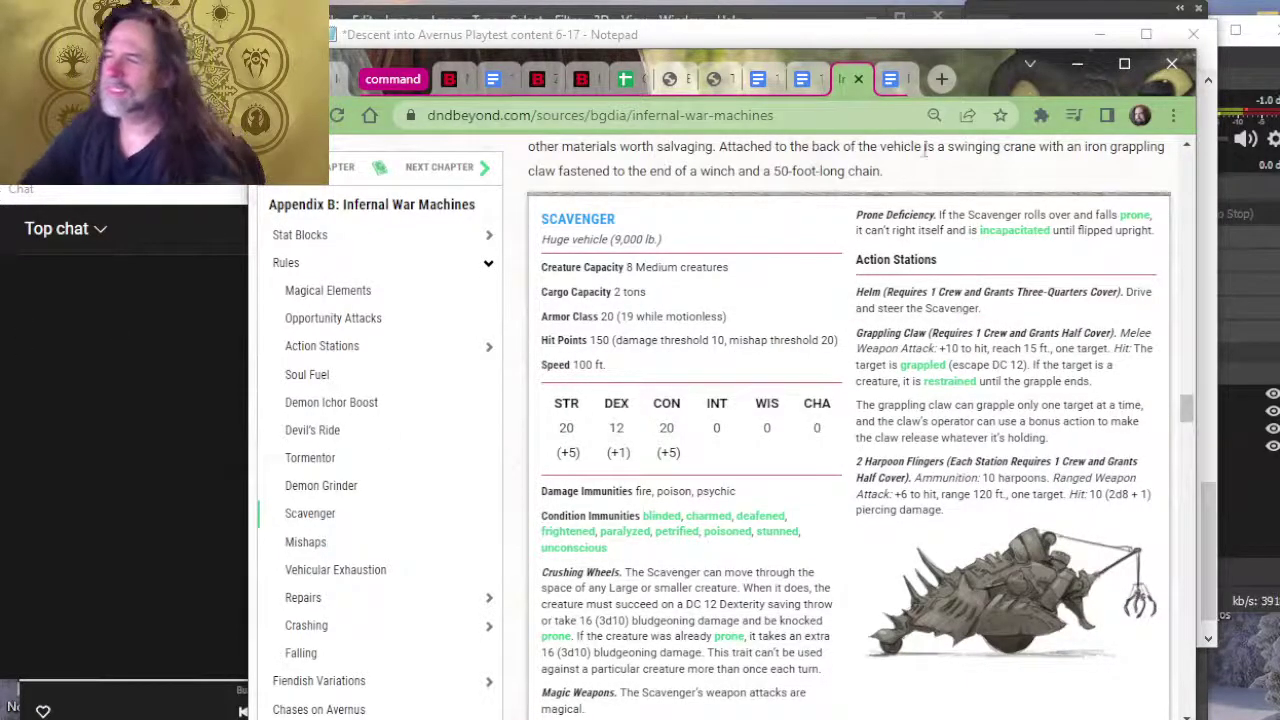
scroll(1050, 380, "up", 6)
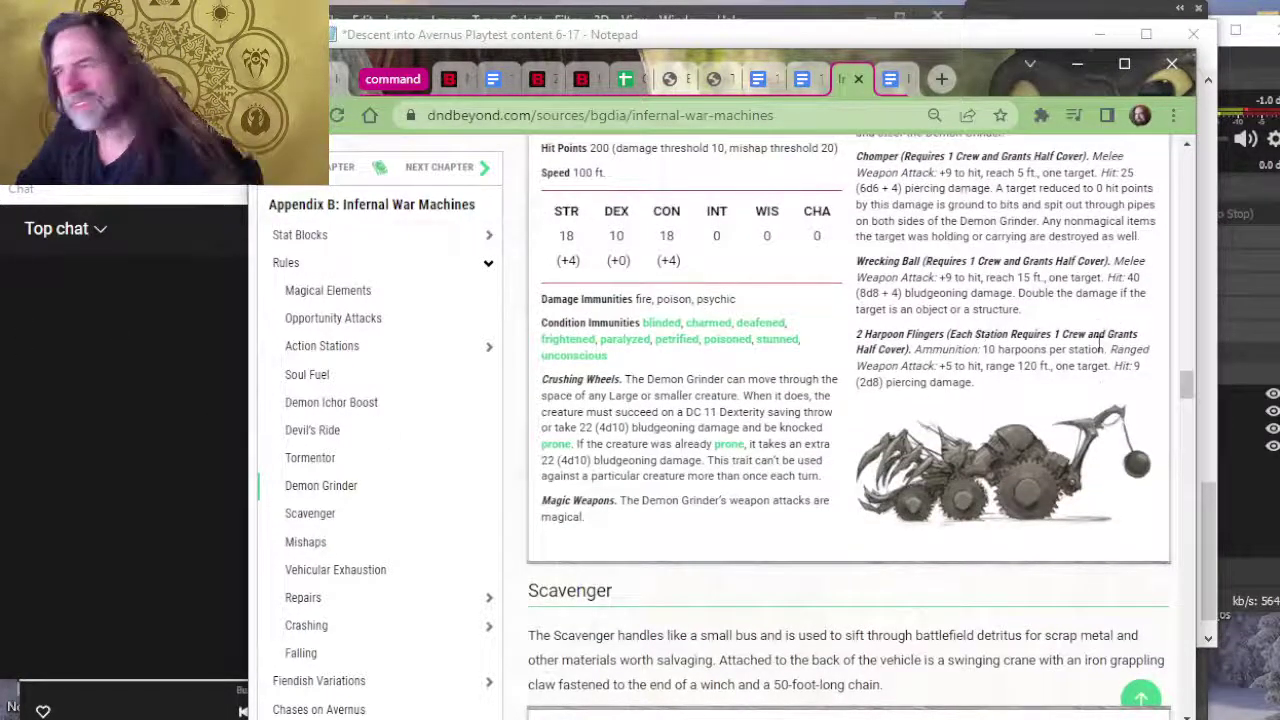
scroll(912, 348, "up", 6)
scroll(912, 348, "up", 2)
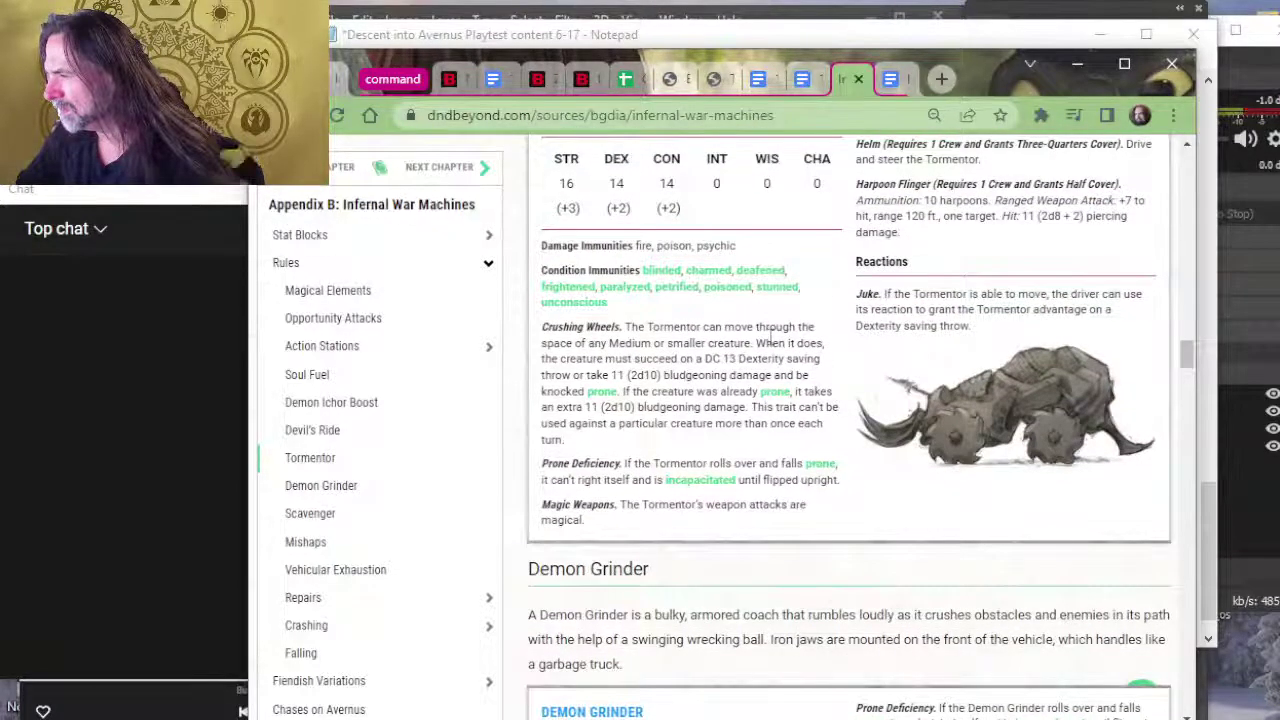
scroll(690, 322, "up", 2)
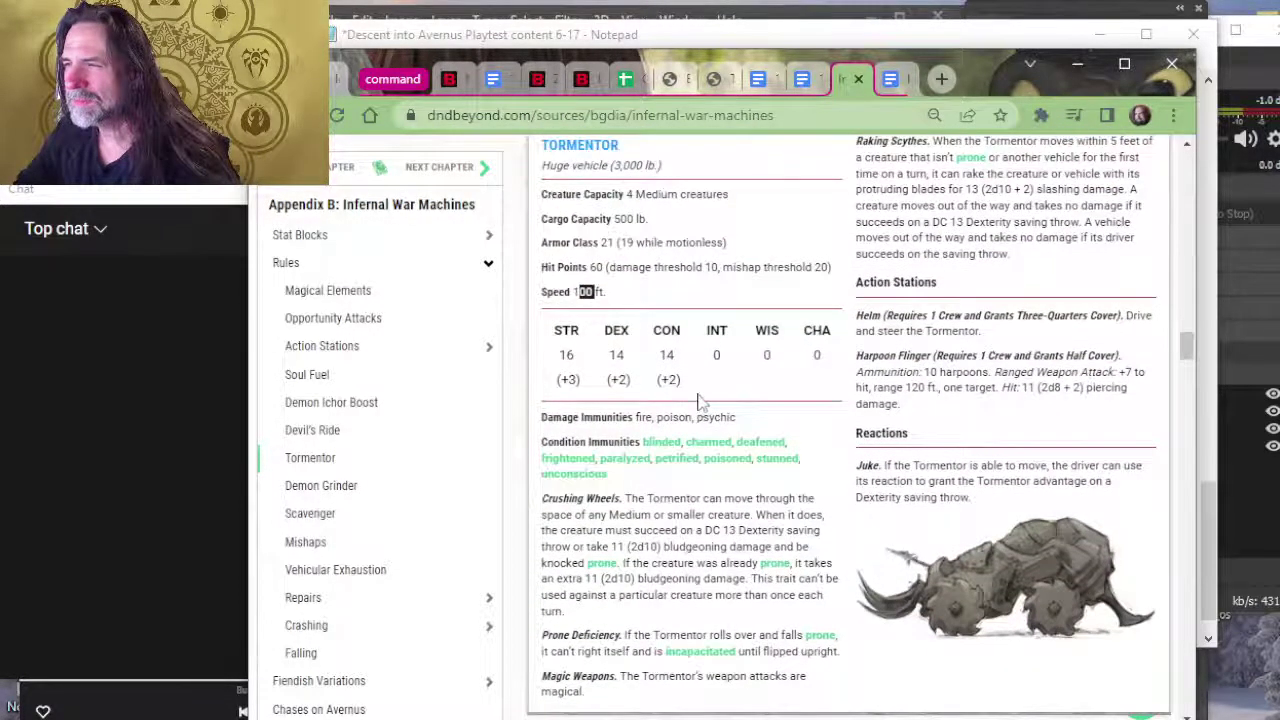
scroll(710, 375, "up", 2)
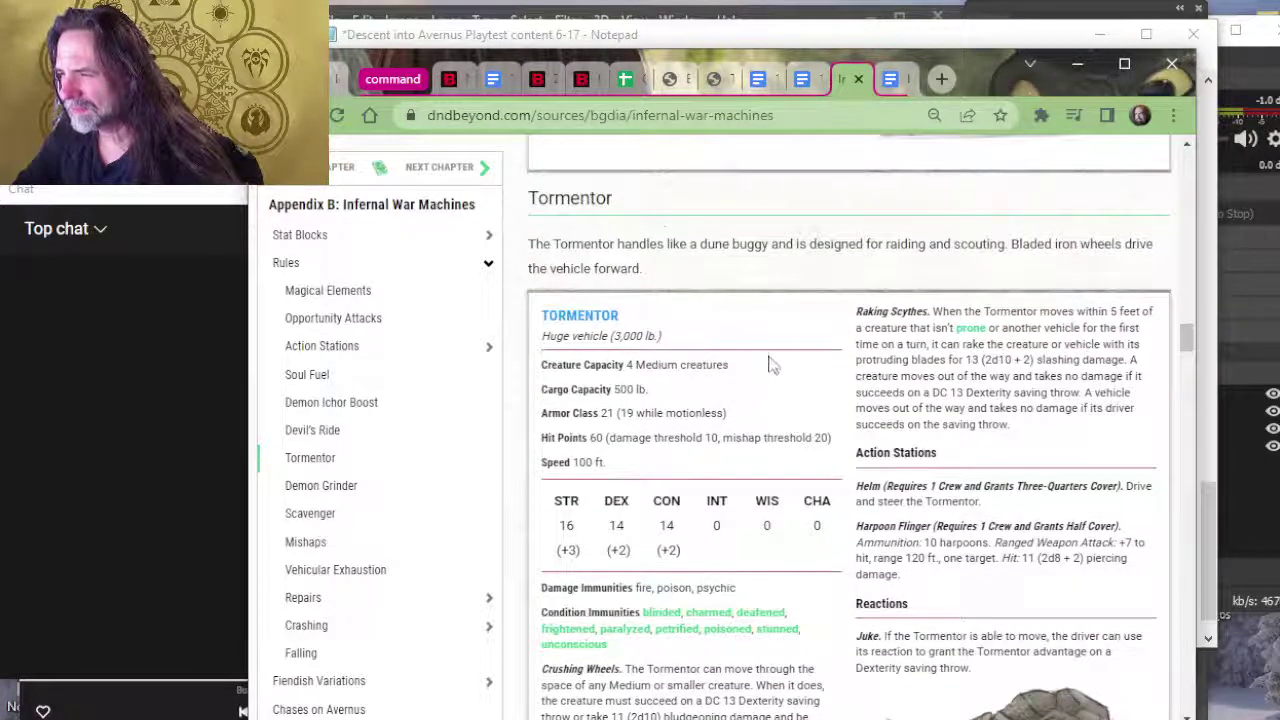
scroll(790, 345, "down", 3)
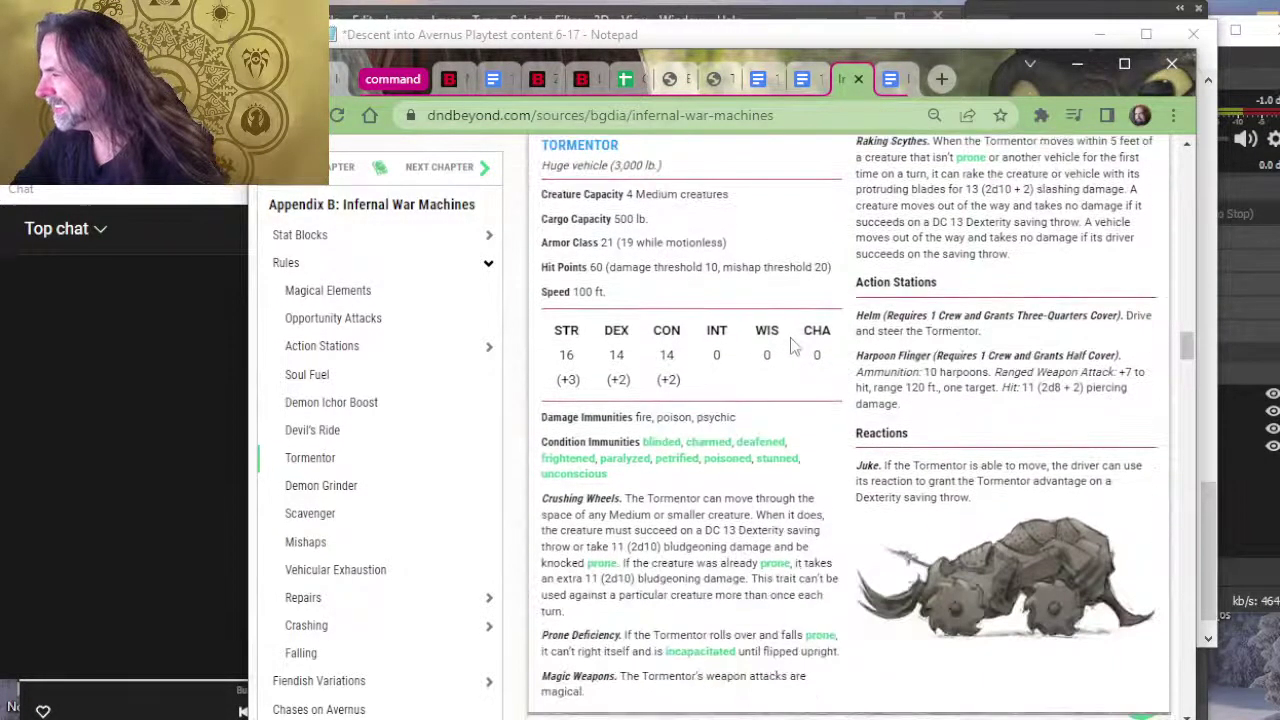
key("alt+Tab")
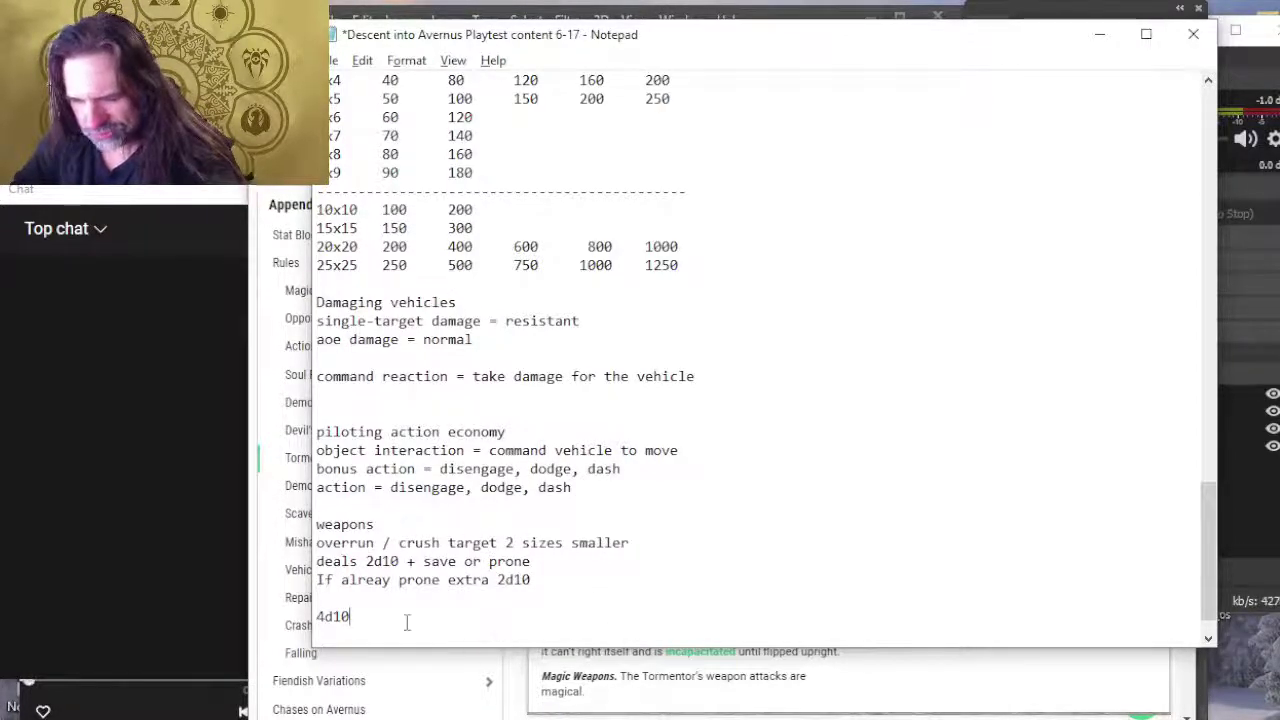
Step: Replace the weapons notes from 'overrun' through '4d10' with 'Overun = 1d8/'
left_click_drag(409, 620, 316, 542)
type("Overrn")
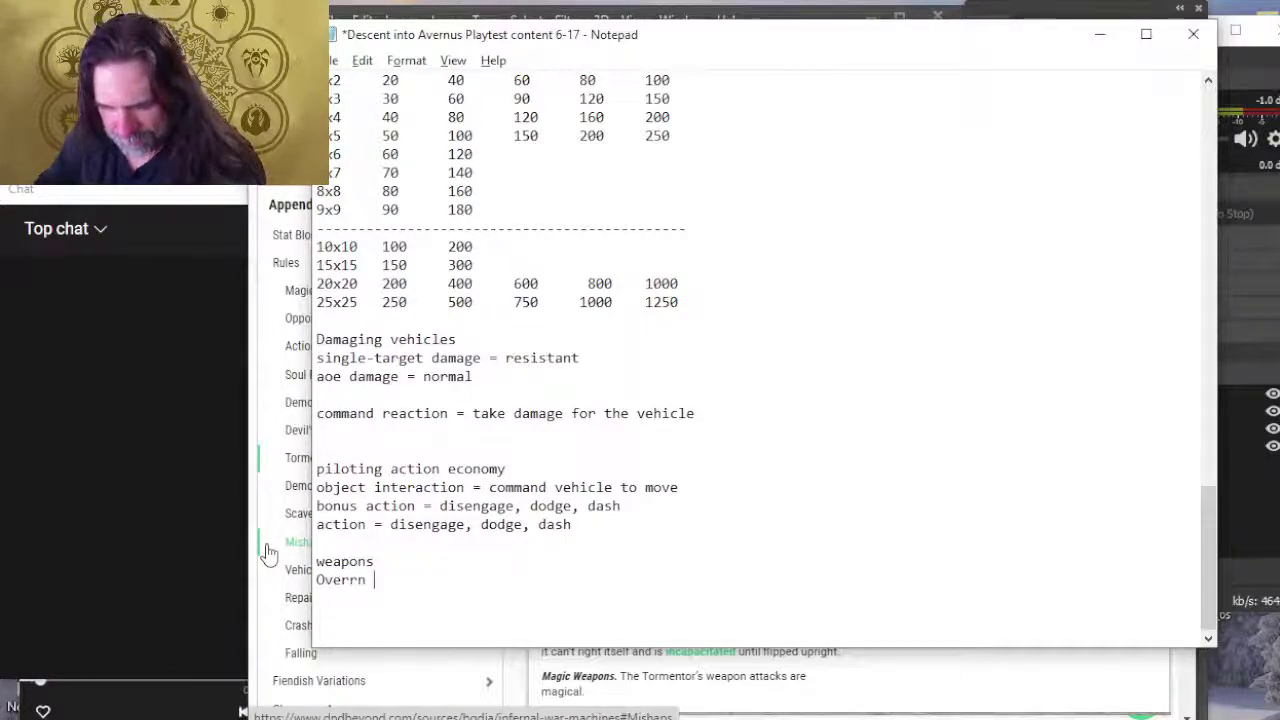
key("BackSpace")
key("BackSpace")
key("BackSpace")
type("un =")
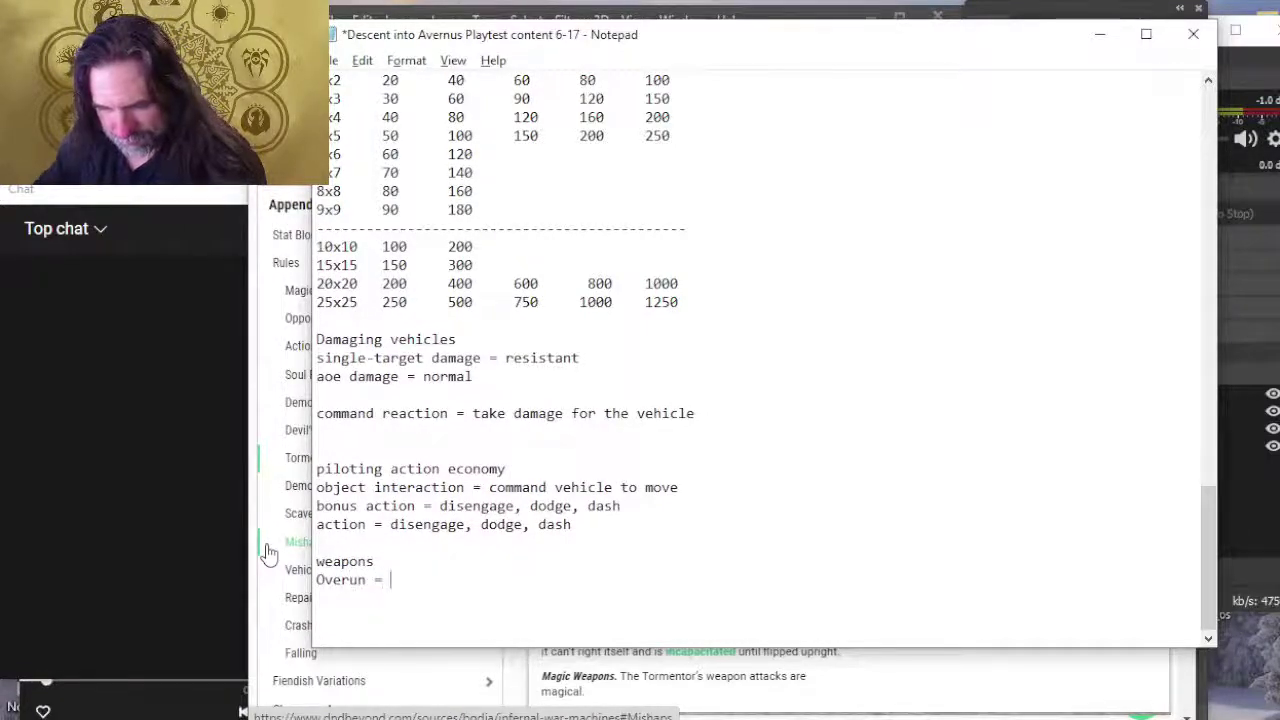
type(" 1d8/")
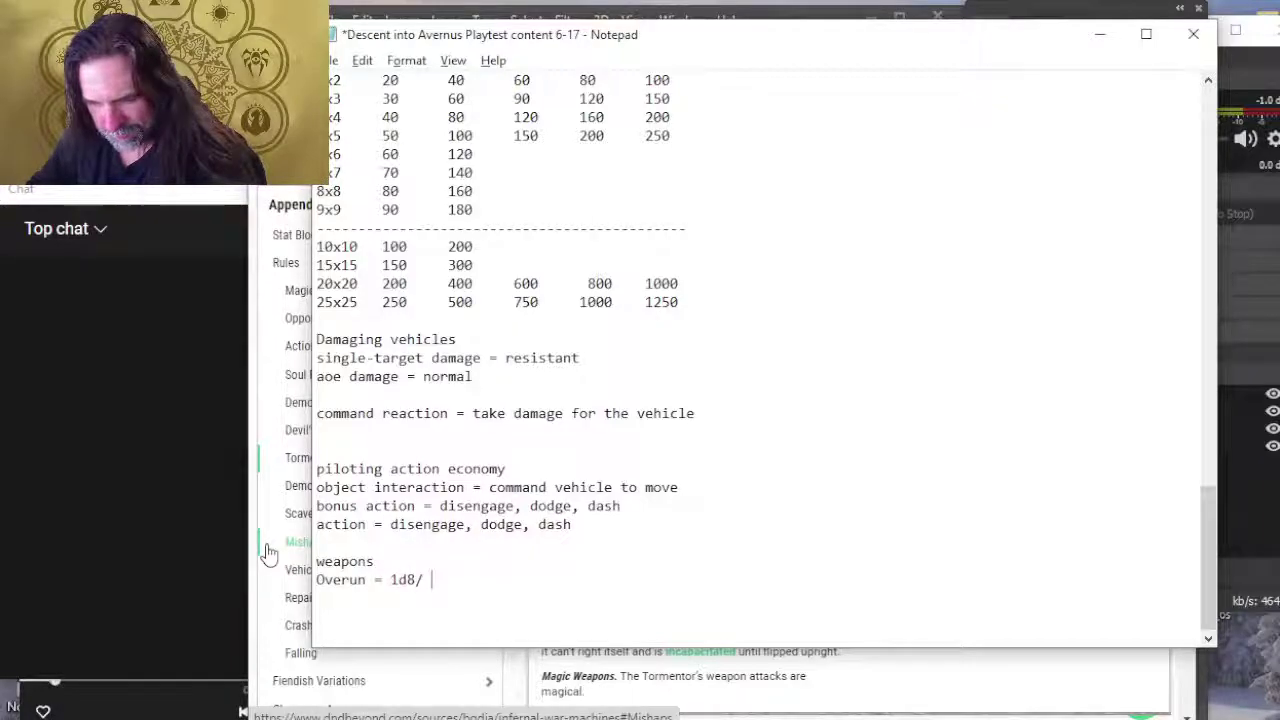
Step: Complete the rule as 1d8/facing + dex vs prone, double damage if prone, and start '1x1'
key("BackSpace")
type("size")
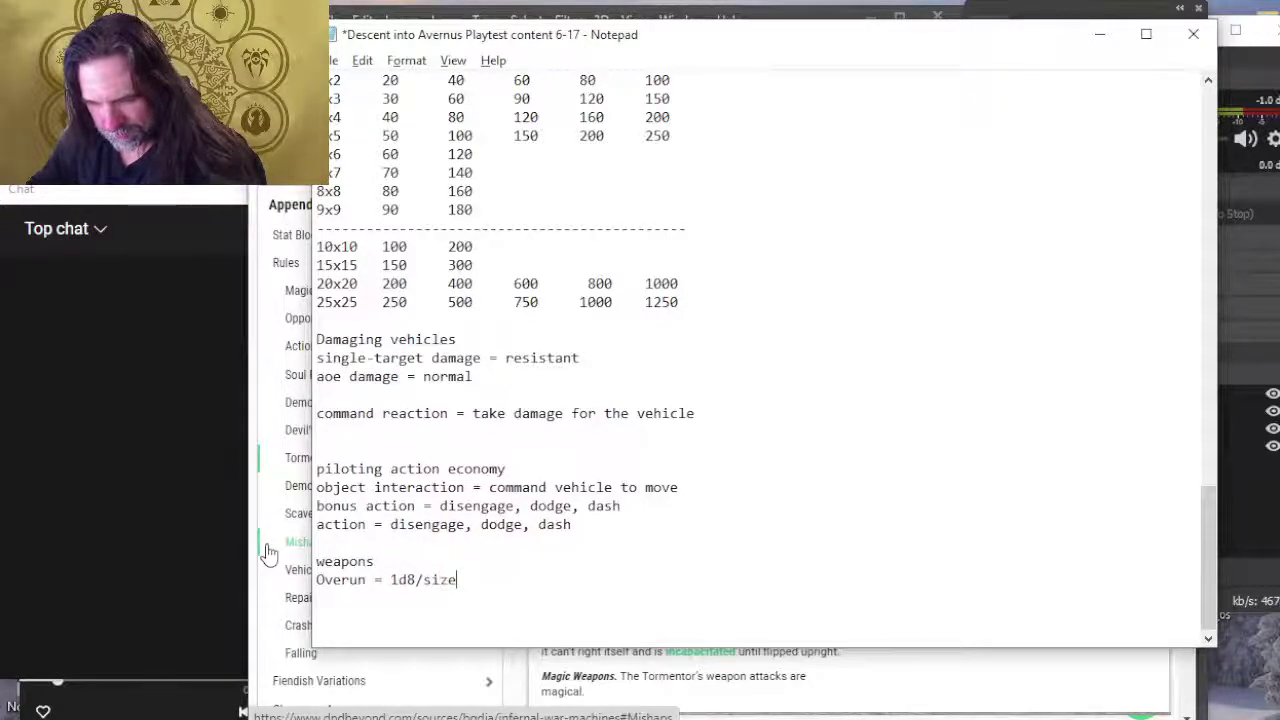
key("BackSpace")
type("facing")
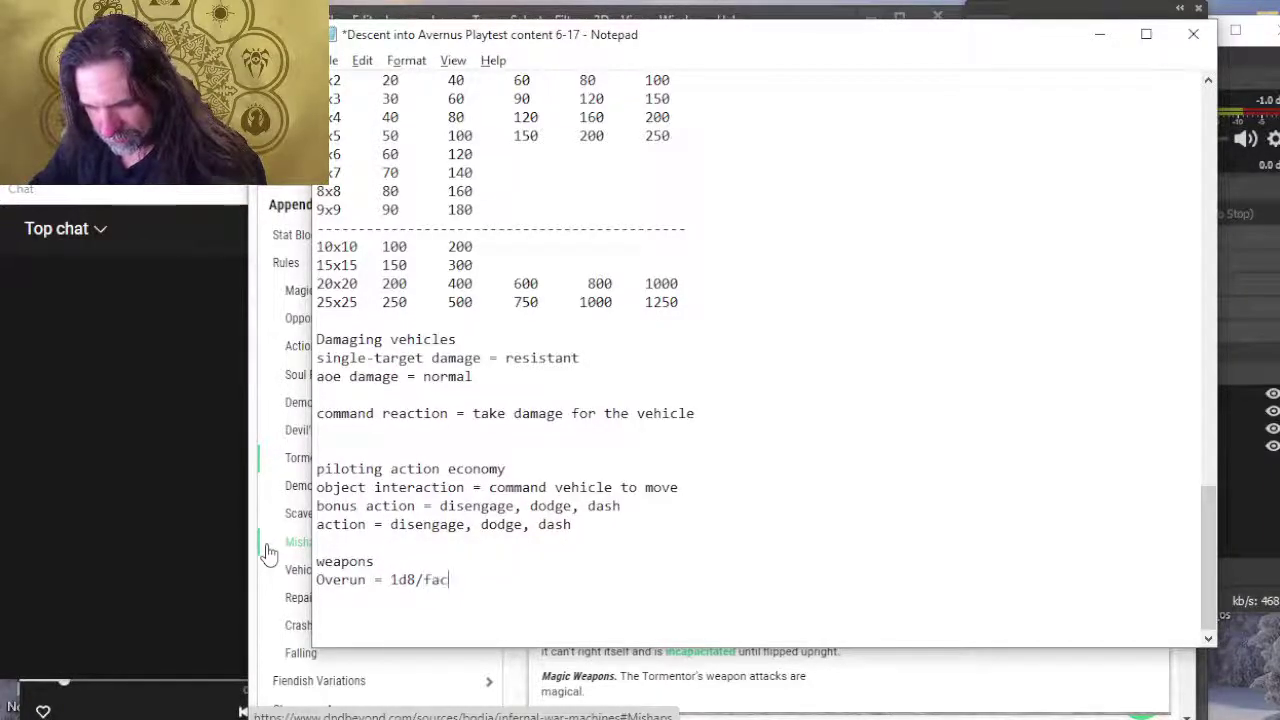
key("BackSpace")
key("BackSpace")
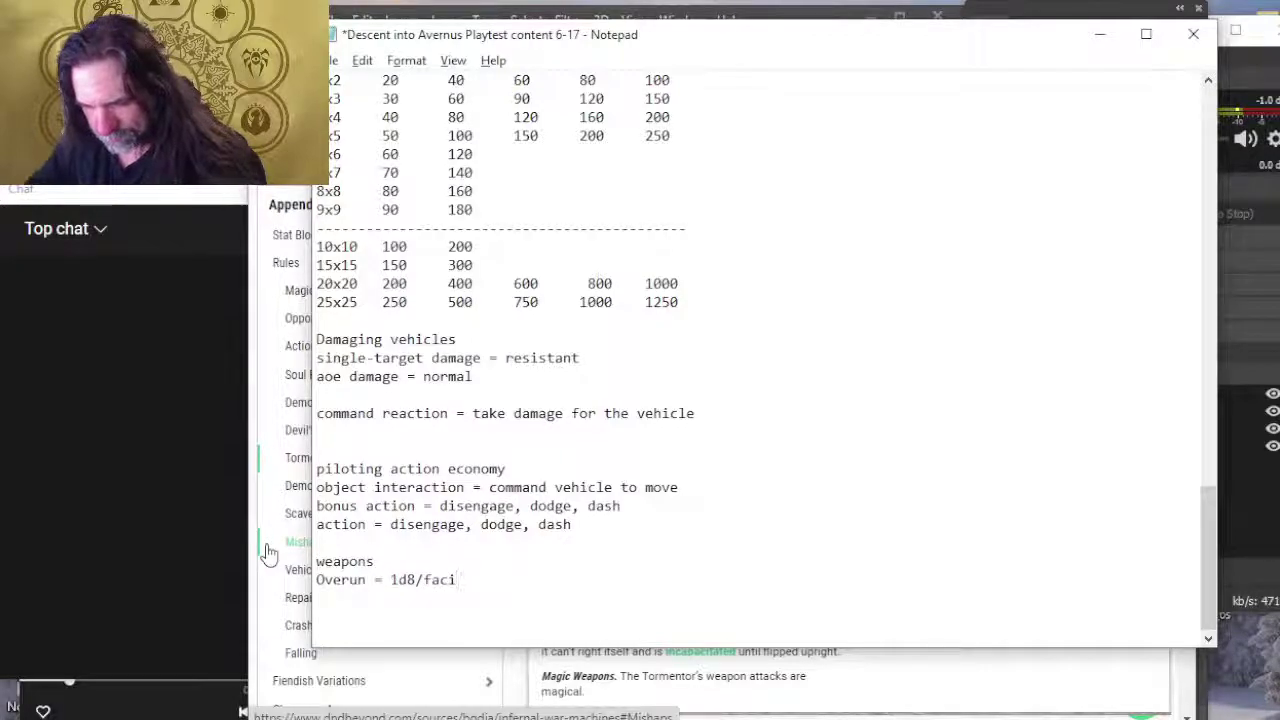
type("ng +")
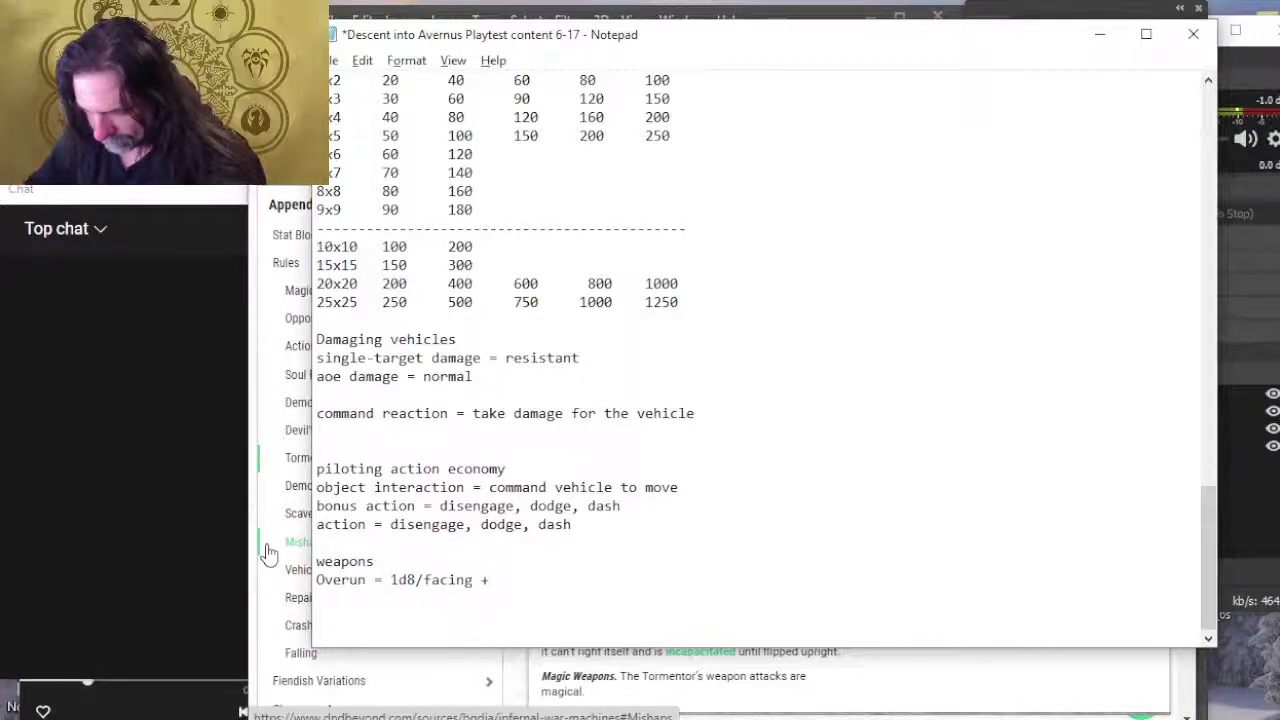
type("de")
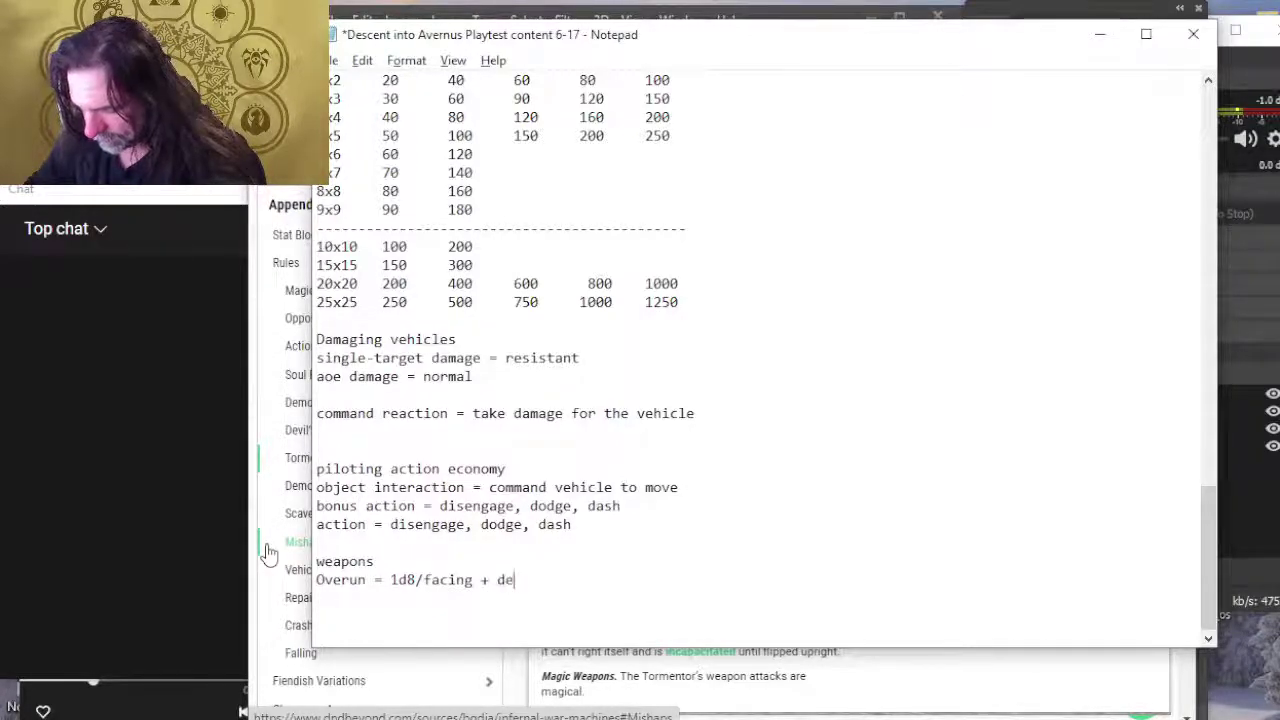
type("x vs pron")
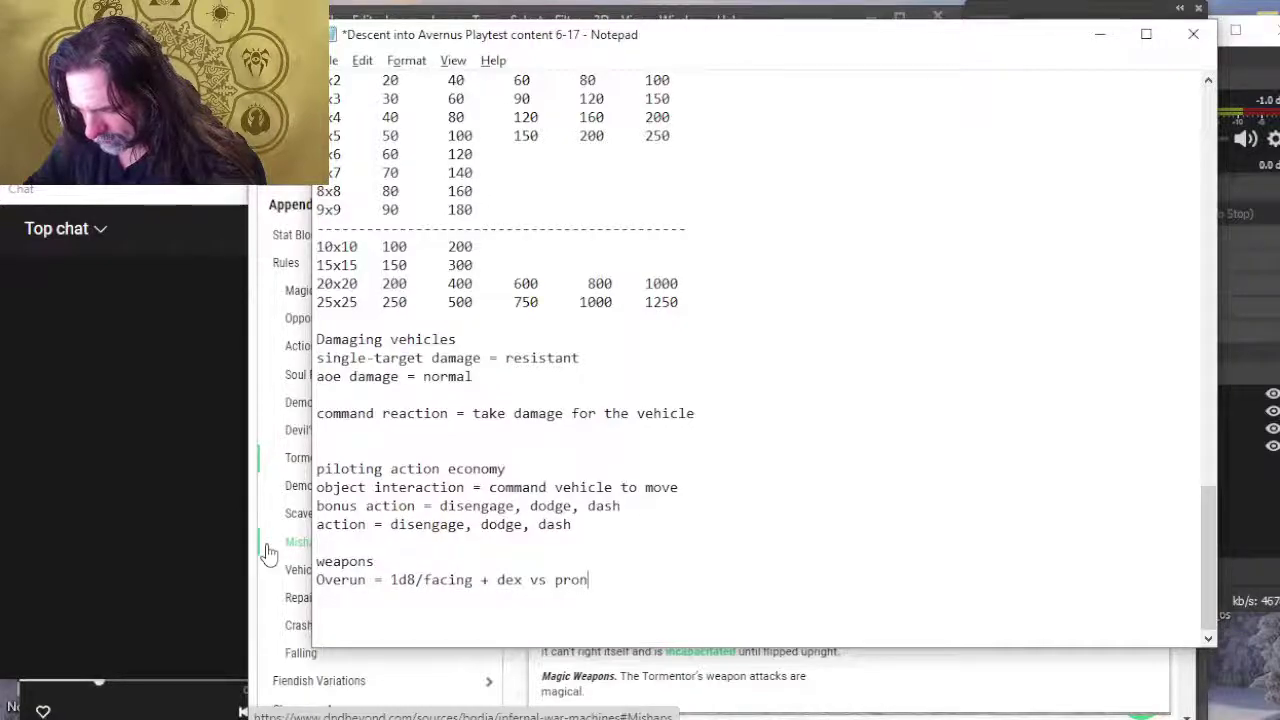
type("e o")
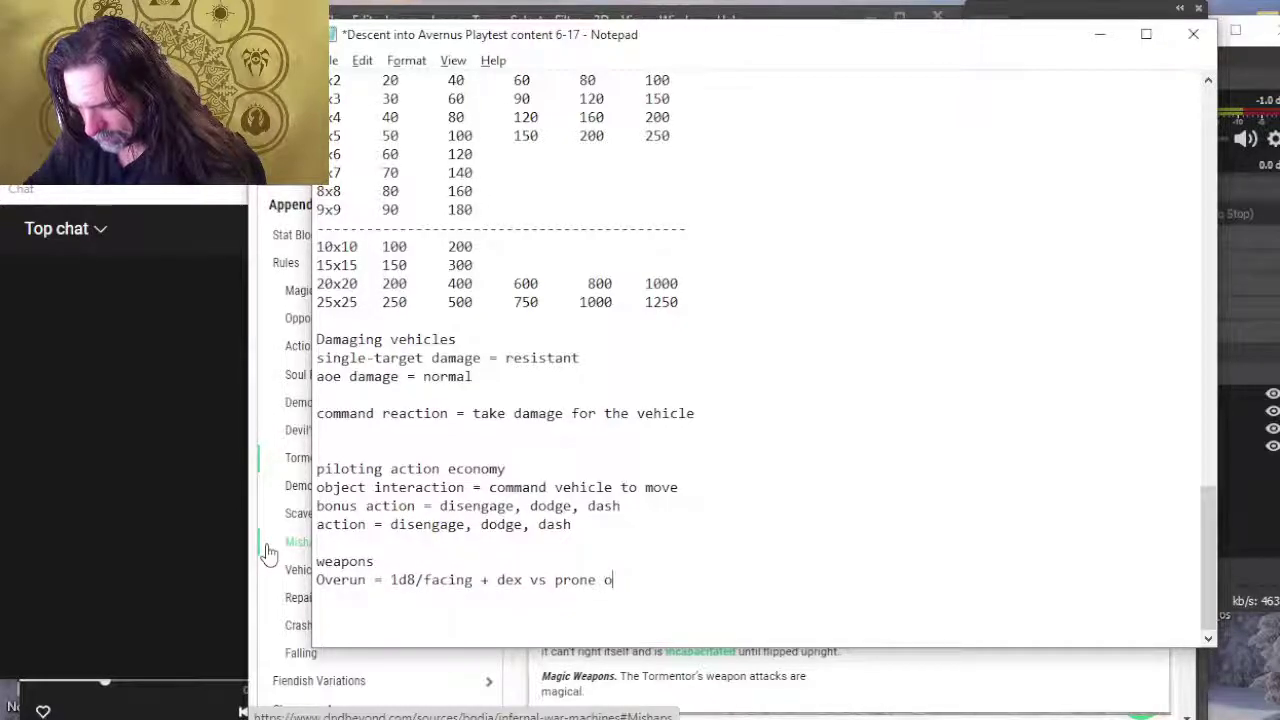
key("BackSpace")
type("if pron")
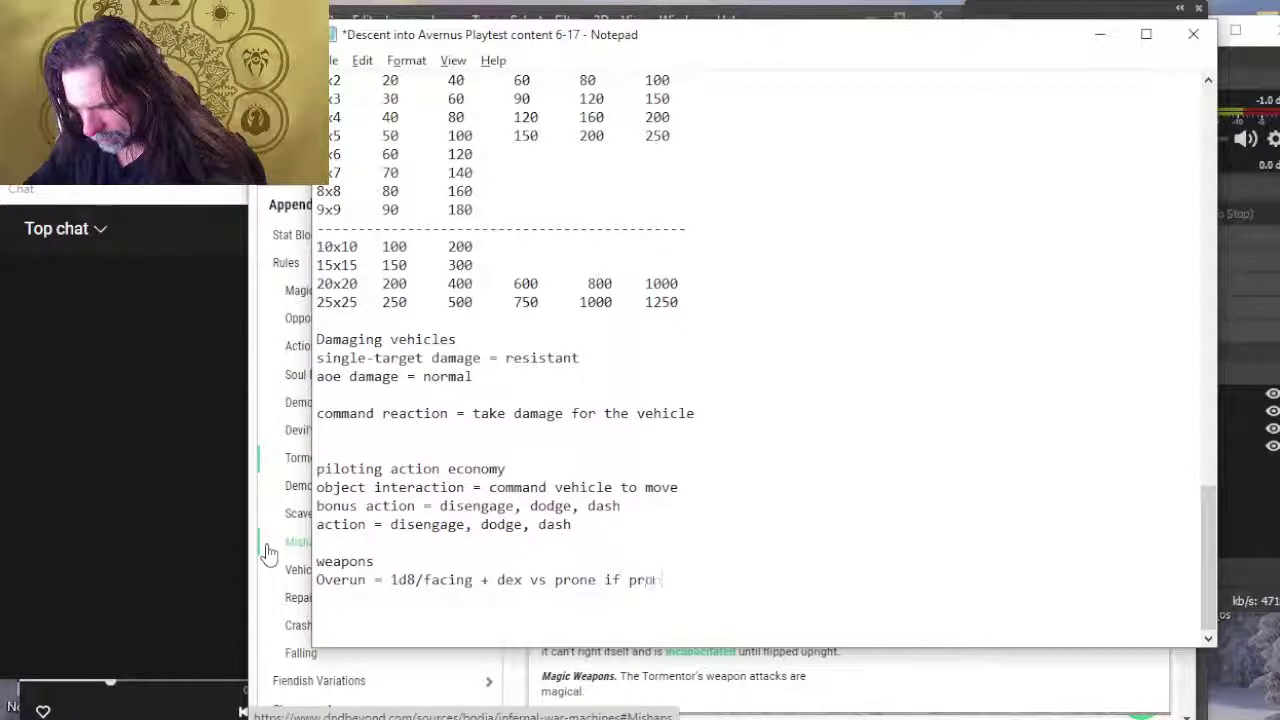
type("e double damage.")
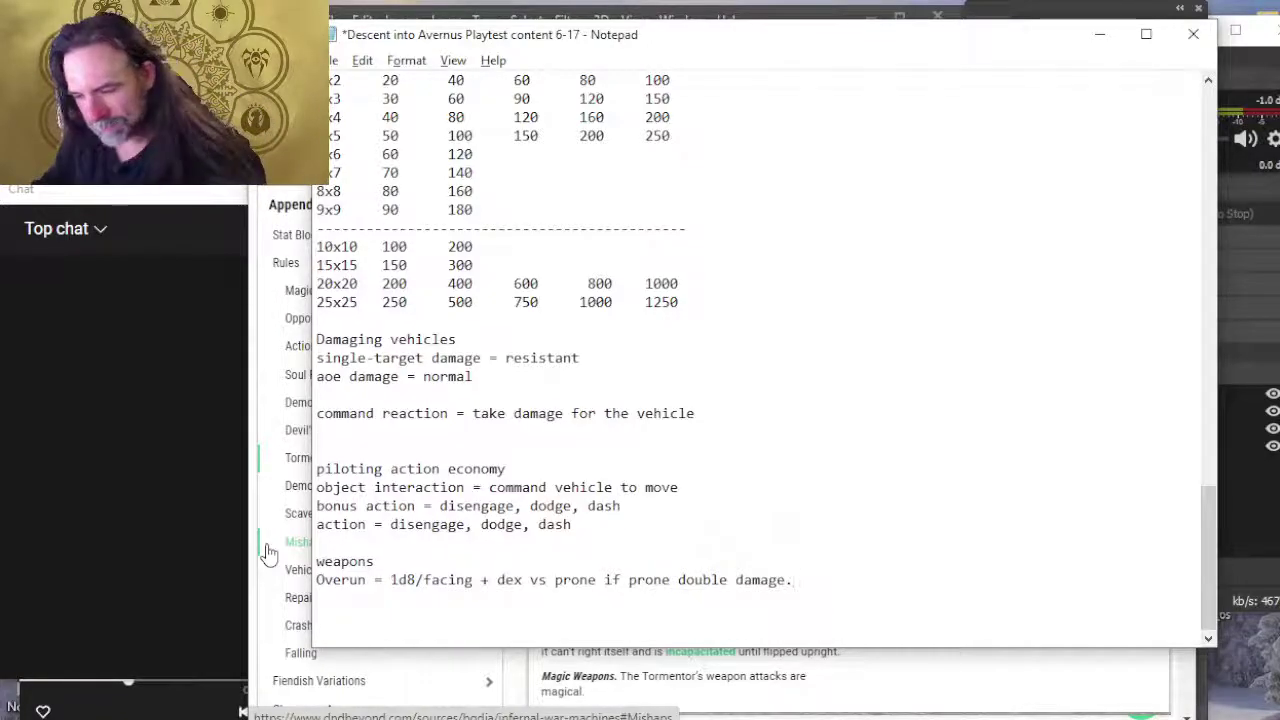
type("1x1 ")
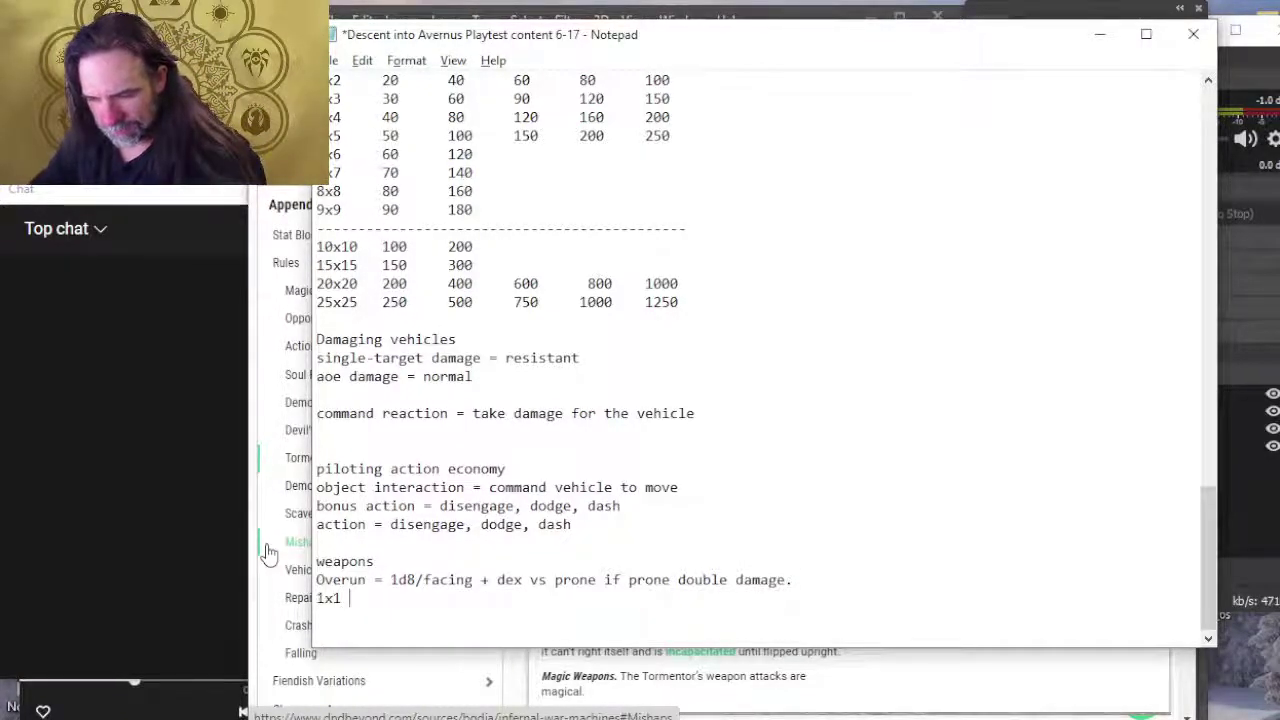
type("1d7b")
Step: Add the dice rows 1x1 1d8 and 2x2 2d8 under the Overun rule
key("BackSpace")
key("BackSpace")
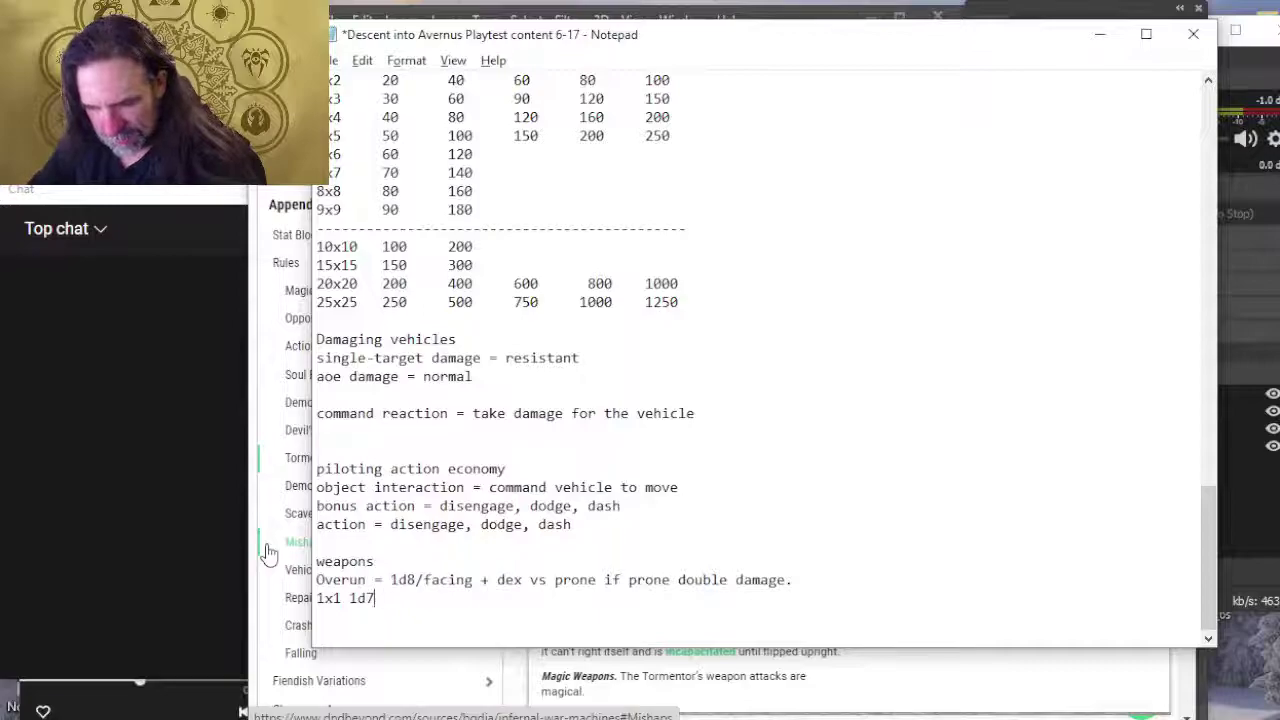
type("8")
key("Return")
type("2x2")
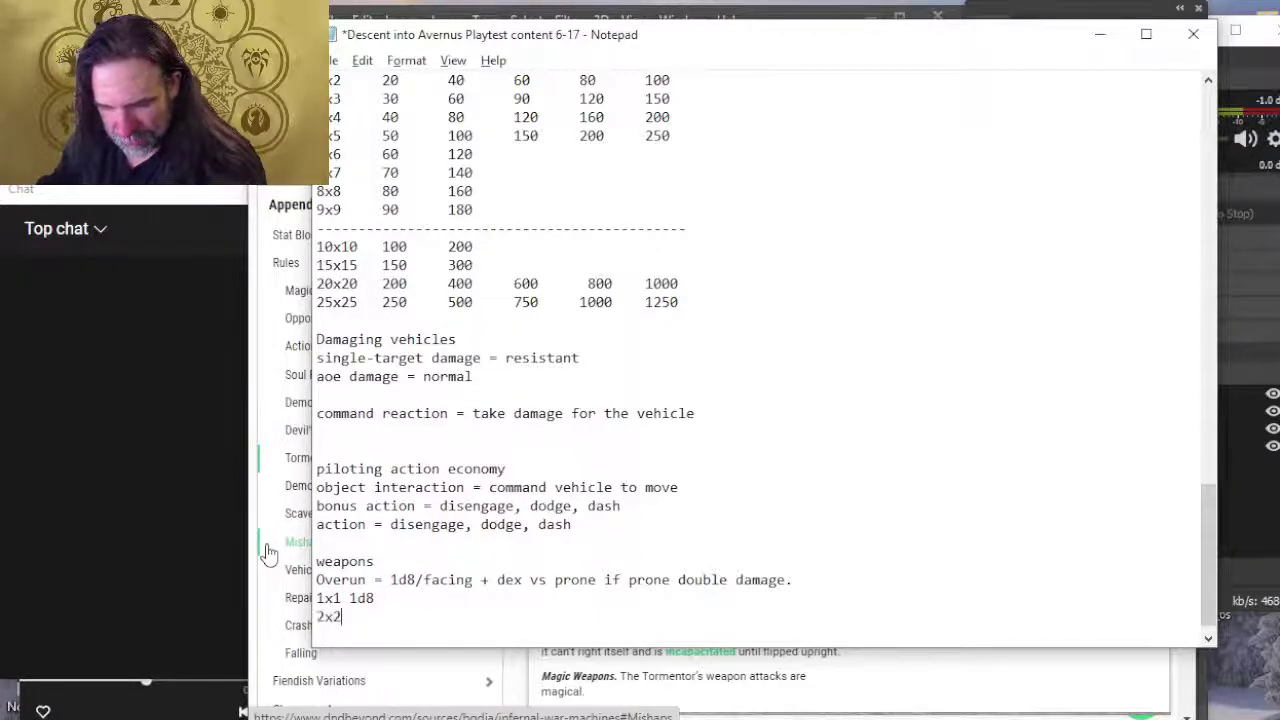
type(" 2d8")
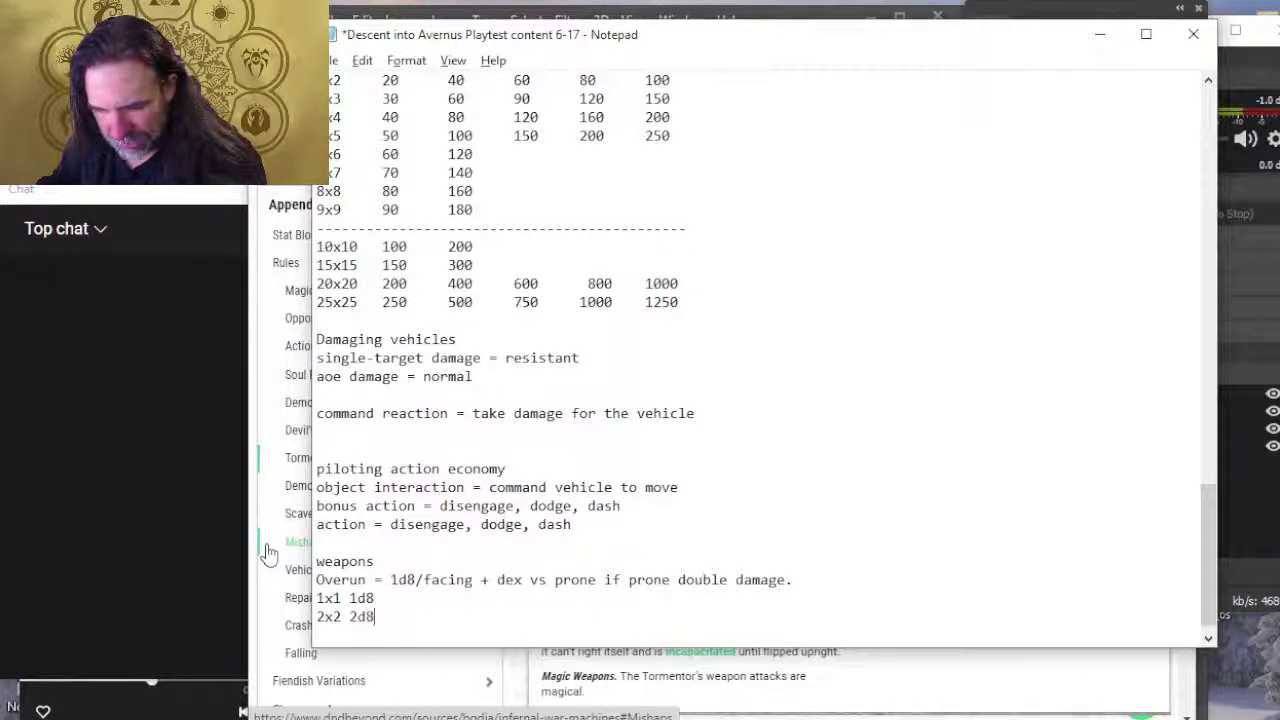
key("Return")
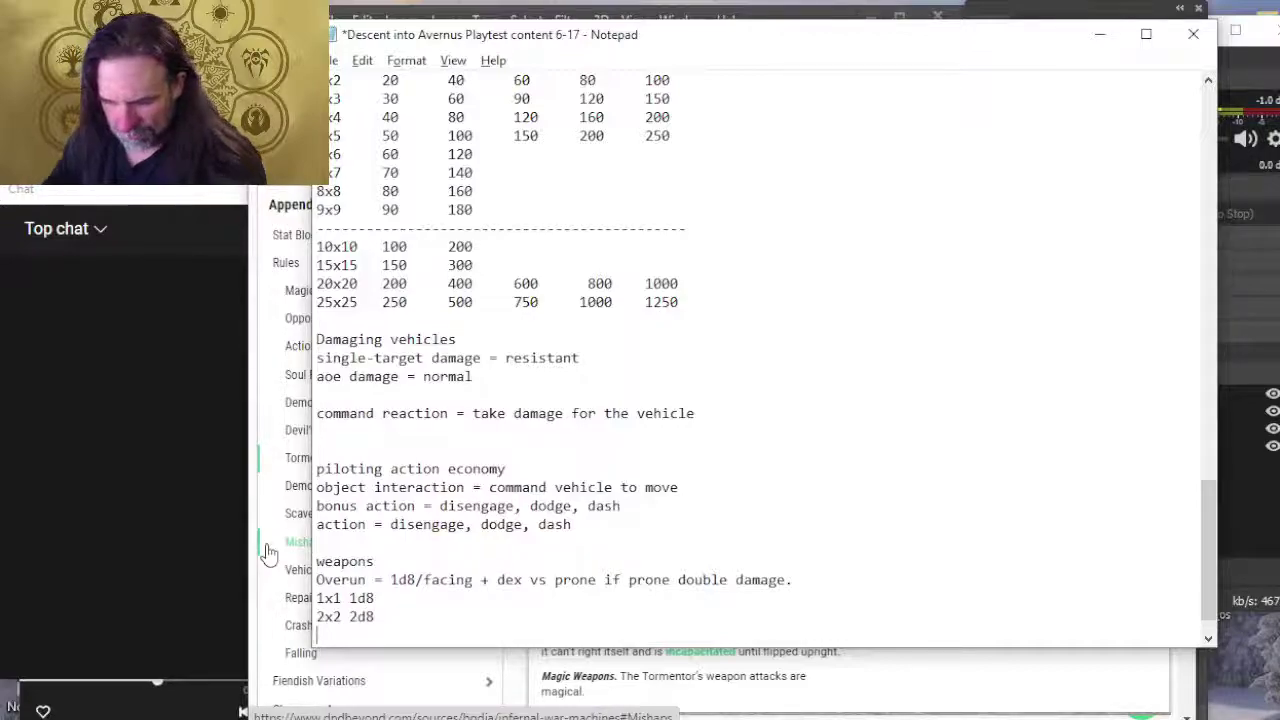
Step: Add the rows 3x3 4d8 and 4x4 5d8, then return to the Tormentor page
scroll(456, 528, "down", 1)
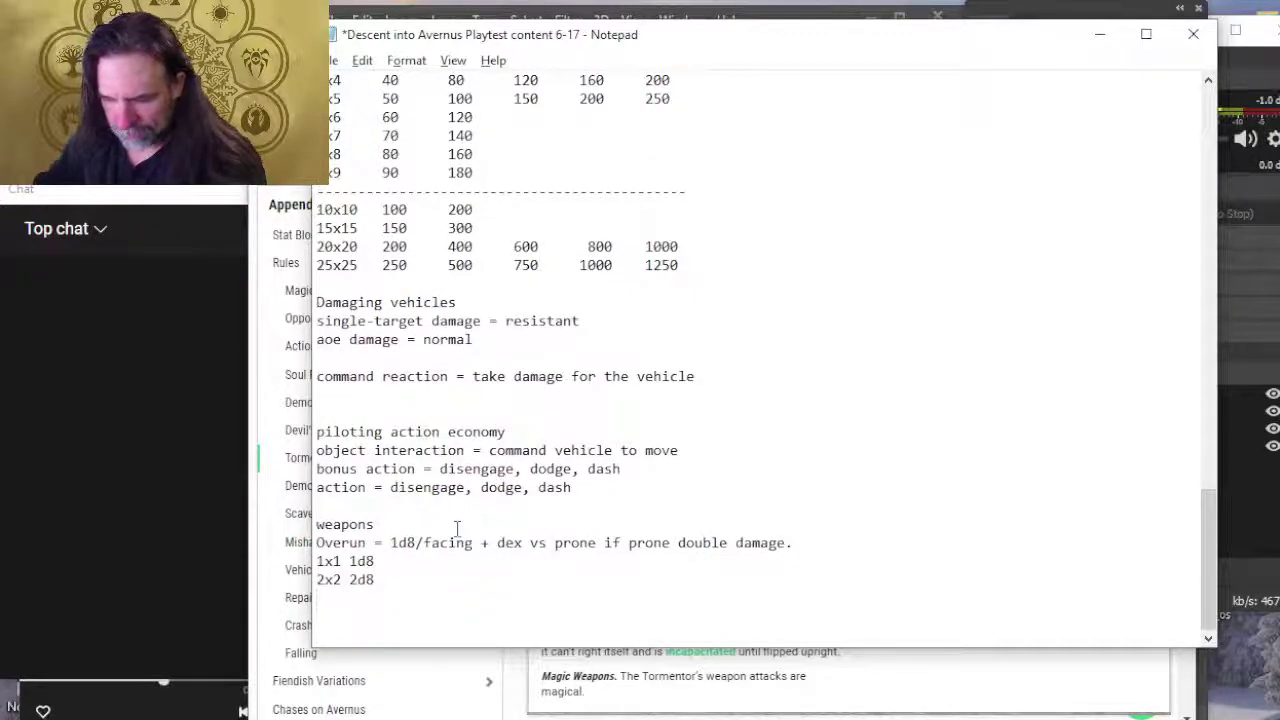
type("3x3 4d8")
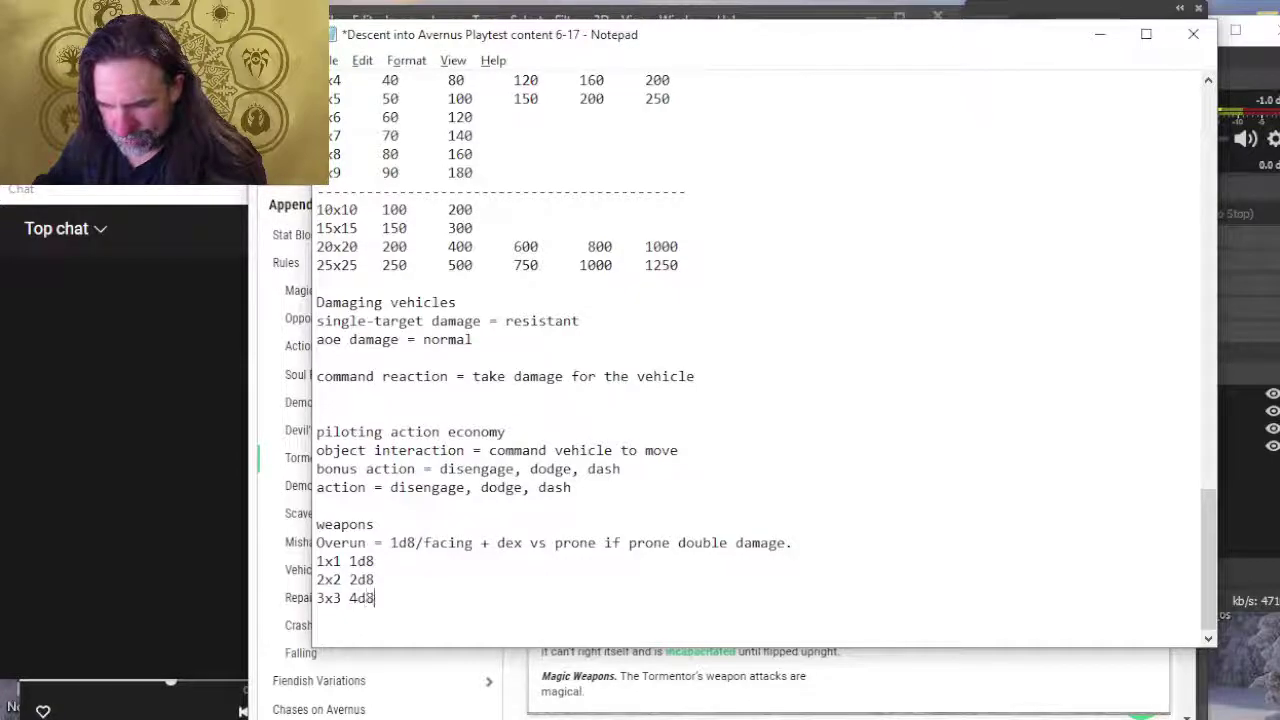
key("Return")
type("4x4")
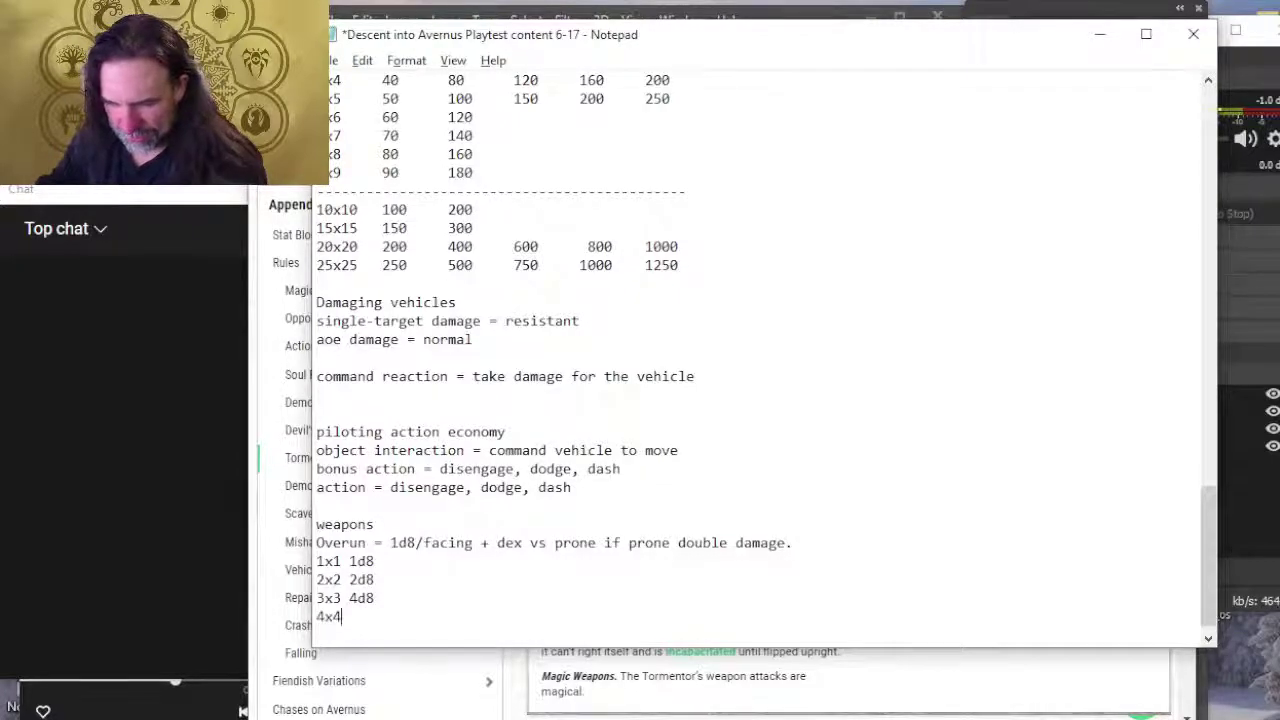
type("05d8")
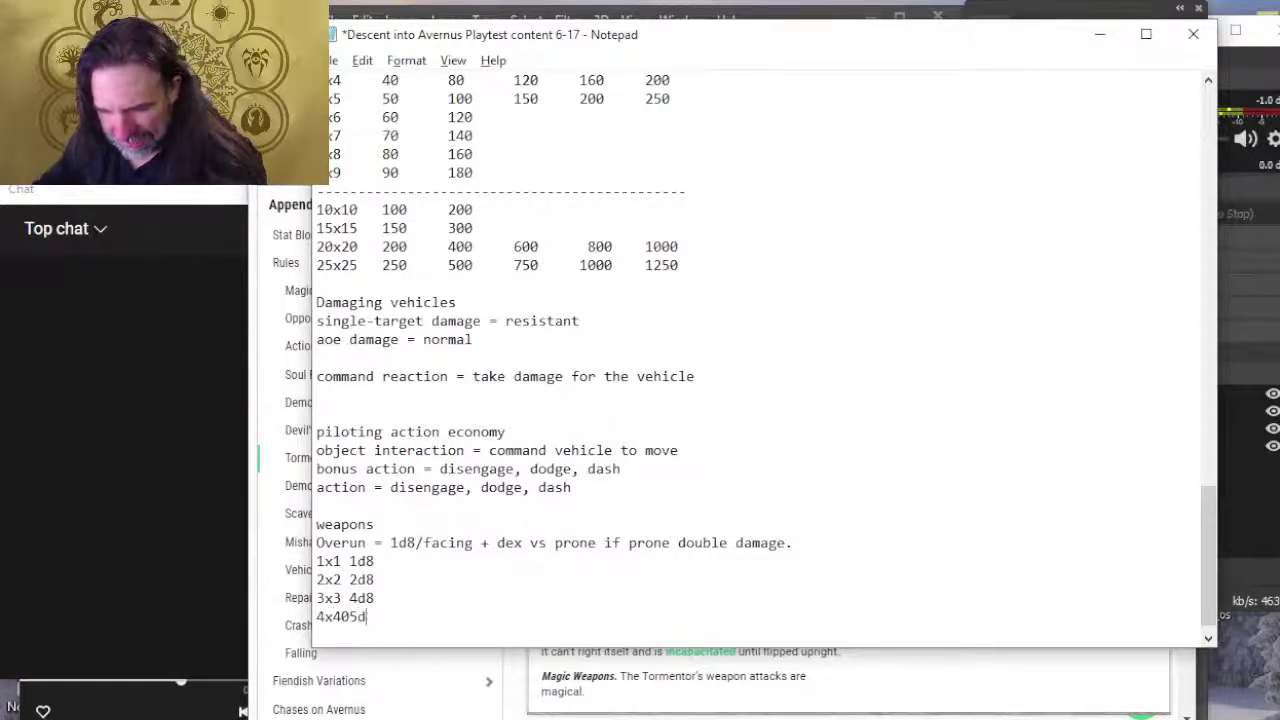
key("BackSpace")
key("BackSpace")
key("BackSpace")
type("5d8")
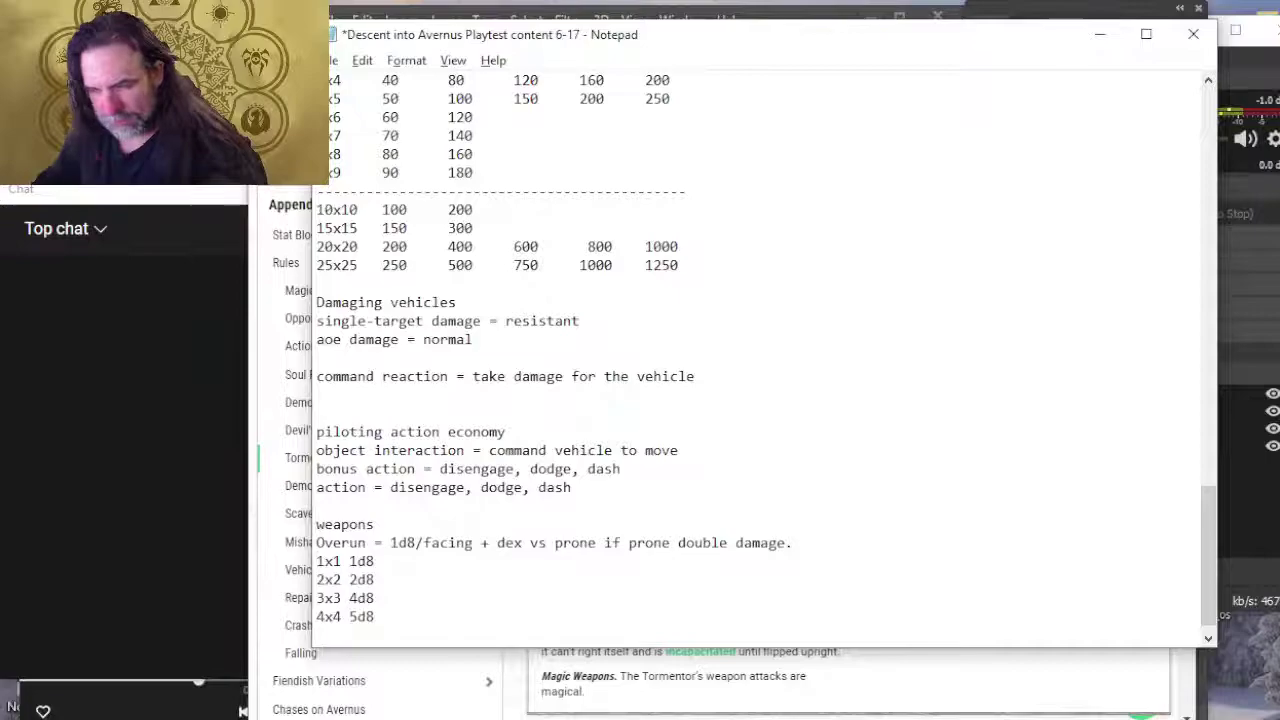
key("alt+Tab")
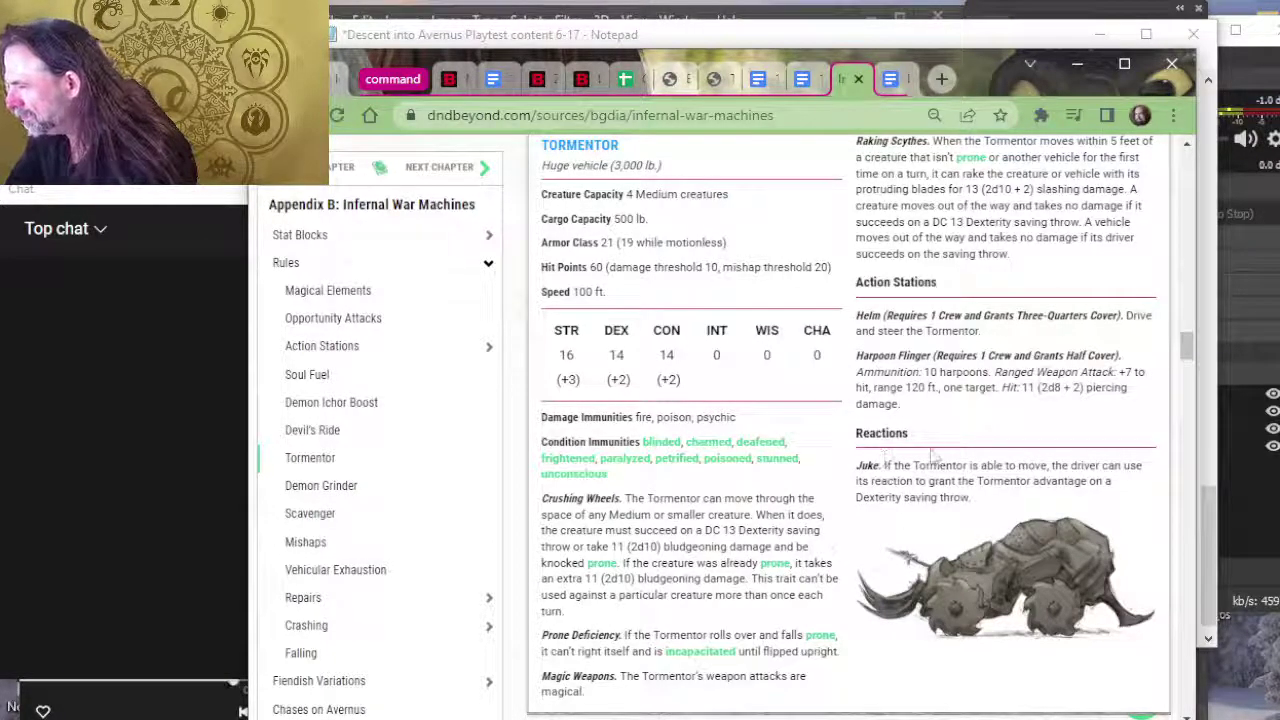
Step: Scroll the D&D Beyond page to show the Tormentor heading and its dune-buggy description
scroll(824, 451, "up", 5)
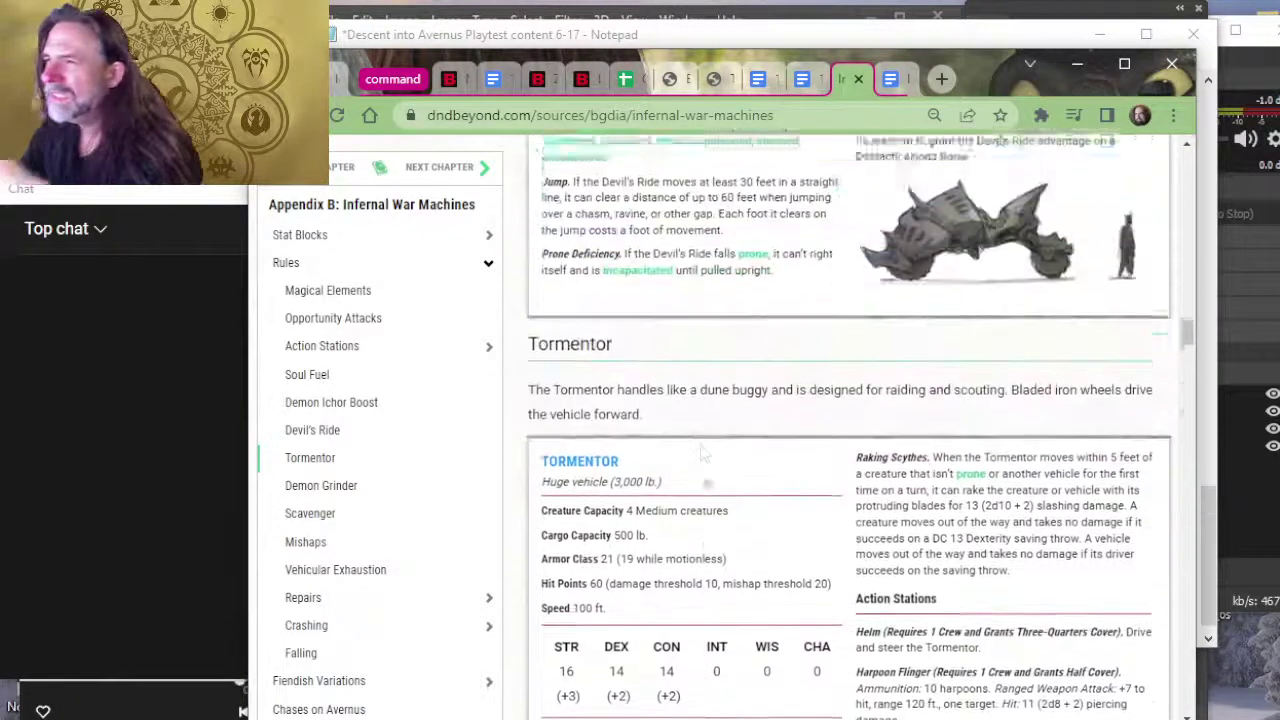
scroll(824, 451, "down", 4)
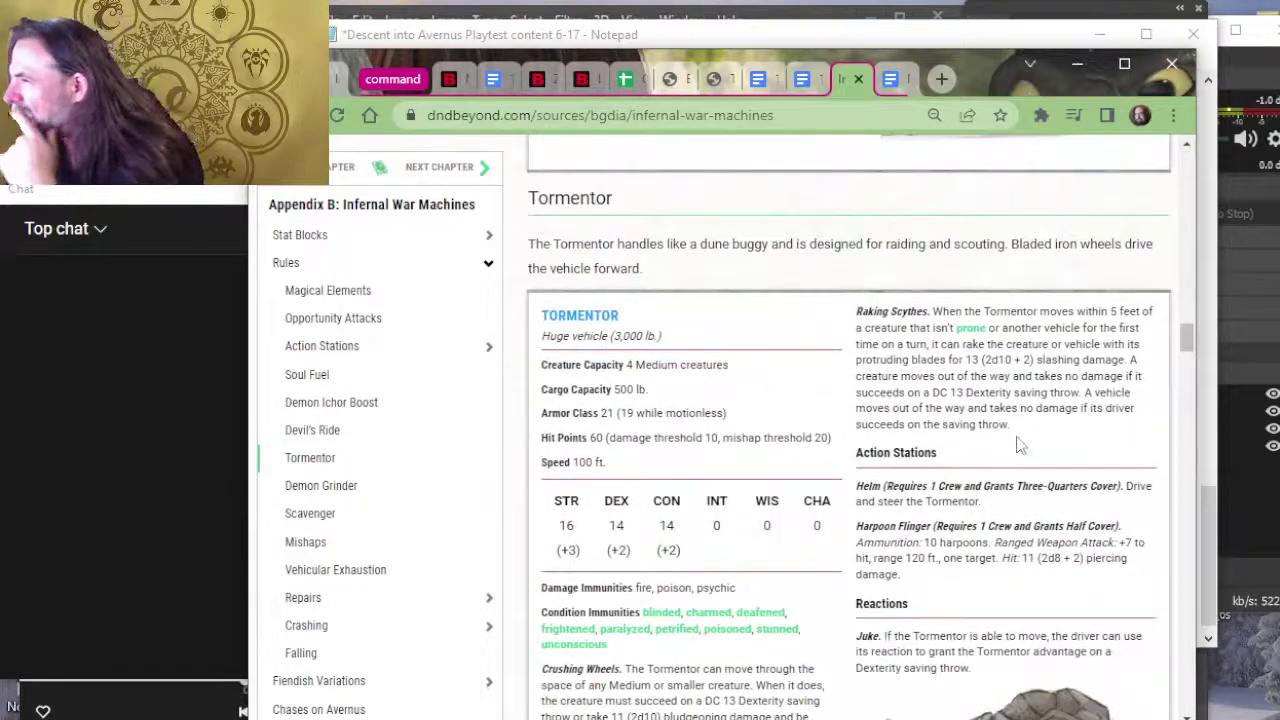
scroll(1017, 440, "up", 2)
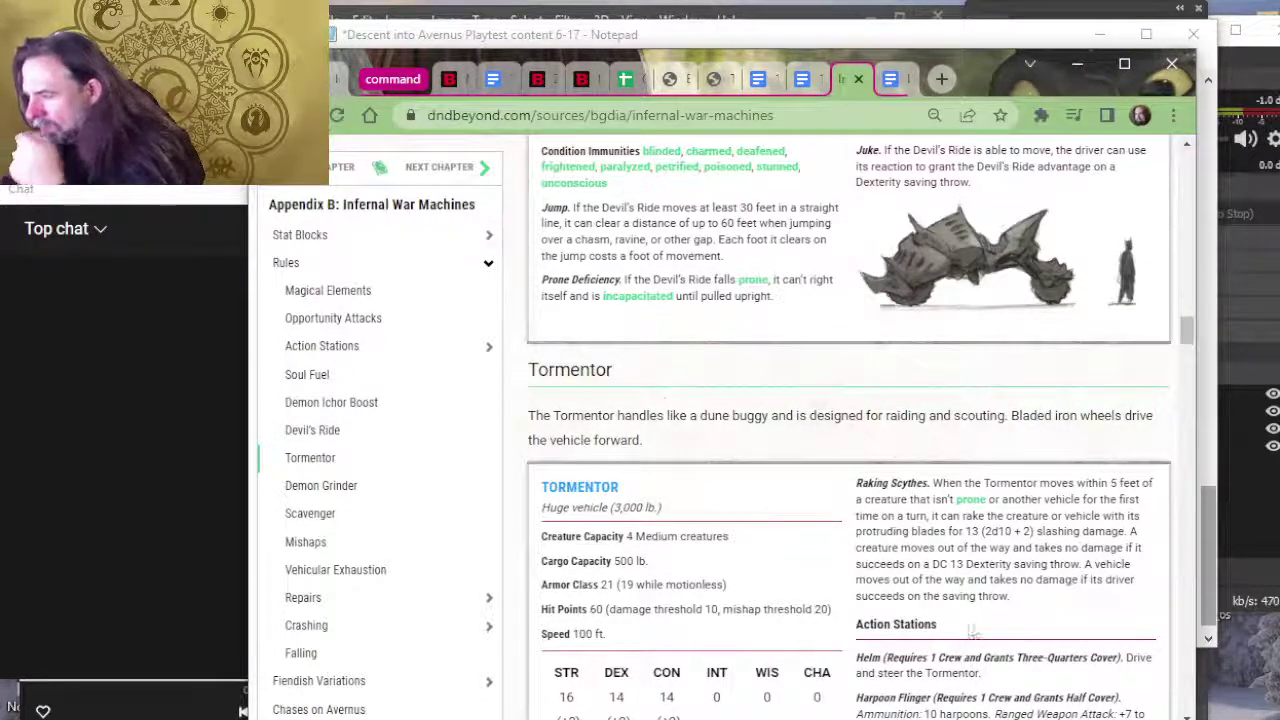
scroll(925, 520, "down", 2)
scroll(938, 555, "down", 5)
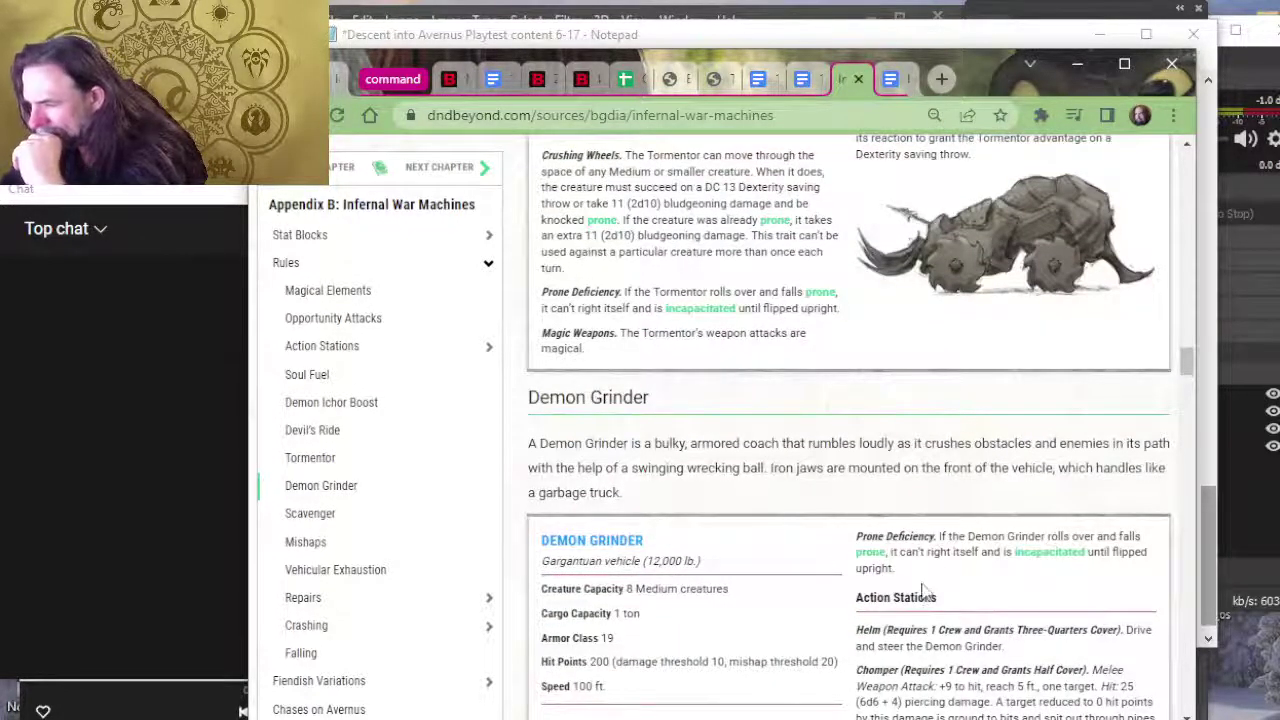
scroll(888, 540, "down", 1)
scroll(888, 540, "down", 2)
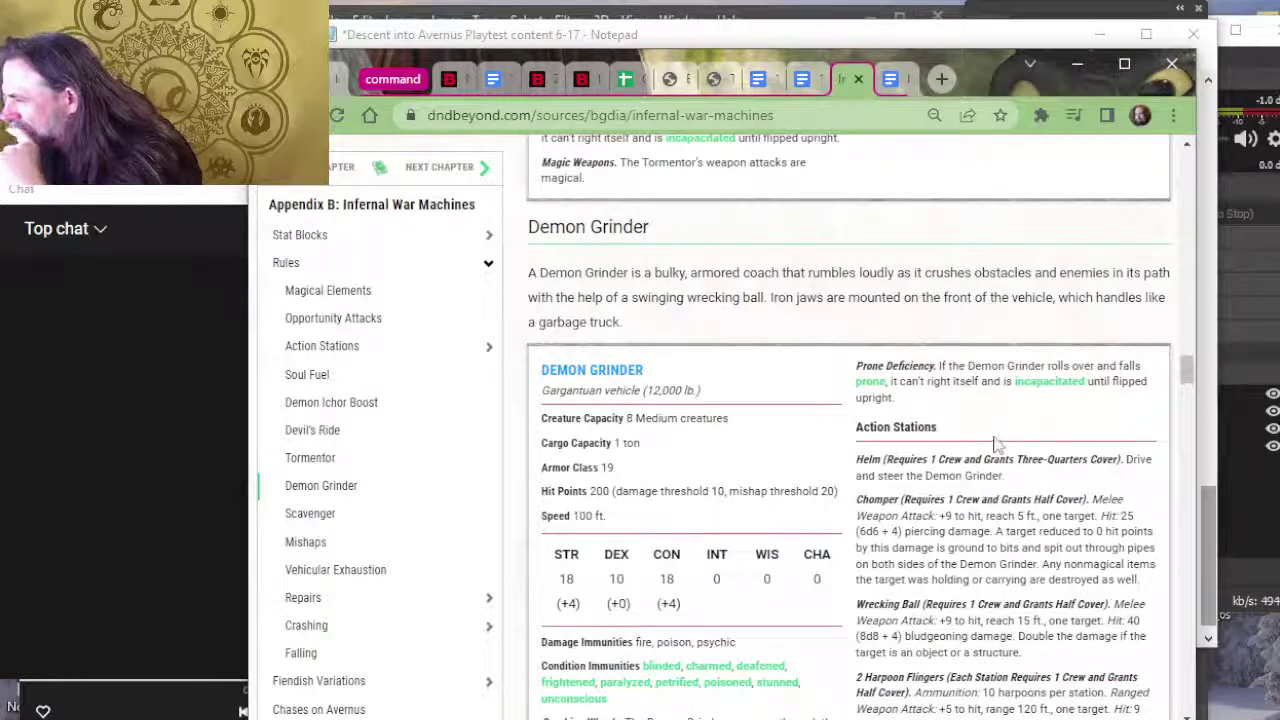
scroll(930, 508, "down", 2)
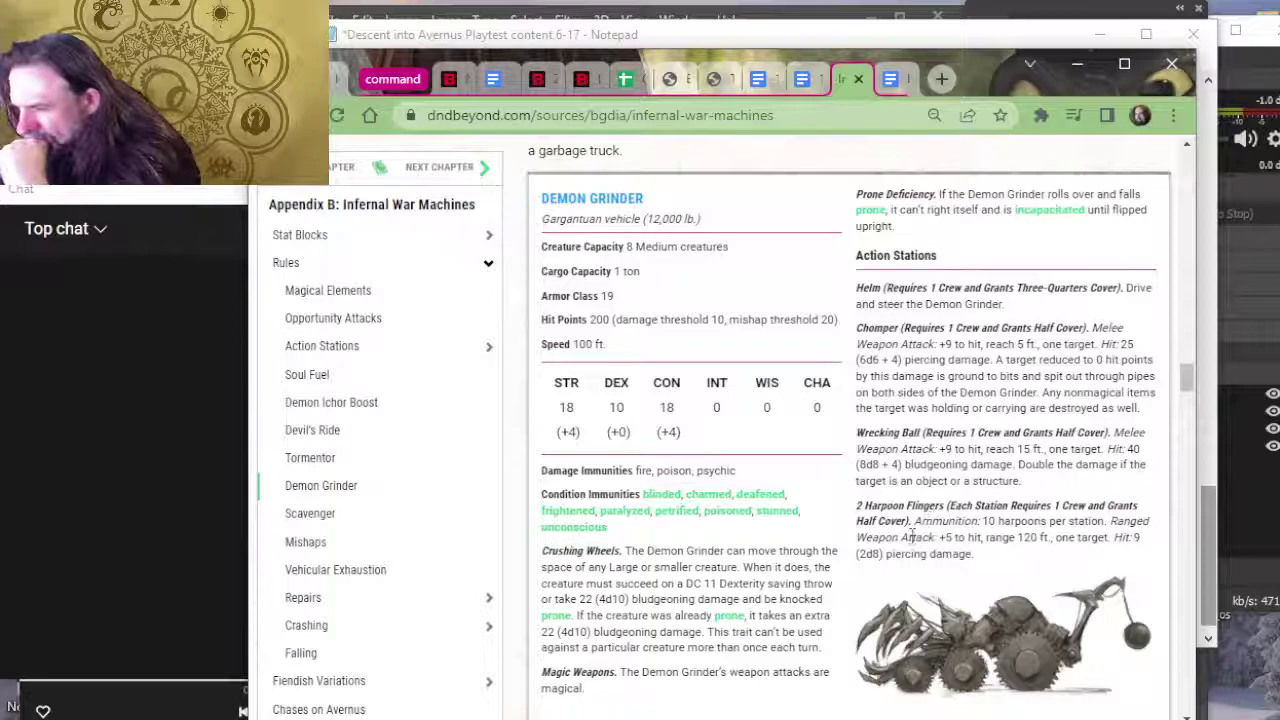
scroll(915, 540, "down", 8)
scroll(915, 545, "up", 2)
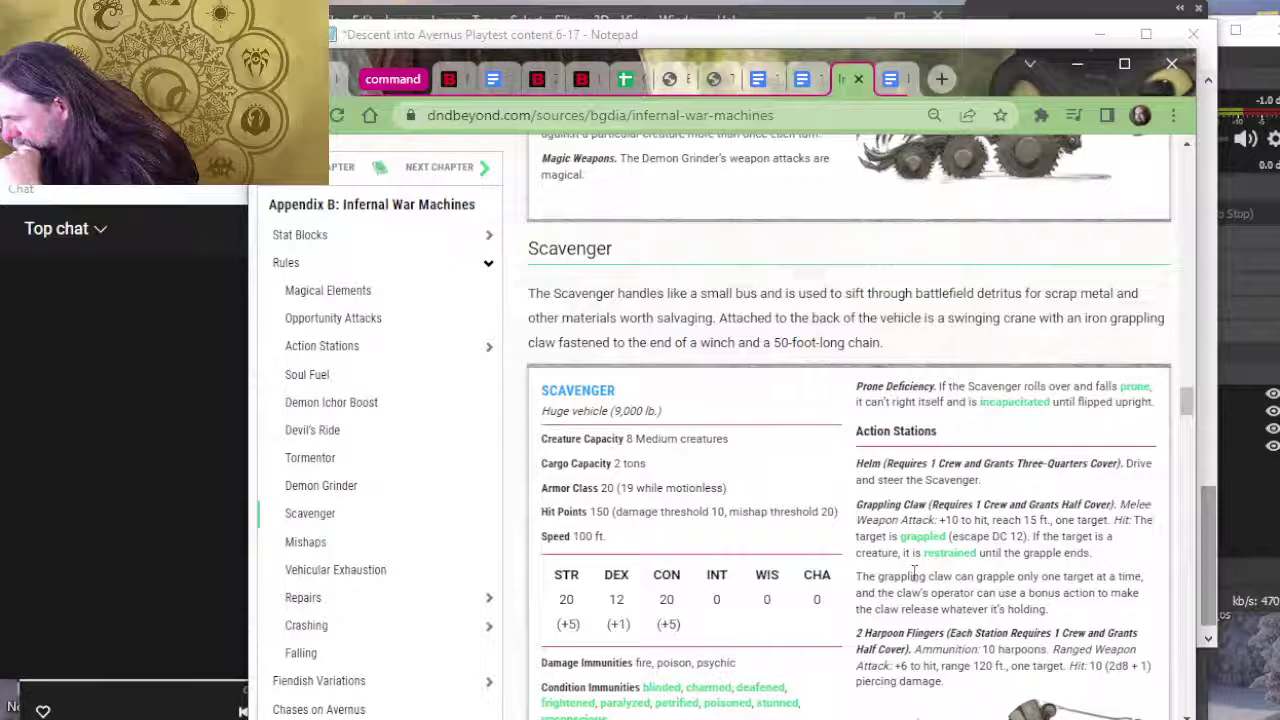
scroll(915, 578, "down", 2)
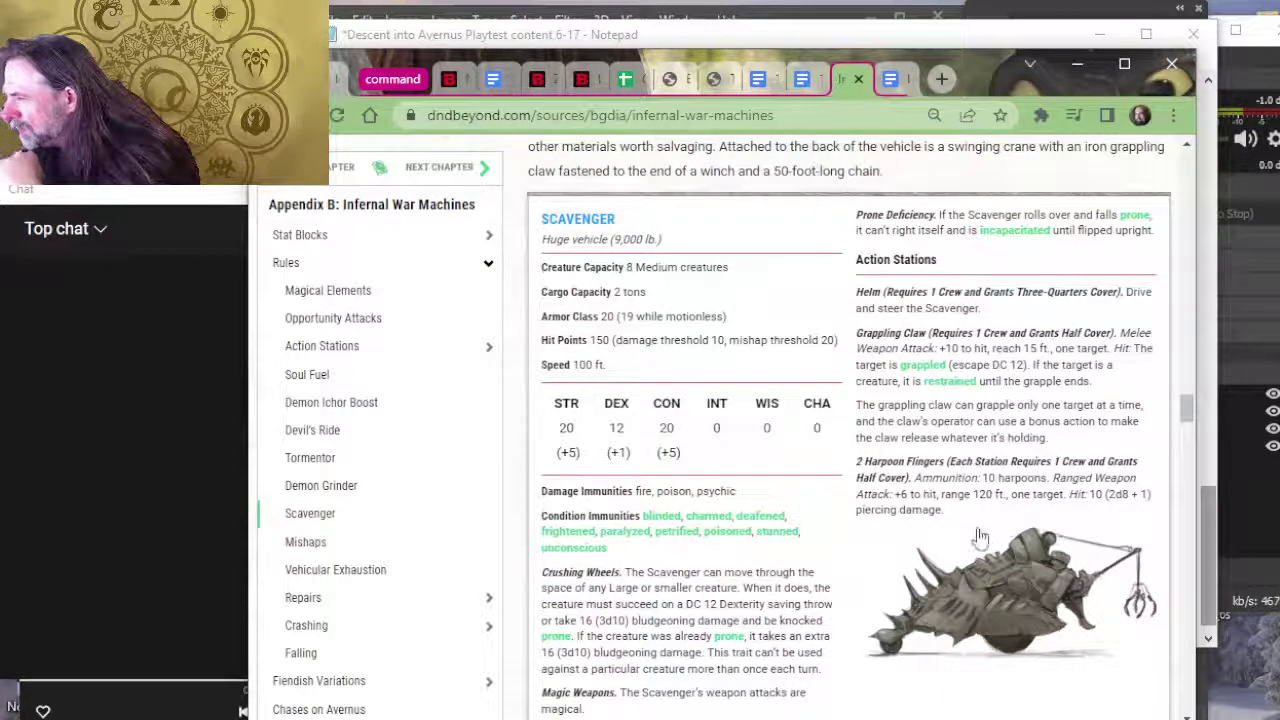
scroll(980, 538, "up", 8)
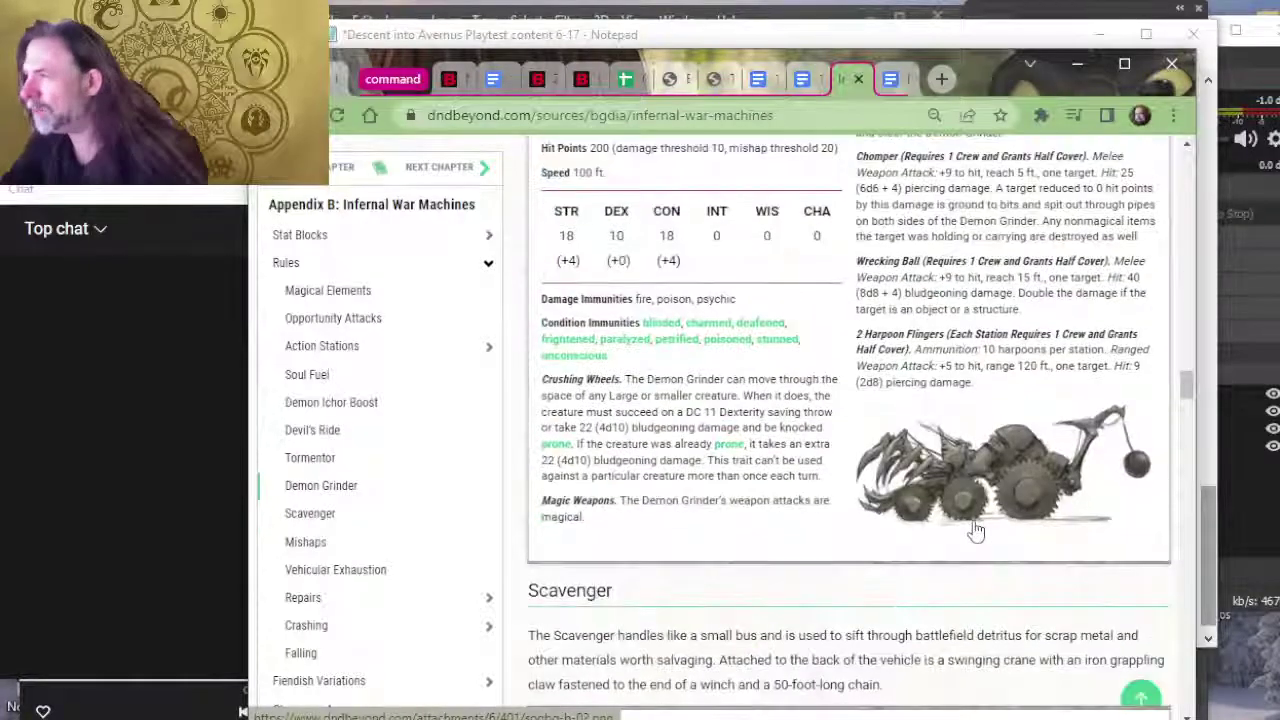
scroll(1000, 396, "up", 5)
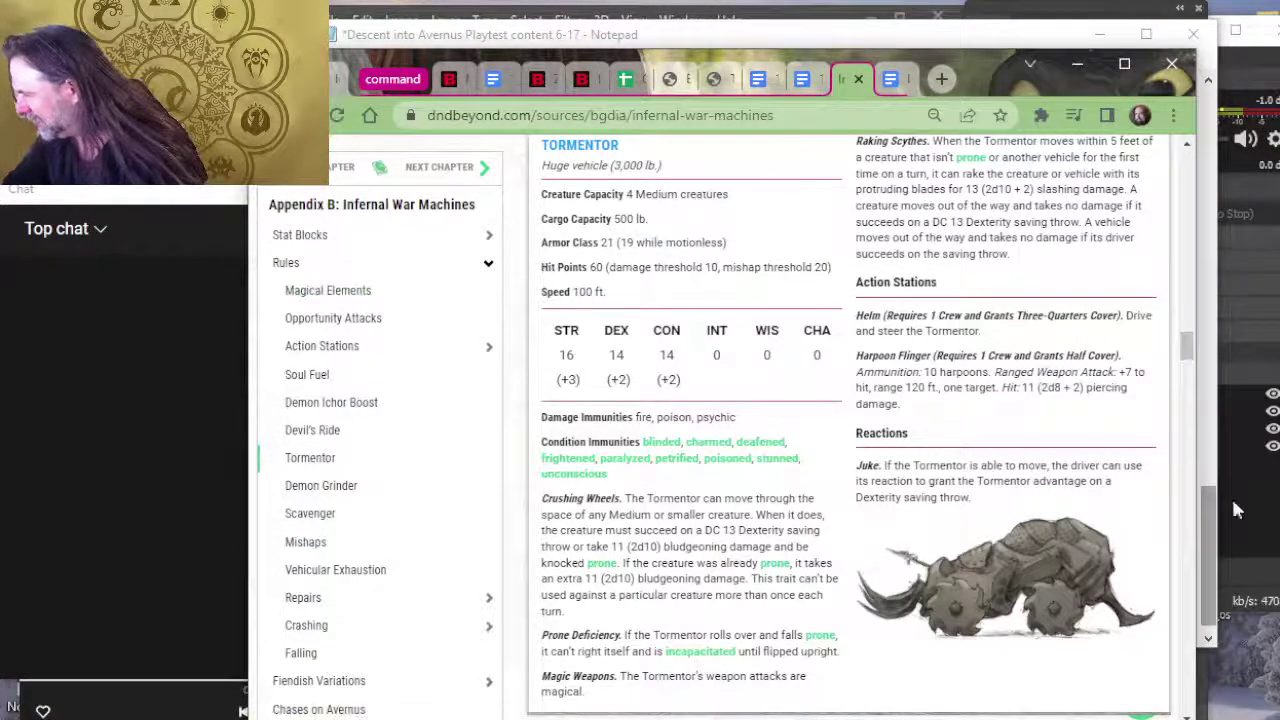
scroll(1043, 517, "up", 2)
scroll(1043, 517, "up", 1)
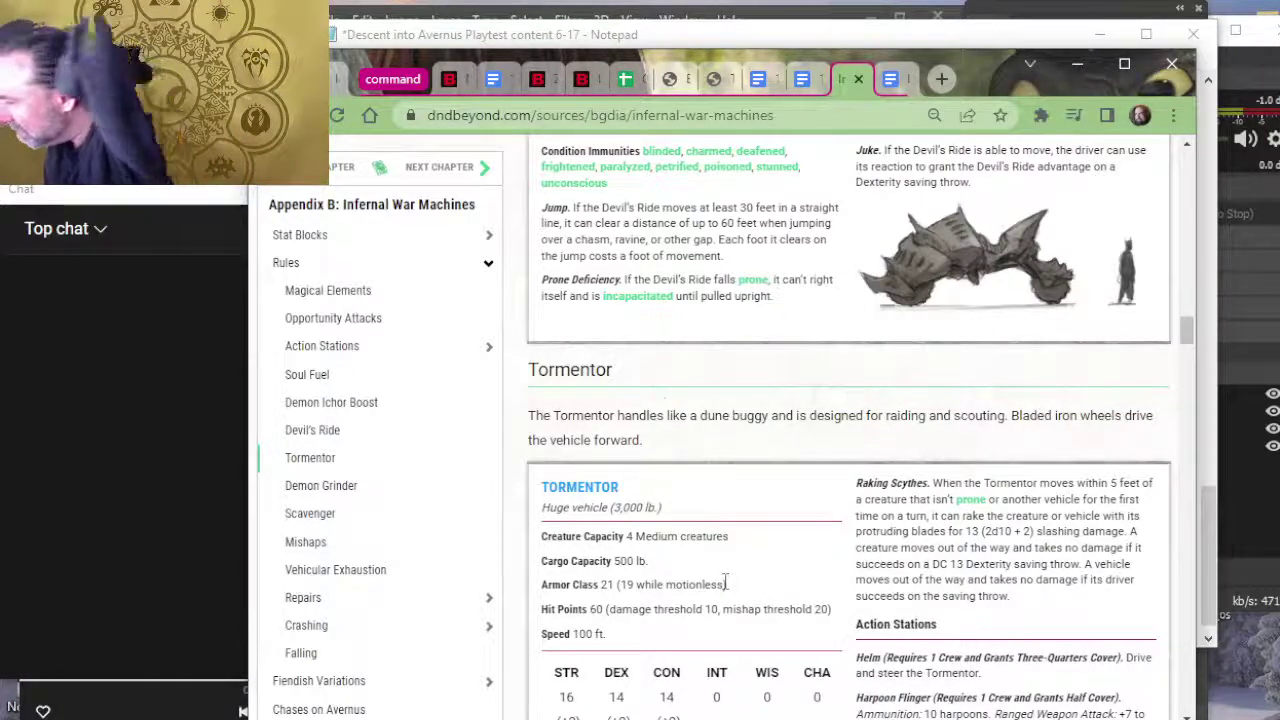
Step: Back in Notepad, delete the 1x1 through 4x4 dice rows below the Overun line
key("alt+Tab")
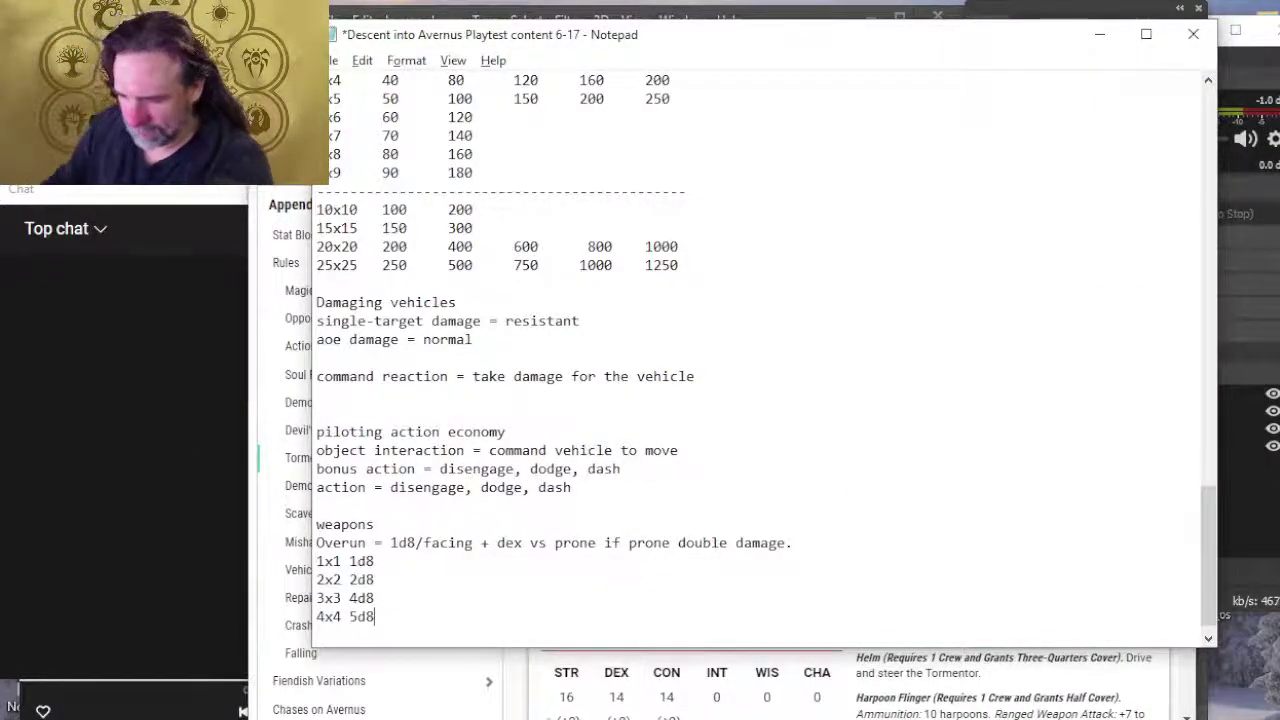
key("alt+Tab")
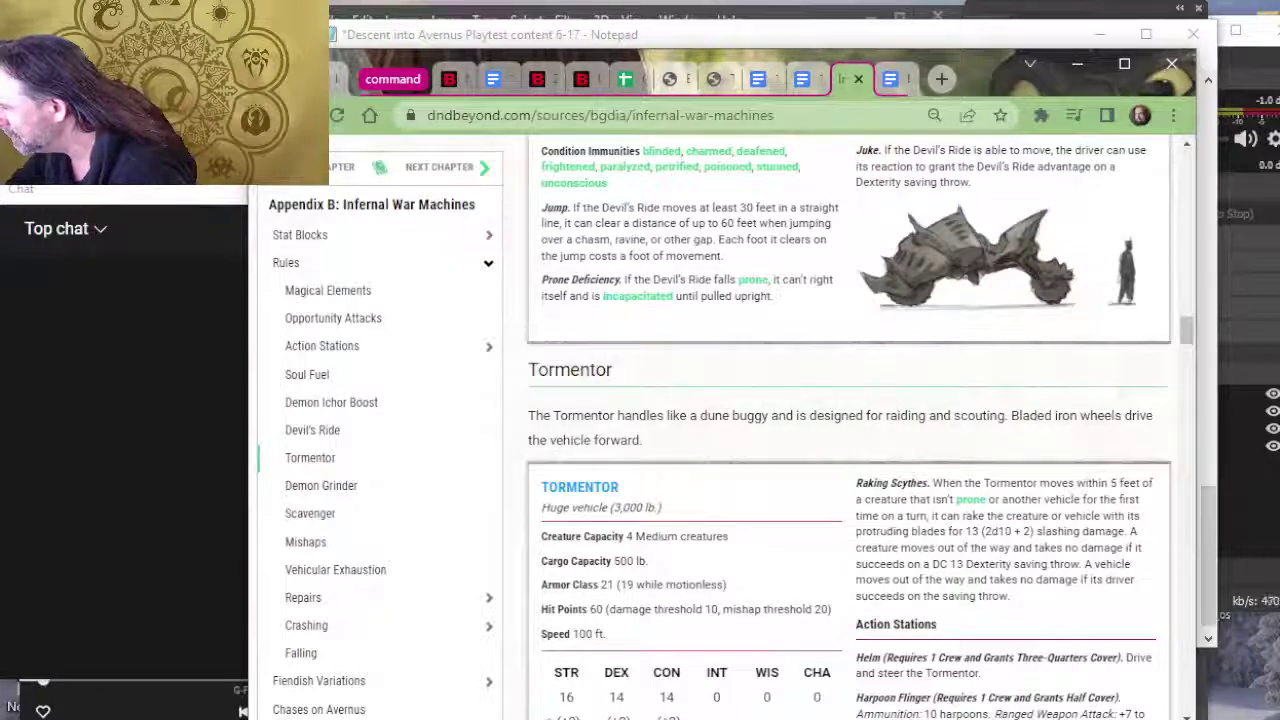
key("alt+Tab")
key("BackSpace")
key("BackSpace")
key("BackSpace")
key("BackSpace")
key("BackSpace")
key("BackSpace")
key("BackSpace")
key("BackSpace")
key("BackSpace")
key("BackSpace")
key("BackSpace")
key("BackSpace")
key("BackSpace")
key("BackSpace")
key("BackSpace")
key("BackSpace")
key("BackSpace")
key("BackSpace")
key("BackSpace")
key("BackSpace")
key("BackSpace")
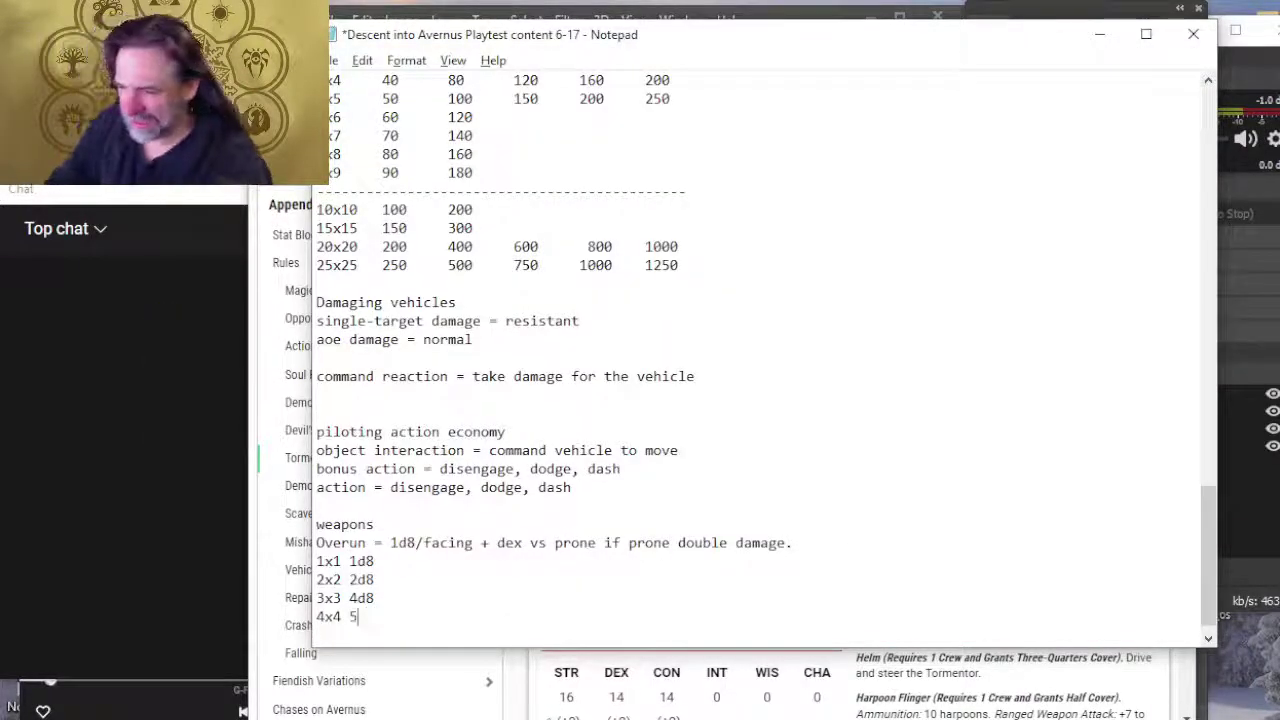
key("BackSpace")
key("BackSpace")
key("BackSpace")
key("BackSpace")
key("BackSpace")
key("BackSpace")
key("BackSpace")
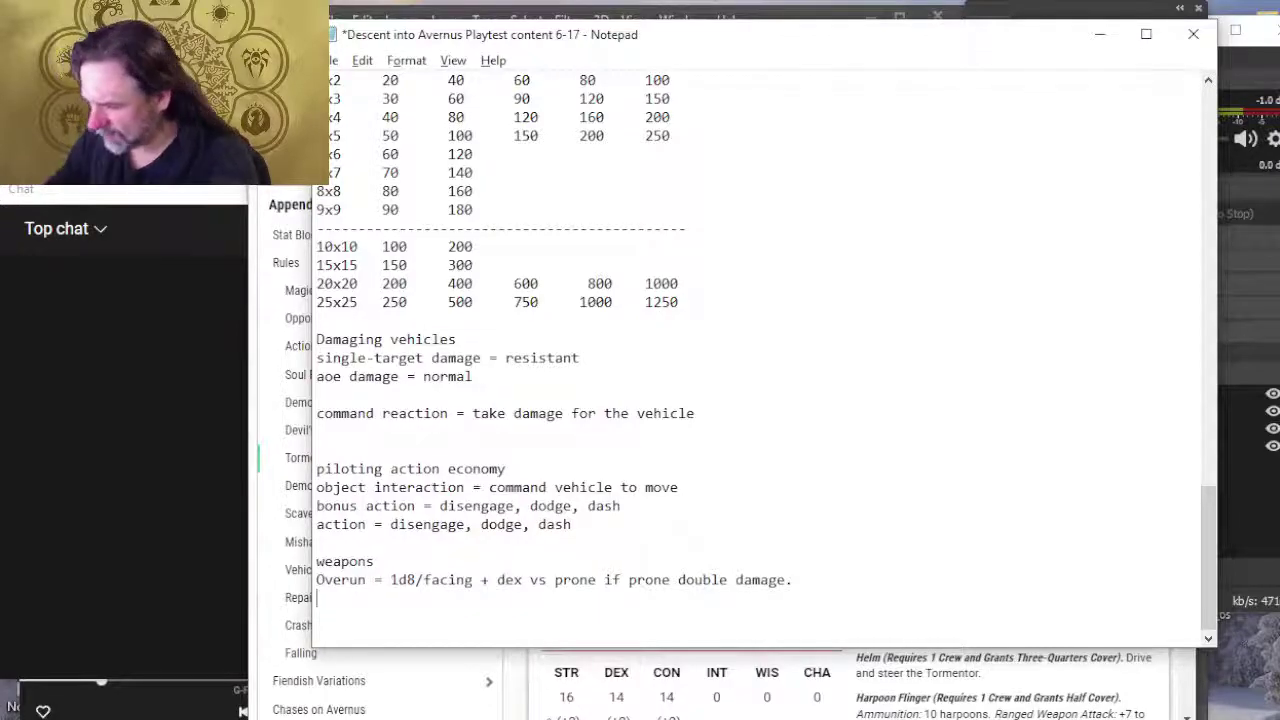
Step: Insert 'target 2 sizes smaller' directly after 'Overun' in the weapons rule line
type(". tar")
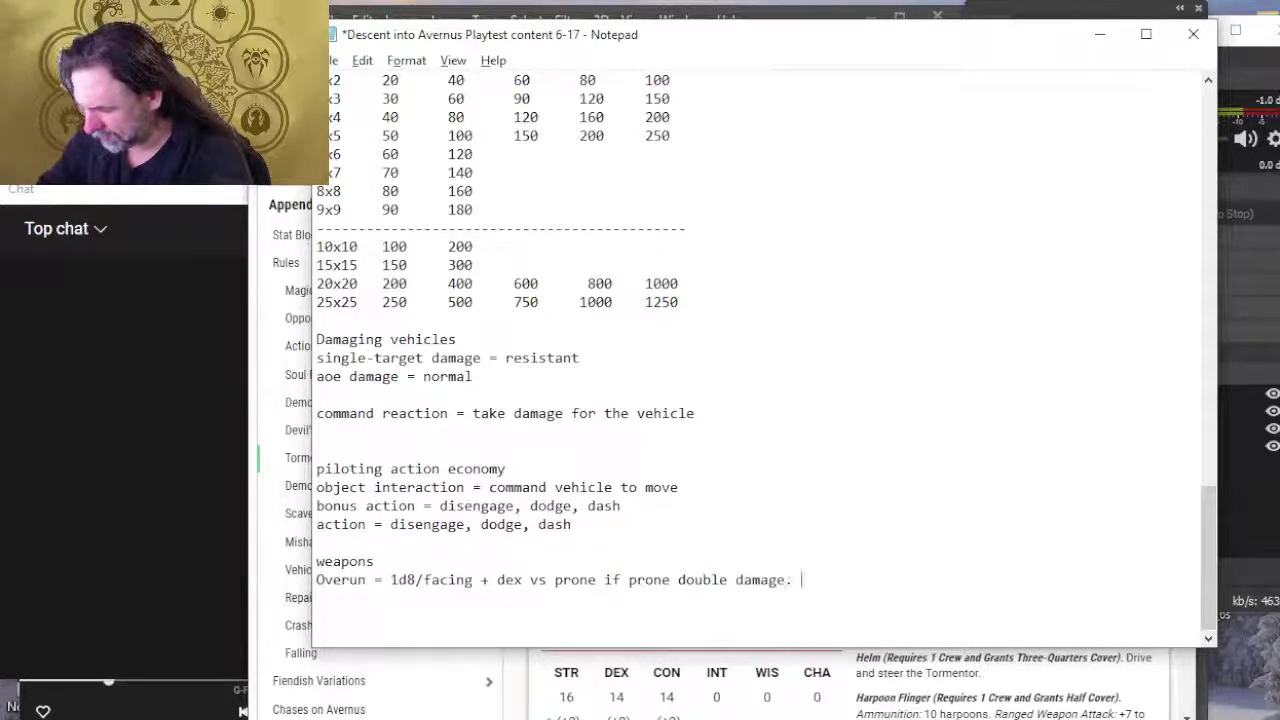
type("gte")
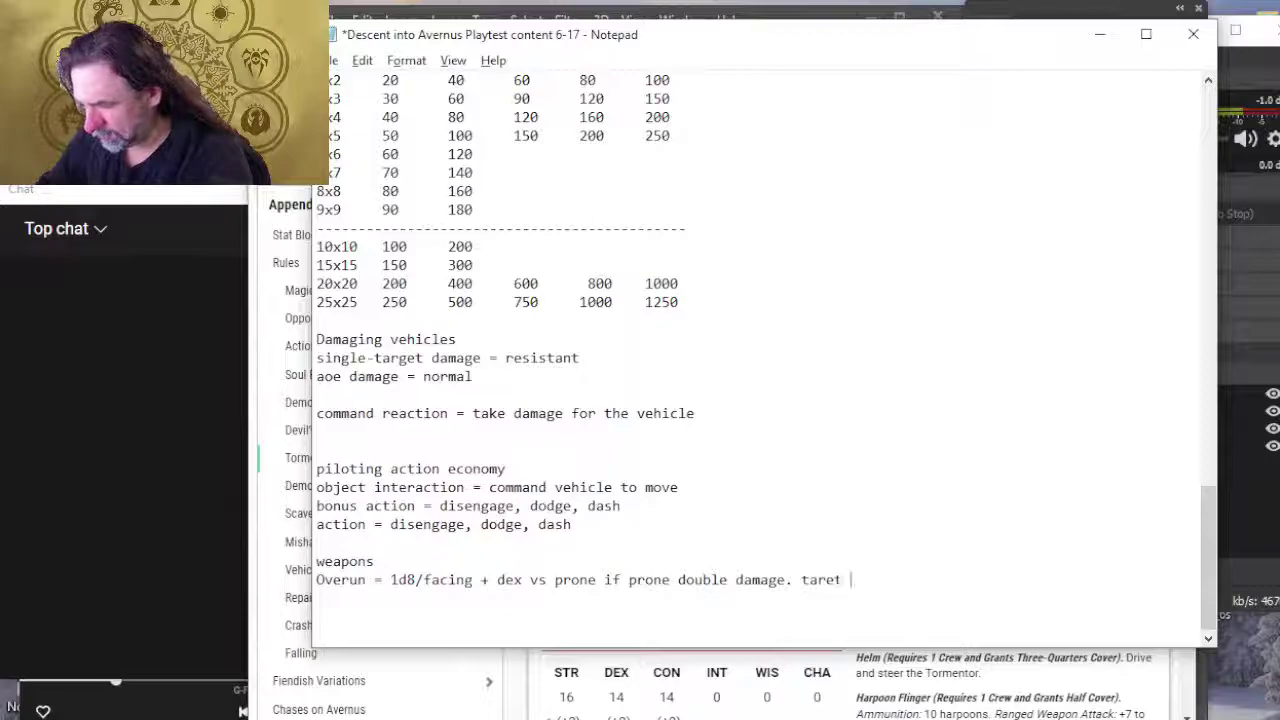
key("BackSpace")
key("BackSpace")
key("BackSpace")
type("get 2 sizes")
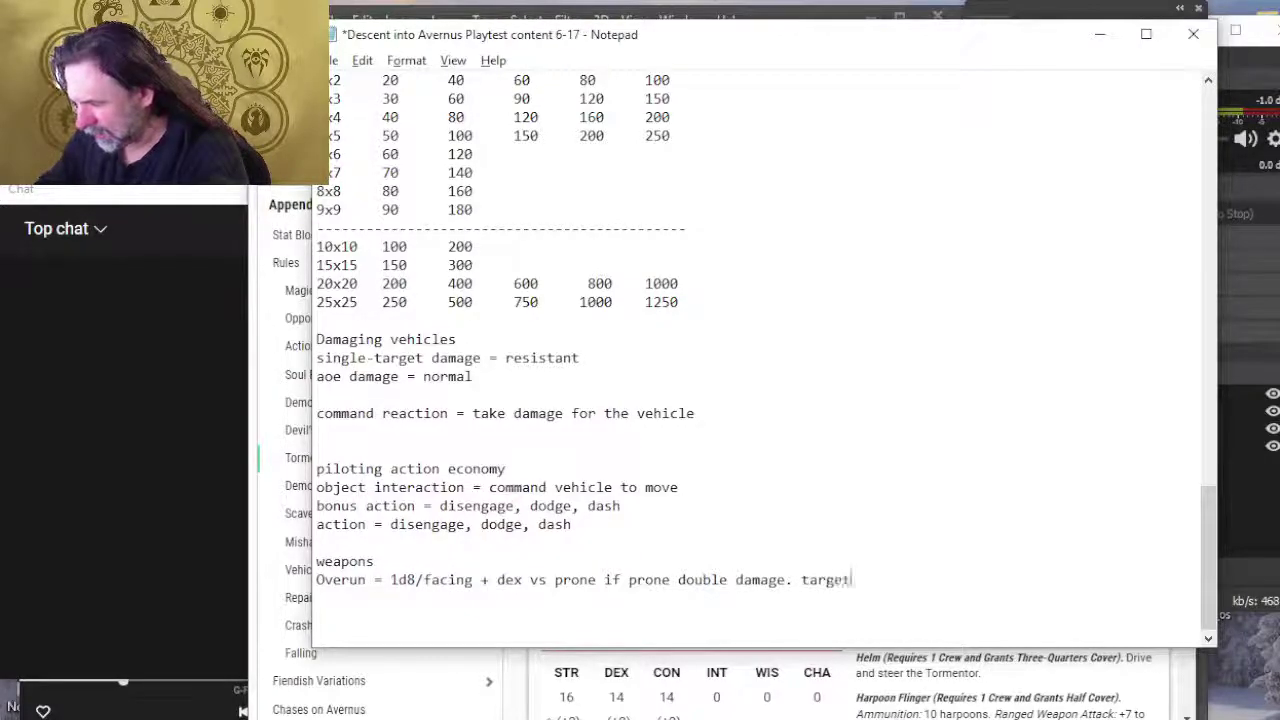
type(" smaller")
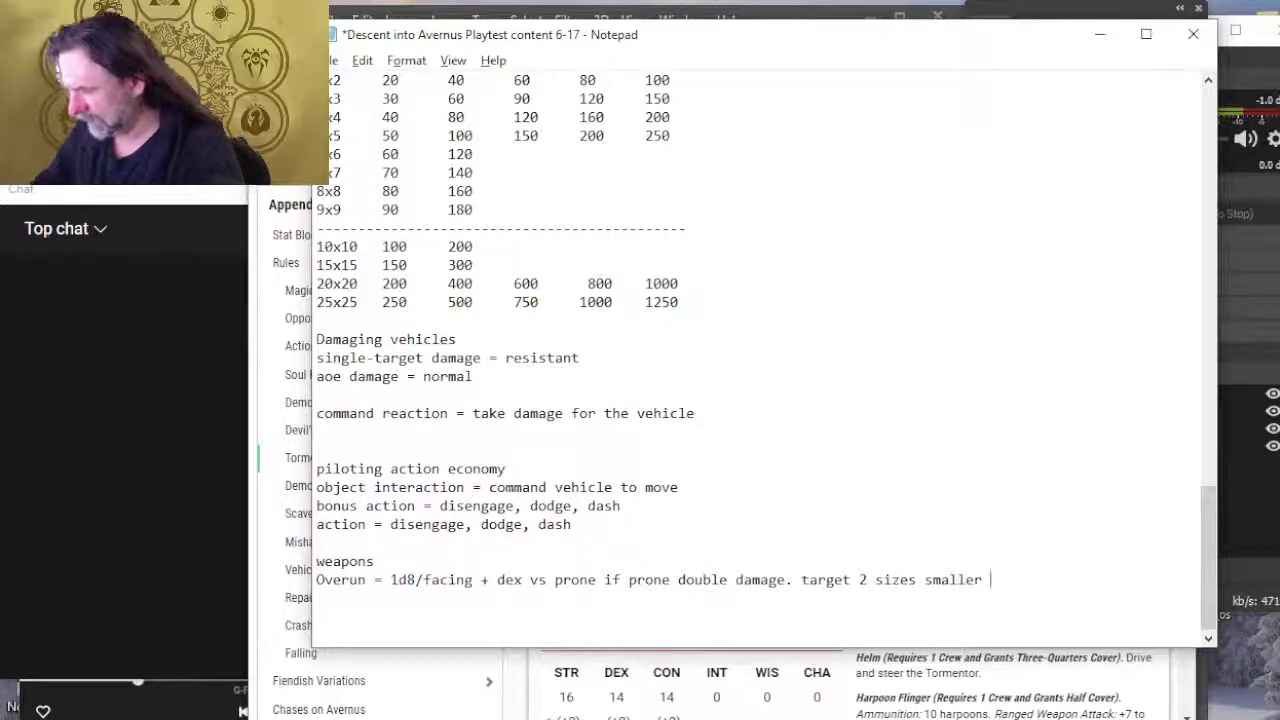
key("ctrl+Left")
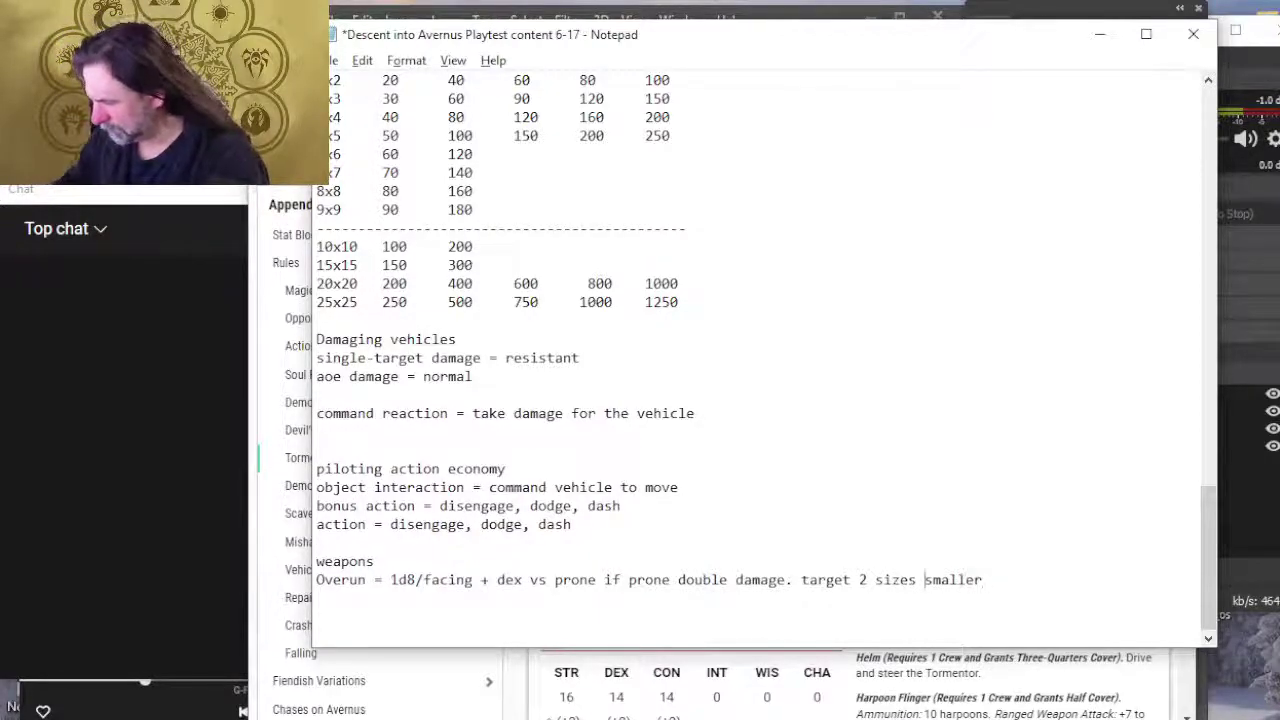
key("Right")
key("Right")
key("Right")
key("Right")
key("End")
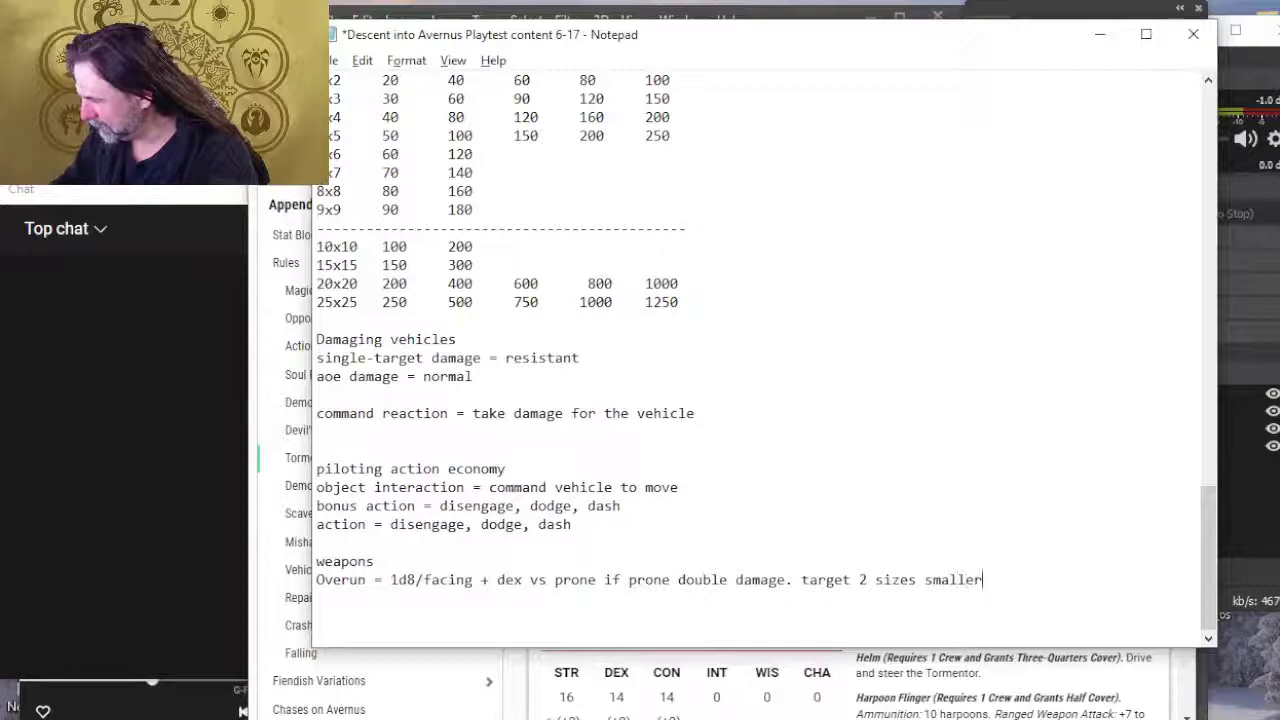
key("shift+Left")
key("shift+Left")
key("shift+Left")
key("shift+Left")
key("shift+Left")
key("shift+Left")
key("shift+Left")
key("shift+Left")
key("shift+Left")
key("shift+Left")
key("shift+Left")
key("shift+Left")
key("shift+Left")
key("shift+Left")
key("shift+Left")
key("shift+Left")
key("shift+Left")
key("shift+Left")
key("shift+Left")
key("shift+Left")
key("ctrl+c")
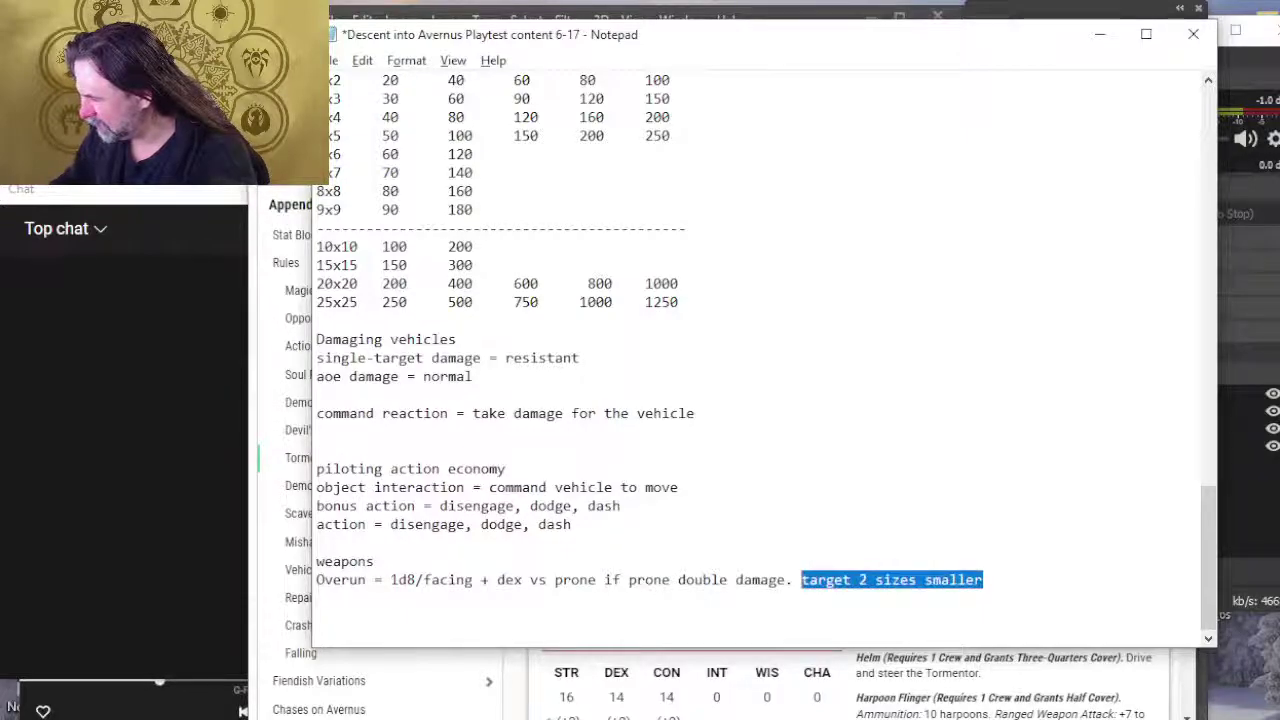
key("BackSpace")
key("Right")
key("Right")
key("Right")
key("Right")
key("Right")
key("Right")
key("Right")
key("Right")
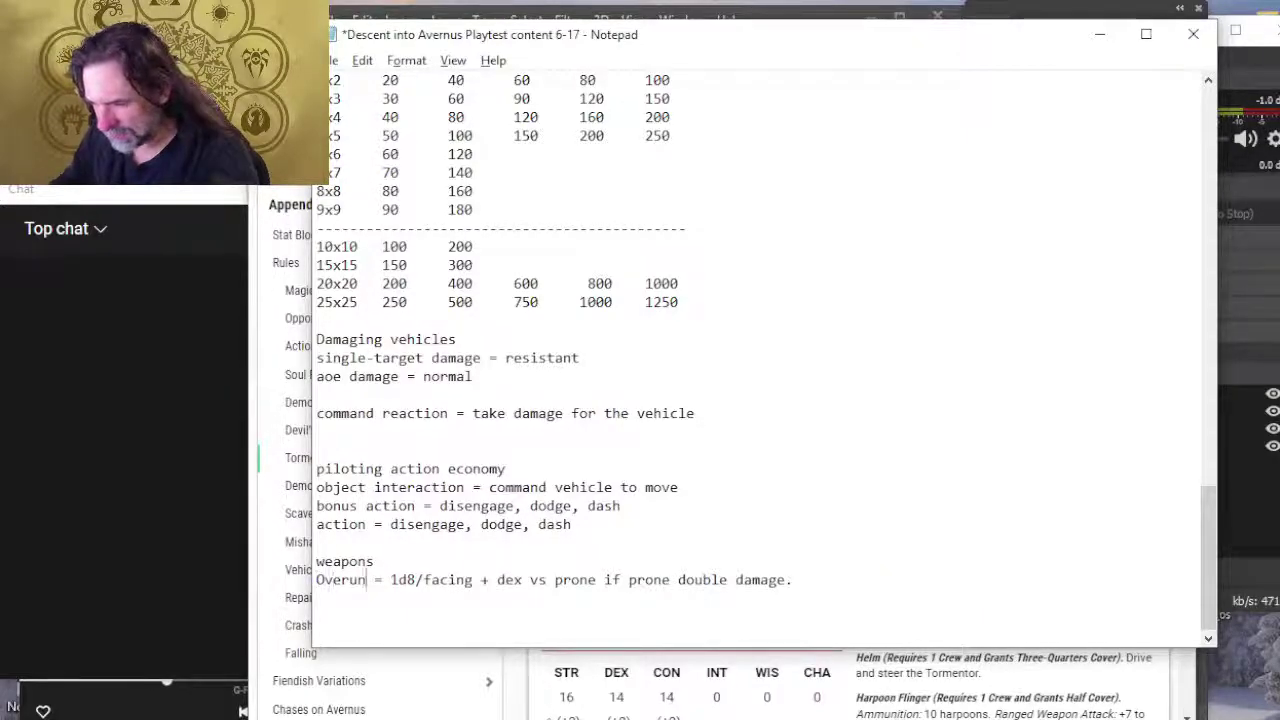
key("ctrl+v")
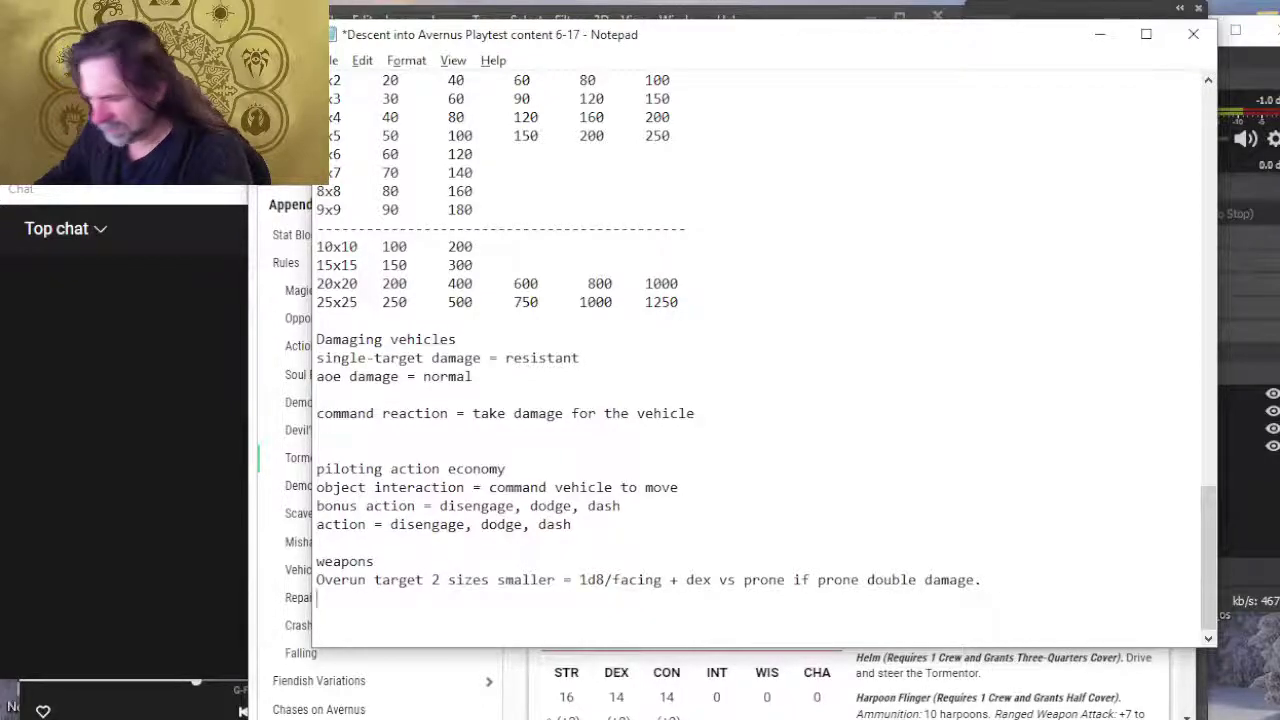
Step: Start a 'raking scythe' line below the Overun rule
type("raking scyu")
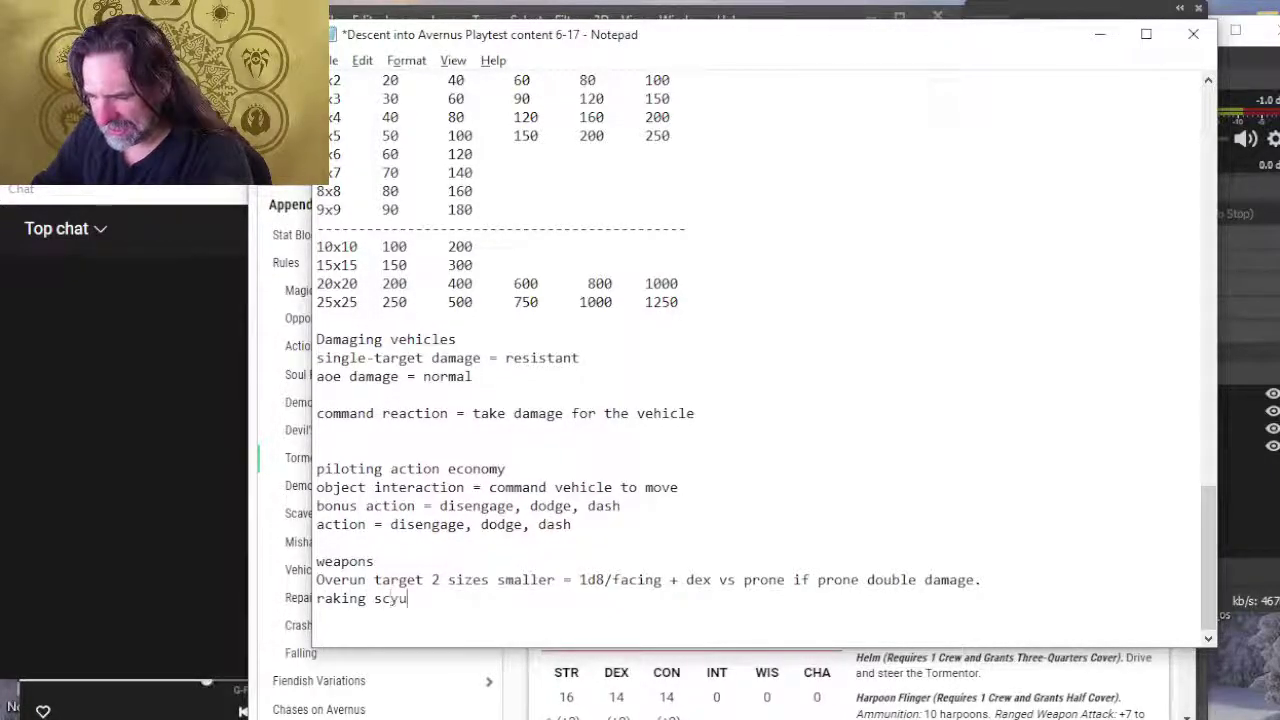
key("BackSpace")
type("the")
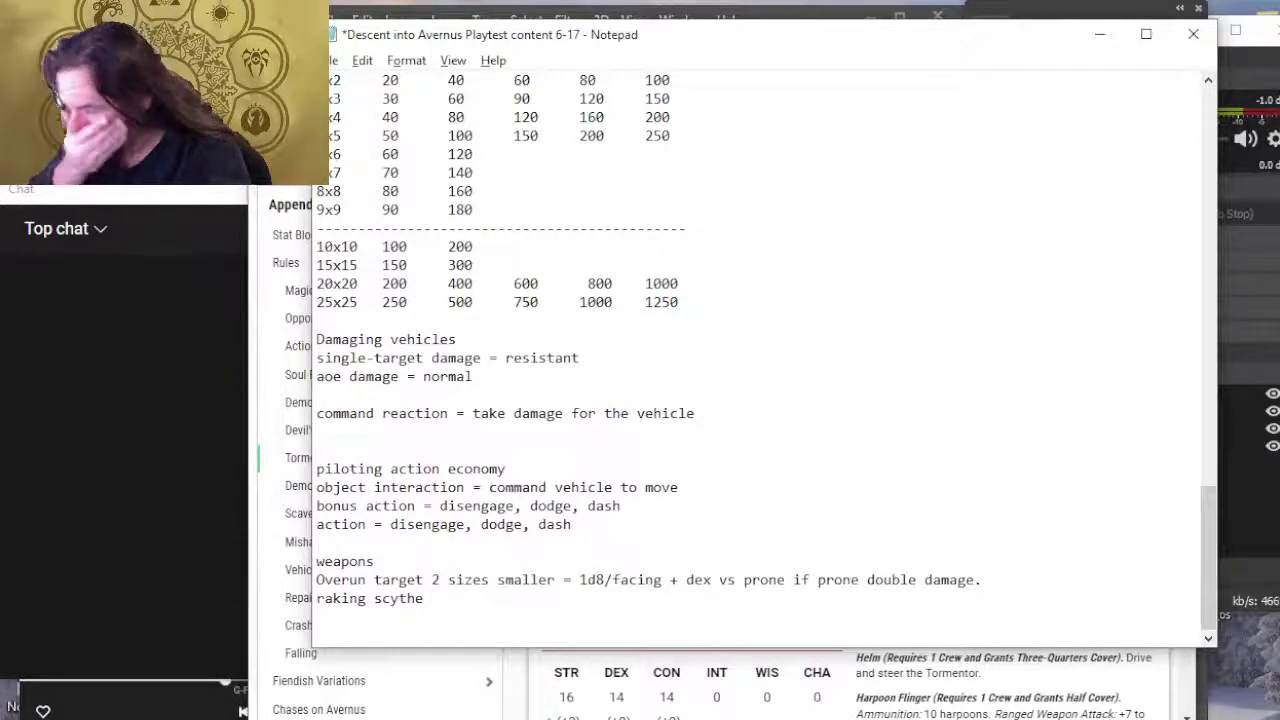
type(" 1 s")
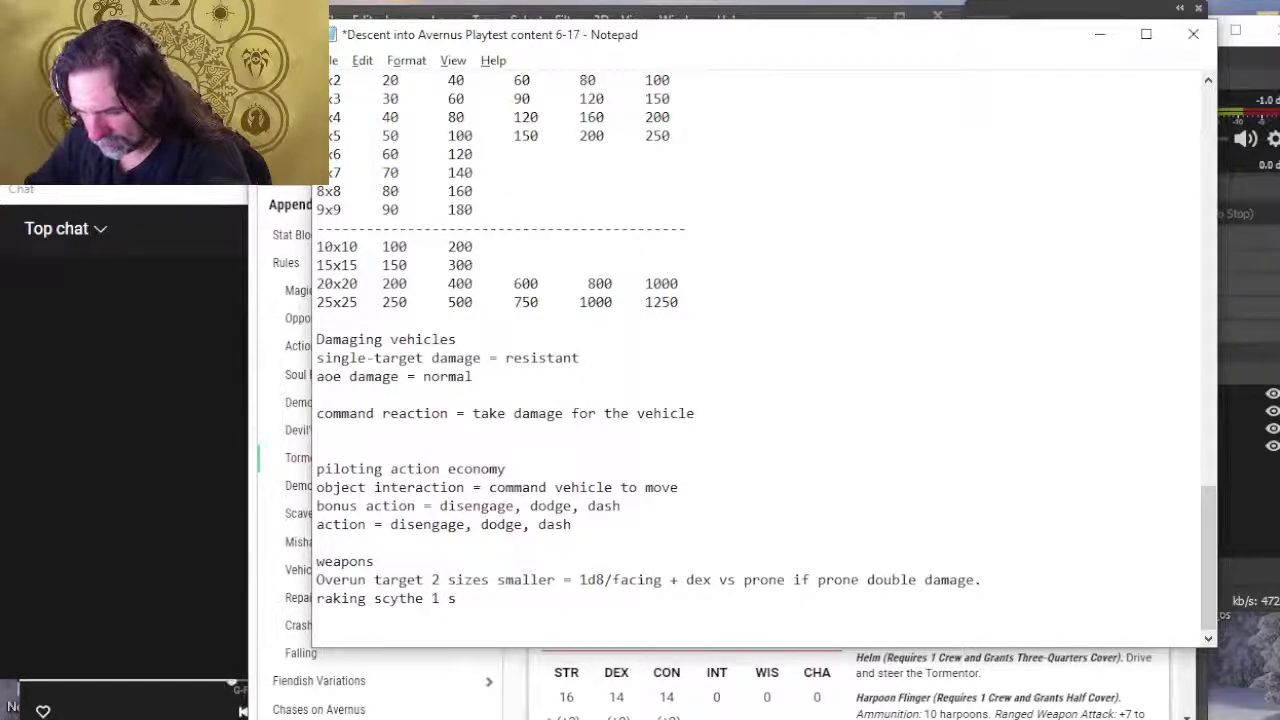
key("BackSpace")
key("BackSpace")
key("BackSpace")
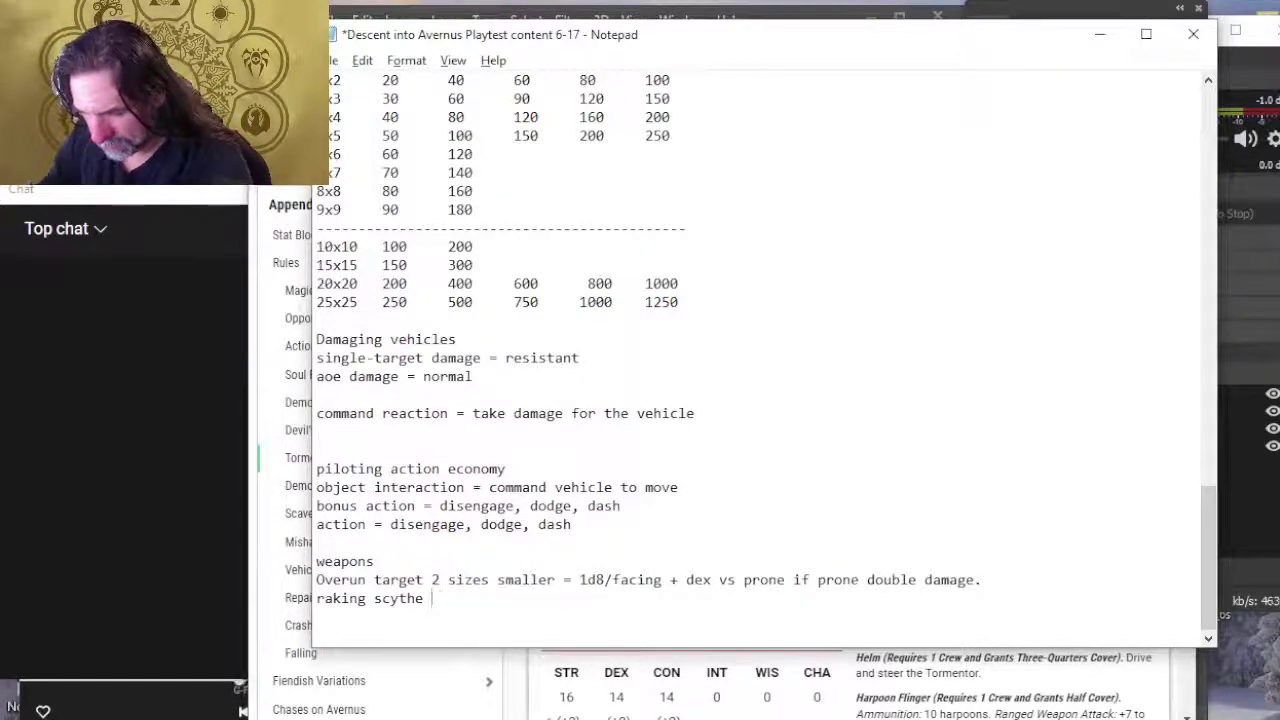
Step: Change the Overun condition to '2 sizes smaller or less'
key("Up")
key("Right")
key("Right")
key("Right")
key("Right")
key("Right")
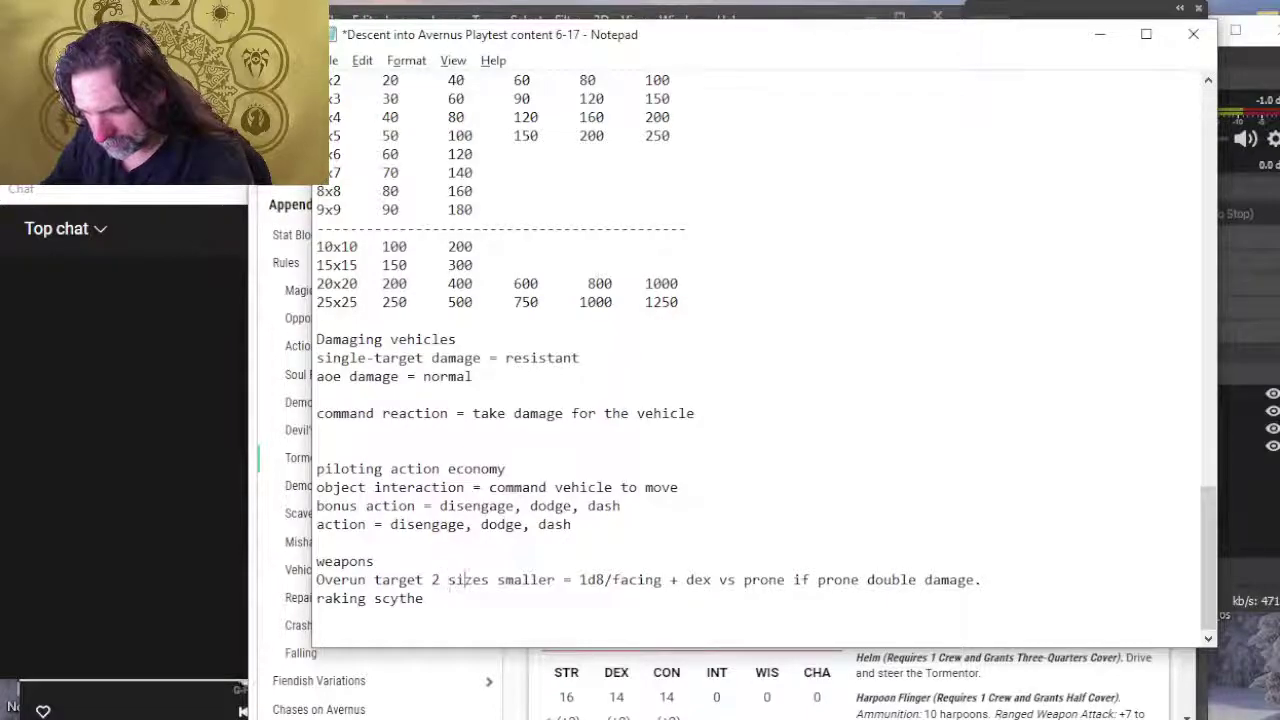
type("or")
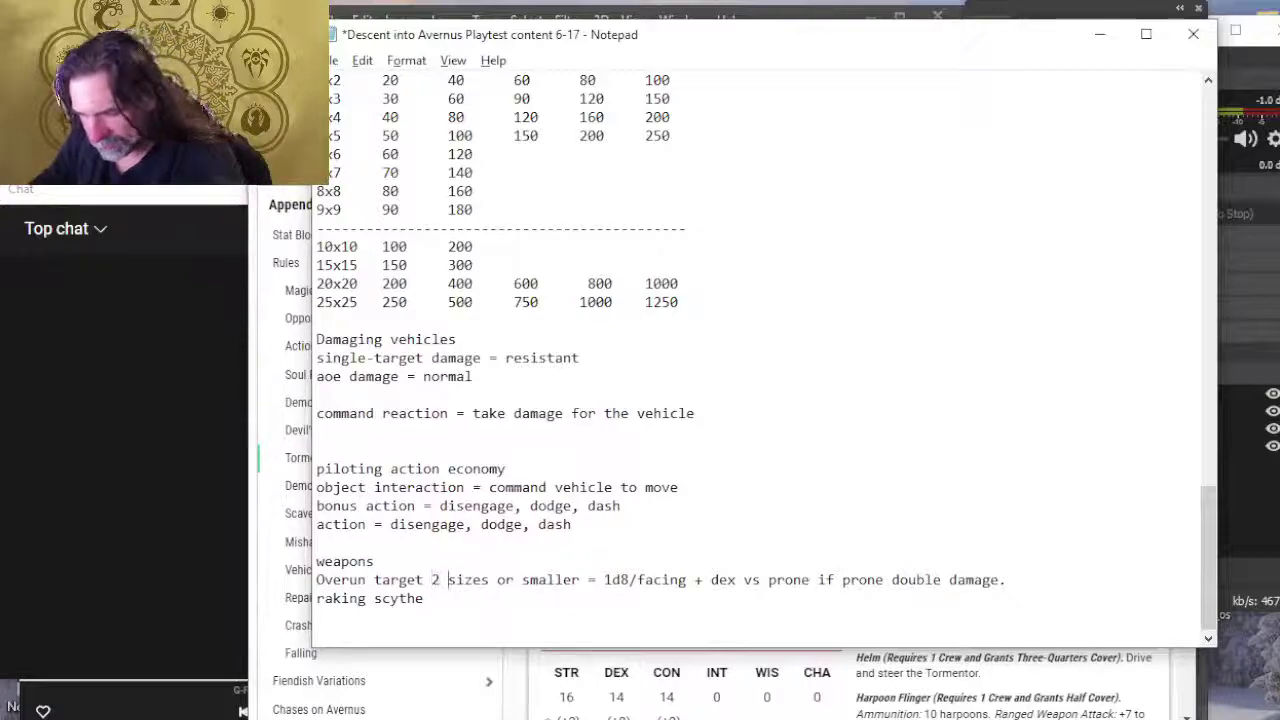
key("Delete")
key("Delete")
key("Delete")
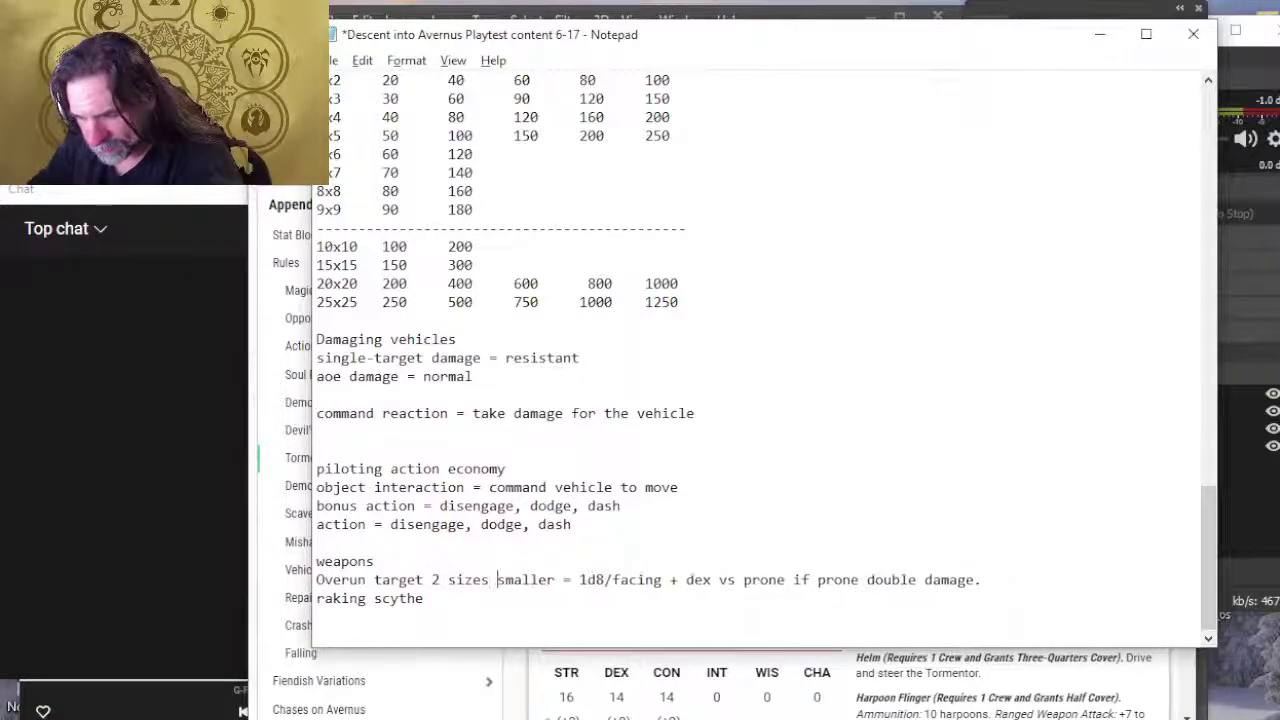
left_click(556, 579)
type("or less")
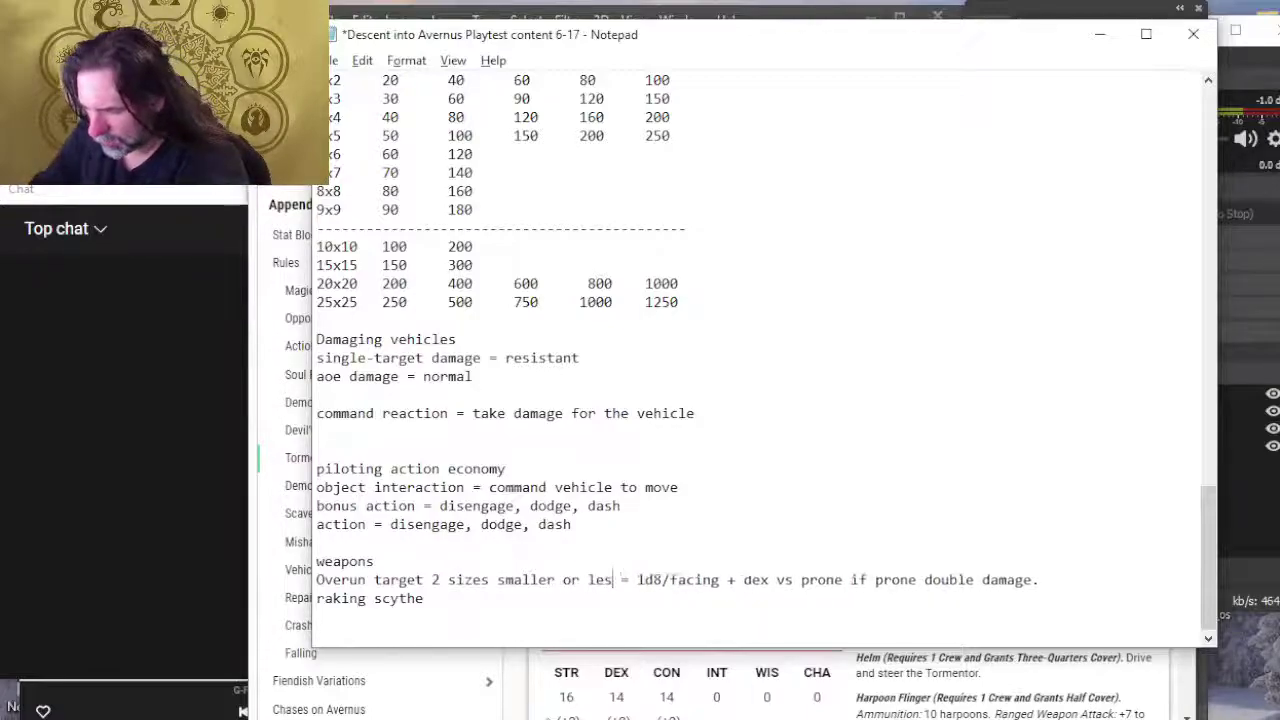
Step: Give raking scythe the rule '1 size smaller or more = 1d10/facing, dex to avoid'
left_click(432, 598)
type("1 s")
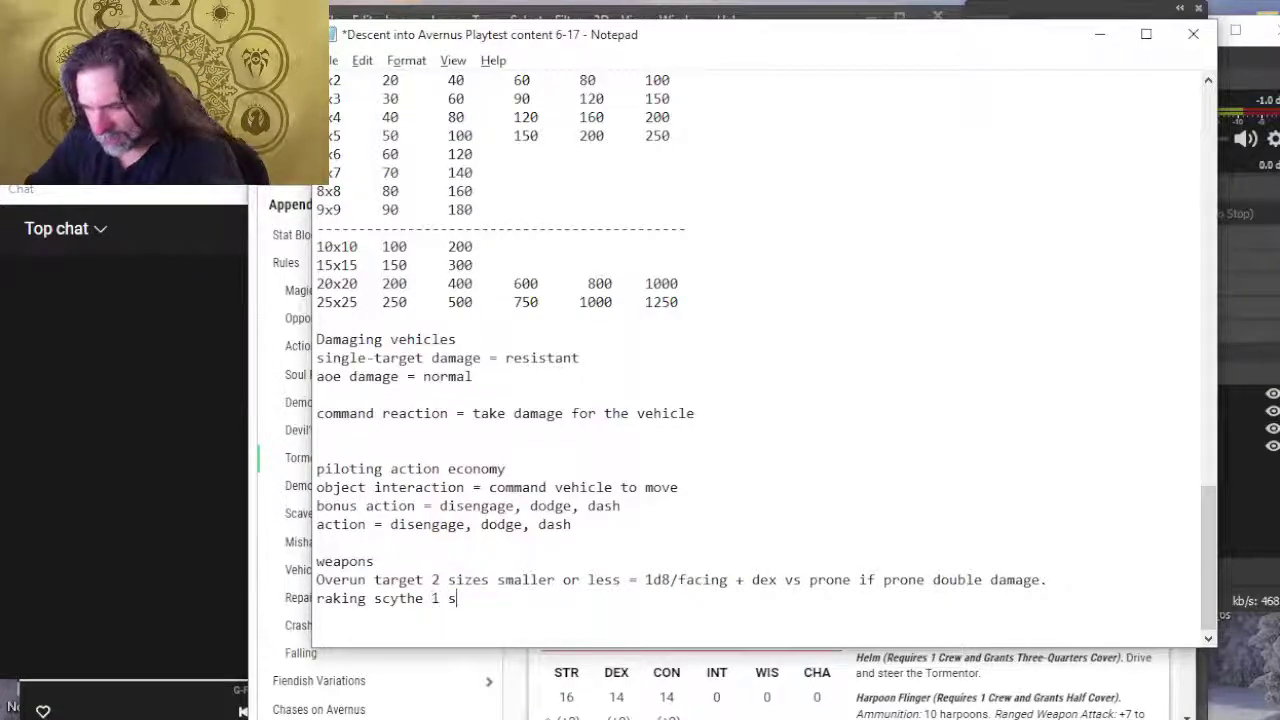
type("ize smaller ")
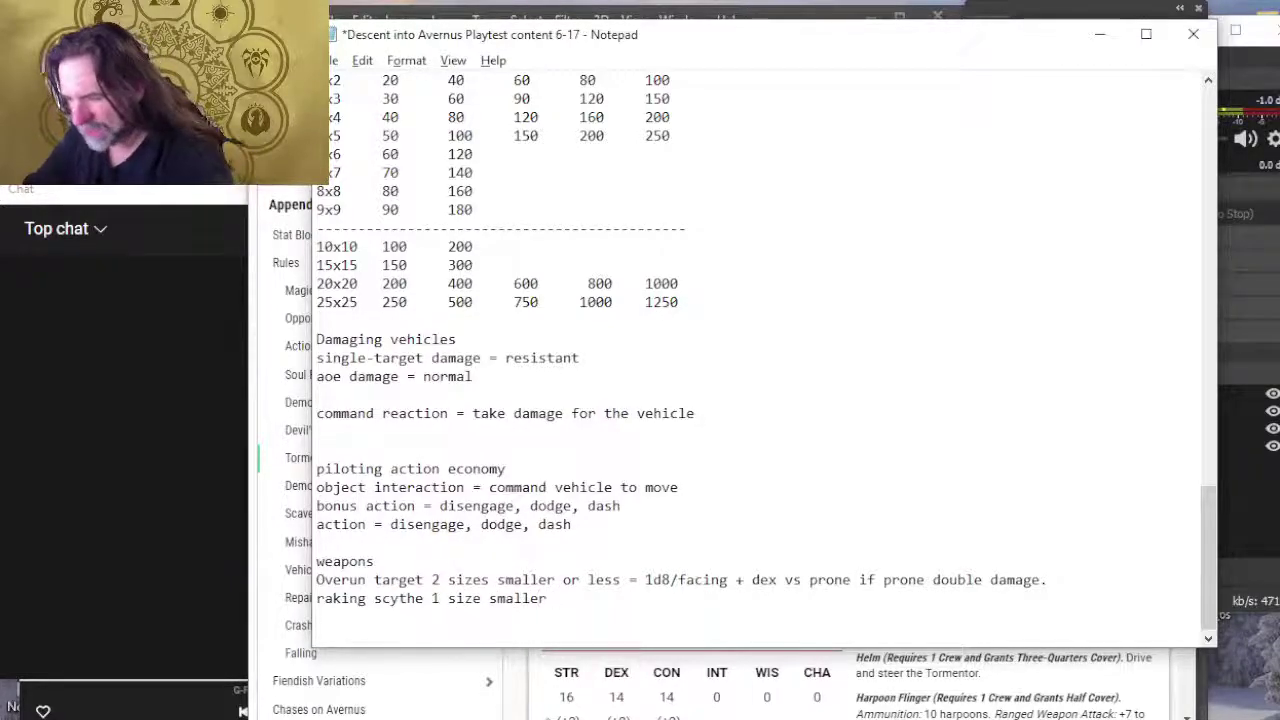
type("or more.")
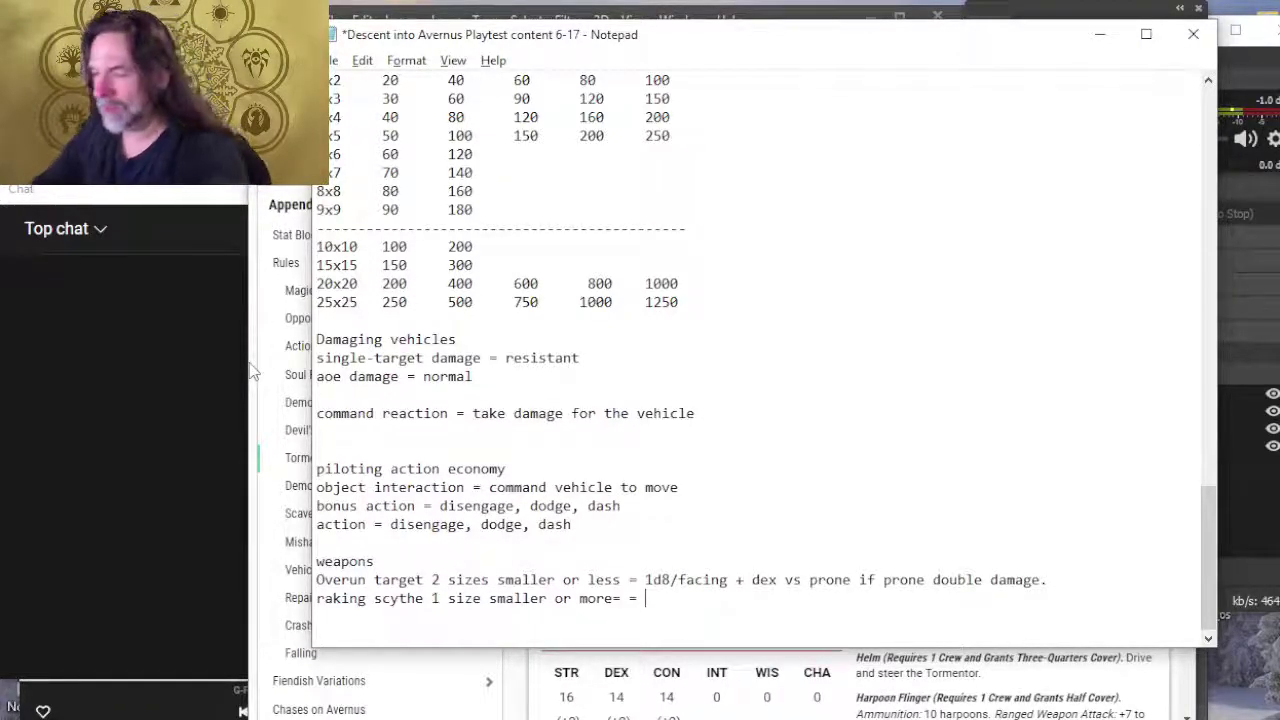
type("d87")
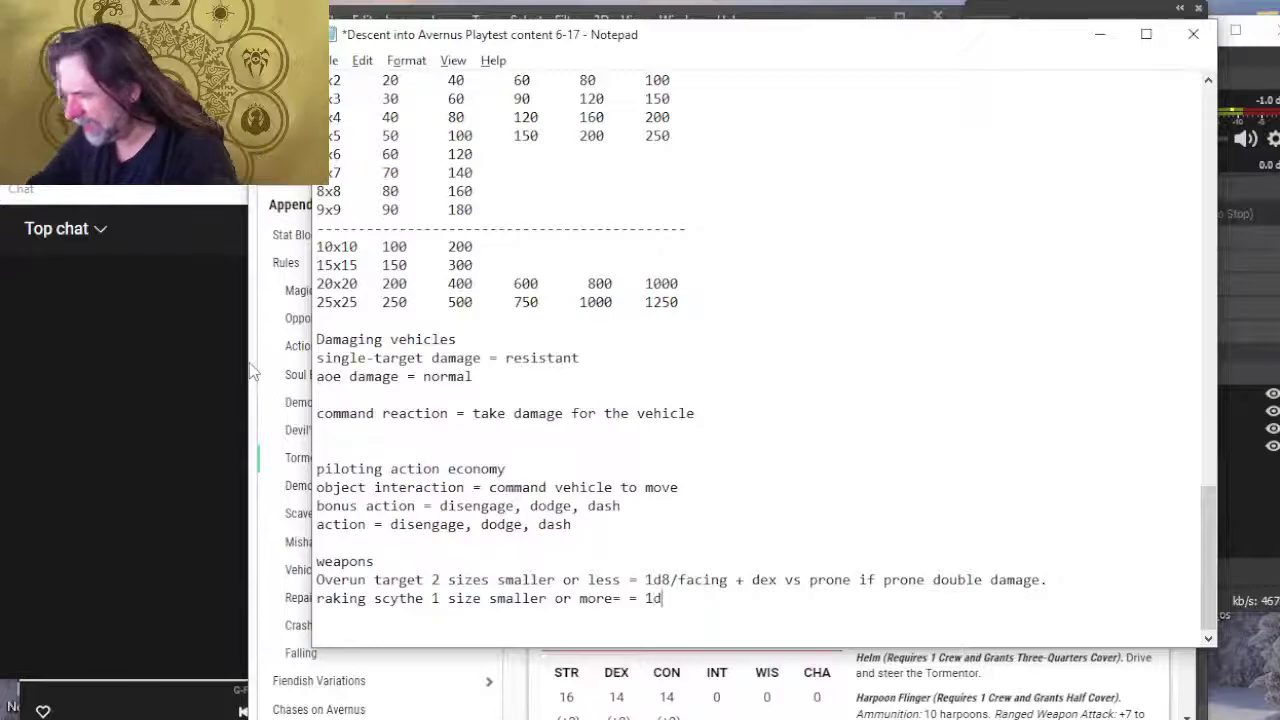
key("BackSpace")
key("BackSpace")
key("BackSpace")
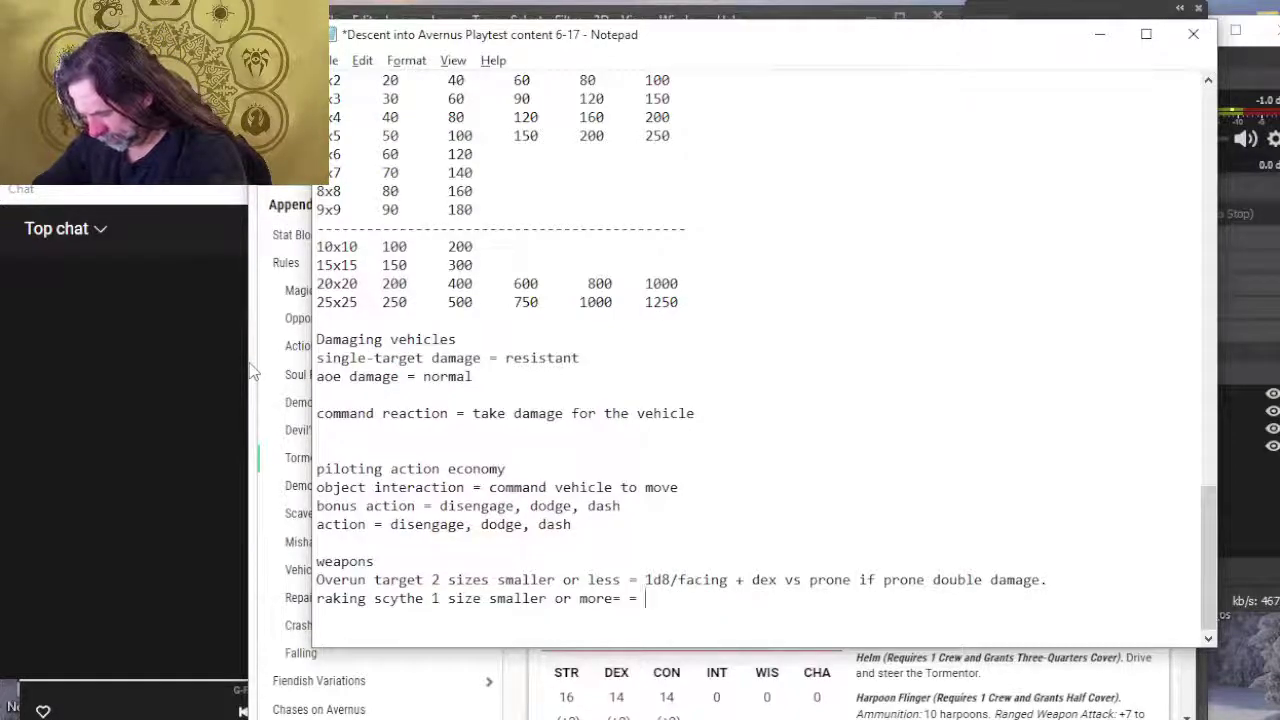
type("1")
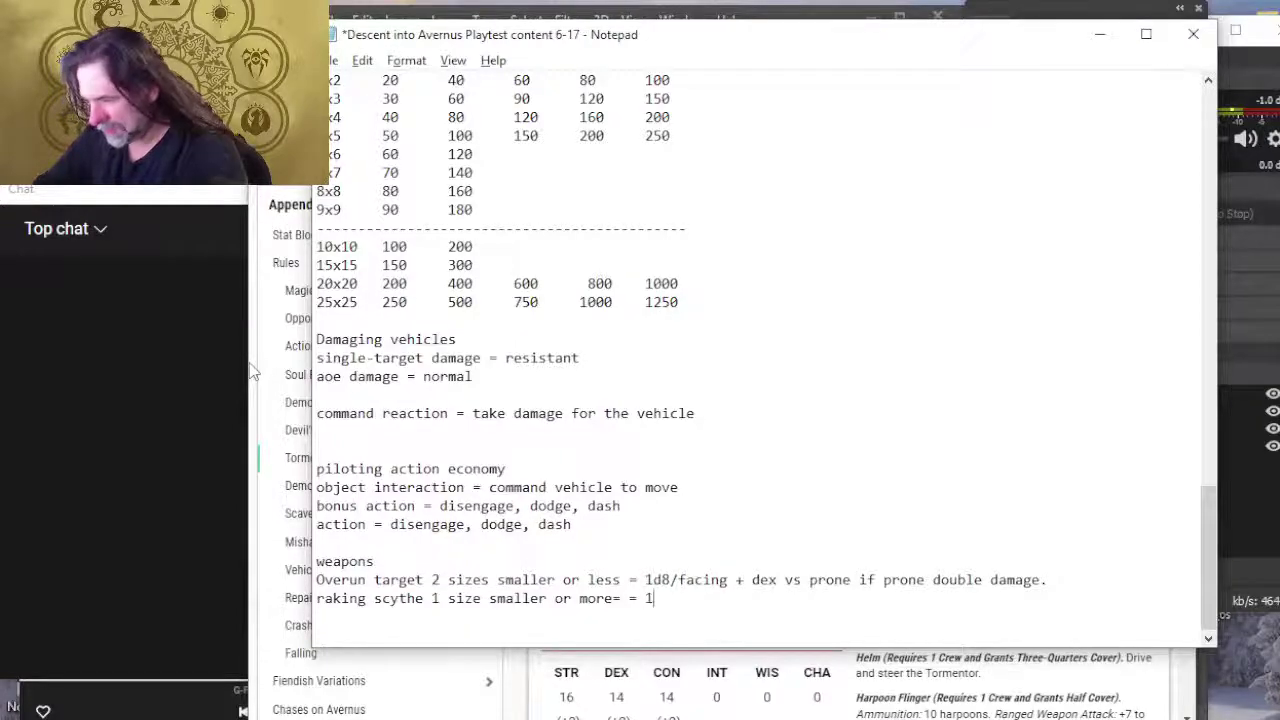
type("d10/facing")
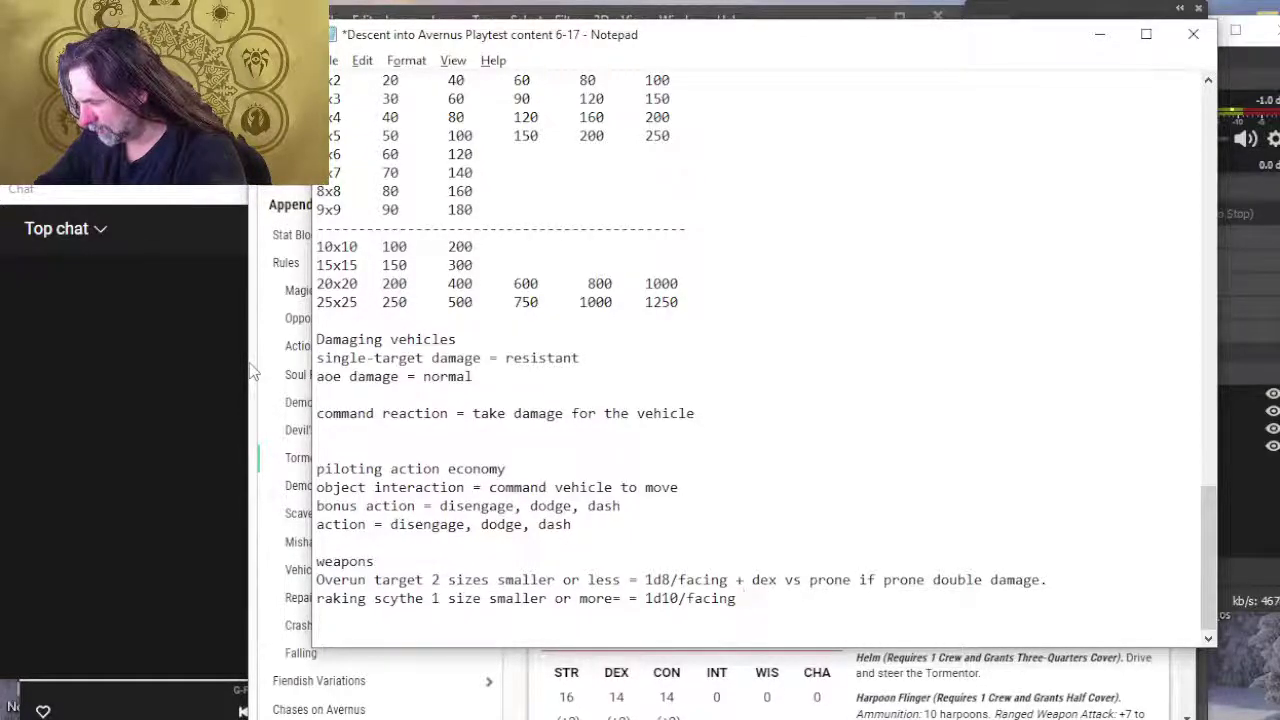
type("dex to")
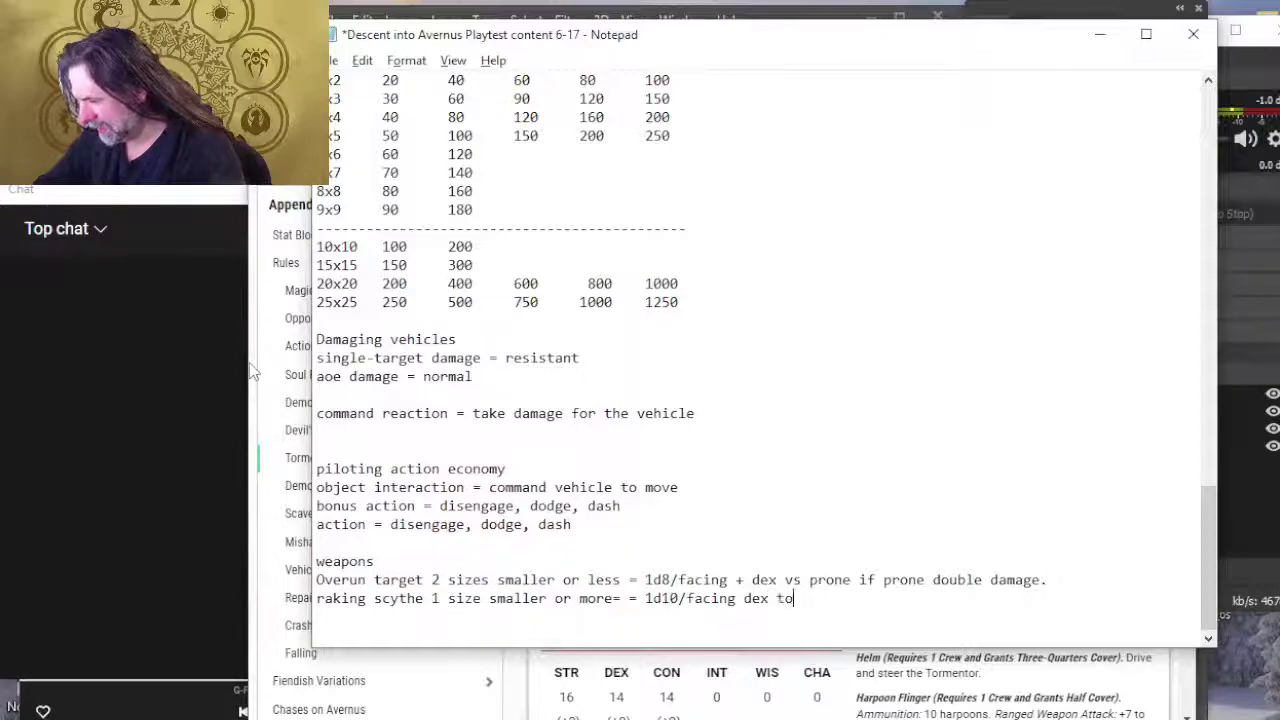
type(" avoid")
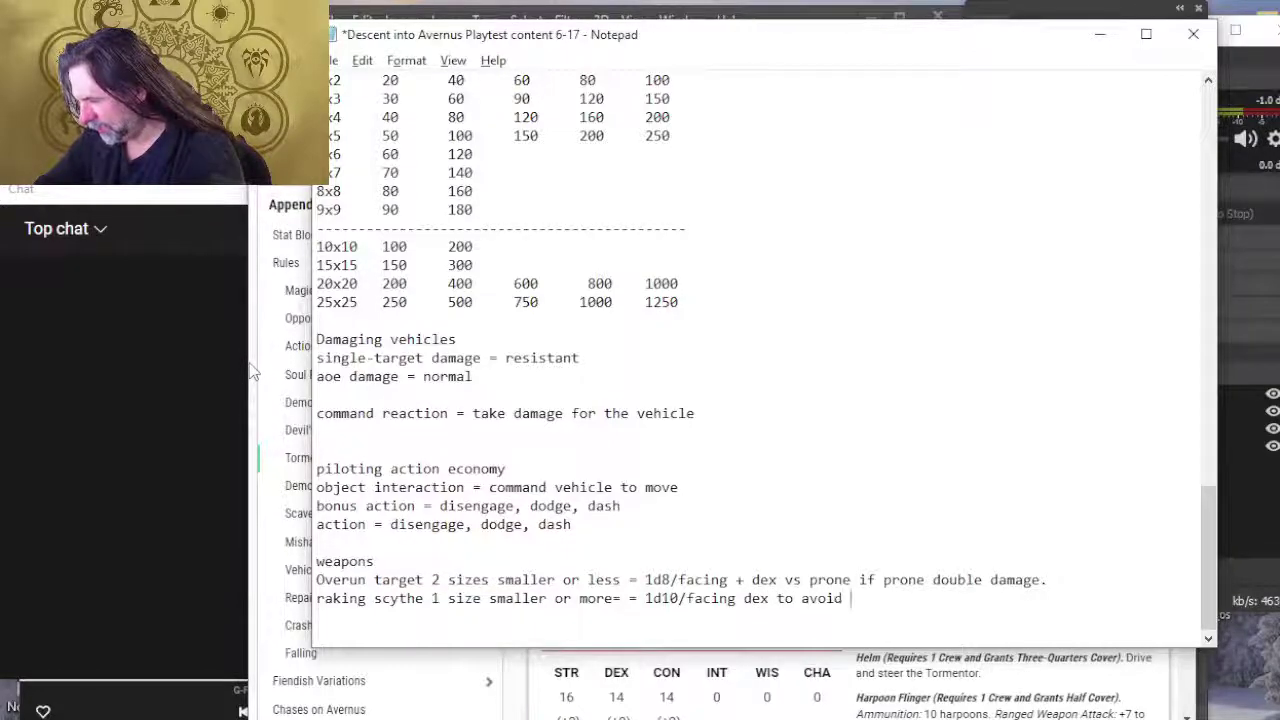
key("Left")
key("Left")
key("Left")
key("Left")
key("Left")
key("Left")
key("Left")
key("Left")
key("Left")
key("Left")
key("Left")
key("Left")
key("Left")
key("Left")
key("Left")
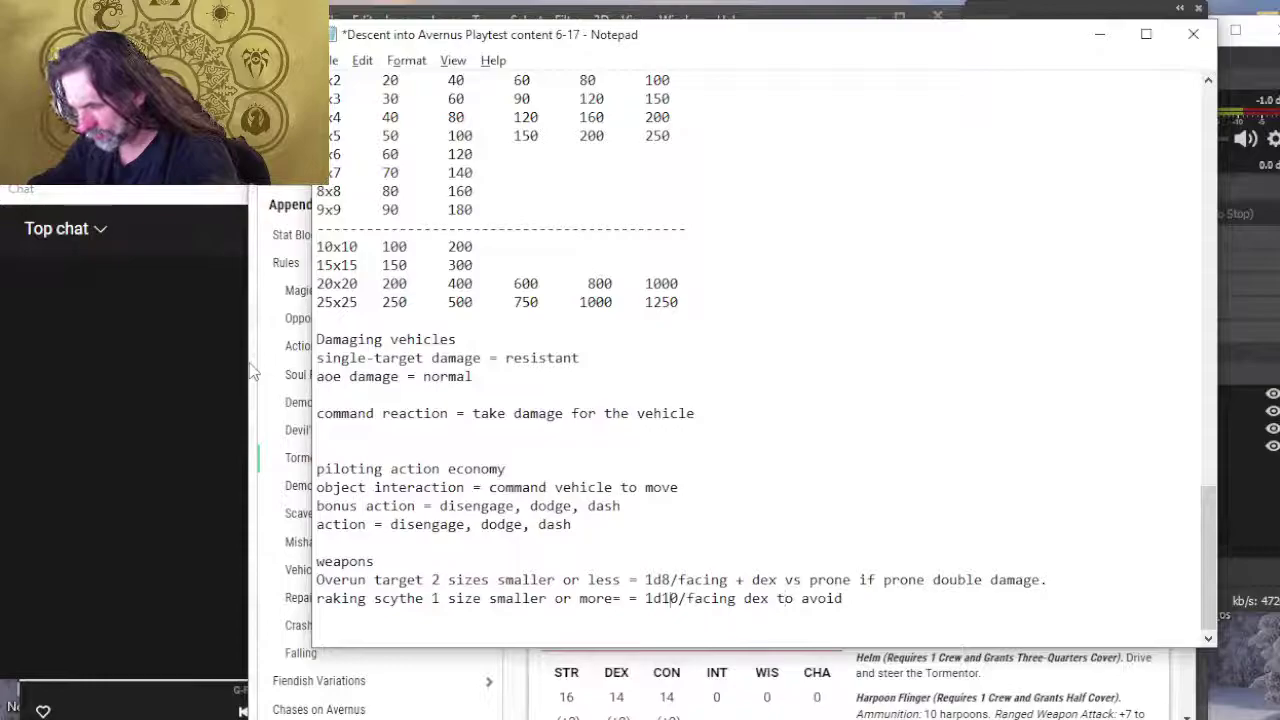
key("Left")
key("Left")
key("Left")
key("Left")
key("BackSpace")
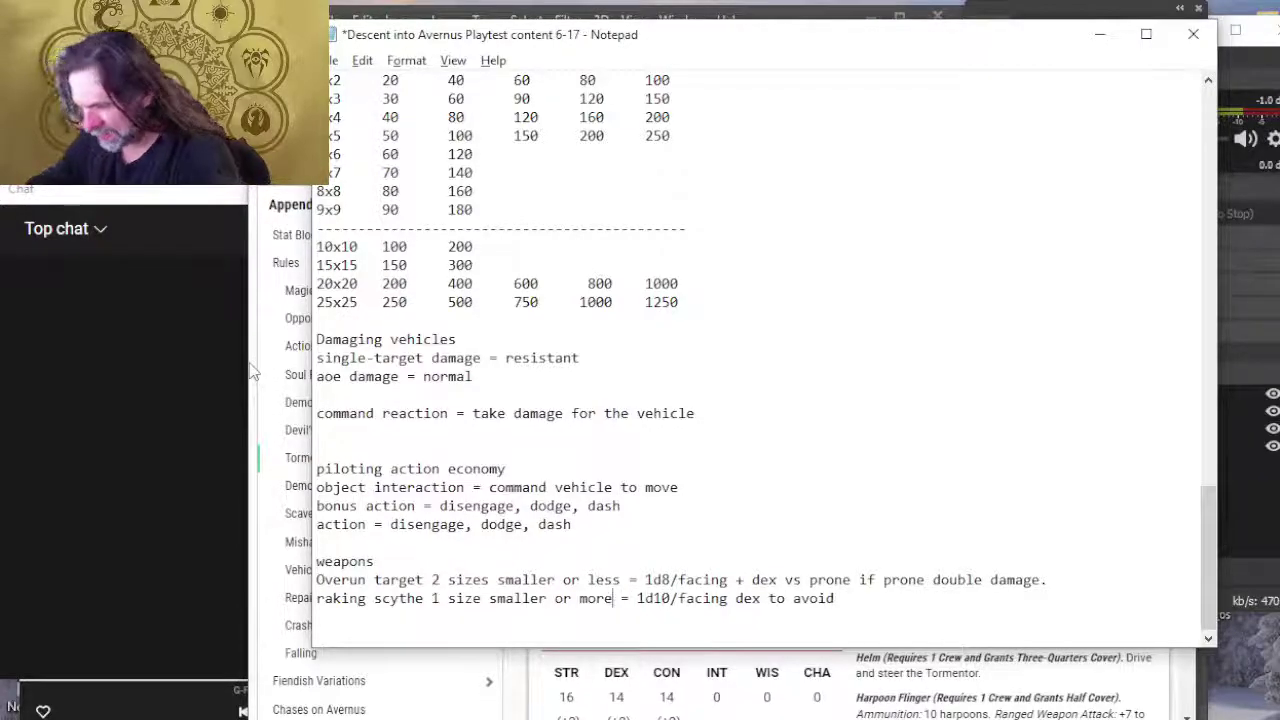
key("Right")
key("Right")
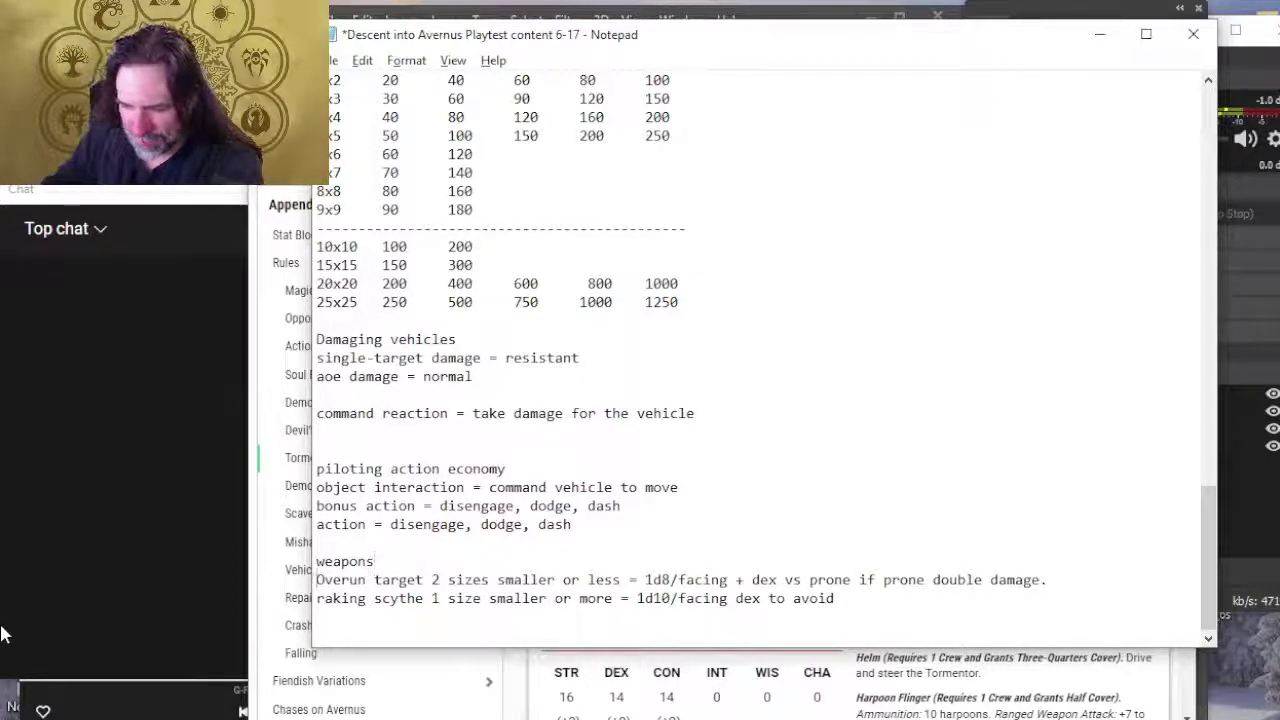
Step: Move the 'weapons' heading line to the bottom of the file
key("shift+End")
key("ctrl+c")
key("Delete")
key("Delete")
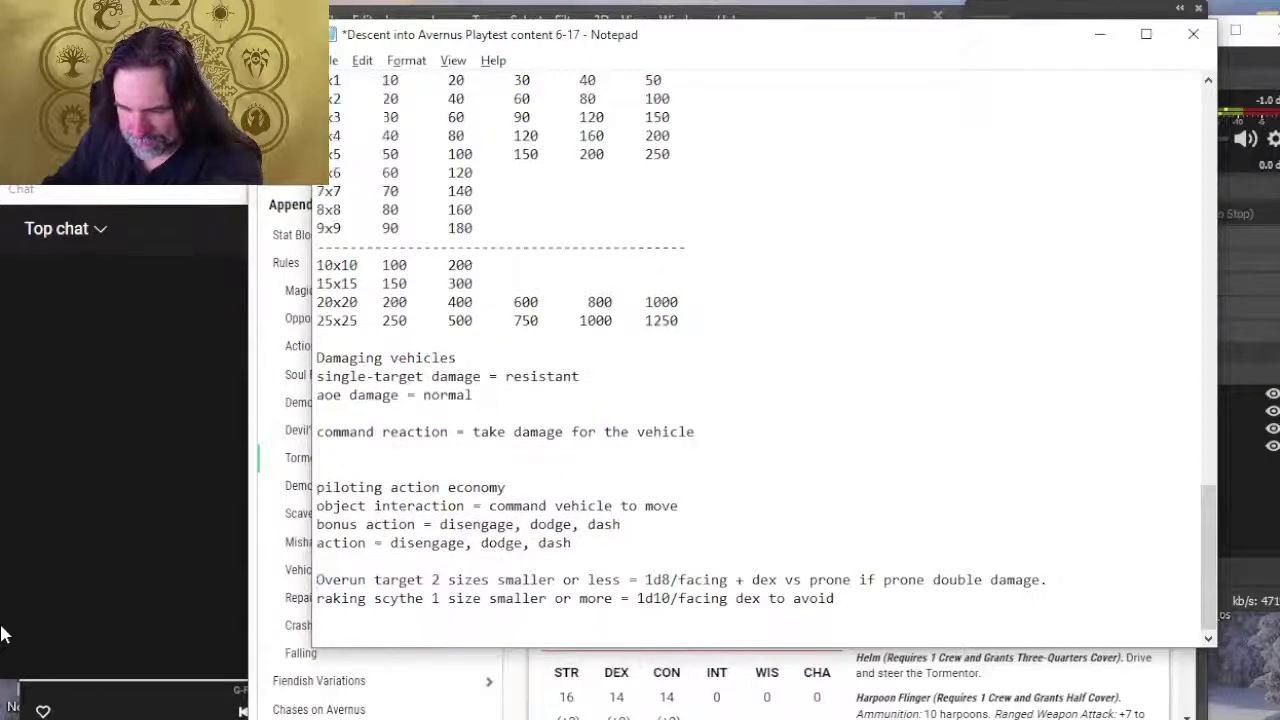
key("ctrl+End")
key("ctrl+v")
Step: Add a 'movement damage' heading on a new line above the Overun rule
key("Up")
key("Up")
key("Up")
key("Up")
key("Up")
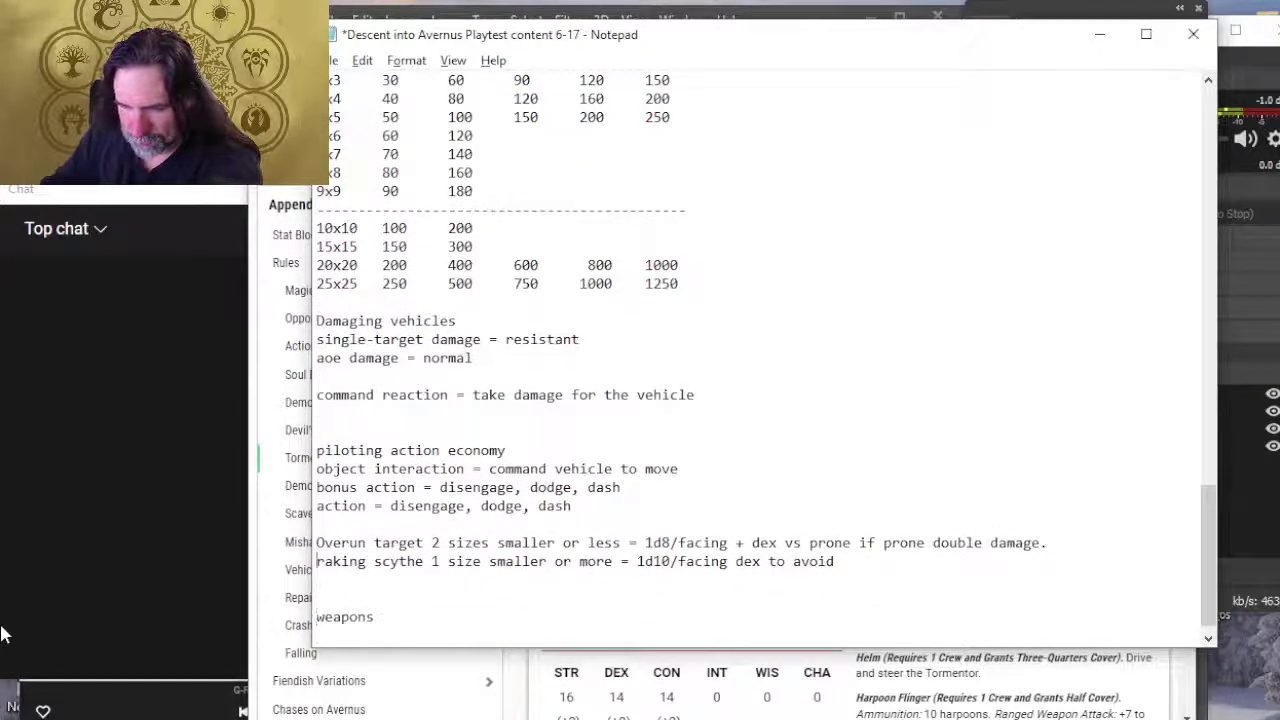
key("Return")
type("movement")
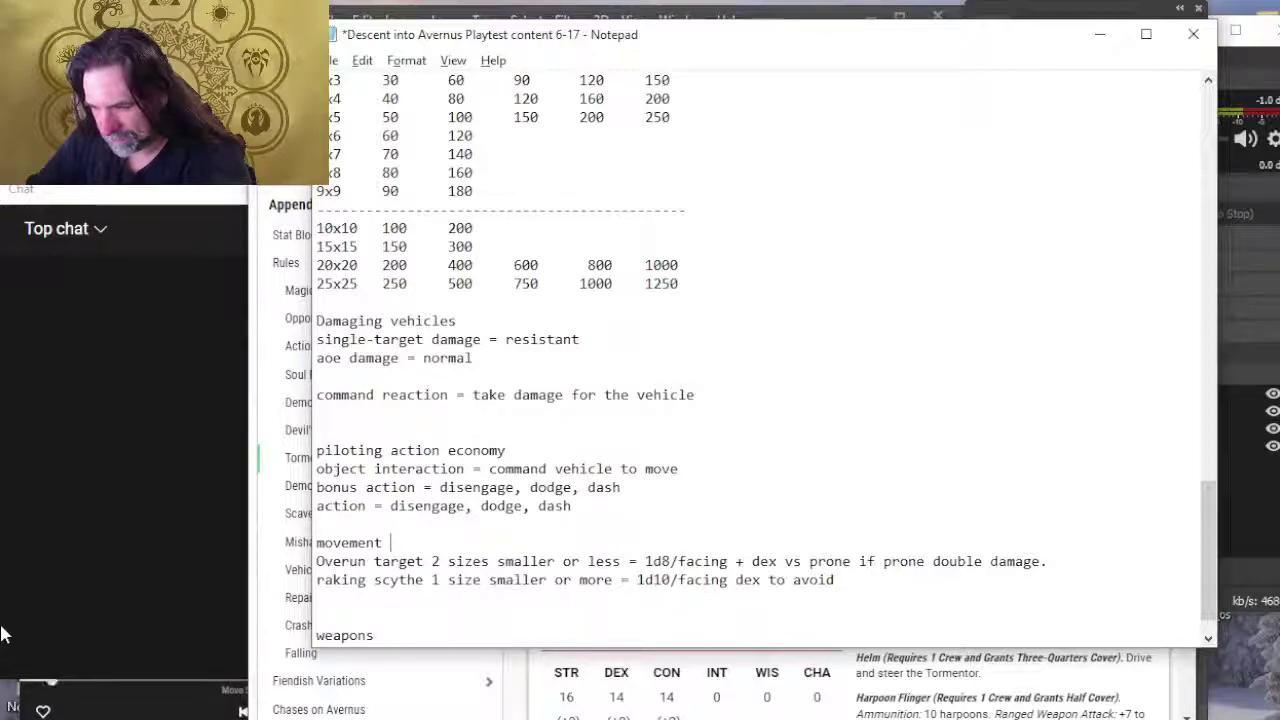
key("BackSpace")
key("BackSpace")
key("BackSpace")
key("BackSpace")
key("BackSpace")
key("BackSpace")
key("BackSpace")
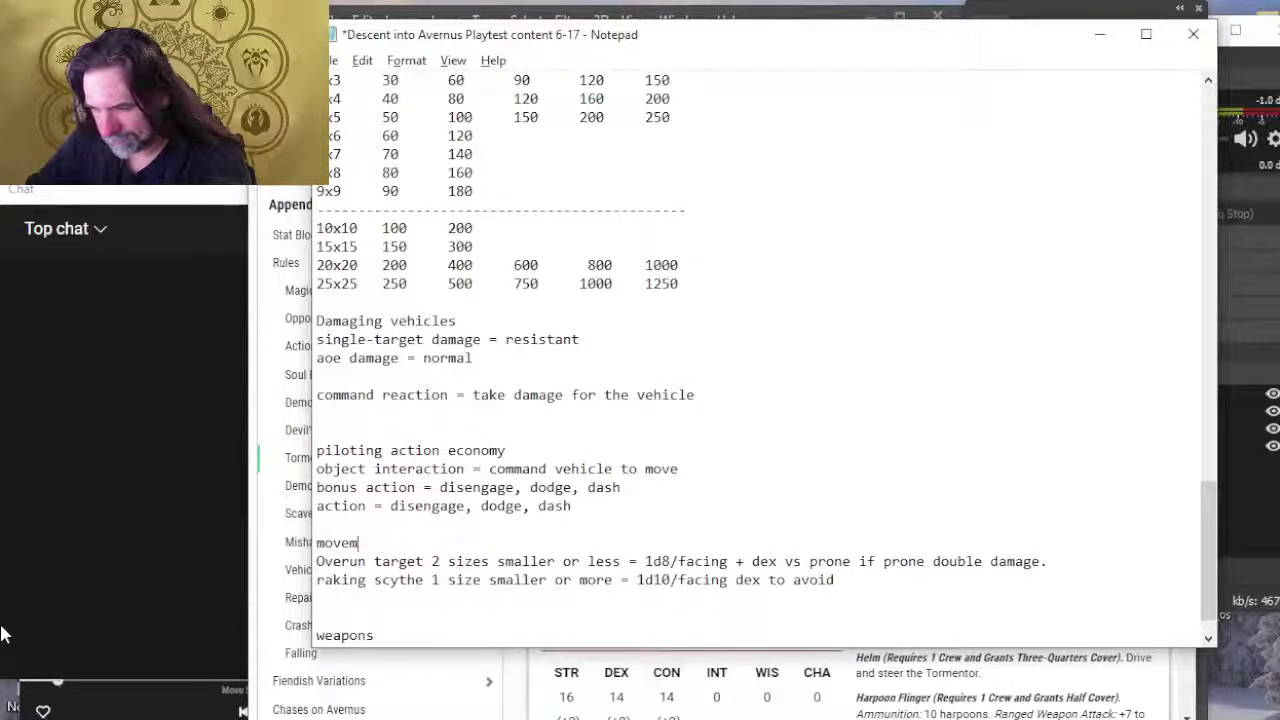
type("ovement damage")
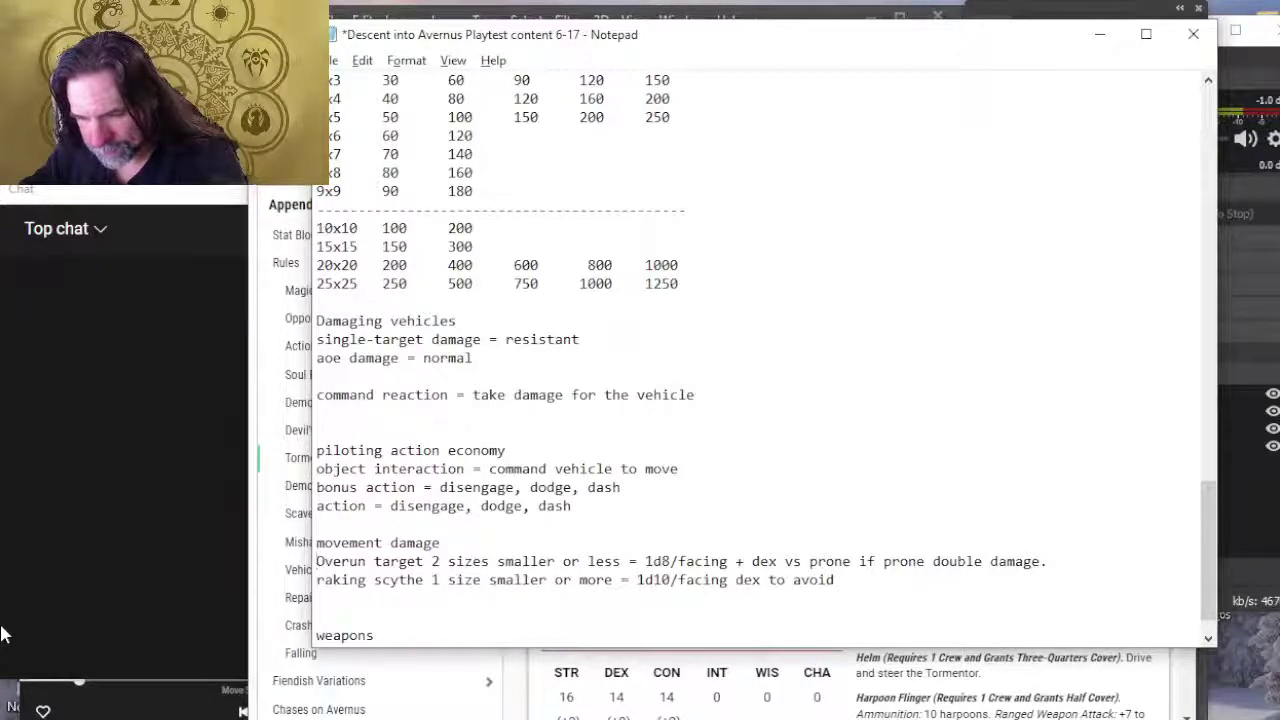
Step: Rename 'raking scythe' to 'raking swipe' on the next rule line
key("Down")
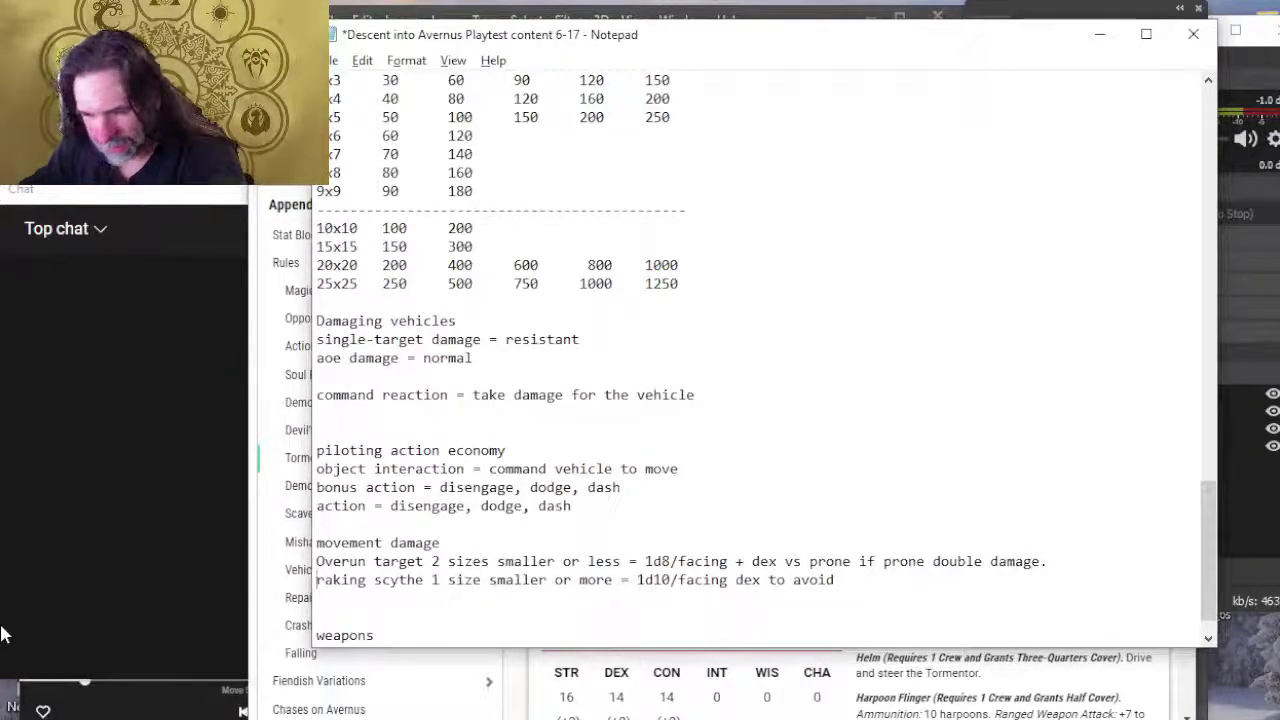
key("Delete")
key("Delete")
key("Delete")
key("Delete")
key("Delete")
key("Delete")
key("Delete")
key("Delete")
key("Delete")
key("Delete")
key("Delete")
key("Delete")
key("Delete")
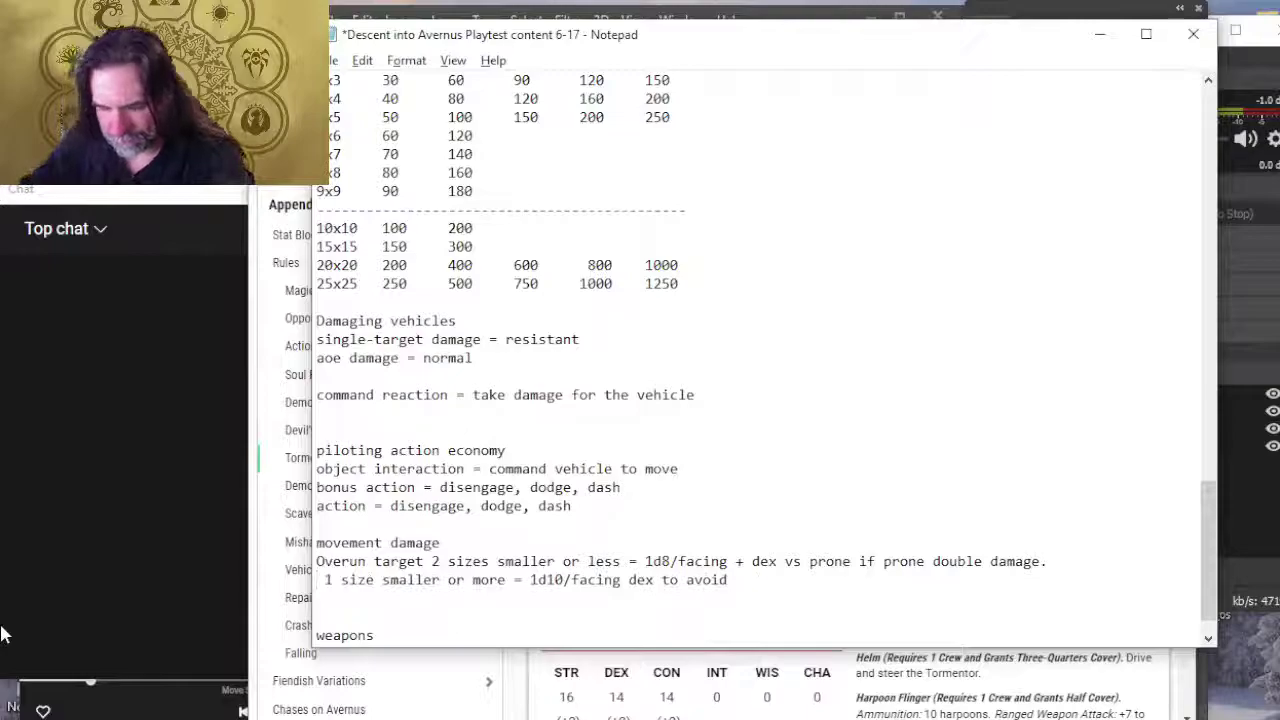
type("raking")
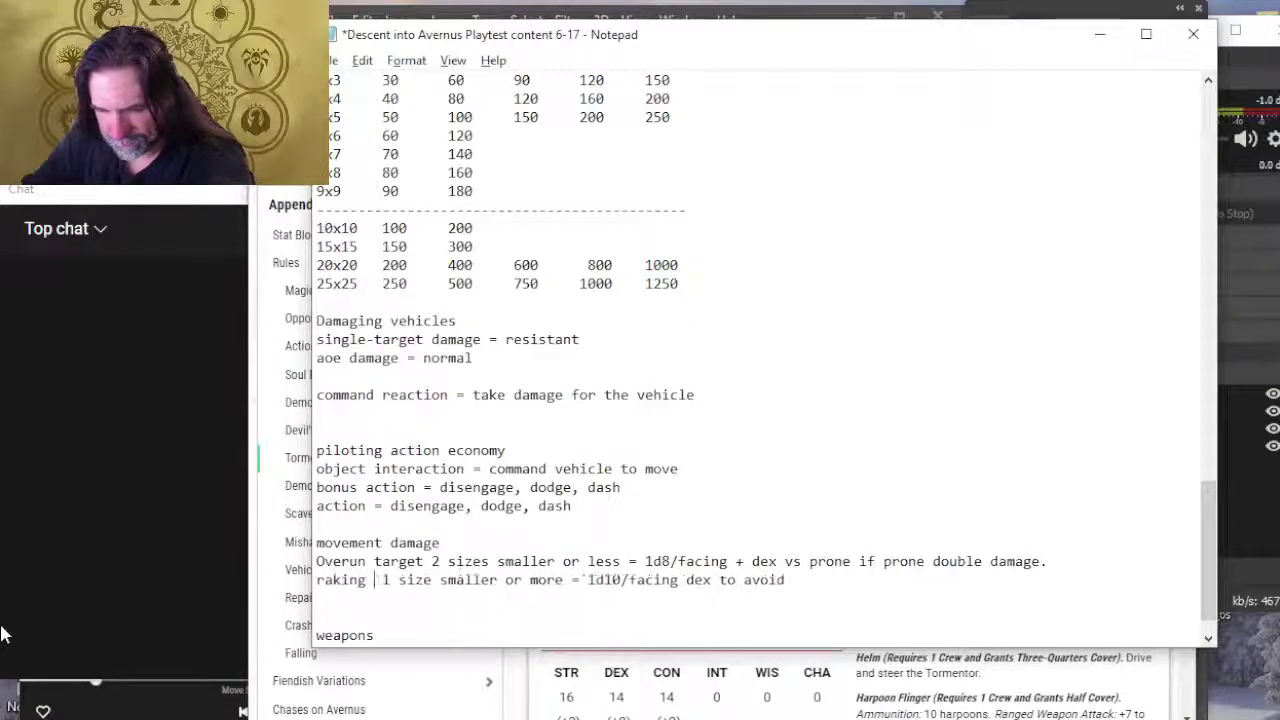
key("BackSpace")
key("BackSpace")
key("BackSpace")
key("BackSpace")
key("BackSpace")
key("BackSpace")
key("BackSpace")
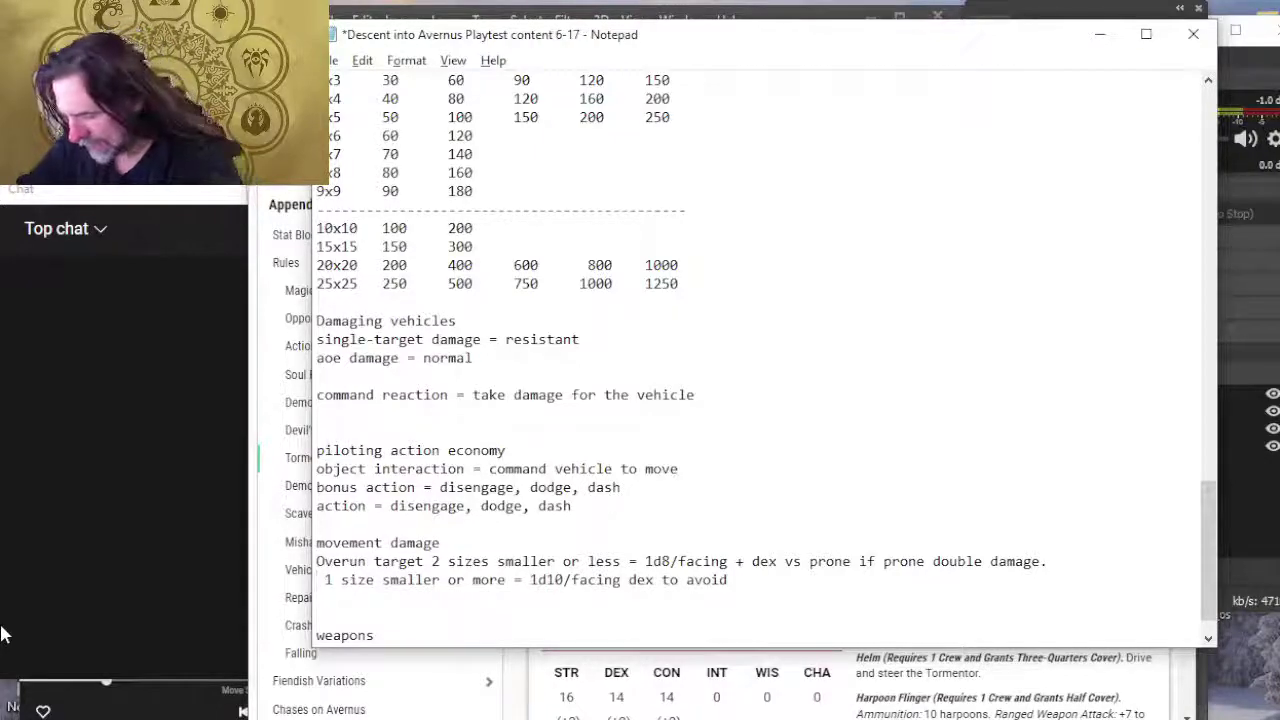
type("raking swip")
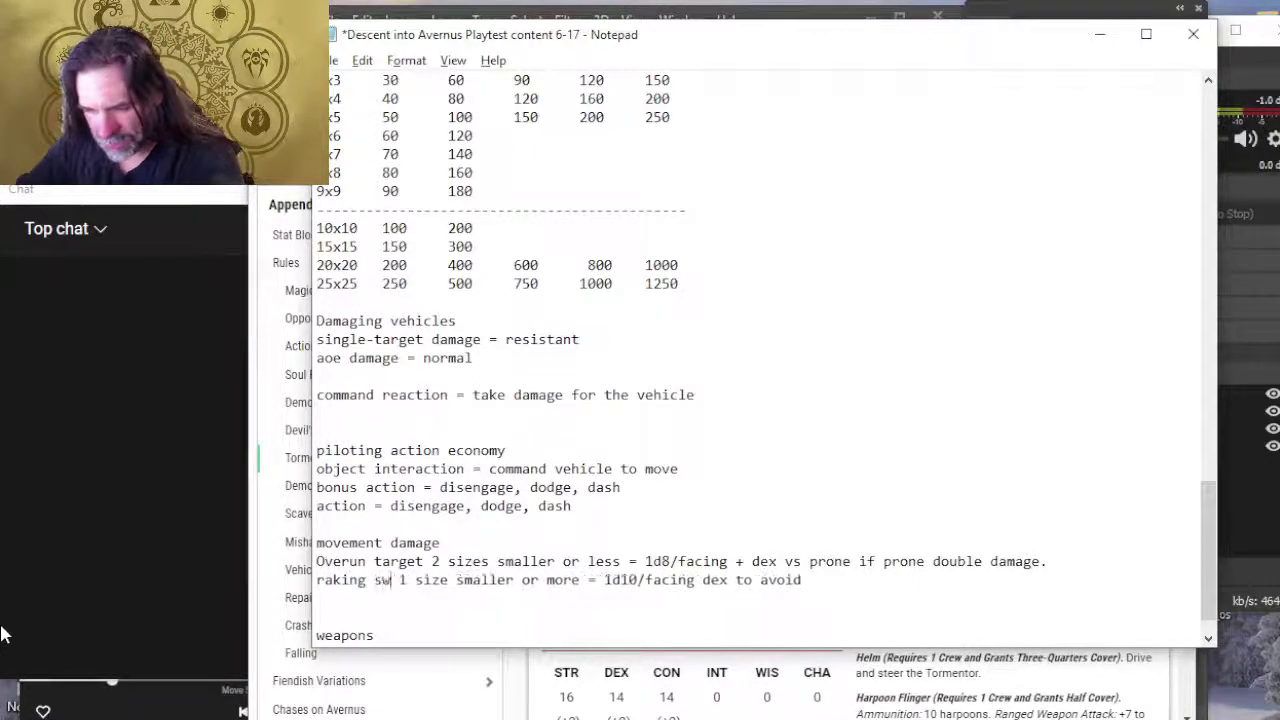
type("e")
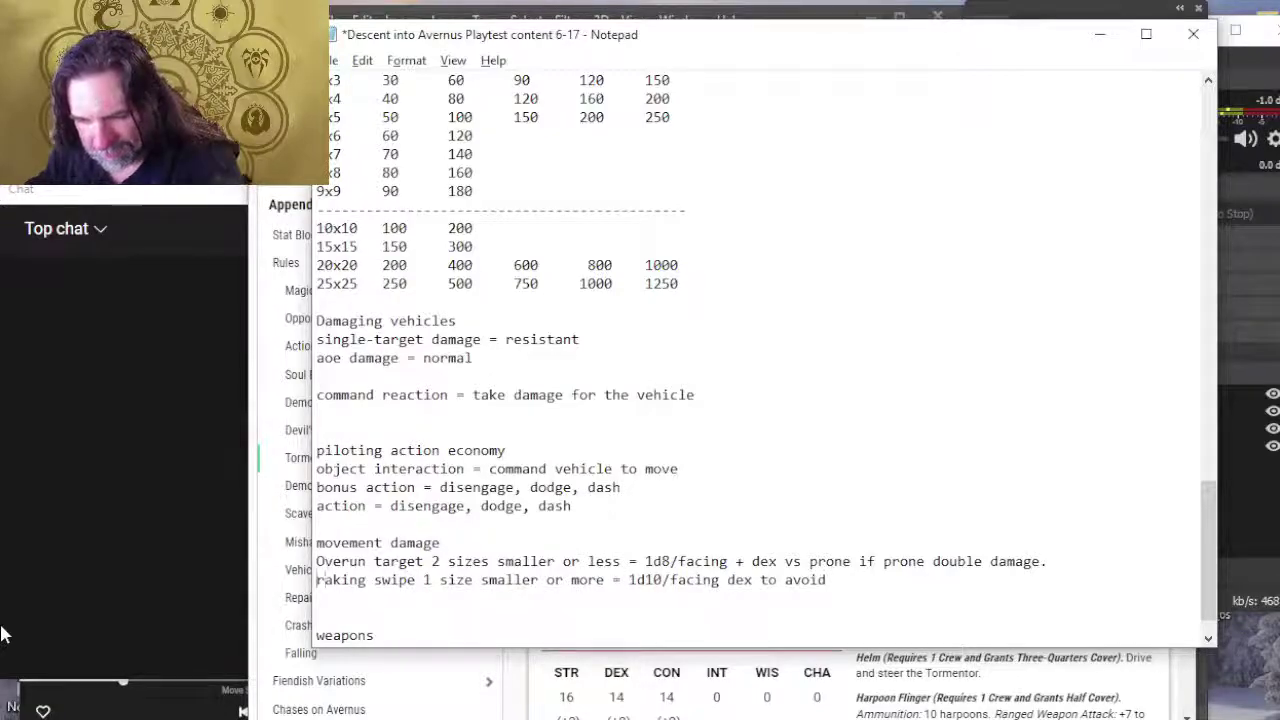
Step: Add an indented note 'you run over targets' under the Overun rule
key("Return")
key("Tab")
type("yo")
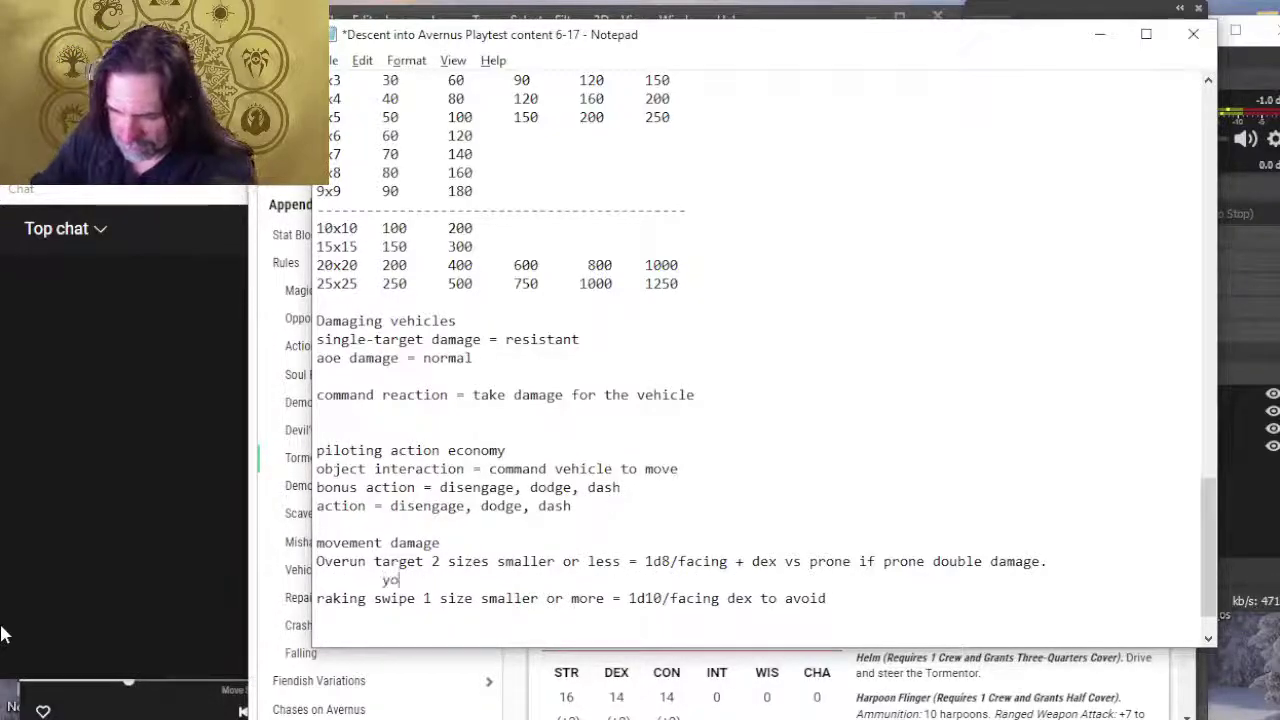
type("u run over ")
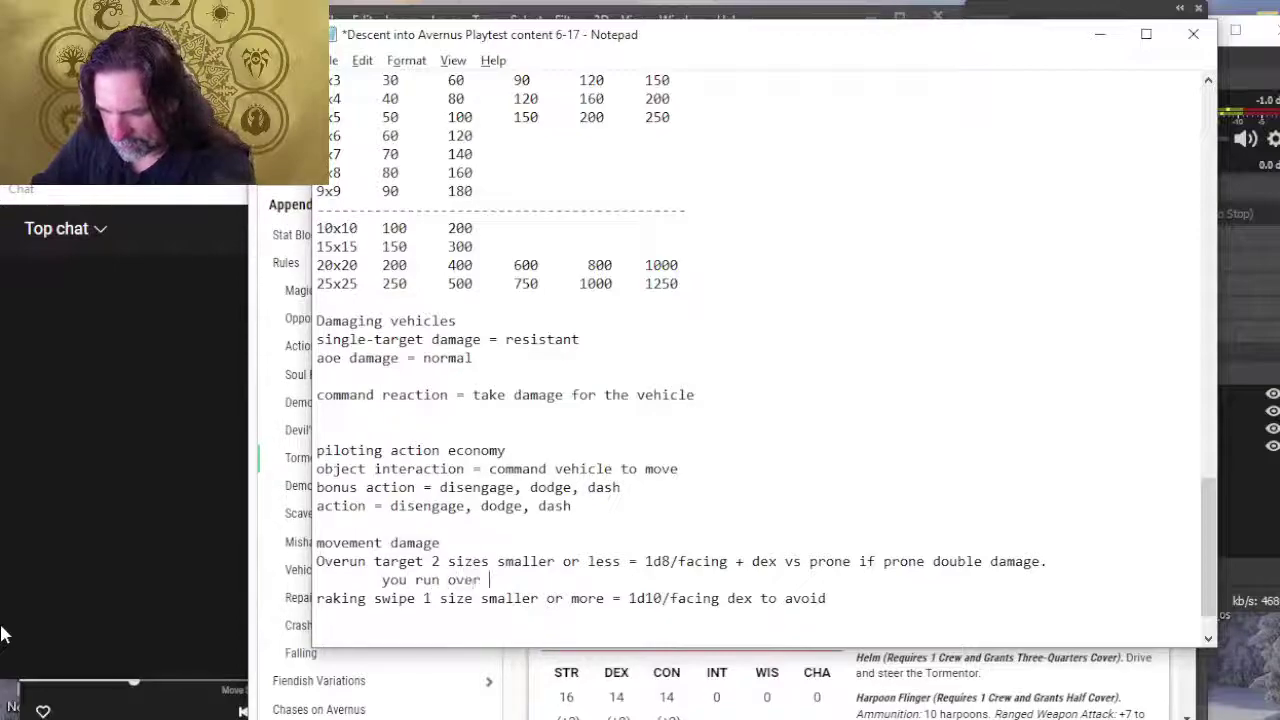
type("targets")
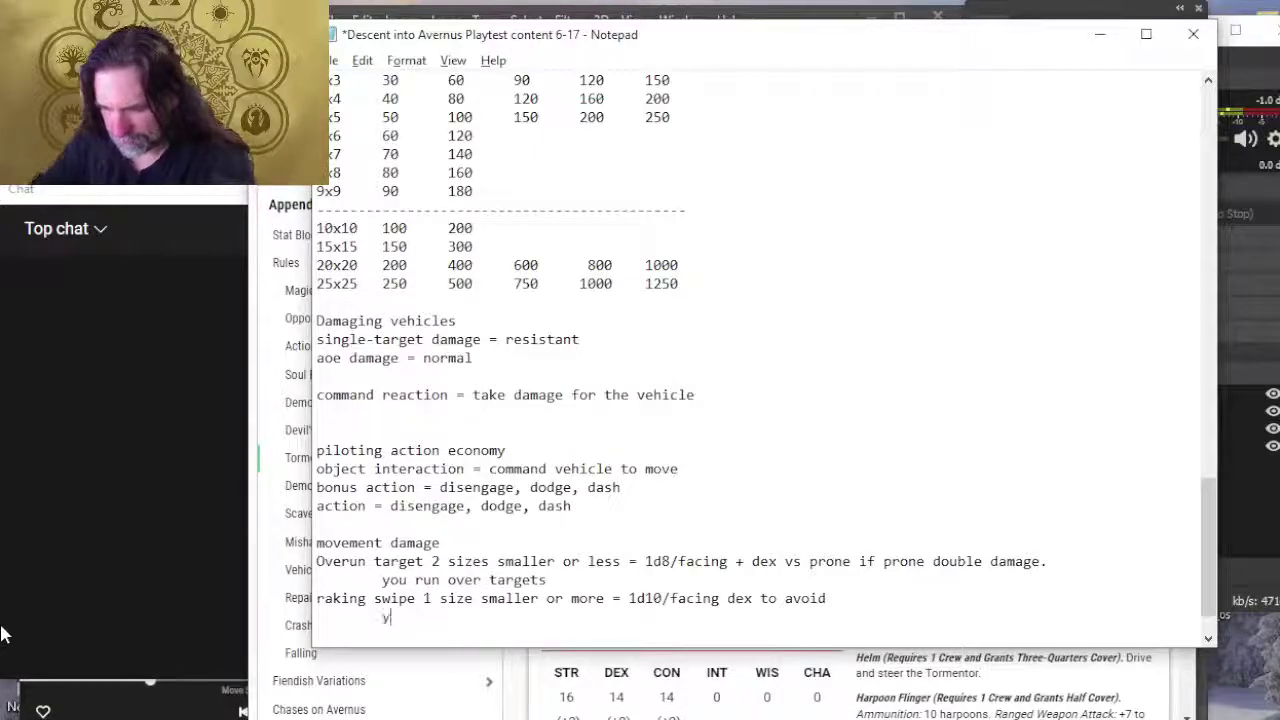
type("ou ram or s")
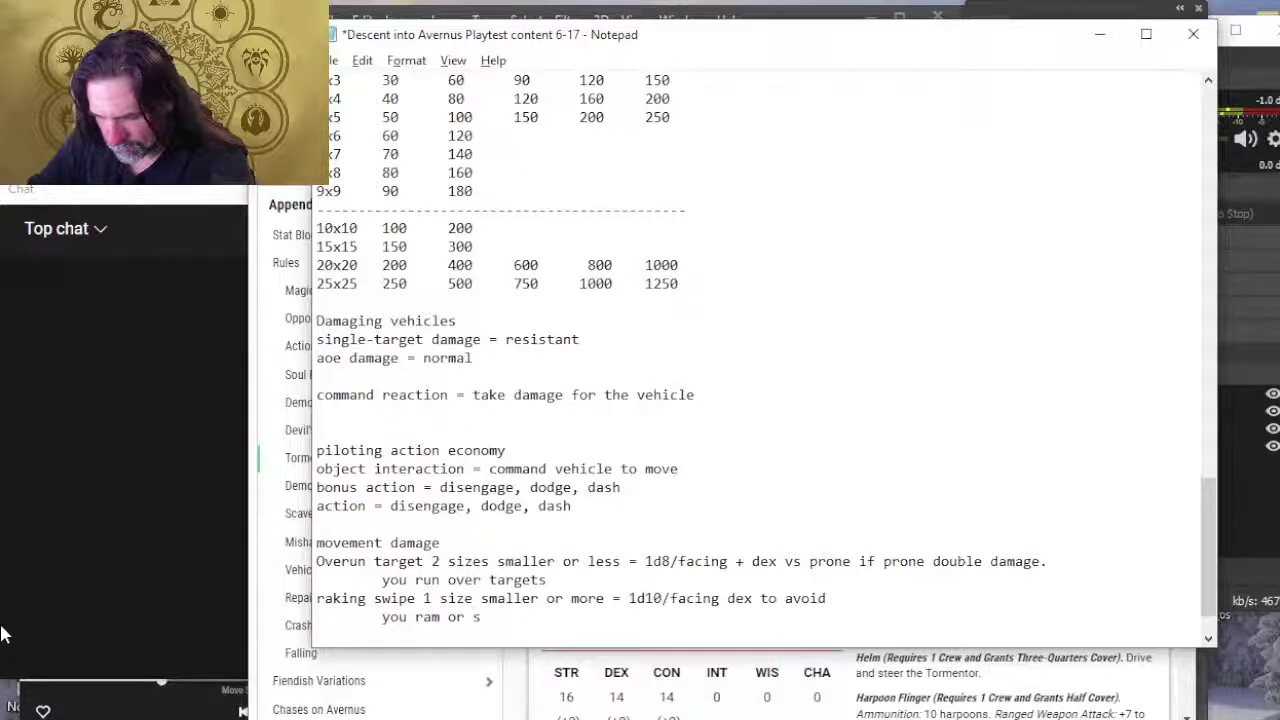
type("w")
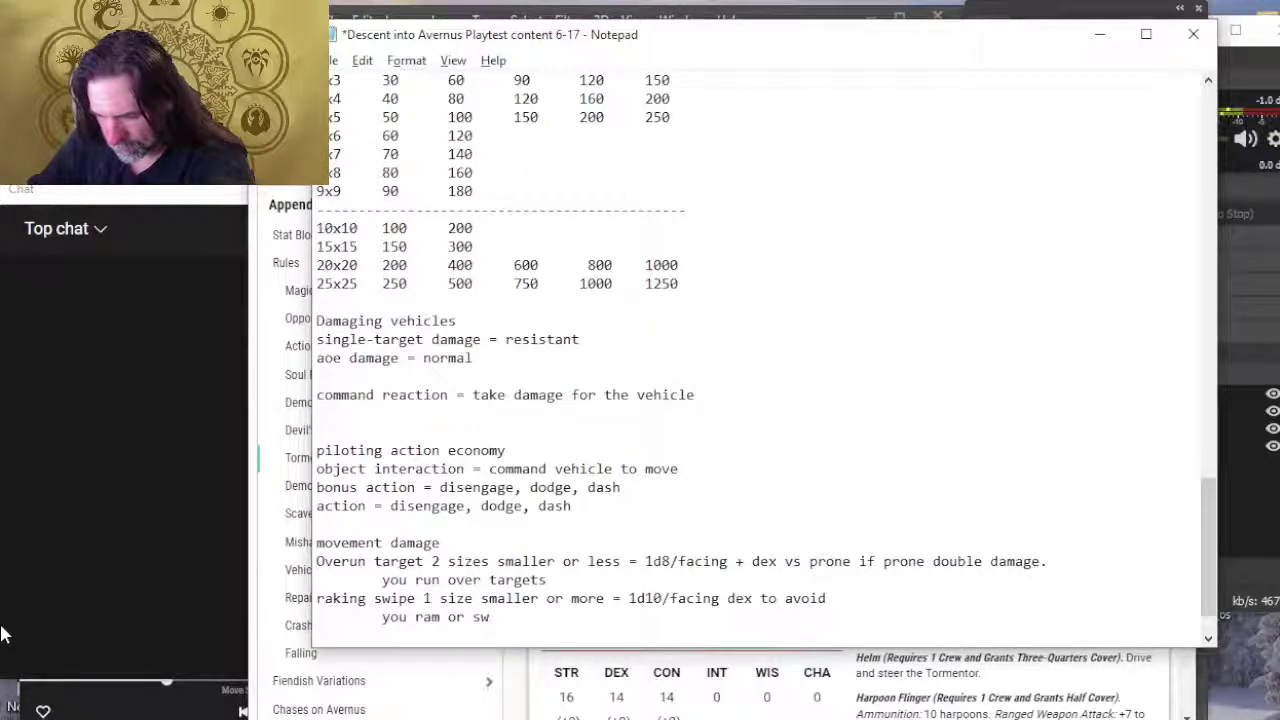
type("ipe targets")
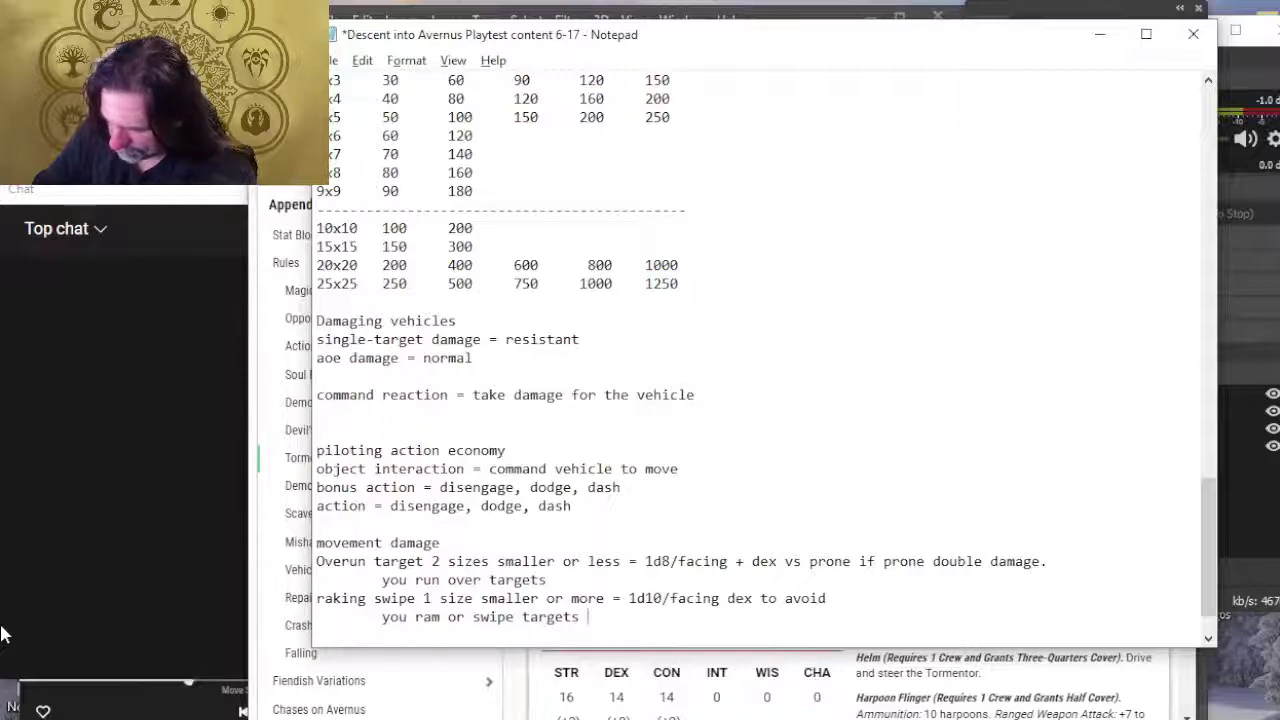
type("1/round")
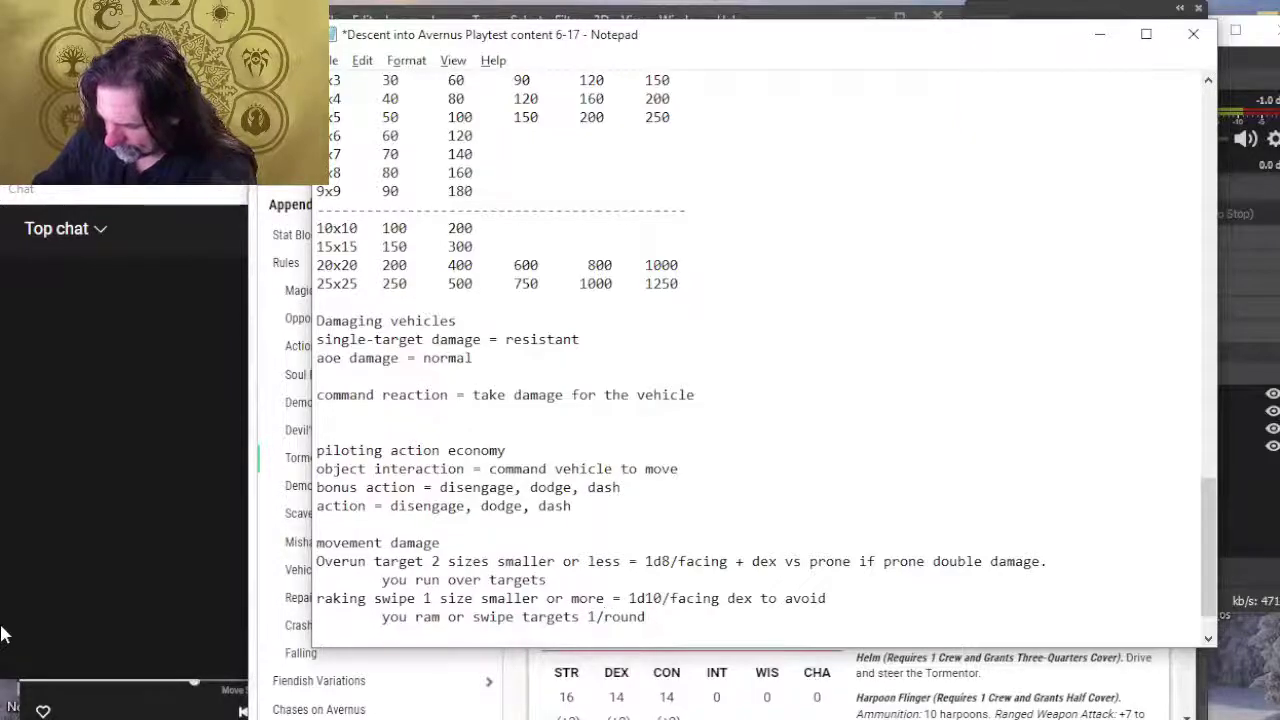
type(" when you ar")
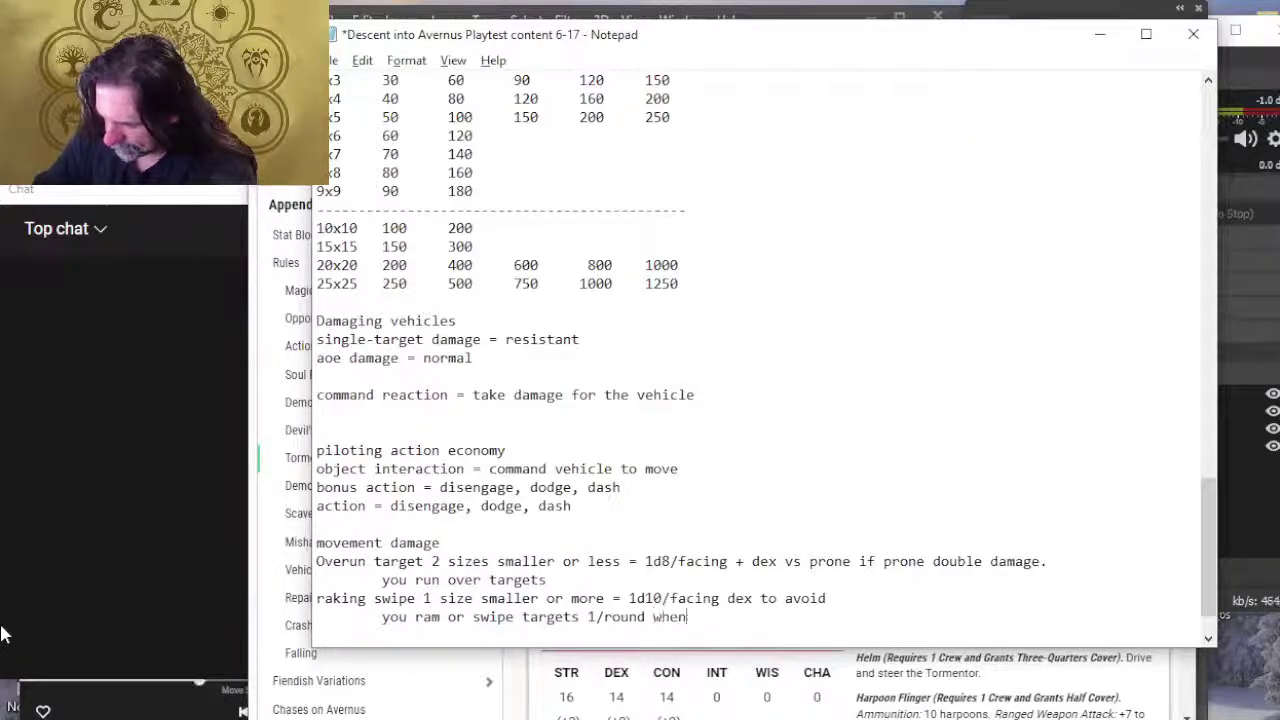
key("BackSpace")
key("BackSpace")
key("BackSpace")
key("BackSpace")
key("BackSpace")
key("BackSpace")
key("BackSpace")
key("BackSpace")
key("BackSpace")
key("BackSpace")
key("BackSpace")
key("BackSpace")
key("BackSpace")
key("BackSpace")
key("BackSpace")
key("BackSpace")
key("BackSpace")
key("BackSpace")
key("BackSpace")
key("BackSpace")
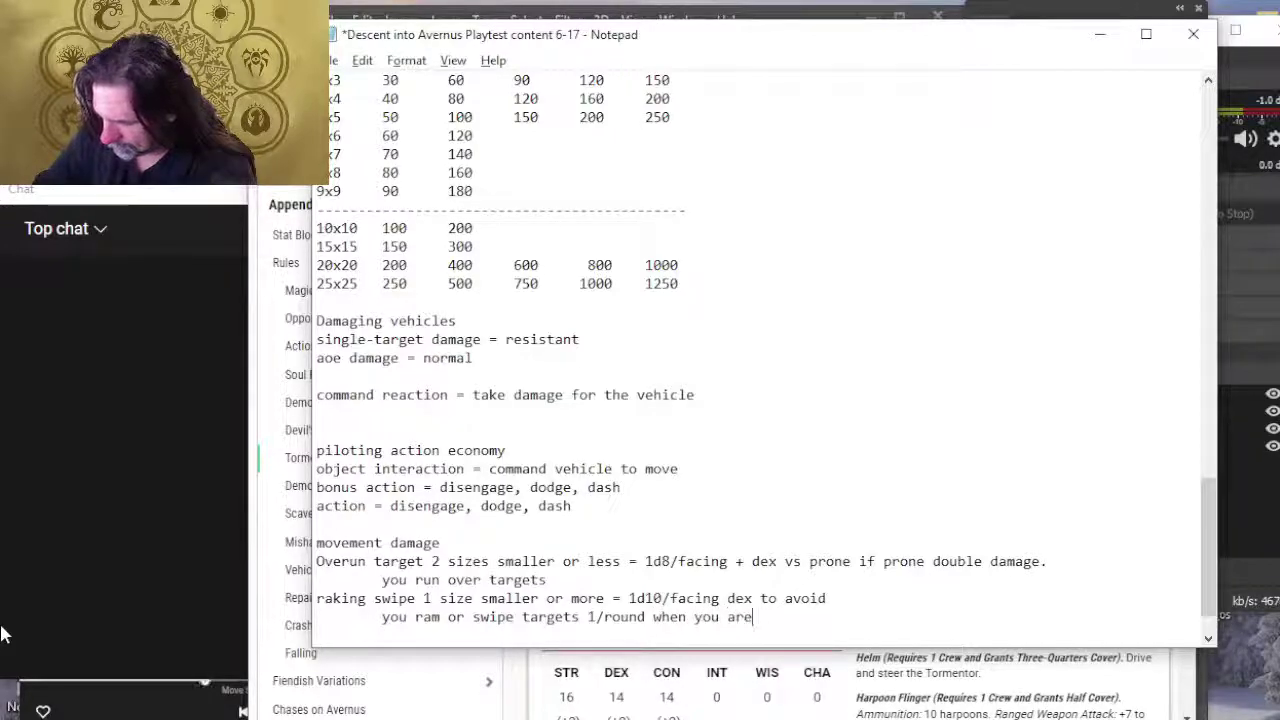
Step: Reword the raking swipe line to 'when the vehicle moves adjacent to target up to 1/round'
key("Home")
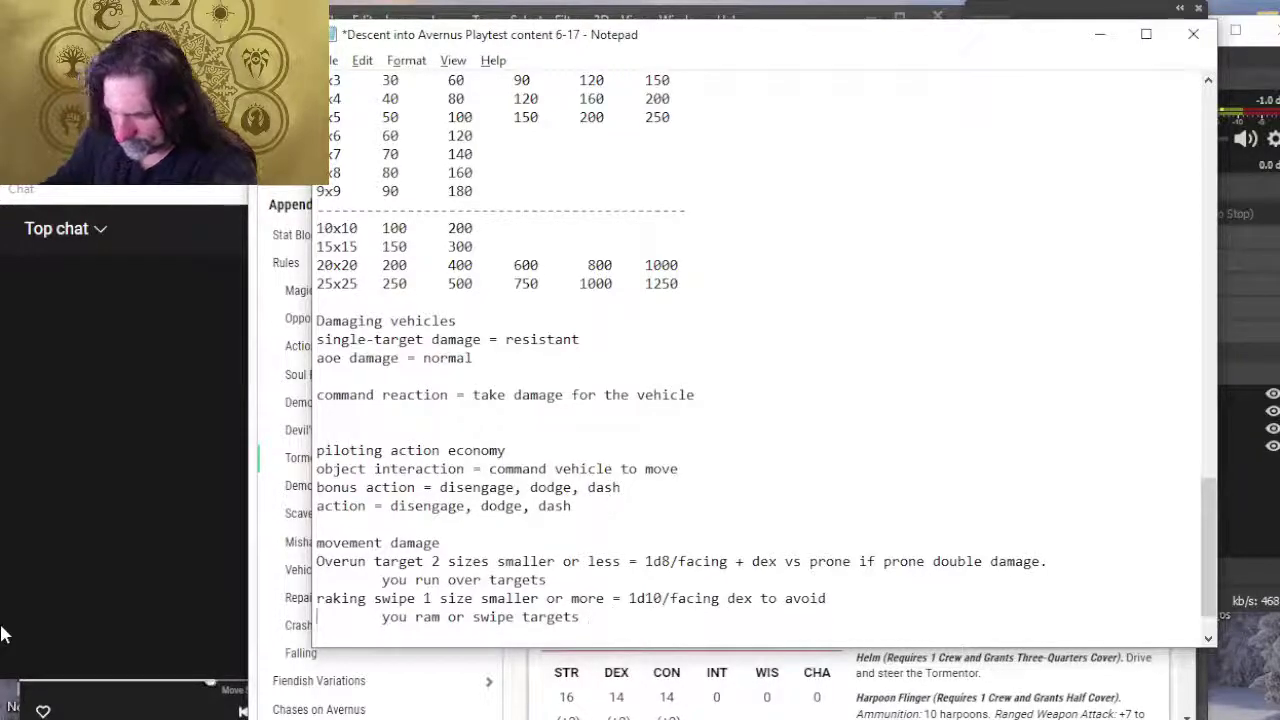
key("Right")
type("1st time")
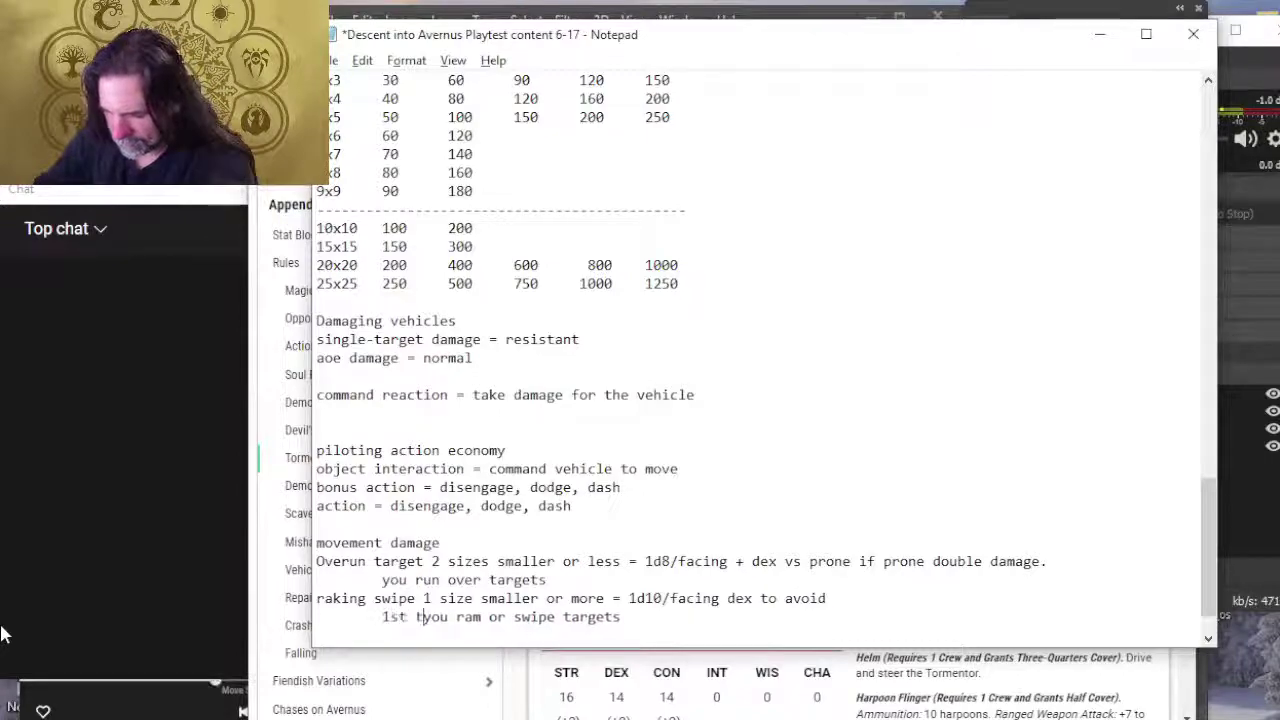
key("BackSpace")
key("BackSpace")
key("BackSpace")
key("BackSpace")
key("BackSpace")
key("BackSpace")
key("BackSpace")
key("BackSpace")
key("BackSpace")
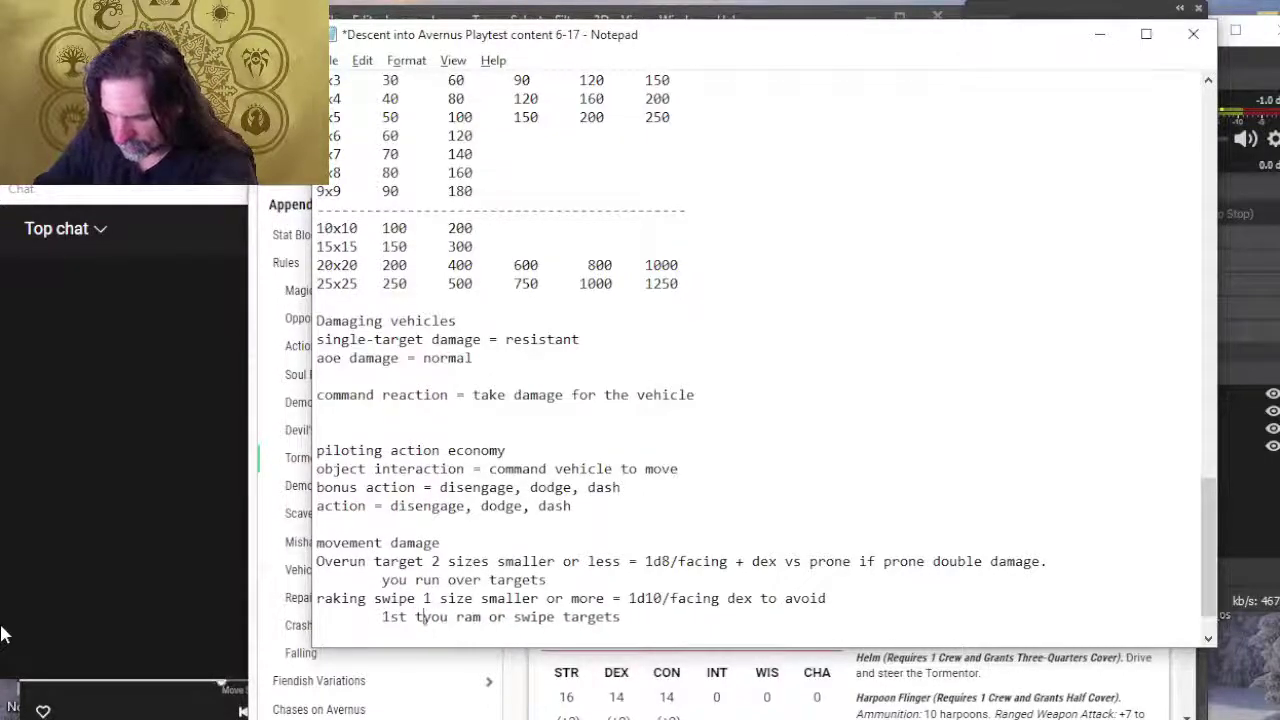
type("when the ve")
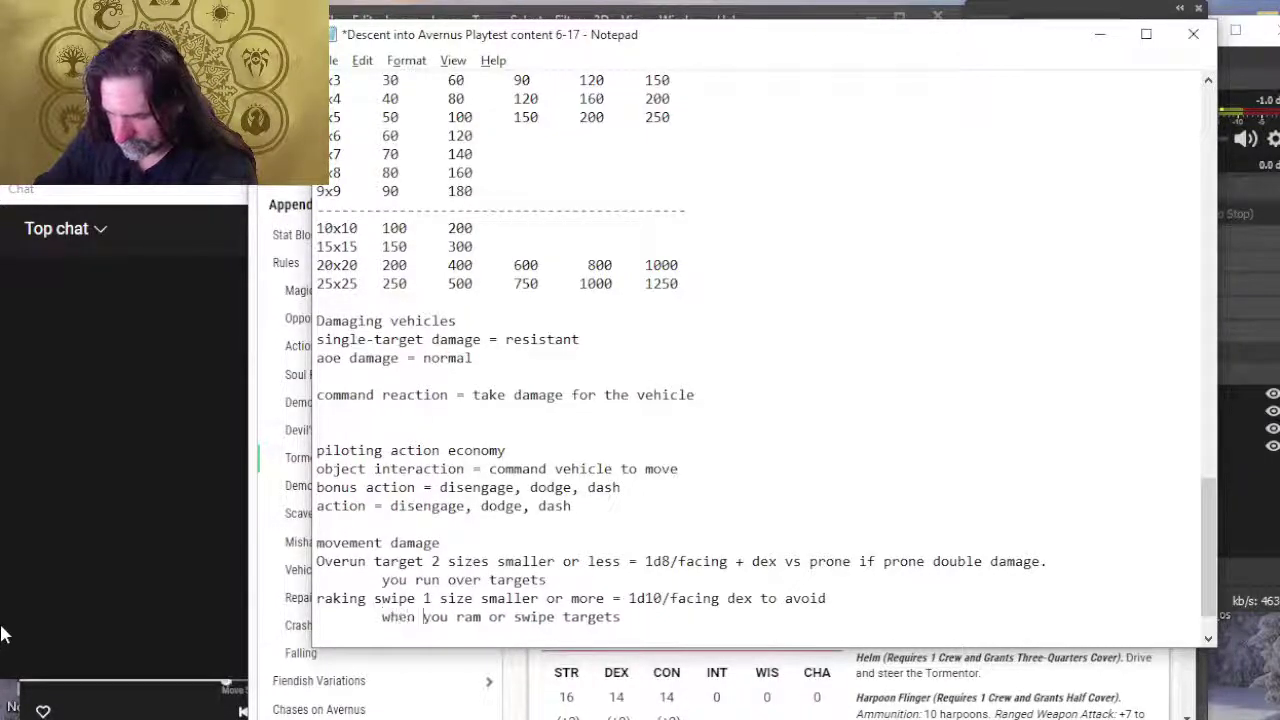
type("hicle ")
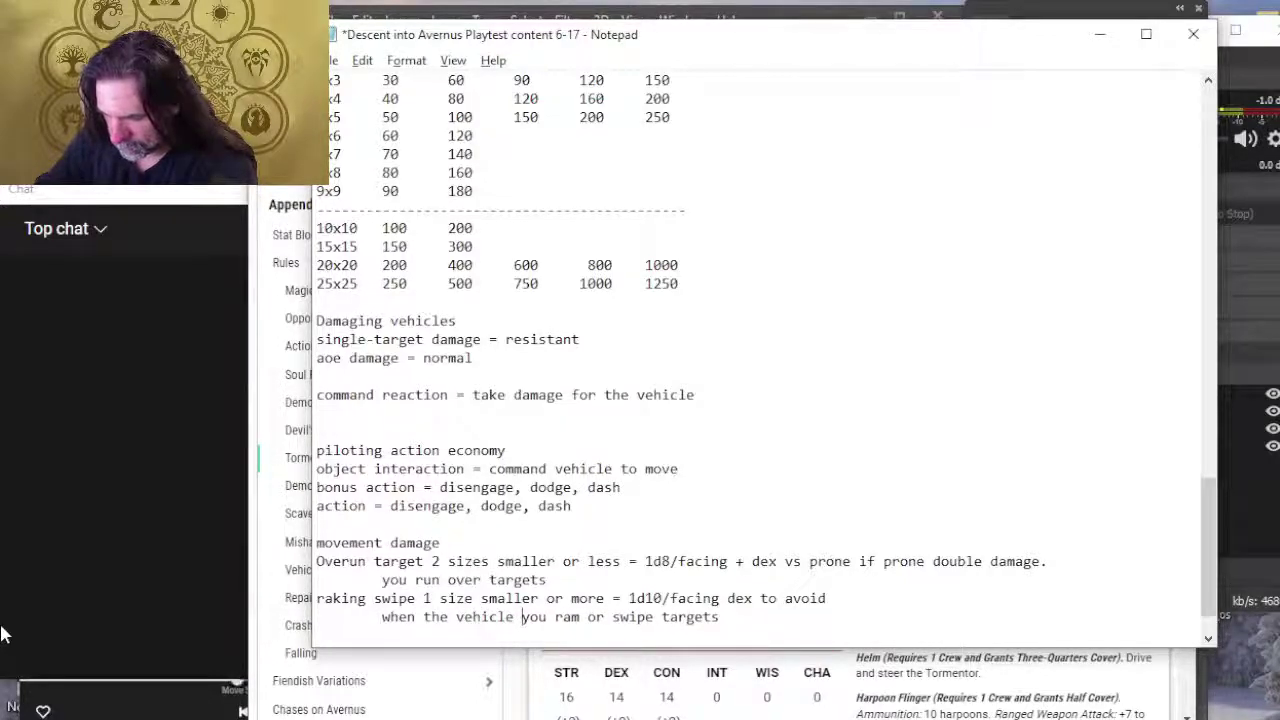
type("moves ")
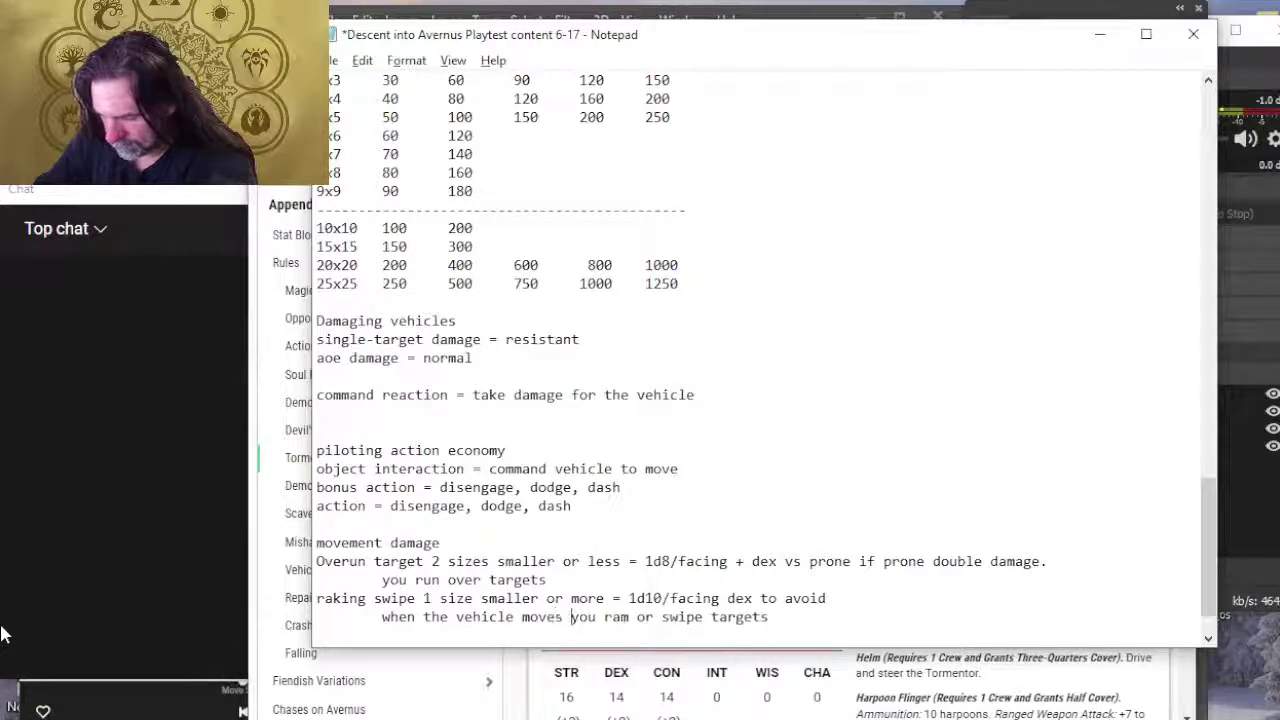
type("wit")
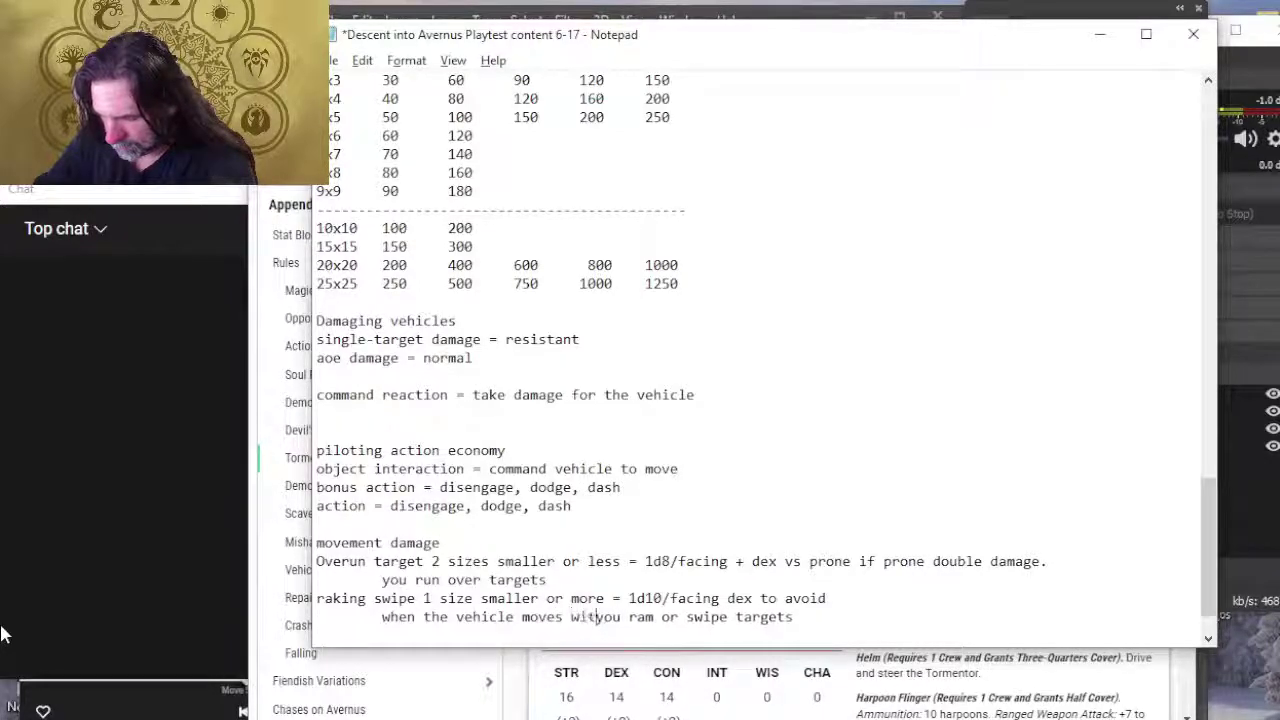
type("hin 5")
key("BackSpace")
key("BackSpace")
key("BackSpace")
key("BackSpace")
key("BackSpace")
key("BackSpace")
key("BackSpace")
key("BackSpace")
key("BackSpace")
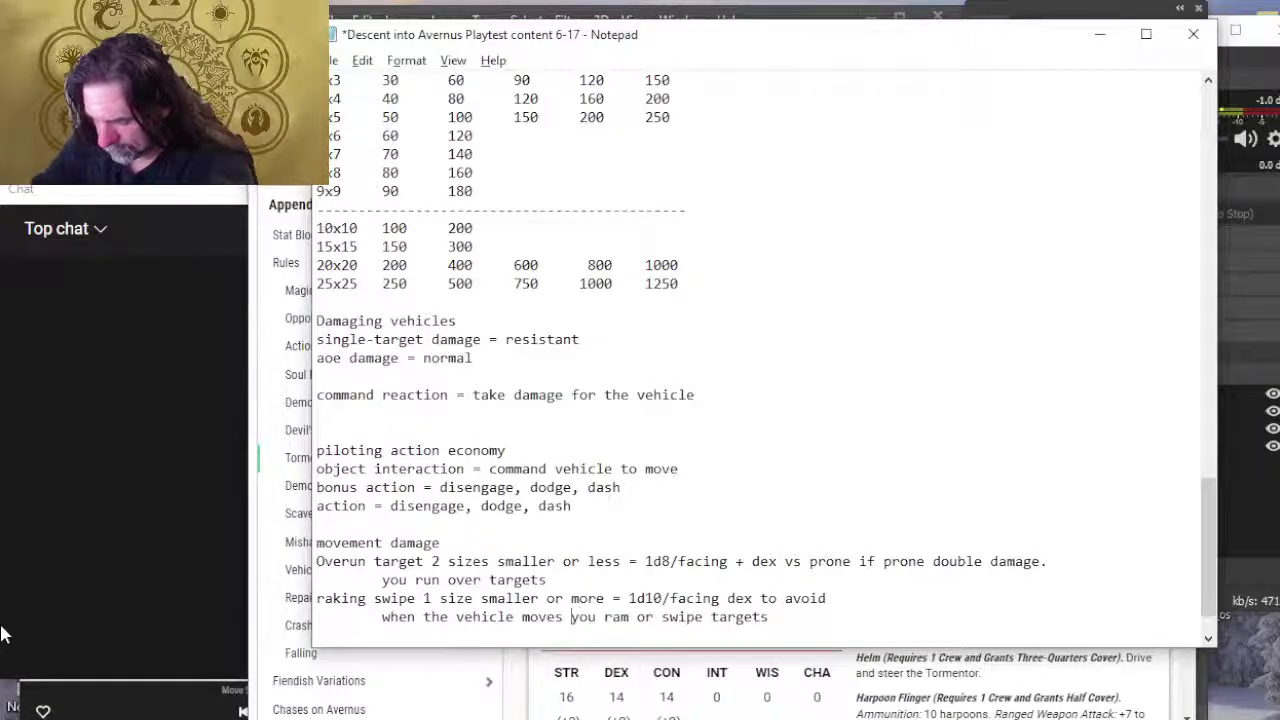
type("ad")
type("jacent ")
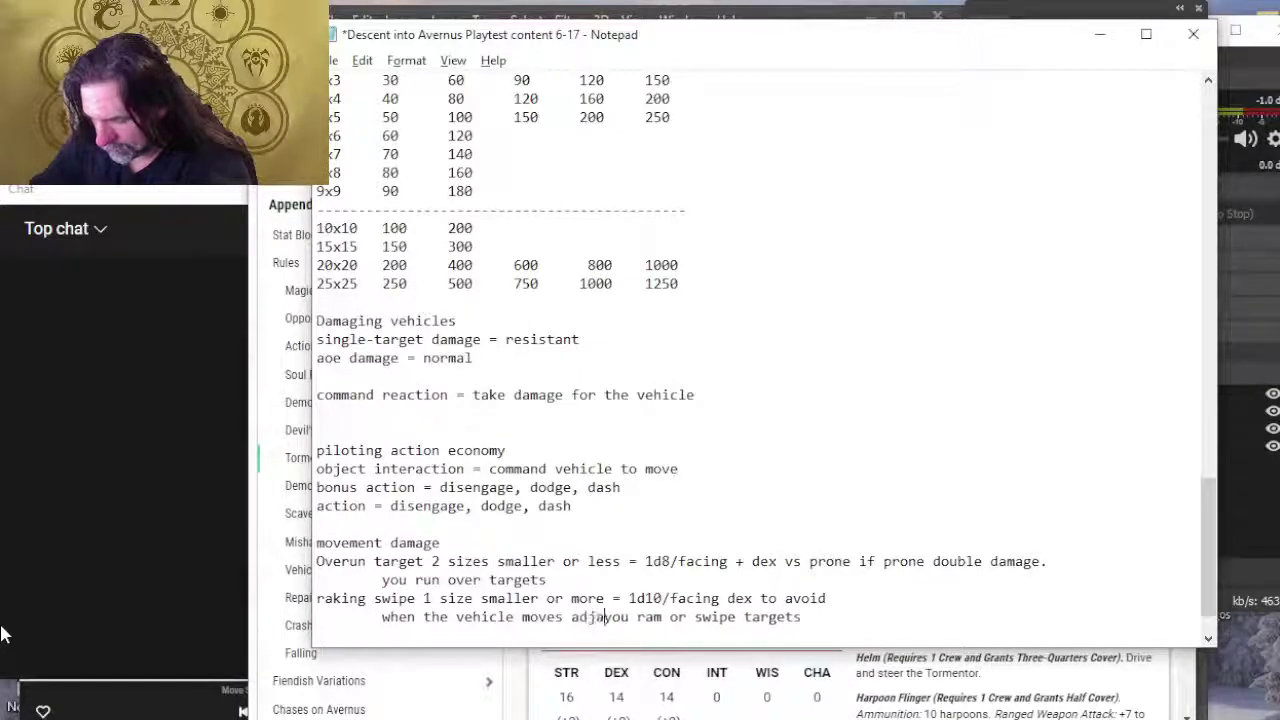
type("to target,")
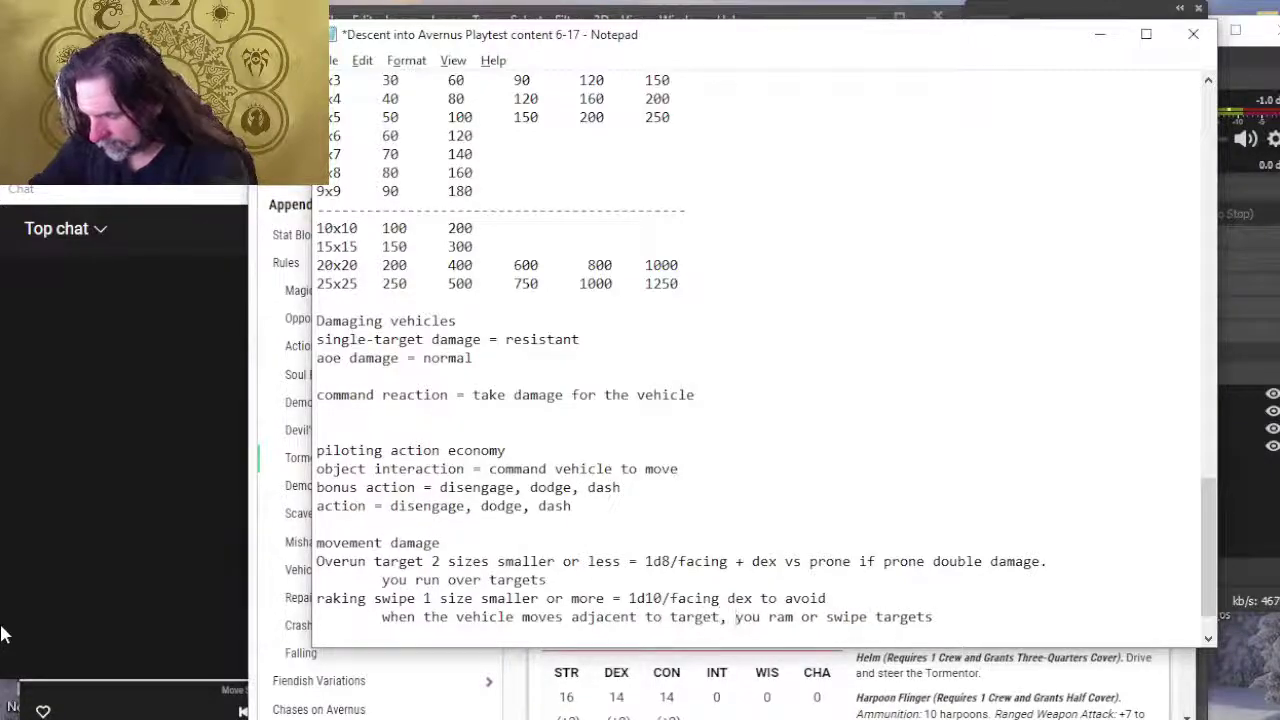
key("BackSpace")
key("BackSpace")
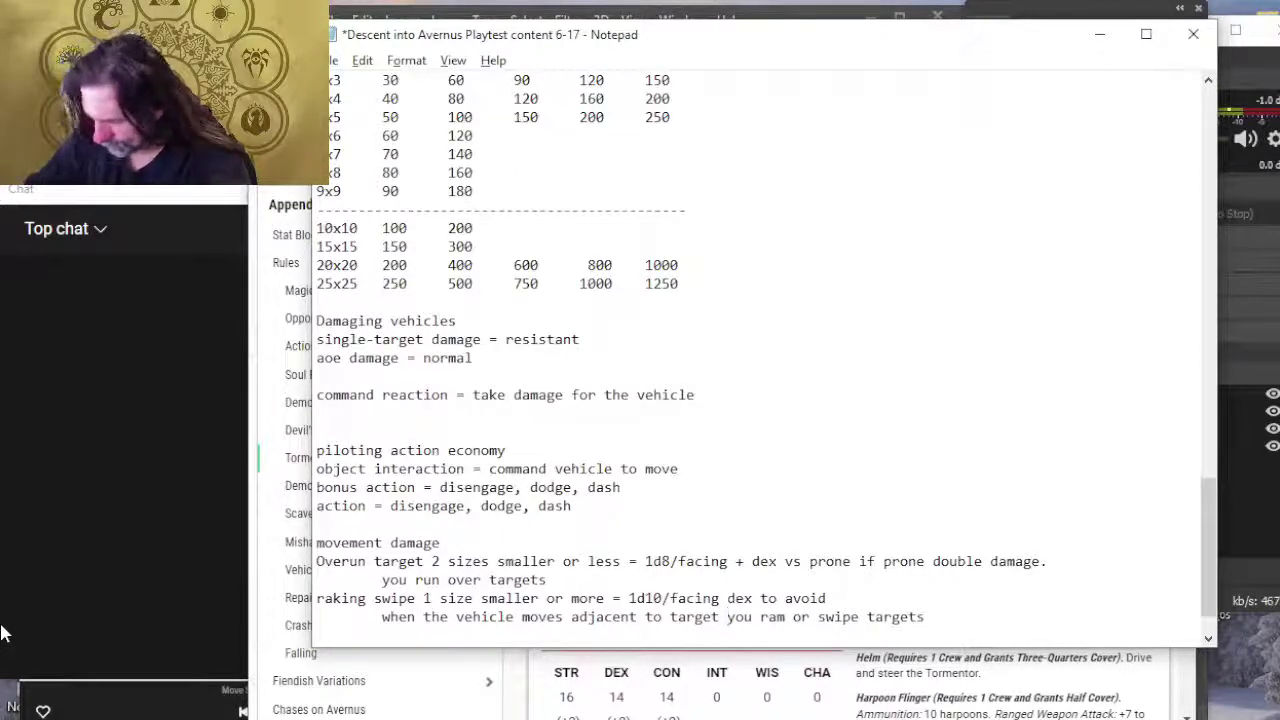
type("up to 1/round")
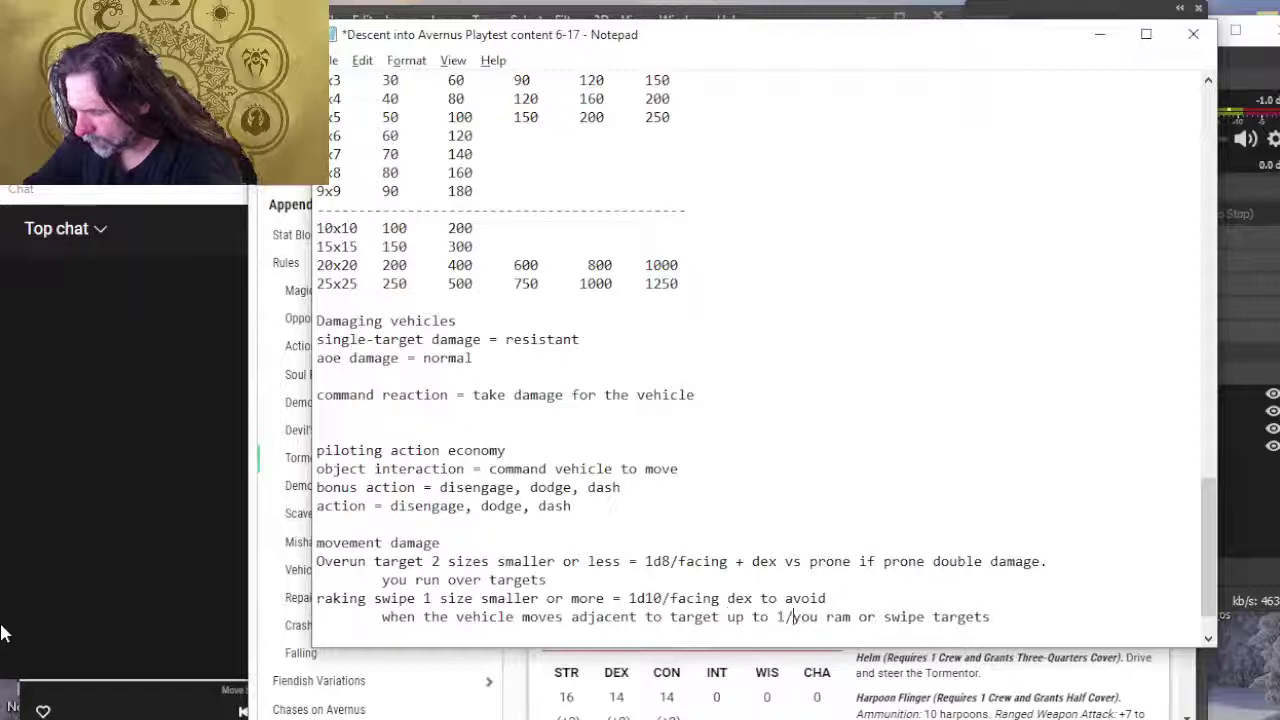
key("Delete")
key("Delete")
key("Delete")
key("Delete")
key("Delete")
key("Delete")
key("Delete")
key("Delete")
key("Delete")
key("Delete")
key("Delete")
key("Delete")
key("Delete")
key("Delete")
key("Delete")
key("Delete")
key("Delete")
key("Delete")
key("Delete")
key("Delete")
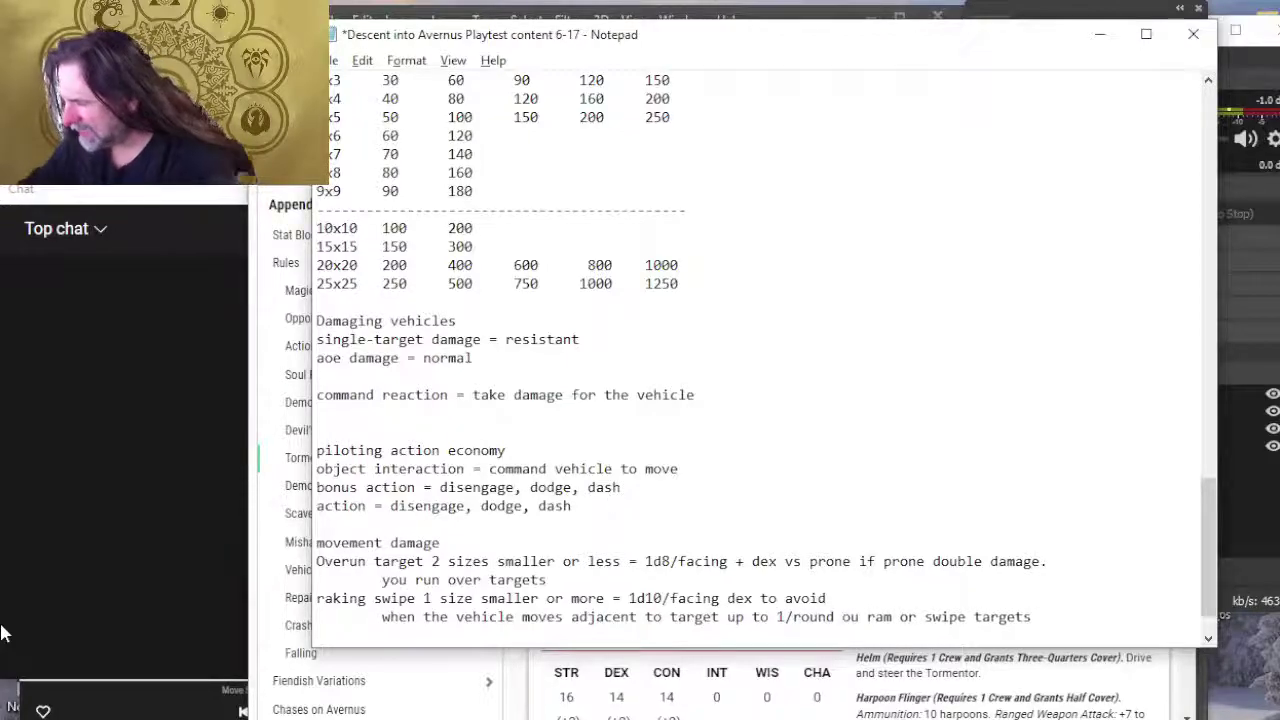
key("Delete")
key("Delete")
key("Delete")
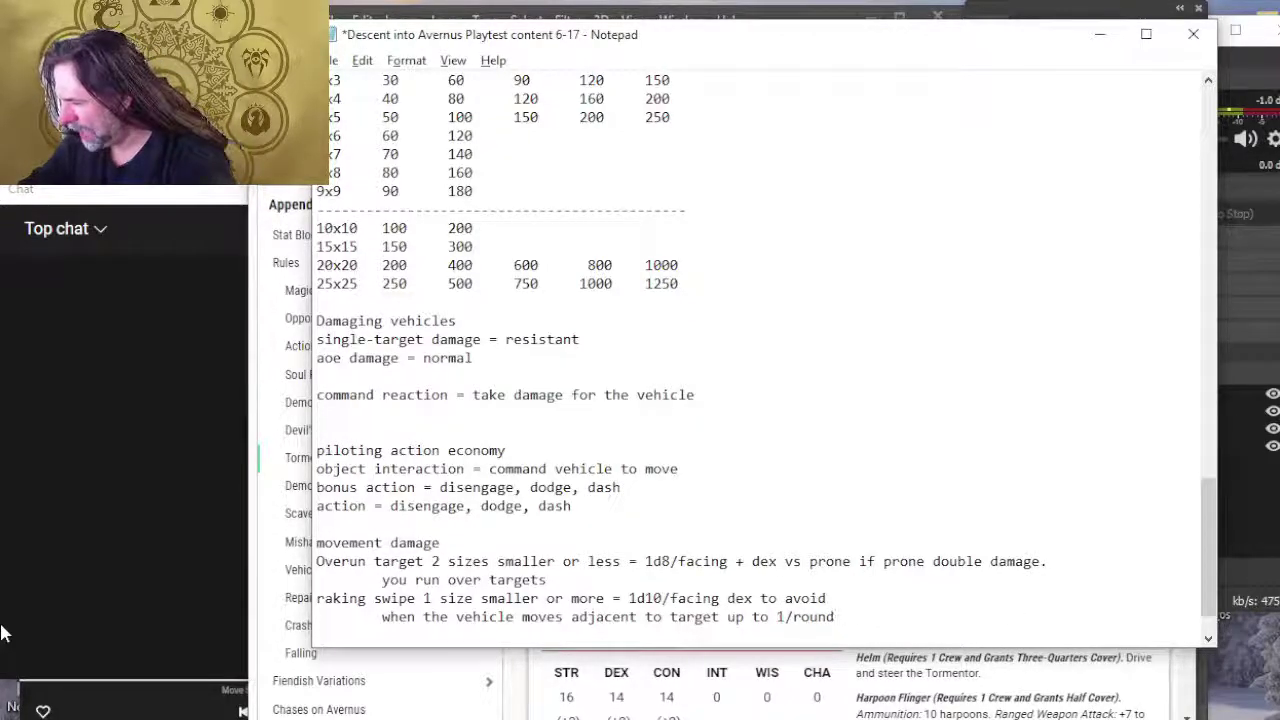
key("alt+Tab")
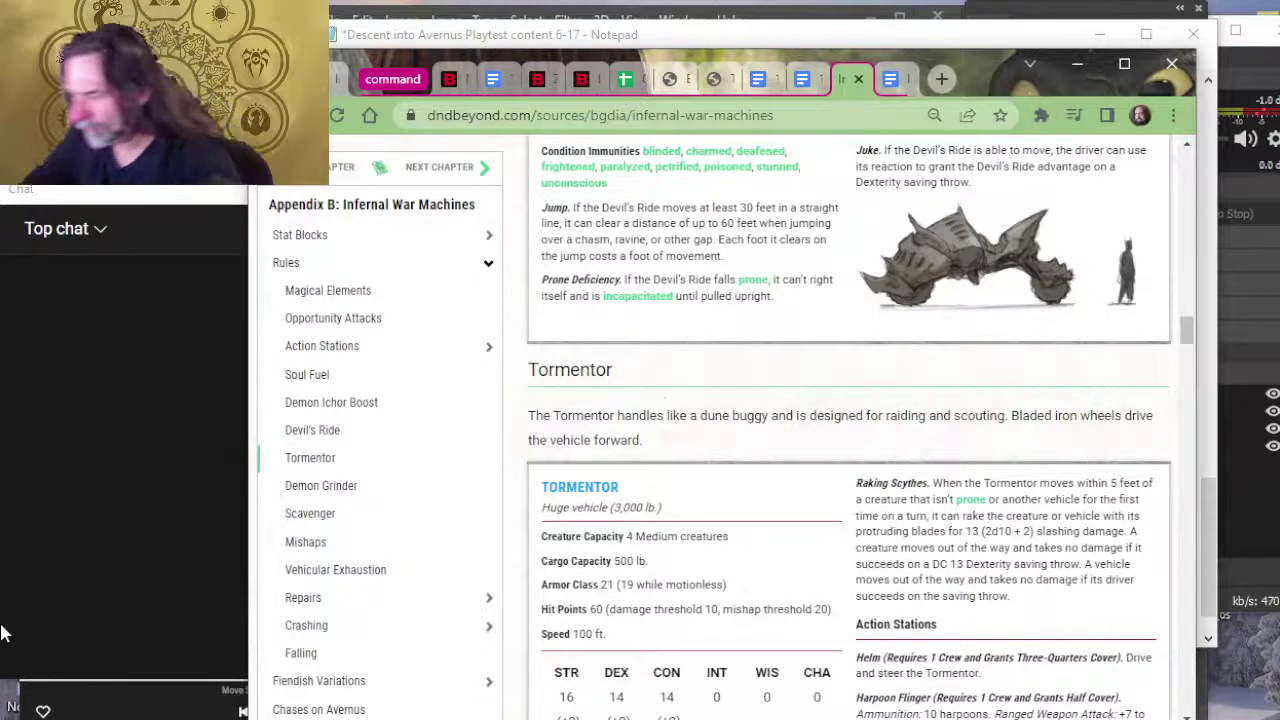
key("alt+Tab")
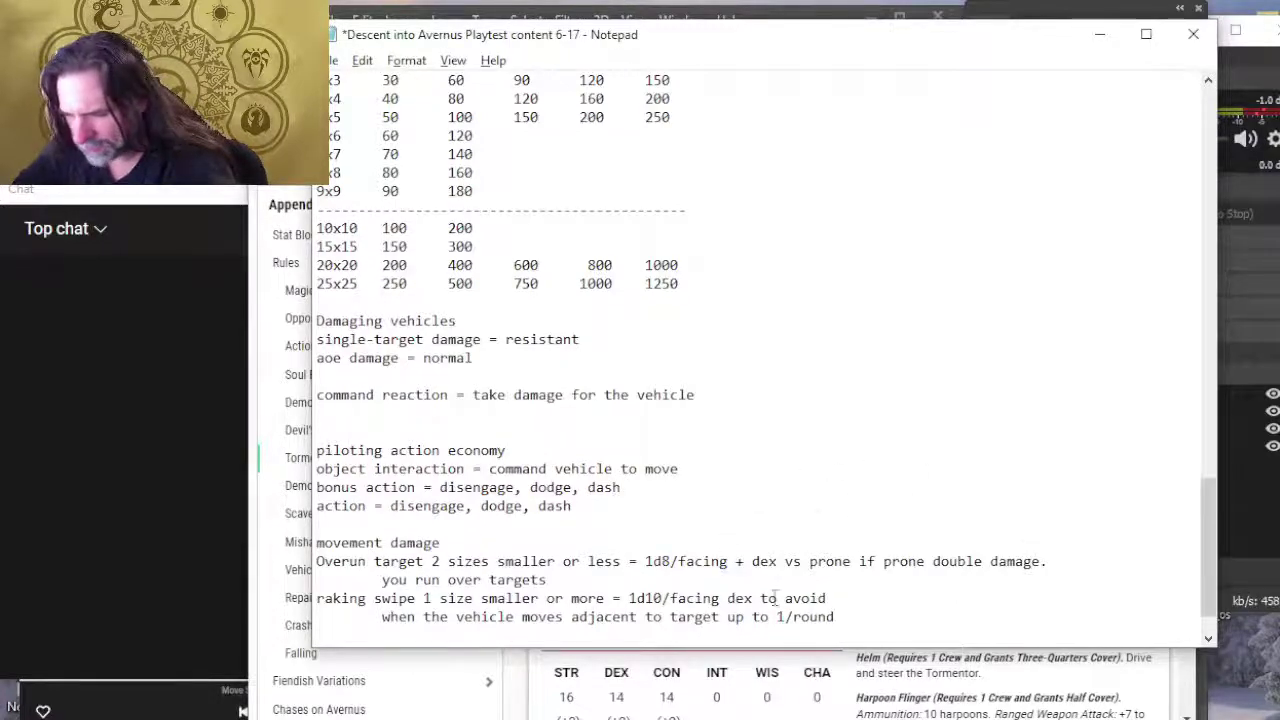
Step: Add a 'weapons' heading line below the movement damage rules
key("Return")
key("Return")
type("weapons")
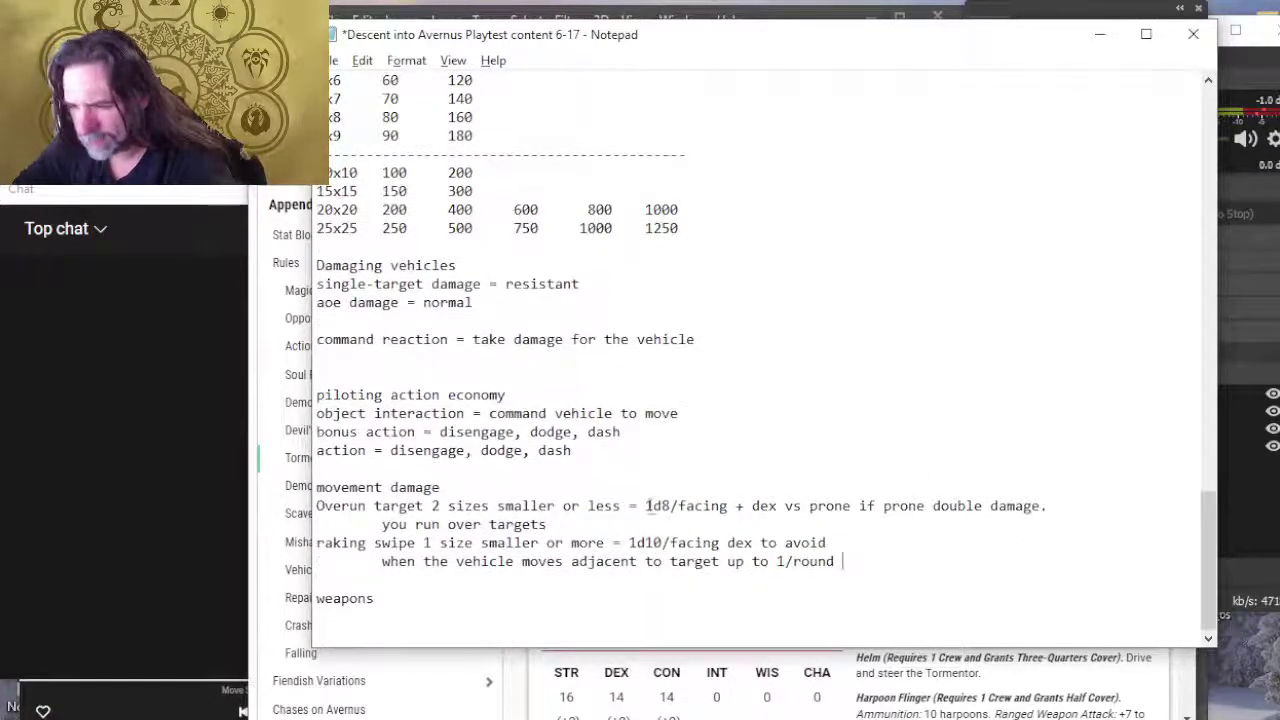
left_click(612, 560)
key("End")
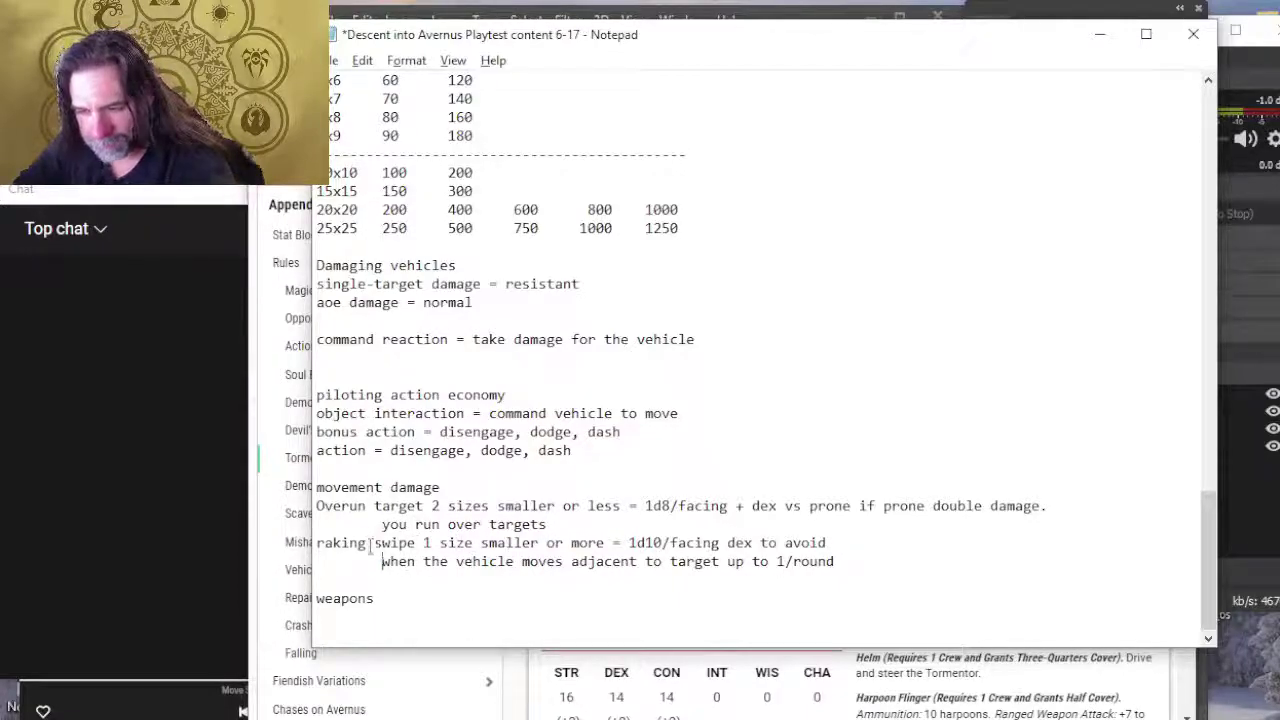
Step: Rename the raking swipe rule to 'swiping ram targets'
left_click_drag(368, 543, 316, 548)
type("driving")
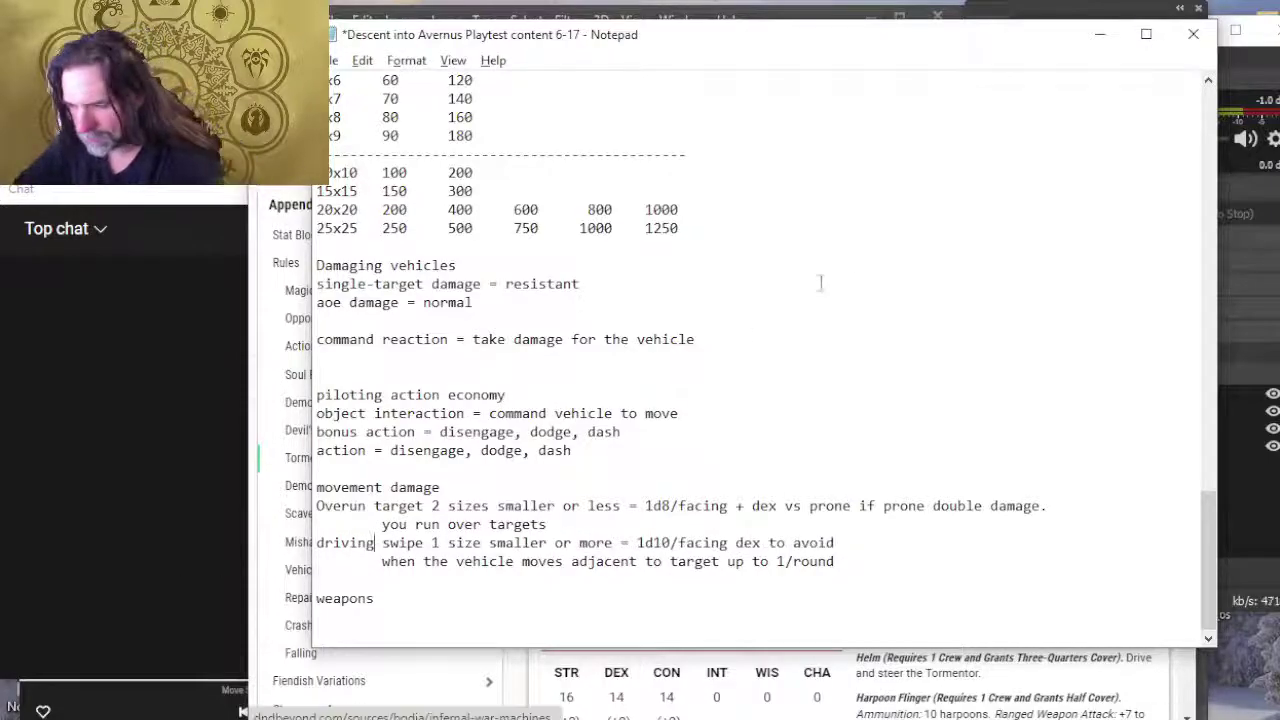
key("BackSpace")
key("BackSpace")
key("BackSpace")
key("BackSpace")
key("BackSpace")
key("BackSpace")
key("BackSpace")
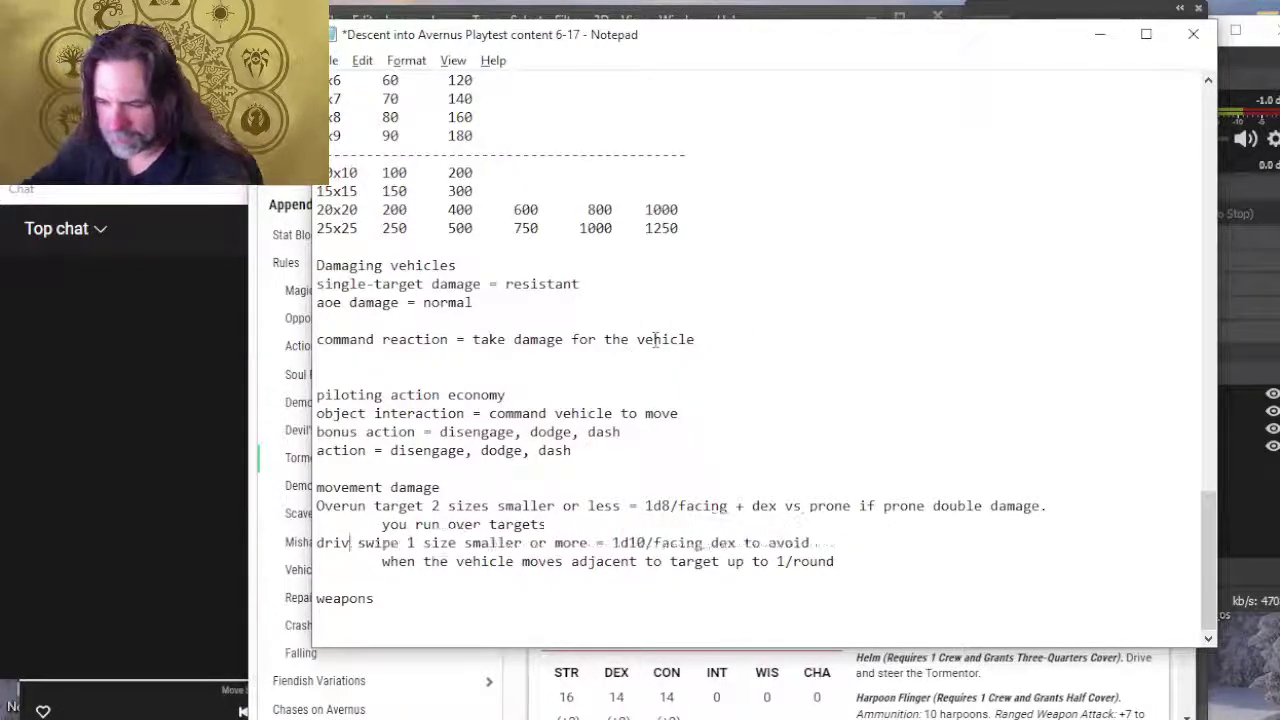
key("Delete")
key("Right")
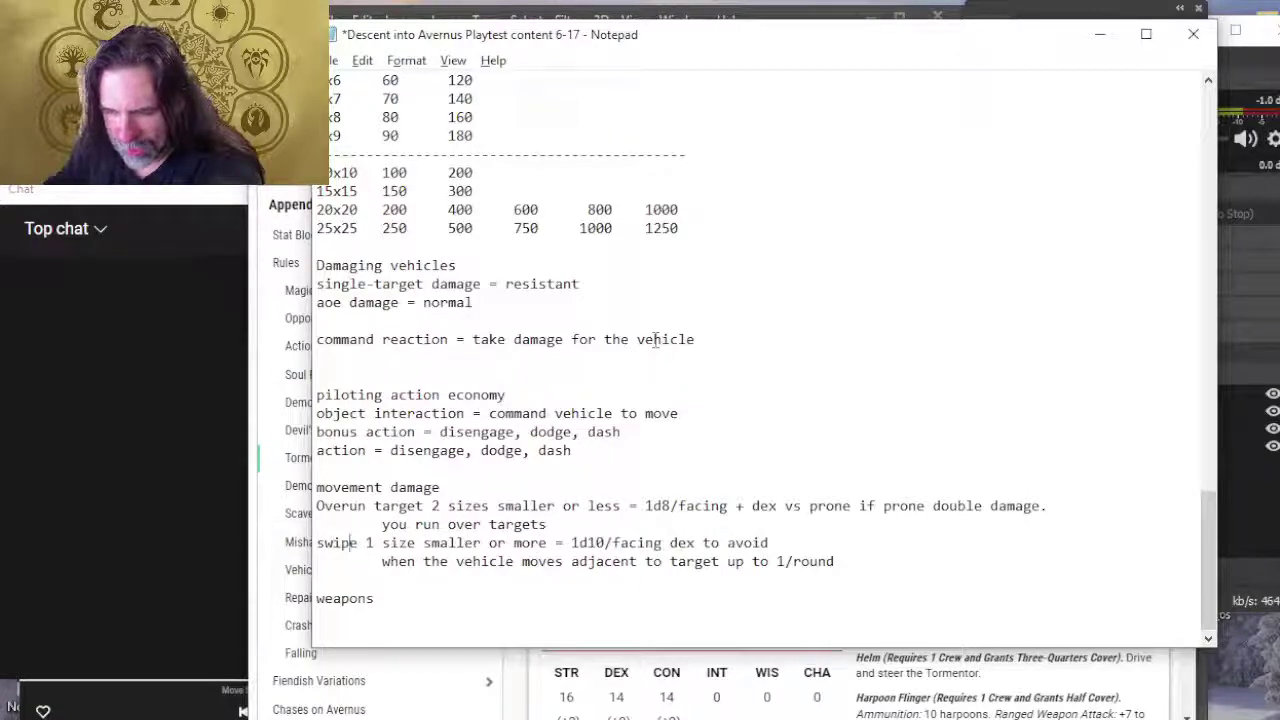
key("BackSpace")
type("ing ram")
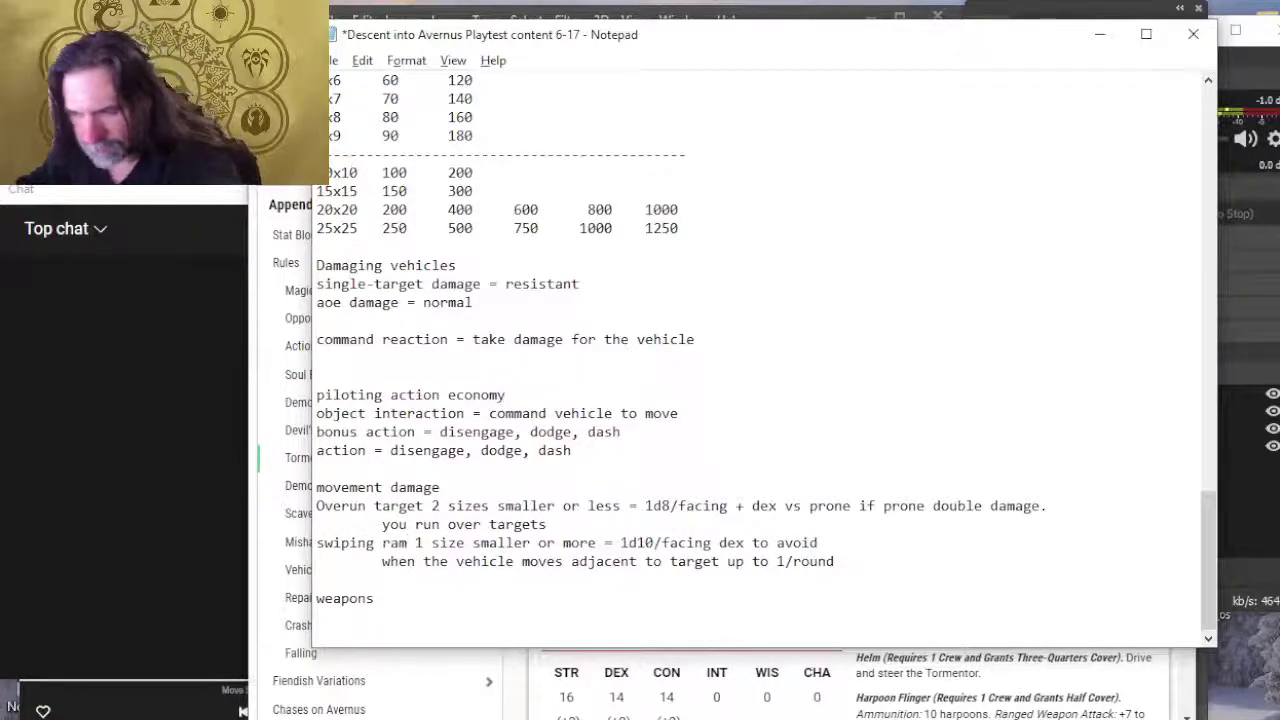
type(" ta")
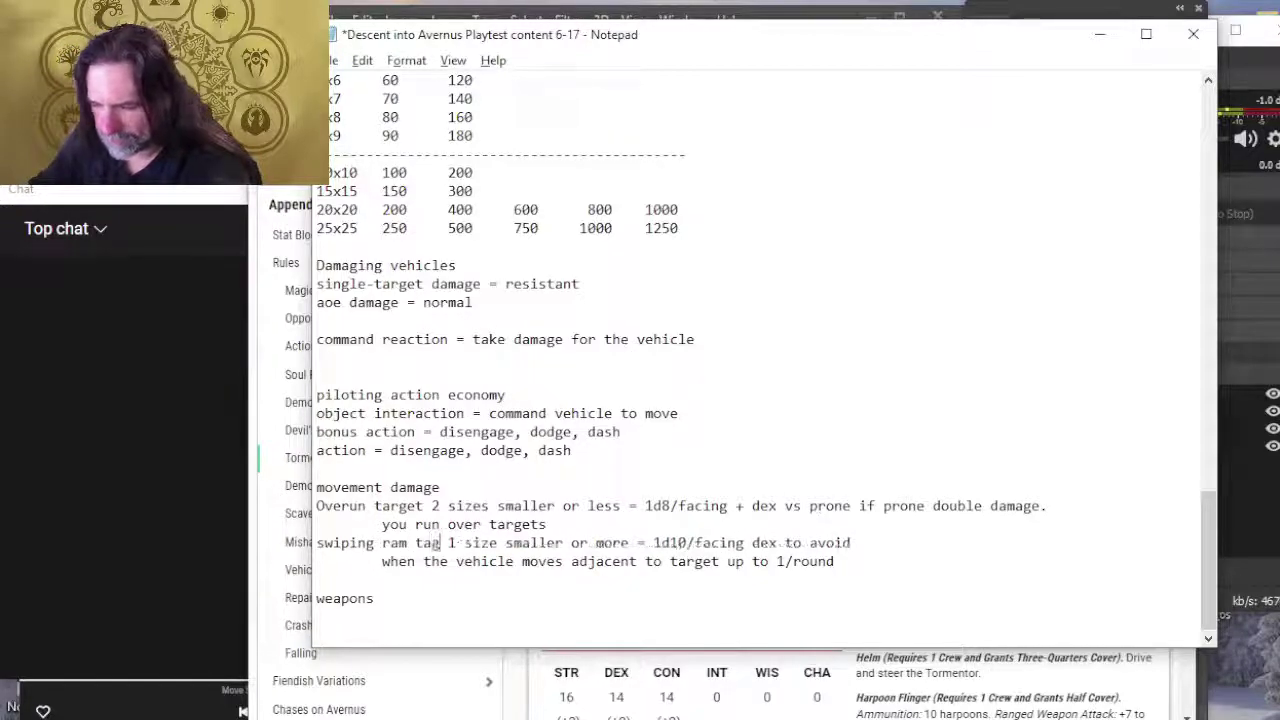
type("rgets")
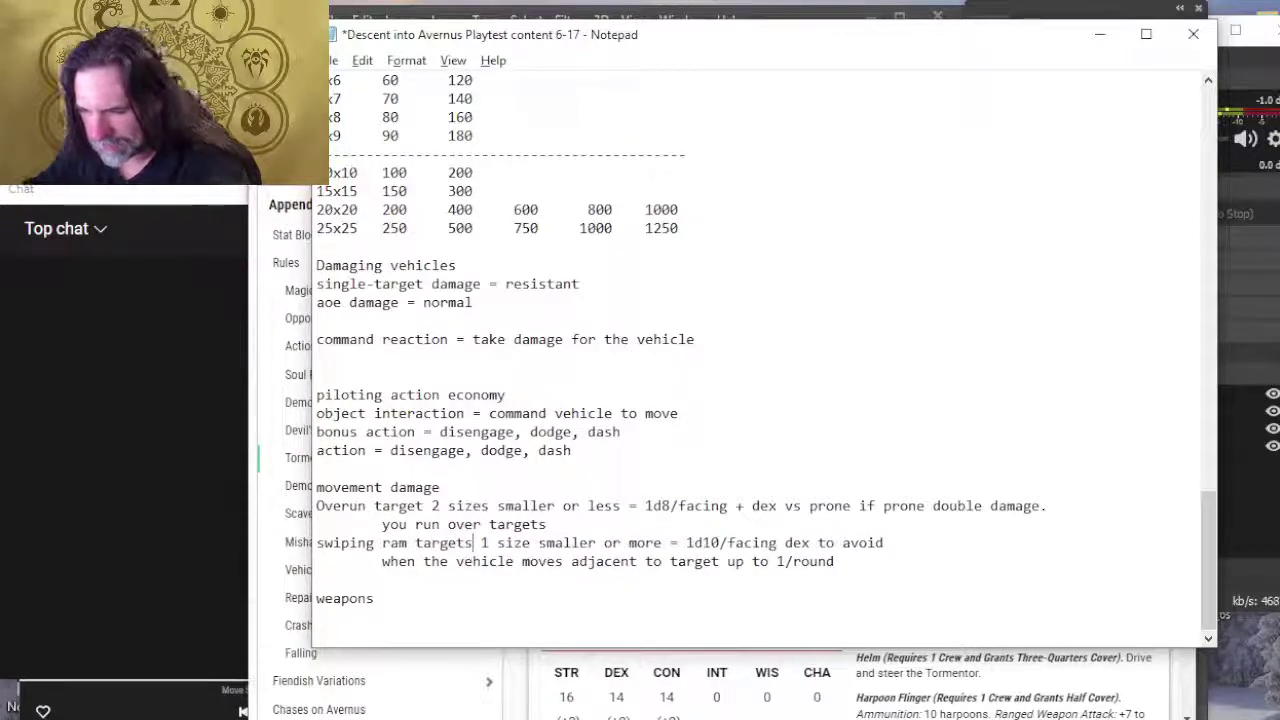
Step: Change 'more' to 'larger' on the swiping ram line: '1 size smaller or larger'
left_click(646, 543)
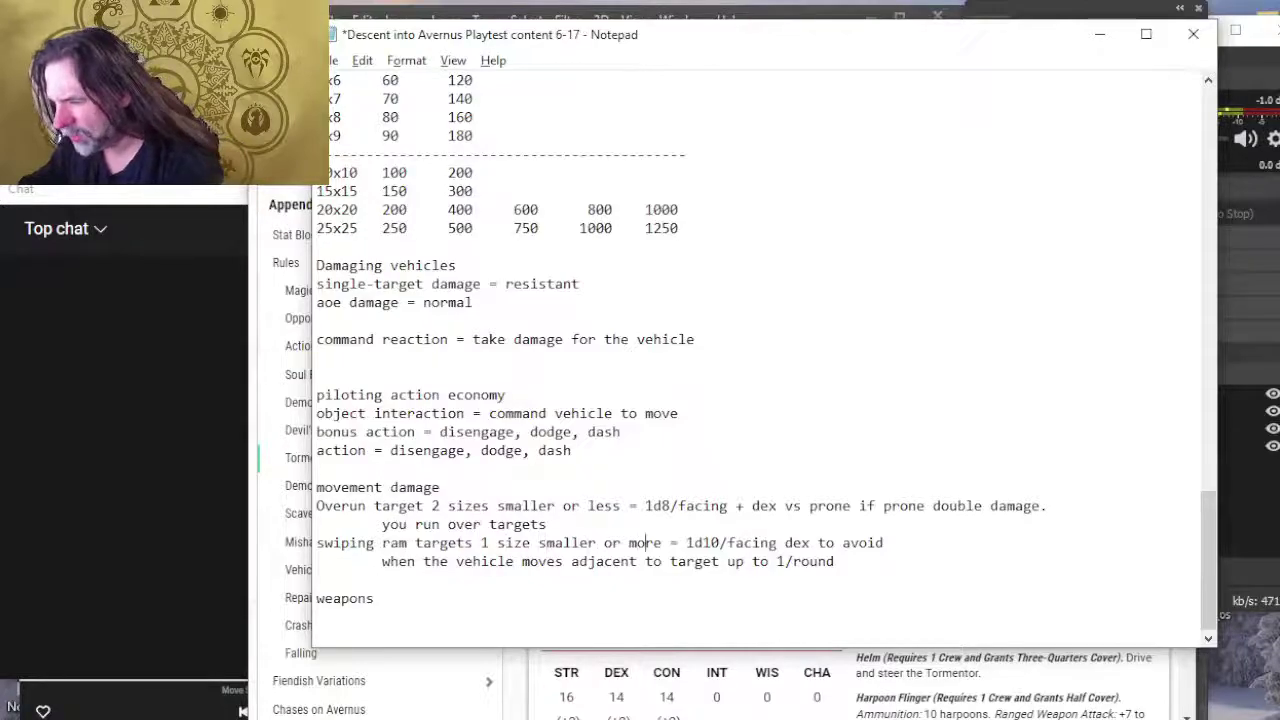
key("BackSpace")
key("BackSpace")
key("Delete")
key("Delete")
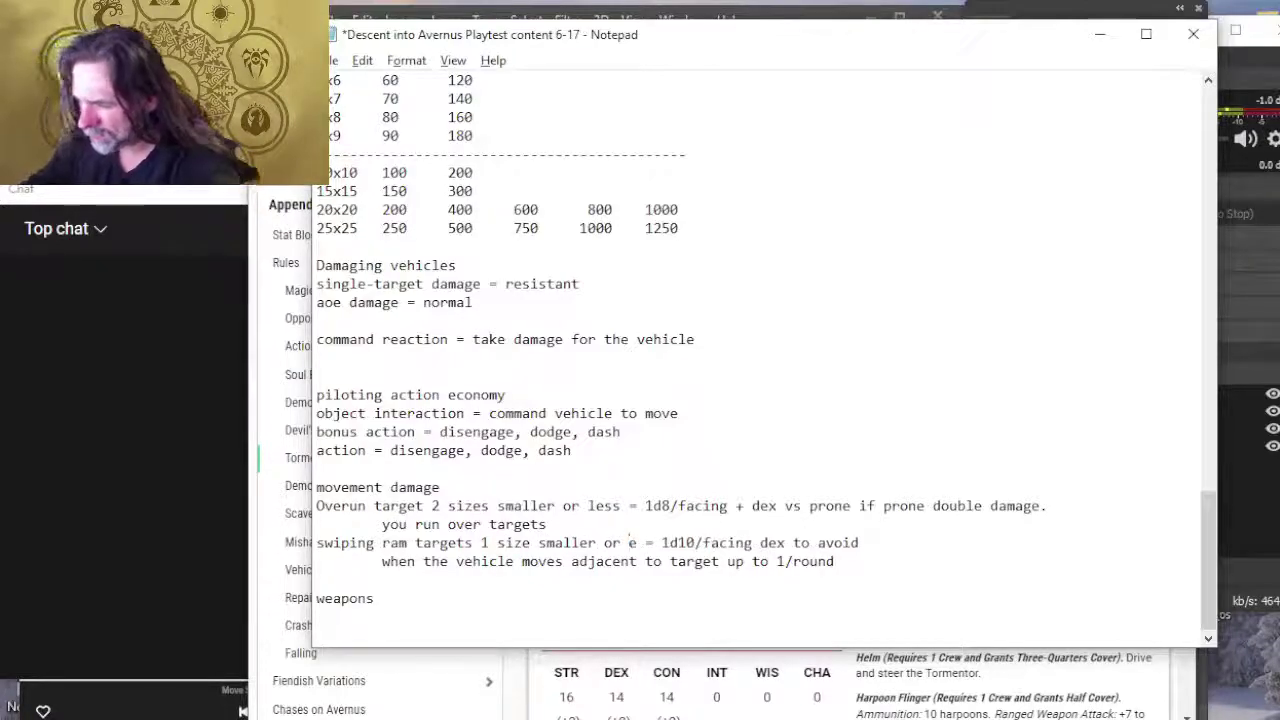
type("morre")
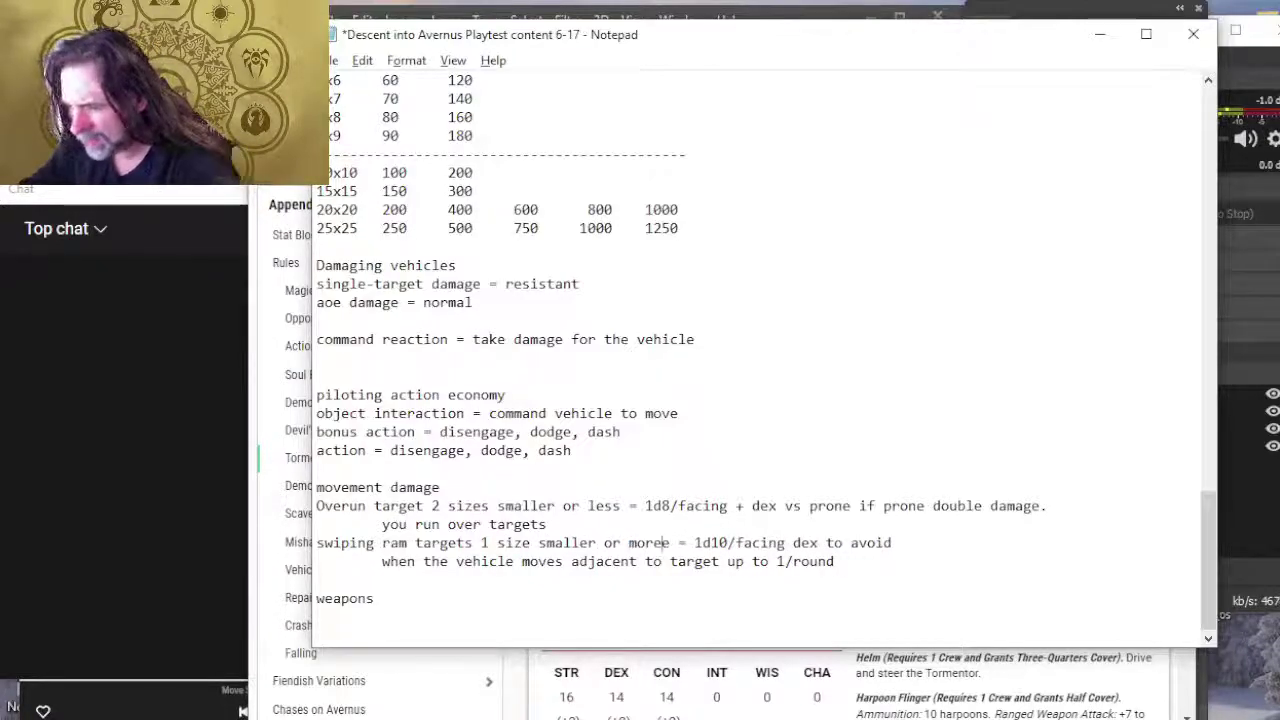
key("BackSpace")
key("BackSpace")
key("BackSpace")
key("BackSpace")
key("Delete")
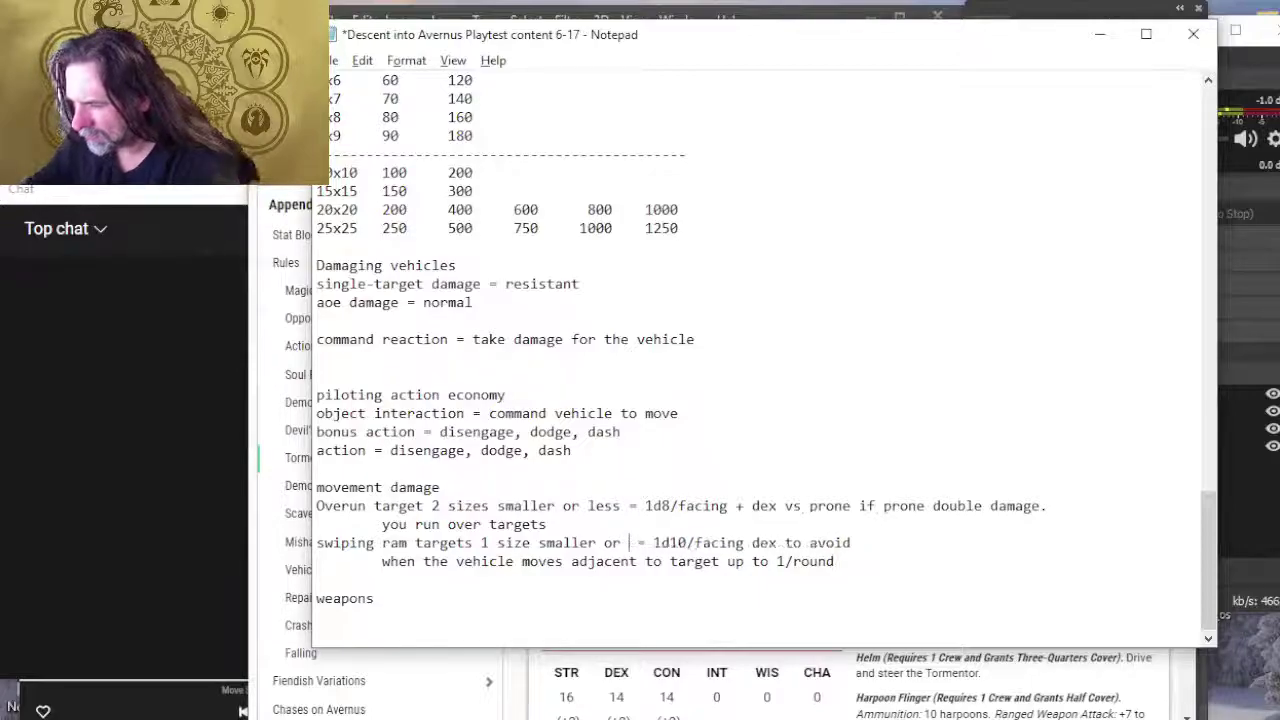
type("larger")
Step: Change the Overun rule's 'less' to 'smaller', making it '2 sizes smaller or smaller'
key("Up")
key("Up")
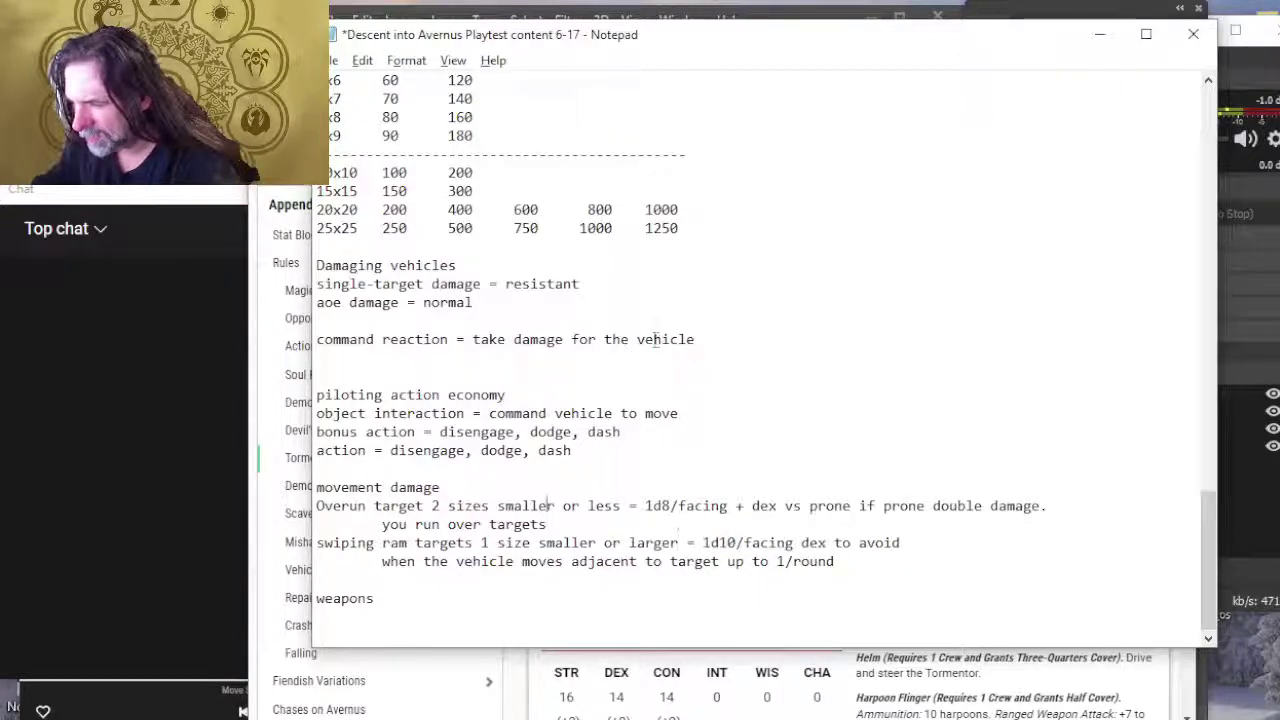
key("Right")
key("Right")
key("Right")
key("Right")
key("Right")
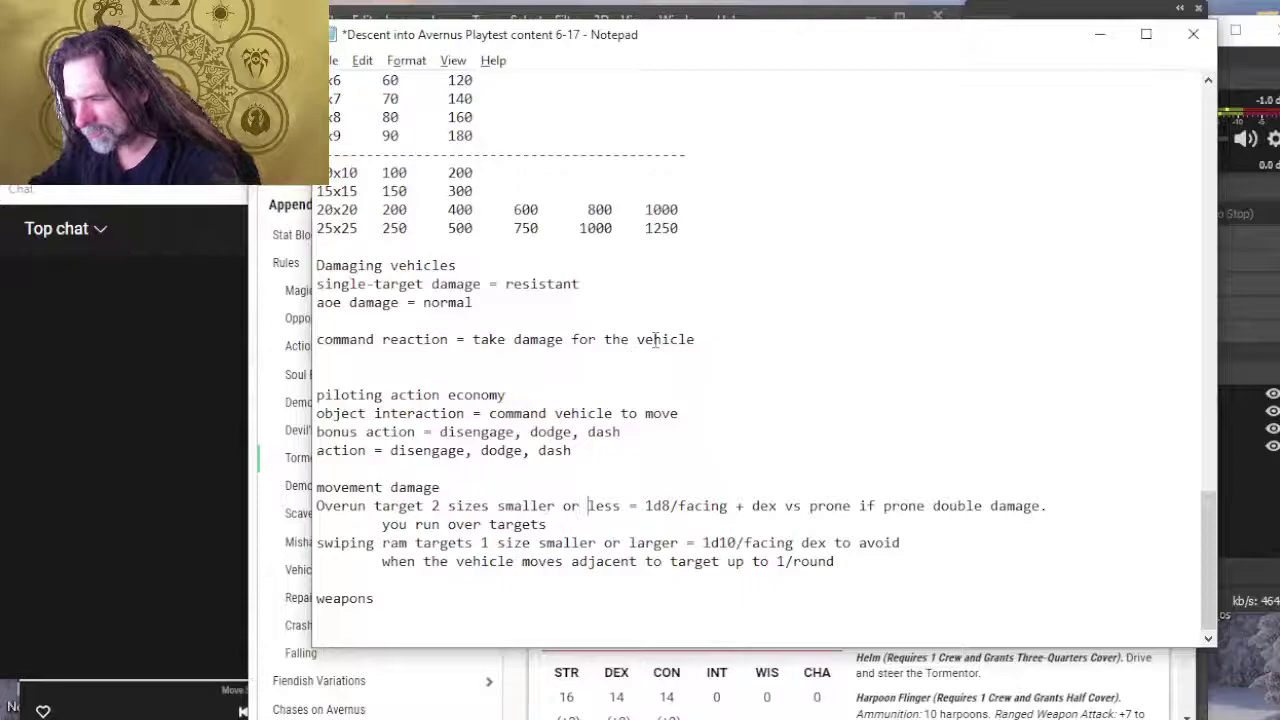
type("smal")
key("Right")
key("Right")
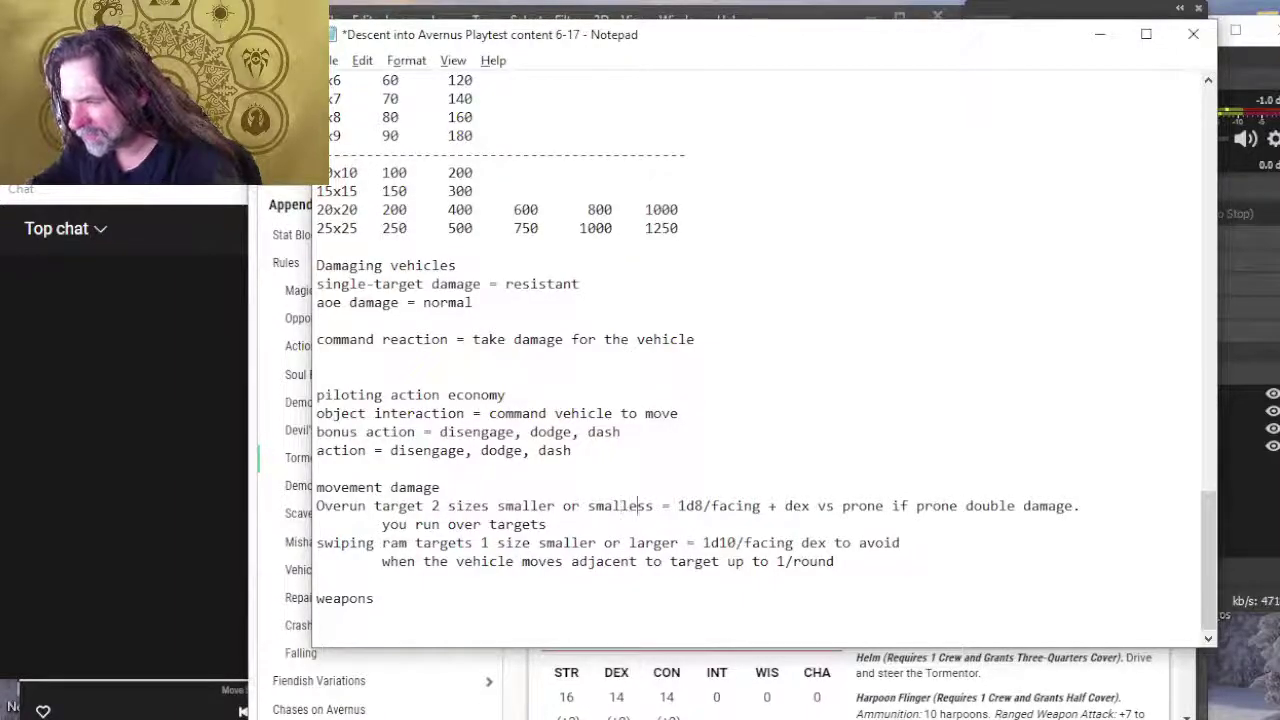
key("Delete")
key("Delete")
type("r")
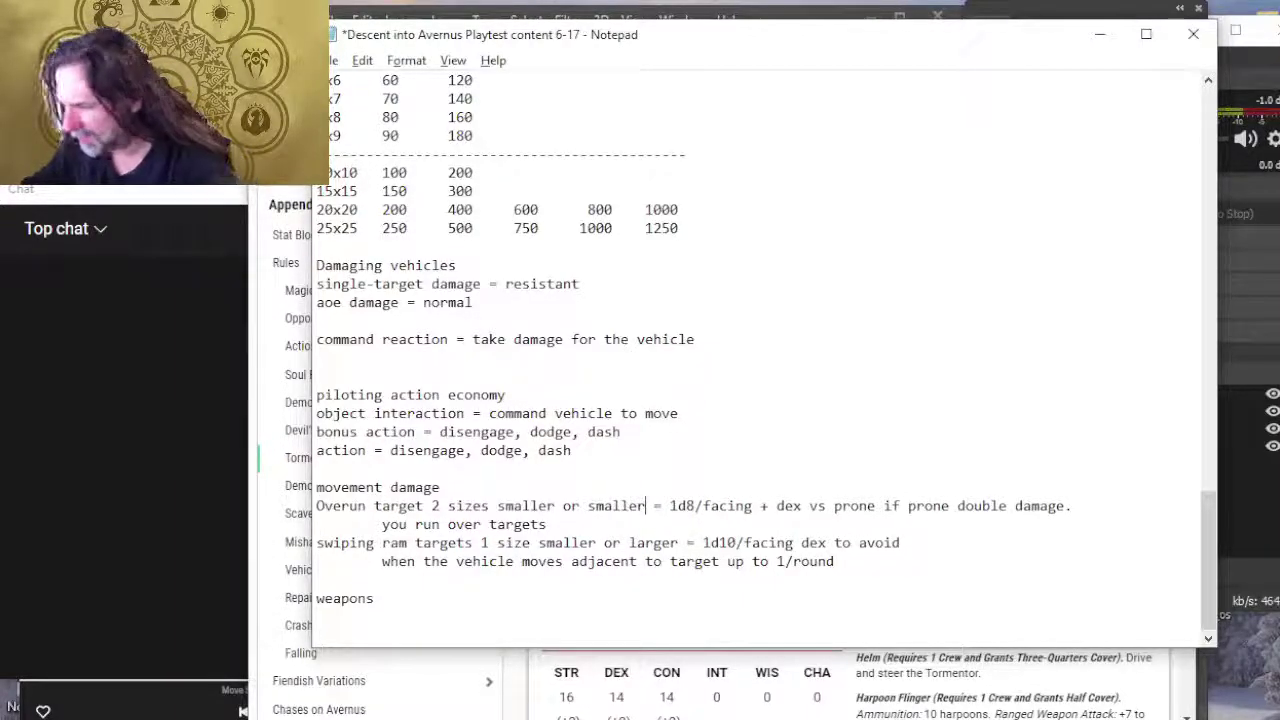
key("Down")
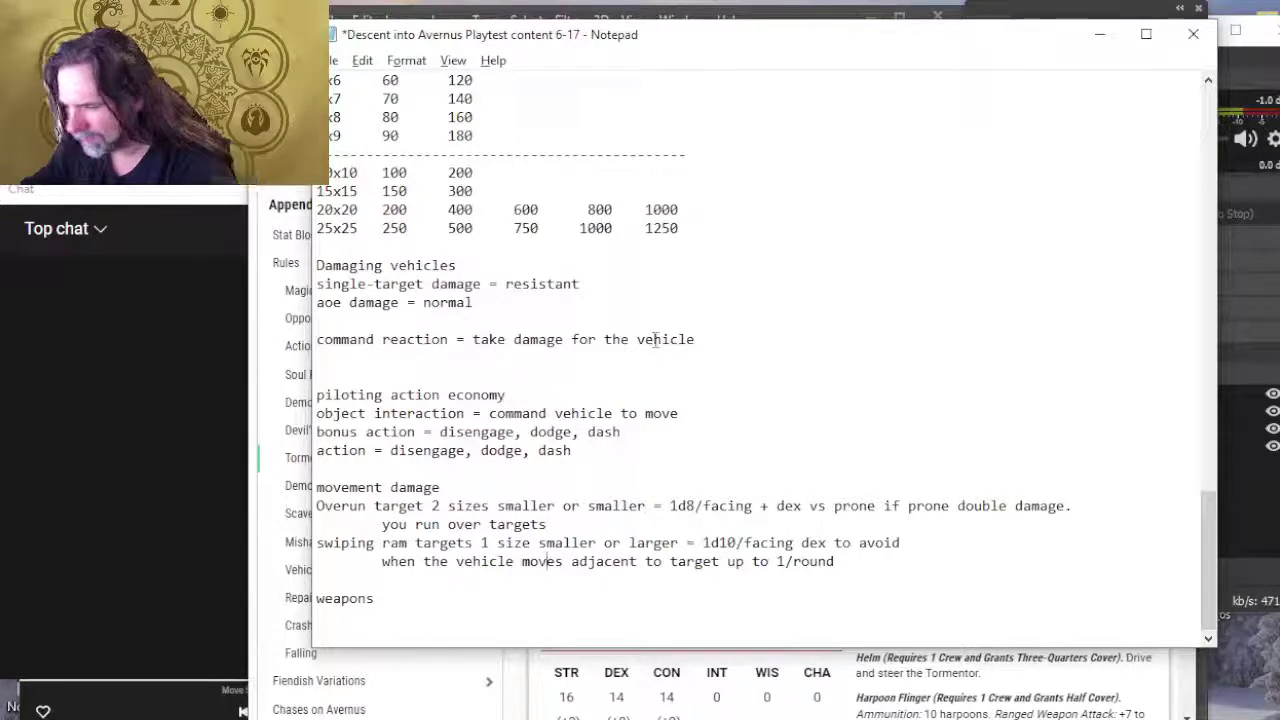
key("Right")
key("Right")
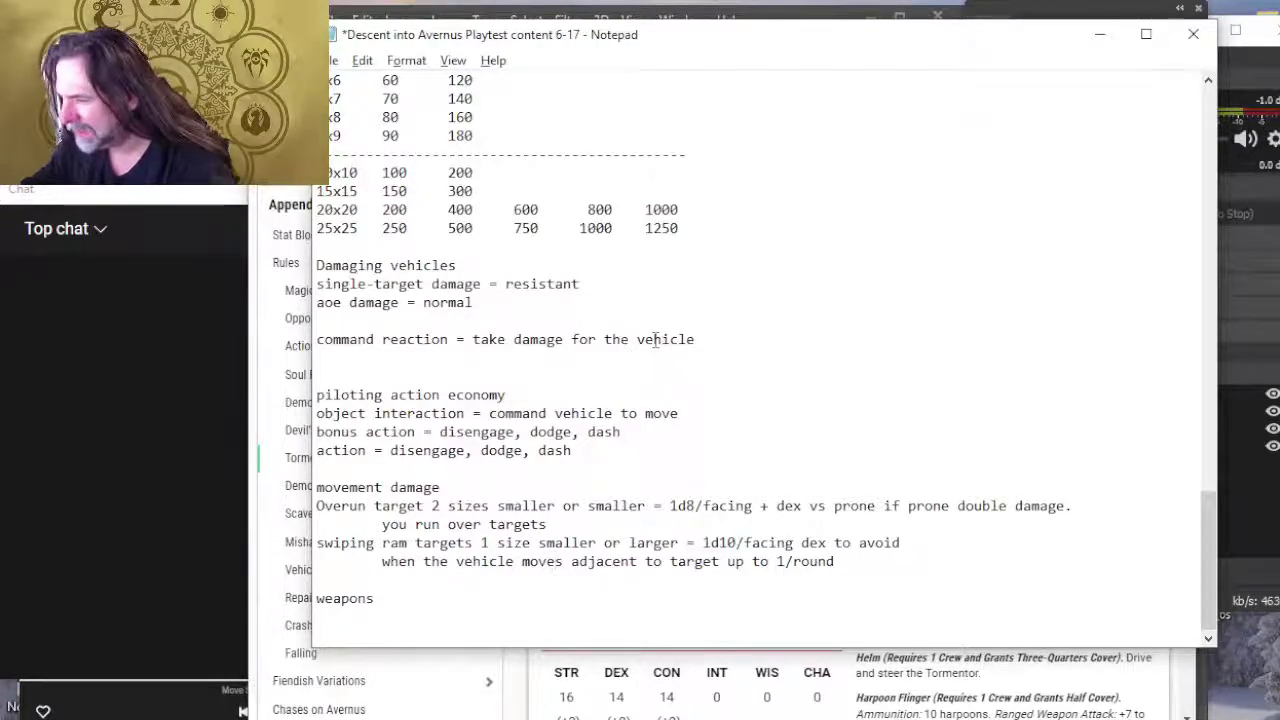
key("Right")
key("Right")
key("Right")
key("Right")
key("Right")
key("Right")
key("Right")
key("Right")
key("Right")
key("Right")
key("Right")
key("Right")
key("Right")
key("Right")
key("Right")
key("Right")
key("Right")
key("Right")
key("Right")
key("Right")
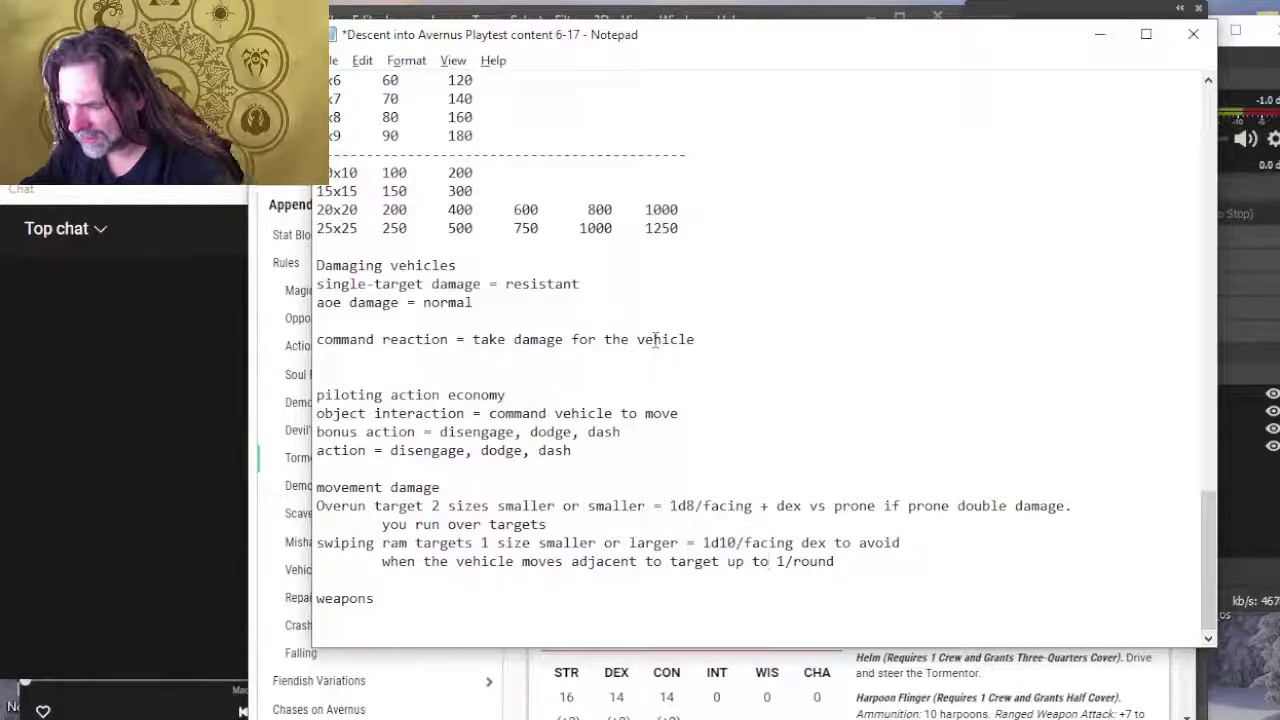
key("Left")
key("Left")
key("Left")
key("Left")
key("Left")
key("Left")
key("Left")
key("Left")
key("Left")
key("Left")
key("Left")
key("Left")
key("Left")
key("Left")
key("Left")
key("Left")
key("Left")
key("Left")
key("Left")
key("Left")
key("Left")
key("Left")
key("Left")
key("Left")
key("Left")
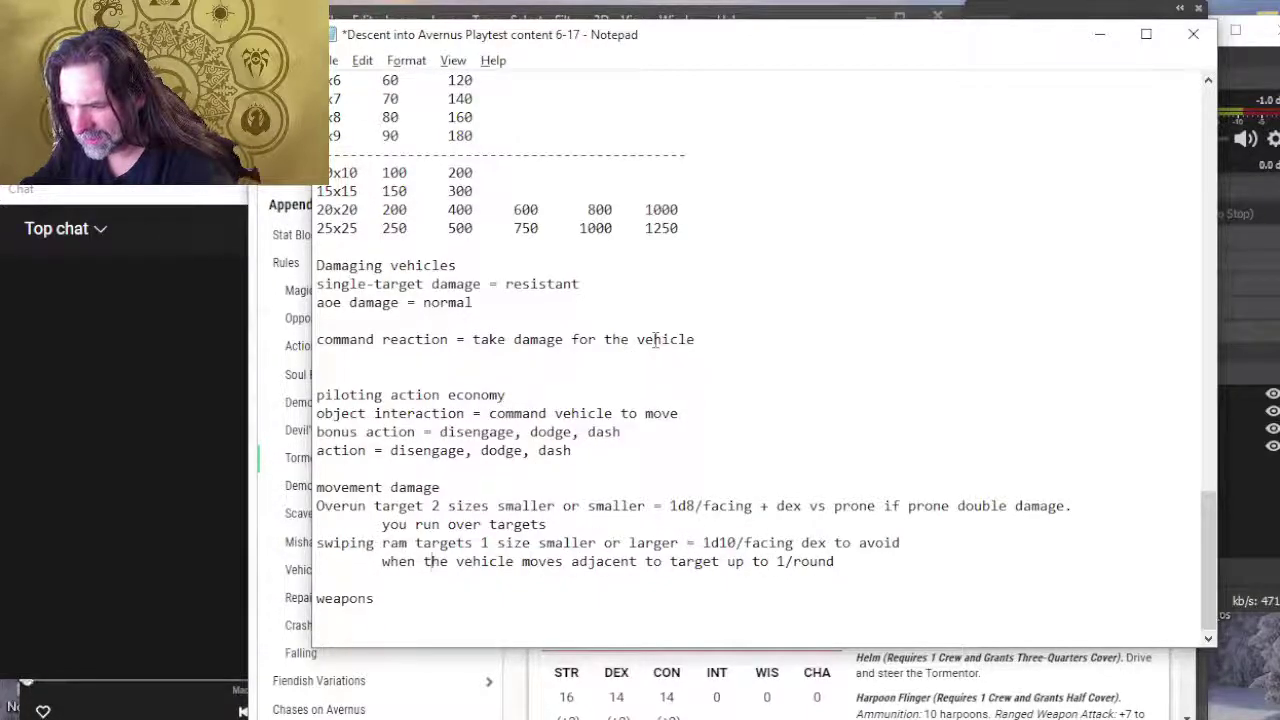
Step: Insert 'any number of' before '1 size' on the swiping ram line
key("Up")
key("Right")
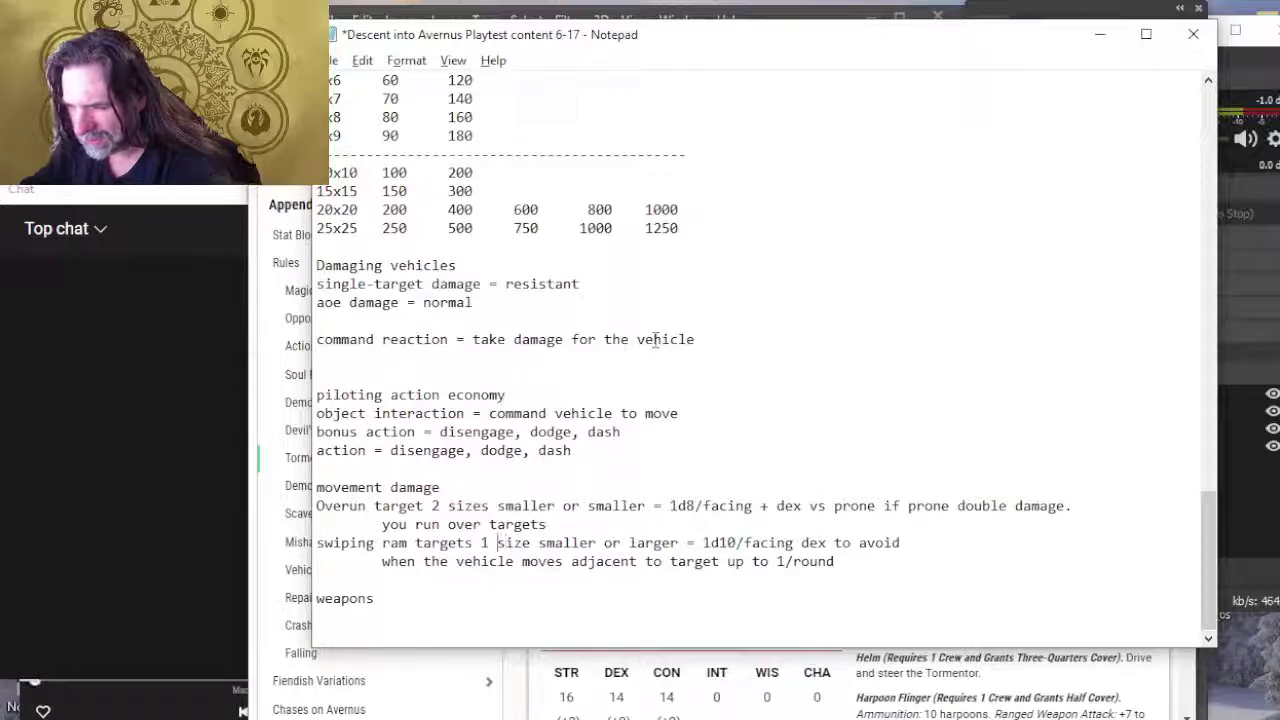
key("Left")
key("BackSpace")
type("any numb")
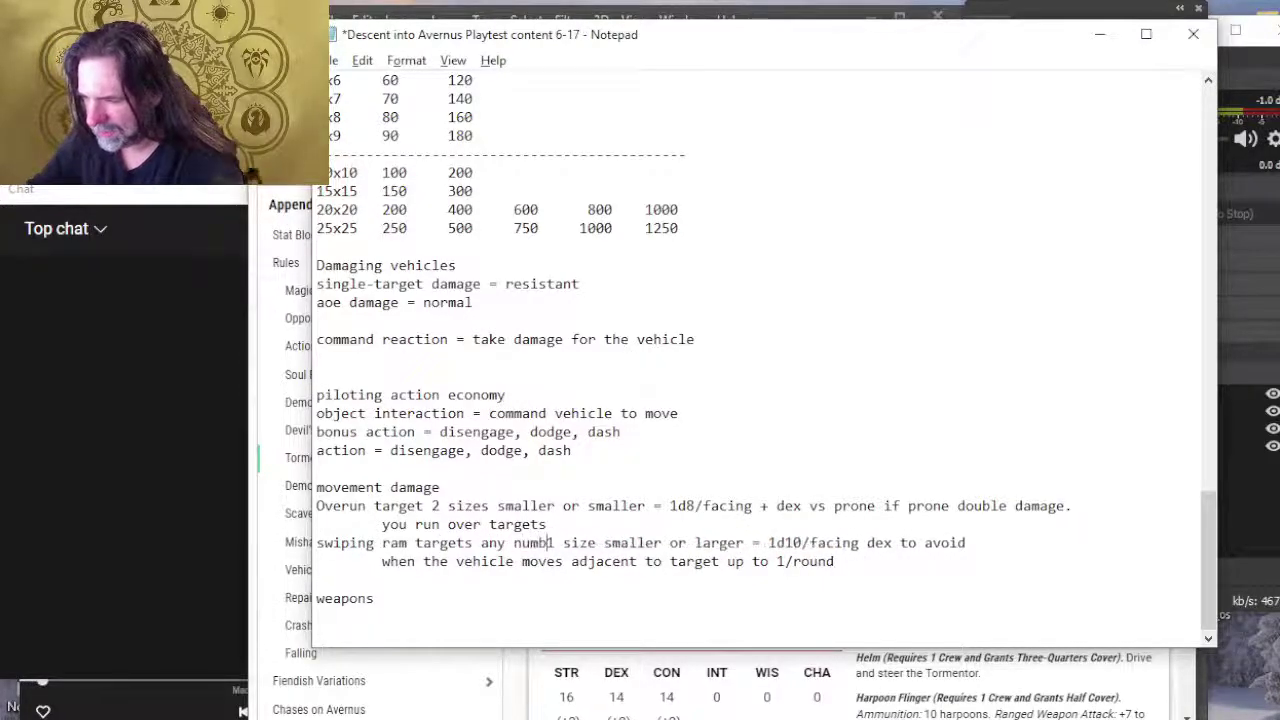
type("er of 1")
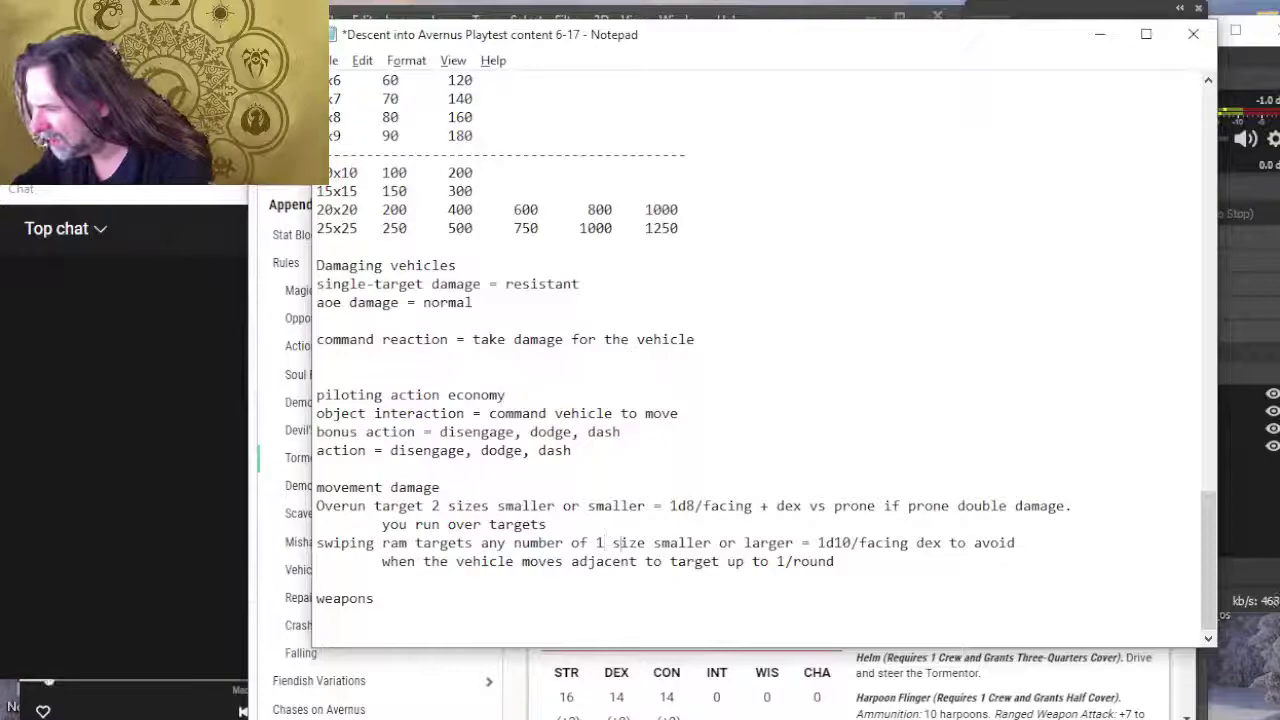
Step: Replace 'to avoid' with 'for 0 damage.' and start erasing the old adjacency line
key("Right")
key("Right")
key("Right")
key("Right")
key("Right")
key("Right")
key("Right")
key("Right")
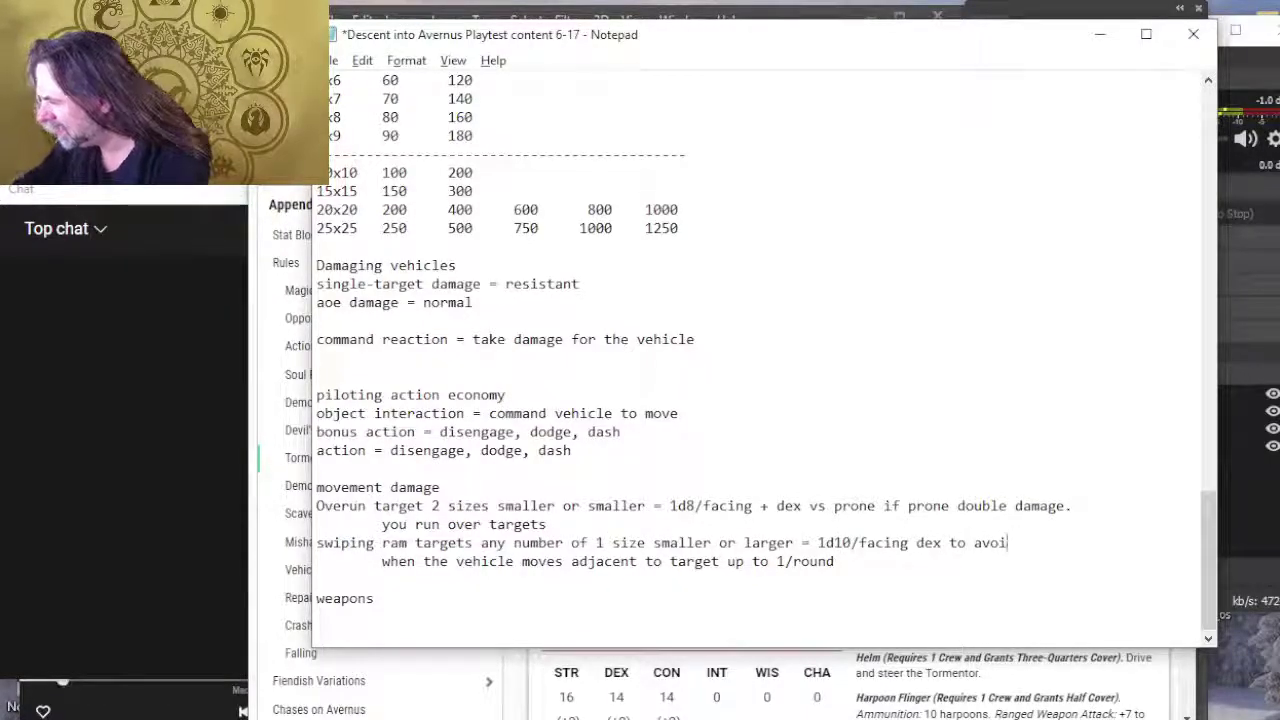
key("BackSpace")
key("BackSpace")
key("BackSpace")
key("BackSpace")
key("BackSpace")
key("BackSpace")
key("BackSpace")
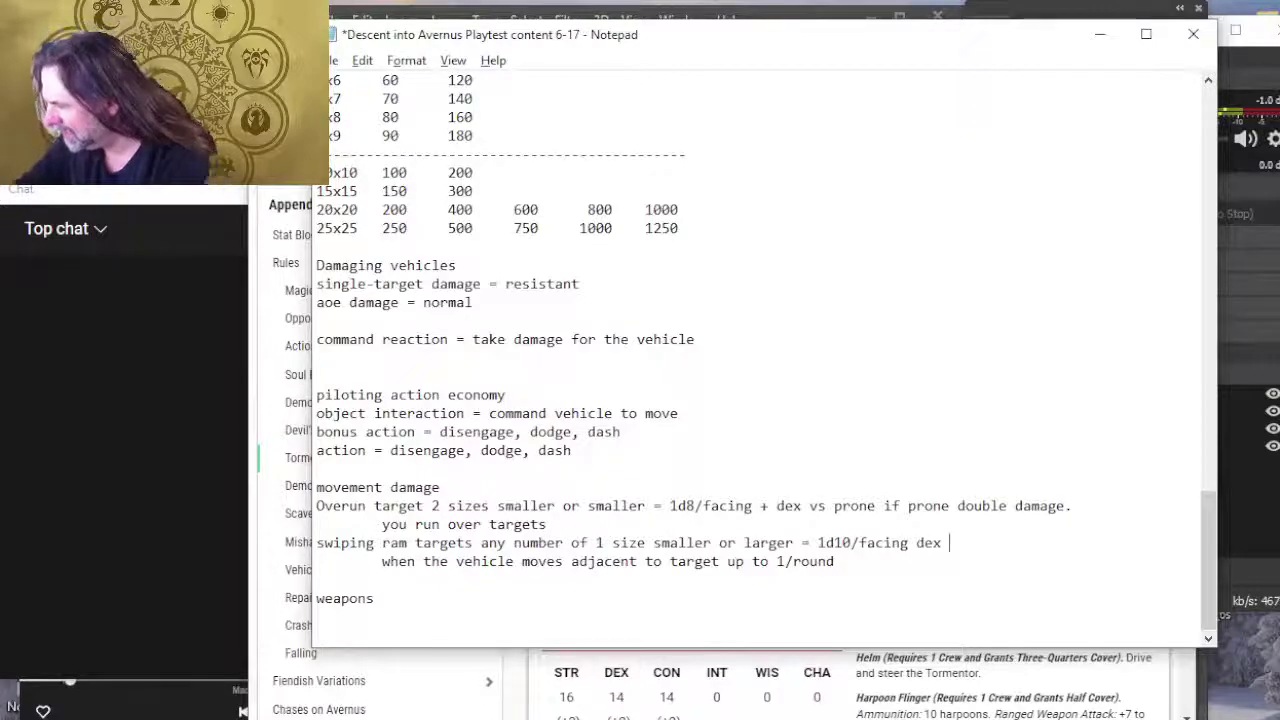
type("for n")
type(" d")
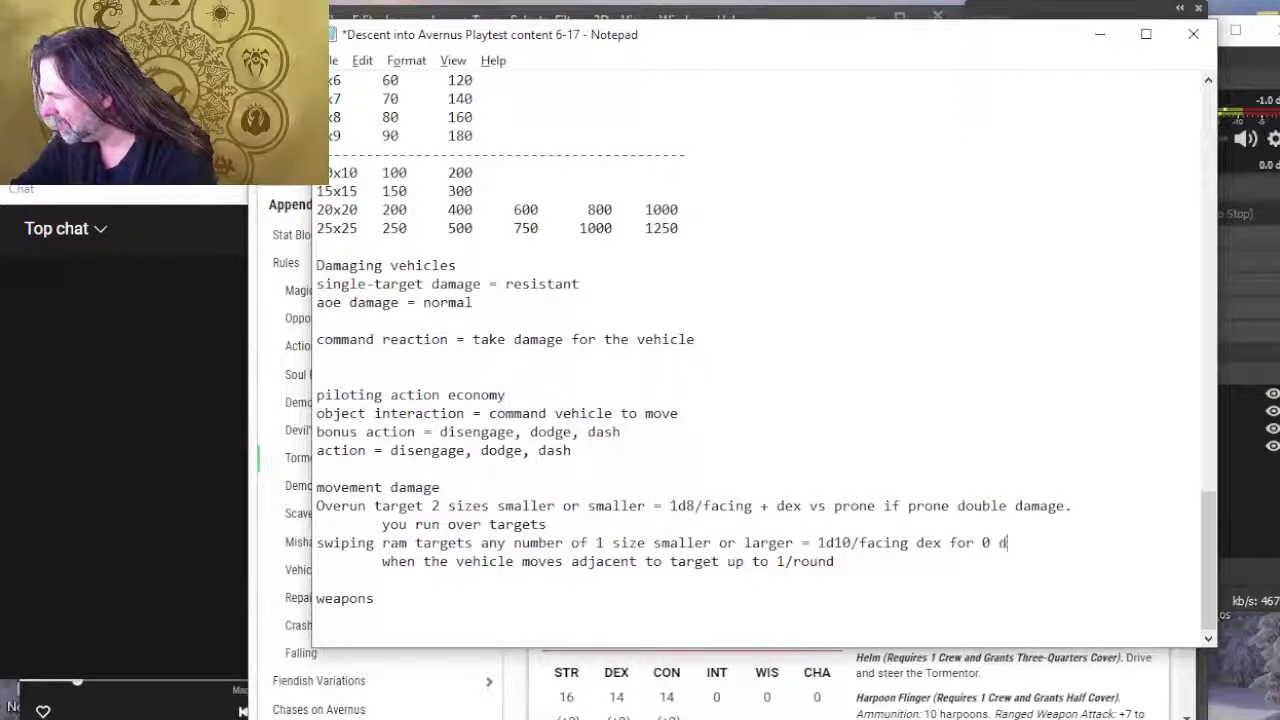
type("amage.")
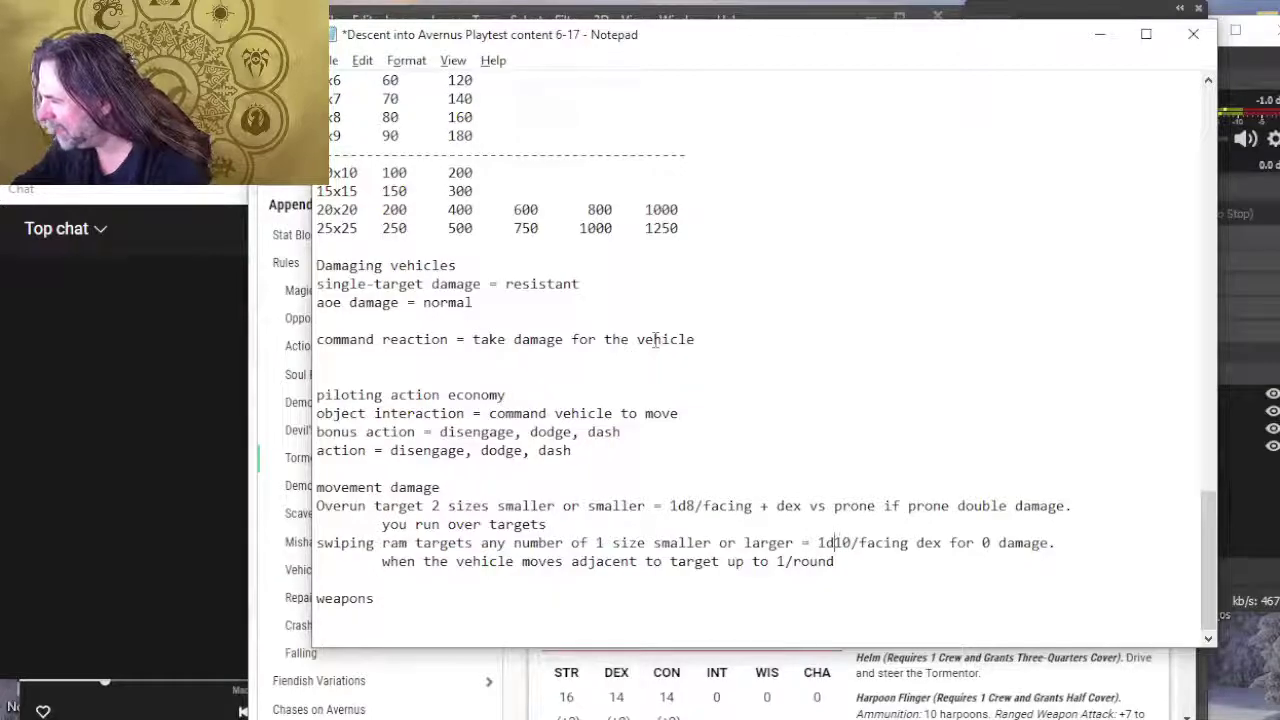
key("Down")
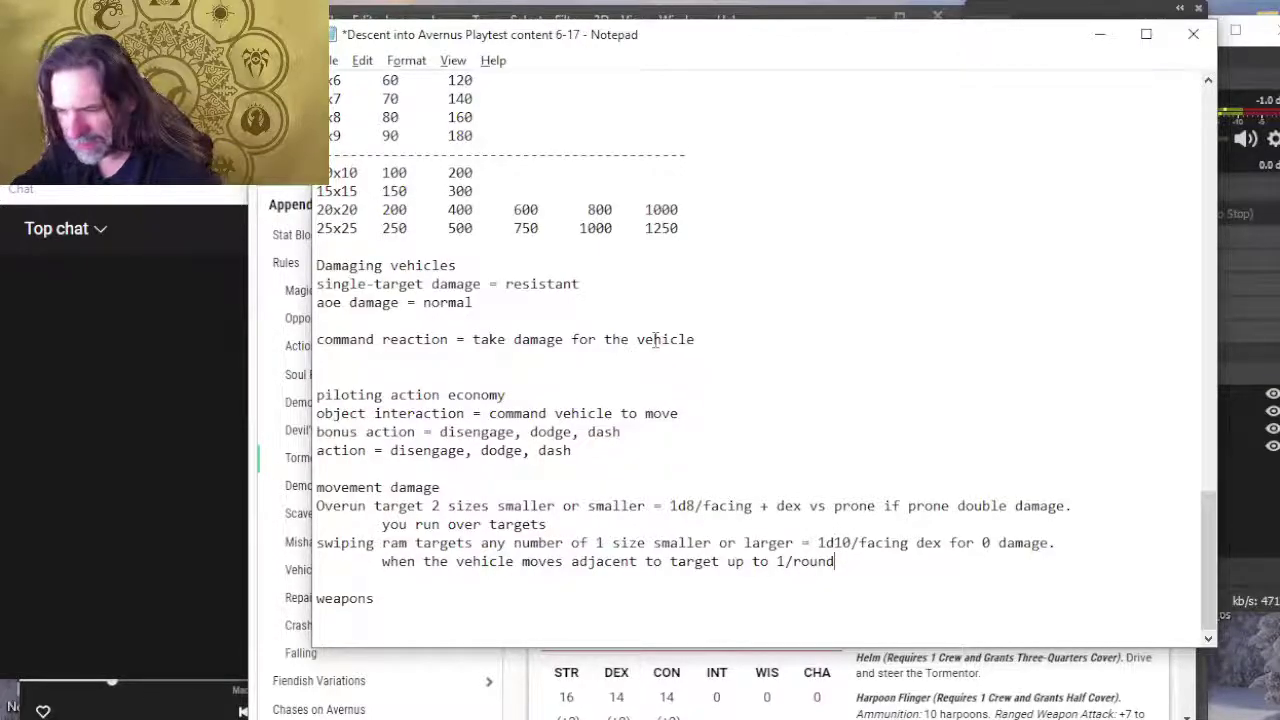
key("BackSpace")
key("BackSpace")
key("BackSpace")
key("BackSpace")
key("BackSpace")
key("BackSpace")
key("BackSpace")
key("BackSpace")
key("BackSpace")
key("BackSpace")
key("BackSpace")
key("BackSpace")
key("BackSpace")
key("BackSpace")
key("BackSpace")
key("BackSpace")
key("BackSpace")
key("BackSpace")
key("BackSpace")
key("BackSpace")
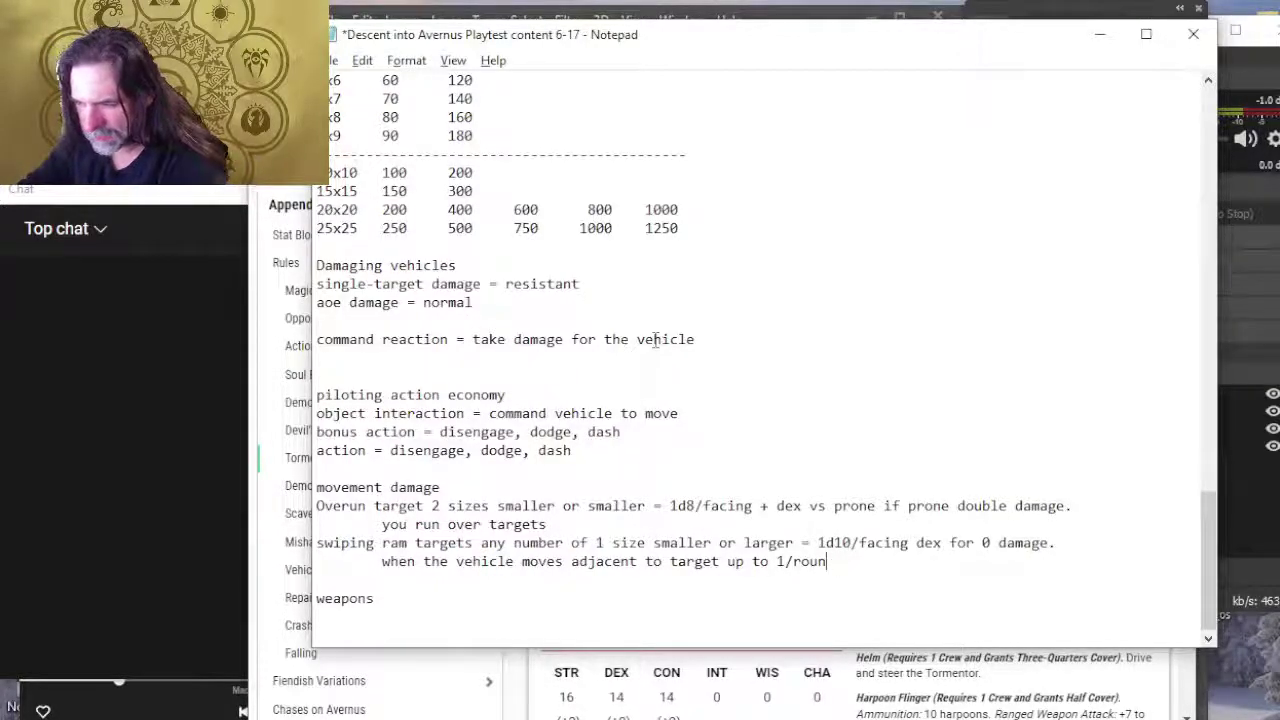
Step: Replace the old adjacency line with 'each target can be affected 1/round when the vehicle moves'
key("BackSpace")
key("BackSpace")
key("BackSpace")
key("BackSpace")
key("BackSpace")
key("BackSpace")
key("BackSpace")
key("BackSpace")
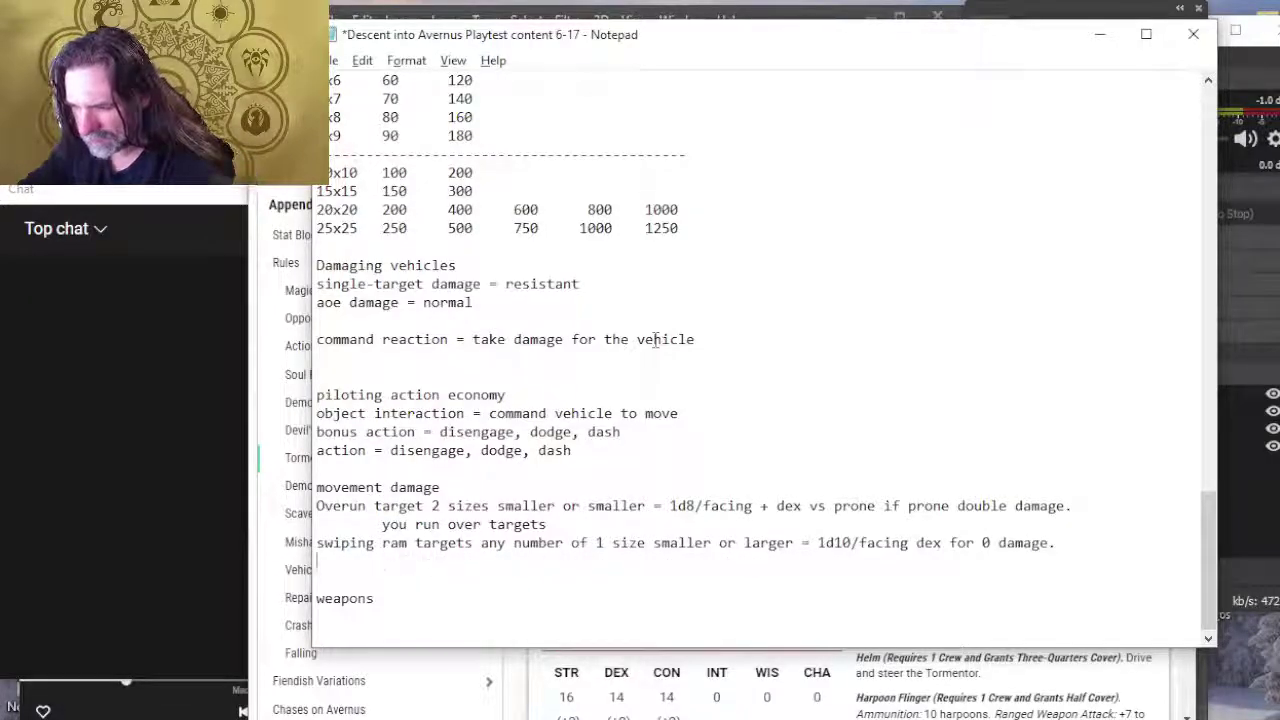
type("each ")
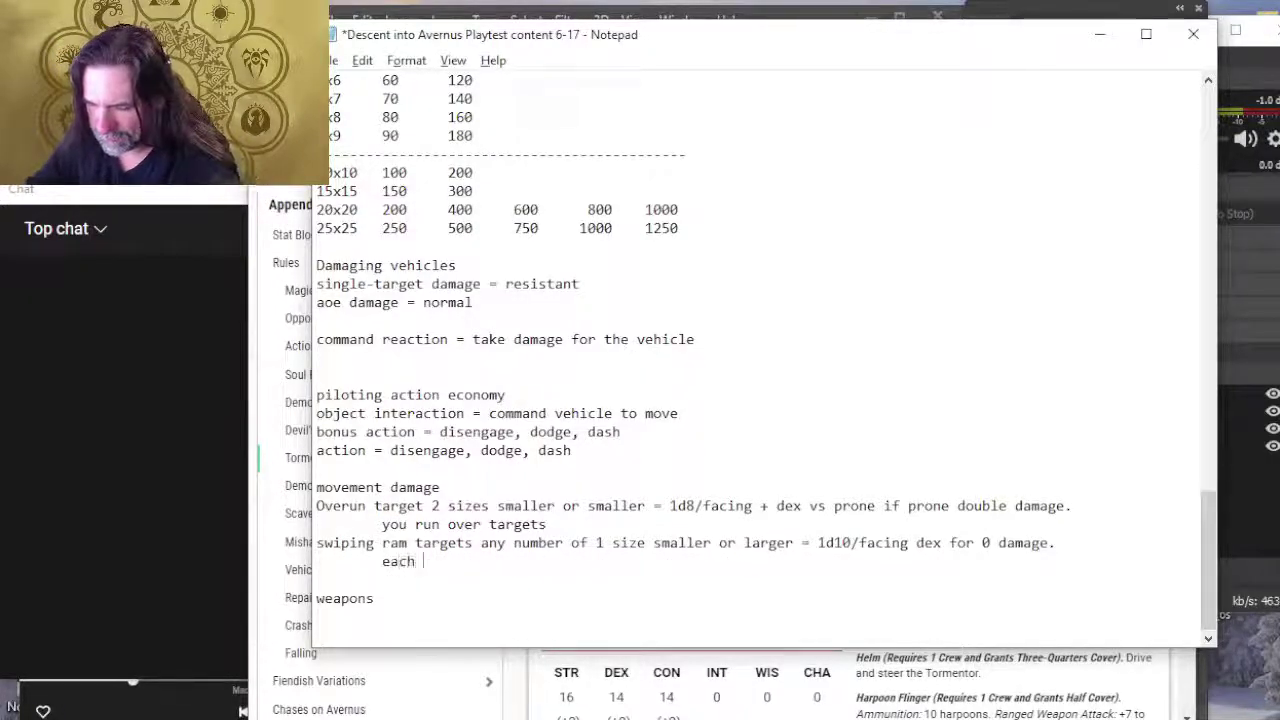
type("target can be a")
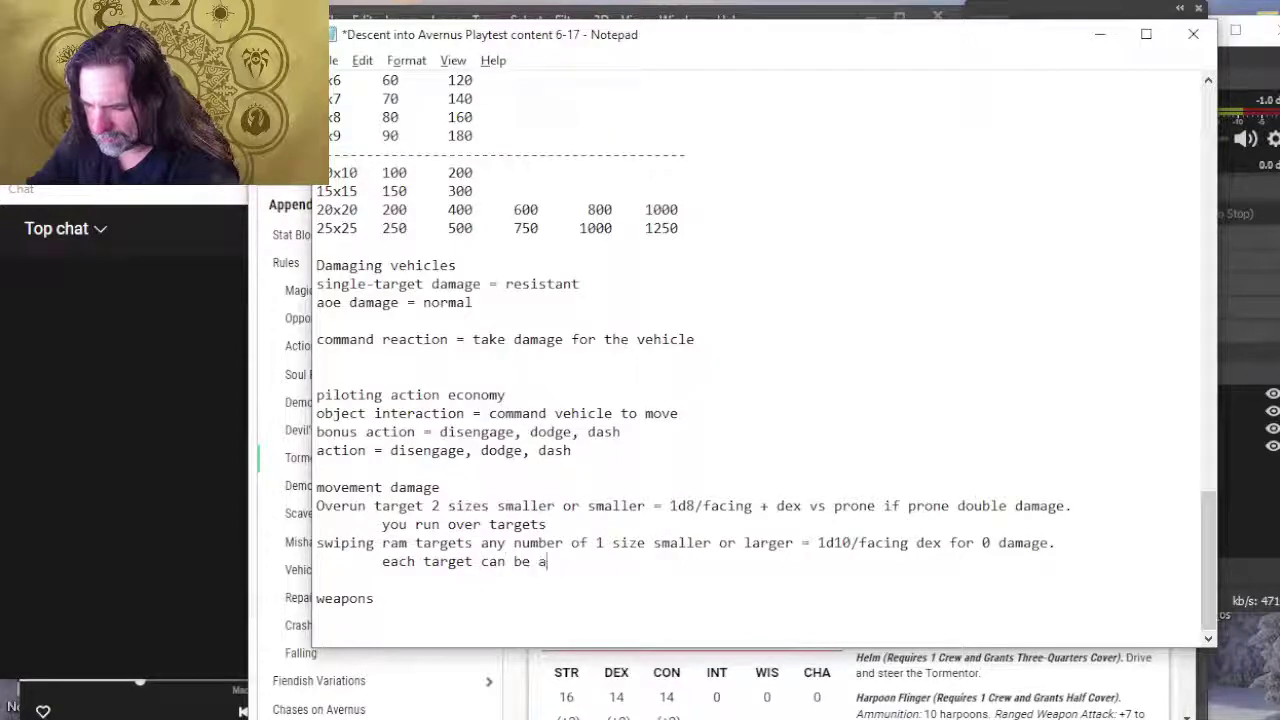
type("ffected 1/round")
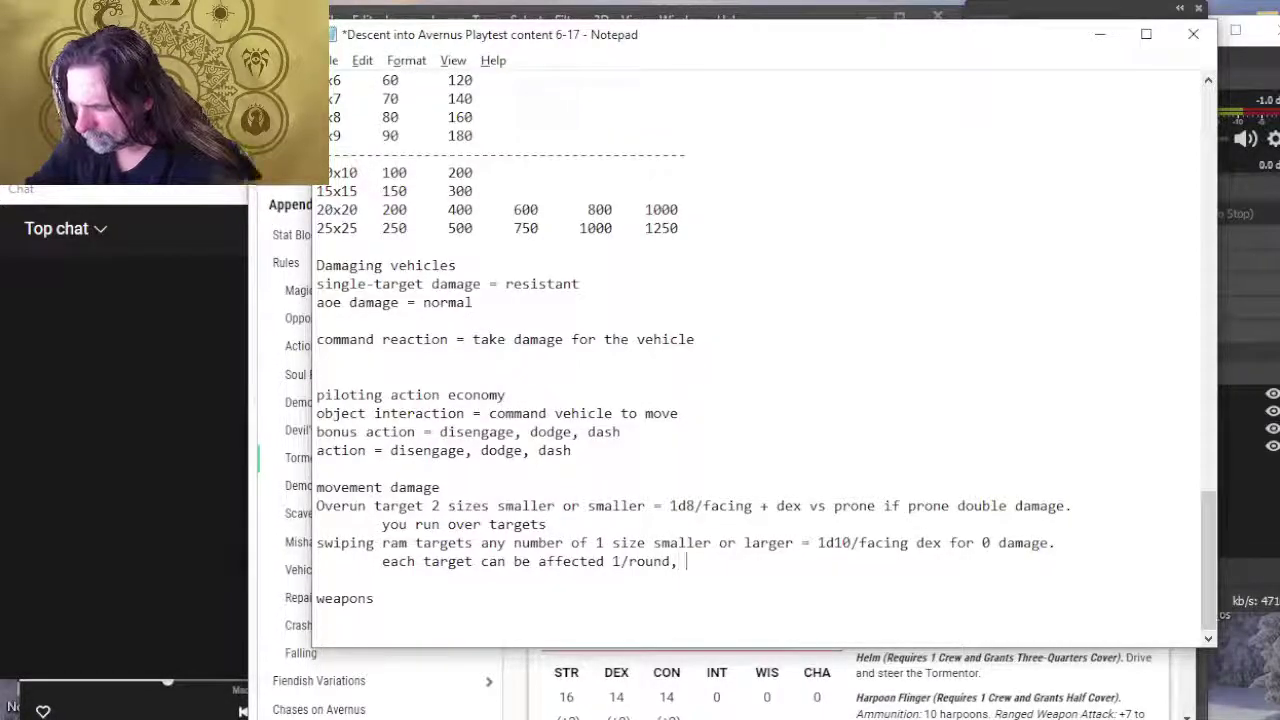
type("vehicle must")
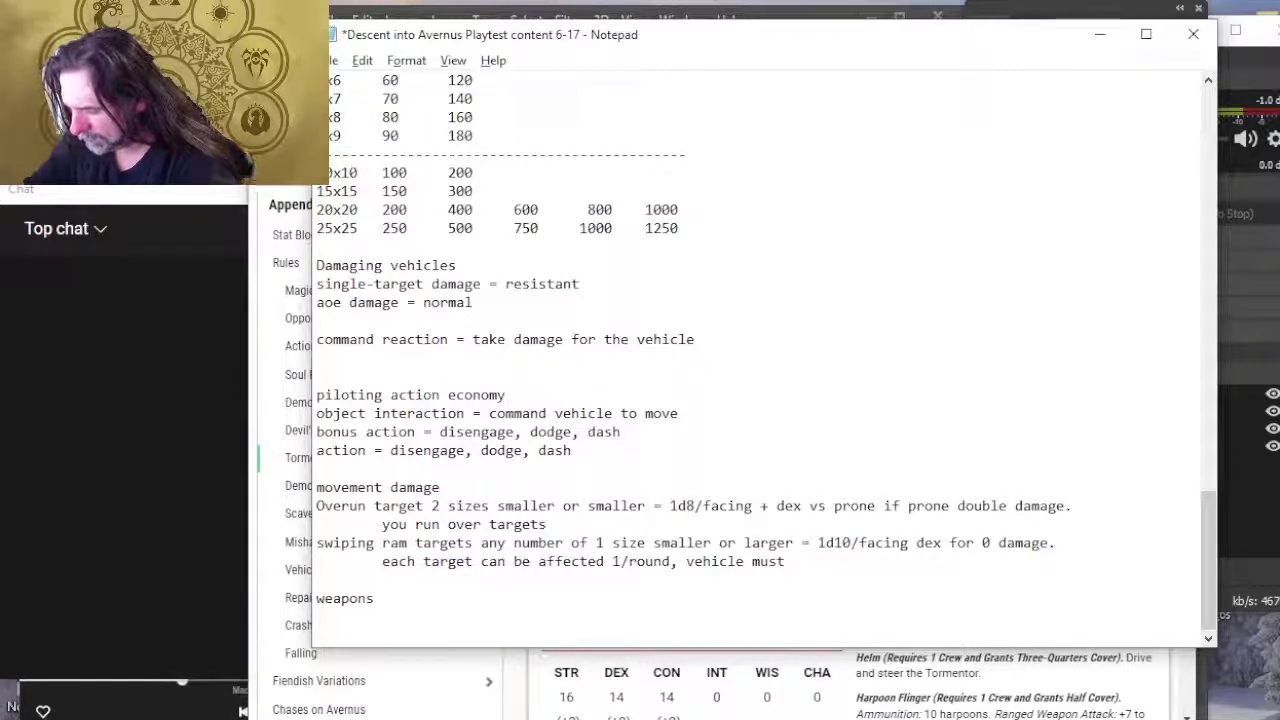
key("BackSpace")
key("BackSpace")
key("BackSpace")
key("BackSpace")
key("BackSpace")
key("BackSpace")
key("BackSpace")
key("BackSpace")
key("BackSpace")
key("BackSpace")
key("BackSpace")
key("BackSpace")
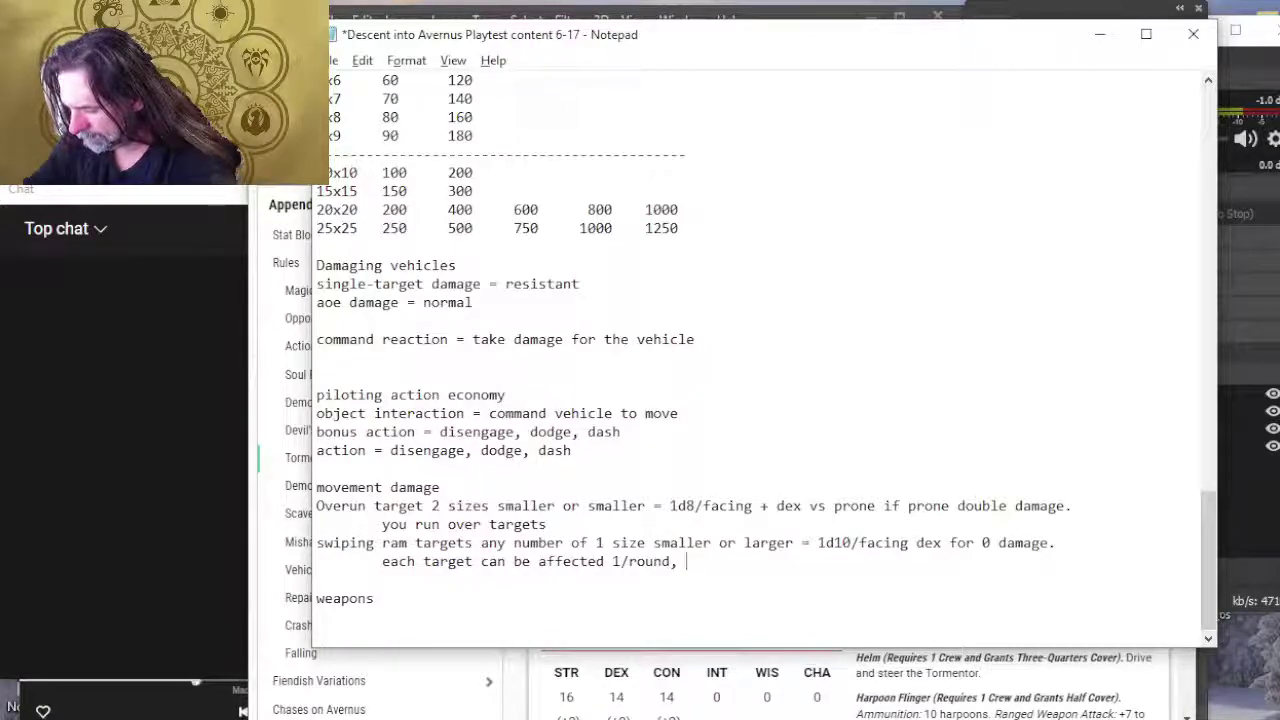
type("when the venicle")
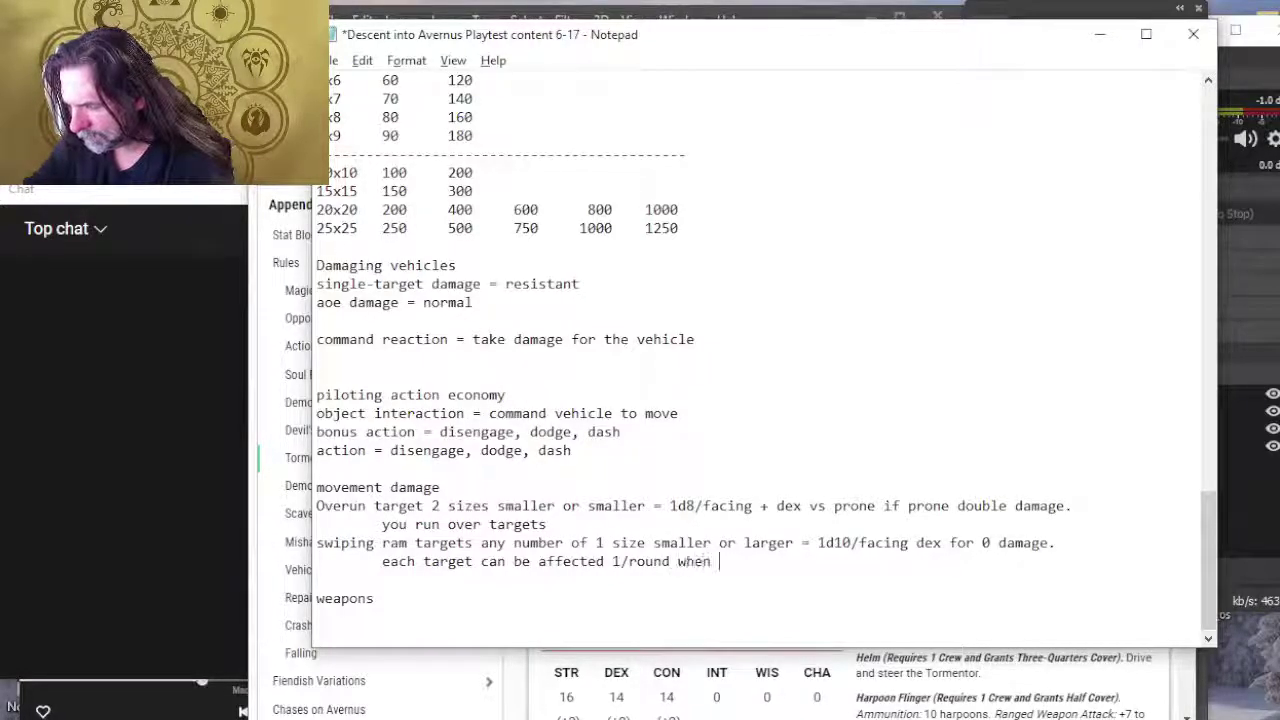
key("BackSpace")
key("BackSpace")
key("BackSpace")
key("BackSpace")
key("BackSpace")
key("BackSpace")
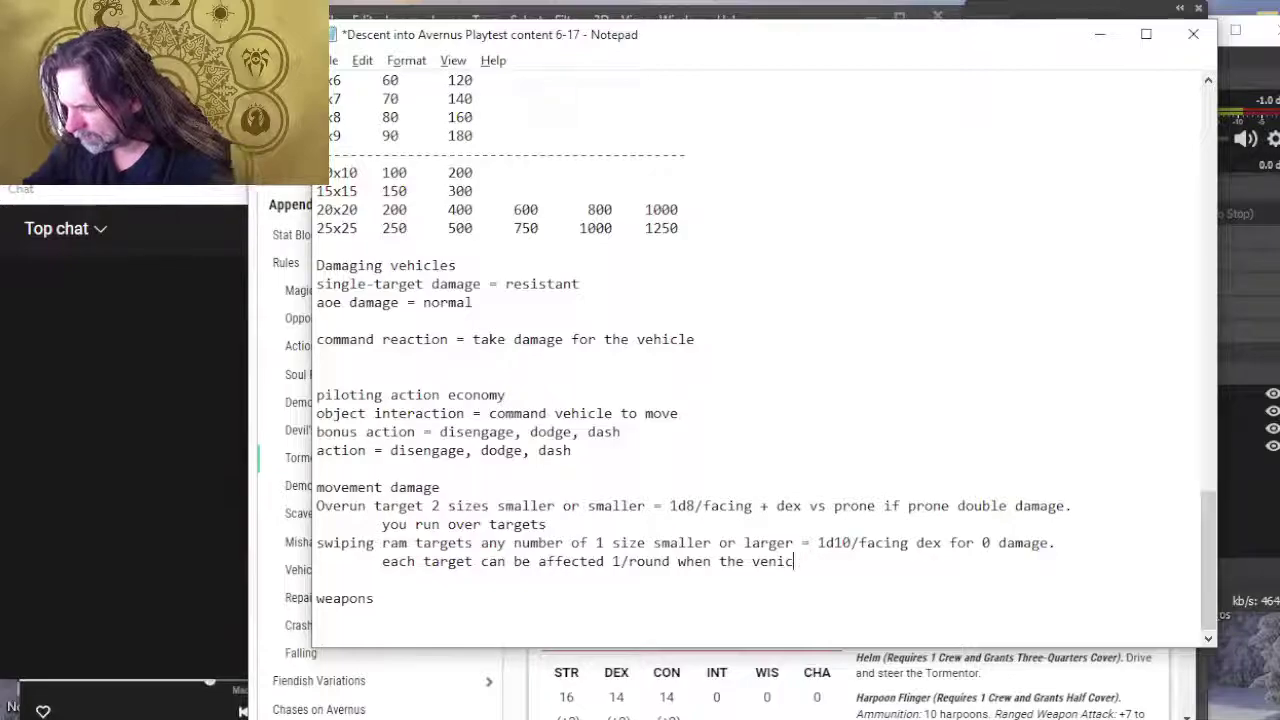
type("hc")
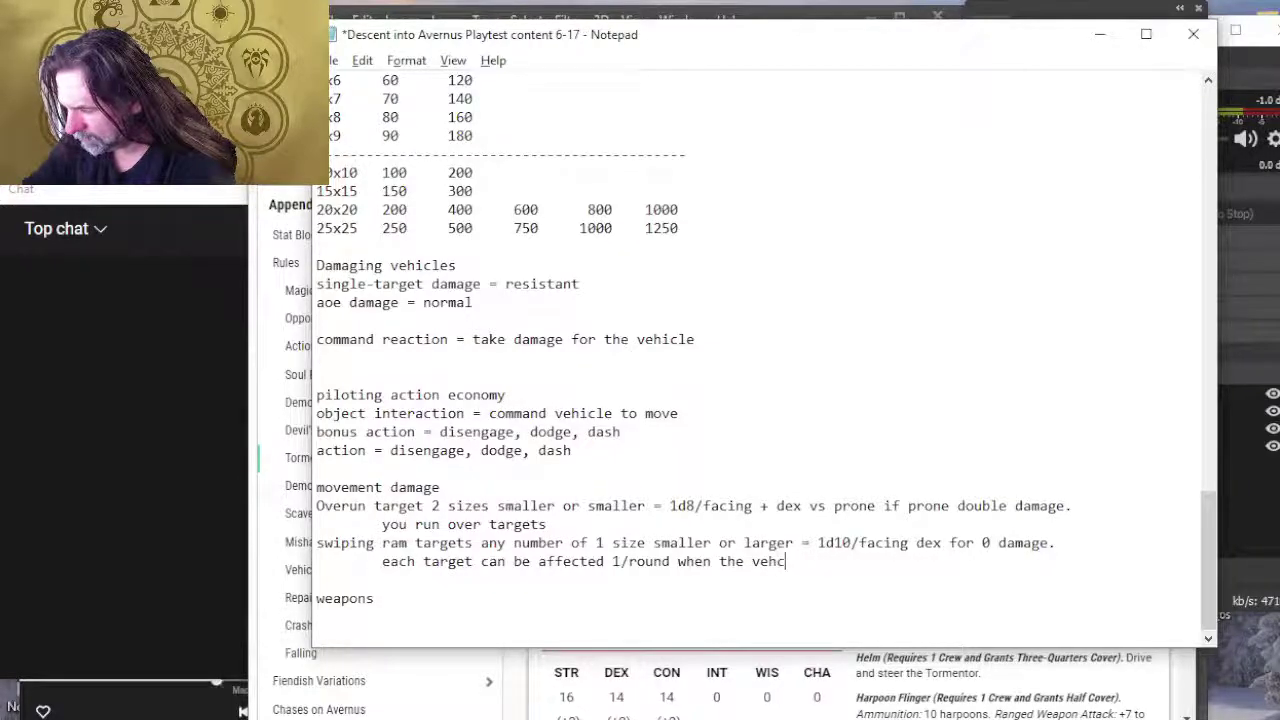
key("BackSpace")
type("icle moves ")
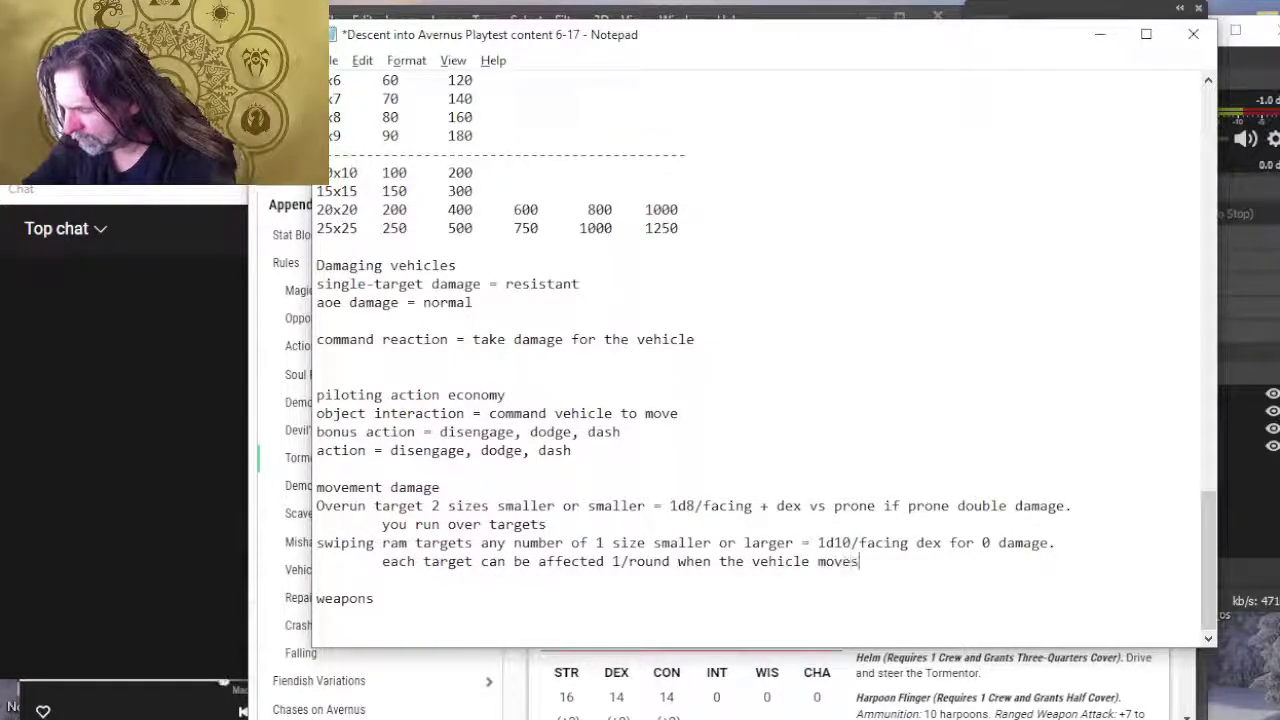
type("within 5")
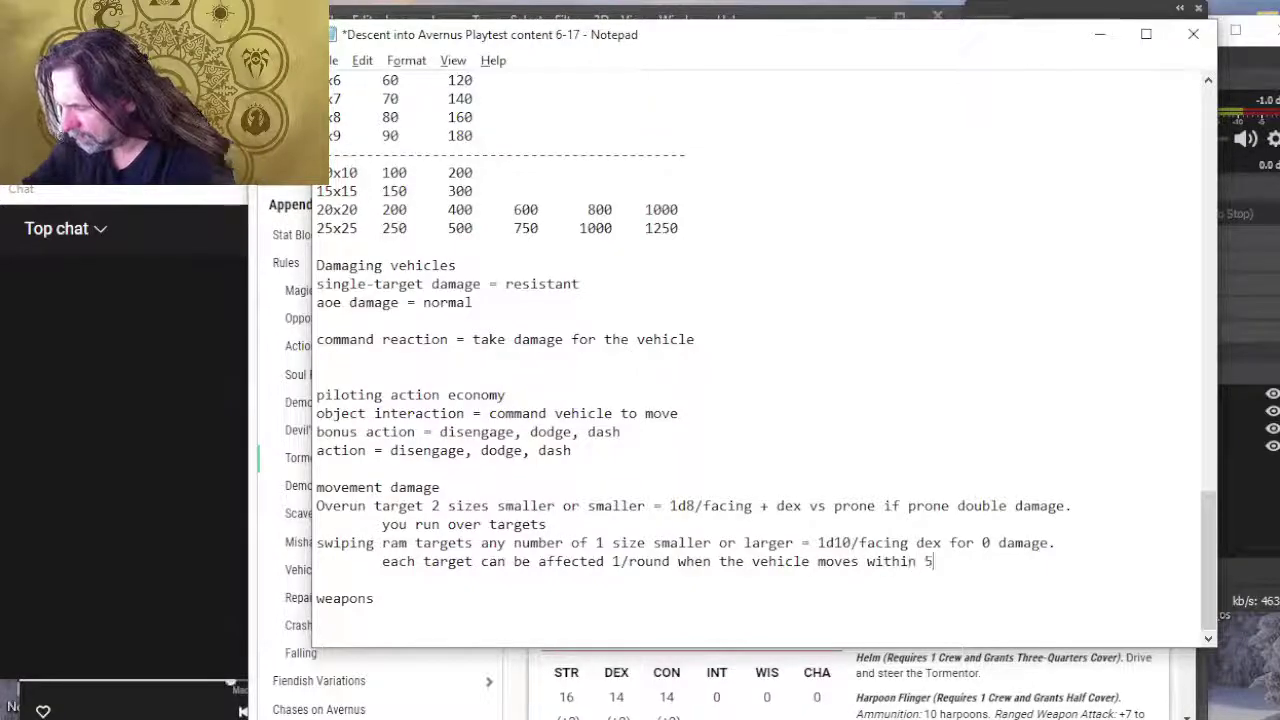
key("BackSpace")
key("BackSpace")
key("BackSpace")
key("BackSpace")
key("BackSpace")
key("BackSpace")
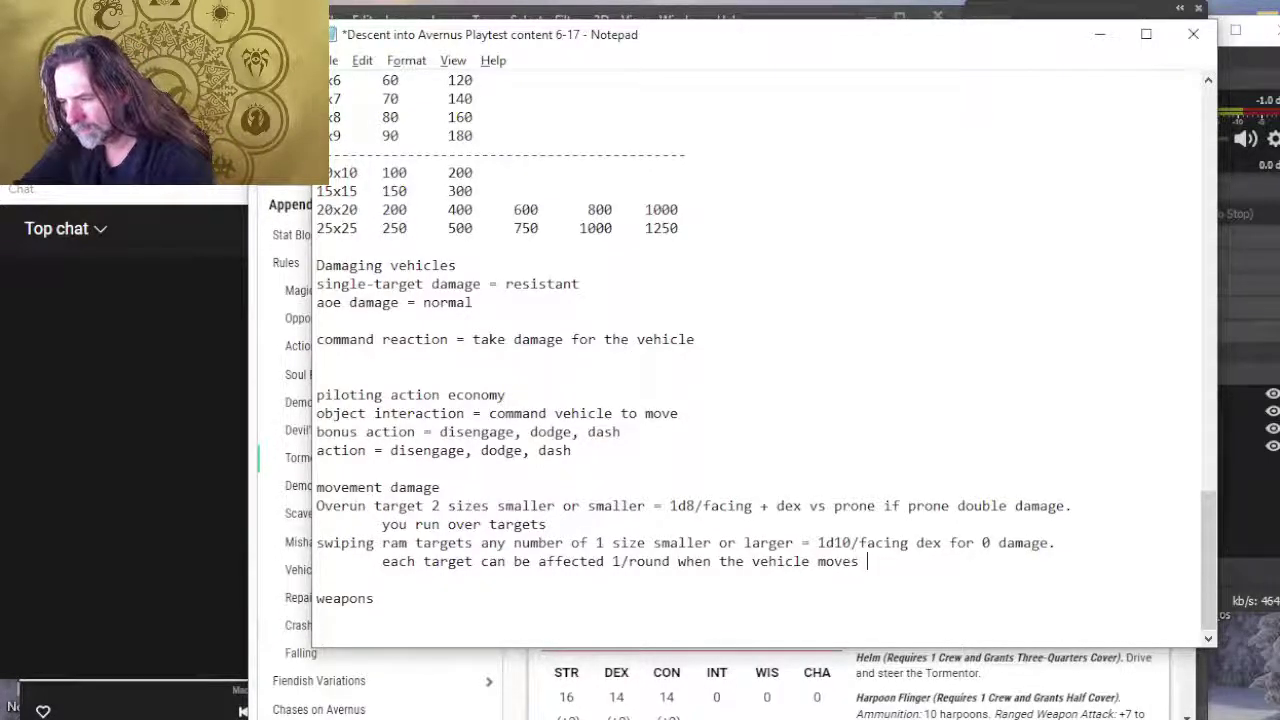
key("alt+Tab")
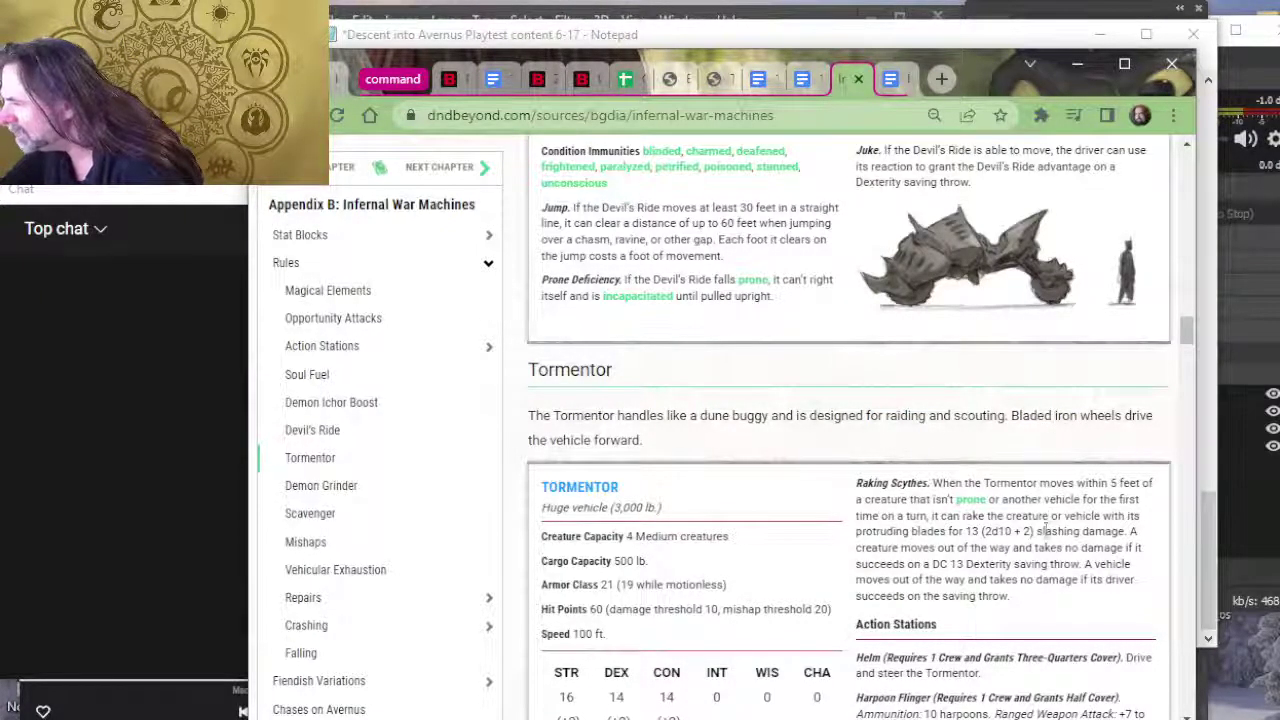
key("alt+Tab")
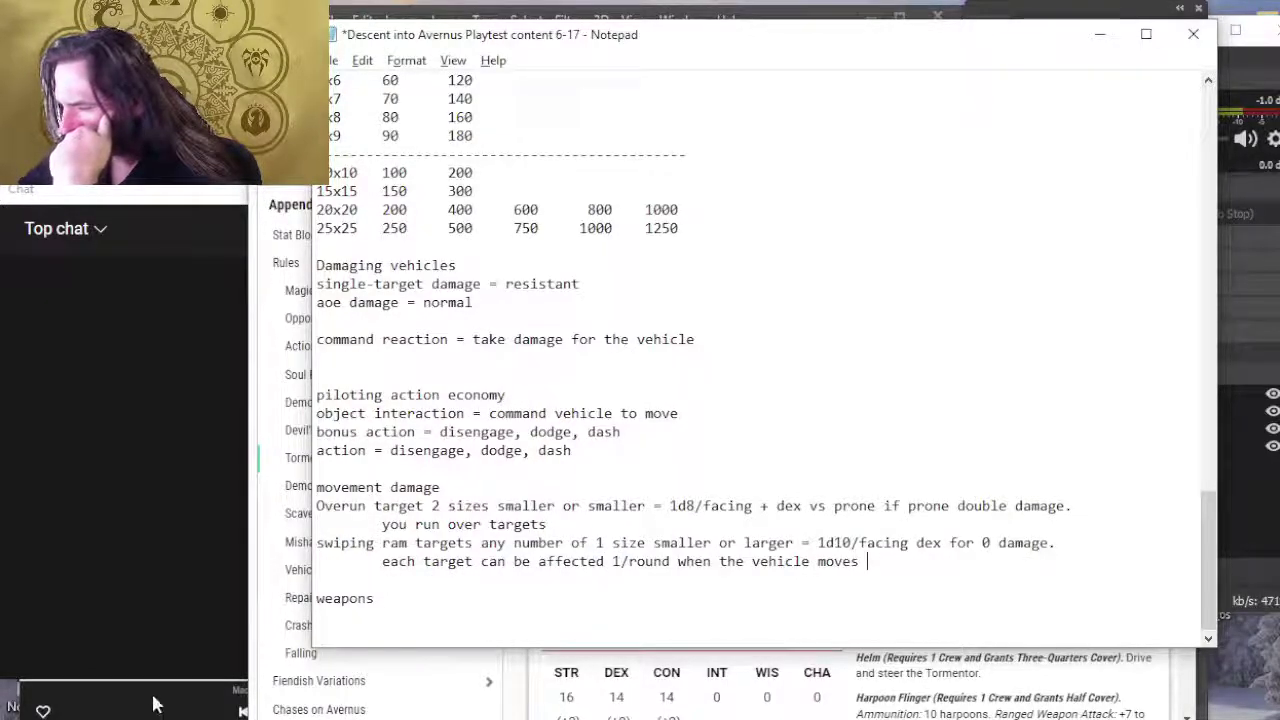
Step: Reword the note to 'each target the vehicle moves within 5 feet / turn can be affected 1/round'
key("BackSpace")
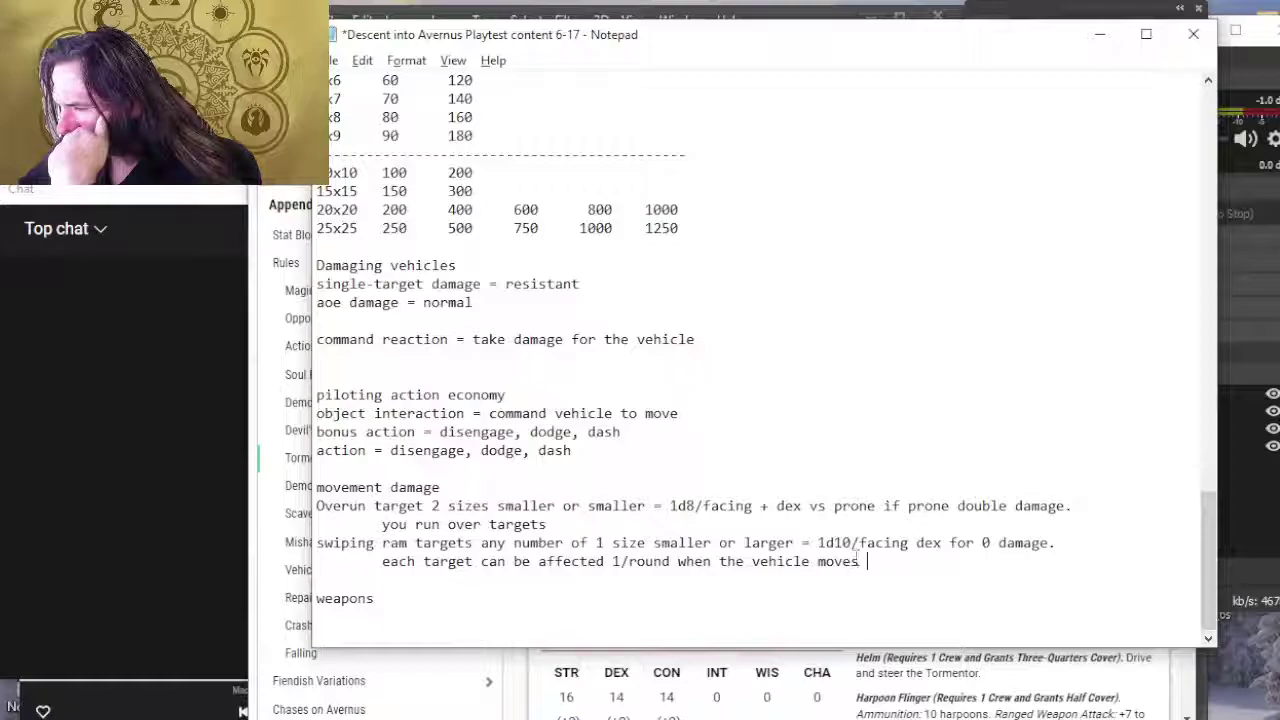
left_click(473, 561)
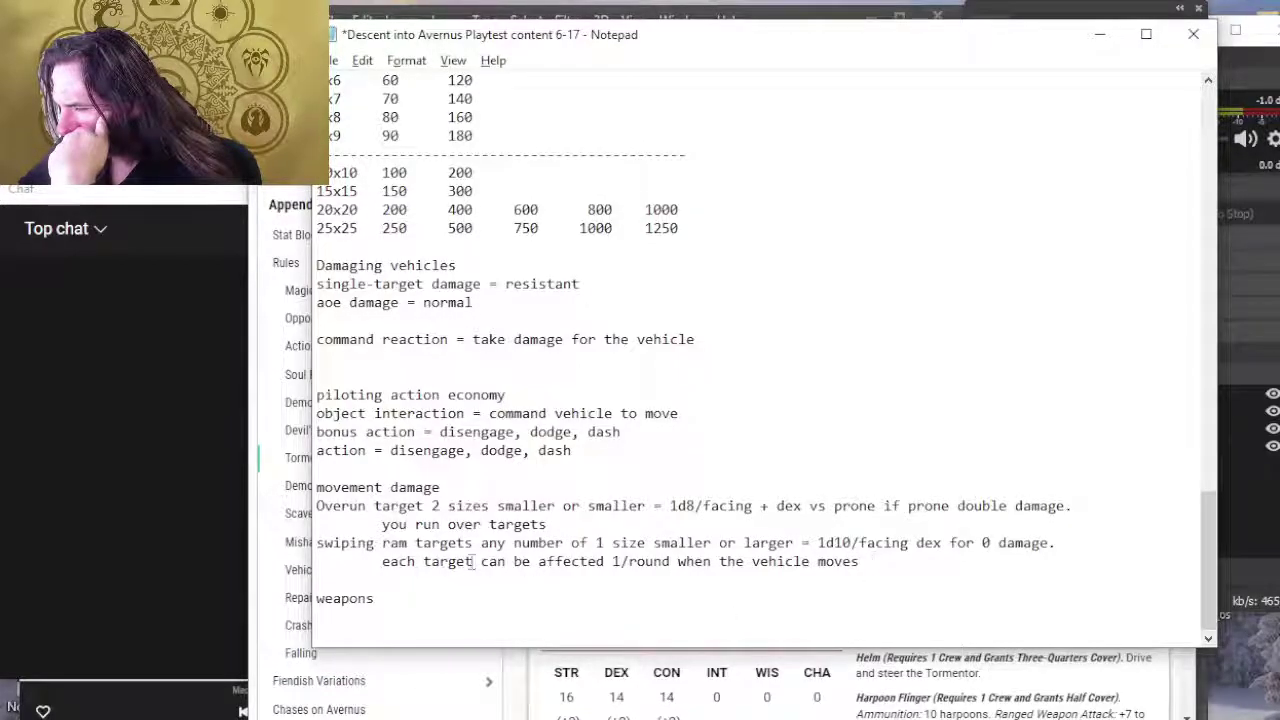
type("the vehicle")
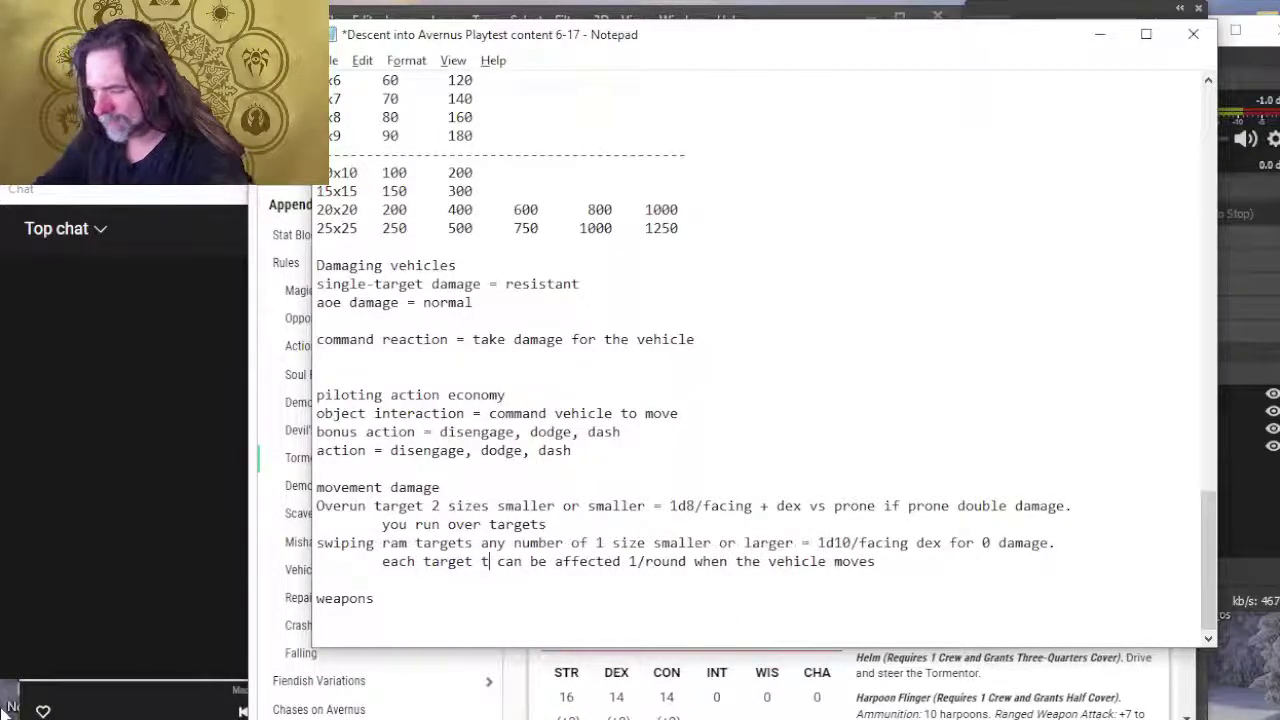
type(" moves ")
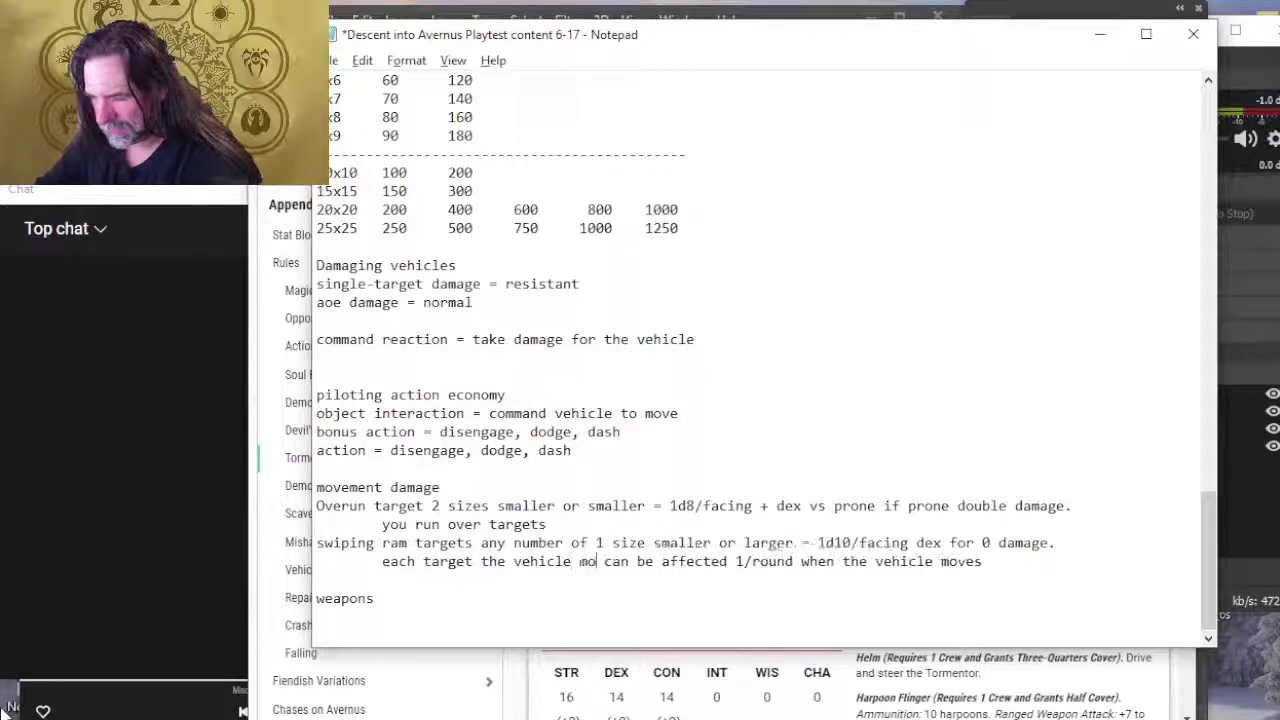
type("within 5 feeo")
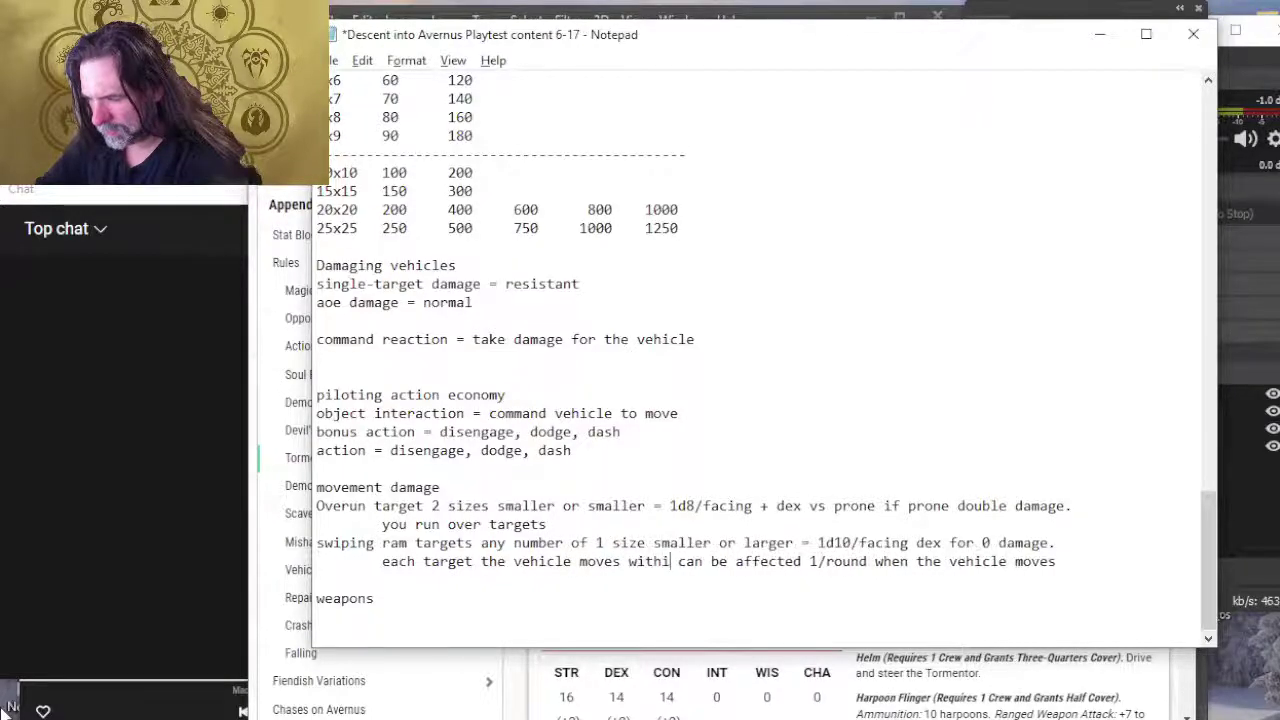
key("BackSpace")
key("BackSpace")
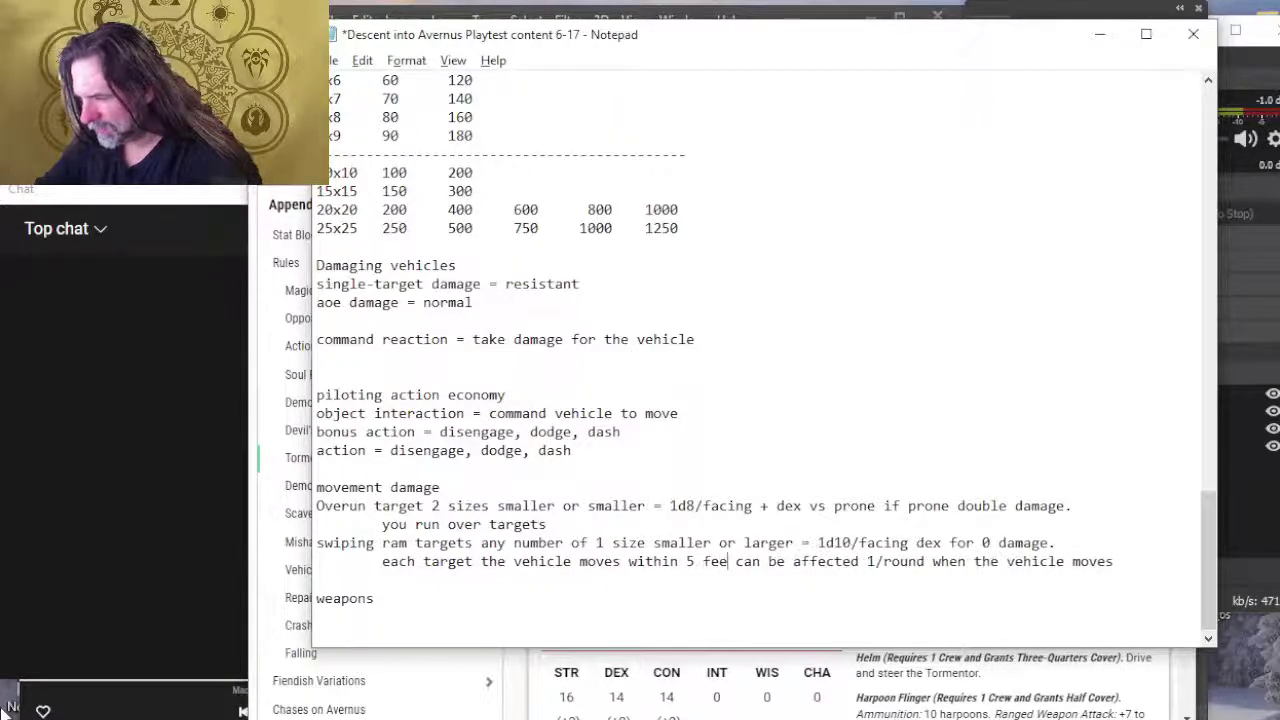
type("t ")
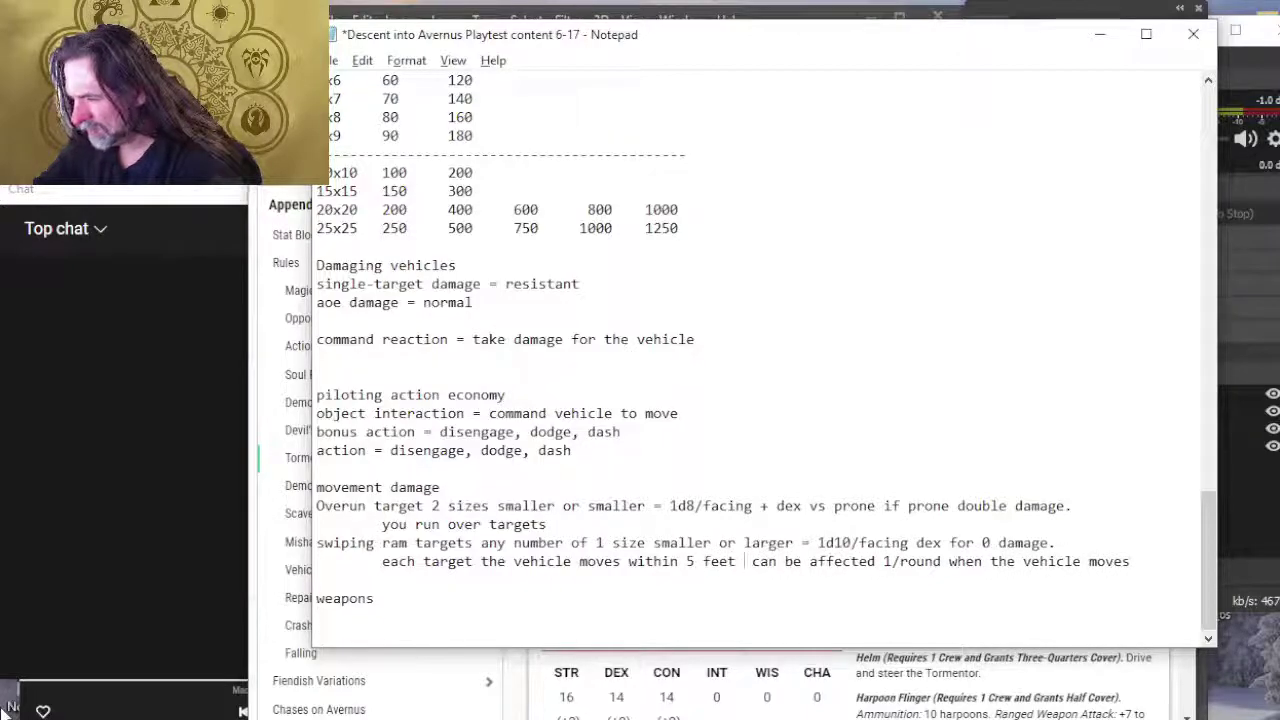
type("/ turn")
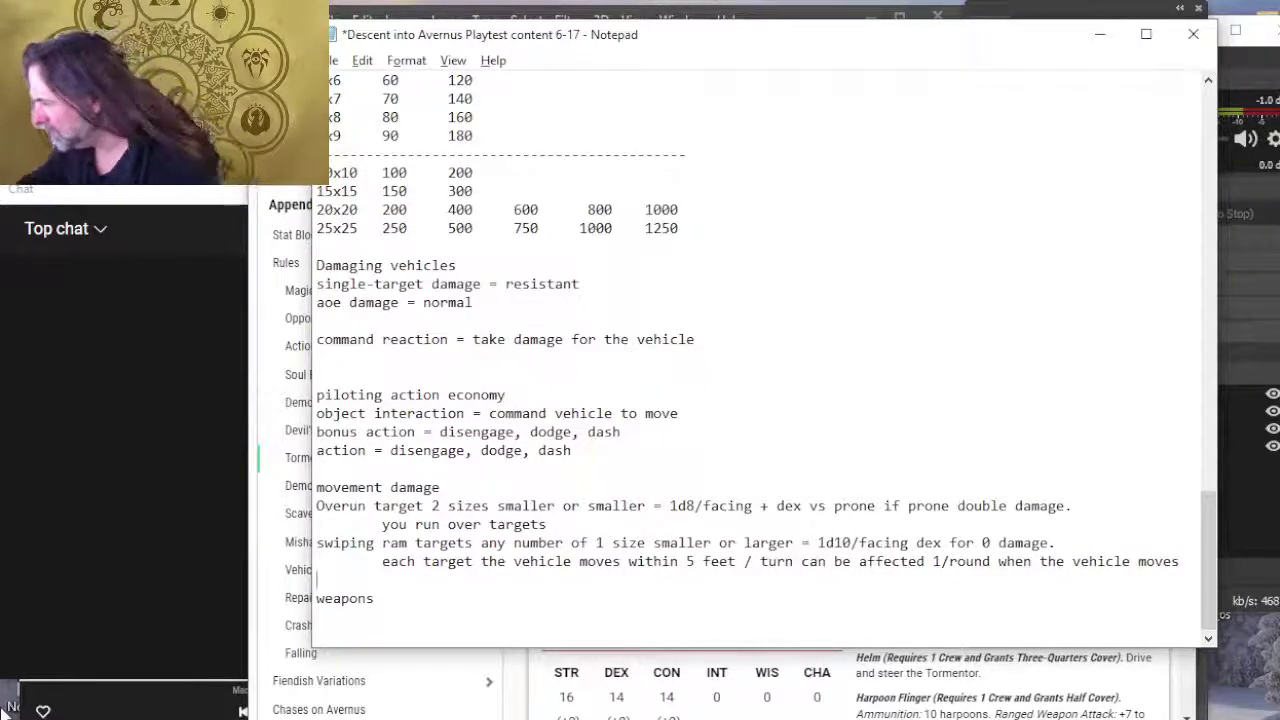
key("BackSpace")
key("BackSpace")
key("BackSpace")
key("BackSpace")
key("BackSpace")
key("BackSpace")
key("BackSpace")
key("BackSpace")
key("BackSpace")
key("BackSpace")
key("BackSpace")
key("BackSpace")
key("BackSpace")
key("BackSpace")
key("BackSpace")
key("BackSpace")
key("BackSpace")
key("BackSpace")
key("BackSpace")
key("BackSpace")
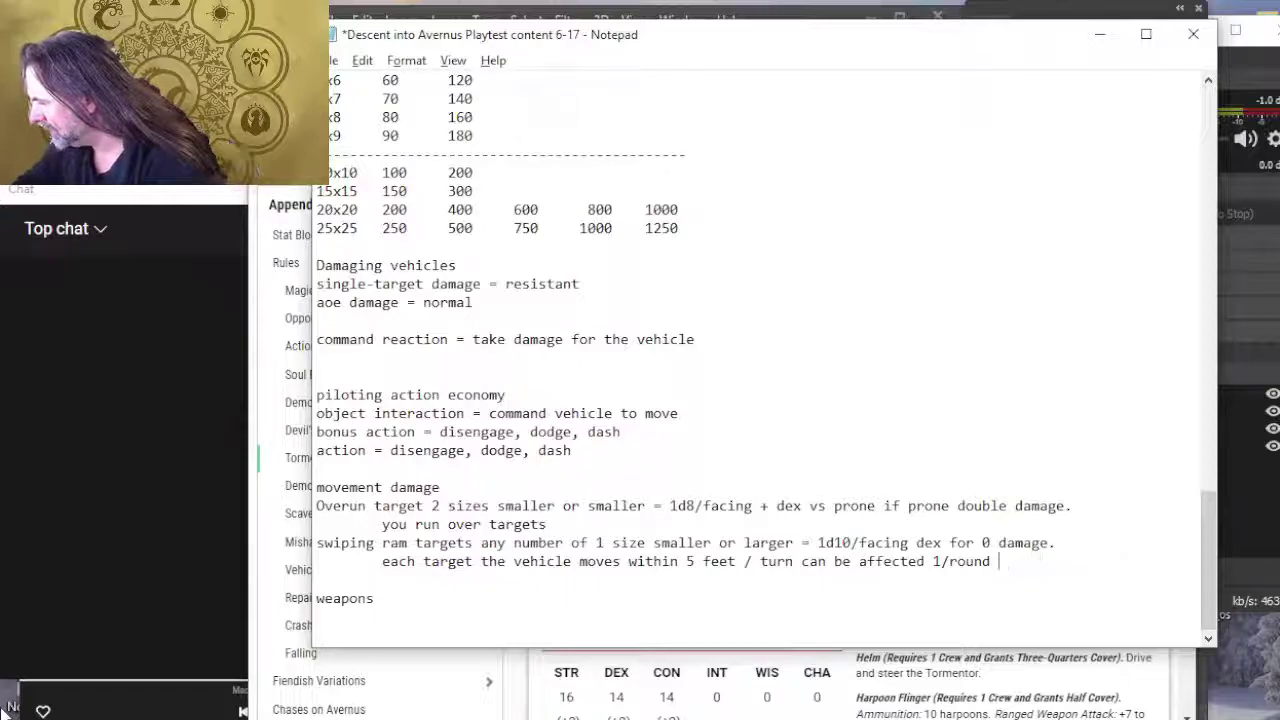
key("Return")
key("Return")
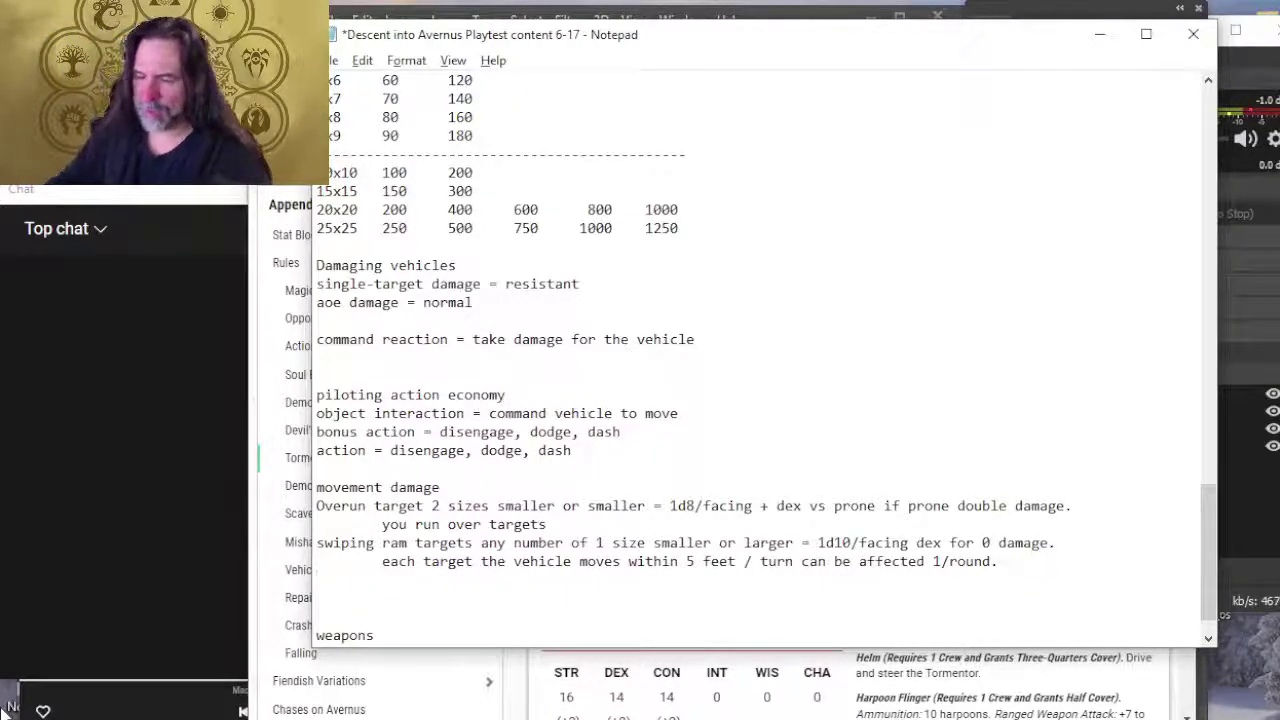
key("alt+Tab")
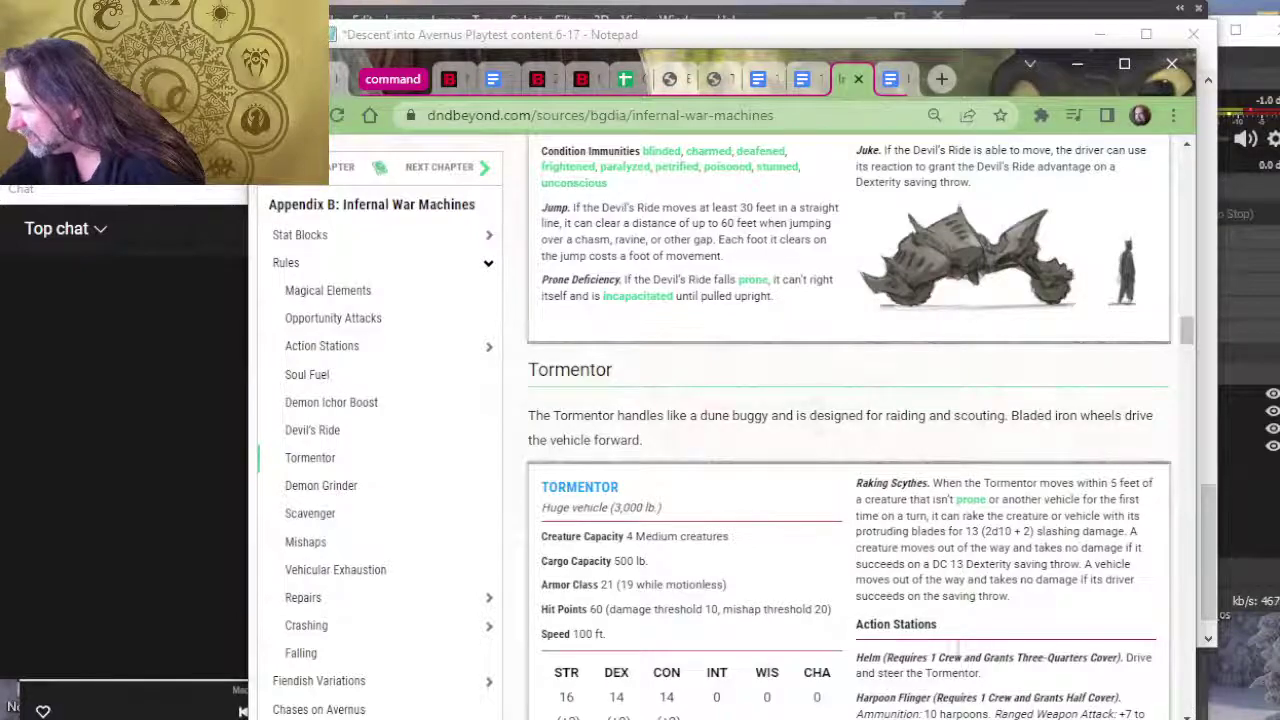
Step: Copy the Tormentor's Harpoon Flinger entry and paste it below the weapons heading
scroll(898, 545, "down", 2)
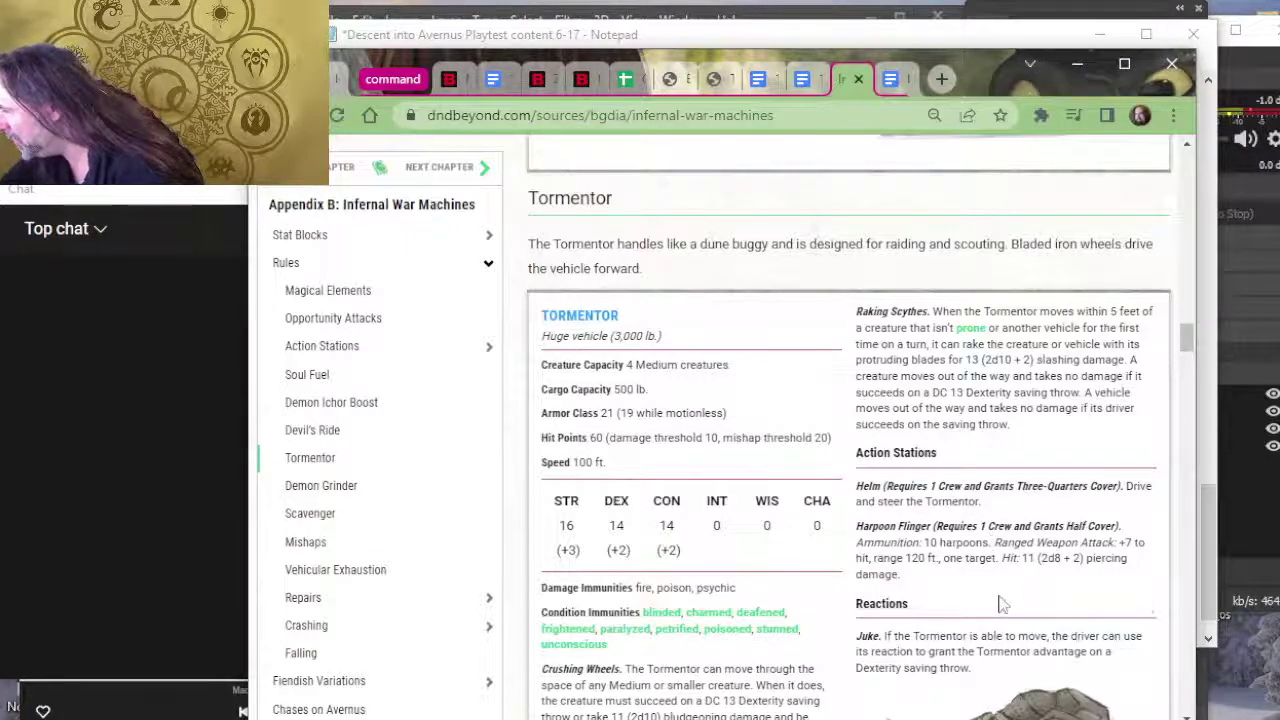
left_click_drag(1160, 578, 852, 530)
key("ctrl+c")
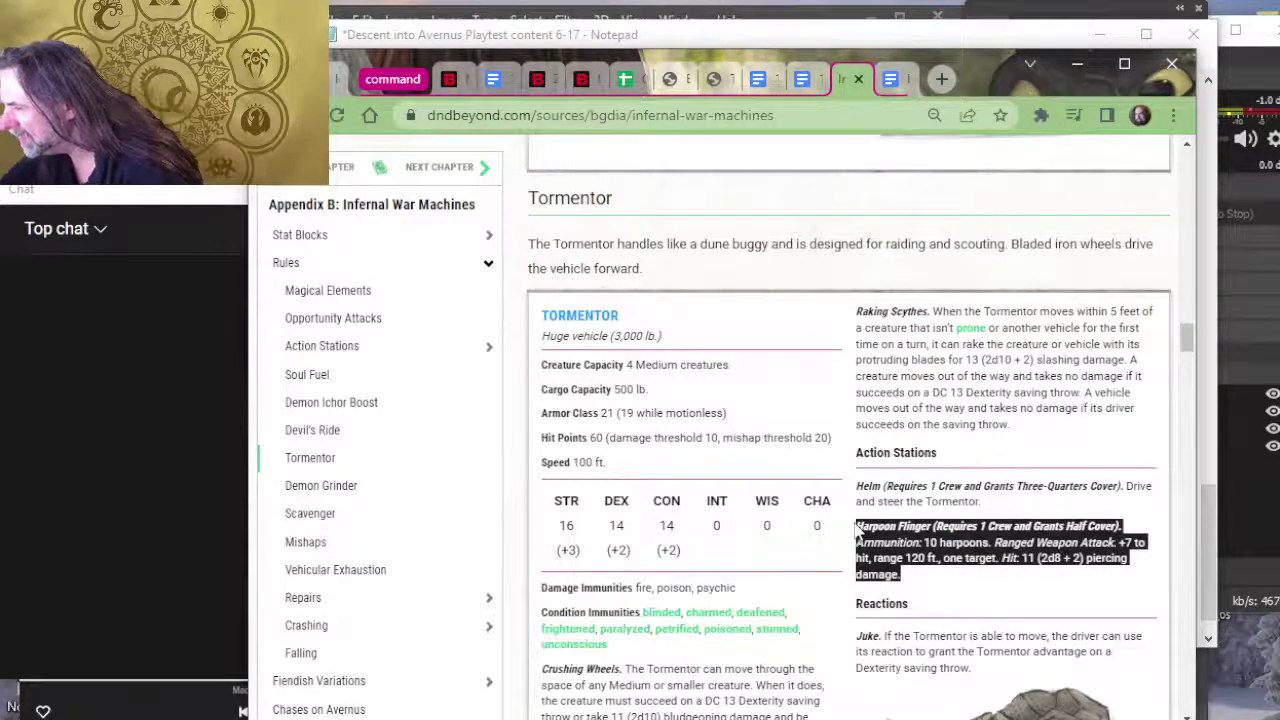
key("alt+Tab")
scroll(395, 571, "down", 1)
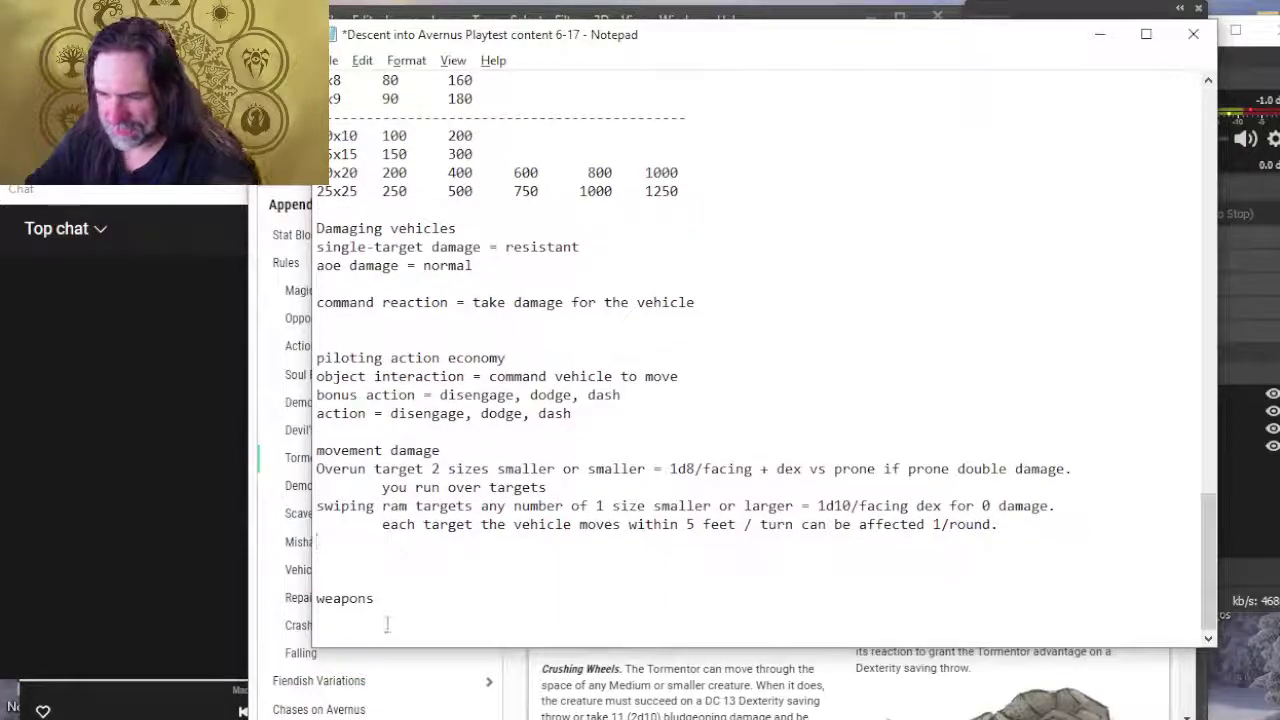
left_click(380, 614)
key("ctrl+v")
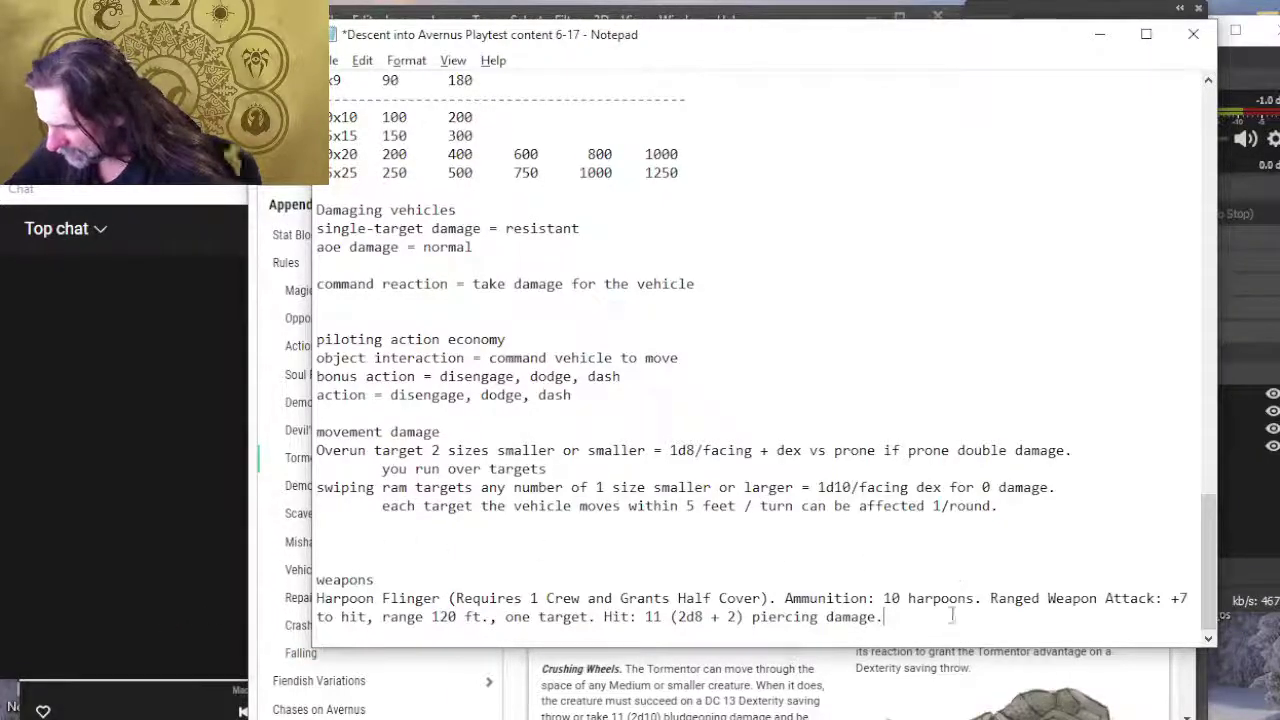
Step: Rename the heading to 'weapon stations' and indent Harpoon Flinger's wrapped to-hit line
scroll(906, 600, "down", 1)
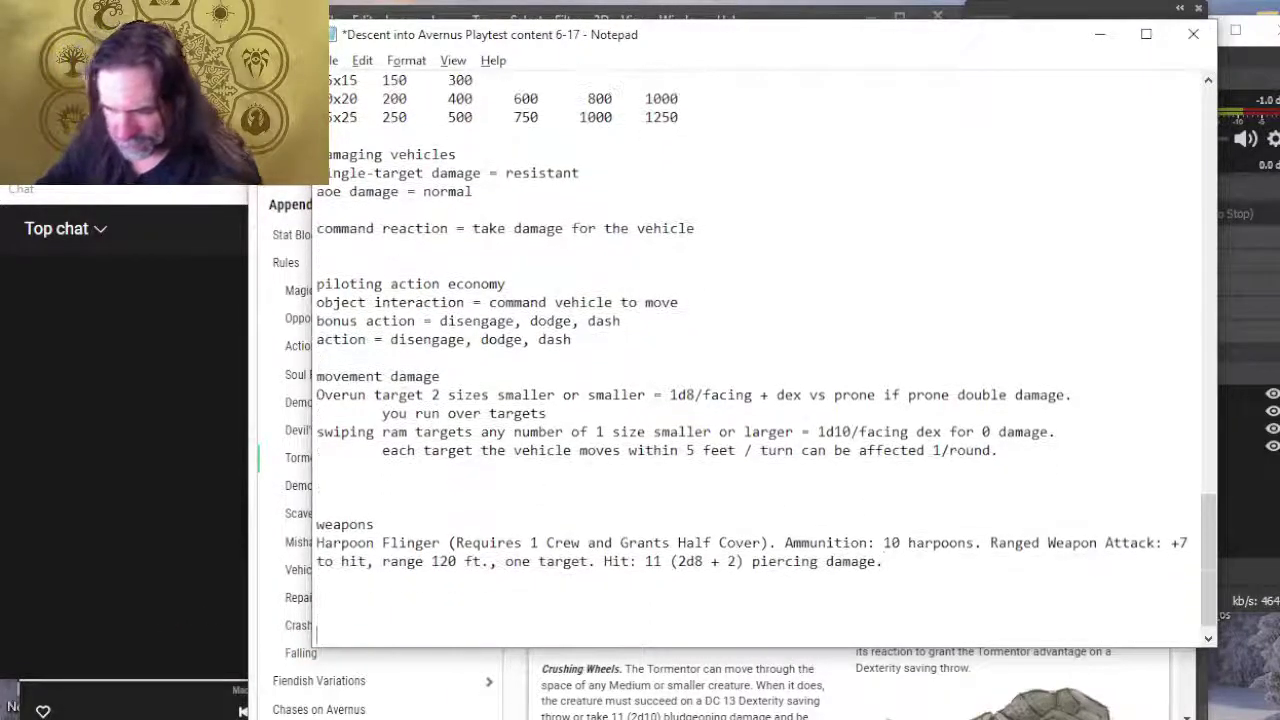
key("Delete")
key("Delete")
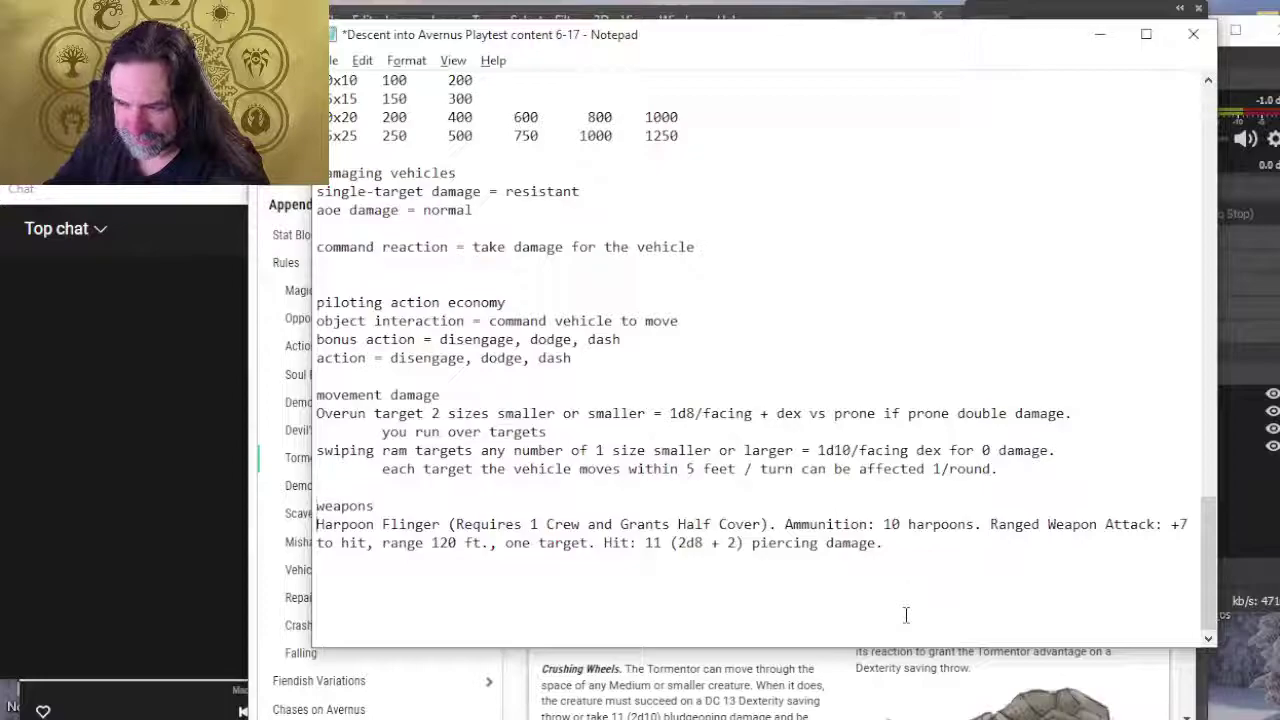
key("End")
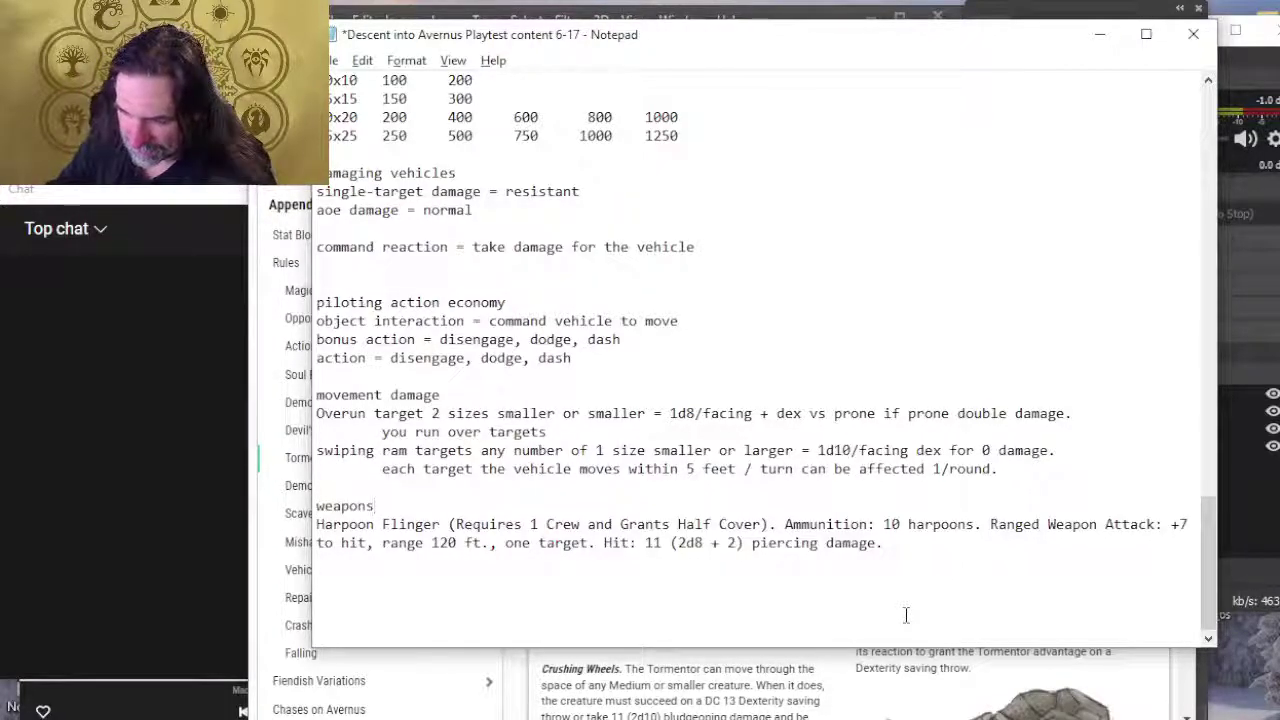
type("stations")
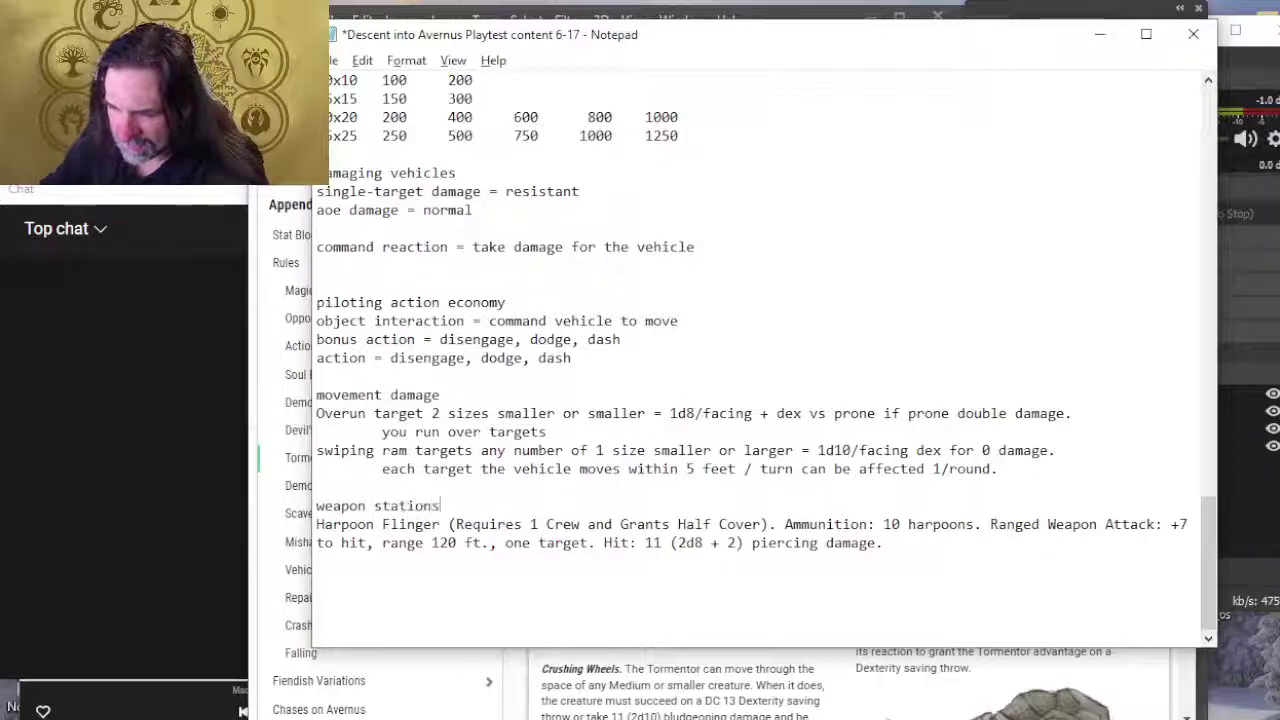
key("Down")
key("Down")
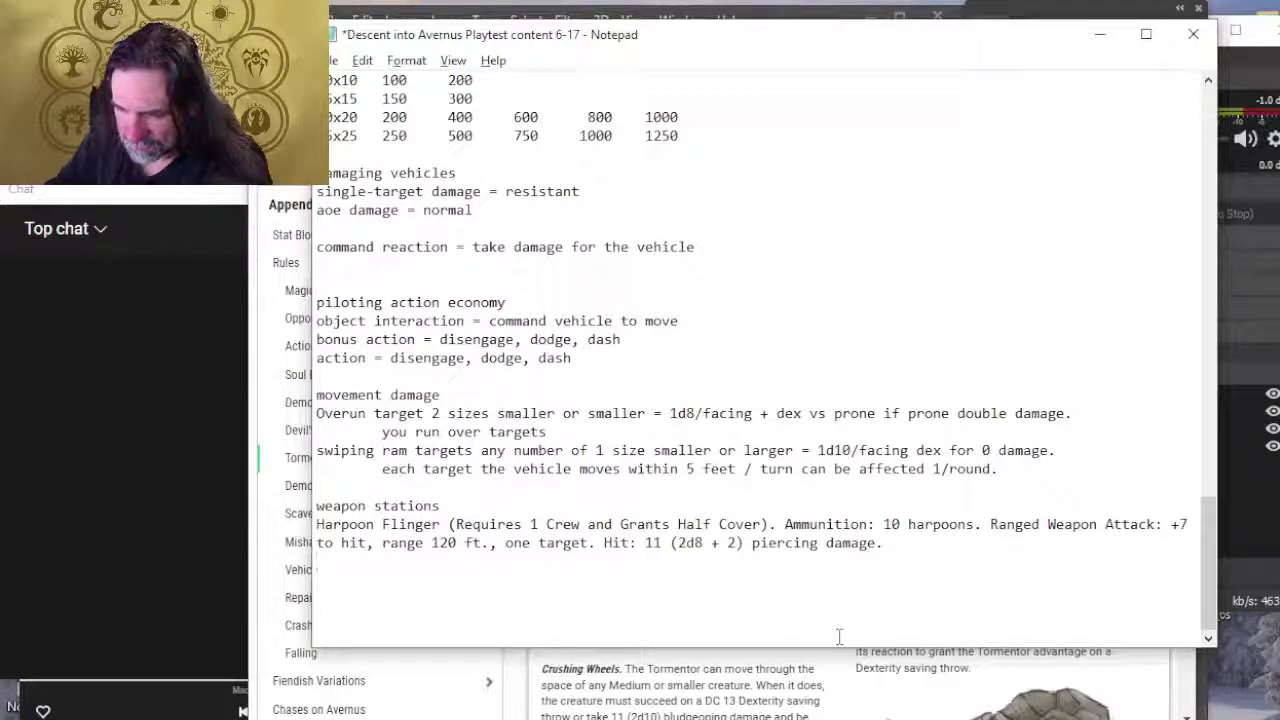
key("Home")
key("Tab")
Step: Copy the Chomper action station entry from D&D Beyond into the notes
key("alt+Tab")
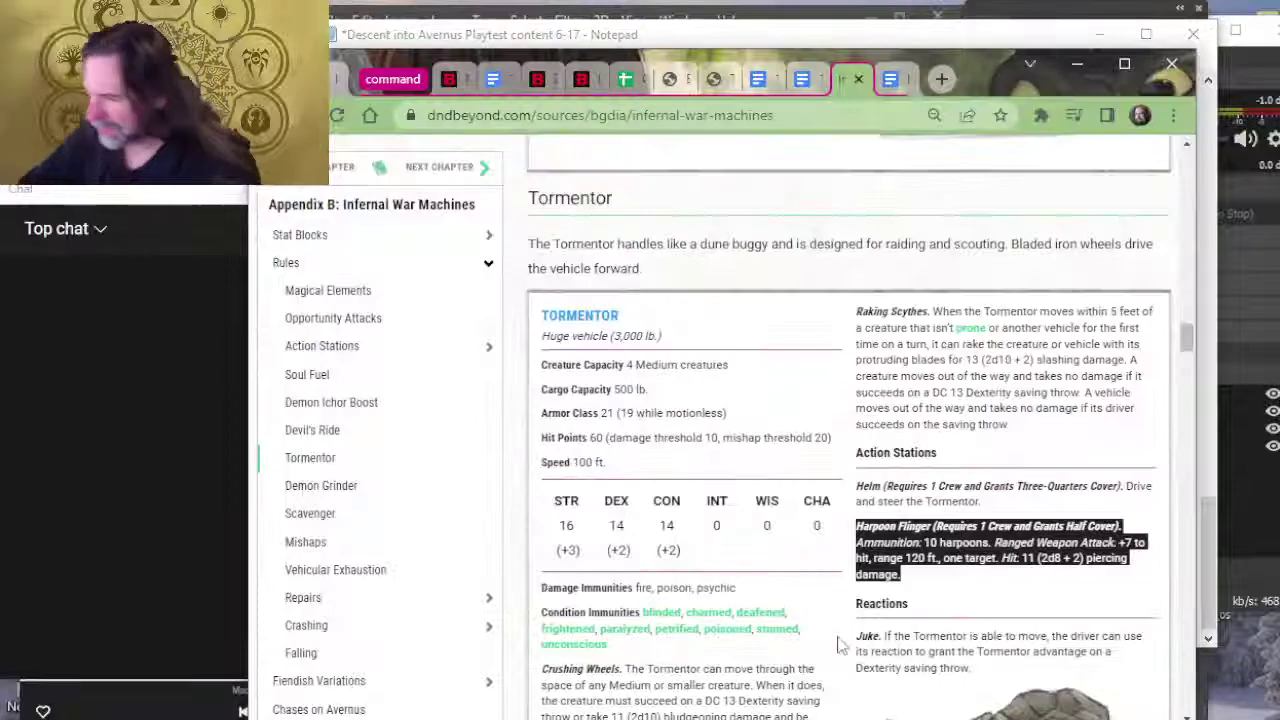
left_click(933, 520)
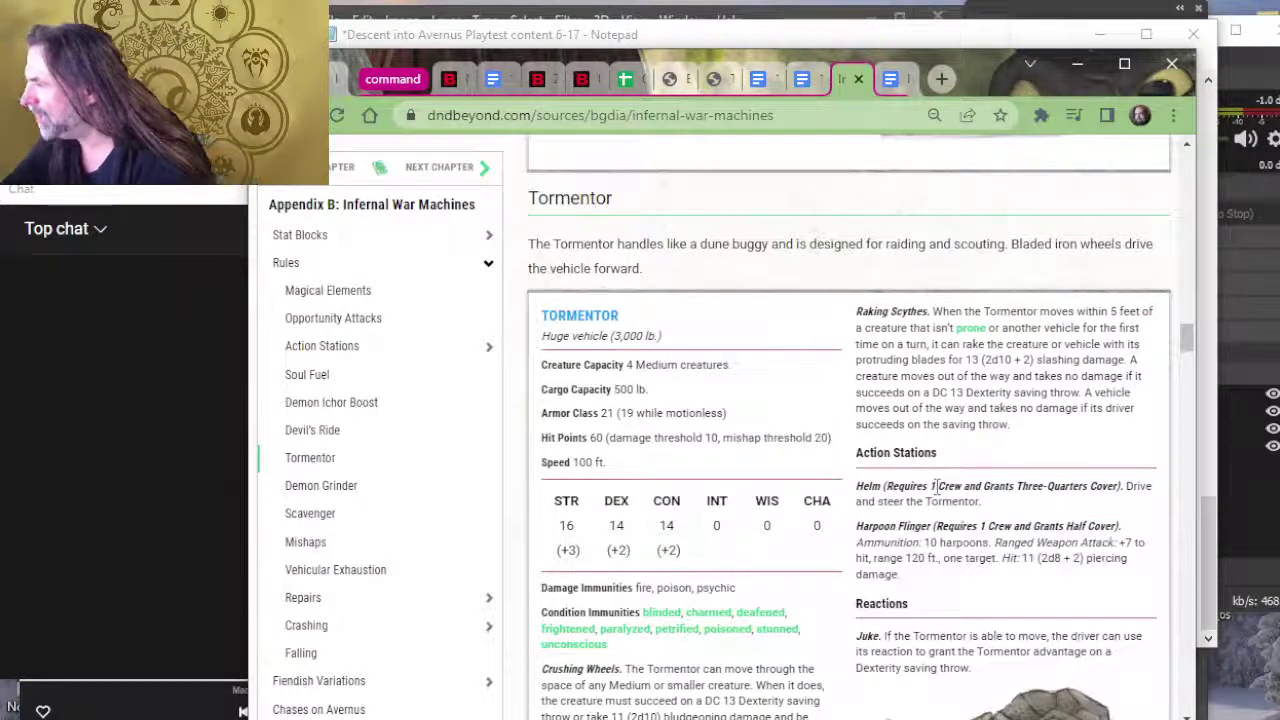
scroll(820, 490, "down", 5)
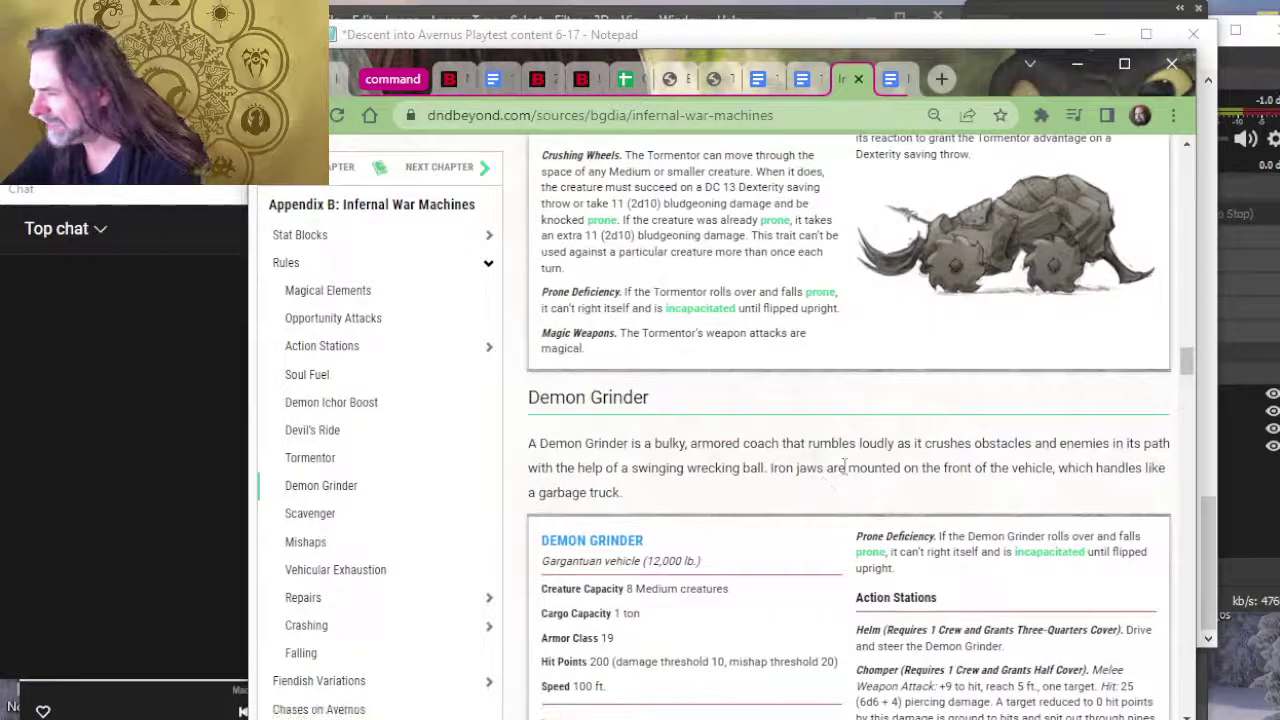
scroll(843, 476, "down", 2)
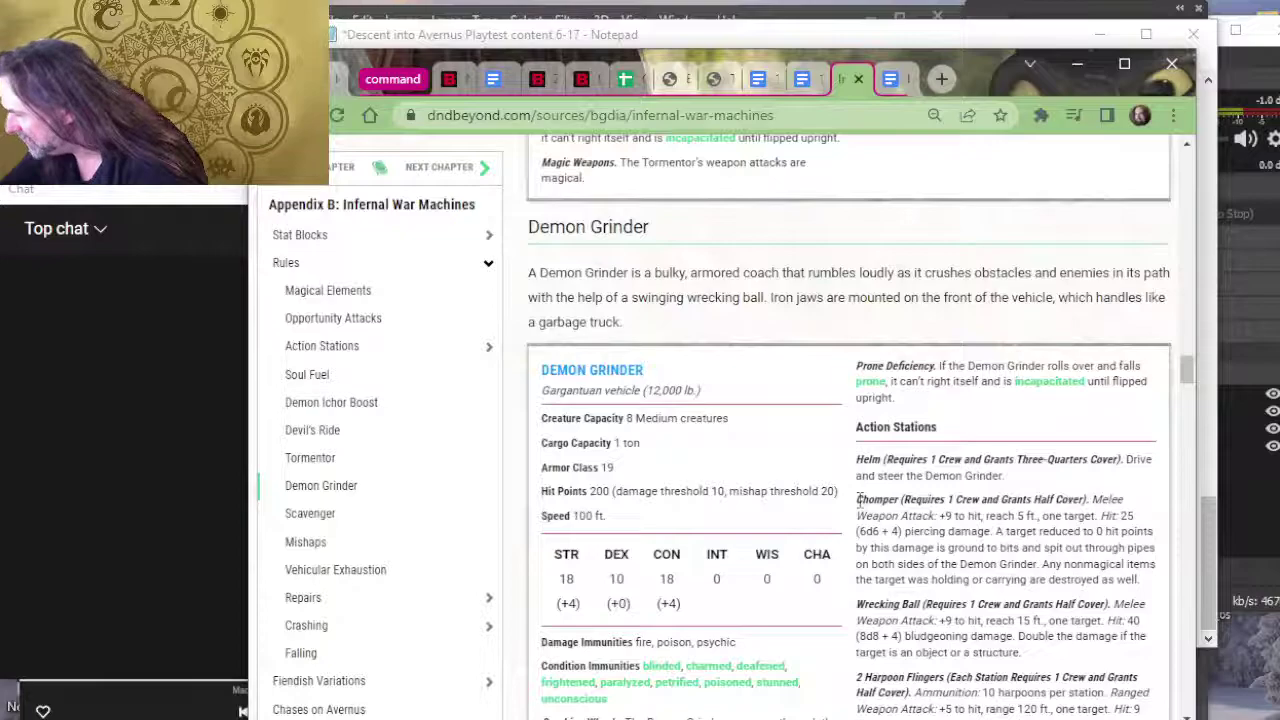
left_click_drag(858, 498, 1150, 592)
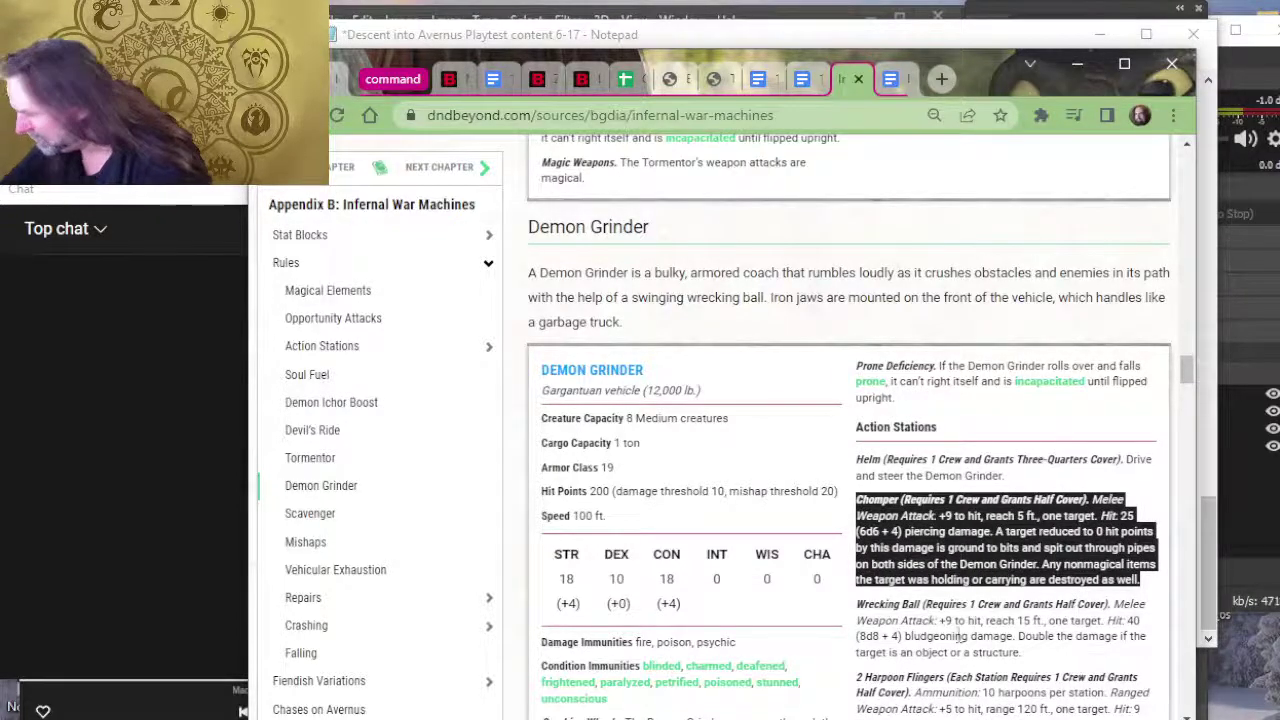
key("ctrl+c")
key("alt+Tab")
key("ctrl+v")
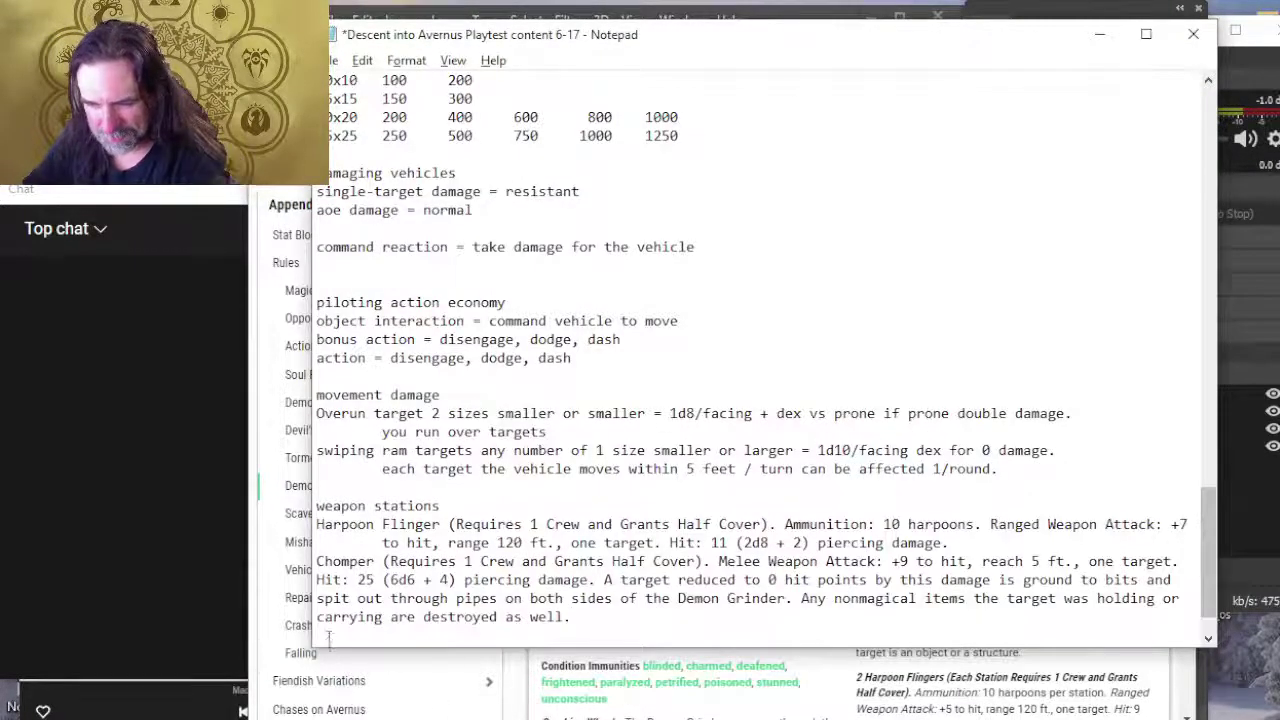
Step: Copy the Wrecking Ball action station entry onto a new line after Chomper
key("alt+Tab")
scroll(926, 535, "down", 3)
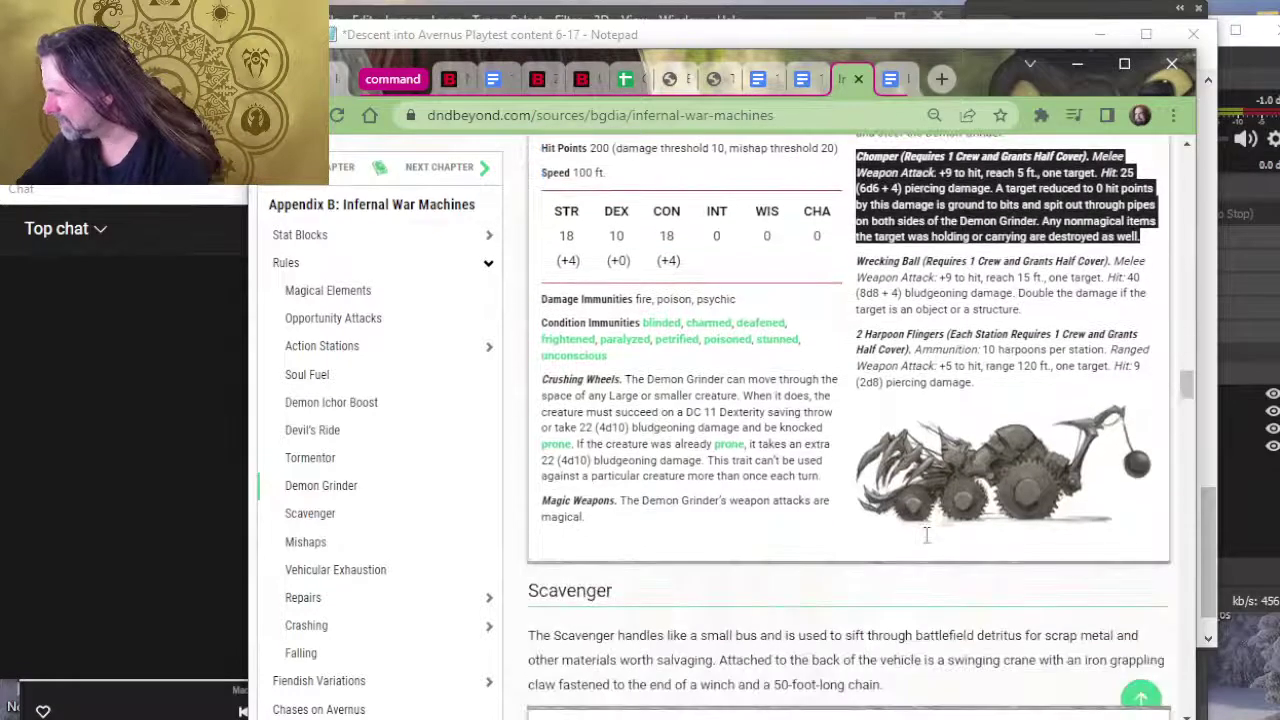
scroll(926, 535, "up", 3)
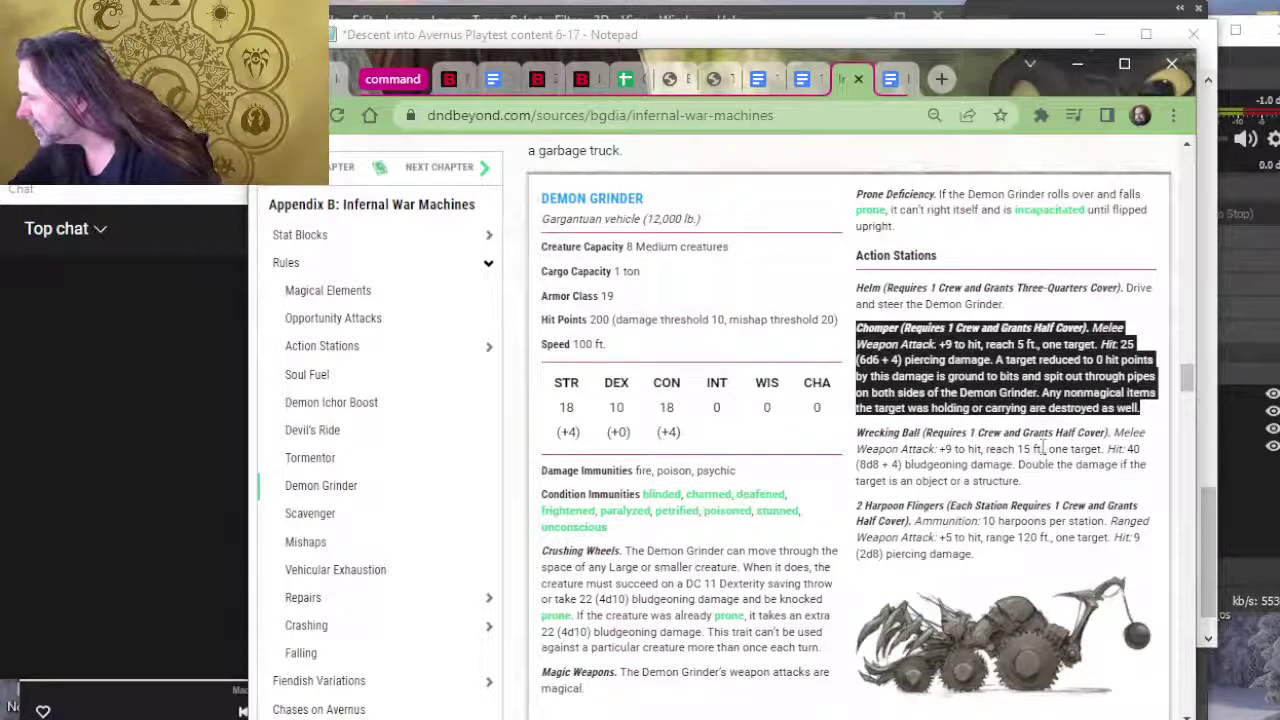
left_click_drag(1046, 485, 858, 432)
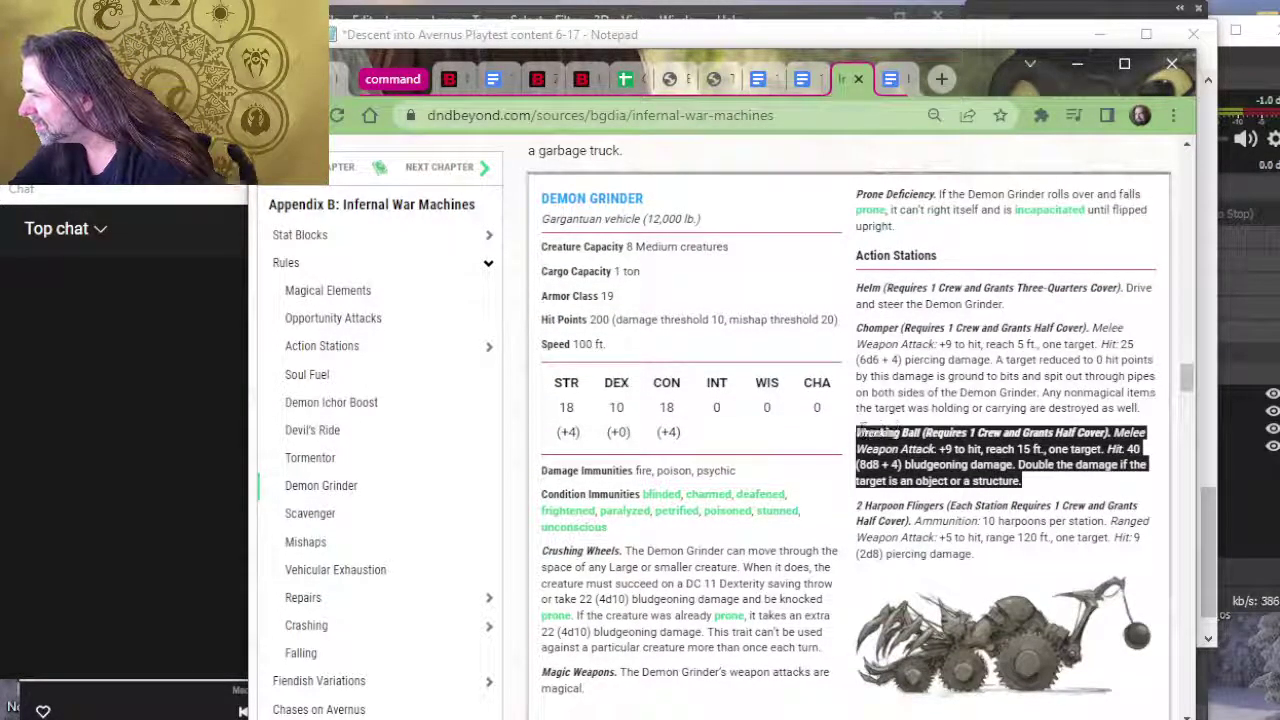
key("alt+Tab")
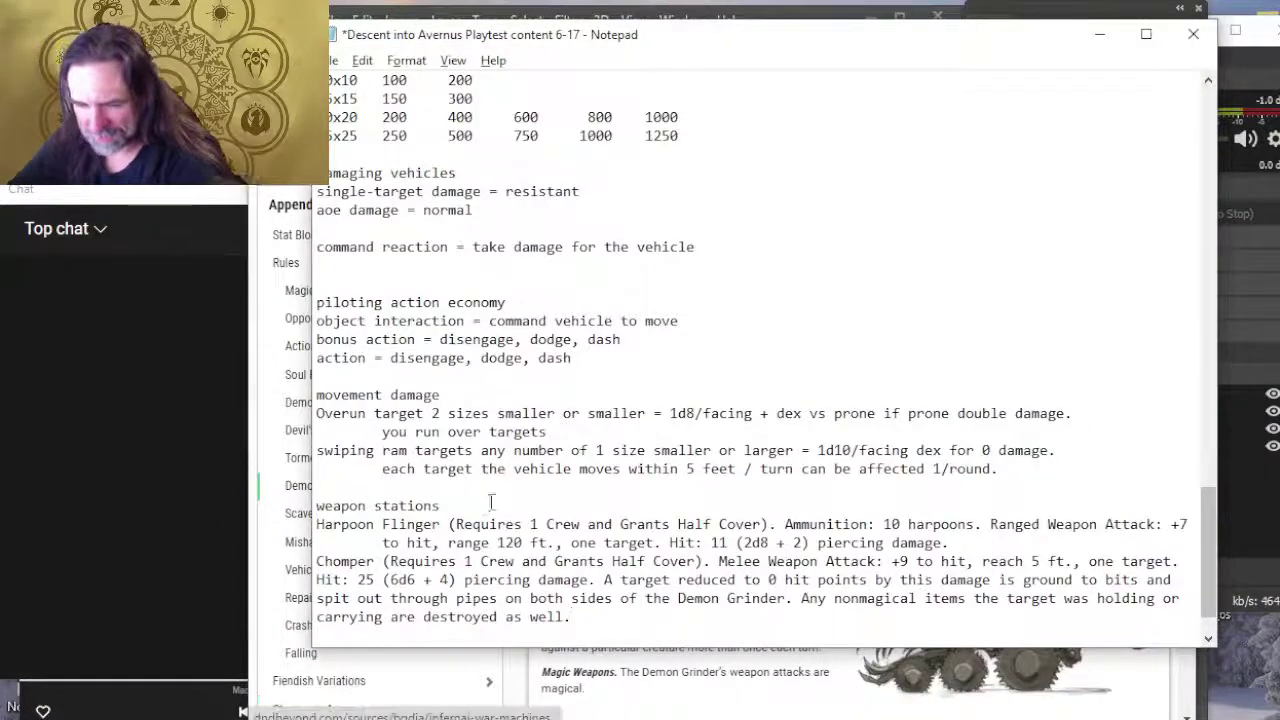
key("Return")
key("ctrl+v")
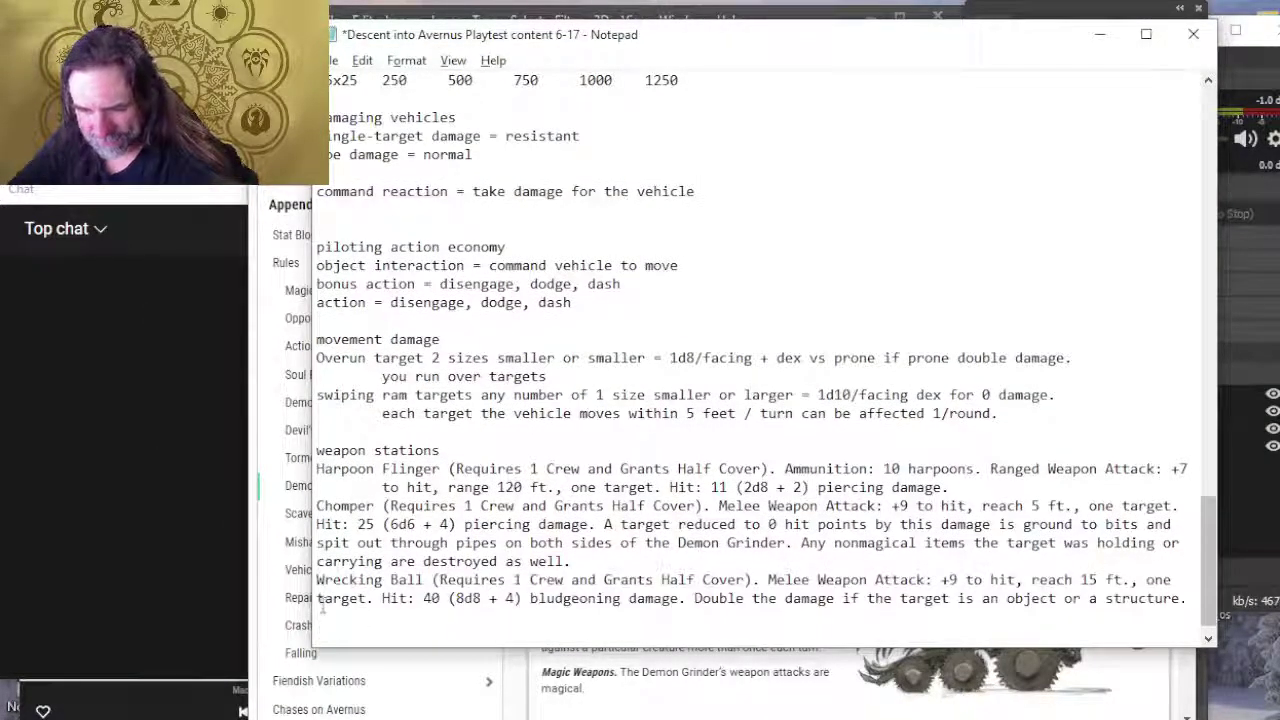
Step: Indent the wrapped continuation lines of the Wrecking Ball and Chomper entries
left_click(321, 604)
key("Tab")
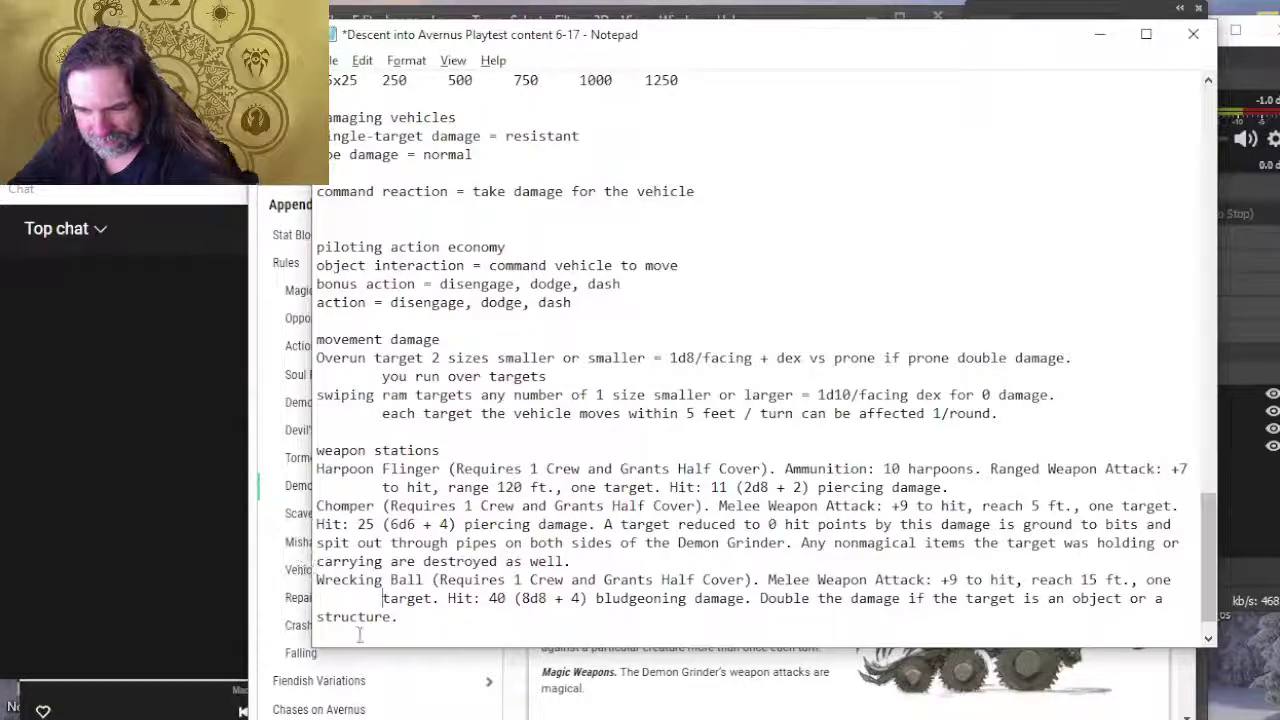
left_click(312, 617)
key("Tab")
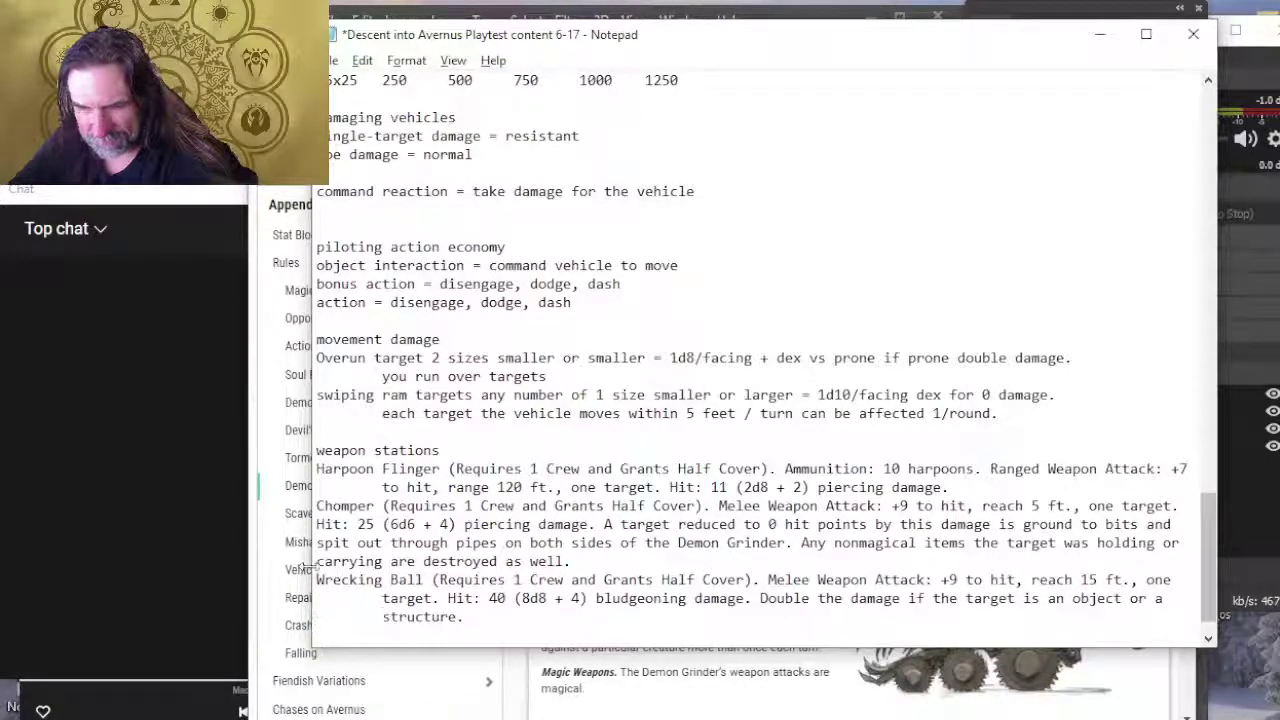
left_click(310, 524)
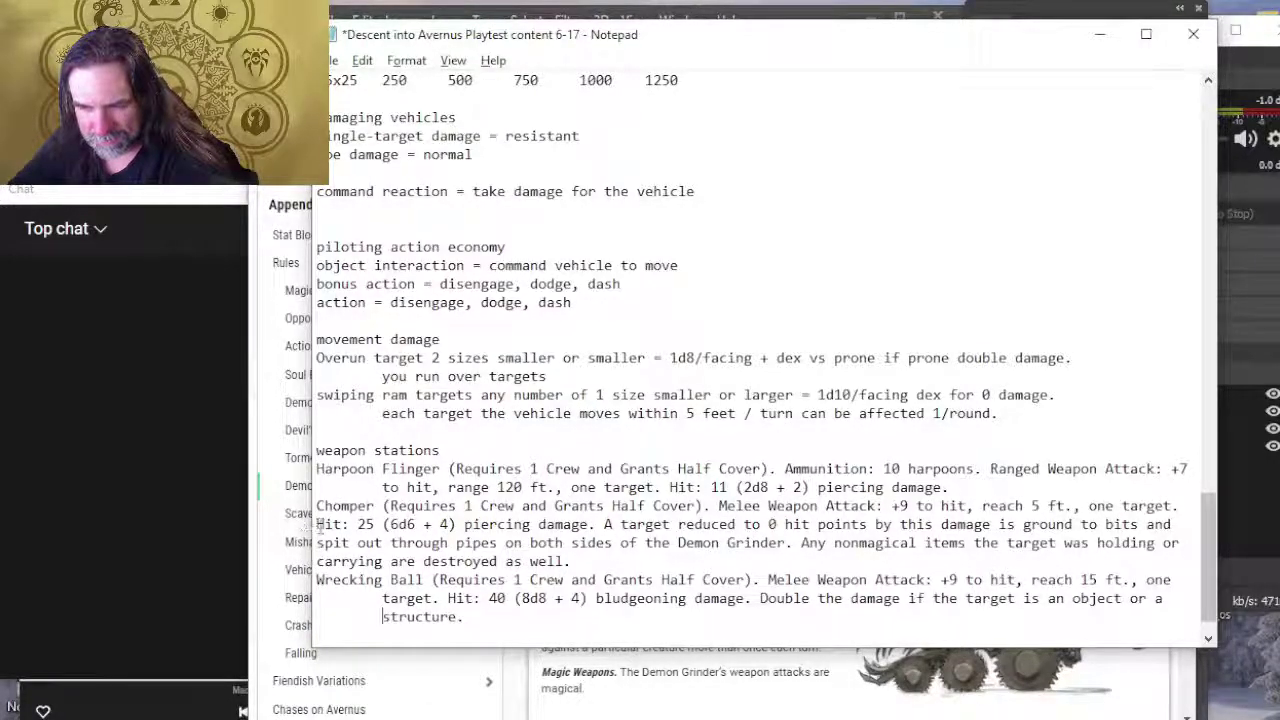
key("Tab")
left_click(312, 543)
key("Tab")
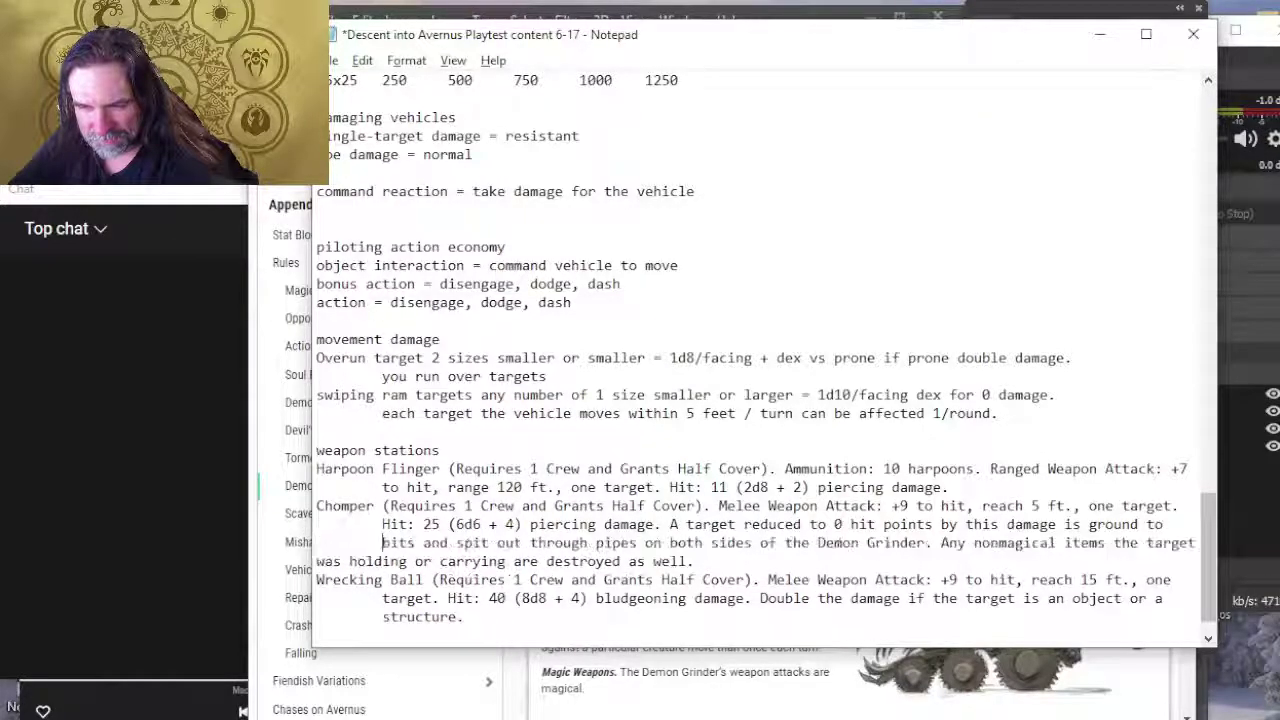
left_click(312, 561)
key("Tab")
scroll(417, 497, "down", 1)
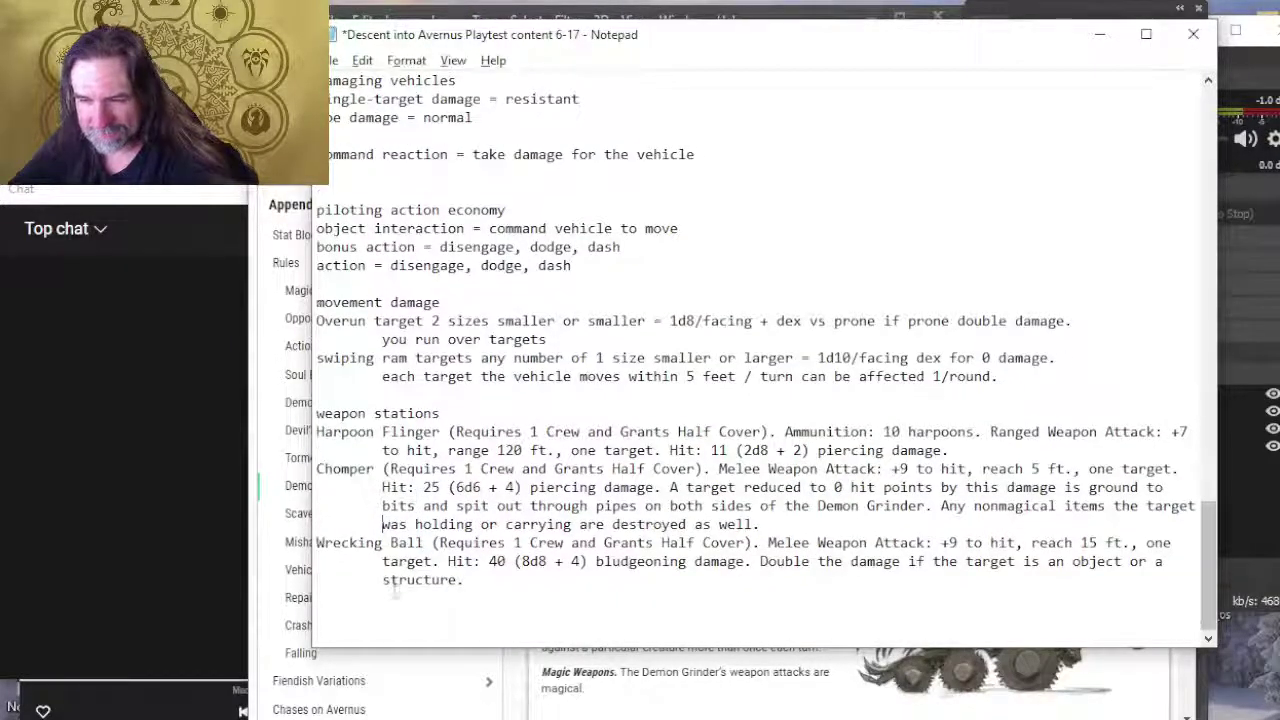
key("alt+Tab")
Step: Copy the Scavenger's Grappling Claw action text into the notes after Wrecking Ball
left_click(930, 522)
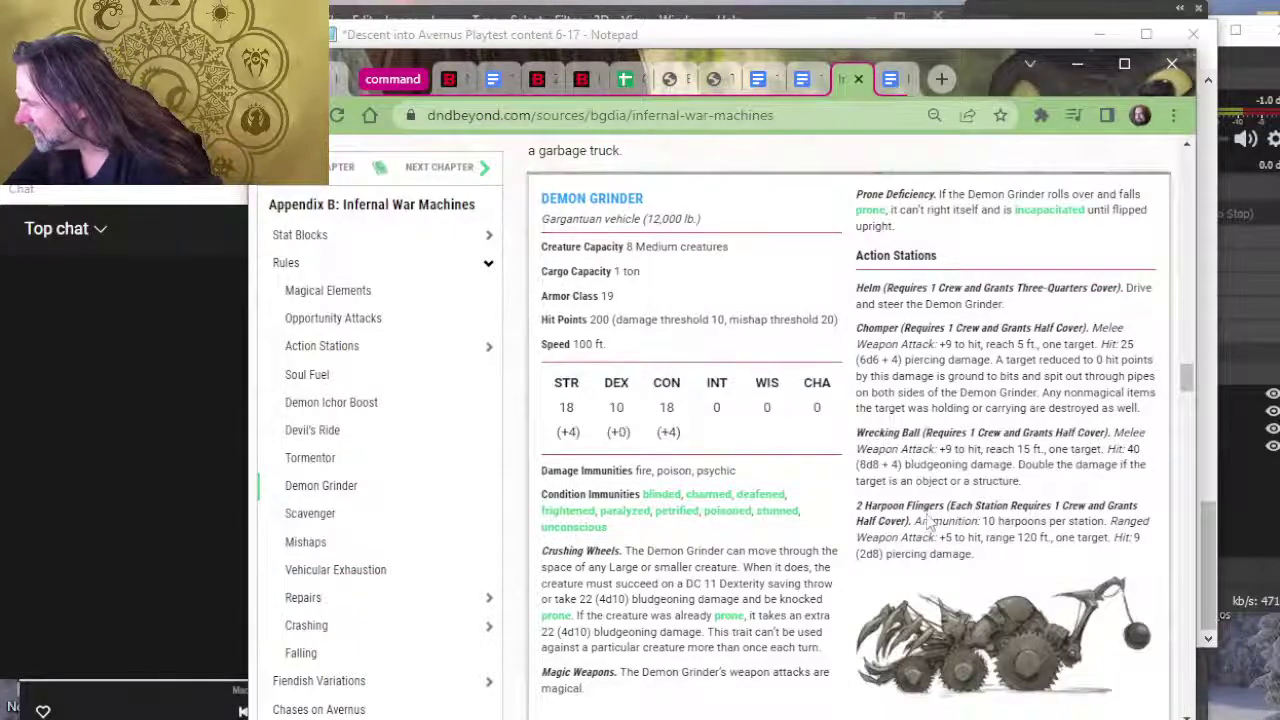
scroll(929, 520, "down", 5)
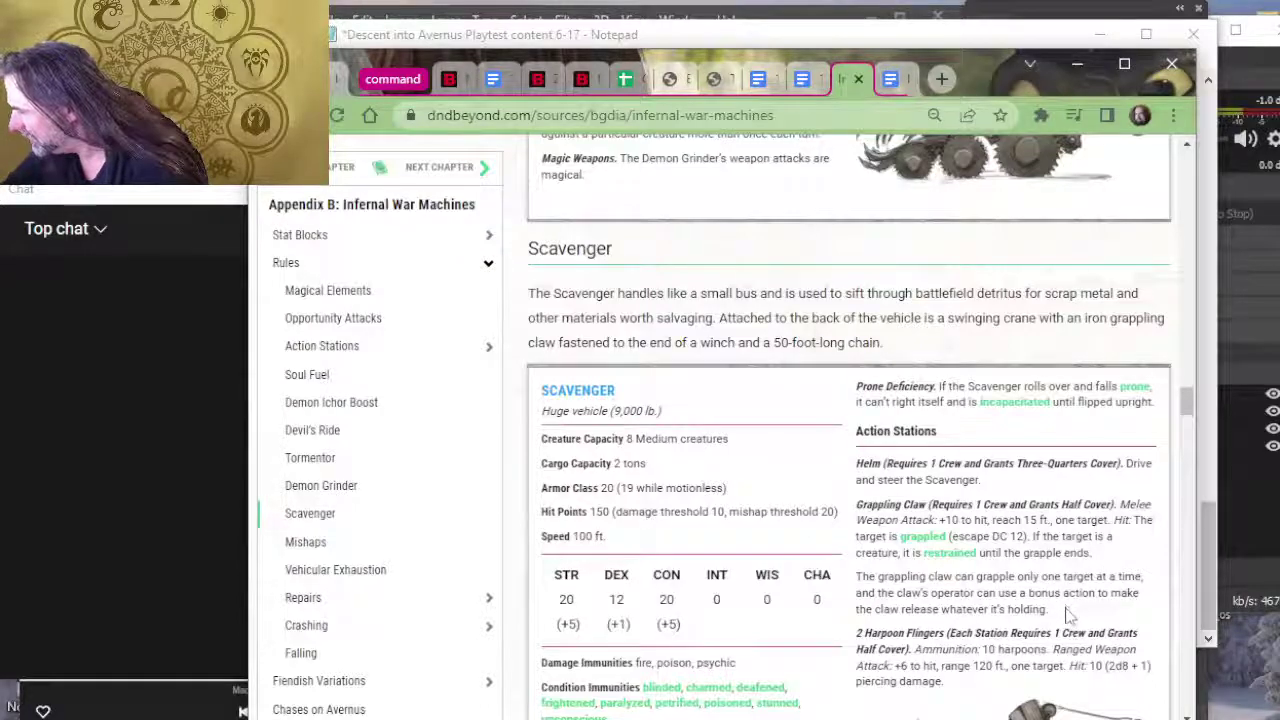
left_click_drag(1050, 610, 855, 508)
key("ctrl+c")
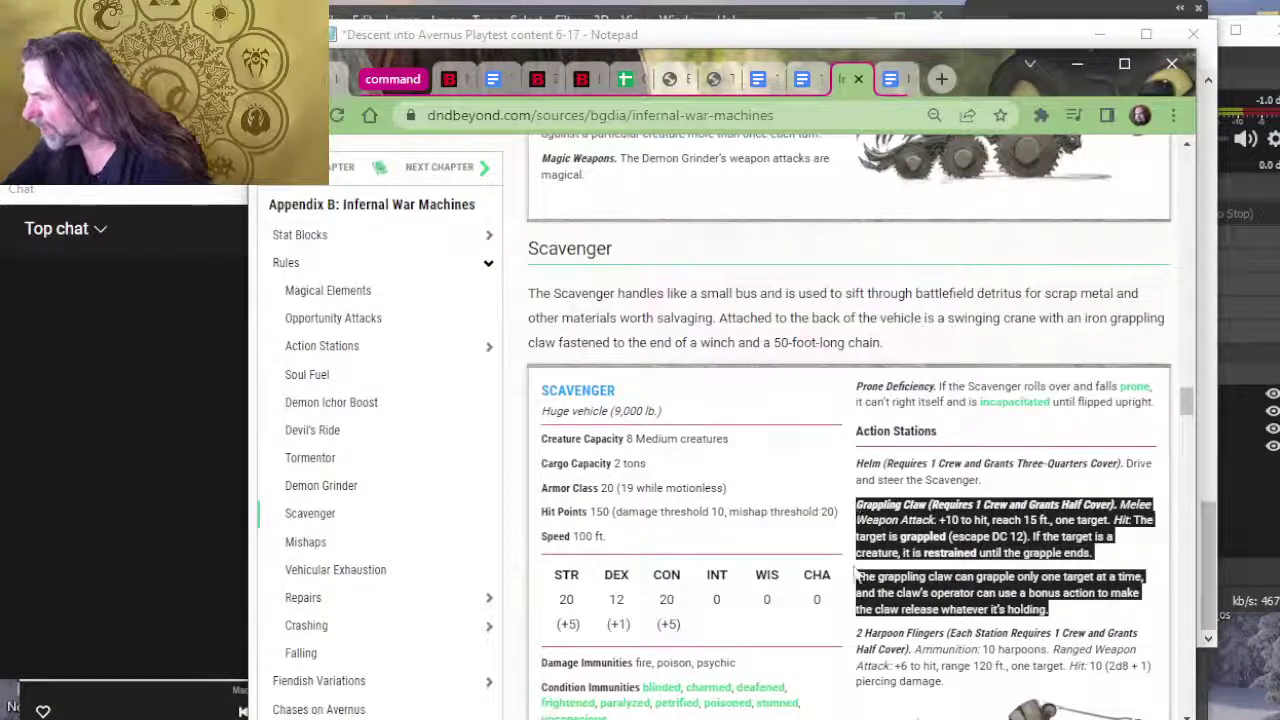
key("alt+Tab")
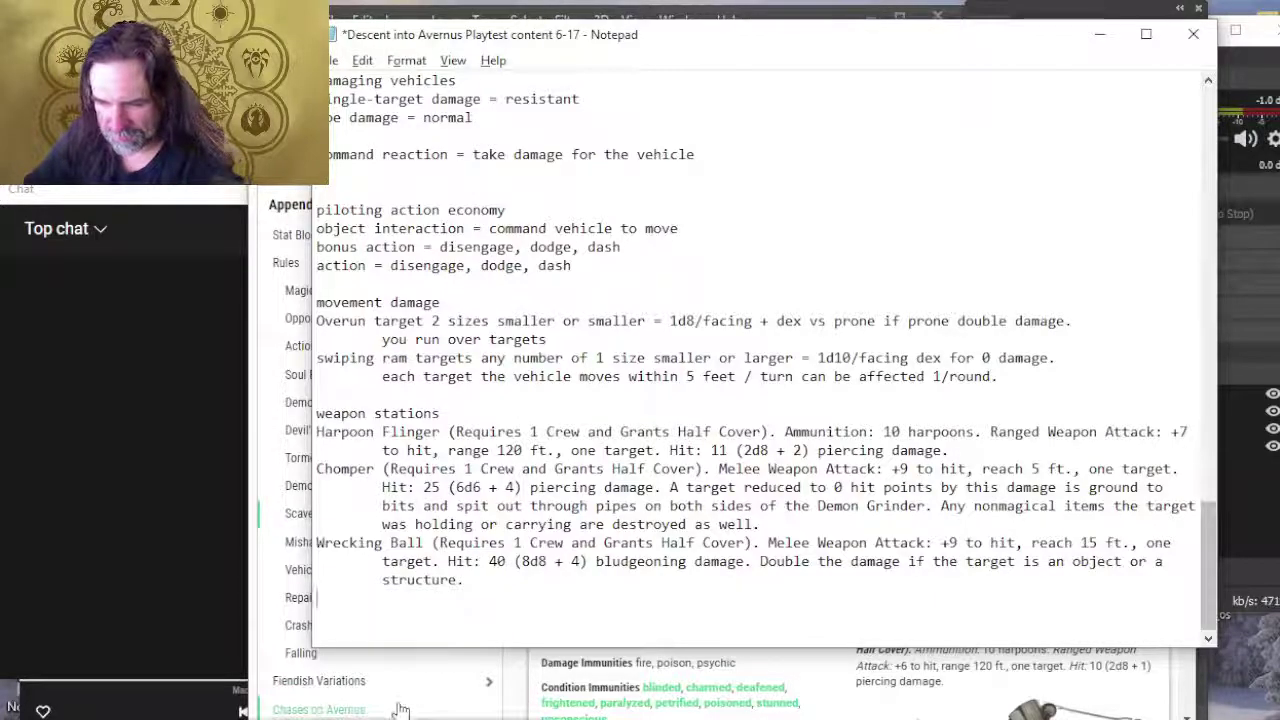
key("ctrl+v")
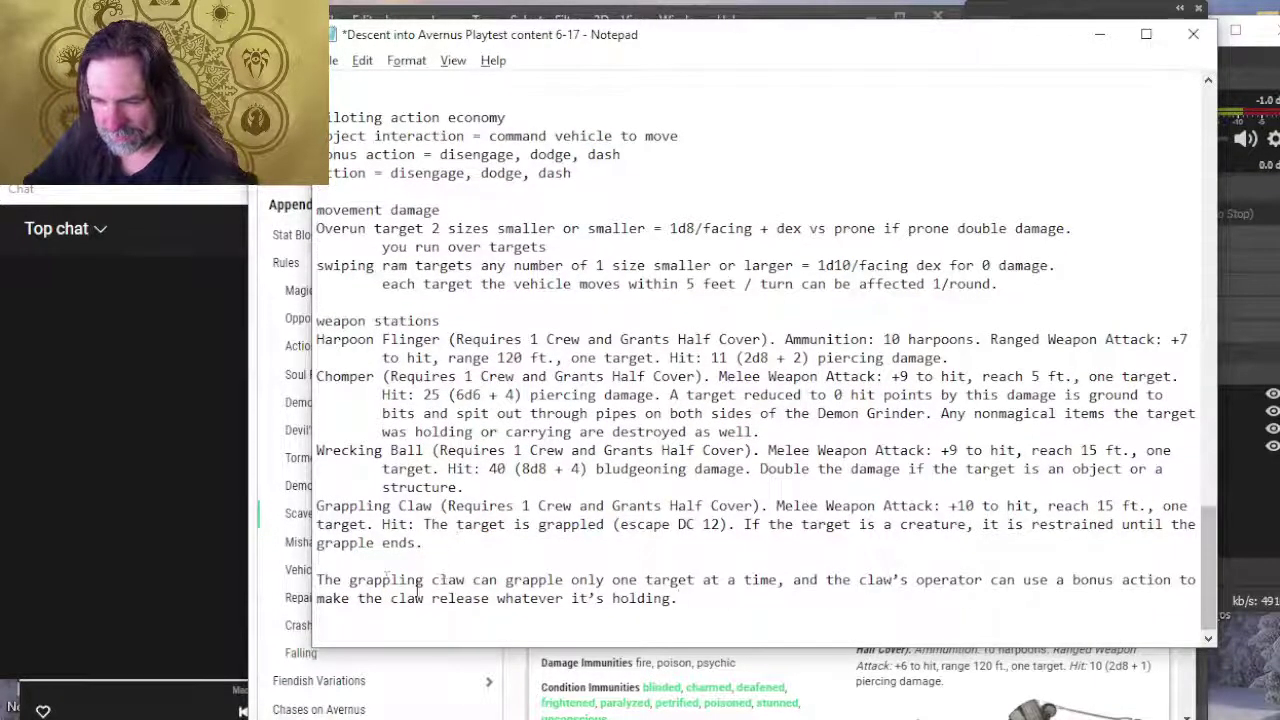
Step: Indent the Grappling Claw entry and its one-target note under Wrecking Ball, then save
left_click(350, 563)
key("Delete")
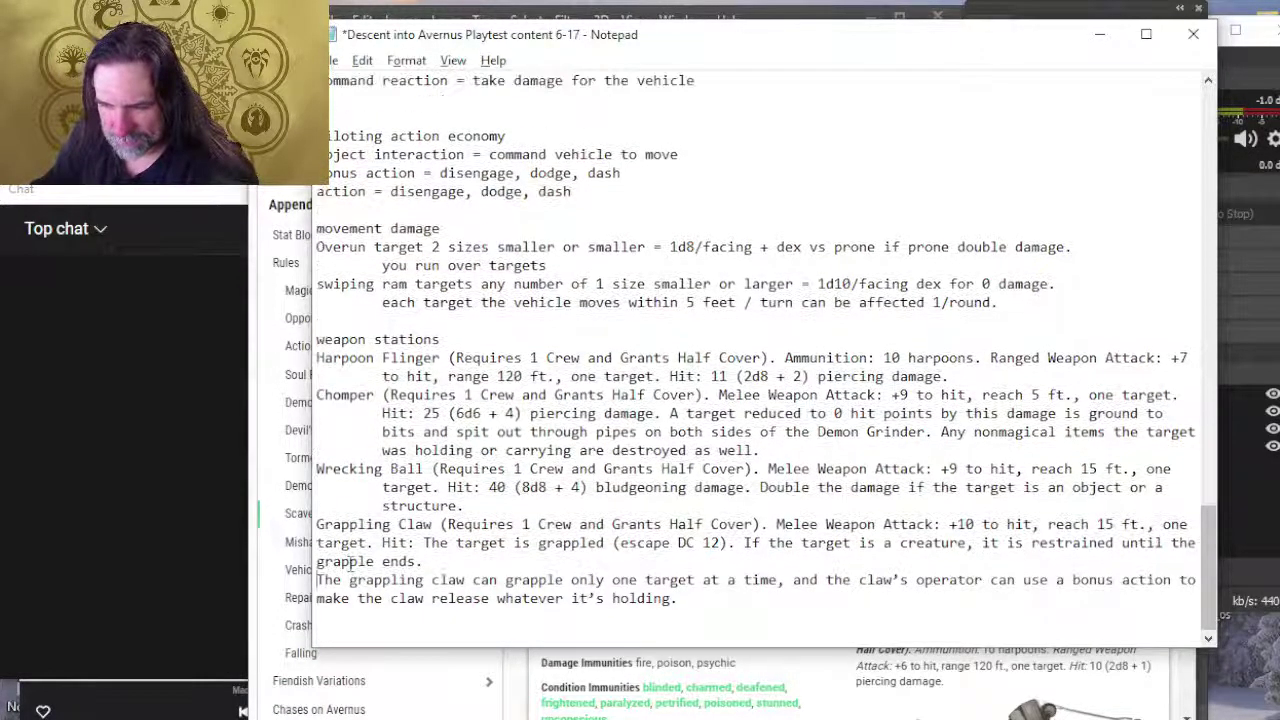
key("Up")
key("Tab")
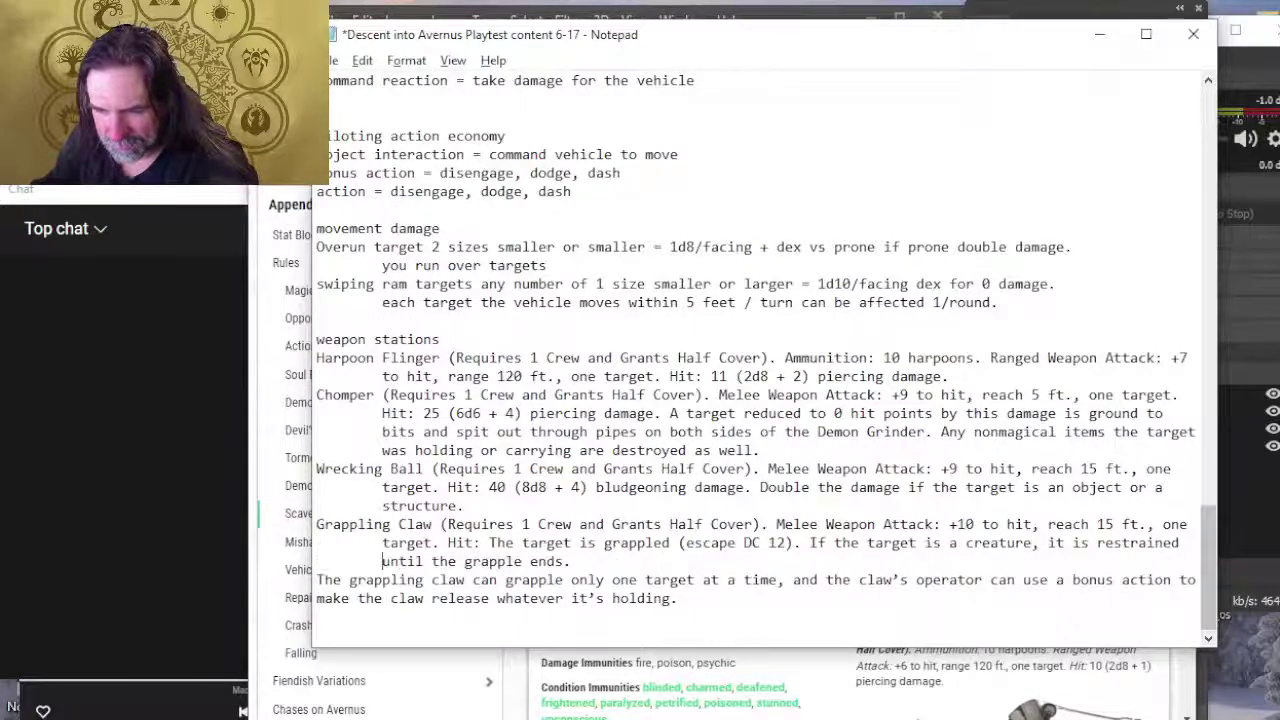
key("End")
key("Down")
key("Home")
key("Tab")
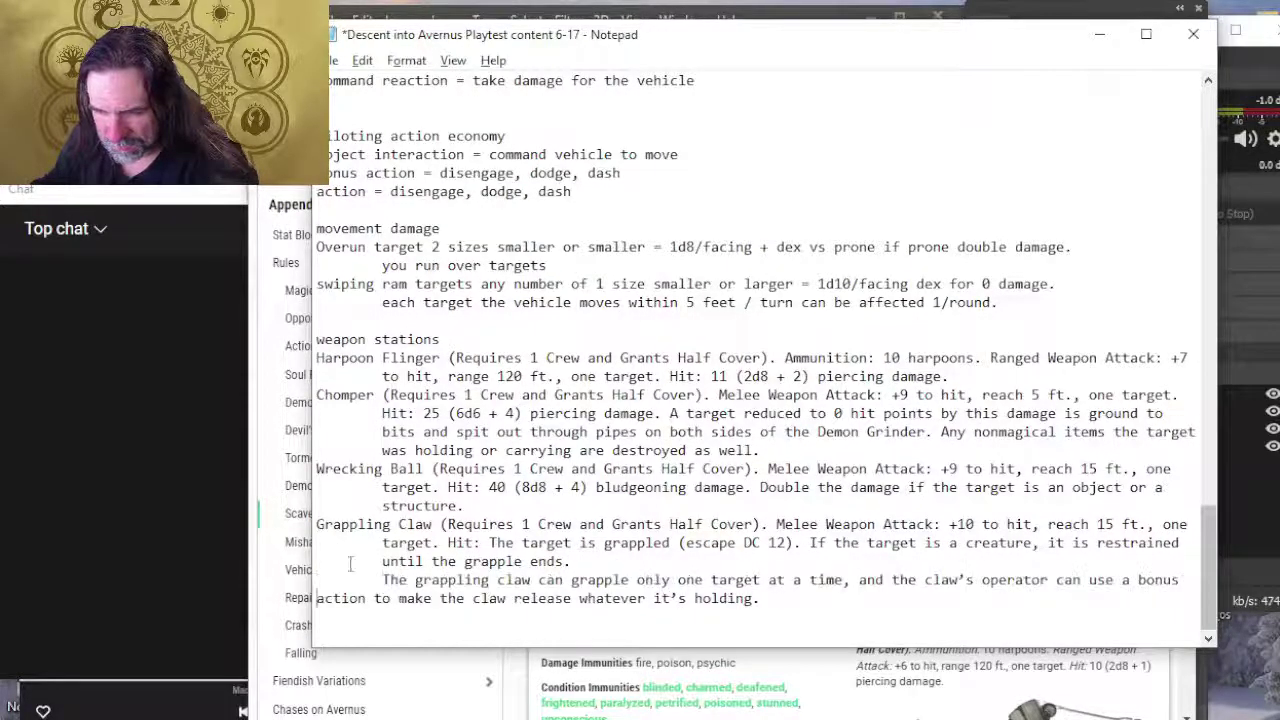
key("Down")
key("Home")
key("Return")
key("Tab")
key("ctrl+s")
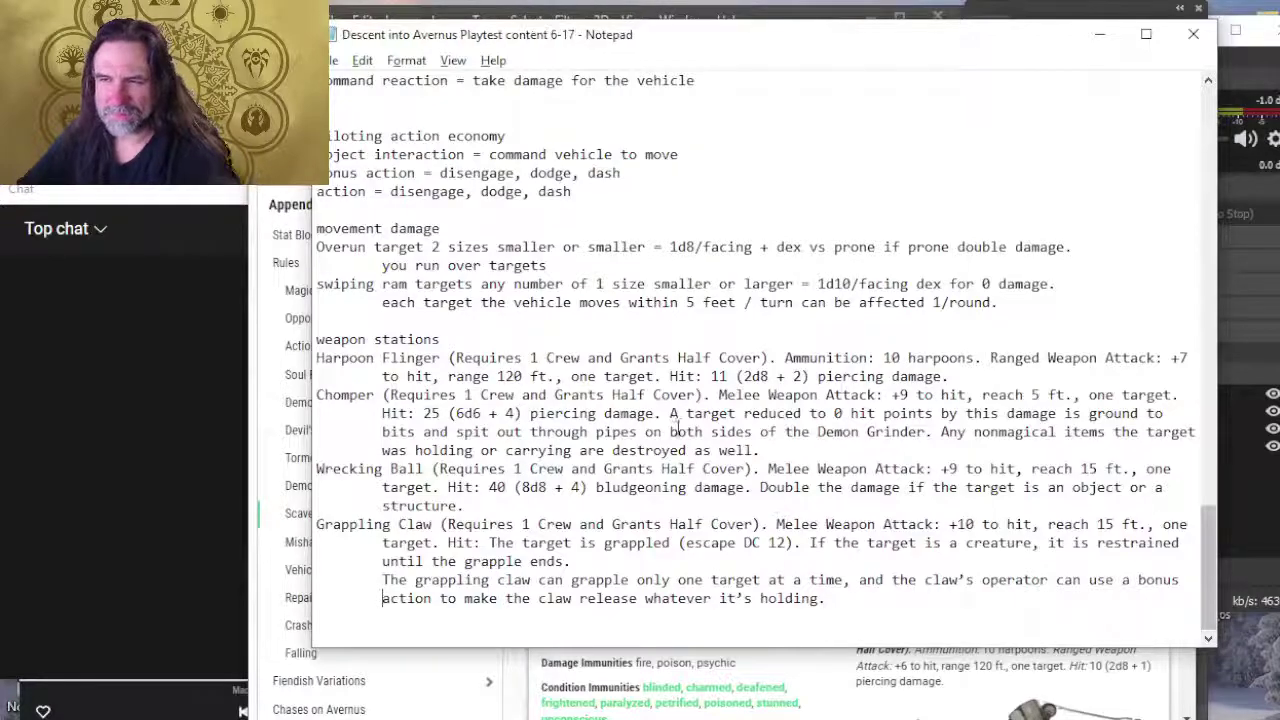
left_click(458, 302)
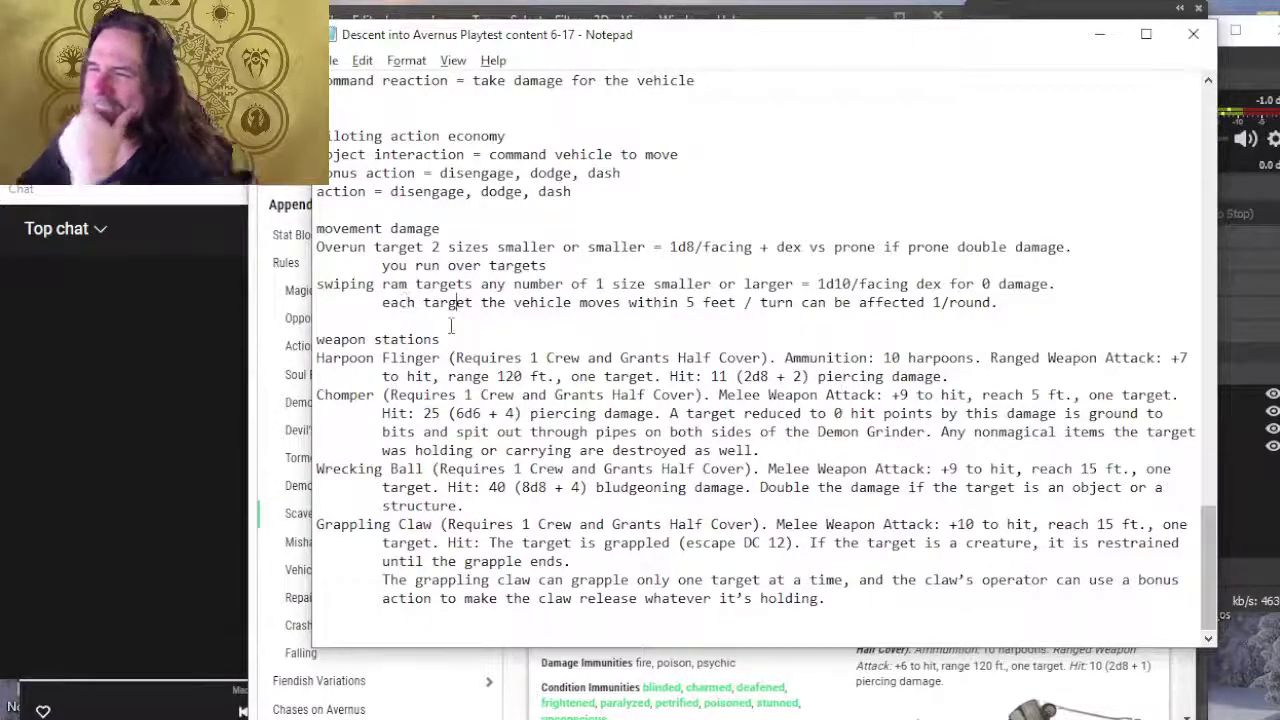
left_click_drag(316, 228, 440, 228)
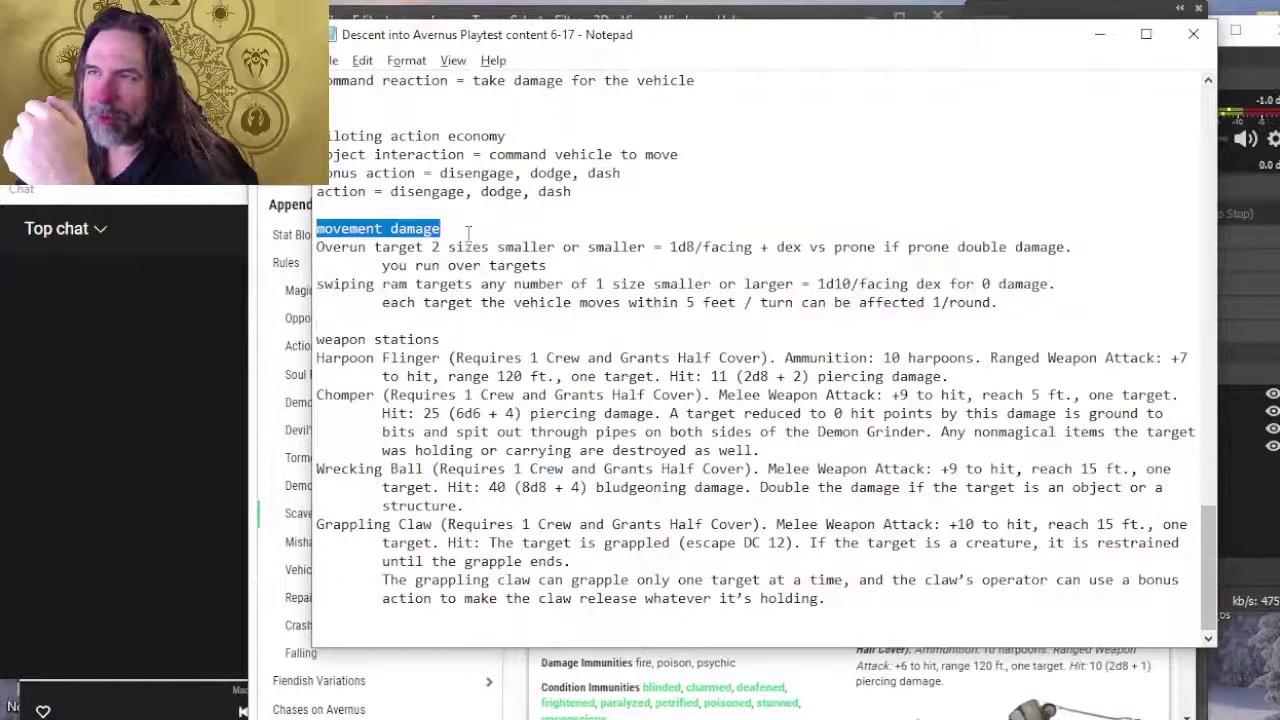
scroll(480, 282, "up", 3)
left_click_drag(489, 401, 318, 322)
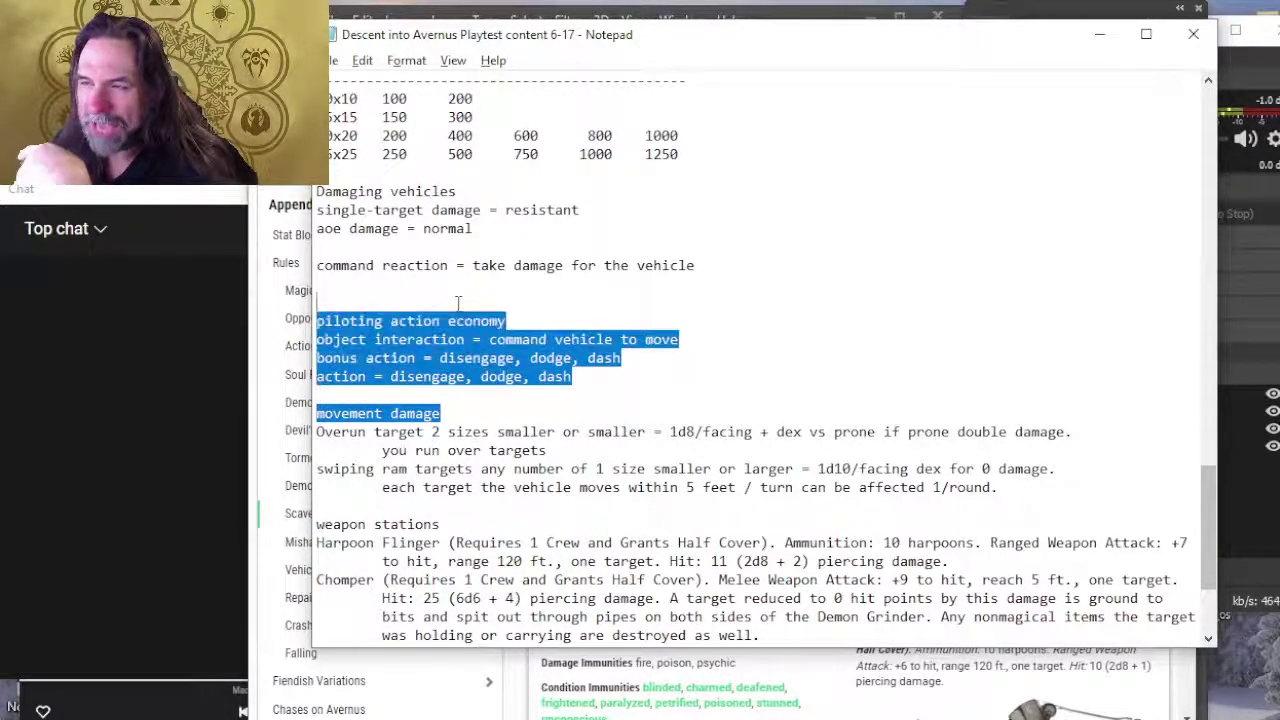
scroll(400, 340, "up", 2)
left_click(511, 340)
scroll(511, 340, "up", 2)
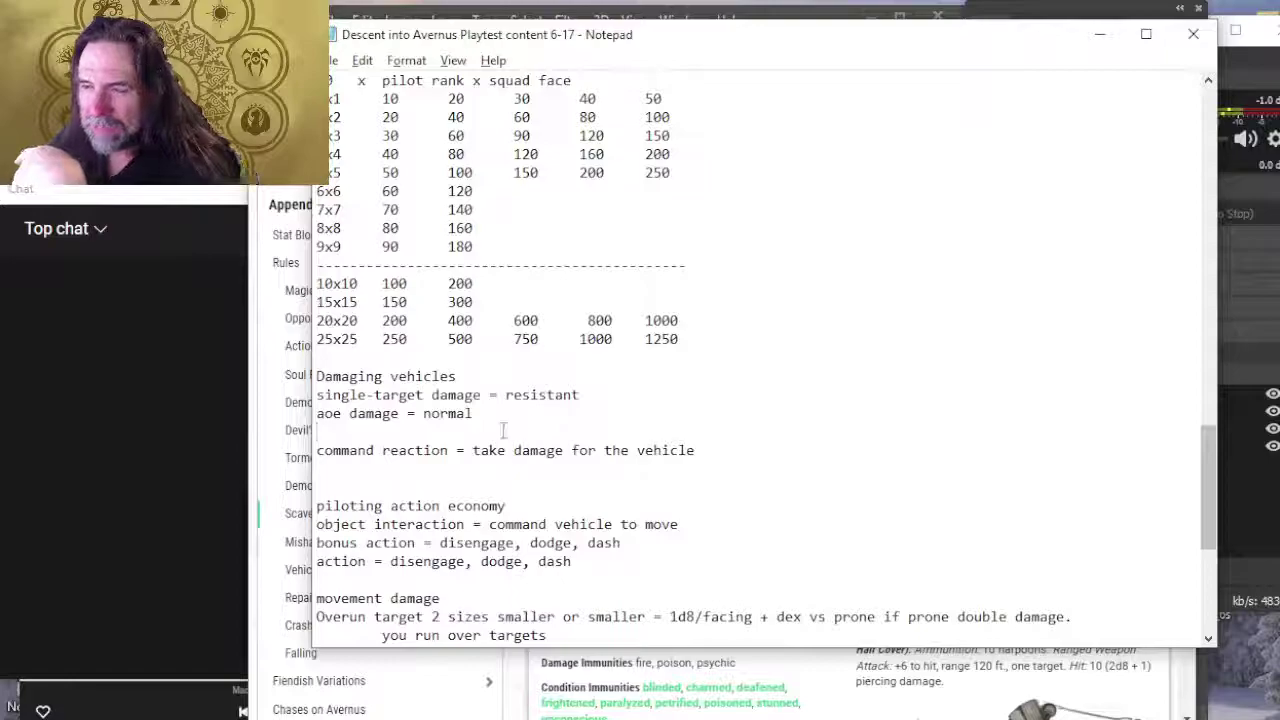
left_click_drag(505, 432, 316, 378)
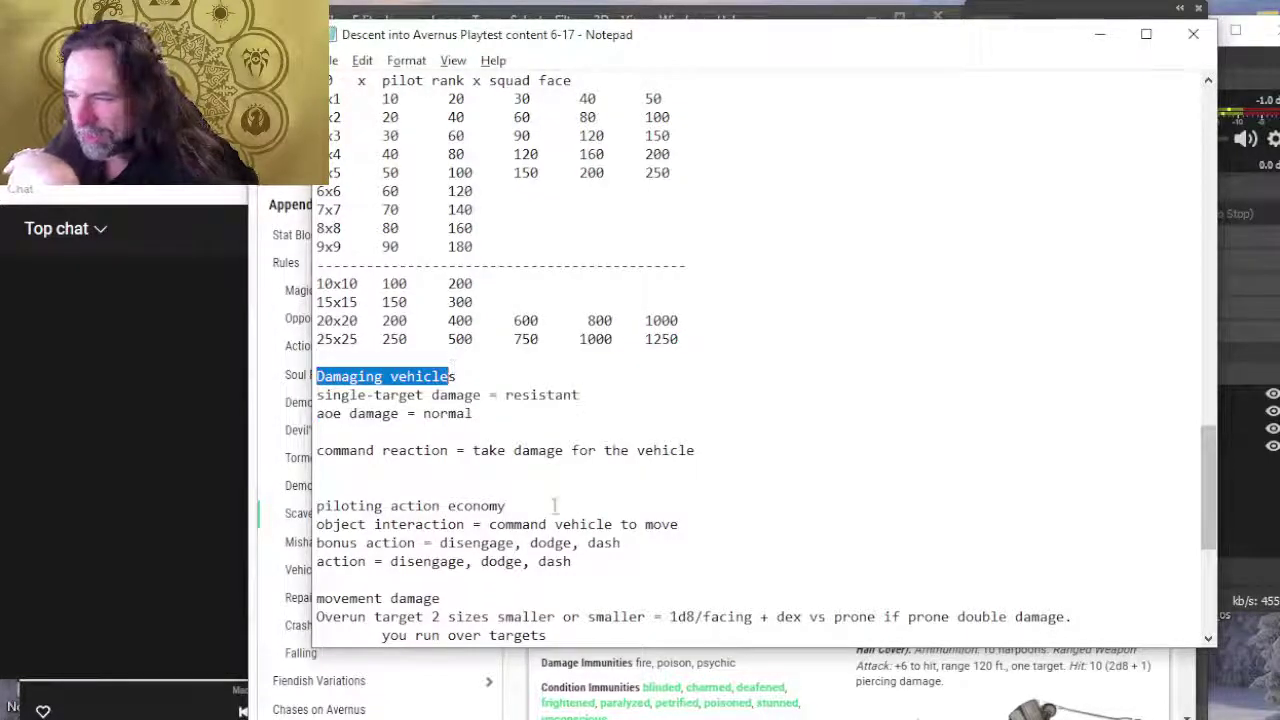
Step: Change the command reaction line to read 'command reaction = take damage instead of vehicle'
left_click_drag(695, 450, 466, 413)
left_click(503, 478)
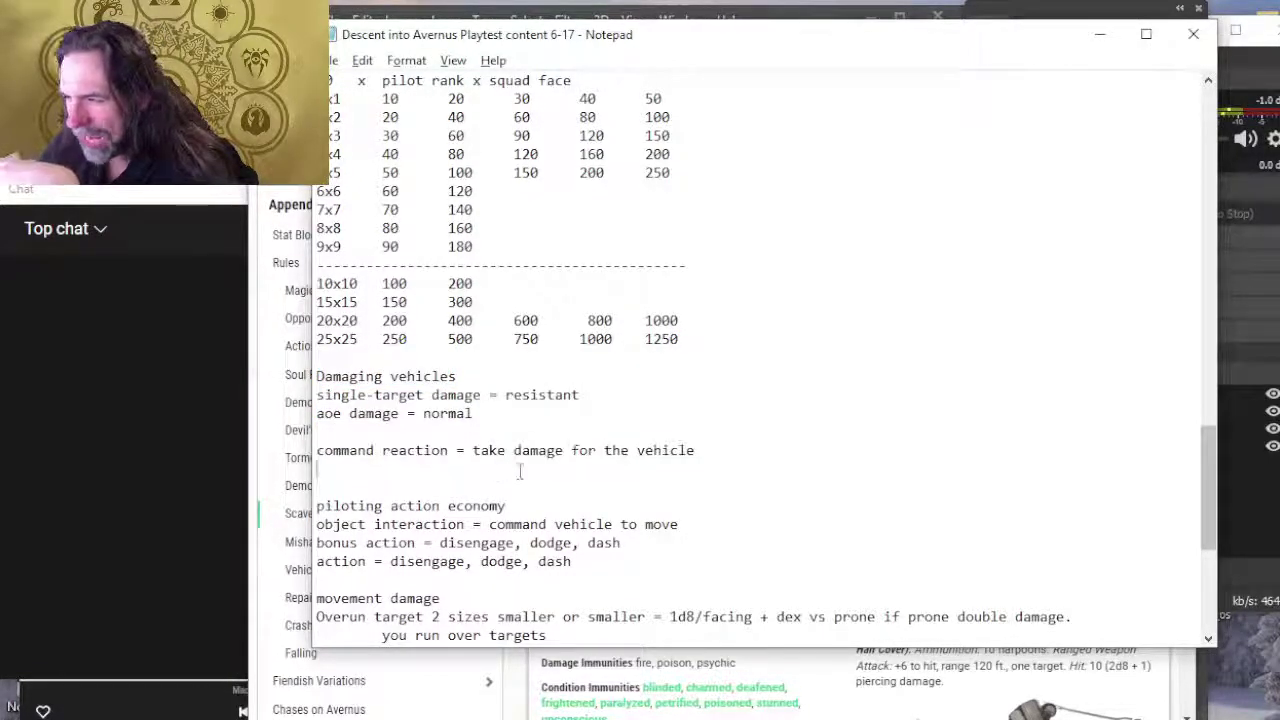
left_click(729, 452)
type("up to 1/round")
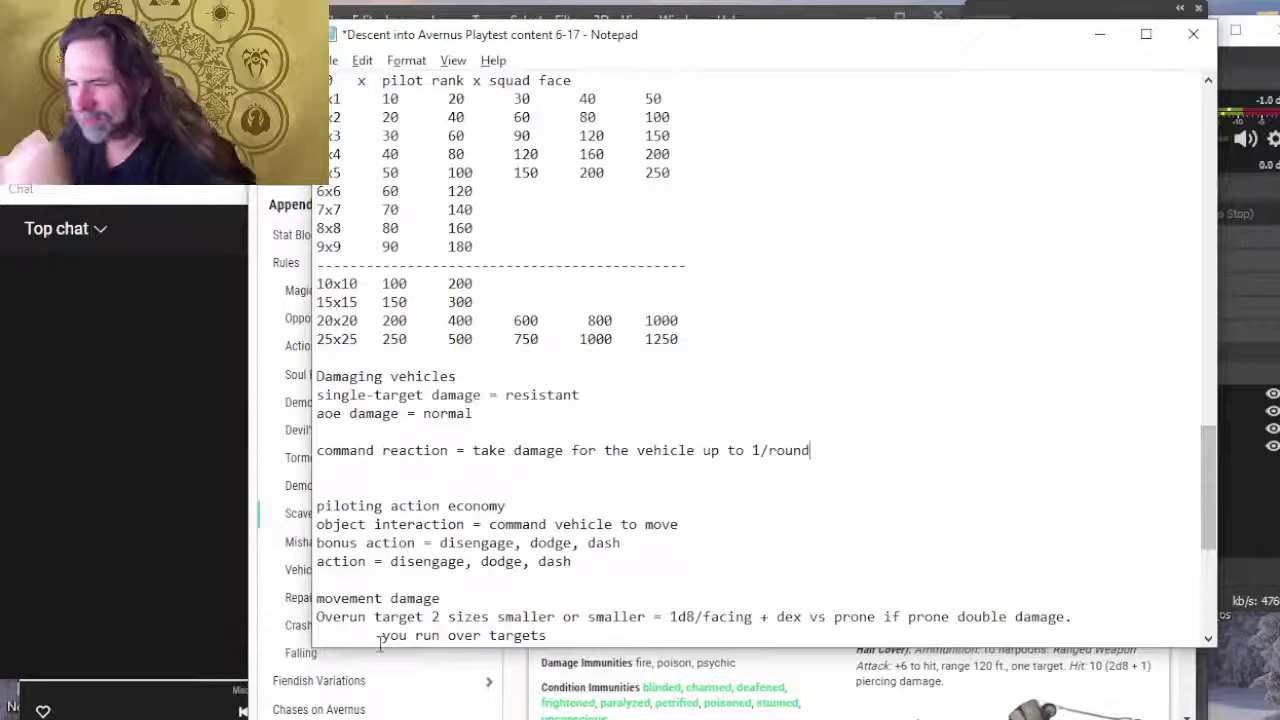
key("BackSpace")
key("BackSpace")
key("BackSpace")
key("BackSpace")
key("BackSpace")
key("BackSpace")
key("BackSpace")
key("BackSpace")
key("BackSpace")
key("BackSpace")
key("BackSpace")
key("BackSpace")
key("BackSpace")
key("BackSpace")
key("BackSpace")
key("BackSpace")
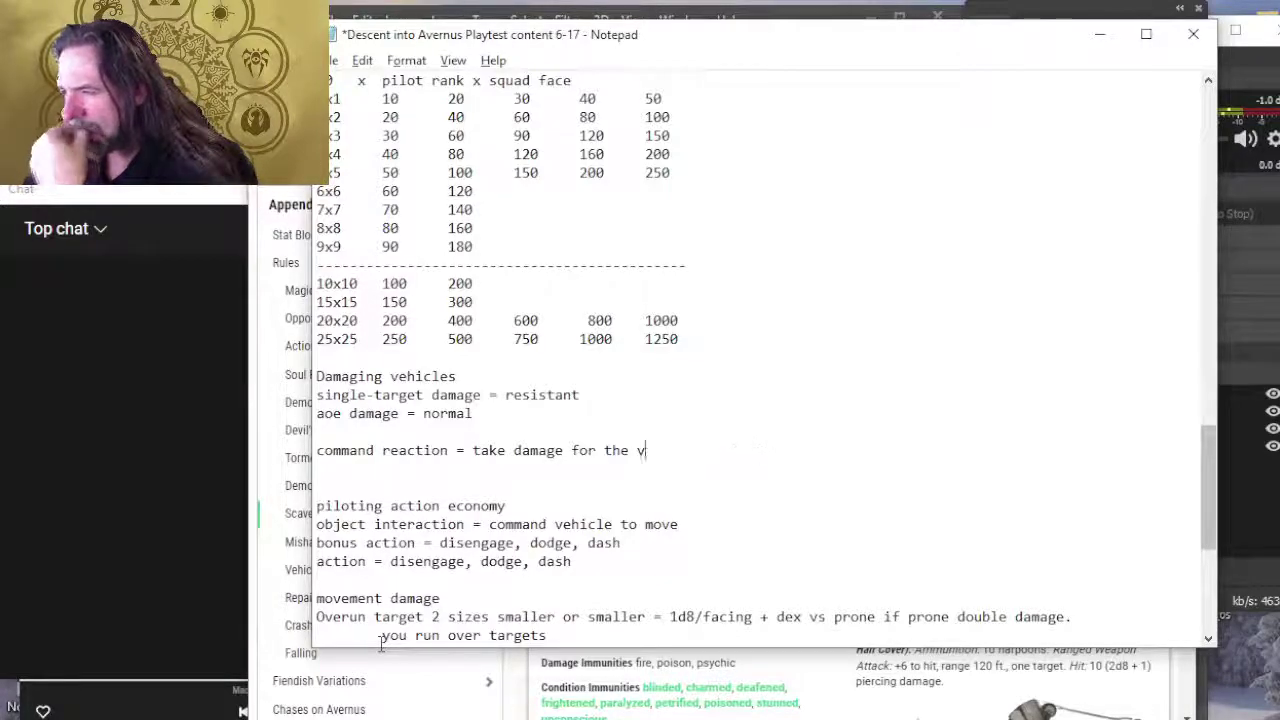
type("e")
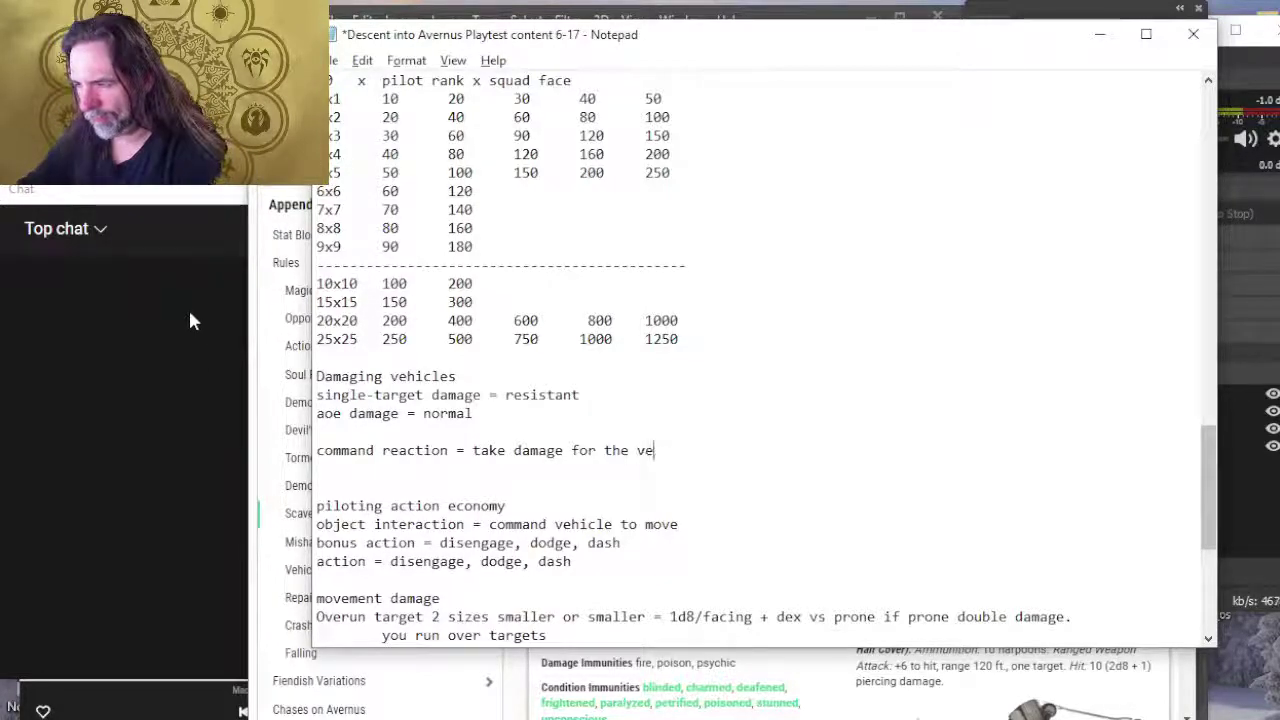
key("BackSpace")
key("BackSpace")
key("BackSpace")
key("BackSpace")
key("BackSpace")
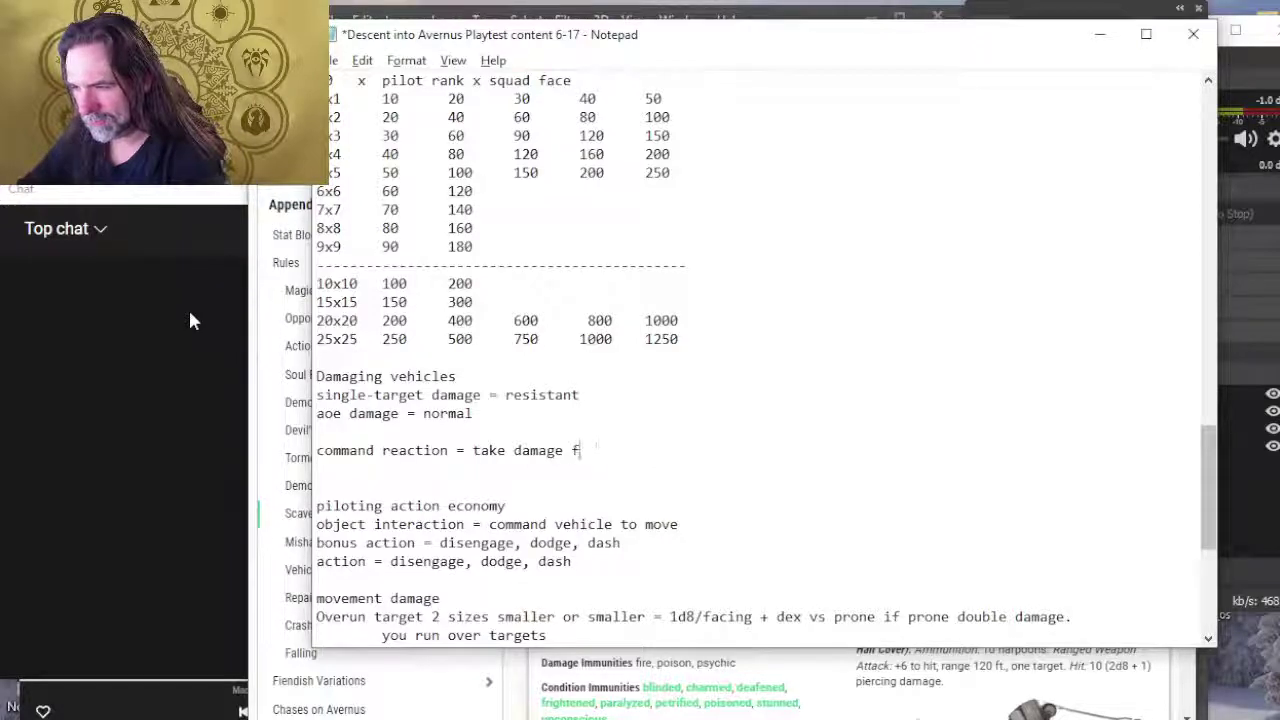
type("instead of vehicle")
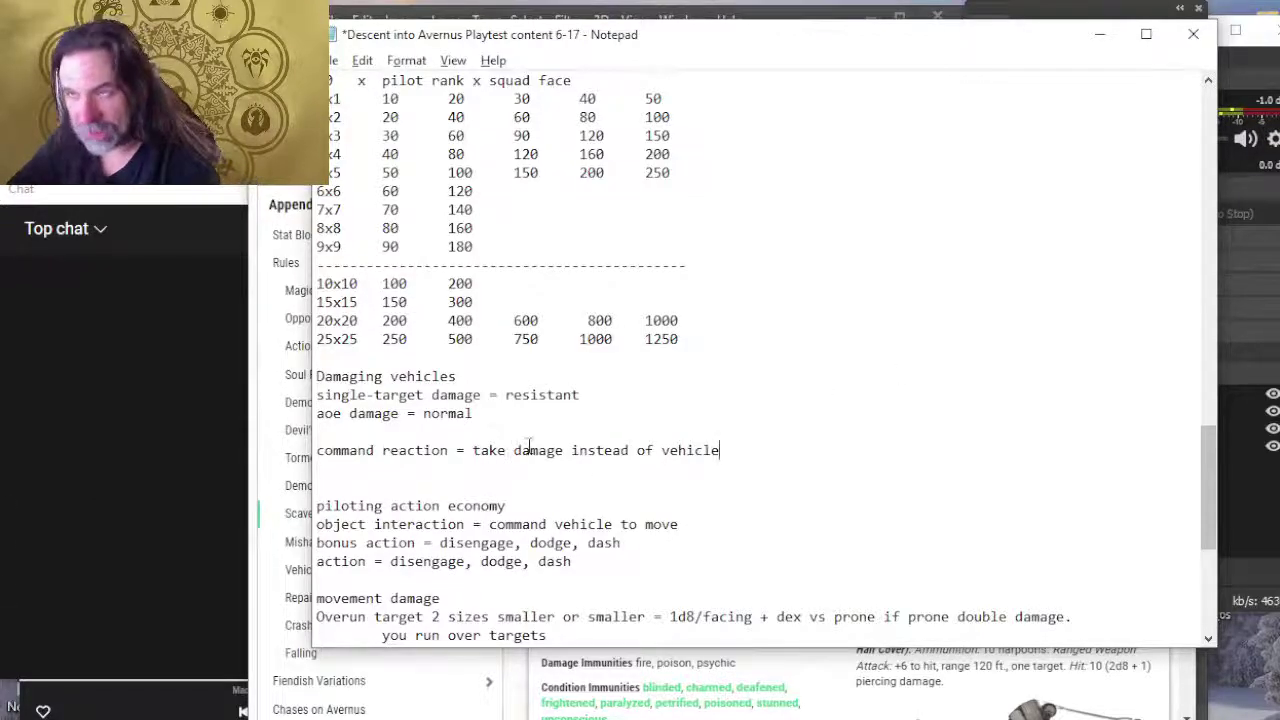
scroll(529, 449, "up", 4)
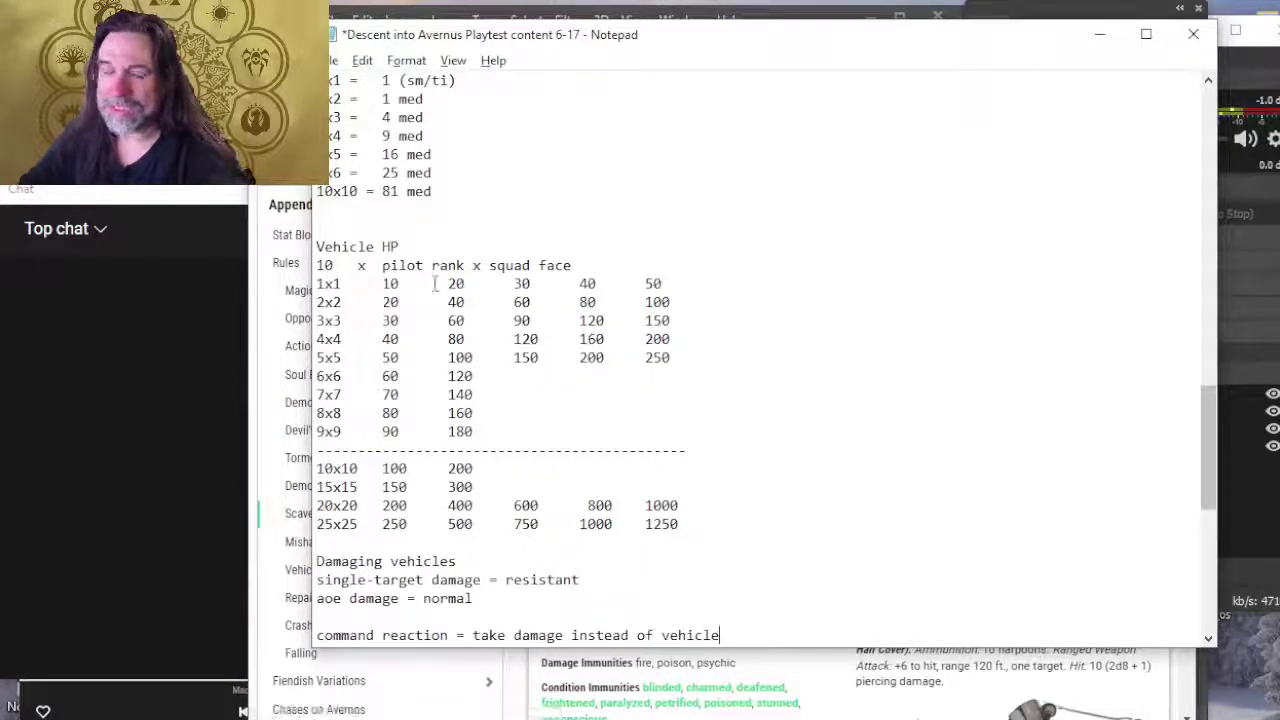
Step: Check the 2x2 and 3x3 row labels and their HP values 40 and 60
mouse_move(351, 302)
left_mouse_down()
mouse_move(316, 302)
mouse_move(342, 302)
left_mouse_up()
left_click_drag(465, 302, 447, 302)
left_click(456, 320)
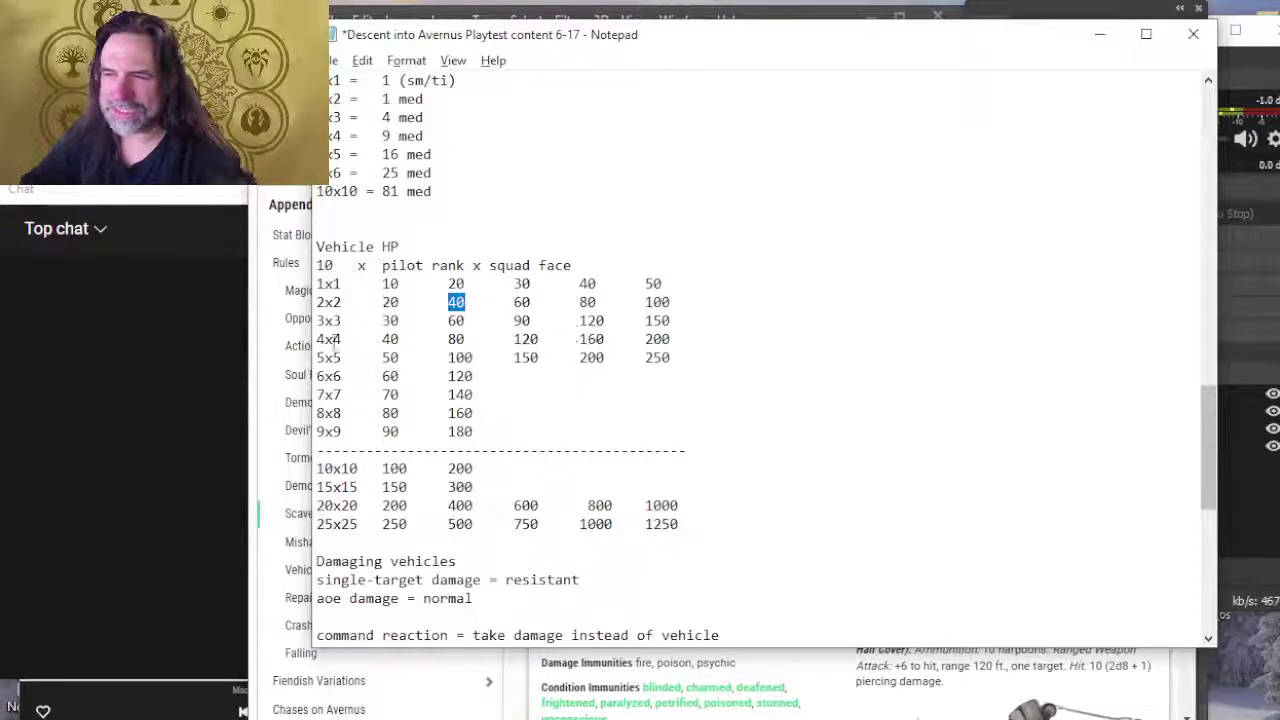
left_click_drag(350, 321, 318, 321)
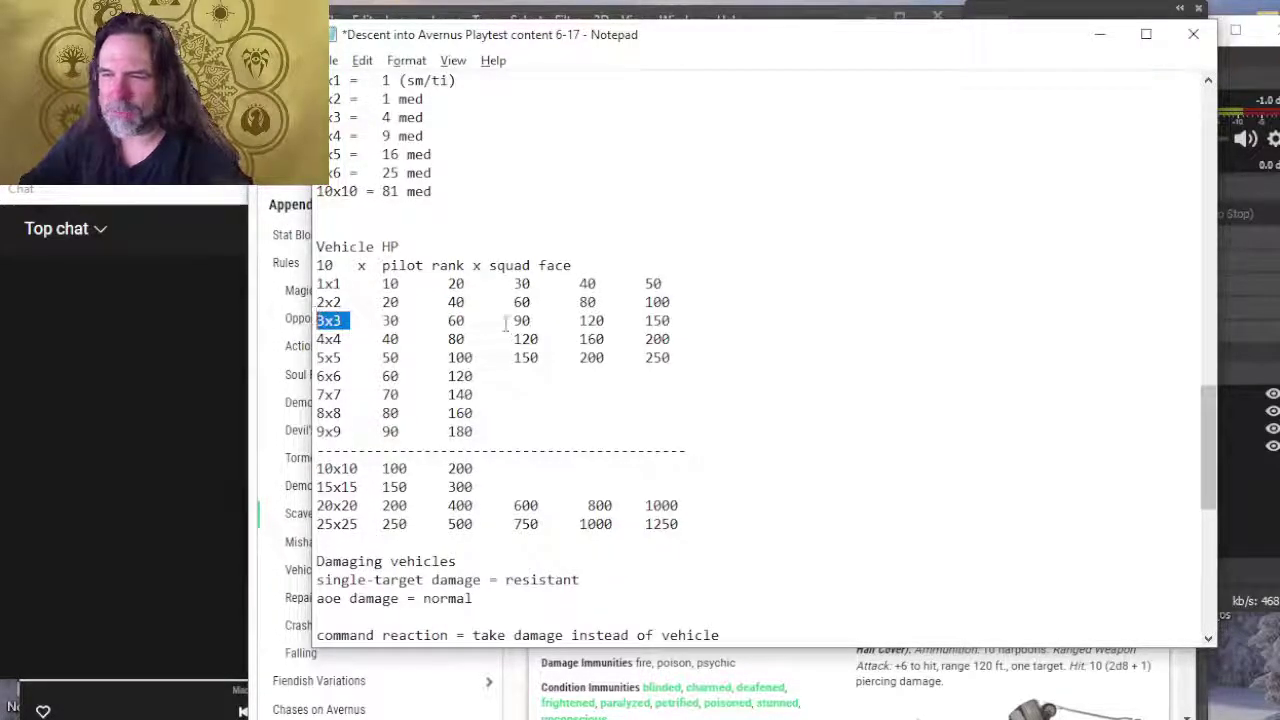
left_click(468, 320)
double_click(470, 320)
left_click(450, 320)
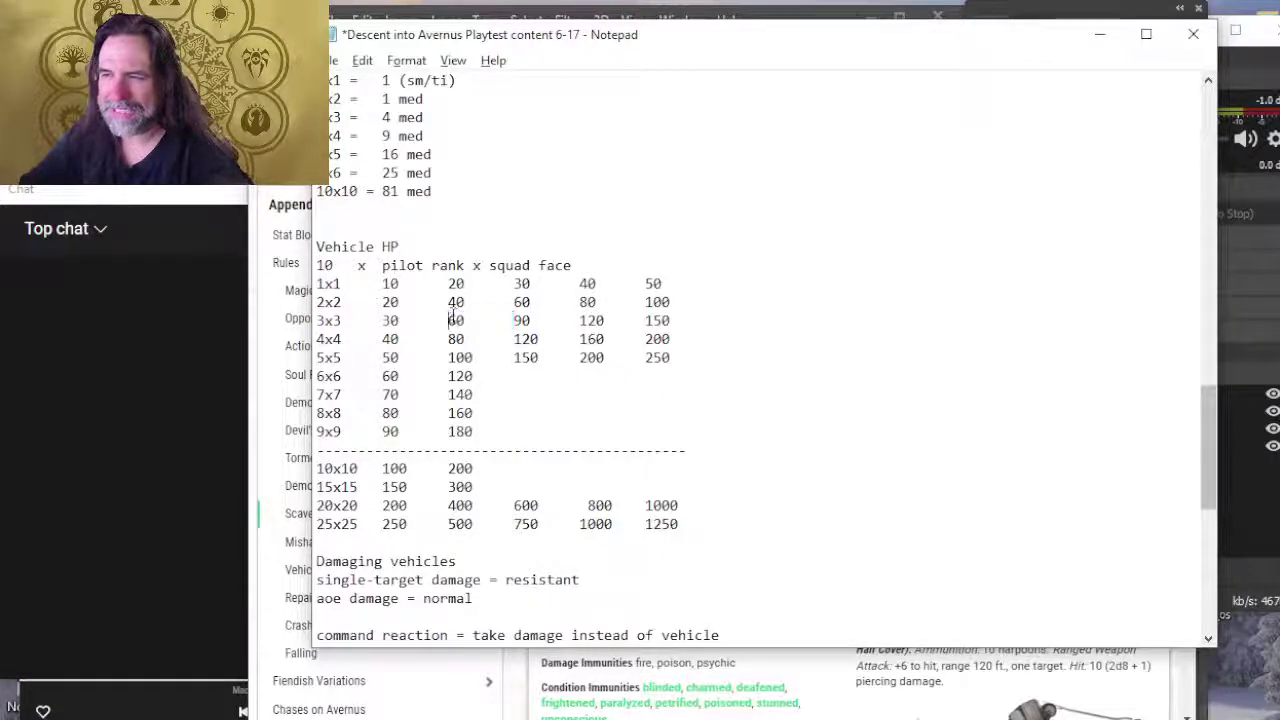
double_click(490, 320)
left_click(449, 320)
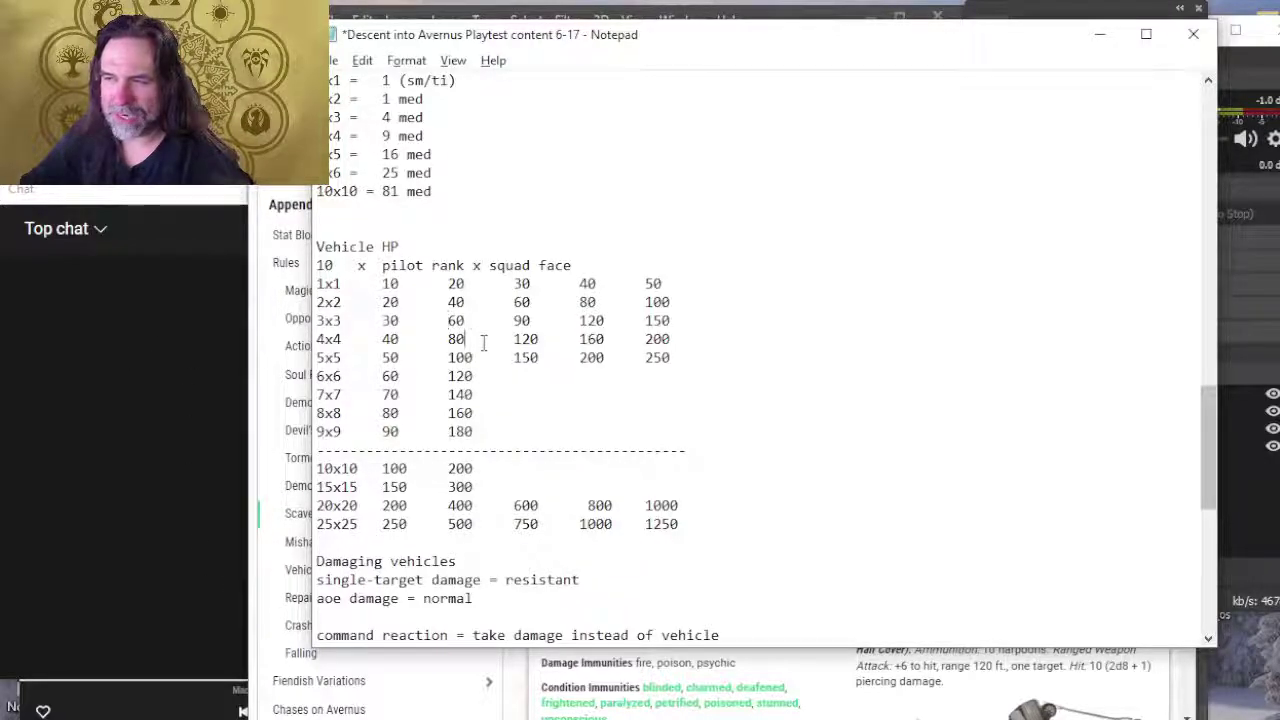
Step: Check the 4x4 values 80 and 200 and the last-column values 100 and 150
left_click_drag(467, 339, 439, 340)
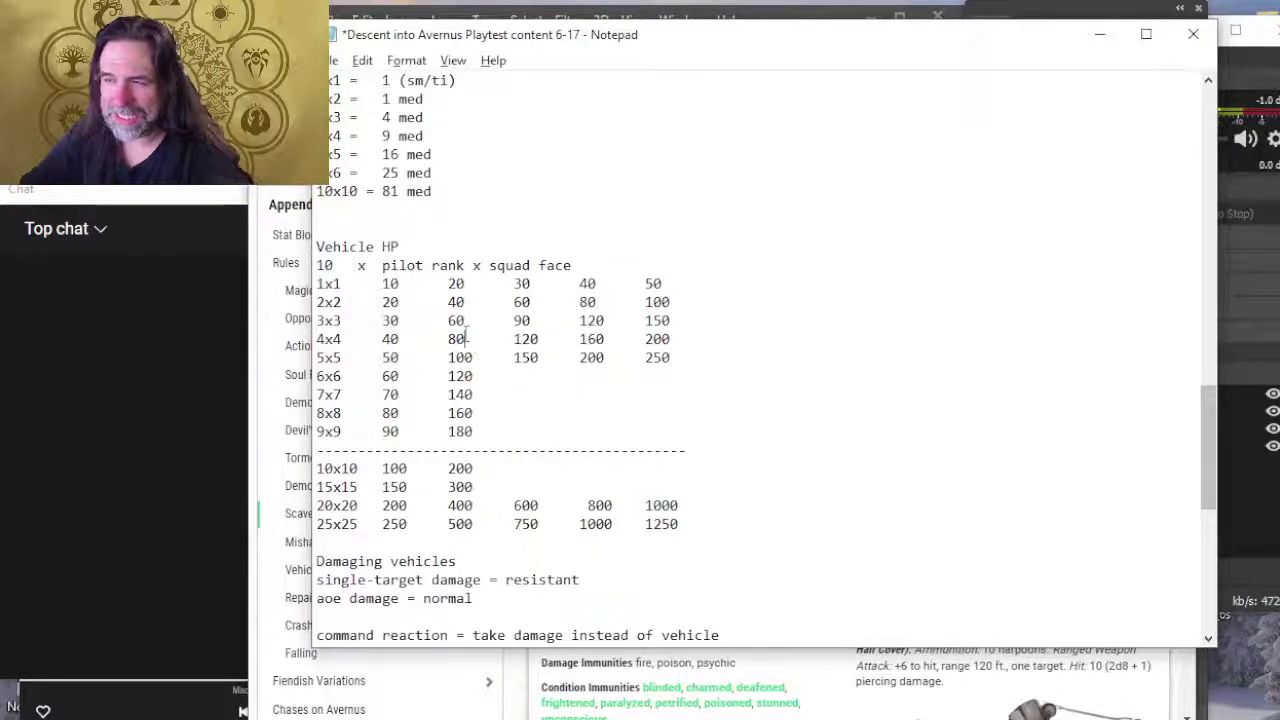
left_click(466, 340)
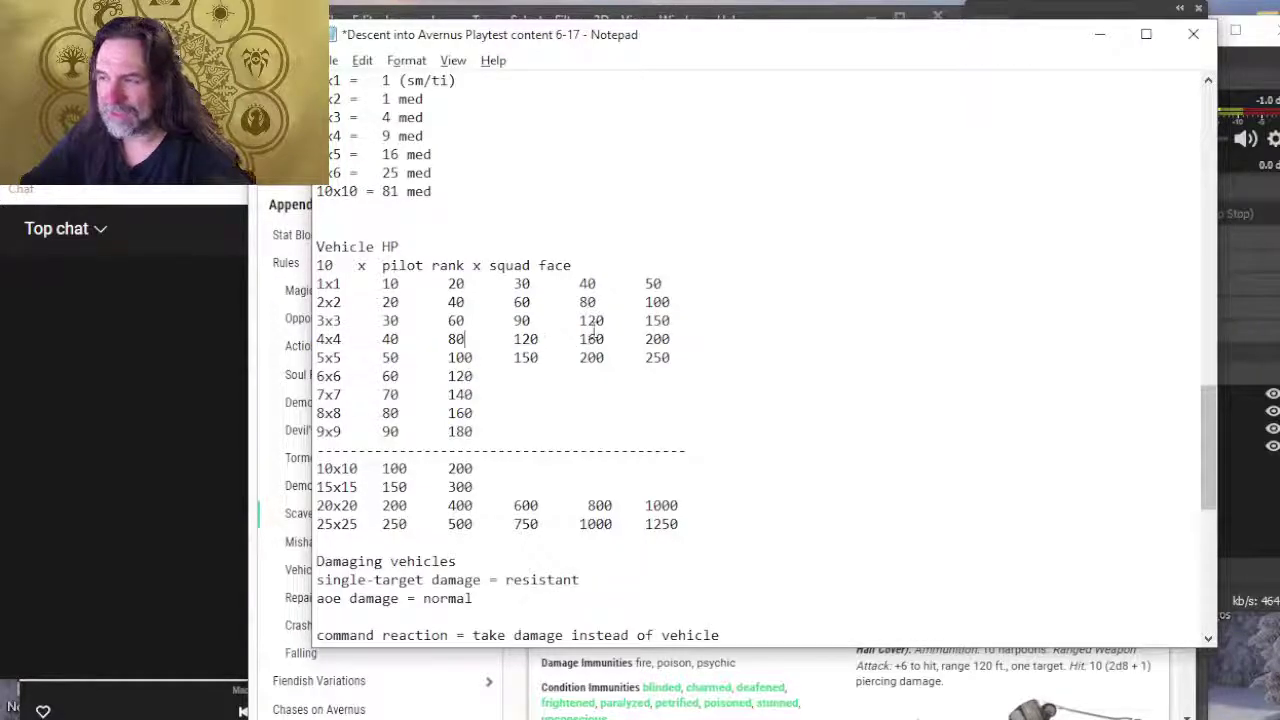
left_click_drag(683, 339, 635, 338)
left_click(466, 301)
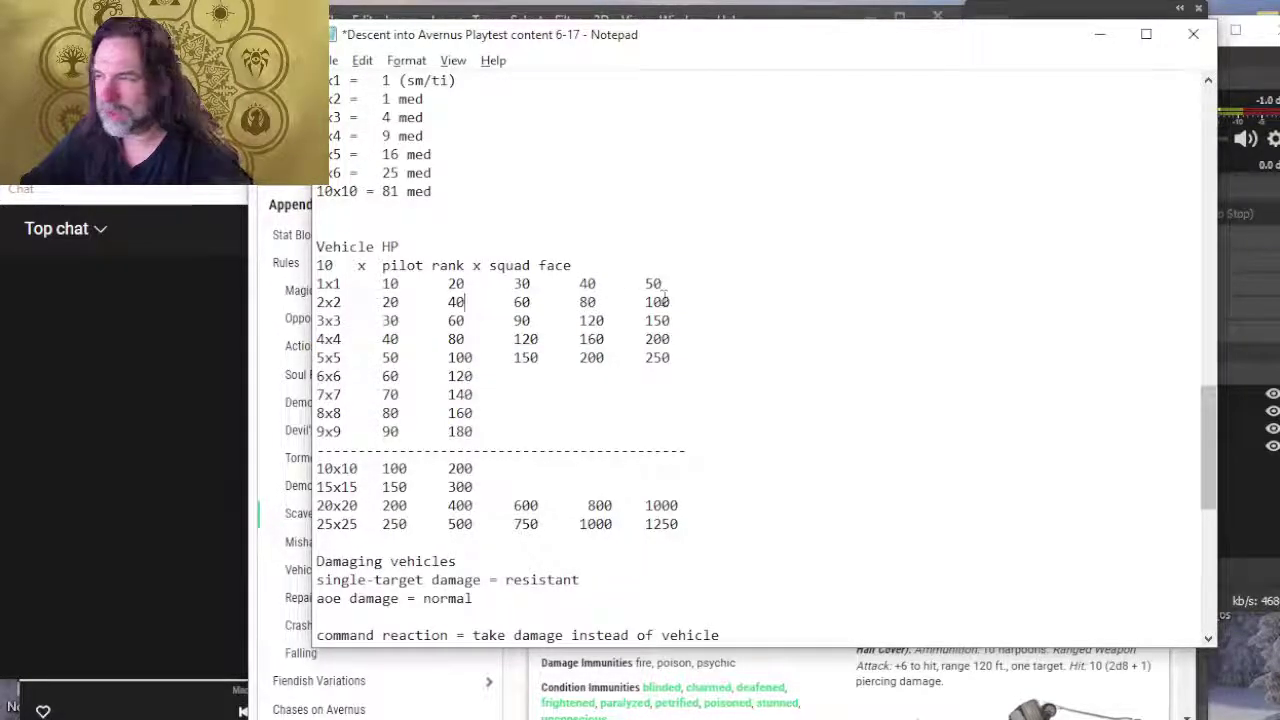
left_click_drag(687, 301, 643, 302)
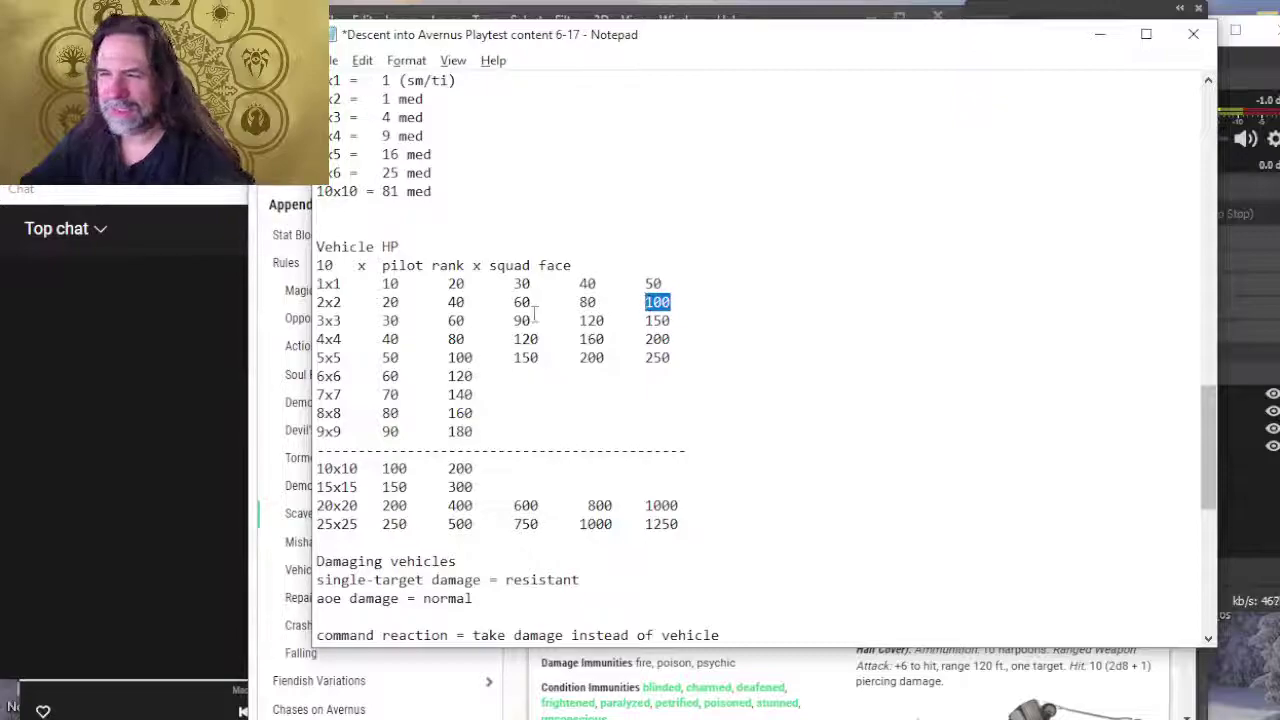
left_click_drag(682, 321, 643, 339)
left_click(672, 357)
left_click(654, 372)
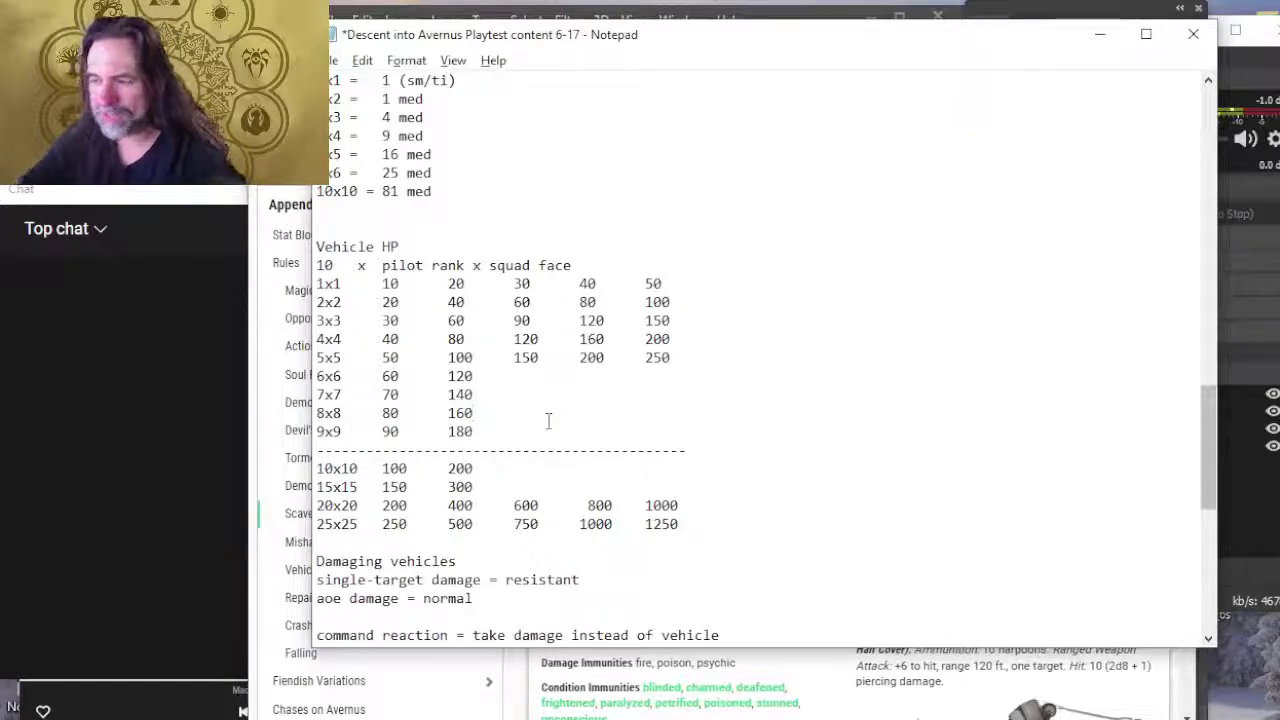
Step: Fill the 8x8 row with 240 and 360, then enter 180 for 6x6 and 210 for 7x7
type("24")
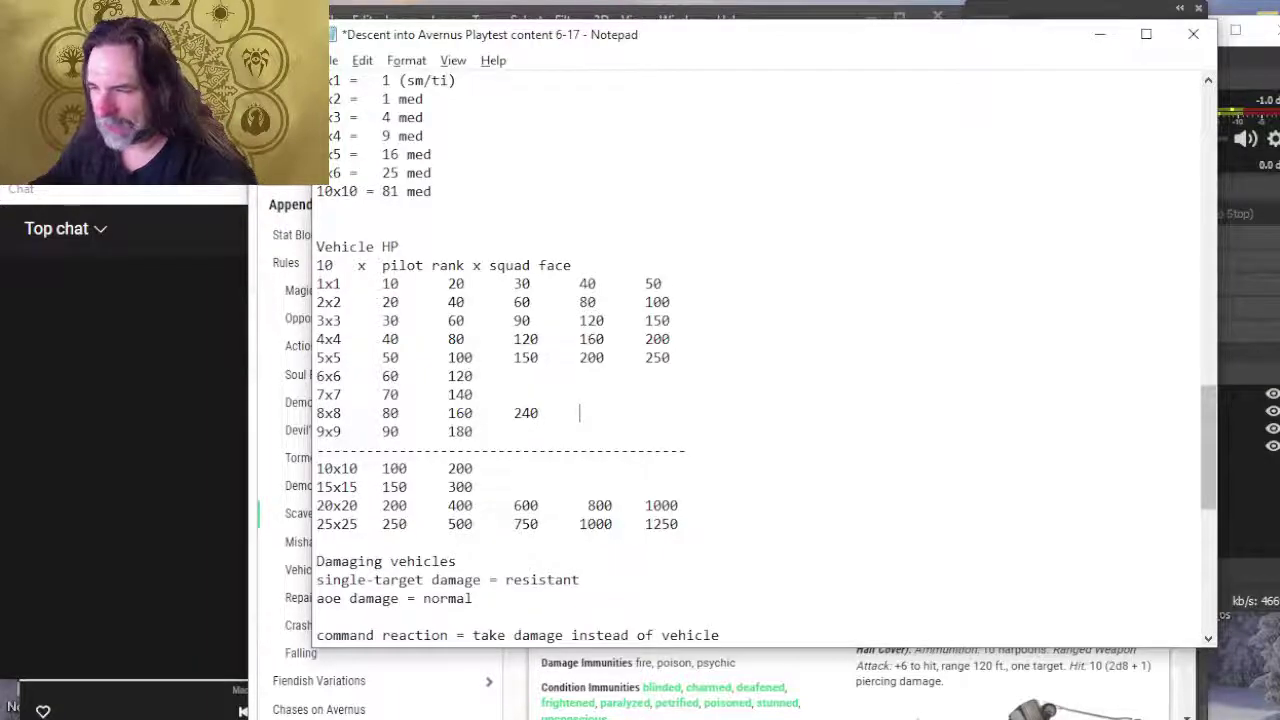
type("0")
key("Tab")
type("60")
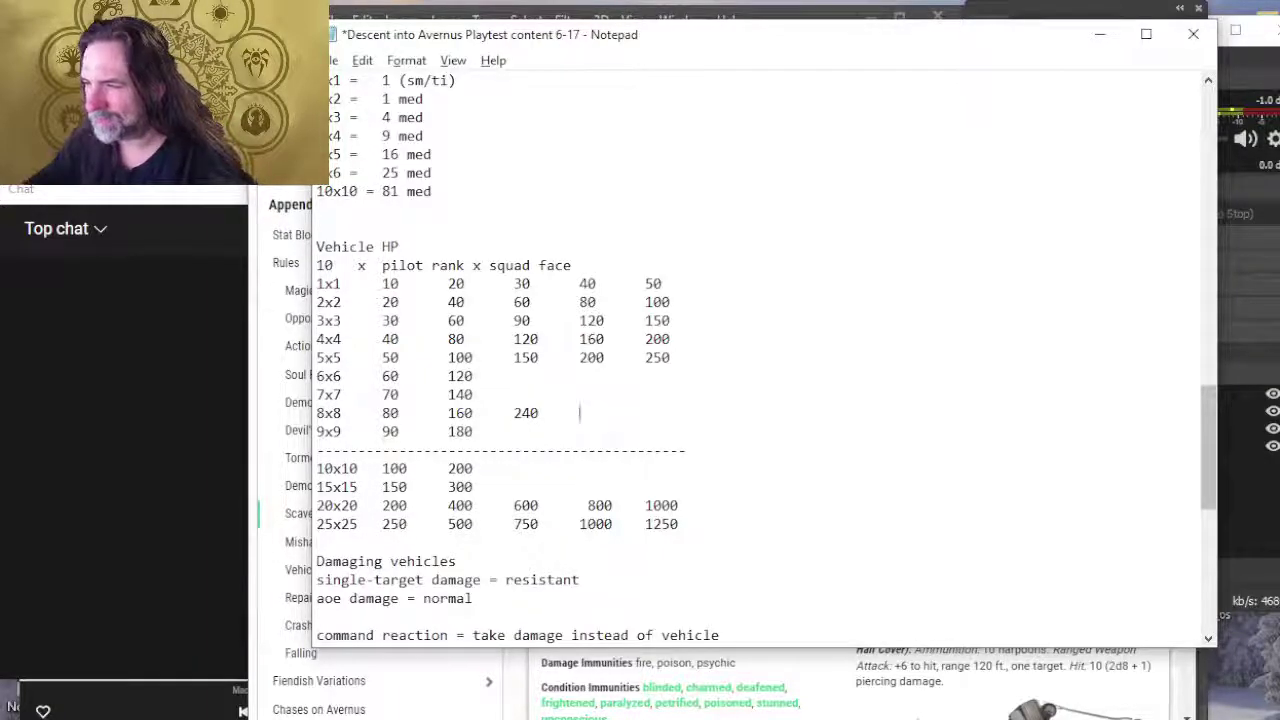
type("360")
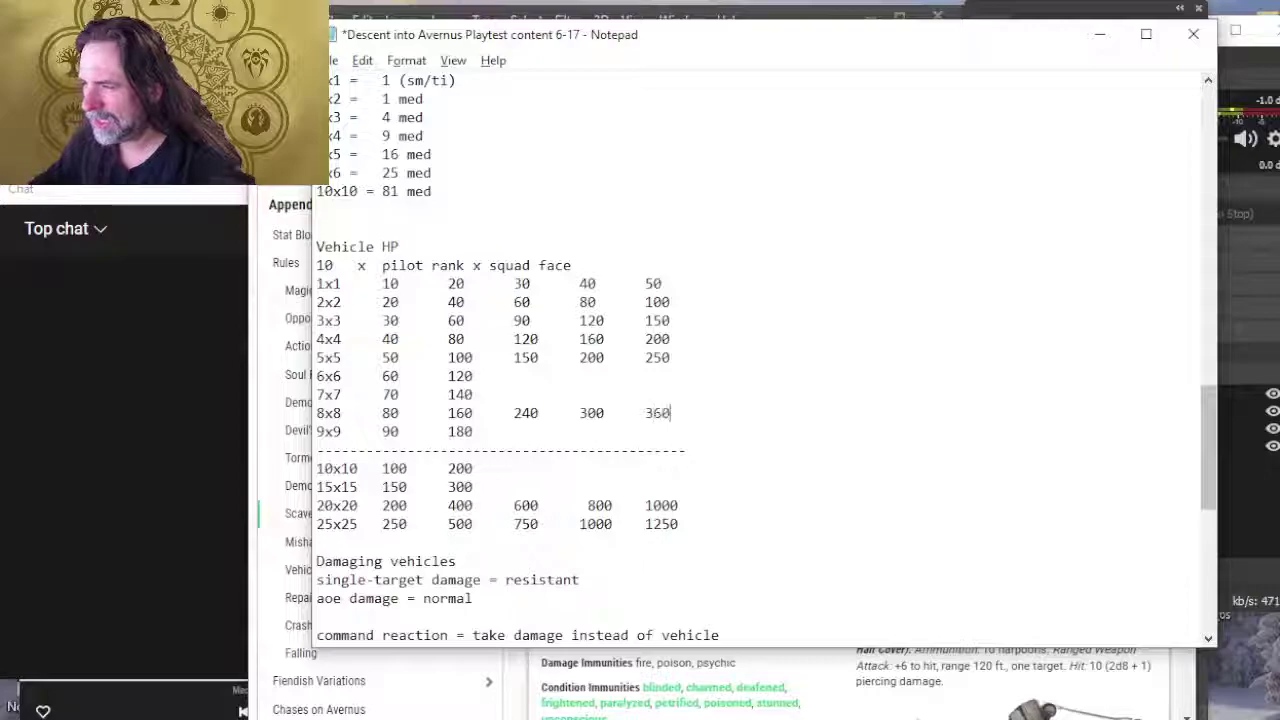
key("Tab")
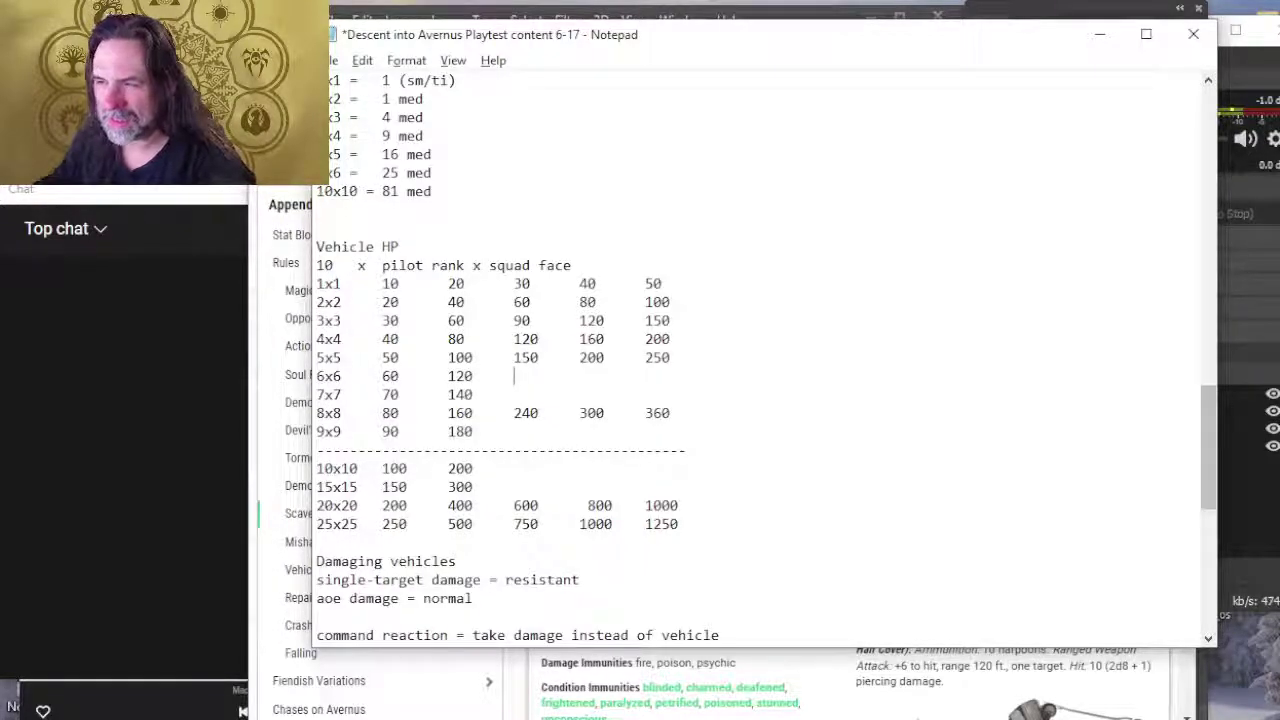
type("180")
key("Down")
key("BackSpace")
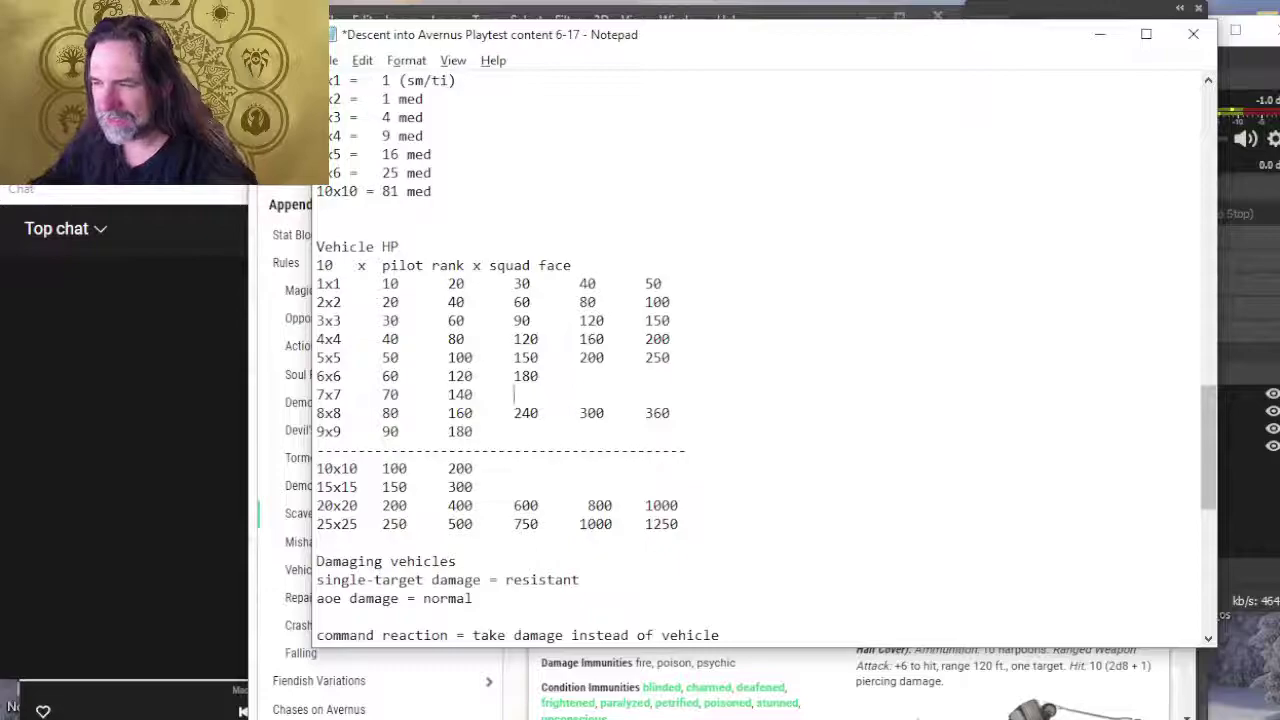
type("210")
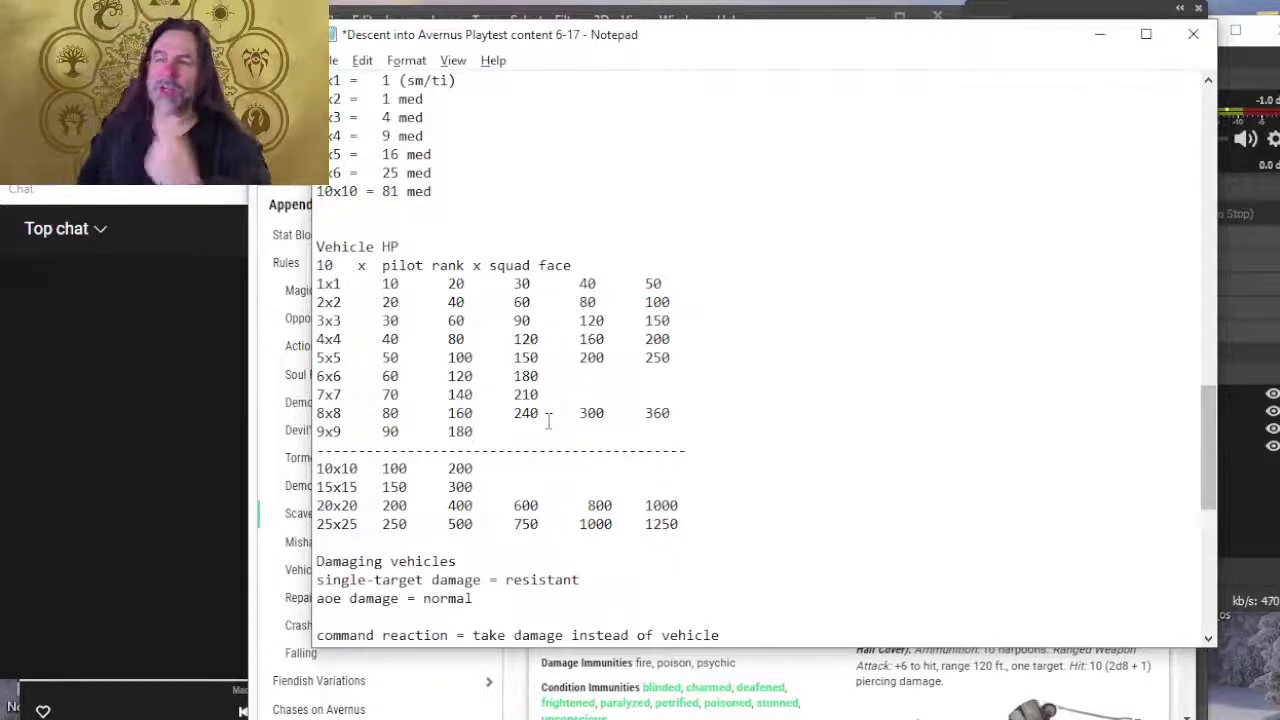
key("alt+Tab")
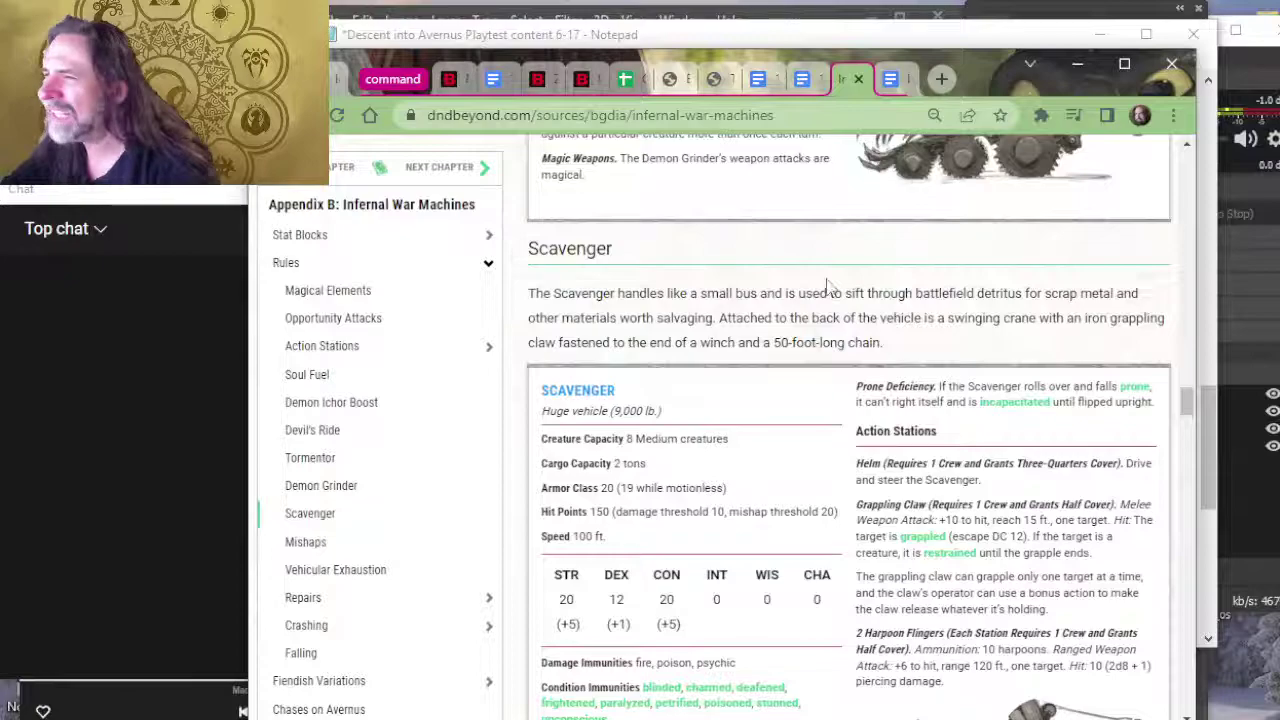
Step: Compare the Tormentor, Demon Grinder and Scavenger stat blocks against the notes
scroll(835, 300, "up", 5)
scroll(840, 337, "up", 3)
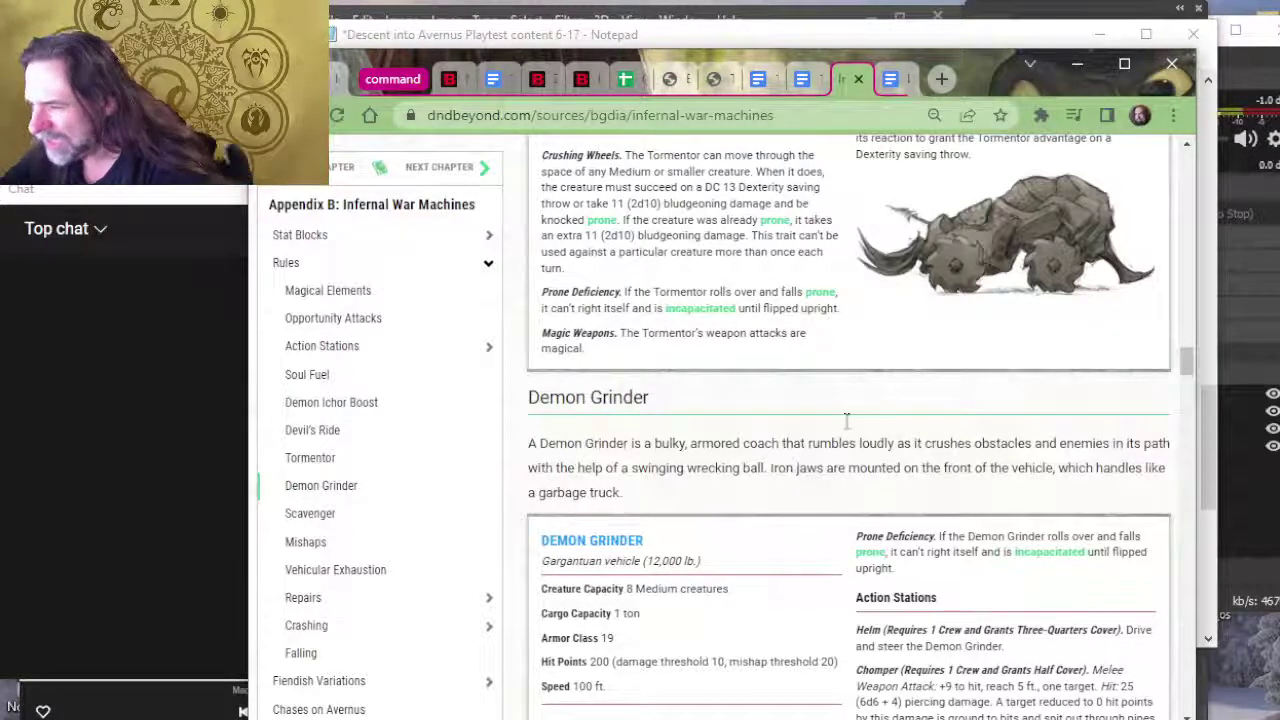
scroll(906, 430, "down", 2)
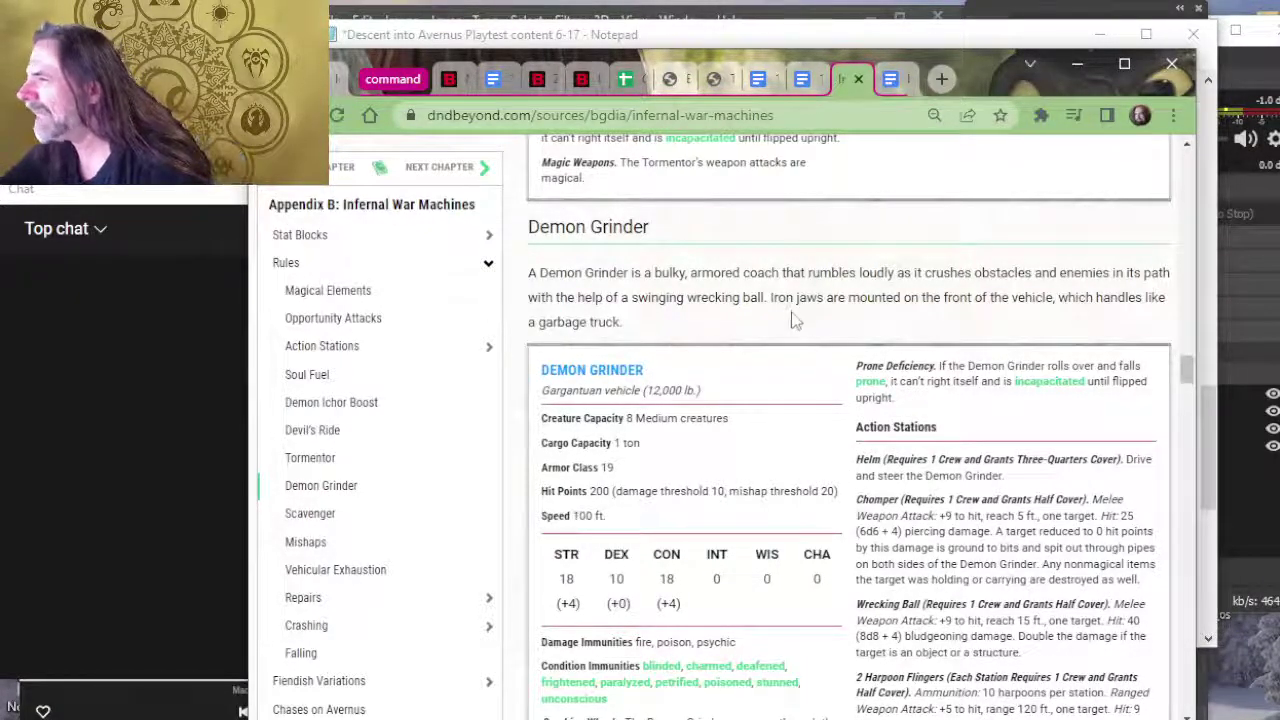
scroll(876, 347, "down", 2)
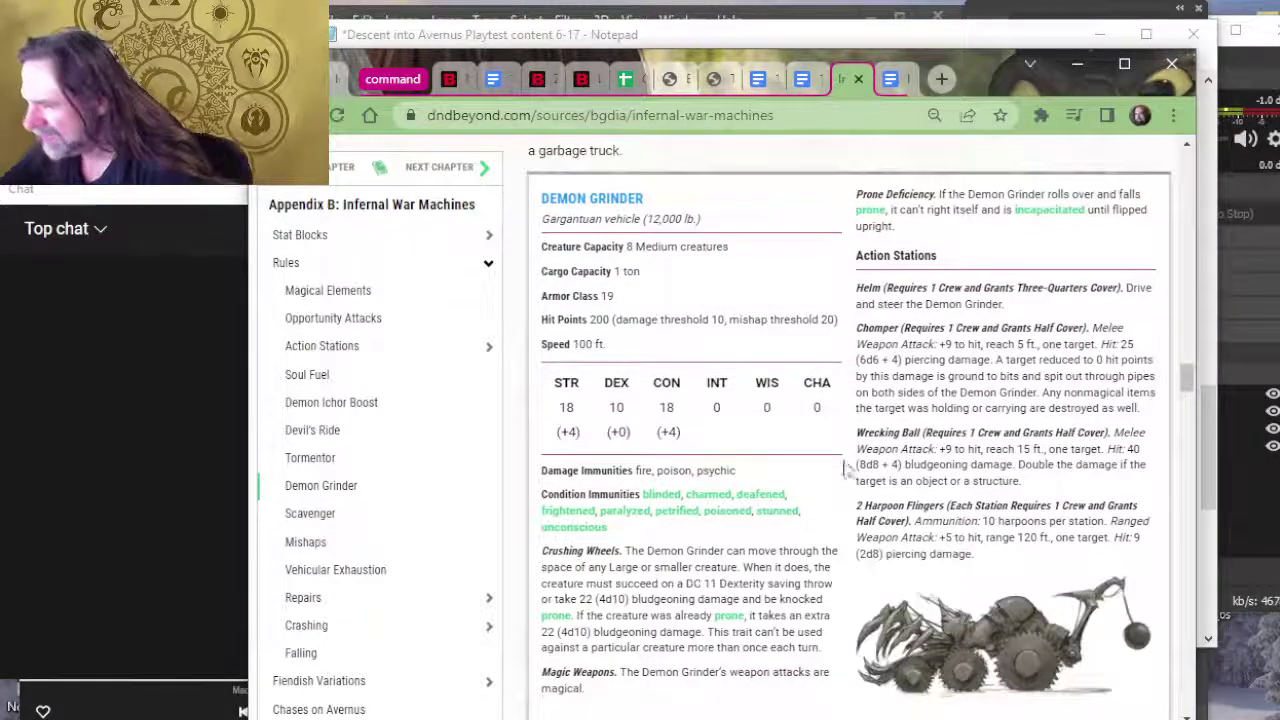
scroll(840, 460, "down", 2)
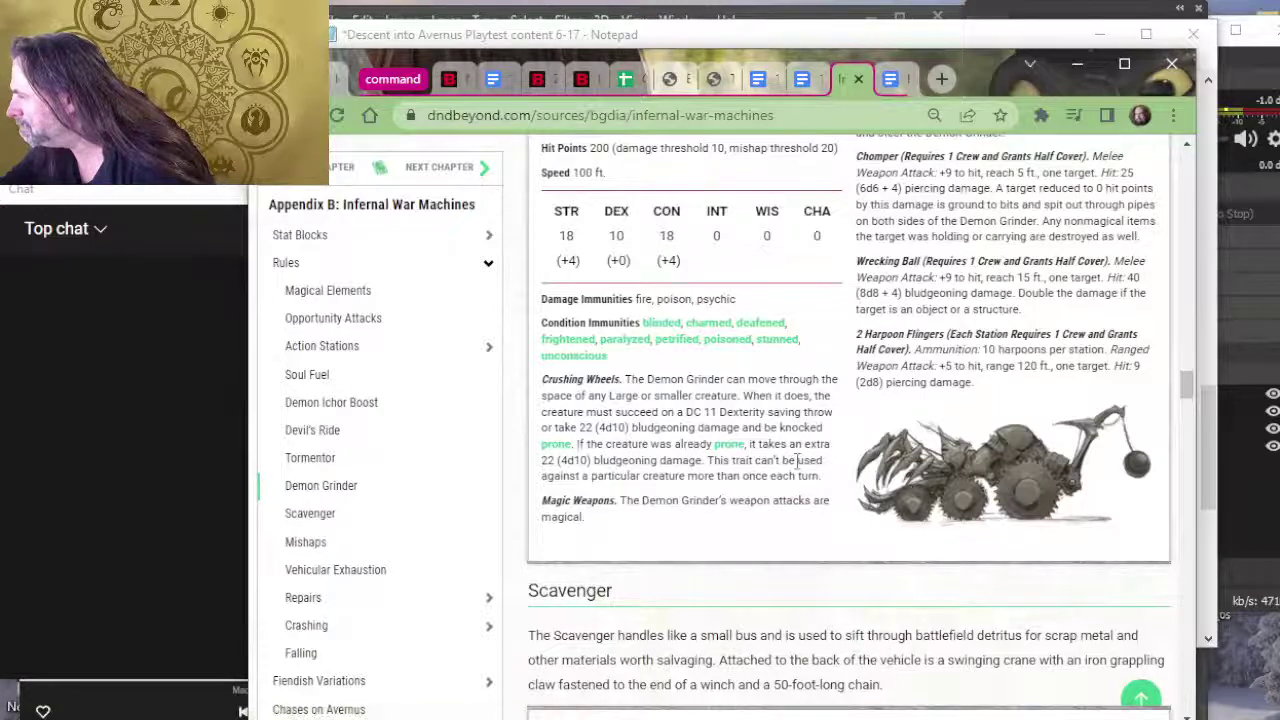
scroll(640, 479, "down", 4)
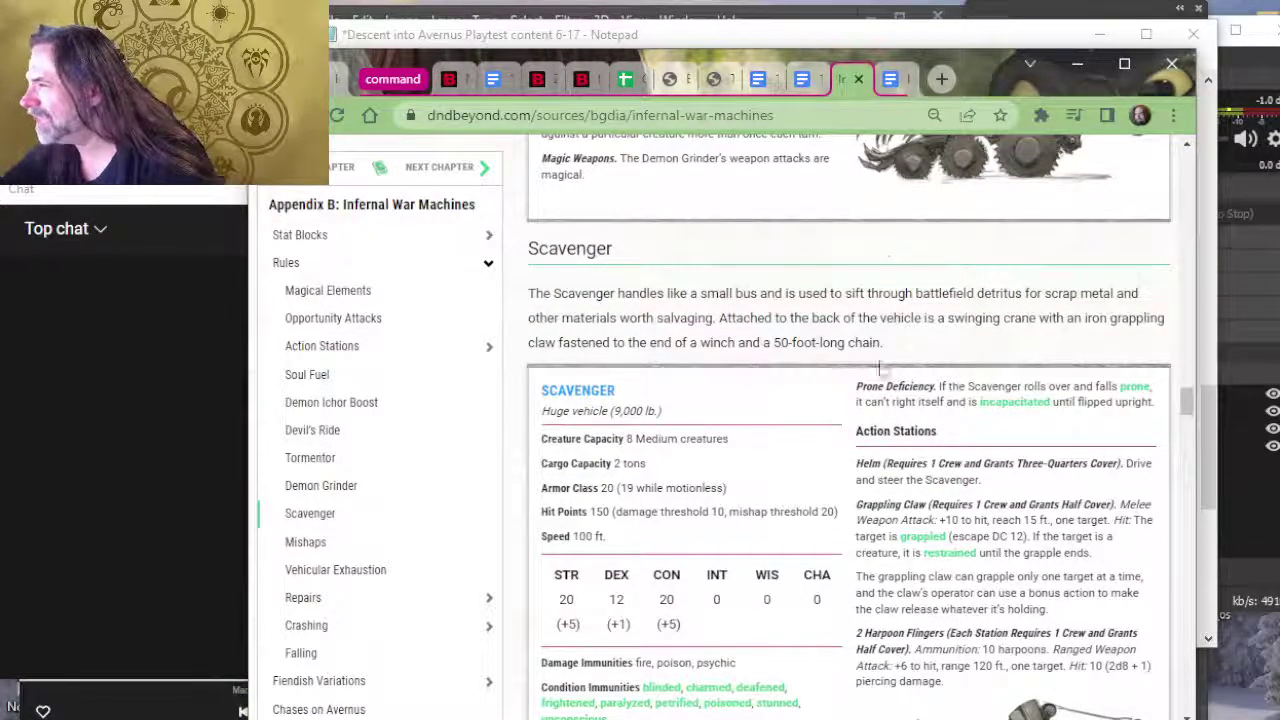
scroll(795, 345, "down", 4)
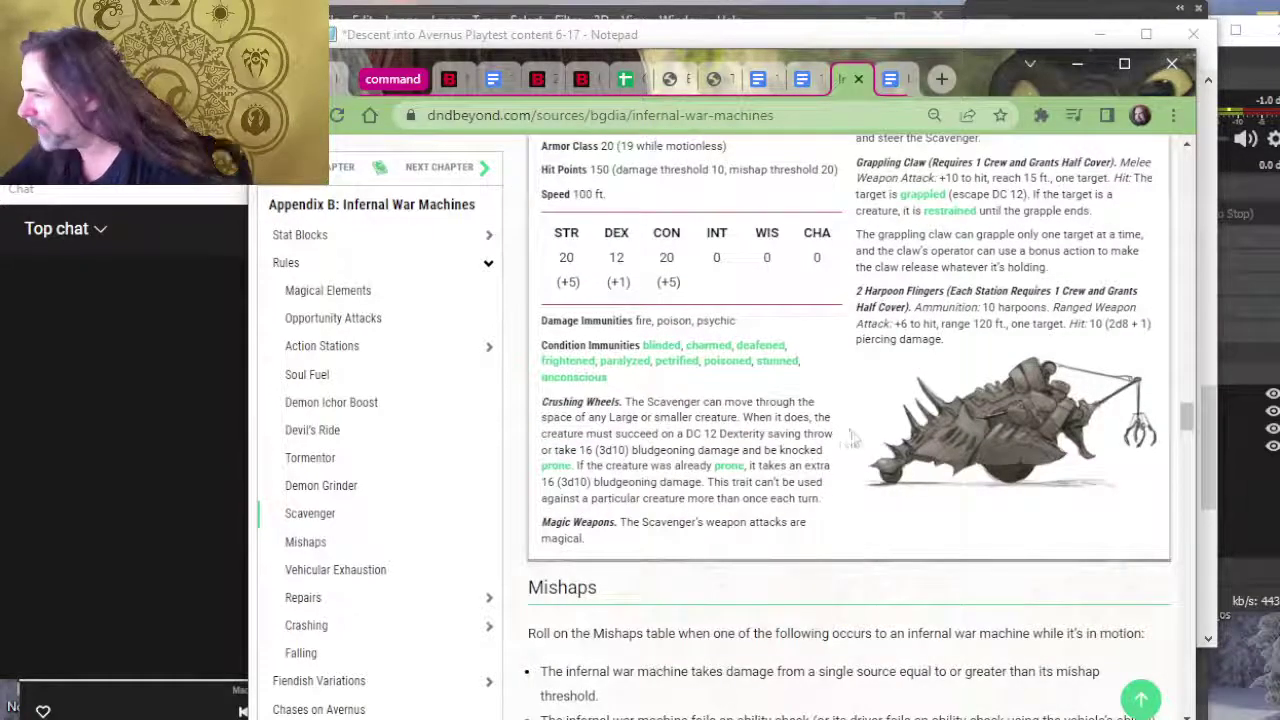
scroll(863, 491, "up", 8)
scroll(870, 466, "up", 10)
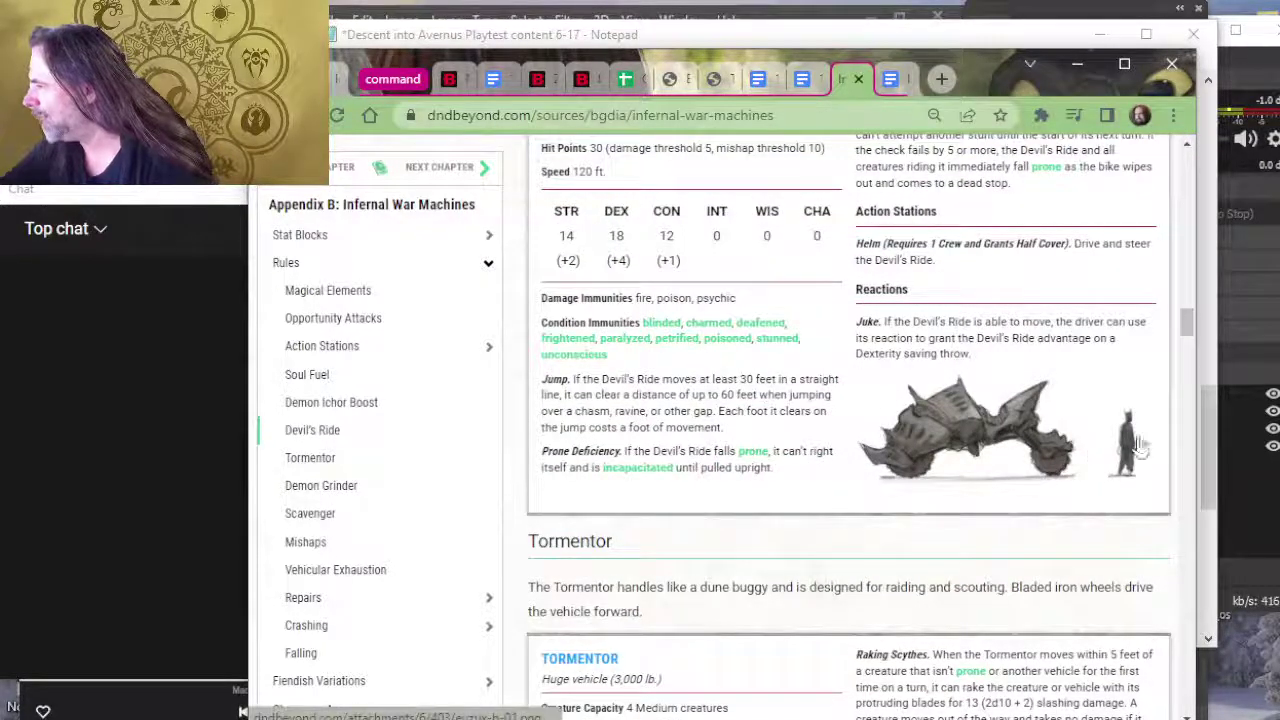
scroll(960, 395, "down", 8)
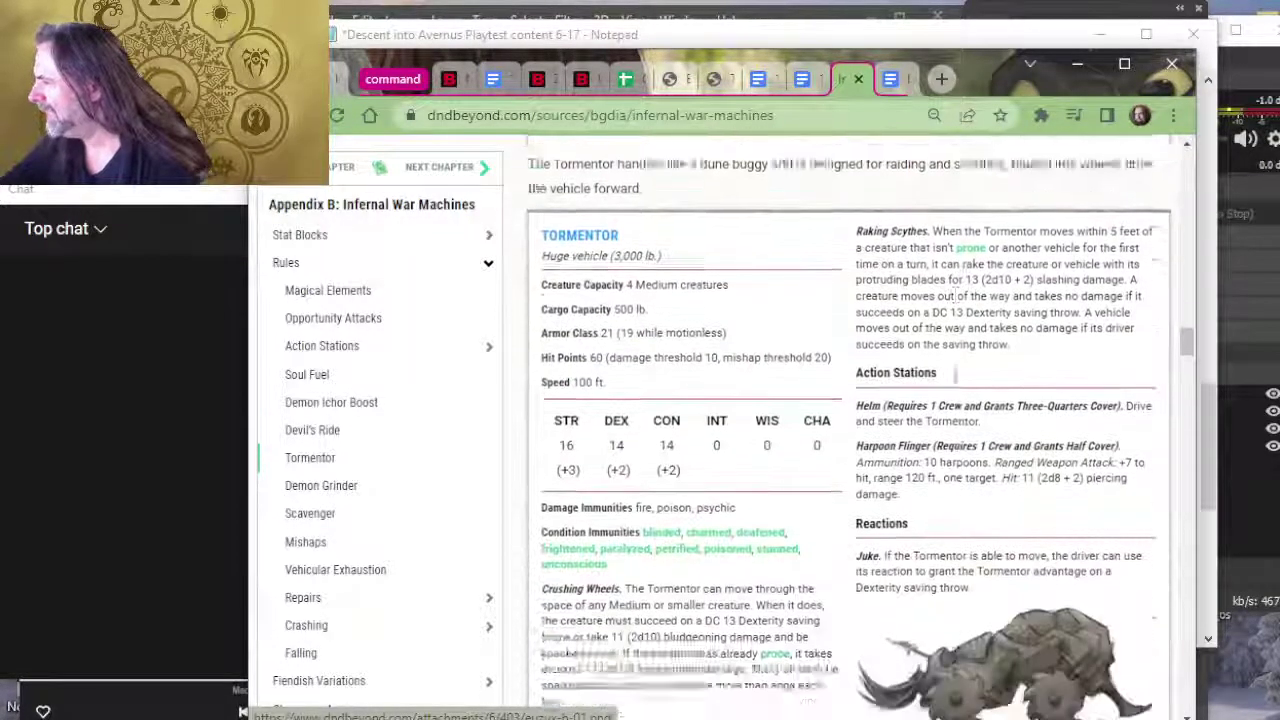
scroll(961, 391, "up", 2)
scroll(962, 380, "down", 5)
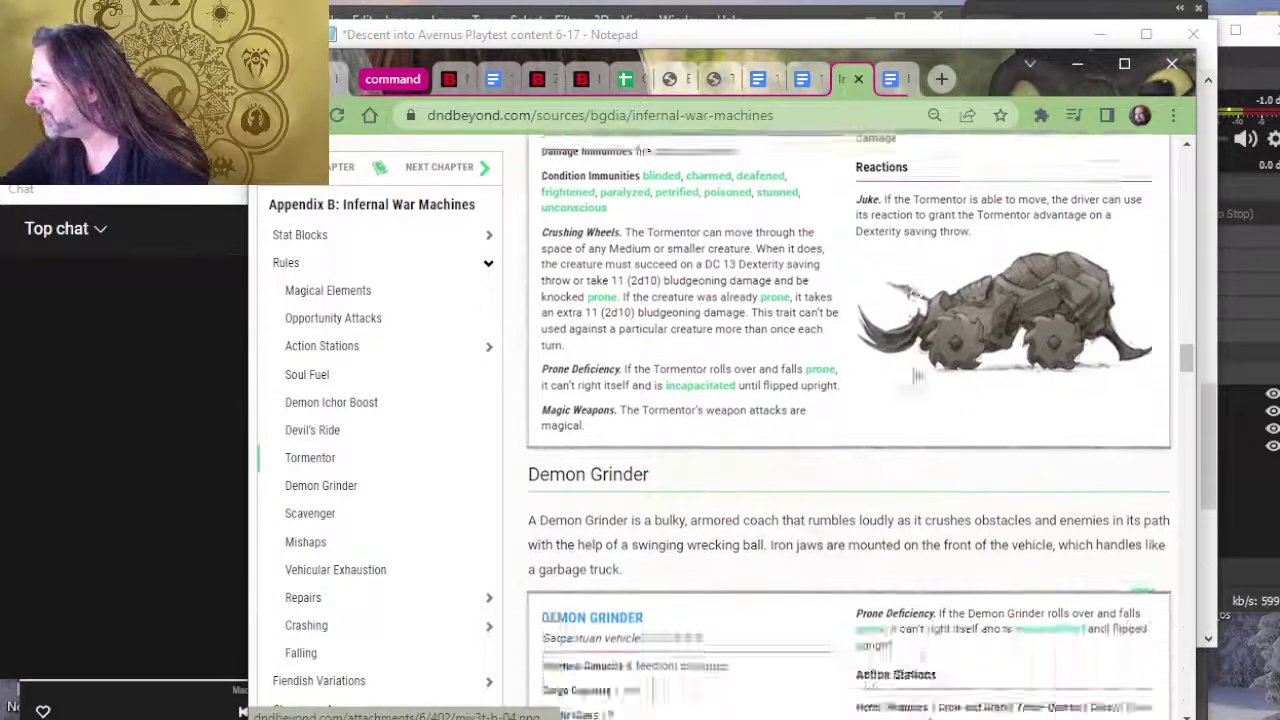
scroll(960, 355, "down", 3)
scroll(950, 420, "up", 2)
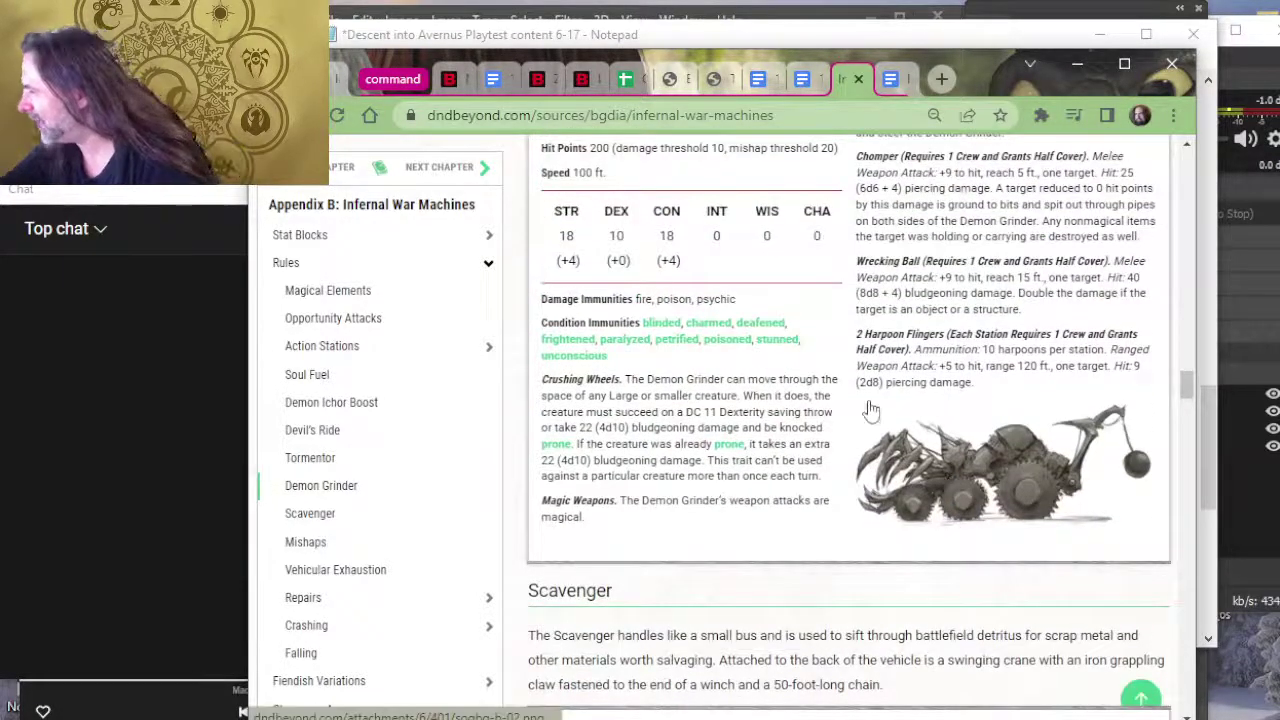
scroll(948, 430, "down", 6)
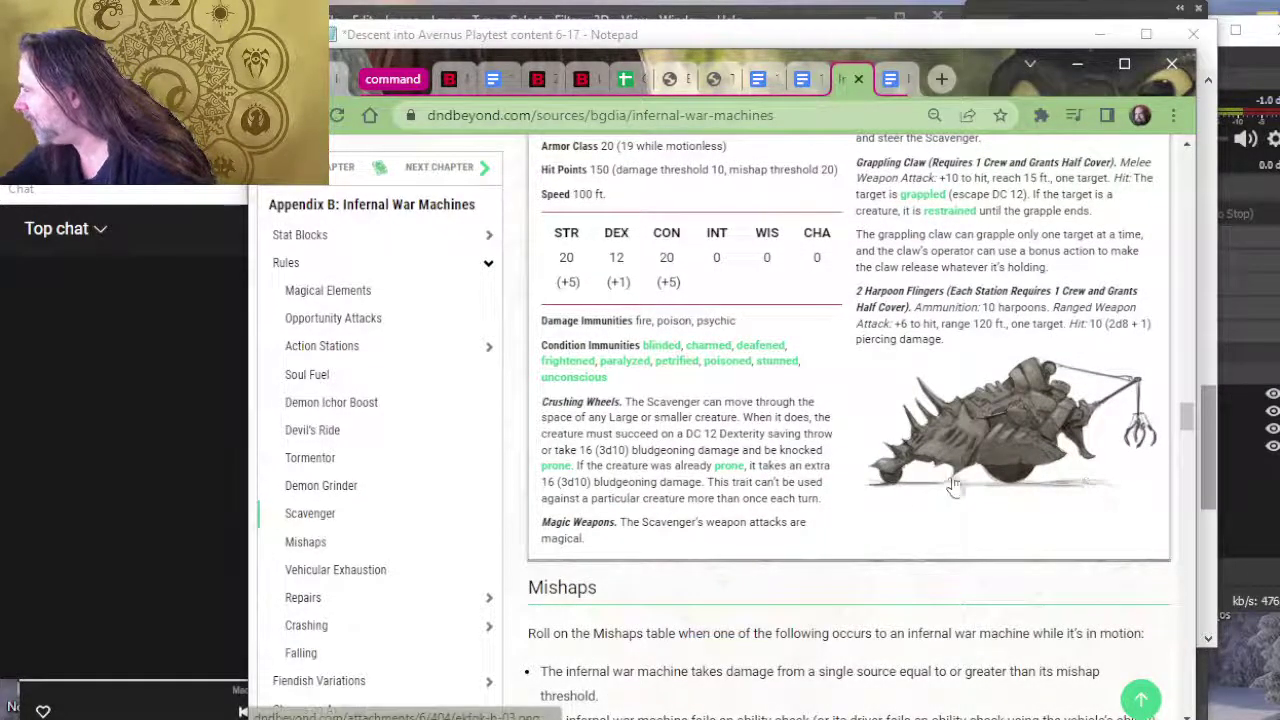
scroll(968, 460, "down", 4)
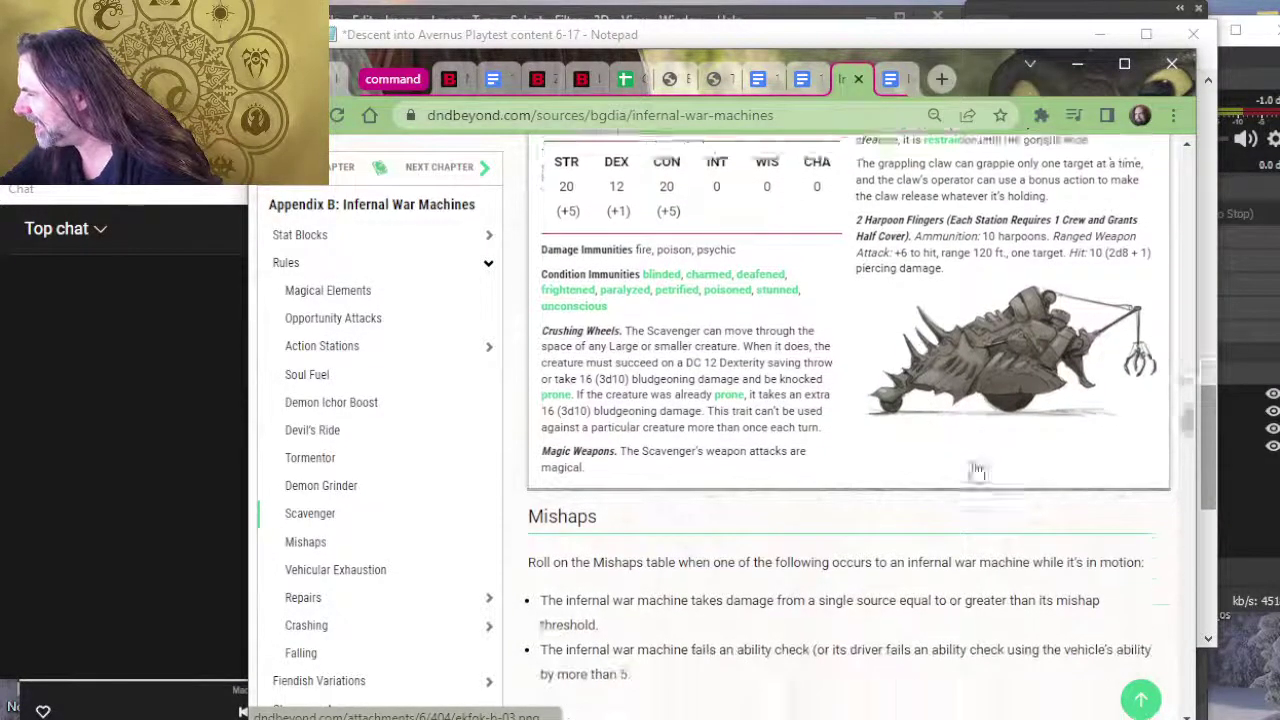
scroll(777, 459, "up", 2)
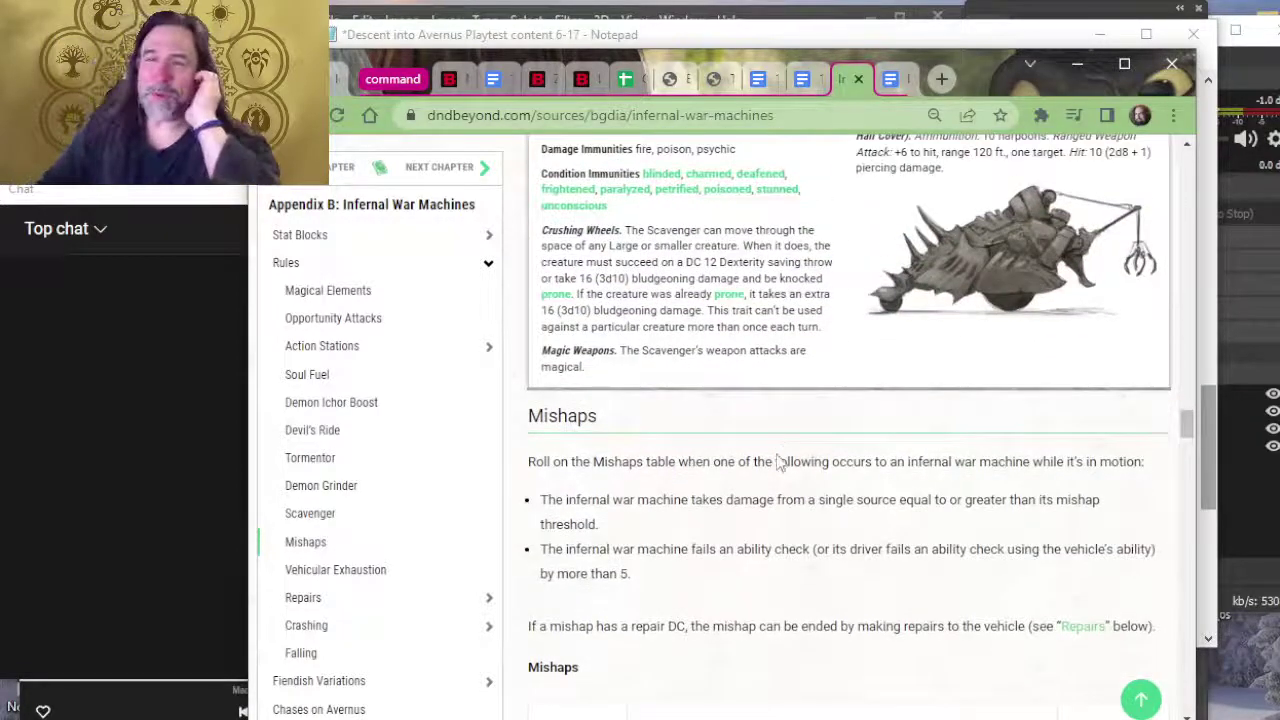
Step: Save the vehicle rules notes with the expanded HP table
key("alt+Tab")
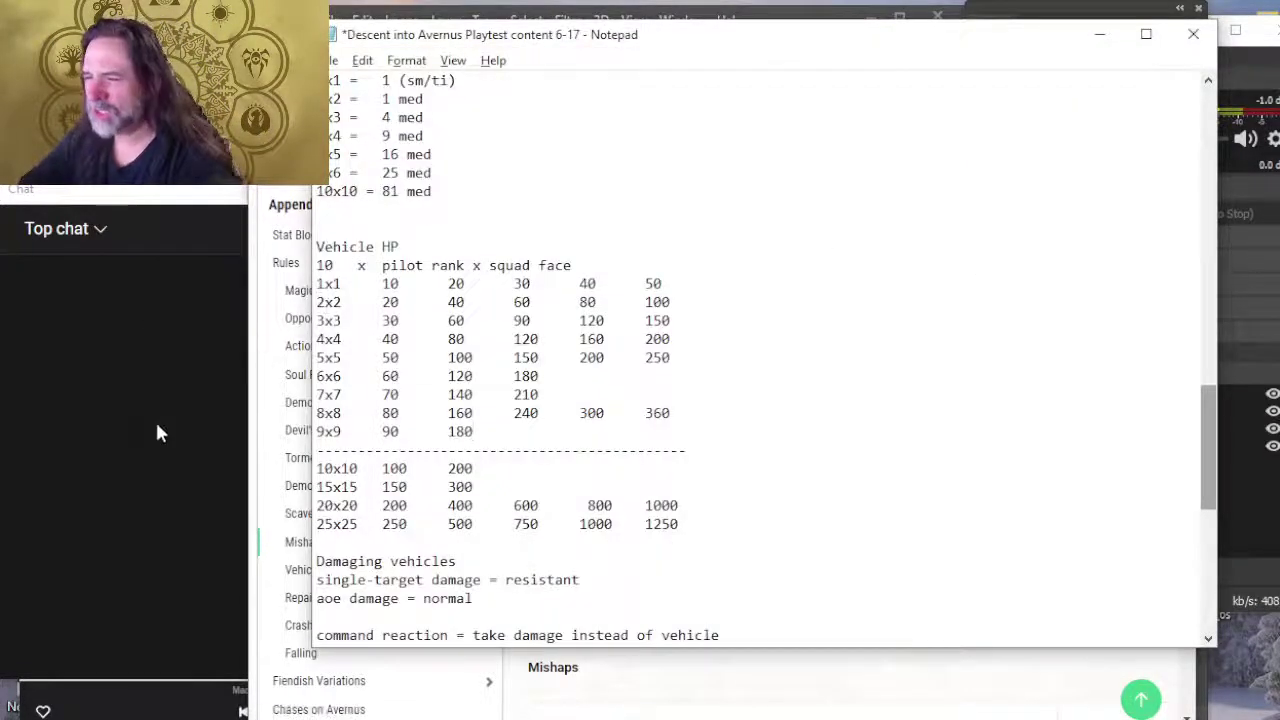
key("ctrl+s")
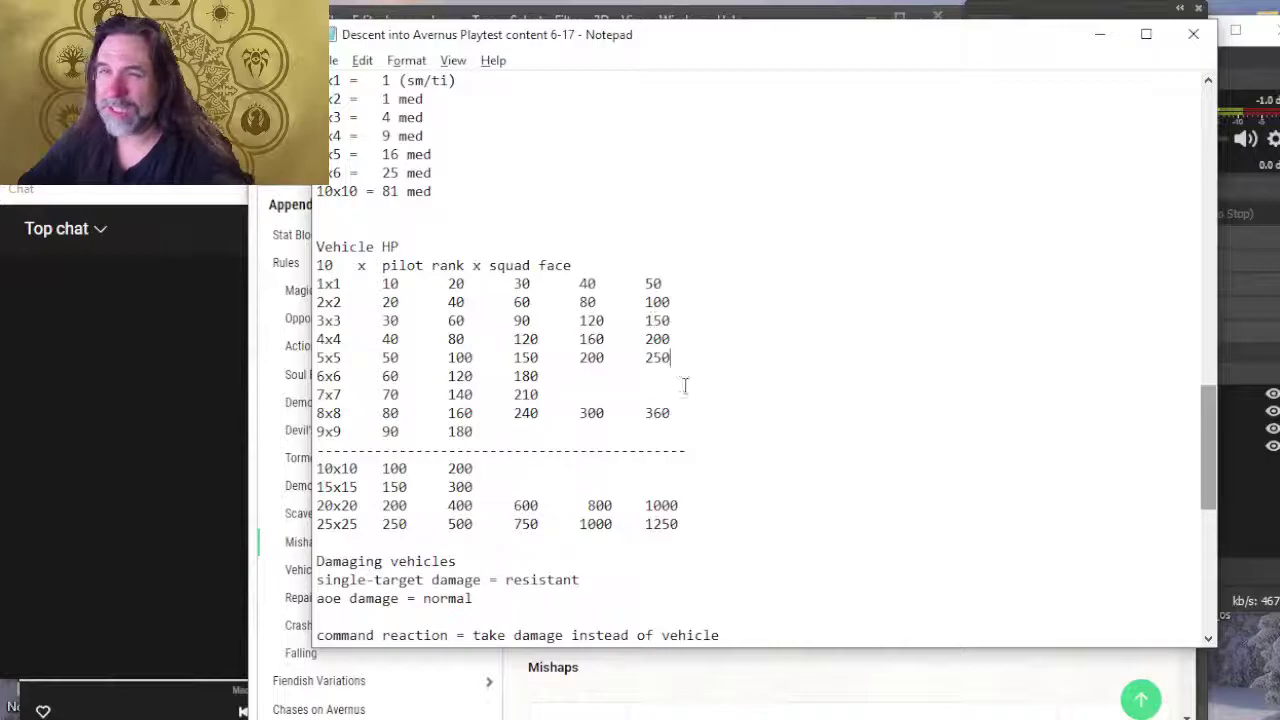
scroll(686, 380, "down", 3)
key("alt+Tab")
key("alt+Tab")
key("alt+Tab")
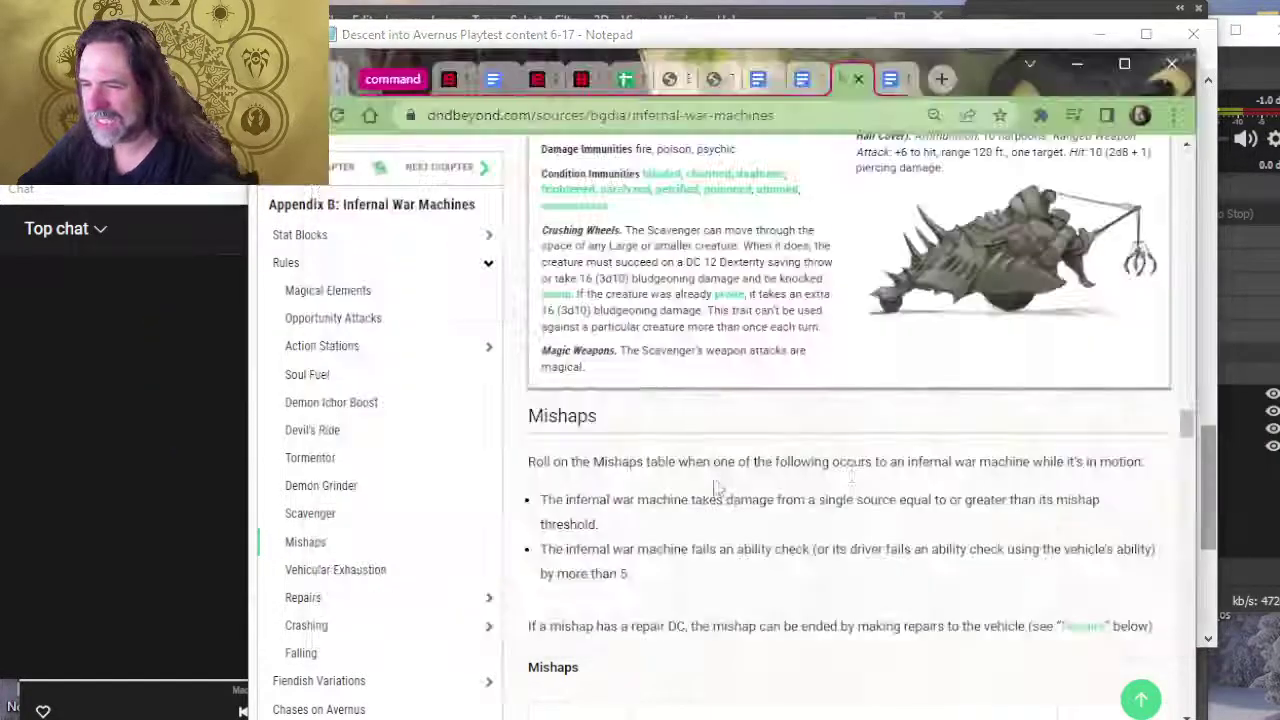
Step: Bring up the Demon Grinder stat block: 200 hit points, damage threshold 10, mishap threshold 20
scroll(891, 457, "up", 10)
scroll(910, 443, "up", 4)
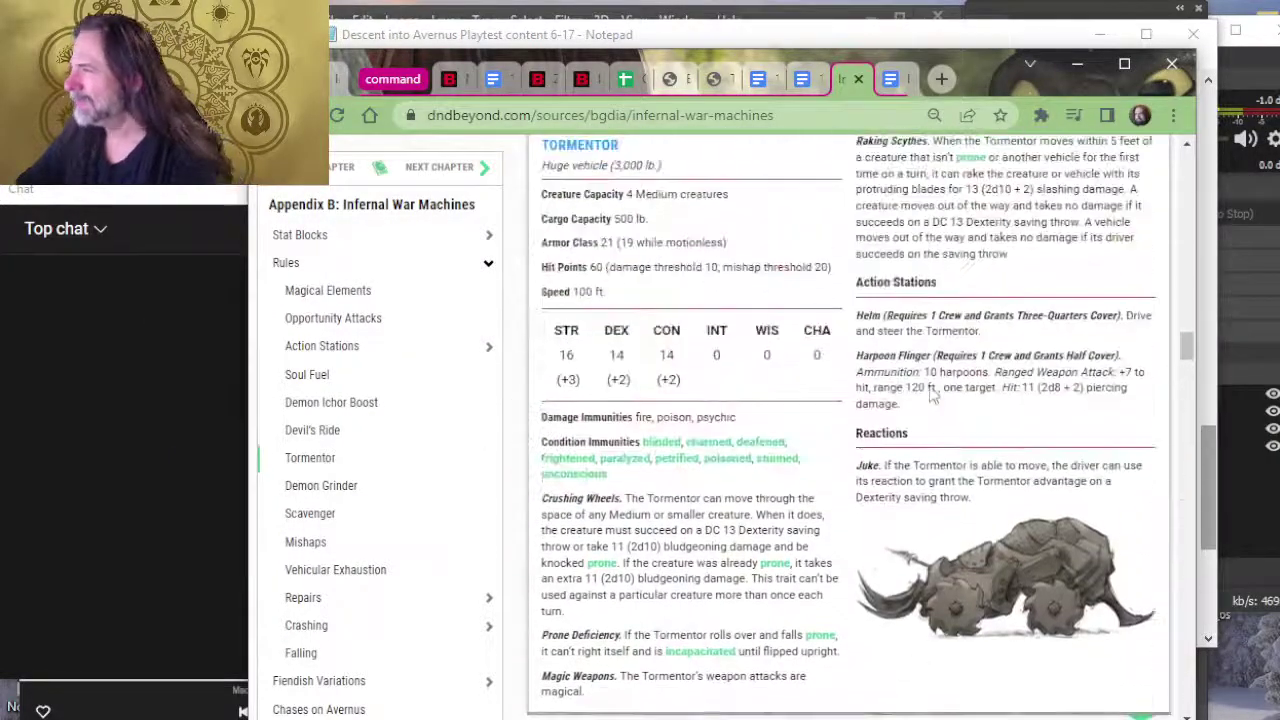
scroll(931, 391, "down", 5)
scroll(931, 391, "down", 2)
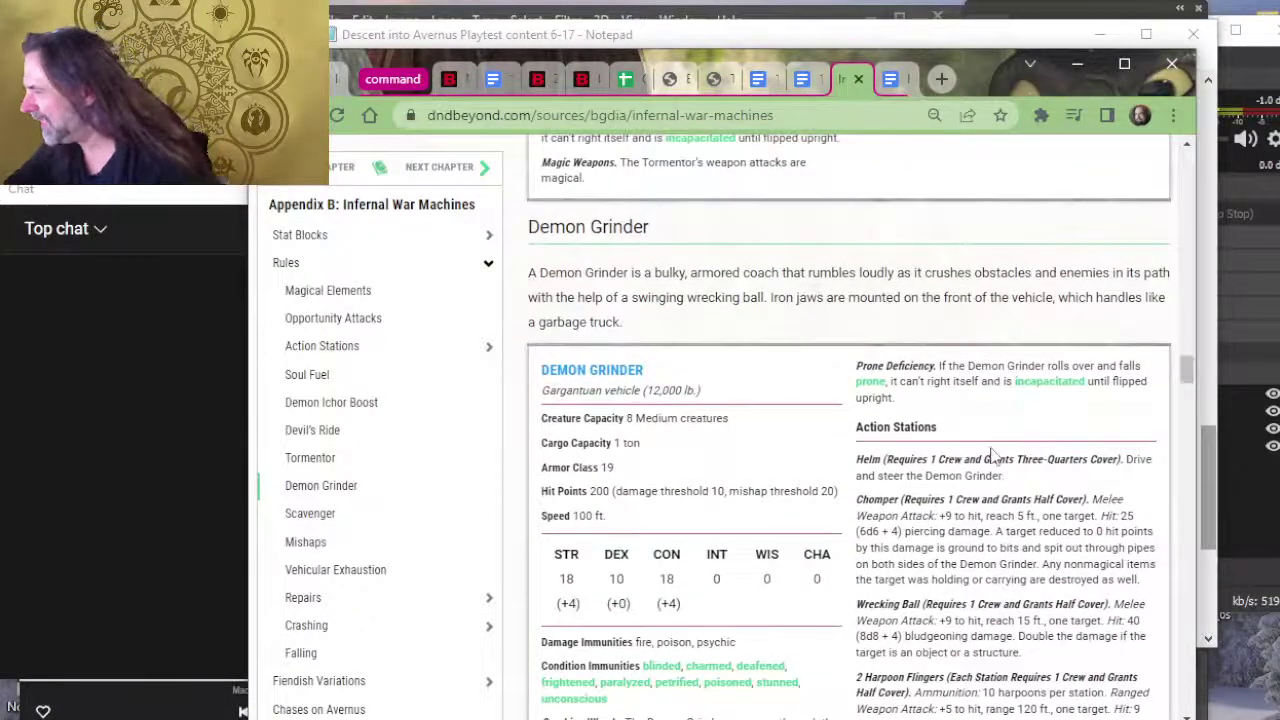
scroll(986, 457, "down", 2)
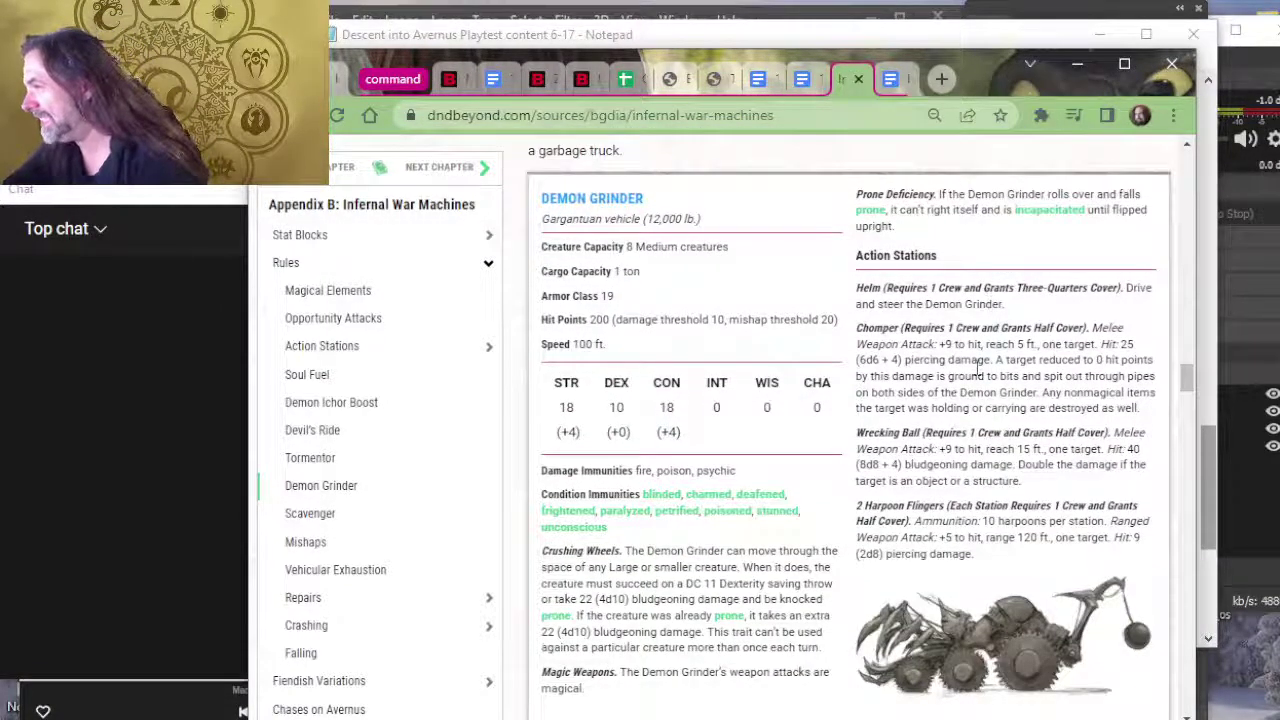
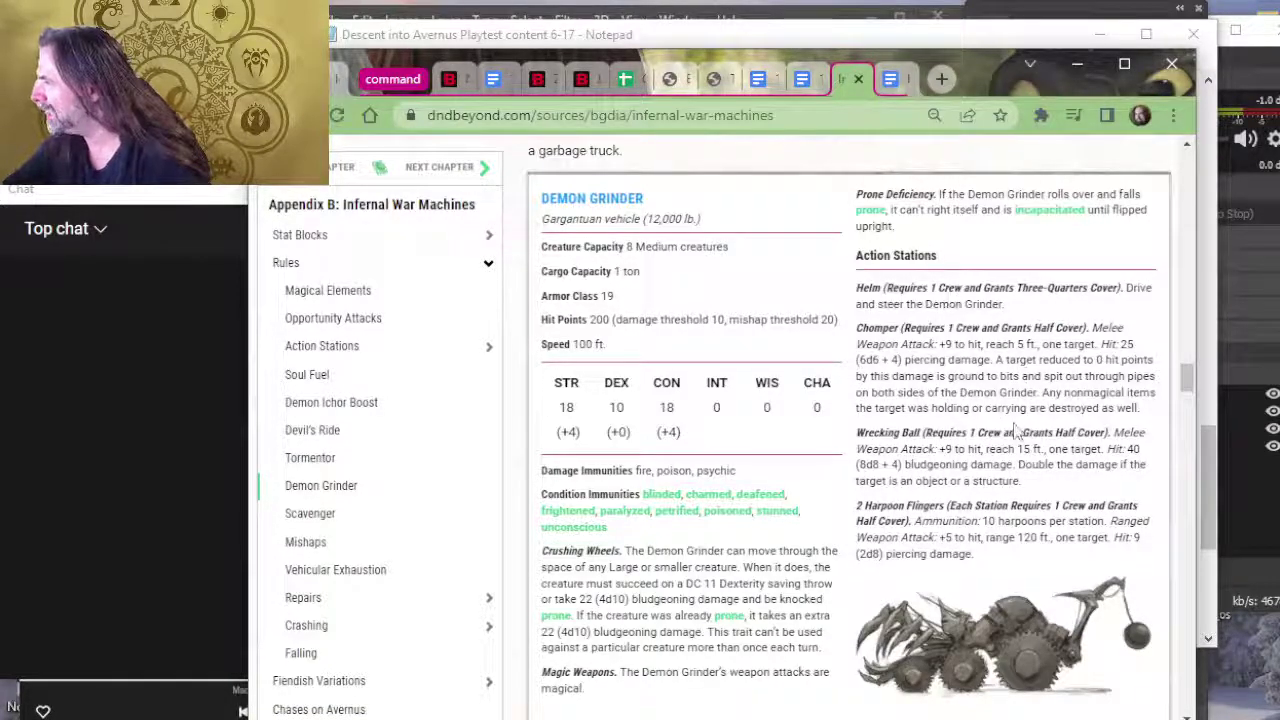
Step: Cycle between the Notepad notes and the D&D Beyond rules page
scroll(1013, 452, "down", 2)
scroll(1000, 460, "up", 2)
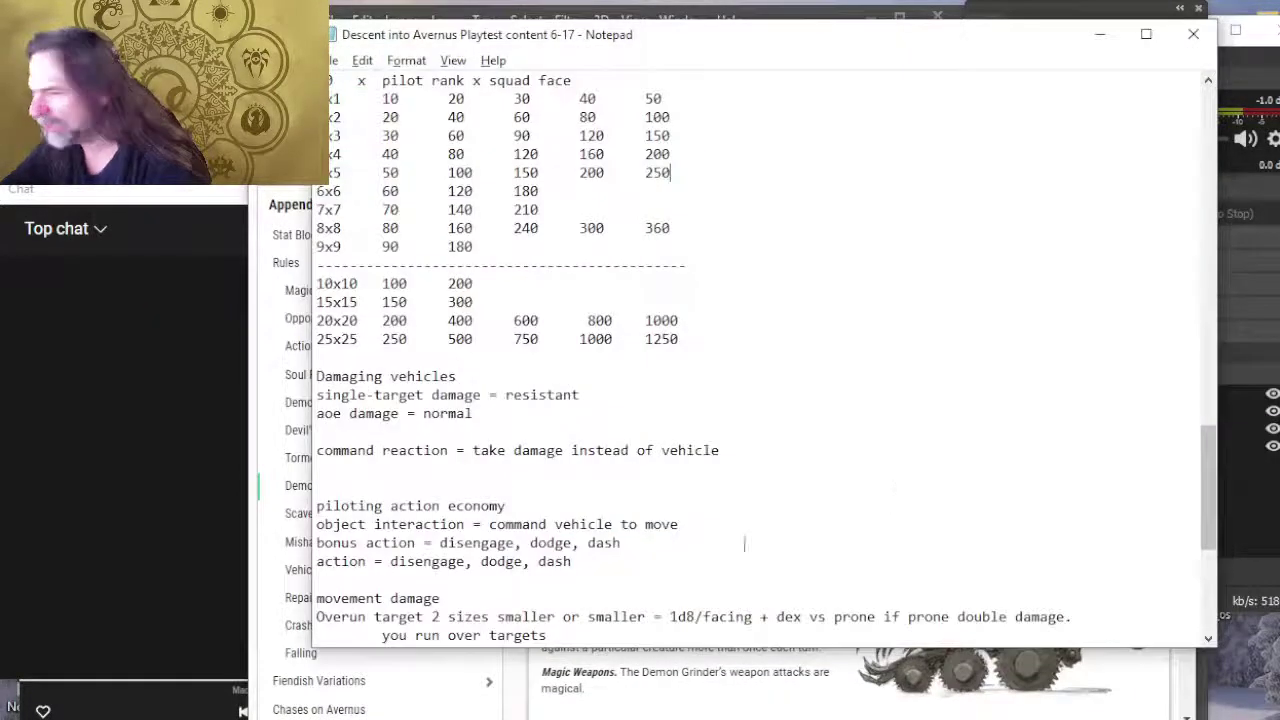
key("alt+Tab")
key("alt+Tab")
key("Tab")
key("alt+Tab")
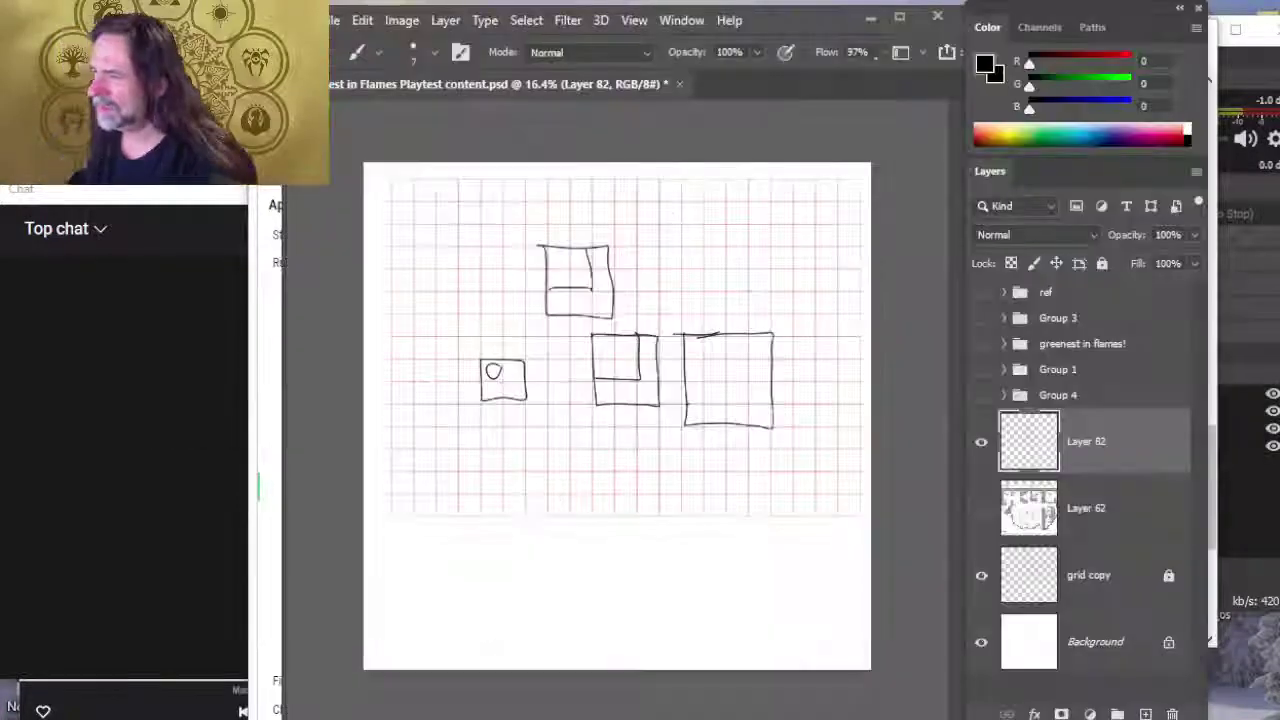
key("alt+Tab")
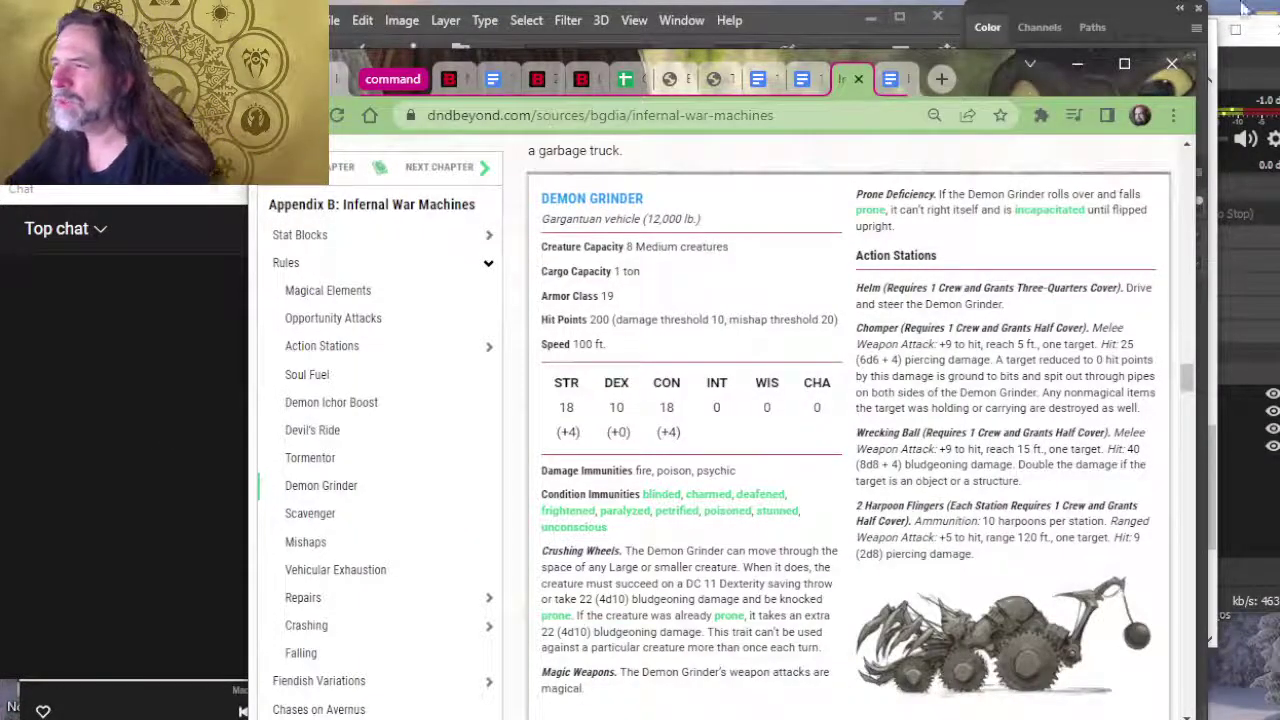
Step: Scroll up to the Tormentor stat block and its crew stations, then return to the Photoshop sketch
scroll(838, 470, "up", 6)
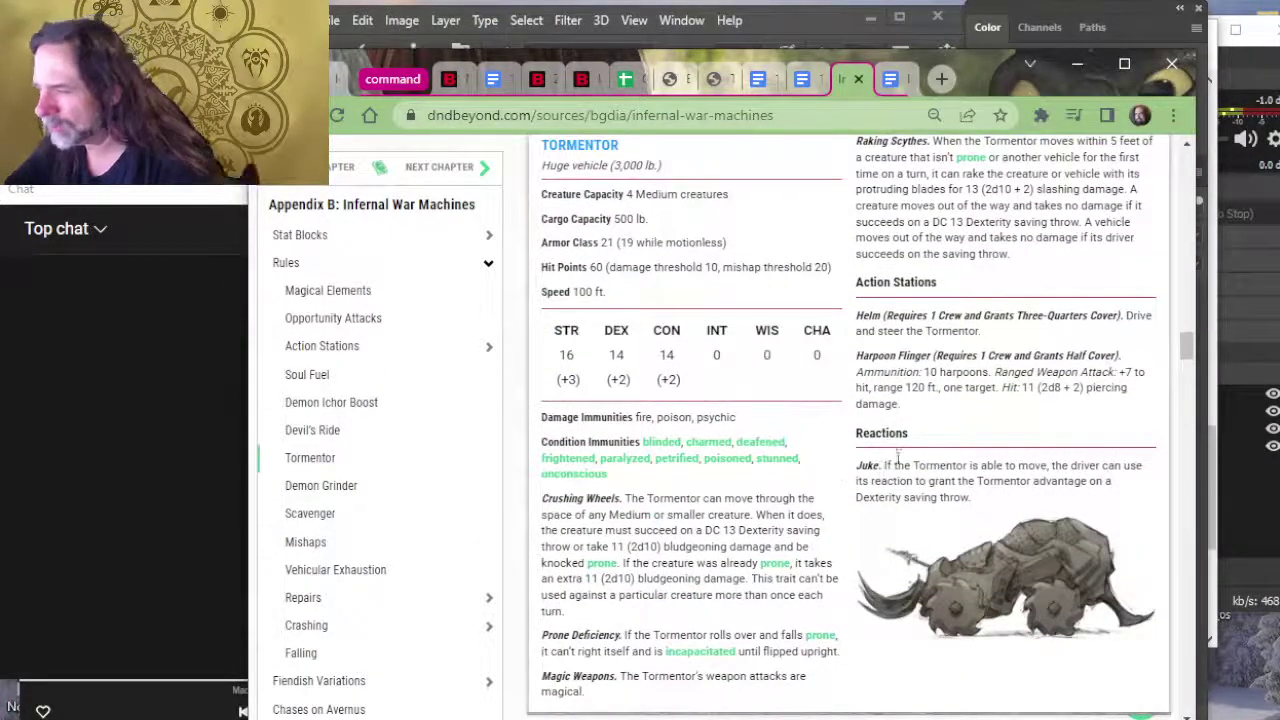
scroll(980, 472, "up", 2)
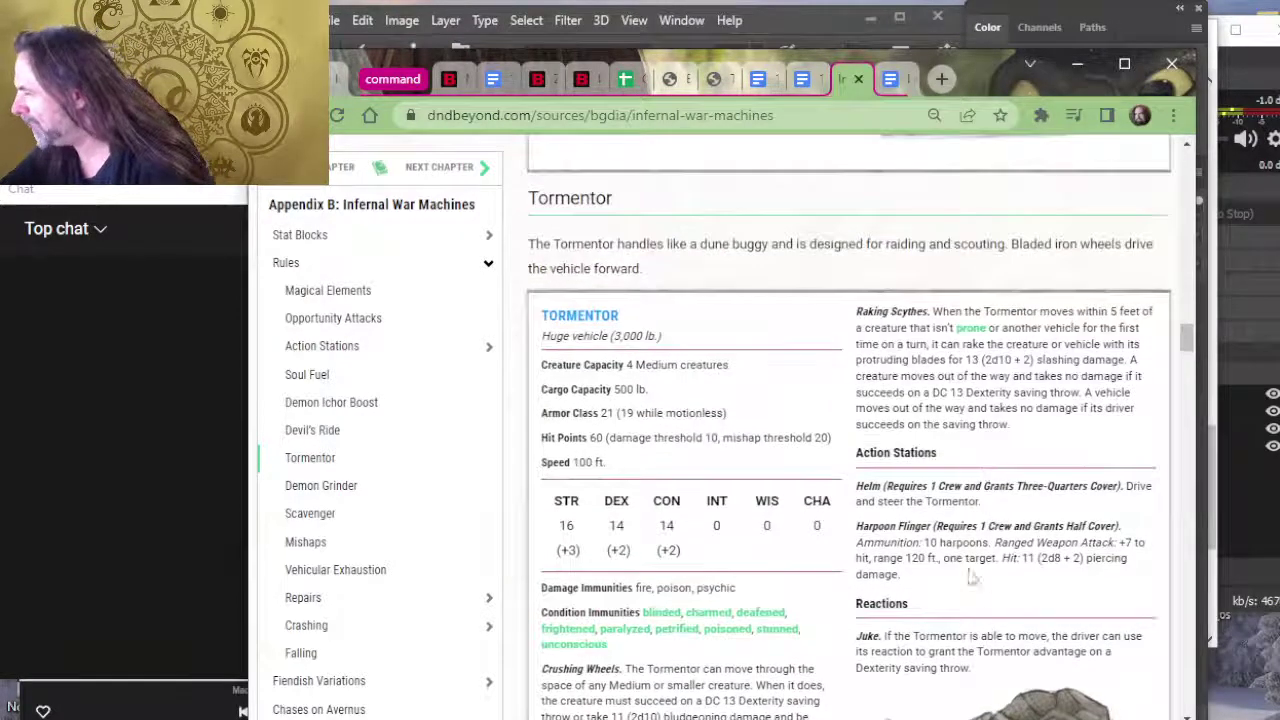
key("alt+Tab")
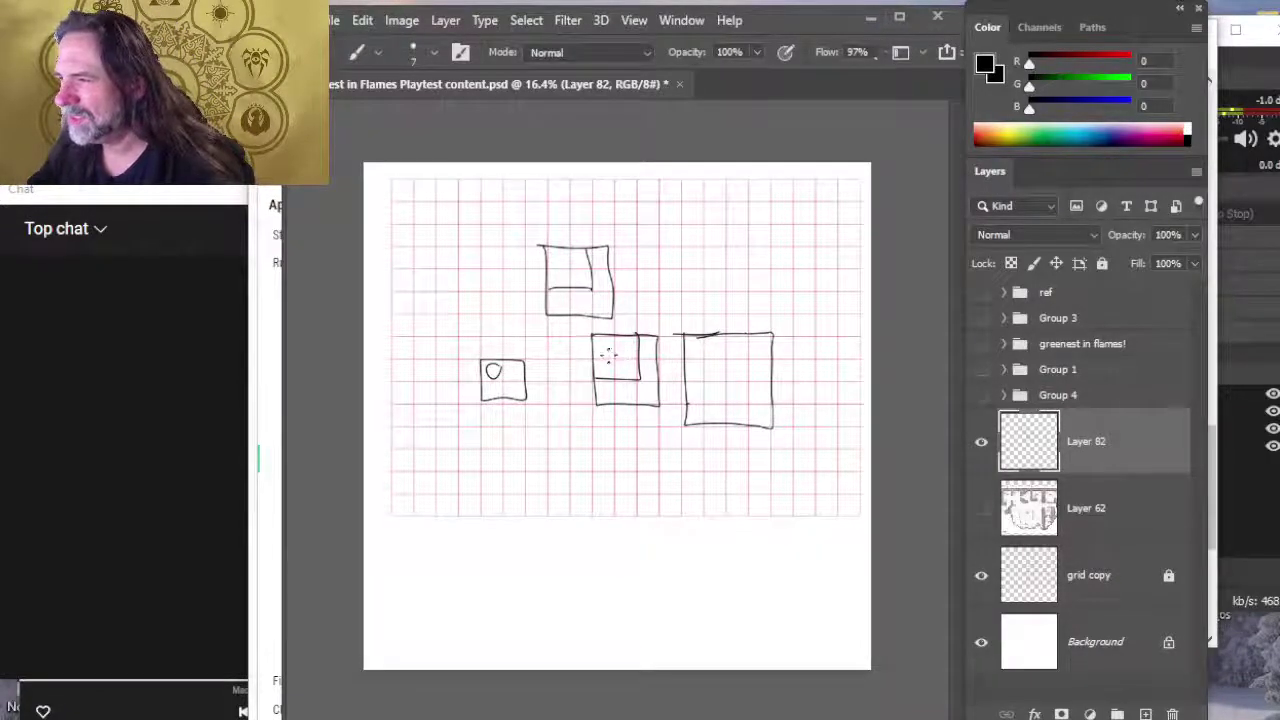
Step: Sketch a trial circle and marks inside the middle square, then erase them
left_click_drag(610, 344, 600, 360)
key("e")
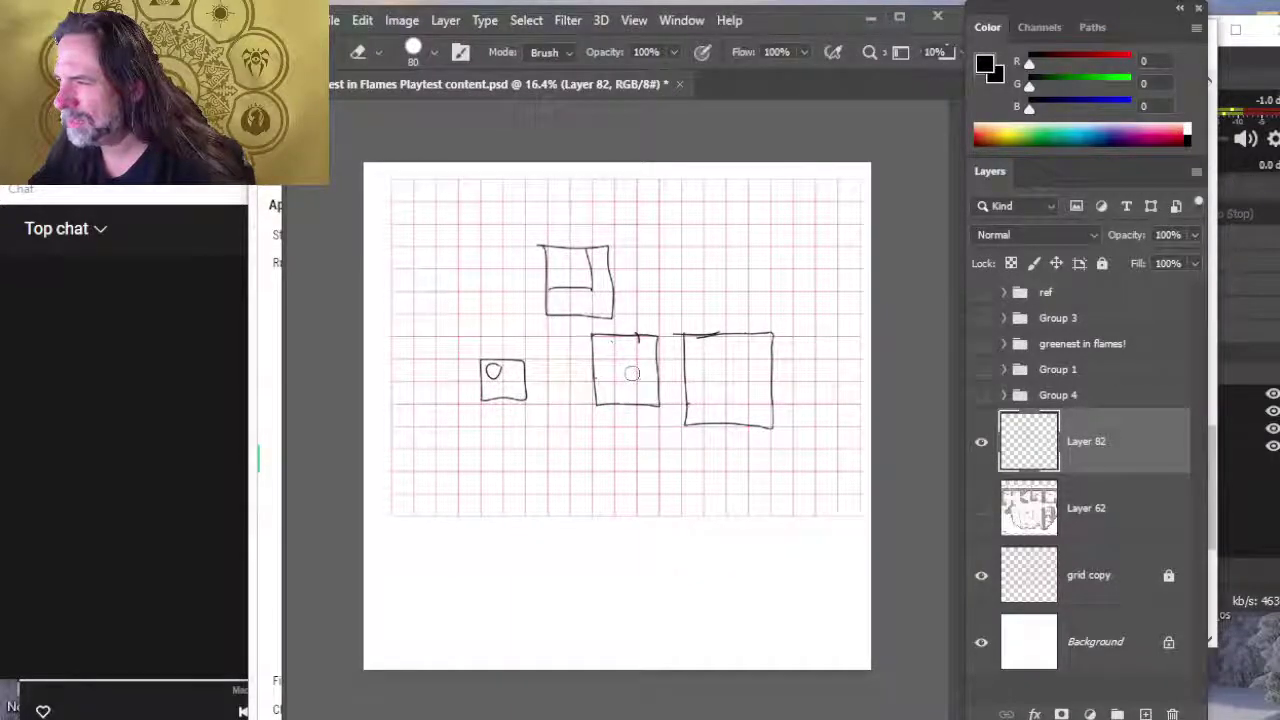
key("b")
mouse_move(624, 384)
left_mouse_down()
mouse_move(638, 388)
mouse_move(632, 340)
left_mouse_up()
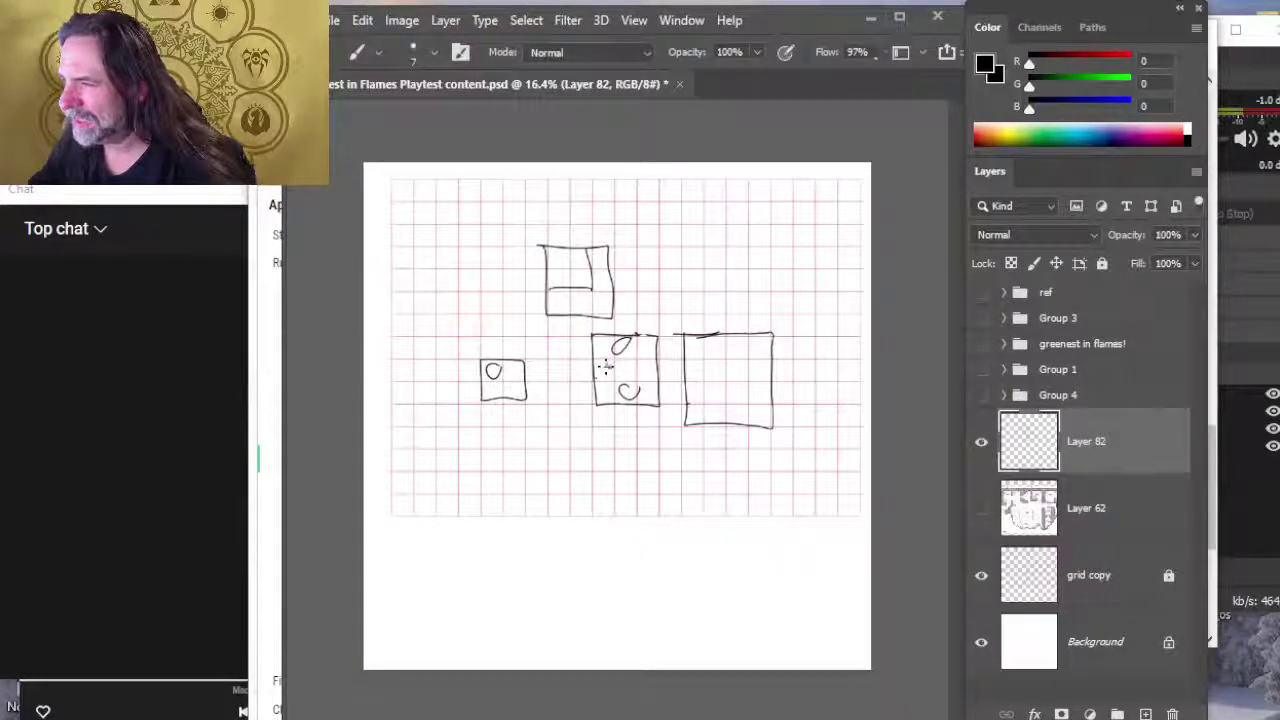
mouse_move(605, 363)
left_mouse_down()
mouse_move(618, 402)
mouse_move(612, 367)
mouse_move(648, 405)
left_mouse_up()
key("e")
key("b")
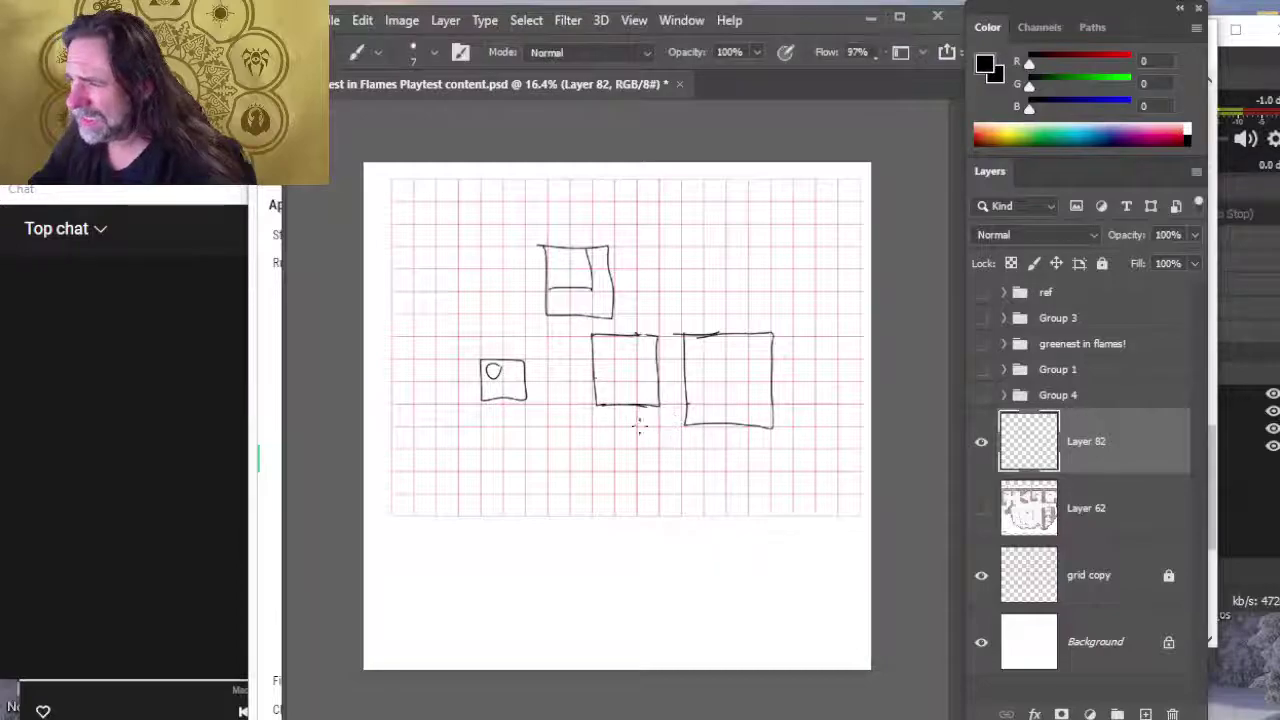
key("e")
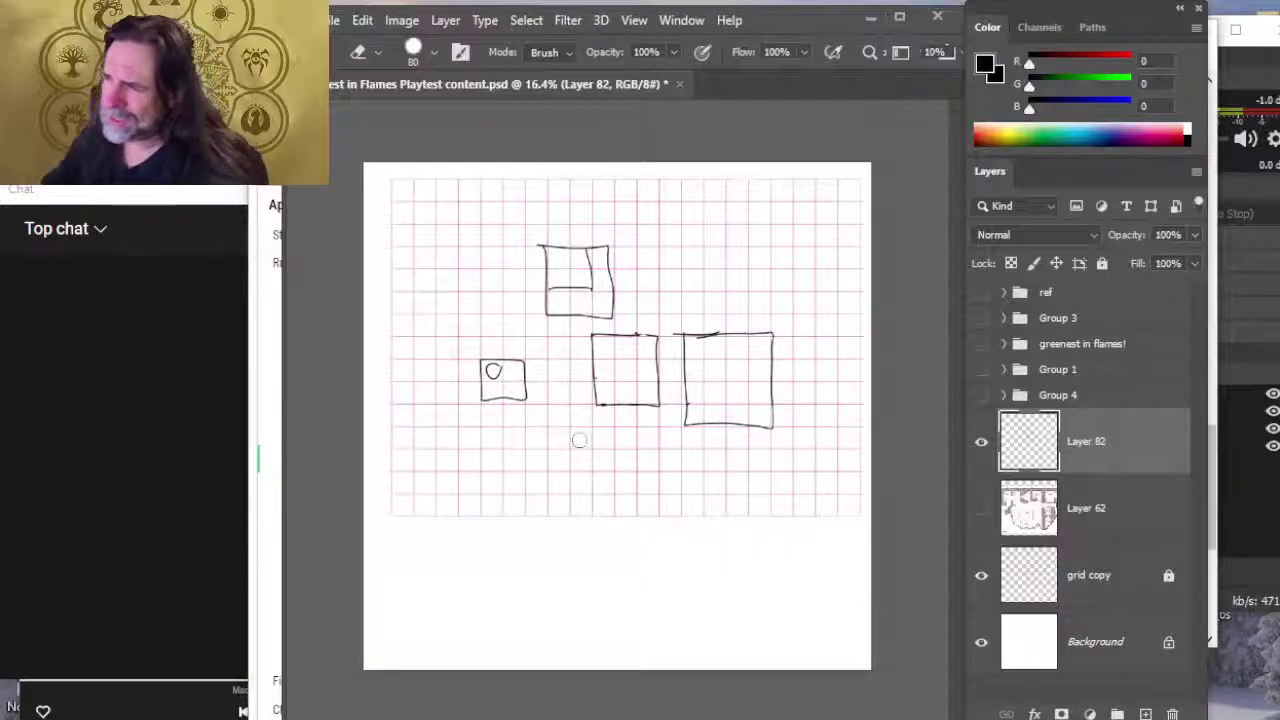
key("b")
Step: Add small ticks and curved marks around the middle square, then undo them
mouse_move(596, 381)
left_mouse_down()
mouse_move(638, 340)
mouse_move(574, 352)
left_mouse_up()
left_click_drag(589, 369, 587, 391)
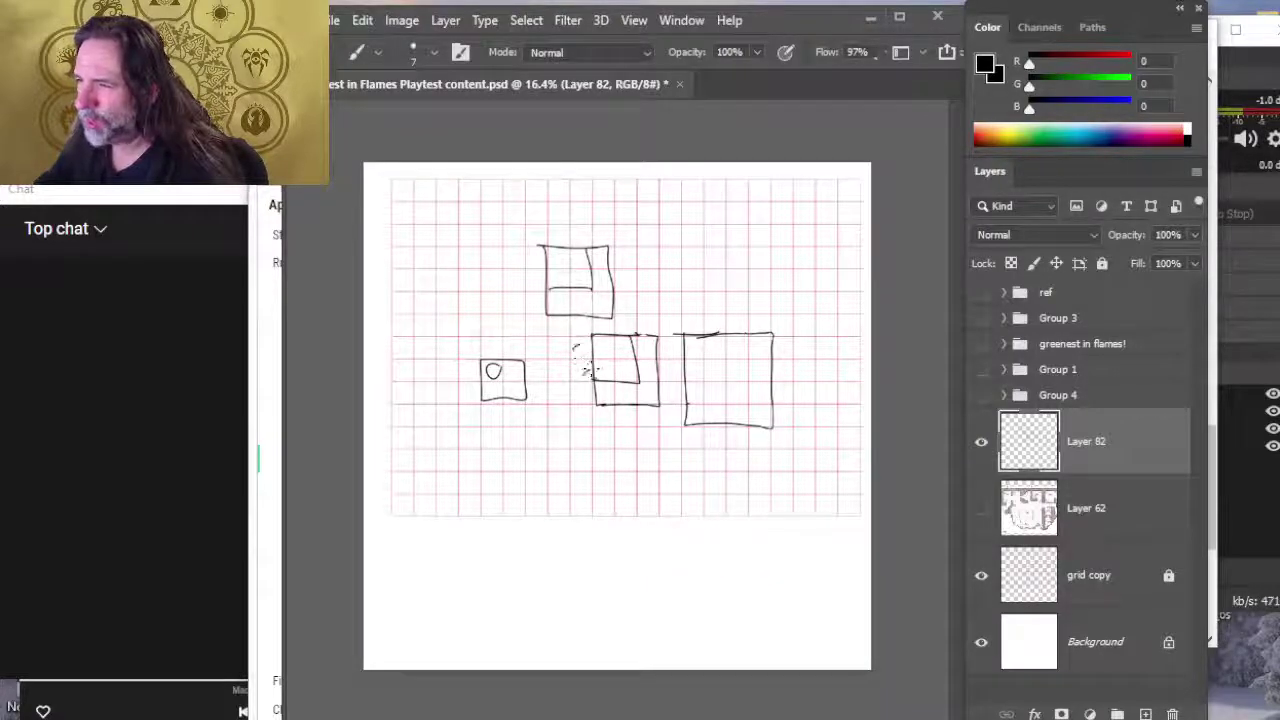
left_click_drag(661, 361, 663, 372)
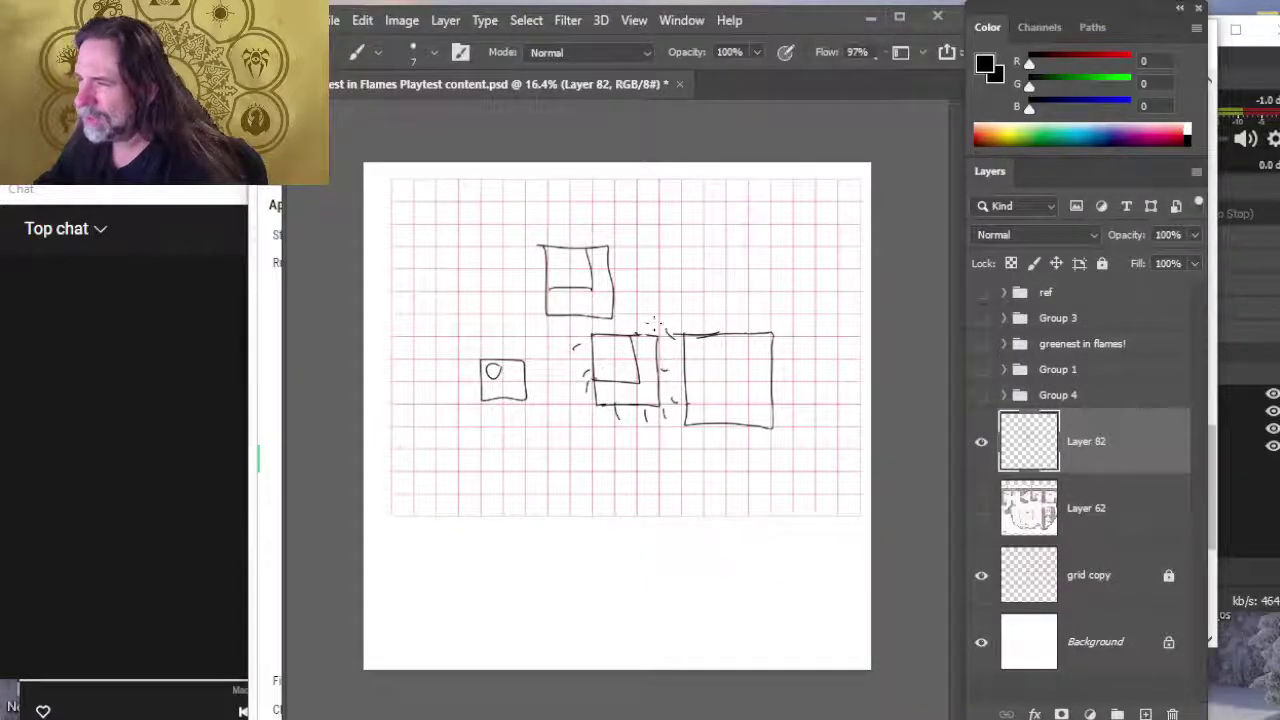
left_click_drag(651, 315, 648, 337)
left_click_drag(637, 315, 634, 335)
left_click_drag(612, 321, 608, 339)
key("ctrl+z")
key("ctrl+z")
key("ctrl+z")
key("ctrl+z")
key("ctrl+z")
key("ctrl+z")
key("ctrl+z")
key("ctrl+z")
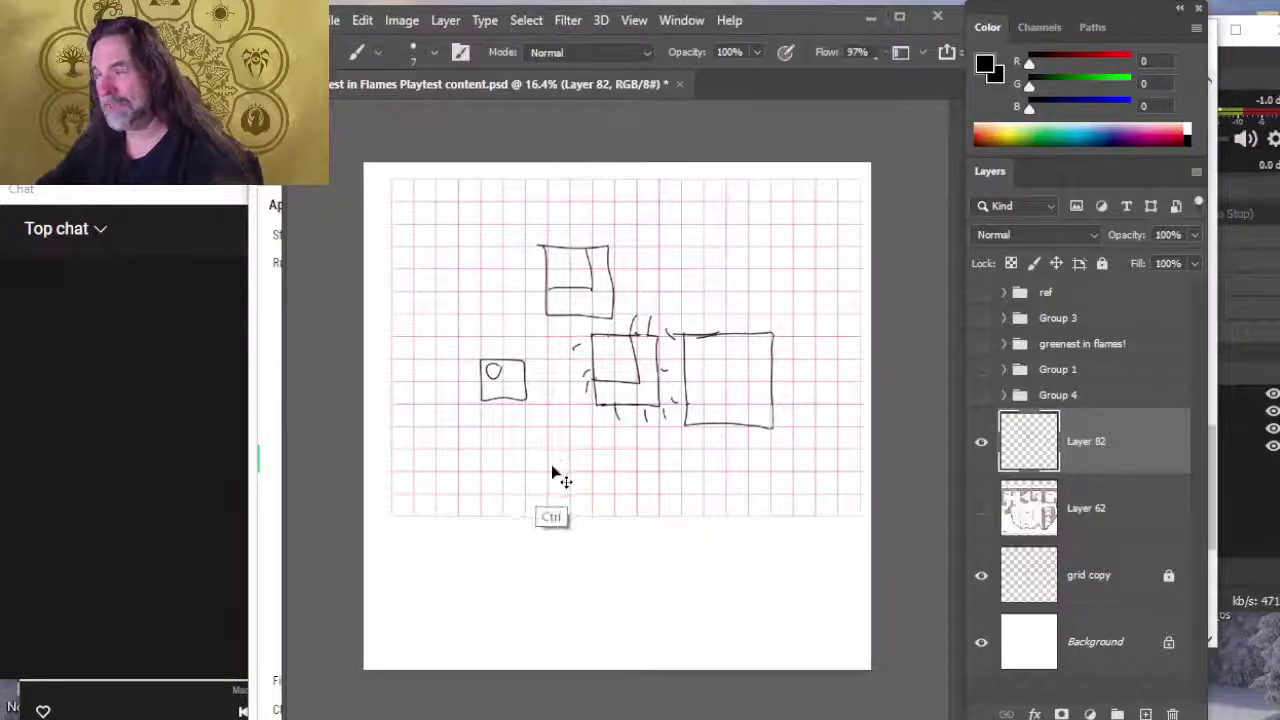
key("ctrl+z")
key("ctrl+z")
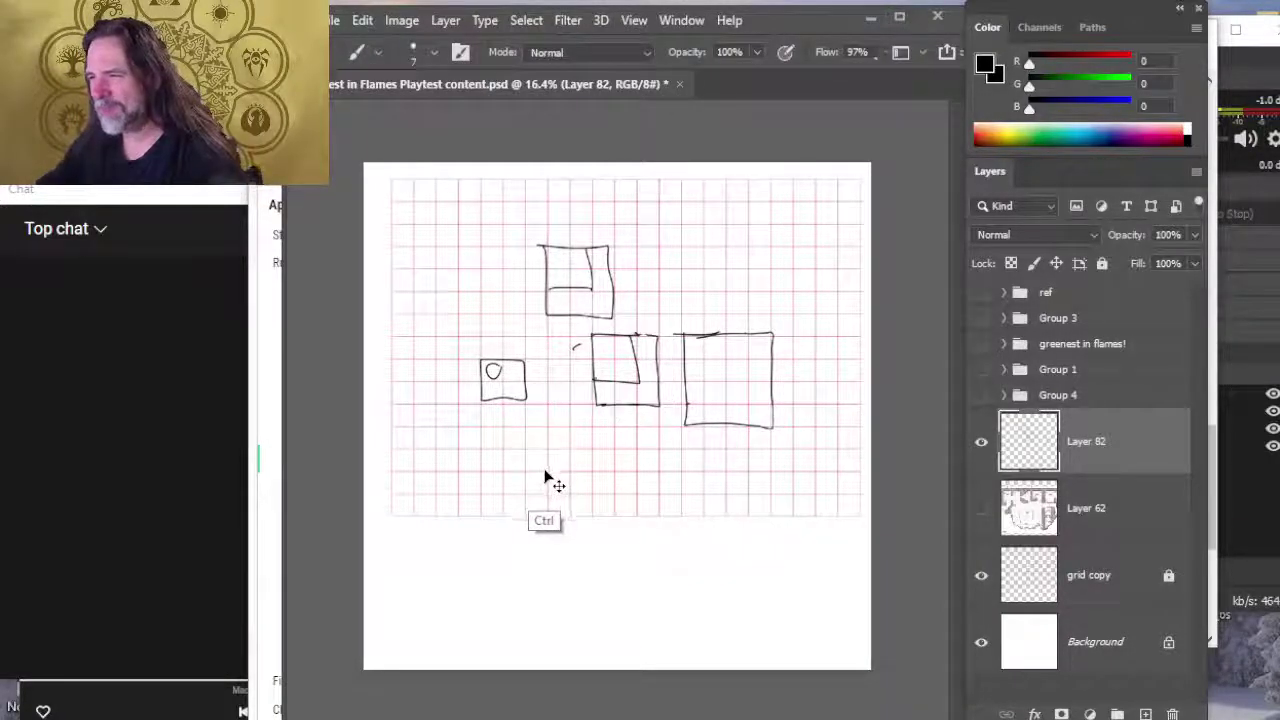
Step: Erase the middle square's inner vertical line and redraw its top edge darker
key("e")
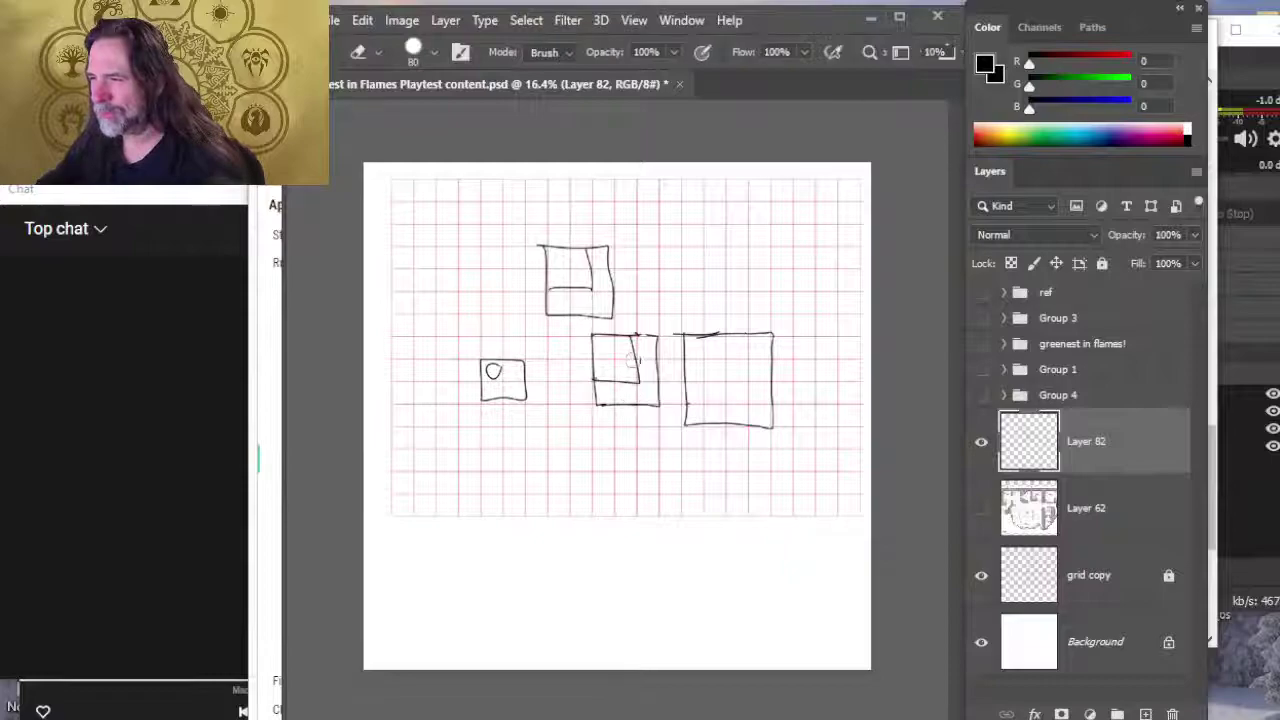
mouse_move(633, 382)
left_mouse_down()
mouse_move(602, 334)
mouse_move(656, 334)
left_mouse_up()
key("b")
key("e")
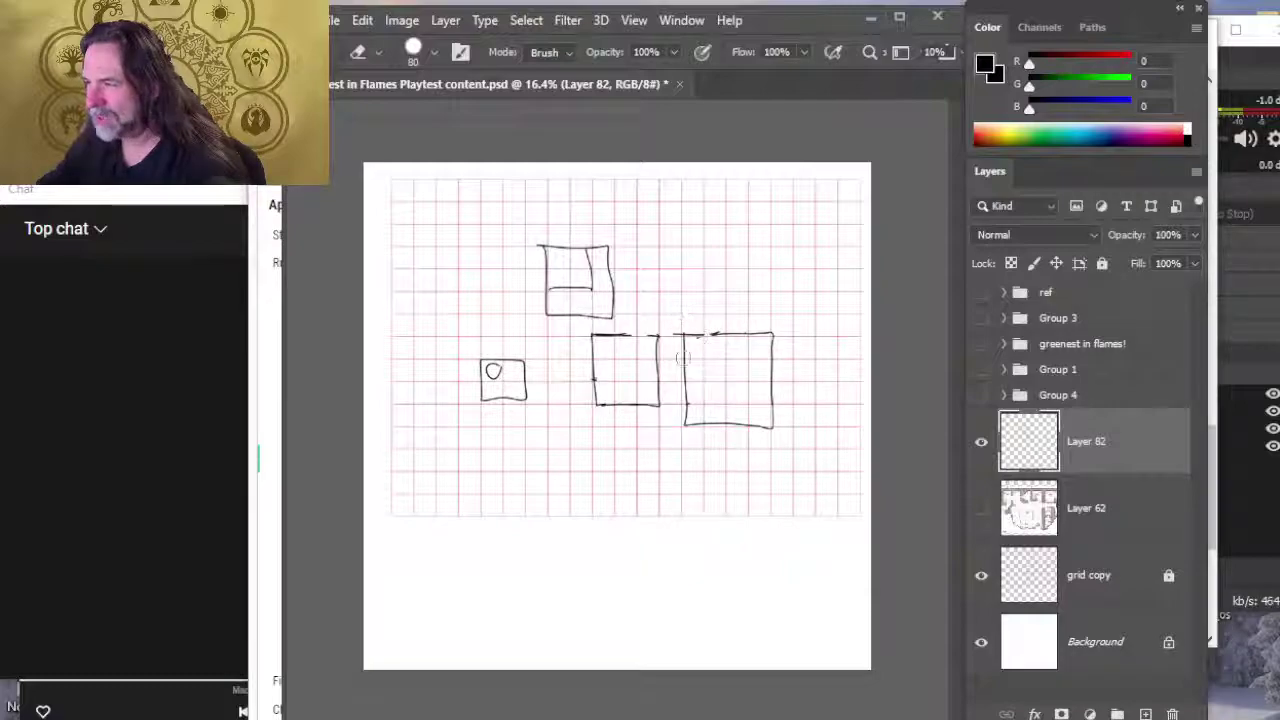
key("b")
mouse_move(624, 336)
left_mouse_down()
mouse_move(660, 334)
mouse_move(606, 335)
left_mouse_up()
key("e")
key("b")
key("e")
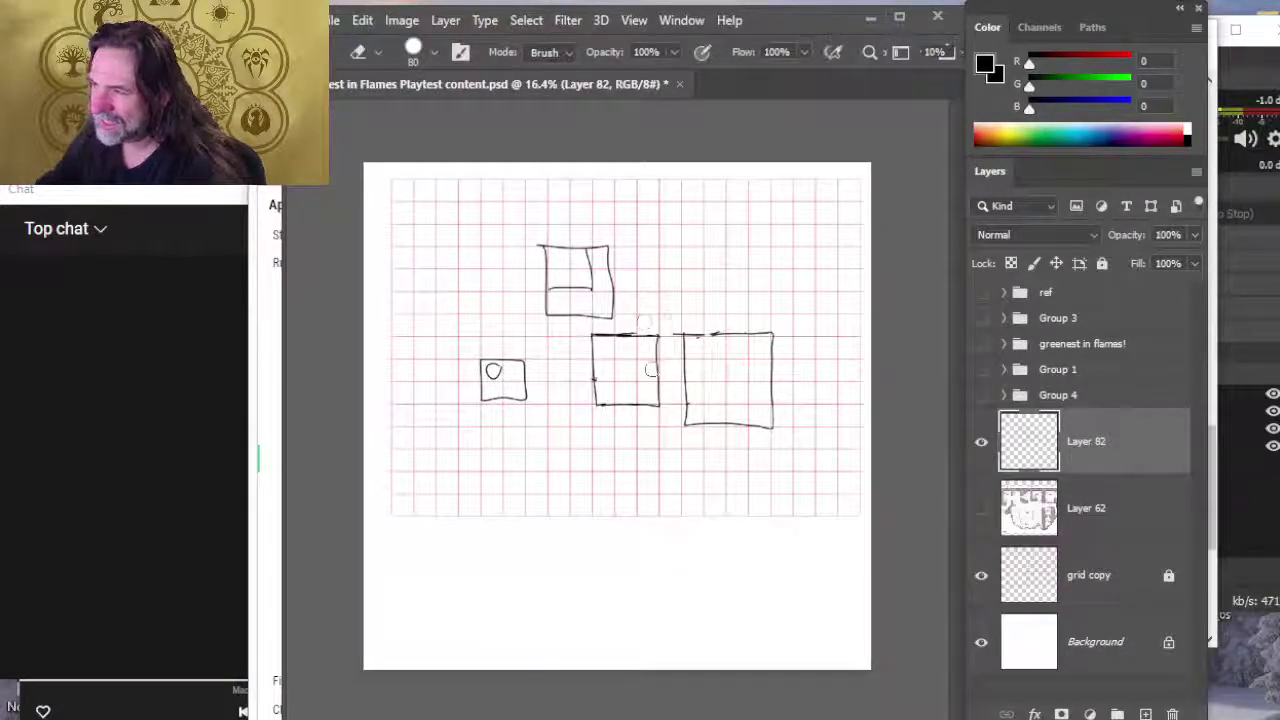
key("b")
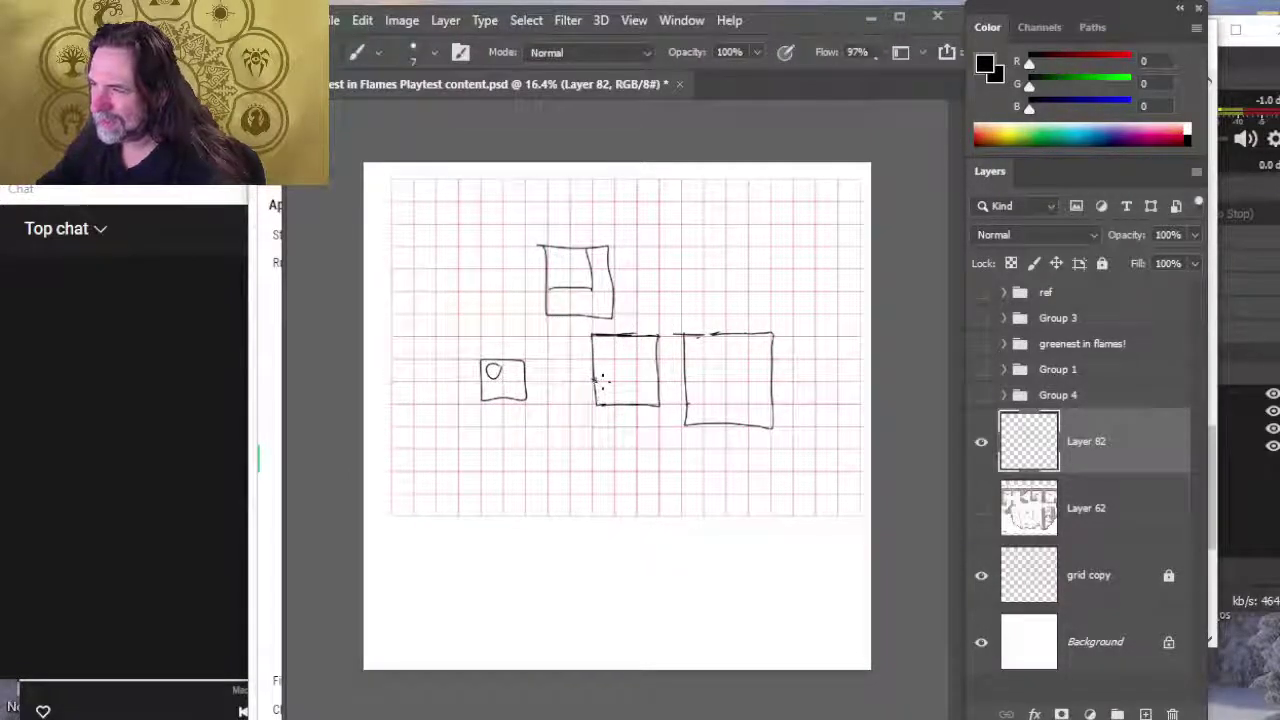
Step: Try an inner rectangle and crew circles in the middle square, keeping a small oval near its top
mouse_move(594, 380)
left_mouse_down()
mouse_move(638, 336)
mouse_move(641, 366)
mouse_move(634, 344)
left_mouse_up()
key("e")
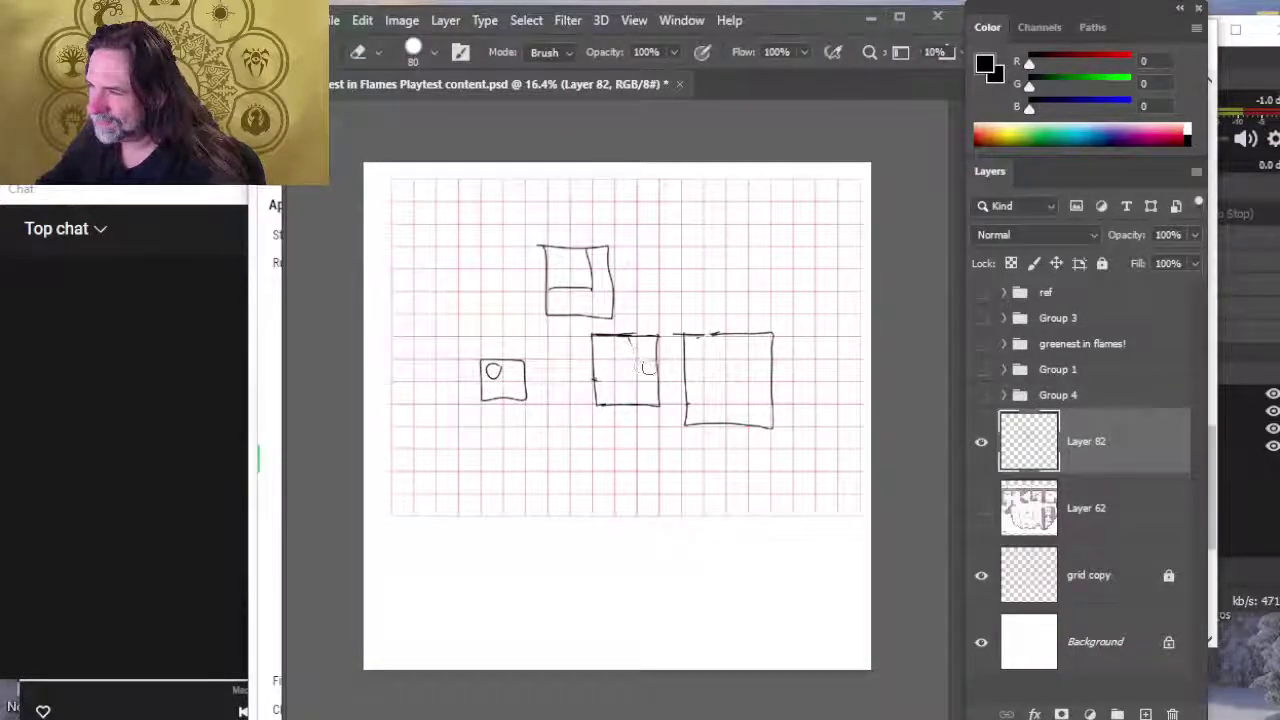
key("b")
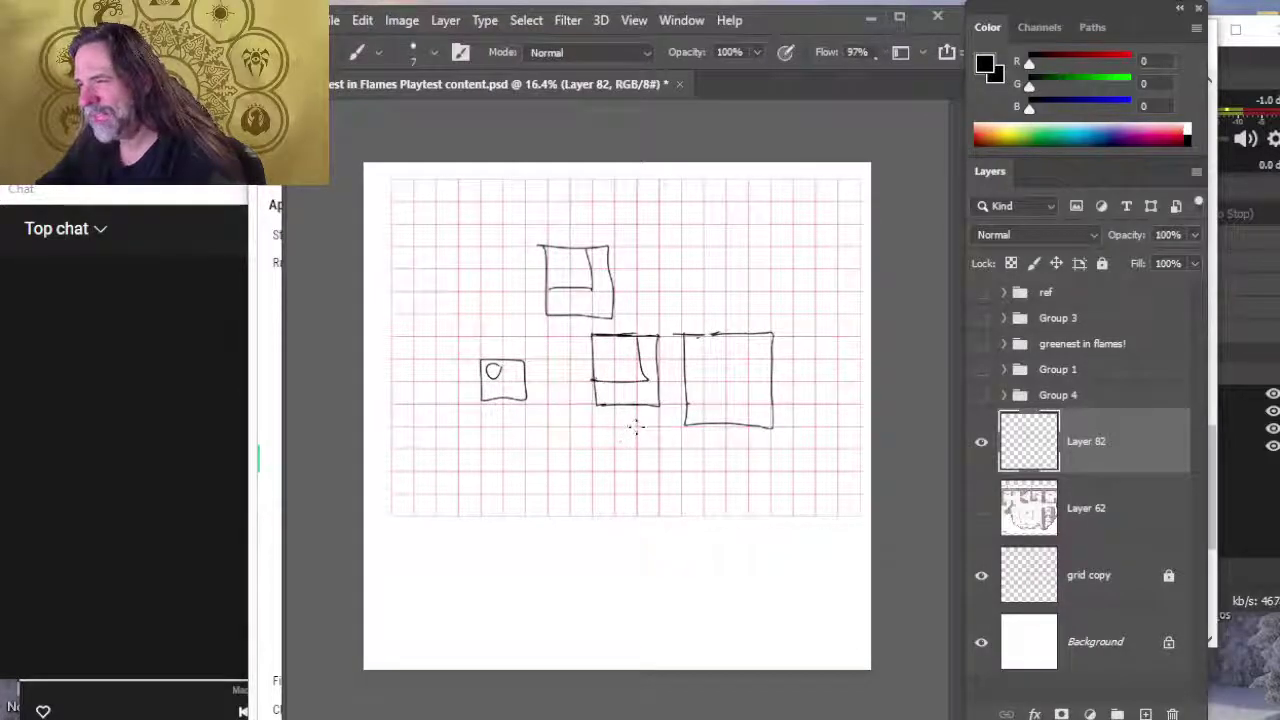
mouse_move(626, 345)
left_mouse_down()
mouse_move(600, 380)
mouse_move(606, 368)
left_mouse_up()
mouse_move(626, 390)
left_mouse_down()
mouse_move(620, 402)
mouse_move(626, 392)
left_mouse_up()
left_click_drag(650, 364, 607, 372)
key("e")
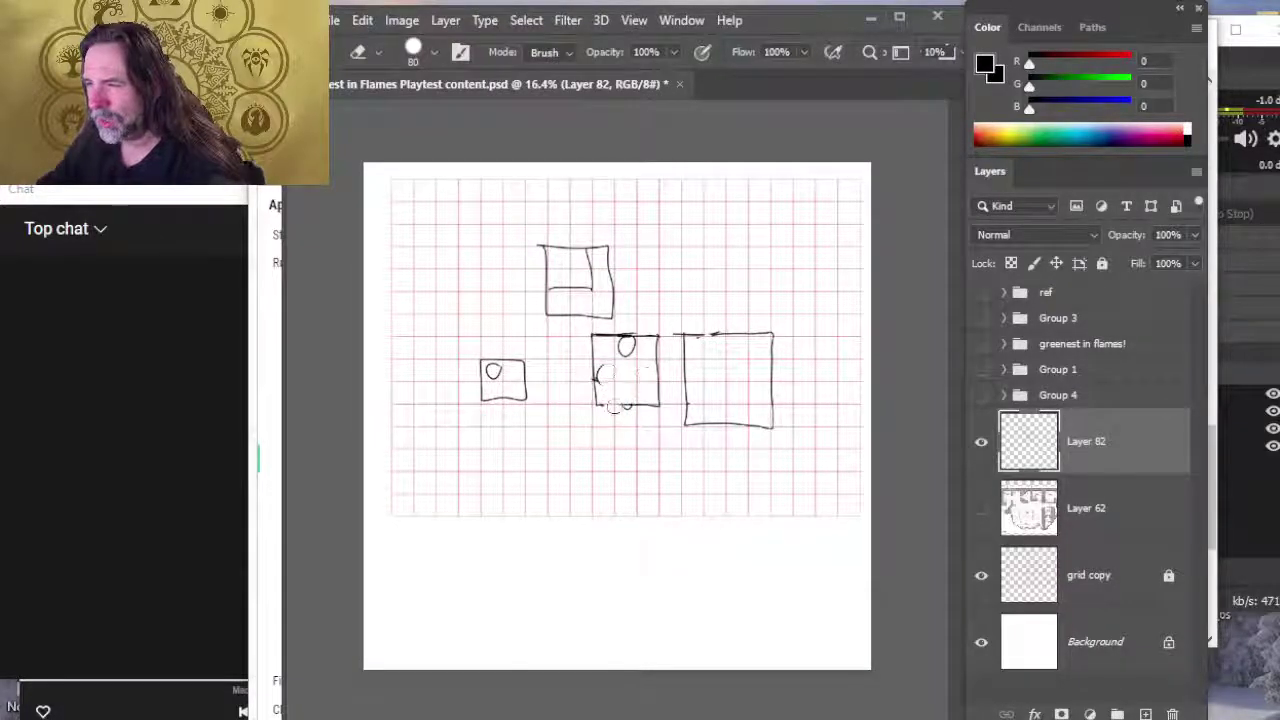
key("b")
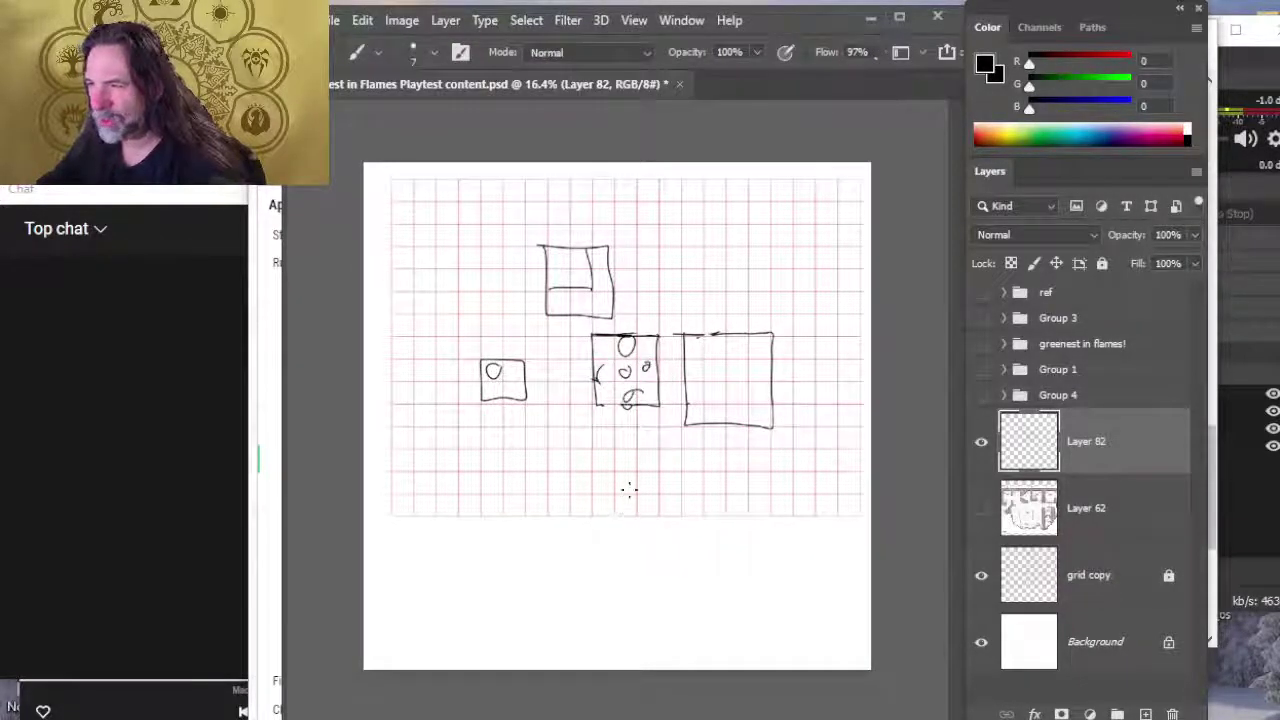
key("ctrl+z")
key("ctrl+z")
key("ctrl+z")
key("ctrl+z")
key("ctrl+z")
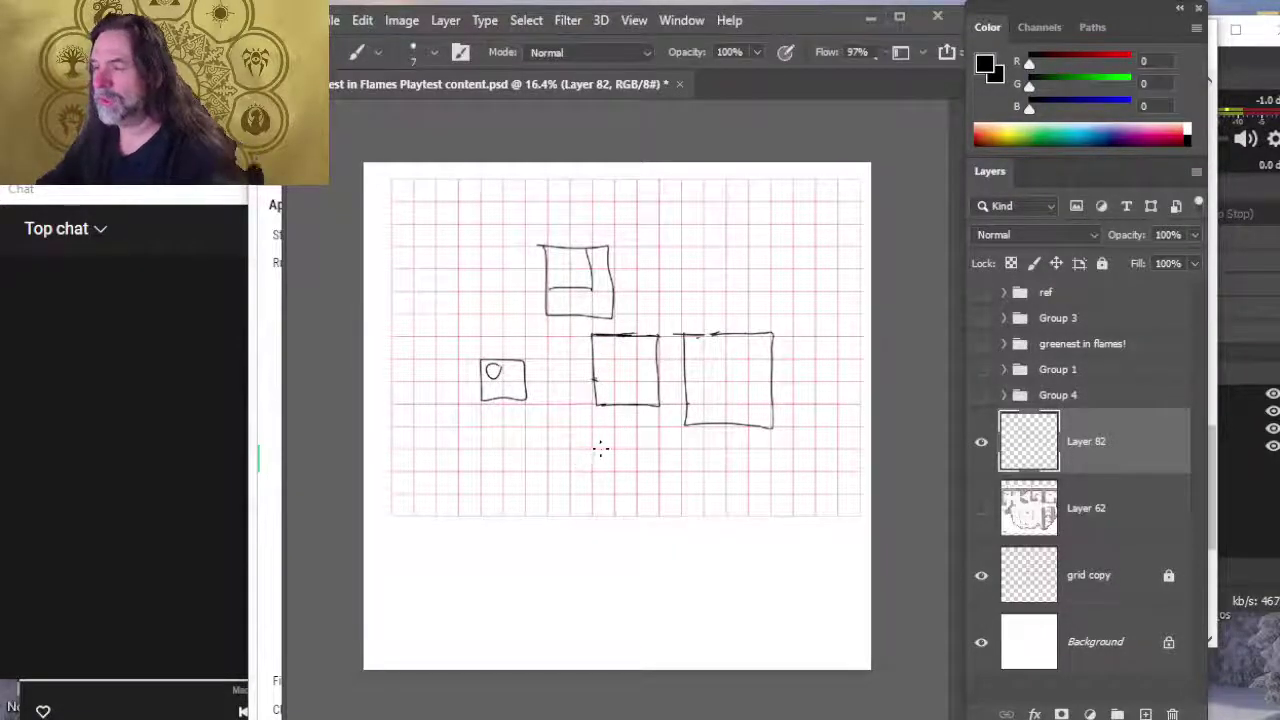
left_click_drag(626, 343, 632, 368)
Step: Switch to the Eraser to scrub out the small oval in the middle square
key("e")
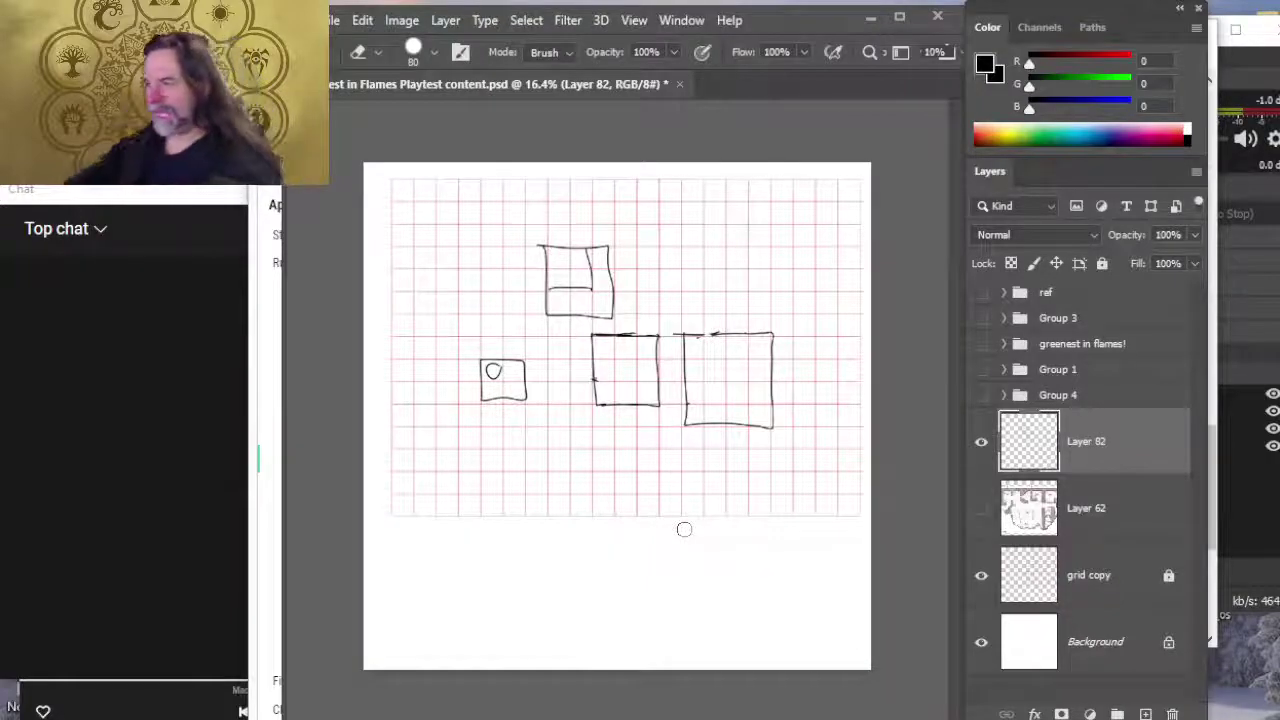
Step: Draw L-shaped inner lines in the right box and the middle box
key("b")
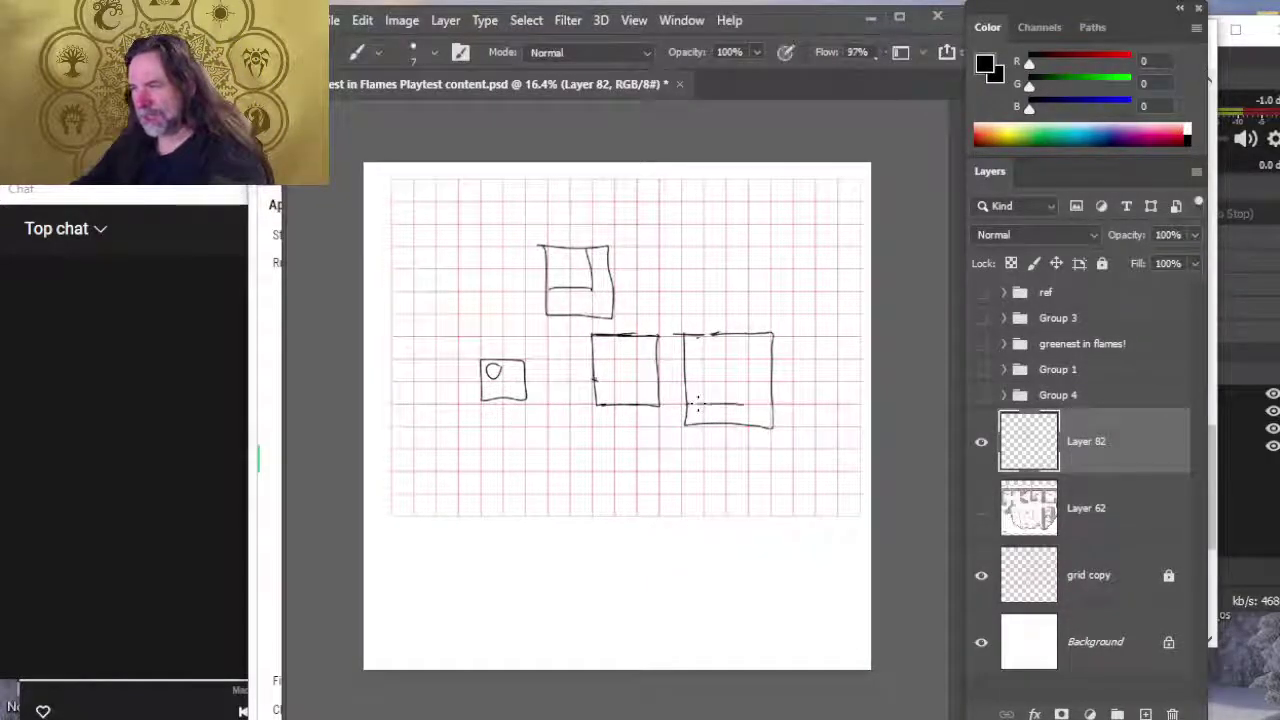
mouse_move(692, 405)
left_mouse_down()
mouse_move(757, 335)
mouse_move(752, 404)
left_mouse_up()
key("e")
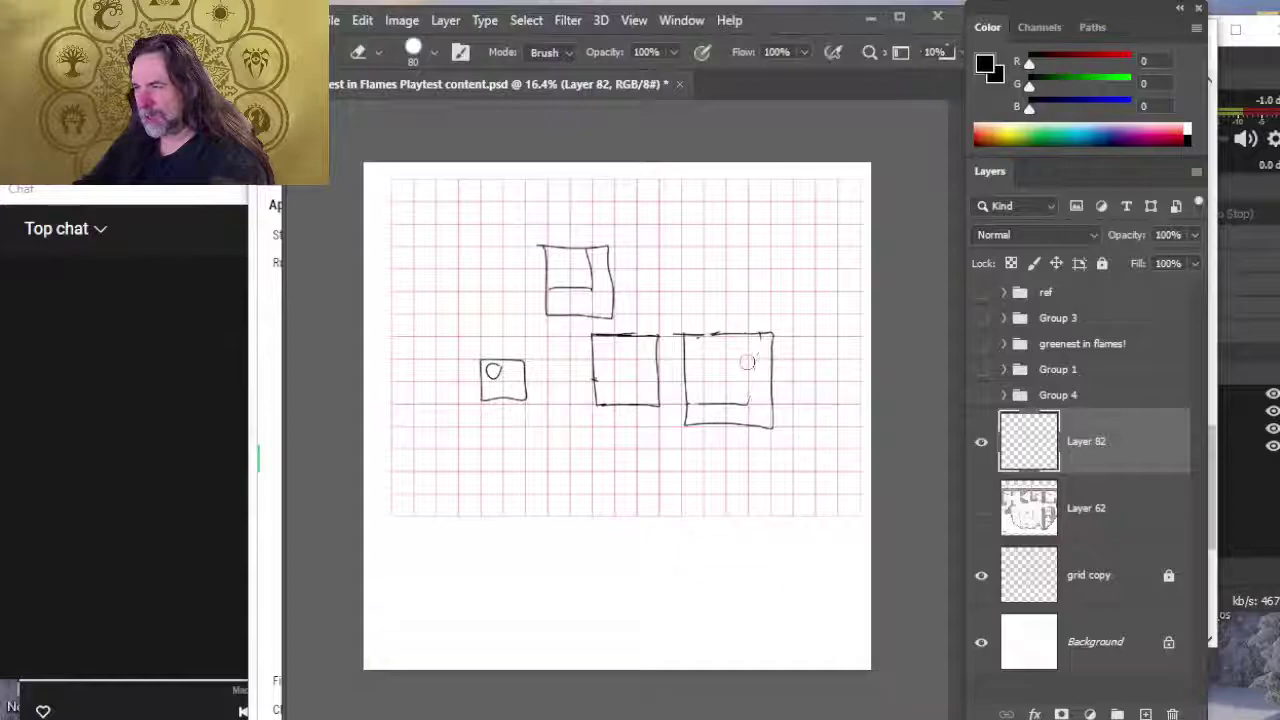
key("b")
left_click_drag(746, 336, 741, 404)
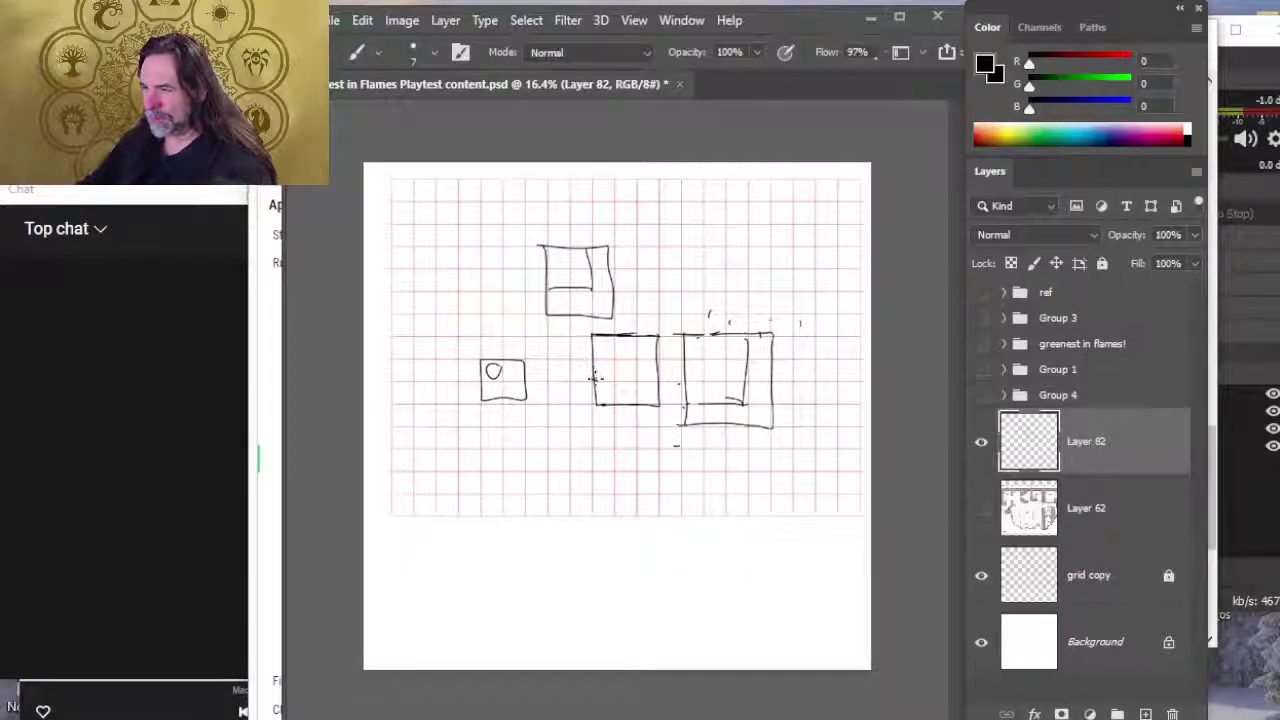
mouse_move(596, 380)
left_mouse_down()
mouse_move(630, 383)
mouse_move(637, 338)
mouse_move(616, 382)
left_mouse_up()
left_click_drag(636, 338, 642, 366)
key("e")
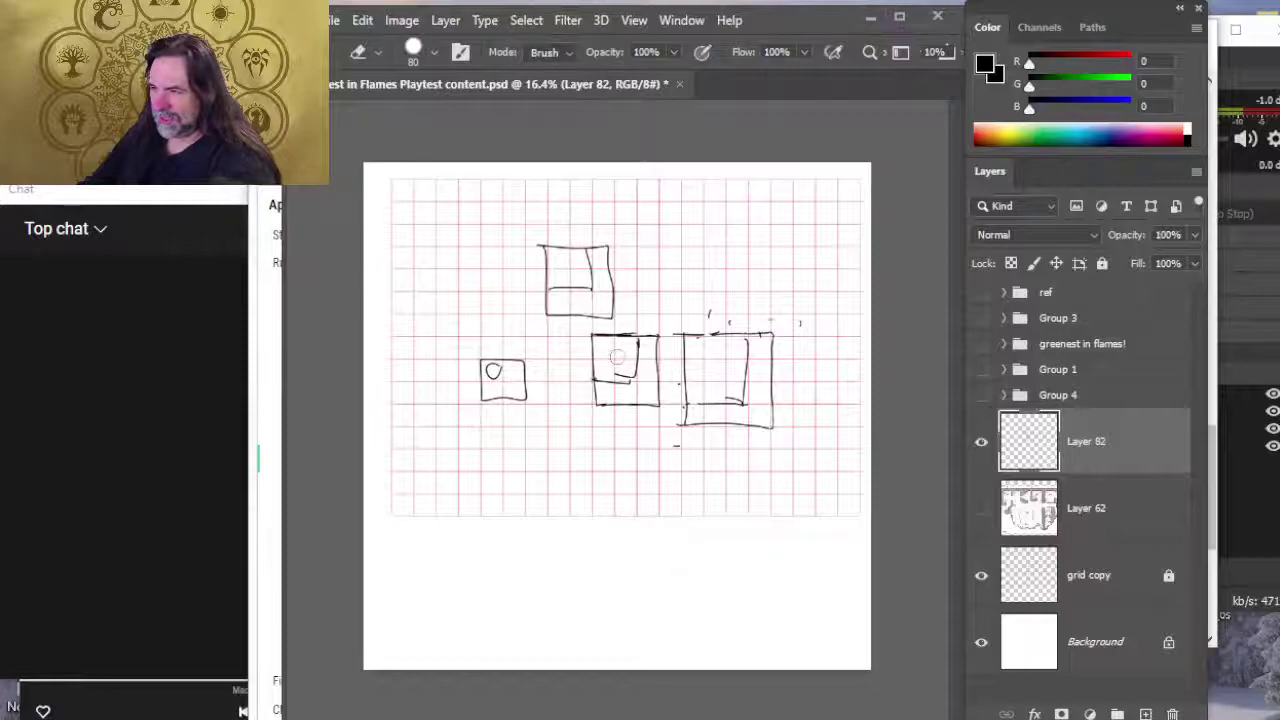
Step: Lasso and move the small left box, then redraw its circle as an arc
key("l")
mouse_move(530, 416)
left_mouse_down()
mouse_move(548, 346)
mouse_move(478, 420)
mouse_move(545, 378)
left_mouse_up()
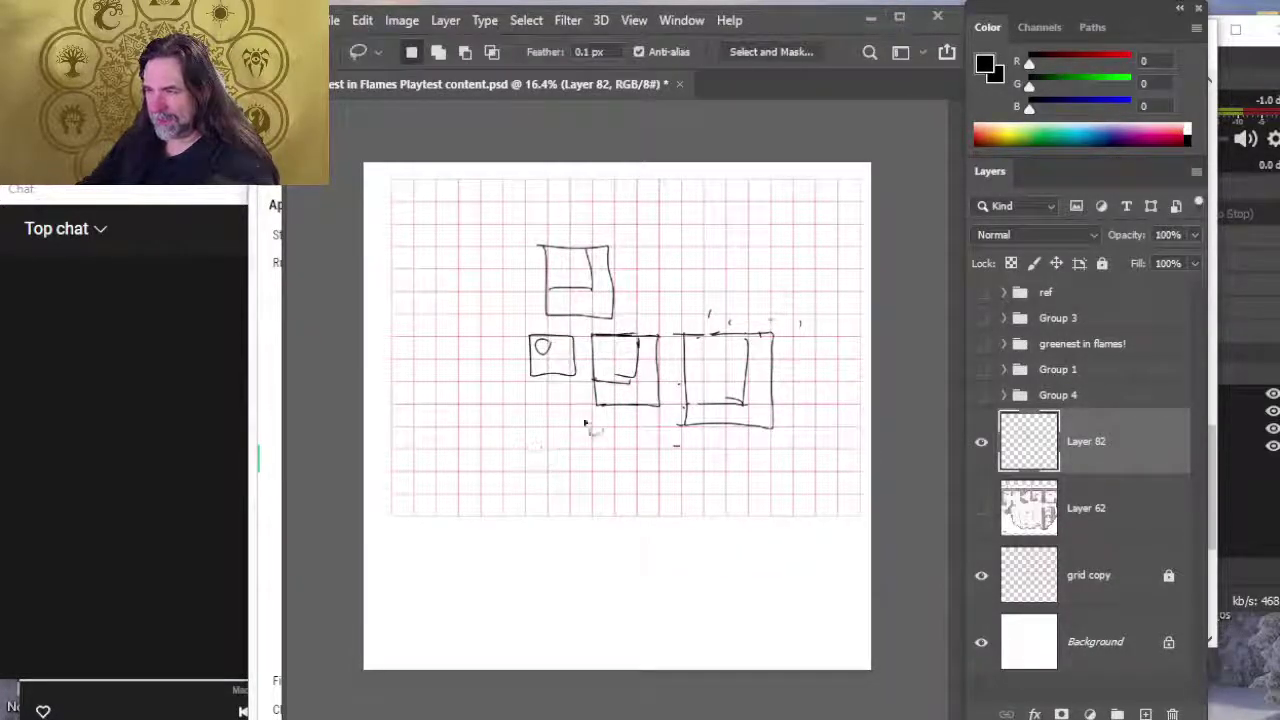
key("ctrl+d")
key("b")
key("e")
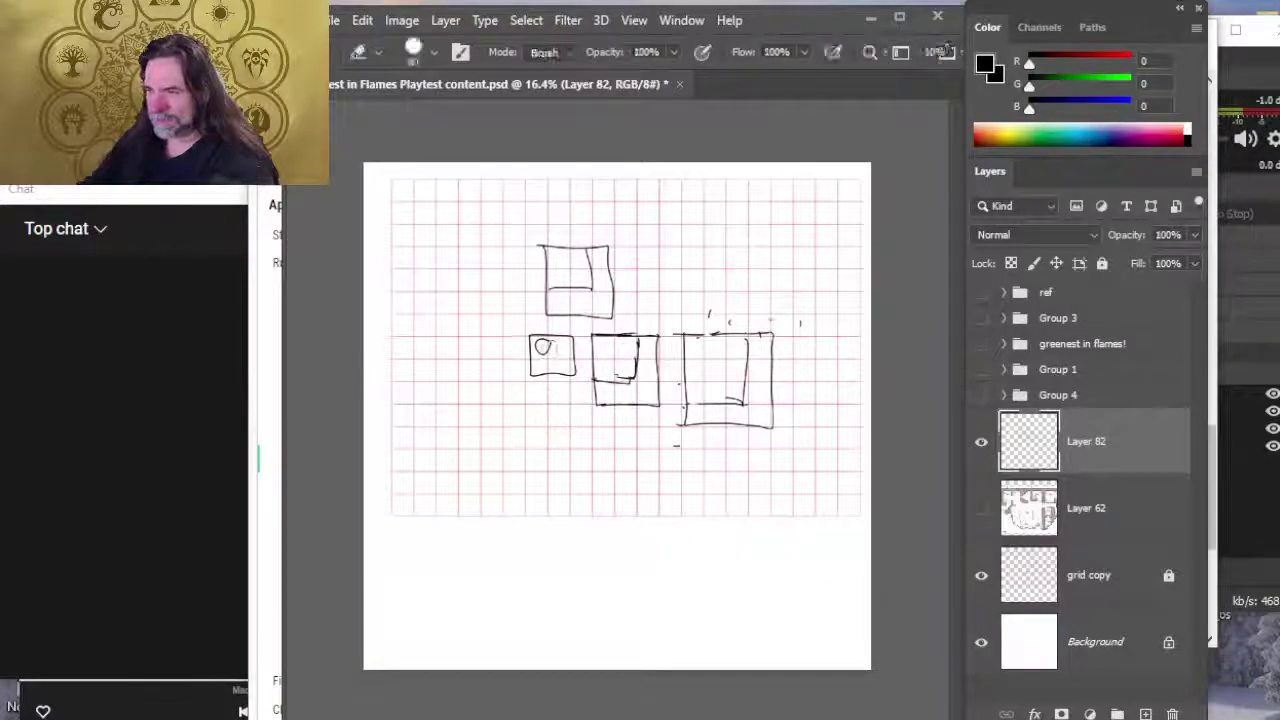
key("b")
left_click_drag(540, 345, 549, 356)
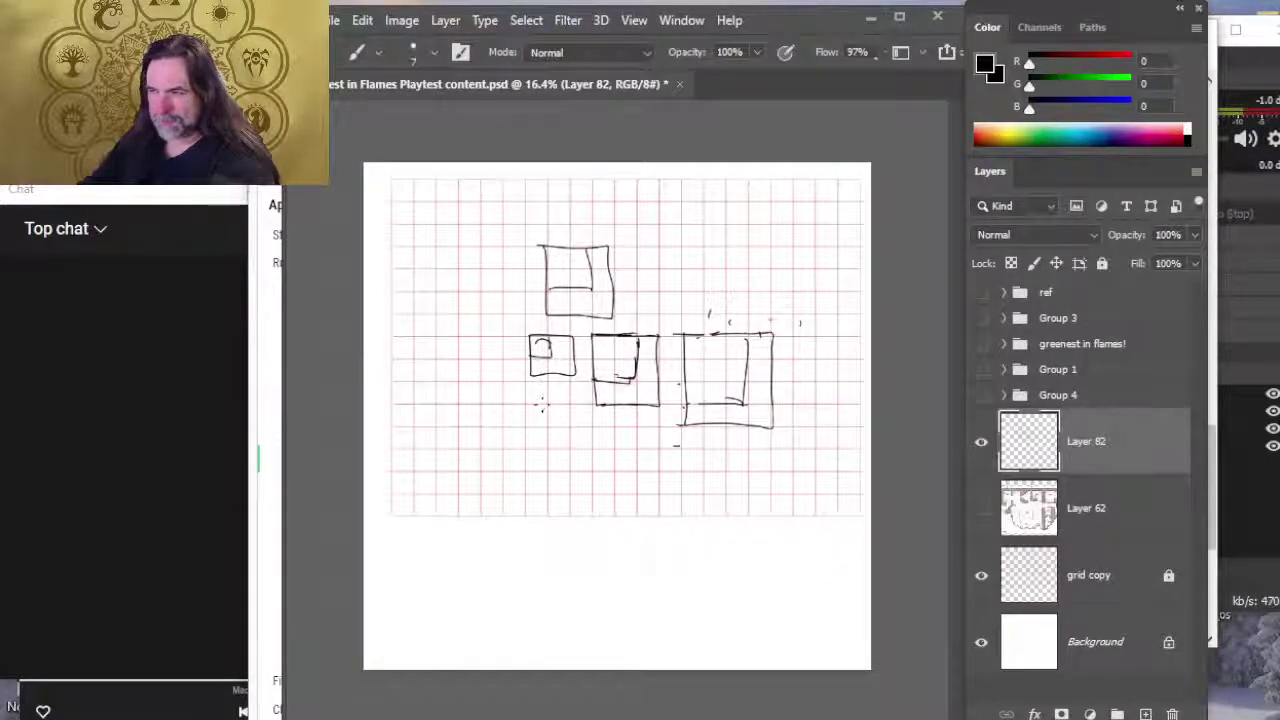
Step: Add crew circles in the middle and right boxes, more L-shaped lines, and a short base line in the small box
key("e")
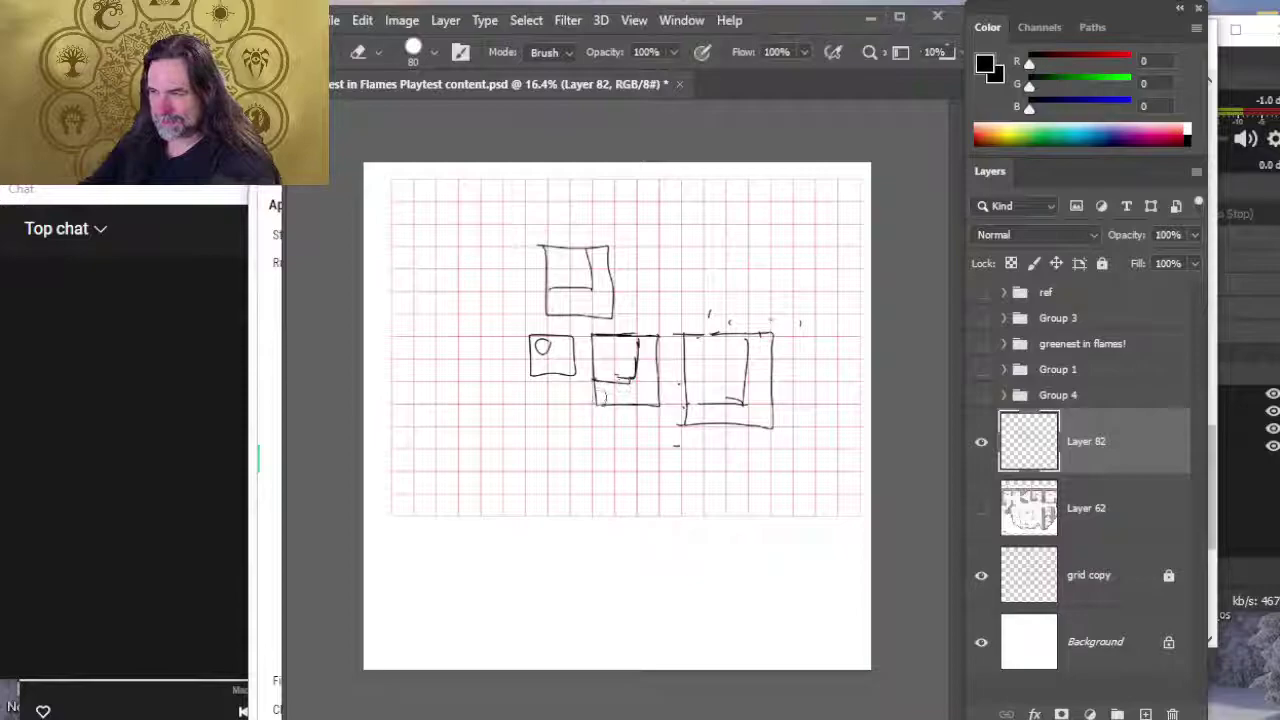
key("b")
left_click_drag(602, 351, 618, 347)
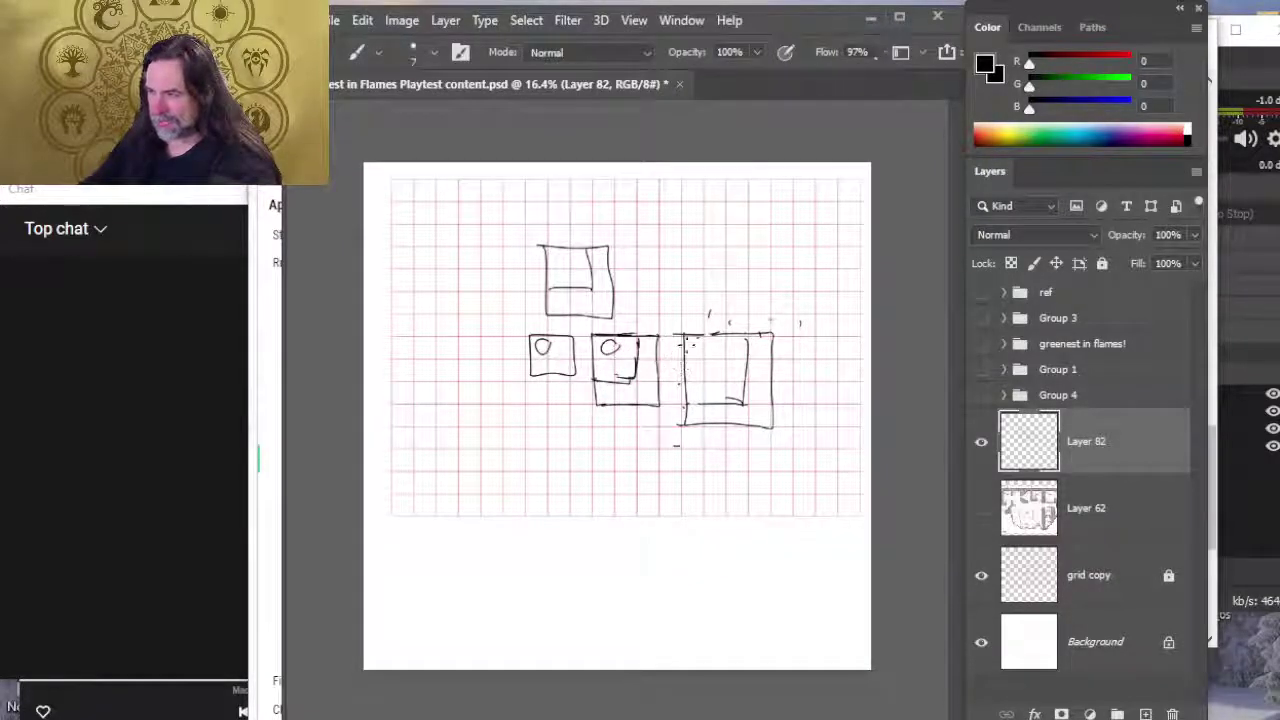
mouse_move(704, 341)
left_mouse_down()
mouse_move(686, 348)
mouse_move(702, 352)
left_mouse_up()
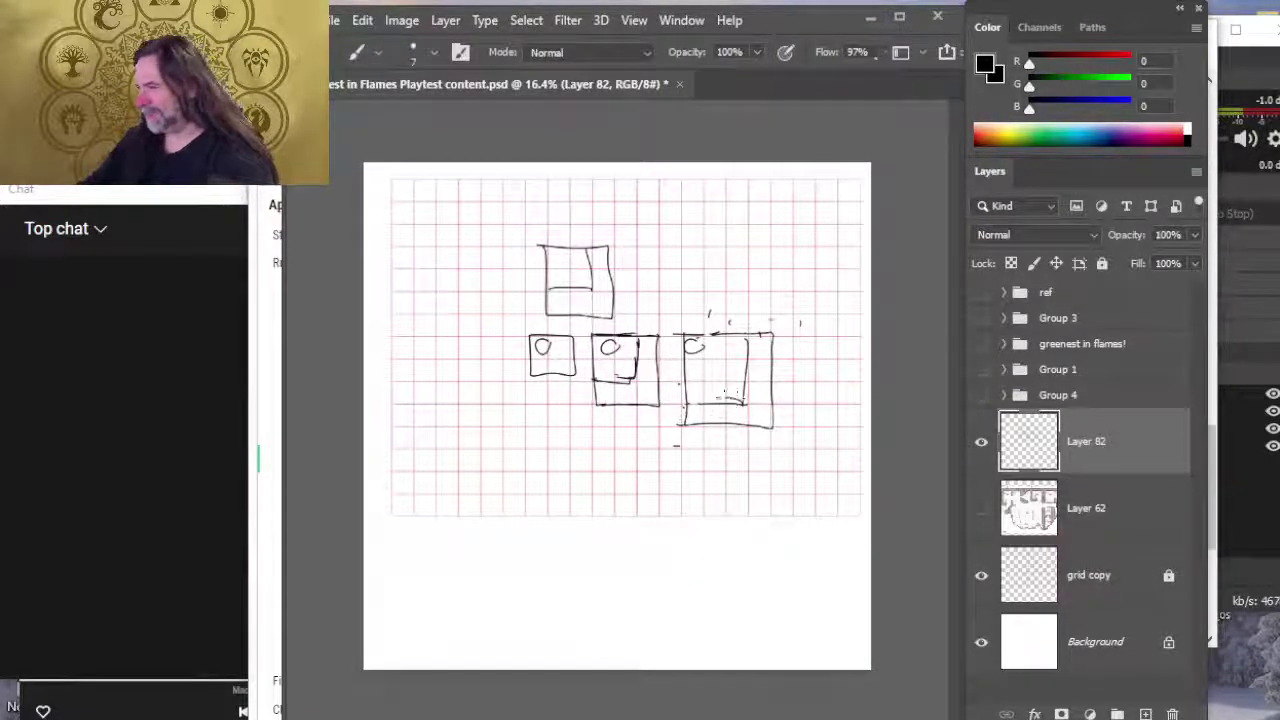
key("e")
key("b")
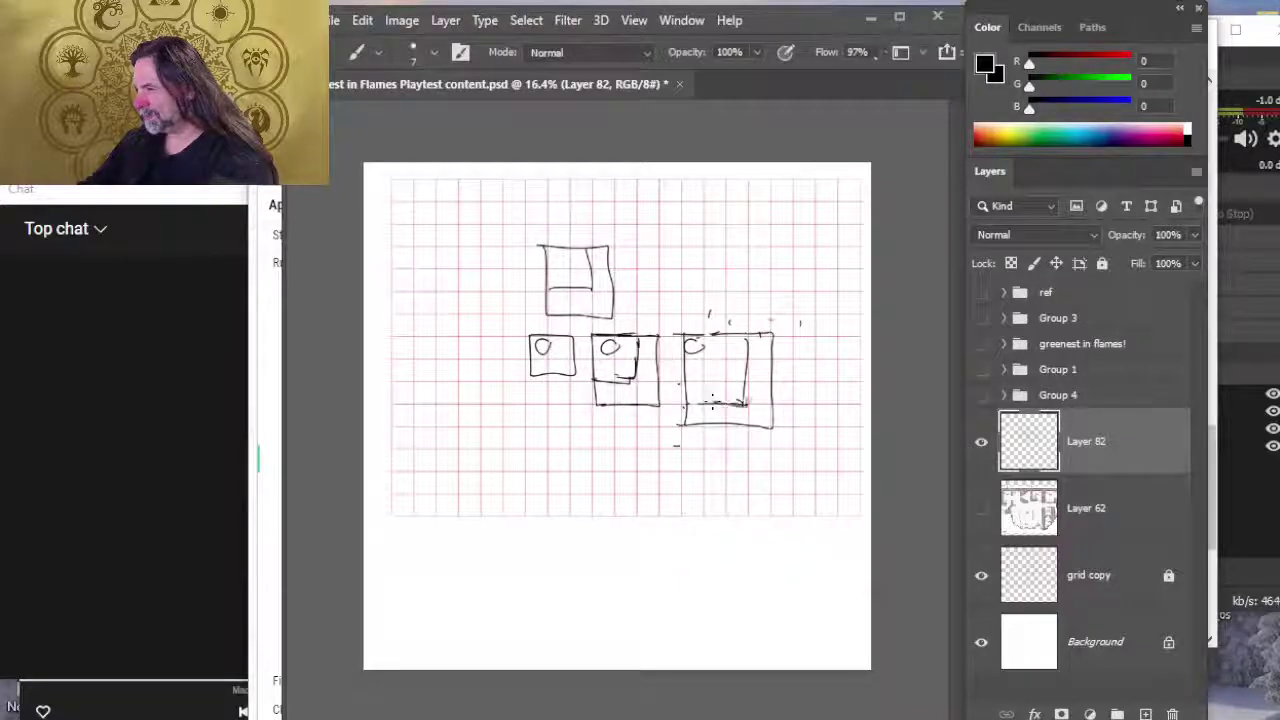
key("e")
key("b")
mouse_move(693, 410)
left_mouse_down()
mouse_move(762, 411)
mouse_move(762, 345)
left_mouse_up()
left_click_drag(612, 397, 655, 366)
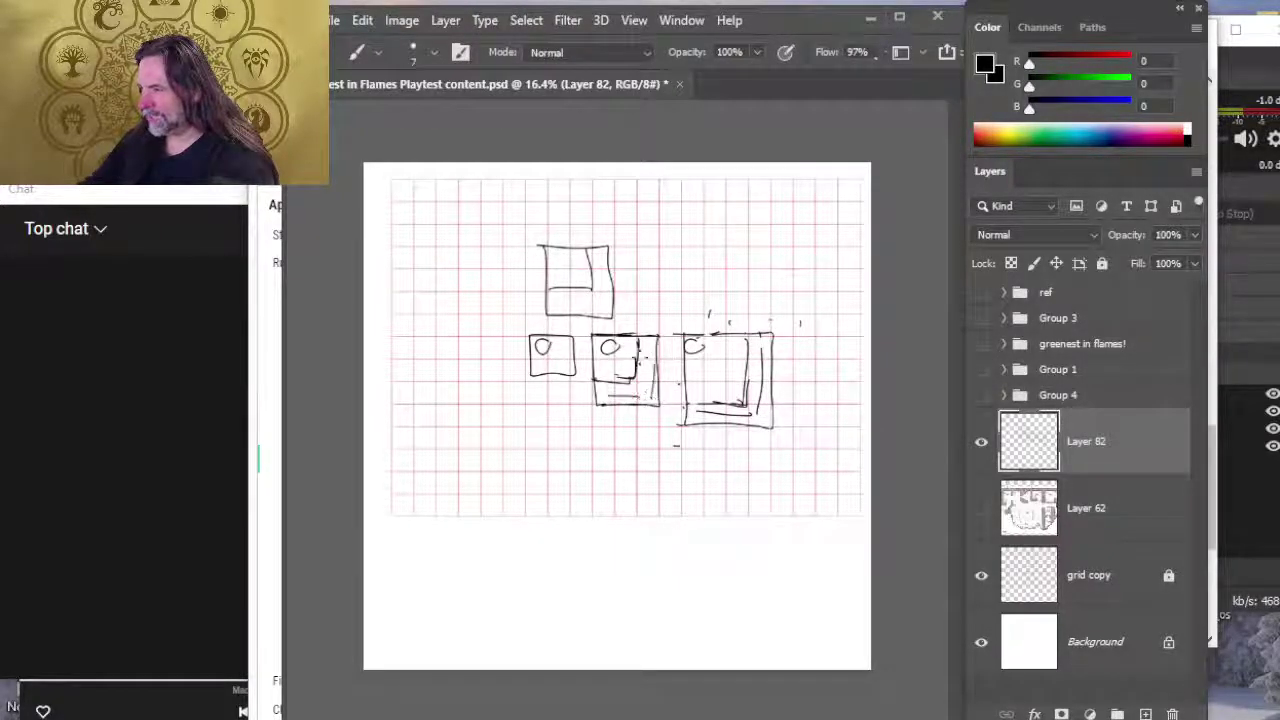
mouse_move(547, 370)
left_mouse_down()
mouse_move(577, 368)
mouse_move(567, 373)
left_mouse_up()
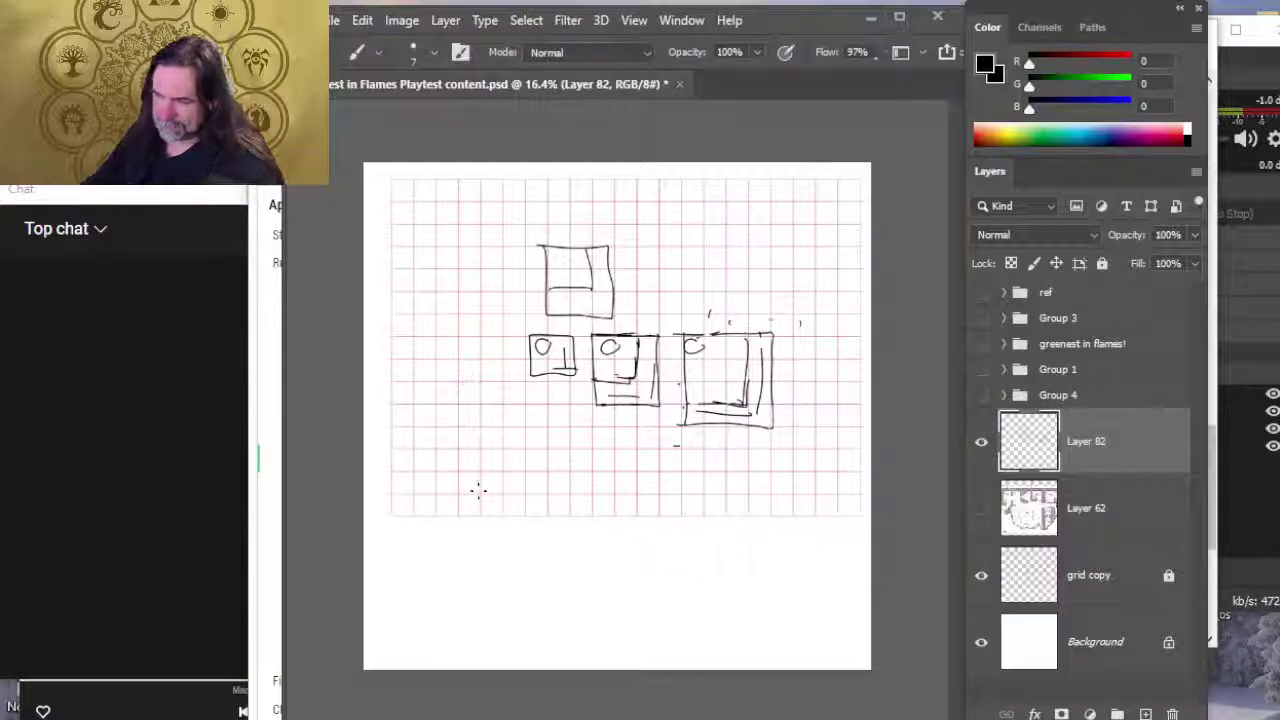
Step: Sketch three small footprints with joined ovals below the boxes, then erase the right box's inner lines
mouse_move(495, 484)
left_mouse_down()
mouse_move(505, 494)
mouse_move(508, 478)
mouse_move(490, 467)
mouse_move(522, 470)
mouse_move(490, 480)
left_mouse_up()
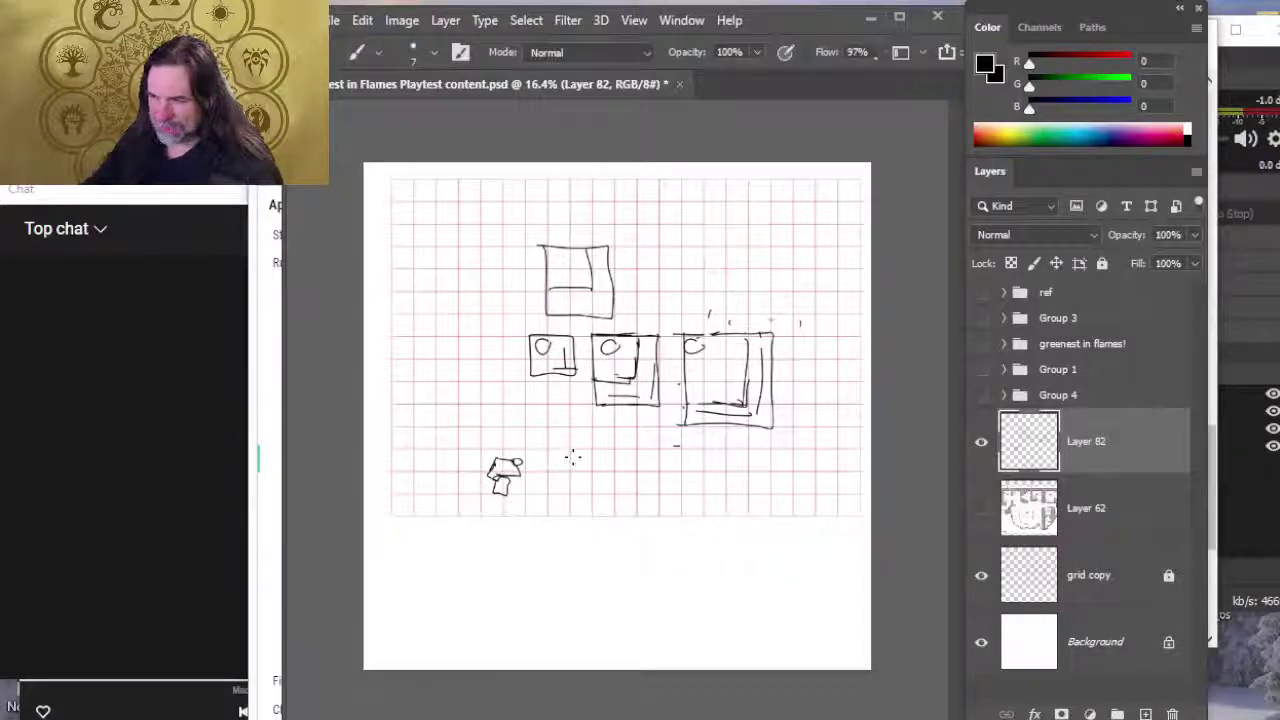
mouse_move(564, 451)
left_mouse_down()
mouse_move(575, 452)
mouse_move(550, 478)
mouse_move(586, 478)
mouse_move(570, 500)
mouse_move(550, 488)
mouse_move(582, 476)
mouse_move(566, 488)
mouse_move(578, 500)
left_mouse_up()
key("e")
key("b")
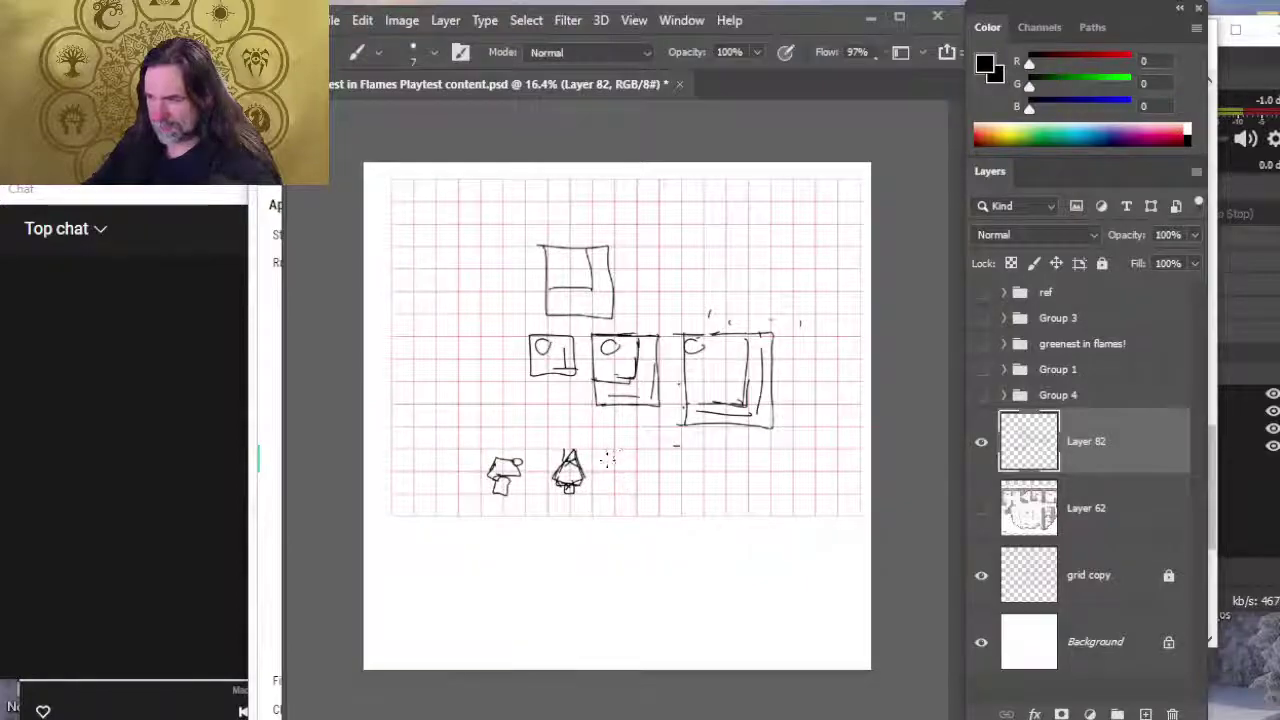
mouse_move(604, 462)
left_mouse_down()
mouse_move(607, 481)
mouse_move(646, 472)
mouse_move(596, 508)
mouse_move(658, 496)
left_mouse_up()
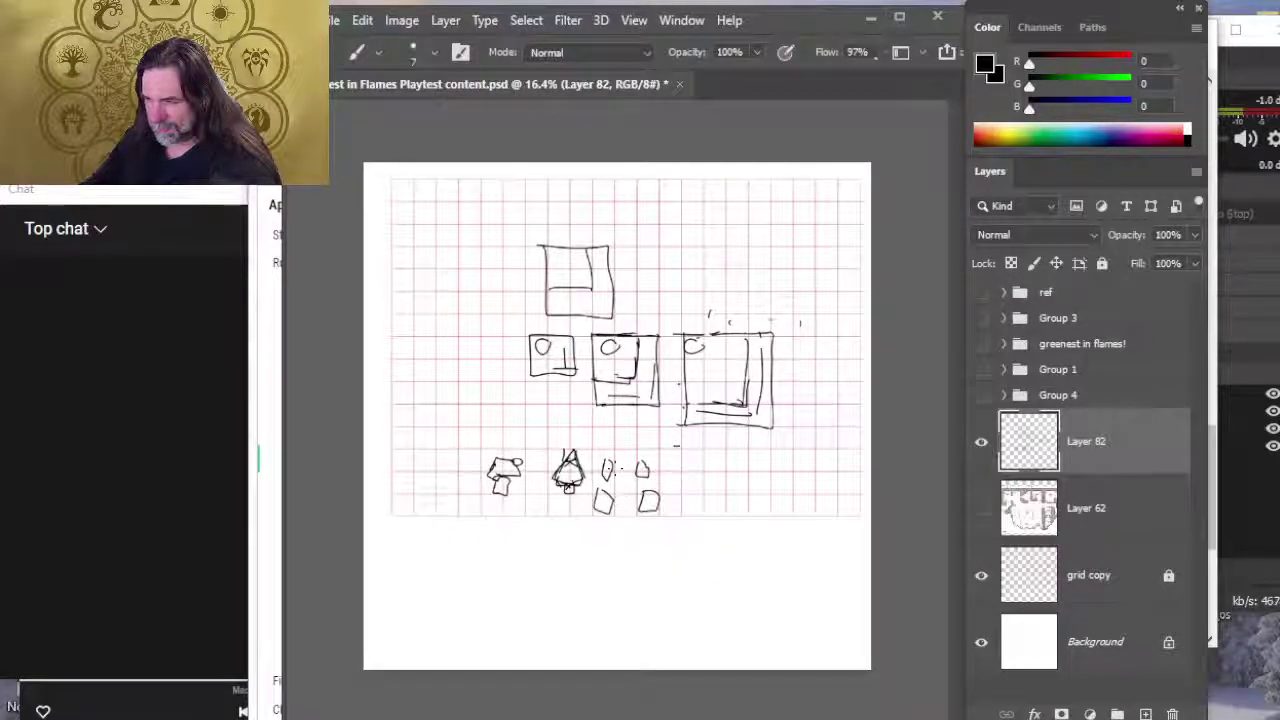
mouse_move(612, 460)
left_mouse_down()
mouse_move(610, 500)
mouse_move(646, 506)
left_mouse_up()
mouse_move(609, 462)
left_mouse_down()
mouse_move(648, 460)
mouse_move(606, 474)
left_mouse_up()
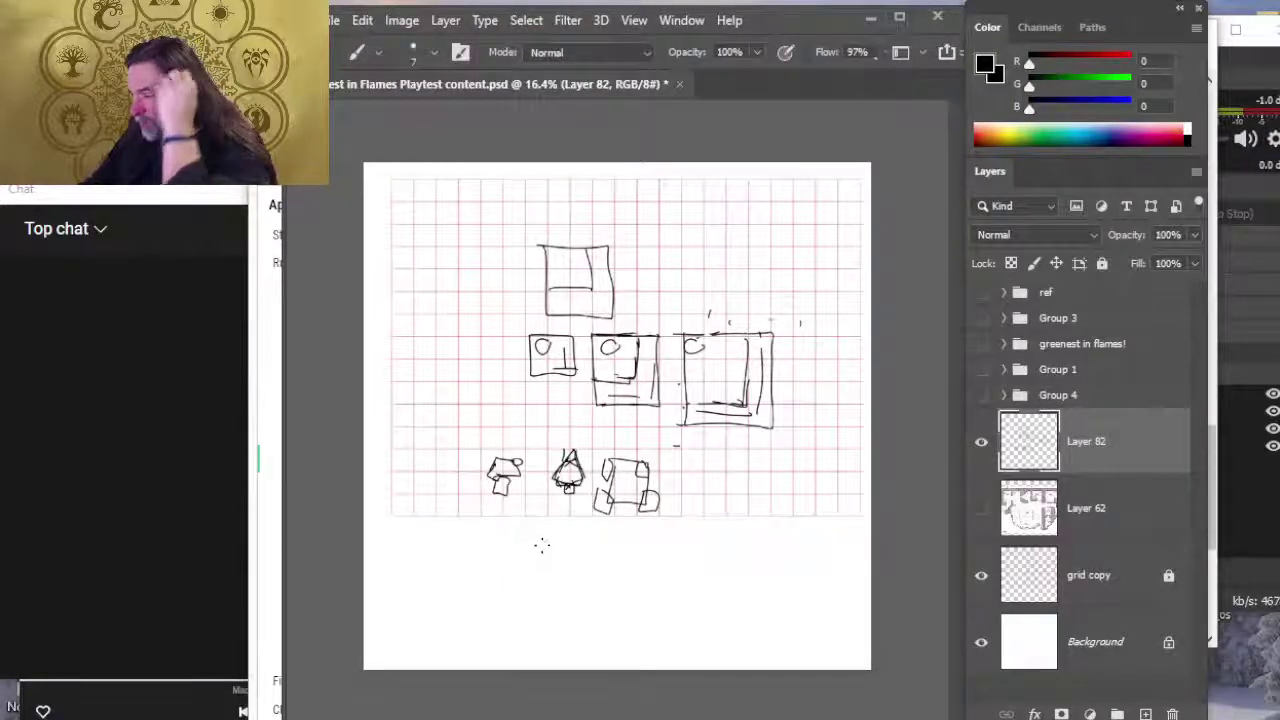
key("e")
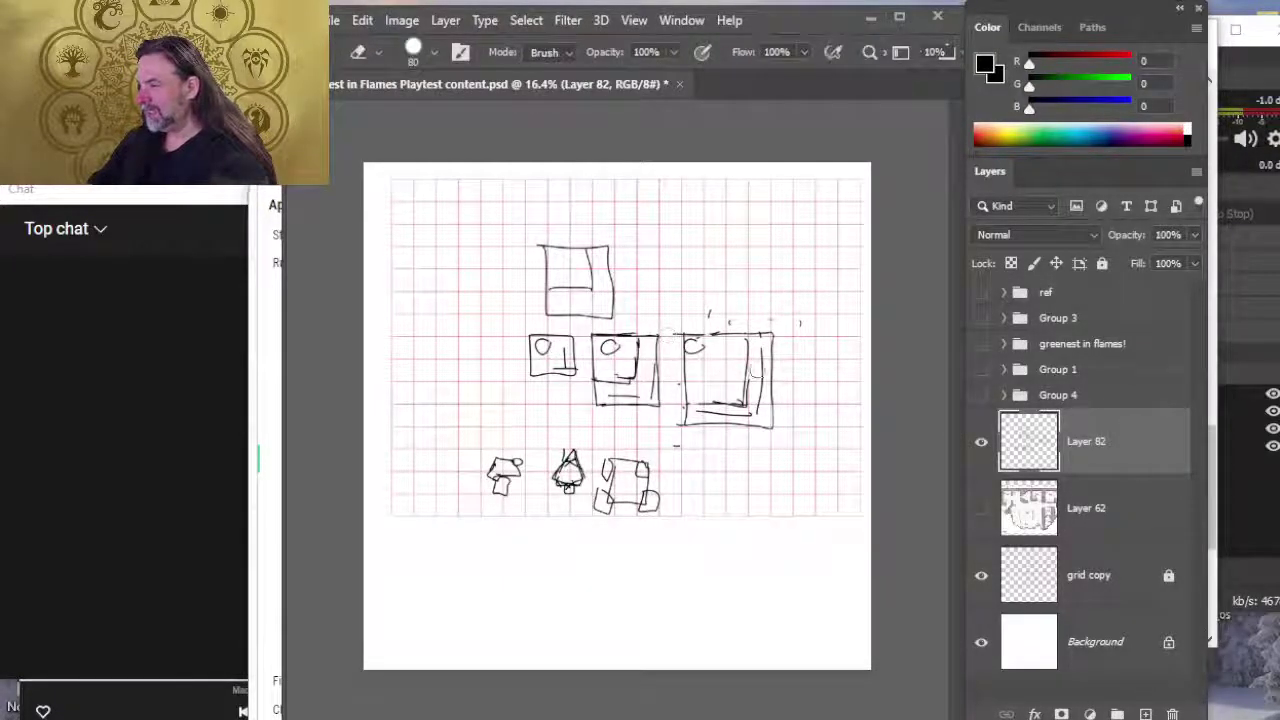
mouse_move(758, 362)
left_mouse_down()
mouse_move(746, 405)
mouse_move(700, 406)
left_mouse_up()
Step: Redraw the large right box's interior with a rounded shape, undoing the latest scribbles
mouse_move(760, 353)
left_mouse_down()
mouse_move(747, 378)
mouse_move(748, 345)
mouse_move(697, 348)
mouse_move(746, 364)
mouse_move(680, 412)
mouse_move(690, 420)
mouse_move(688, 372)
mouse_move(708, 350)
mouse_move(772, 356)
left_mouse_up()
key("b")
mouse_move(758, 416)
left_mouse_down()
mouse_move(772, 426)
mouse_move(764, 392)
mouse_move(726, 406)
left_mouse_up()
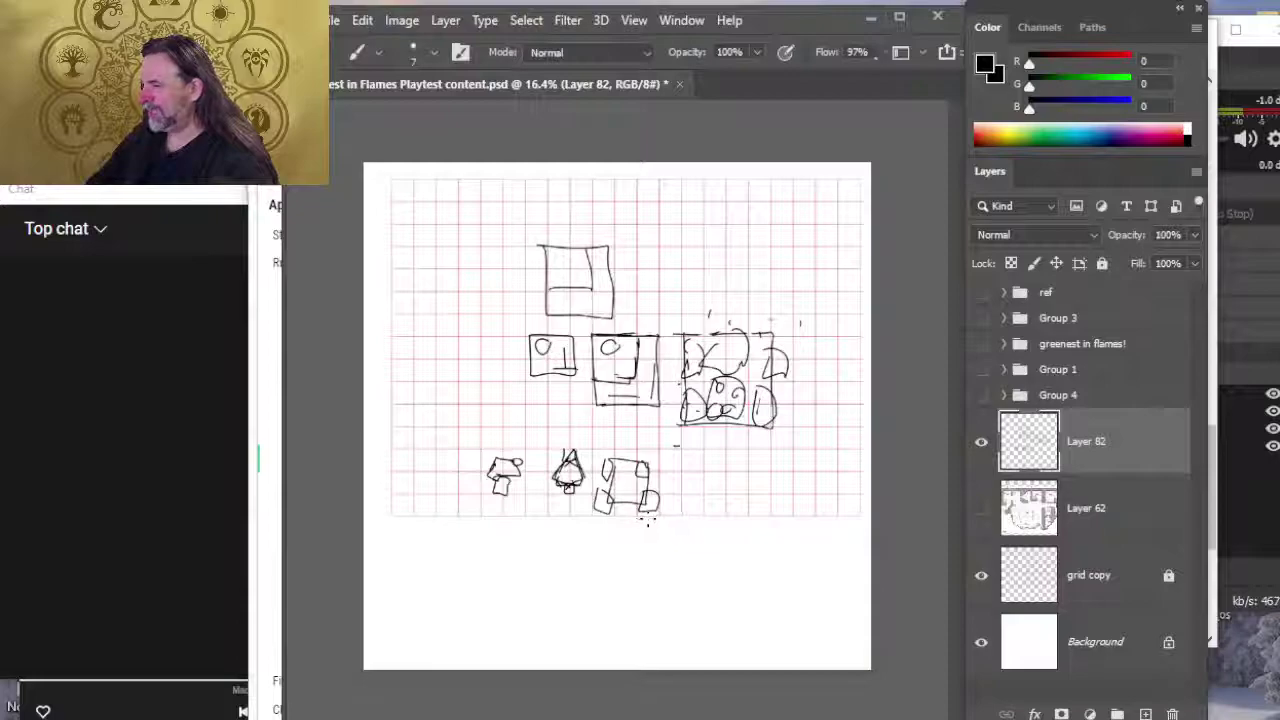
key("e")
mouse_move(716, 410)
left_mouse_down()
mouse_move(735, 398)
mouse_move(728, 424)
mouse_move(710, 426)
left_mouse_up()
key("b")
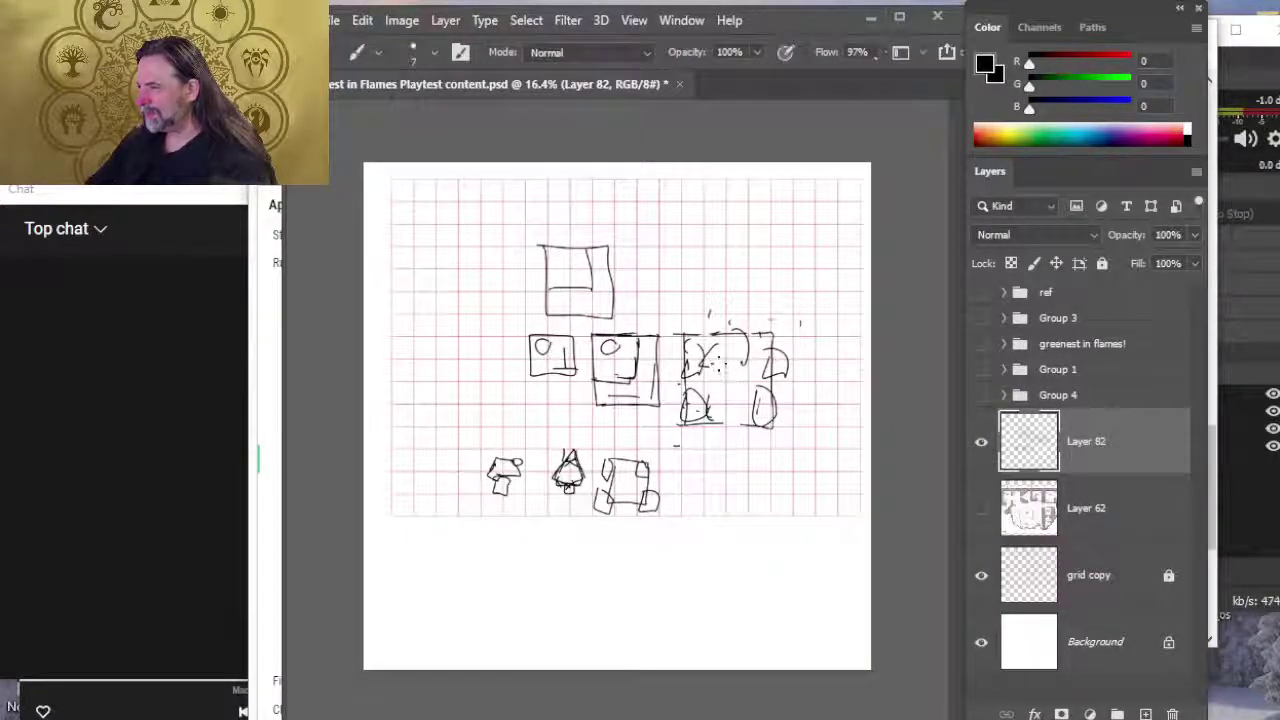
mouse_move(714, 362)
left_mouse_down()
mouse_move(738, 344)
mouse_move(716, 372)
mouse_move(745, 372)
left_mouse_up()
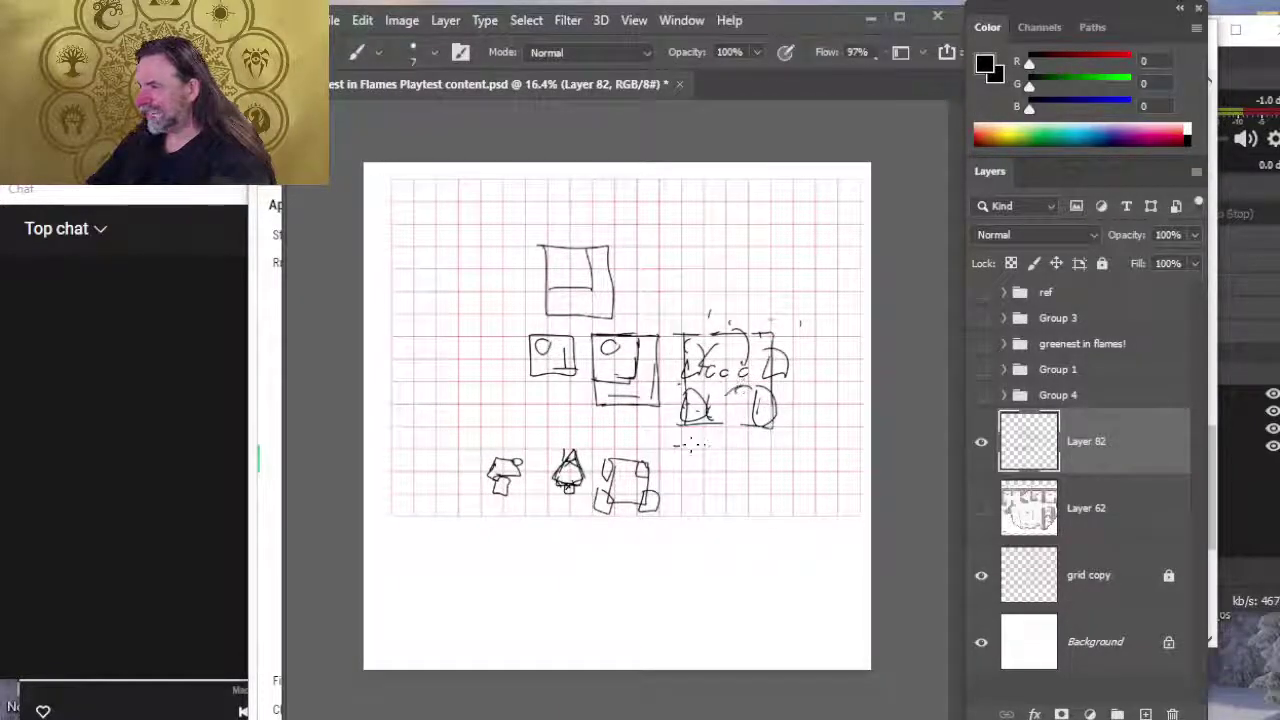
key("ctrl+z")
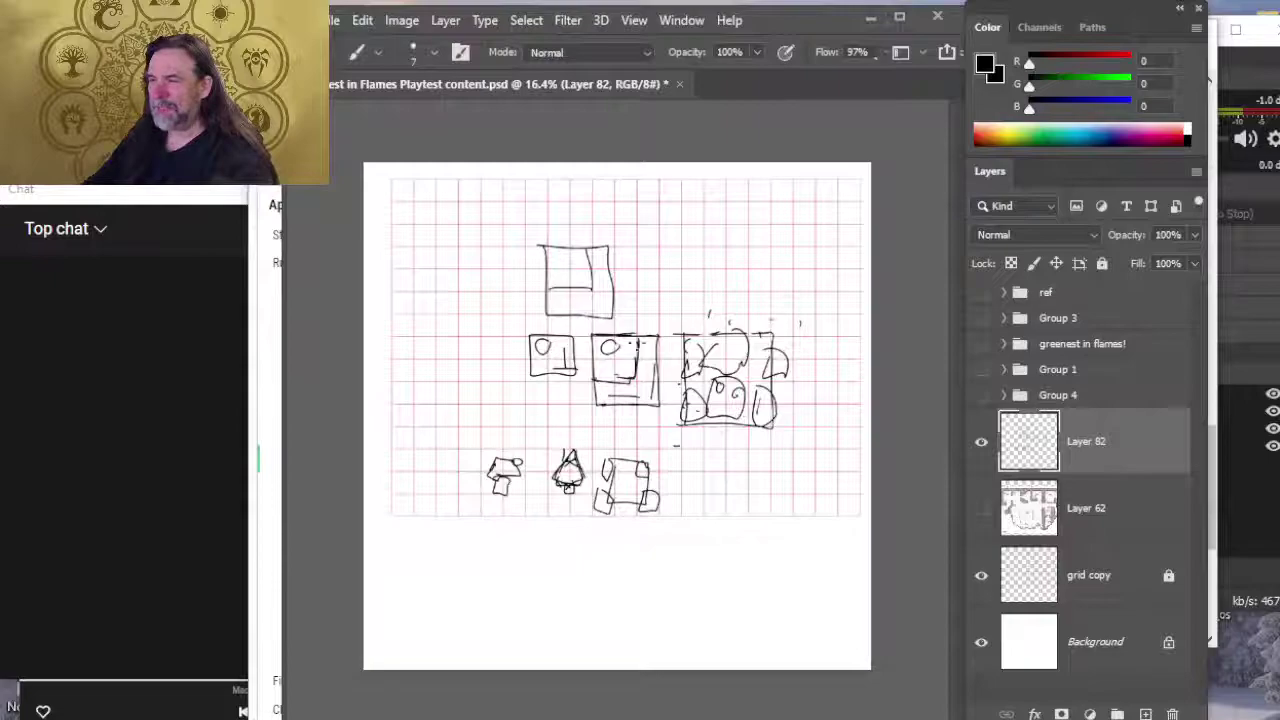
Step: Draw a new box at the upper left, letters 'c' and 'o', a loop and two tall vertical lines
mouse_move(448, 244)
left_mouse_down()
mouse_move(448, 292)
mouse_move(500, 228)
mouse_move(454, 244)
left_mouse_up()
mouse_move(454, 343)
left_mouse_down()
mouse_move(453, 354)
mouse_move(467, 346)
mouse_move(436, 402)
mouse_move(470, 396)
mouse_move(457, 444)
left_mouse_up()
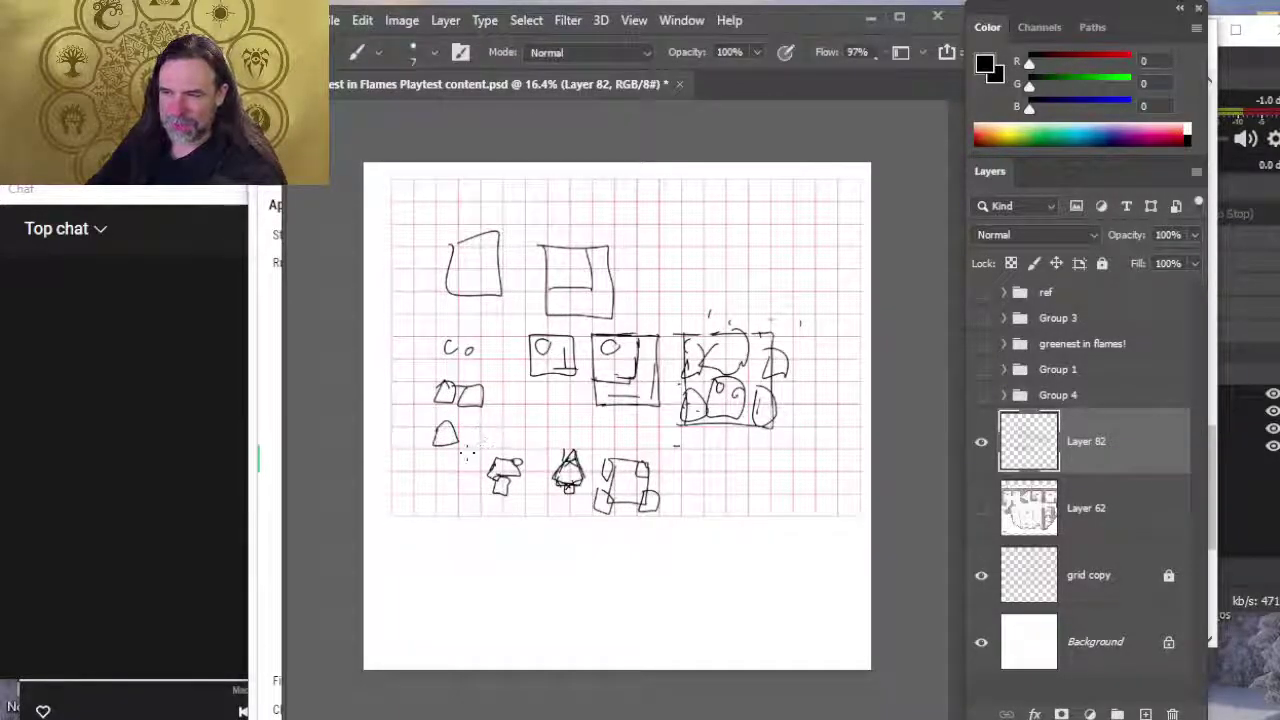
left_click_drag(425, 466, 420, 490)
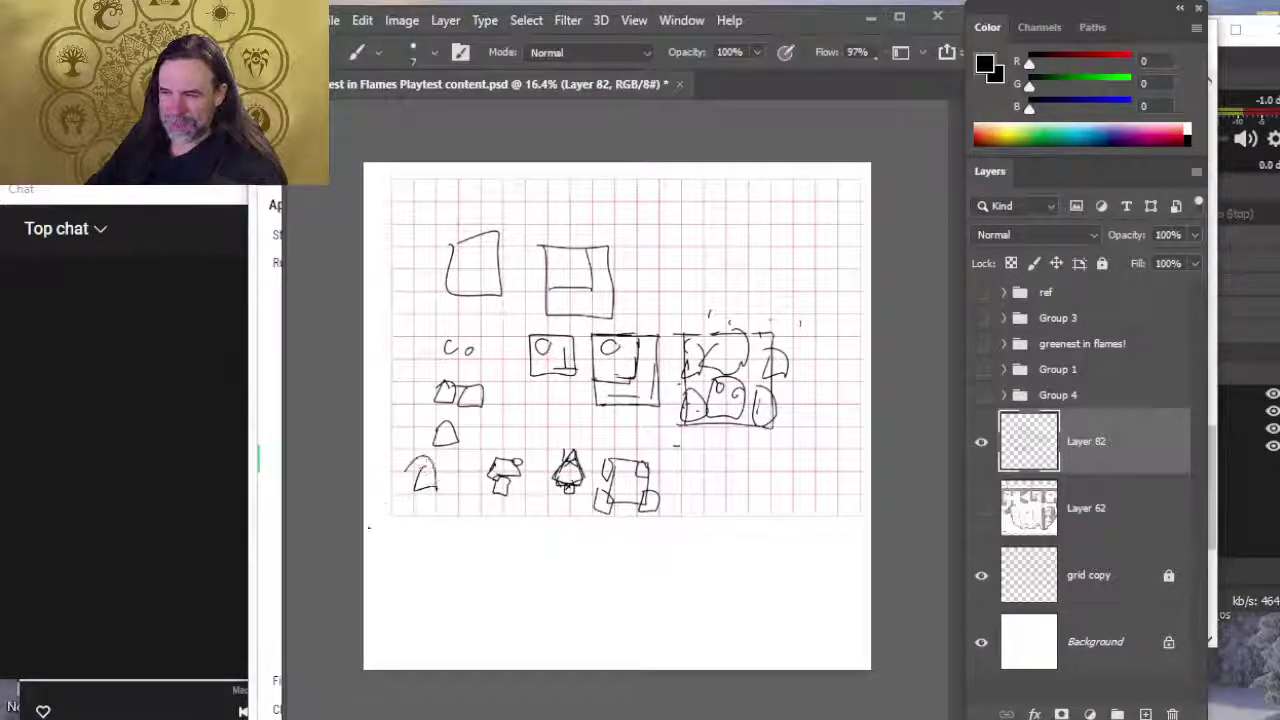
left_click_drag(406, 425, 404, 470)
left_click_drag(411, 395, 400, 522)
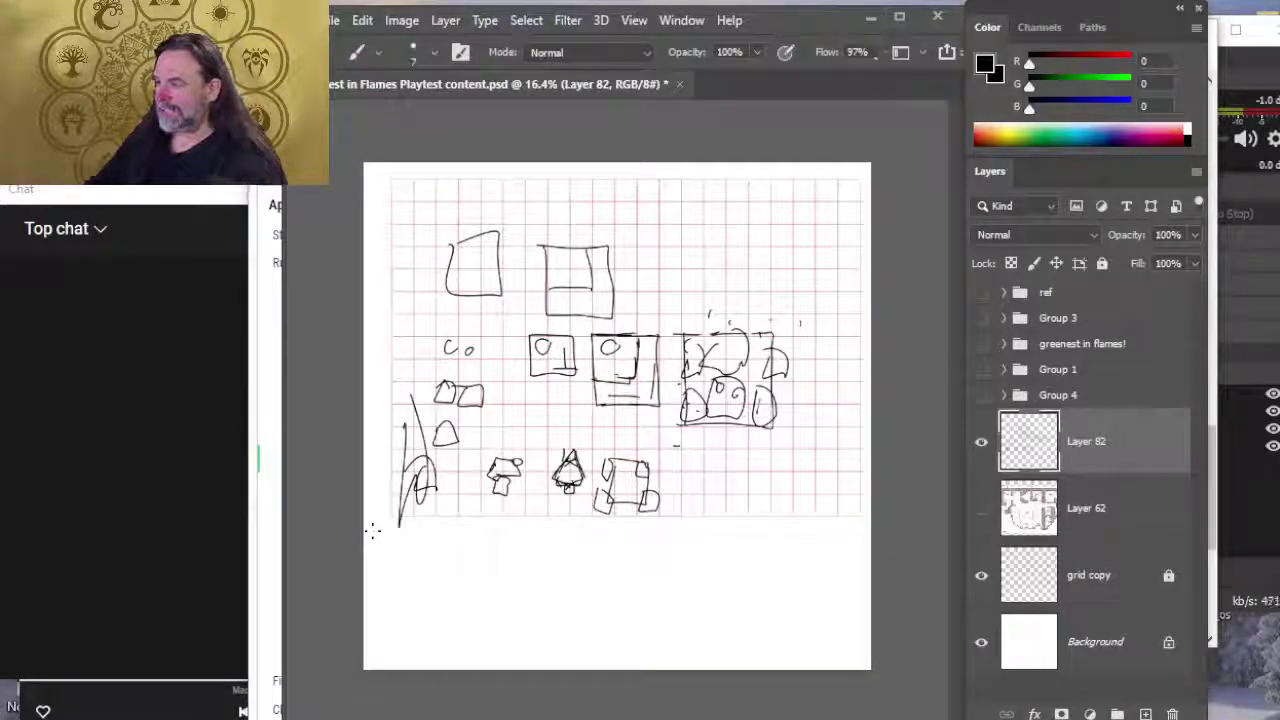
Step: Check the vehicle notes text file and come back to the sketch canvas
key("alt+Tab")
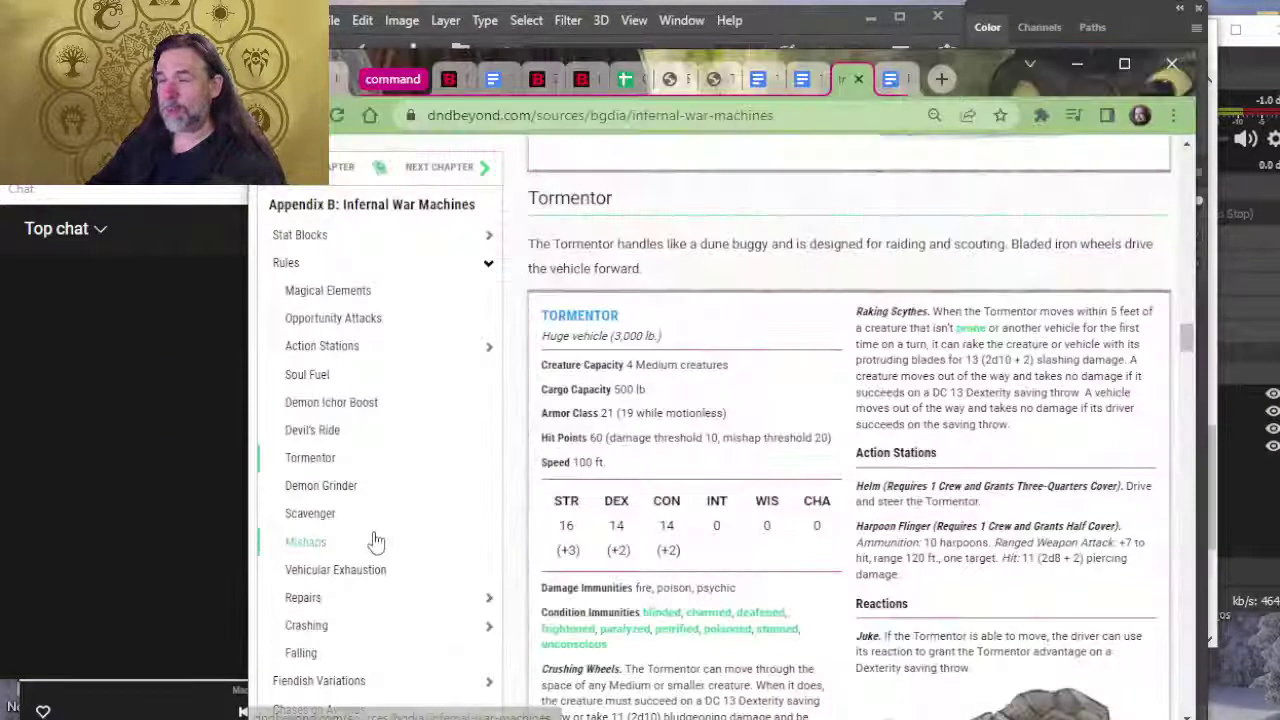
key("alt+Tab")
key("Tab")
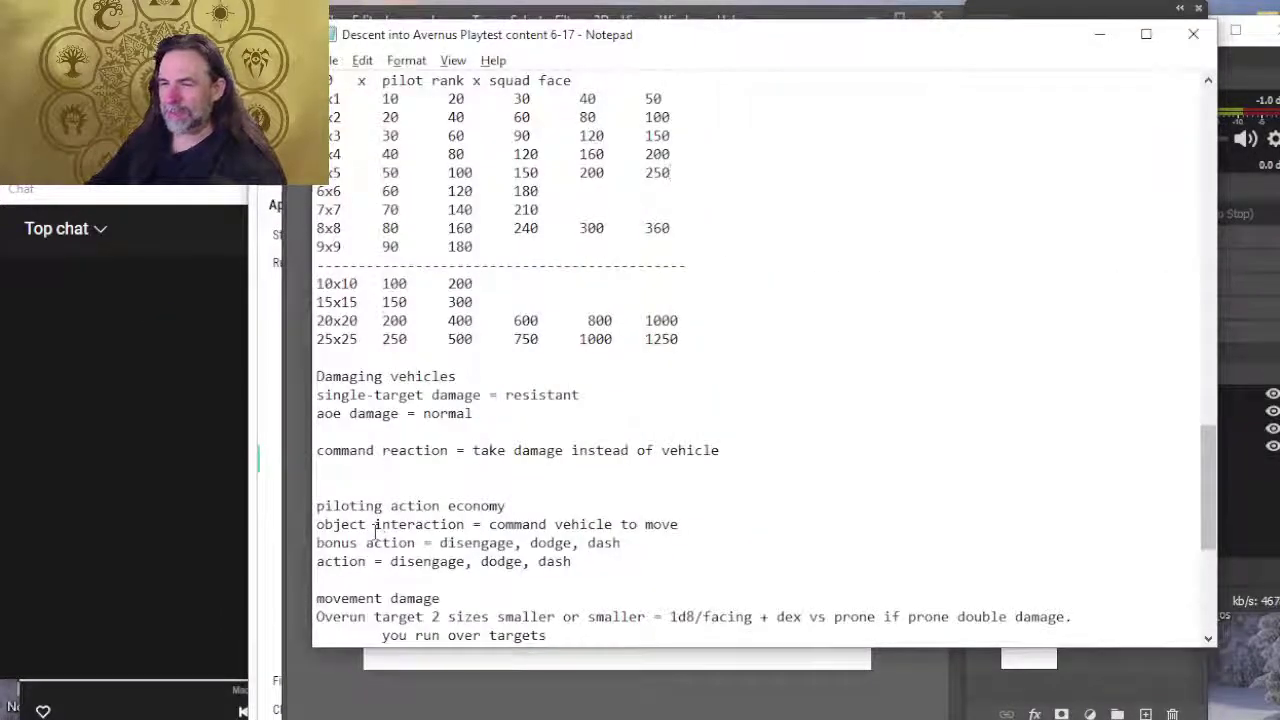
key("alt+Tab")
key("Tab")
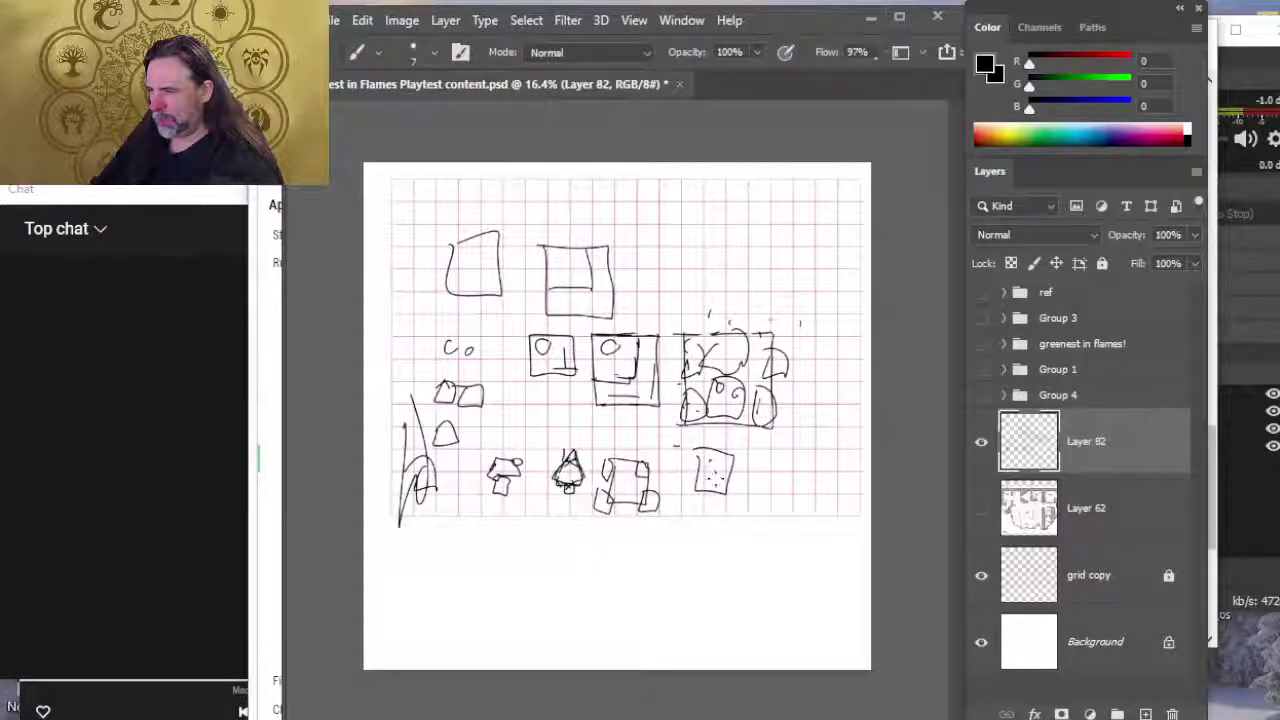
Step: Erase the stray L stroke at lower right and draw an open box near the grid's top right
key("e")
mouse_move(700, 455)
left_mouse_down()
mouse_move(715, 475)
mouse_move(697, 446)
mouse_move(700, 497)
left_mouse_up()
key("b")
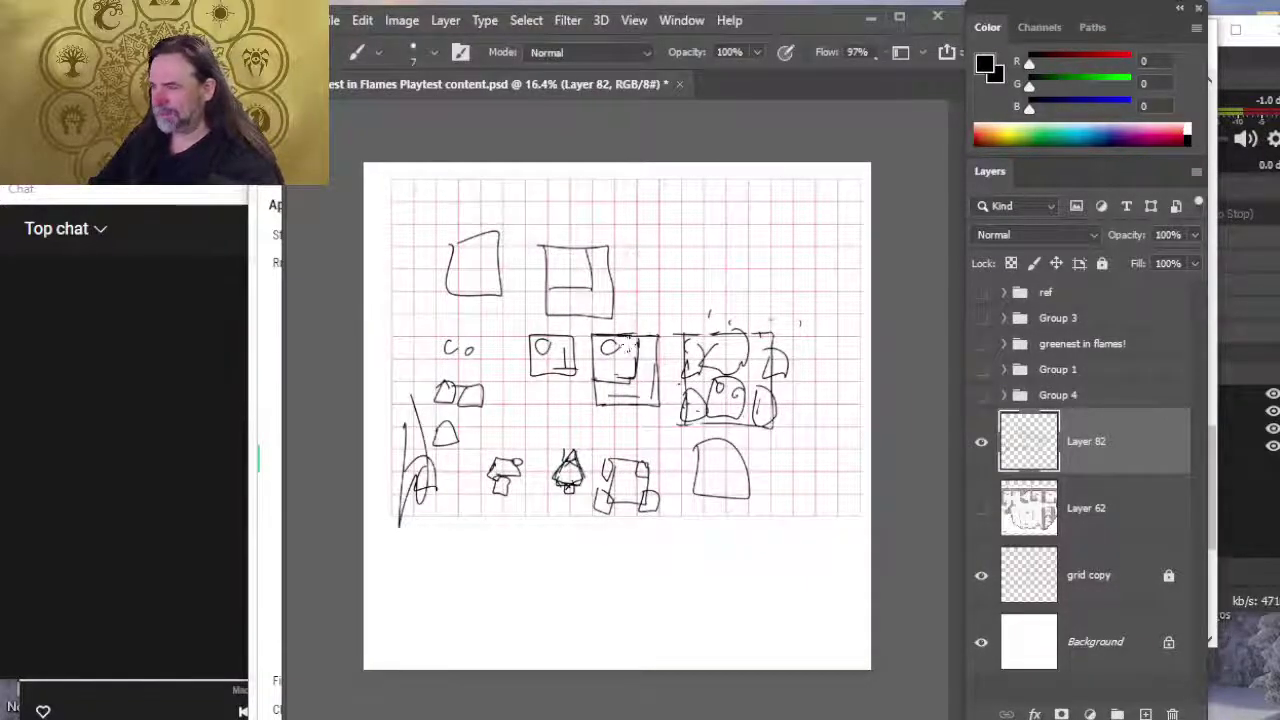
mouse_move(663, 205)
left_mouse_down()
mouse_move(652, 294)
mouse_move(740, 303)
mouse_move(749, 216)
mouse_move(686, 200)
left_mouse_up()
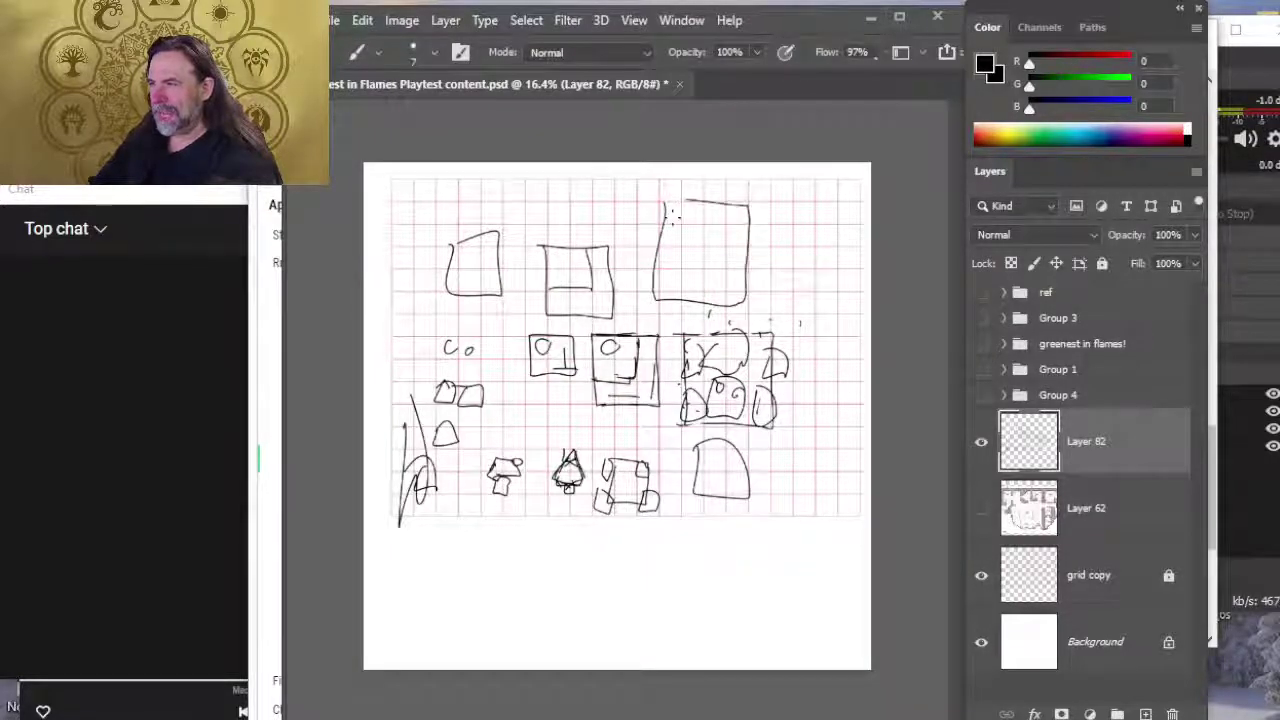
key("e")
mouse_move(650, 282)
left_mouse_down()
mouse_move(742, 305)
mouse_move(742, 293)
left_mouse_up()
key("b")
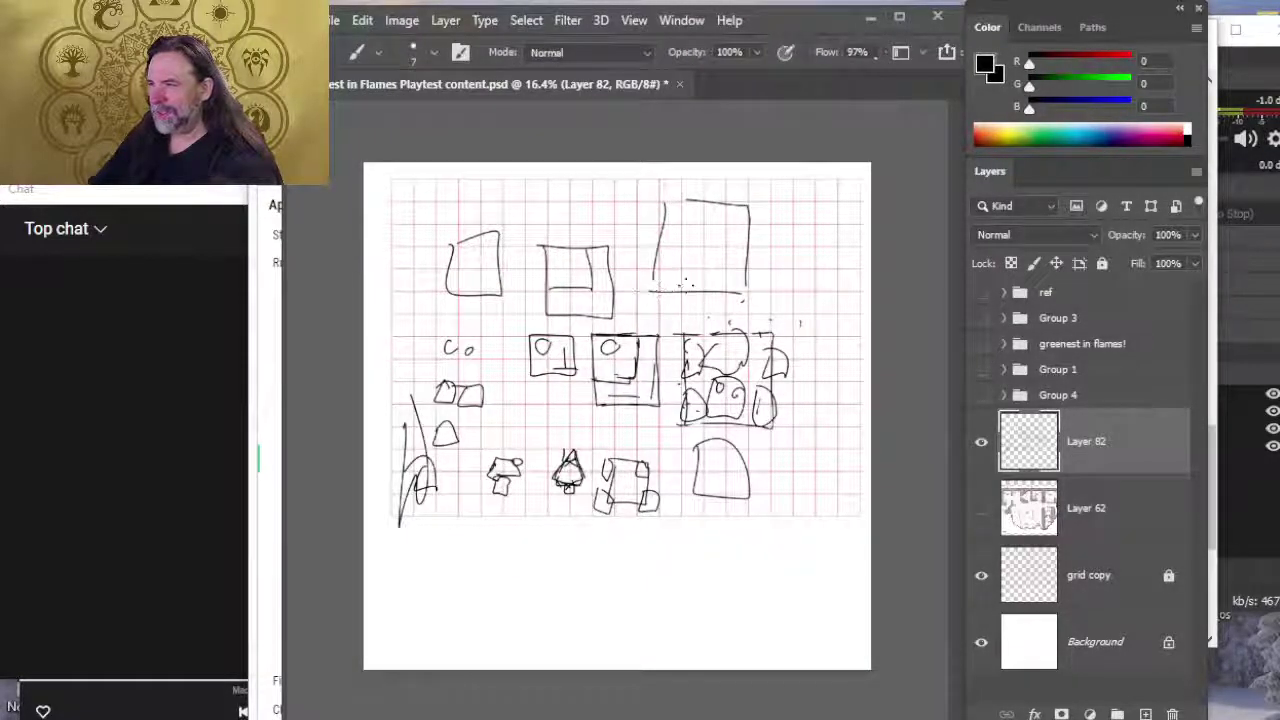
key("e")
mouse_move(668, 276)
left_mouse_down()
mouse_move(660, 222)
mouse_move(648, 288)
left_mouse_up()
key("b")
Step: Add horizontal and vertical lines inside the top-right box and redraw its left edge
mouse_move(650, 212)
left_mouse_down()
mouse_move(656, 200)
mouse_move(702, 202)
left_mouse_up()
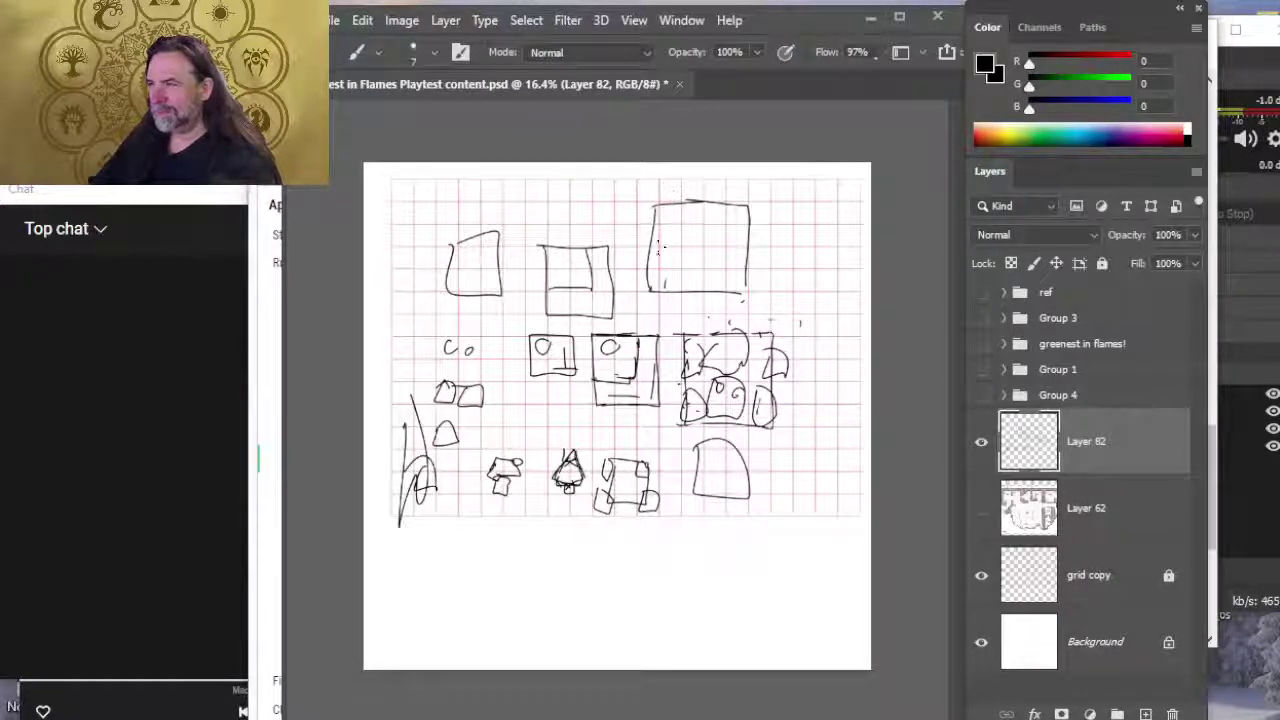
mouse_move(652, 270)
left_mouse_down()
mouse_move(720, 270)
mouse_move(714, 180)
left_mouse_up()
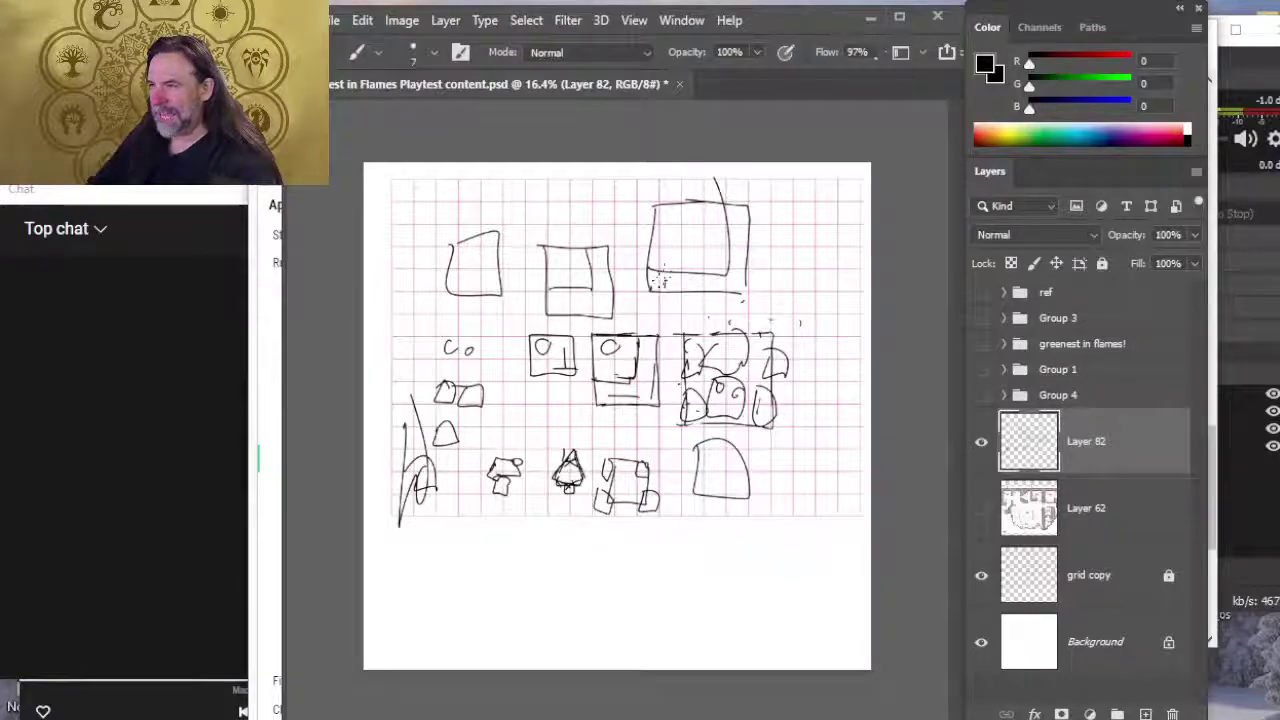
mouse_move(679, 272)
left_mouse_down()
mouse_move(679, 295)
mouse_move(737, 302)
mouse_move(682, 300)
mouse_move(752, 246)
mouse_move(752, 224)
left_mouse_up()
mouse_move(722, 270)
left_mouse_down()
mouse_move(740, 305)
mouse_move(708, 298)
left_mouse_up()
key("e")
key("b")
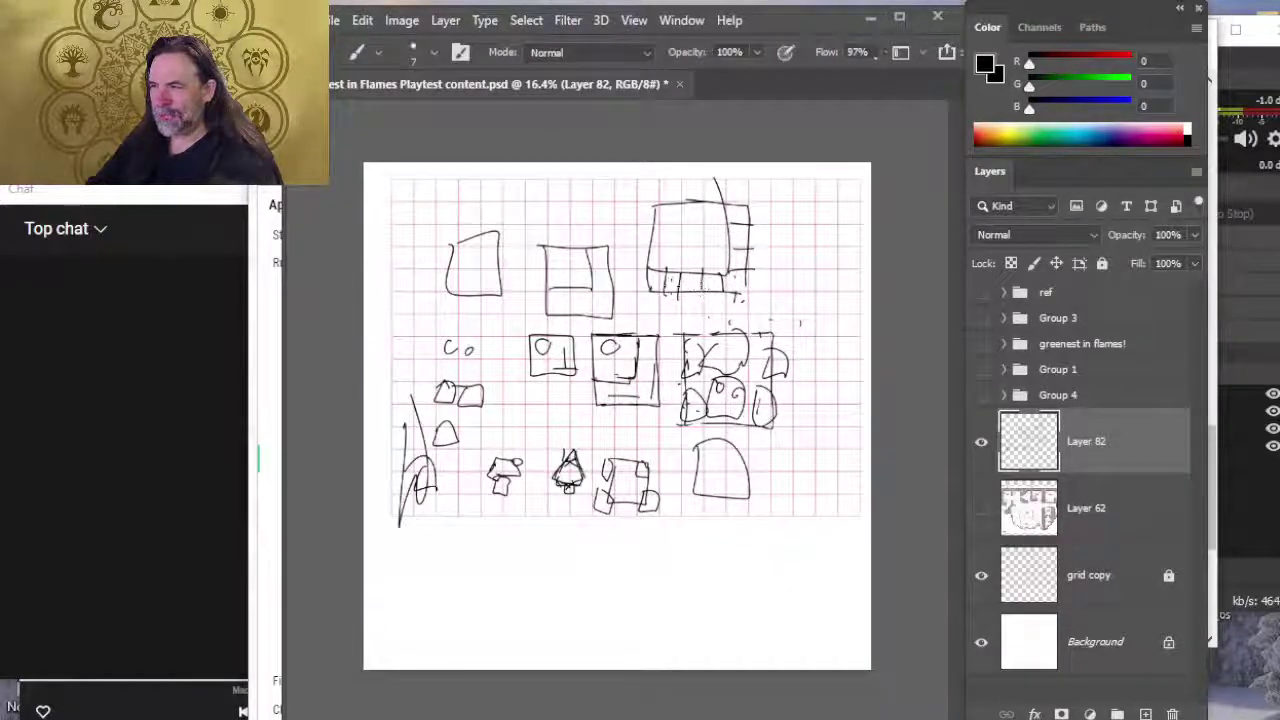
key("e")
left_click_drag(656, 205, 655, 293)
key("b")
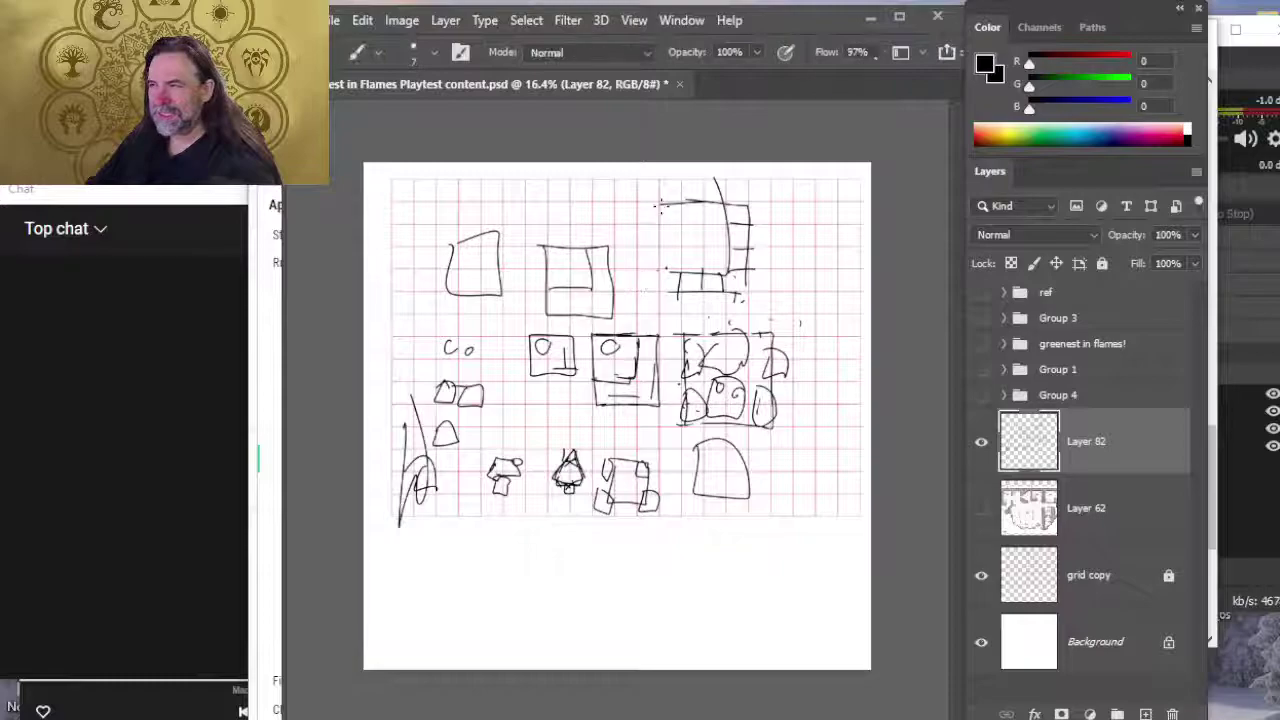
left_click_drag(660, 200, 650, 304)
key("e")
key("b")
mouse_move(661, 248)
left_mouse_down()
mouse_move(664, 298)
mouse_move(698, 294)
mouse_move(688, 288)
mouse_move(716, 312)
mouse_move(666, 298)
mouse_move(664, 262)
mouse_move(657, 302)
mouse_move(672, 292)
left_mouse_up()
Step: Touch up the top-right box's edges and erase stray marks below and above it
key("e")
key("b")
key("e")
key("b")
key("e")
key("b")
left_click_drag(668, 268, 700, 266)
key("e")
left_click_drag(648, 300, 754, 294)
key("b")
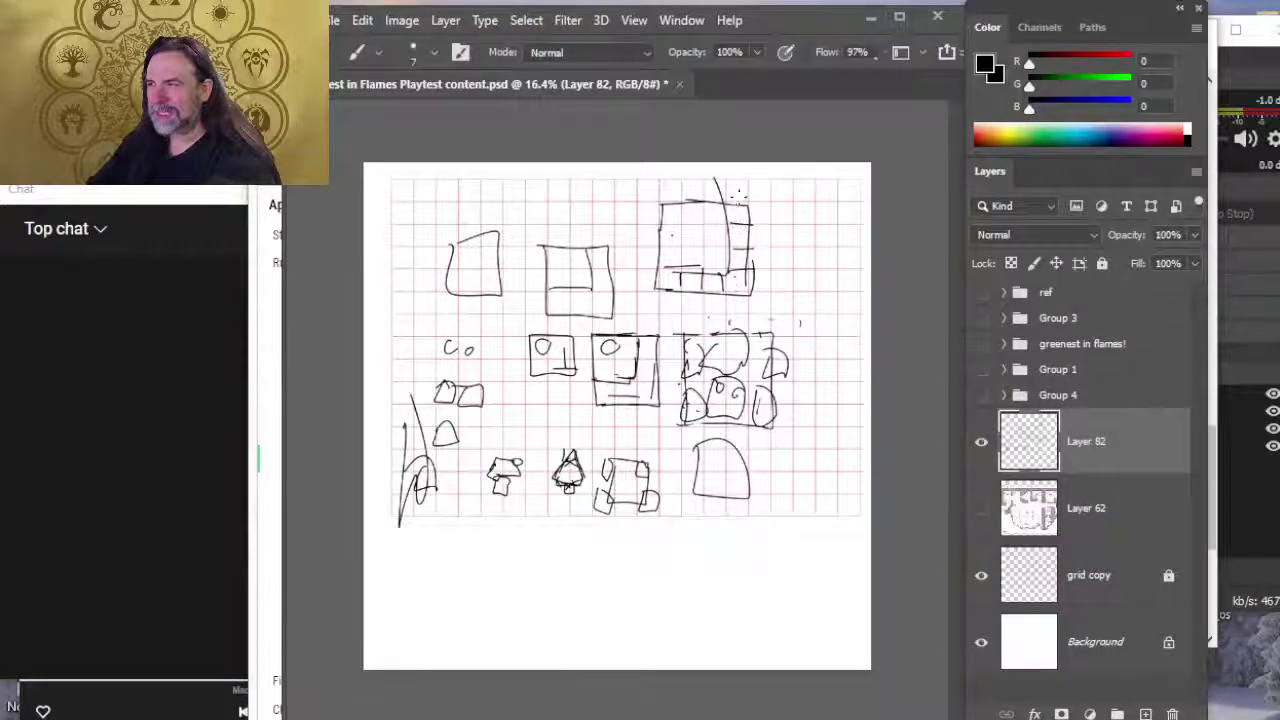
key("e")
left_click_drag(757, 170, 757, 186)
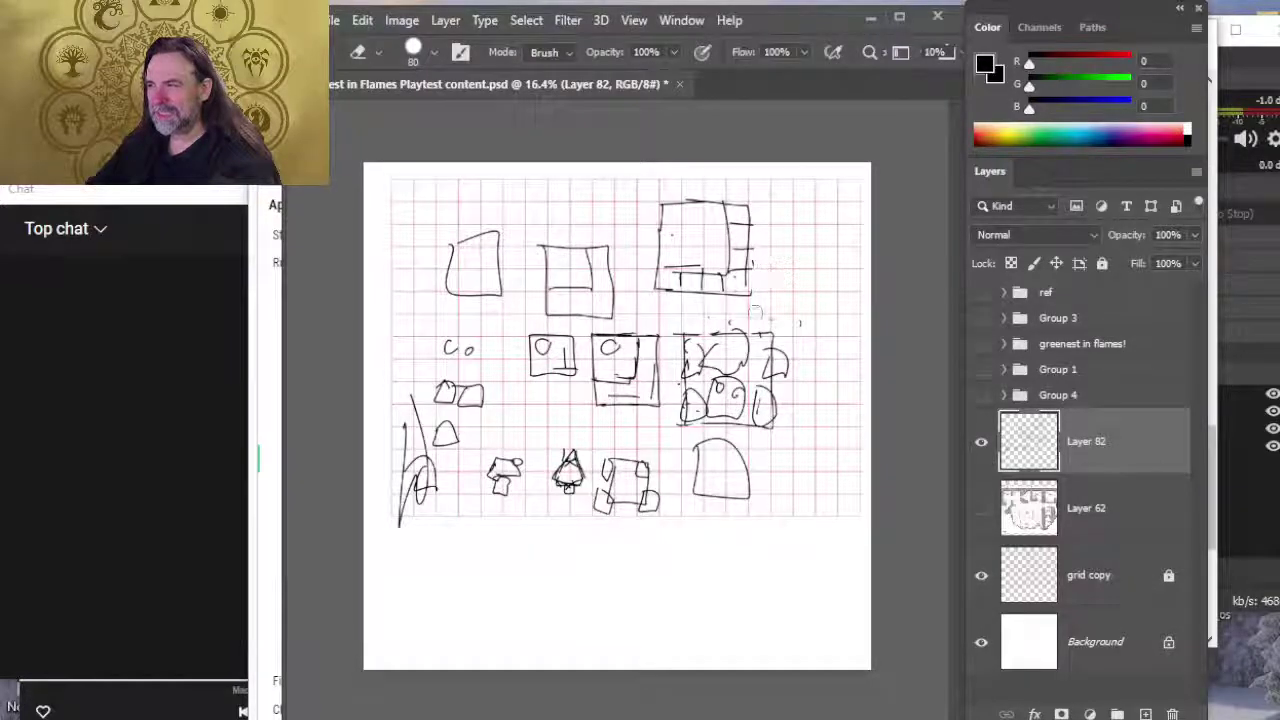
Step: Draw an oval inside the top-right box
key("b")
key("e")
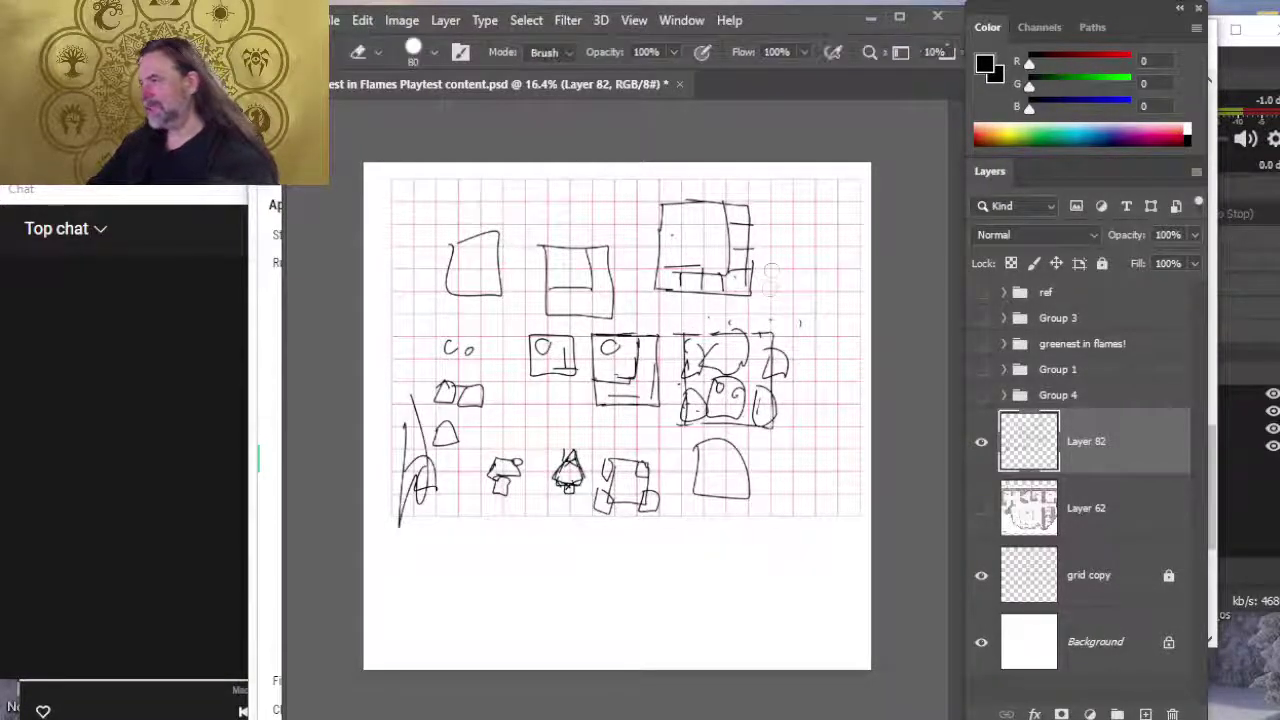
key("b")
left_click_drag(703, 238, 712, 228)
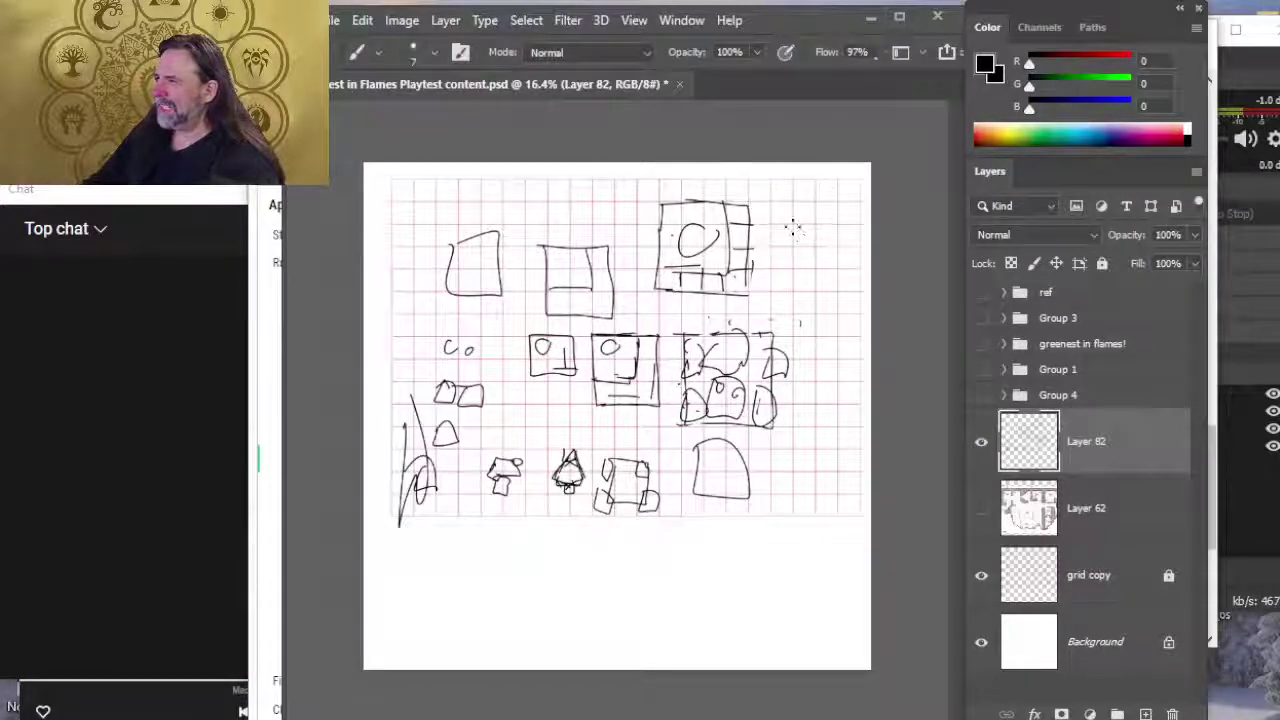
Step: Switch to D&D Beyond and jump to the Tormentor vehicle entry
key("e")
key("alt+Tab")
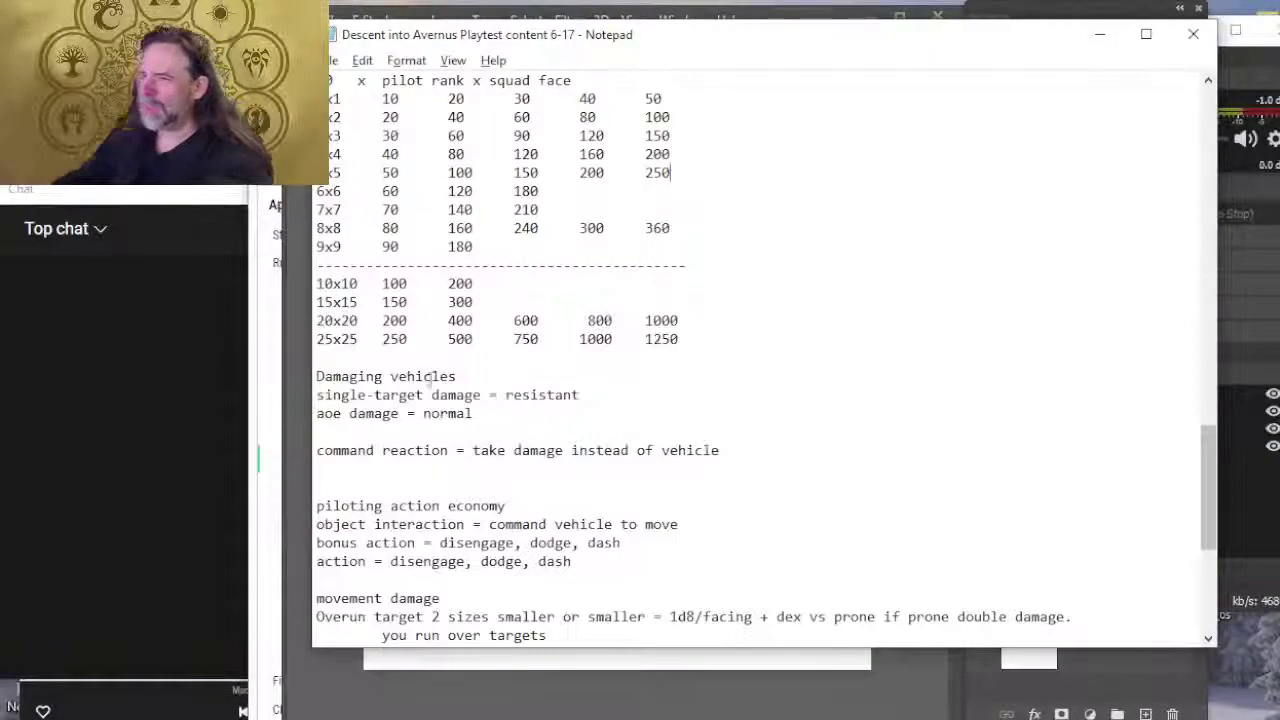
key("alt+Tab")
key("alt+Tab")
key("alt+Tab")
left_click(437, 457)
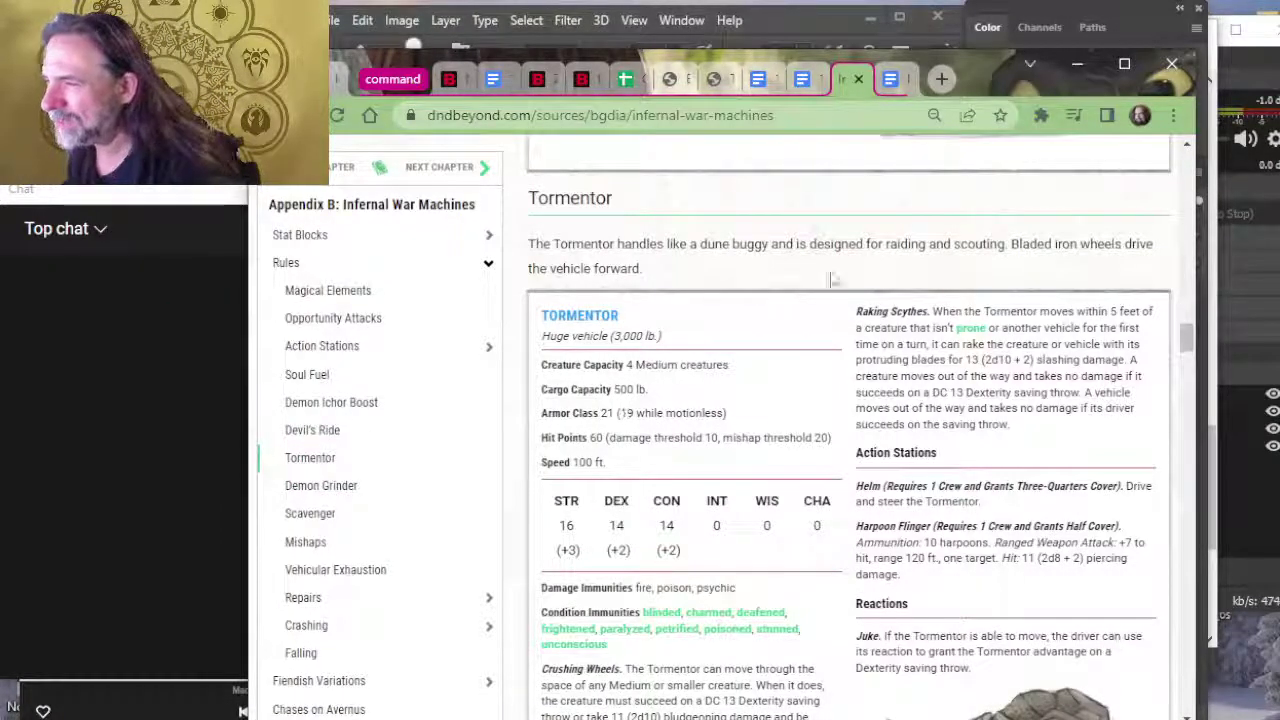
Step: Review the Devil's Ride, Tormentor and Demon Grinder stat blocks, then return to the Photoshop sketch
scroll(587, 567, "up", 3)
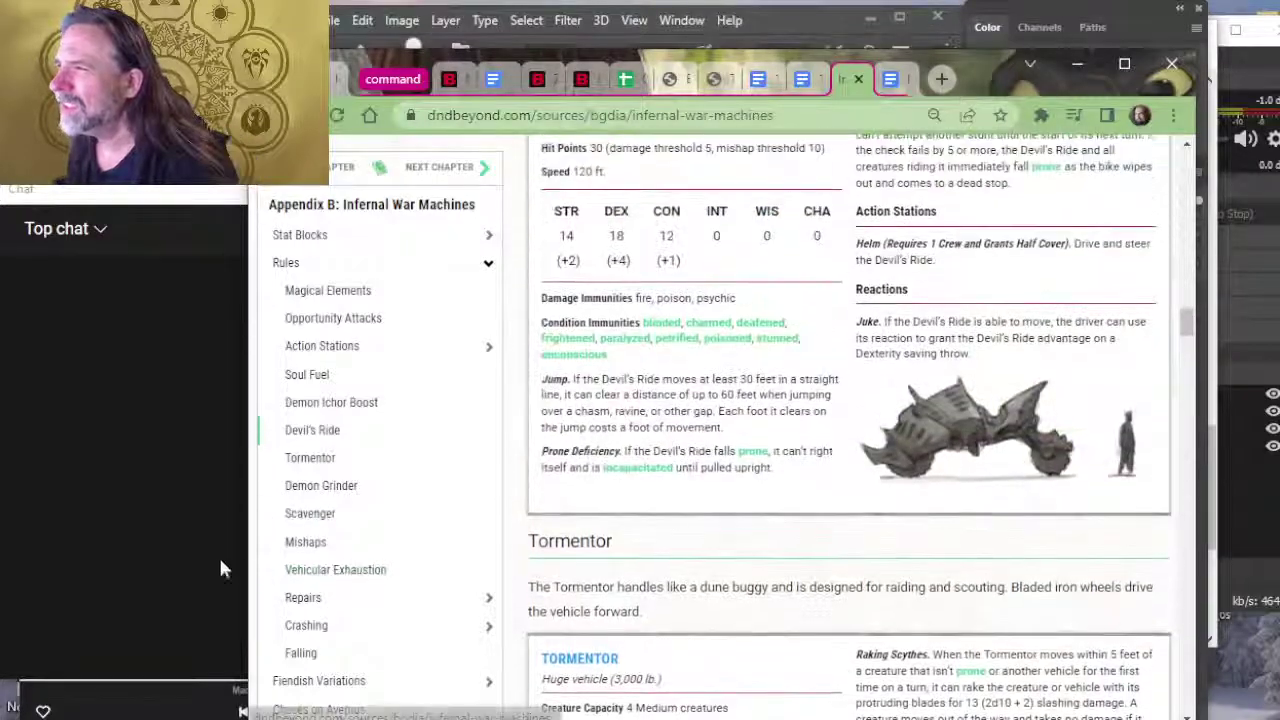
scroll(682, 462, "up", 2)
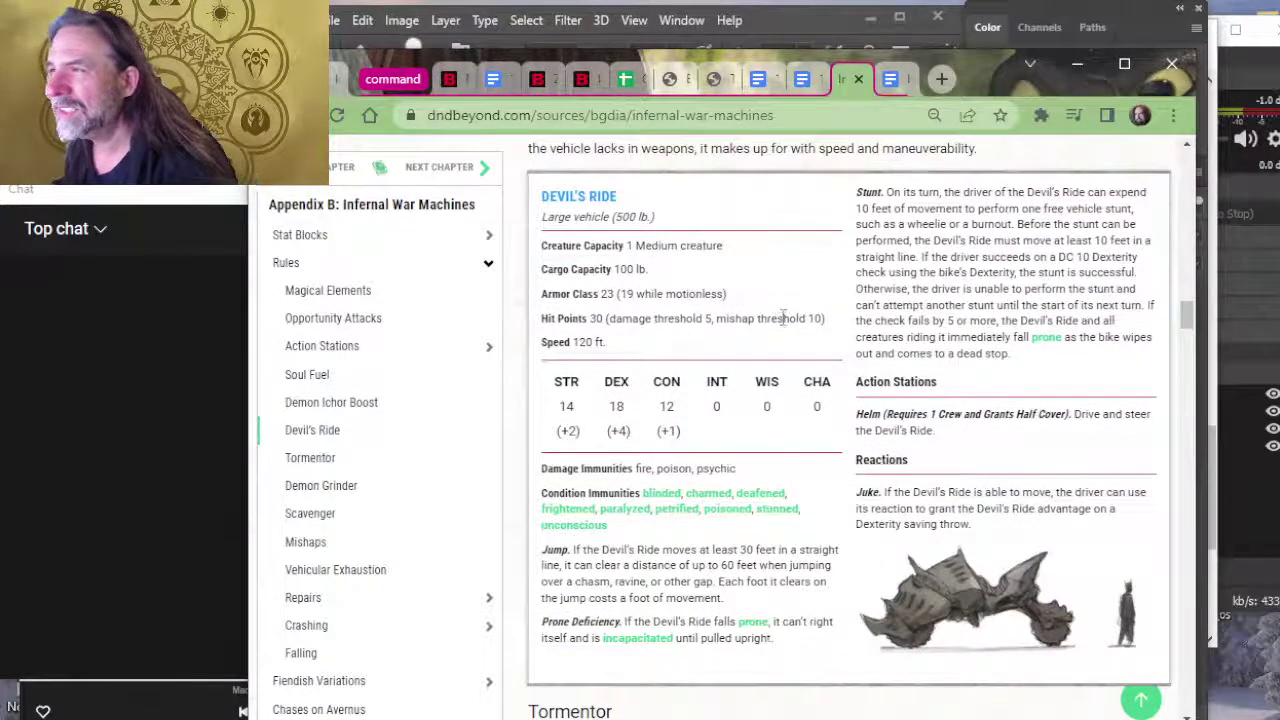
scroll(760, 380, "down", 5)
scroll(740, 420, "down", 8)
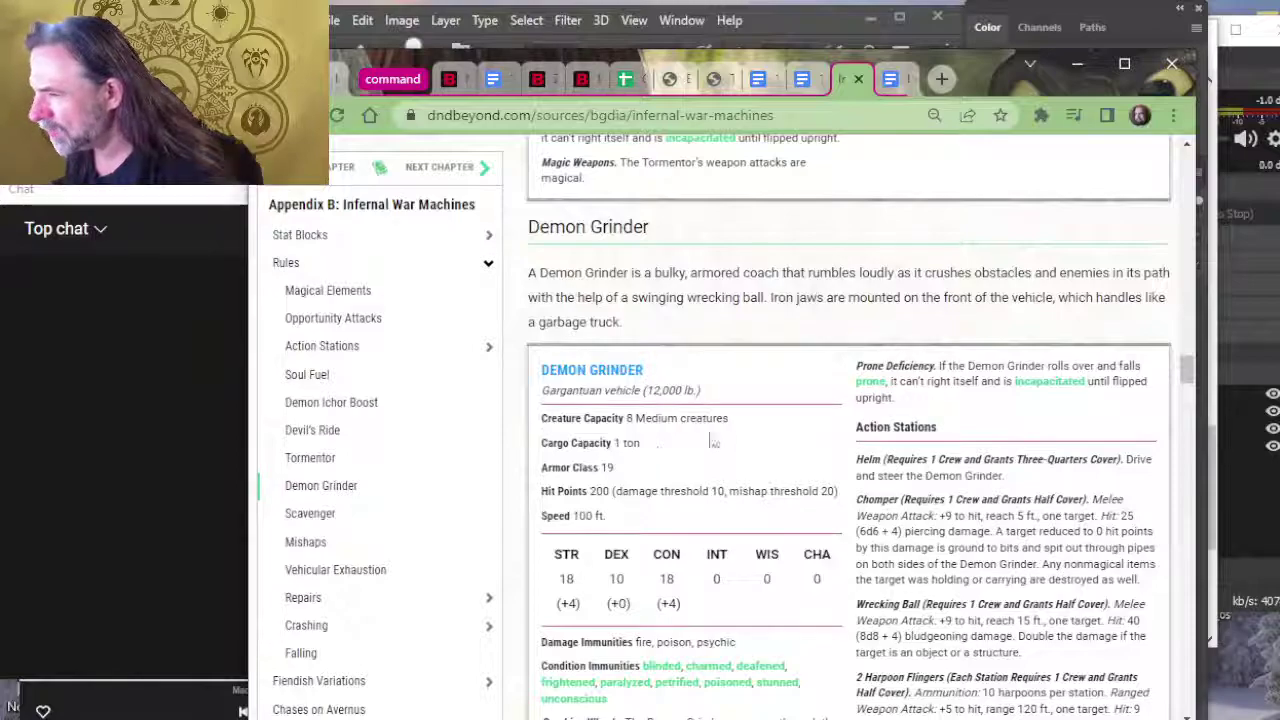
scroll(745, 387, "down", 2)
scroll(745, 387, "down", 2)
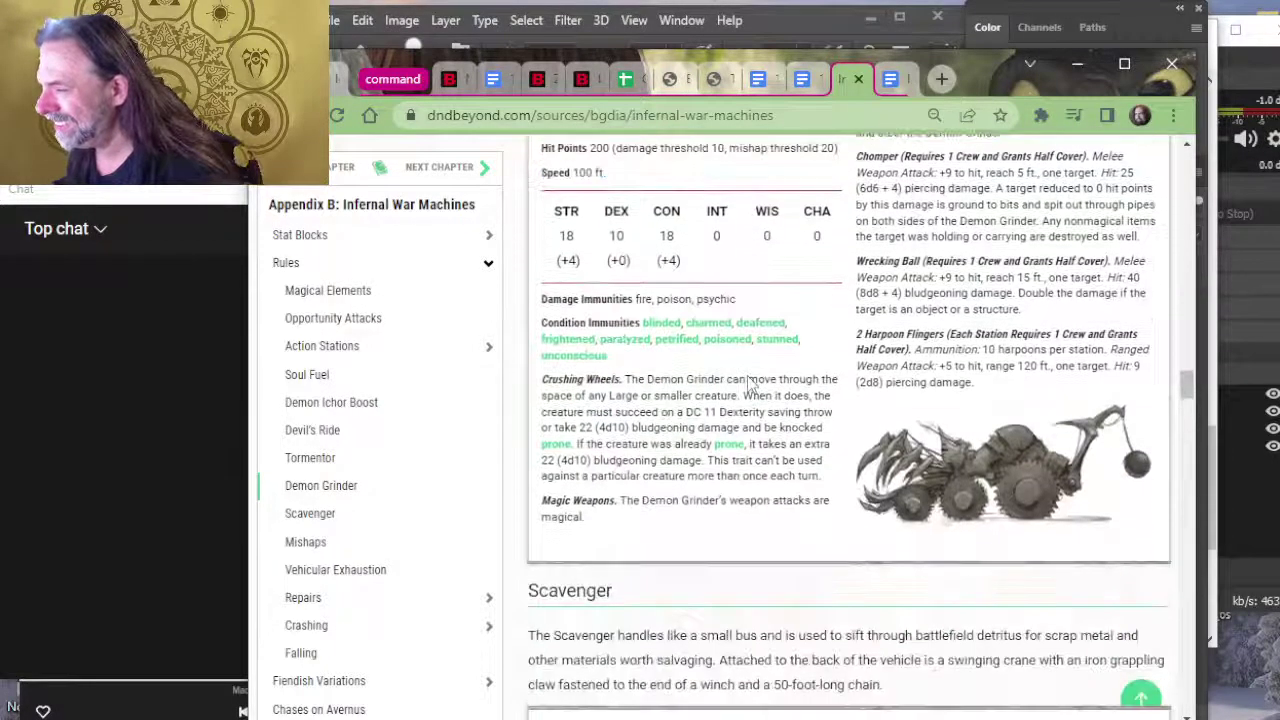
scroll(730, 305, "up", 2)
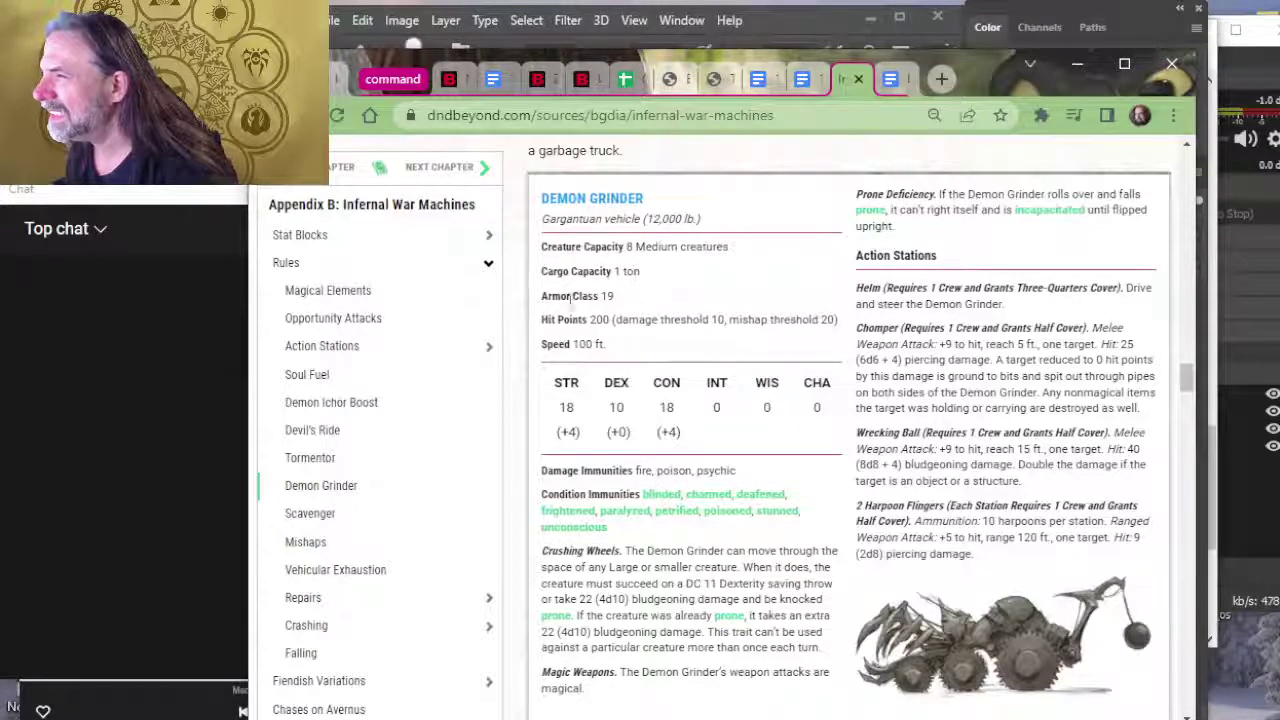
scroll(740, 315, "up", 3)
scroll(706, 358, "up", 5)
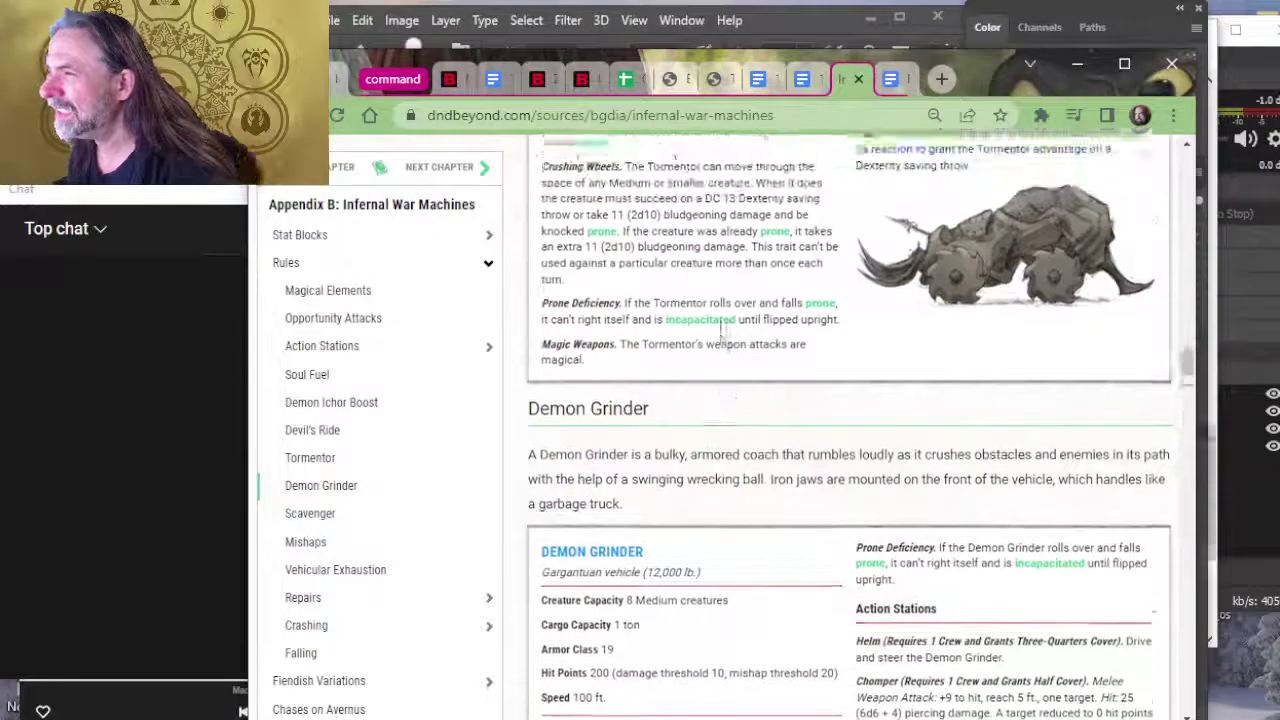
scroll(706, 358, "up", 2)
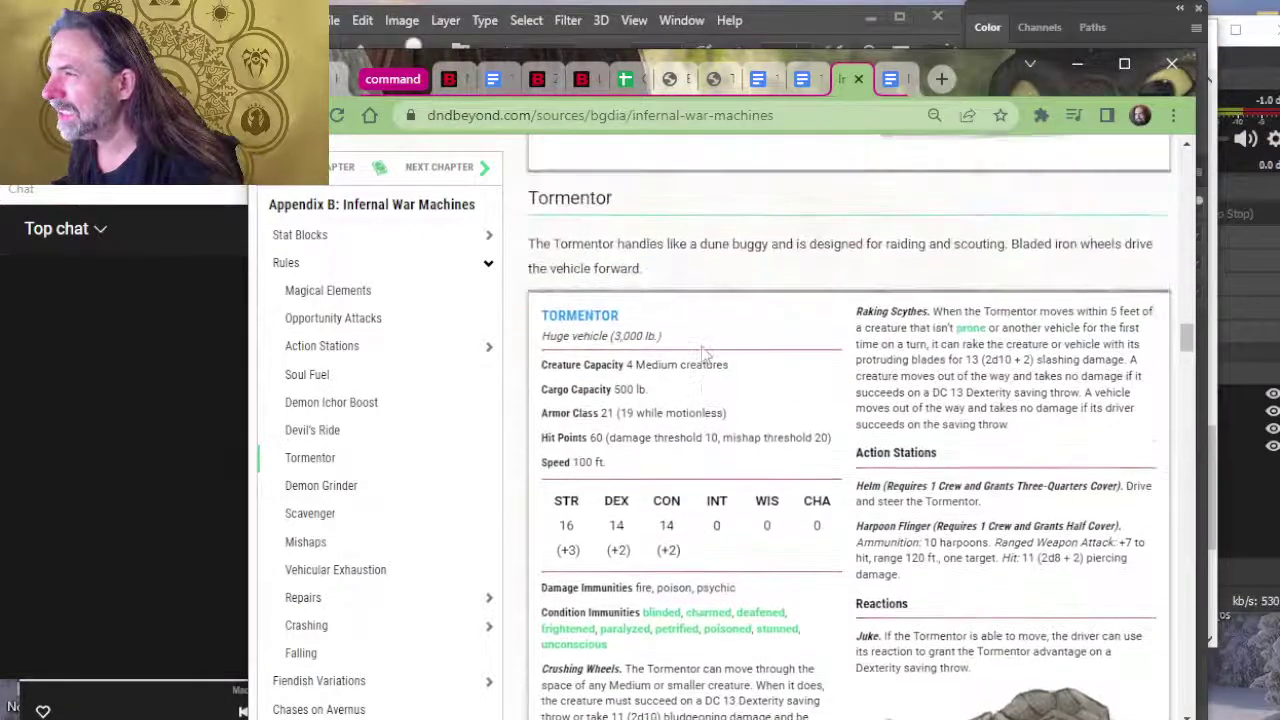
scroll(725, 362, "up", 2)
scroll(730, 365, "up", 2)
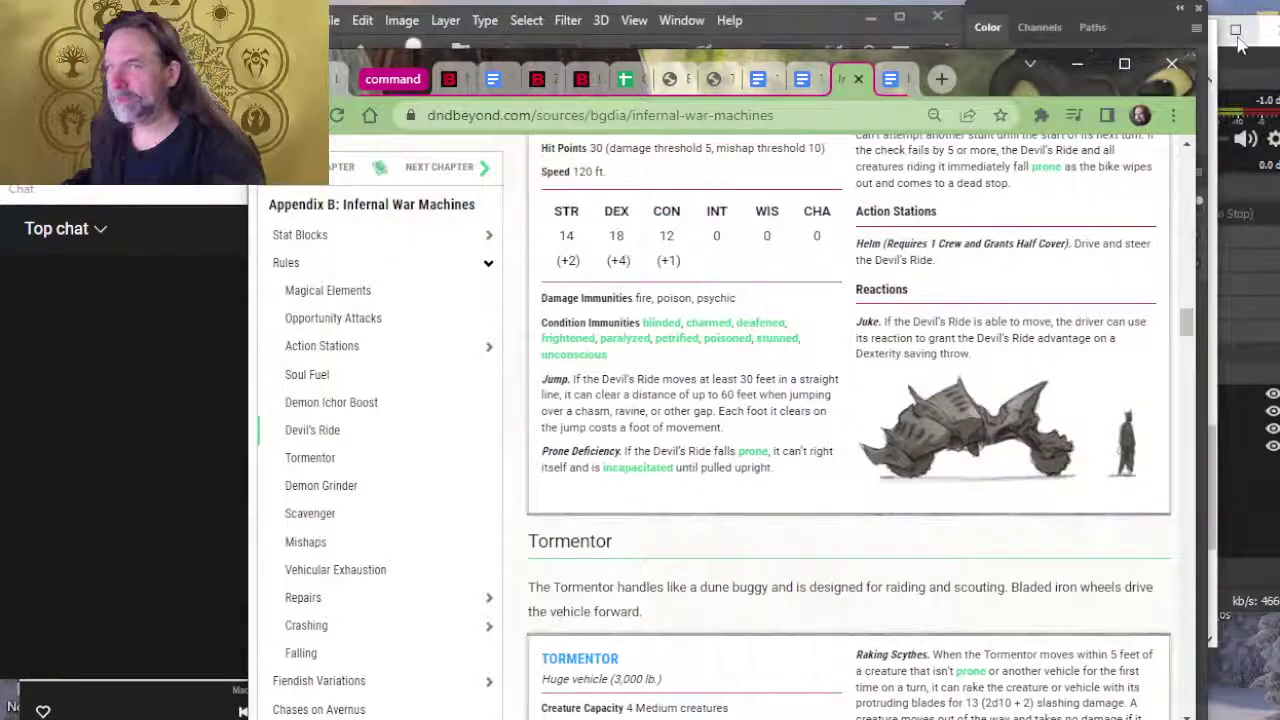
key("alt+Tab")
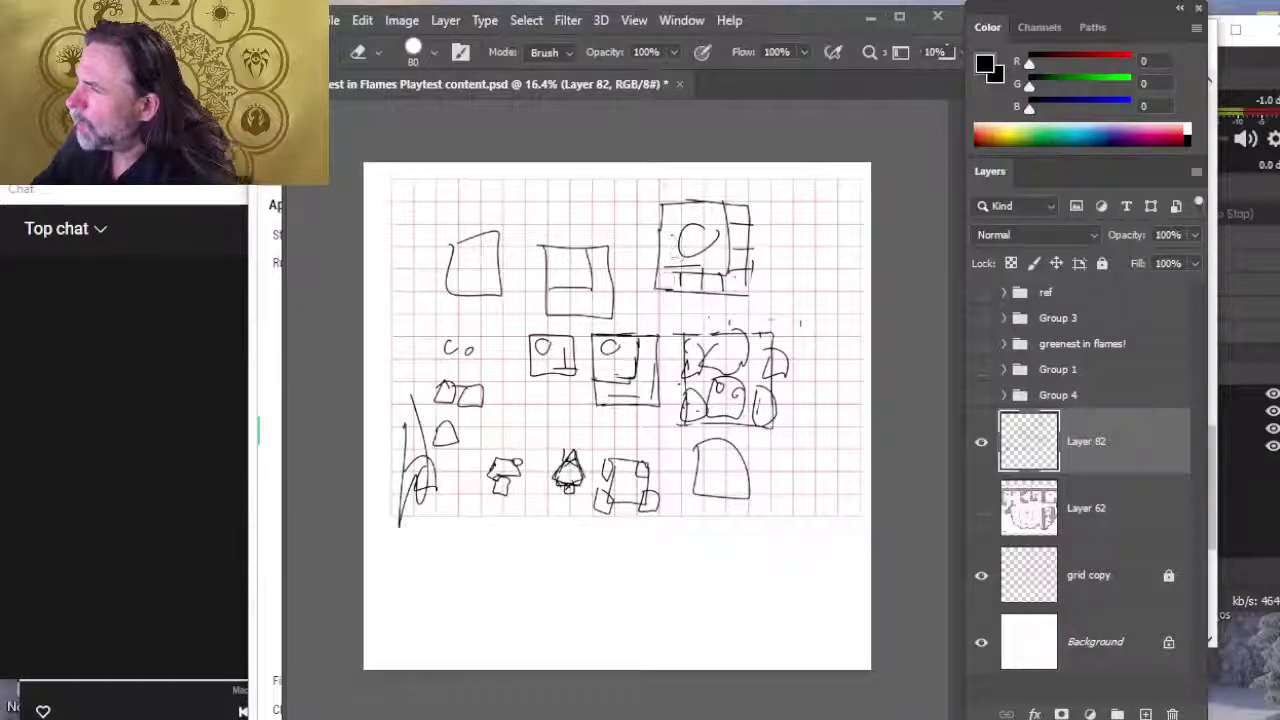
Step: Erase part of the top-right box's lower strokes and write 2100 beside it
mouse_move(680, 282)
left_mouse_down()
mouse_move(740, 262)
mouse_move(740, 232)
mouse_move(742, 252)
left_mouse_up()
key("b")
mouse_move(776, 190)
left_mouse_down()
mouse_move(800, 205)
mouse_move(840, 195)
mouse_move(852, 236)
mouse_move(868, 230)
mouse_move(768, 250)
mouse_move(785, 258)
left_mouse_up()
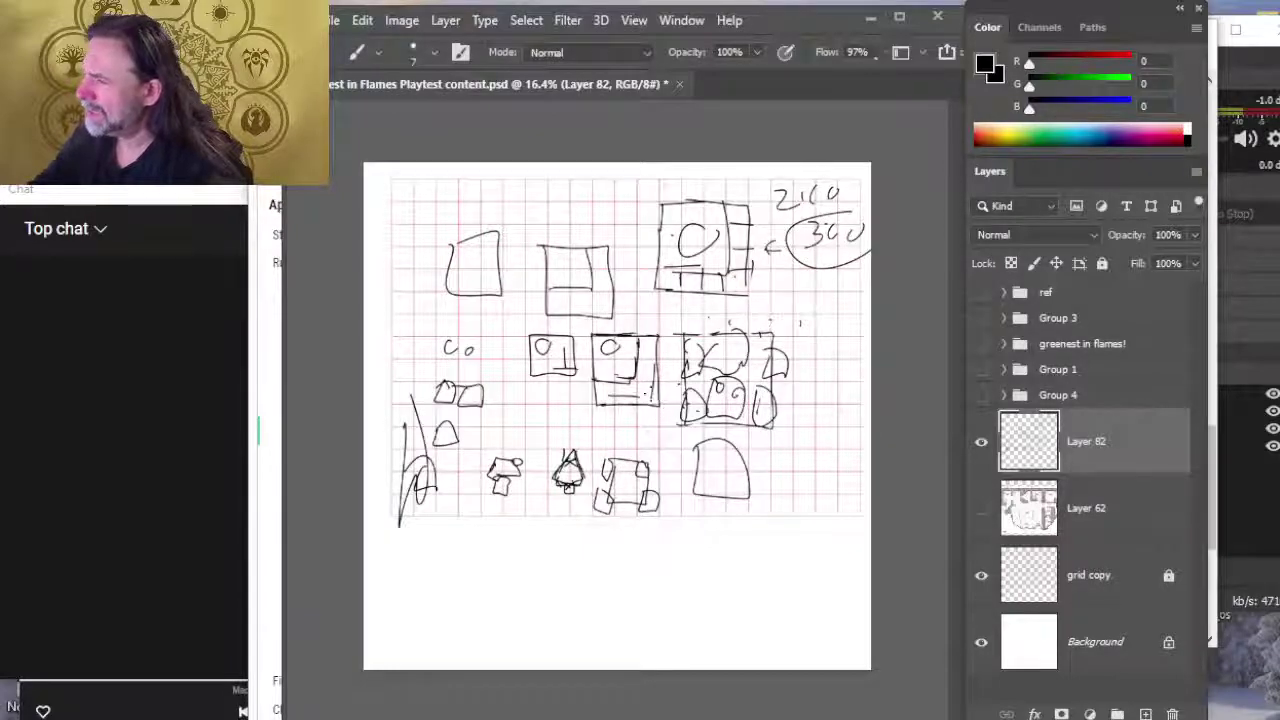
Step: Erase part of the middle box's bottom edge and add small tick marks beside it
key("e")
left_click_drag(606, 395, 640, 396)
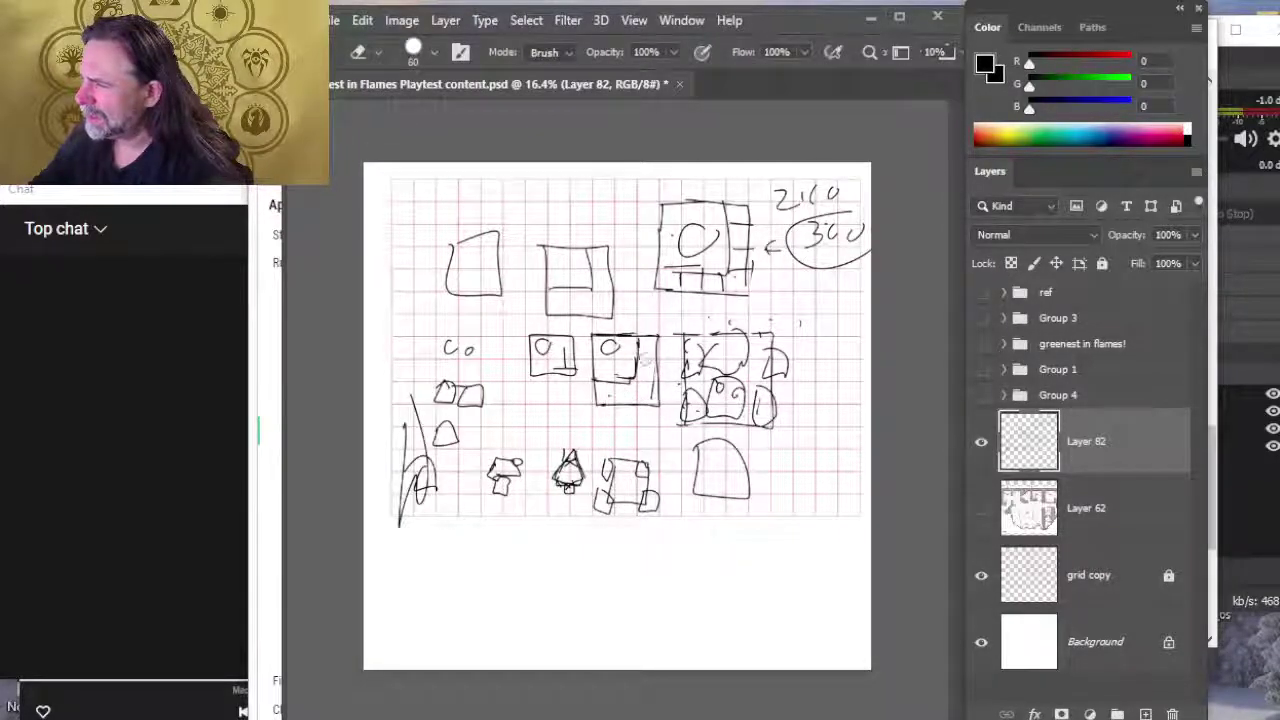
key("b")
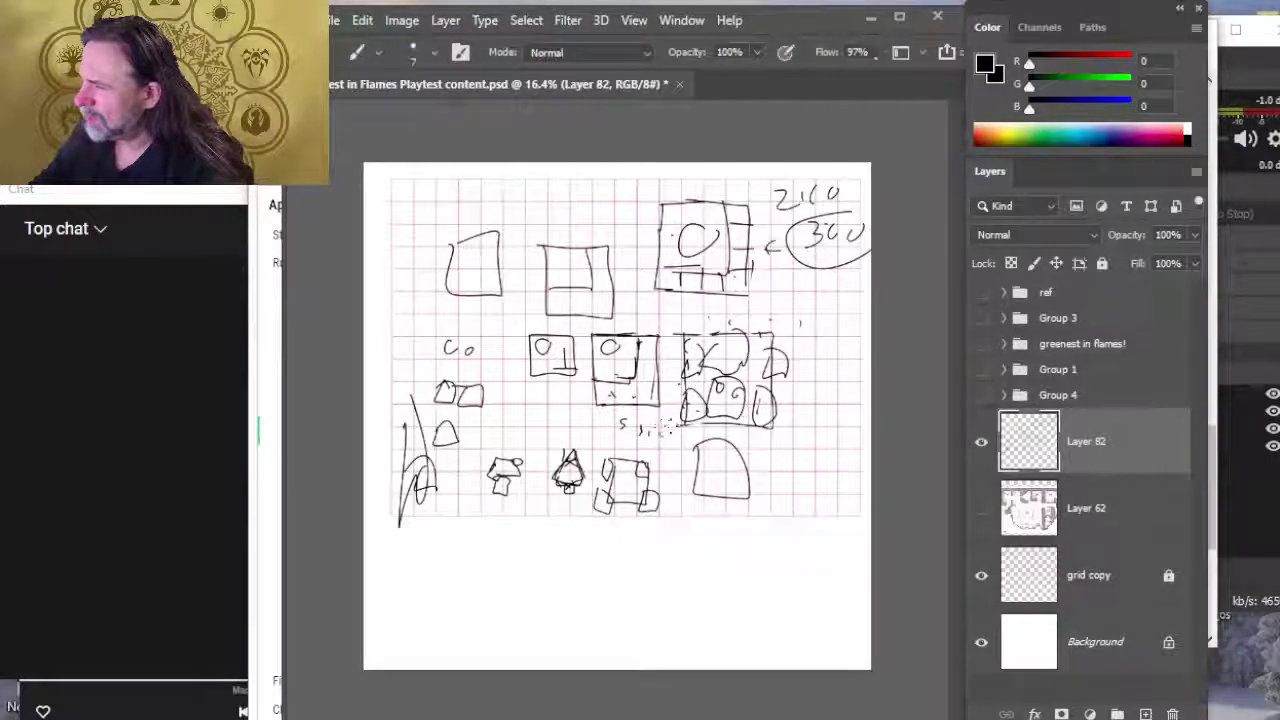
left_click_drag(656, 424, 656, 433)
left_click_drag(668, 422, 668, 431)
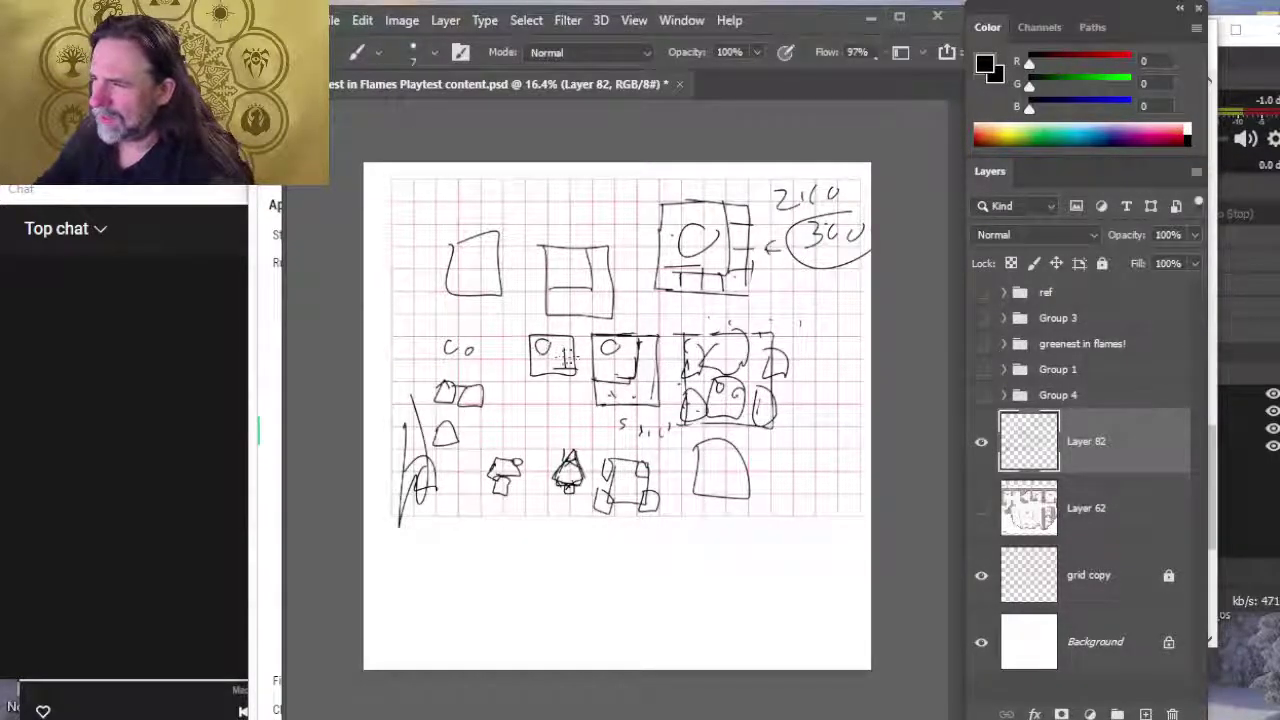
Step: Reshape the small left box by erasing its inner stroke and drawing a new bottom edge
key("e")
mouse_move(562, 348)
left_mouse_down()
mouse_move(572, 372)
mouse_move(530, 382)
mouse_move(572, 360)
mouse_move(572, 334)
left_mouse_up()
key("b")
key("e")
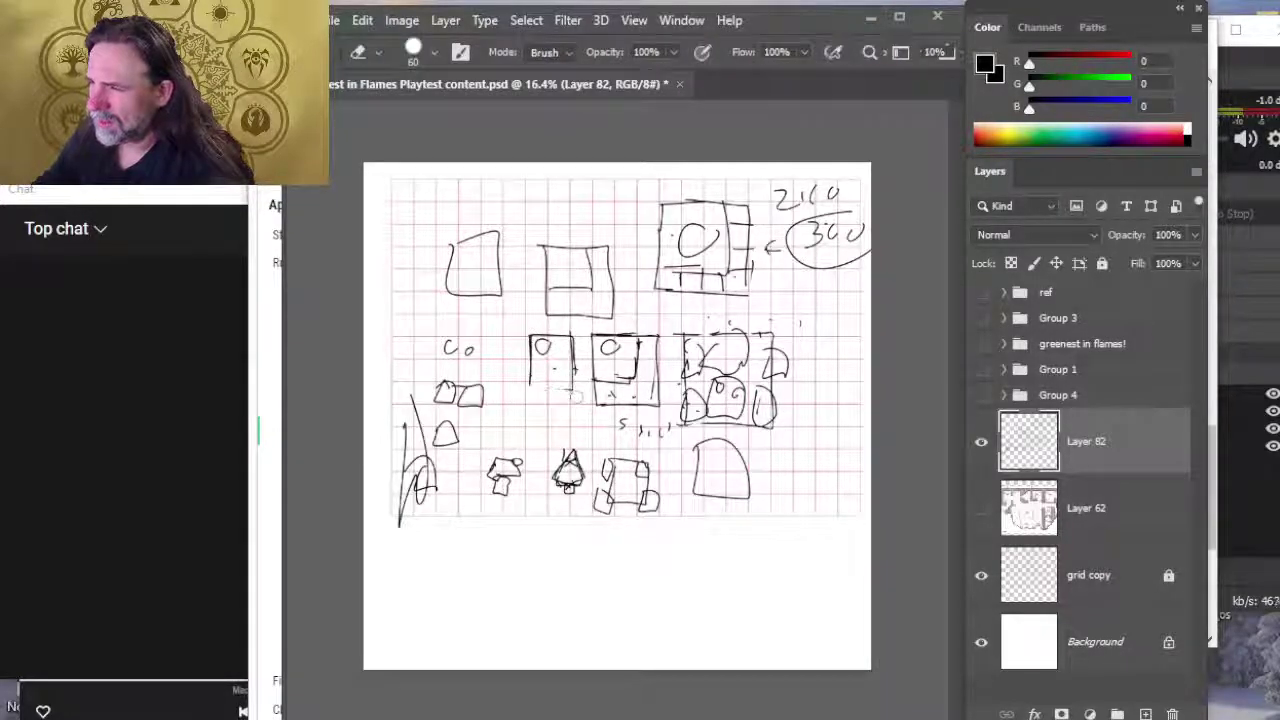
key("b")
mouse_move(562, 377)
left_mouse_down()
mouse_move(522, 379)
mouse_move(571, 382)
mouse_move(546, 398)
mouse_move(558, 405)
mouse_move(526, 398)
mouse_move(530, 418)
mouse_move(643, 437)
left_mouse_up()
key("e")
key("b")
key("e")
key("b")
Step: Replace the 30 with 33 and write FCU beneath the middle box
key("e")
key("b")
key("e")
key("b")
left_click_drag(658, 421, 670, 433)
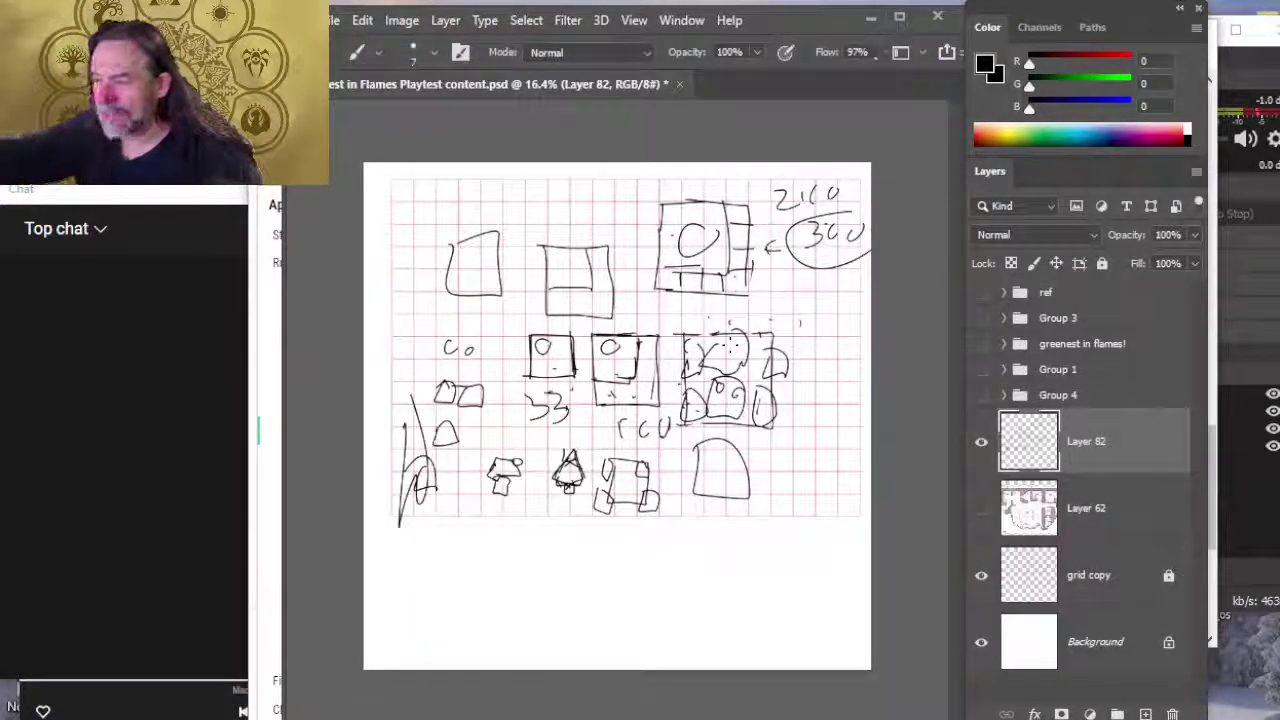
key("ctrl+s")
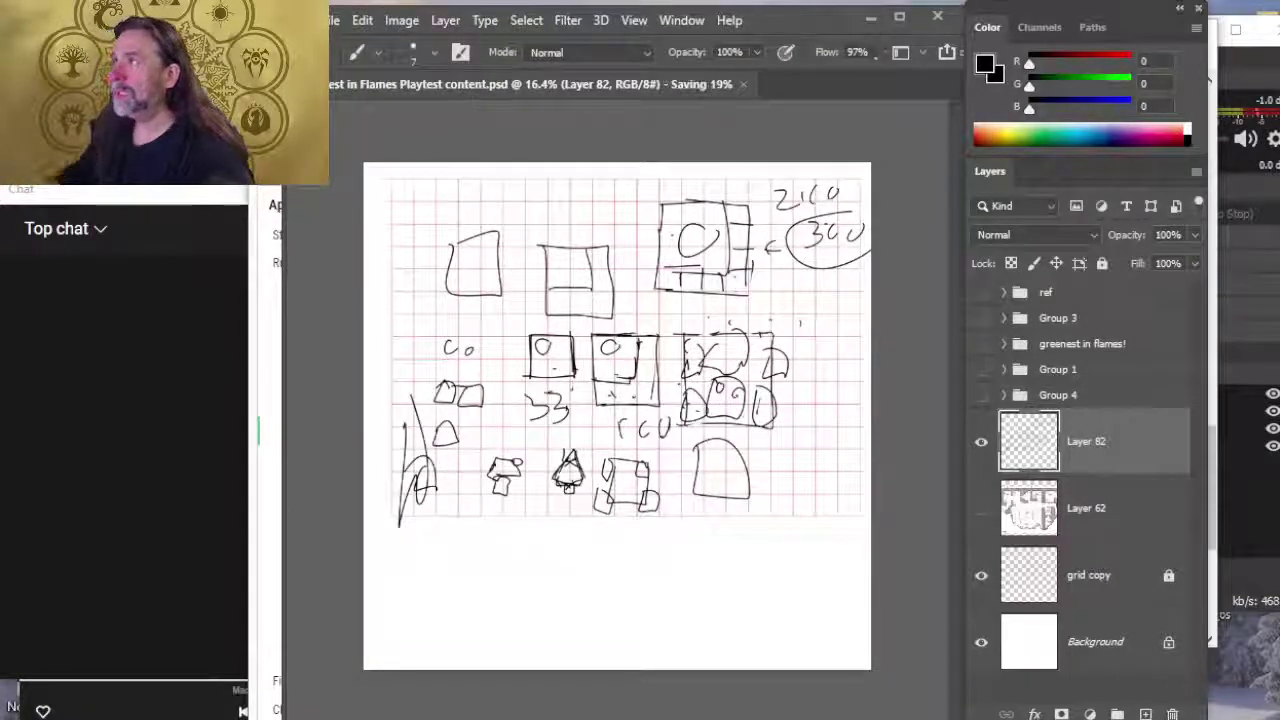
key("alt+Tab")
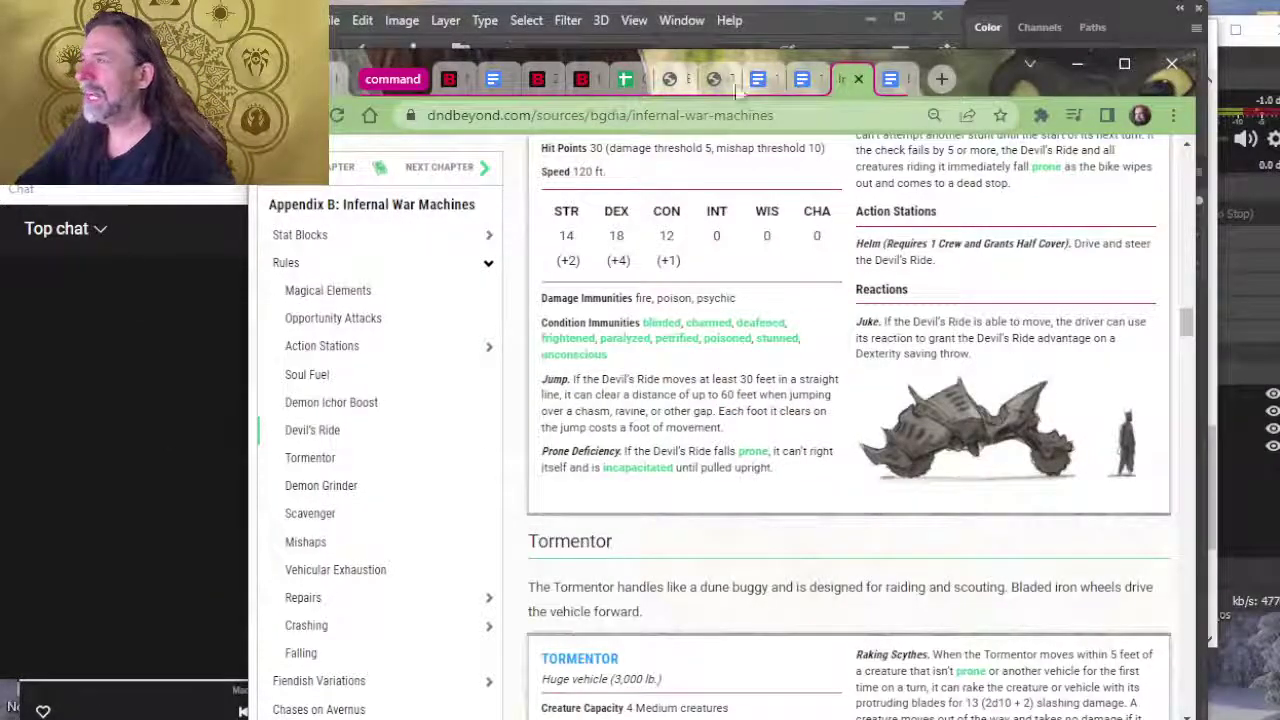
key("alt+Tab")
key("Tab")
key("Tab")
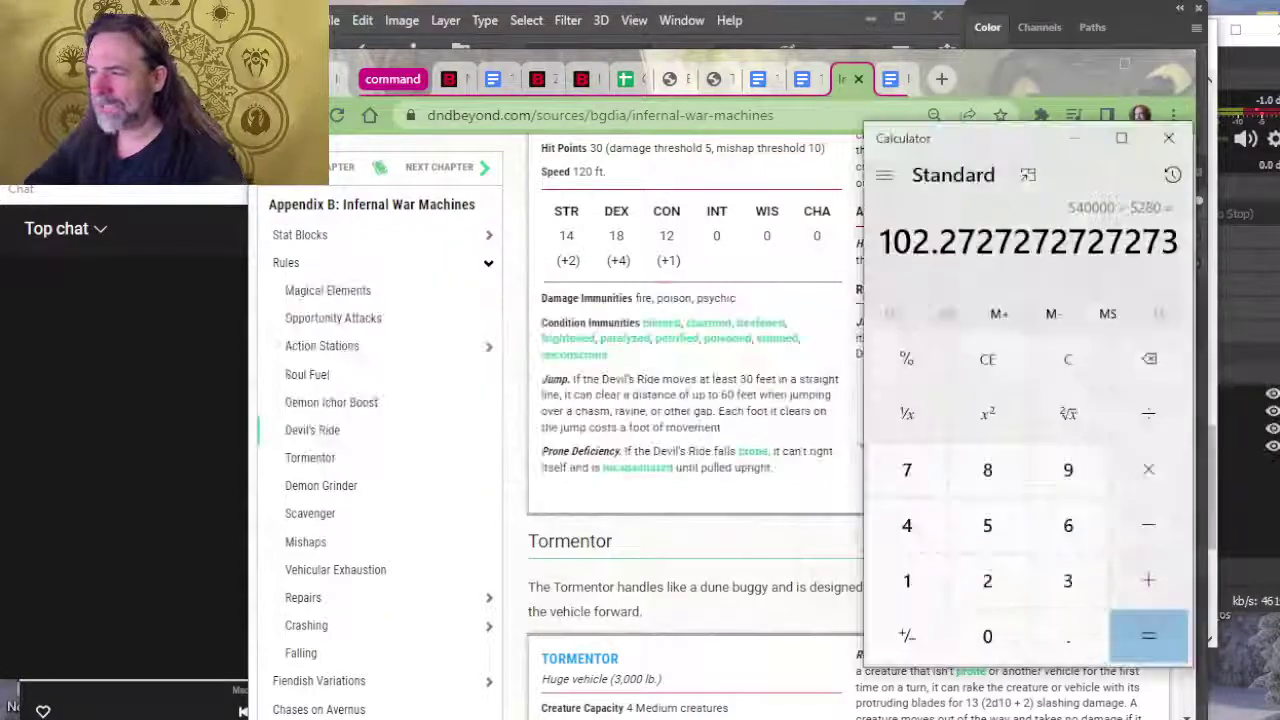
left_click(1172, 142)
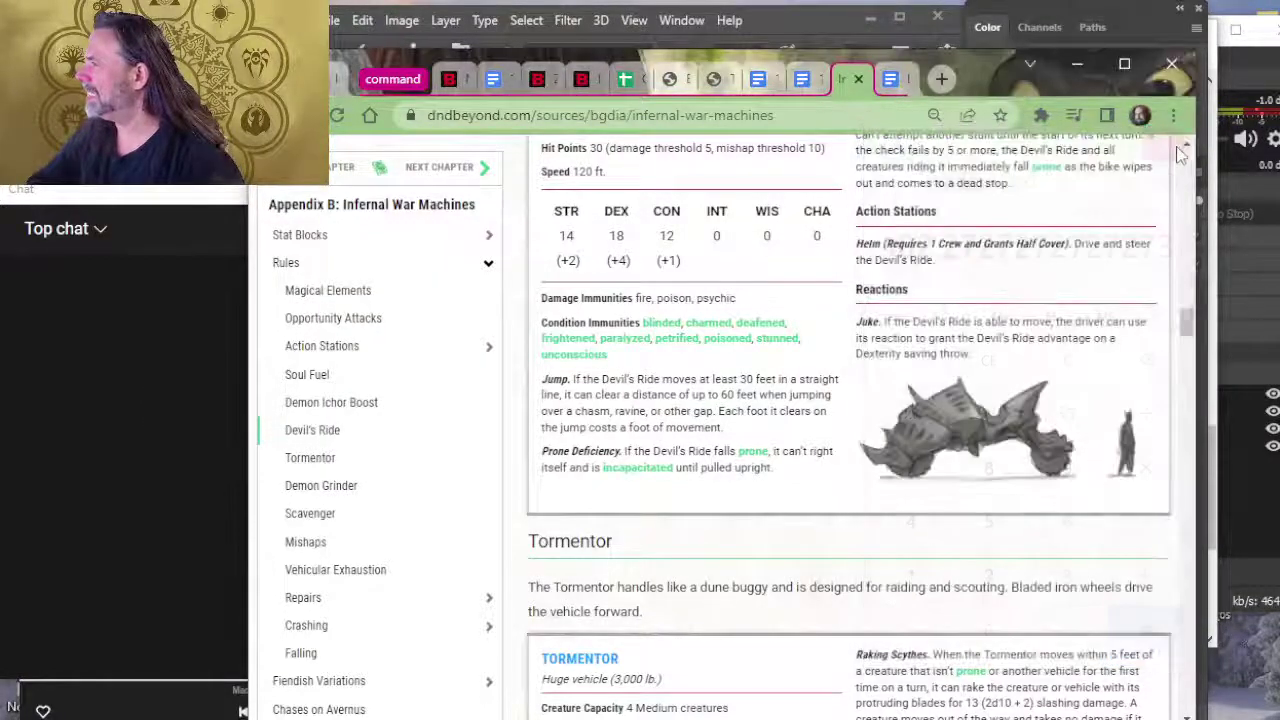
left_click_drag(998, 86, 1016, 66)
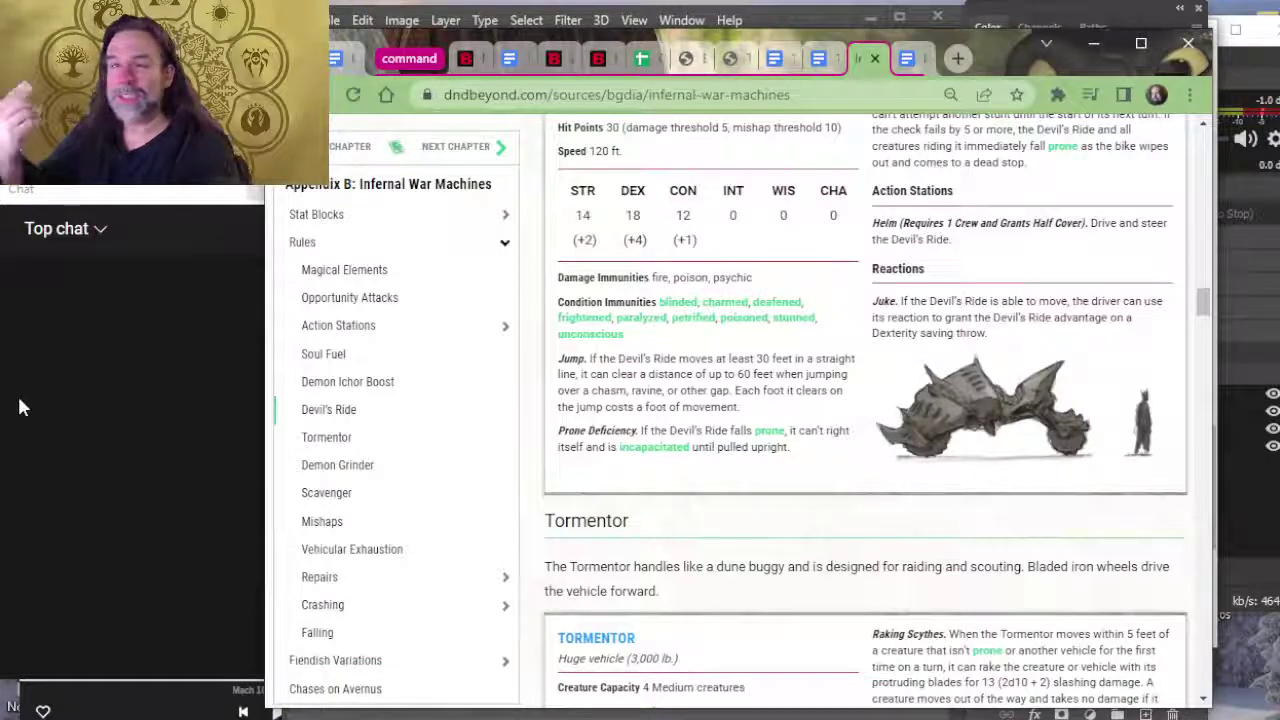
key("alt+Tab")
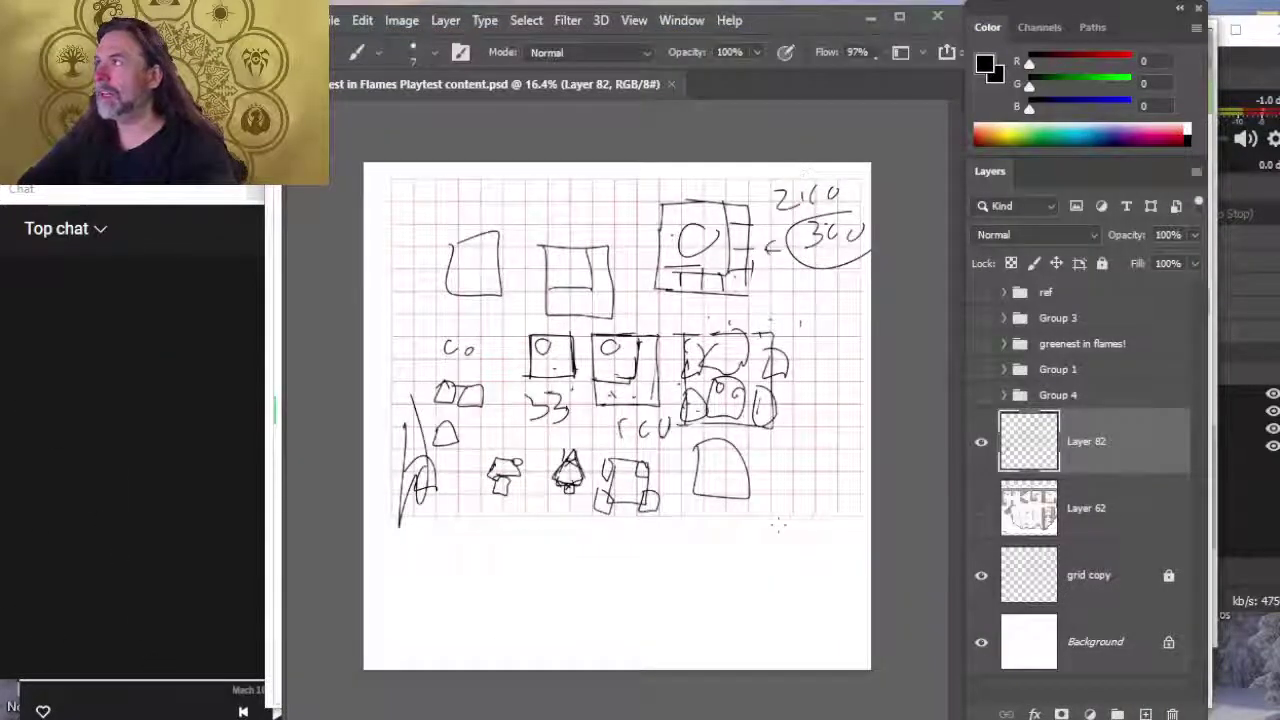
Step: Close the vehicle sketch document and cycle past Chrome and Notepad to the OBS window
left_click(937, 18)
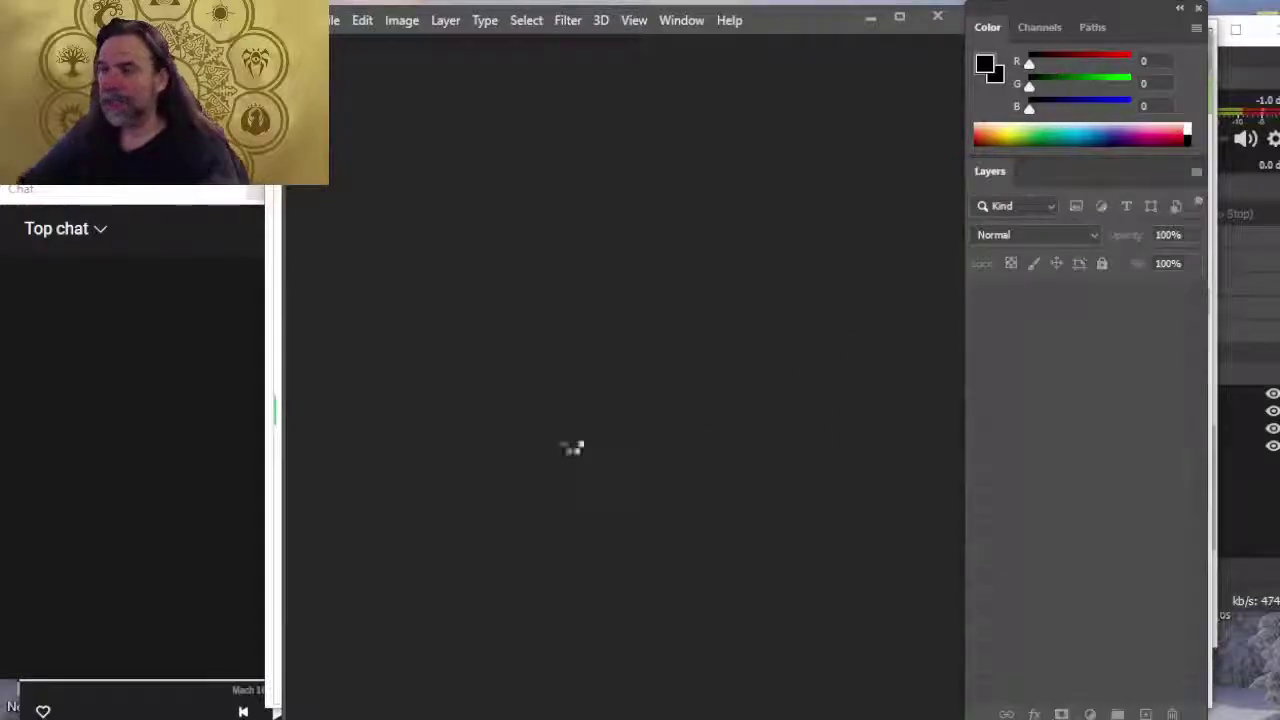
key("alt+Tab")
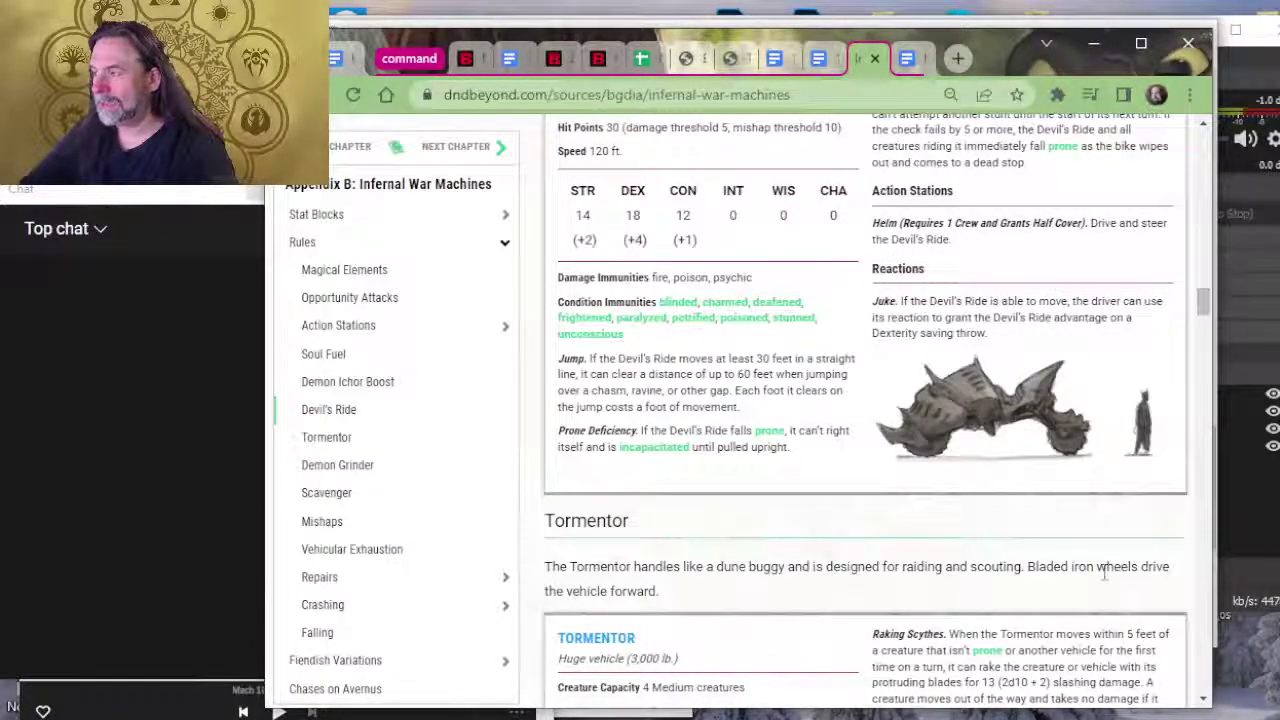
key("alt+Tab")
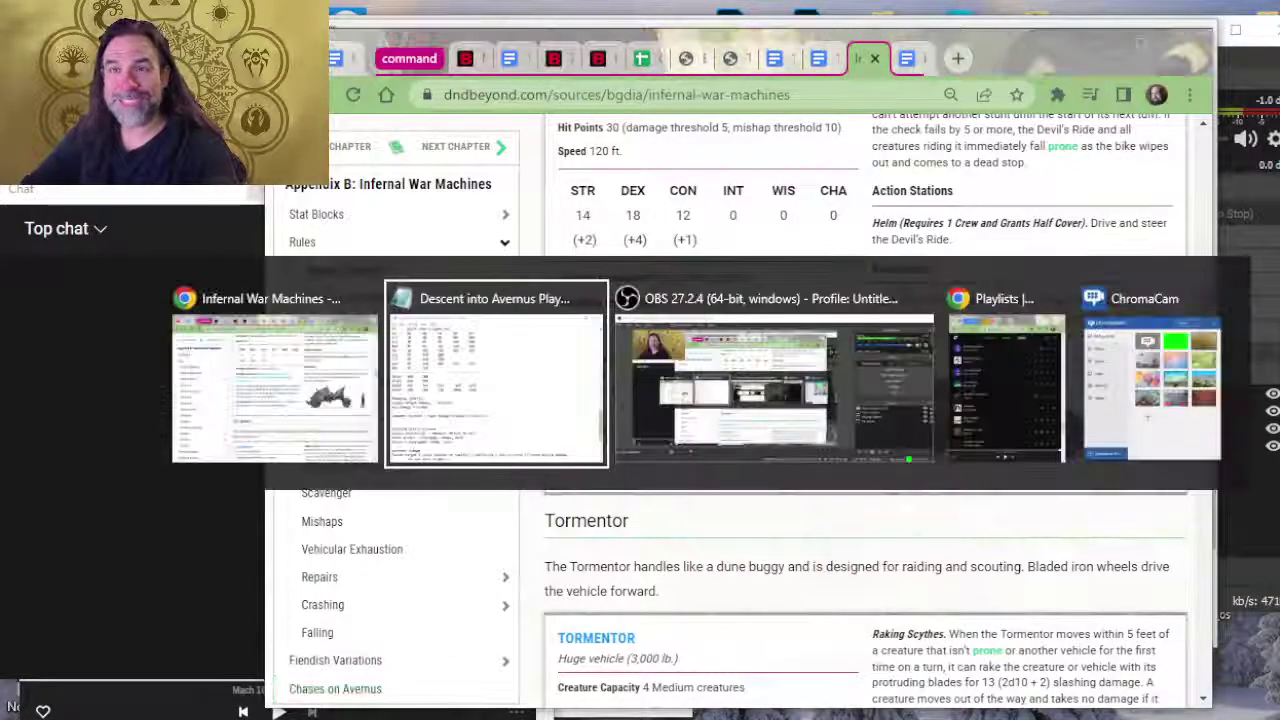
key("alt+Tab")
key("Tab")
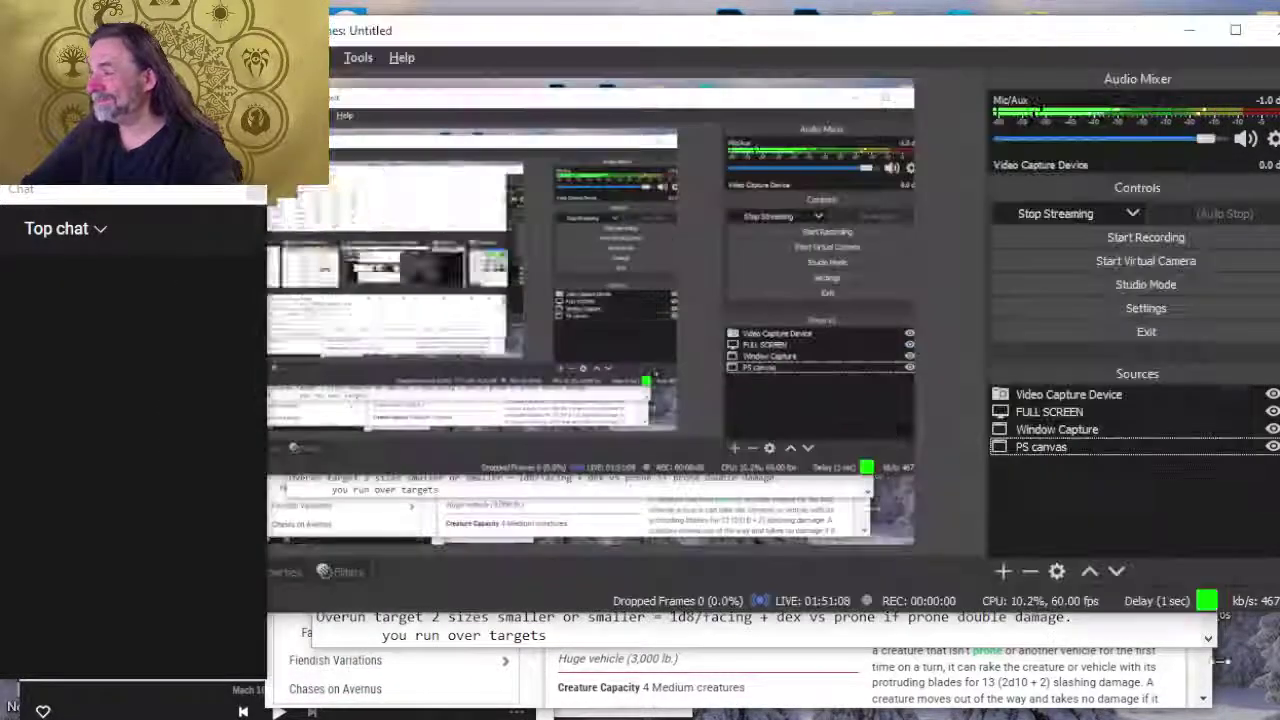